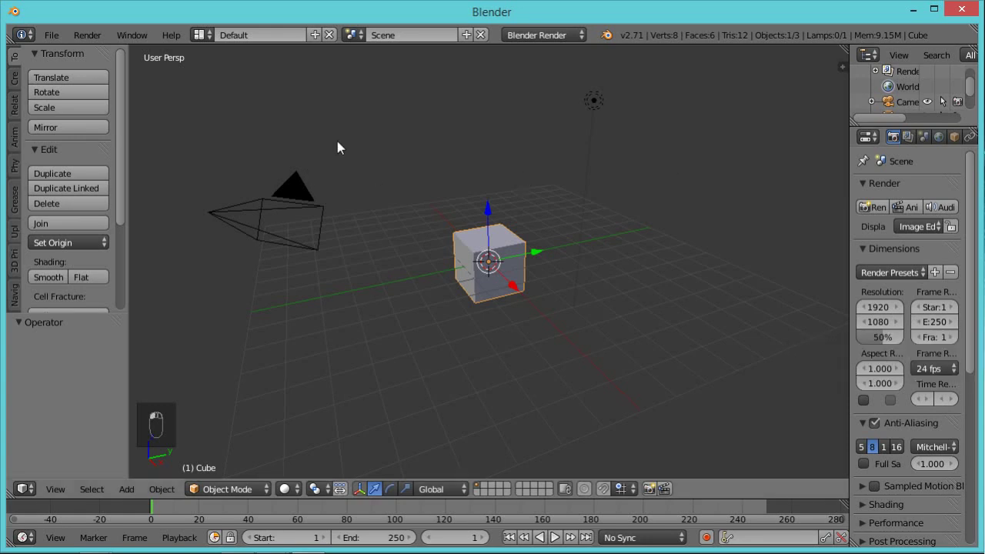
Check the Select With mouse setting in the Input section of the user preferences, closing the preferences once done.
{"action": "left_click", "coordinate": [56, 33]}
{"action": "left_click", "coordinate": [125, 208]}
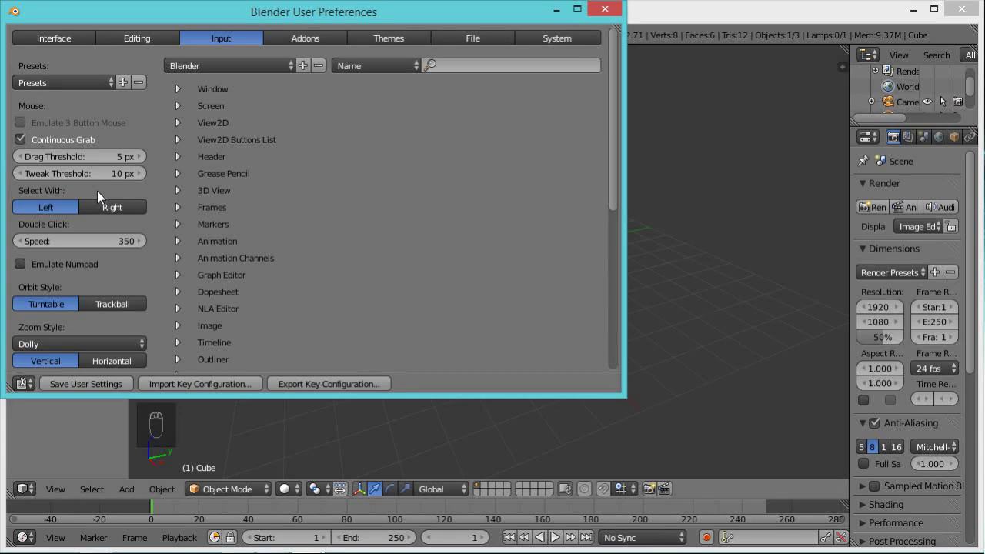
{"action": "left_click", "coordinate": [605, 10]}
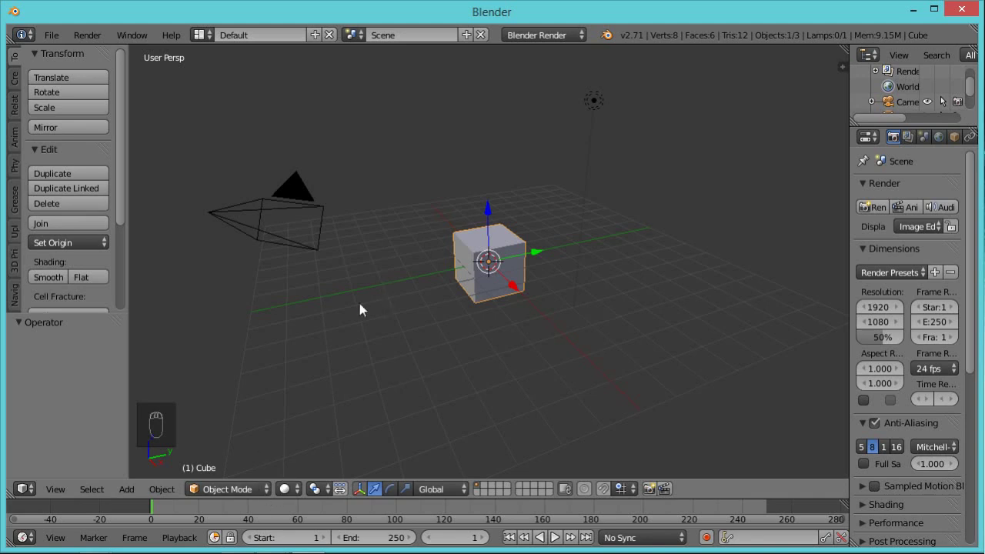
Enter Edit Mode on the cube and add one centred vertical loop cut in front view.
{"action": "left_click", "coordinate": [263, 491]}
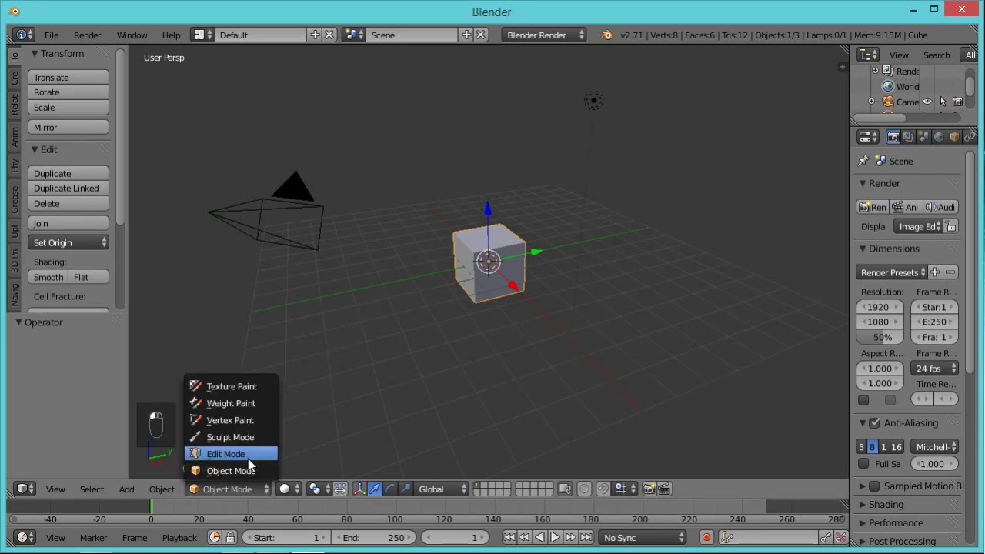
{"action": "left_click", "coordinate": [251, 462]}
{"action": "scroll", "coordinate": [483, 369], "scroll_direction": "up", "scroll_amount": 3}
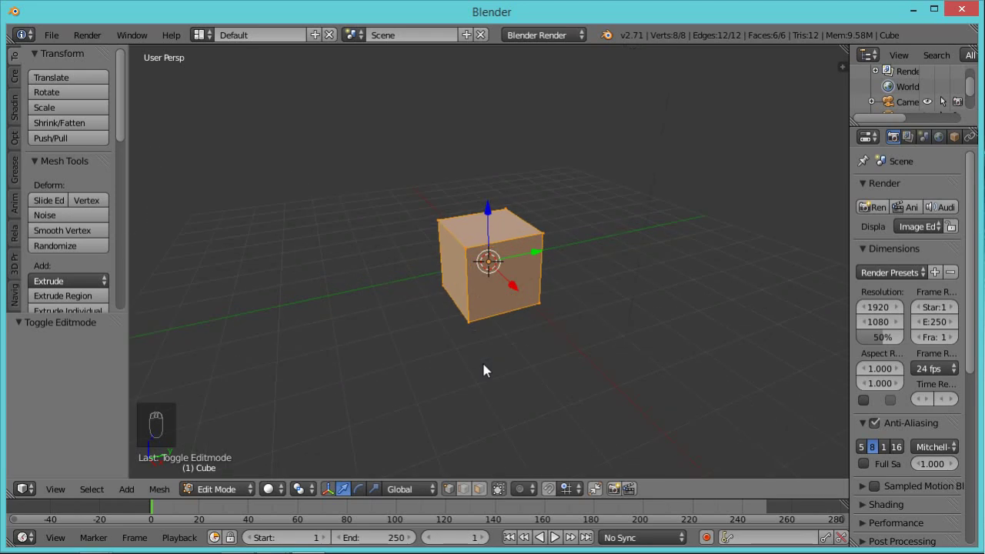
{"action": "key", "text": "KP_1"}
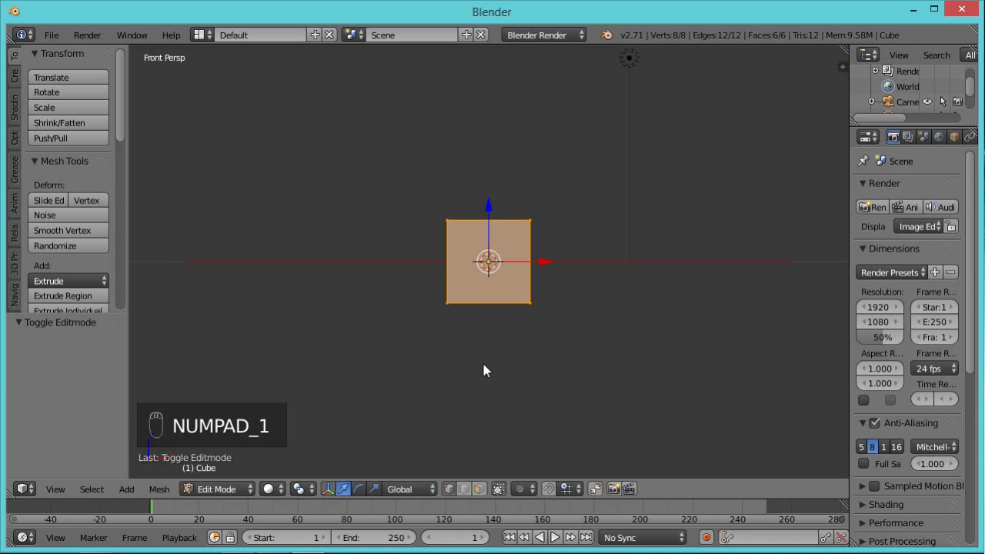
{"action": "key", "text": "ctrl+r"}
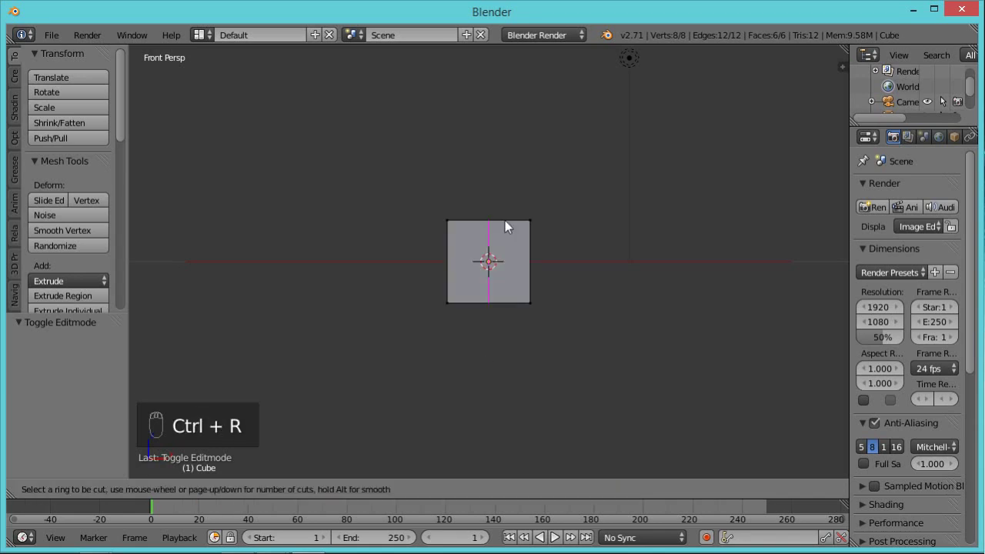
{"action": "left_click", "coordinate": [504, 220]}
{"action": "right_click", "coordinate": [505, 220]}
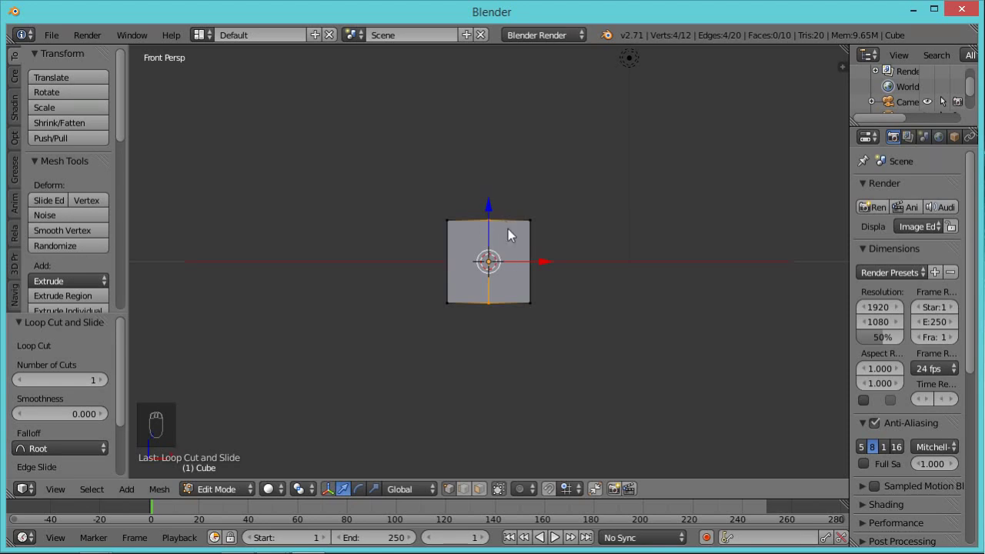
In wireframe front orthographic view, select all faces of the cube's left half and delete them.
{"action": "key", "text": "a"}
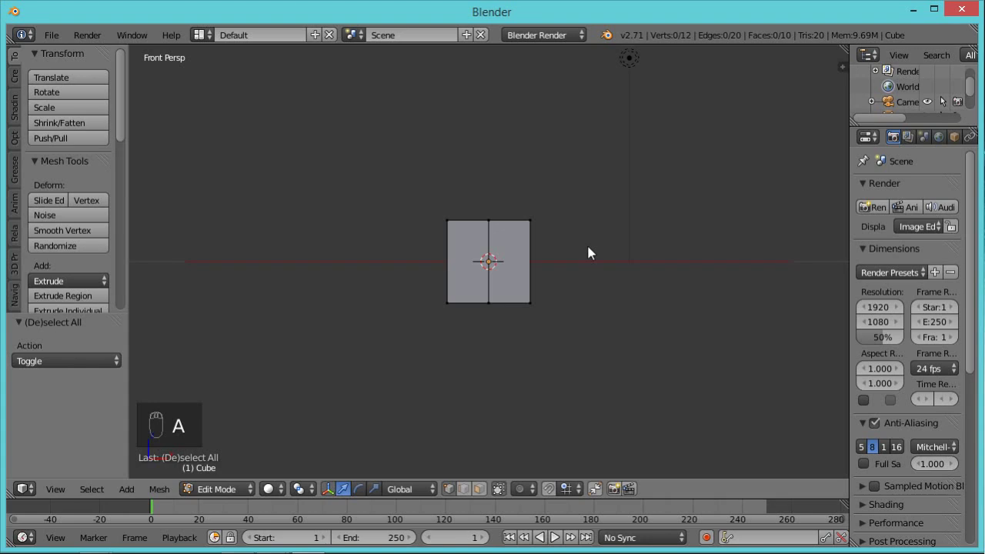
{"action": "key", "text": "z"}
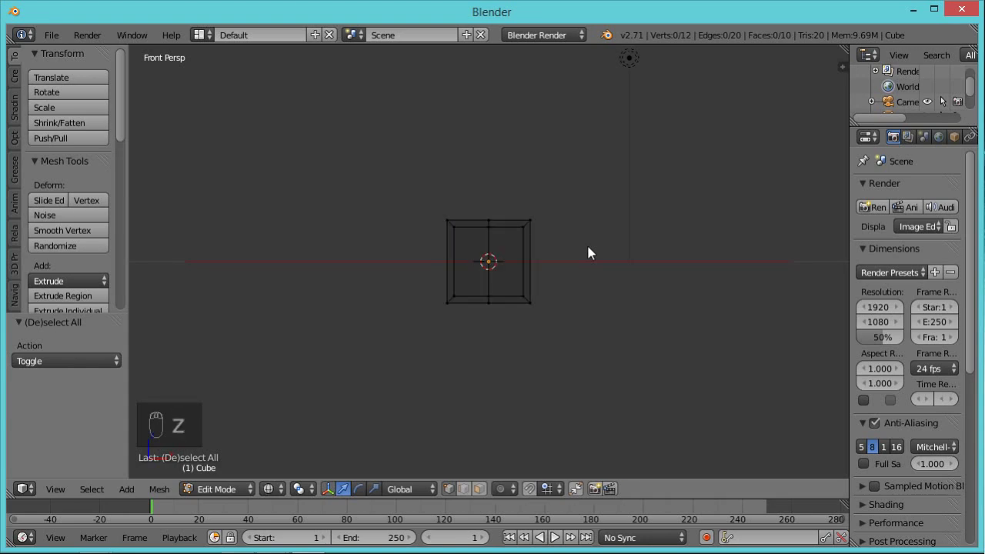
{"action": "key", "text": "KP_5"}
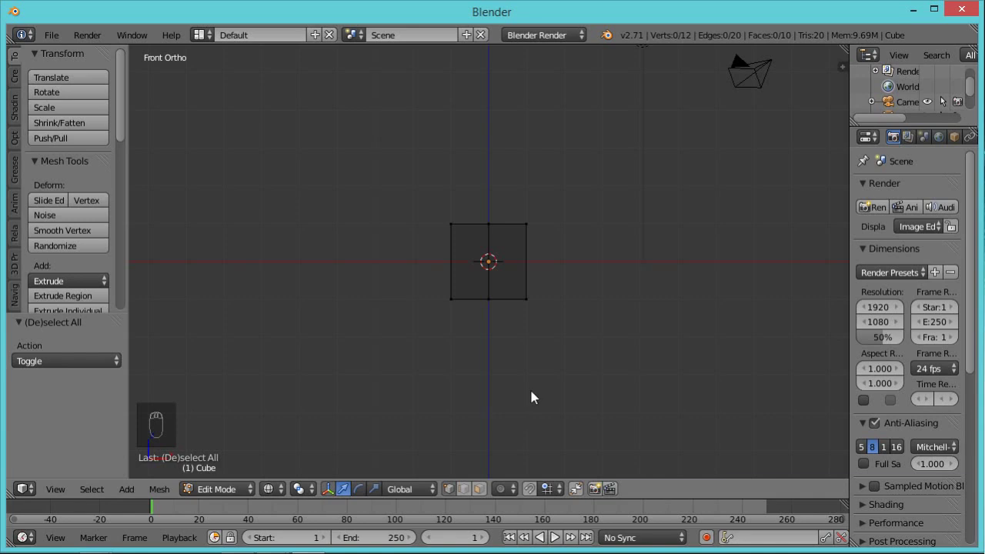
{"action": "left_click", "coordinate": [480, 490]}
{"action": "key", "text": "b"}
{"action": "left_click_drag", "start_coordinate": [427, 167], "coordinate": [501, 362]}
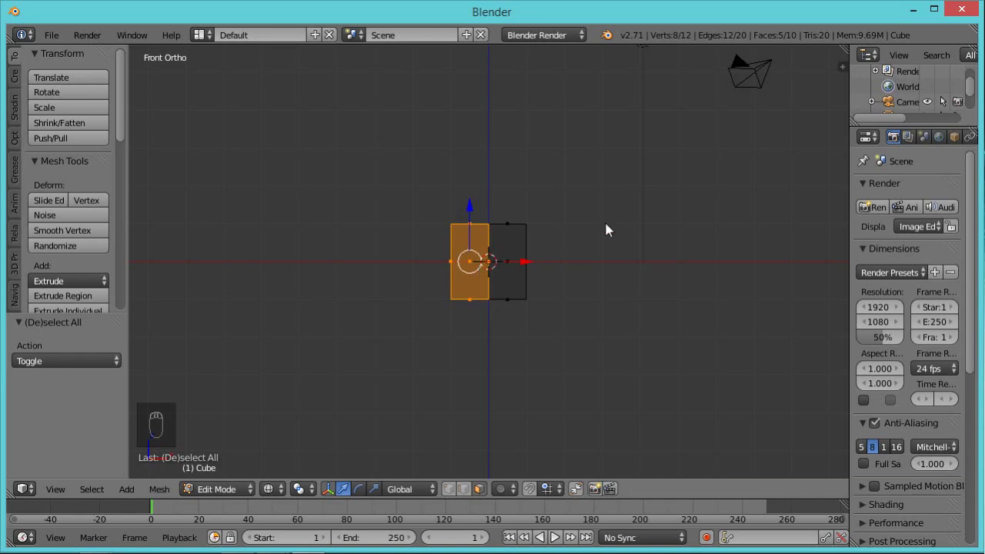
{"action": "key", "text": "x"}
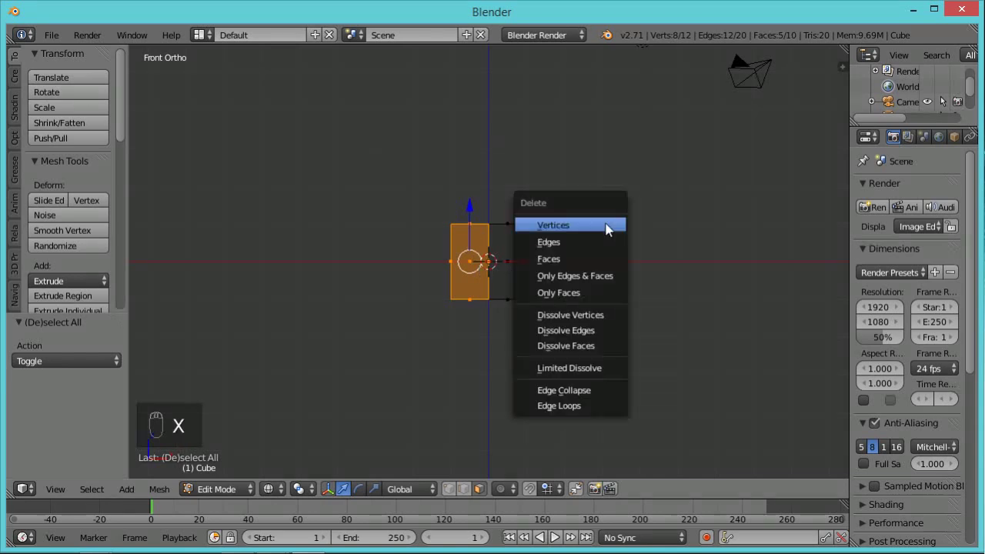
{"action": "left_click", "coordinate": [591, 261]}
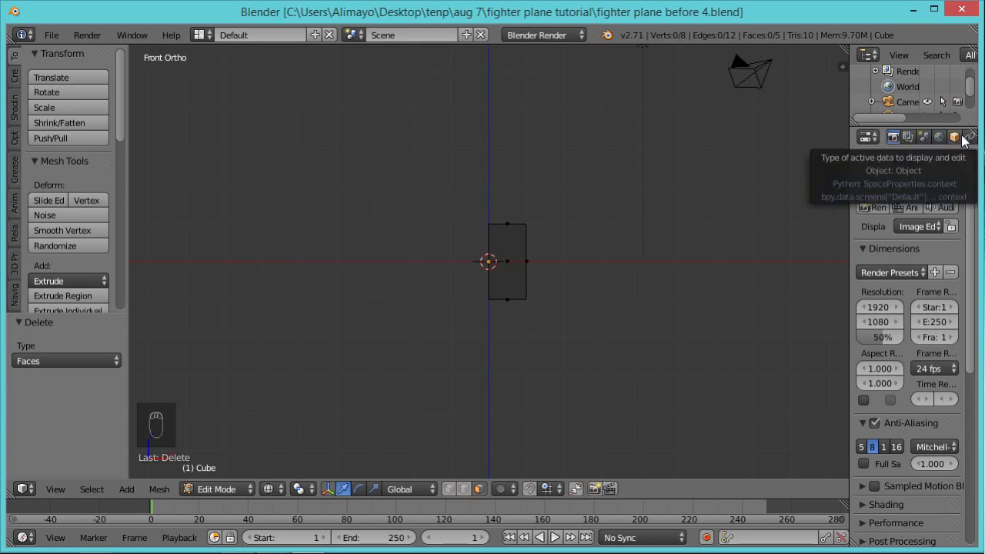
Add a Mirror modifier to the remaining half of the cube.
{"action": "scroll", "coordinate": [899, 143], "scroll_direction": "down", "scroll_amount": 3}
{"action": "scroll", "coordinate": [898, 143], "scroll_direction": "down", "scroll_amount": 2}
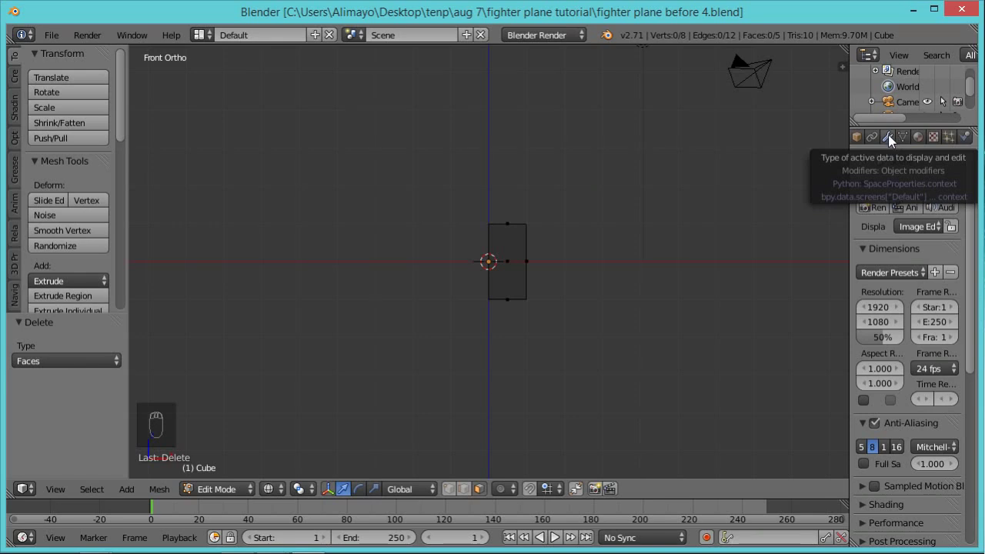
{"action": "left_click", "coordinate": [889, 137]}
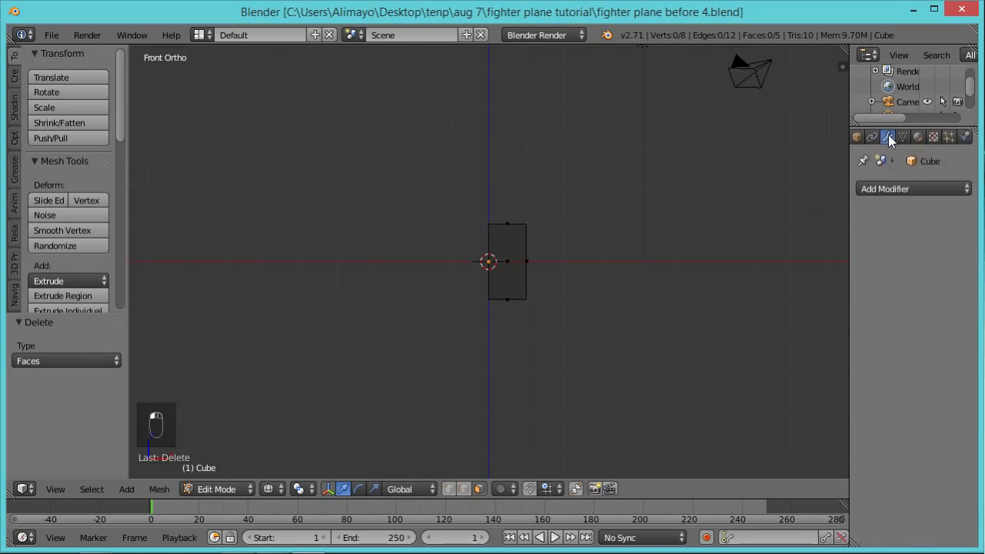
{"action": "left_click", "coordinate": [967, 196]}
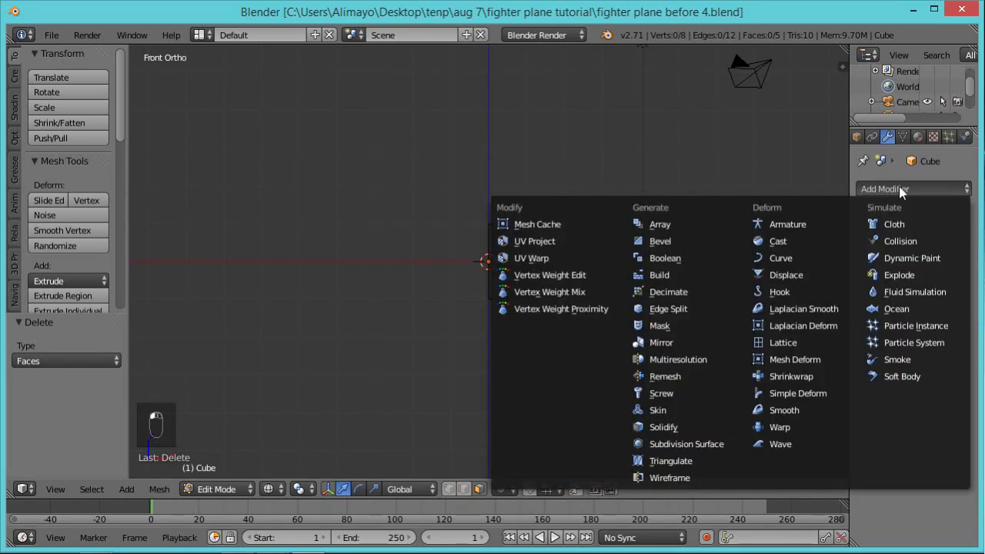
{"action": "left_click", "coordinate": [967, 189]}
{"action": "left_click", "coordinate": [671, 351]}
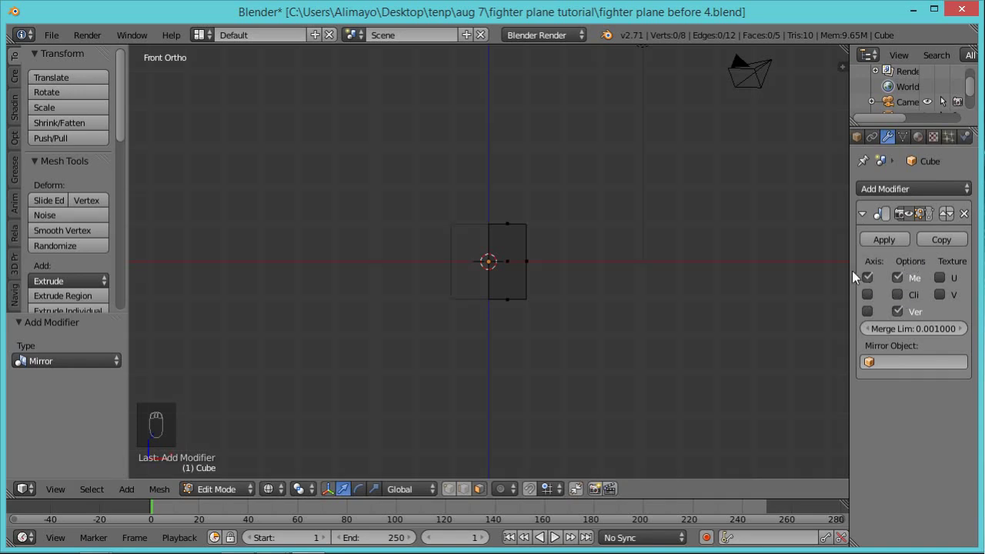
Enable Clipping on the Mirror modifier and adjust the edit cage to the modifier result.
{"action": "left_click_drag", "start_coordinate": [851, 270], "coordinate": [806, 269]}
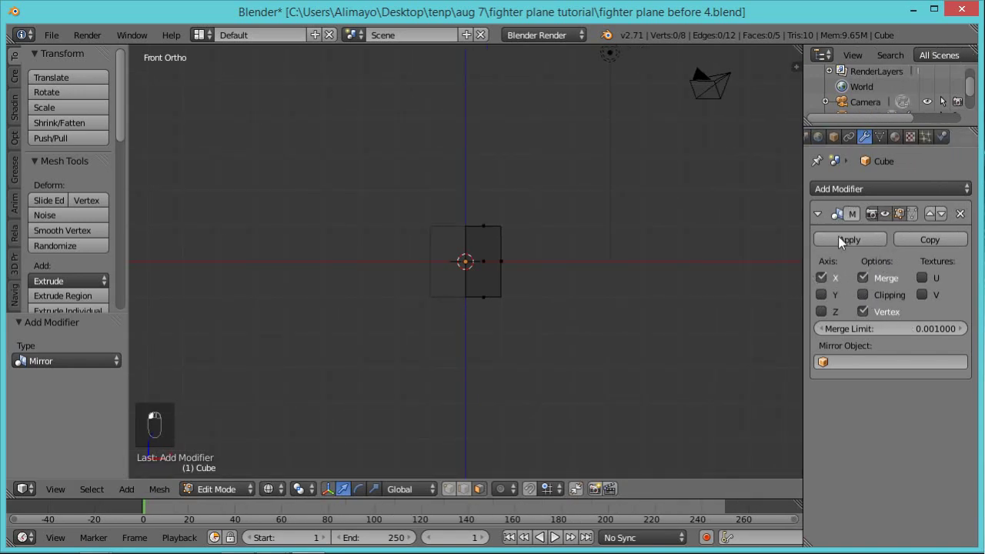
{"action": "left_click", "coordinate": [863, 294]}
{"action": "left_click", "coordinate": [915, 214]}
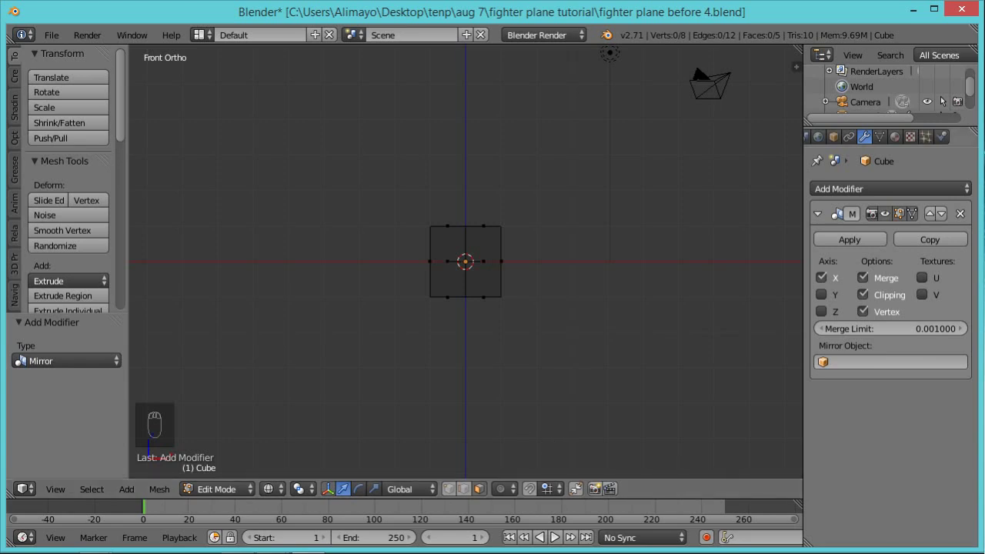
Save the scene as a new incremental file named fighter plane before 5.blend.
{"action": "key", "text": "ctrl+shift+s"}
{"action": "key", "text": "KP_Add"}
{"action": "key", "text": "Return"}
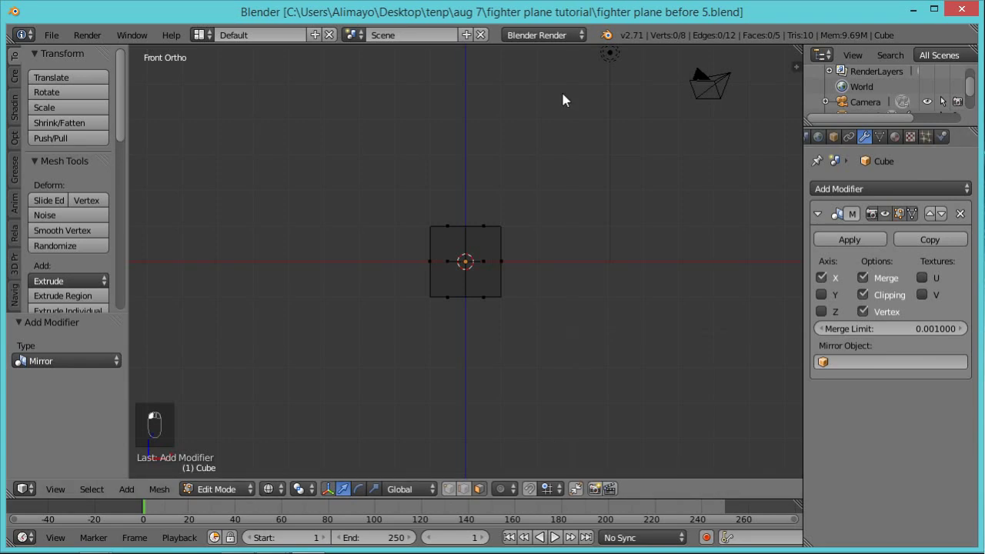
Select the entire mesh and scale it along the Y axis by about 4 to form a long box.
{"action": "middle_click_drag", "start_coordinate": [631, 171], "coordinate": [488, 238]}
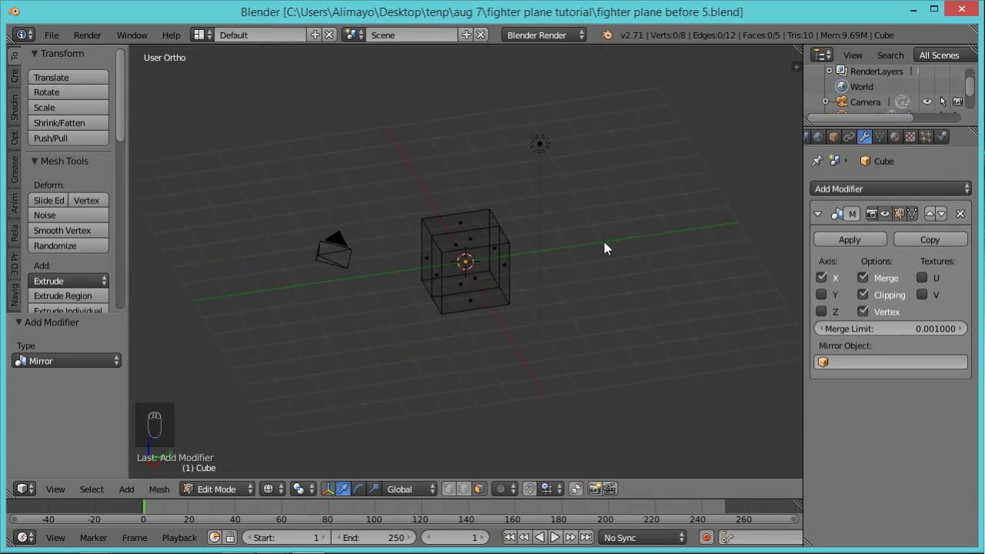
{"action": "key", "text": "a"}
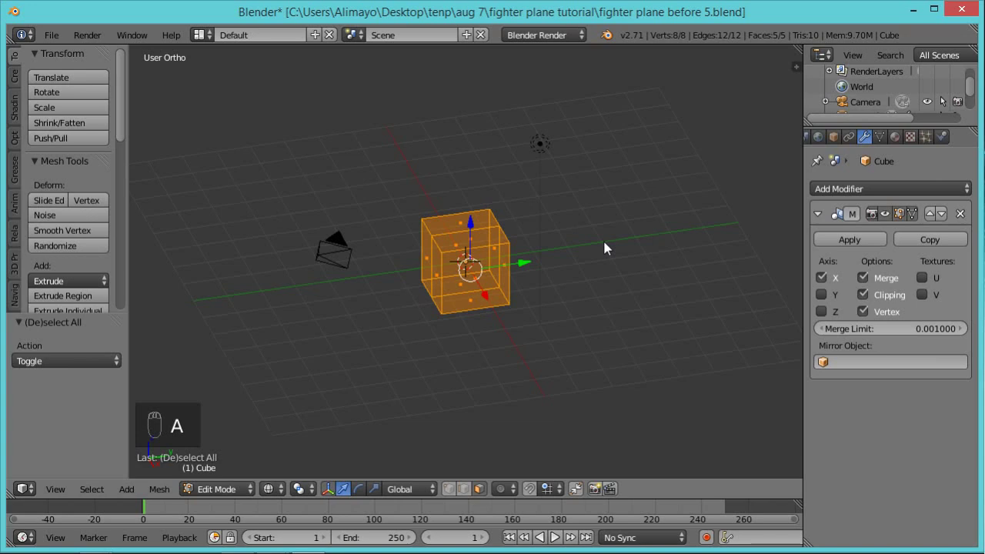
{"action": "key", "text": "s"}
{"action": "key", "text": "y"}
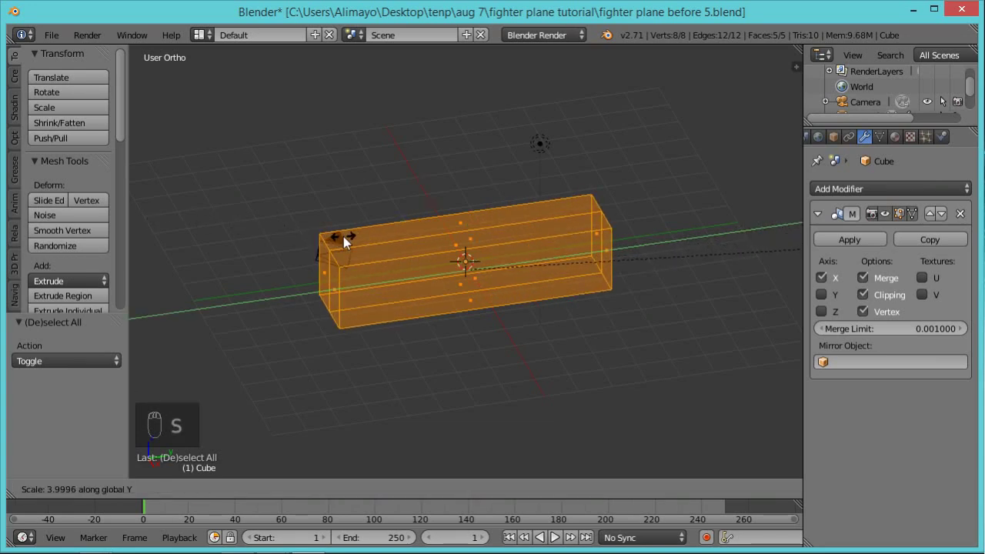
{"action": "left_click", "coordinate": [343, 236]}
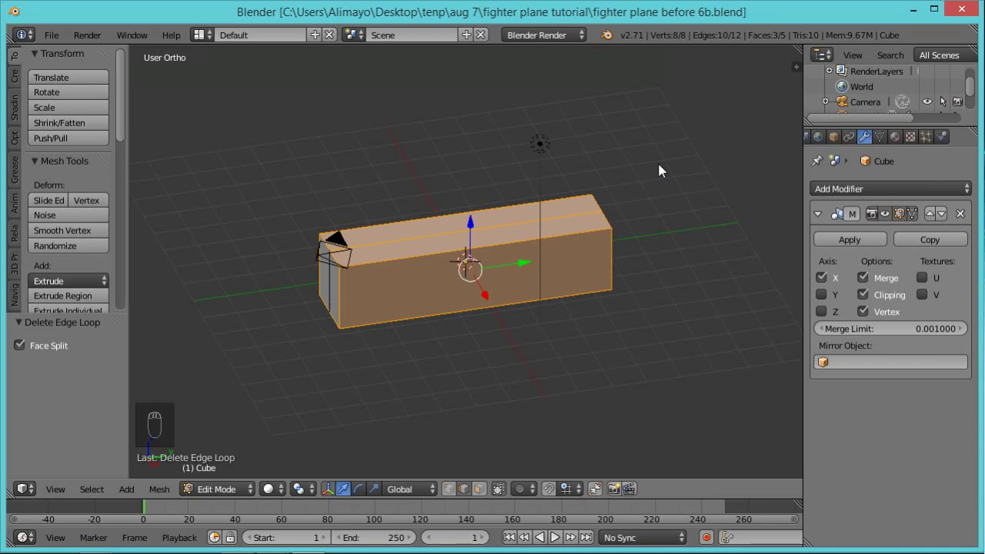
Add one lengthwise horizontal loop cut around the middle of the box's sides.
{"action": "key", "text": "ctrl+r"}
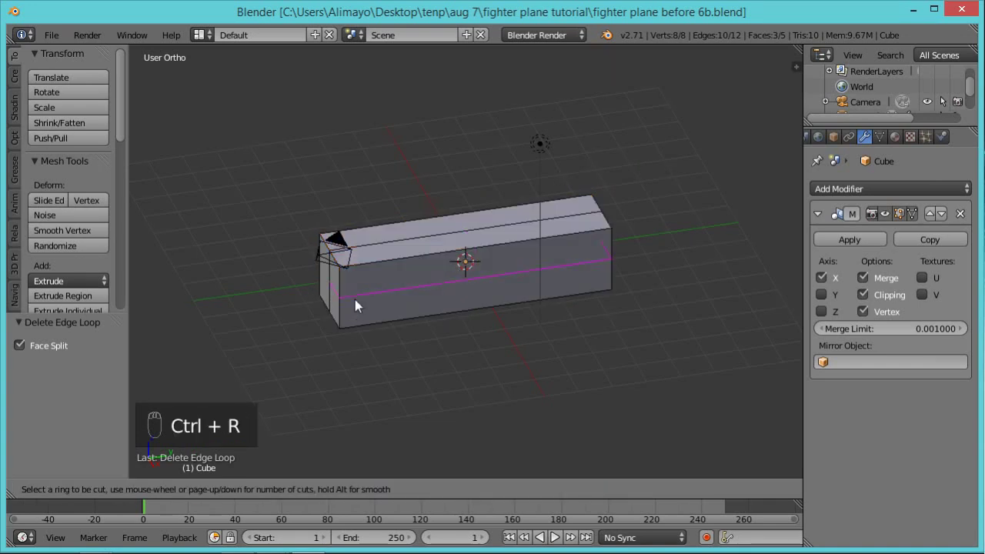
{"action": "left_click", "coordinate": [355, 305]}
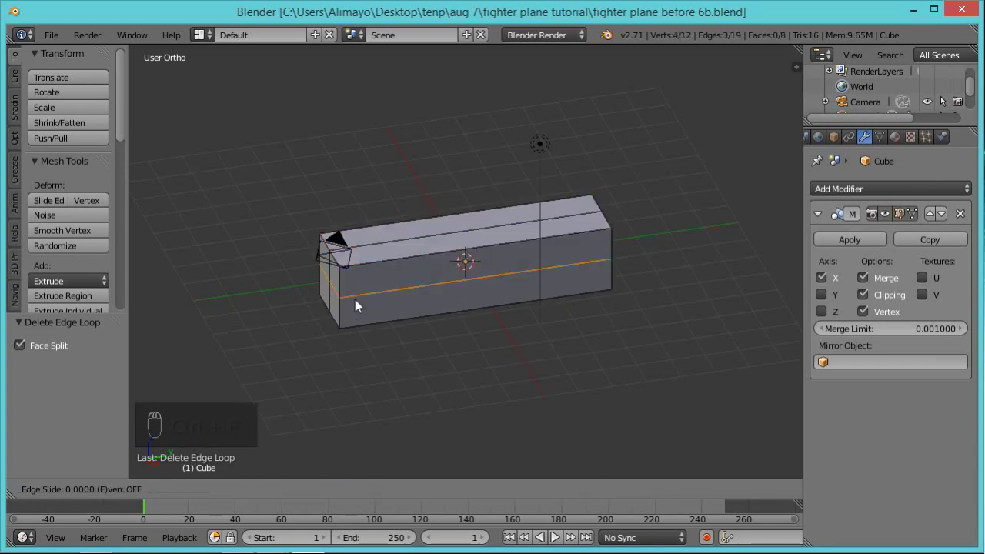
{"action": "left_click", "coordinate": [355, 301]}
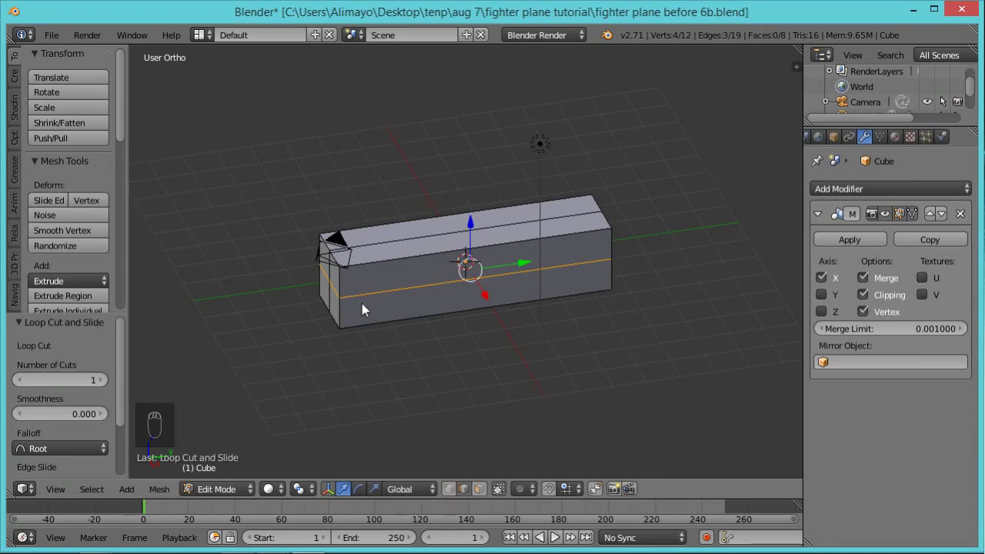
Select the end faces on the box's front (negative Y) end in face mode and delete them.
{"action": "middle_click_drag", "start_coordinate": [351, 311], "coordinate": [437, 301]}
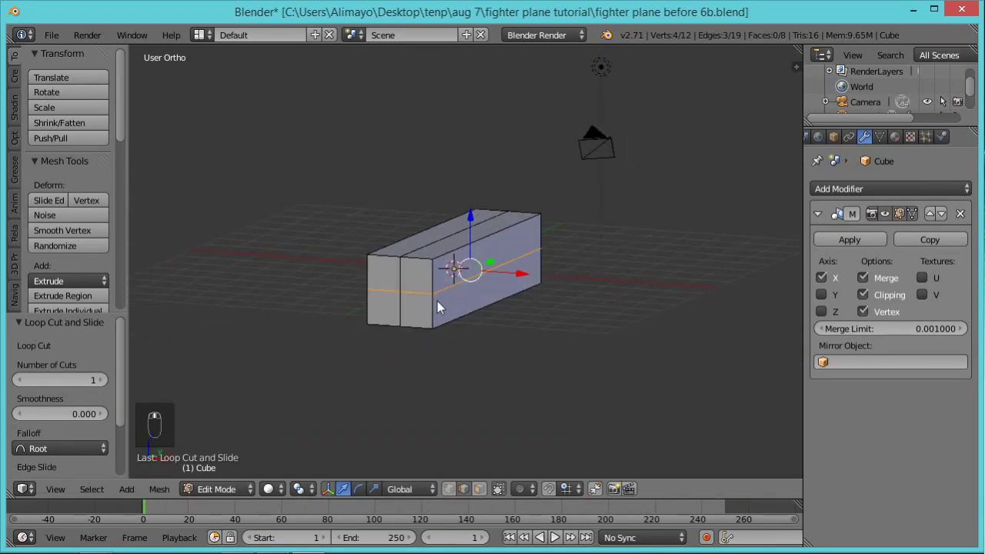
{"action": "left_click", "coordinate": [480, 490]}
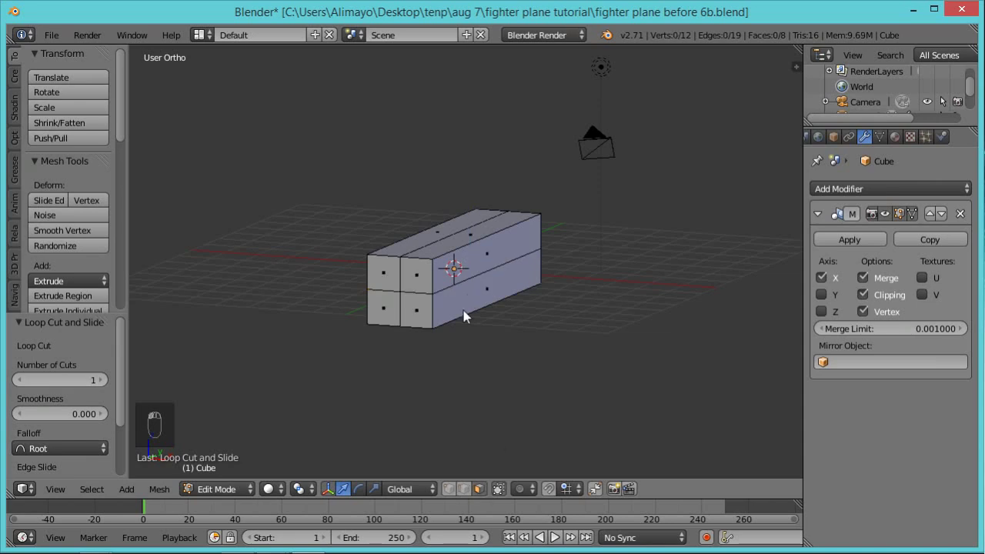
{"action": "key", "text": "c"}
{"action": "left_click_drag", "start_coordinate": [399, 300], "coordinate": [406, 293]}
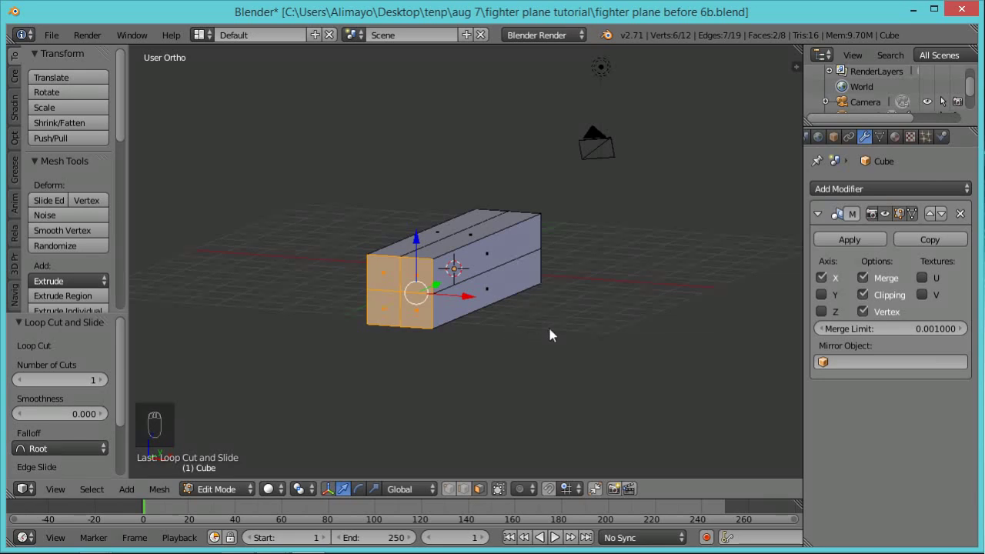
{"action": "key", "text": "x"}
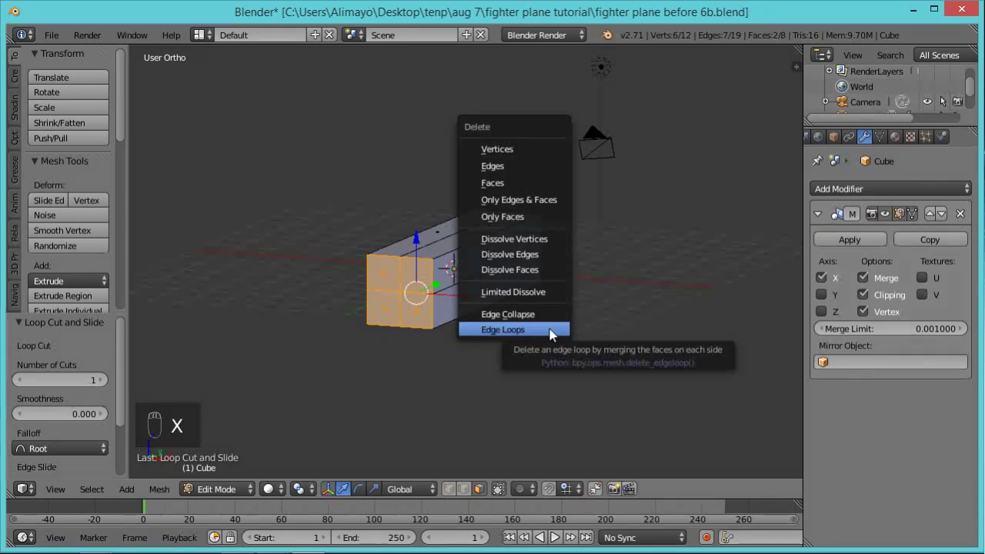
{"action": "left_click", "coordinate": [516, 185]}
Select the end faces on the box's opposite (positive Y) end and delete them.
{"action": "middle_click_drag", "start_coordinate": [658, 225], "coordinate": [592, 340]}
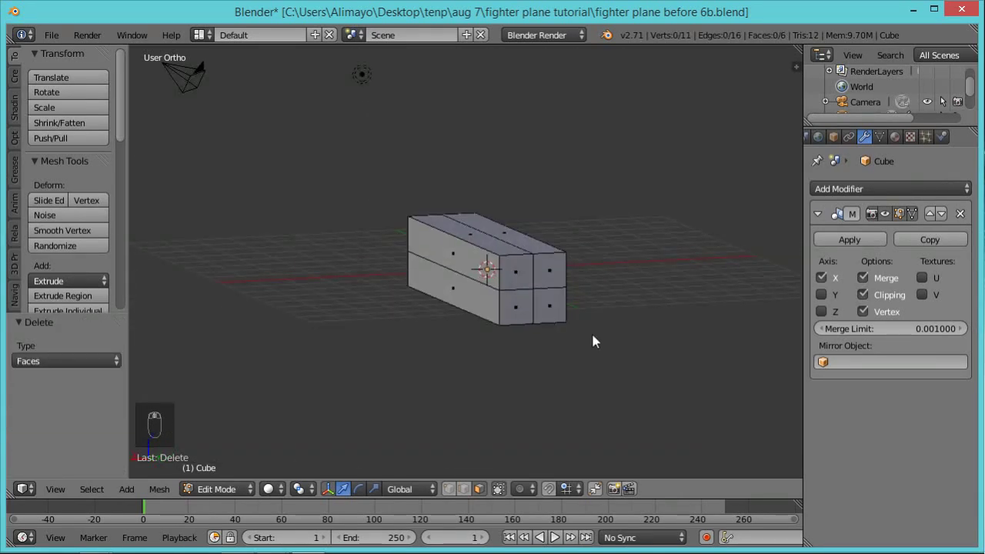
{"action": "key", "text": "c"}
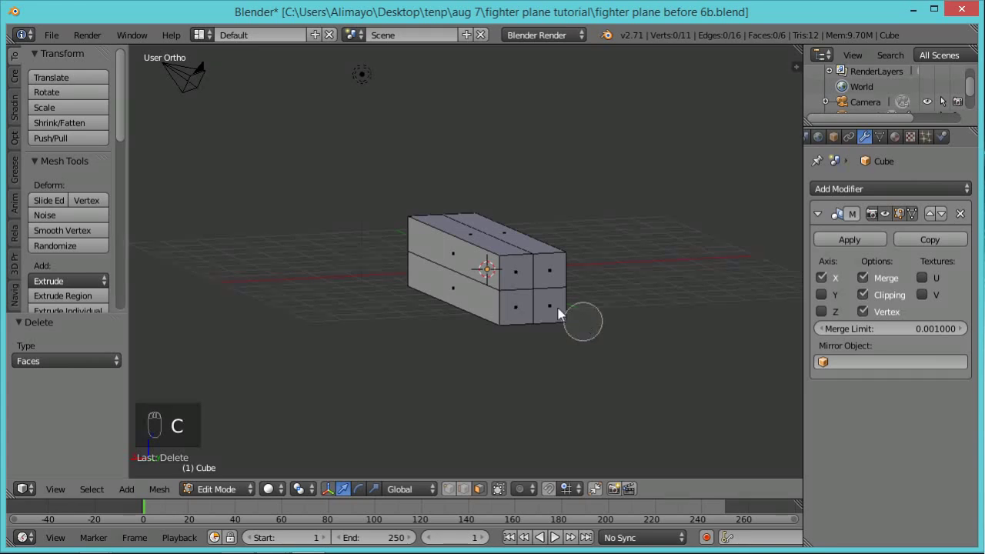
{"action": "left_click_drag", "start_coordinate": [539, 290], "coordinate": [538, 292]}
{"action": "right_click", "coordinate": [599, 273]}
{"action": "key", "text": "x"}
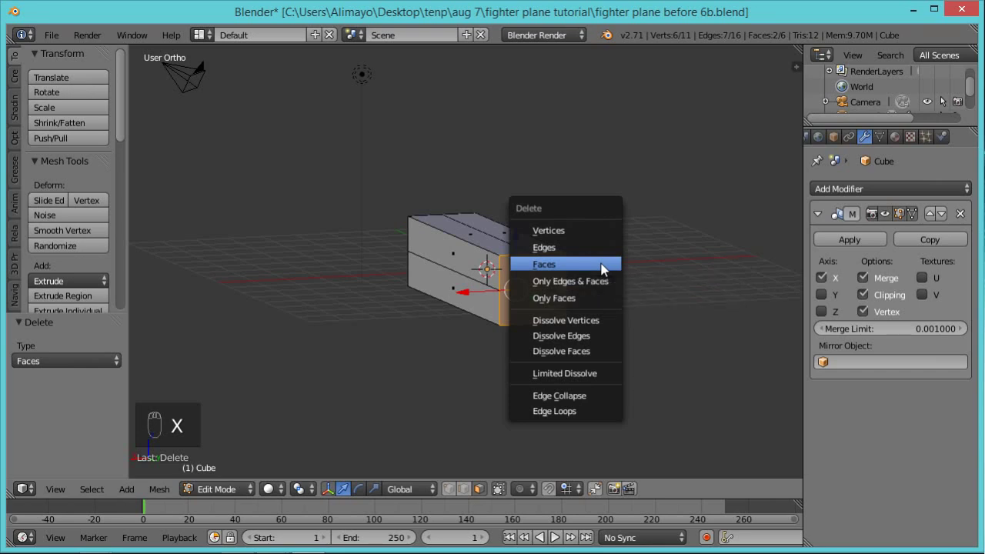
{"action": "left_click", "coordinate": [602, 266]}
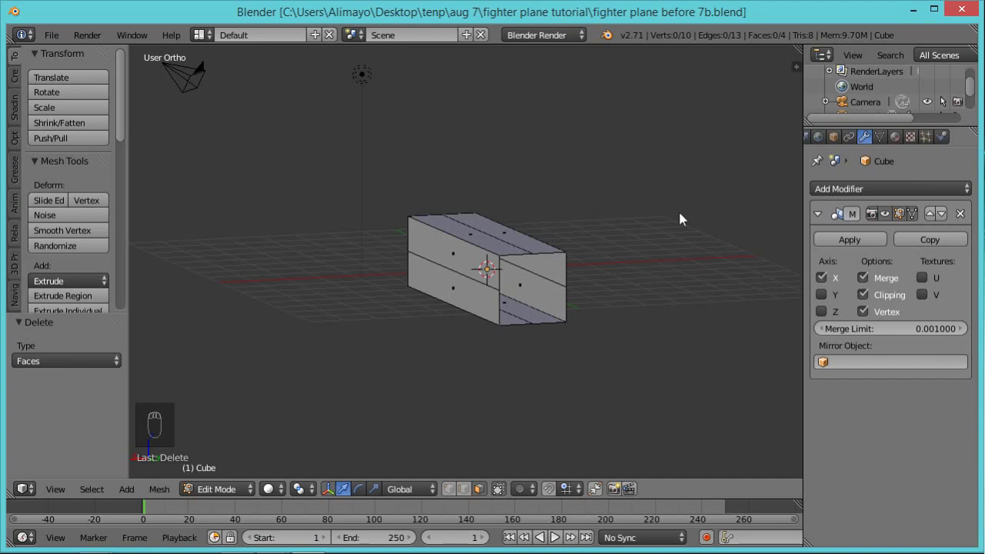
Check in the add-on preferences that the Mesh: LoopTools add-on is enabled.
{"action": "left_click", "coordinate": [52, 35]}
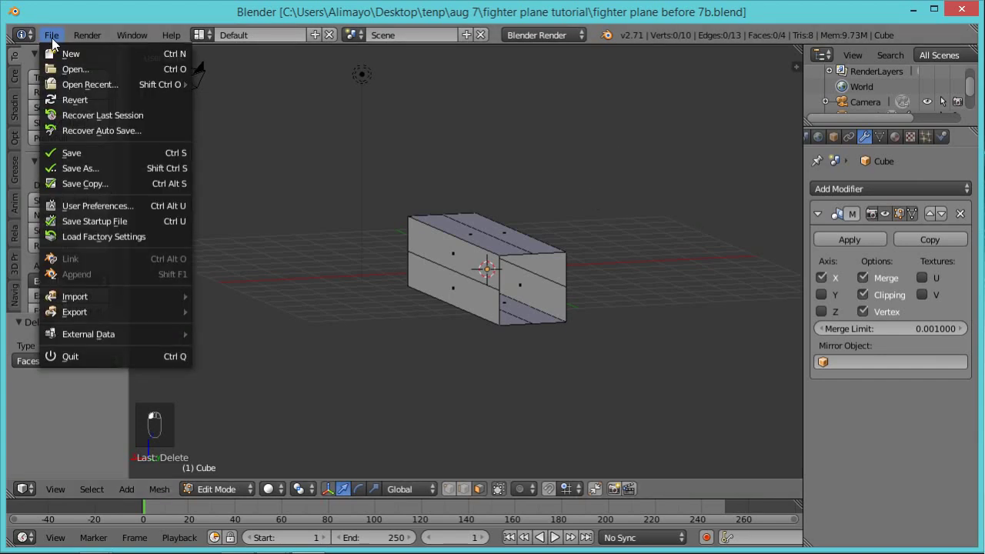
{"action": "left_click", "coordinate": [116, 210]}
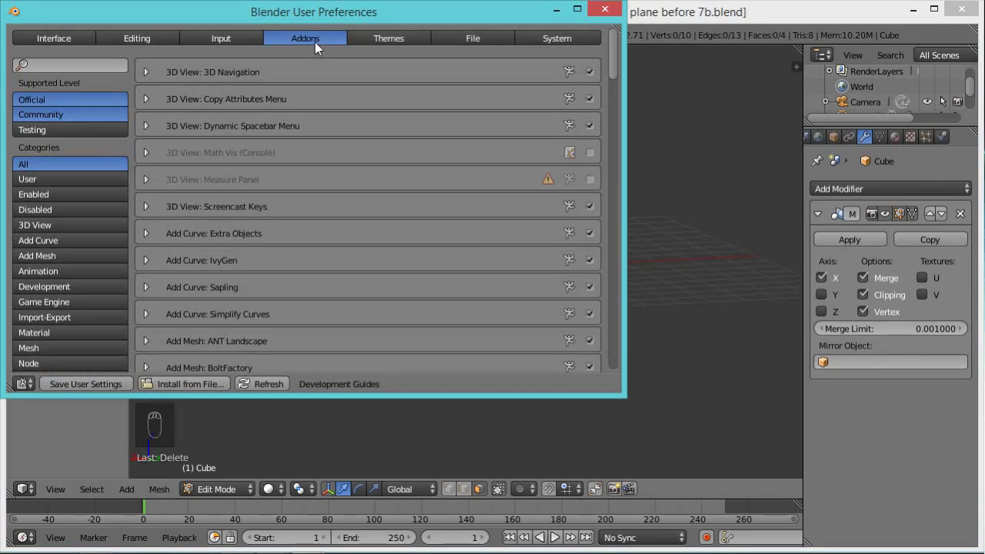
{"action": "left_click_drag", "start_coordinate": [614, 60], "coordinate": [610, 268]}
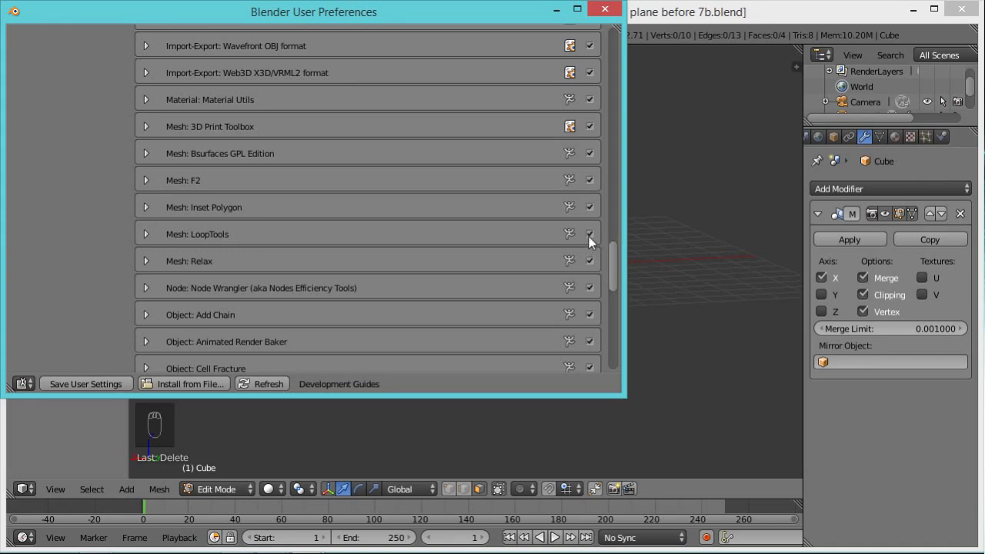
{"action": "left_click", "coordinate": [605, 9]}
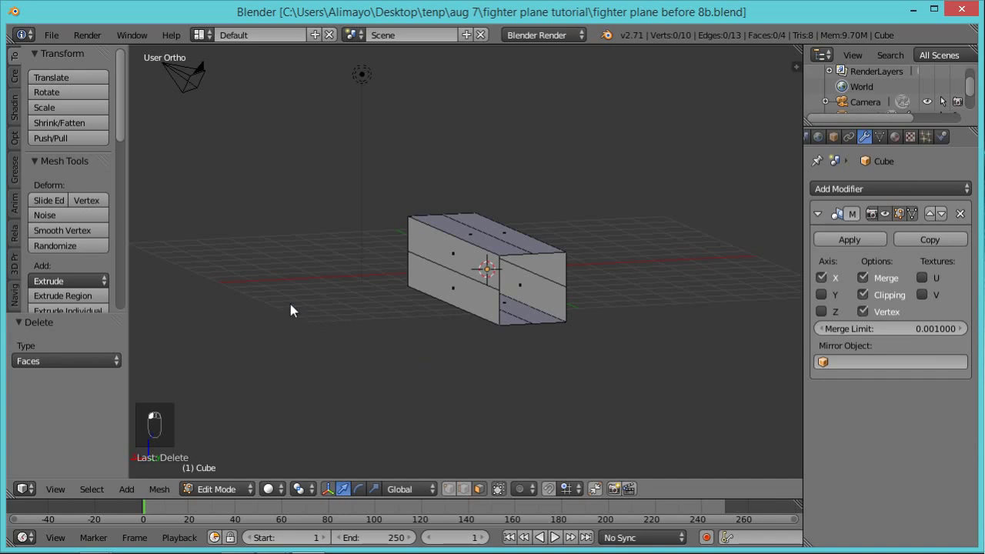
Select the open edge loop at the box's negative Y end in edge mode and reshape it with the LoopTools Circle operation.
{"action": "middle_click_drag", "start_coordinate": [290, 310], "coordinate": [544, 291]}
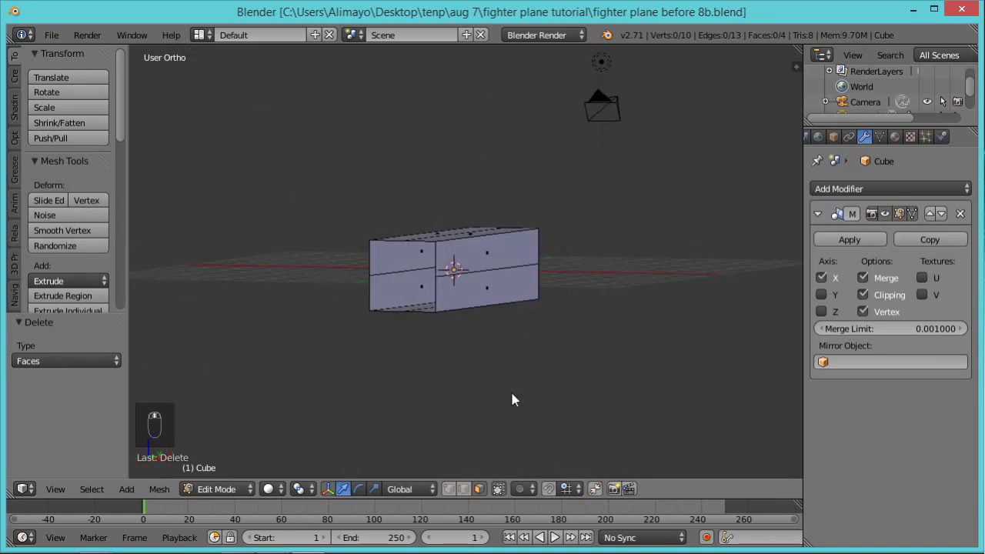
{"action": "left_click", "coordinate": [464, 489]}
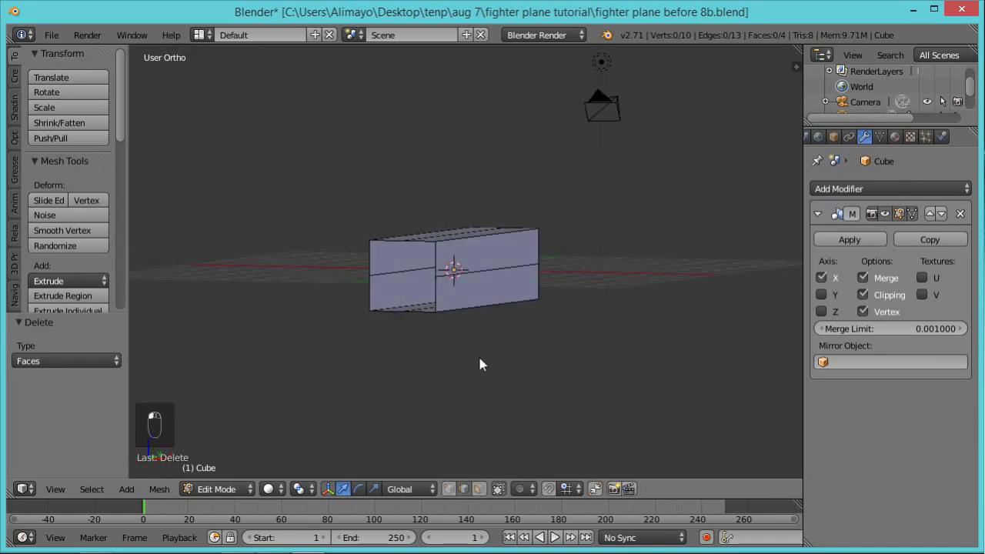
{"action": "right_click", "coordinate": [434, 256]}
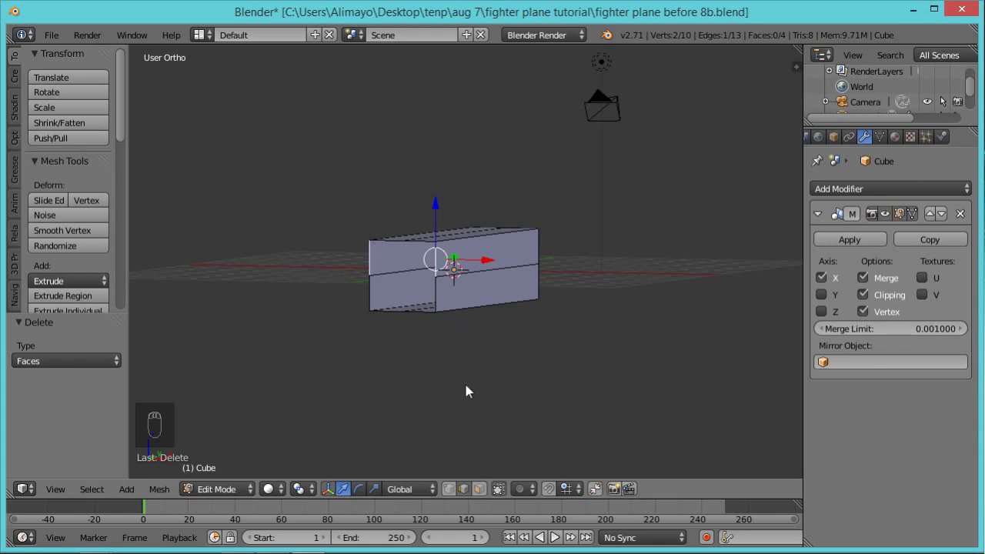
{"action": "key", "text": "a"}
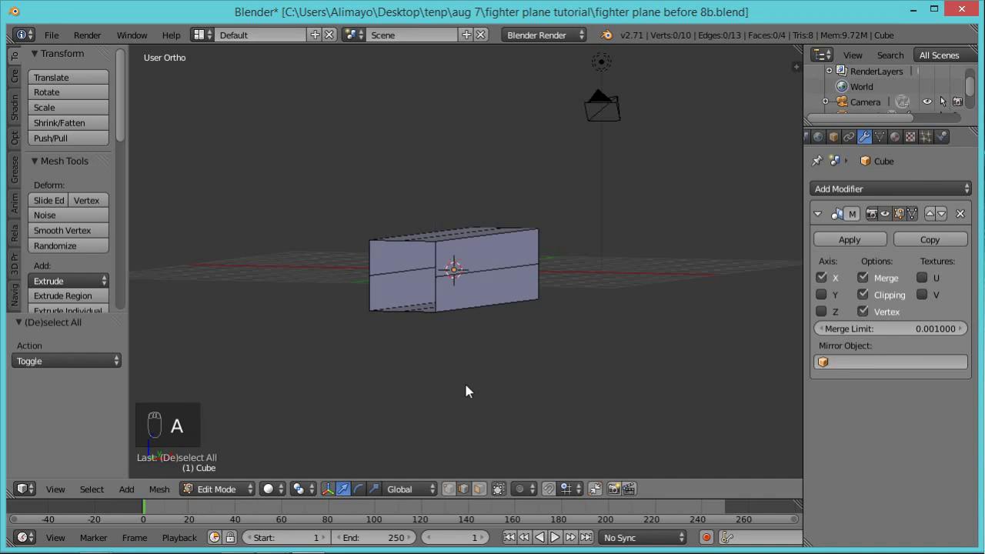
{"action": "right_click", "coordinate": [433, 260]}
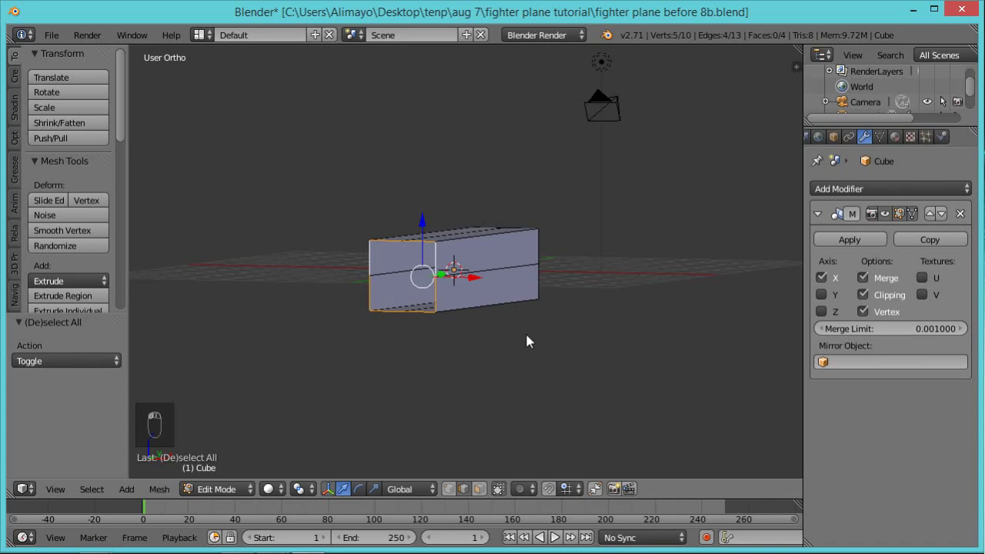
{"action": "key", "text": "w"}
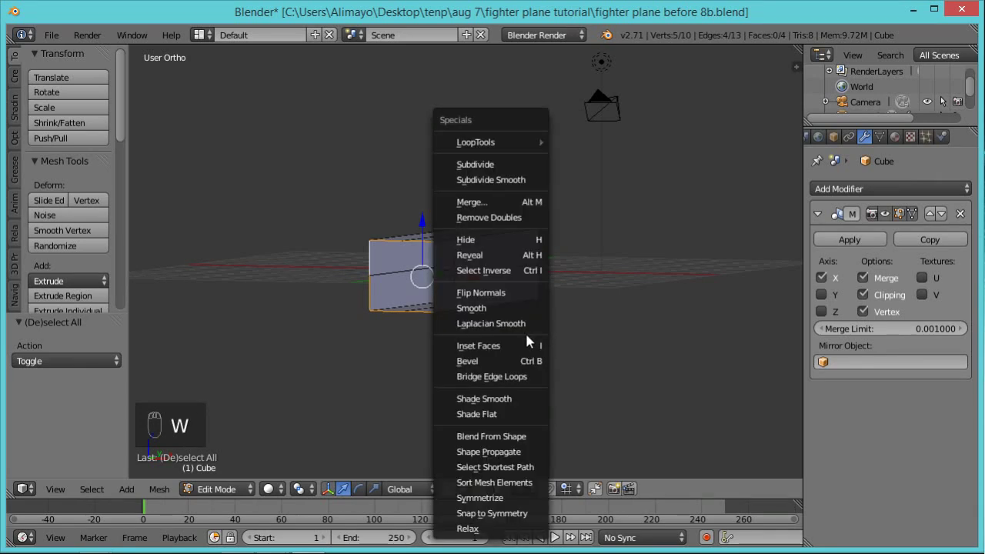
{"action": "mouse_move", "coordinate": [488, 142]}
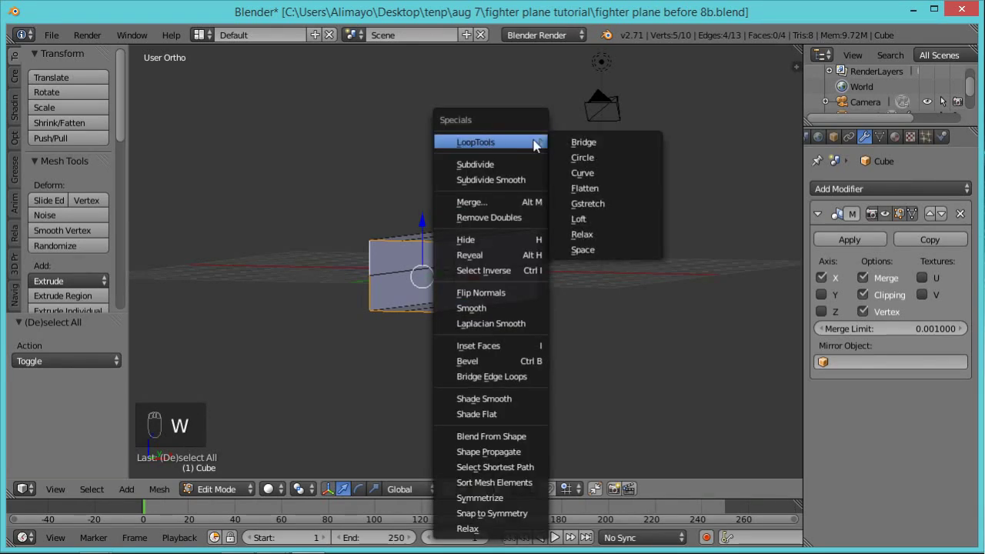
{"action": "left_click", "coordinate": [593, 156]}
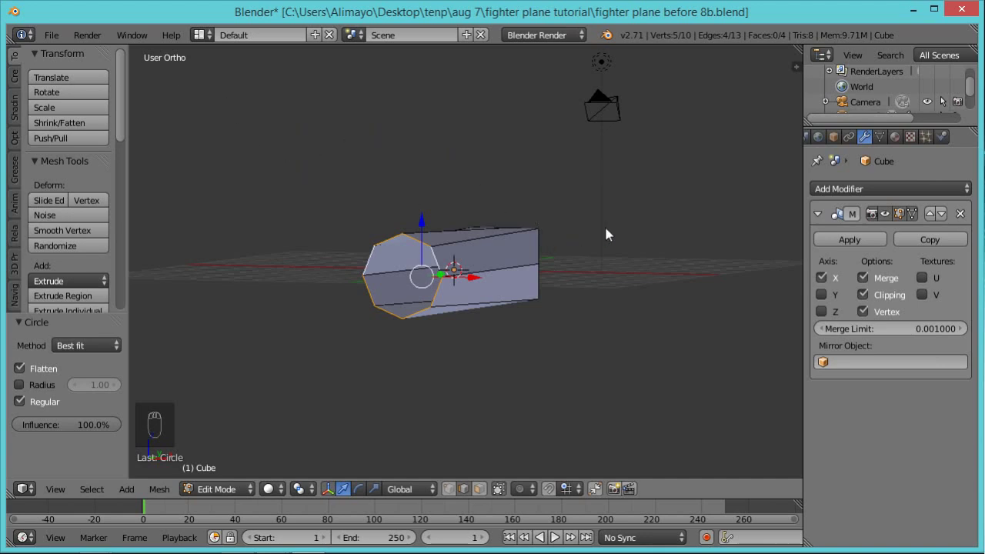
Select only the open edge loop at the positive Y end and reshape it with LoopTools Circle.
{"action": "middle_click_drag", "start_coordinate": [594, 250], "coordinate": [362, 293]}
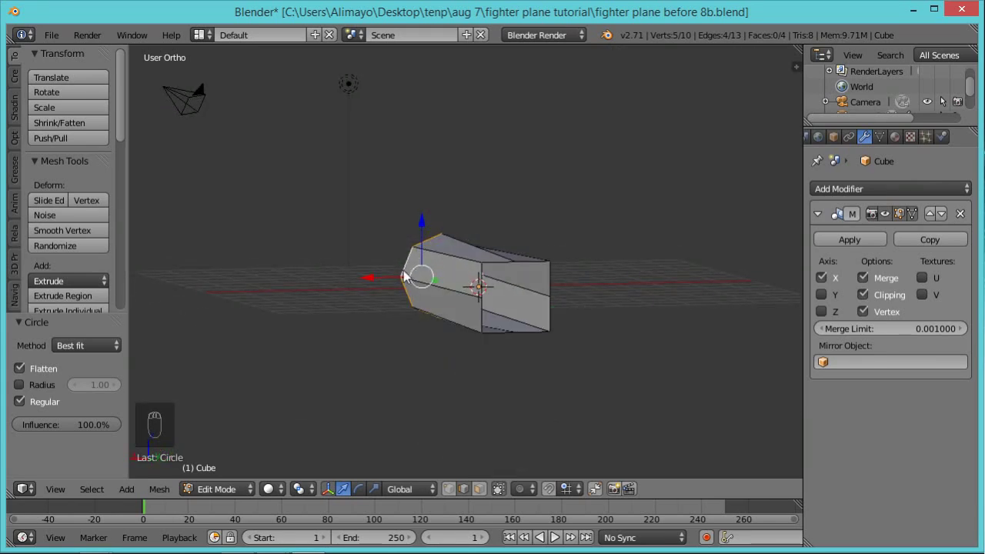
{"action": "key", "text": "a"}
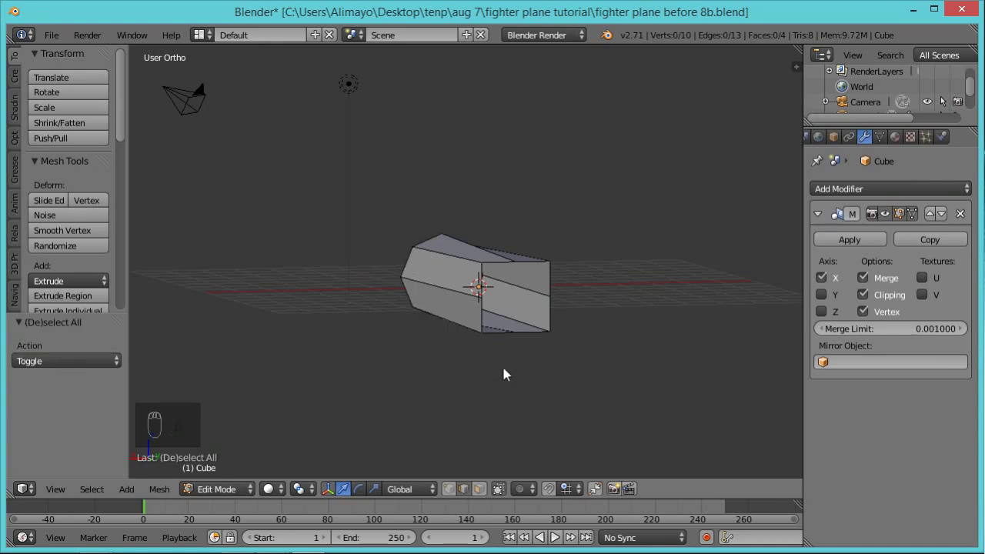
{"action": "right_click", "coordinate": [497, 332]}
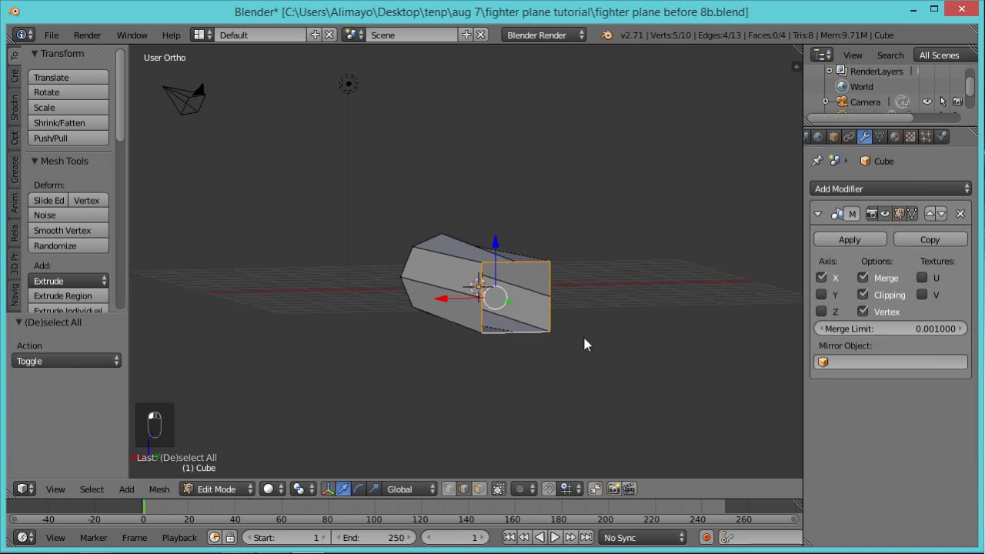
{"action": "key", "text": "w"}
{"action": "mouse_move", "coordinate": [585, 143]}
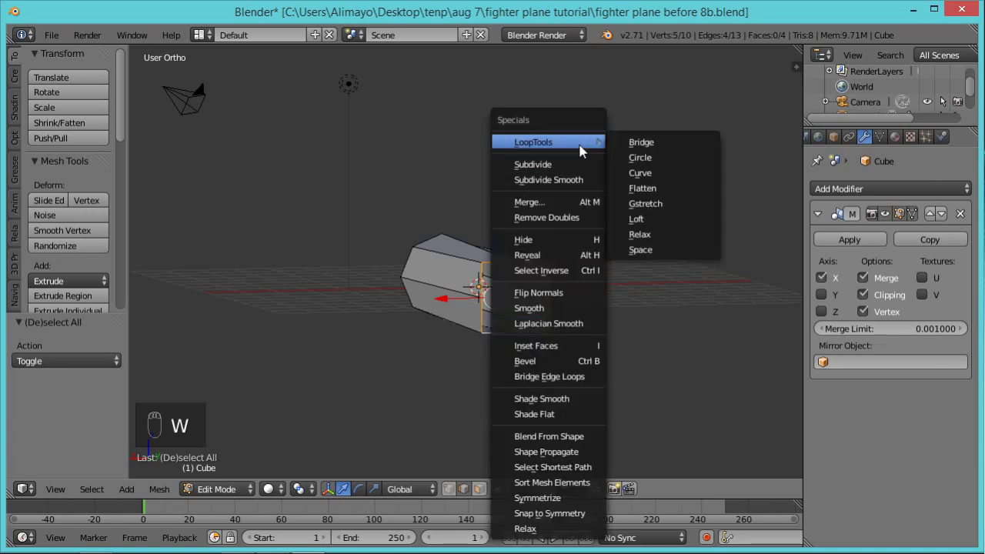
{"action": "left_click", "coordinate": [646, 157]}
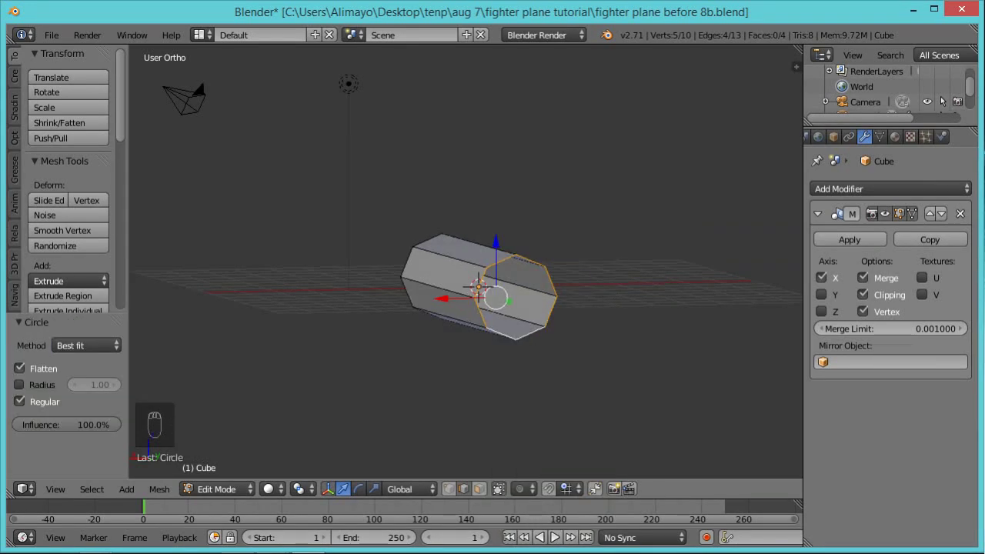
Save the model as a new incremented file, fighter plane before 9b.blend.
{"action": "middle_click_drag", "start_coordinate": [589, 336], "coordinate": [615, 333]}
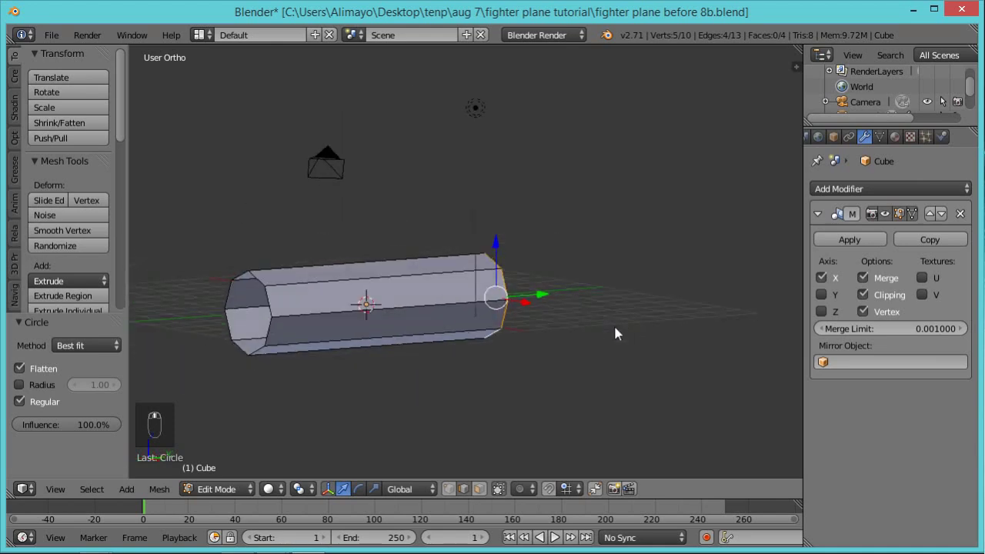
{"action": "key", "text": "ctrl+shift+s"}
{"action": "key", "text": "KP_Add"}
{"action": "key", "text": "Return"}
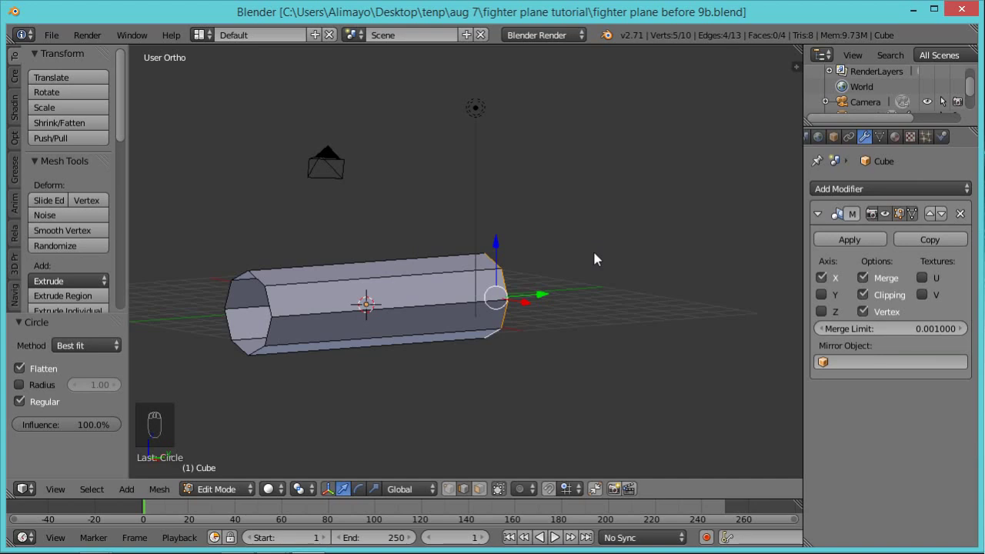
Add three crosswise loop cuts around the fuselage tube and slide them by about 0.56 toward its positive Y end.
{"action": "key", "text": "a"}
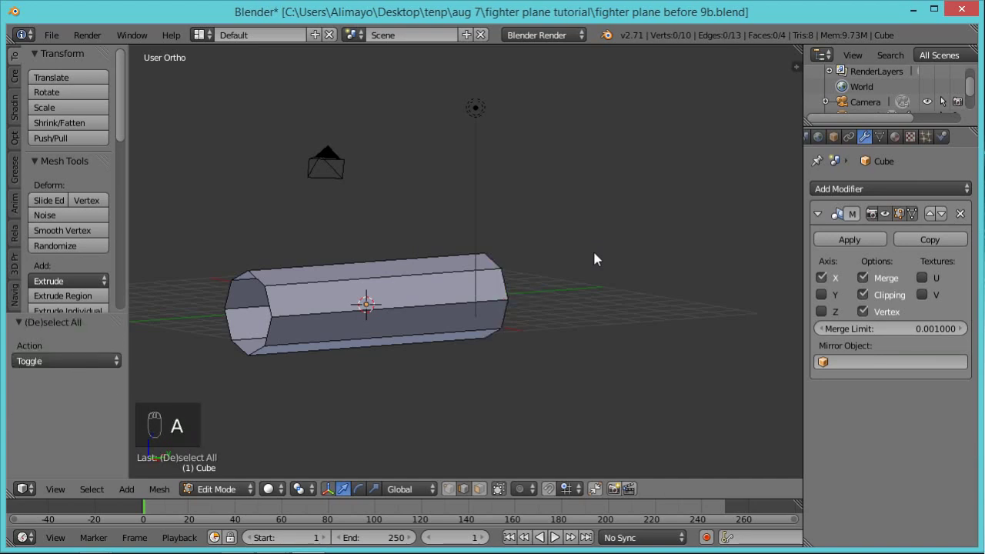
{"action": "key", "text": "ctrl+r"}
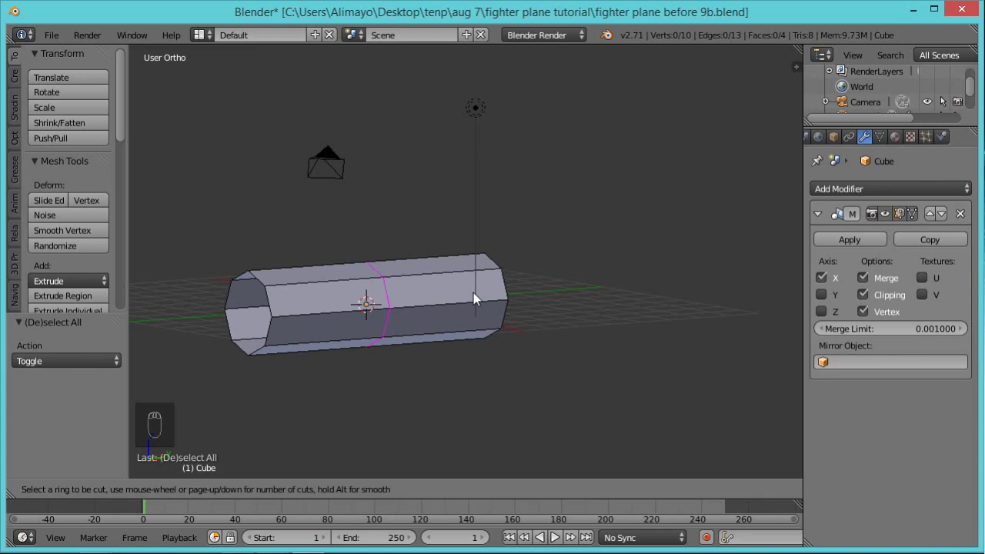
{"action": "scroll", "coordinate": [474, 294], "scroll_direction": "up", "scroll_amount": 2}
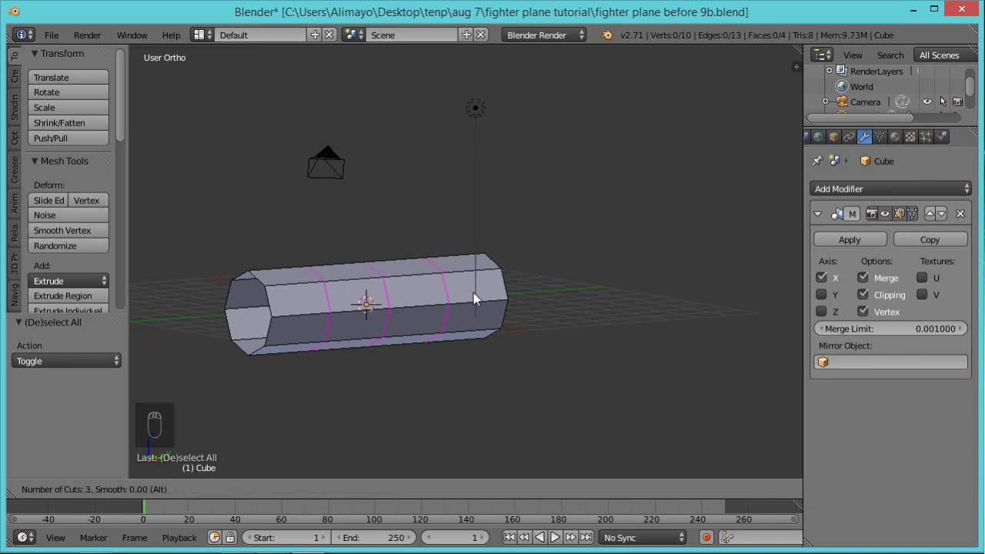
{"action": "left_click", "coordinate": [474, 294]}
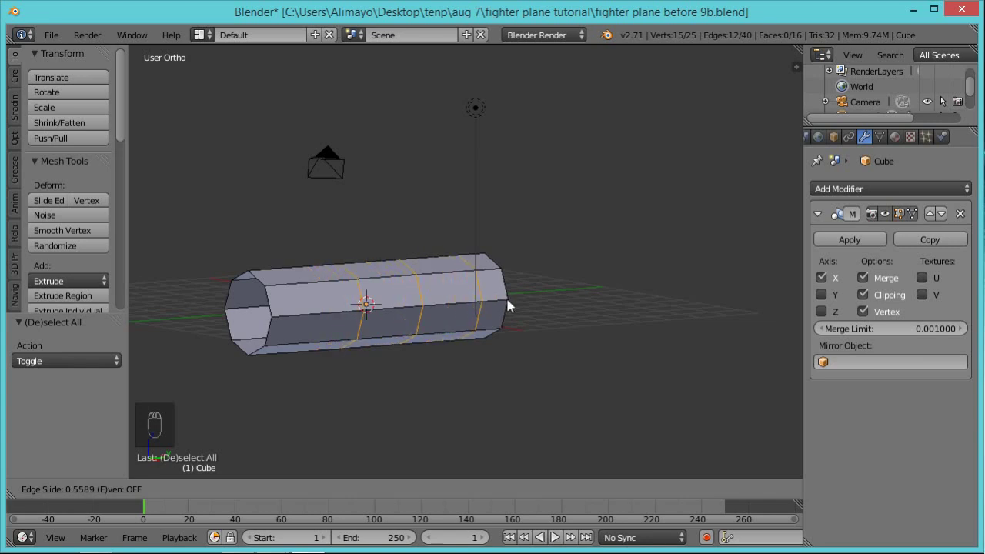
{"action": "left_click", "coordinate": [506, 306]}
{"action": "right_click", "coordinate": [507, 306]}
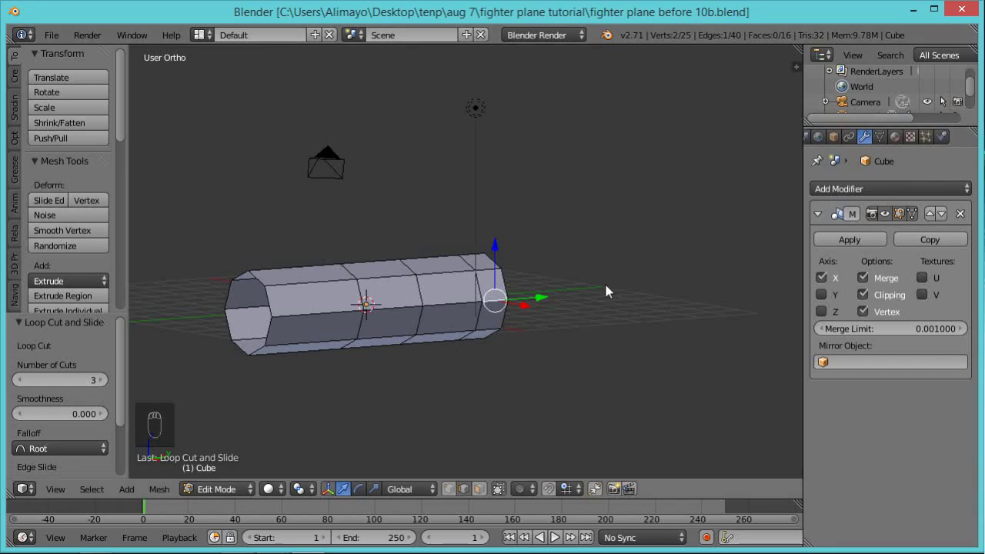
Show the whole fuselage in the right orthographic view as a wireframe with nothing selected.
{"action": "key", "text": "KP_3"}
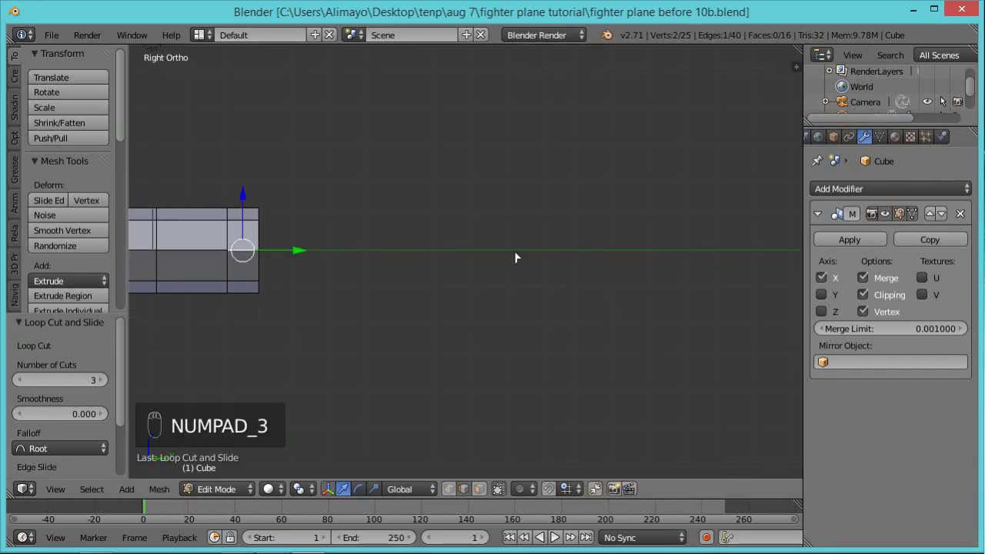
{"action": "middle_click_drag", "start_coordinate": [341, 339], "coordinate": [640, 357], "text": "shift"}
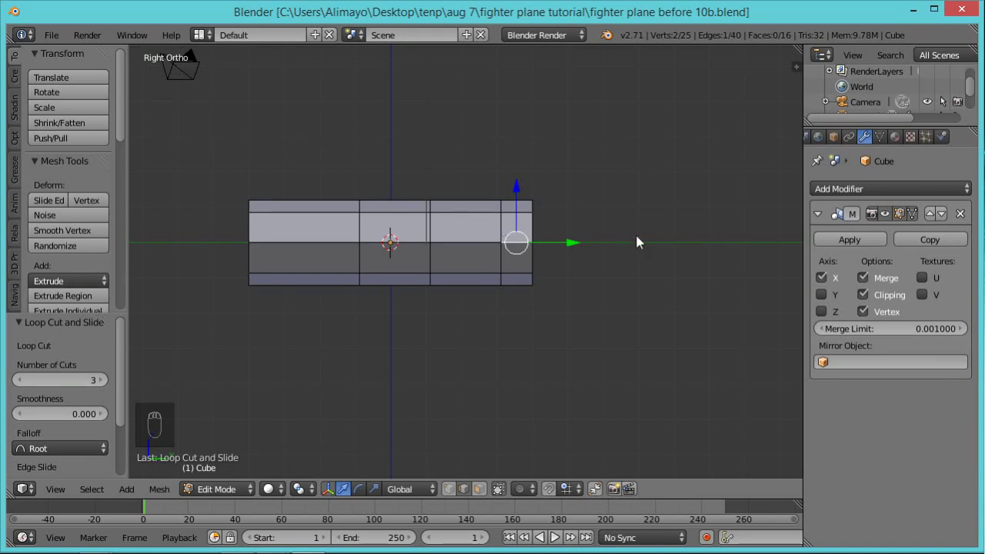
{"action": "key", "text": "KP_5"}
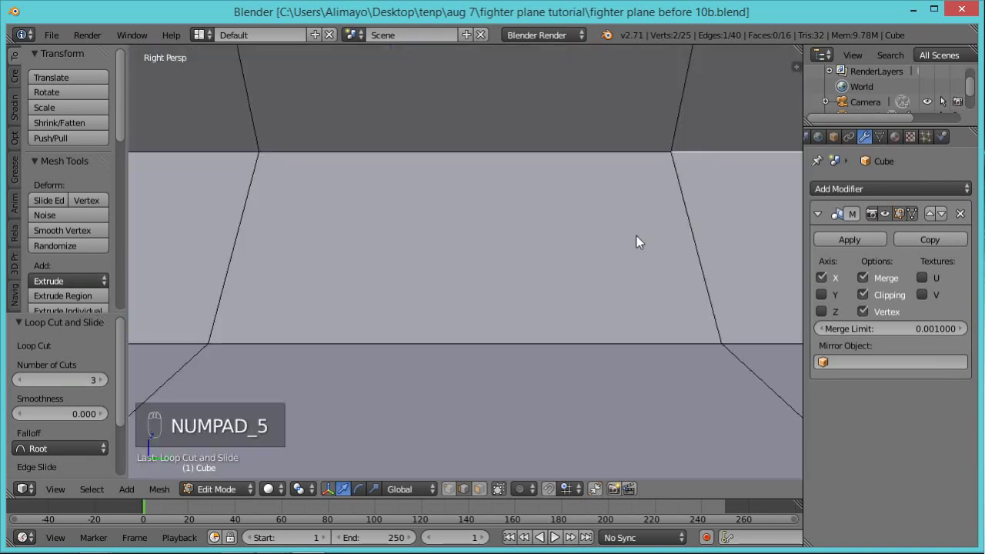
{"action": "scroll", "coordinate": [672, 171], "scroll_direction": "down", "scroll_amount": 8}
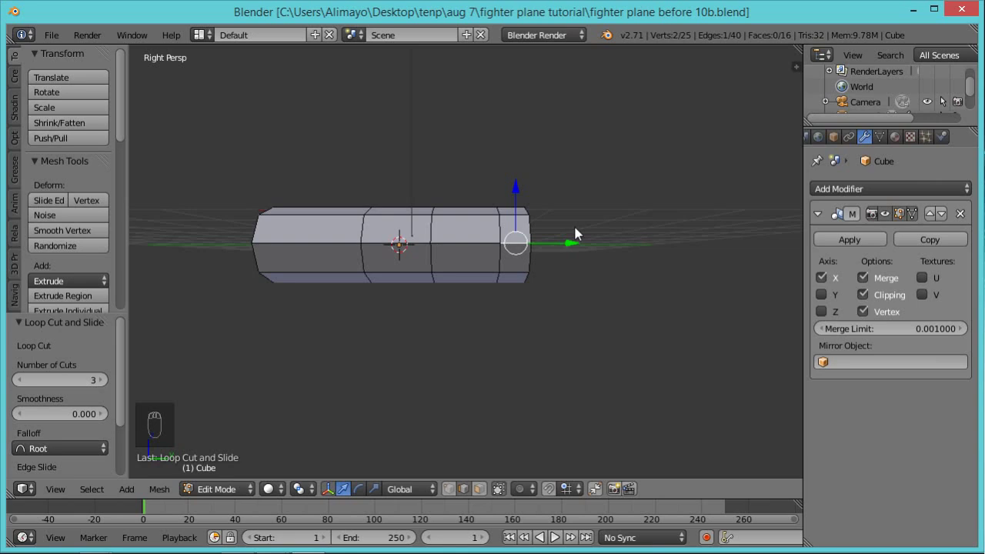
{"action": "key", "text": "KP_5"}
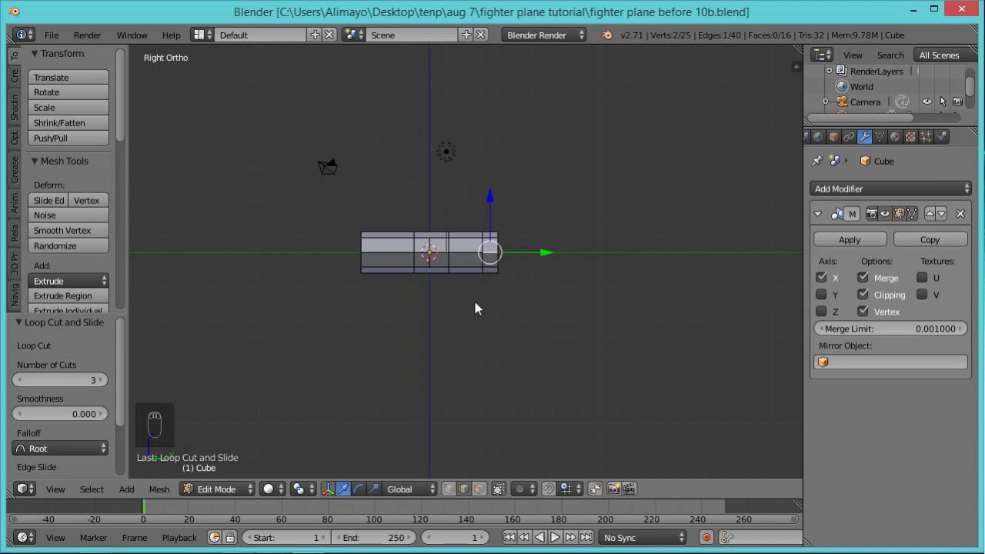
{"action": "scroll", "coordinate": [502, 297], "scroll_direction": "up", "scroll_amount": 2}
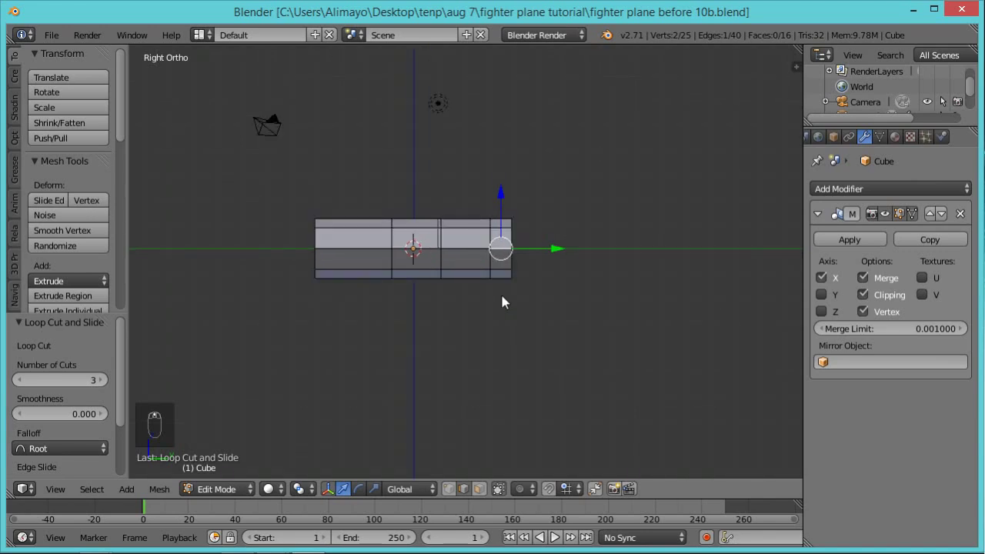
{"action": "scroll", "coordinate": [502, 296], "scroll_direction": "up", "scroll_amount": 1}
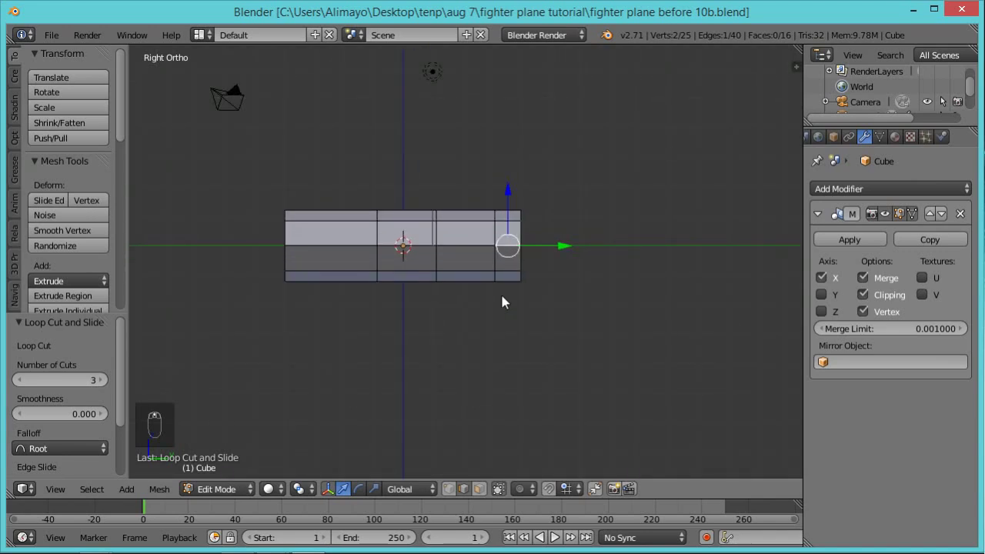
{"action": "key", "text": "a"}
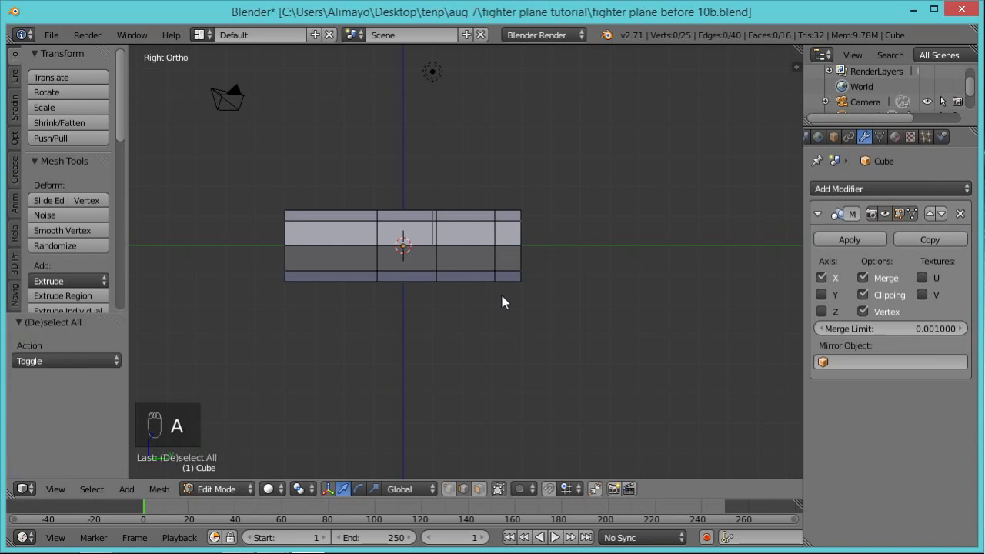
{"action": "key", "text": "z"}
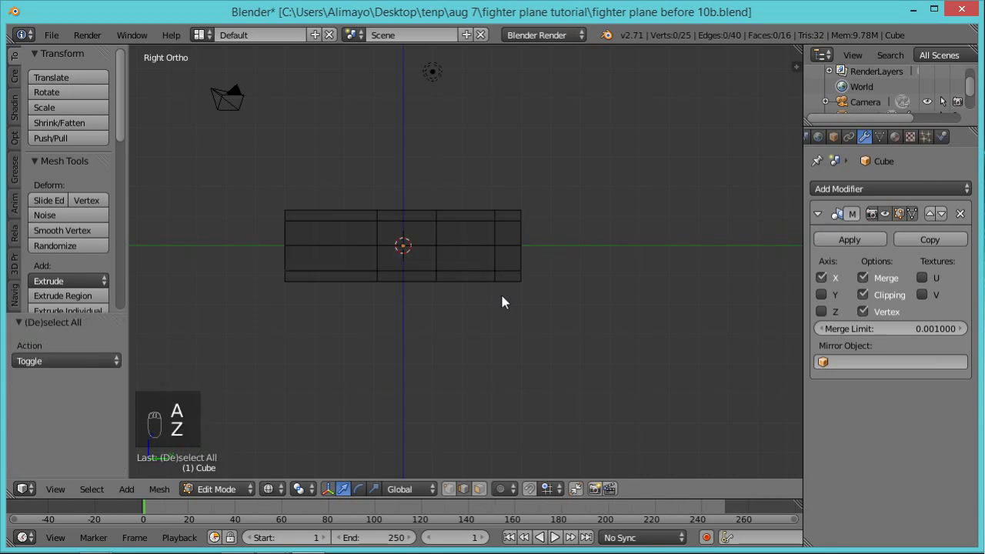
Box-select the two face rings nearest the fuselage's positive Y end and scale them uniformly to 0.7.
{"action": "left_click", "coordinate": [479, 488]}
{"action": "key", "text": "b"}
{"action": "left_click_drag", "start_coordinate": [597, 174], "coordinate": [407, 383]}
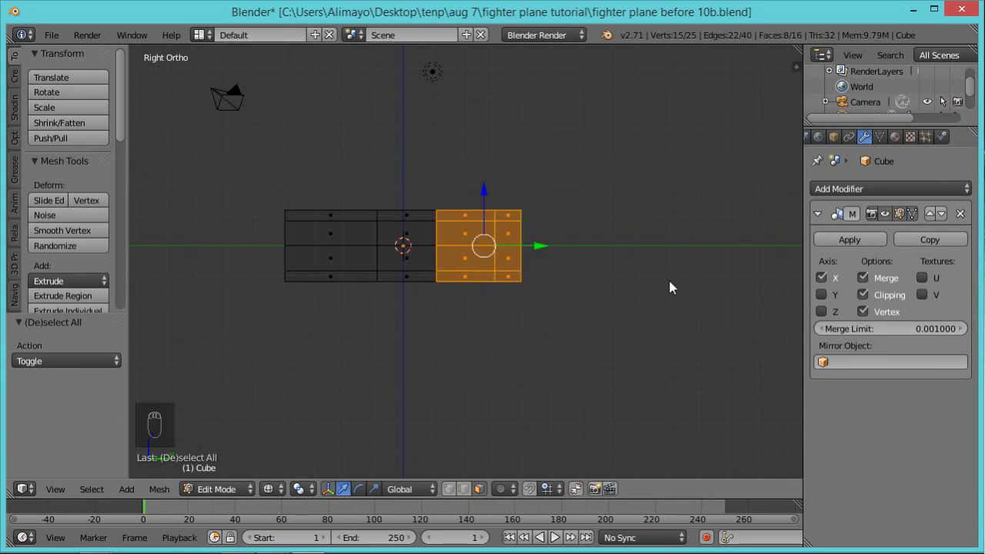
{"action": "key", "text": "s"}
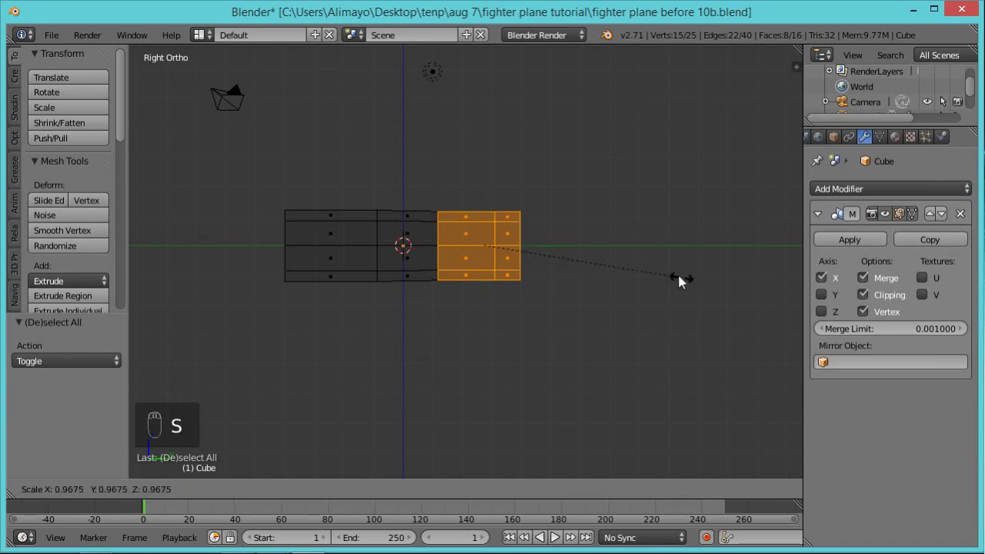
{"action": "left_click", "coordinate": [626, 265]}
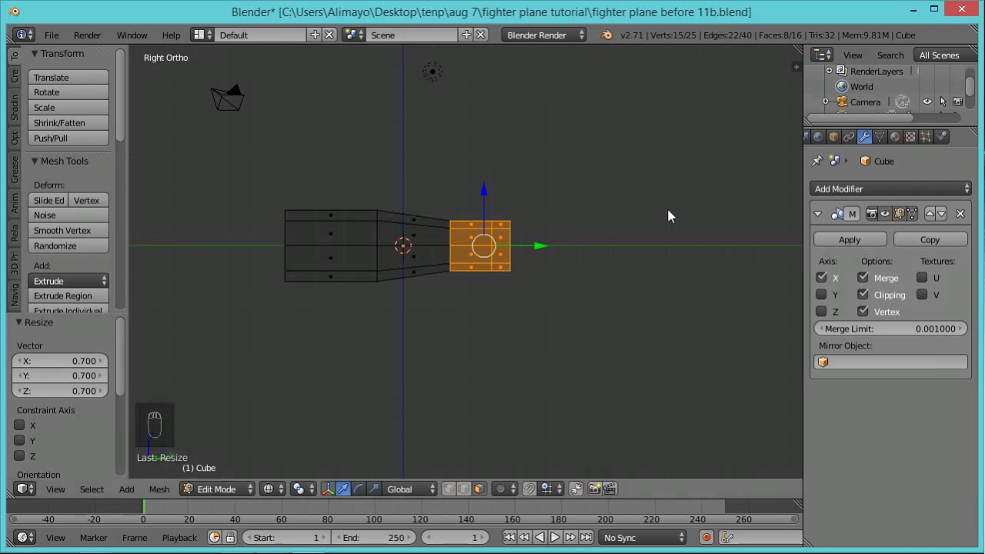
Clear the selection and show the narrowed fuselage in solid shading from an angled view.
{"action": "key", "text": "a"}
{"action": "key", "text": "z"}
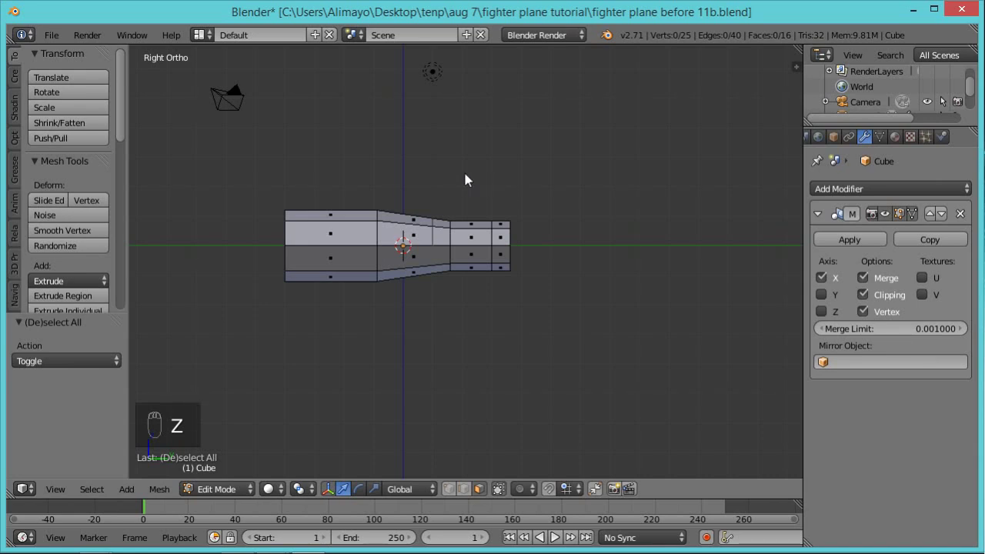
{"action": "middle_click_drag", "start_coordinate": [473, 168], "coordinate": [537, 211]}
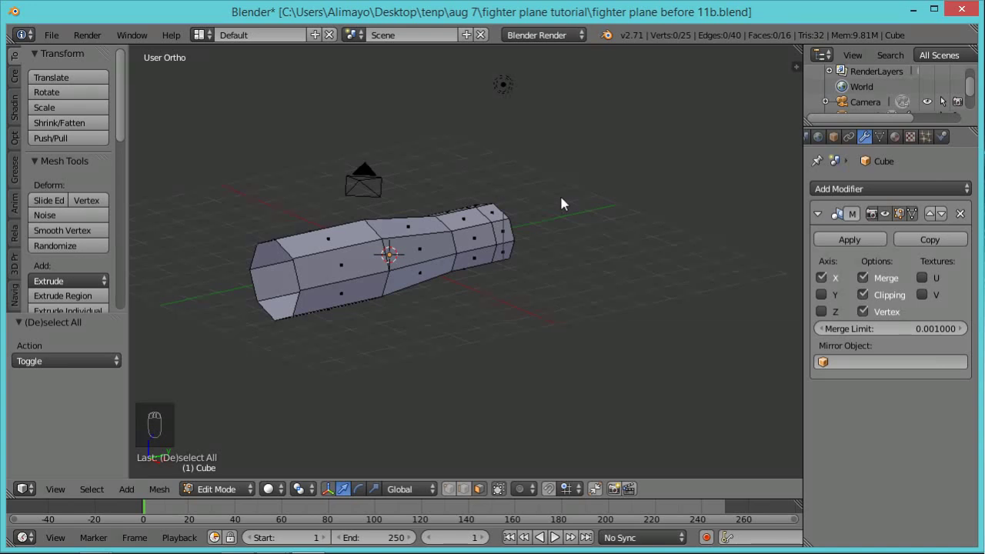
{"action": "mouse_move", "coordinate": [582, 239]}
{"action": "middle_mouse_down"}
{"action": "mouse_move", "coordinate": [609, 305]}
{"action": "mouse_move", "coordinate": [530, 282]}
{"action": "mouse_move", "coordinate": [567, 241]}
{"action": "middle_mouse_up"}
{"action": "middle_click_drag", "start_coordinate": [605, 234], "coordinate": [568, 246]}
{"action": "scroll", "coordinate": [567, 247], "scroll_direction": "up", "scroll_amount": 2}
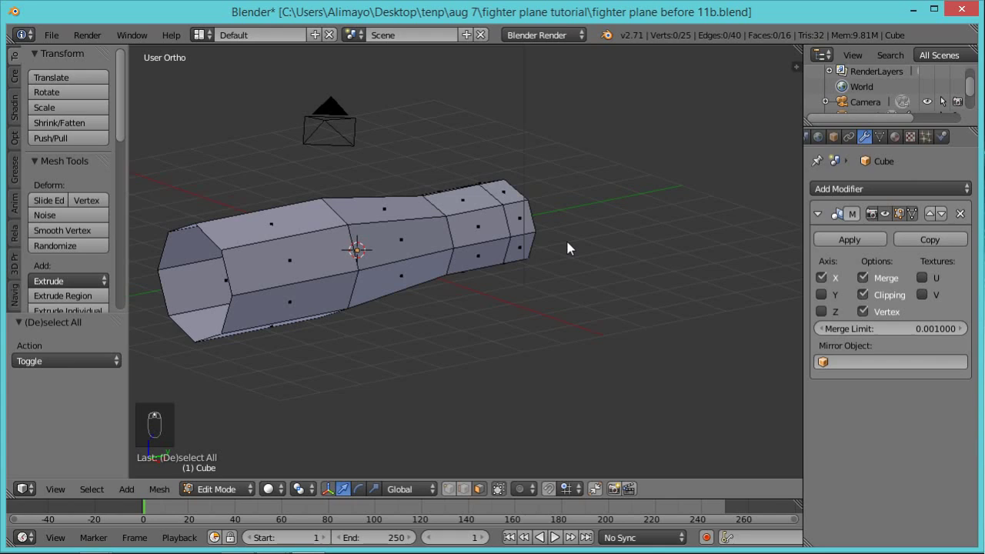
{"action": "scroll", "coordinate": [567, 247], "scroll_direction": "down", "scroll_amount": 1}
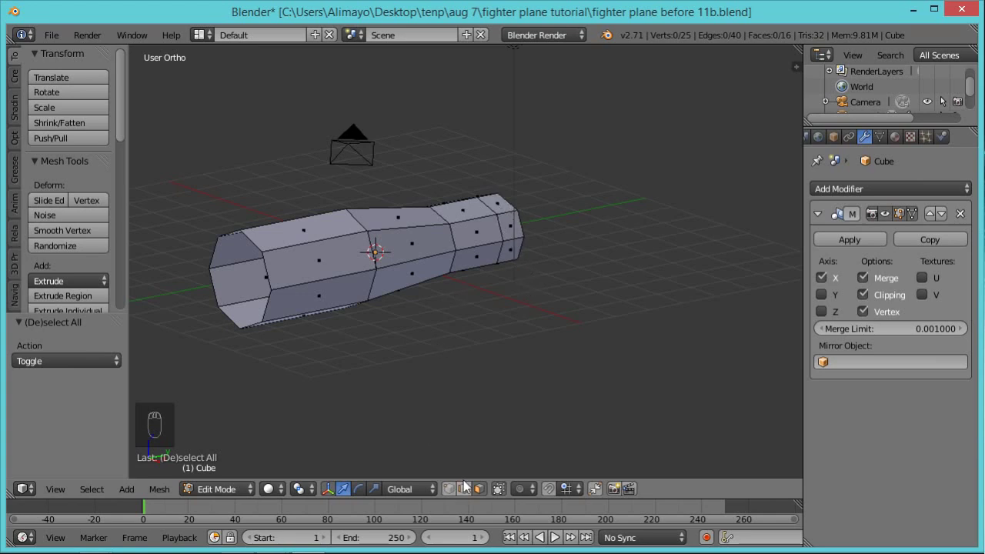
Form a wider collar by extruding the last face ring at the positive Y end, scaled up about 1.37 and moved 0.459 along Y.
{"action": "right_click", "coordinate": [511, 241], "text": "alt"}
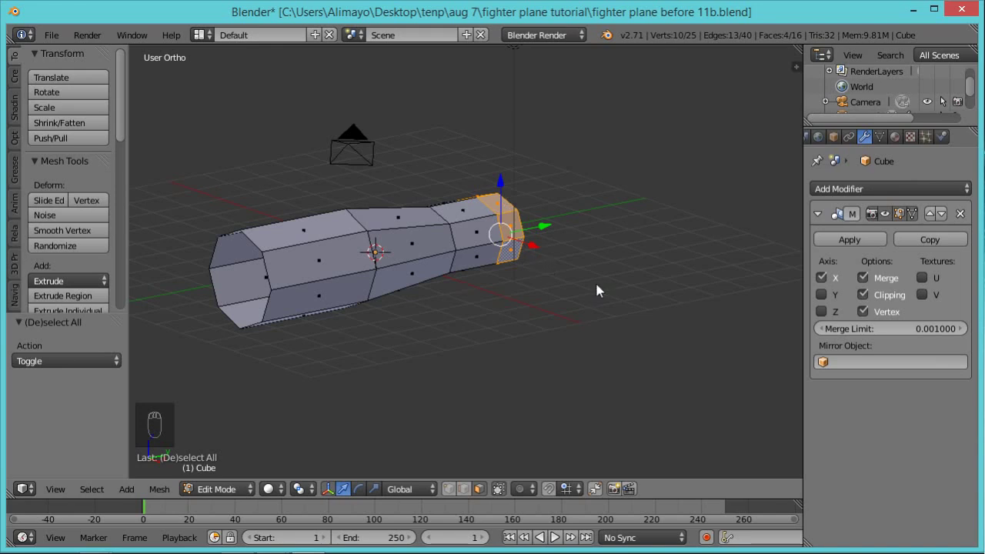
{"action": "key", "text": "e"}
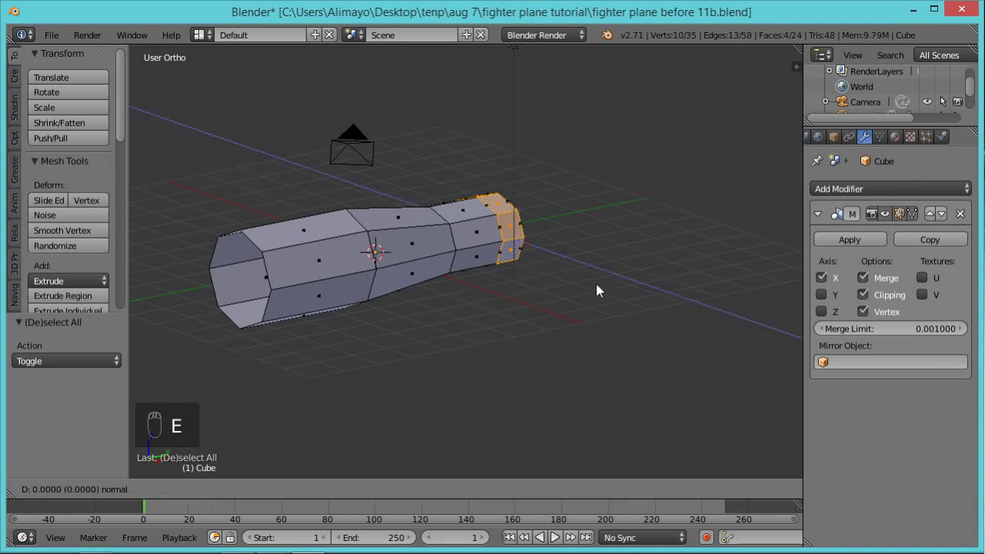
{"action": "left_click", "coordinate": [596, 290]}
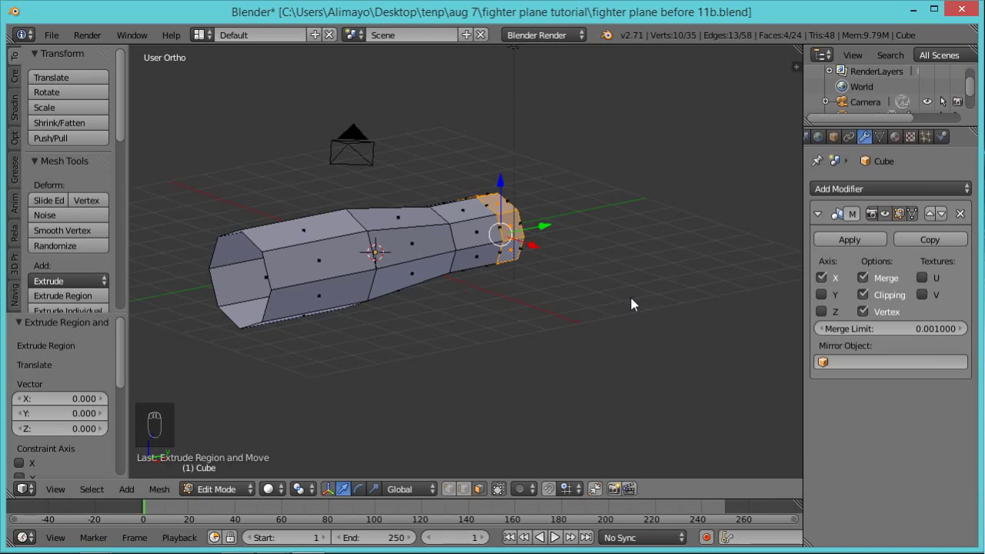
{"action": "key", "text": "s"}
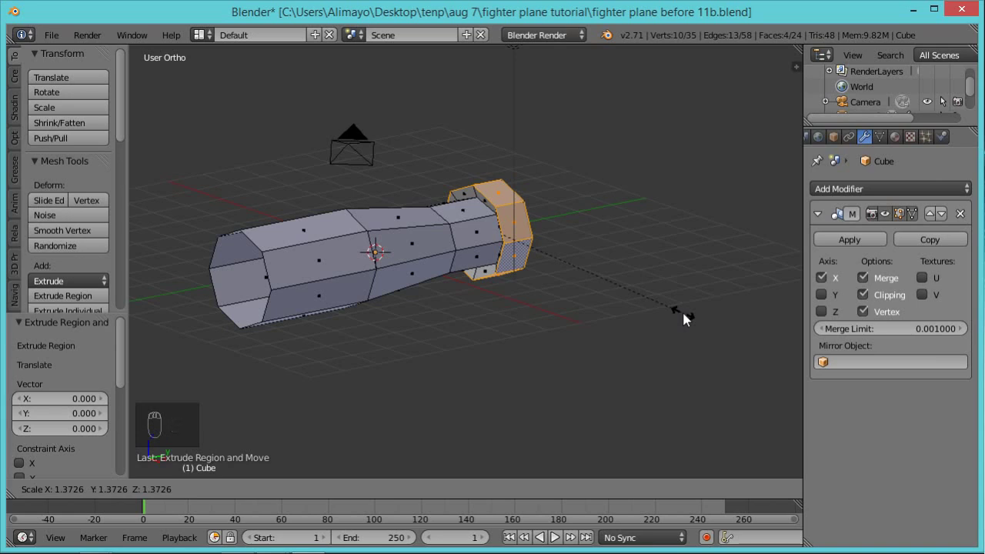
{"action": "left_click", "coordinate": [684, 318]}
{"action": "left_click_drag", "start_coordinate": [545, 228], "coordinate": [564, 222]}
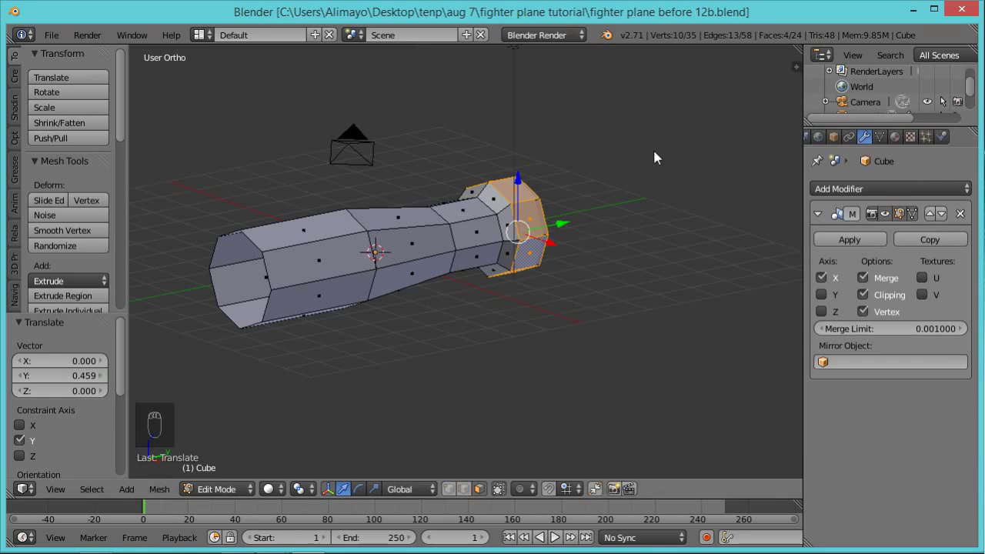
Select only the inner edge loop inside the collar's open end and move it 0.541 along Y toward the rim.
{"action": "middle_click_drag", "start_coordinate": [653, 146], "coordinate": [437, 139]}
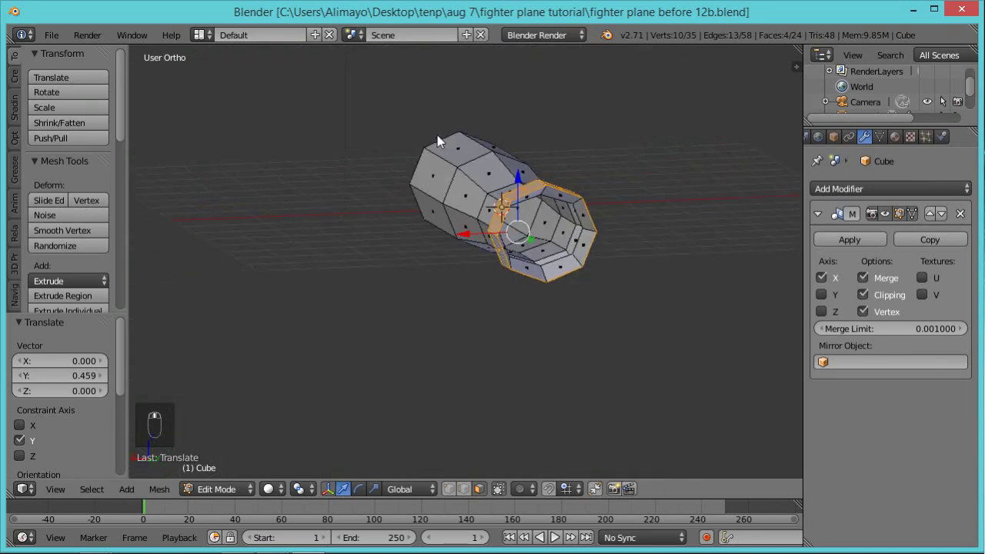
{"action": "left_click", "coordinate": [463, 489]}
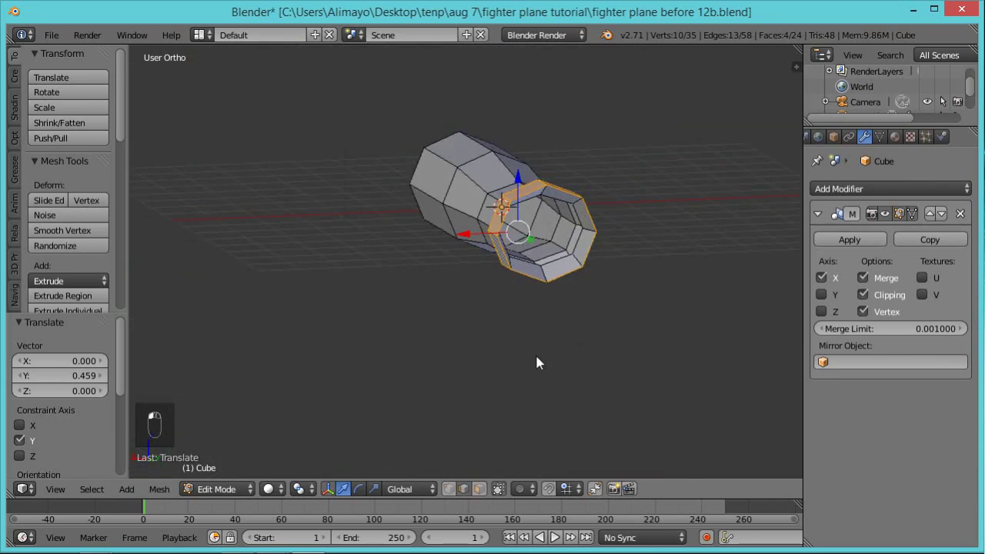
{"action": "key", "text": "a"}
{"action": "middle_click_drag", "start_coordinate": [545, 325], "coordinate": [581, 259]}
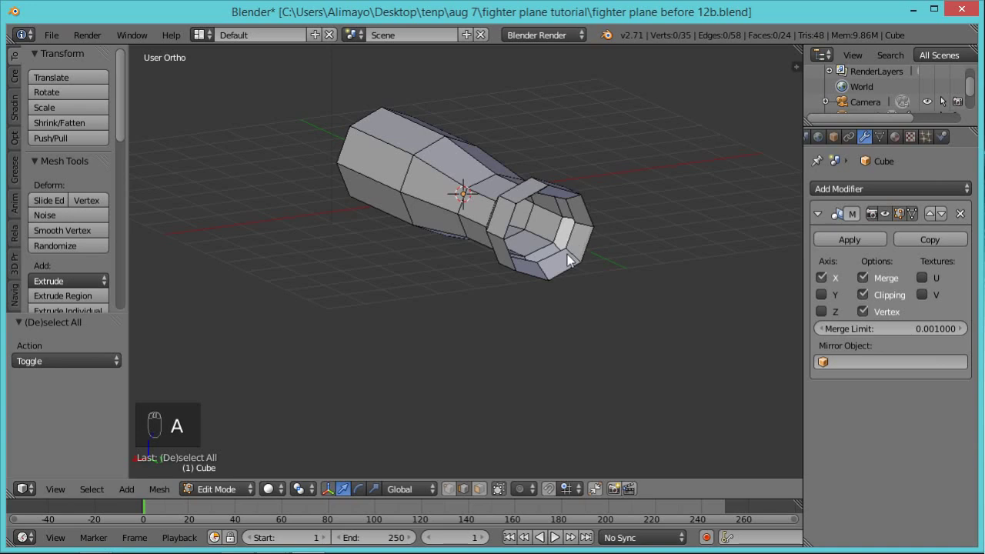
{"action": "right_click", "coordinate": [560, 257], "text": "alt"}
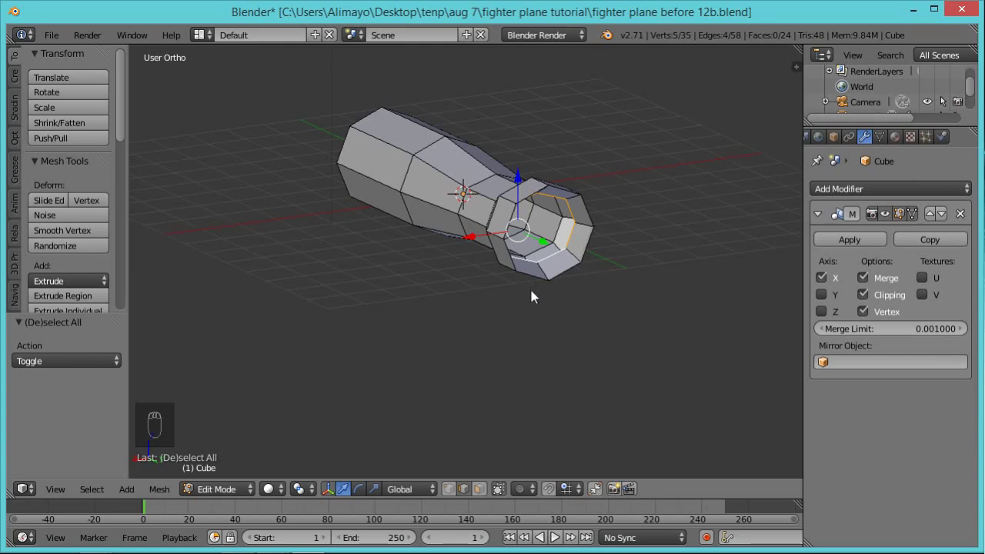
{"action": "middle_click_drag", "start_coordinate": [539, 299], "coordinate": [565, 259]}
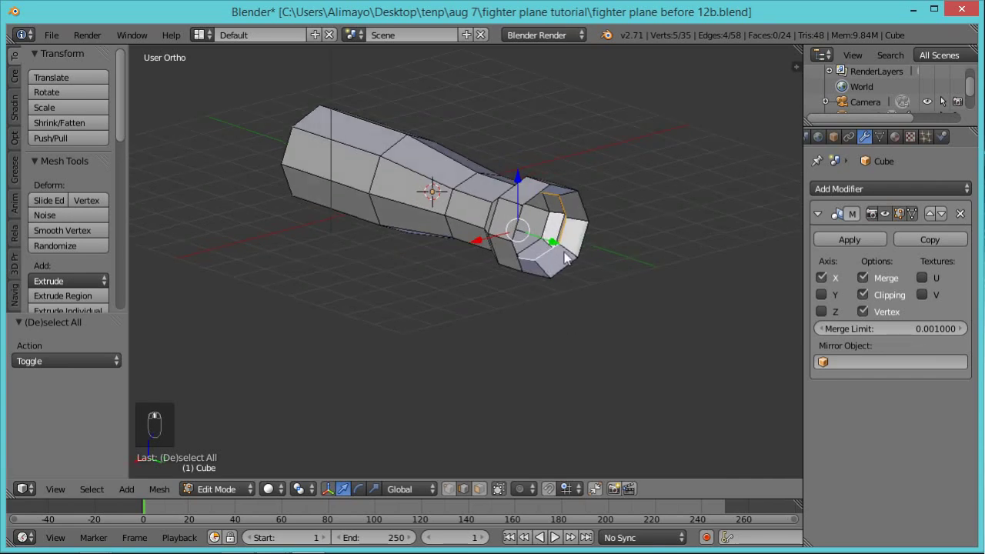
{"action": "key", "text": "g"}
{"action": "key", "text": "y"}
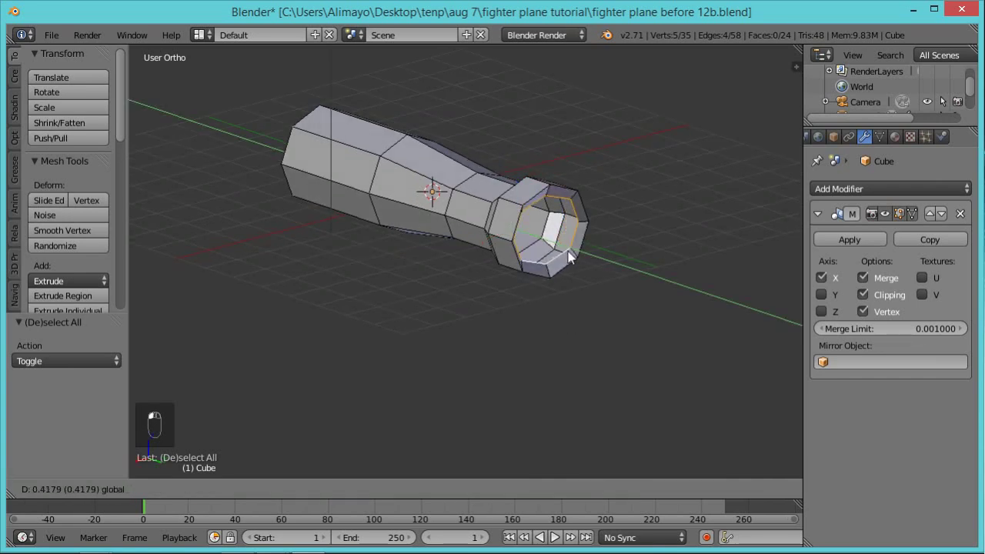
{"action": "left_click", "coordinate": [575, 254]}
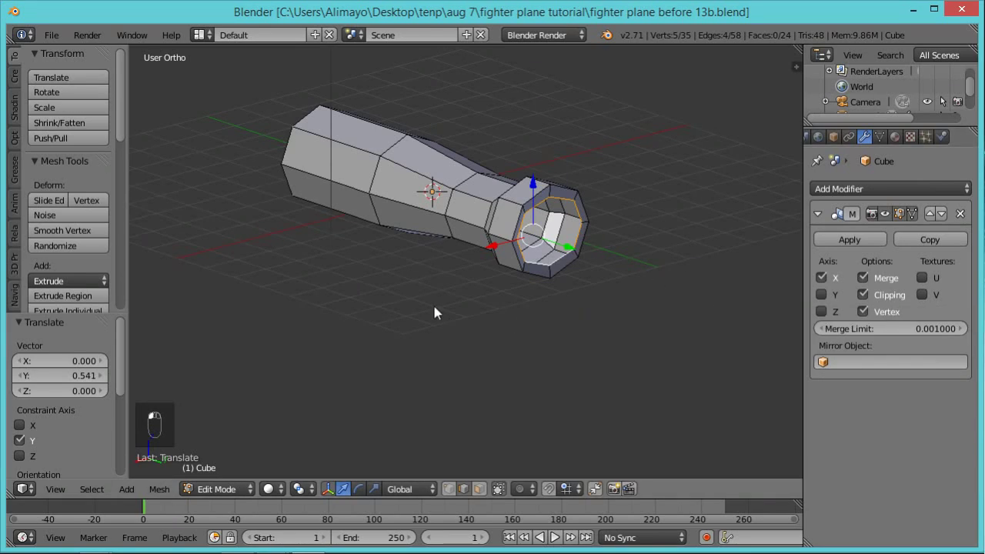
Box-select the long section and the tapered section at the negative Y end in the right orthographic wireframe view.
{"action": "middle_click_drag", "start_coordinate": [435, 312], "coordinate": [526, 330]}
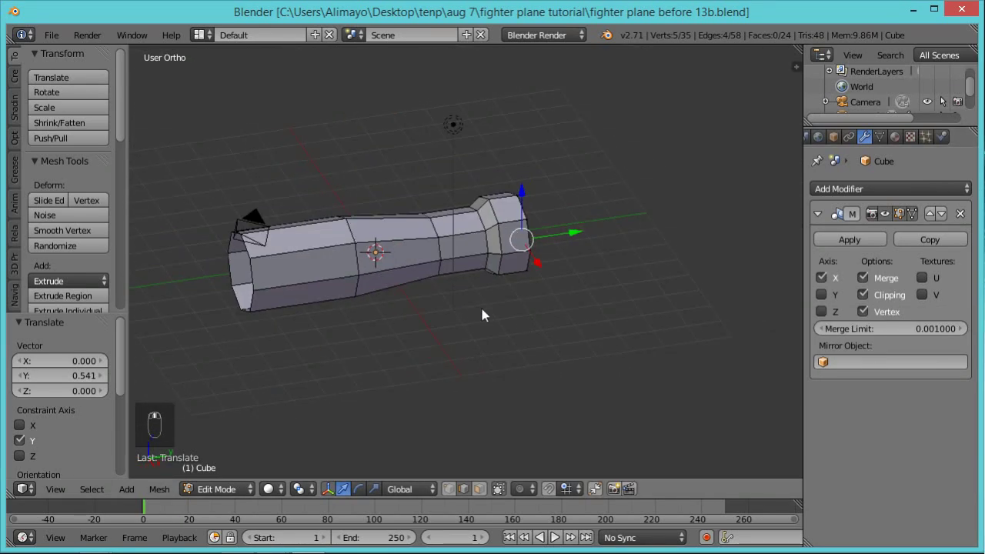
{"action": "middle_click_drag", "start_coordinate": [436, 325], "coordinate": [315, 227]}
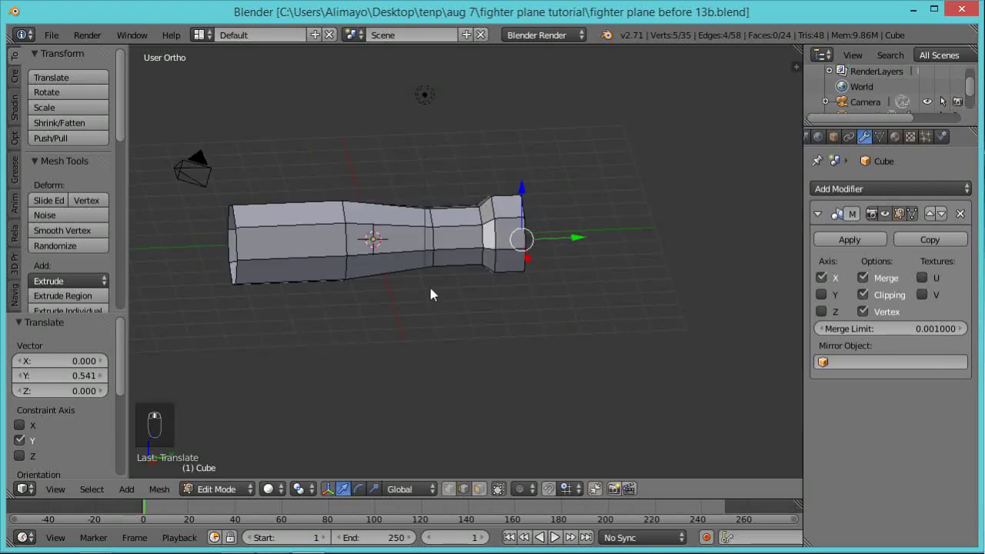
{"action": "key", "text": "KP_3"}
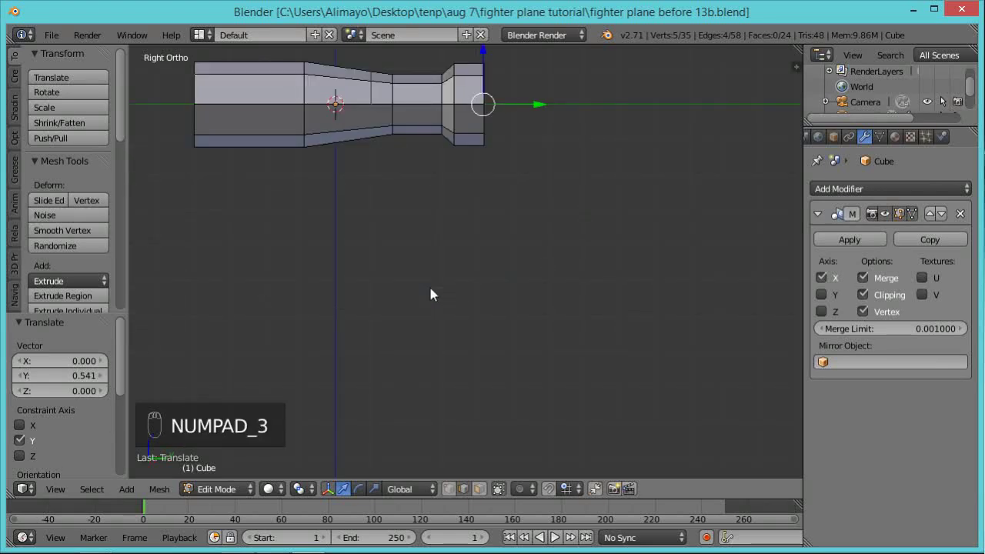
{"action": "middle_click_drag", "start_coordinate": [292, 198], "coordinate": [435, 350], "text": "shift"}
{"action": "key", "text": "z"}
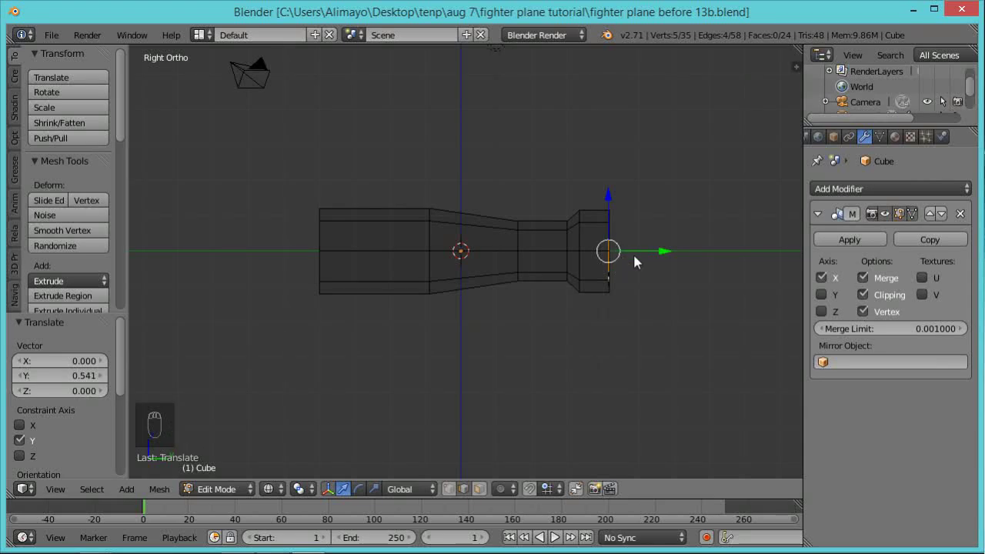
{"action": "key", "text": "a"}
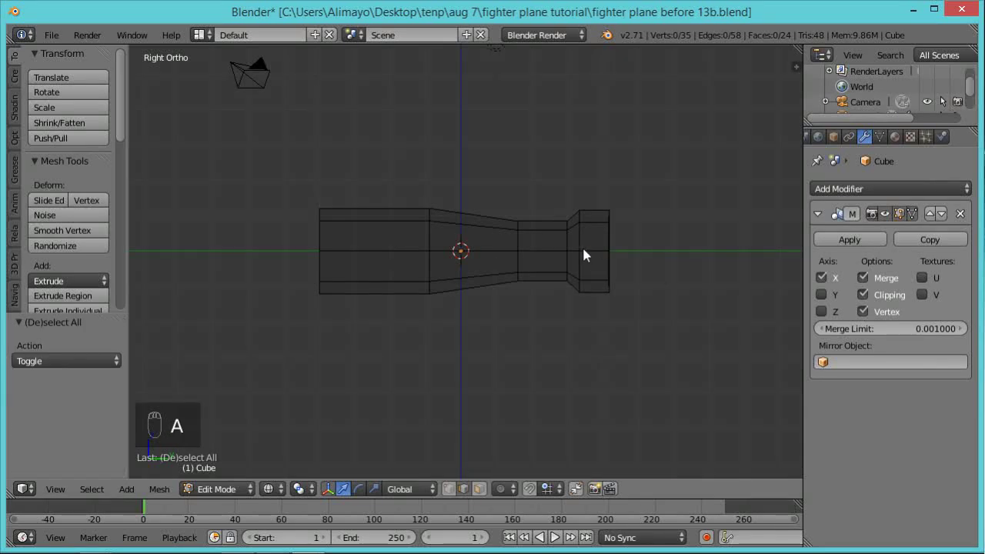
{"action": "key", "text": "b"}
{"action": "left_click_drag", "start_coordinate": [546, 174], "coordinate": [209, 355]}
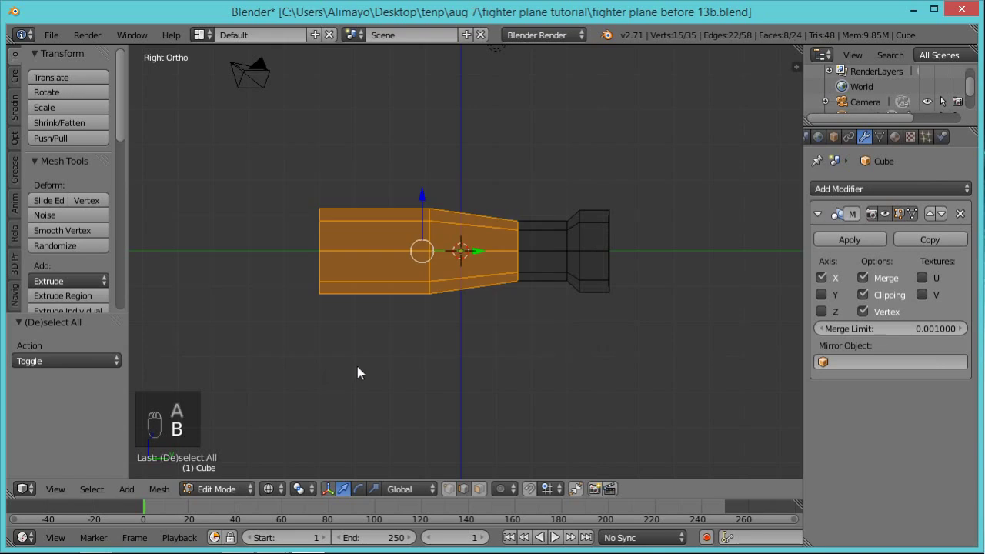
{"action": "middle_click_drag", "start_coordinate": [330, 362], "coordinate": [411, 396]}
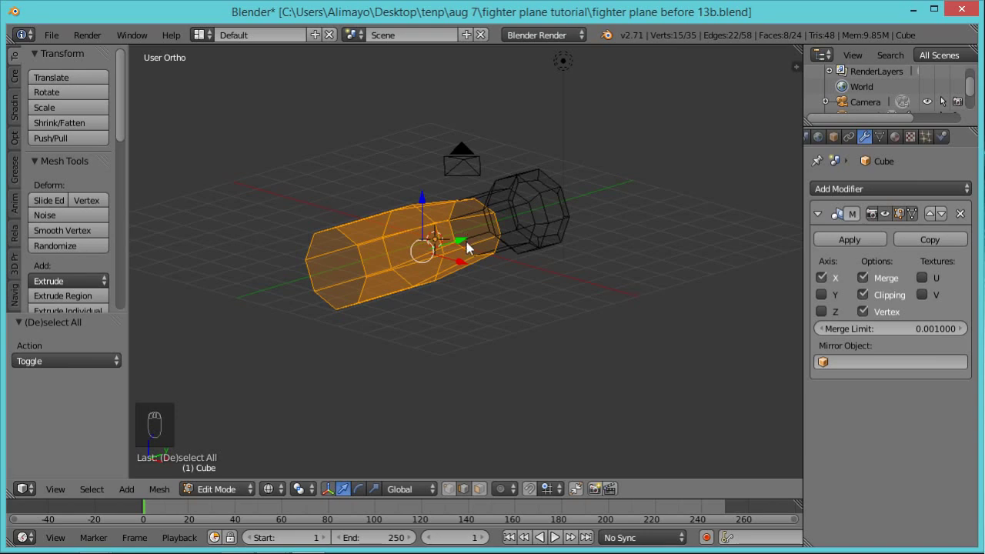
{"action": "key", "text": "s"}
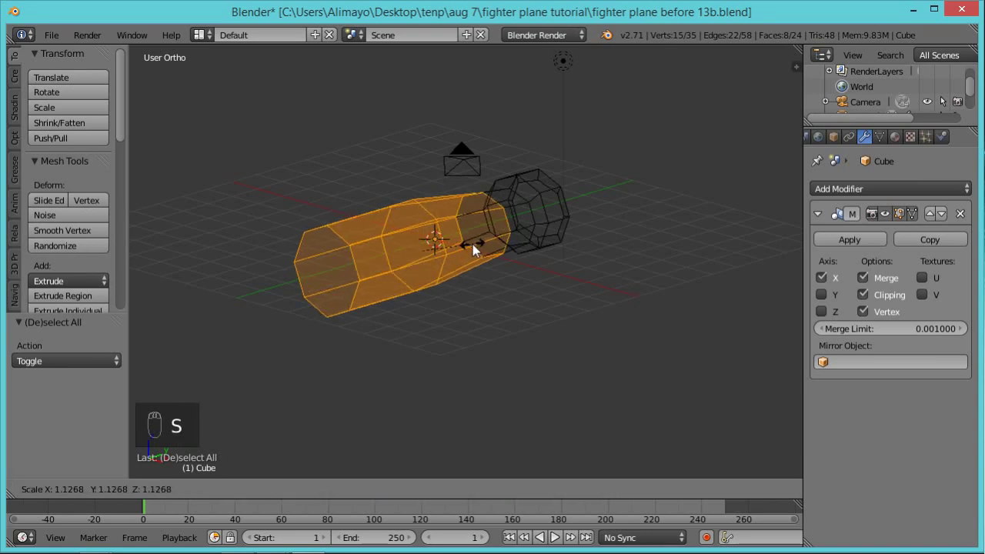
{"action": "right_click", "coordinate": [473, 244]}
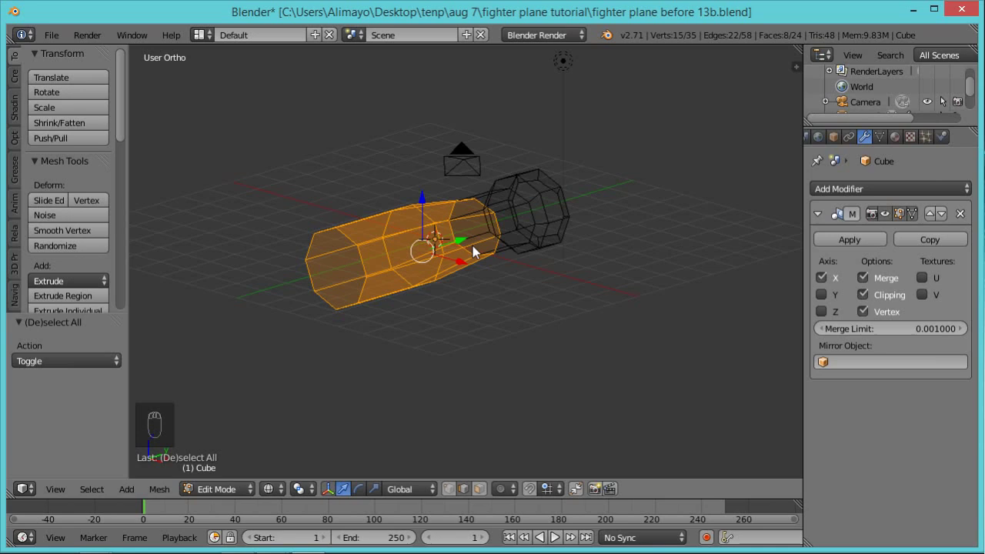
Deselect the edge ring at the narrow end of the taper and scale the remaining negative Y section uniformly by 1.195.
{"action": "middle_click_drag", "start_coordinate": [555, 314], "coordinate": [479, 323]}
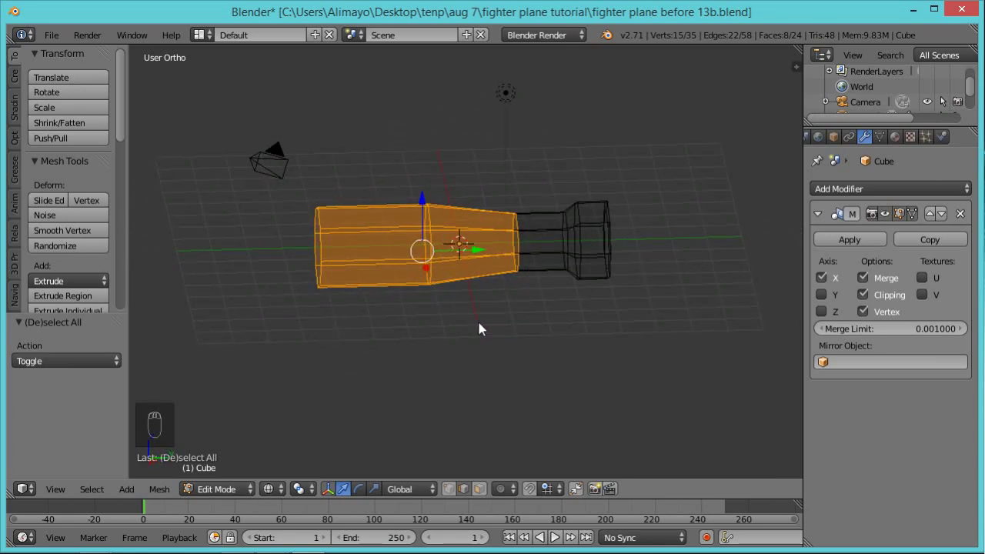
{"action": "key", "text": "c"}
{"action": "mouse_move", "coordinate": [481, 182]}
{"action": "middle_mouse_down"}
{"action": "mouse_move", "coordinate": [488, 284]}
{"action": "mouse_move", "coordinate": [514, 245]}
{"action": "mouse_move", "coordinate": [521, 209]}
{"action": "middle_mouse_up"}
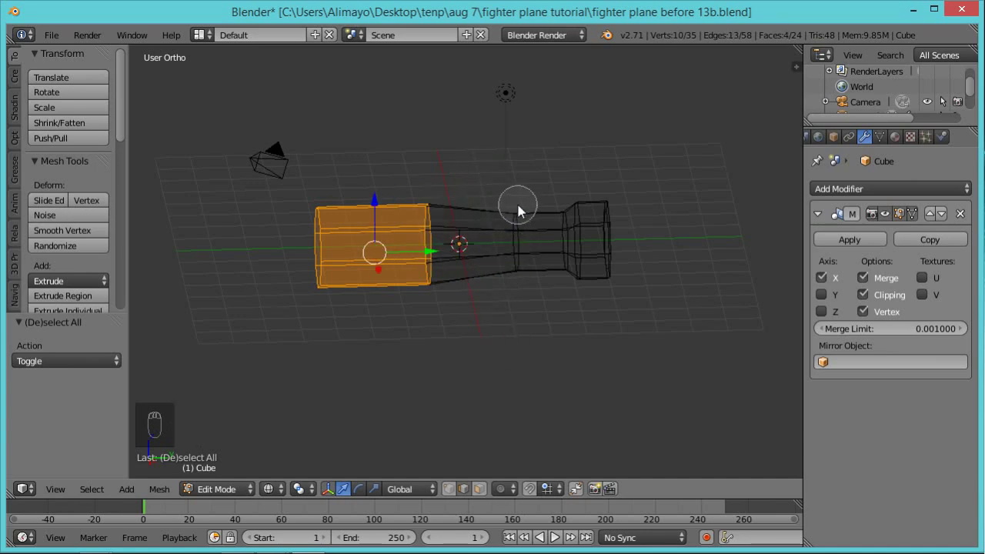
{"action": "right_click", "coordinate": [477, 235]}
{"action": "key", "text": "s"}
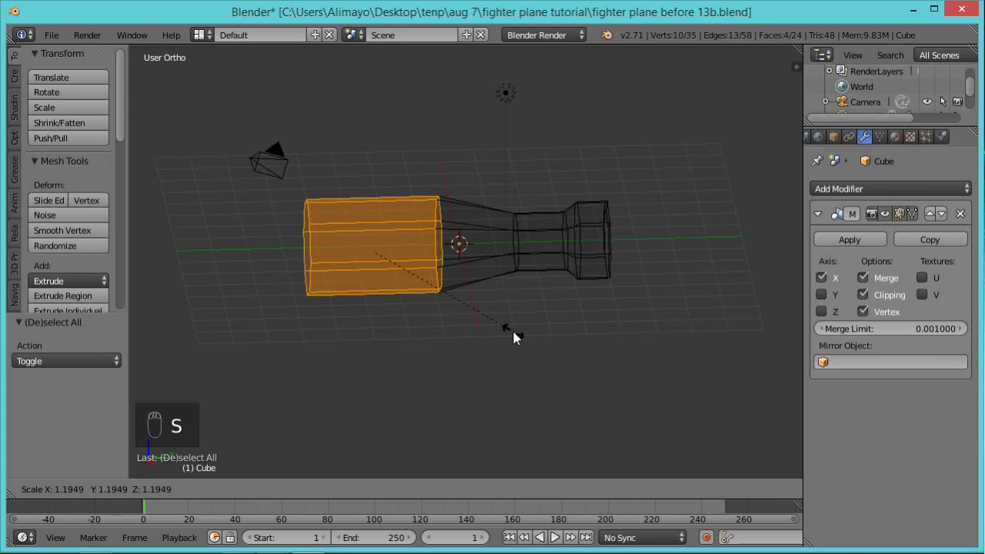
{"action": "left_click", "coordinate": [514, 331]}
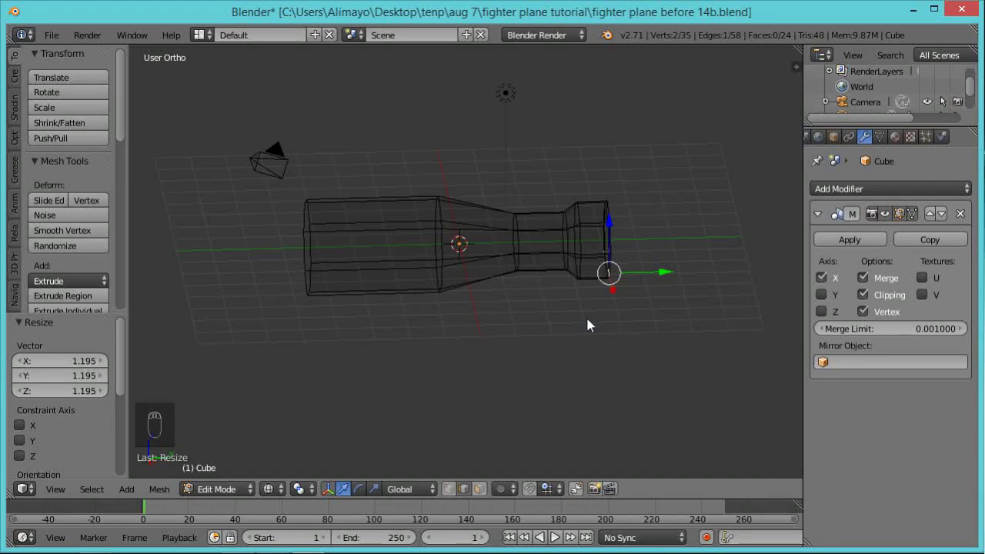
Clear the mesh selection and switch the fuselage from Edit Mode to Object Mode.
{"action": "key", "text": "a"}
{"action": "middle_click_drag", "start_coordinate": [569, 311], "coordinate": [567, 307]}
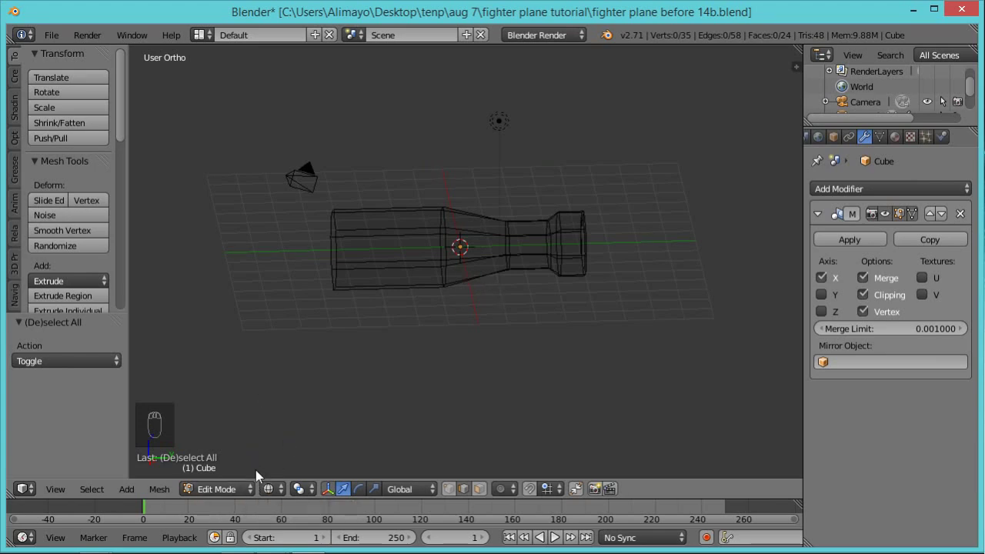
{"action": "left_click", "coordinate": [251, 492]}
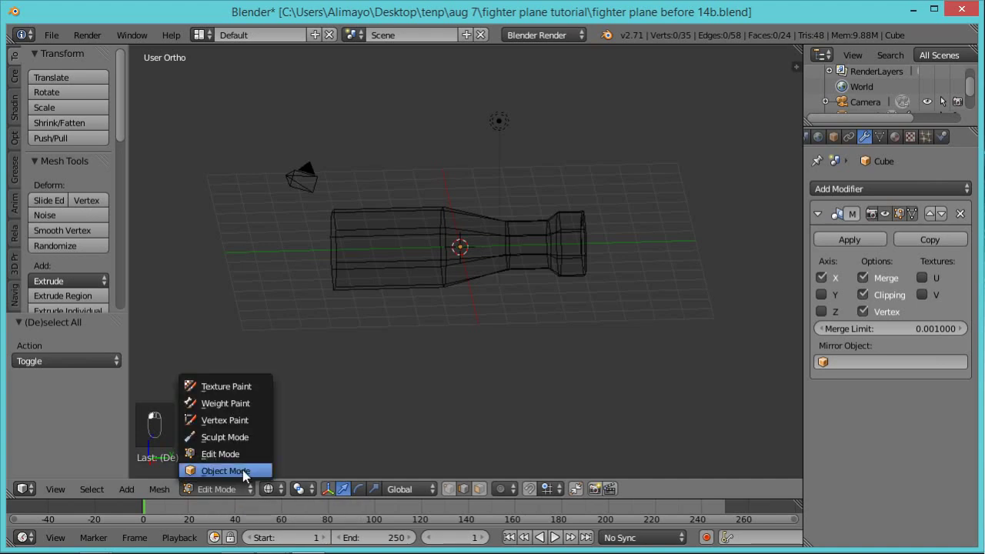
{"action": "left_click", "coordinate": [243, 470]}
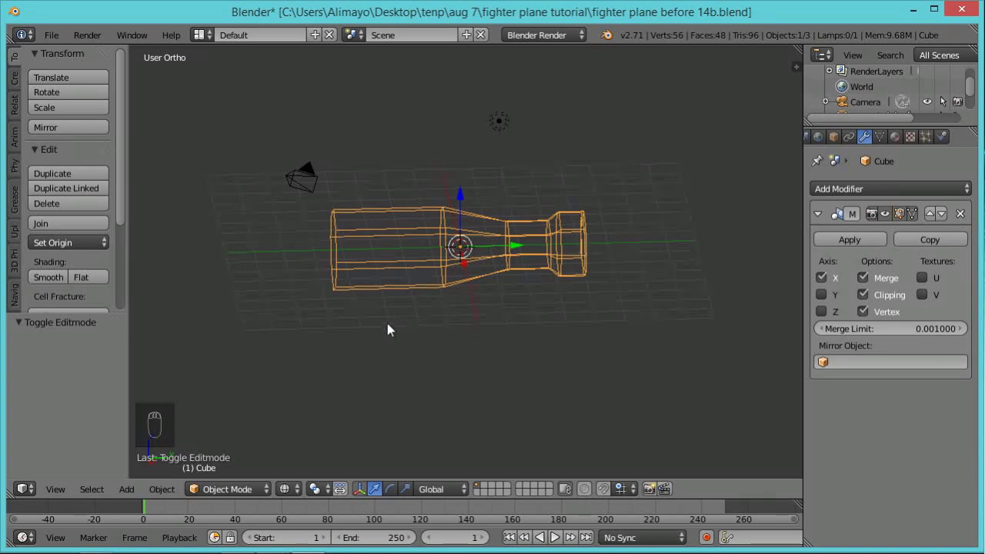
{"action": "middle_click_drag", "start_coordinate": [347, 330], "coordinate": [378, 344]}
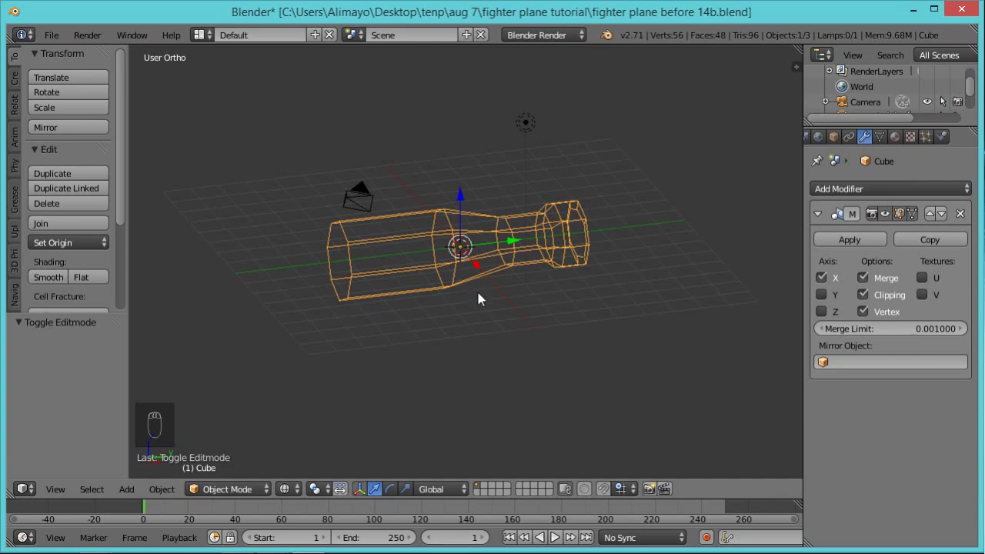
{"action": "key", "text": "shift+a"}
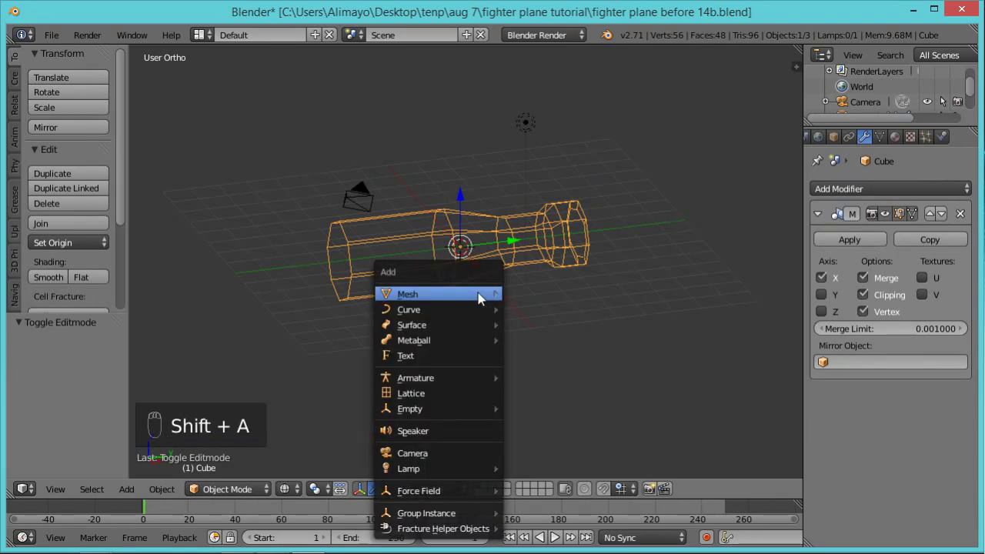
{"action": "mouse_move", "coordinate": [478, 299]}
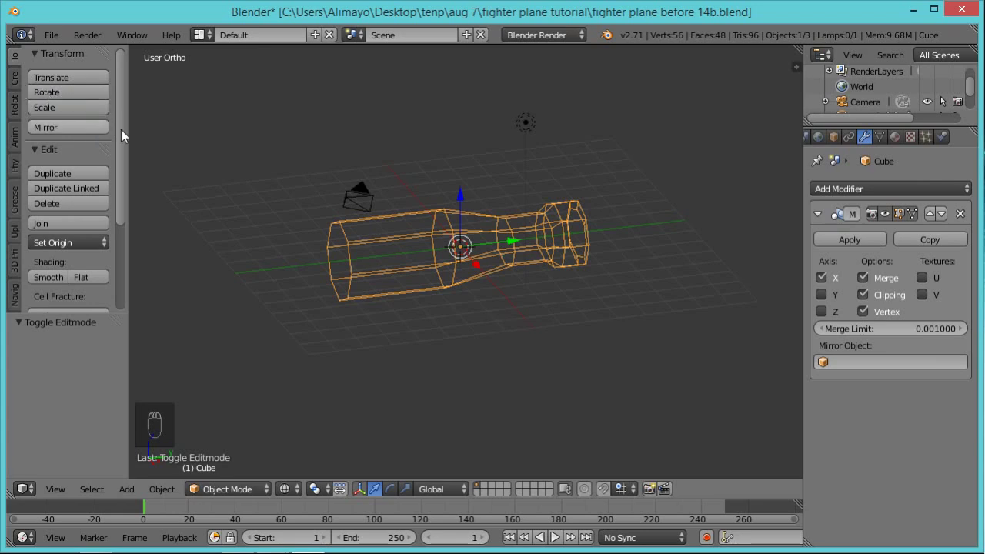
{"action": "mouse_move", "coordinate": [128, 129]}
{"action": "left_mouse_down"}
{"action": "mouse_move", "coordinate": [145, 127]}
{"action": "mouse_move", "coordinate": [135, 132]}
{"action": "left_mouse_up"}
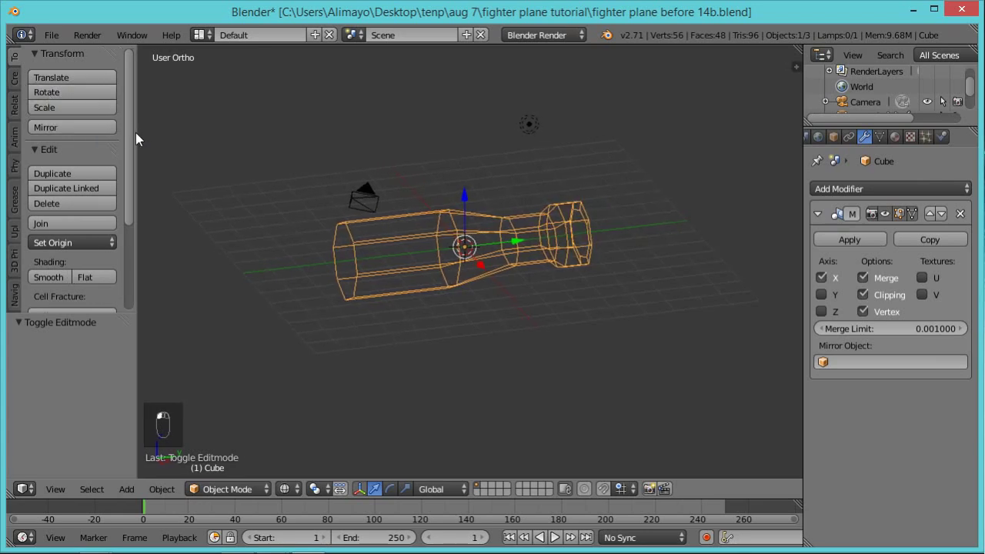
{"action": "left_click", "coordinate": [16, 79]}
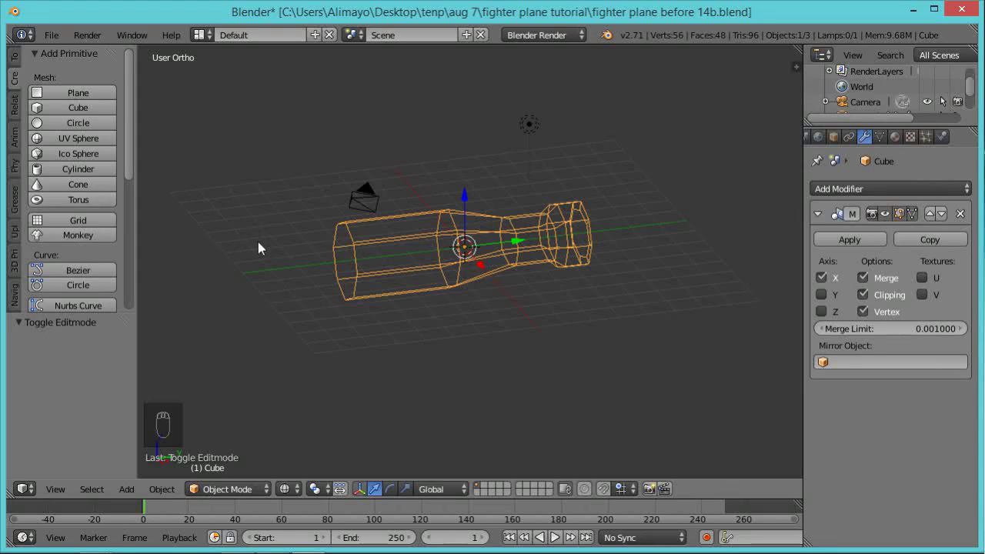
Deselect the fuselage and add a separate UV sphere at the 3D cursor.
{"action": "key", "text": "a"}
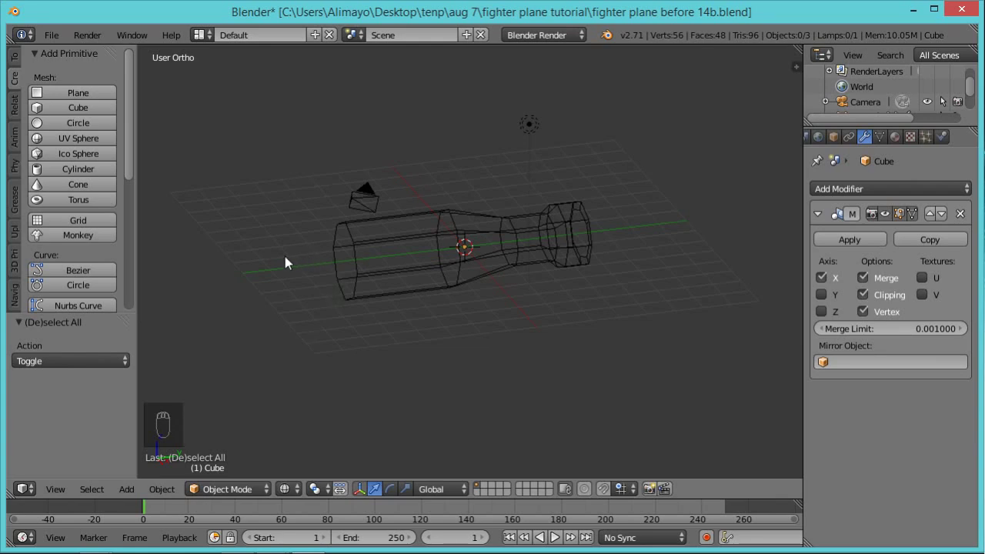
{"action": "key", "text": "shift+a"}
{"action": "mouse_move", "coordinate": [285, 257]}
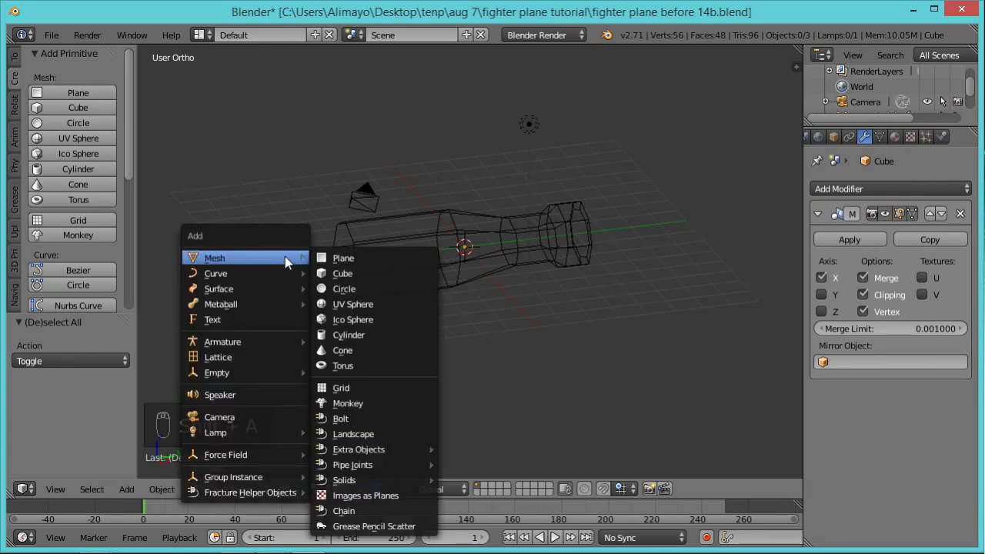
{"action": "left_click", "coordinate": [357, 304]}
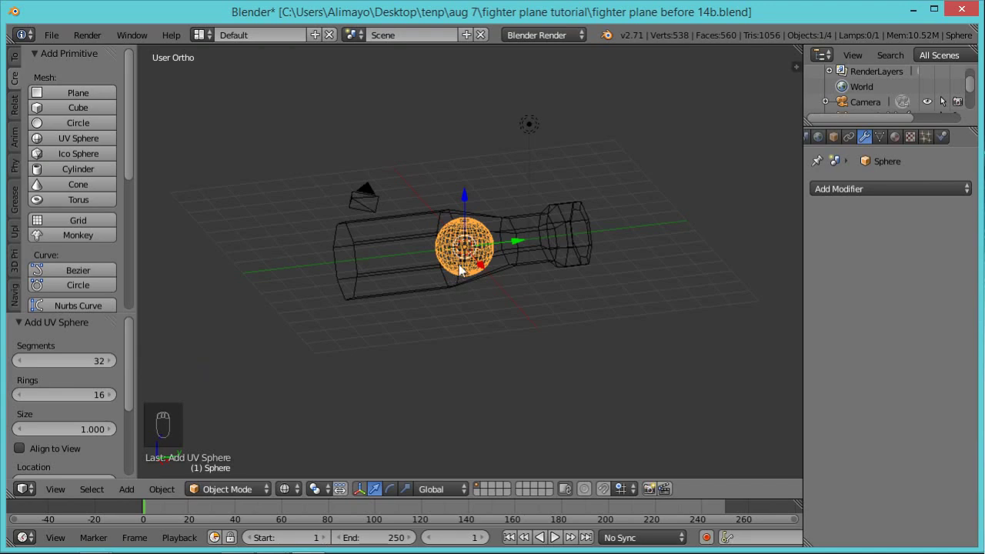
Set the new UV sphere to 8 segments and 8 rings.
{"action": "left_click", "coordinate": [92, 359]}
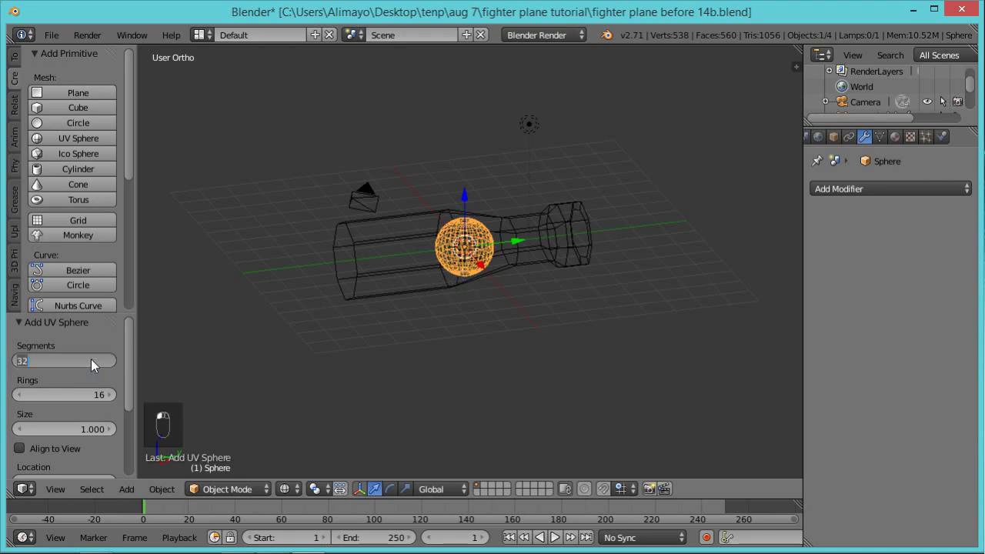
{"action": "type", "text": "8"}
{"action": "left_click", "coordinate": [100, 391]}
{"action": "left_click", "coordinate": [101, 391]}
{"action": "type", "text": "8"}
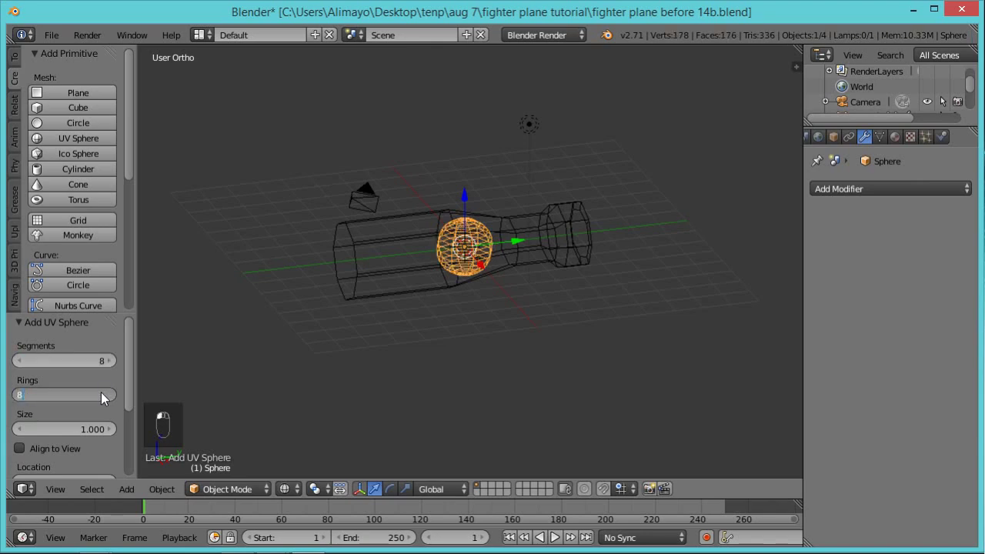
{"action": "key", "text": "Return"}
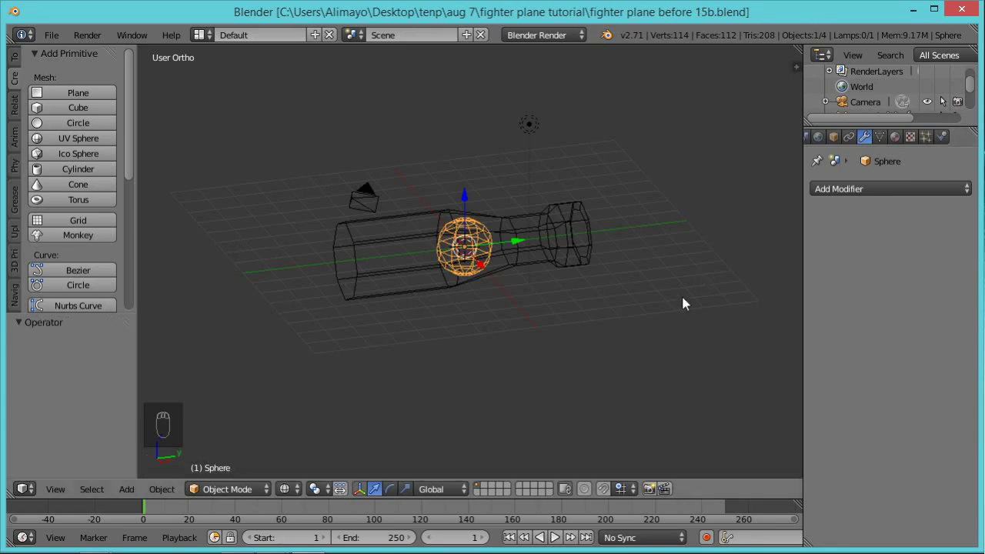
In Edit Mode, move the whole sphere mesh -8.204 along Y and rotate it 90° about the global X axis.
{"action": "key", "text": "Tab"}
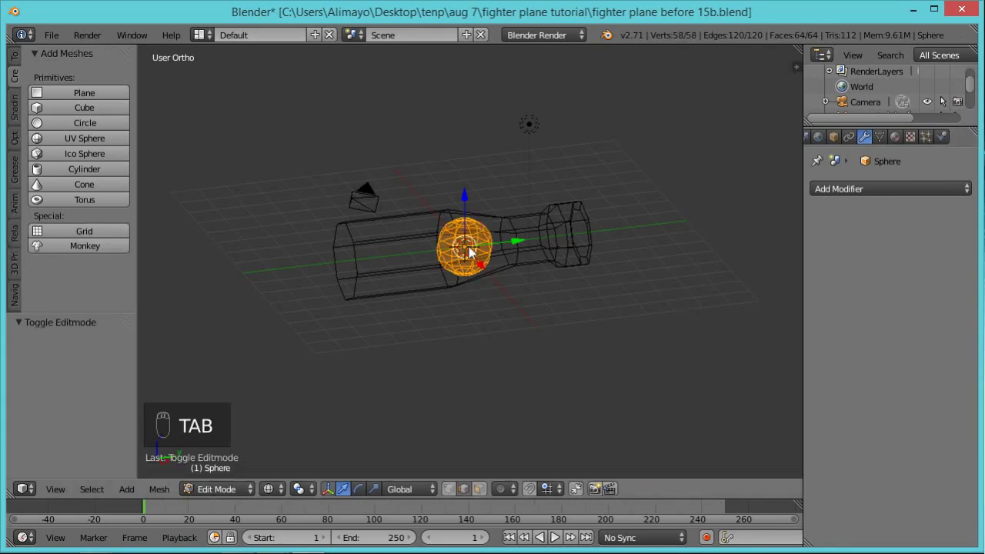
{"action": "left_click_drag", "start_coordinate": [520, 248], "coordinate": [293, 262]}
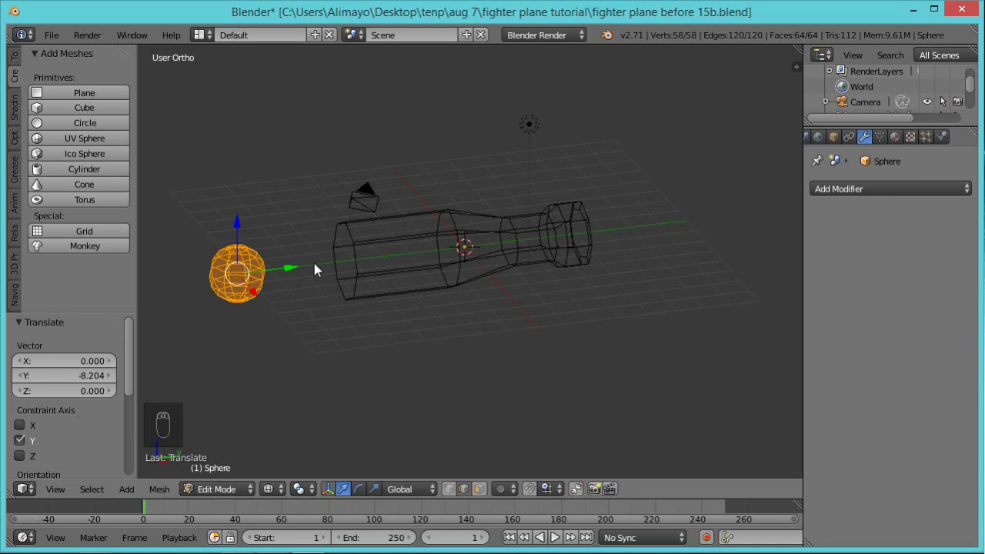
{"action": "key", "text": "KP_3"}
{"action": "middle_click_drag", "start_coordinate": [296, 266], "coordinate": [574, 392], "text": "shift"}
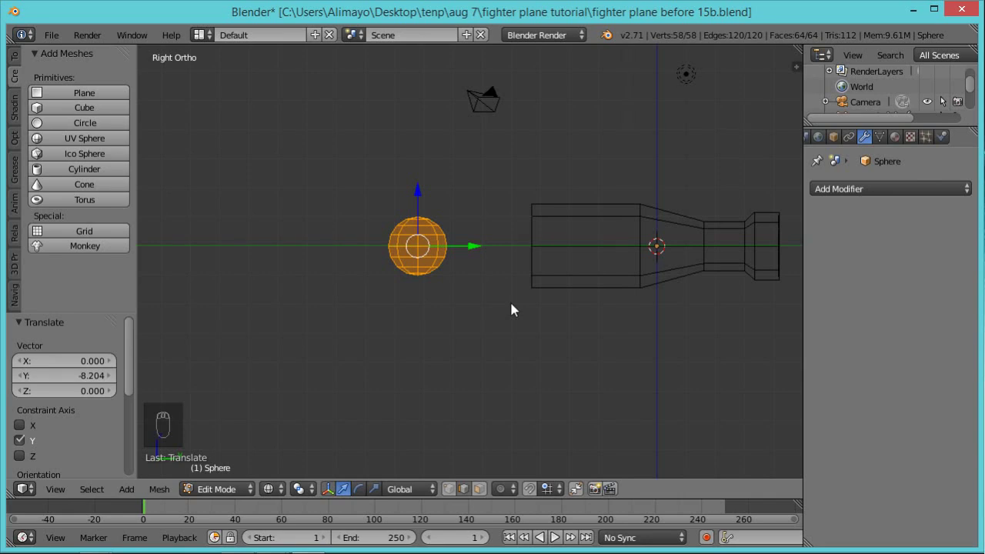
{"action": "key", "text": "r"}
{"action": "key", "text": "x"}
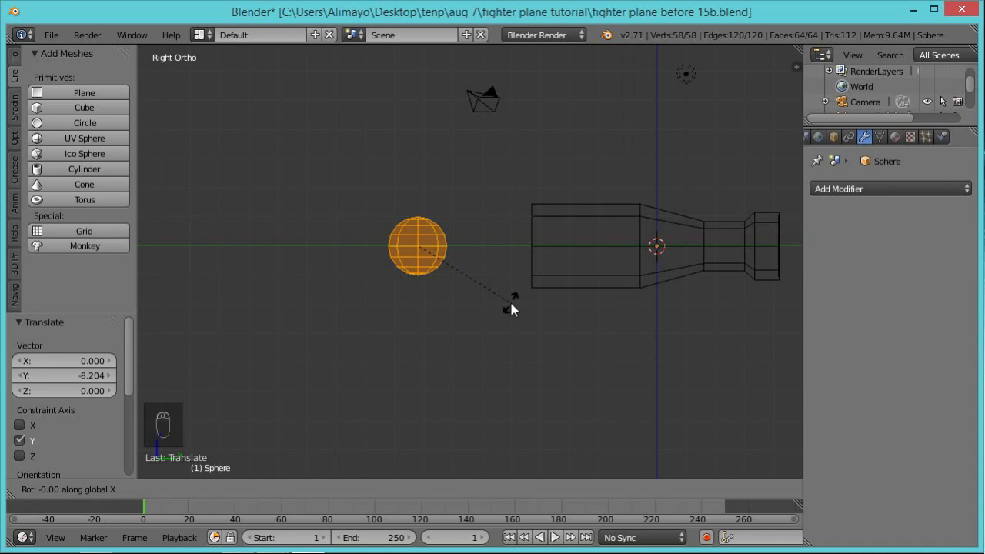
{"action": "type", "text": "90"}
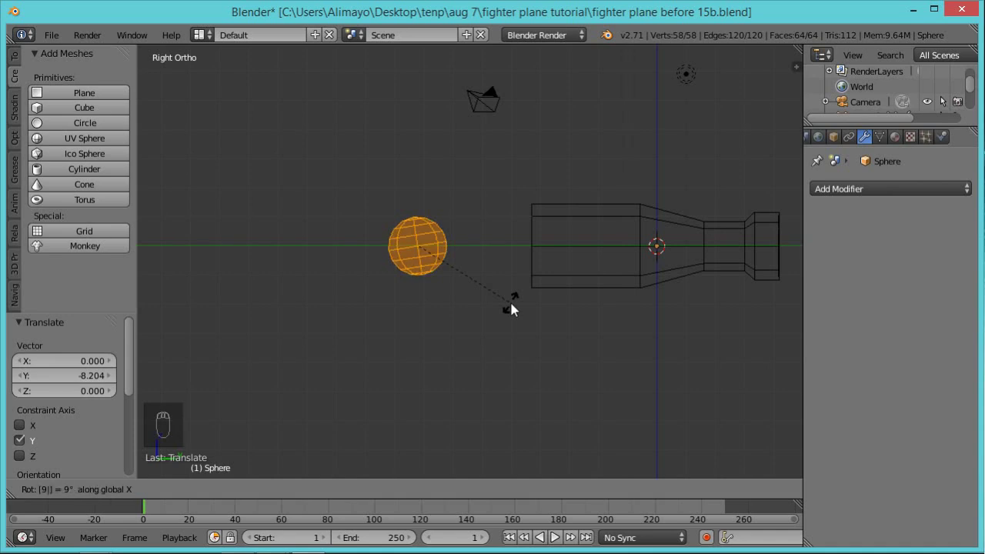
{"action": "key", "text": "Return"}
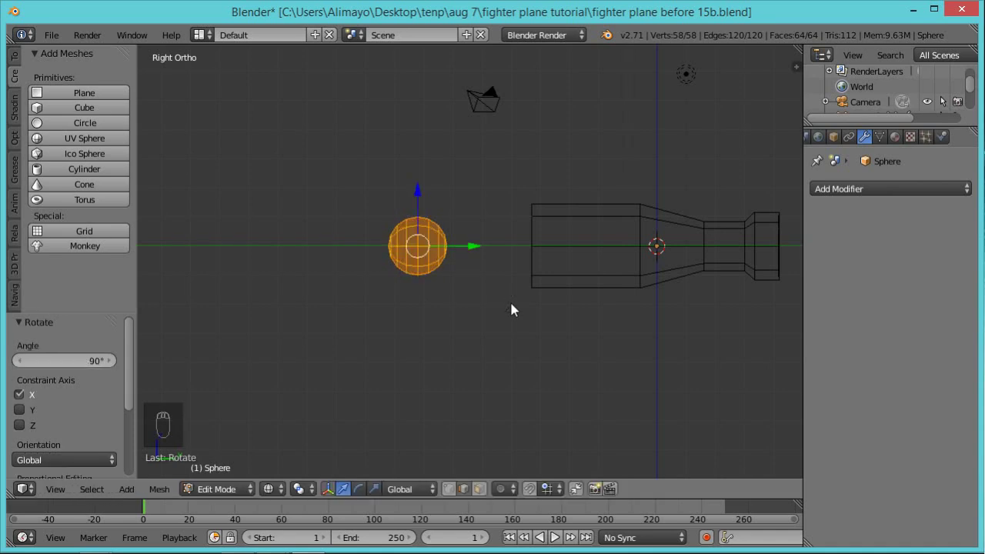
Box-select the half of the sphere facing the fuselage in face select mode and delete its faces.
{"action": "key", "text": "a"}
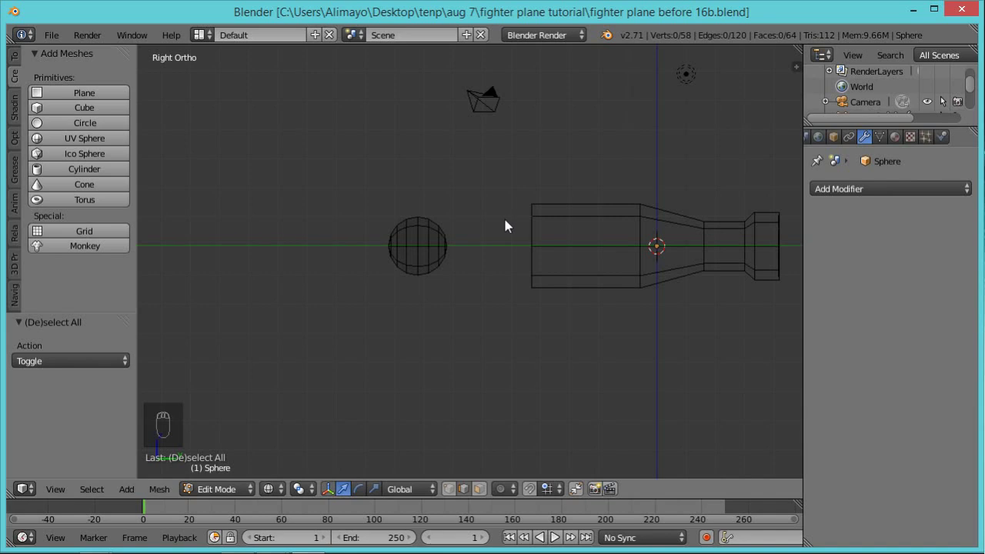
{"action": "left_click", "coordinate": [479, 490]}
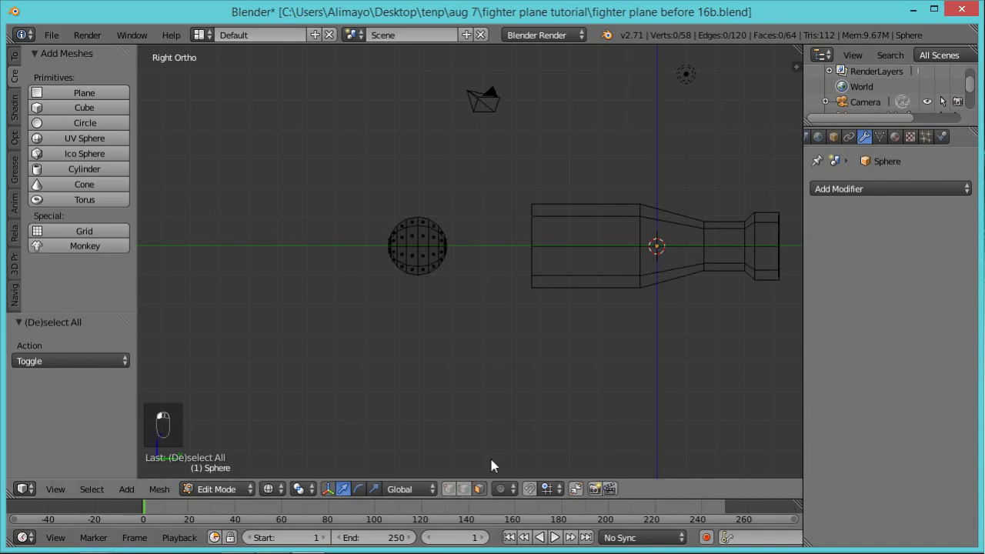
{"action": "key", "text": "b"}
{"action": "left_click_drag", "start_coordinate": [483, 187], "coordinate": [418, 316]}
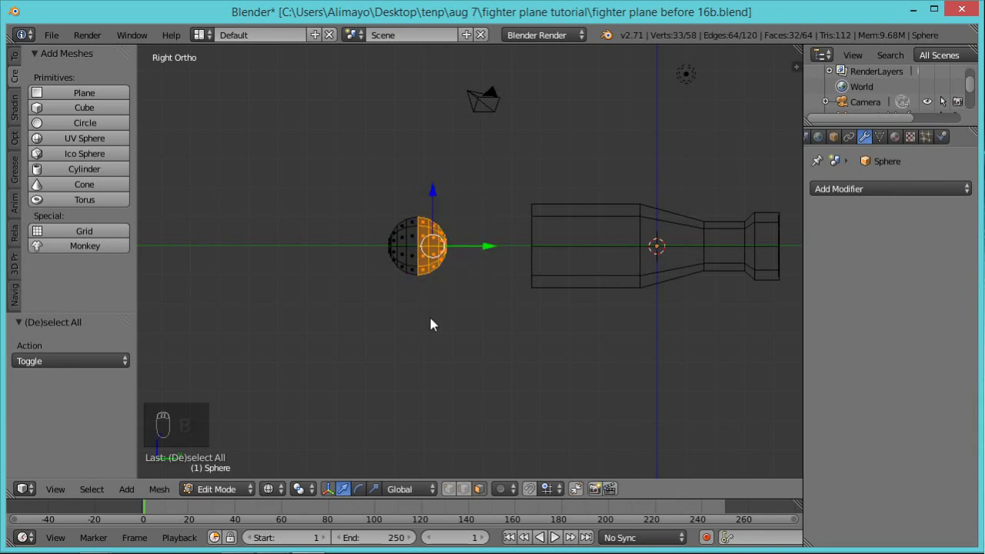
{"action": "scroll", "coordinate": [441, 316], "scroll_direction": "up", "scroll_amount": 5}
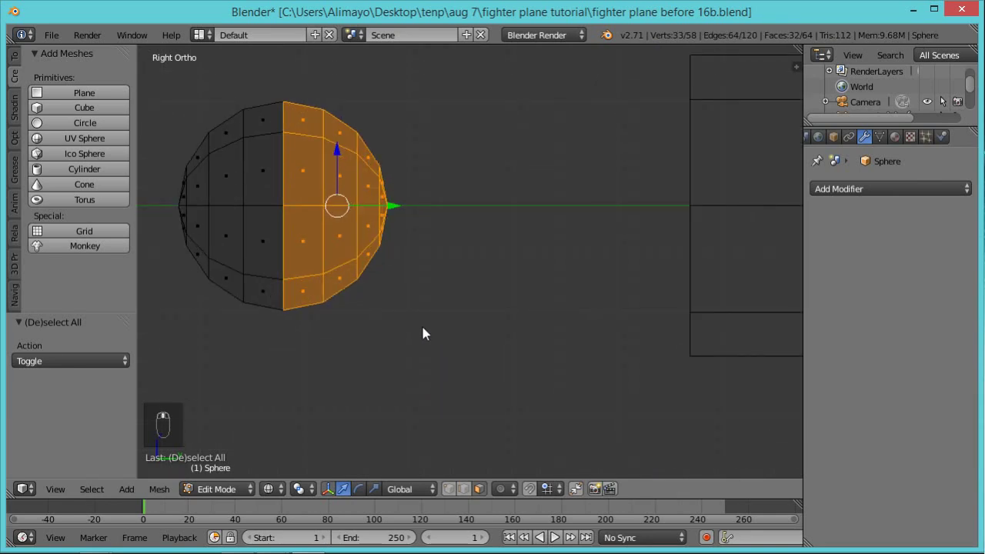
{"action": "middle_click_drag", "start_coordinate": [403, 304], "coordinate": [551, 375], "text": "shift"}
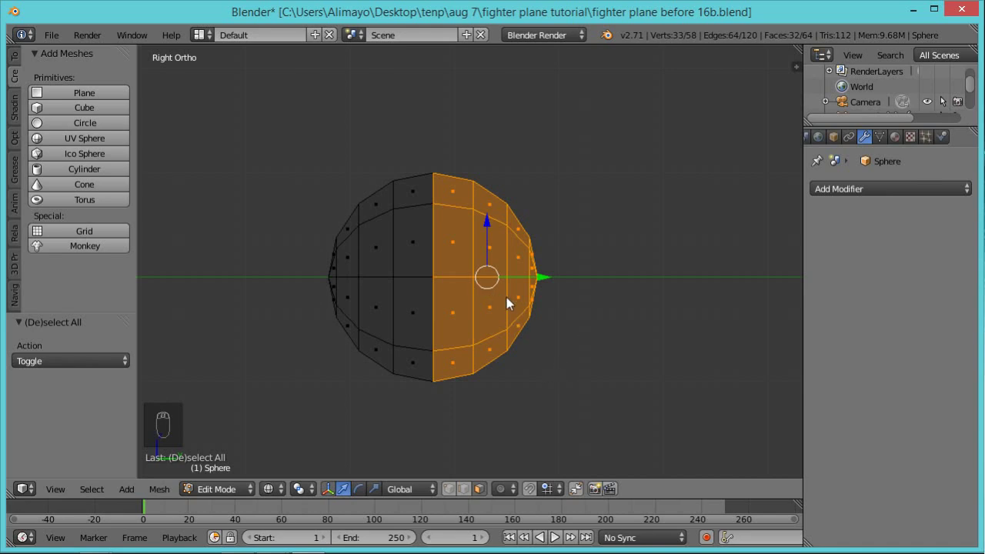
{"action": "key", "text": "x"}
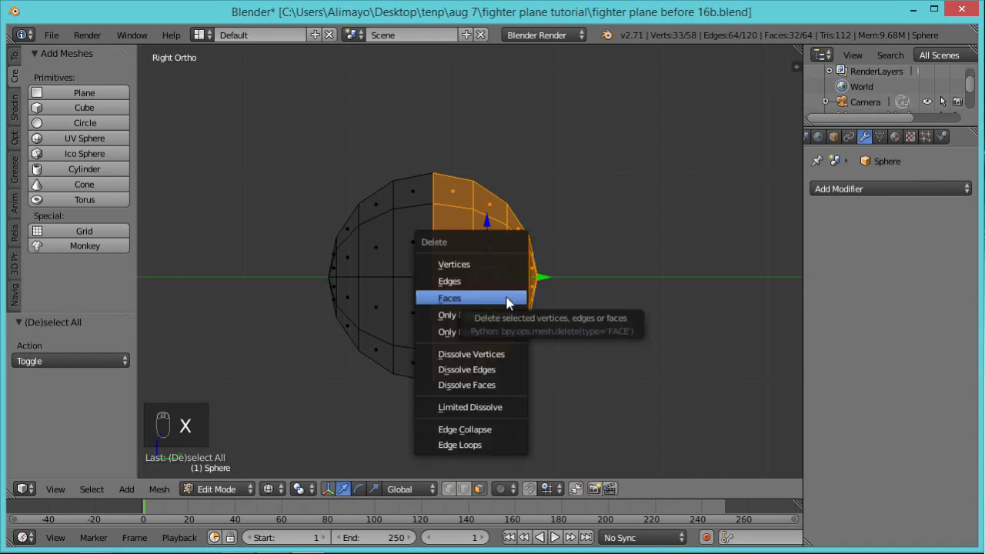
{"action": "left_click", "coordinate": [508, 299]}
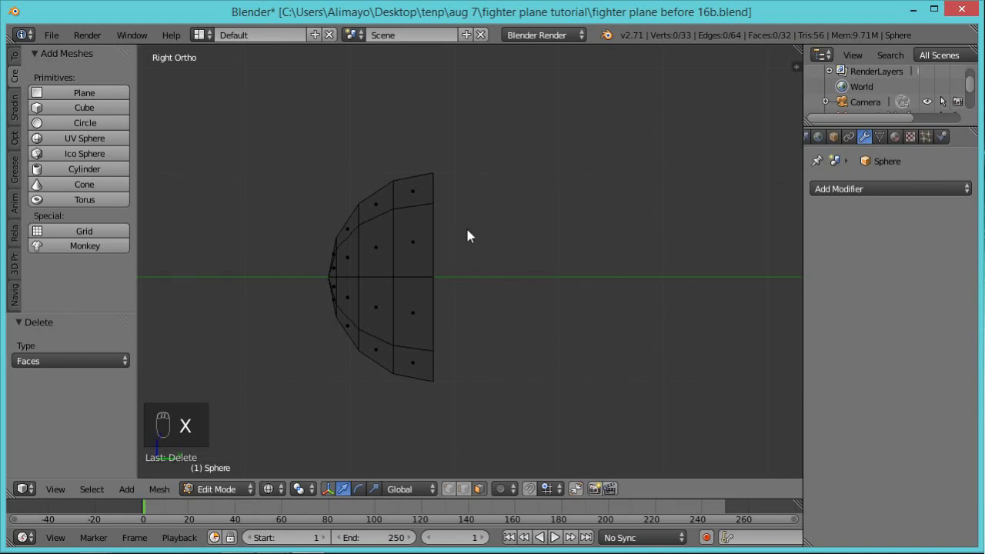
Switch to solid shading, select the entire linked hemisphere and bevel its edges by 0.077 with 1 segment.
{"action": "scroll", "coordinate": [462, 269], "scroll_direction": "down", "scroll_amount": 1}
{"action": "middle_click_drag", "start_coordinate": [342, 276], "coordinate": [455, 297]}
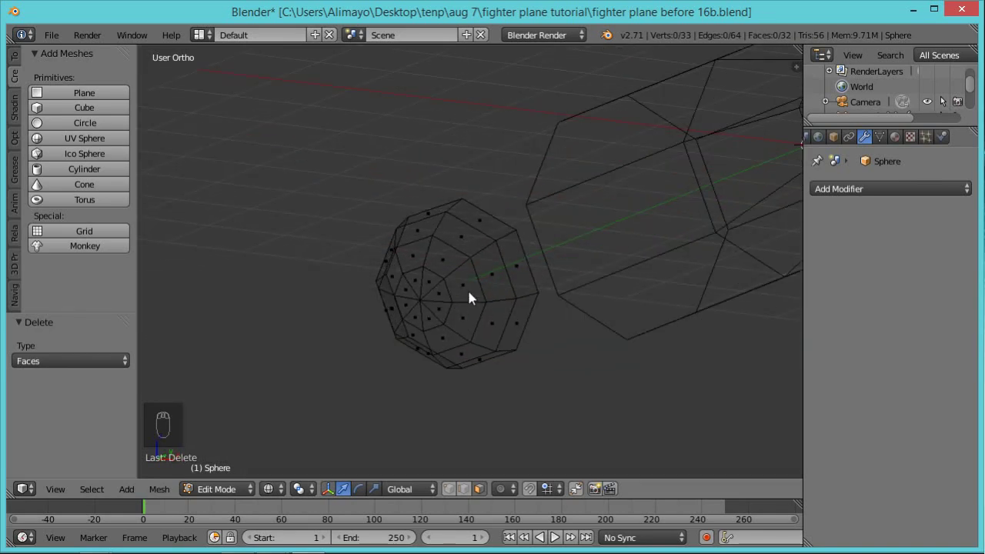
{"action": "key", "text": "z"}
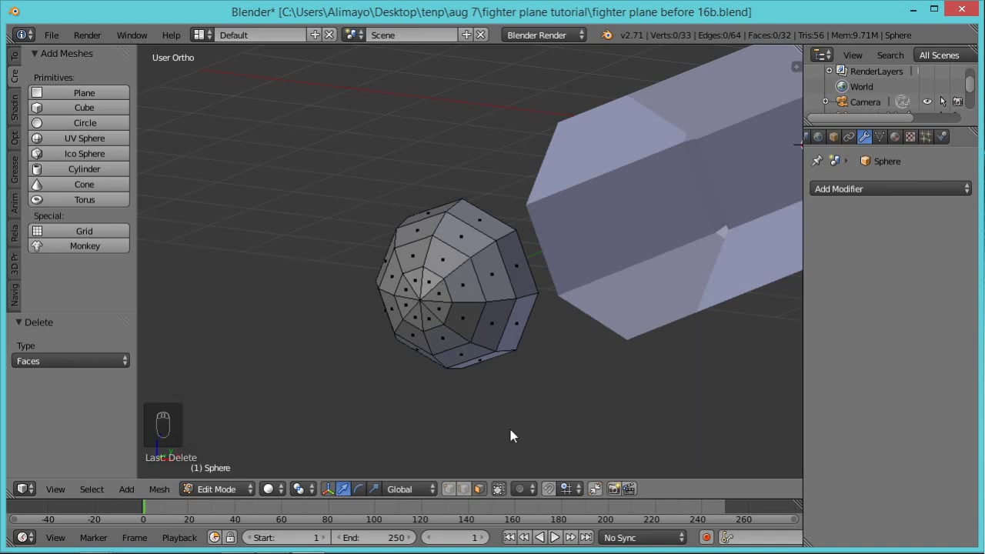
{"action": "right_click", "coordinate": [493, 271]}
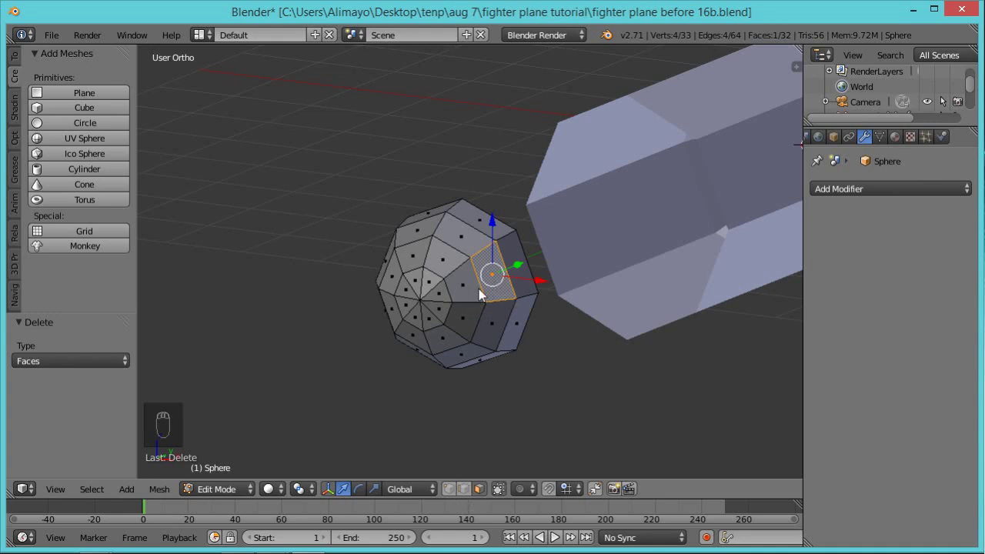
{"action": "key", "text": "ctrl+l"}
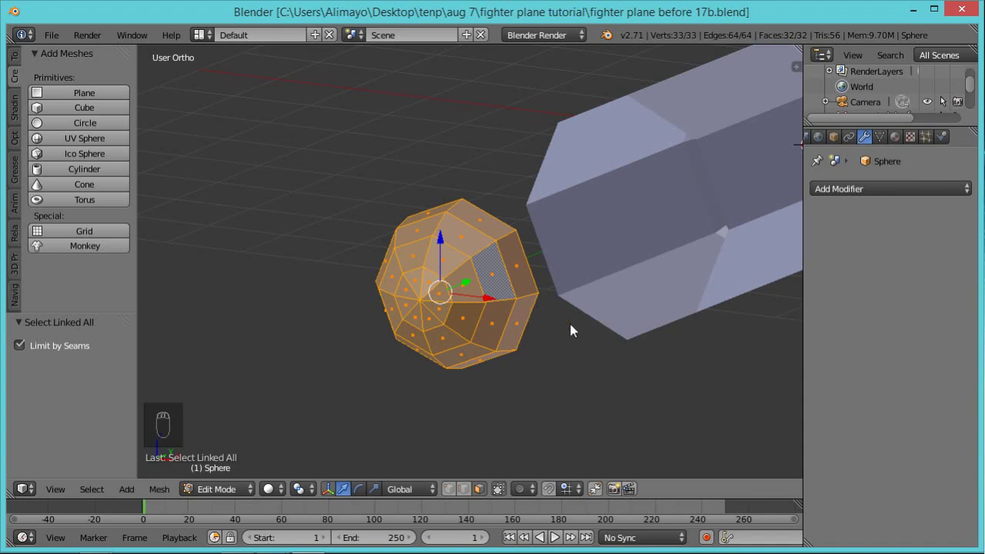
{"action": "key", "text": "ctrl+b"}
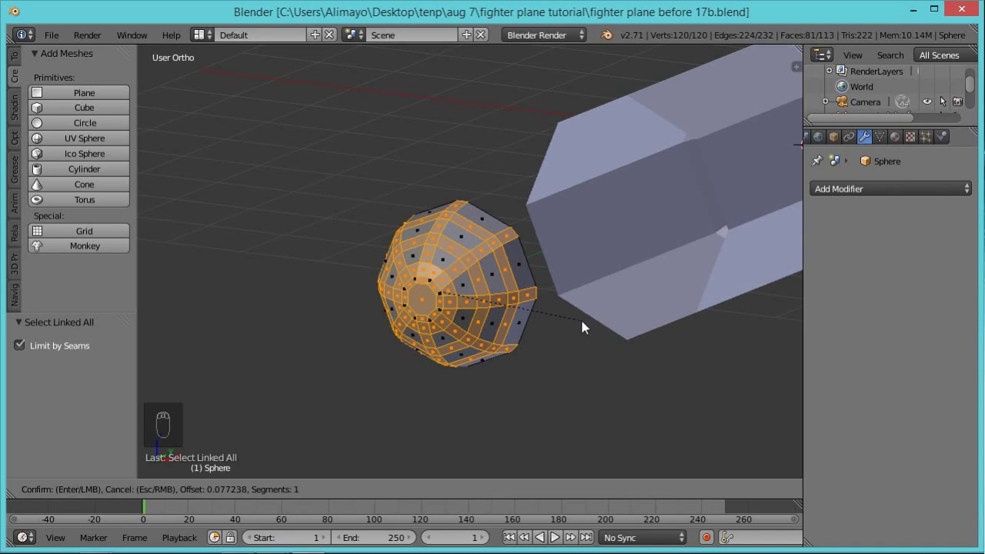
{"action": "left_click", "coordinate": [581, 322]}
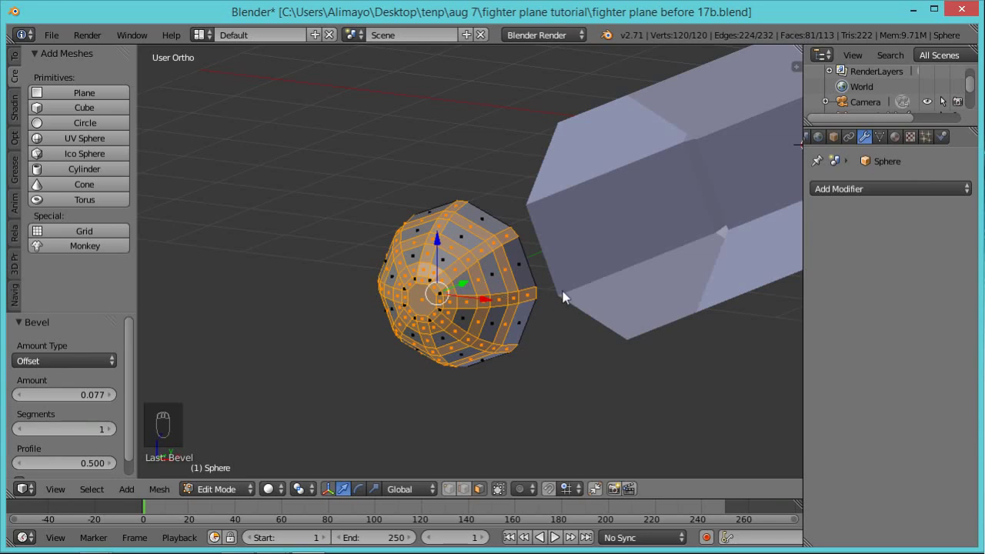
Duplicate the selected bevel strips in place and move the copied frame -2.095 along Y, away from the hemisphere.
{"action": "key", "text": "shift+d"}
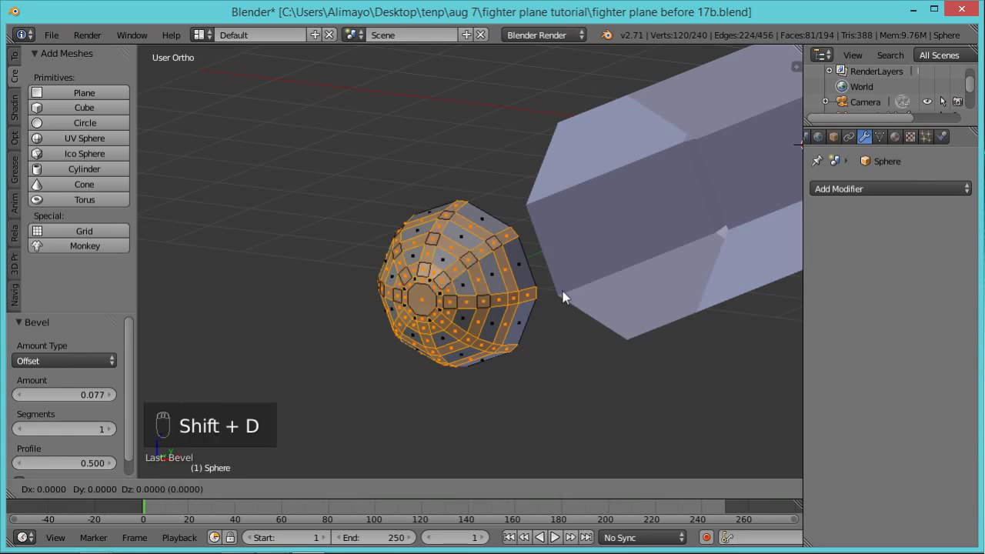
{"action": "right_click", "coordinate": [564, 297]}
{"action": "middle_click_drag", "start_coordinate": [622, 288], "coordinate": [496, 294]}
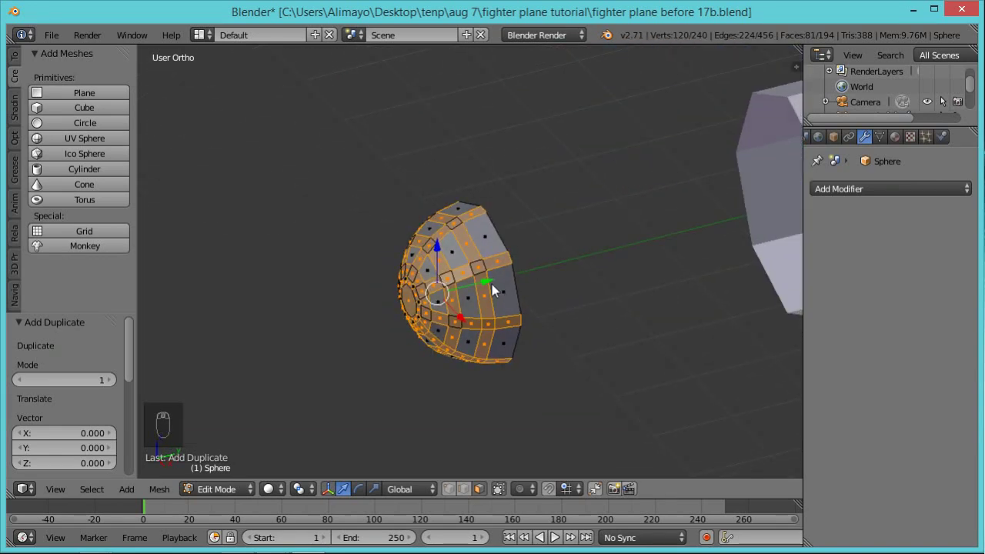
{"action": "left_click_drag", "start_coordinate": [491, 287], "coordinate": [327, 325]}
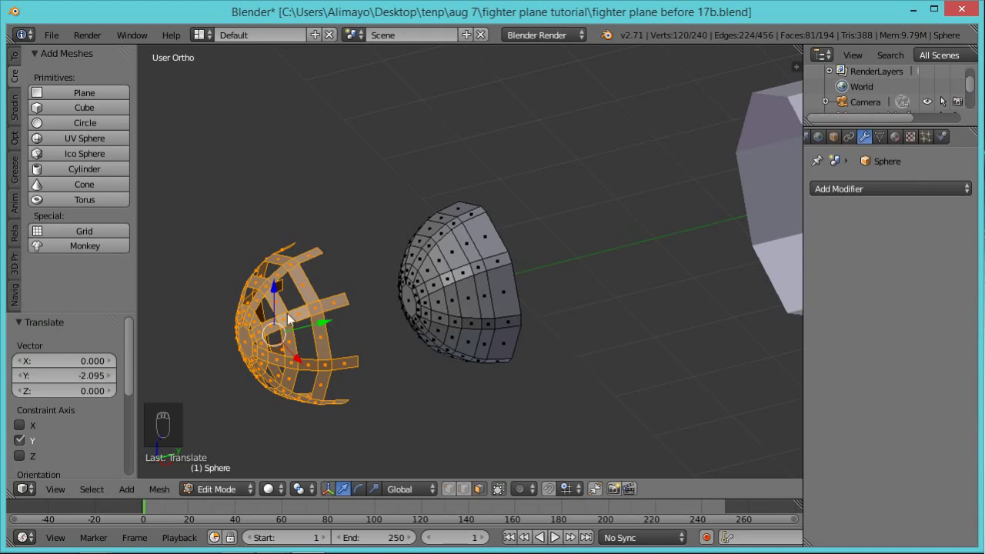
Select the entire original hemisphere linked to one of its faces and delete its faces, keeping the separate lattice frame.
{"action": "right_click", "coordinate": [472, 304]}
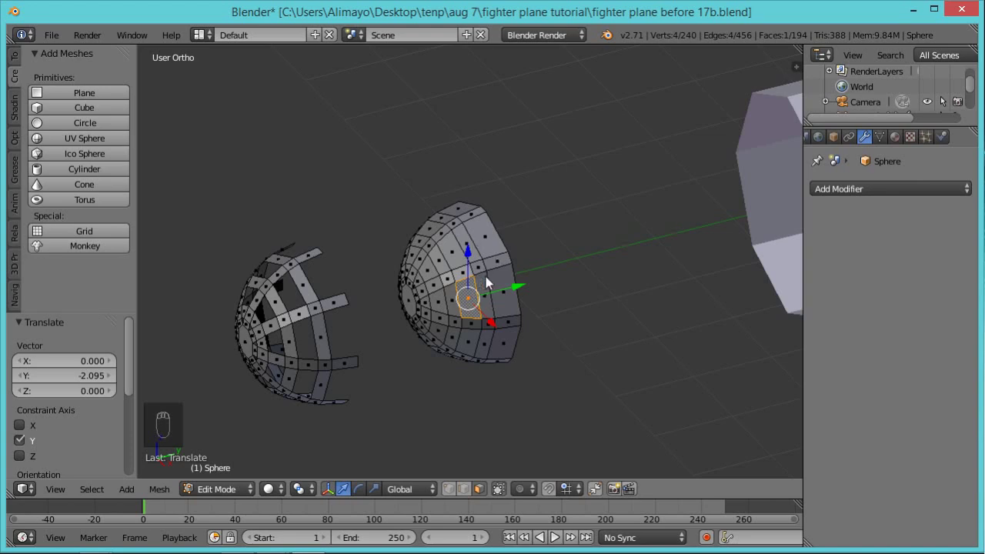
{"action": "key", "text": "ctrl+l"}
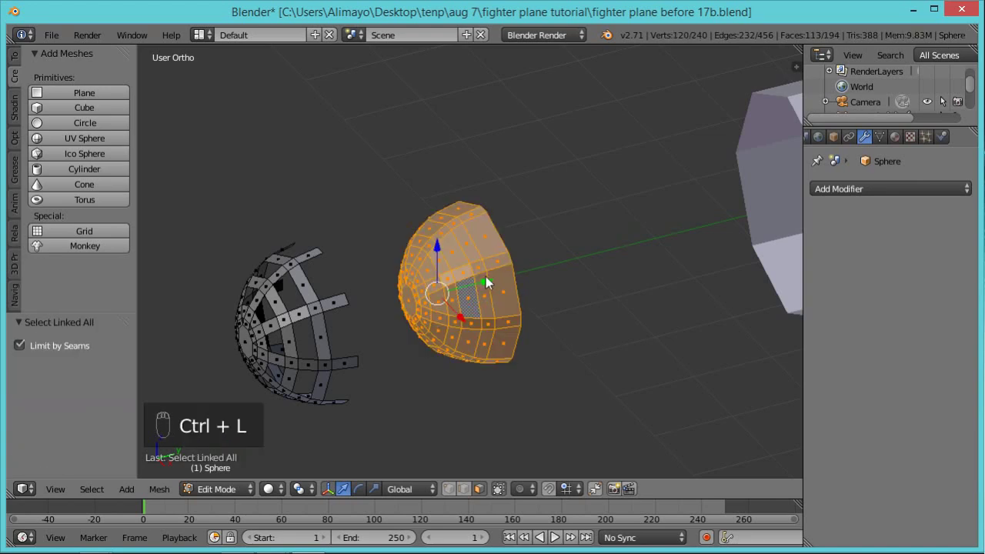
{"action": "key", "text": "x"}
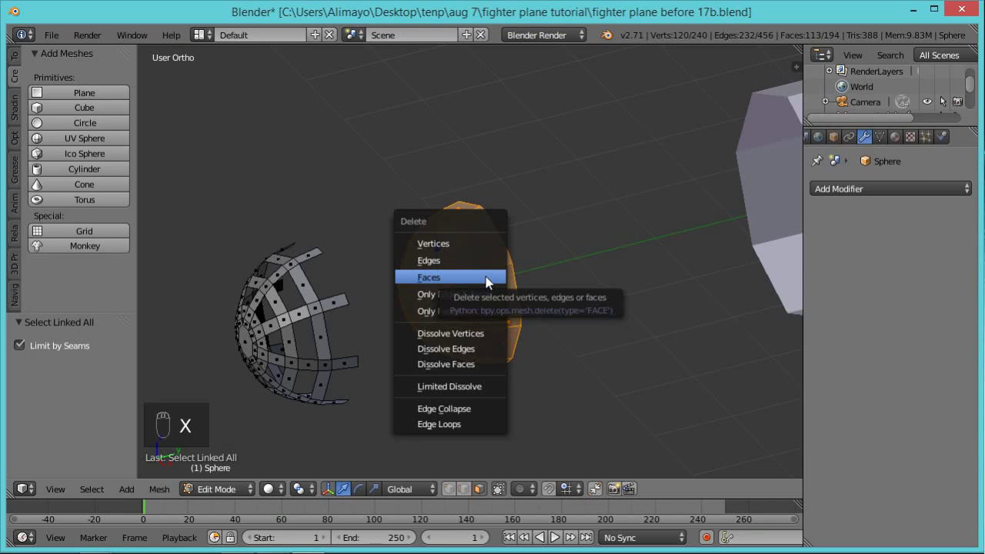
{"action": "left_click", "coordinate": [485, 277]}
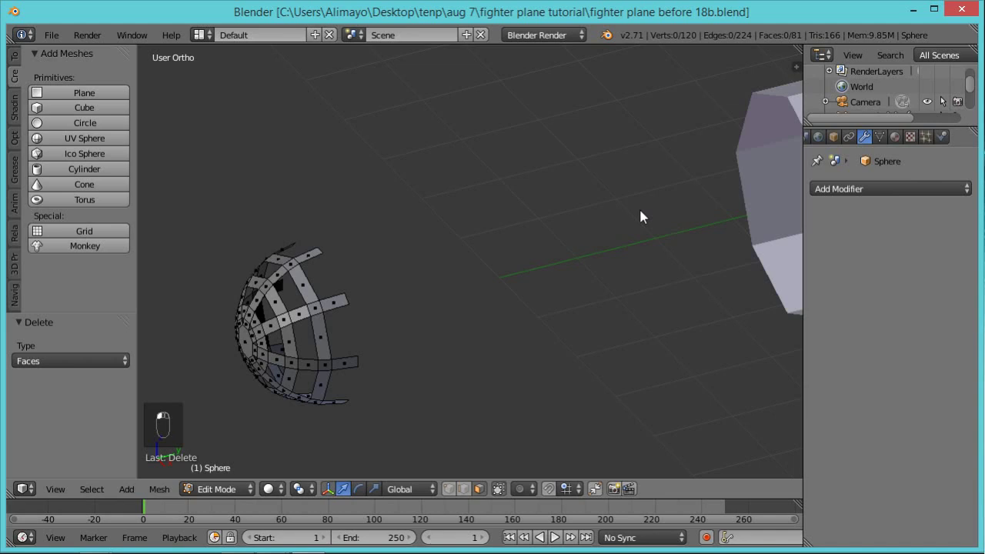
Select the whole lattice frame, extrude it in place and thicken it outward using Shrink/Fatten with an offset of -0.124.
{"action": "middle_click_drag", "start_coordinate": [391, 257], "coordinate": [675, 204], "text": "shift"}
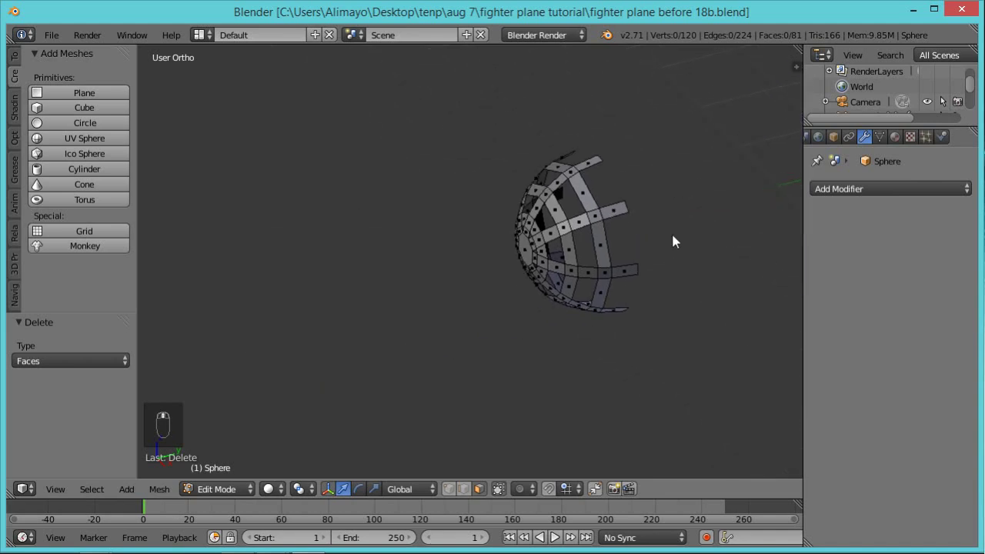
{"action": "key", "text": "a"}
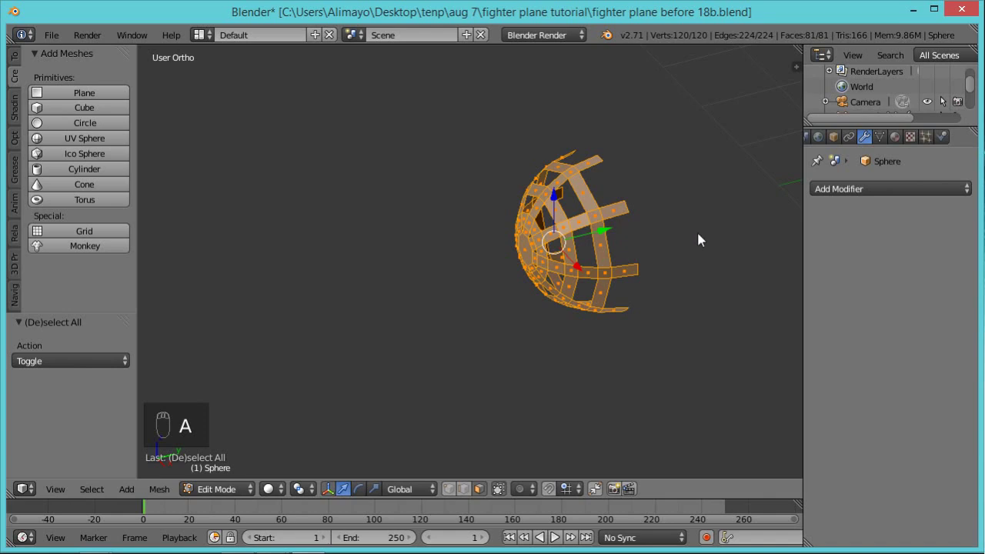
{"action": "key", "text": "e"}
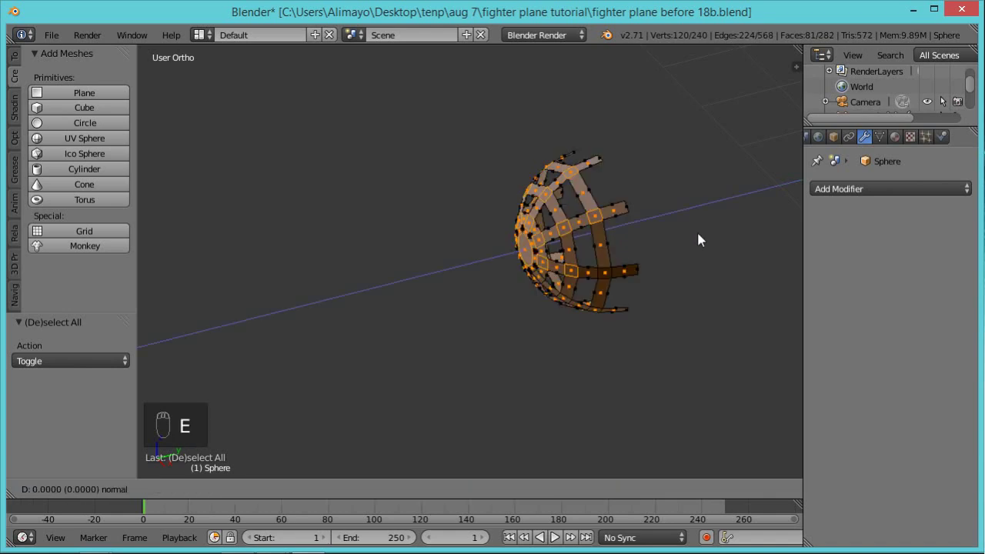
{"action": "right_click", "coordinate": [698, 234]}
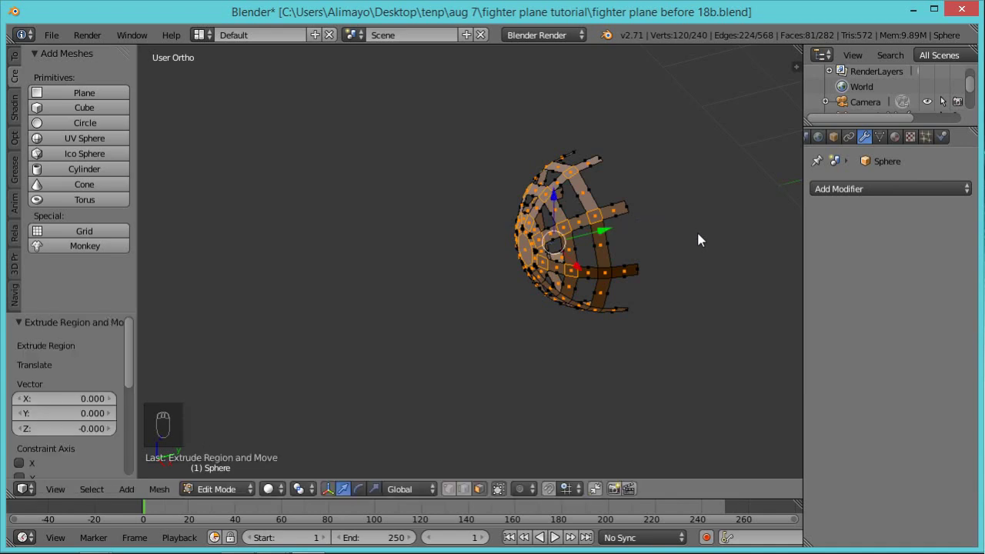
{"action": "key", "text": "alt+s"}
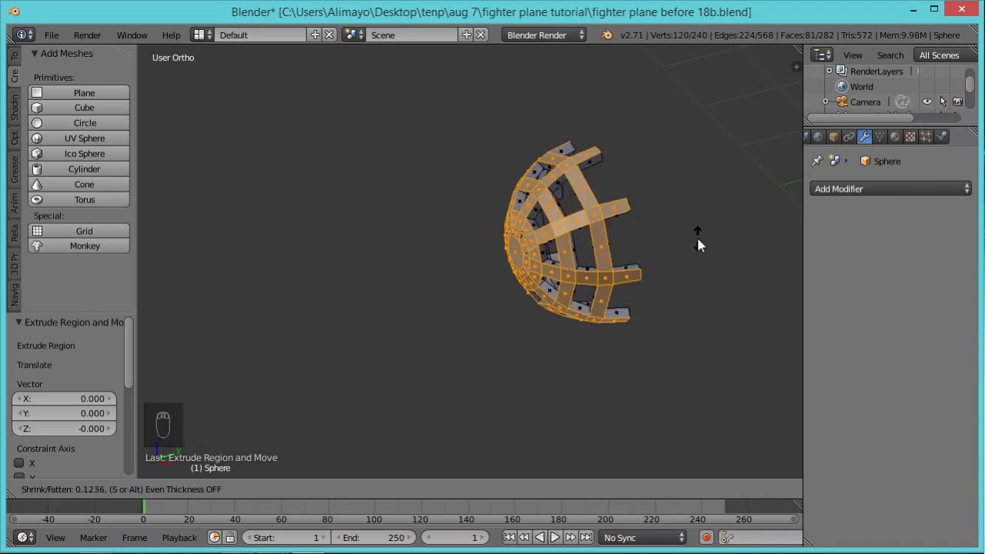
{"action": "left_click", "coordinate": [698, 241]}
{"action": "middle_click_drag", "start_coordinate": [696, 235], "coordinate": [526, 341]}
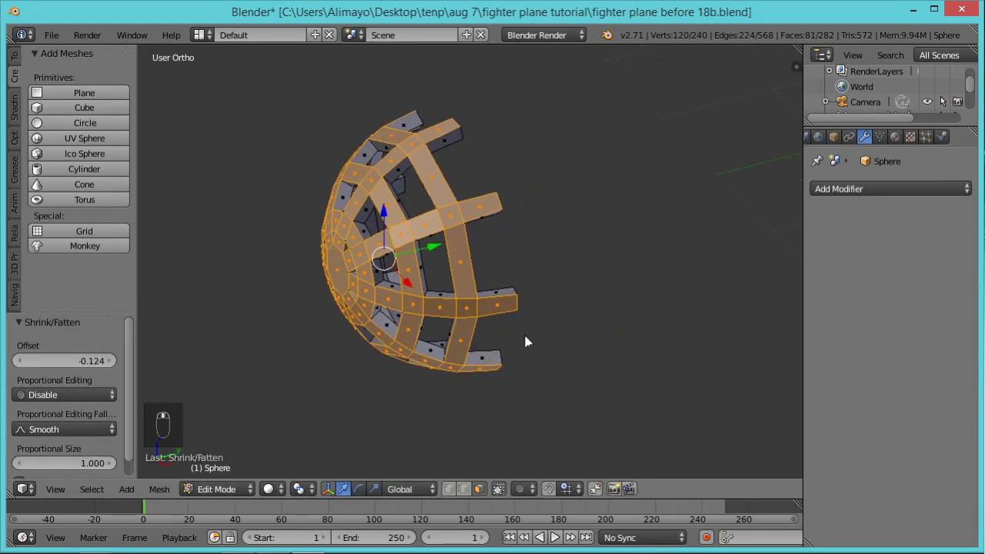
{"action": "middle_click_drag", "start_coordinate": [603, 333], "coordinate": [406, 320]}
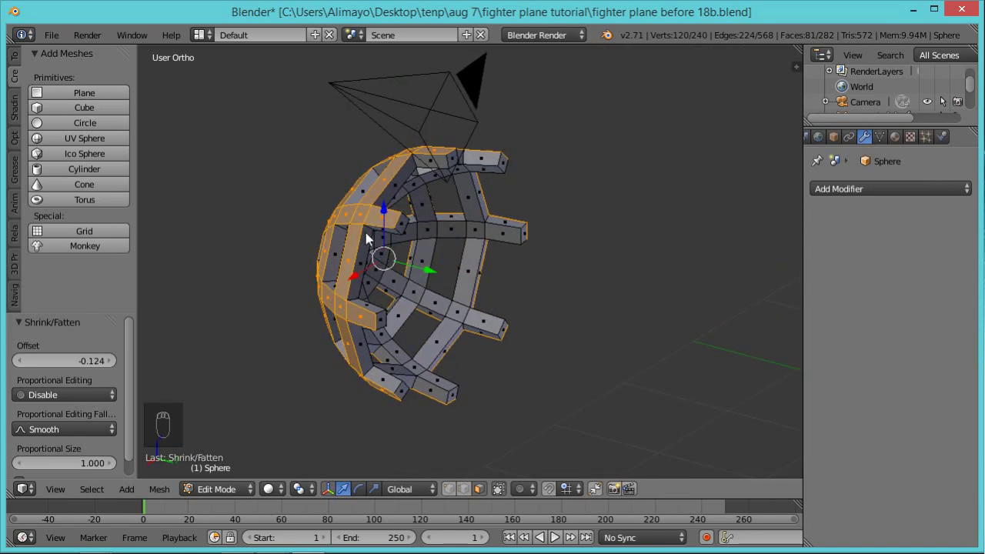
{"action": "middle_click_drag", "start_coordinate": [307, 275], "coordinate": [510, 317]}
Select all of the thickened lattice frame and stretch it along the global Y axis by a factor of 1.723.
{"action": "scroll", "coordinate": [529, 308], "scroll_direction": "down", "scroll_amount": 4}
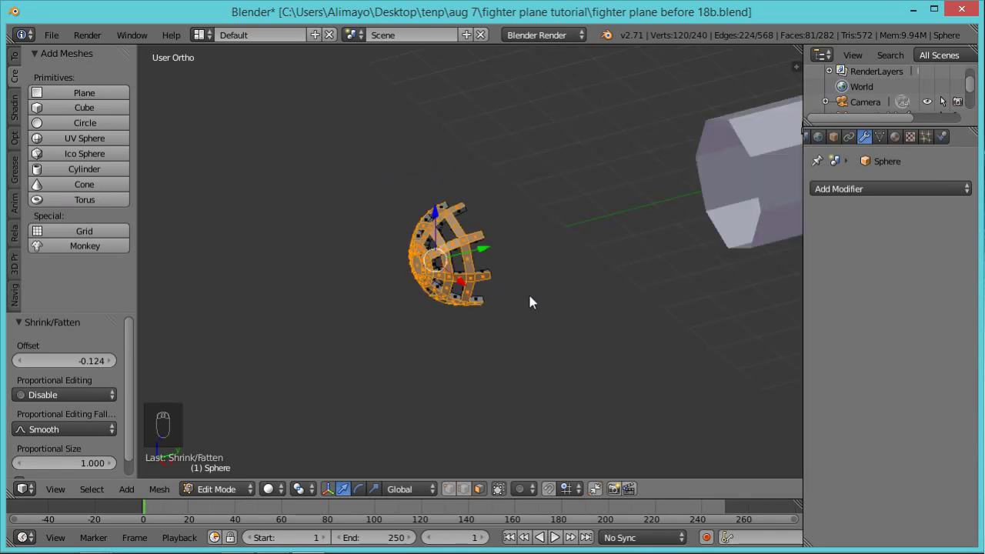
{"action": "scroll", "coordinate": [530, 297], "scroll_direction": "up", "scroll_amount": 2}
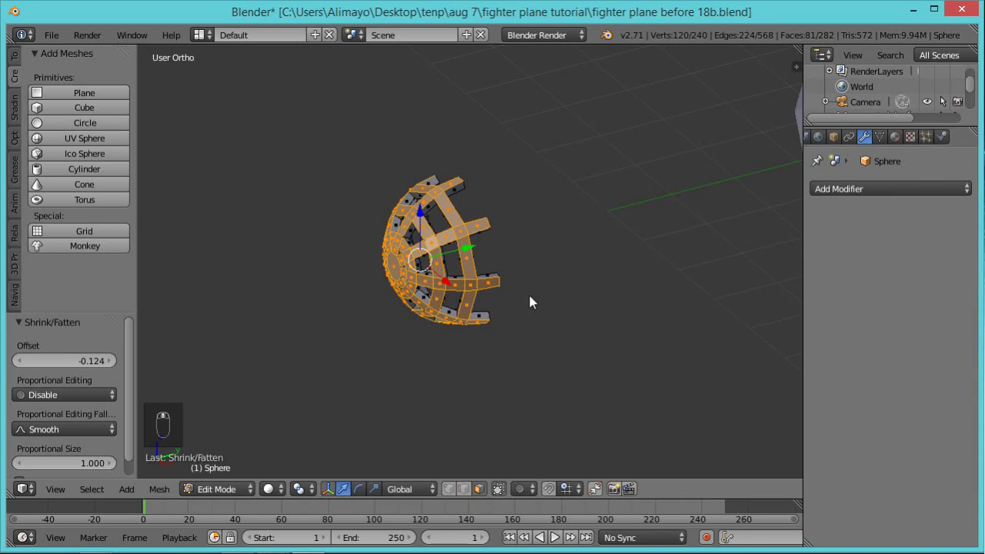
{"action": "key", "text": "a"}
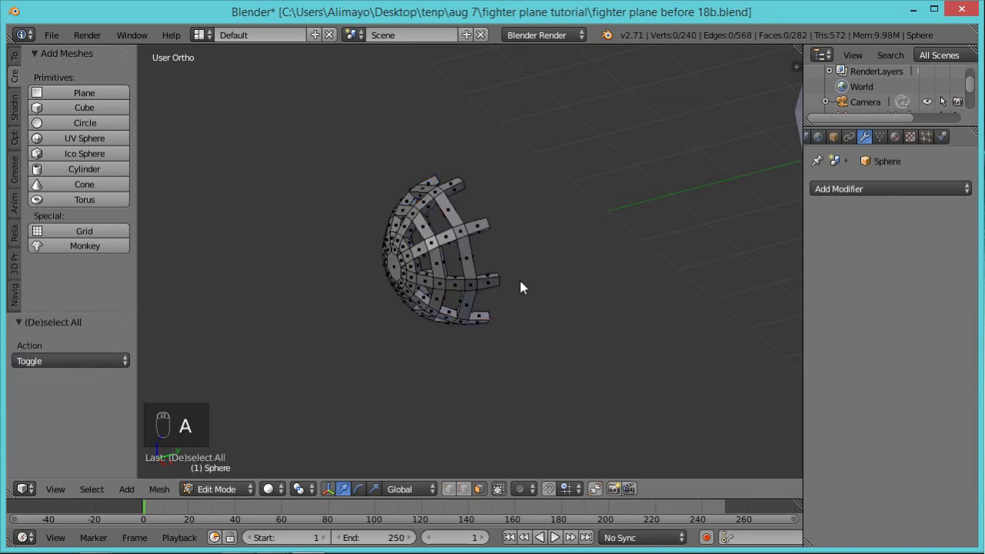
{"action": "key", "text": "a"}
{"action": "scroll", "coordinate": [518, 289], "scroll_direction": "up", "scroll_amount": 3}
{"action": "scroll", "coordinate": [519, 289], "scroll_direction": "down", "scroll_amount": 2}
{"action": "scroll", "coordinate": [519, 287], "scroll_direction": "up", "scroll_amount": 2}
{"action": "scroll", "coordinate": [516, 288], "scroll_direction": "down", "scroll_amount": 3}
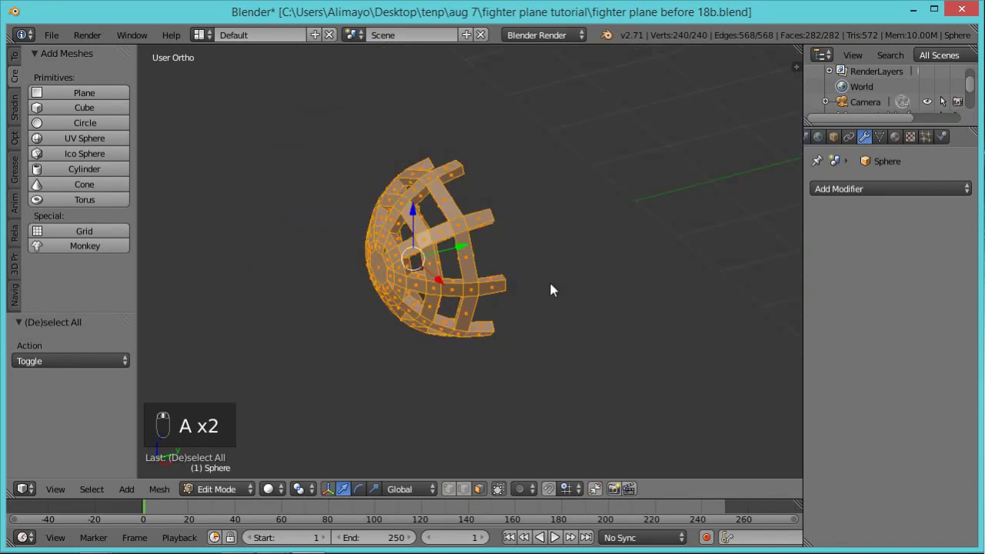
{"action": "key", "text": "s"}
{"action": "key", "text": "y"}
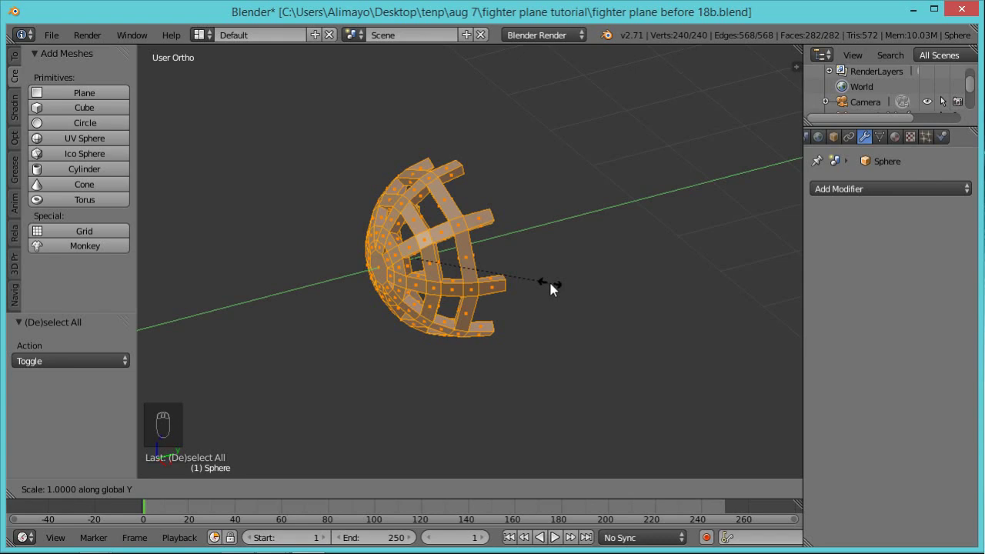
{"action": "left_click", "coordinate": [650, 285]}
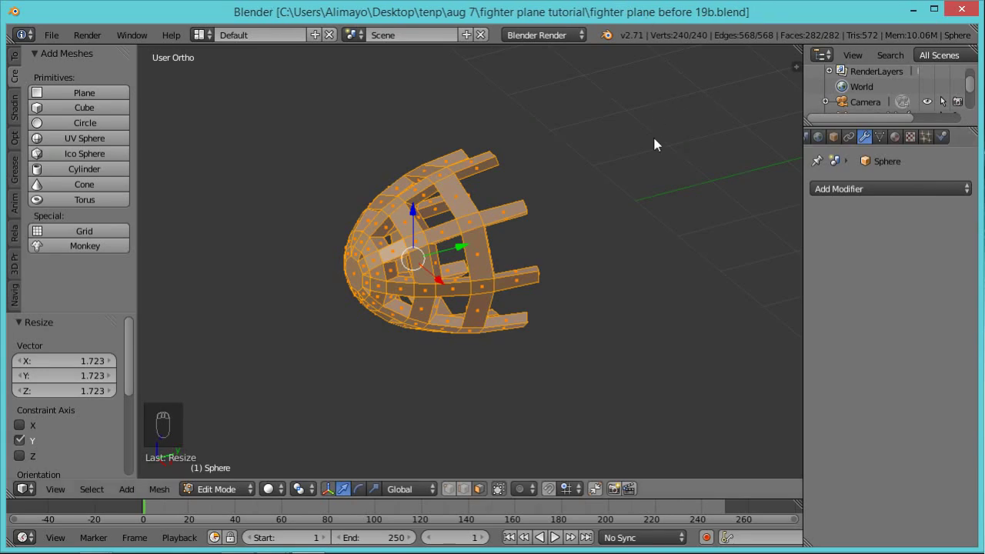
Move the lattice frame 5.495 along Y so that it meets the open front end of the fuselage.
{"action": "scroll", "coordinate": [631, 154], "scroll_direction": "down", "scroll_amount": 2}
{"action": "scroll", "coordinate": [631, 162], "scroll_direction": "down", "scroll_amount": 4}
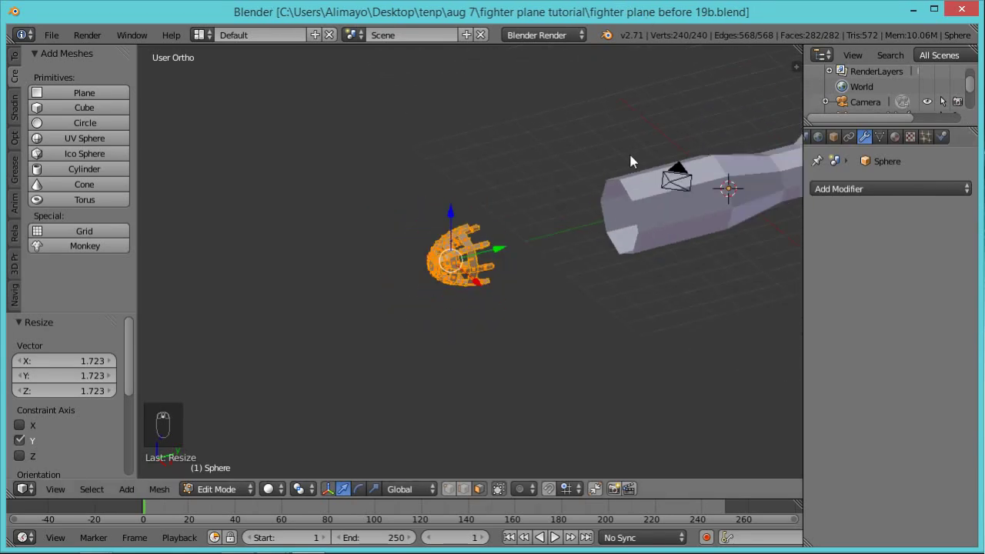
{"action": "key", "text": "g"}
{"action": "key", "text": "y"}
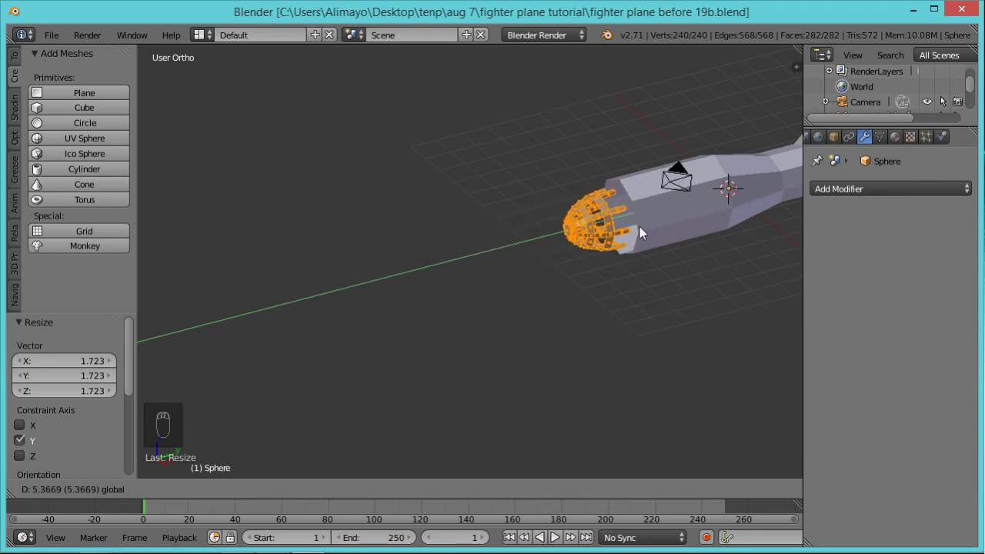
{"action": "left_click", "coordinate": [643, 231]}
{"action": "key", "text": "Tab"}
Scale the lattice frame uniformly by 1.156 to match the width of the fuselage opening.
{"action": "scroll", "coordinate": [662, 262], "scroll_direction": "up", "scroll_amount": 3}
{"action": "scroll", "coordinate": [669, 277], "scroll_direction": "up", "scroll_amount": 1}
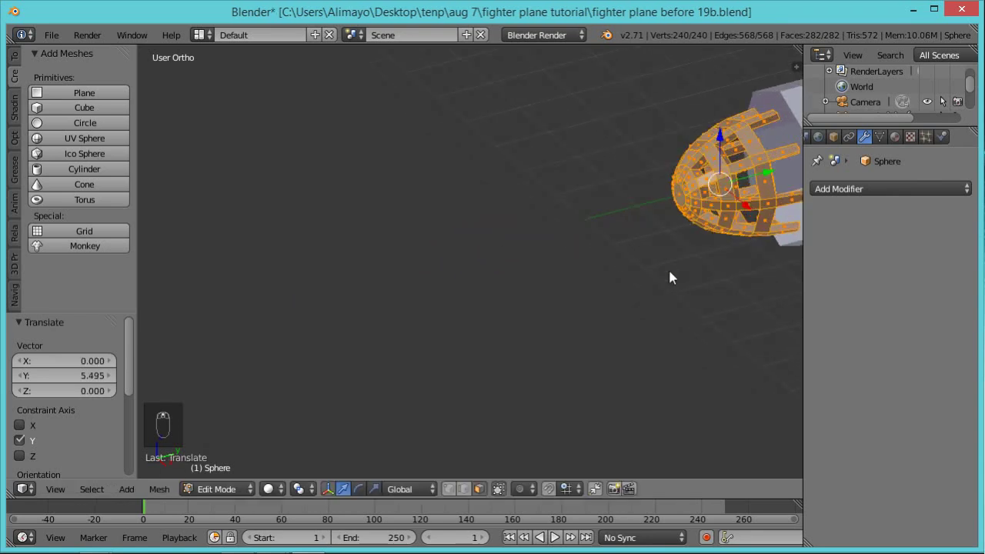
{"action": "middle_click_drag", "start_coordinate": [770, 262], "coordinate": [399, 367], "text": "shift"}
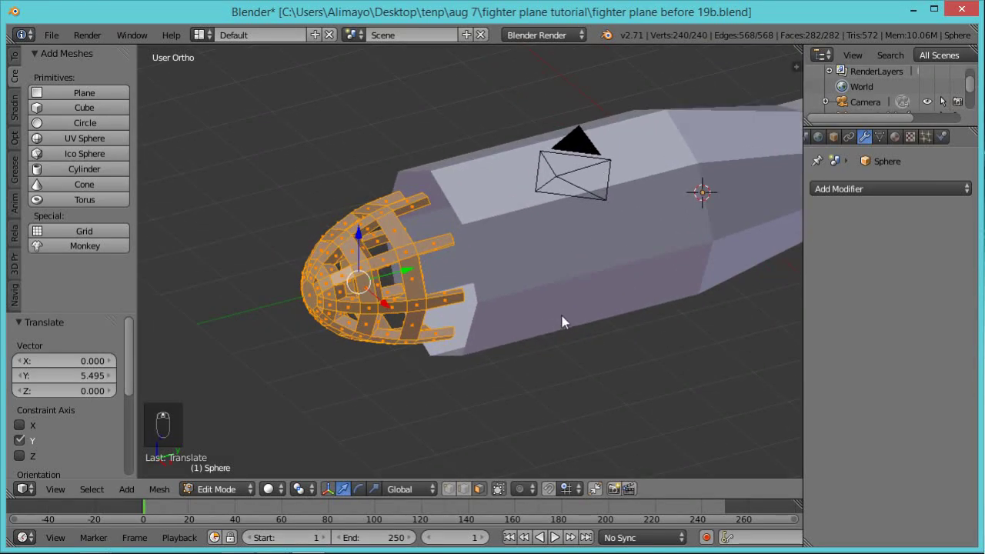
{"action": "scroll", "coordinate": [672, 235], "scroll_direction": "down", "scroll_amount": 1}
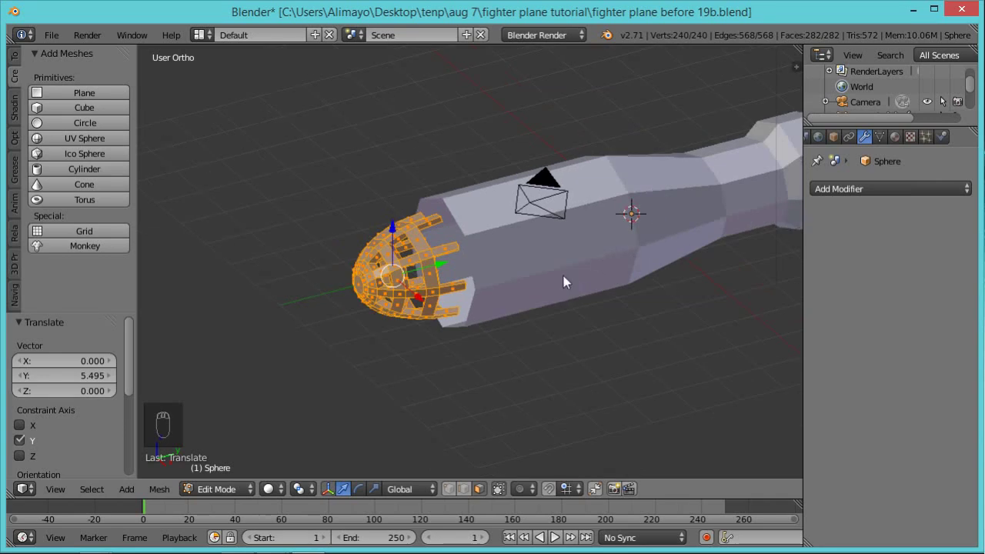
{"action": "key", "text": "s"}
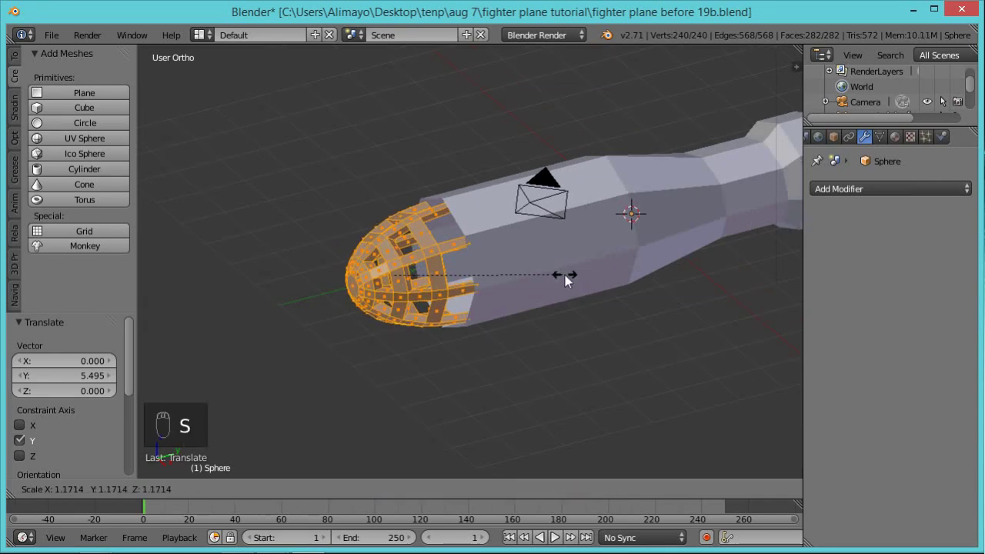
{"action": "left_click", "coordinate": [563, 276]}
{"action": "middle_click_drag", "start_coordinate": [629, 329], "coordinate": [682, 343]}
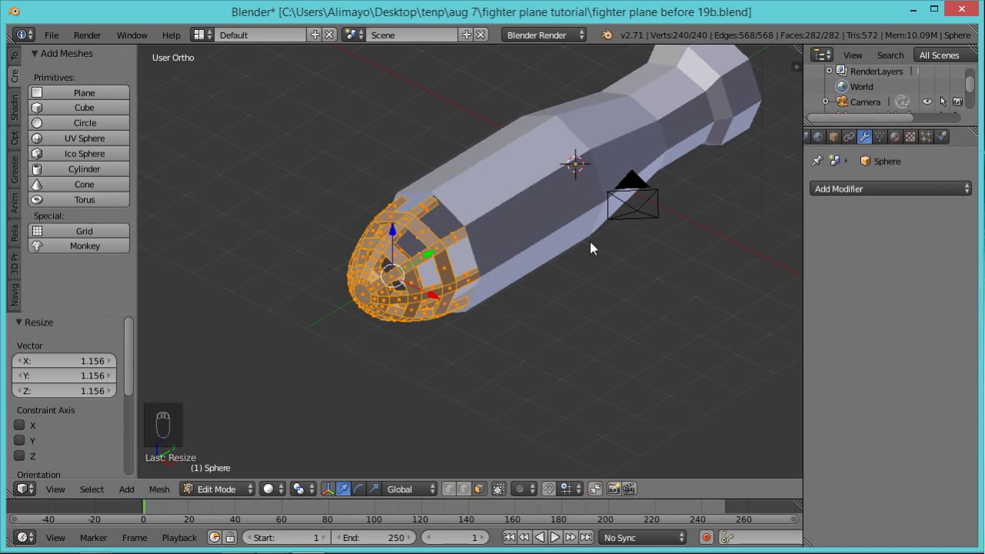
Delete the outer and inner octagonal faces at the tip of the lattice frame to open a hole through it.
{"action": "middle_click_drag", "start_coordinate": [403, 370], "coordinate": [461, 335]}
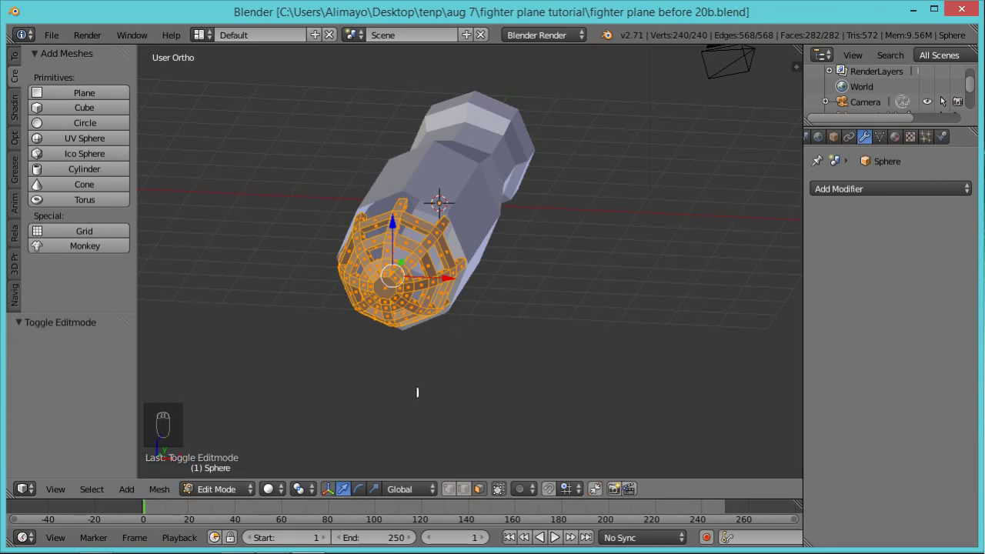
{"action": "scroll", "coordinate": [400, 369], "scroll_direction": "up", "scroll_amount": 3}
{"action": "right_click", "coordinate": [325, 312]}
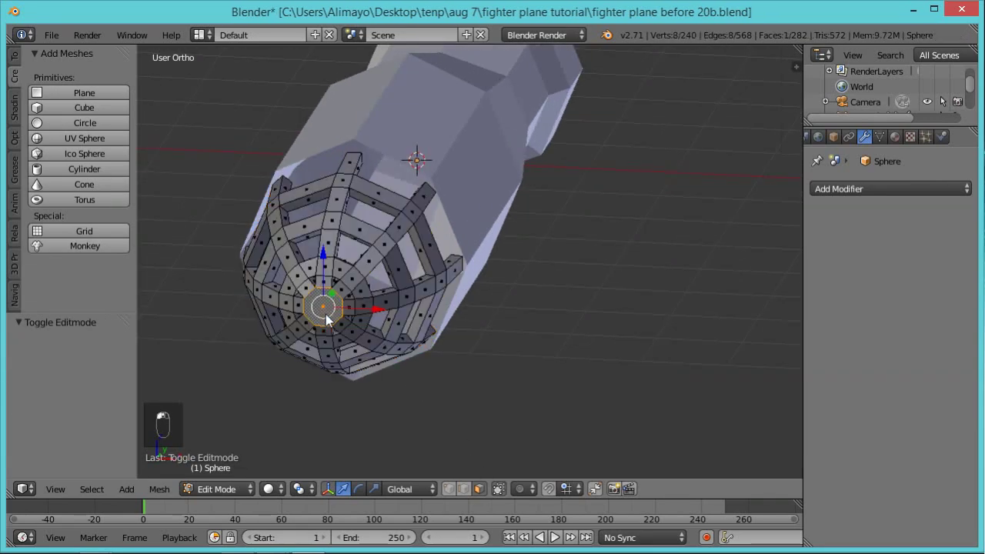
{"action": "key", "text": "x"}
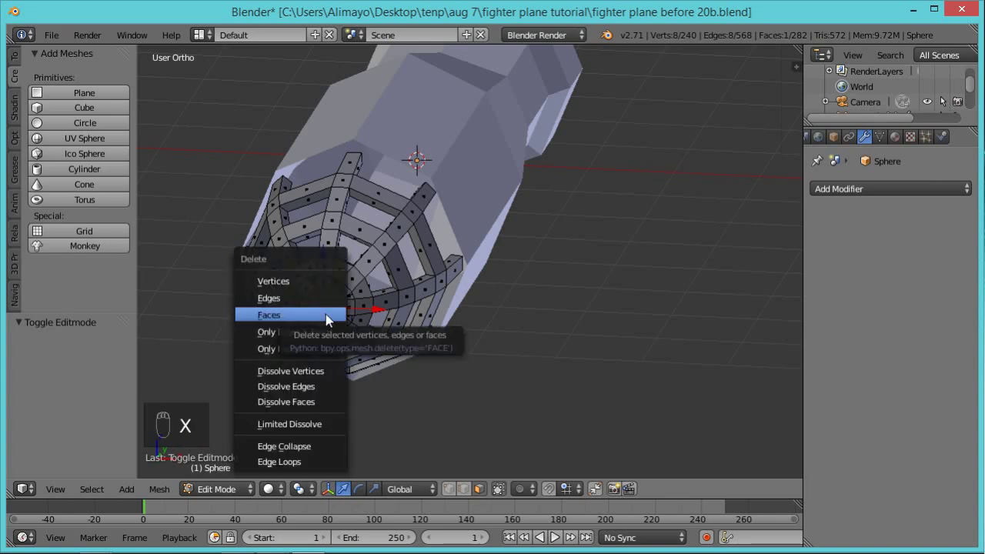
{"action": "left_click", "coordinate": [326, 314]}
{"action": "right_click", "coordinate": [326, 314], "text": "alt"}
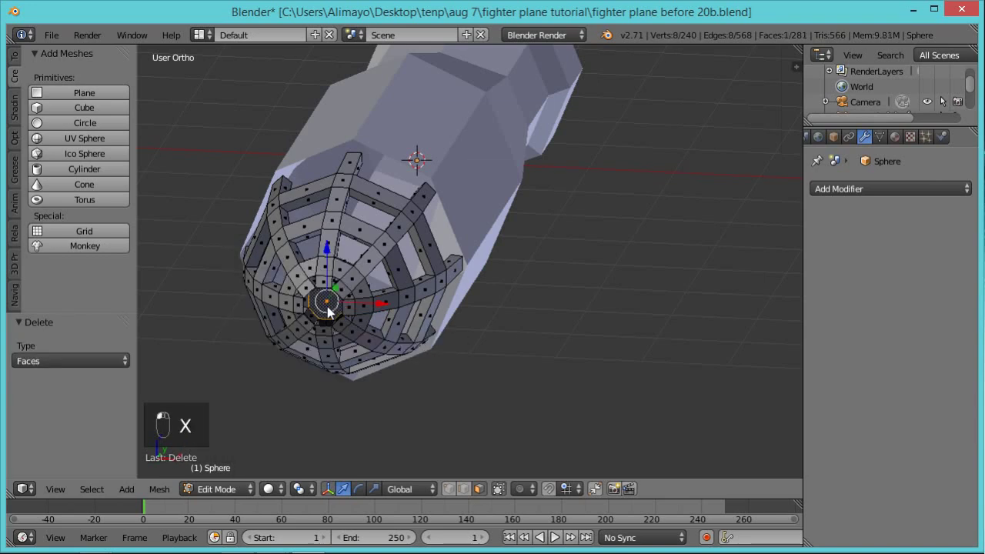
{"action": "key", "text": "x"}
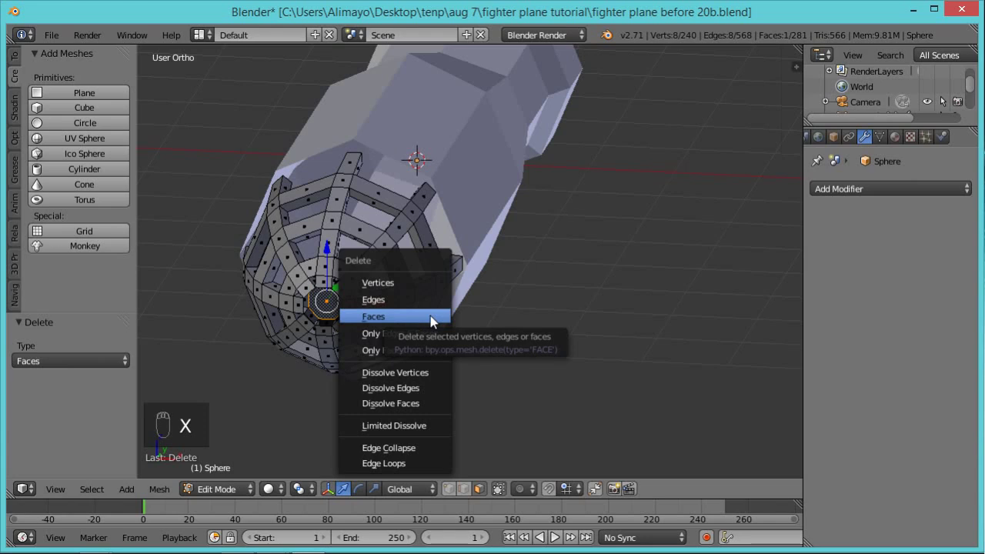
{"action": "left_click", "coordinate": [431, 317]}
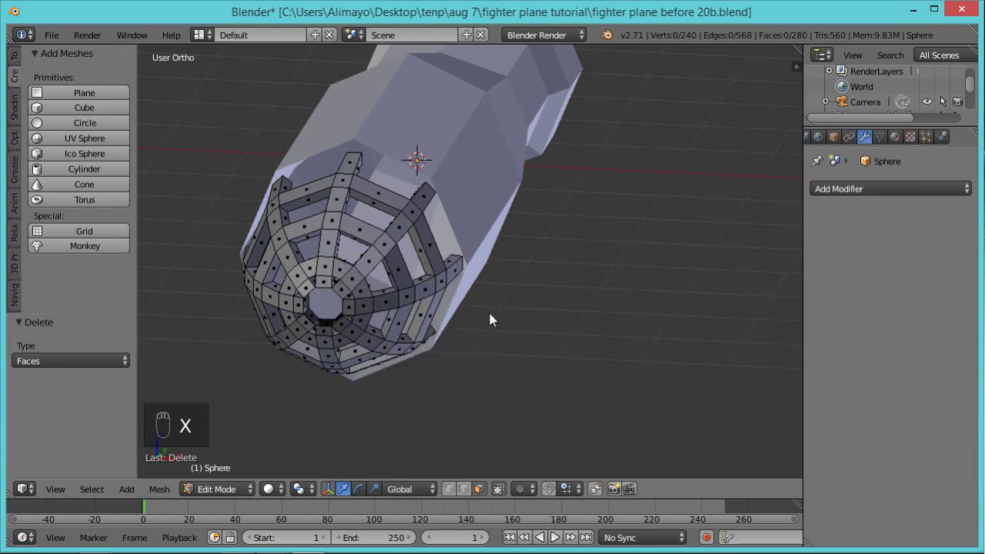
Leave Edit Mode on the lattice frame, select the fuselage object and switch it to Edit Mode.
{"action": "middle_click_drag", "start_coordinate": [619, 280], "coordinate": [462, 281]}
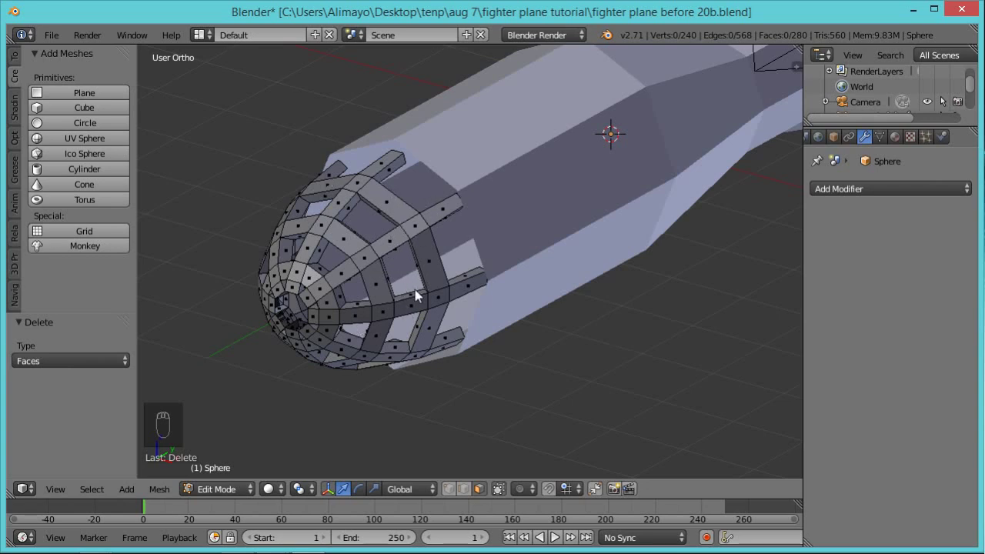
{"action": "key", "text": "Tab"}
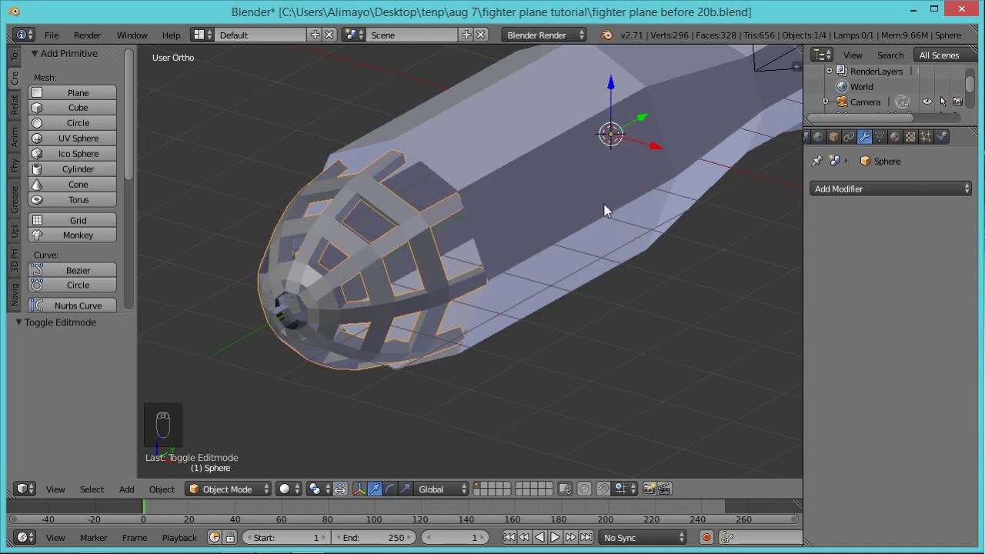
{"action": "right_click", "coordinate": [559, 194]}
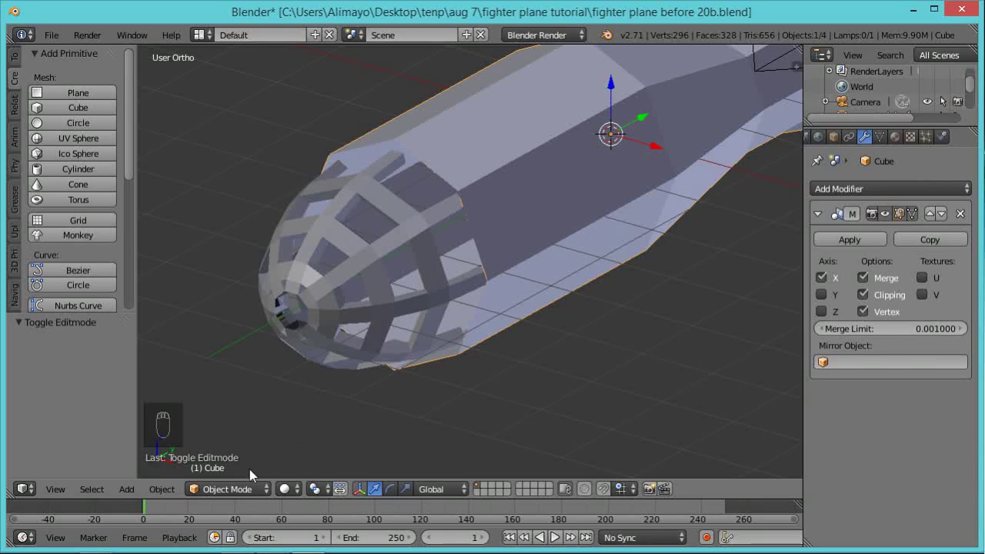
{"action": "left_click", "coordinate": [262, 491]}
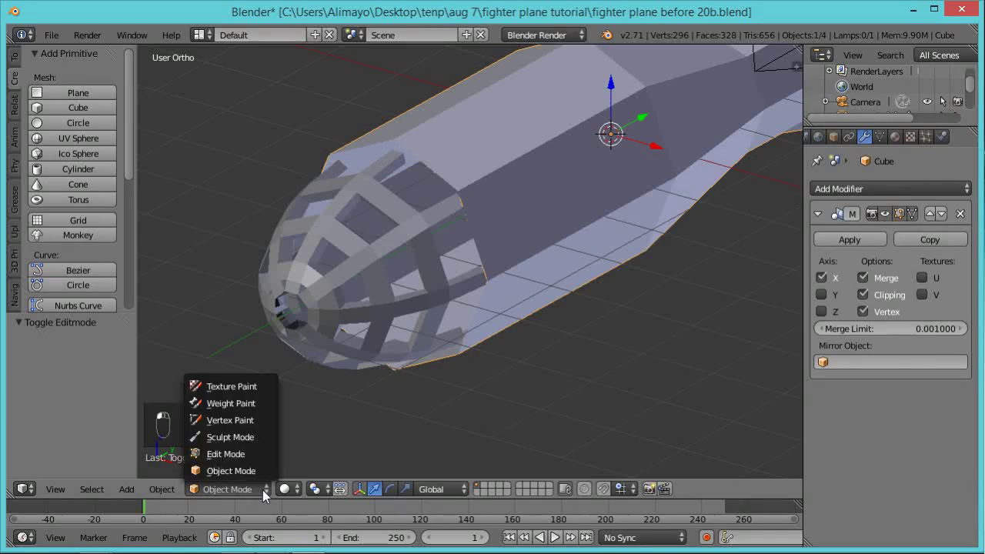
{"action": "left_click", "coordinate": [226, 454]}
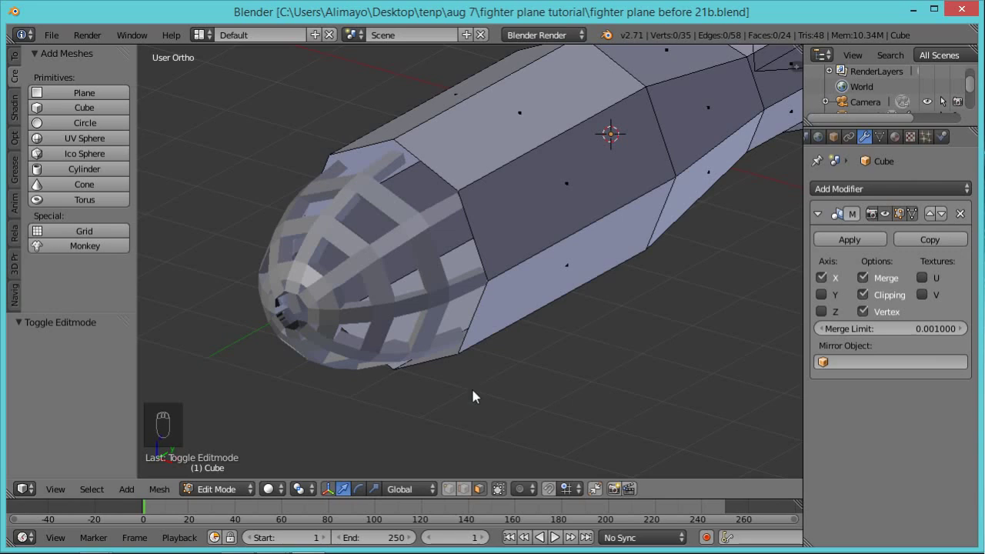
Extrude the edge loop around the fuselage's front opening in place and scale it to 0.810 to form an inward rim.
{"action": "left_click", "coordinate": [465, 489]}
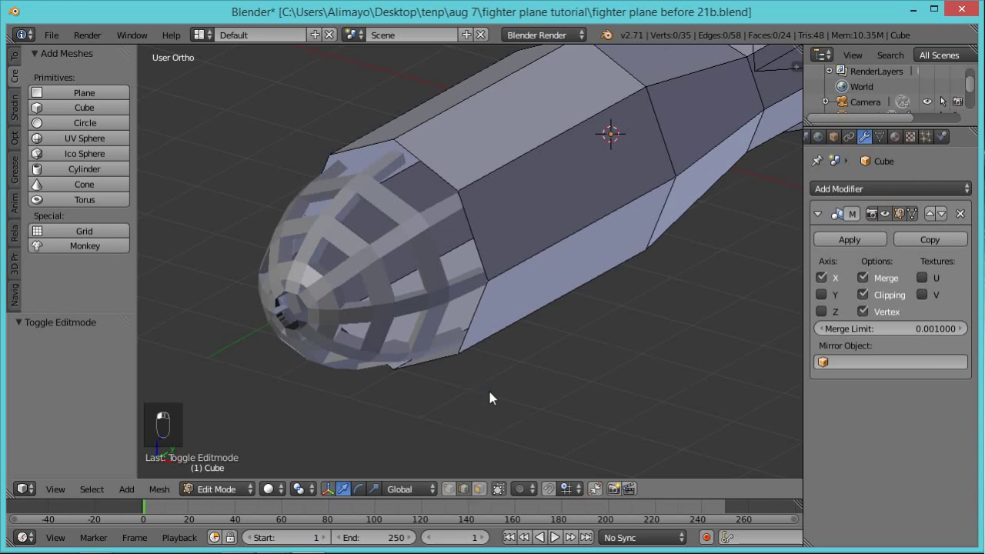
{"action": "right_click", "coordinate": [475, 248], "text": "alt"}
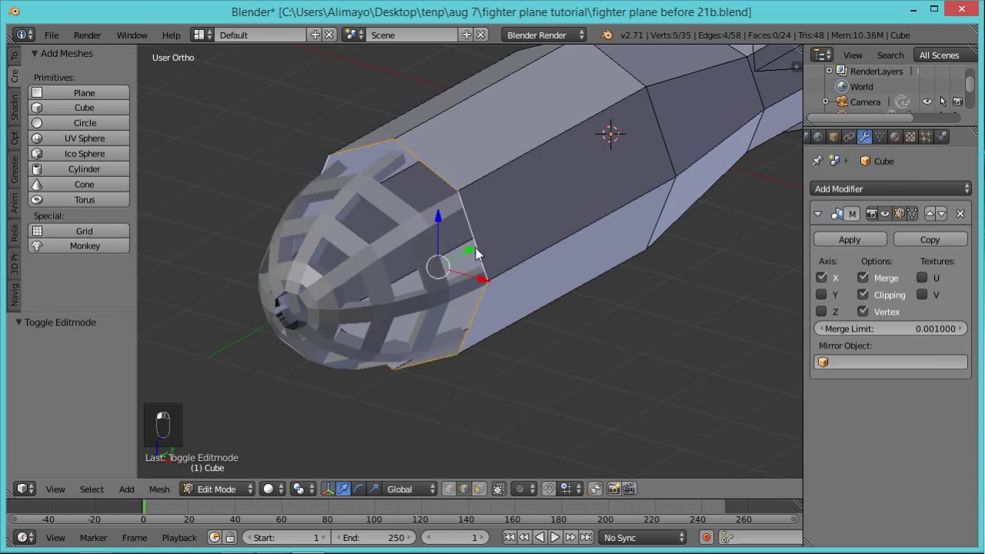
{"action": "key", "text": "e"}
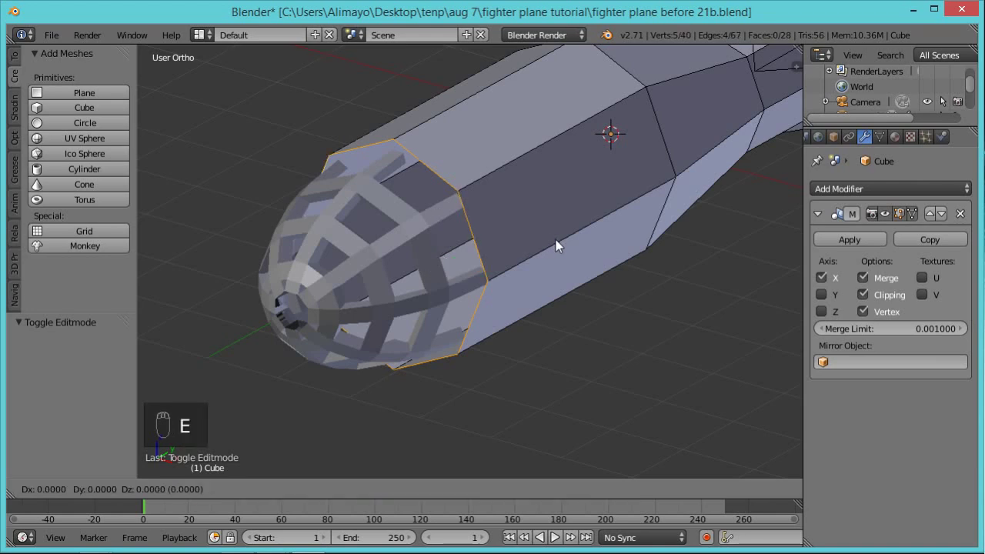
{"action": "left_click", "coordinate": [556, 239]}
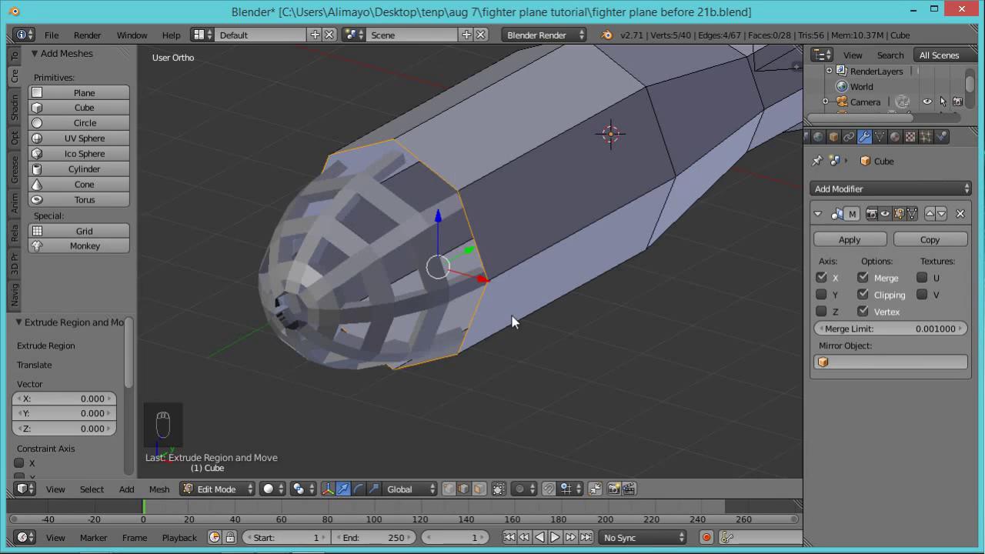
{"action": "middle_click_drag", "start_coordinate": [537, 386], "coordinate": [567, 382]}
{"action": "key", "text": "s"}
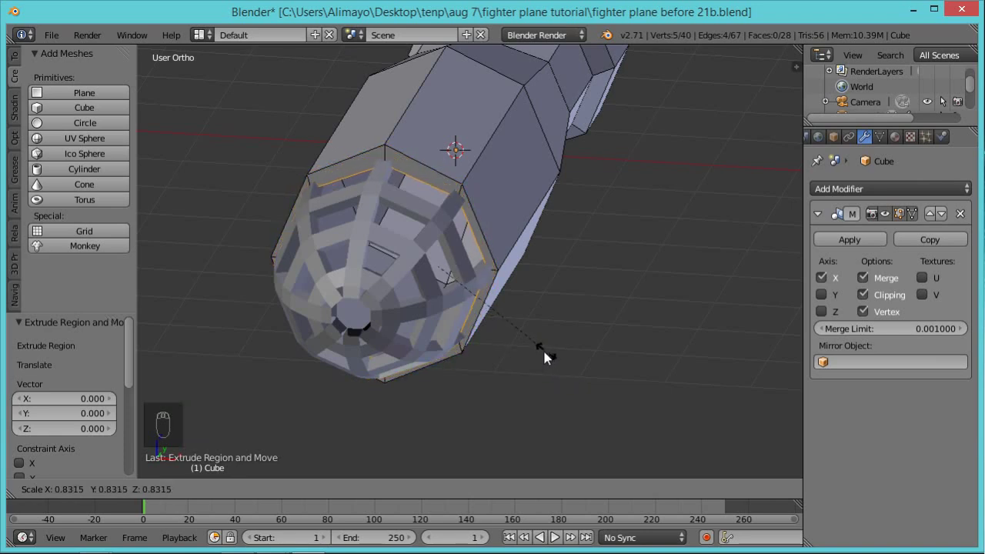
{"action": "left_click", "coordinate": [543, 351]}
{"action": "middle_click_drag", "start_coordinate": [542, 345], "coordinate": [463, 351]}
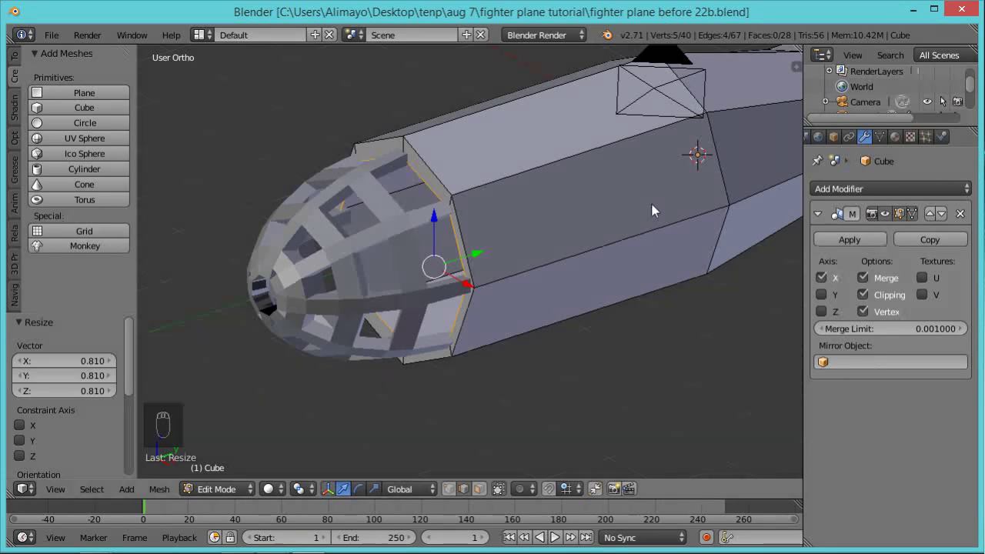
In the right-side wireframe view, select the entire rear section of the fuselage and scale it uniformly to 0.922.
{"action": "scroll", "coordinate": [652, 209], "scroll_direction": "down", "scroll_amount": 1}
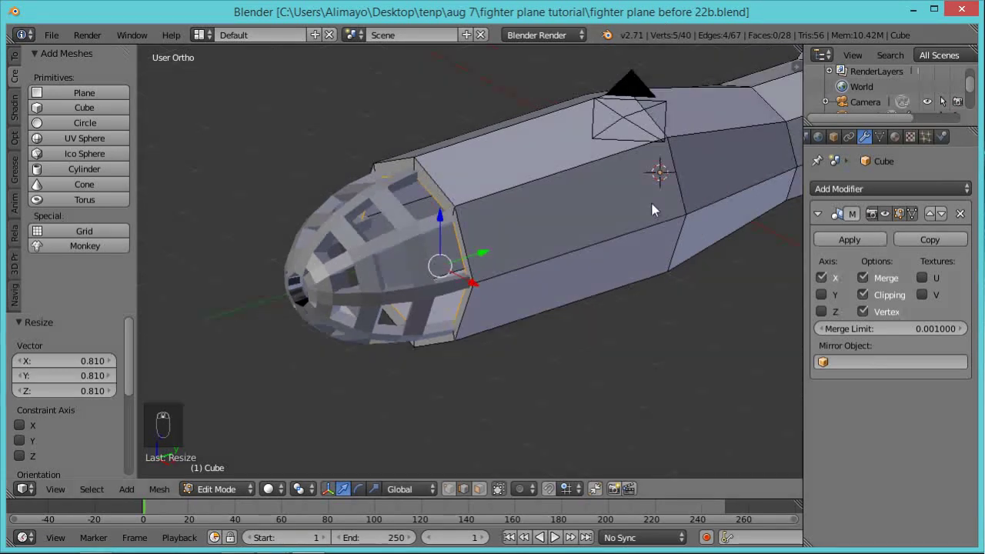
{"action": "scroll", "coordinate": [652, 209], "scroll_direction": "down", "scroll_amount": 3}
{"action": "middle_click_drag", "start_coordinate": [674, 277], "coordinate": [570, 330]}
{"action": "scroll", "coordinate": [677, 307], "scroll_direction": "up", "scroll_amount": 2}
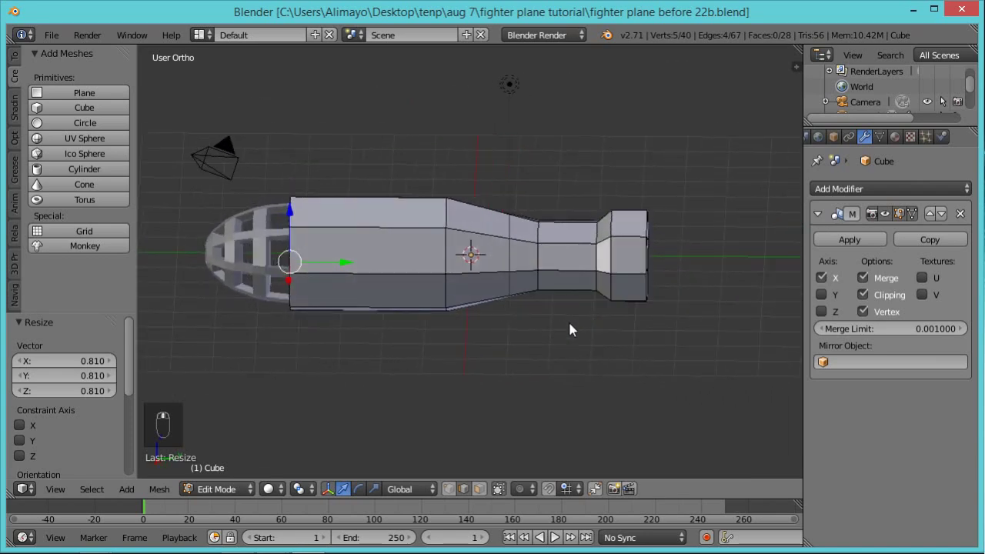
{"action": "key", "text": "KP_3"}
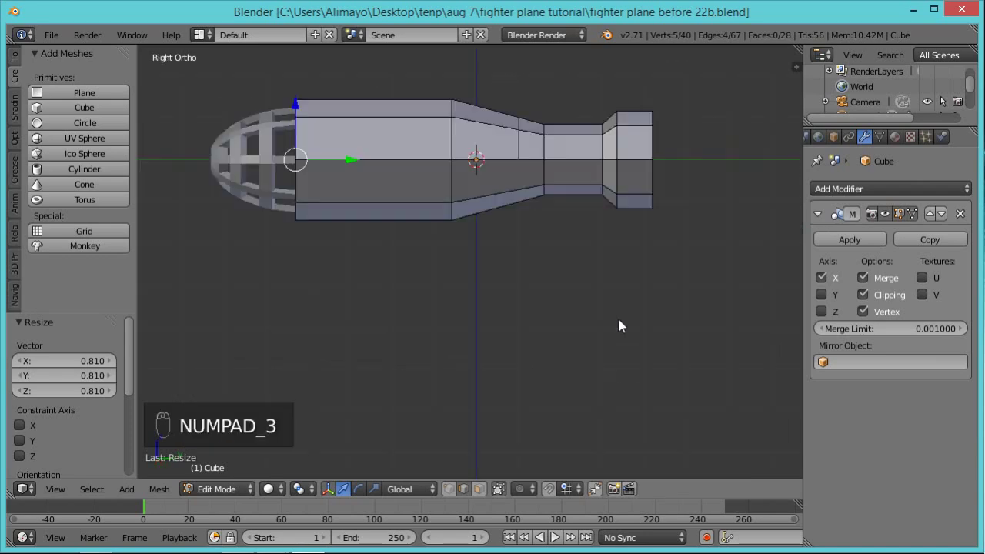
{"action": "key", "text": "z"}
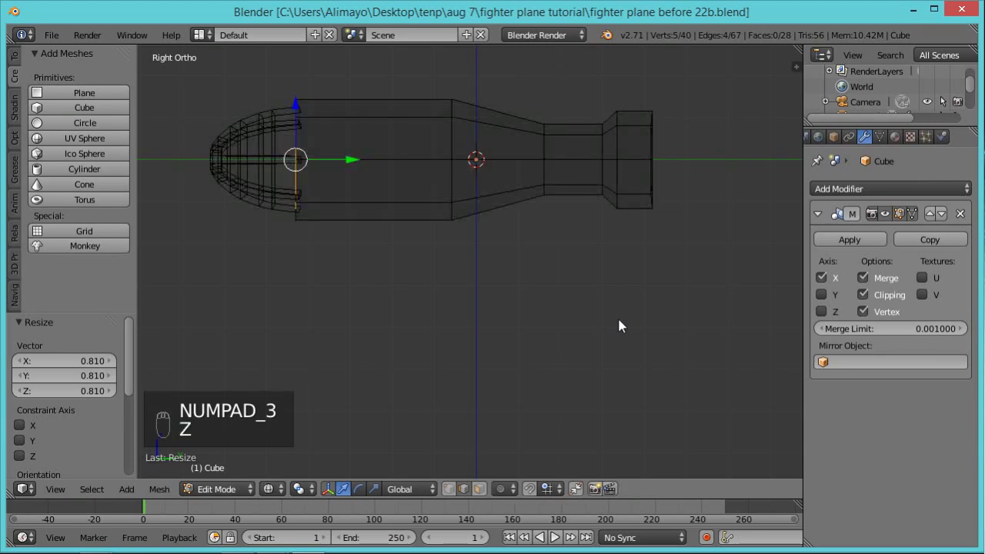
{"action": "key", "text": "a"}
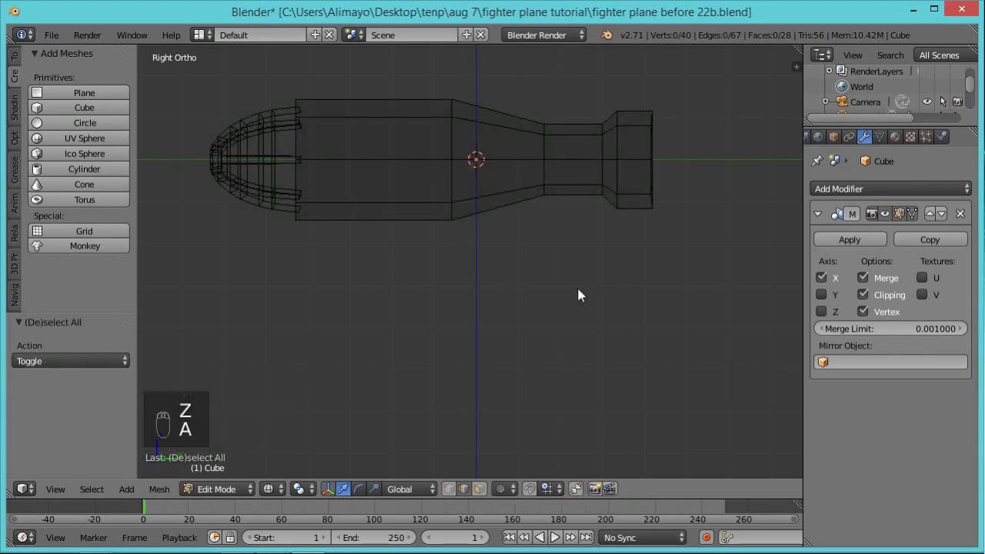
{"action": "key", "text": "b"}
{"action": "left_click_drag", "start_coordinate": [704, 73], "coordinate": [425, 283]}
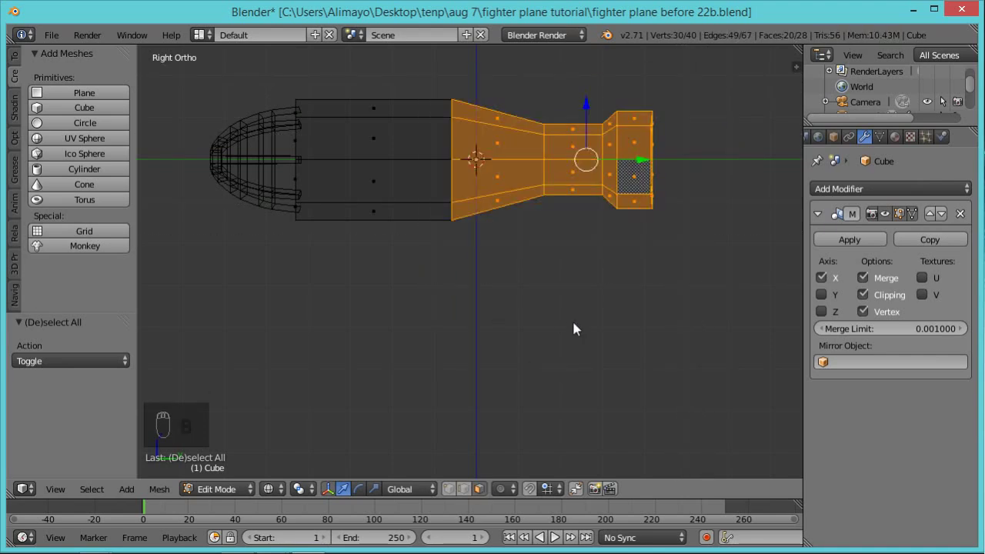
{"action": "key", "text": "s"}
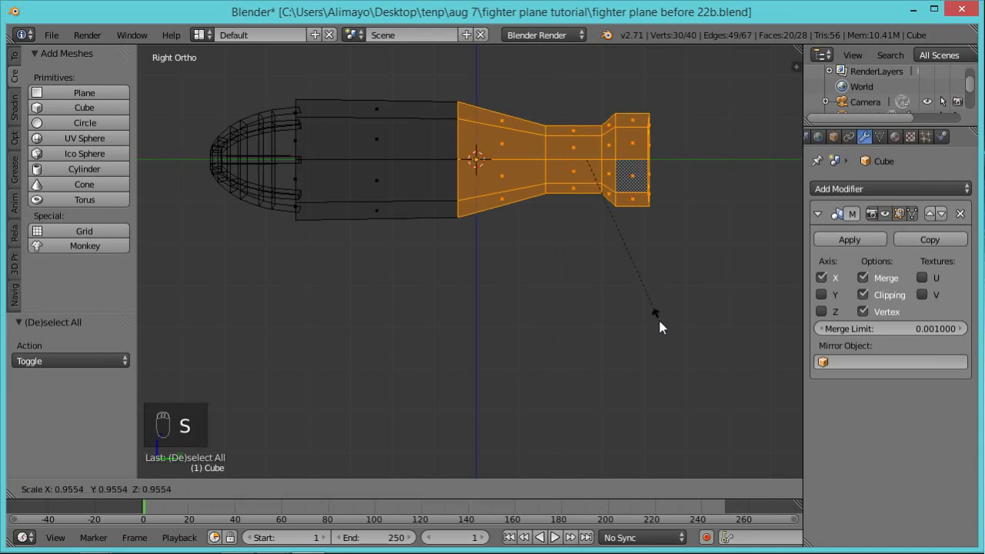
{"action": "left_click", "coordinate": [656, 322]}
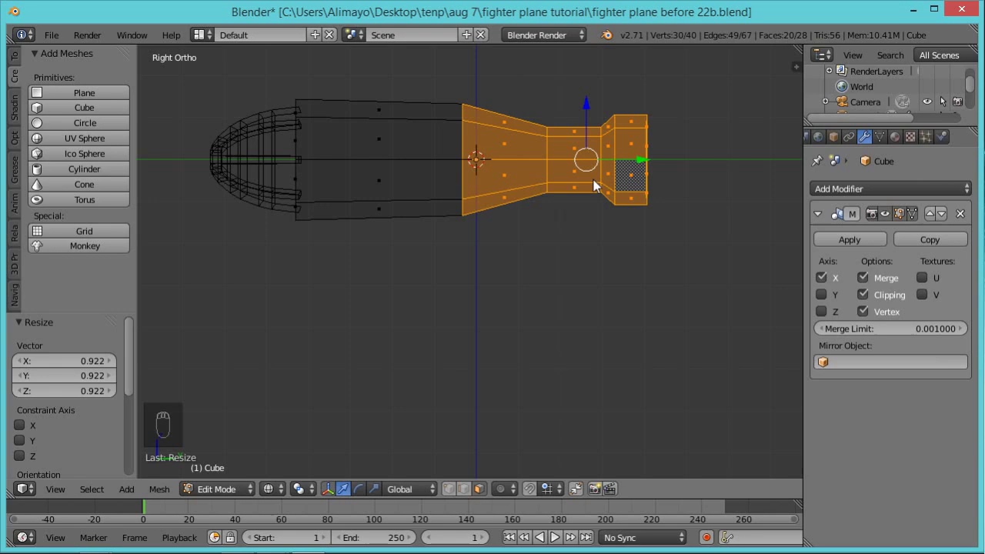
Move the selected rear section -1.337 along Y and scale it uniformly by 1.041.
{"action": "left_click_drag", "start_coordinate": [643, 162], "coordinate": [587, 168]}
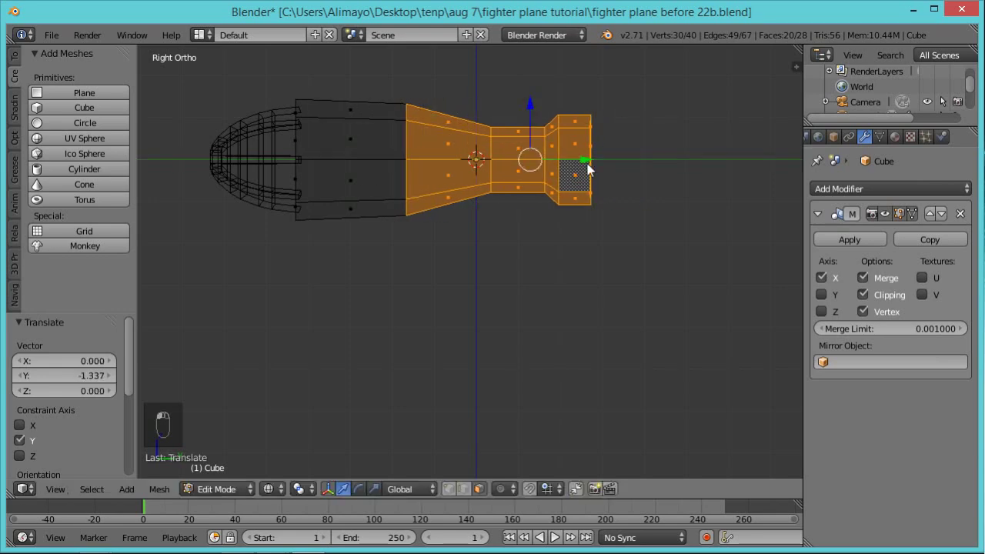
{"action": "key", "text": "s"}
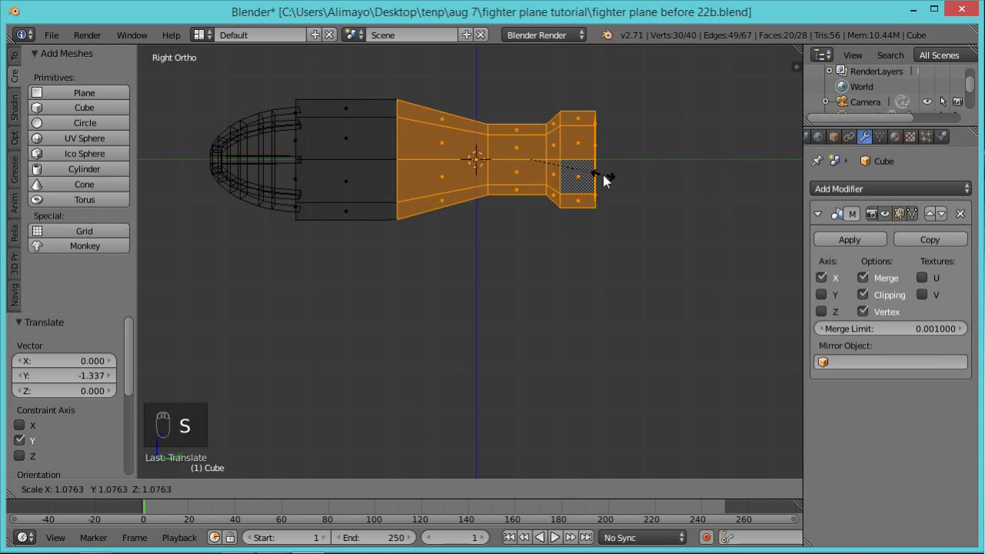
{"action": "left_click", "coordinate": [597, 173]}
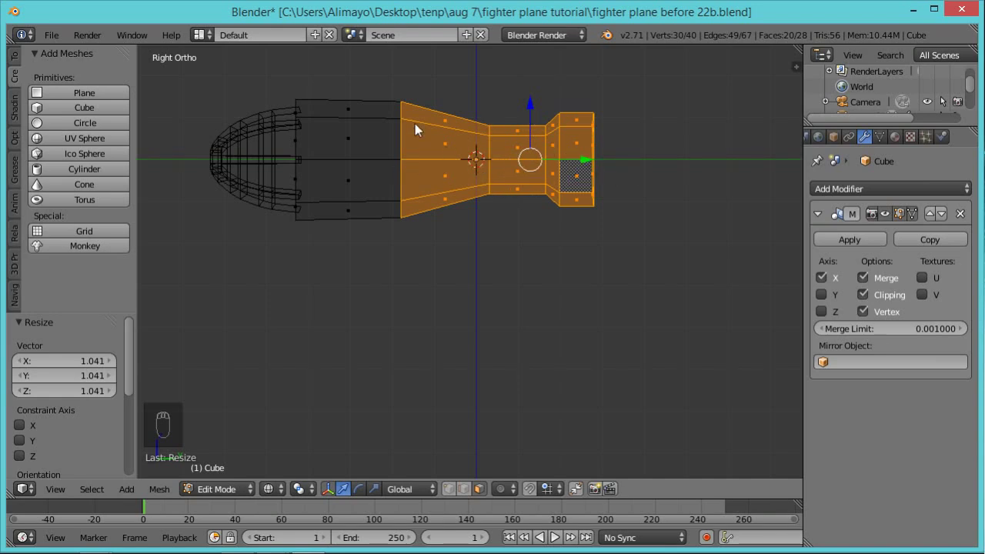
Move the rear section 0.696 along Y and save the file as "fighter plane before 23b.blend".
{"action": "left_click_drag", "start_coordinate": [587, 163], "coordinate": [610, 163]}
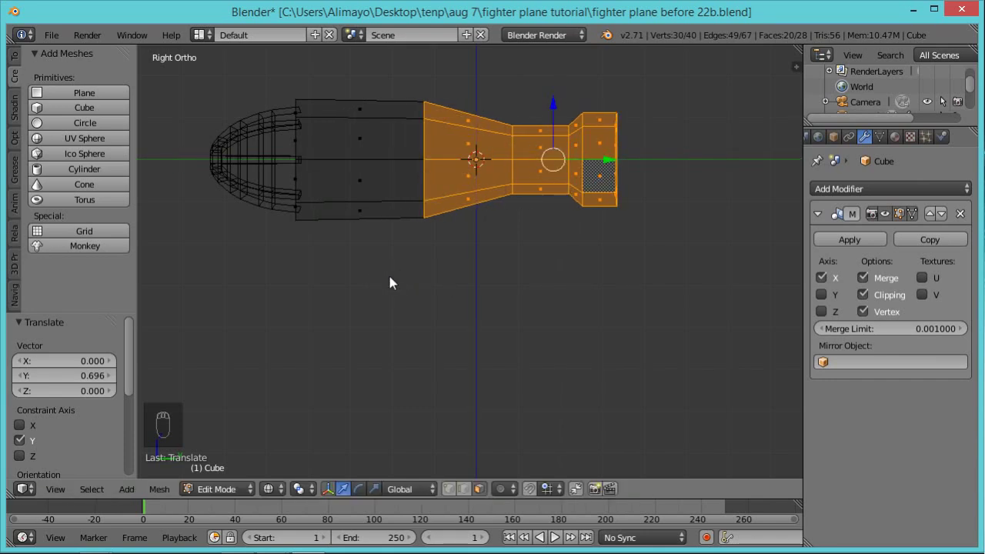
{"action": "key", "text": "ctrl+alt+s"}
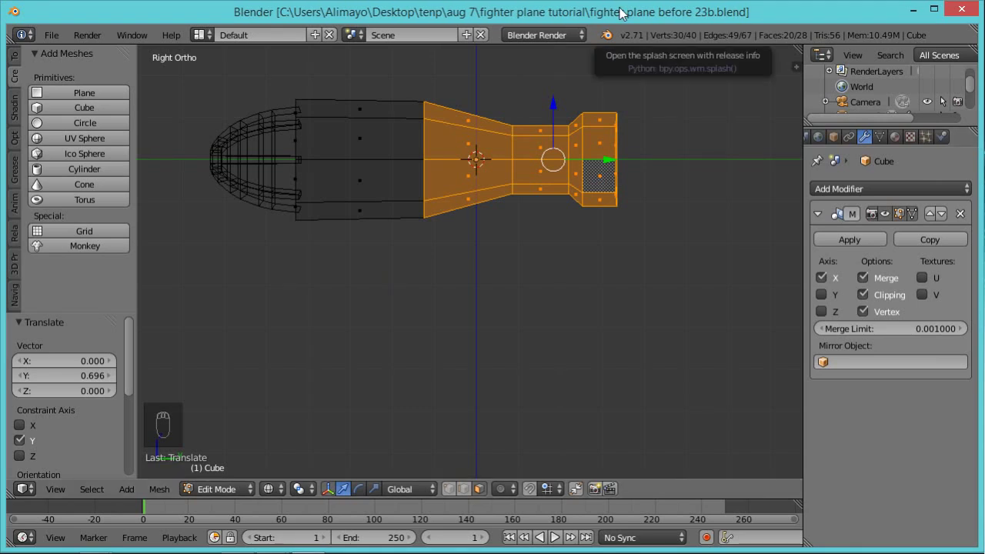
Return the viewport to solid shading in an angled view and deselect the whole fuselage mesh.
{"action": "middle_click_drag", "start_coordinate": [479, 288], "coordinate": [538, 372]}
{"action": "key", "text": "z"}
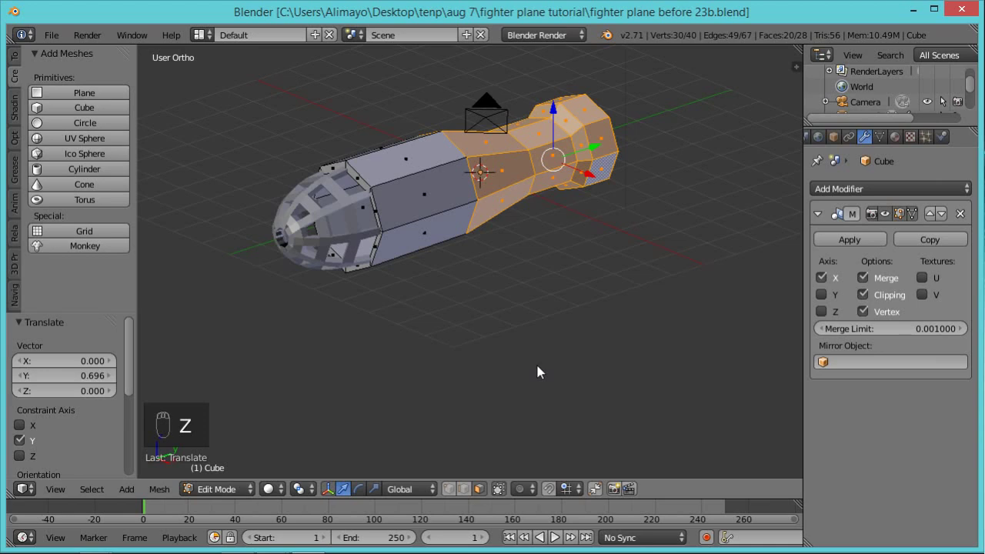
{"action": "key", "text": "a"}
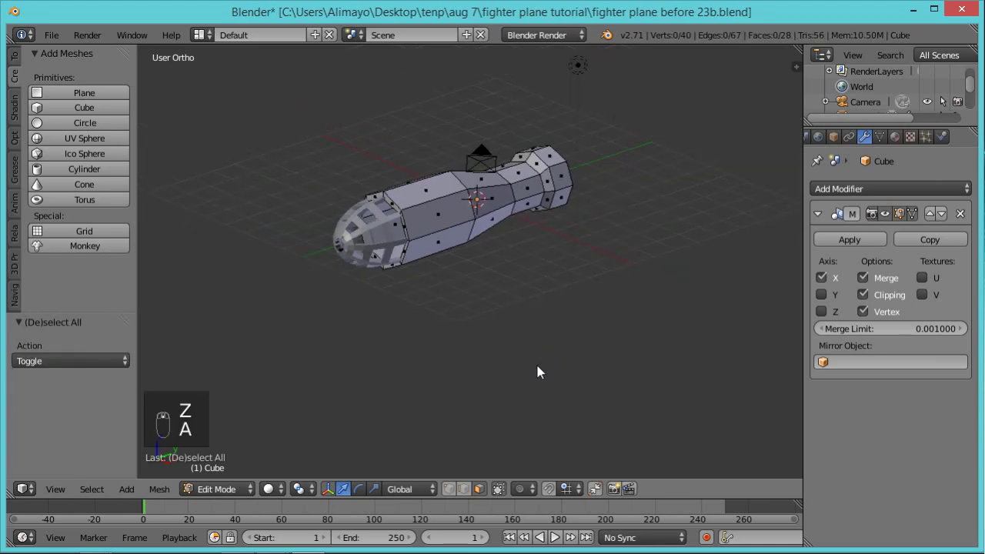
{"action": "middle_click_drag", "start_coordinate": [512, 310], "coordinate": [566, 326]}
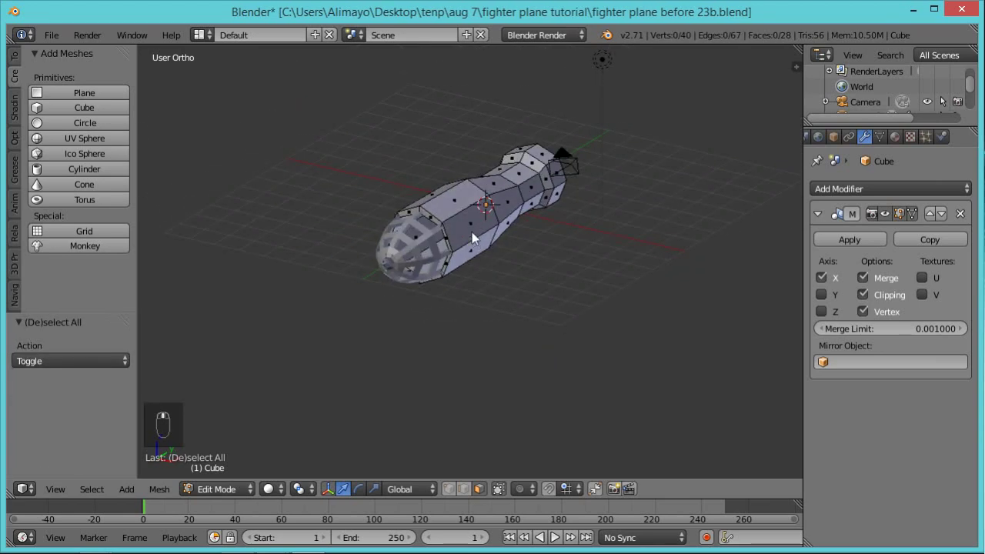
{"action": "scroll", "coordinate": [491, 269], "scroll_direction": "up", "scroll_amount": 3}
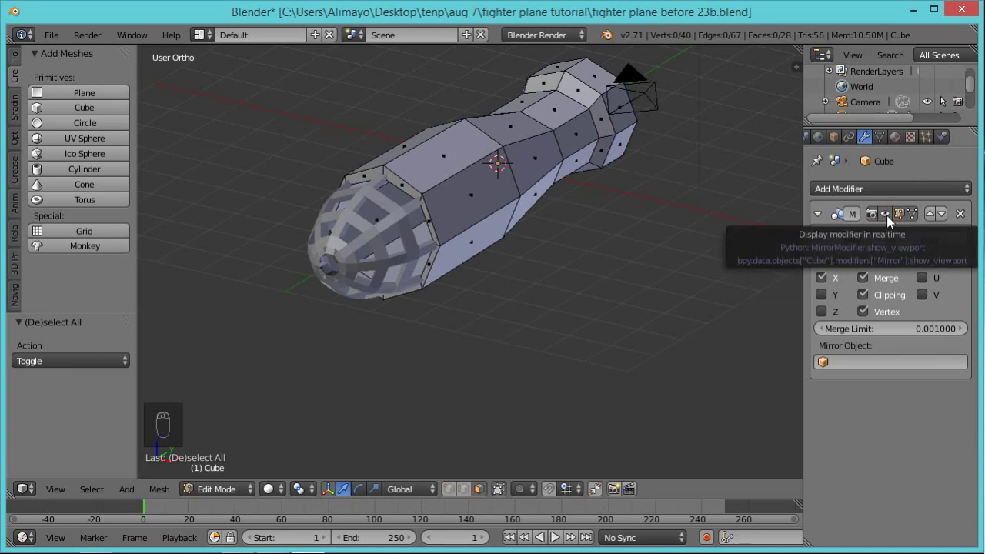
Turn off the Mirror modifier's viewport display to inspect the fuselage's real half, and turn it on again.
{"action": "left_click", "coordinate": [887, 216]}
{"action": "middle_click_drag", "start_coordinate": [524, 277], "coordinate": [589, 204]}
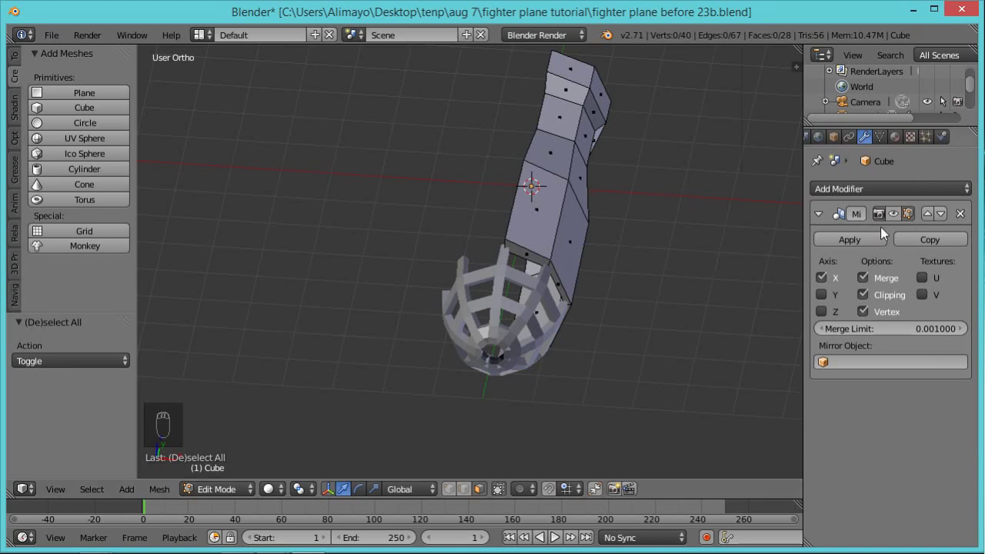
{"action": "left_click", "coordinate": [906, 214]}
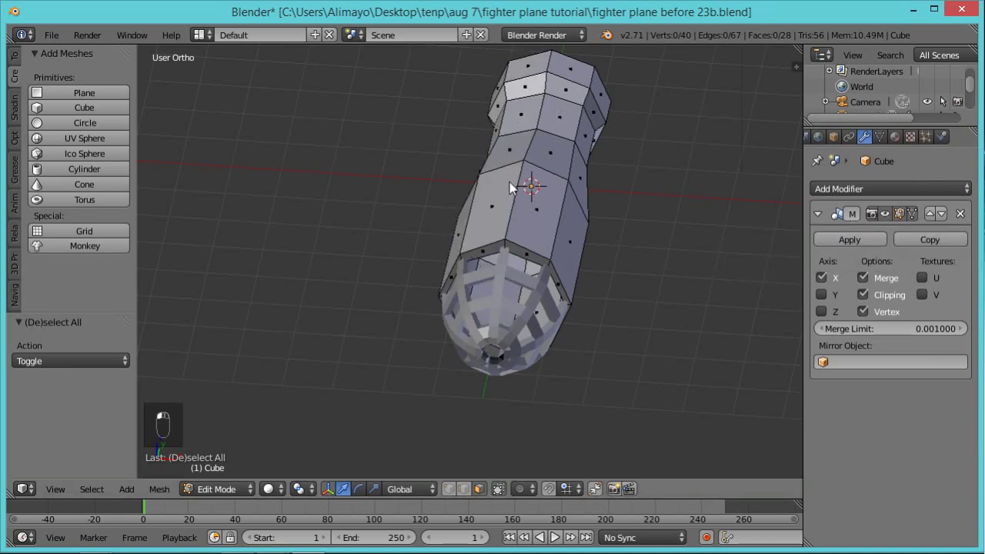
{"action": "middle_click_drag", "start_coordinate": [624, 323], "coordinate": [543, 301]}
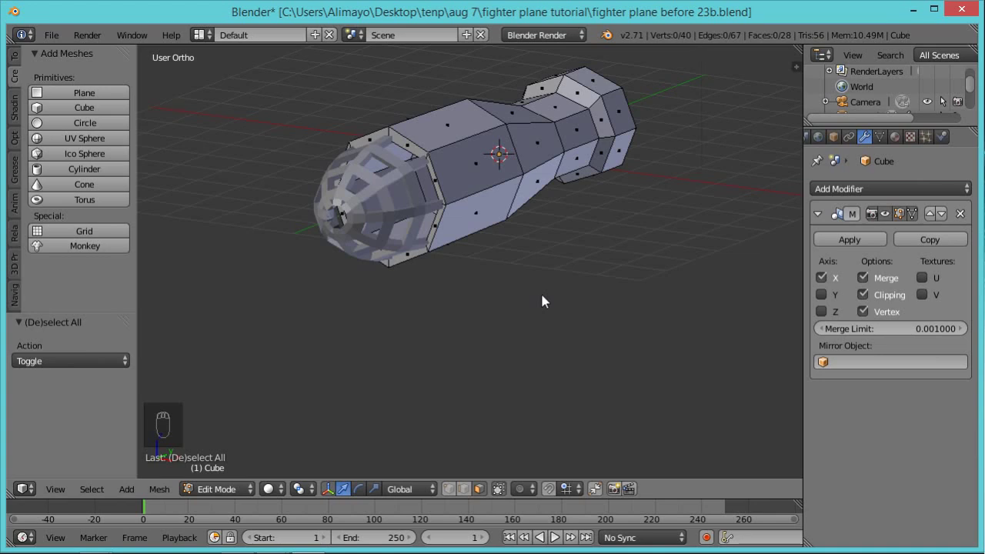
{"action": "middle_click_drag", "start_coordinate": [662, 223], "coordinate": [496, 312]}
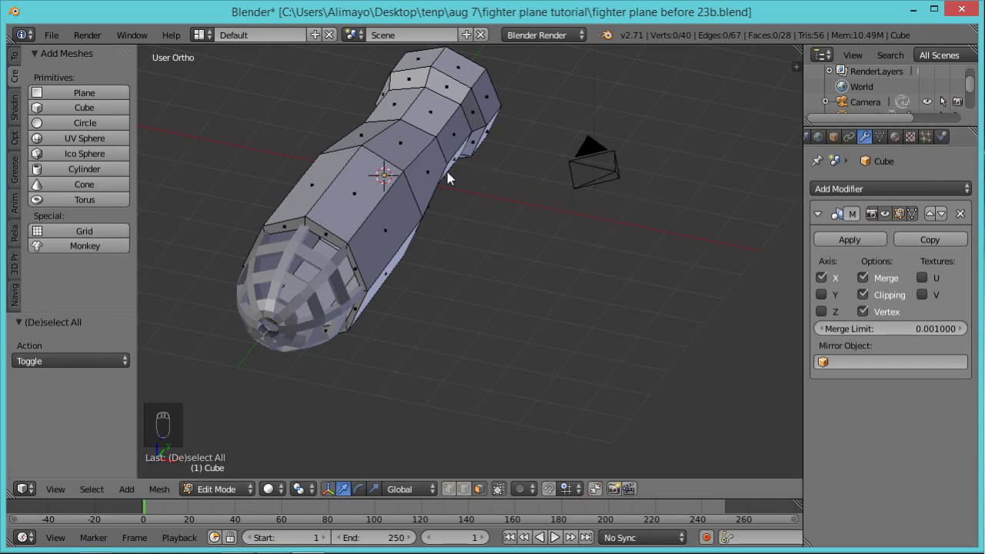
Place the 3D cursor beside the fuselage at about X 5.469, Y 1.532, Z -0.955 and add a cube there.
{"action": "scroll", "coordinate": [544, 254], "scroll_direction": "down", "scroll_amount": 2}
{"action": "left_click", "coordinate": [601, 254]}
{"action": "left_click", "coordinate": [701, 142]}
{"action": "left_click", "coordinate": [475, 283]}
{"action": "left_click", "coordinate": [710, 284]}
{"action": "left_click", "coordinate": [620, 120]}
{"action": "left_click", "coordinate": [704, 156]}
{"action": "left_click", "coordinate": [673, 295]}
{"action": "left_click", "coordinate": [484, 367]}
{"action": "left_click", "coordinate": [608, 241]}
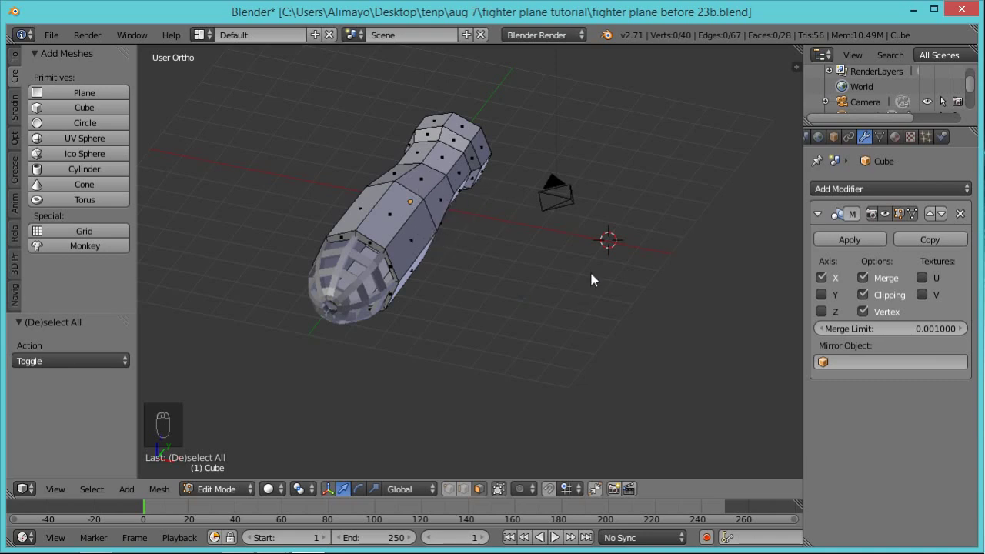
{"action": "key", "text": "shift+a"}
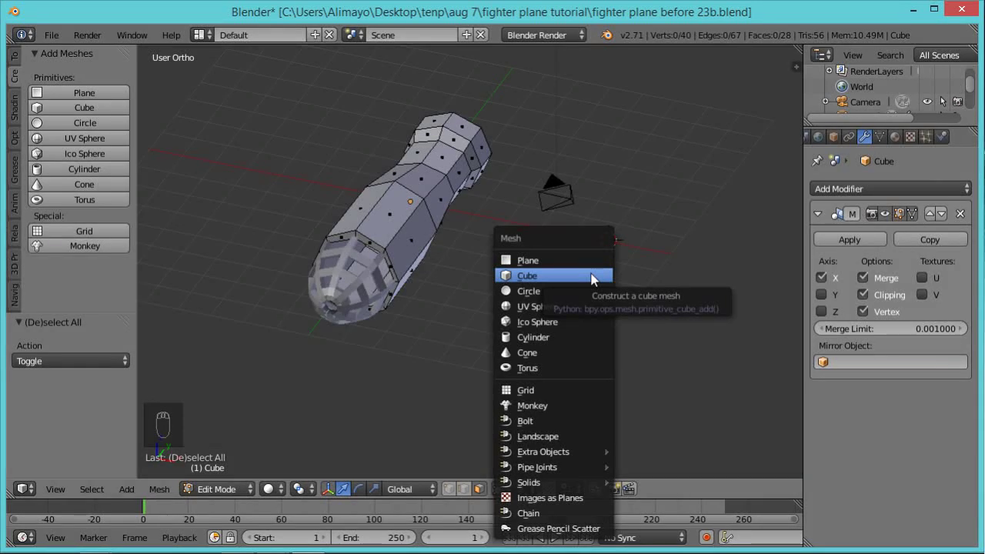
{"action": "left_click", "coordinate": [593, 278]}
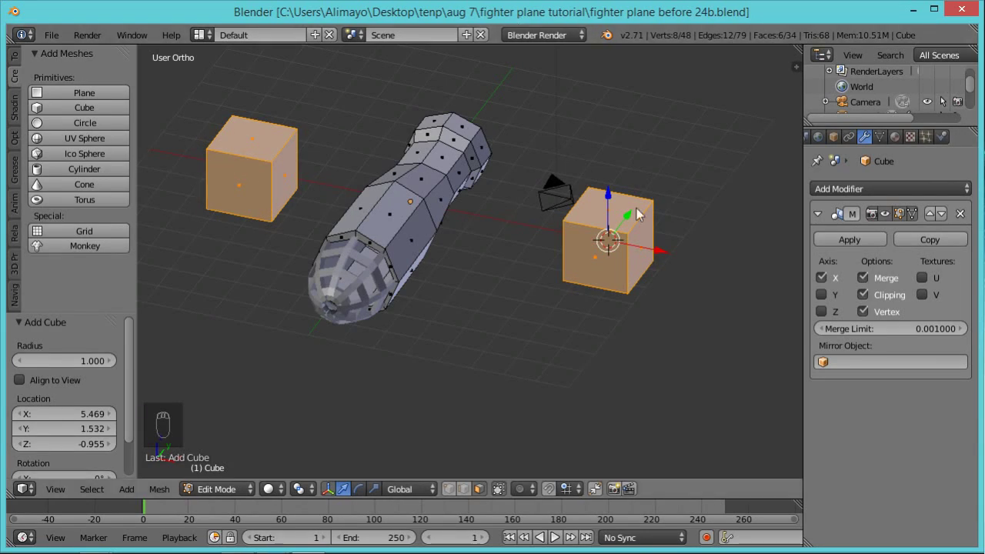
Stretch the new cube along Y by a factor of 4.999 into a long box parallel to the fuselage.
{"action": "middle_click_drag", "start_coordinate": [703, 290], "coordinate": [641, 290]}
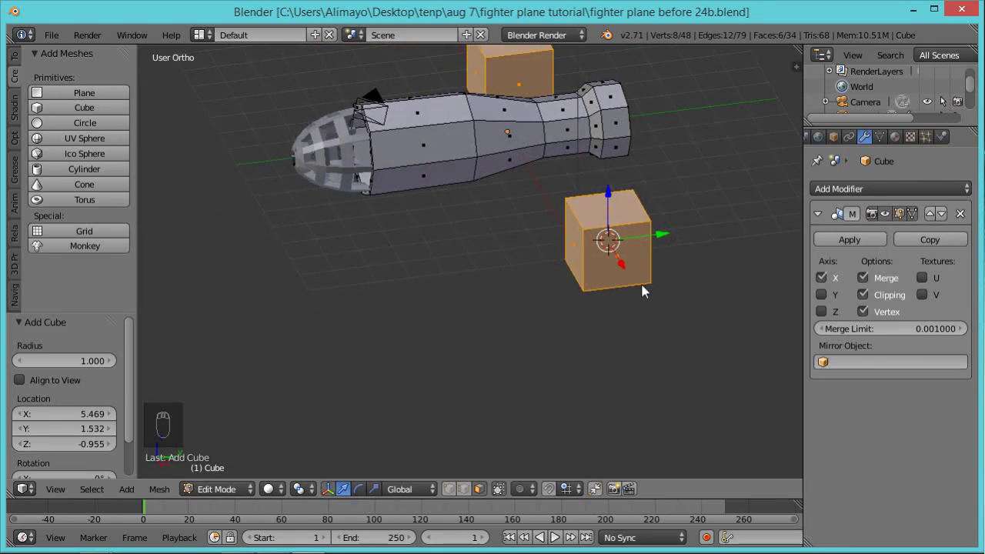
{"action": "middle_click_drag", "start_coordinate": [703, 275], "coordinate": [510, 352], "text": "shift"}
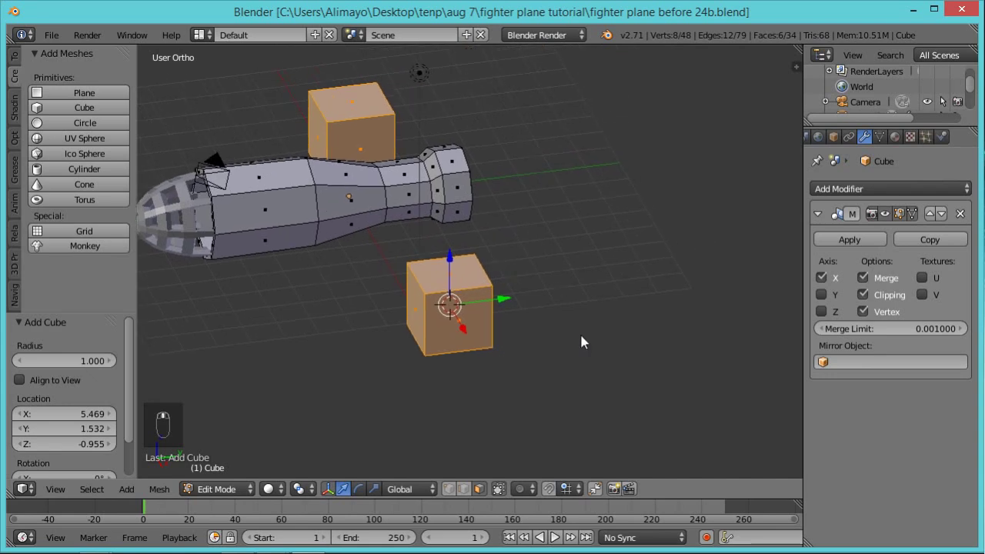
{"action": "key", "text": "s"}
{"action": "key", "text": "y"}
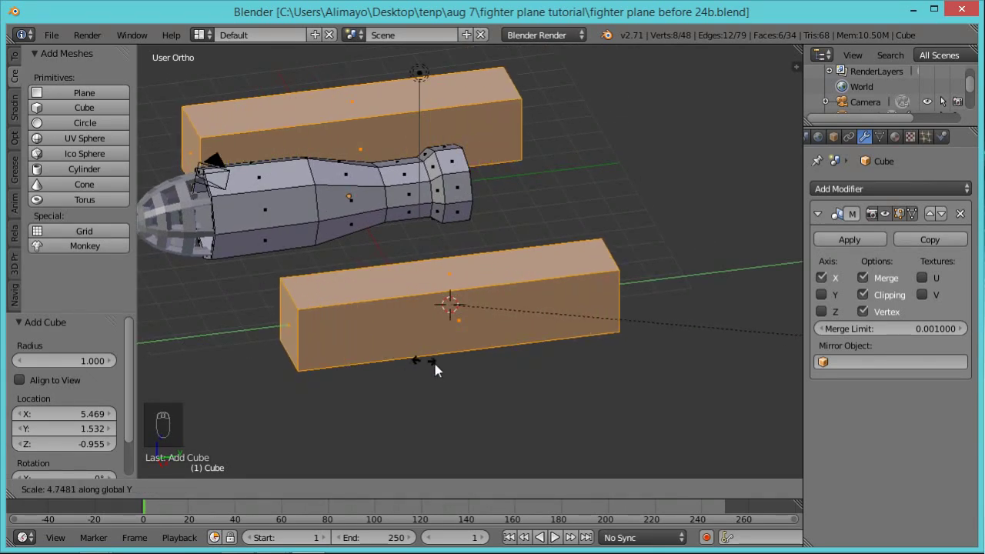
{"action": "left_click", "coordinate": [456, 374]}
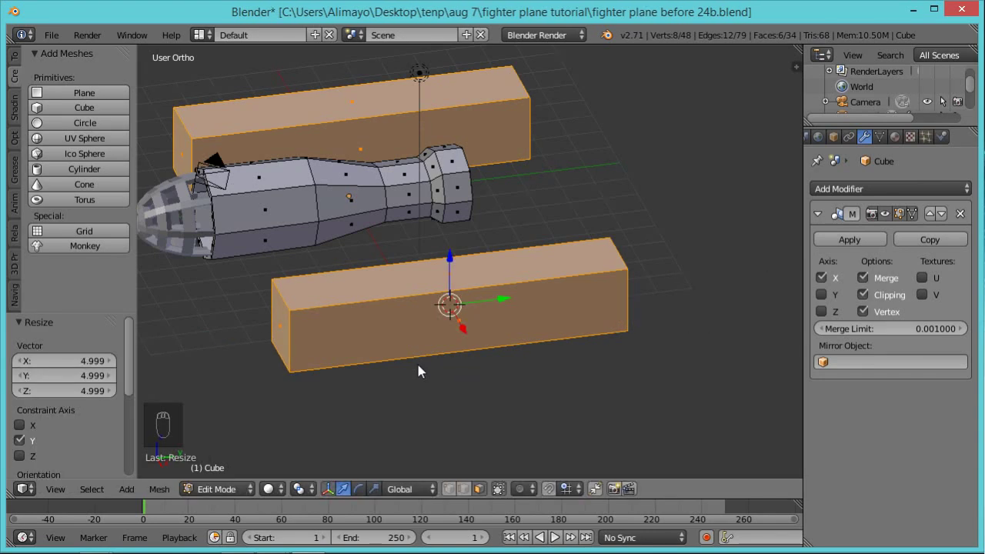
Cut a centred lengthwise edge loop along the top and end faces of the long side box.
{"action": "key", "text": "ctrl+r"}
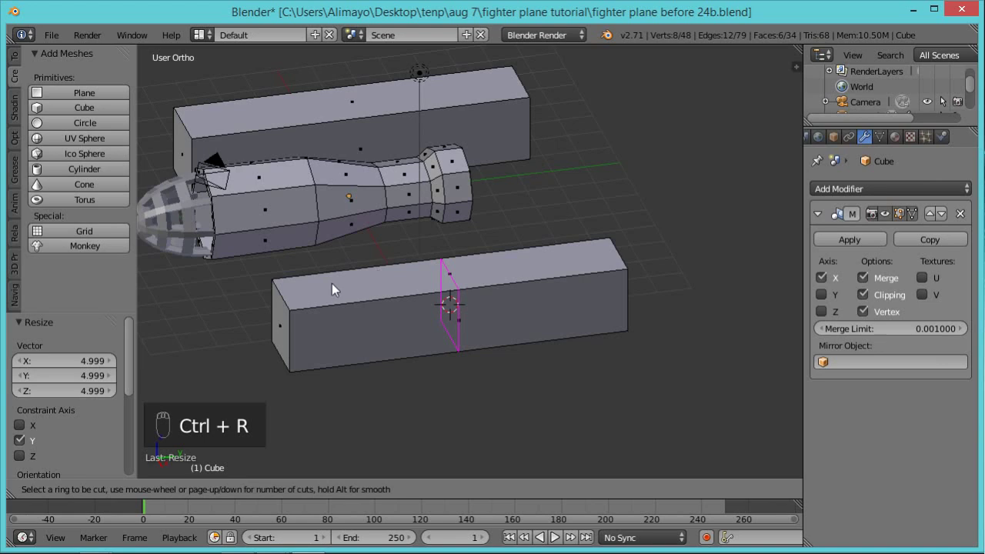
{"action": "left_click", "coordinate": [276, 289]}
{"action": "right_click", "coordinate": [276, 289]}
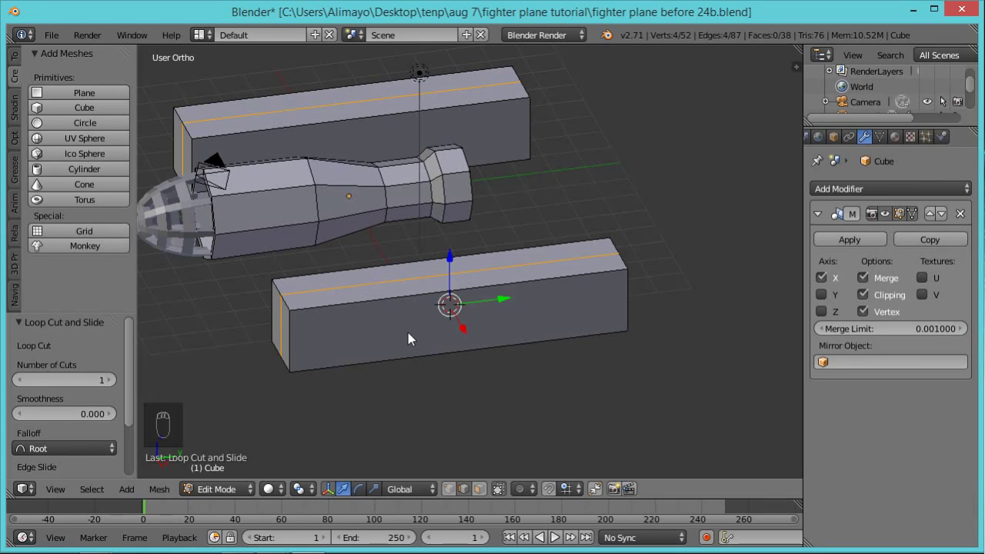
Add two crosswise edge loops to the side box, spread them apart along Y and shift them -0.873 along Y.
{"action": "key", "text": "ctrl+r"}
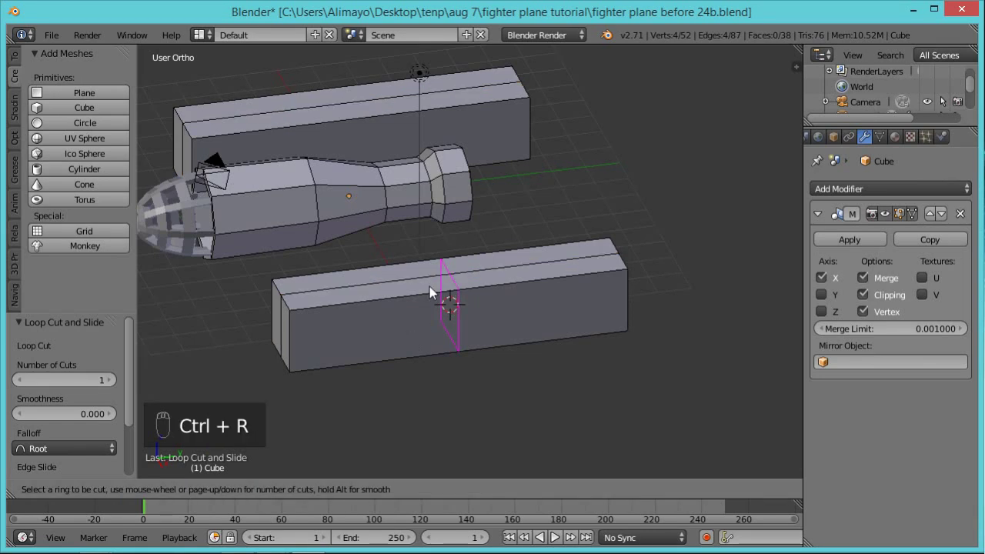
{"action": "scroll", "coordinate": [430, 286], "scroll_direction": "up", "scroll_amount": 1}
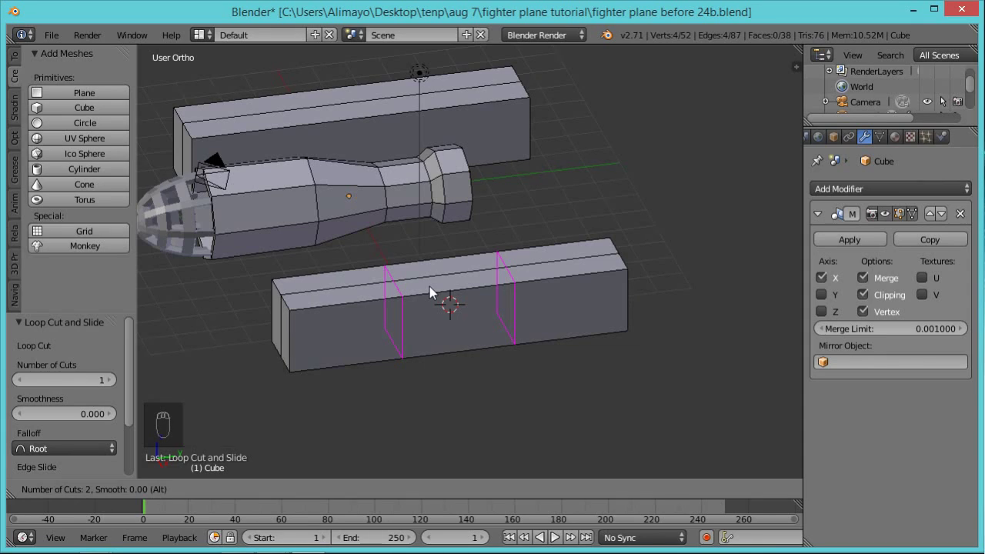
{"action": "left_click", "coordinate": [429, 286]}
{"action": "right_click", "coordinate": [430, 286]}
{"action": "key", "text": "s"}
{"action": "key", "text": "y"}
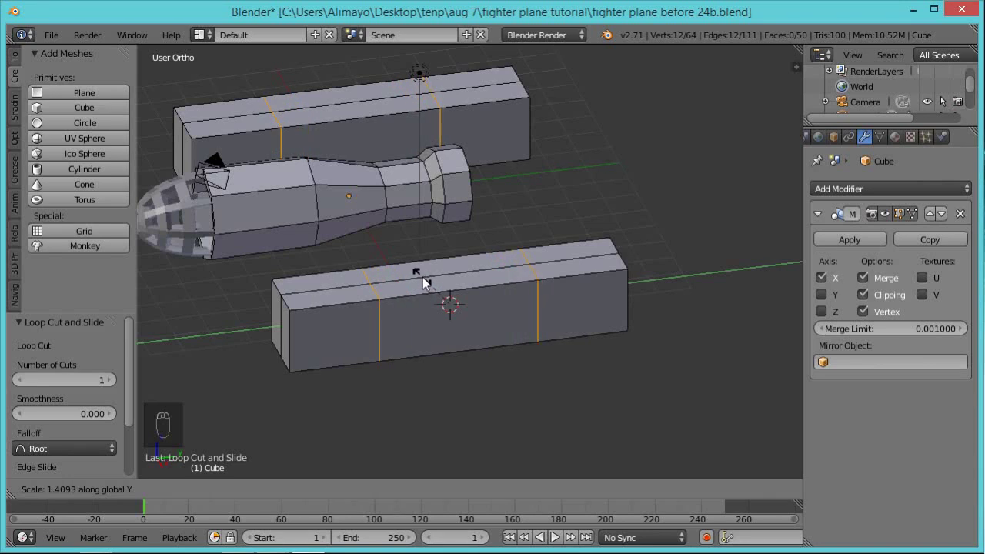
{"action": "left_click", "coordinate": [426, 281]}
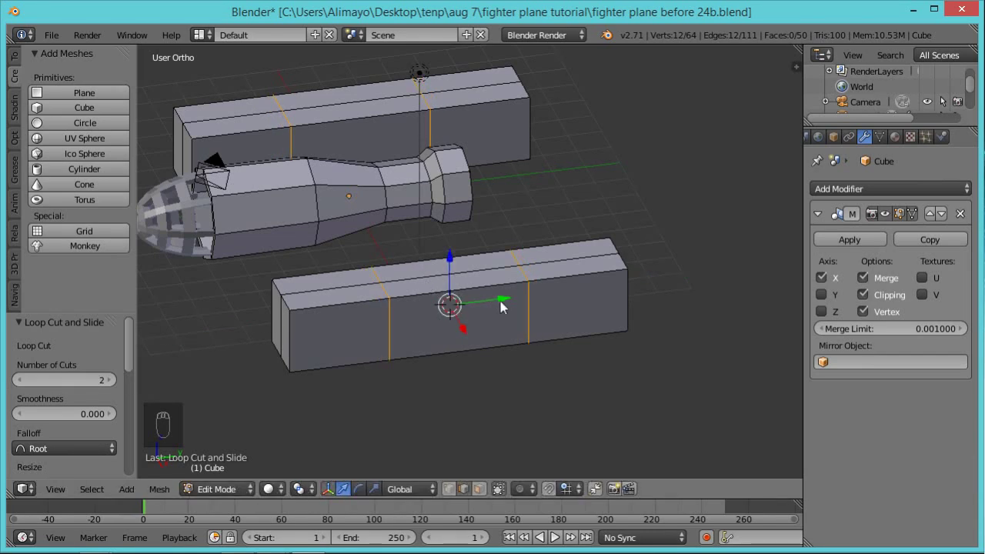
{"action": "left_click_drag", "start_coordinate": [500, 302], "coordinate": [477, 304]}
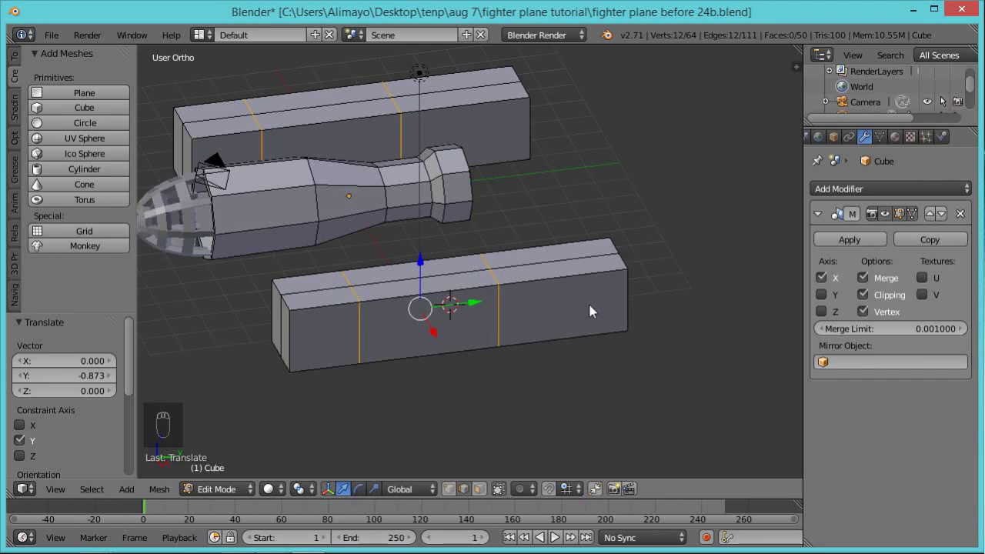
Cut a crosswise edge loop near the middle of the side box's rear section and a centred horizontal loop around its sides.
{"action": "key", "text": "ctrl+r"}
{"action": "left_click", "coordinate": [585, 281]}
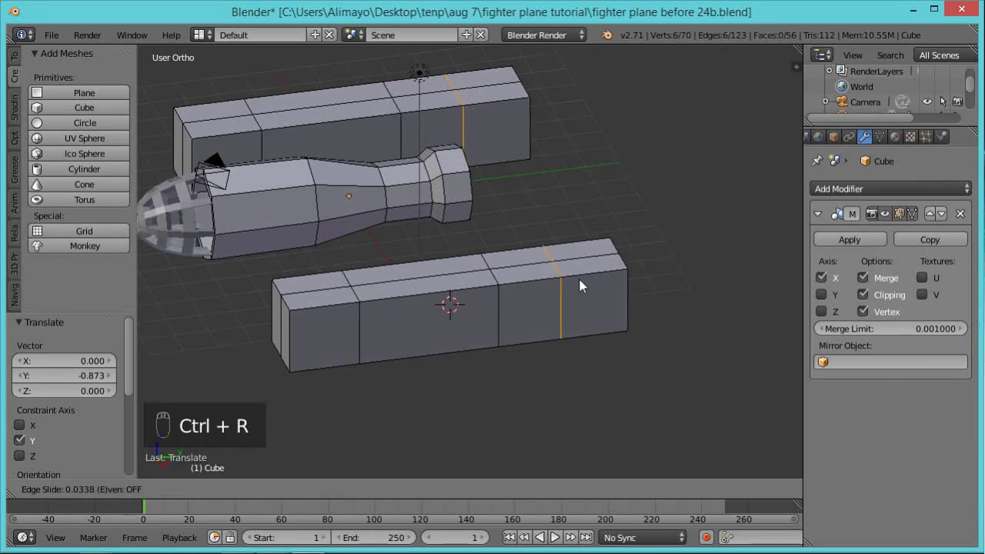
{"action": "left_click", "coordinate": [580, 281]}
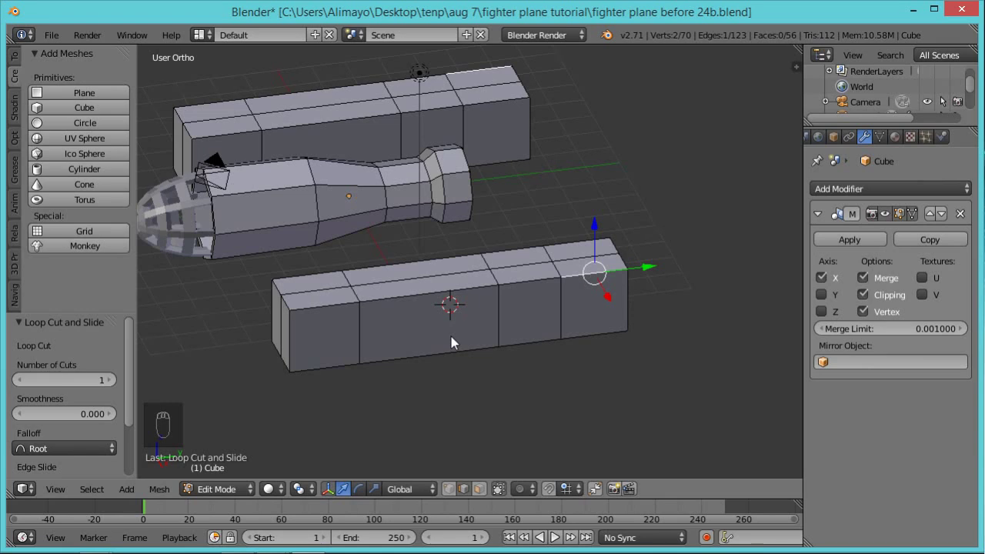
{"action": "key", "text": "ctrl+r"}
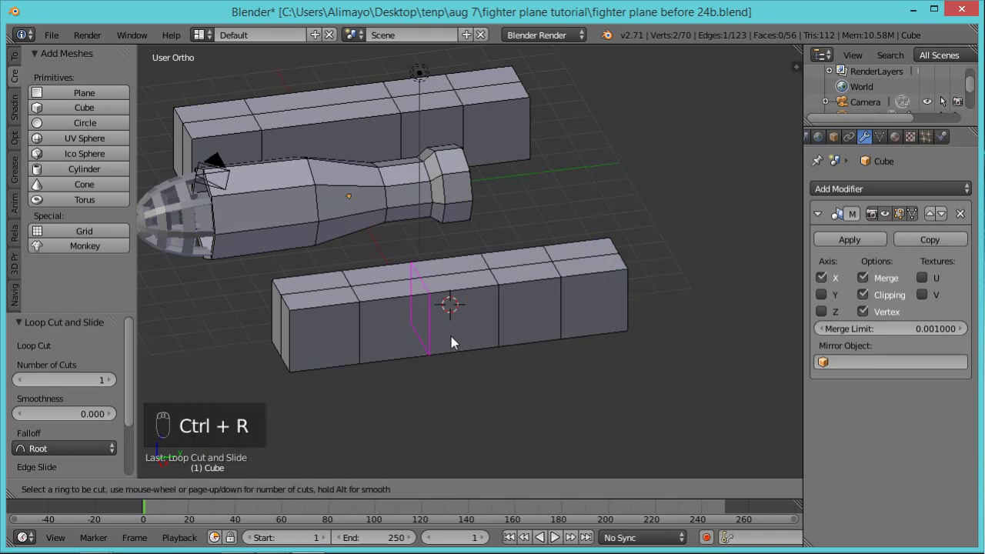
{"action": "left_click", "coordinate": [498, 319]}
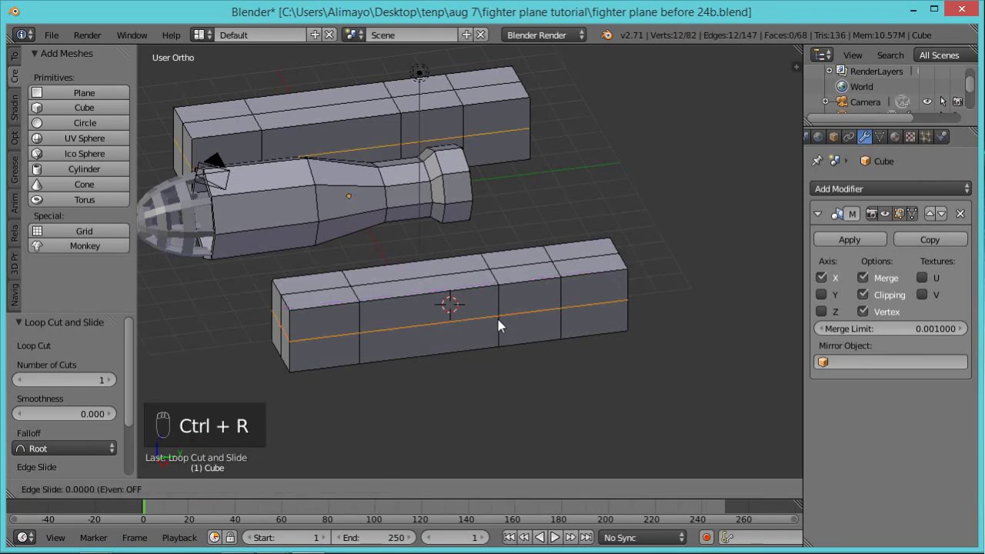
{"action": "right_click", "coordinate": [498, 320]}
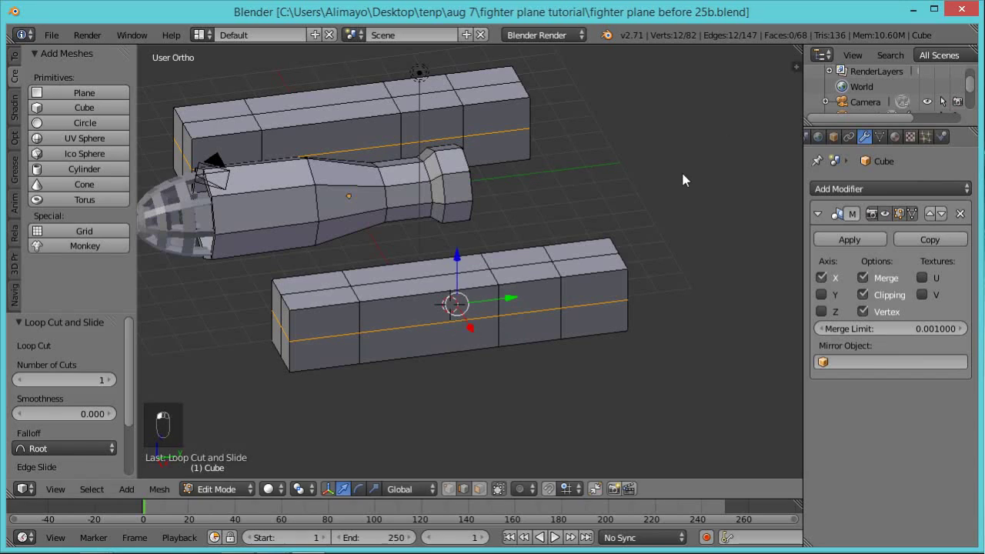
Select the four corner vertices of the side box's rear end and scale them by 0.594 along Z.
{"action": "middle_click_drag", "start_coordinate": [717, 168], "coordinate": [539, 193]}
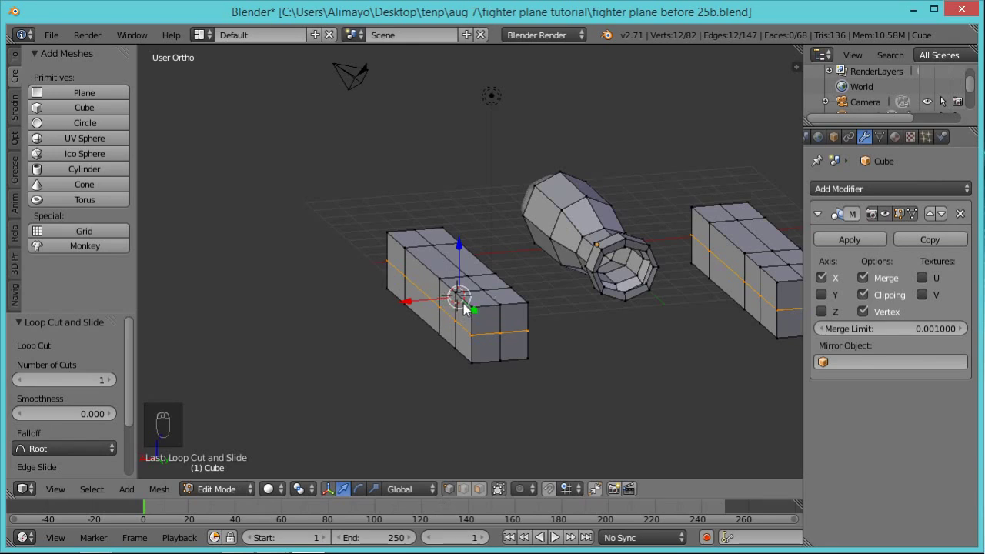
{"action": "key", "text": "ctrl+space"}
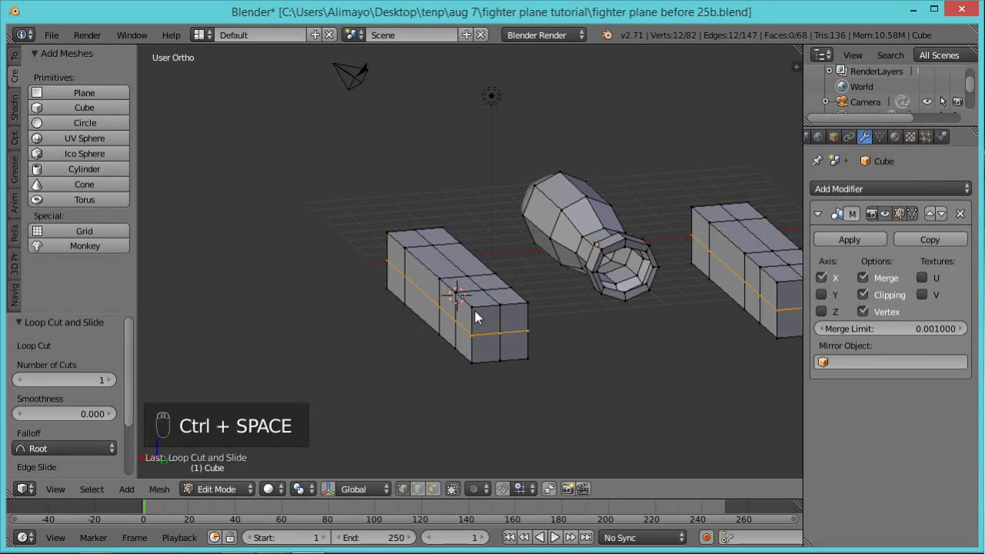
{"action": "key", "text": "a"}
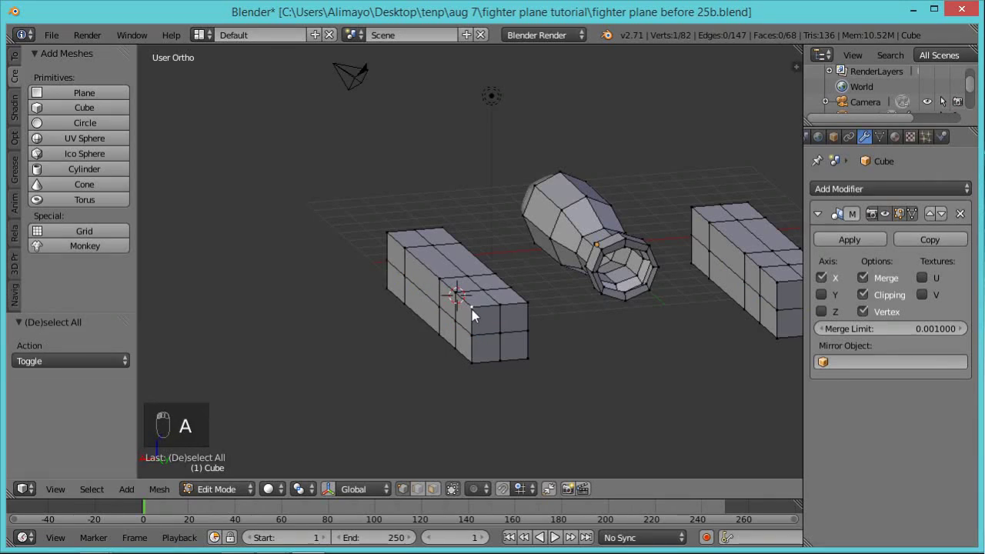
{"action": "right_click", "coordinate": [473, 362], "text": "shift"}
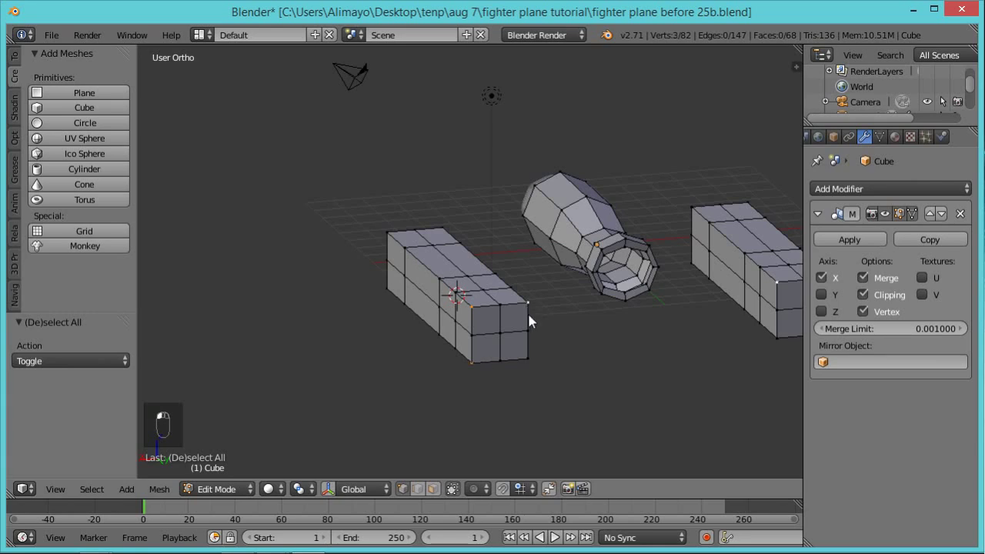
{"action": "right_click", "coordinate": [528, 360], "text": "shift"}
{"action": "key", "text": "s"}
{"action": "key", "text": "z"}
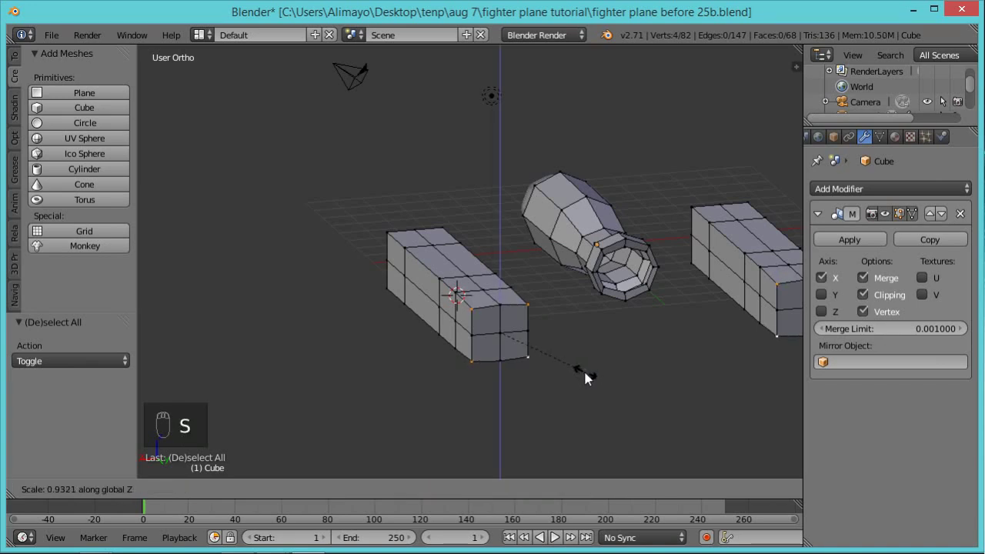
{"action": "left_click", "coordinate": [557, 352]}
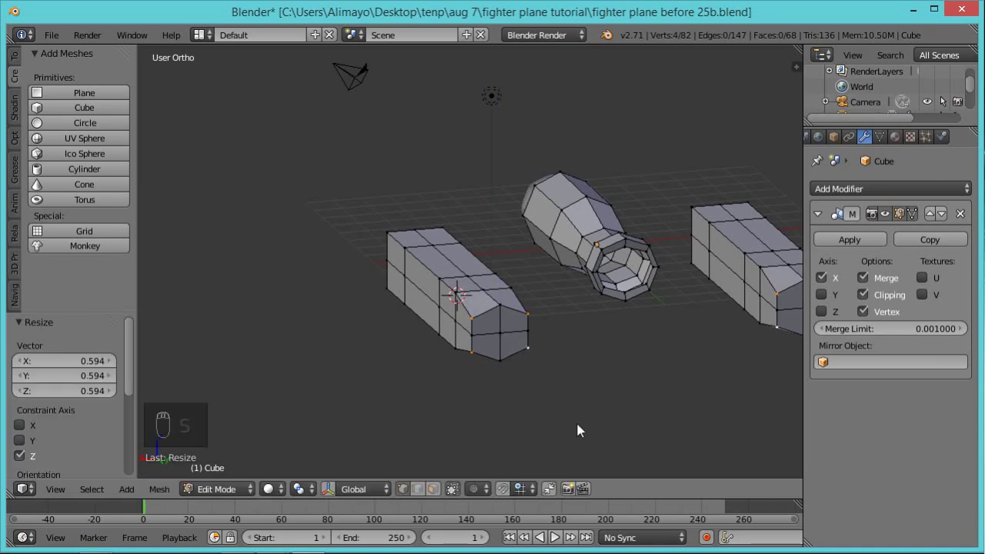
Select the four faces closing the side box's rear end and scale them uniformly to 0.770.
{"action": "left_click", "coordinate": [431, 488]}
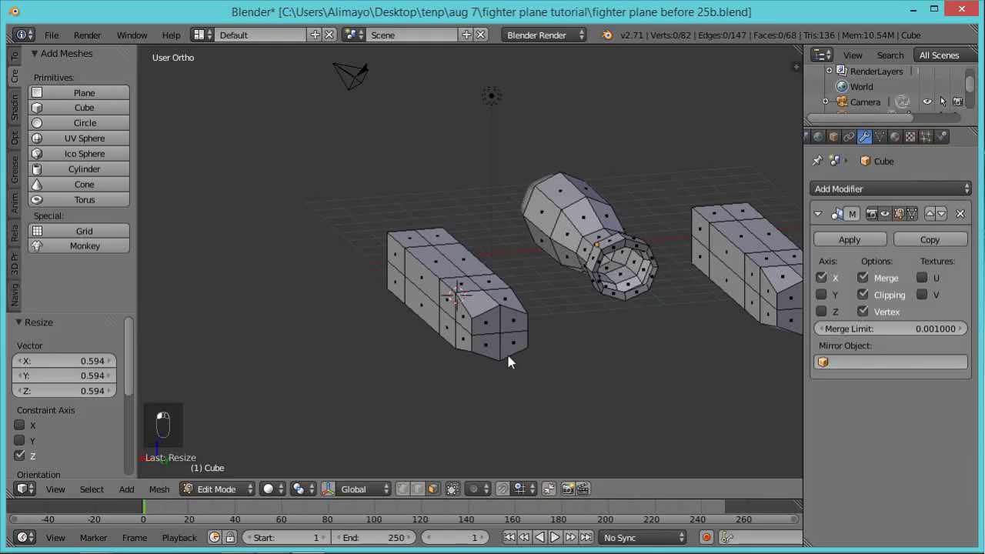
{"action": "key", "text": "a"}
{"action": "key", "text": "a"}
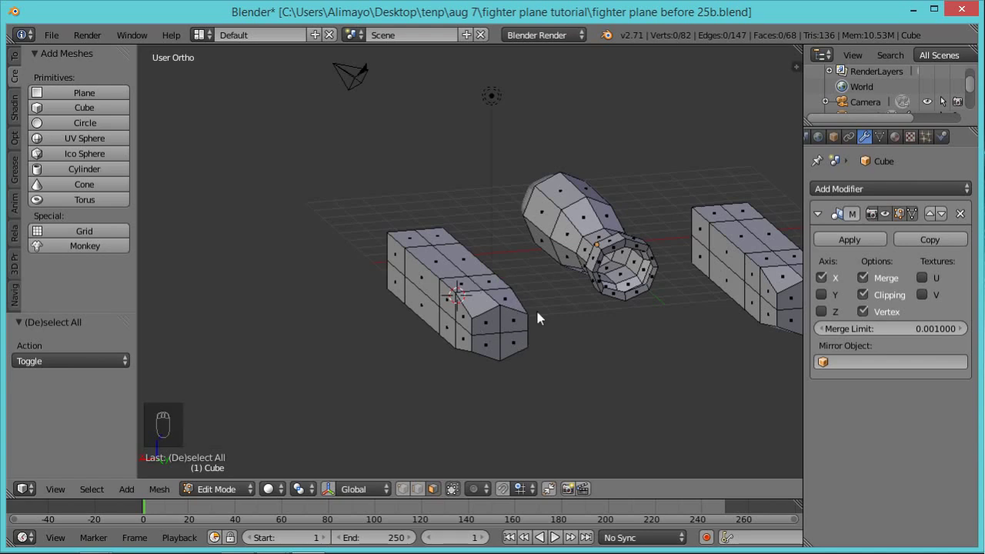
{"action": "key", "text": "c"}
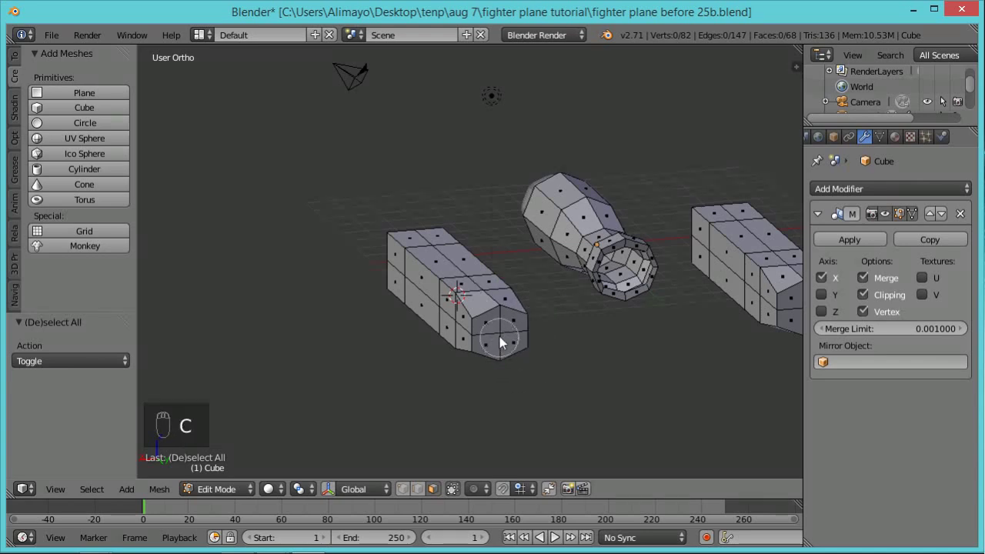
{"action": "left_click_drag", "start_coordinate": [501, 342], "coordinate": [500, 358]}
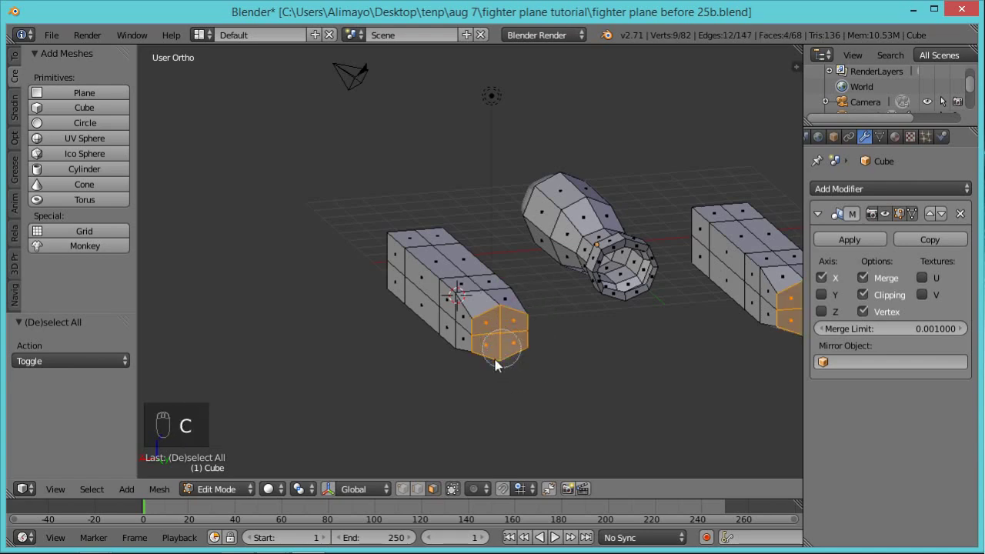
{"action": "right_click", "coordinate": [450, 383]}
{"action": "middle_click_drag", "start_coordinate": [415, 377], "coordinate": [619, 358]}
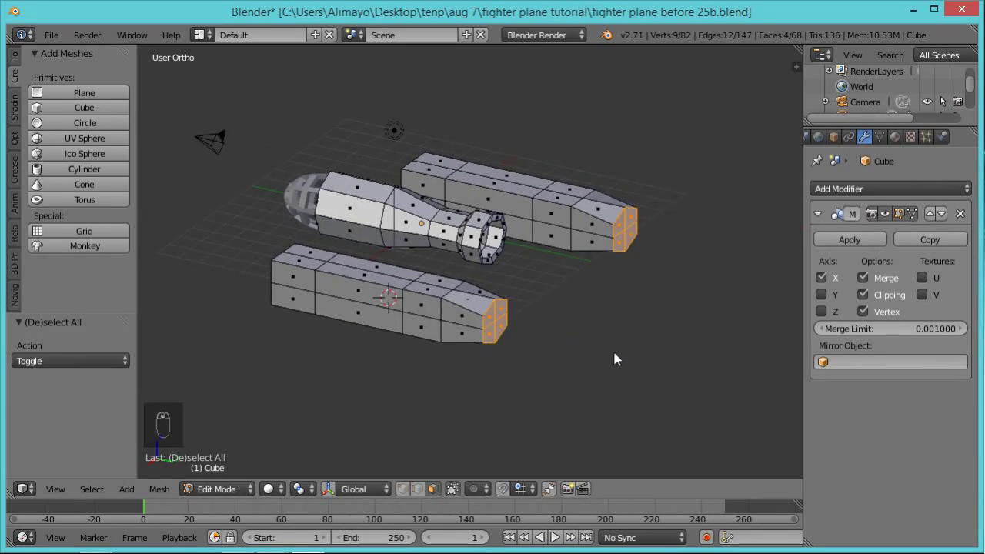
{"action": "key", "text": "s"}
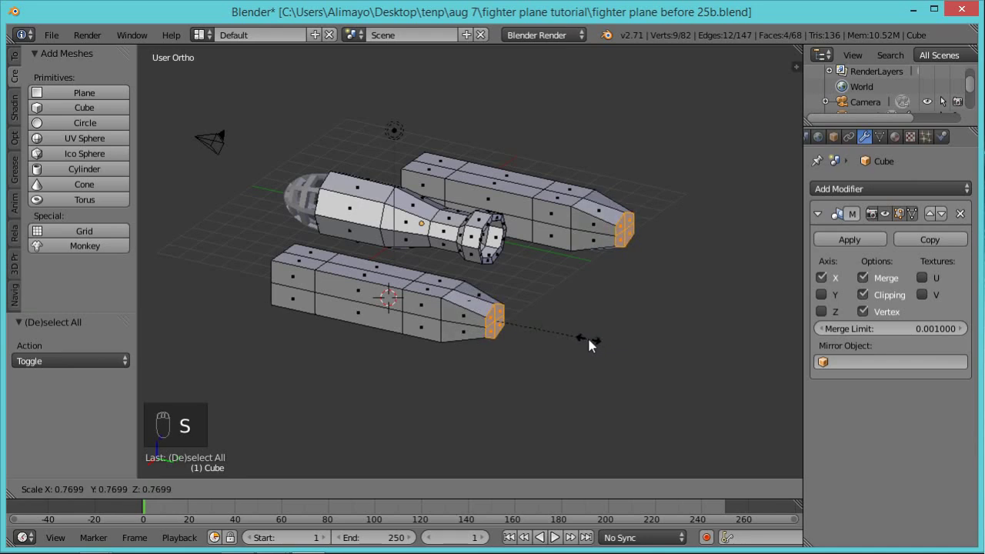
{"action": "left_click", "coordinate": [588, 340]}
Move the rear end faces 0.842 along Y and save the file as "fighter plane before 26b.blend".
{"action": "middle_click_drag", "start_coordinate": [585, 354], "coordinate": [557, 358]}
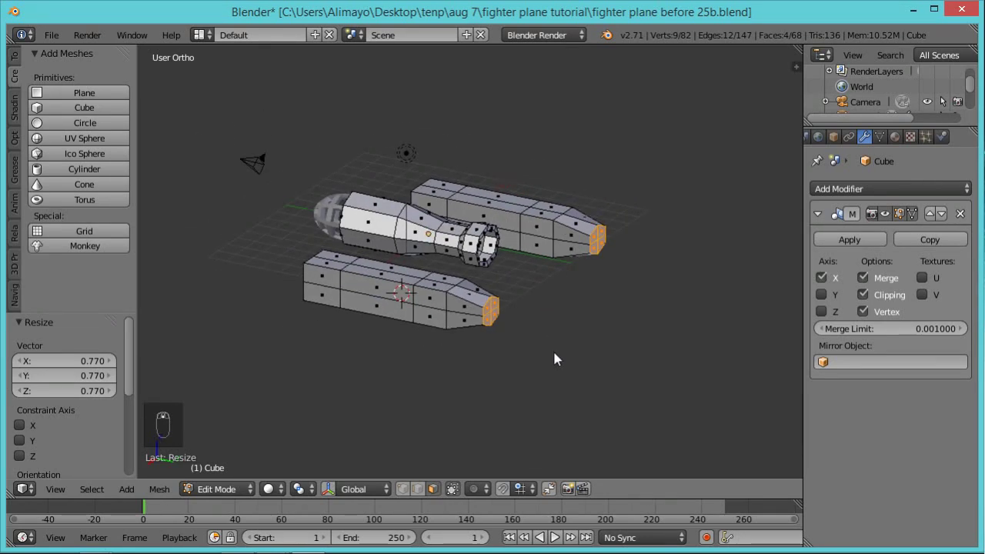
{"action": "key", "text": "ctrl+space"}
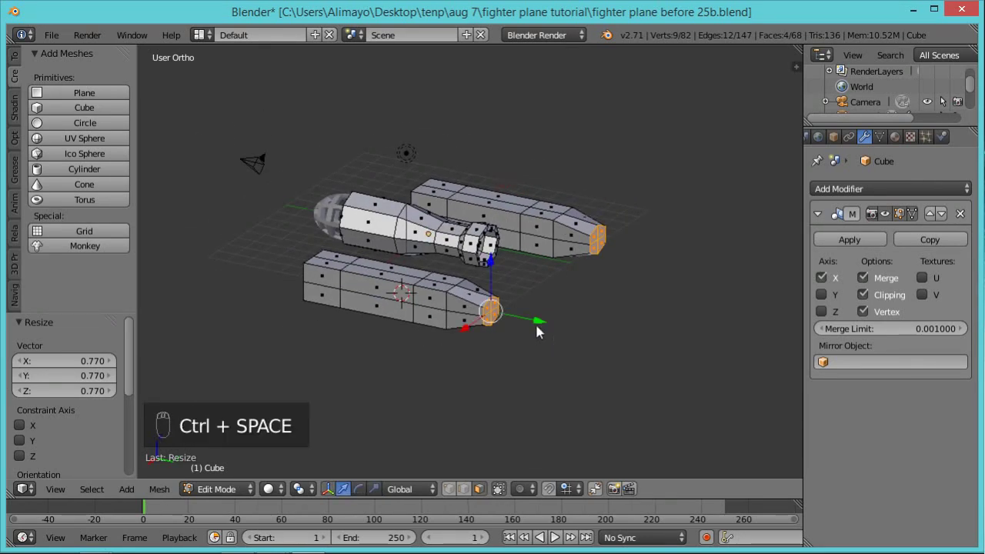
{"action": "left_click_drag", "start_coordinate": [538, 324], "coordinate": [563, 335]}
{"action": "middle_click_drag", "start_coordinate": [563, 335], "coordinate": [653, 392]}
{"action": "scroll", "coordinate": [554, 373], "scroll_direction": "up", "scroll_amount": 3}
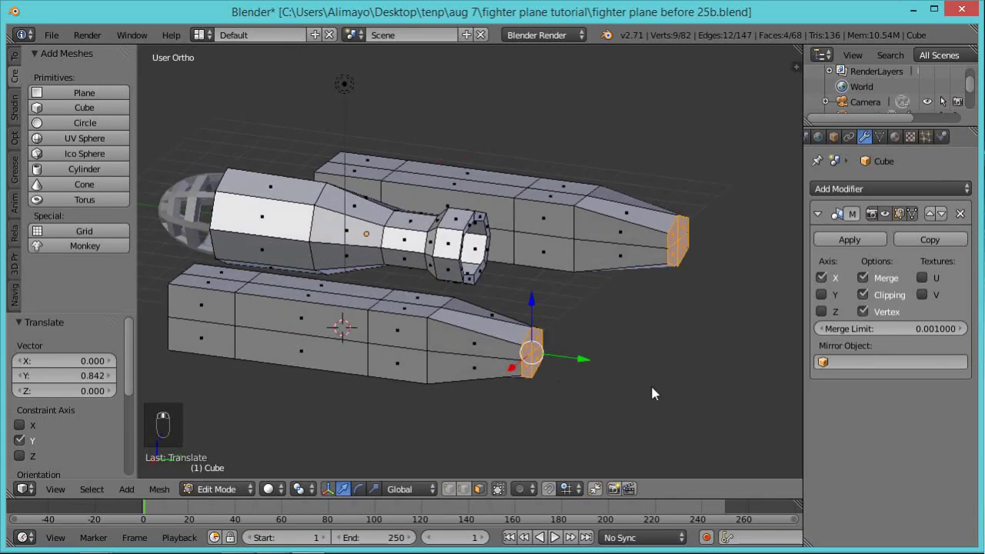
{"action": "key", "text": "ctrl+alt+s"}
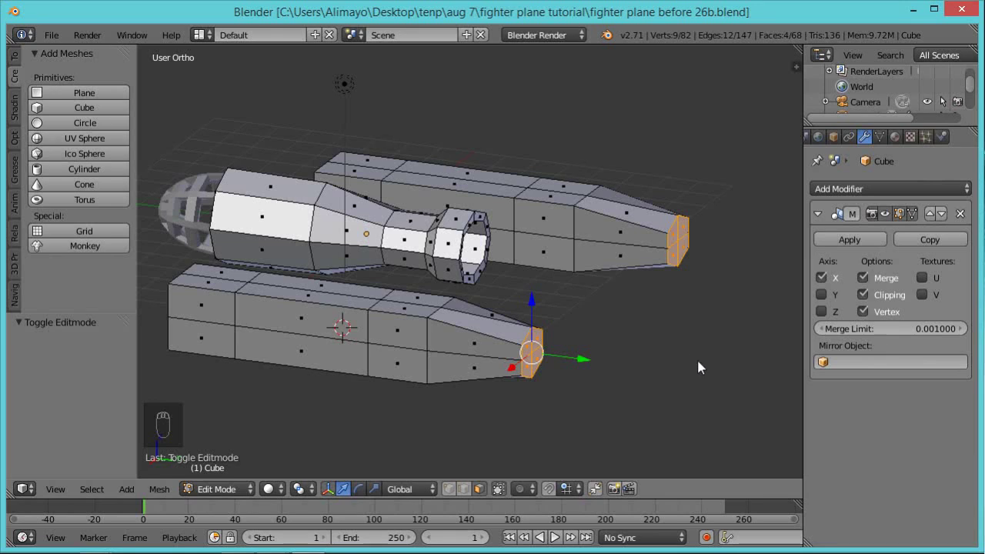
{"action": "key", "text": "a"}
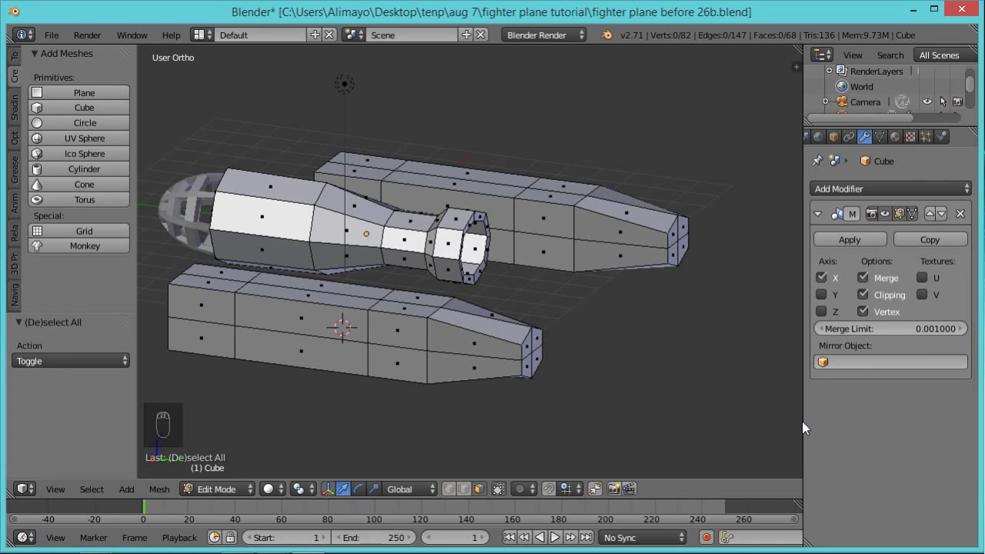
Select the four corner vertices of the crosswise edge loop just ahead of the side box's rear end and scale them by 0.557 along Z.
{"action": "left_click_drag", "start_coordinate": [802, 421], "coordinate": [865, 414]}
{"action": "left_click", "coordinate": [479, 489]}
{"action": "right_click", "coordinate": [457, 326]}
{"action": "right_click", "coordinate": [456, 394], "text": "shift"}
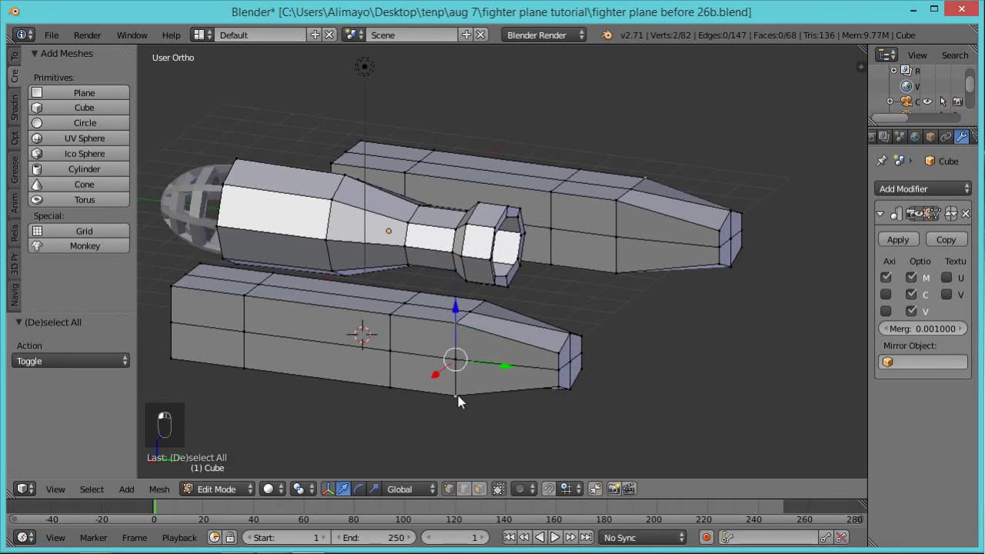
{"action": "middle_click_drag", "start_coordinate": [625, 367], "coordinate": [541, 330]}
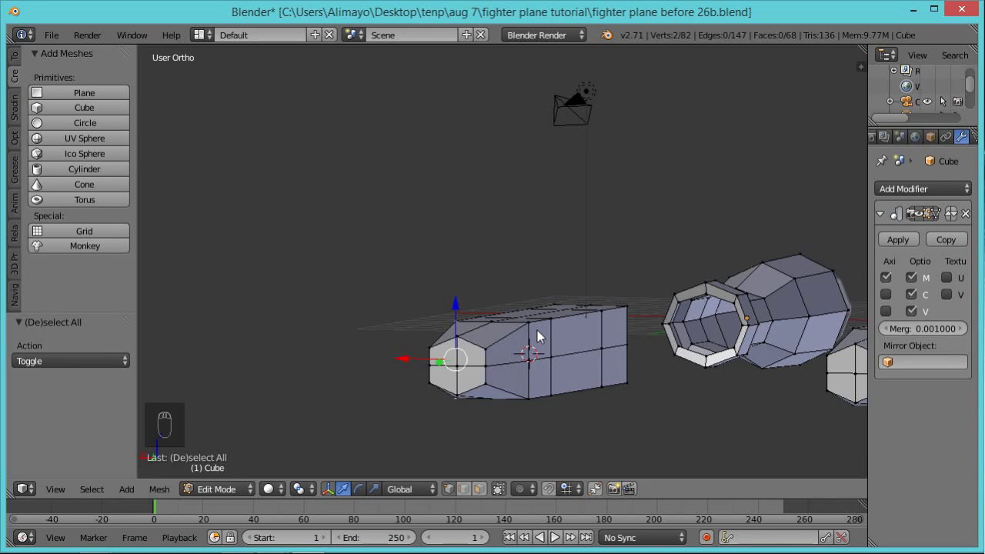
{"action": "right_click", "coordinate": [529, 322], "text": "shift"}
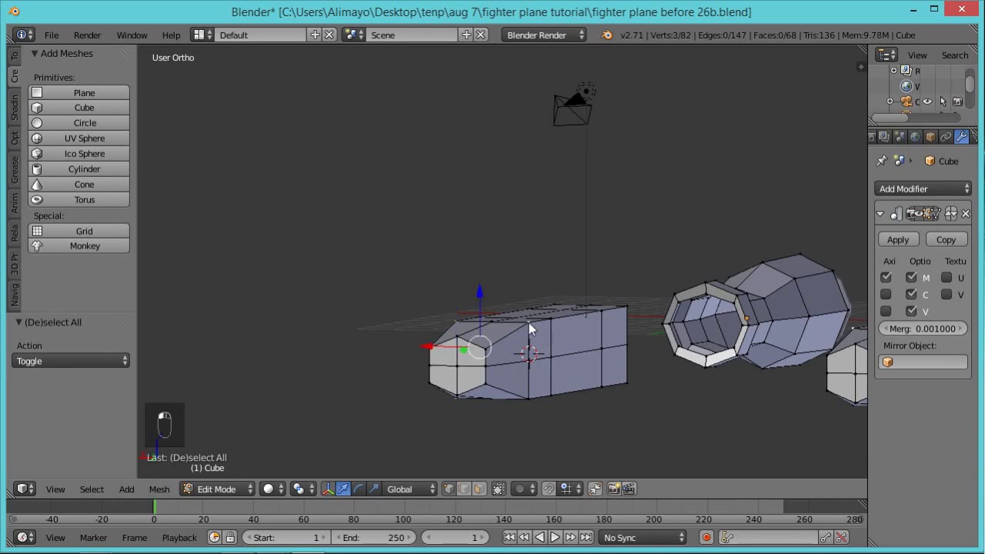
{"action": "right_click", "coordinate": [526, 398], "text": "shift"}
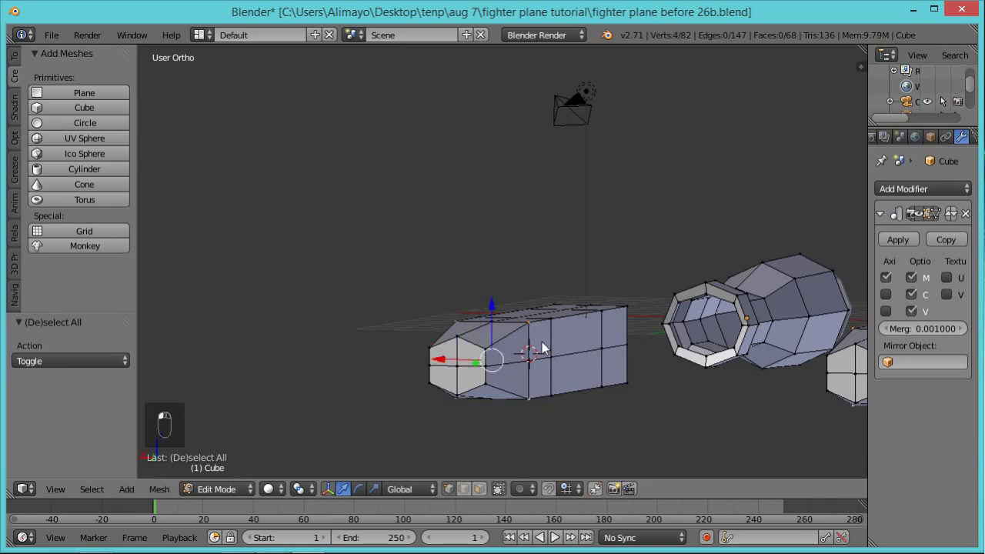
{"action": "middle_click_drag", "start_coordinate": [394, 311], "coordinate": [605, 363]}
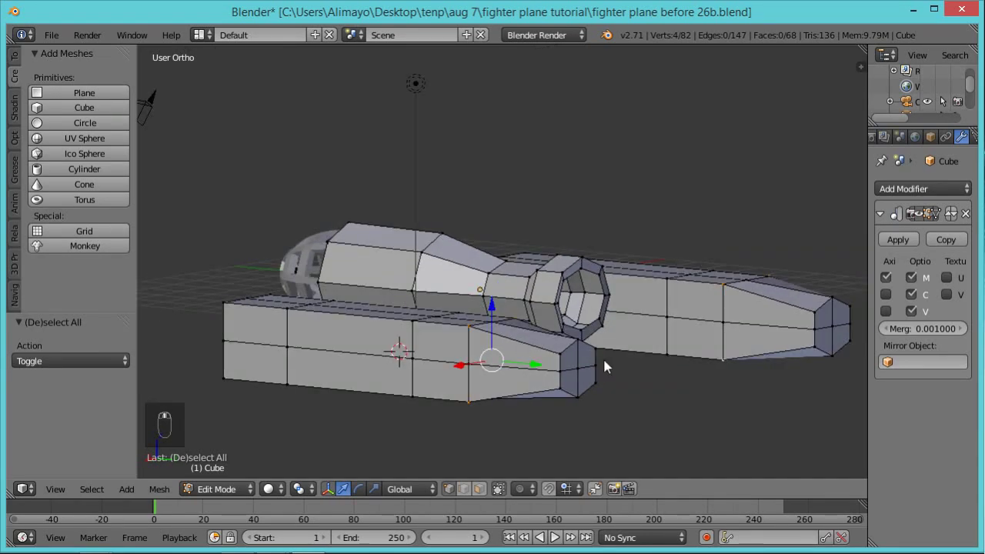
{"action": "key", "text": "s"}
{"action": "key", "text": "z"}
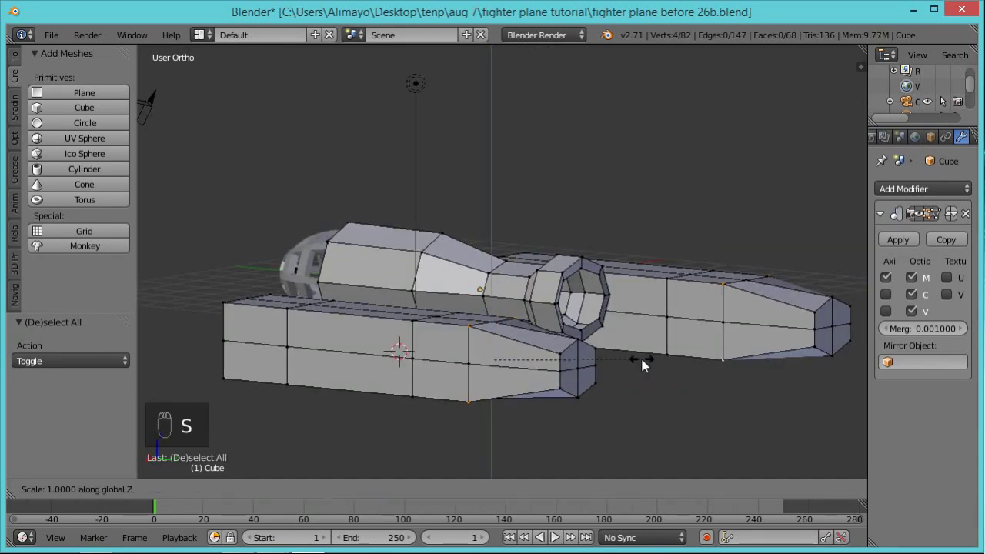
{"action": "left_click", "coordinate": [575, 349]}
{"action": "middle_click_drag", "start_coordinate": [616, 333], "coordinate": [563, 428]}
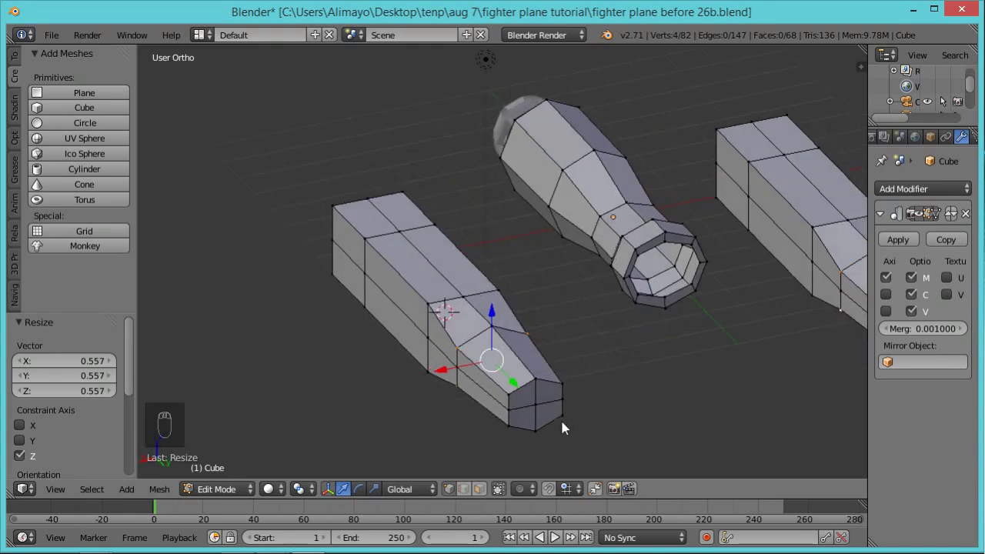
Select the four top faces of the side box's two rear sections and flatten them by scaling to 0 along Z.
{"action": "left_click", "coordinate": [481, 489]}
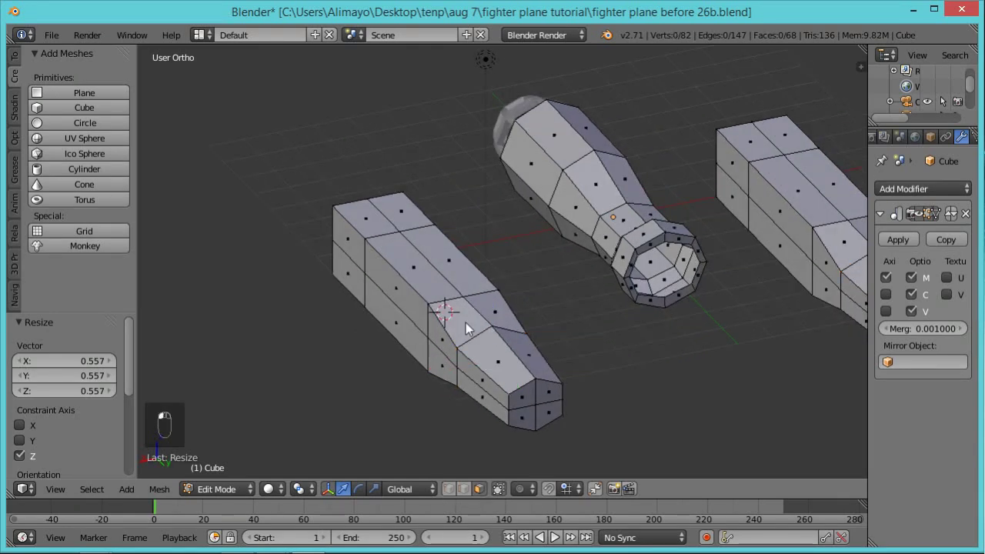
{"action": "left_click", "coordinate": [465, 328]}
{"action": "left_click", "coordinate": [499, 310], "text": "shift"}
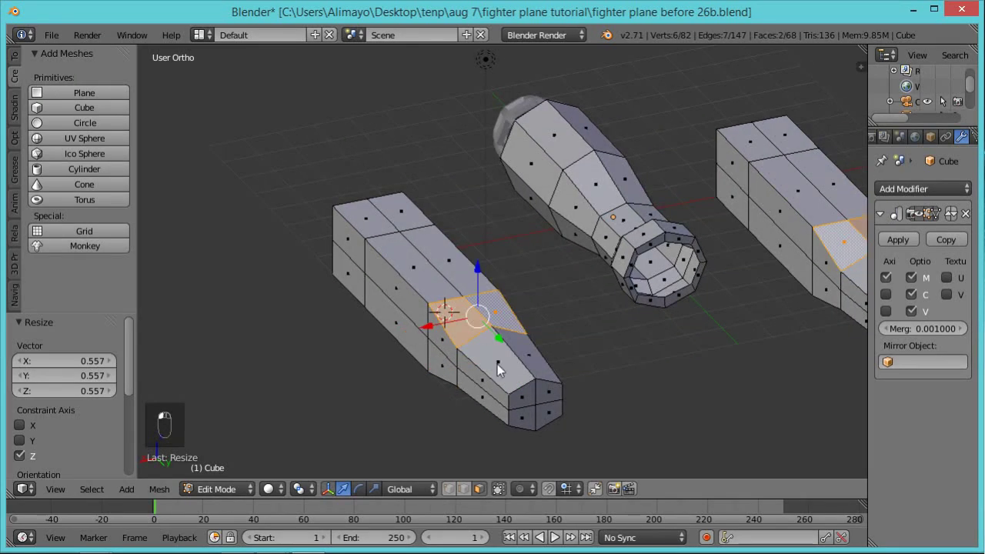
{"action": "left_click", "coordinate": [496, 350], "text": "shift"}
{"action": "left_click", "coordinate": [537, 372], "text": "shift"}
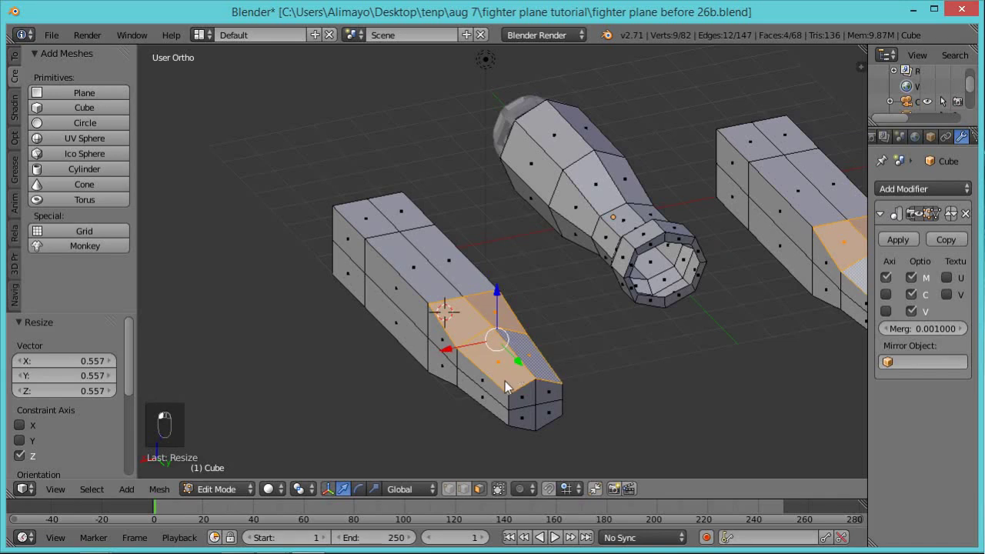
{"action": "middle_click_drag", "start_coordinate": [454, 388], "coordinate": [635, 367]}
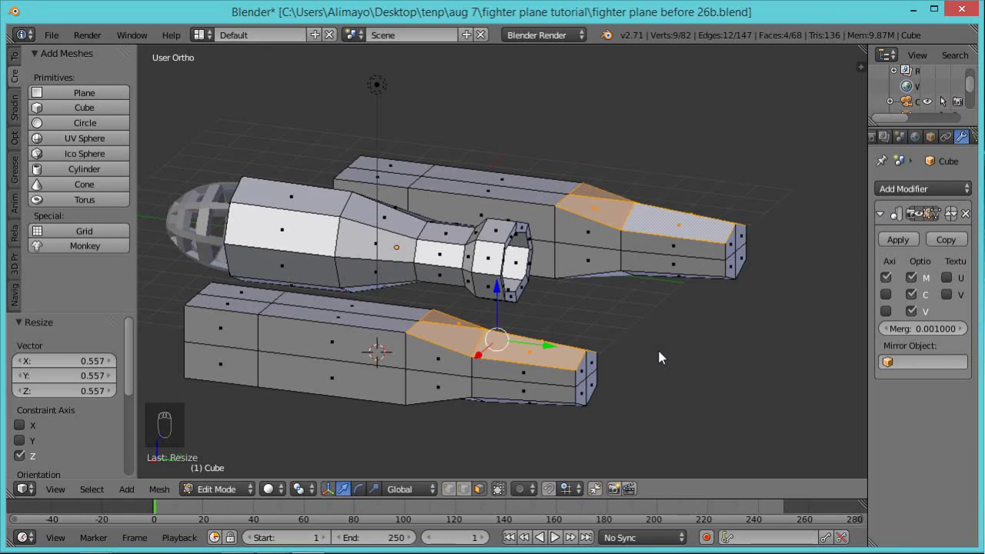
{"action": "key", "text": "s"}
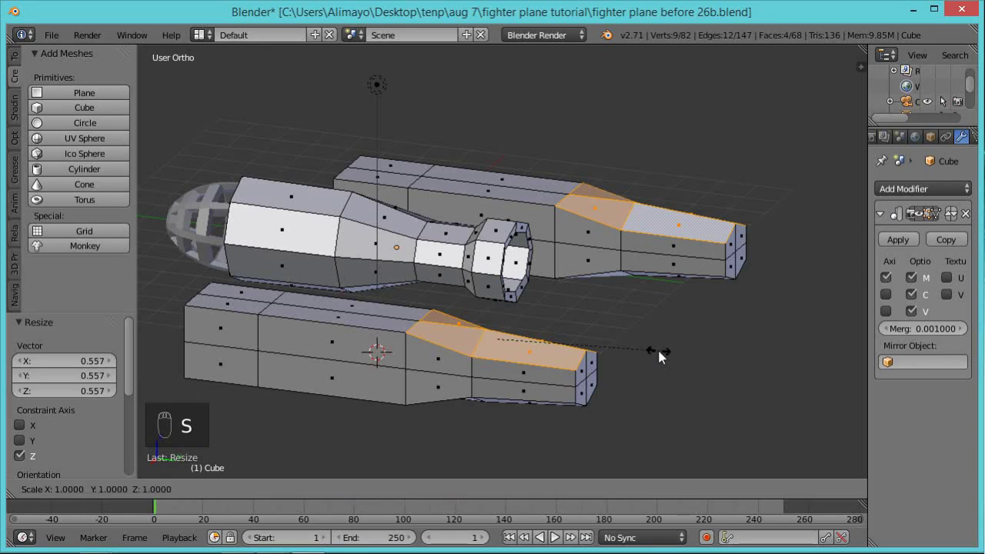
{"action": "key", "text": "z"}
{"action": "key", "text": "0"}
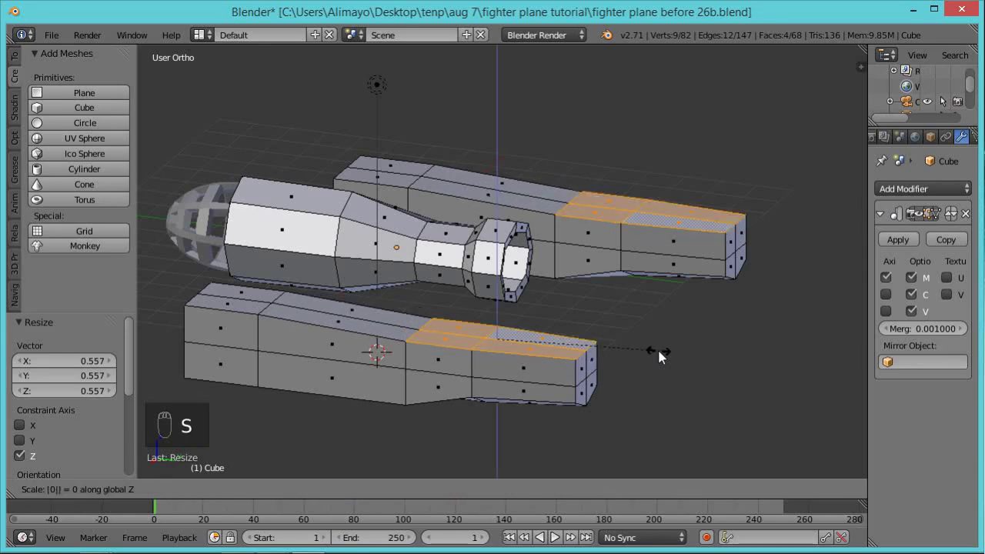
{"action": "key", "text": "Return"}
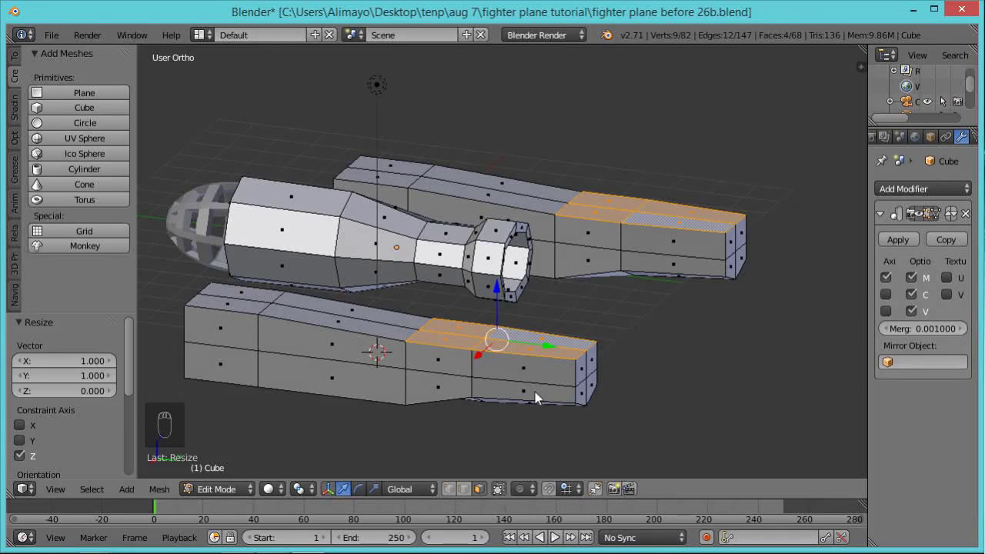
{"action": "right_click", "coordinate": [549, 372]}
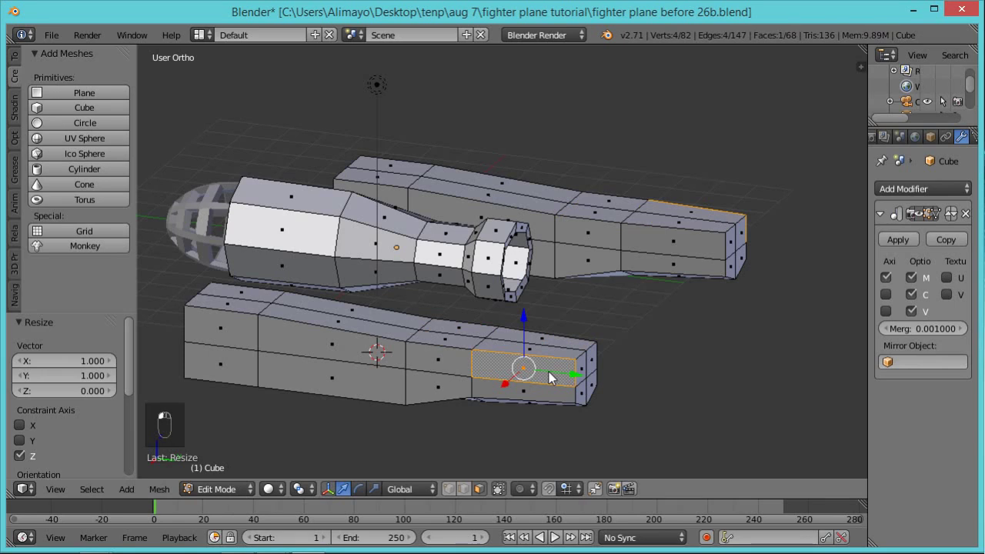
{"action": "right_click", "coordinate": [550, 397], "text": "shift"}
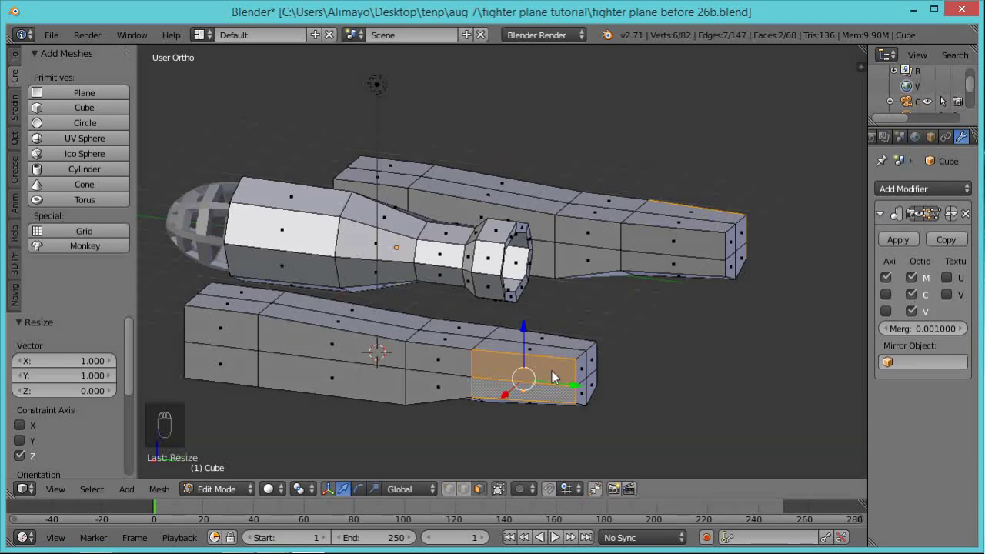
{"action": "key", "text": "a"}
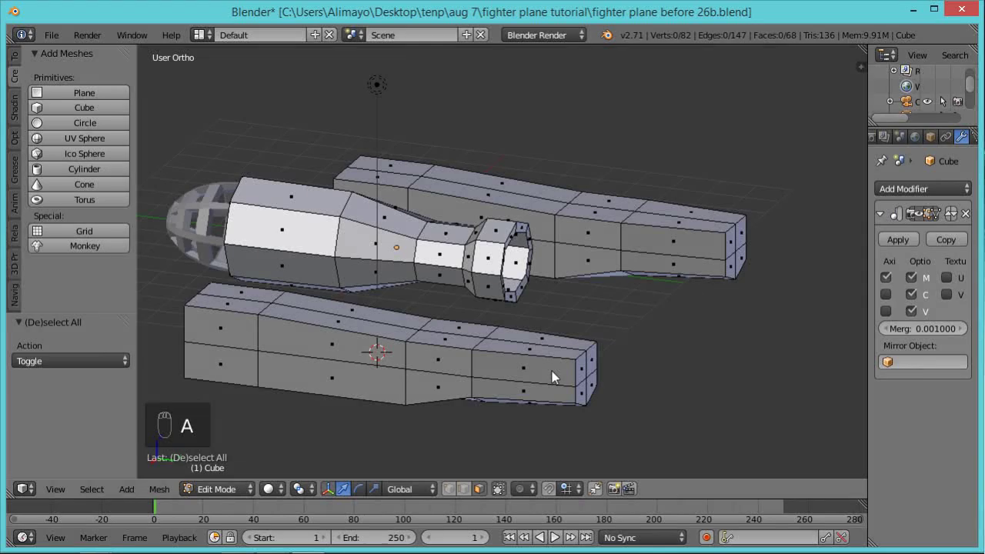
{"action": "key", "text": "ctrl+z"}
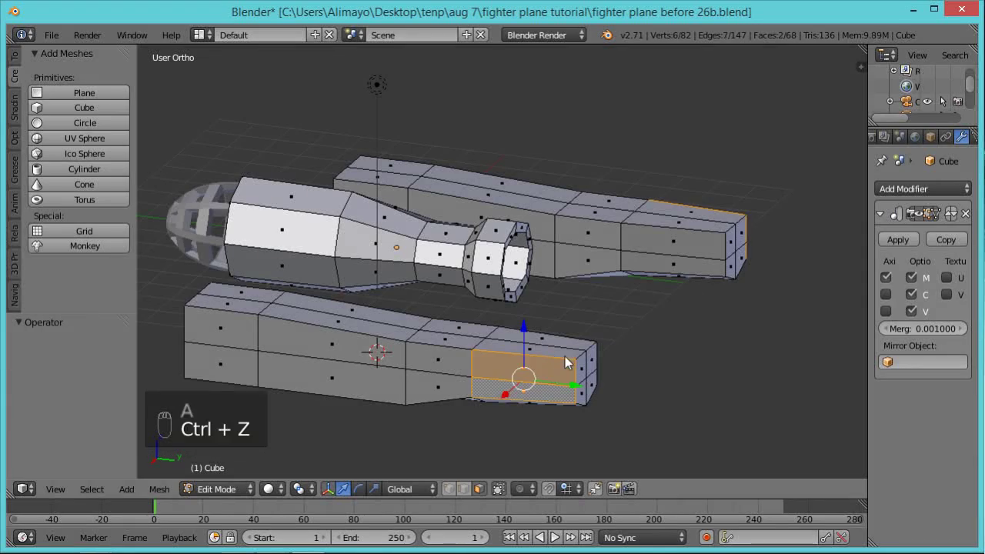
{"action": "right_click", "coordinate": [446, 360]}
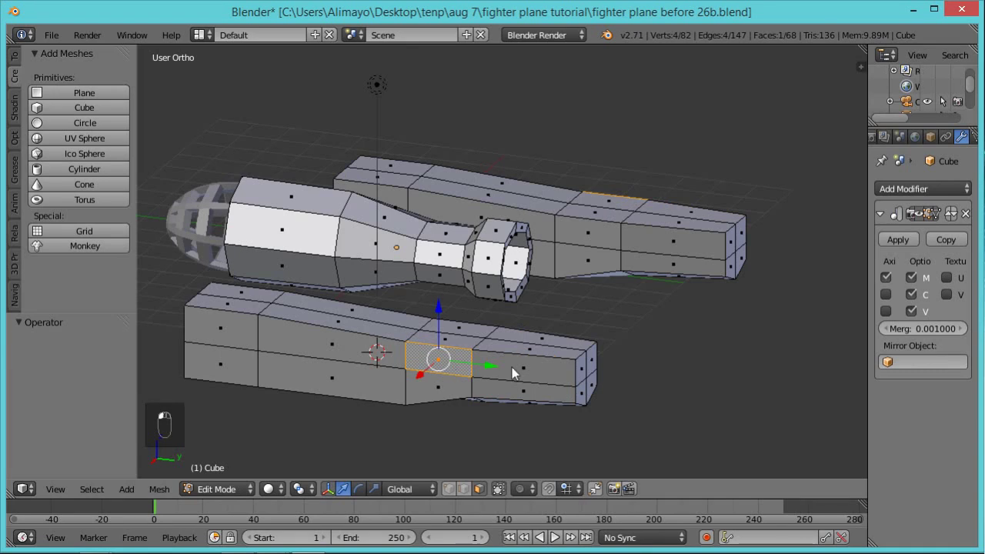
{"action": "right_click", "coordinate": [561, 380]}
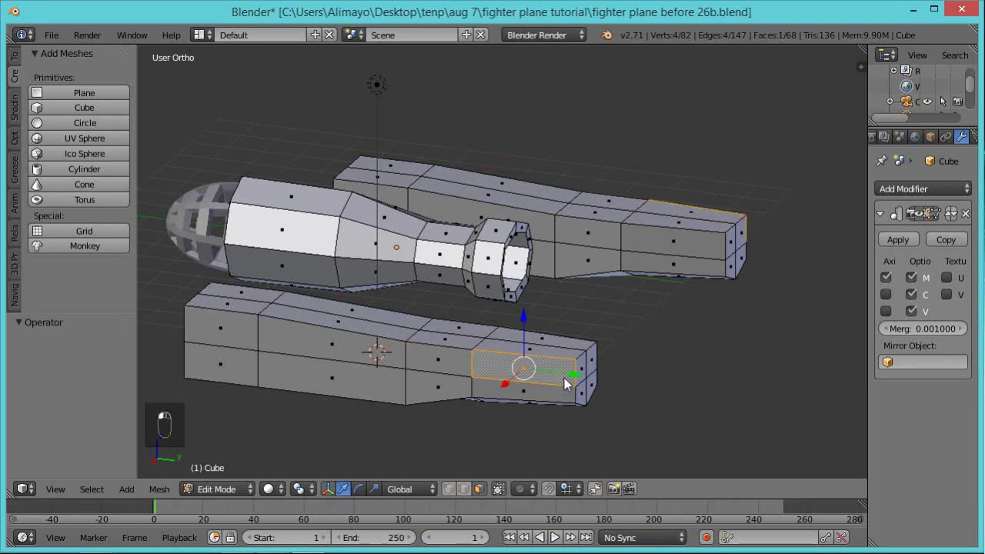
{"action": "right_click", "coordinate": [458, 395]}
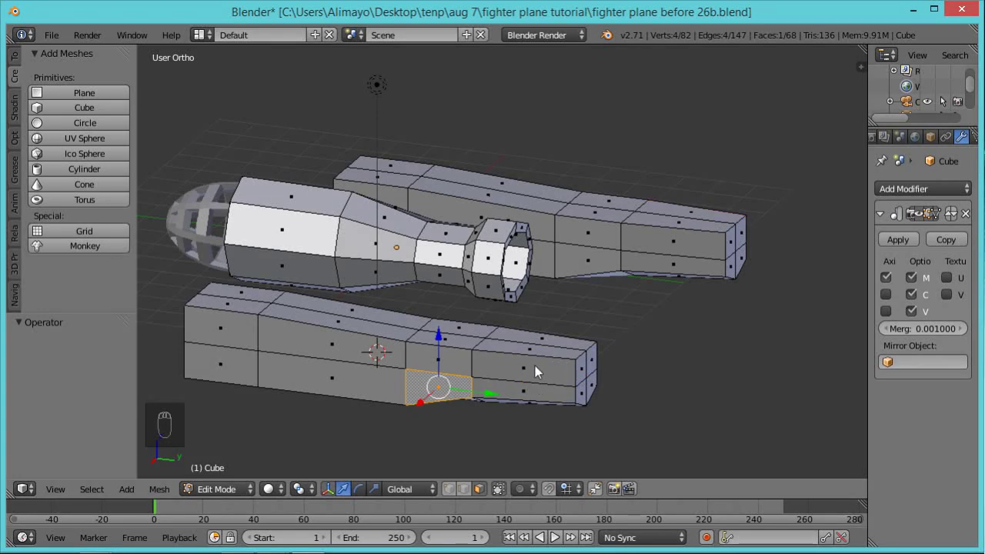
{"action": "key", "text": "a"}
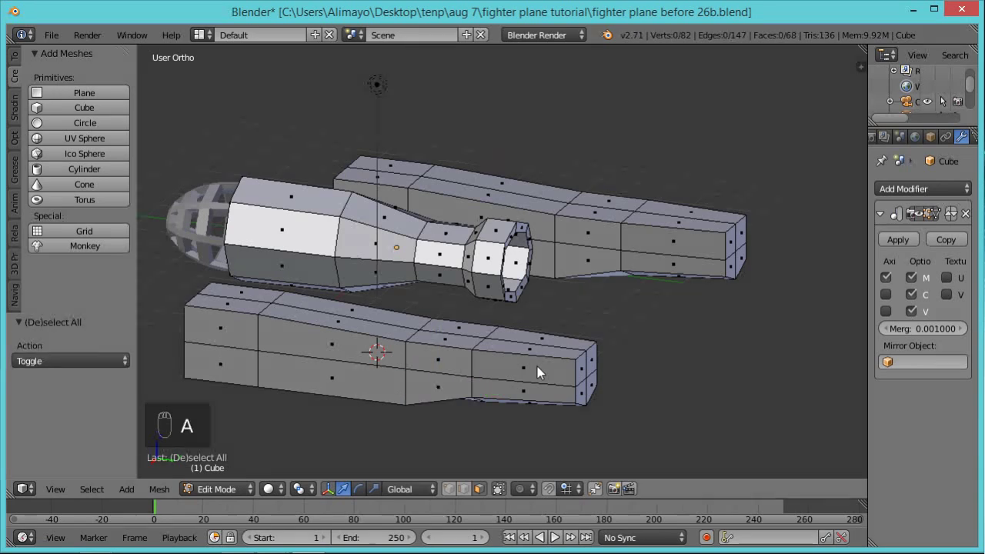
{"action": "key", "text": "a"}
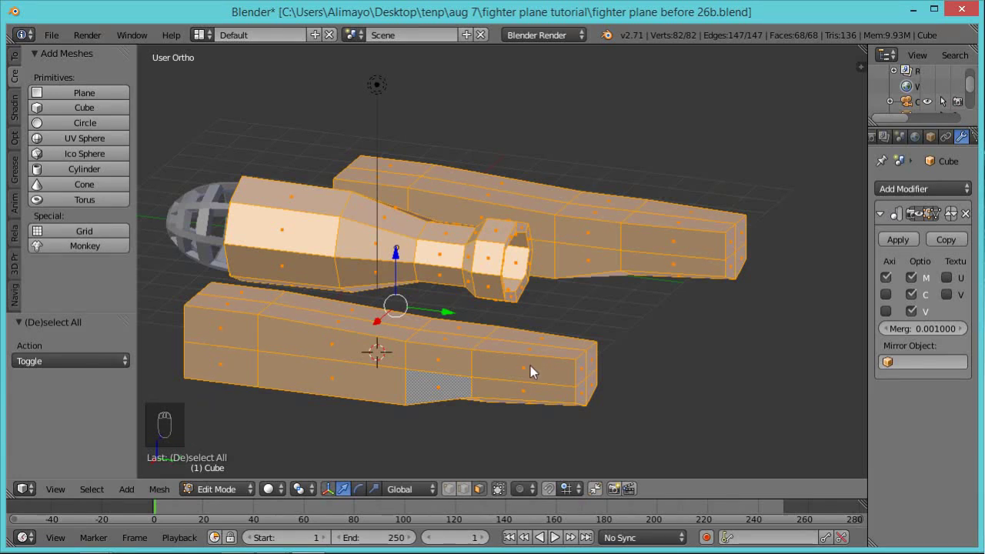
{"action": "key", "text": "a"}
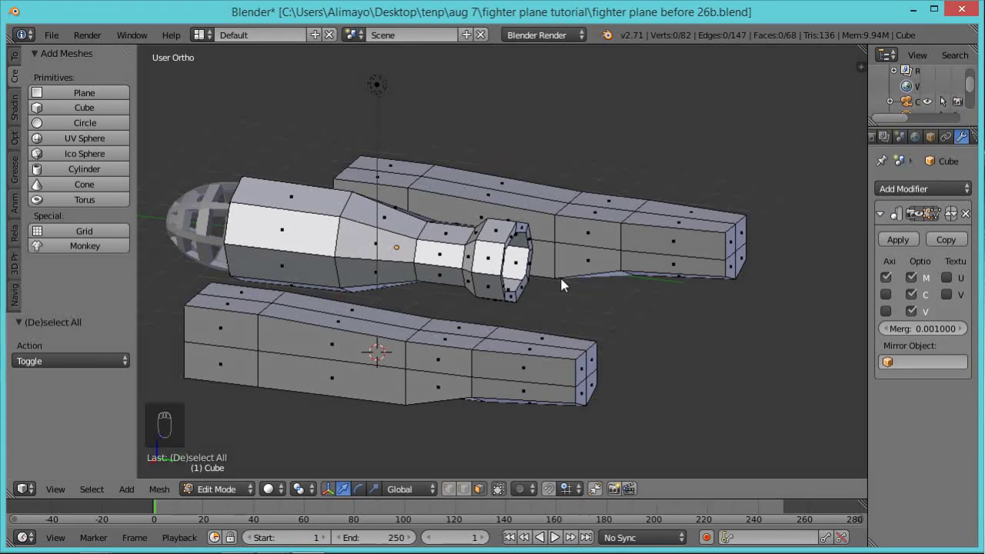
Select the two outer and two inner side faces of the side box's rearmost section and scale them by 0.695 along X.
{"action": "right_click", "coordinate": [542, 374]}
{"action": "right_click", "coordinate": [548, 397], "text": "shift"}
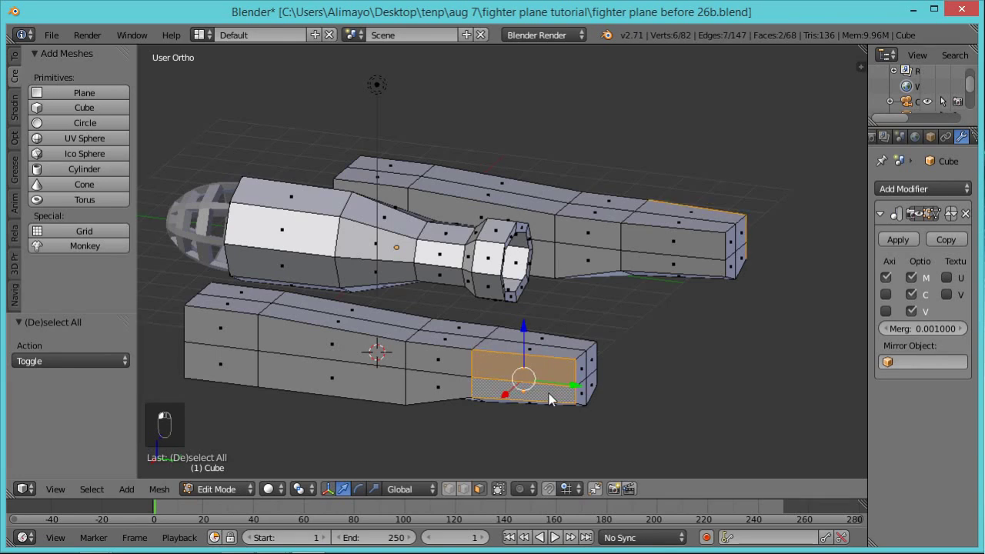
{"action": "middle_click_drag", "start_coordinate": [692, 357], "coordinate": [493, 338]}
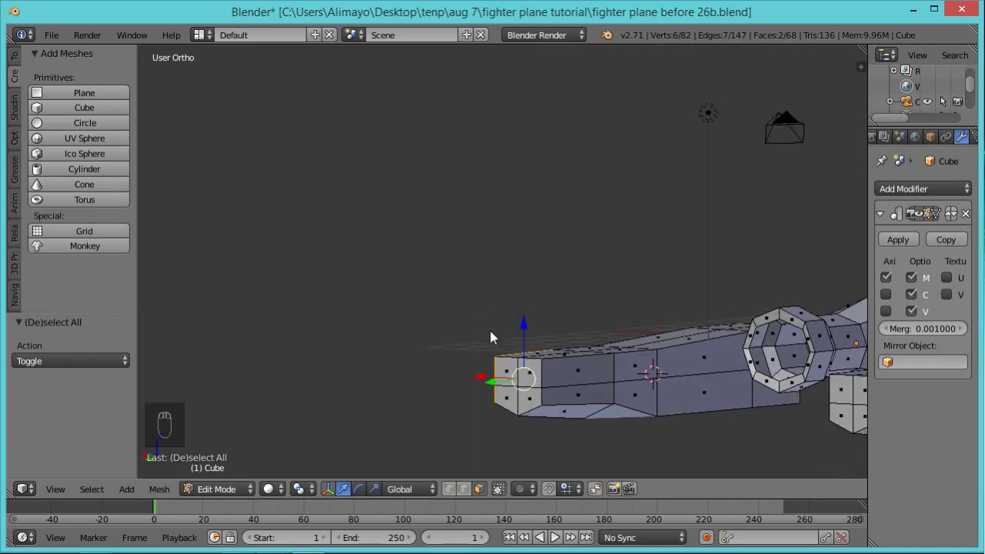
{"action": "right_click", "coordinate": [583, 371], "text": "shift"}
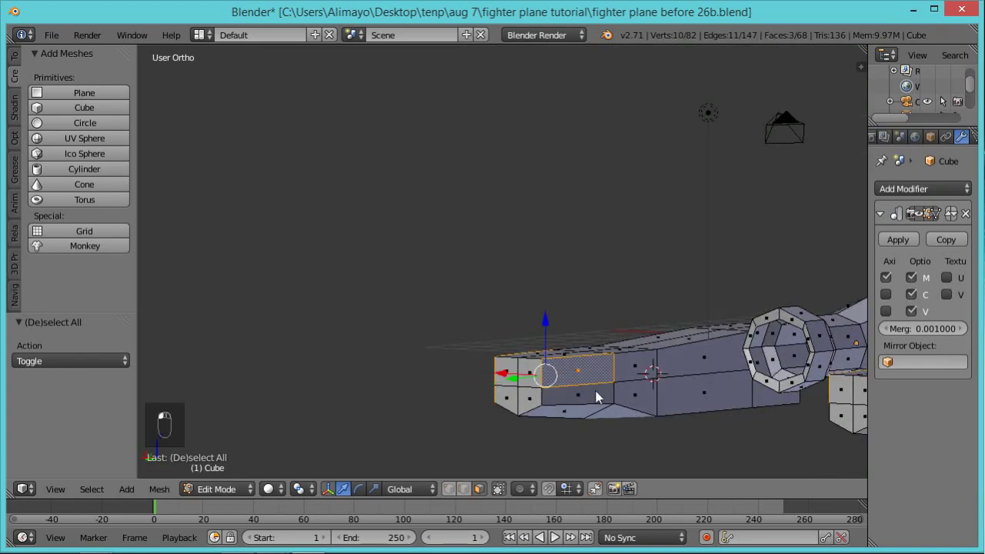
{"action": "right_click", "coordinate": [597, 397], "text": "shift"}
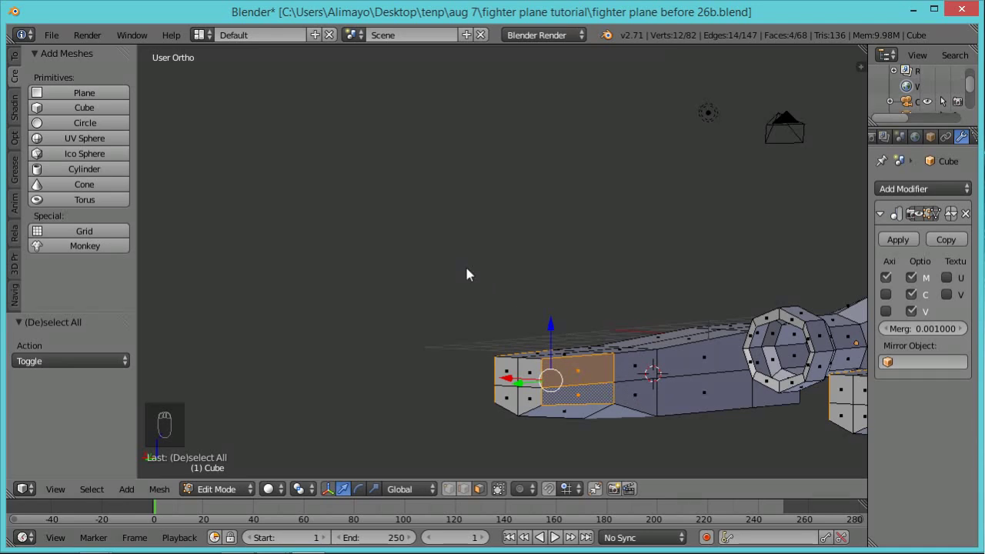
{"action": "middle_click_drag", "start_coordinate": [444, 274], "coordinate": [559, 315]}
{"action": "key", "text": "s"}
{"action": "key", "text": "x"}
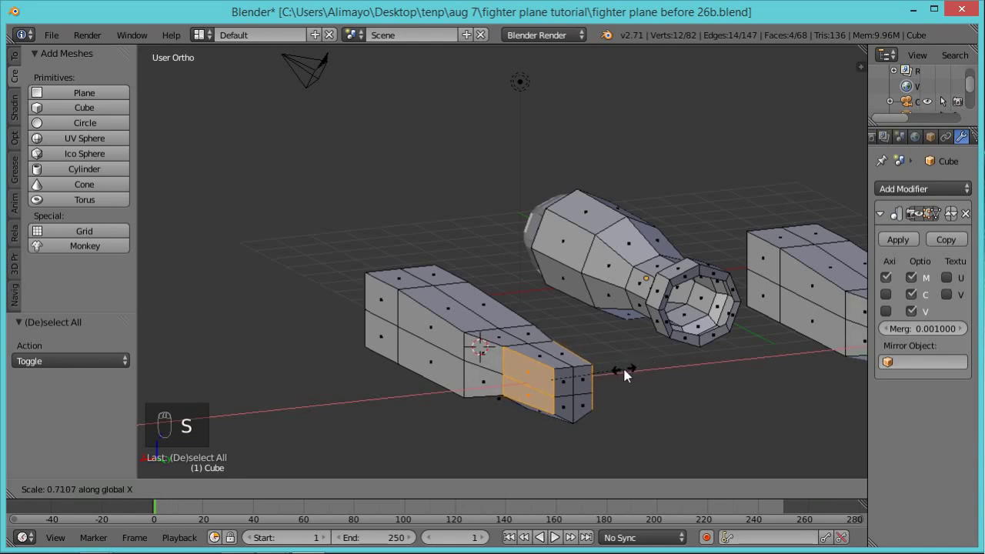
{"action": "left_click", "coordinate": [623, 370]}
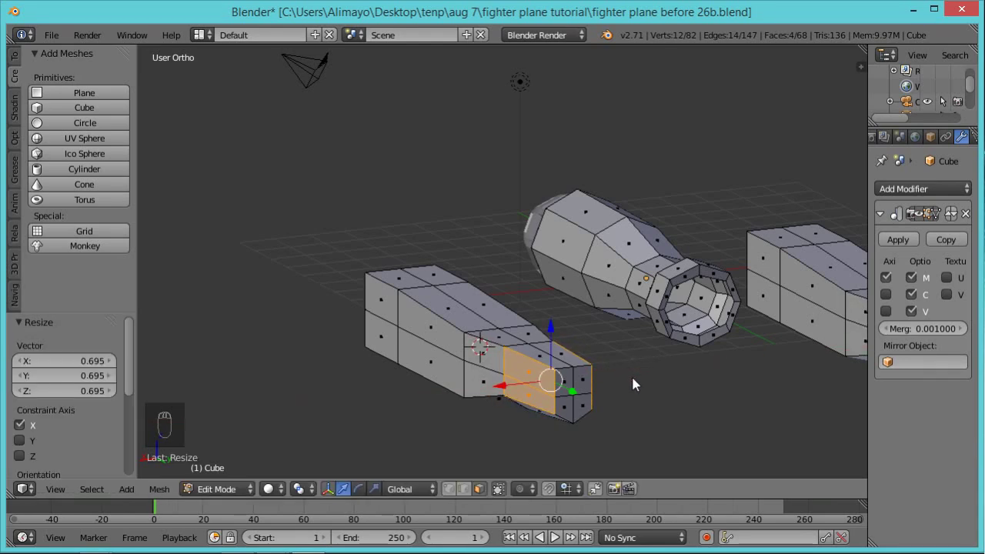
{"action": "middle_click_drag", "start_coordinate": [637, 390], "coordinate": [675, 399]}
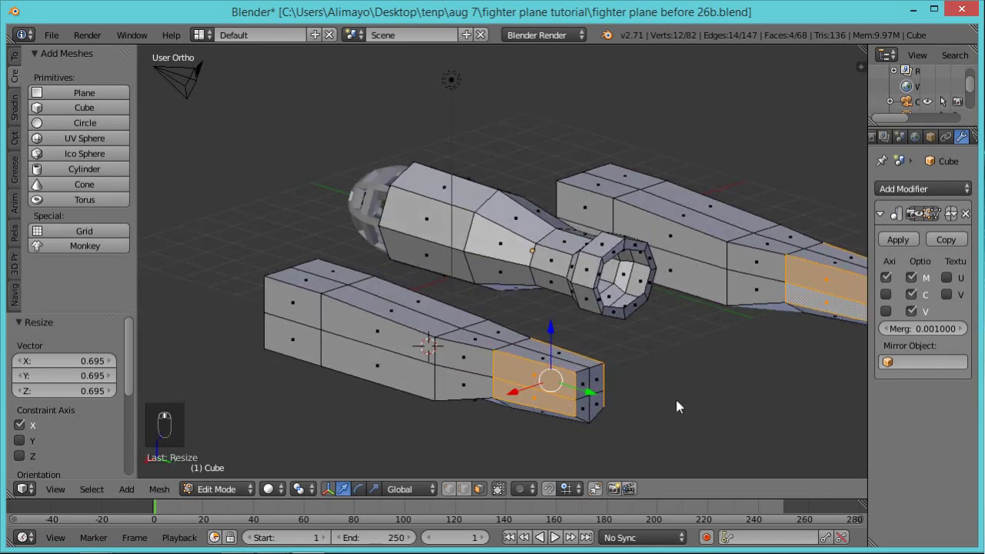
Select the two top and two bottom faces of the side box's rearmost section, scale them by about 0.745 along Z, and save as "fighter plane before 27b.blend".
{"action": "right_click", "coordinate": [591, 368]}
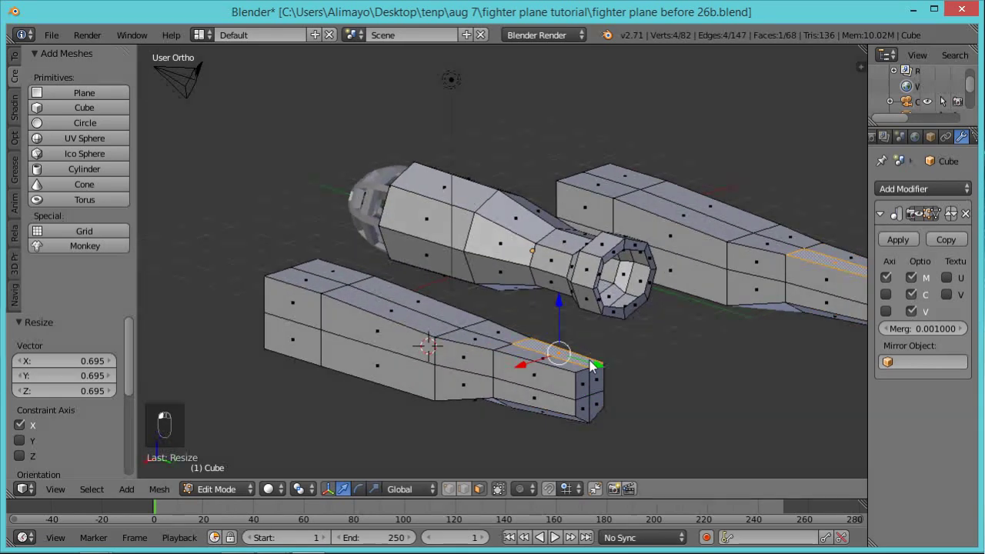
{"action": "right_click", "coordinate": [586, 372], "text": "shift"}
{"action": "middle_click_drag", "start_coordinate": [635, 423], "coordinate": [585, 324]}
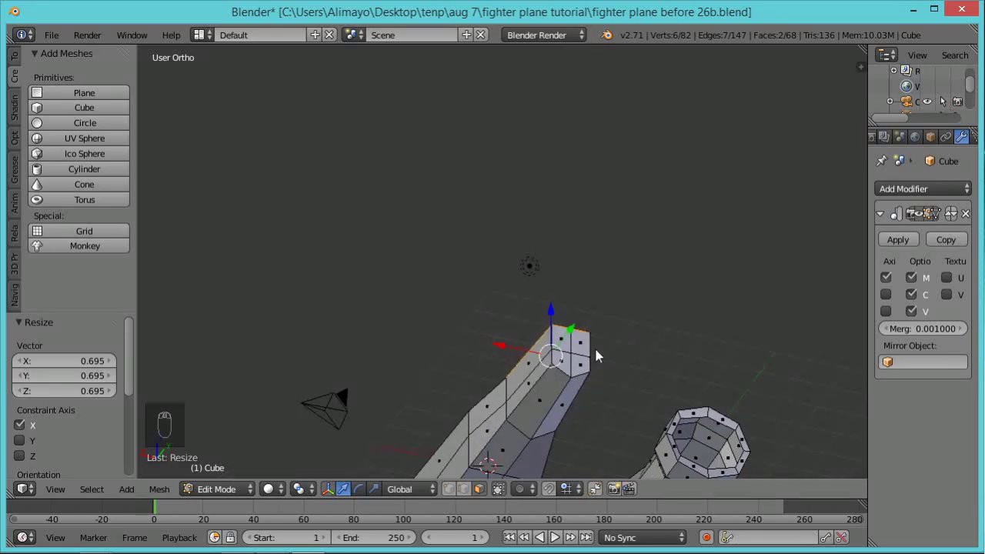
{"action": "right_click", "coordinate": [576, 399], "text": "shift"}
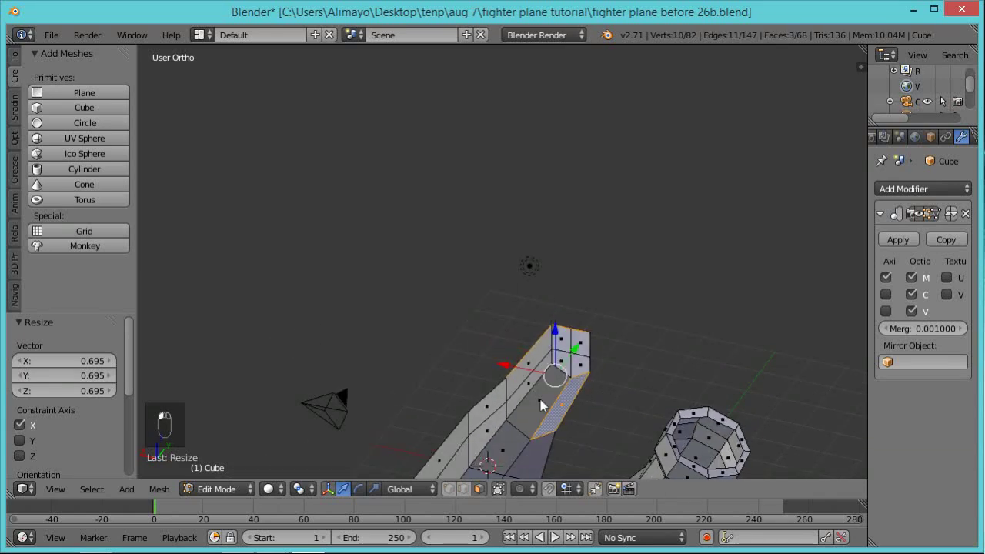
{"action": "right_click", "coordinate": [539, 398], "text": "shift"}
{"action": "middle_click_drag", "start_coordinate": [574, 222], "coordinate": [624, 359]}
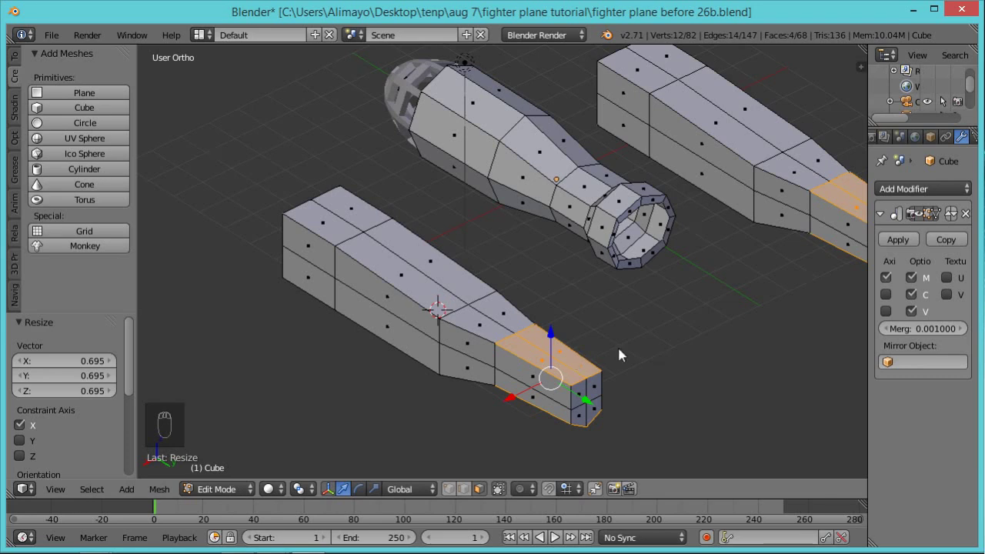
{"action": "middle_click_drag", "start_coordinate": [659, 338], "coordinate": [608, 351]}
{"action": "key", "text": "s"}
{"action": "key", "text": "z"}
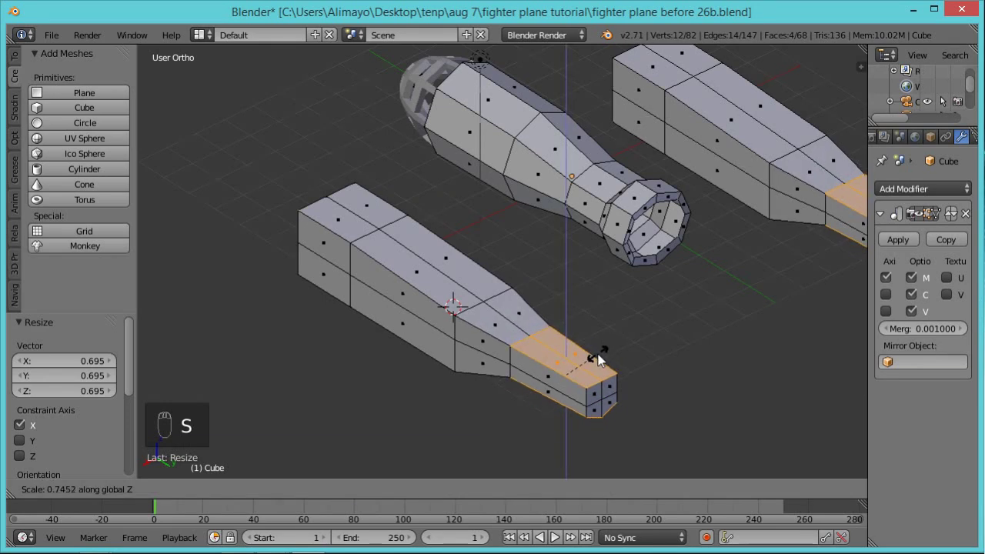
{"action": "left_click", "coordinate": [596, 358]}
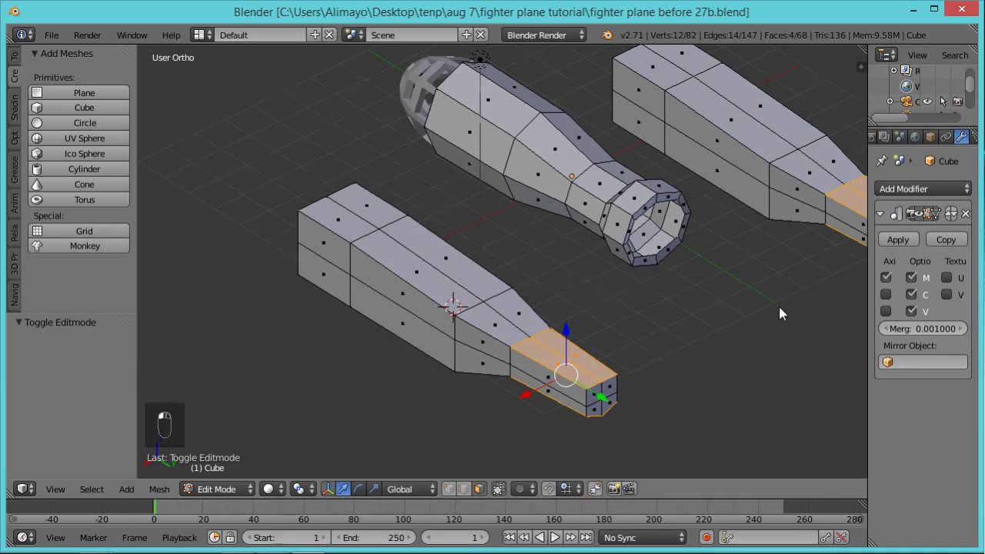
Select the two outer lengthwise top edges of the side box's rearmost section and scale them by 0.387 along X.
{"action": "key", "text": "a"}
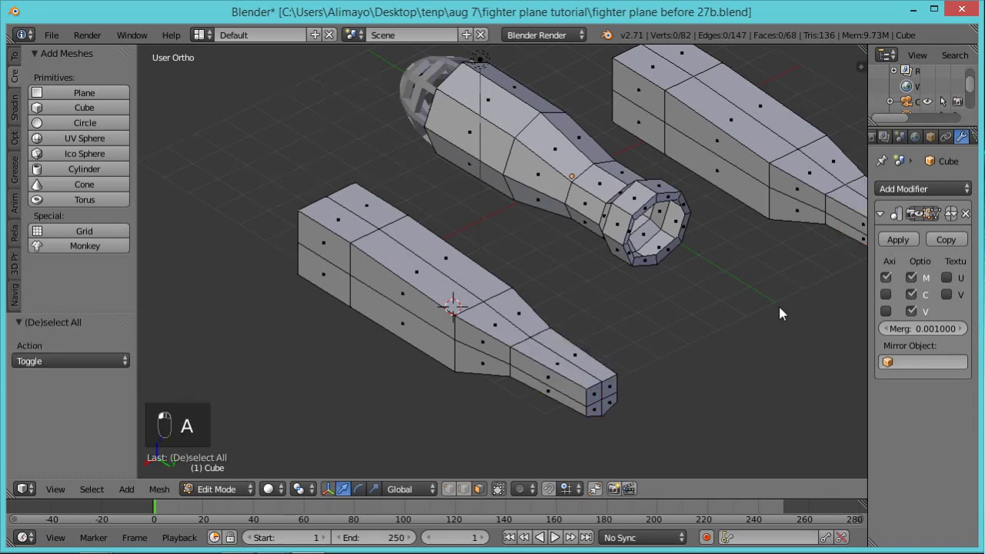
{"action": "left_click", "coordinate": [465, 489]}
{"action": "right_click", "coordinate": [564, 384]}
{"action": "right_click", "coordinate": [604, 372], "text": "shift"}
{"action": "middle_click_drag", "start_coordinate": [718, 342], "coordinate": [655, 324]}
{"action": "key", "text": "s"}
{"action": "key", "text": "x"}
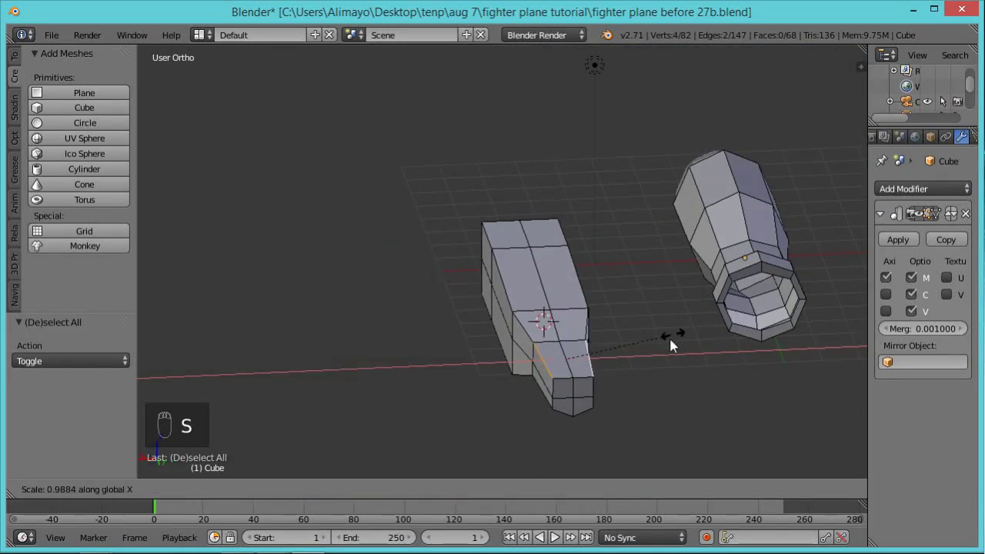
{"action": "left_click", "coordinate": [608, 357]}
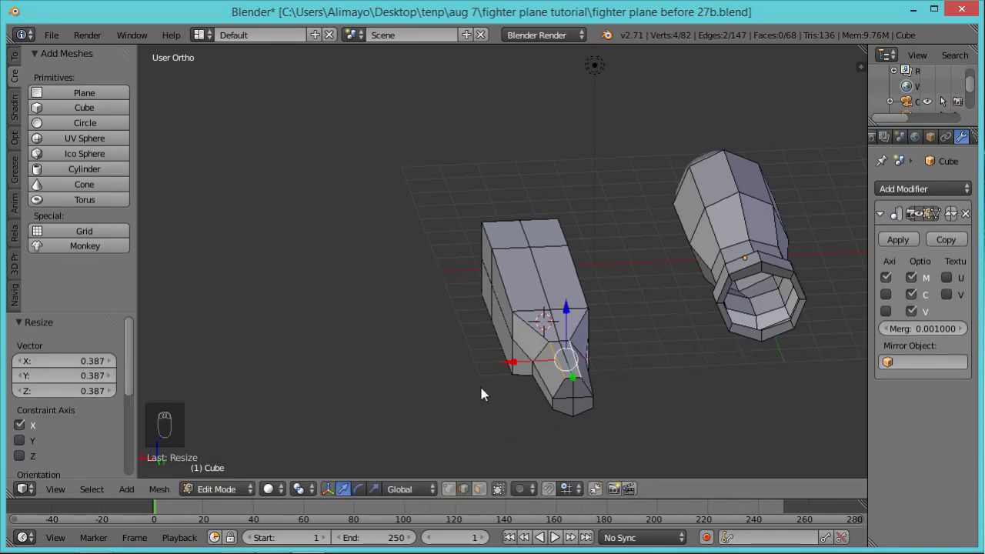
{"action": "middle_click_drag", "start_coordinate": [414, 344], "coordinate": [530, 393]}
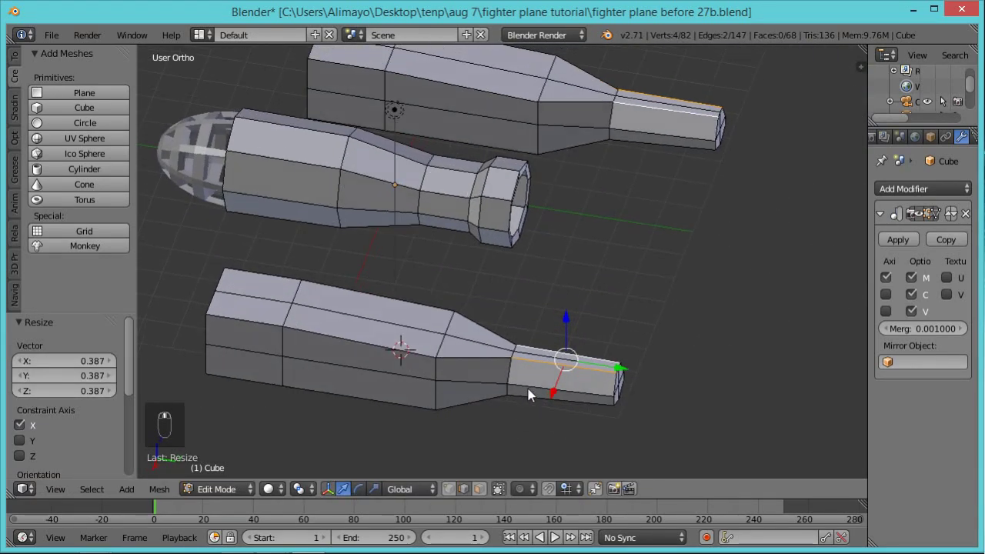
Select the two narrow top faces of the side box's rearmost section and extrude them 2.291 along Z into a tail fin.
{"action": "left_click", "coordinate": [478, 489]}
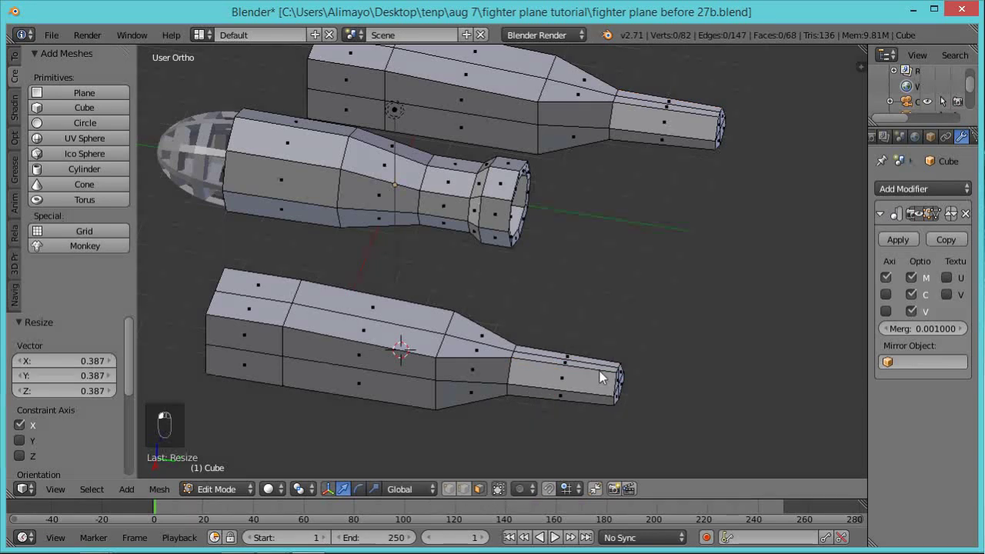
{"action": "right_click", "coordinate": [598, 371]}
{"action": "key", "text": "a"}
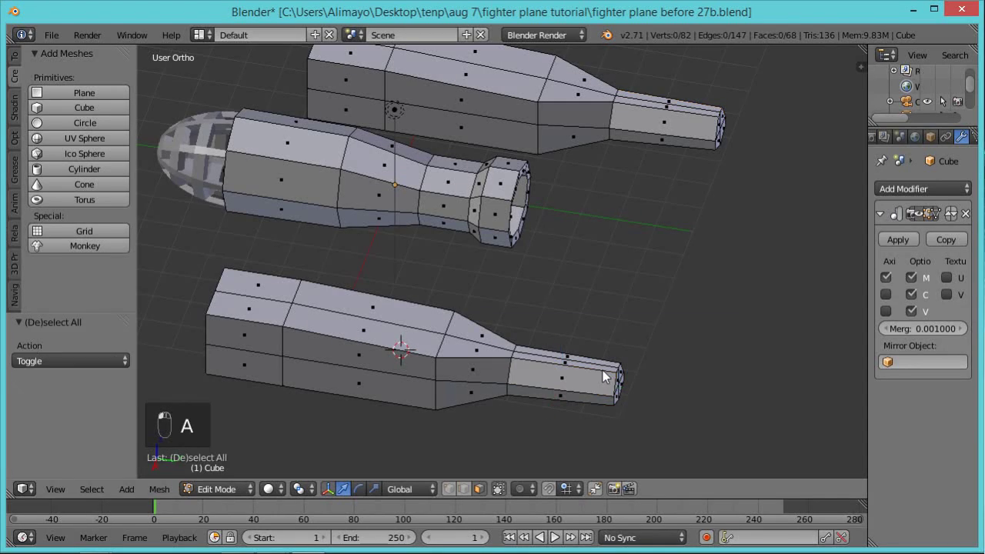
{"action": "right_click", "coordinate": [605, 368]}
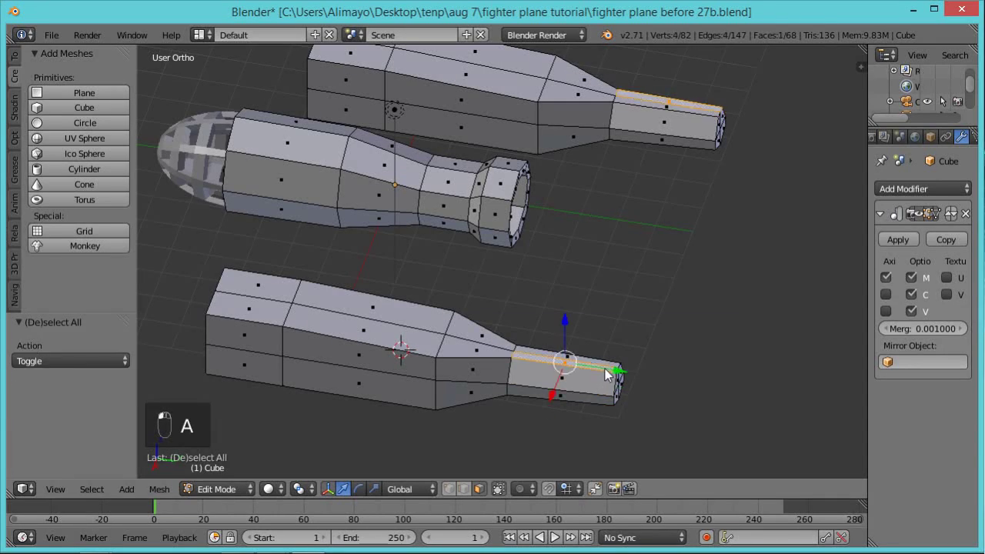
{"action": "right_click", "coordinate": [536, 352], "text": "shift"}
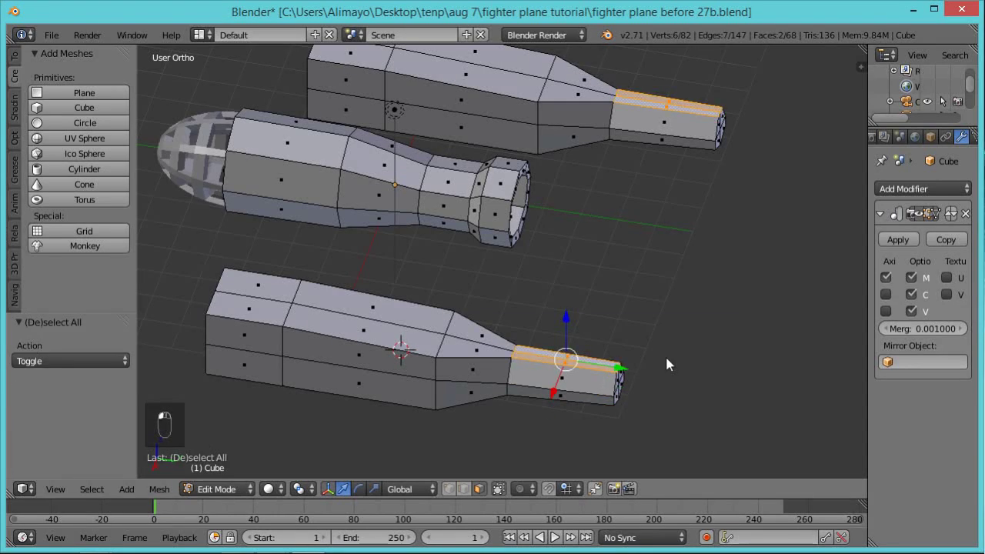
{"action": "key", "text": "e"}
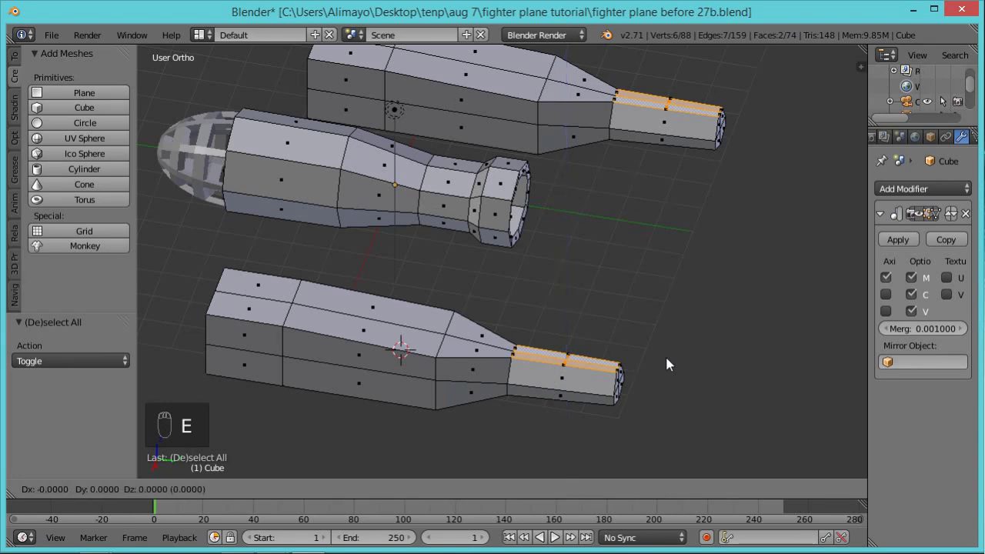
{"action": "key", "text": "z"}
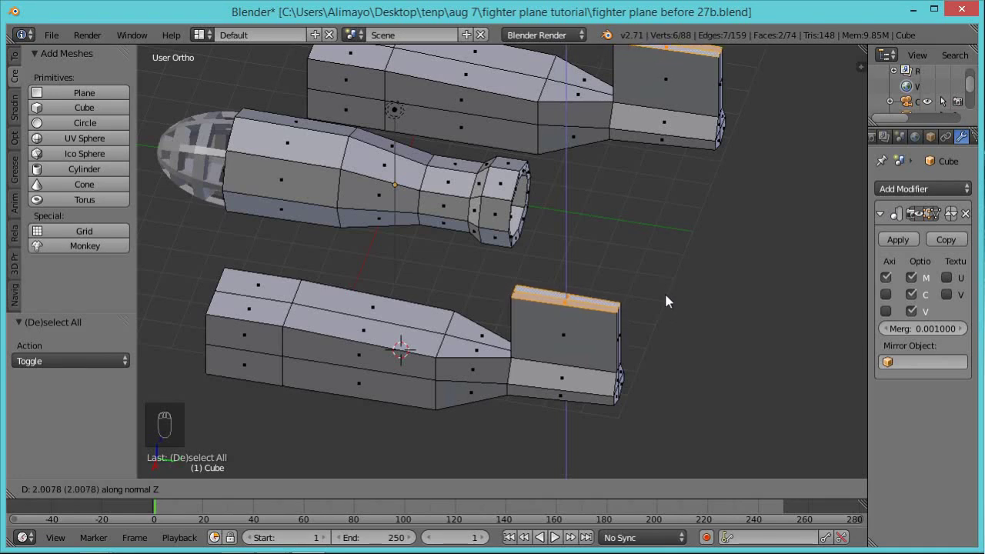
{"action": "left_click", "coordinate": [663, 287]}
Select the two front top edges of the tail fin and move them 1.337 along Y to slant its leading edge.
{"action": "middle_click_drag", "start_coordinate": [660, 323], "coordinate": [745, 318]}
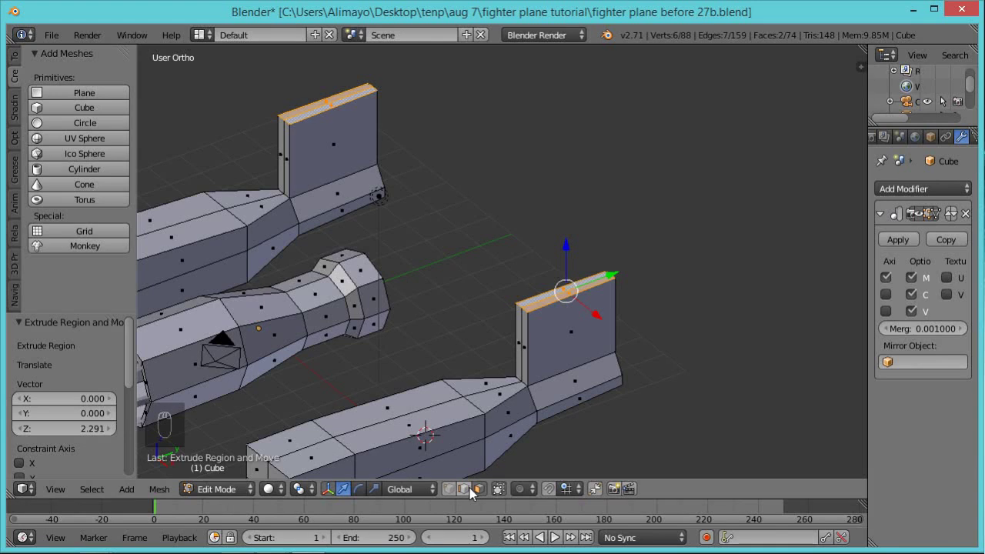
{"action": "scroll", "coordinate": [501, 390], "scroll_direction": "up", "scroll_amount": 3}
{"action": "scroll", "coordinate": [500, 394], "scroll_direction": "up", "scroll_amount": 1}
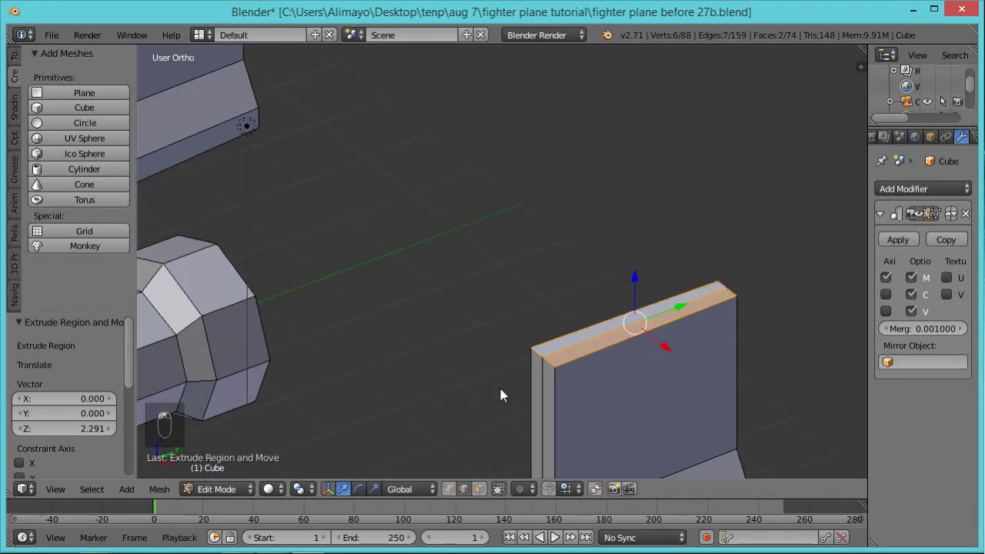
{"action": "right_click", "coordinate": [553, 364]}
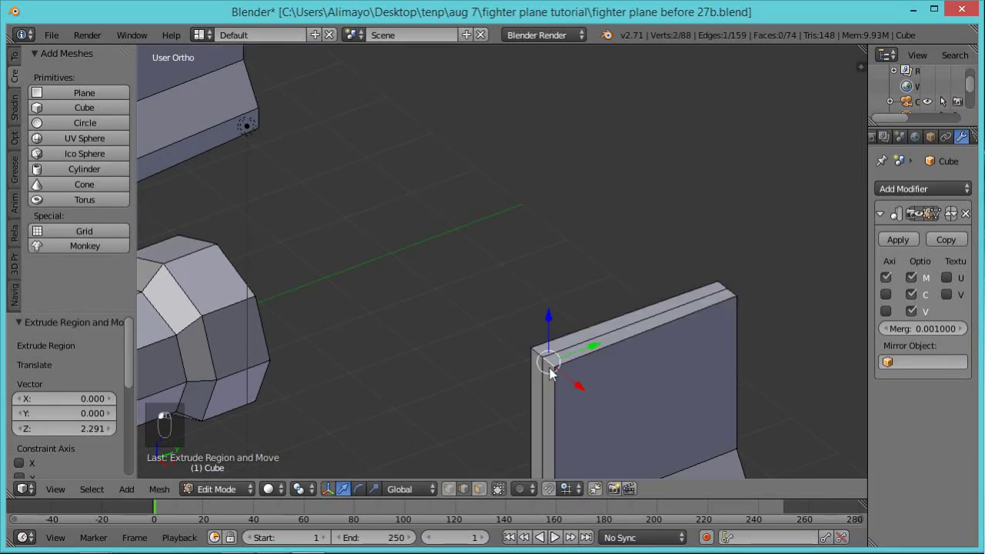
{"action": "left_click", "coordinate": [538, 357]}
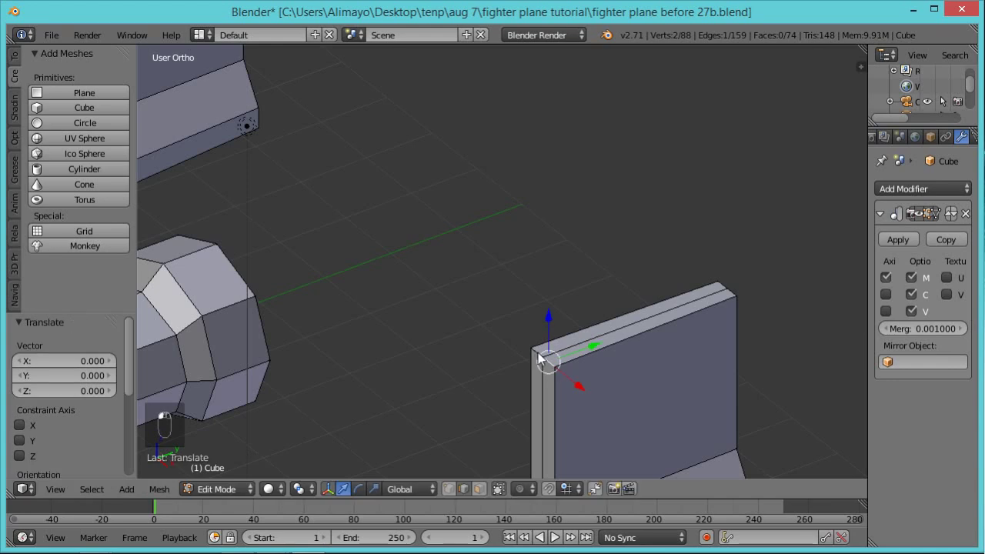
{"action": "key", "text": "ctrl+space"}
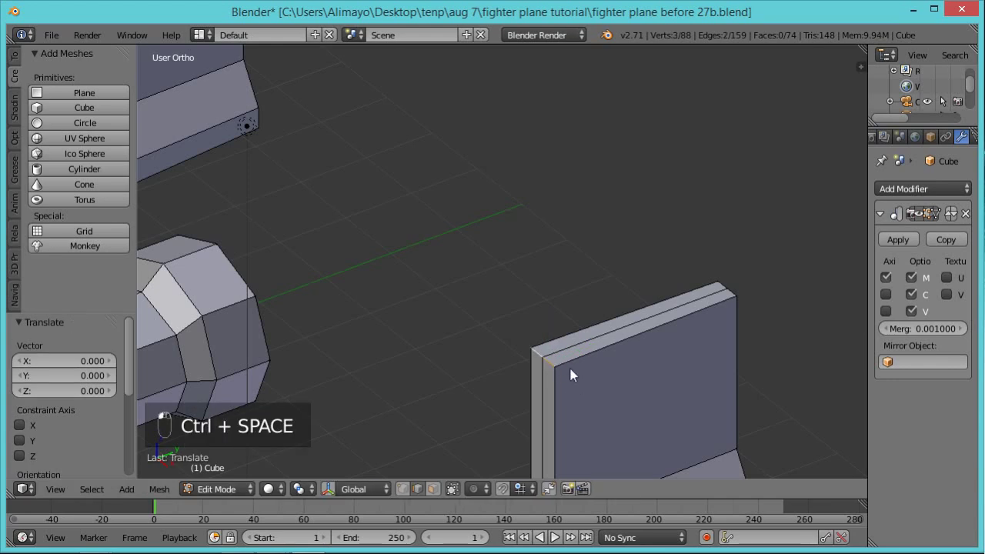
{"action": "key", "text": "ctrl+space"}
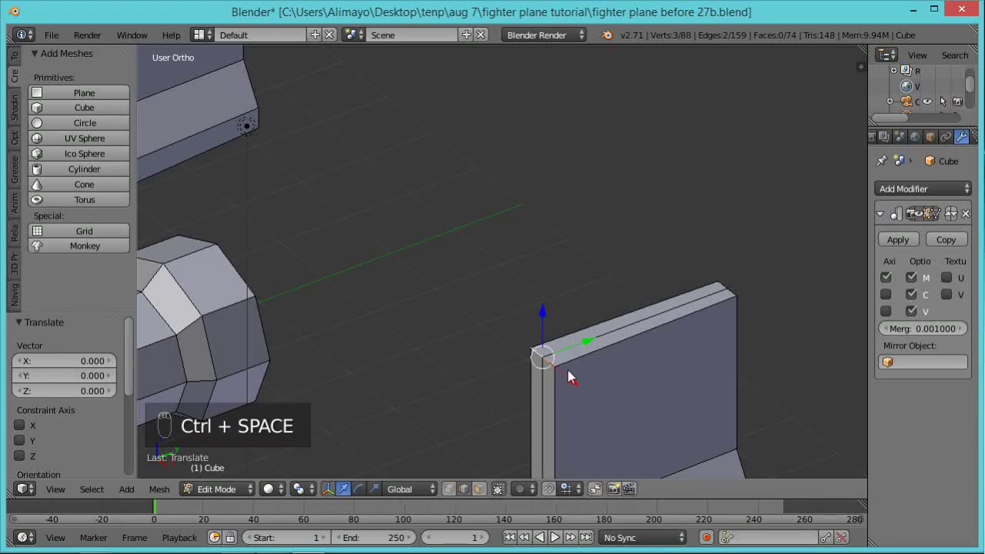
{"action": "left_click_drag", "start_coordinate": [589, 342], "coordinate": [687, 327]}
{"action": "scroll", "coordinate": [721, 341], "scroll_direction": "down", "scroll_amount": 2}
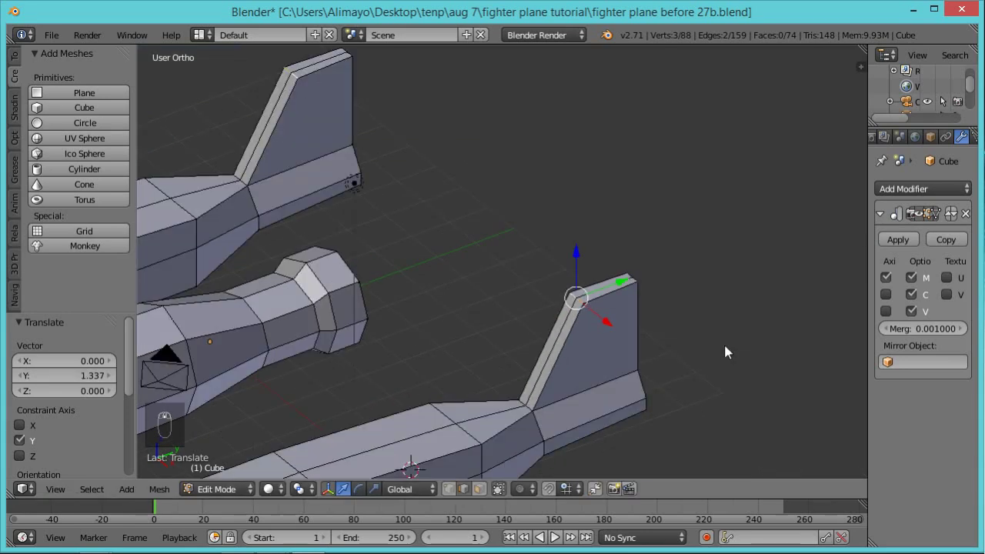
Add a centred horizontal loop cut around the tail fin and save the file as "fighter plane before 28b.blend".
{"action": "middle_click_drag", "start_coordinate": [730, 361], "coordinate": [645, 346]}
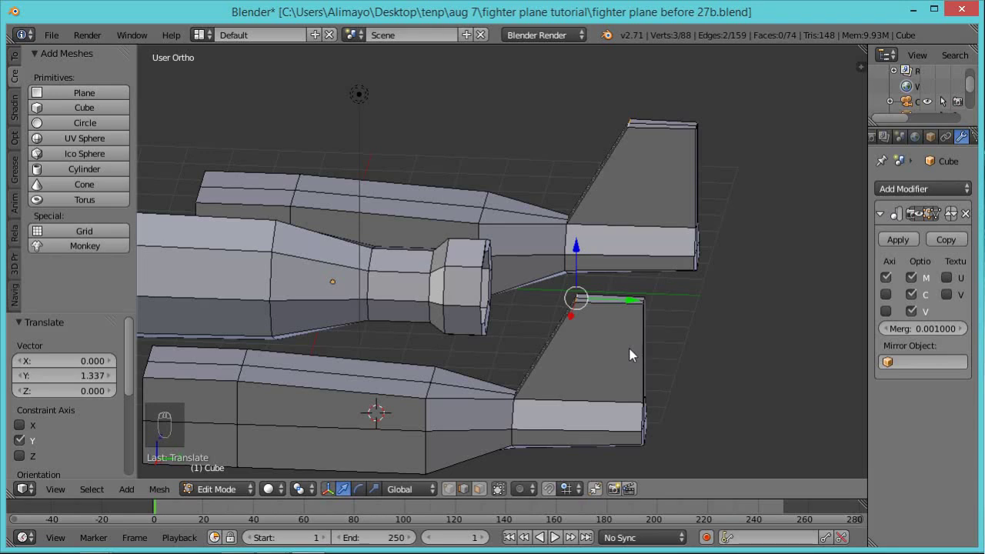
{"action": "key", "text": "ctrl+r"}
{"action": "left_click", "coordinate": [630, 355]}
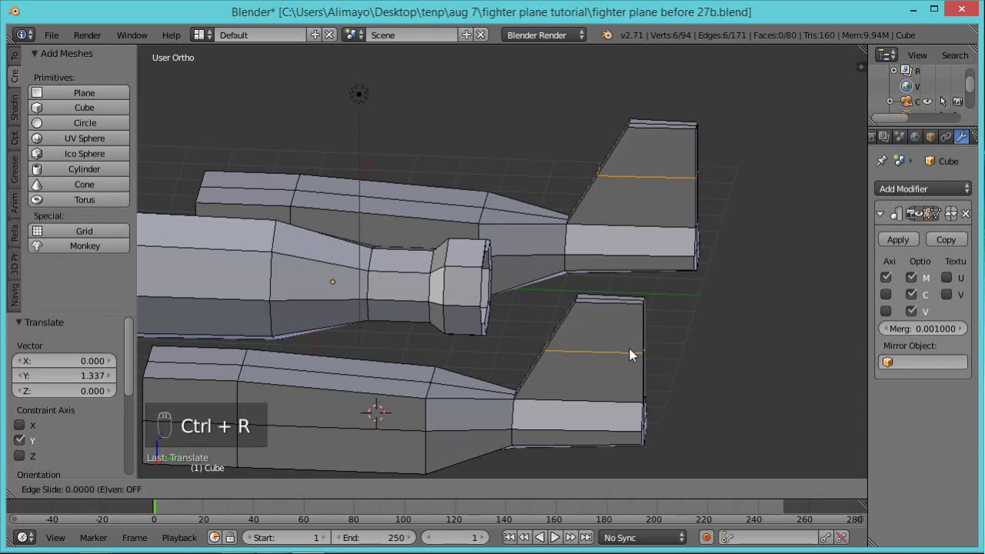
{"action": "left_click", "coordinate": [629, 354]}
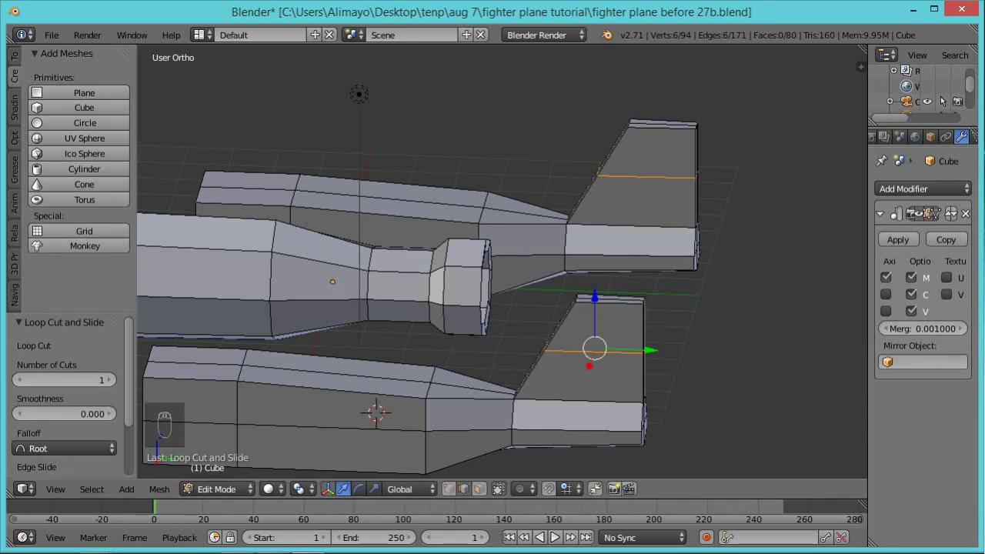
{"action": "key", "text": "ctrl+alt+s"}
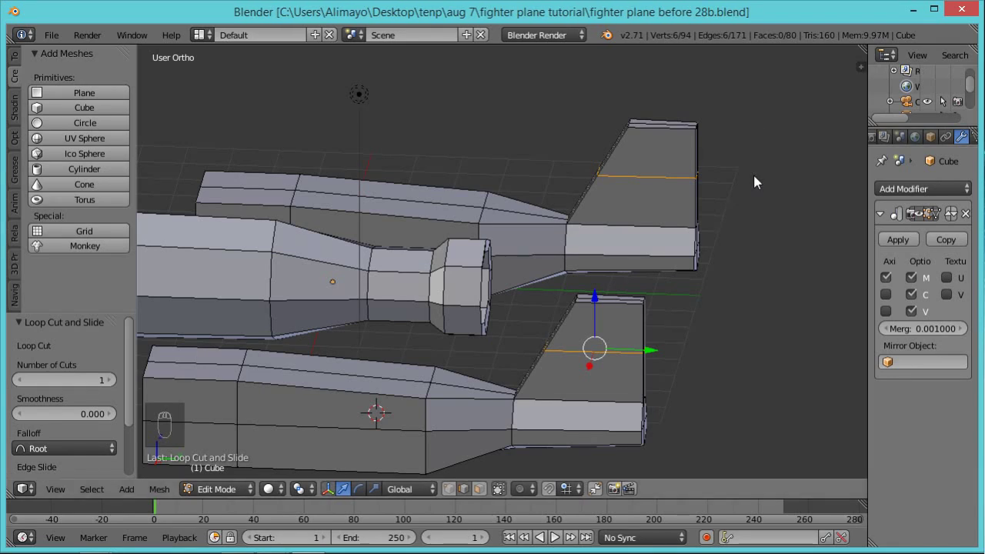
Select the two rear edges of the fin's mid-height loop and move them 0.528 along Y.
{"action": "middle_click_drag", "start_coordinate": [764, 294], "coordinate": [677, 277]}
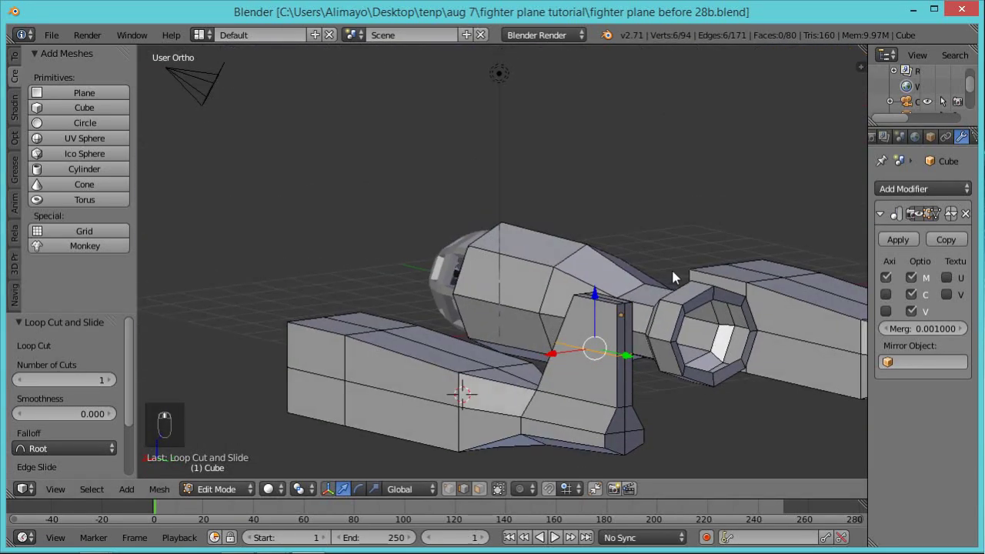
{"action": "key", "text": "a"}
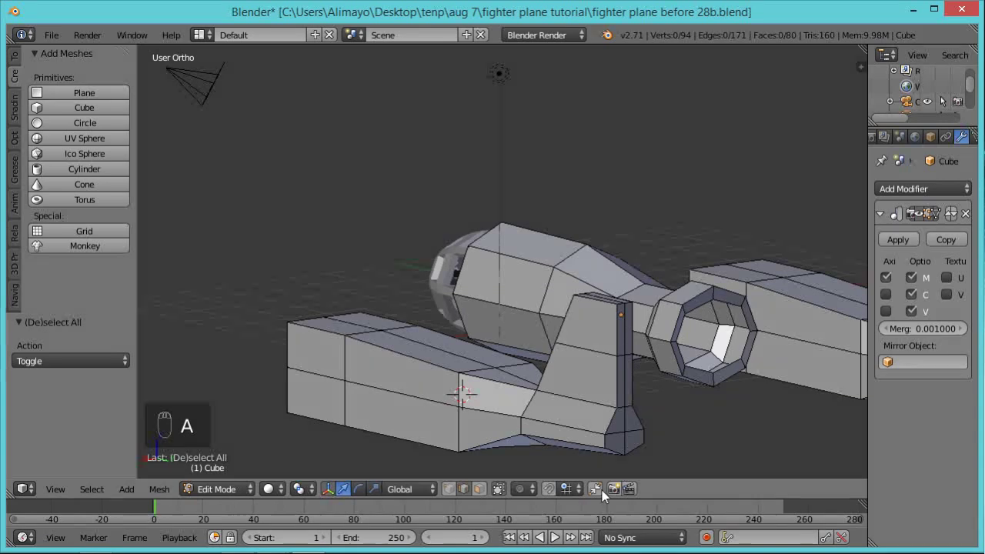
{"action": "right_click", "coordinate": [636, 356]}
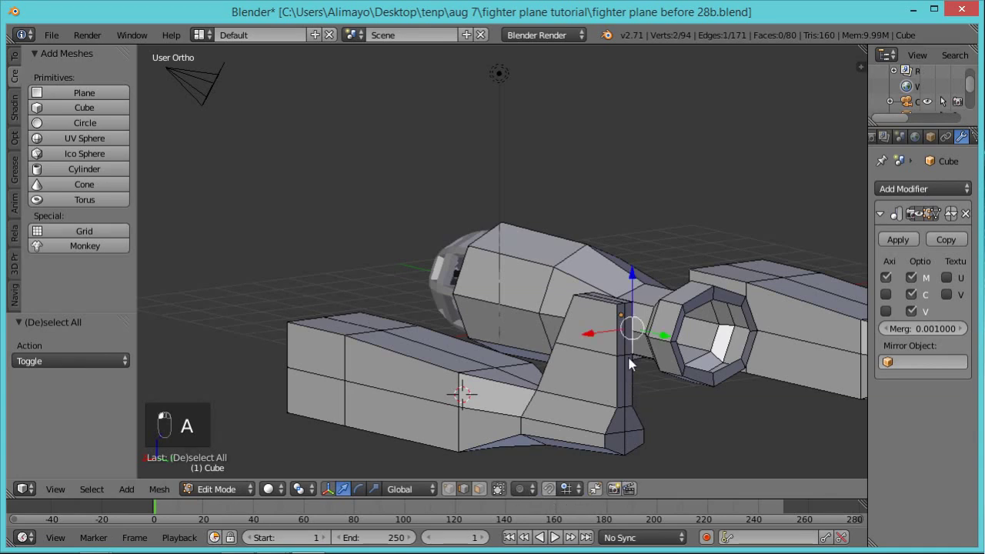
{"action": "scroll", "coordinate": [631, 379], "scroll_direction": "up", "scroll_amount": 2}
{"action": "key", "text": "ctrl+space"}
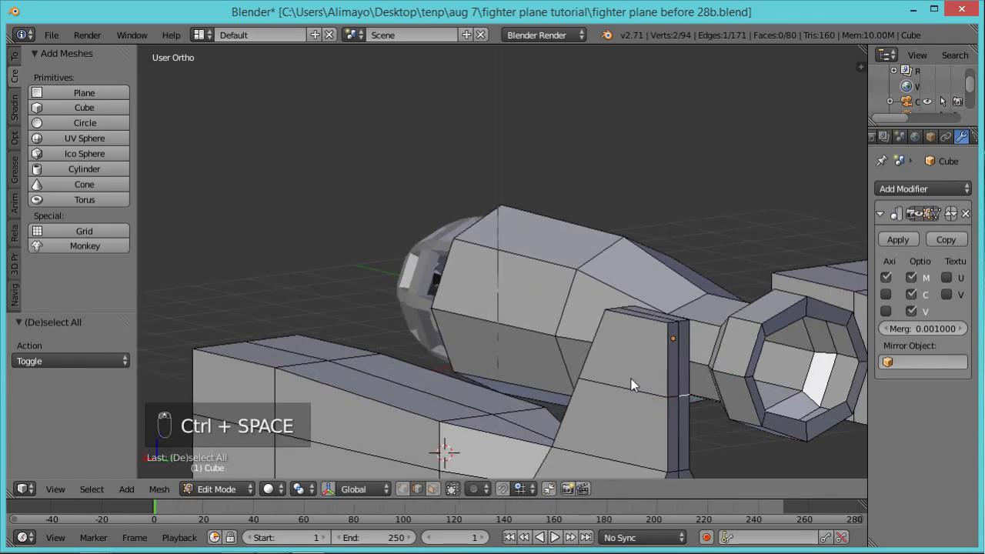
{"action": "right_click", "coordinate": [674, 406], "text": "shift"}
{"action": "scroll", "coordinate": [631, 375], "scroll_direction": "down", "scroll_amount": 1}
{"action": "scroll", "coordinate": [632, 374], "scroll_direction": "down", "scroll_amount": 2}
{"action": "middle_click_drag", "start_coordinate": [568, 367], "coordinate": [674, 412]}
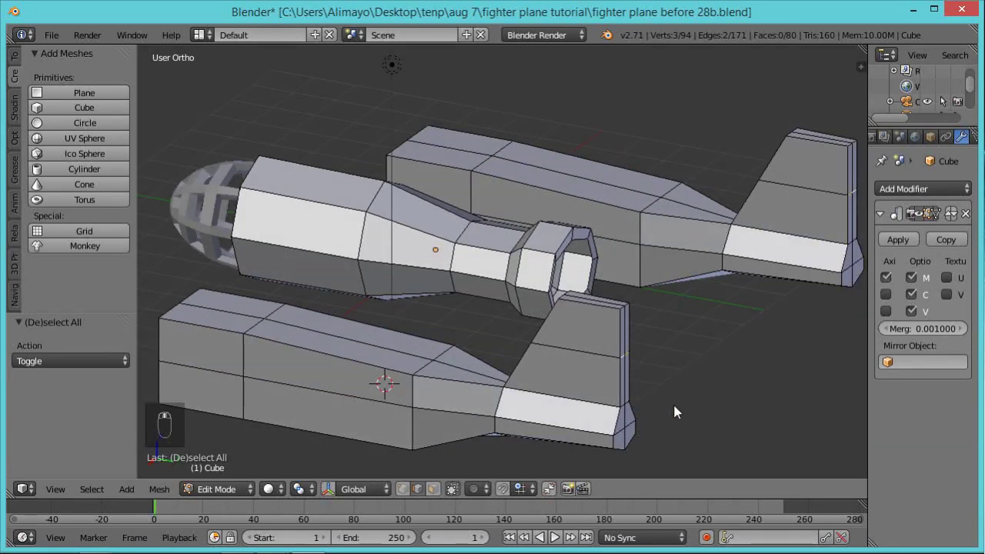
{"action": "key", "text": "ctrl+space"}
{"action": "left_click_drag", "start_coordinate": [673, 372], "coordinate": [694, 371]}
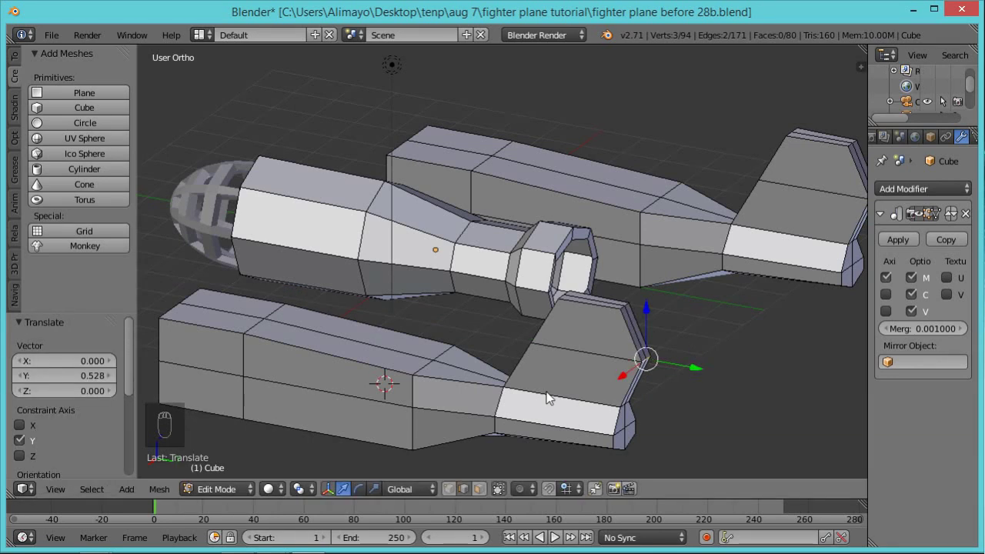
Add a horizontal loop cut around the tail fin just below its mid-height loop, with an edge slide of about -0.42.
{"action": "middle_click_drag", "start_coordinate": [548, 397], "coordinate": [581, 390]}
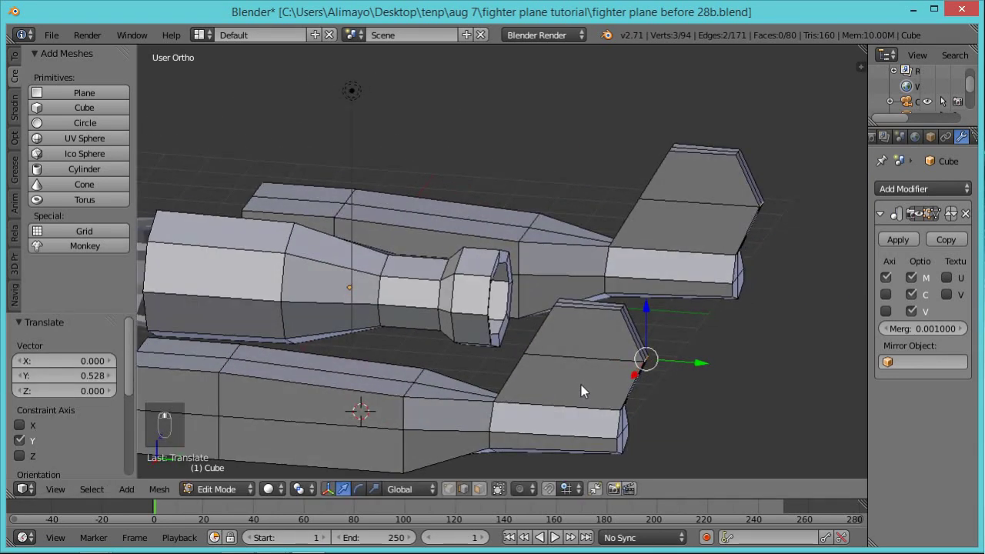
{"action": "key", "text": "ctrl+r"}
{"action": "left_click", "coordinate": [519, 359]}
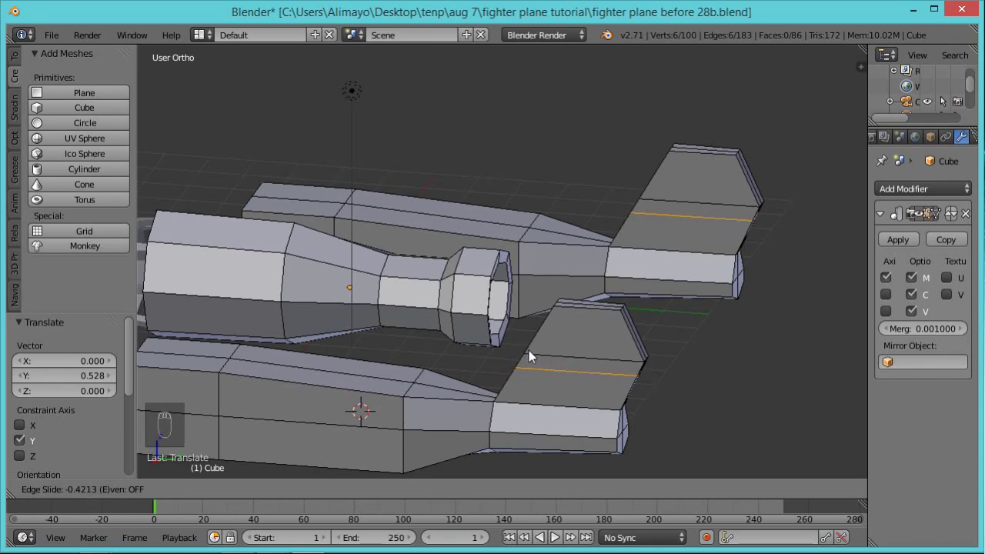
{"action": "left_click", "coordinate": [528, 352]}
{"action": "right_click", "coordinate": [529, 350]}
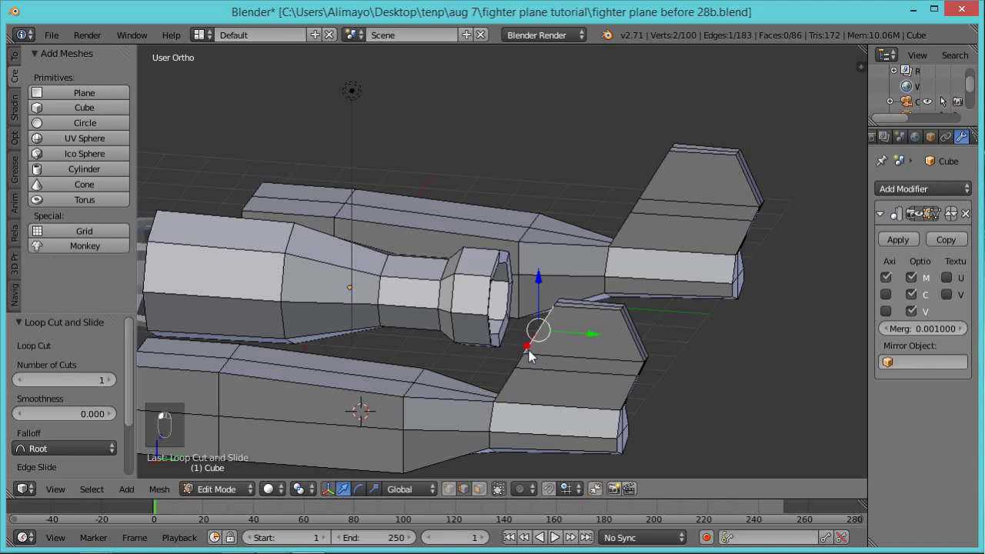
Select the narrow mid-height strip face on each side of the tail fin, save as "fighter plane before 29b.blend", and extrude both in place.
{"action": "left_click", "coordinate": [479, 490]}
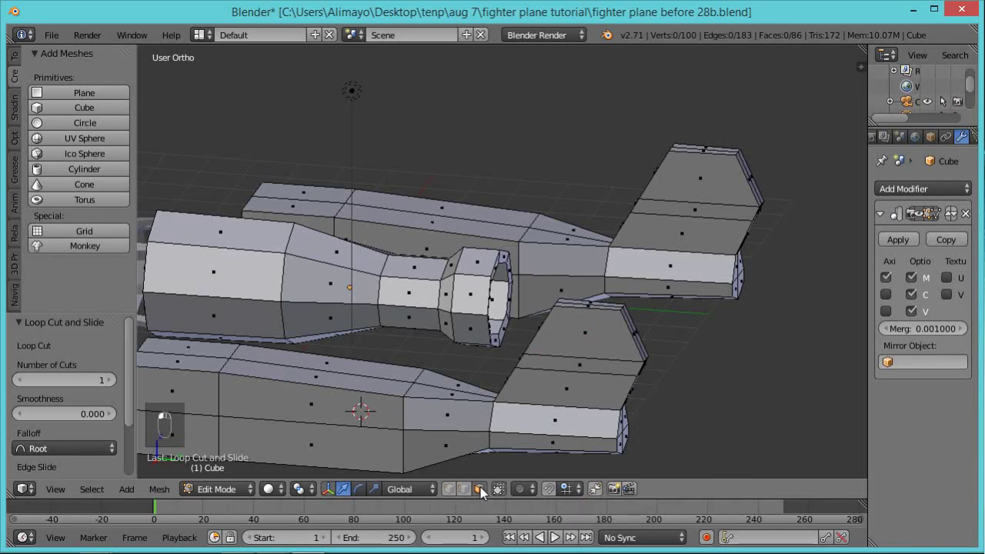
{"action": "right_click", "coordinate": [586, 372]}
{"action": "middle_click_drag", "start_coordinate": [697, 345], "coordinate": [513, 373]}
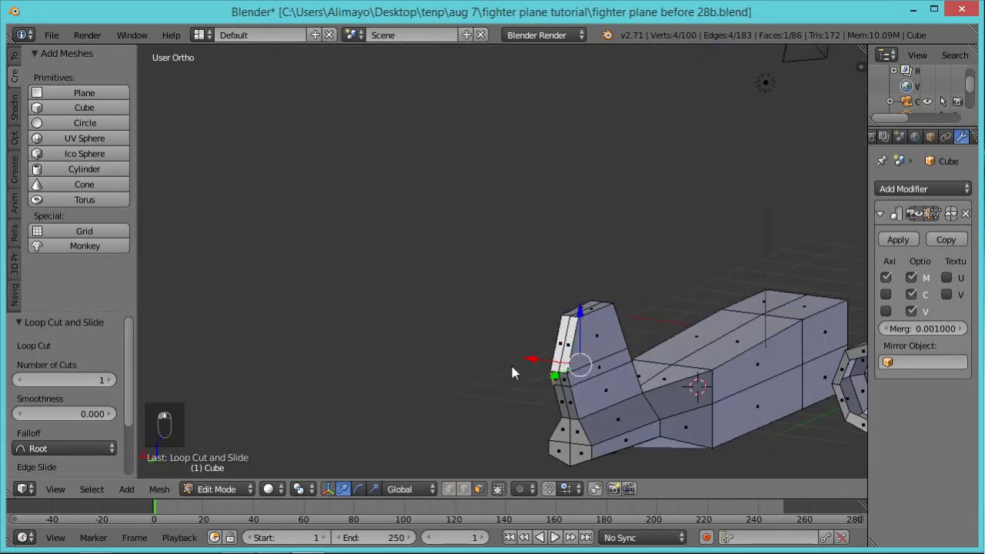
{"action": "right_click", "coordinate": [613, 365], "text": "shift"}
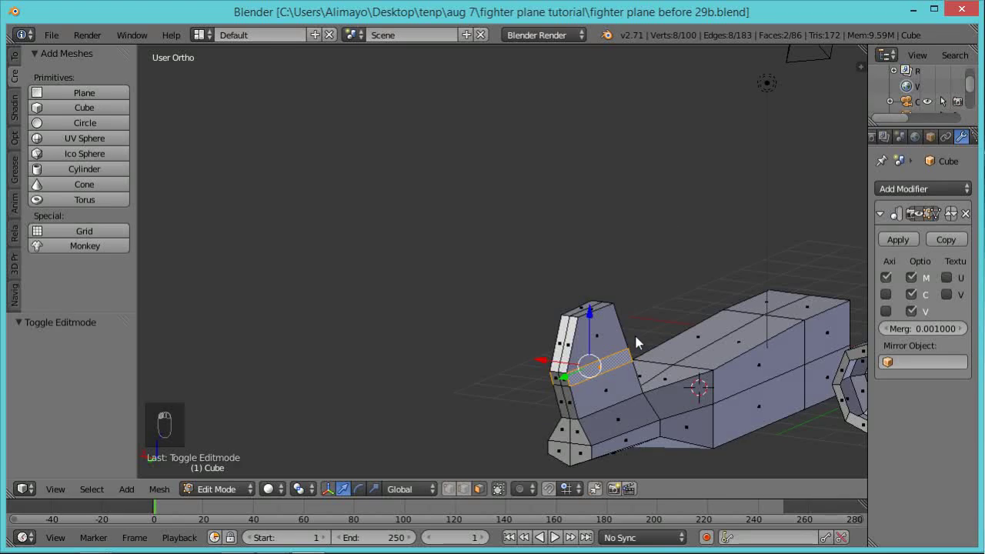
{"action": "key", "text": "e"}
{"action": "right_click", "coordinate": [636, 337]}
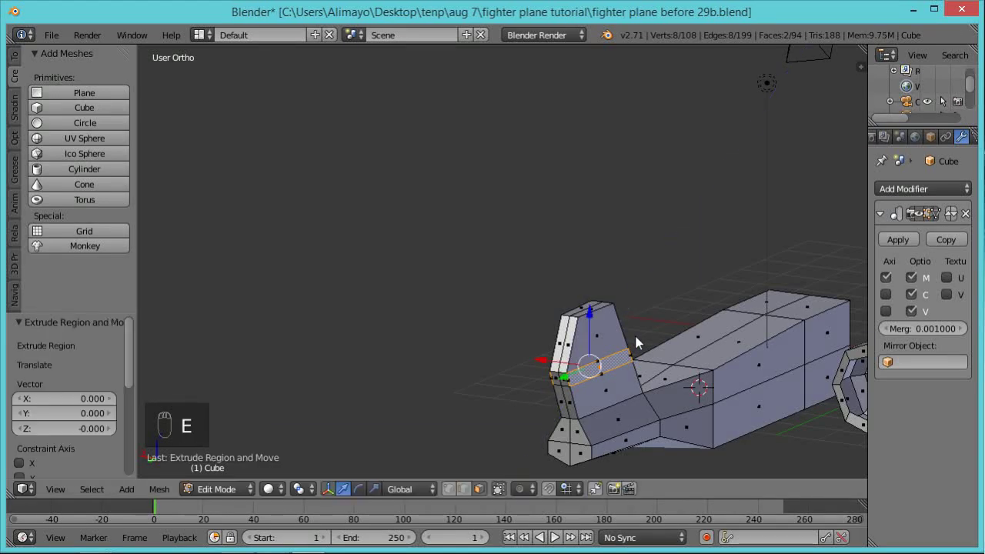
Scale the two extruded faces by 7.553 along X to form the horizontal tailplane and save as "fighter plane before 30b.blend".
{"action": "middle_click_drag", "start_coordinate": [622, 341], "coordinate": [710, 373]}
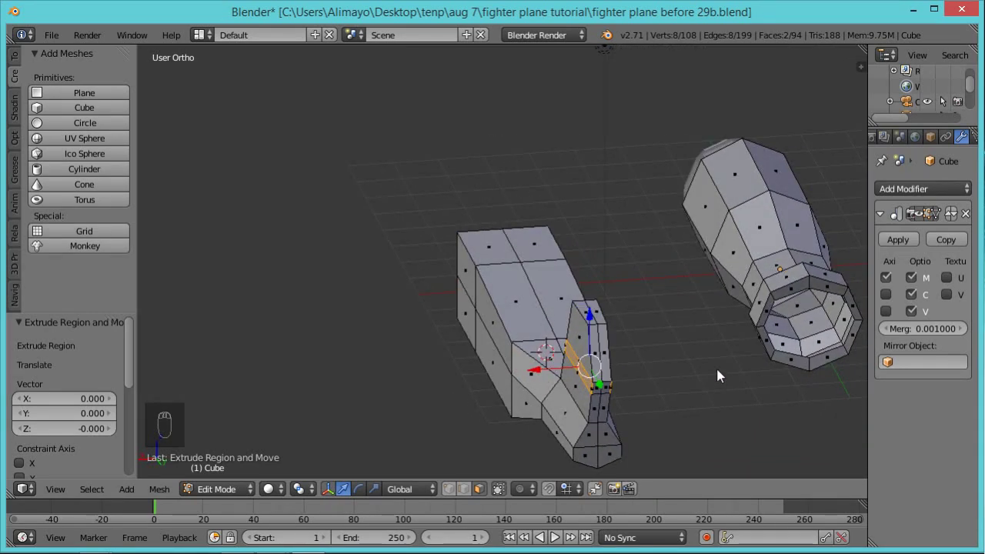
{"action": "key", "text": "s"}
{"action": "key", "text": "x"}
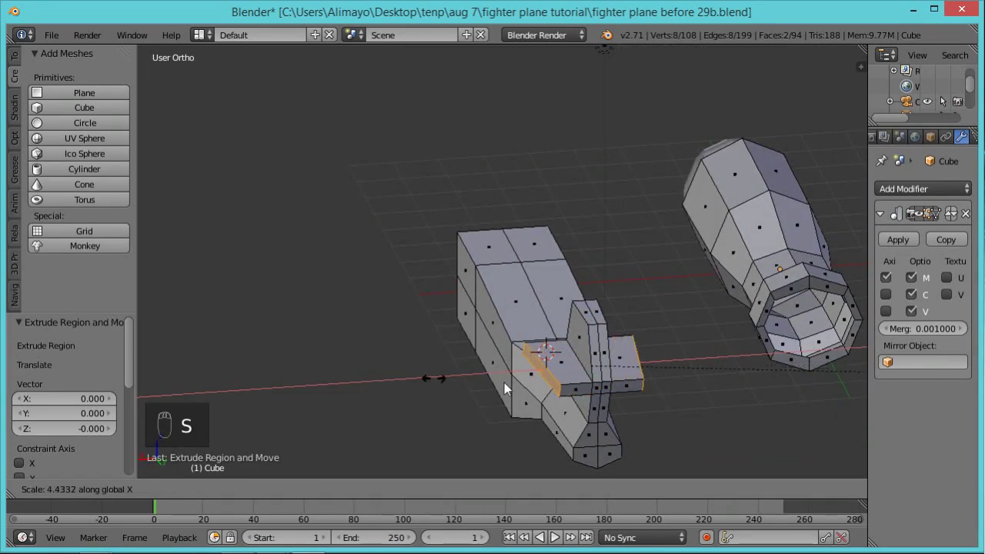
{"action": "left_click", "coordinate": [822, 391]}
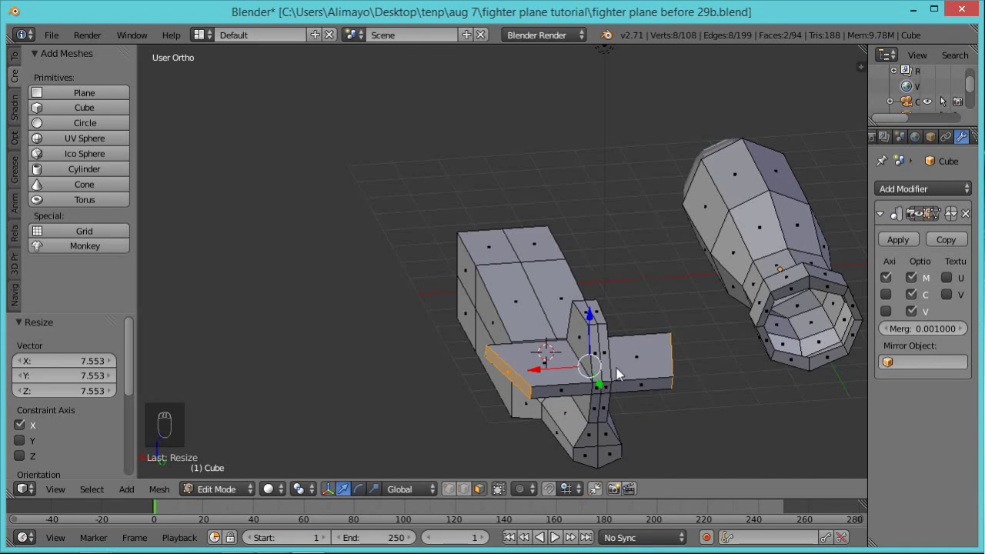
{"action": "scroll", "coordinate": [671, 382], "scroll_direction": "down", "scroll_amount": 4}
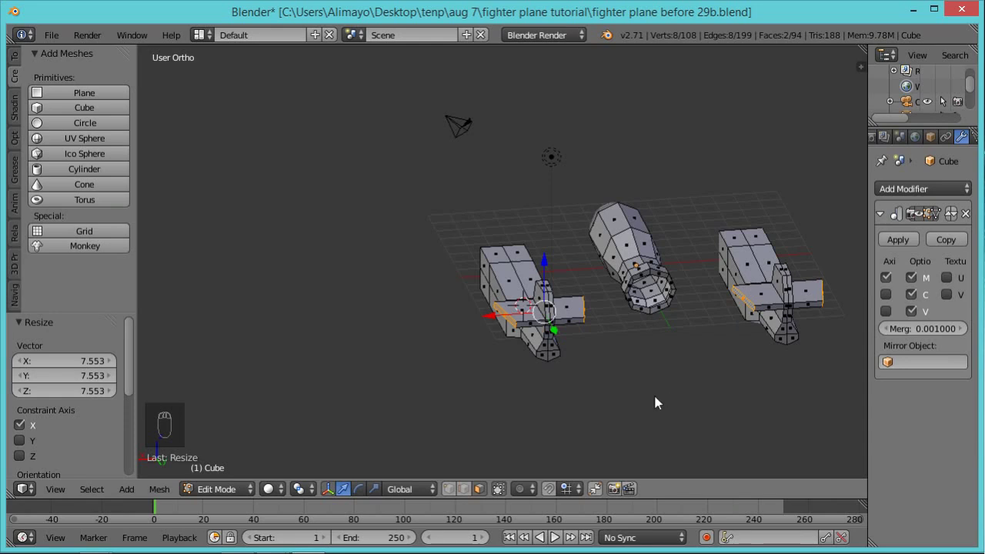
{"action": "scroll", "coordinate": [657, 399], "scroll_direction": "up", "scroll_amount": 4}
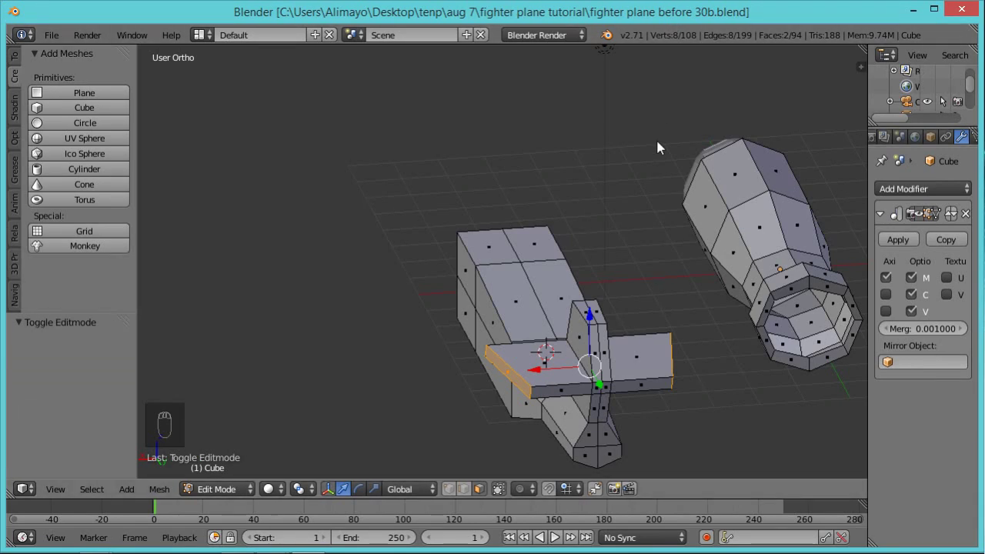
Select the front vertical edge at both tips of the tailplane and scale them by 0.743 along X to angle the tips.
{"action": "middle_click_drag", "start_coordinate": [385, 264], "coordinate": [490, 484]}
{"action": "left_click", "coordinate": [464, 490]}
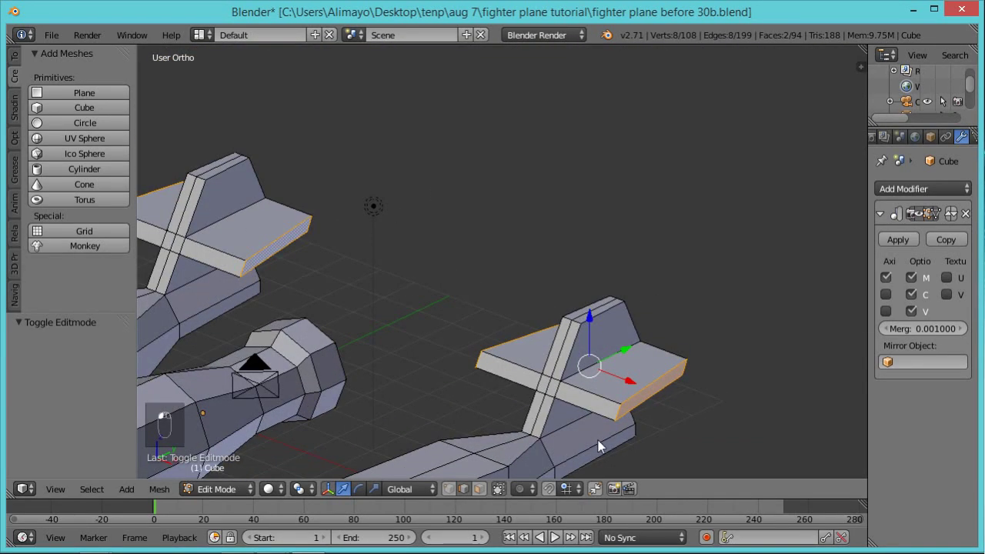
{"action": "right_click", "coordinate": [620, 416]}
{"action": "right_click", "coordinate": [623, 428]}
{"action": "middle_click_drag", "start_coordinate": [448, 367], "coordinate": [469, 443]}
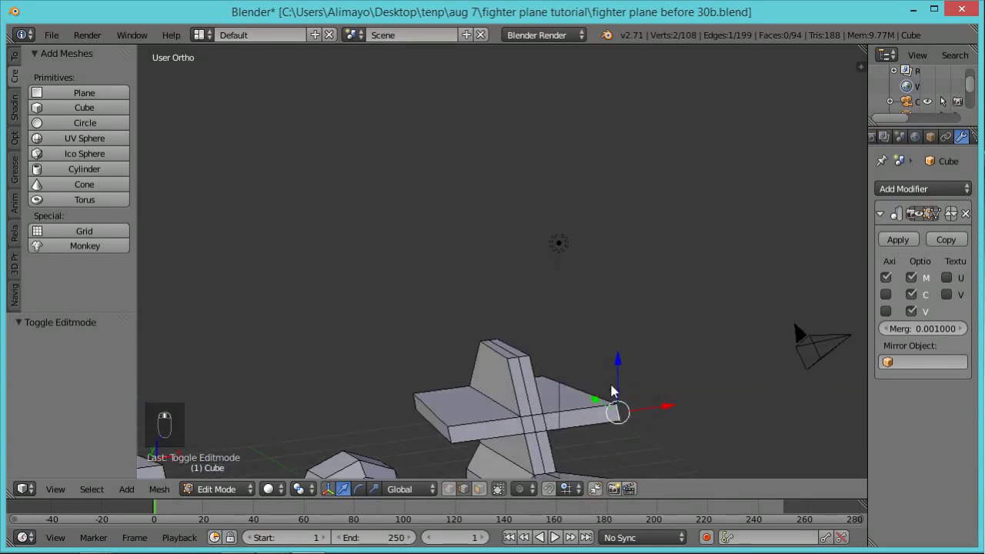
{"action": "right_click", "coordinate": [452, 443], "text": "shift"}
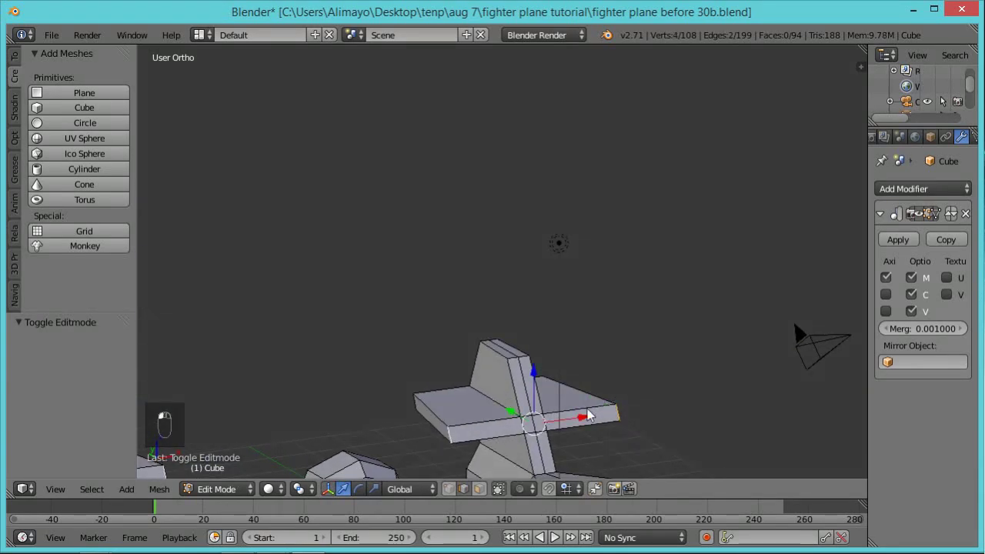
{"action": "key", "text": "s"}
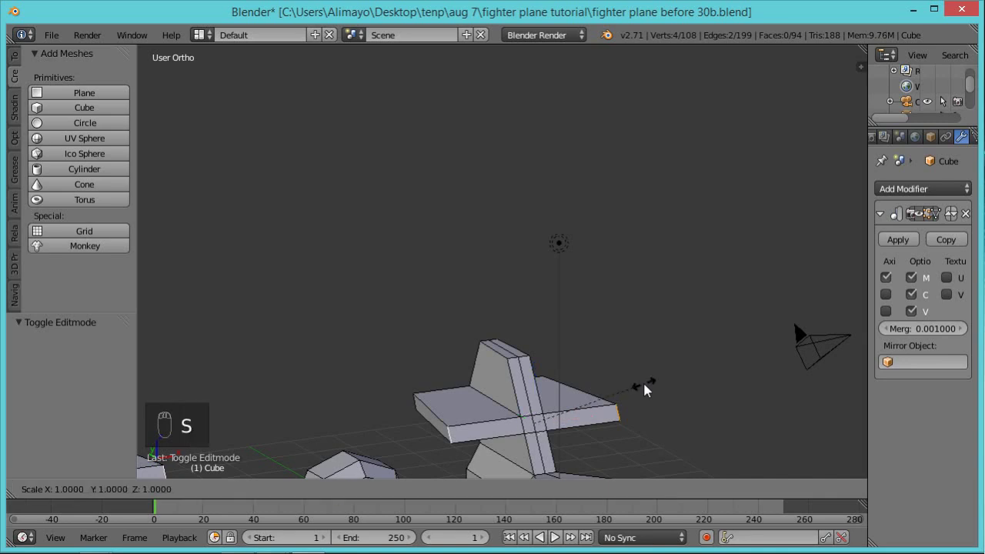
{"action": "key", "text": "x"}
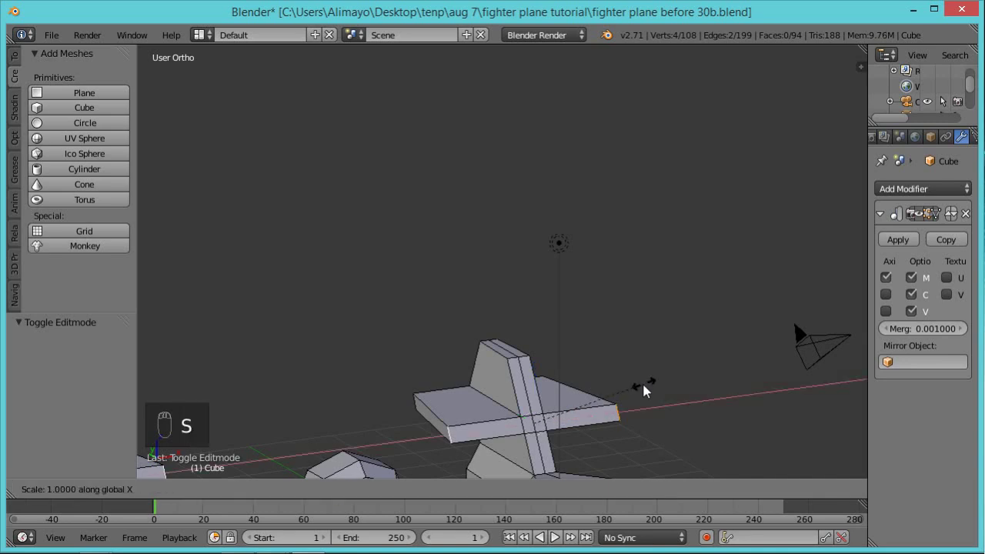
{"action": "left_click", "coordinate": [646, 375]}
{"action": "middle_click_drag", "start_coordinate": [647, 374], "coordinate": [539, 72]}
Select both end faces of the tailplane and scale them by 1.773 along X to lengthen its span.
{"action": "key", "text": "a"}
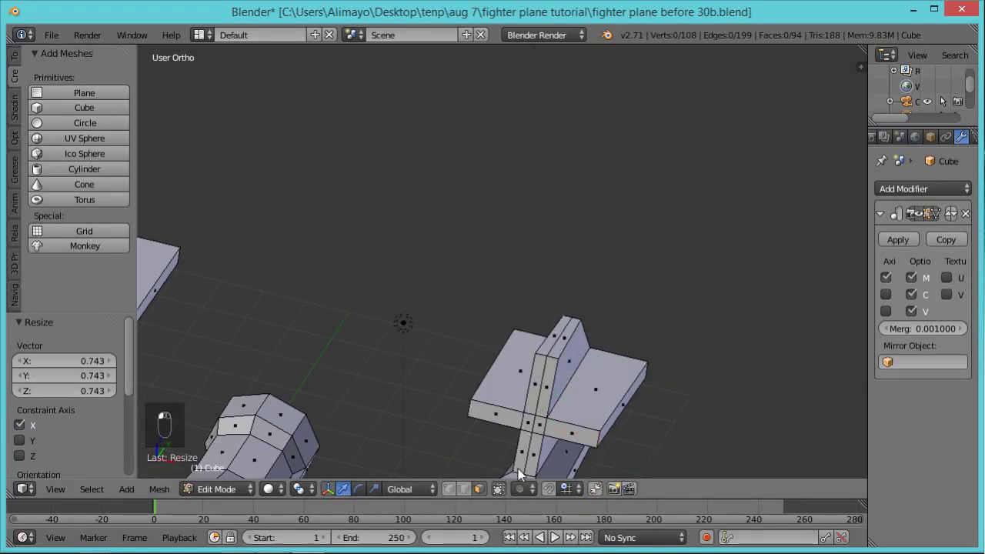
{"action": "right_click", "coordinate": [624, 406], "text": "alt"}
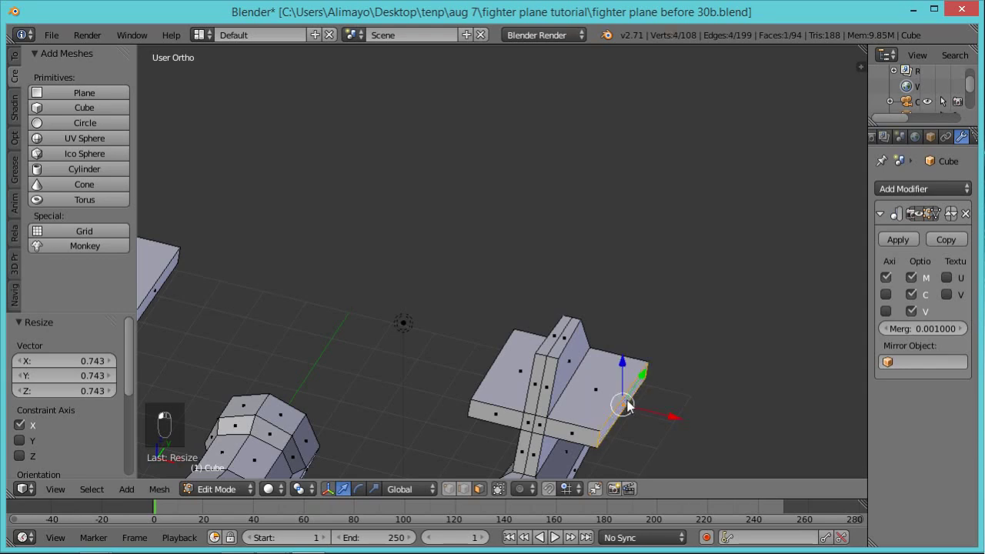
{"action": "middle_click_drag", "start_coordinate": [602, 364], "coordinate": [737, 337]}
{"action": "right_click", "coordinate": [552, 451], "text": "alt+shift"}
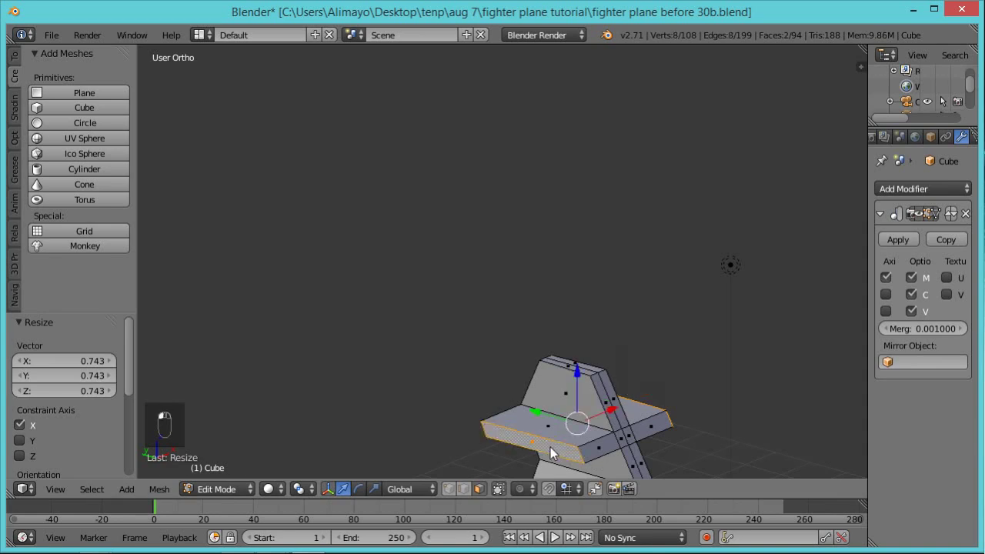
{"action": "middle_click_drag", "start_coordinate": [709, 364], "coordinate": [654, 371]}
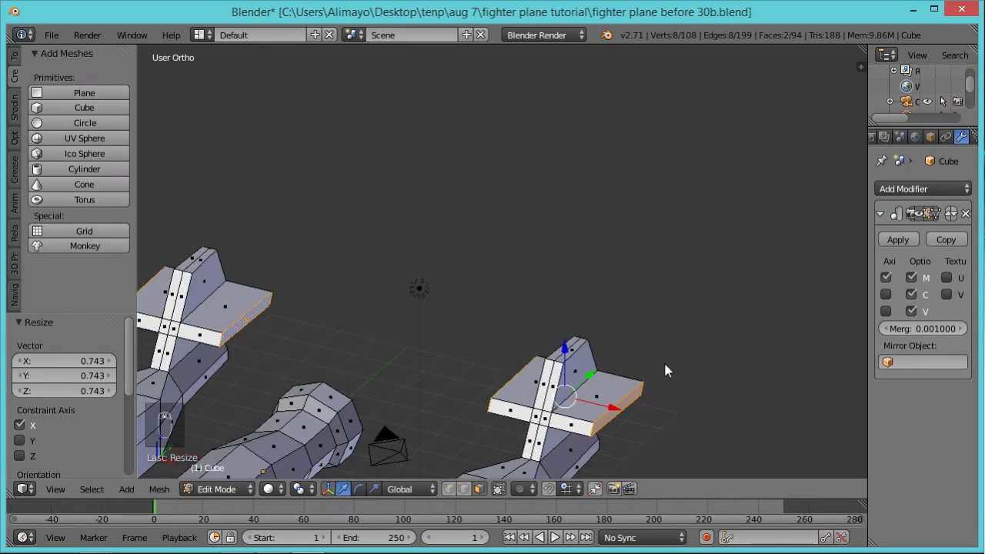
{"action": "key", "text": "s"}
{"action": "key", "text": "x"}
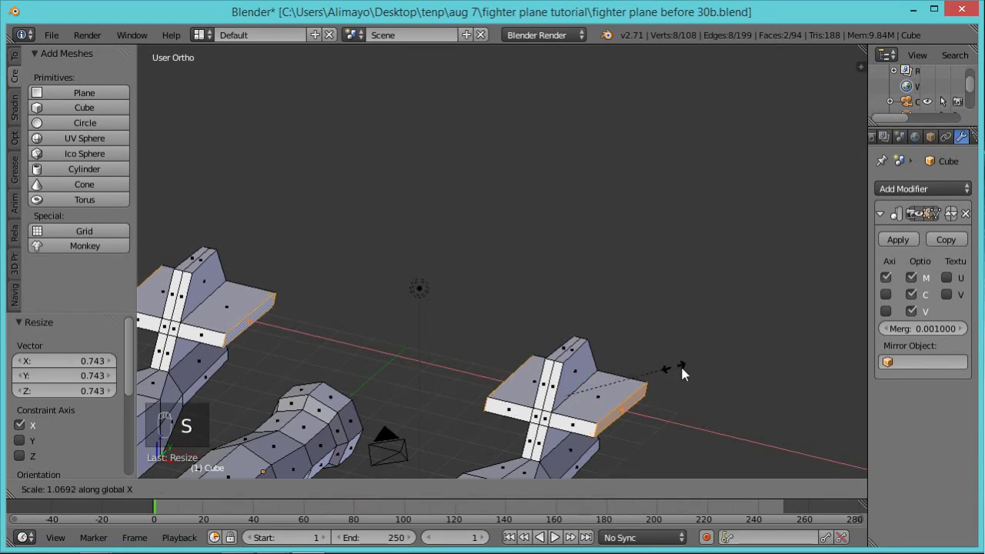
{"action": "left_click", "coordinate": [747, 358]}
Add a centred spanwise loop cut through the tailplane and fin and save as "fighter plane before 31b.blend".
{"action": "middle_click_drag", "start_coordinate": [755, 389], "coordinate": [703, 411]}
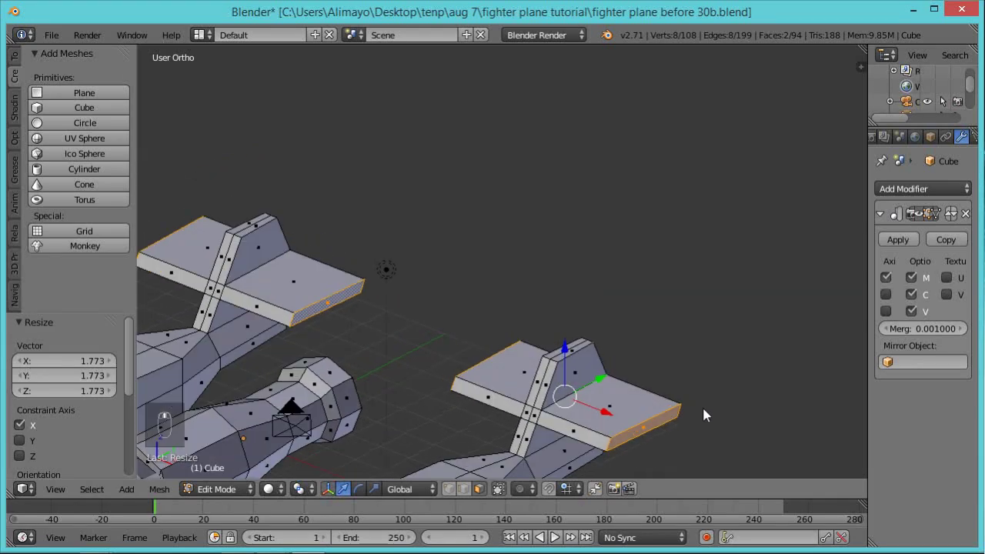
{"action": "key", "text": "ctrl+r"}
{"action": "left_click", "coordinate": [638, 414]}
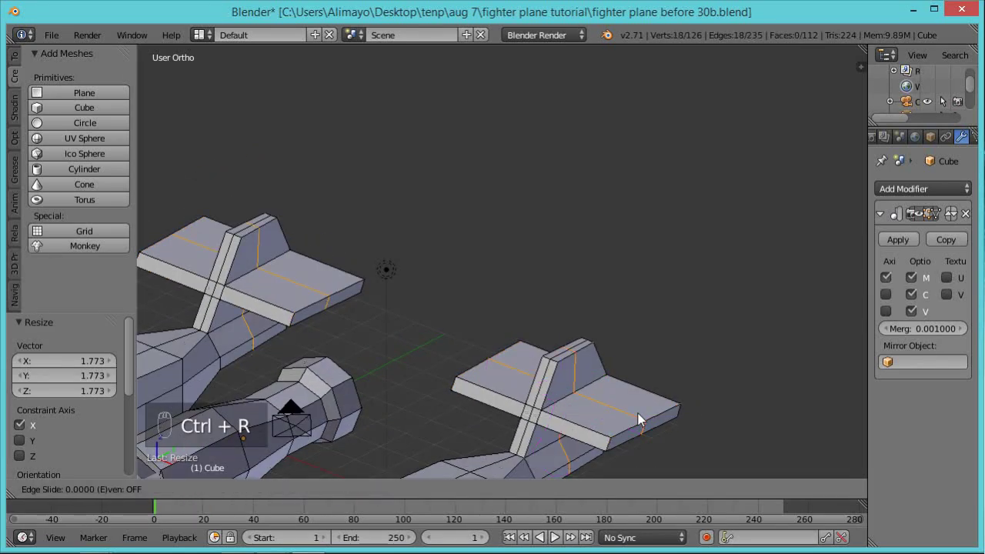
{"action": "left_click", "coordinate": [638, 414]}
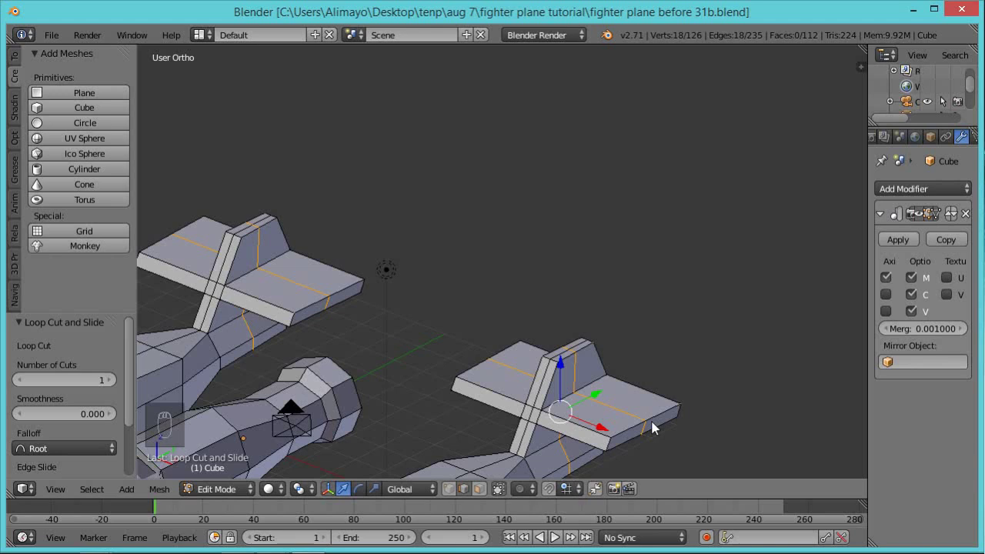
Select the middle vertical edge at both tailplane tips, scale them by 1.238 along X and save as "fighter plane before 32b.blend".
{"action": "left_click", "coordinate": [467, 490]}
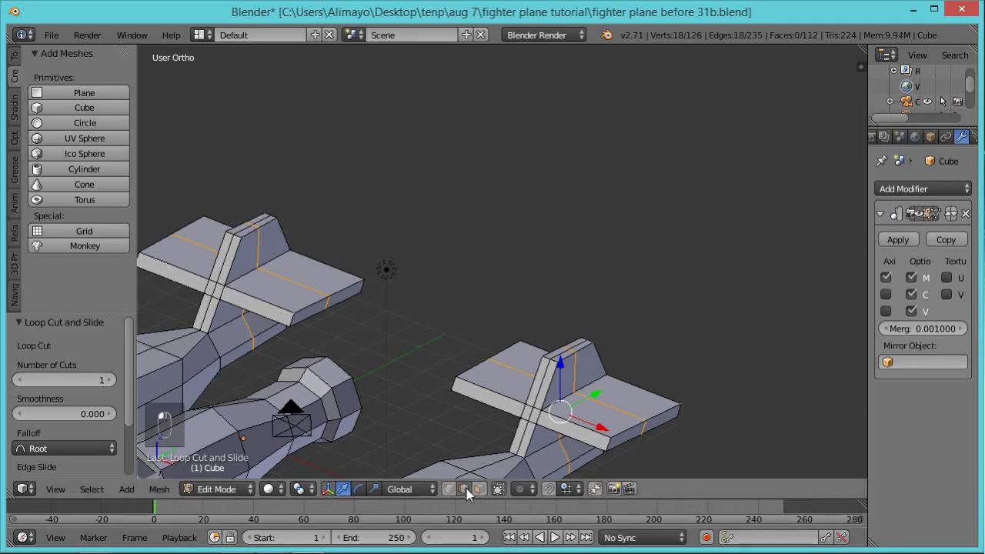
{"action": "right_click", "coordinate": [643, 431]}
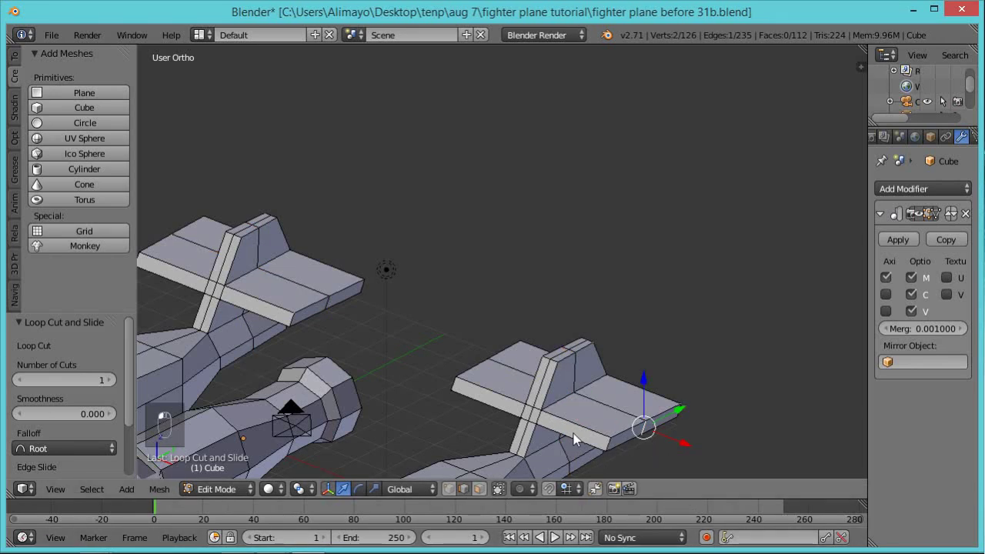
{"action": "middle_click_drag", "start_coordinate": [518, 425], "coordinate": [604, 427]}
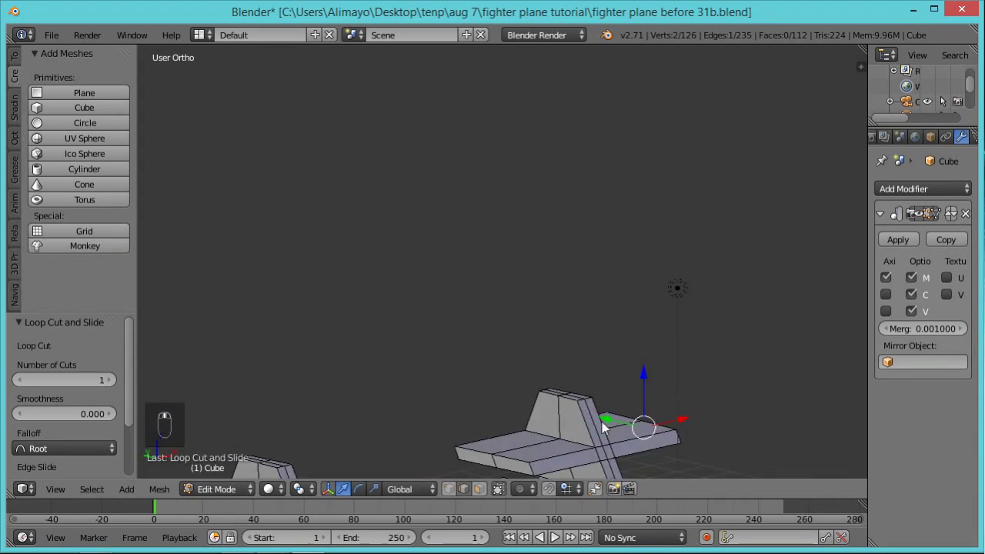
{"action": "right_click", "coordinate": [494, 462], "text": "shift"}
{"action": "middle_click_drag", "start_coordinate": [694, 349], "coordinate": [608, 387]}
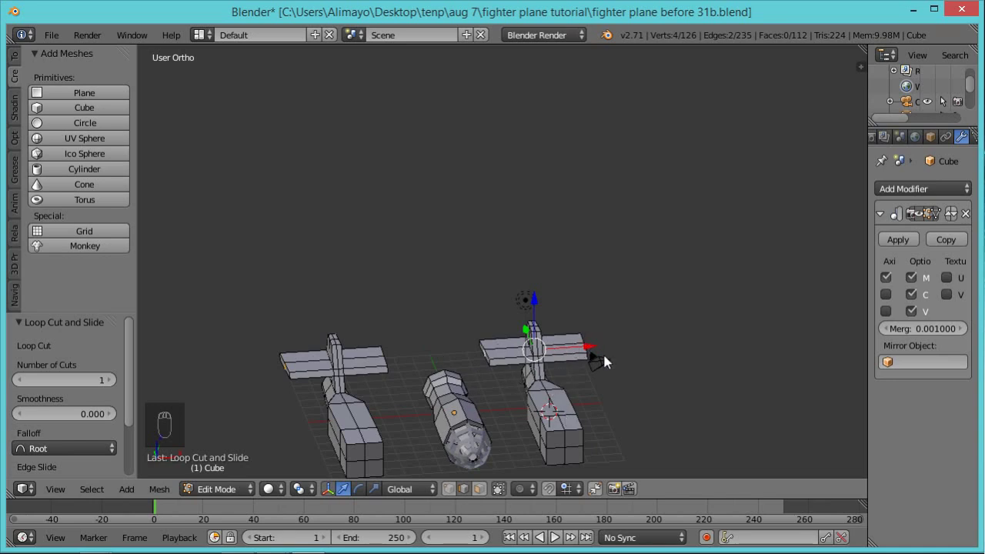
{"action": "scroll", "coordinate": [628, 378], "scroll_direction": "up", "scroll_amount": 3}
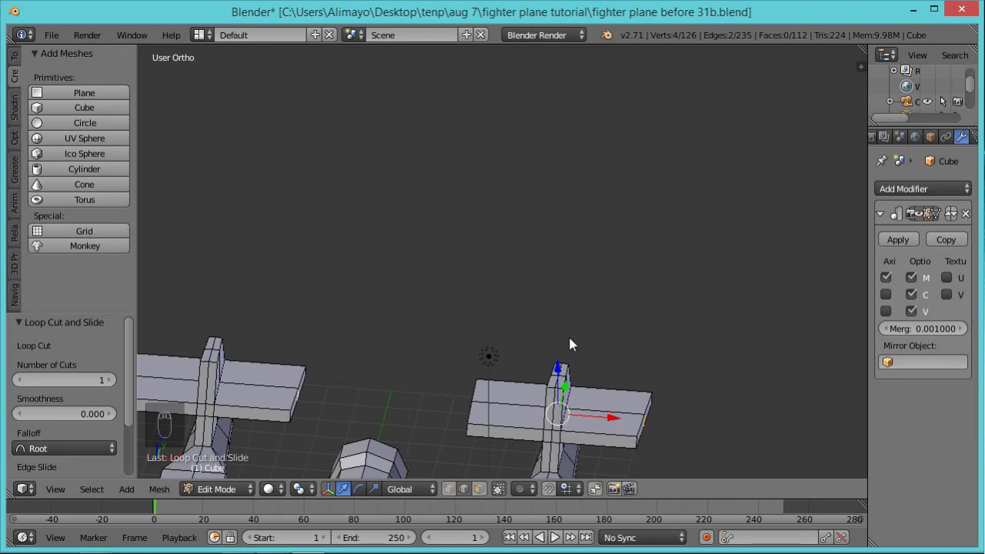
{"action": "scroll", "coordinate": [568, 334], "scroll_direction": "down", "scroll_amount": 1}
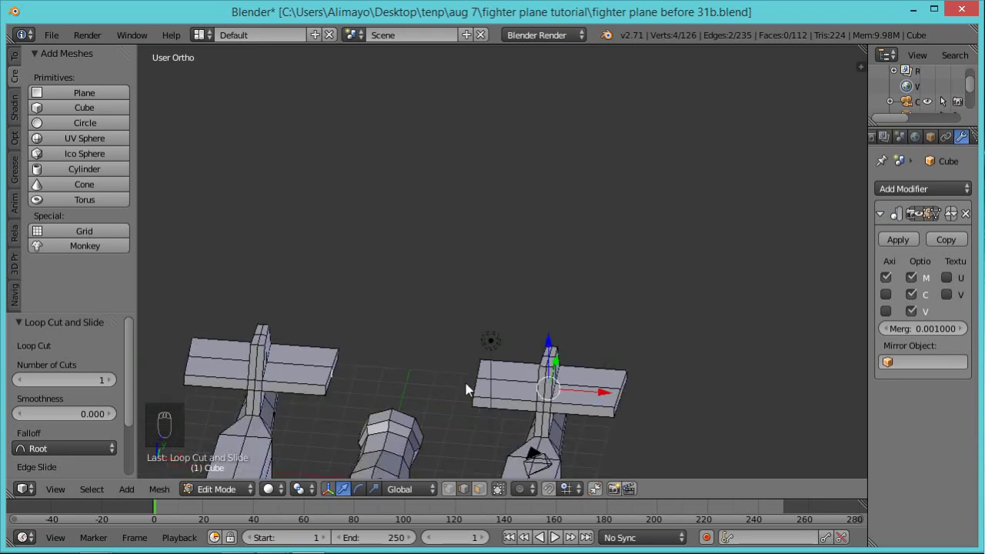
{"action": "scroll", "coordinate": [603, 373], "scroll_direction": "down", "scroll_amount": 2}
{"action": "scroll", "coordinate": [604, 370], "scroll_direction": "down", "scroll_amount": 1}
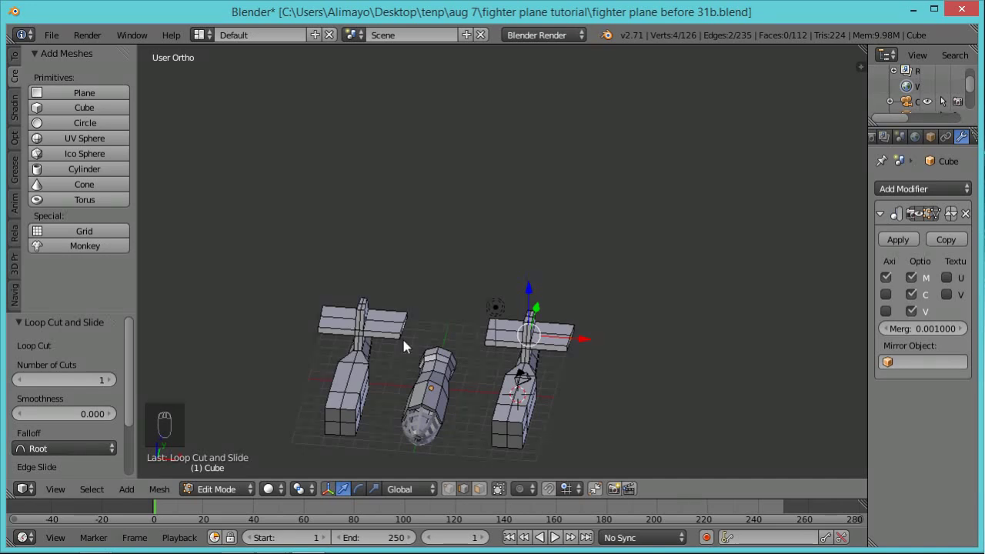
{"action": "scroll", "coordinate": [480, 376], "scroll_direction": "up", "scroll_amount": 3}
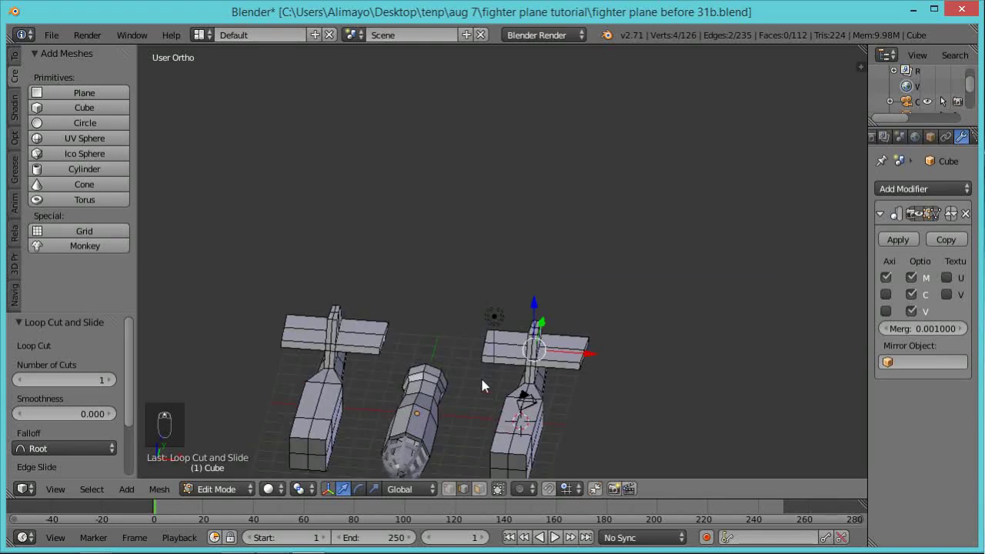
{"action": "mouse_move", "coordinate": [530, 416]}
{"action": "middle_mouse_down"}
{"action": "mouse_move", "coordinate": [583, 409]}
{"action": "mouse_move", "coordinate": [537, 416]}
{"action": "middle_mouse_up"}
{"action": "middle_click_drag", "start_coordinate": [620, 424], "coordinate": [562, 437]}
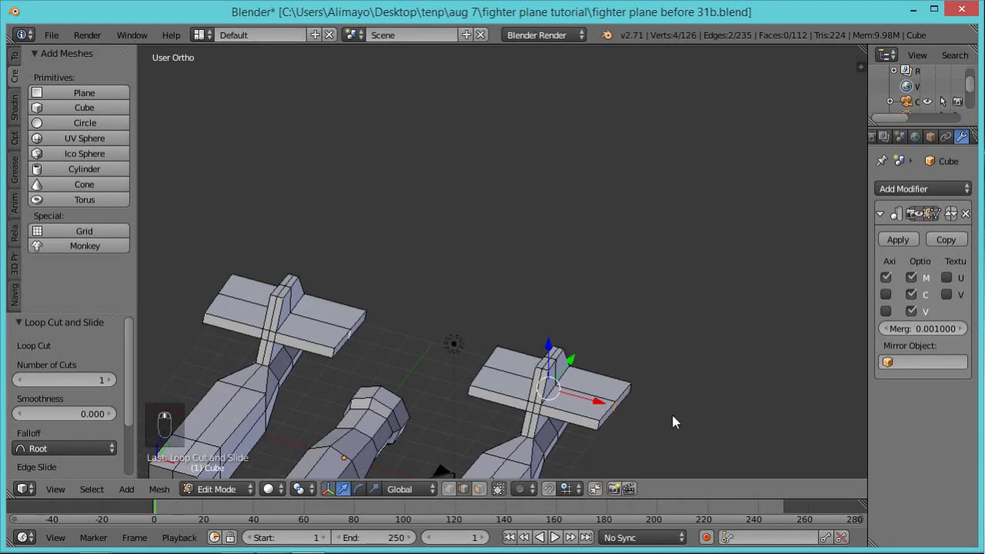
{"action": "key", "text": "s"}
{"action": "key", "text": "x"}
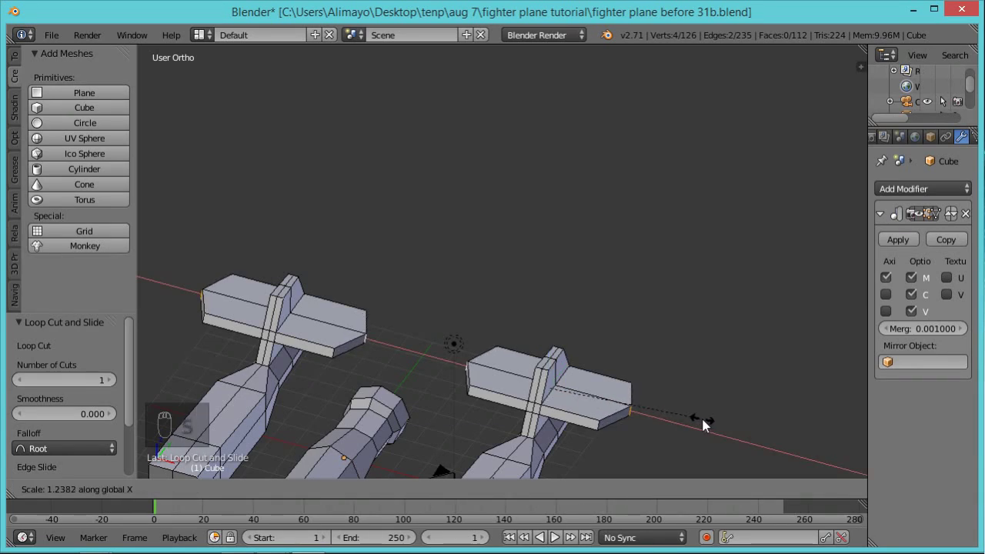
{"action": "left_click", "coordinate": [702, 419]}
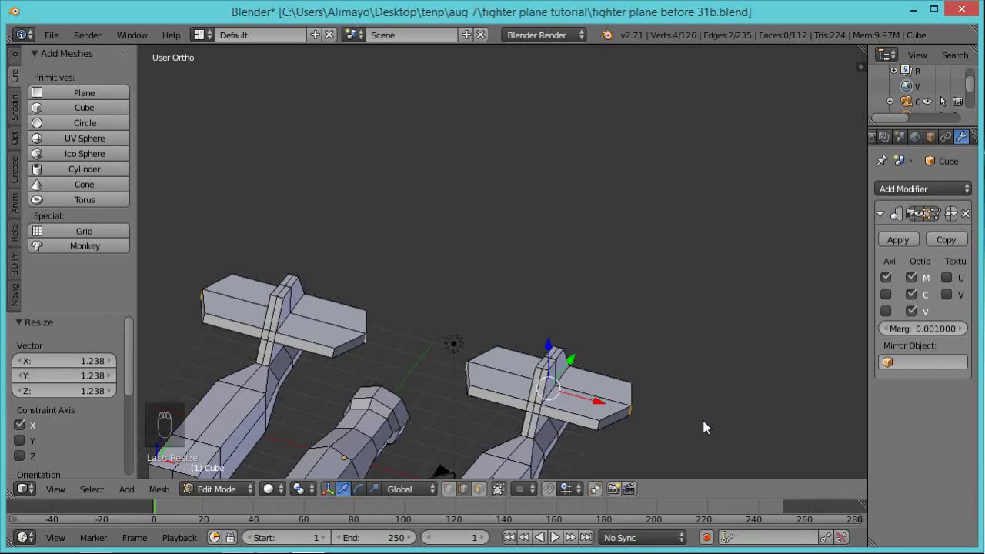
{"action": "middle_click_drag", "start_coordinate": [650, 399], "coordinate": [625, 381]}
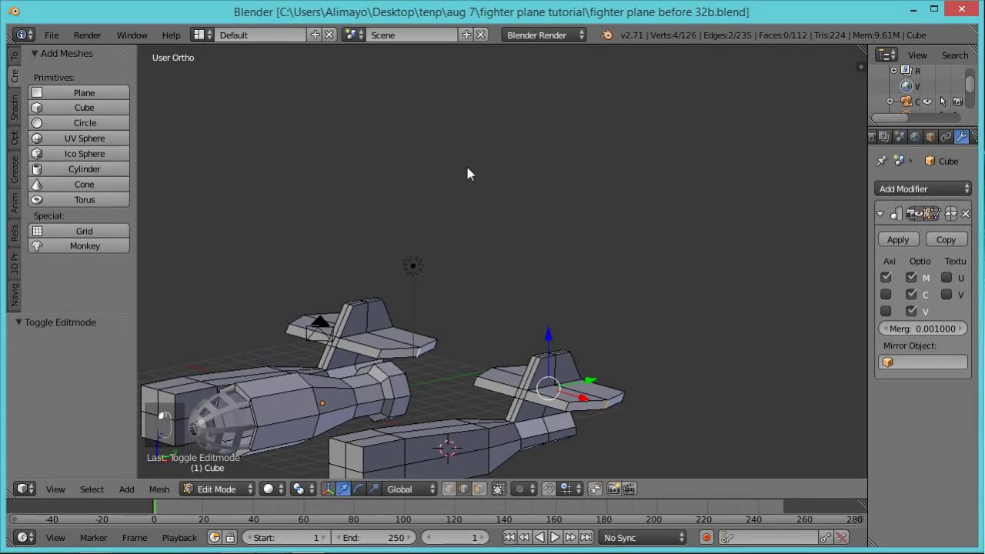
Select the whole linked side body with its tail and move it -2.770 along Y.
{"action": "middle_click_drag", "start_coordinate": [479, 191], "coordinate": [517, 379]}
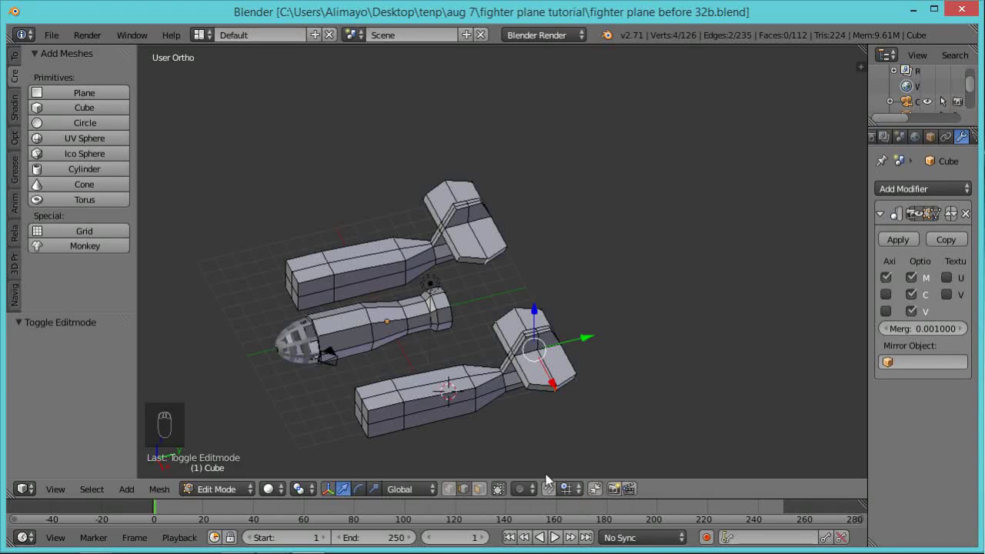
{"action": "right_click", "coordinate": [480, 392]}
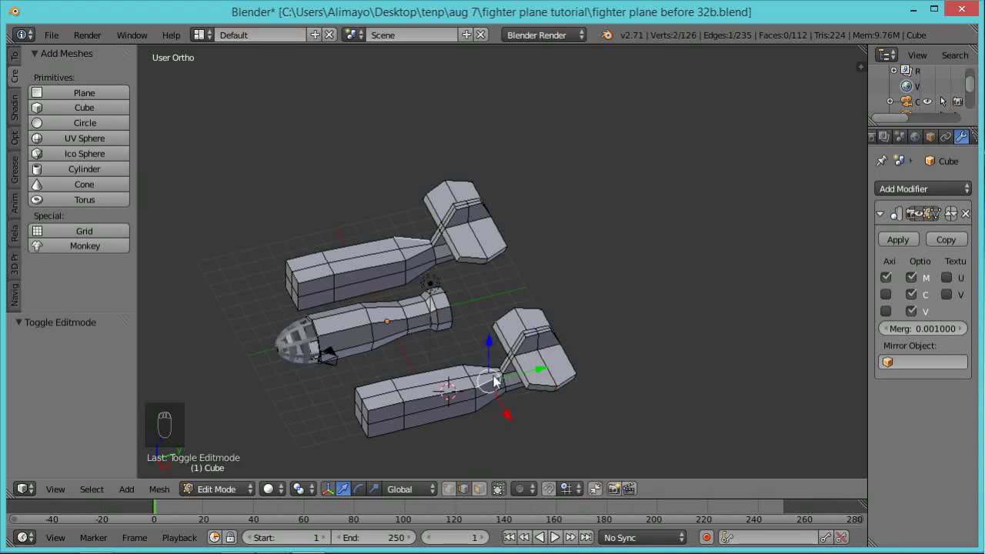
{"action": "key", "text": "ctrl+l"}
{"action": "left_click_drag", "start_coordinate": [545, 360], "coordinate": [499, 369]}
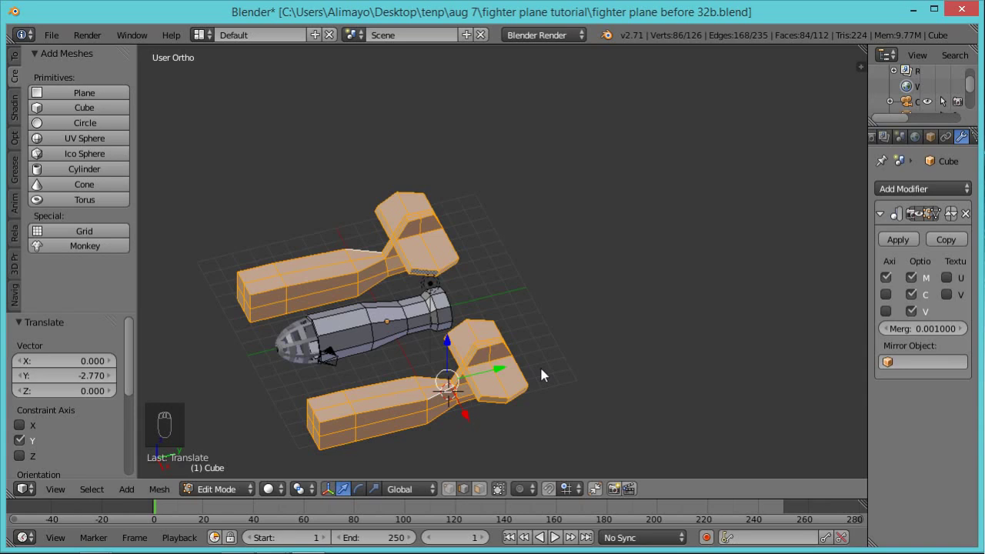
Stretch the selected side body lengthwise by scaling it 1.252 along Y.
{"action": "key", "text": "s"}
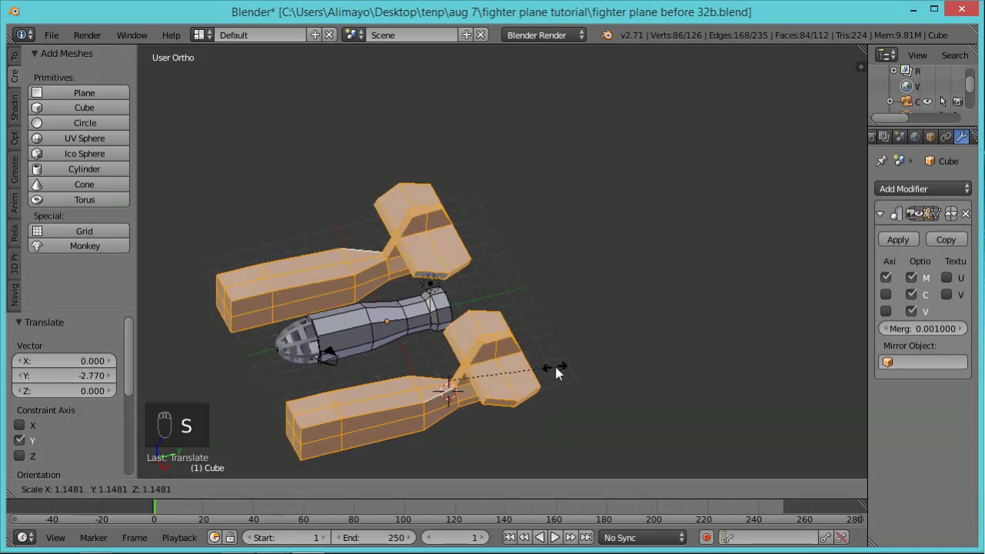
{"action": "right_click", "coordinate": [549, 369]}
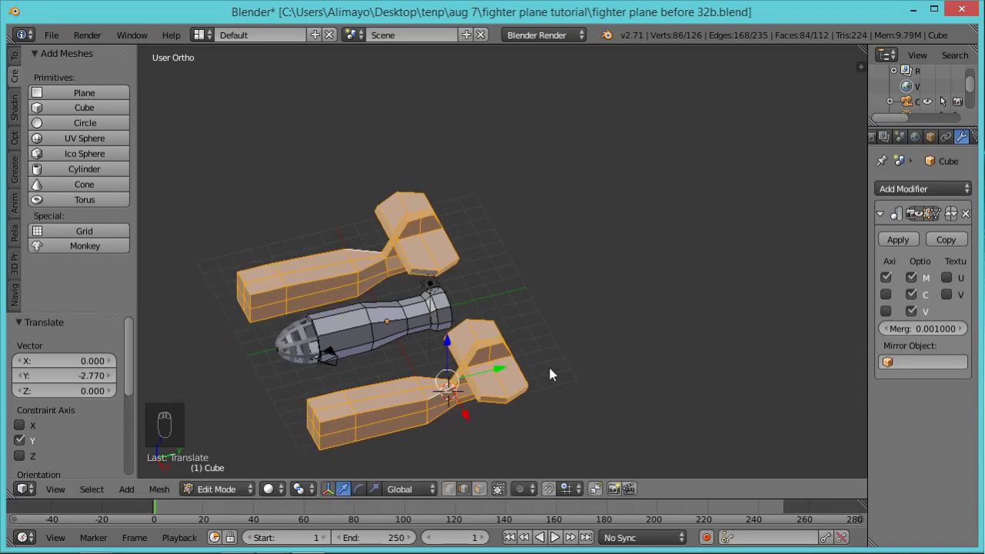
{"action": "key", "text": "s"}
{"action": "key", "text": "y"}
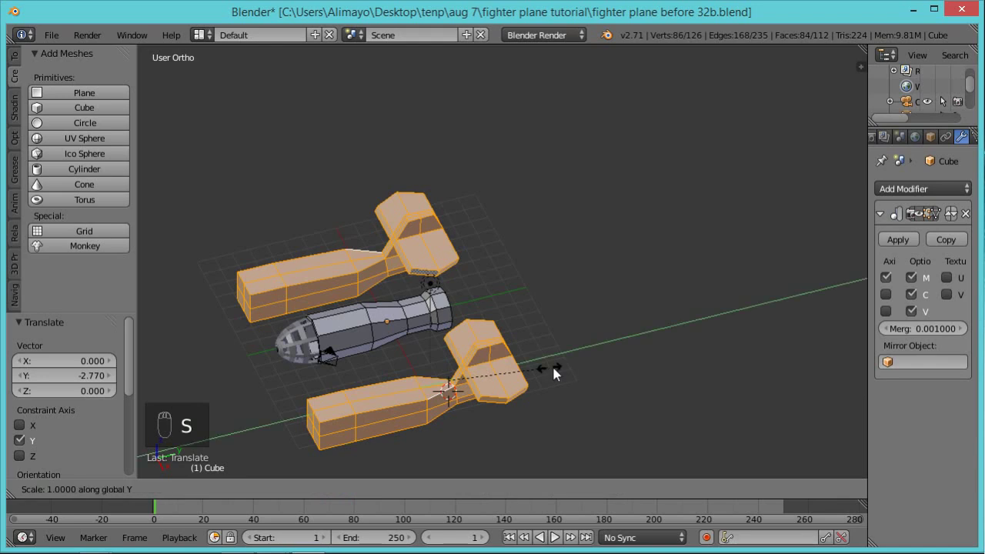
{"action": "left_click", "coordinate": [574, 358]}
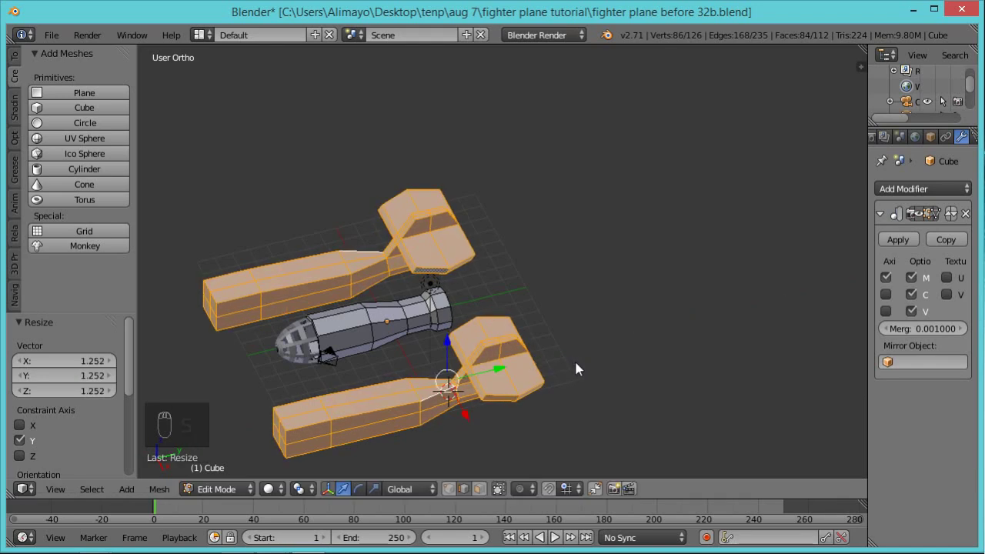
Move the side body 1.904 along Y and scale it uniformly by 0.791.
{"action": "key", "text": "g"}
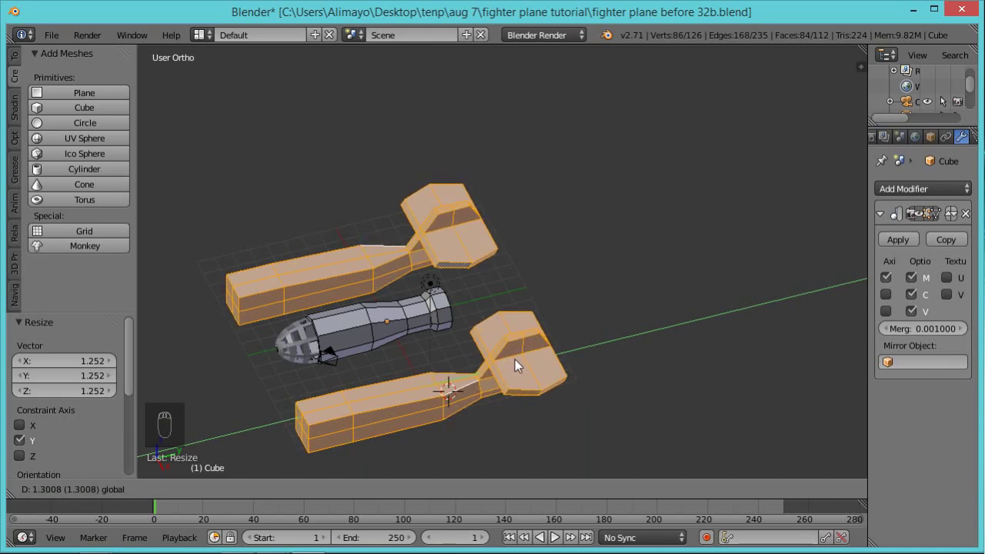
{"action": "left_click", "coordinate": [528, 355]}
{"action": "key", "text": "s"}
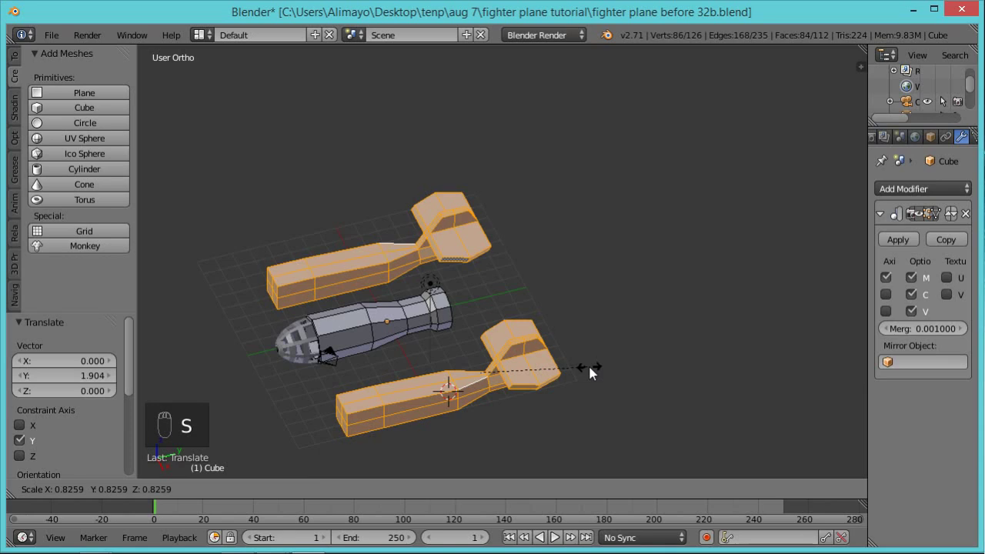
{"action": "left_click", "coordinate": [584, 363]}
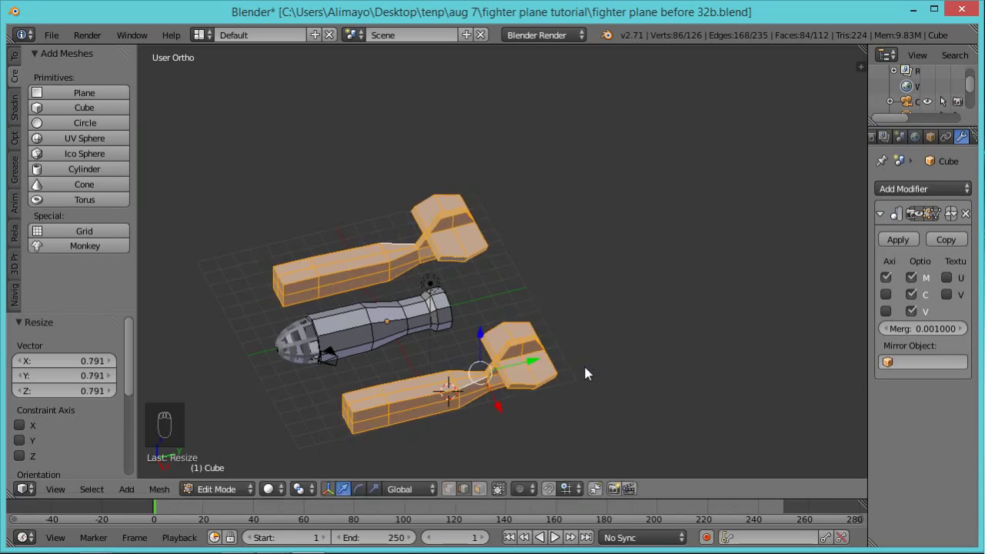
Move the side body -1.906 along Y and stretch it slightly along Y.
{"action": "key", "text": "g"}
{"action": "key", "text": "y"}
{"action": "left_click", "coordinate": [503, 367]}
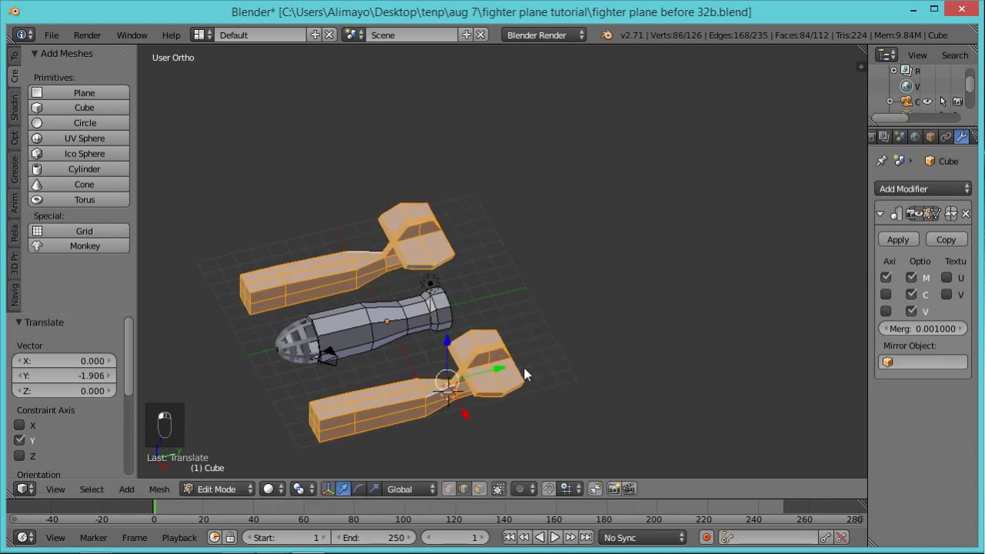
{"action": "key", "text": "s"}
{"action": "key", "text": "y"}
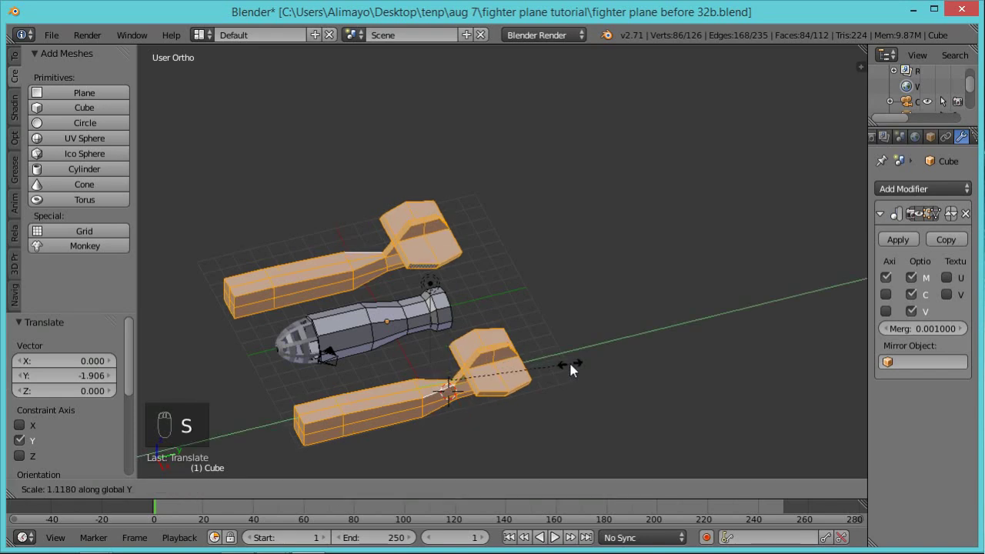
{"action": "left_click", "coordinate": [571, 359]}
Reposition the side body along Y and scale it uniformly by 0.870.
{"action": "key", "text": "g"}
{"action": "key", "text": "y"}
{"action": "left_click", "coordinate": [508, 365]}
{"action": "key", "text": "s"}
{"action": "left_click", "coordinate": [625, 384]}
Move the side body -0.760 along Y and scale it uniformly by 0.819.
{"action": "key", "text": "g"}
{"action": "key", "text": "y"}
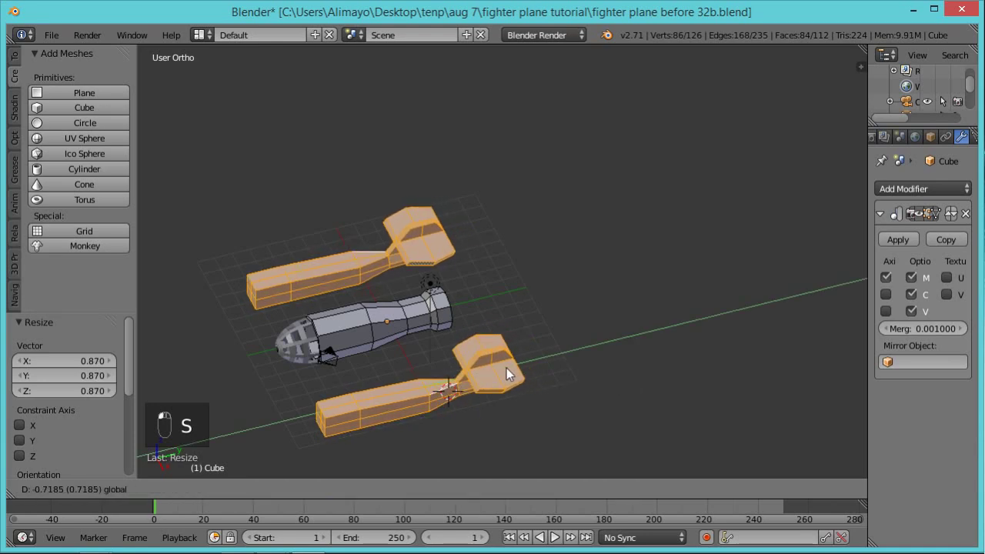
{"action": "left_click", "coordinate": [507, 368]}
{"action": "key", "text": "s"}
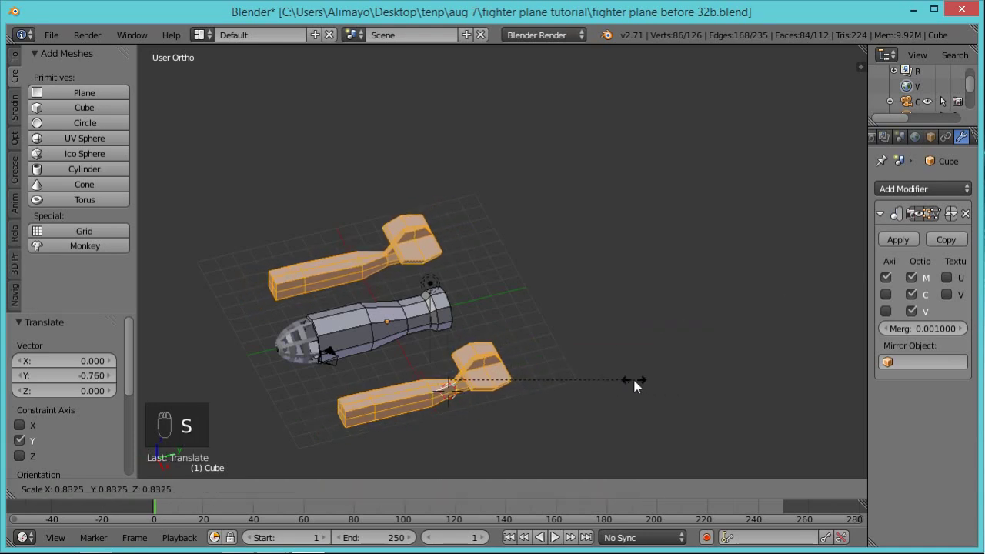
{"action": "left_click", "coordinate": [631, 379]}
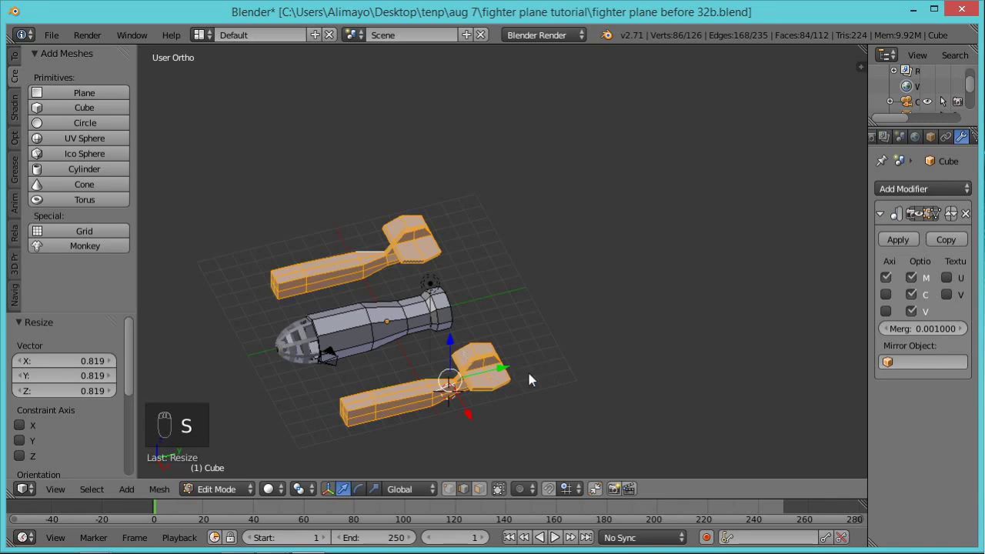
Lengthen the slimmed side body by scaling it 1.307 along Y.
{"action": "key", "text": "s"}
{"action": "key", "text": "y"}
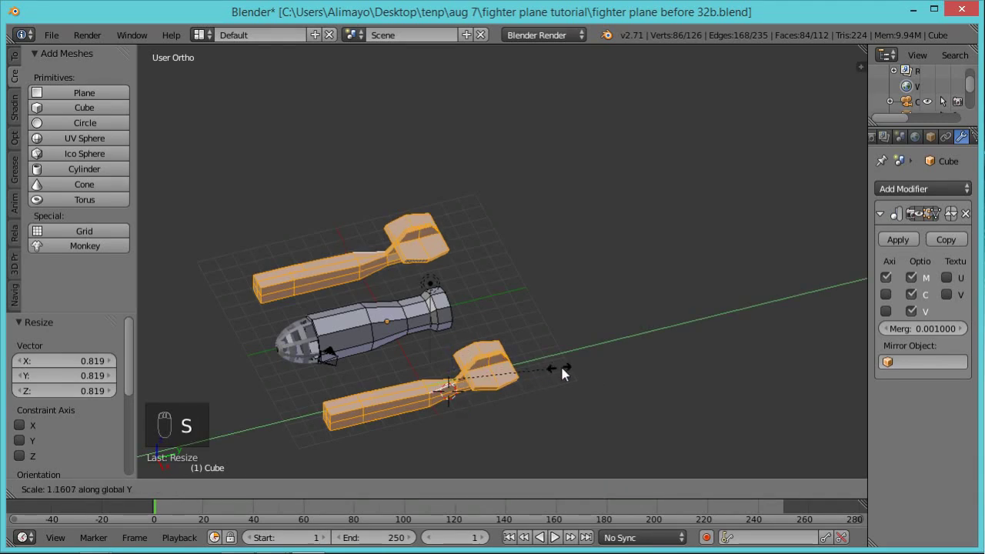
{"action": "left_click", "coordinate": [573, 366]}
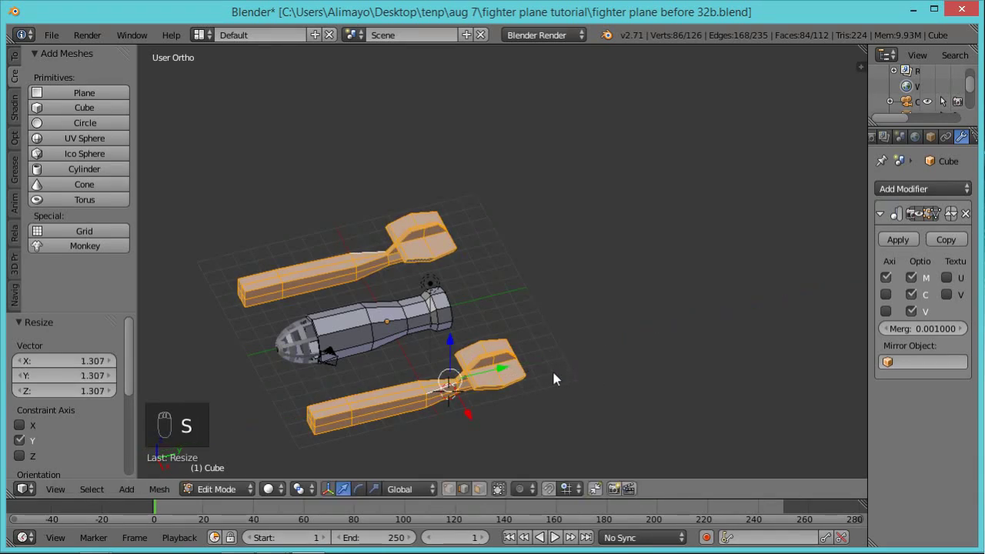
Try moving the side body 0.018 along X and undo the move.
{"action": "key", "text": "g"}
{"action": "key", "text": "x"}
{"action": "left_click", "coordinate": [475, 416]}
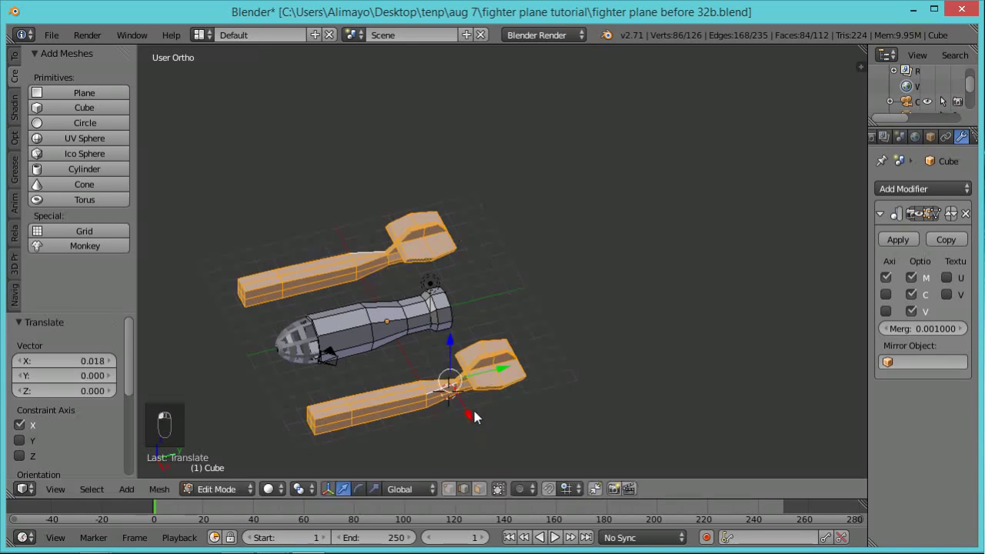
{"action": "key", "text": "ctrl+z"}
Move the side body -0.375 along Y to line it up beside the fuselage.
{"action": "left_click_drag", "start_coordinate": [493, 371], "coordinate": [528, 388]}
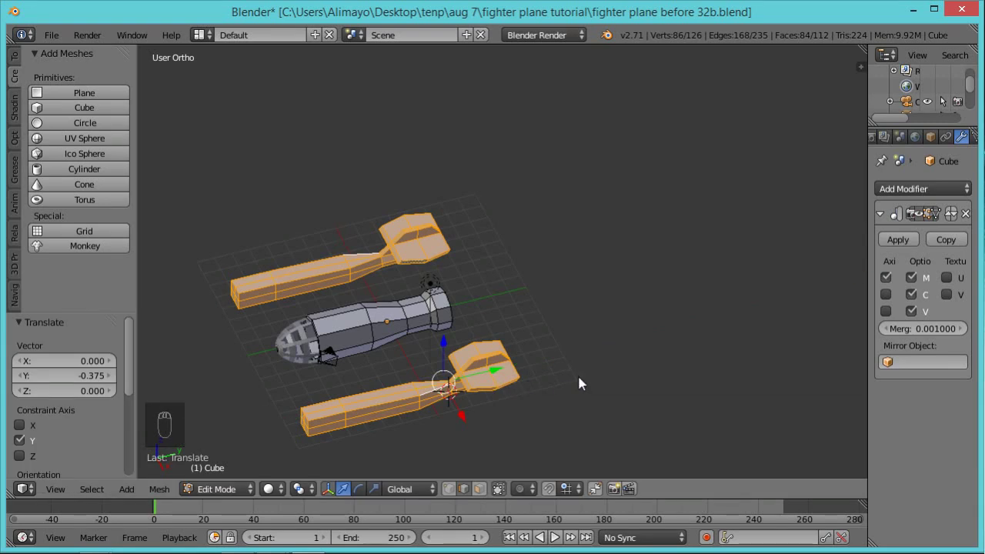
Deselect all geometry and switch the viewport to wireframe shading.
{"action": "middle_click_drag", "start_coordinate": [359, 415], "coordinate": [446, 321]}
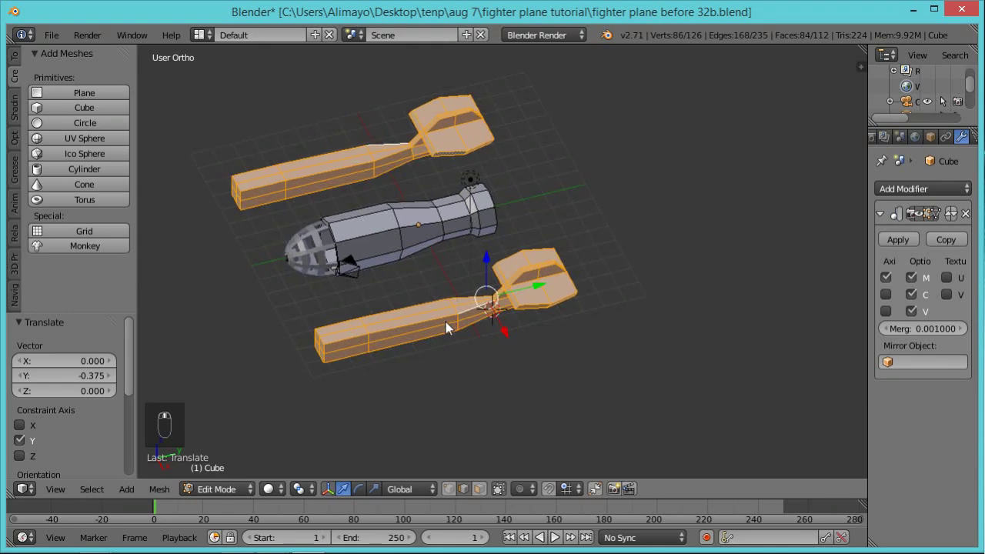
{"action": "scroll", "coordinate": [446, 323], "scroll_direction": "up", "scroll_amount": 2}
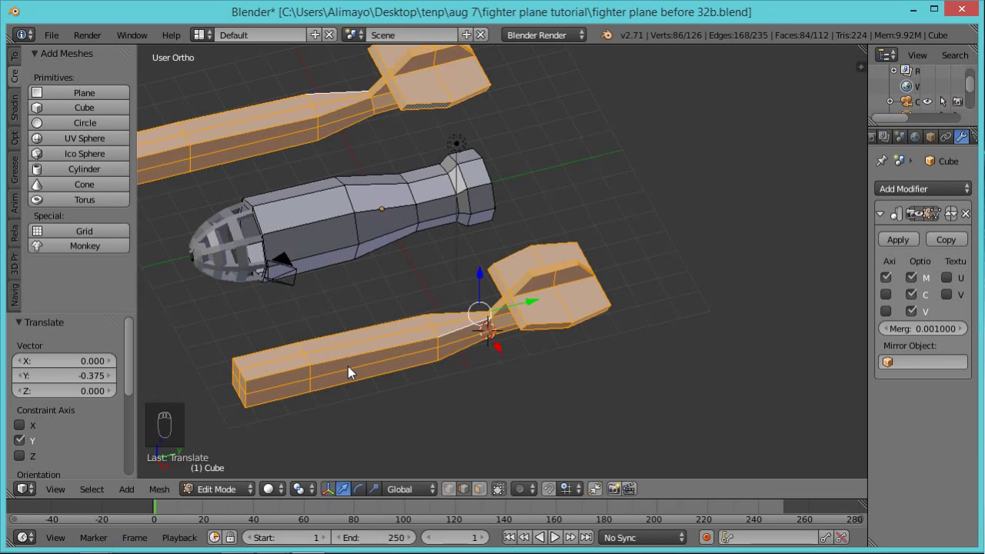
{"action": "middle_click_drag", "start_coordinate": [363, 392], "coordinate": [337, 363]}
{"action": "key", "text": "a"}
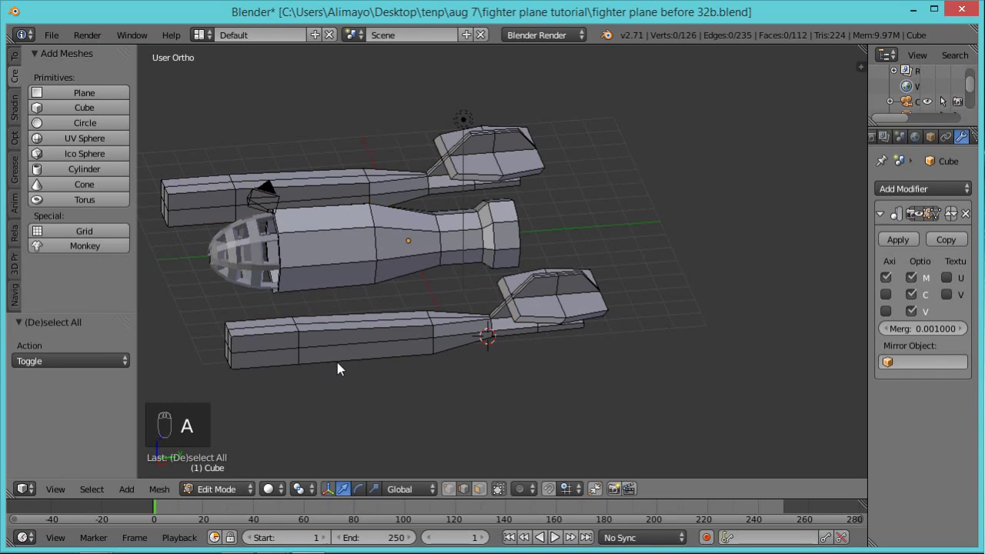
{"action": "key", "text": "z"}
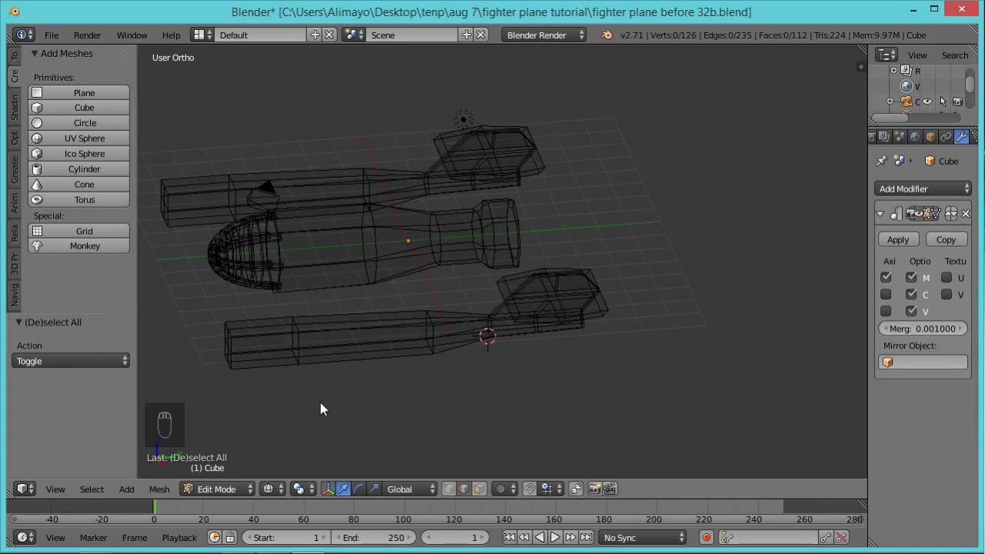
Select the front section of the side body and move it about 1.002 along Y to shorten the body.
{"action": "mouse_move", "coordinate": [308, 394]}
{"action": "left_mouse_down", "text": "ctrl"}
{"action": "mouse_move", "coordinate": [358, 347]}
{"action": "mouse_move", "coordinate": [319, 312]}
{"action": "mouse_move", "coordinate": [242, 309]}
{"action": "mouse_move", "coordinate": [225, 317]}
{"action": "mouse_move", "coordinate": [203, 368]}
{"action": "mouse_move", "coordinate": [254, 400]}
{"action": "left_mouse_up", "text": "ctrl"}
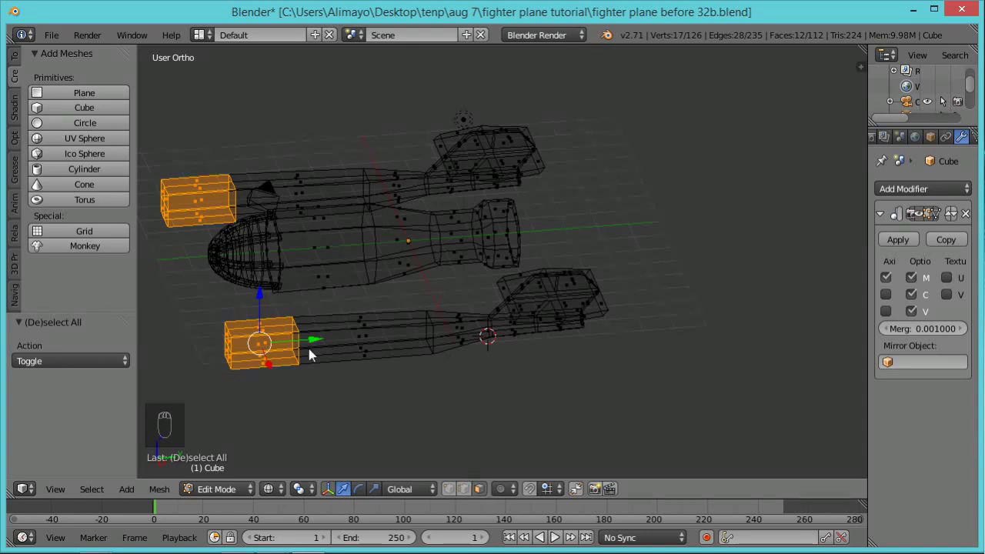
{"action": "key", "text": "a"}
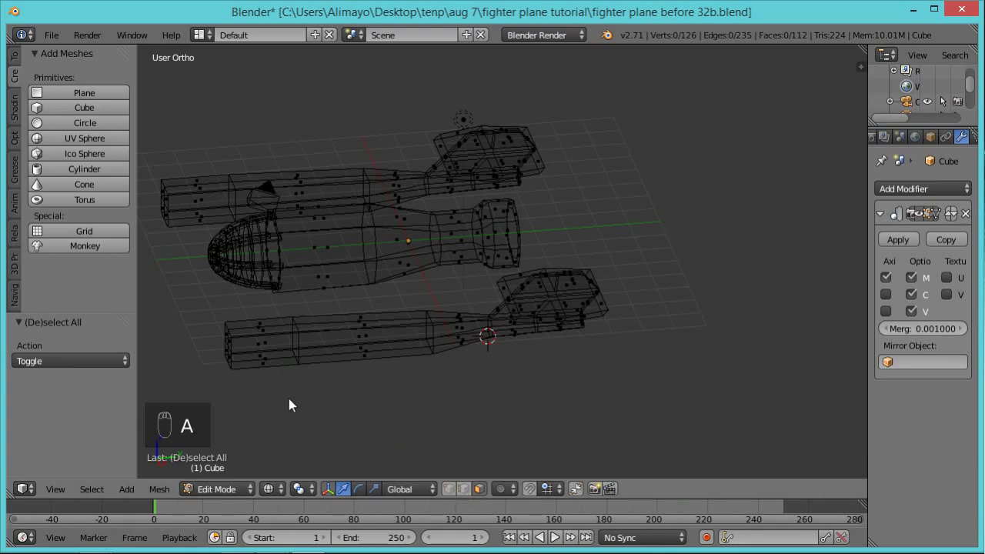
{"action": "mouse_move", "coordinate": [263, 395]}
{"action": "left_mouse_down", "text": "ctrl"}
{"action": "mouse_move", "coordinate": [275, 400]}
{"action": "mouse_move", "coordinate": [337, 364]}
{"action": "mouse_move", "coordinate": [322, 324]}
{"action": "mouse_move", "coordinate": [227, 318]}
{"action": "mouse_move", "coordinate": [222, 373]}
{"action": "mouse_move", "coordinate": [238, 389]}
{"action": "left_mouse_up", "text": "ctrl"}
{"action": "key", "text": "g"}
{"action": "key", "text": "y"}
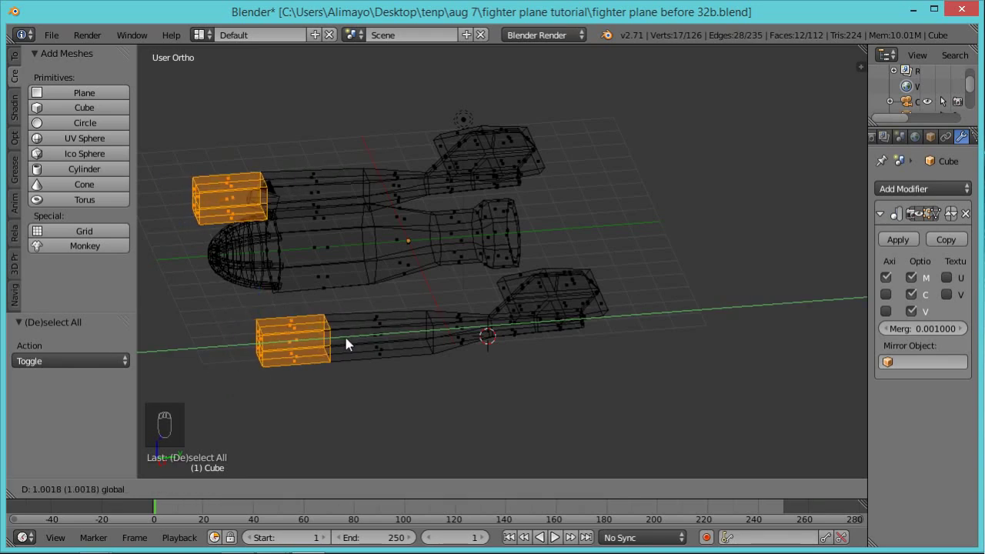
{"action": "left_click", "coordinate": [346, 339]}
Select the entire linked side body and reposition it along Y, finishing with a 0.762 move.
{"action": "key", "text": "ctrl+l"}
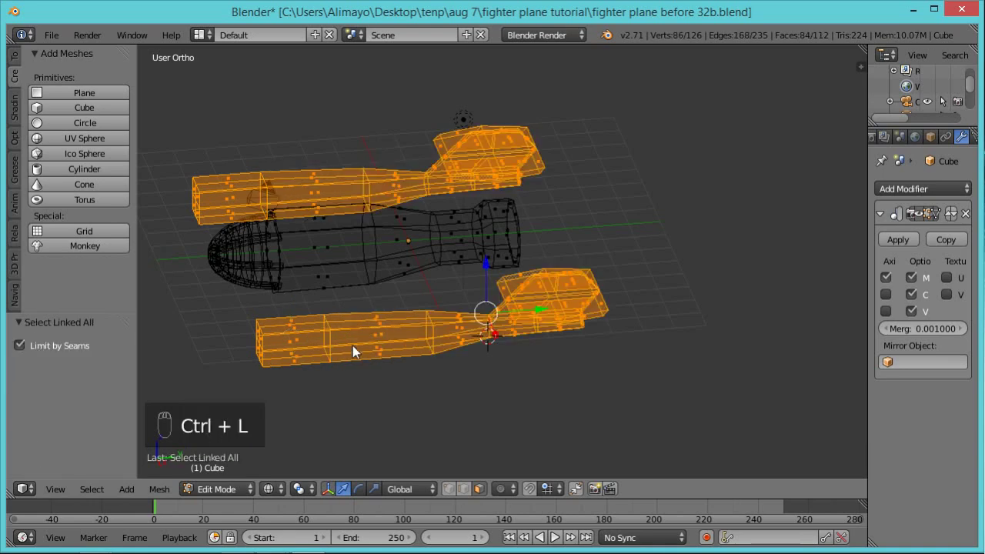
{"action": "left_click_drag", "start_coordinate": [540, 310], "coordinate": [502, 313]}
{"action": "middle_click_drag", "start_coordinate": [383, 346], "coordinate": [385, 379]}
{"action": "left_click_drag", "start_coordinate": [474, 285], "coordinate": [488, 270]}
{"action": "middle_click_drag", "start_coordinate": [509, 402], "coordinate": [408, 403]}
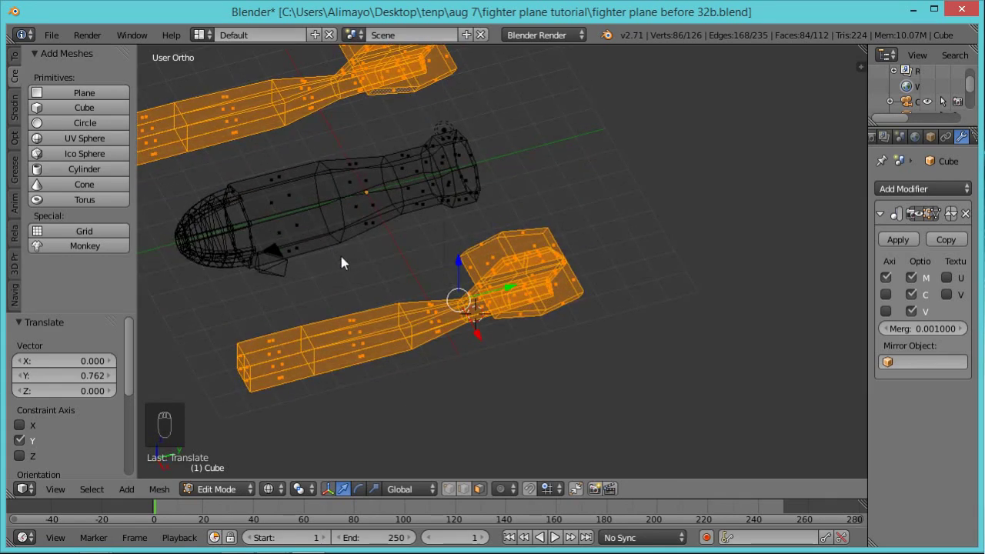
Clear the selection, select the side body's front section in wireframe and move it 0.512 along Y.
{"action": "key", "text": "z"}
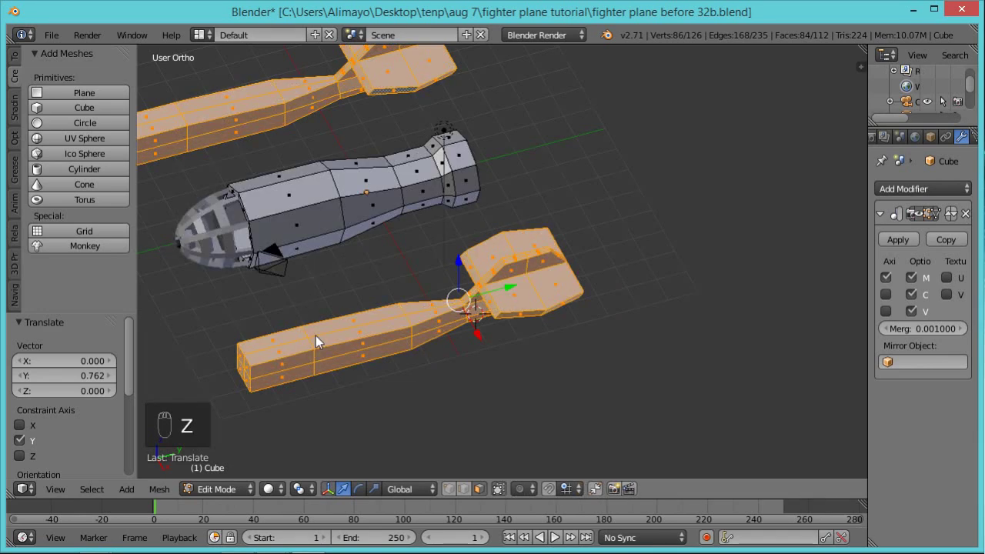
{"action": "key", "text": "a"}
{"action": "key", "text": "z"}
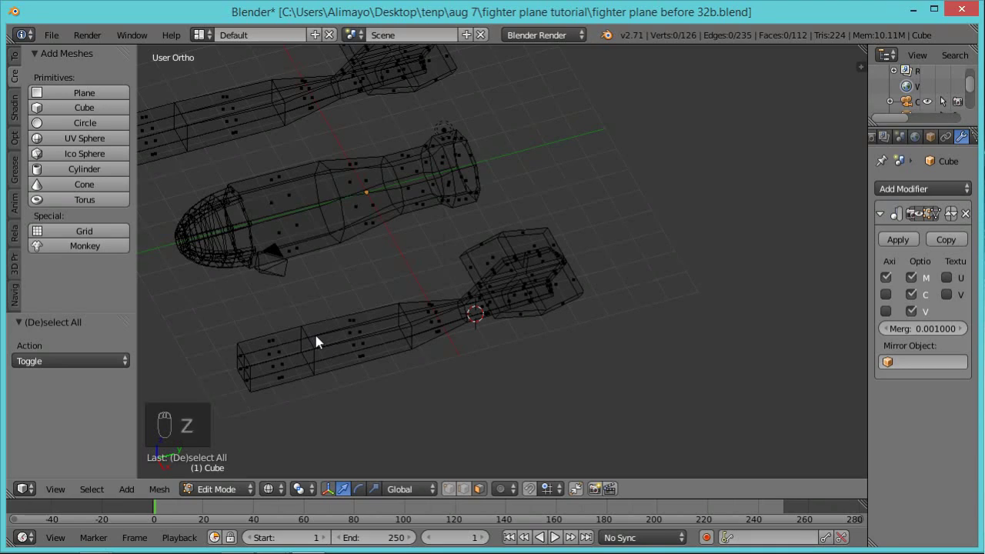
{"action": "mouse_move", "coordinate": [339, 402]}
{"action": "left_mouse_down", "text": "ctrl"}
{"action": "mouse_move", "coordinate": [323, 321]}
{"action": "mouse_move", "coordinate": [209, 339]}
{"action": "mouse_move", "coordinate": [261, 438]}
{"action": "left_mouse_up", "text": "ctrl"}
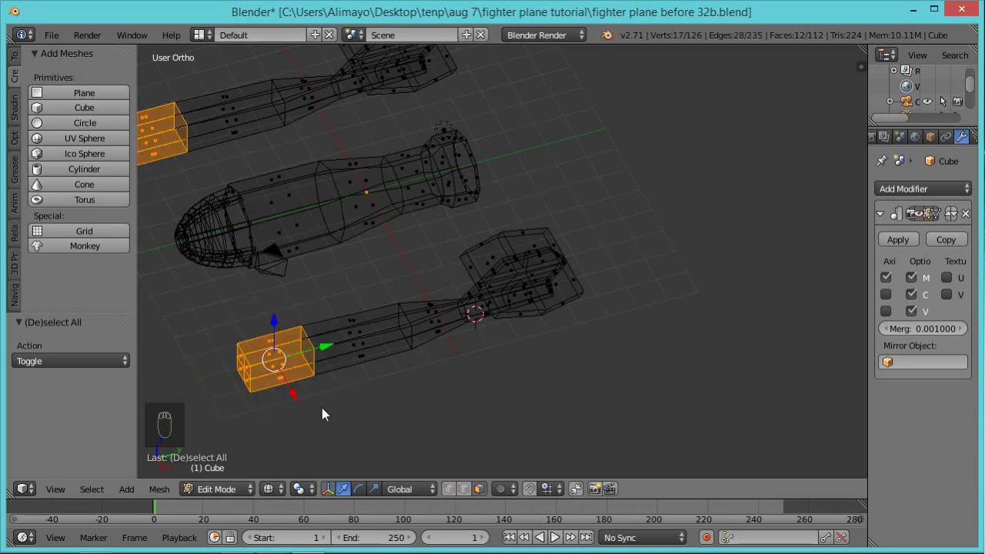
{"action": "left_click_drag", "start_coordinate": [326, 348], "coordinate": [340, 346]}
{"action": "middle_click_drag", "start_coordinate": [478, 385], "coordinate": [477, 348]}
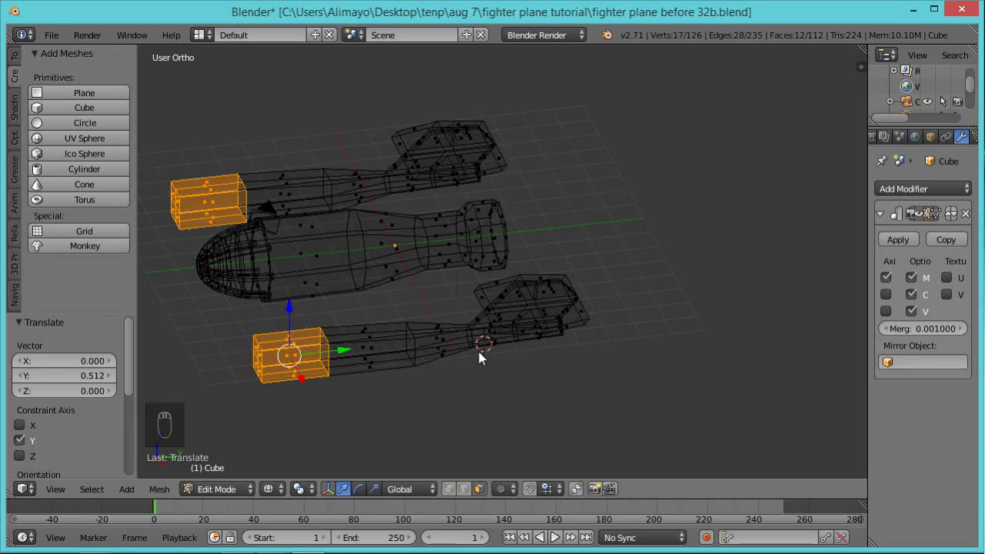
Select the whole linked side body, raise it along Z to the fuselage's upper half and move it -0.577 along Y.
{"action": "key", "text": "ctrl+l"}
{"action": "key", "text": "z"}
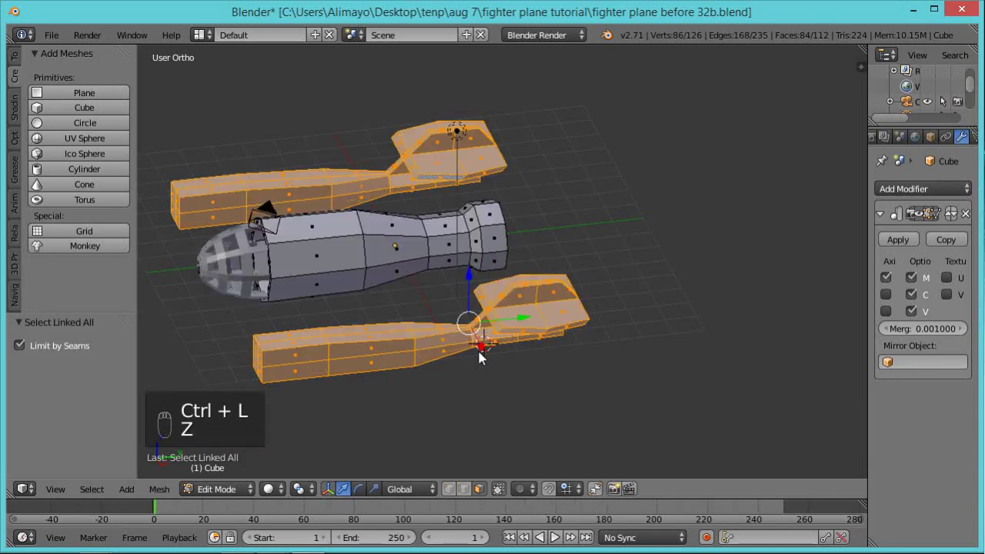
{"action": "mouse_move", "coordinate": [478, 347]}
{"action": "middle_mouse_down"}
{"action": "mouse_move", "coordinate": [596, 385]}
{"action": "mouse_move", "coordinate": [461, 361]}
{"action": "mouse_move", "coordinate": [375, 329]}
{"action": "middle_mouse_up"}
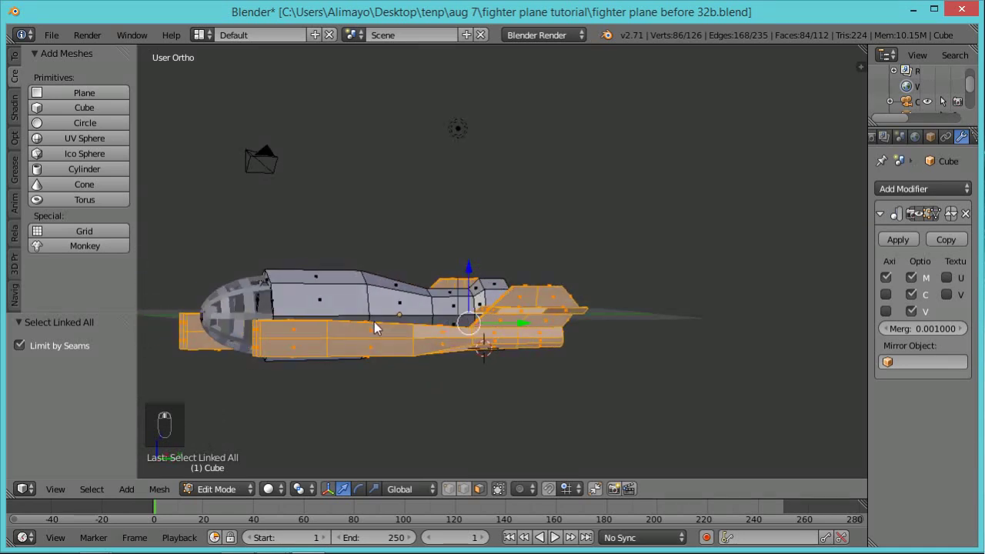
{"action": "key", "text": "KP_3"}
{"action": "middle_click_drag", "start_coordinate": [360, 325], "coordinate": [577, 356], "text": "shift"}
{"action": "key", "text": "g"}
{"action": "key", "text": "z"}
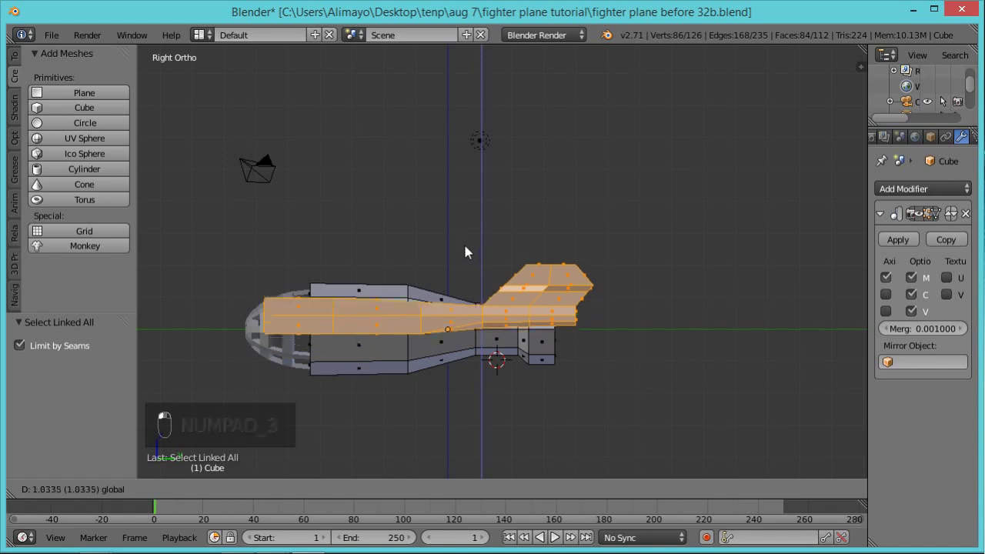
{"action": "left_click", "coordinate": [463, 240]}
{"action": "left_click_drag", "start_coordinate": [529, 299], "coordinate": [514, 309]}
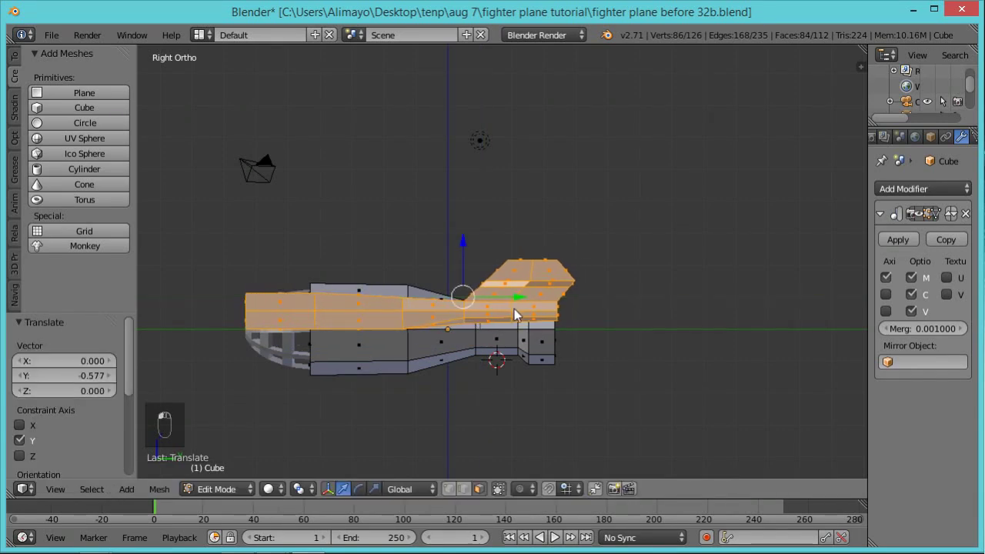
Save the file as a new version named fighter plane before 33b.blend.
{"action": "middle_click_drag", "start_coordinate": [335, 315], "coordinate": [567, 389]}
{"action": "key", "text": "ctrl+shift+s"}
{"action": "key", "text": "KP_Add"}
{"action": "key", "text": "Return"}
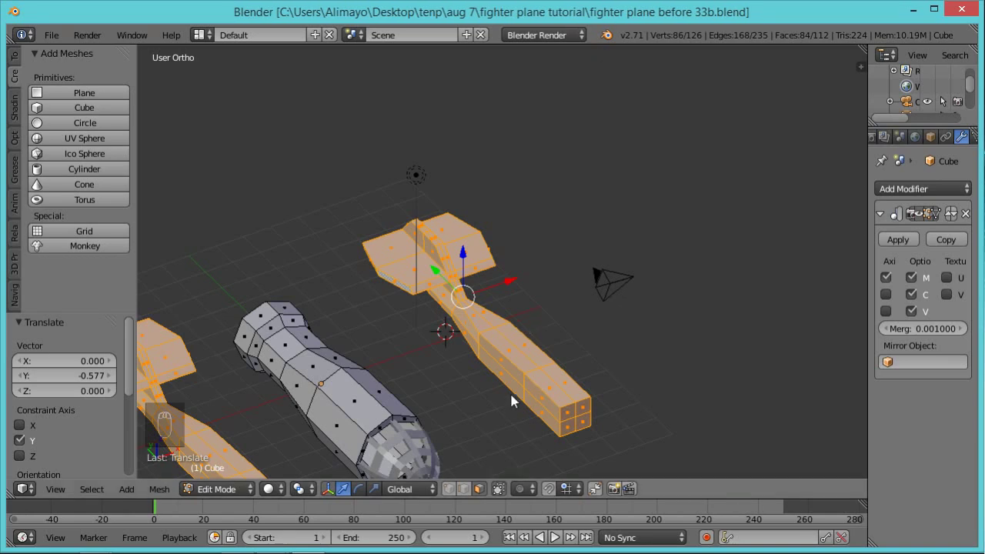
Extrude the lower inner face of the side body -5.447 along X into the fuselage to form the wing.
{"action": "right_click", "coordinate": [515, 394], "text": "alt"}
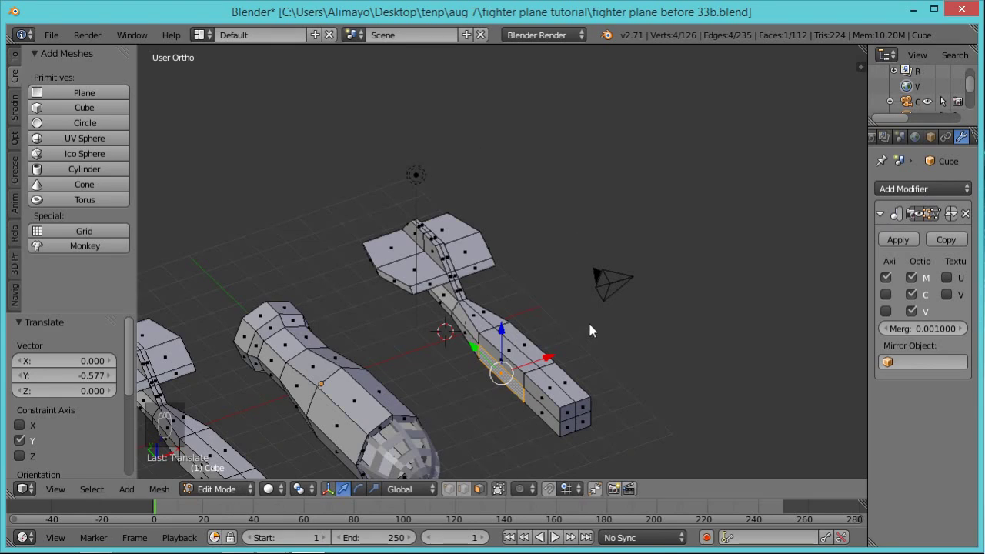
{"action": "key", "text": "e"}
{"action": "key", "text": "x"}
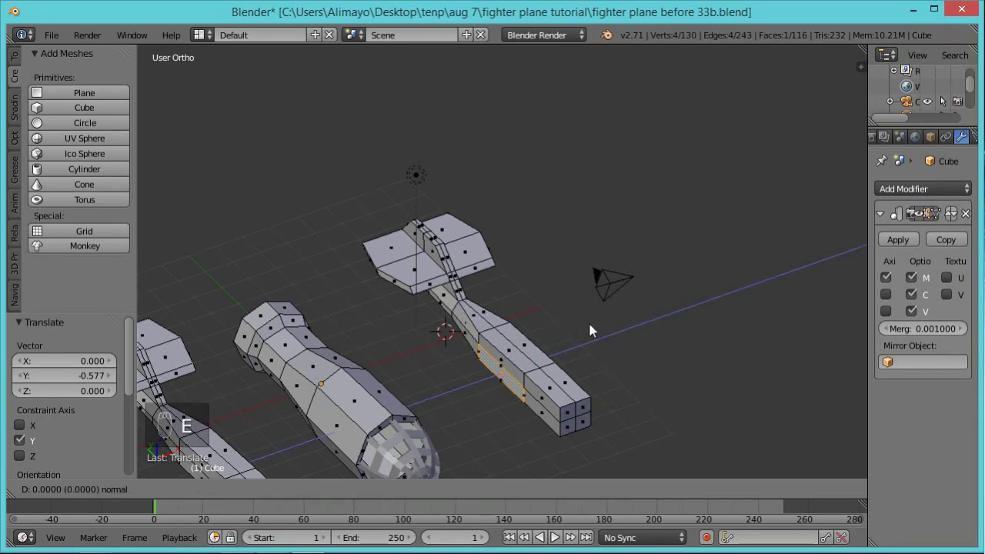
{"action": "left_click", "coordinate": [432, 354]}
{"action": "middle_click_drag", "start_coordinate": [442, 416], "coordinate": [298, 397]}
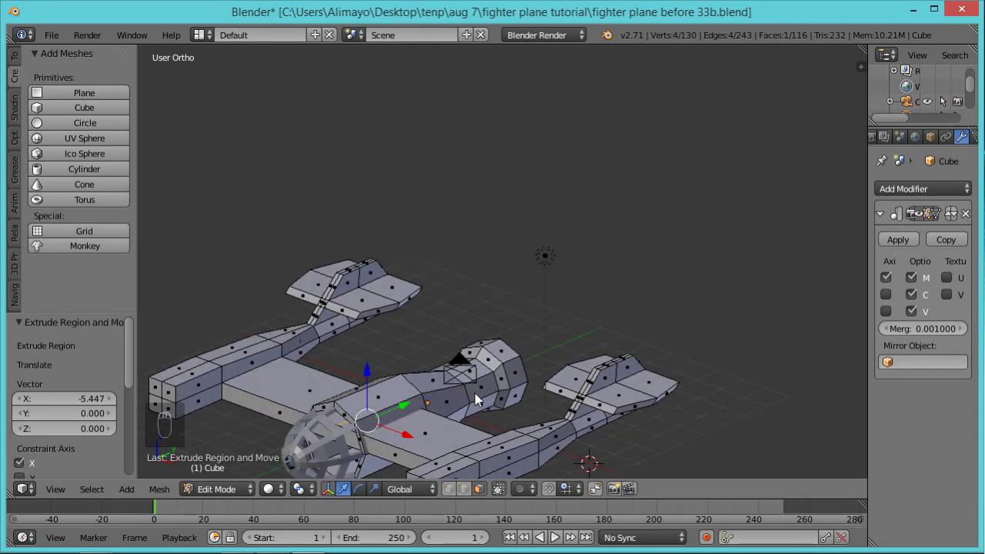
Select the linked side body and wing and shorten them along Y, scaling by 0.962 and again by 0.885.
{"action": "key", "text": "ctrl+l"}
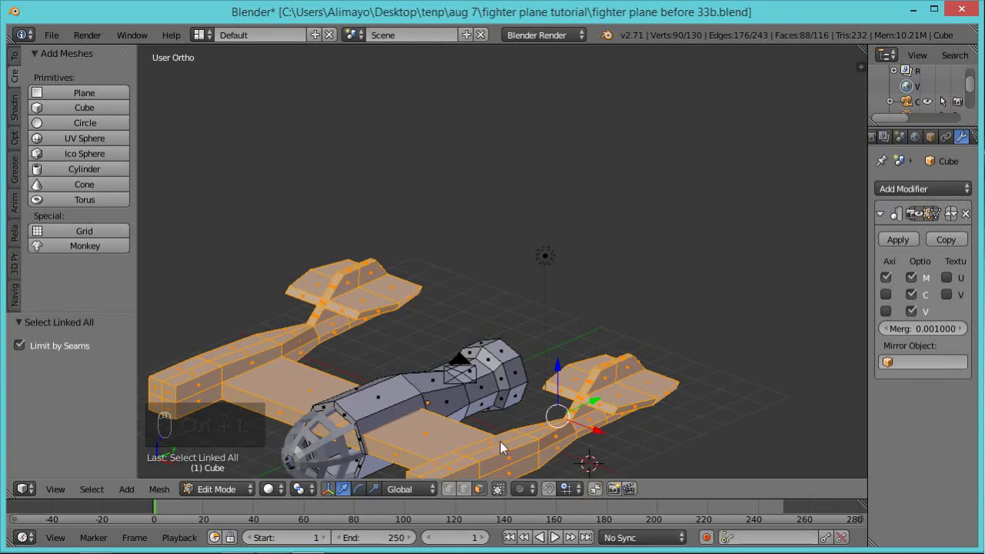
{"action": "key", "text": "s"}
{"action": "key", "text": "y"}
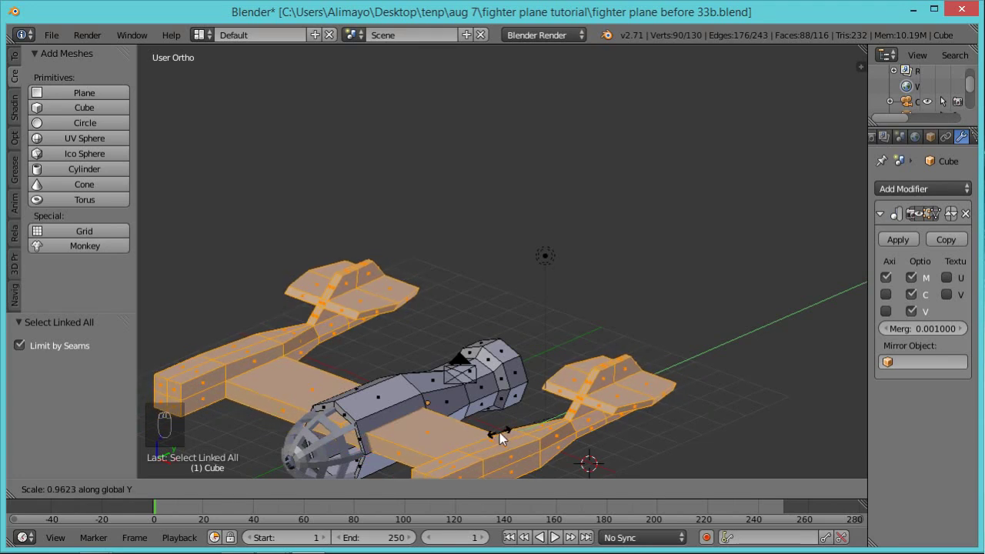
{"action": "left_click", "coordinate": [499, 432]}
{"action": "middle_click_drag", "start_coordinate": [515, 407], "coordinate": [512, 441]}
{"action": "key", "text": "s"}
{"action": "key", "text": "y"}
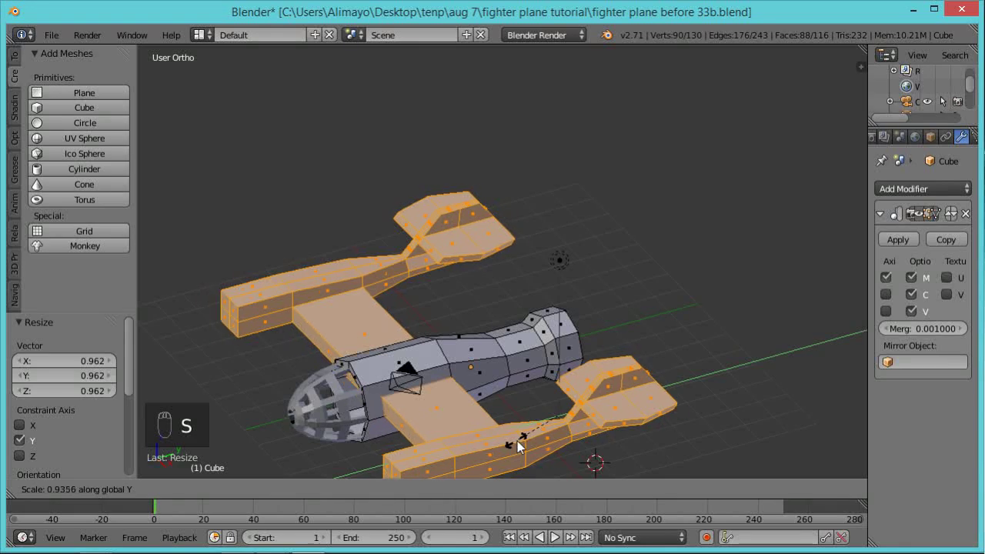
{"action": "left_click", "coordinate": [519, 441]}
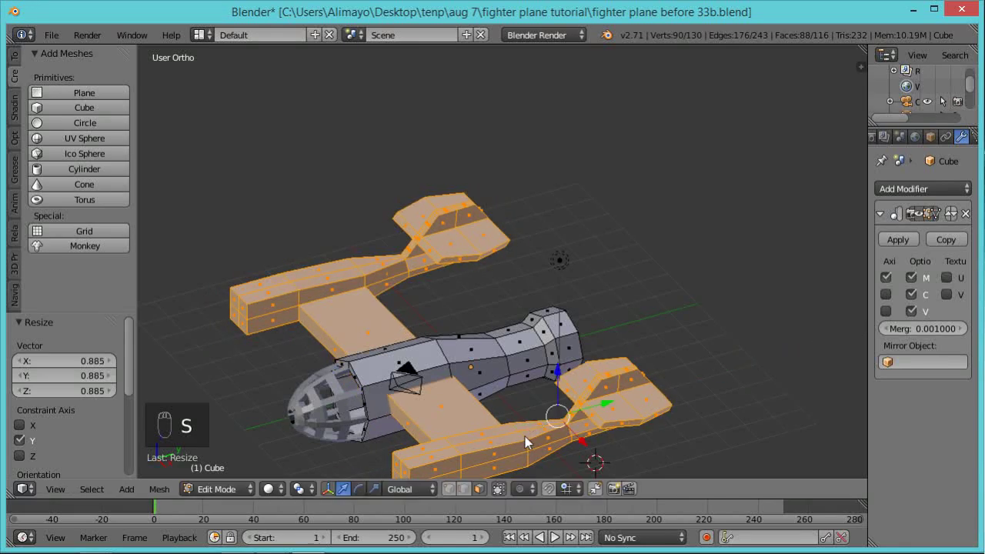
Move the side body and wing -0.395 along Y and save the file as fighter plane before 34b.blend.
{"action": "left_click_drag", "start_coordinate": [598, 408], "coordinate": [573, 405]}
{"action": "middle_click_drag", "start_coordinate": [573, 405], "coordinate": [517, 400]}
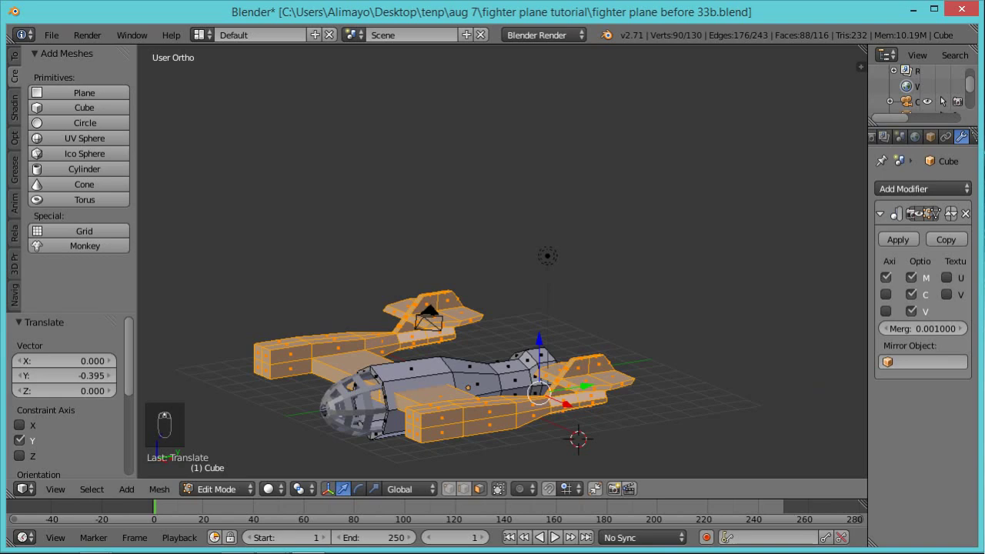
{"action": "key", "text": "ctrl+alt+s"}
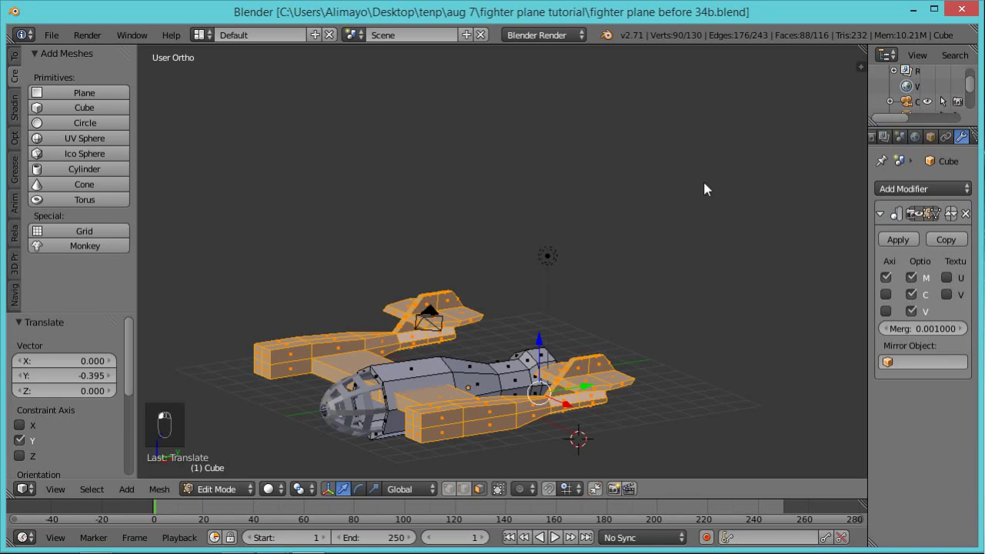
Select the four top faces of the tail fin, raise them along Z and move them 0.910 along Y to sweep the fin back.
{"action": "key", "text": "a"}
{"action": "scroll", "coordinate": [646, 237], "scroll_direction": "up", "scroll_amount": 4}
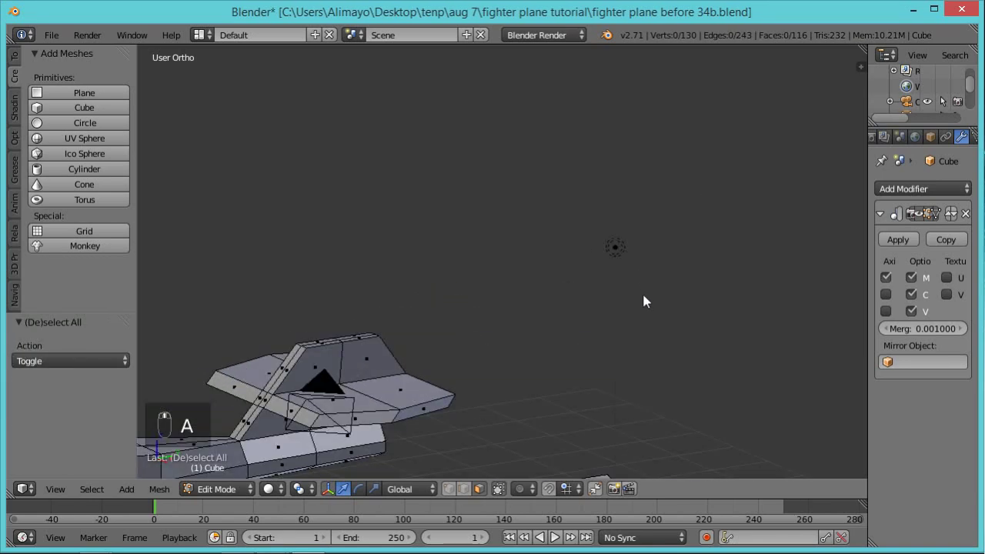
{"action": "scroll", "coordinate": [666, 369], "scroll_direction": "up", "scroll_amount": 6}
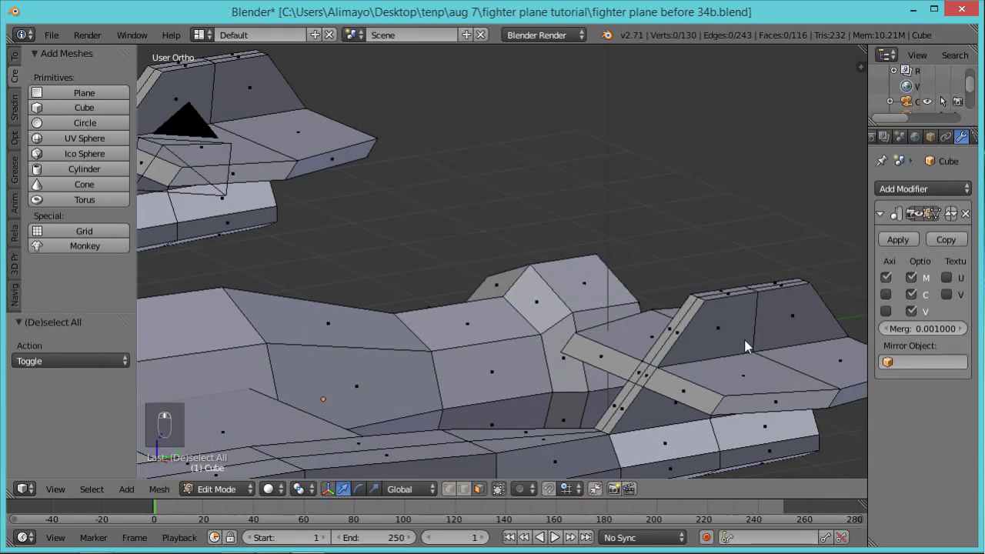
{"action": "scroll", "coordinate": [818, 321], "scroll_direction": "down", "scroll_amount": 3}
{"action": "middle_click_drag", "start_coordinate": [754, 314], "coordinate": [708, 363]}
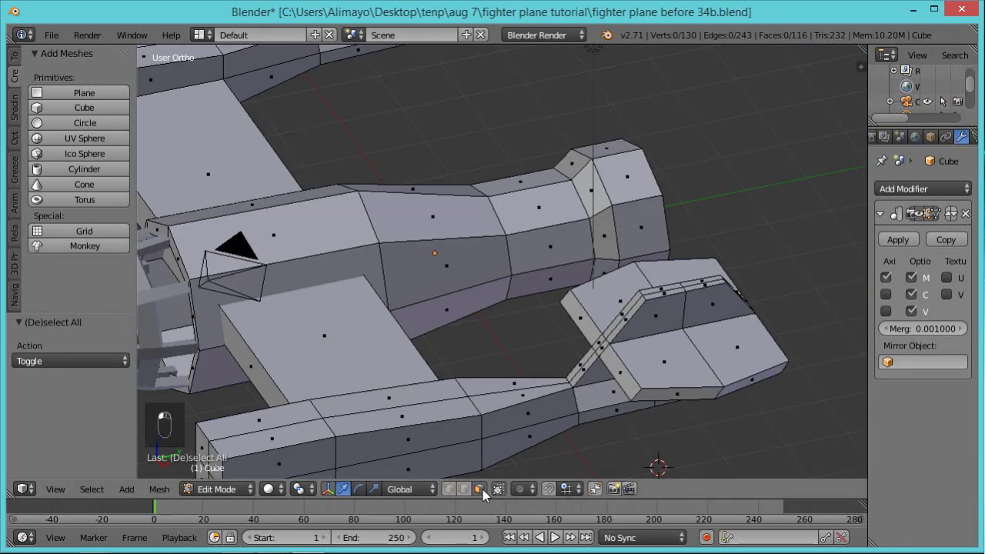
{"action": "scroll", "coordinate": [695, 298], "scroll_direction": "up", "scroll_amount": 4}
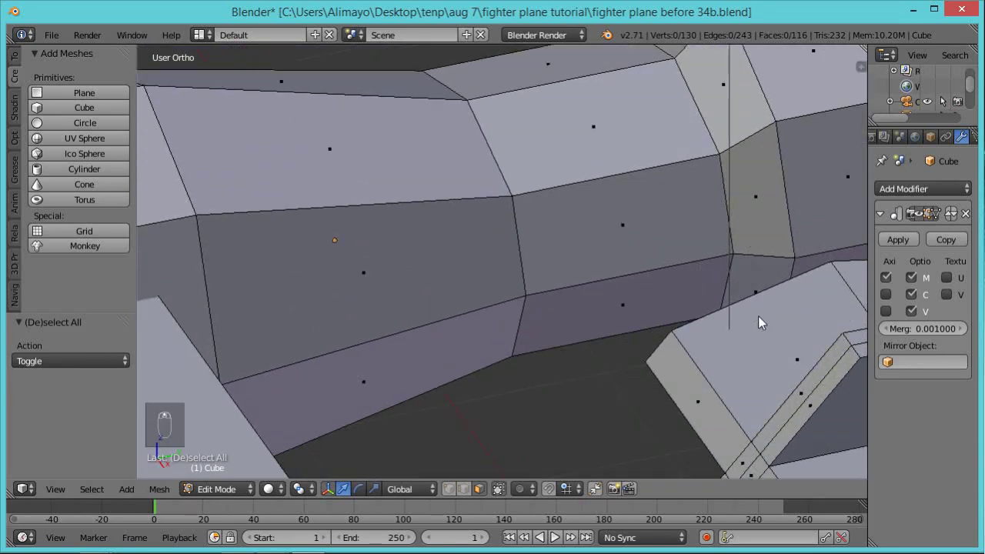
{"action": "middle_click_drag", "start_coordinate": [796, 318], "coordinate": [445, 296], "text": "shift"}
{"action": "right_click", "coordinate": [608, 283]}
{"action": "right_click", "coordinate": [571, 283], "text": "shift"}
{"action": "right_click", "coordinate": [521, 292], "text": "shift"}
{"action": "right_click", "coordinate": [523, 302], "text": "shift"}
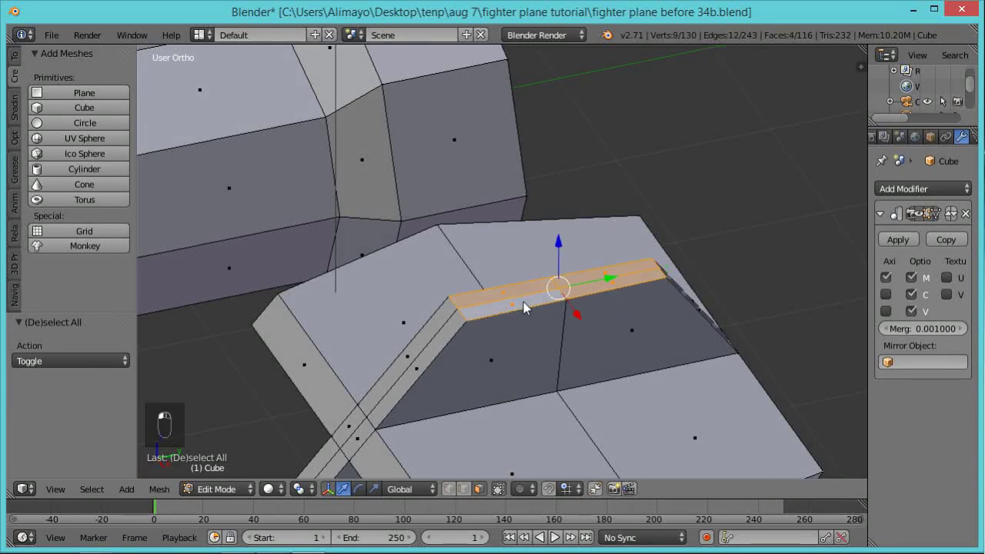
{"action": "scroll", "coordinate": [612, 307], "scroll_direction": "down", "scroll_amount": 2}
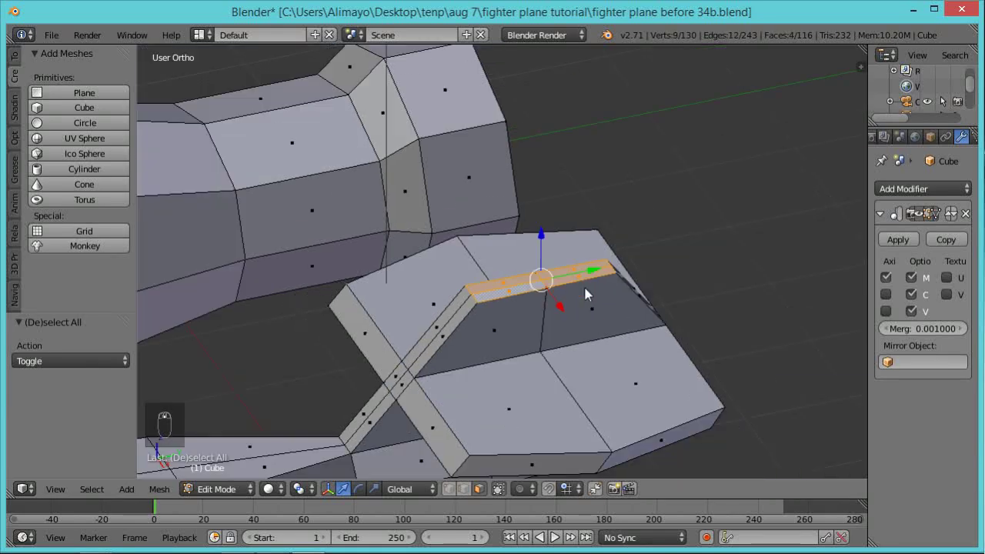
{"action": "middle_click_drag", "start_coordinate": [604, 339], "coordinate": [597, 299]}
{"action": "left_click_drag", "start_coordinate": [530, 226], "coordinate": [531, 154]}
{"action": "left_click_drag", "start_coordinate": [586, 191], "coordinate": [651, 206]}
Select the two tip faces at one outer end of the tailplane.
{"action": "middle_click_drag", "start_coordinate": [515, 330], "coordinate": [493, 349]}
{"action": "left_click", "coordinate": [525, 347]}
{"action": "left_click", "coordinate": [464, 341], "text": "shift"}
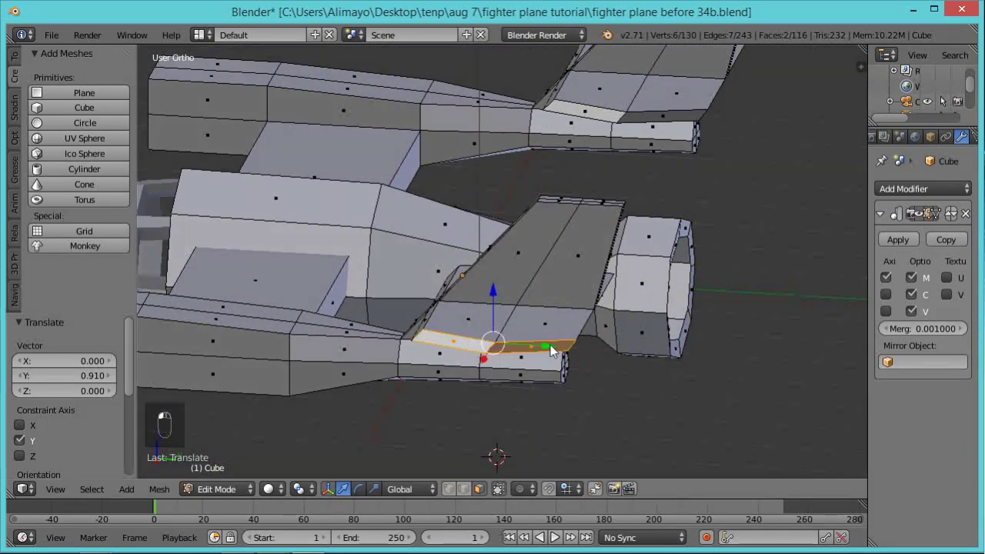
Try moving the two selected tailplane tip faces 0.677 along Y and undo the move.
{"action": "key", "text": "g"}
{"action": "left_click", "coordinate": [594, 358]}
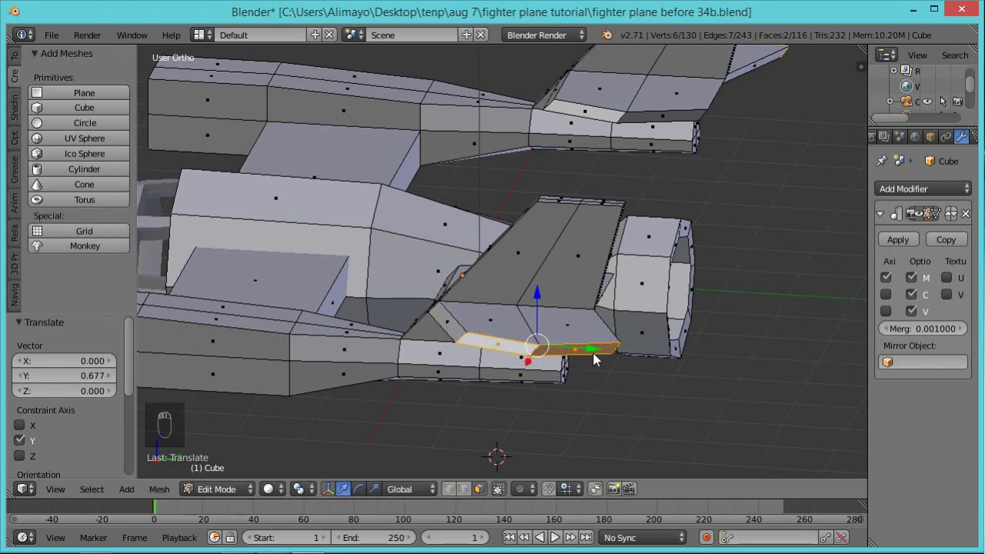
{"action": "key", "text": "ctrl+z"}
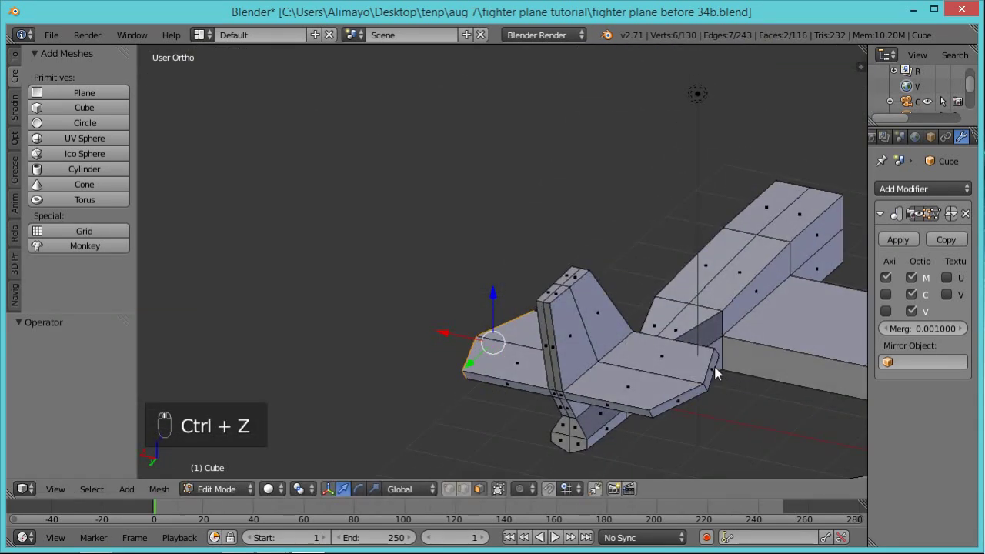
Add the two tip faces at the tailplane's opposite end to the selection and move all four 1.150 along Y.
{"action": "right_click", "coordinate": [714, 371], "text": "shift"}
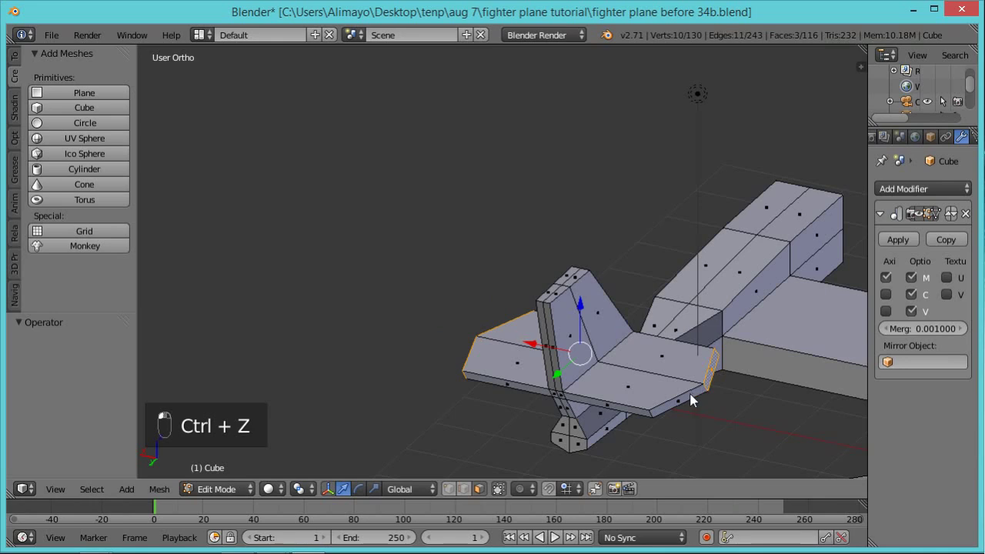
{"action": "right_click", "coordinate": [688, 398], "text": "shift"}
{"action": "middle_click_drag", "start_coordinate": [463, 413], "coordinate": [655, 368]}
{"action": "left_click_drag", "start_coordinate": [655, 367], "coordinate": [722, 377]}
Move the four tailplane tip faces -0.869 along Y, save as fighter plane before 35b.blend and clear the selection.
{"action": "middle_click_drag", "start_coordinate": [722, 377], "coordinate": [676, 63]}
{"action": "key", "text": "g"}
{"action": "key", "text": "y"}
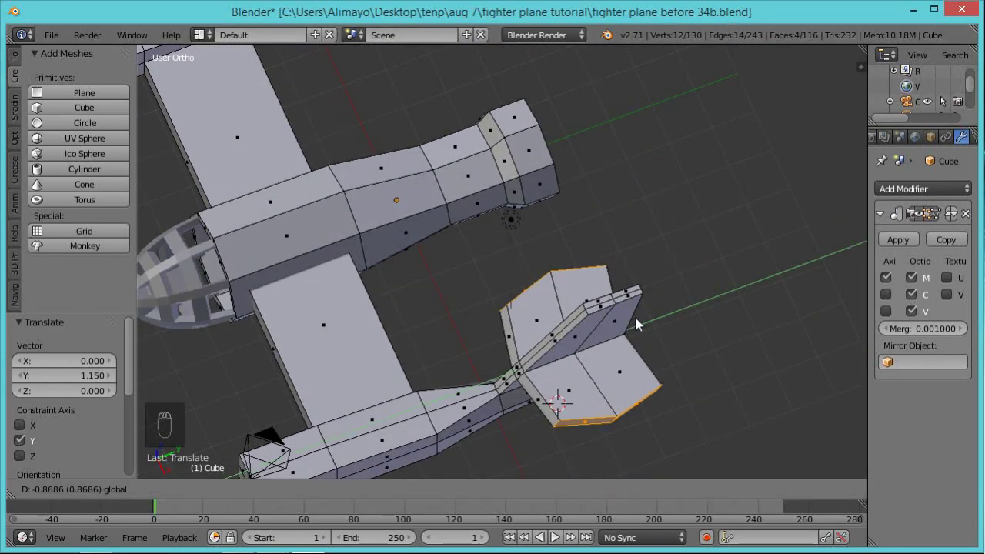
{"action": "left_click", "coordinate": [634, 314]}
{"action": "scroll", "coordinate": [629, 264], "scroll_direction": "down", "scroll_amount": 1}
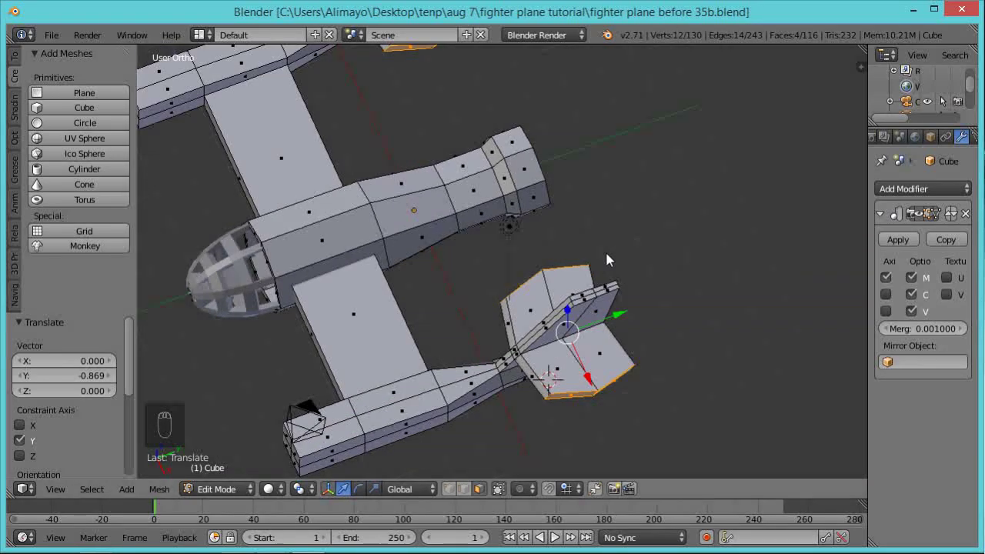
{"action": "middle_click_drag", "start_coordinate": [497, 412], "coordinate": [633, 312]}
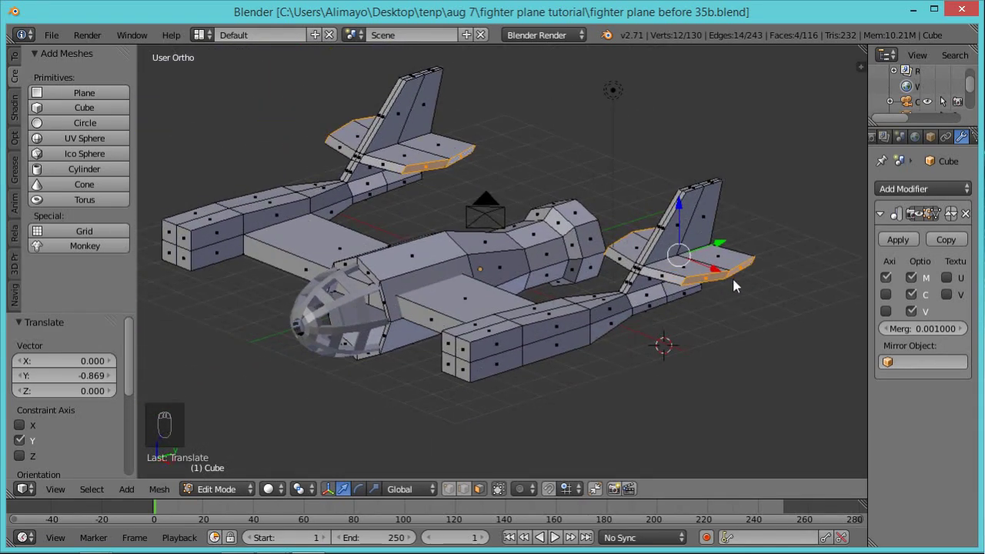
{"action": "key", "text": "a"}
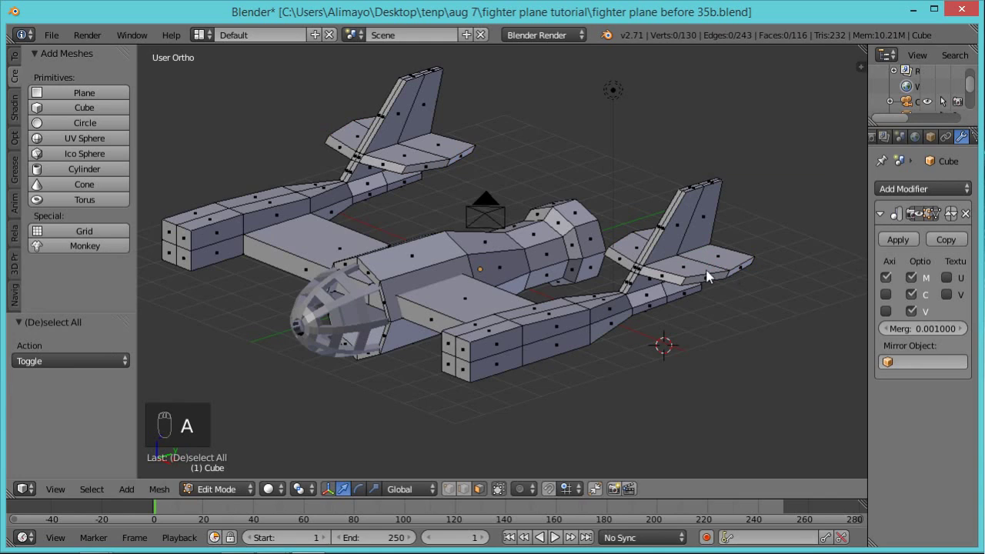
Extrude the outer side face of the right engine boom about 4.04 units along X to form the outer wing panel.
{"action": "right_click", "coordinate": [552, 351]}
{"action": "middle_click_drag", "start_coordinate": [589, 399], "coordinate": [645, 396]}
{"action": "key", "text": "e"}
{"action": "key", "text": "x"}
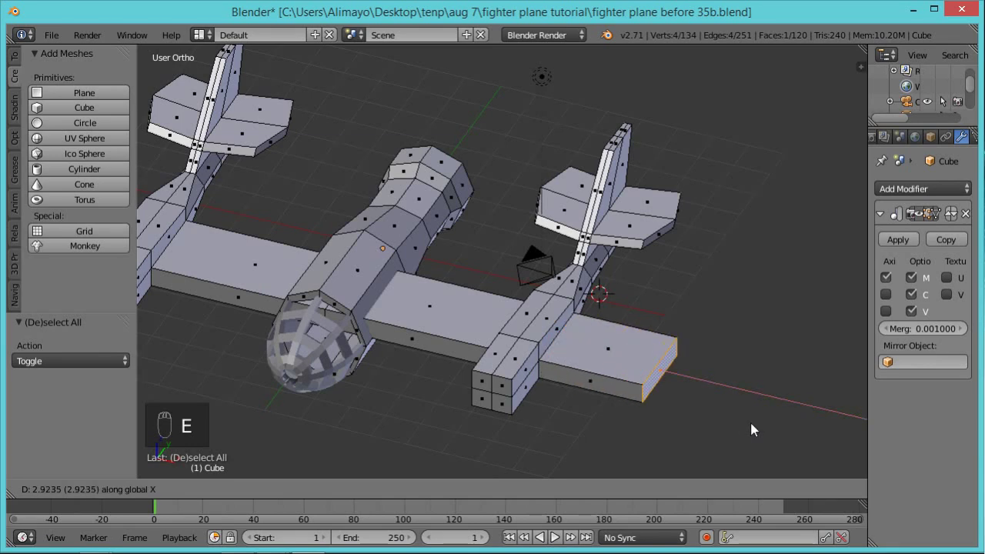
{"action": "left_click", "coordinate": [793, 433]}
{"action": "mouse_move", "coordinate": [662, 448]}
{"action": "middle_mouse_down"}
{"action": "mouse_move", "coordinate": [653, 431]}
{"action": "mouse_move", "coordinate": [669, 454]}
{"action": "middle_mouse_up"}
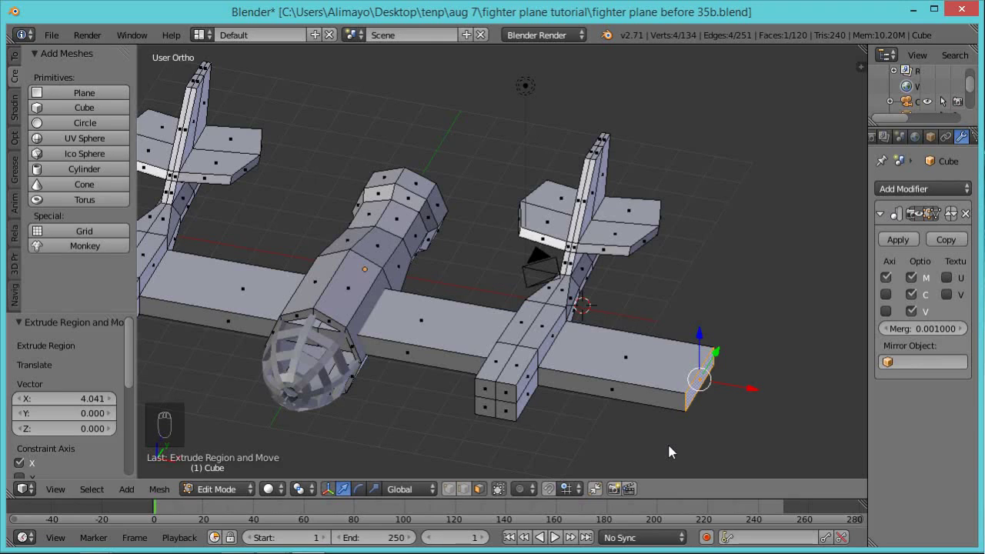
{"action": "middle_click_drag", "start_coordinate": [669, 447], "coordinate": [649, 426]}
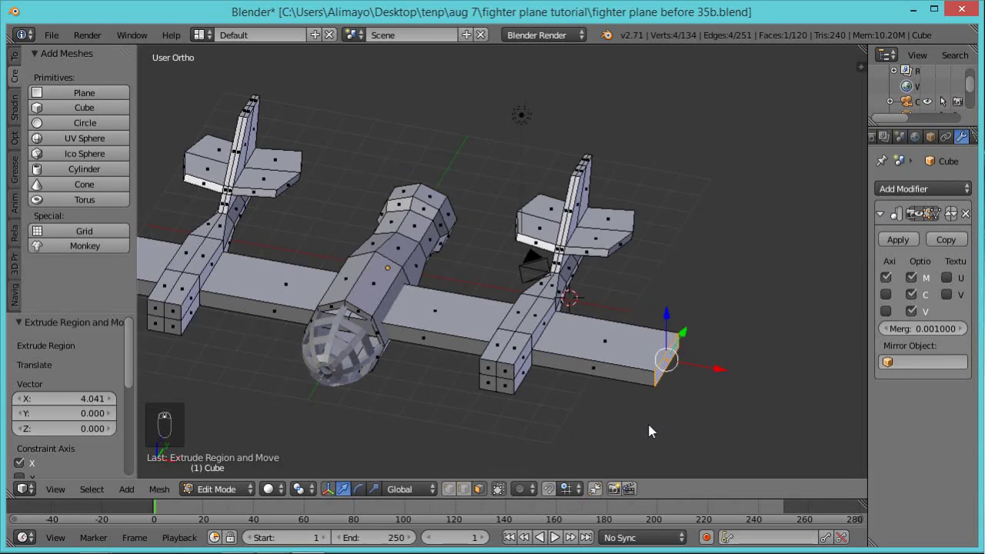
Select all geometry linked to the boom and wings, and move it about 1.56 units along negative X toward the fuselage.
{"action": "right_click", "coordinate": [524, 367]}
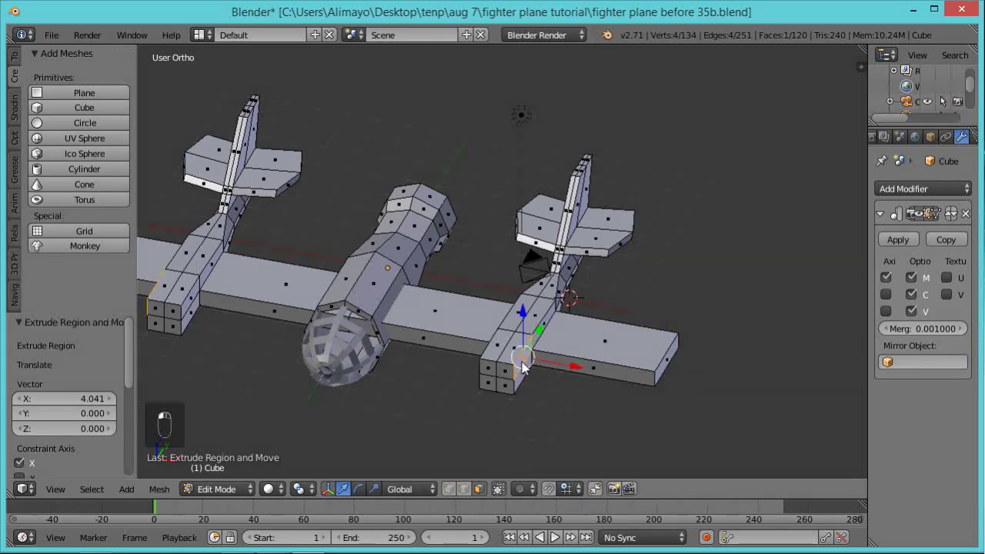
{"action": "key", "text": "ctrl+l"}
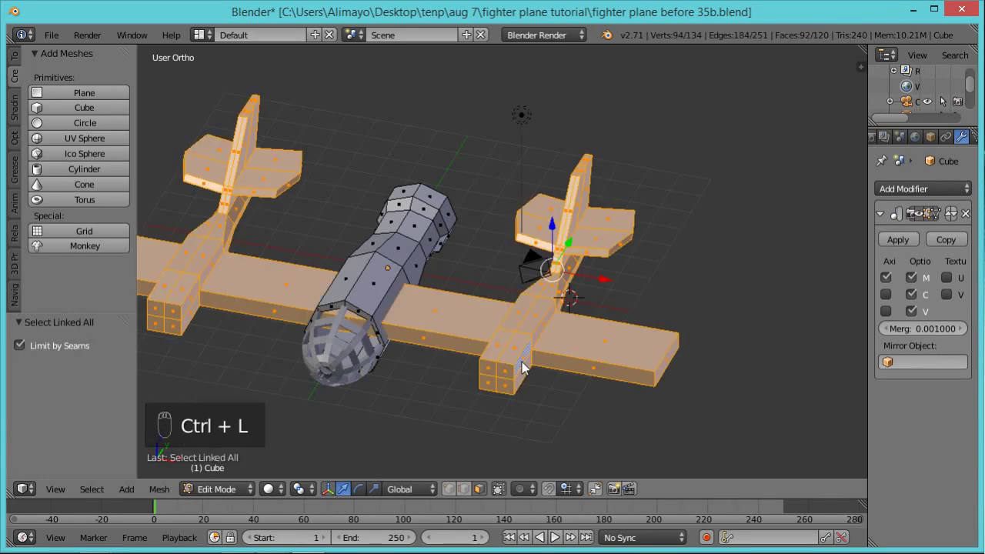
{"action": "key", "text": "g"}
{"action": "key", "text": "x"}
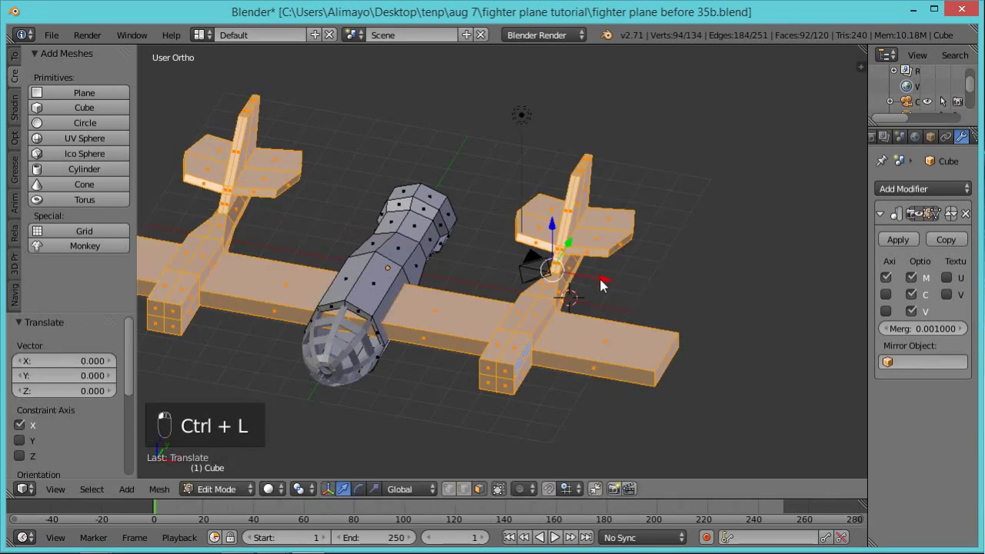
{"action": "left_click_drag", "start_coordinate": [572, 277], "coordinate": [555, 277]}
{"action": "left_click", "coordinate": [555, 277]}
{"action": "mouse_move", "coordinate": [462, 326]}
{"action": "middle_mouse_down"}
{"action": "mouse_move", "coordinate": [523, 314]}
{"action": "mouse_move", "coordinate": [518, 293]}
{"action": "mouse_move", "coordinate": [470, 328]}
{"action": "middle_mouse_up"}
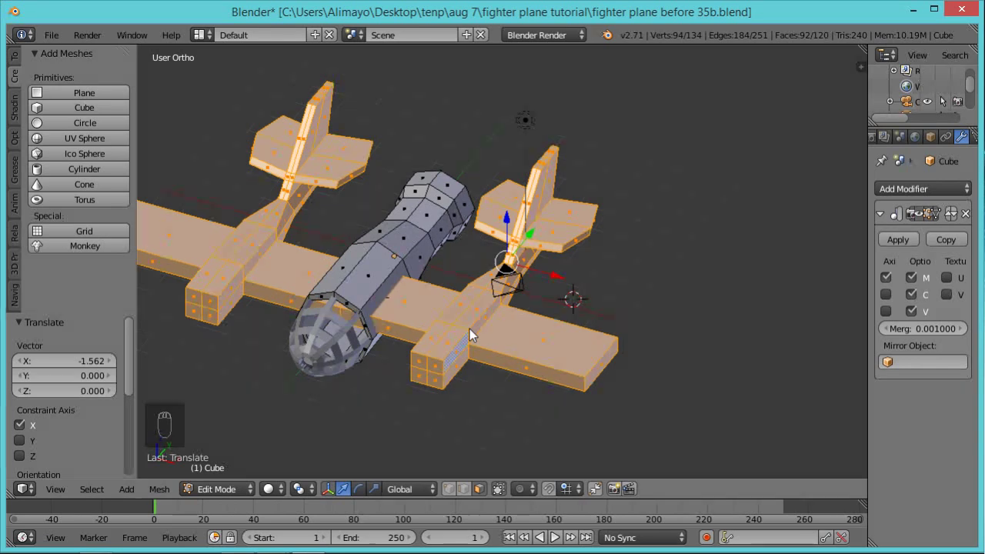
{"action": "middle_click_drag", "start_coordinate": [463, 332], "coordinate": [444, 283]}
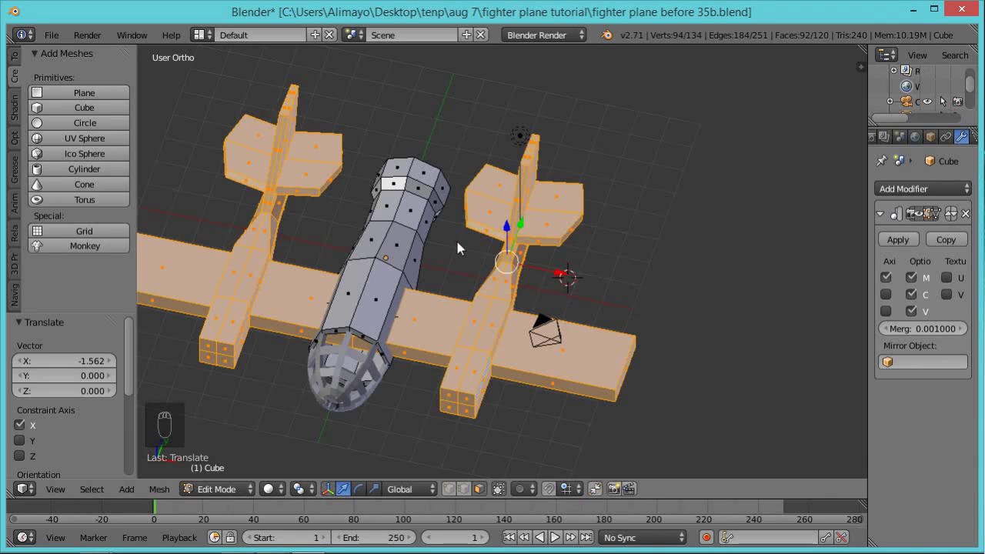
In wireframe top view, select the rear fuselage section and move it about 1.44 units along negative Y toward the nose.
{"action": "key", "text": "a"}
{"action": "key", "text": "z"}
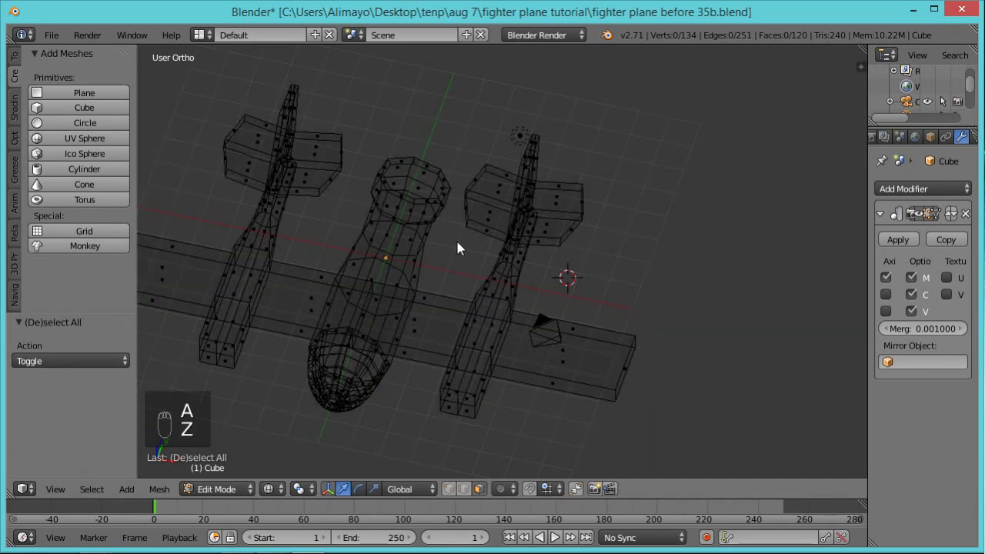
{"action": "key", "text": "KP_7"}
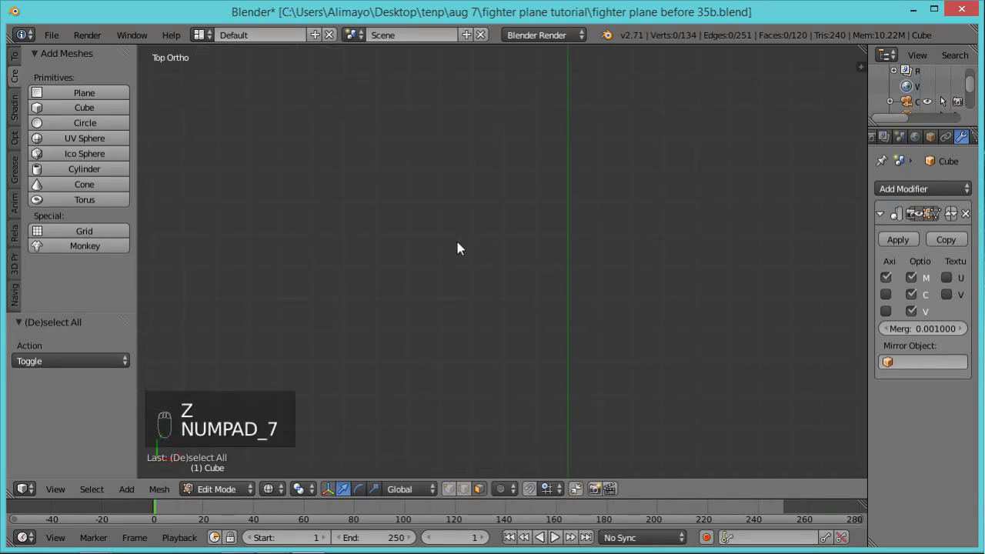
{"action": "scroll", "coordinate": [420, 328], "scroll_direction": "down", "scroll_amount": 8}
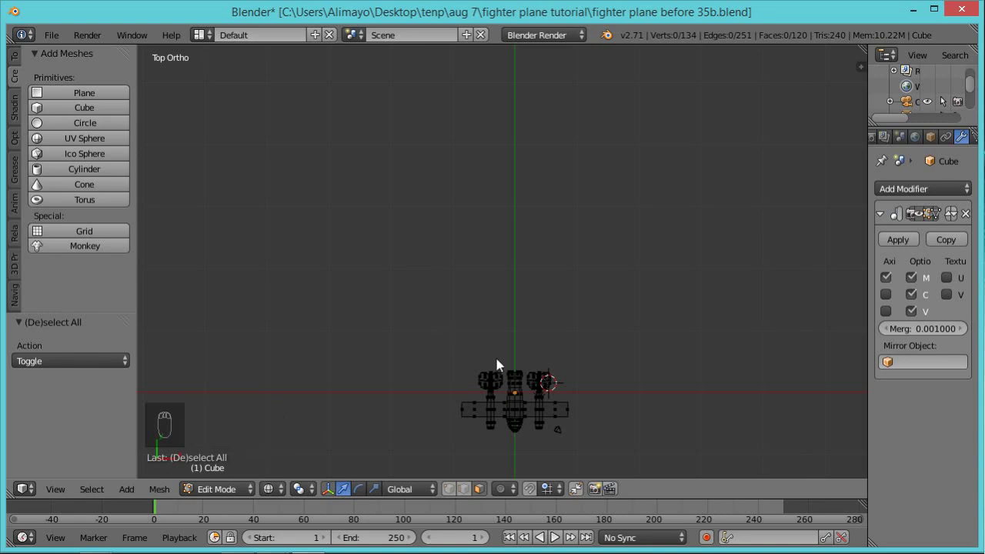
{"action": "middle_click_drag", "start_coordinate": [462, 333], "coordinate": [368, 186], "text": "shift"}
{"action": "scroll", "coordinate": [367, 188], "scroll_direction": "up", "scroll_amount": 5}
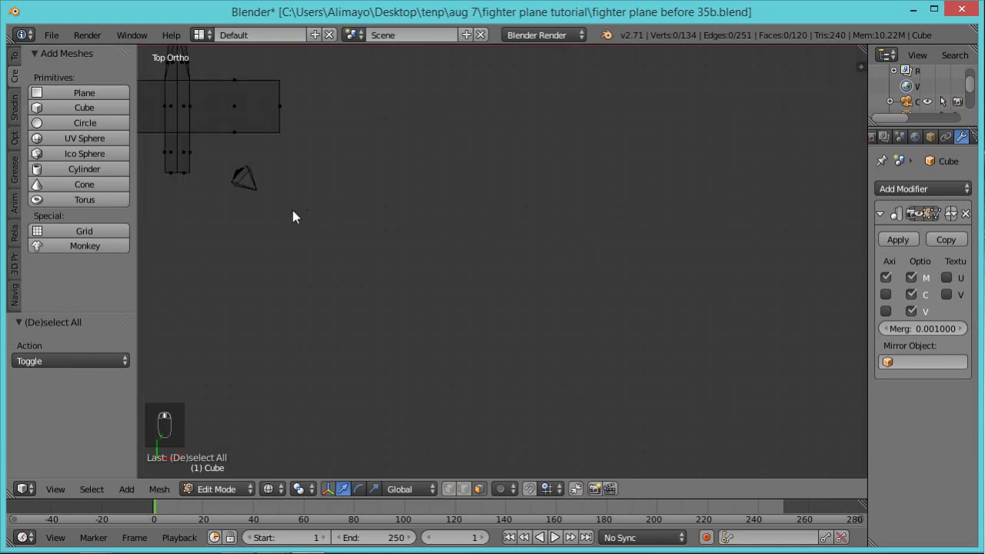
{"action": "middle_click_drag", "start_coordinate": [229, 198], "coordinate": [592, 410], "text": "shift"}
{"action": "scroll", "coordinate": [505, 357], "scroll_direction": "up", "scroll_amount": 2}
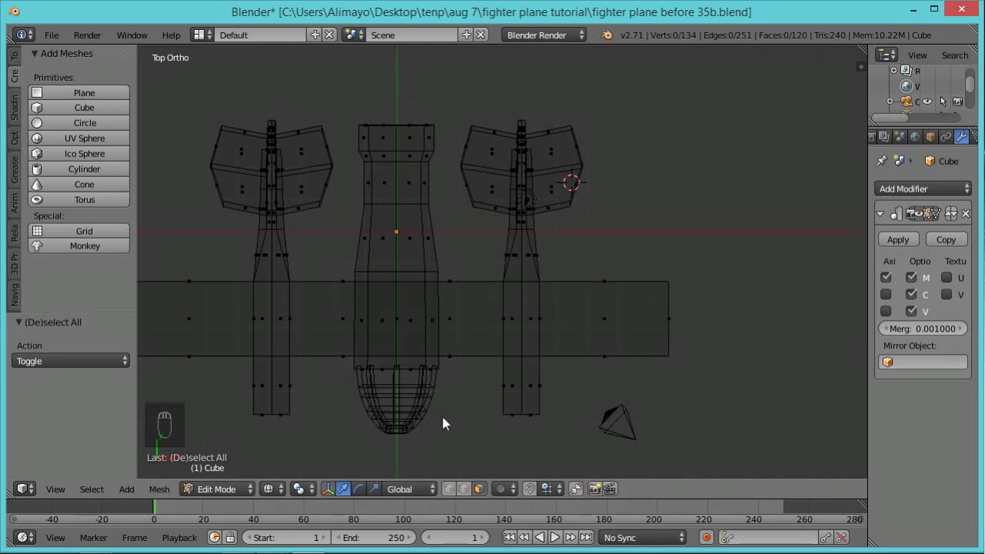
{"action": "key", "text": "b"}
{"action": "left_click_drag", "start_coordinate": [445, 99], "coordinate": [343, 228]}
{"action": "left_click_drag", "start_coordinate": [420, 115], "coordinate": [411, 149]}
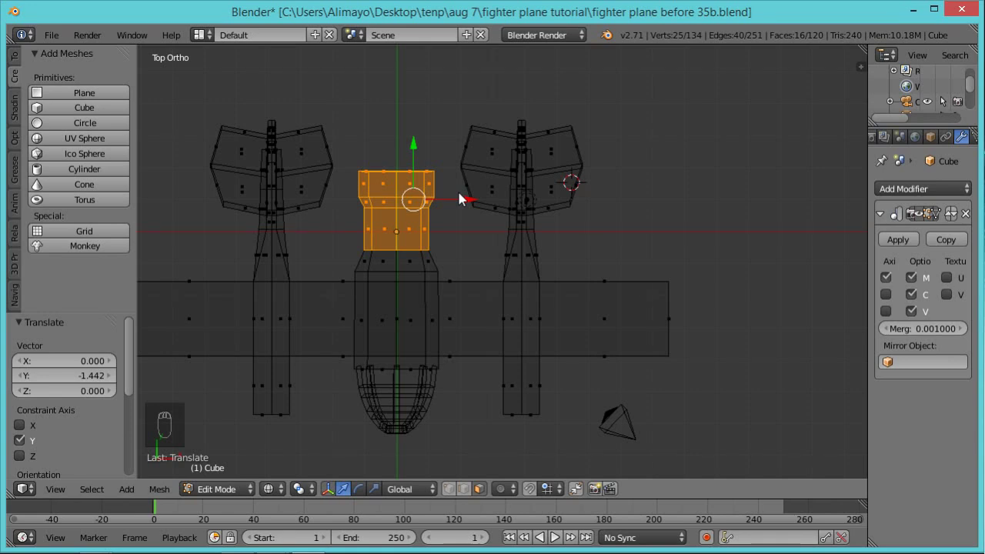
{"action": "middle_click_drag", "start_coordinate": [524, 346], "coordinate": [512, 267]}
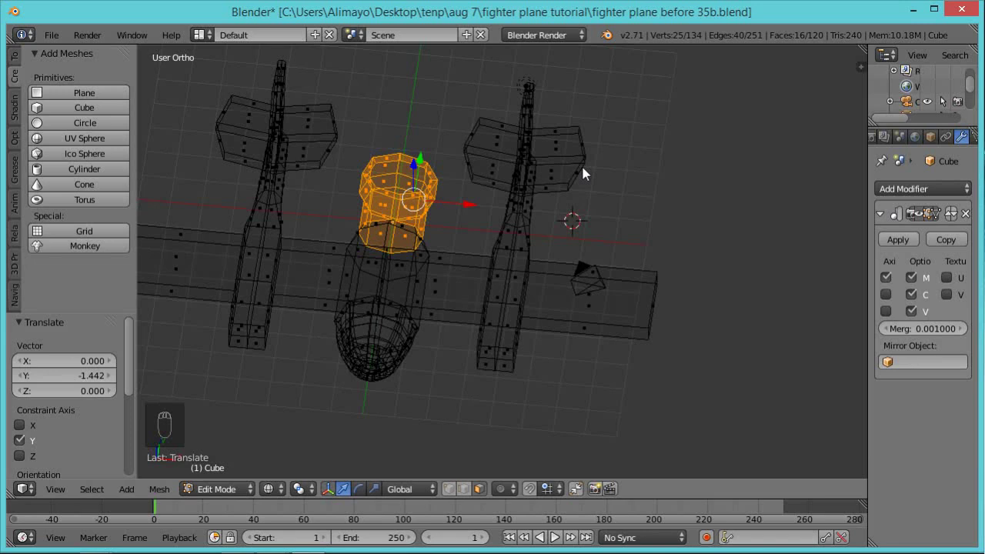
{"action": "key", "text": "a"}
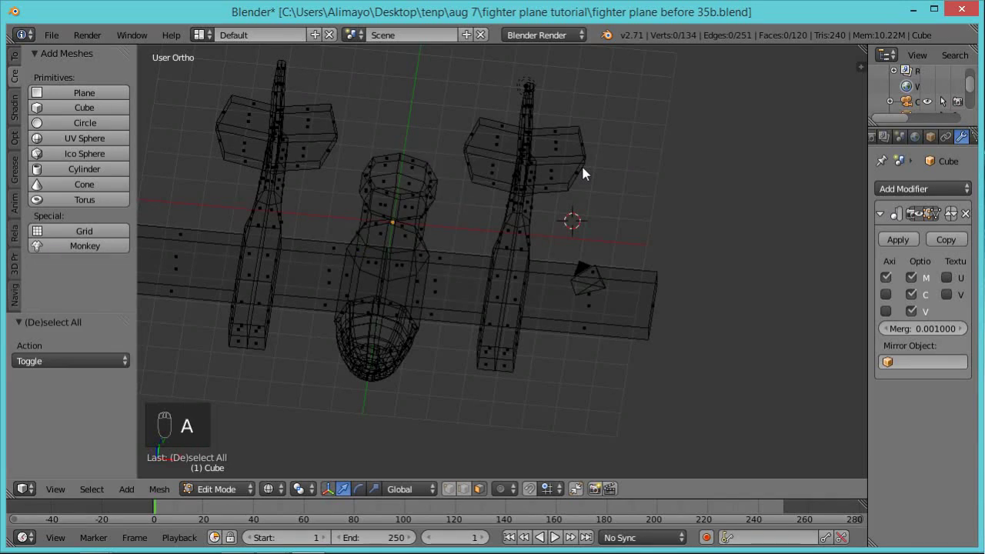
Select the tail fin and stabilizer assembly at the boom's end and move it about 1.55 units rearward along Y.
{"action": "key", "text": "KP_7"}
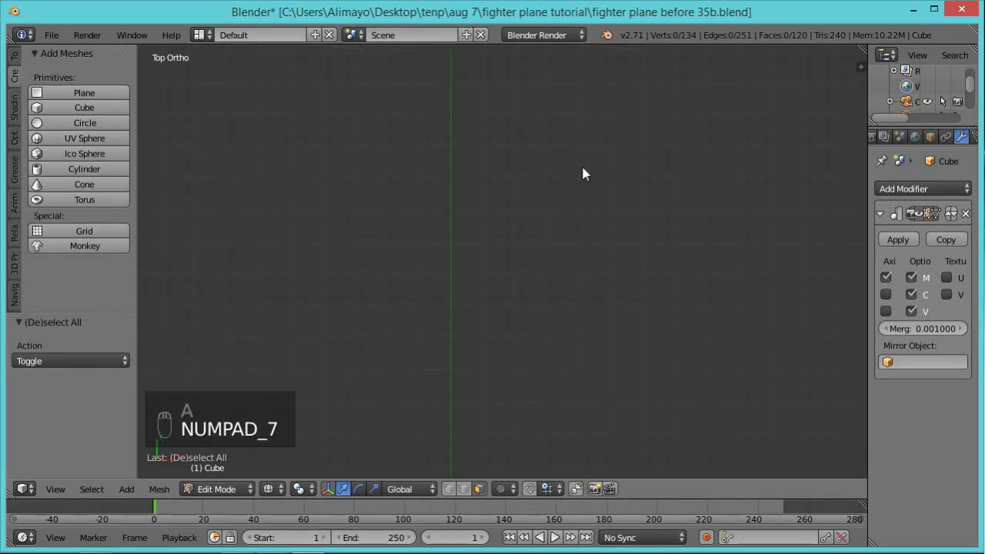
{"action": "middle_click_drag", "start_coordinate": [526, 298], "coordinate": [537, 125], "text": "shift"}
{"action": "scroll", "coordinate": [548, 230], "scroll_direction": "up", "scroll_amount": 7}
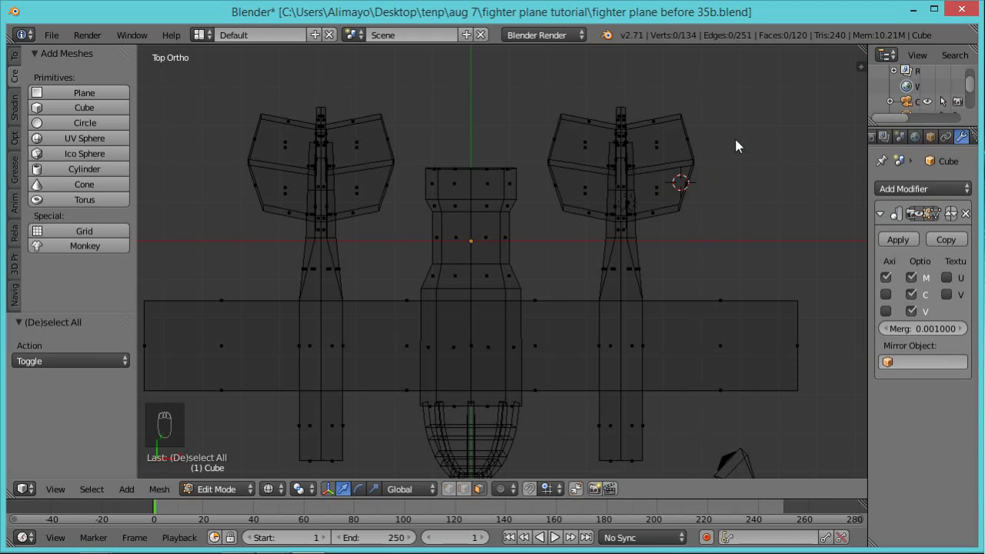
{"action": "mouse_move", "coordinate": [735, 147]}
{"action": "right_mouse_down", "text": "ctrl"}
{"action": "mouse_move", "coordinate": [710, 99]}
{"action": "mouse_move", "coordinate": [534, 106]}
{"action": "mouse_move", "coordinate": [539, 191]}
{"action": "mouse_move", "coordinate": [624, 244]}
{"action": "mouse_move", "coordinate": [643, 241]}
{"action": "mouse_move", "coordinate": [585, 250]}
{"action": "right_mouse_up", "text": "ctrl"}
{"action": "key", "text": "a"}
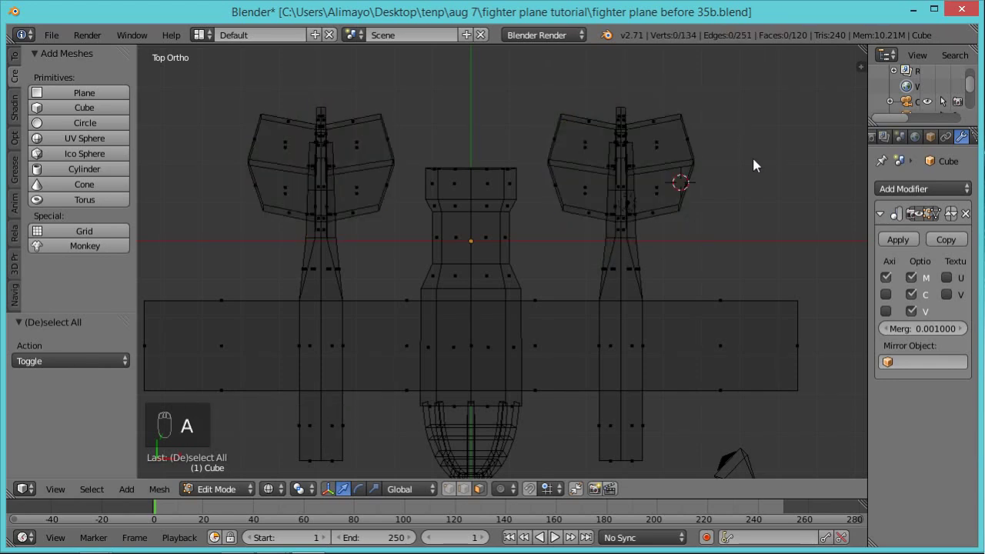
{"action": "mouse_move", "coordinate": [759, 154]}
{"action": "right_mouse_down", "text": "ctrl"}
{"action": "mouse_move", "coordinate": [751, 129]}
{"action": "mouse_move", "coordinate": [673, 76]}
{"action": "mouse_move", "coordinate": [565, 77]}
{"action": "mouse_move", "coordinate": [537, 123]}
{"action": "mouse_move", "coordinate": [534, 160]}
{"action": "mouse_move", "coordinate": [551, 212]}
{"action": "mouse_move", "coordinate": [583, 228]}
{"action": "mouse_move", "coordinate": [689, 223]}
{"action": "right_mouse_up", "text": "ctrl"}
{"action": "mouse_move", "coordinate": [700, 206]}
{"action": "middle_mouse_down"}
{"action": "mouse_move", "coordinate": [686, 280]}
{"action": "mouse_move", "coordinate": [604, 219]}
{"action": "mouse_move", "coordinate": [589, 193]}
{"action": "mouse_move", "coordinate": [627, 175]}
{"action": "middle_mouse_up"}
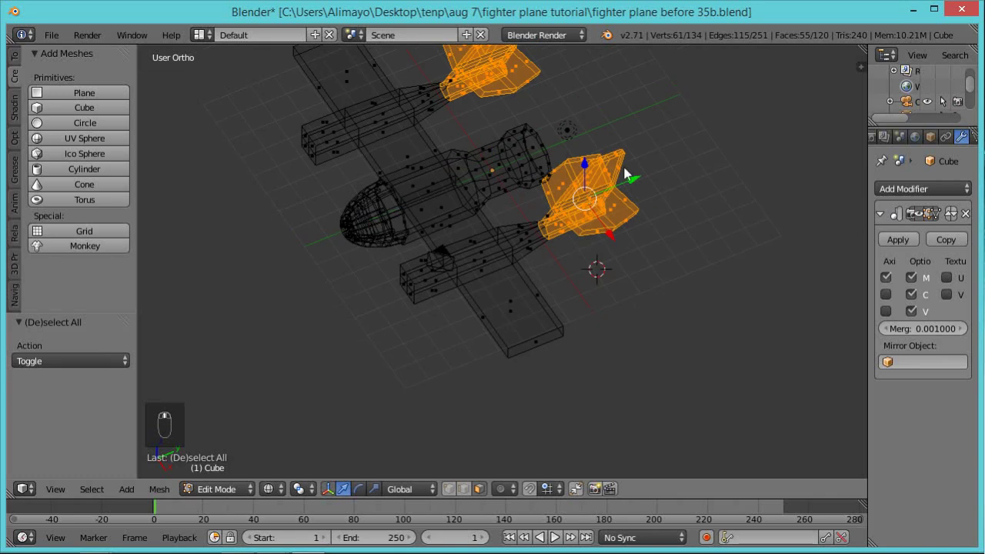
{"action": "left_click_drag", "start_coordinate": [642, 182], "coordinate": [674, 165]}
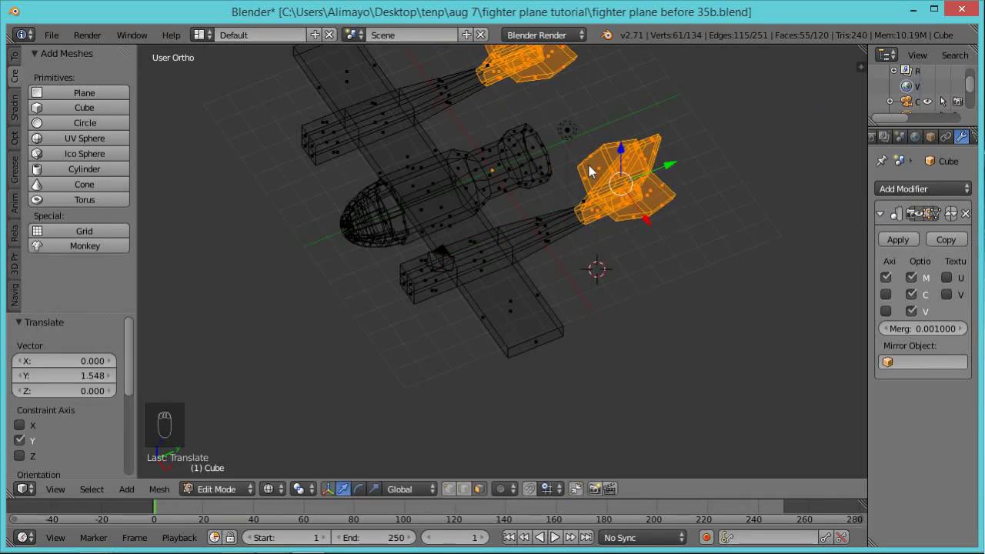
{"action": "key", "text": "a"}
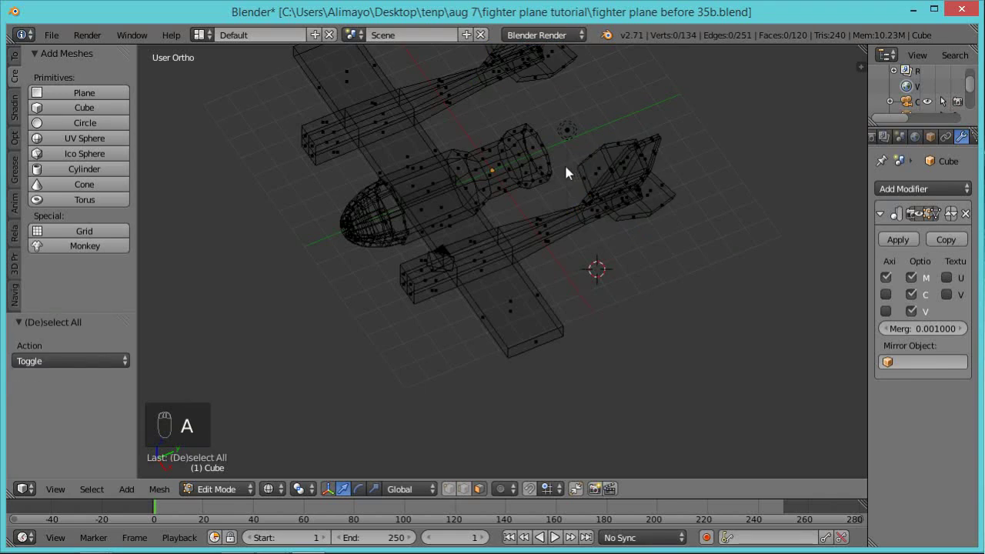
Select the rear fuselage section in top view and nudge it slightly rearward along Y.
{"action": "mouse_move", "coordinate": [568, 139]}
{"action": "right_mouse_down", "text": "ctrl"}
{"action": "mouse_move", "coordinate": [510, 108]}
{"action": "mouse_move", "coordinate": [491, 131]}
{"action": "mouse_move", "coordinate": [495, 164]}
{"action": "mouse_move", "coordinate": [531, 196]}
{"action": "mouse_move", "coordinate": [565, 202]}
{"action": "mouse_move", "coordinate": [566, 152]}
{"action": "right_mouse_up", "text": "ctrl"}
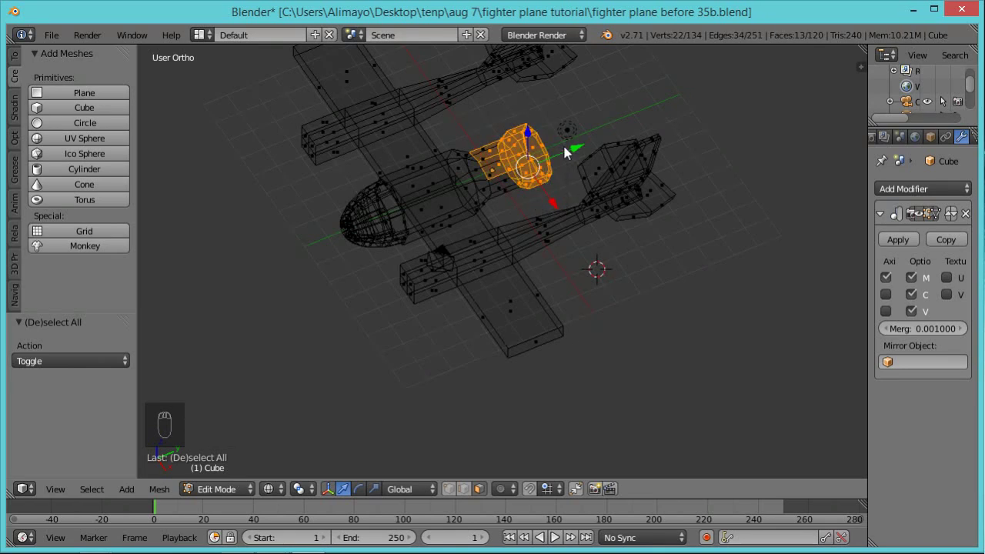
{"action": "key", "text": "a"}
{"action": "key", "text": "KP_7"}
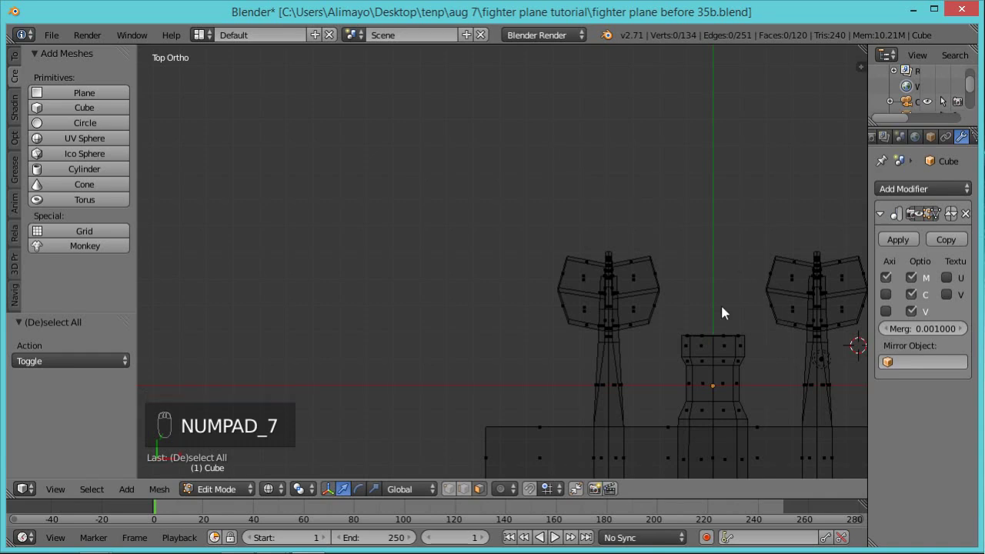
{"action": "middle_click_drag", "start_coordinate": [721, 305], "coordinate": [518, 148], "text": "shift"}
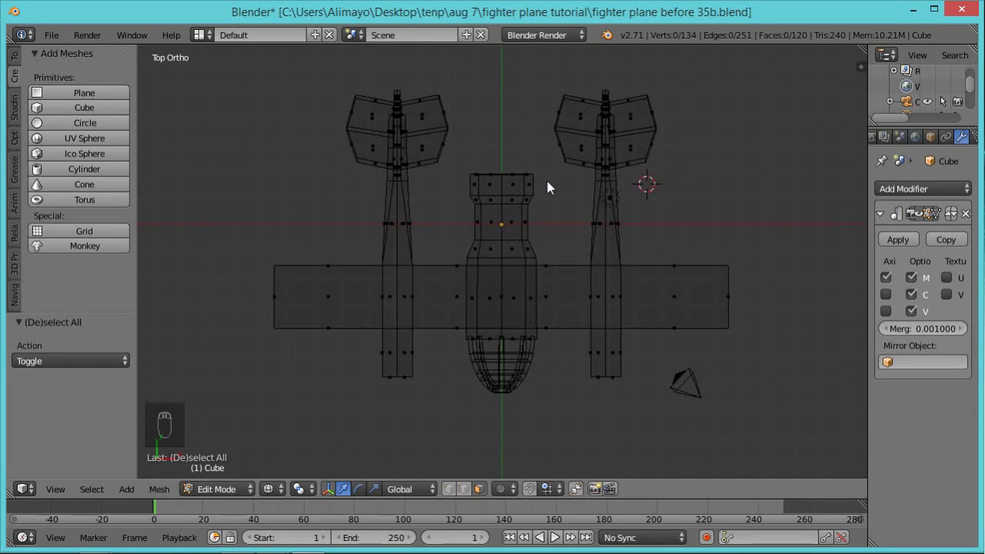
{"action": "mouse_move", "coordinate": [558, 183]}
{"action": "right_mouse_down", "text": "ctrl"}
{"action": "mouse_move", "coordinate": [521, 158]}
{"action": "mouse_move", "coordinate": [459, 180]}
{"action": "mouse_move", "coordinate": [479, 218]}
{"action": "right_mouse_up", "text": "ctrl"}
{"action": "right_click_drag", "start_coordinate": [556, 222], "coordinate": [547, 192], "text": "ctrl"}
{"action": "left_click_drag", "start_coordinate": [523, 146], "coordinate": [526, 142]}
{"action": "key", "text": "a"}
Select only the rear fuselage faces behind the tapered section and scale them along X to about 0.473.
{"action": "mouse_move", "coordinate": [556, 198]}
{"action": "right_mouse_down", "text": "ctrl"}
{"action": "mouse_move", "coordinate": [531, 166]}
{"action": "mouse_move", "coordinate": [451, 196]}
{"action": "mouse_move", "coordinate": [487, 246]}
{"action": "mouse_move", "coordinate": [528, 237]}
{"action": "mouse_move", "coordinate": [561, 244]}
{"action": "right_mouse_up", "text": "ctrl"}
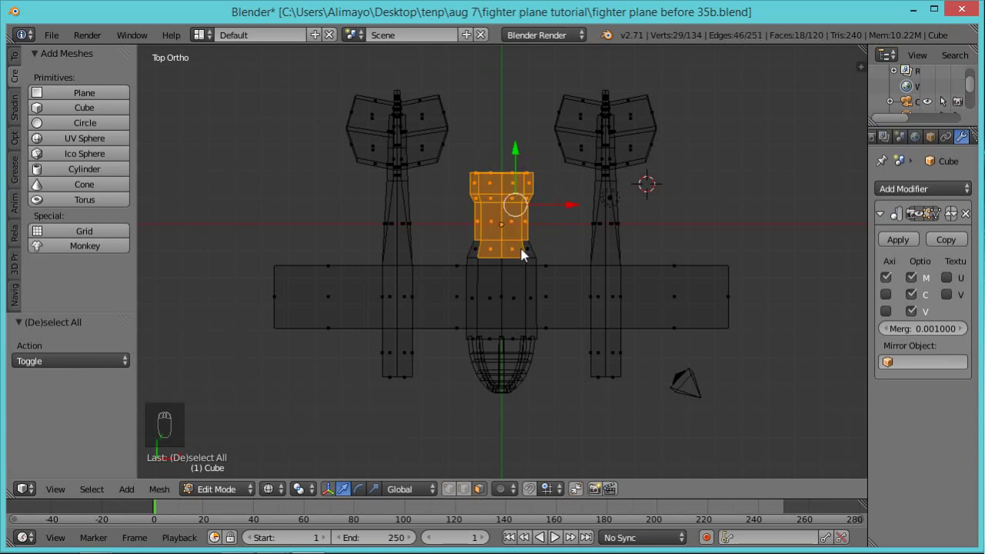
{"action": "key", "text": "c"}
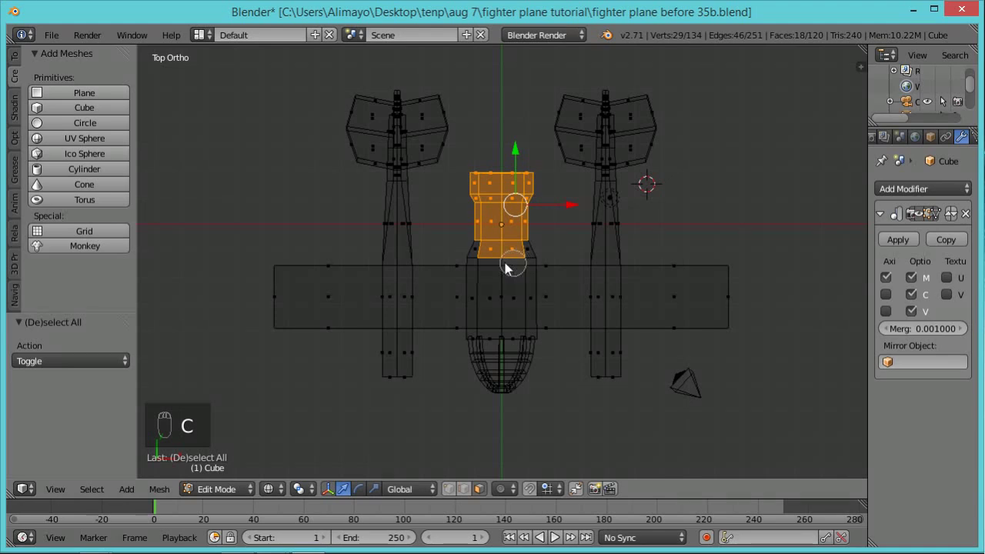
{"action": "middle_click_drag", "start_coordinate": [504, 264], "coordinate": [514, 267]}
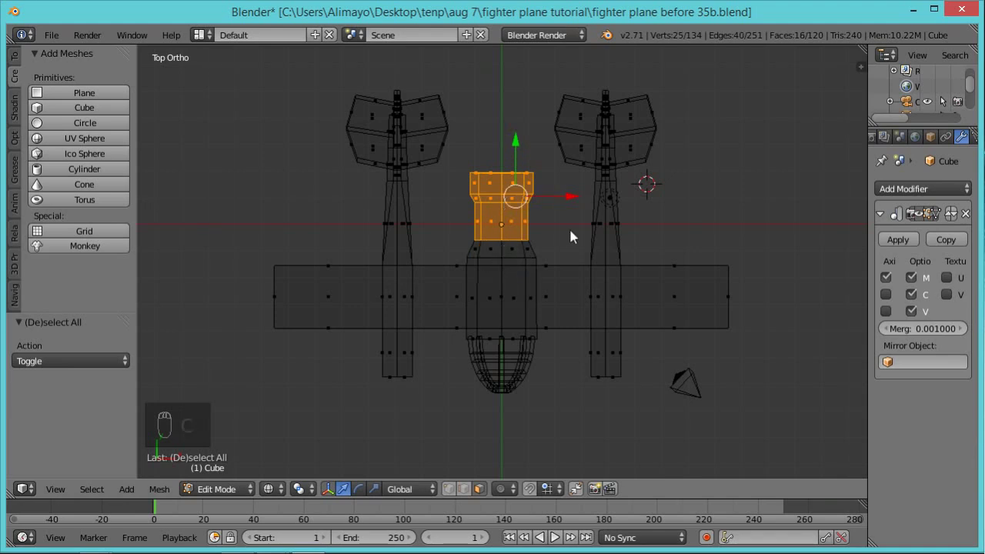
{"action": "key", "text": "s"}
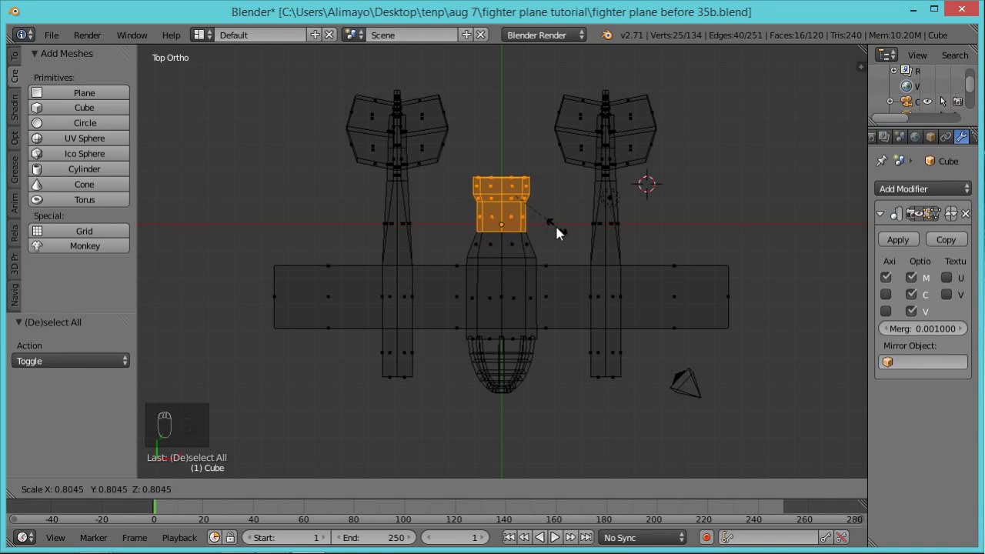
{"action": "right_click", "coordinate": [556, 228]}
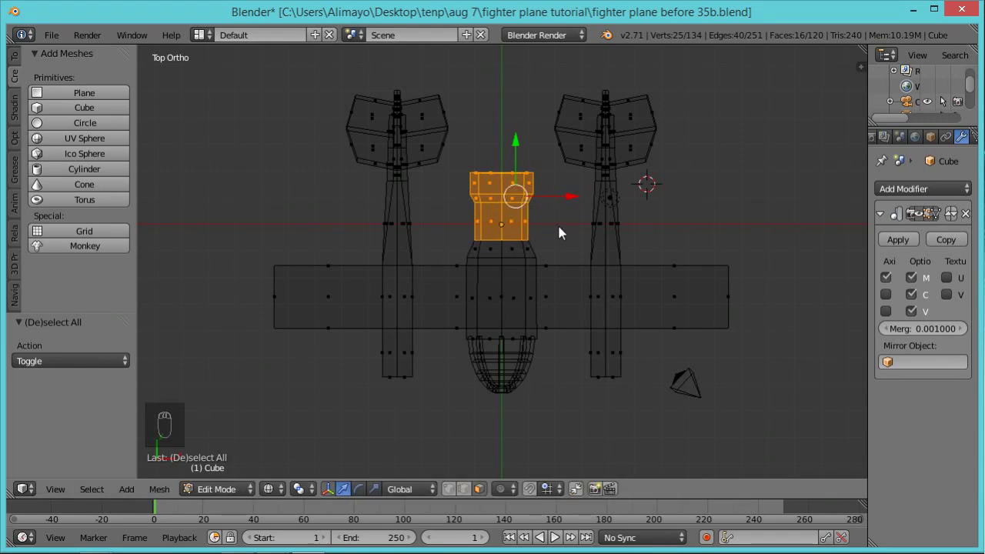
{"action": "key", "text": "s"}
{"action": "key", "text": "x"}
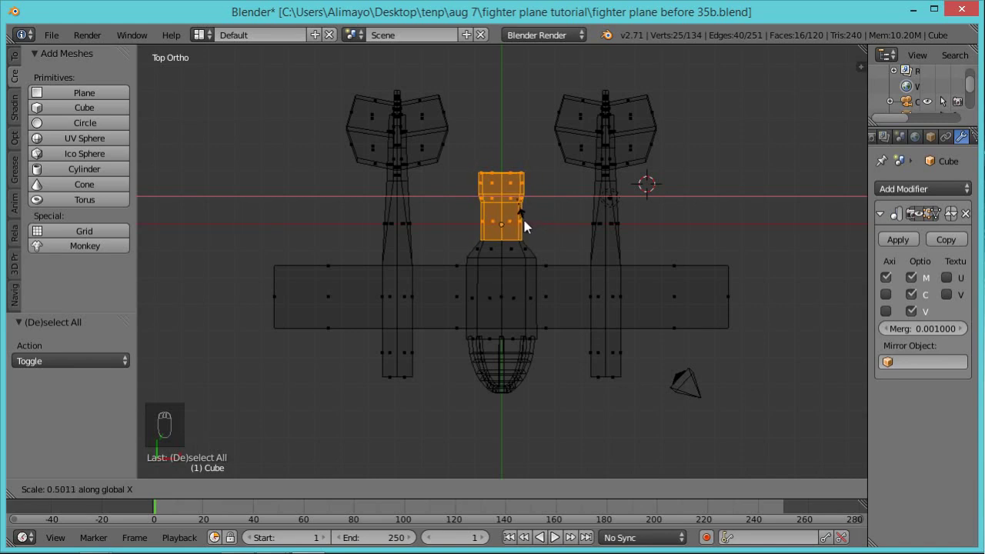
{"action": "left_click", "coordinate": [523, 218]}
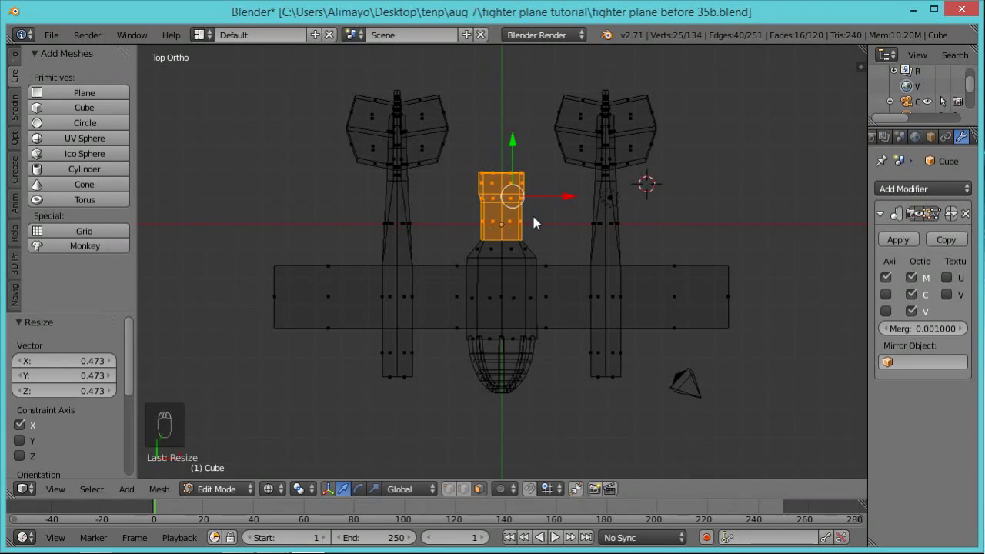
Switch the viewport back to solid shading and examine the aircraft's shape in perspective and from the top.
{"action": "middle_click_drag", "start_coordinate": [616, 310], "coordinate": [501, 222]}
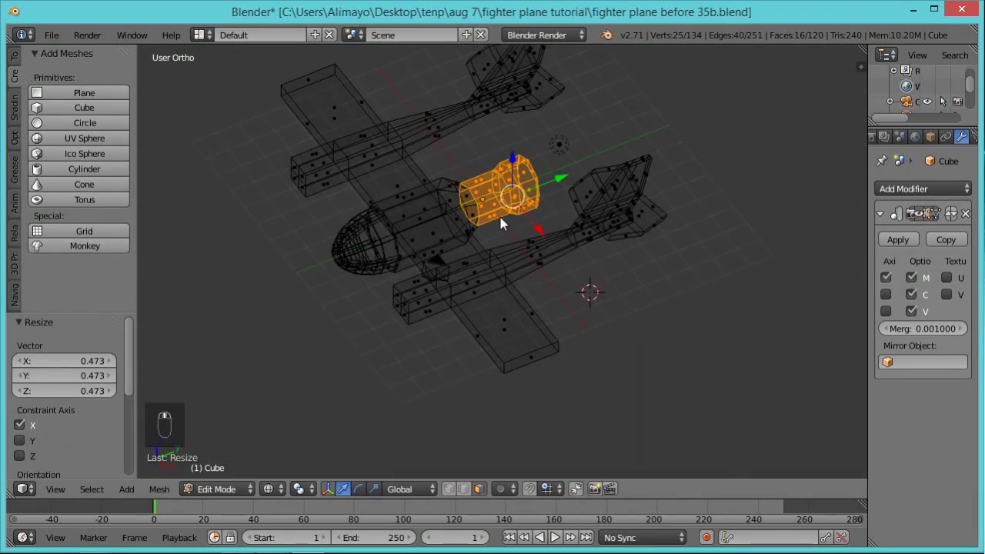
{"action": "key", "text": "z"}
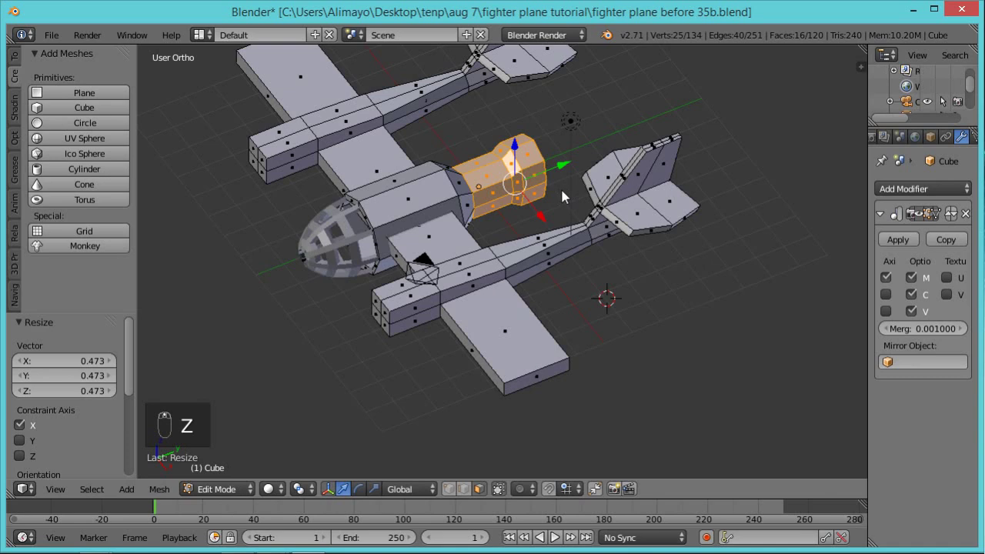
{"action": "scroll", "coordinate": [561, 186], "scroll_direction": "down", "scroll_amount": 1}
{"action": "middle_click_drag", "start_coordinate": [541, 227], "coordinate": [613, 260]}
{"action": "key", "text": "KP_7"}
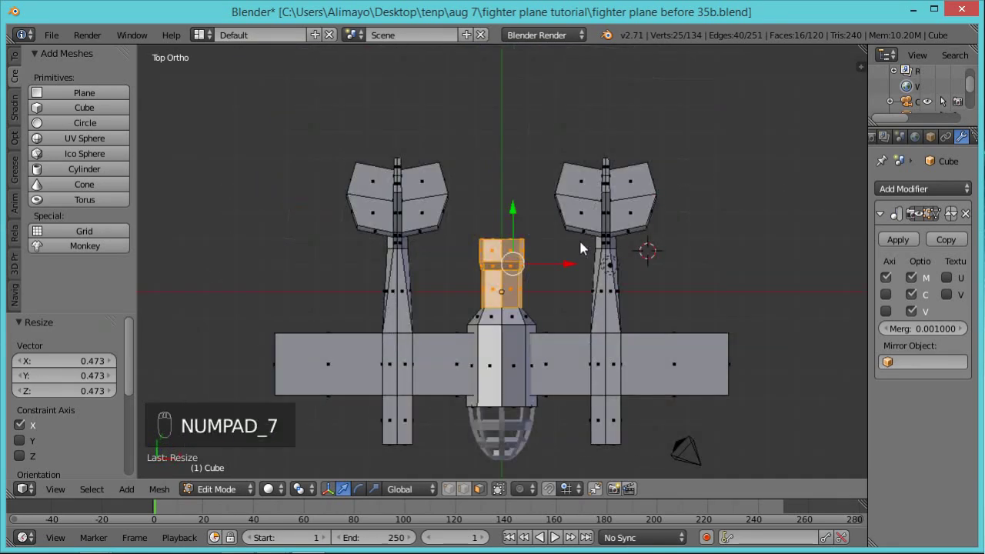
Select only the fuselage's rear end section in wireframe top view and move it about 0.461 units forward along Y.
{"action": "key", "text": "a"}
{"action": "key", "text": "a"}
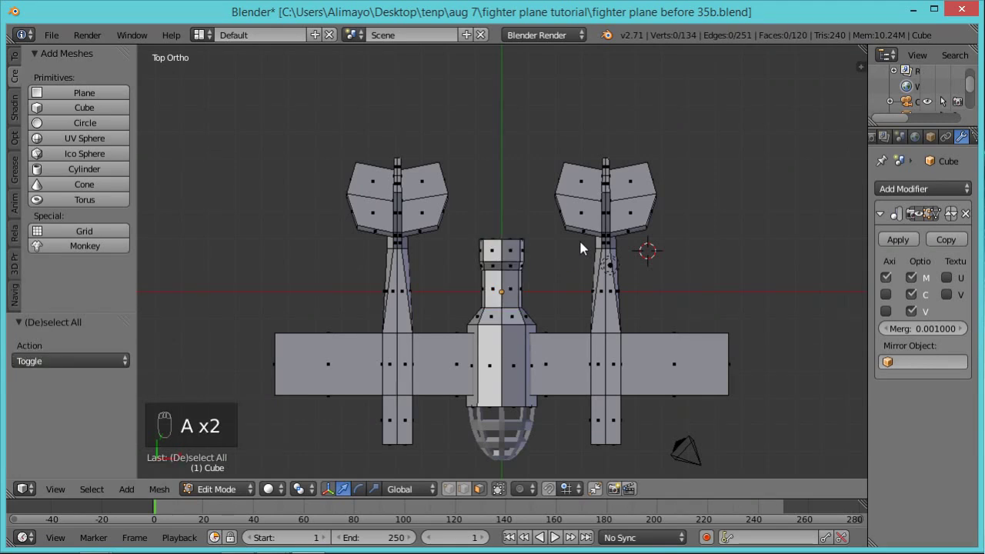
{"action": "key", "text": "z"}
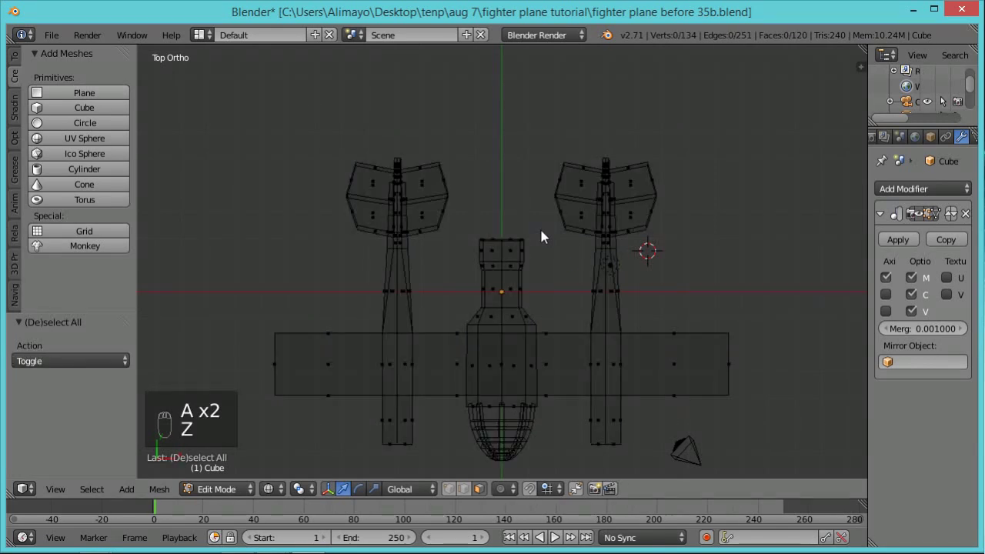
{"action": "key", "text": "b"}
{"action": "left_click_drag", "start_coordinate": [537, 224], "coordinate": [454, 287]}
{"action": "left_click_drag", "start_coordinate": [519, 193], "coordinate": [514, 213]}
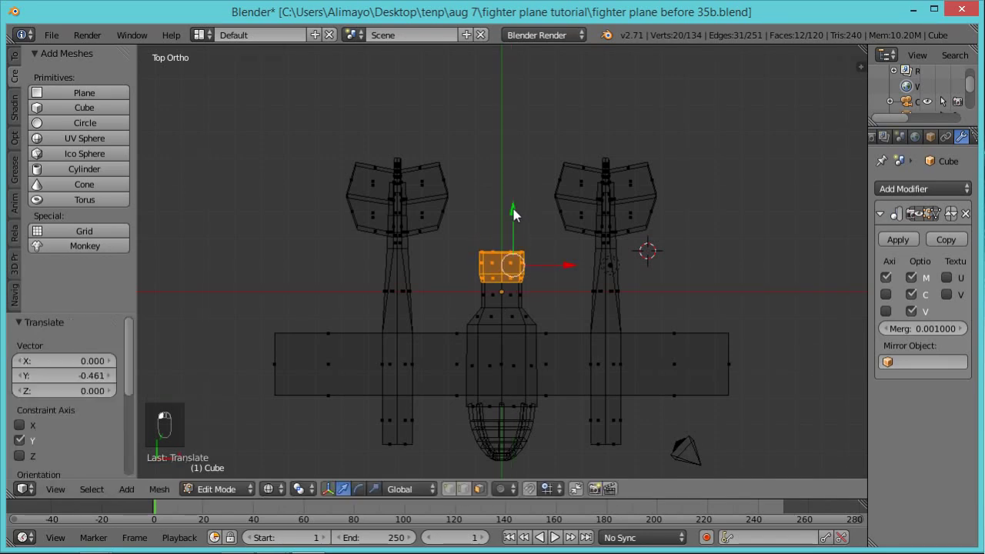
Return to solid shading, select the ring of faces around the fuselage's rear end and scale it uniformly to about 1.144.
{"action": "middle_click_drag", "start_coordinate": [551, 307], "coordinate": [440, 233]}
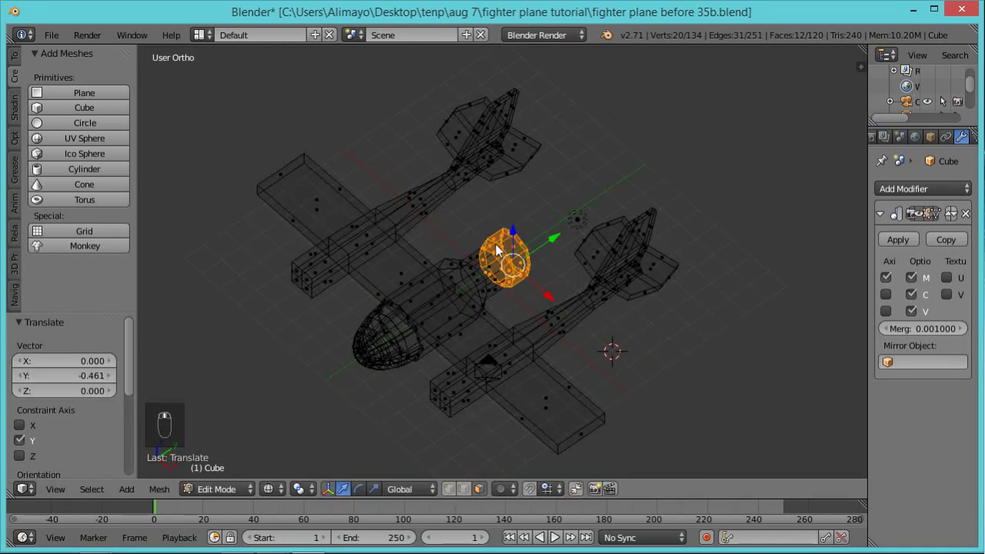
{"action": "key", "text": "z"}
{"action": "scroll", "coordinate": [495, 244], "scroll_direction": "up", "scroll_amount": 5}
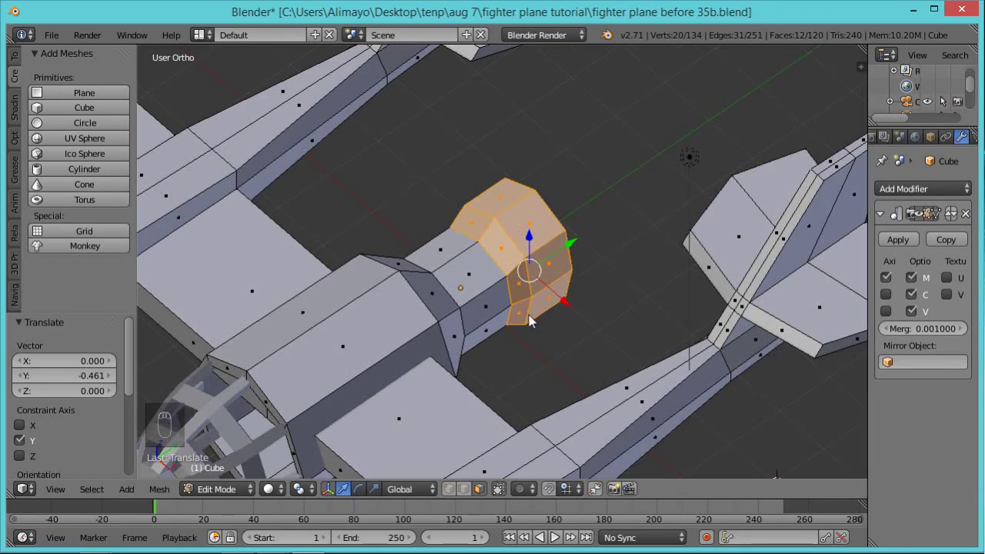
{"action": "key", "text": "a"}
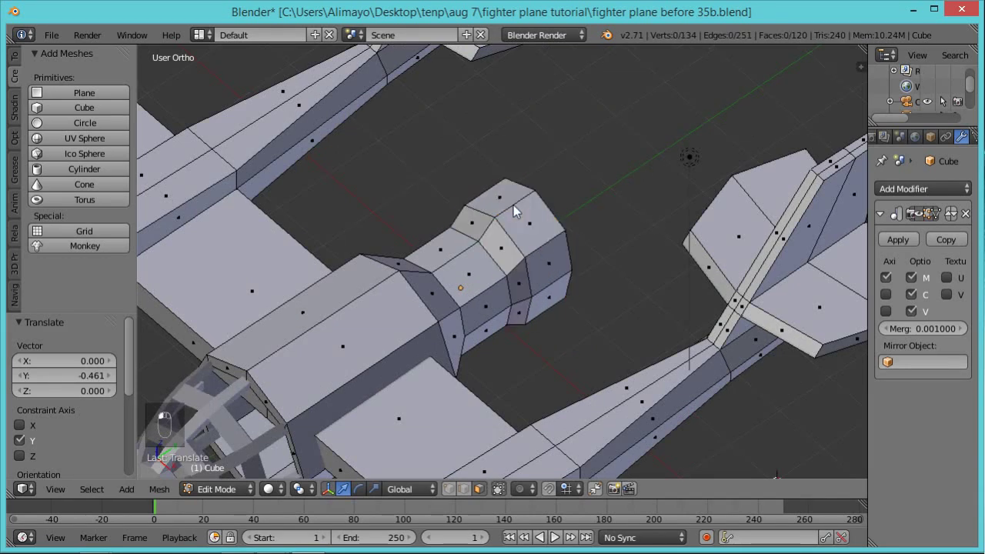
{"action": "right_click", "coordinate": [537, 250], "text": "alt"}
{"action": "middle_click_drag", "start_coordinate": [513, 304], "coordinate": [625, 313]}
{"action": "key", "text": "s"}
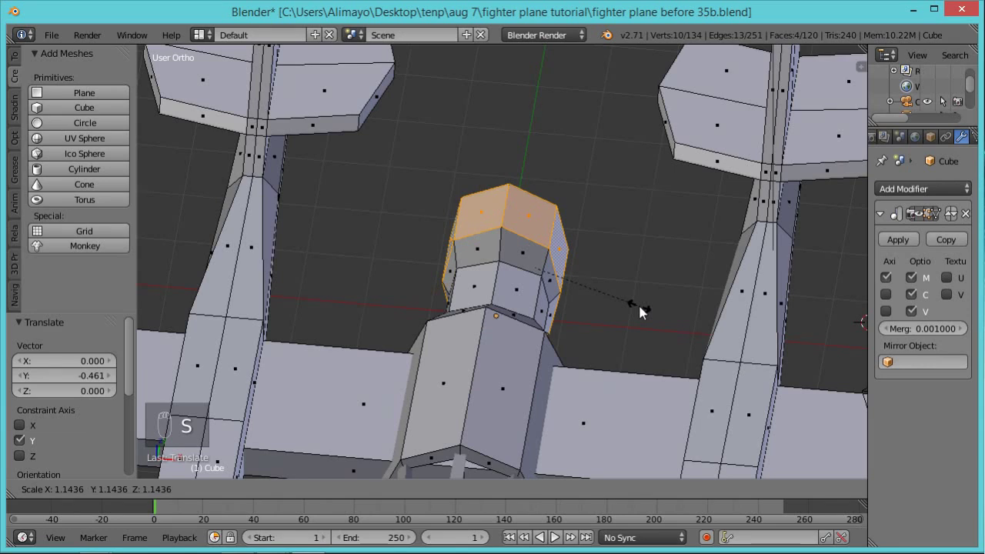
{"action": "left_click", "coordinate": [638, 302]}
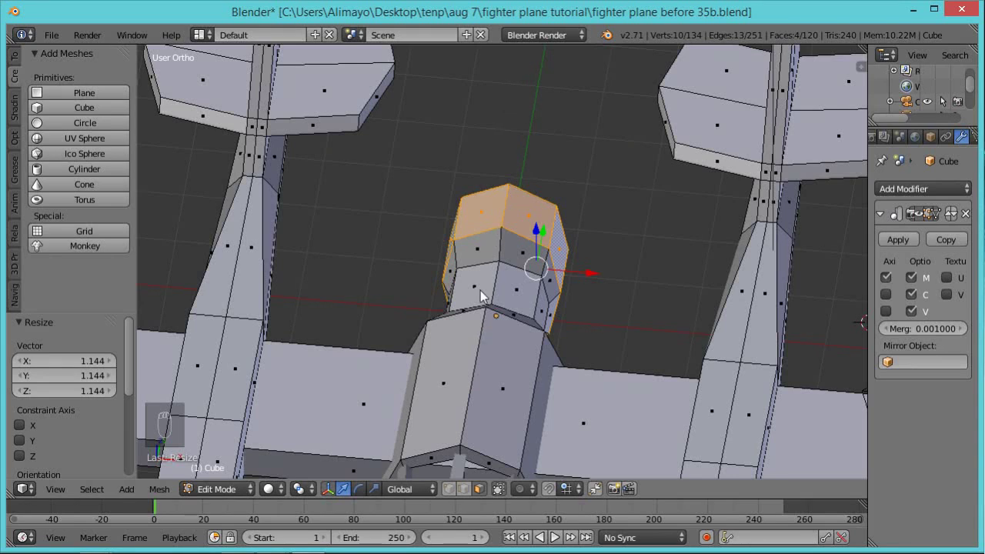
Widen the rear-end face ring by moving its mirrored half about 0.32 units outward along X.
{"action": "key", "text": "e"}
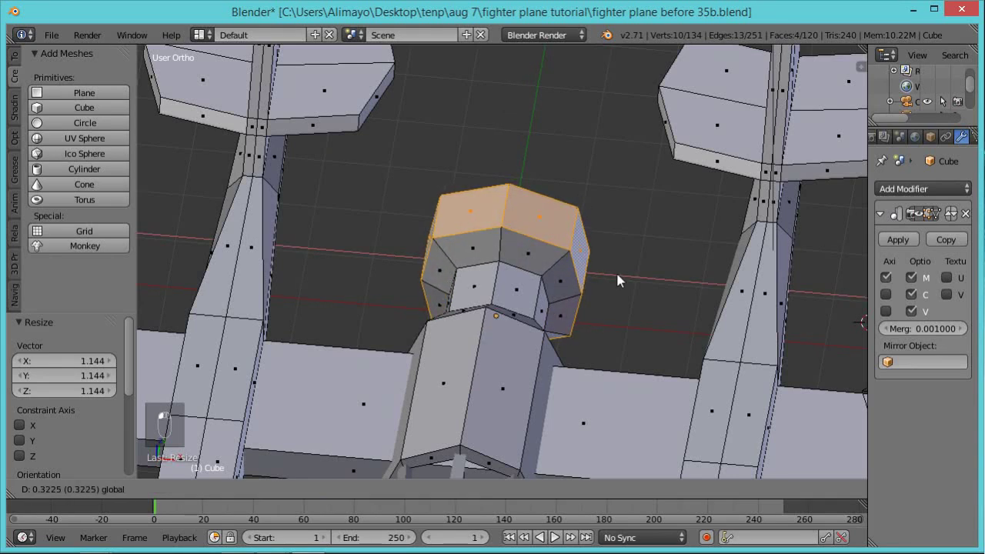
{"action": "left_click", "coordinate": [615, 270]}
{"action": "middle_click_drag", "start_coordinate": [608, 334], "coordinate": [501, 335]}
{"action": "left_click", "coordinate": [589, 290]}
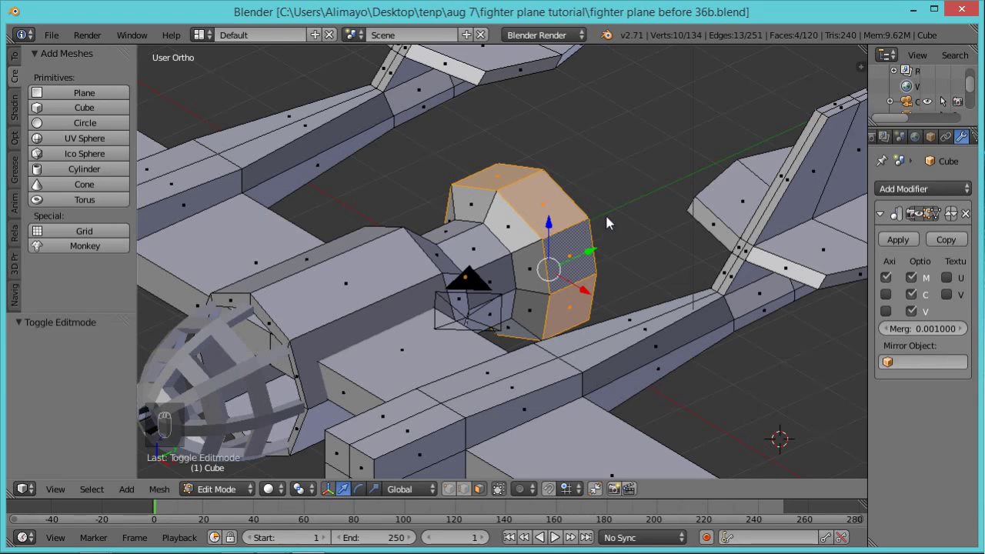
Round the rear-end face ring with the LoopTools Circle operation and check the shape against the whole aircraft.
{"action": "key", "text": "w"}
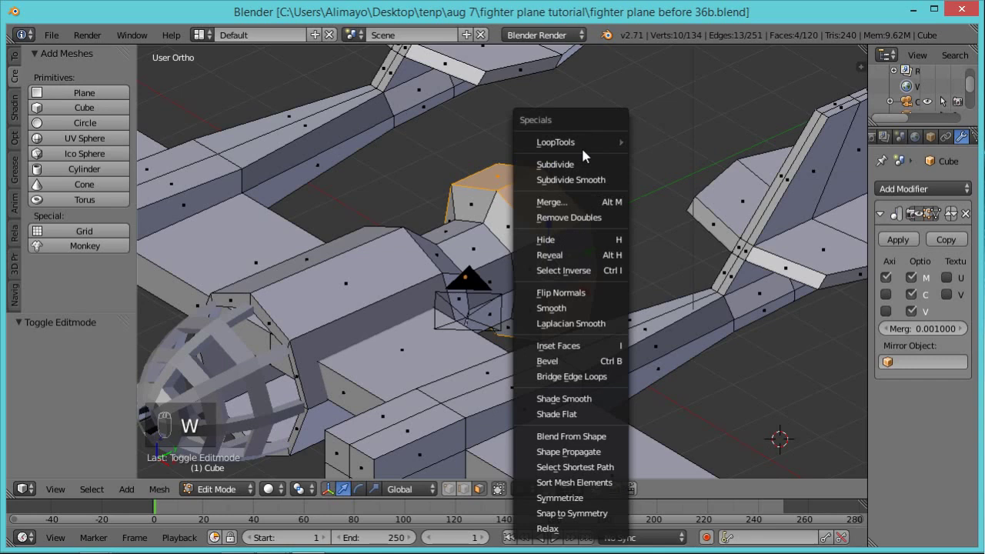
{"action": "mouse_move", "coordinate": [581, 143]}
{"action": "left_click", "coordinate": [695, 156]}
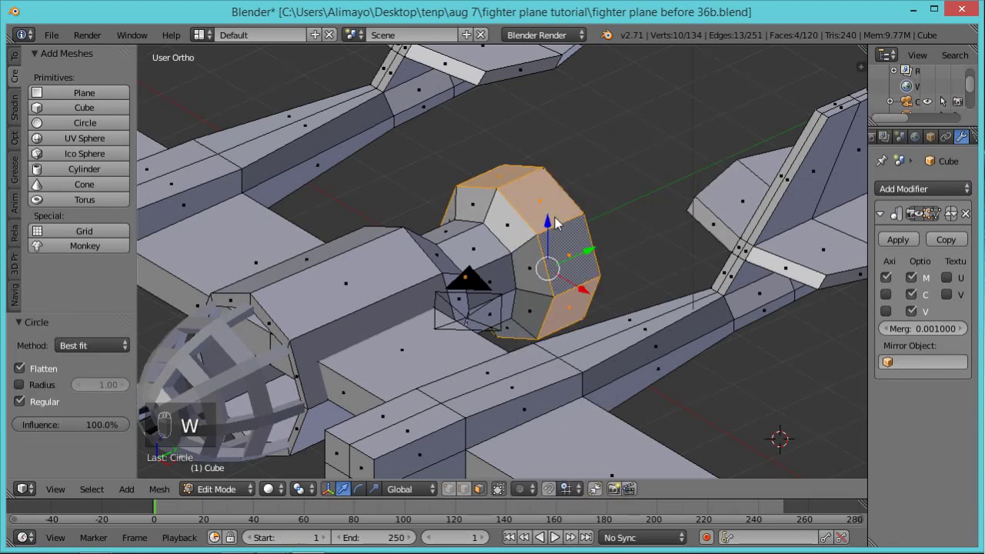
{"action": "scroll", "coordinate": [770, 350], "scroll_direction": "down", "scroll_amount": 3}
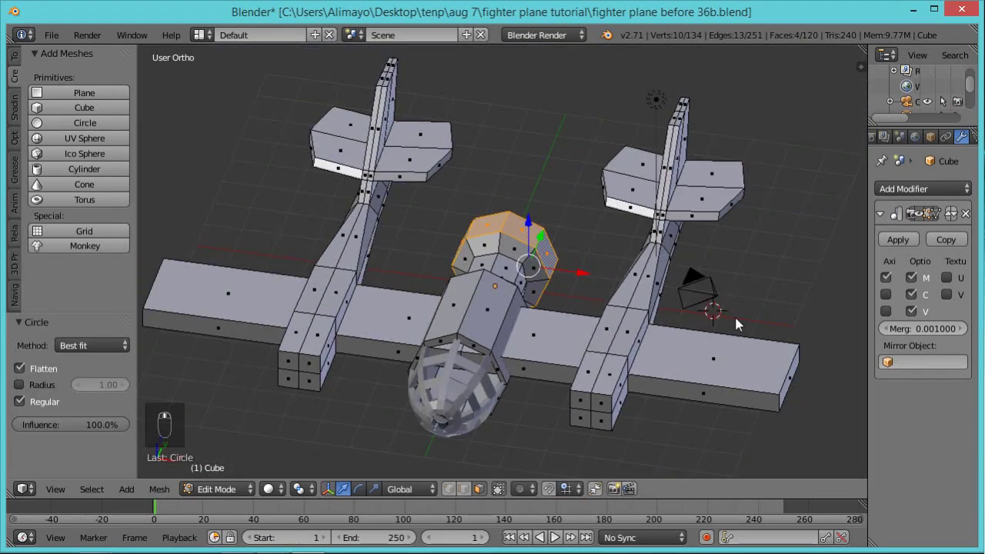
{"action": "middle_click_drag", "start_coordinate": [680, 363], "coordinate": [628, 338]}
{"action": "scroll", "coordinate": [690, 399], "scroll_direction": "down", "scroll_amount": 1}
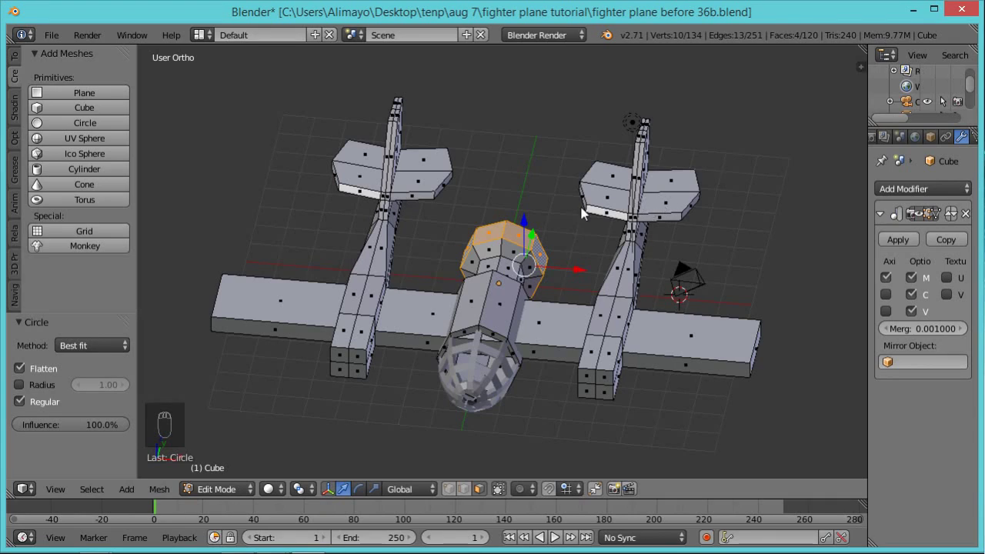
{"action": "middle_click_drag", "start_coordinate": [601, 304], "coordinate": [538, 311]}
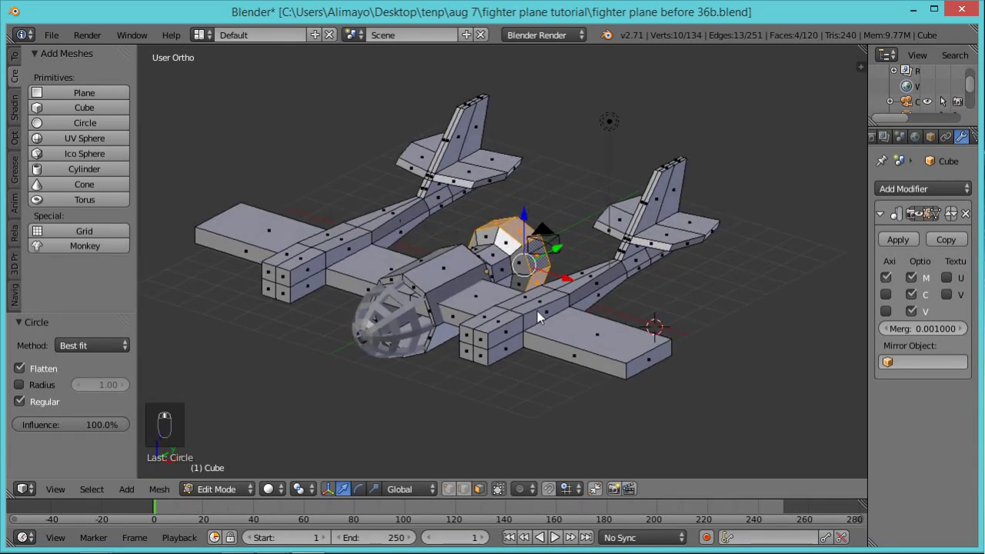
Duplicate the outer wing's tip face in place and shift the copy about 0.52 units outward along X.
{"action": "right_click", "coordinate": [642, 368]}
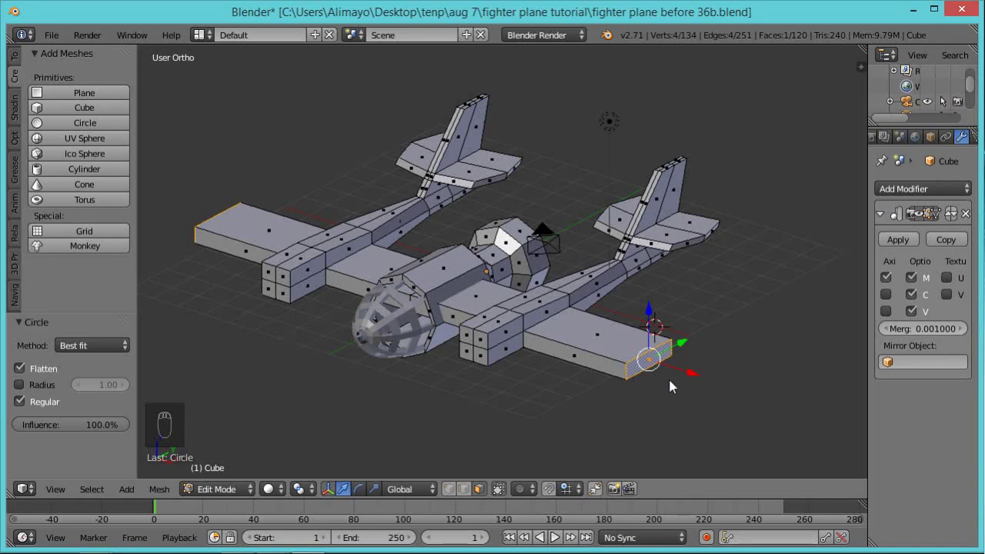
{"action": "key", "text": "shift+d"}
{"action": "right_click", "coordinate": [669, 380]}
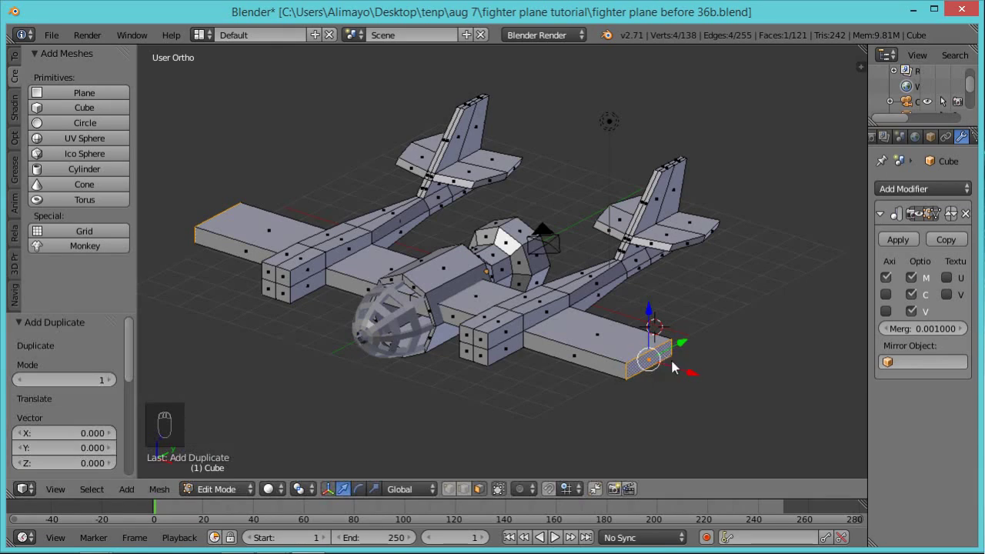
{"action": "key", "text": "g"}
{"action": "key", "text": "x"}
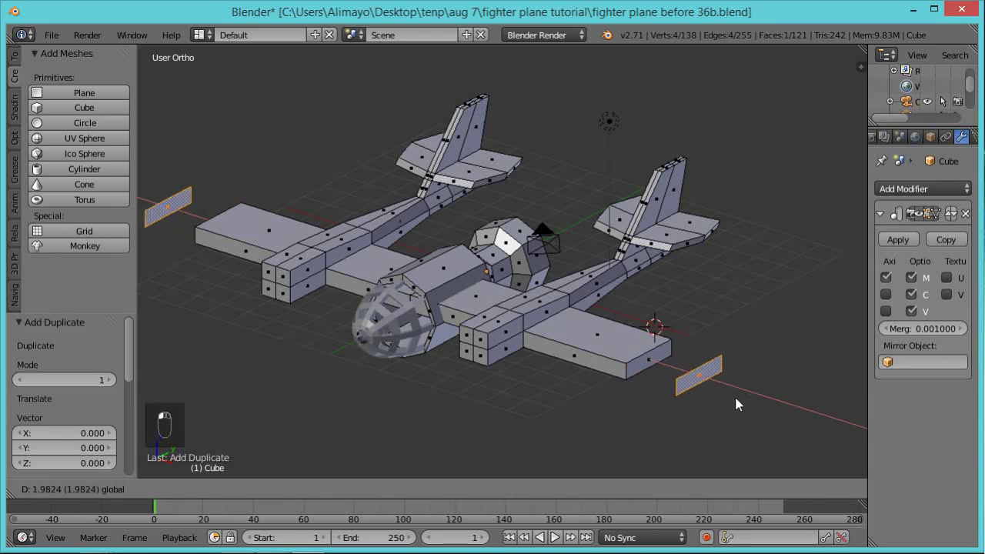
{"action": "left_click", "coordinate": [736, 399]}
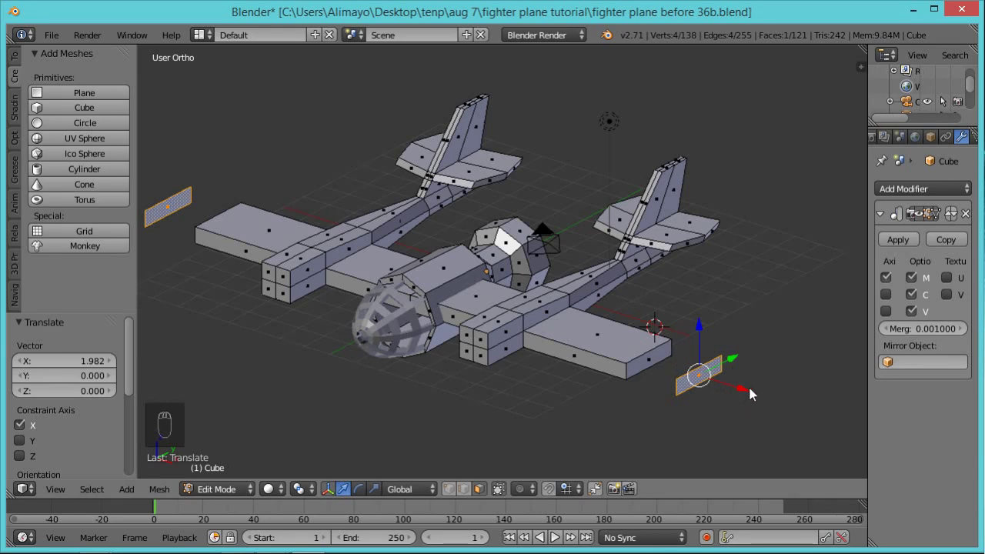
{"action": "left_click_drag", "start_coordinate": [745, 391], "coordinate": [706, 380]}
{"action": "middle_click_drag", "start_coordinate": [669, 383], "coordinate": [716, 420]}
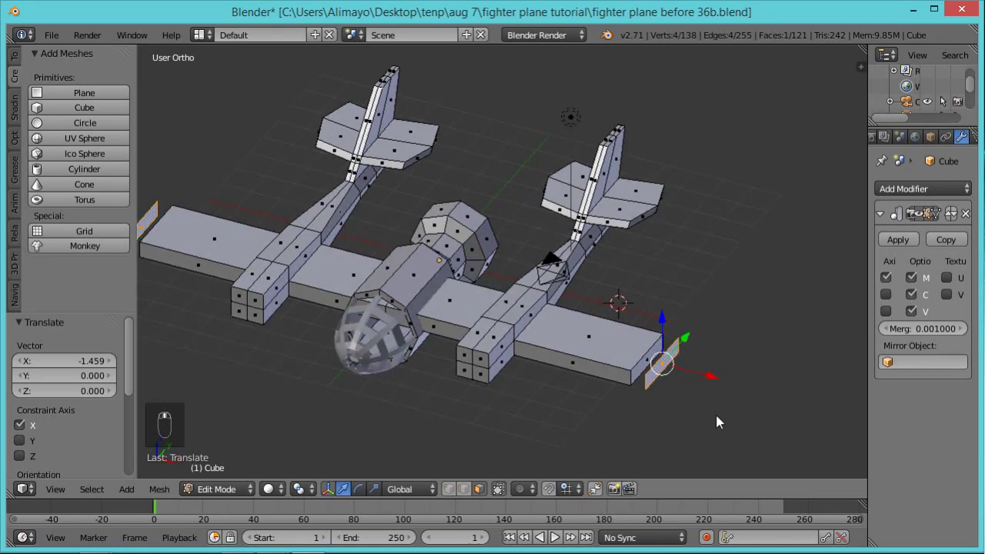
Extrude the duplicated wingtip face about 0.662 units outward along X into a separate block.
{"action": "key", "text": "e"}
{"action": "key", "text": "x"}
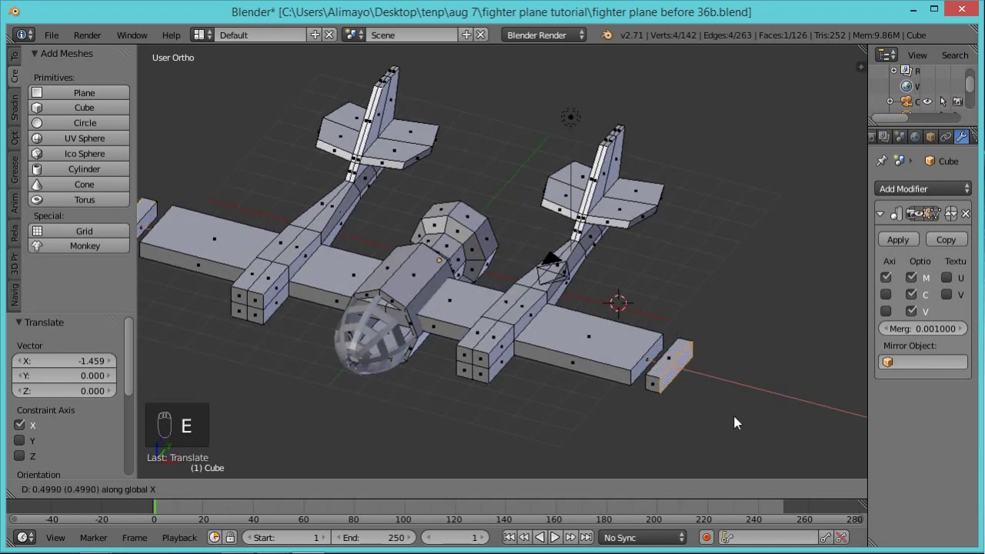
{"action": "left_click", "coordinate": [737, 424]}
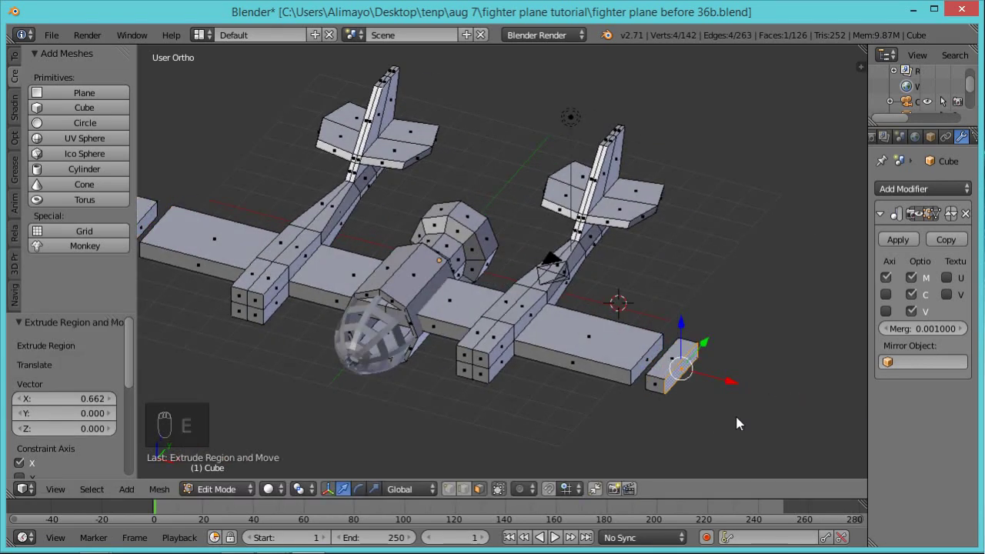
Select the entire wingtip block, fatten it by about 0.385 and scale it along Y to about 1.5.
{"action": "key", "text": "ctrl+l"}
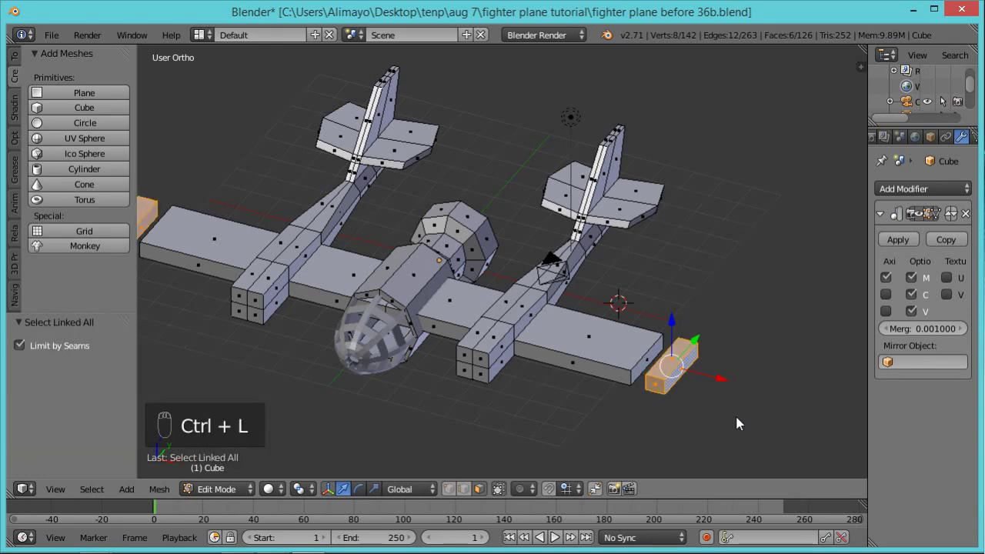
{"action": "key", "text": "alt+s"}
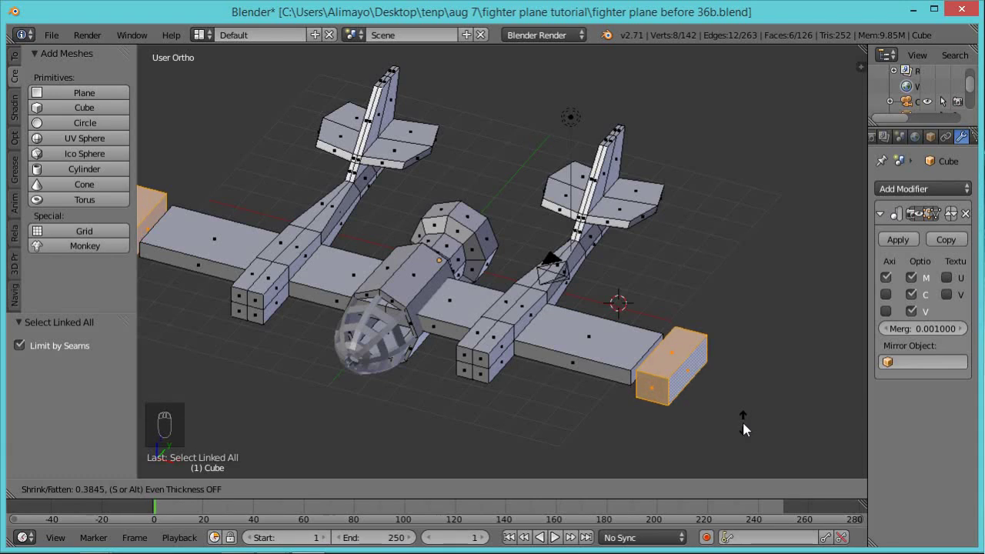
{"action": "left_click", "coordinate": [744, 423]}
{"action": "key", "text": "s"}
{"action": "key", "text": "y"}
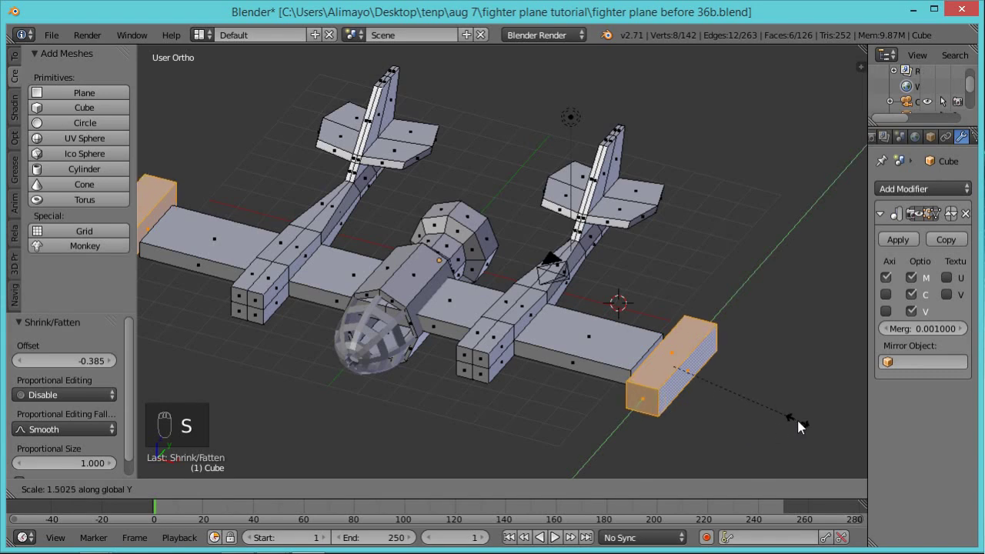
{"action": "left_click", "coordinate": [798, 423]}
Move the wingtip block about 0.437 units inward along X so it meets the wing end.
{"action": "left_click_drag", "start_coordinate": [717, 374], "coordinate": [707, 376]}
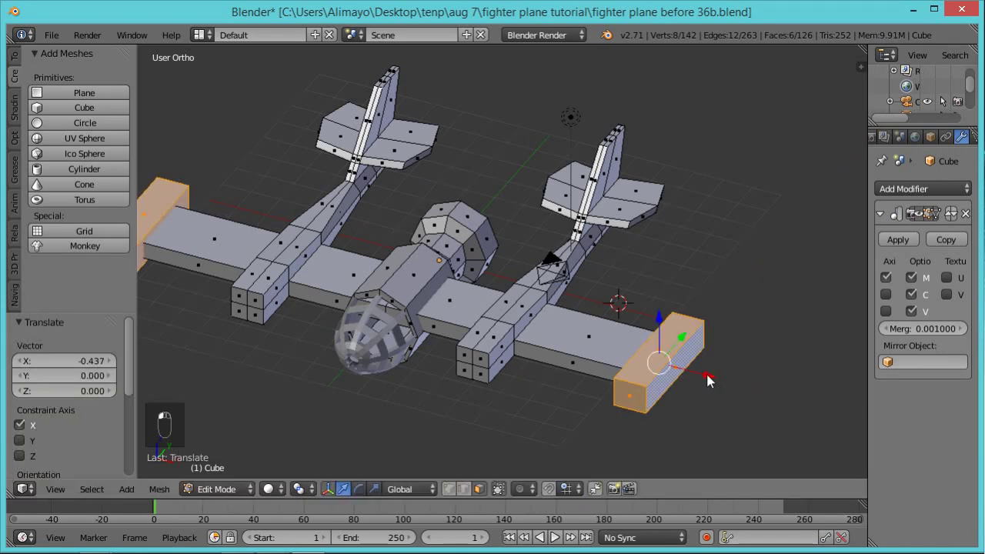
{"action": "scroll", "coordinate": [708, 378], "scroll_direction": "down", "scroll_amount": 2}
{"action": "mouse_move", "coordinate": [710, 375]}
{"action": "middle_mouse_down"}
{"action": "mouse_move", "coordinate": [724, 343]}
{"action": "mouse_move", "coordinate": [691, 373]}
{"action": "middle_mouse_up"}
{"action": "scroll", "coordinate": [691, 372], "scroll_direction": "up", "scroll_amount": 2}
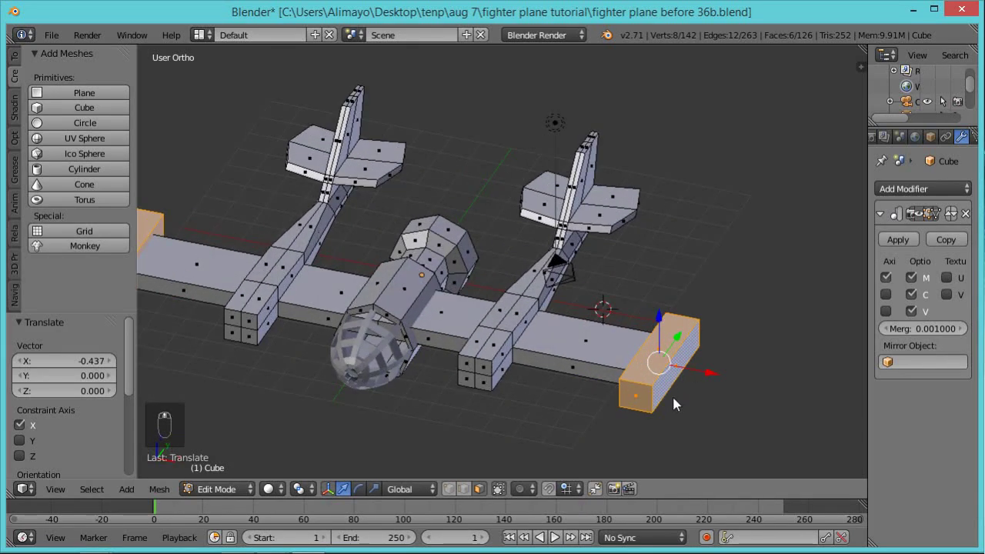
Add two centred loop cuts to the wingtip block, one horizontal around its sides and one vertical along its length.
{"action": "key", "text": "ctrl+r"}
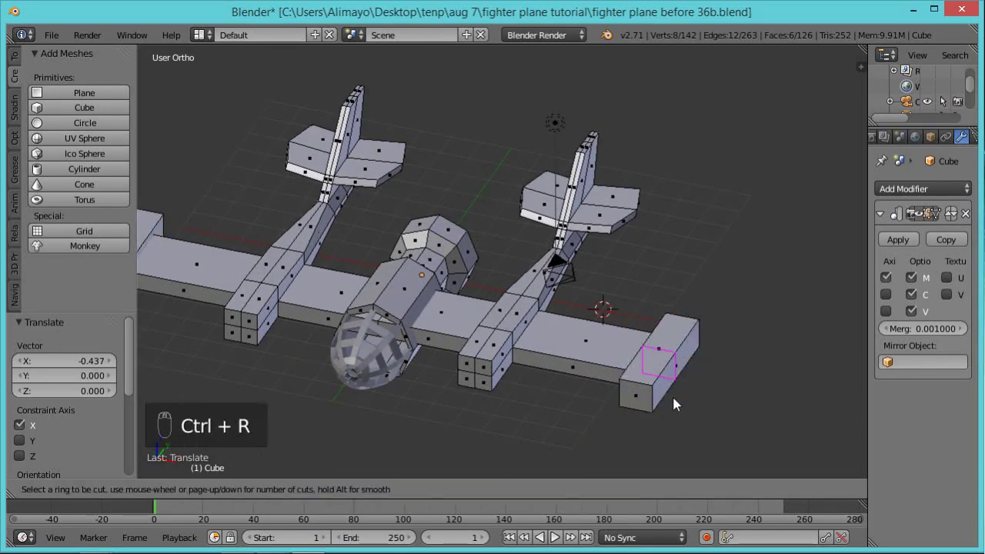
{"action": "left_click", "coordinate": [703, 328]}
{"action": "left_click", "coordinate": [704, 328]}
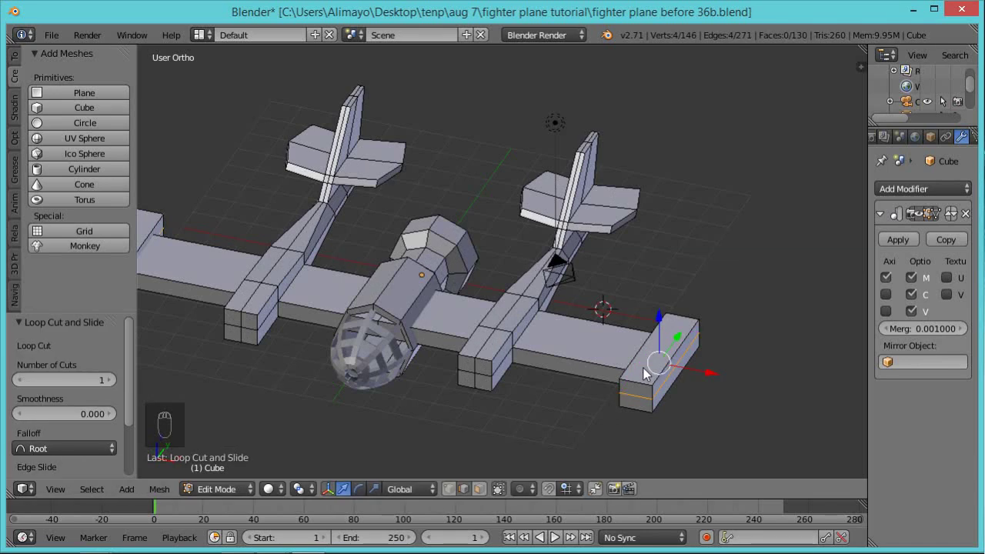
{"action": "key", "text": "ctrl+r"}
{"action": "left_click", "coordinate": [685, 331]}
{"action": "left_click", "coordinate": [687, 329]}
{"action": "scroll", "coordinate": [699, 404], "scroll_direction": "up", "scroll_amount": 2}
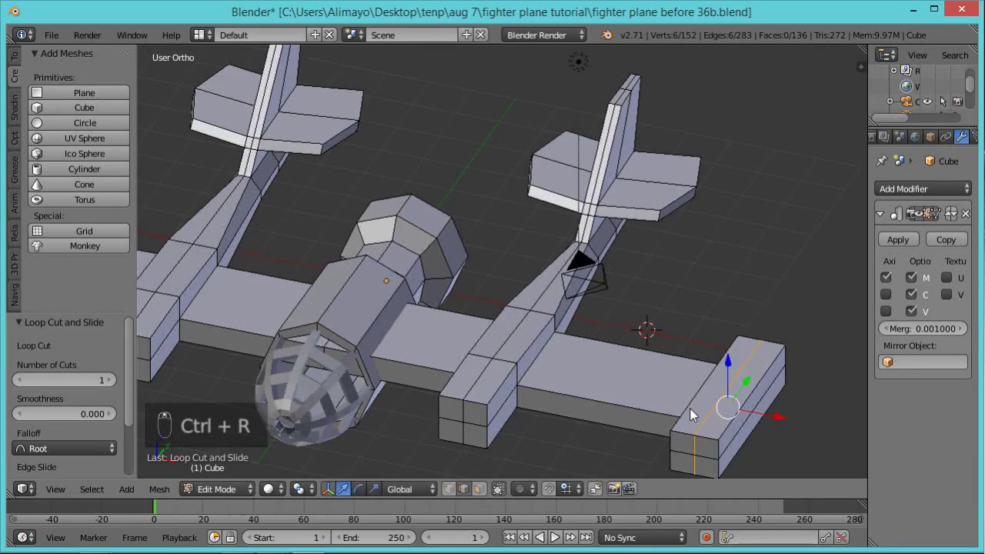
Switch to face selection, select the four front-end faces of the wingtip block and delete them.
{"action": "left_click", "coordinate": [479, 489]}
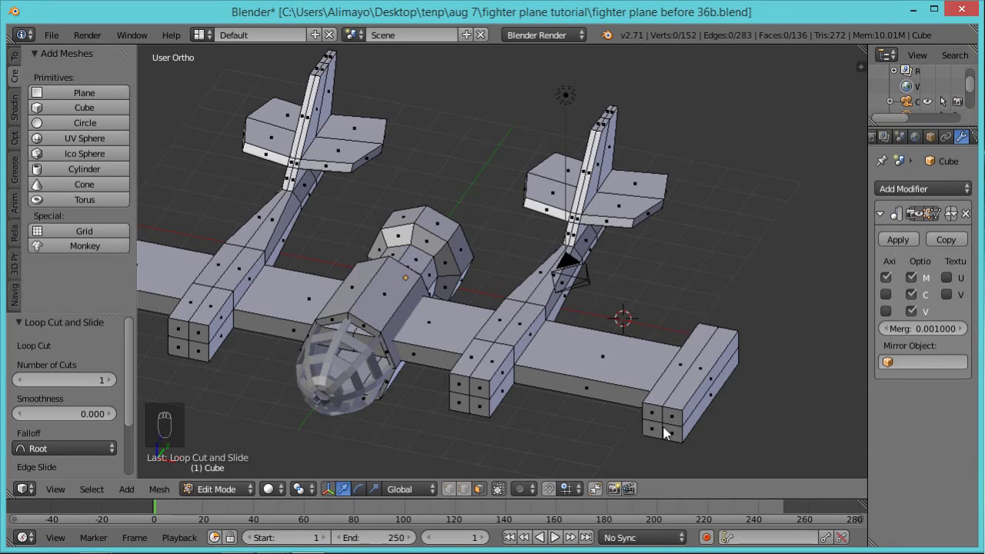
{"action": "scroll", "coordinate": [667, 432], "scroll_direction": "up", "scroll_amount": 2}
{"action": "middle_click_drag", "start_coordinate": [677, 439], "coordinate": [542, 282], "text": "shift"}
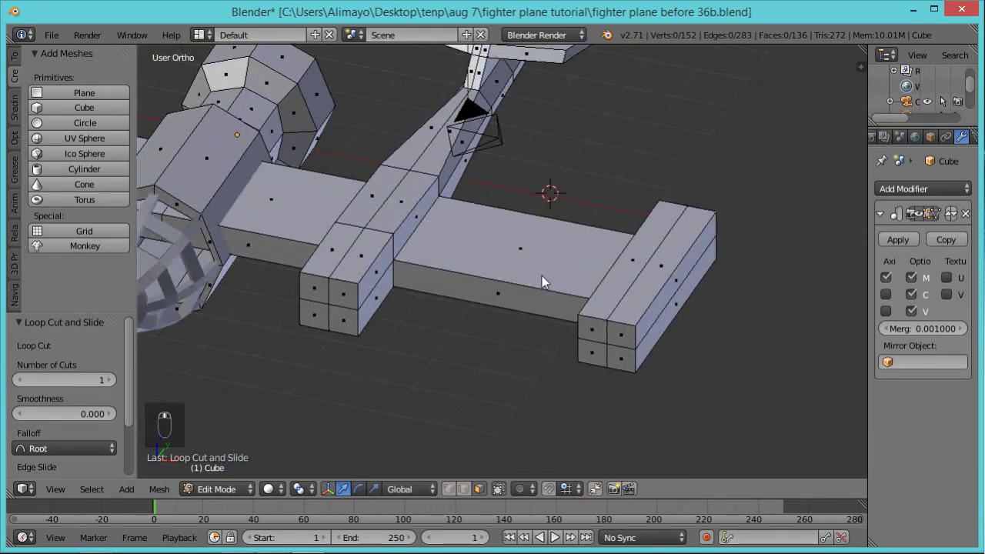
{"action": "scroll", "coordinate": [542, 282], "scroll_direction": "up", "scroll_amount": 3}
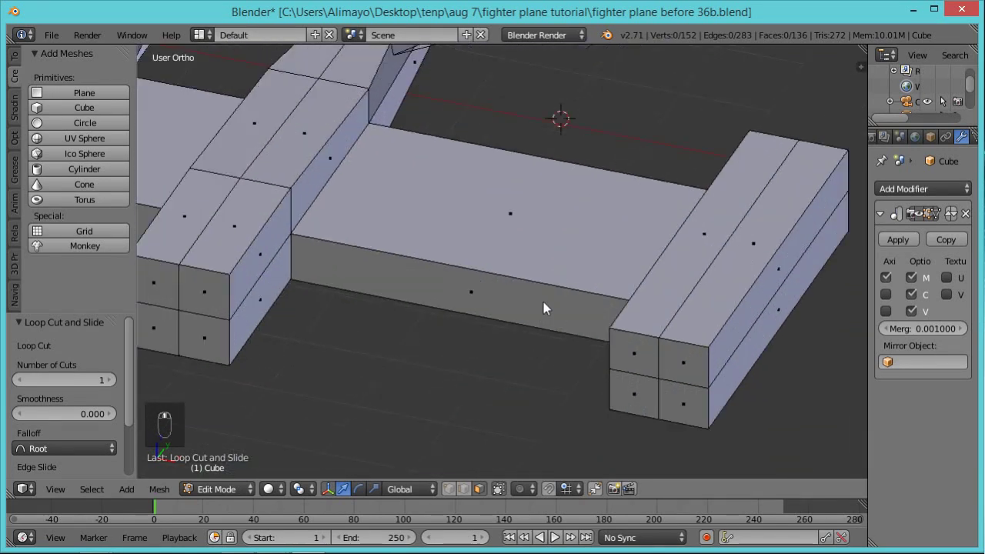
{"action": "key", "text": "c"}
{"action": "left_click", "coordinate": [668, 382]}
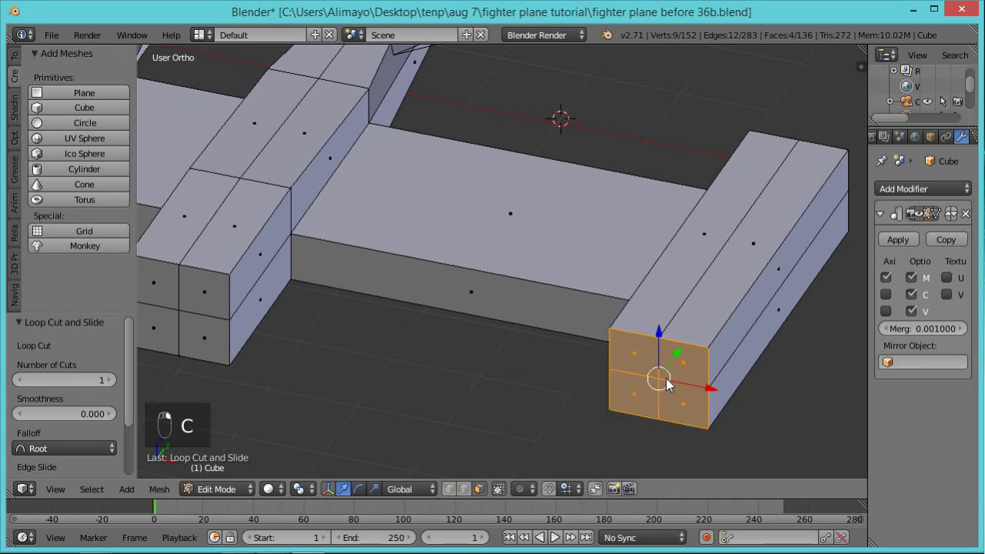
{"action": "key", "text": "x"}
{"action": "left_click", "coordinate": [667, 378]}
{"action": "scroll", "coordinate": [732, 338], "scroll_direction": "down", "scroll_amount": 4}
{"action": "scroll", "coordinate": [580, 377], "scroll_direction": "up", "scroll_amount": 2}
{"action": "middle_click_drag", "start_coordinate": [580, 377], "coordinate": [462, 316]}
{"action": "key", "text": "a"}
{"action": "key", "text": "a"}
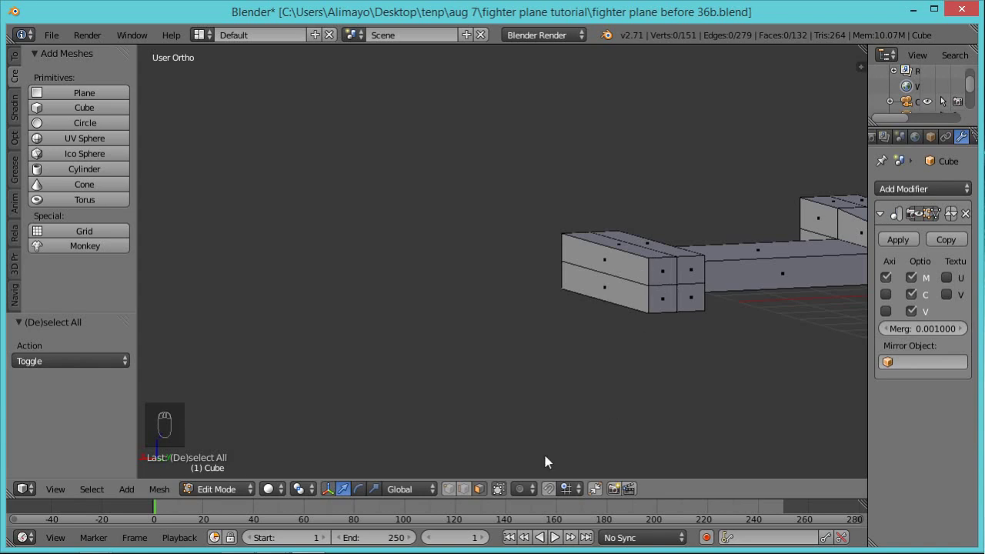
Select the four rear-end faces of the wingtip block and delete them.
{"action": "scroll", "coordinate": [668, 324], "scroll_direction": "up", "scroll_amount": 1}
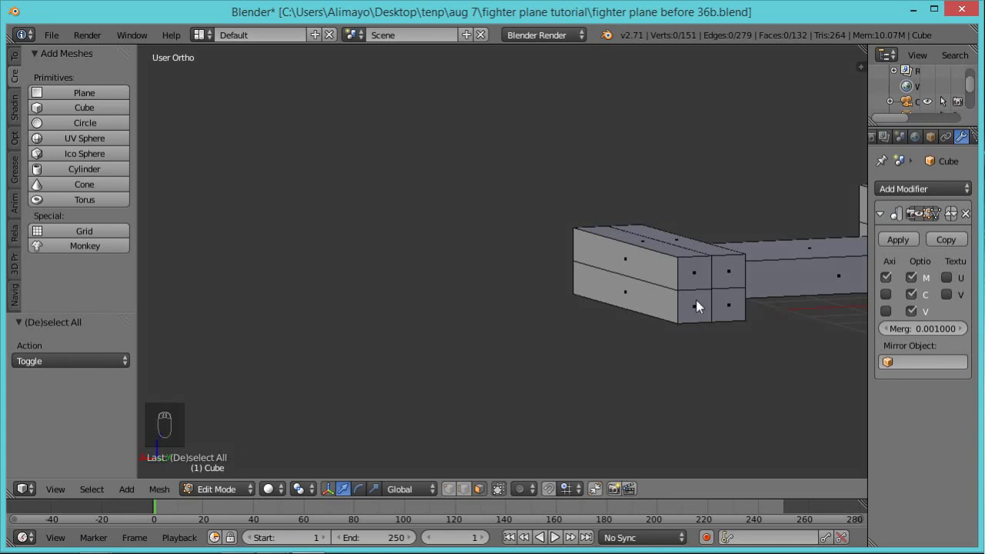
{"action": "key", "text": "c"}
{"action": "left_click_drag", "start_coordinate": [719, 292], "coordinate": [722, 292]}
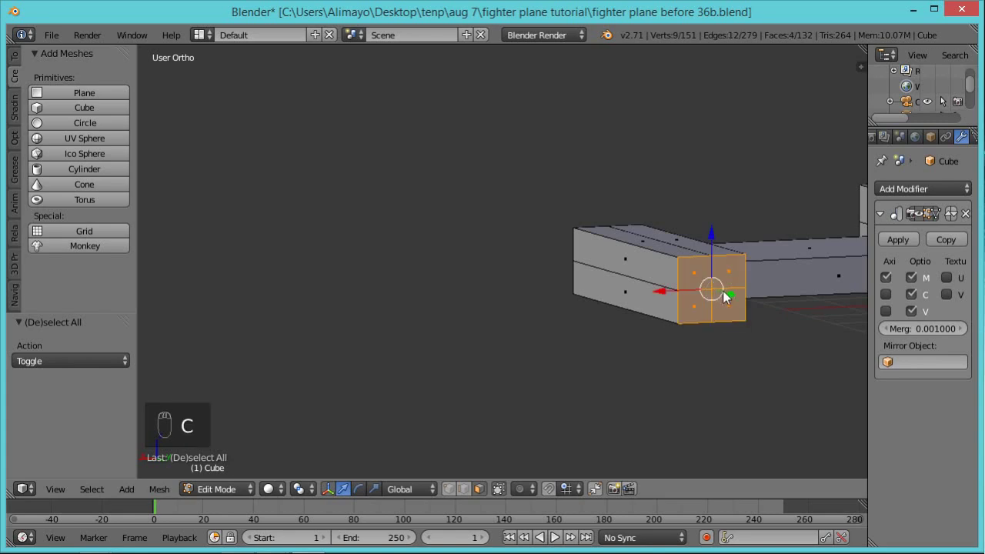
{"action": "key", "text": "x"}
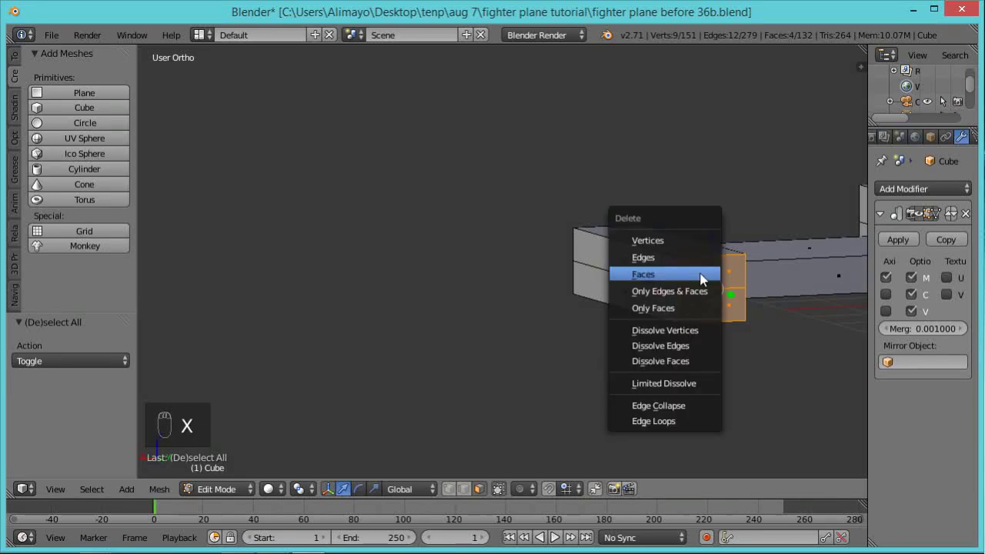
{"action": "left_click", "coordinate": [702, 273]}
Switch to edge selection, select the wingtip block's open front edge loop and round it with LoopTools Circle.
{"action": "middle_click_drag", "start_coordinate": [461, 293], "coordinate": [755, 241]}
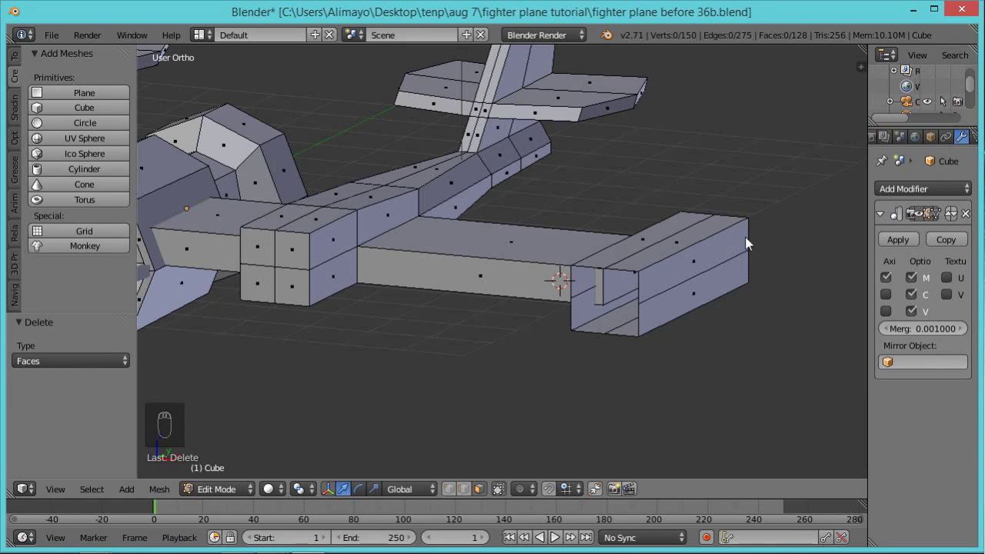
{"action": "left_click", "coordinate": [464, 490]}
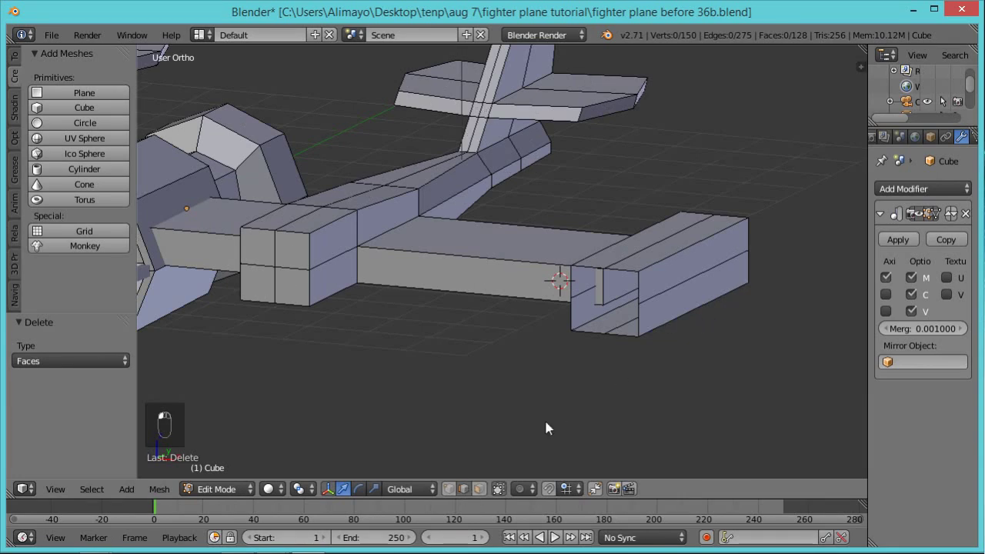
{"action": "right_click", "coordinate": [645, 324], "text": "alt"}
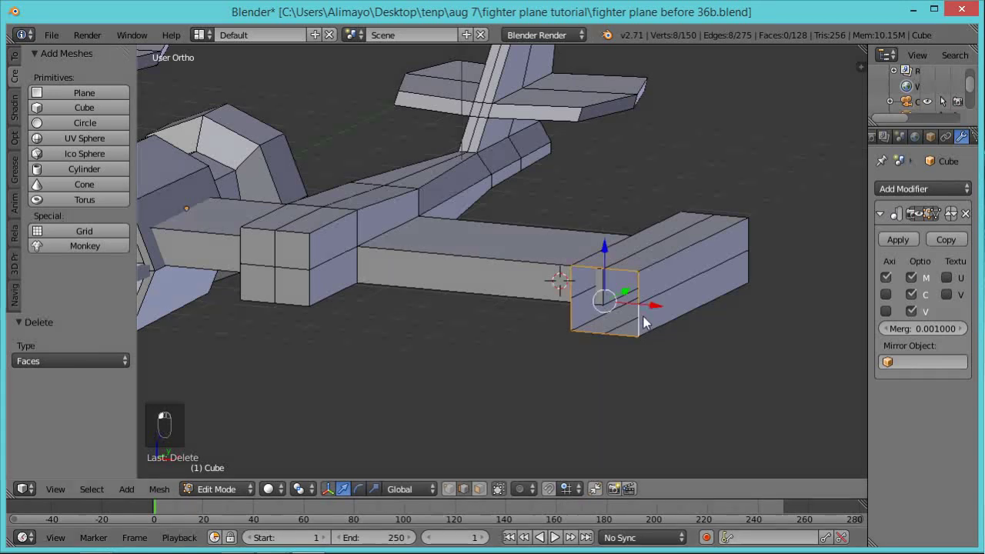
{"action": "key", "text": "w"}
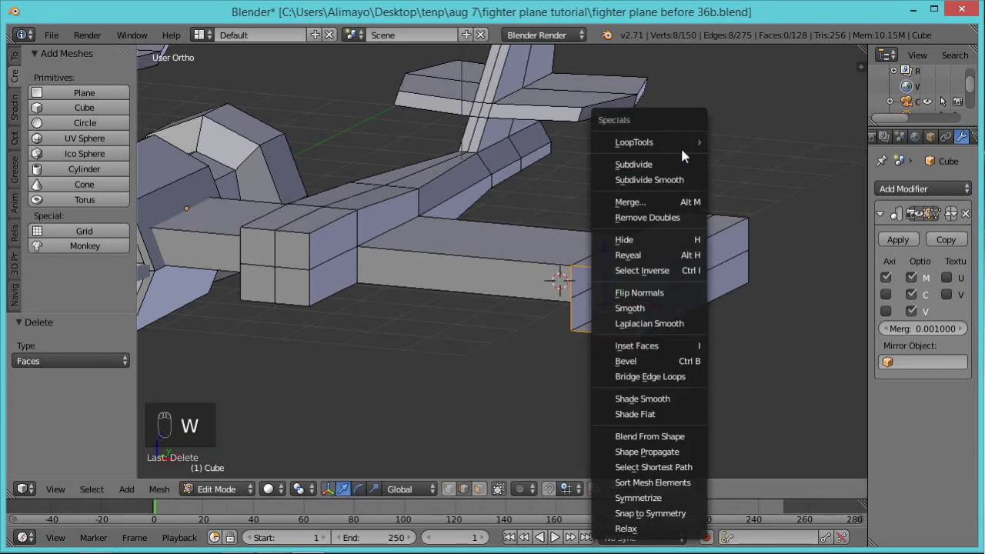
{"action": "mouse_move", "coordinate": [683, 146]}
{"action": "left_click", "coordinate": [748, 159]}
{"action": "middle_click_drag", "start_coordinate": [779, 246], "coordinate": [517, 265]}
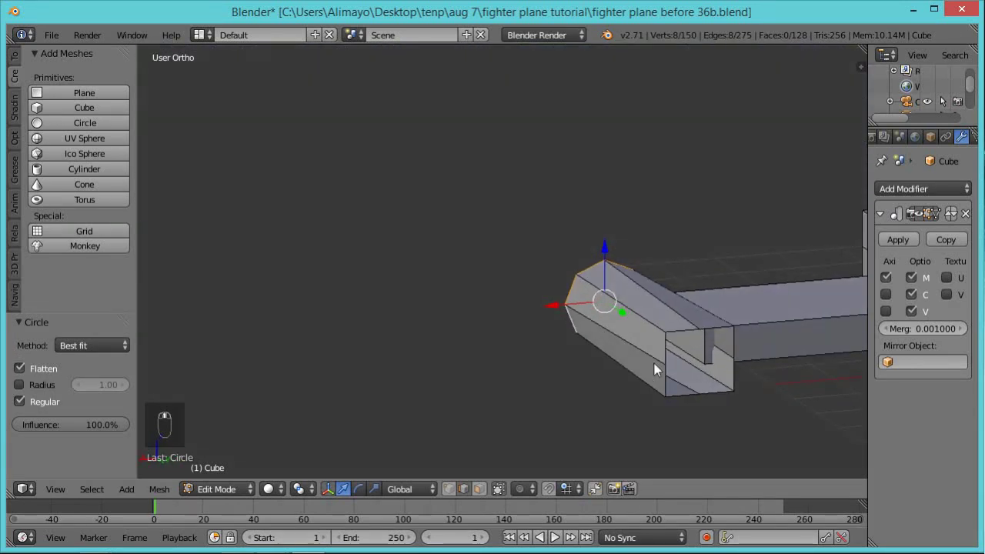
Try to round the wingtip block's open rear edge loop with LoopTools Circle, undoing each attempt.
{"action": "key", "text": "a"}
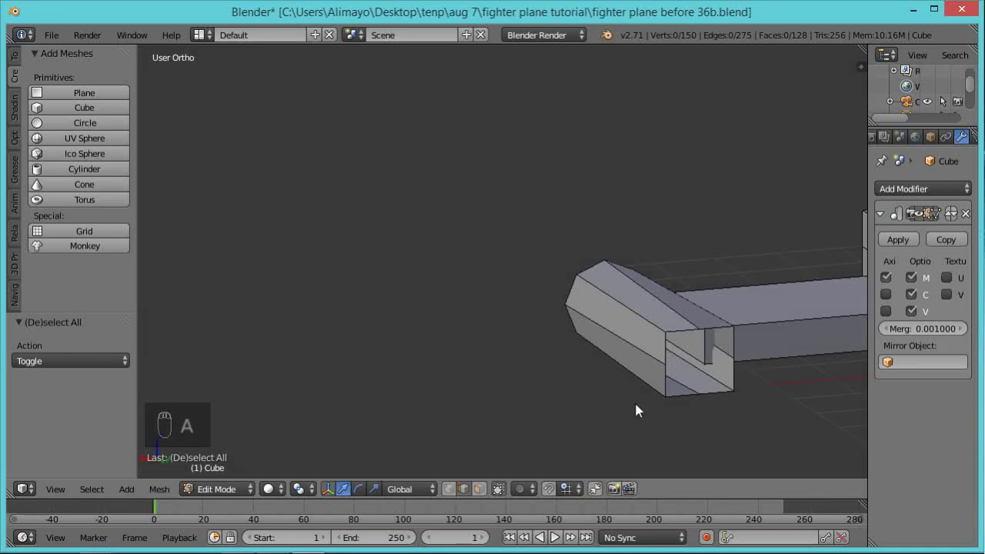
{"action": "right_click", "coordinate": [666, 375]}
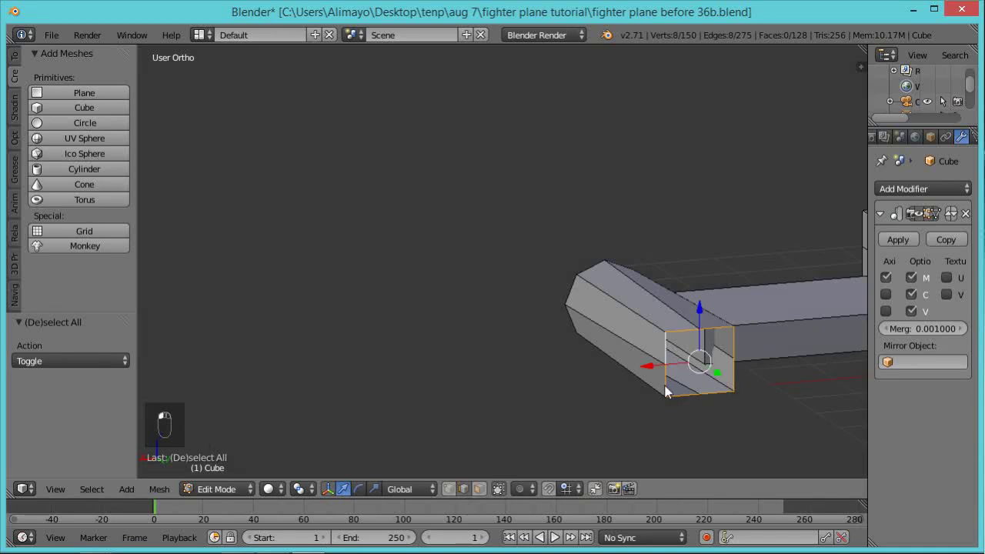
{"action": "key", "text": "w"}
{"action": "mouse_move", "coordinate": [651, 143]}
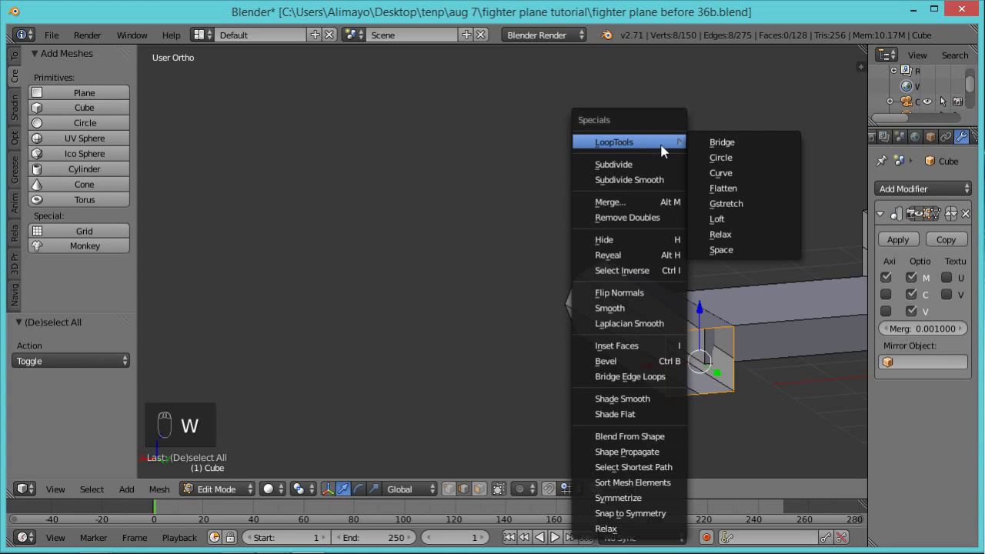
{"action": "left_click", "coordinate": [722, 157]}
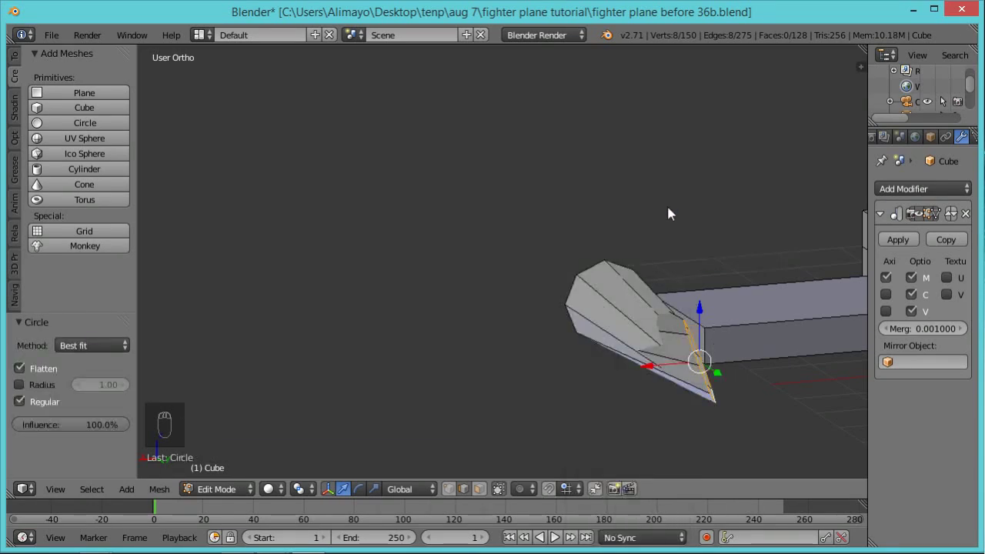
{"action": "key", "text": "ctrl+z"}
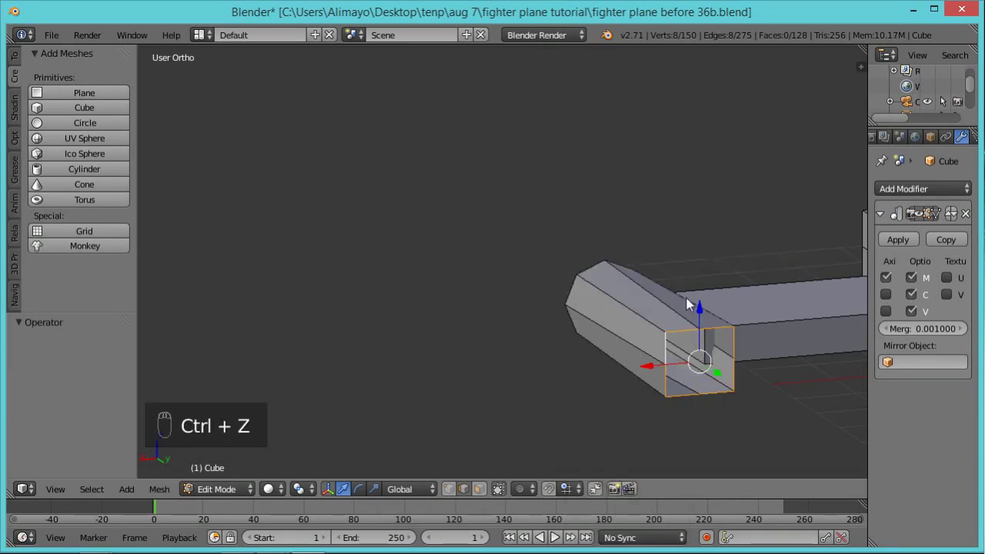
{"action": "key", "text": "w"}
{"action": "mouse_move", "coordinate": [677, 143]}
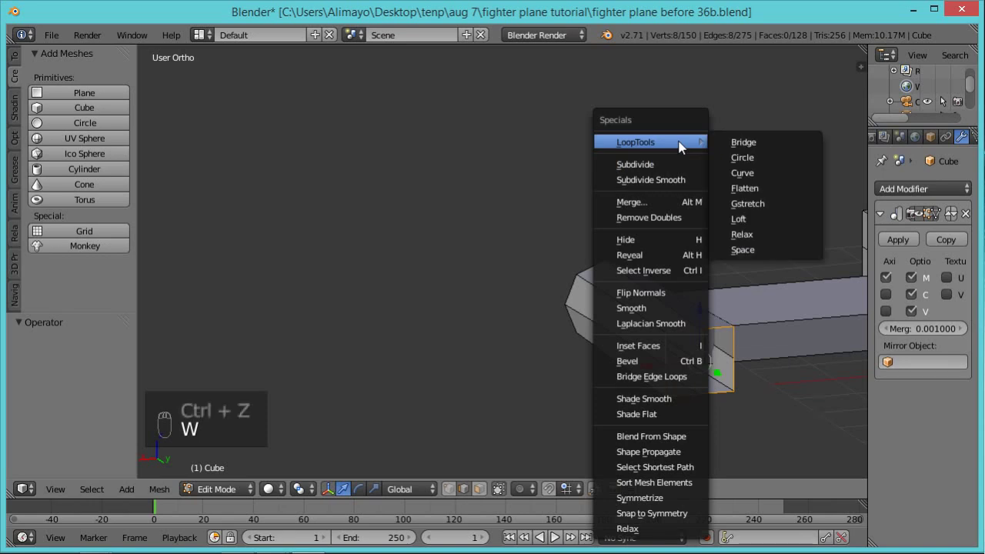
{"action": "left_click", "coordinate": [755, 165]}
{"action": "key", "text": "ctrl+z"}
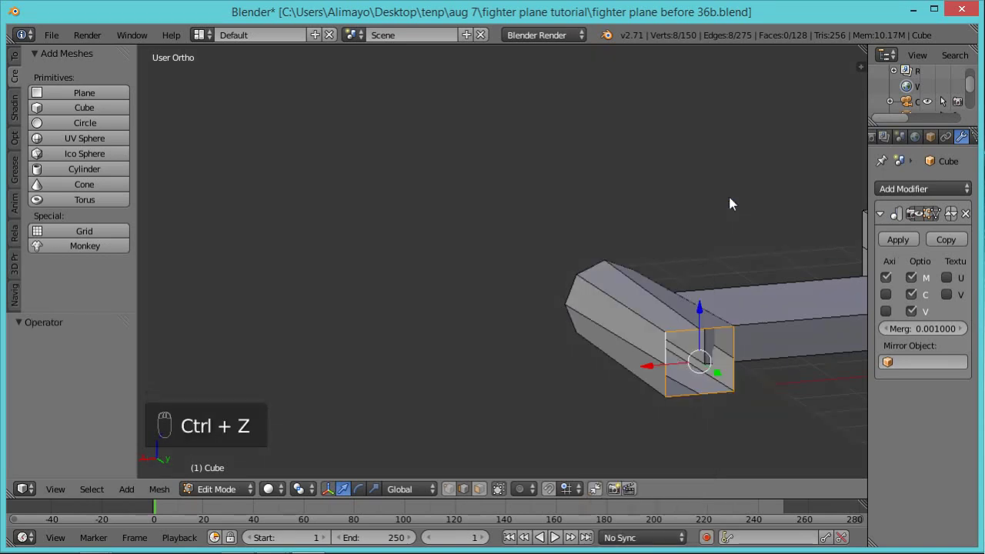
{"action": "key", "text": "ctrl+z"}
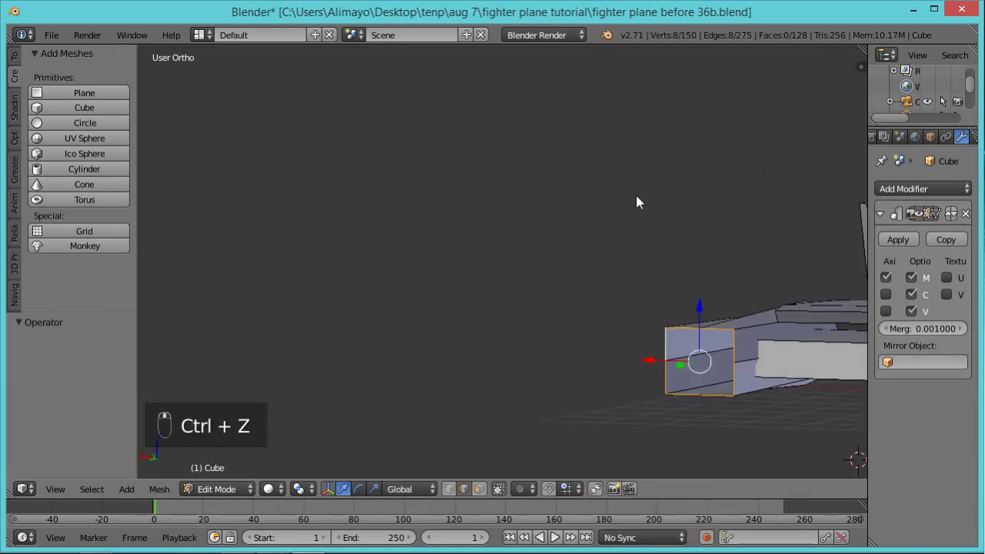
{"action": "key", "text": "ctrl+z"}
Select the entire linked wingtip block and move it 0.8 units outward along X, away from the wing end.
{"action": "middle_click_drag", "start_coordinate": [715, 204], "coordinate": [715, 225]}
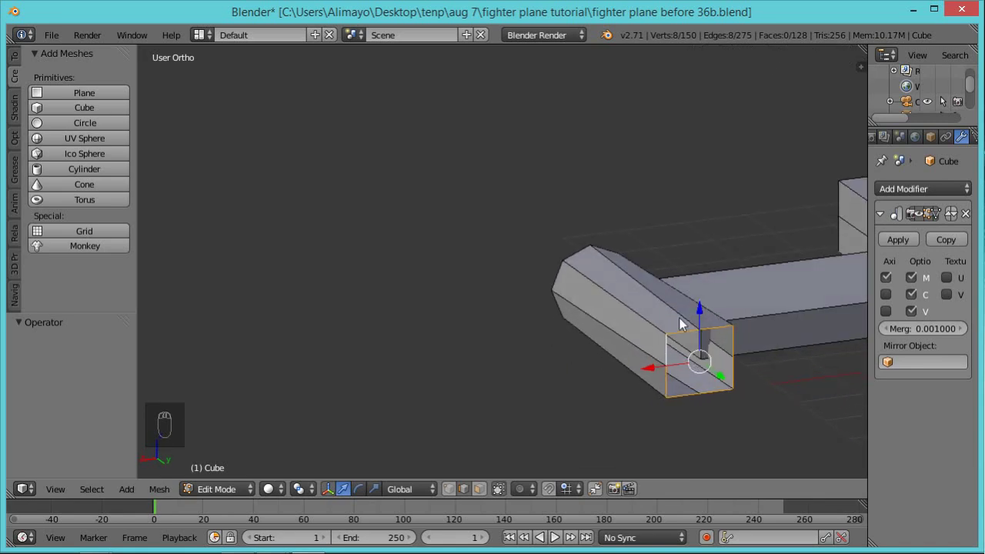
{"action": "middle_click_drag", "start_coordinate": [735, 398], "coordinate": [654, 376]}
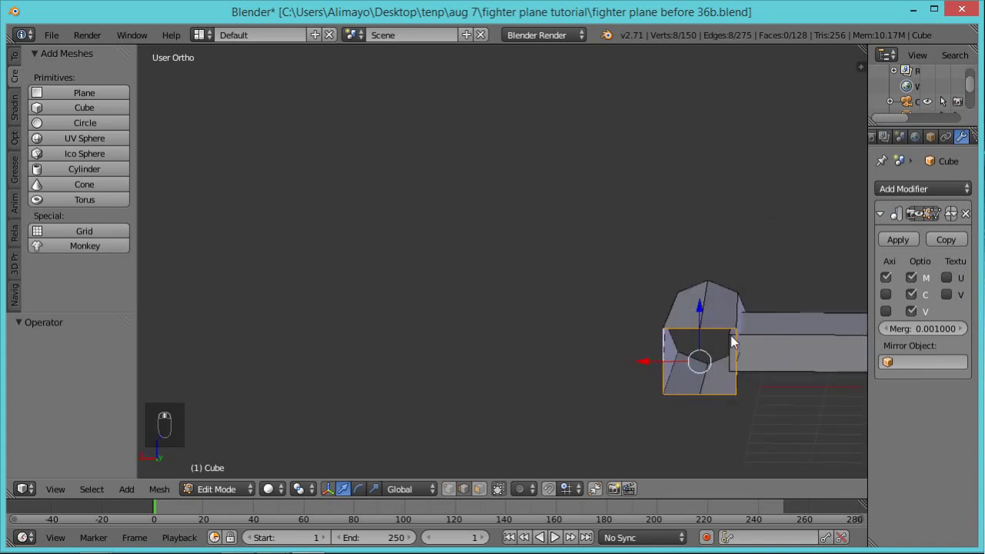
{"action": "key", "text": "ctrl+l"}
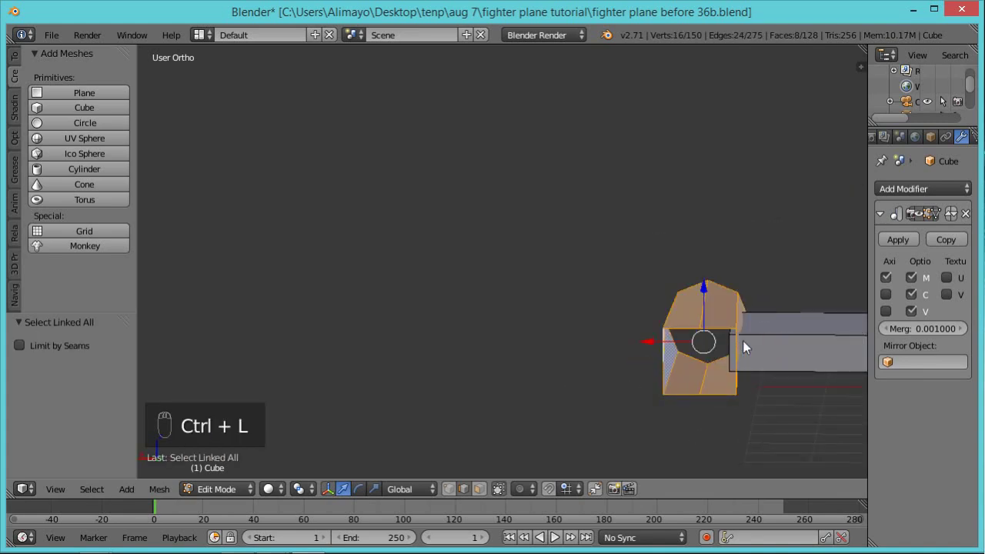
{"action": "left_click_drag", "start_coordinate": [652, 348], "coordinate": [600, 341]}
{"action": "middle_click_drag", "start_coordinate": [688, 407], "coordinate": [671, 396]}
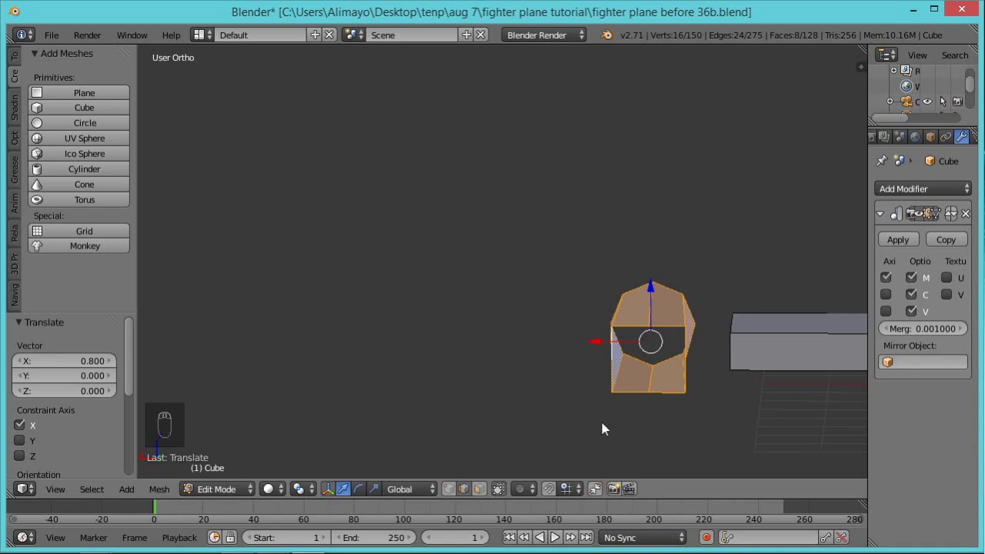
Try LoopTools Circle once more on the rear edge loop of the separated wingtip block, and undo it.
{"action": "key", "text": "a"}
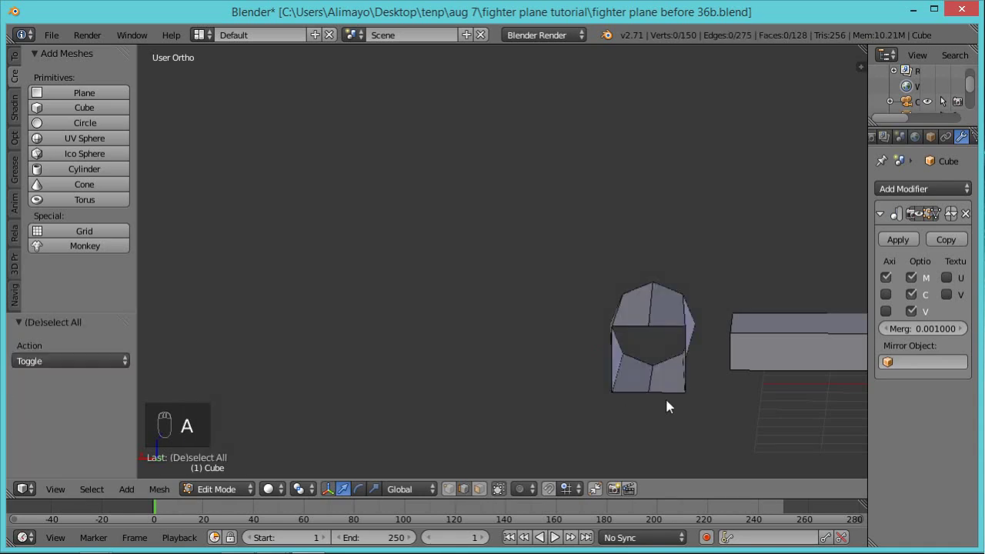
{"action": "key", "text": "x"}
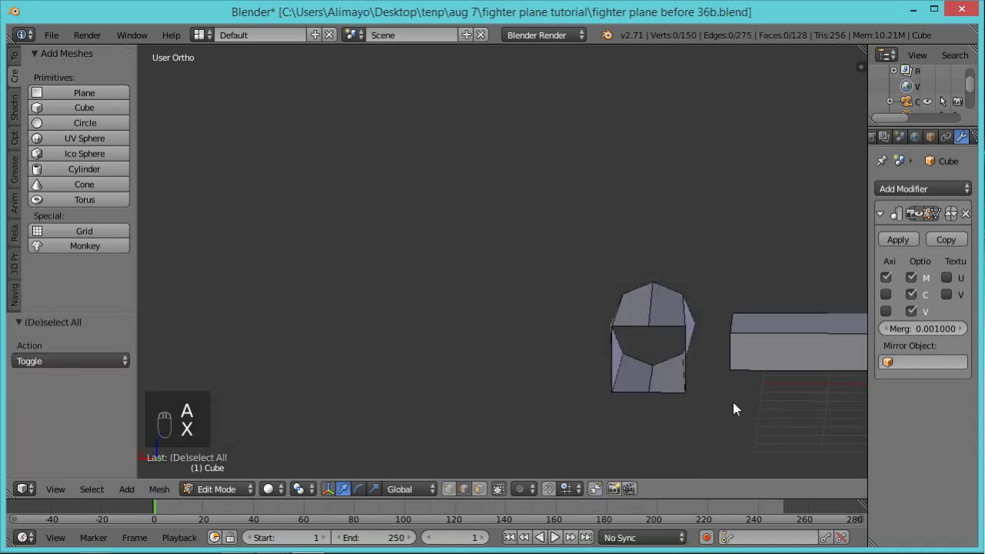
{"action": "left_click", "coordinate": [670, 394], "text": "alt"}
{"action": "key", "text": "w"}
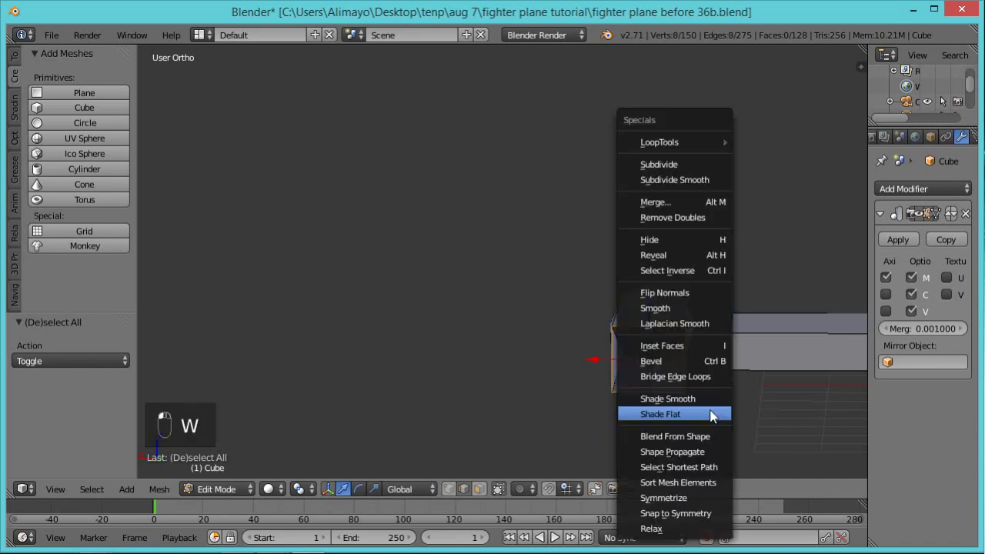
{"action": "mouse_move", "coordinate": [706, 144]}
{"action": "left_click", "coordinate": [760, 158]}
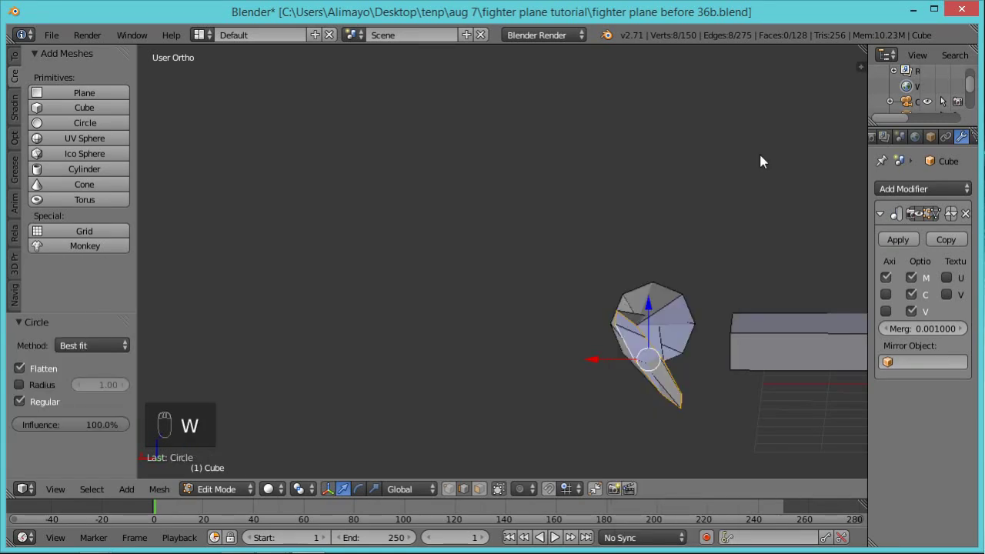
{"action": "key", "text": "ctrl+z"}
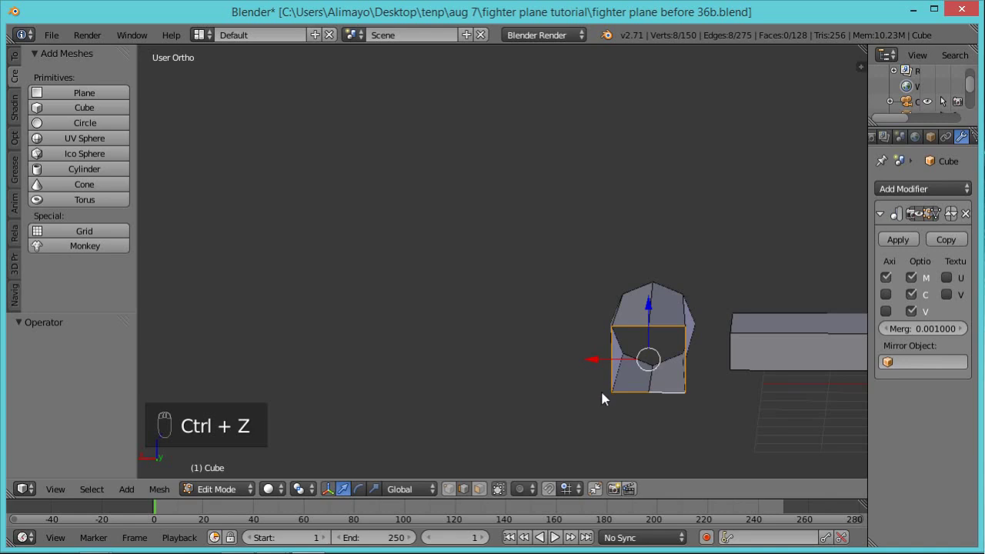
{"action": "key", "text": "ctrl+z"}
Hide the manipulator, switch to vertex selection and scale the rear opening's upper and lower middle vertices along Z to about 1.366.
{"action": "middle_click_drag", "start_coordinate": [743, 398], "coordinate": [582, 331]}
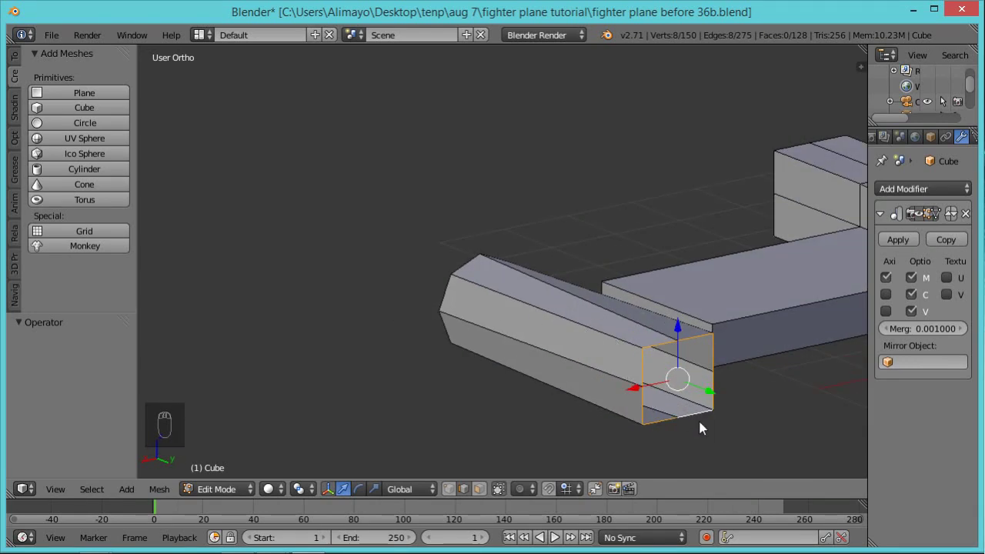
{"action": "key", "text": "ctrl+space"}
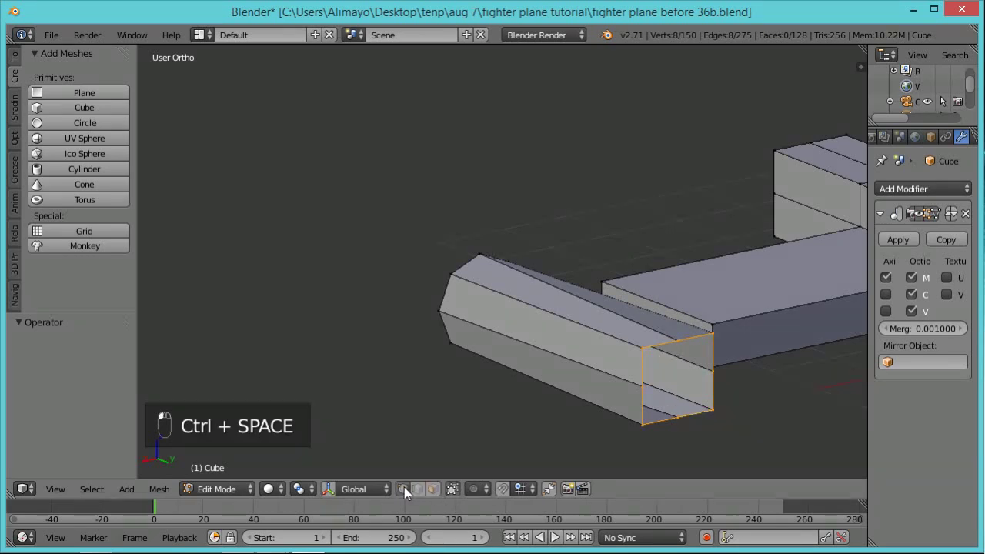
{"action": "right_click", "coordinate": [679, 337]}
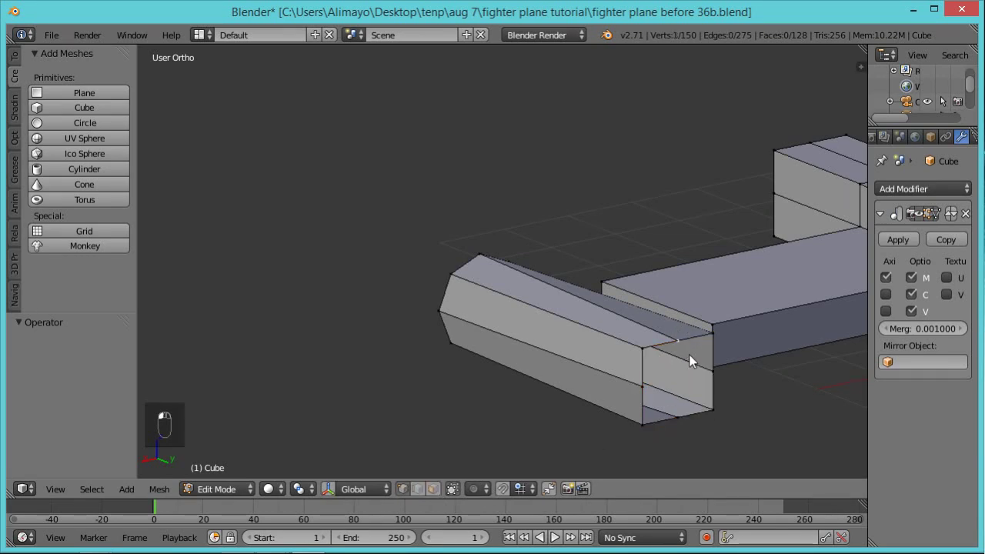
{"action": "right_click", "coordinate": [684, 418], "text": "shift"}
{"action": "key", "text": "s"}
{"action": "key", "text": "z"}
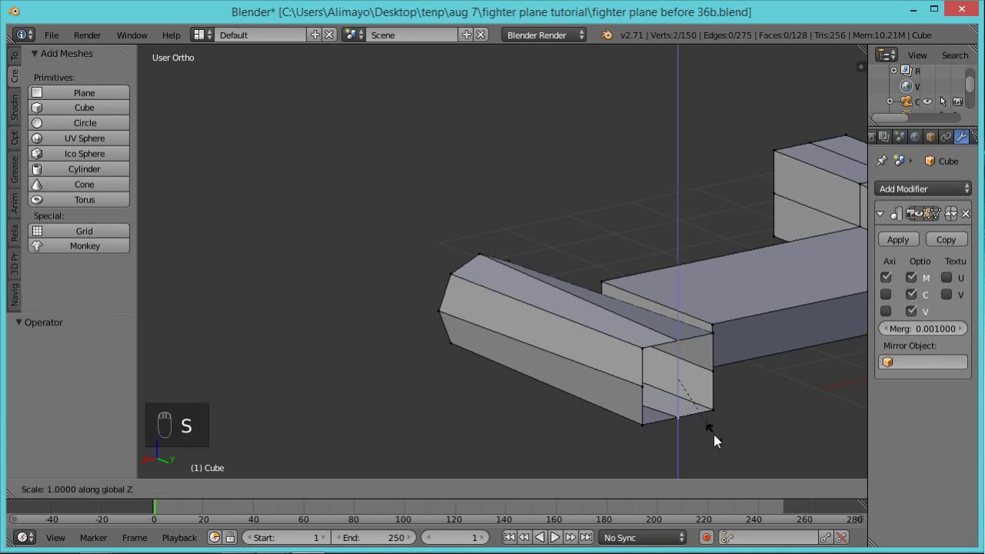
{"action": "left_click", "coordinate": [736, 444]}
Select the two side middle vertices of the rear opening and scale them along X to about 1.341.
{"action": "right_click", "coordinate": [642, 385]}
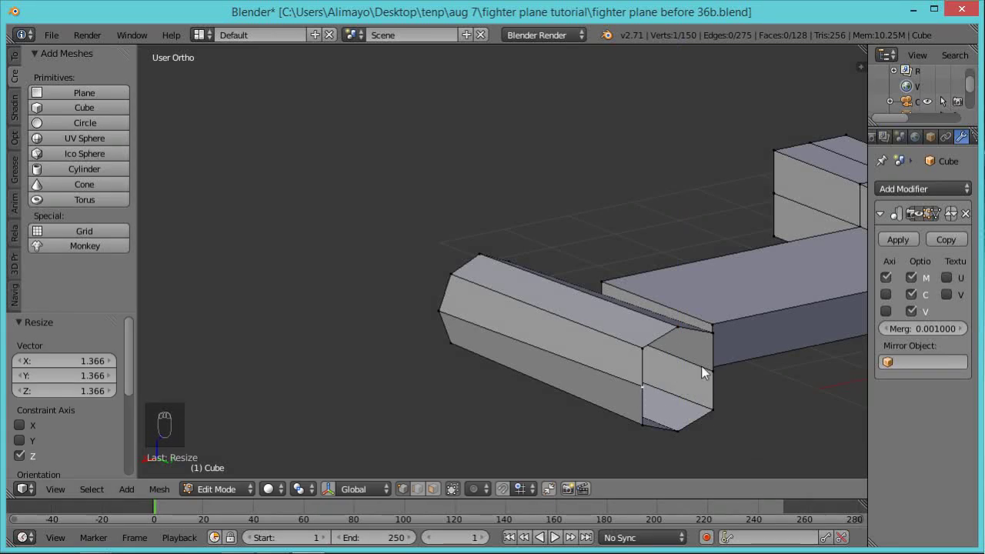
{"action": "key", "text": "s"}
{"action": "key", "text": "x"}
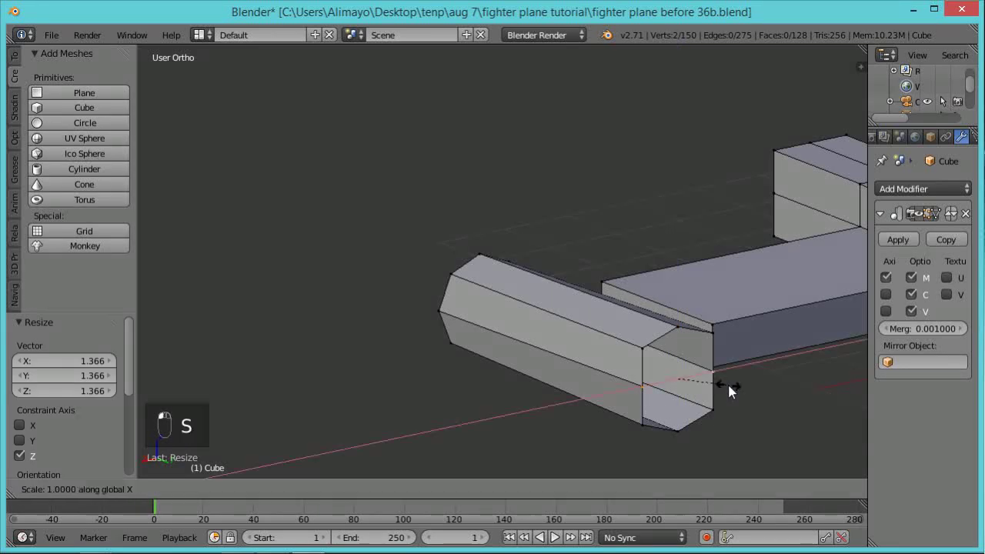
{"action": "left_click", "coordinate": [745, 377]}
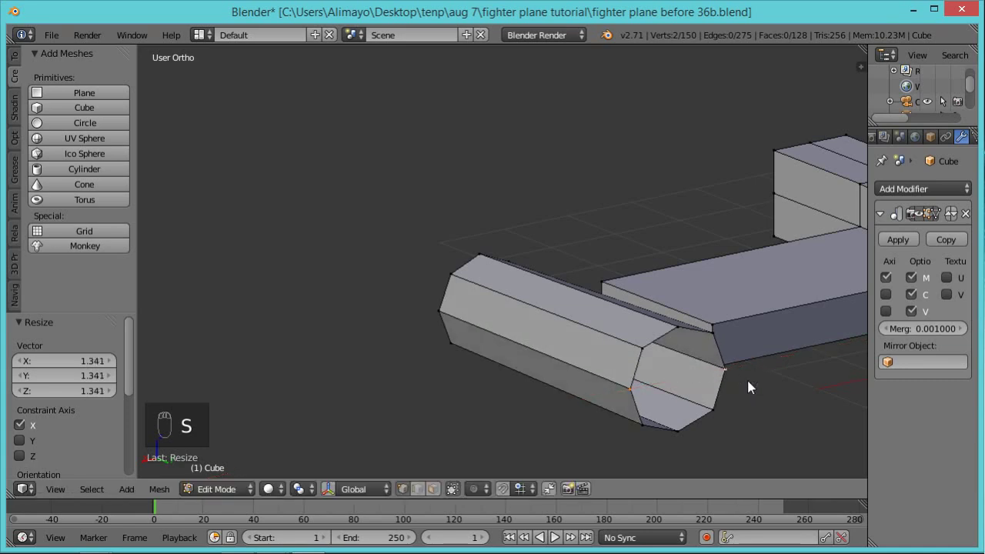
Select the whole rear edge loop of the wingtip pod and scale it uniformly to about 0.868.
{"action": "mouse_move", "coordinate": [675, 411]}
{"action": "middle_mouse_down"}
{"action": "mouse_move", "coordinate": [750, 437]}
{"action": "mouse_move", "coordinate": [780, 413]}
{"action": "mouse_move", "coordinate": [688, 423]}
{"action": "middle_mouse_up"}
{"action": "right_click", "coordinate": [684, 425], "text": "alt"}
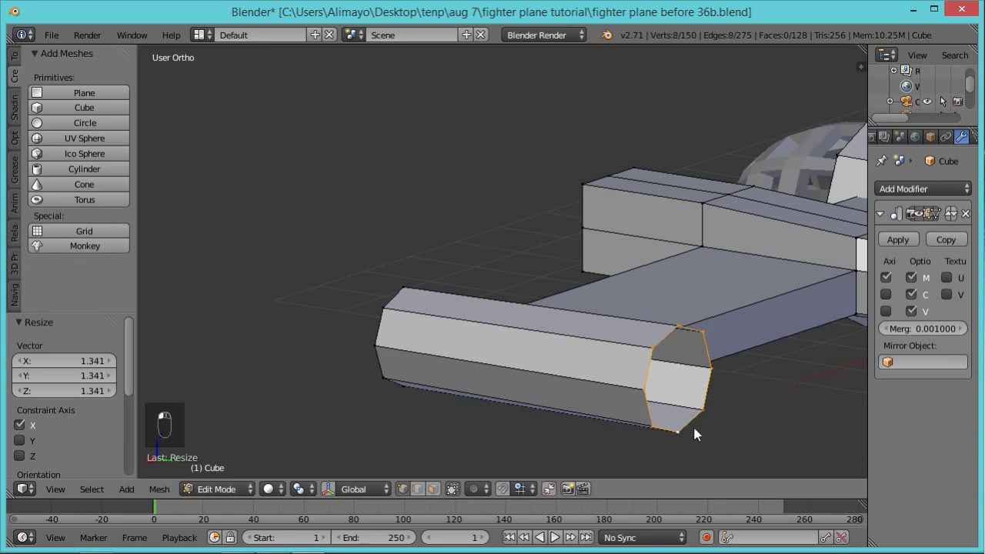
{"action": "key", "text": "s"}
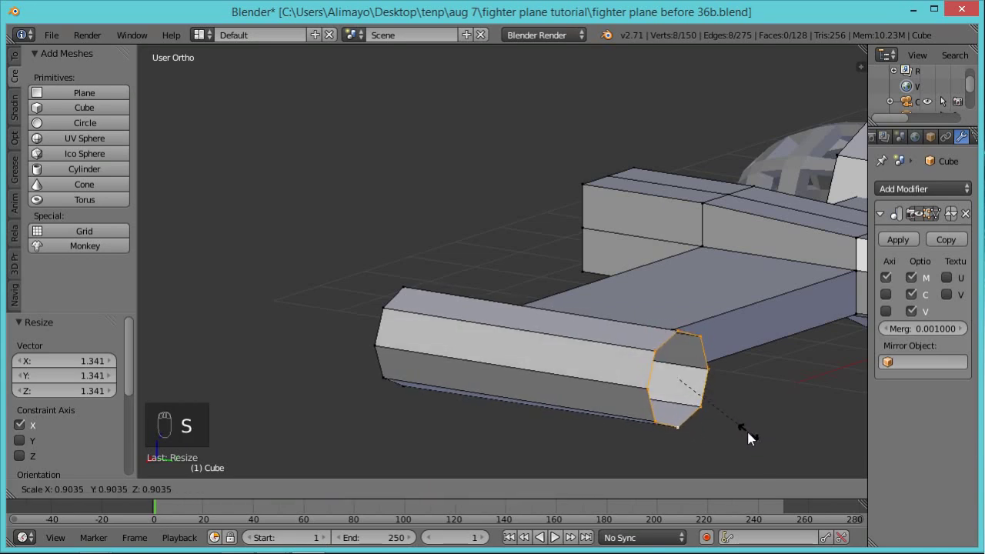
{"action": "left_click", "coordinate": [717, 428]}
{"action": "middle_click_drag", "start_coordinate": [567, 407], "coordinate": [589, 392]}
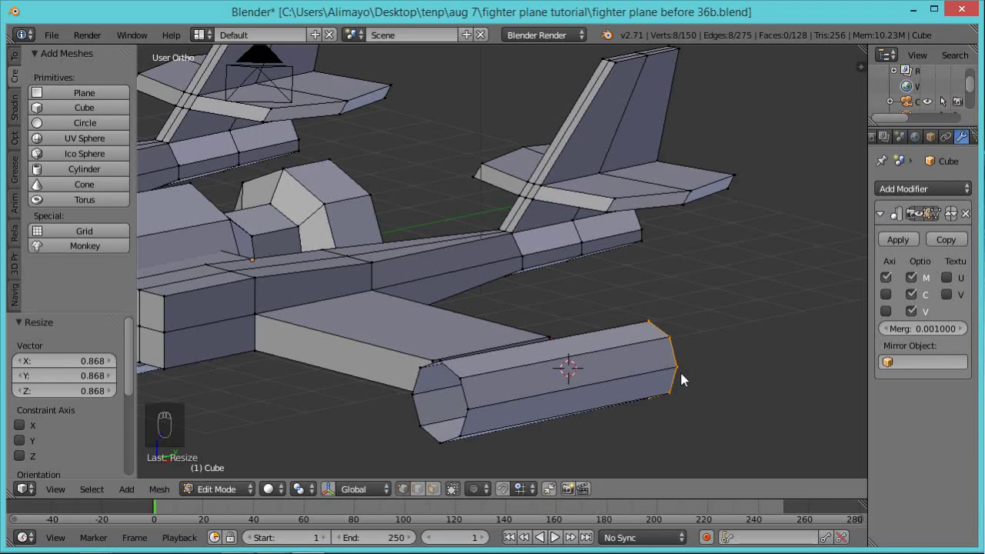
Select the whole linked wingtip pod, show the manipulator and move the pod along X by about -0.685 against the wing end.
{"action": "key", "text": "ctrl+l"}
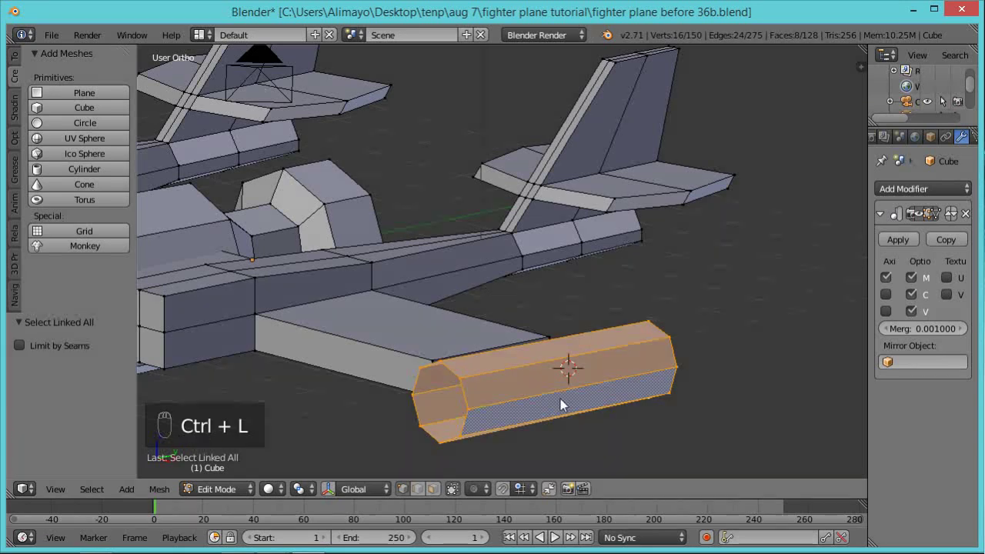
{"action": "middle_click_drag", "start_coordinate": [560, 406], "coordinate": [615, 423]}
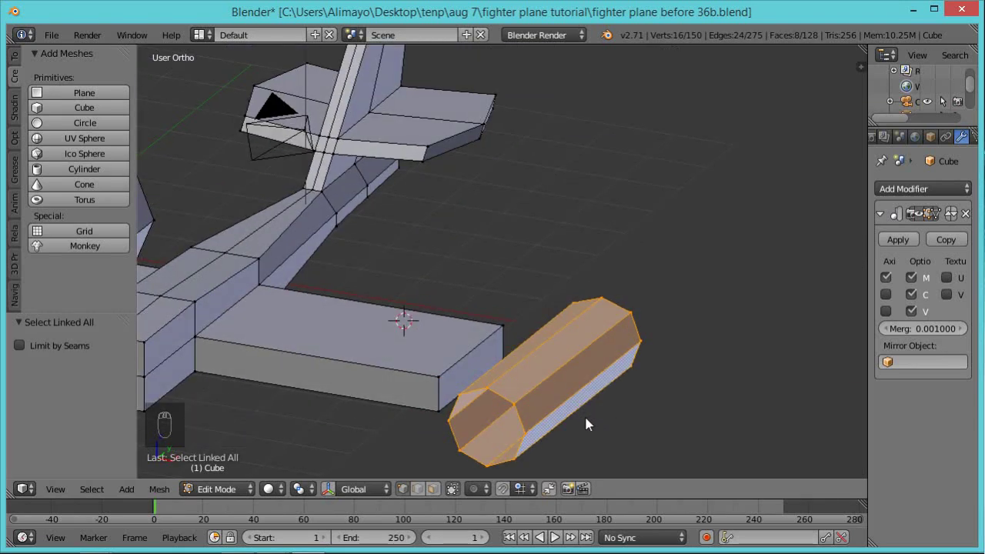
{"action": "key", "text": "ctrl+space"}
{"action": "left_click_drag", "start_coordinate": [598, 397], "coordinate": [556, 377]}
{"action": "middle_click_drag", "start_coordinate": [555, 376], "coordinate": [551, 377]}
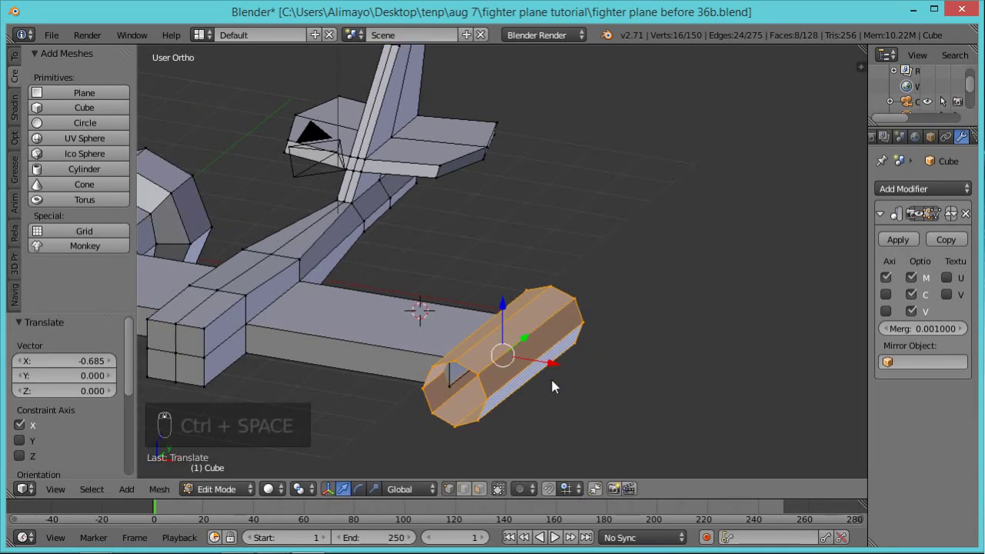
Select the edge loop around the pod's front opening and save the file as "fighter plane before 37b.blend".
{"action": "right_click", "coordinate": [486, 400]}
{"action": "right_click", "coordinate": [478, 385], "text": "shift"}
{"action": "right_click", "coordinate": [488, 401], "text": "alt"}
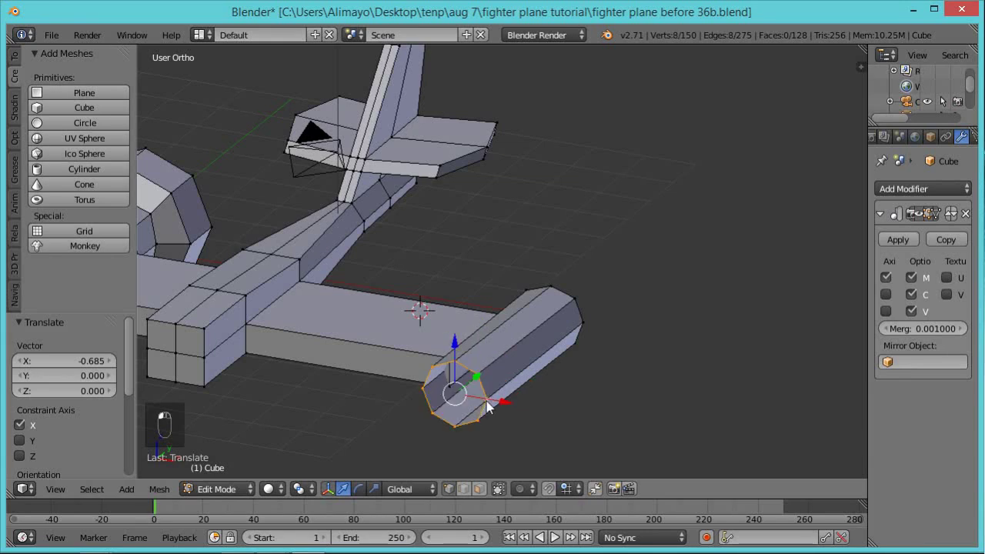
{"action": "key", "text": "ctrl+alt+s"}
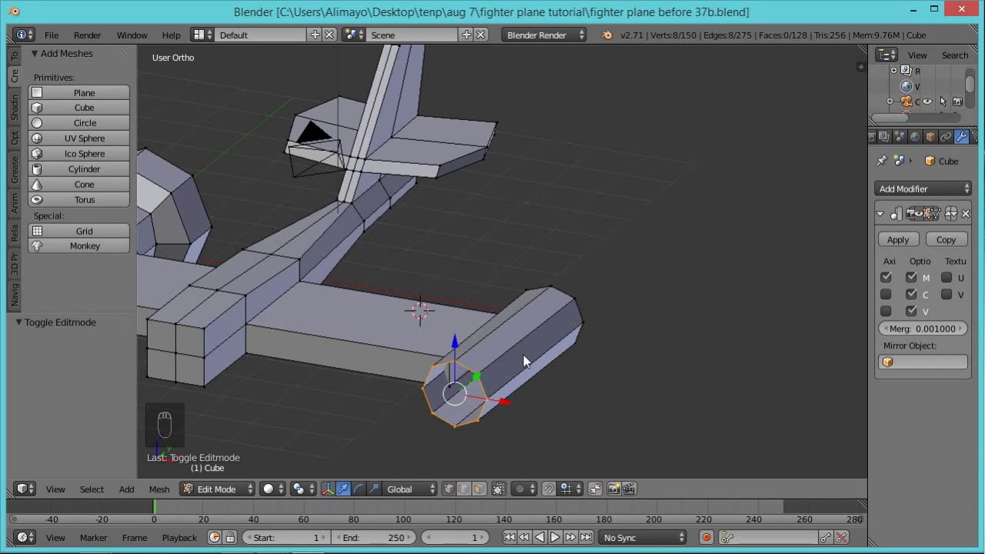
Try capping the pod's front opening with a single face and with a Grid Fill of span 2, undoing both.
{"action": "key", "text": "f"}
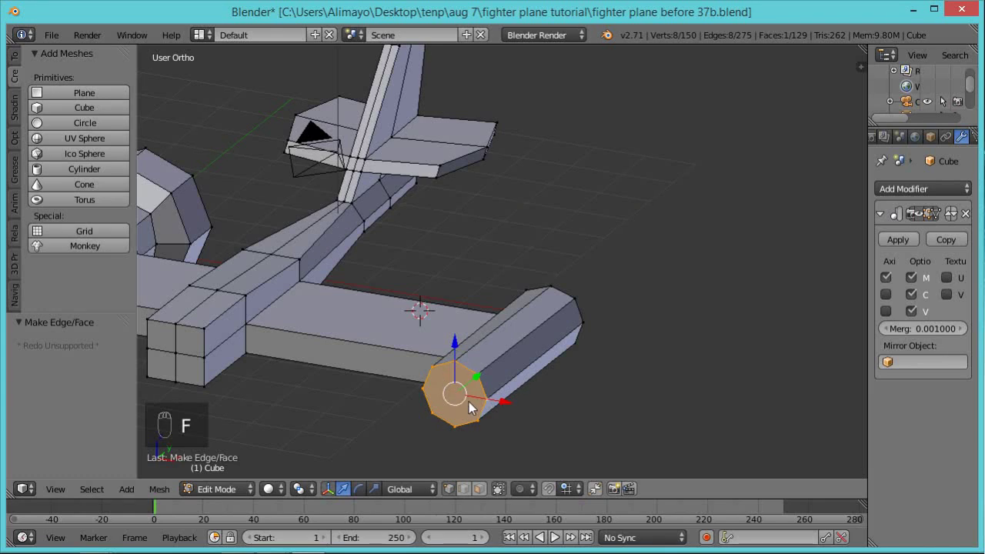
{"action": "key", "text": "ctrl+z"}
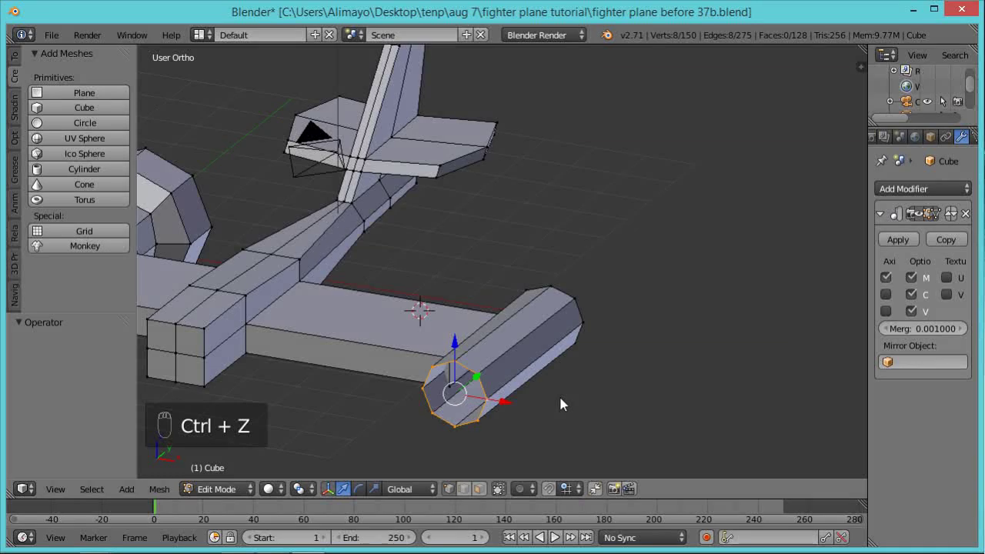
{"action": "key", "text": "ctrl+f"}
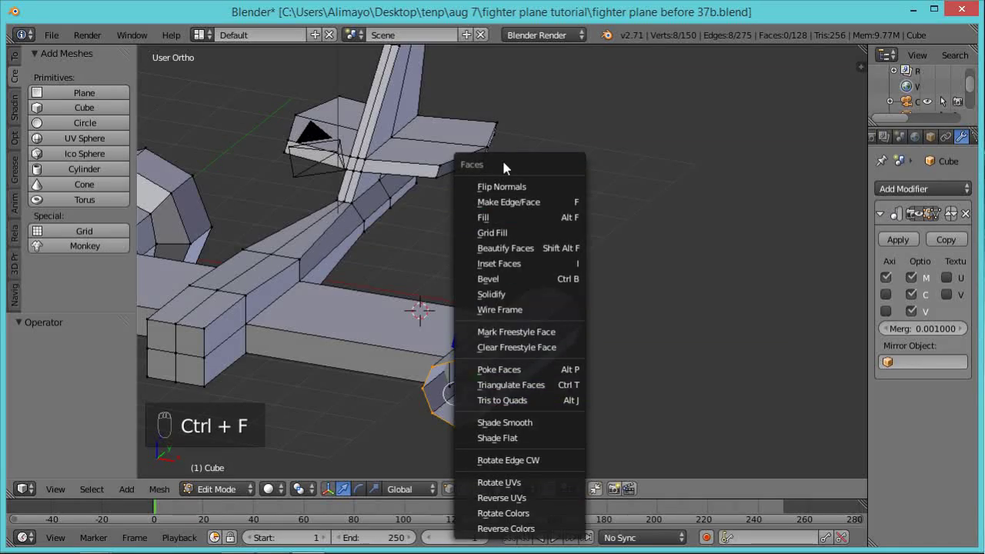
{"action": "left_click", "coordinate": [521, 232]}
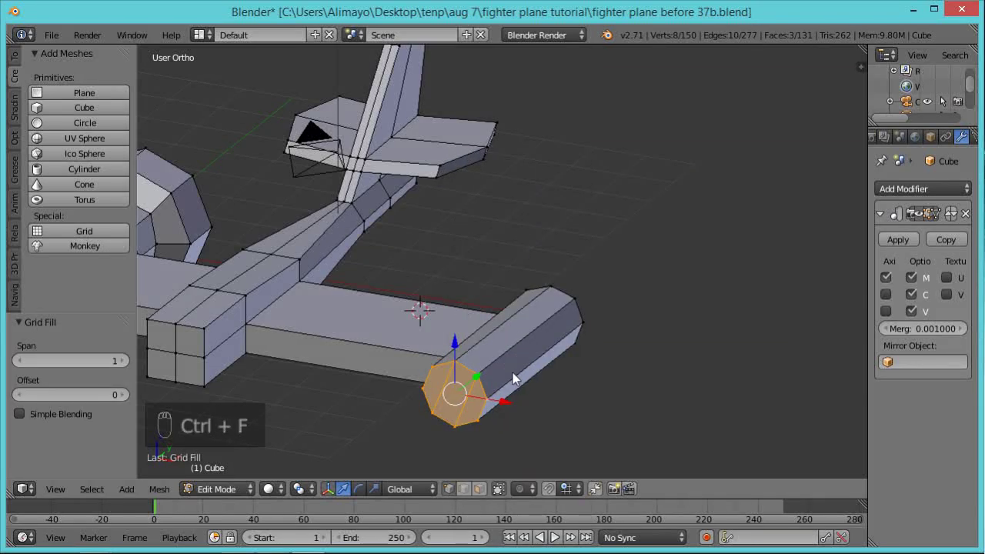
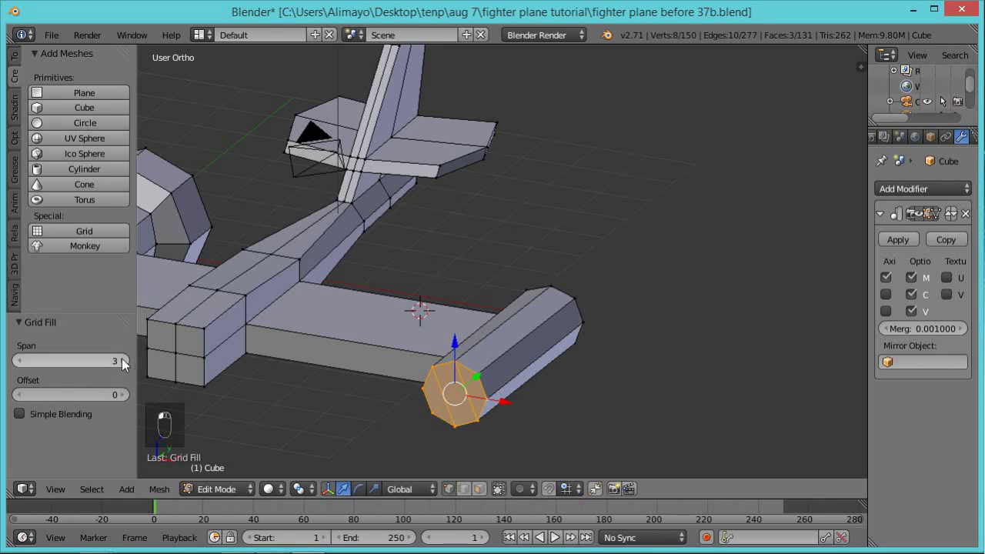
{"action": "left_click", "coordinate": [26, 360]}
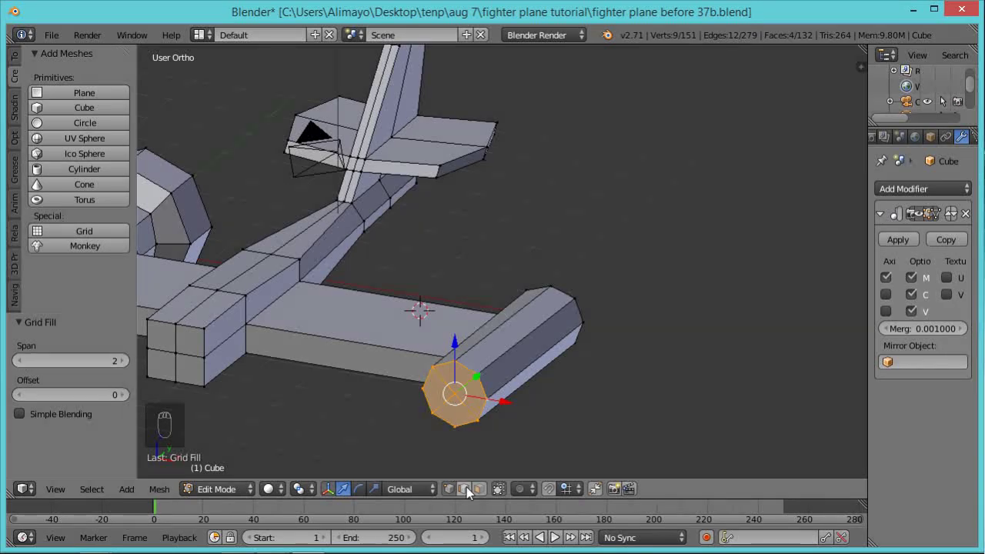
{"action": "key", "text": "ctrl+z"}
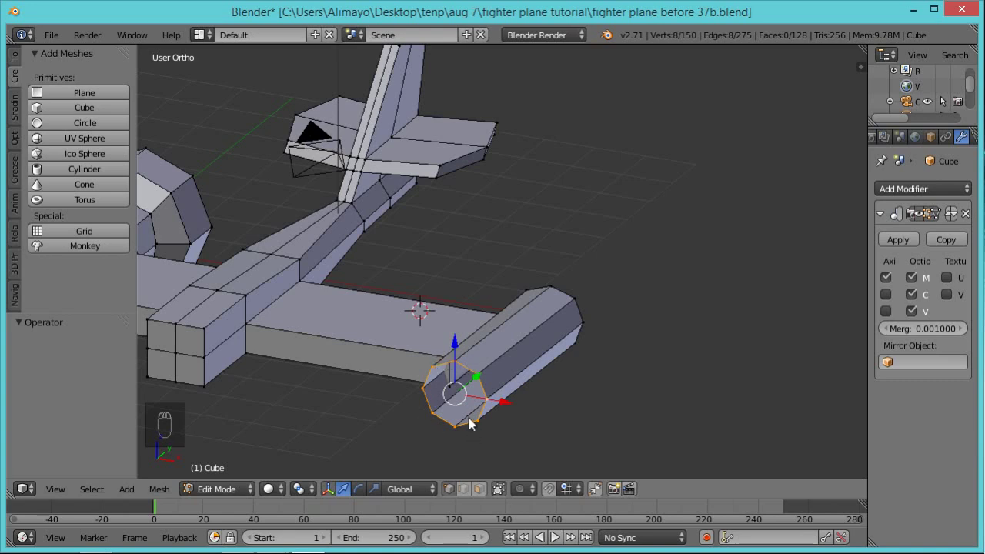
Try the Grid Fill on the front opening once more with span 2, and undo it.
{"action": "key", "text": "ctrl+f"}
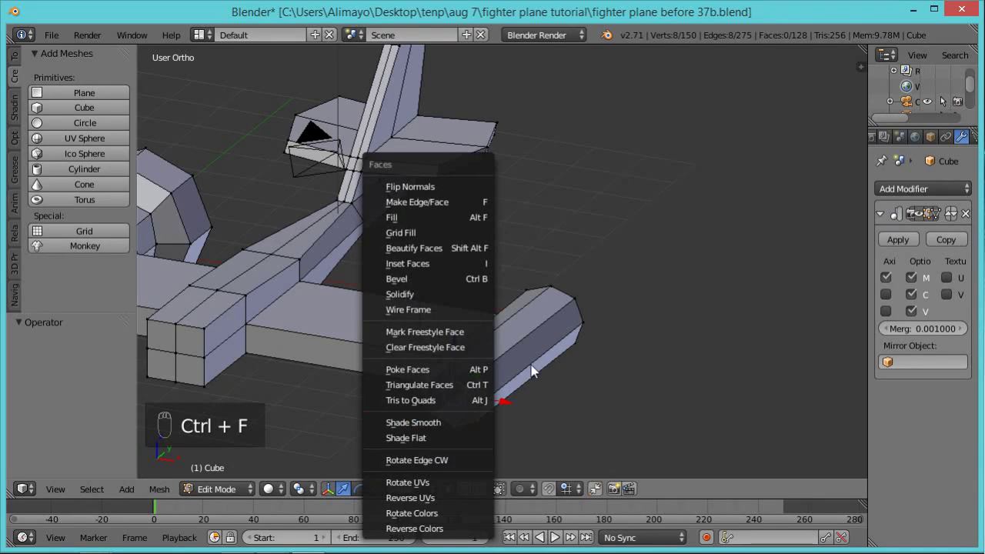
{"action": "left_click", "coordinate": [422, 237]}
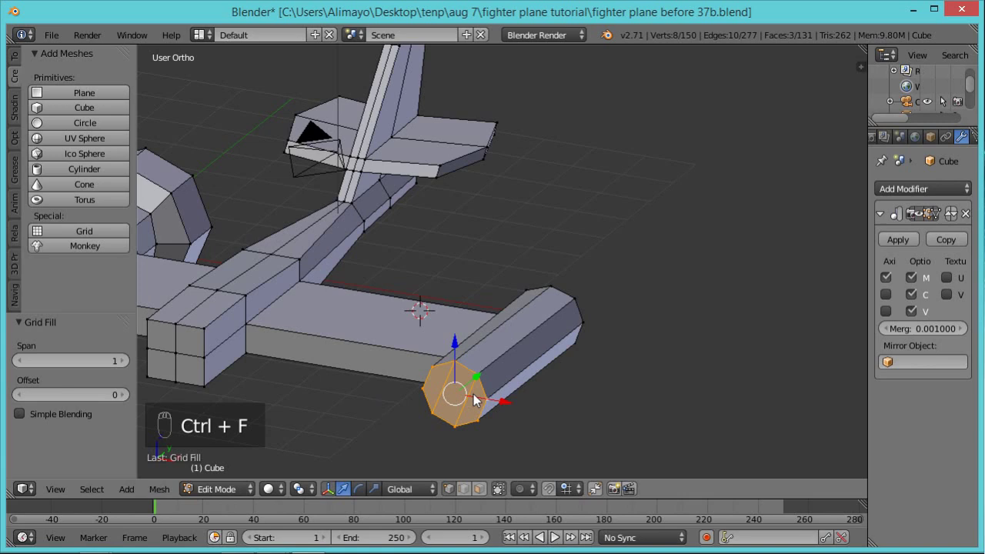
{"action": "left_click", "coordinate": [125, 361]}
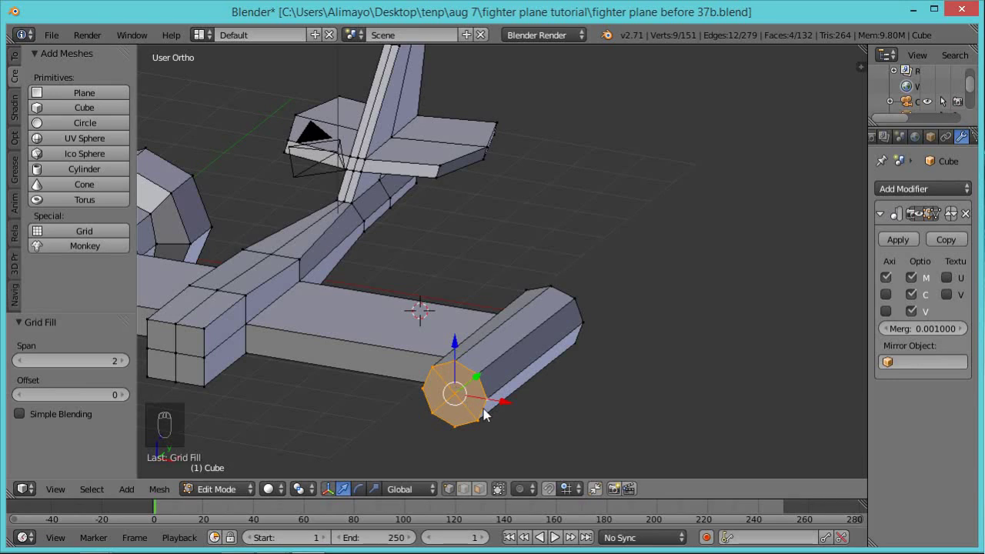
{"action": "key", "text": "ctrl+z"}
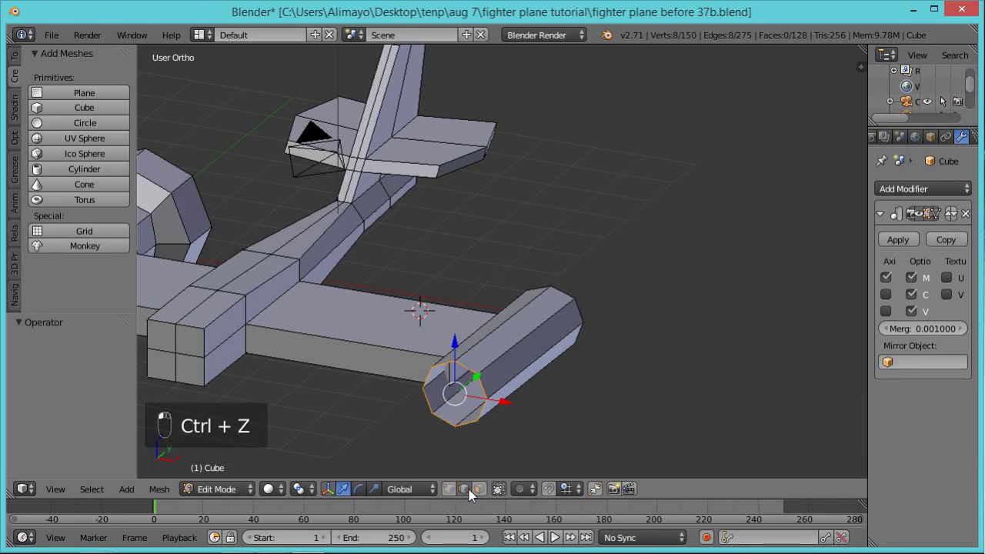
Cap the pod's front opening and its rear edge loop with Grid Fill, using a span of 2.
{"action": "key", "text": "ctrl+f"}
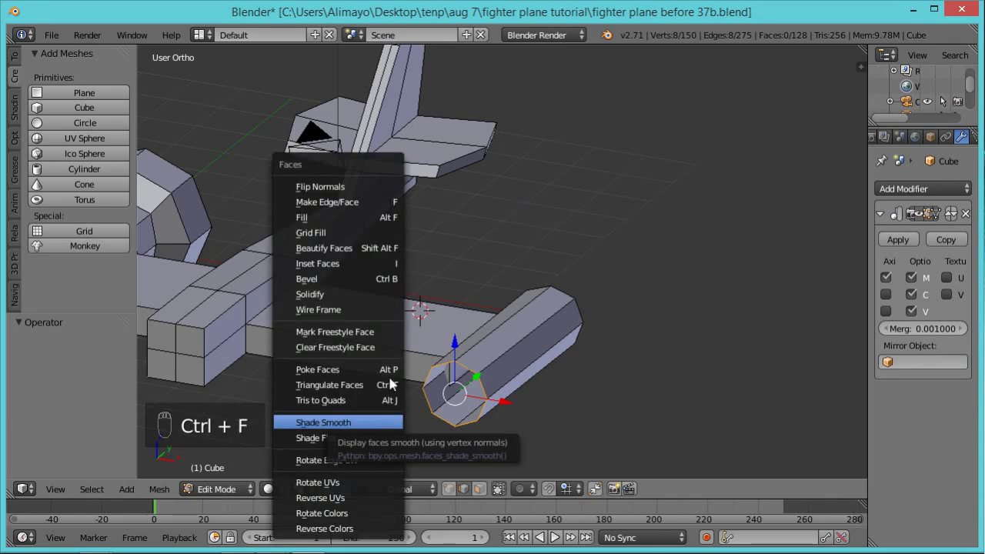
{"action": "left_click", "coordinate": [348, 234]}
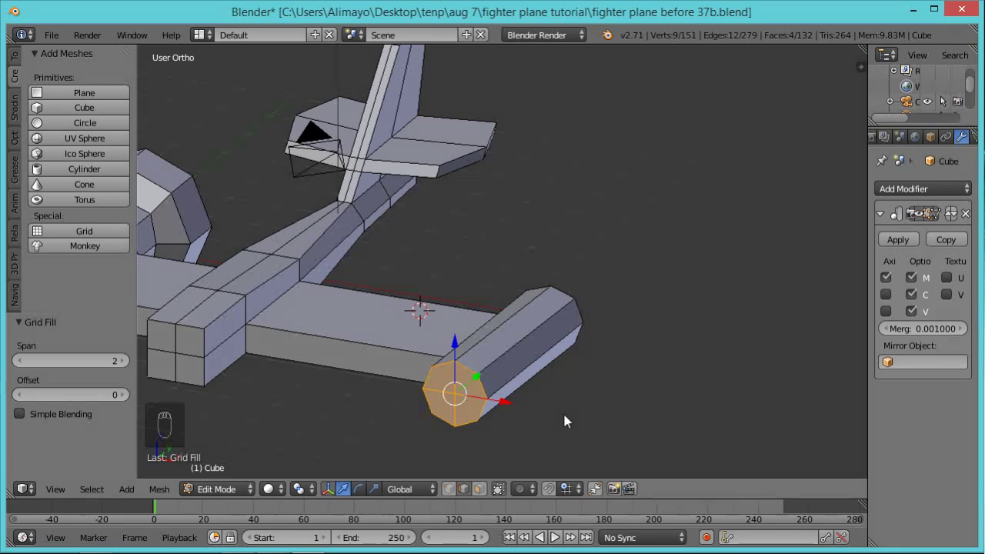
{"action": "middle_click_drag", "start_coordinate": [682, 346], "coordinate": [585, 446]}
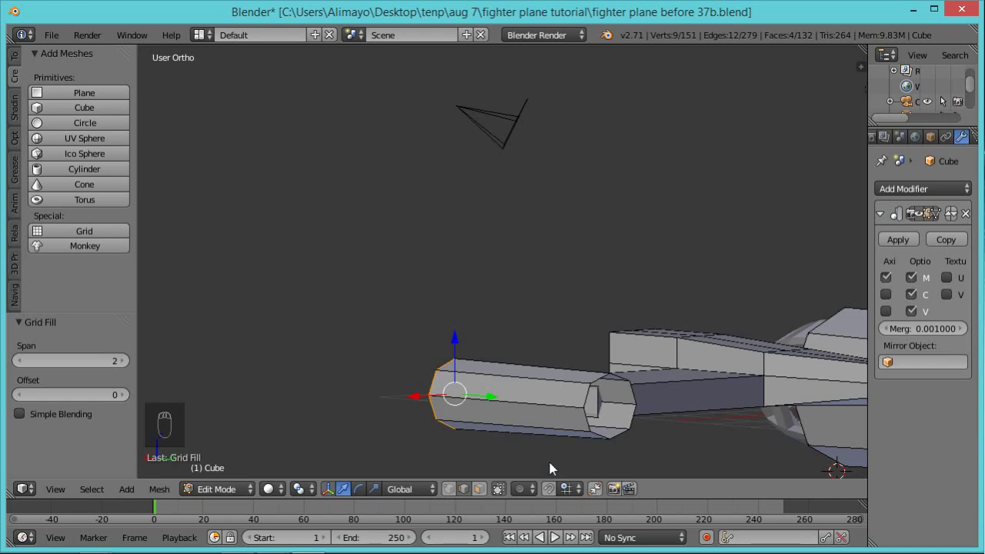
{"action": "right_click", "coordinate": [599, 433], "text": "alt"}
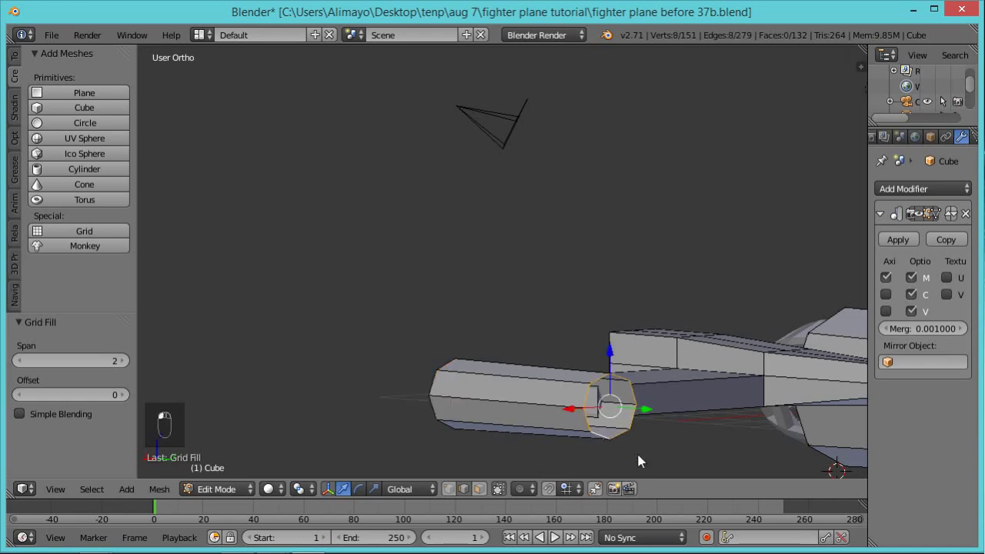
{"action": "key", "text": "ctrl+f"}
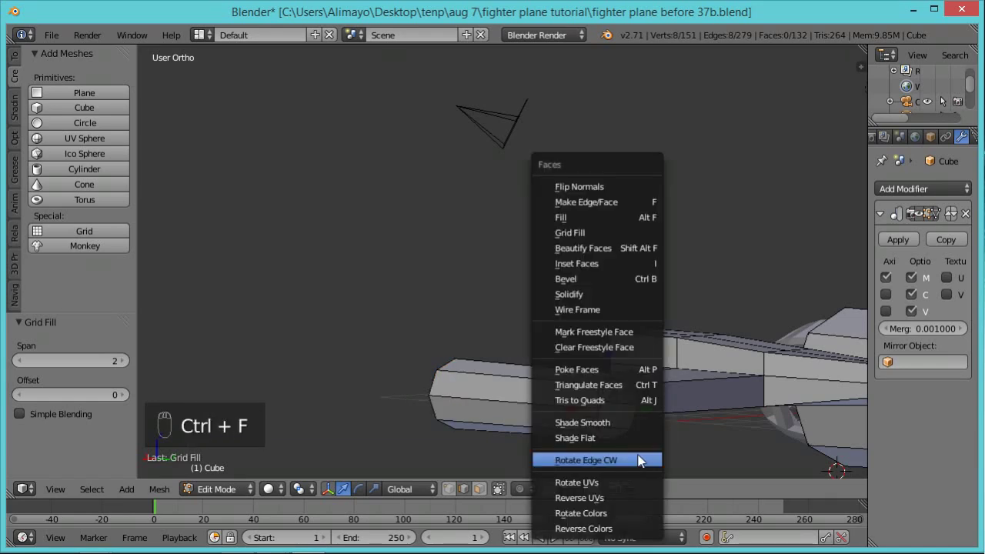
{"action": "left_click", "coordinate": [612, 233]}
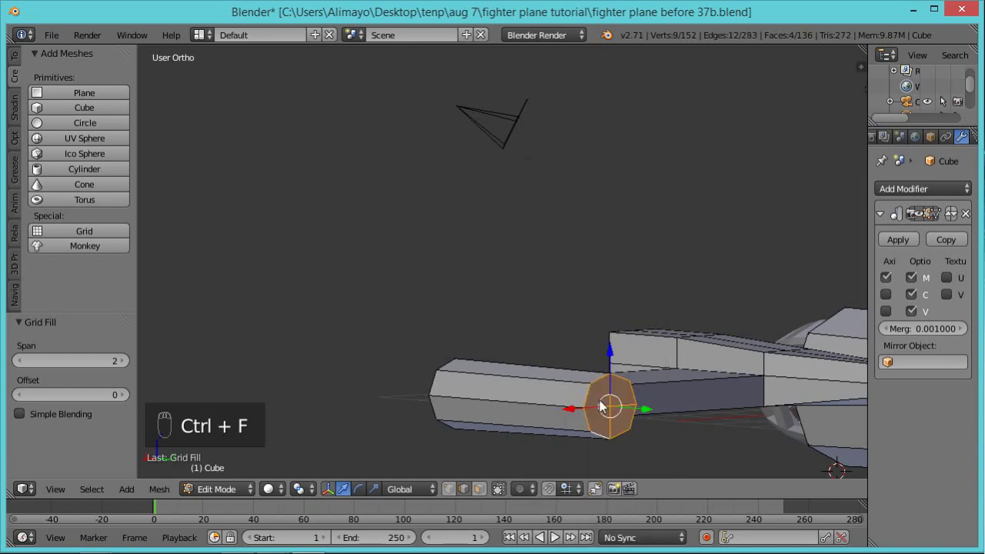
Switch to face selection, extrude the pod's four front cap faces in place and scale them uniformly to about 0.696.
{"action": "middle_click_drag", "start_coordinate": [450, 370], "coordinate": [616, 431]}
{"action": "left_click", "coordinate": [478, 490]}
{"action": "scroll", "coordinate": [482, 455], "scroll_direction": "down", "scroll_amount": 1}
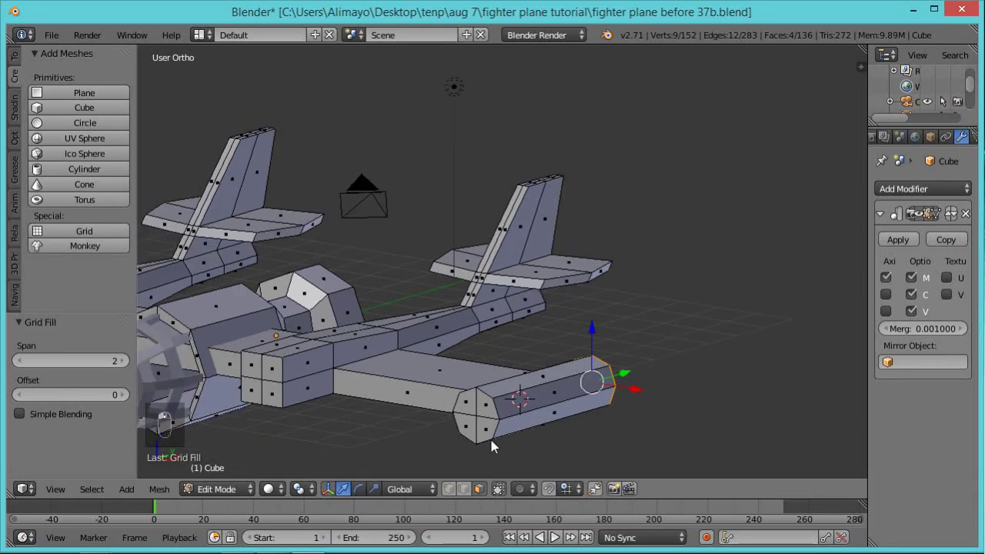
{"action": "key", "text": "a"}
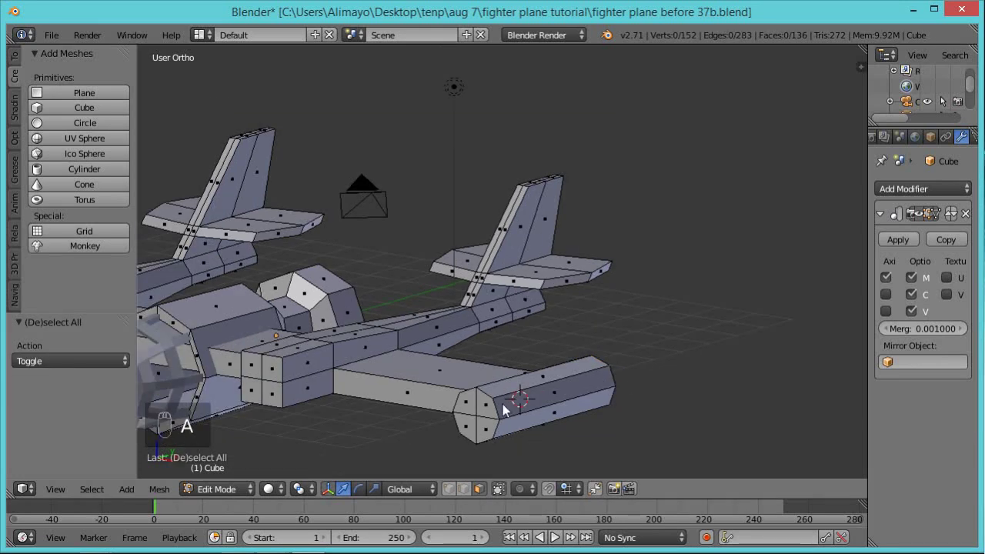
{"action": "key", "text": "c"}
{"action": "left_click", "coordinate": [478, 416]}
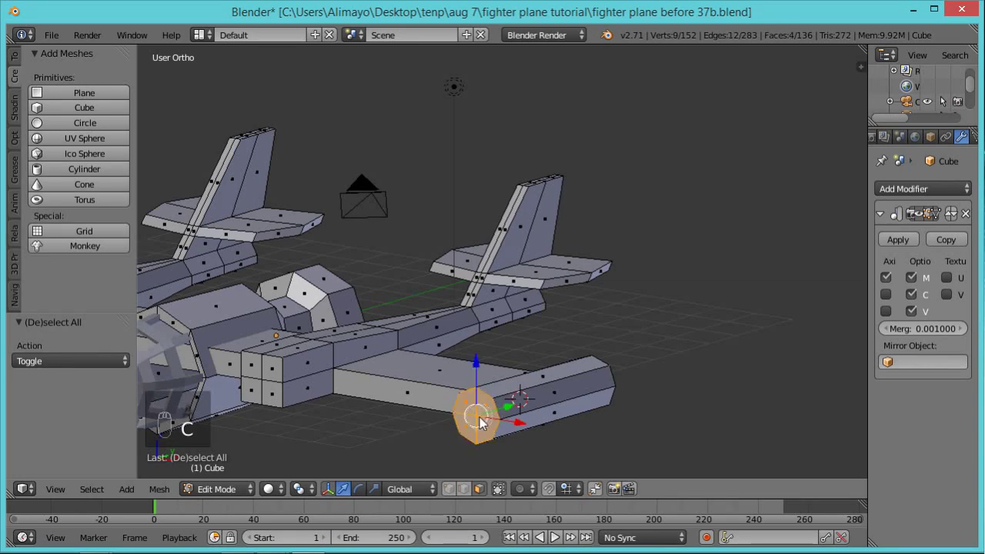
{"action": "key", "text": "e"}
{"action": "left_click", "coordinate": [538, 438]}
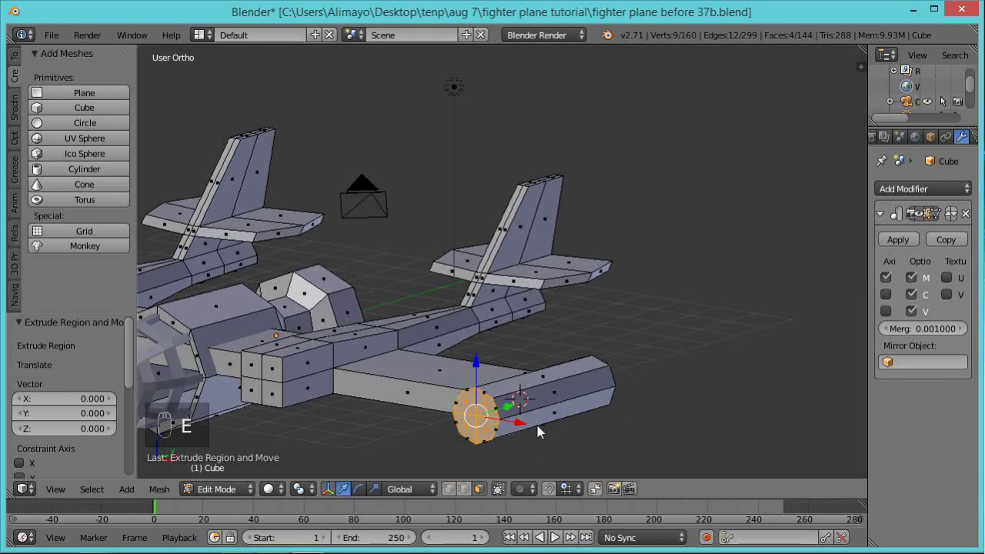
{"action": "key", "text": "s"}
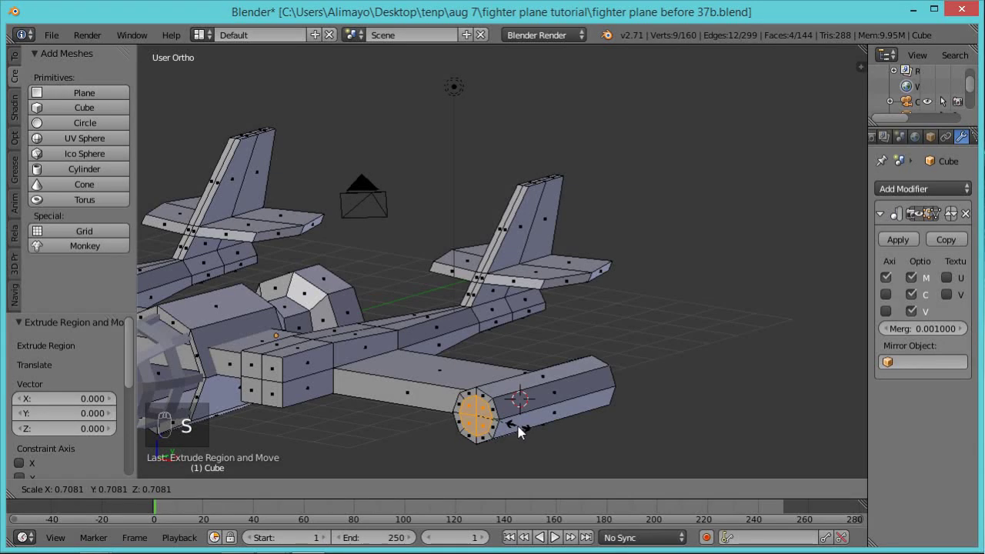
{"action": "left_click", "coordinate": [519, 428]}
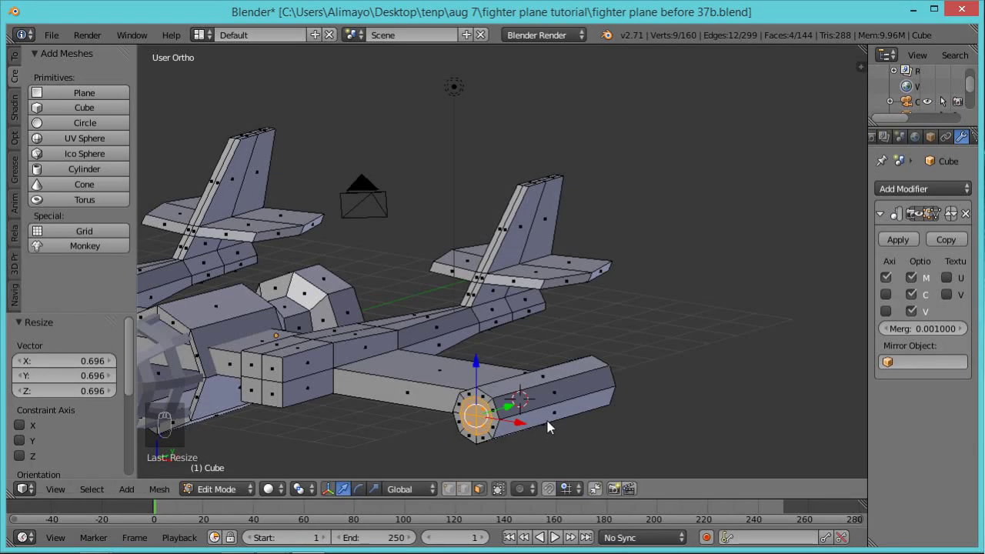
Extrude the inner front faces about -0.499 along Y and scale them down into a tapered nose.
{"action": "key", "text": "e"}
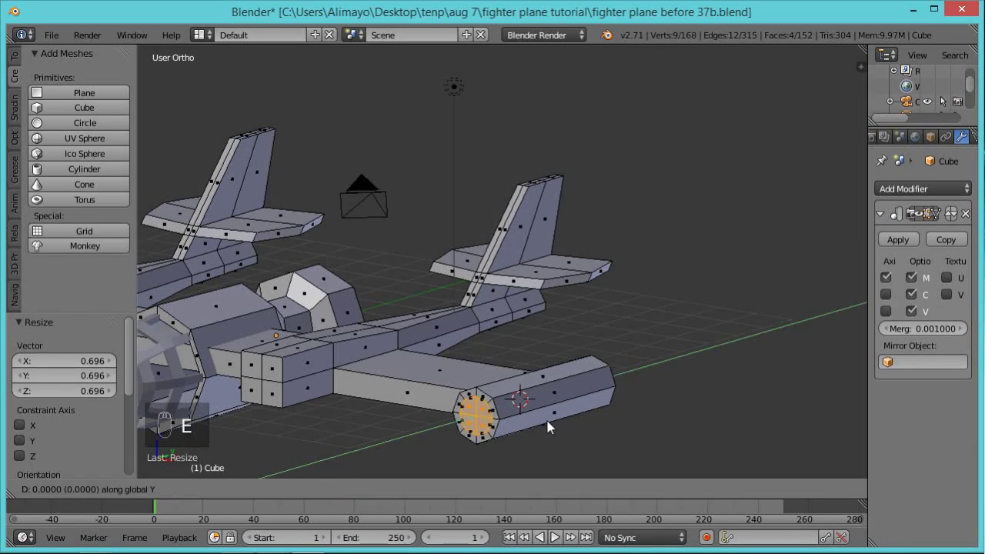
{"action": "left_click", "coordinate": [536, 429]}
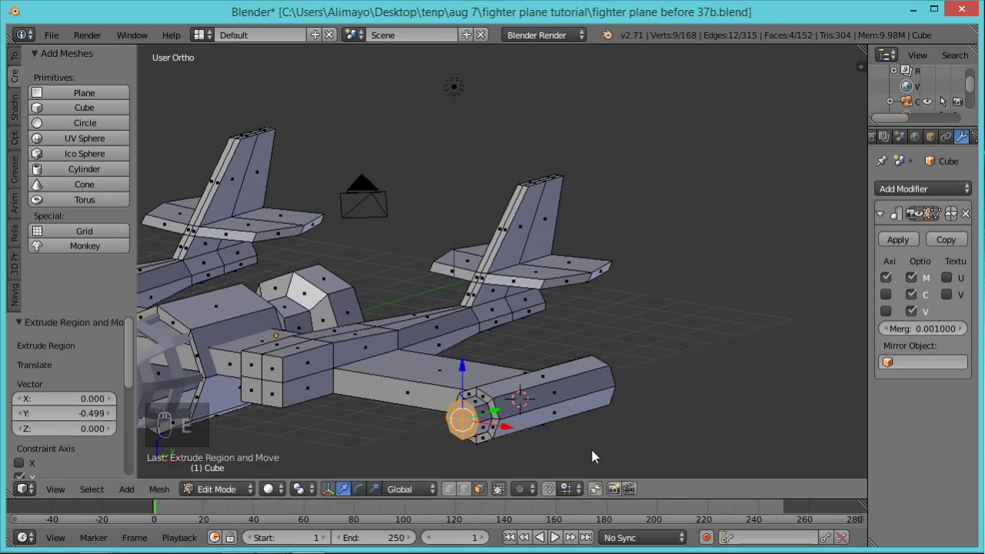
{"action": "key", "text": "s"}
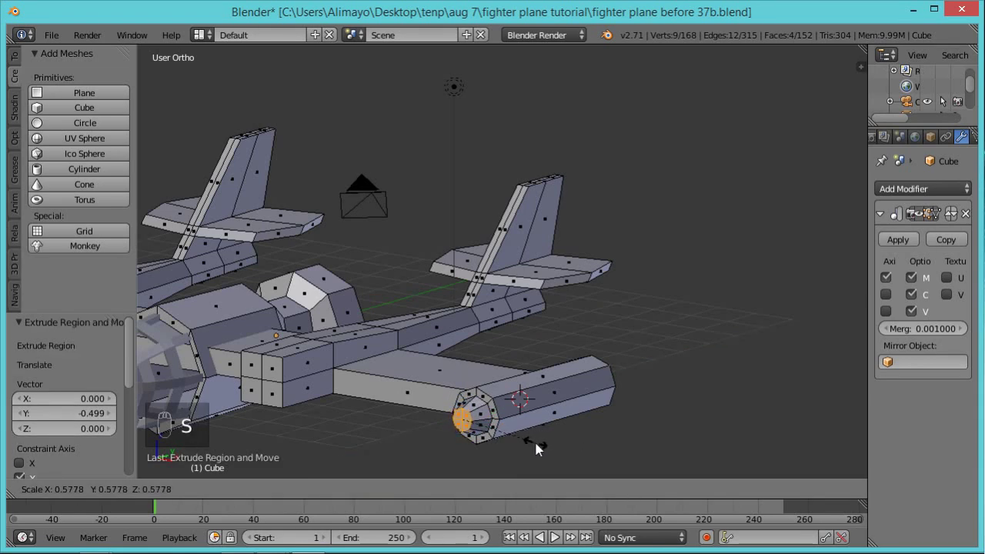
{"action": "left_click", "coordinate": [534, 439]}
{"action": "middle_click_drag", "start_coordinate": [534, 440], "coordinate": [535, 419]}
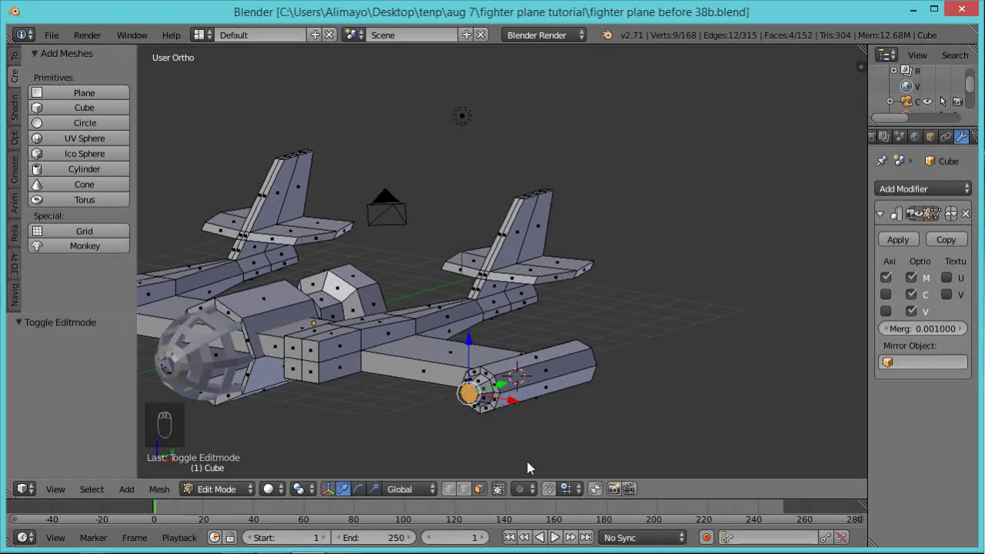
Select all geometry linked to the outer wing and the pod, lower it about 1.149 along Z, and clear the selection.
{"action": "right_click", "coordinate": [441, 365], "text": "shift"}
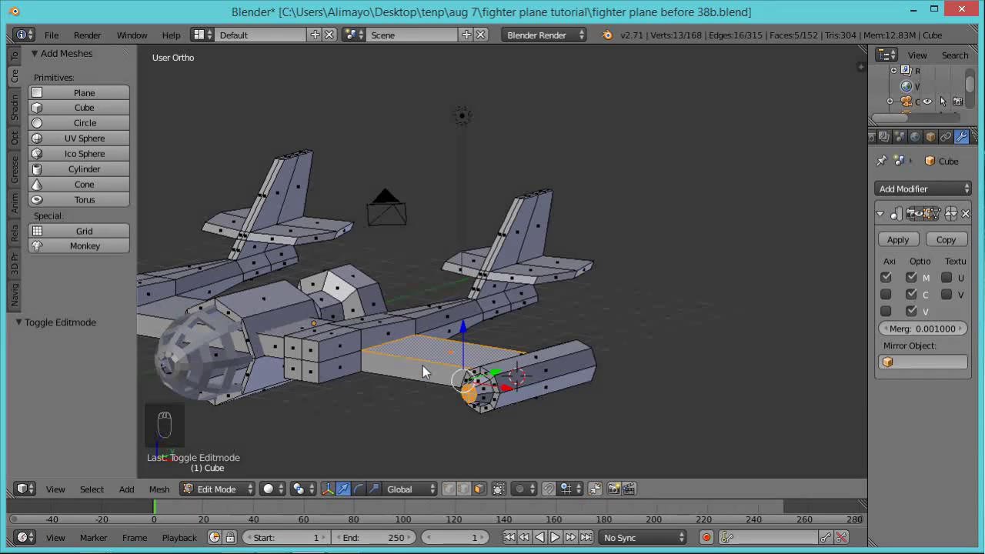
{"action": "key", "text": "ctrl+l"}
{"action": "left_click_drag", "start_coordinate": [468, 271], "coordinate": [477, 311]}
{"action": "middle_click_drag", "start_coordinate": [477, 311], "coordinate": [378, 72]}
{"action": "middle_click_drag", "start_coordinate": [414, 184], "coordinate": [562, 163]}
{"action": "mouse_move", "coordinate": [524, 388]}
{"action": "middle_mouse_down"}
{"action": "mouse_move", "coordinate": [573, 379]}
{"action": "mouse_move", "coordinate": [534, 347]}
{"action": "mouse_move", "coordinate": [517, 375]}
{"action": "mouse_move", "coordinate": [530, 390]}
{"action": "middle_mouse_up"}
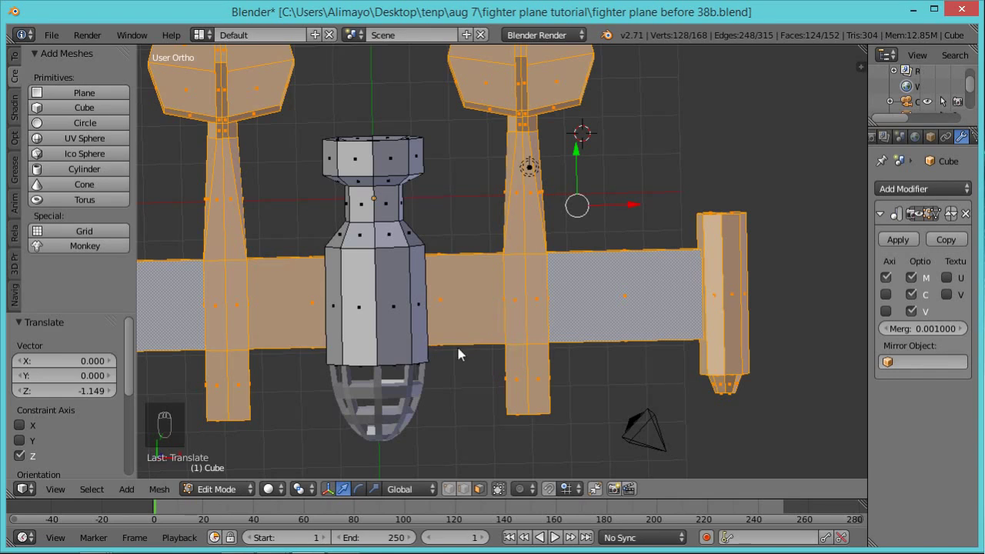
{"action": "key", "text": "a"}
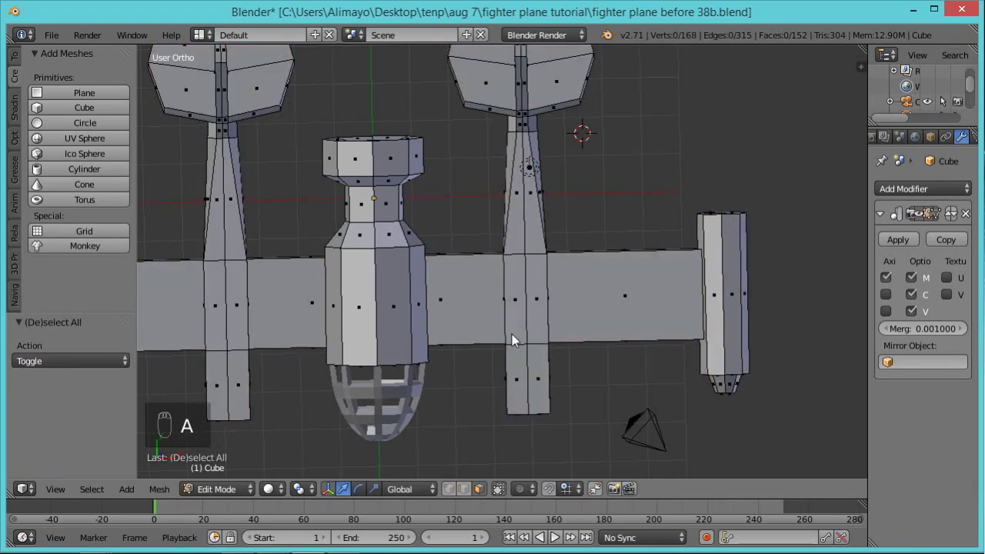
Lasso-select the fuselage's main section faces through the mesh in wireframe and fatten them outward by about 0.32 with Shrink/Fatten.
{"action": "key", "text": "z"}
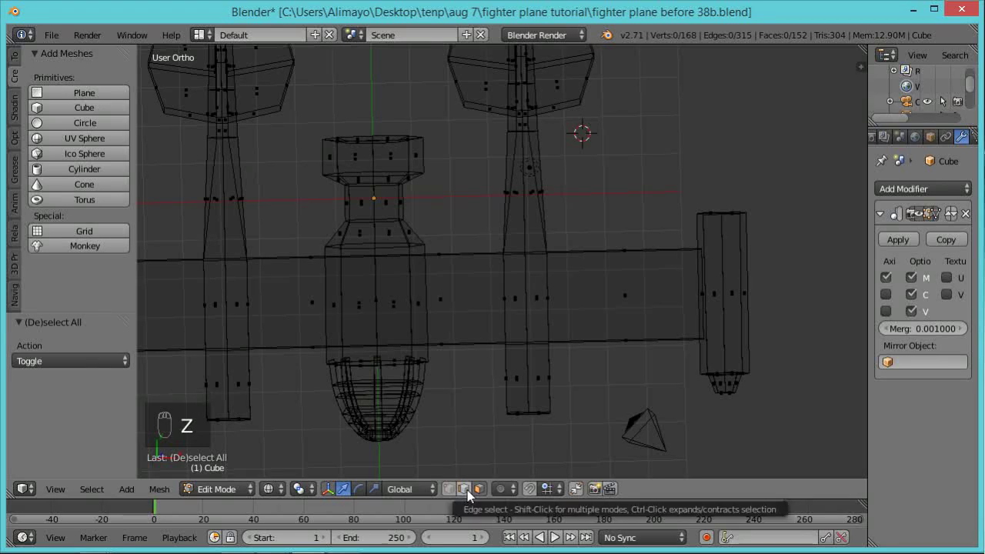
{"action": "mouse_move", "coordinate": [426, 447]}
{"action": "right_mouse_down", "text": "ctrl"}
{"action": "mouse_move", "coordinate": [445, 420]}
{"action": "mouse_move", "coordinate": [431, 248]}
{"action": "mouse_move", "coordinate": [414, 239]}
{"action": "mouse_move", "coordinate": [314, 252]}
{"action": "mouse_move", "coordinate": [323, 378]}
{"action": "right_mouse_up", "text": "ctrl"}
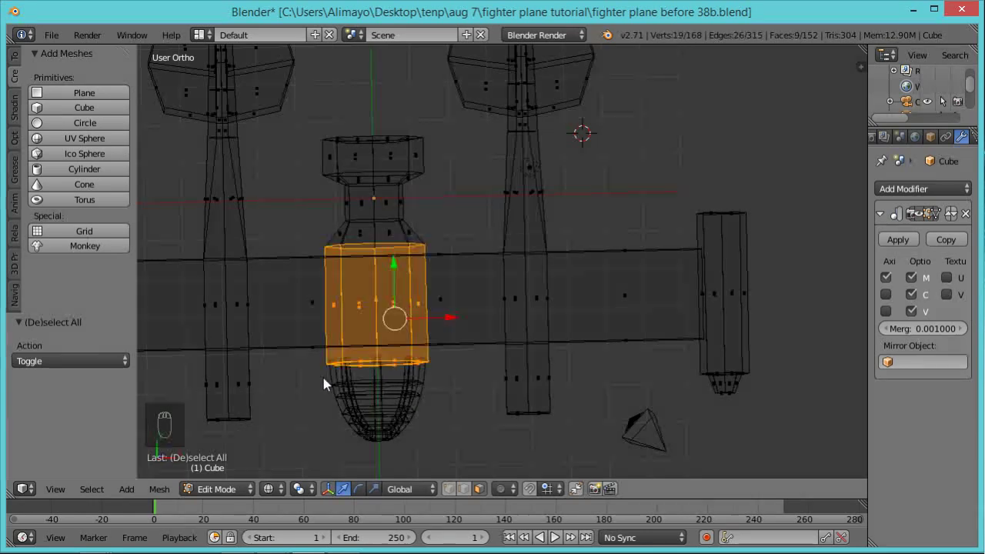
{"action": "mouse_move", "coordinate": [440, 415]}
{"action": "middle_mouse_down"}
{"action": "mouse_move", "coordinate": [397, 349]}
{"action": "mouse_move", "coordinate": [501, 319]}
{"action": "mouse_move", "coordinate": [543, 290]}
{"action": "mouse_move", "coordinate": [523, 296]}
{"action": "middle_mouse_up"}
{"action": "key", "text": "z"}
{"action": "middle_click_drag", "start_coordinate": [422, 327], "coordinate": [448, 389]}
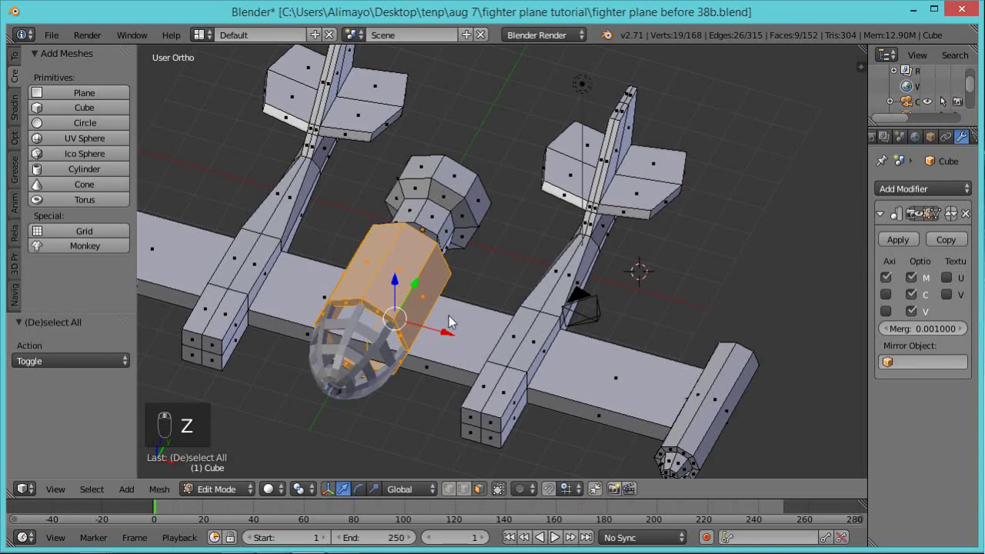
{"action": "key", "text": "alt+s"}
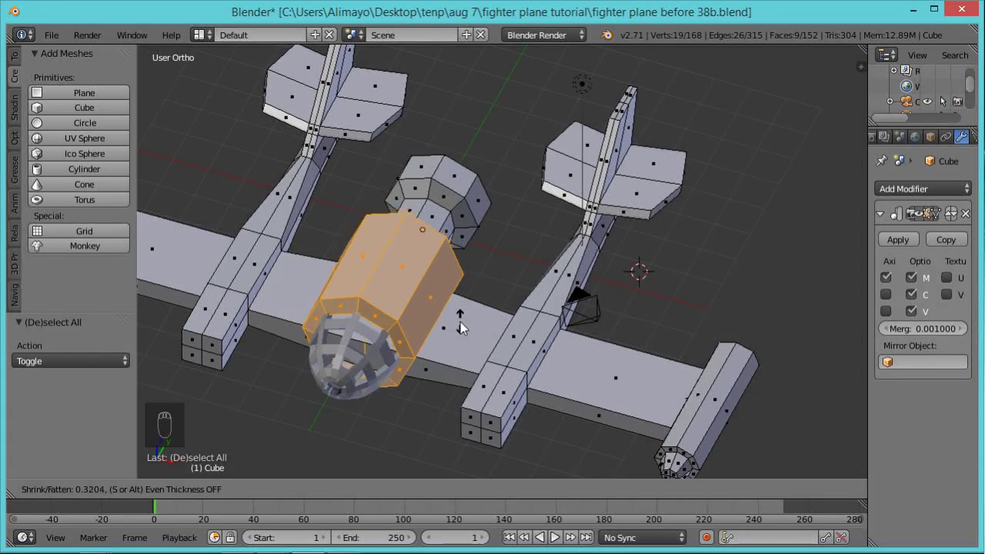
{"action": "left_click", "coordinate": [460, 327]}
Select the geometry linked to the fuselage, and separately the geometry linked to the inner wing panel, to see which parts are connected.
{"action": "middle_click_drag", "start_coordinate": [462, 329], "coordinate": [407, 368]}
{"action": "key", "text": "ctrl+l"}
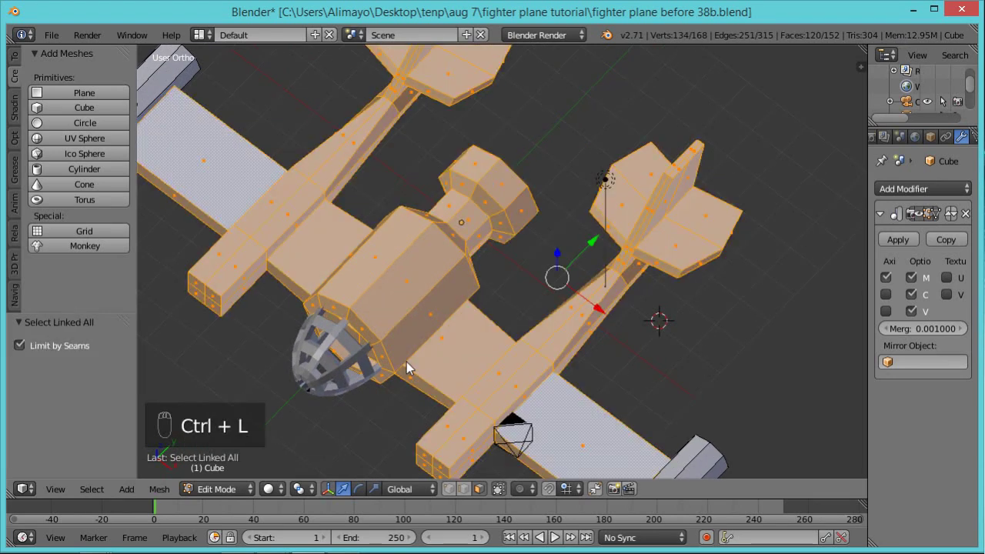
{"action": "right_click", "coordinate": [408, 337]}
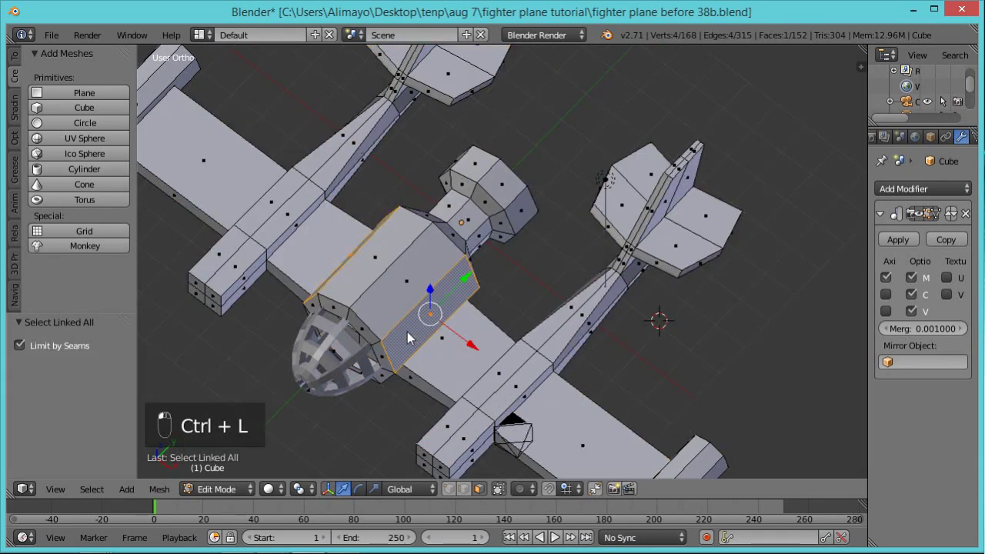
{"action": "key", "text": "ctrl+l"}
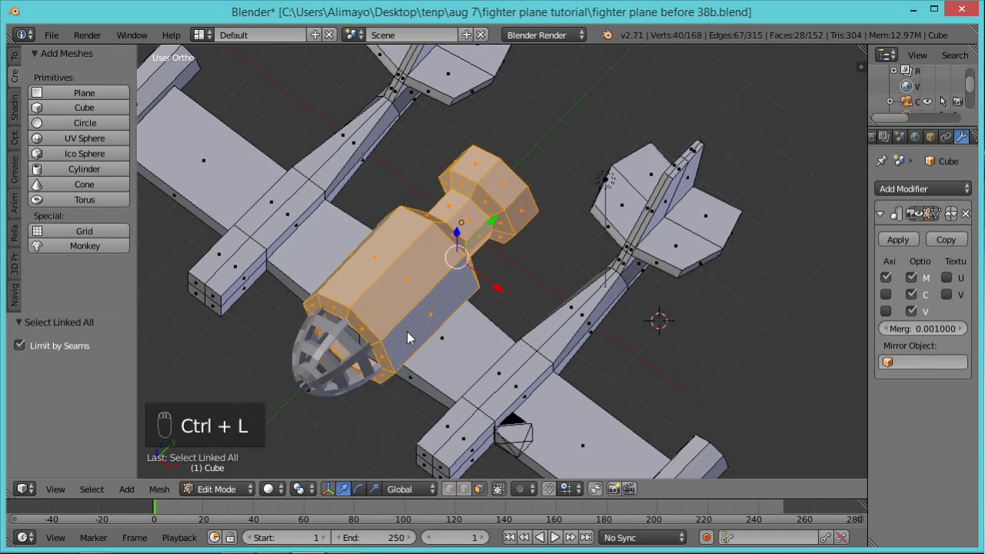
{"action": "middle_click_drag", "start_coordinate": [448, 280], "coordinate": [418, 291]}
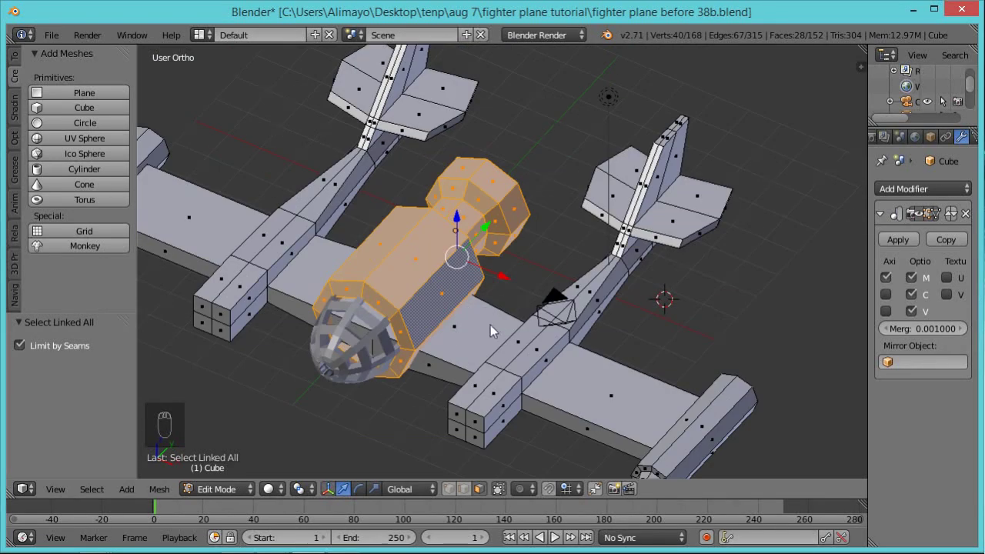
{"action": "right_click", "coordinate": [475, 344]}
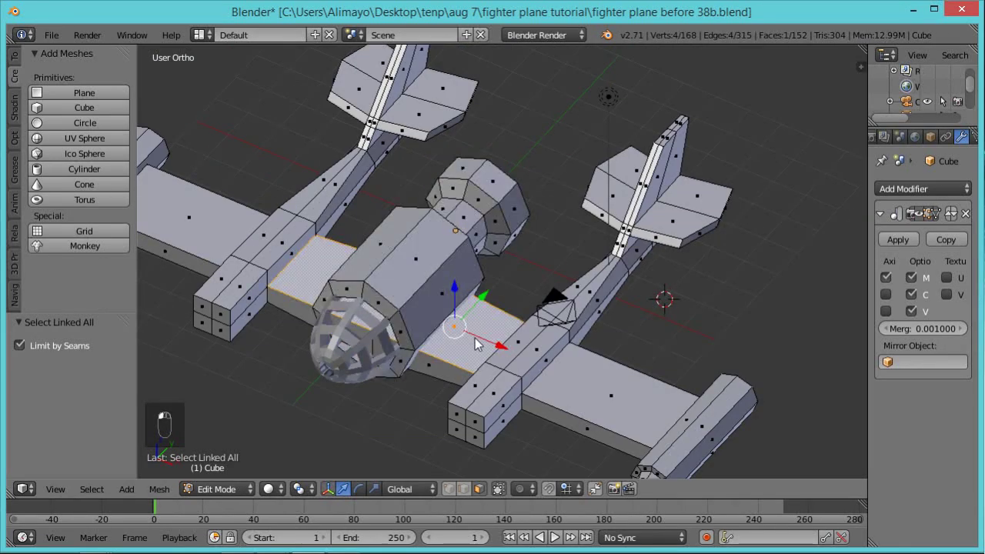
{"action": "key", "text": "ctrl+l"}
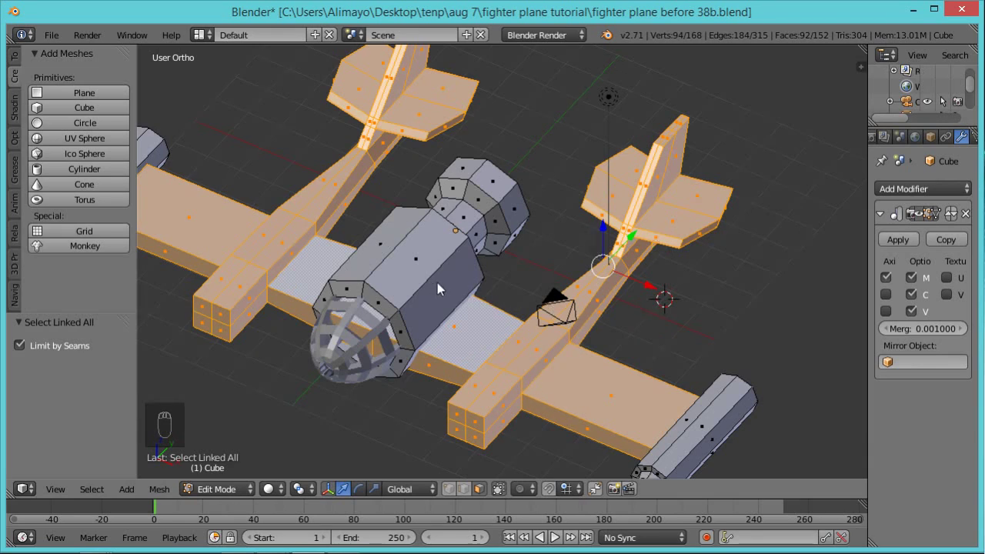
Select all geometry linked to the fuselage and stretch it along Y by a factor of about 1.137.
{"action": "right_click", "coordinate": [407, 289]}
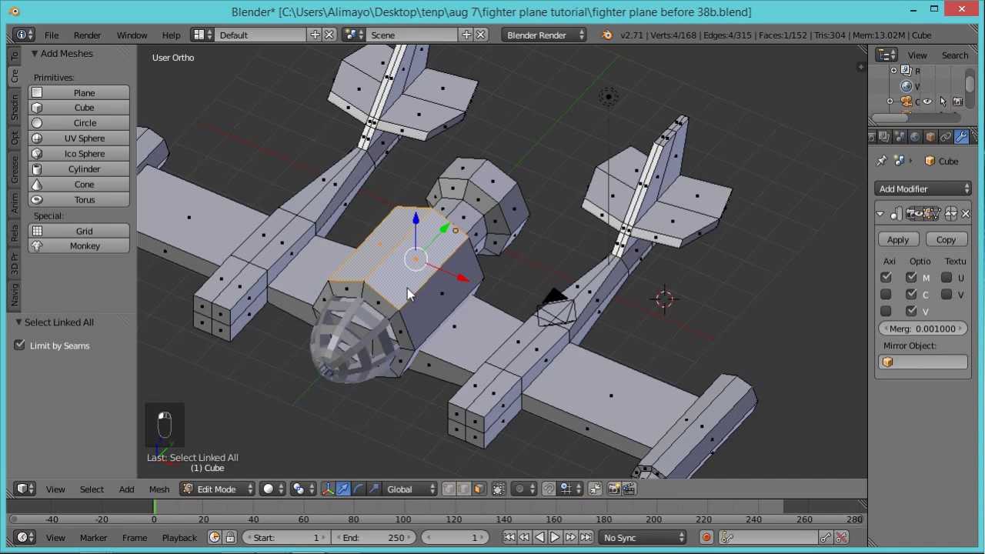
{"action": "key", "text": "ctrl+l"}
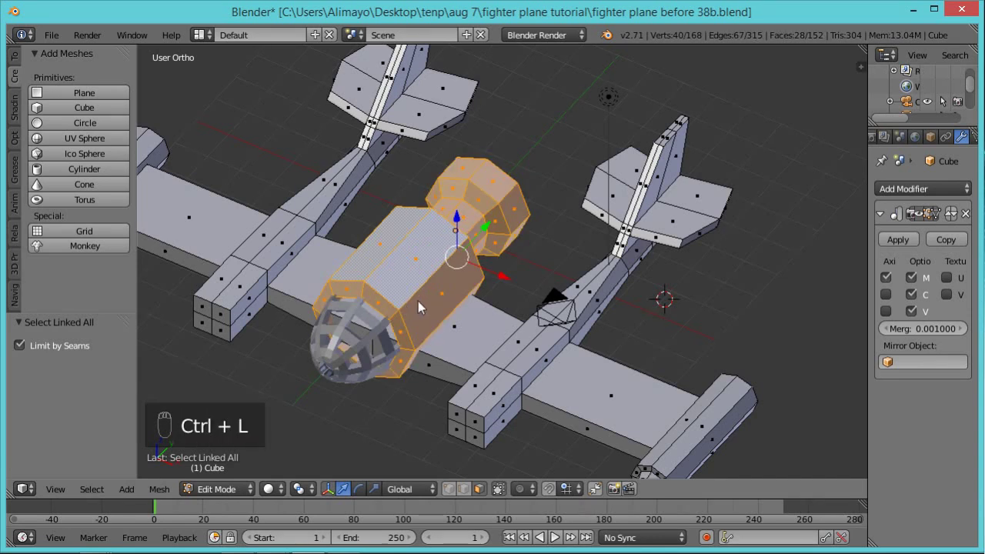
{"action": "middle_click_drag", "start_coordinate": [465, 321], "coordinate": [467, 374]}
{"action": "key", "text": "s"}
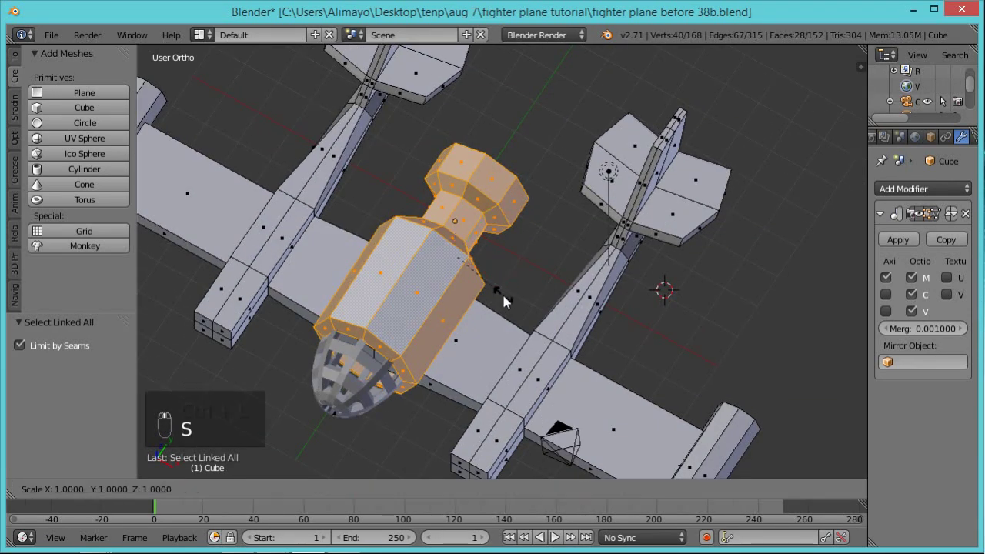
{"action": "key", "text": "y"}
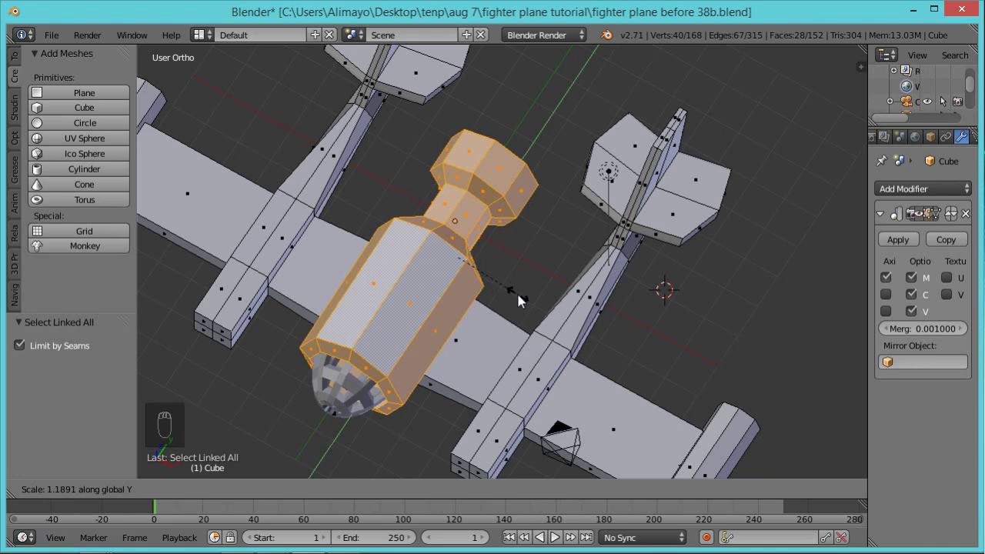
{"action": "left_click", "coordinate": [513, 298]}
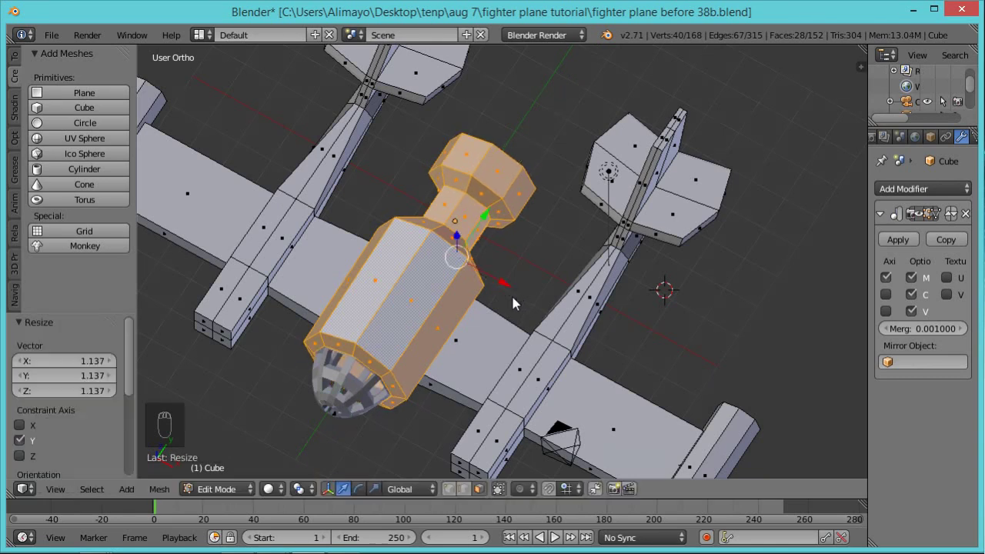
Adjust the fuselage's overall size with successive uniform scalings of about 1.127, 0.819 and 1.040.
{"action": "key", "text": "s"}
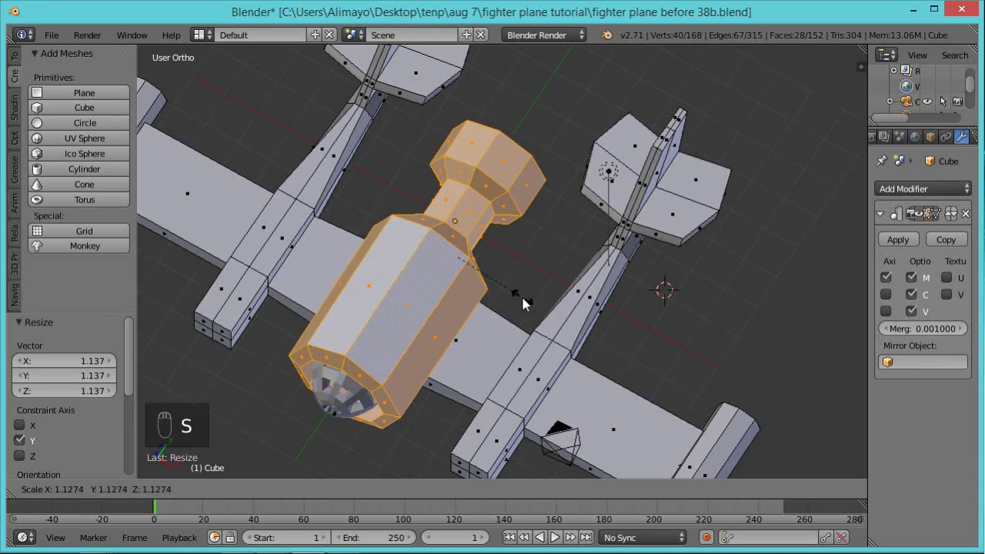
{"action": "left_click", "coordinate": [466, 383]}
{"action": "middle_click_drag", "start_coordinate": [466, 383], "coordinate": [566, 273]}
{"action": "key", "text": "s"}
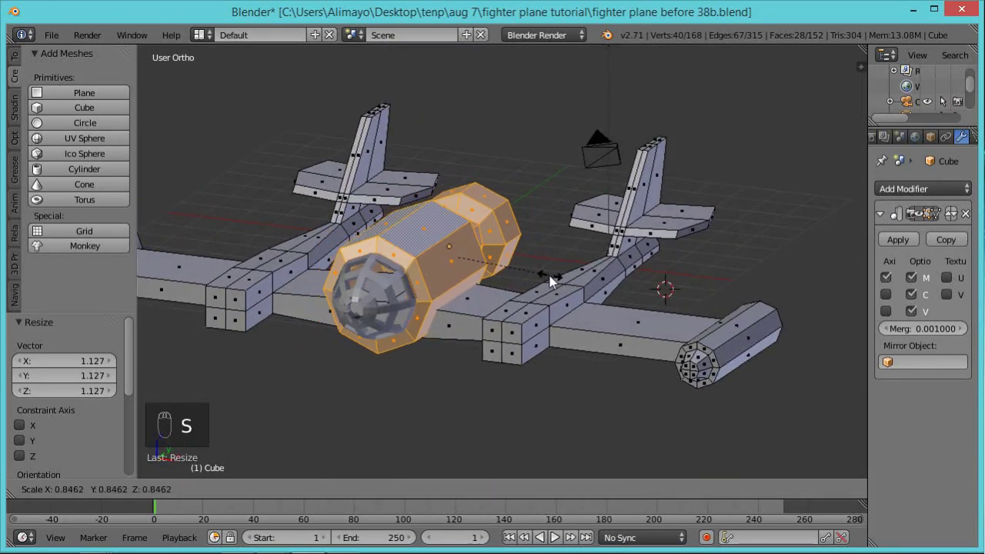
{"action": "left_click", "coordinate": [478, 264]}
{"action": "middle_click_drag", "start_coordinate": [490, 330], "coordinate": [487, 393]}
{"action": "key", "text": "s"}
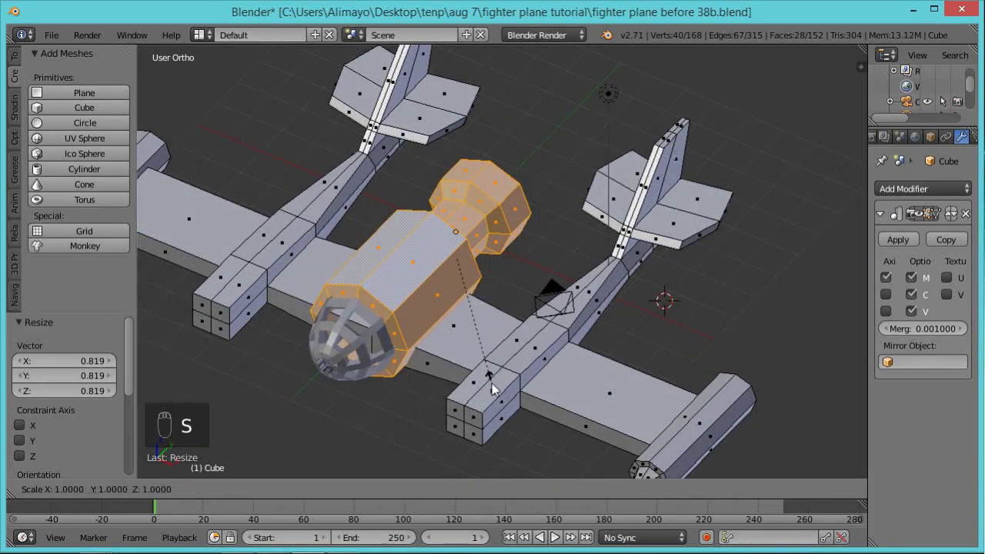
{"action": "left_click", "coordinate": [497, 394]}
{"action": "middle_click_drag", "start_coordinate": [439, 395], "coordinate": [470, 356]}
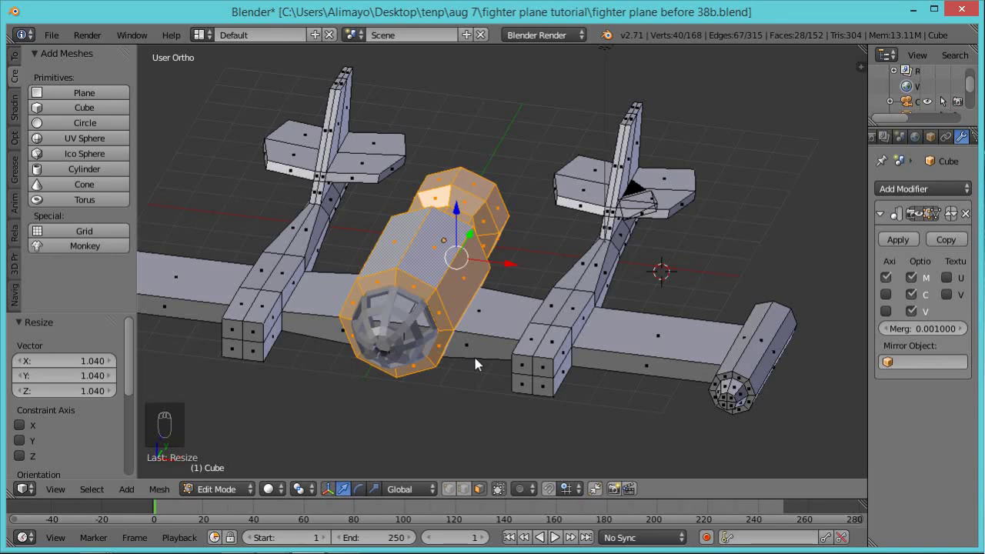
Leave the fuselage mesh, start editing the spherical nose cage object, and select all of its geometry.
{"action": "key", "text": "Tab"}
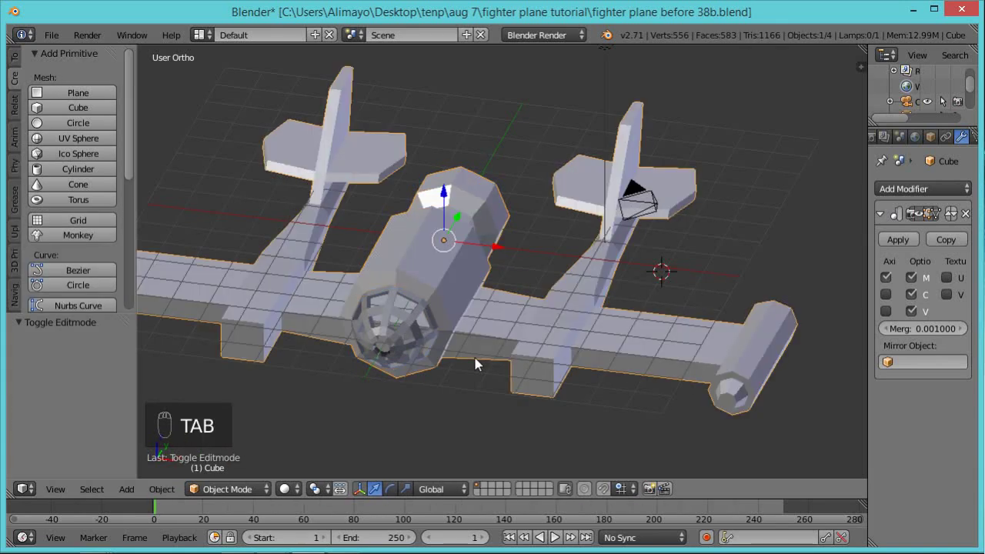
{"action": "right_click", "coordinate": [398, 344]}
{"action": "middle_click_drag", "start_coordinate": [429, 358], "coordinate": [402, 365]}
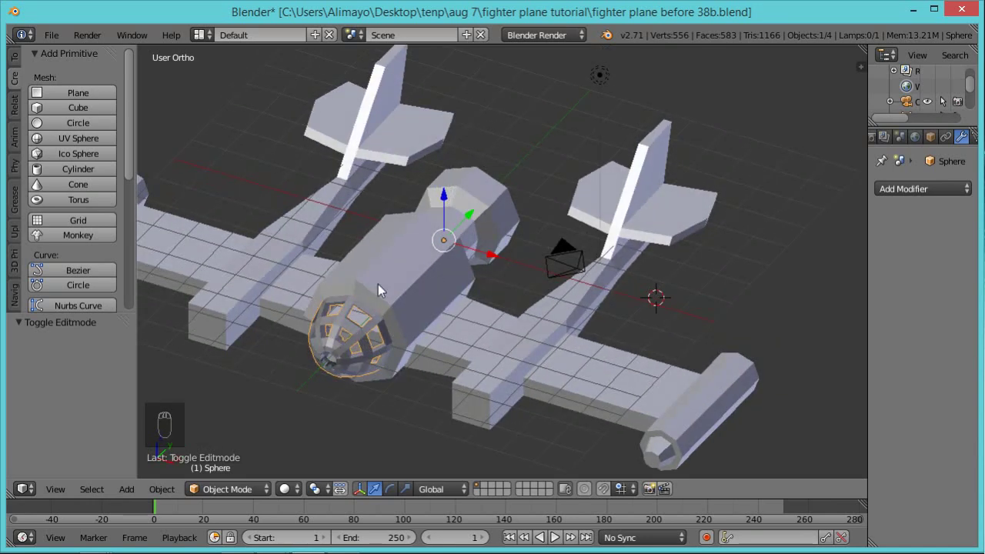
{"action": "key", "text": "Tab"}
{"action": "right_click", "coordinate": [362, 341]}
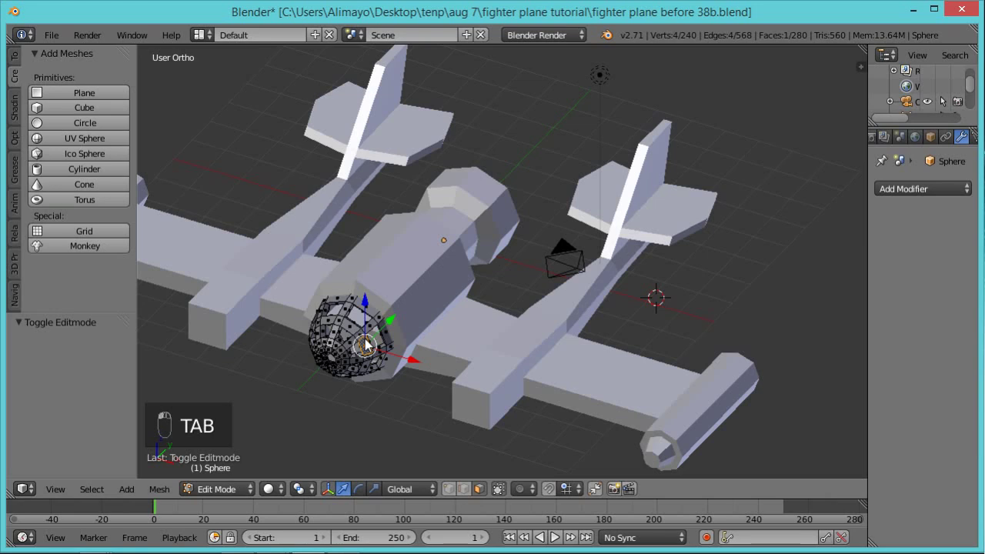
{"action": "key", "text": "a"}
{"action": "key", "text": "a"}
{"action": "key", "text": "a"}
Move the nose cage about -0.894 along Y and scale it uniformly to about 1.186.
{"action": "middle_click_drag", "start_coordinate": [401, 337], "coordinate": [374, 321]}
{"action": "left_click_drag", "start_coordinate": [374, 318], "coordinate": [355, 331]}
{"action": "key", "text": "s"}
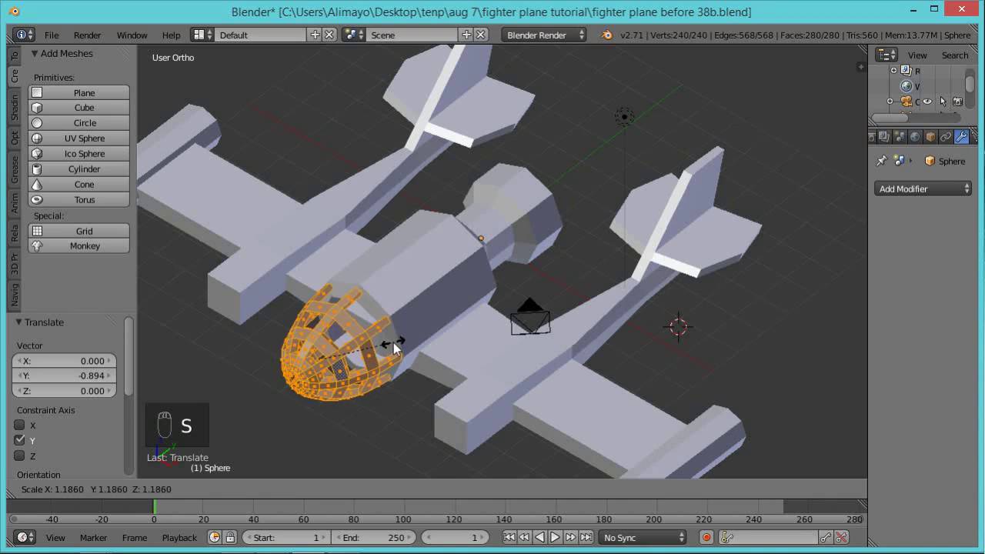
{"action": "left_click", "coordinate": [394, 343]}
Shift the nose cage back toward the fuselage along Y, scale it uniformly to about 0.960, and return to Object Mode.
{"action": "left_click_drag", "start_coordinate": [371, 336], "coordinate": [364, 329]}
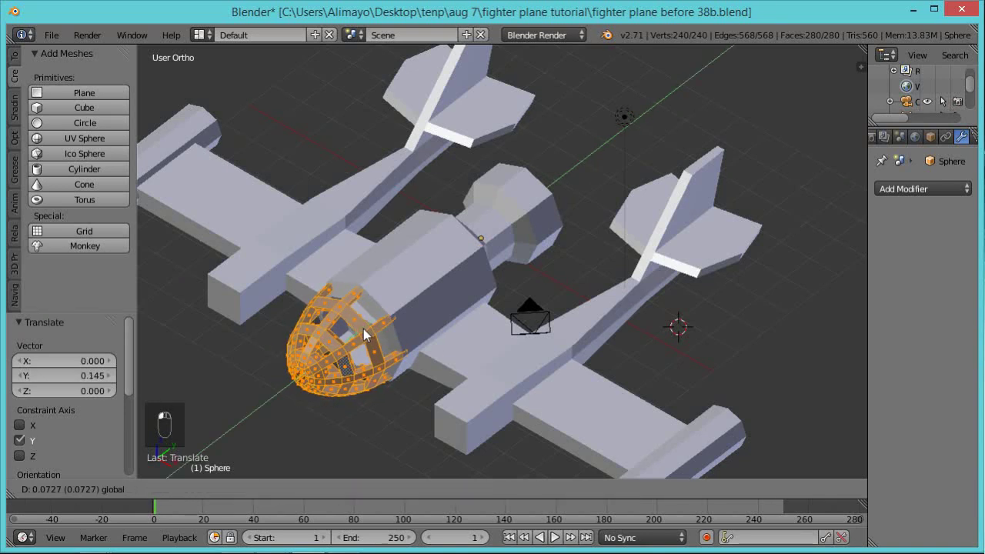
{"action": "key", "text": "s"}
{"action": "left_click", "coordinate": [437, 353]}
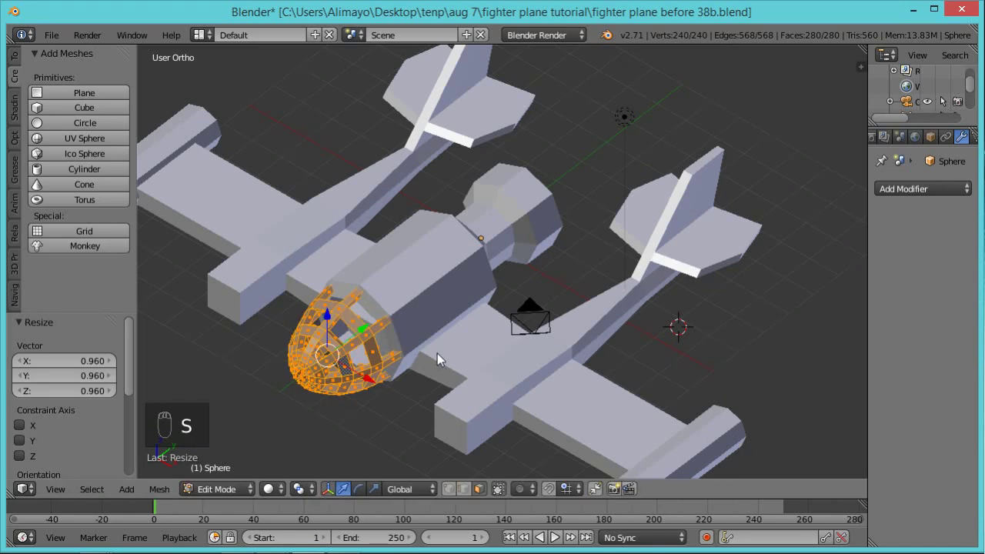
{"action": "key", "text": "z"}
{"action": "key", "text": "z"}
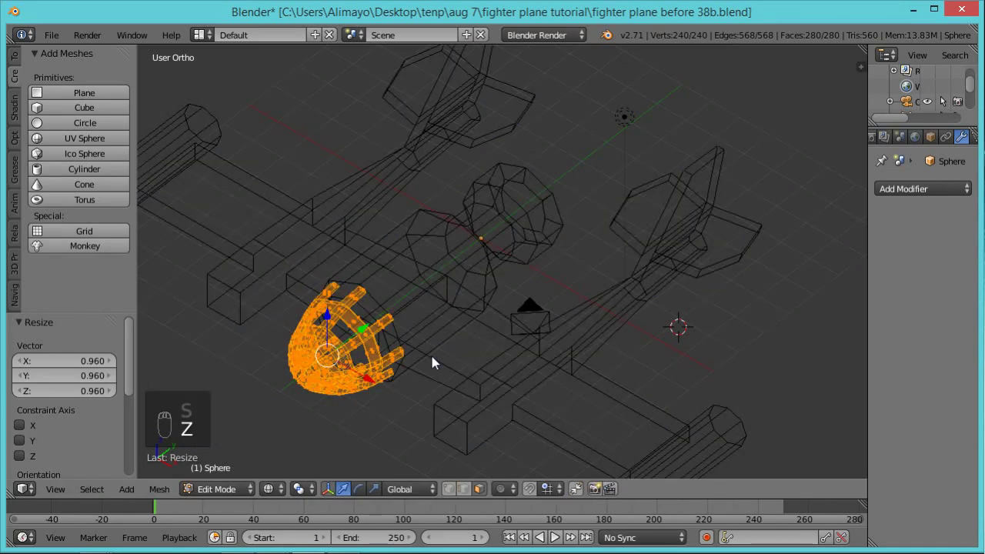
{"action": "key", "text": "Tab"}
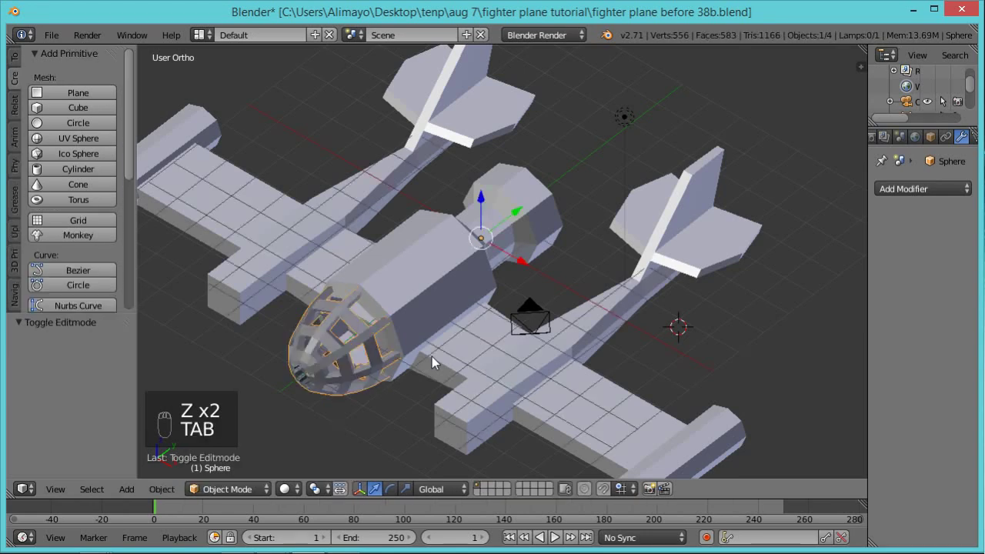
{"action": "middle_click_drag", "start_coordinate": [427, 366], "coordinate": [450, 345]}
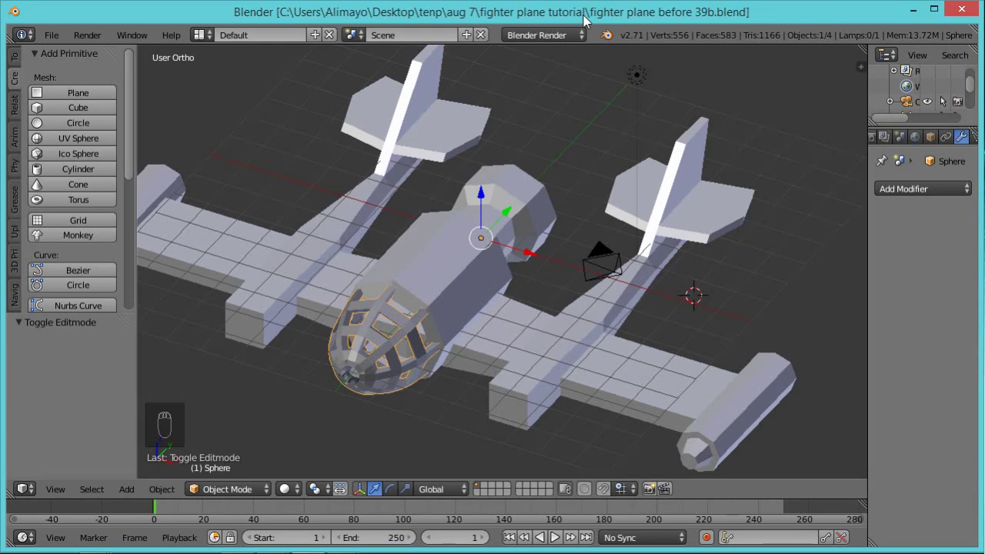
Switch to the Inkscape window holding the eagle document, open the "ali eagle vector" image as a linked file, and maximize its window.
{"action": "mouse_move", "coordinate": [421, 543]}
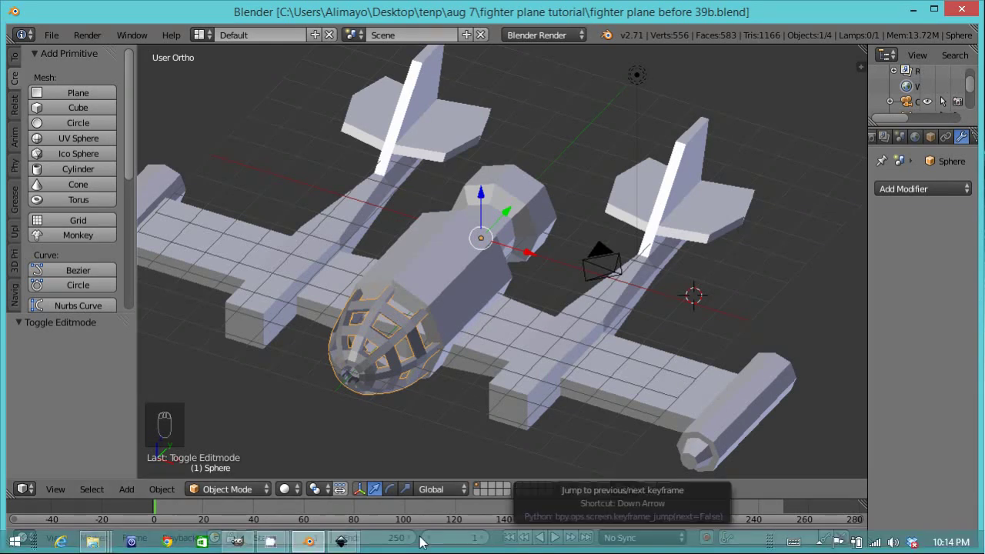
{"action": "mouse_move", "coordinate": [346, 545]}
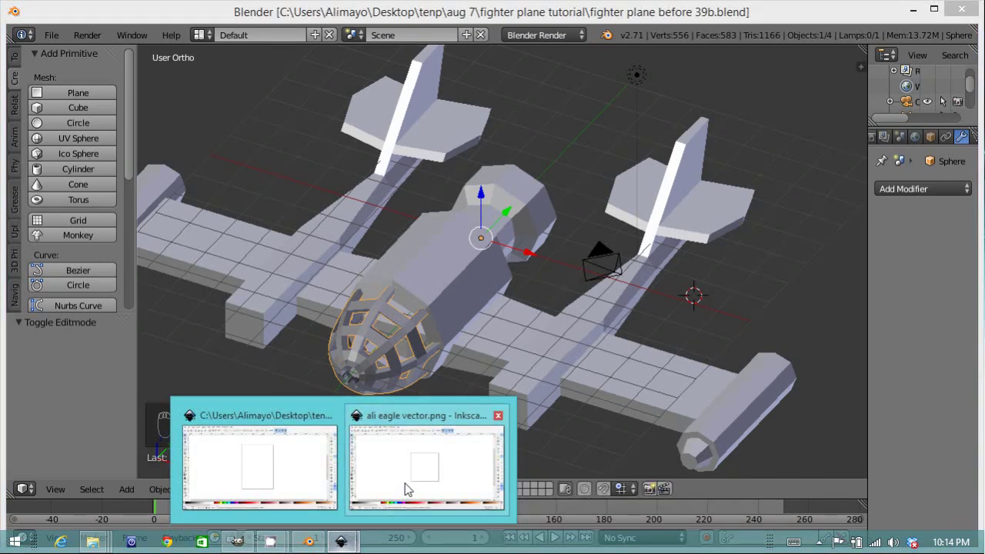
{"action": "left_click", "coordinate": [407, 490]}
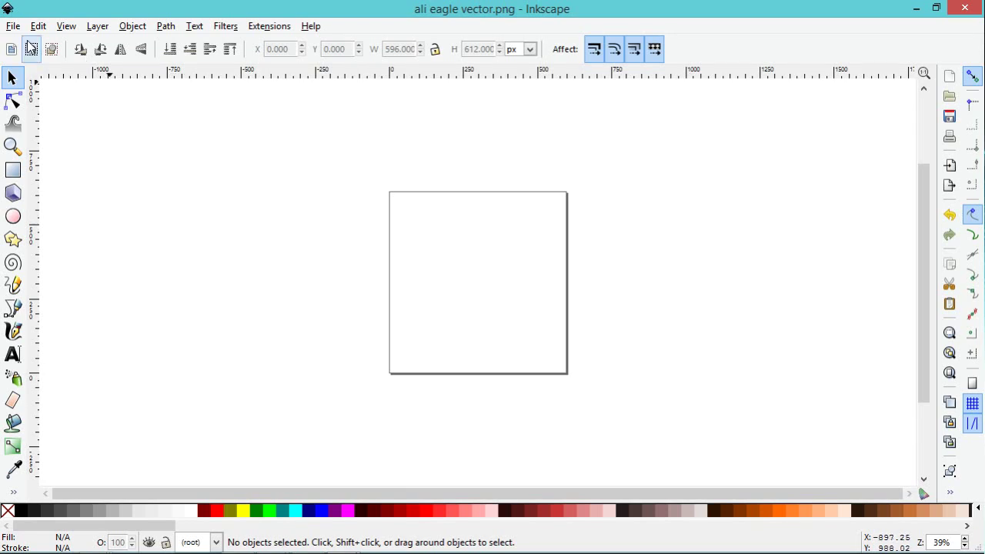
{"action": "left_click", "coordinate": [14, 28]}
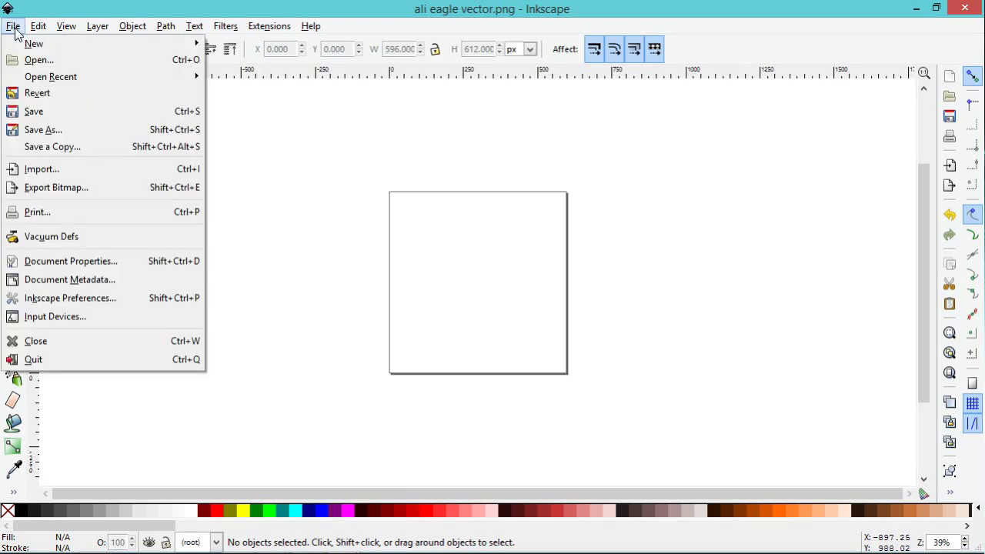
{"action": "left_click", "coordinate": [43, 60]}
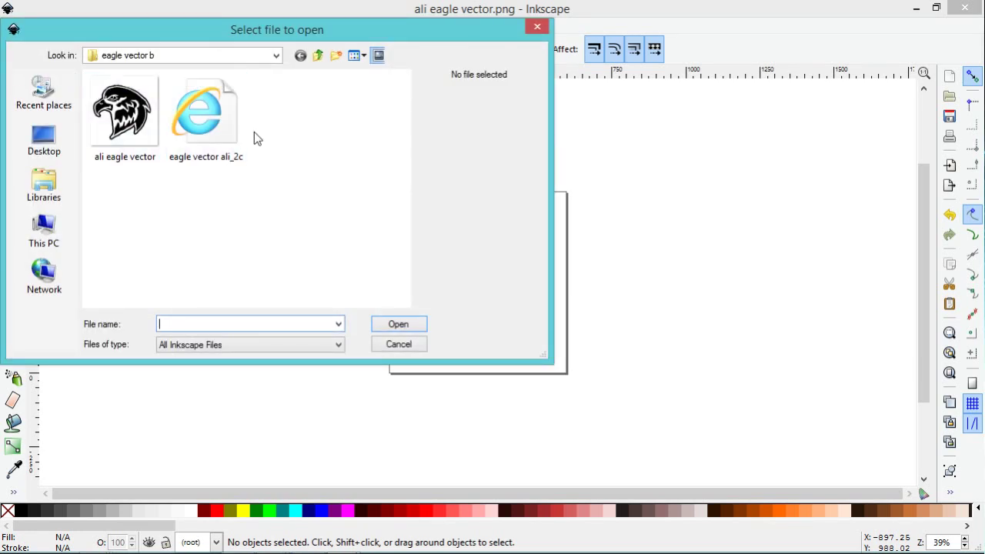
{"action": "left_click", "coordinate": [123, 131]}
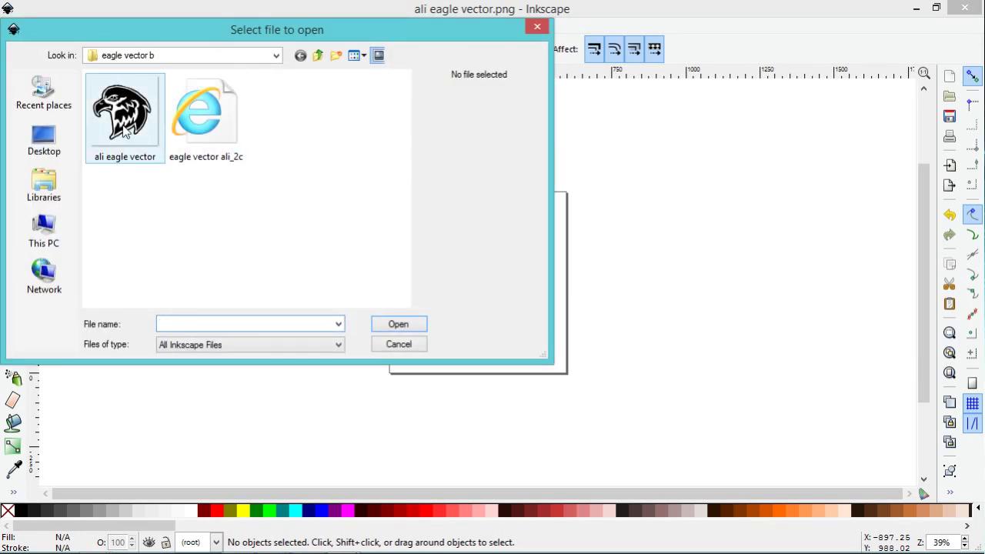
{"action": "left_click", "coordinate": [394, 327]}
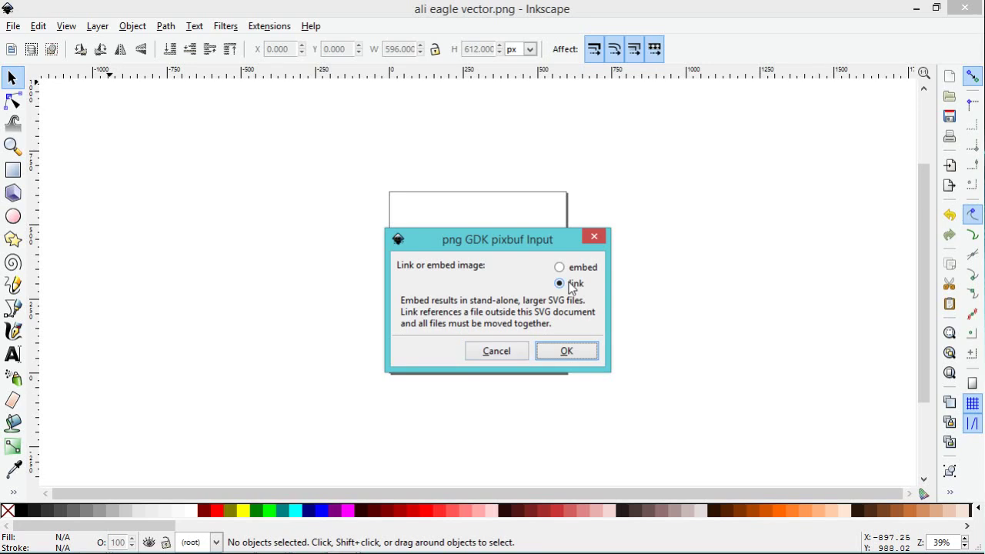
{"action": "left_click", "coordinate": [568, 350]}
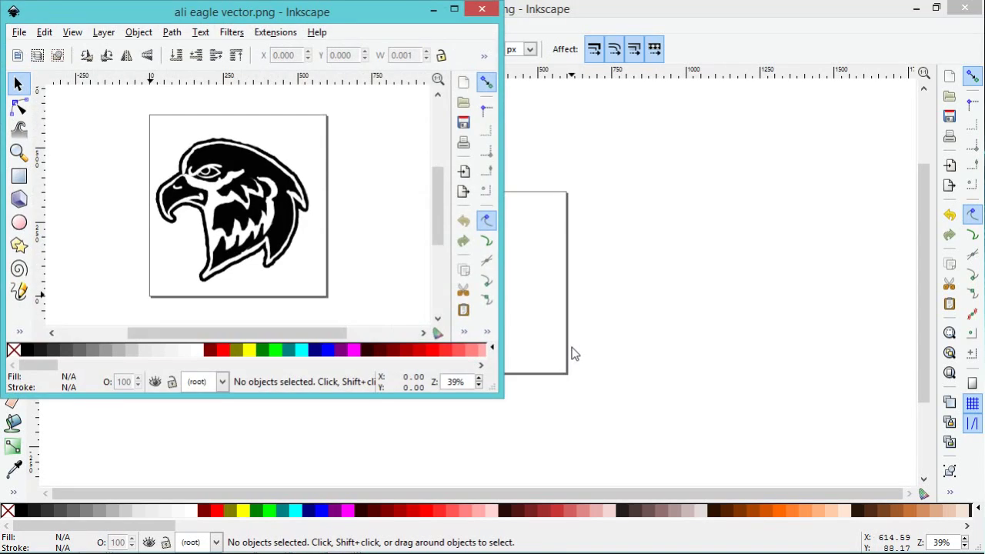
{"action": "left_click", "coordinate": [454, 11]}
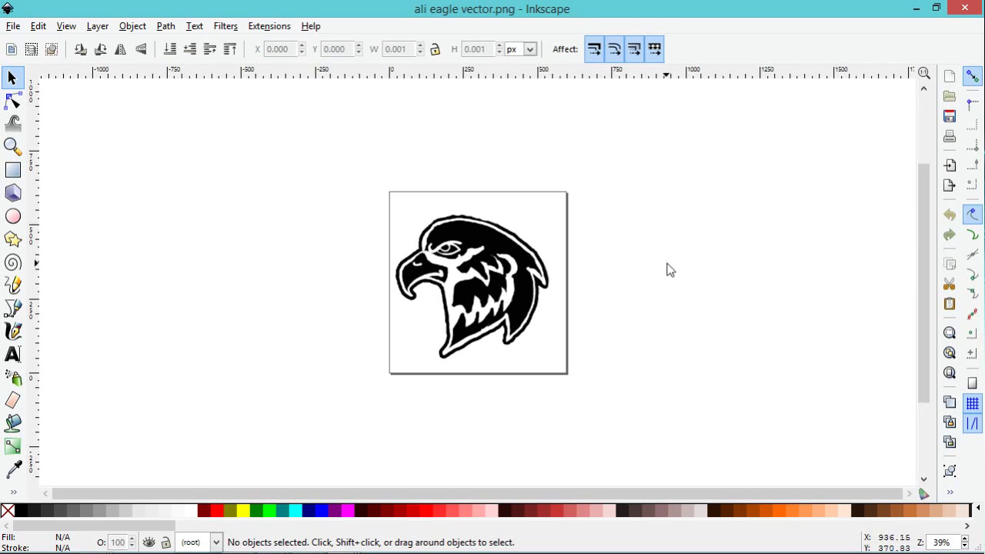
Select the eagle image and open Trace Bitmap for it, keeping the dialog clear of the artwork.
{"action": "left_click", "coordinate": [491, 249]}
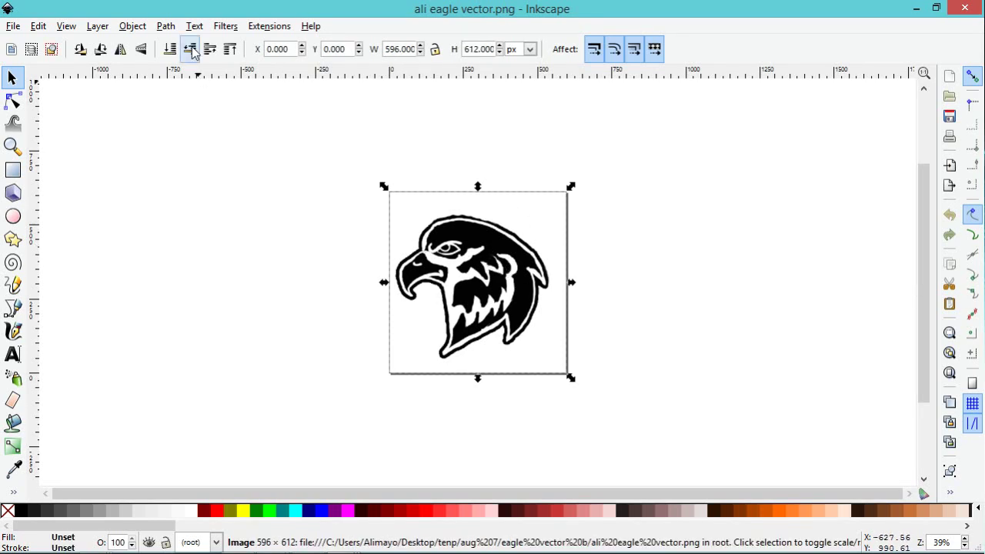
{"action": "left_click", "coordinate": [166, 26]}
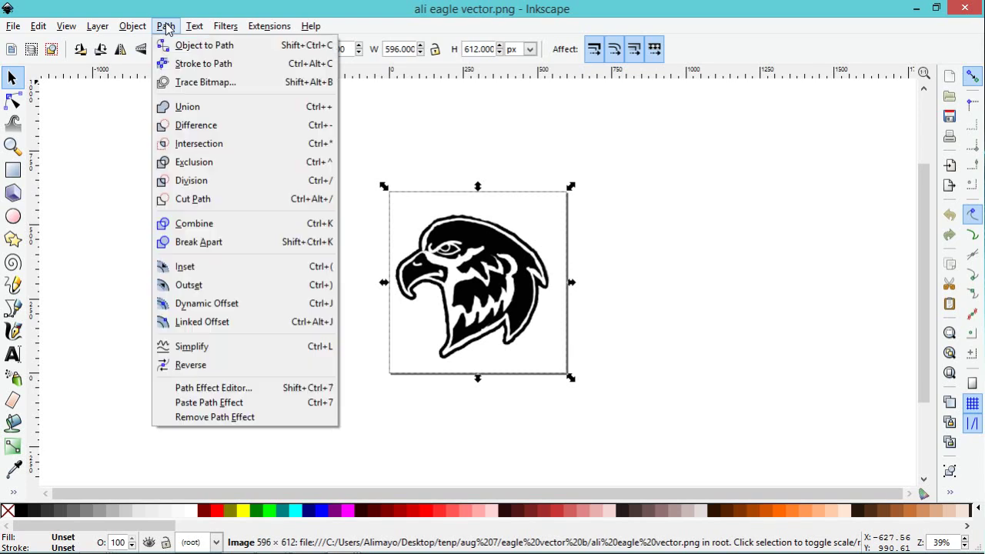
{"action": "left_click", "coordinate": [198, 82]}
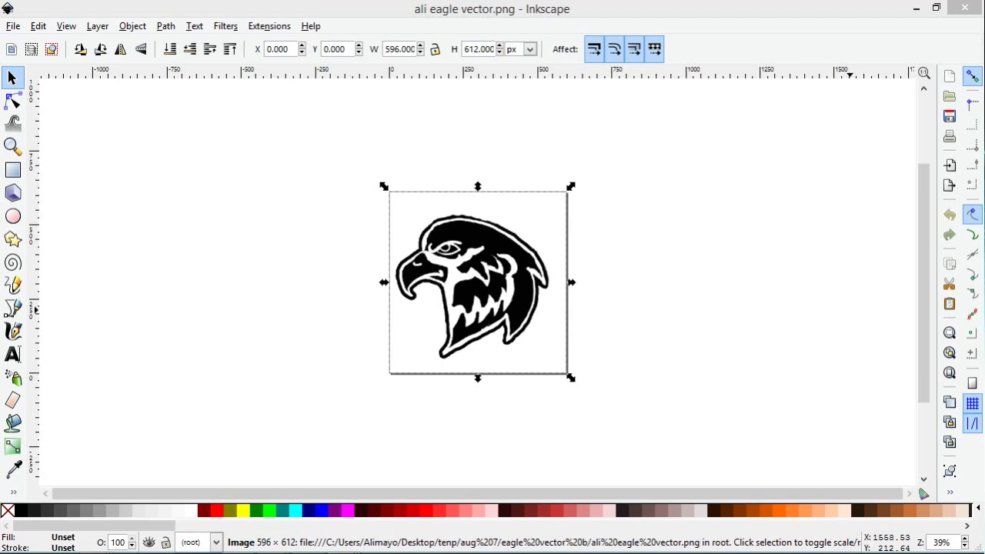
{"action": "mouse_move", "coordinate": [660, 143]}
{"action": "left_mouse_down"}
{"action": "mouse_move", "coordinate": [631, 94]}
{"action": "mouse_move", "coordinate": [684, 99]}
{"action": "left_mouse_up"}
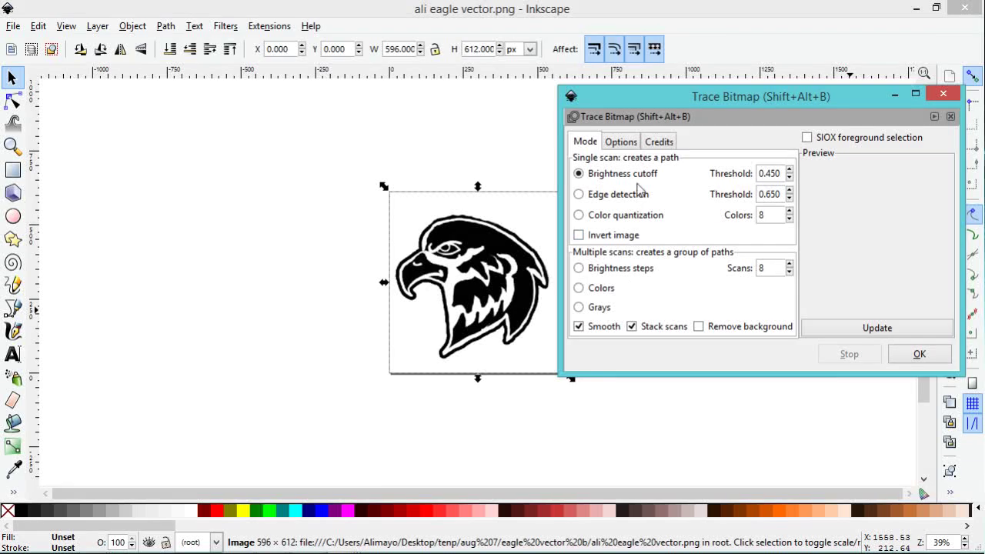
Set the bitmap trace to Grays with 2 scans and background removal, and update the preview.
{"action": "left_click", "coordinate": [622, 142]}
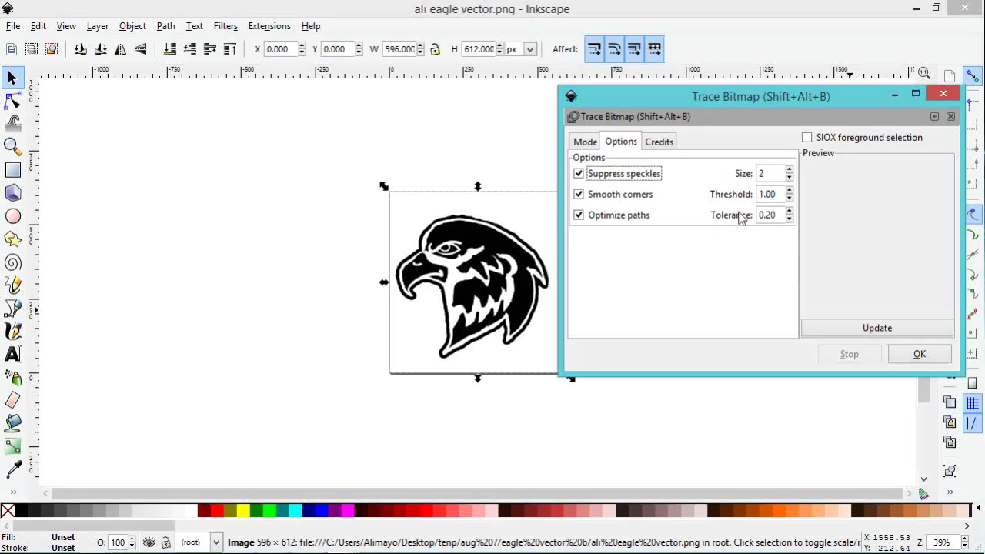
{"action": "left_click", "coordinate": [579, 173]}
{"action": "left_click", "coordinate": [588, 145]}
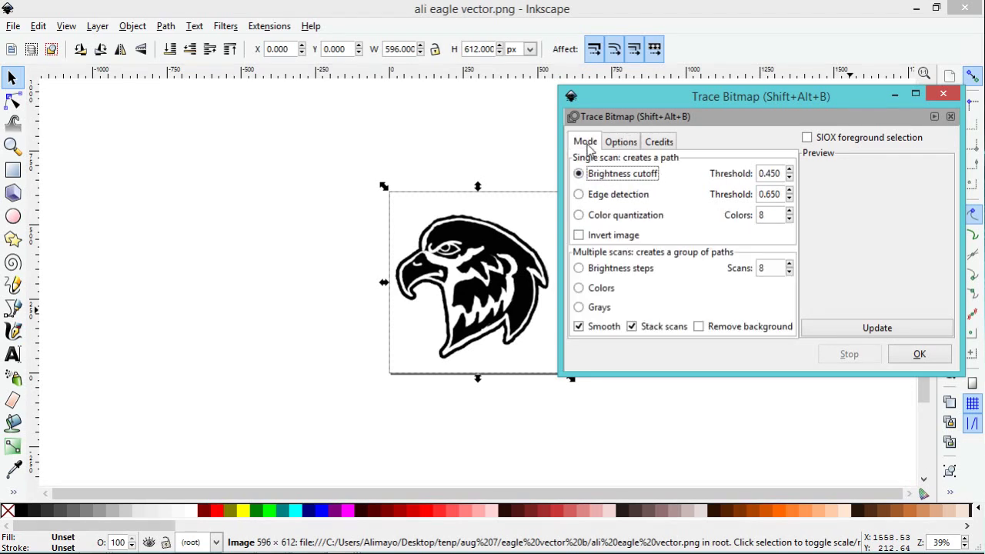
{"action": "left_click", "coordinate": [582, 307]}
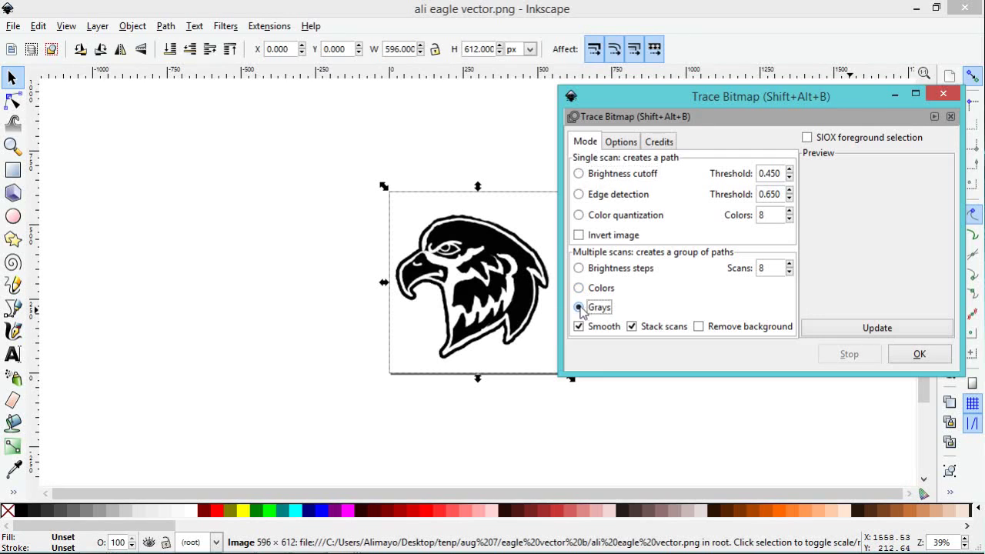
{"action": "left_click", "coordinate": [789, 272]}
{"action": "left_click", "coordinate": [789, 272]}
{"action": "left_click", "coordinate": [789, 272]}
{"action": "left_click", "coordinate": [789, 272]}
{"action": "left_click", "coordinate": [699, 327]}
{"action": "left_click_drag", "start_coordinate": [709, 117], "coordinate": [751, 121]}
{"action": "left_click", "coordinate": [889, 333]}
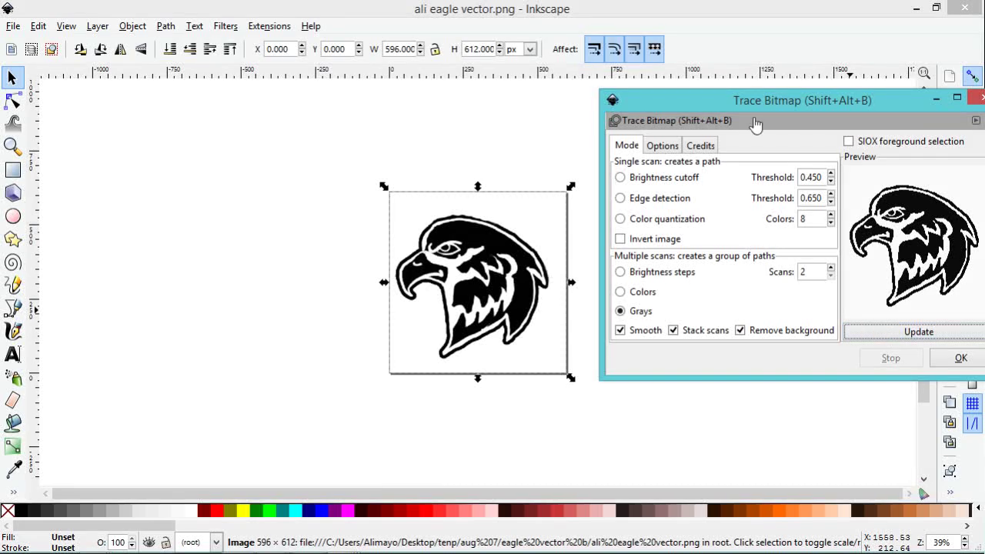
Trace the eagle image into a vector path with the chosen Grays settings and close the Trace Bitmap dialog.
{"action": "mouse_move", "coordinate": [750, 102]}
{"action": "left_mouse_down"}
{"action": "mouse_move", "coordinate": [829, 152]}
{"action": "mouse_move", "coordinate": [984, 162]}
{"action": "left_mouse_up"}
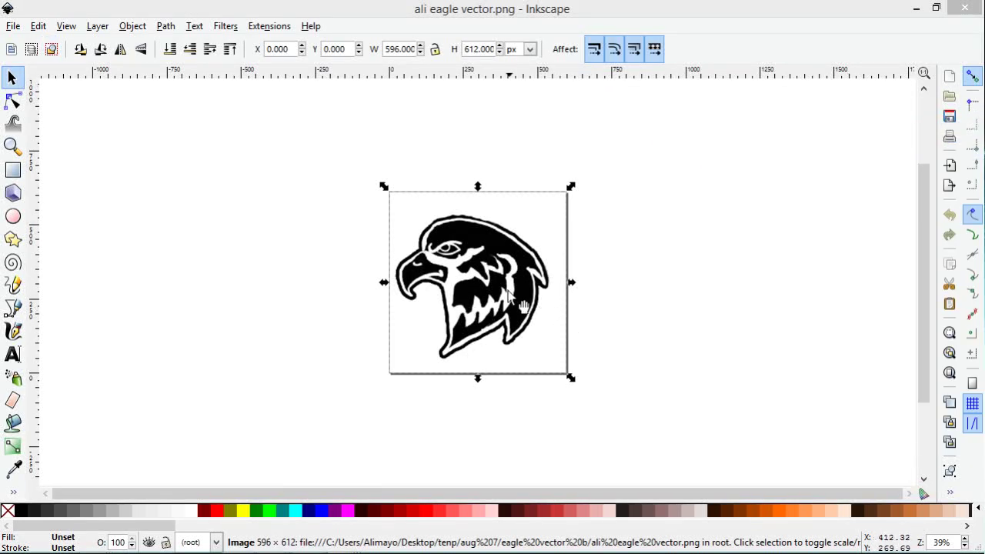
{"action": "mouse_move", "coordinate": [508, 290]}
{"action": "left_mouse_down"}
{"action": "mouse_move", "coordinate": [575, 281]}
{"action": "mouse_move", "coordinate": [512, 291]}
{"action": "left_mouse_up"}
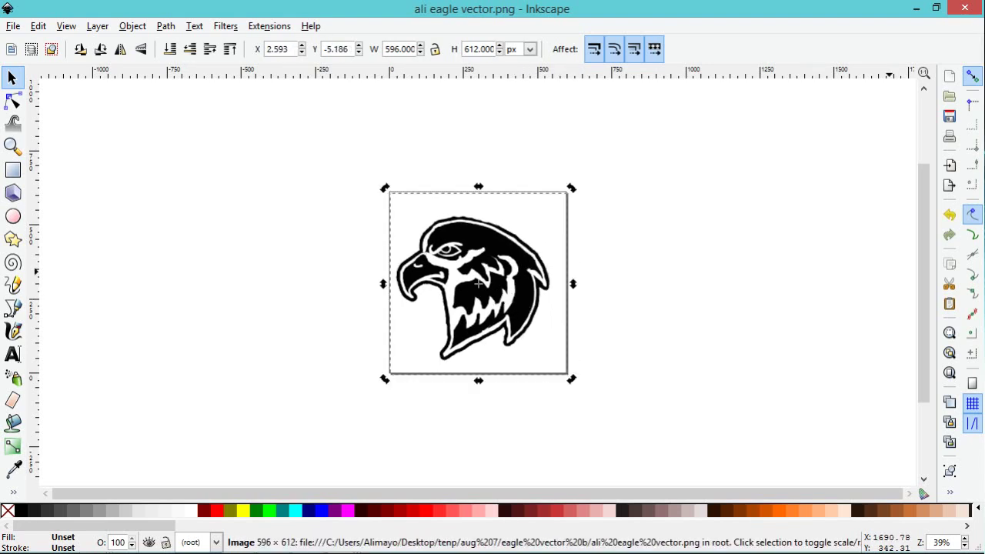
{"action": "key", "text": "shift+alt+b"}
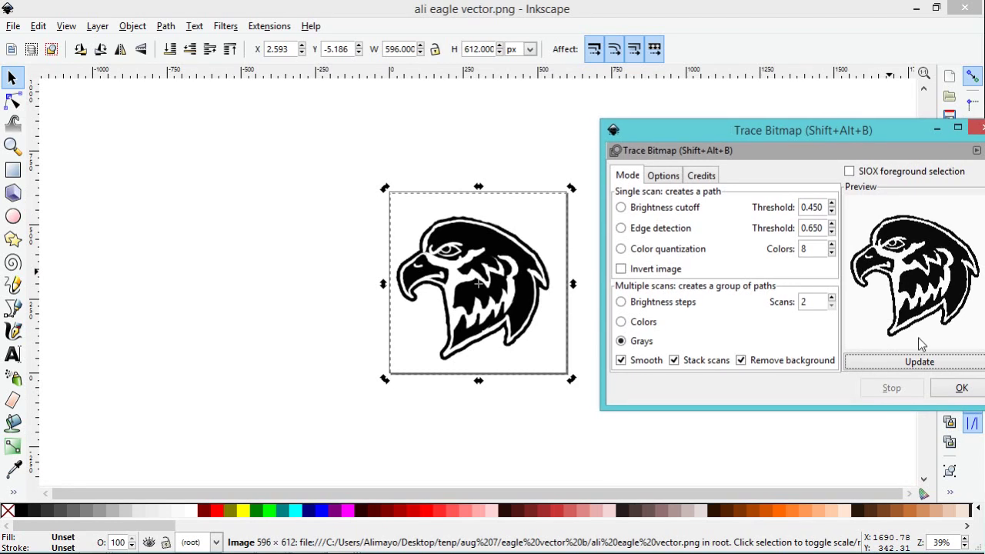
{"action": "left_click", "coordinate": [959, 388]}
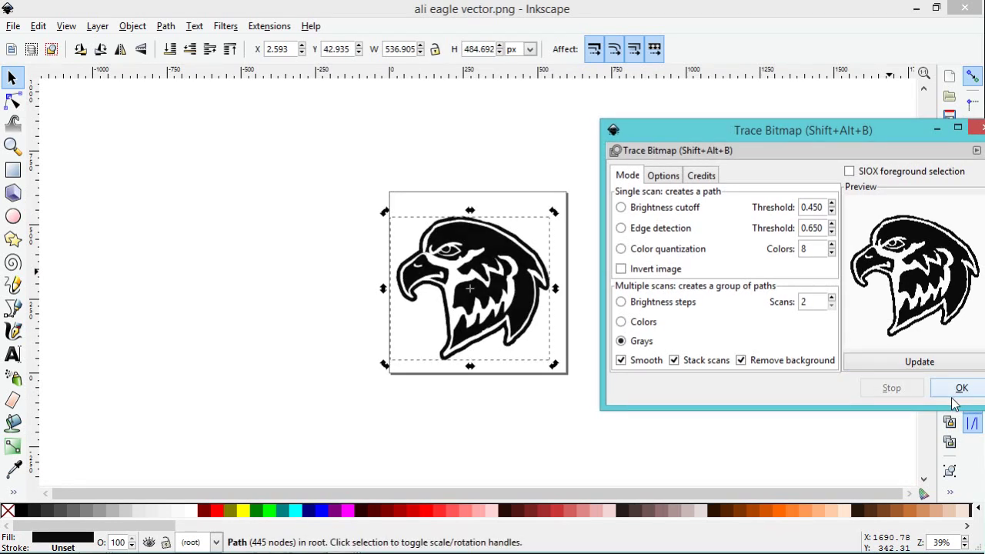
{"action": "key", "text": "Escape"}
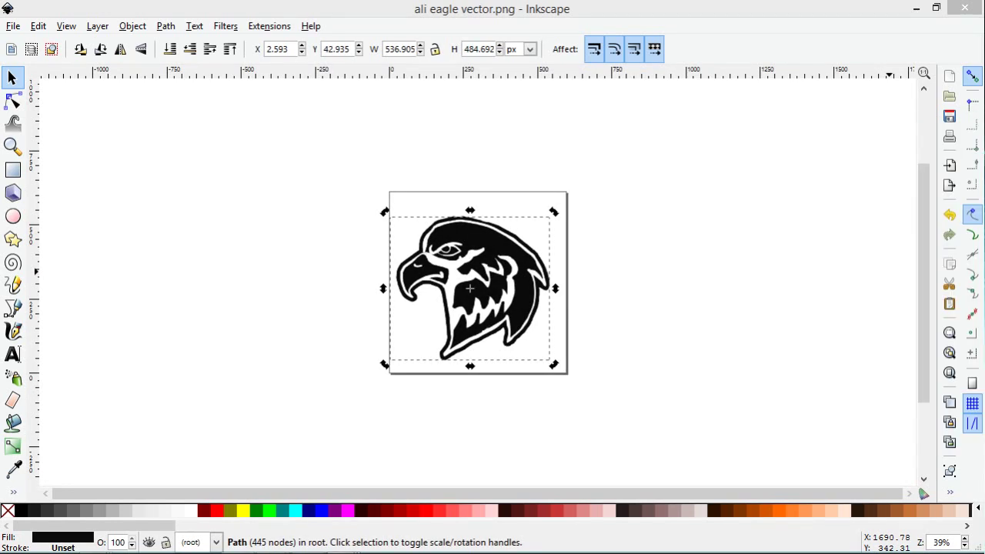
Delete the original bitmap from beneath the traced eagle and place the tracing back on the page.
{"action": "mouse_move", "coordinate": [547, 274]}
{"action": "left_mouse_down"}
{"action": "mouse_move", "coordinate": [624, 294]}
{"action": "mouse_move", "coordinate": [664, 294]}
{"action": "mouse_move", "coordinate": [689, 279]}
{"action": "left_mouse_up"}
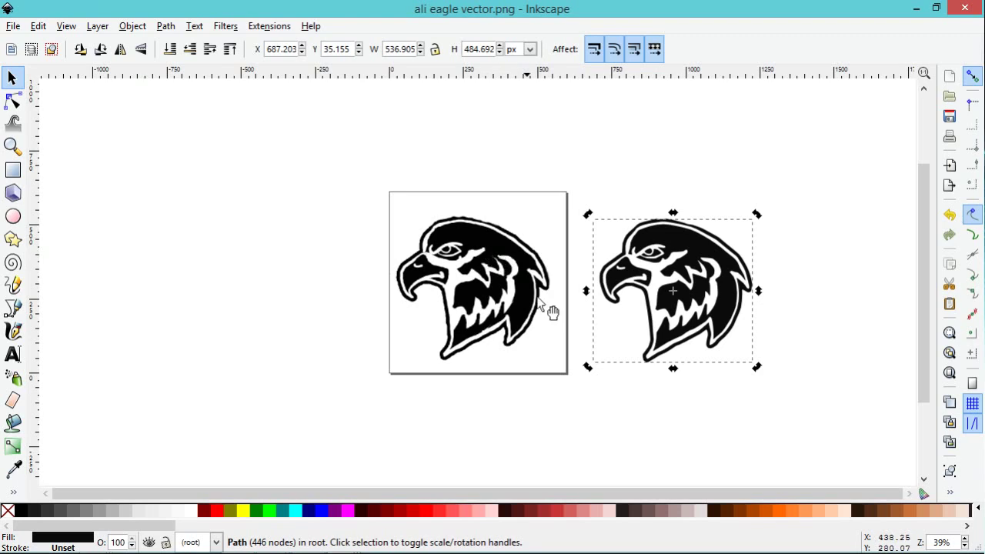
{"action": "left_click", "coordinate": [501, 266]}
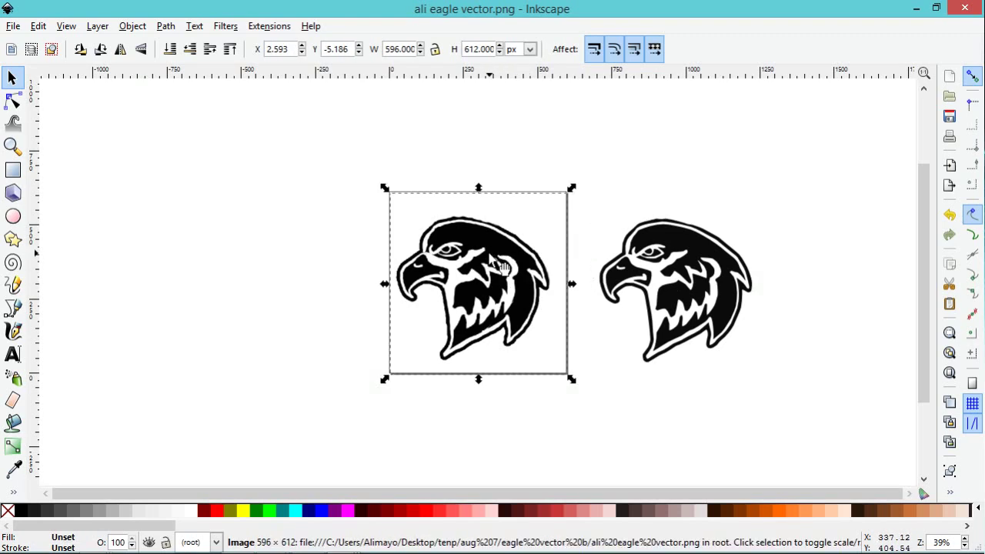
{"action": "key", "text": "Delete"}
{"action": "left_click", "coordinate": [617, 257]}
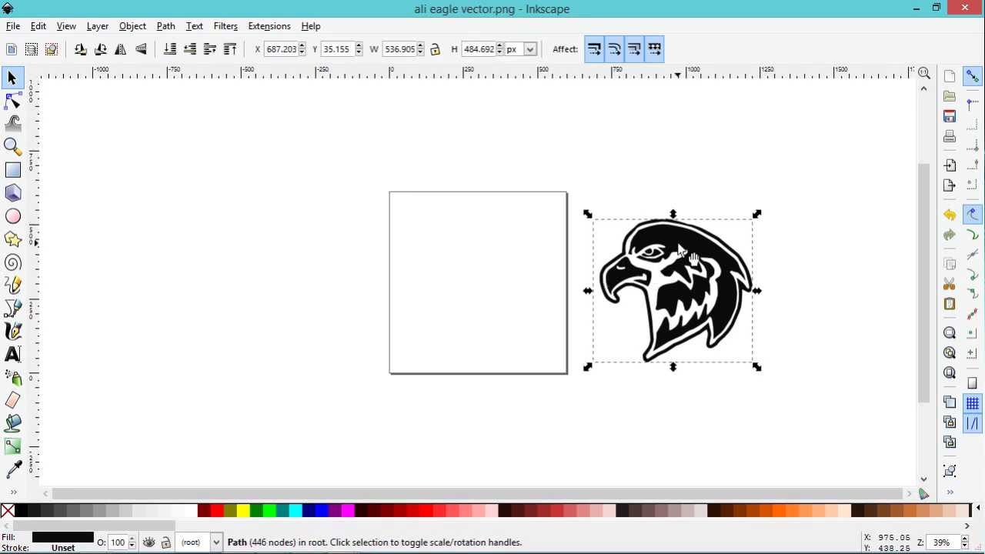
{"action": "left_click_drag", "start_coordinate": [617, 257], "coordinate": [508, 268]}
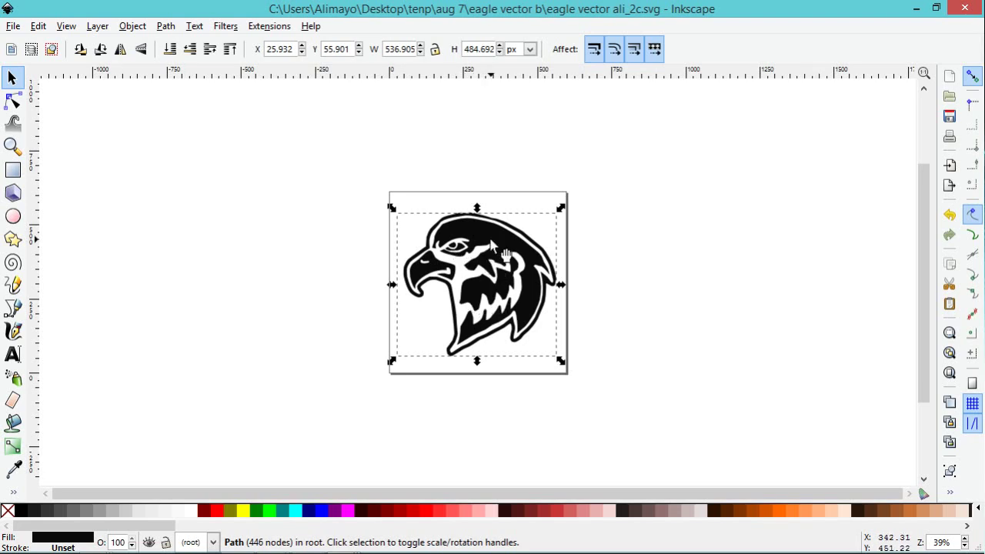
Simplify the traced eagle path twice while viewing its nodes, then deselect it and return to the Selector tool.
{"action": "left_click", "coordinate": [13, 100]}
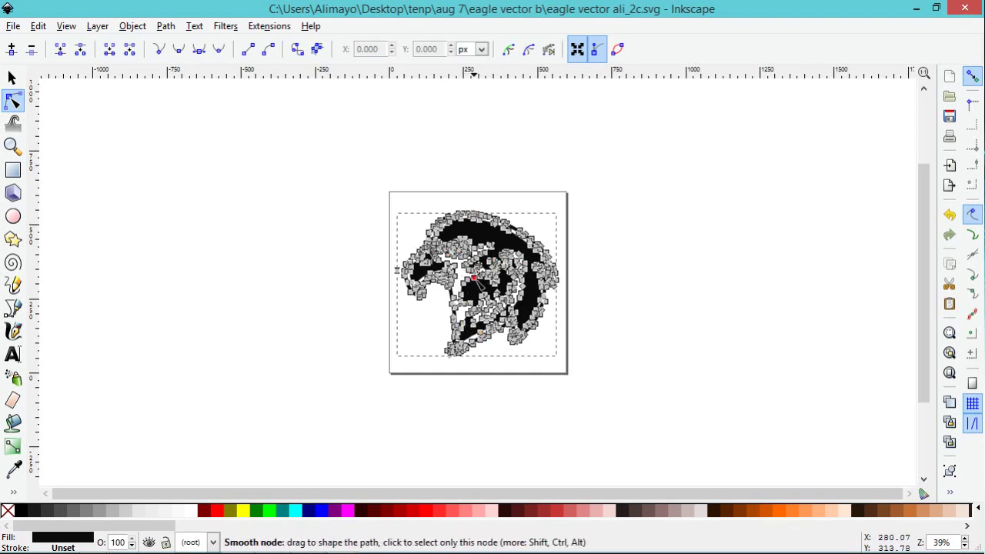
{"action": "left_click", "coordinate": [164, 28]}
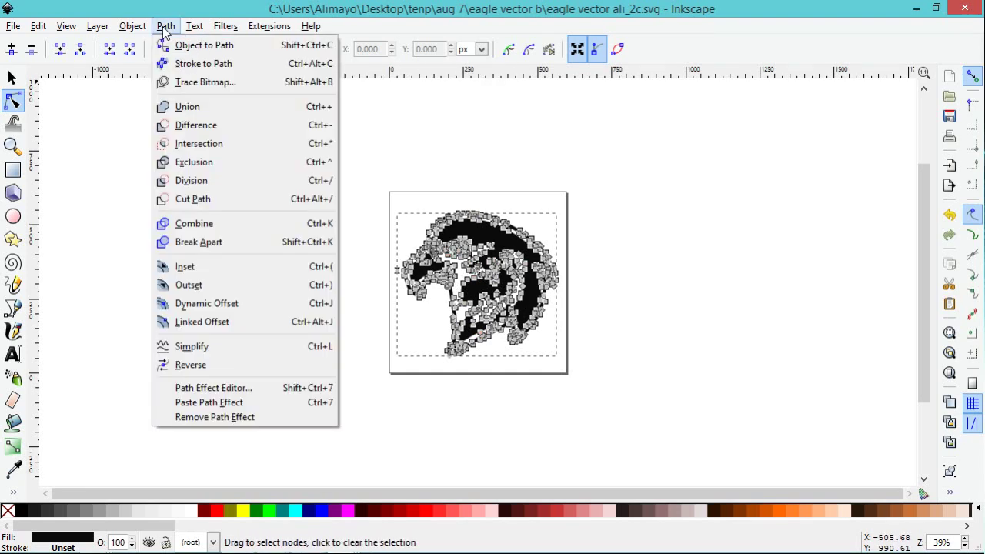
{"action": "left_click", "coordinate": [193, 346]}
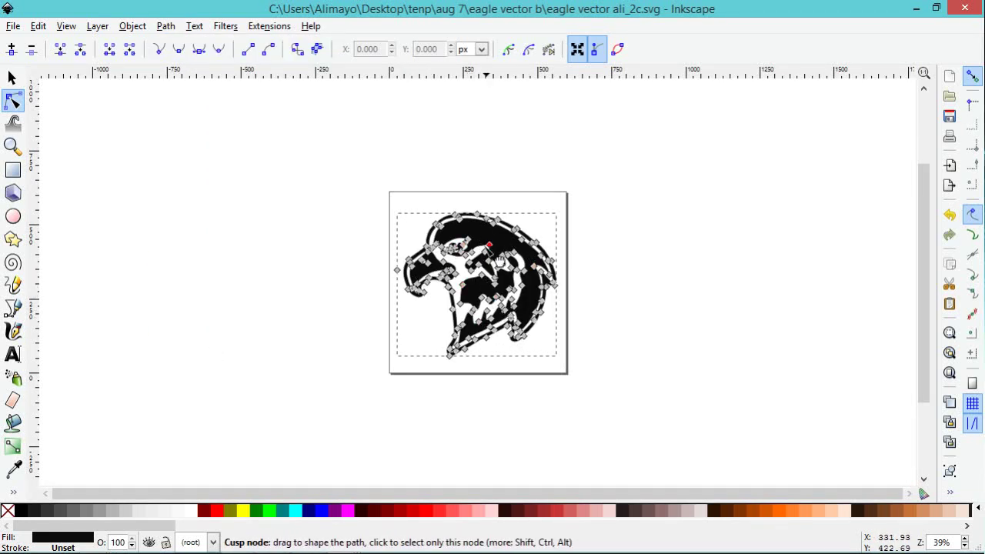
{"action": "left_click", "coordinate": [166, 25]}
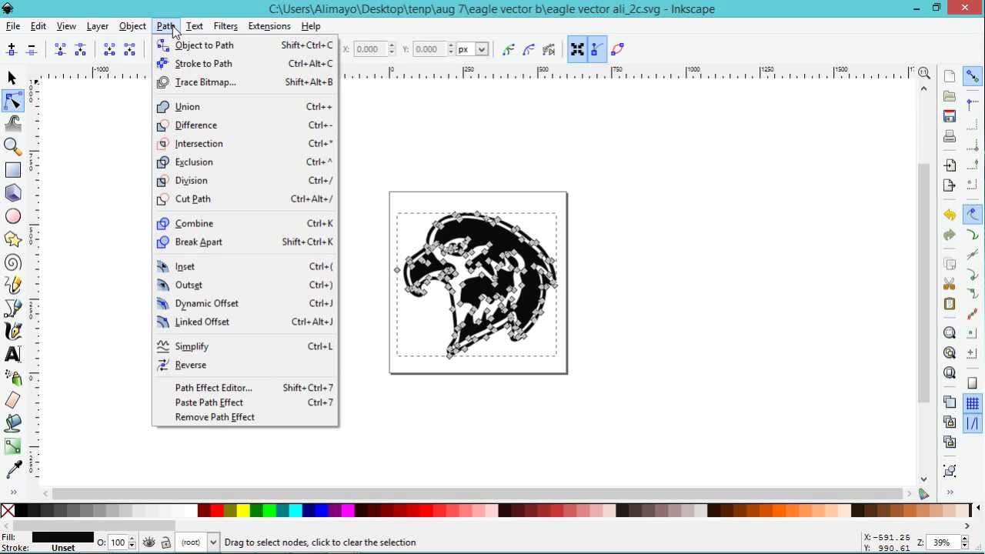
{"action": "left_click", "coordinate": [209, 349]}
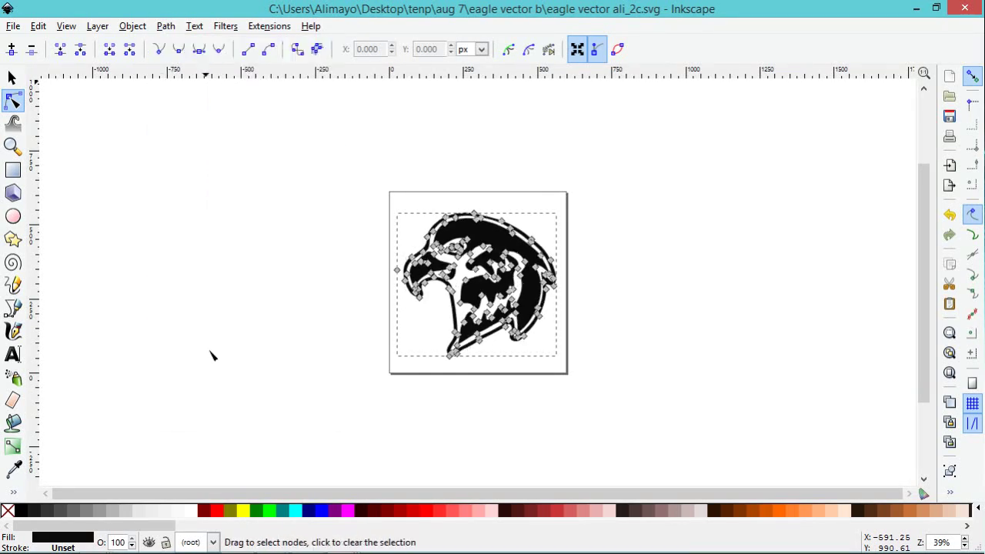
{"action": "left_click", "coordinate": [606, 246]}
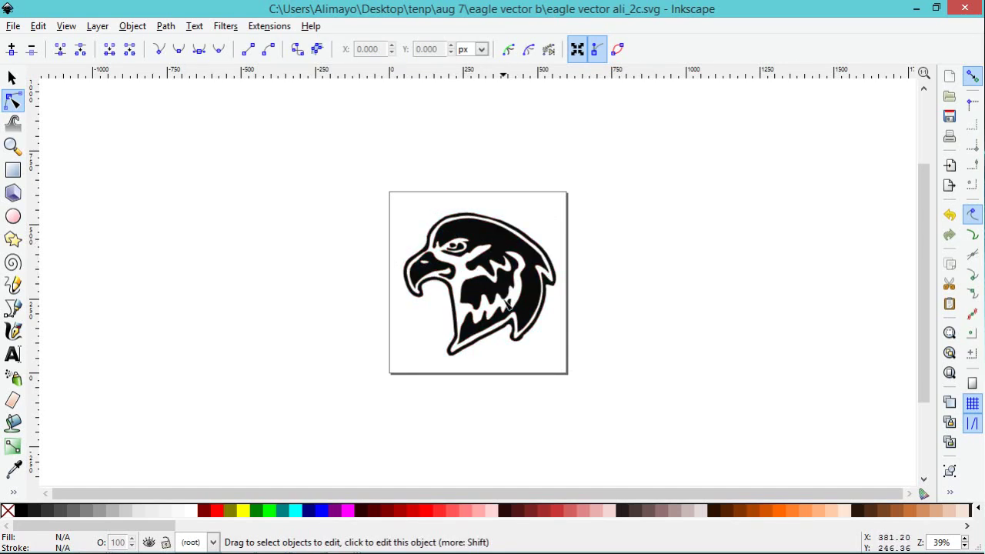
{"action": "key", "text": "s"}
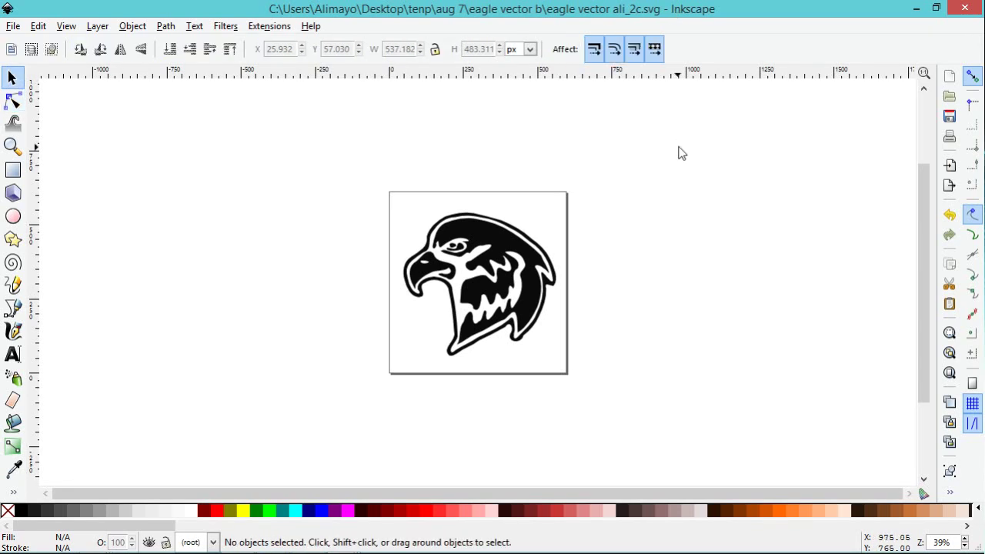
Save the traced eagle in Plain SVG format as eagle vector ali_2c, replacing the existing file.
{"action": "left_click", "coordinate": [524, 262]}
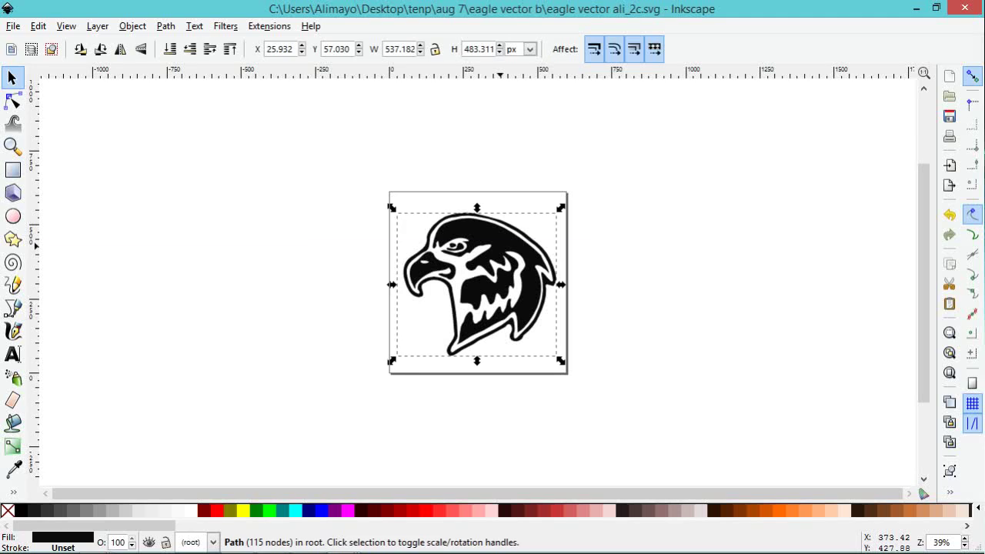
{"action": "left_click", "coordinate": [13, 26]}
{"action": "left_click", "coordinate": [70, 126]}
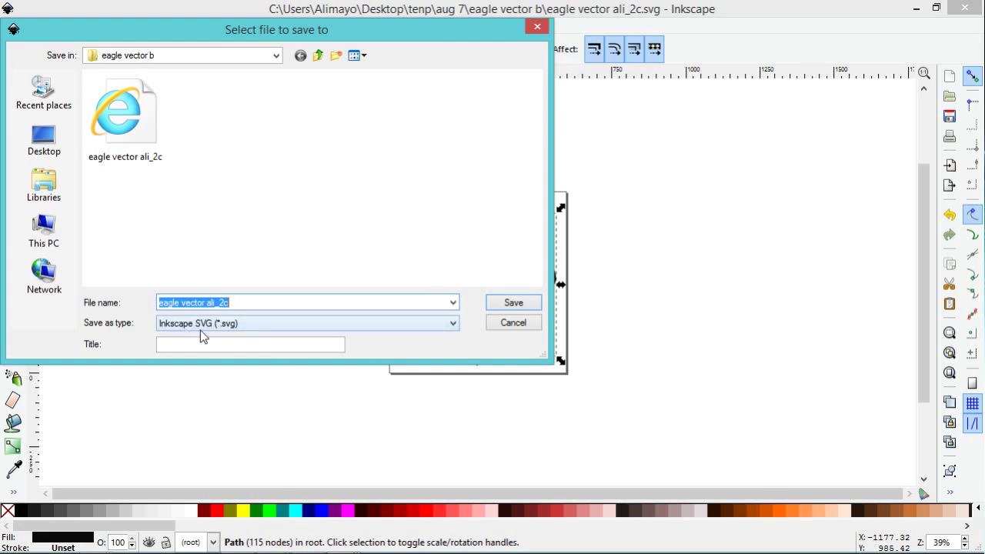
{"action": "left_click", "coordinate": [448, 325]}
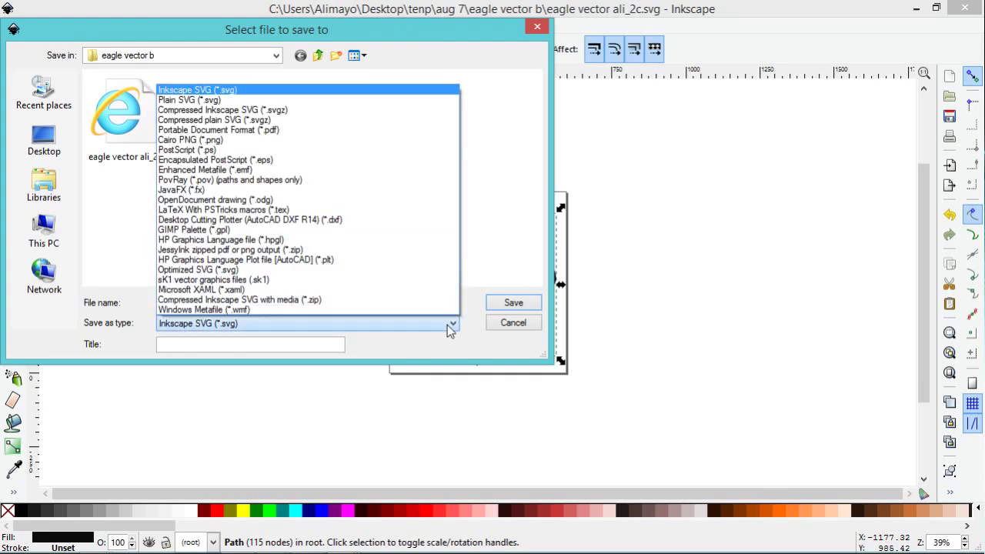
{"action": "left_click", "coordinate": [266, 100]}
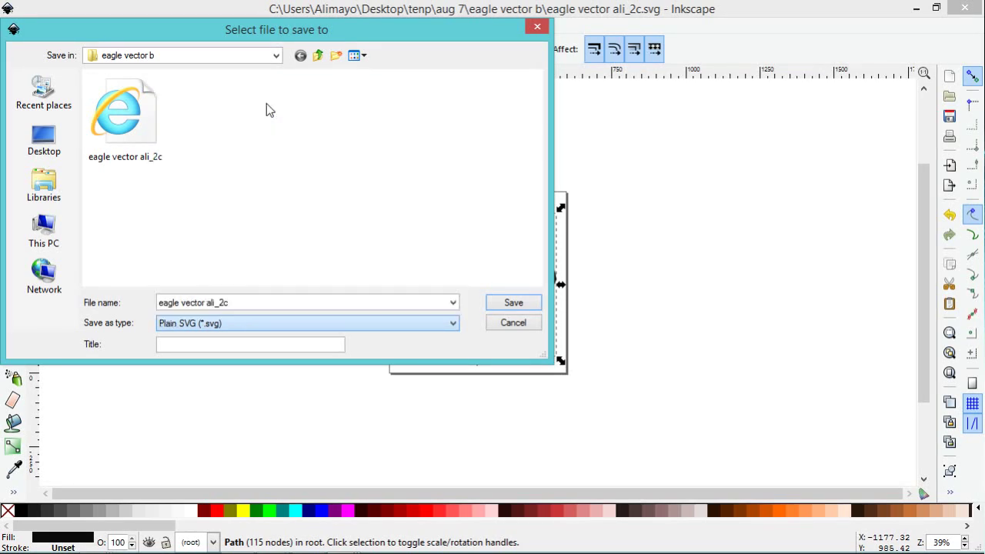
{"action": "left_click", "coordinate": [516, 304]}
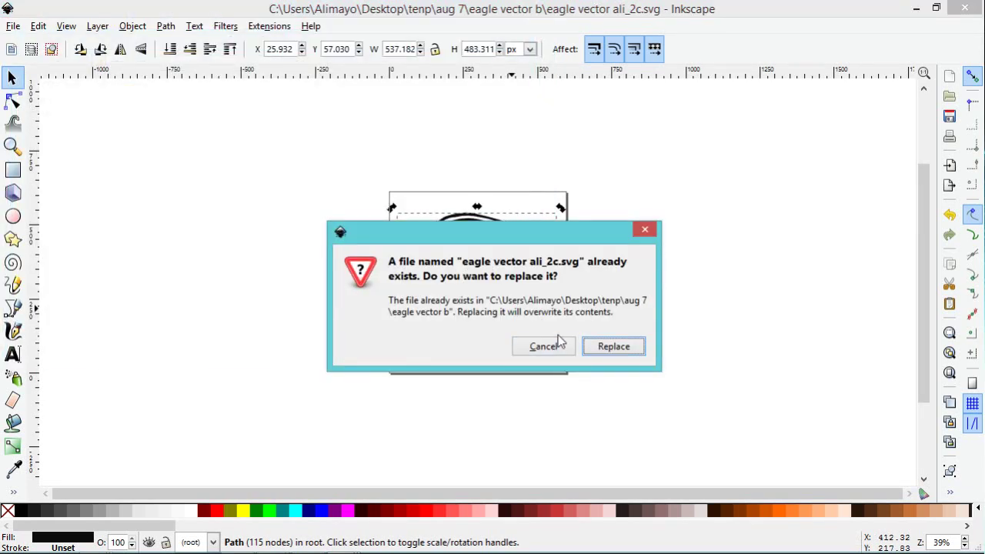
{"action": "left_click", "coordinate": [610, 346]}
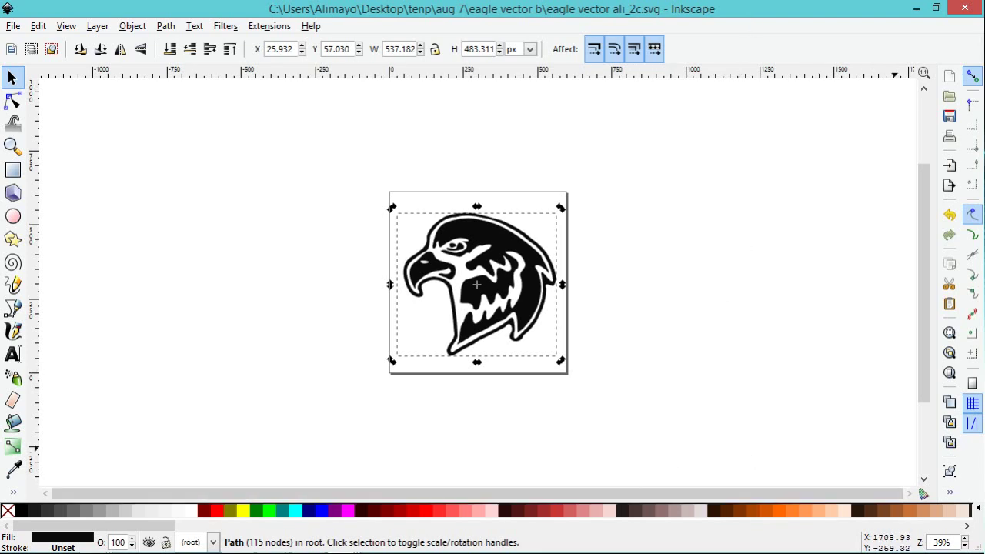
Switch to Blender and import eagle vector ali_2c.svg from the eagle vector b folder into the fighter plane scene.
{"action": "left_click", "coordinate": [306, 543]}
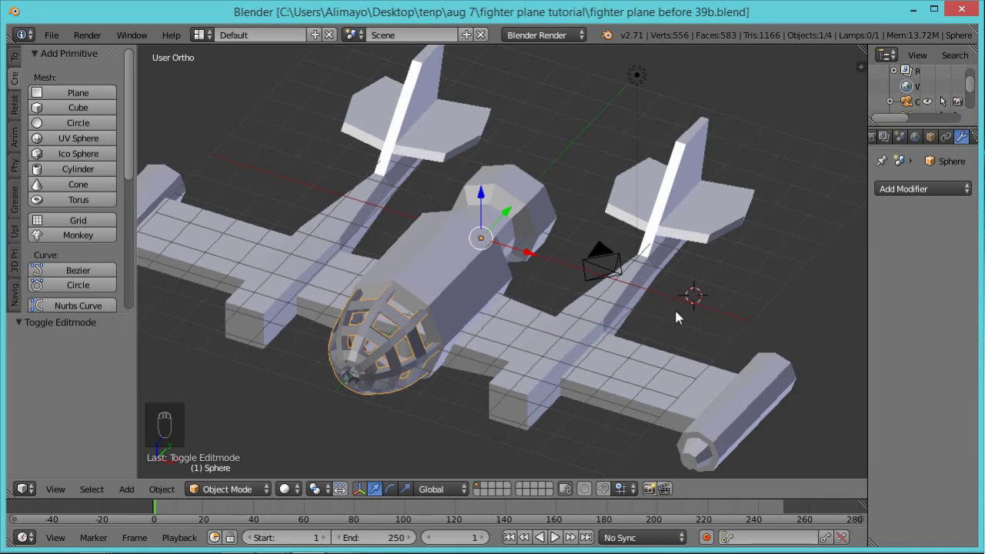
{"action": "middle_click_drag", "start_coordinate": [651, 347], "coordinate": [719, 296]}
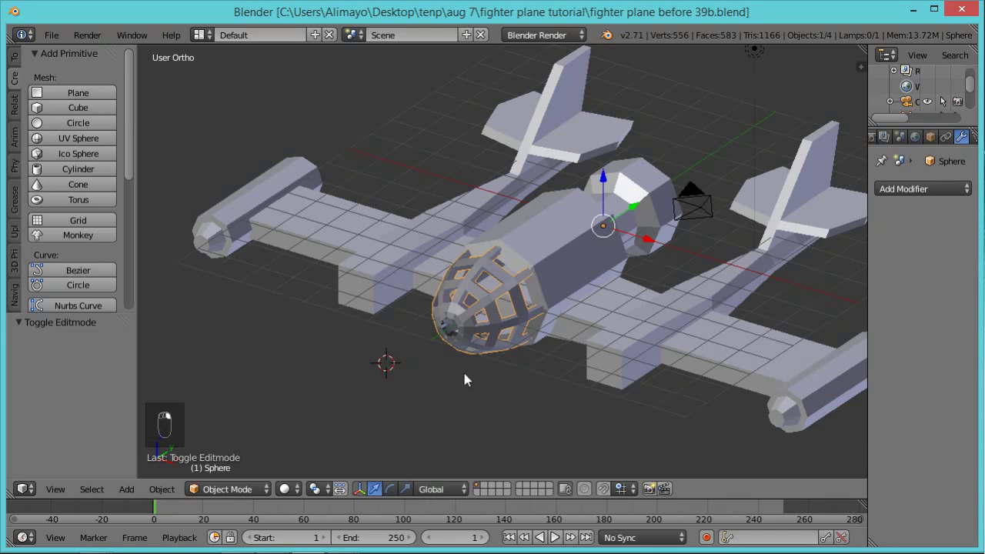
{"action": "left_click", "coordinate": [51, 35]}
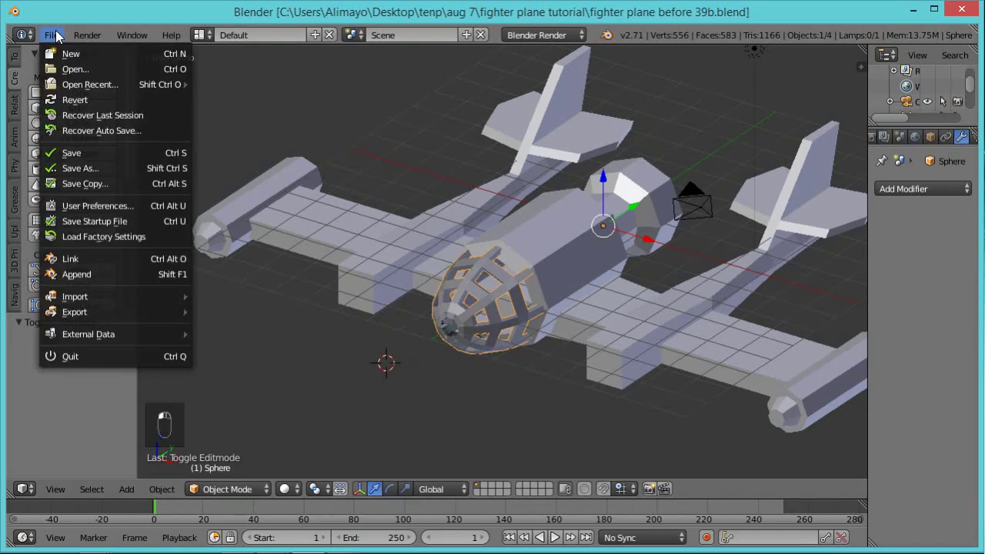
{"action": "mouse_move", "coordinate": [120, 296]}
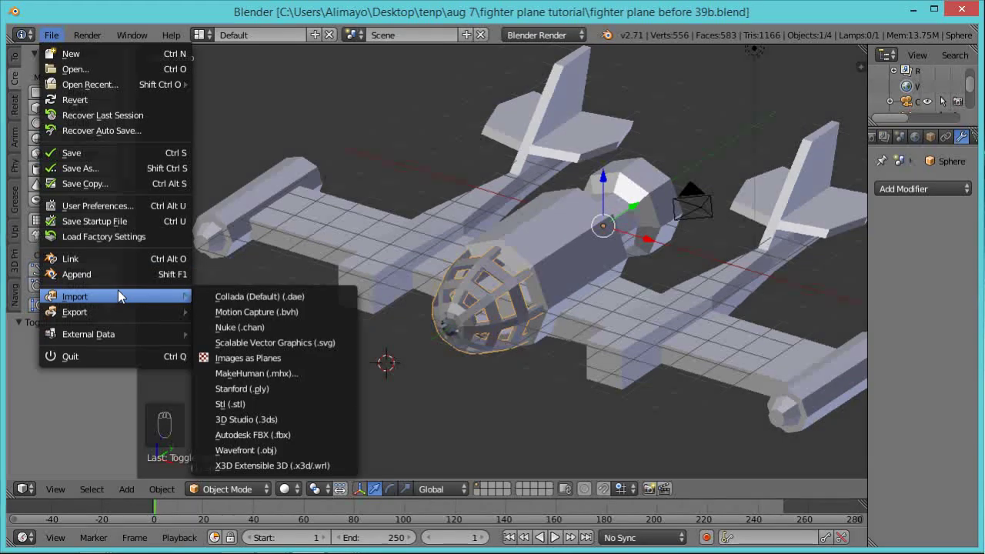
{"action": "left_click", "coordinate": [327, 345]}
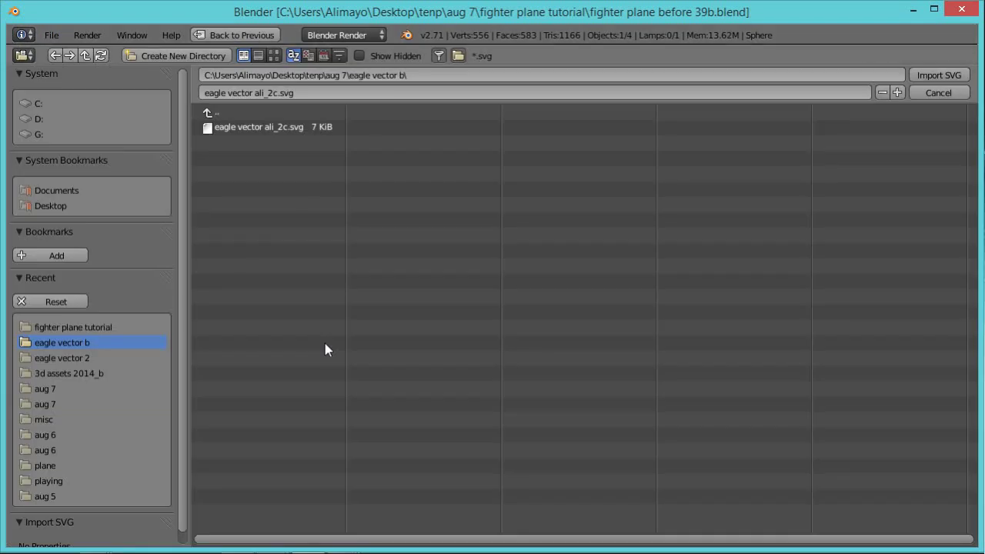
{"action": "left_click", "coordinate": [272, 127]}
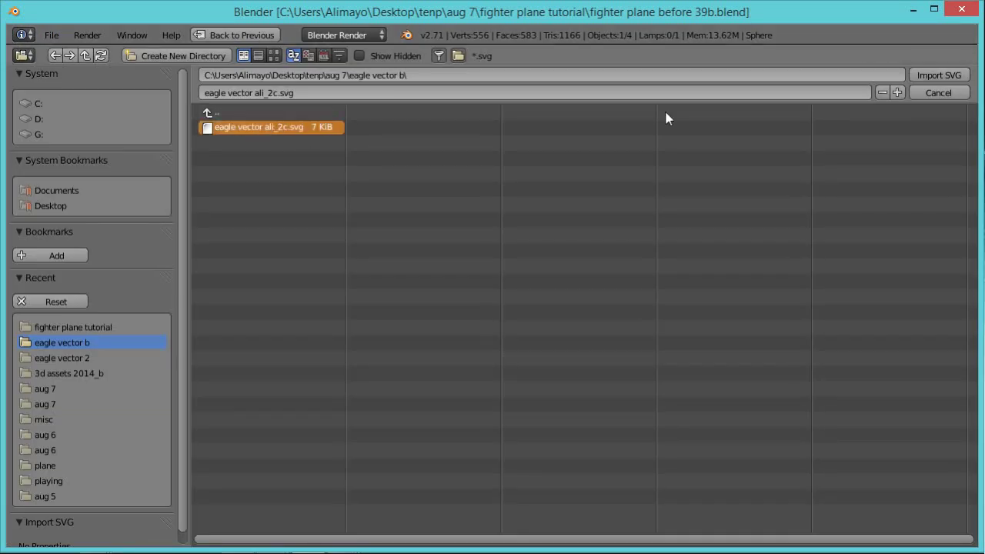
{"action": "left_click", "coordinate": [935, 74]}
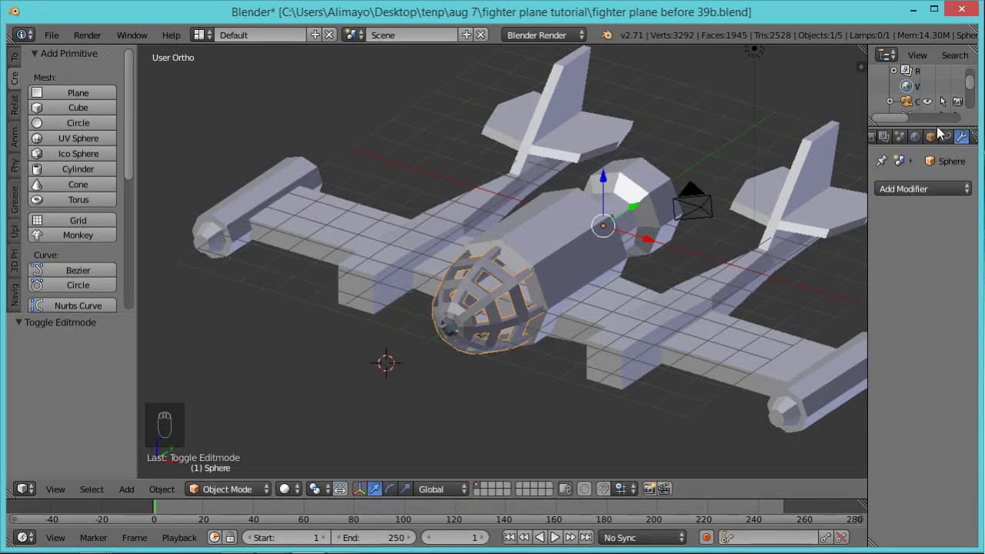
Enlarge the Outliner, select the imported Curve object and move it along Y by about -11.4, in front of the nose.
{"action": "left_click_drag", "start_coordinate": [939, 128], "coordinate": [908, 288]}
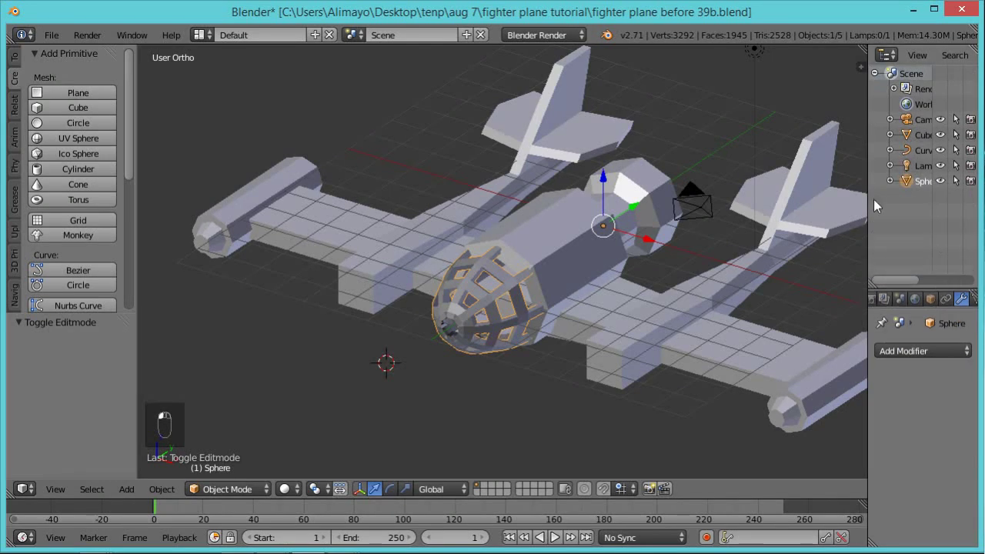
{"action": "left_click_drag", "start_coordinate": [867, 198], "coordinate": [797, 198]}
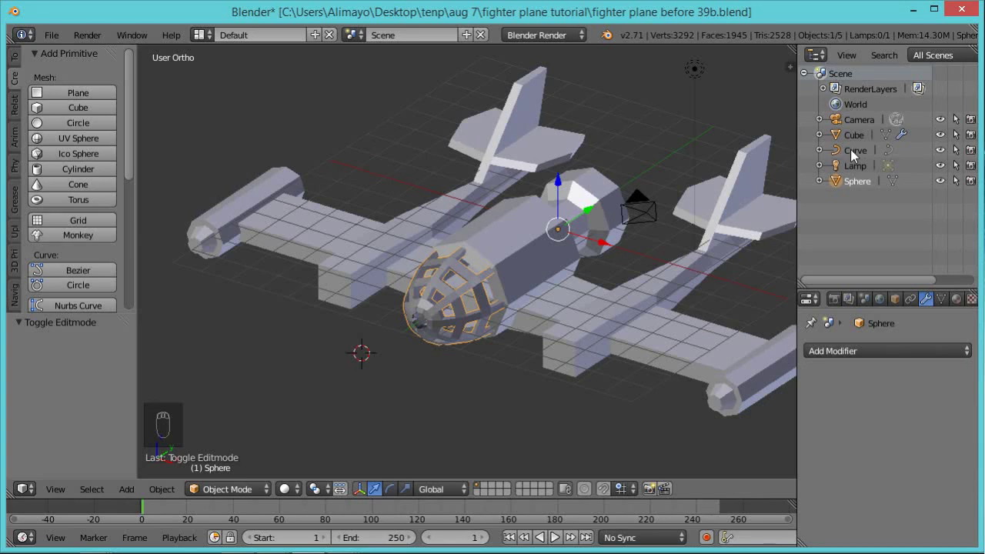
{"action": "left_click", "coordinate": [850, 151]}
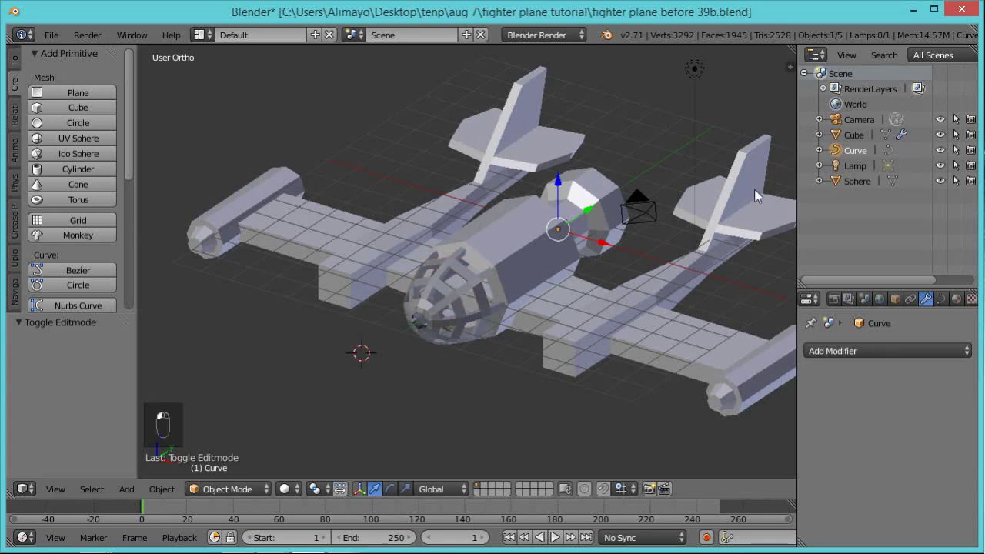
{"action": "left_click_drag", "start_coordinate": [595, 211], "coordinate": [562, 235]}
{"action": "left_click_drag", "start_coordinate": [494, 268], "coordinate": [353, 329]}
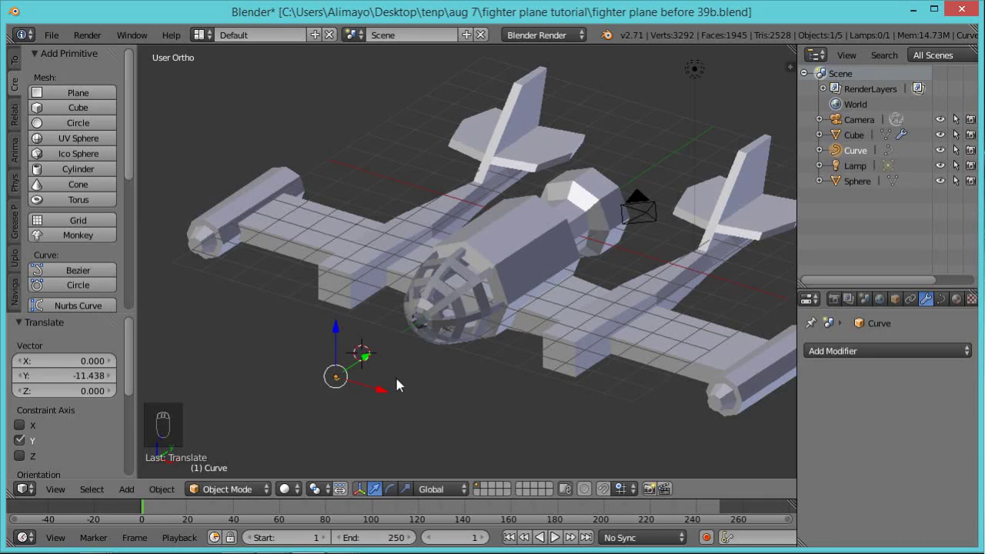
Scale the tiny eagle curve up uniformly by a factor of about 12.65.
{"action": "scroll", "coordinate": [397, 385], "scroll_direction": "up", "scroll_amount": 1}
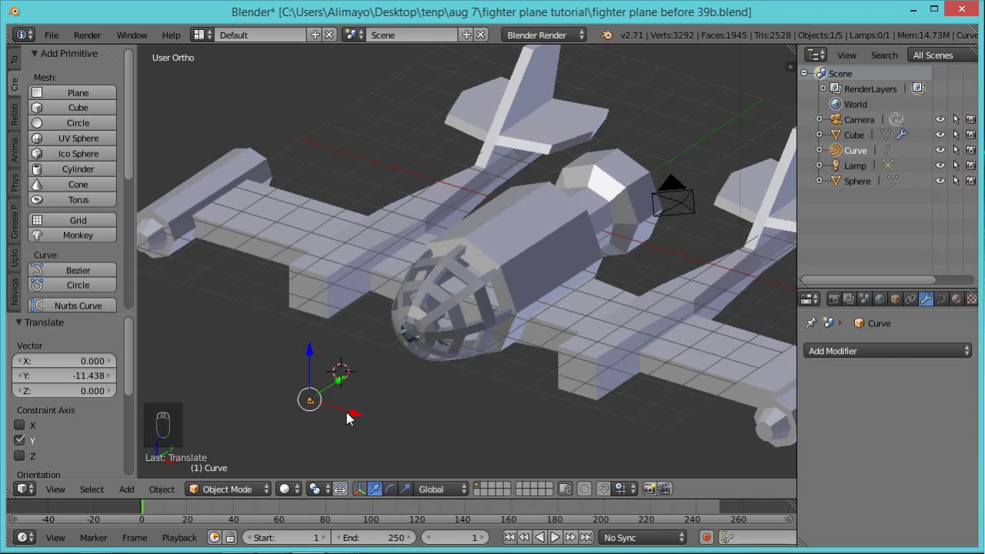
{"action": "middle_click_drag", "start_coordinate": [346, 416], "coordinate": [388, 292], "text": "shift"}
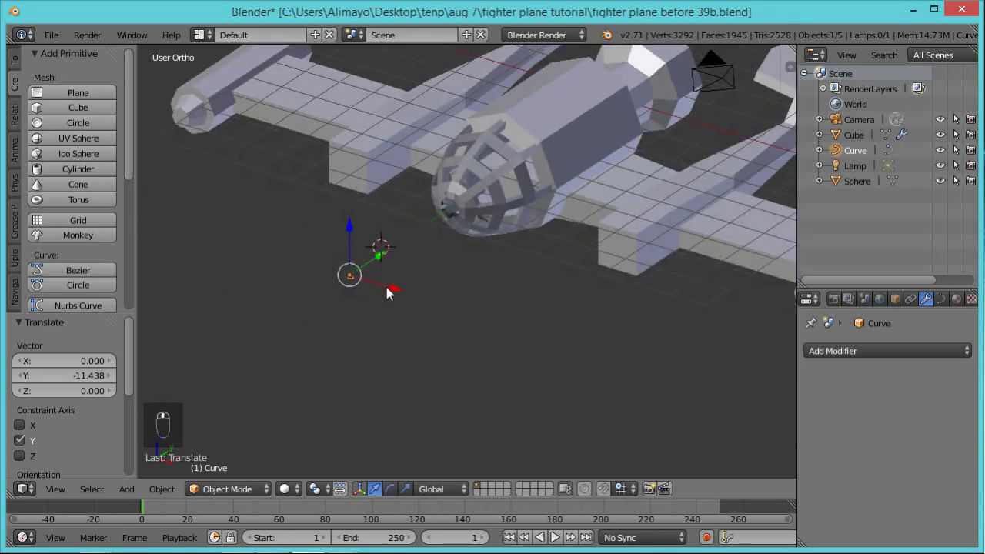
{"action": "key", "text": "KP_6"}
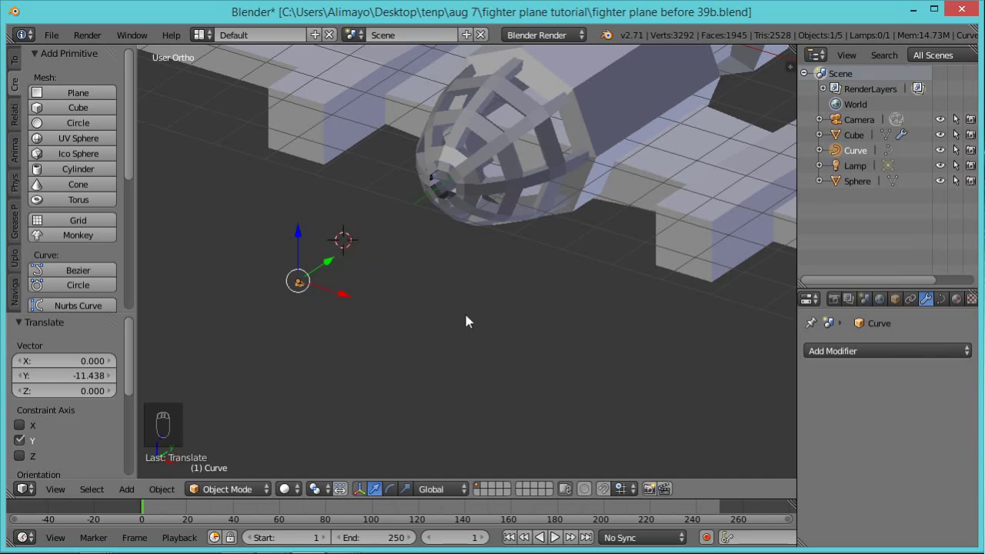
{"action": "key", "text": "s"}
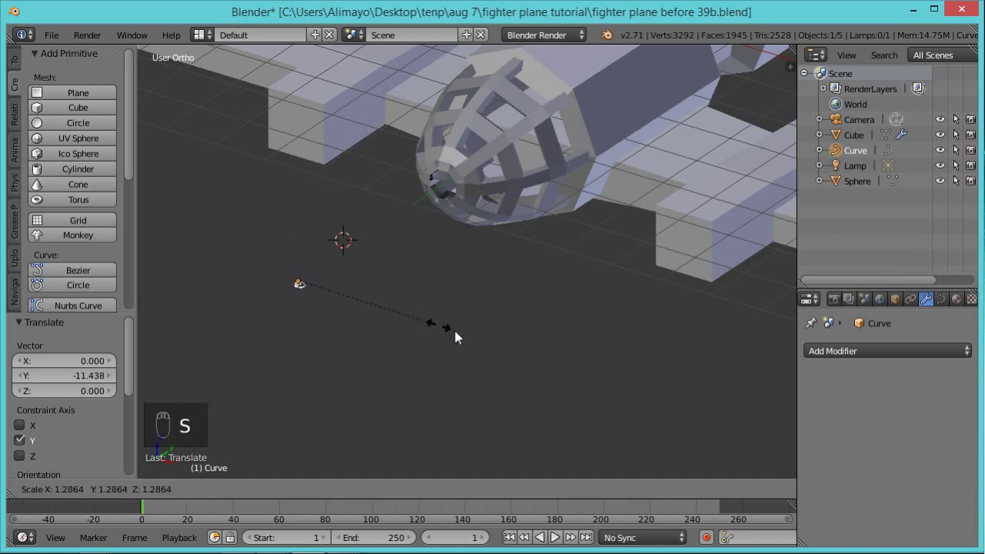
{"action": "left_click", "coordinate": [427, 403]}
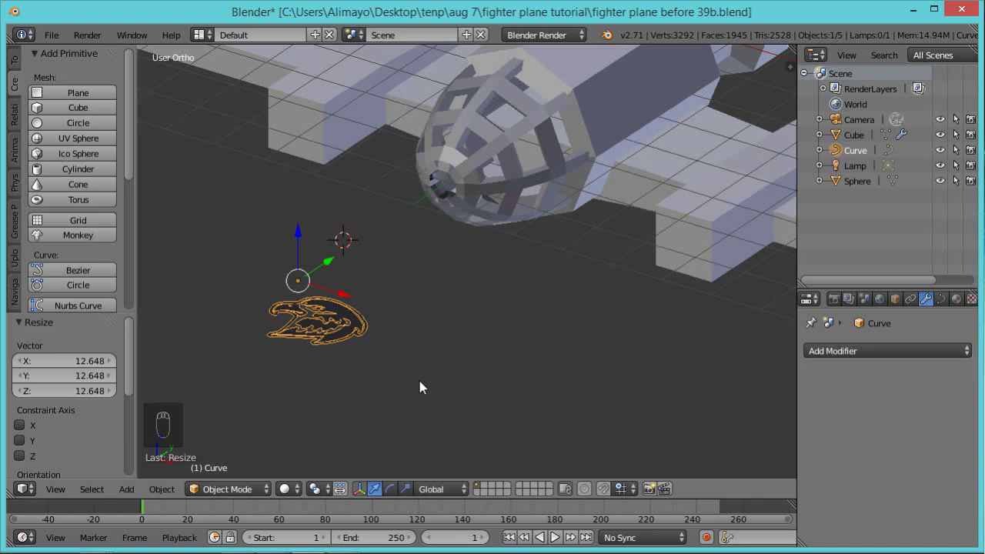
Rotate the eagle curve 90° about the global X axis so it stands upright.
{"action": "key", "text": "r"}
{"action": "type", "text": "x"}
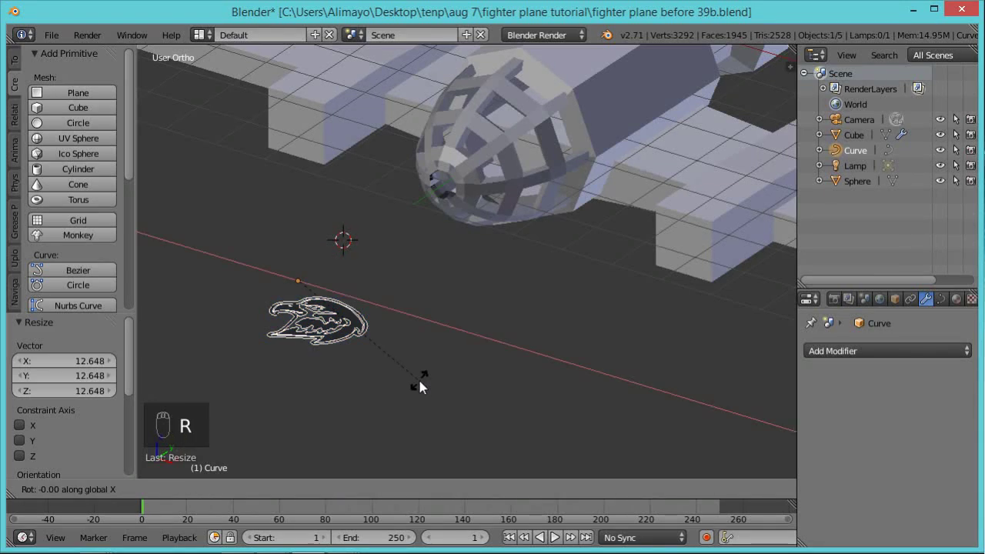
{"action": "type", "text": "90"}
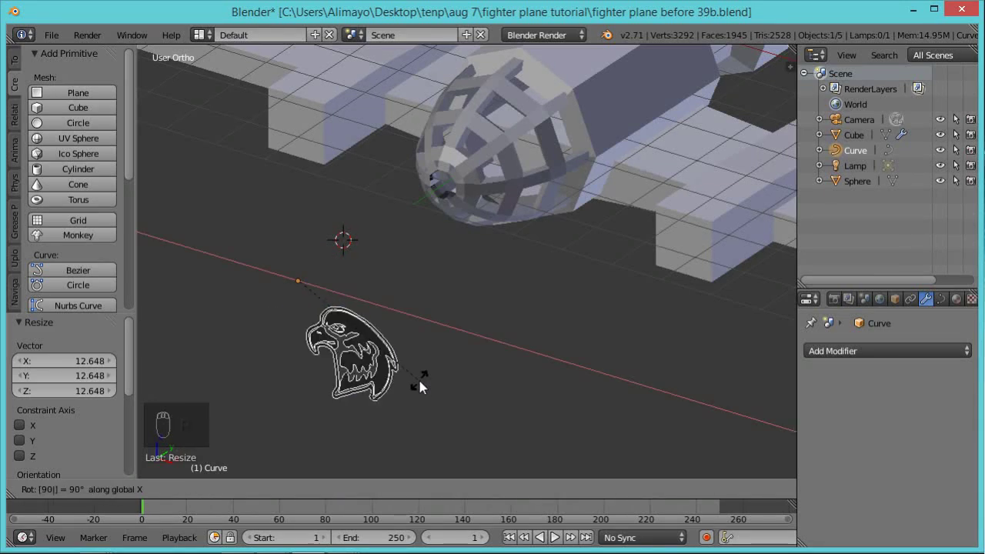
{"action": "key", "text": "Return"}
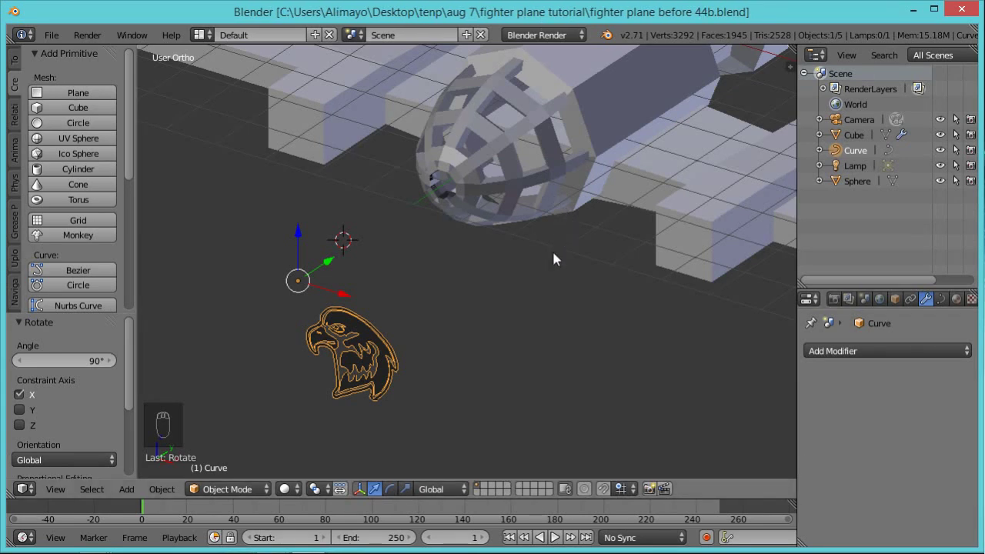
Rotate the eagle curve 90° about the global Z axis and save the scene as fighter plane before 45b.blend.
{"action": "key", "text": "r"}
{"action": "type", "text": "z"}
{"action": "type", "text": "90"}
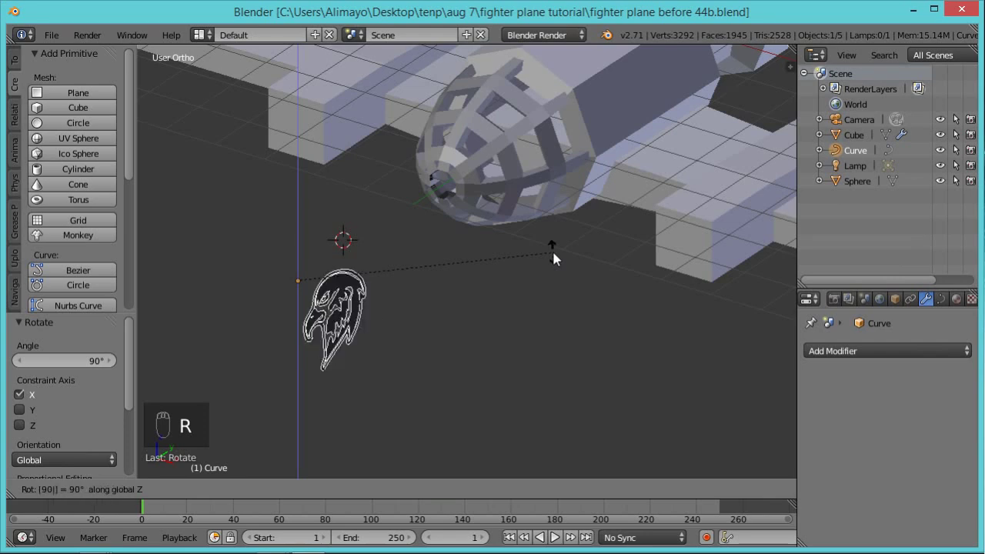
{"action": "left_click", "coordinate": [553, 252]}
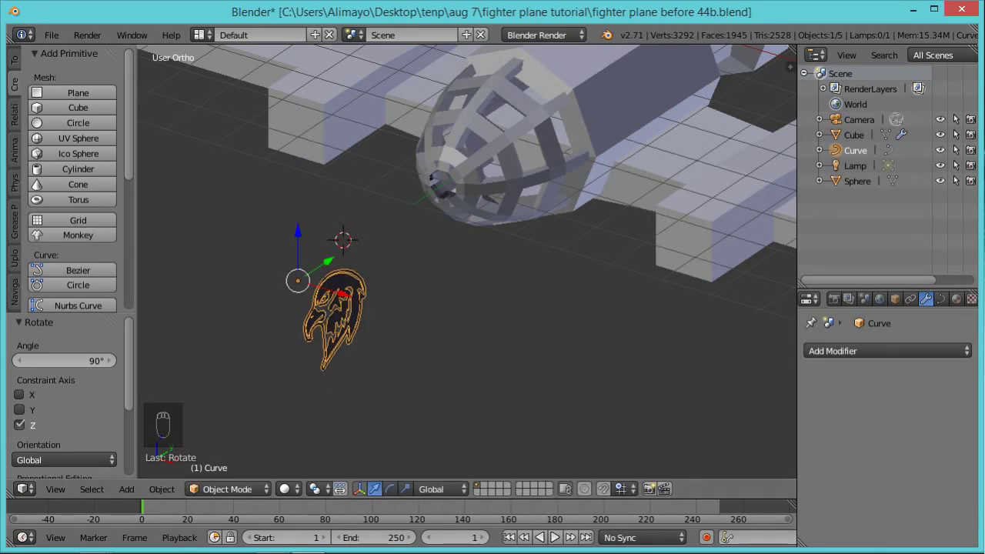
{"action": "key", "text": "ctrl+alt+s"}
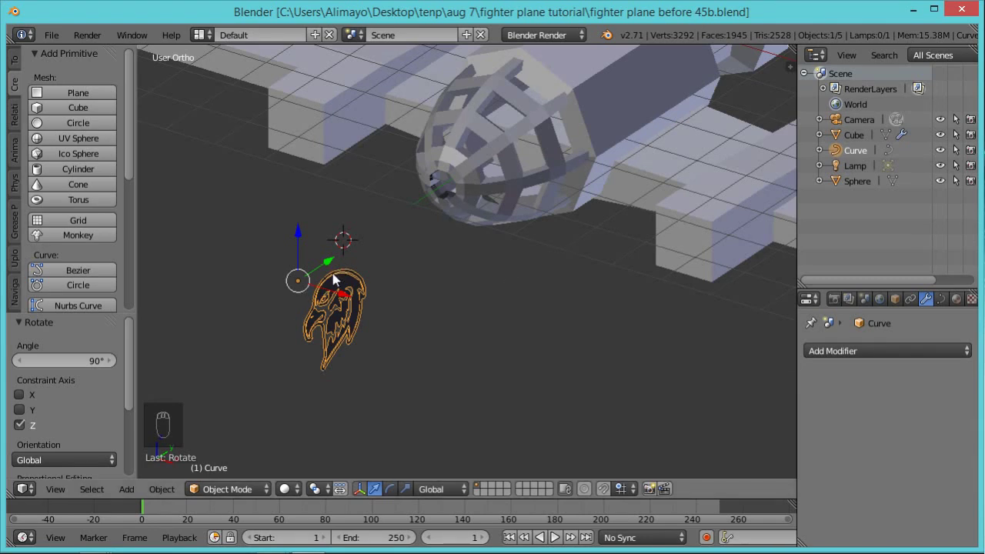
Set the eagle curve's origin to its geometry.
{"action": "middle_click_drag", "start_coordinate": [485, 370], "coordinate": [321, 283]}
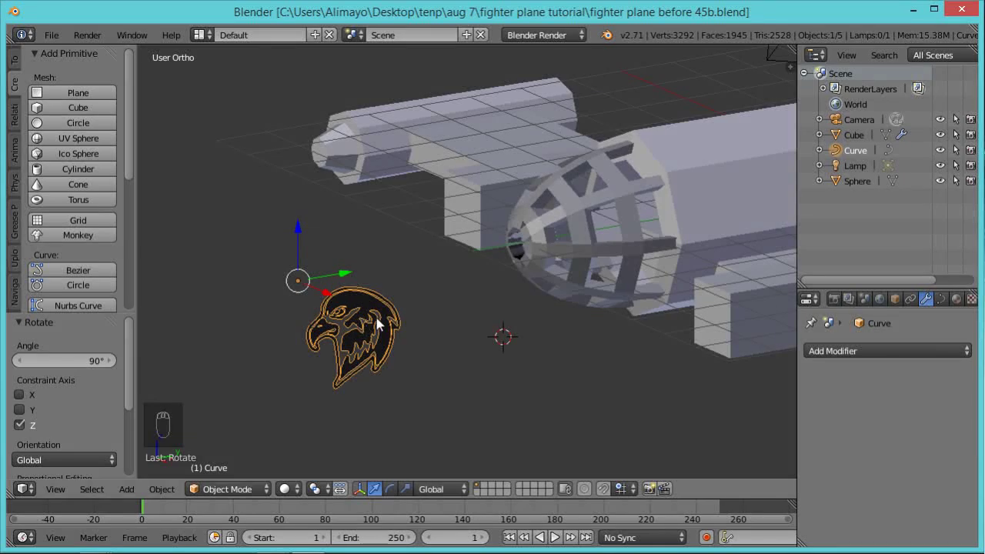
{"action": "left_click", "coordinate": [170, 488]}
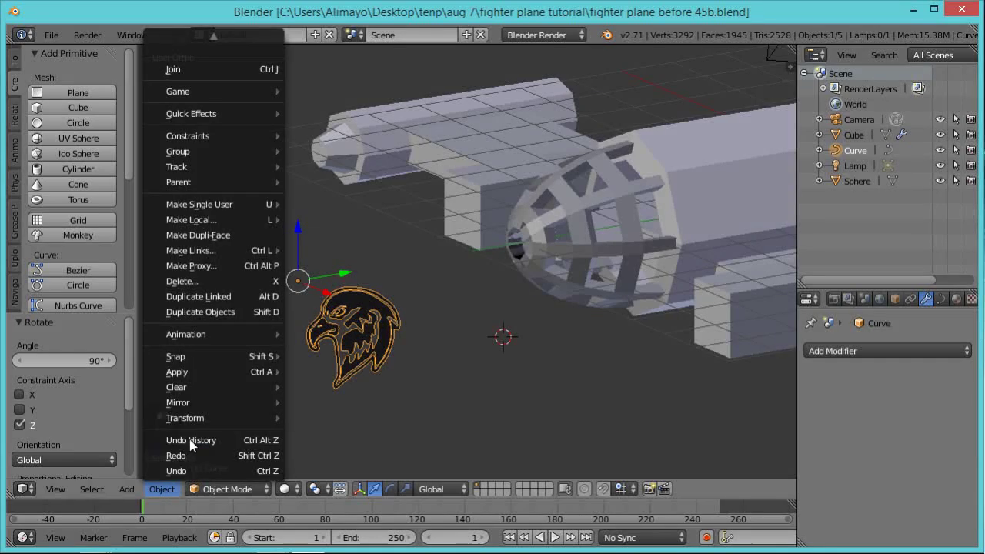
{"action": "mouse_move", "coordinate": [202, 417]}
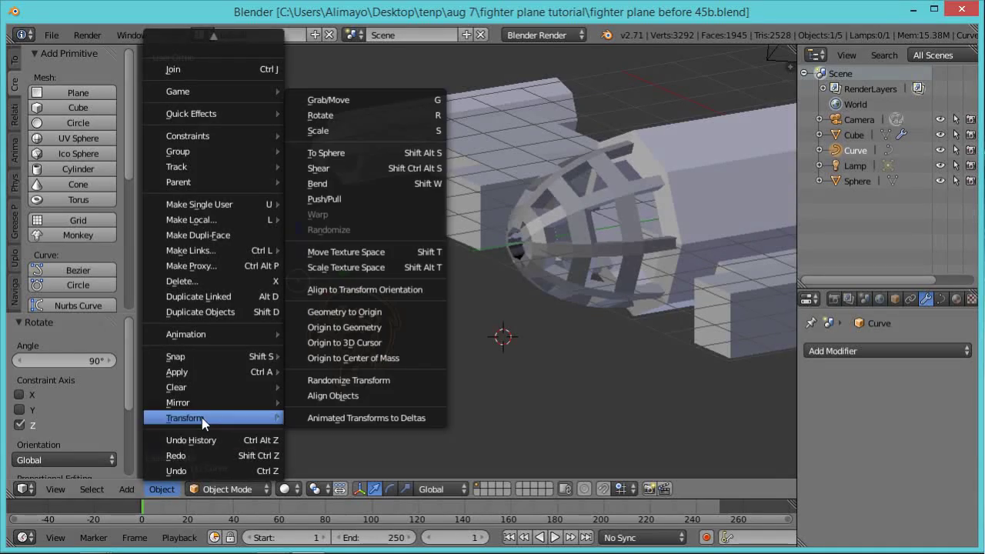
{"action": "left_click", "coordinate": [326, 332]}
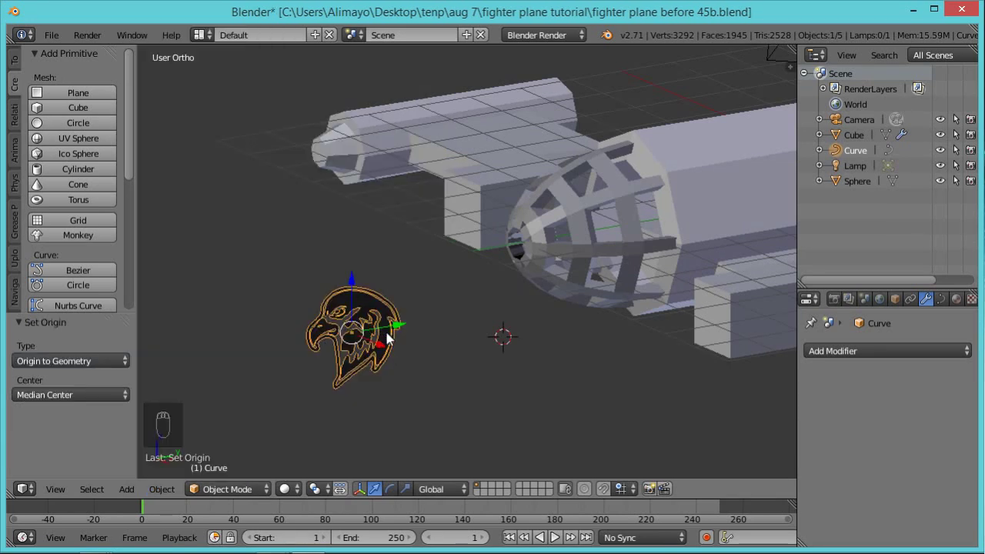
Move the eagle back along Y by about 6.1 and sideways along X to the front block of the nearer boom.
{"action": "left_click_drag", "start_coordinate": [402, 328], "coordinate": [699, 308]}
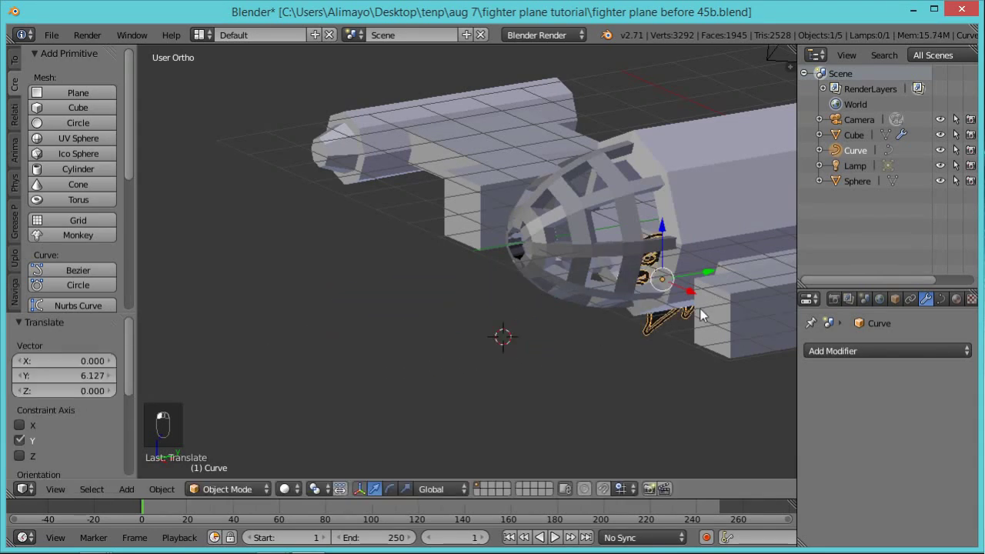
{"action": "middle_click_drag", "start_coordinate": [629, 335], "coordinate": [662, 370]}
{"action": "left_click_drag", "start_coordinate": [704, 299], "coordinate": [772, 368]}
{"action": "middle_click_drag", "start_coordinate": [773, 368], "coordinate": [511, 350], "text": "shift"}
{"action": "key", "text": "g"}
{"action": "left_click", "coordinate": [565, 331]}
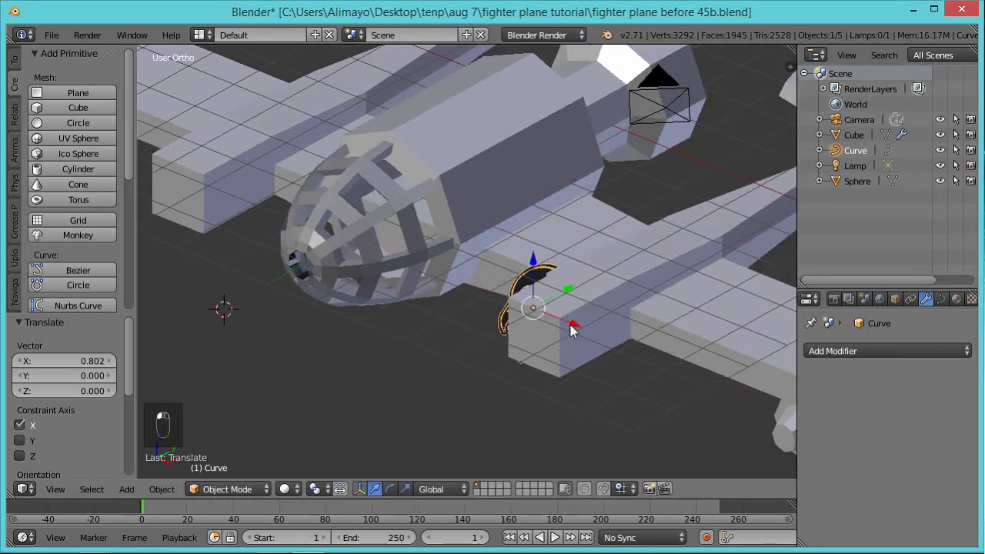
Reposition the eagle curve around the boom's front block, shifting it about 0.6 along X, raising it, and nudging it 0.22 along Y.
{"action": "left_click_drag", "start_coordinate": [567, 284], "coordinate": [530, 317]}
{"action": "left_click_drag", "start_coordinate": [536, 356], "coordinate": [554, 374]}
{"action": "middle_click_drag", "start_coordinate": [554, 374], "coordinate": [531, 310]}
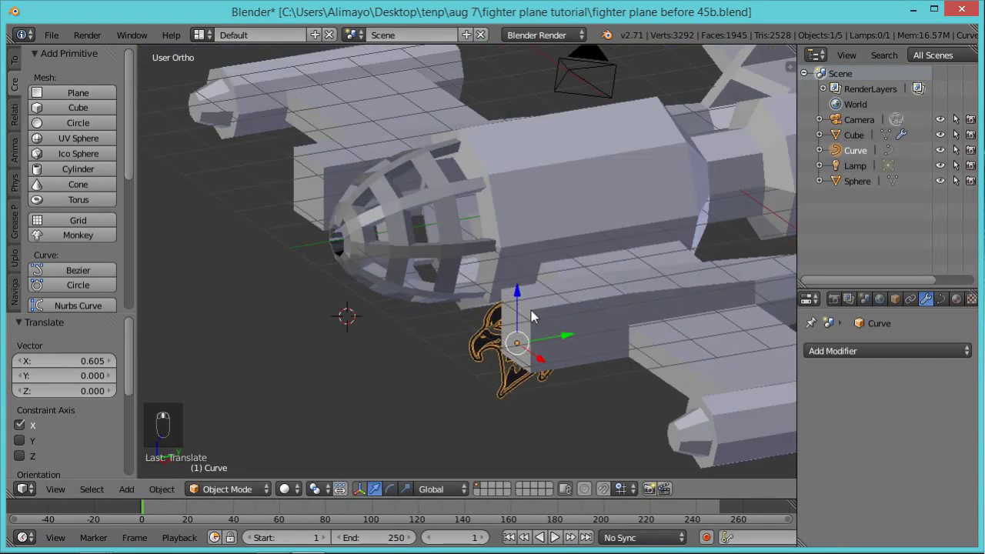
{"action": "left_click_drag", "start_coordinate": [516, 293], "coordinate": [579, 343]}
{"action": "key", "text": "g"}
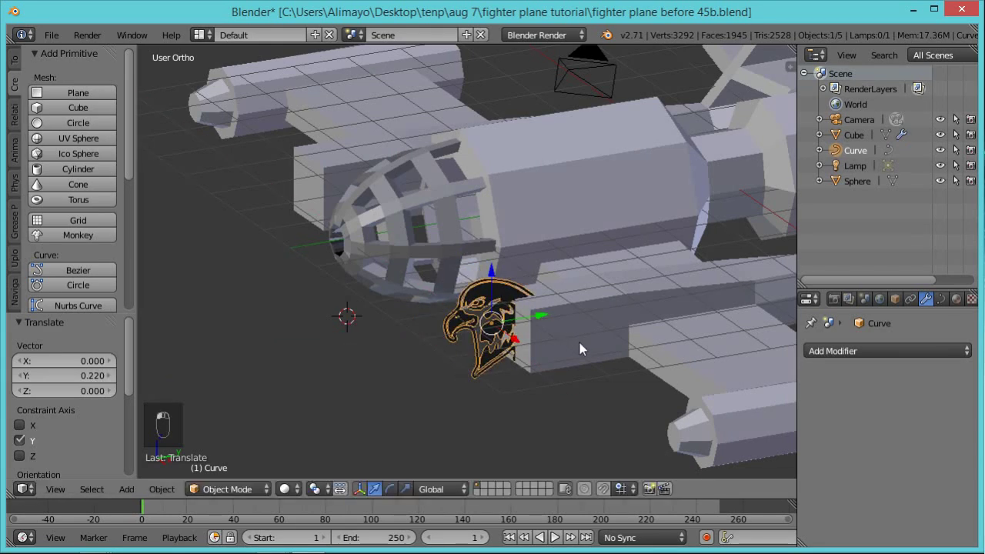
Tilt the eagle curve about the global X axis and shift it 0.262 along Y against the boom's front block.
{"action": "key", "text": "r"}
{"action": "key", "text": "x"}
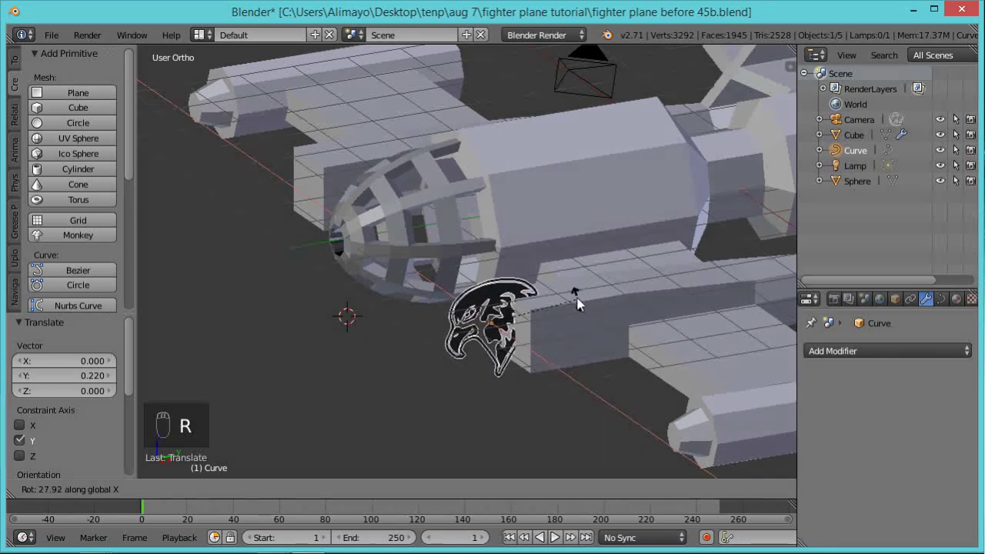
{"action": "left_click", "coordinate": [564, 302]}
{"action": "left_click_drag", "start_coordinate": [556, 316], "coordinate": [558, 311]}
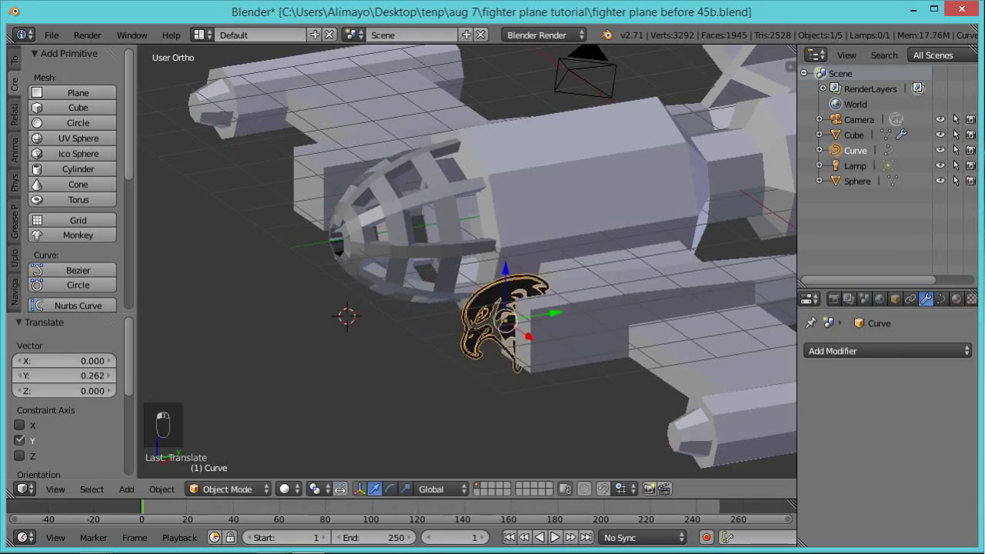
Extrude the eagle curve by 0.028 in its geometry settings to span most of the boom's width.
{"action": "left_click", "coordinate": [942, 300]}
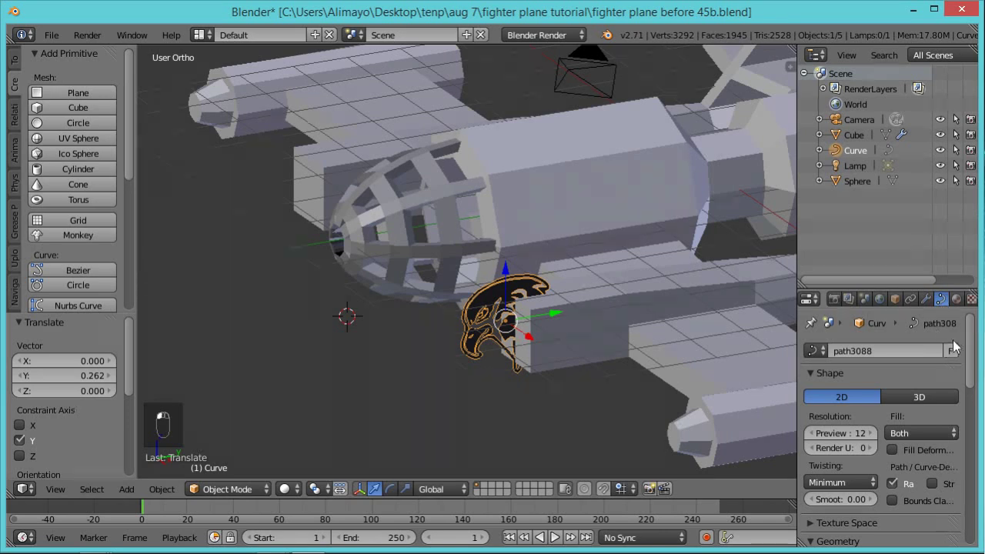
{"action": "left_click_drag", "start_coordinate": [970, 348], "coordinate": [967, 402]}
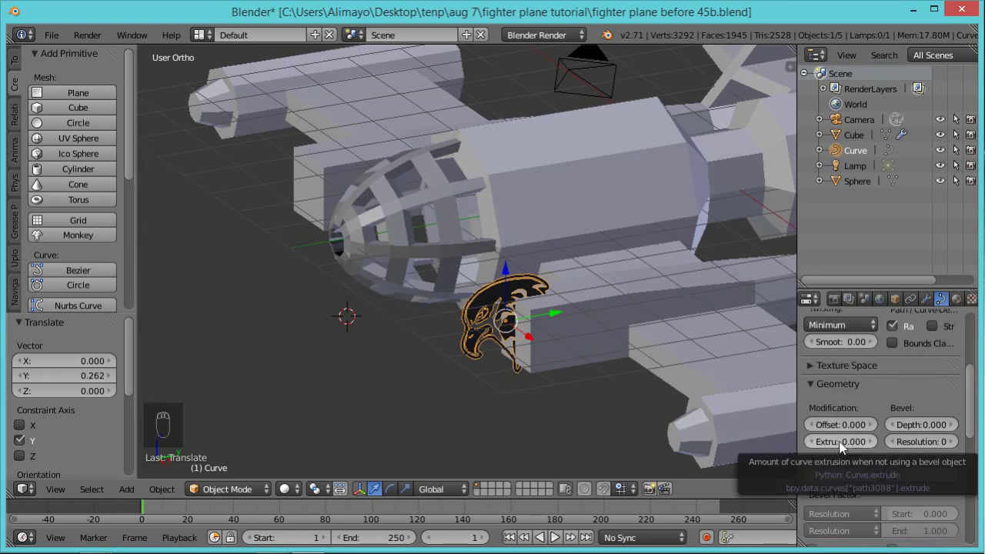
{"action": "left_click_drag", "start_coordinate": [834, 443], "coordinate": [857, 439]}
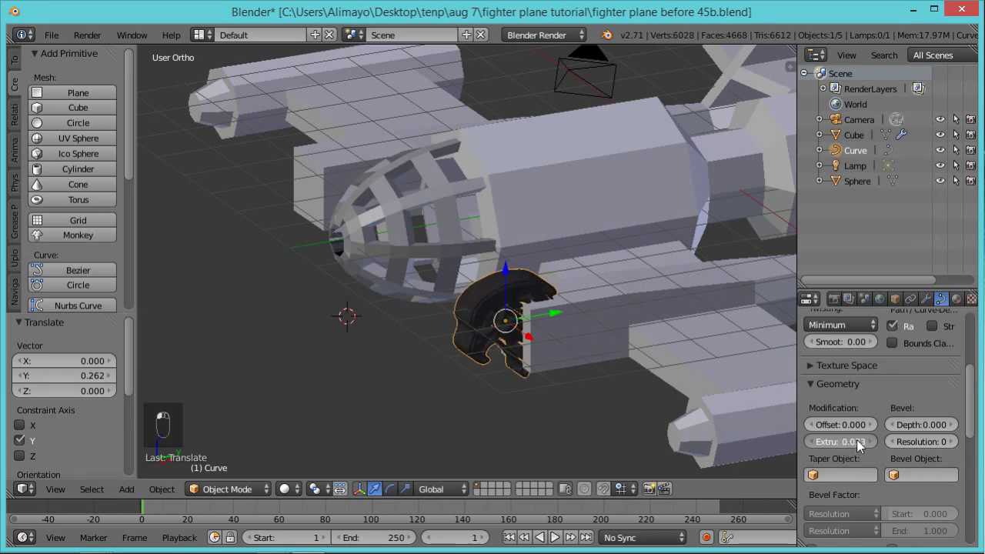
{"action": "middle_click_drag", "start_coordinate": [518, 413], "coordinate": [638, 374]}
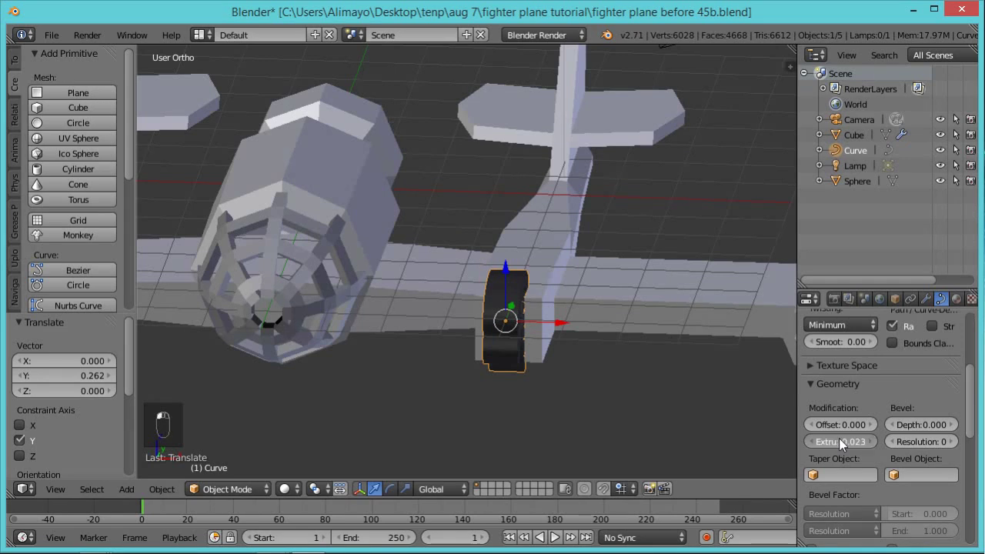
{"action": "left_click_drag", "start_coordinate": [843, 439], "coordinate": [847, 437]}
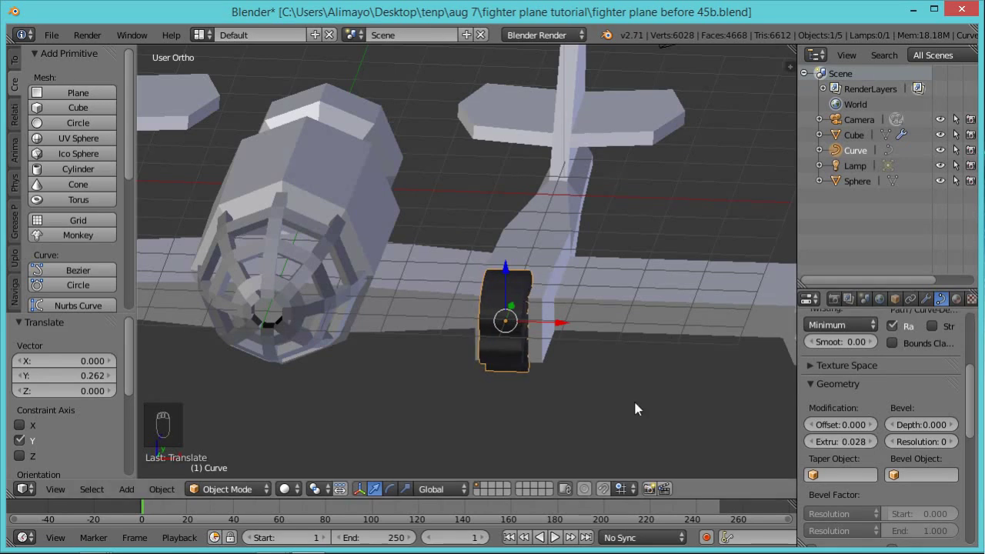
Raise the extruded eagle by 0.221 along Z on the front of the boom.
{"action": "middle_click_drag", "start_coordinate": [633, 398], "coordinate": [550, 393]}
{"action": "left_click_drag", "start_coordinate": [505, 271], "coordinate": [509, 267]}
{"action": "middle_click_drag", "start_coordinate": [554, 369], "coordinate": [587, 394]}
{"action": "middle_click_drag", "start_coordinate": [508, 304], "coordinate": [558, 366]}
{"action": "scroll", "coordinate": [561, 369], "scroll_direction": "up", "scroll_amount": 3}
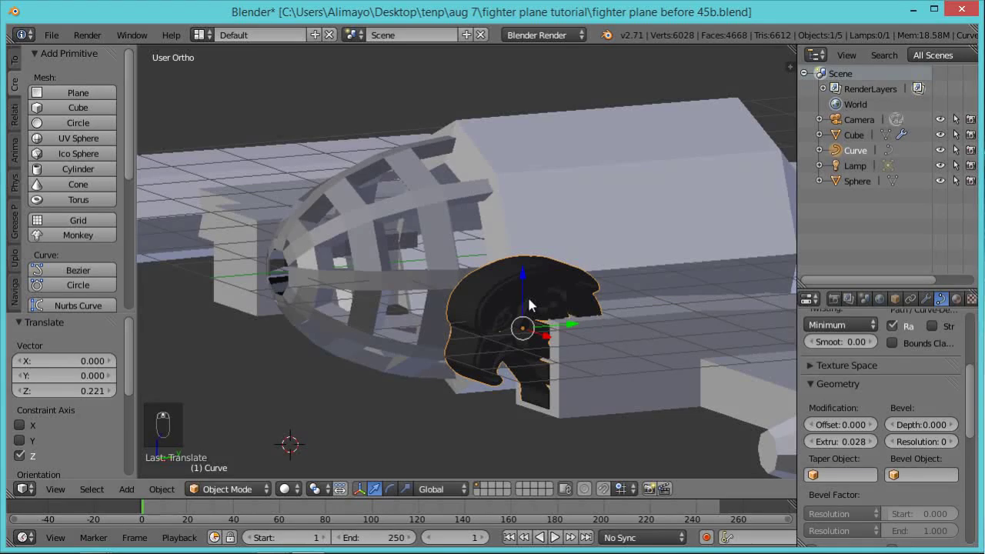
Remove the eagle's SVG material slot and save the scene as fighter plane before 46b.blend.
{"action": "left_click", "coordinate": [955, 302]}
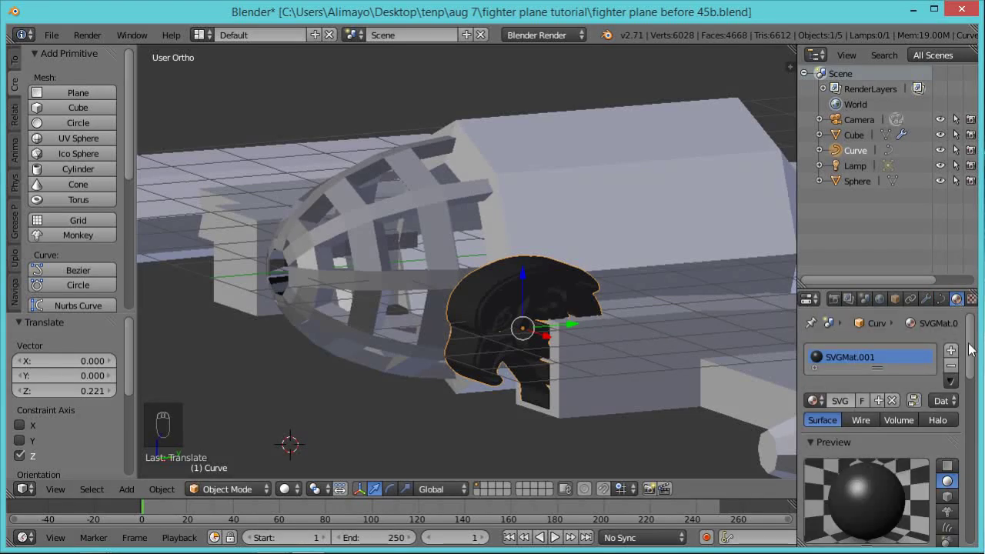
{"action": "left_click", "coordinate": [951, 365]}
{"action": "middle_click_drag", "start_coordinate": [666, 331], "coordinate": [591, 348]}
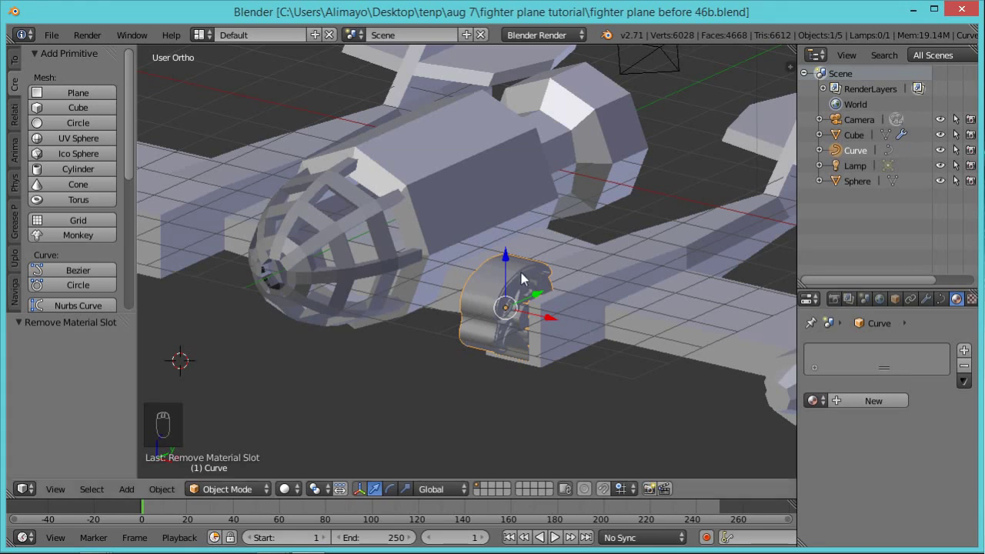
Convert the extruded eagle curve to a mesh.
{"action": "middle_click_drag", "start_coordinate": [437, 221], "coordinate": [480, 234]}
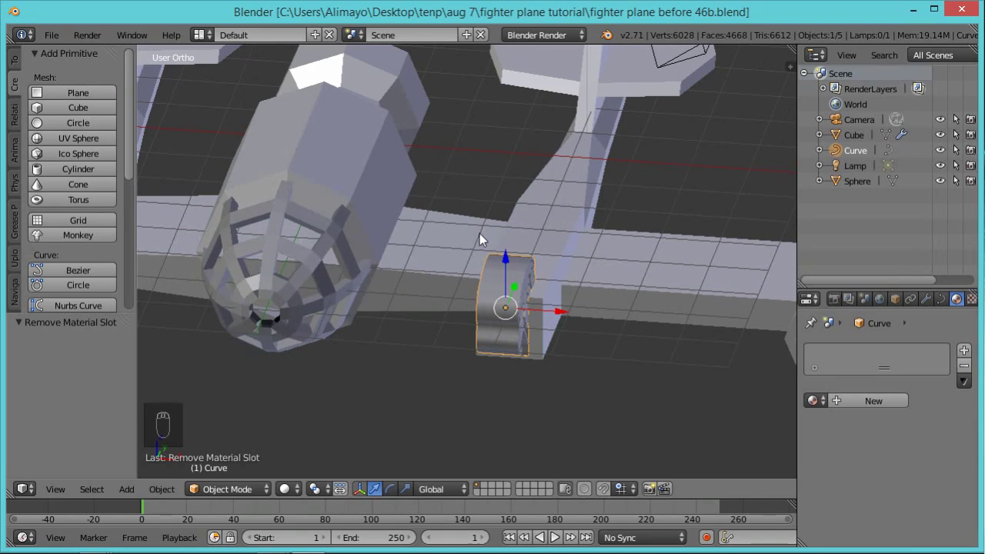
{"action": "left_click", "coordinate": [157, 491]}
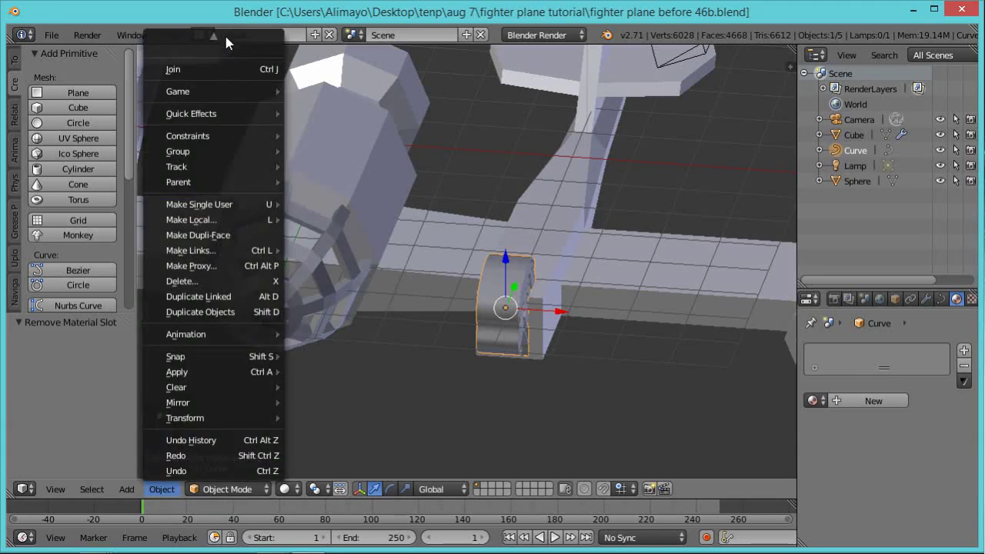
{"action": "mouse_move", "coordinate": [217, 34]}
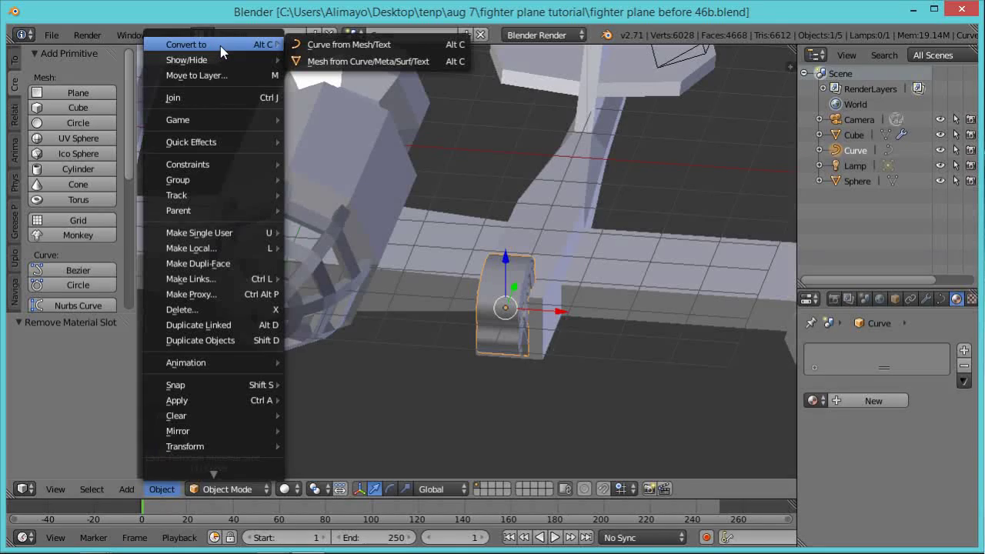
{"action": "left_click", "coordinate": [356, 64]}
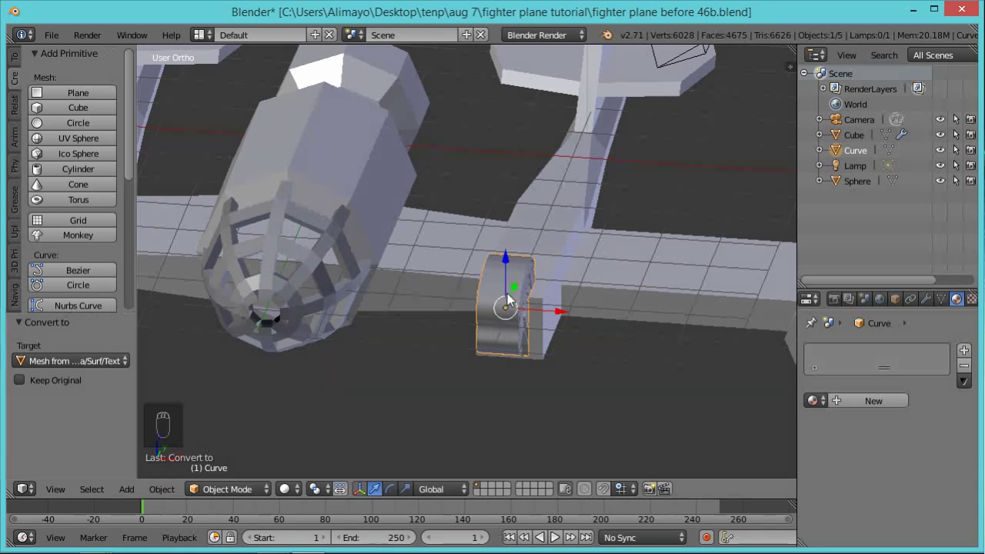
Reset the 3D cursor to the scene's centre and set the pivot point to 3D Cursor.
{"action": "middle_click_drag", "start_coordinate": [643, 347], "coordinate": [607, 356]}
{"action": "scroll", "coordinate": [520, 312], "scroll_direction": "down", "scroll_amount": 4}
{"action": "middle_click_drag", "start_coordinate": [431, 369], "coordinate": [474, 353]}
{"action": "key", "text": "shift+c"}
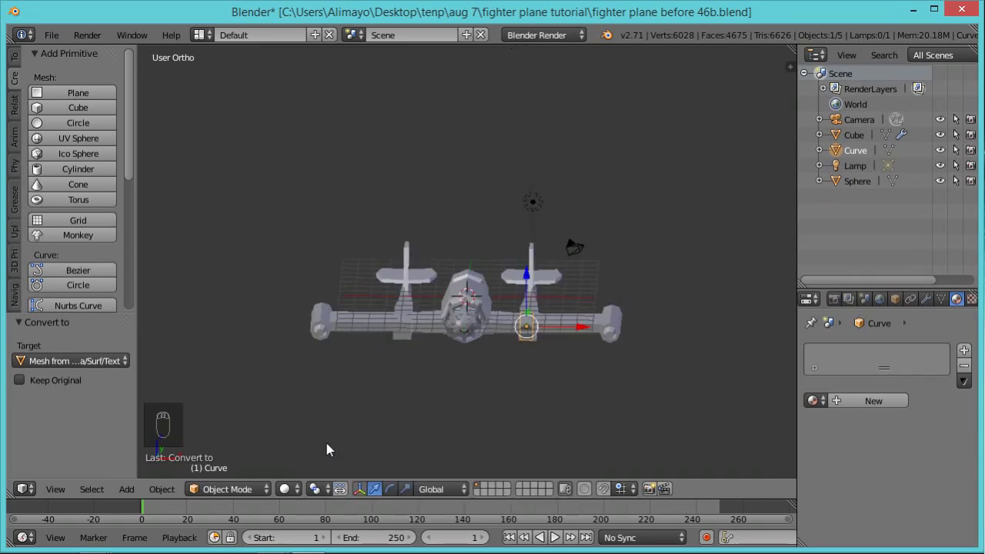
{"action": "left_click", "coordinate": [328, 490]}
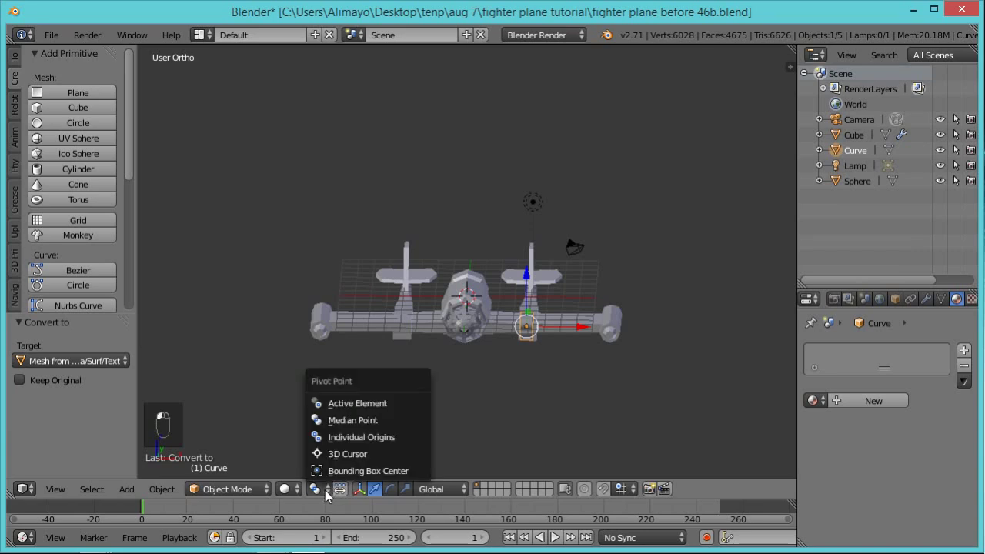
{"action": "left_click", "coordinate": [353, 453]}
{"action": "scroll", "coordinate": [401, 424], "scroll_direction": "up", "scroll_amount": 3}
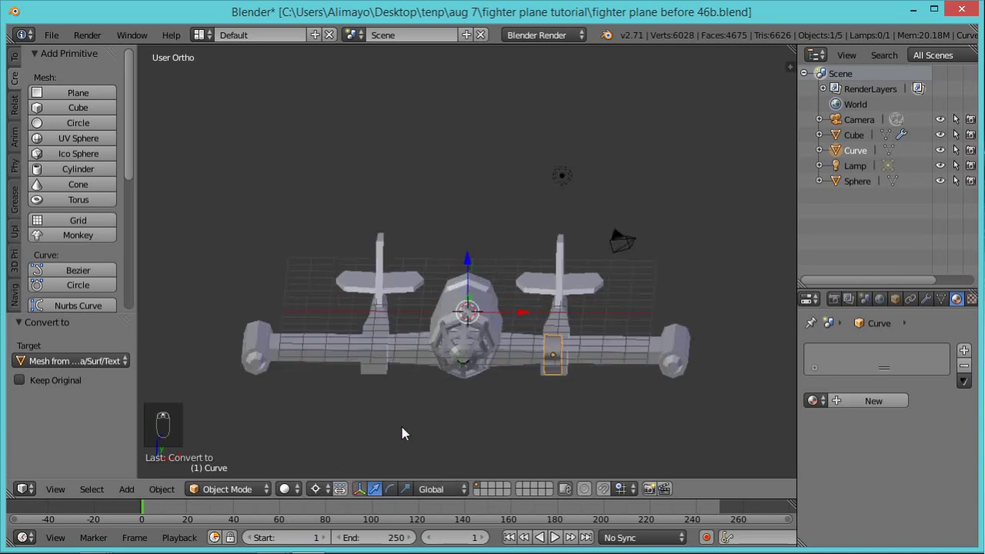
{"action": "scroll", "coordinate": [438, 354], "scroll_direction": "up", "scroll_amount": 4}
{"action": "middle_click_drag", "start_coordinate": [451, 308], "coordinate": [427, 348]}
{"action": "scroll", "coordinate": [425, 338], "scroll_direction": "down", "scroll_amount": 1}
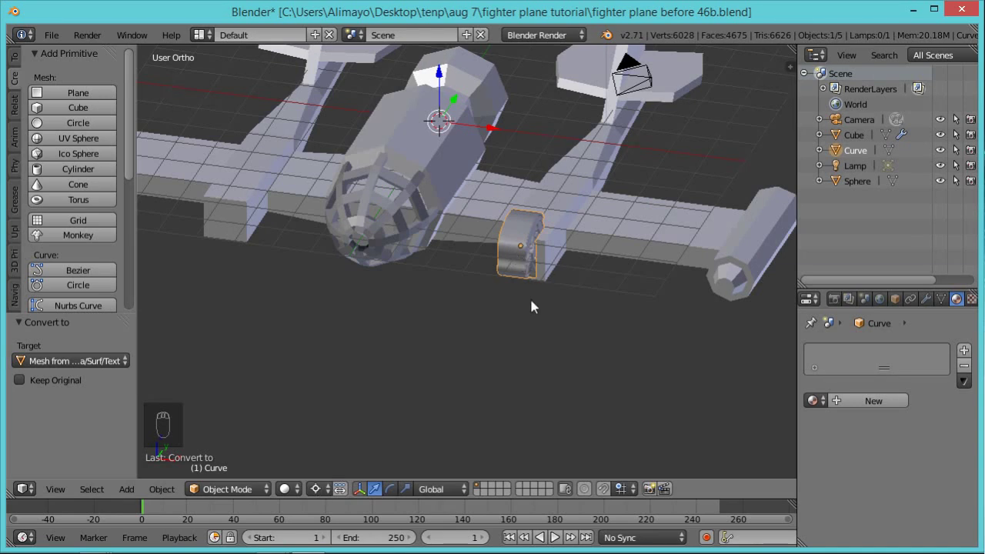
Duplicate the eagle in place, mirror the copy to the other boom with an X scale of -1, and save as fighter plane before 48b.blend.
{"action": "key", "text": "shift+d"}
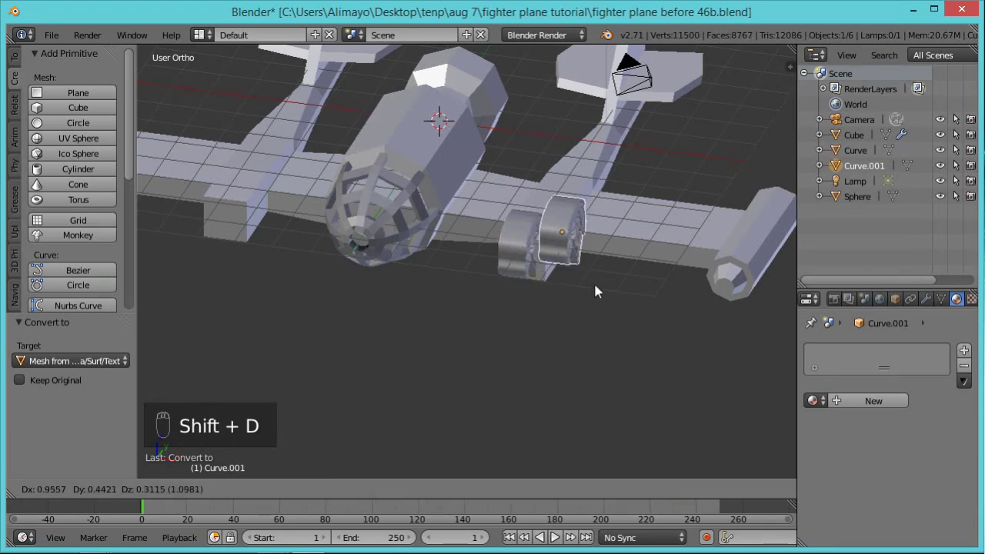
{"action": "right_click", "coordinate": [643, 241]}
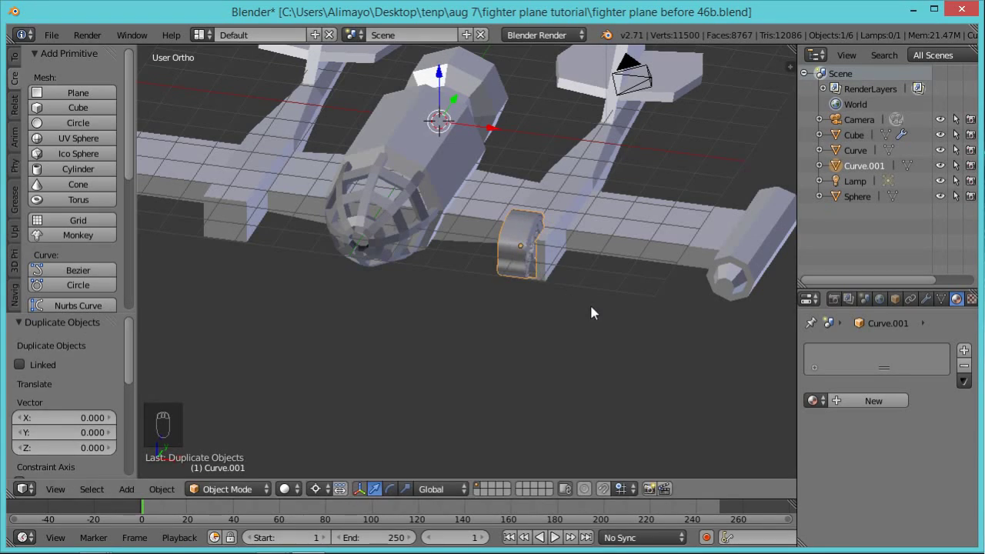
{"action": "key", "text": "s"}
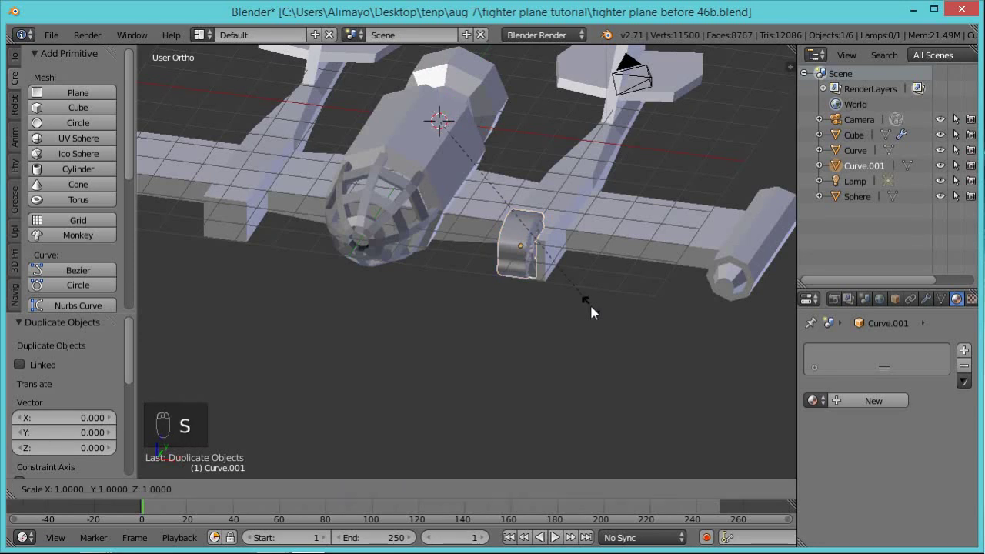
{"action": "key", "text": "x"}
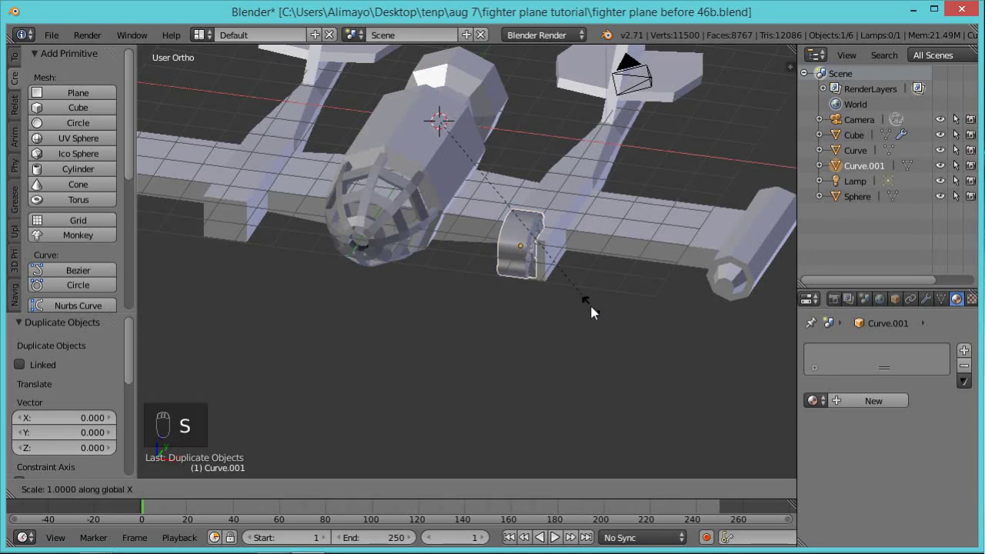
{"action": "type", "text": "-1"}
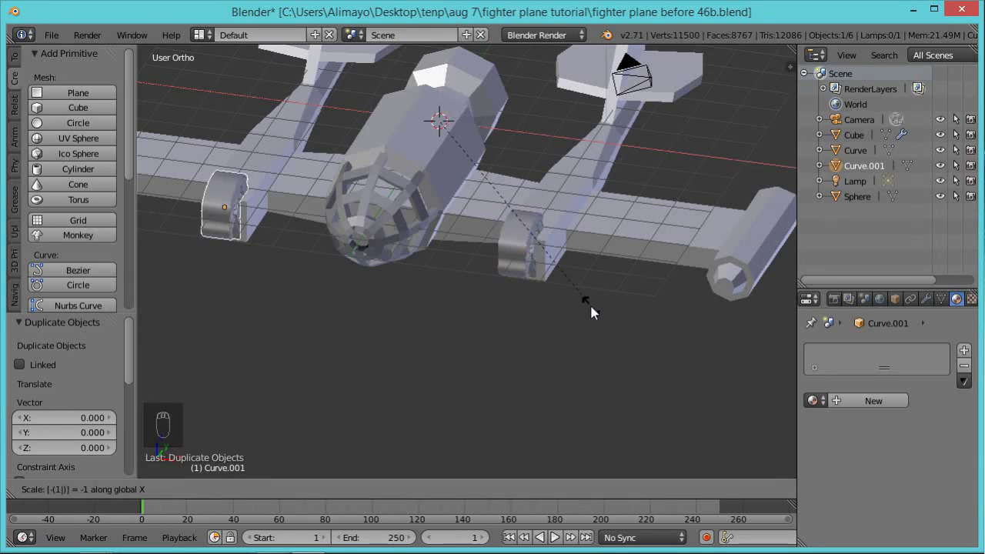
{"action": "key", "text": "Return"}
{"action": "middle_click_drag", "start_coordinate": [499, 314], "coordinate": [492, 256]}
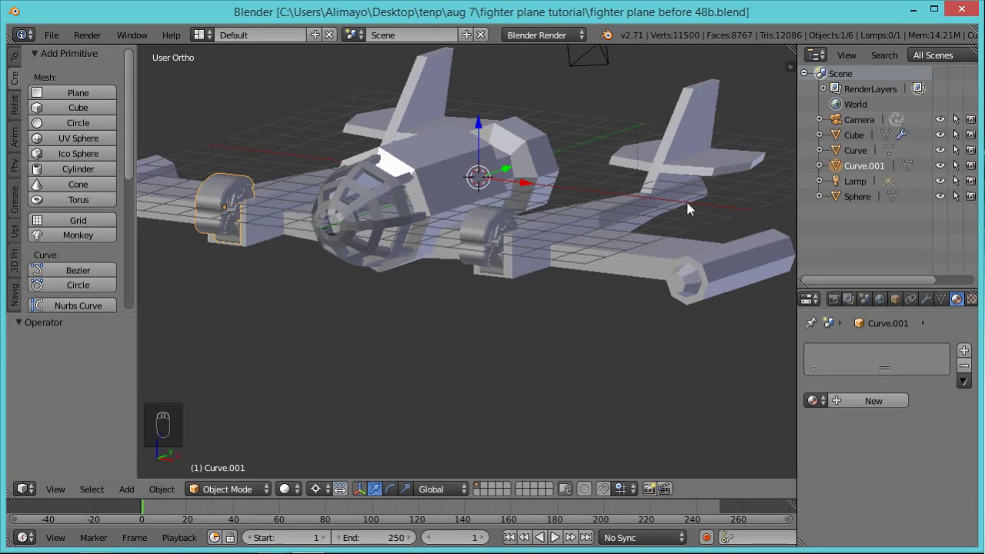
Add one loop cut around the plane's boom, slid close to its front end beside the eagle.
{"action": "right_click", "coordinate": [561, 234]}
{"action": "scroll", "coordinate": [554, 261], "scroll_direction": "up", "scroll_amount": 8}
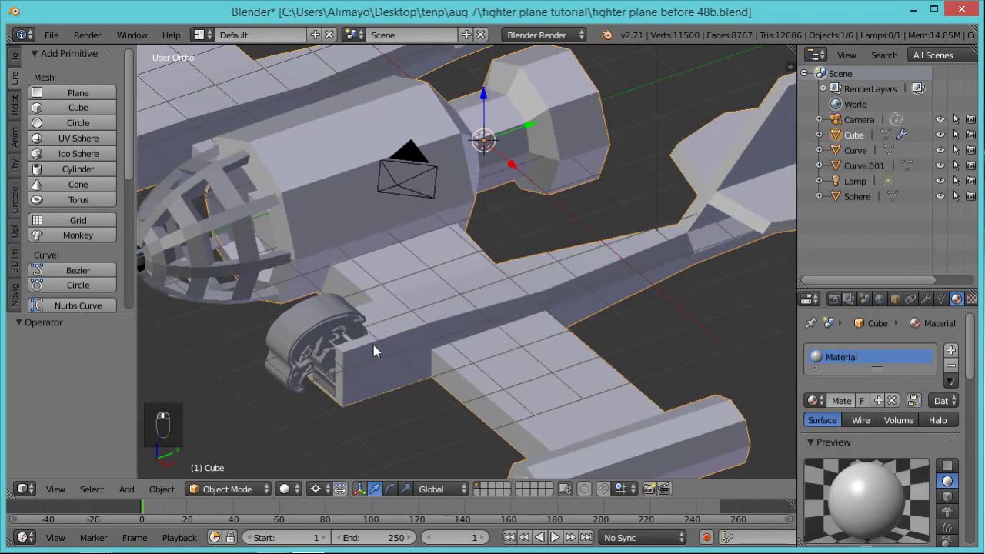
{"action": "key", "text": "Tab"}
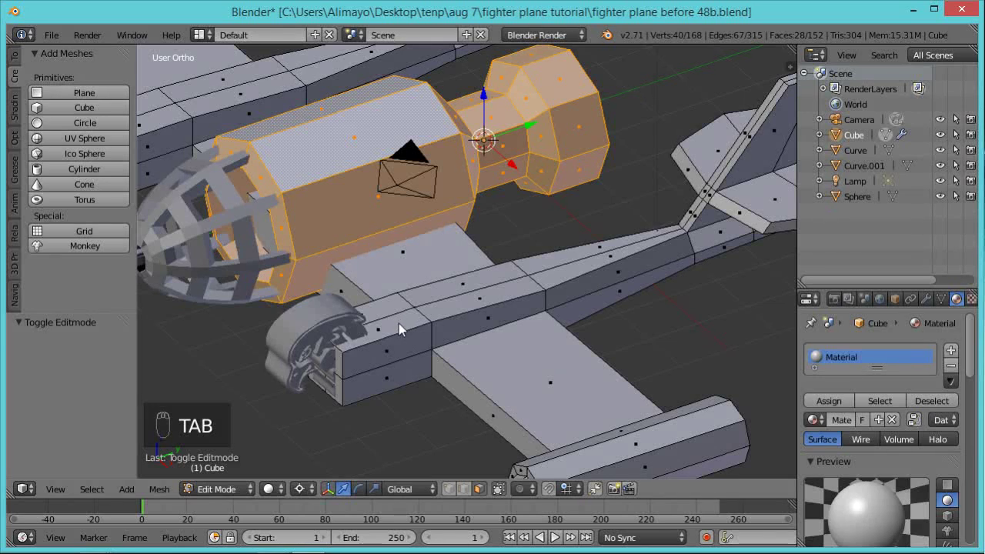
{"action": "key", "text": "a"}
{"action": "key", "text": "ctrl+r"}
{"action": "left_click", "coordinate": [398, 325]}
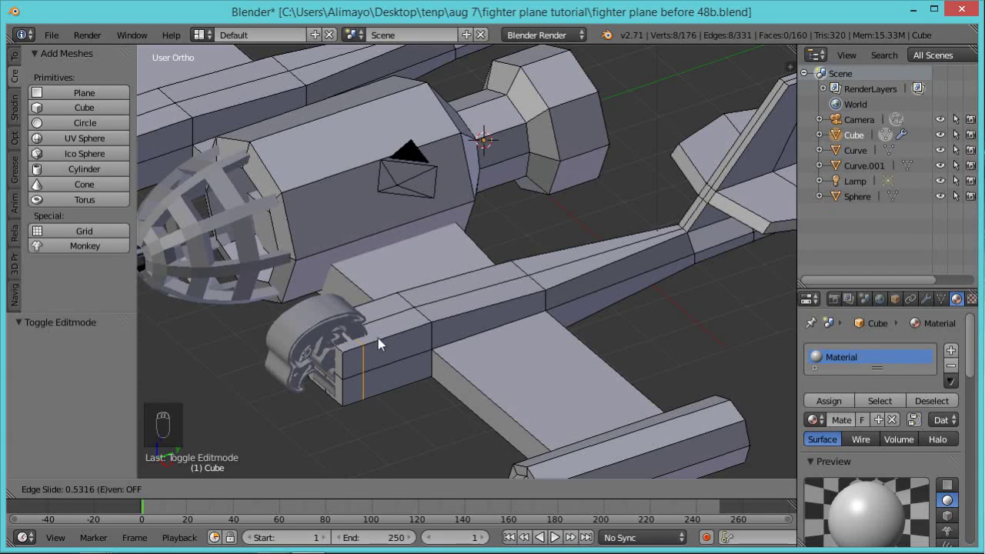
{"action": "left_click", "coordinate": [380, 338]}
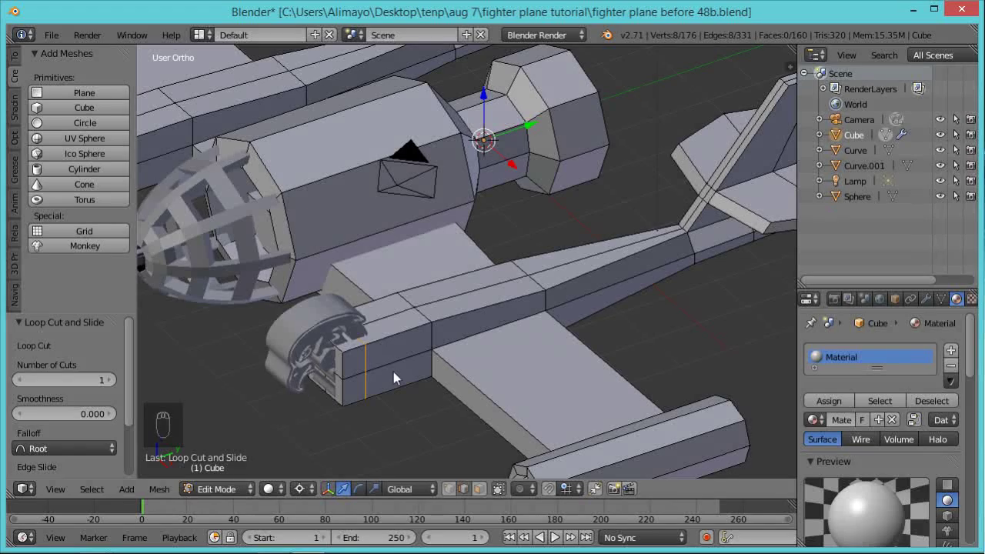
Set the pivot to Median Point and raise the top edges of the boom's new front loop 0.682 along Z.
{"action": "right_click", "coordinate": [363, 341]}
{"action": "middle_click_drag", "start_coordinate": [356, 336], "coordinate": [529, 352]}
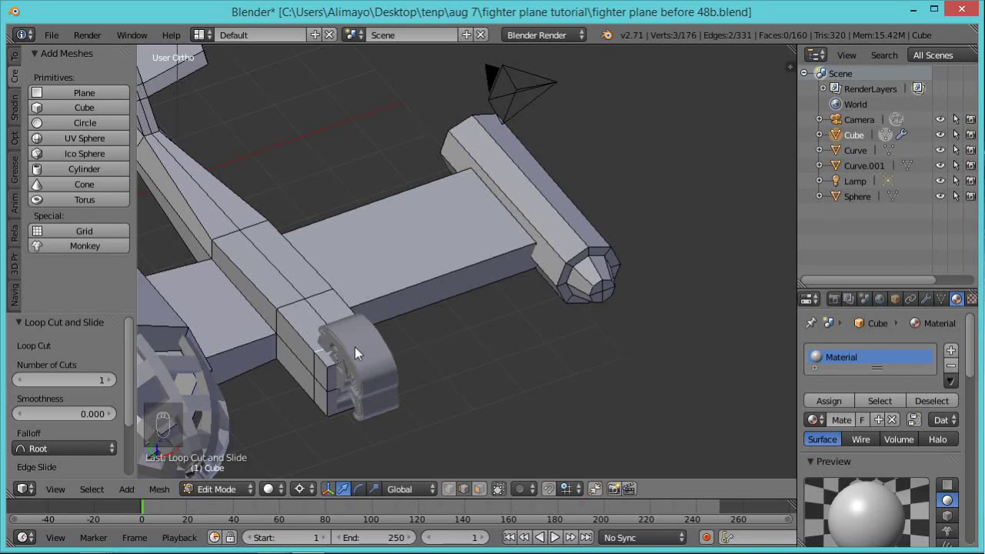
{"action": "middle_click_drag", "start_coordinate": [454, 329], "coordinate": [346, 366]}
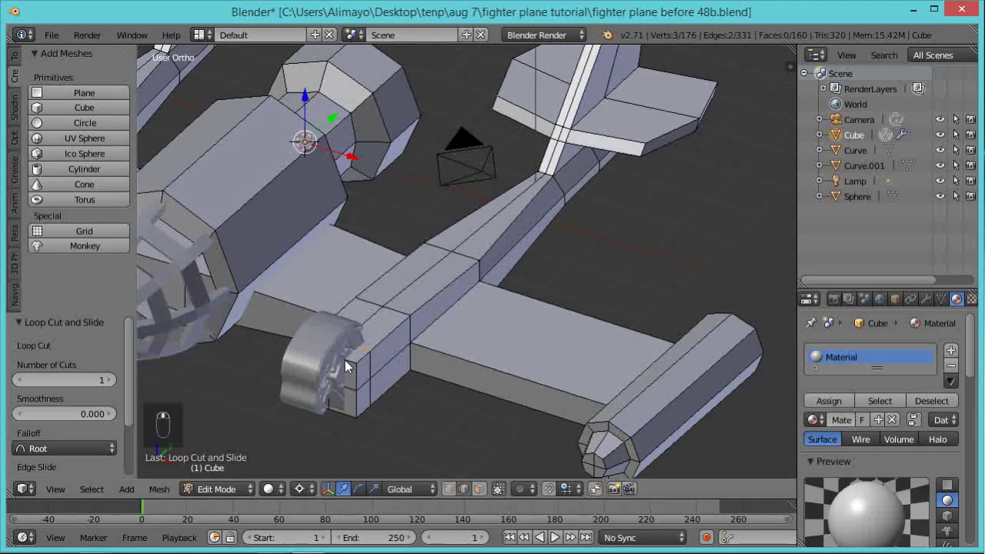
{"action": "left_click", "coordinate": [314, 488]}
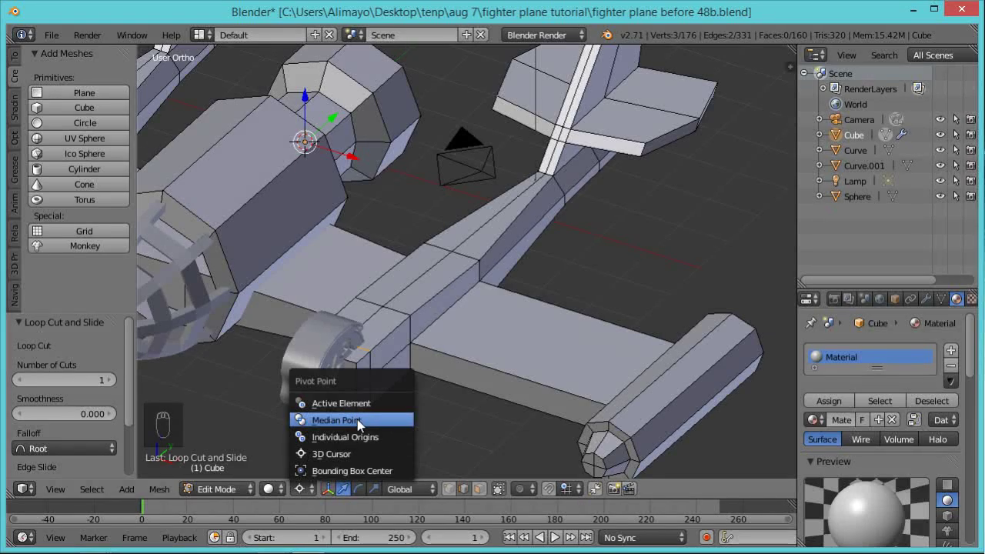
{"action": "left_click", "coordinate": [357, 420]}
{"action": "middle_click_drag", "start_coordinate": [421, 379], "coordinate": [358, 380]}
{"action": "key", "text": "g"}
{"action": "key", "text": "z"}
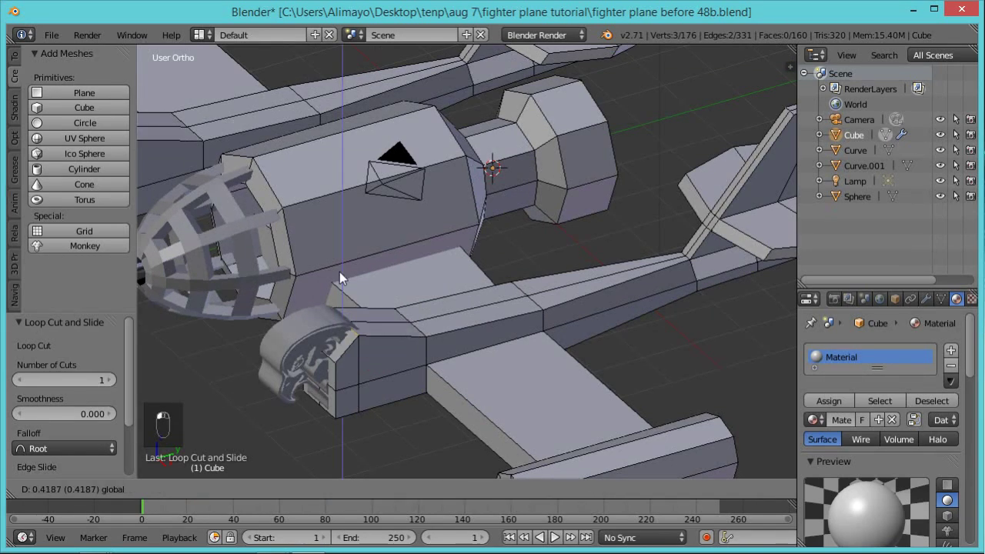
{"action": "left_click", "coordinate": [334, 265]}
Shift the raised top edges about 0.24 forward along Y towards the eagle and turn on the transform manipulator.
{"action": "key", "text": "g"}
{"action": "key", "text": "y"}
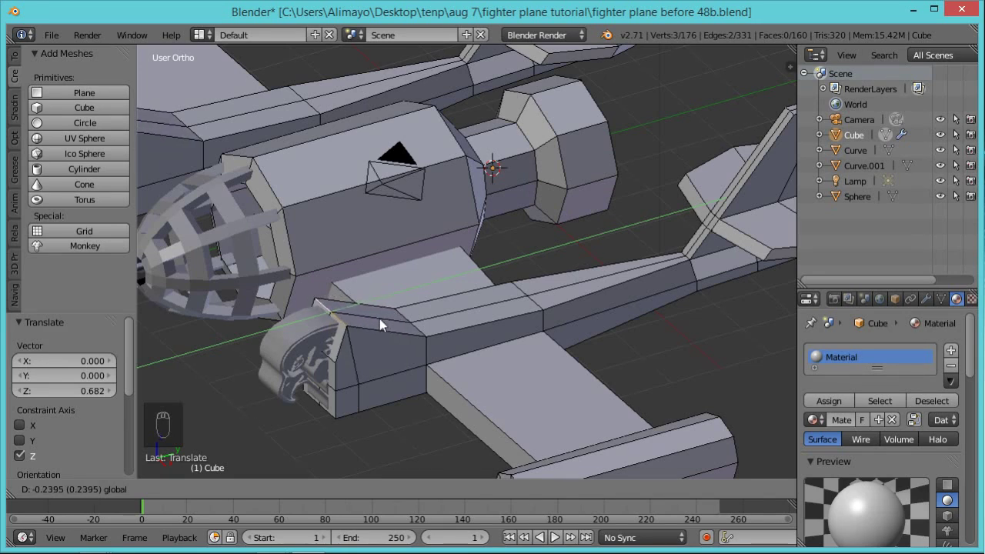
{"action": "left_click", "coordinate": [378, 319]}
{"action": "left_click_drag", "start_coordinate": [337, 281], "coordinate": [336, 277]}
{"action": "key", "text": "ctrl+space"}
{"action": "left_click_drag", "start_coordinate": [379, 304], "coordinate": [379, 304]}
{"action": "middle_click_drag", "start_coordinate": [430, 416], "coordinate": [402, 422]}
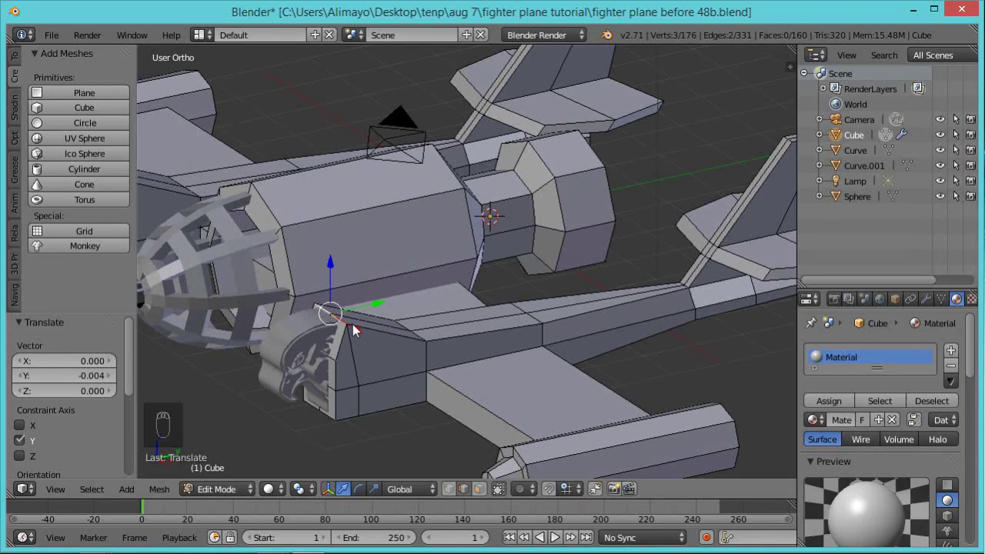
Raise the boom's top edges above the wing's leading edge 0.662 along Z, and save as fighter plane before 49b.blend.
{"action": "right_click", "coordinate": [416, 333]}
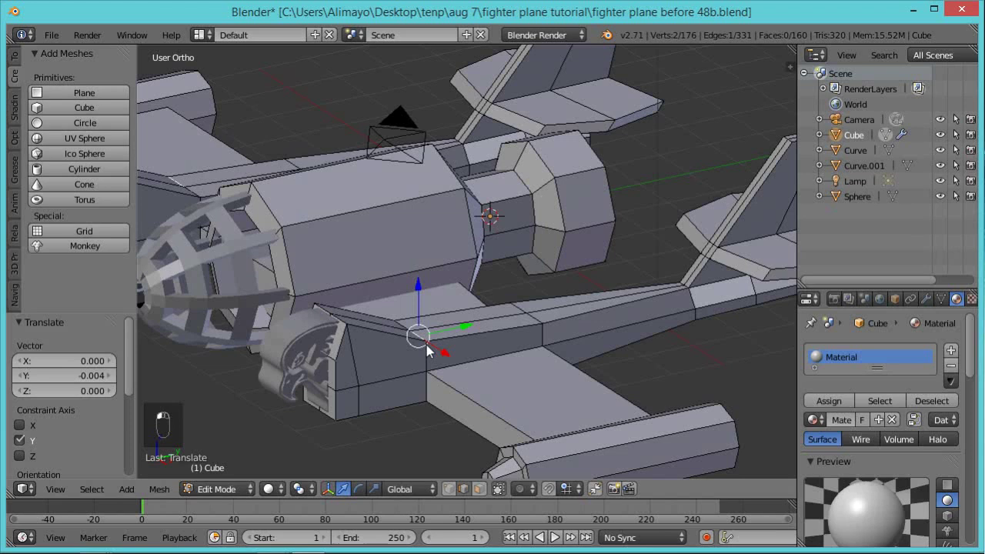
{"action": "middle_click_drag", "start_coordinate": [449, 357], "coordinate": [443, 381]}
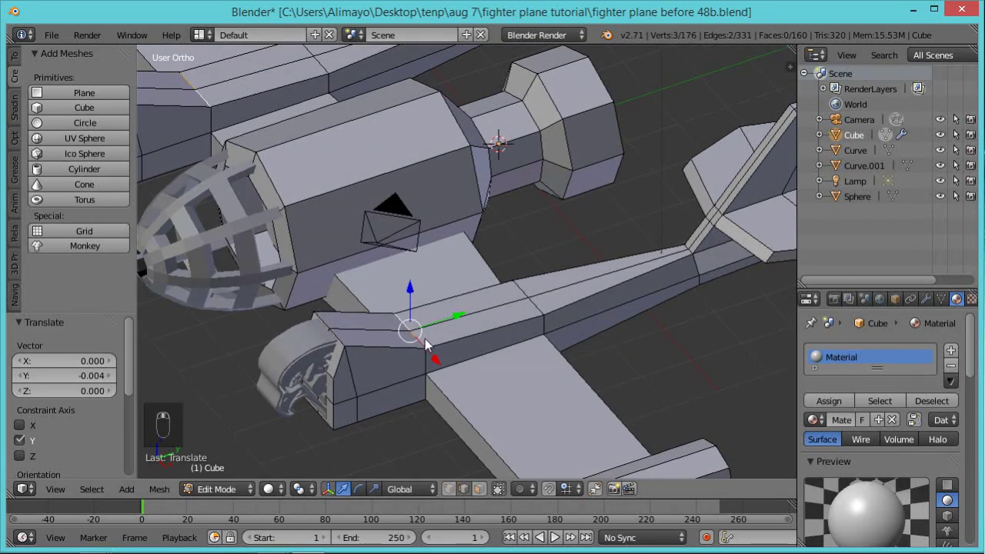
{"action": "key", "text": "g"}
{"action": "key", "text": "z"}
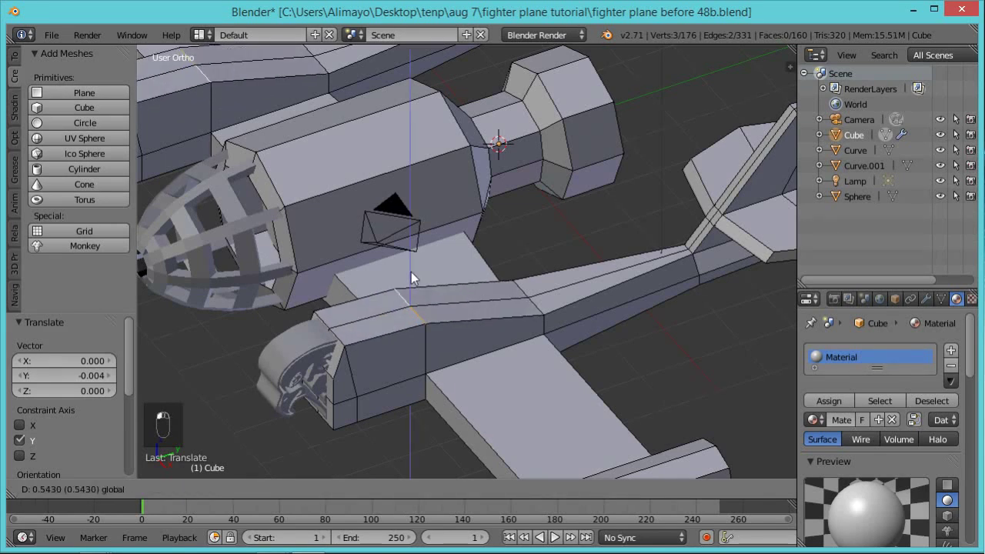
{"action": "left_click", "coordinate": [414, 272]}
{"action": "middle_click_drag", "start_coordinate": [440, 331], "coordinate": [472, 315]}
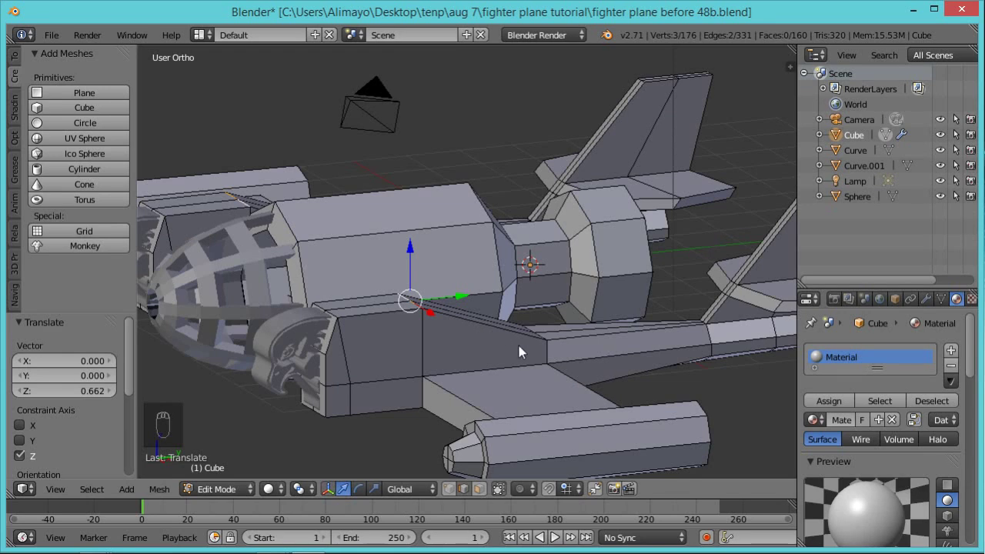
{"action": "mouse_move", "coordinate": [509, 355]}
{"action": "middle_mouse_down"}
{"action": "mouse_move", "coordinate": [461, 383]}
{"action": "mouse_move", "coordinate": [496, 368]}
{"action": "middle_mouse_up"}
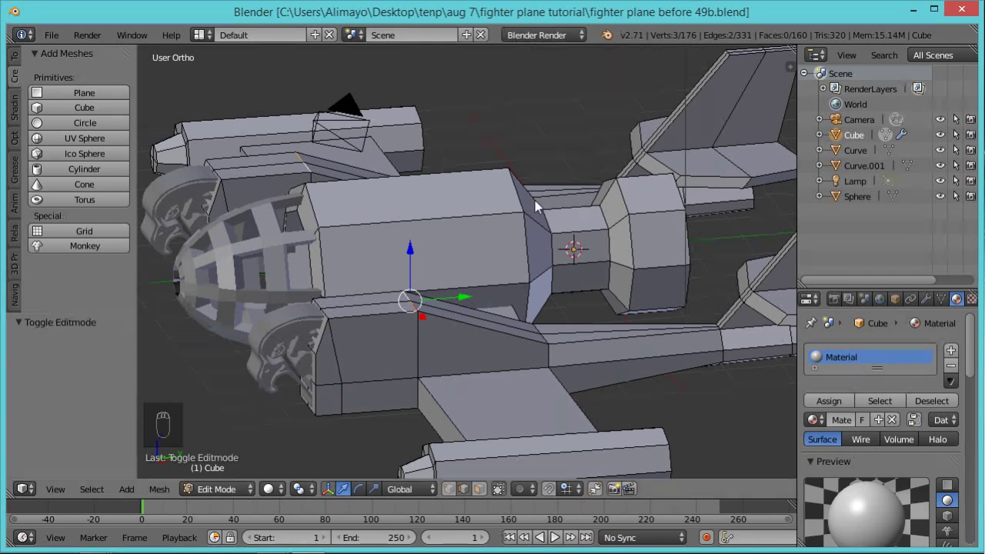
Add one loop cut running across the outer wing and boom, slid about halfway from centre towards the wing's leading edge.
{"action": "middle_click_drag", "start_coordinate": [583, 392], "coordinate": [603, 313], "text": "shift"}
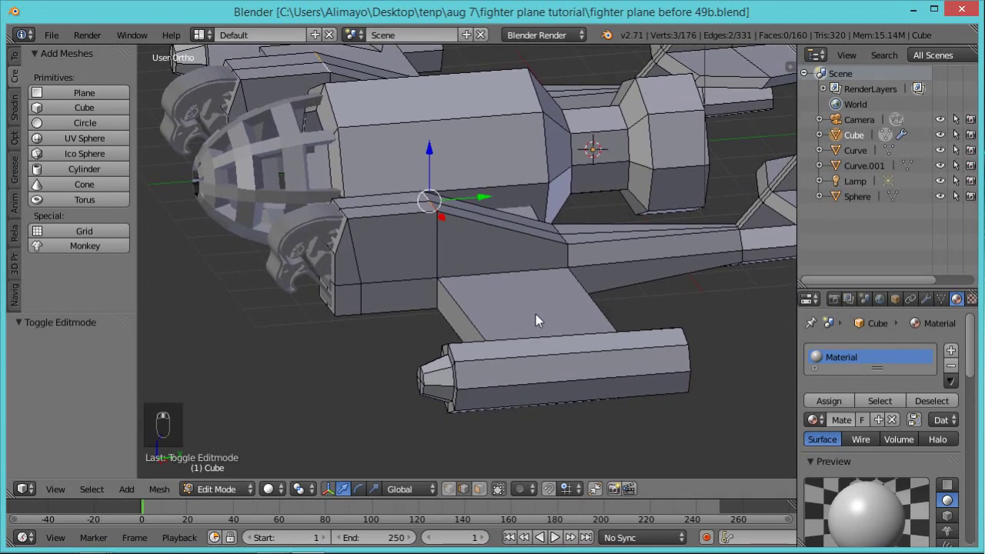
{"action": "key", "text": "a"}
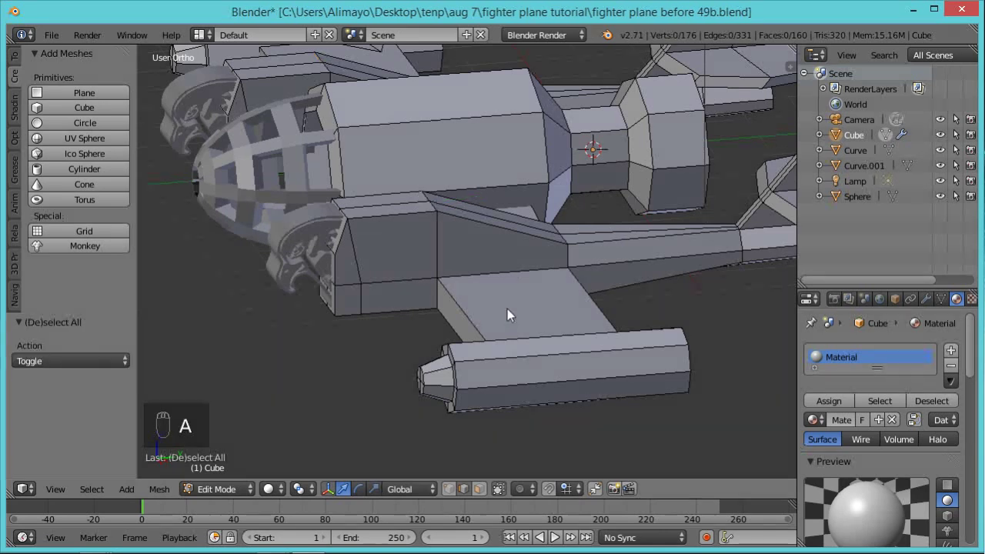
{"action": "key", "text": "ctrl+r"}
{"action": "left_click", "coordinate": [507, 270]}
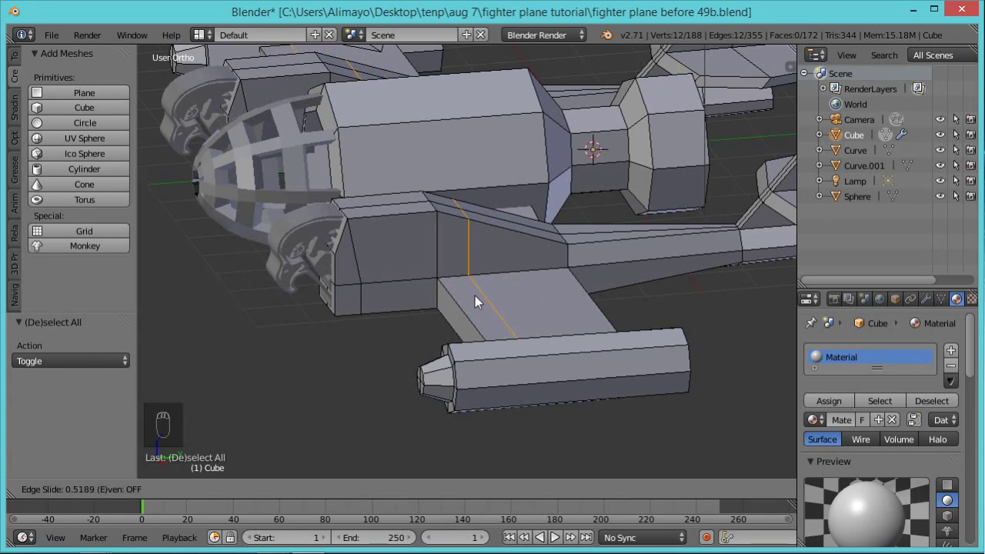
{"action": "left_click", "coordinate": [474, 295]}
Raise the new loop's edge on the outer wing's upper surface 0.165 along Z.
{"action": "right_click", "coordinate": [486, 300]}
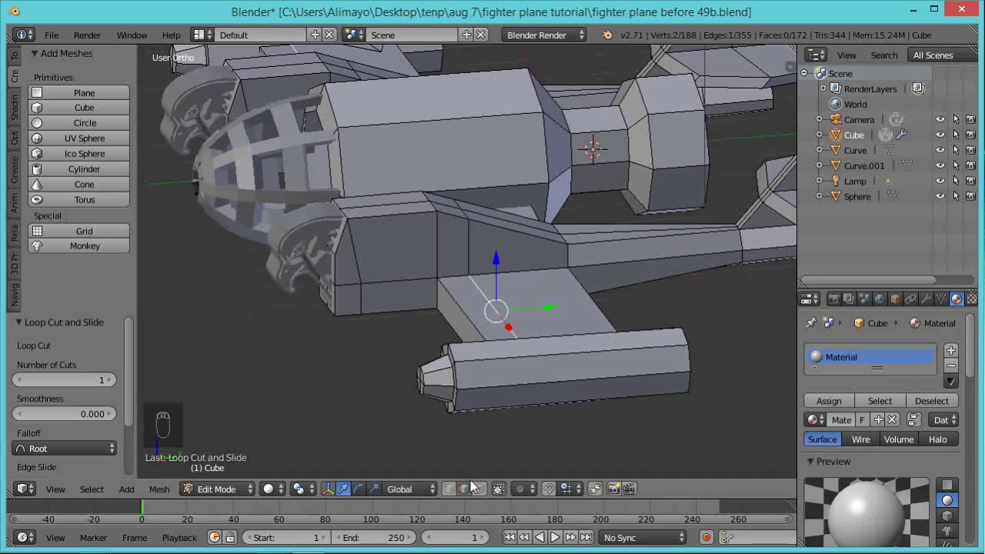
{"action": "key", "text": "KP_4"}
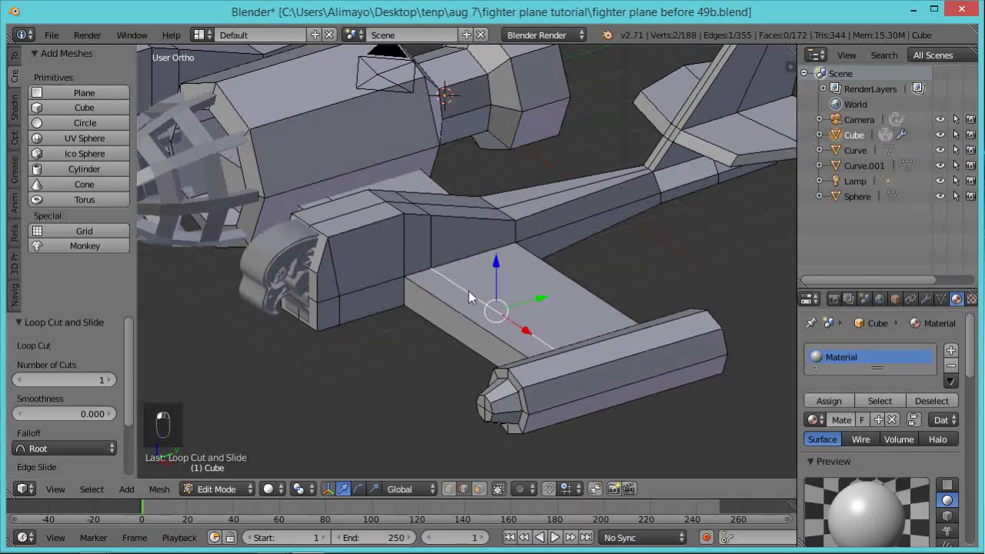
{"action": "key", "text": "g"}
{"action": "key", "text": "z"}
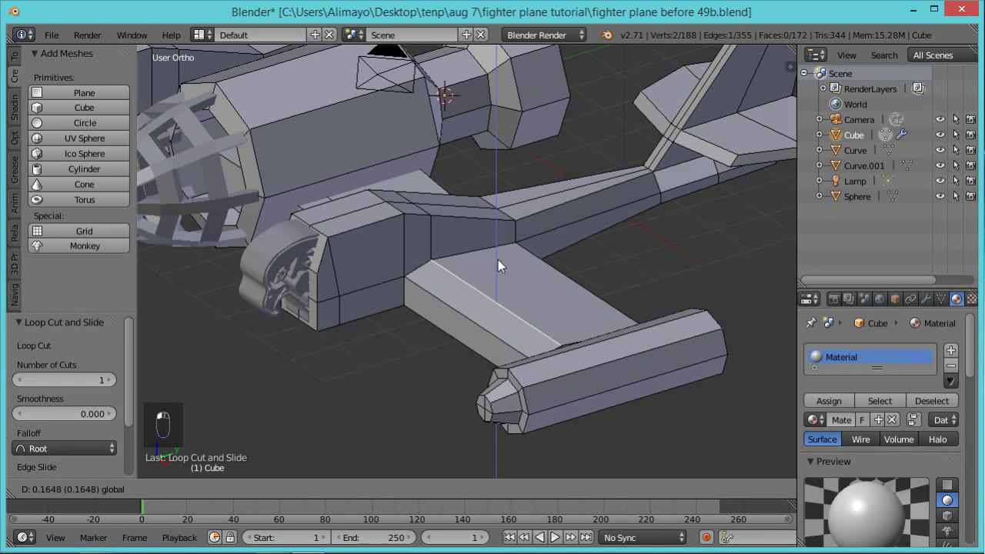
{"action": "left_click", "coordinate": [498, 259]}
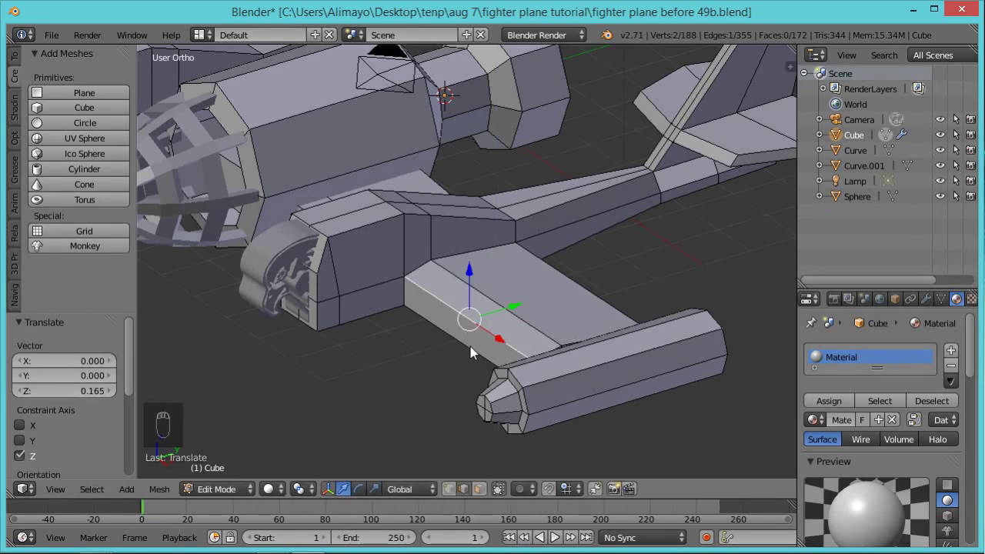
Thin the outer wing's leading edge by scaling its upper and lower front edges to 0.317 along Z.
{"action": "right_click", "coordinate": [470, 347], "text": "shift"}
{"action": "key", "text": "s"}
{"action": "key", "text": "z"}
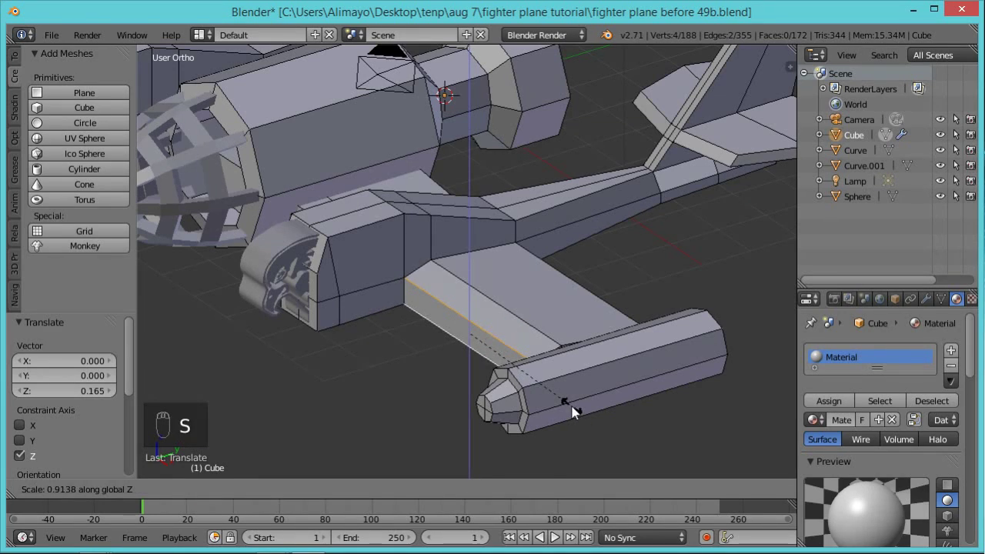
{"action": "left_click", "coordinate": [506, 359]}
{"action": "middle_click_drag", "start_coordinate": [589, 341], "coordinate": [486, 335]}
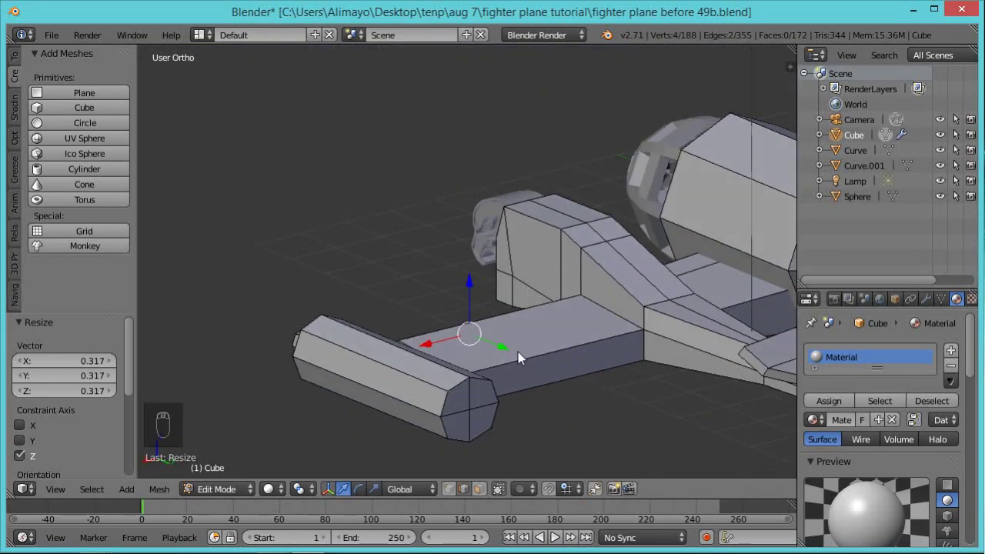
Lower the upper edge at the back of the outer wing about 0.44 along Z to thin the trailing edge.
{"action": "right_click", "coordinate": [566, 348]}
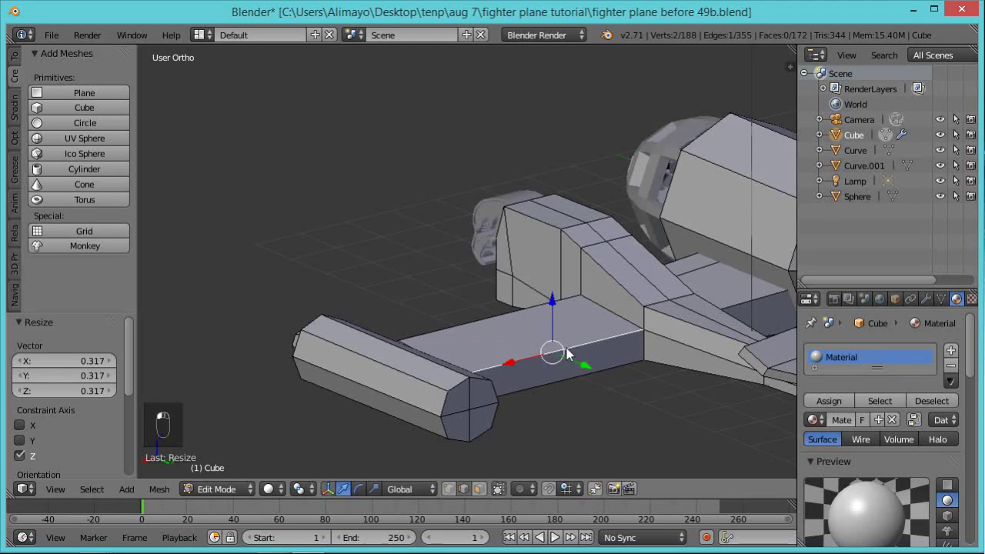
{"action": "key", "text": "g"}
{"action": "key", "text": "z"}
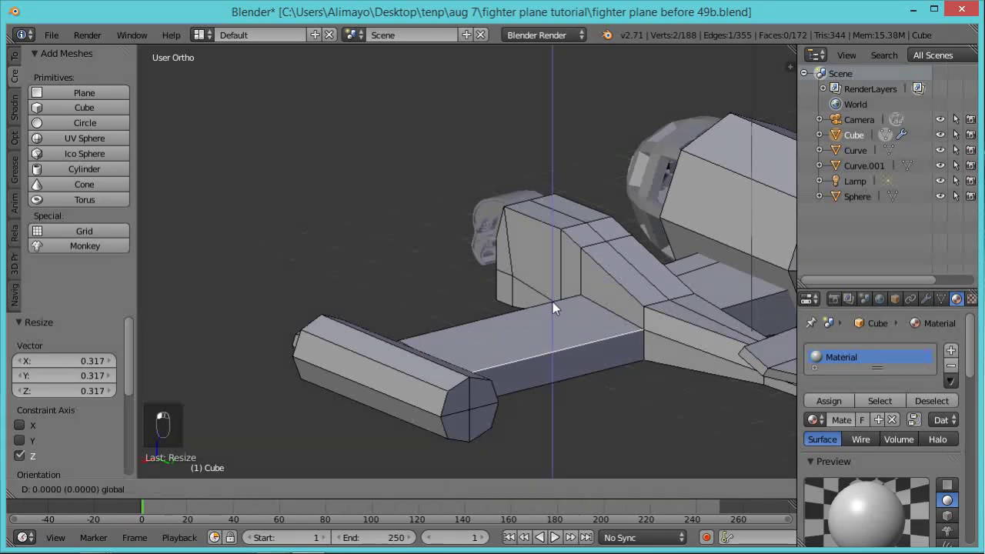
{"action": "left_click", "coordinate": [553, 302]}
{"action": "key", "text": "g"}
{"action": "key", "text": "z"}
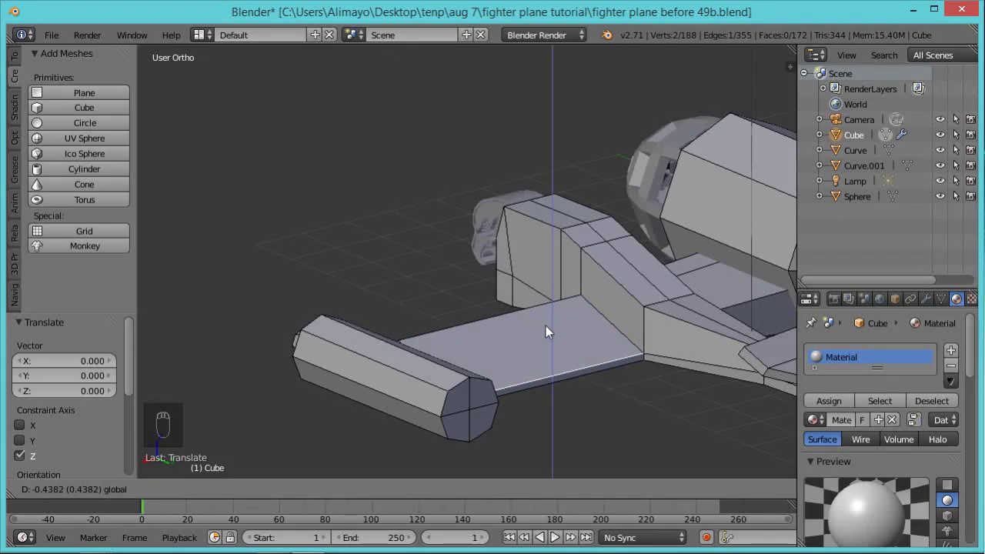
{"action": "left_click", "coordinate": [546, 326]}
{"action": "middle_click_drag", "start_coordinate": [471, 304], "coordinate": [649, 326]}
Adjust the height of the loop edge on the wing's upper surface along Z and save as fighter plane before 50b.blend.
{"action": "right_click", "coordinate": [457, 362]}
{"action": "key", "text": "g"}
{"action": "key", "text": "z"}
{"action": "left_click", "coordinate": [454, 325]}
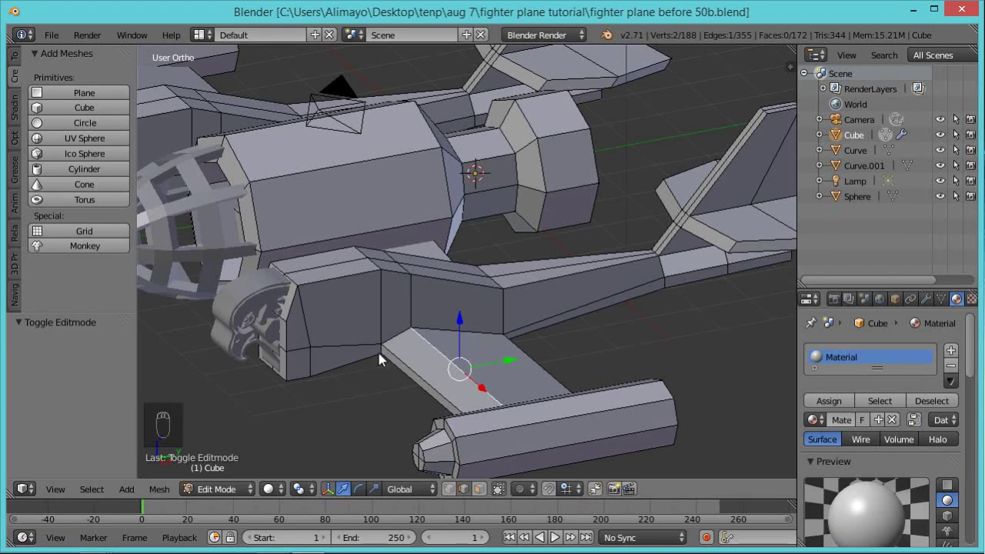
Flatten the six underside faces at the boom's front with a Z scale of 0, and save as fighter plane before 51b.blend.
{"action": "middle_click_drag", "start_coordinate": [381, 377], "coordinate": [400, 332]}
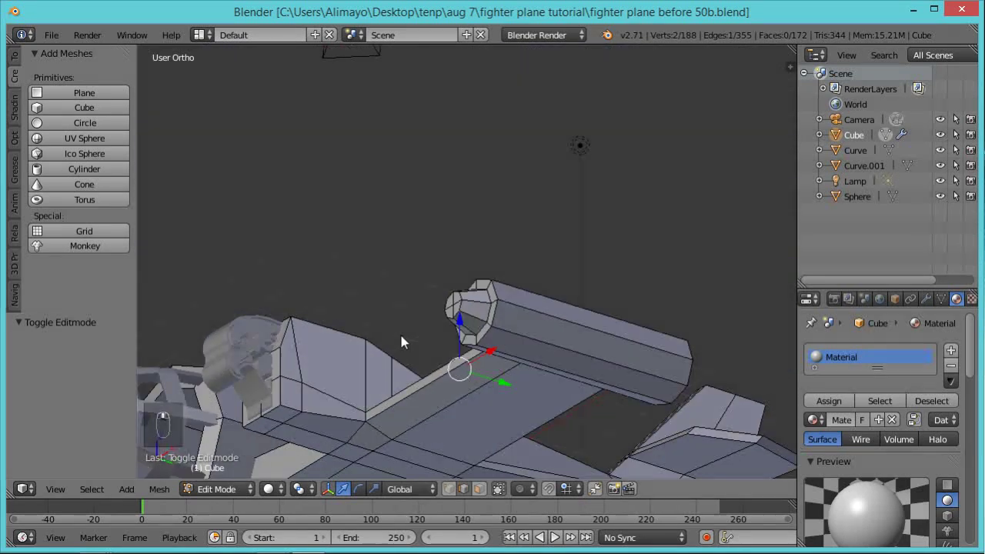
{"action": "middle_click_drag", "start_coordinate": [454, 385], "coordinate": [488, 321], "text": "shift"}
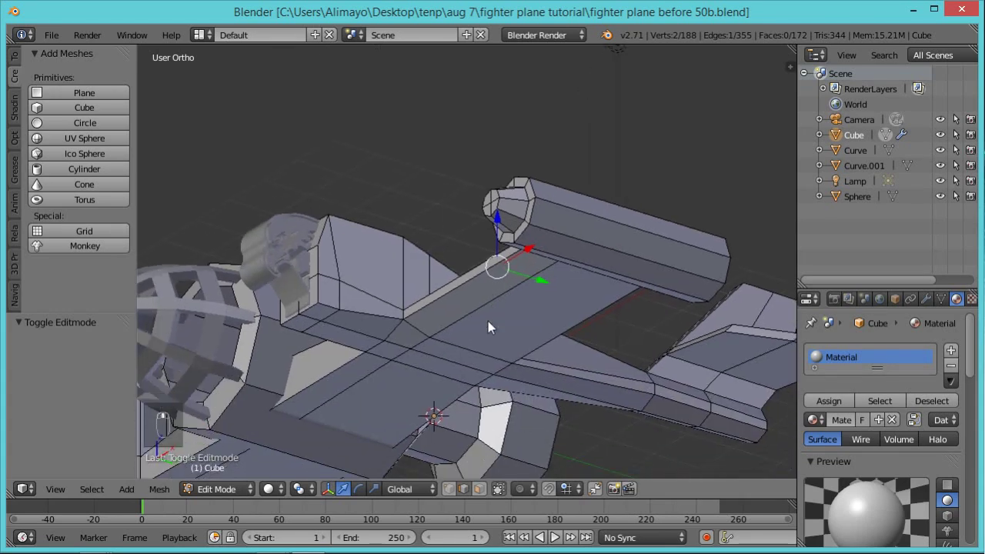
{"action": "left_click", "coordinate": [479, 489]}
{"action": "right_click", "coordinate": [403, 340]}
{"action": "right_click", "coordinate": [391, 355], "text": "shift"}
{"action": "right_click", "coordinate": [377, 333], "text": "shift"}
{"action": "right_click", "coordinate": [346, 319], "text": "shift"}
{"action": "right_click", "coordinate": [327, 321], "text": "shift"}
{"action": "right_click", "coordinate": [302, 323], "text": "shift"}
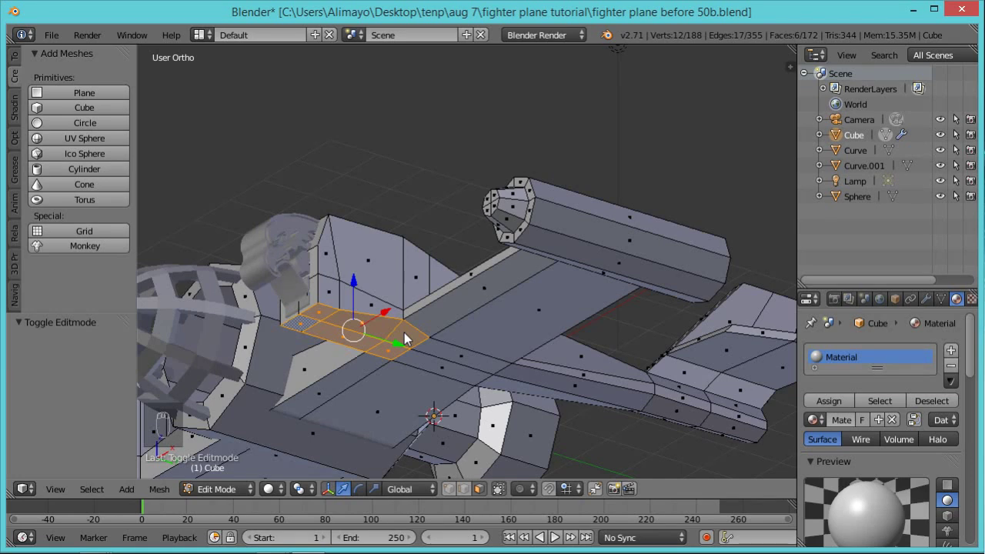
{"action": "key", "text": "s"}
{"action": "type", "text": "z"}
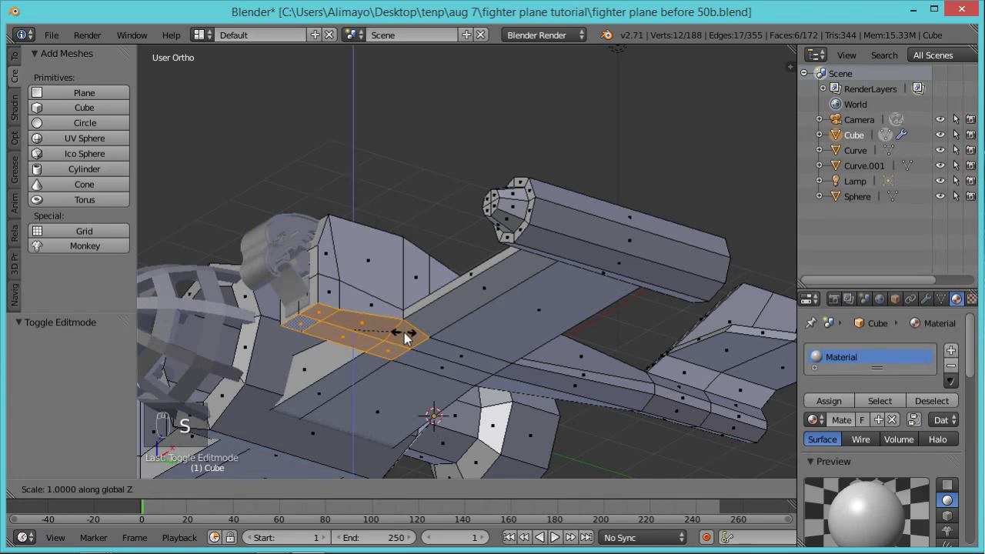
{"action": "type", "text": "0"}
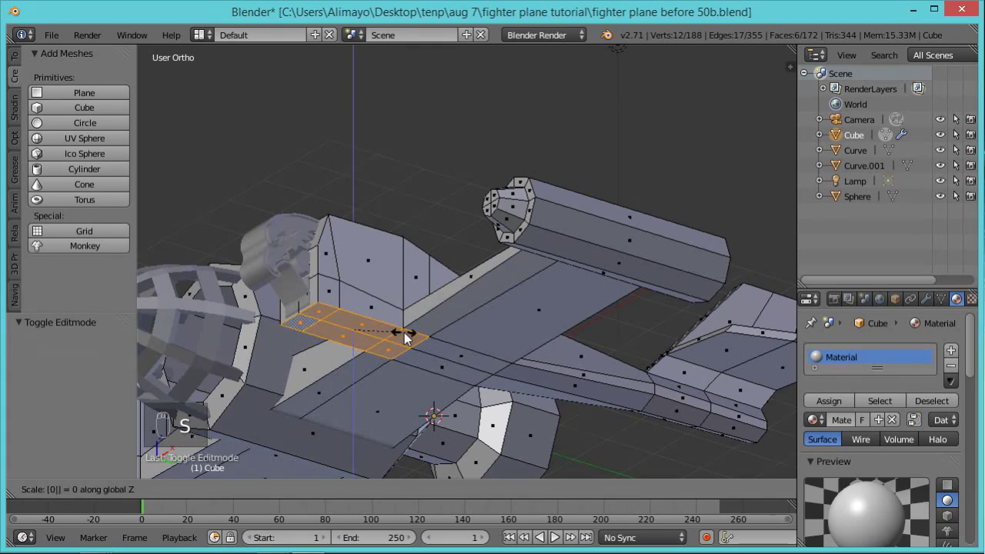
{"action": "key", "text": "Return"}
{"action": "middle_click_drag", "start_coordinate": [437, 300], "coordinate": [472, 308]}
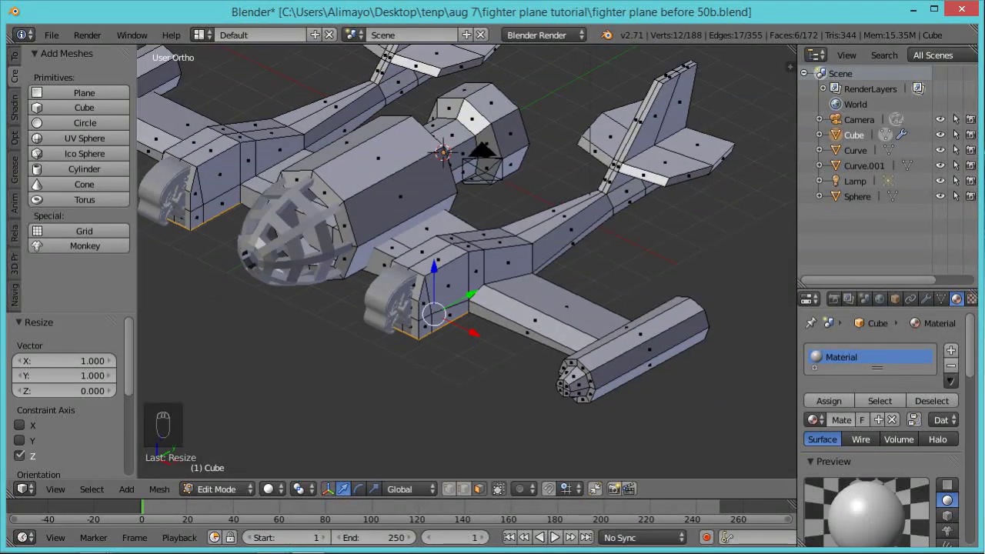
{"action": "key", "text": "ctrl+alt+s"}
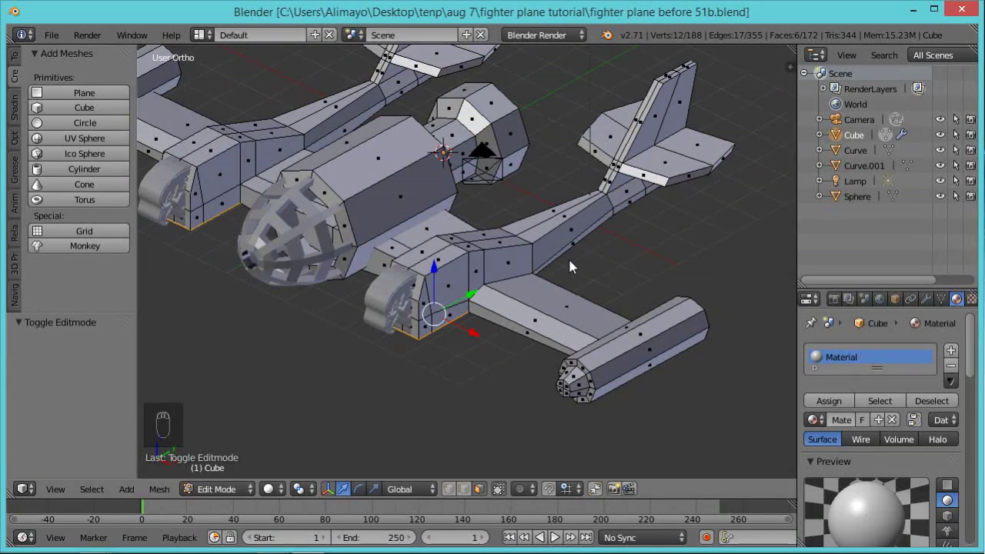
Simplify the whole mesh of the eagle emblem on the unmirrored boom's front with a Limited Dissolve at a 5° max angle.
{"action": "scroll", "coordinate": [511, 308], "scroll_direction": "up", "scroll_amount": 5}
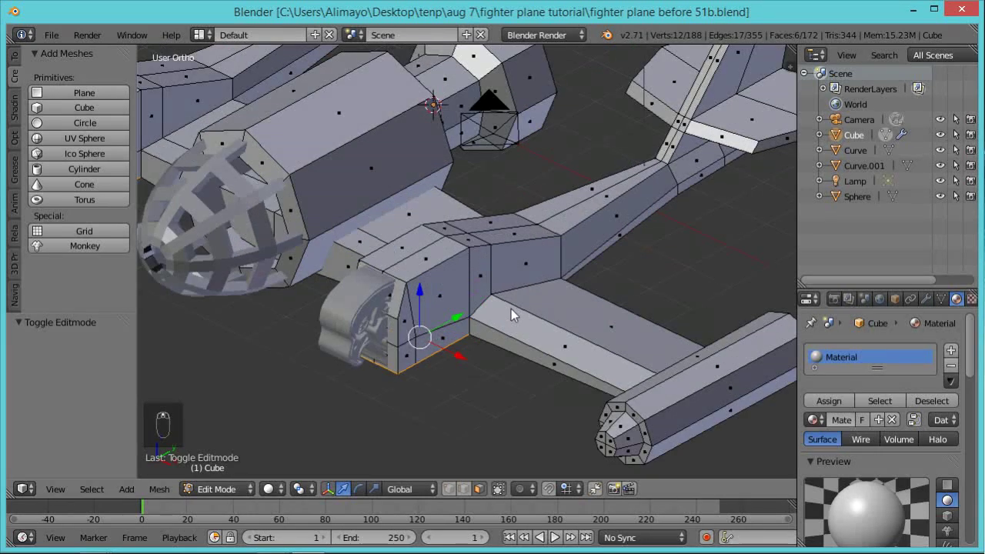
{"action": "key", "text": "Tab"}
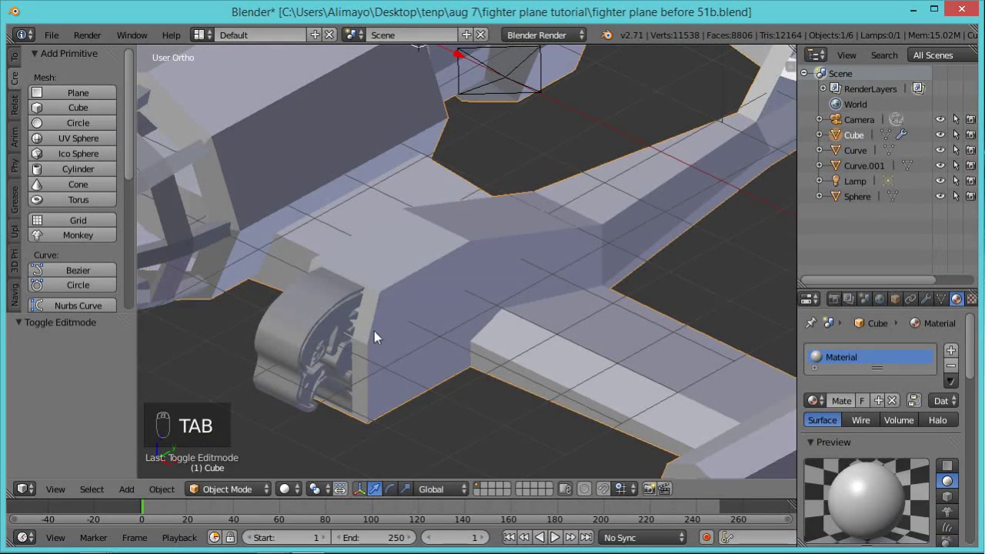
{"action": "middle_click_drag", "start_coordinate": [341, 350], "coordinate": [524, 347], "text": "shift"}
{"action": "right_click", "coordinate": [483, 327]}
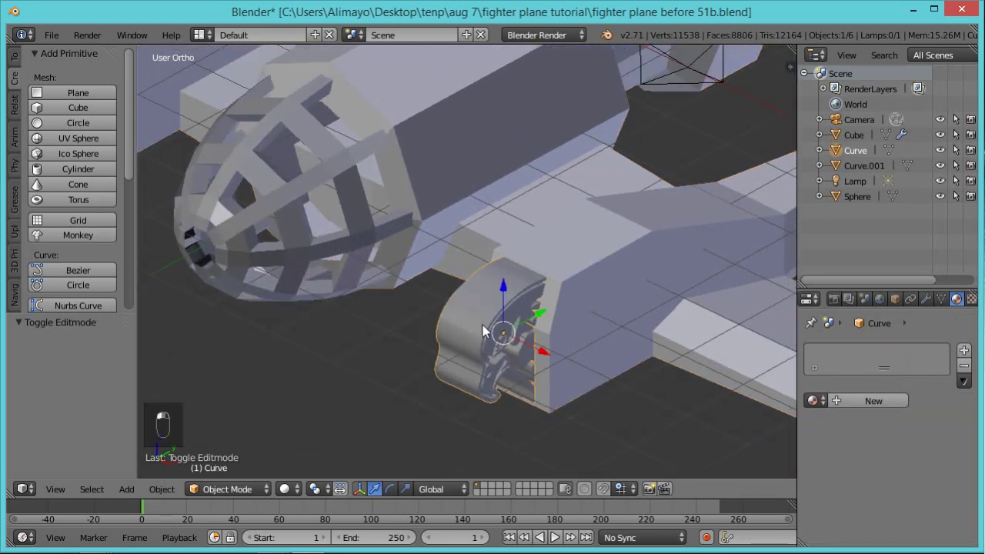
{"action": "key", "text": "Tab"}
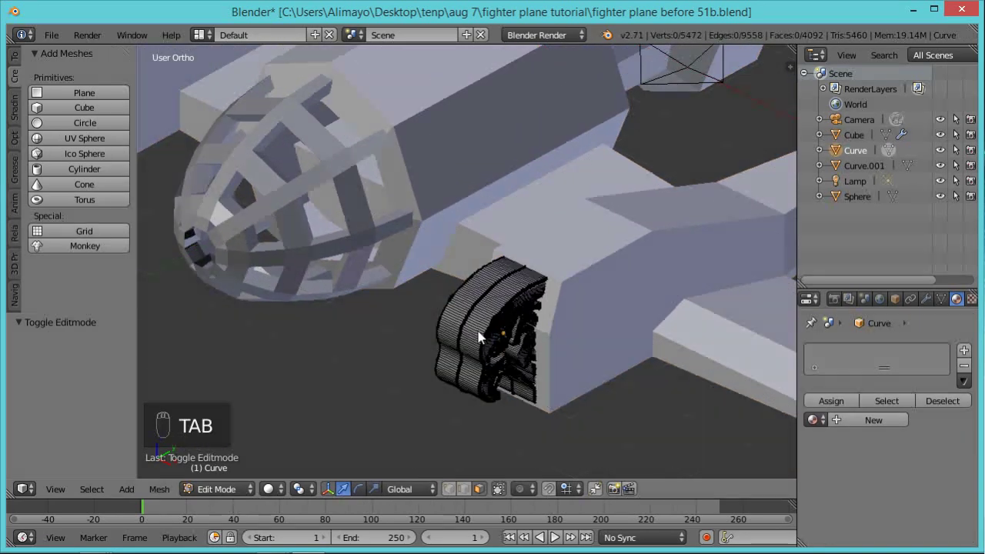
{"action": "middle_click_drag", "start_coordinate": [529, 350], "coordinate": [533, 391]}
{"action": "scroll", "coordinate": [533, 392], "scroll_direction": "up", "scroll_amount": 3}
{"action": "scroll", "coordinate": [523, 395], "scroll_direction": "down", "scroll_amount": 1}
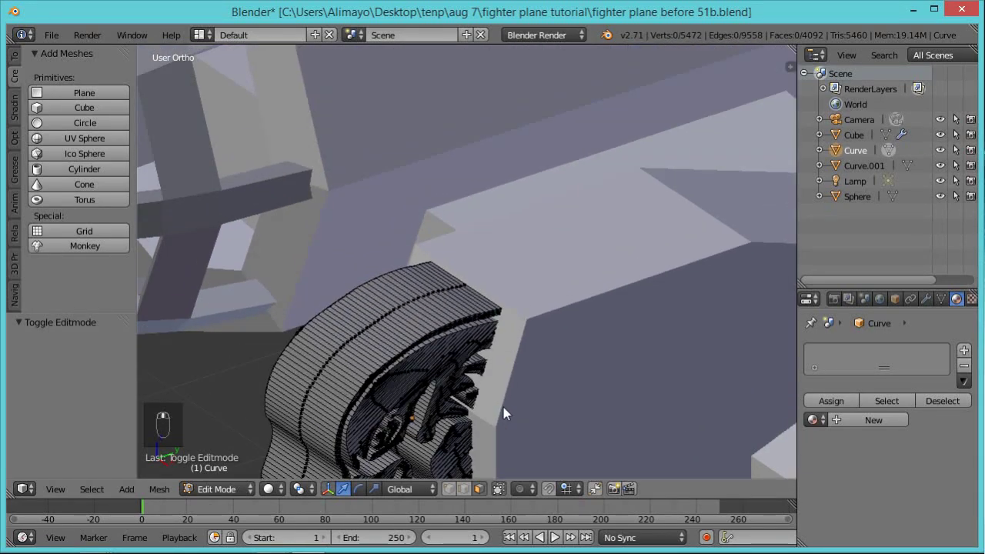
{"action": "scroll", "coordinate": [505, 374], "scroll_direction": "up", "scroll_amount": 1}
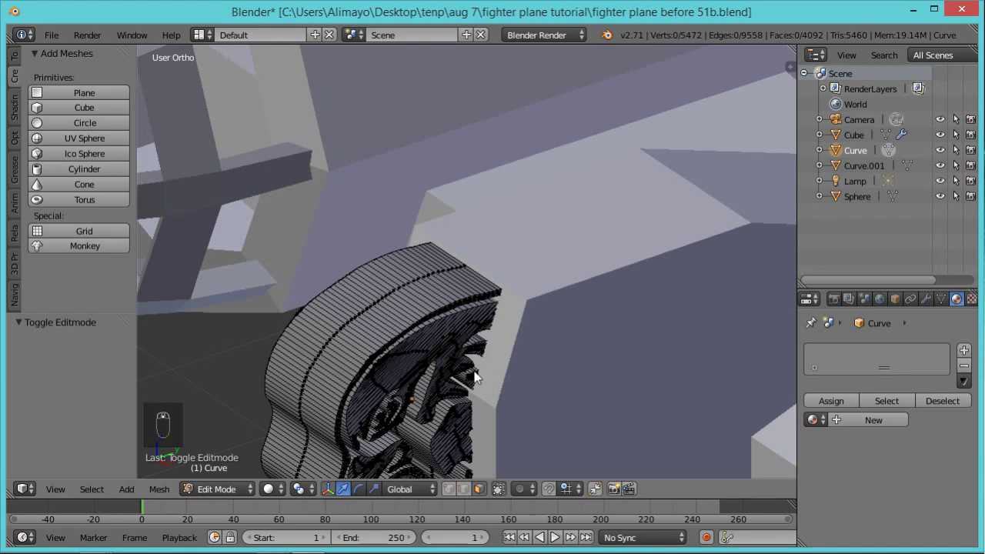
{"action": "mouse_move", "coordinate": [456, 315]}
{"action": "middle_mouse_down"}
{"action": "mouse_move", "coordinate": [498, 301]}
{"action": "mouse_move", "coordinate": [468, 319]}
{"action": "middle_mouse_up"}
{"action": "scroll", "coordinate": [467, 383], "scroll_direction": "up", "scroll_amount": 3}
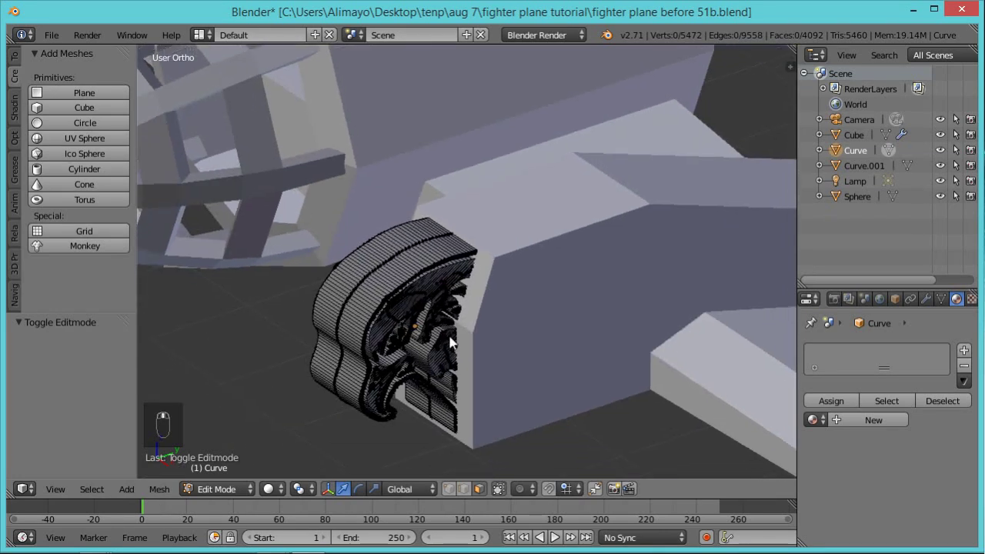
{"action": "middle_click_drag", "start_coordinate": [552, 361], "coordinate": [528, 351], "text": "shift"}
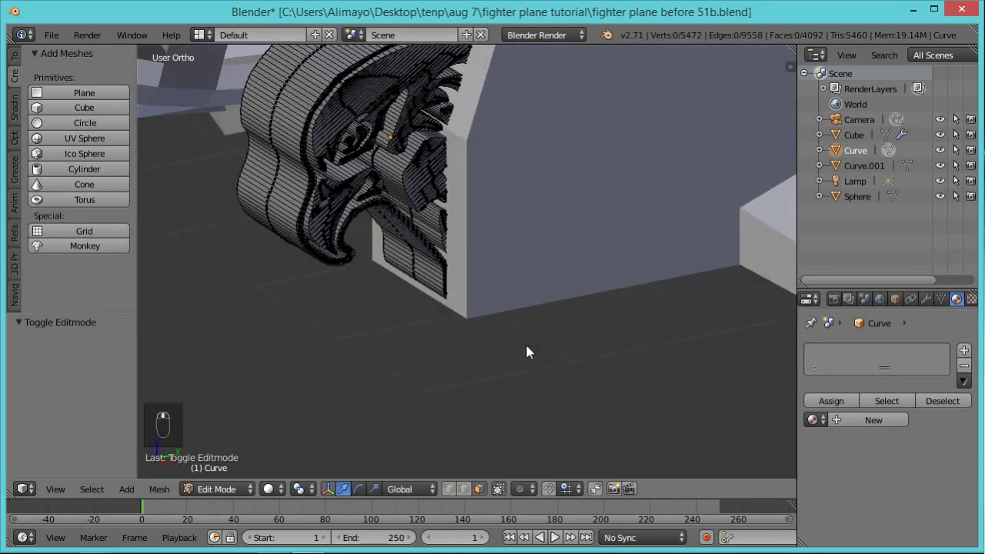
{"action": "middle_click_drag", "start_coordinate": [466, 221], "coordinate": [534, 335], "text": "shift"}
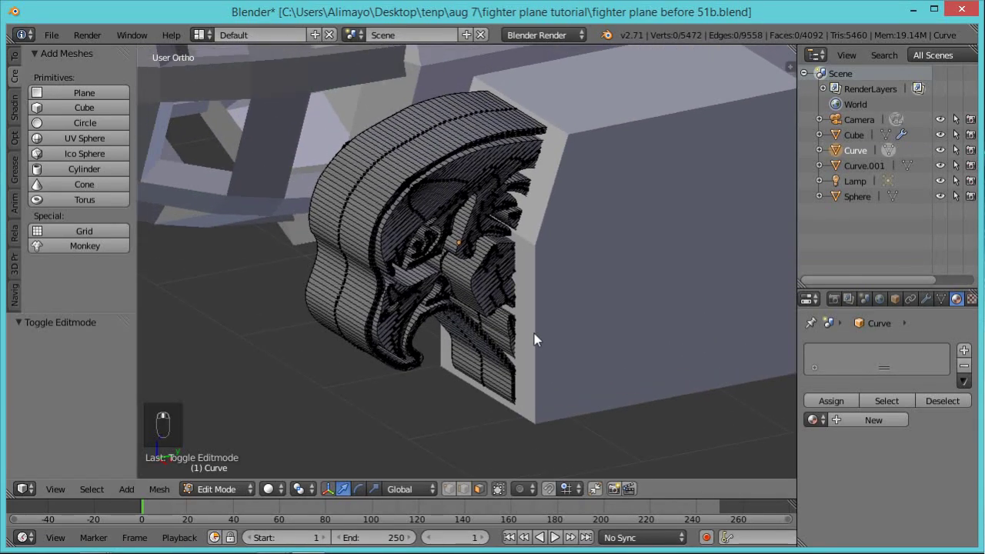
{"action": "key", "text": "a"}
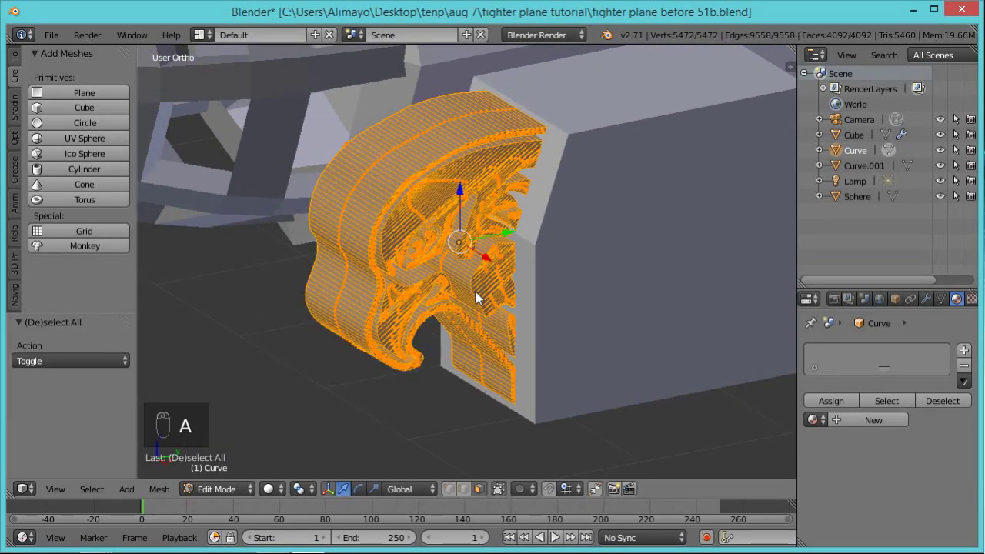
{"action": "left_click", "coordinate": [162, 489]}
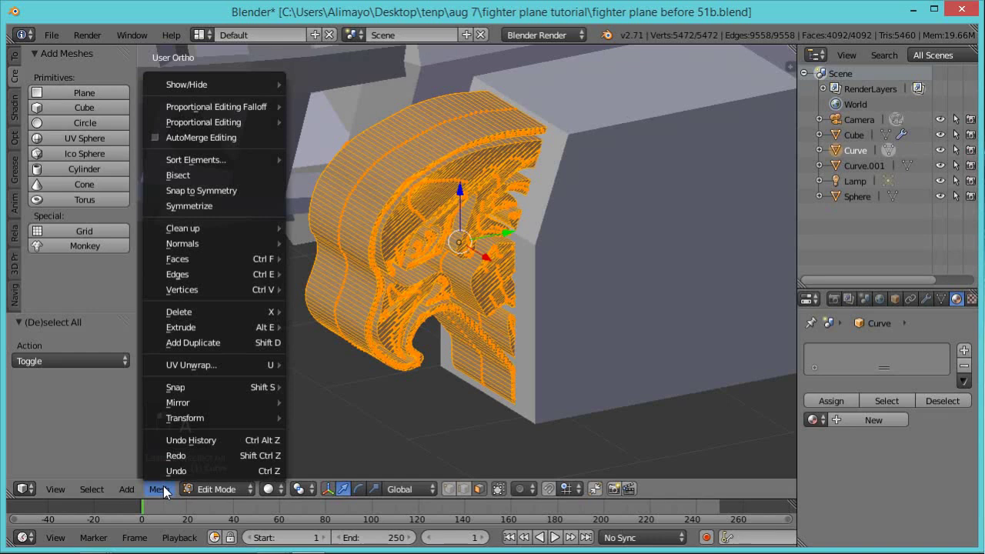
{"action": "mouse_move", "coordinate": [205, 228]}
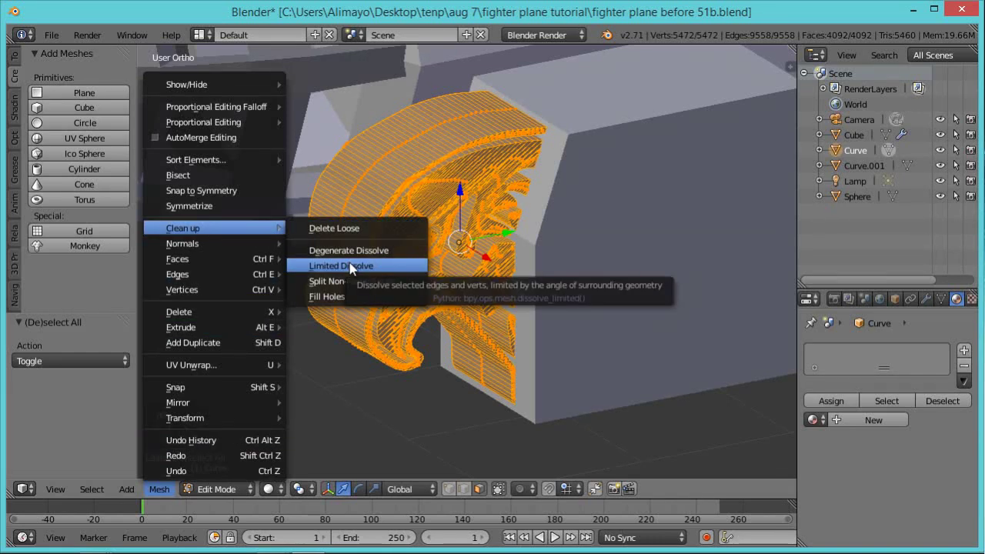
{"action": "left_click", "coordinate": [346, 266]}
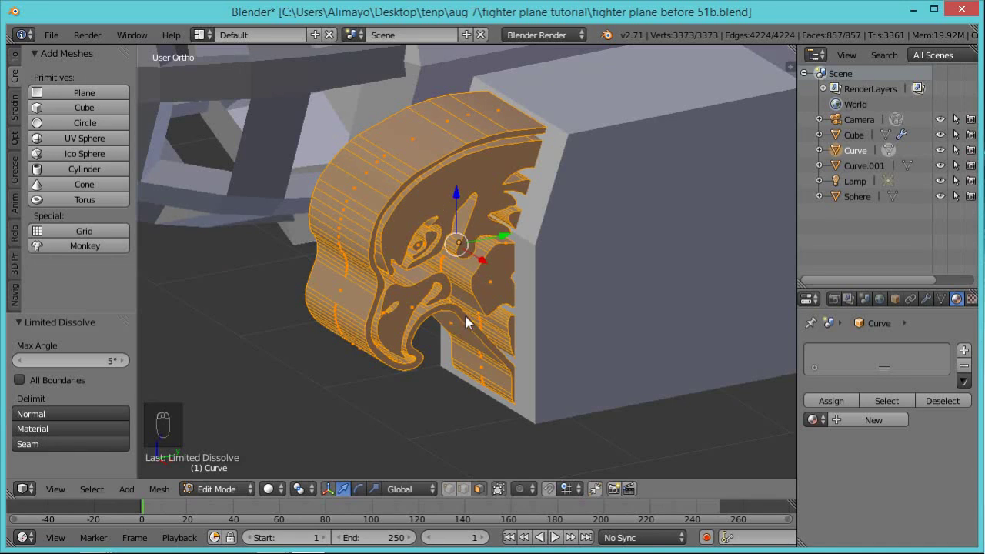
{"action": "key", "text": "Tab"}
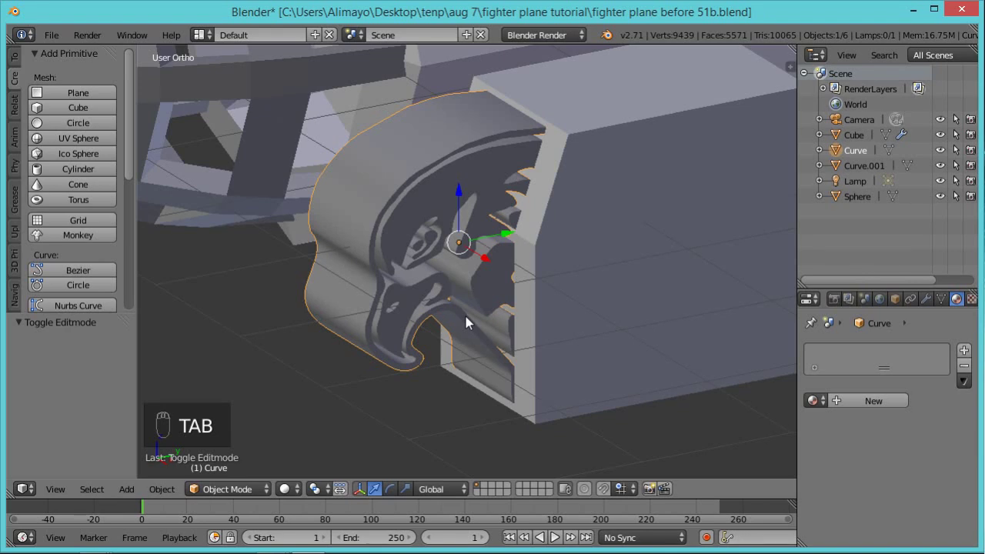
Apply a 5° Limited Dissolve to the entire mesh of the other eagle emblem, on the opposite boom's front.
{"action": "middle_click_drag", "start_coordinate": [283, 246], "coordinate": [442, 327], "text": "shift"}
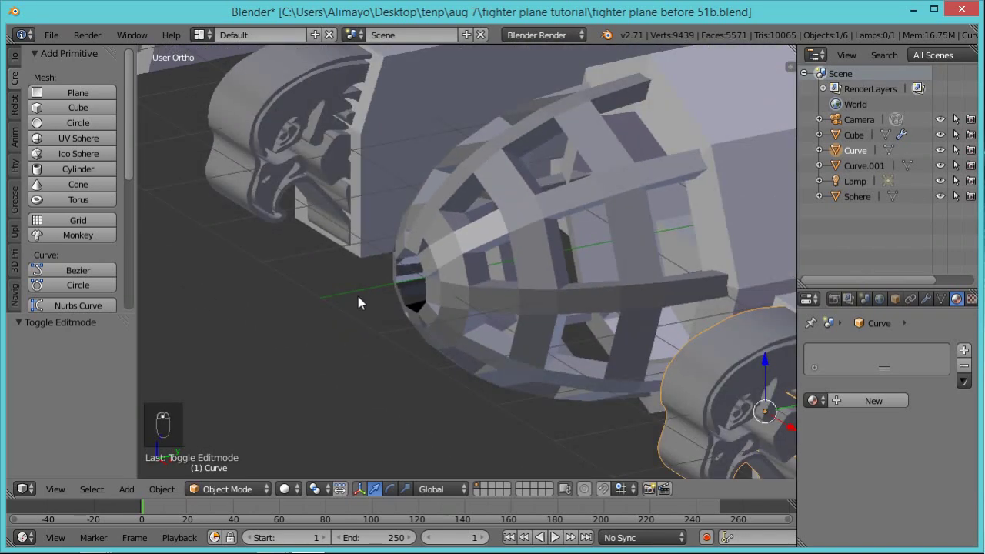
{"action": "middle_click_drag", "start_coordinate": [358, 296], "coordinate": [489, 415], "text": "shift"}
{"action": "right_click", "coordinate": [402, 263]}
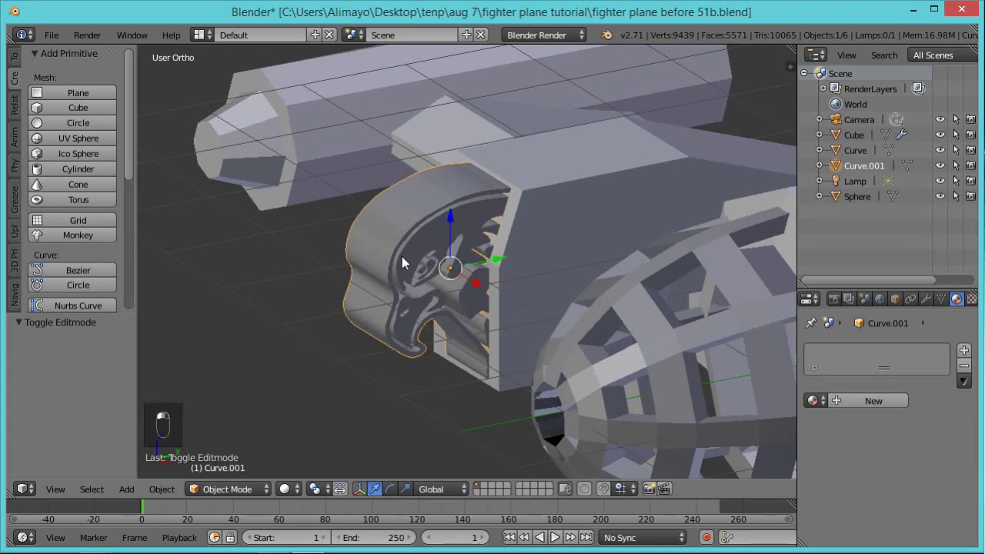
{"action": "key", "text": "Tab"}
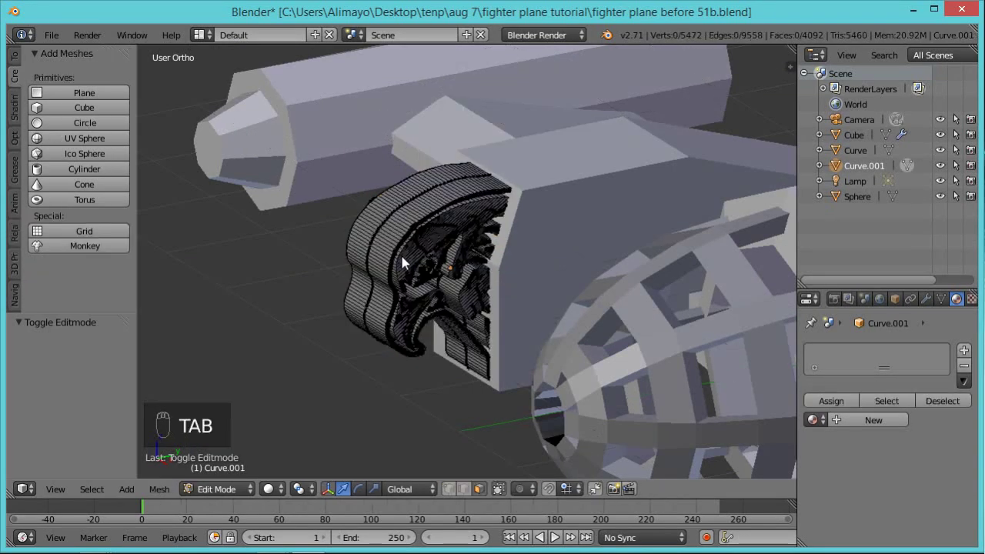
{"action": "key", "text": "a"}
{"action": "key", "text": "a"}
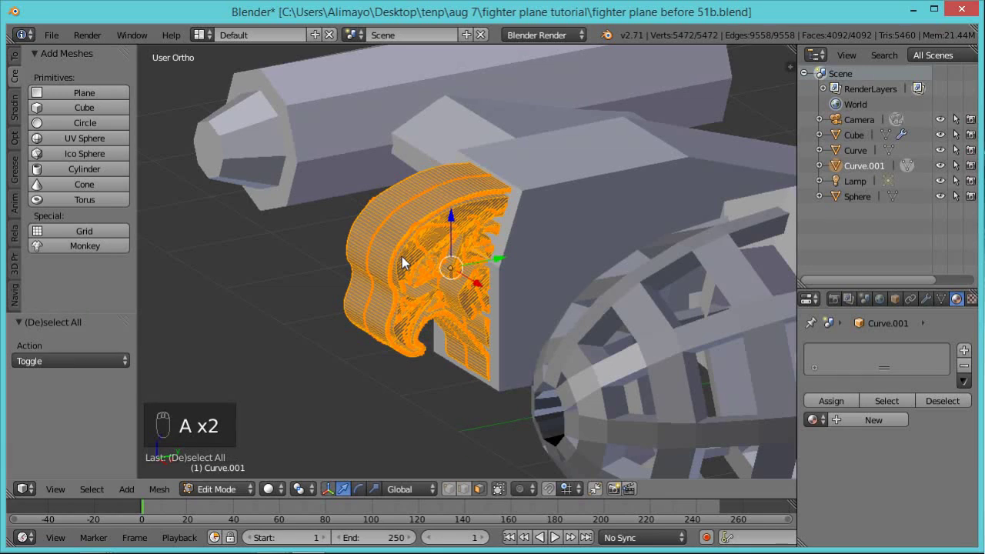
{"action": "left_click", "coordinate": [160, 489]}
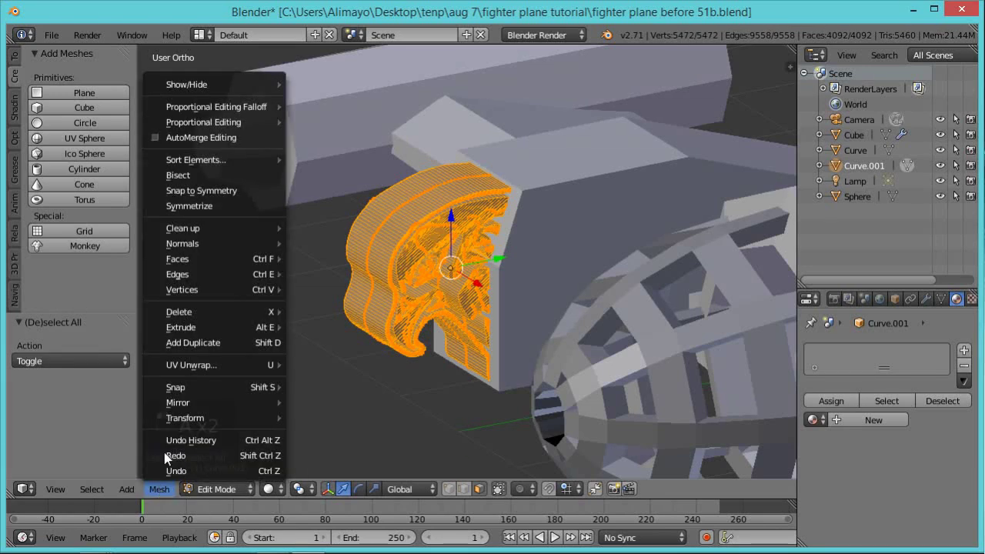
{"action": "mouse_move", "coordinate": [206, 226]}
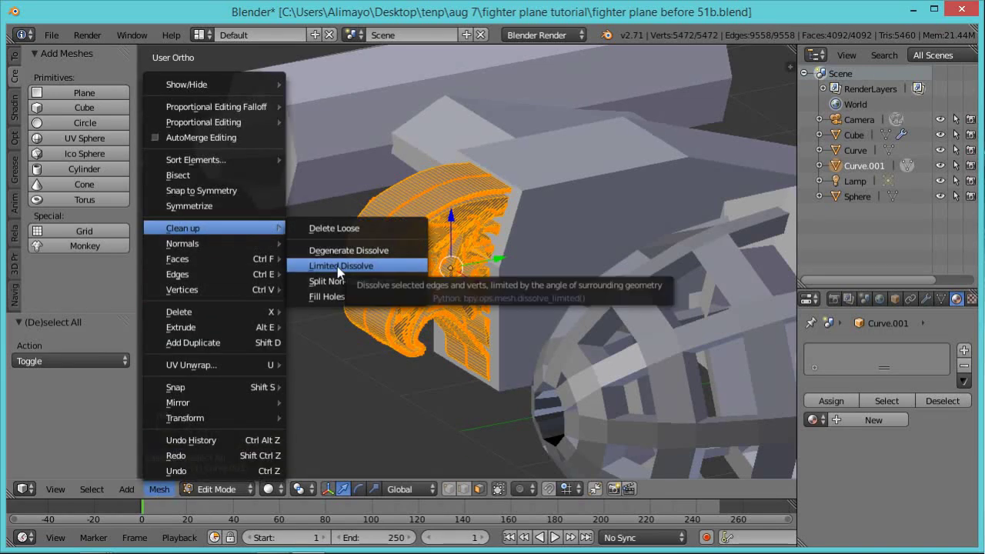
{"action": "left_click", "coordinate": [337, 266]}
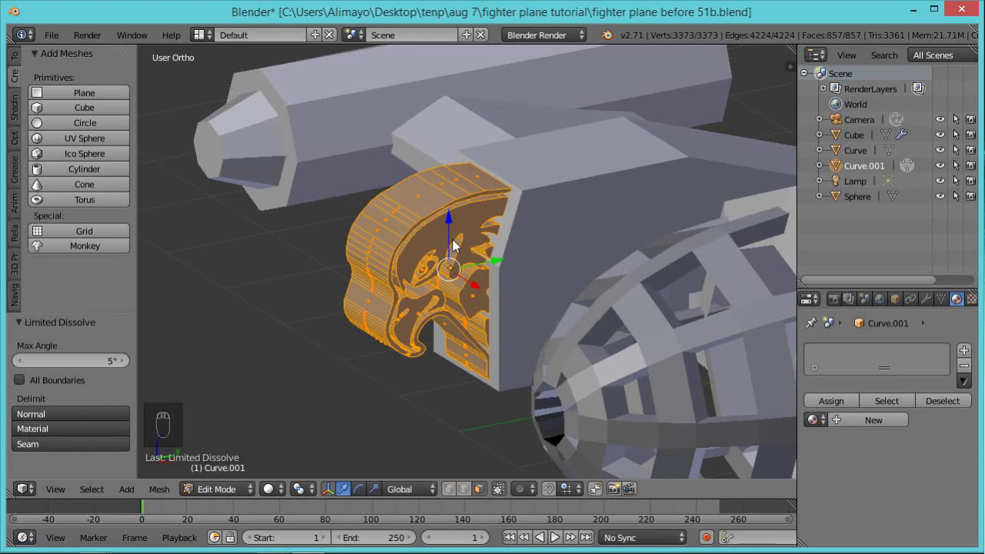
{"action": "key", "text": "Tab"}
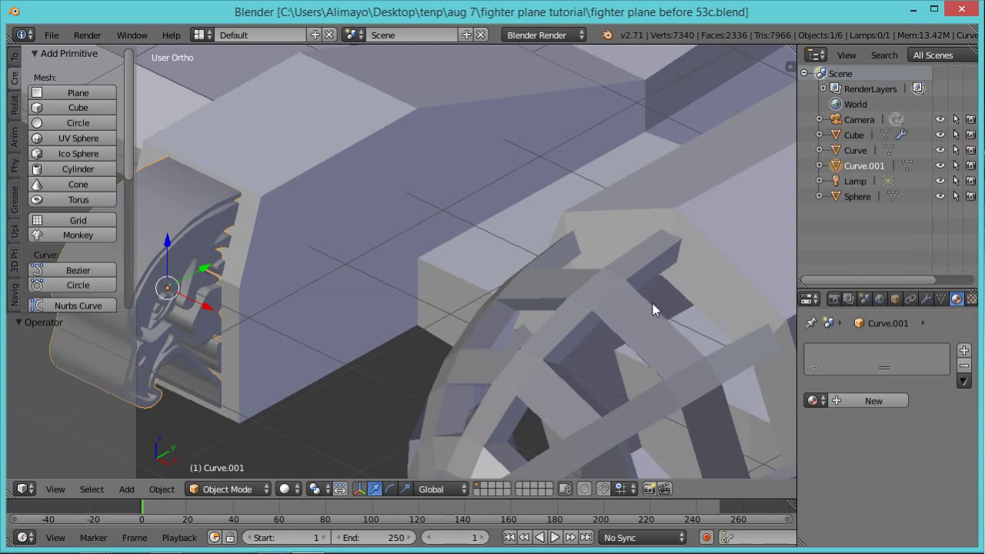
Select the six underside faces of the boom, from behind its front pair back to the wing's trailing edge, in the main plane mesh.
{"action": "scroll", "coordinate": [653, 309], "scroll_direction": "down", "scroll_amount": 6}
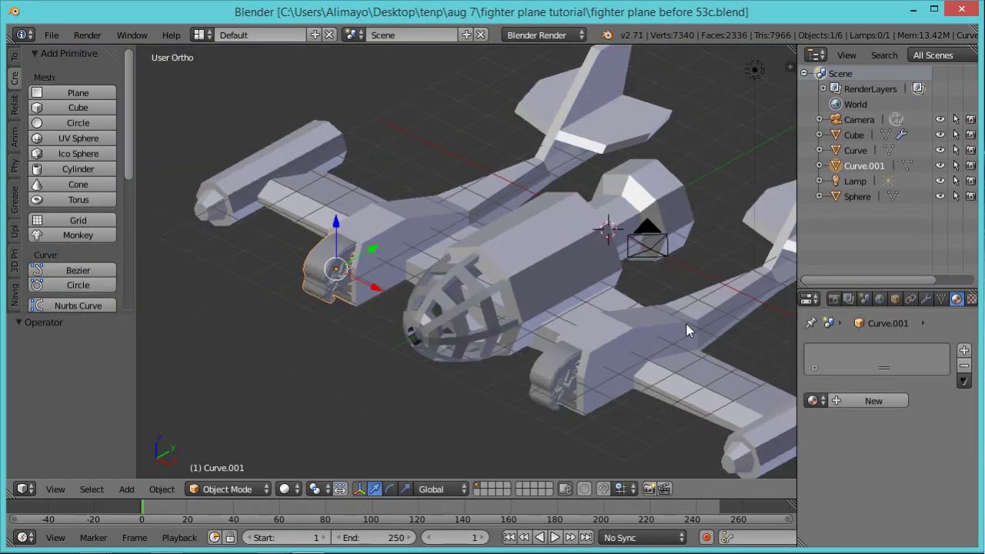
{"action": "middle_click_drag", "start_coordinate": [686, 323], "coordinate": [616, 289]}
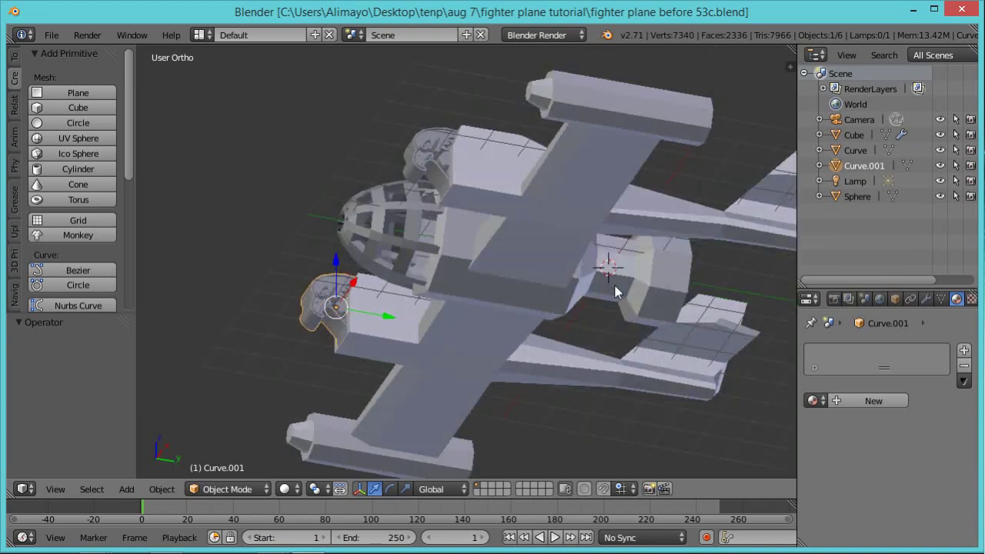
{"action": "scroll", "coordinate": [612, 292], "scroll_direction": "up", "scroll_amount": 2}
{"action": "right_click", "coordinate": [524, 252]}
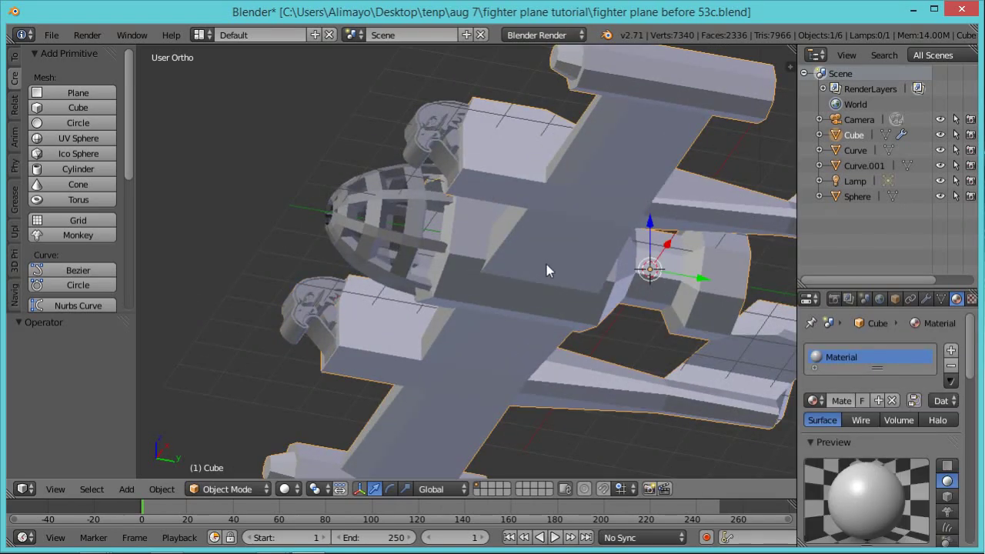
{"action": "middle_click_drag", "start_coordinate": [567, 269], "coordinate": [567, 235]}
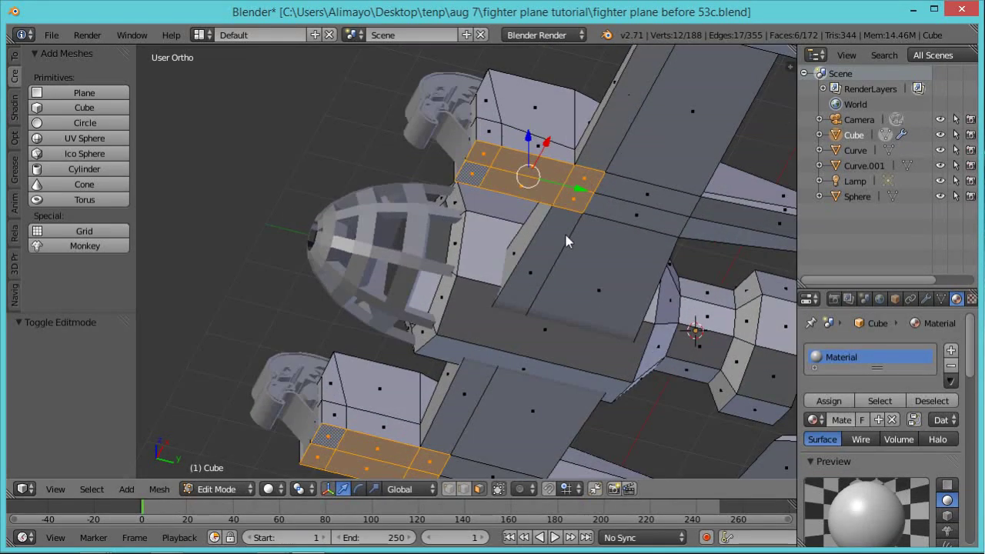
{"action": "right_click", "coordinate": [482, 174], "text": "shift"}
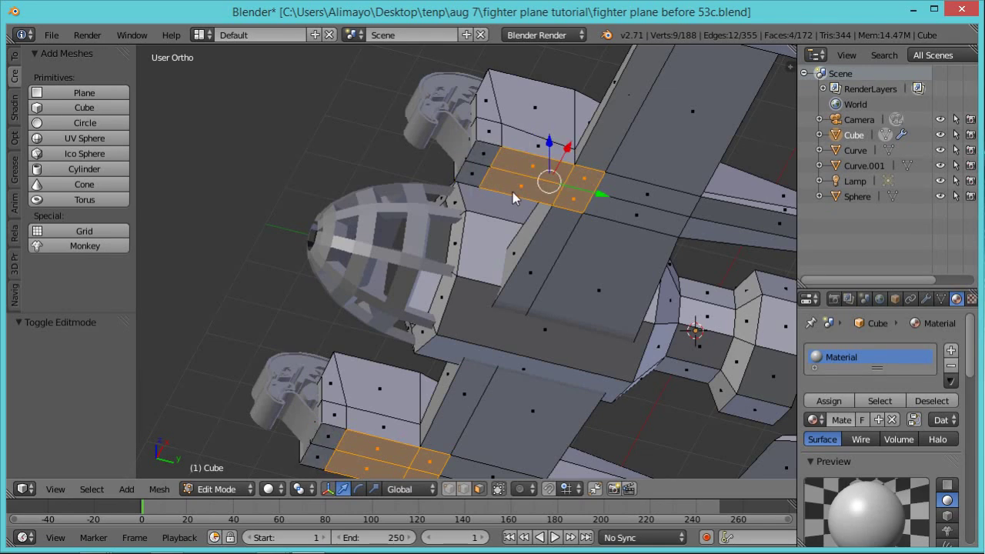
{"action": "key", "text": "a"}
{"action": "right_click", "coordinate": [536, 177]}
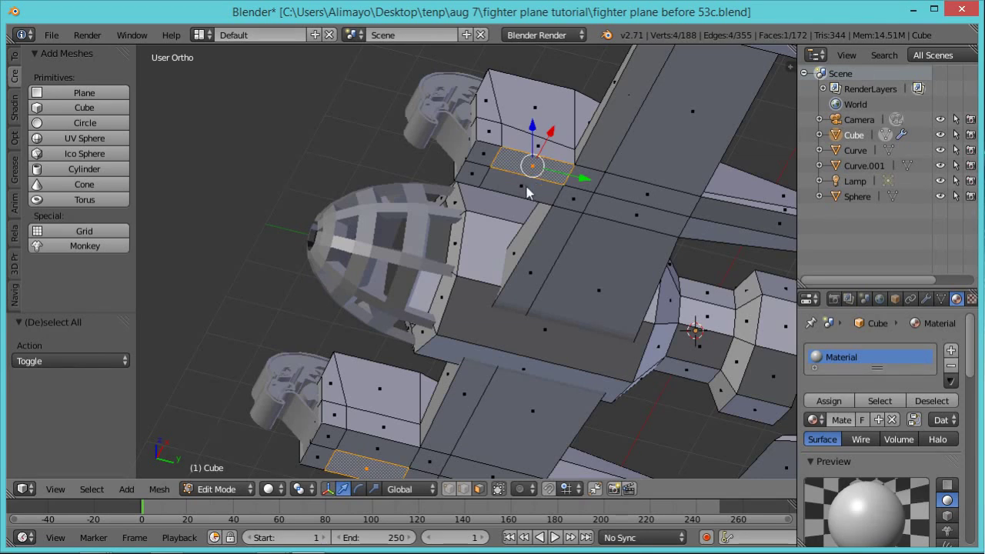
{"action": "right_click", "coordinate": [527, 193], "text": "shift"}
{"action": "right_click", "coordinate": [589, 188], "text": "shift"}
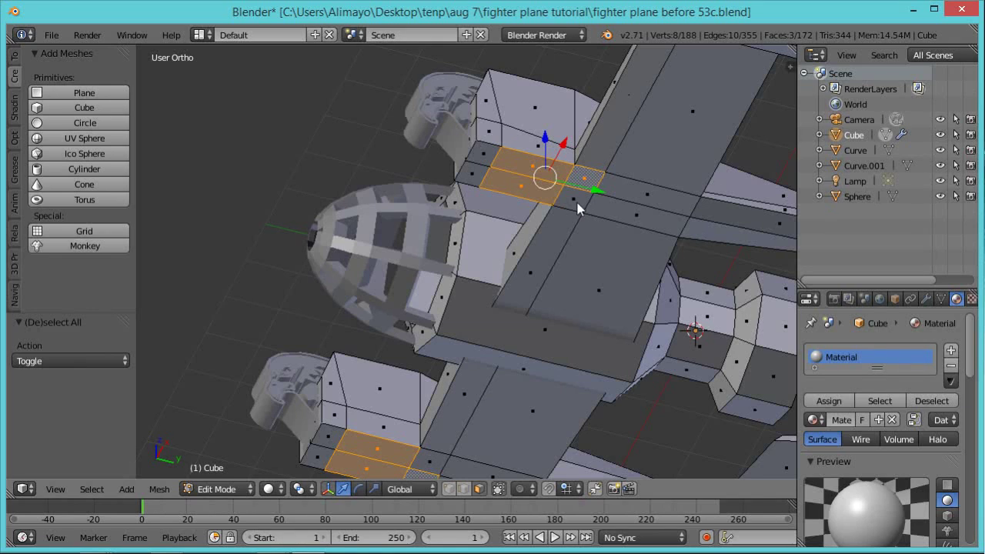
{"action": "right_click", "coordinate": [578, 206], "text": "shift"}
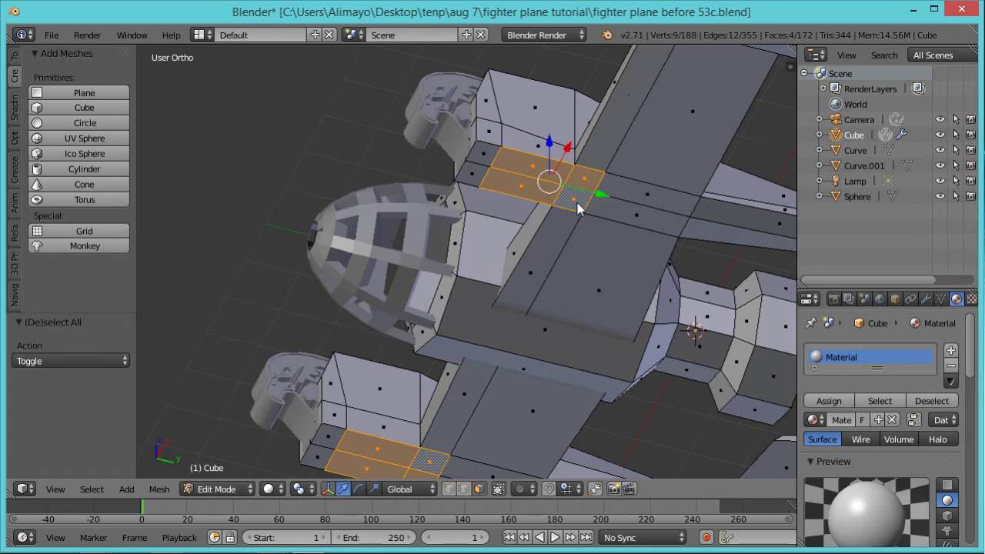
{"action": "right_click", "coordinate": [634, 197], "text": "shift"}
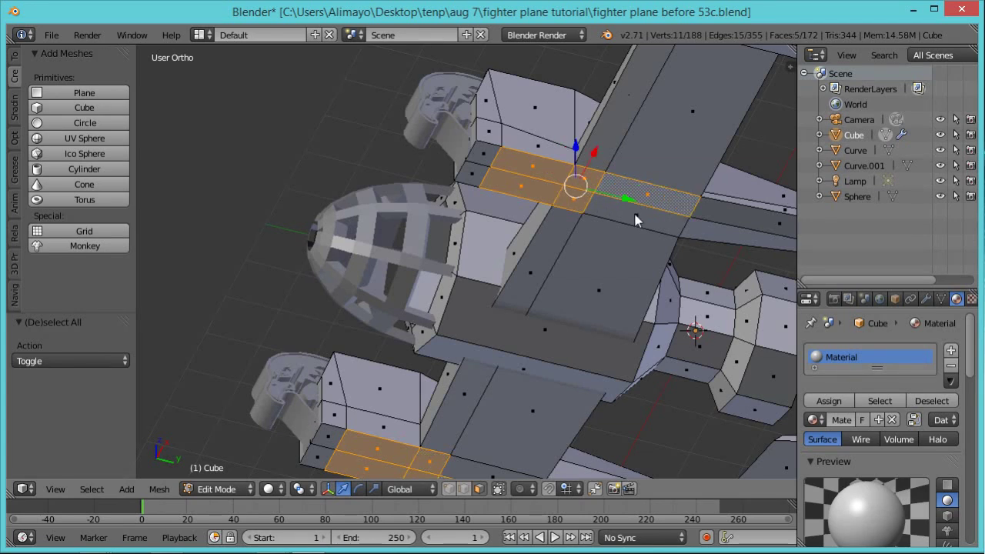
{"action": "right_click", "coordinate": [642, 220], "text": "shift"}
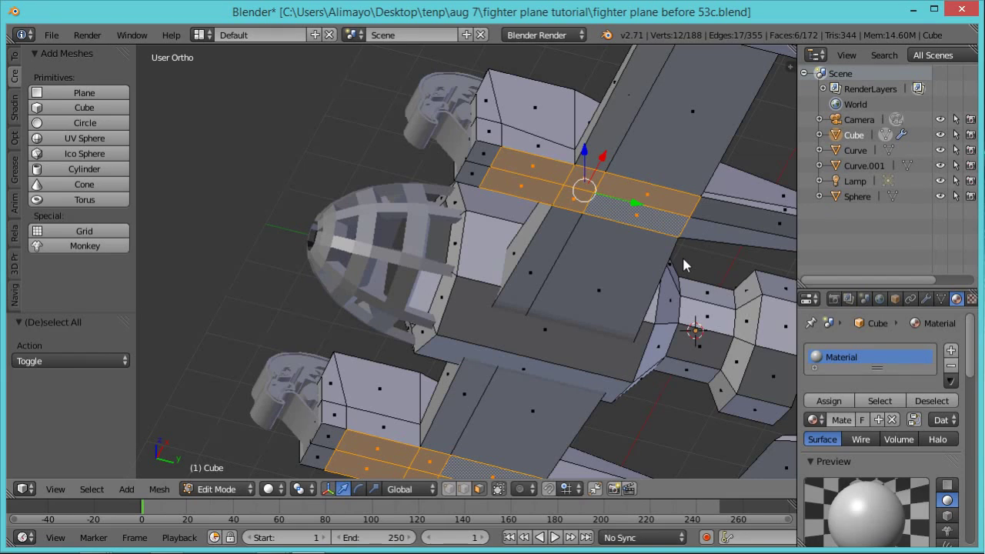
Extrude the six selected underside faces in place and scale them inward to about 0.846.
{"action": "key", "text": "e"}
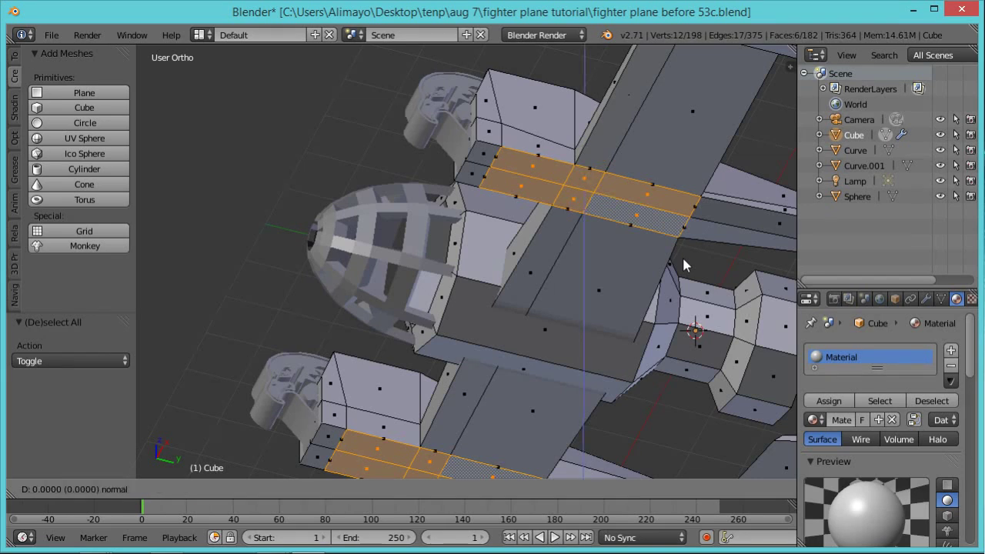
{"action": "right_click", "coordinate": [682, 255]}
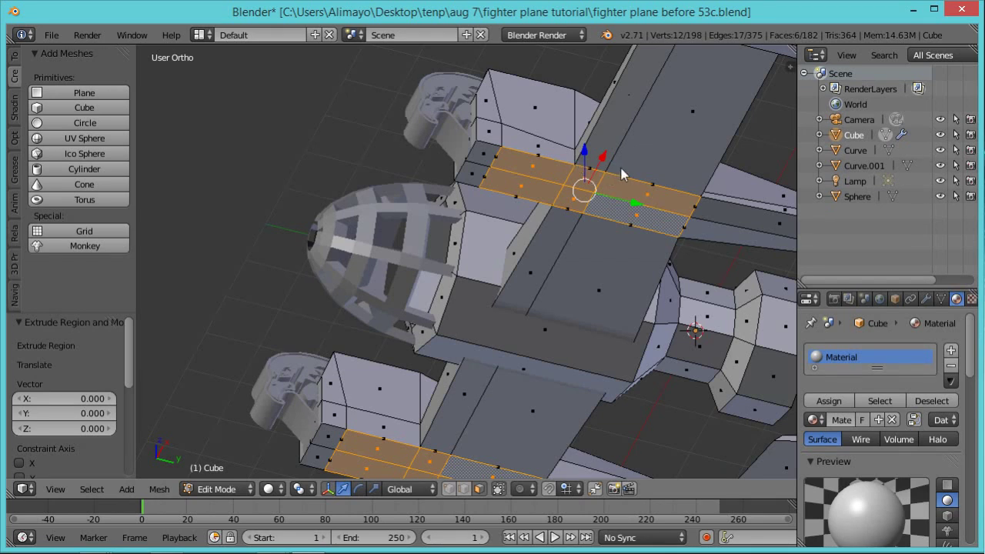
{"action": "key", "text": "s"}
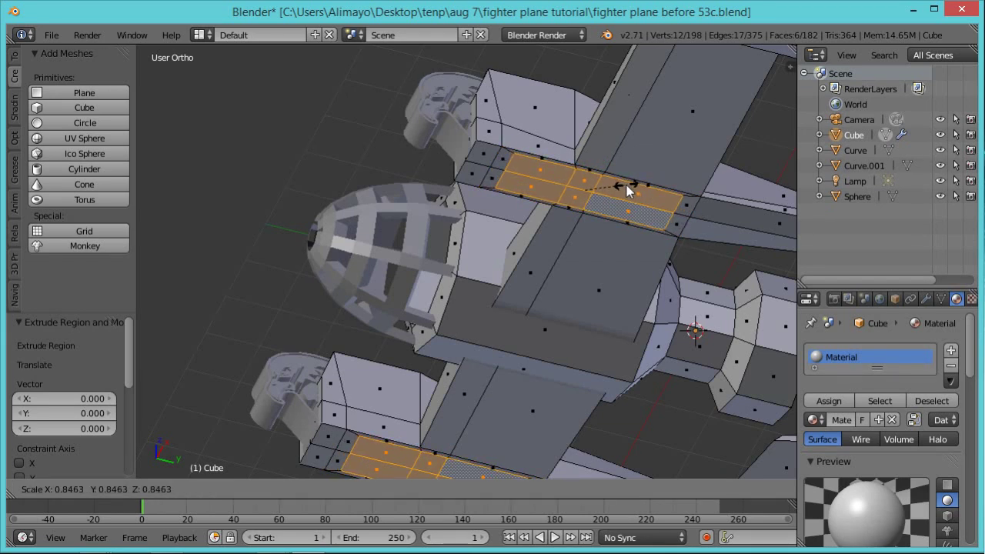
{"action": "left_click", "coordinate": [629, 190]}
{"action": "middle_click_drag", "start_coordinate": [636, 219], "coordinate": [652, 237]}
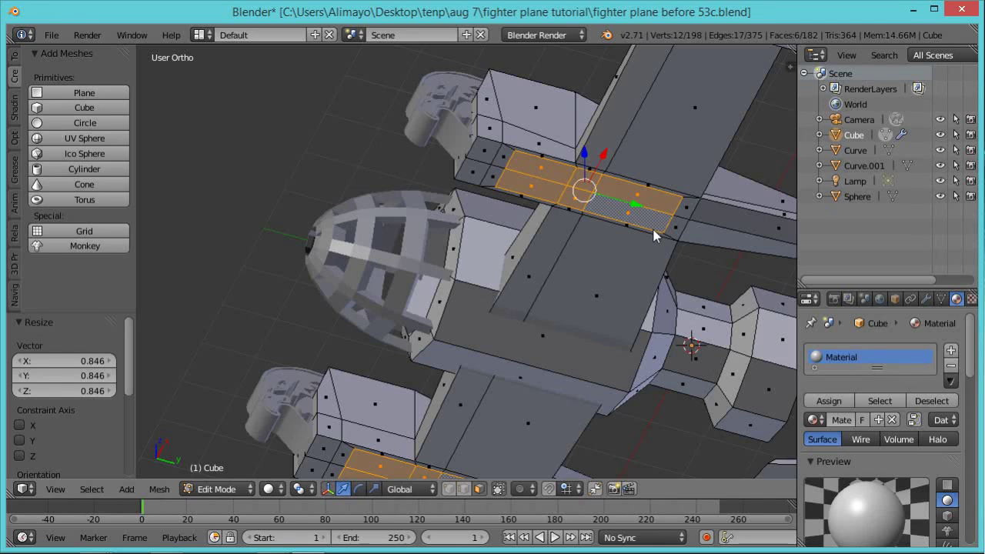
Split the six inset faces from the boom's surrounding underside mesh, keeping all six selected.
{"action": "key", "text": "y"}
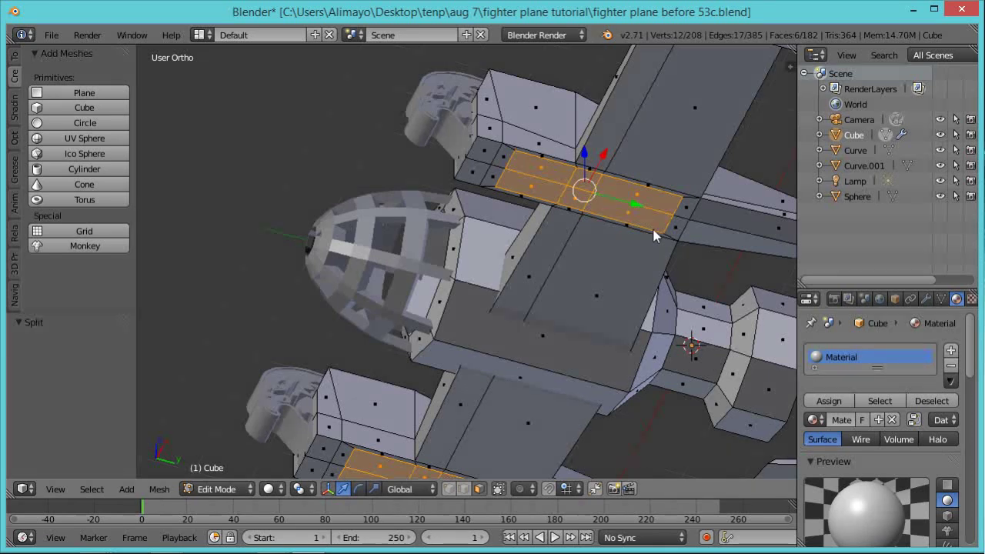
{"action": "right_click", "coordinate": [653, 236]}
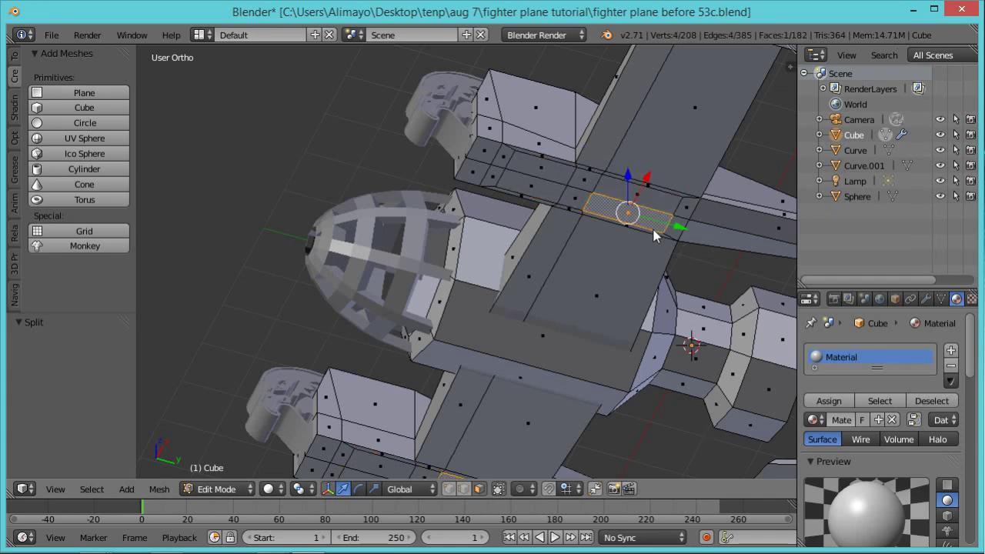
{"action": "key", "text": "ctrl+z"}
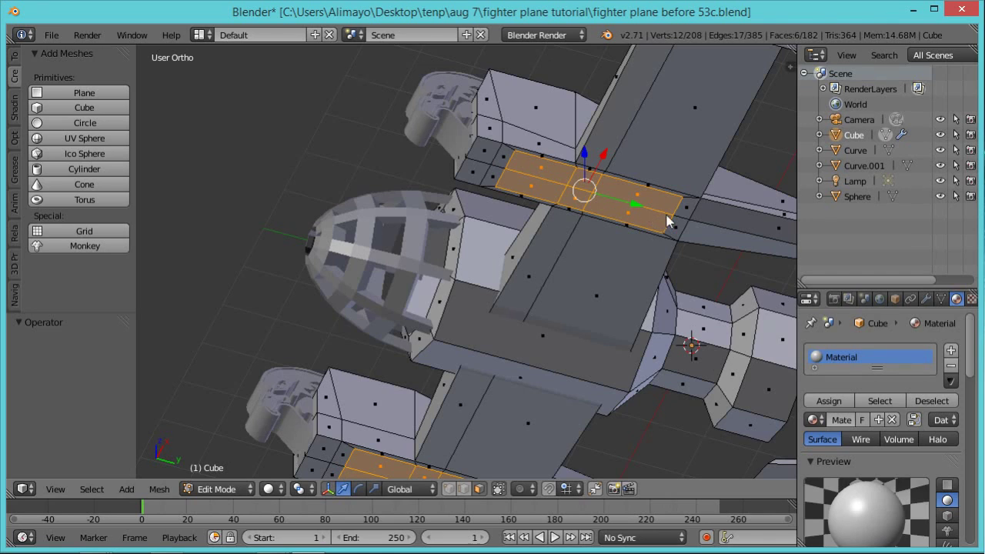
Lower the split underside panel by about 1.341 along Z and save as fighter plane before 54c.blend.
{"action": "left_click_drag", "start_coordinate": [588, 155], "coordinate": [574, 218]}
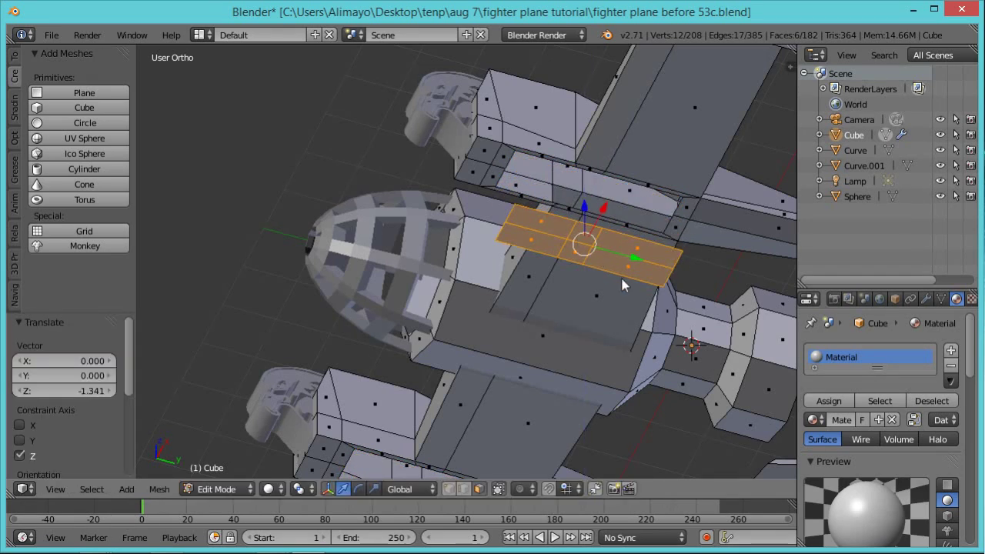
{"action": "middle_click_drag", "start_coordinate": [627, 279], "coordinate": [607, 299]}
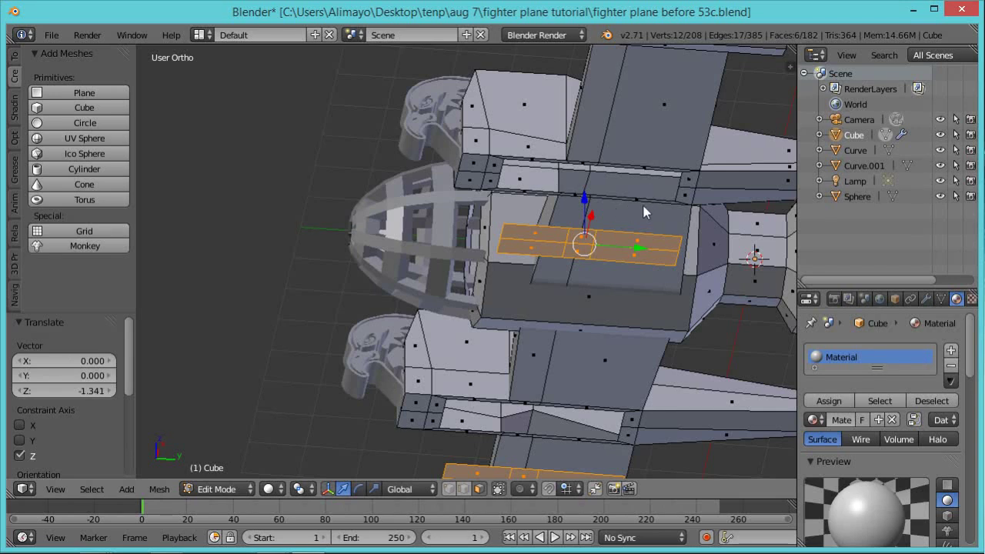
{"action": "middle_click_drag", "start_coordinate": [682, 264], "coordinate": [758, 341]}
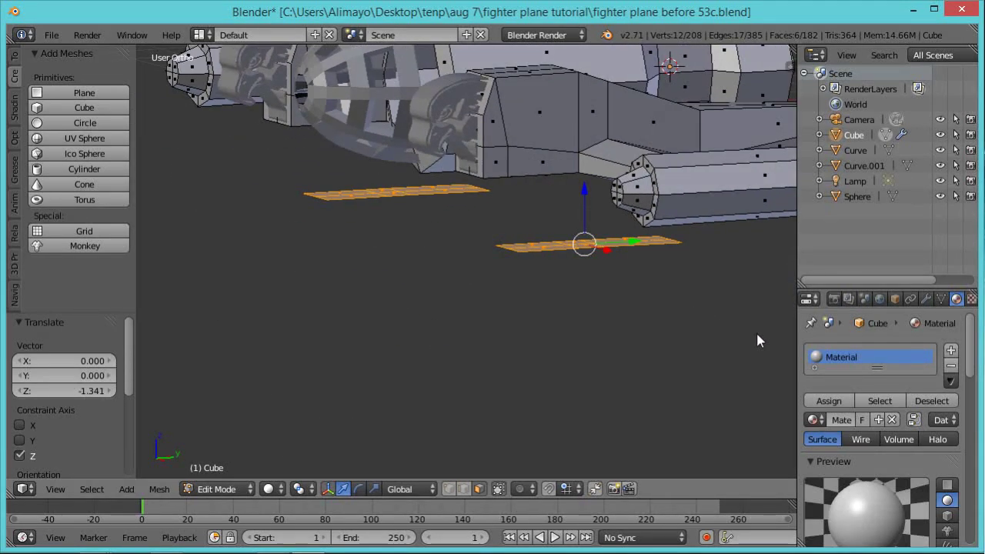
{"action": "key", "text": "ctrl+alt+s"}
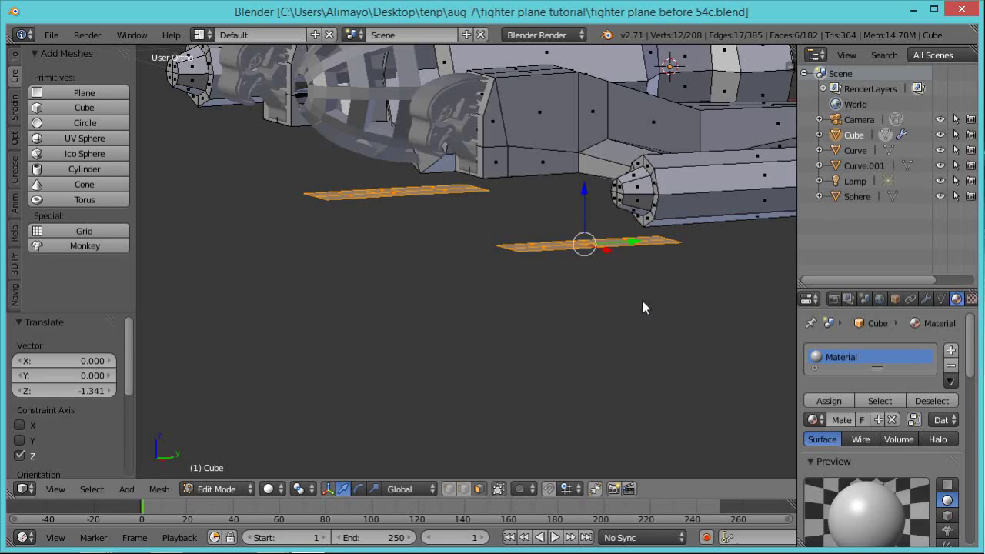
Separate the lowered underside panels into a new object and rename it landing_gear.
{"action": "middle_click_drag", "start_coordinate": [612, 299], "coordinate": [646, 267]}
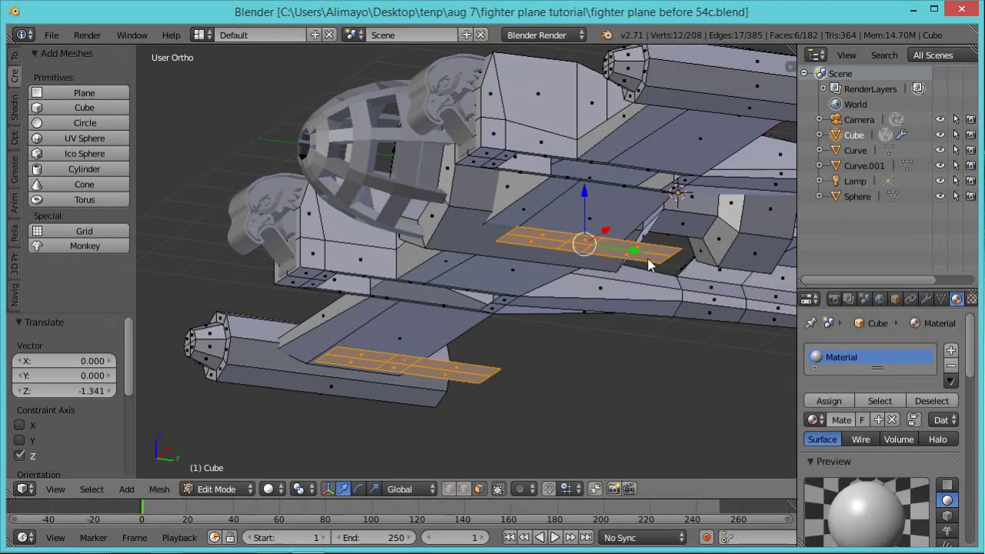
{"action": "key", "text": "p"}
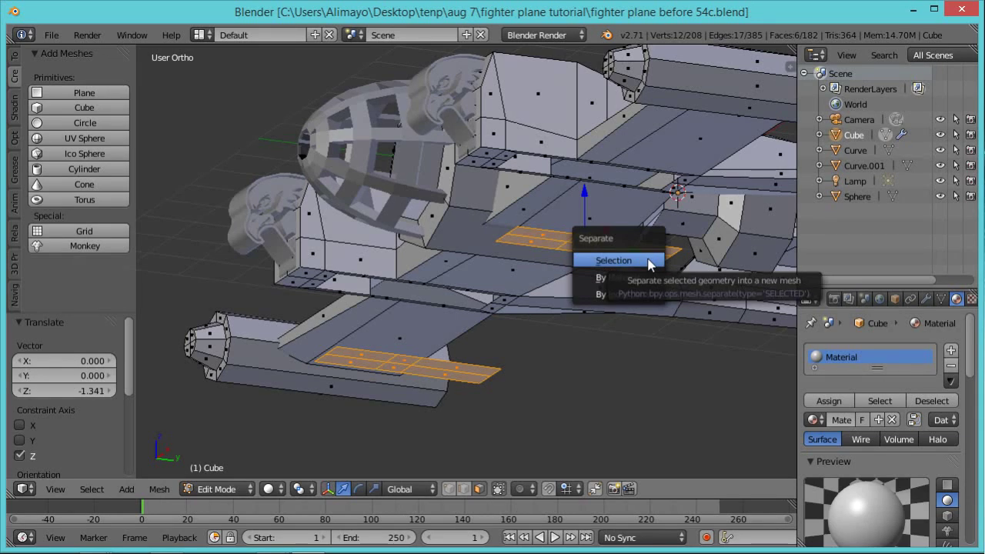
{"action": "left_click", "coordinate": [613, 261]}
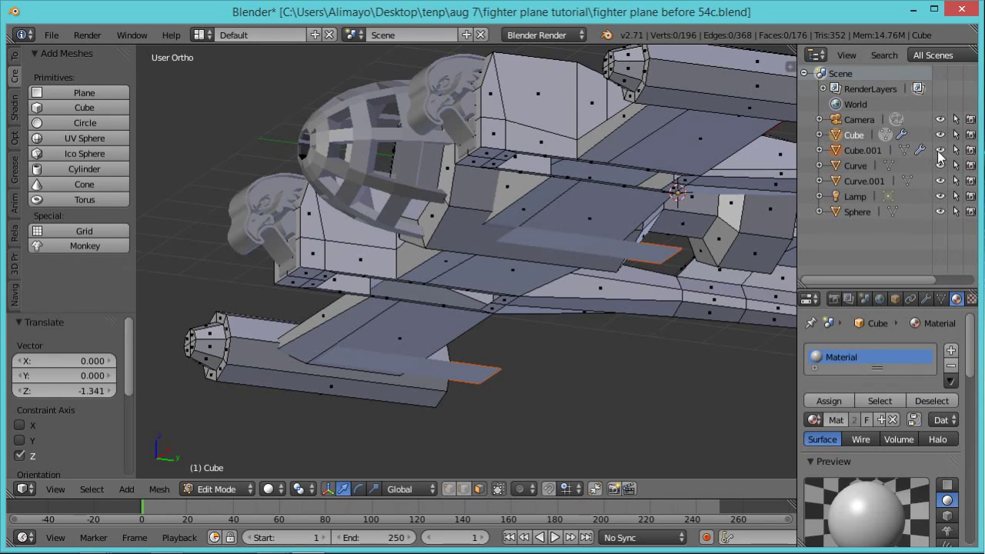
{"action": "key", "text": "Tab"}
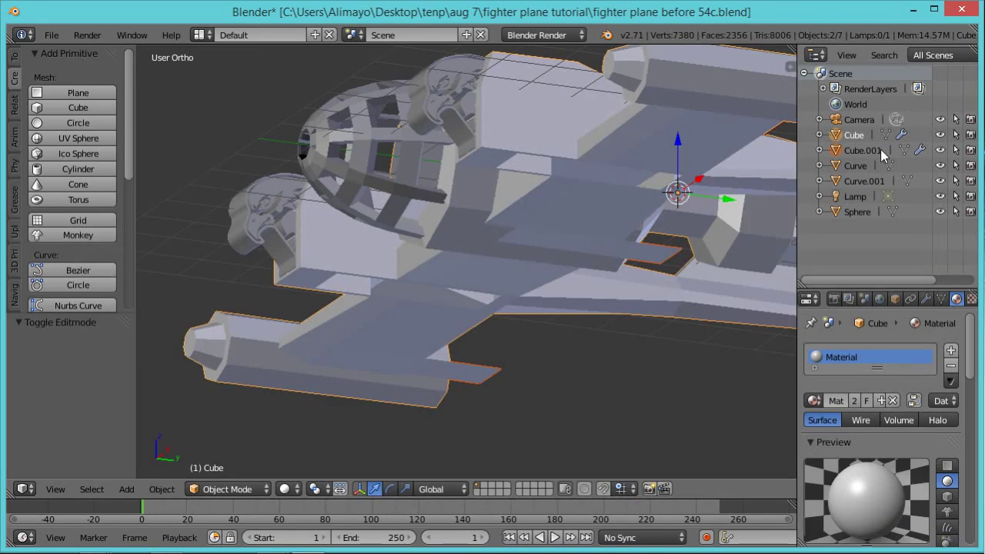
{"action": "left_click", "coordinate": [941, 151]}
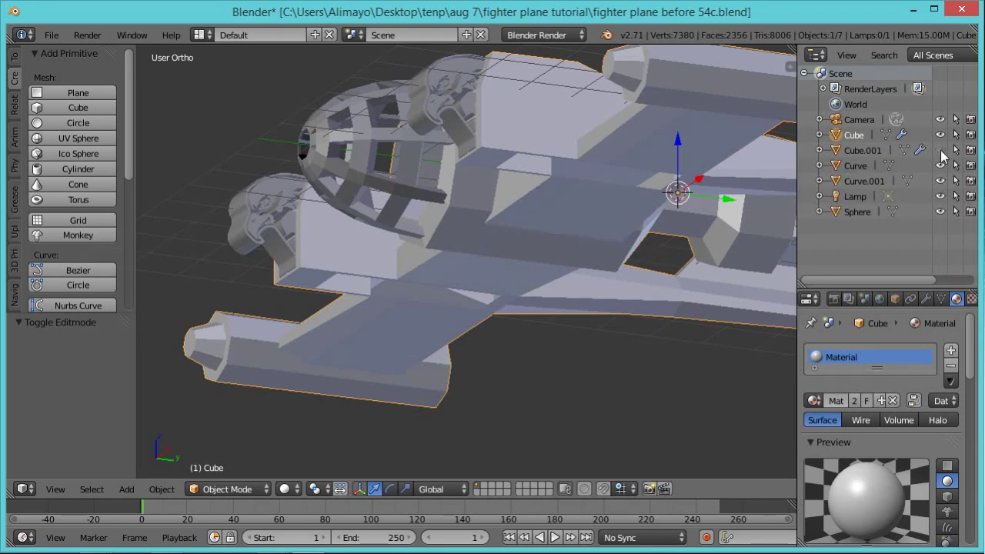
{"action": "middle_click_drag", "start_coordinate": [681, 258], "coordinate": [659, 242]}
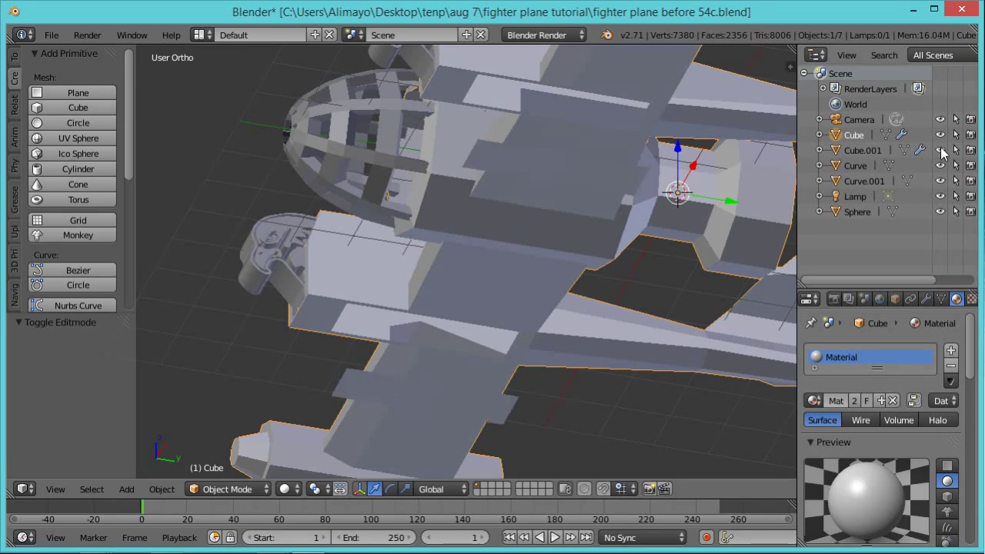
{"action": "double_click", "coordinate": [872, 150]}
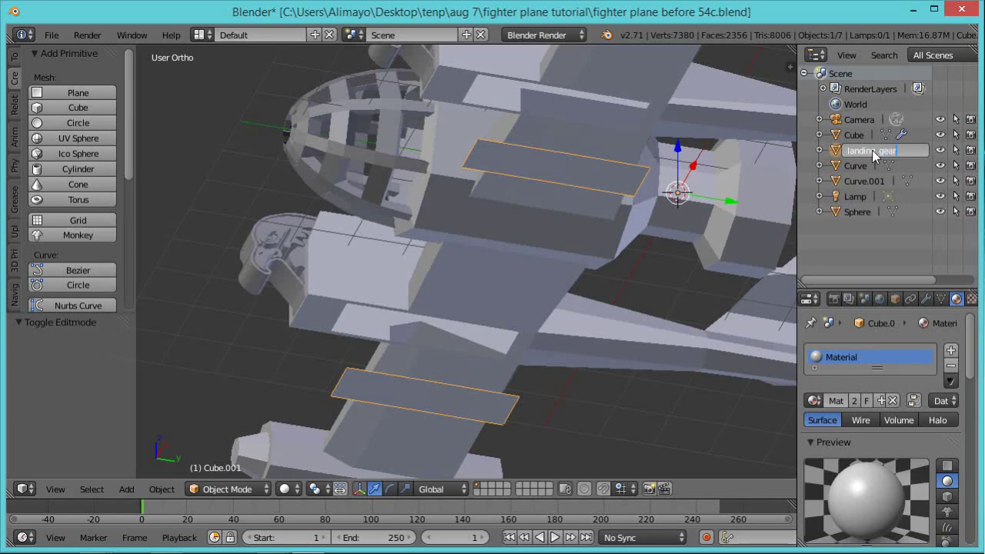
{"action": "key", "text": "Return"}
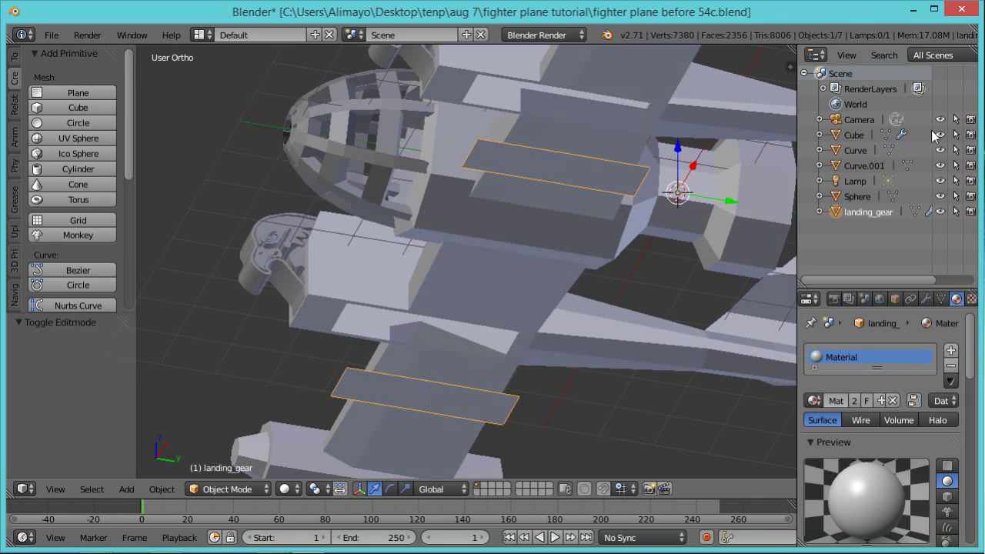
Rename the plane's Cube object to main body and save as fighter plane before 55c.blend.
{"action": "left_click", "coordinate": [864, 135]}
{"action": "left_click", "coordinate": [940, 135]}
{"action": "left_click", "coordinate": [939, 136]}
{"action": "double_click", "coordinate": [858, 136]}
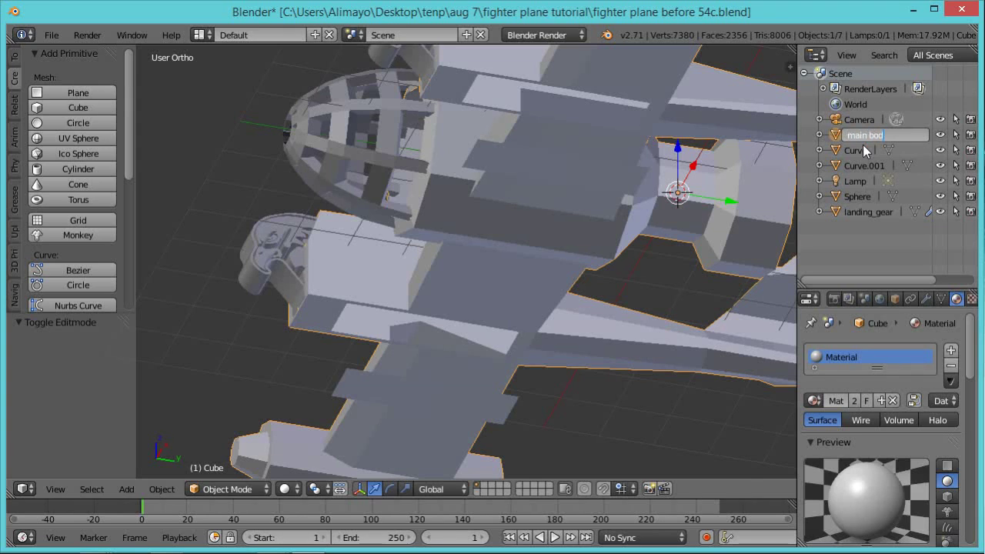
{"action": "key", "text": "Return"}
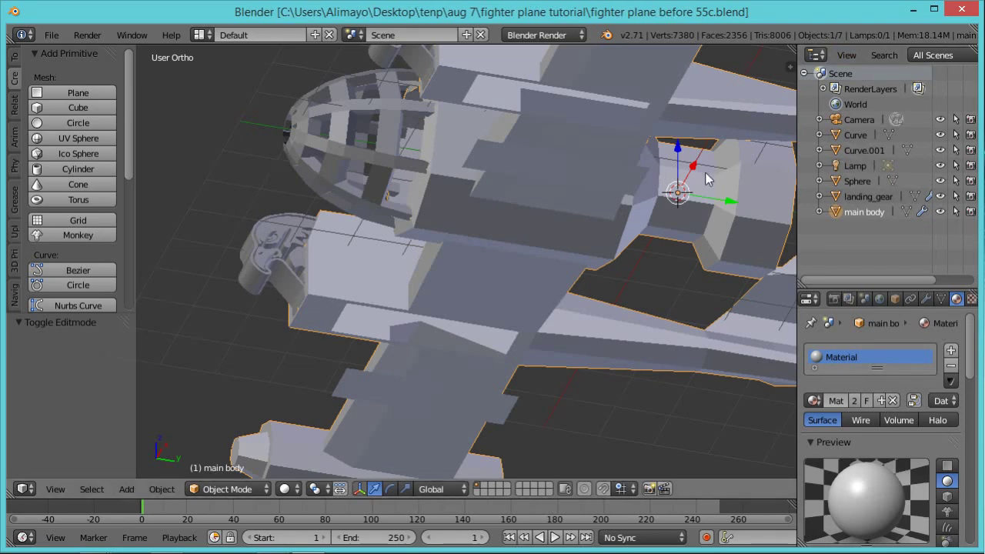
Rename the eagle emblem object called Curve to eaglehead.l.
{"action": "middle_click_drag", "start_coordinate": [652, 163], "coordinate": [615, 224], "text": "shift"}
{"action": "left_click", "coordinate": [874, 135]}
{"action": "double_click", "coordinate": [848, 136]}
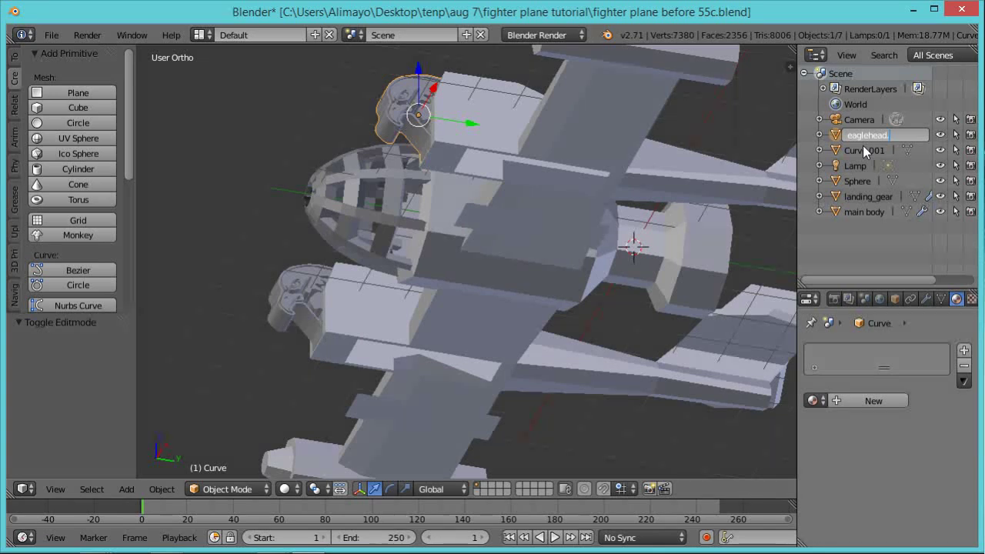
{"action": "key", "text": "Return"}
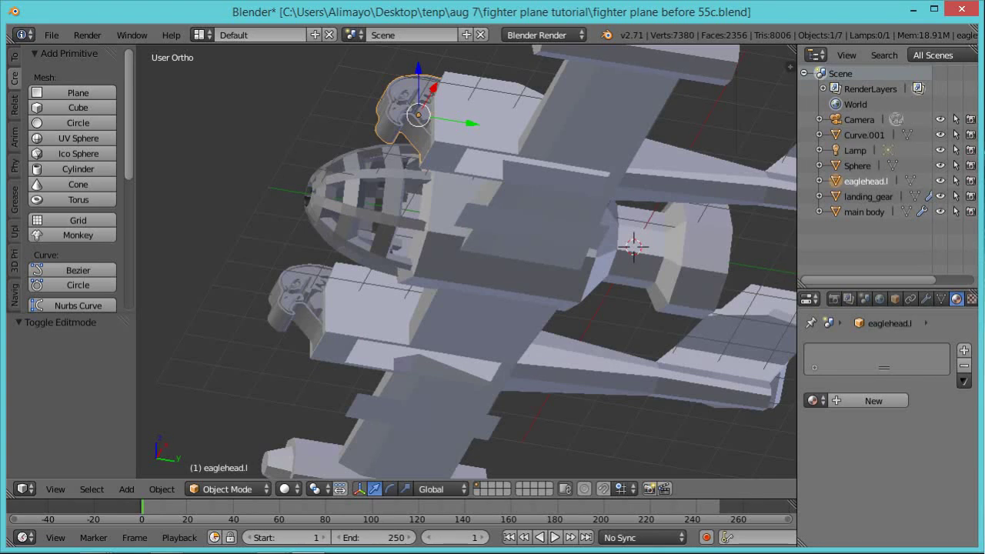
Rename the other eagle emblem, Curve.001, to eaglehead.r and save as fighter plane before 56c.blend.
{"action": "left_click", "coordinate": [863, 132]}
{"action": "double_click", "coordinate": [863, 132]}
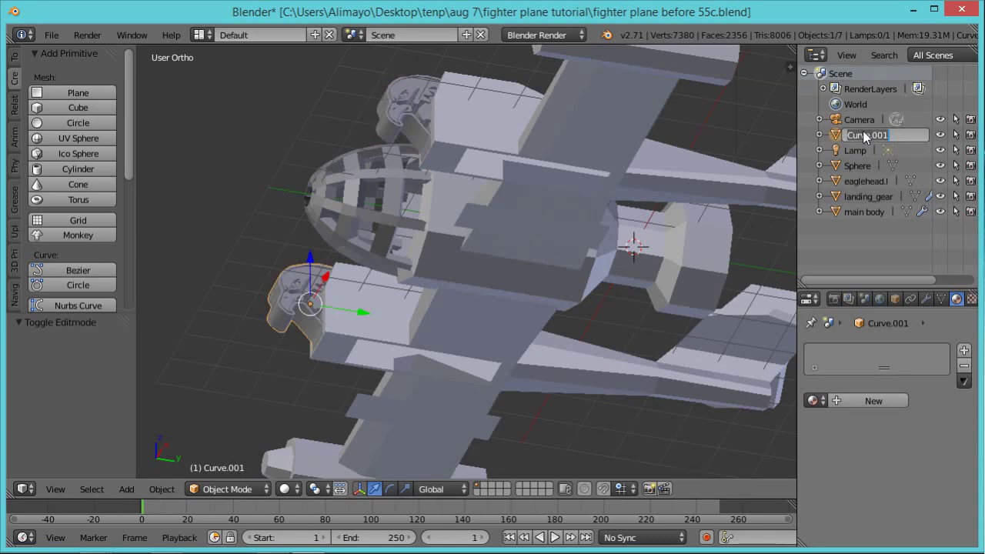
{"action": "type", "text": "eaglehead.r"}
{"action": "key", "text": "Return"}
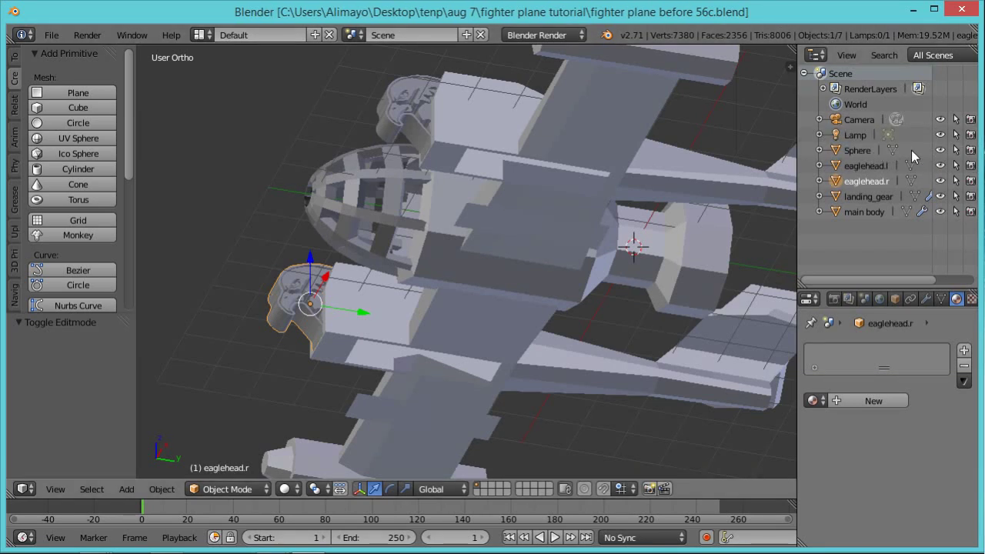
Rename the Sphere object to cockpit and save as fighter plane before 57c.blend.
{"action": "double_click", "coordinate": [859, 151]}
{"action": "type", "text": "cockpit"}
{"action": "key", "text": "Return"}
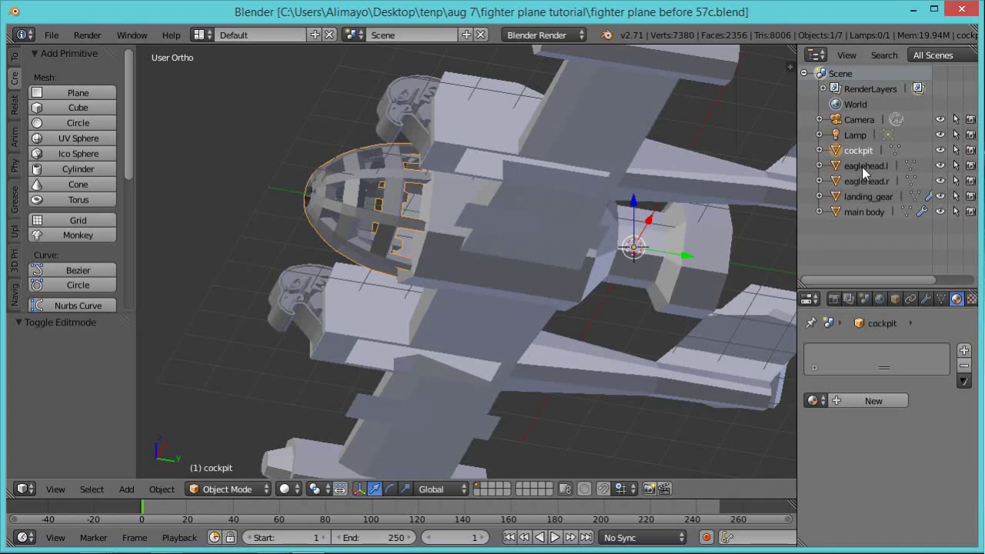
Open the landing_gear object's mesh for editing and isolate it in local view.
{"action": "left_click", "coordinate": [875, 197]}
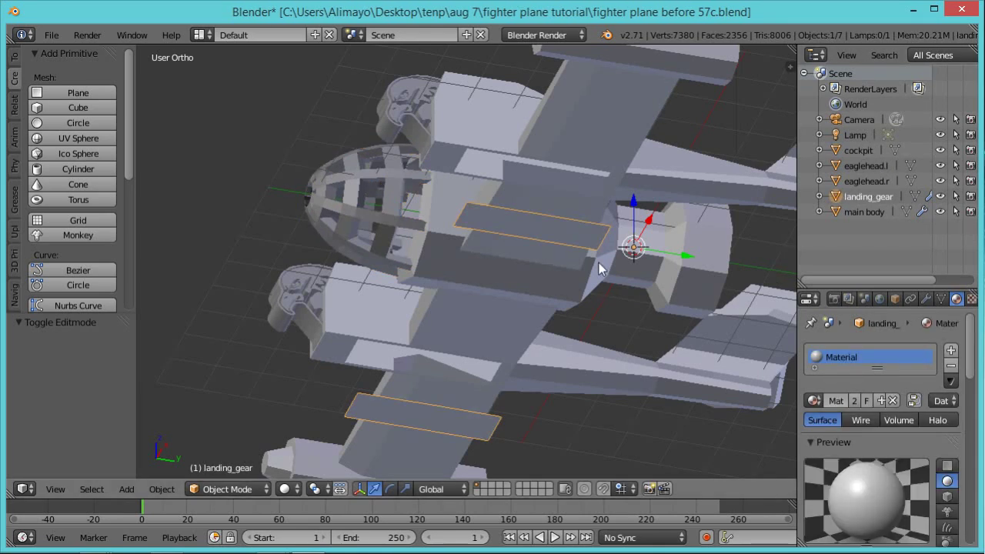
{"action": "key", "text": "Tab"}
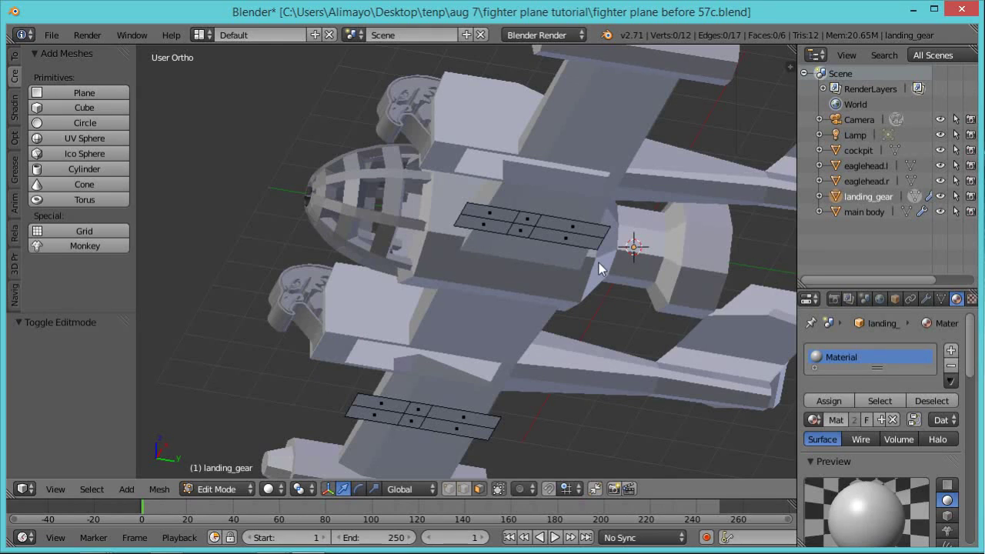
{"action": "key", "text": "KP_Divide"}
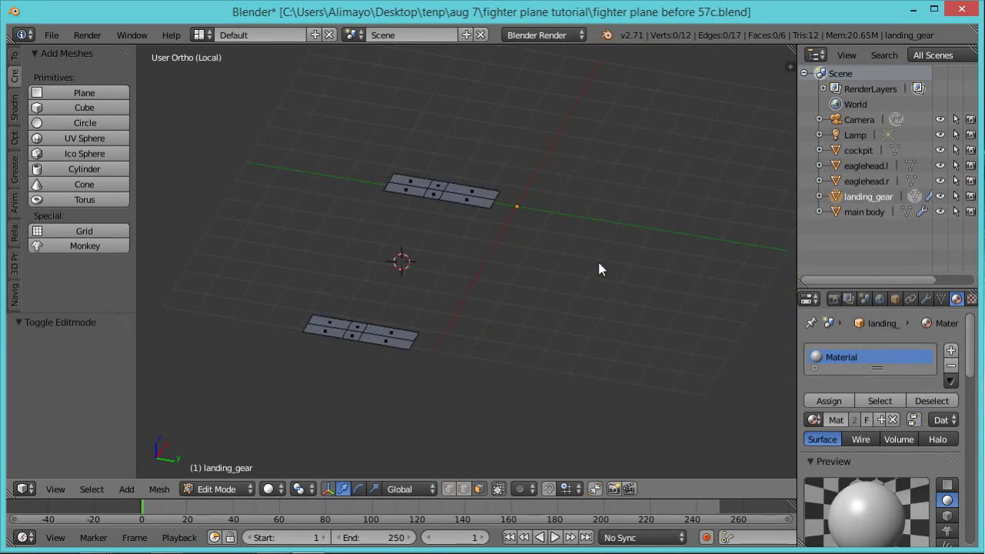
{"action": "key", "text": "KP_Divide"}
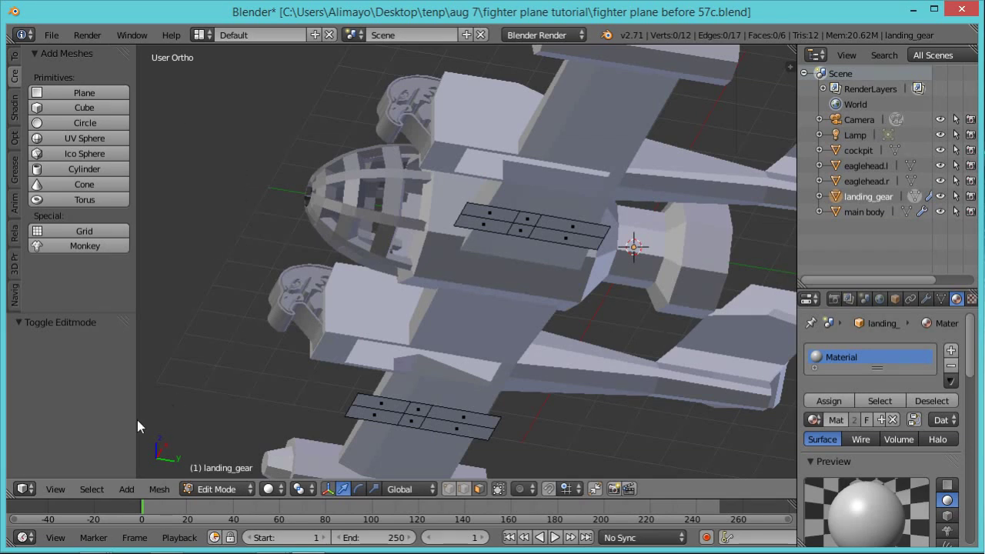
{"action": "left_click", "coordinate": [55, 489]}
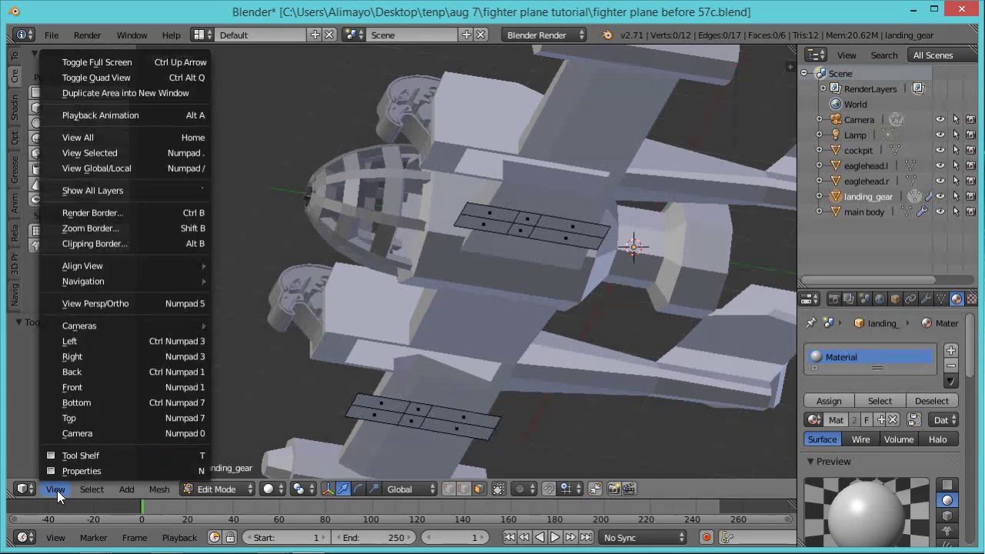
{"action": "left_click", "coordinate": [130, 172]}
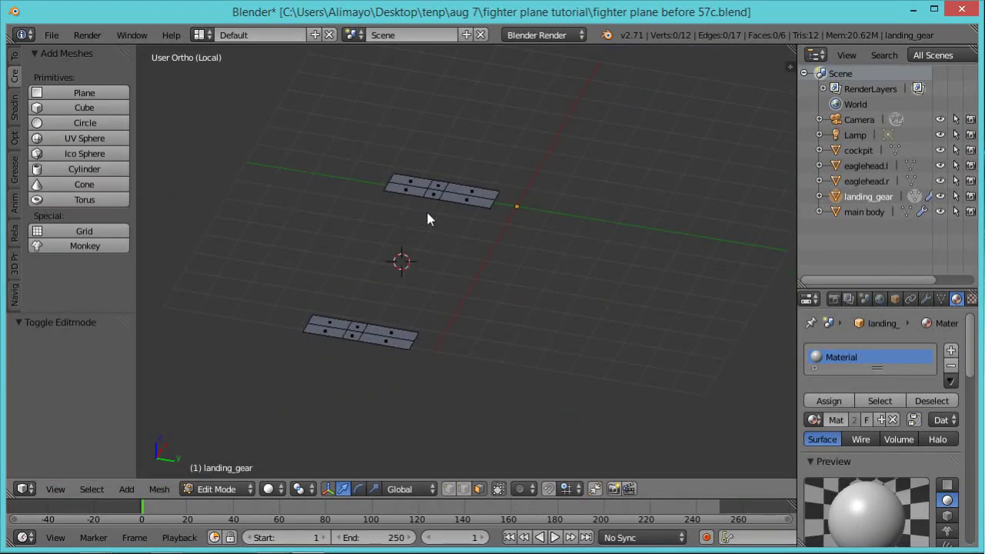
{"action": "left_click", "coordinate": [57, 490]}
{"action": "left_click", "coordinate": [104, 174]}
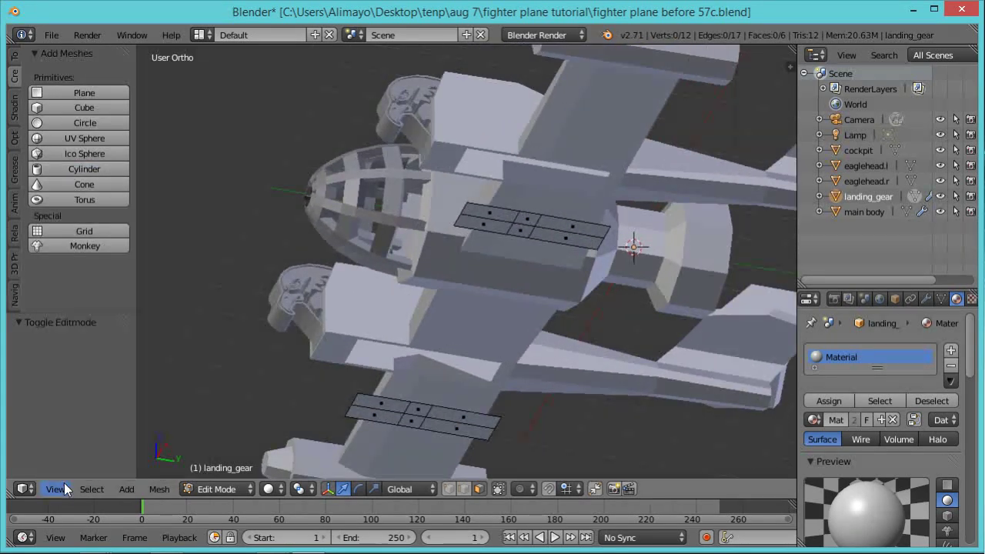
{"action": "left_click", "coordinate": [63, 481]}
{"action": "left_click", "coordinate": [109, 168]}
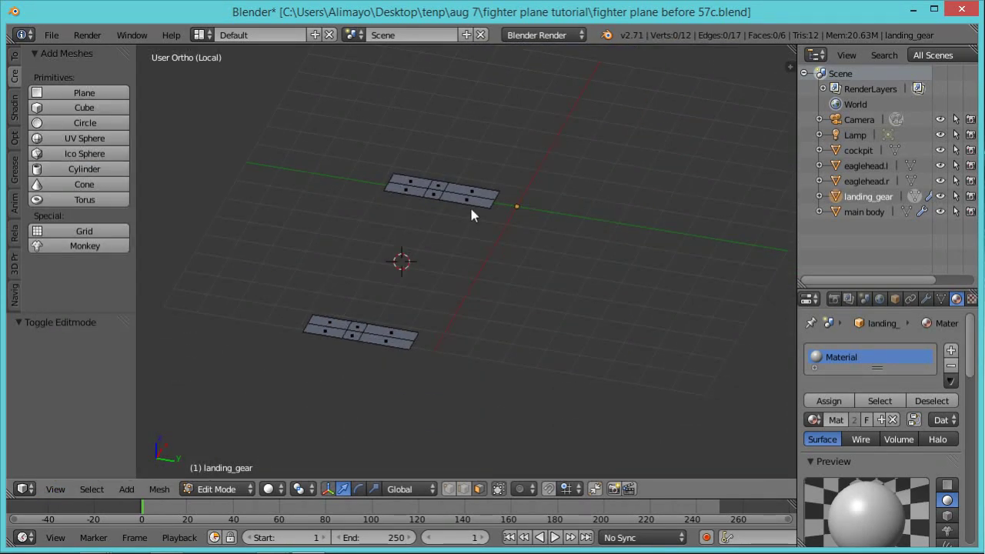
Extrude all faces of both landing gear panels upward by about 0.184 along the Z axis.
{"action": "middle_click_drag", "start_coordinate": [477, 203], "coordinate": [501, 378]}
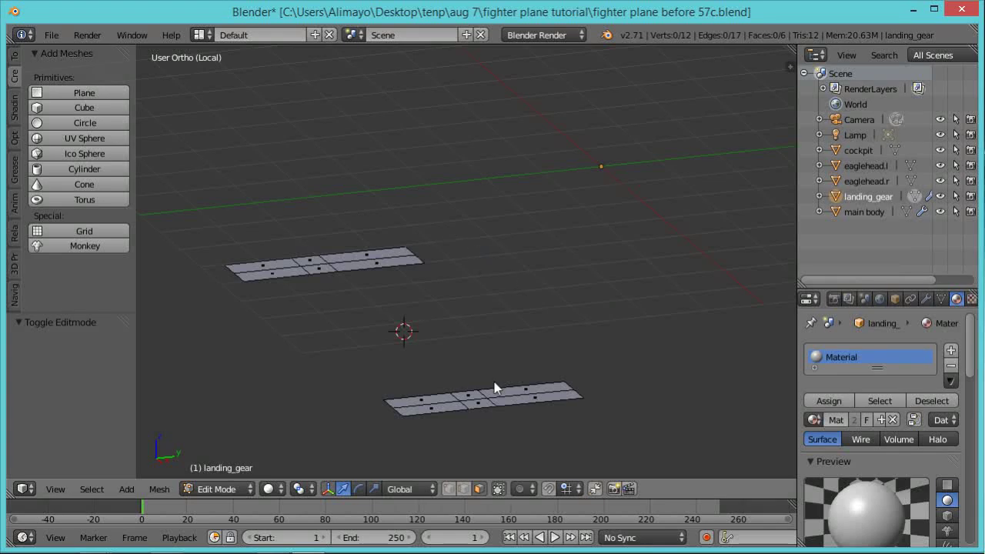
{"action": "key", "text": "a"}
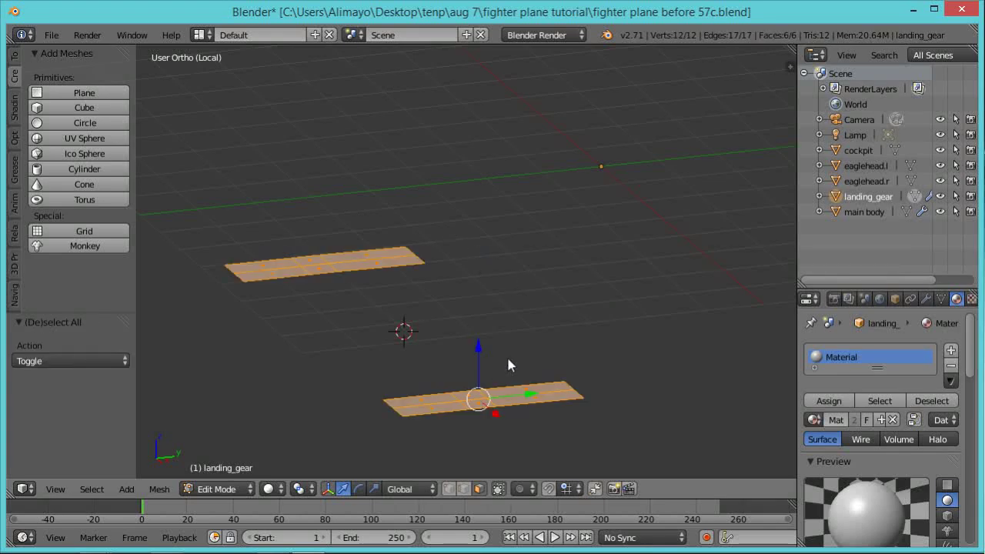
{"action": "key", "text": "e"}
{"action": "key", "text": "y"}
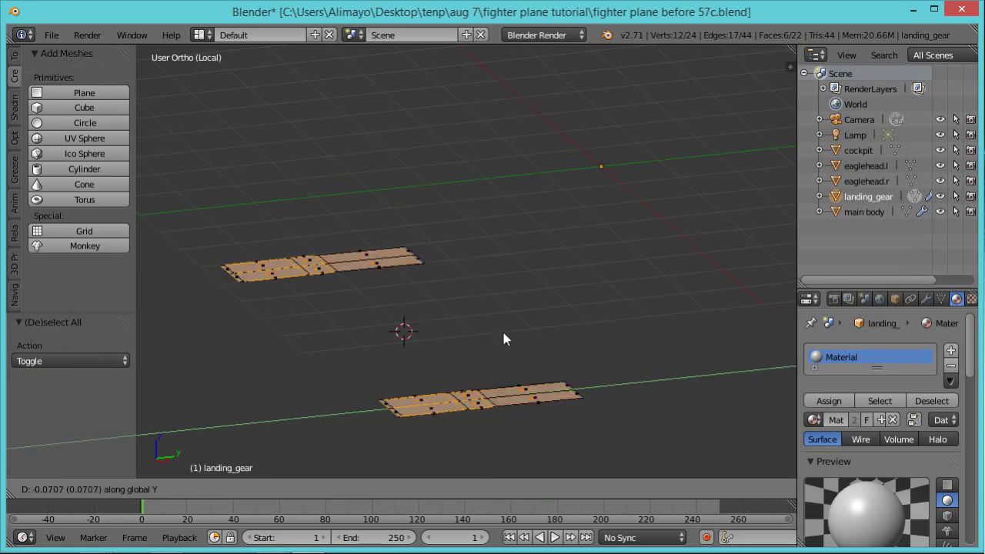
{"action": "key", "text": "z"}
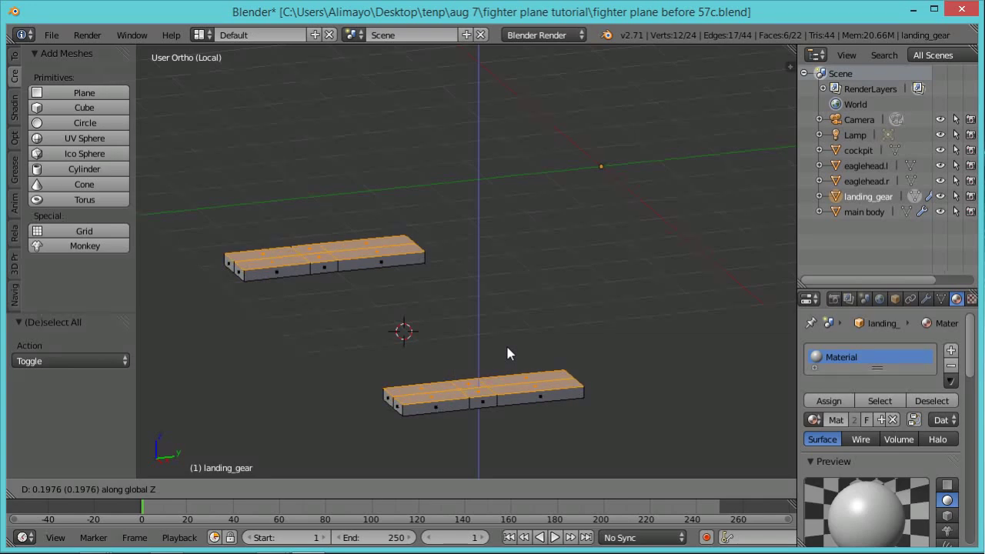
{"action": "key", "text": "y"}
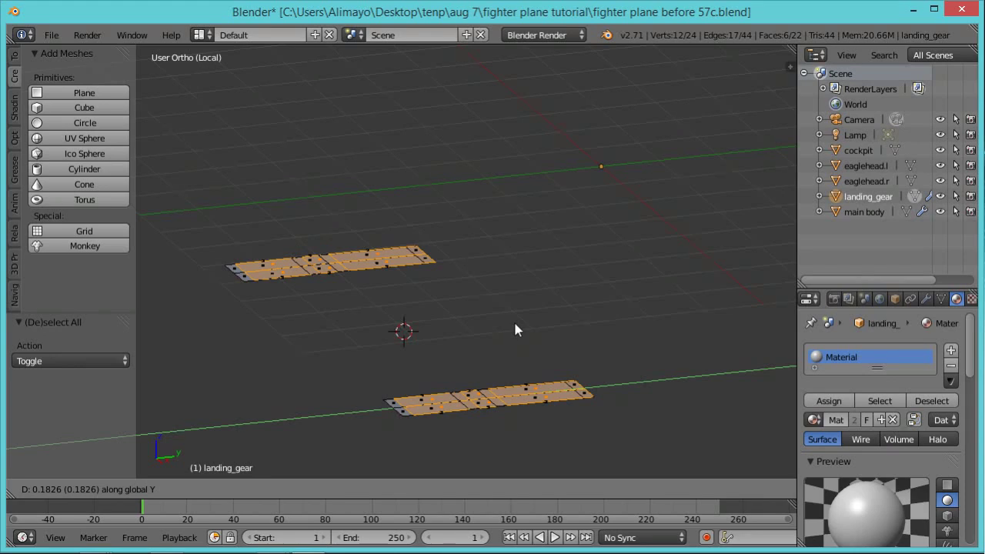
{"action": "key", "text": "x"}
{"action": "key", "text": "z"}
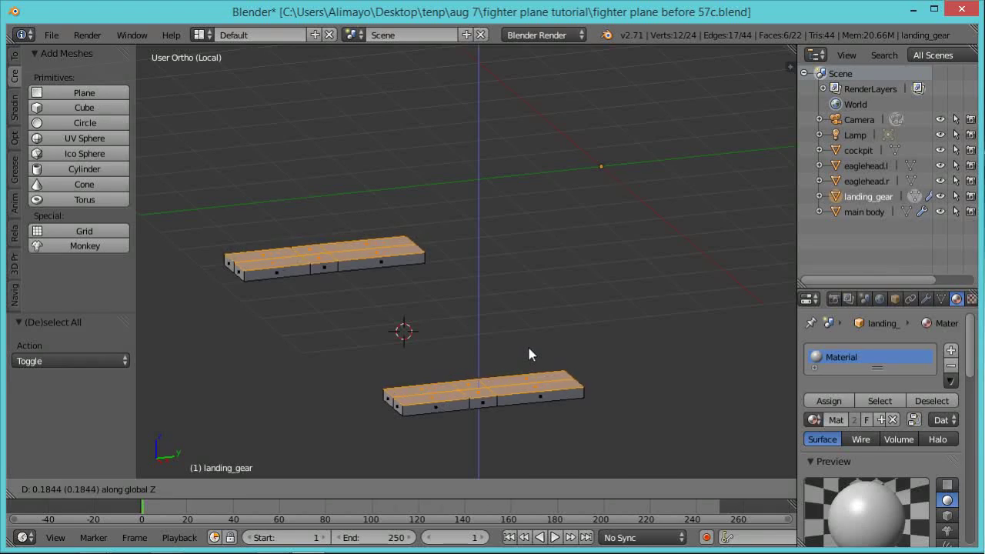
{"action": "left_click", "coordinate": [528, 354]}
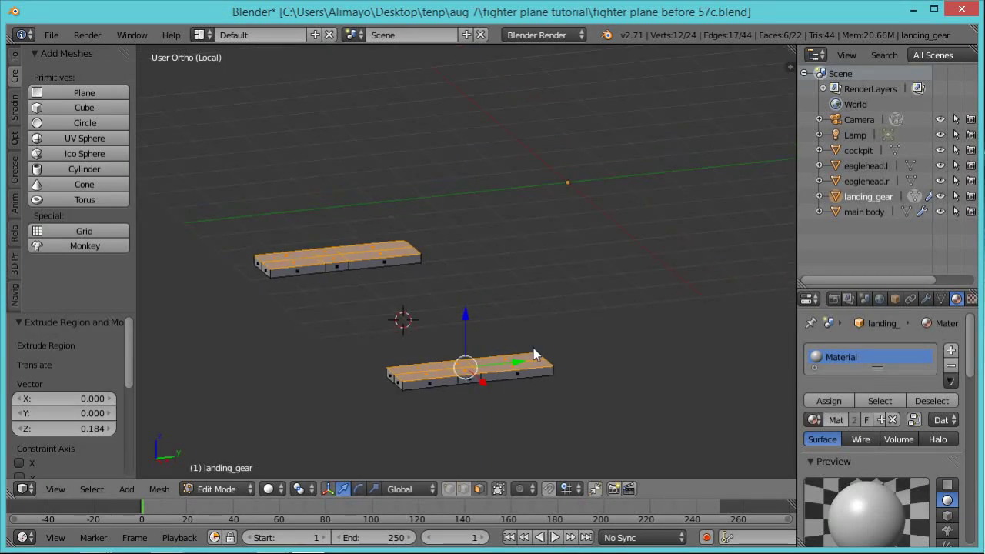
Check the thickened panels against the whole plane, return to local view, and save as fighter plane before 58c.blend.
{"action": "middle_click_drag", "start_coordinate": [507, 397], "coordinate": [531, 346]}
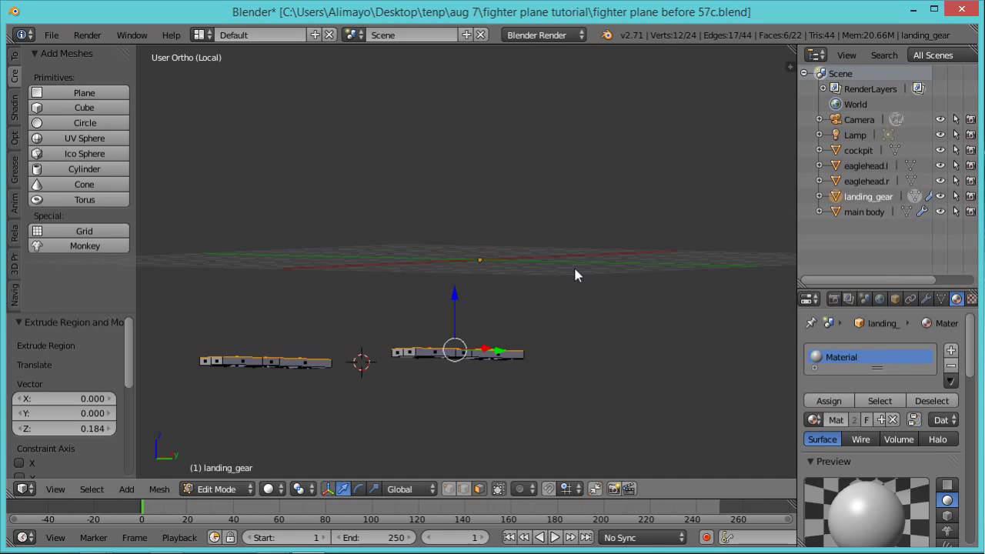
{"action": "key", "text": "KP_Divide"}
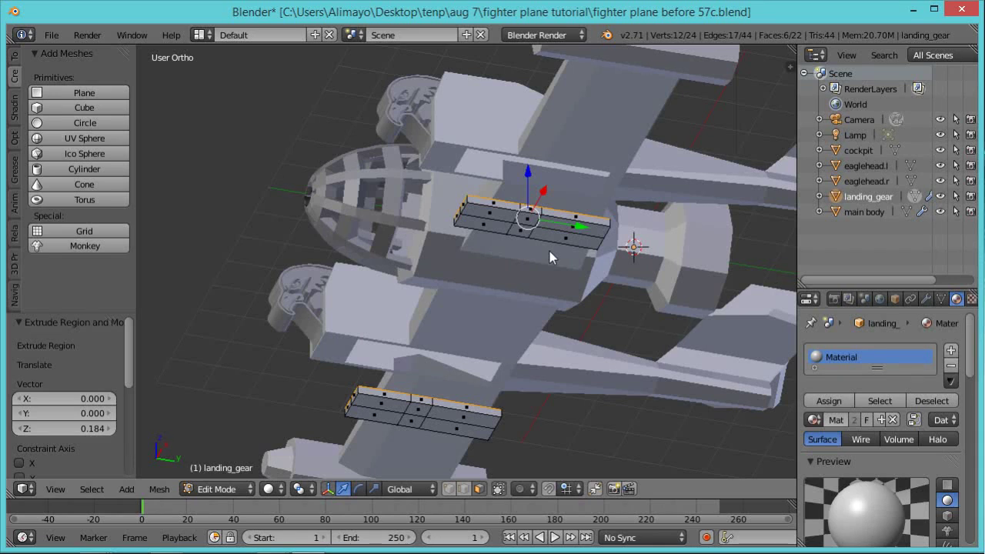
{"action": "key", "text": "KP_Divide"}
{"action": "key", "text": "KP_2"}
{"action": "key", "text": "KP_2"}
{"action": "key", "text": "KP_2"}
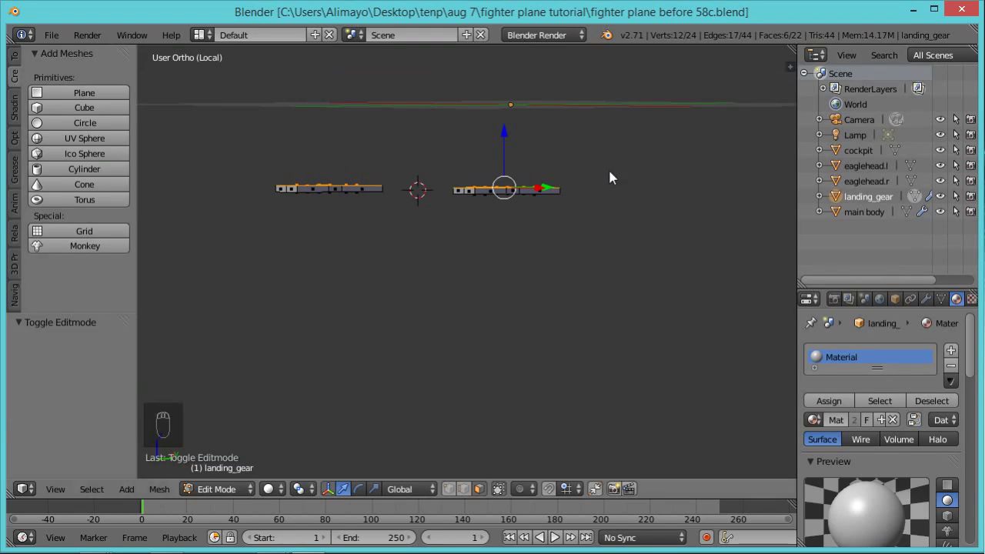
Add one centred lengthwise loop cut through the inner half of the landing gear panel.
{"action": "middle_click_drag", "start_coordinate": [566, 312], "coordinate": [619, 263]}
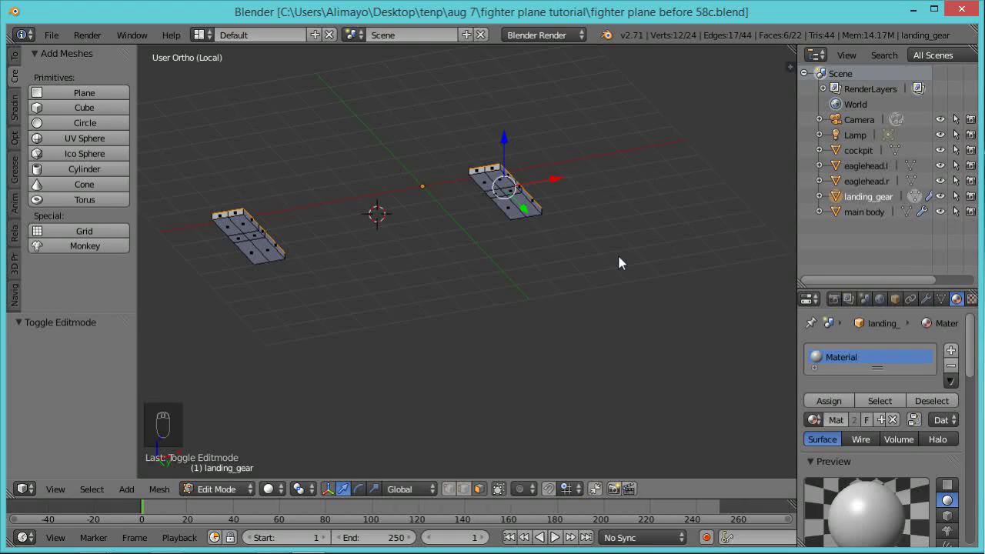
{"action": "key", "text": "a"}
{"action": "scroll", "coordinate": [619, 263], "scroll_direction": "up", "scroll_amount": 2}
{"action": "scroll", "coordinate": [620, 263], "scroll_direction": "up", "scroll_amount": 2}
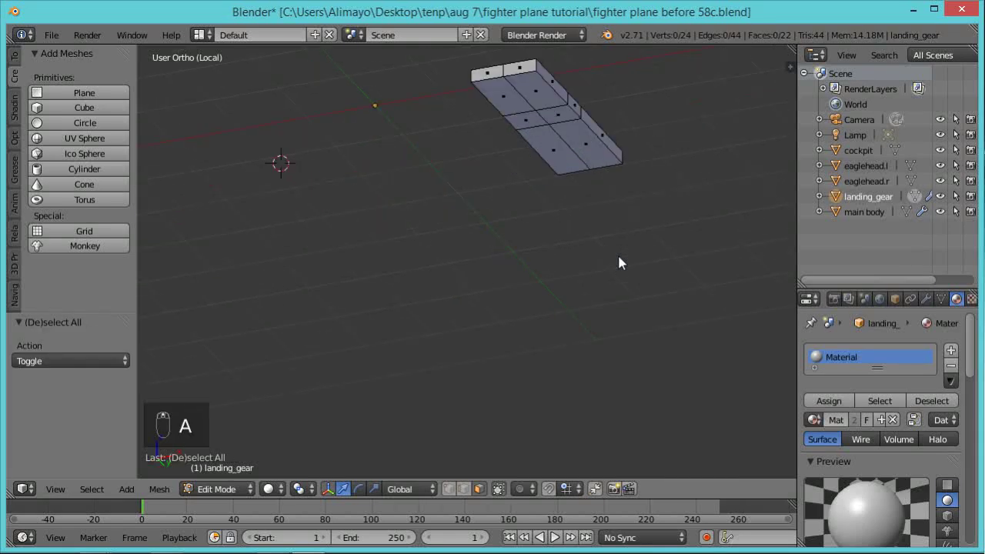
{"action": "middle_click_drag", "start_coordinate": [626, 189], "coordinate": [663, 360], "text": "shift"}
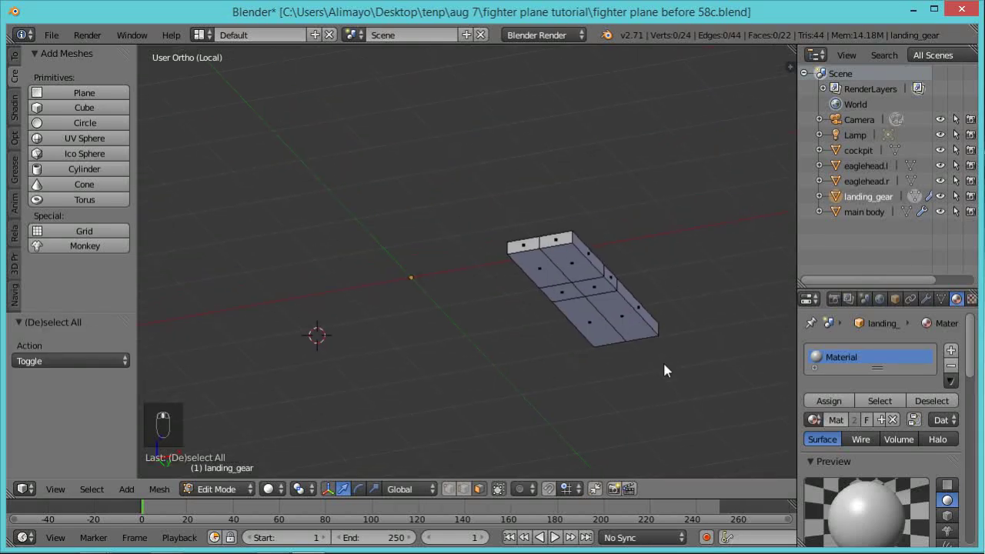
{"action": "scroll", "coordinate": [663, 359], "scroll_direction": "up", "scroll_amount": 2}
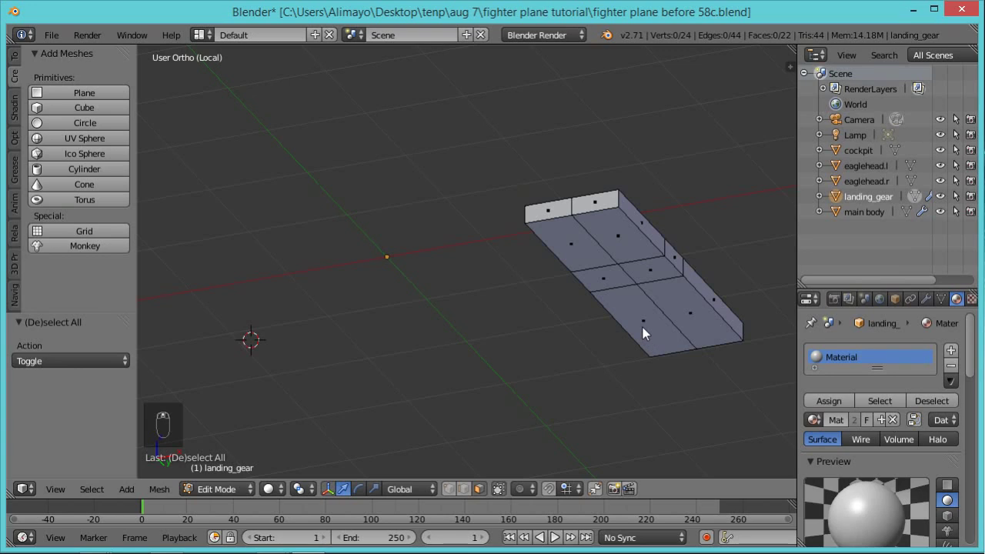
{"action": "key", "text": "ctrl+r"}
{"action": "left_click", "coordinate": [607, 283]}
{"action": "left_click", "coordinate": [609, 284]}
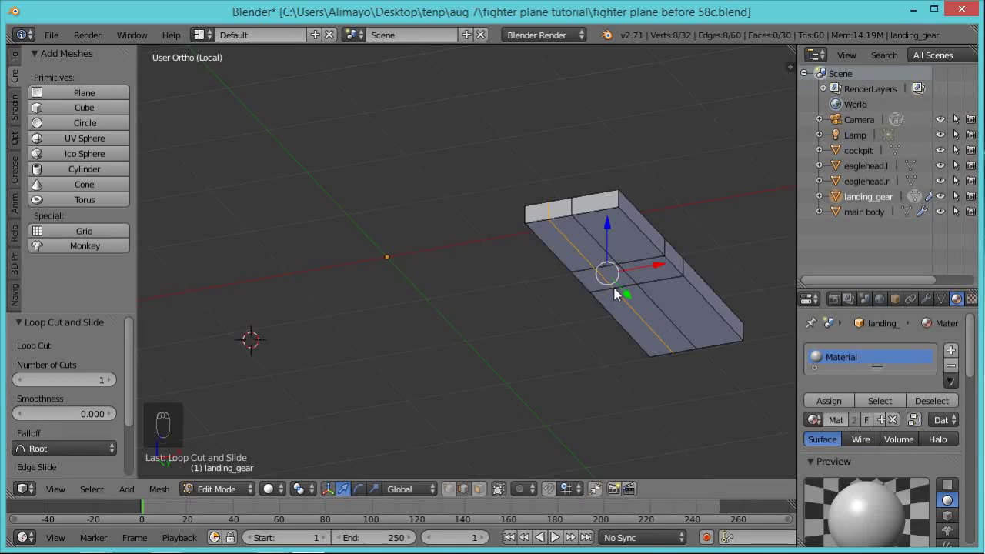
Extrude the front face of the panel's innermost underside strip downward by about 0.947 along the Z axis.
{"action": "left_click", "coordinate": [480, 490]}
{"action": "right_click", "coordinate": [561, 245]}
{"action": "middle_click_drag", "start_coordinate": [514, 277], "coordinate": [658, 329]}
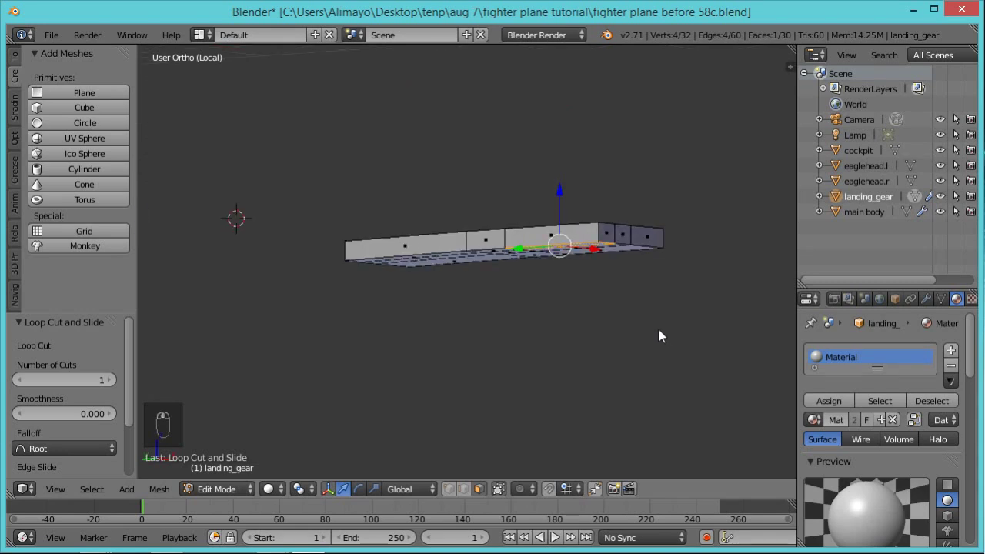
{"action": "key", "text": "e"}
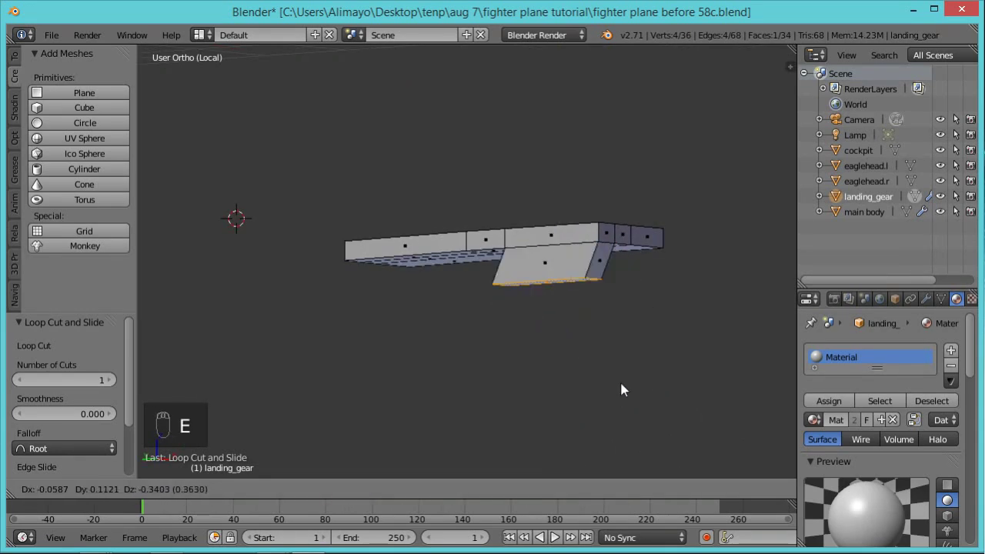
{"action": "middle_click", "coordinate": [677, 398]}
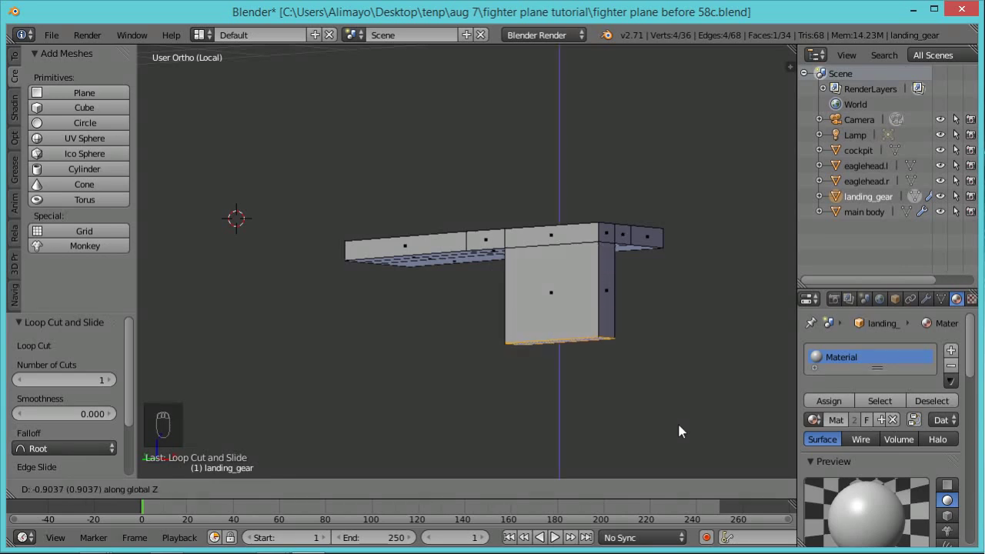
{"action": "left_click", "coordinate": [680, 425]}
Taper the strut by scaling its bottom face to about 0.272 along Y and 0.333 along X; save as fighter plane before 59c.blend.
{"action": "mouse_move", "coordinate": [655, 381]}
{"action": "middle_mouse_down"}
{"action": "mouse_move", "coordinate": [585, 377]}
{"action": "mouse_move", "coordinate": [654, 375]}
{"action": "middle_mouse_up"}
{"action": "key", "text": "s"}
{"action": "key", "text": "y"}
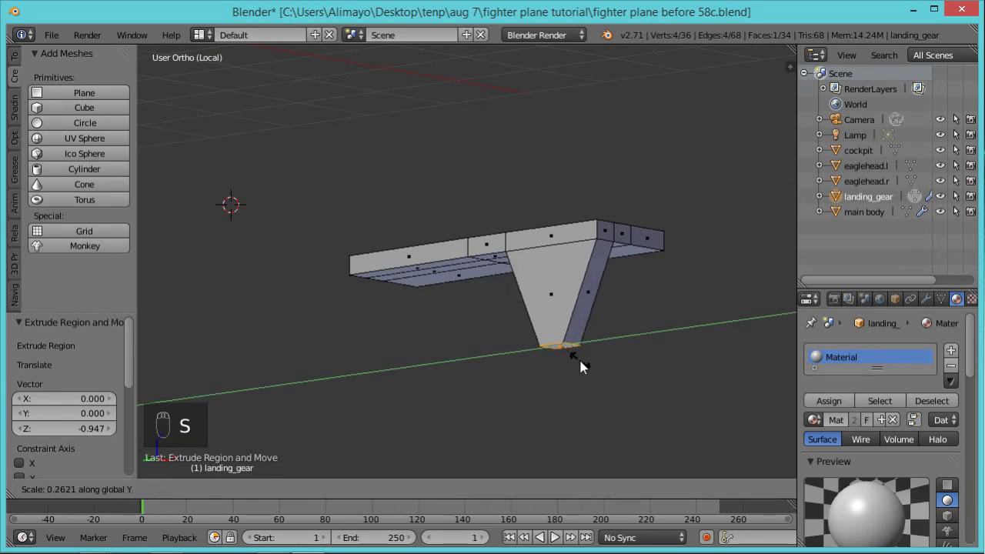
{"action": "left_click", "coordinate": [579, 359]}
{"action": "middle_click_drag", "start_coordinate": [680, 375], "coordinate": [654, 347]}
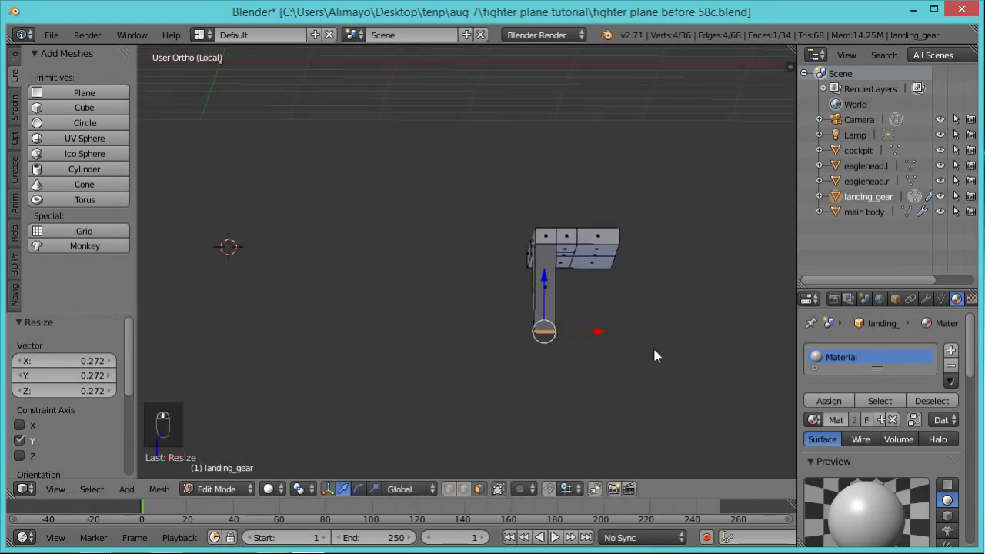
{"action": "key", "text": "s"}
{"action": "key", "text": "x"}
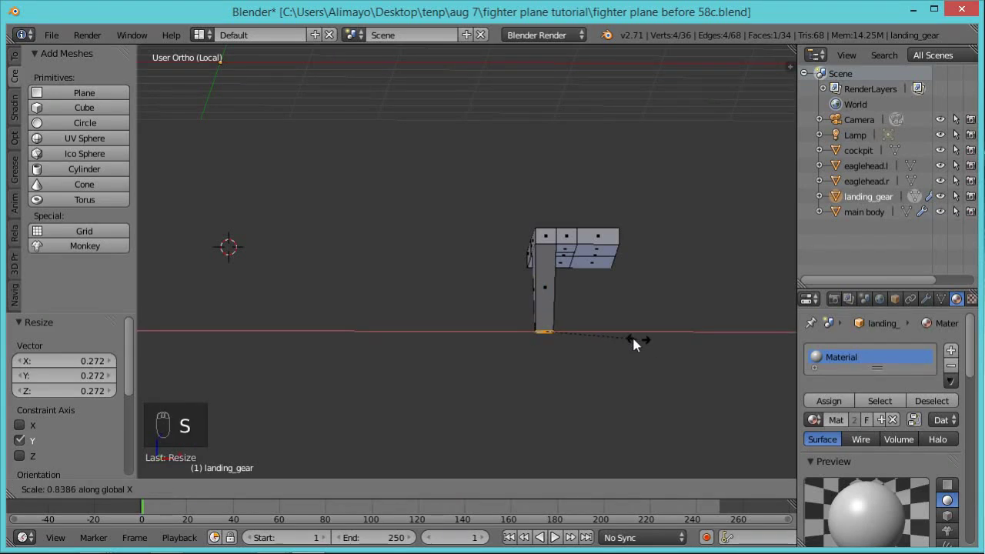
{"action": "left_click", "coordinate": [581, 336]}
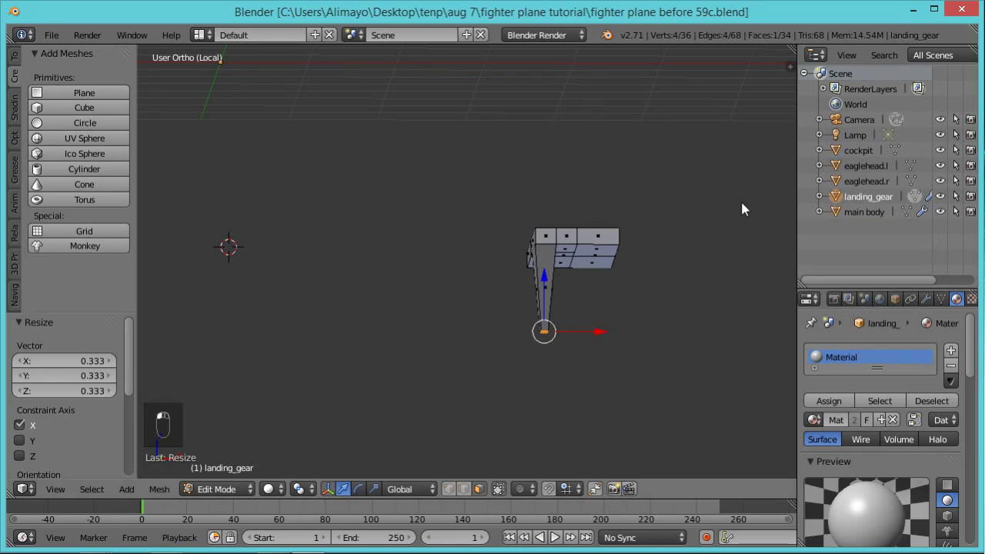
Shorten the strut by raising its bottom face about 0.228 along the Z axis.
{"action": "middle_click_drag", "start_coordinate": [741, 199], "coordinate": [612, 219]}
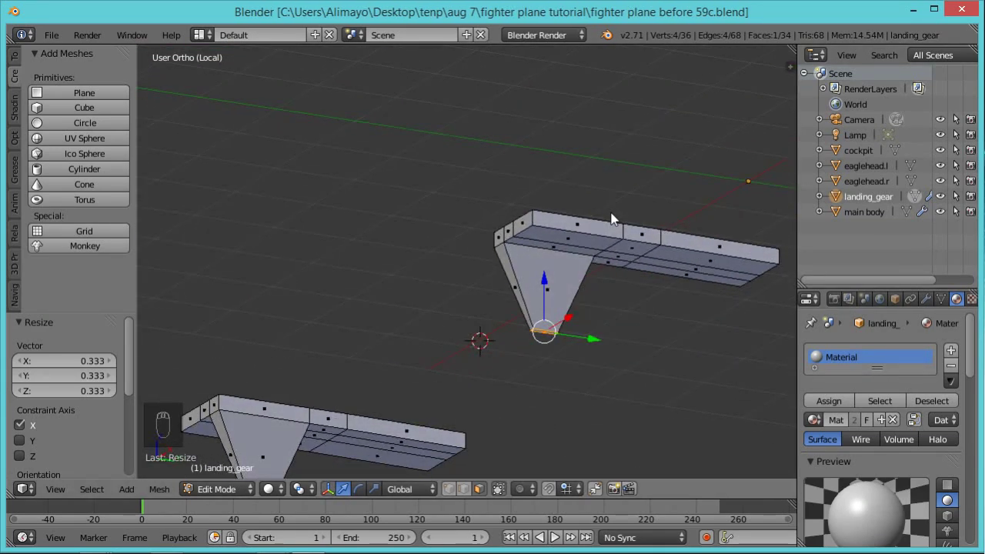
{"action": "key", "text": "g"}
{"action": "key", "text": "z"}
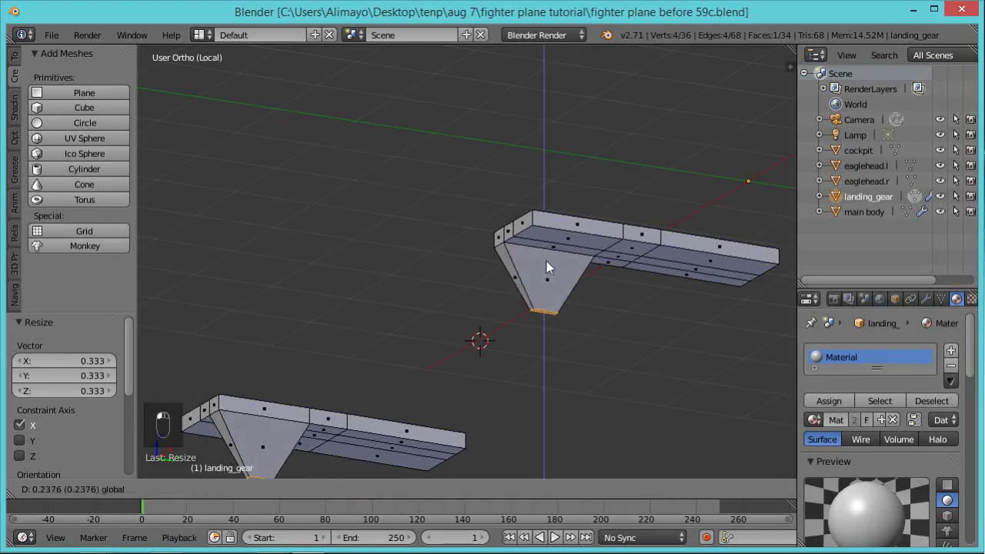
{"action": "left_click", "coordinate": [546, 262]}
{"action": "middle_click_drag", "start_coordinate": [606, 278], "coordinate": [501, 266]}
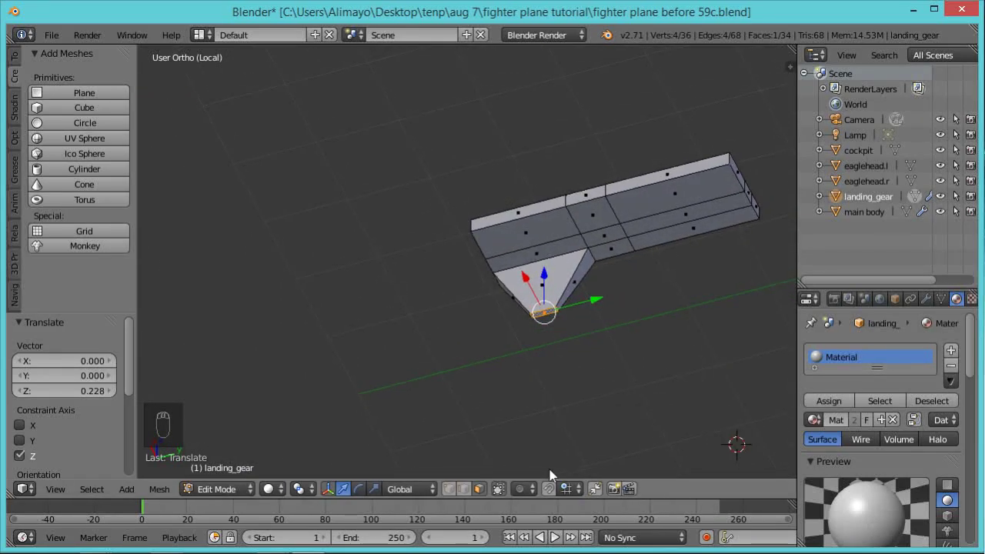
Narrow the strut's top by moving the rear edge where it meets the panel's underside about -0.285 along the Y axis.
{"action": "left_click", "coordinate": [479, 488]}
{"action": "right_click", "coordinate": [612, 254]}
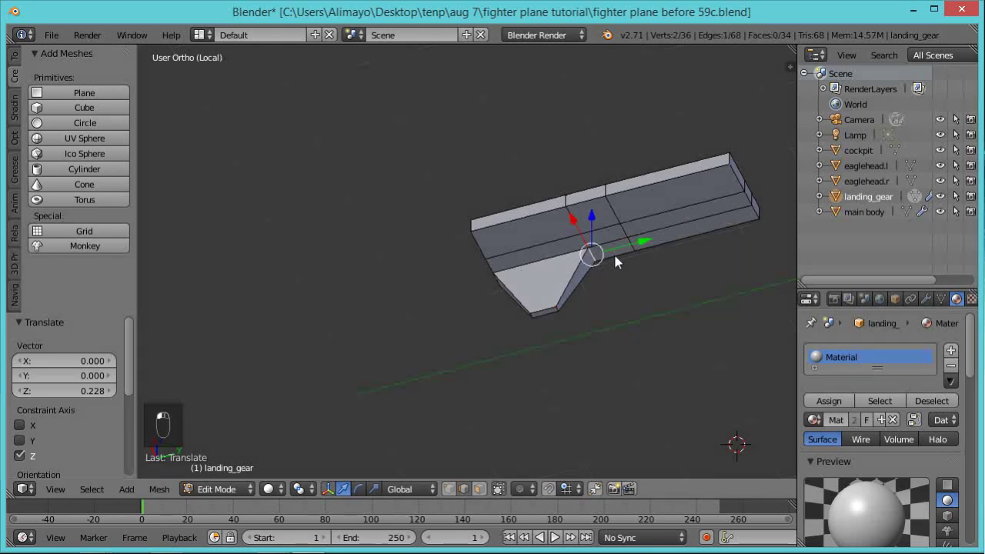
{"action": "key", "text": "g"}
{"action": "key", "text": "z"}
{"action": "key", "text": "y"}
{"action": "left_click", "coordinate": [608, 258]}
{"action": "middle_click_drag", "start_coordinate": [529, 177], "coordinate": [679, 303]}
{"action": "scroll", "coordinate": [579, 329], "scroll_direction": "down", "scroll_amount": 2}
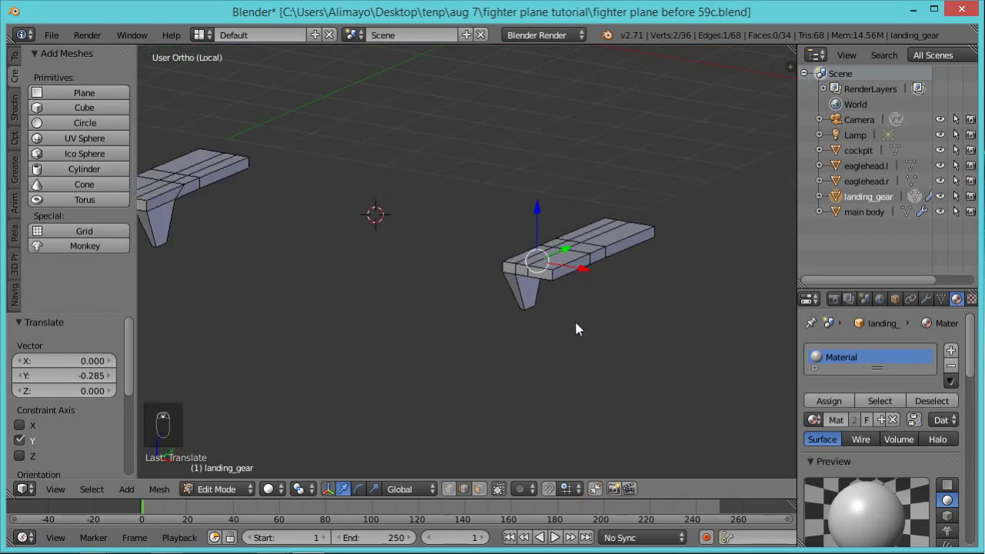
Snap the 3D cursor to the centre of the landing gear strut's side face.
{"action": "left_click", "coordinate": [480, 488]}
{"action": "right_click", "coordinate": [538, 293]}
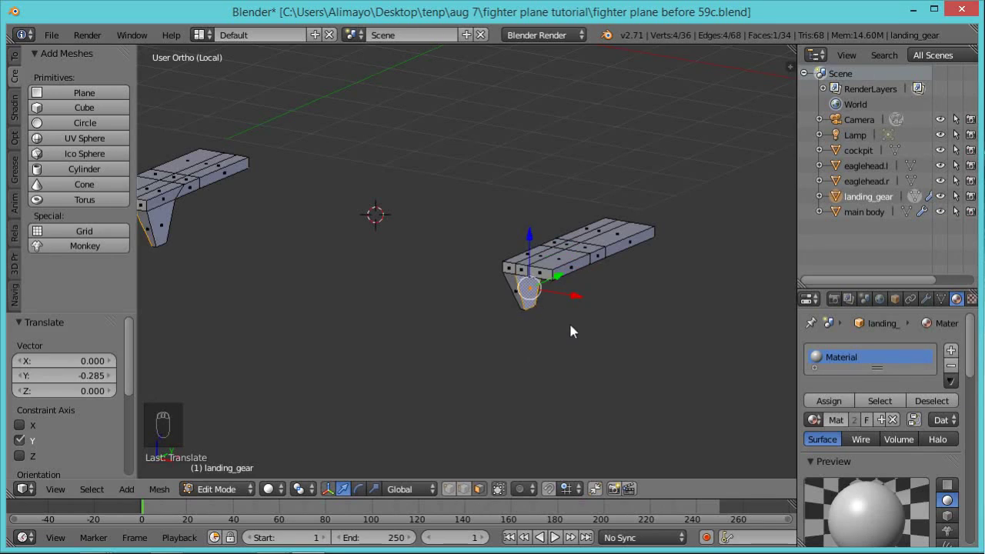
{"action": "key", "text": "shift+s"}
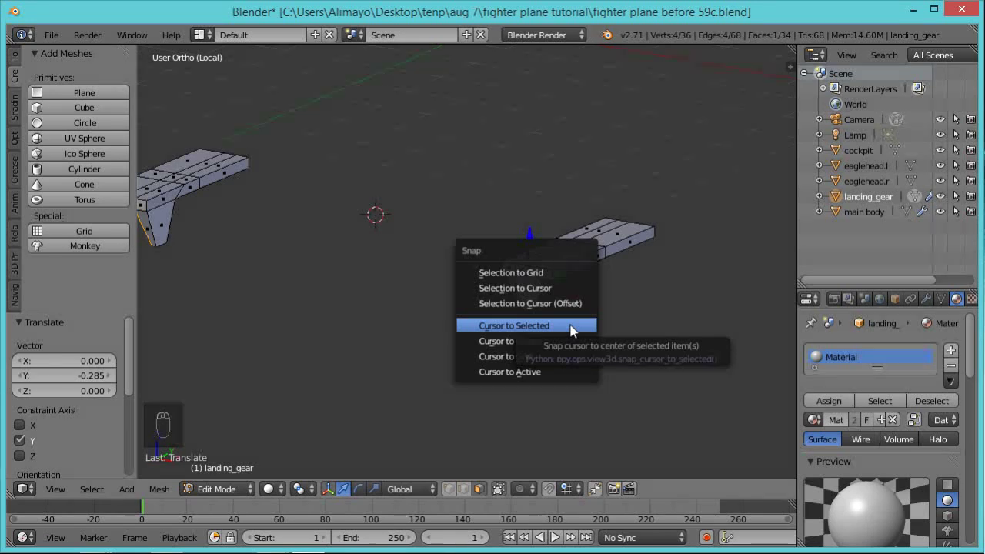
{"action": "left_click", "coordinate": [573, 329]}
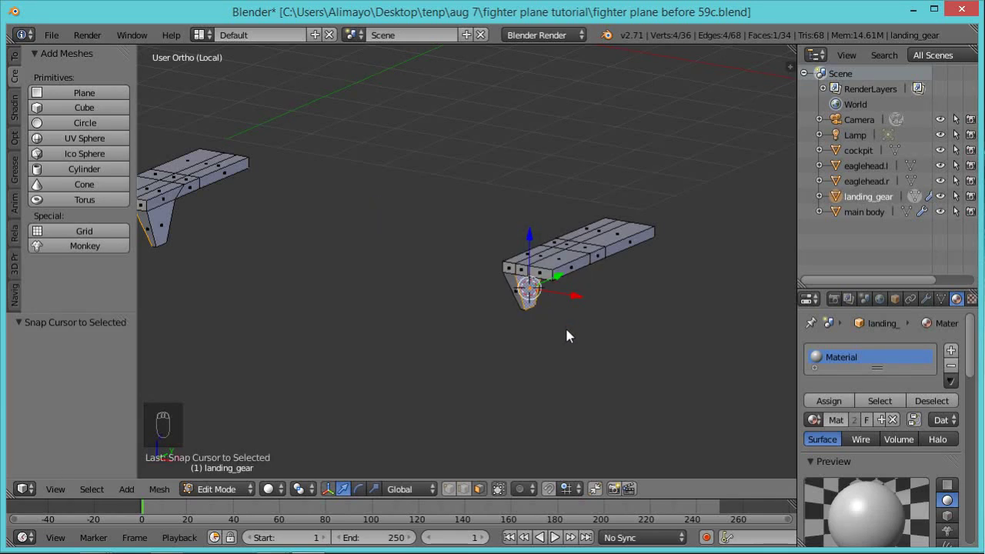
Add a cylinder mesh at the 3D cursor on the strut and set its vertex count to 10.
{"action": "middle_click_drag", "start_coordinate": [567, 331], "coordinate": [592, 325]}
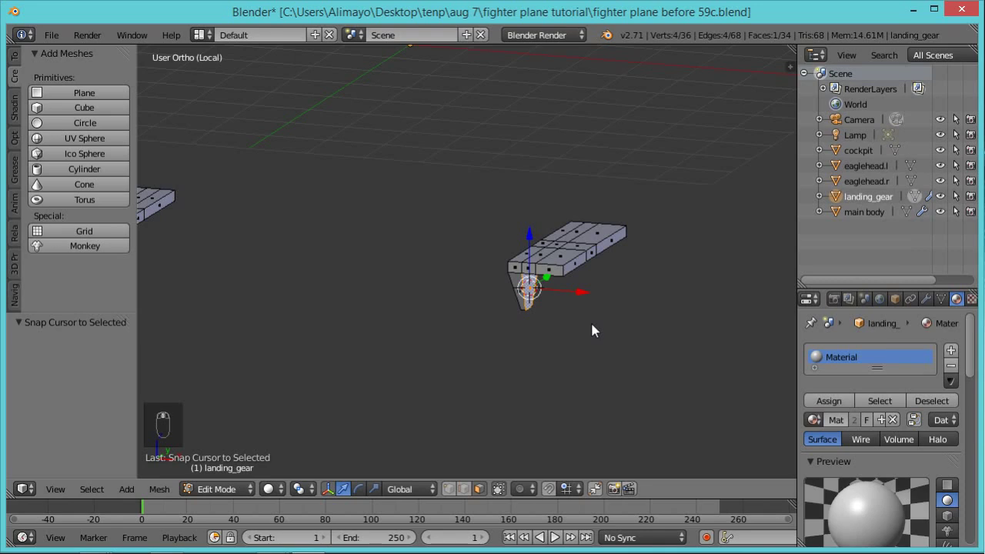
{"action": "key", "text": "shift+a"}
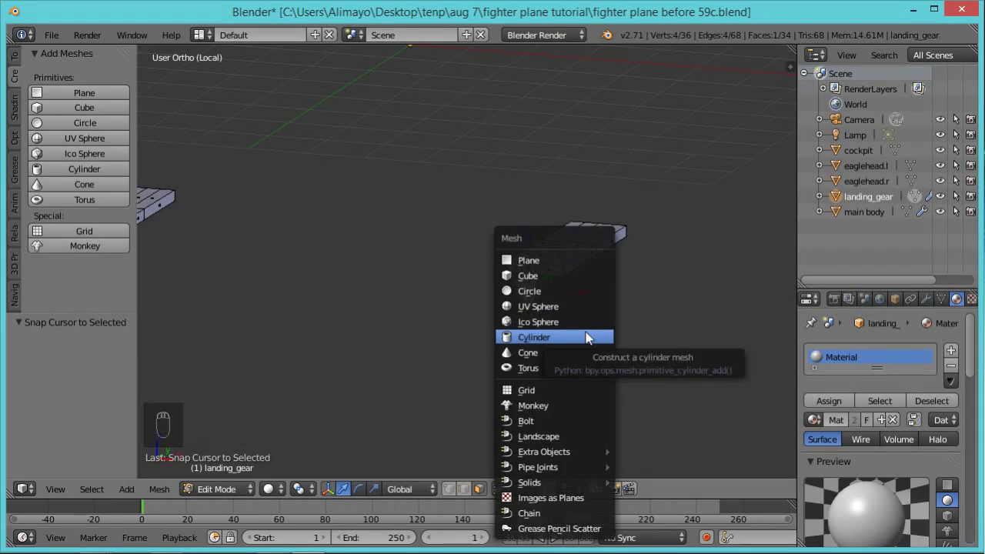
{"action": "left_click", "coordinate": [588, 339]}
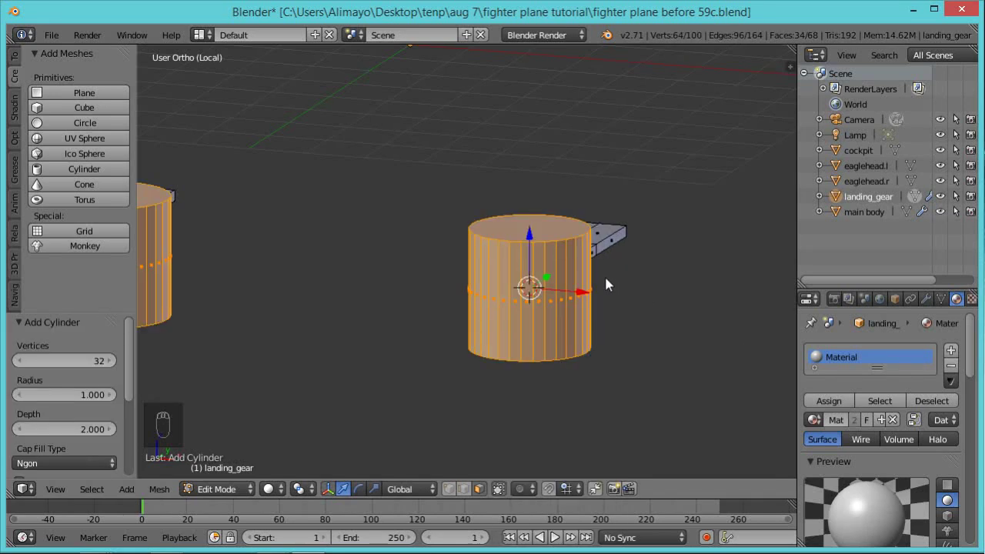
{"action": "left_click", "coordinate": [92, 361]}
{"action": "type", "text": "10"}
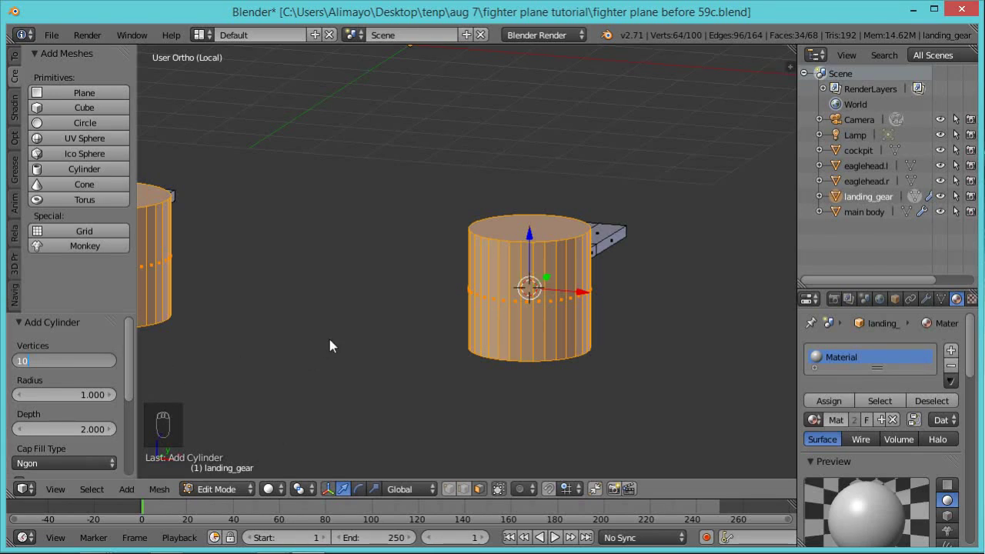
Set the new cylinder's vertex count to 10 and flatten it to about 0.209 along the Z axis.
{"action": "key", "text": "Return"}
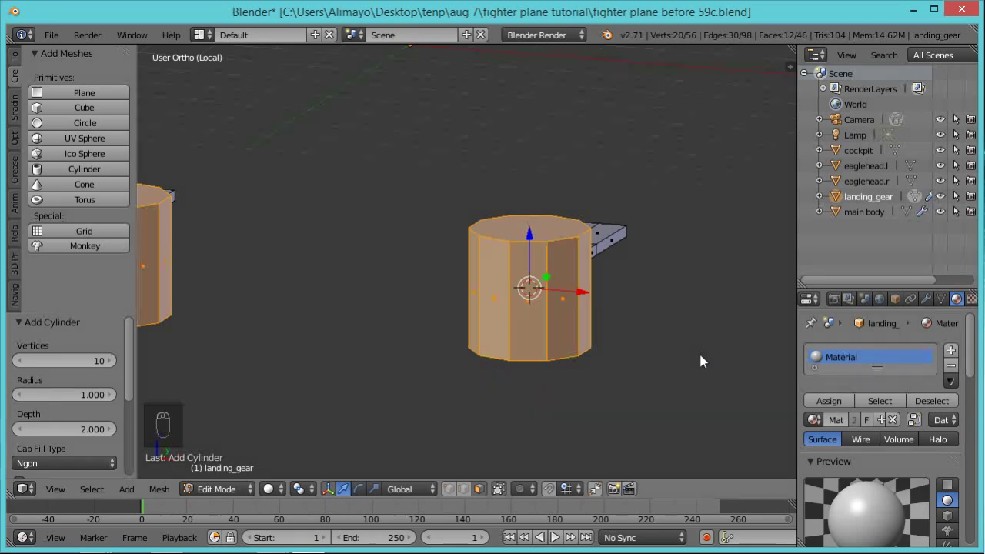
{"action": "key", "text": "s"}
{"action": "key", "text": "z"}
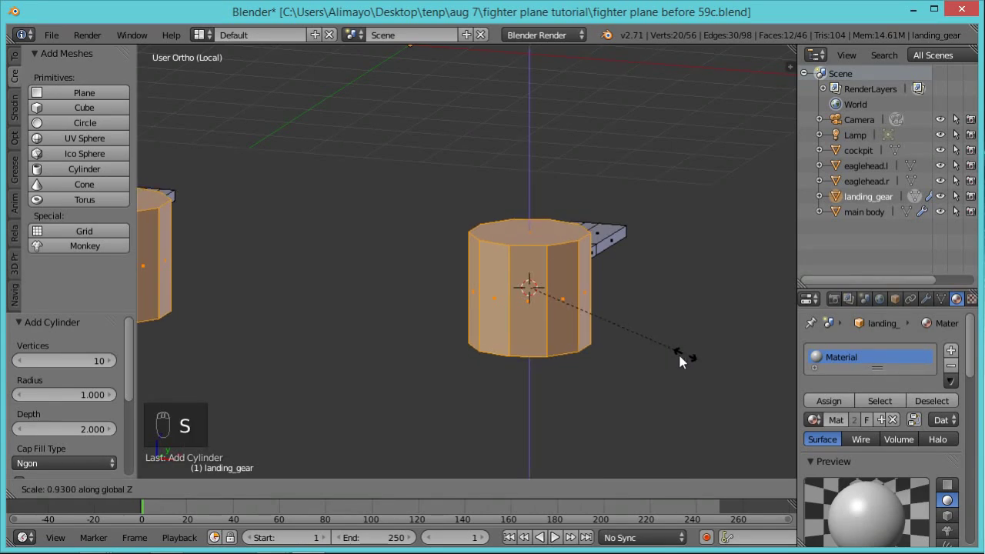
{"action": "left_click", "coordinate": [568, 292]}
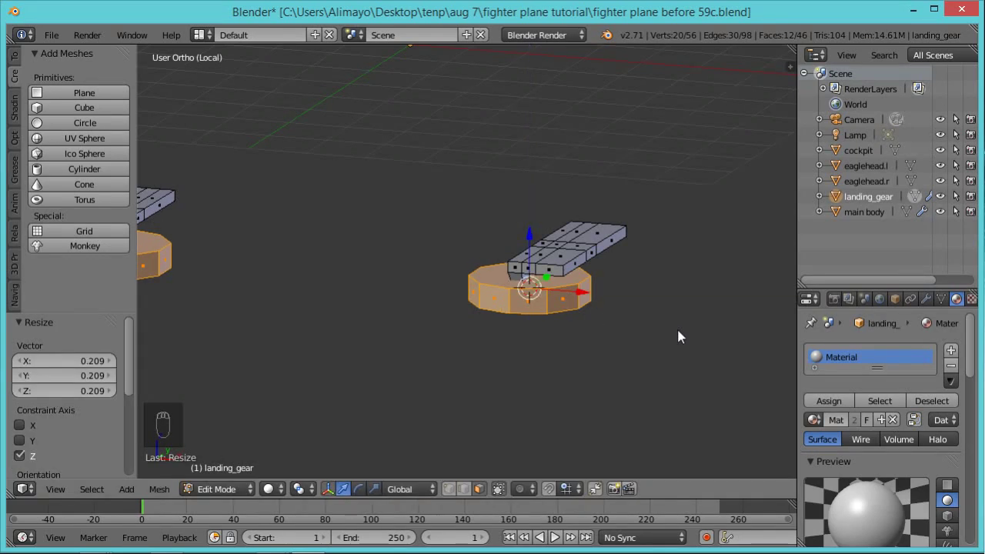
Scale the flattened cylinder uniformly to about 0.571 and move it about 0.876 down along Z, below the landing gear strut.
{"action": "key", "text": "s"}
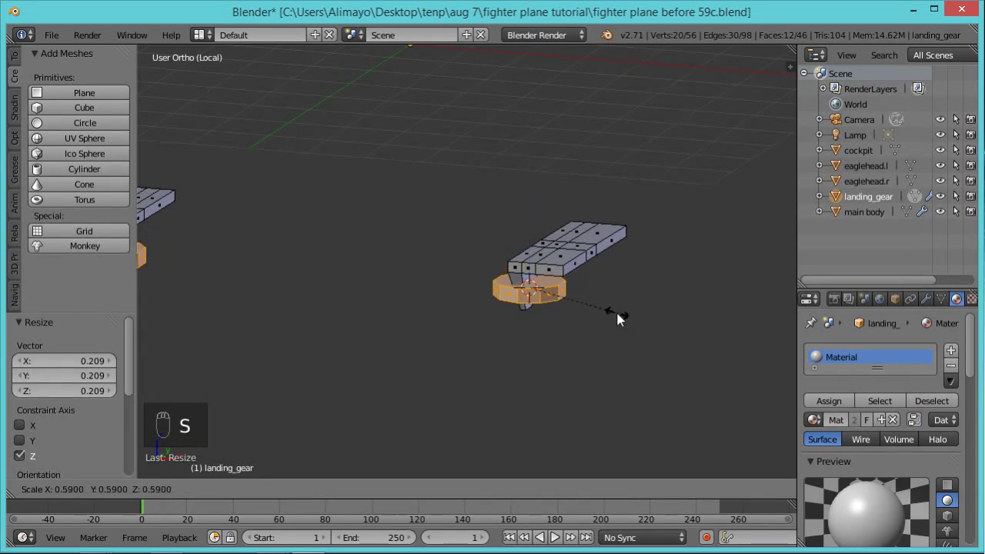
{"action": "left_click", "coordinate": [614, 317]}
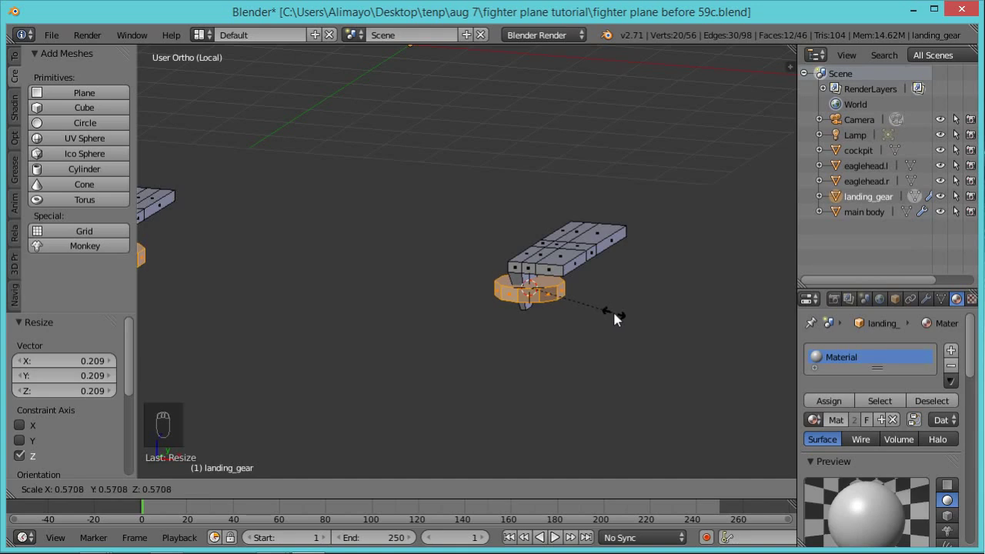
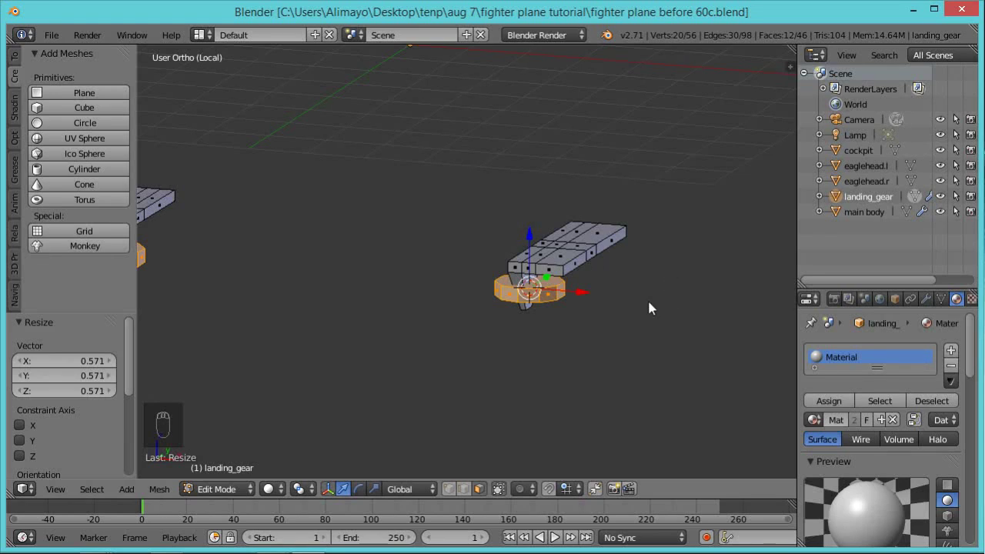
{"action": "left_click_drag", "start_coordinate": [532, 243], "coordinate": [529, 292]}
{"action": "scroll", "coordinate": [550, 337], "scroll_direction": "up", "scroll_amount": 1}
{"action": "scroll", "coordinate": [551, 336], "scroll_direction": "up", "scroll_amount": 2}
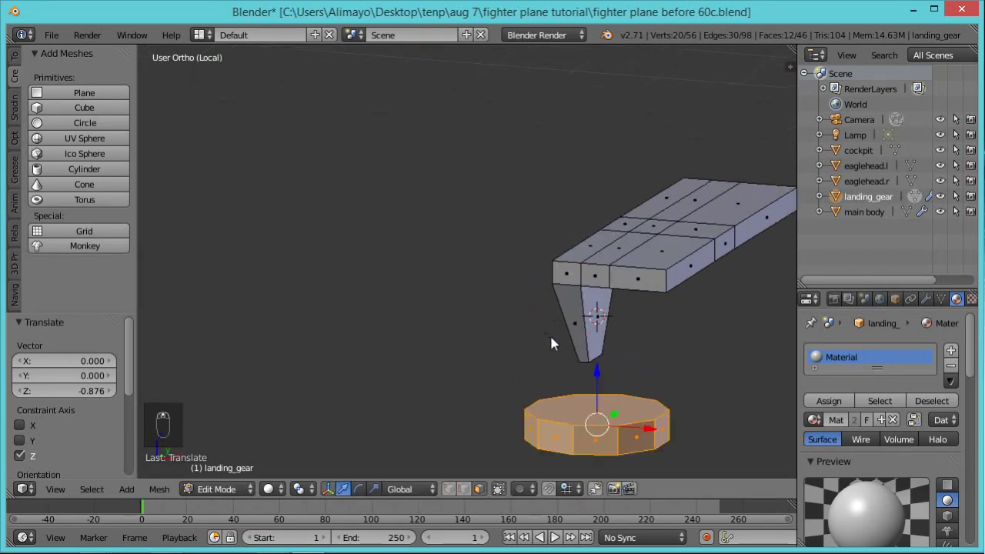
Rotate the cylinder 90 degrees about the global Y axis so it stands upright as a wheel.
{"action": "middle_click_drag", "start_coordinate": [697, 387], "coordinate": [636, 325], "text": "shift"}
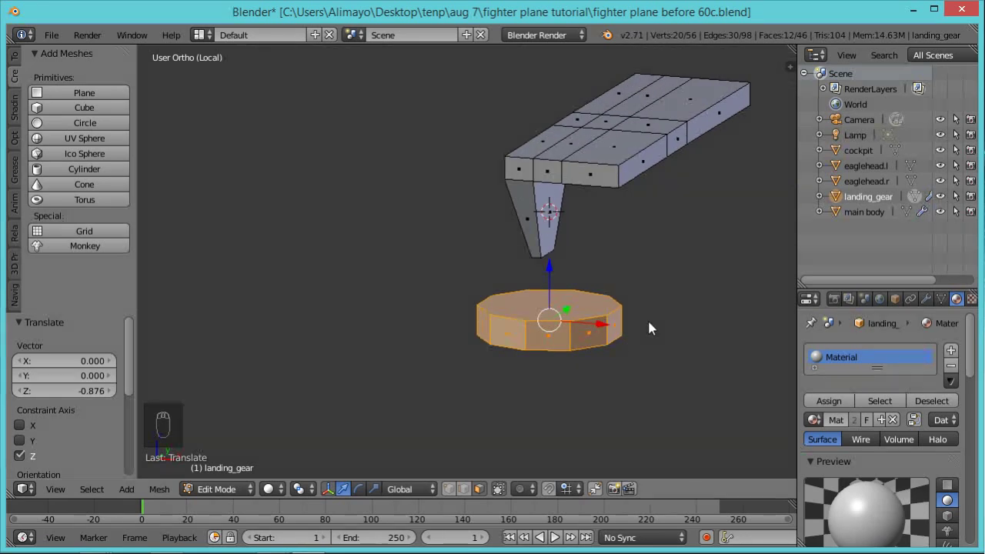
{"action": "key", "text": "r"}
{"action": "key", "text": "x"}
{"action": "key", "text": "z"}
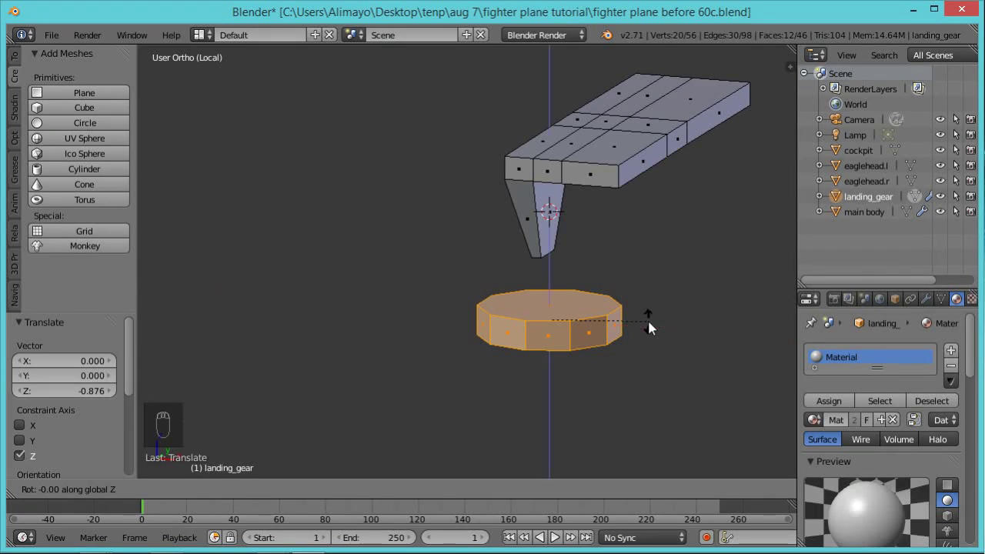
{"action": "key", "text": "y"}
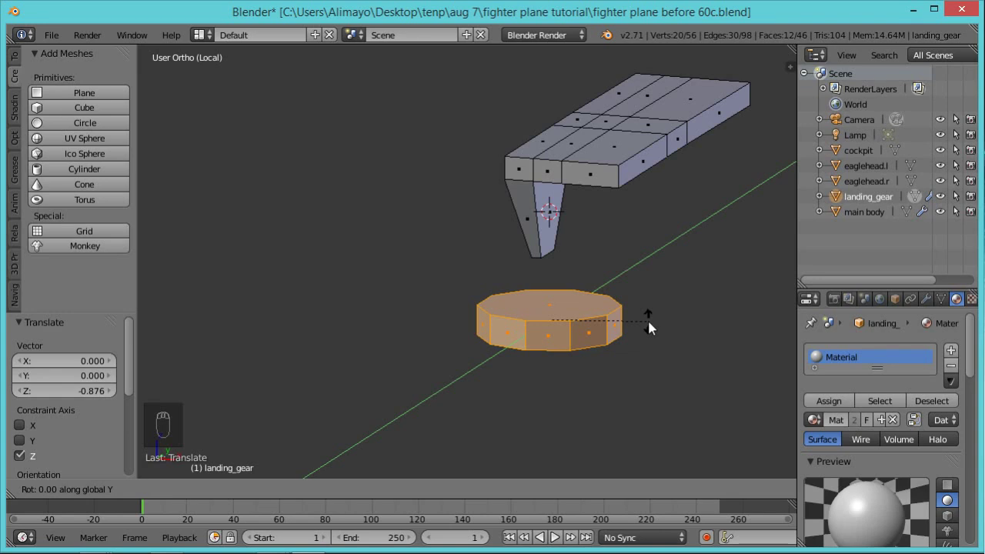
{"action": "type", "text": "90"}
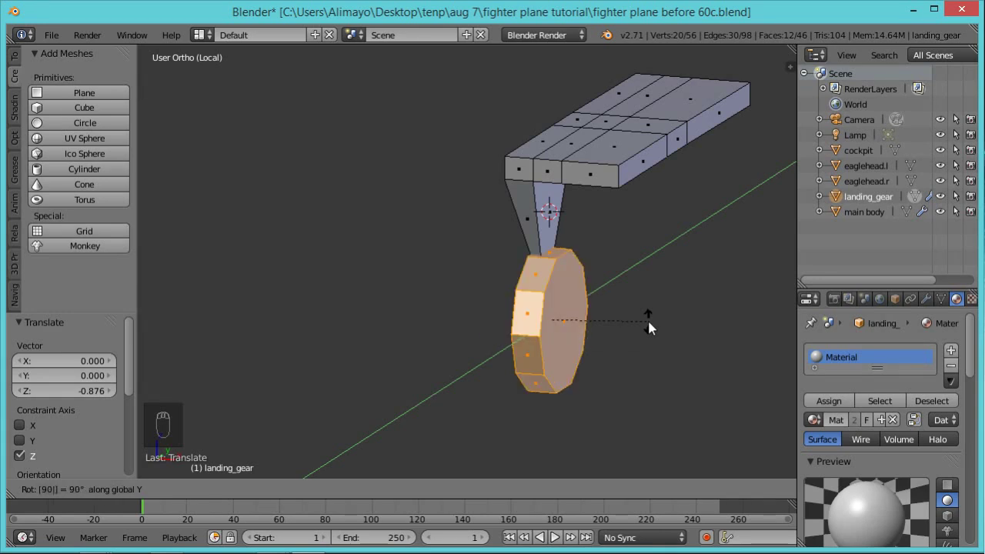
{"action": "key", "text": "Return"}
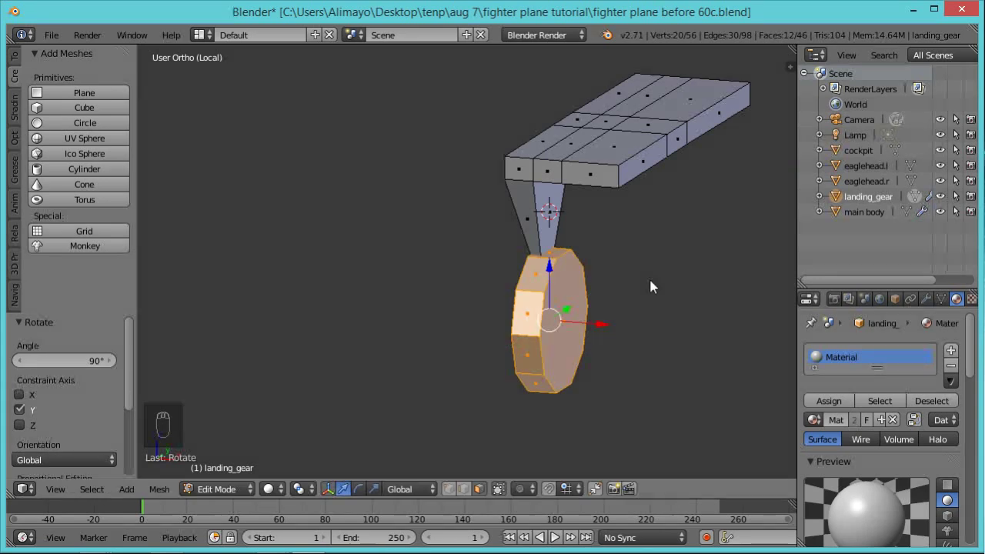
Widen the wheel by scaling it to about 2.309 along the X axis.
{"action": "key", "text": "s"}
{"action": "key", "text": "x"}
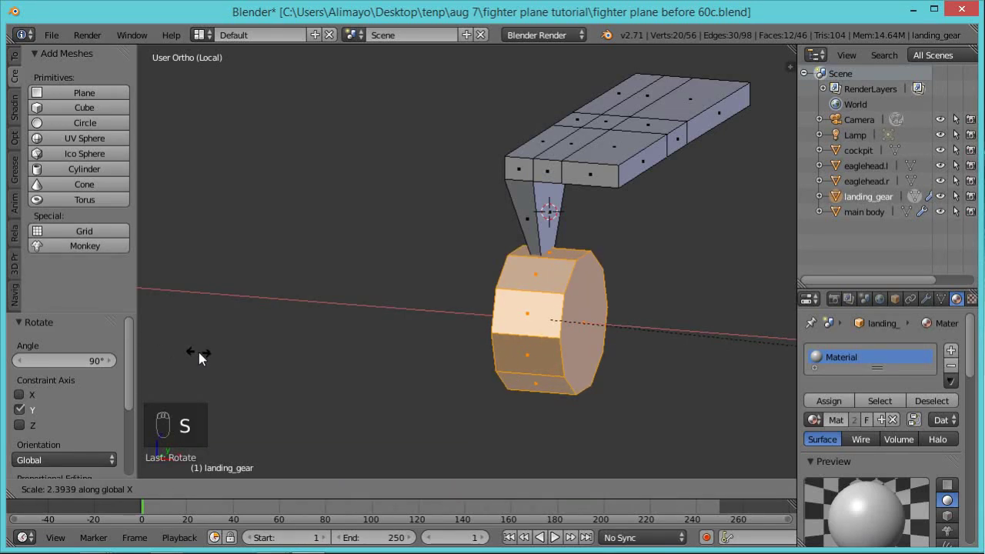
{"action": "left_click", "coordinate": [188, 351]}
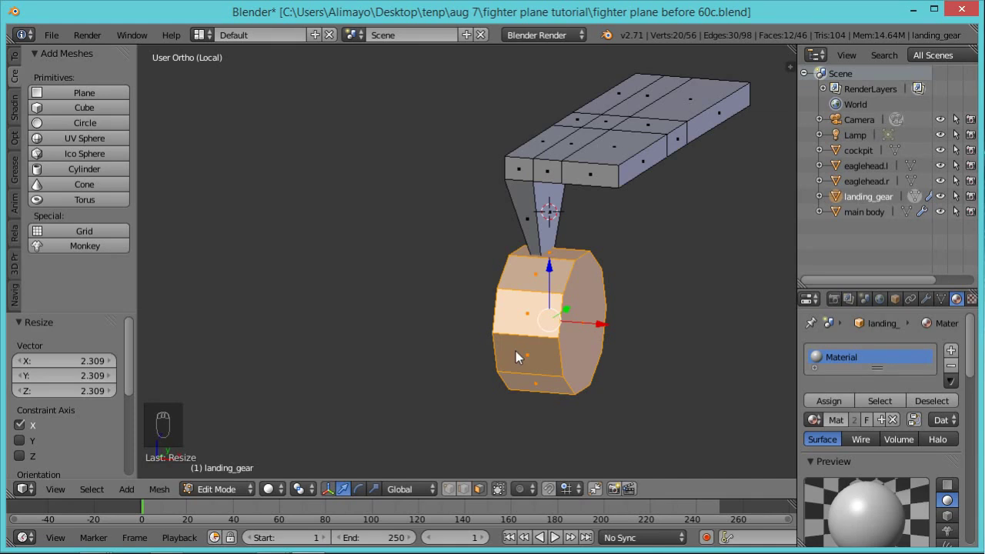
Add two evenly spaced loop cuts around the wheel's tread without sliding them.
{"action": "key", "text": "ctrl+r"}
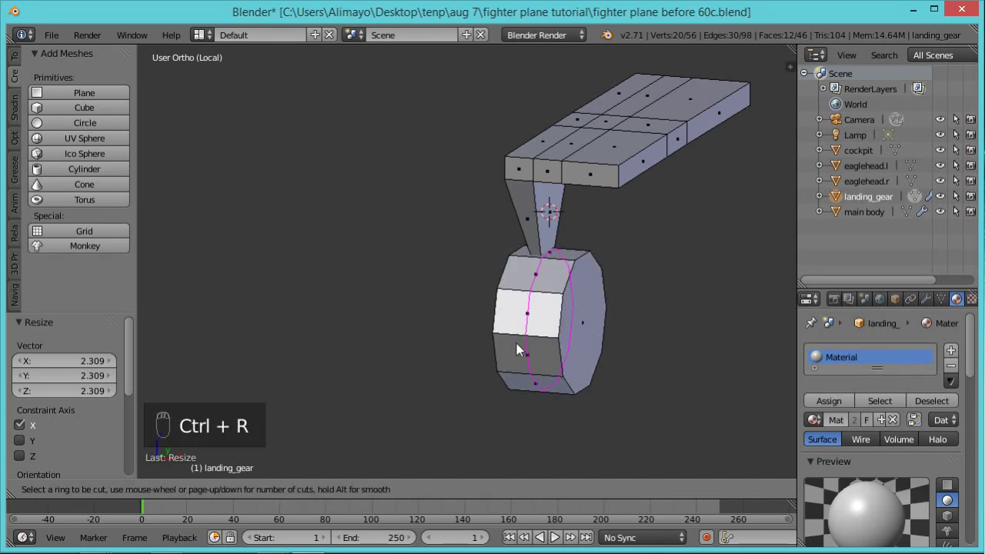
{"action": "scroll", "coordinate": [517, 343], "scroll_direction": "up", "scroll_amount": 1}
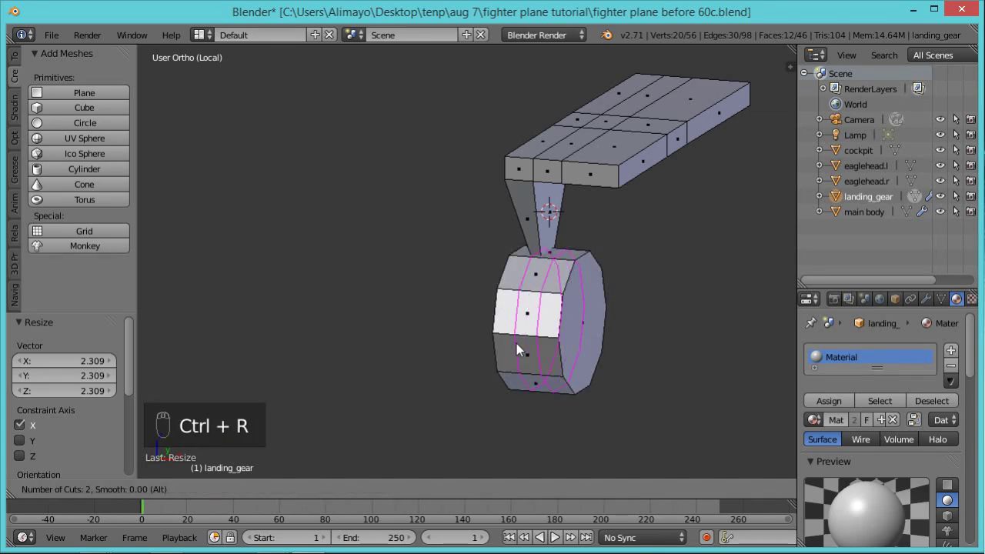
{"action": "left_click", "coordinate": [517, 344]}
{"action": "right_click", "coordinate": [516, 343]}
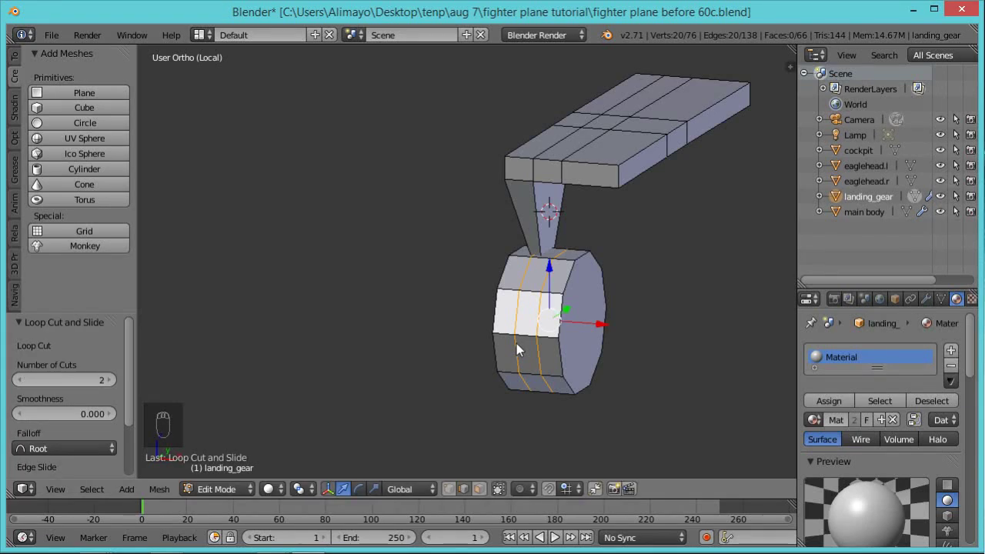
Select both round side faces of the wheel in face select mode and scale them to about 0.862 along X.
{"action": "left_click", "coordinate": [479, 489]}
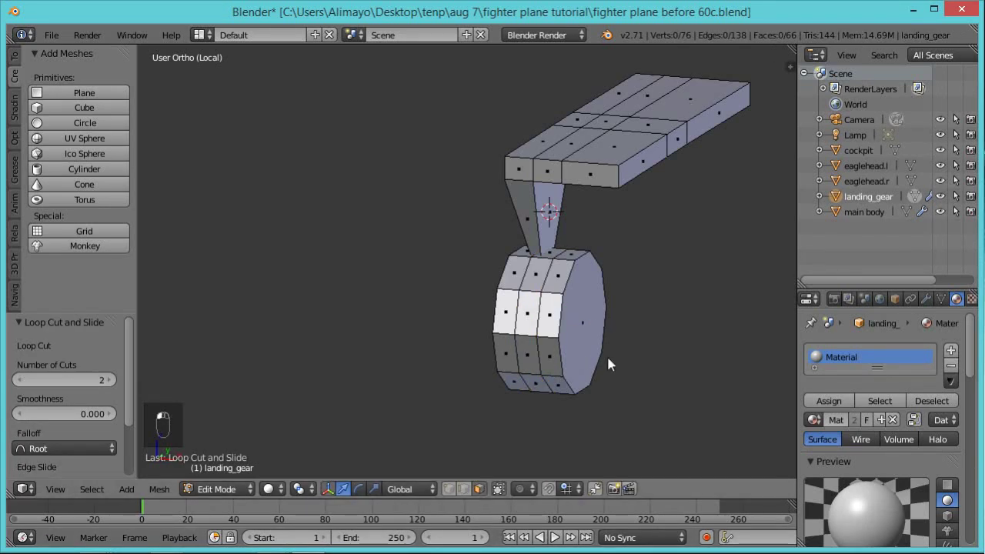
{"action": "right_click", "coordinate": [605, 363]}
{"action": "middle_click_drag", "start_coordinate": [550, 391], "coordinate": [576, 336]}
{"action": "right_click", "coordinate": [528, 337], "text": "shift"}
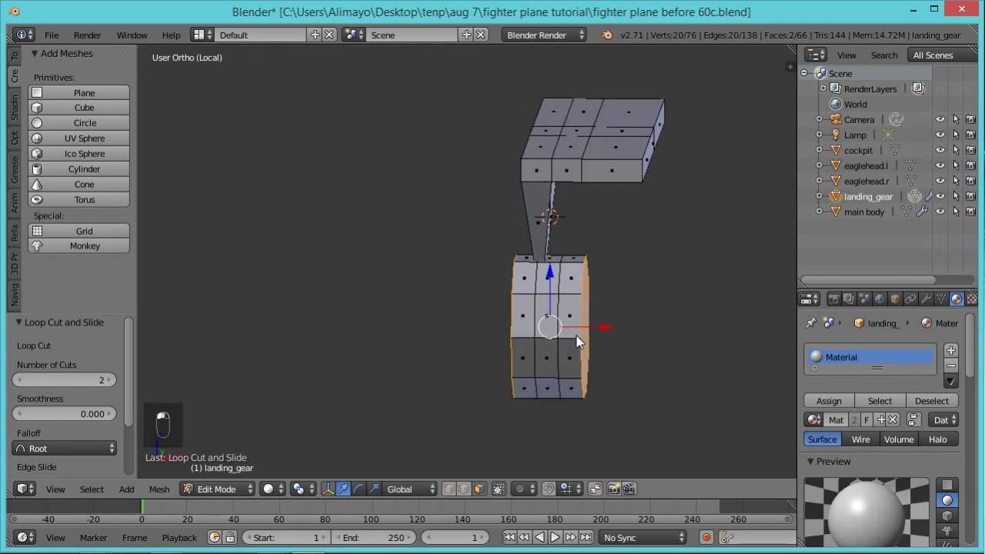
{"action": "key", "text": "s"}
{"action": "key", "text": "x"}
{"action": "left_click", "coordinate": [625, 337]}
Scale the wheel's two side faces uniformly to about 0.866 to taper the tread edges.
{"action": "middle_click_drag", "start_coordinate": [634, 337], "coordinate": [662, 341]}
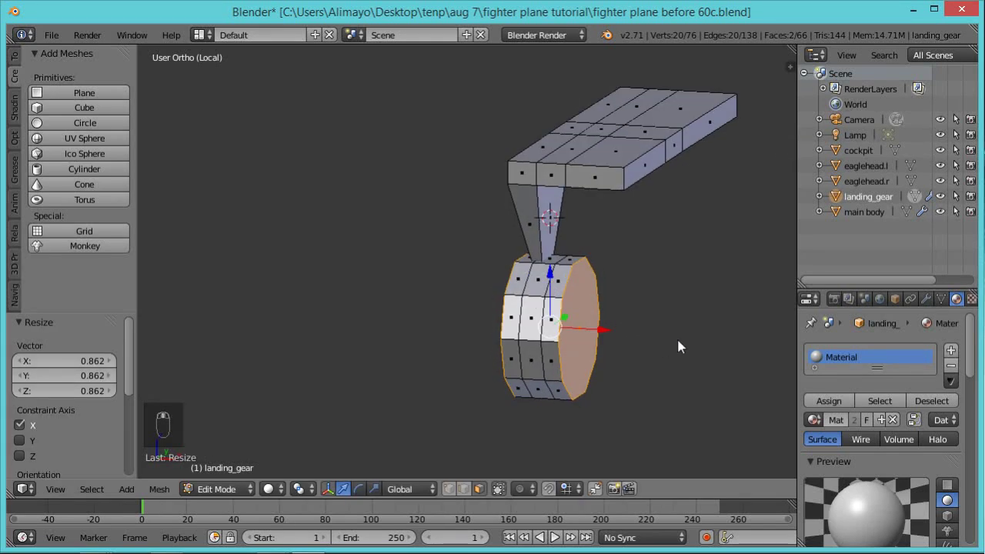
{"action": "key", "text": "s"}
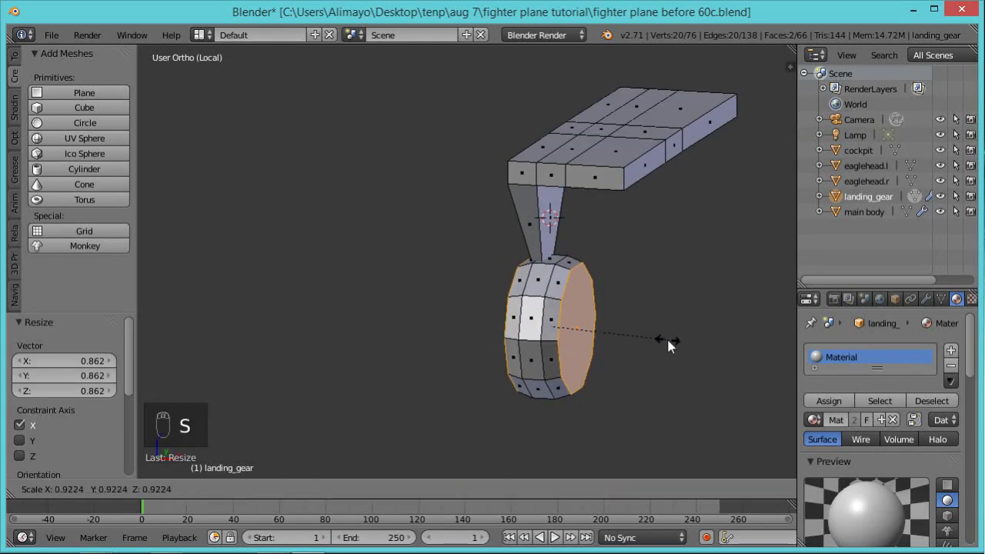
{"action": "left_click", "coordinate": [659, 340]}
Extrude the wheel's two side faces in place and scale the new faces to about 0.855.
{"action": "middle_click_drag", "start_coordinate": [658, 373], "coordinate": [583, 385]}
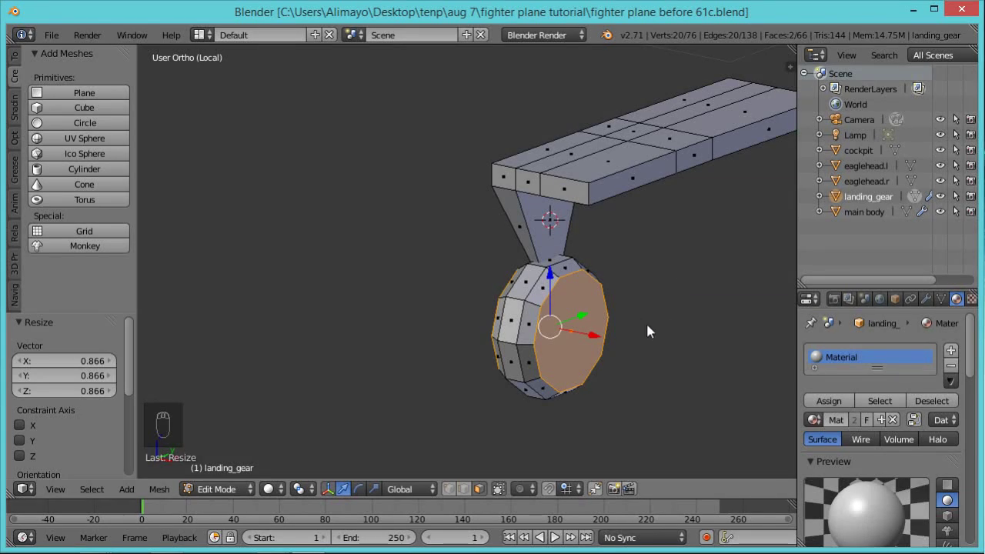
{"action": "key", "text": "e"}
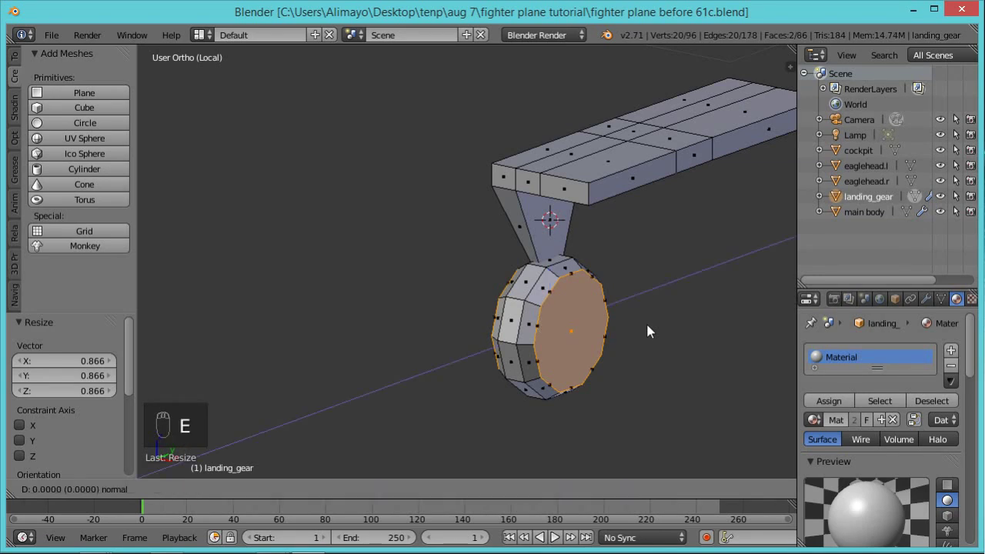
{"action": "right_click", "coordinate": [648, 327]}
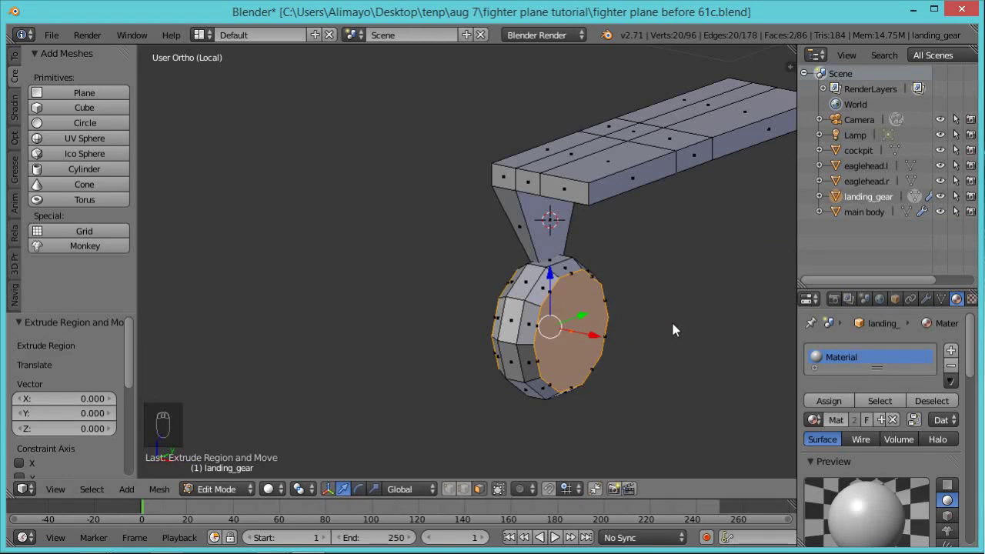
{"action": "key", "text": "s"}
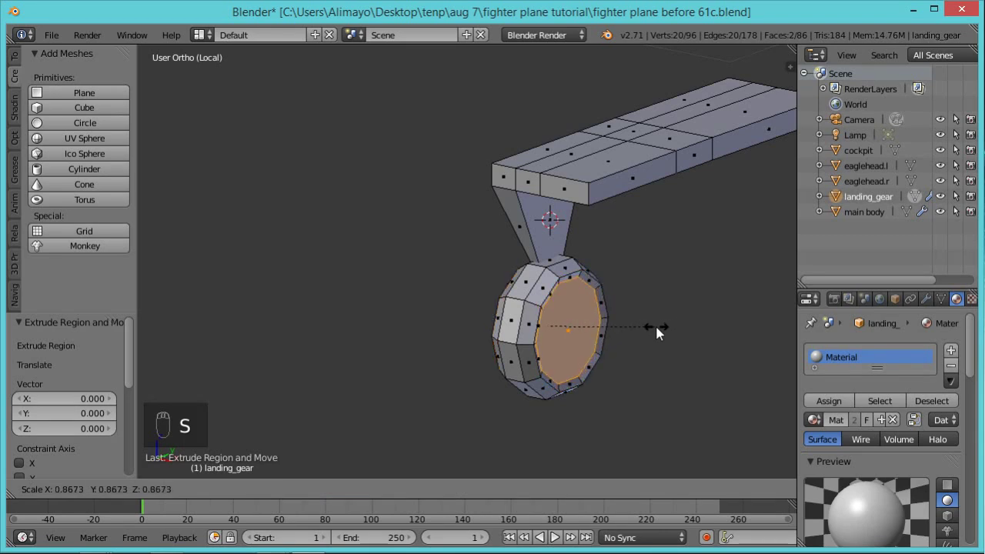
{"action": "left_click", "coordinate": [654, 329]}
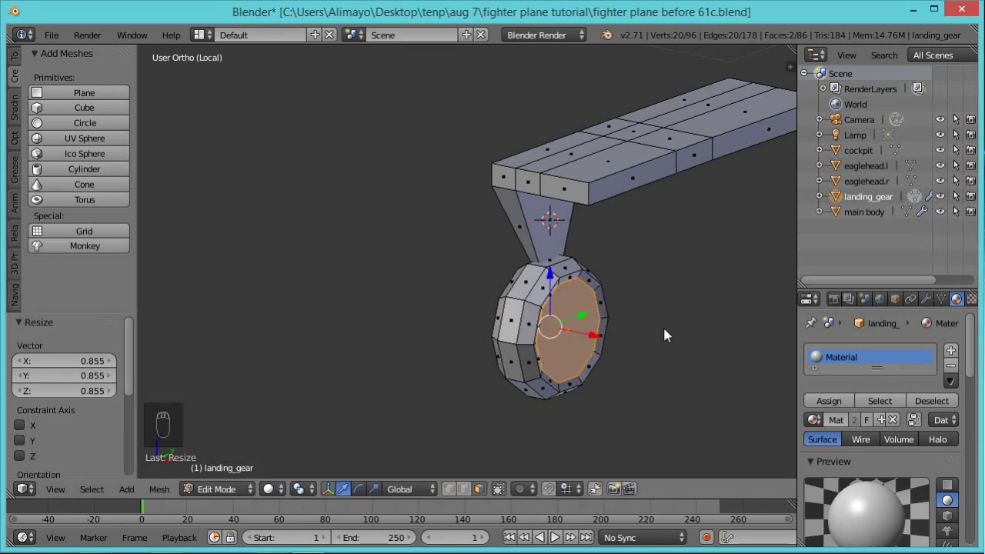
Extrude the two inset side faces once more in place, with zero offset.
{"action": "key", "text": "e"}
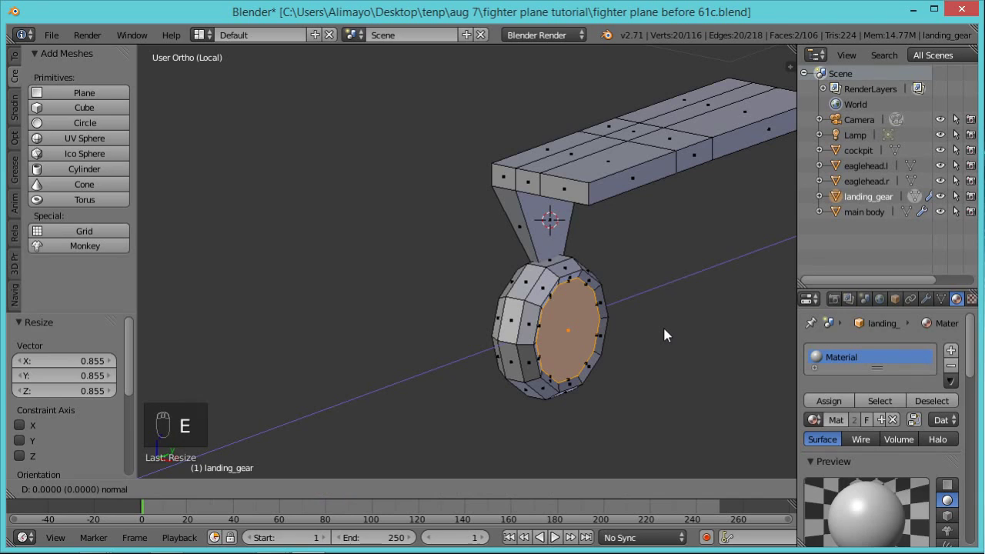
{"action": "left_click", "coordinate": [664, 329]}
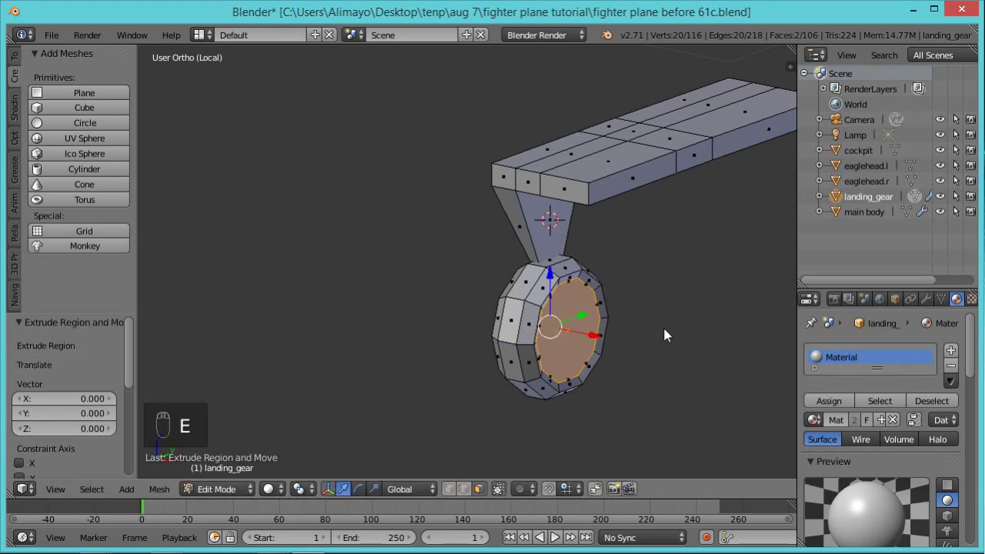
Try scaling the inner side faces to about 0.337 and extruding them about 0.169 along X, and undo both operations.
{"action": "key", "text": "s"}
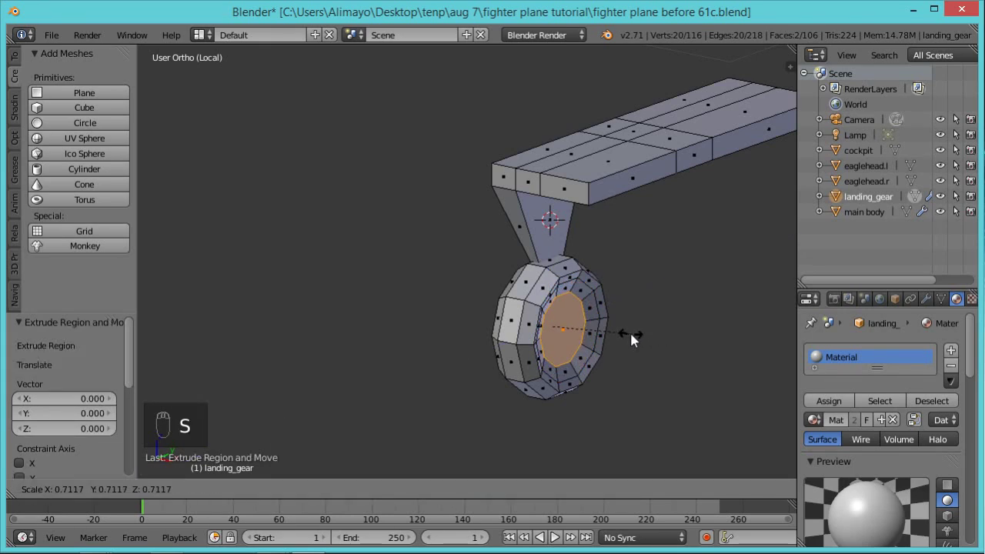
{"action": "left_click", "coordinate": [589, 341]}
{"action": "middle_click_drag", "start_coordinate": [615, 351], "coordinate": [651, 369]}
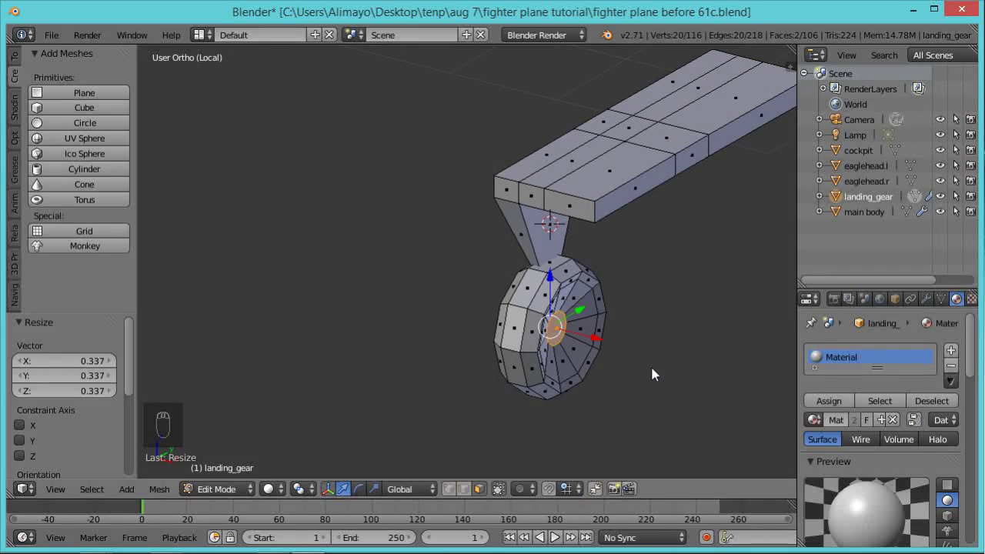
{"action": "key", "text": "e"}
{"action": "key", "text": "x"}
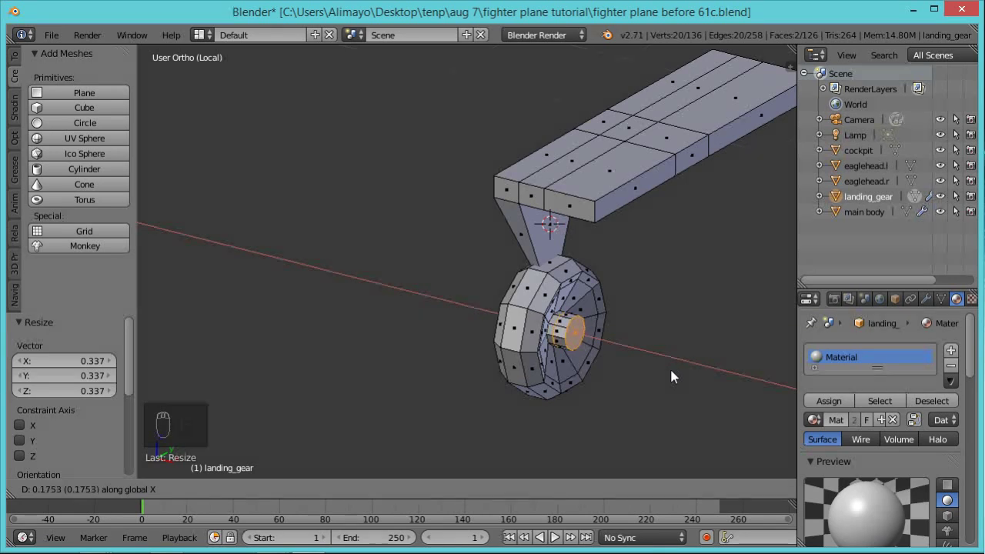
{"action": "left_click", "coordinate": [670, 371]}
{"action": "middle_click_drag", "start_coordinate": [501, 370], "coordinate": [541, 359]}
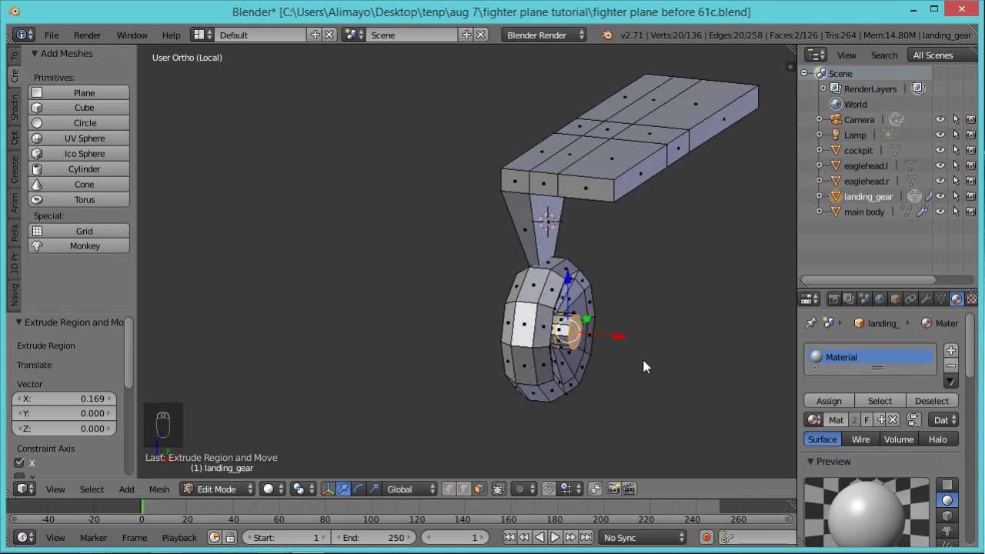
{"action": "key", "text": "ctrl+z"}
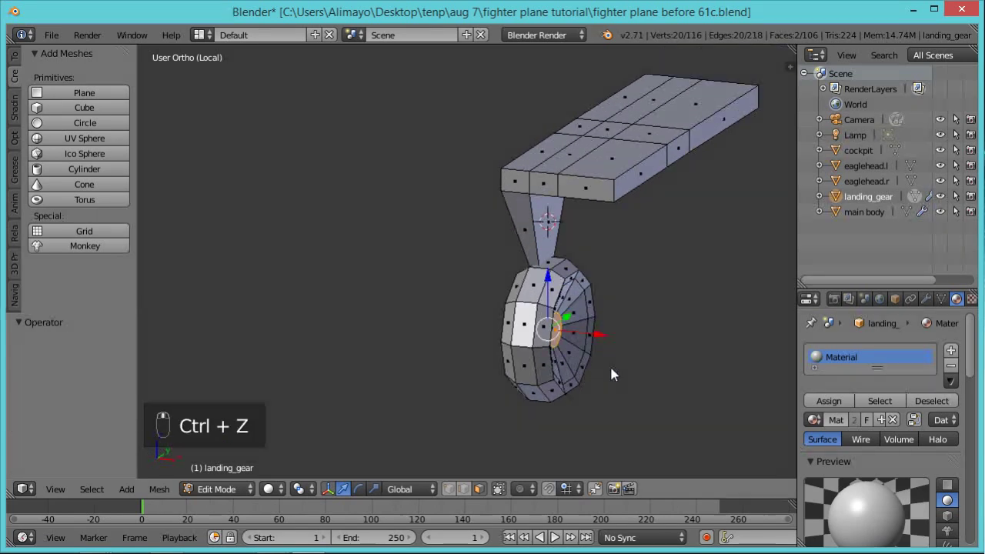
{"action": "key", "text": "ctrl+z"}
Scale the wheel's two inner side faces uniformly to about 0.355.
{"action": "middle_click_drag", "start_coordinate": [642, 369], "coordinate": [595, 379]}
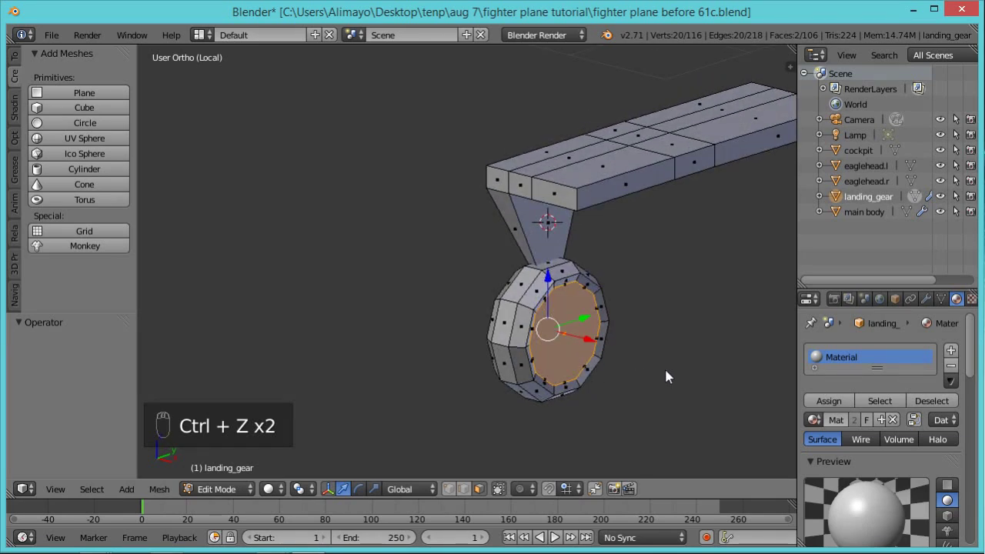
{"action": "key", "text": "s"}
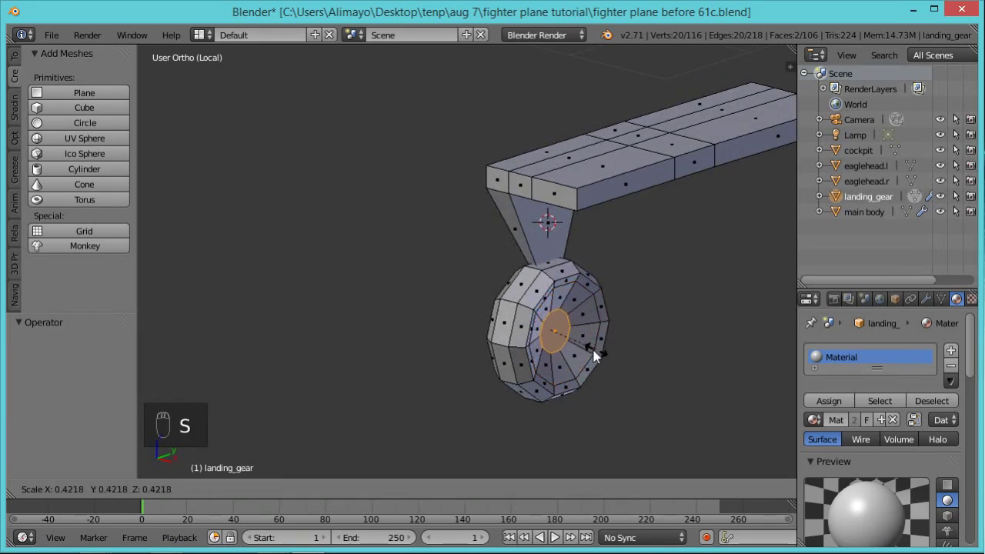
{"action": "left_click", "coordinate": [592, 354]}
Extrude the two small centre faces in place and scale them along X to about 2.313 to form protruding hubs.
{"action": "mouse_move", "coordinate": [591, 353]}
{"action": "middle_mouse_down"}
{"action": "mouse_move", "coordinate": [653, 367]}
{"action": "mouse_move", "coordinate": [585, 354]}
{"action": "middle_mouse_up"}
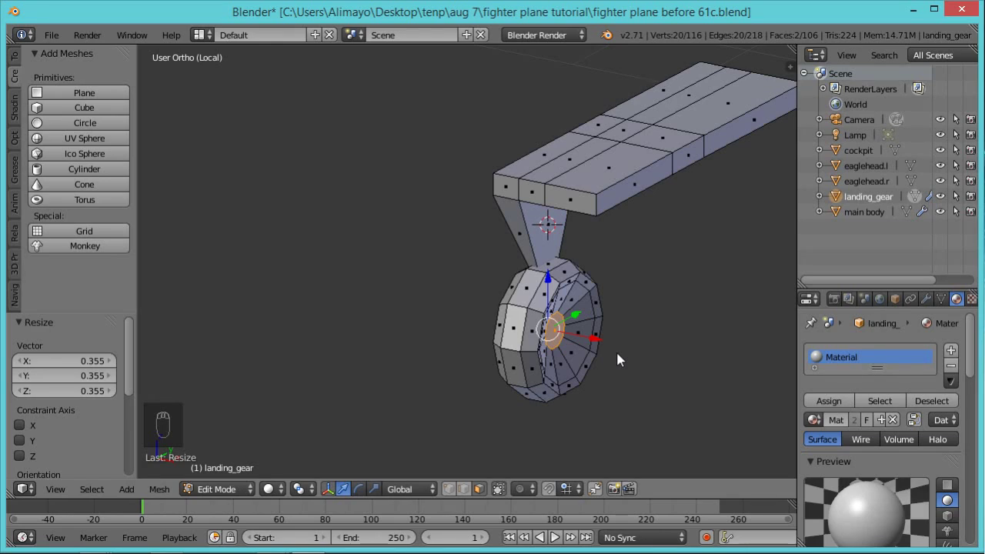
{"action": "mouse_move", "coordinate": [649, 358]}
{"action": "middle_mouse_down"}
{"action": "mouse_move", "coordinate": [611, 330]}
{"action": "mouse_move", "coordinate": [642, 368]}
{"action": "mouse_move", "coordinate": [635, 354]}
{"action": "middle_mouse_up"}
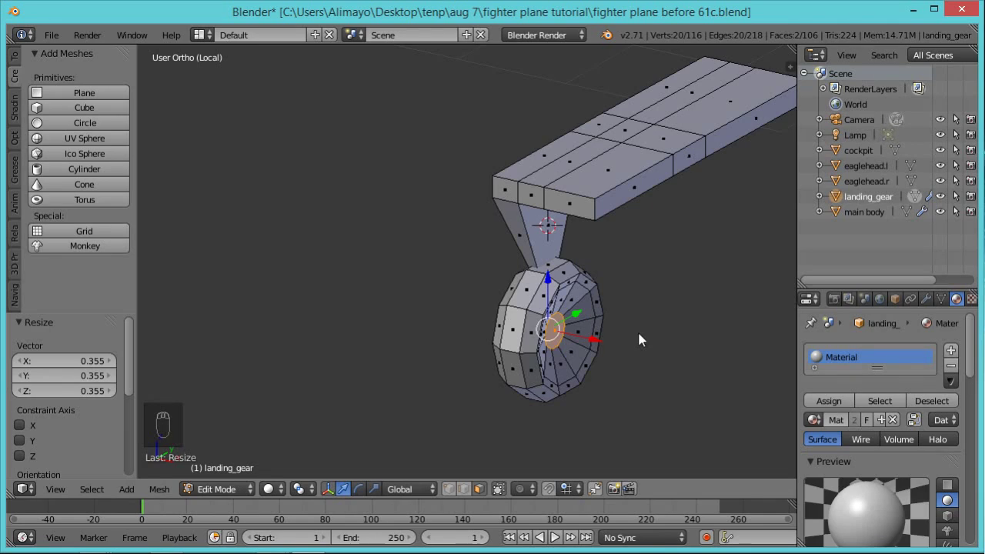
{"action": "middle_click_drag", "start_coordinate": [621, 353], "coordinate": [661, 360]}
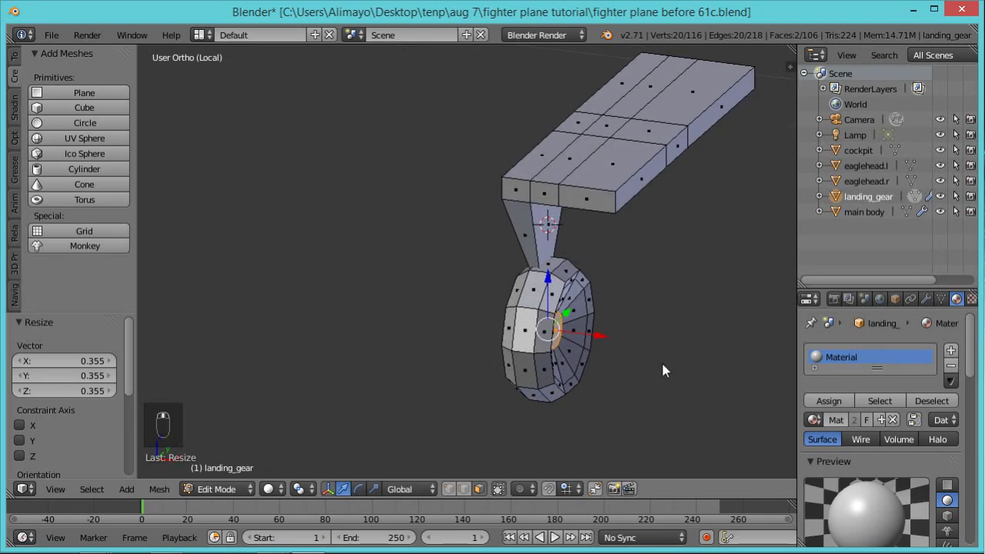
{"action": "key", "text": "e"}
{"action": "right_click", "coordinate": [663, 366]}
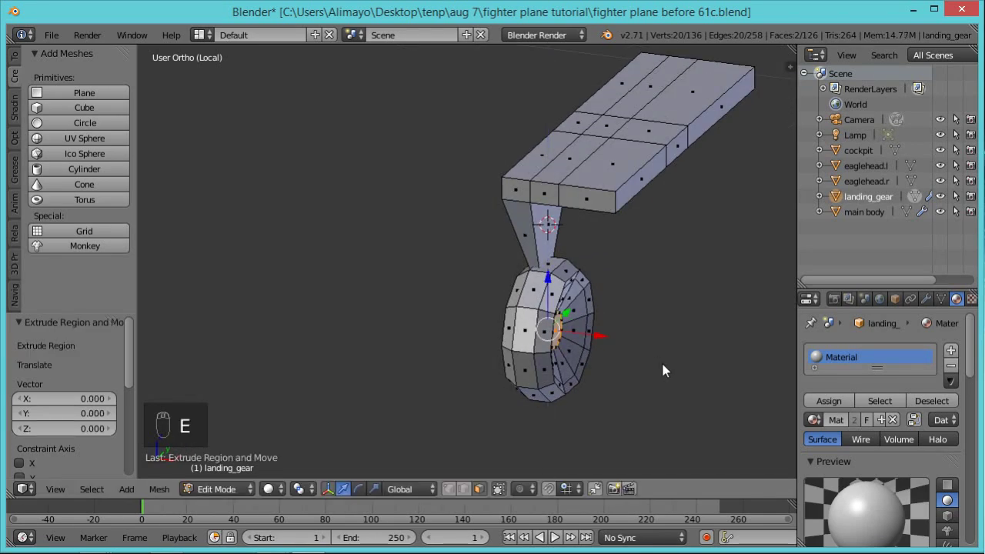
{"action": "key", "text": "s"}
{"action": "key", "text": "x"}
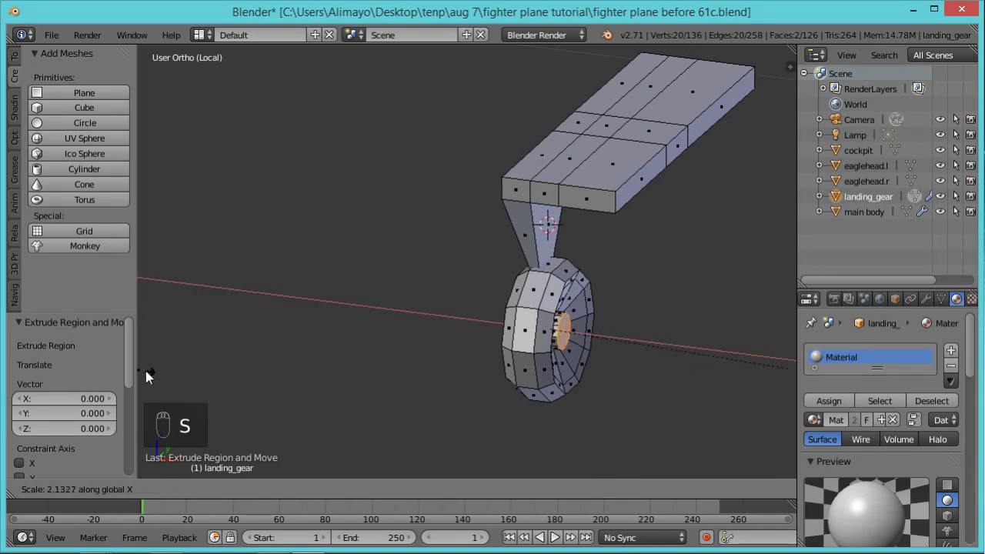
{"action": "left_click", "coordinate": [159, 370]}
Select the ring of faces around the hub on one side of the wheel.
{"action": "middle_click_drag", "start_coordinate": [381, 400], "coordinate": [504, 436]}
{"action": "middle_click_drag", "start_coordinate": [568, 400], "coordinate": [563, 348]}
{"action": "middle_click_drag", "start_coordinate": [599, 377], "coordinate": [588, 312]}
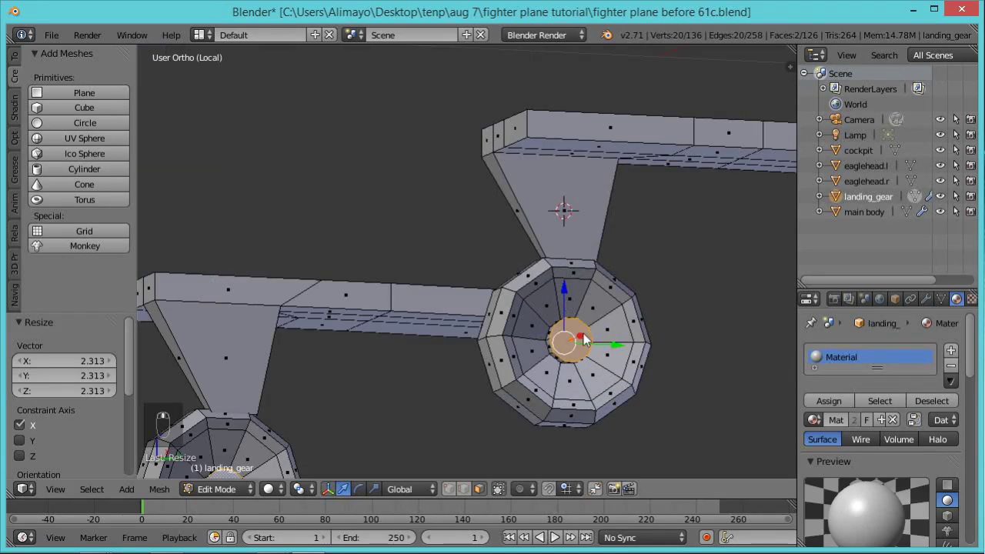
{"action": "left_click", "coordinate": [597, 396], "text": "alt"}
{"action": "middle_click_drag", "start_coordinate": [597, 395], "coordinate": [649, 422]}
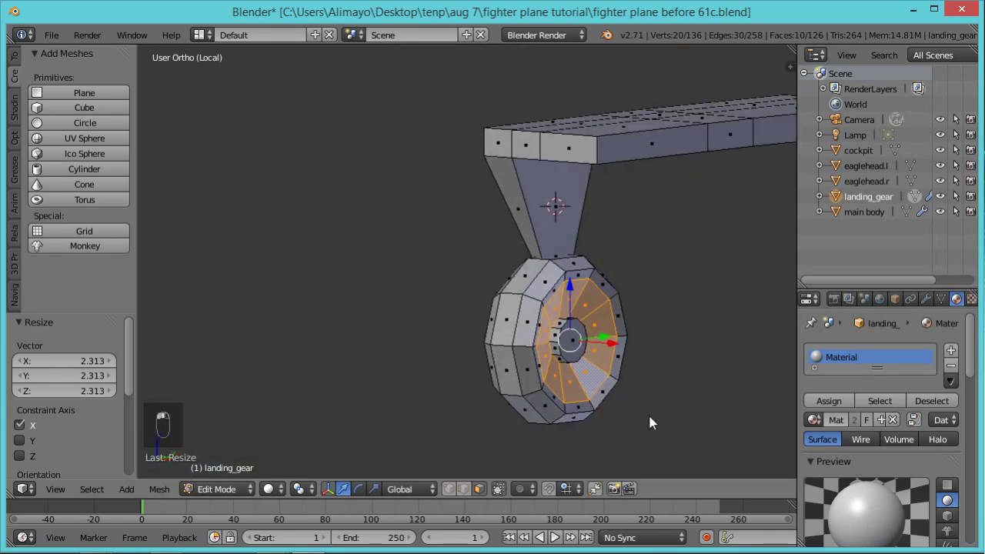
Try extruding the selected face ring in place and moving it about -0.048 along X, and undo both operations.
{"action": "key", "text": "e"}
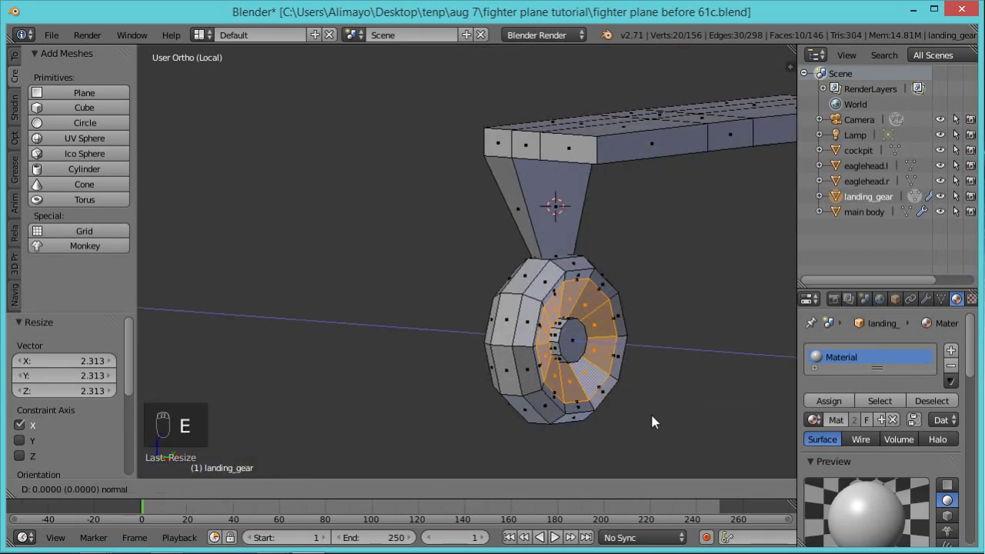
{"action": "right_click", "coordinate": [650, 412]}
{"action": "middle_click_drag", "start_coordinate": [627, 386], "coordinate": [615, 347]}
{"action": "key", "text": "g"}
{"action": "key", "text": "x"}
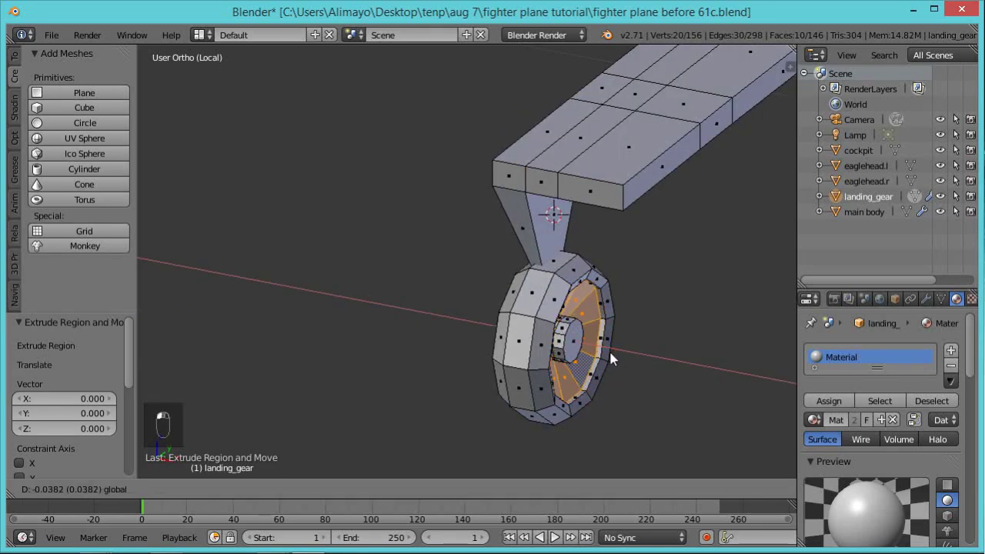
{"action": "left_click", "coordinate": [608, 349]}
{"action": "middle_click_drag", "start_coordinate": [508, 369], "coordinate": [524, 357]}
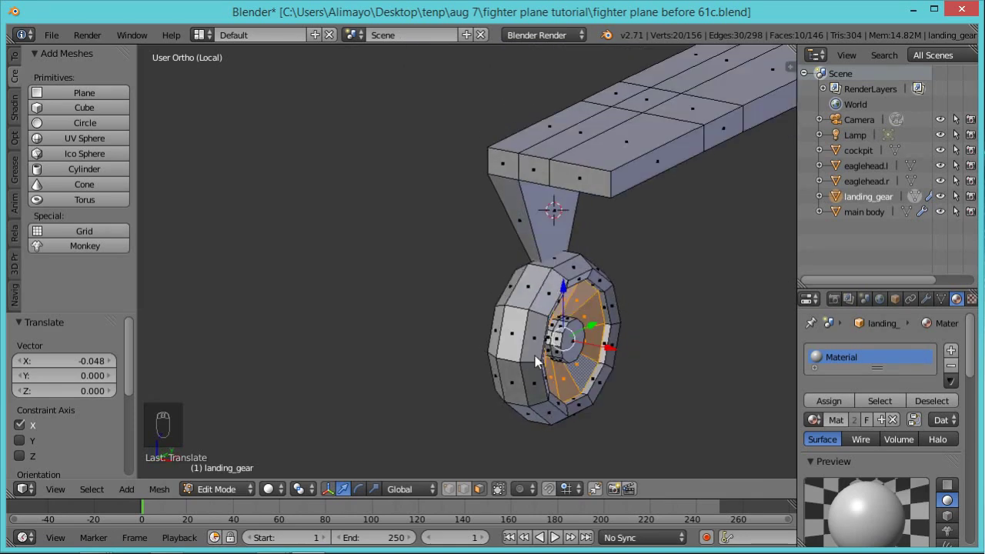
{"action": "key", "text": "ctrl+z"}
{"action": "key", "text": "ctrl+z"}
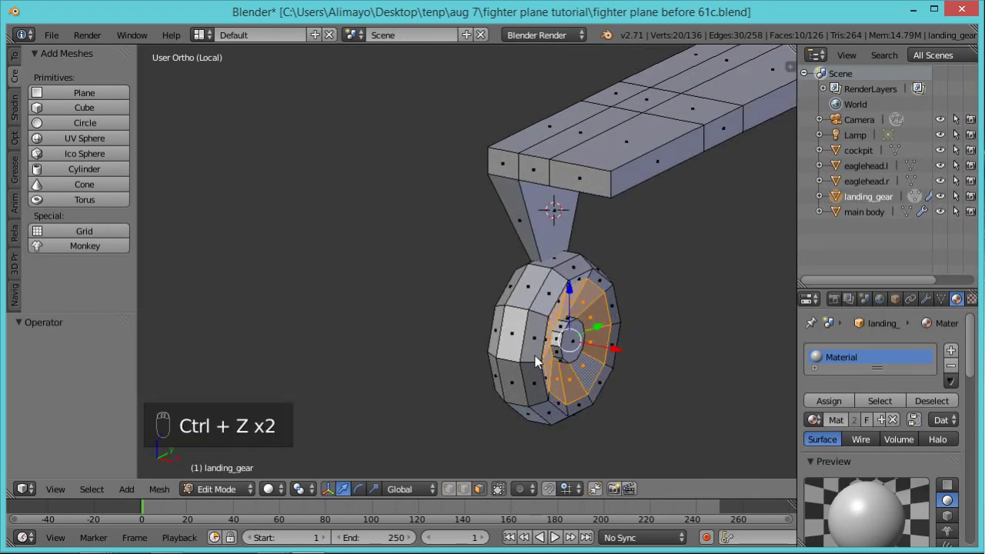
Add the opposite side's face ring to the selection, extrude both rings in place and scale them inward along X.
{"action": "middle_click_drag", "start_coordinate": [492, 367], "coordinate": [645, 377]}
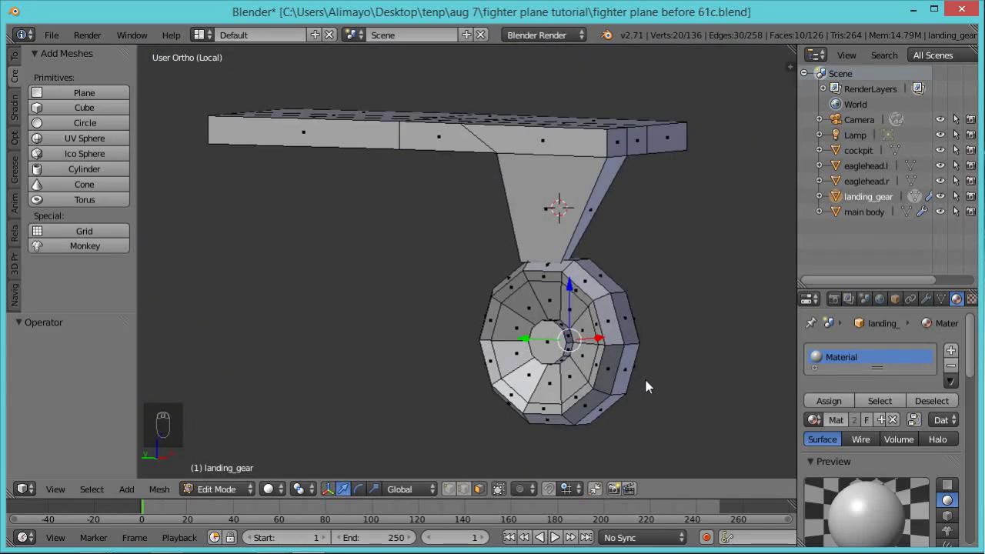
{"action": "right_click", "coordinate": [562, 388], "text": "alt+shift"}
{"action": "middle_click_drag", "start_coordinate": [660, 341], "coordinate": [600, 365]}
{"action": "key", "text": "e"}
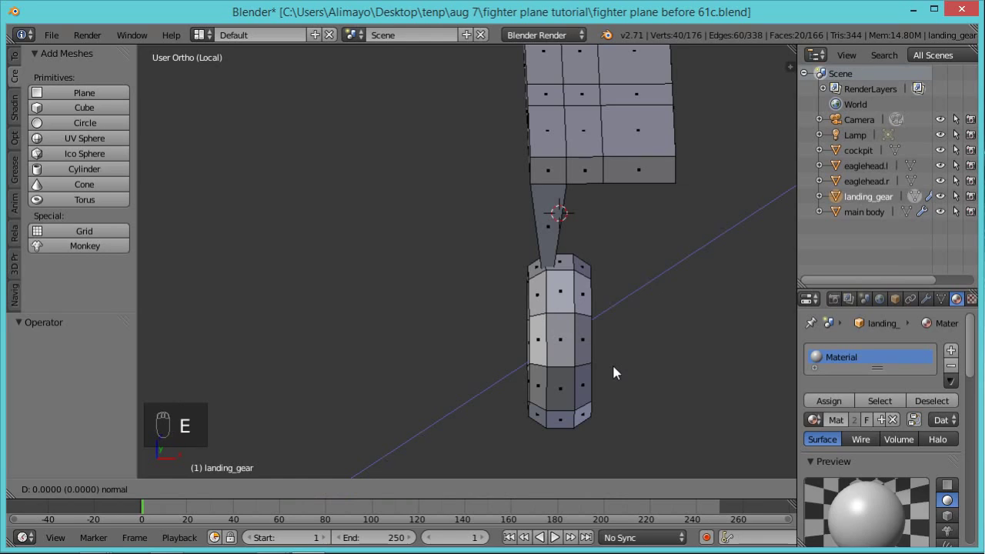
{"action": "left_click", "coordinate": [612, 362]}
{"action": "middle_click_drag", "start_coordinate": [629, 383], "coordinate": [664, 373]}
{"action": "key", "text": "s"}
{"action": "key", "text": "x"}
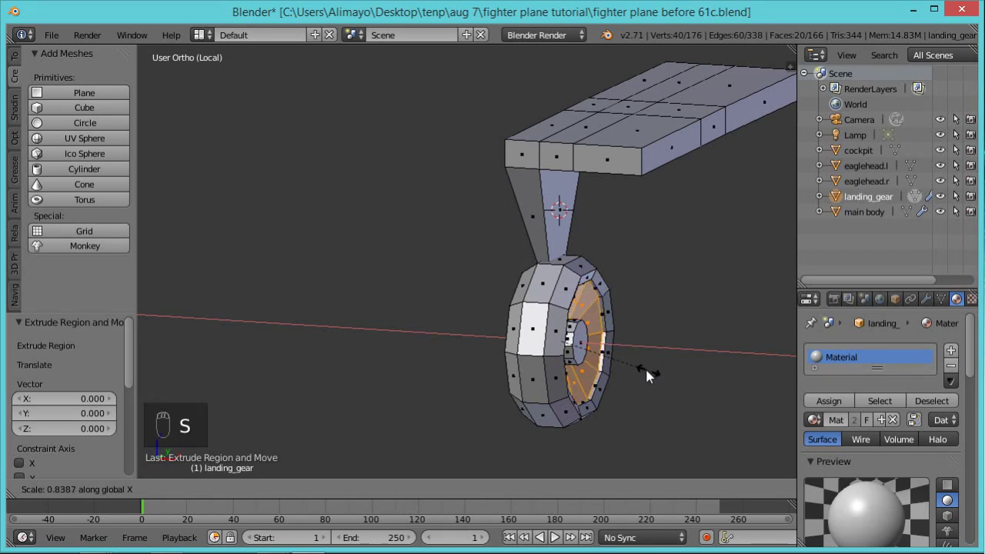
{"action": "left_click", "coordinate": [635, 367]}
Move the strut's rear top edge beneath the plate about 0.287 along Y to widen the strut.
{"action": "middle_click_drag", "start_coordinate": [632, 367], "coordinate": [621, 414]}
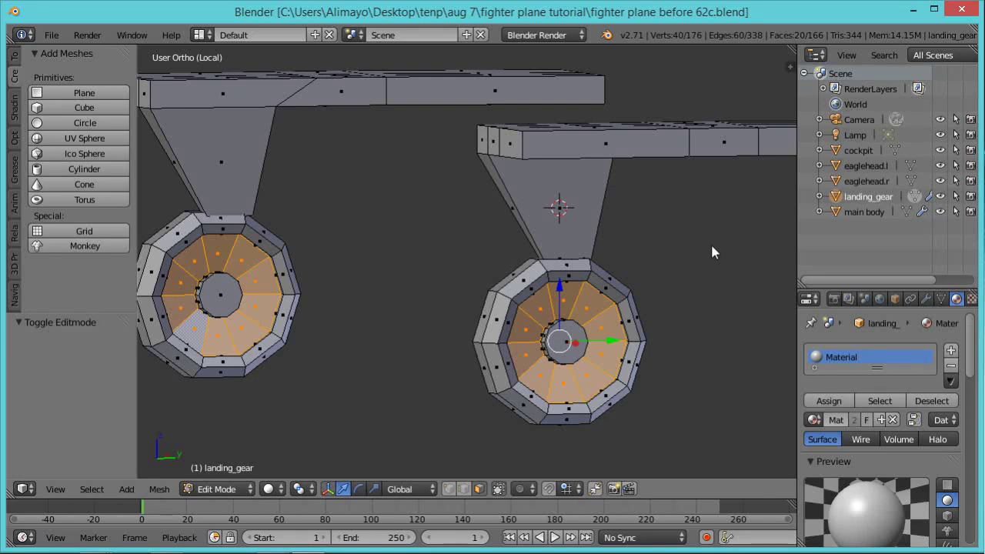
{"action": "middle_click_drag", "start_coordinate": [710, 248], "coordinate": [655, 208]}
{"action": "left_click", "coordinate": [465, 488]}
{"action": "right_click", "coordinate": [654, 216]}
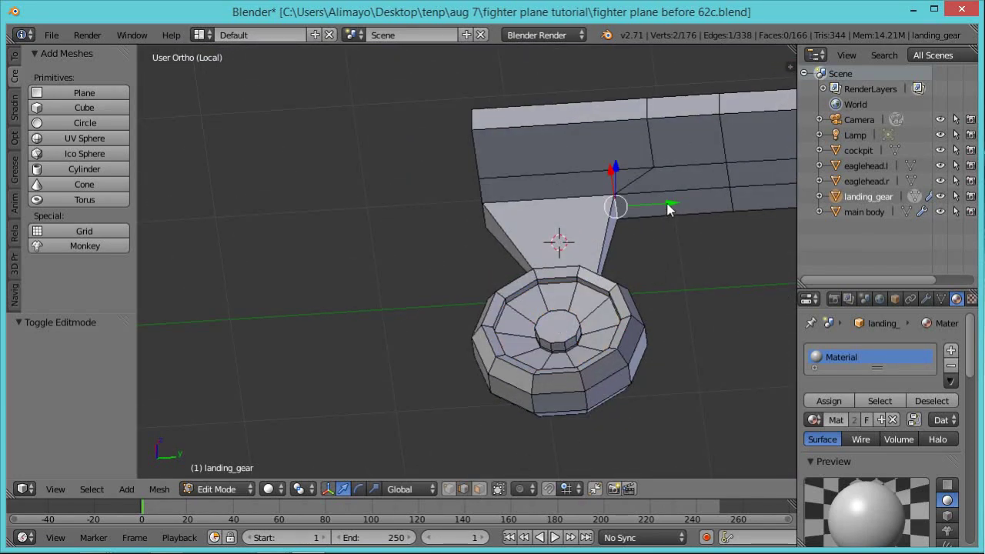
{"action": "key", "text": "g"}
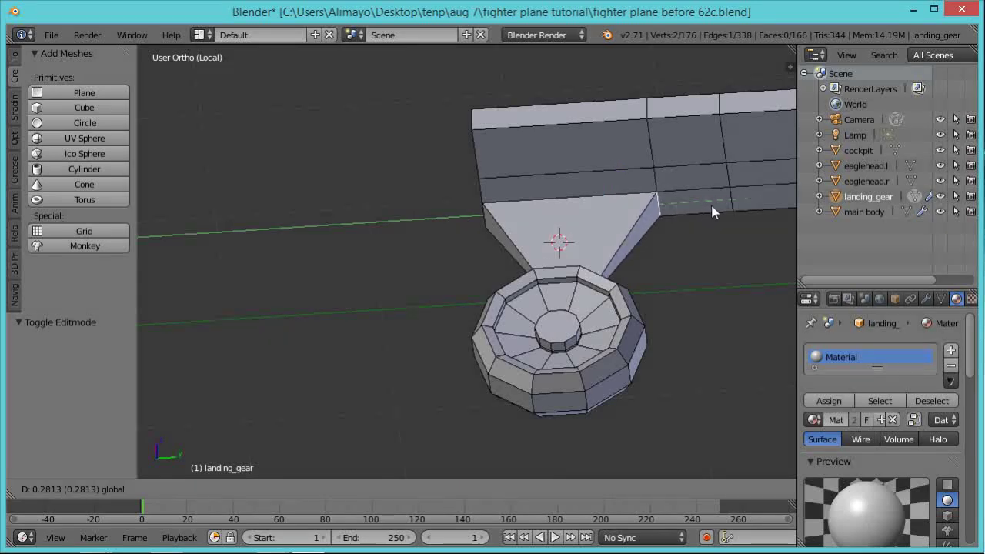
{"action": "left_click", "coordinate": [708, 231]}
In a right-side wireframe view, select all faces of the plate's long rear section behind the strut and delete them.
{"action": "mouse_move", "coordinate": [538, 202]}
{"action": "middle_mouse_down"}
{"action": "mouse_move", "coordinate": [665, 293]}
{"action": "mouse_move", "coordinate": [649, 251]}
{"action": "mouse_move", "coordinate": [536, 213]}
{"action": "middle_mouse_up"}
{"action": "middle_click_drag", "start_coordinate": [660, 225], "coordinate": [517, 285]}
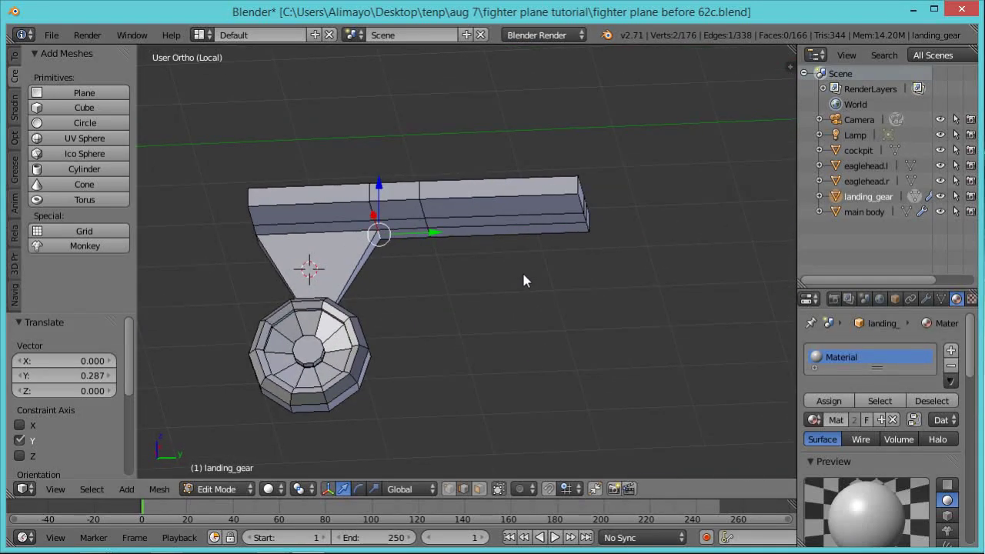
{"action": "key", "text": "KP_3"}
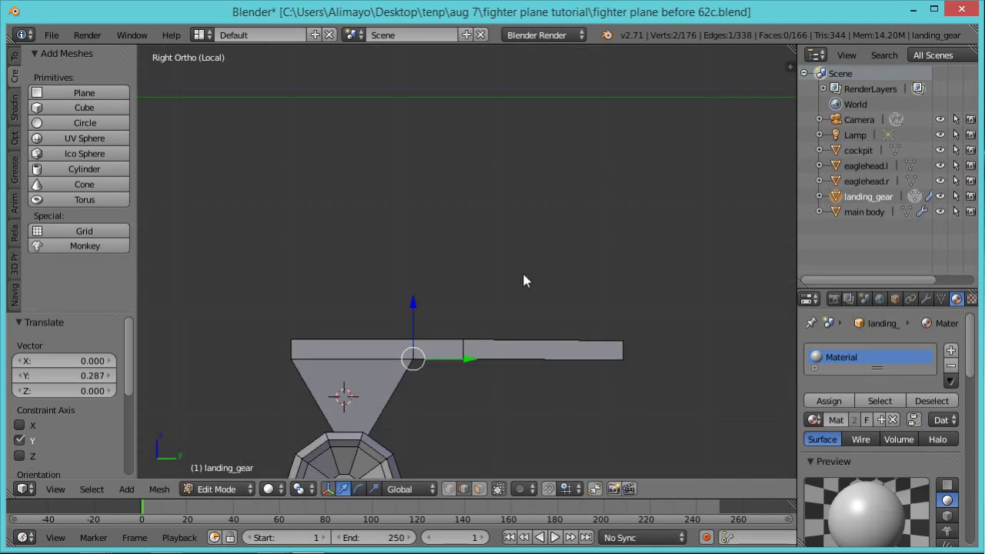
{"action": "mouse_move", "coordinate": [559, 322]}
{"action": "middle_mouse_down", "text": "shift"}
{"action": "mouse_move", "coordinate": [518, 207]}
{"action": "mouse_move", "coordinate": [529, 197]}
{"action": "middle_mouse_up", "text": "shift"}
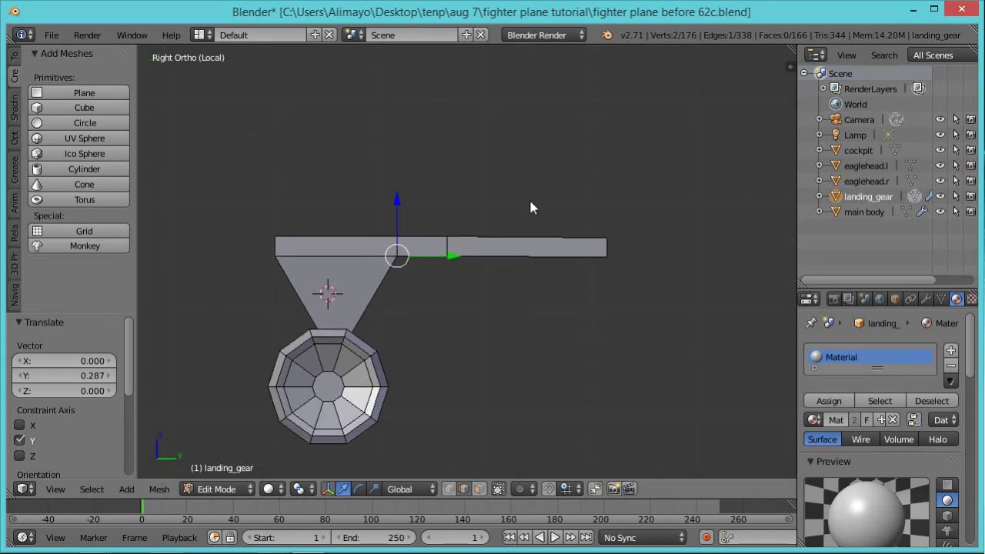
{"action": "key", "text": "z"}
{"action": "key", "text": "a"}
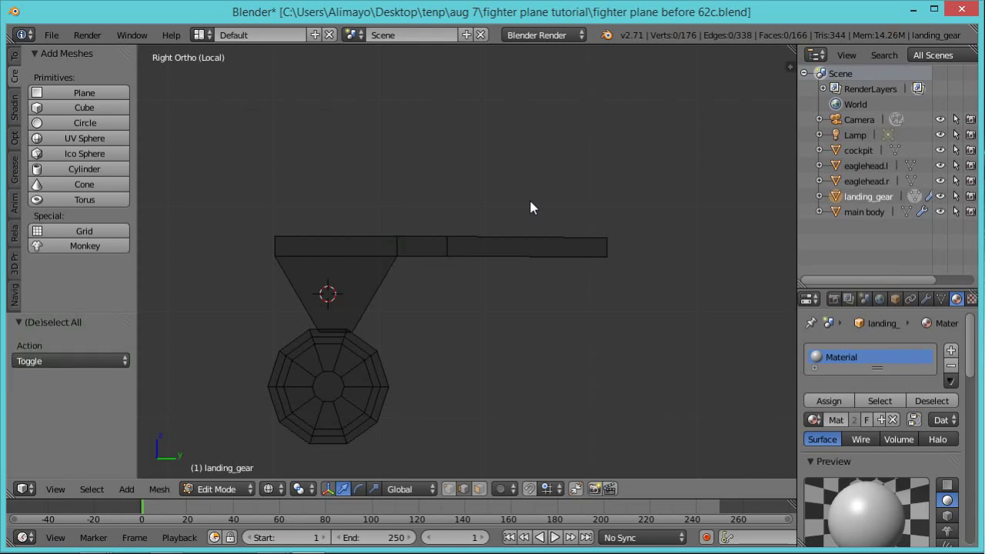
{"action": "key", "text": "a"}
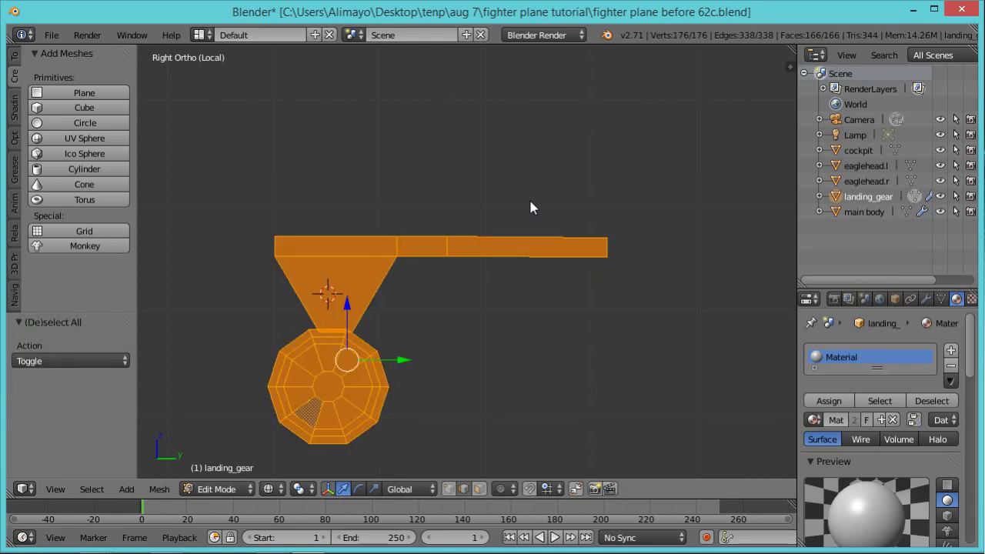
{"action": "key", "text": "a"}
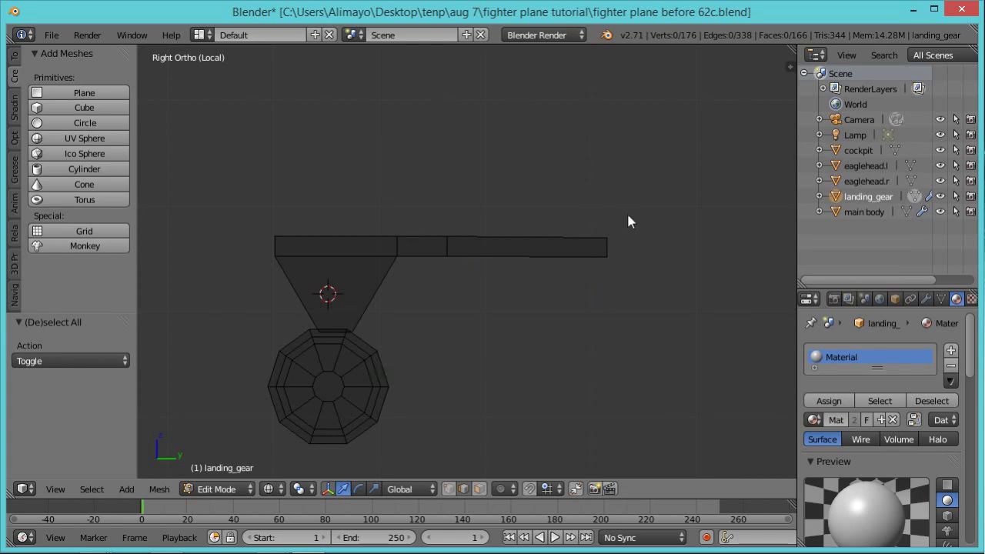
{"action": "left_click", "coordinate": [477, 490]}
{"action": "key", "text": "b"}
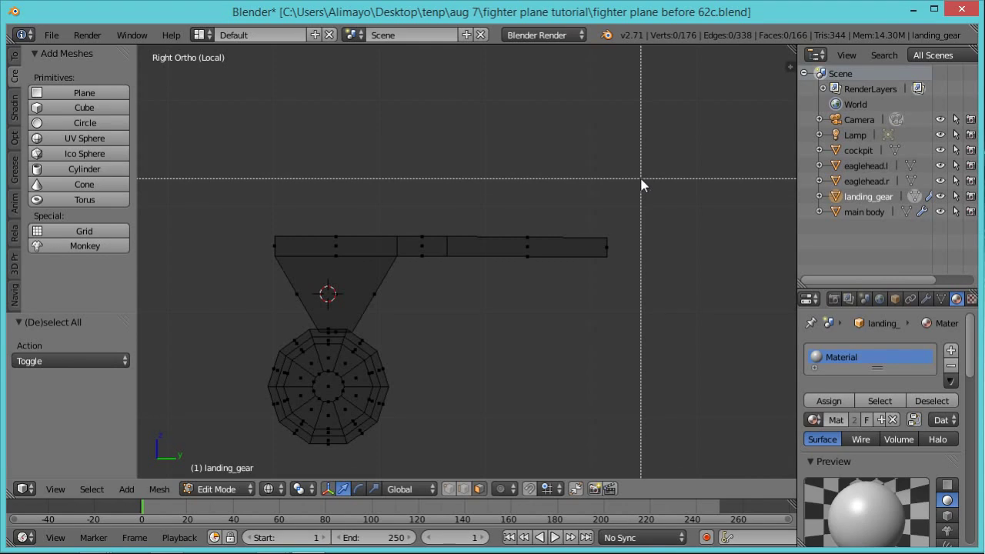
{"action": "left_click_drag", "start_coordinate": [642, 180], "coordinate": [436, 342]}
{"action": "key", "text": "x"}
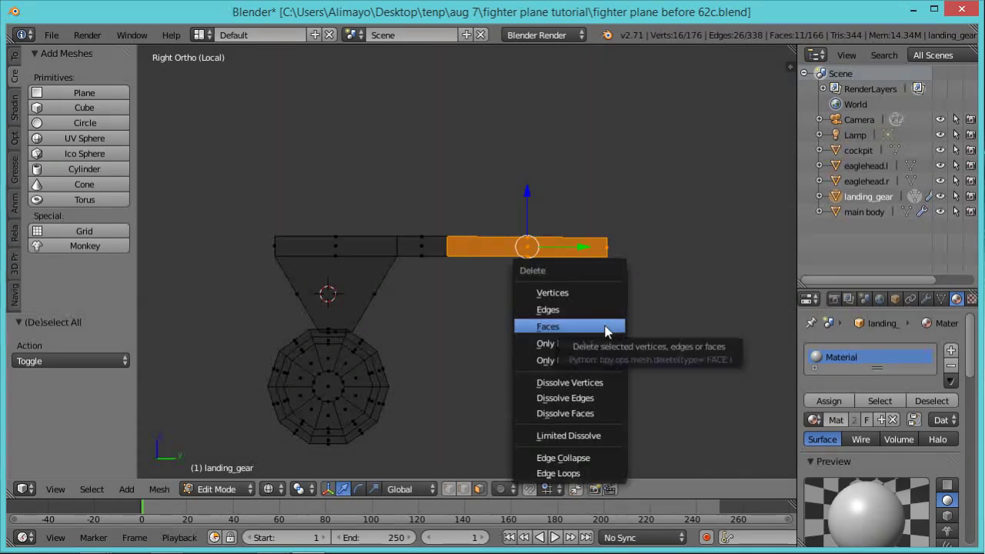
{"action": "left_click", "coordinate": [605, 329]}
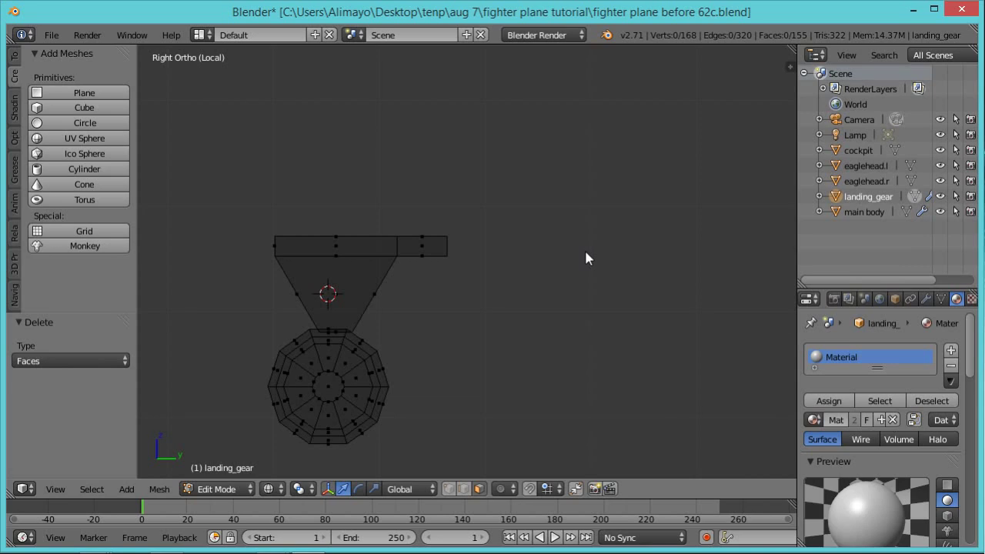
Return to solid shading, close the plate's open rear end with Grid Fill at span 1 and offset 0, and switch to face selection.
{"action": "middle_click_drag", "start_coordinate": [637, 277], "coordinate": [550, 247]}
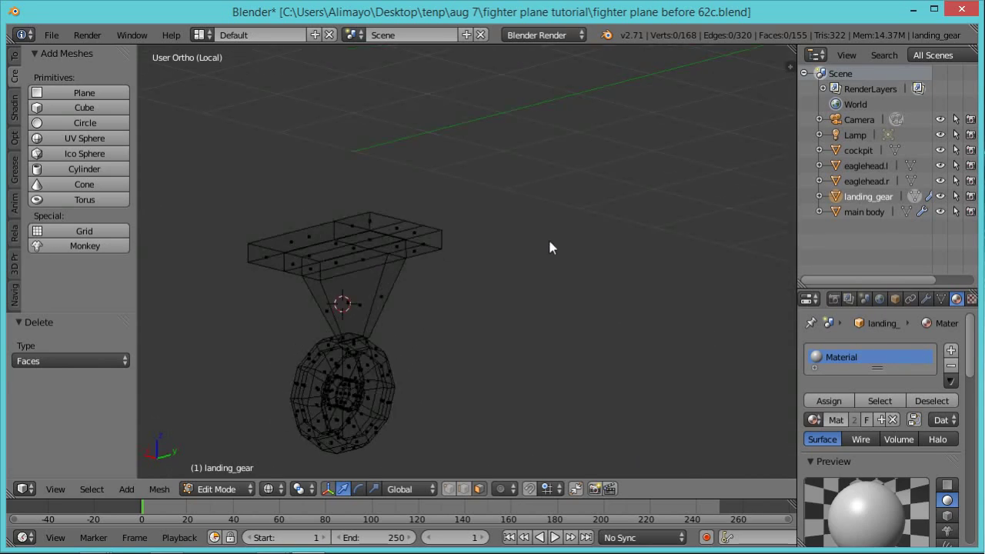
{"action": "key", "text": "z"}
{"action": "scroll", "coordinate": [549, 248], "scroll_direction": "up", "scroll_amount": 2}
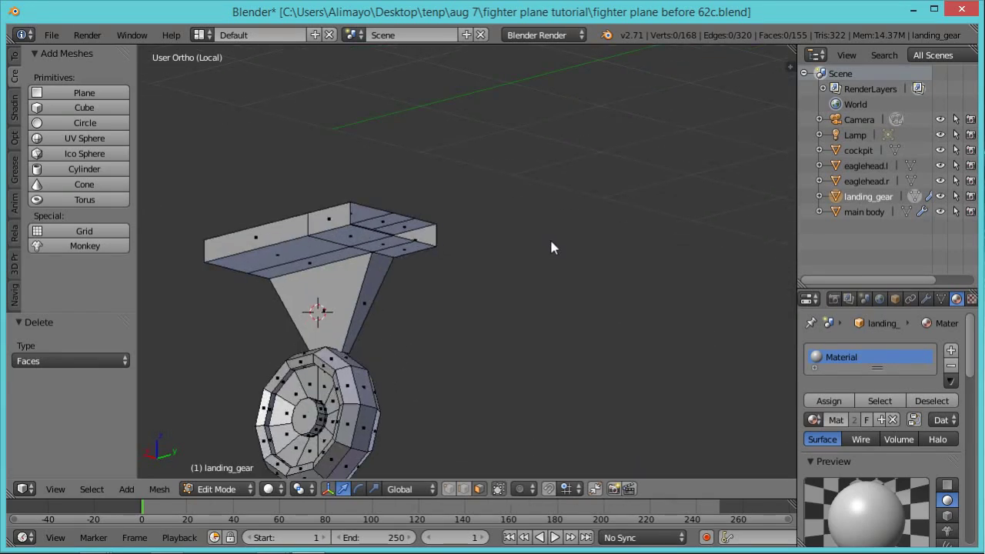
{"action": "middle_click_drag", "start_coordinate": [515, 246], "coordinate": [624, 264], "text": "shift"}
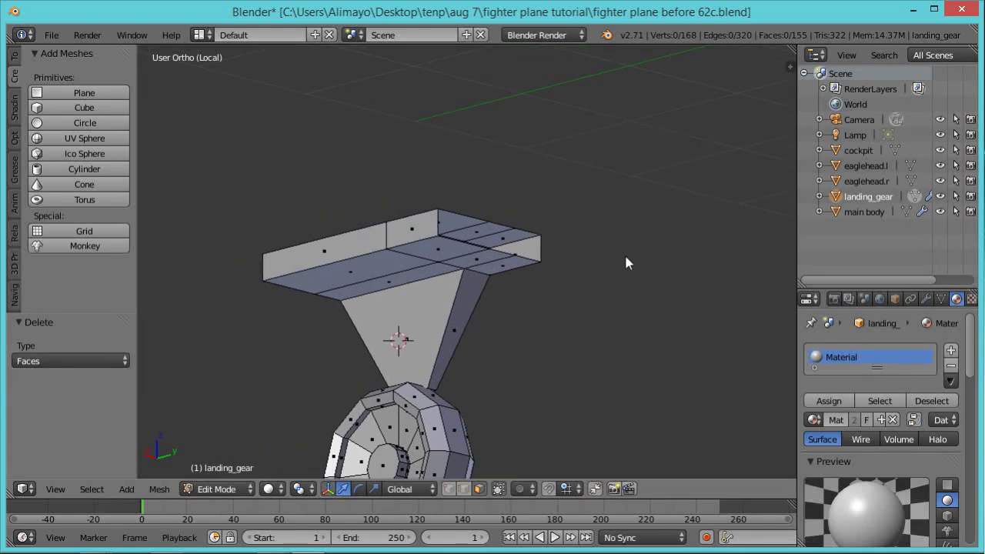
{"action": "left_click", "coordinate": [463, 489]}
{"action": "right_click", "coordinate": [507, 251], "text": "alt"}
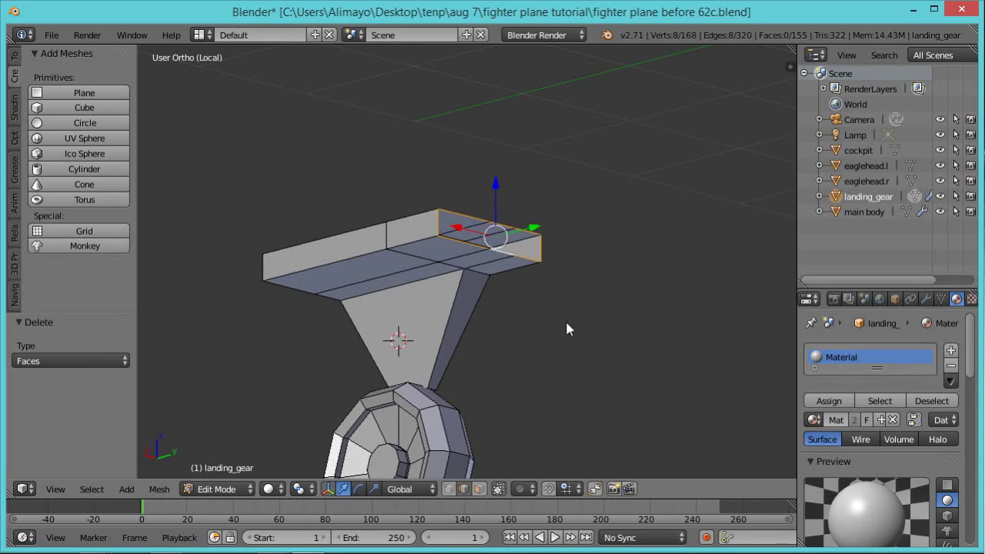
{"action": "middle_click_drag", "start_coordinate": [566, 330], "coordinate": [562, 351]}
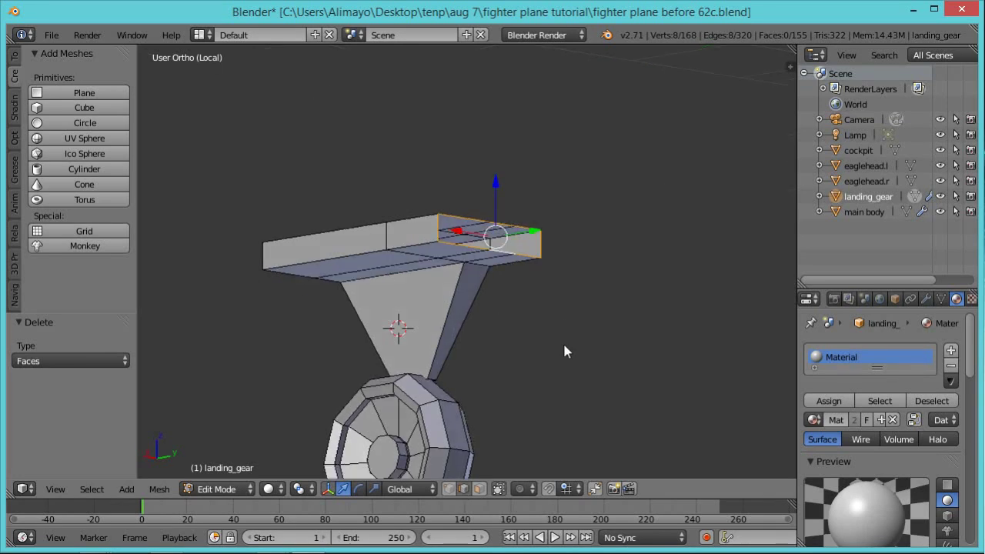
{"action": "key", "text": "ctrl+f"}
{"action": "left_click", "coordinate": [531, 233]}
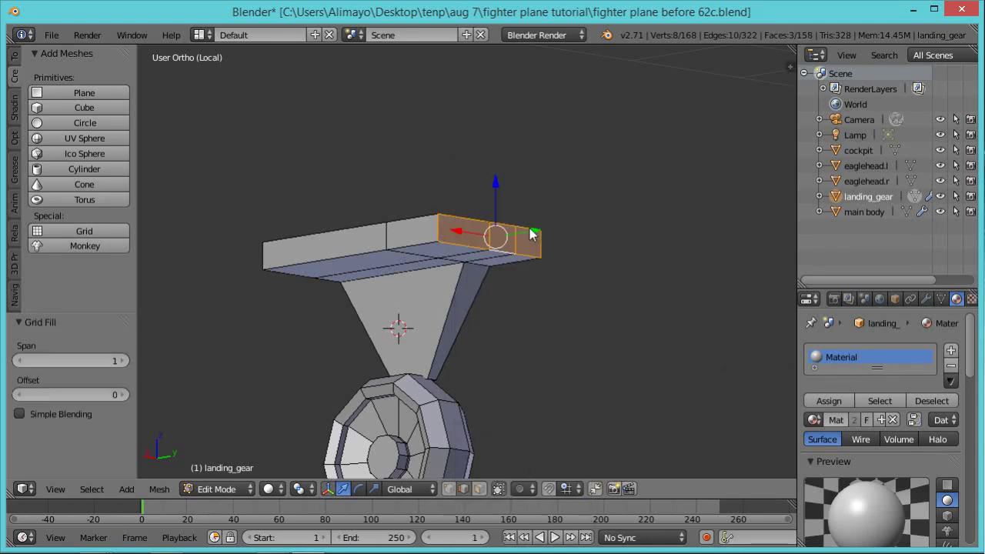
{"action": "mouse_move", "coordinate": [564, 338]}
{"action": "middle_mouse_down"}
{"action": "mouse_move", "coordinate": [554, 300]}
{"action": "mouse_move", "coordinate": [589, 344]}
{"action": "mouse_move", "coordinate": [561, 331]}
{"action": "middle_mouse_up"}
{"action": "left_click", "coordinate": [478, 490]}
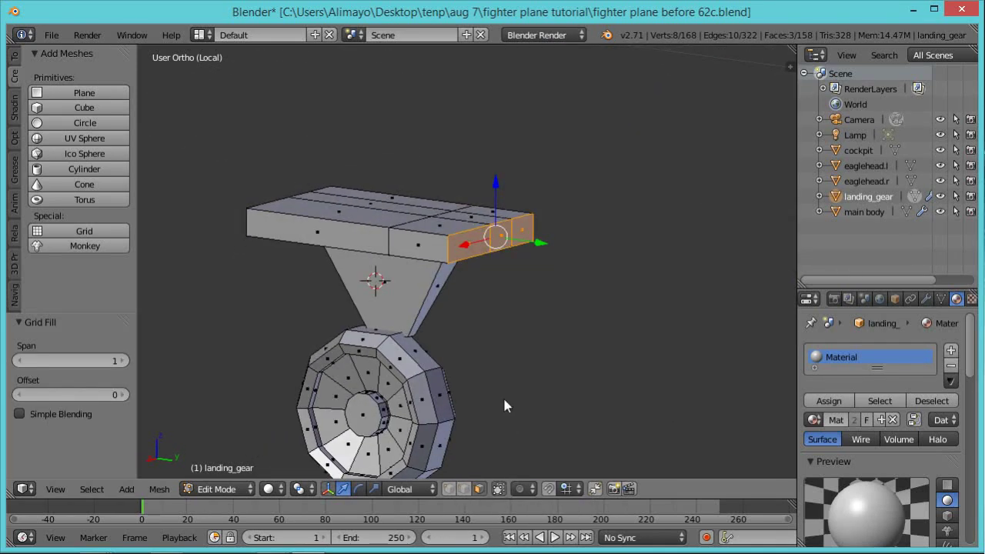
Select the narrow middle face on the plate's rear end and snap the 3D cursor to it.
{"action": "right_click", "coordinate": [461, 245]}
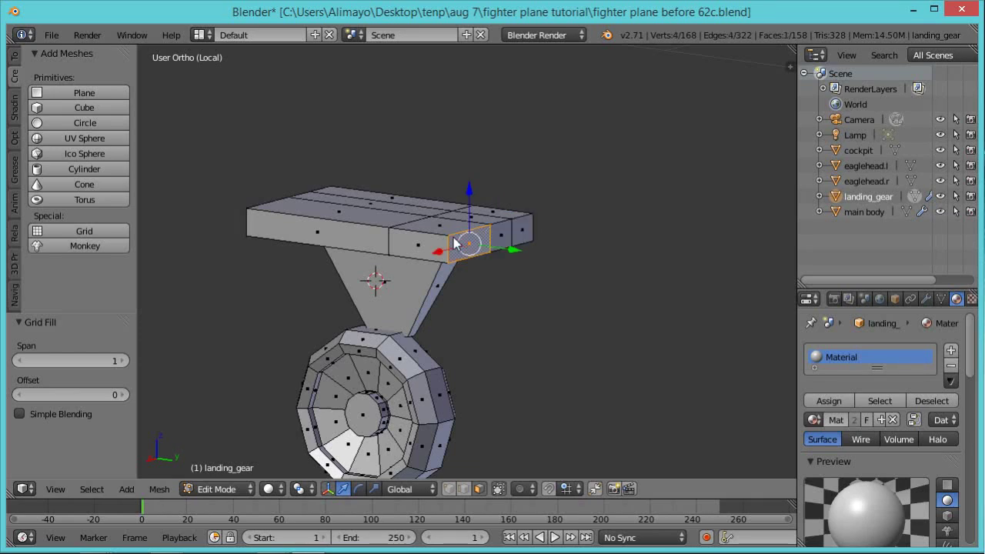
{"action": "right_click", "coordinate": [502, 235]}
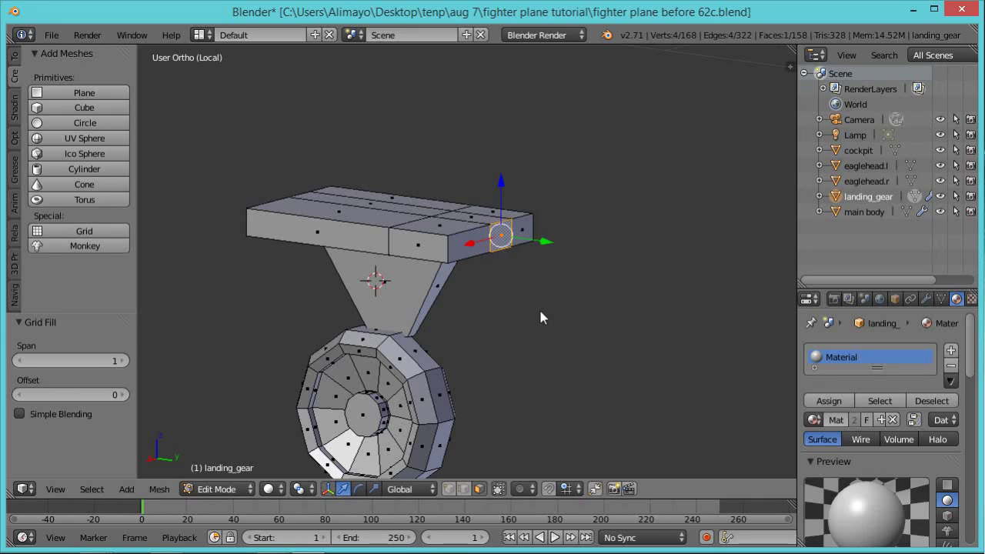
{"action": "key", "text": "shift+s"}
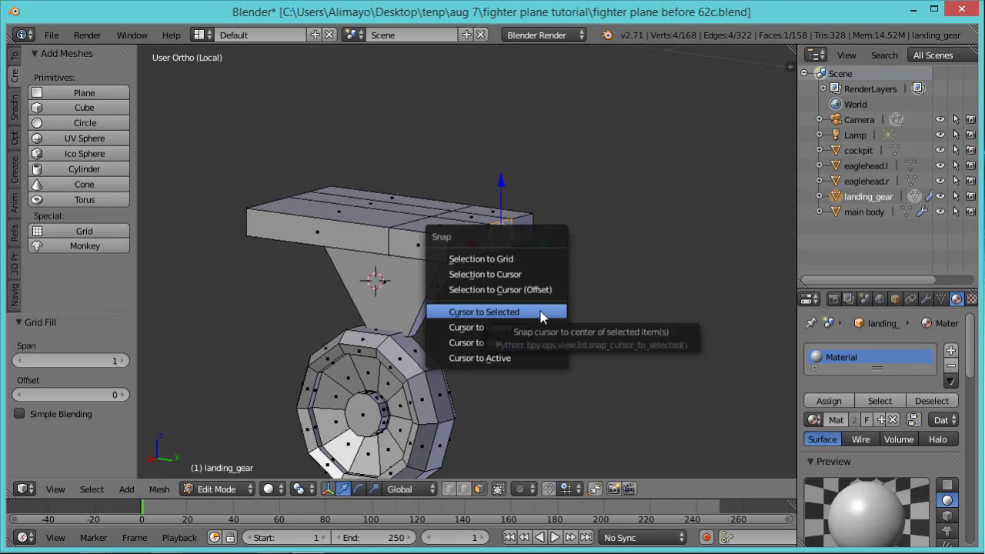
{"action": "left_click", "coordinate": [541, 317]}
{"action": "middle_click_drag", "start_coordinate": [528, 323], "coordinate": [574, 329]}
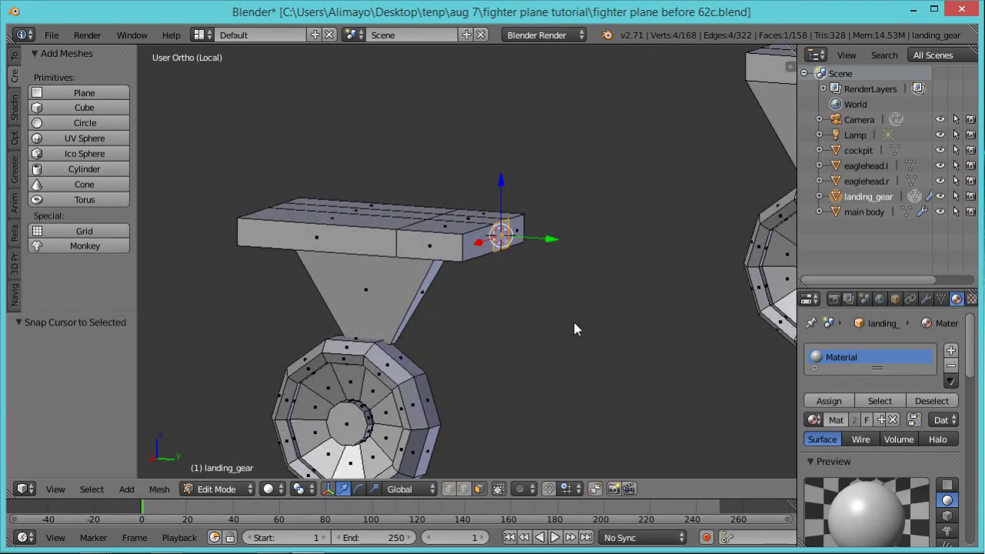
Return to Object Mode and set the landing gear's origin to the 3D cursor.
{"action": "key", "text": "Tab"}
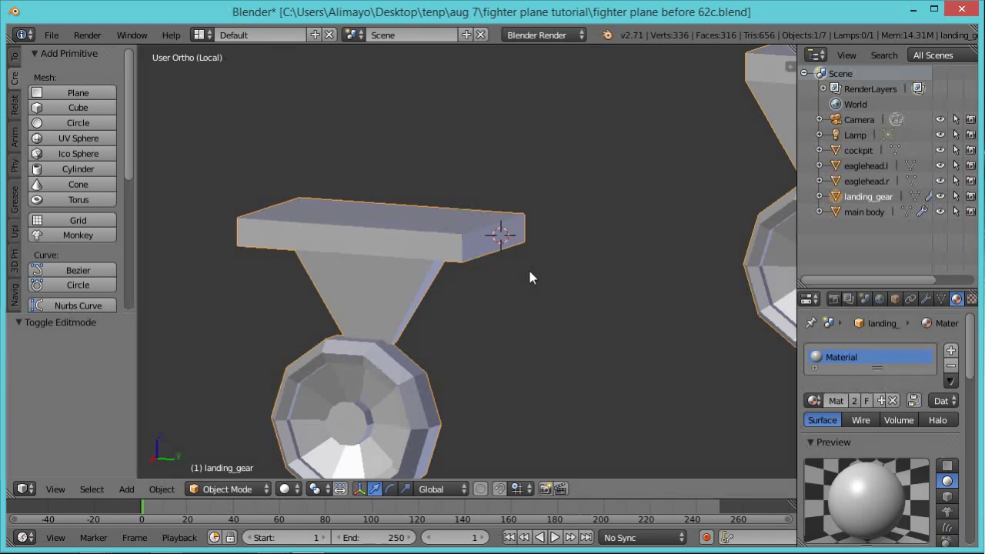
{"action": "left_click", "coordinate": [159, 489]}
{"action": "mouse_move", "coordinate": [221, 418]}
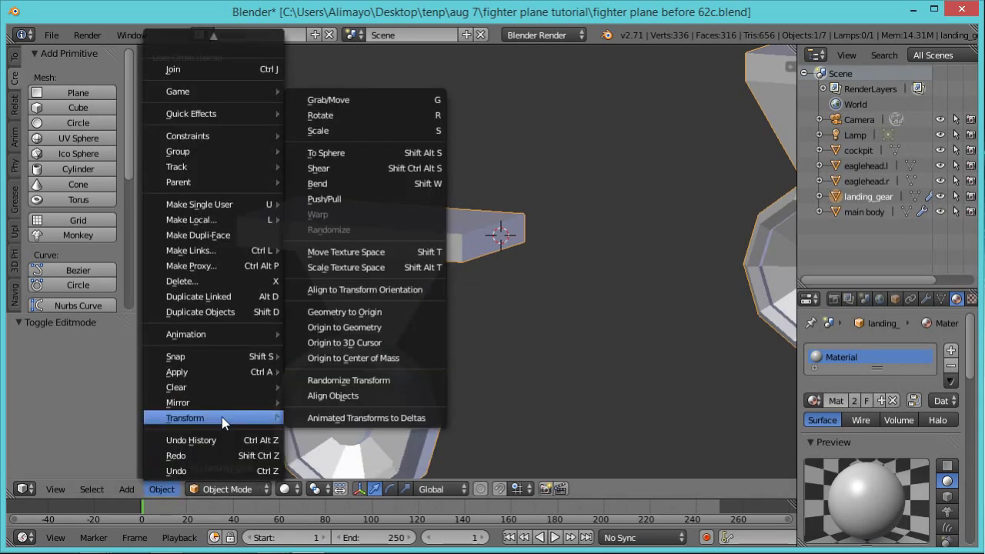
{"action": "left_click", "coordinate": [348, 343]}
{"action": "middle_click_drag", "start_coordinate": [479, 332], "coordinate": [501, 309]}
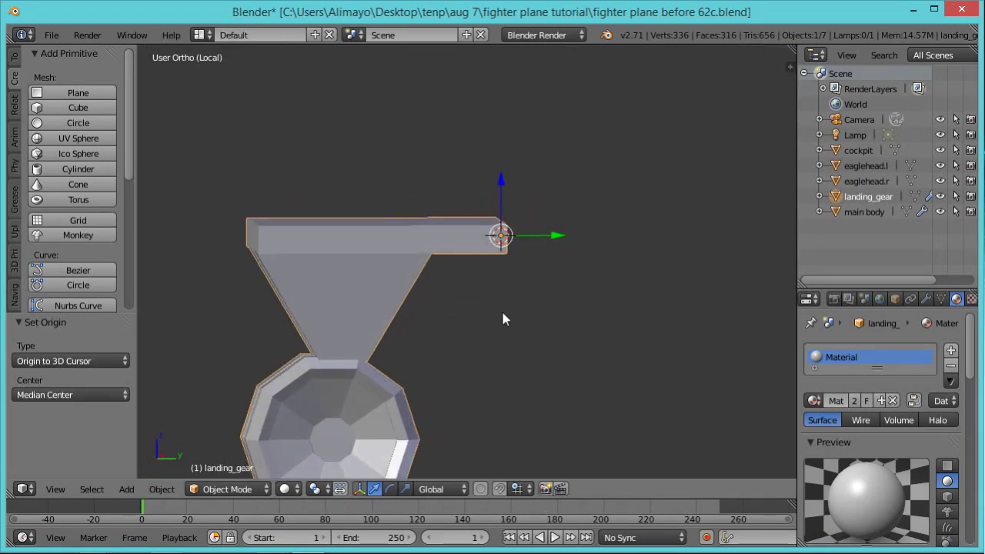
Try rotating the landing gear about the global X axis around its new origin.
{"action": "scroll", "coordinate": [501, 310], "scroll_direction": "down", "scroll_amount": 1}
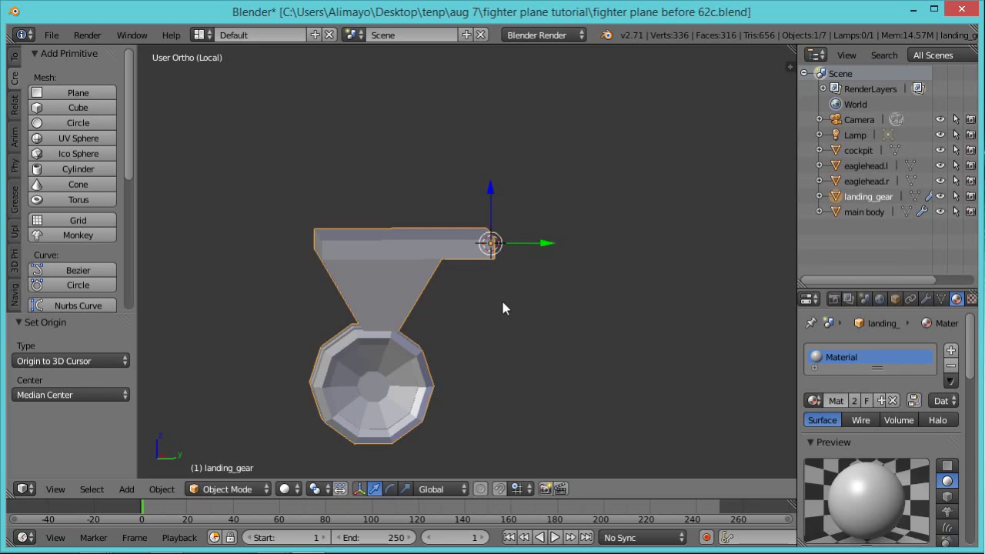
{"action": "key", "text": "r"}
{"action": "key", "text": "x"}
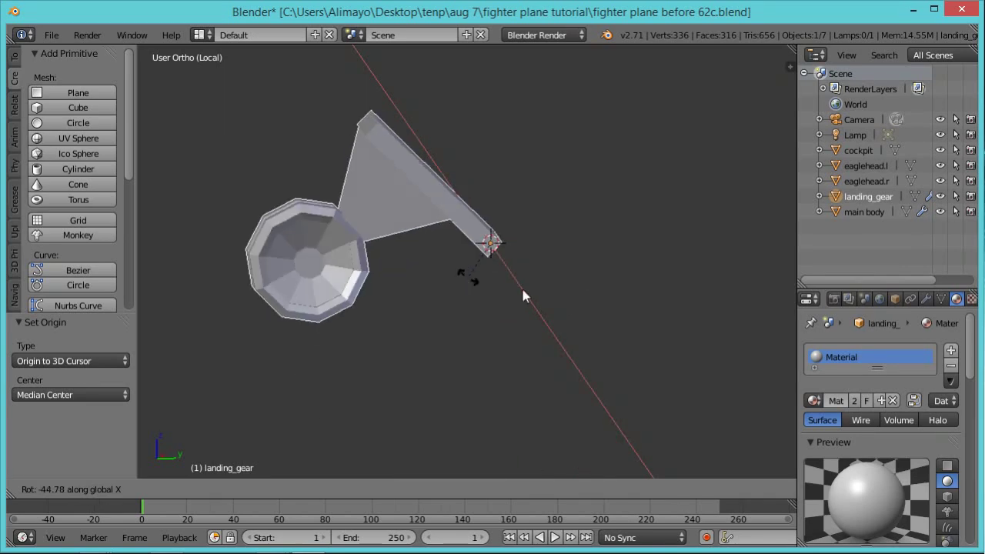
{"action": "key", "text": "Escape"}
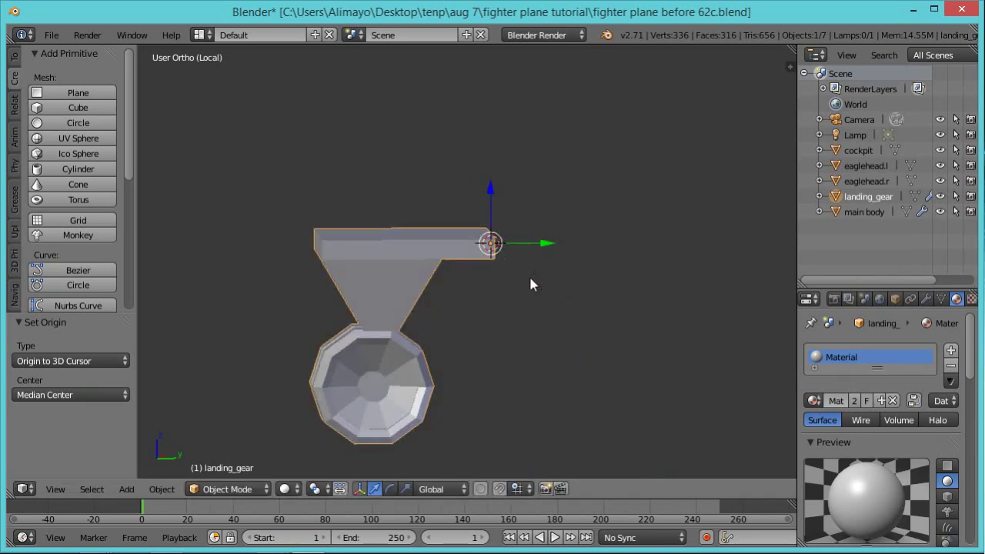
Add a cube-shaped empty at the 3D cursor and scale it by 1.118 along Z.
{"action": "key", "text": "shift+a"}
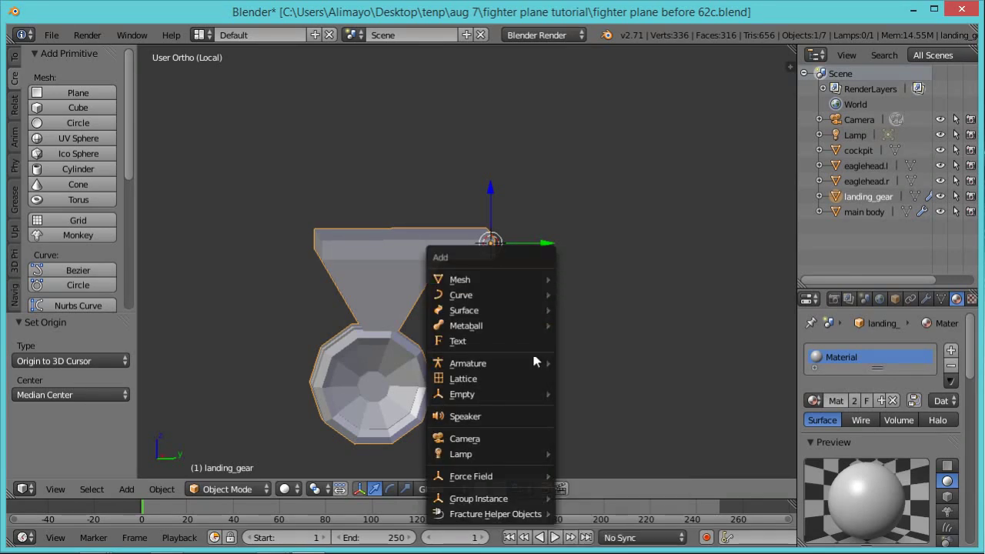
{"action": "mouse_move", "coordinate": [510, 400]}
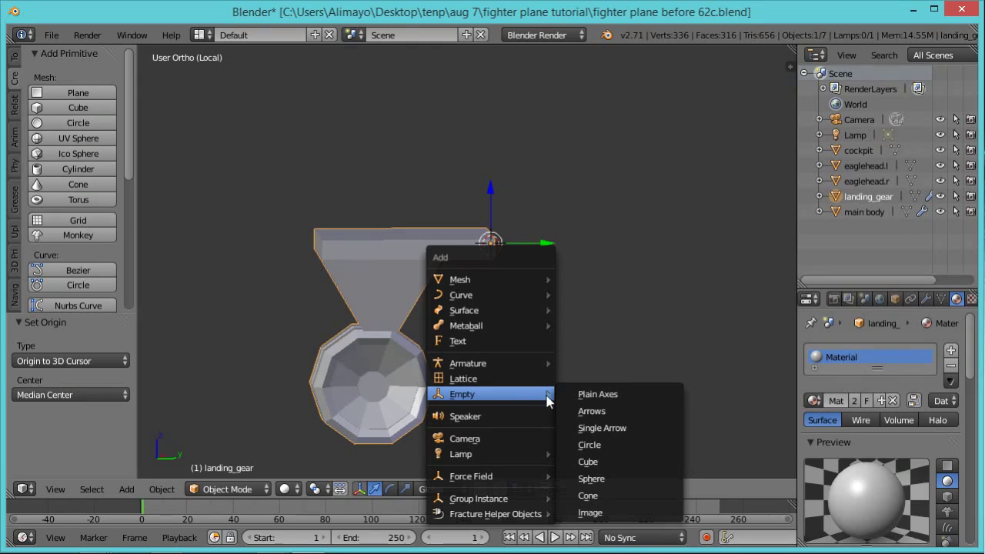
{"action": "left_click", "coordinate": [587, 462]}
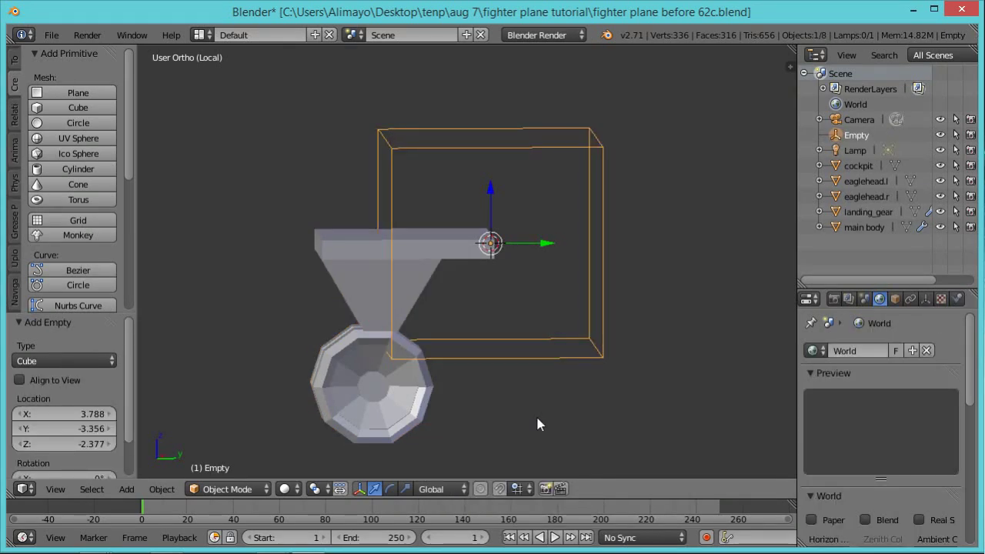
{"action": "key", "text": "s"}
{"action": "key", "text": "z"}
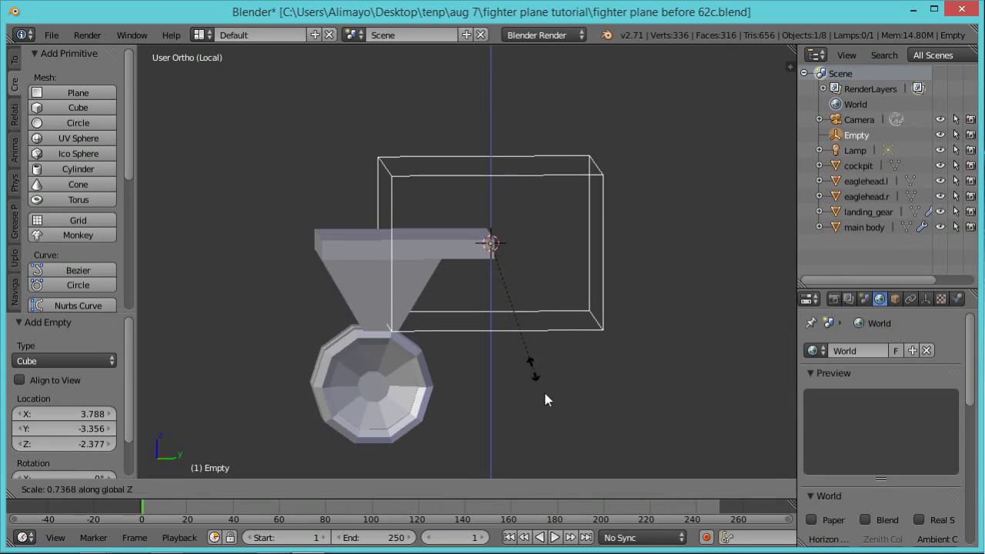
{"action": "left_click", "coordinate": [562, 434]}
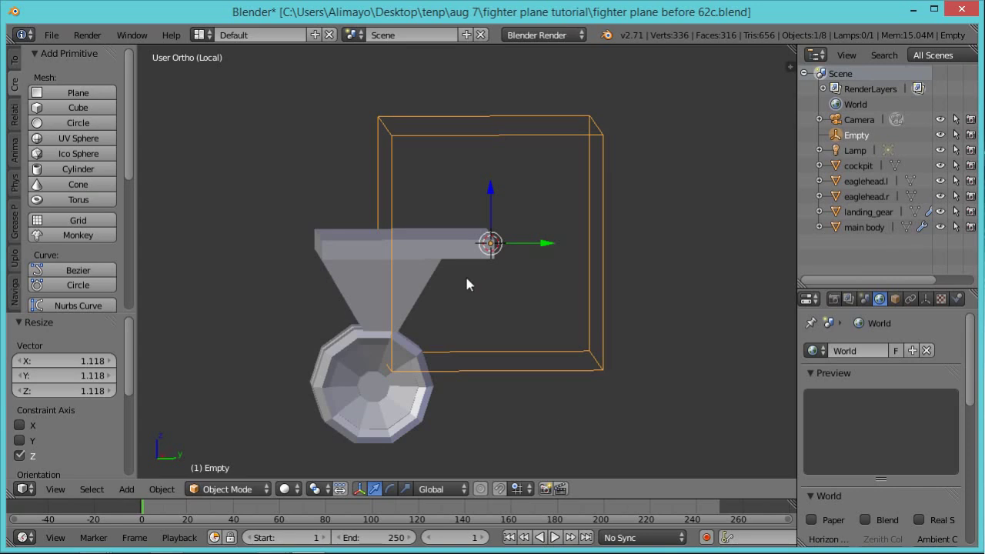
Parent the landing gear to the cube empty using Object (Keep Transform).
{"action": "right_click", "coordinate": [349, 249]}
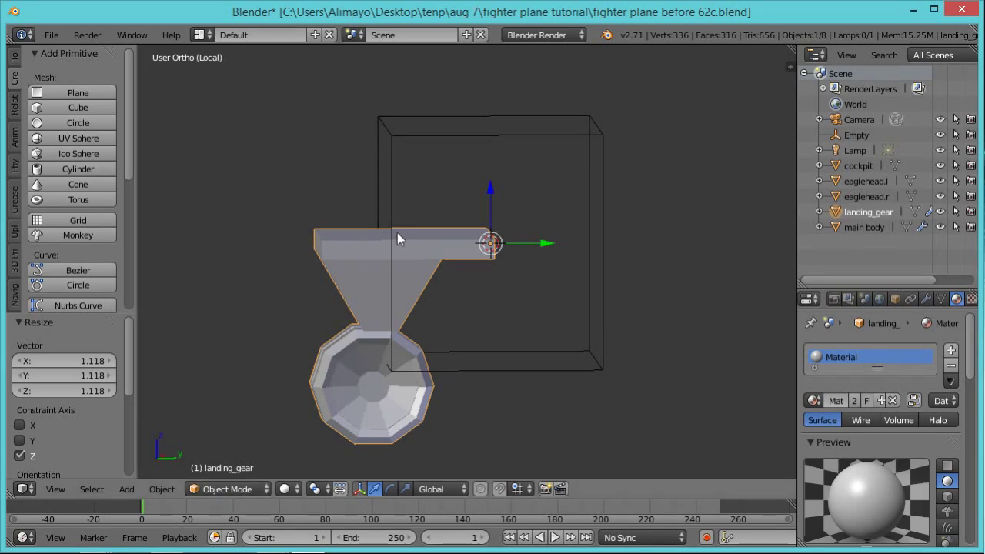
{"action": "right_click", "coordinate": [447, 136], "text": "shift"}
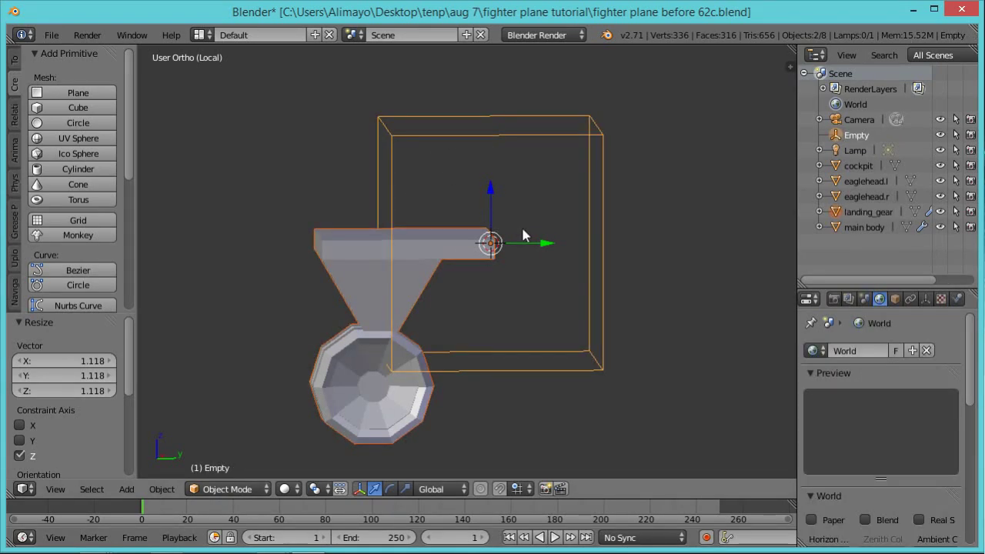
{"action": "key", "text": "ctrl+p"}
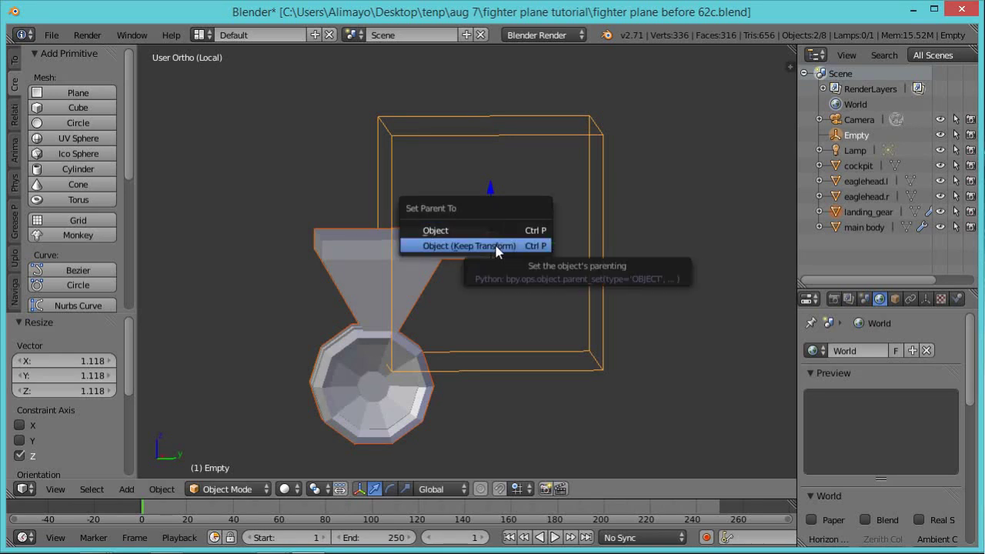
{"action": "left_click", "coordinate": [497, 247]}
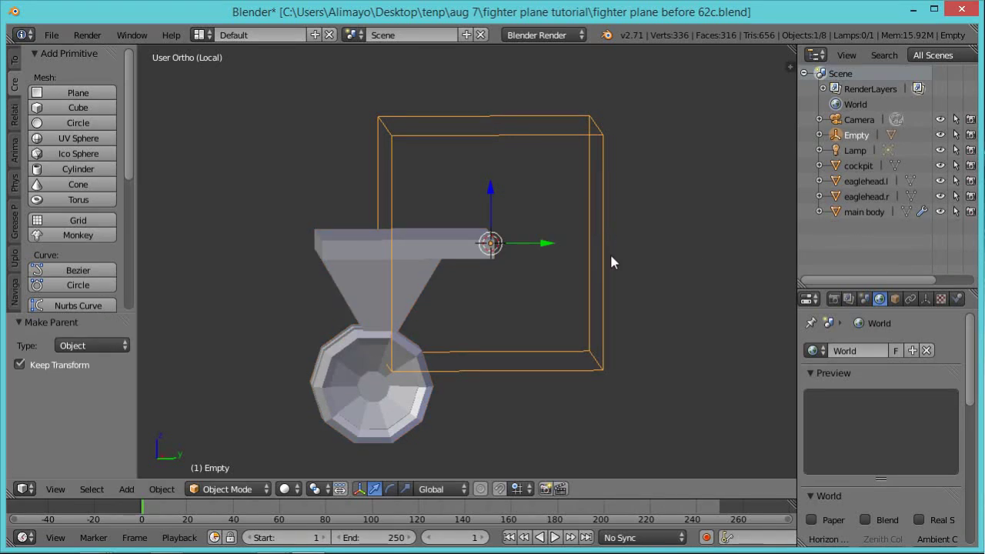
Try rotating the cube empty about the global X axis to test the parented landing gear.
{"action": "key", "text": "r"}
{"action": "key", "text": "x"}
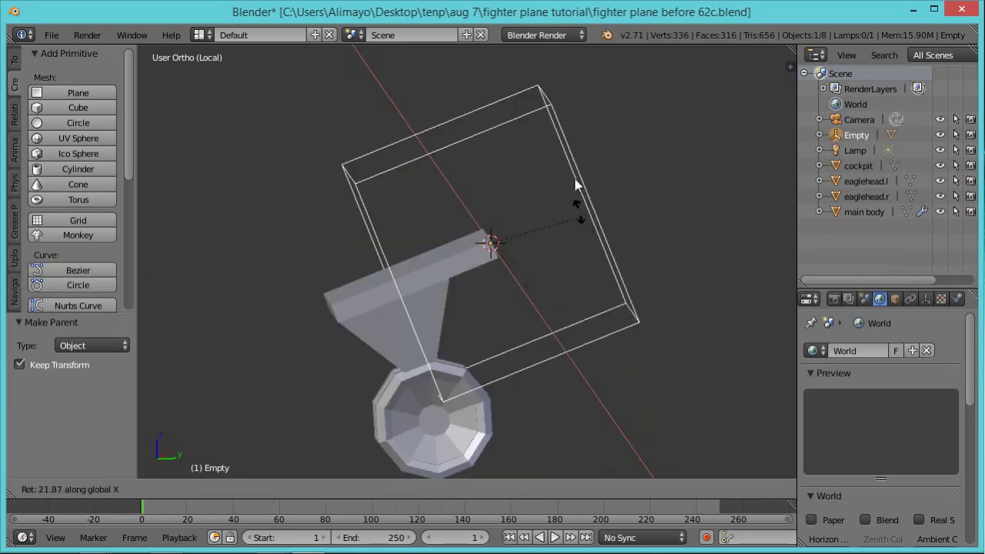
{"action": "right_click", "coordinate": [570, 254]}
Leave local view to show the whole fighter plane and view the landing gear from below the fuselage.
{"action": "scroll", "coordinate": [593, 262], "scroll_direction": "down", "scroll_amount": 2}
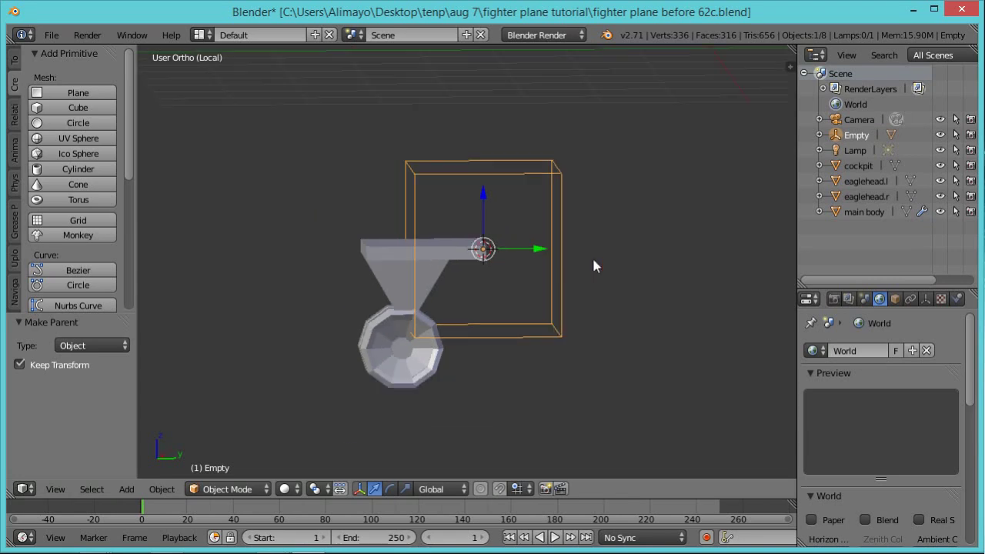
{"action": "scroll", "coordinate": [593, 261], "scroll_direction": "down", "scroll_amount": 4}
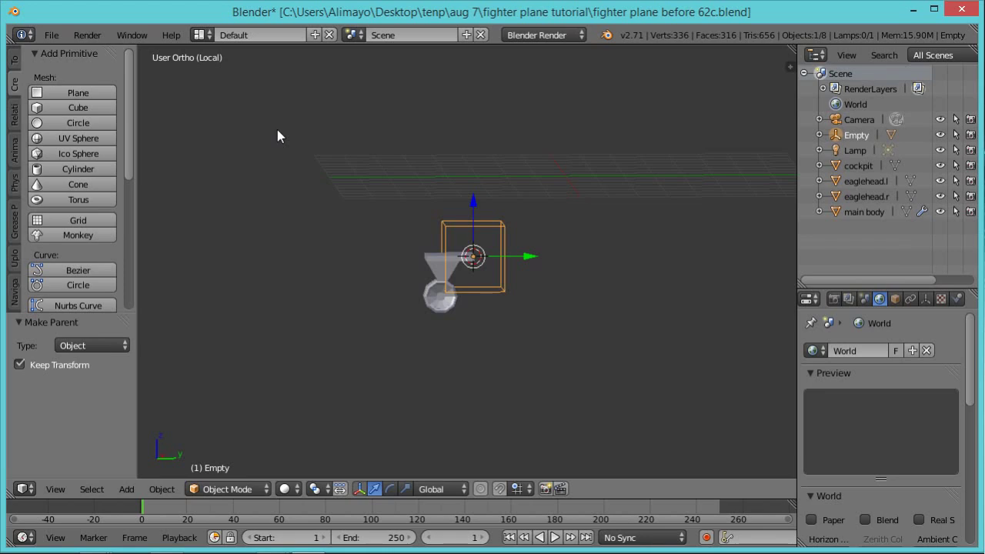
{"action": "left_click", "coordinate": [54, 489]}
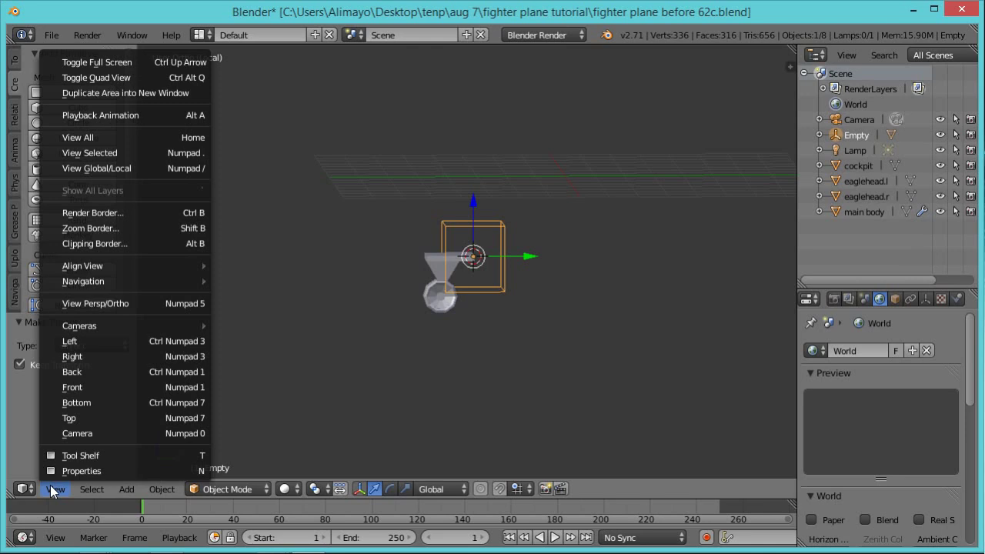
{"action": "left_click", "coordinate": [87, 168]}
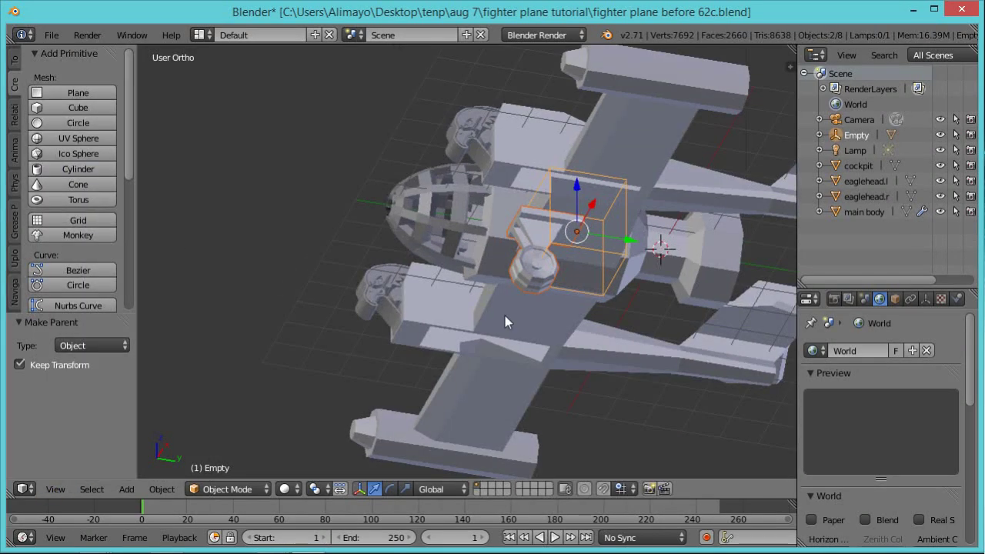
{"action": "middle_click_drag", "start_coordinate": [598, 311], "coordinate": [600, 343]}
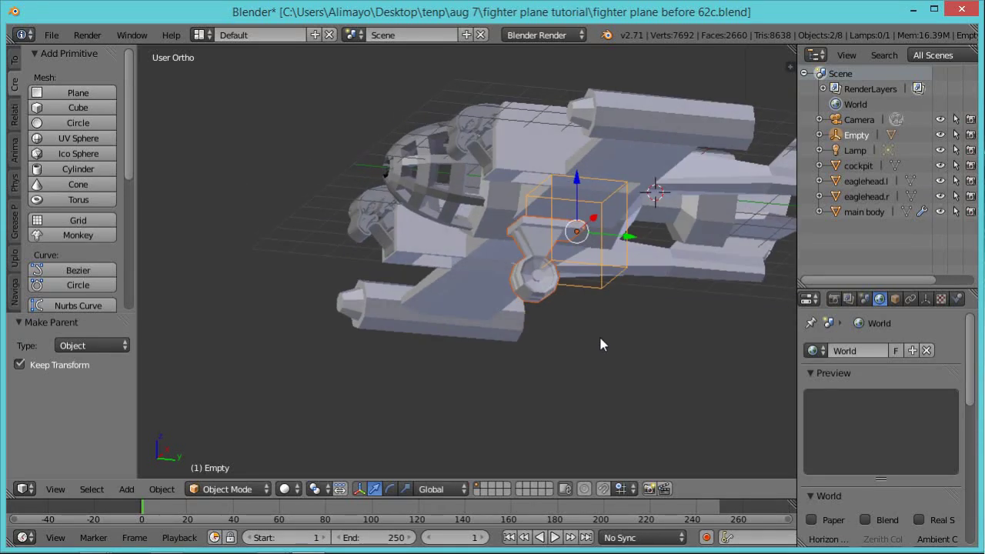
Select only the cube empty and rename it "landing _g_handle".
{"action": "right_click", "coordinate": [593, 183]}
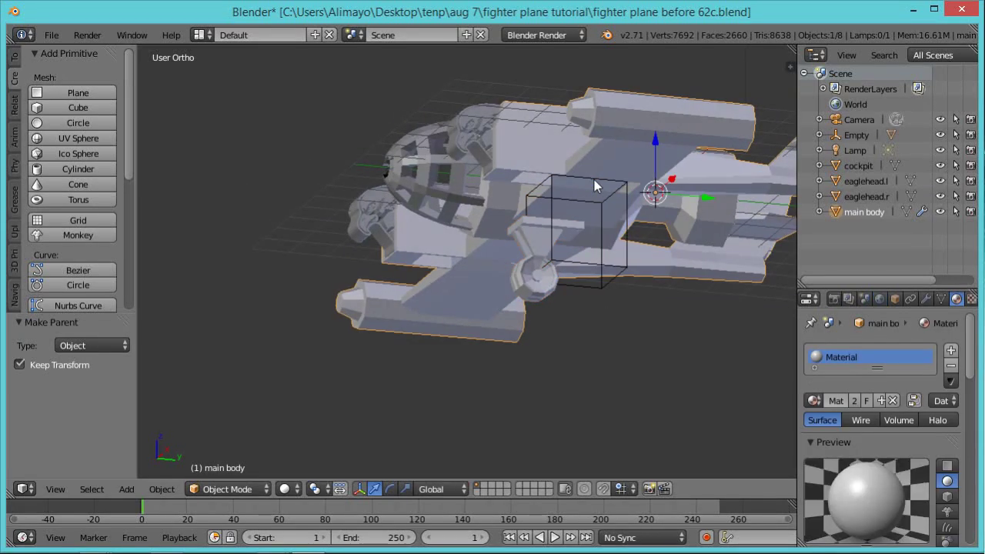
{"action": "right_click", "coordinate": [594, 182]}
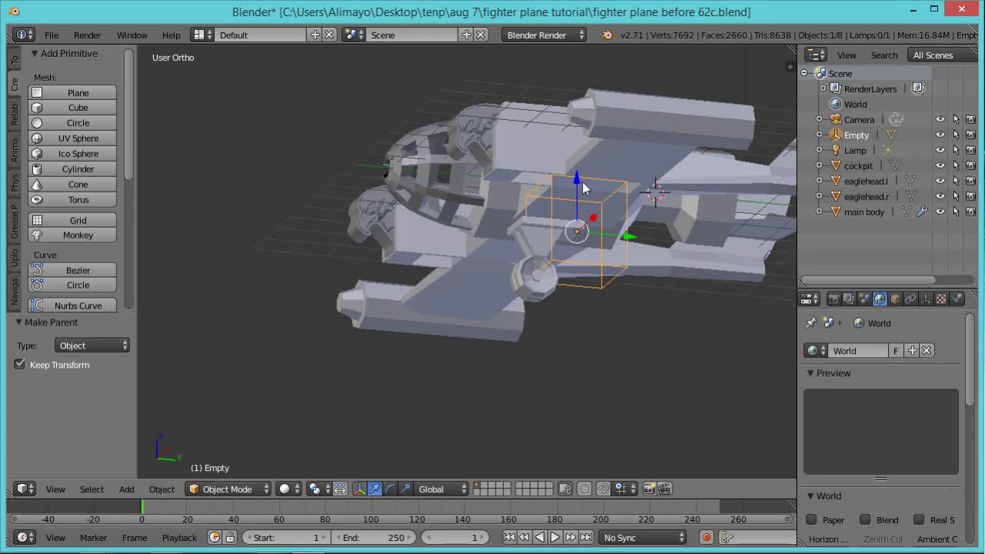
{"action": "double_click", "coordinate": [852, 134]}
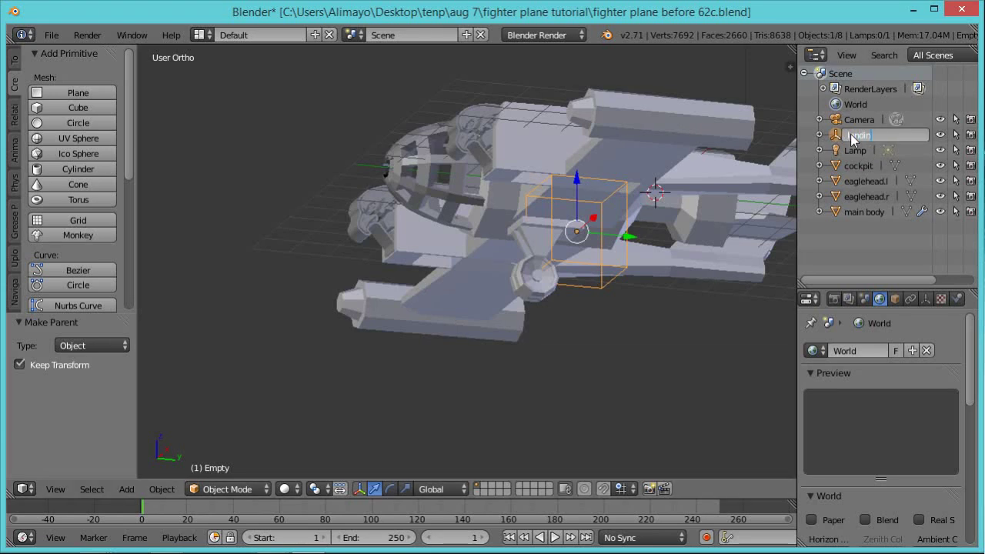
{"action": "type", "text": "landing_g_handle"}
{"action": "key", "text": "Return"}
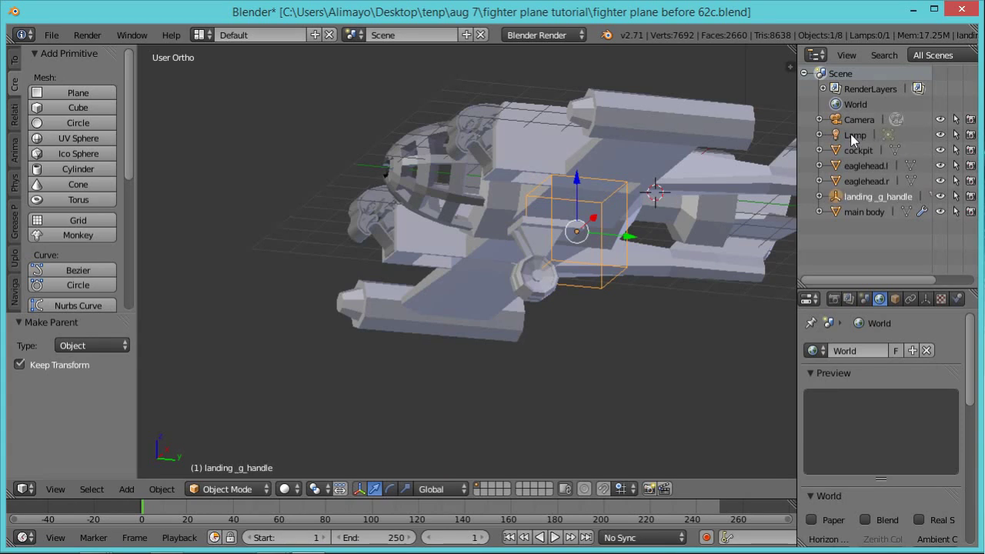
Raise the landing gear handle into the fuselage by 1.326 along Z, plus a further 0.034.
{"action": "key", "text": "g"}
{"action": "key", "text": "z"}
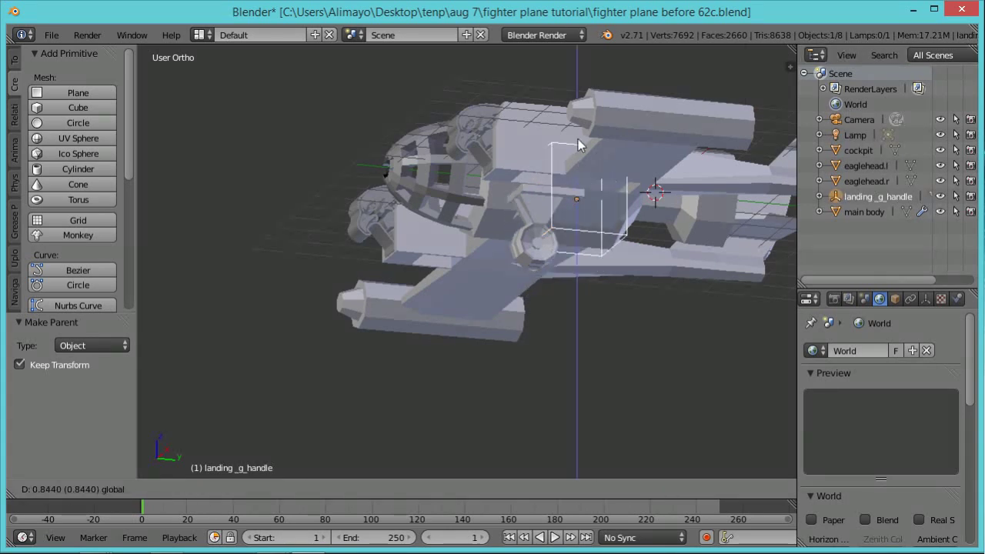
{"action": "left_click", "coordinate": [579, 133]}
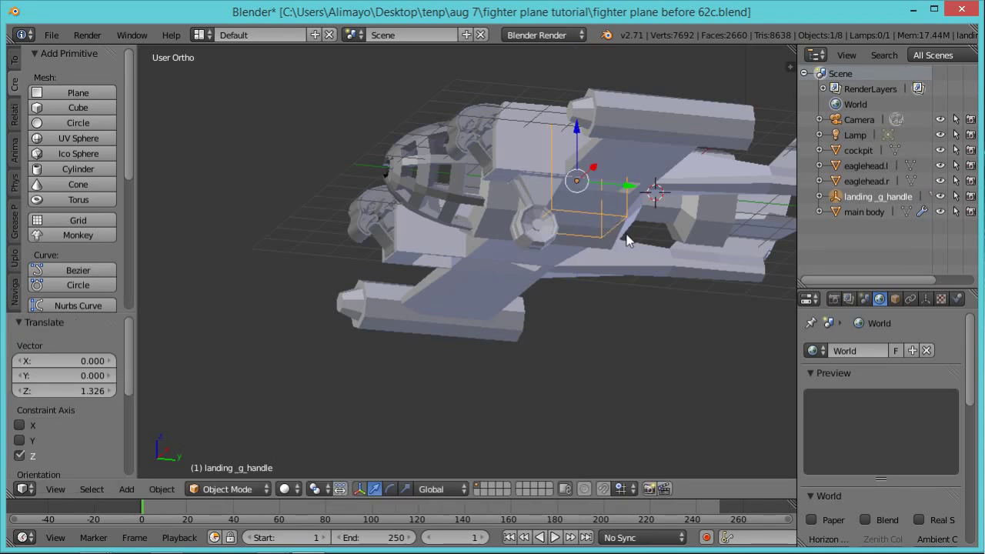
{"action": "scroll", "coordinate": [639, 235], "scroll_direction": "up", "scroll_amount": 5}
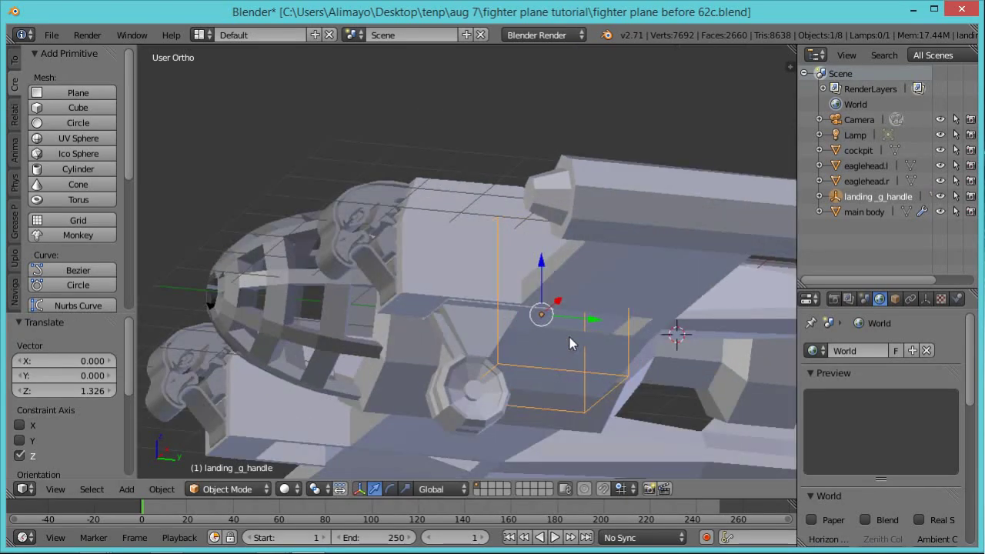
{"action": "scroll", "coordinate": [590, 382], "scroll_direction": "up", "scroll_amount": 1}
{"action": "middle_click_drag", "start_coordinate": [589, 383], "coordinate": [531, 246], "text": "shift"}
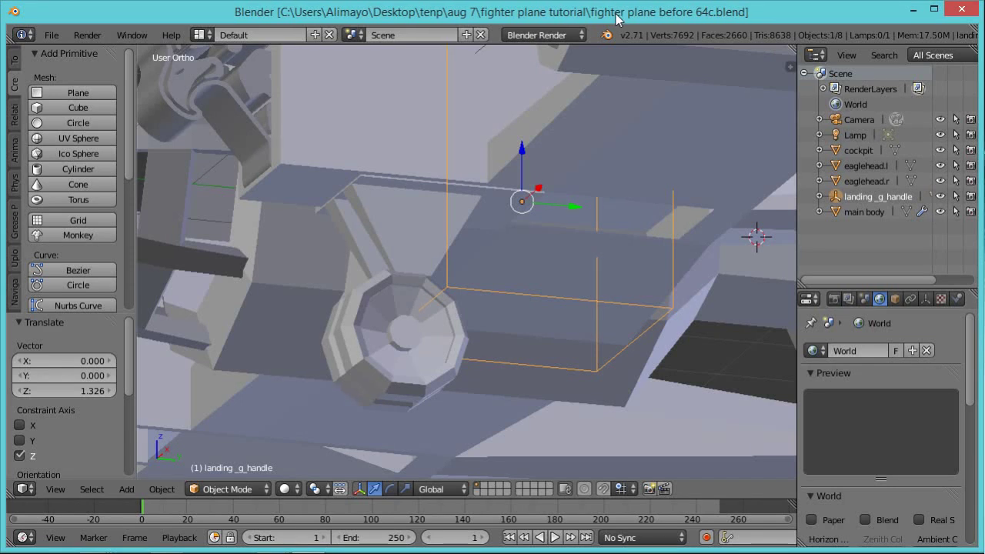
{"action": "left_click_drag", "start_coordinate": [520, 156], "coordinate": [520, 152]}
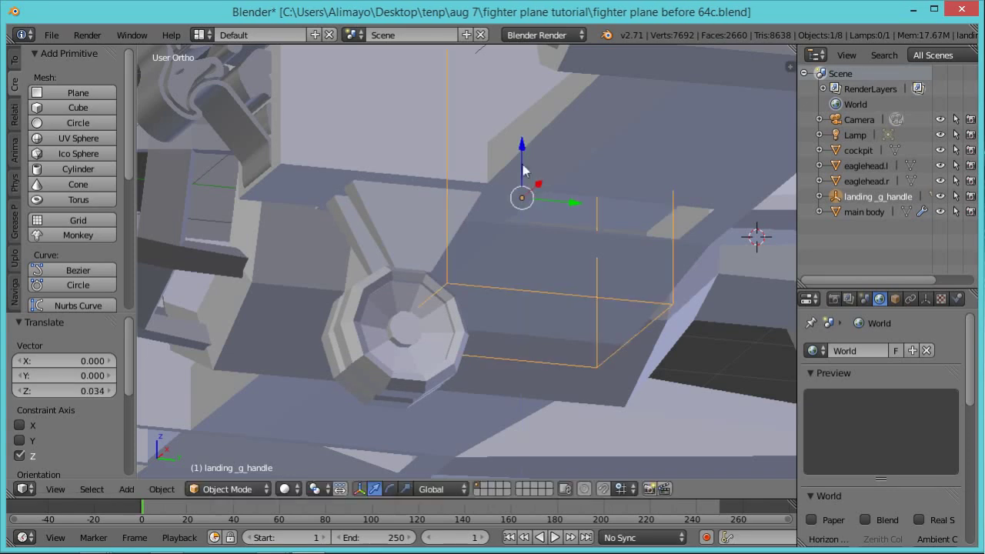
{"action": "middle_click_drag", "start_coordinate": [652, 288], "coordinate": [555, 271], "text": "shift"}
{"action": "key", "text": "r"}
{"action": "key", "text": "x"}
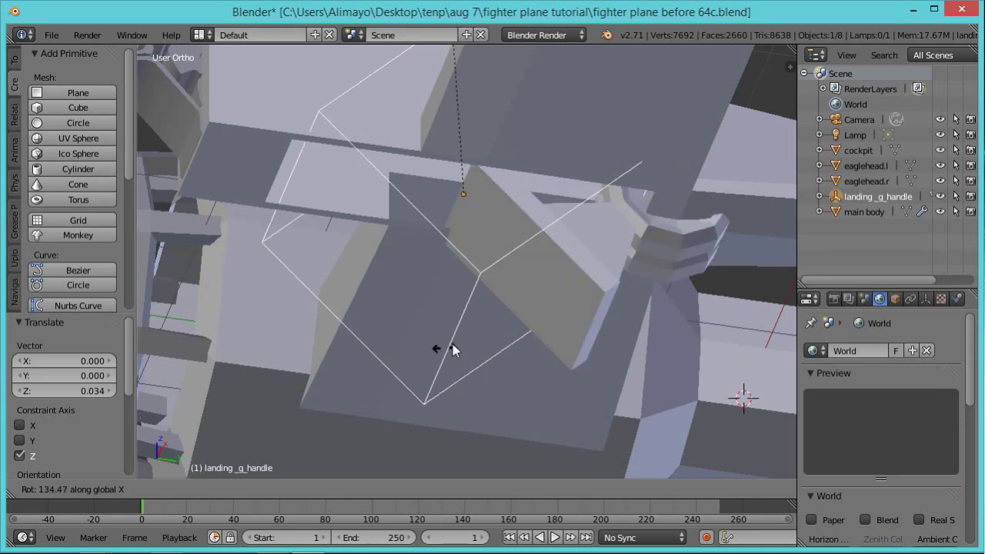
{"action": "right_click", "coordinate": [706, 371]}
Rotate the landing gear handle 125.44° about the global X axis to swing the gear toward the rear of its bay.
{"action": "middle_click_drag", "start_coordinate": [707, 343], "coordinate": [671, 315]}
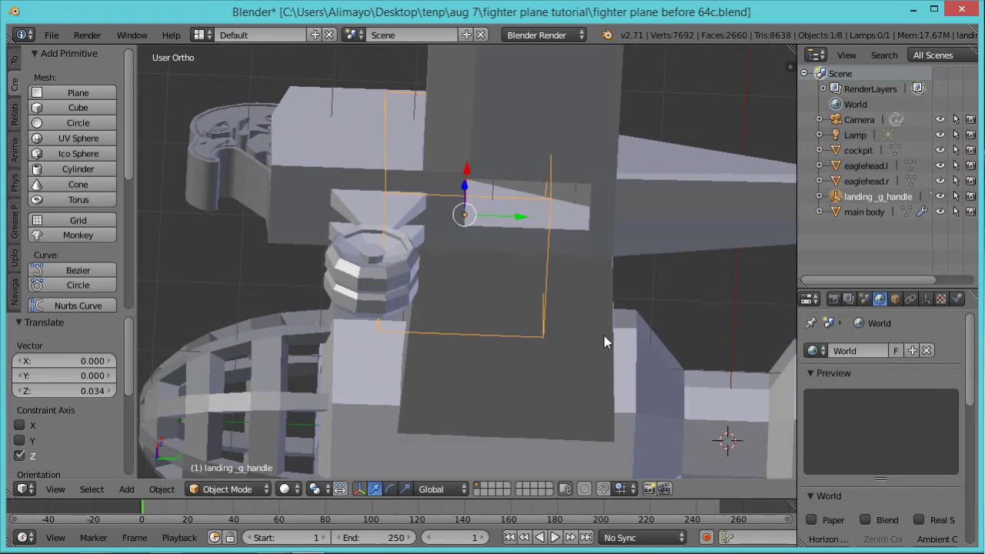
{"action": "key", "text": "r"}
{"action": "key", "text": "x"}
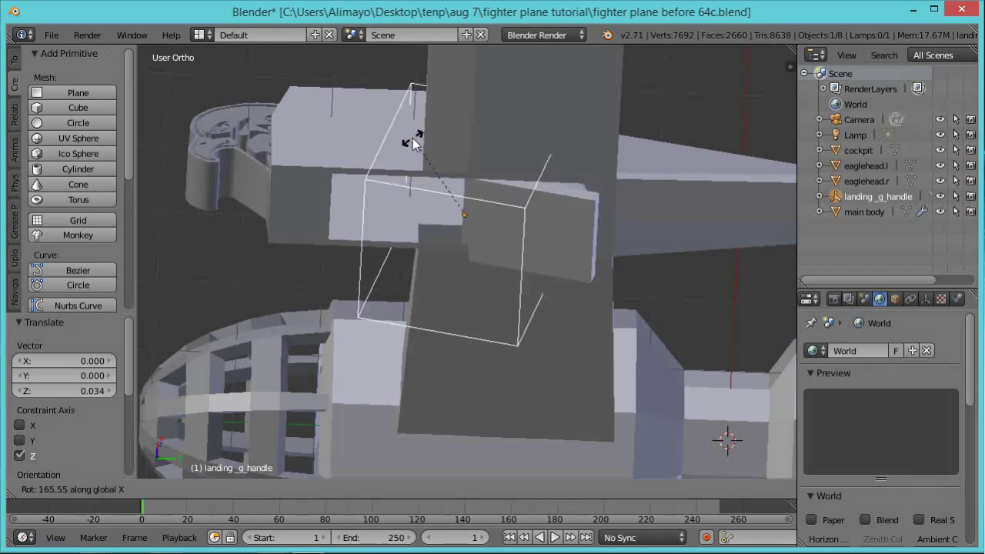
{"action": "left_click", "coordinate": [475, 126]}
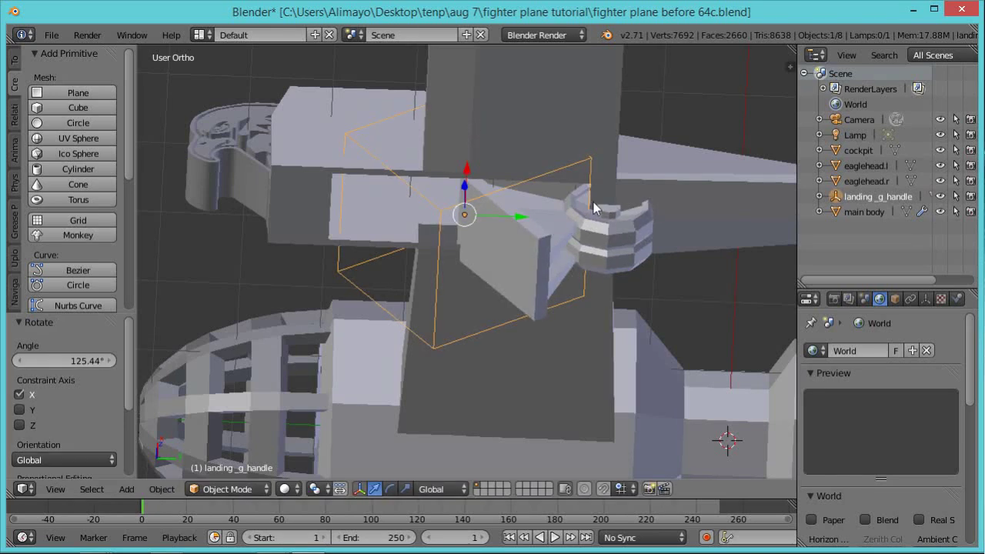
In the main body mesh, select the edges at the rear end of the landing gear bay and move them 0.093 along Y.
{"action": "middle_click_drag", "start_coordinate": [673, 193], "coordinate": [505, 354], "text": "shift"}
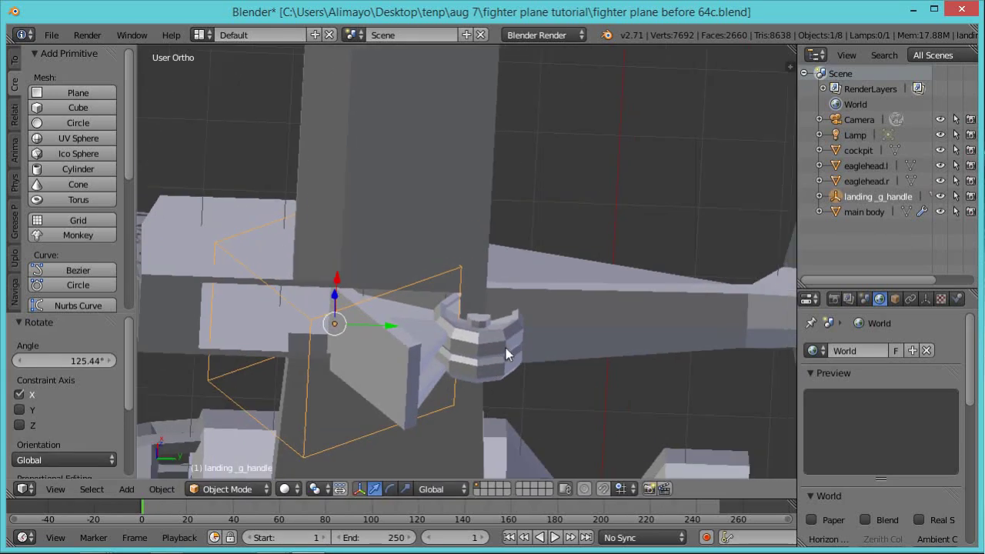
{"action": "right_click", "coordinate": [585, 331]}
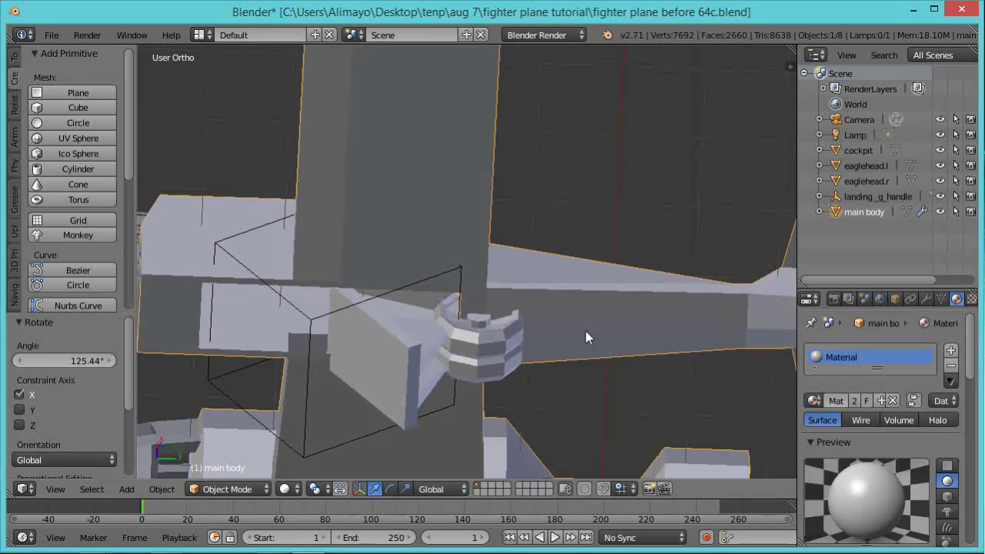
{"action": "key", "text": "Tab"}
{"action": "scroll", "coordinate": [585, 331], "scroll_direction": "up", "scroll_amount": 1}
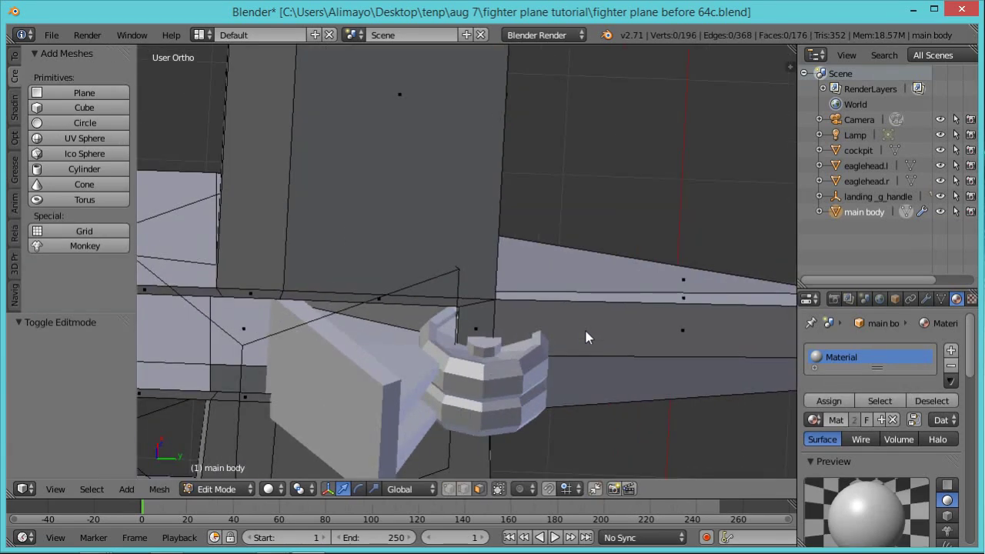
{"action": "scroll", "coordinate": [581, 320], "scroll_direction": "up", "scroll_amount": 2}
{"action": "middle_click_drag", "start_coordinate": [579, 317], "coordinate": [541, 340]}
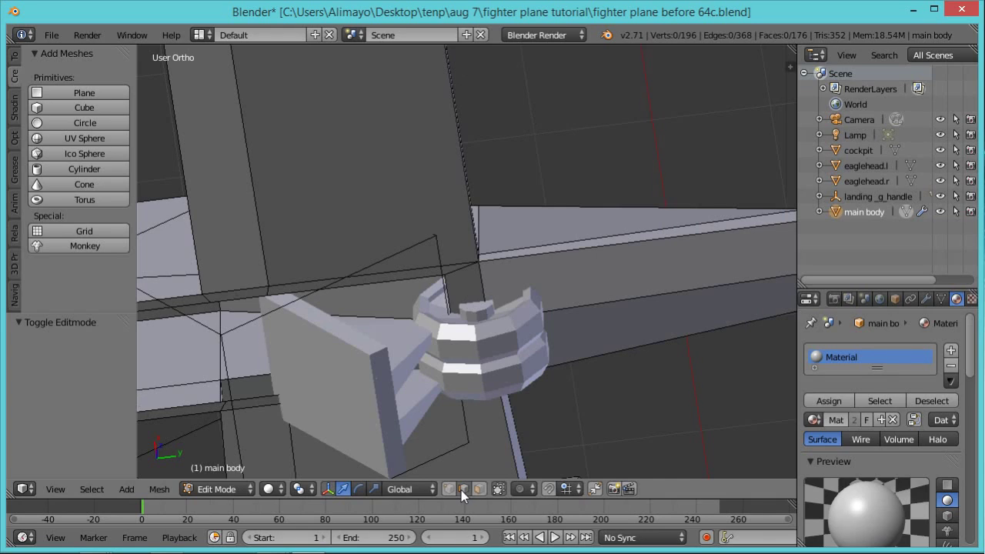
{"action": "right_click", "coordinate": [451, 286]}
{"action": "middle_click_drag", "start_coordinate": [530, 416], "coordinate": [531, 445]}
{"action": "right_click", "coordinate": [491, 357], "text": "shift"}
{"action": "mouse_move", "coordinate": [511, 294]}
{"action": "left_mouse_down"}
{"action": "mouse_move", "coordinate": [559, 268]}
{"action": "mouse_move", "coordinate": [517, 285]}
{"action": "left_mouse_up"}
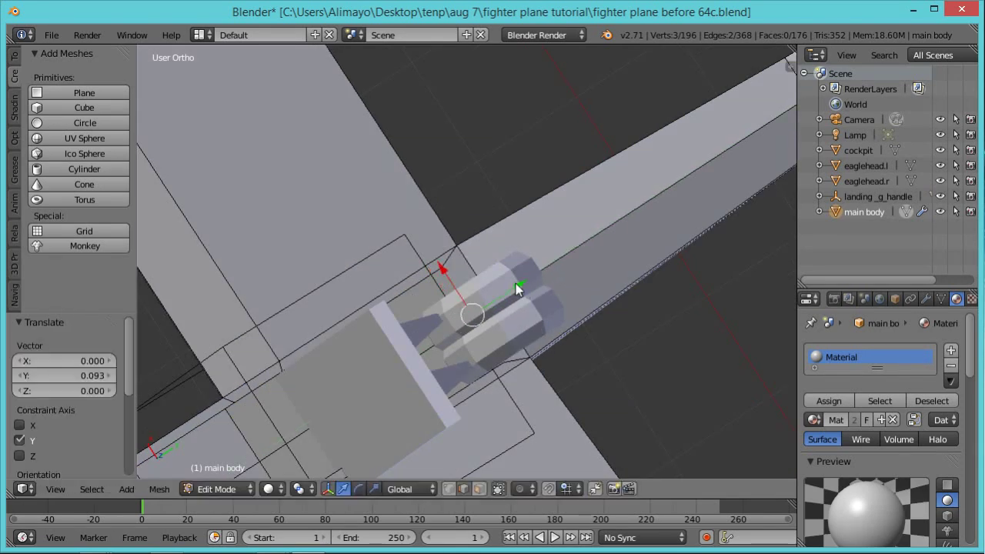
Select the two faces behind the landing gear bay opening and move them 0.809 along Y.
{"action": "middle_click_drag", "start_coordinate": [527, 291], "coordinate": [564, 353]}
{"action": "right_click", "coordinate": [458, 271], "text": "shift"}
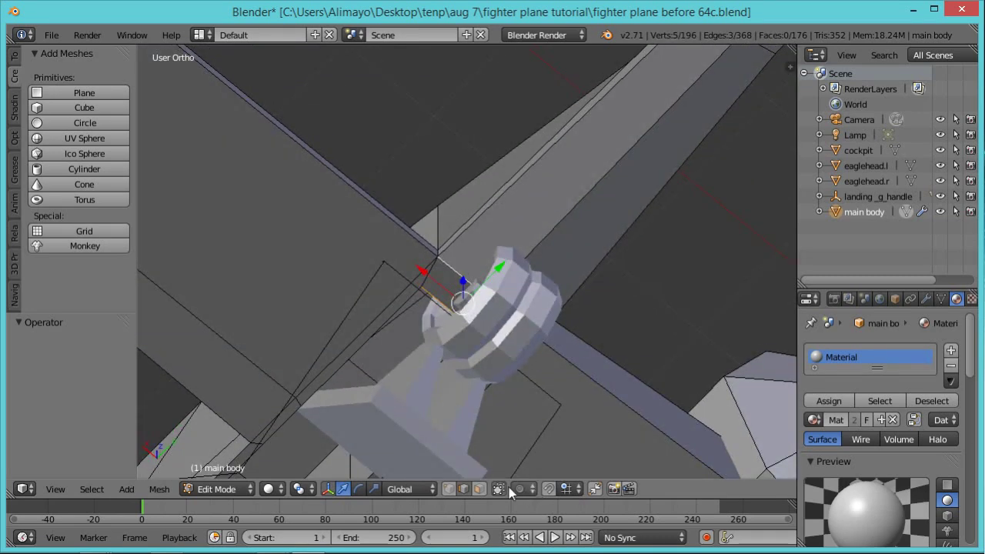
{"action": "left_click", "coordinate": [482, 488]}
{"action": "middle_click_drag", "start_coordinate": [588, 407], "coordinate": [467, 326]}
{"action": "right_click", "coordinate": [542, 277], "text": "shift"}
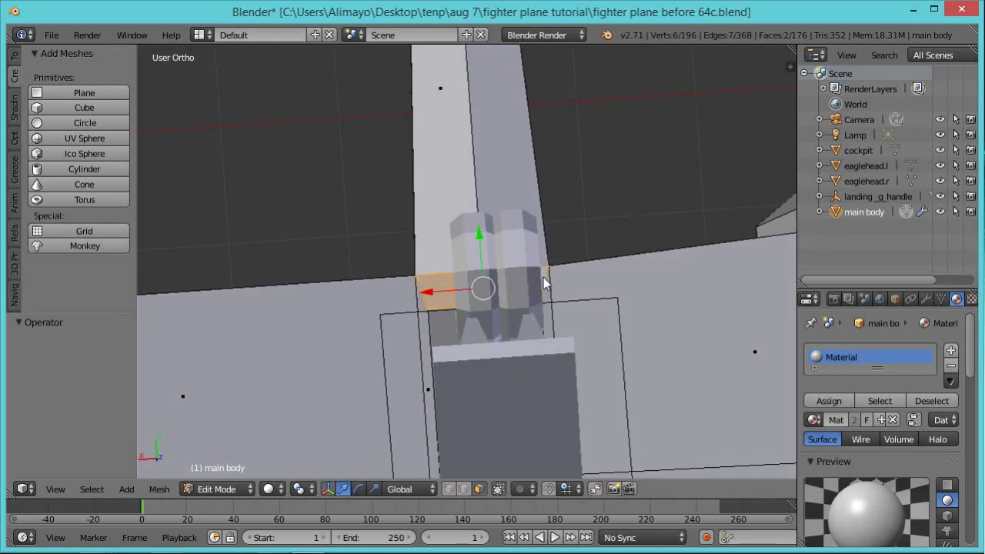
{"action": "left_click_drag", "start_coordinate": [485, 239], "coordinate": [479, 142]}
Shift the selected faces behind the landing gear bay a further 0.209 along Y.
{"action": "scroll", "coordinate": [529, 234], "scroll_direction": "down", "scroll_amount": 2}
{"action": "middle_click_drag", "start_coordinate": [530, 234], "coordinate": [528, 67]}
{"action": "scroll", "coordinate": [532, 159], "scroll_direction": "down", "scroll_amount": 5}
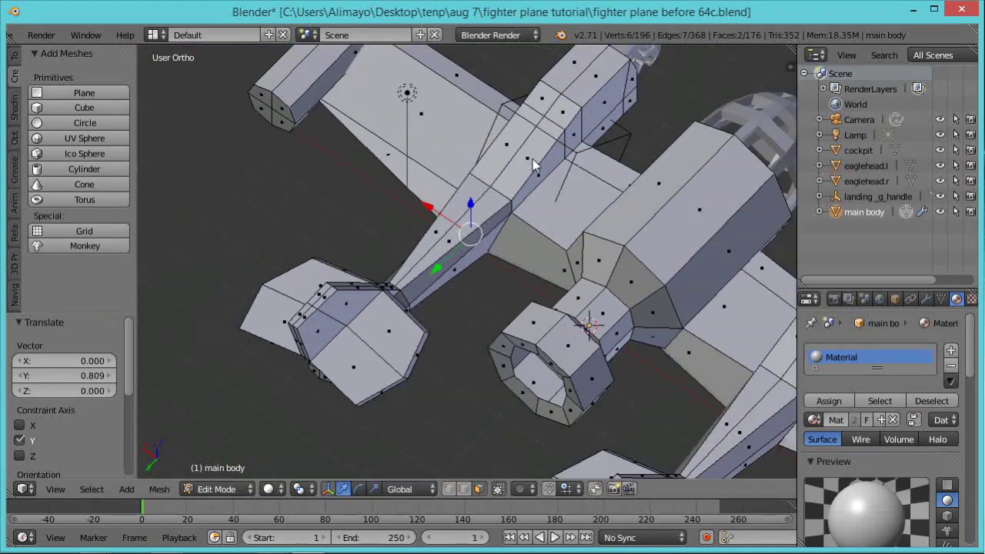
{"action": "middle_click_drag", "start_coordinate": [450, 216], "coordinate": [500, 213]}
{"action": "scroll", "coordinate": [539, 333], "scroll_direction": "up", "scroll_amount": 7}
{"action": "left_click_drag", "start_coordinate": [521, 231], "coordinate": [534, 219]}
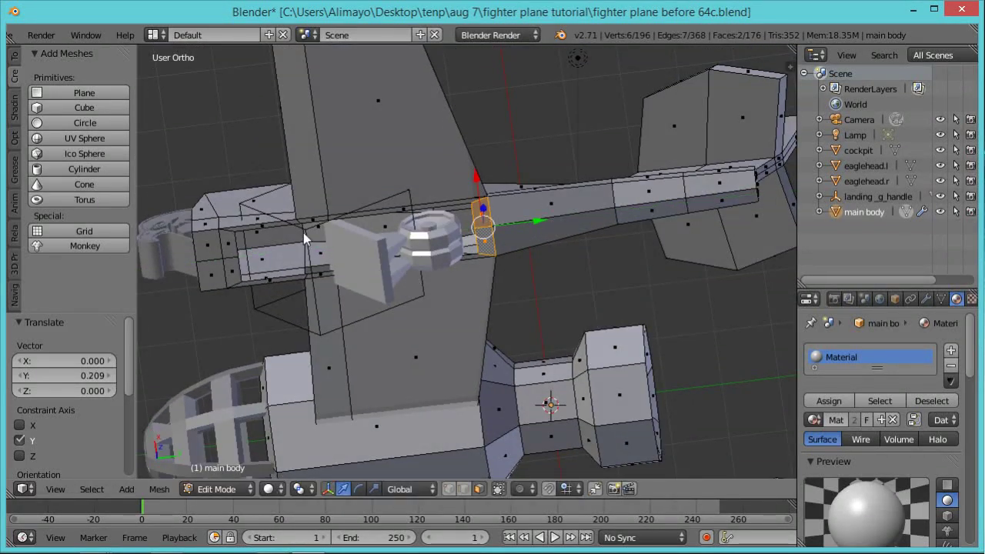
Leave mesh editing and rotate the landing gear handle by -121.935° about the global X axis.
{"action": "key", "text": "Tab"}
{"action": "right_click", "coordinate": [312, 329]}
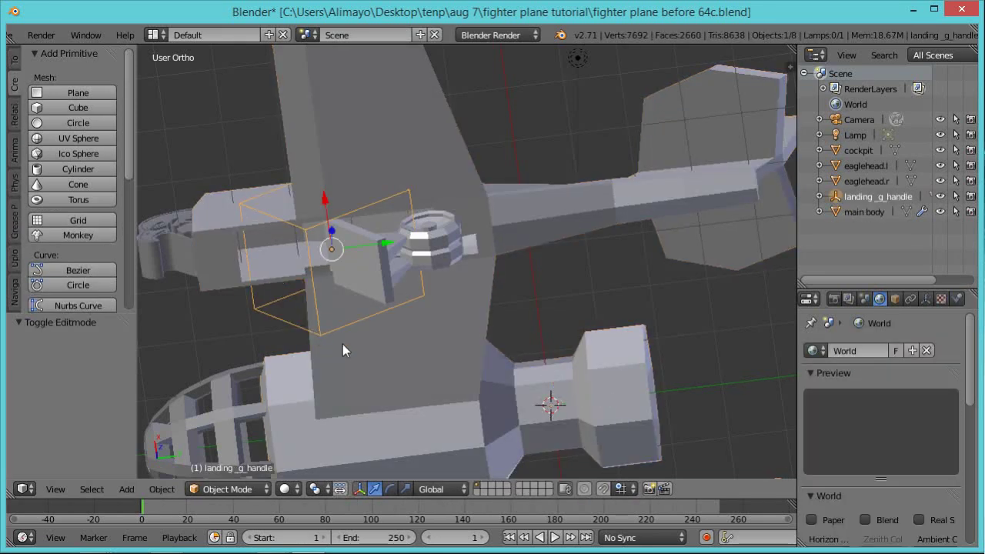
{"action": "key", "text": "r"}
{"action": "key", "text": "x"}
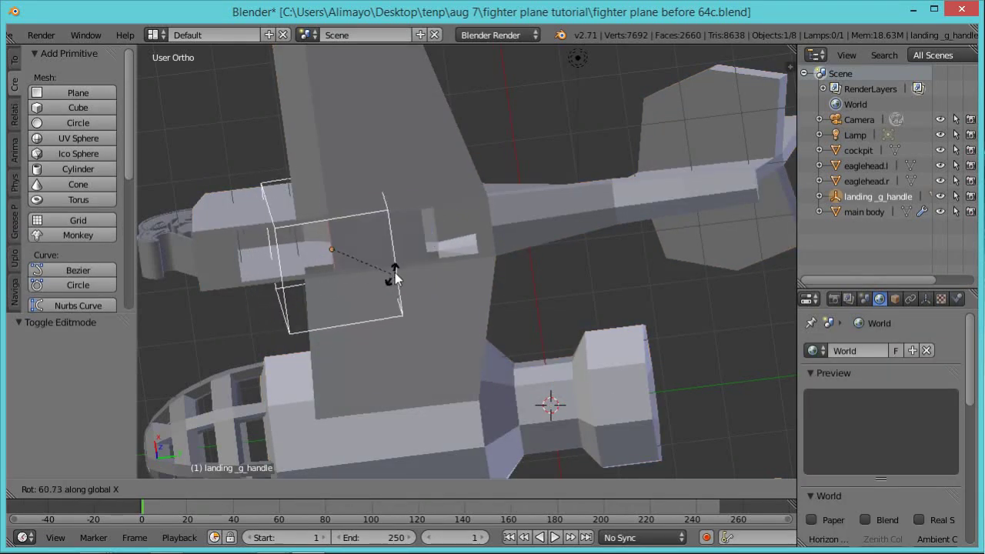
{"action": "left_click", "coordinate": [282, 221]}
In the main body mesh, switch to edge selection and select the trailing edge of the outer wing.
{"action": "scroll", "coordinate": [399, 179], "scroll_direction": "down", "scroll_amount": 5}
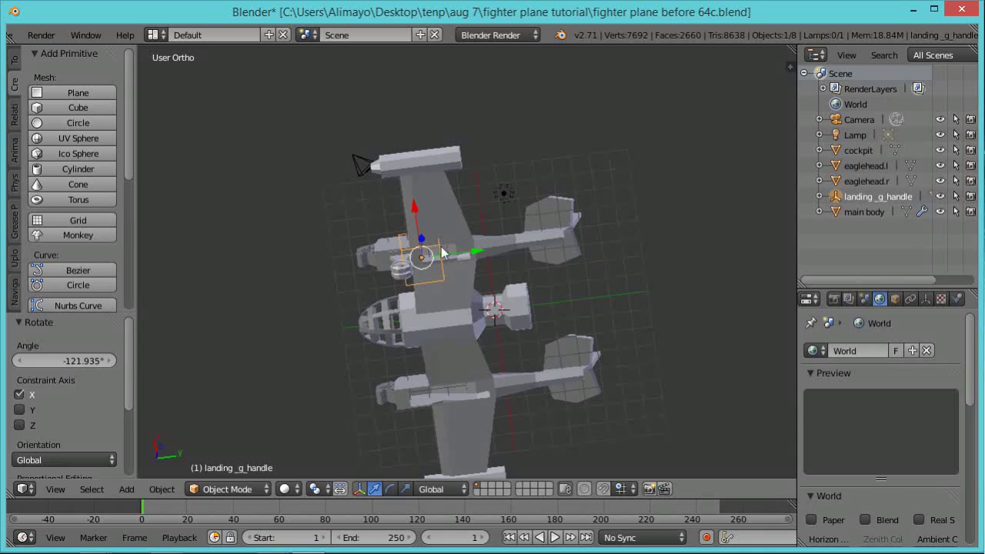
{"action": "middle_click_drag", "start_coordinate": [443, 253], "coordinate": [511, 459]}
{"action": "scroll", "coordinate": [501, 345], "scroll_direction": "up", "scroll_amount": 4}
{"action": "middle_click_drag", "start_coordinate": [557, 272], "coordinate": [424, 290]}
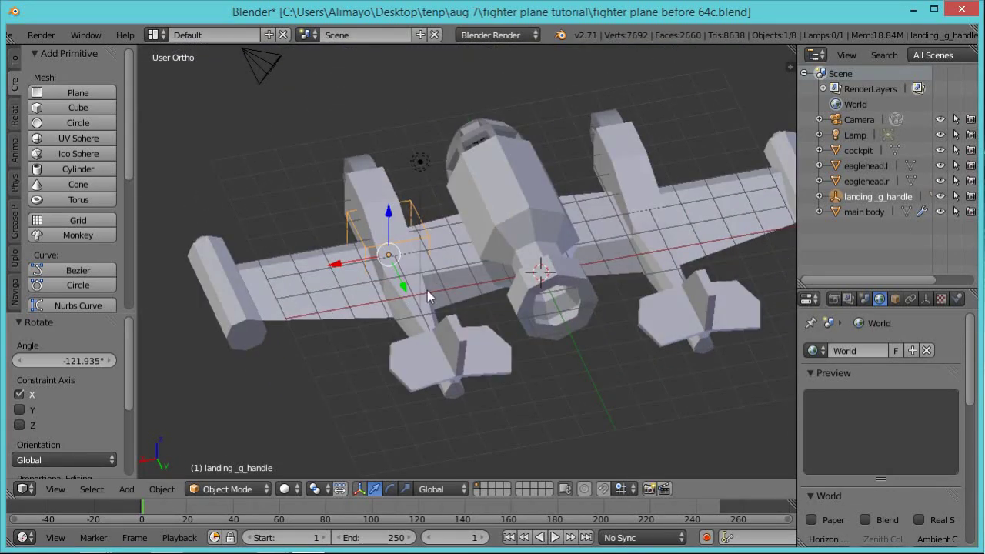
{"action": "right_click", "coordinate": [464, 276]}
{"action": "key", "text": "Tab"}
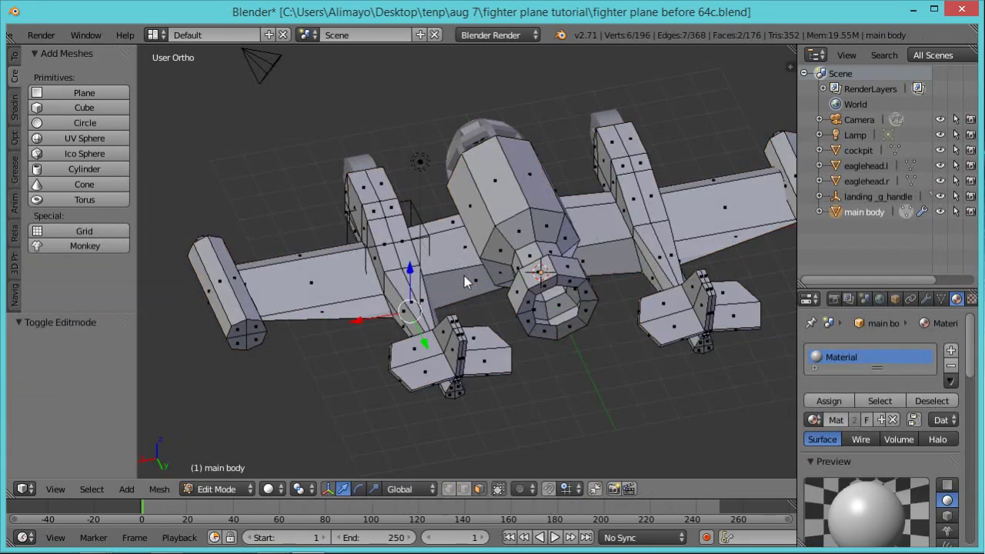
{"action": "scroll", "coordinate": [464, 275], "scroll_direction": "up", "scroll_amount": 5}
{"action": "scroll", "coordinate": [462, 324], "scroll_direction": "down", "scroll_amount": 5}
{"action": "middle_click_drag", "start_coordinate": [458, 314], "coordinate": [501, 362]}
{"action": "scroll", "coordinate": [410, 388], "scroll_direction": "up", "scroll_amount": 4}
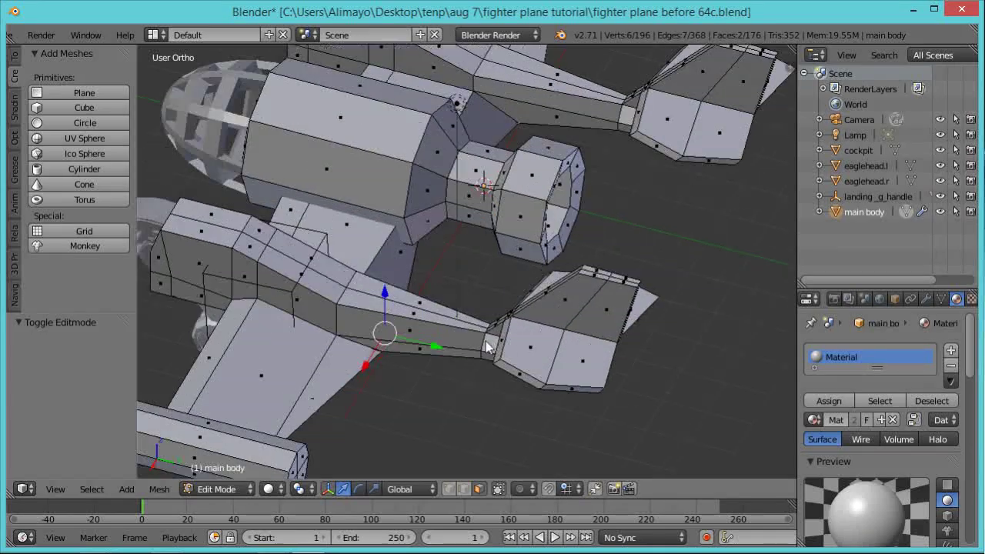
{"action": "middle_click_drag", "start_coordinate": [410, 388], "coordinate": [385, 353]}
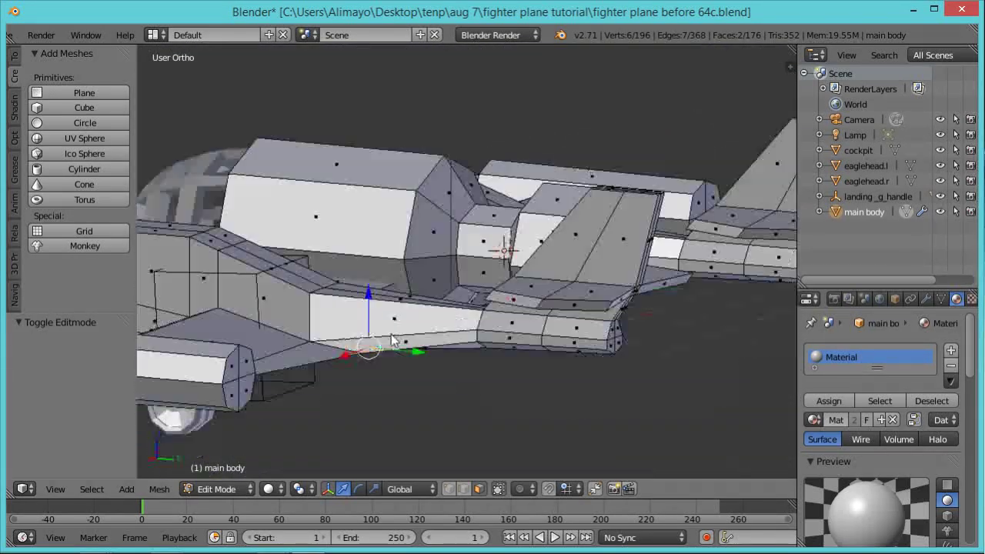
{"action": "scroll", "coordinate": [385, 354], "scroll_direction": "up", "scroll_amount": 2}
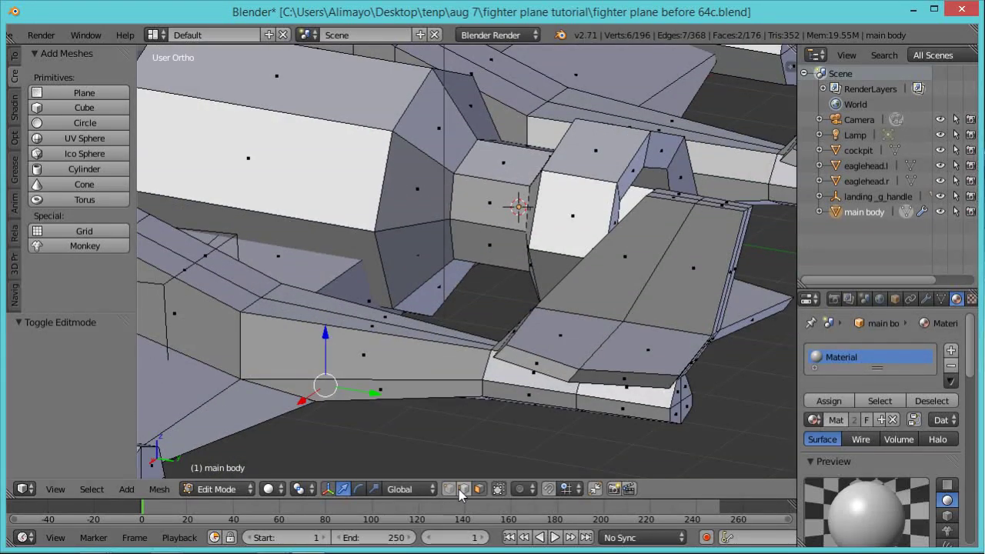
{"action": "right_click", "coordinate": [275, 411]}
{"action": "left_click_drag", "start_coordinate": [205, 397], "coordinate": [207, 393]}
{"action": "middle_click_drag", "start_coordinate": [292, 435], "coordinate": [427, 339]}
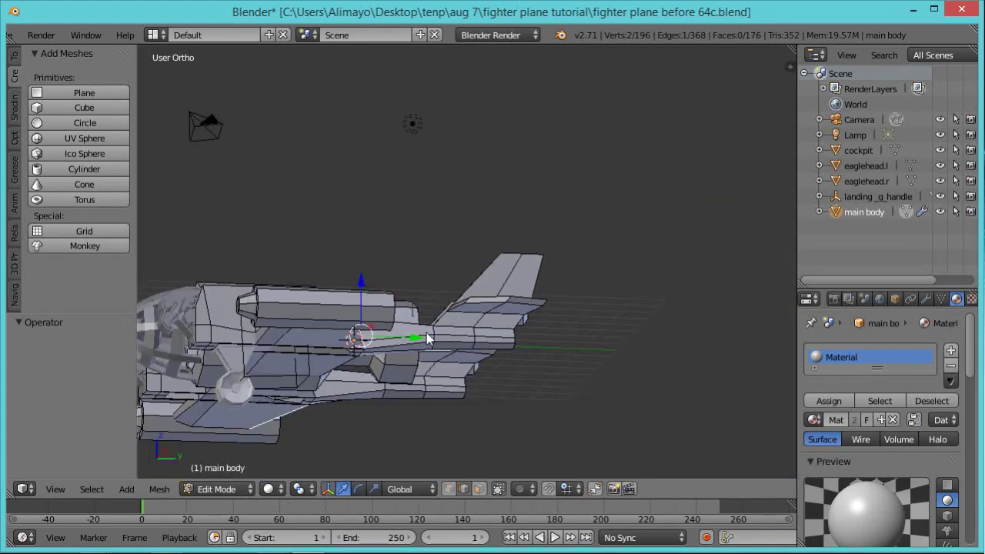
Examine the wing's trailing edge and the tail booms from above, below and the side.
{"action": "middle_click_drag", "start_coordinate": [461, 239], "coordinate": [406, 374]}
{"action": "scroll", "coordinate": [407, 365], "scroll_direction": "up", "scroll_amount": 3}
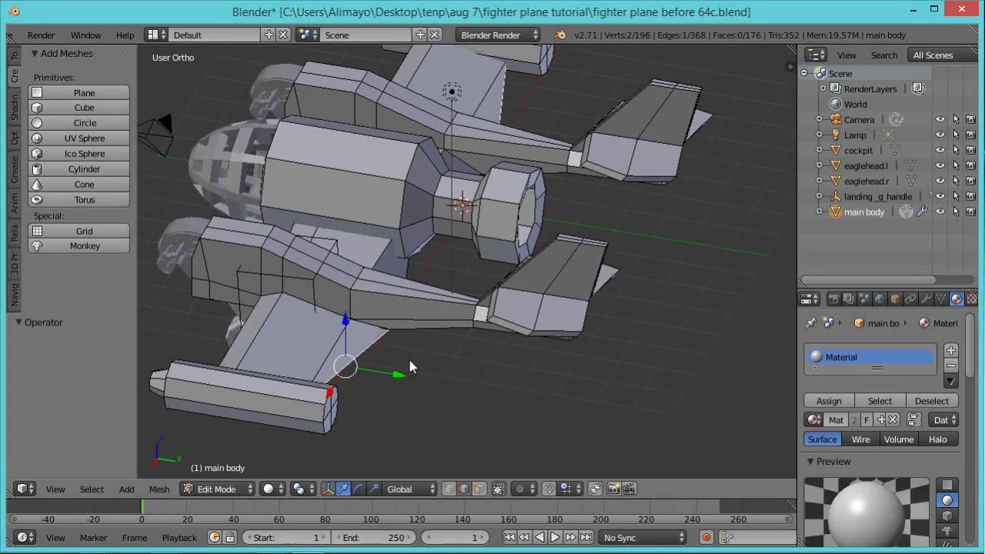
{"action": "scroll", "coordinate": [471, 362], "scroll_direction": "up", "scroll_amount": 2}
{"action": "middle_click_drag", "start_coordinate": [472, 377], "coordinate": [451, 397]}
{"action": "scroll", "coordinate": [405, 400], "scroll_direction": "down", "scroll_amount": 2}
{"action": "scroll", "coordinate": [453, 396], "scroll_direction": "down", "scroll_amount": 2}
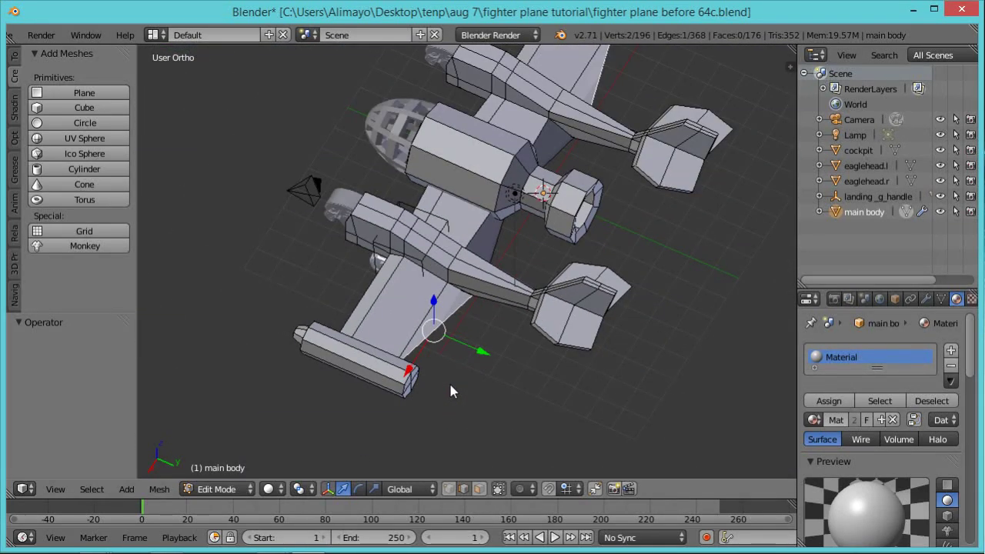
{"action": "scroll", "coordinate": [508, 394], "scroll_direction": "up", "scroll_amount": 2}
{"action": "middle_click_drag", "start_coordinate": [515, 393], "coordinate": [559, 248]}
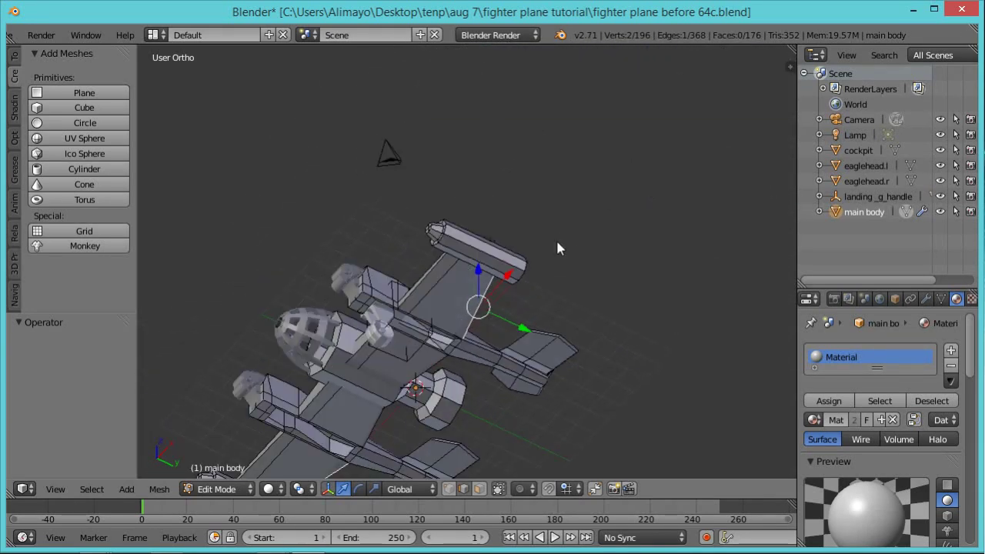
{"action": "scroll", "coordinate": [559, 248], "scroll_direction": "up", "scroll_amount": 3}
{"action": "middle_click_drag", "start_coordinate": [475, 417], "coordinate": [407, 471]}
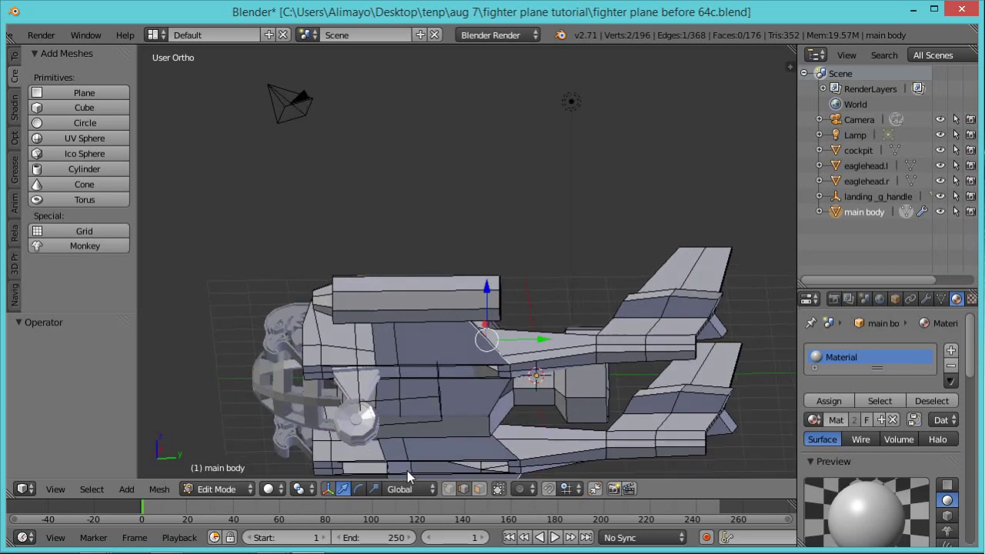
Leave mesh editing and rotate the landing gear handle by -4.479° about the global X axis.
{"action": "key", "text": "Tab"}
{"action": "right_click", "coordinate": [437, 401]}
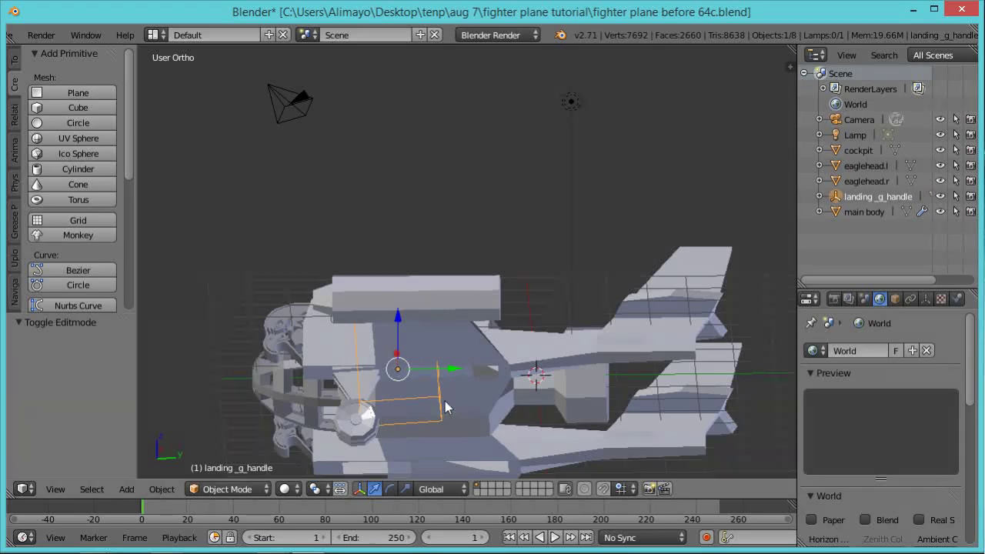
{"action": "key", "text": "r"}
{"action": "key", "text": "x"}
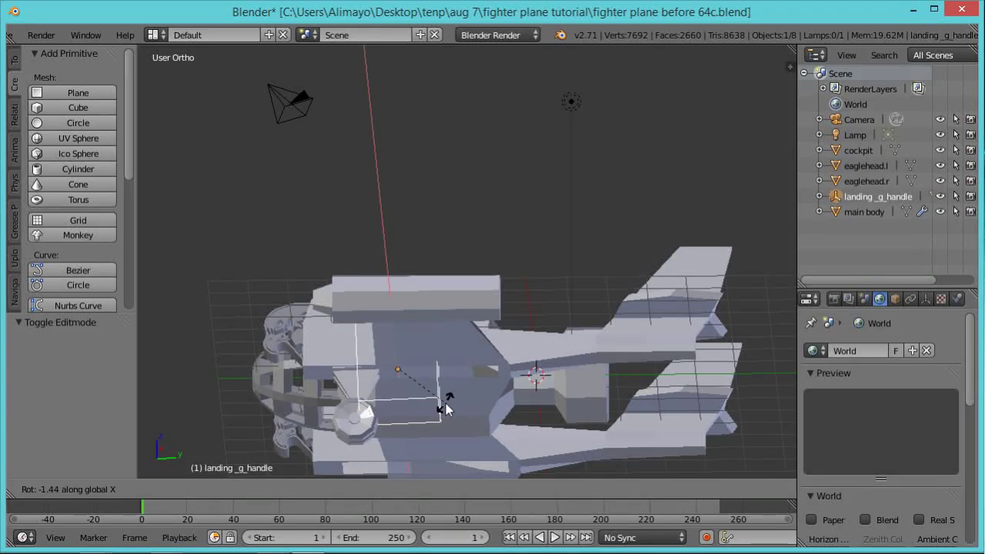
{"action": "left_click", "coordinate": [431, 398]}
Select the landing gear object and view it from the side of the plane.
{"action": "scroll", "coordinate": [428, 397], "scroll_direction": "down", "scroll_amount": 2}
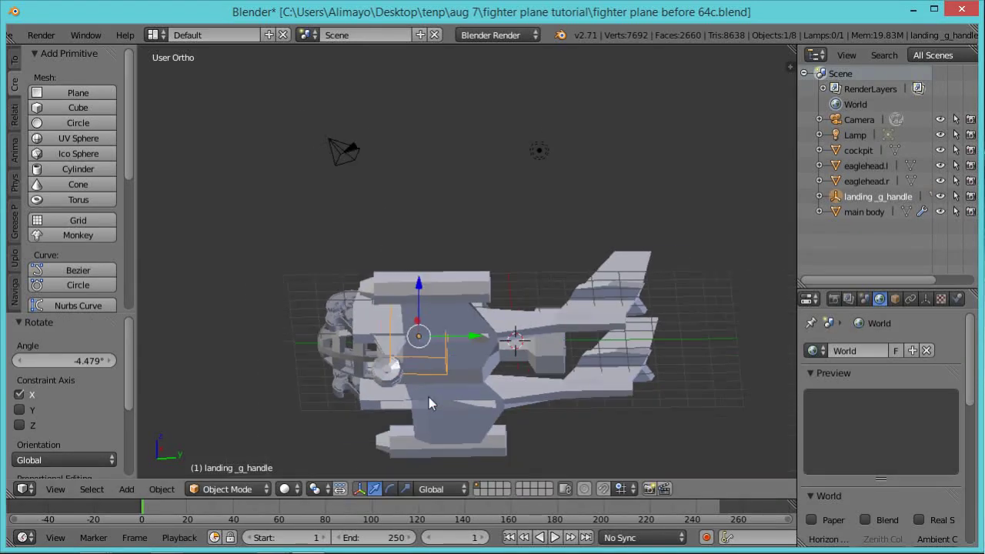
{"action": "middle_click_drag", "start_coordinate": [444, 395], "coordinate": [517, 379]}
{"action": "scroll", "coordinate": [514, 374], "scroll_direction": "down", "scroll_amount": 2}
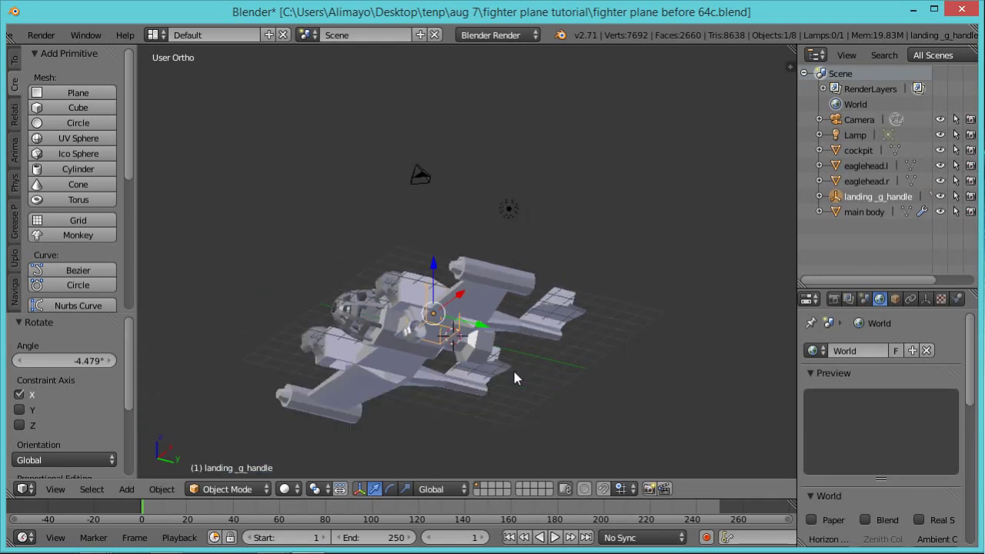
{"action": "scroll", "coordinate": [513, 373], "scroll_direction": "up", "scroll_amount": 3}
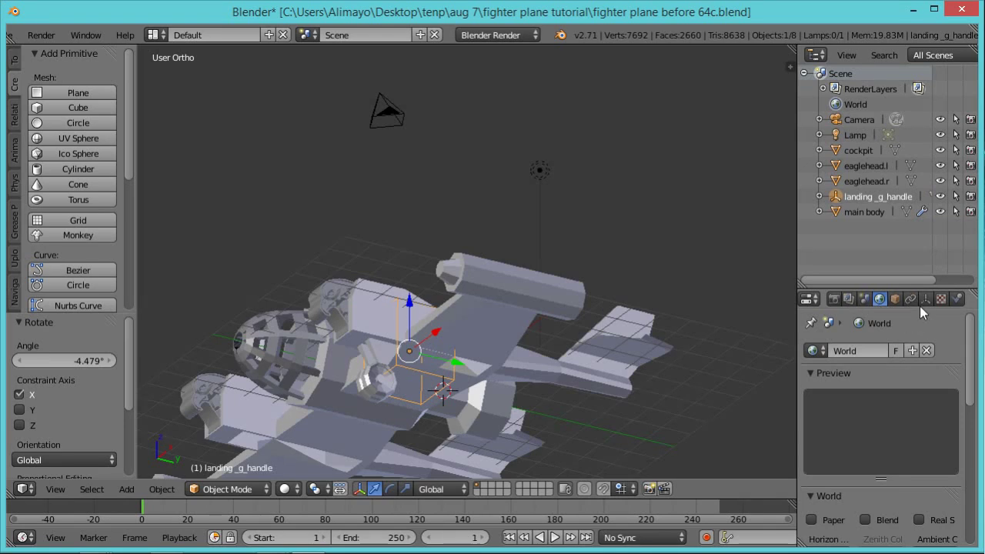
{"action": "scroll", "coordinate": [922, 299], "scroll_direction": "down", "scroll_amount": 1}
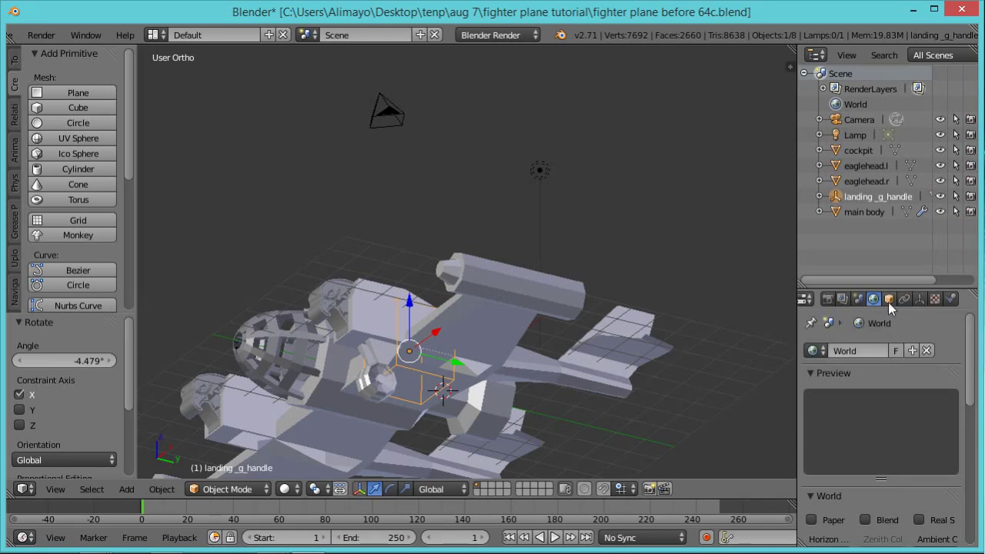
{"action": "right_click", "coordinate": [383, 392]}
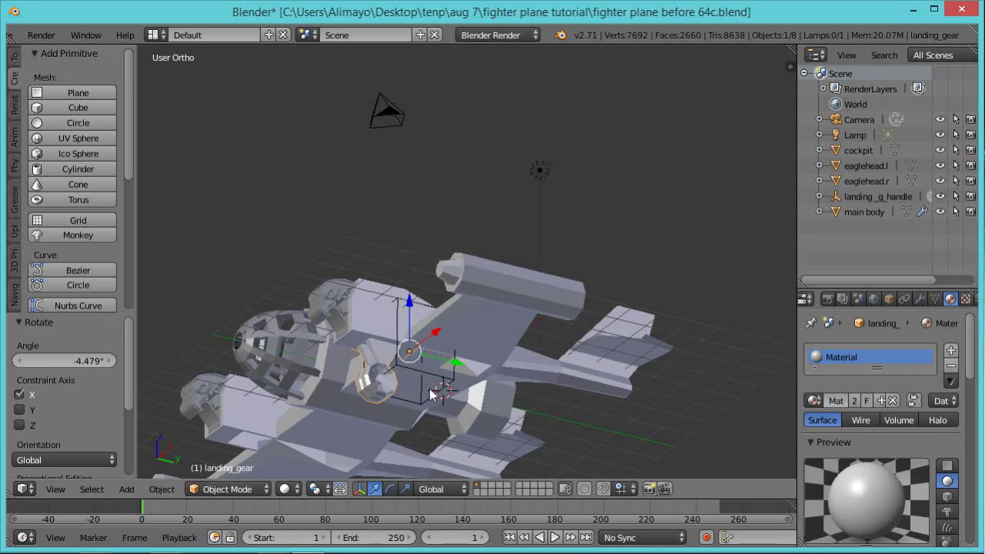
{"action": "middle_click_drag", "start_coordinate": [436, 394], "coordinate": [514, 398]}
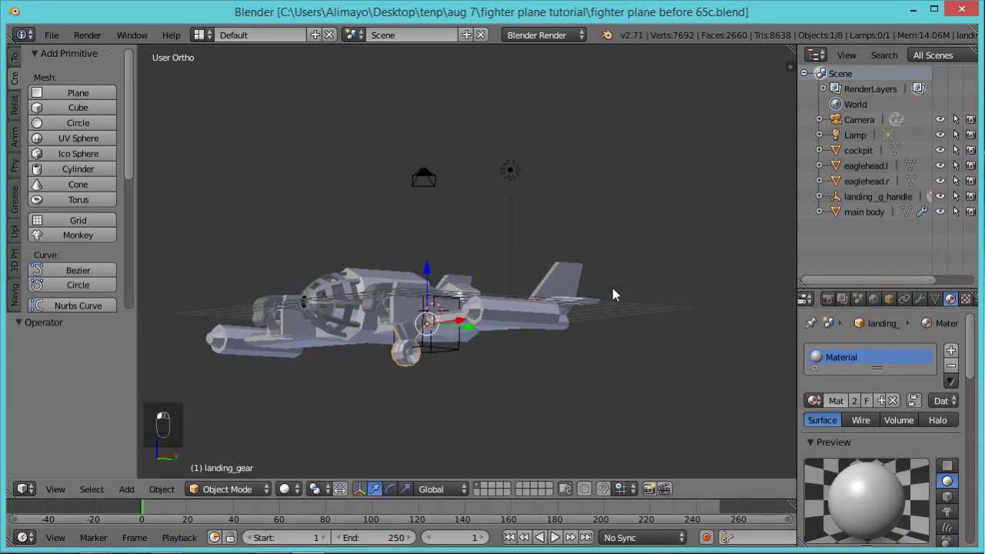
{"action": "scroll", "coordinate": [611, 284], "scroll_direction": "up", "scroll_amount": 4}
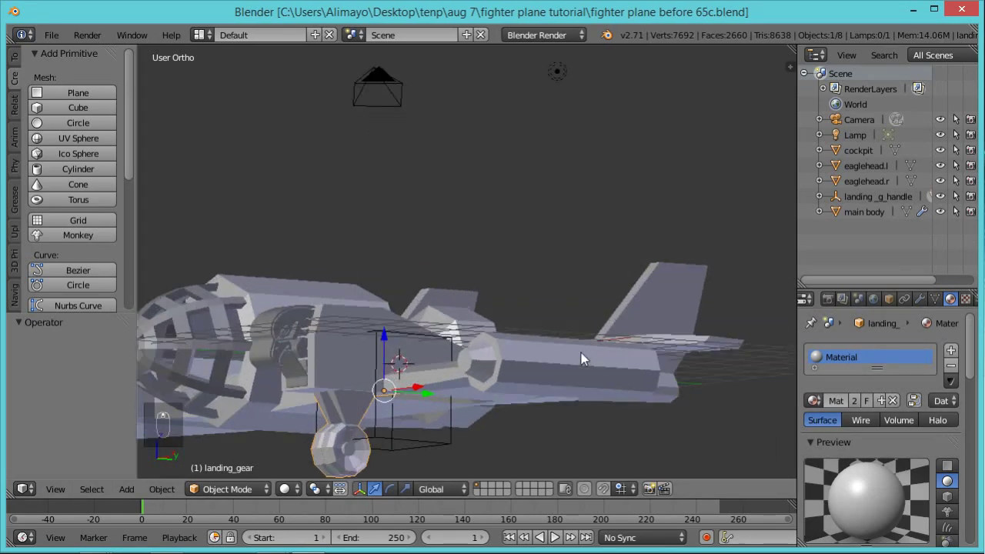
Enter mesh editing on the landing gear and select all geometry linked to the wheel.
{"action": "middle_click_drag", "start_coordinate": [598, 353], "coordinate": [453, 371]}
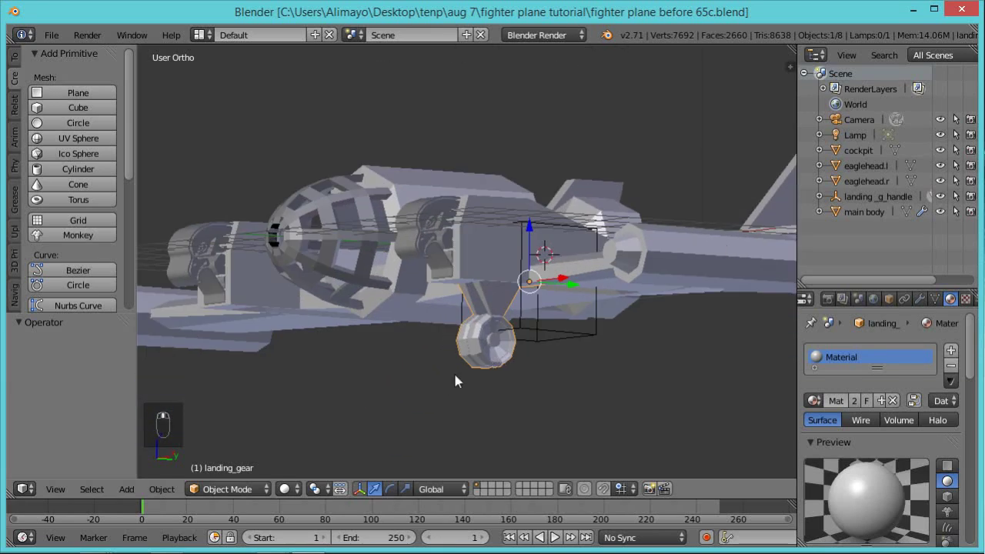
{"action": "scroll", "coordinate": [462, 381], "scroll_direction": "up", "scroll_amount": 3}
{"action": "scroll", "coordinate": [508, 377], "scroll_direction": "up", "scroll_amount": 4}
{"action": "middle_click_drag", "start_coordinate": [538, 350], "coordinate": [572, 371]}
{"action": "key", "text": "Tab"}
{"action": "right_click", "coordinate": [575, 366]}
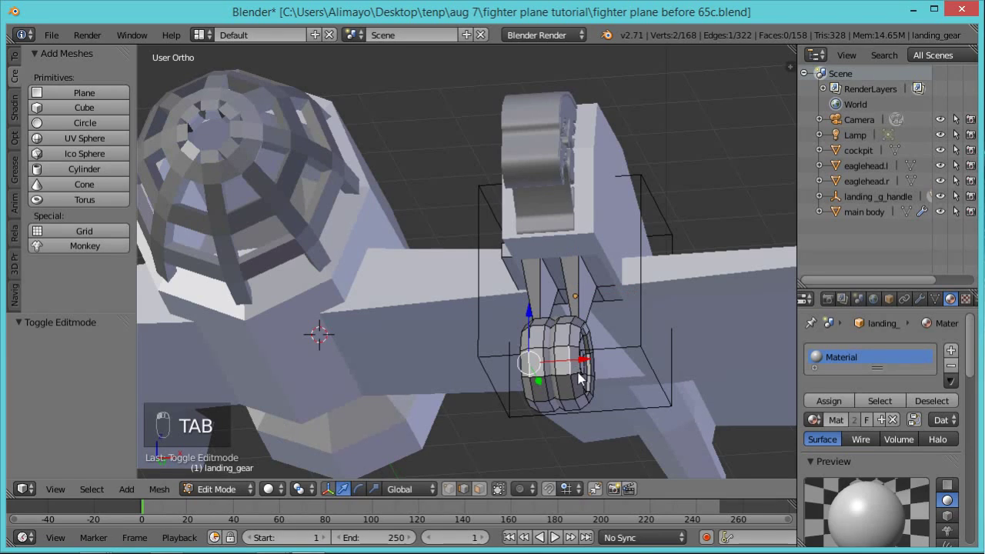
{"action": "key", "text": "a"}
{"action": "key", "text": "a"}
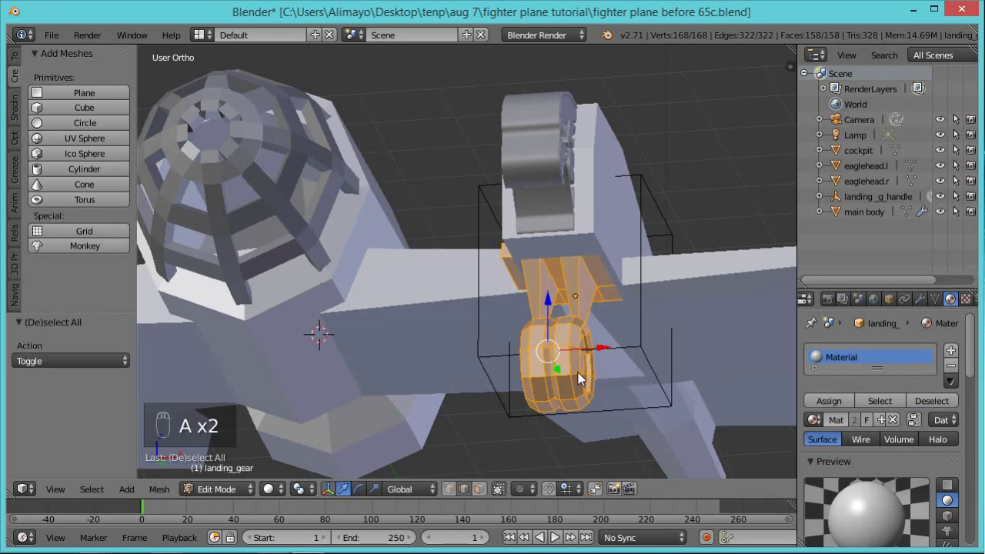
{"action": "key", "text": "a"}
{"action": "right_click", "coordinate": [579, 377]}
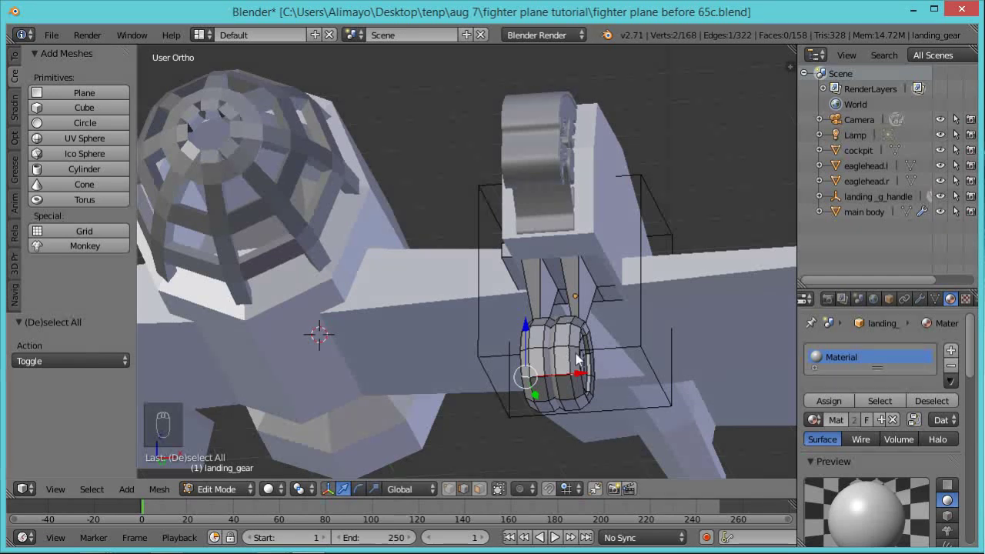
{"action": "key", "text": "Tab"}
{"action": "key", "text": "Tab"}
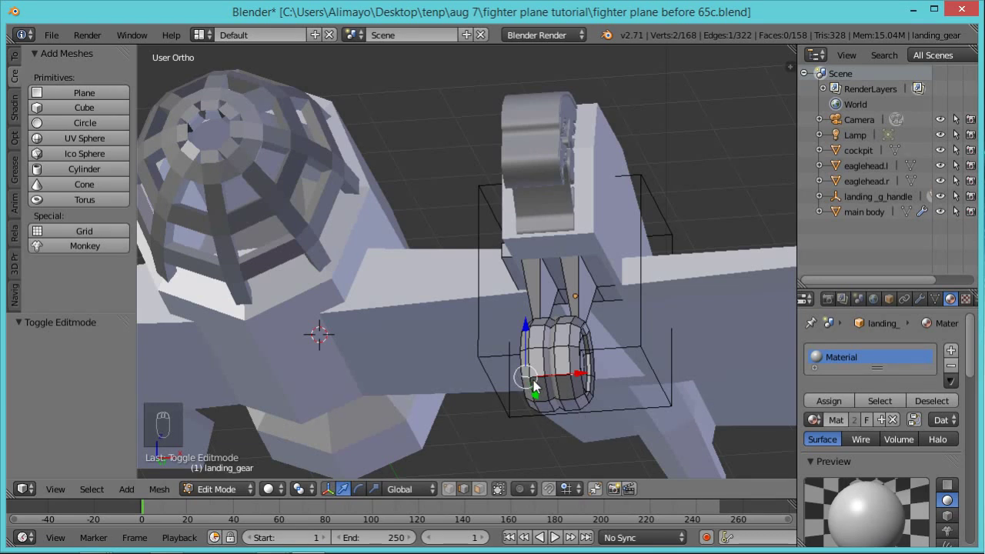
{"action": "key", "text": "ctrl+l"}
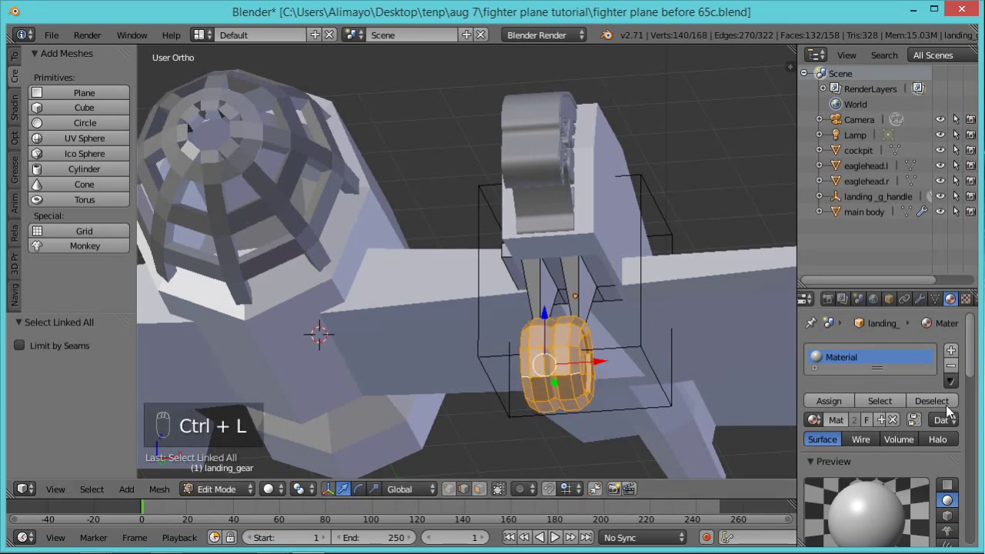
Show the landing gear's modifiers and move the selected wheel by -0.058 along X, away from its mirrored twin.
{"action": "left_click", "coordinate": [920, 298]}
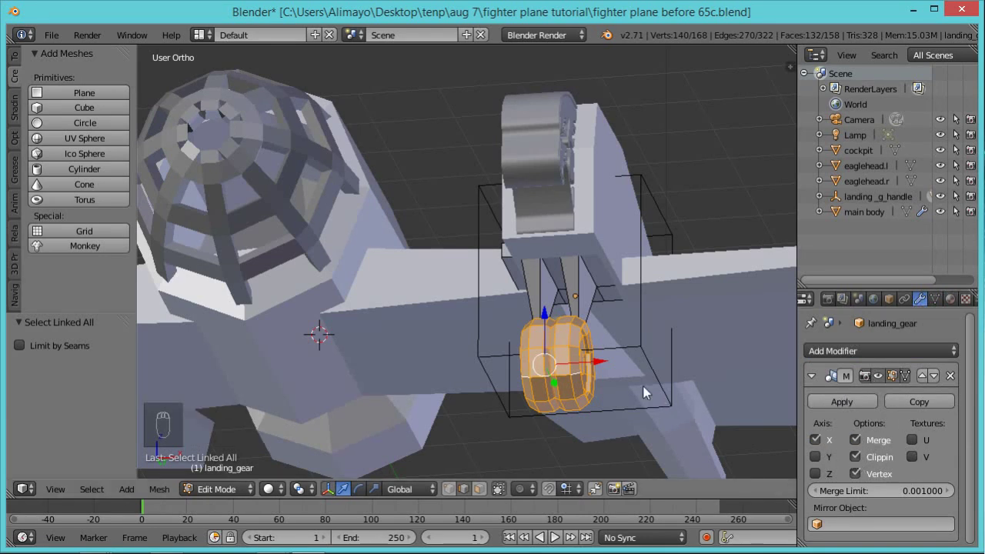
{"action": "left_click_drag", "start_coordinate": [600, 365], "coordinate": [588, 368]}
{"action": "left_click", "coordinate": [855, 457]}
{"action": "left_click", "coordinate": [855, 458]}
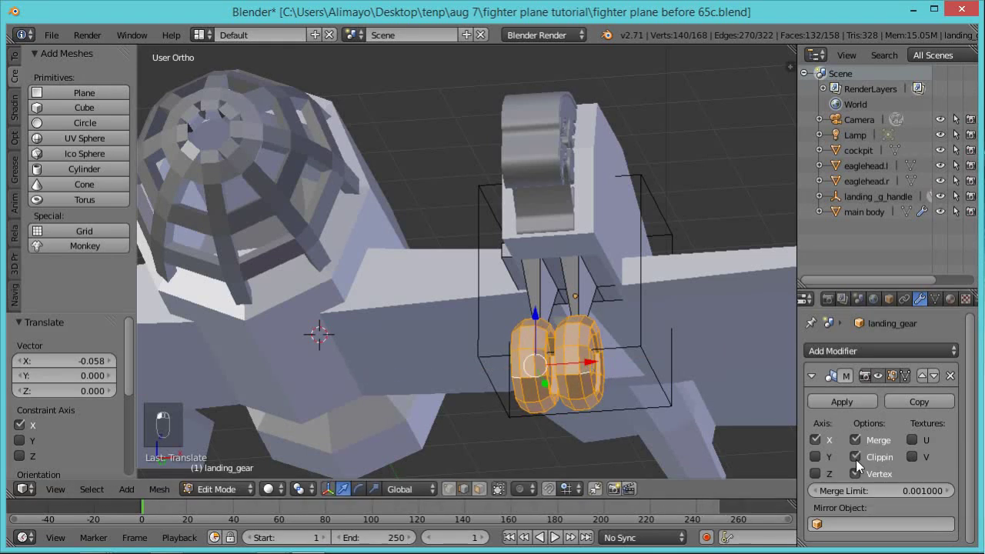
{"action": "middle_click_drag", "start_coordinate": [692, 389], "coordinate": [644, 346]}
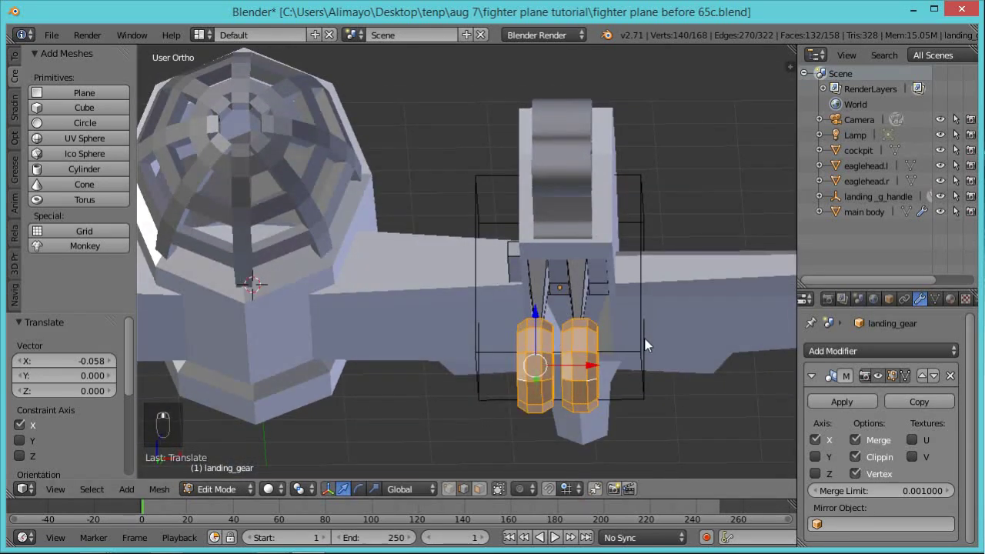
Leave mesh editing and save a new copy of the file as fighter plane before 66c.blend.
{"action": "key", "text": "Tab"}
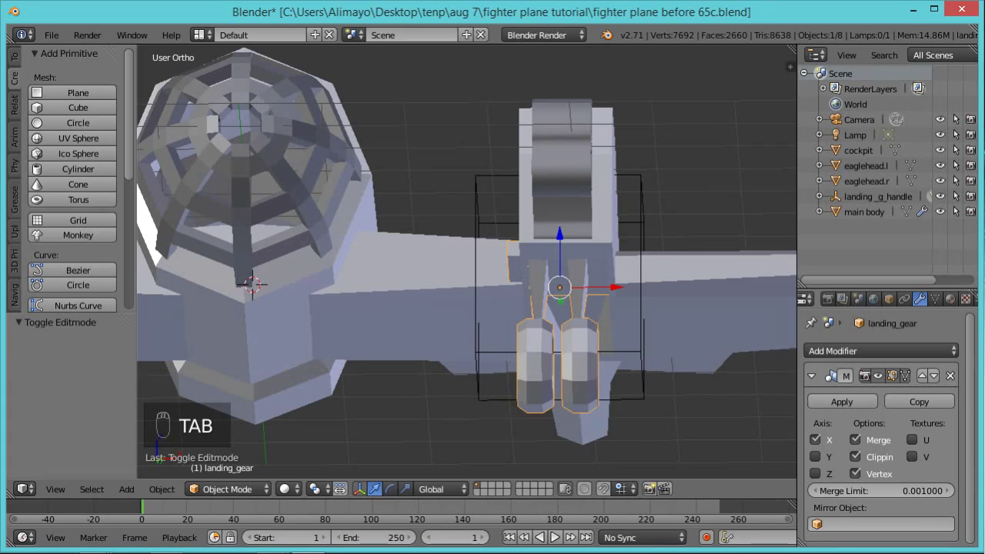
{"action": "key", "text": "ctrl+alt+s"}
{"action": "scroll", "coordinate": [693, 185], "scroll_direction": "down", "scroll_amount": 4}
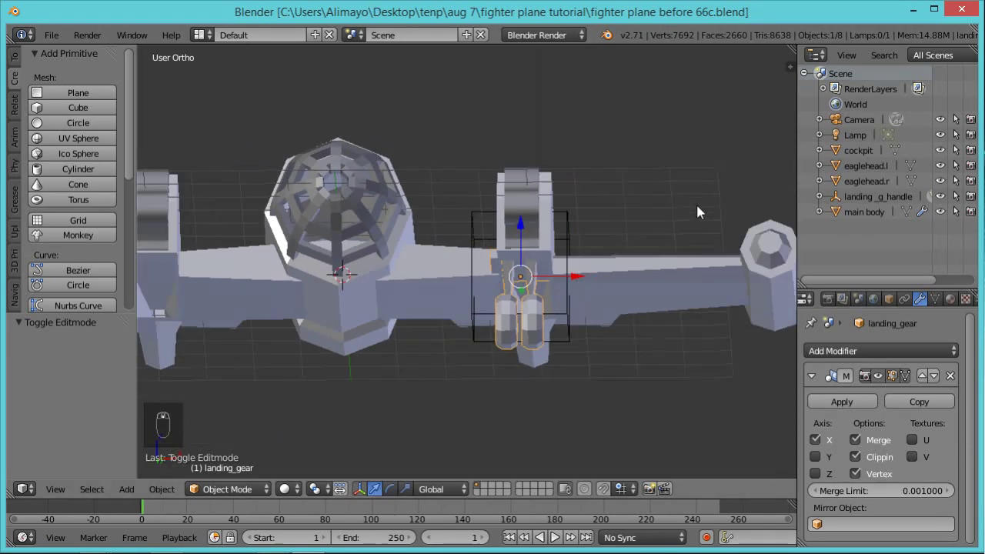
Add a level 2 Subdivision Surface modifier to the landing gear.
{"action": "middle_click_drag", "start_coordinate": [696, 209], "coordinate": [627, 308]}
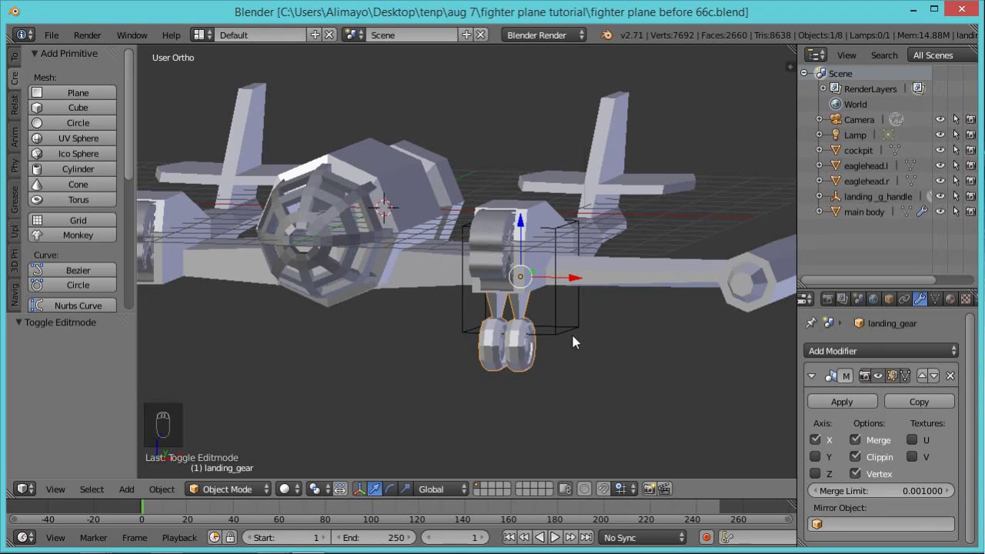
{"action": "scroll", "coordinate": [573, 337], "scroll_direction": "up", "scroll_amount": 2}
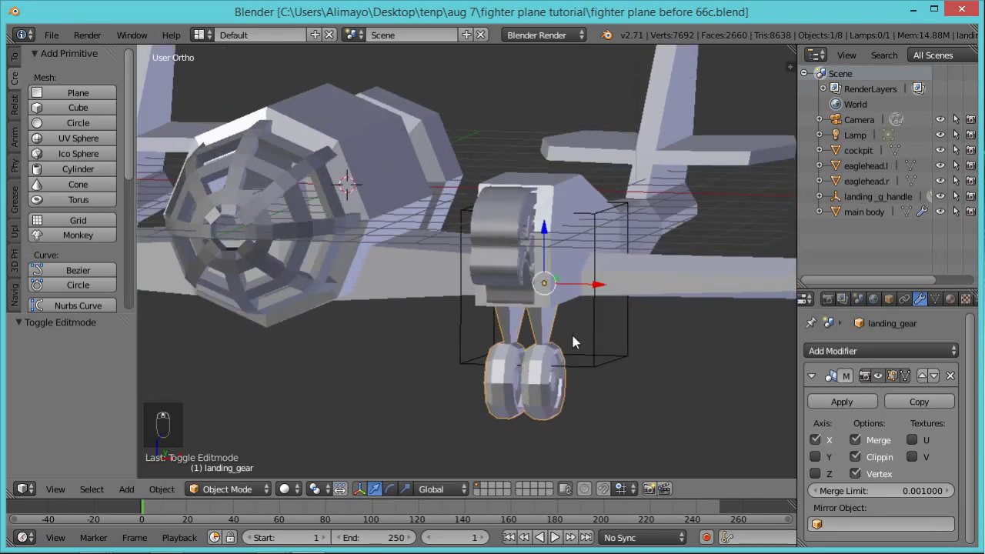
{"action": "middle_click_drag", "start_coordinate": [588, 365], "coordinate": [574, 347]}
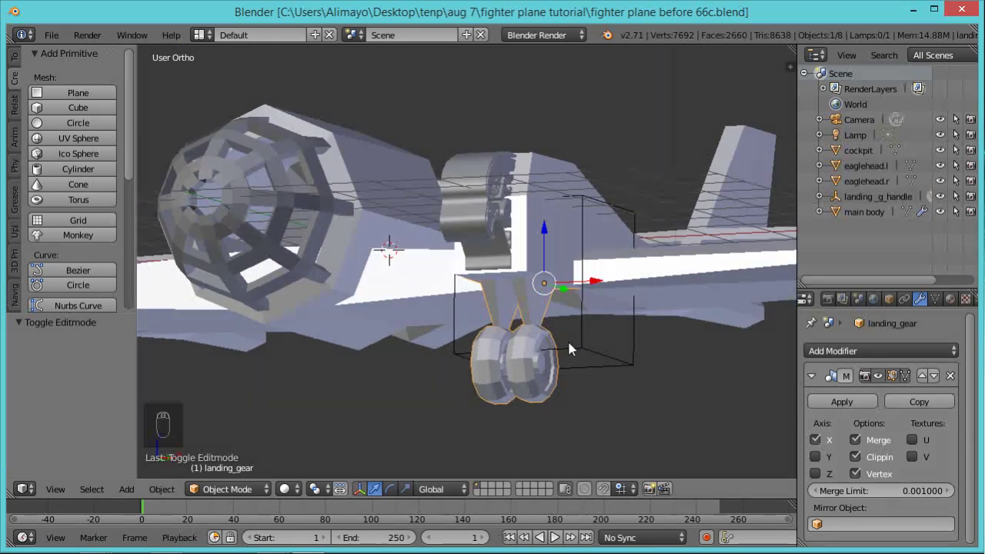
{"action": "key", "text": "ctrl+2"}
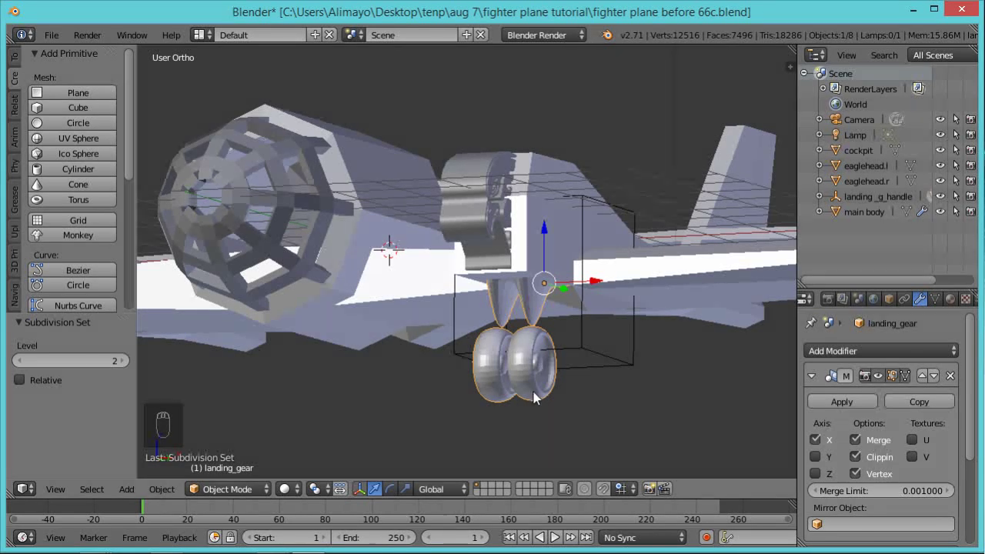
Compare the landing gear with its Subdivision Surface modifier's viewport display off and on, and review the available modifiers.
{"action": "left_click", "coordinate": [936, 350]}
{"action": "left_click", "coordinate": [675, 299]}
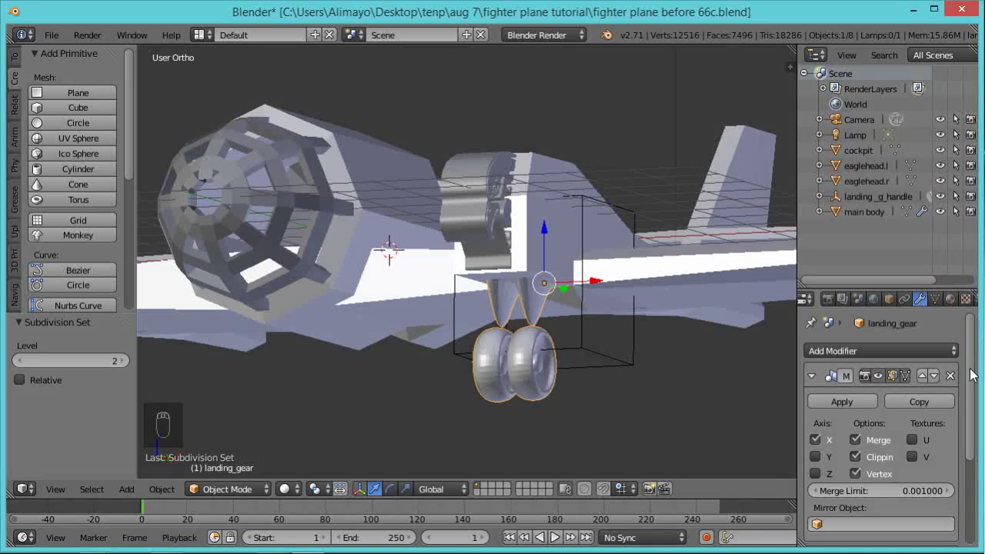
{"action": "scroll", "coordinate": [870, 446], "scroll_direction": "down", "scroll_amount": 5}
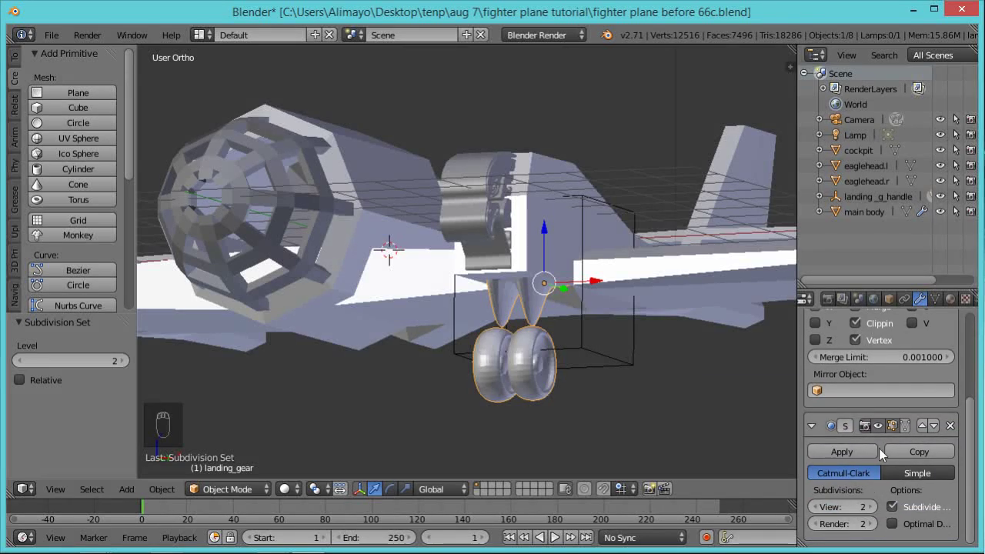
{"action": "left_click", "coordinate": [877, 426]}
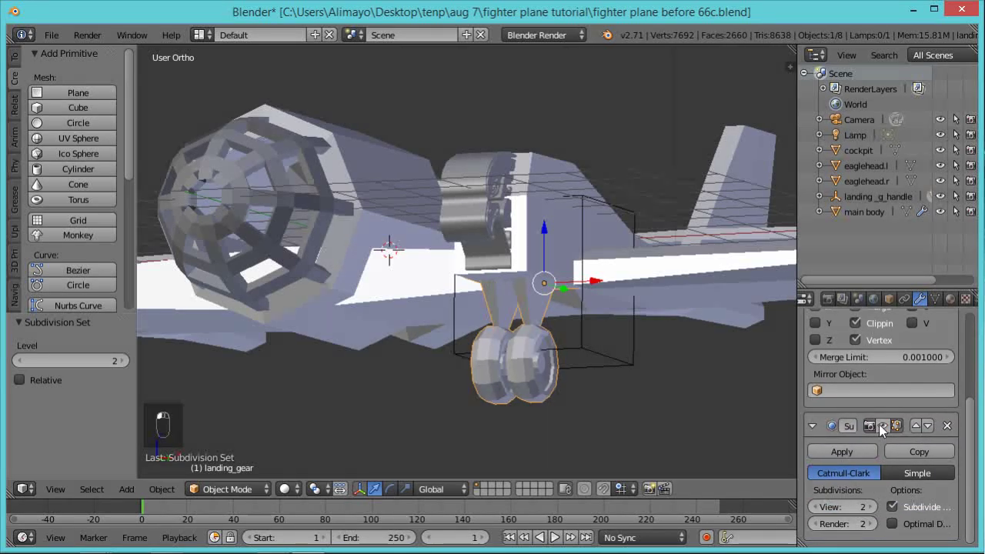
{"action": "left_click", "coordinate": [876, 425]}
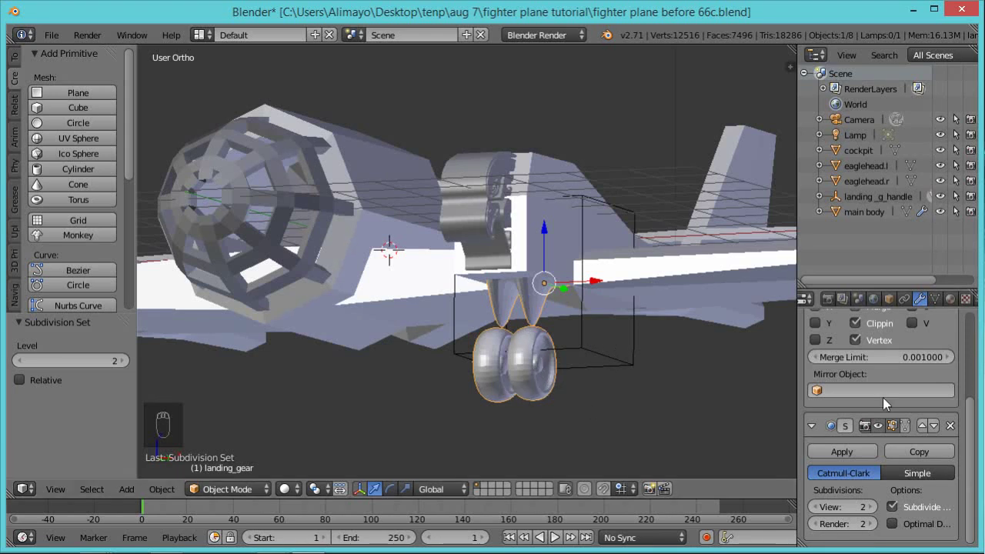
{"action": "scroll", "coordinate": [974, 431], "scroll_direction": "up", "scroll_amount": 5}
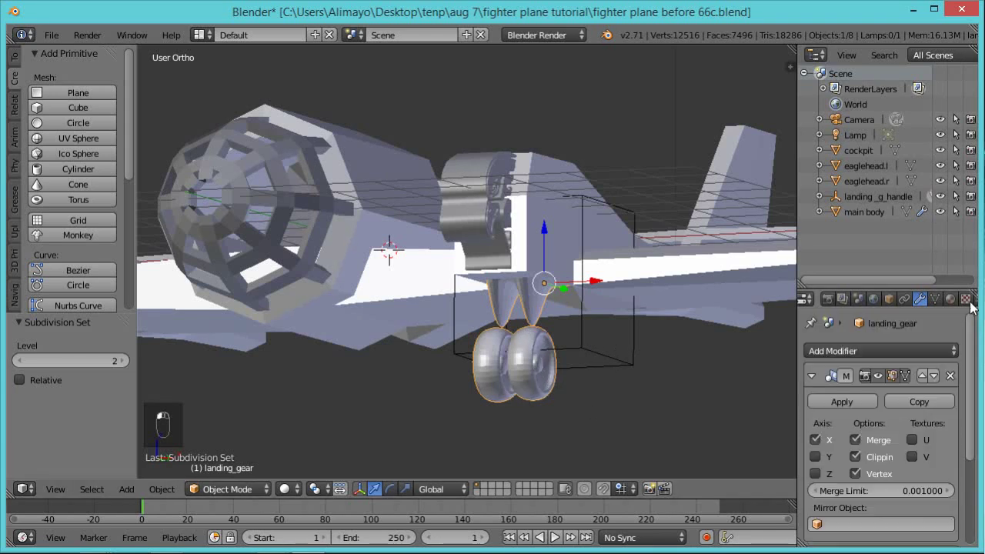
{"action": "left_click", "coordinate": [942, 348]}
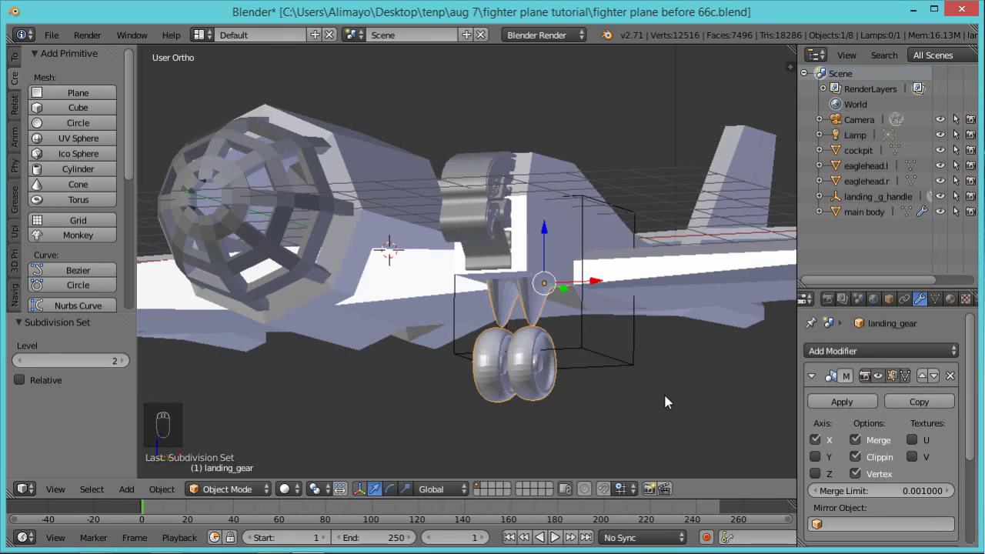
Return to mesh editing on the landing gear and apply smooth shading to the selected wheel faces.
{"action": "key", "text": "Tab"}
{"action": "key", "text": "Tab"}
{"action": "middle_click_drag", "start_coordinate": [565, 387], "coordinate": [604, 332]}
{"action": "key", "text": "Tab"}
{"action": "scroll", "coordinate": [605, 338], "scroll_direction": "up", "scroll_amount": 3}
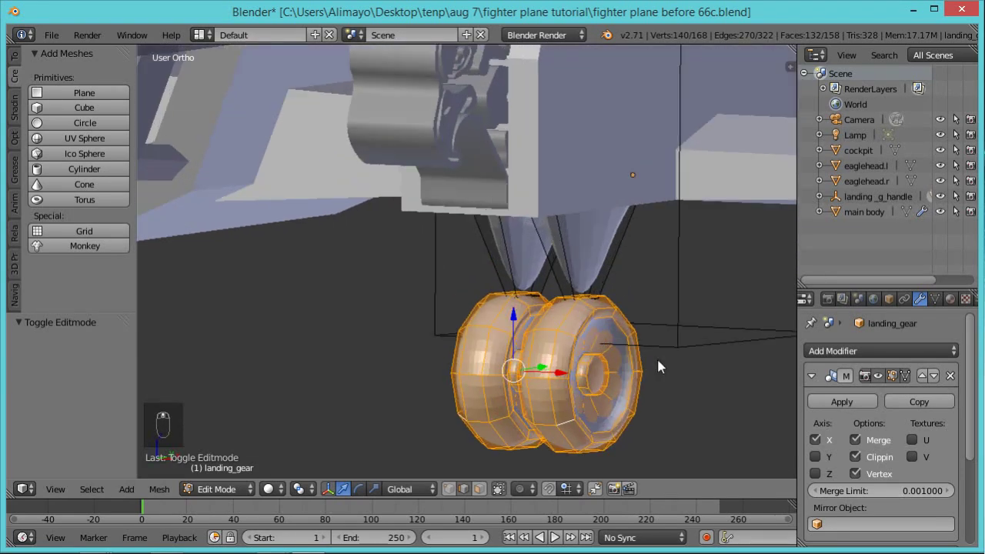
{"action": "key", "text": "w"}
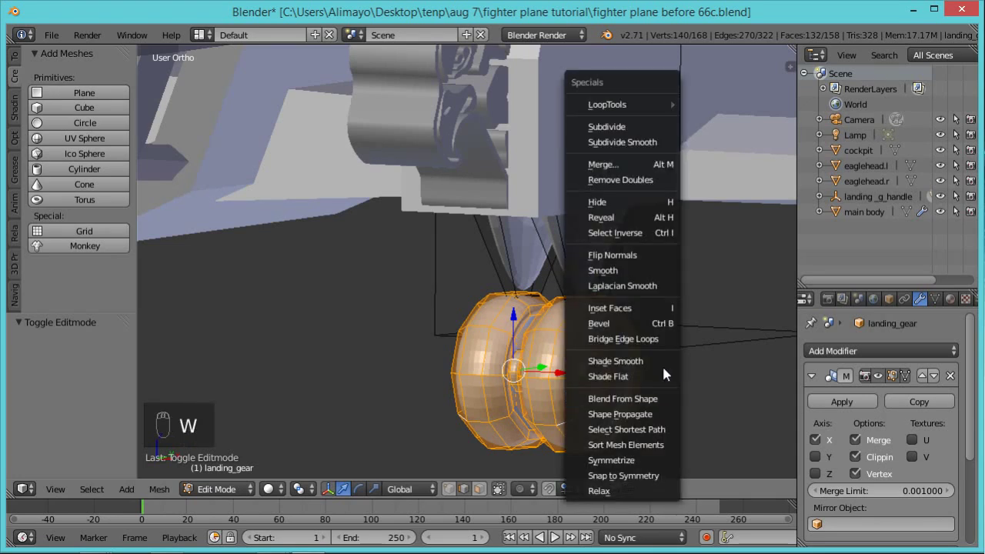
{"action": "left_click", "coordinate": [630, 361]}
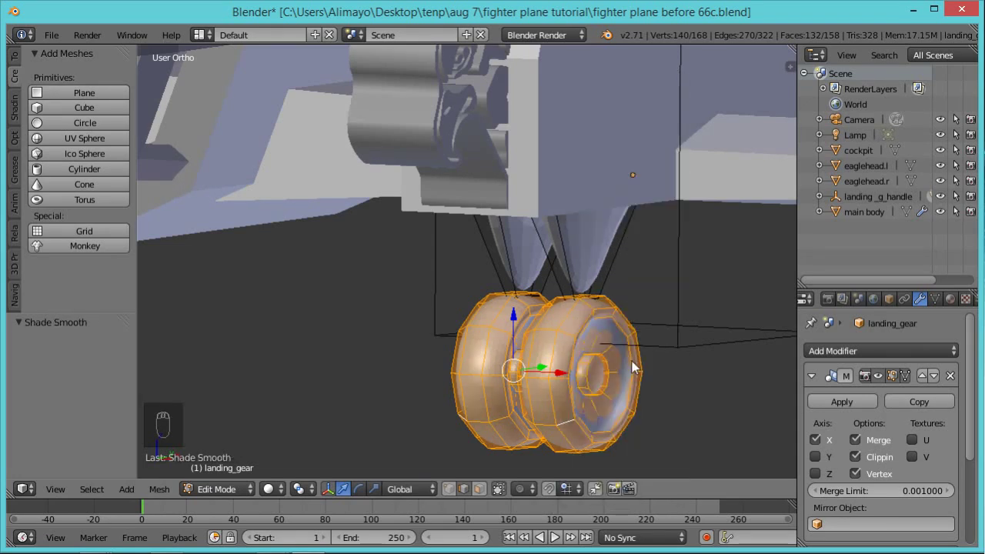
{"action": "mouse_move", "coordinate": [659, 388]}
{"action": "middle_mouse_down"}
{"action": "mouse_move", "coordinate": [619, 377]}
{"action": "mouse_move", "coordinate": [670, 385]}
{"action": "middle_mouse_up"}
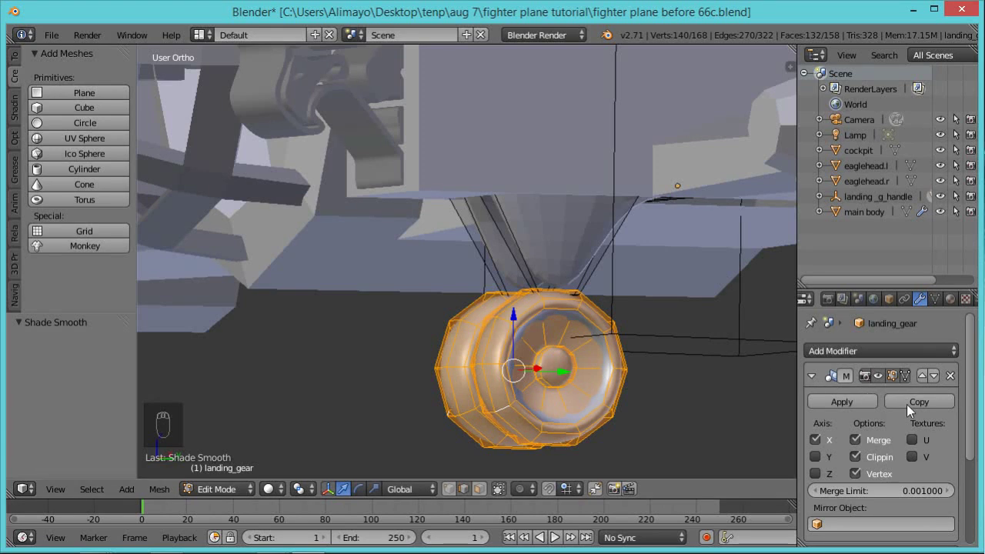
Fit the editing cage to the Subdivision Surface result and select all geometry linked to the landing gear struts.
{"action": "scroll", "coordinate": [927, 485], "scroll_direction": "down", "scroll_amount": 5}
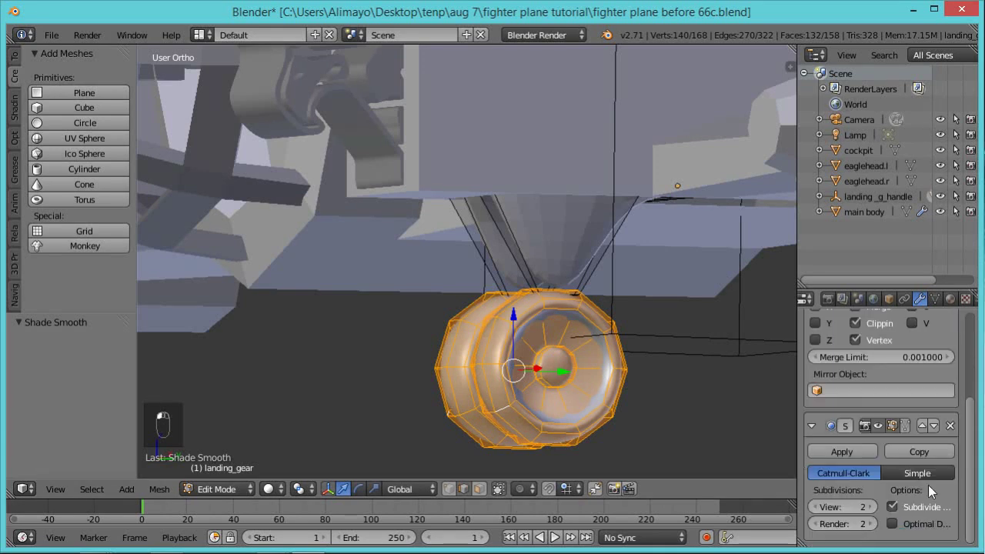
{"action": "left_click", "coordinate": [905, 426]}
{"action": "middle_click_drag", "start_coordinate": [666, 402], "coordinate": [582, 275]}
{"action": "right_click", "coordinate": [573, 266]}
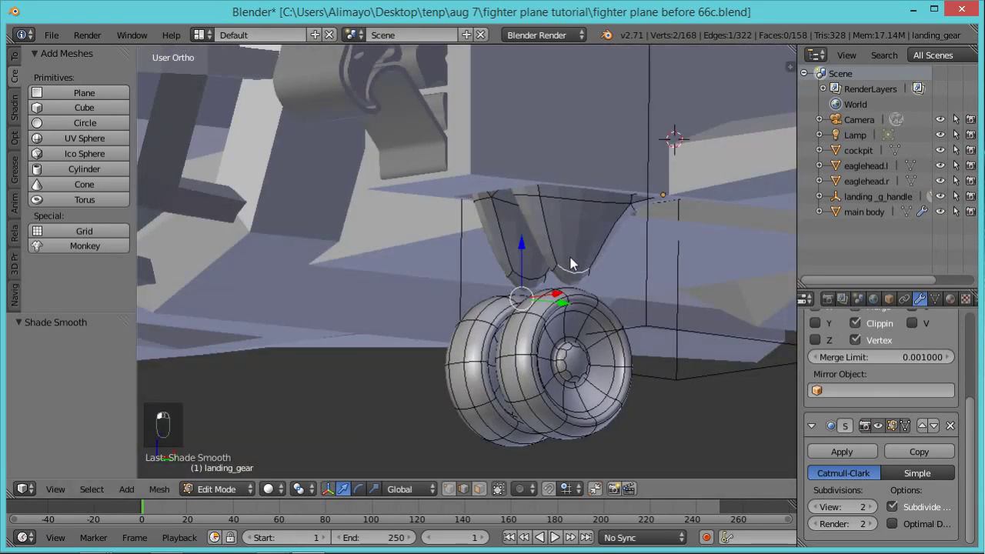
{"action": "right_click", "coordinate": [531, 270], "text": "shift"}
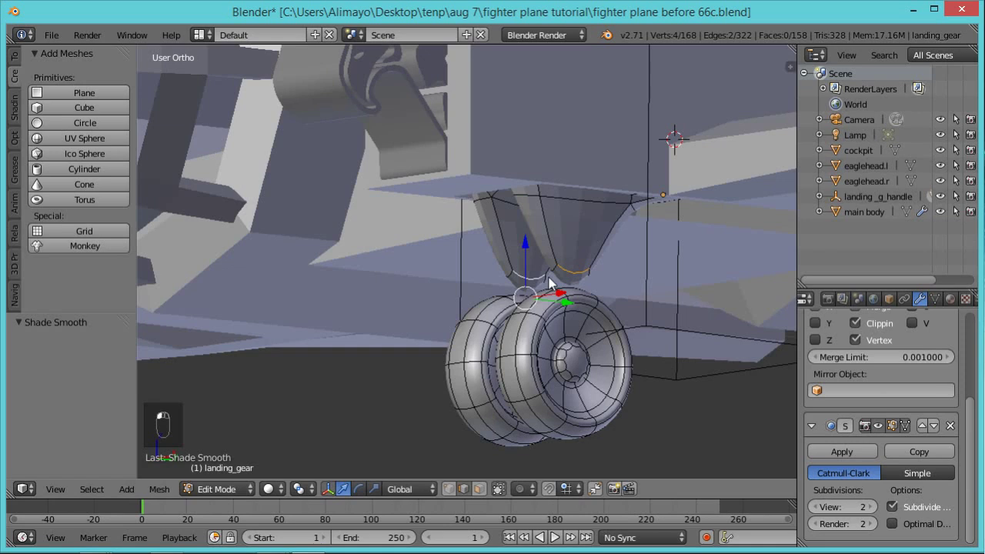
{"action": "key", "text": "ctrl+l"}
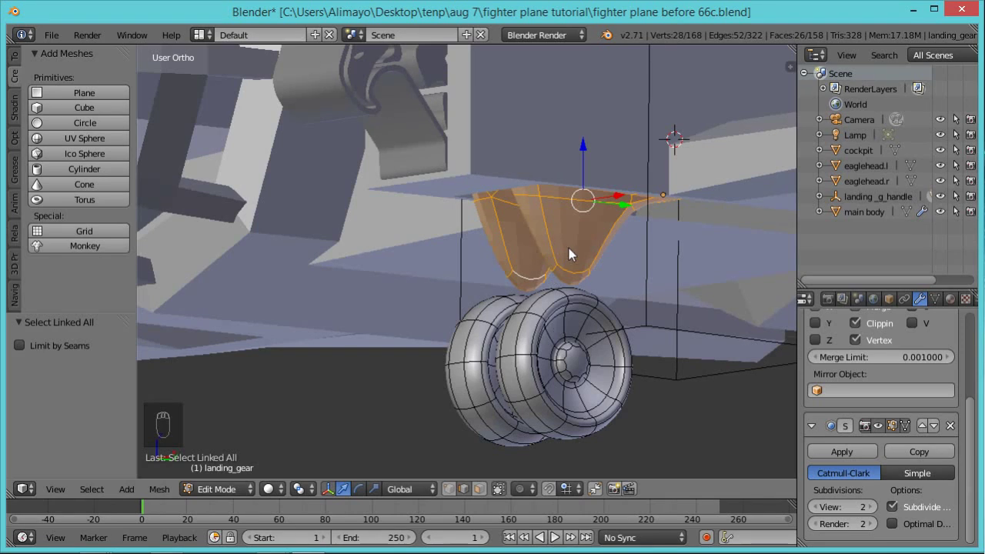
Crease all edges of the selected struts to 1.000 and bring up their transform properties with the mean crease.
{"action": "middle_click_drag", "start_coordinate": [600, 253], "coordinate": [566, 232]}
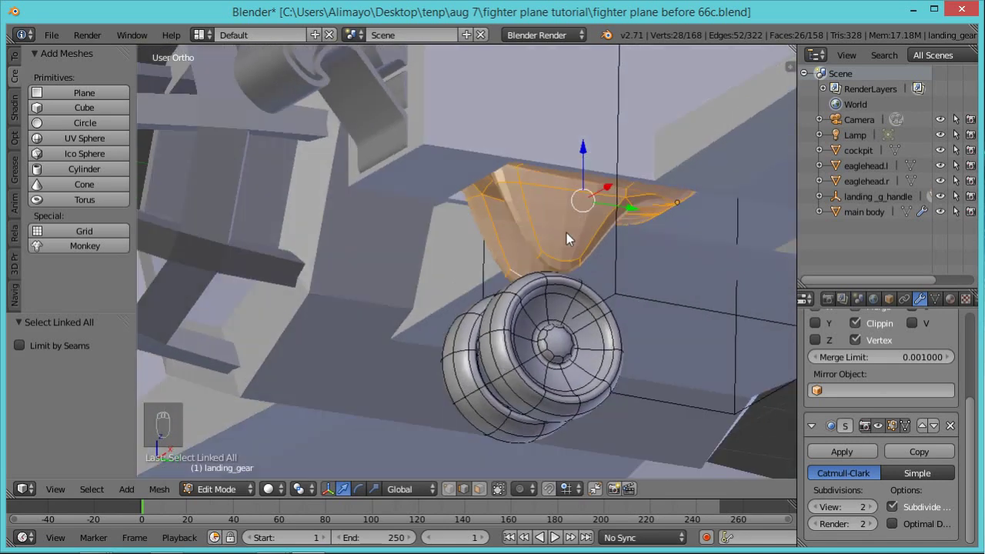
{"action": "scroll", "coordinate": [544, 262], "scroll_direction": "up", "scroll_amount": 1}
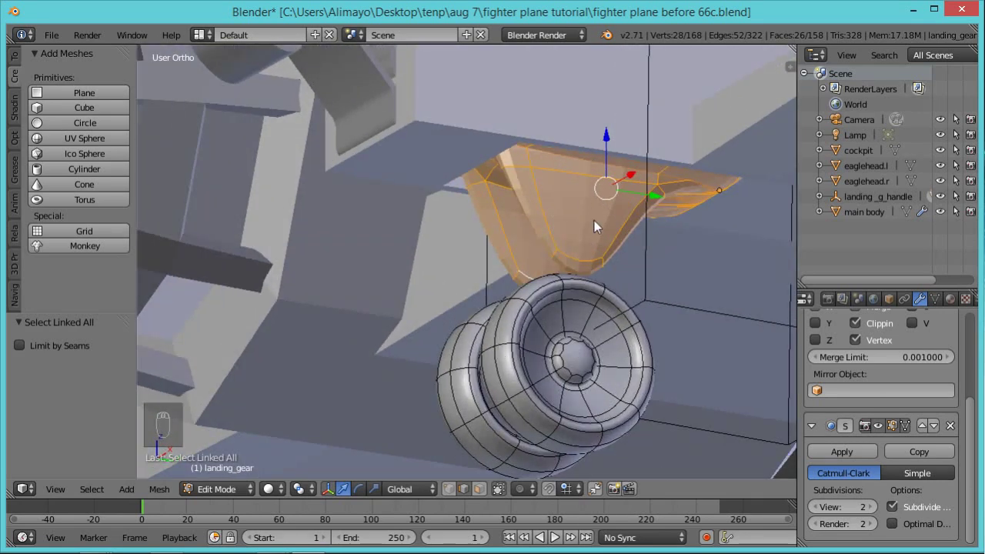
{"action": "key", "text": "shift+e"}
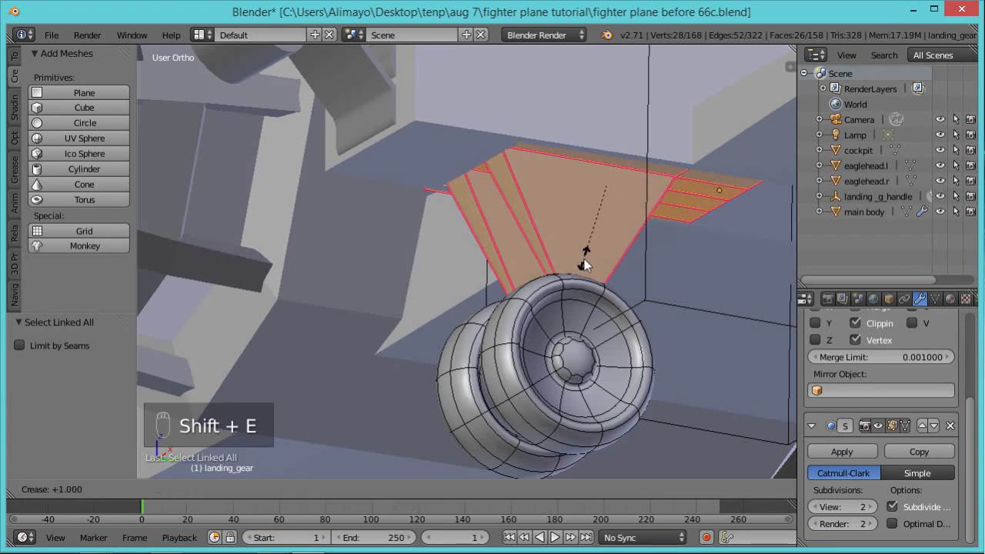
{"action": "left_click", "coordinate": [552, 287]}
{"action": "middle_click_drag", "start_coordinate": [552, 287], "coordinate": [566, 327]}
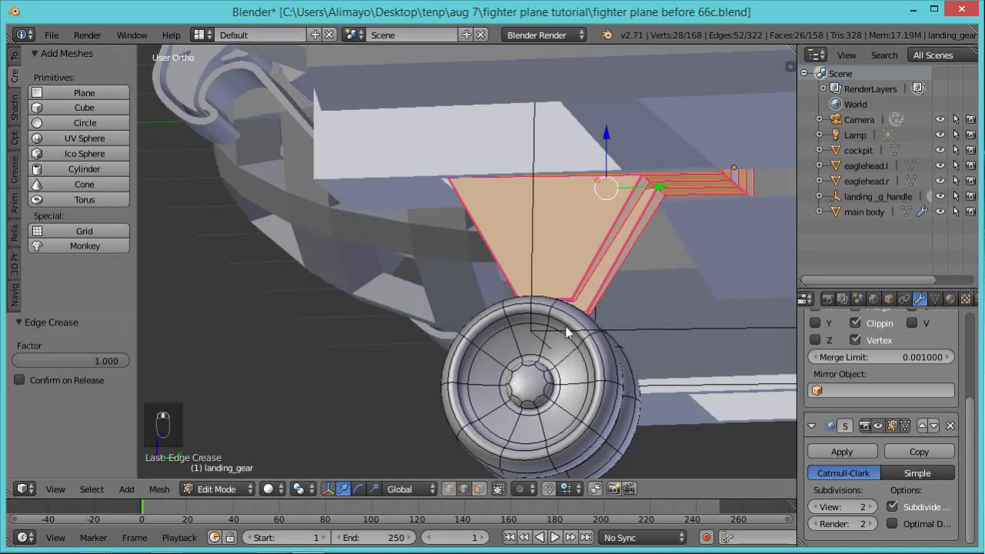
{"action": "key", "text": "n"}
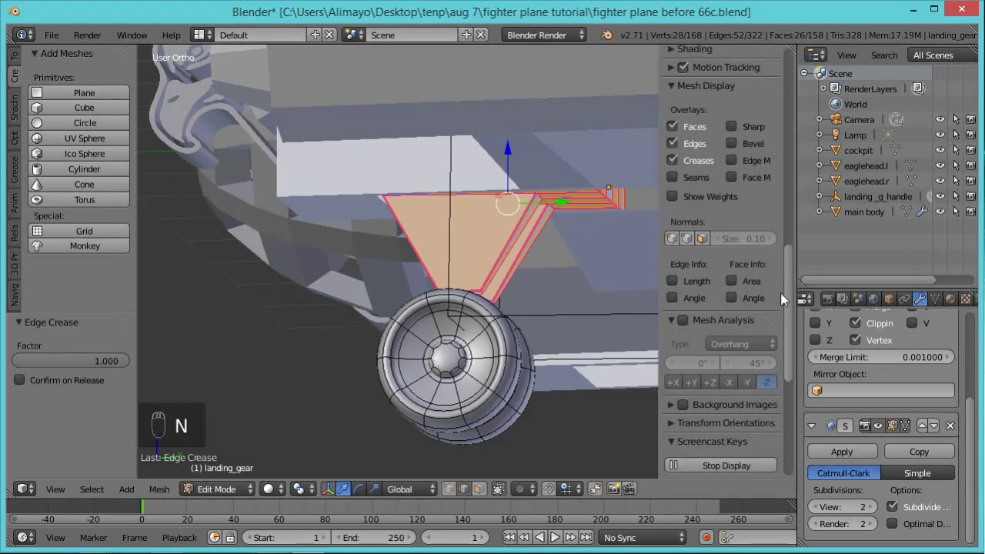
{"action": "left_click_drag", "start_coordinate": [786, 270], "coordinate": [782, 62]}
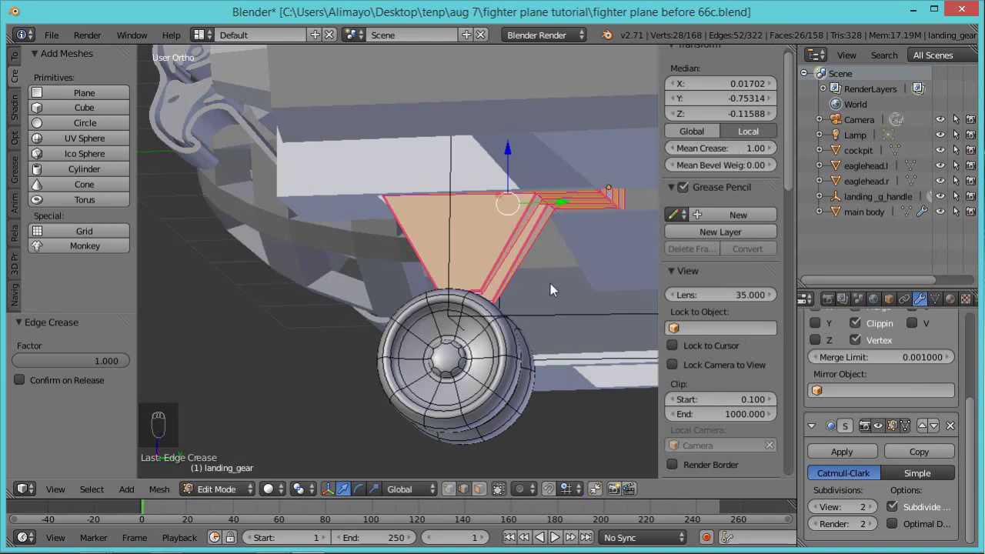
Apply another edge crease with a factor of 0.317 to the selected landing gear struts.
{"action": "key", "text": "shift+e"}
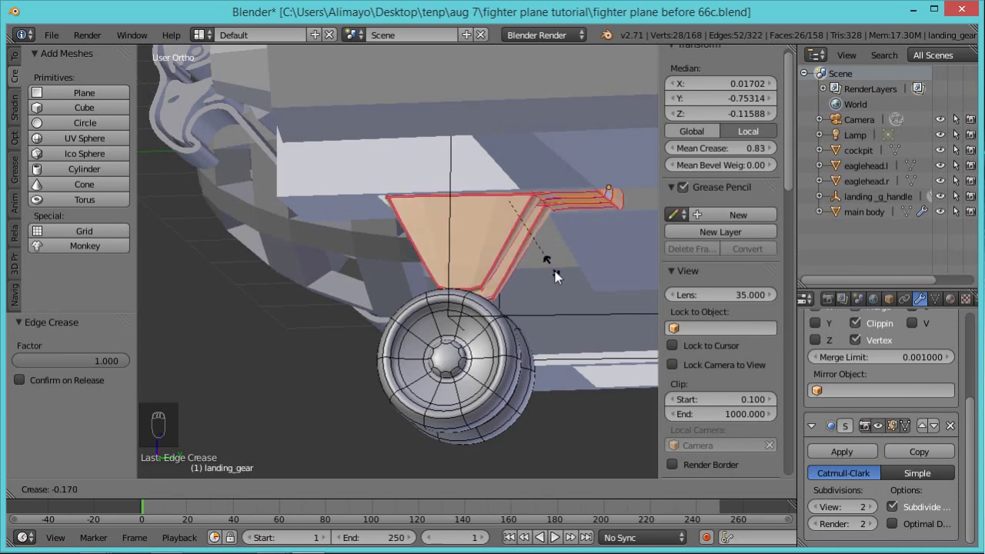
{"action": "left_click", "coordinate": [560, 297]}
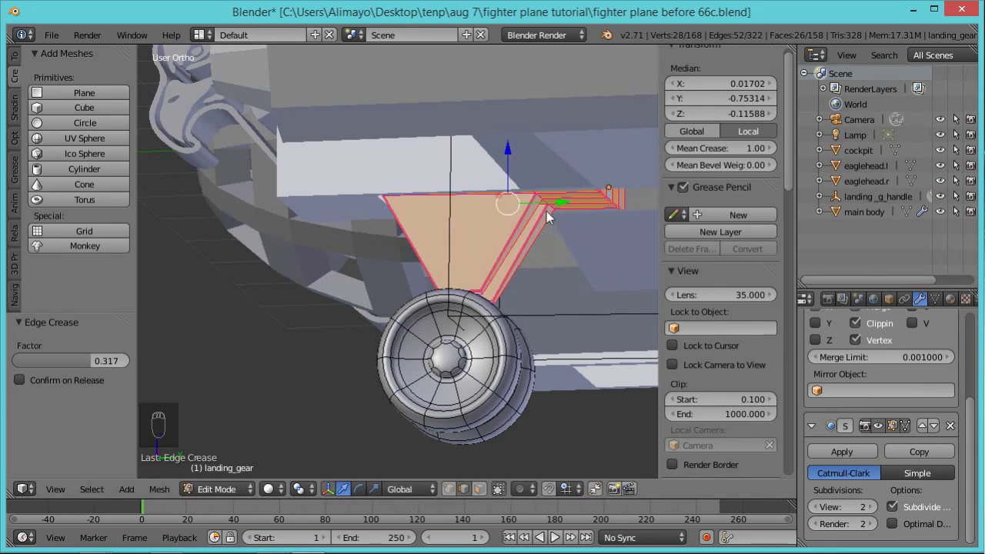
Select all geometry linked to the landing gear's twin wheels and move it up 0.033 along Z.
{"action": "middle_click_drag", "start_coordinate": [505, 257], "coordinate": [481, 327]}
{"action": "scroll", "coordinate": [547, 281], "scroll_direction": "down", "scroll_amount": 2}
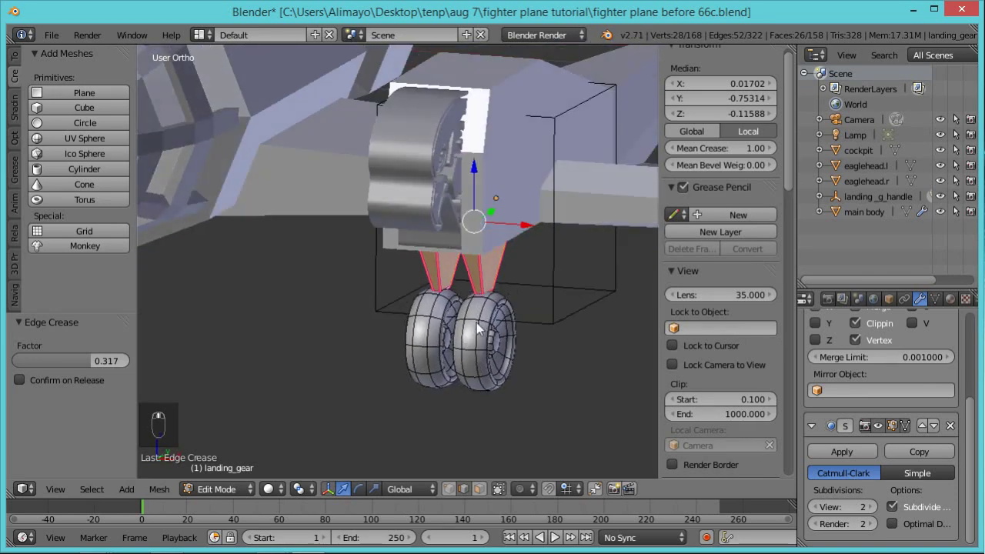
{"action": "right_click", "coordinate": [486, 332]}
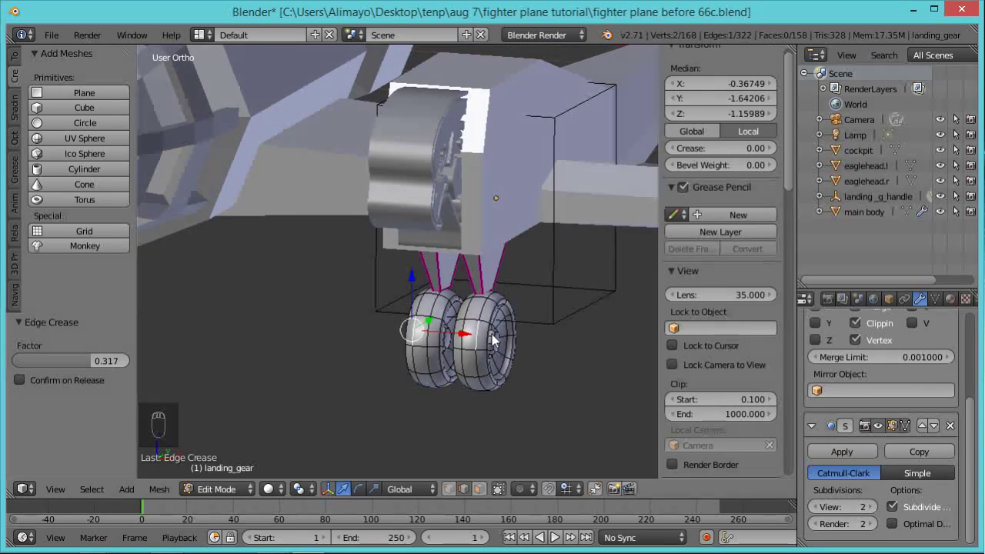
{"action": "key", "text": "ctrl+l"}
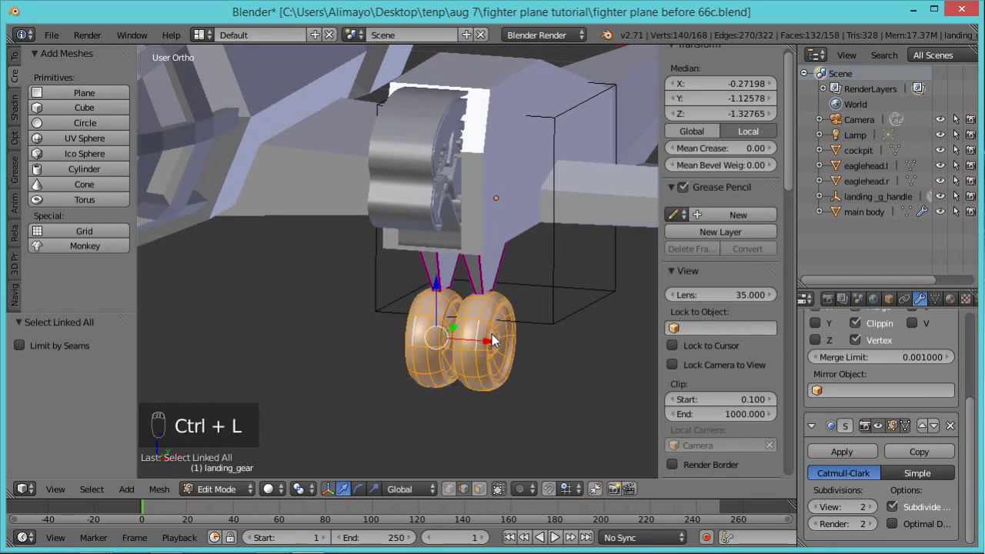
{"action": "key", "text": "g"}
{"action": "key", "text": "z"}
{"action": "left_click", "coordinate": [438, 284]}
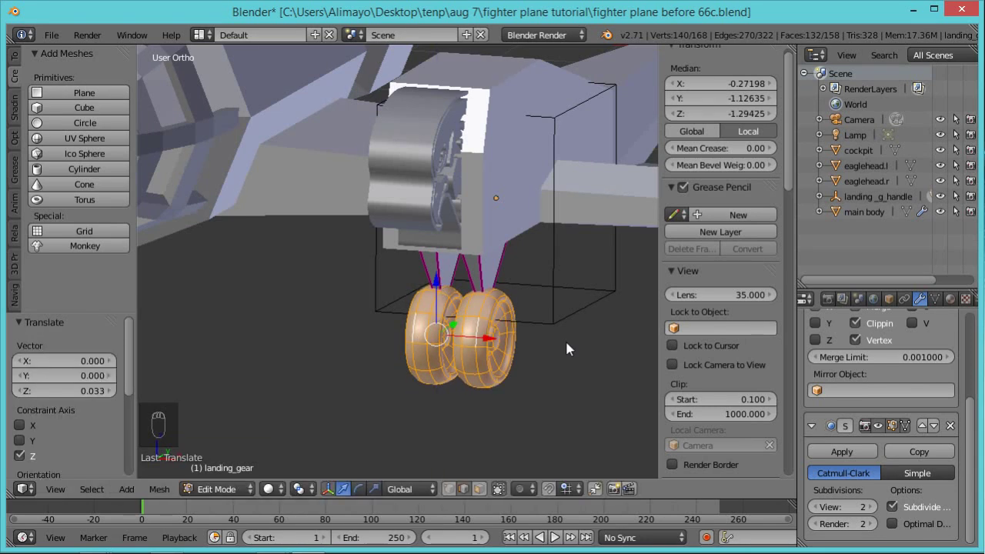
Scale the twin wheels to 0.608, raise them about 0.2 along Z against the struts, and leave mesh editing.
{"action": "key", "text": "s"}
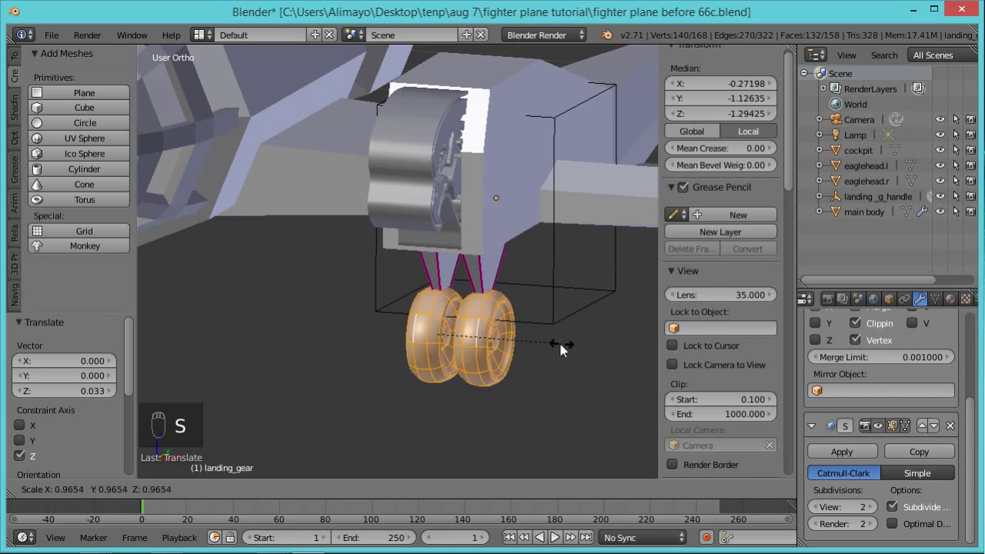
{"action": "left_click", "coordinate": [515, 327]}
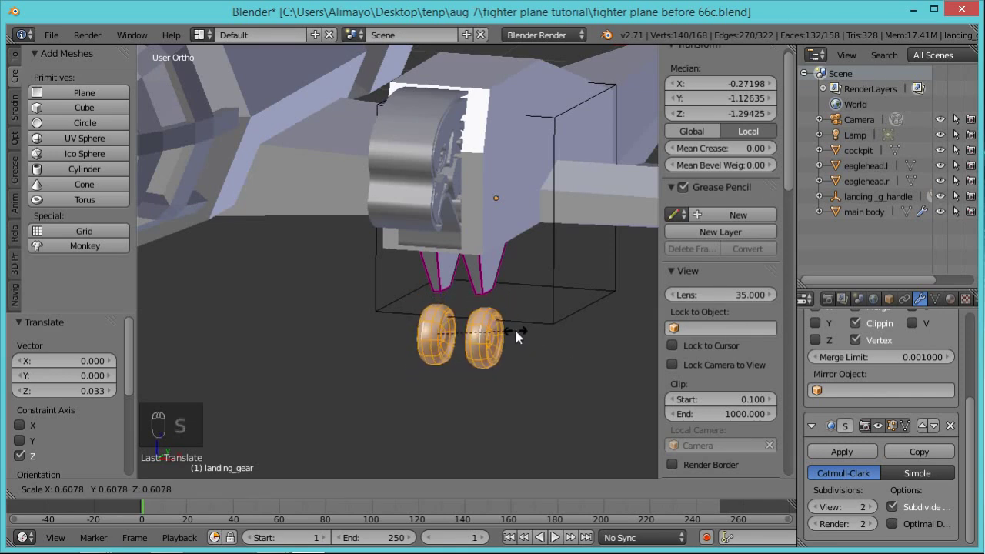
{"action": "key", "text": "g"}
{"action": "key", "text": "z"}
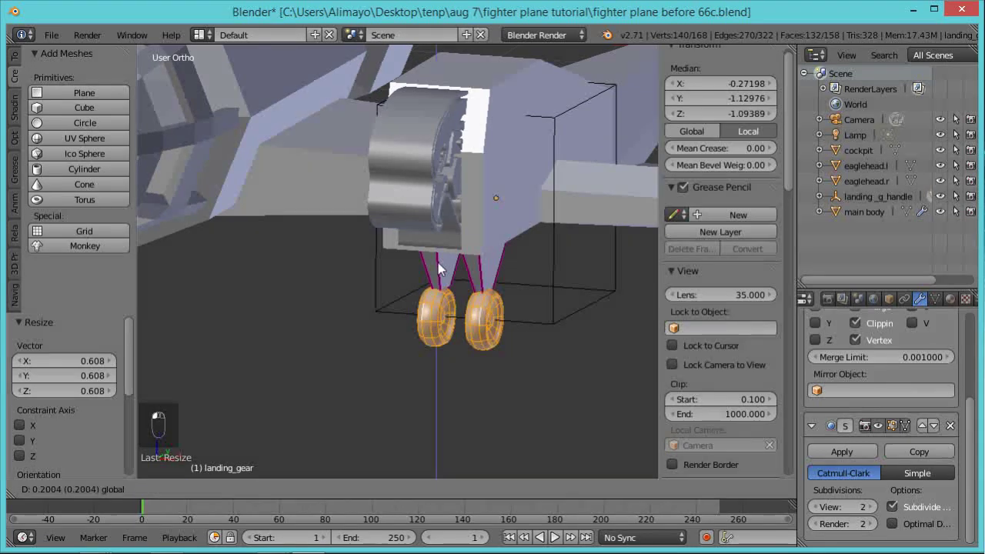
{"action": "left_click", "coordinate": [536, 314]}
{"action": "middle_click_drag", "start_coordinate": [537, 314], "coordinate": [497, 338]}
{"action": "key", "text": "Tab"}
{"action": "scroll", "coordinate": [505, 343], "scroll_direction": "down", "scroll_amount": 2}
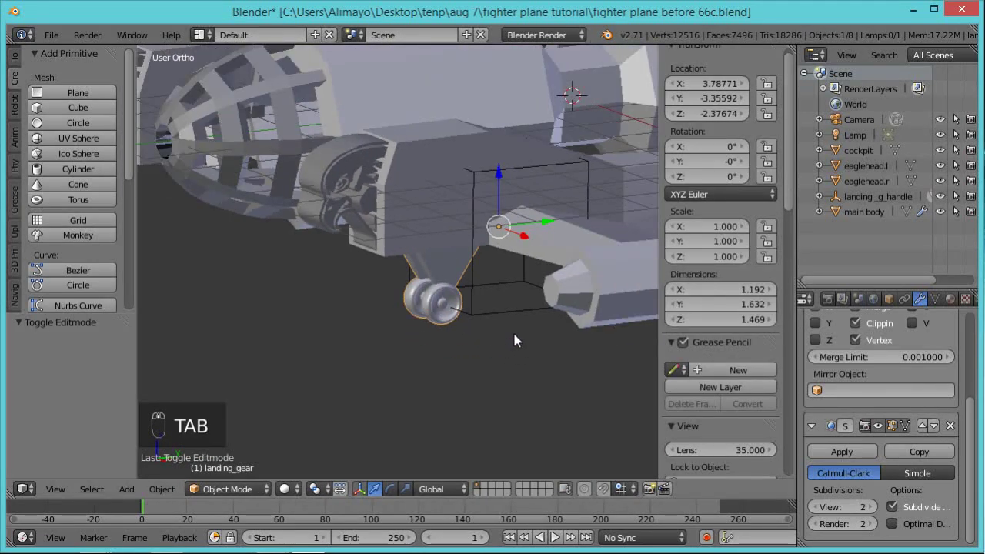
Select the landing gear handle empty and rotate it 172.783° about the global X axis to fold the gear into the body.
{"action": "right_click", "coordinate": [536, 167]}
{"action": "middle_click_drag", "start_coordinate": [536, 167], "coordinate": [568, 208]}
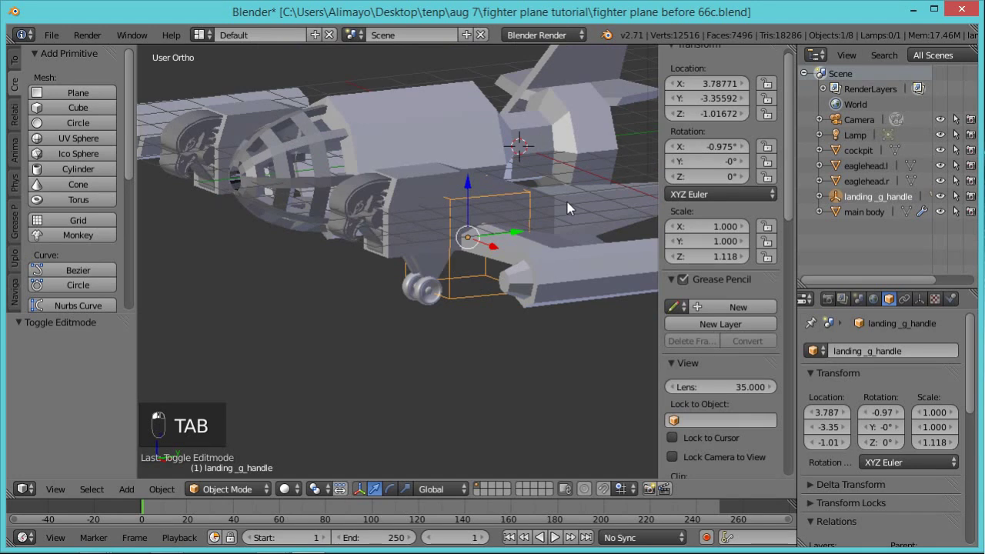
{"action": "key", "text": "r"}
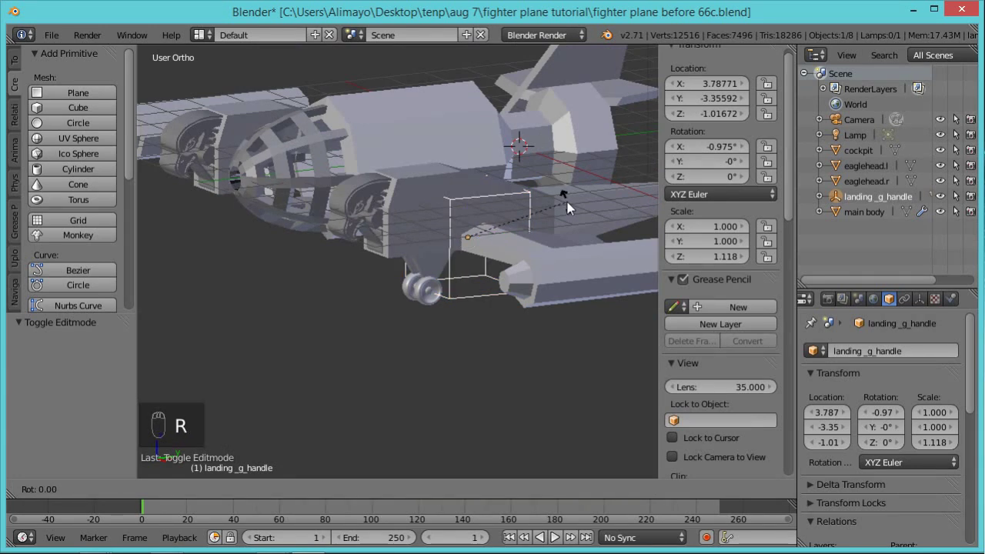
{"action": "key", "text": "x"}
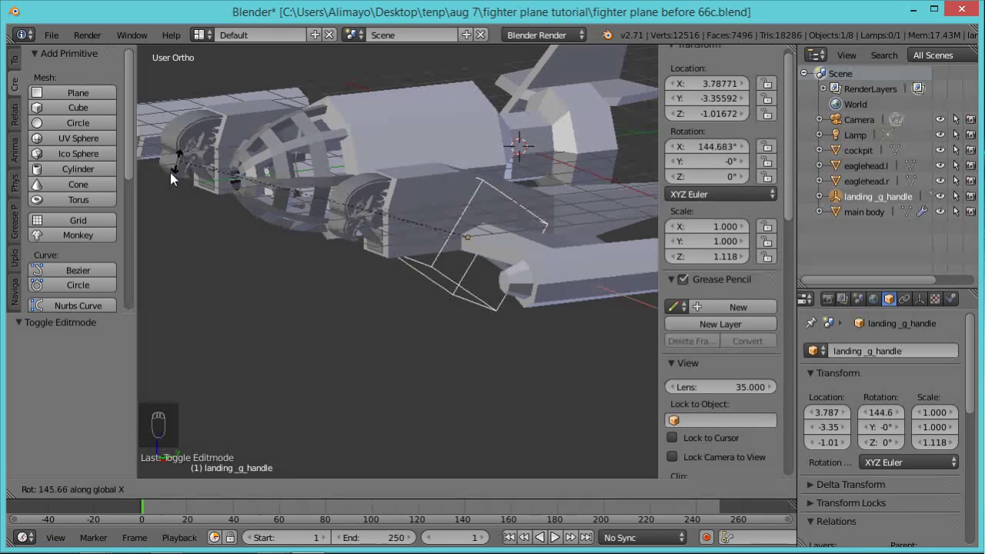
{"action": "left_click", "coordinate": [589, 321]}
{"action": "middle_click_drag", "start_coordinate": [617, 267], "coordinate": [565, 308], "text": "shift"}
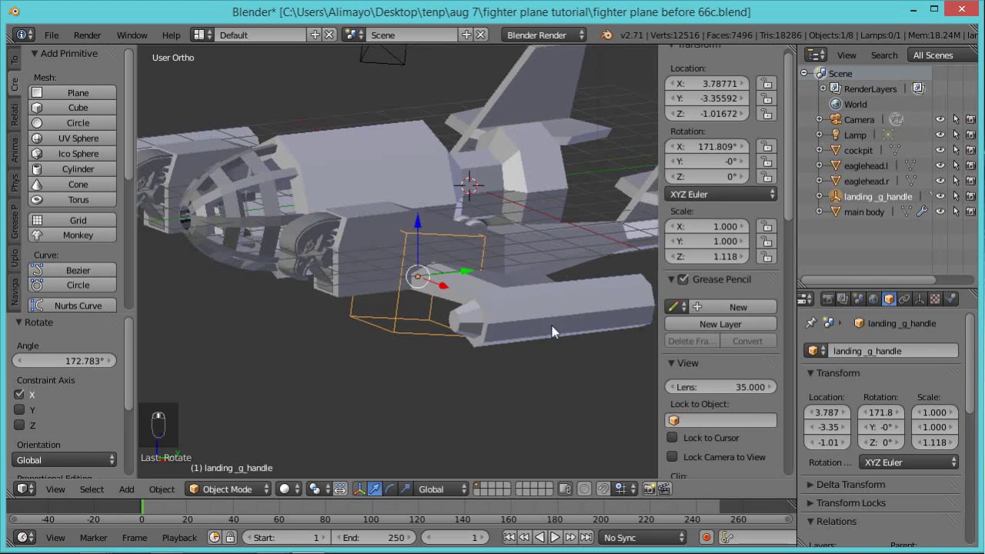
Rotate the landing gear handle a further 7.31° about the X axis.
{"action": "scroll", "coordinate": [556, 350], "scroll_direction": "up", "scroll_amount": 3}
{"action": "middle_click_drag", "start_coordinate": [558, 371], "coordinate": [566, 329]}
{"action": "key", "text": "r"}
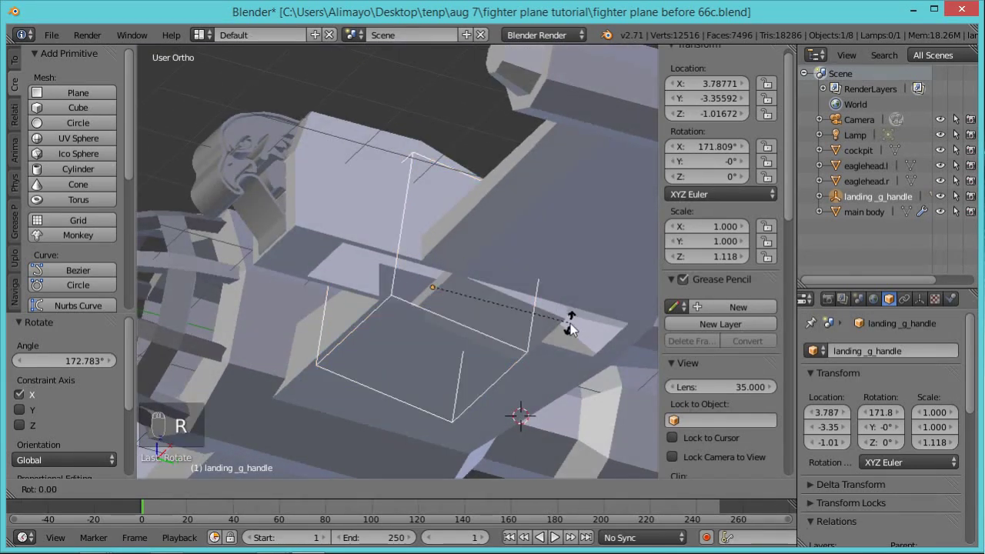
{"action": "left_click", "coordinate": [576, 310]}
{"action": "middle_click_drag", "start_coordinate": [596, 269], "coordinate": [515, 262]}
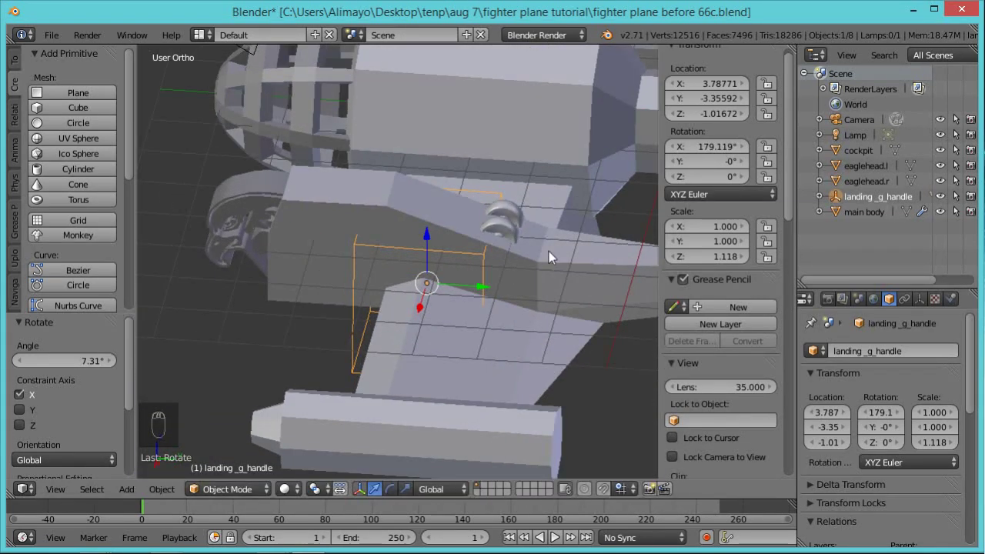
Edit the main body mesh and add one centred loop cut across the engine housing and wing where the retracted wheels poke out.
{"action": "right_click", "coordinate": [551, 254]}
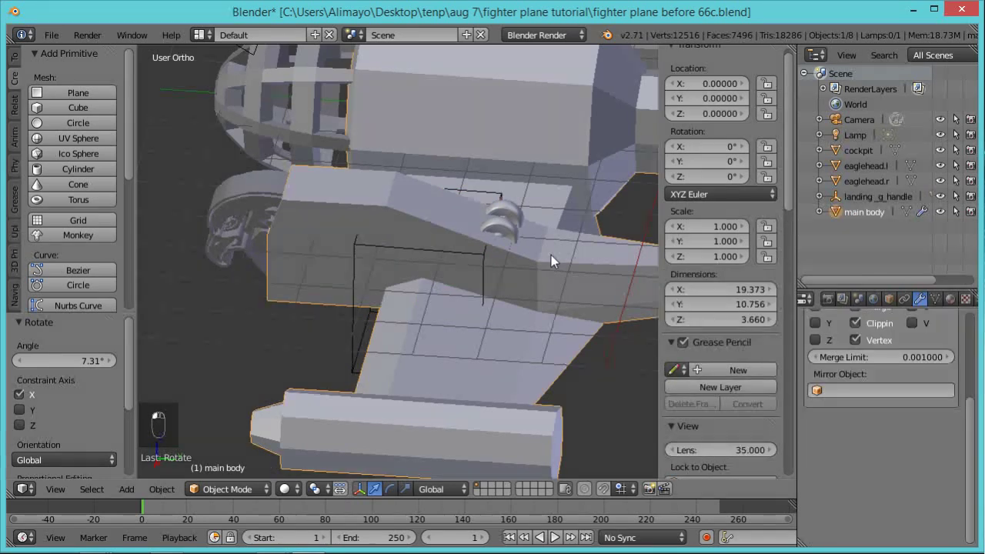
{"action": "key", "text": "Tab"}
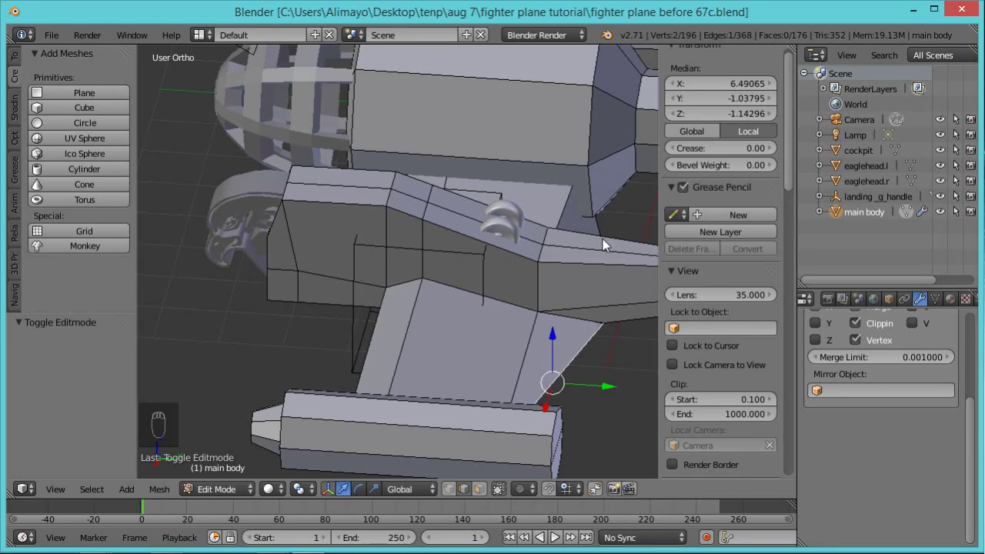
{"action": "middle_click_drag", "start_coordinate": [603, 239], "coordinate": [496, 300]}
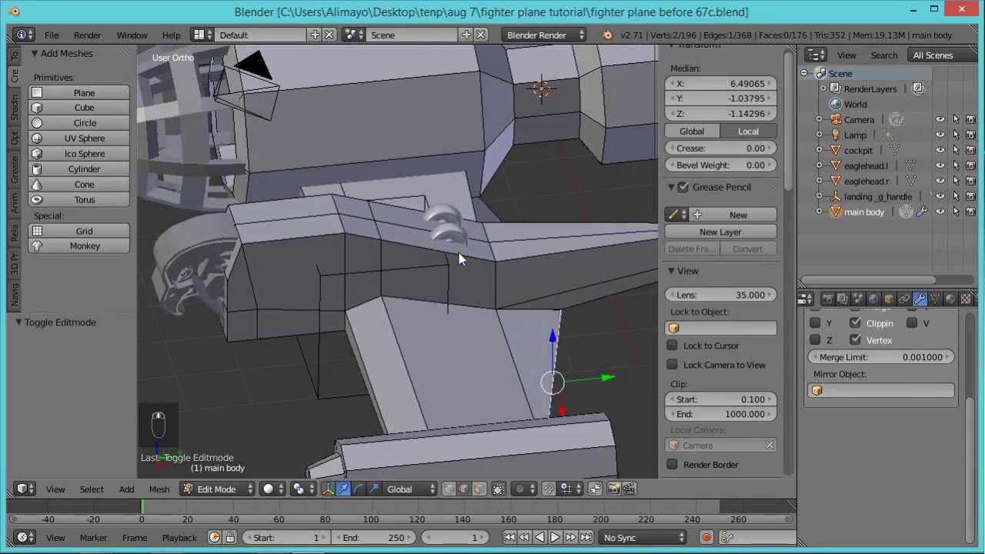
{"action": "key", "text": "ctrl+r"}
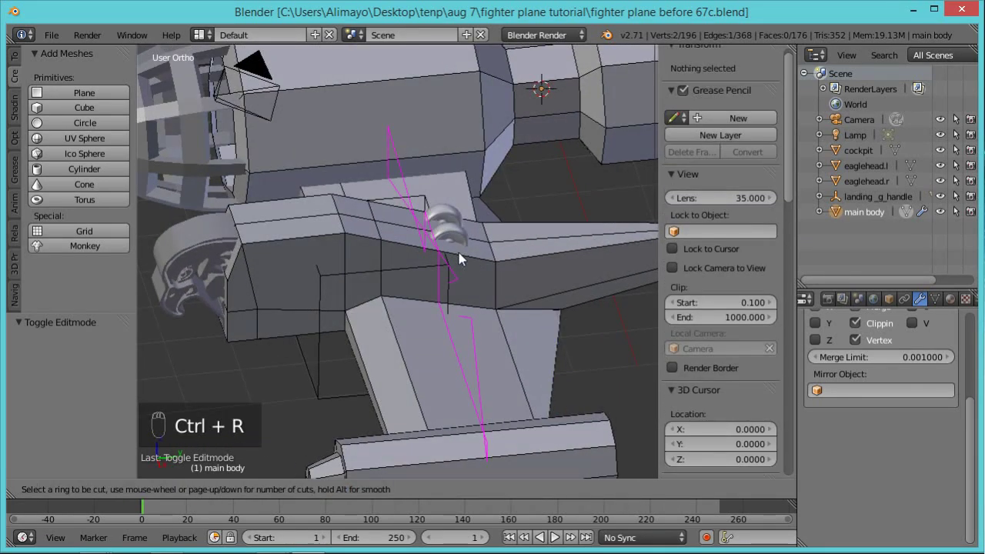
{"action": "left_click", "coordinate": [459, 254]}
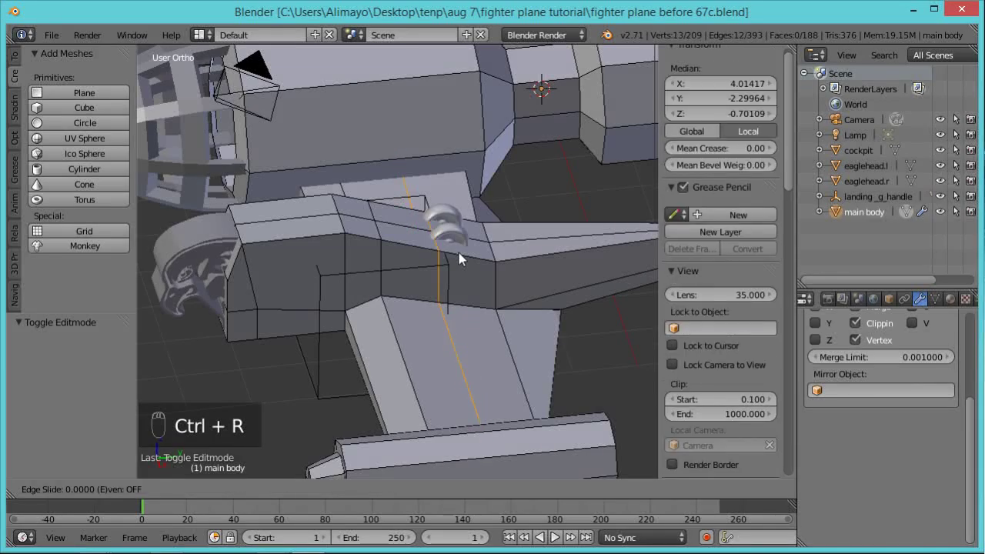
{"action": "left_click", "coordinate": [459, 254]}
Select the four sloping top faces of the engine housing ahead of the wheels and flatten them by scaling Z to 0.
{"action": "right_click", "coordinate": [447, 266]}
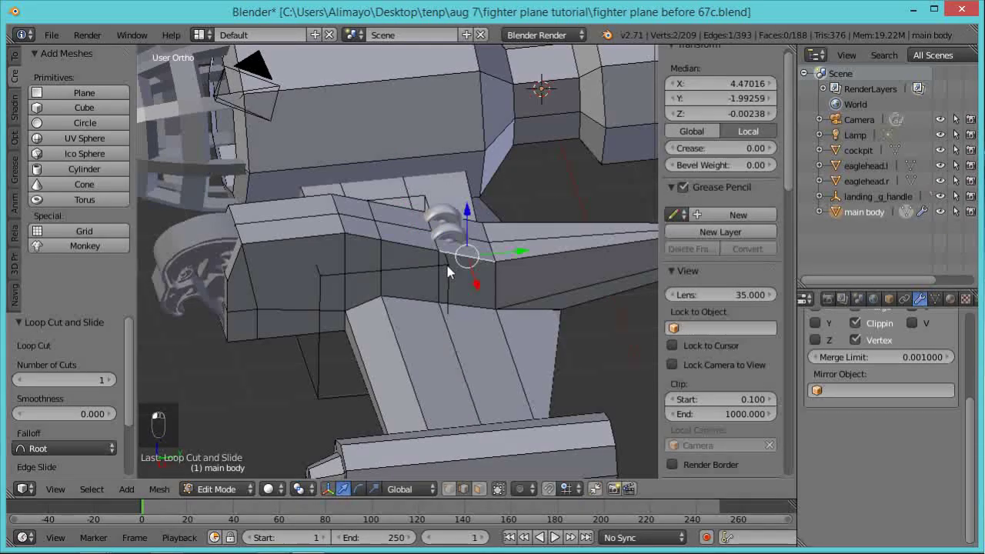
{"action": "left_click", "coordinate": [478, 489]}
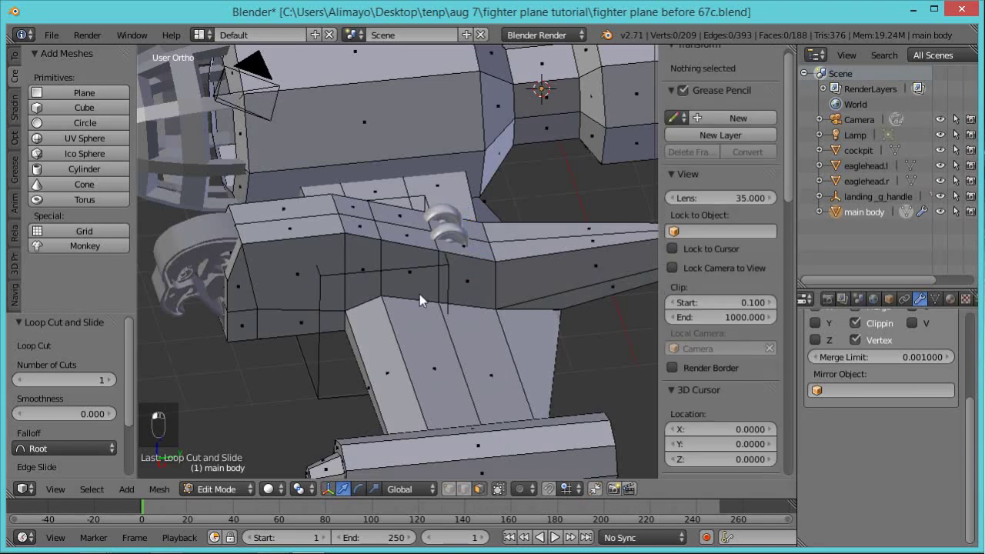
{"action": "right_click", "coordinate": [416, 237]}
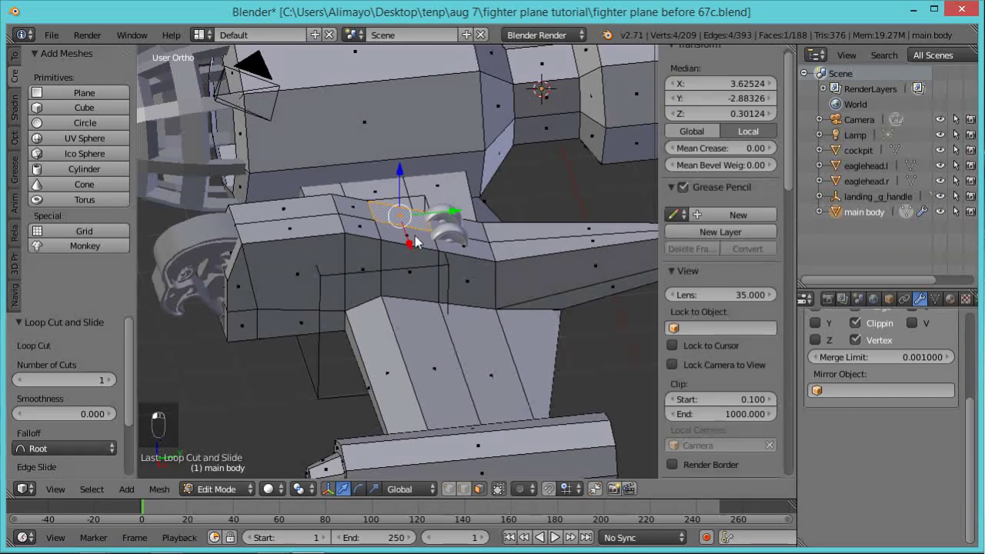
{"action": "right_click", "coordinate": [423, 245], "text": "shift"}
{"action": "right_click", "coordinate": [366, 218], "text": "shift"}
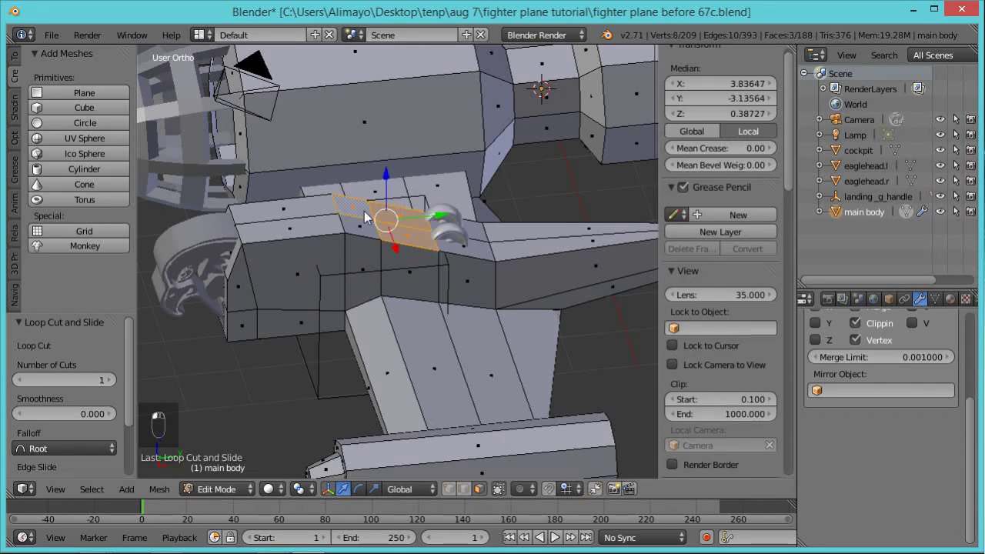
{"action": "right_click", "coordinate": [361, 233], "text": "shift"}
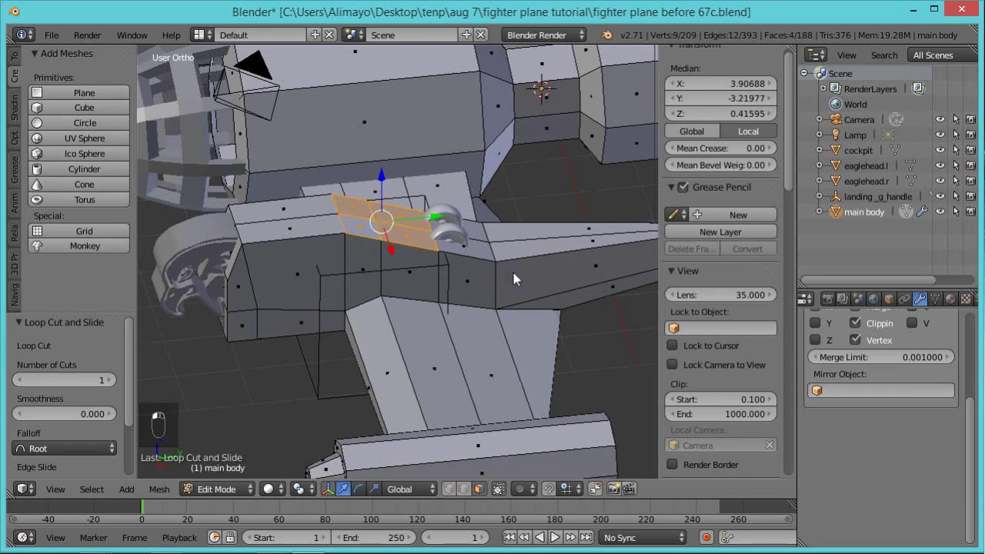
{"action": "key", "text": "s"}
{"action": "key", "text": "z"}
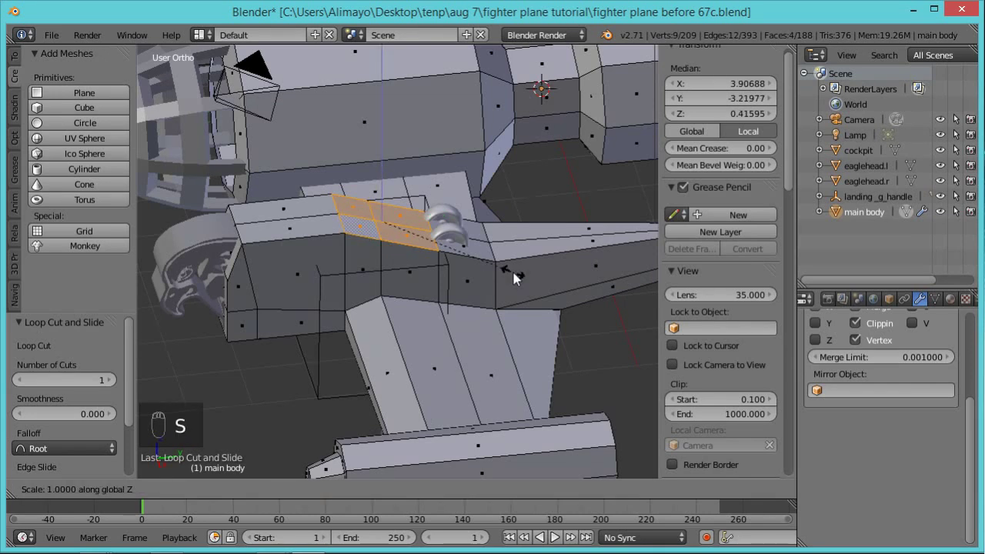
{"action": "key", "text": "0"}
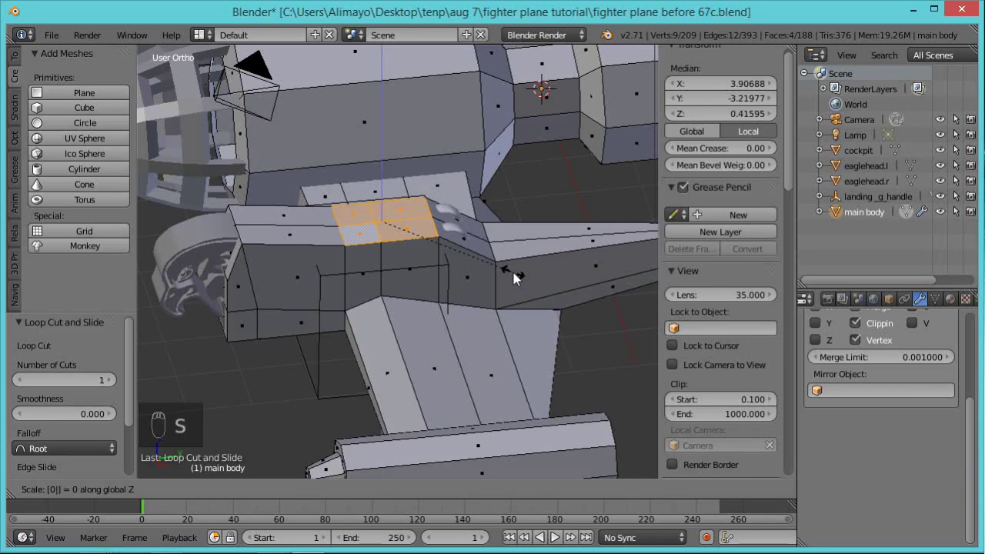
{"action": "left_click", "coordinate": [514, 274]}
Add the two forward top faces of the engine housing to the selection and level all six by scaling Z to 0.
{"action": "middle_click_drag", "start_coordinate": [514, 281], "coordinate": [457, 233]}
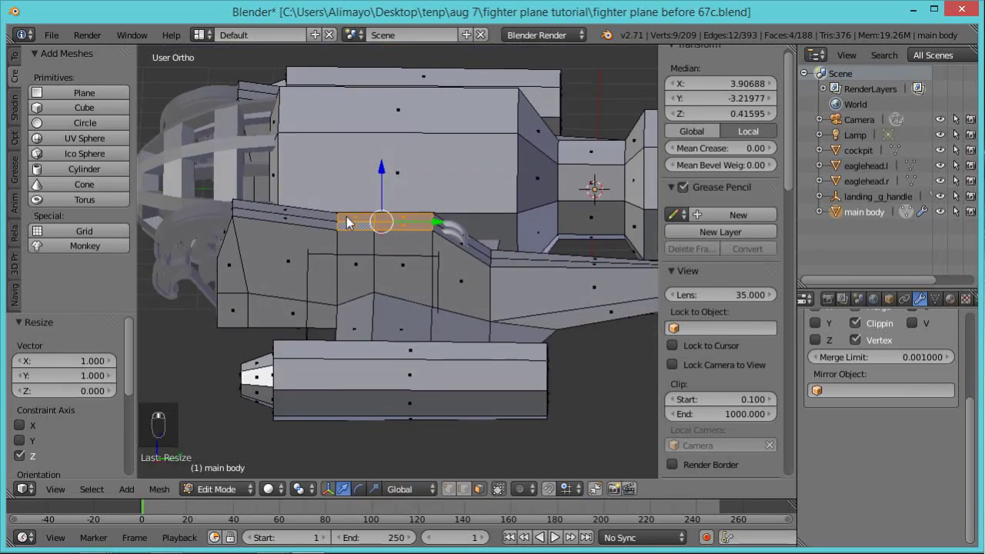
{"action": "right_click", "coordinate": [301, 211], "text": "shift"}
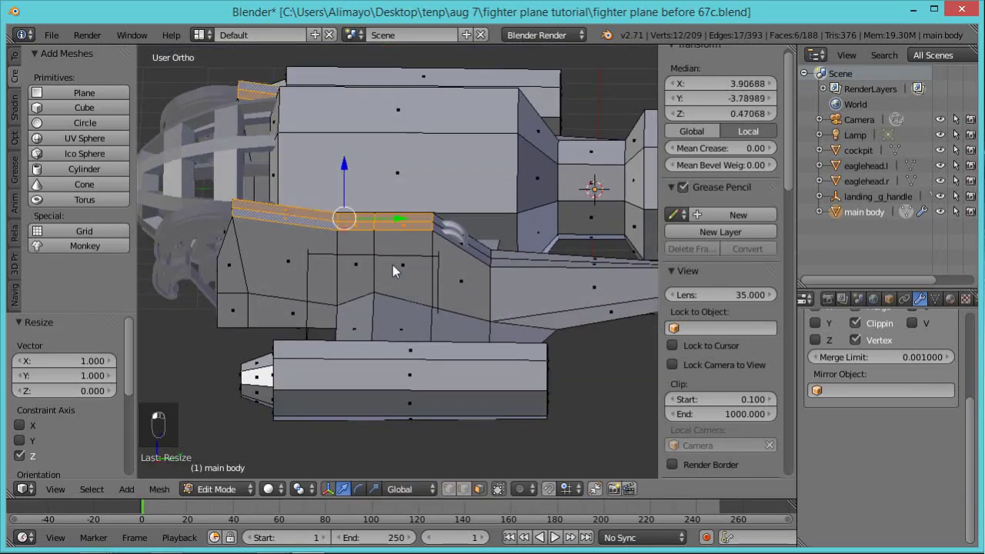
{"action": "key", "text": "s"}
{"action": "key", "text": "z"}
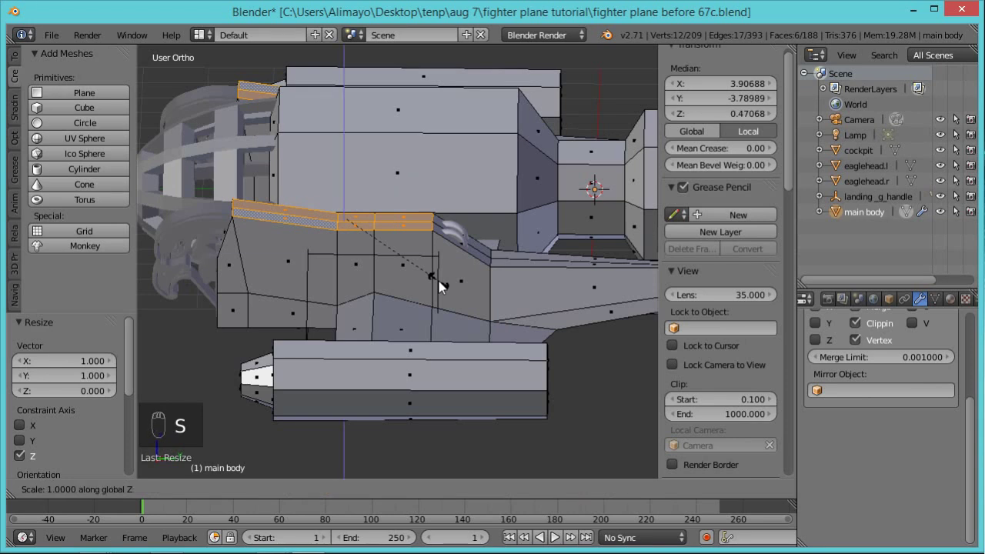
{"action": "key", "text": "0"}
{"action": "key", "text": "Return"}
Raise the flattened top faces of the engine housing 0.137 along Z and return to Object Mode.
{"action": "middle_click_drag", "start_coordinate": [443, 282], "coordinate": [431, 311]}
{"action": "left_click_drag", "start_coordinate": [345, 170], "coordinate": [348, 158]}
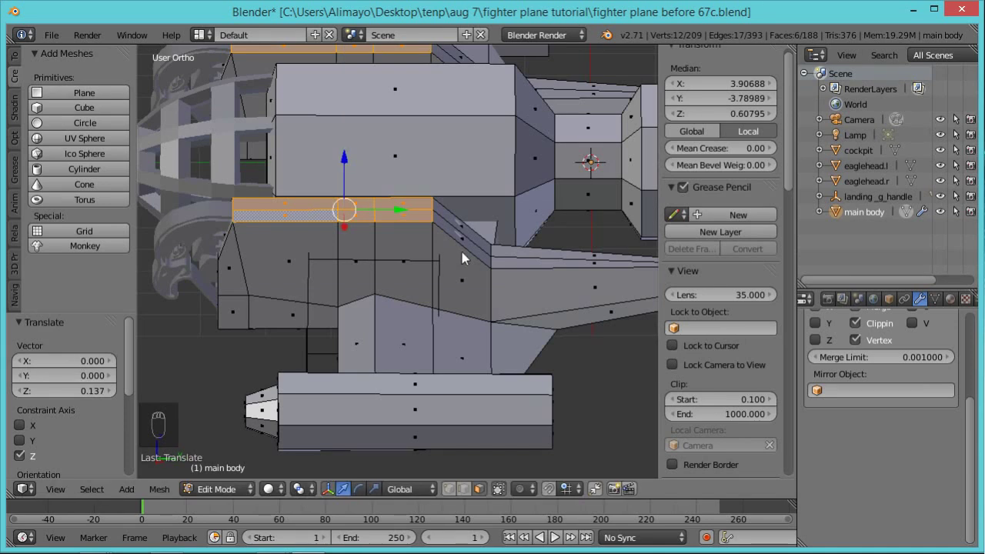
{"action": "scroll", "coordinate": [461, 252], "scroll_direction": "up", "scroll_amount": 2}
{"action": "middle_click_drag", "start_coordinate": [476, 267], "coordinate": [452, 323]}
{"action": "key", "text": "Tab"}
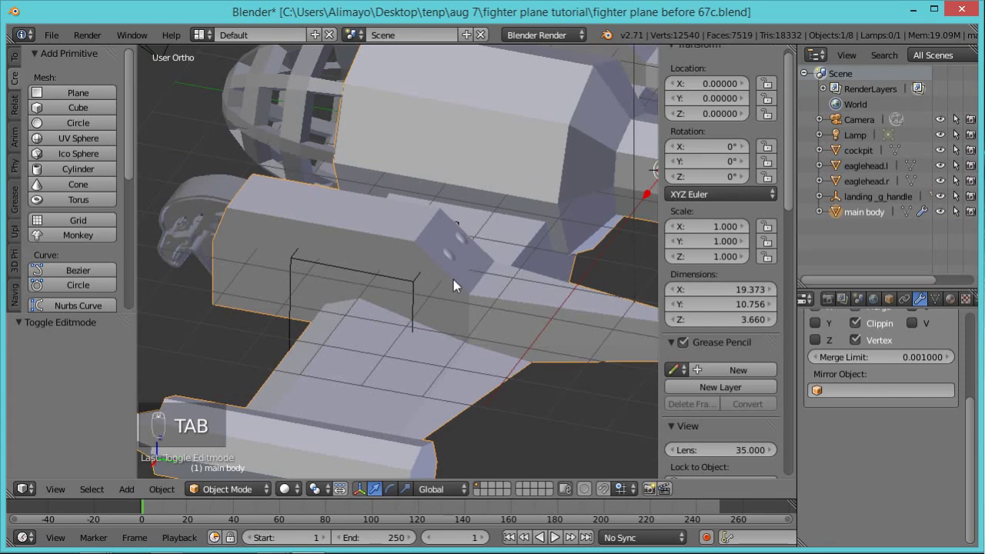
Edit the landing gear mesh, select all the linked wheel geometry, lower it 0.039 along Z and return to Object Mode.
{"action": "scroll", "coordinate": [450, 277], "scroll_direction": "up", "scroll_amount": 4}
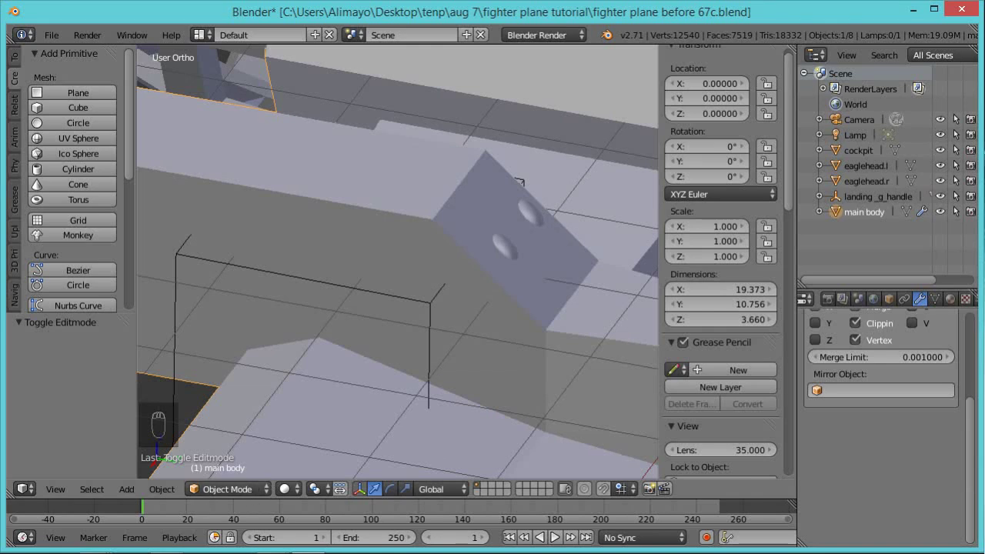
{"action": "right_click", "coordinate": [536, 218]}
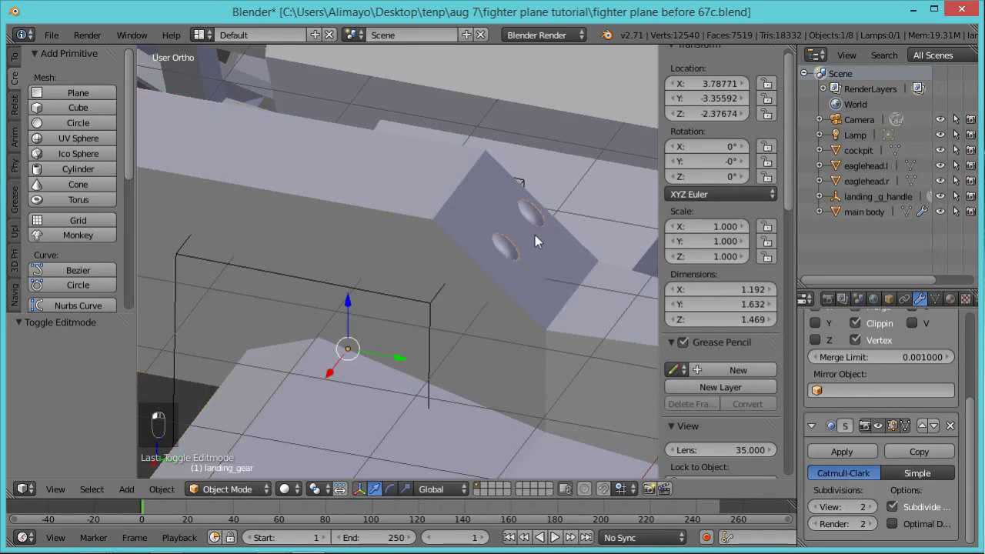
{"action": "key", "text": "Tab"}
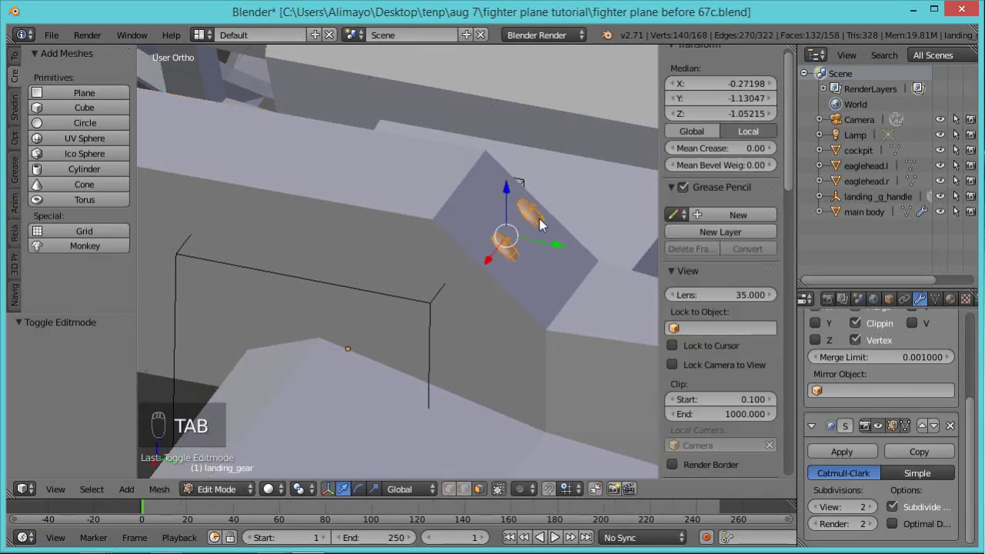
{"action": "middle_click_drag", "start_coordinate": [543, 307], "coordinate": [492, 313]}
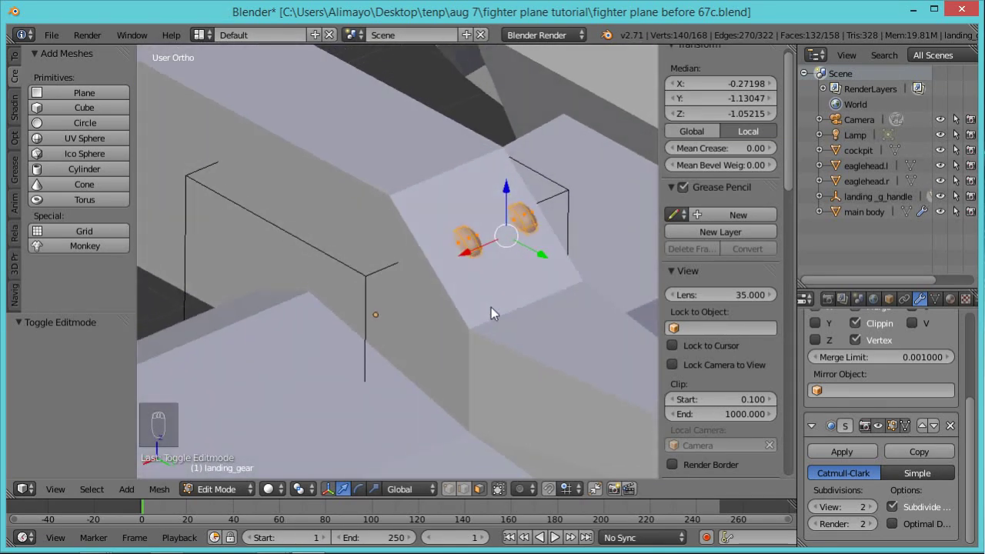
{"action": "key", "text": "a"}
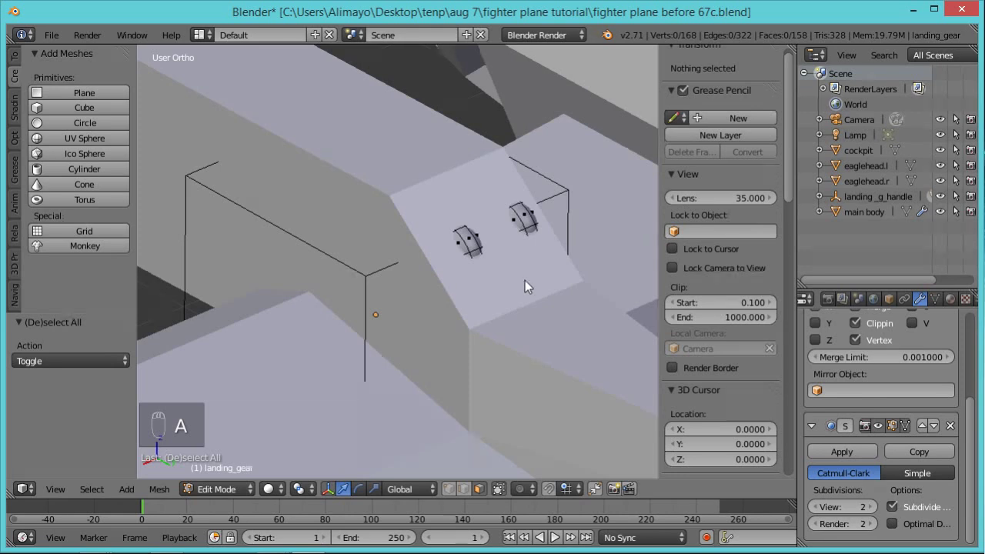
{"action": "right_click", "coordinate": [529, 221]}
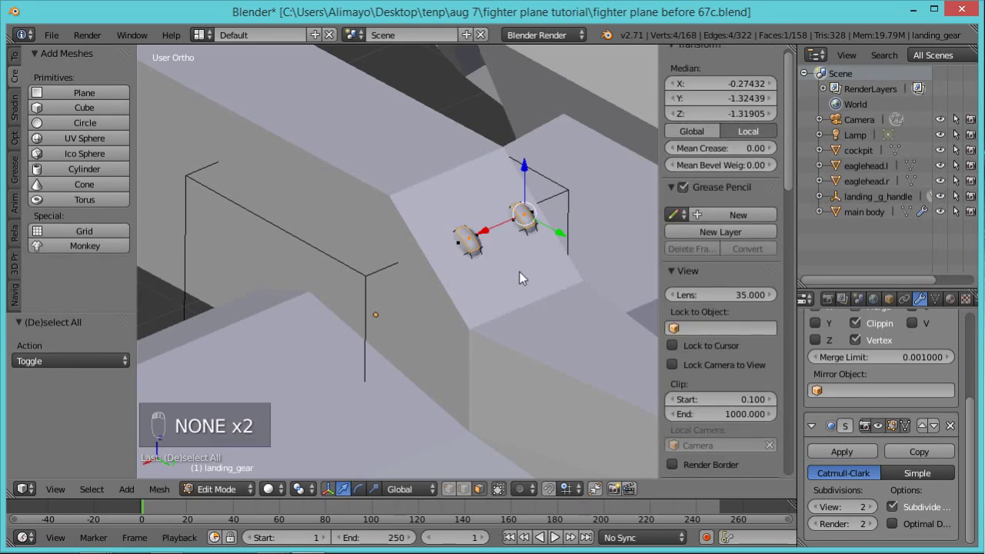
{"action": "key", "text": "ctrl+l"}
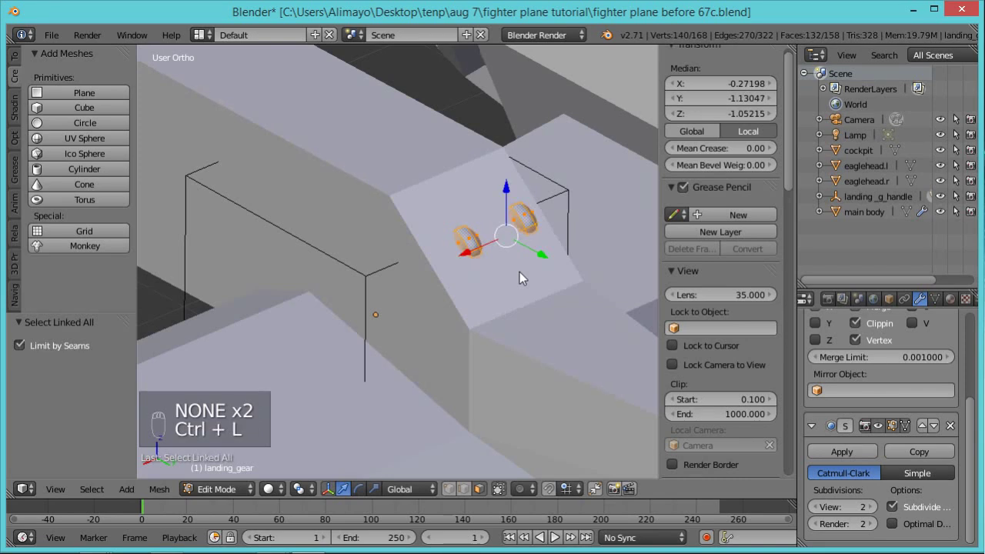
{"action": "key", "text": "s"}
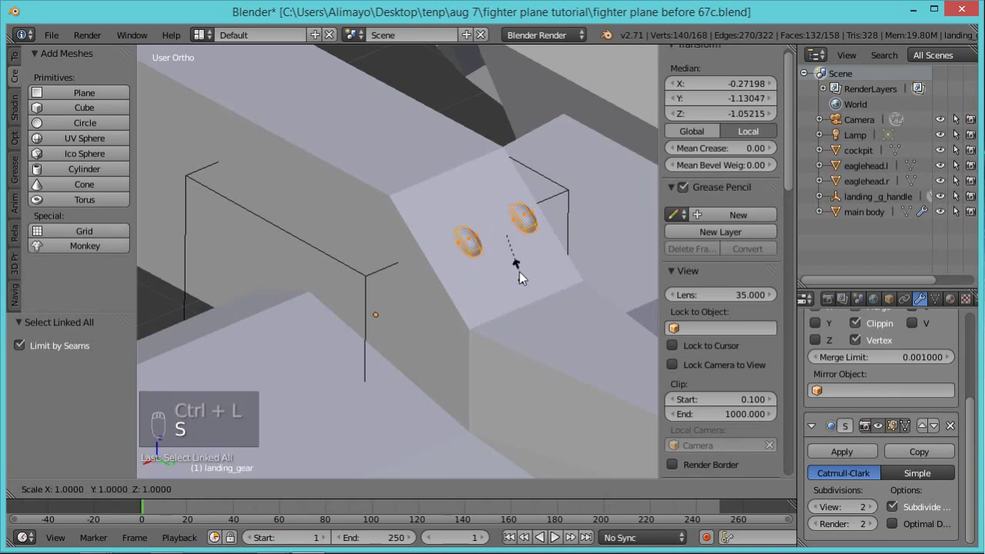
{"action": "left_click", "coordinate": [520, 270]}
{"action": "left_click_drag", "start_coordinate": [508, 199], "coordinate": [507, 193]}
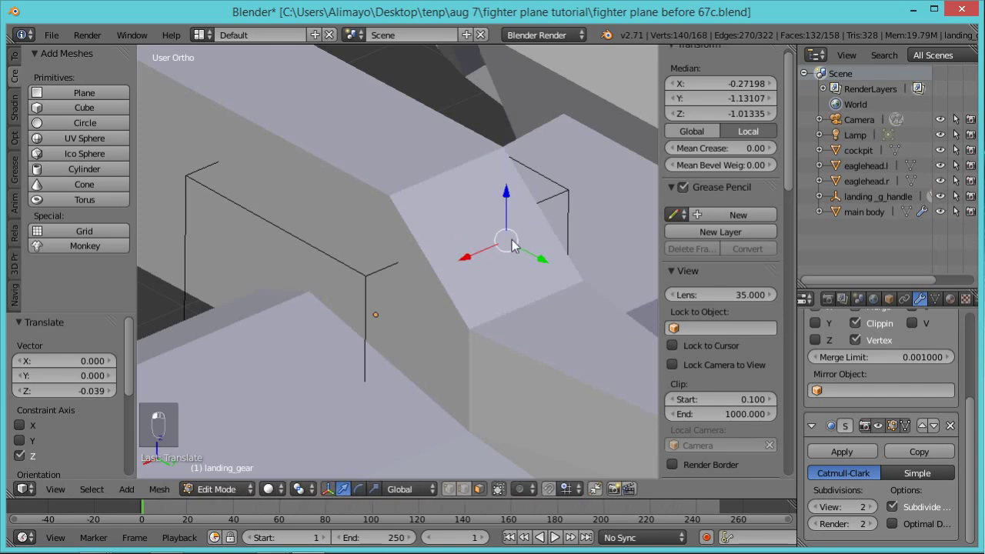
{"action": "middle_click_drag", "start_coordinate": [423, 310], "coordinate": [423, 412]}
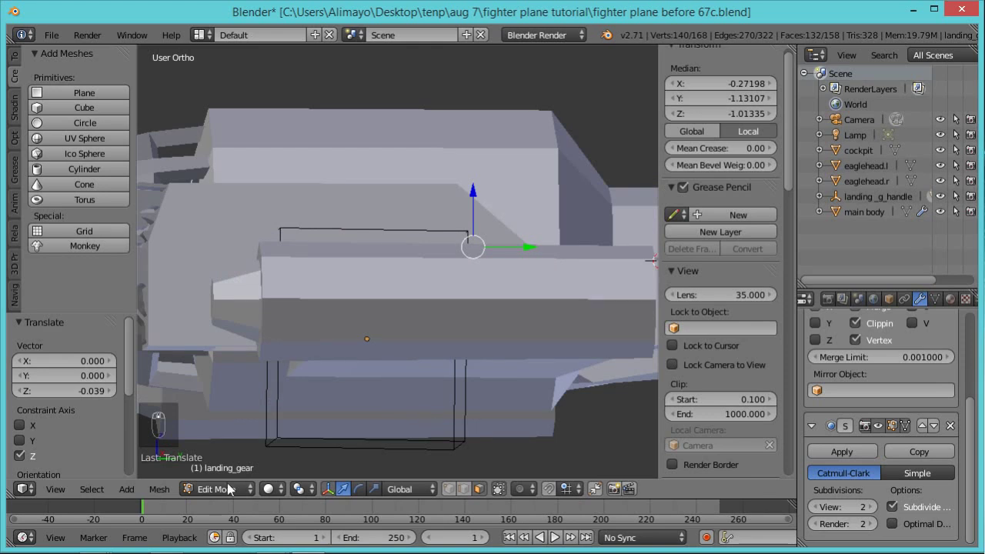
{"action": "key", "text": "Tab"}
Select the landing gear handle and rotate it -177.784° about global X to swing the gear down.
{"action": "right_click", "coordinate": [465, 415]}
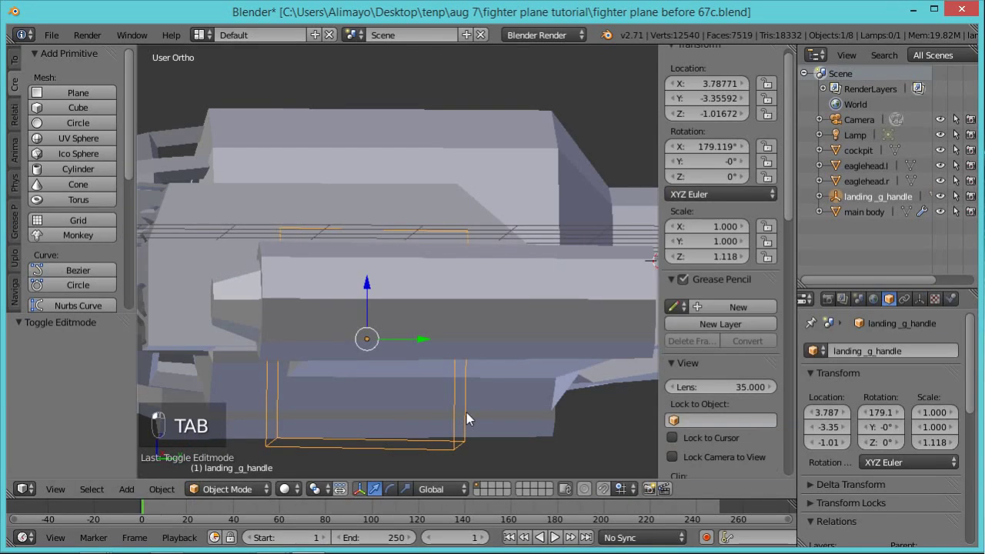
{"action": "key", "text": "r"}
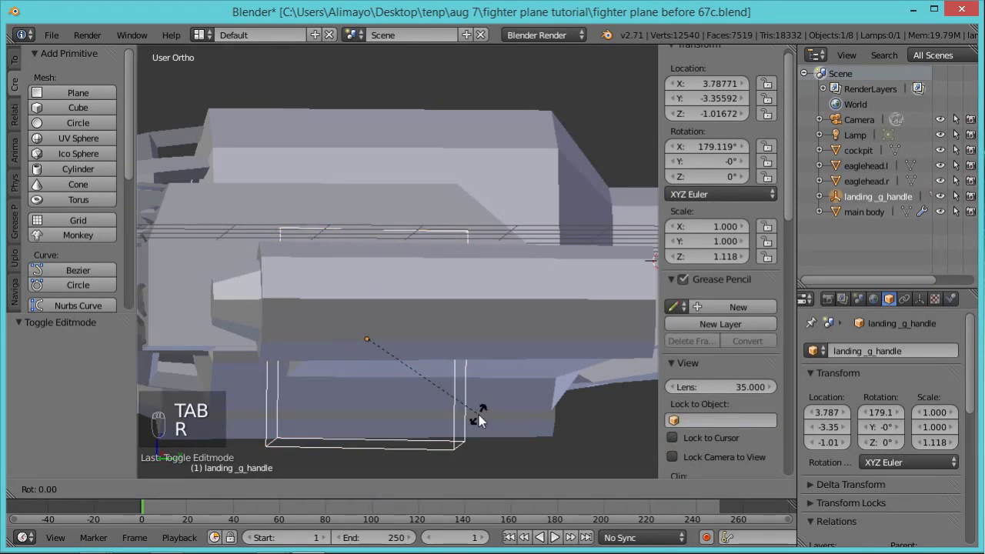
{"action": "key", "text": "x"}
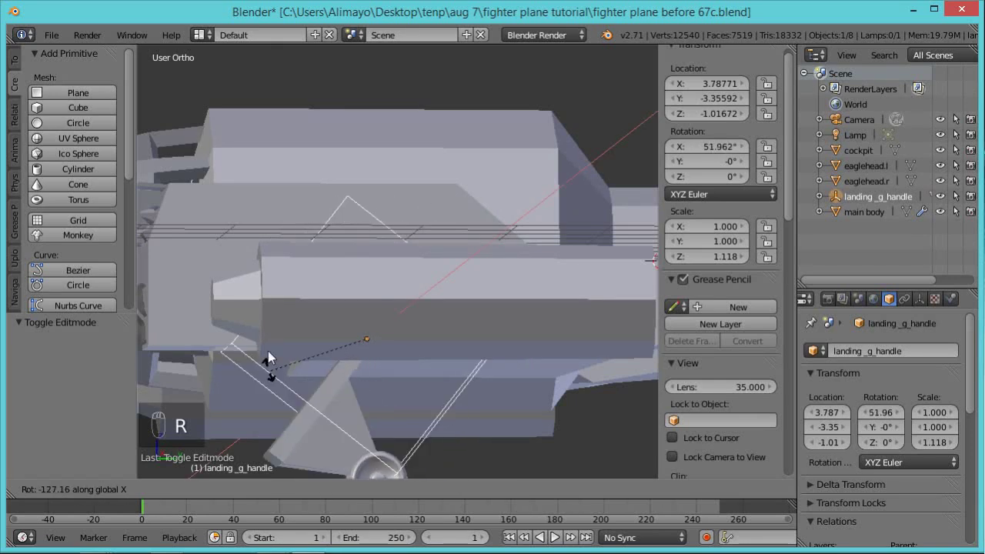
{"action": "left_click", "coordinate": [231, 333]}
{"action": "middle_click_drag", "start_coordinate": [234, 332], "coordinate": [418, 382]}
Fold the gear back with a 188.265° rotation of its handle about X, and lower it again with -190.515°.
{"action": "key", "text": "r"}
{"action": "key", "text": "x"}
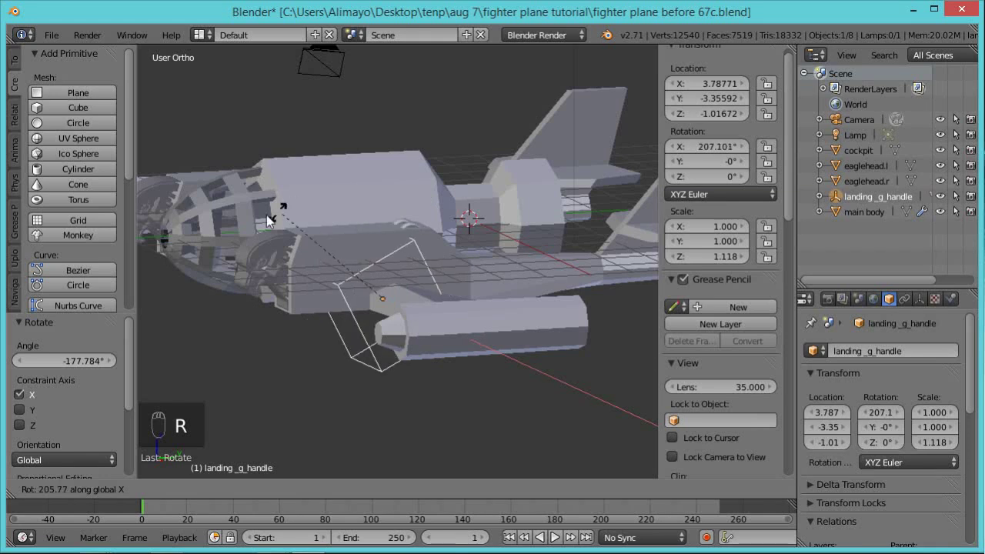
{"action": "left_click", "coordinate": [327, 211]}
{"action": "middle_click_drag", "start_coordinate": [340, 284], "coordinate": [352, 181]}
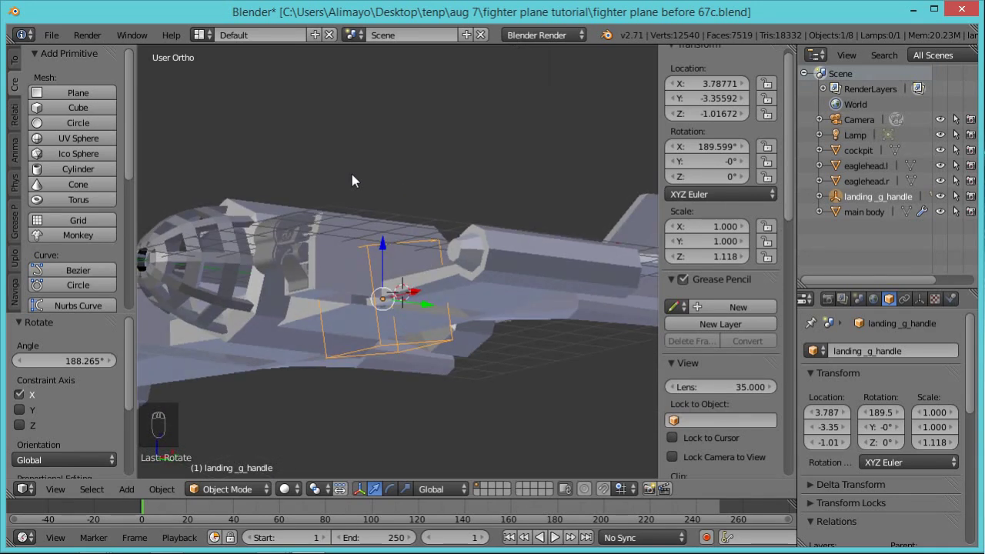
{"action": "key", "text": "r"}
{"action": "key", "text": "x"}
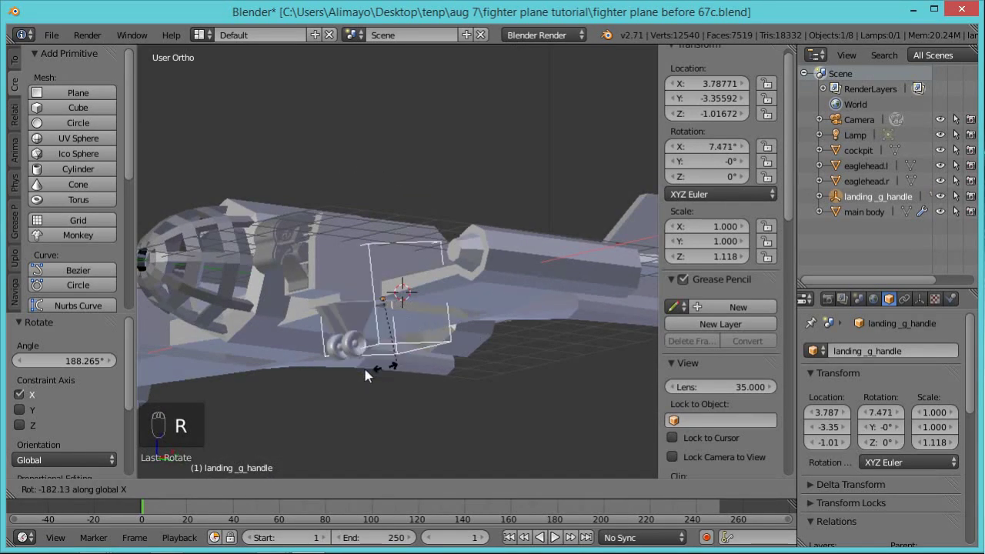
{"action": "left_click", "coordinate": [389, 374]}
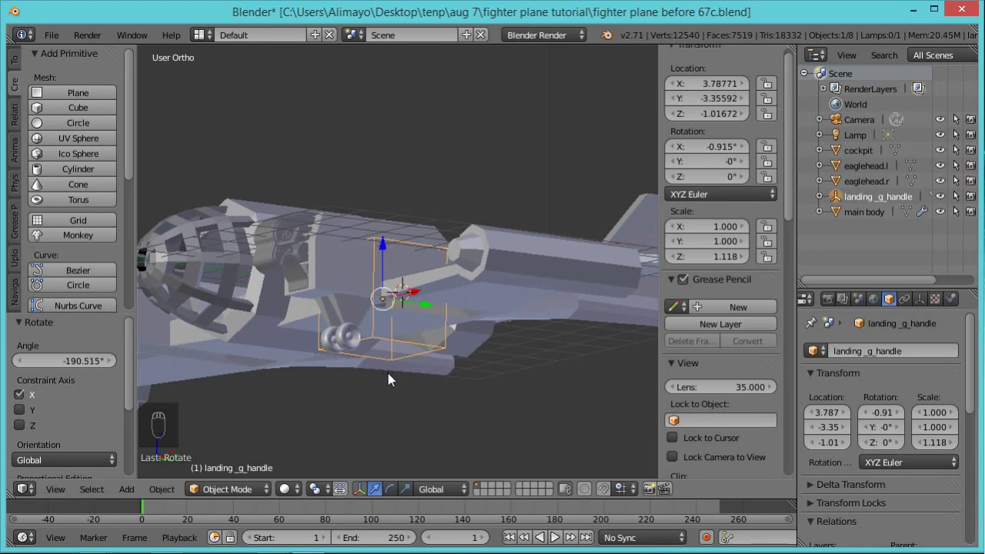
Try rotating the landing gear handle about the X, Z and Y axes, cancelling each trial.
{"action": "middle_click_drag", "start_coordinate": [410, 299], "coordinate": [408, 319]}
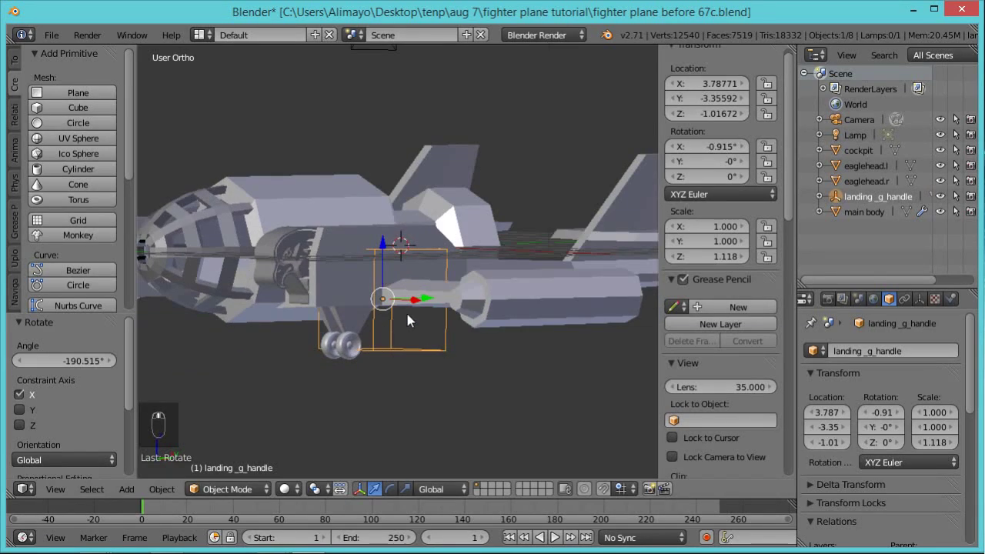
{"action": "key", "text": "r"}
{"action": "key", "text": "x"}
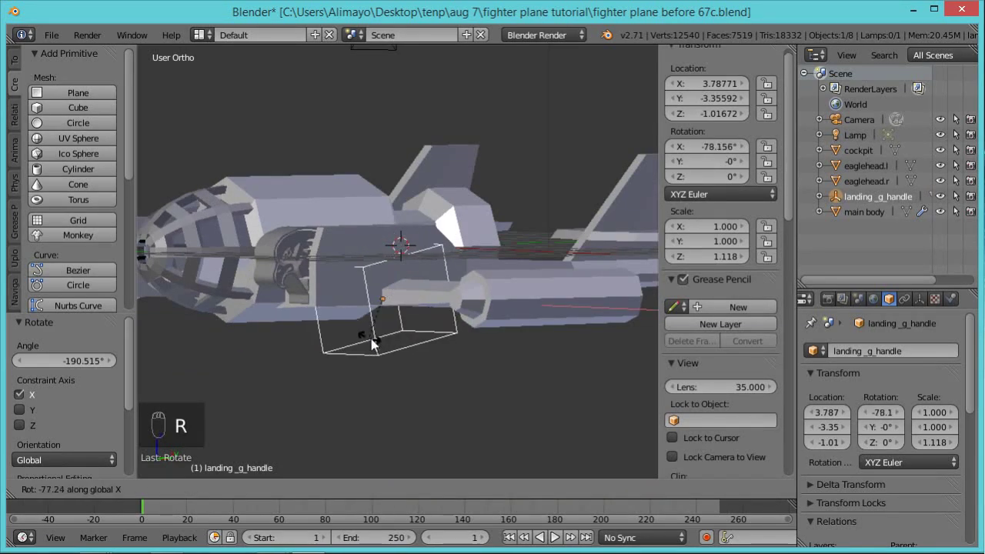
{"action": "key", "text": "z"}
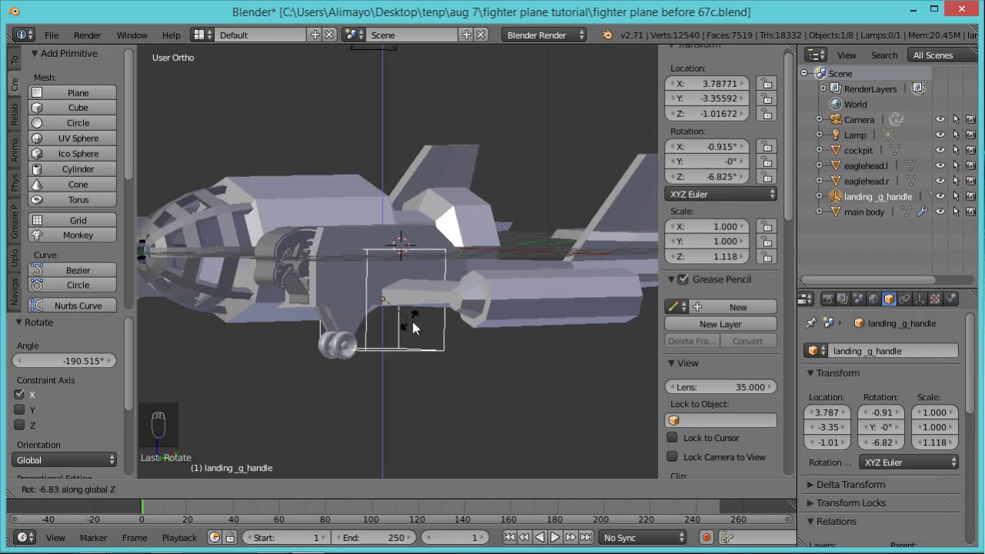
{"action": "key", "text": "Escape"}
{"action": "key", "text": "r"}
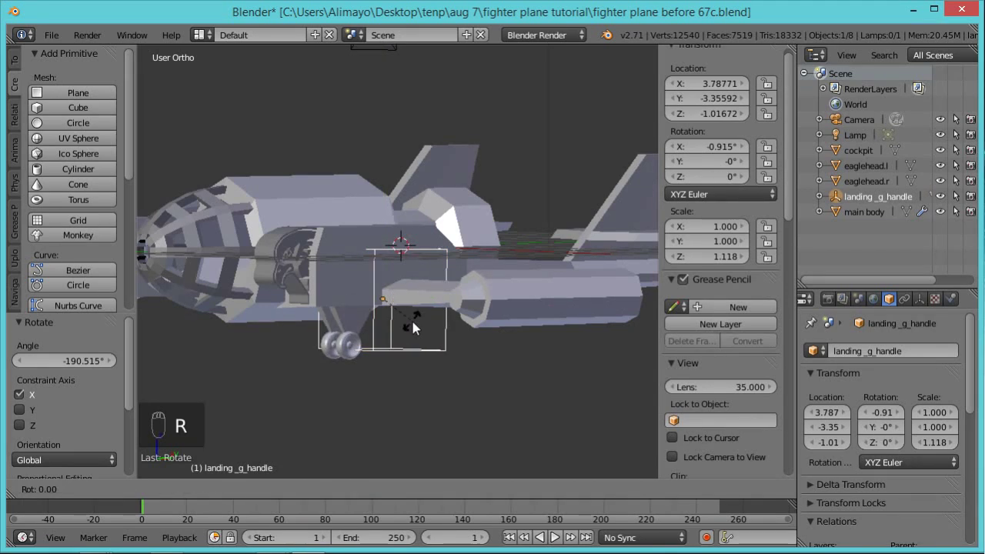
{"action": "key", "text": "y"}
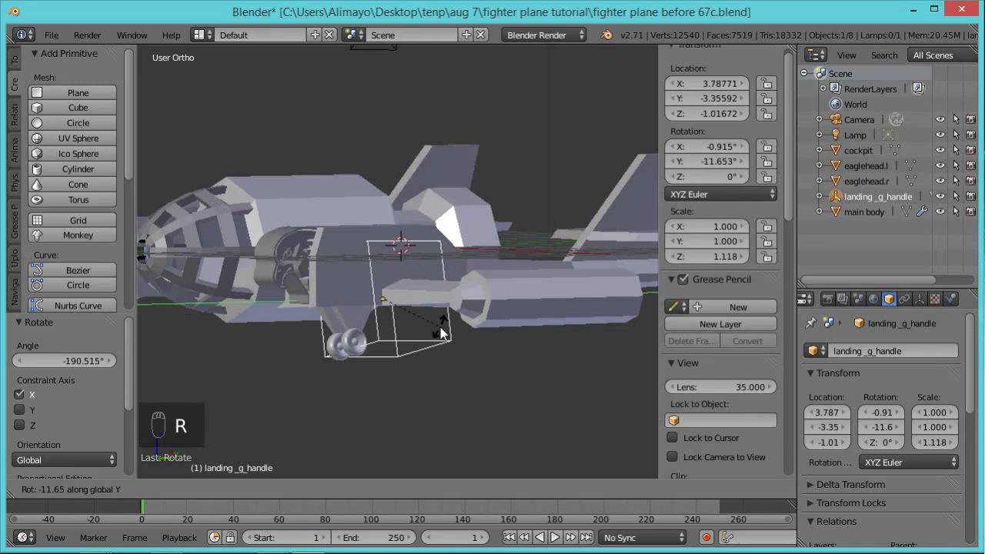
{"action": "right_click", "coordinate": [431, 331]}
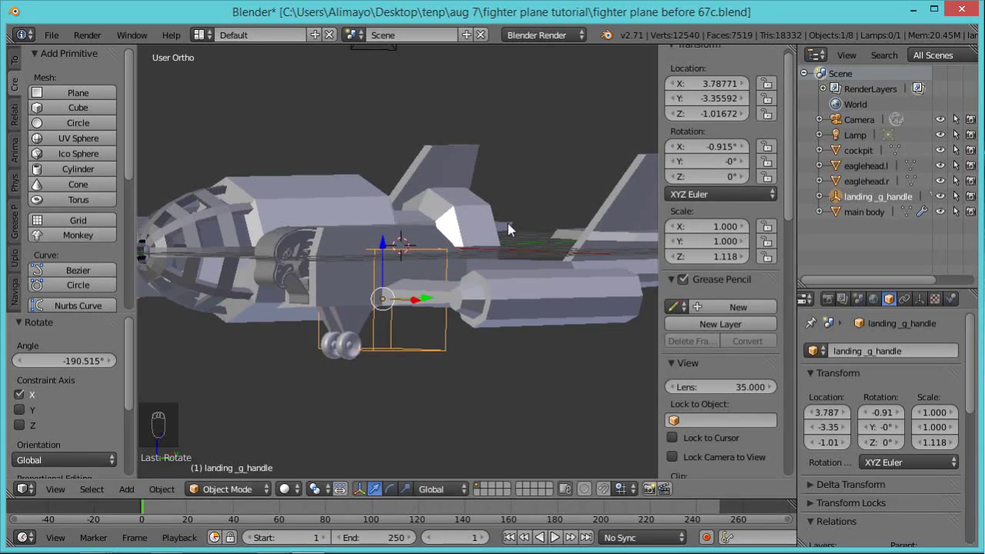
Lock the landing gear handle's Y and Z rotation so it can only turn about X.
{"action": "key", "text": "n"}
{"action": "key", "text": "n"}
{"action": "left_click", "coordinate": [766, 162]}
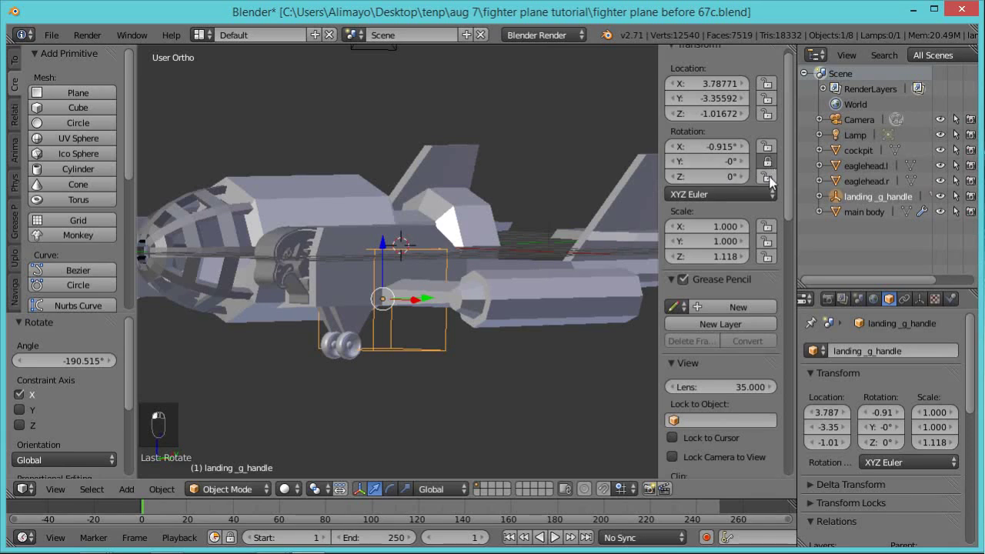
{"action": "left_click", "coordinate": [767, 178]}
Test the rotation locks by trying to turn the handle about Z, Y and X without keeping any rotation.
{"action": "key", "text": "r"}
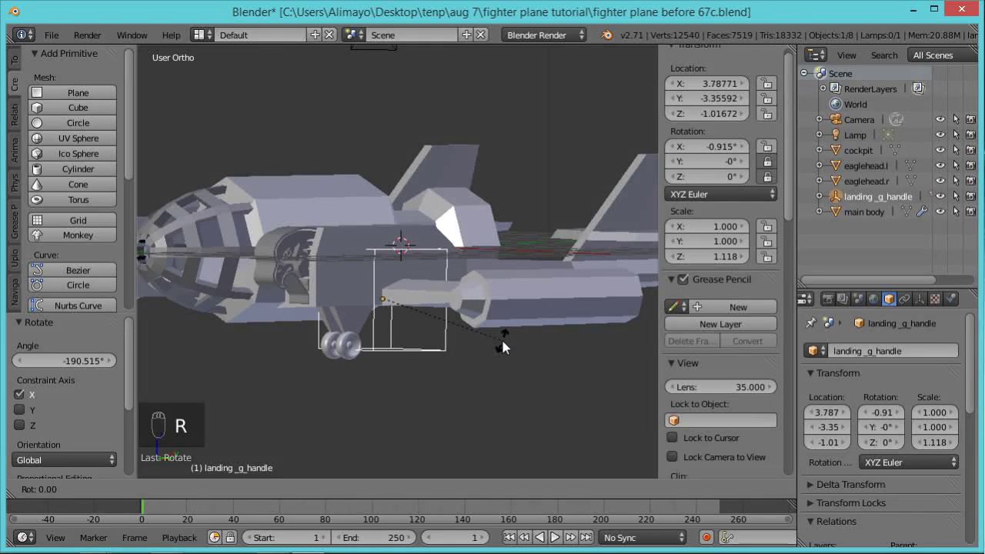
{"action": "key", "text": "z"}
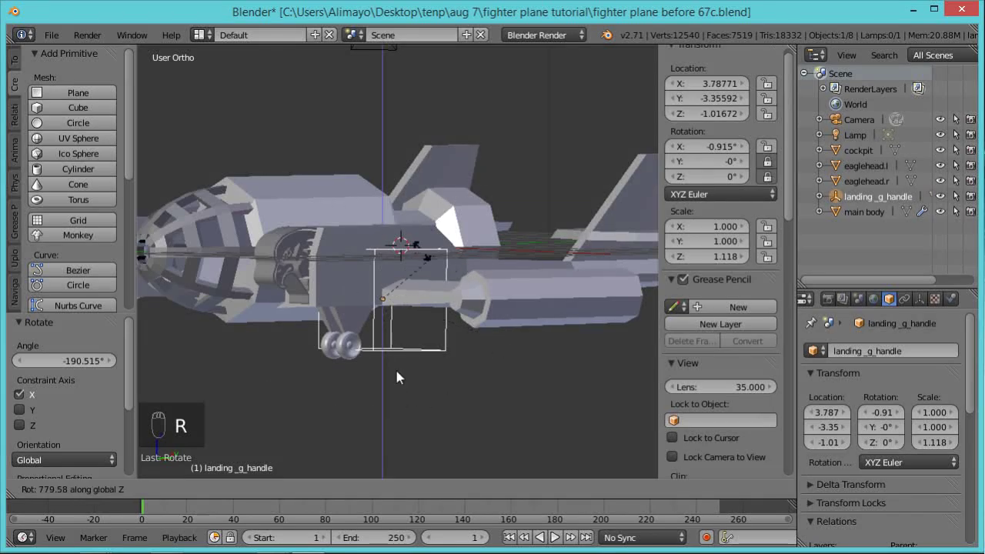
{"action": "key", "text": "Escape"}
{"action": "key", "text": "r"}
{"action": "key", "text": "y"}
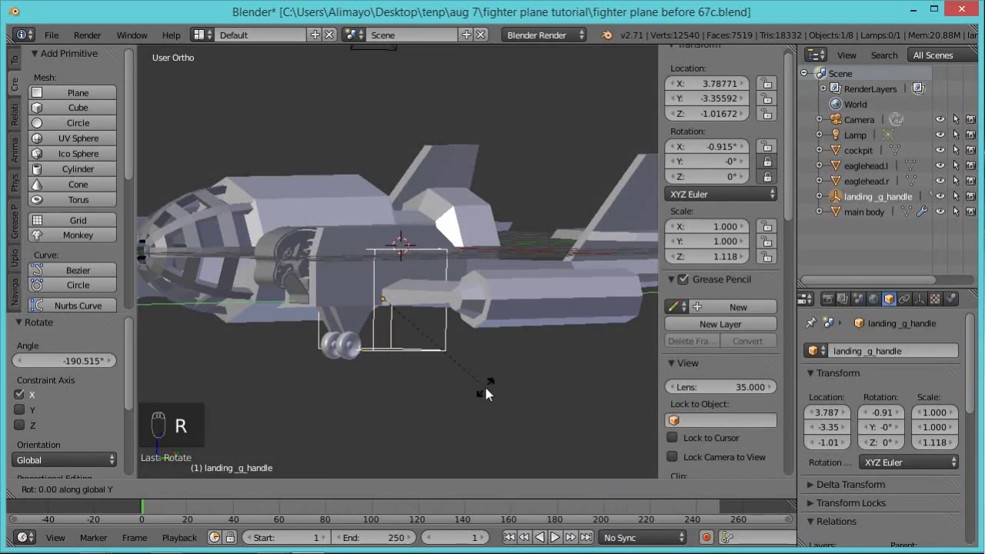
{"action": "key", "text": "Escape"}
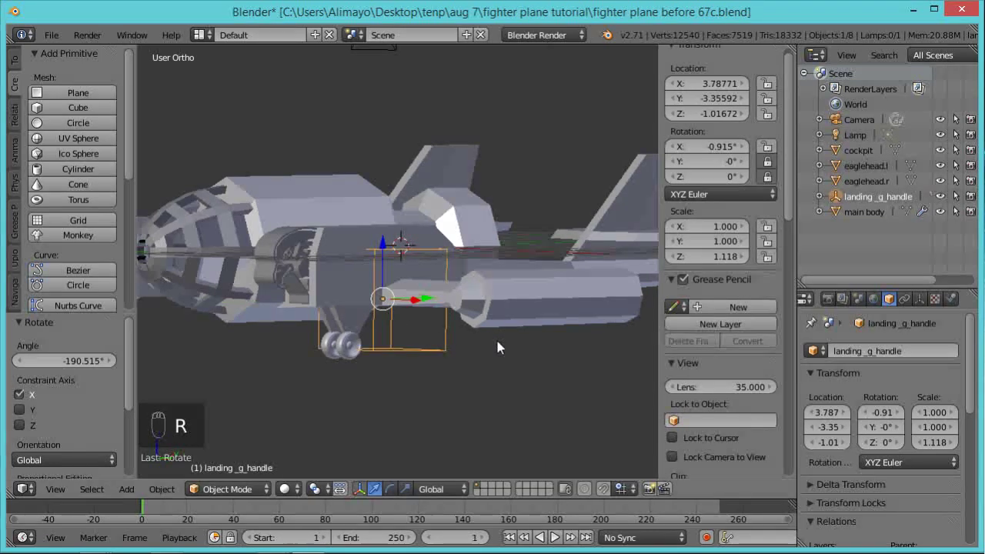
{"action": "key", "text": "r"}
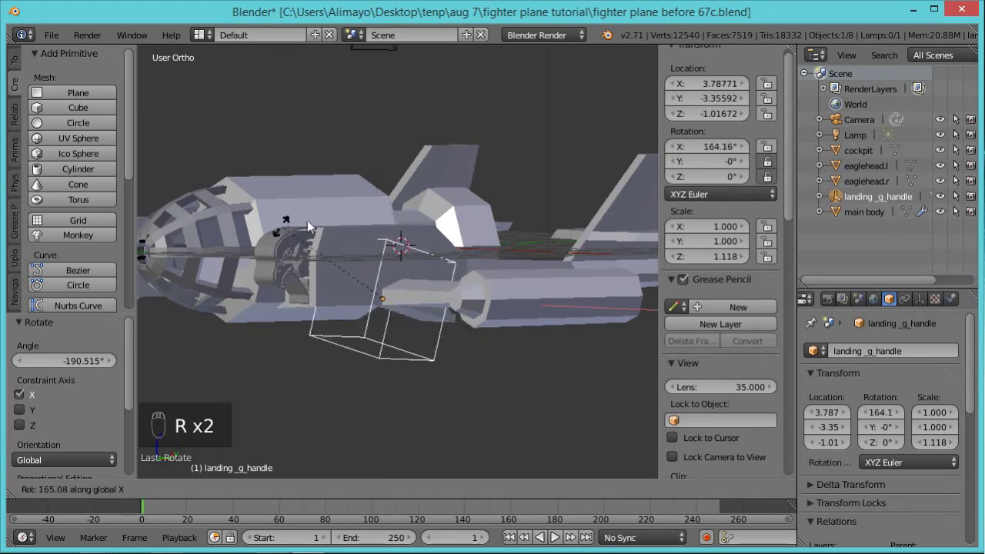
{"action": "left_click", "coordinate": [505, 287]}
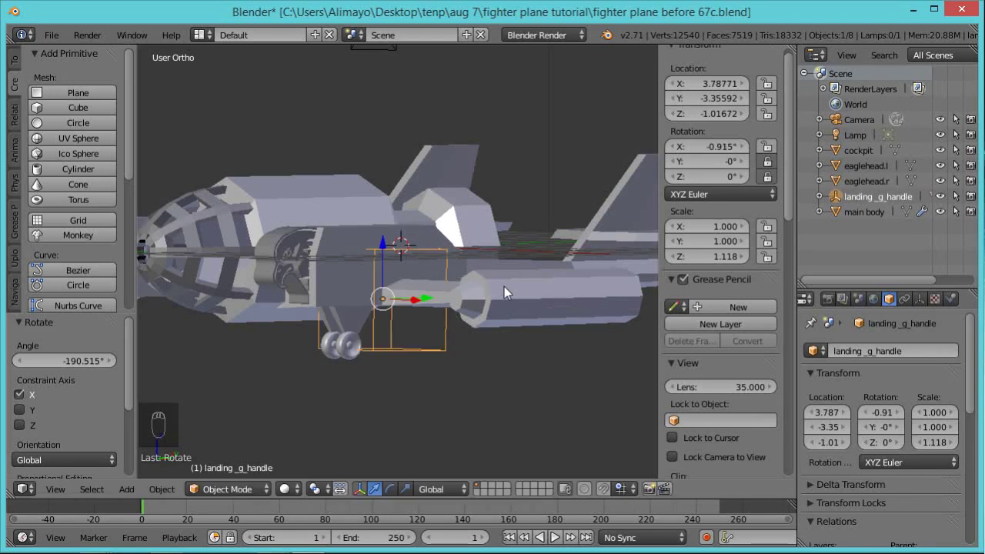
Save the scene as a new version named "fighter plane before 68c.blend".
{"action": "scroll", "coordinate": [292, 341], "scroll_direction": "down", "scroll_amount": 2}
{"action": "middle_click_drag", "start_coordinate": [292, 341], "coordinate": [538, 348]}
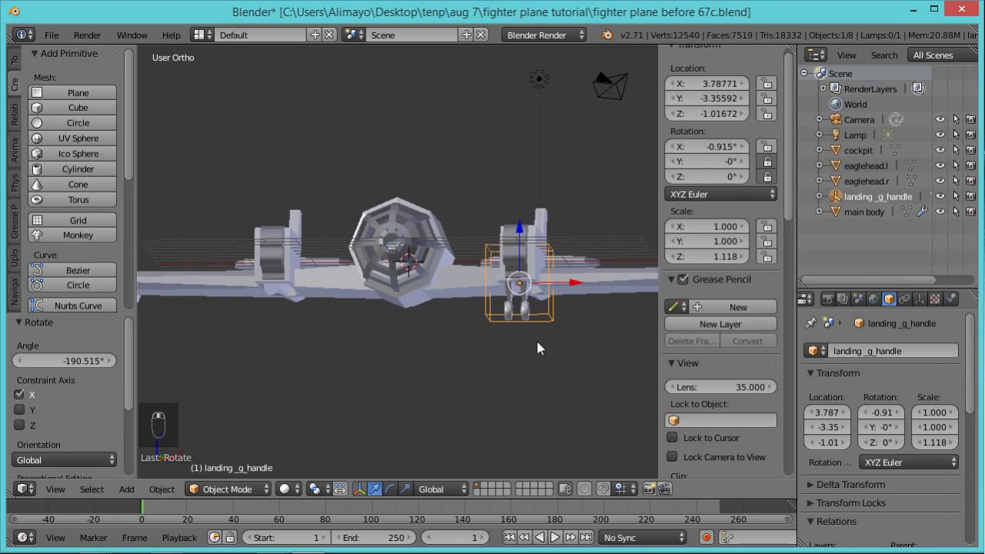
{"action": "key", "text": "ctrl+alt+s"}
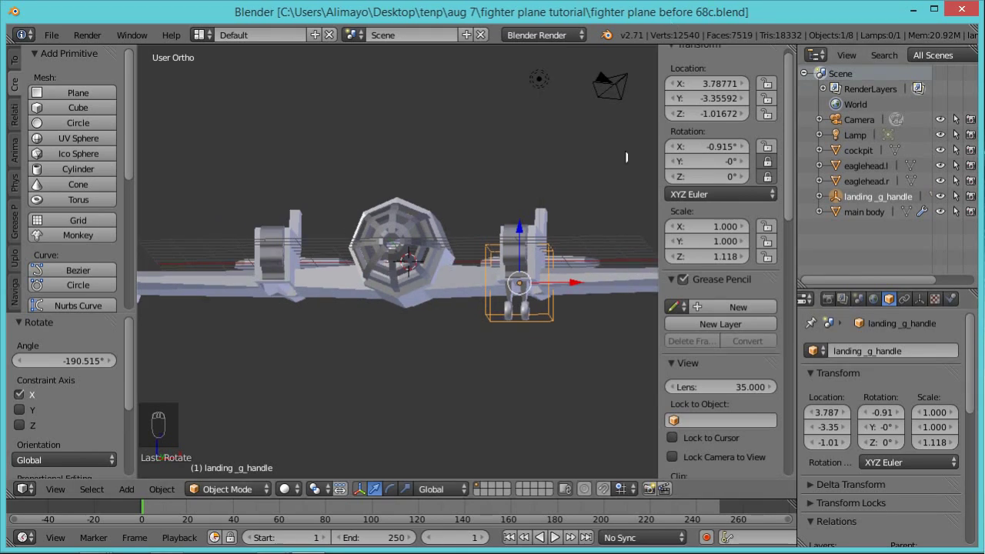
Select the landing gear mesh, reset the 3D cursor to the world origin and switch to the front view.
{"action": "right_click", "coordinate": [521, 319]}
{"action": "middle_click_drag", "start_coordinate": [579, 304], "coordinate": [537, 338]}
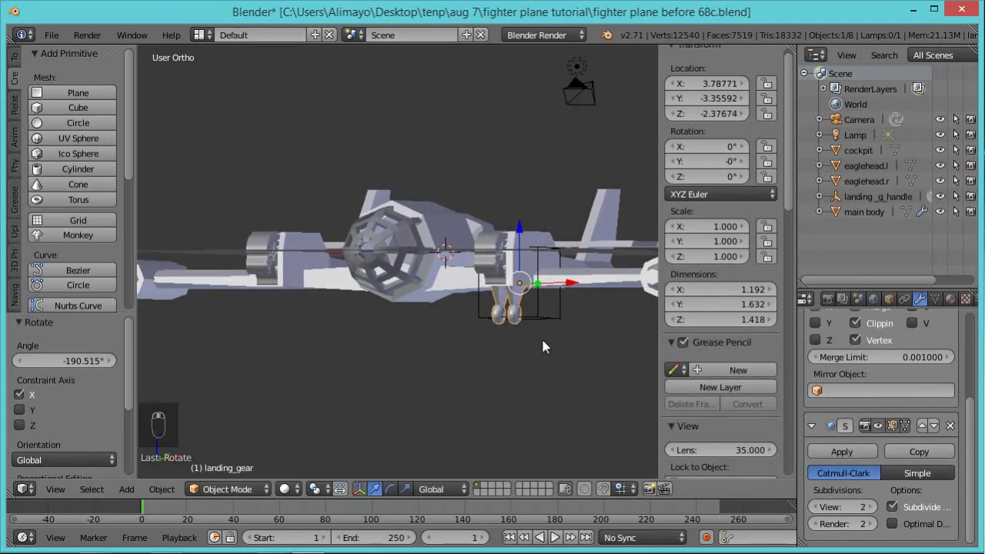
{"action": "key", "text": "shift+c"}
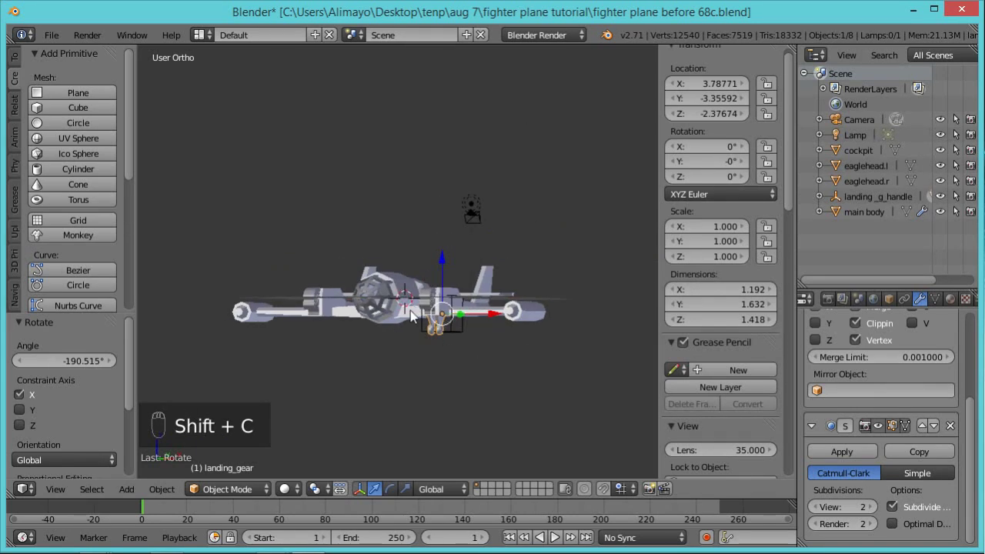
{"action": "key", "text": "KP_1"}
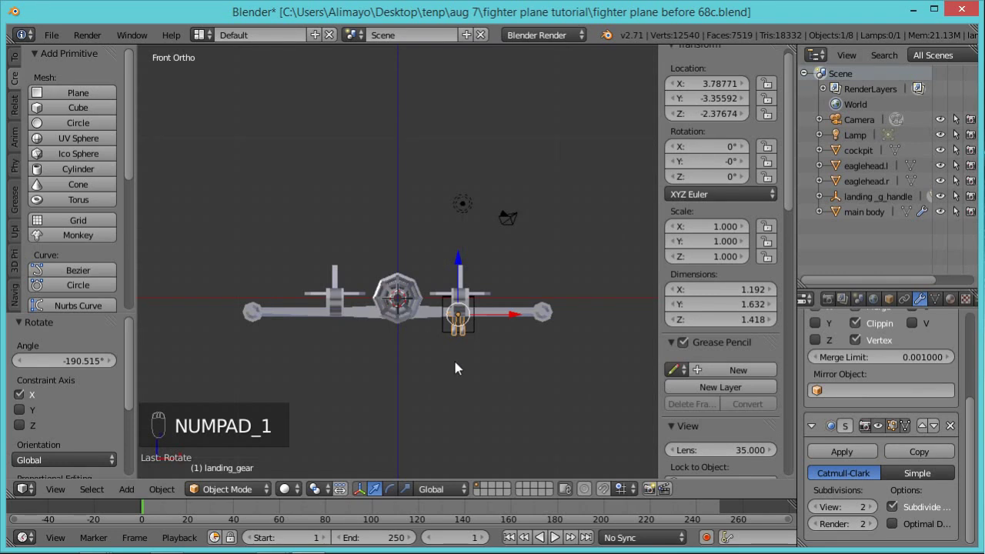
Set the pivot point to 3D Cursor and duplicate the landing gear mesh in place.
{"action": "left_click", "coordinate": [319, 489]}
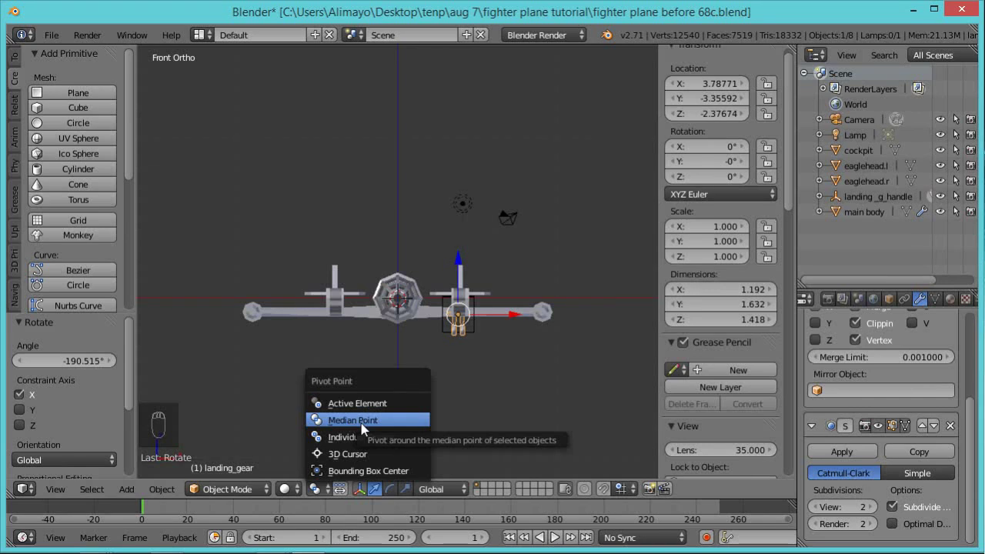
{"action": "left_click", "coordinate": [355, 452]}
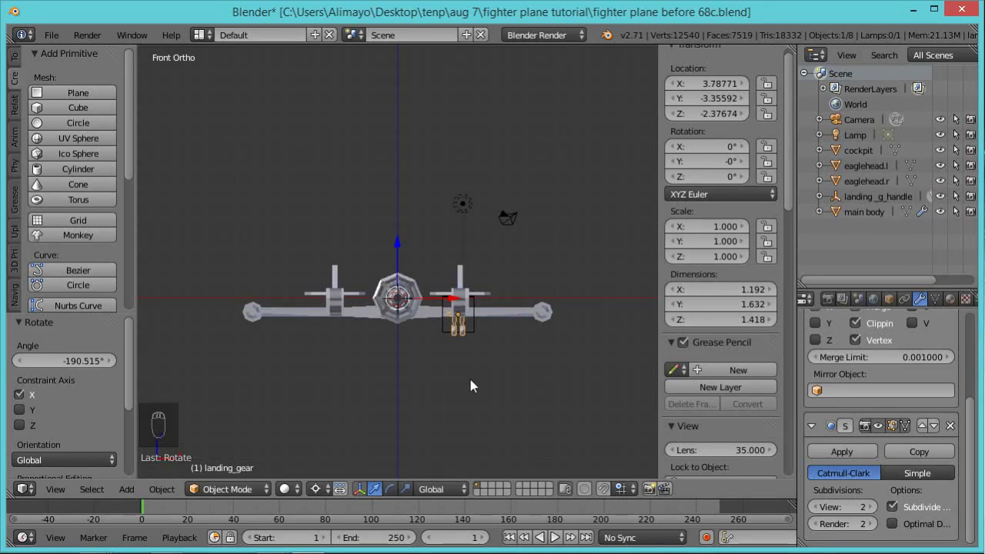
{"action": "scroll", "coordinate": [478, 342], "scroll_direction": "up", "scroll_amount": 2}
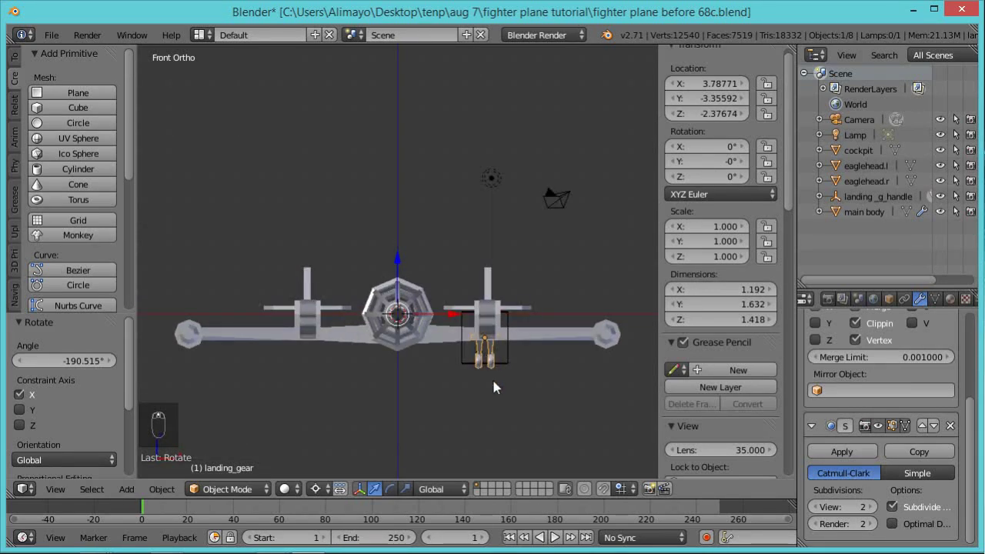
{"action": "key", "text": "shift+d"}
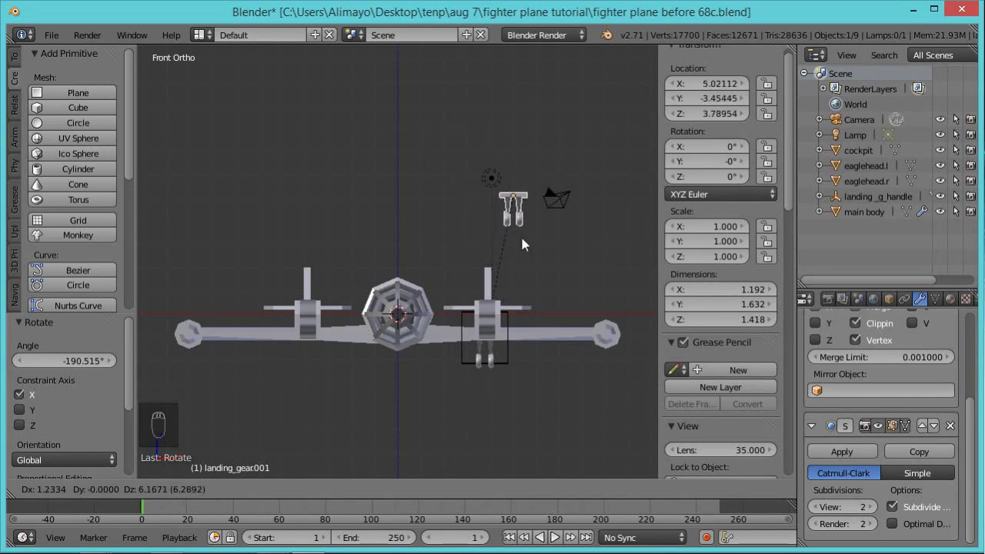
{"action": "right_click", "coordinate": [535, 187]}
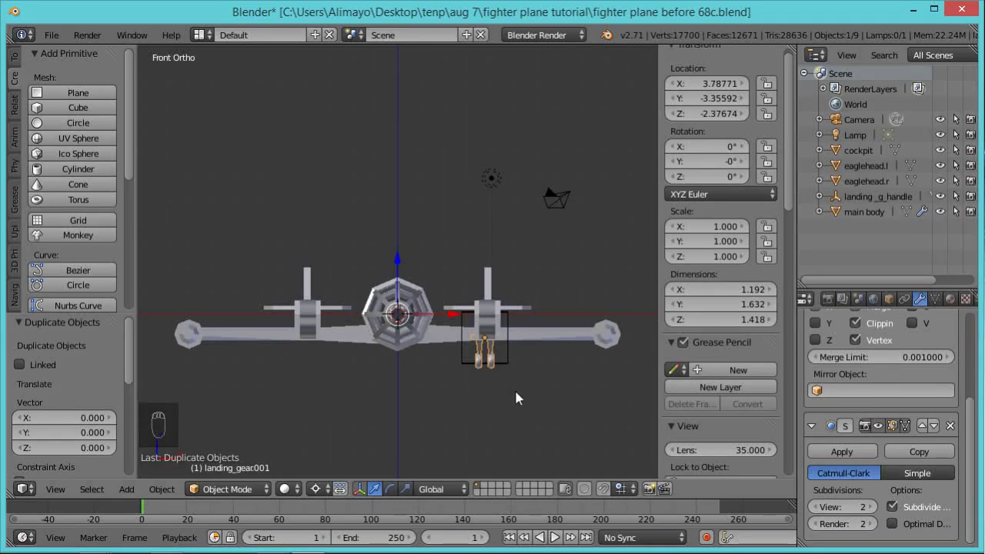
Mirror the duplicated landing gear to the opposite engine by scaling it -1 along X, and select the landing gear handle.
{"action": "key", "text": "s"}
{"action": "key", "text": "x"}
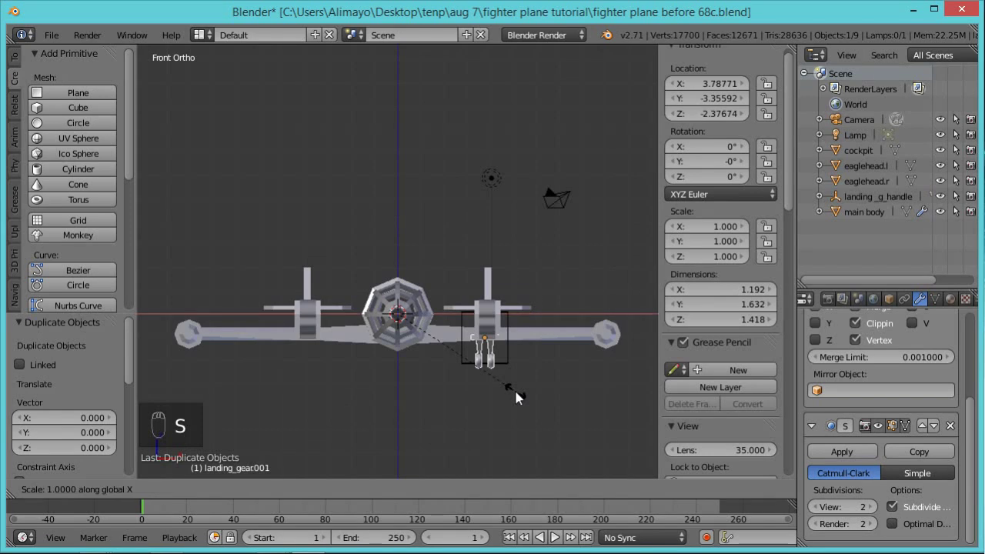
{"action": "key", "text": "minus"}
{"action": "key", "text": "1"}
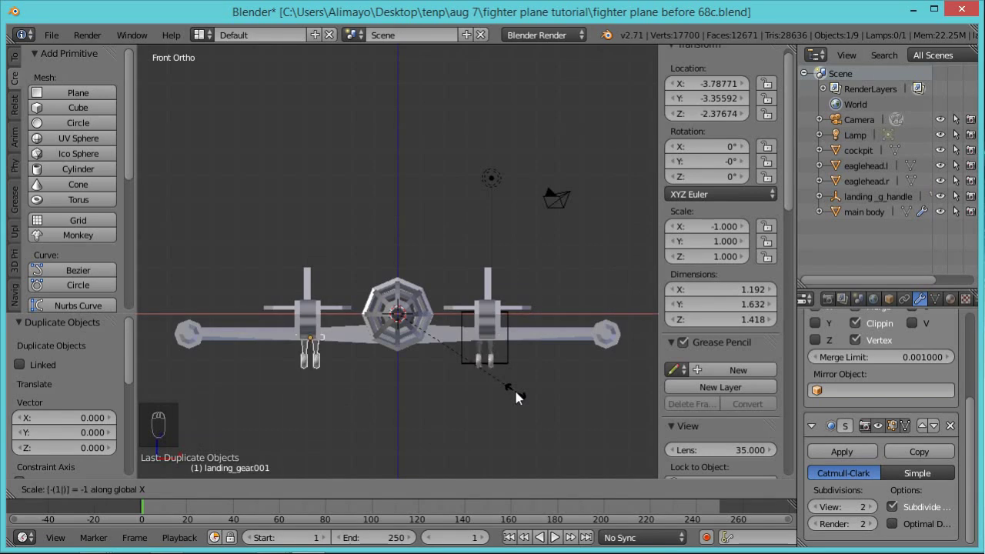
{"action": "key", "text": "Return"}
{"action": "middle_click_drag", "start_coordinate": [437, 388], "coordinate": [327, 416]}
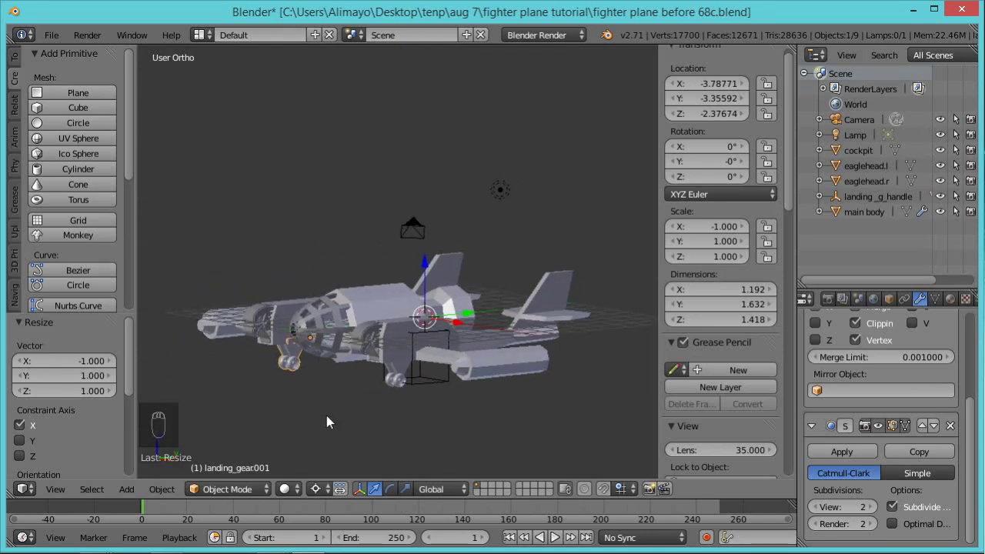
{"action": "right_click", "coordinate": [429, 384]}
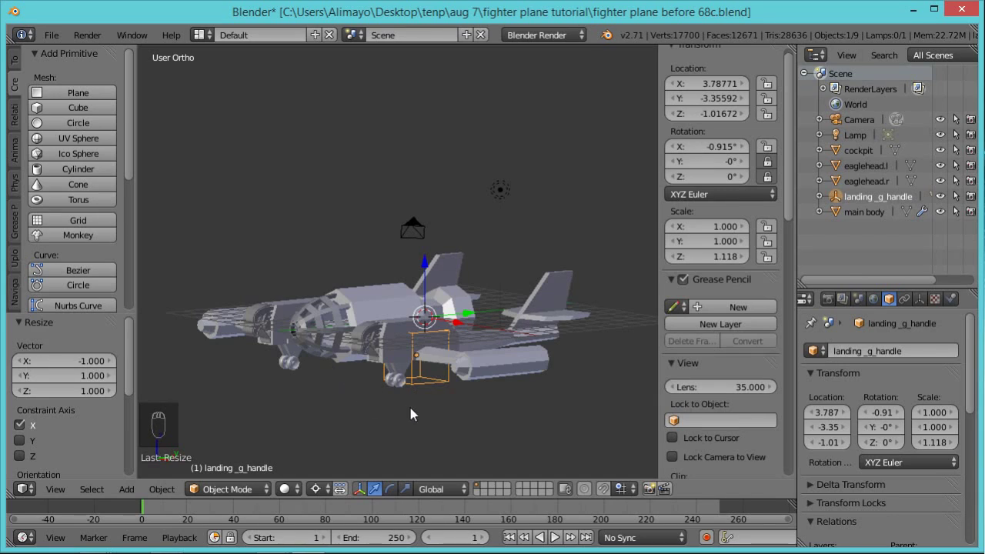
{"action": "mouse_move", "coordinate": [453, 422]}
{"action": "middle_mouse_down"}
{"action": "mouse_move", "coordinate": [402, 370]}
{"action": "mouse_move", "coordinate": [443, 406]}
{"action": "middle_mouse_up"}
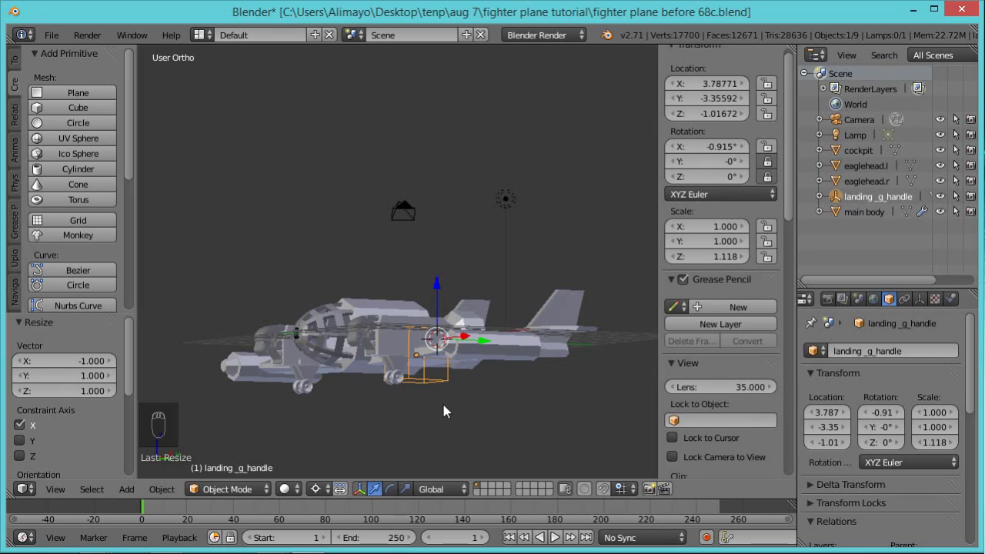
{"action": "key", "text": "r"}
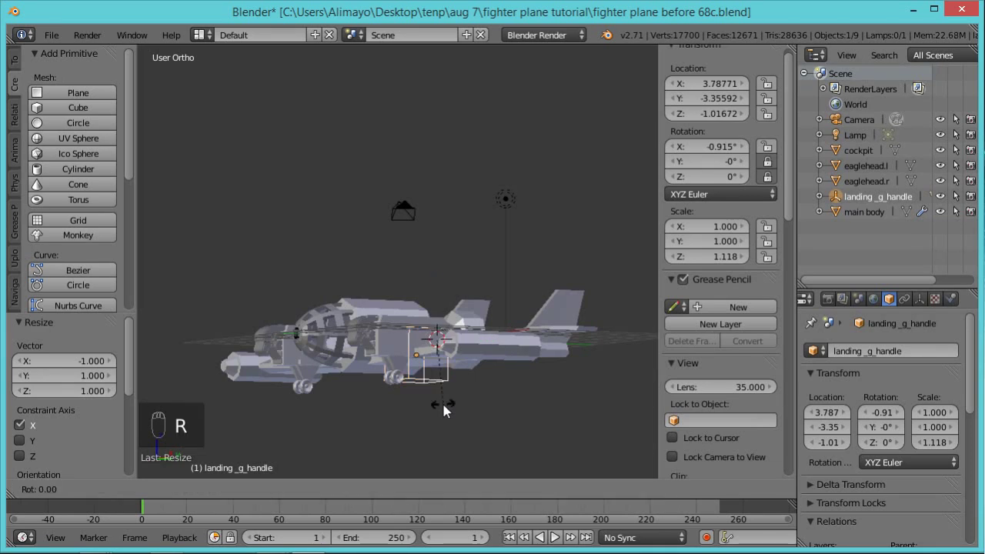
{"action": "key", "text": "x"}
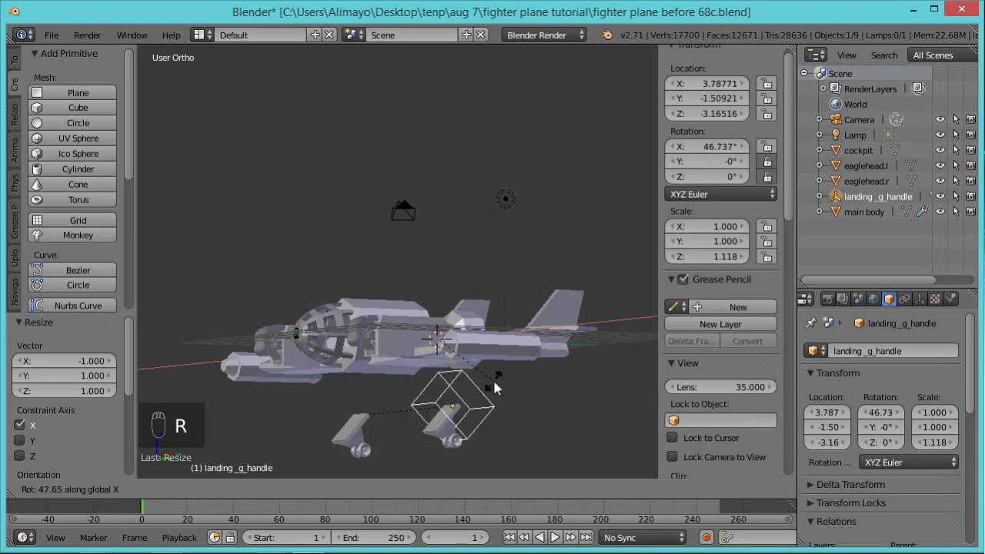
{"action": "right_click", "coordinate": [476, 393]}
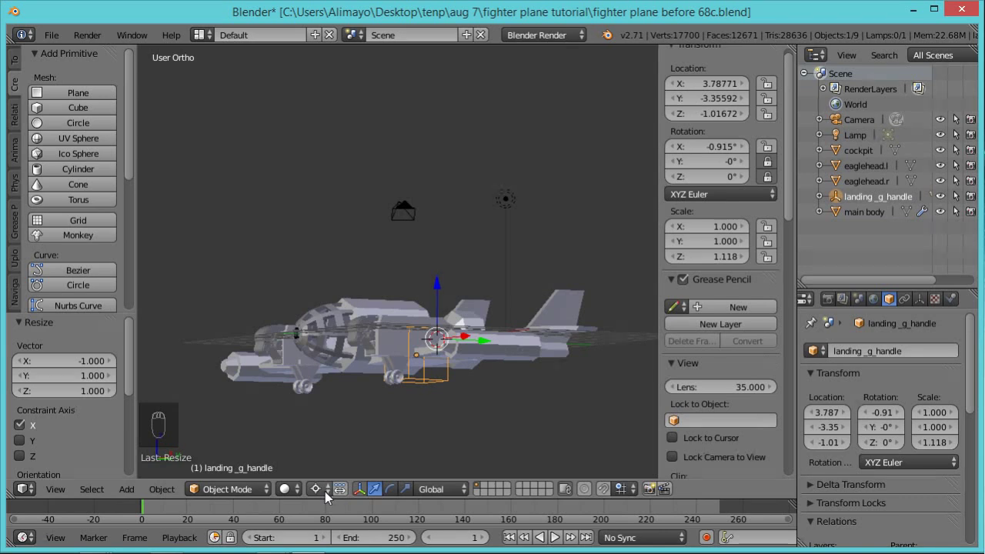
Set the pivot point to Median Point and rotate the landing gear handle about X by about -2.17°.
{"action": "left_click", "coordinate": [325, 491]}
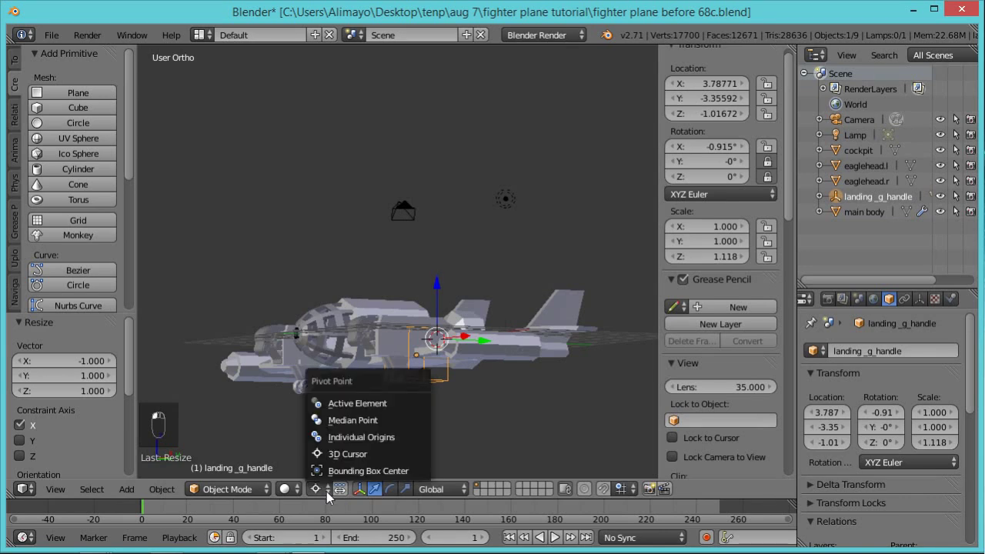
{"action": "left_click", "coordinate": [345, 419]}
{"action": "key", "text": "r"}
{"action": "key", "text": "x"}
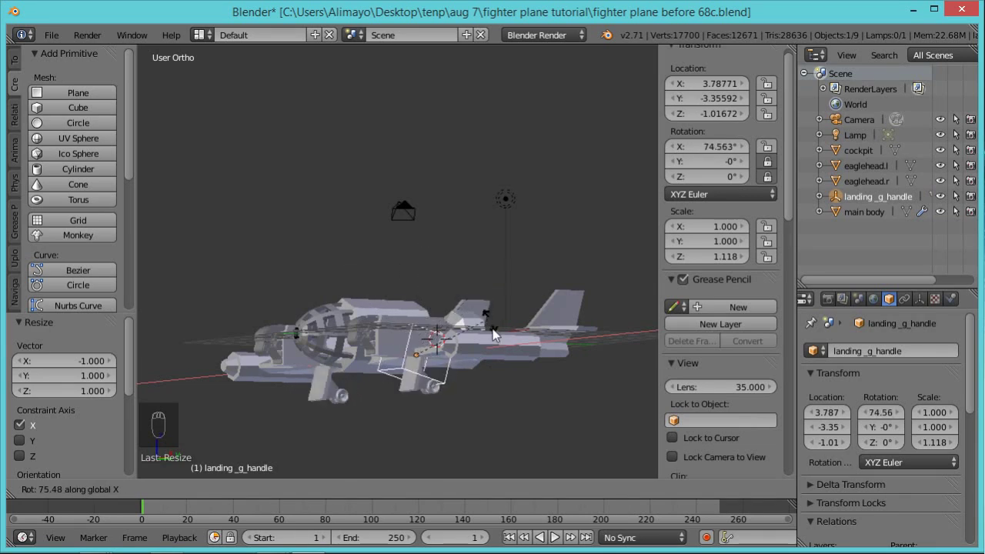
{"action": "left_click", "coordinate": [447, 392]}
Test the folding of both landing gears by turning the handle about X without keeping the rotation.
{"action": "middle_click_drag", "start_coordinate": [423, 350], "coordinate": [434, 247]}
{"action": "scroll", "coordinate": [432, 354], "scroll_direction": "up", "scroll_amount": 4}
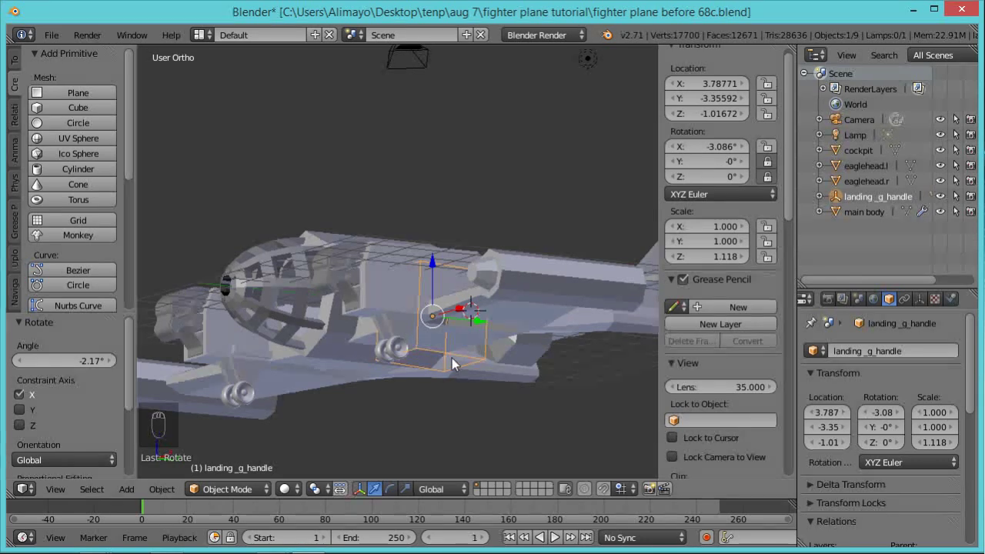
{"action": "key", "text": "r"}
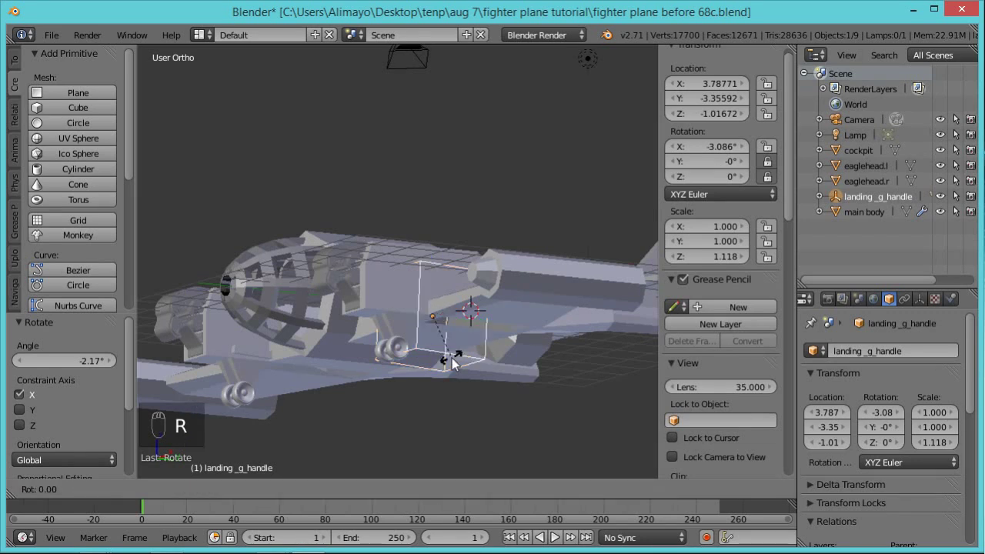
{"action": "key", "text": "x"}
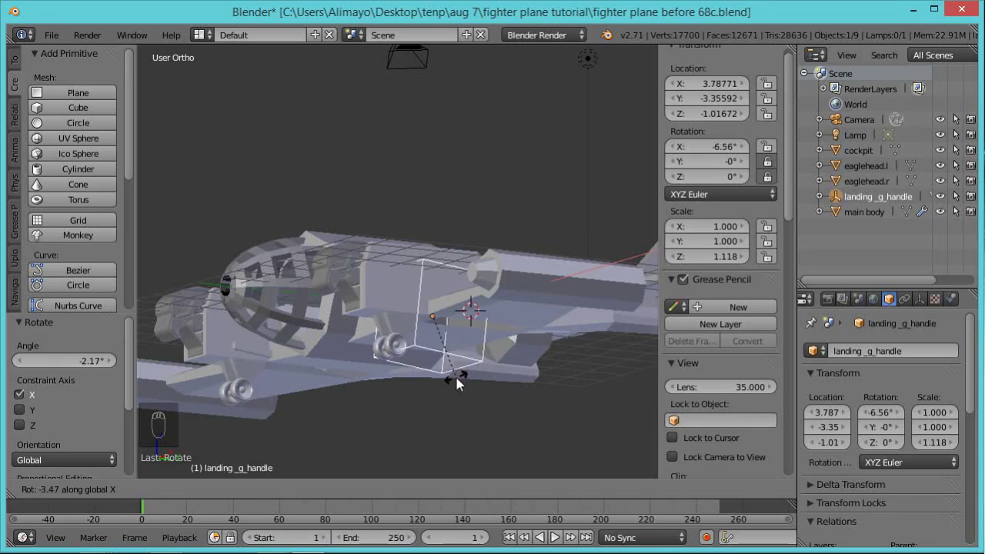
{"action": "left_click", "coordinate": [492, 350]}
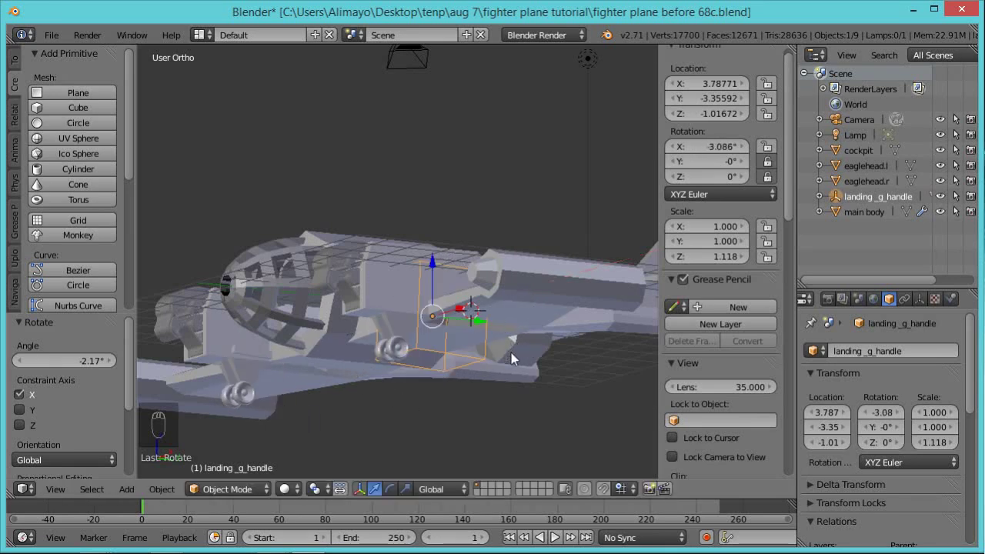
Place the 3D cursor in the empty space below and ahead of the plane's mirrored engine and add a cube there.
{"action": "scroll", "coordinate": [491, 346], "scroll_direction": "down", "scroll_amount": 3}
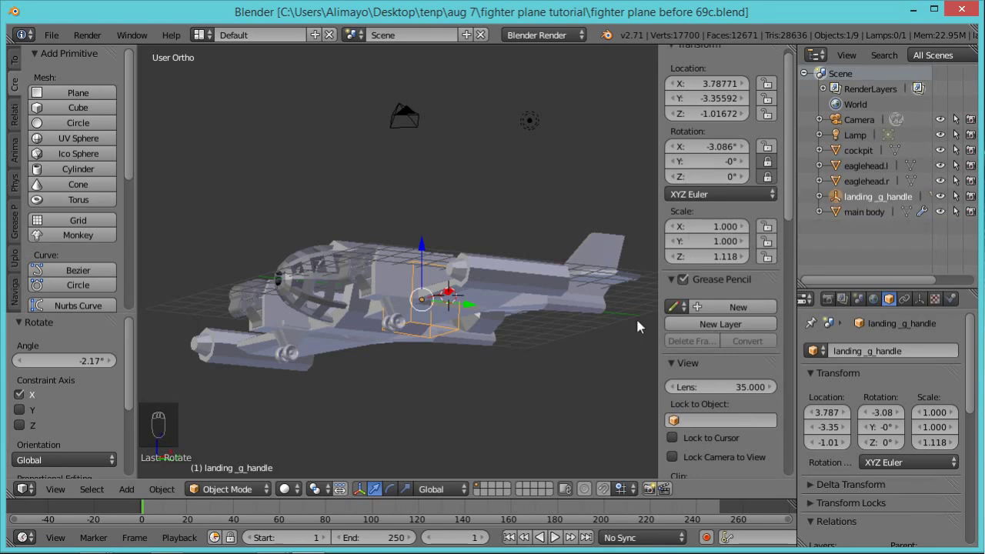
{"action": "middle_click_drag", "start_coordinate": [447, 268], "coordinate": [547, 346]}
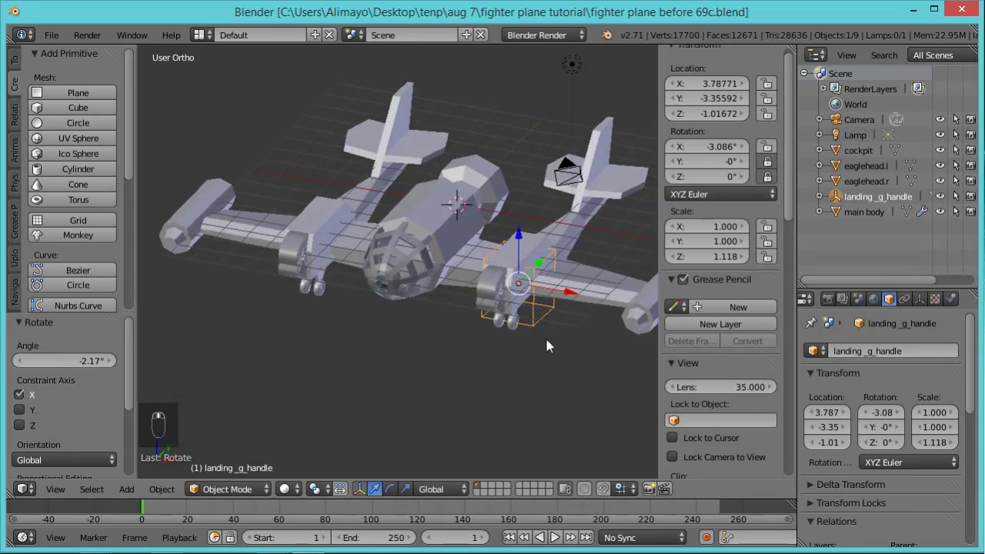
{"action": "scroll", "coordinate": [545, 336], "scroll_direction": "up", "scroll_amount": 3}
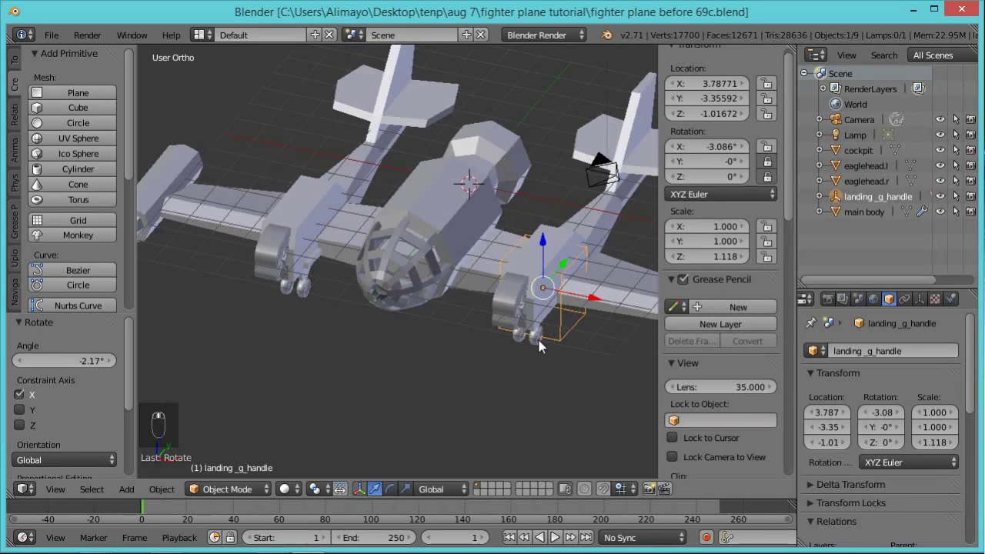
{"action": "middle_click_drag", "start_coordinate": [454, 333], "coordinate": [534, 260], "text": "shift"}
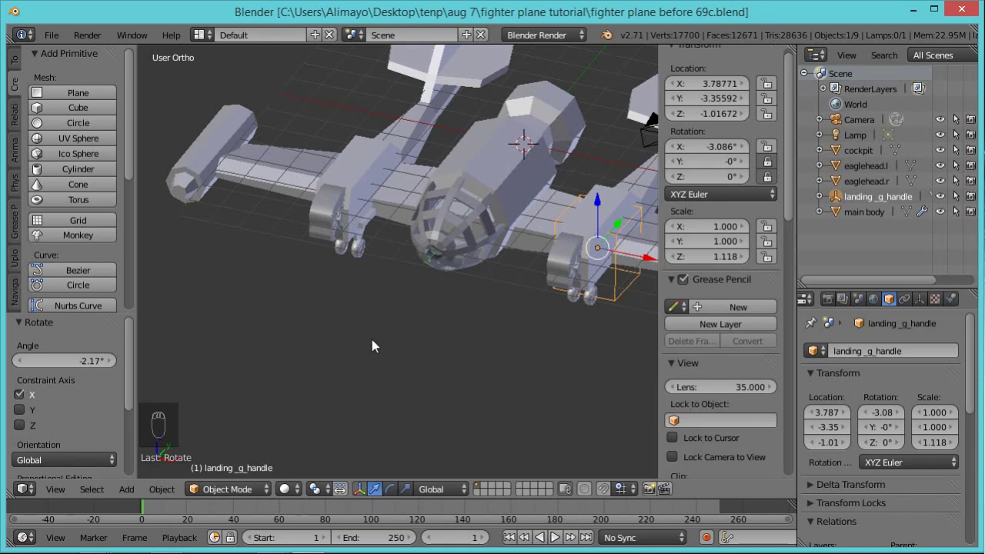
{"action": "left_click", "coordinate": [345, 359]}
{"action": "key", "text": "shift+a"}
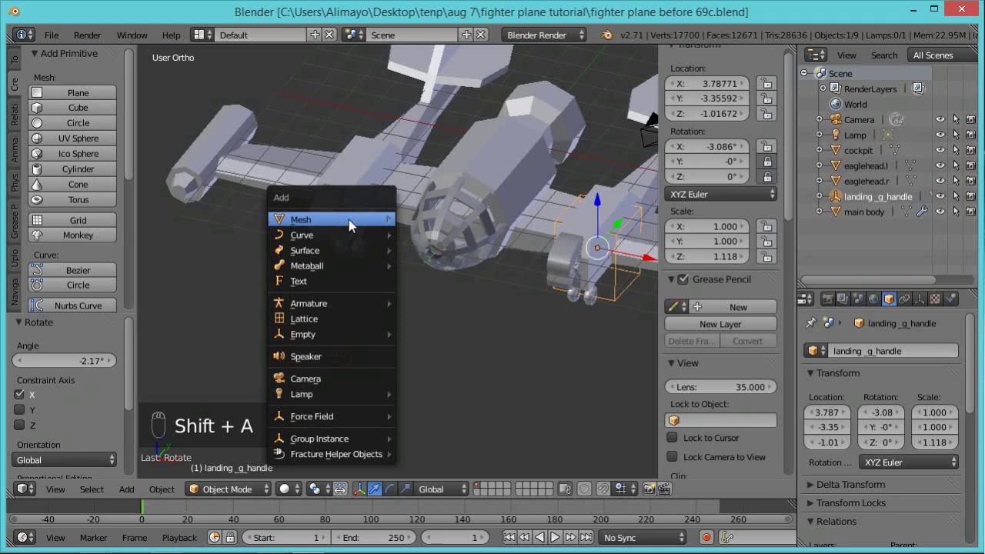
{"action": "mouse_move", "coordinate": [349, 220]}
{"action": "left_click", "coordinate": [428, 235]}
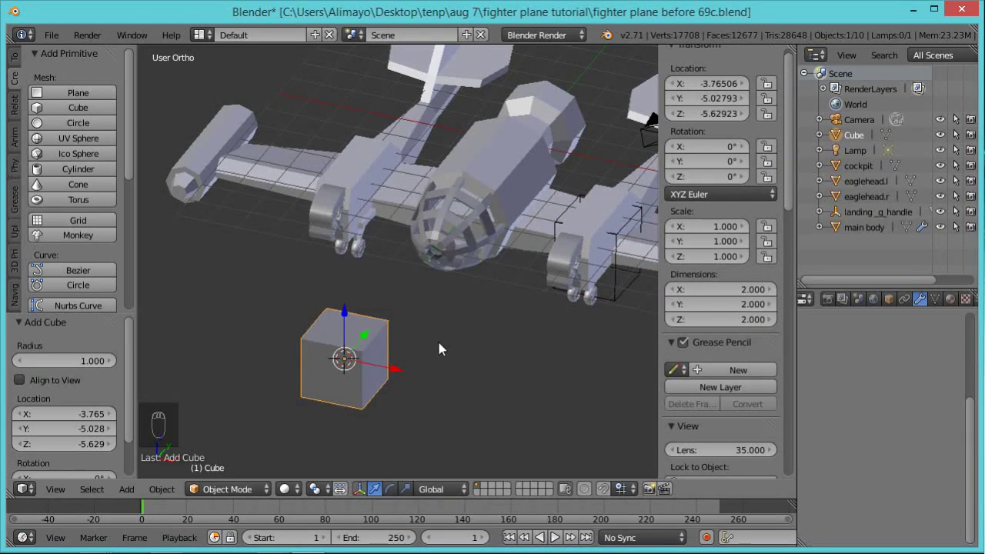
Enter Edit Mode on the new cube and isolate it in local view.
{"action": "key", "text": "Tab"}
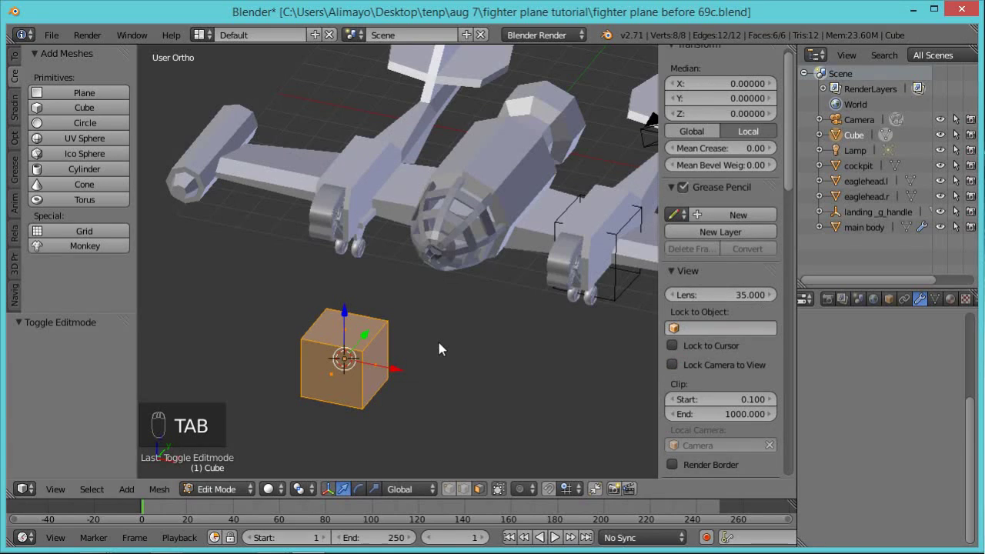
{"action": "left_click", "coordinate": [55, 489]}
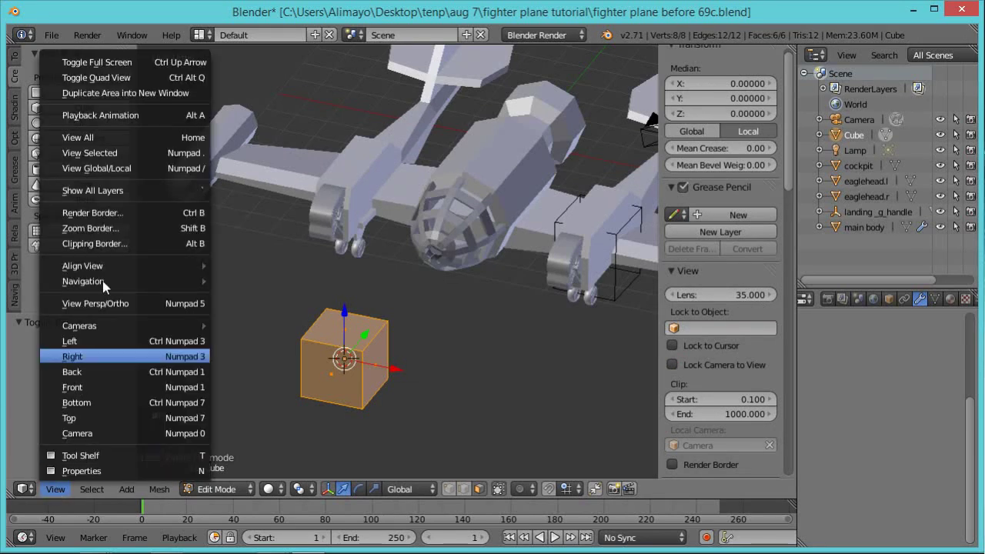
{"action": "left_click", "coordinate": [121, 166]}
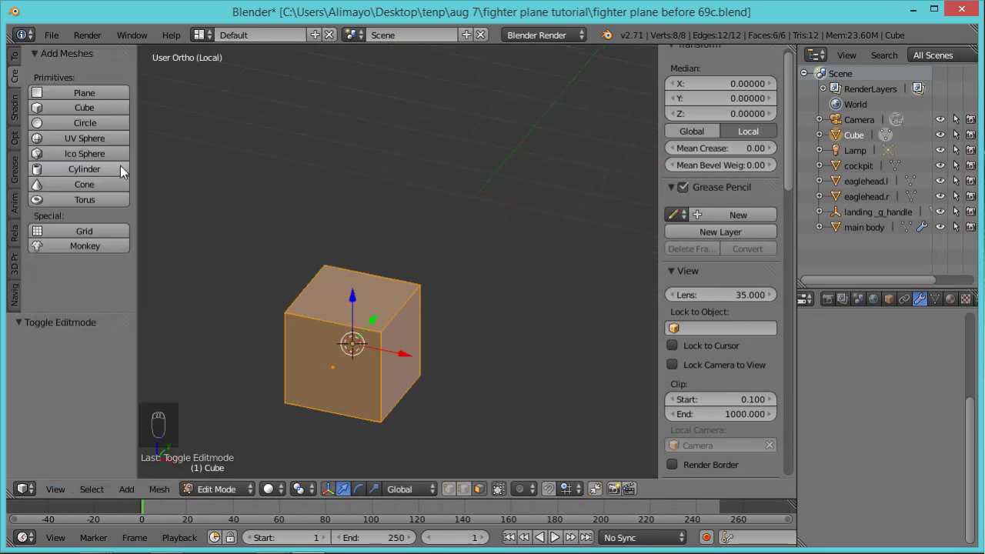
{"action": "scroll", "coordinate": [523, 269], "scroll_direction": "down", "scroll_amount": 4}
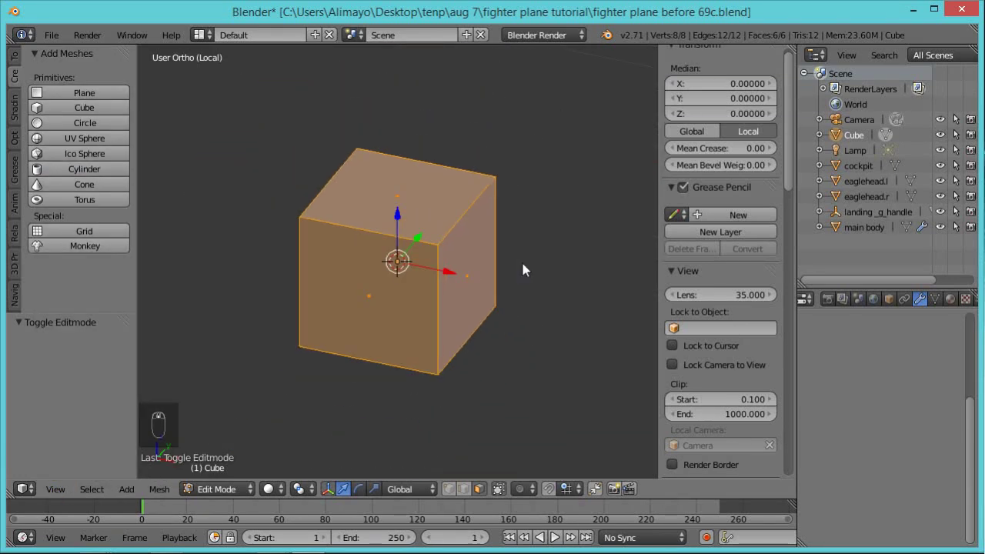
Shape the cube into a flat slab by scaling it to about 0.24 along Z and about 1.76 along Y.
{"action": "key", "text": "s"}
{"action": "key", "text": "z"}
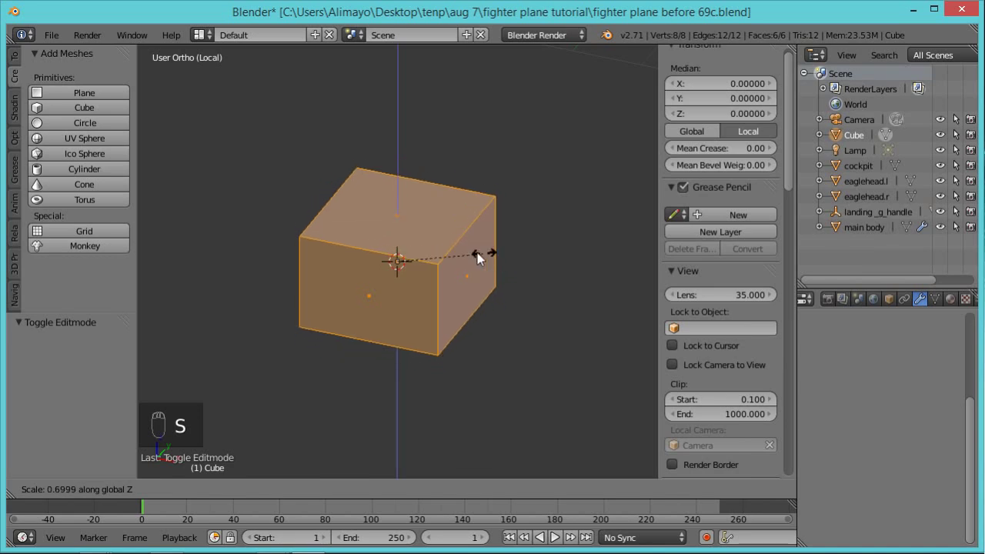
{"action": "left_click", "coordinate": [422, 242]}
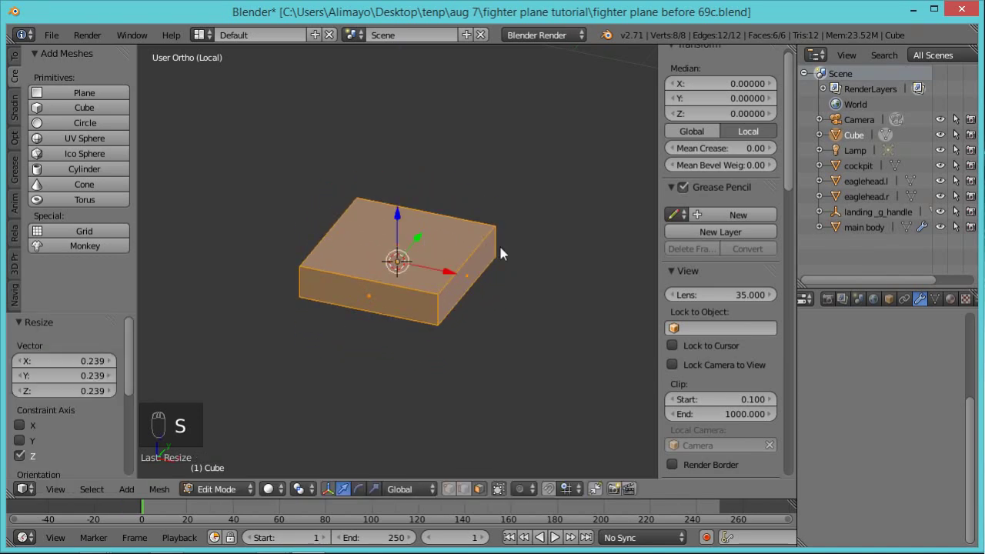
{"action": "middle_click_drag", "start_coordinate": [525, 283], "coordinate": [471, 305]}
{"action": "key", "text": "s"}
{"action": "key", "text": "y"}
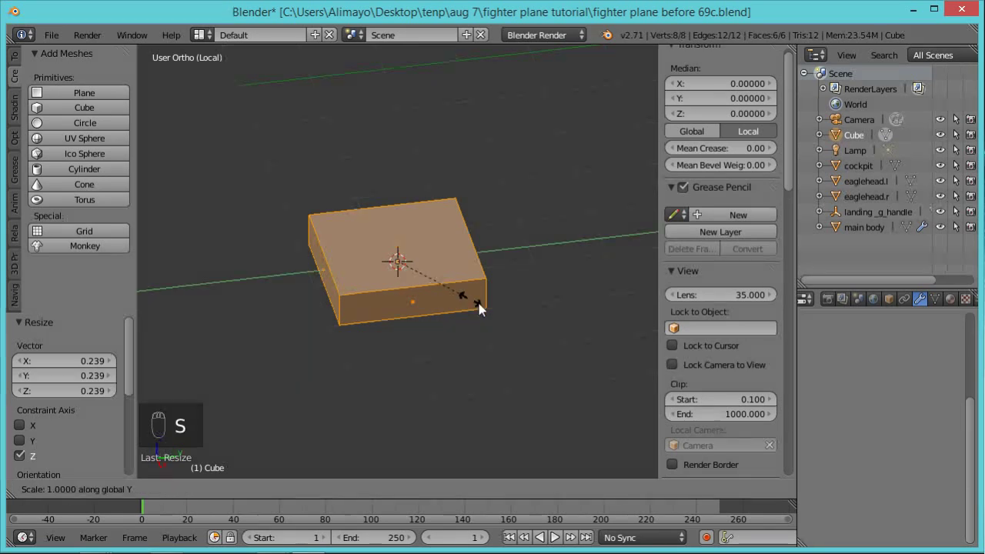
{"action": "left_click", "coordinate": [535, 306]}
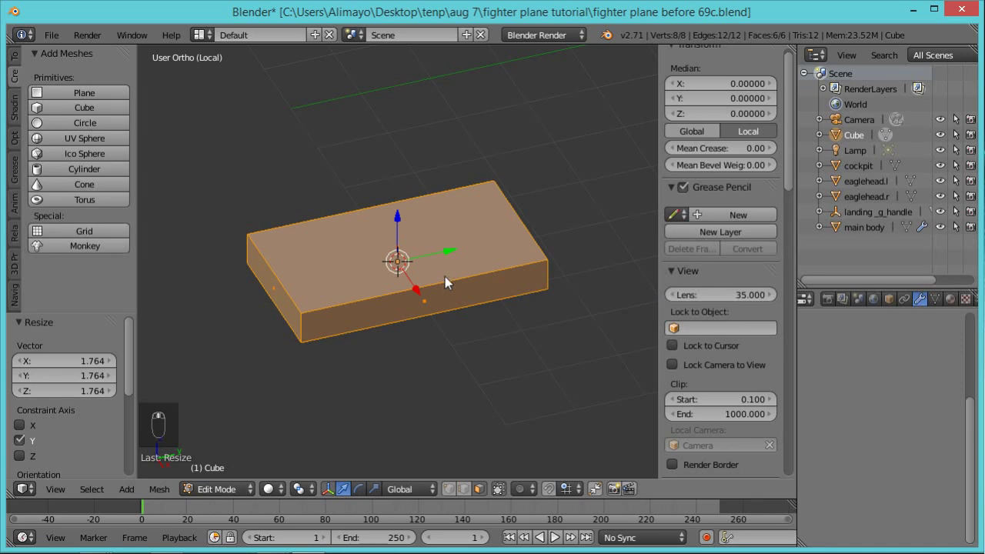
Add six evenly spaced crosswise loop cuts along the slab's Y length, without sliding them.
{"action": "key", "text": "ctrl+r"}
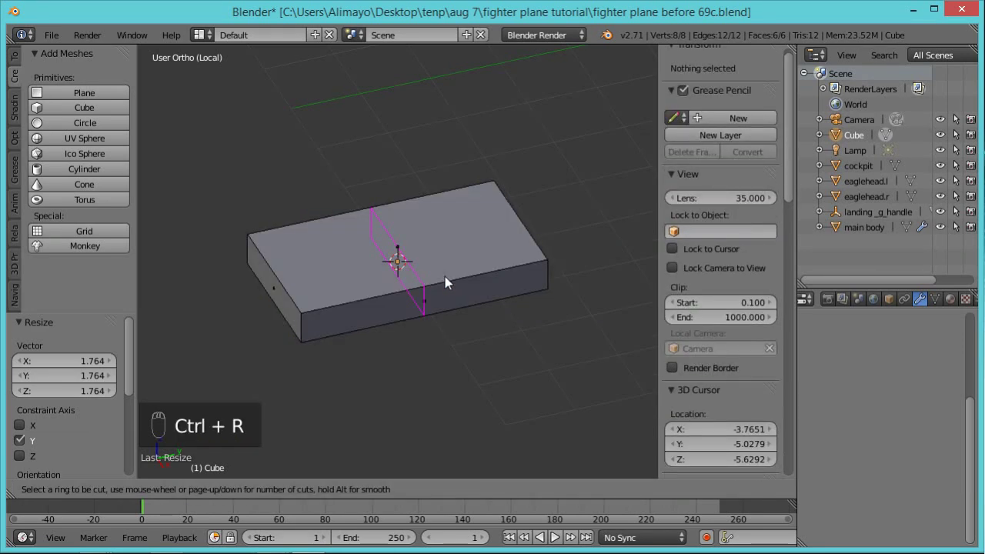
{"action": "scroll", "coordinate": [445, 277], "scroll_direction": "up", "scroll_amount": 2}
{"action": "scroll", "coordinate": [445, 277], "scroll_direction": "up", "scroll_amount": 3}
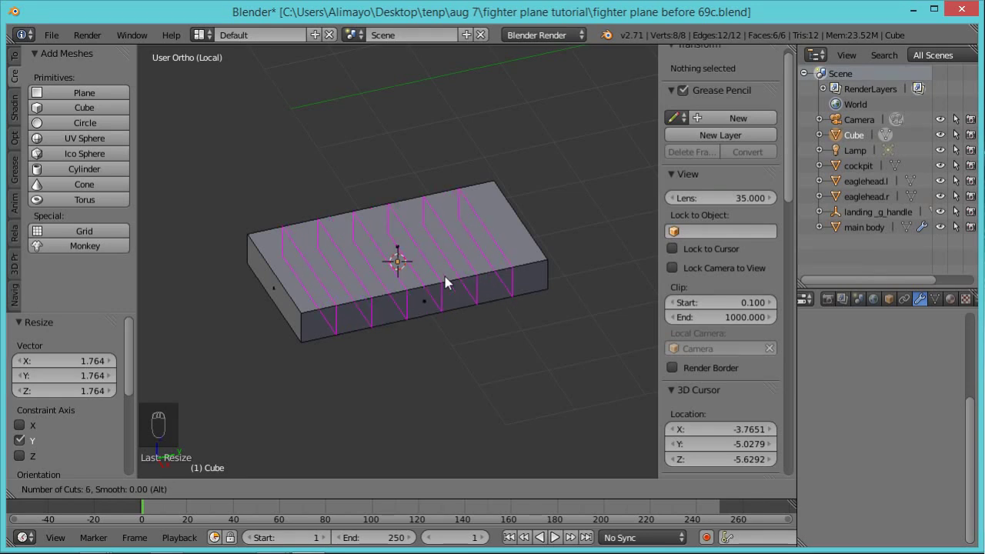
{"action": "left_click", "coordinate": [445, 276]}
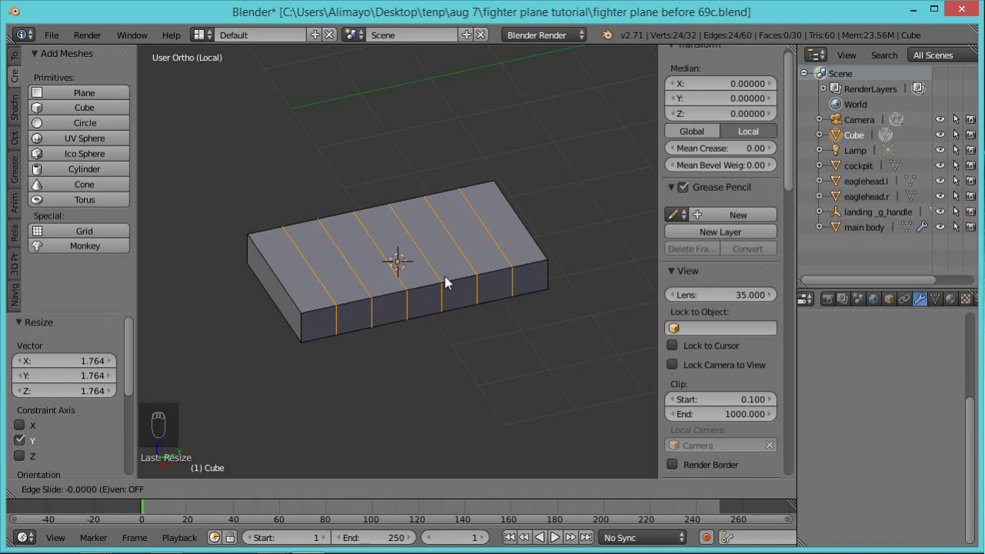
{"action": "left_click", "coordinate": [445, 277]}
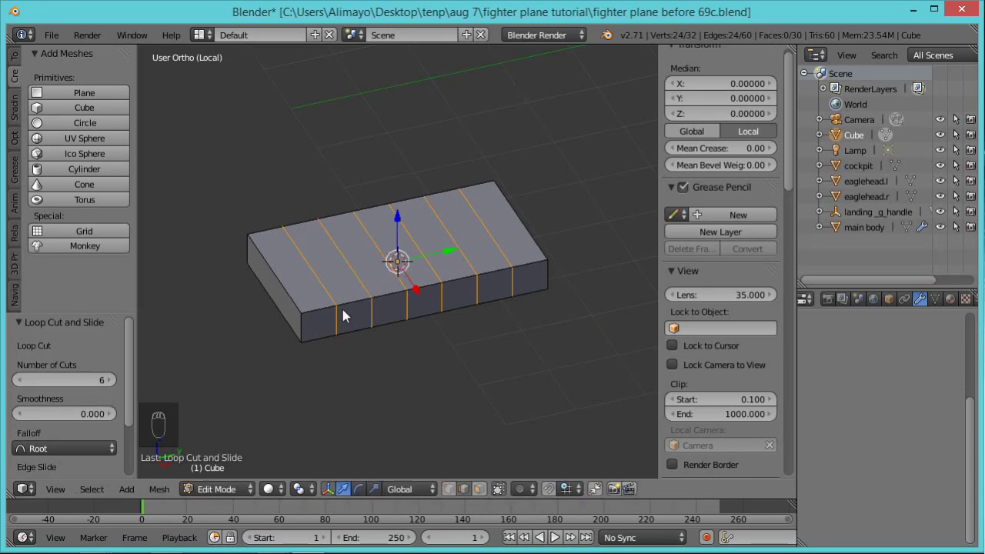
Add three evenly spaced lengthwise loop cuts to the slab, running along Y.
{"action": "key", "text": "ctrl+r"}
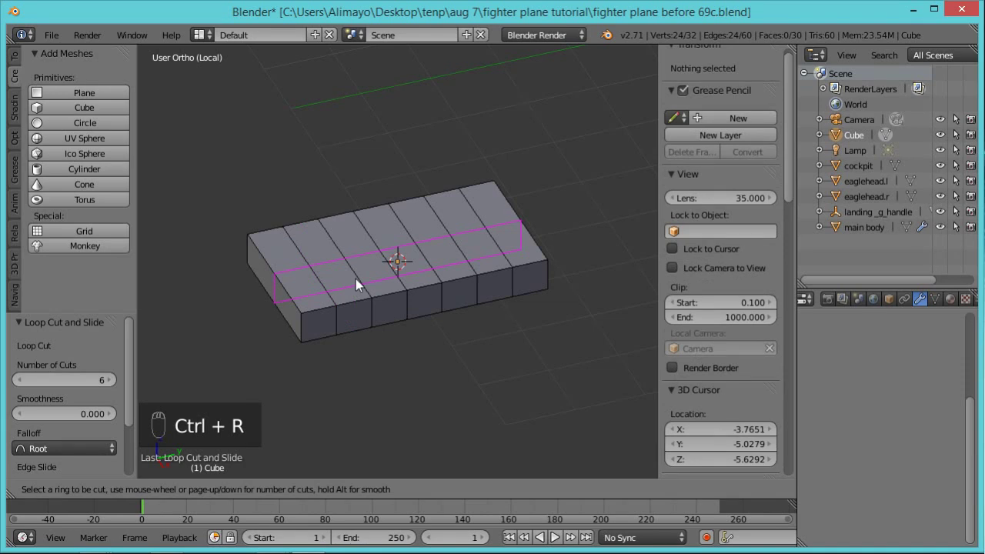
{"action": "scroll", "coordinate": [357, 285], "scroll_direction": "up", "scroll_amount": 1}
{"action": "left_click", "coordinate": [356, 284]}
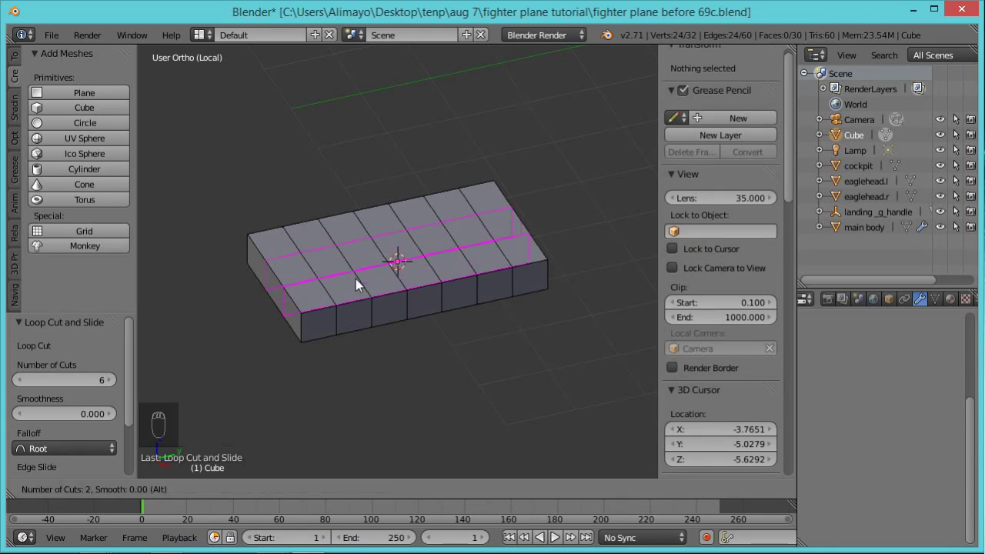
{"action": "left_click", "coordinate": [356, 285]}
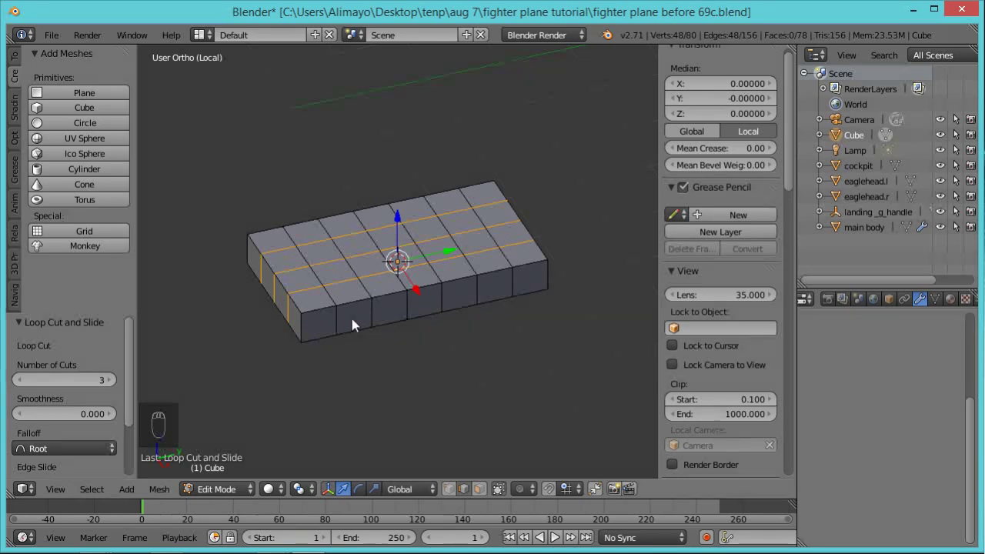
Deselect everything and add one horizontal loop cut around the slab's sides at mid-thickness.
{"action": "key", "text": "a"}
{"action": "key", "text": "ctrl+r"}
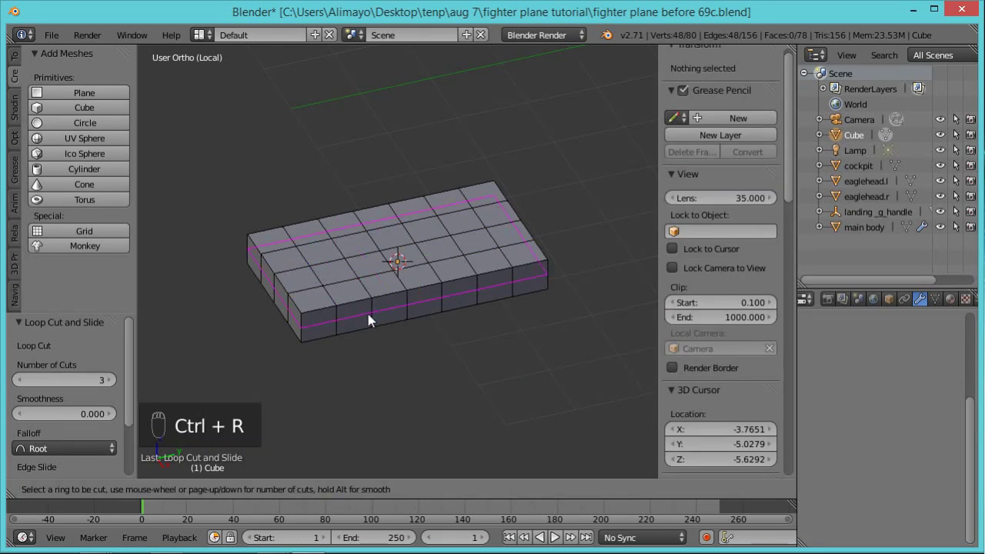
{"action": "left_click", "coordinate": [368, 314]}
{"action": "left_click", "coordinate": [368, 314]}
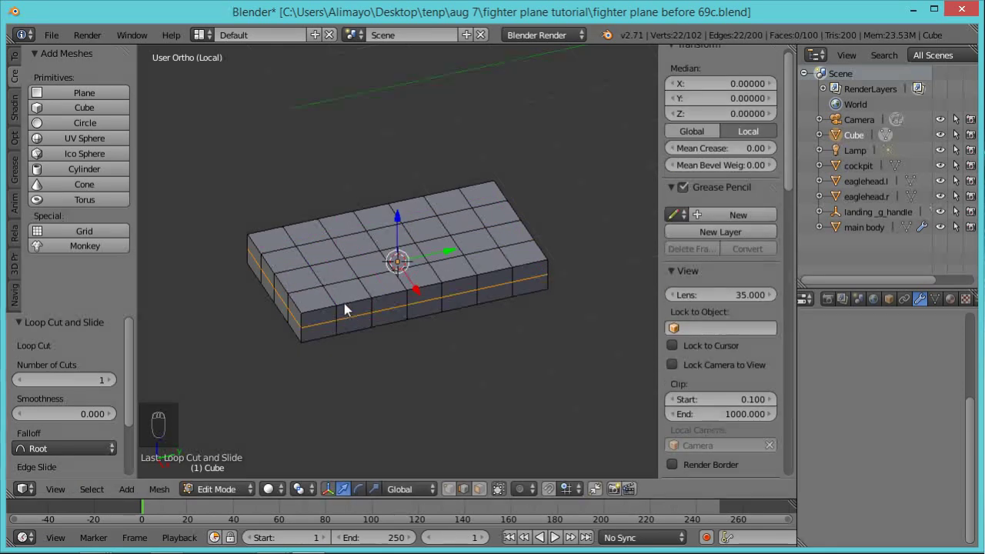
Add a loop cut close beside each of the first three crosswise loops, at Y about -1.13, -0.63 and -0.11.
{"action": "key", "text": "a"}
{"action": "key", "text": "ctrl+r"}
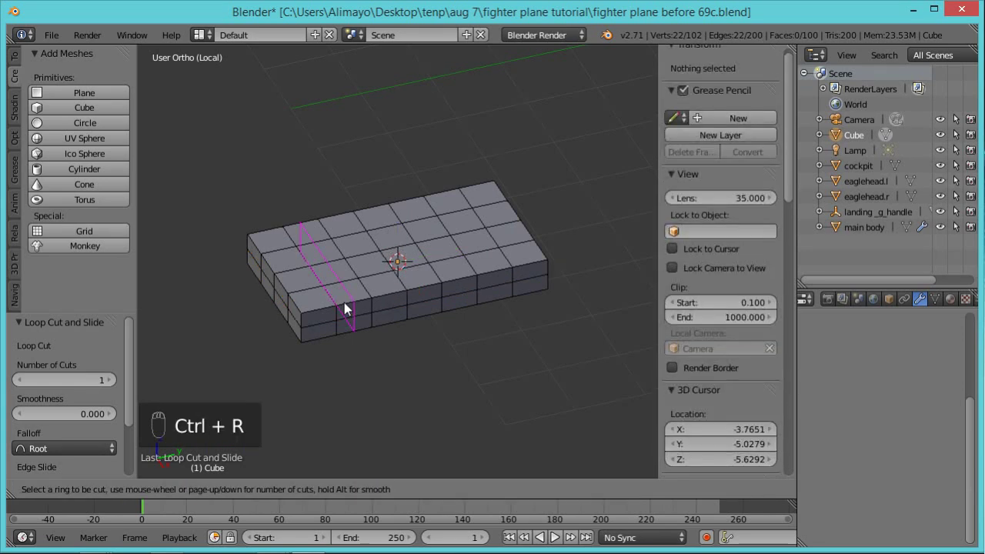
{"action": "left_click", "coordinate": [345, 306]}
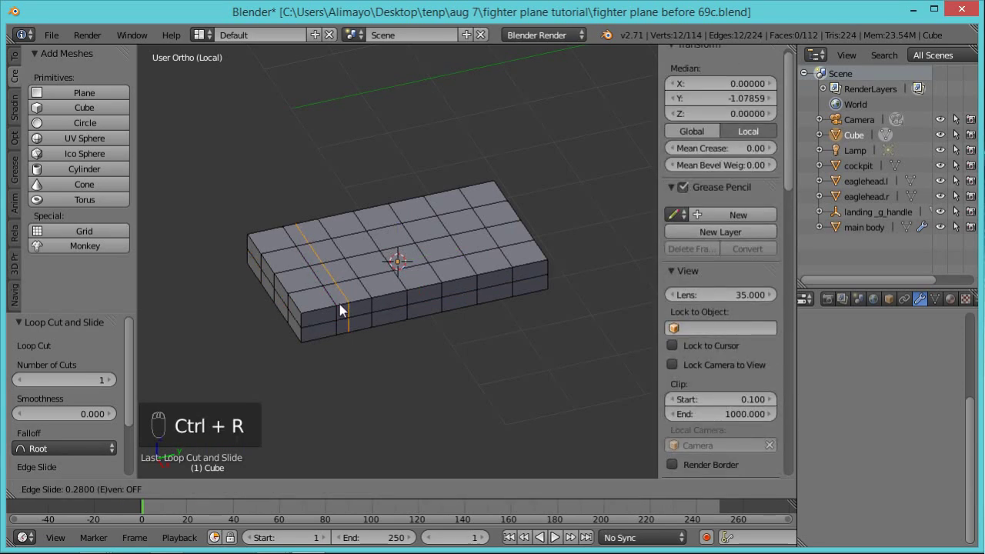
{"action": "left_click", "coordinate": [336, 306]}
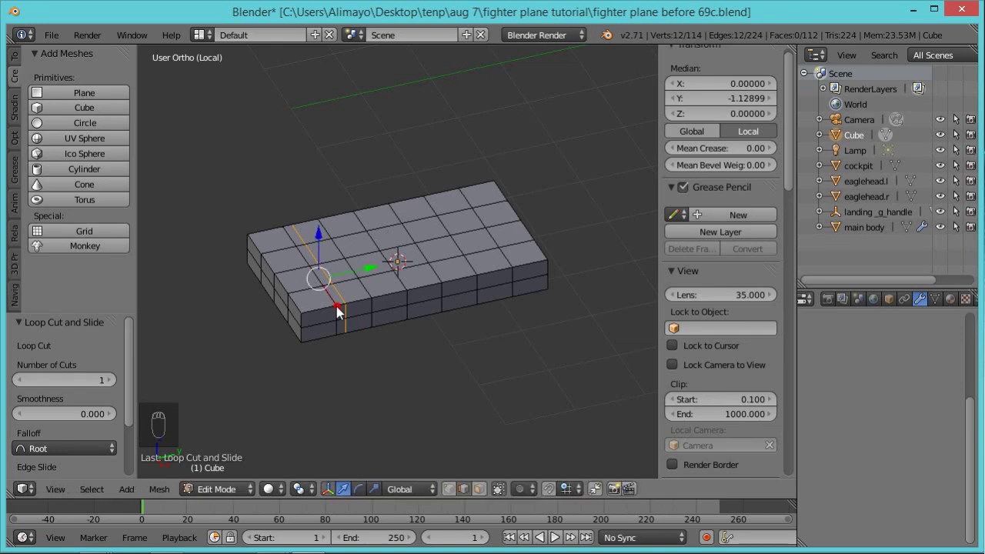
{"action": "key", "text": "ctrl+r"}
{"action": "left_click", "coordinate": [387, 310]}
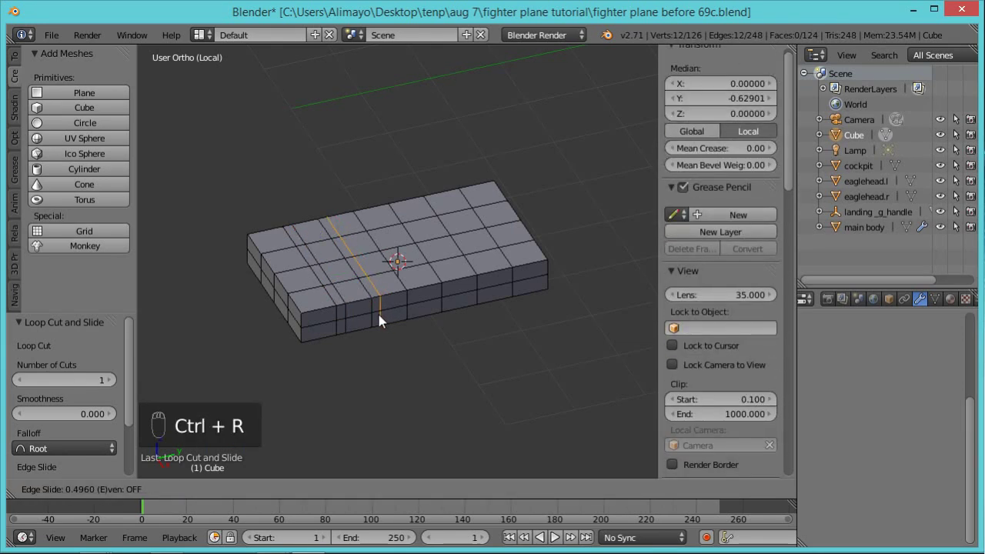
{"action": "left_click", "coordinate": [378, 315]}
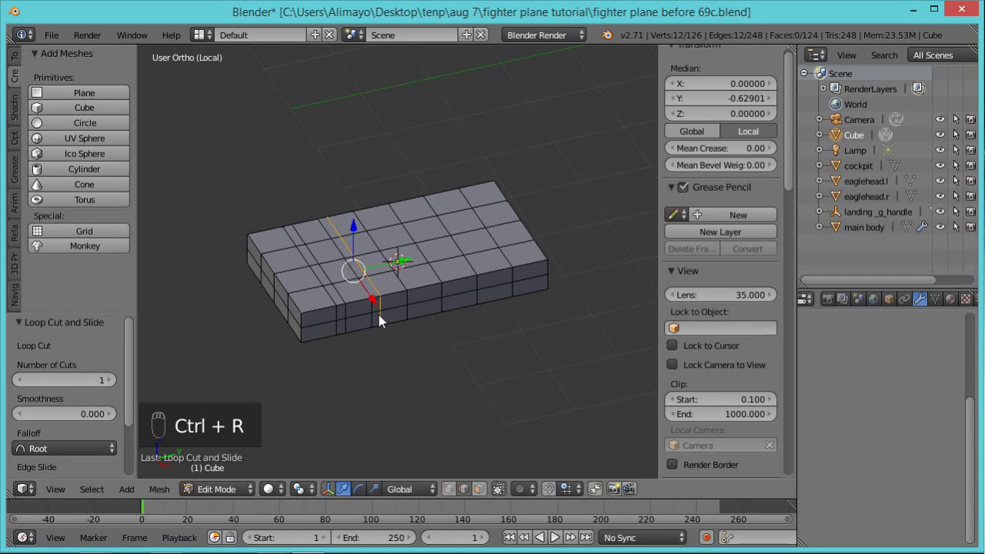
{"action": "key", "text": "ctrl+r"}
{"action": "left_click", "coordinate": [426, 299]}
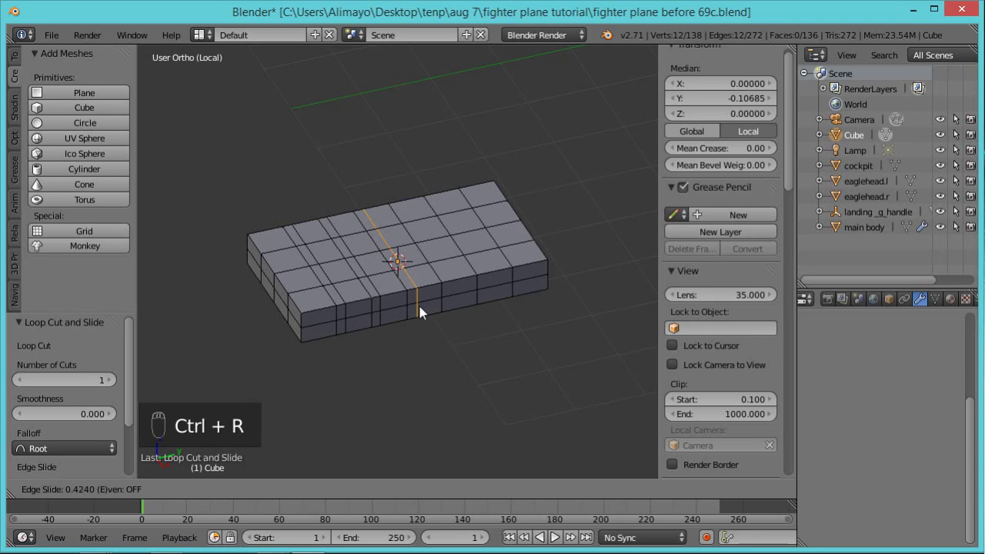
{"action": "left_click", "coordinate": [419, 306]}
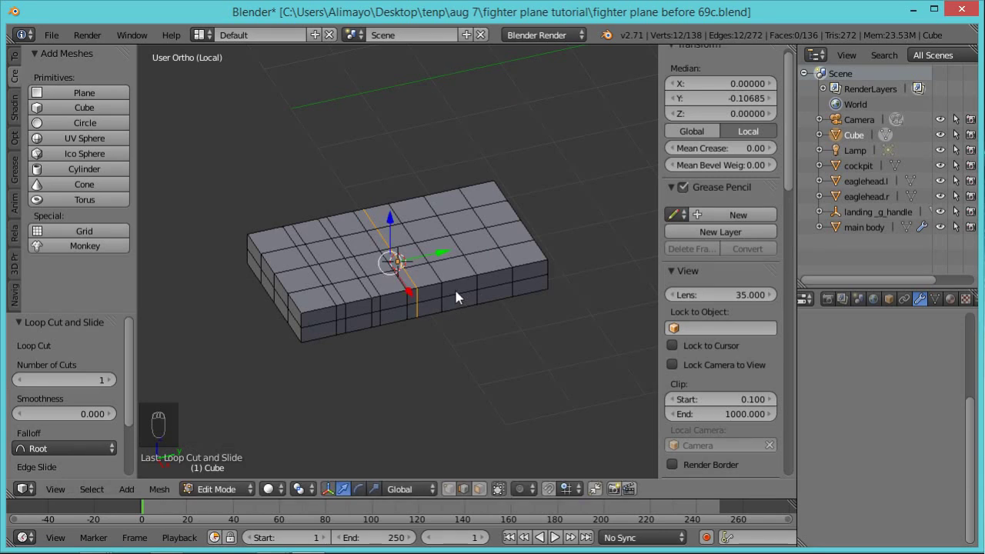
Add a loop cut close beside each of the last three crosswise loops, at Y about 0.39, 0.88 and 1.40.
{"action": "key", "text": "ctrl+r"}
{"action": "left_click", "coordinate": [456, 296]}
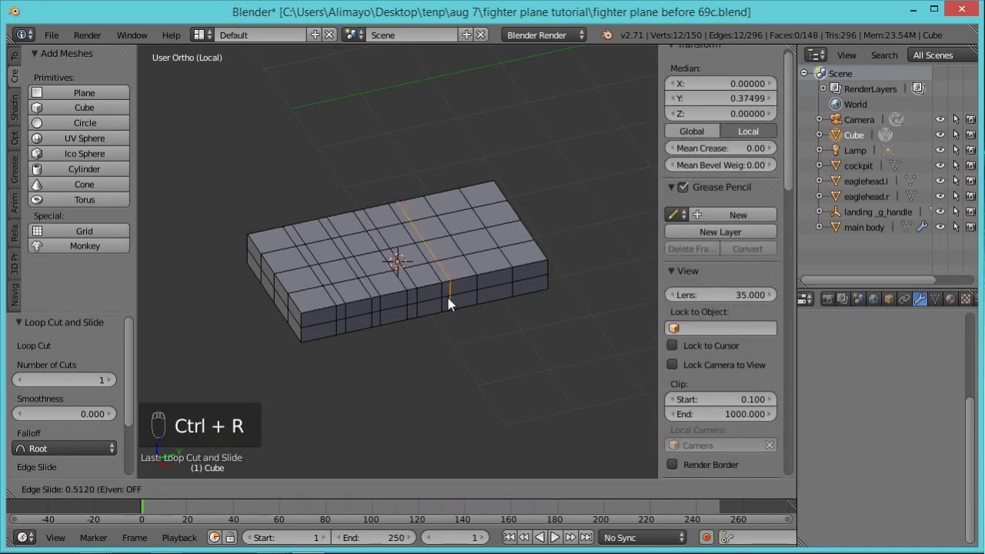
{"action": "left_click", "coordinate": [449, 300]}
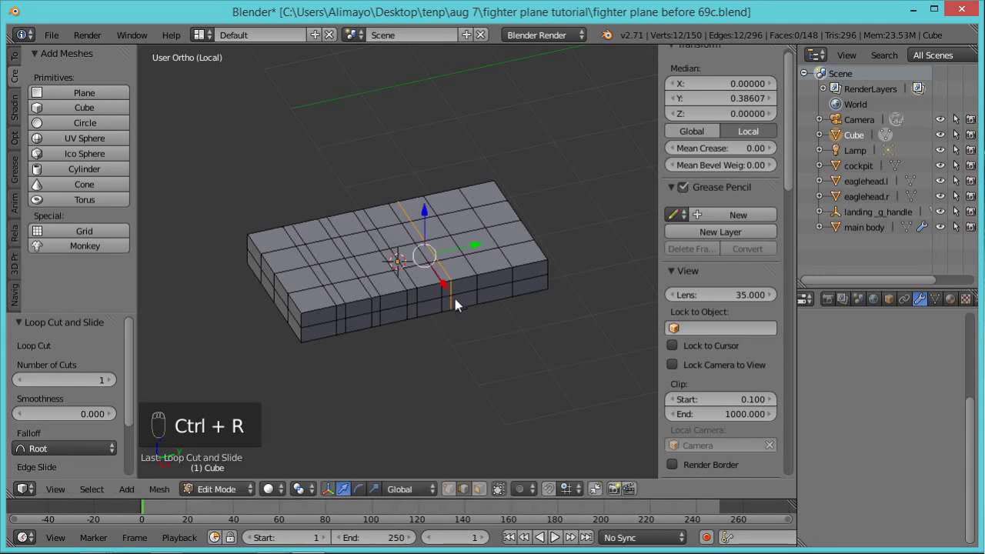
{"action": "key", "text": "ctrl+r"}
{"action": "left_click", "coordinate": [498, 288]}
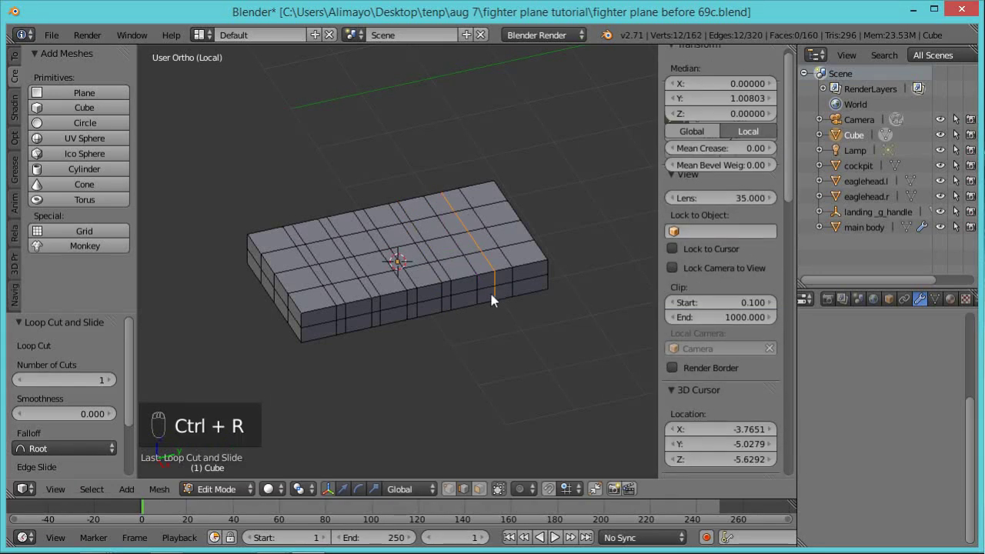
{"action": "left_click", "coordinate": [489, 299]}
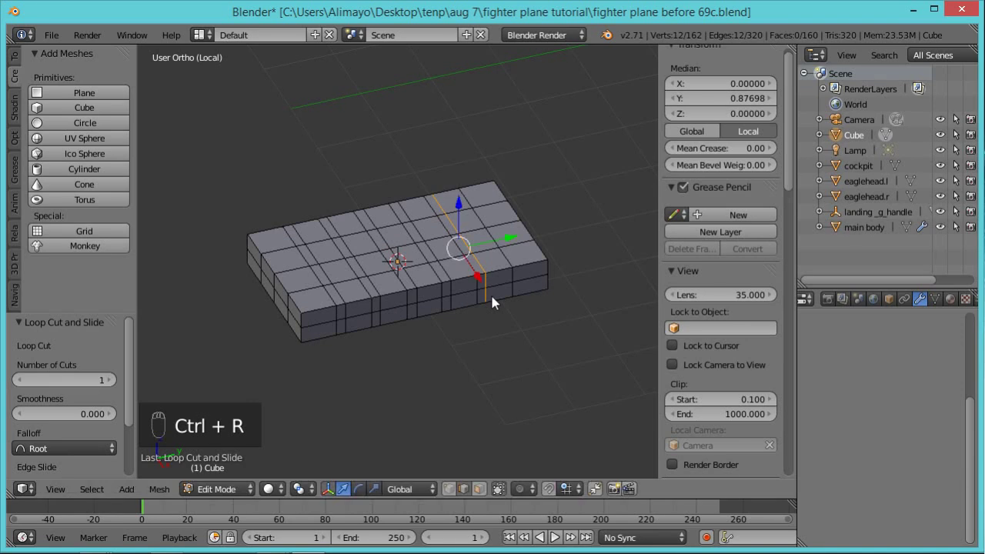
{"action": "key", "text": "ctrl+r"}
{"action": "left_click", "coordinate": [533, 282]}
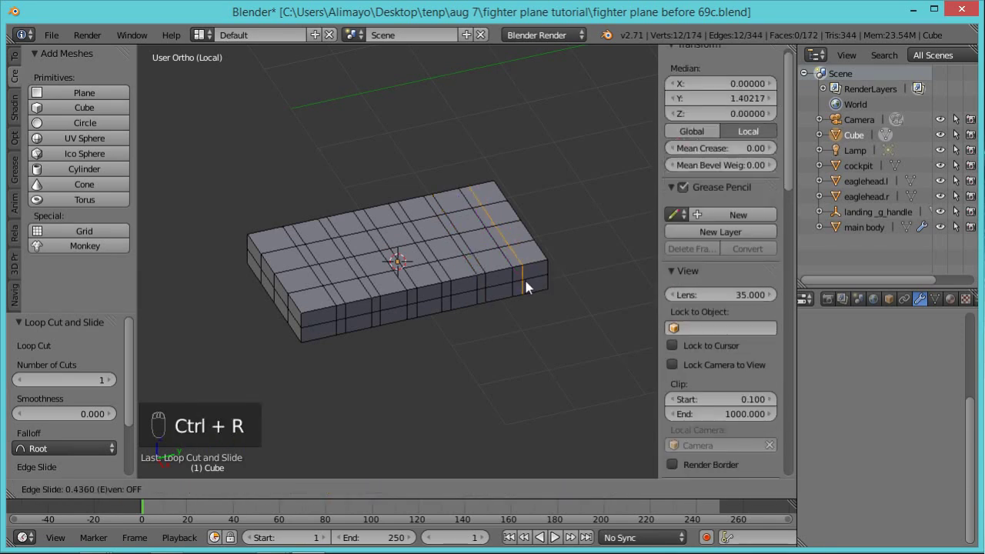
{"action": "left_click", "coordinate": [526, 287]}
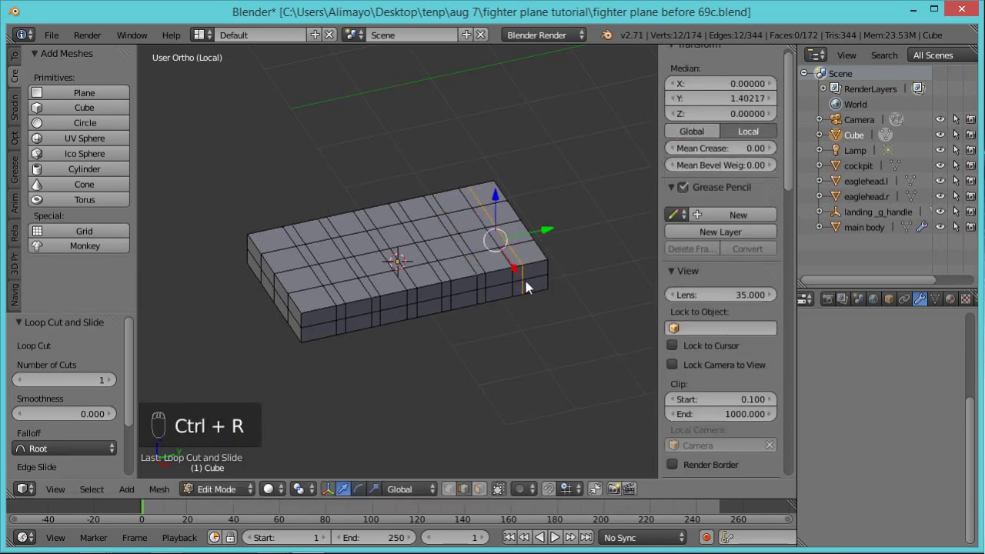
Add a centred loop cut inside each of the first three close loop pairs, at Y about -1.19, -0.69 and -0.18.
{"action": "key", "text": "ctrl+r"}
{"action": "left_click", "coordinate": [341, 319]}
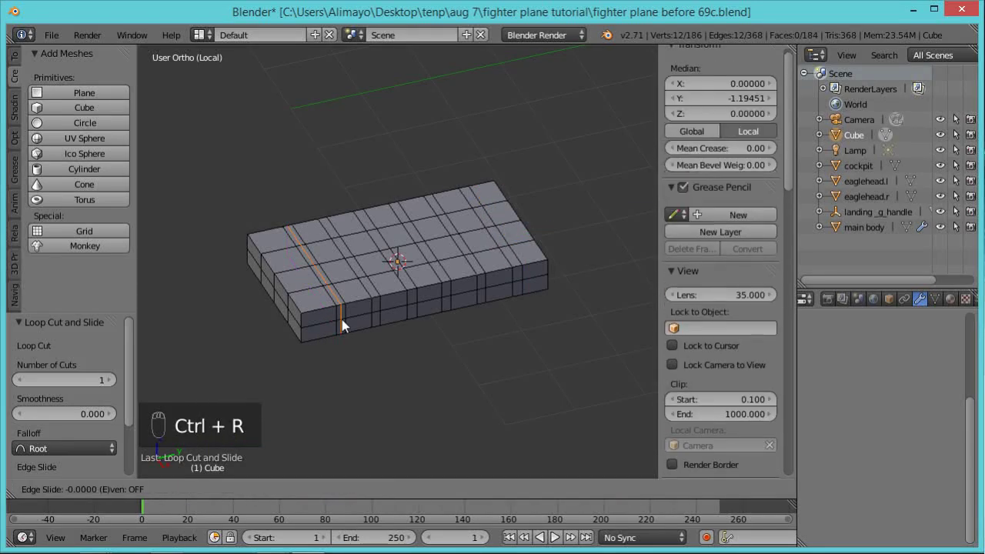
{"action": "left_click", "coordinate": [351, 326]}
{"action": "key", "text": "ctrl+r"}
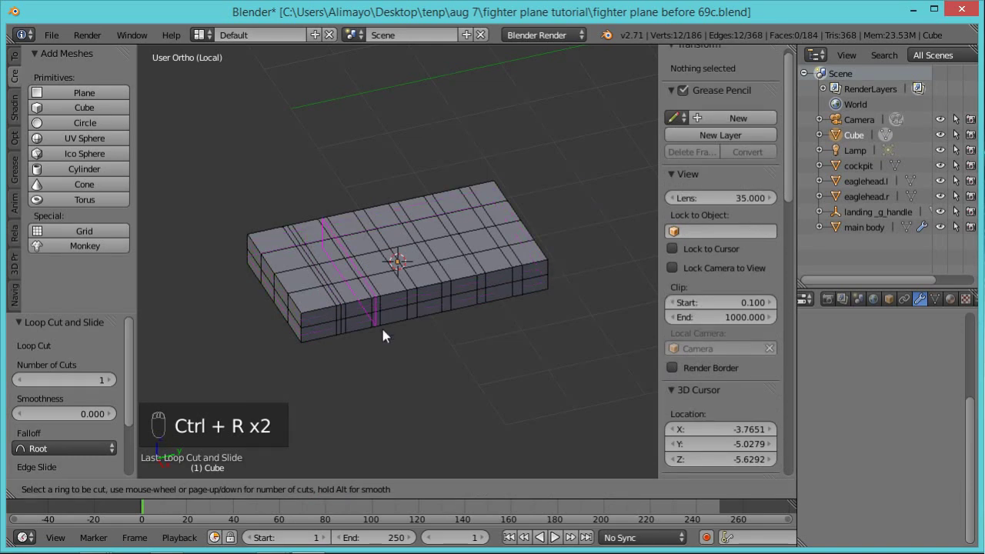
{"action": "left_click", "coordinate": [382, 329]}
{"action": "left_click", "coordinate": [382, 330]}
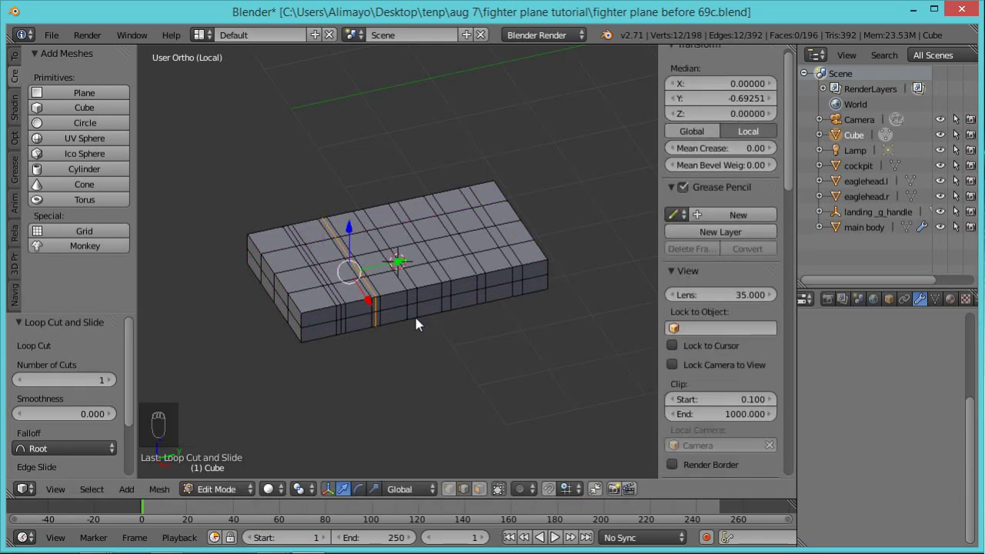
{"action": "key", "text": "ctrl+r"}
{"action": "left_click", "coordinate": [416, 322]}
{"action": "left_click", "coordinate": [416, 322]}
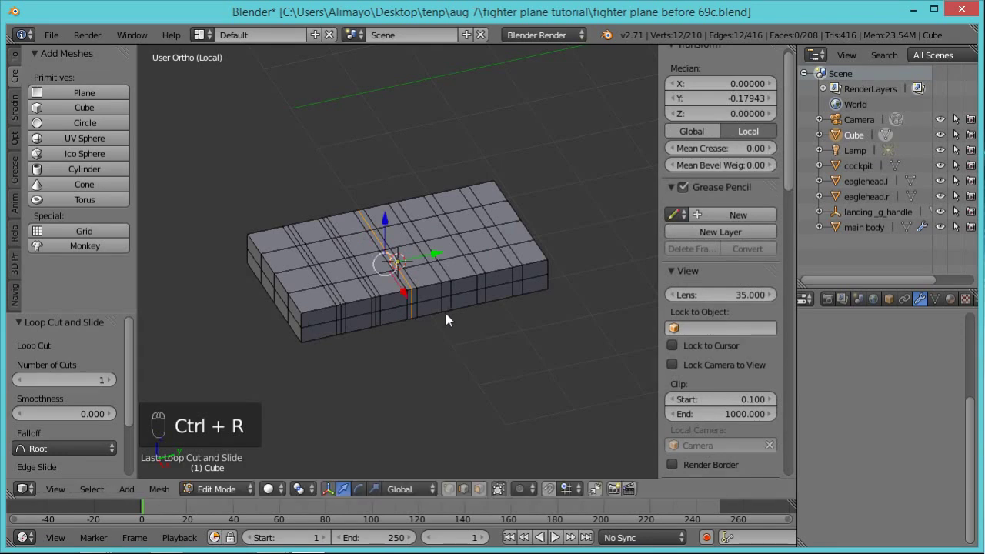
Add a centred loop cut inside each of the remaining three close loop pairs on the positive Y half.
{"action": "key", "text": "ctrl+r"}
{"action": "left_click", "coordinate": [451, 318]}
{"action": "left_click", "coordinate": [451, 317]}
{"action": "key", "text": "ctrl+r"}
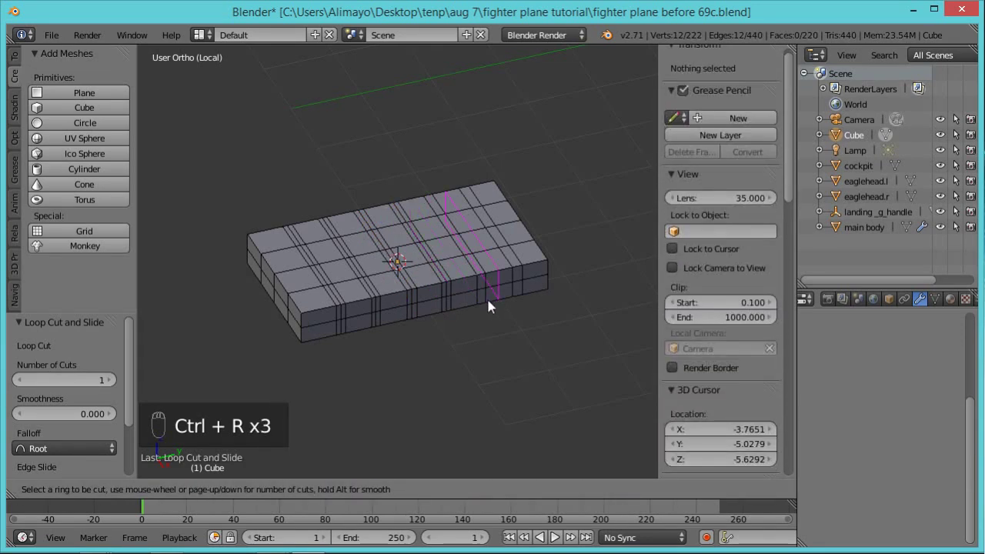
{"action": "left_click", "coordinate": [482, 306]}
{"action": "left_click", "coordinate": [482, 306]}
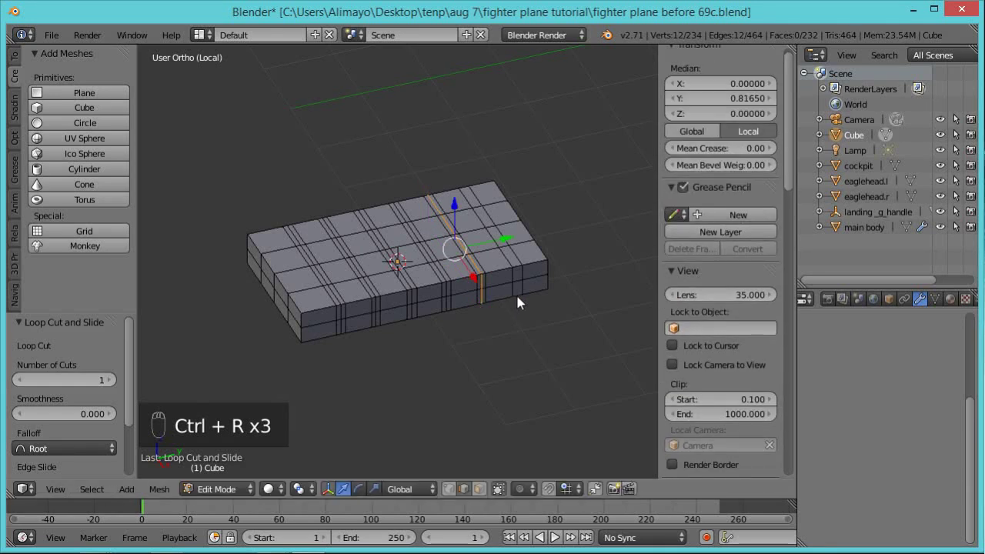
{"action": "key", "text": "ctrl+r"}
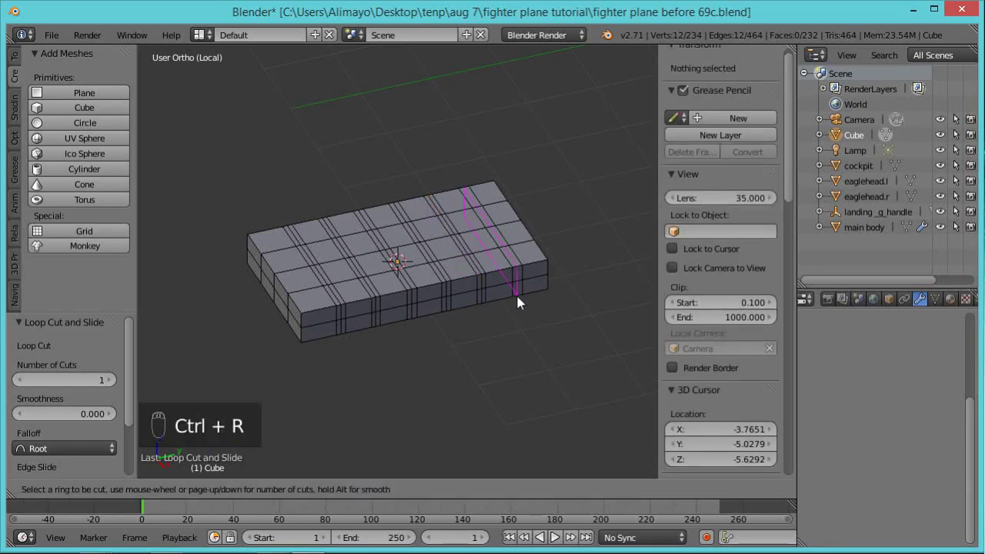
{"action": "left_click", "coordinate": [517, 298]}
{"action": "left_click", "coordinate": [517, 298]}
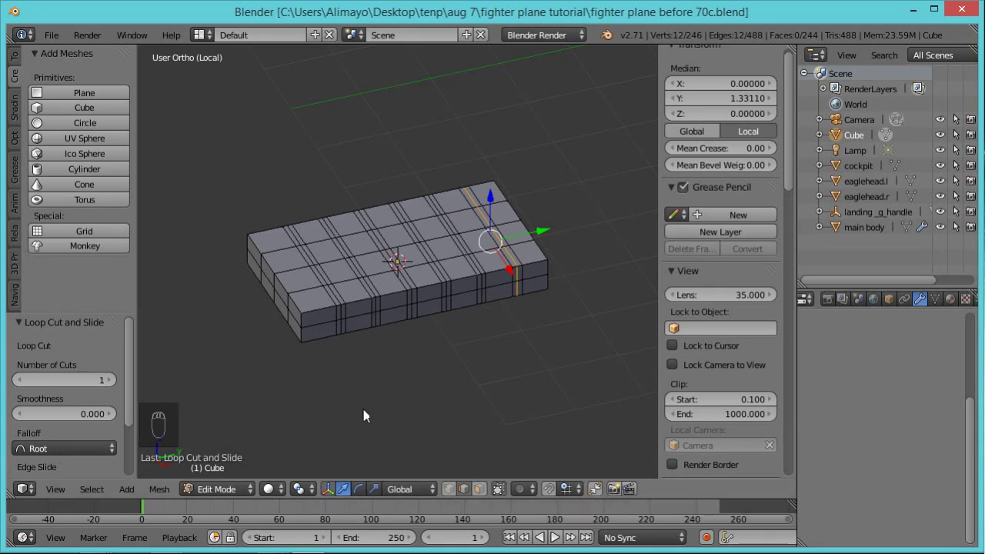
Hide the 3D view's properties and tool shelves and enlarge the view of the slab.
{"action": "scroll", "coordinate": [338, 298], "scroll_direction": "up", "scroll_amount": 4}
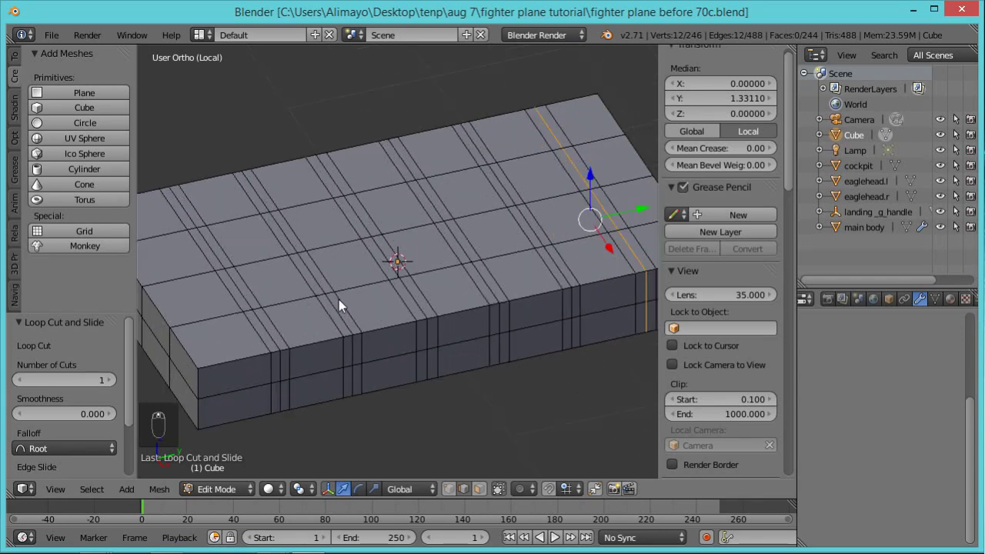
{"action": "scroll", "coordinate": [669, 377], "scroll_direction": "down", "scroll_amount": 2}
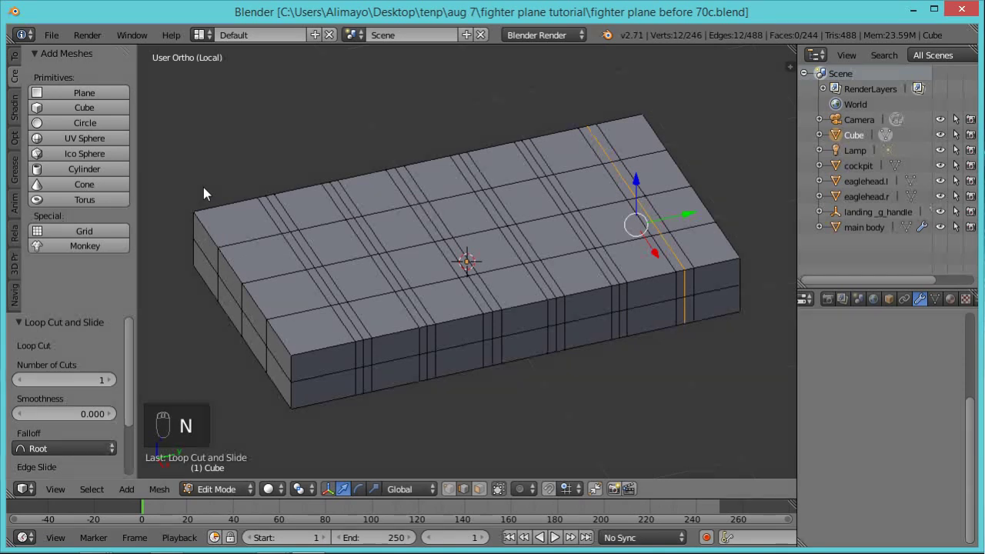
{"action": "key", "text": "t"}
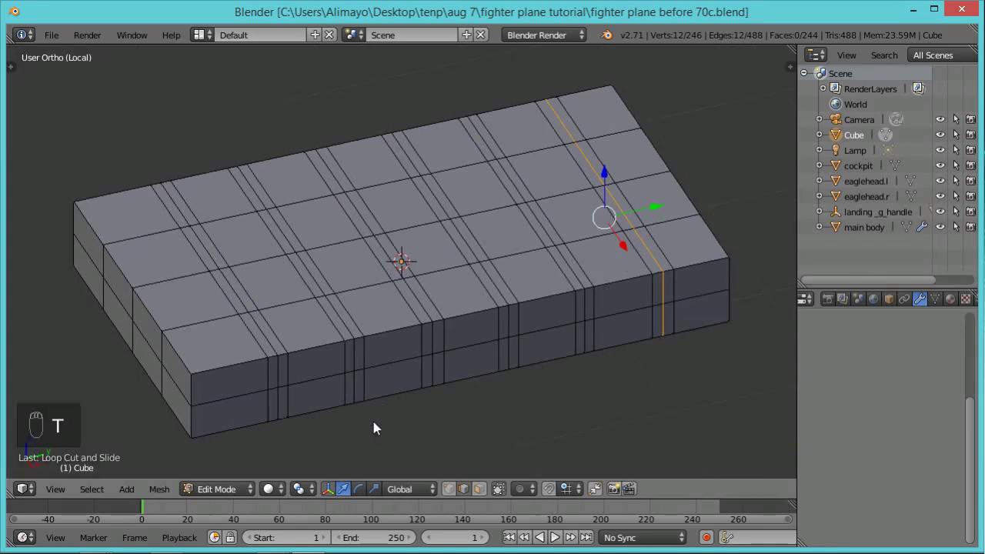
Lower the middle top edges of all six crosswise loop groups along Z to form V-shaped grooves across the slab.
{"action": "right_click", "coordinate": [268, 348]}
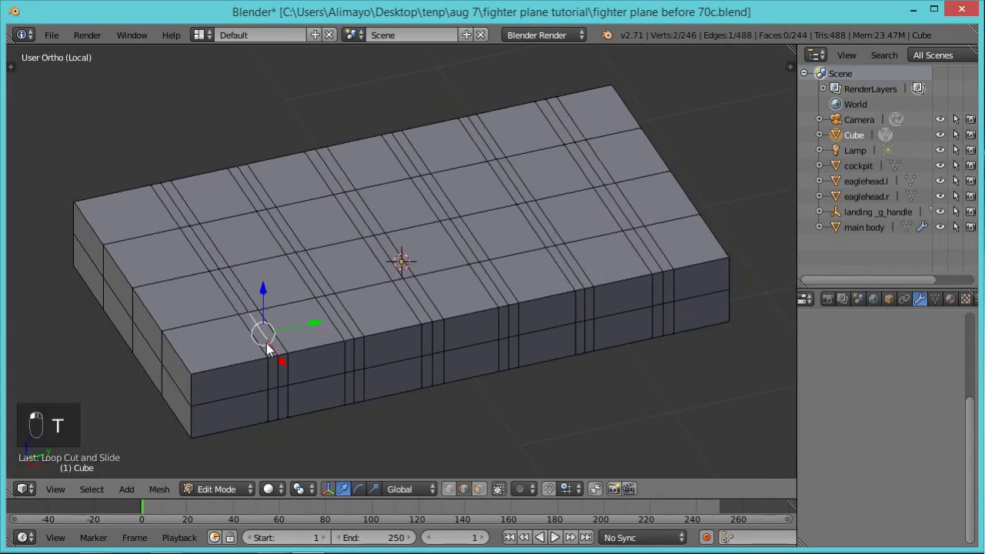
{"action": "right_click", "coordinate": [224, 259], "text": "shift"}
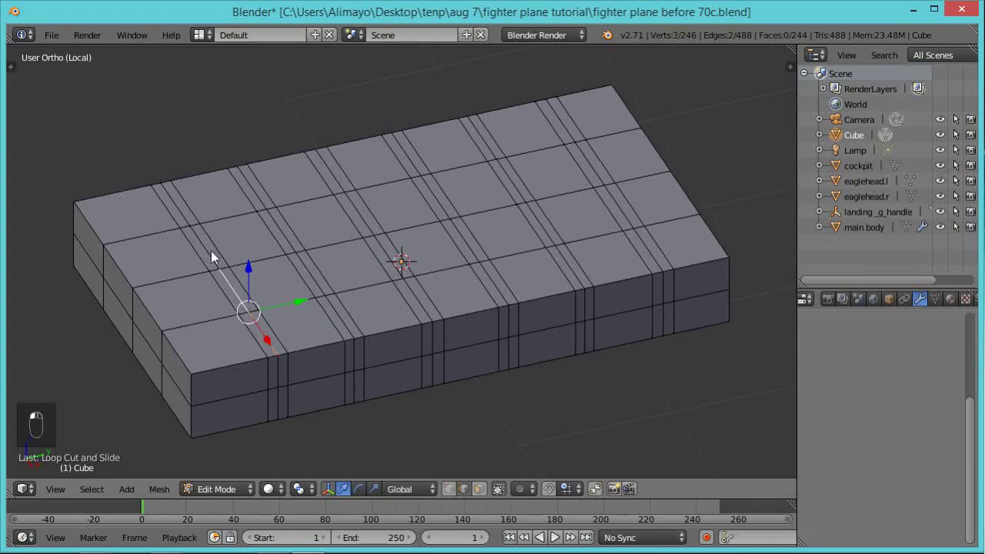
{"action": "right_click", "coordinate": [190, 219], "text": "shift"}
{"action": "right_click", "coordinate": [186, 212], "text": "shift"}
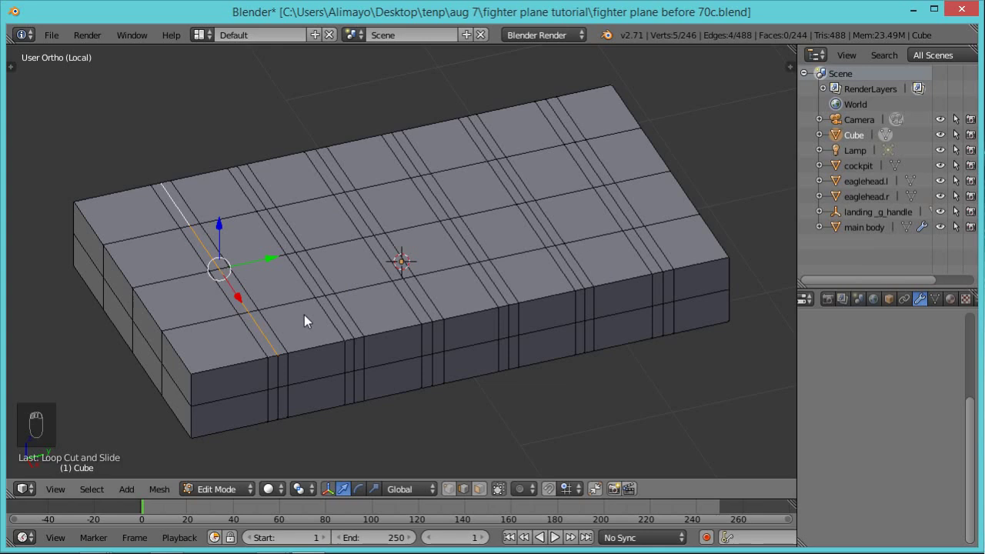
{"action": "right_click", "coordinate": [350, 327], "text": "shift"}
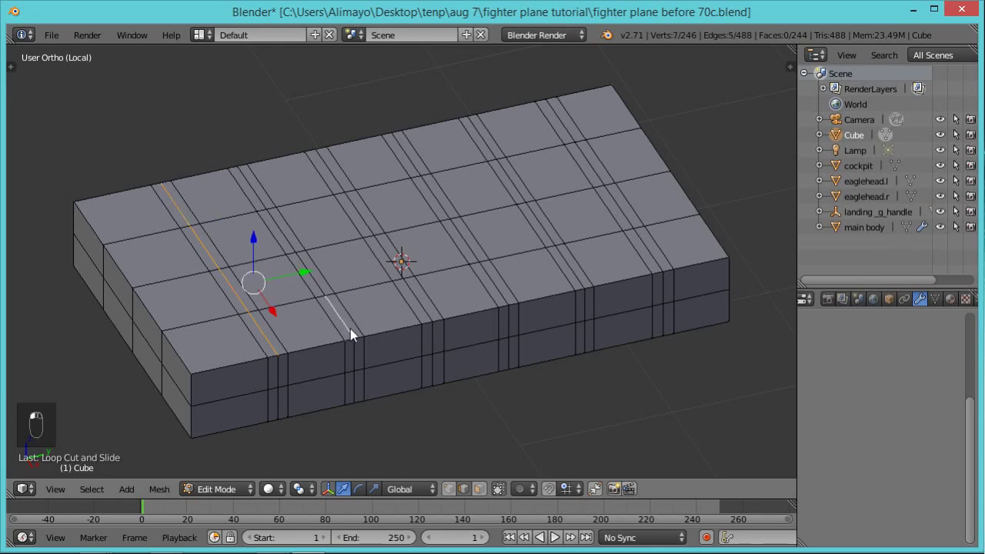
{"action": "right_click", "coordinate": [318, 291], "text": "shift"}
{"action": "right_click", "coordinate": [278, 228], "text": "shift"}
{"action": "right_click", "coordinate": [263, 198], "text": "shift"}
{"action": "right_click", "coordinate": [335, 174], "text": "shift"}
{"action": "right_click", "coordinate": [362, 216], "text": "shift"}
{"action": "right_click", "coordinate": [397, 267], "text": "shift"}
{"action": "right_click", "coordinate": [421, 304], "text": "shift"}
{"action": "right_click", "coordinate": [504, 289], "text": "shift"}
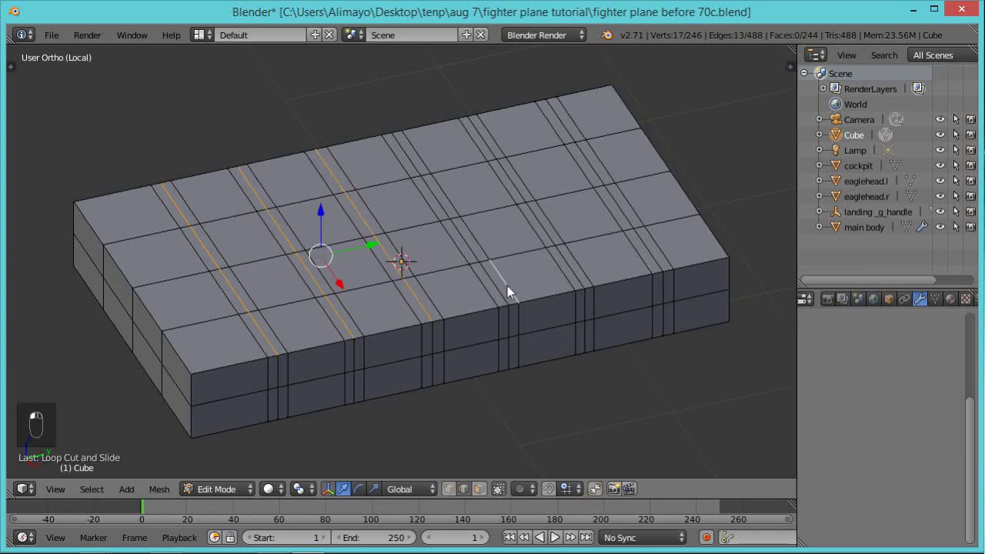
{"action": "right_click", "coordinate": [472, 250], "text": "shift"}
{"action": "right_click", "coordinate": [439, 196], "text": "shift"}
{"action": "right_click", "coordinate": [415, 164], "text": "shift"}
{"action": "right_click", "coordinate": [497, 160], "text": "shift"}
{"action": "right_click", "coordinate": [514, 187], "text": "shift"}
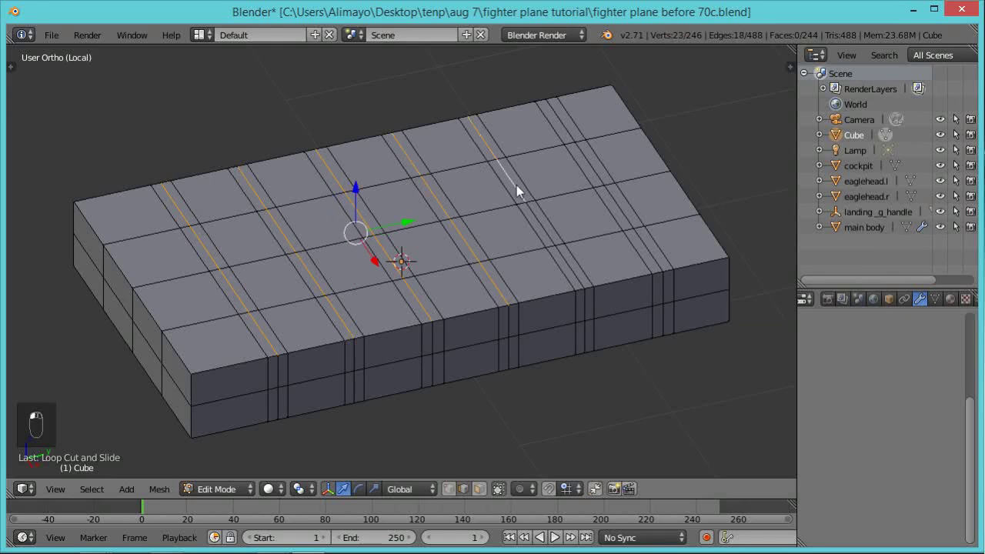
{"action": "right_click", "coordinate": [570, 264], "text": "shift"}
{"action": "right_click", "coordinate": [631, 265], "text": "shift"}
{"action": "right_click", "coordinate": [656, 264], "text": "shift"}
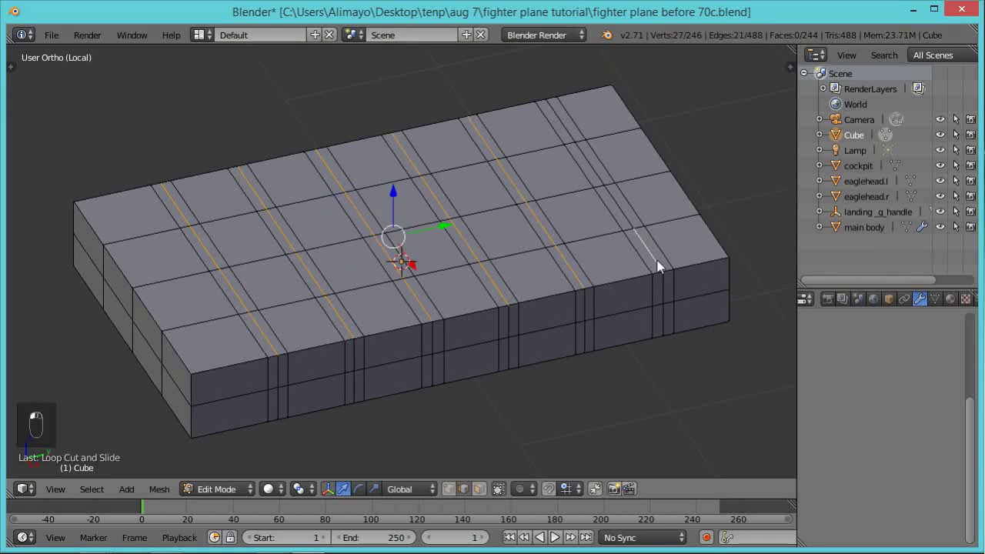
{"action": "right_click", "coordinate": [625, 212], "text": "shift"}
{"action": "right_click", "coordinate": [598, 176], "text": "shift"}
{"action": "right_click", "coordinate": [575, 138], "text": "shift"}
{"action": "key", "text": "g"}
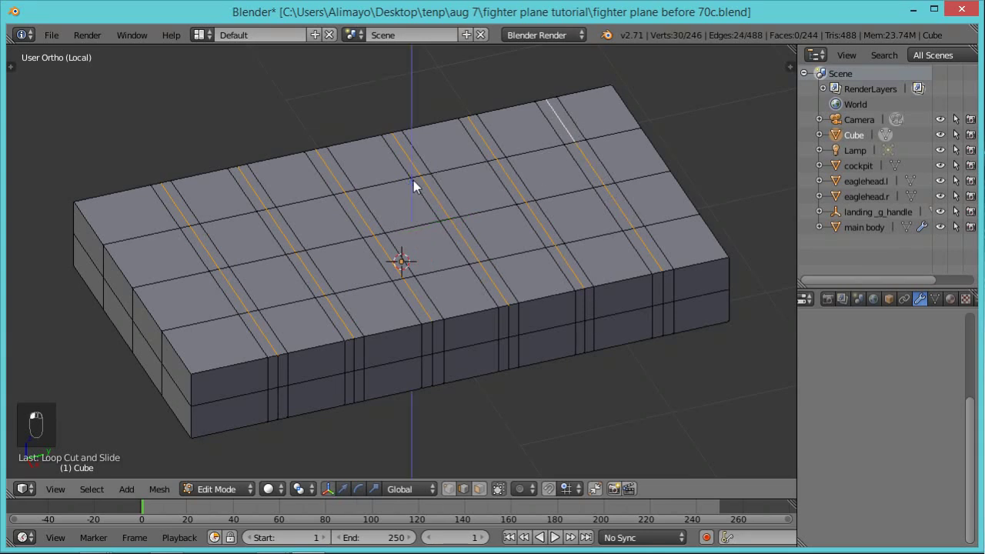
{"action": "key", "text": "z"}
{"action": "left_click", "coordinate": [410, 194]}
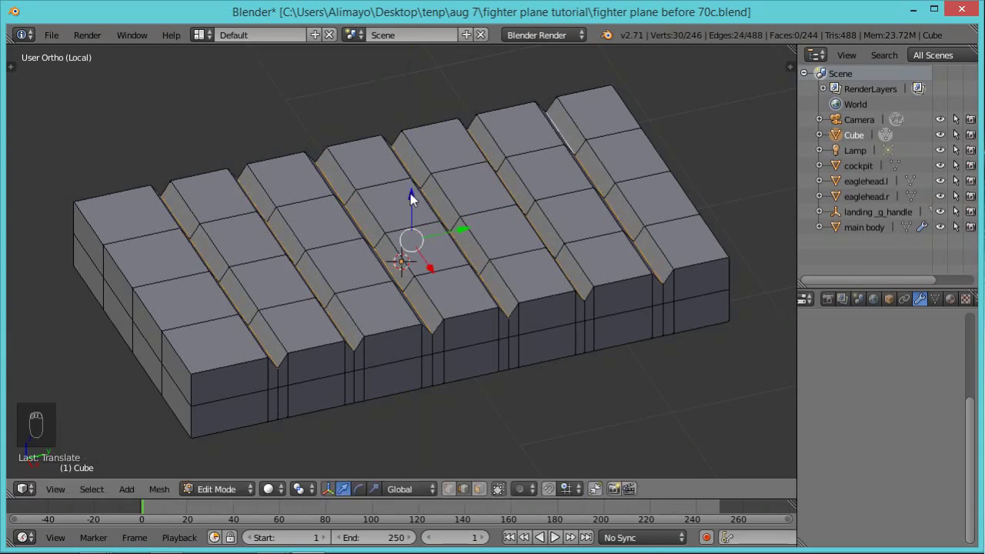
Thicken the whole grooved slab along Z and save the file as "fighter plane before 71c.blend".
{"action": "middle_click_drag", "start_coordinate": [515, 288], "coordinate": [529, 271]}
{"action": "key", "text": "a"}
{"action": "key", "text": "a"}
{"action": "key", "text": "a"}
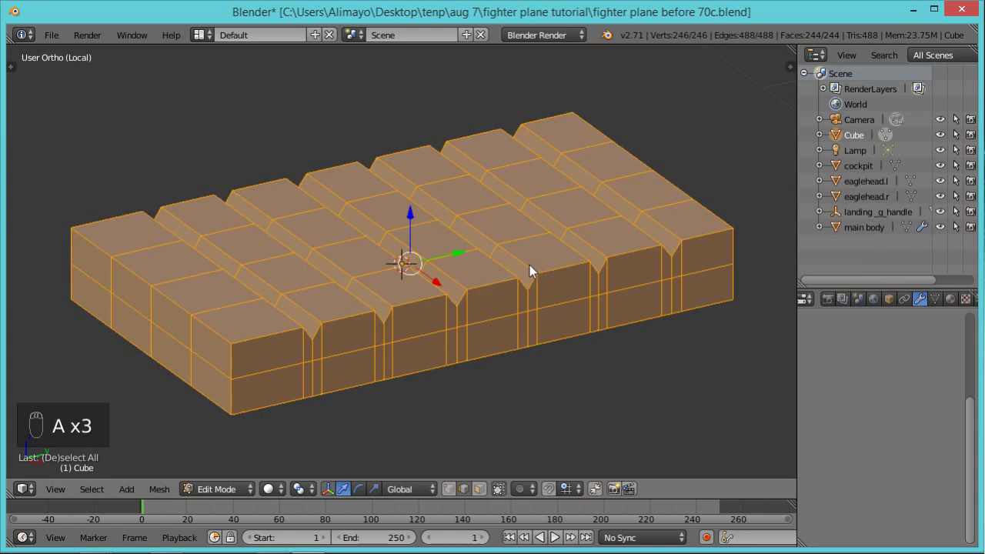
{"action": "key", "text": "s"}
{"action": "key", "text": "z"}
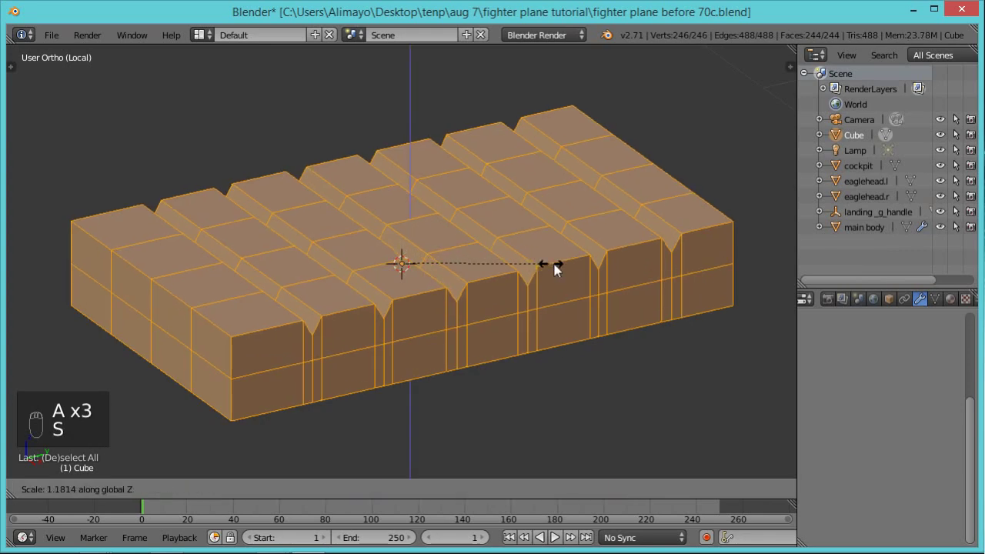
{"action": "left_click", "coordinate": [581, 270]}
{"action": "scroll", "coordinate": [581, 264], "scroll_direction": "down", "scroll_amount": 1}
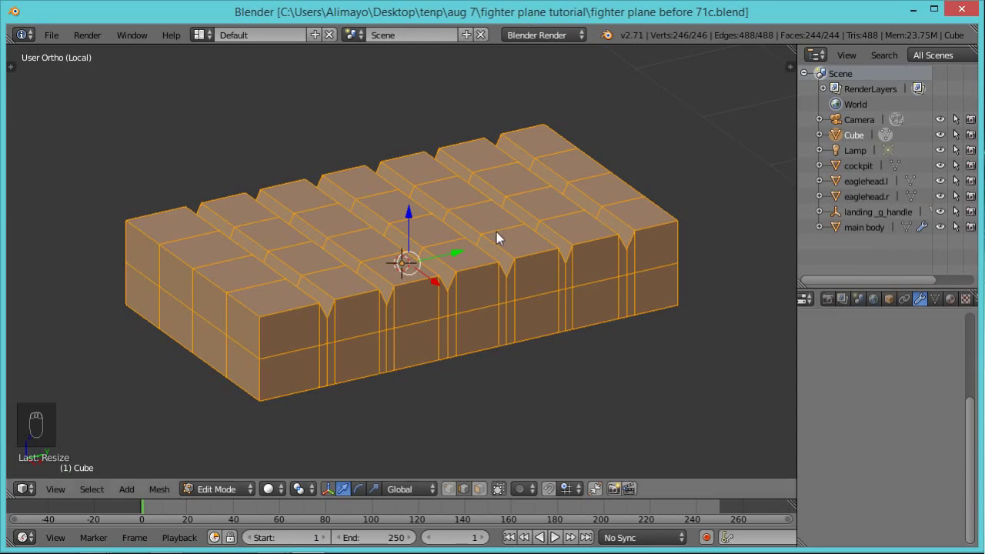
Duplicate the grooved slab and move the copy along Y until it sits just beyond the original's far end.
{"action": "key", "text": "shift+d"}
{"action": "right_click", "coordinate": [494, 271]}
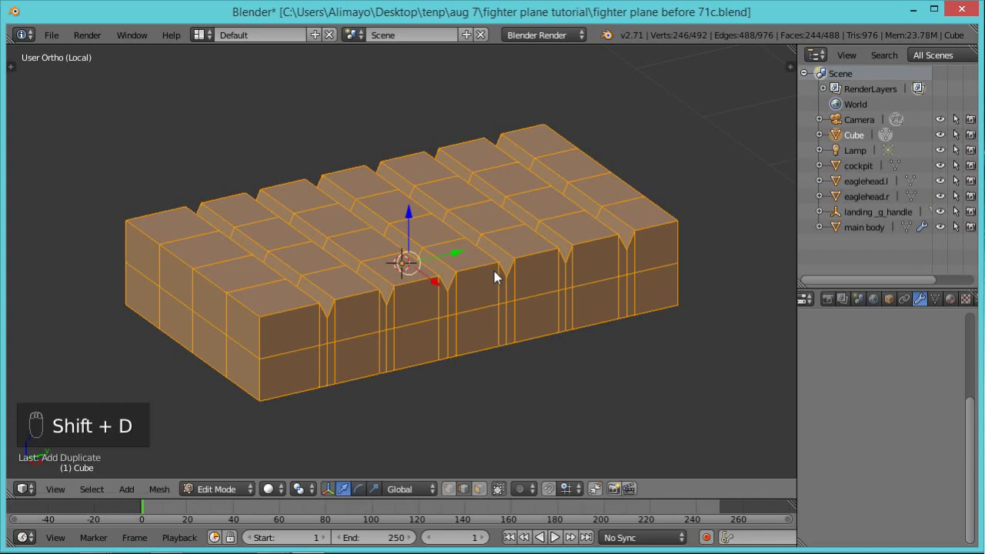
{"action": "key", "text": "shift+d"}
{"action": "key", "text": "y"}
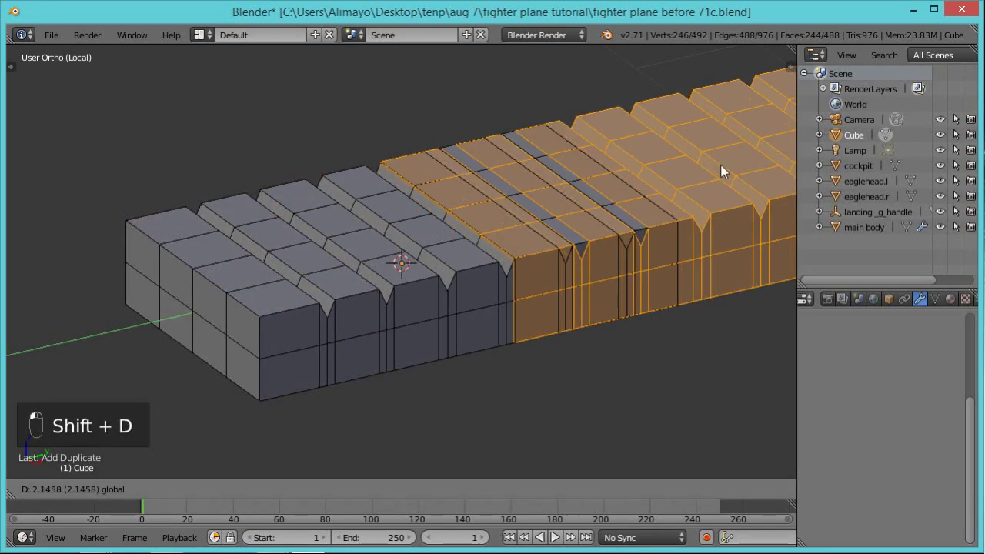
{"action": "left_click", "coordinate": [90, 122]}
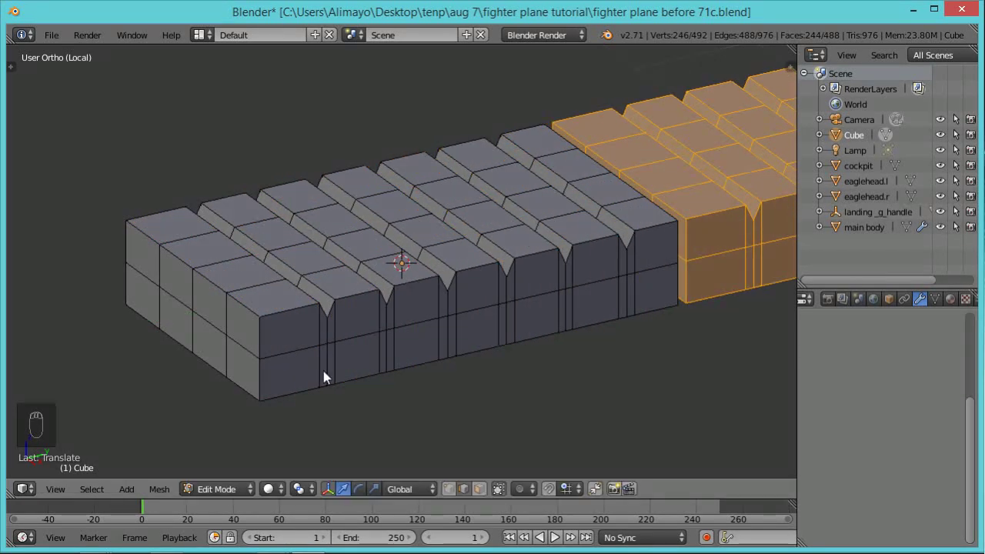
{"action": "scroll", "coordinate": [354, 354], "scroll_direction": "down", "scroll_amount": 4}
{"action": "scroll", "coordinate": [460, 329], "scroll_direction": "down", "scroll_amount": 4, "text": "ctrl"}
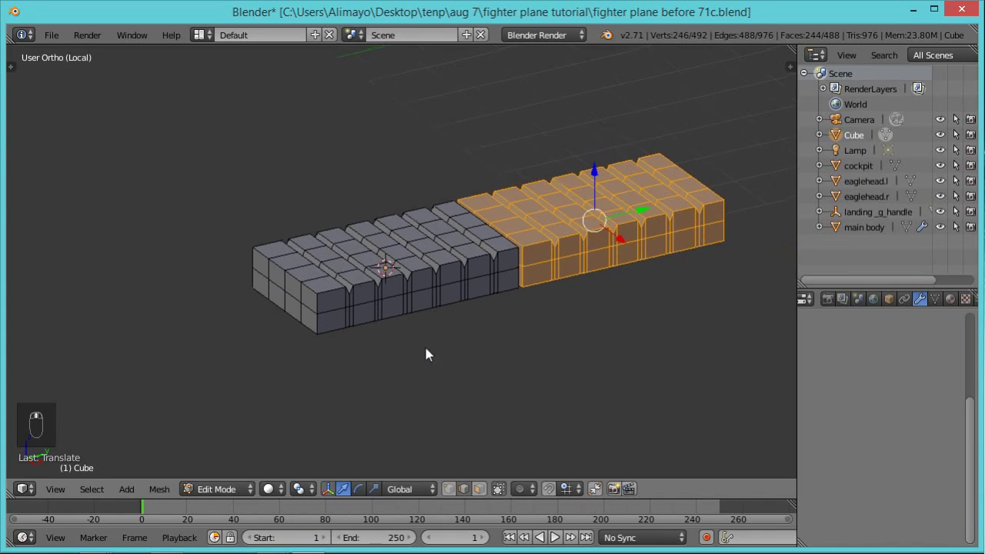
Rotate the copied slab 90° about X and move it to stand upright against the flat slab's far end.
{"action": "key", "text": "r"}
{"action": "key", "text": "x"}
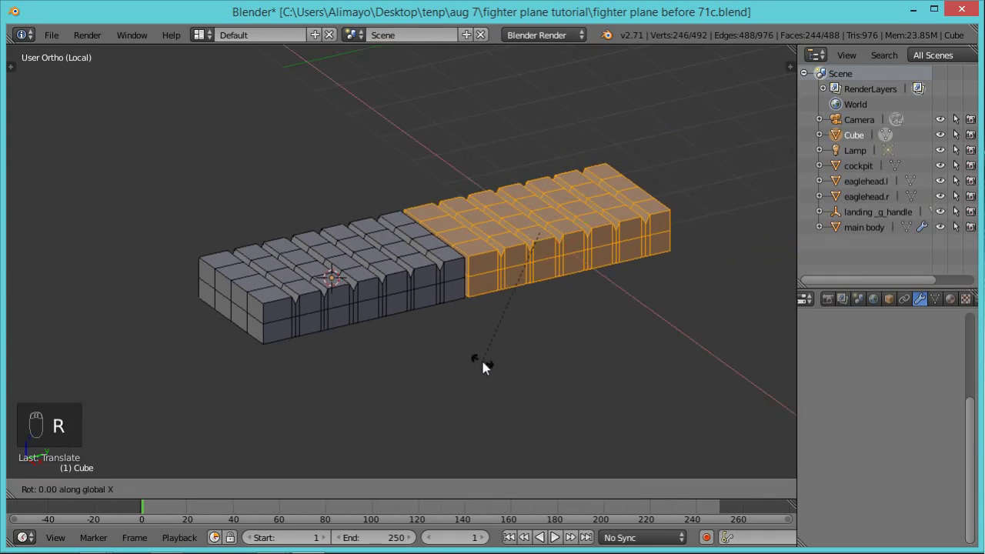
{"action": "key", "text": "9"}
{"action": "key", "text": "0"}
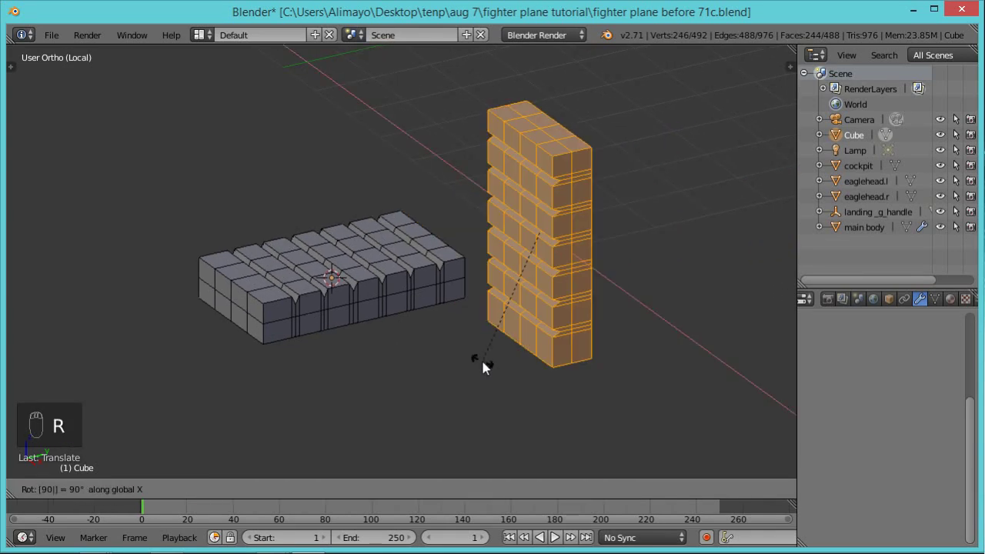
{"action": "left_click", "coordinate": [520, 327]}
{"action": "left_click_drag", "start_coordinate": [542, 185], "coordinate": [522, 123]}
{"action": "left_click_drag", "start_coordinate": [587, 157], "coordinate": [484, 315]}
Scale the upright slab to about 0.9 along Z and raise it slightly.
{"action": "middle_click_drag", "start_coordinate": [391, 360], "coordinate": [468, 364]}
{"action": "key", "text": "s"}
{"action": "key", "text": "z"}
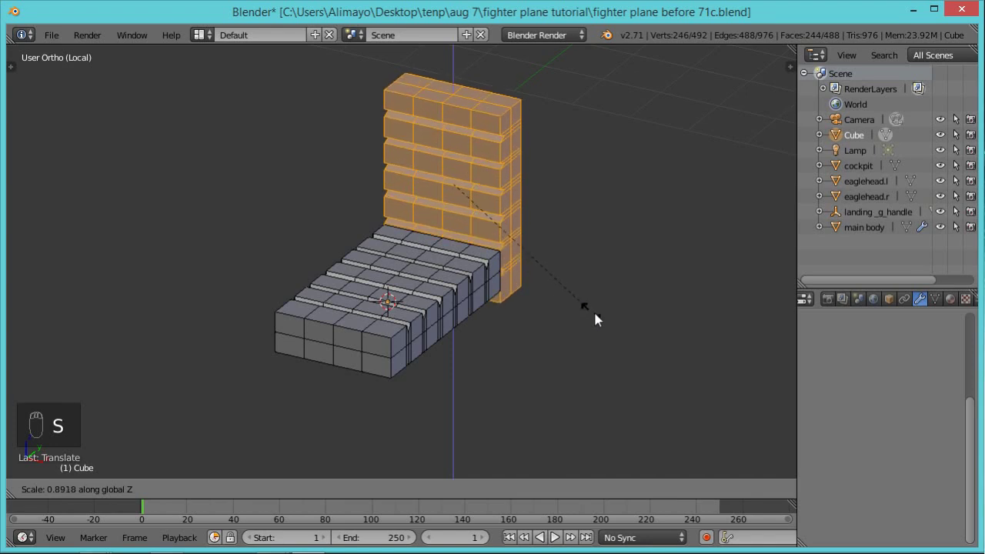
{"action": "left_click", "coordinate": [597, 313]}
{"action": "left_click_drag", "start_coordinate": [459, 143], "coordinate": [450, 123]}
{"action": "middle_click_drag", "start_coordinate": [508, 217], "coordinate": [442, 246]}
Select the entire flat slab, scale it to about 0.8 along Y, and slide it back towards the upright slab.
{"action": "right_click", "coordinate": [403, 279]}
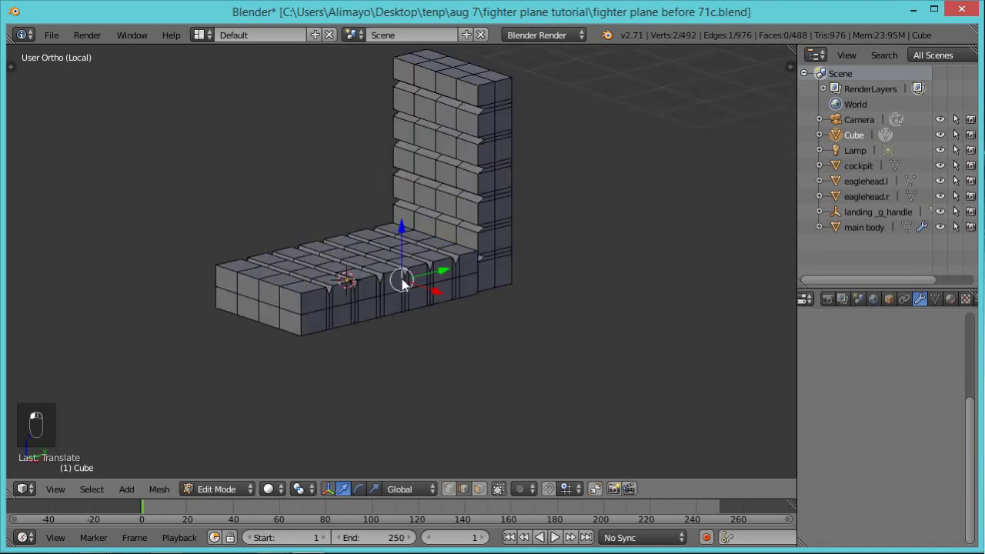
{"action": "key", "text": "l"}
{"action": "key", "text": "s"}
{"action": "key", "text": "y"}
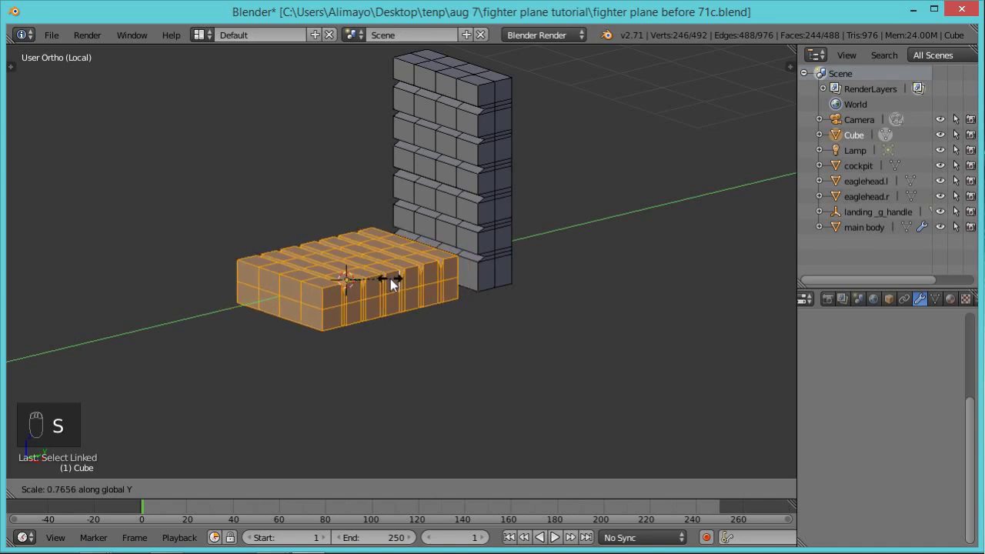
{"action": "left_click", "coordinate": [392, 278]}
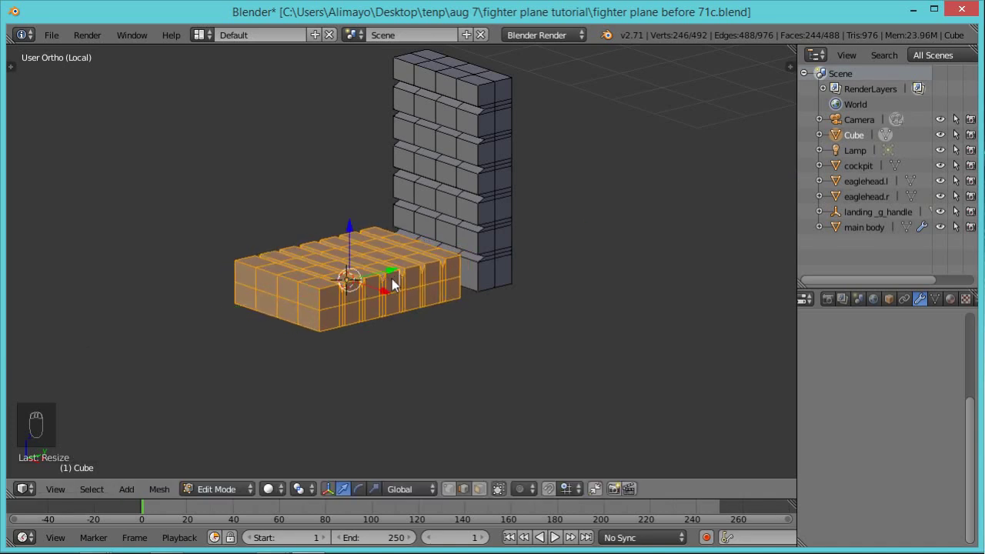
{"action": "left_click_drag", "start_coordinate": [392, 278], "coordinate": [407, 268]}
{"action": "middle_click_drag", "start_coordinate": [407, 268], "coordinate": [408, 289]}
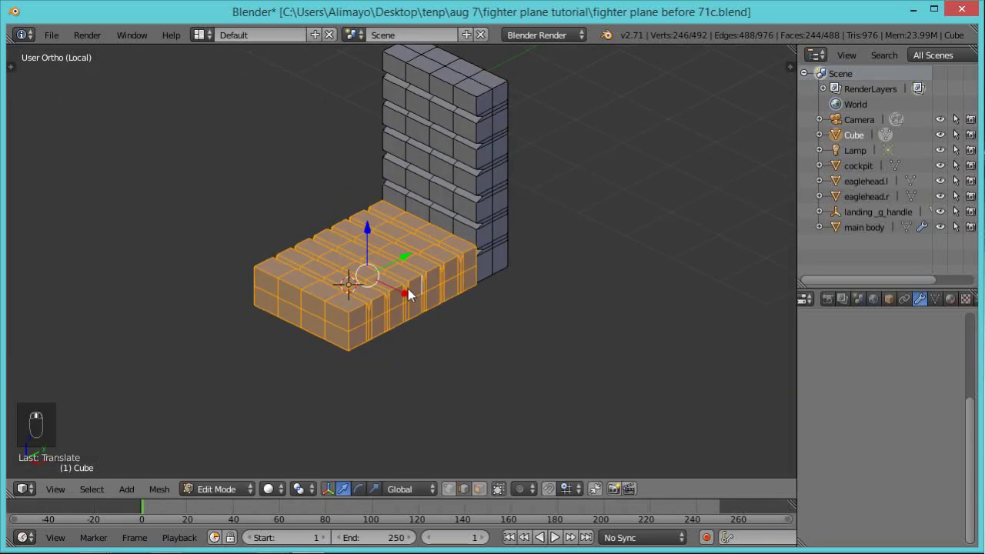
Readjust the flat slab's length along Y and reposition it so its end meets the upright slab.
{"action": "key", "text": "s"}
{"action": "key", "text": "y"}
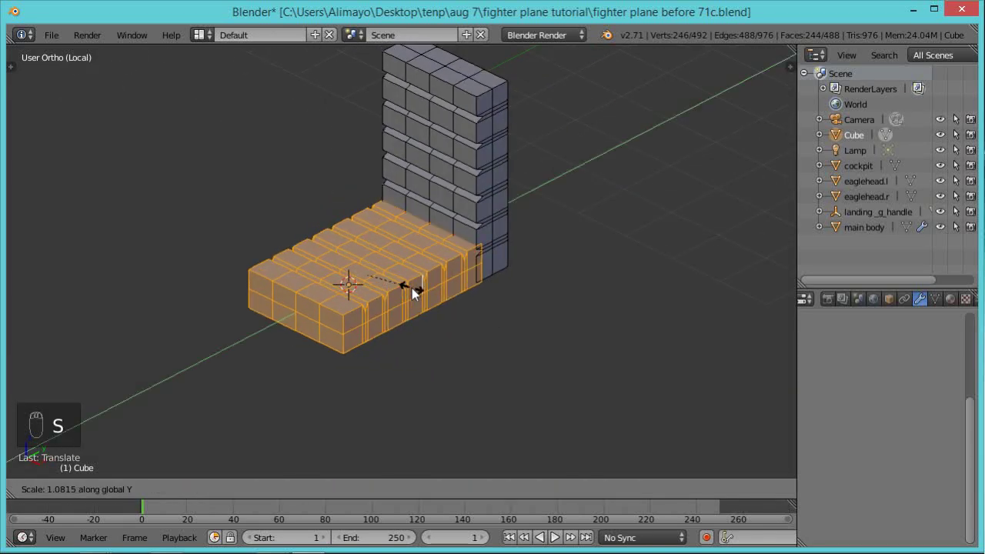
{"action": "left_click", "coordinate": [401, 290]}
{"action": "left_click_drag", "start_coordinate": [404, 286], "coordinate": [414, 252]}
{"action": "middle_click_drag", "start_coordinate": [448, 324], "coordinate": [482, 309]}
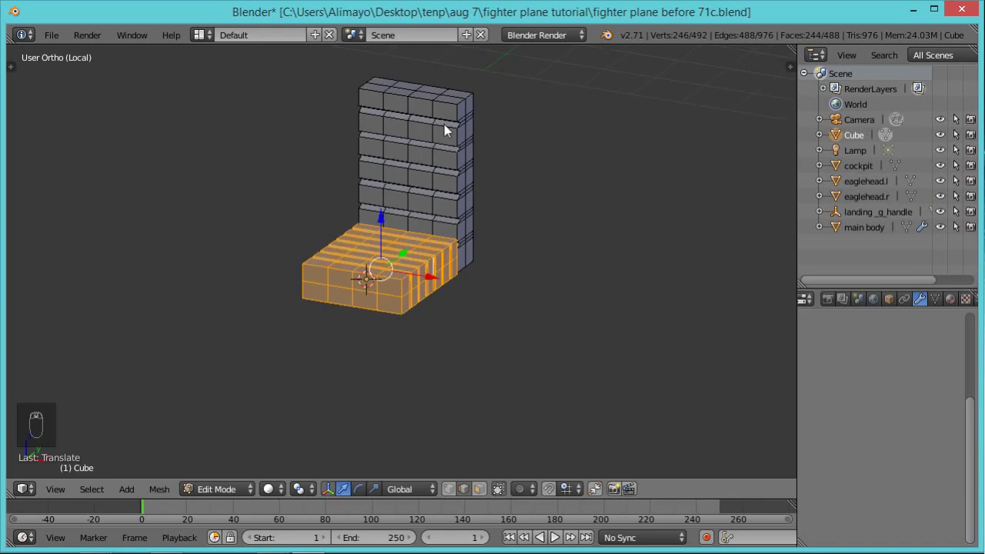
{"action": "right_click", "coordinate": [461, 164]}
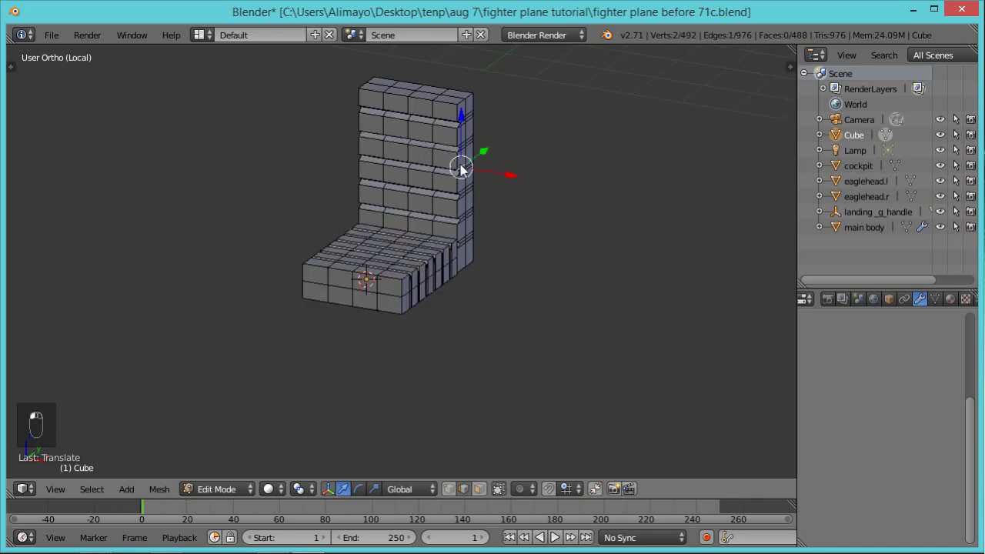
{"action": "key", "text": "g"}
{"action": "right_click", "coordinate": [482, 400]}
Select the entire upright slab from one of its faces, shorten it along Z, and lower it beside the flat slab's end.
{"action": "left_click", "coordinate": [479, 489]}
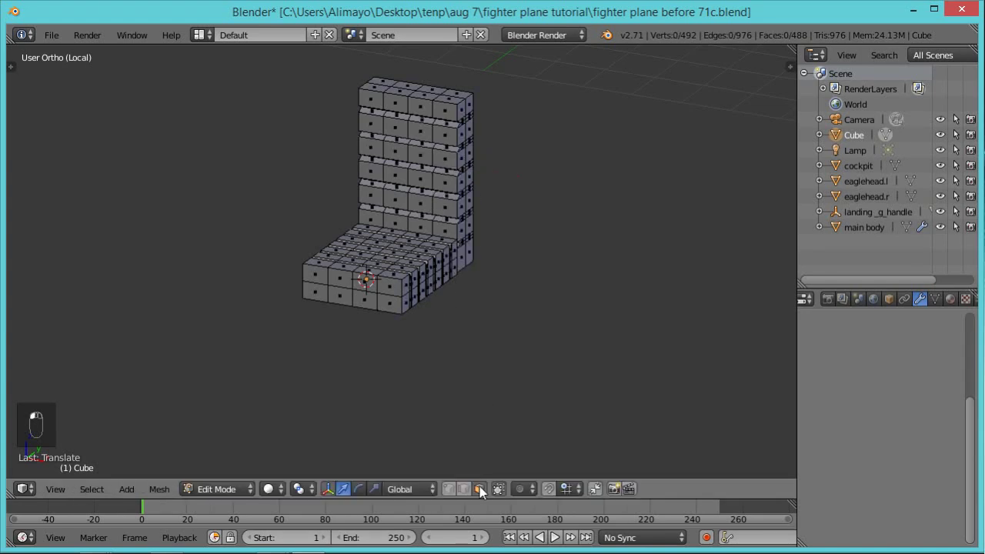
{"action": "right_click", "coordinate": [426, 115]}
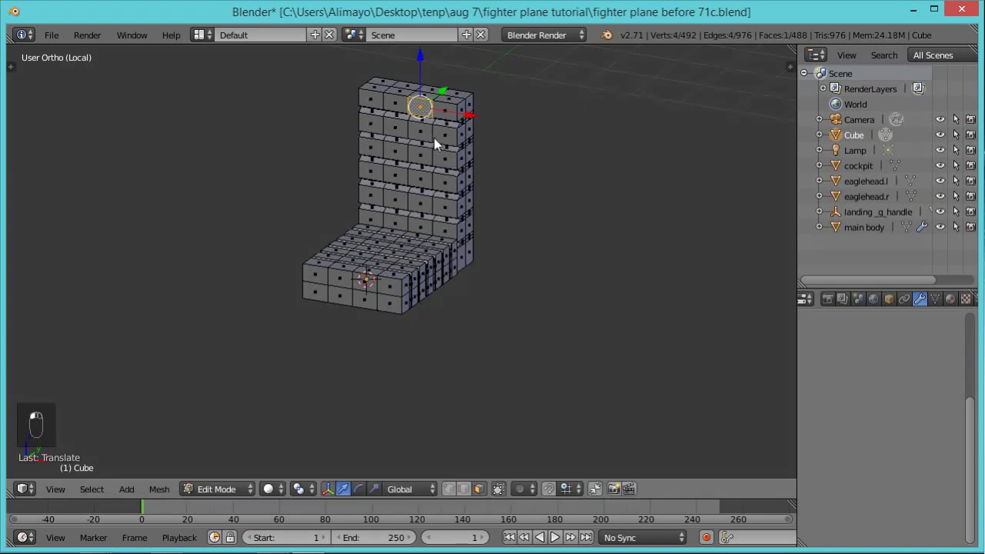
{"action": "key", "text": "ctrl+l"}
{"action": "key", "text": "s"}
{"action": "key", "text": "z"}
{"action": "left_click", "coordinate": [429, 142]}
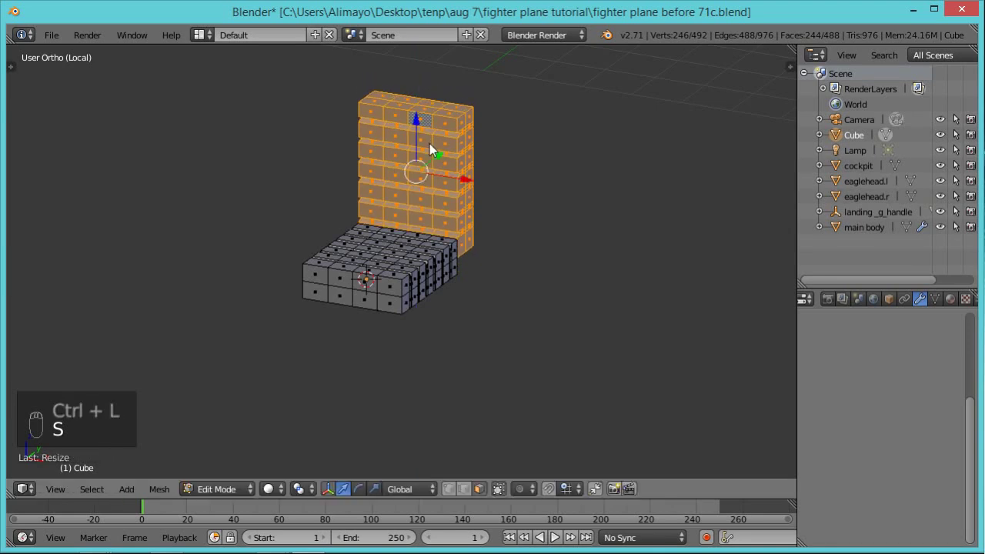
{"action": "key", "text": "g"}
{"action": "key", "text": "z"}
{"action": "left_click", "coordinate": [410, 133]}
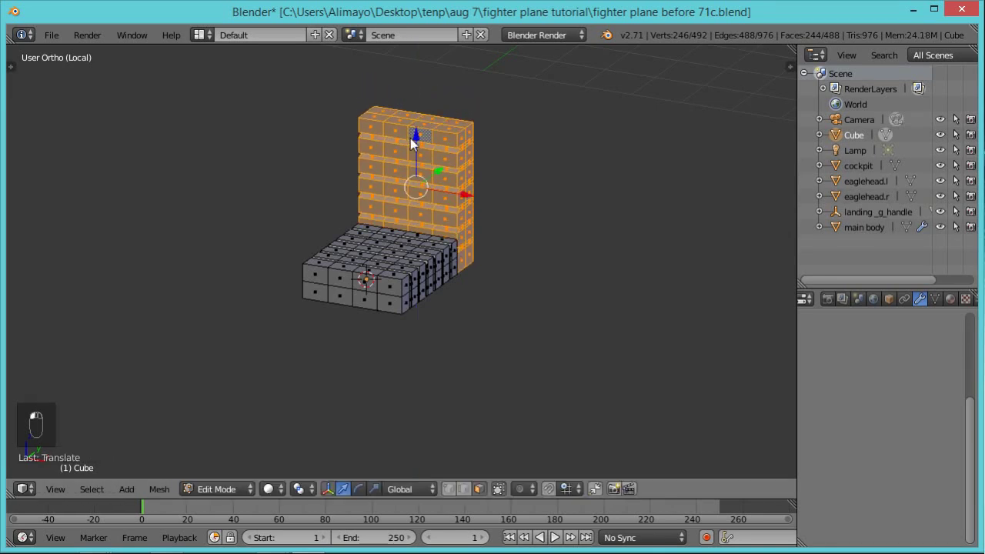
Arch the upright slab's top by raising its two middle top edges about 0.5 along Z with smooth proportional editing, size about 1.33.
{"action": "scroll", "coordinate": [456, 185], "scroll_direction": "up", "scroll_amount": 1}
{"action": "middle_click_drag", "start_coordinate": [456, 186], "coordinate": [453, 287], "text": "shift"}
{"action": "scroll", "coordinate": [452, 286], "scroll_direction": "up", "scroll_amount": 1}
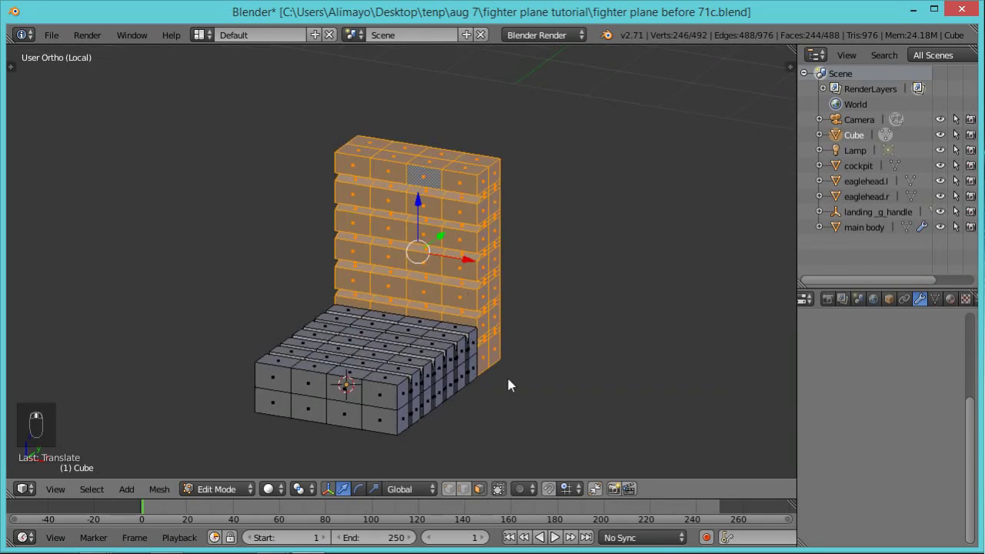
{"action": "left_click", "coordinate": [464, 489]}
{"action": "right_click", "coordinate": [425, 153]}
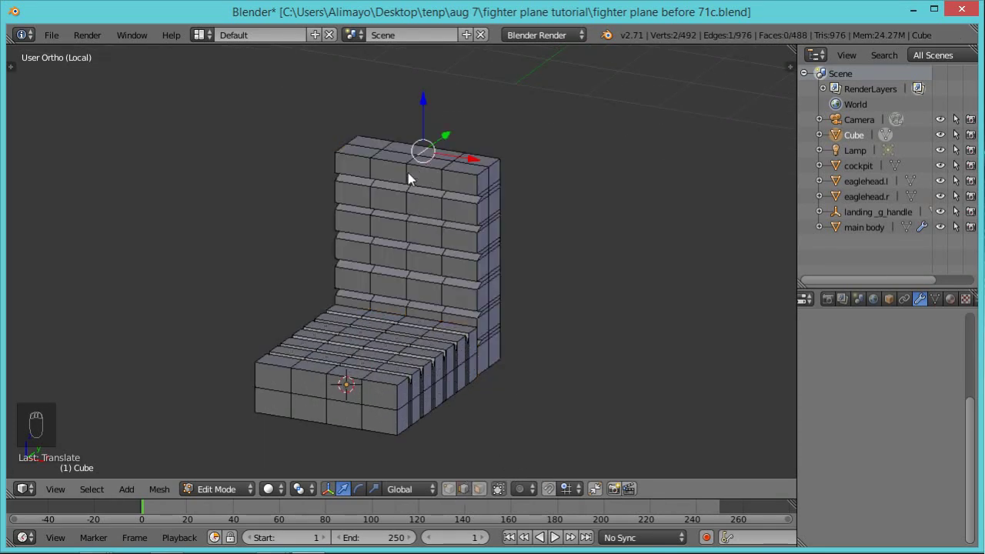
{"action": "key", "text": "ctrl+space"}
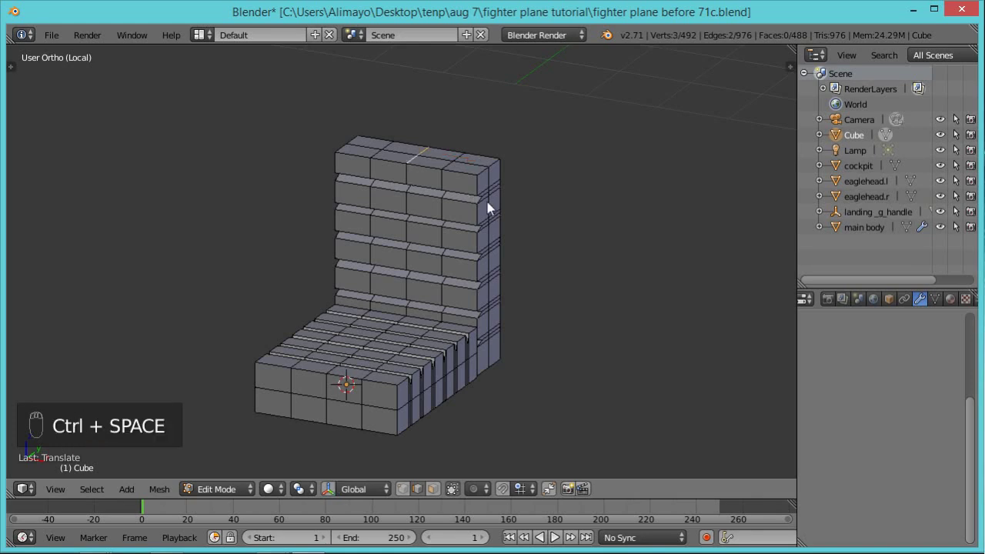
{"action": "key", "text": "o"}
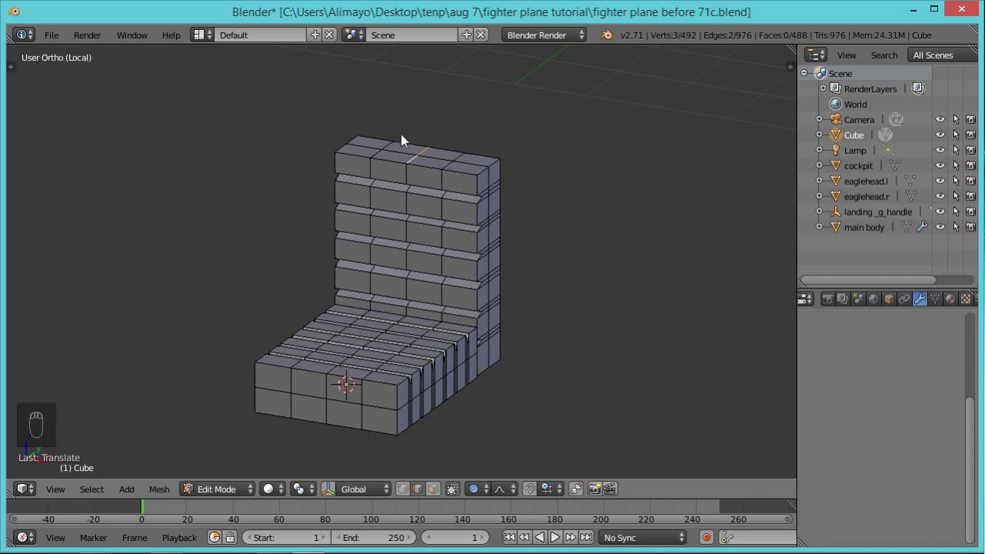
{"action": "scroll", "coordinate": [422, 140], "scroll_direction": "down", "scroll_amount": 1}
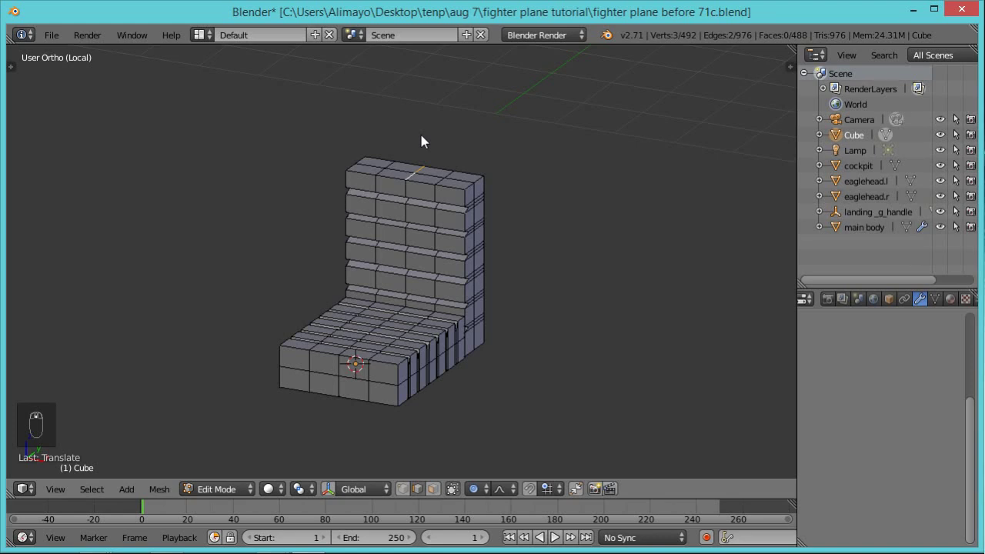
{"action": "key", "text": "g"}
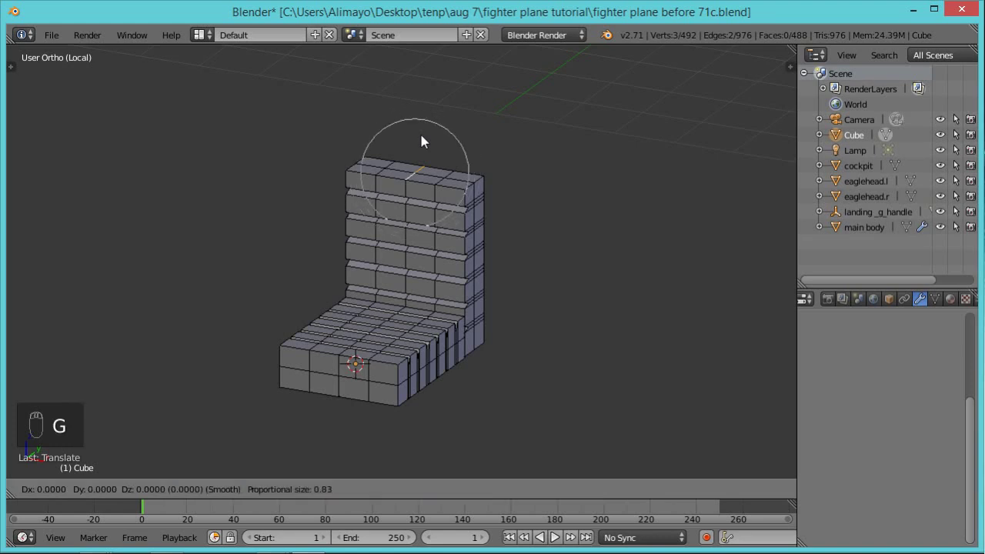
{"action": "key", "text": "z"}
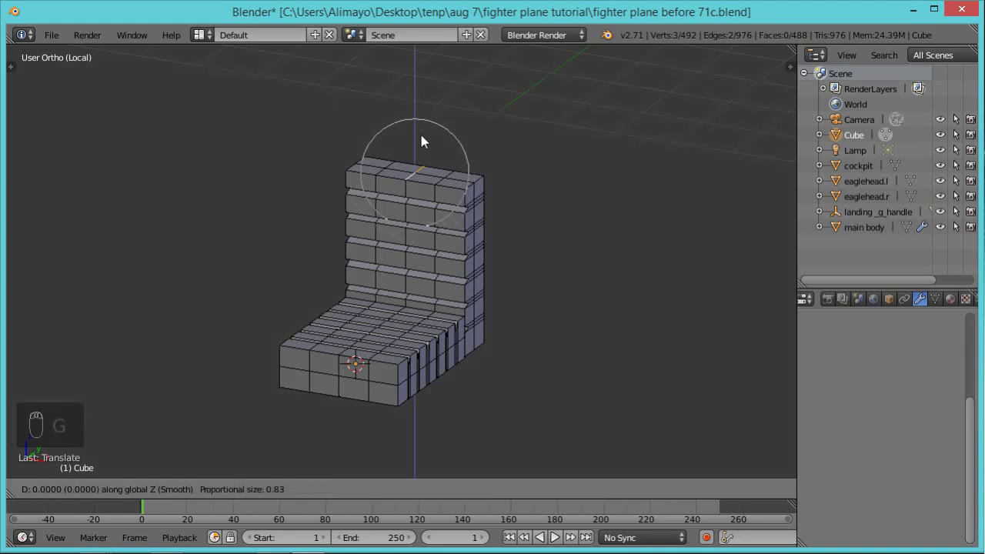
{"action": "scroll", "coordinate": [426, 121], "scroll_direction": "down", "scroll_amount": 4}
{"action": "scroll", "coordinate": [428, 110], "scroll_direction": "down", "scroll_amount": 2}
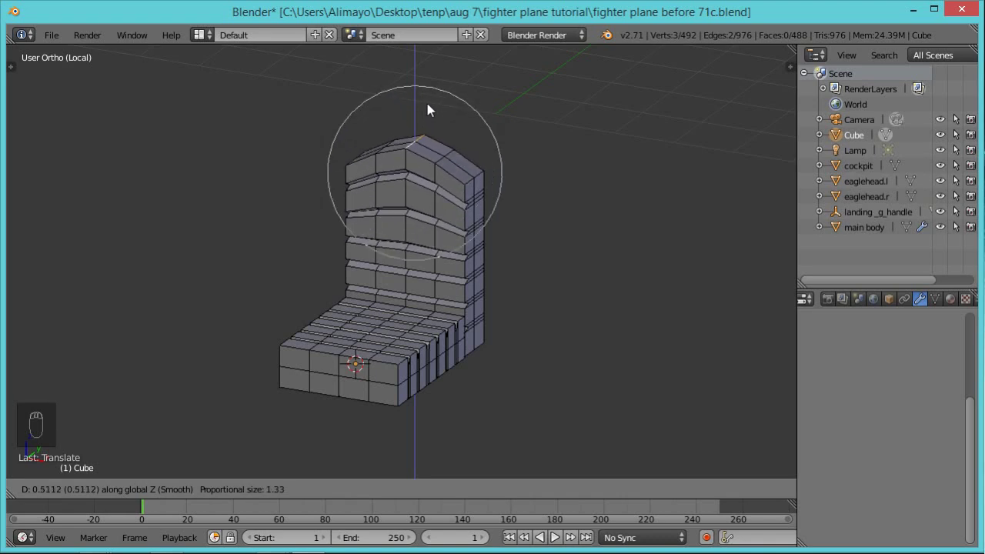
{"action": "left_click", "coordinate": [427, 103]}
{"action": "middle_click_drag", "start_coordinate": [506, 220], "coordinate": [483, 257]}
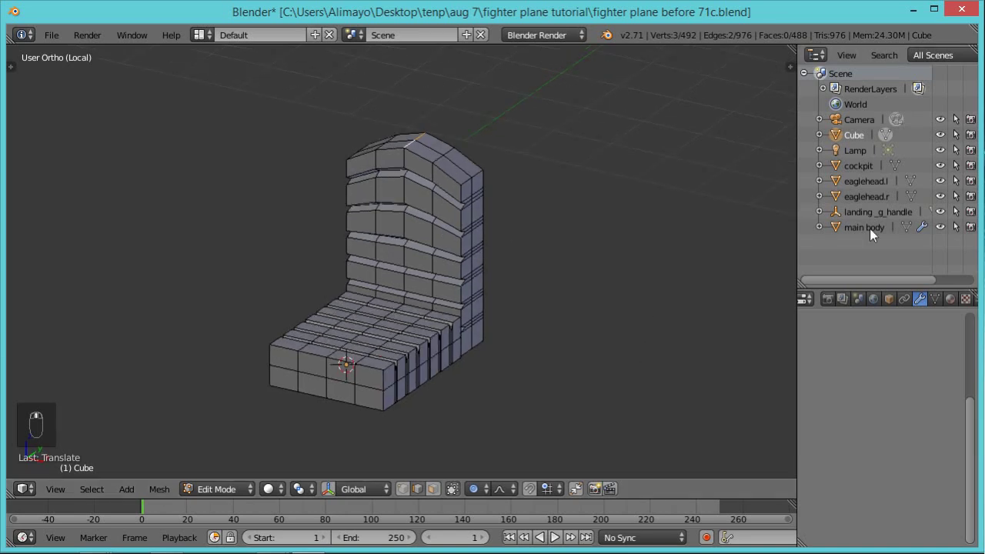
Add a Subdivision Surface modifier to the seat mesh.
{"action": "left_click_drag", "start_coordinate": [976, 448], "coordinate": [960, 358]}
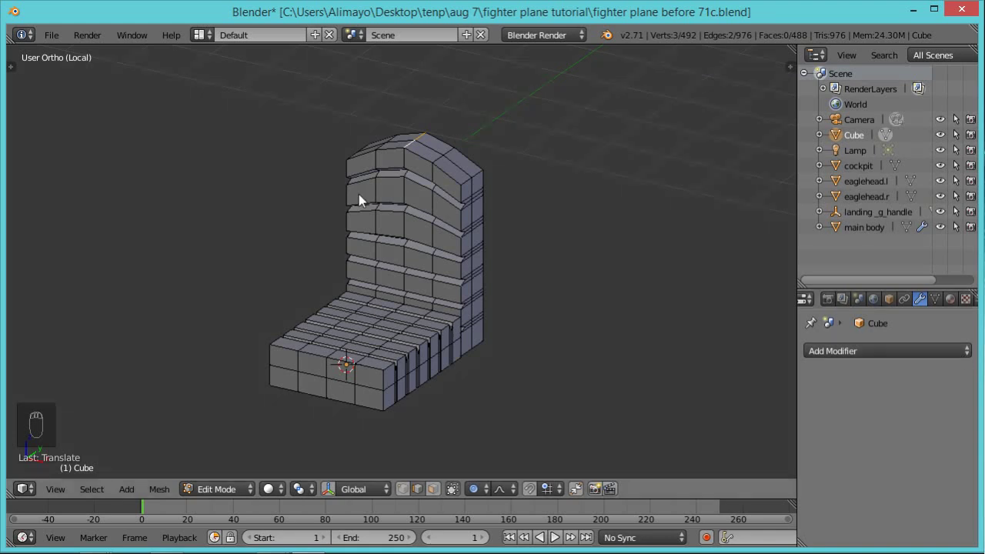
{"action": "left_click", "coordinate": [944, 352]}
{"action": "left_click", "coordinate": [878, 354]}
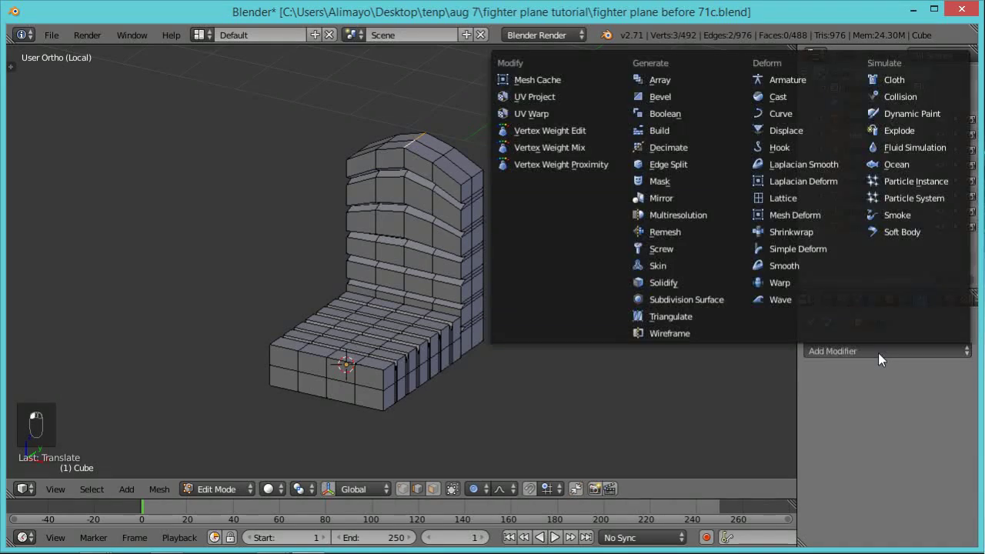
{"action": "left_click", "coordinate": [716, 300]}
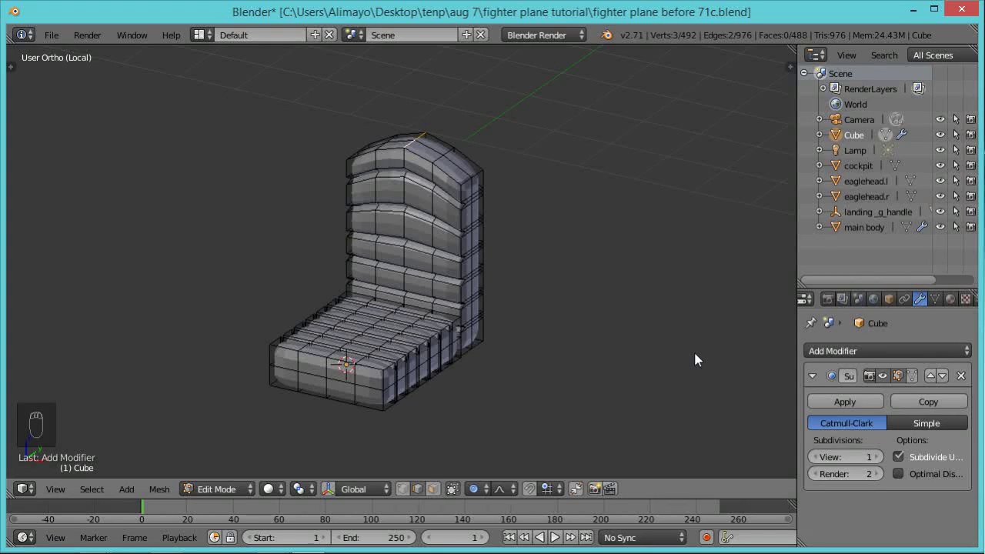
Apply smooth shading to the entire seat mesh and show the subdivision result on the editing cage.
{"action": "key", "text": "a"}
{"action": "key", "text": "a"}
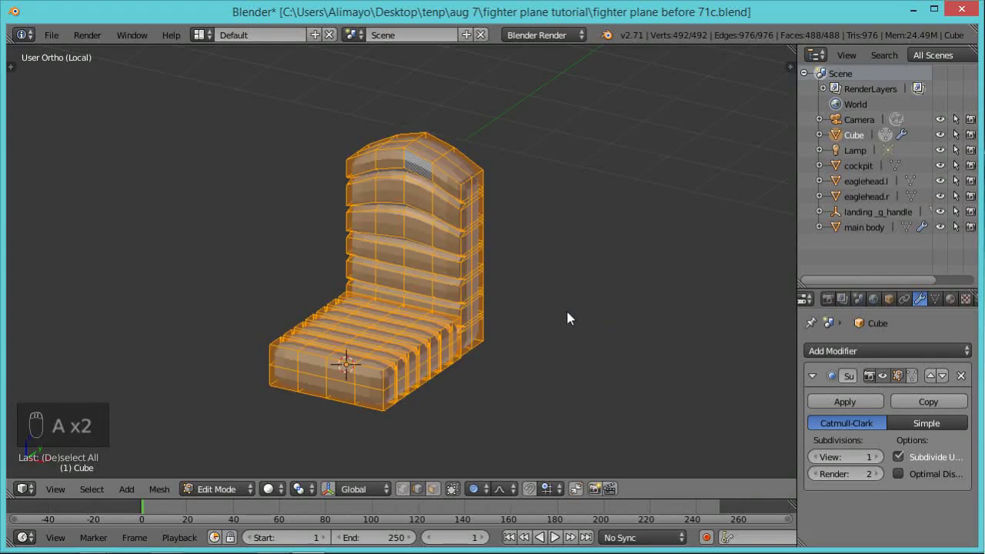
{"action": "key", "text": "w"}
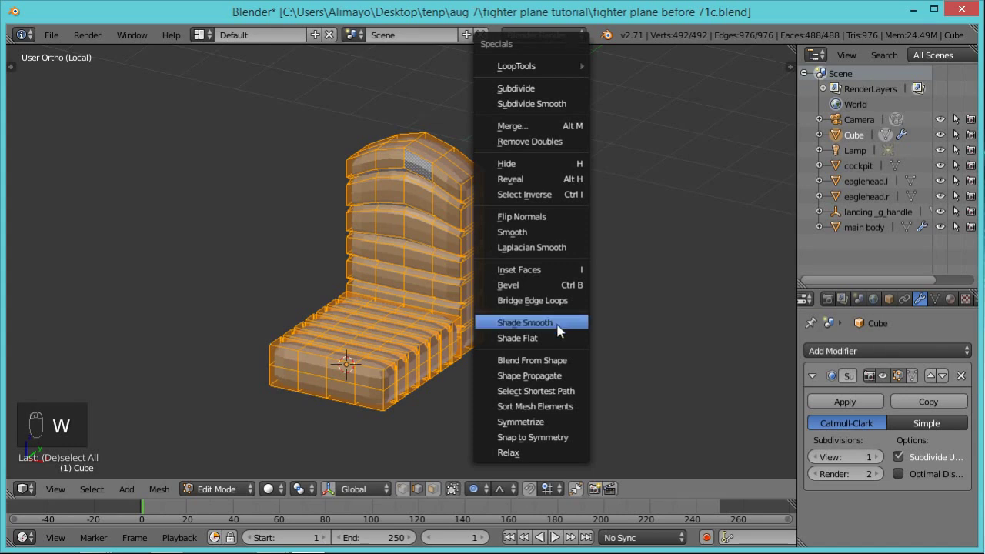
{"action": "left_click", "coordinate": [559, 324]}
{"action": "left_click", "coordinate": [913, 377]}
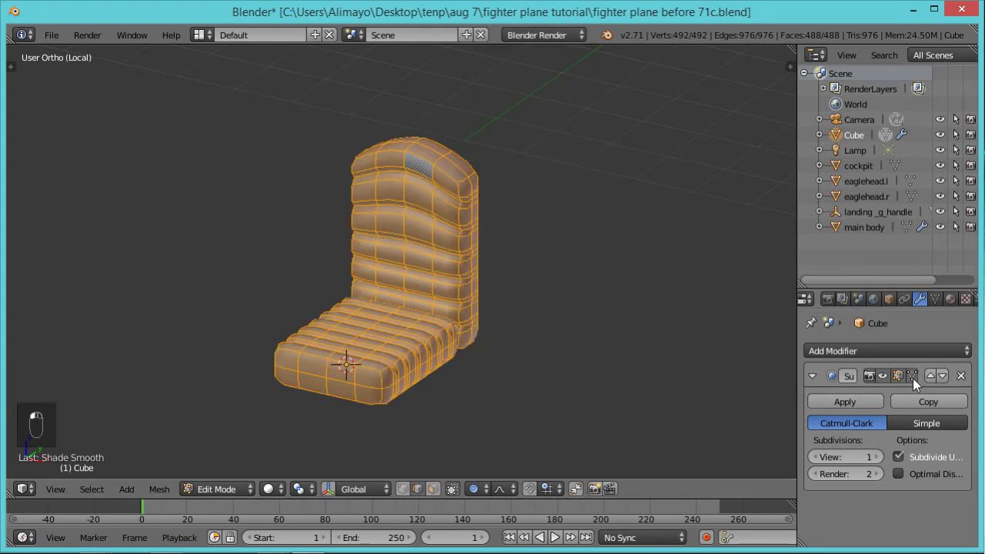
Select the entire upright slab and, with proportional editing off, shorten it along Z and lower it beside the flat slab's end.
{"action": "mouse_move", "coordinate": [536, 318]}
{"action": "middle_mouse_down"}
{"action": "mouse_move", "coordinate": [503, 302]}
{"action": "mouse_move", "coordinate": [442, 305]}
{"action": "mouse_move", "coordinate": [549, 310]}
{"action": "mouse_move", "coordinate": [477, 325]}
{"action": "mouse_move", "coordinate": [471, 346]}
{"action": "mouse_move", "coordinate": [416, 326]}
{"action": "mouse_move", "coordinate": [477, 346]}
{"action": "mouse_move", "coordinate": [495, 333]}
{"action": "mouse_move", "coordinate": [462, 343]}
{"action": "mouse_move", "coordinate": [469, 263]}
{"action": "middle_mouse_up"}
{"action": "right_click", "coordinate": [469, 263]}
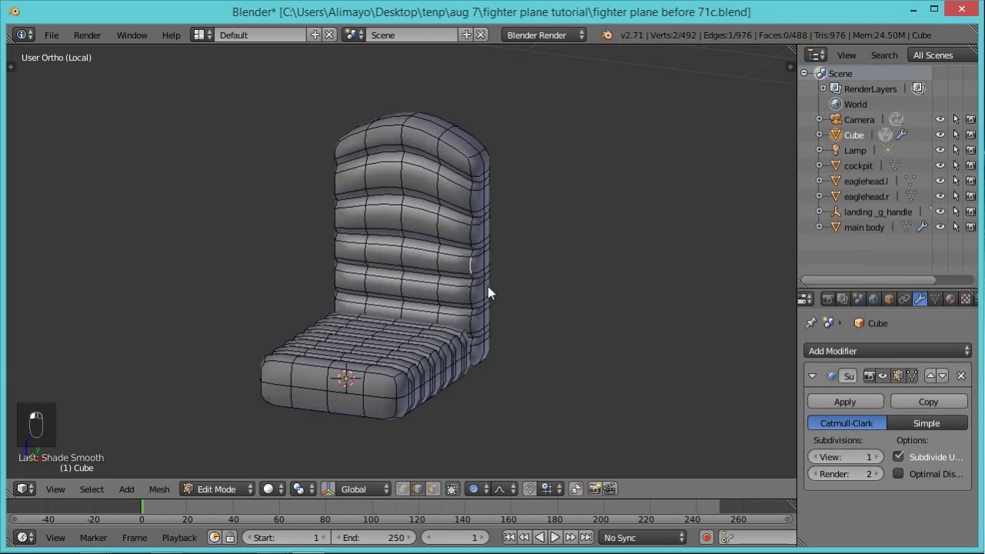
{"action": "key", "text": "ctrl+l"}
{"action": "key", "text": "s"}
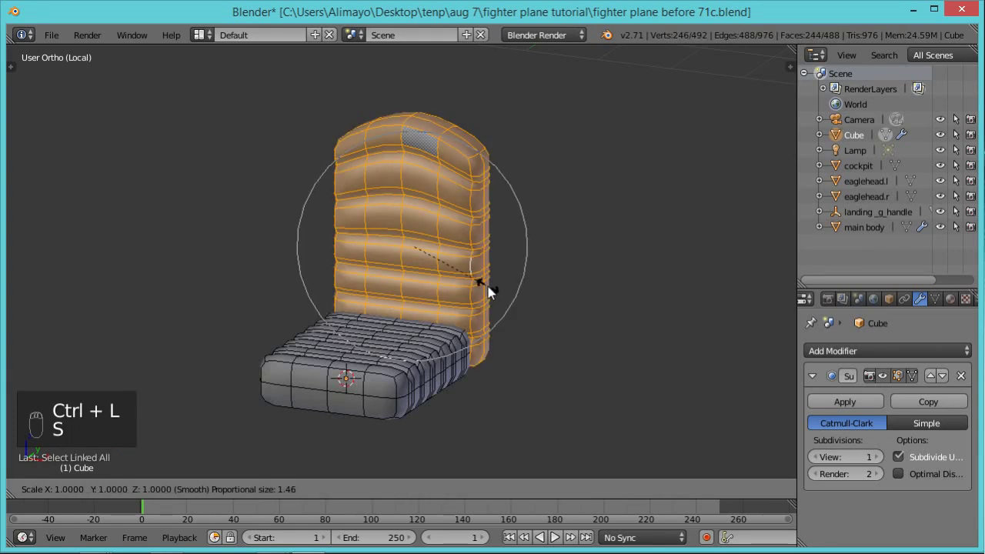
{"action": "right_click", "coordinate": [489, 288]}
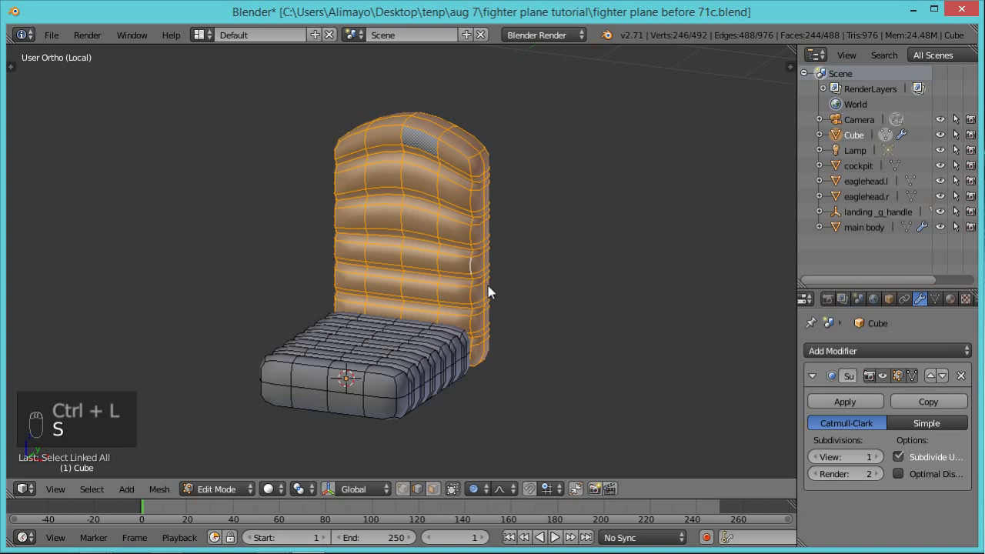
{"action": "key", "text": "o"}
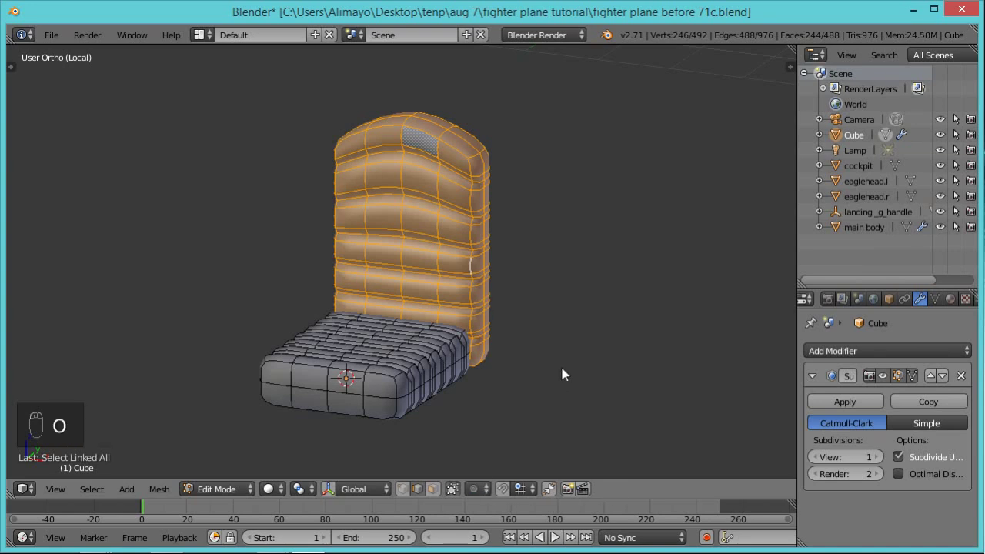
{"action": "key", "text": "s"}
{"action": "key", "text": "z"}
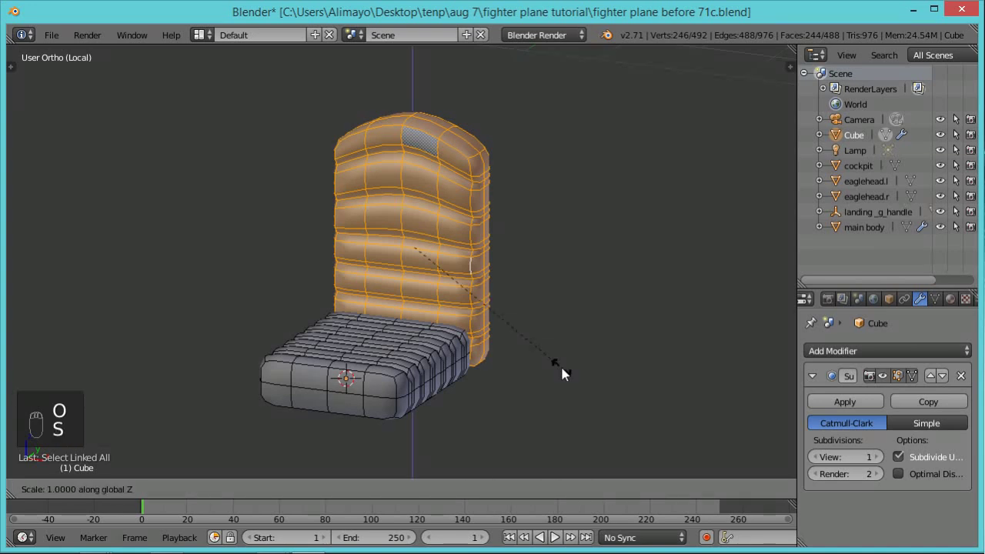
{"action": "left_click", "coordinate": [539, 357]}
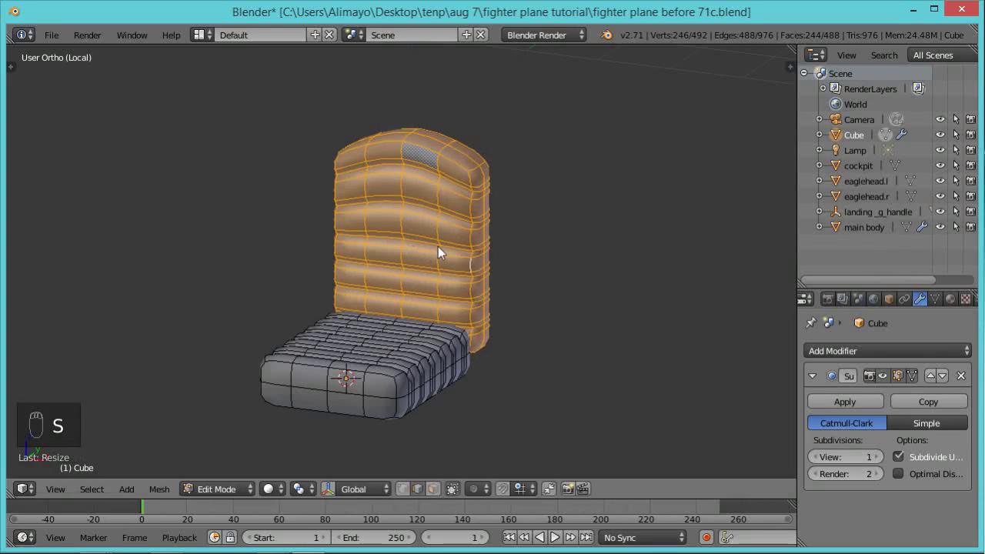
{"action": "key", "text": "ctrl+space"}
{"action": "left_click_drag", "start_coordinate": [410, 199], "coordinate": [409, 221]}
Save the scene as a new version named fighter plane before 72c.blend.
{"action": "scroll", "coordinate": [432, 238], "scroll_direction": "down", "scroll_amount": 1}
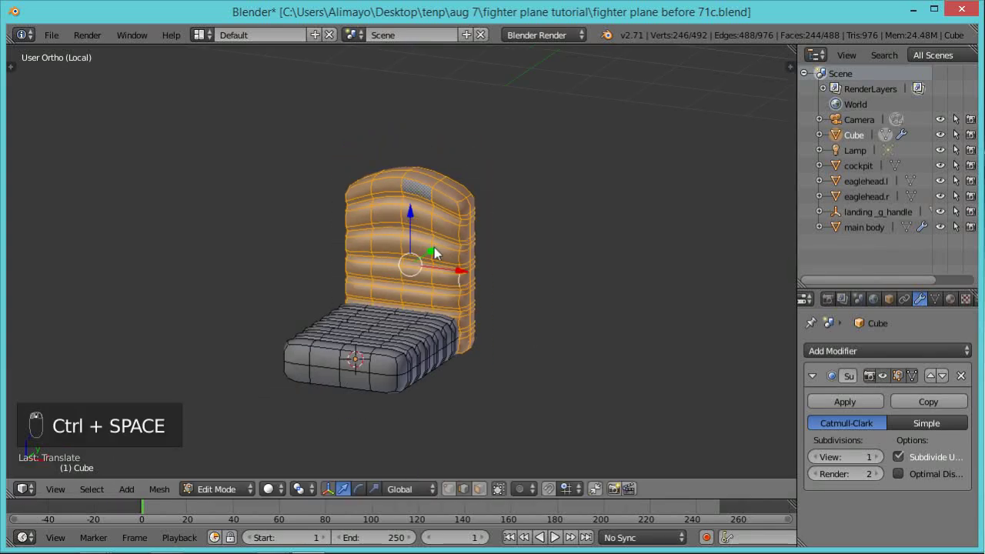
{"action": "scroll", "coordinate": [435, 247], "scroll_direction": "down", "scroll_amount": 1}
{"action": "key", "text": "ctrl+alt+s"}
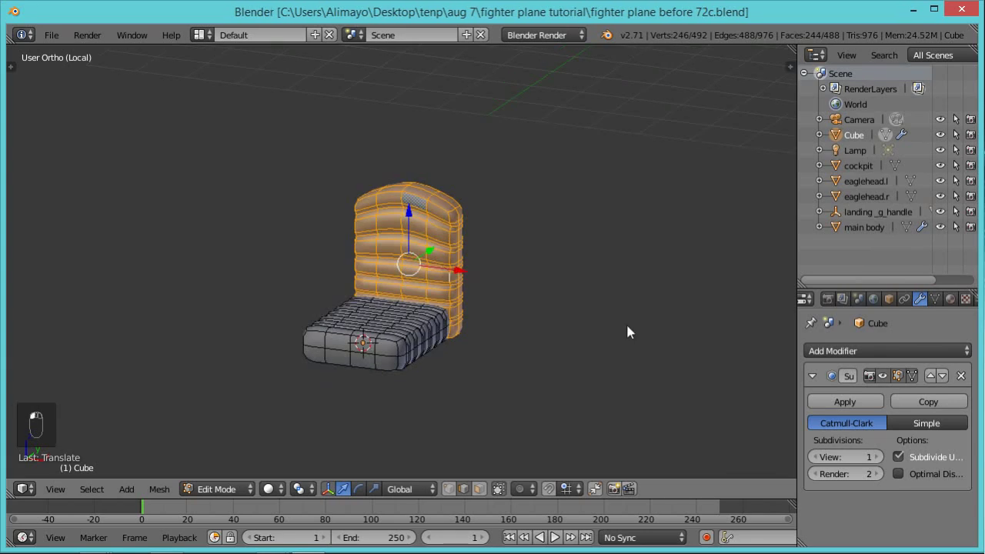
Select two adjacent middle edges on the flat slab's underside and snap the 3D cursor to them.
{"action": "middle_click_drag", "start_coordinate": [531, 346], "coordinate": [515, 250]}
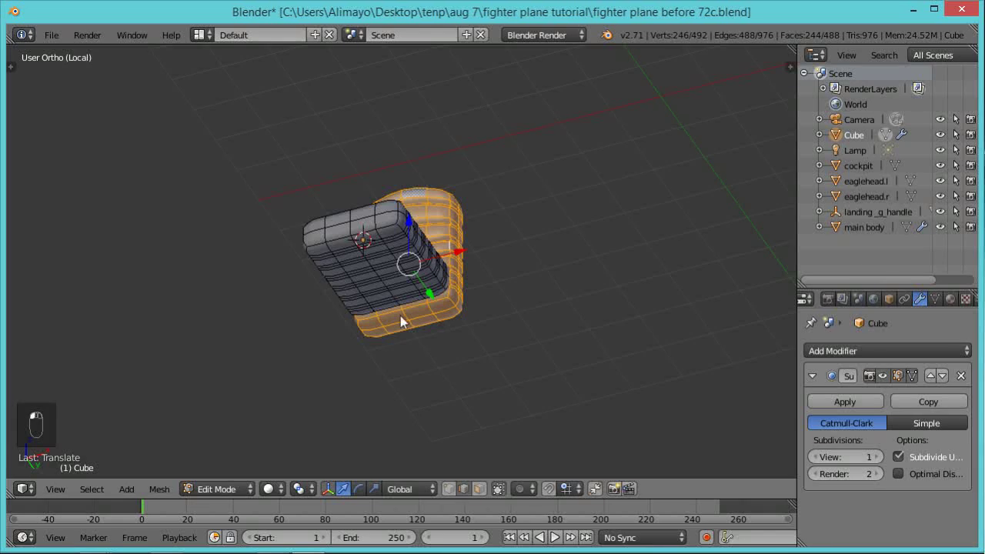
{"action": "right_click", "coordinate": [369, 269]}
{"action": "scroll", "coordinate": [380, 280], "scroll_direction": "up", "scroll_amount": 4}
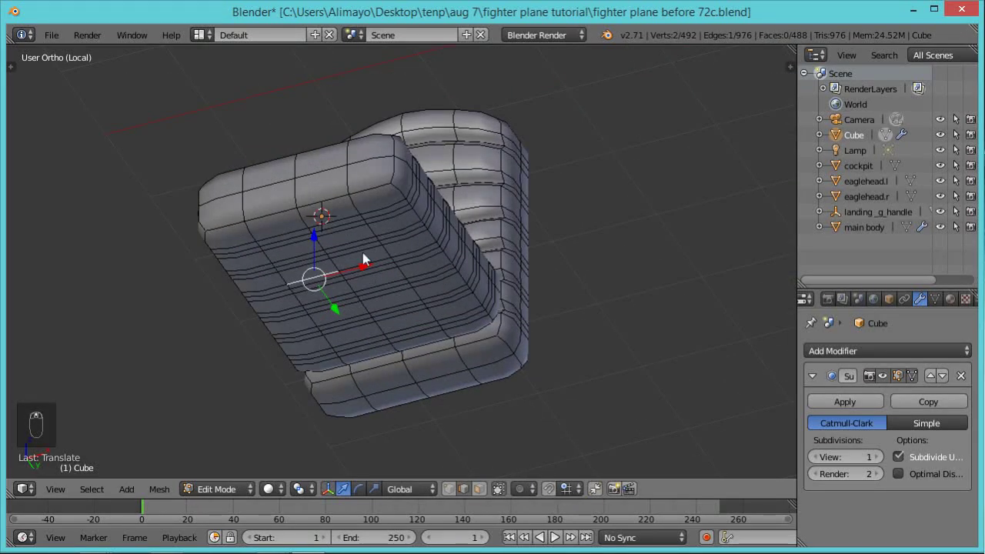
{"action": "key", "text": "ctrl+space"}
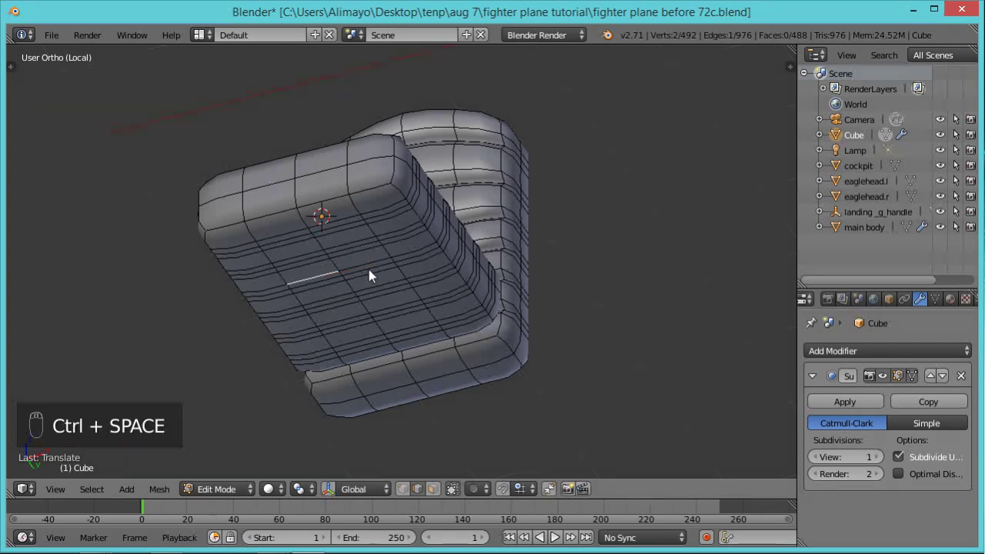
{"action": "right_click", "coordinate": [366, 266], "text": "shift"}
{"action": "key", "text": "shift+s"}
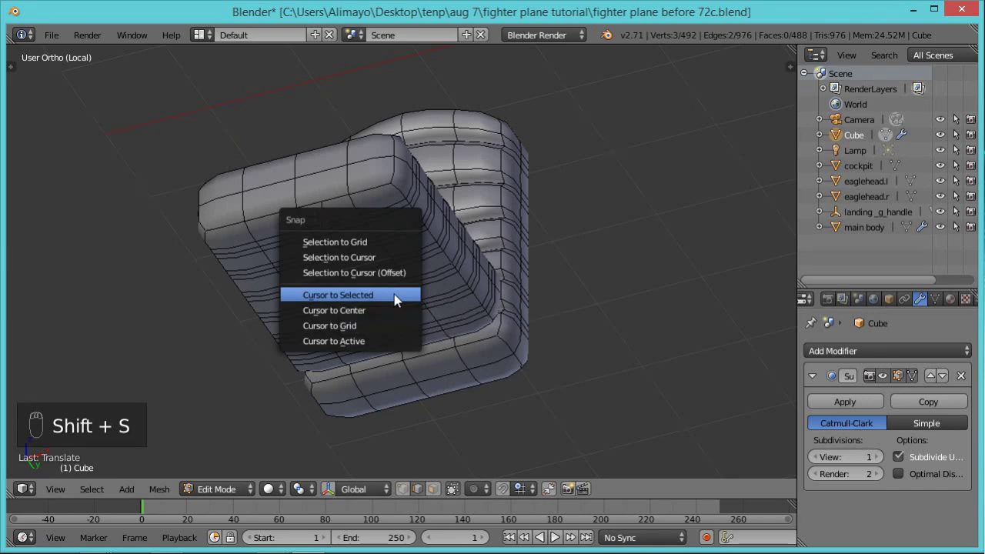
{"action": "left_click", "coordinate": [394, 294]}
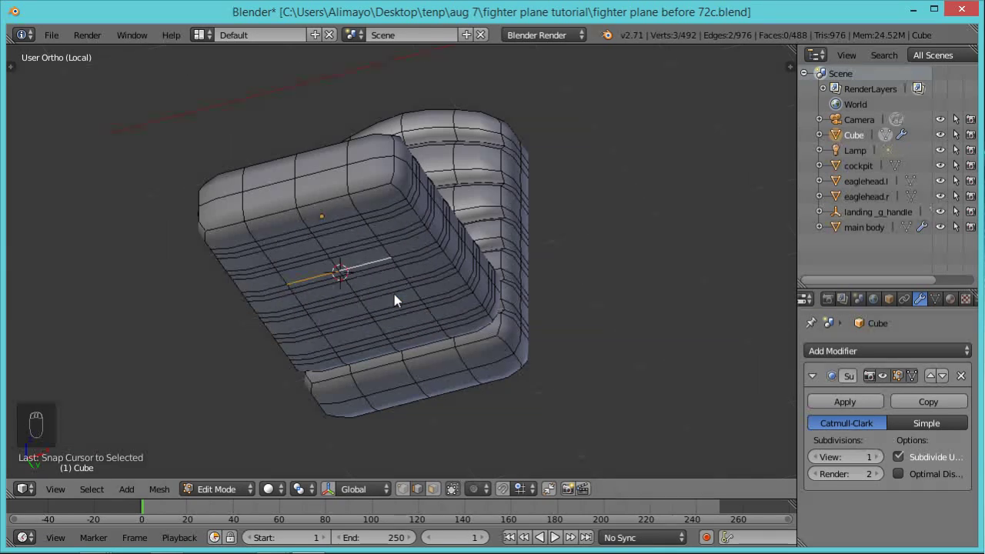
{"action": "key", "text": "shift+a"}
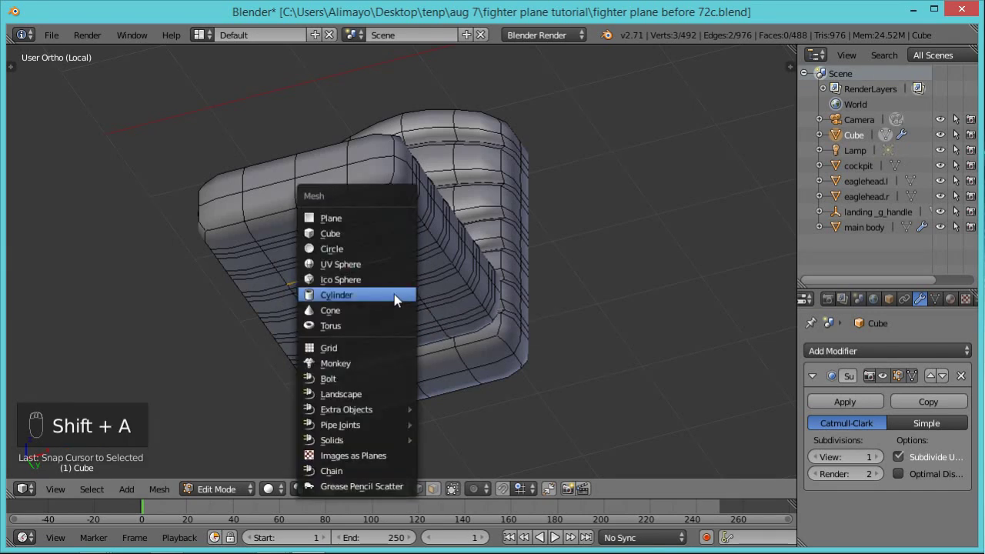
{"action": "left_click", "coordinate": [382, 231]}
{"action": "key", "text": "ctrl+z"}
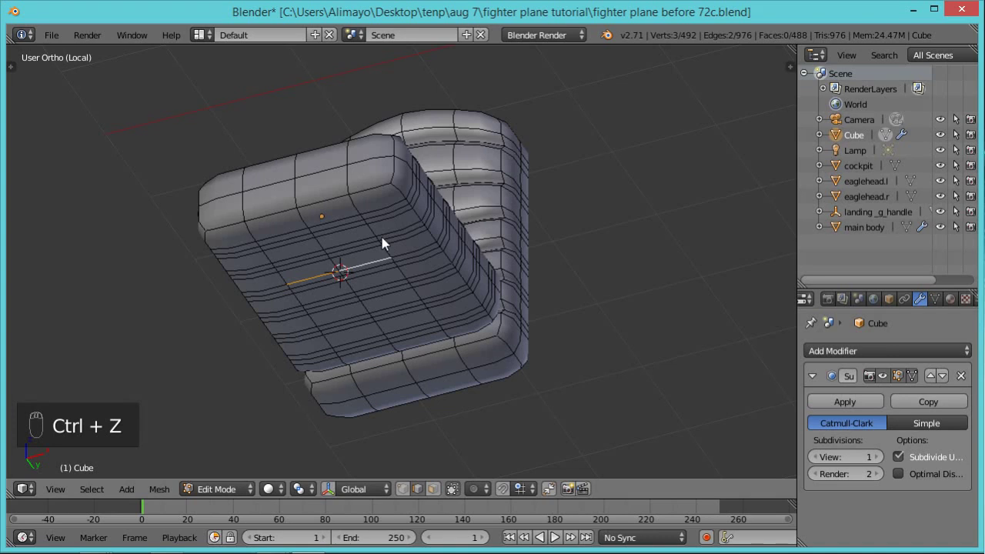
Add a cube mesh at the 3D cursor on the flat slab's underside.
{"action": "key", "text": "shift+a"}
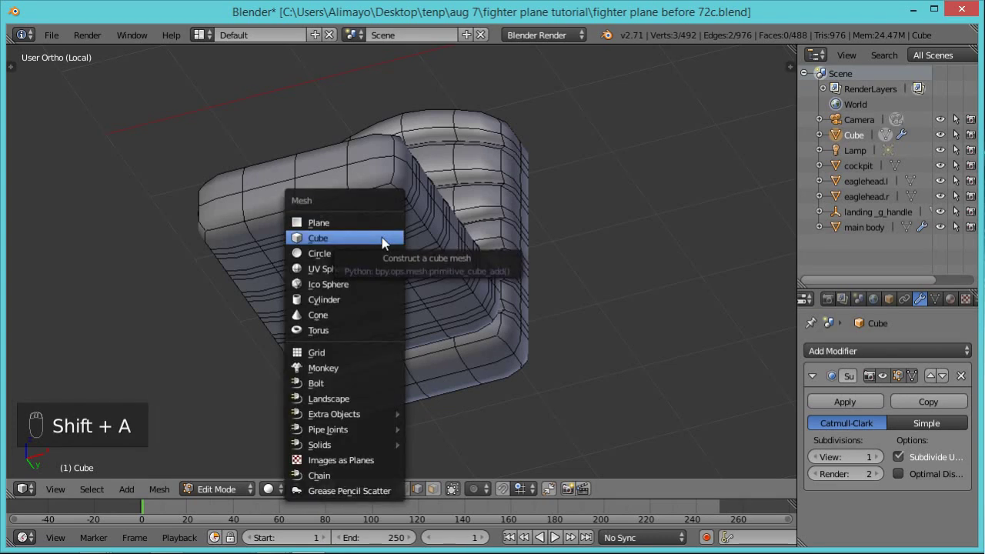
{"action": "left_click", "coordinate": [382, 237]}
{"action": "middle_click_drag", "start_coordinate": [353, 243], "coordinate": [363, 331]}
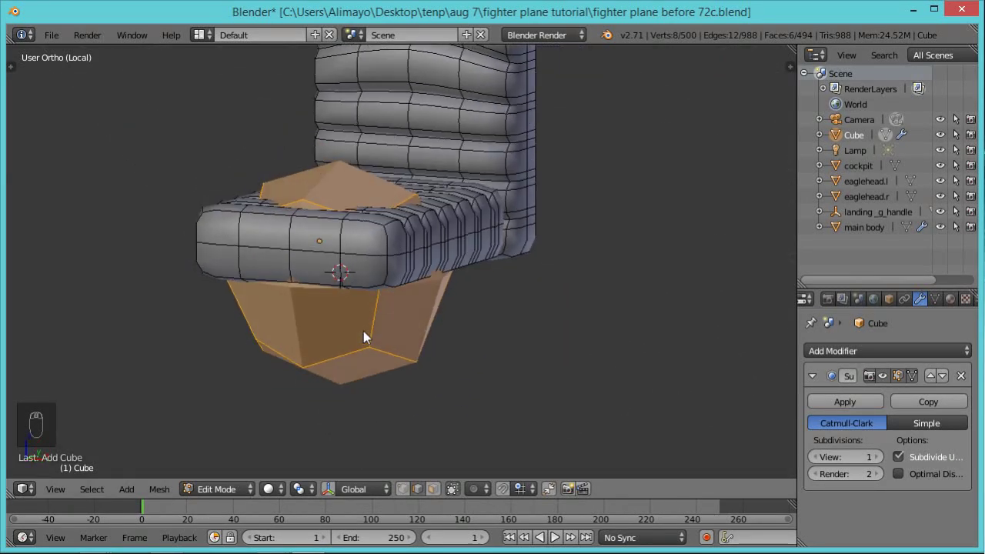
Flatten the new cube along Z and move it straight down until it is clear of the flat slab's underside.
{"action": "key", "text": "s"}
{"action": "key", "text": "z"}
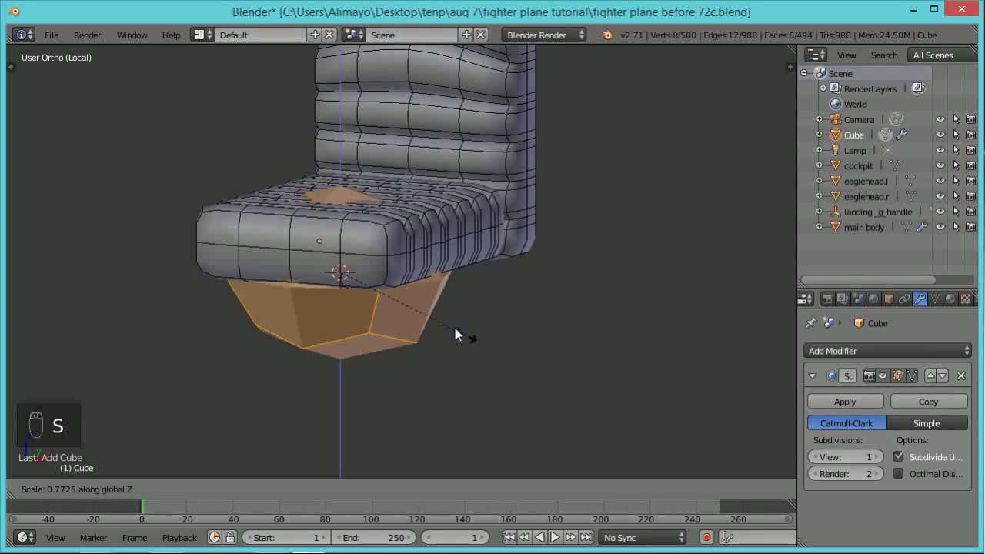
{"action": "left_click", "coordinate": [435, 306]}
{"action": "key", "text": "ctrl+space"}
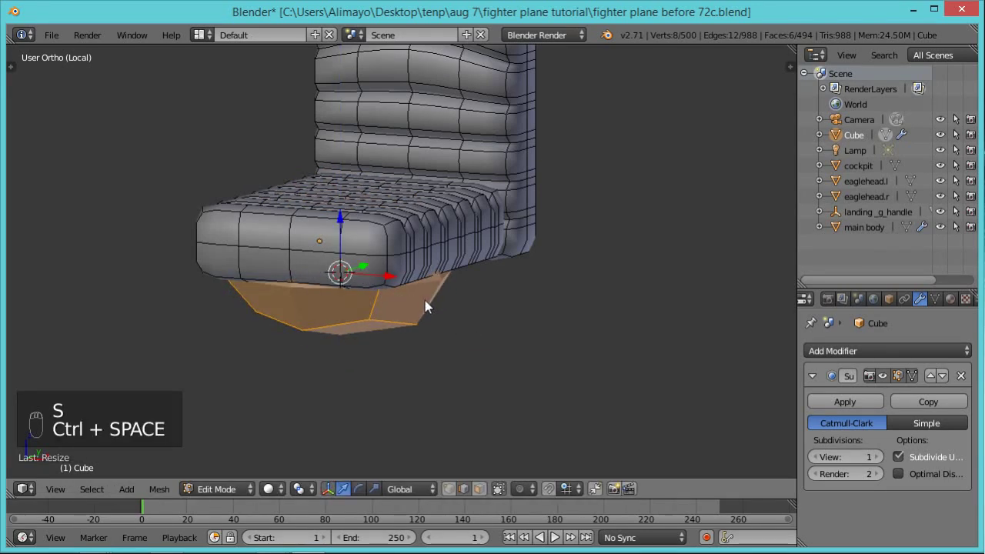
{"action": "left_click_drag", "start_coordinate": [341, 223], "coordinate": [335, 309]}
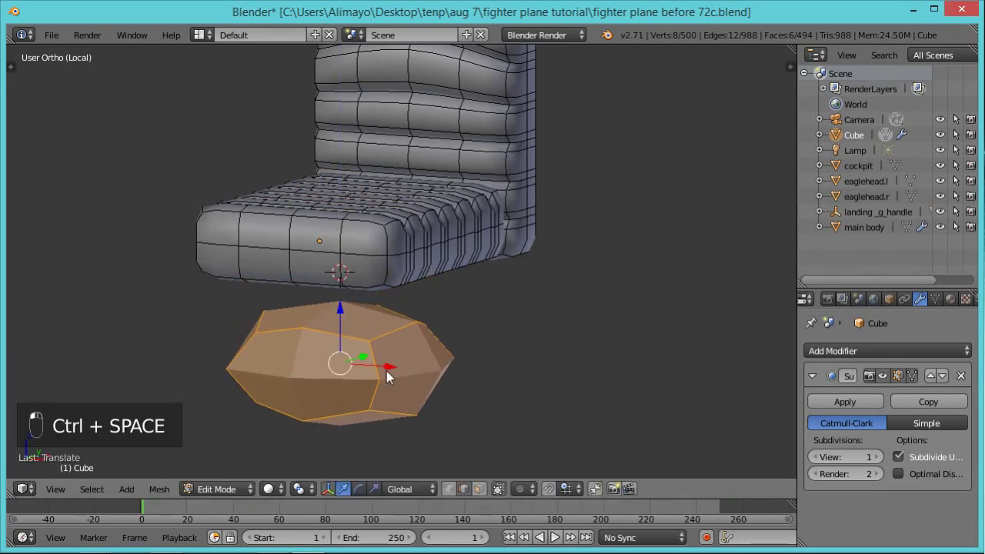
Crease all edges of the new cube beneath the seat to sharpen its subdivided shape into a block.
{"action": "mouse_move", "coordinate": [401, 366]}
{"action": "middle_mouse_down"}
{"action": "mouse_move", "coordinate": [389, 357]}
{"action": "mouse_move", "coordinate": [412, 366]}
{"action": "middle_mouse_up"}
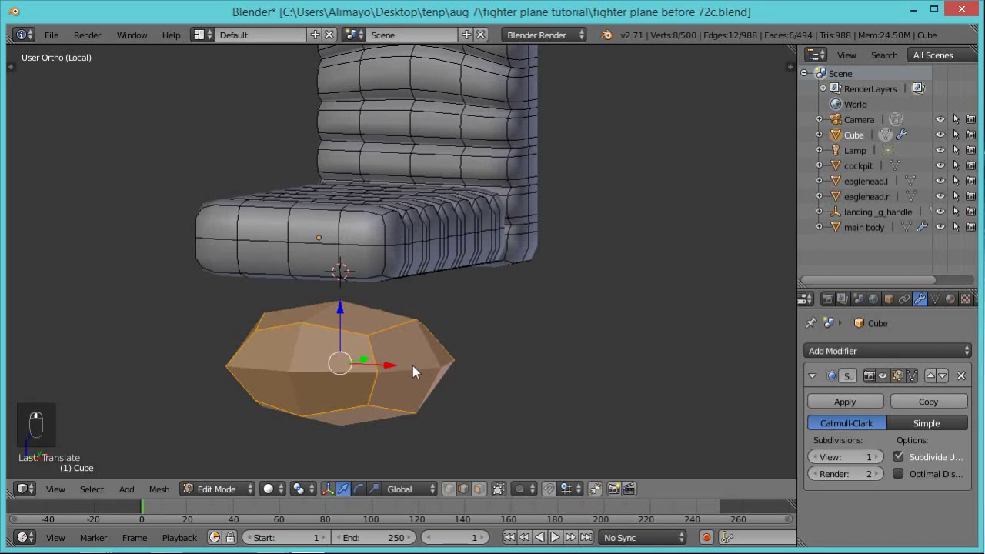
{"action": "key", "text": "shift+e"}
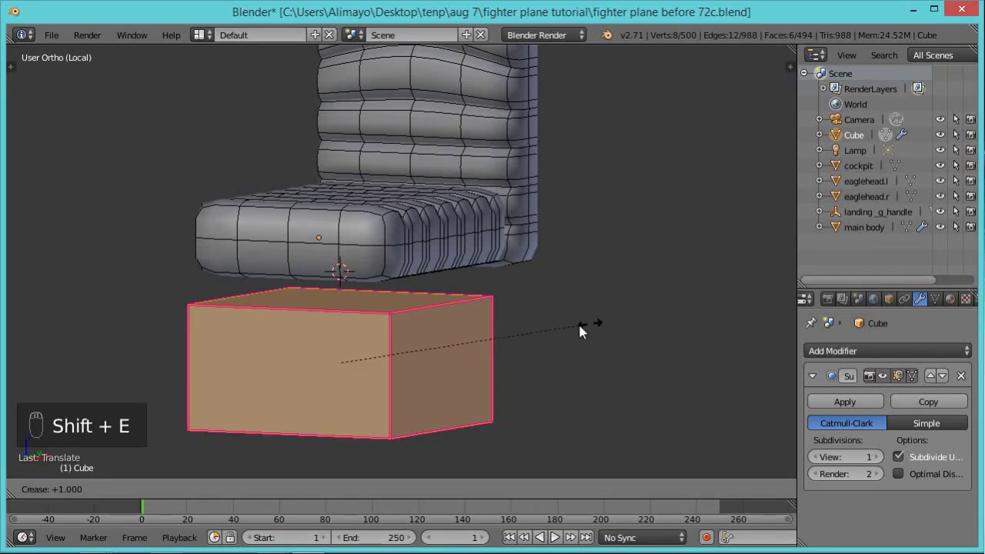
{"action": "left_click", "coordinate": [553, 330]}
{"action": "middle_click_drag", "start_coordinate": [553, 329], "coordinate": [428, 367]}
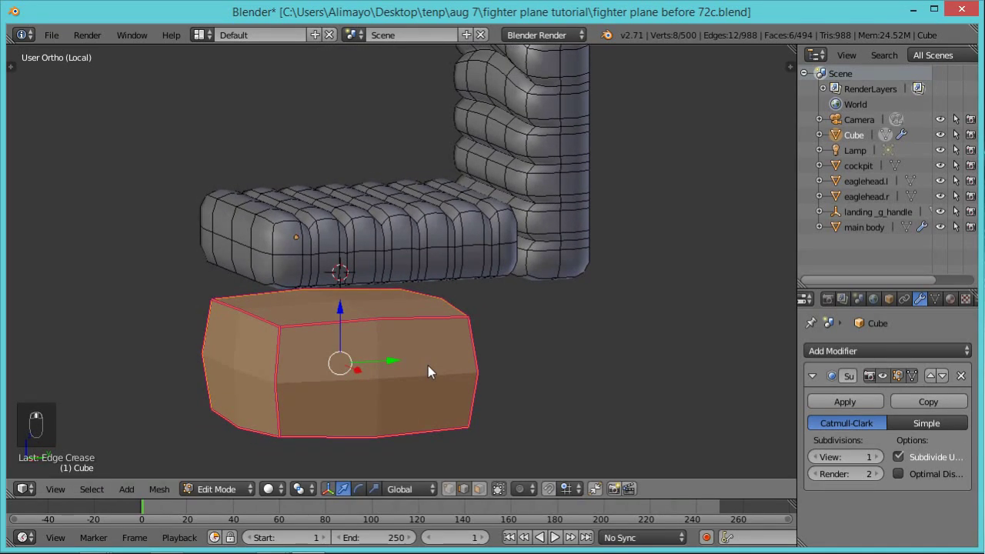
Stretch the base block along Y and shift it along Y until it sits lengthwise beneath the seat cushion.
{"action": "key", "text": "s"}
{"action": "key", "text": "y"}
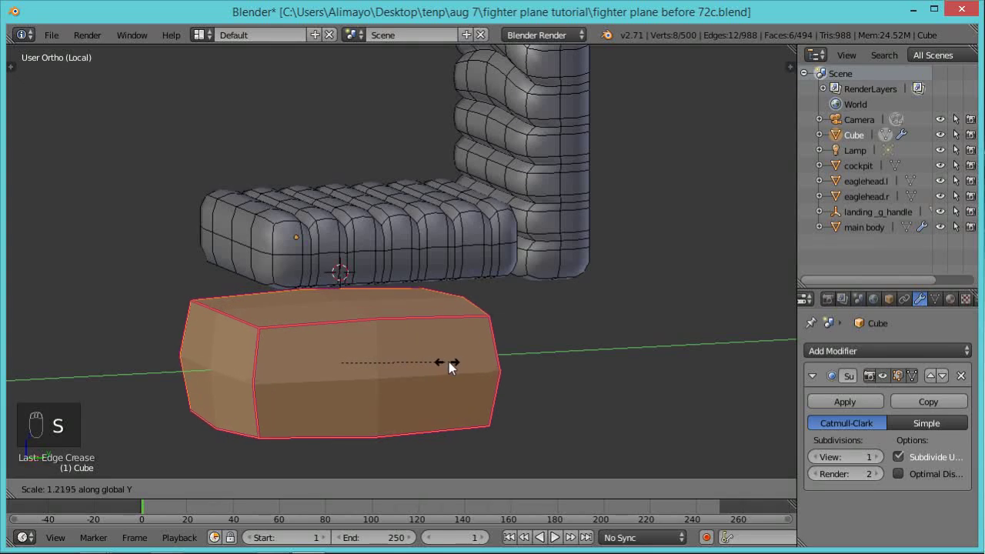
{"action": "left_click", "coordinate": [457, 363]}
{"action": "key", "text": "g"}
{"action": "key", "text": "y"}
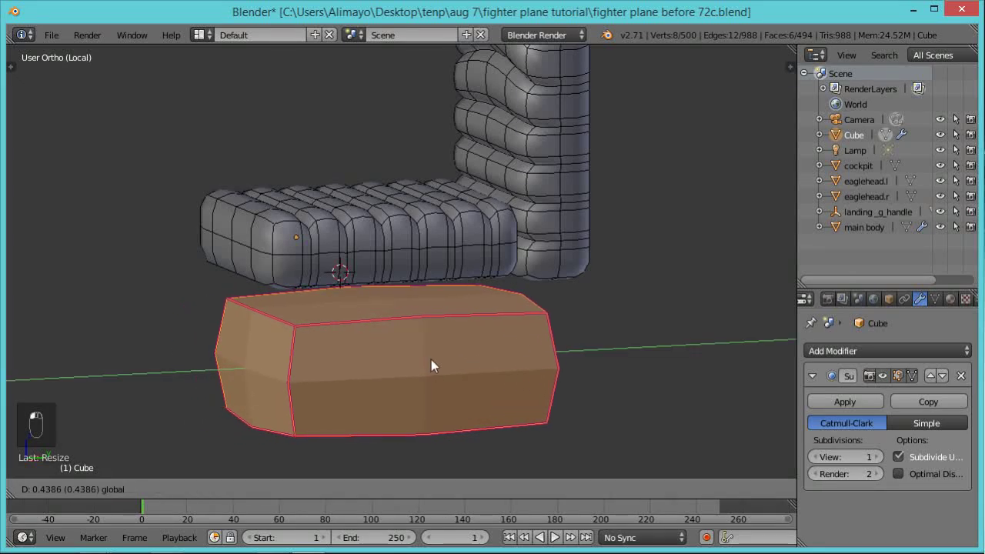
{"action": "left_click", "coordinate": [455, 371]}
Increase the crease on the base block's edges until its corners are fully sharp, and raise the block toward the seat.
{"action": "key", "text": "shift+e"}
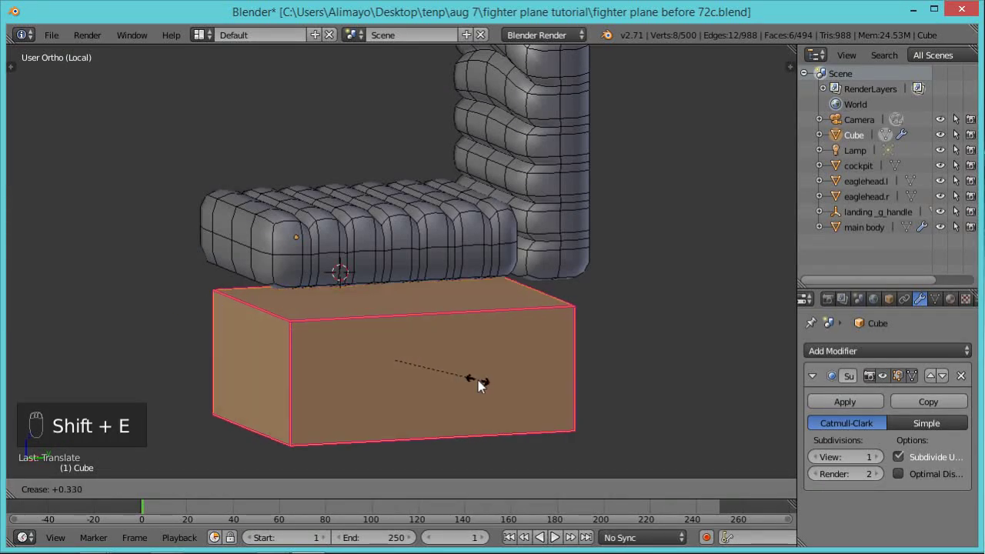
{"action": "left_click", "coordinate": [480, 380]}
{"action": "mouse_move", "coordinate": [393, 295]}
{"action": "left_mouse_down"}
{"action": "mouse_move", "coordinate": [396, 276]}
{"action": "mouse_move", "coordinate": [397, 287]}
{"action": "left_mouse_up"}
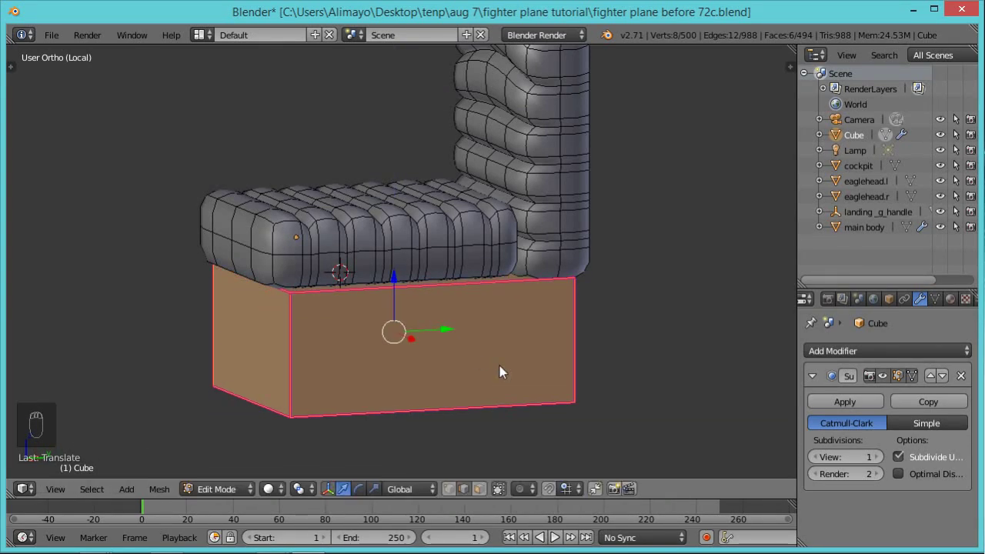
Flatten the base block along Z and raise it against the underside of the seat cushion.
{"action": "key", "text": "s"}
{"action": "key", "text": "z"}
{"action": "left_click", "coordinate": [465, 355]}
{"action": "left_click_drag", "start_coordinate": [401, 286], "coordinate": [389, 259]}
{"action": "middle_click_drag", "start_coordinate": [398, 292], "coordinate": [478, 349]}
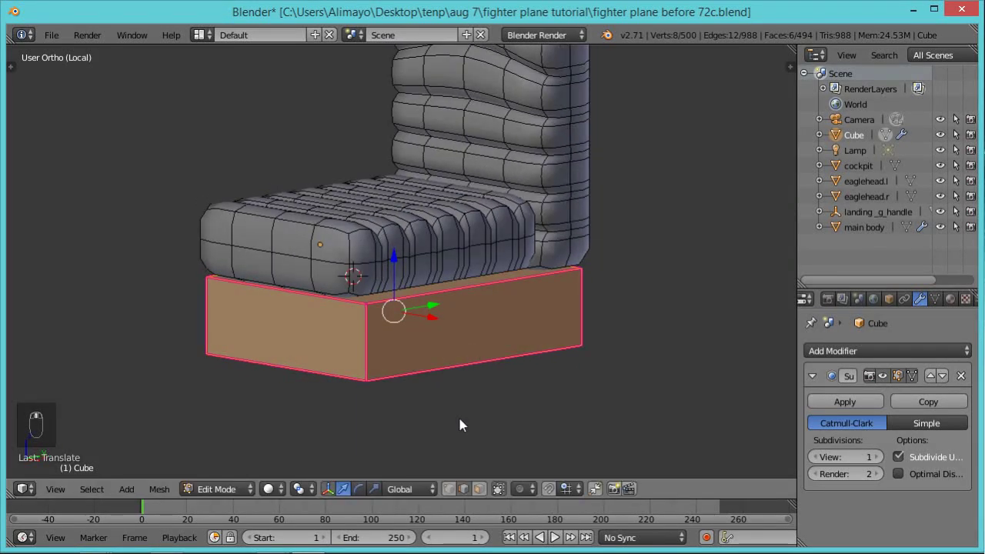
Bevel the two upper side edges of the base block with a narrow single-segment chamfer.
{"action": "right_click", "coordinate": [456, 306]}
{"action": "middle_click_drag", "start_coordinate": [297, 323], "coordinate": [429, 308]}
{"action": "right_click", "coordinate": [274, 287], "text": "shift"}
{"action": "middle_click_drag", "start_coordinate": [620, 342], "coordinate": [531, 391]}
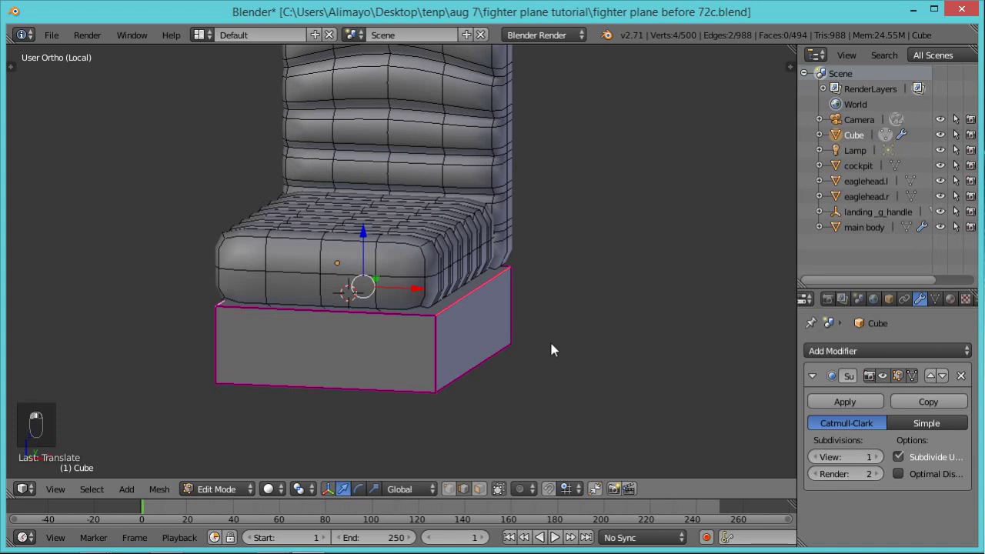
{"action": "key", "text": "ctrl+b"}
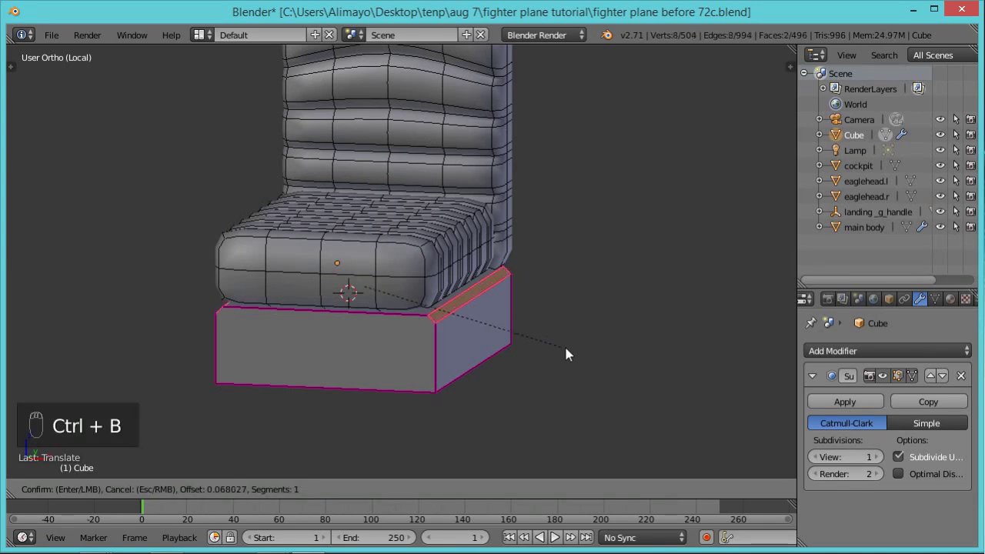
{"action": "left_click", "coordinate": [569, 355]}
{"action": "middle_click_drag", "start_coordinate": [569, 352], "coordinate": [465, 378]}
Duplicate the base block's large vertical side face and move the copy outward along X, clear of the block.
{"action": "right_click", "coordinate": [458, 325]}
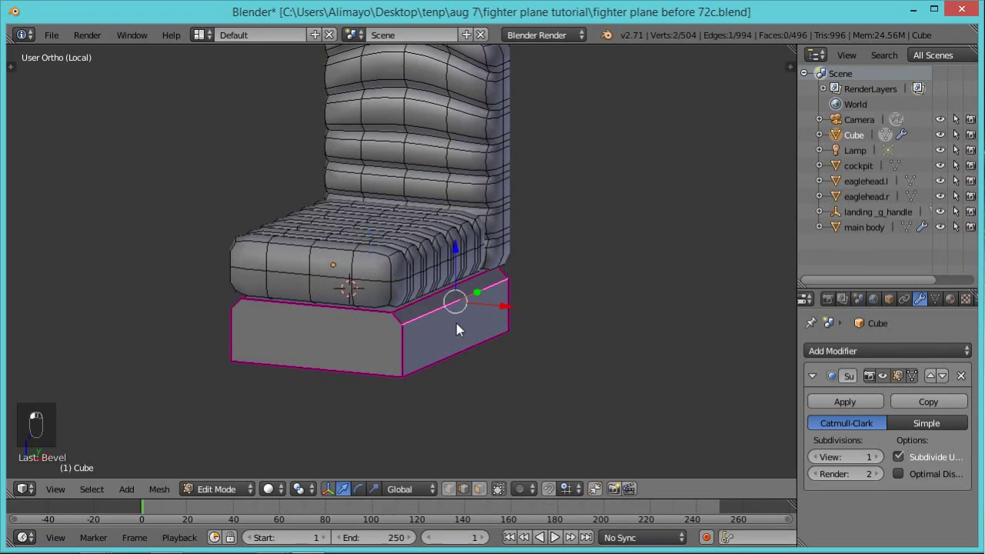
{"action": "left_click", "coordinate": [479, 489]}
{"action": "right_click", "coordinate": [449, 339]}
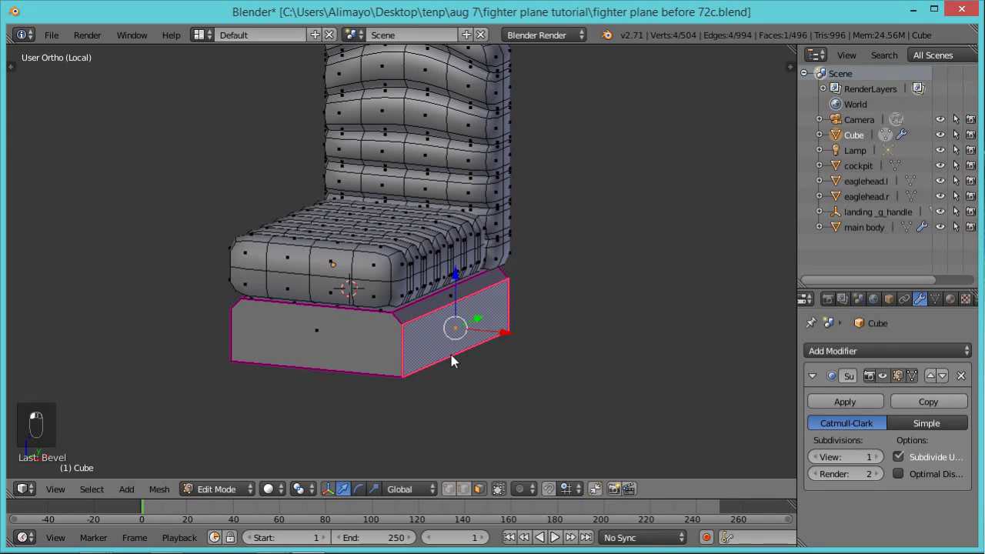
{"action": "key", "text": "shift+d"}
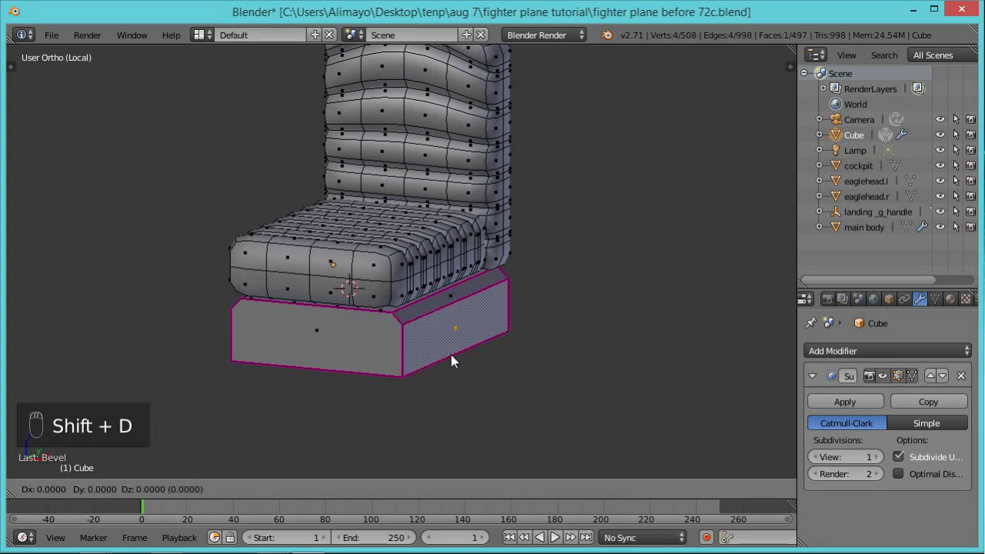
{"action": "right_click", "coordinate": [451, 356]}
{"action": "key", "text": "g"}
{"action": "key", "text": "x"}
{"action": "left_click", "coordinate": [521, 334]}
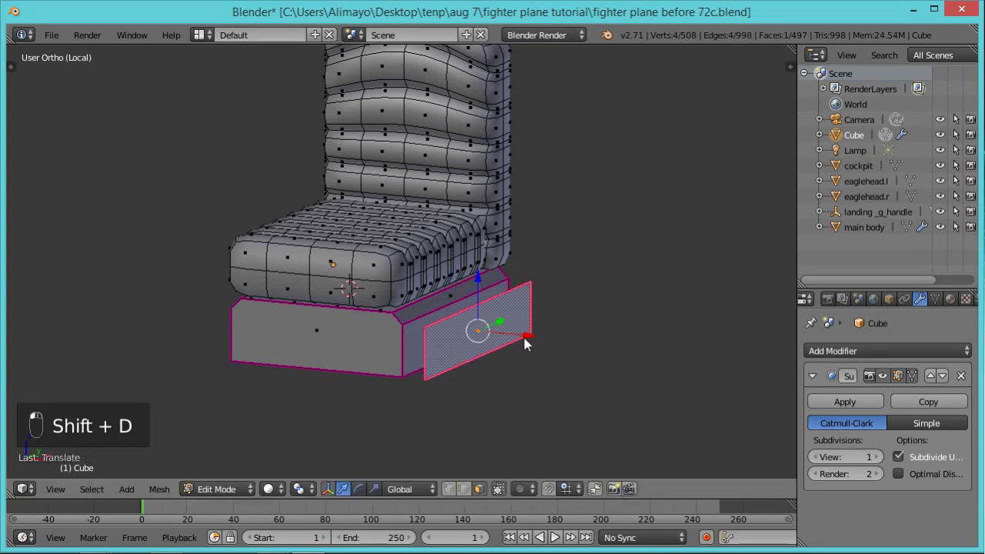
Shift the duplicated face about 0.1 back toward the base block along X and extrude it outward along X into a thick panel.
{"action": "middle_click_drag", "start_coordinate": [518, 372], "coordinate": [536, 388]}
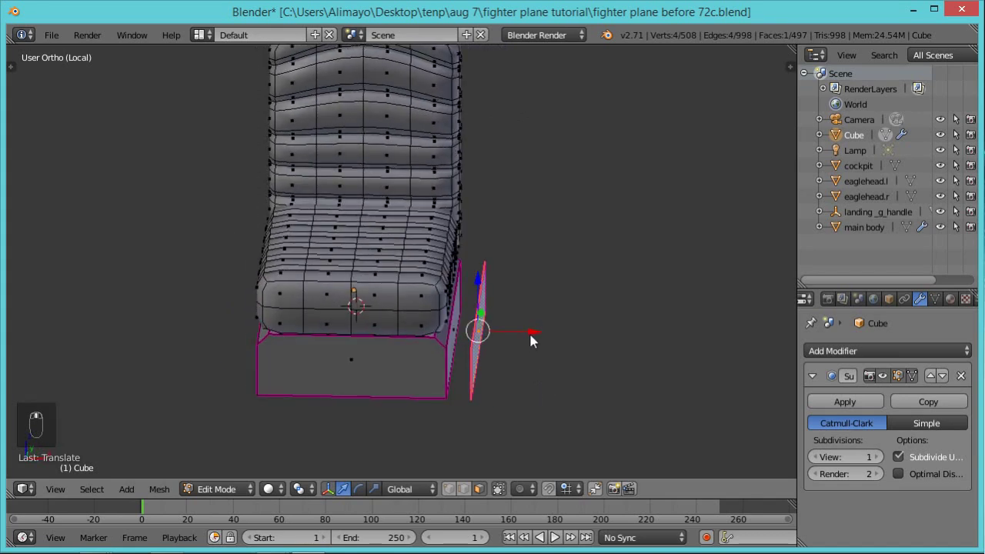
{"action": "key", "text": "g"}
{"action": "key", "text": "x"}
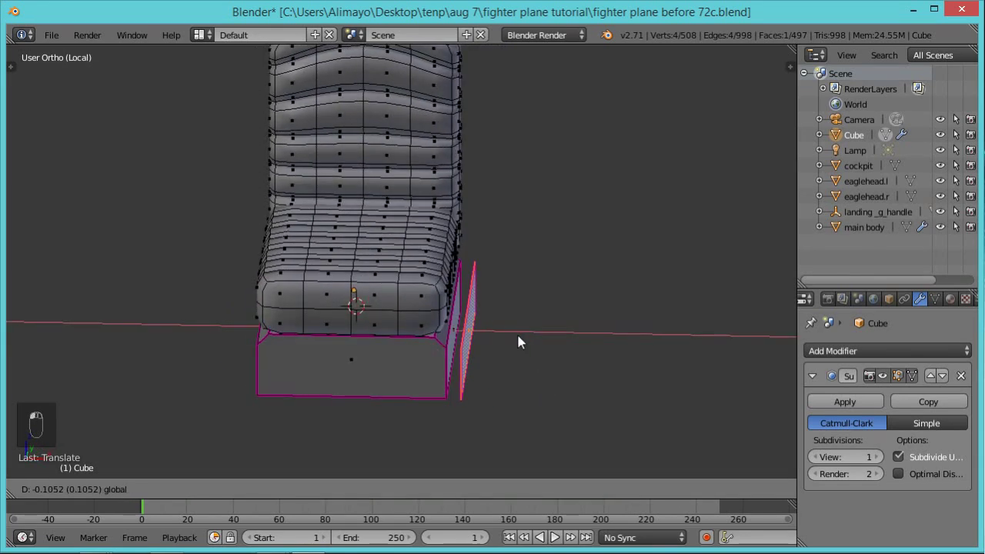
{"action": "left_click", "coordinate": [518, 337]}
{"action": "key", "text": "e"}
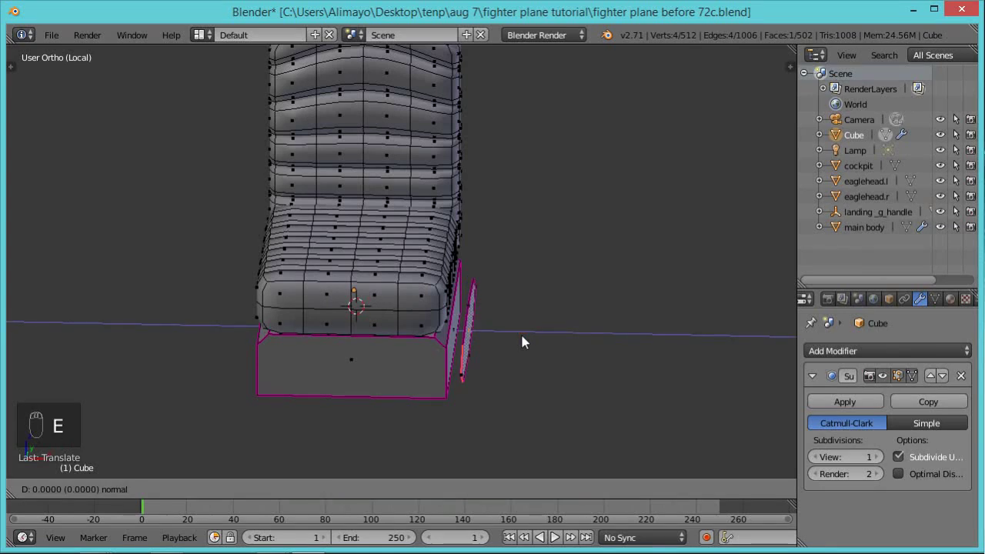
{"action": "key", "text": "x"}
{"action": "left_click", "coordinate": [562, 345]}
{"action": "middle_click_drag", "start_coordinate": [562, 345], "coordinate": [523, 372]}
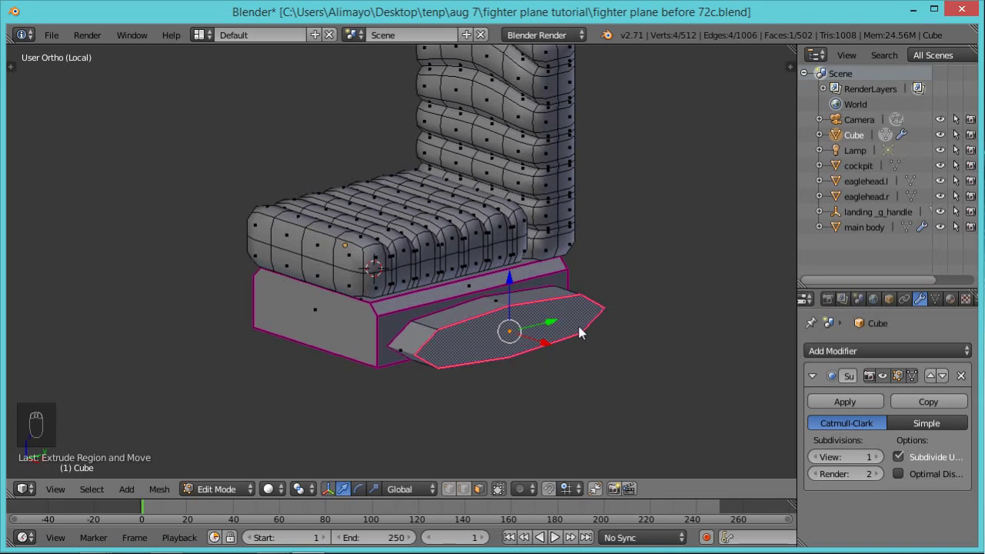
Select the whole linked side panel, scale it up slightly, and stretch it along Z to about twice its height.
{"action": "key", "text": "s"}
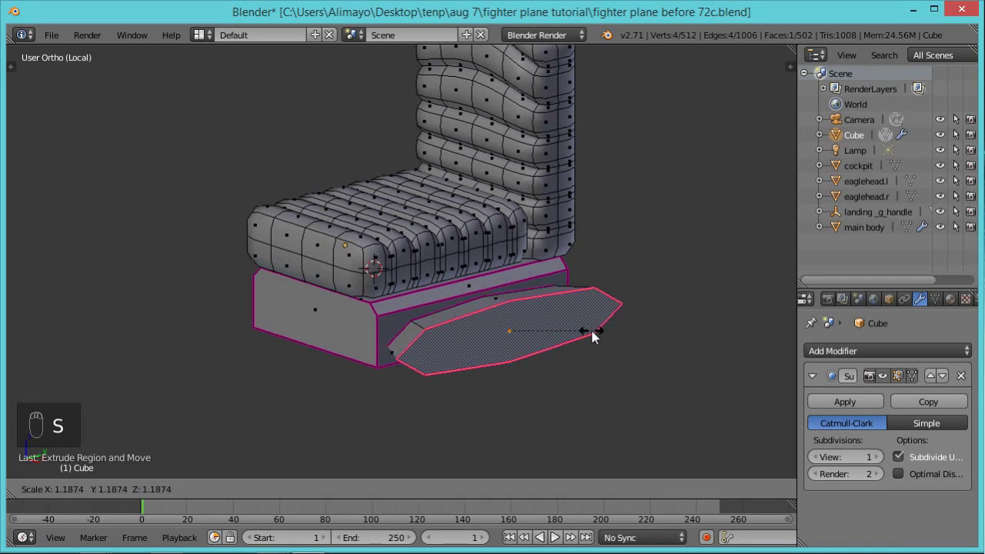
{"action": "right_click", "coordinate": [580, 328]}
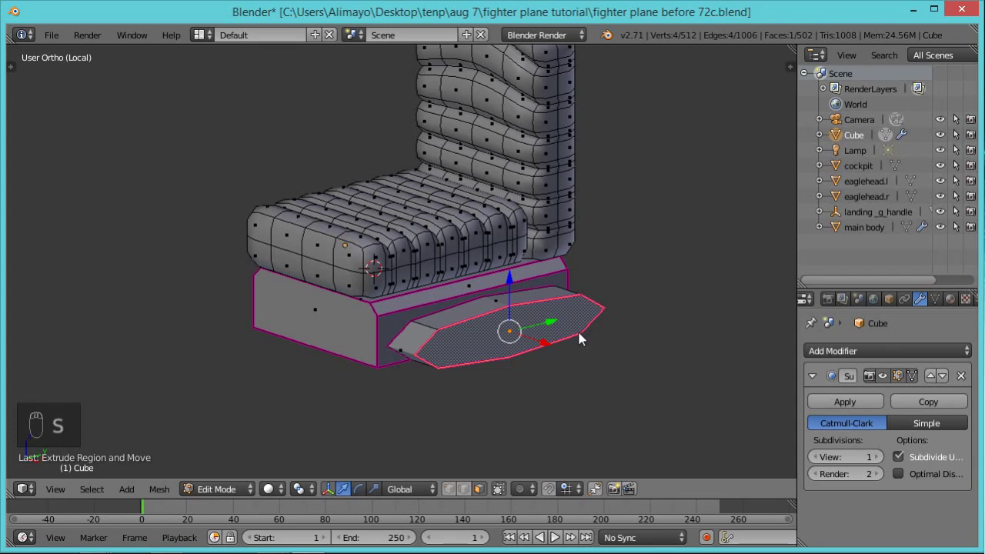
{"action": "key", "text": "ctrl+l"}
{"action": "key", "text": "s"}
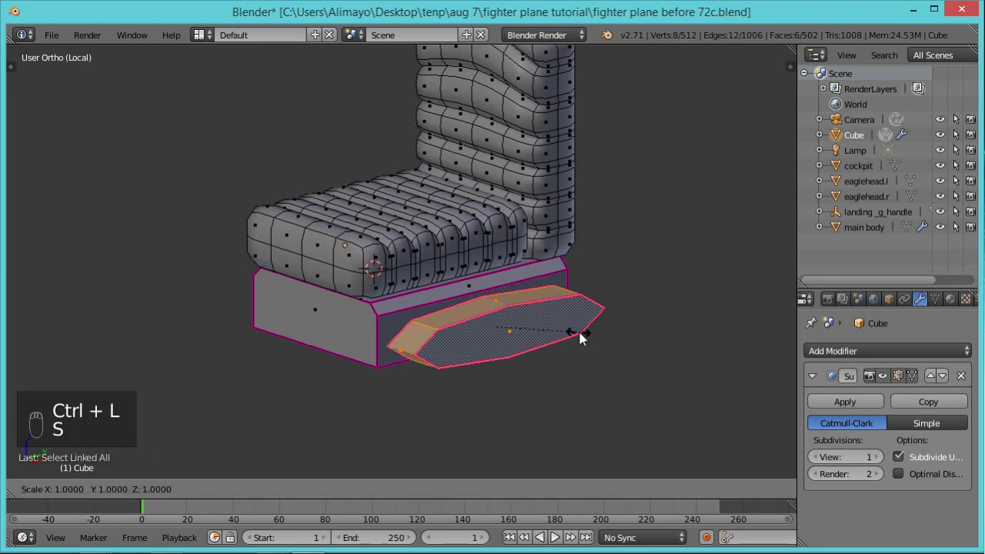
{"action": "left_click", "coordinate": [589, 334]}
{"action": "key", "text": "s"}
{"action": "key", "text": "z"}
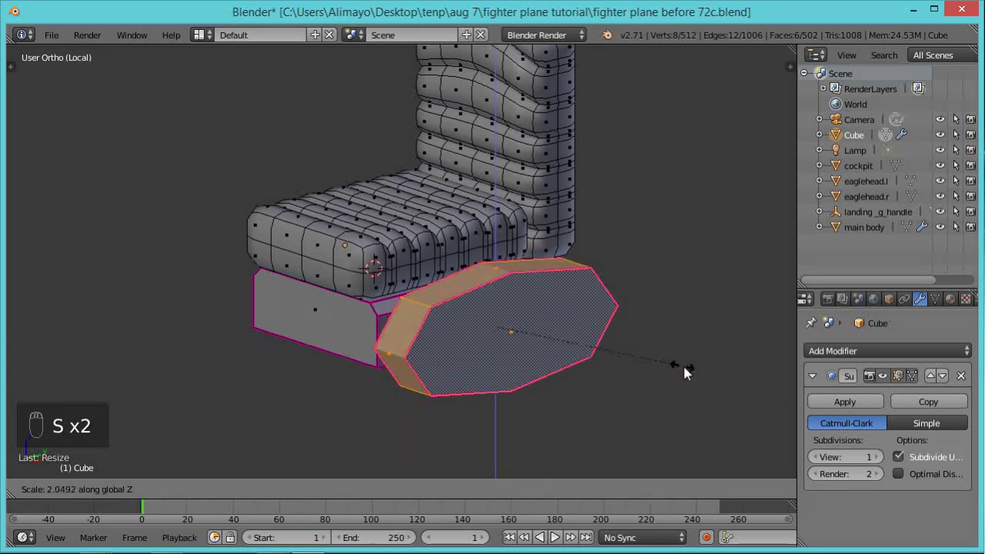
{"action": "left_click", "coordinate": [682, 363]}
Raise the side panel along Z beside the seat cushion and make it slightly taller.
{"action": "middle_click_drag", "start_coordinate": [516, 364], "coordinate": [616, 361]}
{"action": "left_click_drag", "start_coordinate": [496, 277], "coordinate": [495, 260]}
{"action": "middle_click_drag", "start_coordinate": [532, 333], "coordinate": [469, 316]}
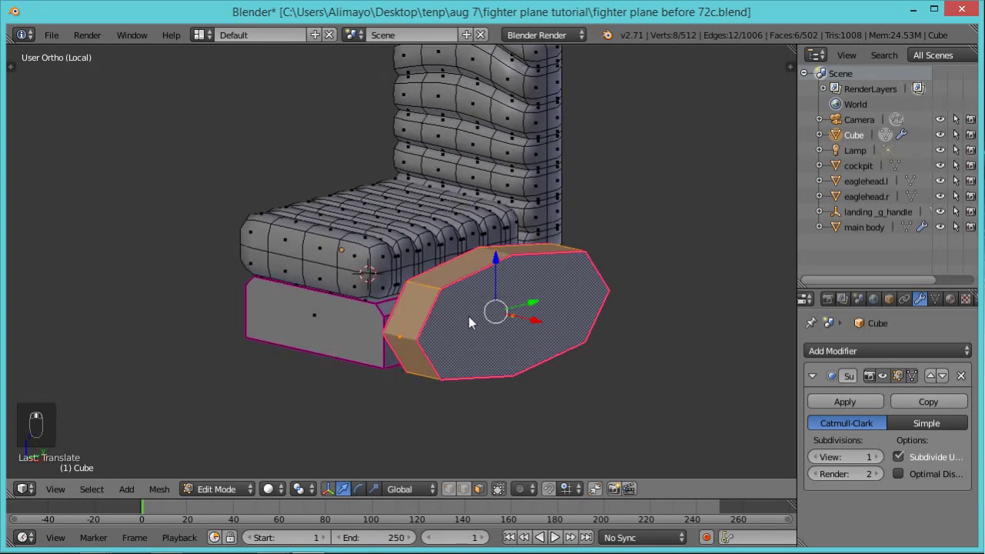
{"action": "key", "text": "s"}
{"action": "left_click", "coordinate": [614, 328]}
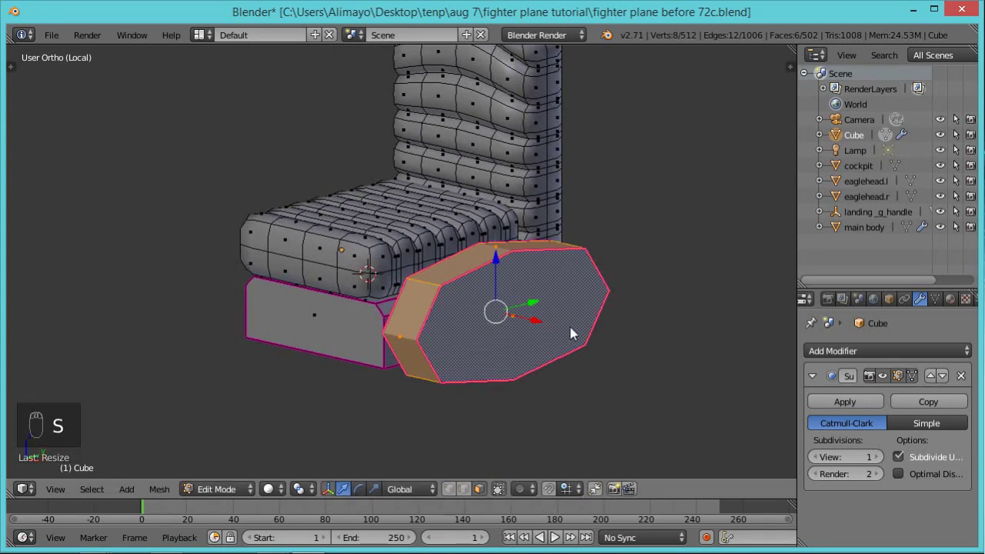
Widen the side block to about 1.35 along X and shift it along X beside the seat base.
{"action": "key", "text": "s"}
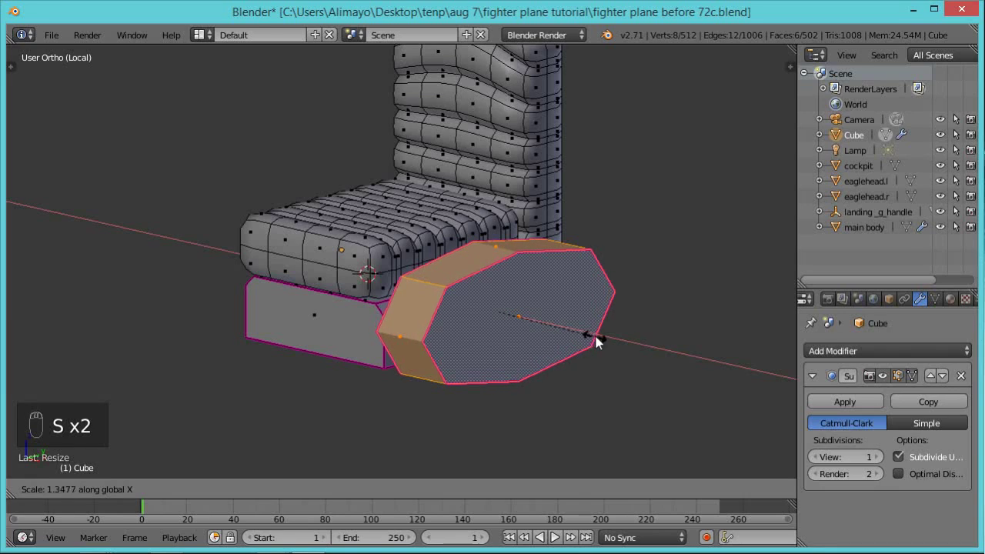
{"action": "left_click", "coordinate": [597, 342]}
{"action": "middle_click_drag", "start_coordinate": [365, 340], "coordinate": [498, 350]}
{"action": "left_click_drag", "start_coordinate": [543, 309], "coordinate": [552, 315]}
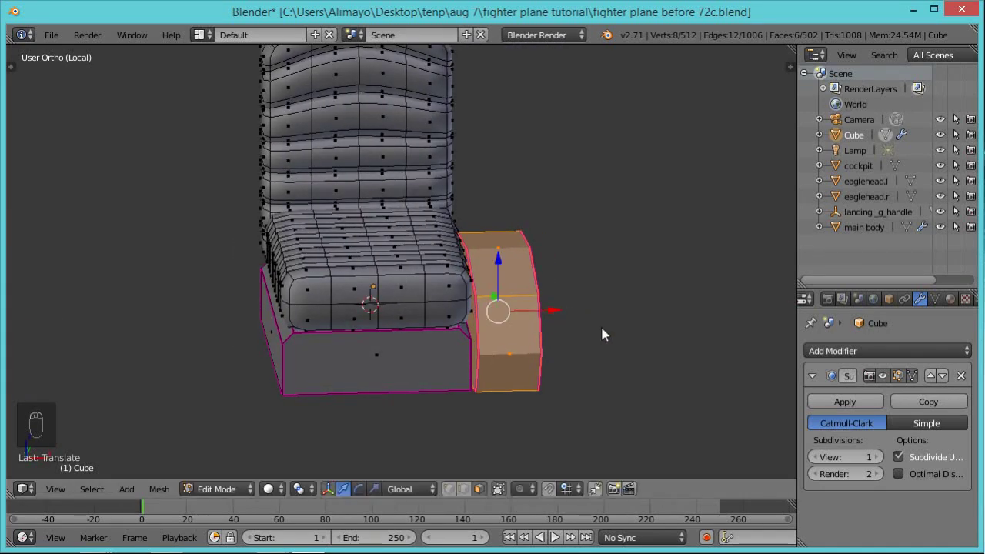
Crease all edges of the side block until it is sharp-edged and raise it along Z beside the seat.
{"action": "key", "text": "shift+e"}
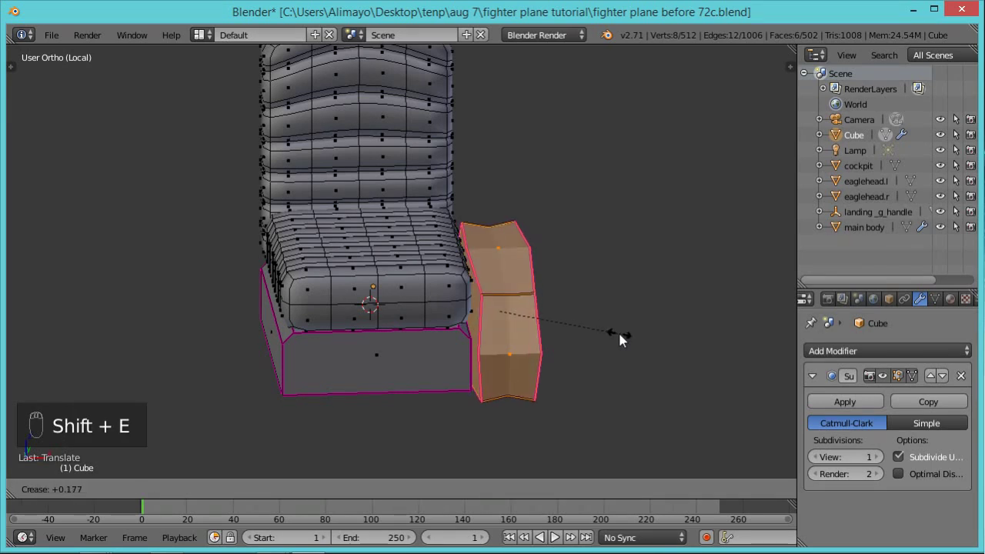
{"action": "left_click", "coordinate": [711, 351]}
{"action": "middle_click_drag", "start_coordinate": [712, 351], "coordinate": [567, 327]}
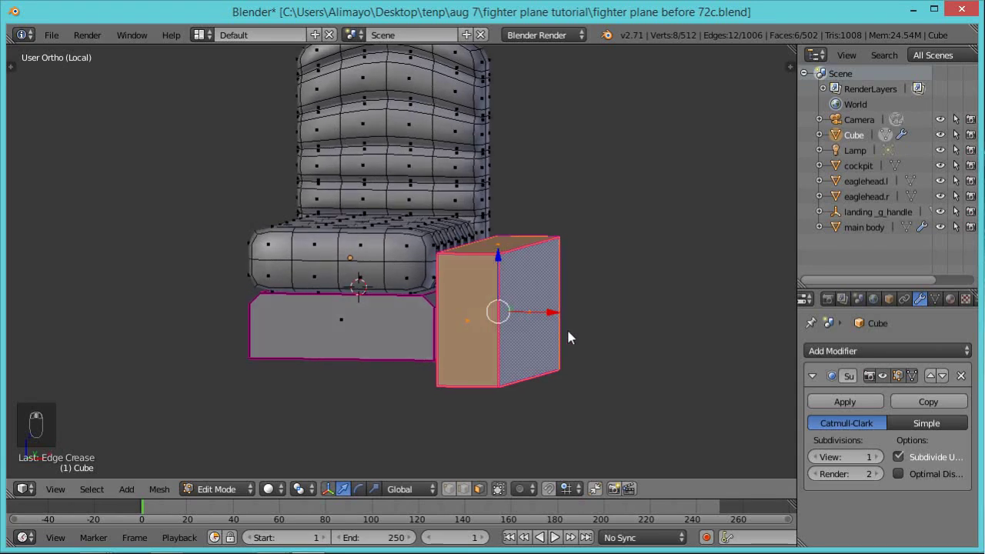
{"action": "left_click_drag", "start_coordinate": [499, 266], "coordinate": [502, 235]}
Save the file as fighter plane before 73c.blend and turn off the subdivision modifier's viewport display.
{"action": "key", "text": "ctrl+alt+s"}
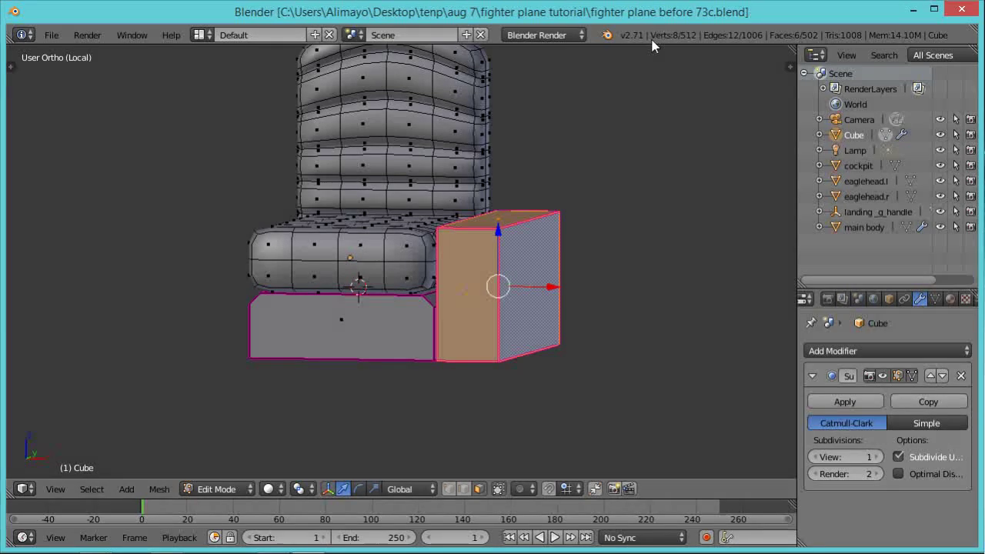
{"action": "middle_click_drag", "start_coordinate": [646, 163], "coordinate": [534, 226]}
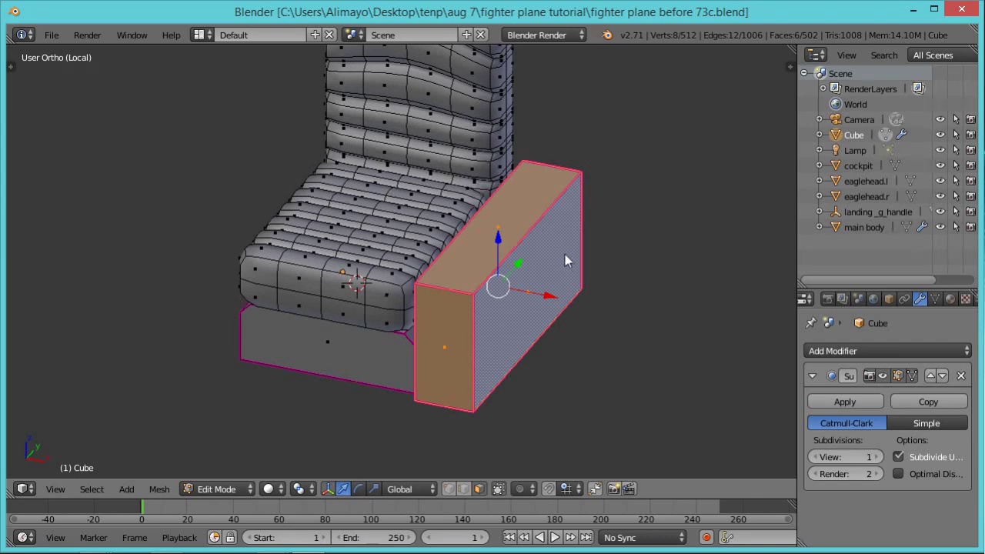
{"action": "left_click", "coordinate": [883, 372]}
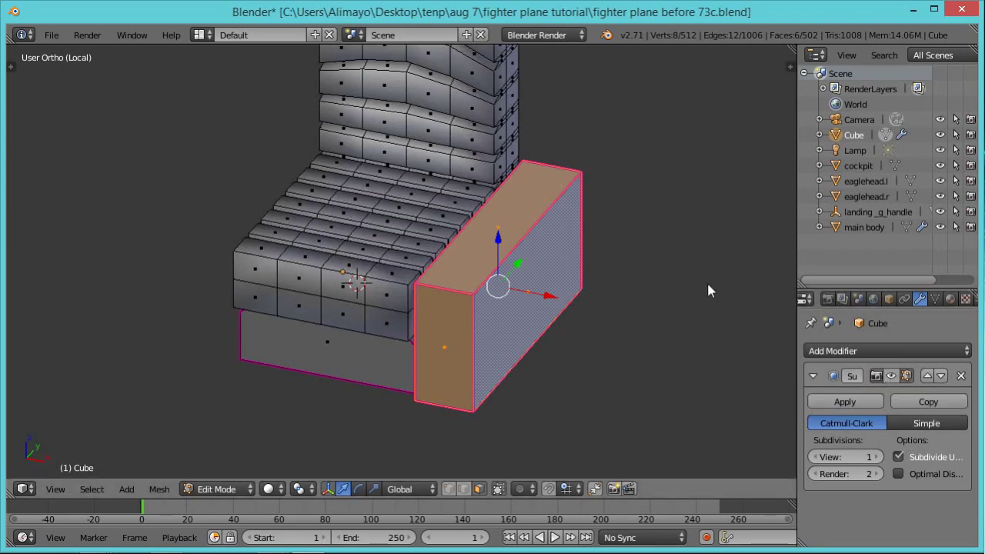
Inset the side block's top face with an in-place extrusion scaled to about 0.8, and lower it about 0.08 along Z.
{"action": "middle_click_drag", "start_coordinate": [692, 277], "coordinate": [608, 246]}
{"action": "right_click", "coordinate": [528, 220]}
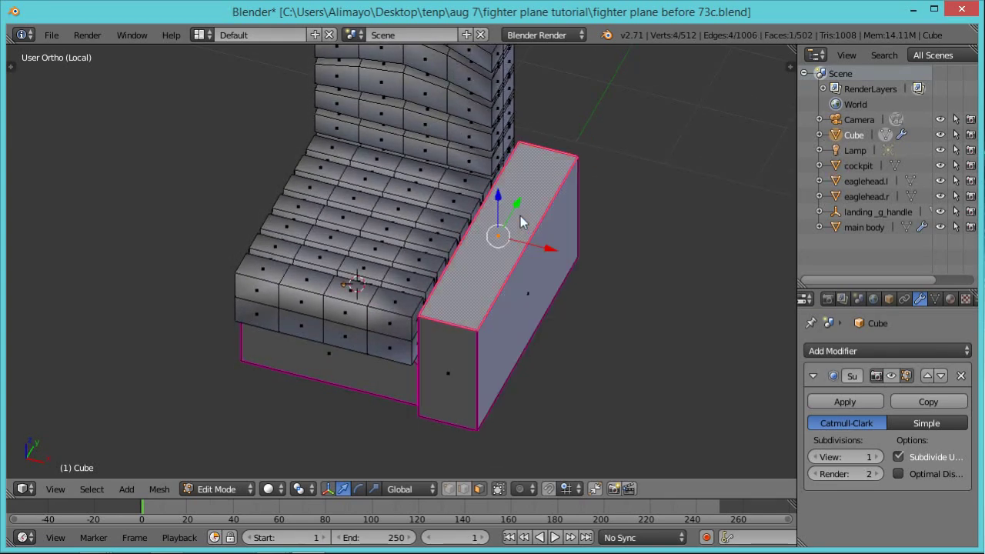
{"action": "key", "text": "e"}
{"action": "right_click", "coordinate": [611, 294]}
{"action": "key", "text": "s"}
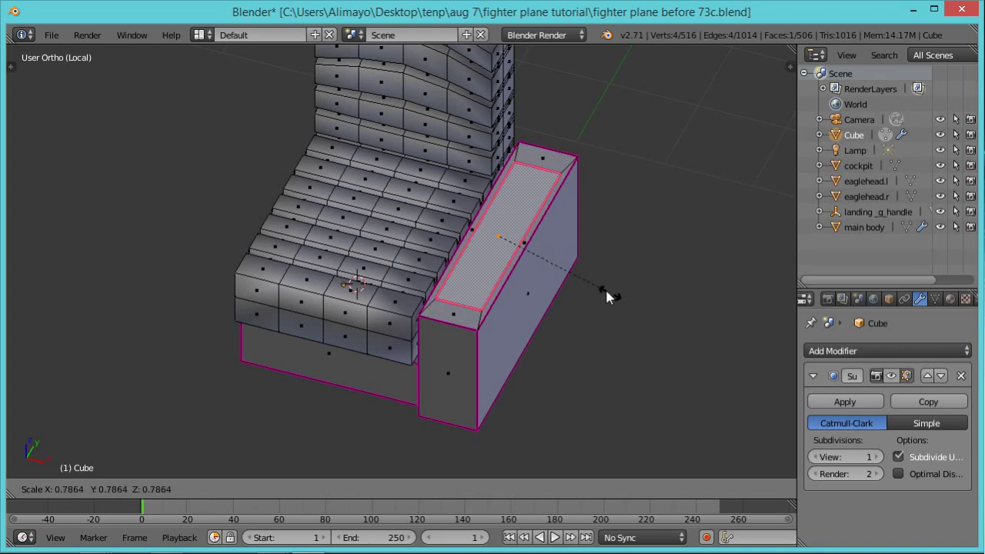
{"action": "left_click", "coordinate": [600, 284]}
{"action": "key", "text": "g"}
{"action": "key", "text": "z"}
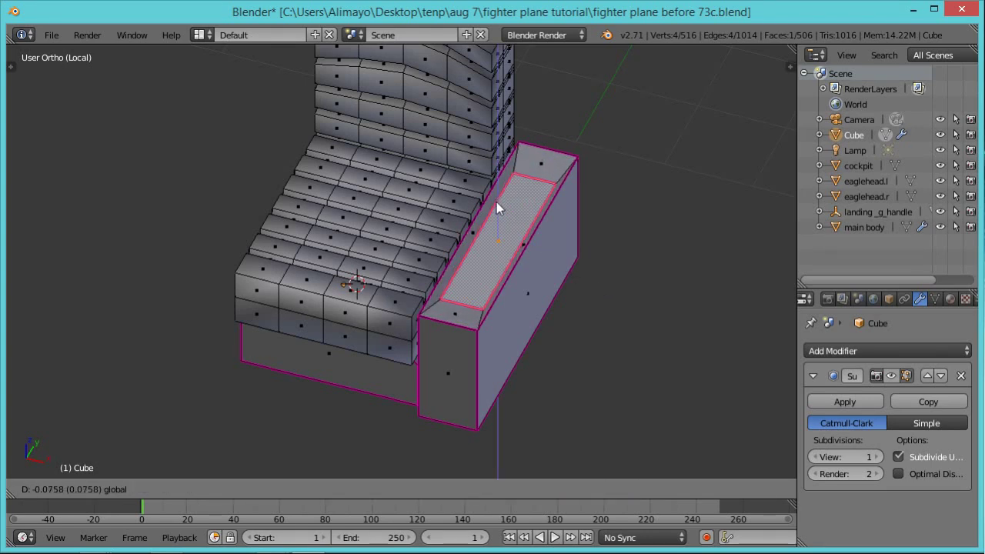
{"action": "left_click", "coordinate": [499, 203]}
Narrow the inset top face of the side block to about 0.92 along X.
{"action": "middle_click_drag", "start_coordinate": [523, 227], "coordinate": [616, 226]}
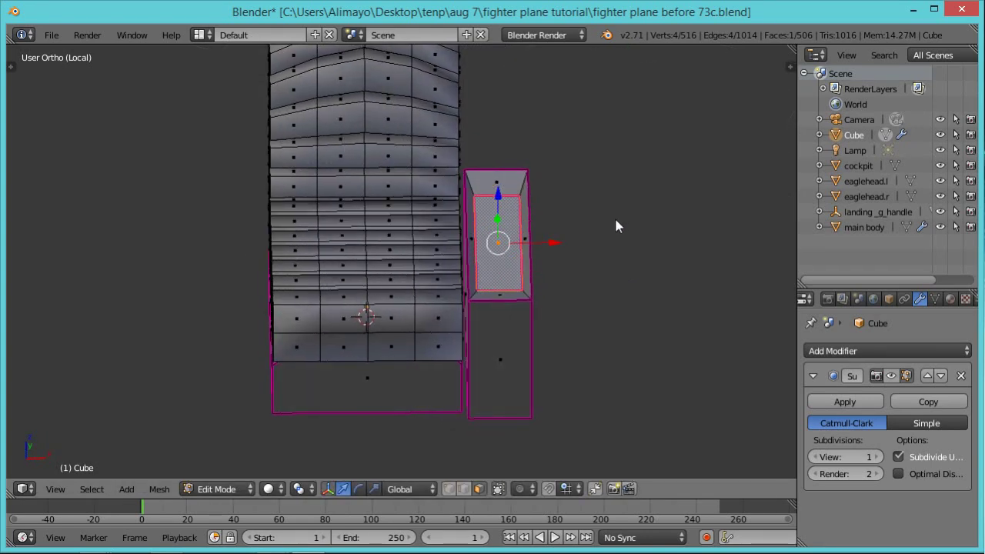
{"action": "key", "text": "s"}
{"action": "key", "text": "x"}
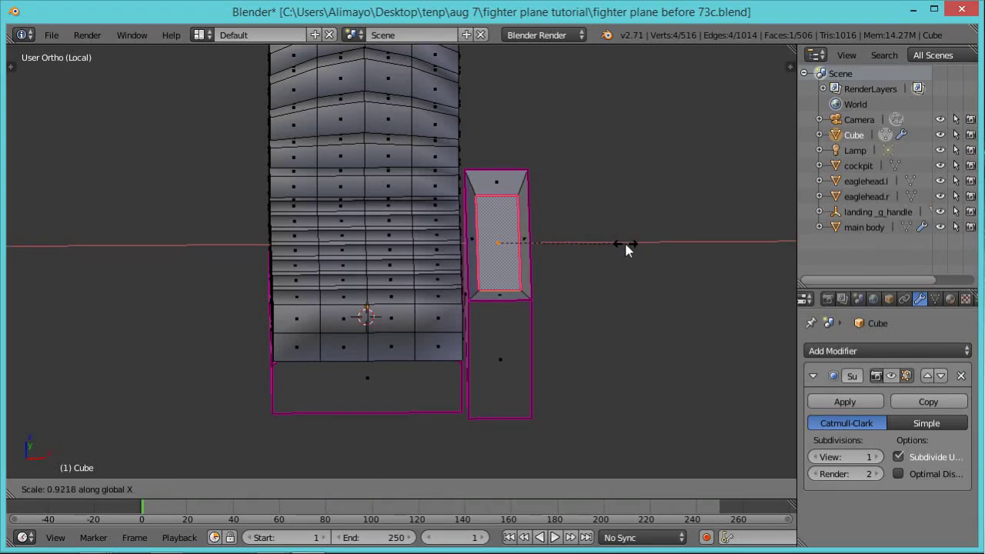
{"action": "left_click", "coordinate": [624, 245]}
{"action": "middle_click_drag", "start_coordinate": [622, 239], "coordinate": [577, 235]}
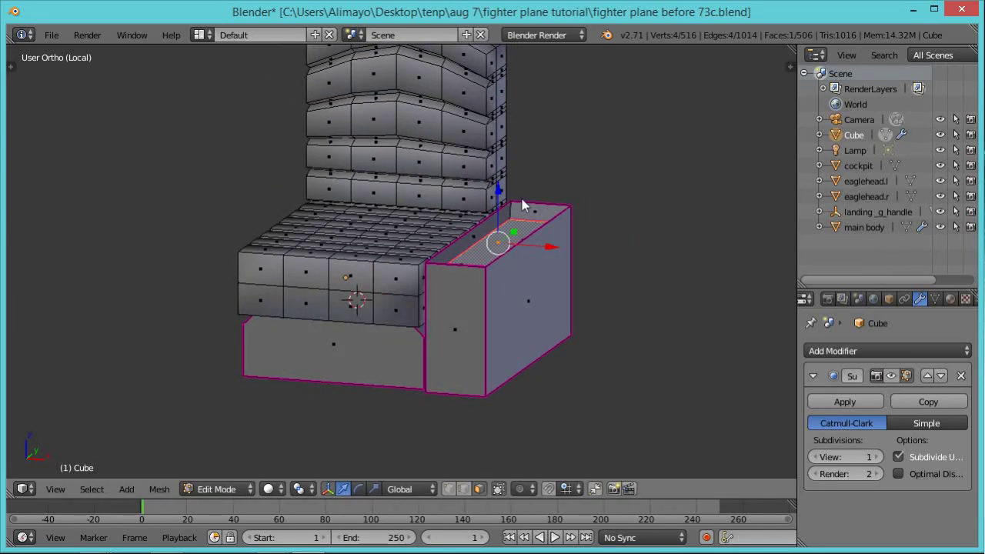
Raise the inset face slightly along Z and extrude it about 0.22 downward to form a recess.
{"action": "key", "text": "g"}
{"action": "key", "text": "z"}
{"action": "left_click", "coordinate": [570, 210]}
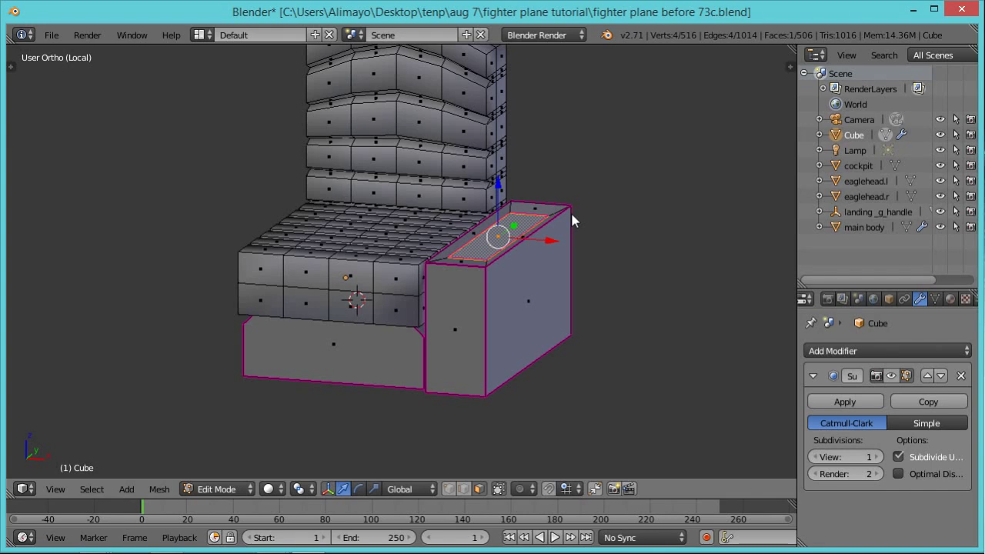
{"action": "key", "text": "e"}
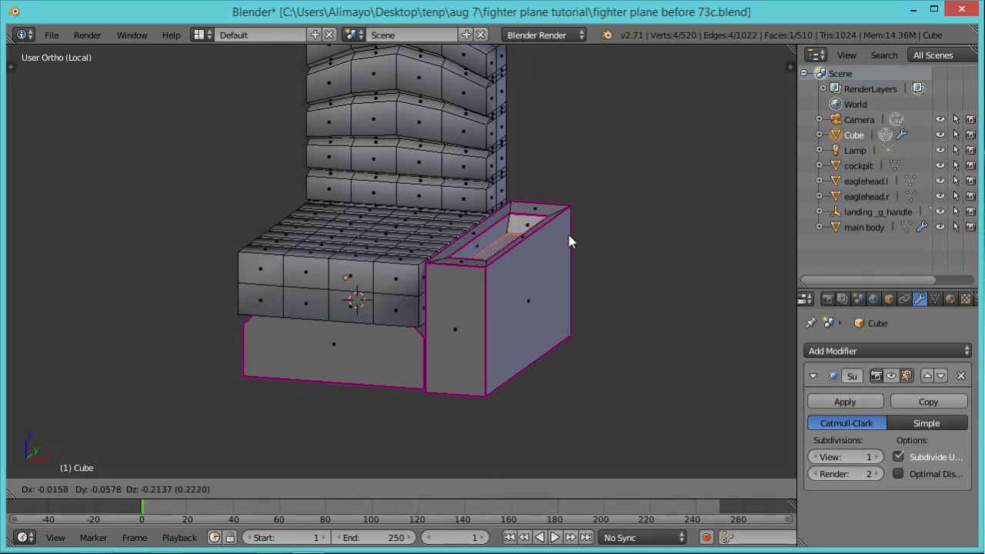
{"action": "left_click", "coordinate": [570, 241]}
Extrude the recess floor into a new face scaled to under half its length along Y and moved toward the backrest.
{"action": "middle_click_drag", "start_coordinate": [569, 215], "coordinate": [604, 262]}
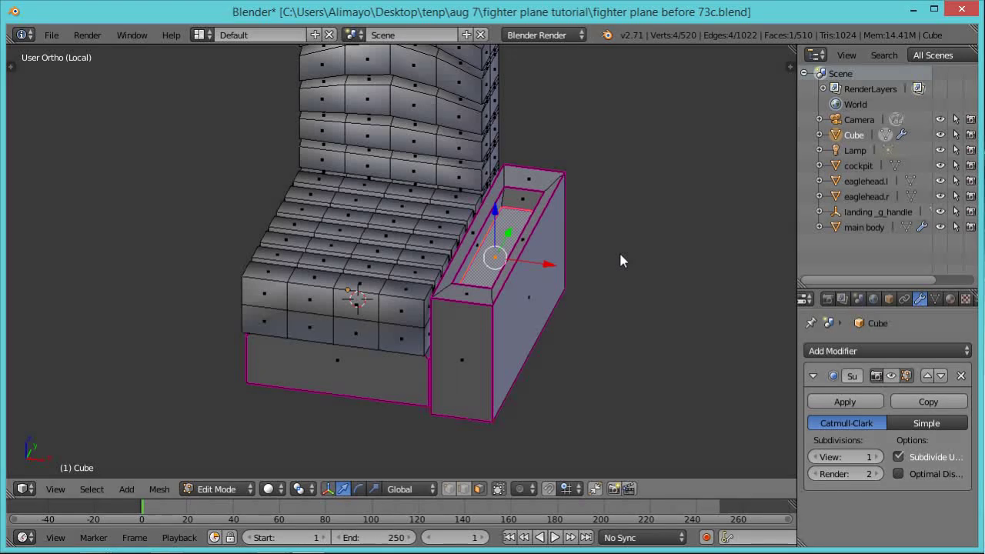
{"action": "key", "text": "e"}
{"action": "left_click", "coordinate": [620, 254]}
{"action": "middle_click_drag", "start_coordinate": [710, 240], "coordinate": [696, 274]}
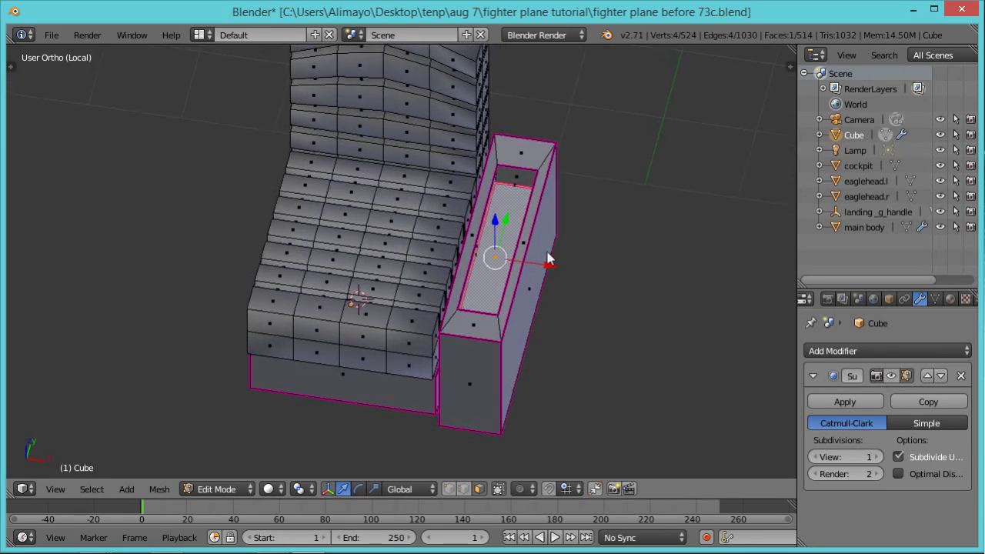
{"action": "key", "text": "s"}
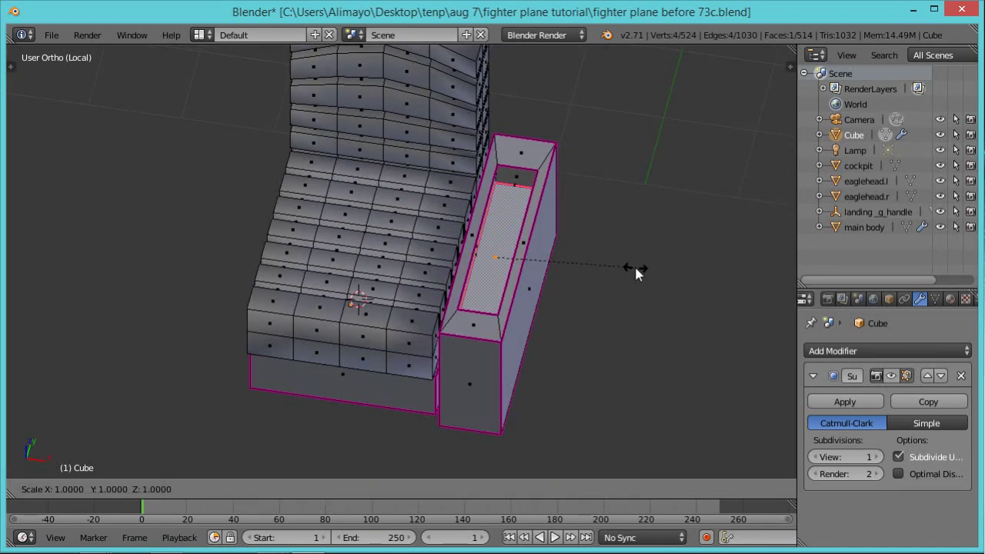
{"action": "key", "text": "y"}
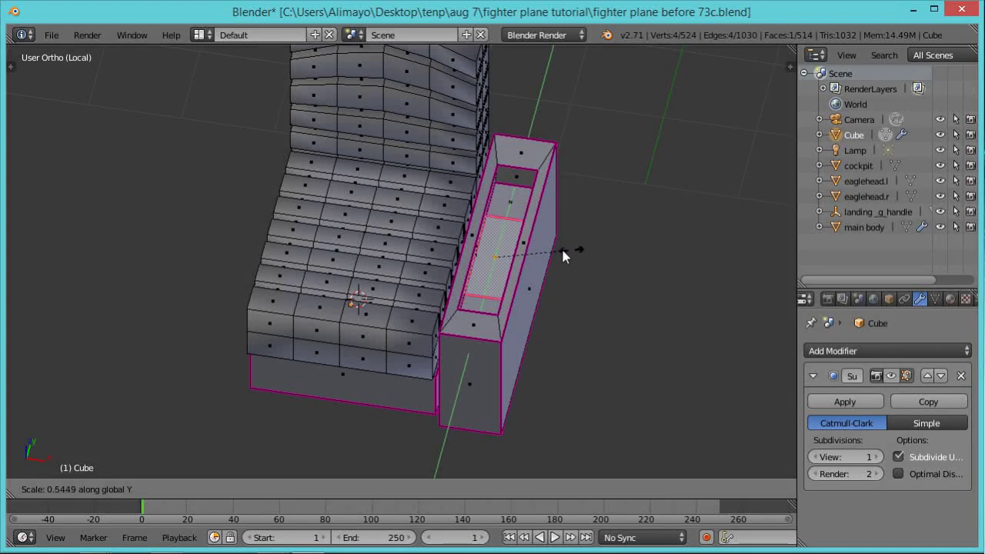
{"action": "left_click", "coordinate": [546, 260]}
{"action": "left_click_drag", "start_coordinate": [514, 229], "coordinate": [511, 202]}
Extrude the small floor face upward and scale its top to about 0.7 to form a tapered lever base.
{"action": "key", "text": "e"}
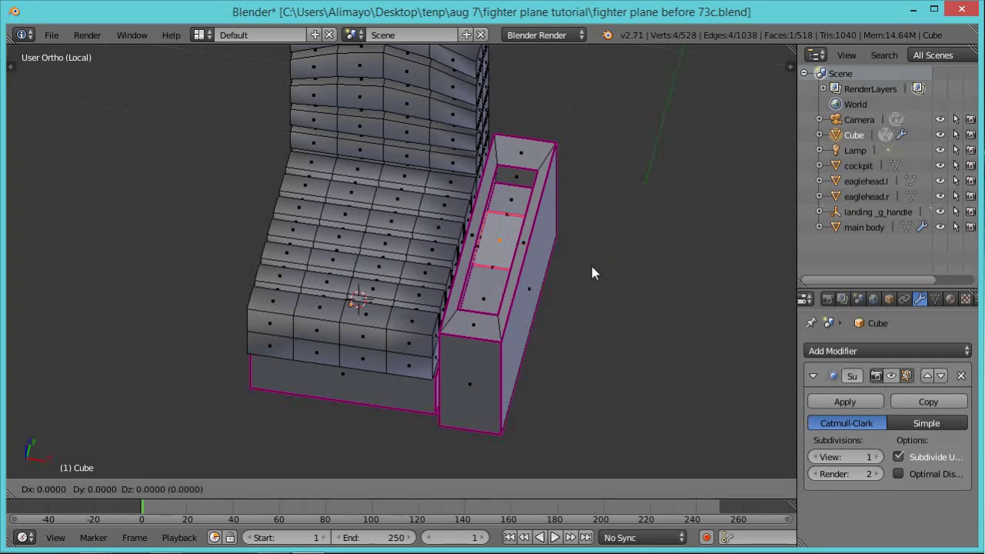
{"action": "left_click", "coordinate": [591, 249]}
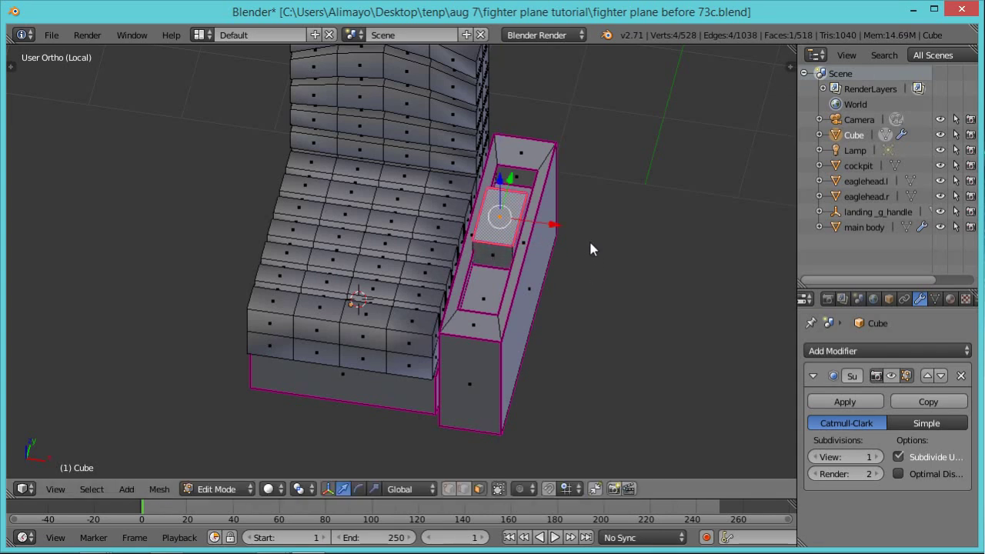
{"action": "key", "text": "s"}
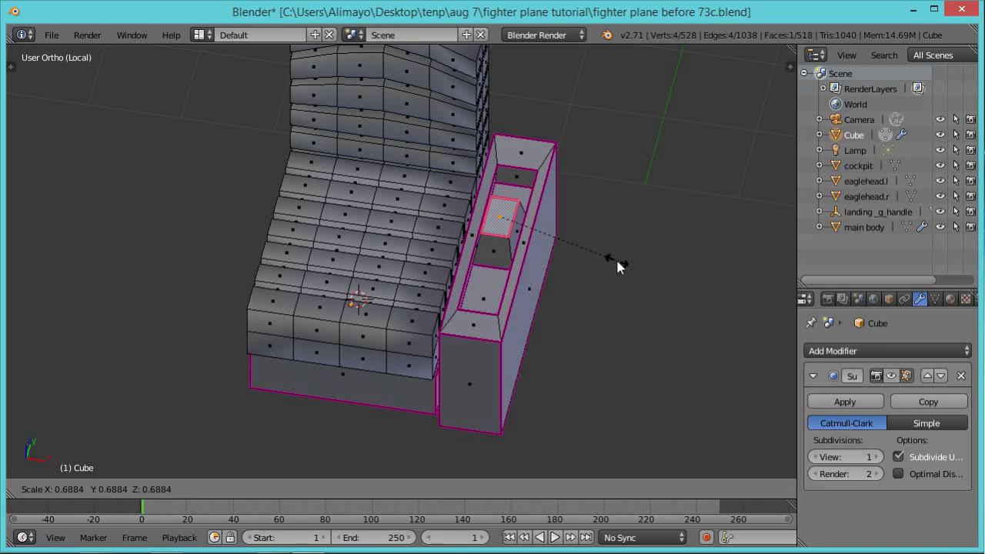
{"action": "left_click", "coordinate": [616, 257]}
{"action": "middle_click_drag", "start_coordinate": [641, 285], "coordinate": [628, 268]}
Inset the lever base's top face to about 0.61 and extrude it about 0.27 upward along Z.
{"action": "key", "text": "e"}
{"action": "right_click", "coordinate": [630, 264]}
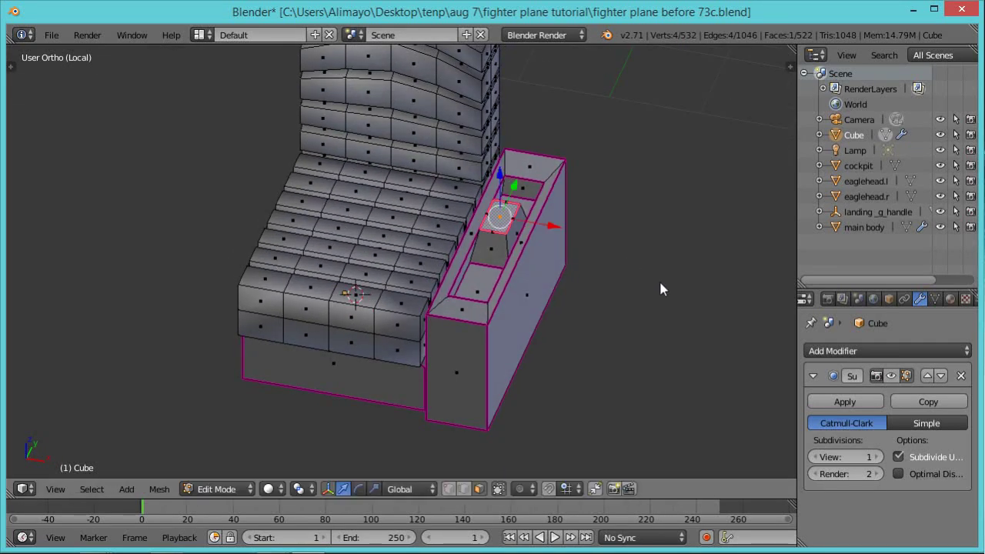
{"action": "key", "text": "s"}
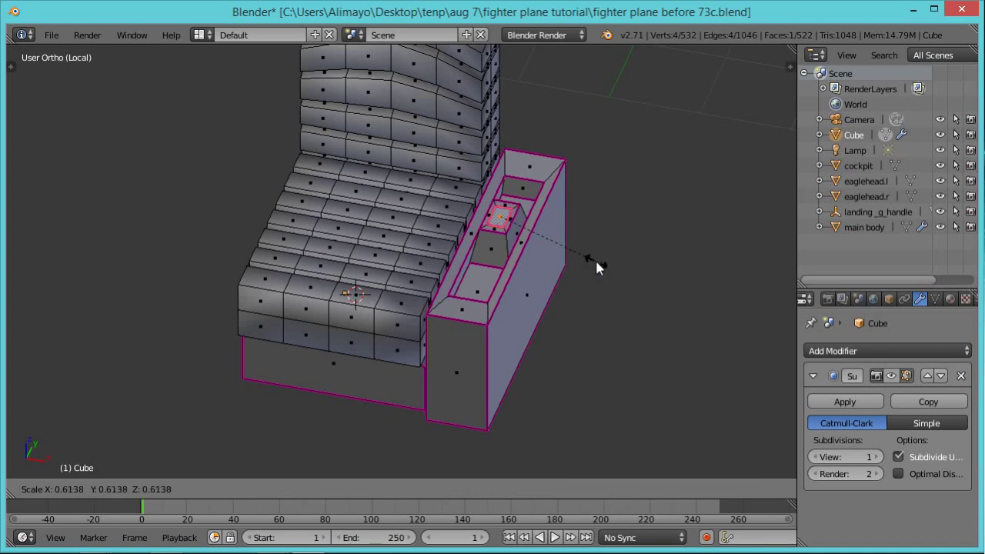
{"action": "left_click", "coordinate": [598, 267]}
{"action": "key", "text": "e"}
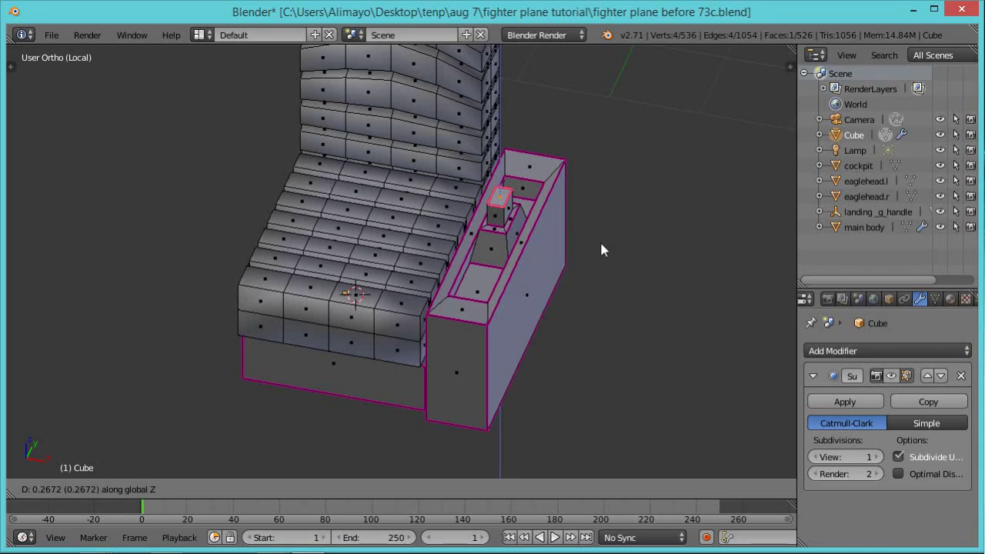
{"action": "left_click", "coordinate": [600, 239]}
Inset the lever's top face to about 0.61 and raise it about 0.11 along Z to make a sloped shoulder.
{"action": "scroll", "coordinate": [602, 243], "scroll_direction": "up", "scroll_amount": 2}
{"action": "mouse_move", "coordinate": [637, 270]}
{"action": "middle_mouse_down"}
{"action": "mouse_move", "coordinate": [590, 257]}
{"action": "mouse_move", "coordinate": [651, 277]}
{"action": "middle_mouse_up"}
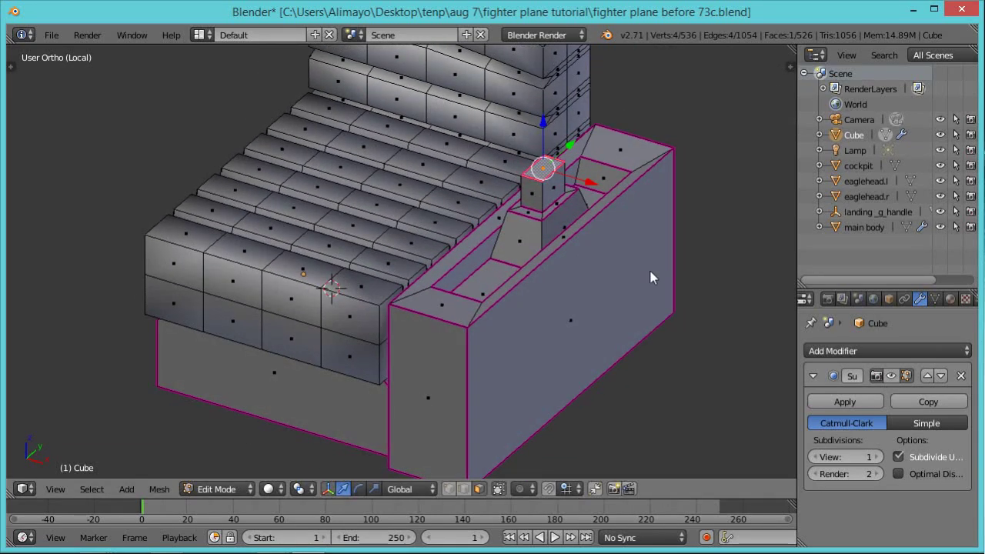
{"action": "key", "text": "e"}
{"action": "right_click", "coordinate": [654, 279]}
{"action": "key", "text": "s"}
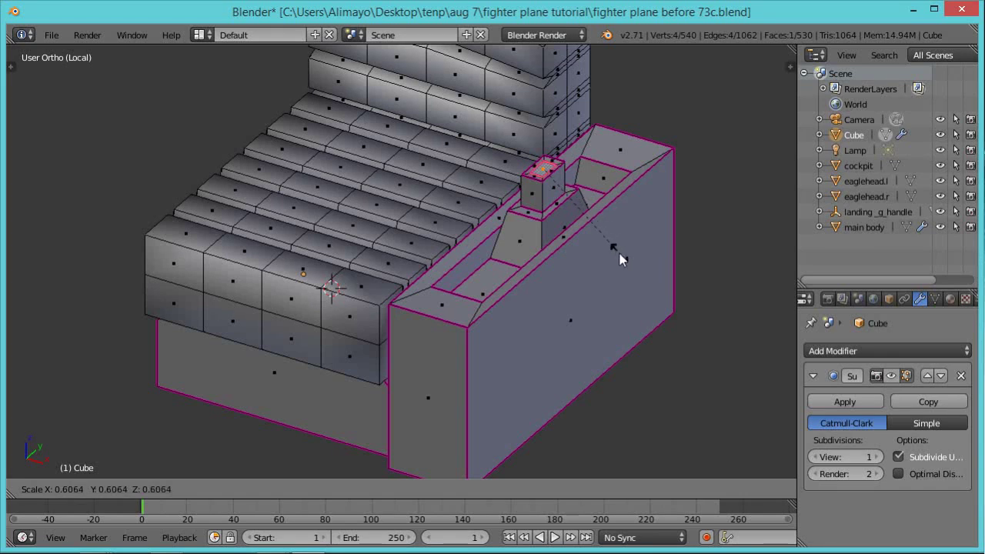
{"action": "left_click", "coordinate": [619, 257]}
{"action": "key", "text": "g"}
{"action": "key", "text": "z"}
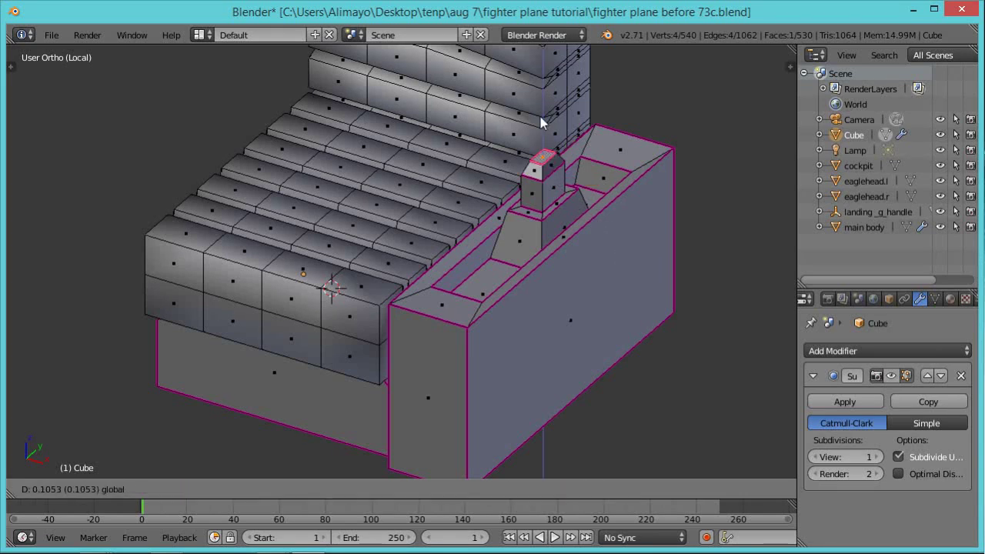
{"action": "left_click", "coordinate": [542, 123]}
{"action": "key", "text": "s"}
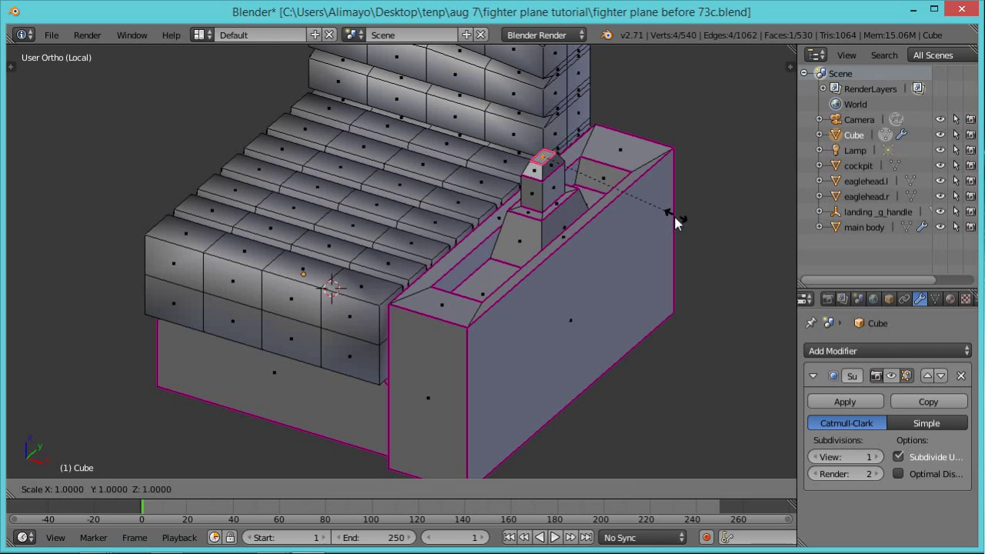
{"action": "right_click", "coordinate": [665, 225]}
Extrude the lever's top face about 0.54 upward along Z to form a thin shaft.
{"action": "key", "text": "e"}
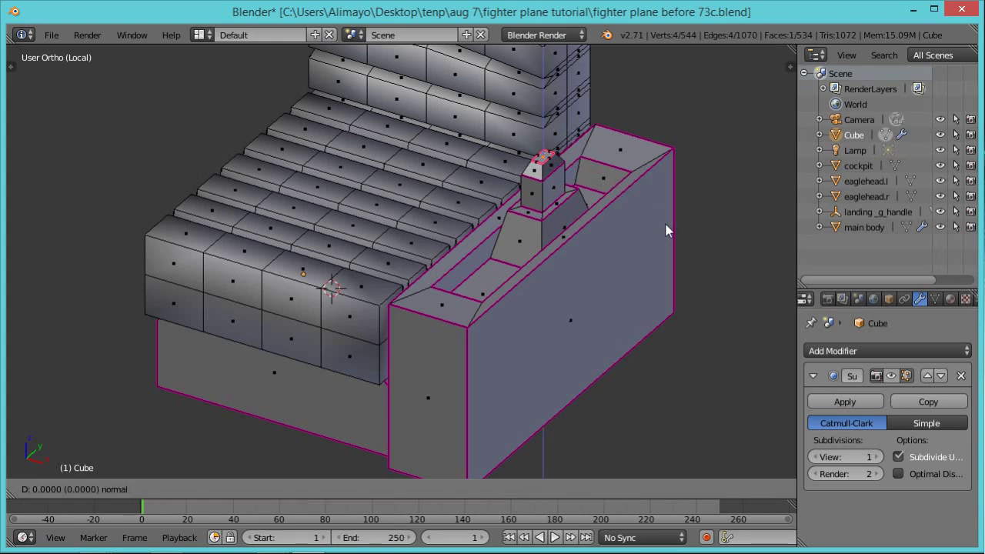
{"action": "key", "text": "z"}
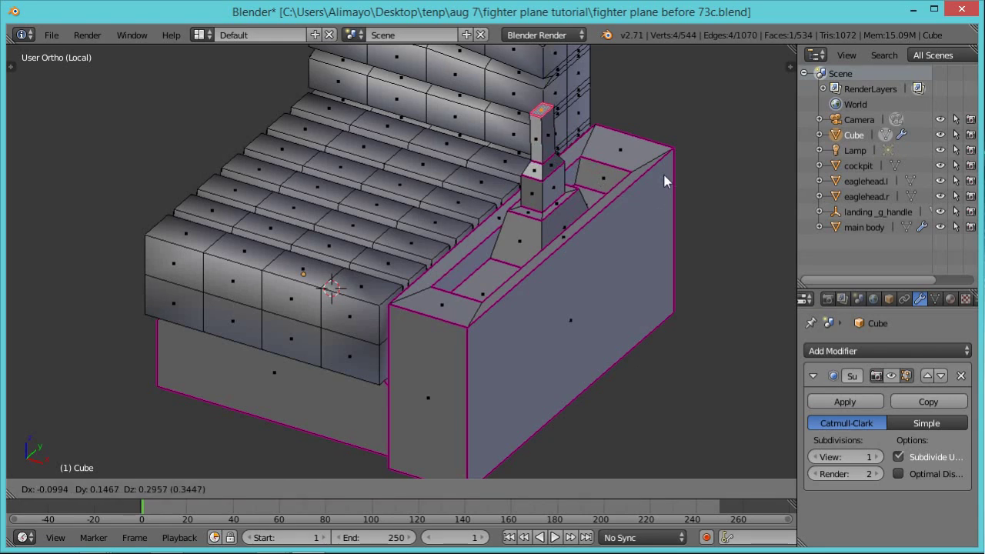
{"action": "key", "text": "z"}
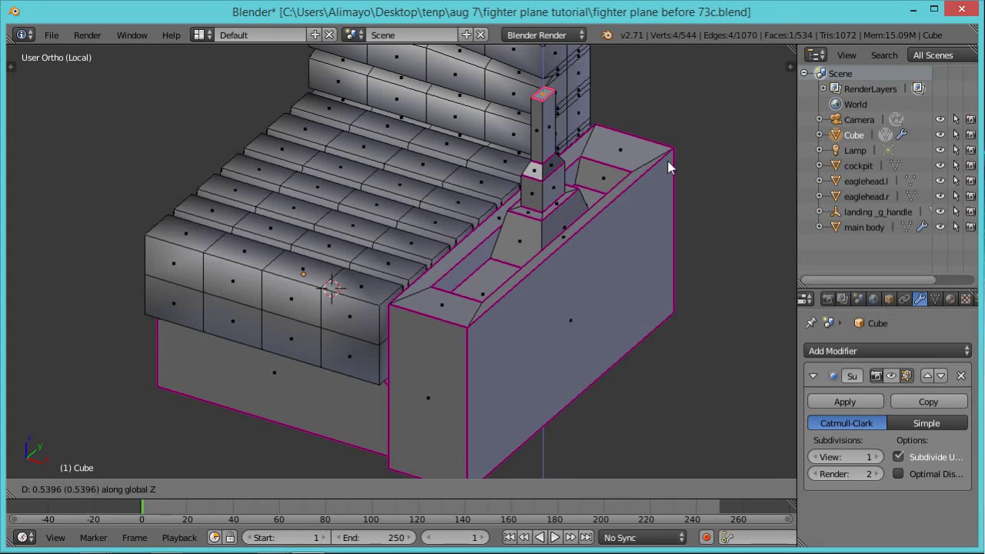
{"action": "left_click", "coordinate": [668, 168]}
Extrude the top of the lever shaft about 0.09 further to add a short segment.
{"action": "middle_click_drag", "start_coordinate": [658, 209], "coordinate": [635, 207]}
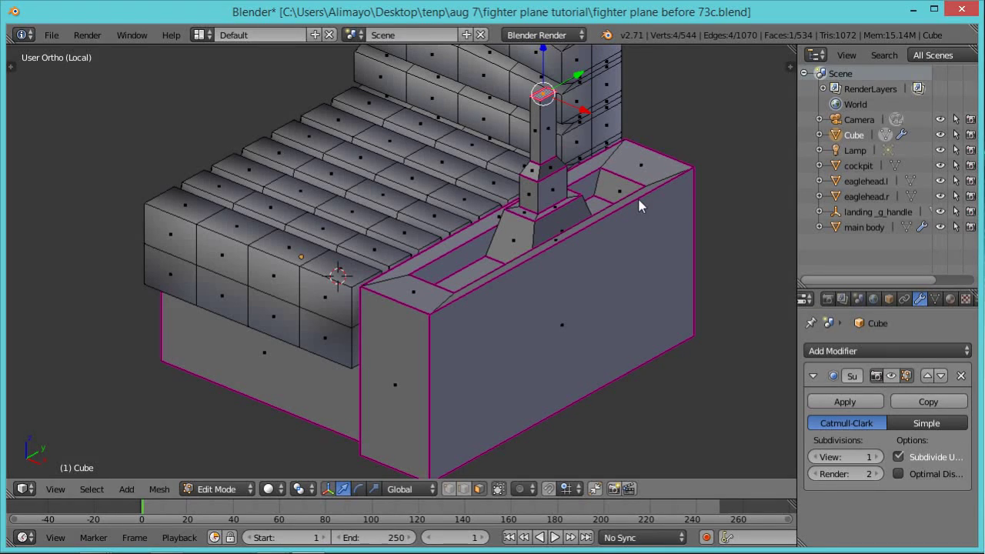
{"action": "key", "text": "e"}
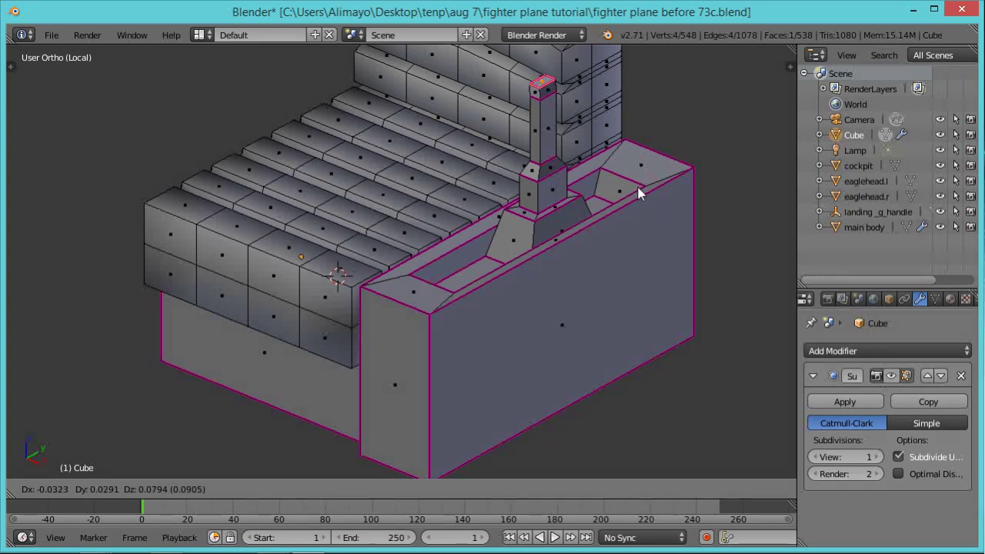
{"action": "left_click", "coordinate": [639, 193]}
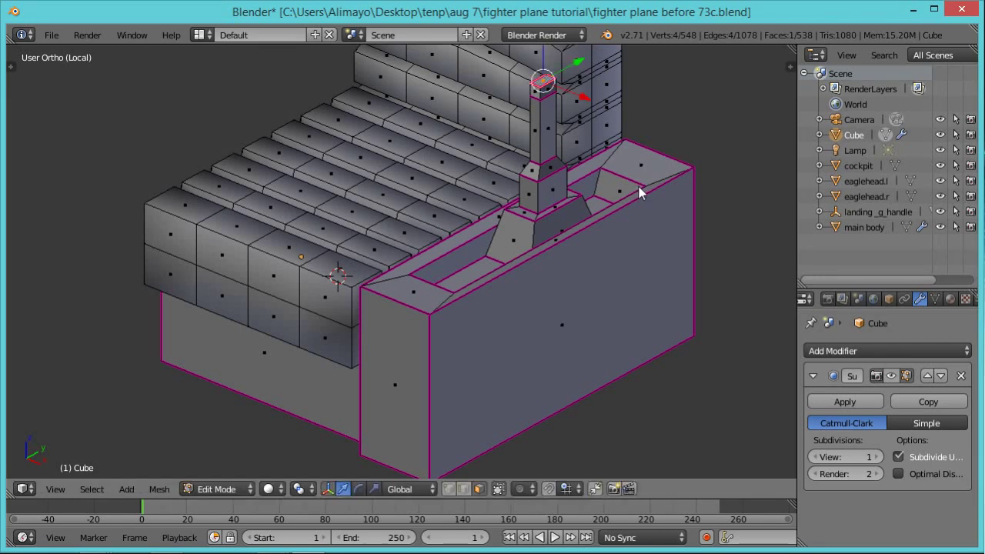
Enlarge the lever shaft's top face to about 1.38 and extrude it slightly upward to form a flared head.
{"action": "key", "text": "s"}
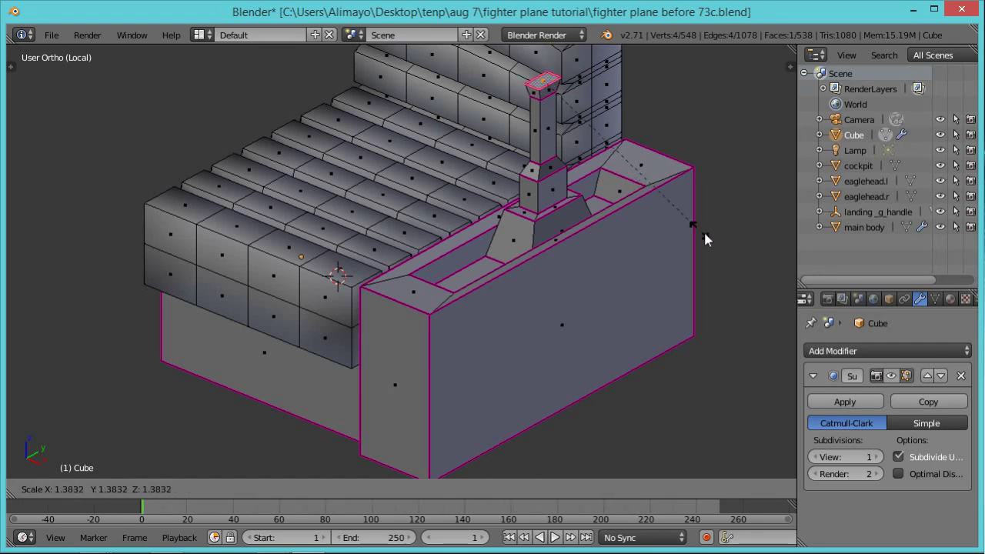
{"action": "left_click", "coordinate": [707, 238]}
{"action": "middle_click_drag", "start_coordinate": [638, 238], "coordinate": [673, 233]}
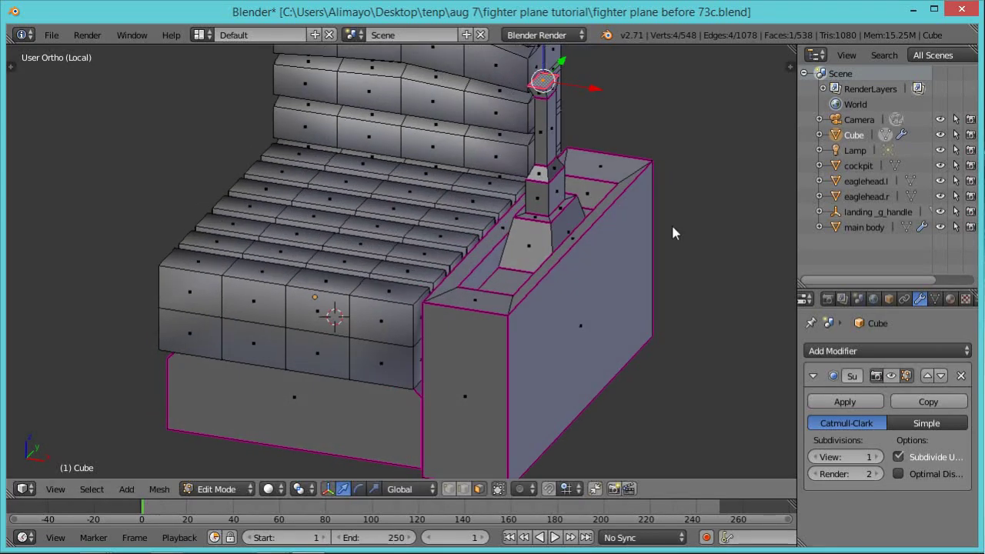
{"action": "key", "text": "e"}
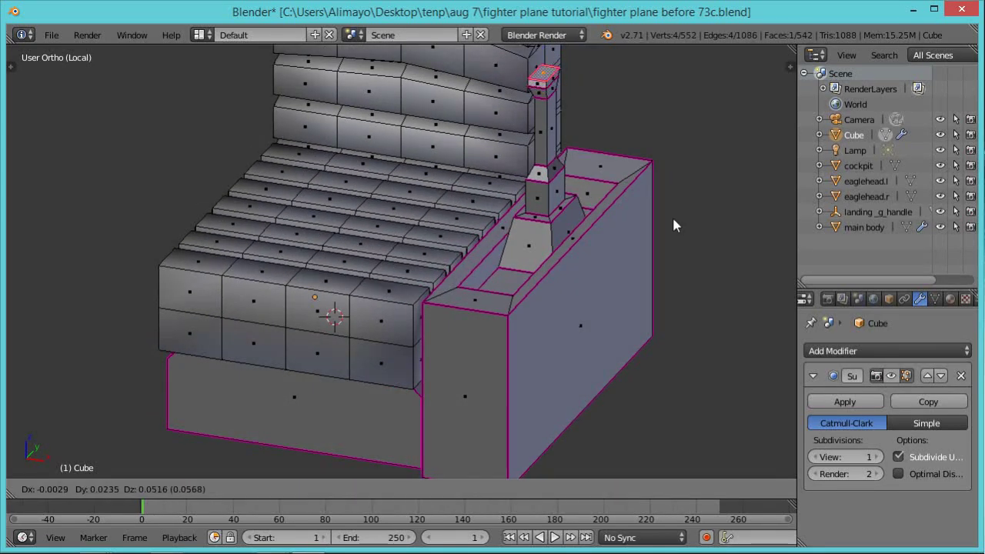
{"action": "left_click", "coordinate": [672, 214]}
{"action": "middle_click_drag", "start_coordinate": [658, 219], "coordinate": [608, 273]}
{"action": "middle_click_drag", "start_coordinate": [582, 239], "coordinate": [544, 317]}
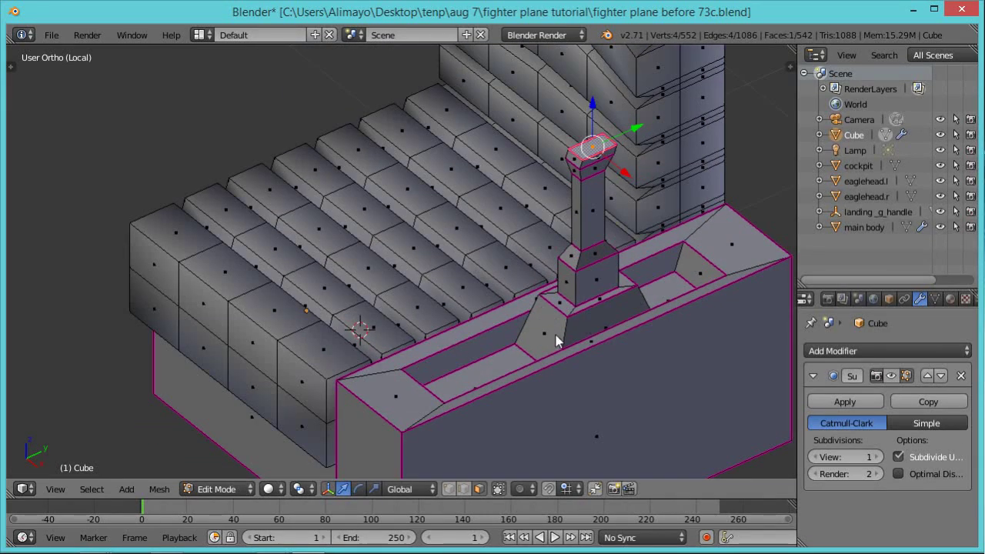
{"action": "middle_click_drag", "start_coordinate": [559, 337], "coordinate": [553, 301]}
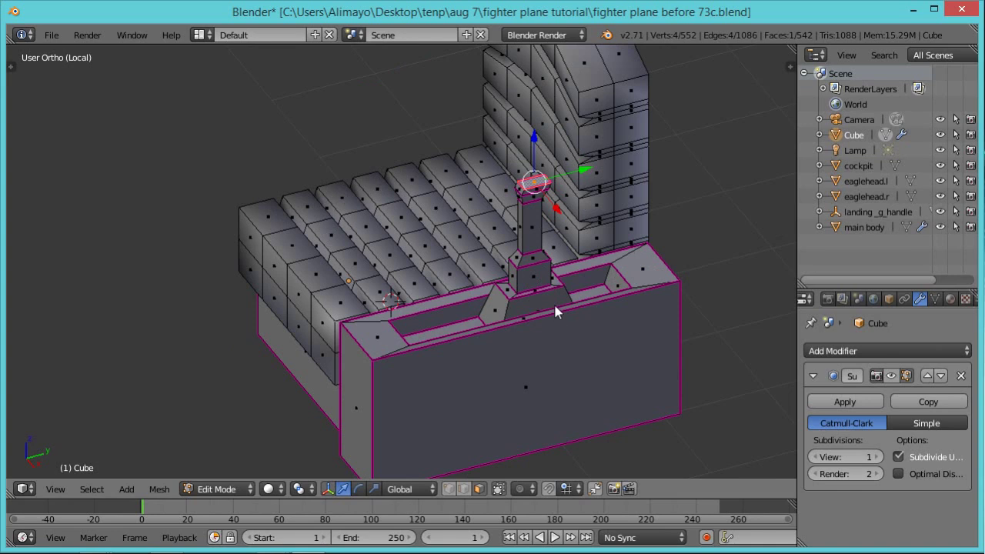
Select all side, step and top faces of the lever and its base, and move them about 0.73 along negative Y.
{"action": "scroll", "coordinate": [554, 302], "scroll_direction": "up", "scroll_amount": 2}
{"action": "right_click", "coordinate": [571, 320]}
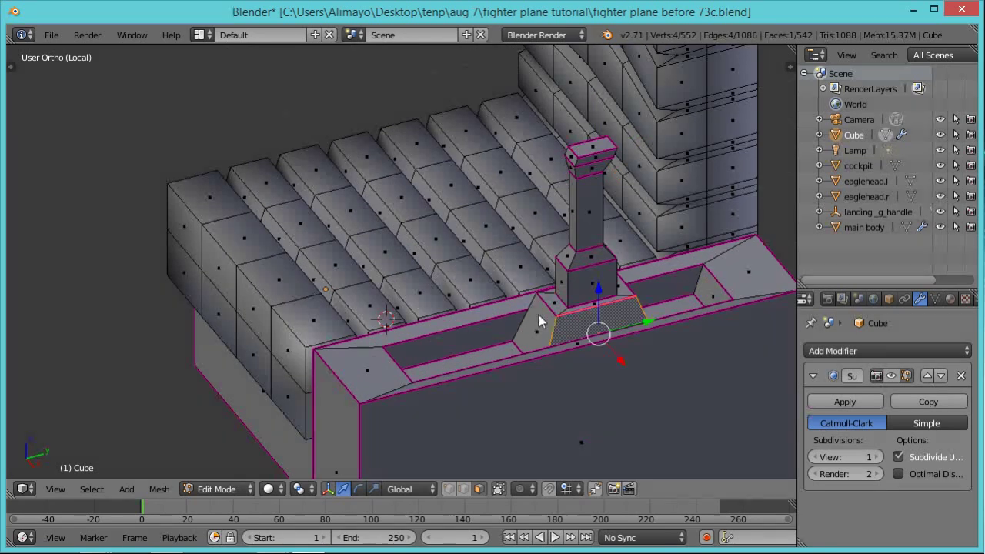
{"action": "right_click", "coordinate": [544, 316], "text": "shift"}
{"action": "right_click", "coordinate": [555, 305], "text": "shift"}
{"action": "right_click", "coordinate": [622, 296], "text": "shift"}
{"action": "right_click", "coordinate": [569, 293], "text": "shift"}
{"action": "middle_click_drag", "start_coordinate": [550, 307], "coordinate": [651, 338]}
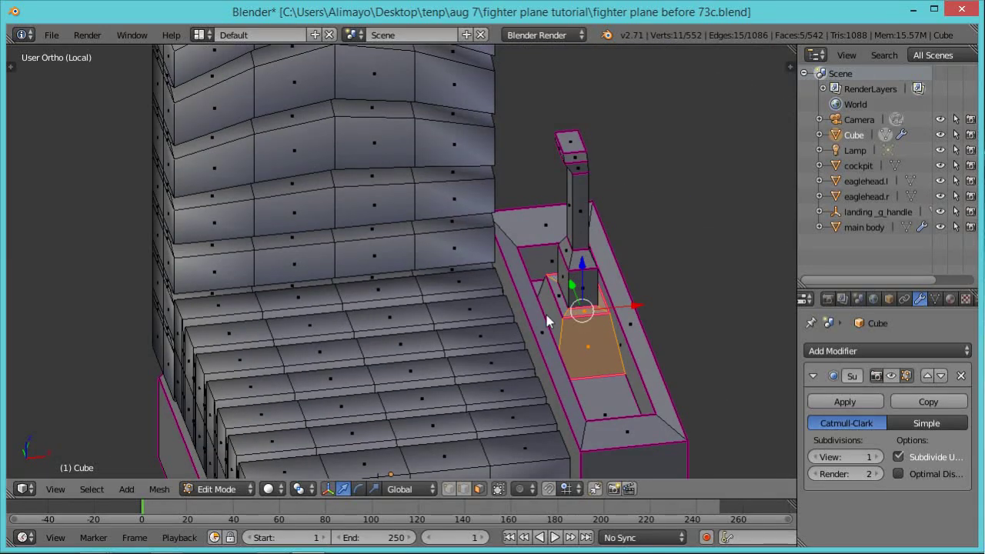
{"action": "right_click", "coordinate": [553, 311], "text": "shift"}
{"action": "right_click", "coordinate": [570, 303], "text": "shift"}
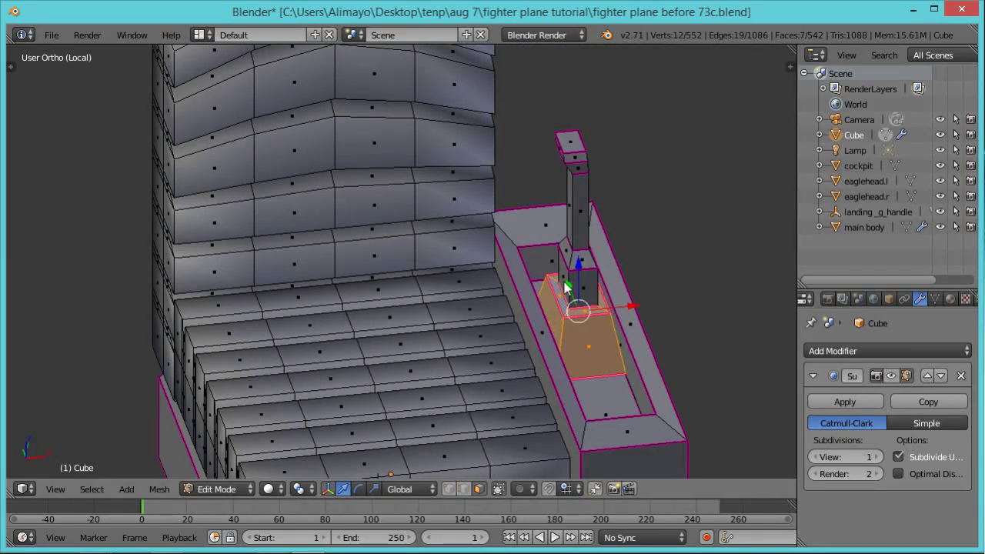
{"action": "right_click", "coordinate": [587, 282], "text": "shift"}
{"action": "right_click", "coordinate": [583, 224], "text": "shift"}
{"action": "right_click", "coordinate": [570, 235], "text": "shift"}
{"action": "right_click", "coordinate": [582, 179], "text": "shift"}
{"action": "right_click", "coordinate": [571, 142], "text": "shift"}
{"action": "right_click", "coordinate": [562, 159], "text": "shift"}
{"action": "middle_click_drag", "start_coordinate": [622, 283], "coordinate": [547, 288]}
{"action": "right_click", "coordinate": [600, 282], "text": "shift"}
{"action": "right_click", "coordinate": [635, 319], "text": "shift"}
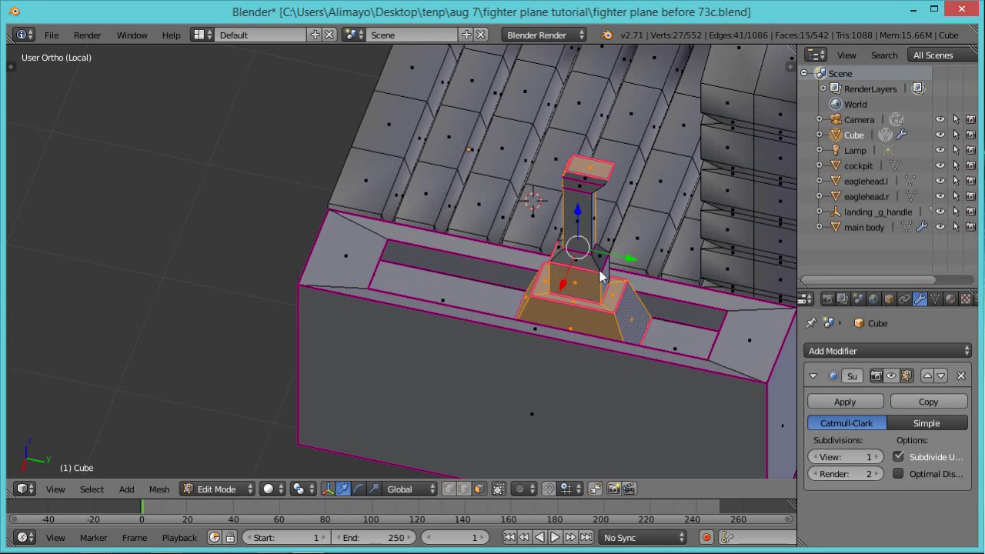
{"action": "right_click", "coordinate": [596, 272], "text": "shift"}
{"action": "right_click", "coordinate": [602, 256], "text": "shift"}
{"action": "right_click", "coordinate": [589, 223], "text": "shift"}
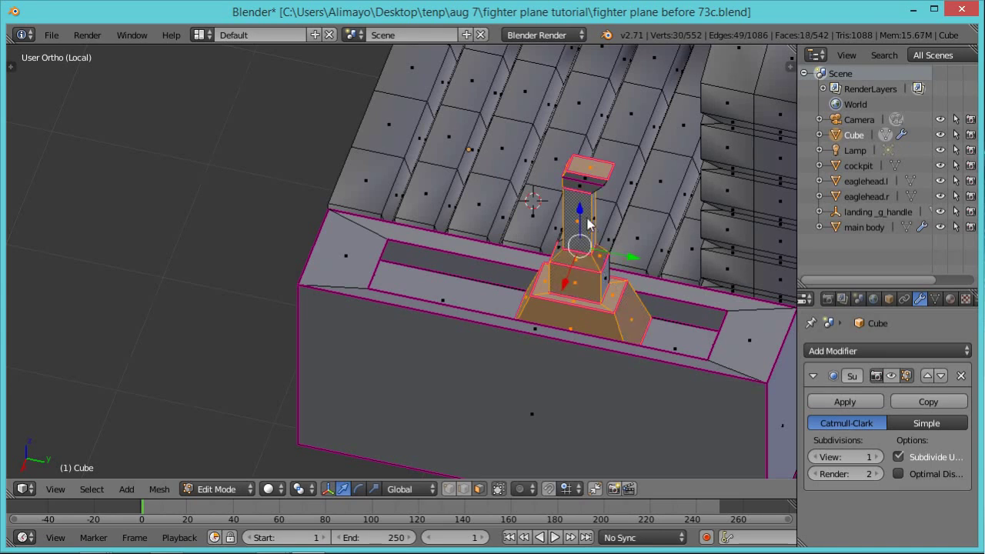
{"action": "right_click", "coordinate": [589, 193], "text": "shift"}
{"action": "right_click", "coordinate": [607, 193], "text": "shift"}
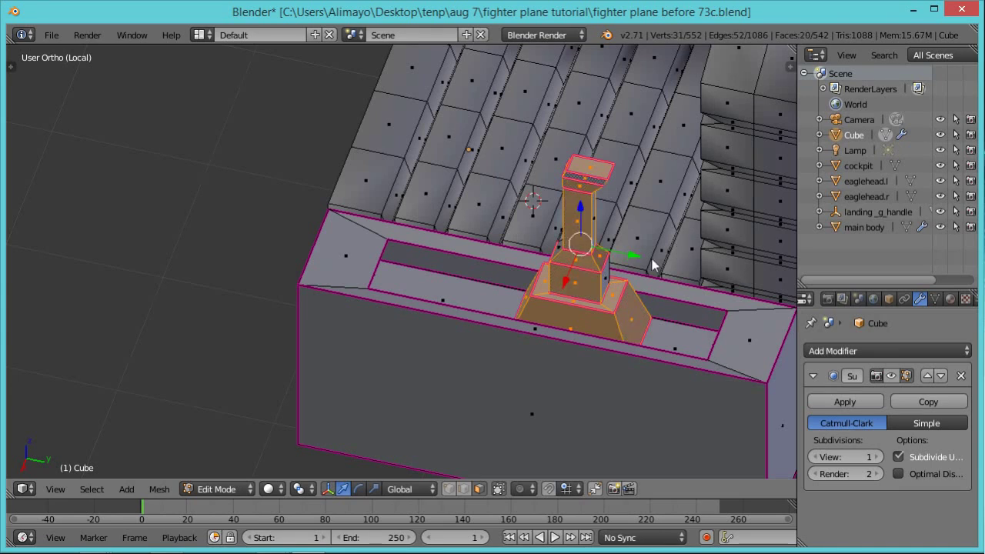
{"action": "middle_click_drag", "start_coordinate": [651, 264], "coordinate": [639, 301]}
{"action": "right_click", "coordinate": [597, 301], "text": "shift"}
{"action": "right_click", "coordinate": [590, 218], "text": "shift"}
{"action": "right_click", "coordinate": [597, 176], "text": "shift"}
{"action": "middle_click_drag", "start_coordinate": [665, 287], "coordinate": [599, 358]}
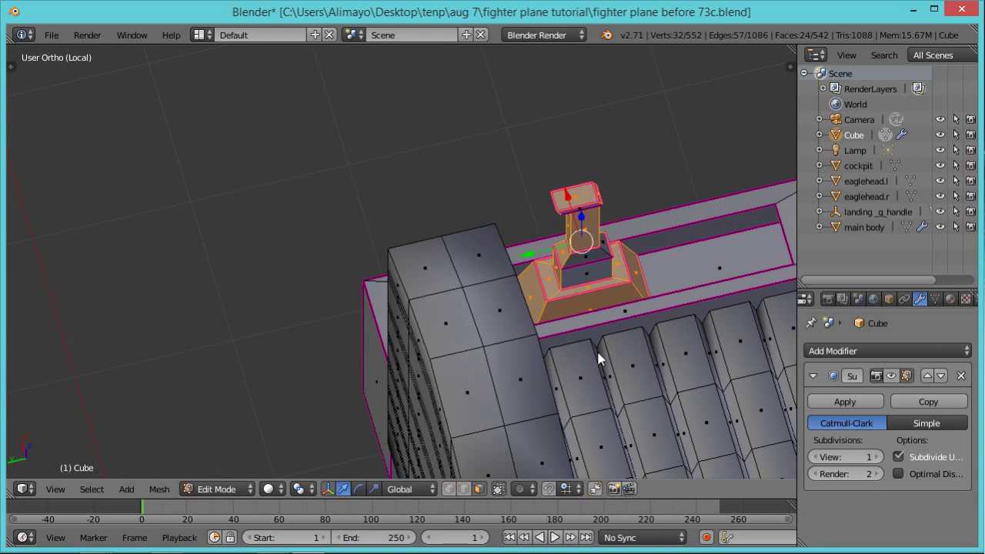
{"action": "right_click", "coordinate": [590, 268], "text": "shift"}
{"action": "right_click", "coordinate": [598, 252], "text": "shift"}
{"action": "right_click", "coordinate": [608, 248], "text": "shift"}
{"action": "middle_click_drag", "start_coordinate": [635, 308], "coordinate": [531, 196]}
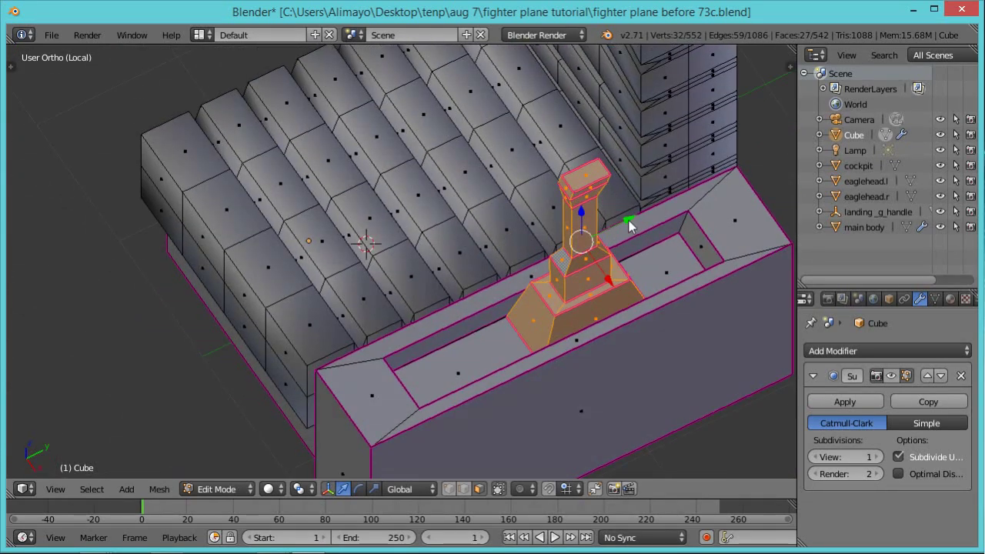
{"action": "key", "text": "g"}
{"action": "key", "text": "y"}
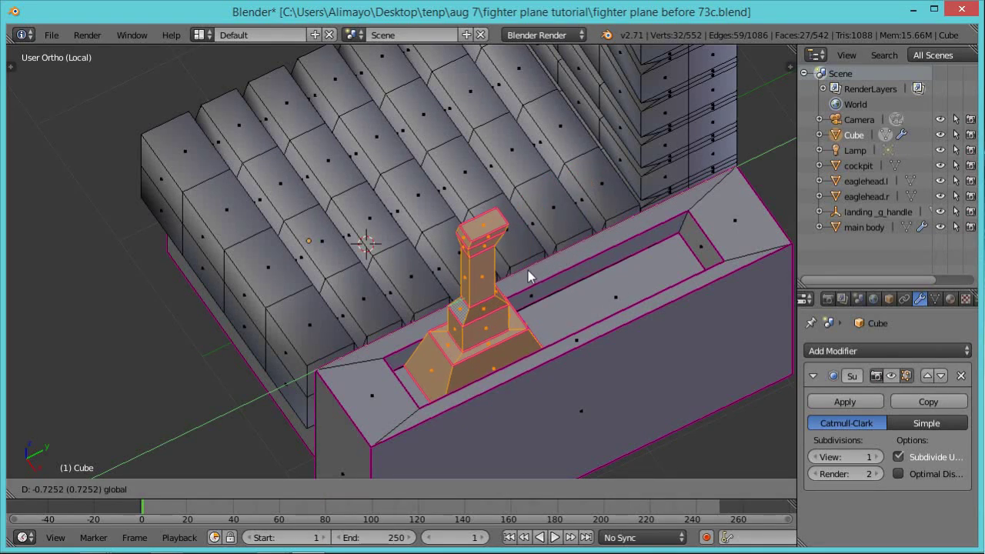
{"action": "left_click", "coordinate": [528, 270]}
{"action": "middle_click_drag", "start_coordinate": [558, 272], "coordinate": [600, 266]}
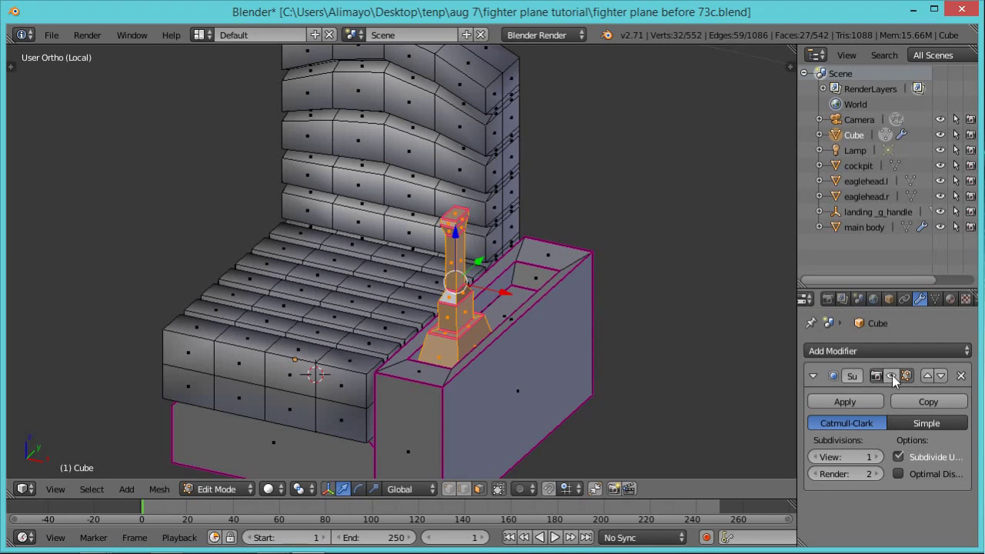
Show the subdivision surface in the viewport and apply smooth shading to the selected lever faces.
{"action": "left_click", "coordinate": [891, 374]}
{"action": "middle_click_drag", "start_coordinate": [581, 324], "coordinate": [479, 299]}
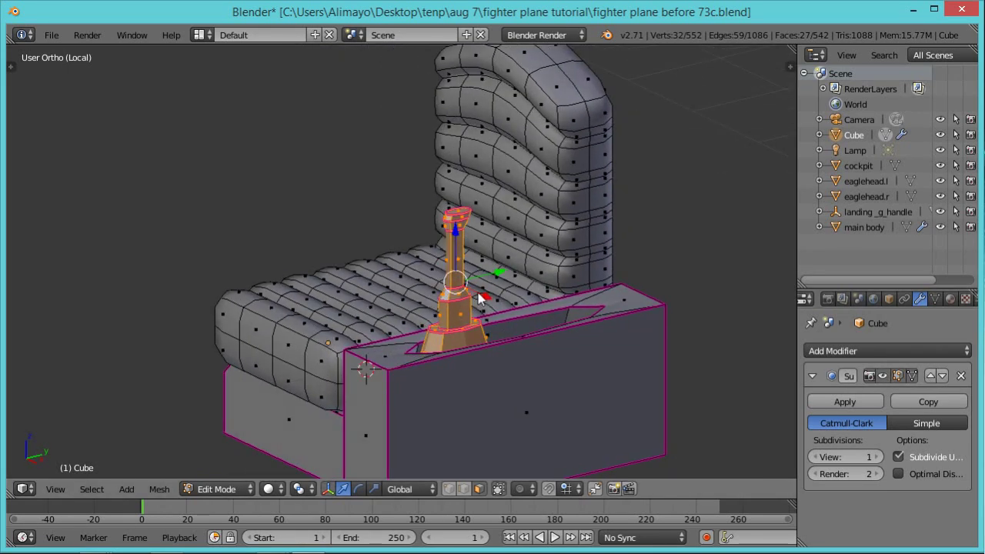
{"action": "key", "text": "w"}
{"action": "left_click", "coordinate": [514, 340]}
{"action": "middle_click_drag", "start_coordinate": [503, 347], "coordinate": [550, 378]}
Select the console's rim faces and the walls and floor of its recess, and crease their edges to sharpen them.
{"action": "right_click", "coordinate": [455, 378]}
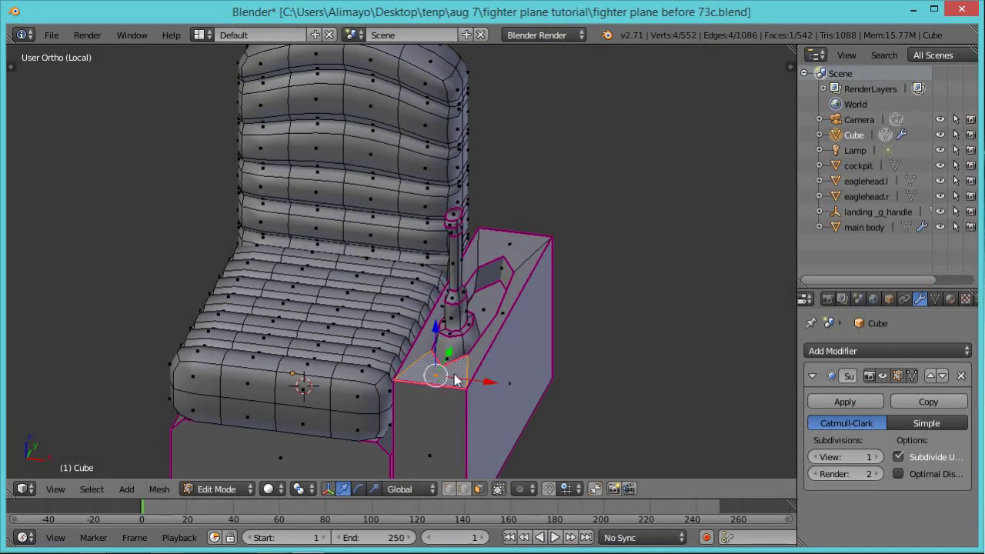
{"action": "right_click", "coordinate": [485, 344], "text": "shift"}
{"action": "right_click", "coordinate": [514, 266], "text": "shift"}
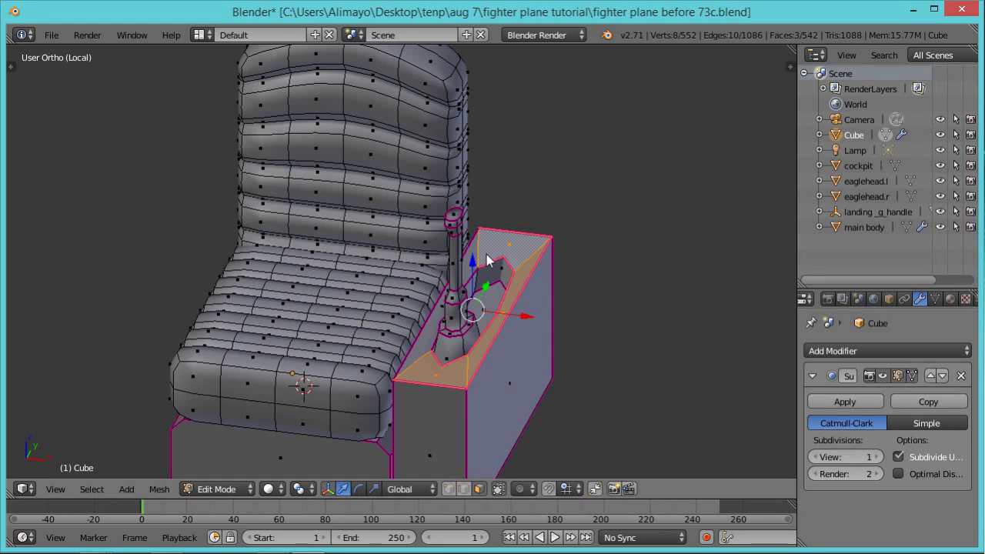
{"action": "right_click", "coordinate": [436, 346], "text": "shift"}
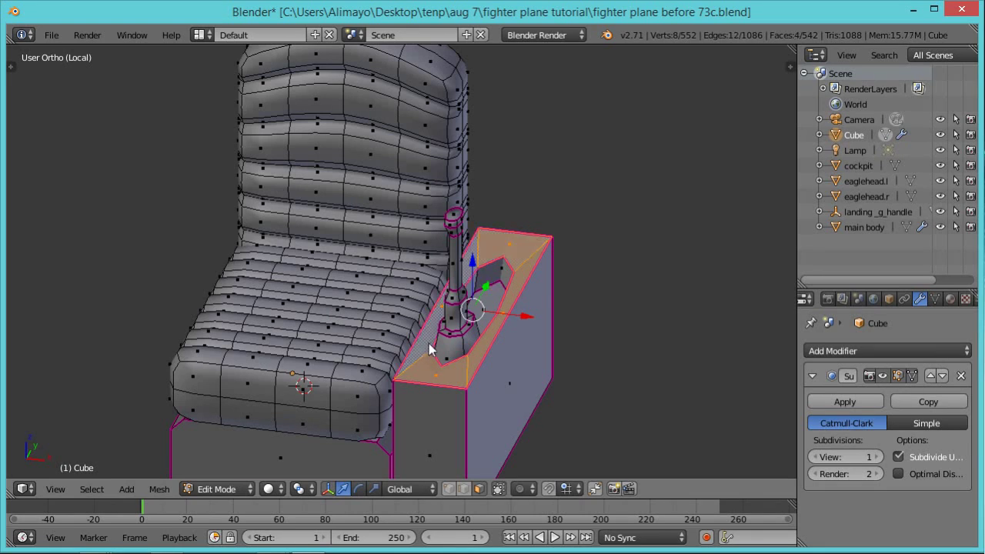
{"action": "right_click", "coordinate": [501, 304], "text": "shift"}
{"action": "right_click", "coordinate": [504, 281], "text": "shift"}
{"action": "middle_click_drag", "start_coordinate": [521, 345], "coordinate": [429, 394]}
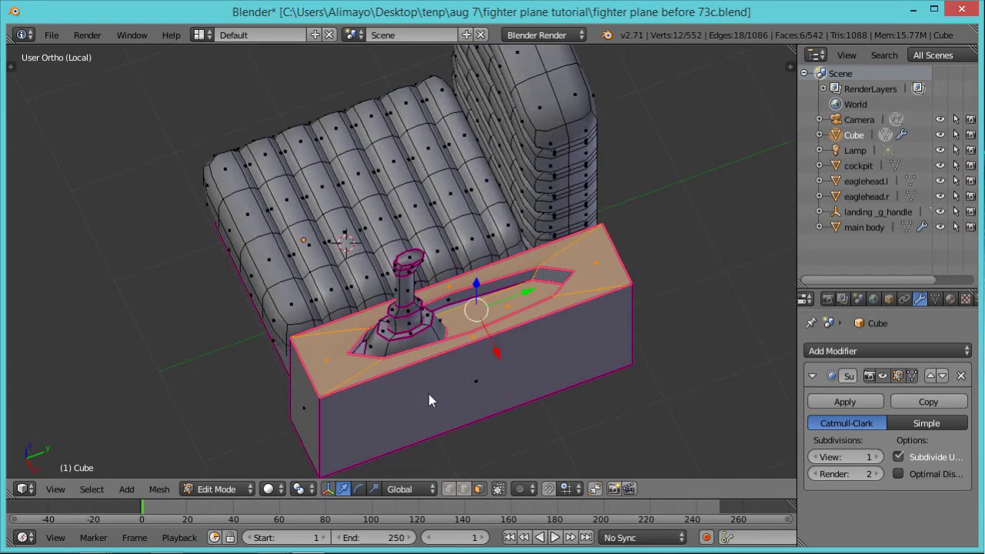
{"action": "right_click", "coordinate": [501, 291], "text": "shift"}
{"action": "middle_click_drag", "start_coordinate": [539, 286], "coordinate": [488, 358]}
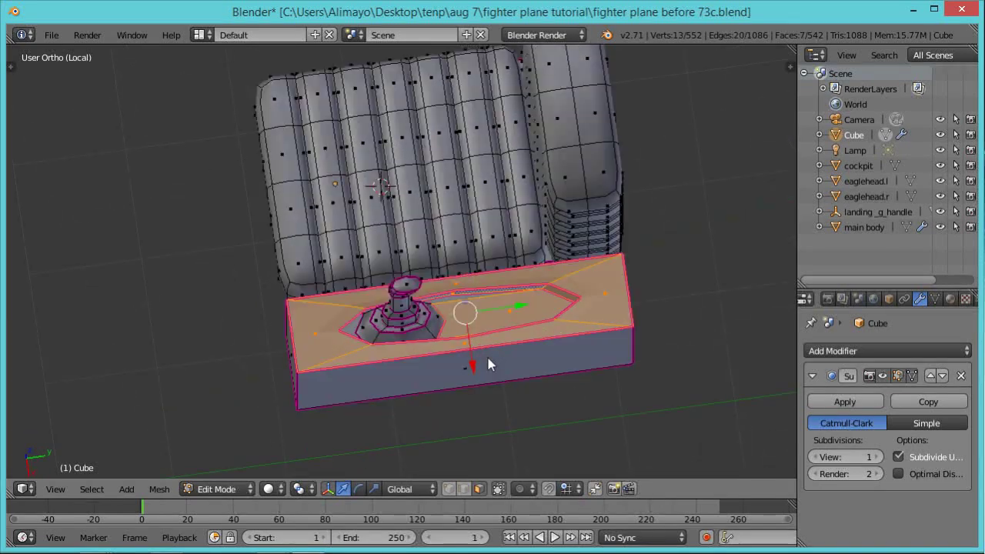
{"action": "scroll", "coordinate": [485, 357], "scroll_direction": "up", "scroll_amount": 5}
{"action": "right_click", "coordinate": [410, 398], "text": "shift"}
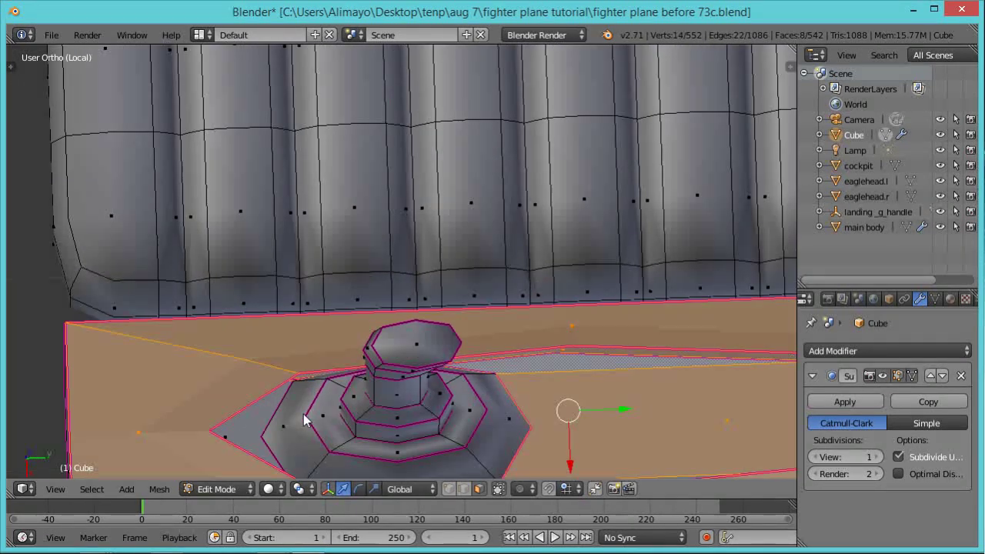
{"action": "right_click", "coordinate": [265, 428], "text": "shift"}
{"action": "middle_click_drag", "start_coordinate": [314, 433], "coordinate": [280, 356]}
{"action": "right_click", "coordinate": [459, 433], "text": "shift"}
{"action": "right_click", "coordinate": [465, 440], "text": "shift"}
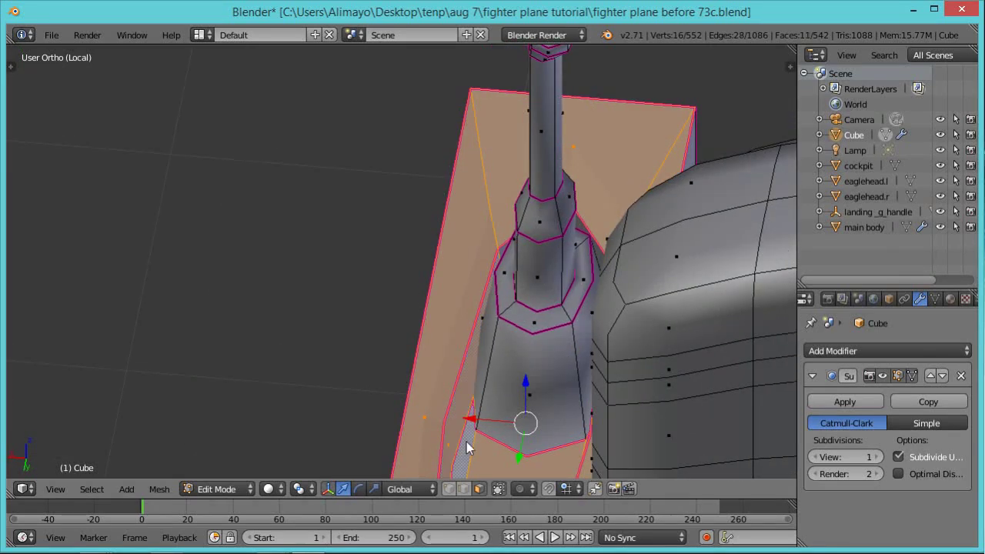
{"action": "scroll", "coordinate": [457, 420], "scroll_direction": "down", "scroll_amount": 3}
{"action": "middle_click_drag", "start_coordinate": [403, 437], "coordinate": [476, 370]}
{"action": "right_click", "coordinate": [365, 293], "text": "shift"}
{"action": "middle_click_drag", "start_coordinate": [439, 285], "coordinate": [537, 330]}
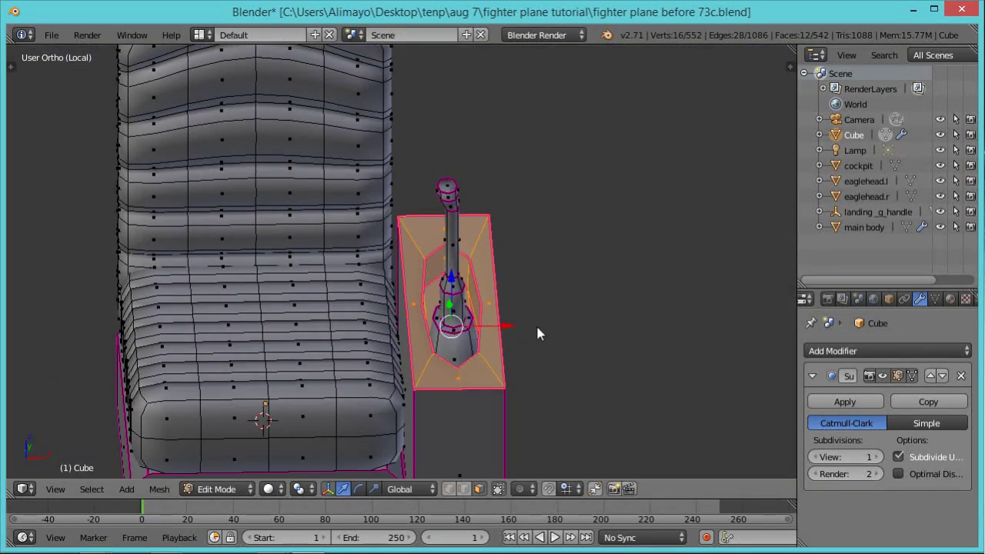
{"action": "key", "text": "shift+e"}
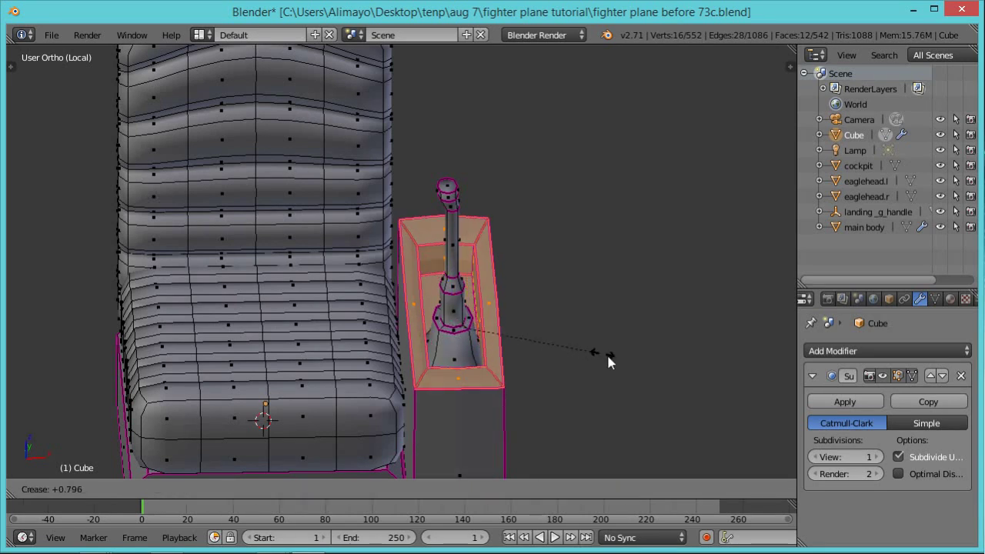
{"action": "left_click", "coordinate": [638, 359]}
{"action": "middle_click_drag", "start_coordinate": [637, 358], "coordinate": [463, 373]}
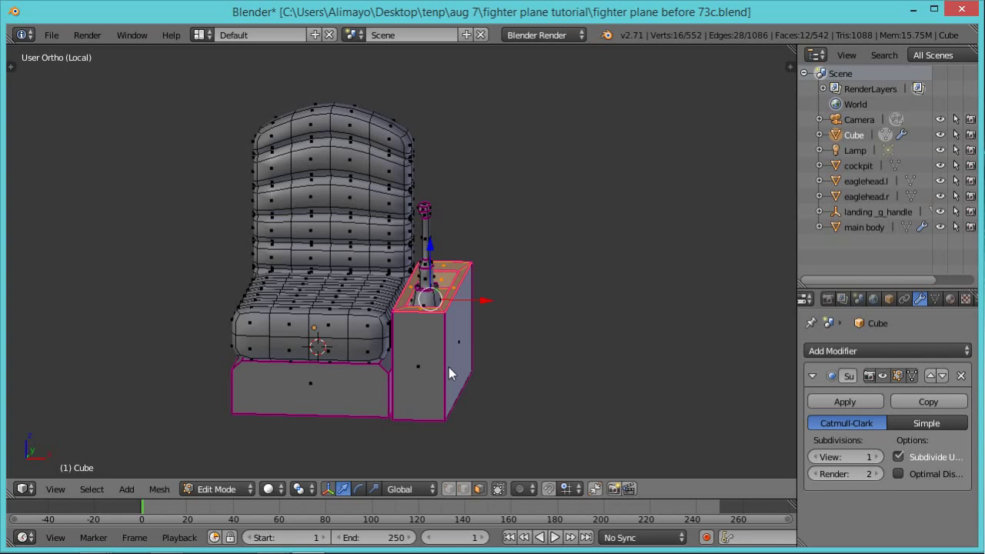
{"action": "key", "text": "ctrl+l"}
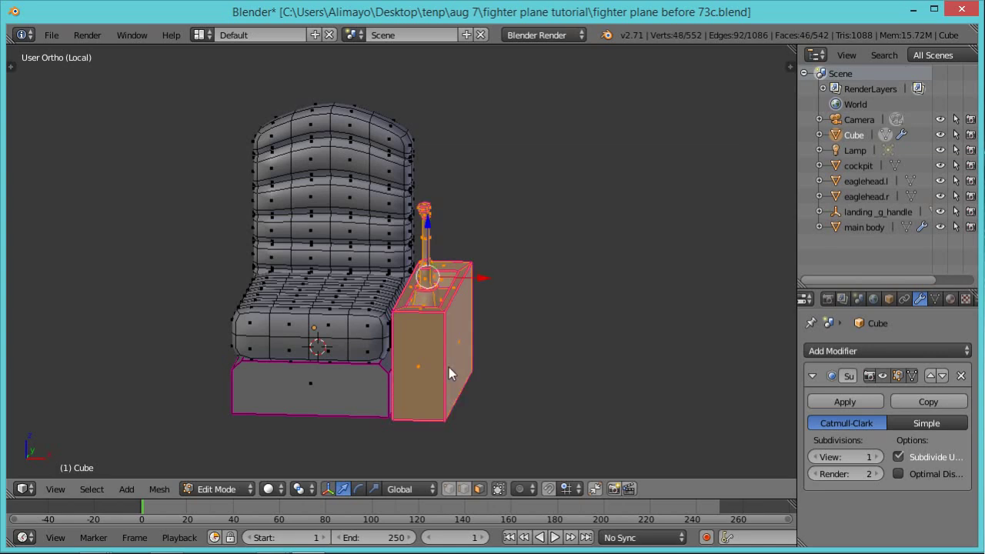
{"action": "scroll", "coordinate": [483, 357], "scroll_direction": "up", "scroll_amount": 7}
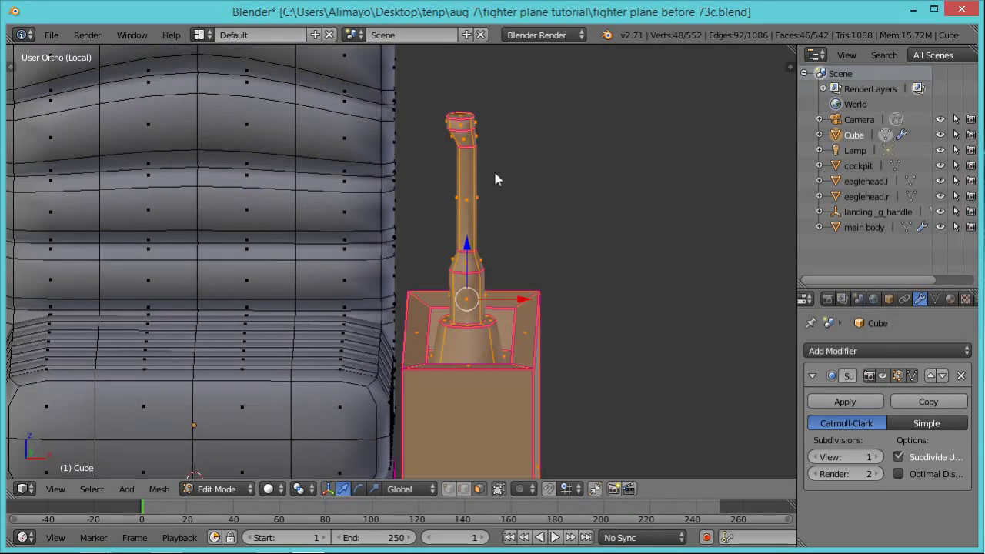
{"action": "key", "text": "a"}
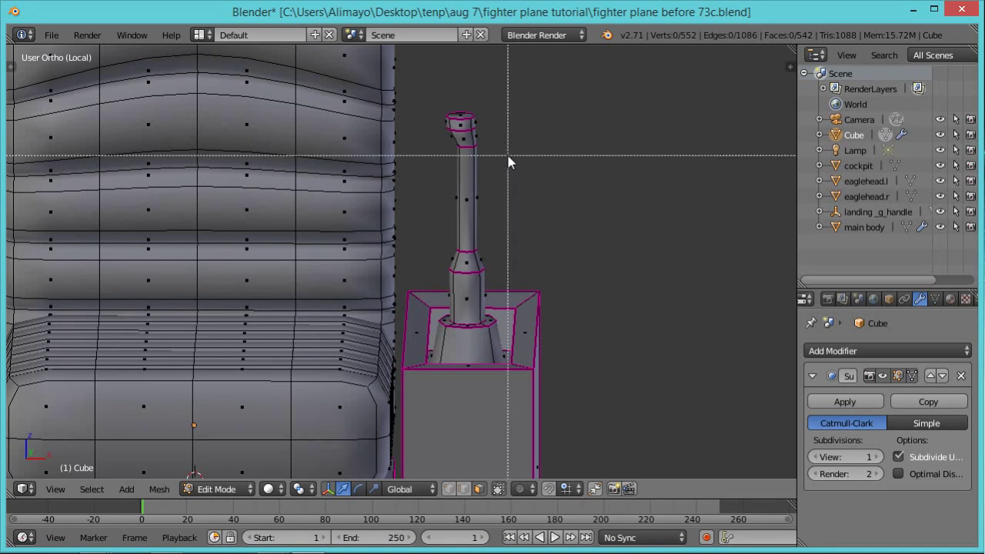
{"action": "key", "text": "z"}
{"action": "key", "text": "b"}
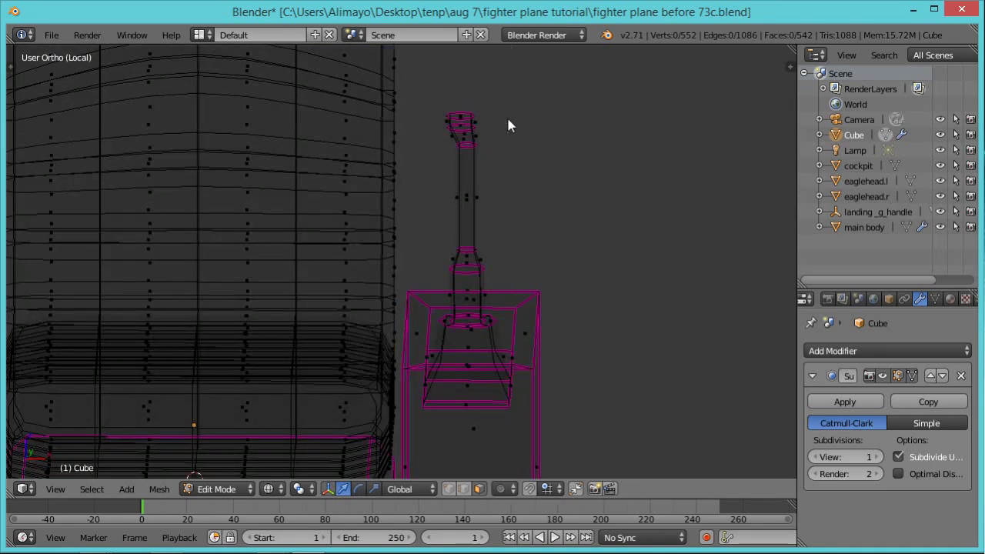
{"action": "left_click_drag", "start_coordinate": [507, 117], "coordinate": [428, 205]}
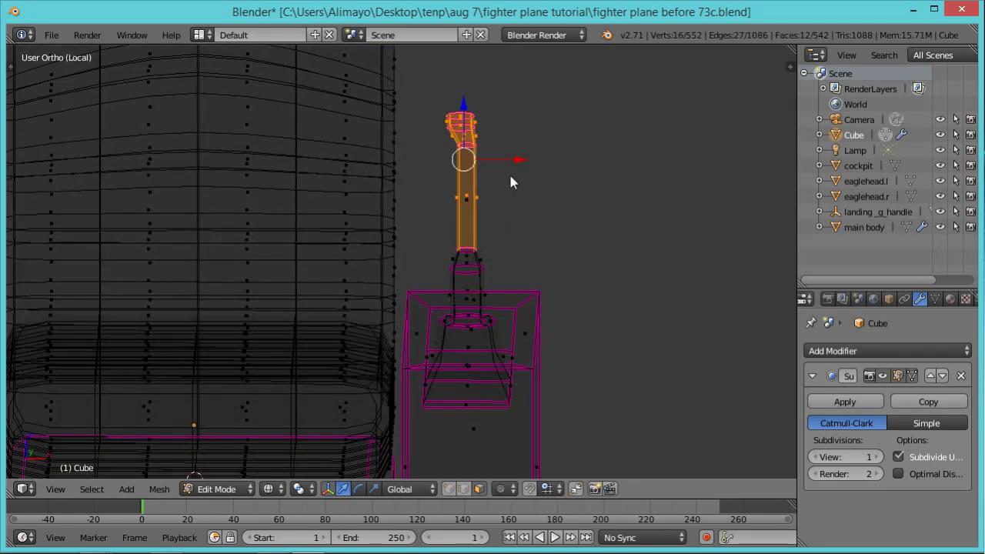
{"action": "key", "text": "a"}
{"action": "key", "text": "b"}
{"action": "left_click_drag", "start_coordinate": [510, 151], "coordinate": [473, 134]}
{"action": "middle_click_drag", "start_coordinate": [535, 196], "coordinate": [443, 277]}
{"action": "key", "text": "a"}
{"action": "key", "text": "z"}
Extrude the lever's top face and scale it inward, then extrude the smaller face upward by about 0.02 as a raised cap.
{"action": "scroll", "coordinate": [446, 269], "scroll_direction": "up", "scroll_amount": 4}
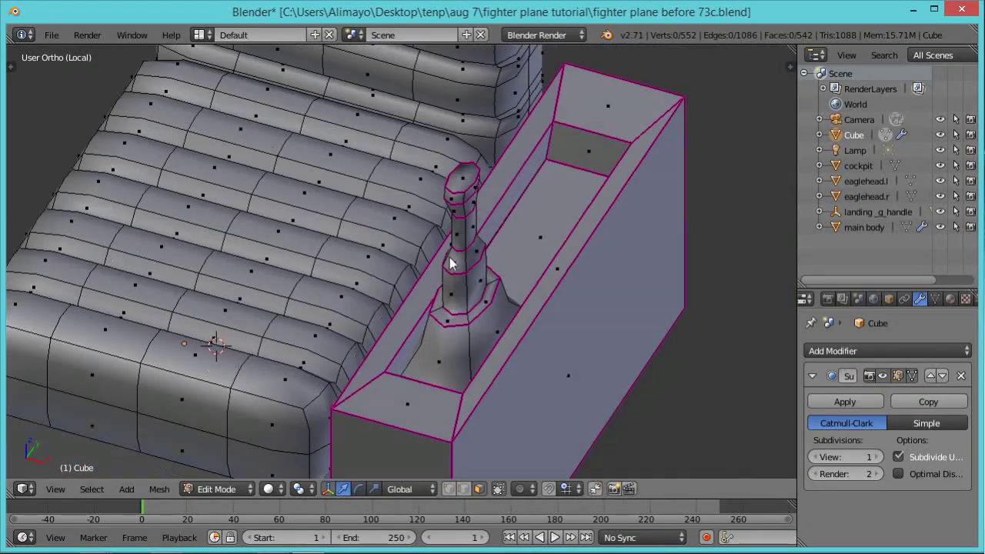
{"action": "scroll", "coordinate": [452, 264], "scroll_direction": "up", "scroll_amount": 2}
{"action": "right_click", "coordinate": [489, 144]}
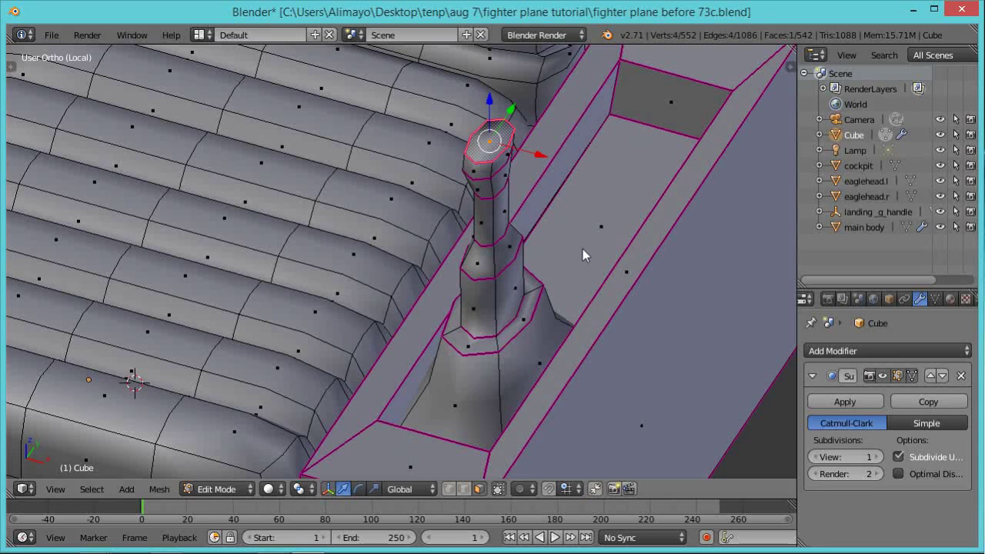
{"action": "key", "text": "e"}
{"action": "key", "text": "s"}
{"action": "left_click", "coordinate": [546, 215]}
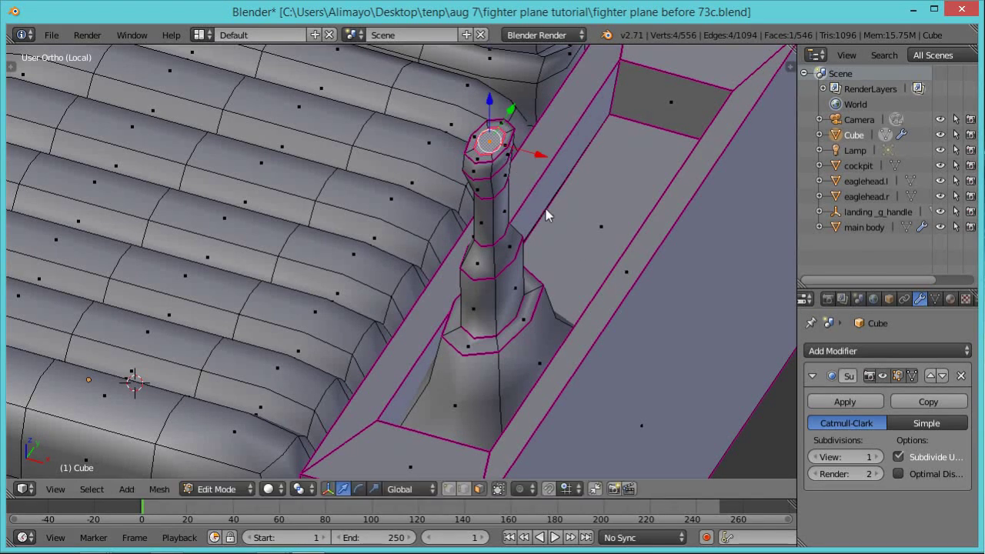
{"action": "key", "text": "e"}
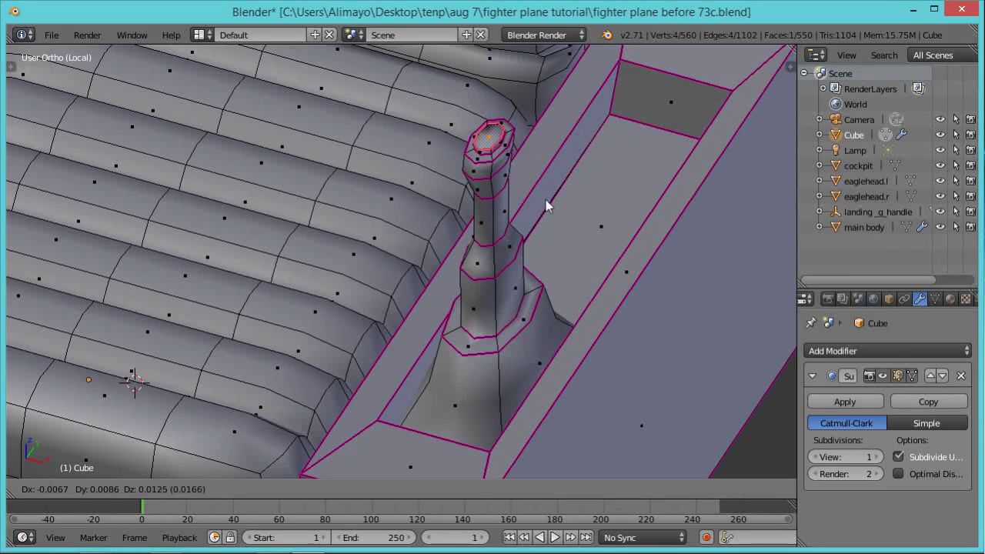
{"action": "left_click", "coordinate": [546, 200]}
Set the Subdivision Surface modifier's viewport subdivisions to 2.
{"action": "middle_click_drag", "start_coordinate": [546, 200], "coordinate": [510, 223]}
{"action": "middle_click_drag", "start_coordinate": [507, 280], "coordinate": [478, 288]}
{"action": "scroll", "coordinate": [477, 288], "scroll_direction": "down", "scroll_amount": 3}
{"action": "scroll", "coordinate": [471, 310], "scroll_direction": "up", "scroll_amount": 1}
{"action": "scroll", "coordinate": [469, 319], "scroll_direction": "up", "scroll_amount": 1}
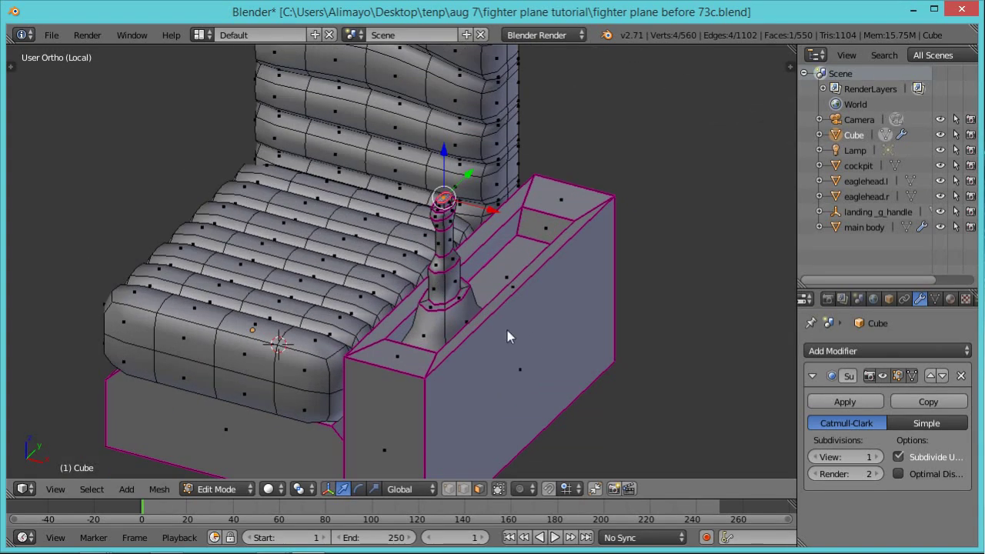
{"action": "left_click", "coordinate": [877, 457]}
Select the whole side console with its lever, duplicate it and move the copy along X to the opposite side of the seat.
{"action": "middle_click_drag", "start_coordinate": [549, 385], "coordinate": [497, 370]}
{"action": "right_click", "coordinate": [497, 369]}
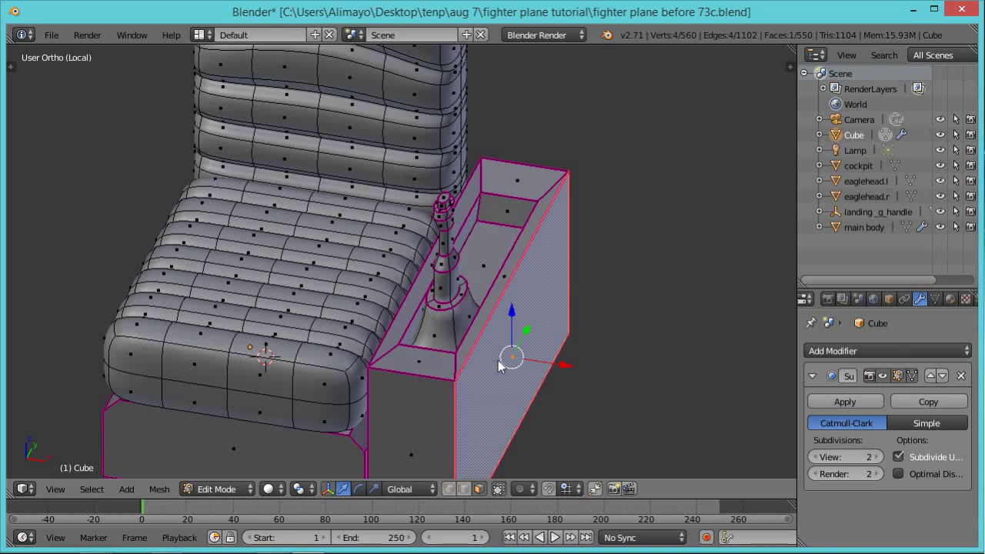
{"action": "key", "text": "ctrl+l"}
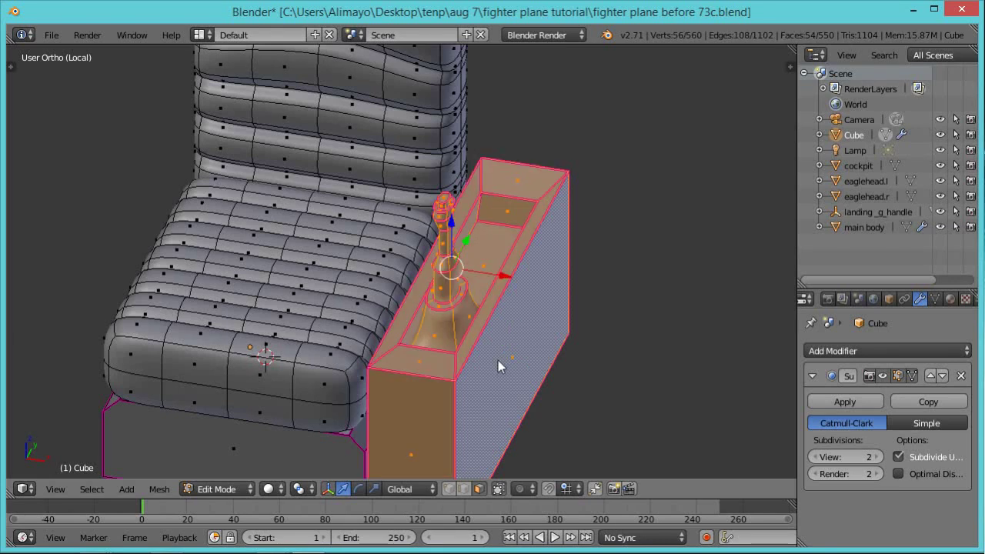
{"action": "key", "text": "shift+d"}
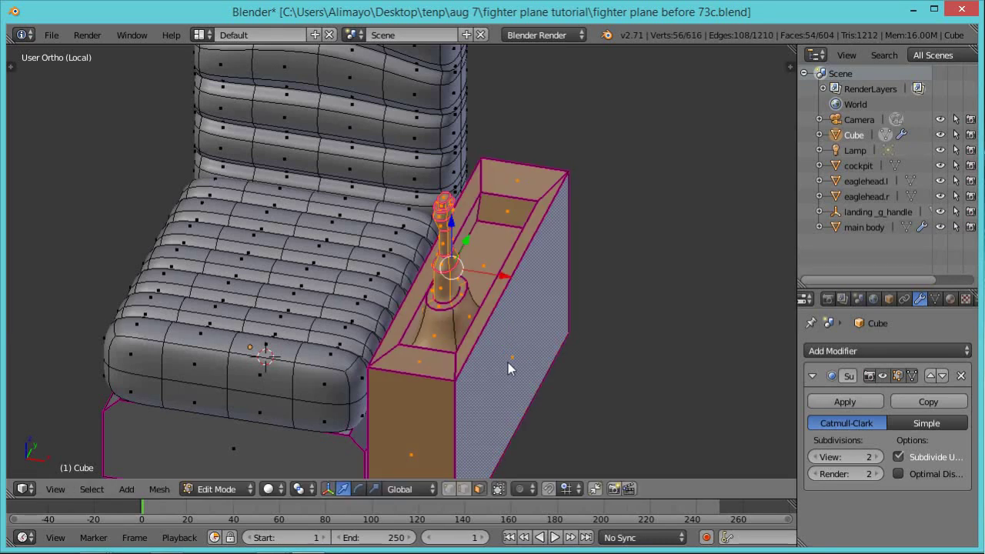
{"action": "key", "text": "x"}
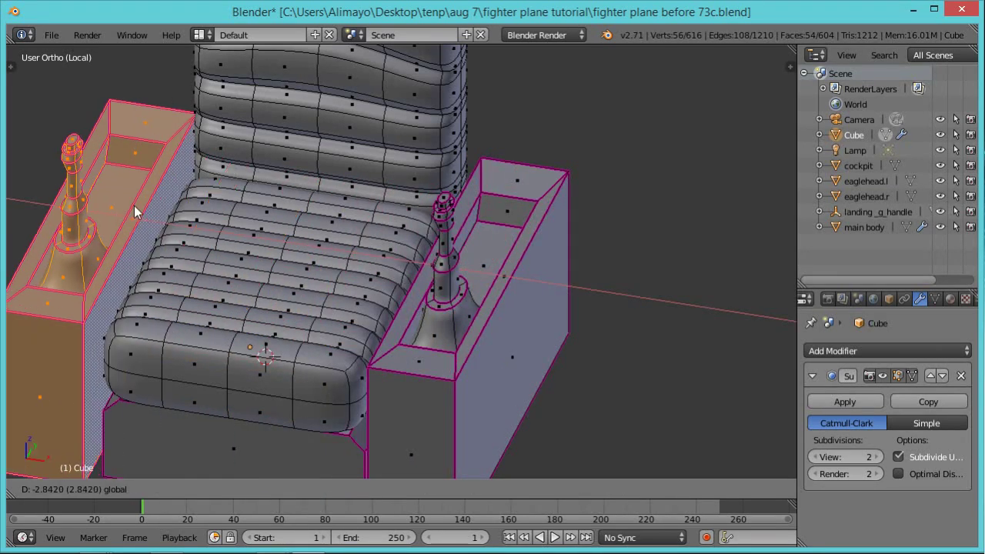
{"action": "left_click", "coordinate": [154, 205]}
{"action": "middle_click_drag", "start_coordinate": [153, 204], "coordinate": [306, 272]}
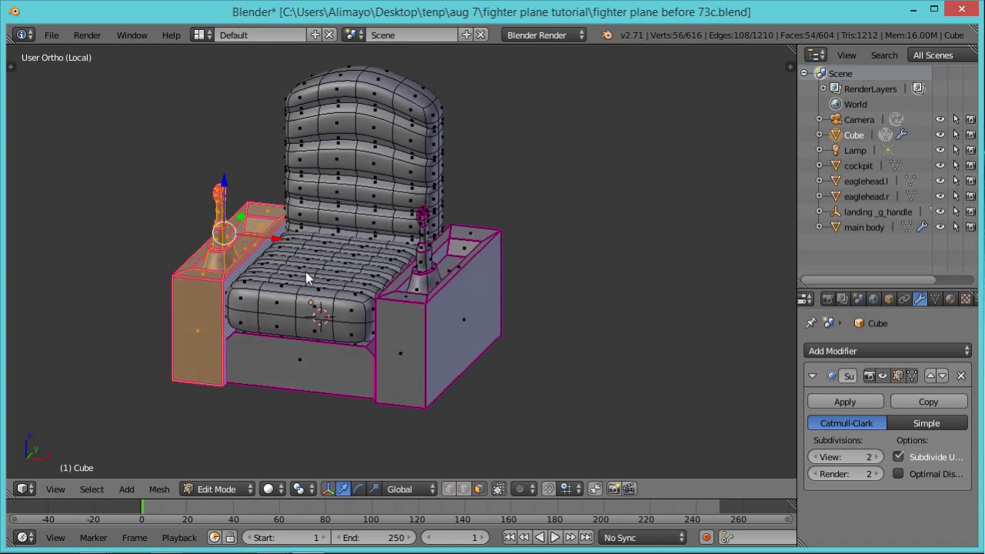
{"action": "key", "text": "a"}
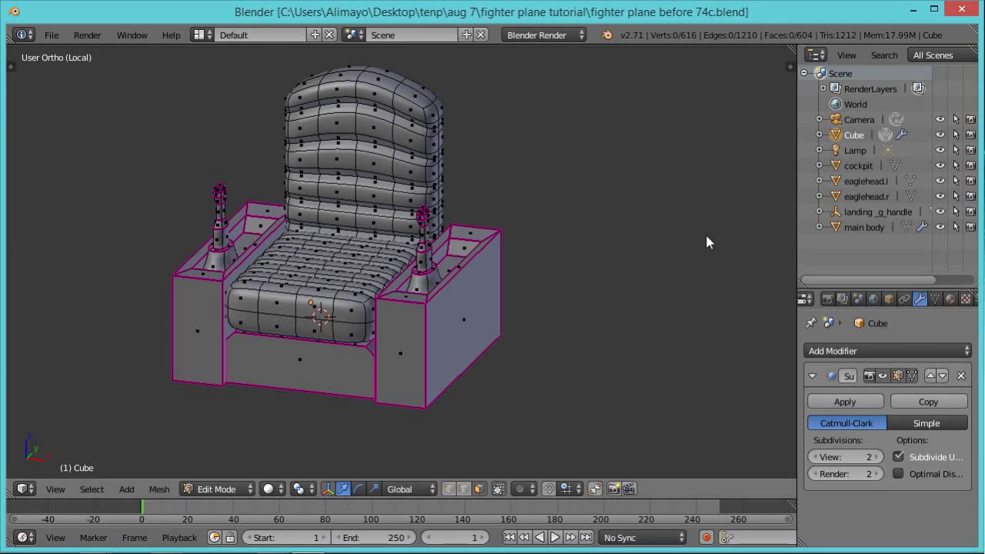
Leave local view to show the whole plane, and switch the seat to Object Mode.
{"action": "left_click", "coordinate": [54, 488]}
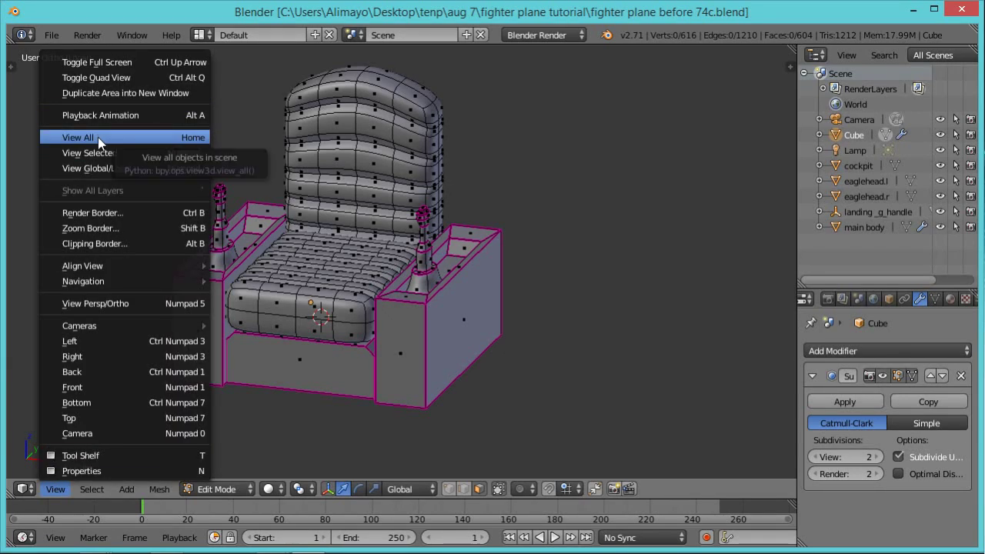
{"action": "left_click", "coordinate": [109, 168]}
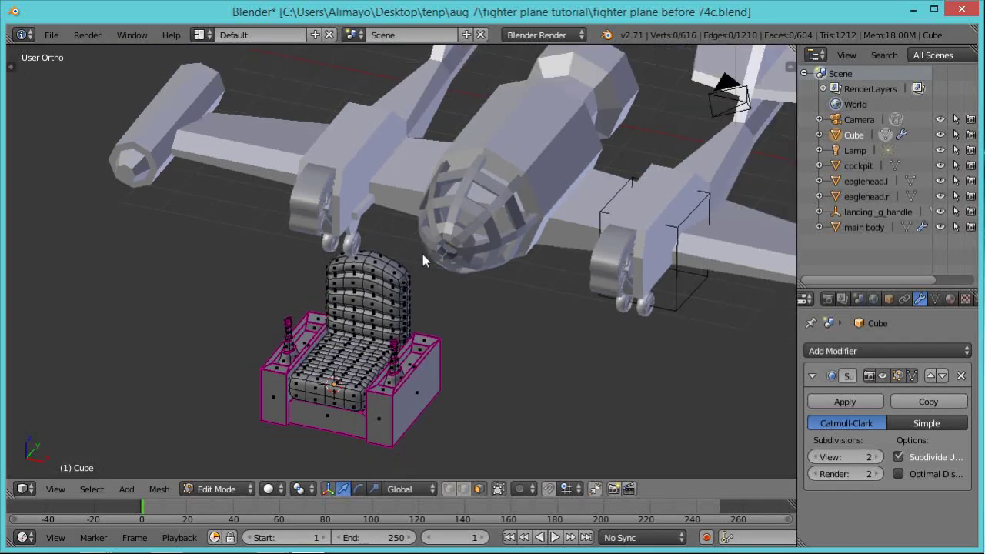
{"action": "middle_click_drag", "start_coordinate": [451, 350], "coordinate": [432, 379]}
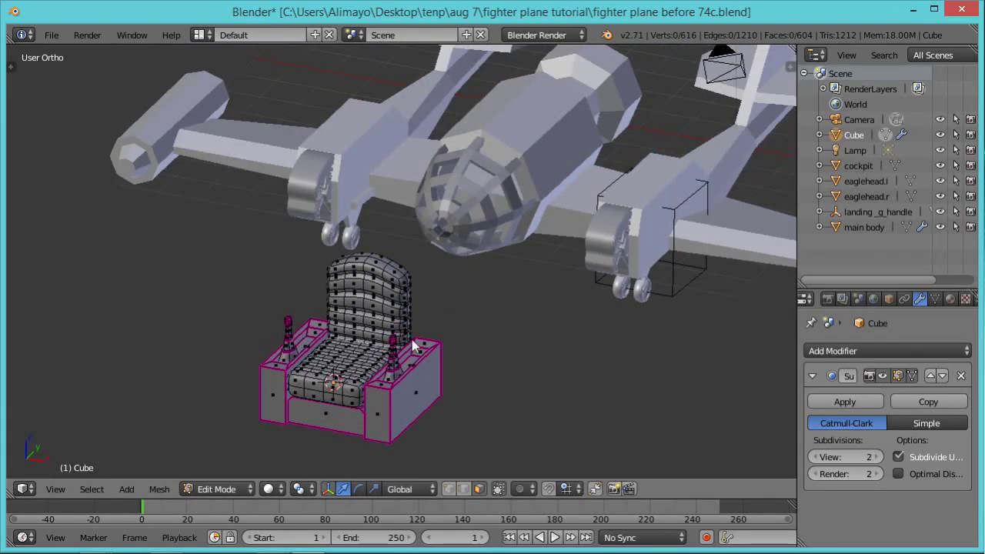
{"action": "key", "text": "Tab"}
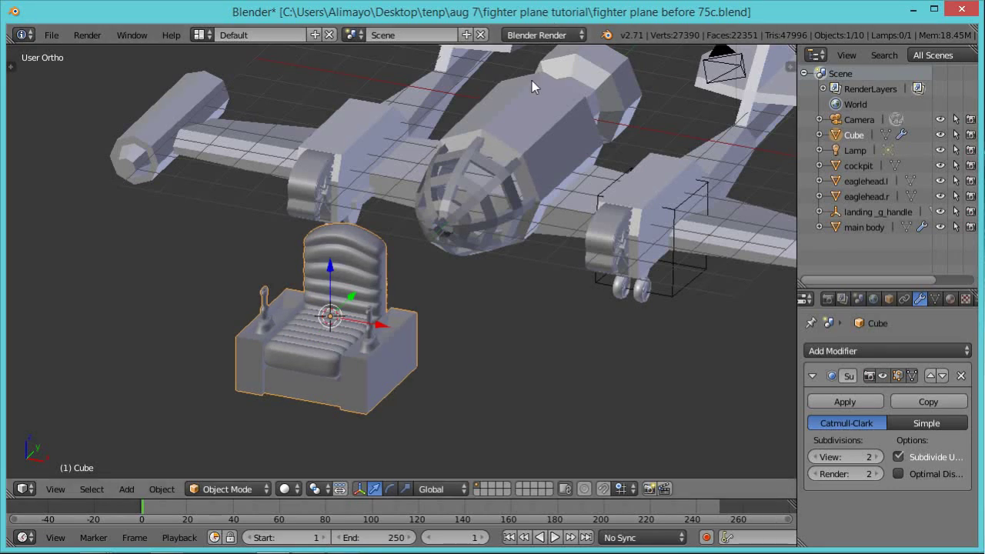
Select the plane's main body and snap the 3D cursor to it.
{"action": "right_click", "coordinate": [552, 151]}
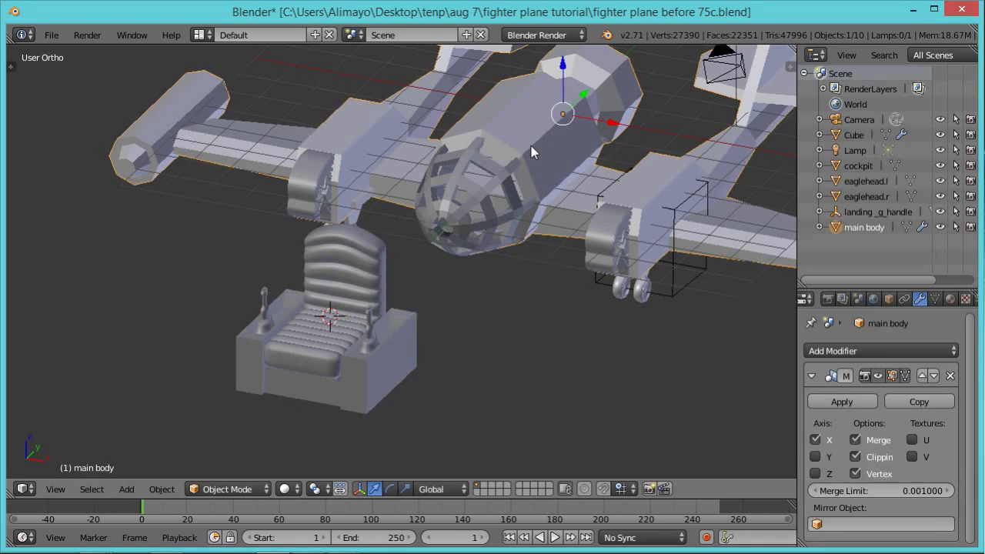
{"action": "key", "text": "shift+s"}
{"action": "left_click", "coordinate": [531, 152]}
Snap the seat to the 3D cursor with Selection to Cursor (Offset), then move it along Y out in front of the plane.
{"action": "right_click", "coordinate": [338, 345]}
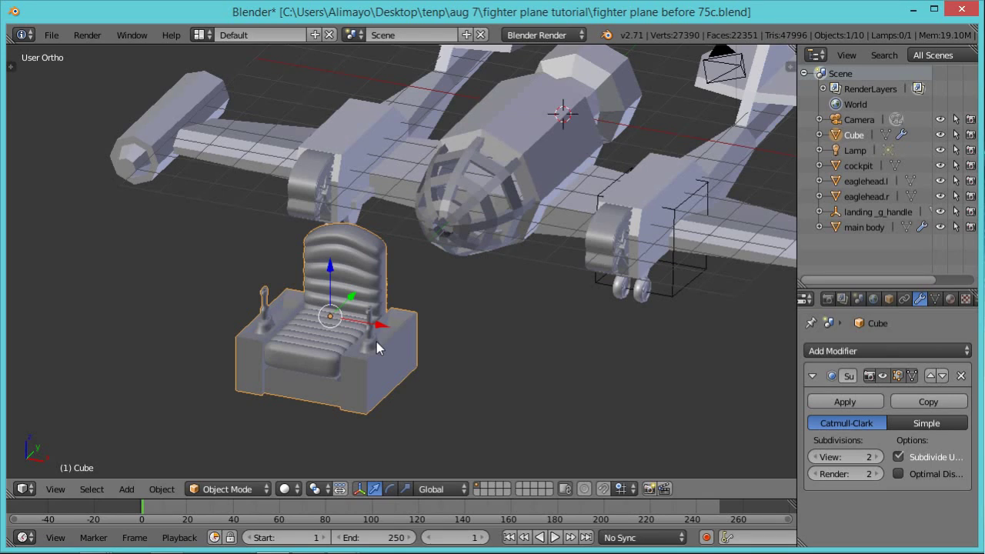
{"action": "key", "text": "shift+s"}
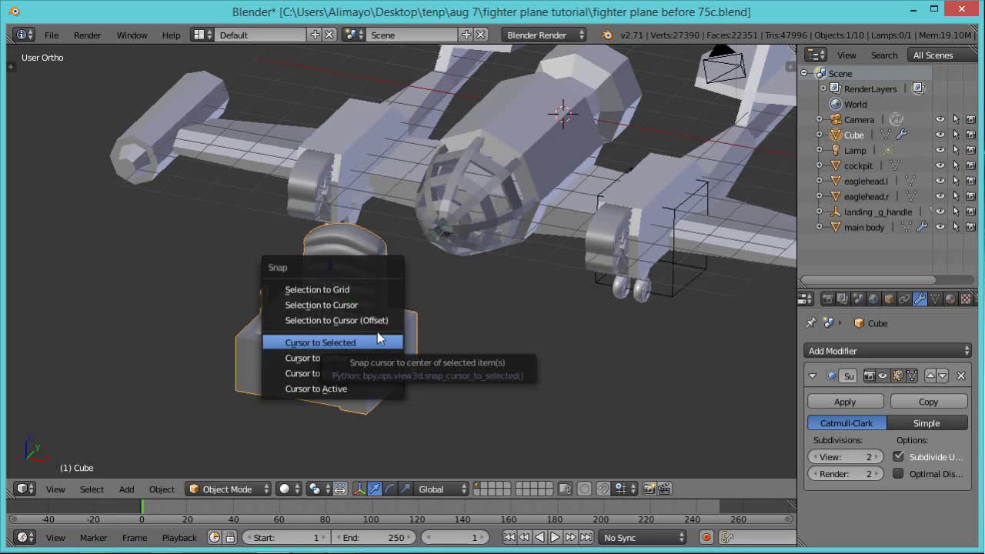
{"action": "left_click", "coordinate": [379, 322]}
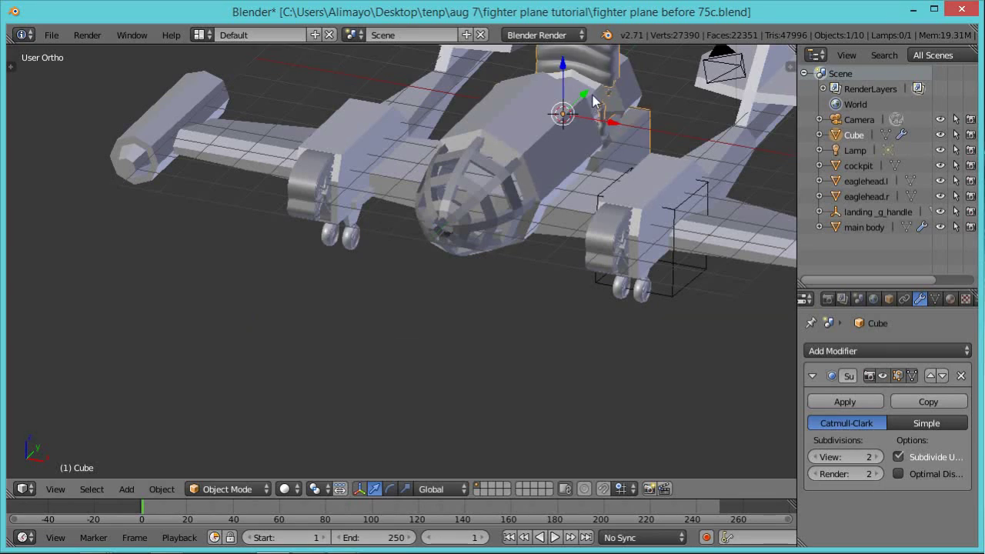
{"action": "left_click_drag", "start_coordinate": [592, 100], "coordinate": [359, 314]}
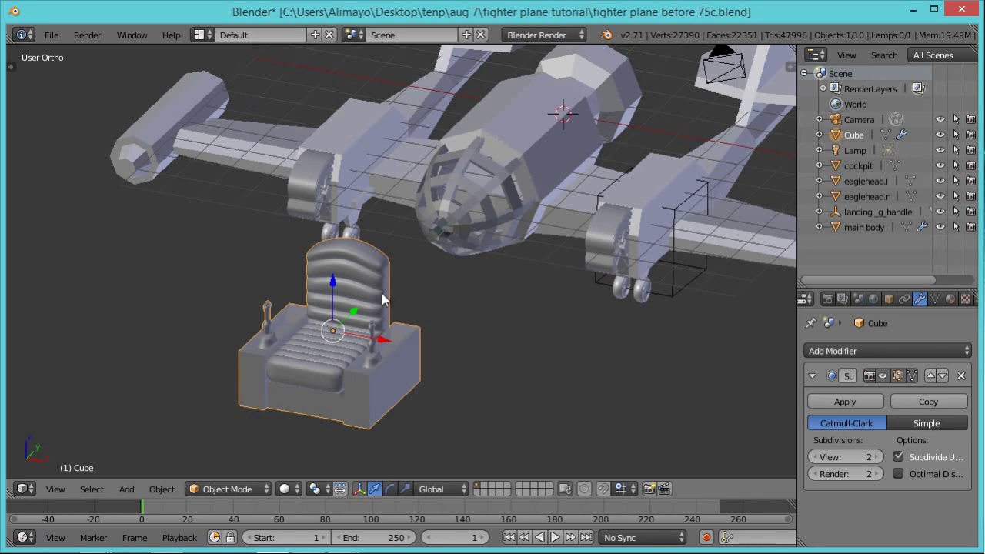
Set the seat's origin to its geometry and snap the 3D cursor to the seat.
{"action": "left_click", "coordinate": [161, 488]}
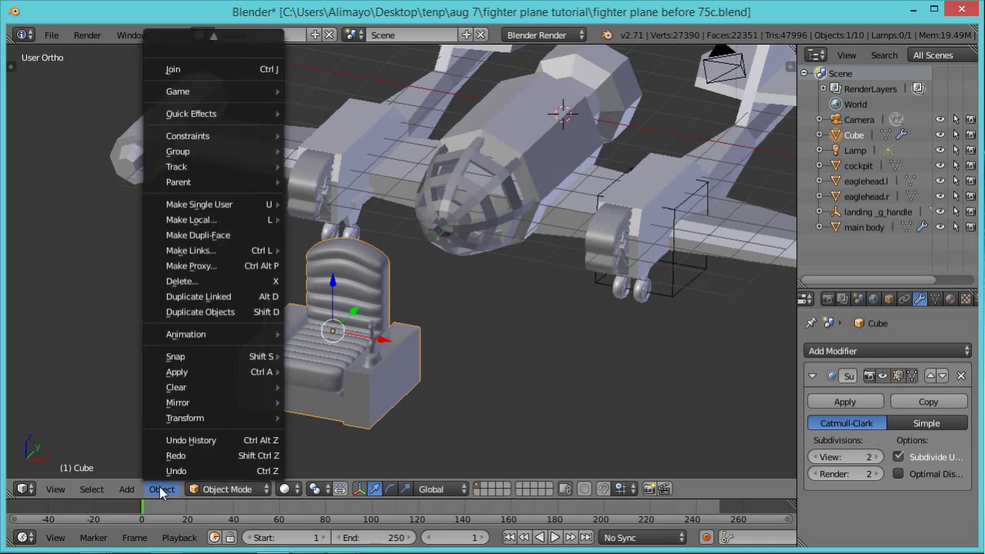
{"action": "mouse_move", "coordinate": [199, 422]}
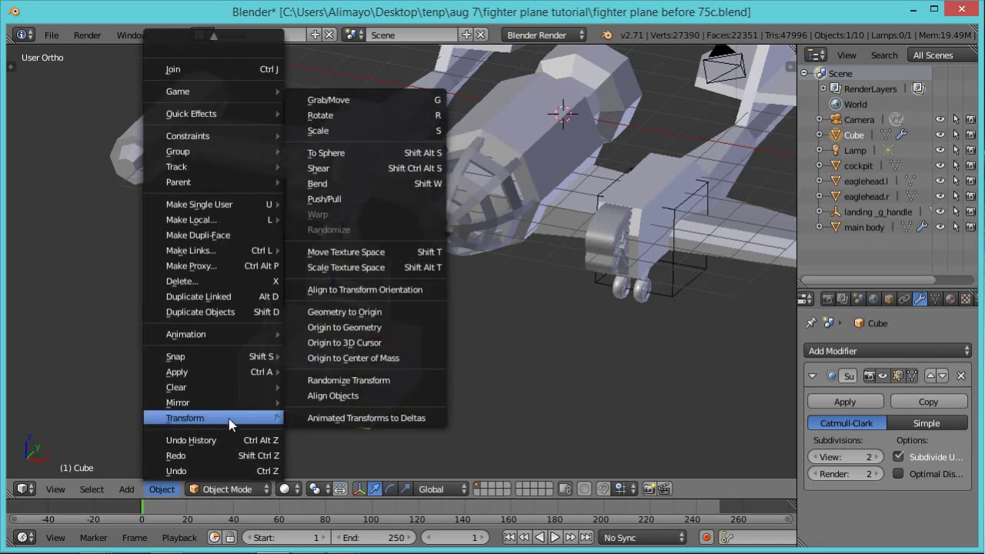
{"action": "left_click", "coordinate": [348, 328]}
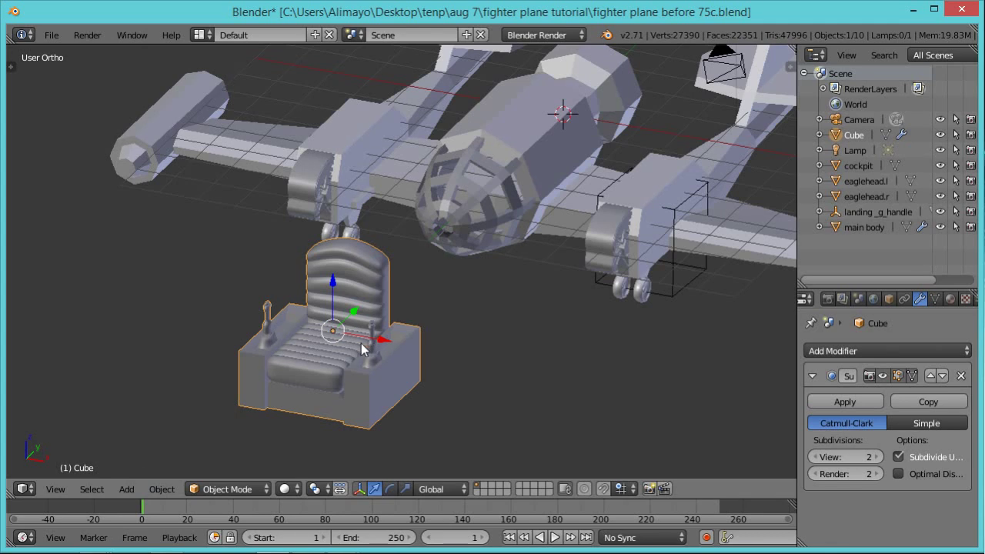
{"action": "key", "text": "shift+s"}
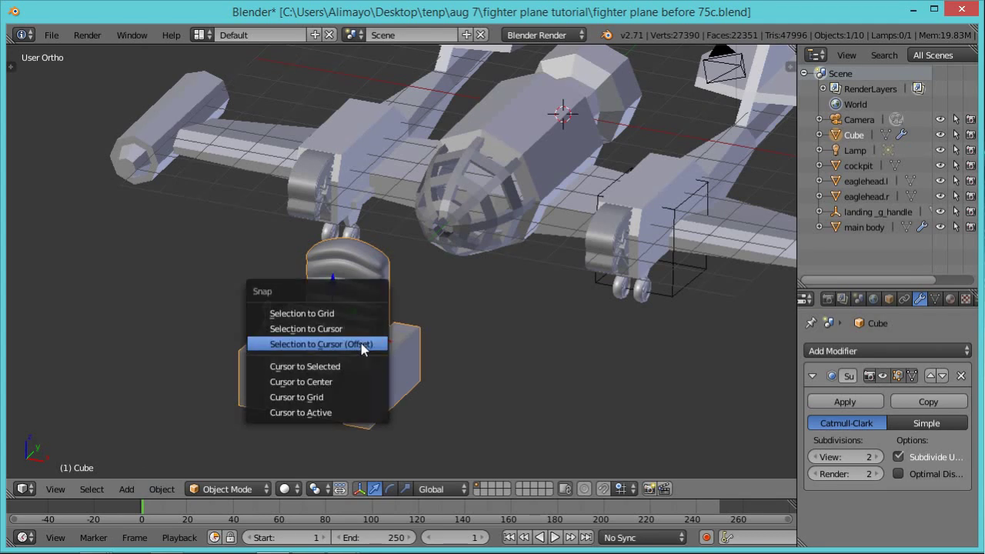
{"action": "left_click", "coordinate": [341, 368]}
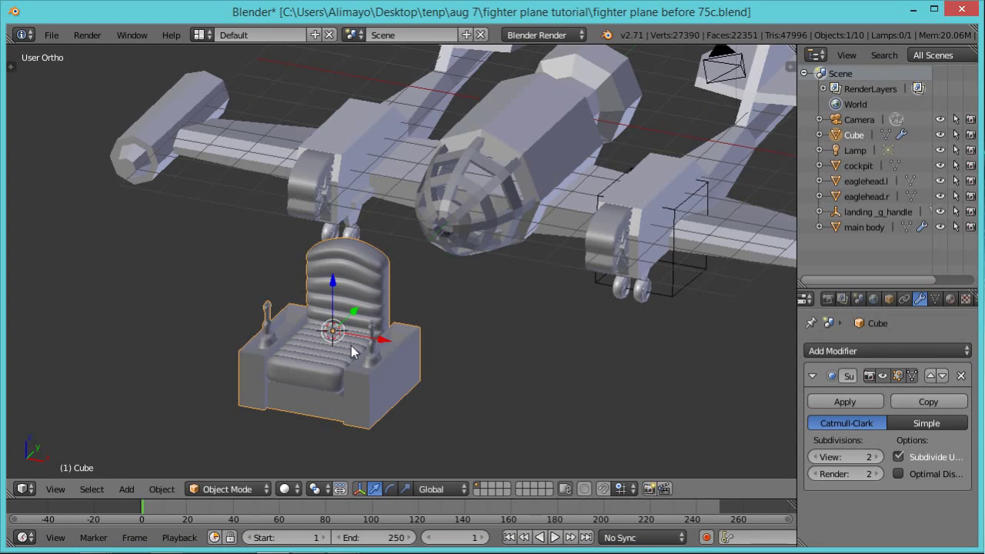
Add a cube empty at the 3D cursor and scale it to about 2.42 so it encloses the seat.
{"action": "key", "text": "shift+a"}
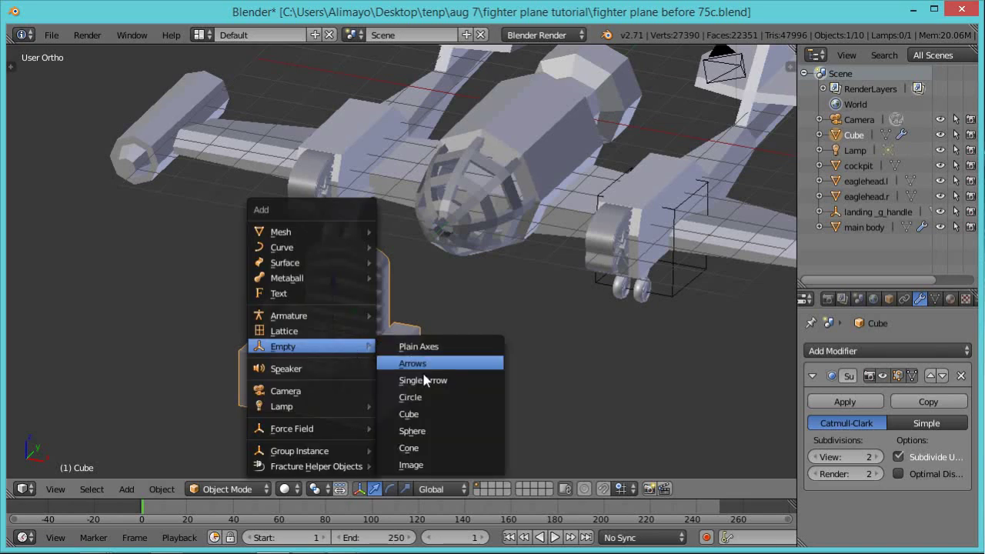
{"action": "left_click", "coordinate": [425, 414]}
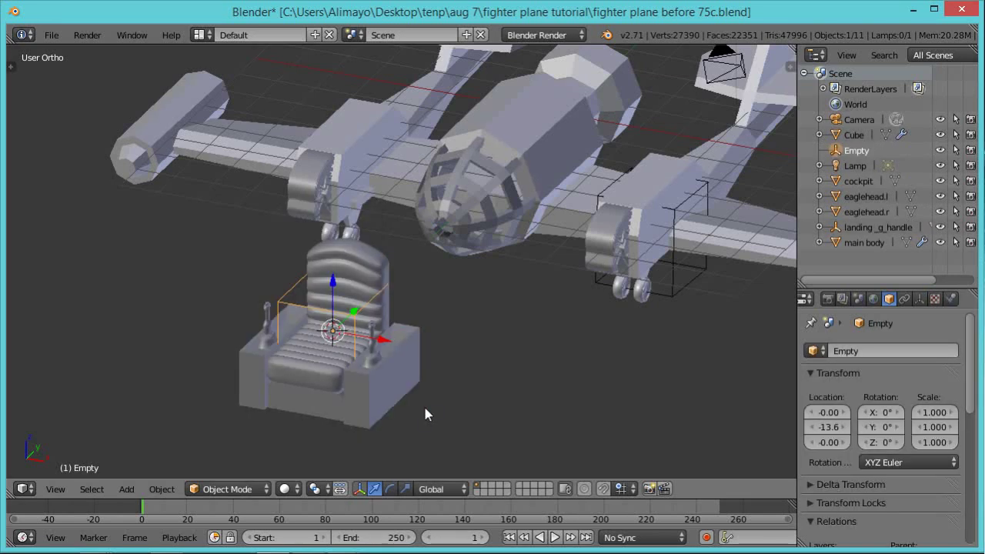
{"action": "key", "text": "s"}
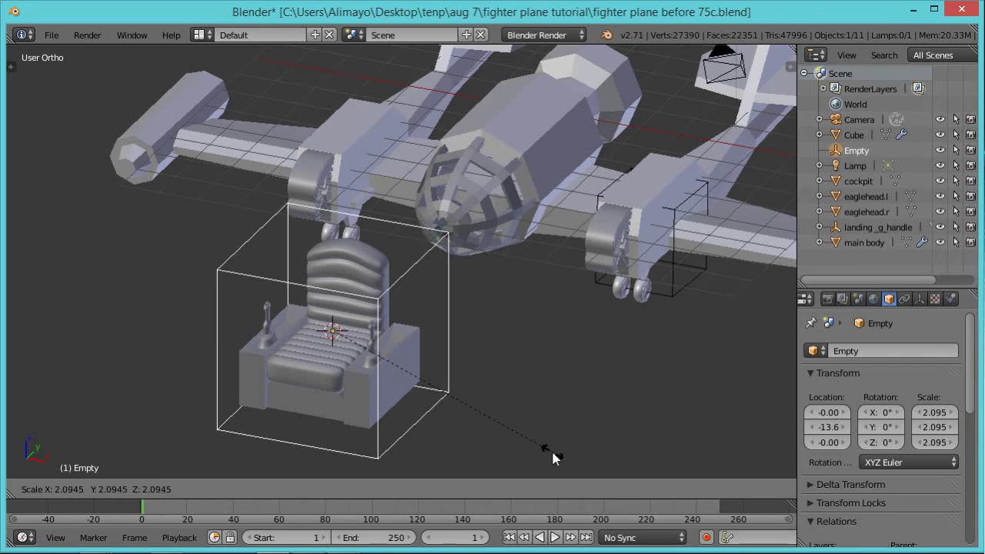
{"action": "left_click", "coordinate": [591, 468]}
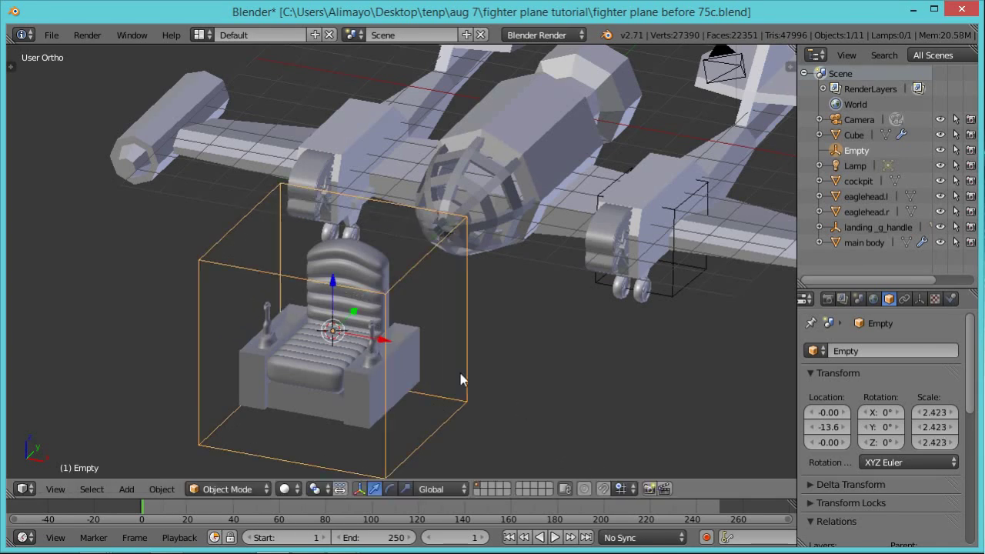
Parent the seat to the cube empty using Object (Keep Transform).
{"action": "right_click", "coordinate": [412, 357]}
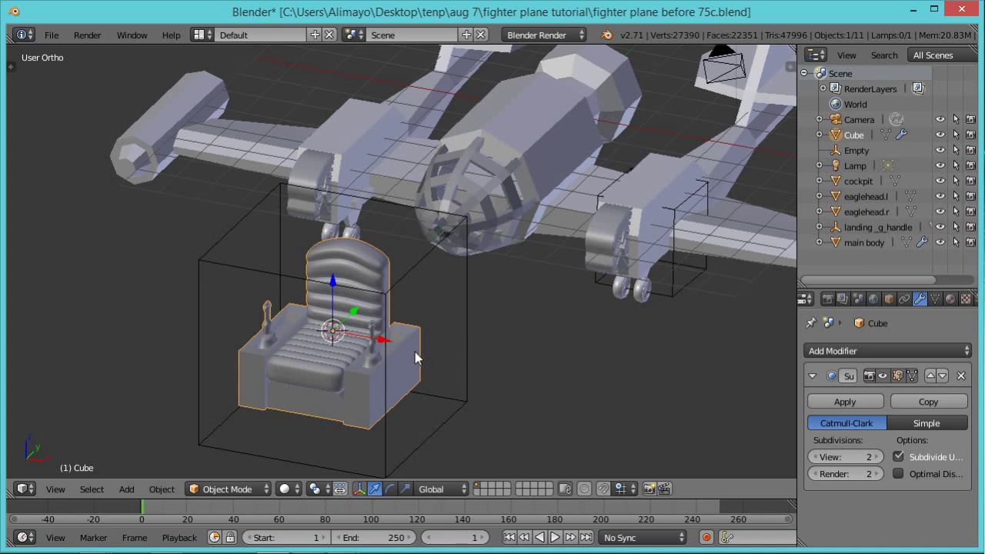
{"action": "right_click", "coordinate": [466, 295], "text": "shift"}
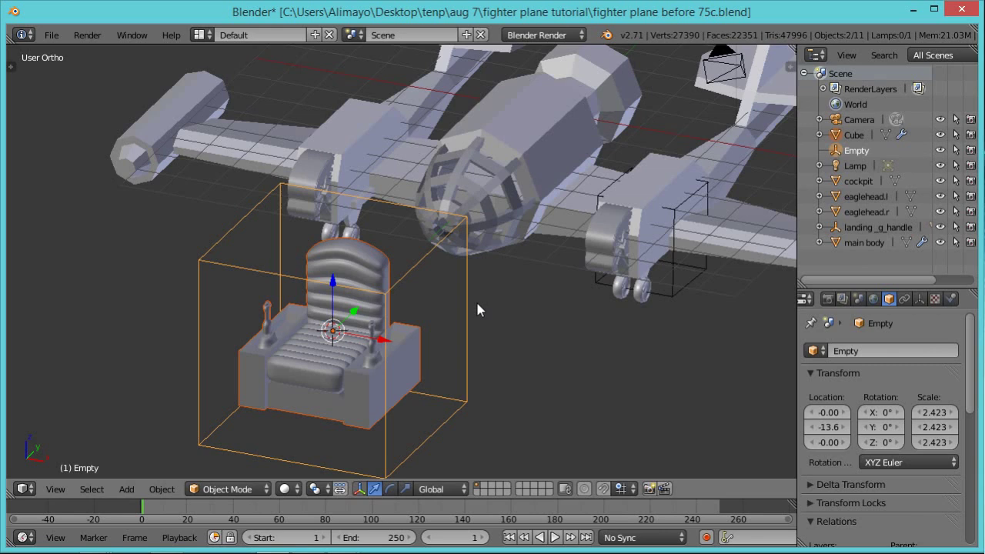
{"action": "key", "text": "ctrl+p"}
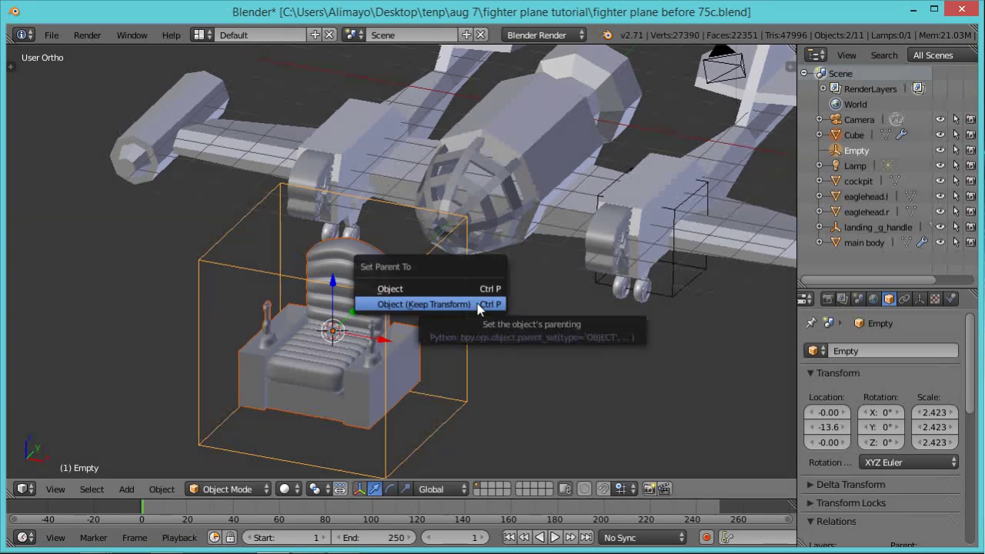
{"action": "left_click", "coordinate": [446, 304]}
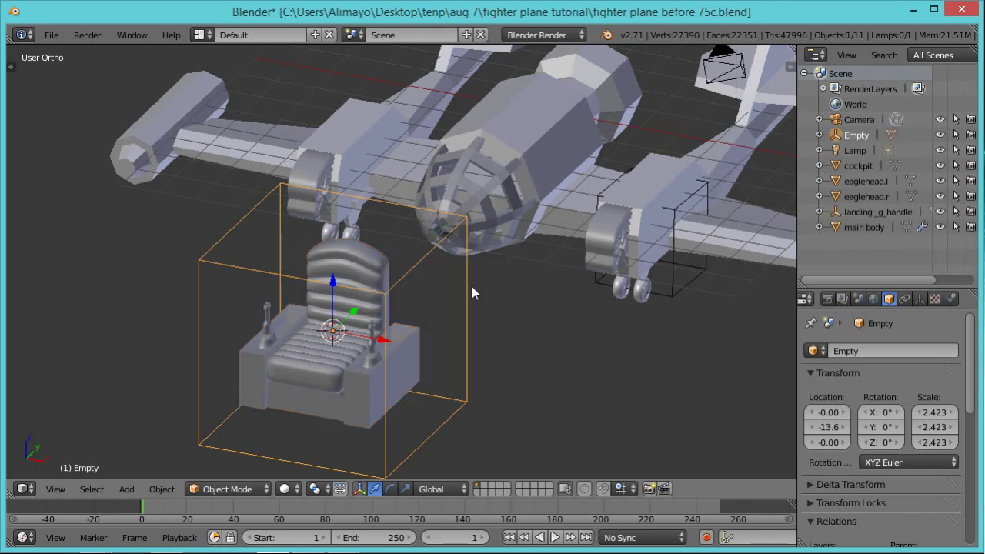
Move the cube empty with the seat along Y to about -5.54, at the plane's cockpit.
{"action": "key", "text": "g"}
{"action": "key", "text": "y"}
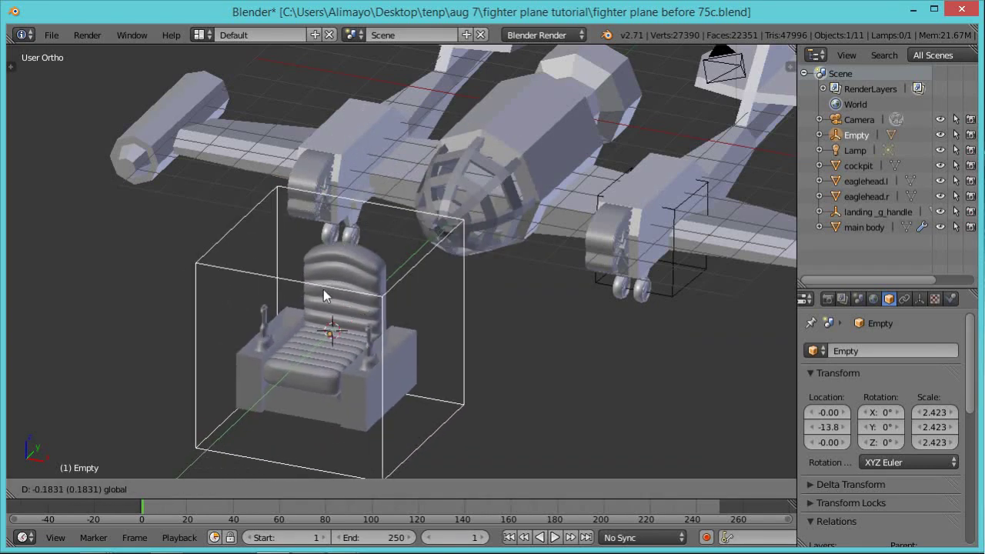
{"action": "left_click", "coordinate": [471, 175]}
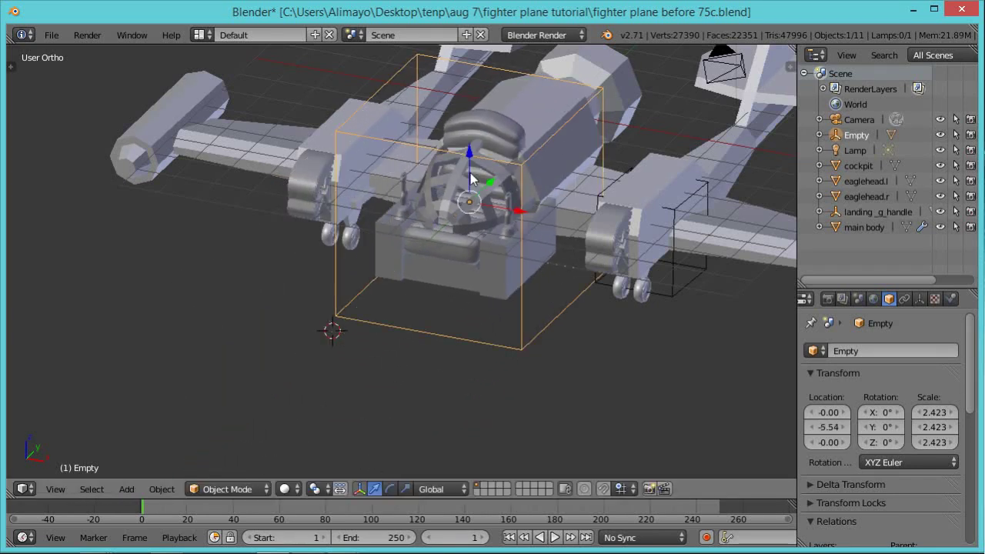
Save an incremental version of the file as "fighter plane before 76c.blend".
{"action": "scroll", "coordinate": [564, 268], "scroll_direction": "up", "scroll_amount": 2}
{"action": "middle_click_drag", "start_coordinate": [567, 272], "coordinate": [476, 393], "text": "shift"}
{"action": "key", "text": "ctrl+alt+s"}
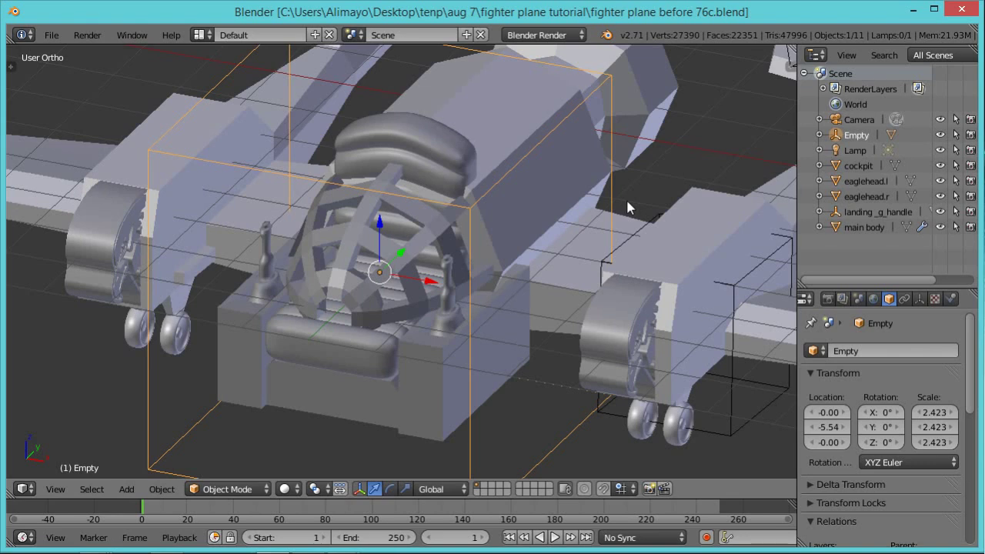
Scale the cube empty with the seat down to about 0.972 to fit inside the cockpit frame.
{"action": "key", "text": "s"}
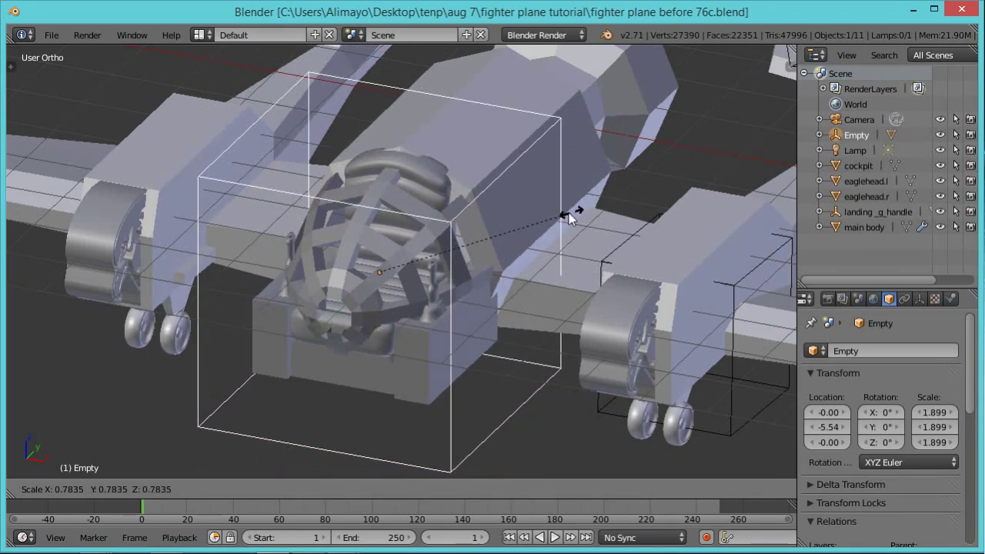
{"action": "left_click", "coordinate": [473, 226]}
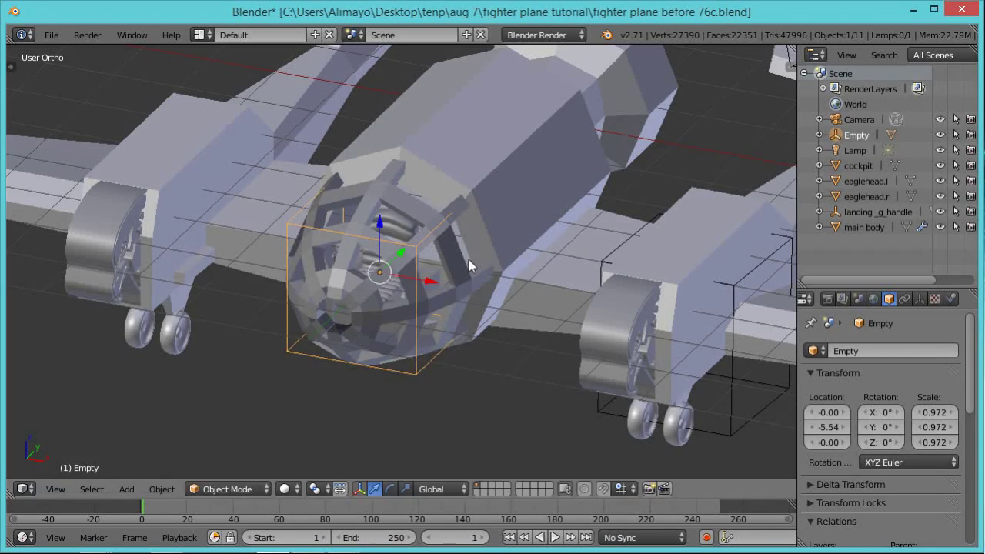
{"action": "scroll", "coordinate": [469, 260], "scroll_direction": "up", "scroll_amount": 3}
{"action": "scroll", "coordinate": [421, 260], "scroll_direction": "up", "scroll_amount": 1}
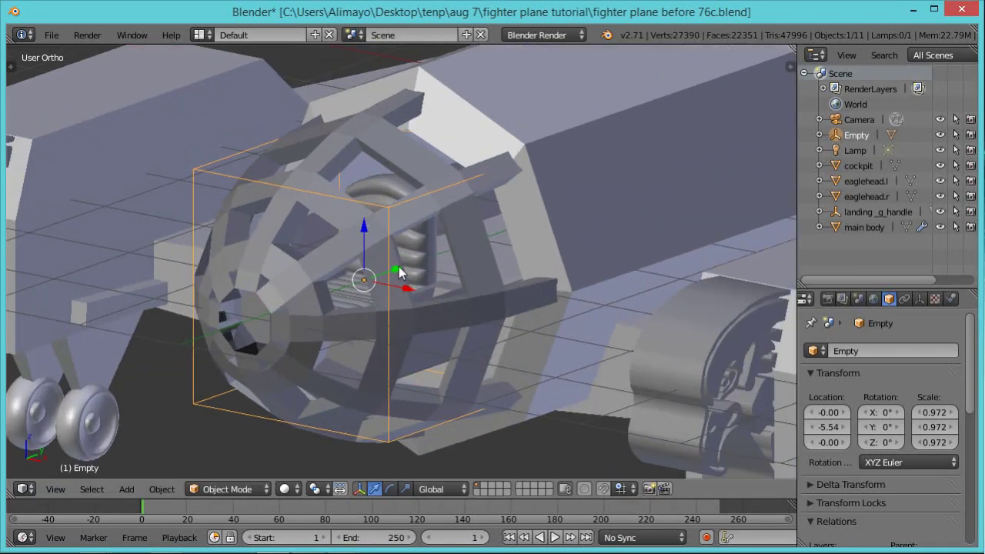
Move the cube empty along Y to about -5.10 and scale it to about 1.191 within the cockpit.
{"action": "key", "text": "g"}
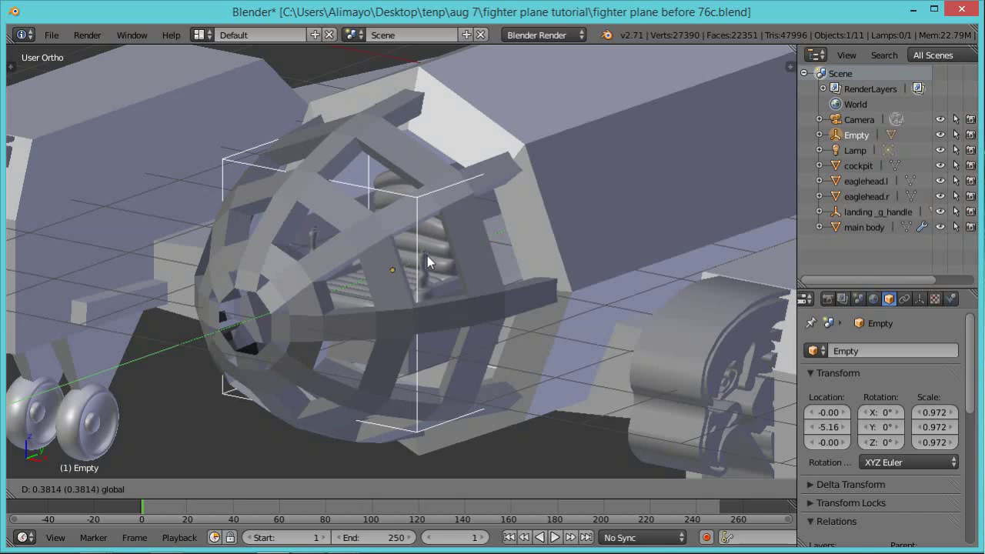
{"action": "left_click", "coordinate": [432, 254]}
{"action": "middle_click_drag", "start_coordinate": [408, 282], "coordinate": [442, 293]}
{"action": "key", "text": "s"}
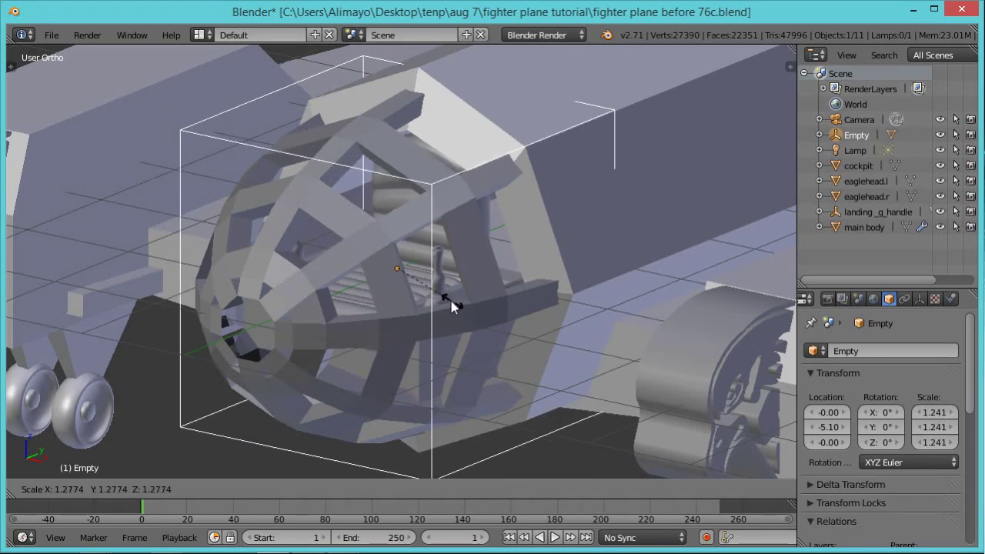
{"action": "left_click", "coordinate": [448, 303]}
{"action": "mouse_move", "coordinate": [446, 304]}
{"action": "middle_mouse_down"}
{"action": "mouse_move", "coordinate": [385, 312]}
{"action": "mouse_move", "coordinate": [334, 291]}
{"action": "mouse_move", "coordinate": [395, 245]}
{"action": "mouse_move", "coordinate": [490, 280]}
{"action": "mouse_move", "coordinate": [495, 341]}
{"action": "mouse_move", "coordinate": [462, 297]}
{"action": "mouse_move", "coordinate": [469, 279]}
{"action": "mouse_move", "coordinate": [435, 302]}
{"action": "mouse_move", "coordinate": [428, 323]}
{"action": "mouse_move", "coordinate": [462, 344]}
{"action": "mouse_move", "coordinate": [420, 300]}
{"action": "mouse_move", "coordinate": [467, 274]}
{"action": "mouse_move", "coordinate": [464, 338]}
{"action": "mouse_move", "coordinate": [433, 270]}
{"action": "mouse_move", "coordinate": [473, 279]}
{"action": "mouse_move", "coordinate": [480, 301]}
{"action": "mouse_move", "coordinate": [454, 304]}
{"action": "middle_mouse_up"}
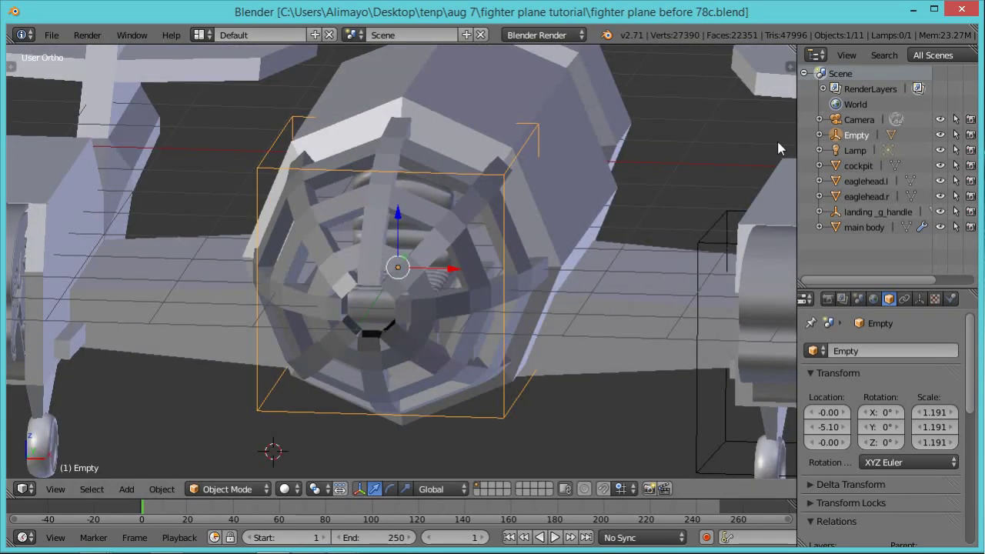
Rename the cube empty to cockpit_handle.
{"action": "double_click", "coordinate": [859, 136]}
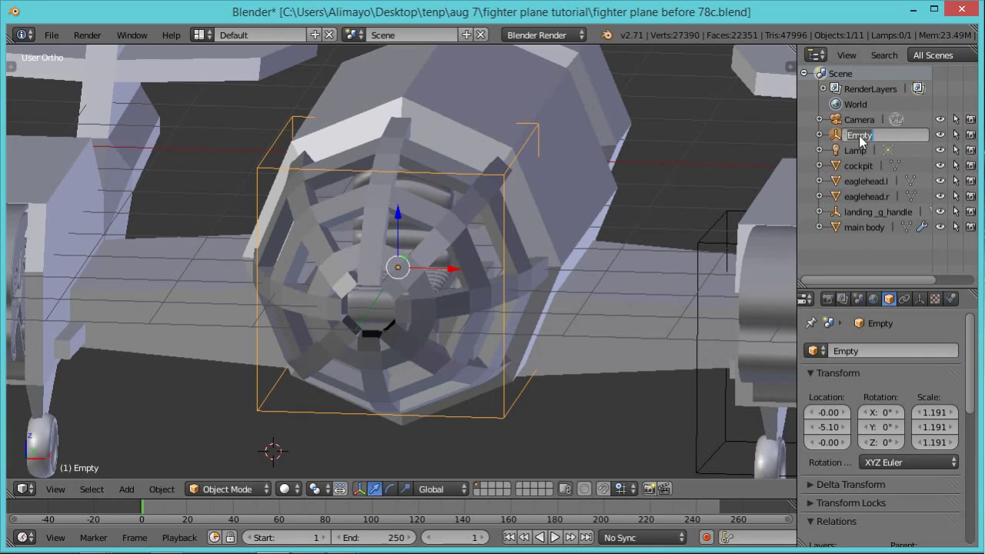
{"action": "type", "text": "cockpit_handle"}
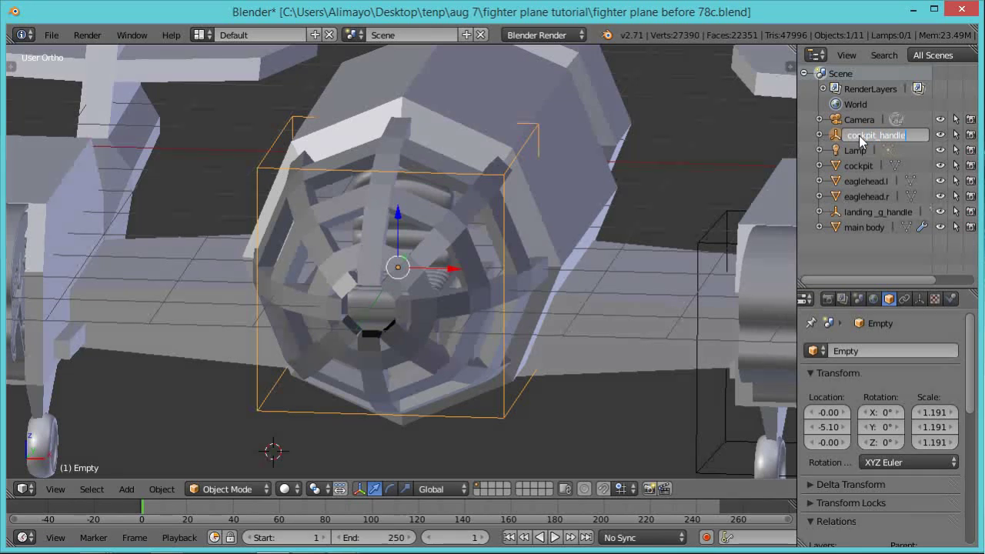
{"action": "key", "text": "Return"}
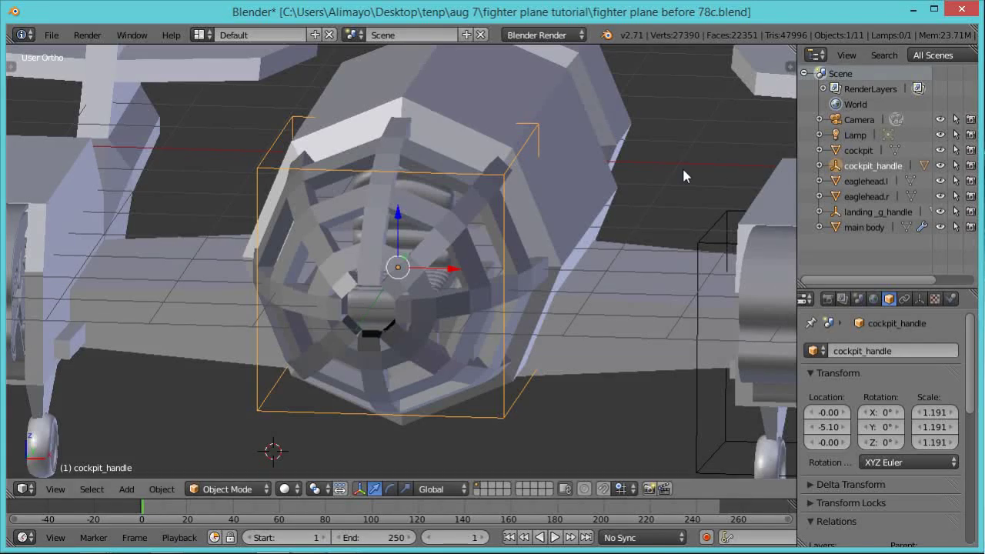
Select the main body of the plane and add a Subdivision Surface modifier to it.
{"action": "scroll", "coordinate": [608, 183], "scroll_direction": "down", "scroll_amount": 4}
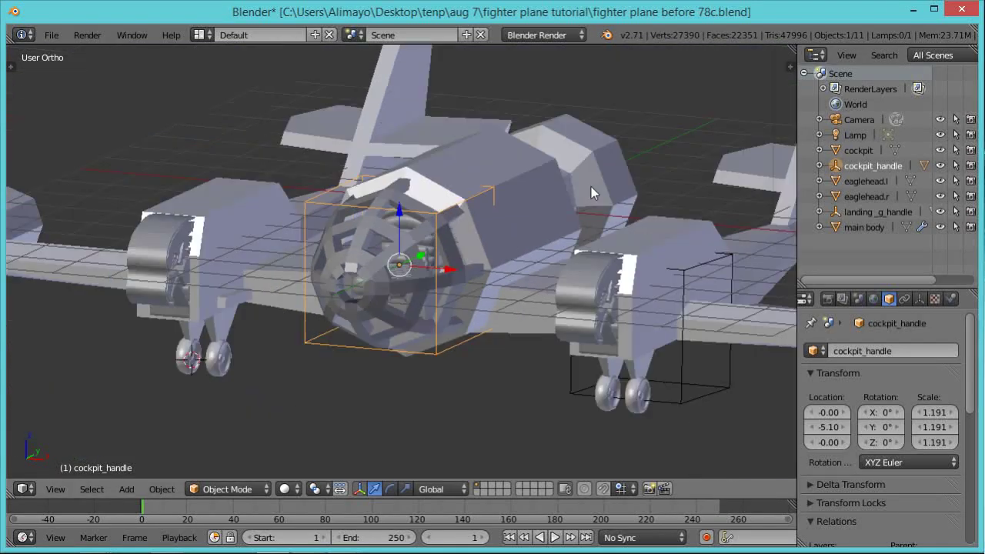
{"action": "middle_click_drag", "start_coordinate": [629, 181], "coordinate": [614, 217]}
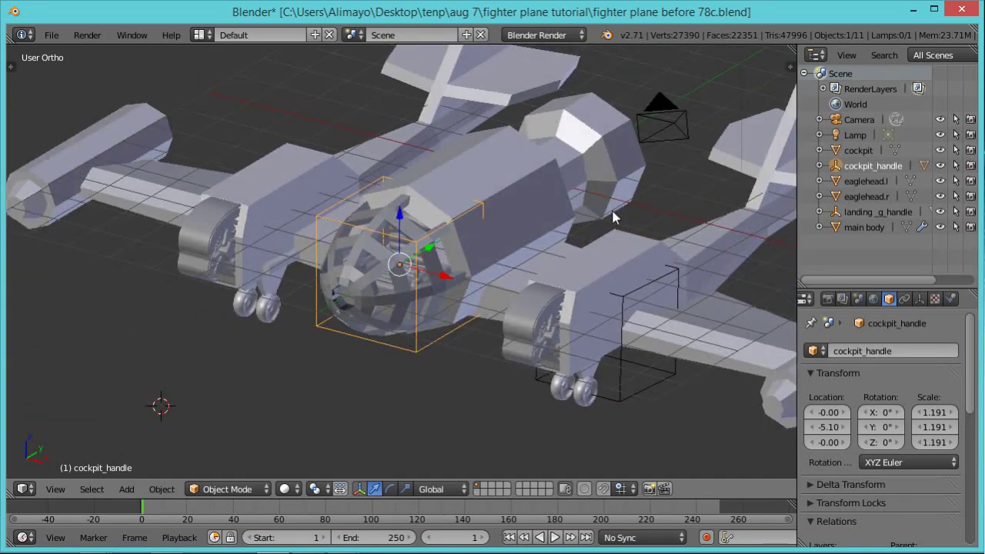
{"action": "scroll", "coordinate": [585, 222], "scroll_direction": "up", "scroll_amount": 2}
{"action": "right_click", "coordinate": [594, 189]}
{"action": "scroll", "coordinate": [597, 188], "scroll_direction": "down", "scroll_amount": 2}
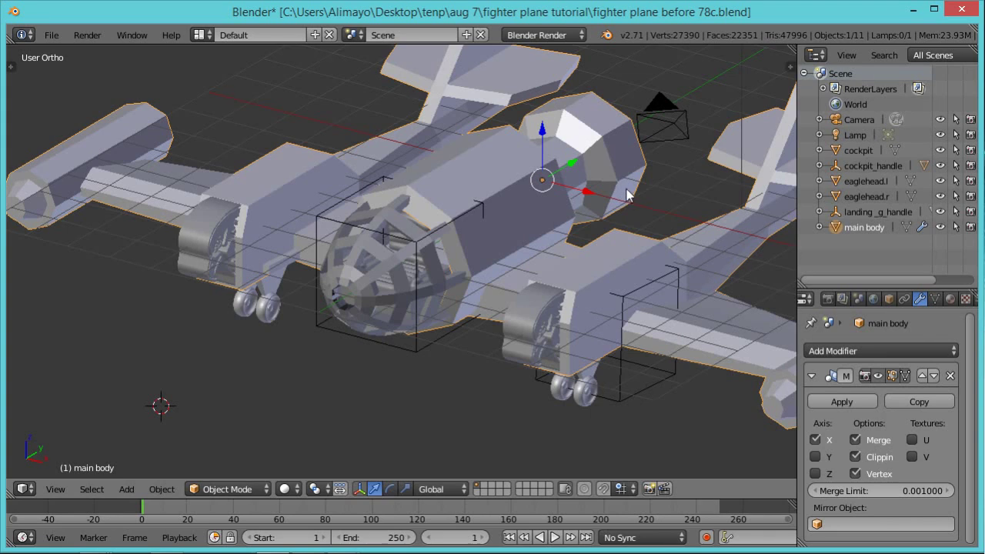
{"action": "middle_click_drag", "start_coordinate": [625, 194], "coordinate": [539, 275], "text": "shift"}
{"action": "scroll", "coordinate": [539, 275], "scroll_direction": "down", "scroll_amount": 1}
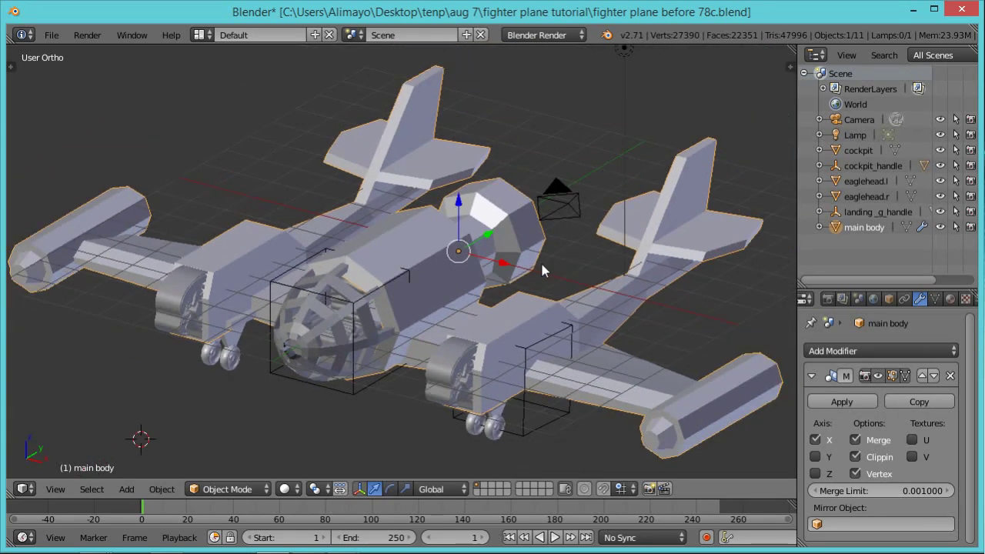
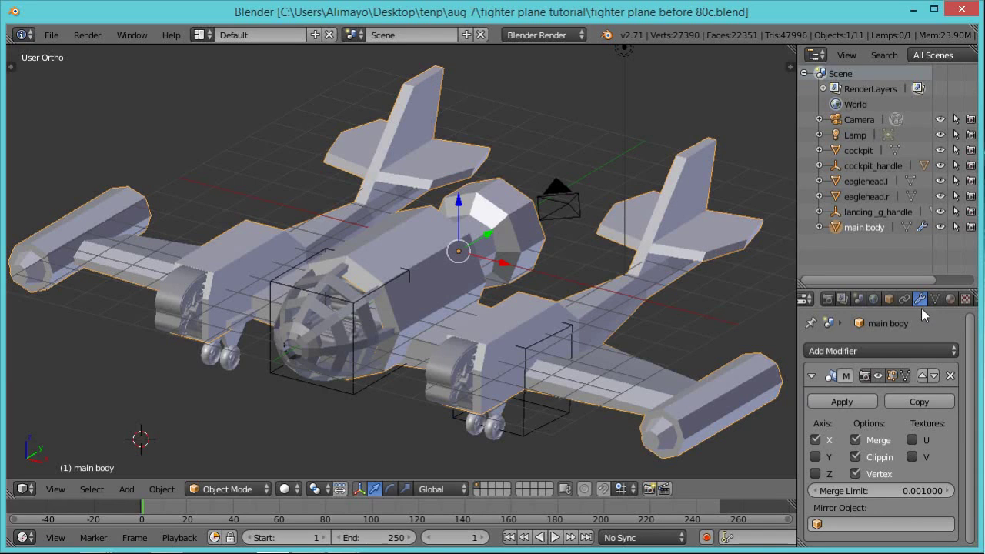
{"action": "scroll", "coordinate": [971, 384], "scroll_direction": "down", "scroll_amount": 1}
{"action": "left_click", "coordinate": [943, 351]}
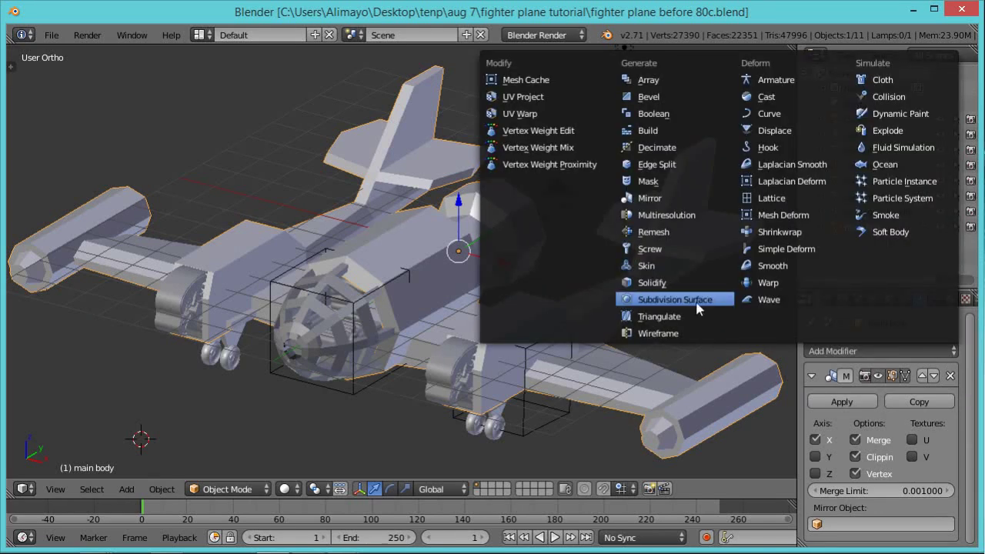
{"action": "left_click", "coordinate": [695, 303]}
Select the whole main body mesh in Edit Mode and apply Shade Smooth to its faces.
{"action": "middle_click_drag", "start_coordinate": [563, 241], "coordinate": [540, 271]}
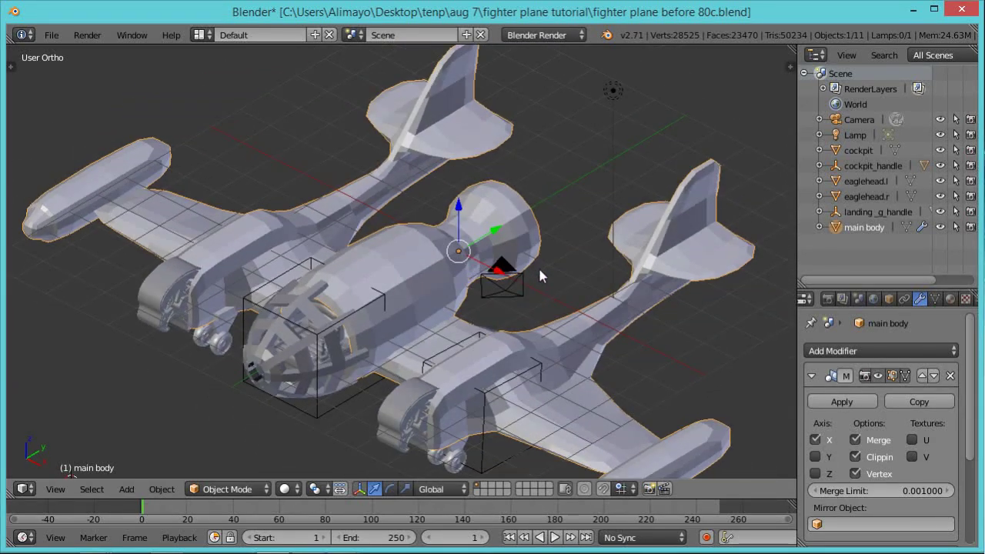
{"action": "key", "text": "Tab"}
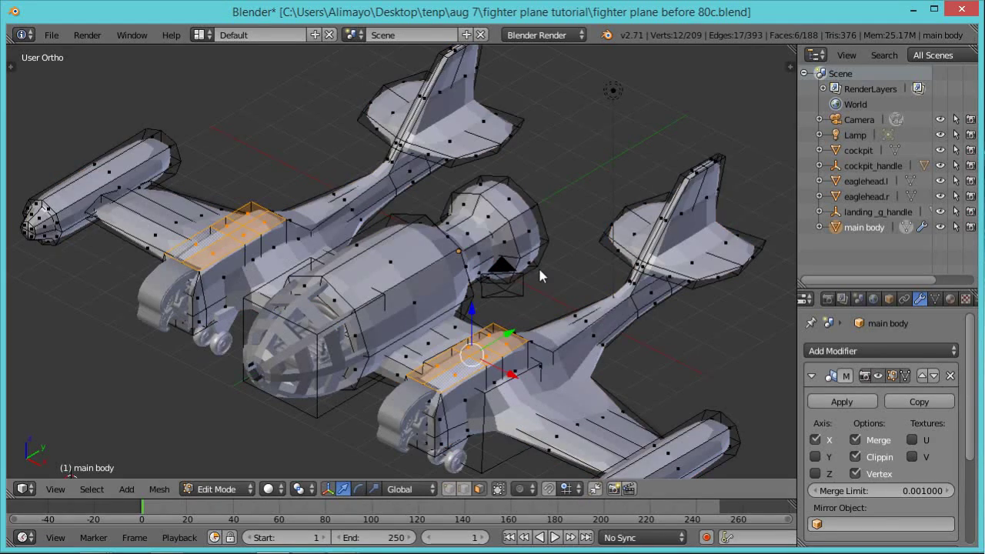
{"action": "middle_click_drag", "start_coordinate": [545, 278], "coordinate": [550, 277]}
{"action": "key", "text": "a"}
{"action": "key", "text": "a"}
{"action": "key", "text": "a"}
{"action": "key", "text": "a"}
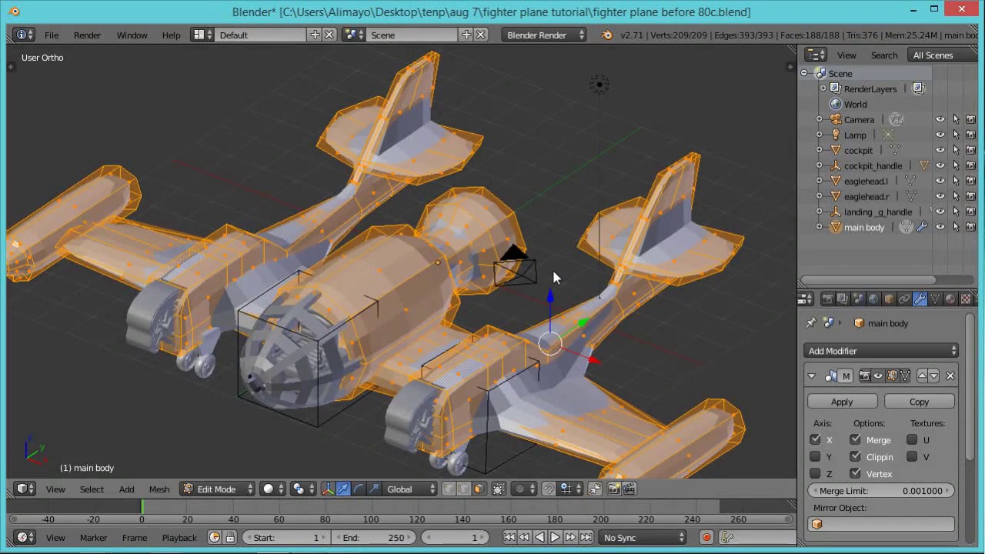
{"action": "key", "text": "w"}
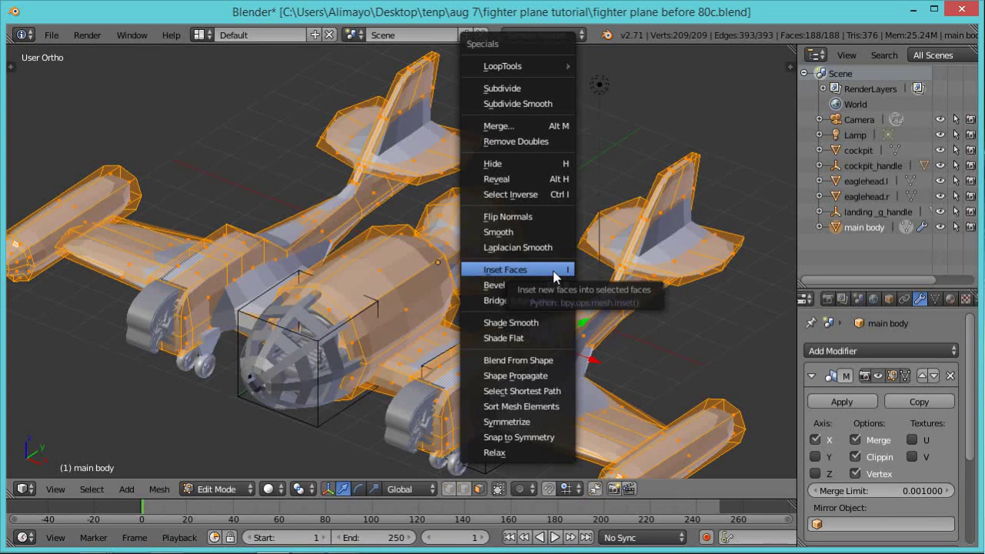
{"action": "left_click", "coordinate": [544, 322]}
{"action": "scroll", "coordinate": [548, 328], "scroll_direction": "down", "scroll_amount": 2}
{"action": "mouse_move", "coordinate": [551, 329]}
{"action": "middle_mouse_down"}
{"action": "mouse_move", "coordinate": [499, 312]}
{"action": "mouse_move", "coordinate": [590, 357]}
{"action": "middle_mouse_up"}
{"action": "scroll", "coordinate": [590, 358], "scroll_direction": "up", "scroll_amount": 2}
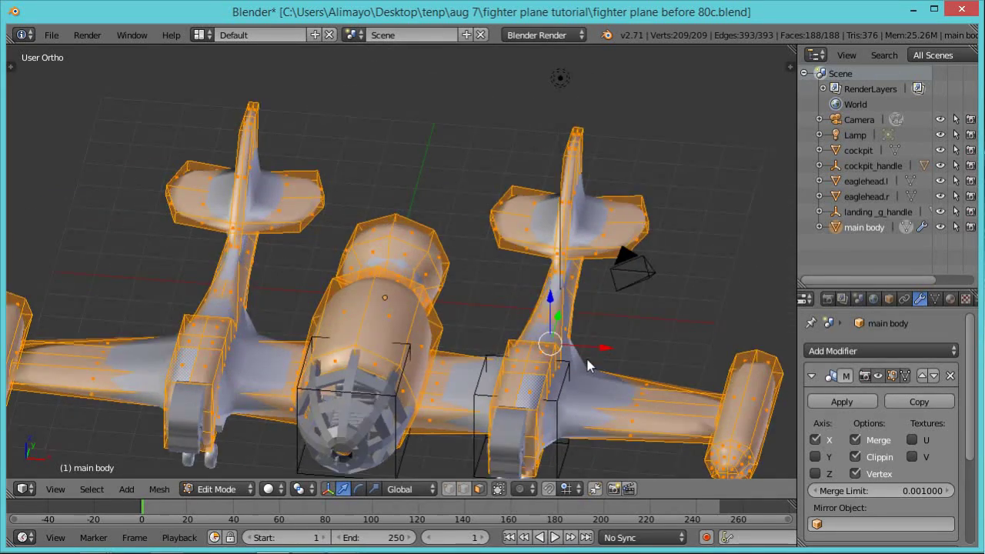
Set the Subdivision Surface view subdivisions to 2 and make the editing cage follow the modifier result.
{"action": "scroll", "coordinate": [604, 366], "scroll_direction": "down", "scroll_amount": 1}
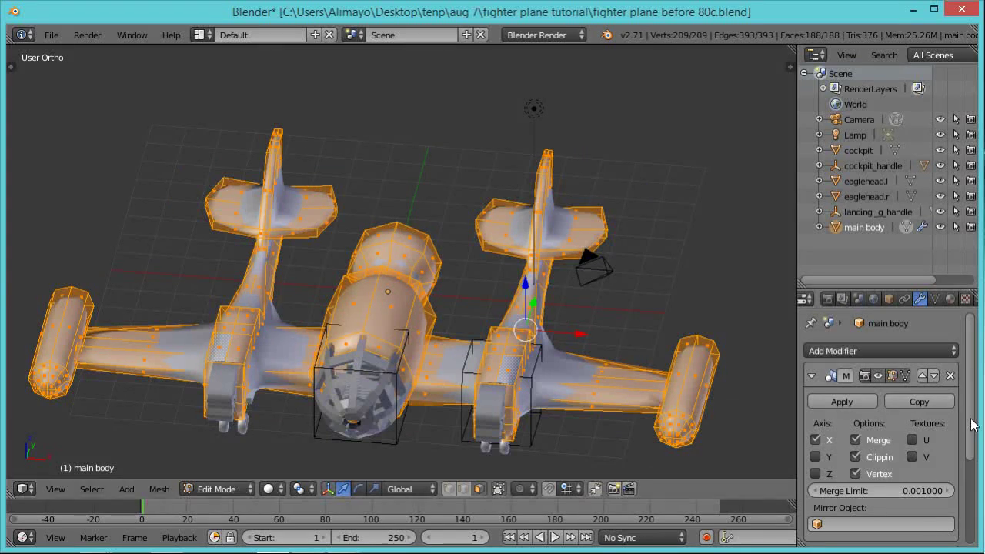
{"action": "left_click_drag", "start_coordinate": [971, 428], "coordinate": [965, 534]}
{"action": "left_click", "coordinate": [871, 507]}
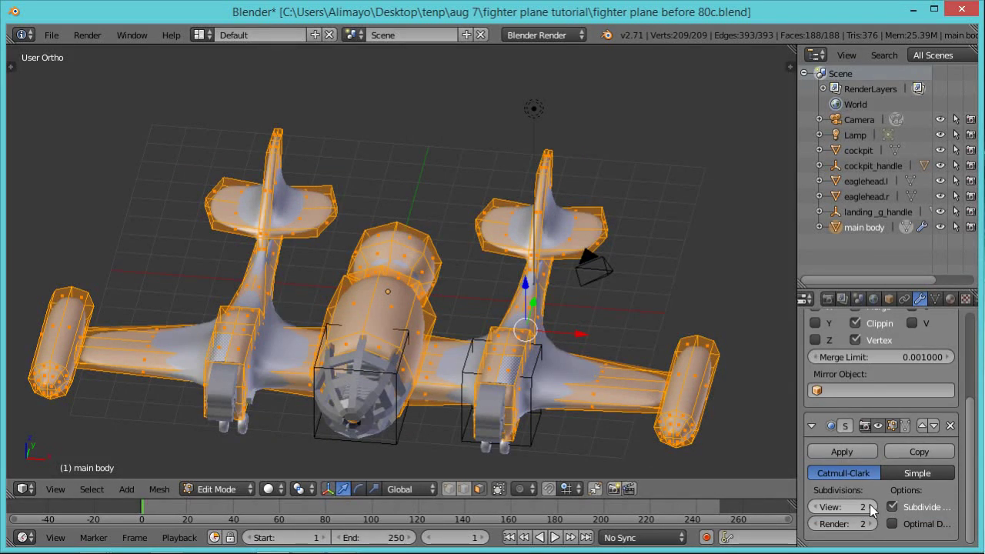
{"action": "left_click", "coordinate": [905, 426]}
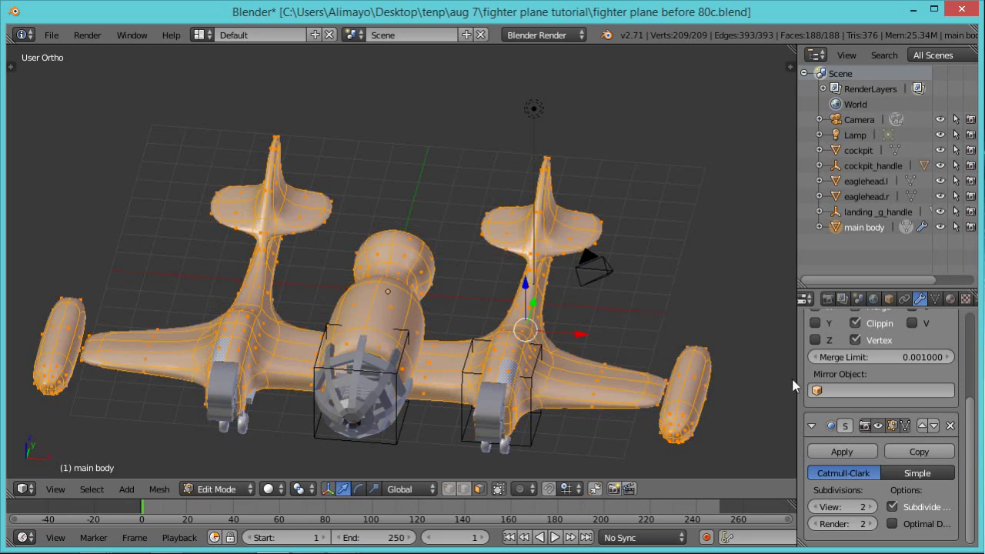
Cut an edge loop around the outer wing and slide it inward, close to the engine housing.
{"action": "middle_click_drag", "start_coordinate": [670, 360], "coordinate": [652, 372]}
{"action": "middle_click_drag", "start_coordinate": [539, 426], "coordinate": [577, 402]}
{"action": "right_click", "coordinate": [585, 386]}
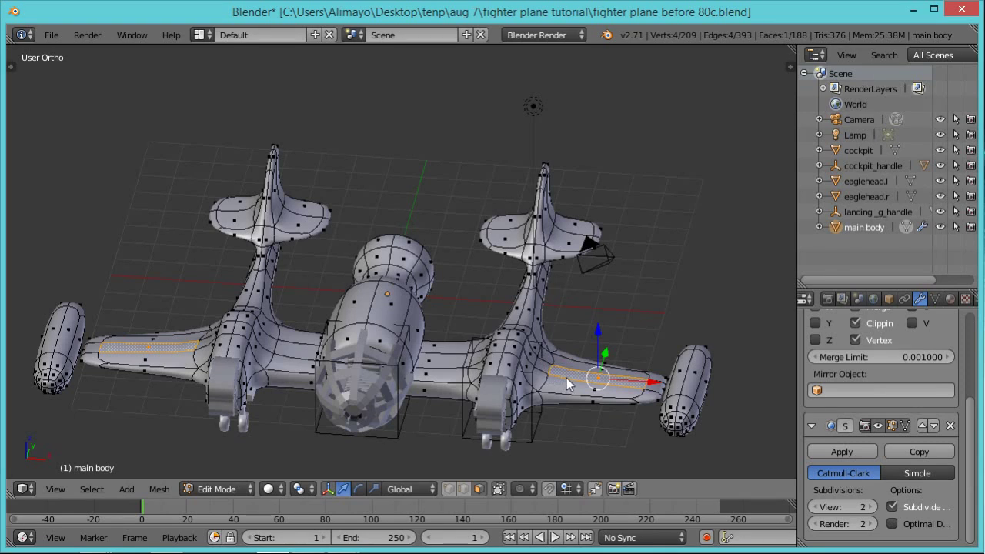
{"action": "key", "text": "ctrl+r"}
{"action": "left_click", "coordinate": [558, 378]}
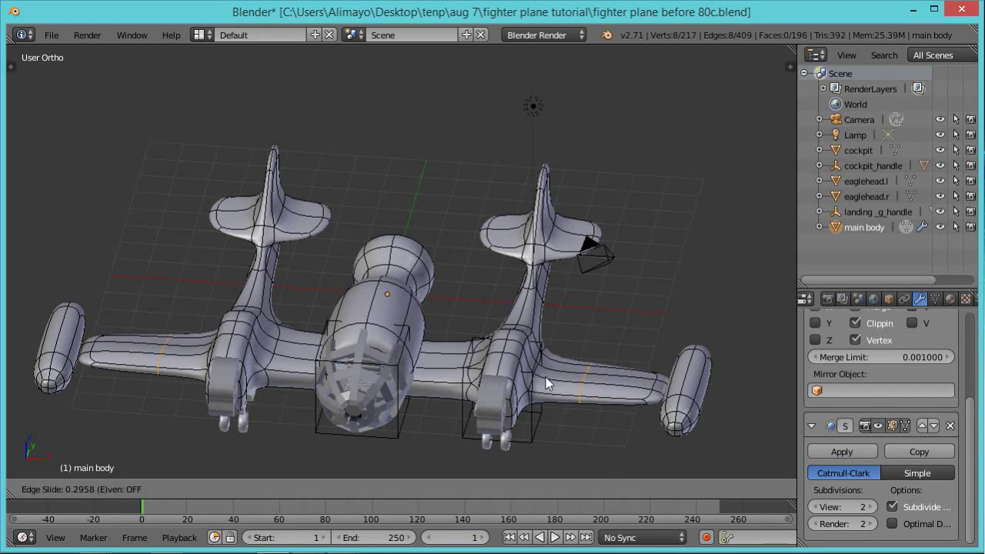
{"action": "left_click", "coordinate": [481, 373]}
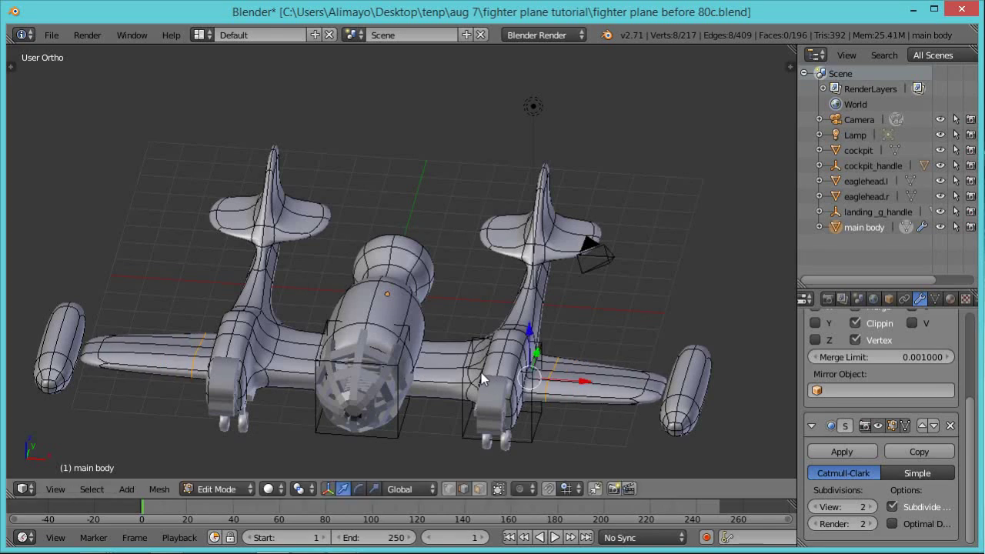
Cut another edge loop around the outer wing and slide it outward, close to the wingtip pod.
{"action": "middle_click_drag", "start_coordinate": [625, 408], "coordinate": [655, 405]}
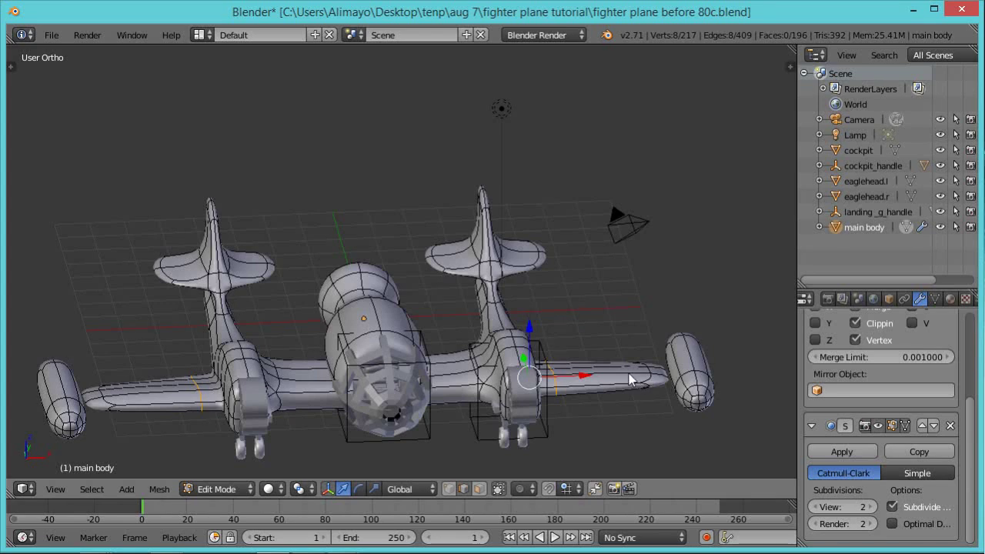
{"action": "key", "text": "ctrl+r"}
{"action": "left_click", "coordinate": [631, 377]}
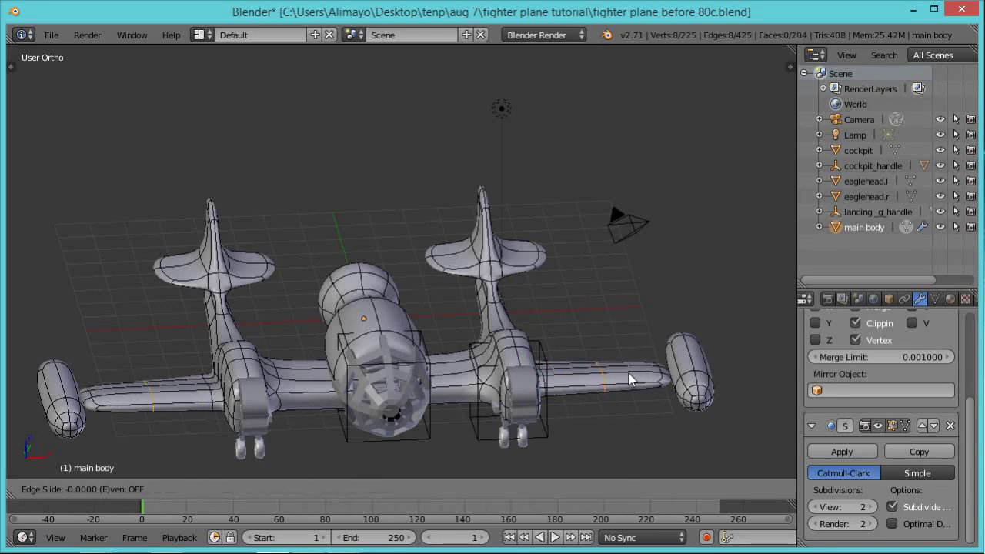
{"action": "left_click", "coordinate": [730, 383]}
Cut an edge loop around the inner wing section and slide it from the fuselage towards the engine housing.
{"action": "middle_click_drag", "start_coordinate": [730, 382], "coordinate": [551, 381]}
{"action": "mouse_move", "coordinate": [470, 372]}
{"action": "middle_mouse_down"}
{"action": "mouse_move", "coordinate": [520, 352]}
{"action": "mouse_move", "coordinate": [521, 363]}
{"action": "mouse_move", "coordinate": [497, 375]}
{"action": "mouse_move", "coordinate": [469, 375]}
{"action": "middle_mouse_up"}
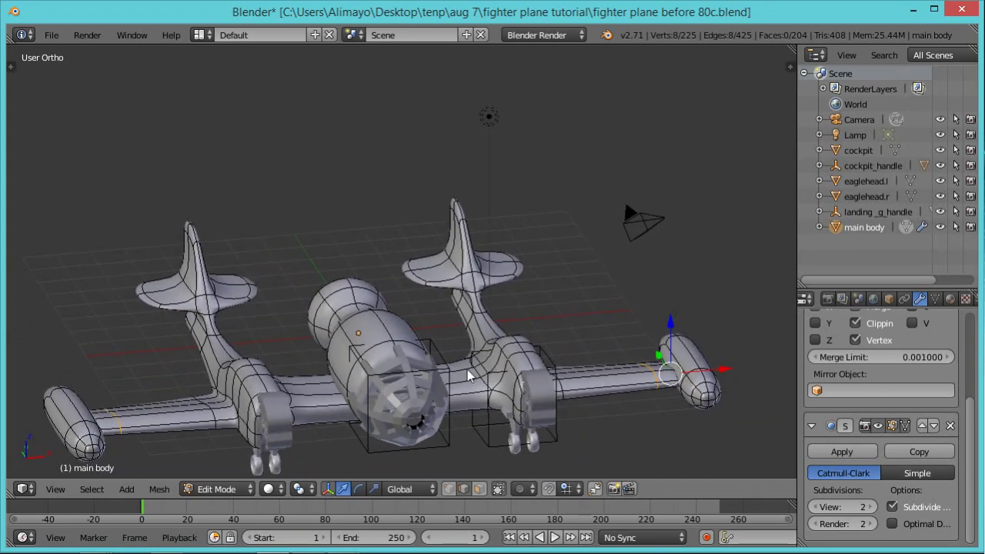
{"action": "key", "text": "ctrl+r"}
{"action": "left_click", "coordinate": [470, 375]}
{"action": "left_click", "coordinate": [570, 365]}
Cut an edge loop around the outer half of the horizontal tail and slide it close to the vertical fin.
{"action": "middle_click_drag", "start_coordinate": [588, 373], "coordinate": [529, 389]}
{"action": "mouse_move", "coordinate": [500, 359]}
{"action": "middle_mouse_down"}
{"action": "mouse_move", "coordinate": [416, 348]}
{"action": "mouse_move", "coordinate": [506, 366]}
{"action": "middle_mouse_up"}
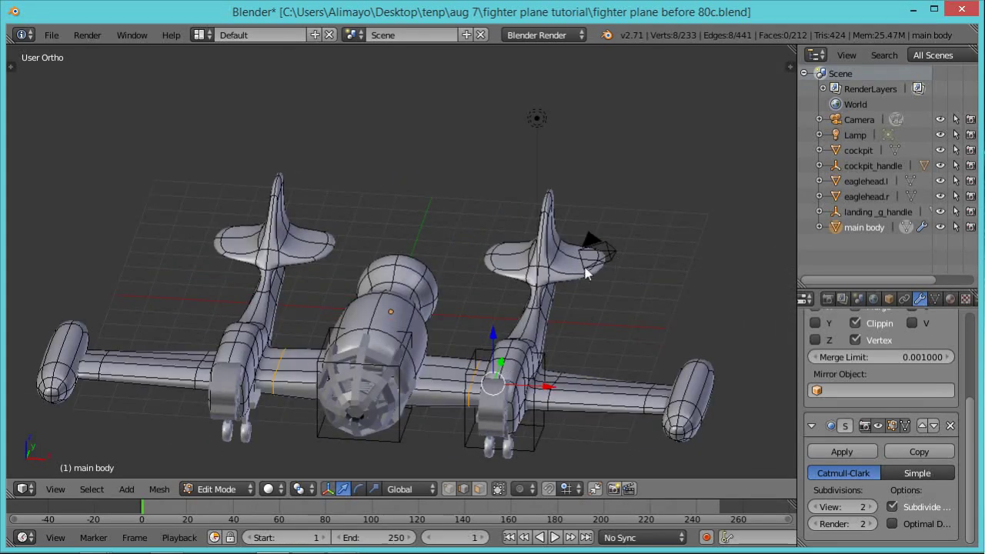
{"action": "key", "text": "ctrl+r"}
{"action": "left_click", "coordinate": [584, 266]}
{"action": "left_click", "coordinate": [546, 266]}
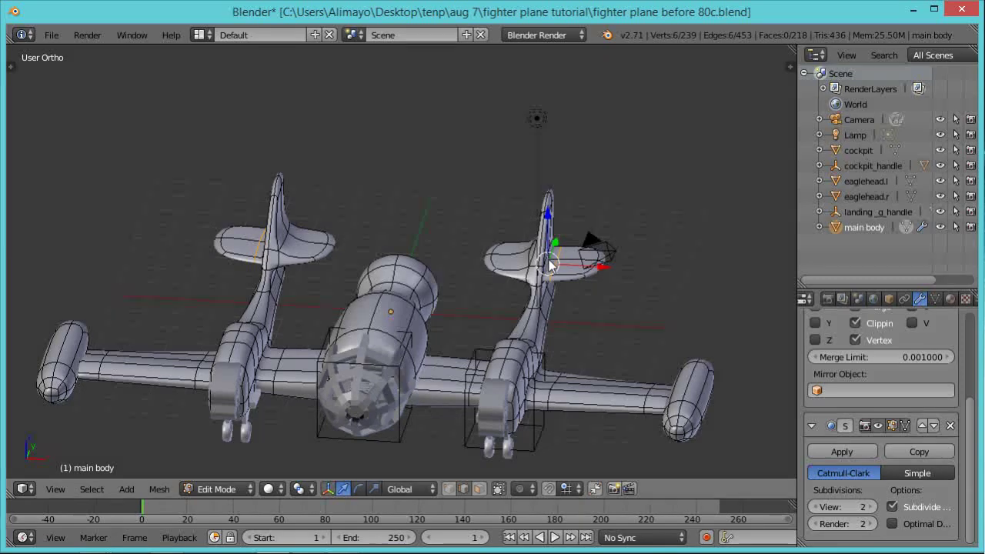
{"action": "key", "text": "ctrl+r"}
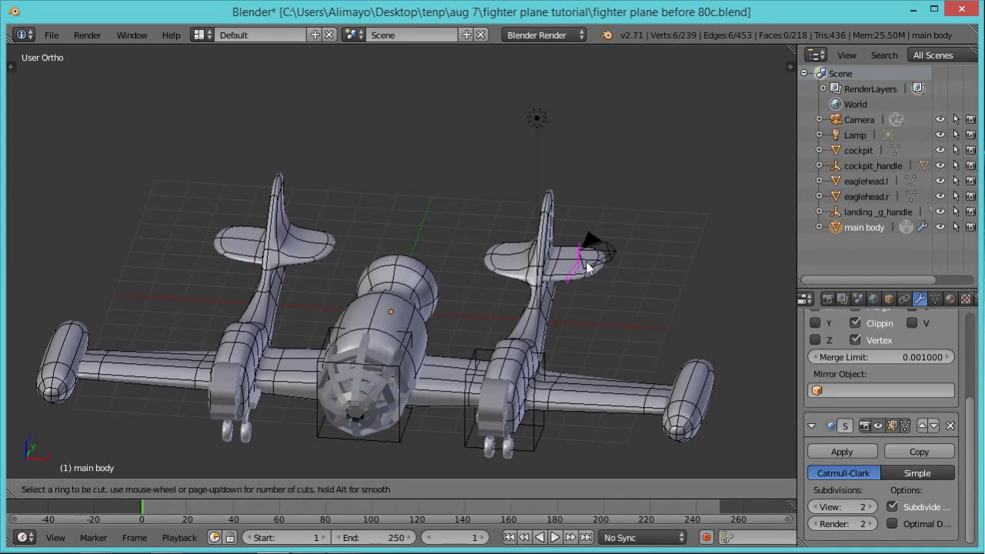
{"action": "right_click", "coordinate": [571, 265]}
Cut an edge loop around the inner half of the horizontal tail and slide it close to the vertical fin.
{"action": "middle_click_drag", "start_coordinate": [571, 260], "coordinate": [645, 269]}
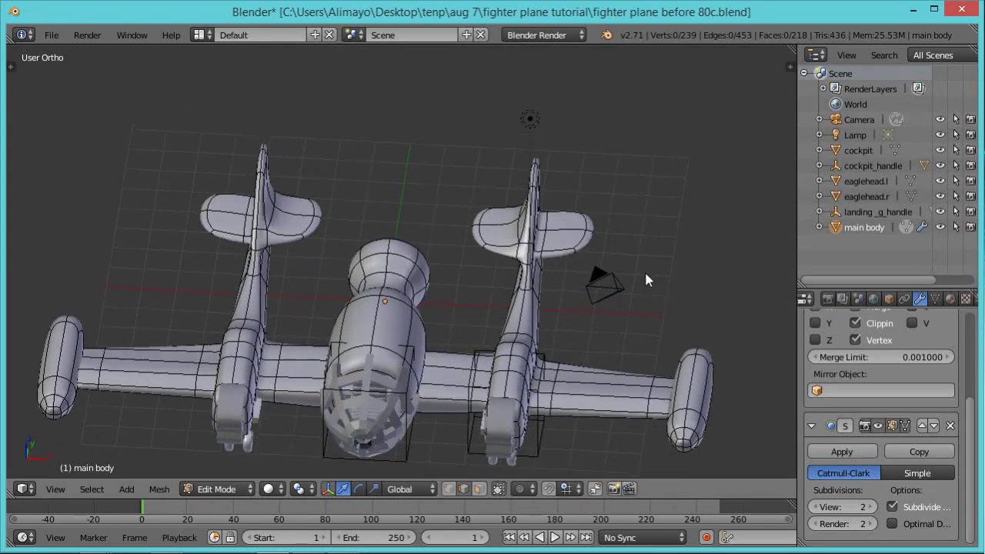
{"action": "key", "text": "ctrl+r"}
{"action": "left_click", "coordinate": [511, 228]}
{"action": "left_click", "coordinate": [548, 241]}
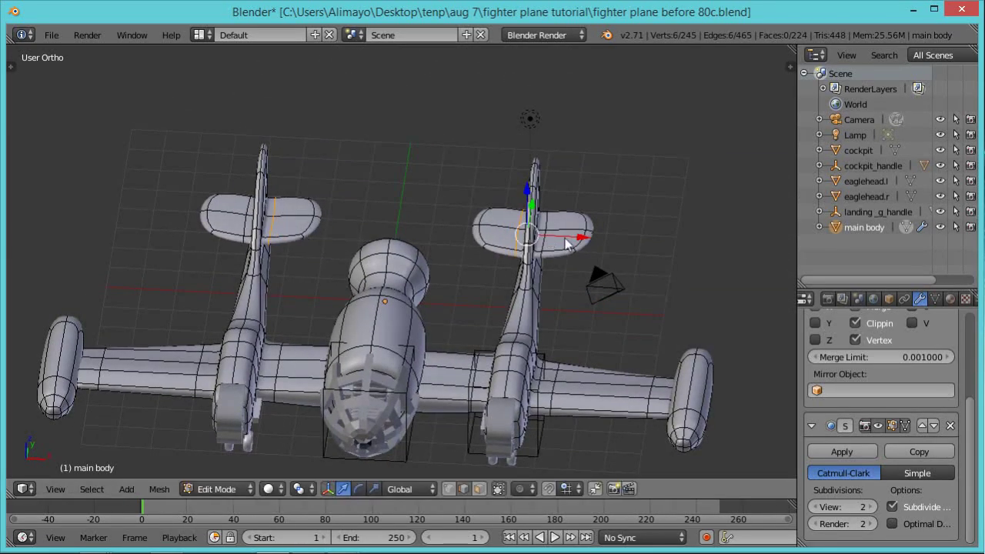
Save a new version of the file as "fighter plane before 81c.blend".
{"action": "middle_click_drag", "start_coordinate": [599, 323], "coordinate": [512, 277]}
{"action": "middle_click_drag", "start_coordinate": [542, 229], "coordinate": [666, 215]}
{"action": "scroll", "coordinate": [545, 192], "scroll_direction": "up", "scroll_amount": 3}
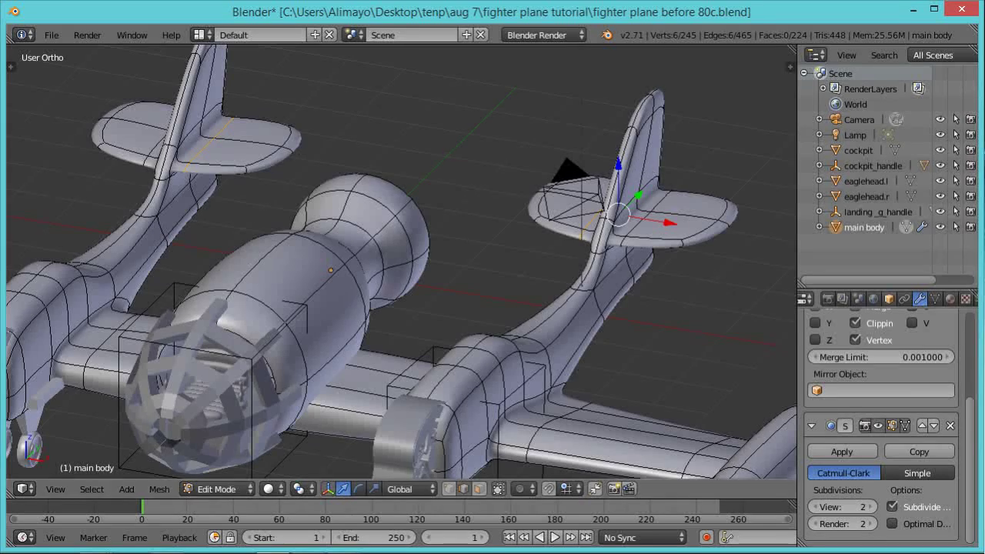
{"action": "key", "text": "ctrl+alt+s"}
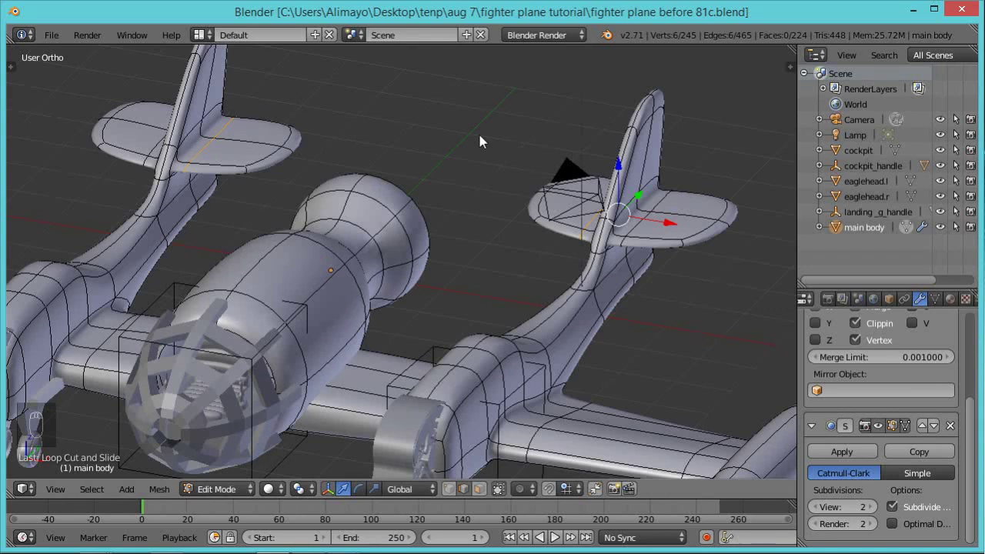
Cut an edge loop around the flared rear section of the central fuselage and slide it back close to the rear rim.
{"action": "middle_click_drag", "start_coordinate": [469, 236], "coordinate": [411, 218]}
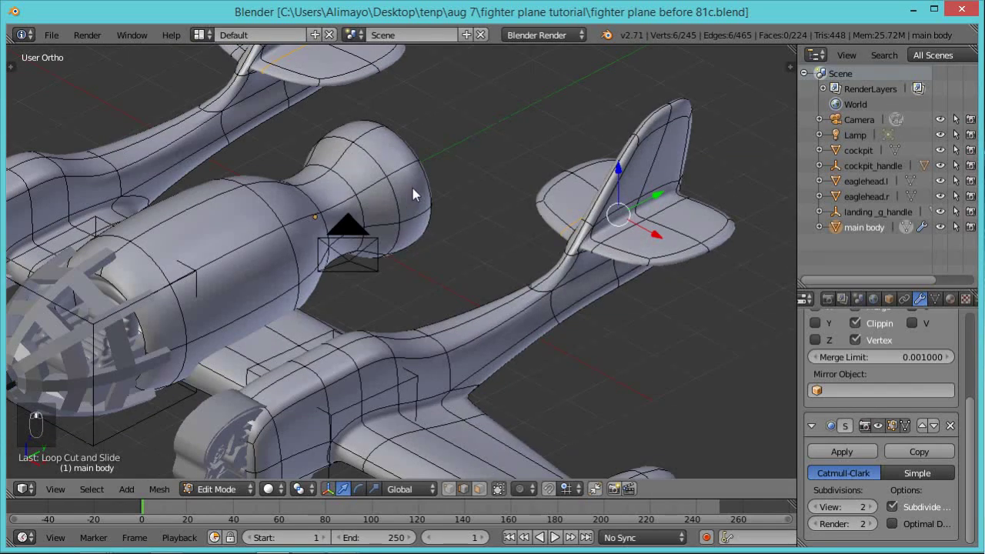
{"action": "key", "text": "ctrl+r"}
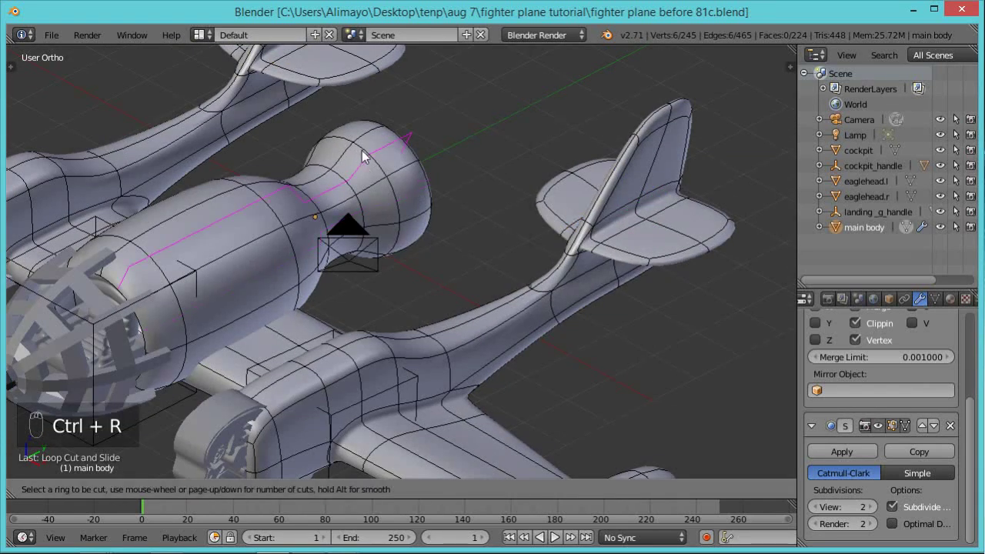
{"action": "left_click", "coordinate": [406, 168]}
{"action": "left_click", "coordinate": [441, 170]}
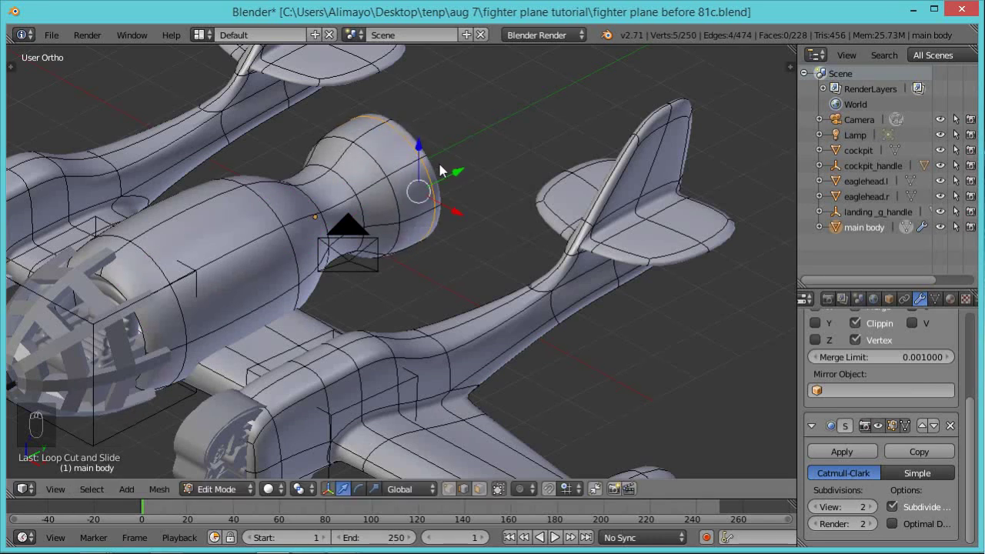
Cut an edge loop between the fuselage's narrow neck and rear flare, and slide it back close to the flare's front edge.
{"action": "key", "text": "ctrl+r"}
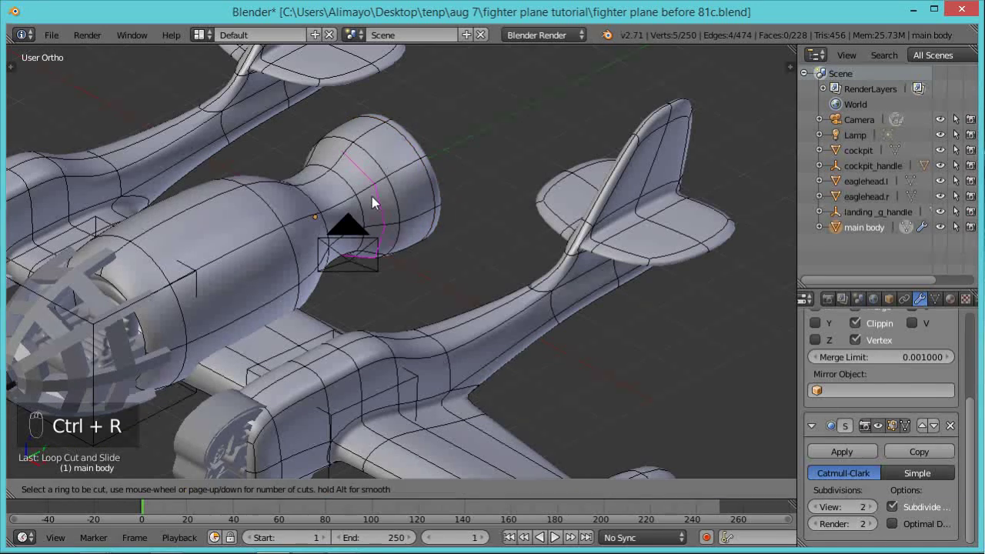
{"action": "left_click", "coordinate": [372, 197]}
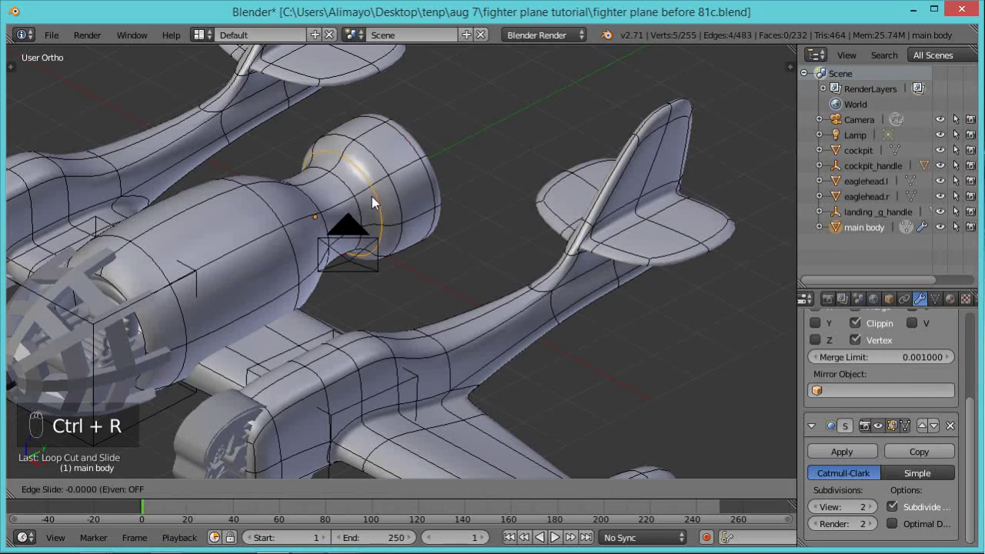
{"action": "left_click", "coordinate": [414, 197]}
Cut an edge loop around the fuselage's narrow neck and slide it forward to where the neck joins the main hull.
{"action": "middle_click_drag", "start_coordinate": [374, 258], "coordinate": [349, 215]}
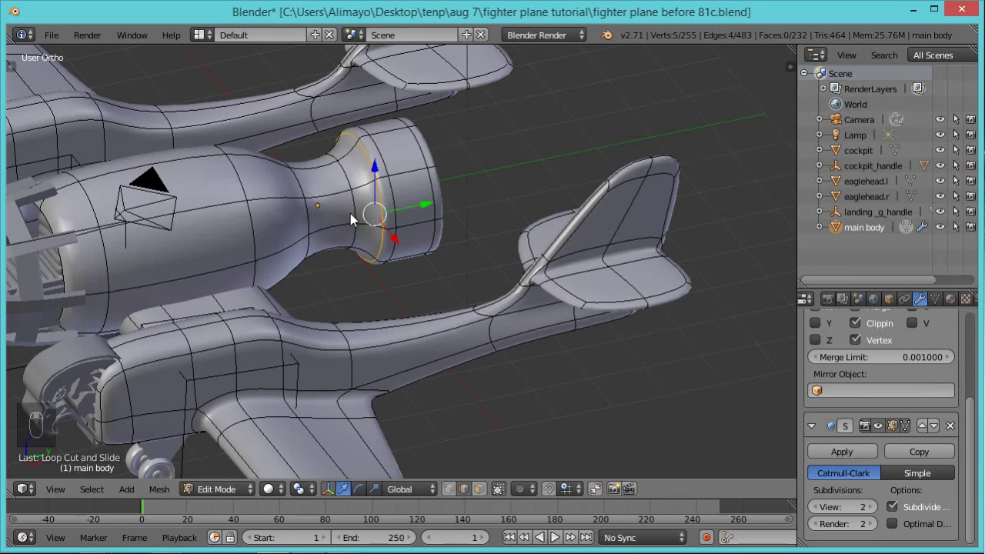
{"action": "key", "text": "ctrl+r"}
{"action": "left_click", "coordinate": [316, 201]}
{"action": "left_click", "coordinate": [247, 209]}
Cut a lengthwise edge loop along the outer side of the engine boom, slide it up close to the top edge, and return to Object Mode.
{"action": "middle_click_drag", "start_coordinate": [247, 210], "coordinate": [368, 316]}
{"action": "scroll", "coordinate": [276, 242], "scroll_direction": "up", "scroll_amount": 2}
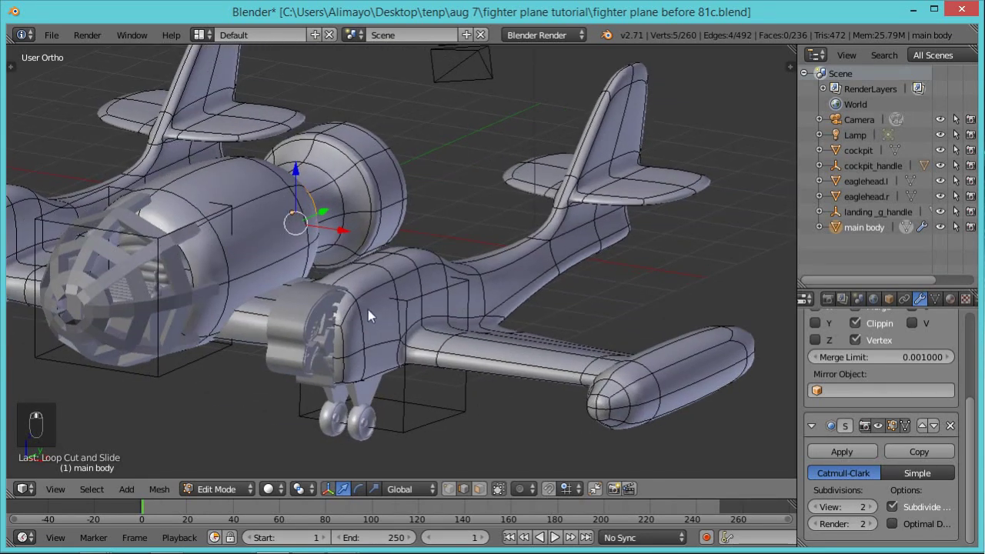
{"action": "key", "text": "ctrl+r"}
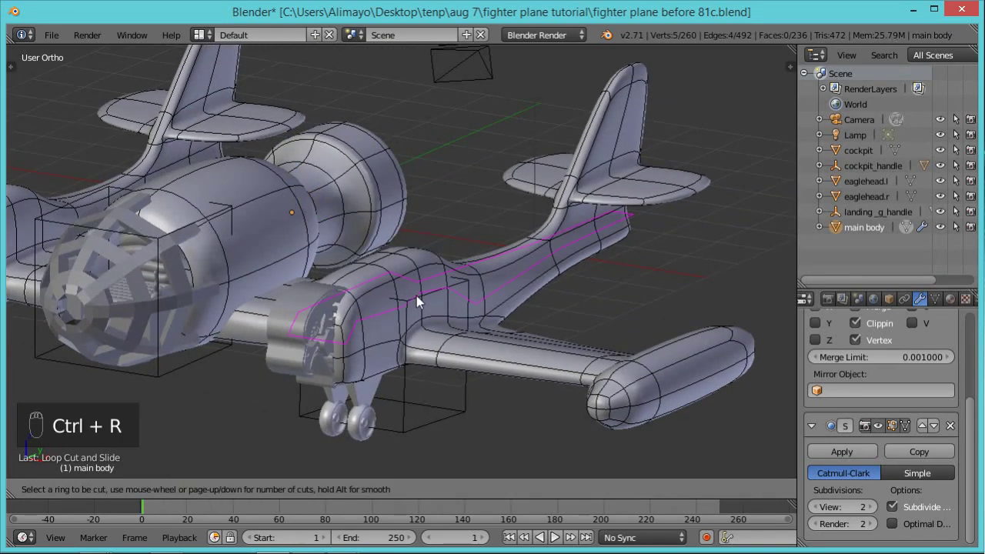
{"action": "left_click", "coordinate": [396, 294]}
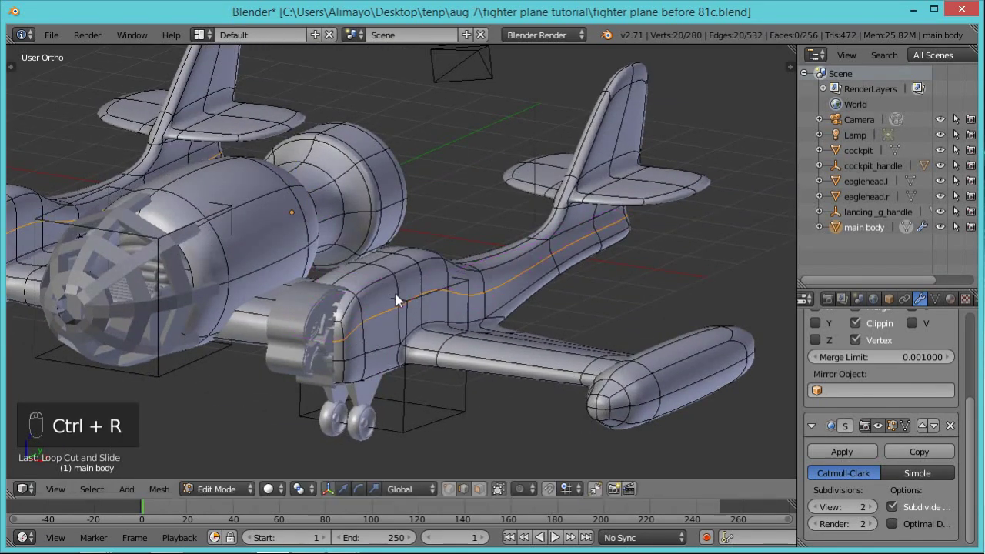
{"action": "left_click", "coordinate": [384, 234]}
{"action": "middle_click_drag", "start_coordinate": [389, 248], "coordinate": [387, 214]}
{"action": "key", "text": "Tab"}
Rotate the landing gear handle about the global X axis to about 178.3°, and save the file as "fighter plane before 82c.blend".
{"action": "scroll", "coordinate": [380, 324], "scroll_direction": "up", "scroll_amount": 3}
{"action": "right_click", "coordinate": [377, 195]}
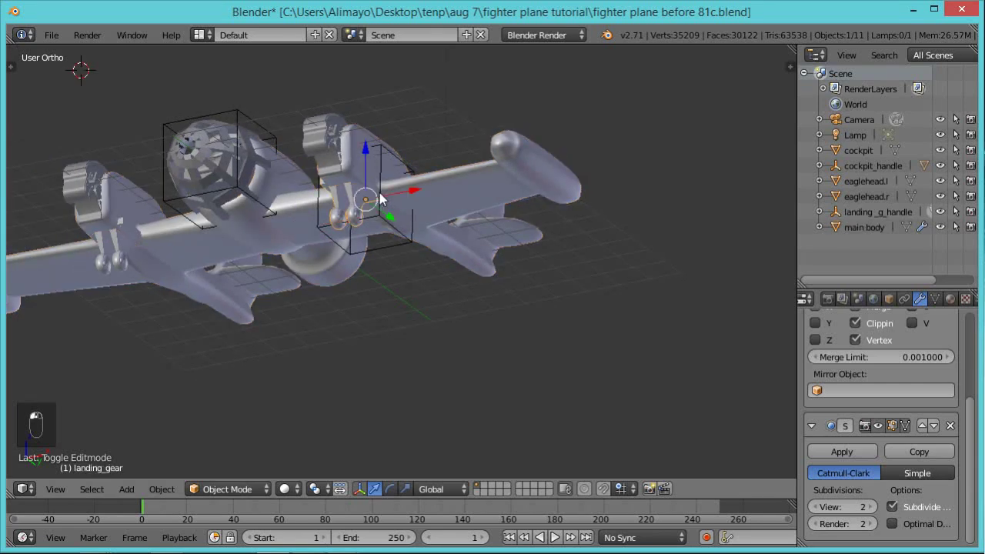
{"action": "key", "text": "r"}
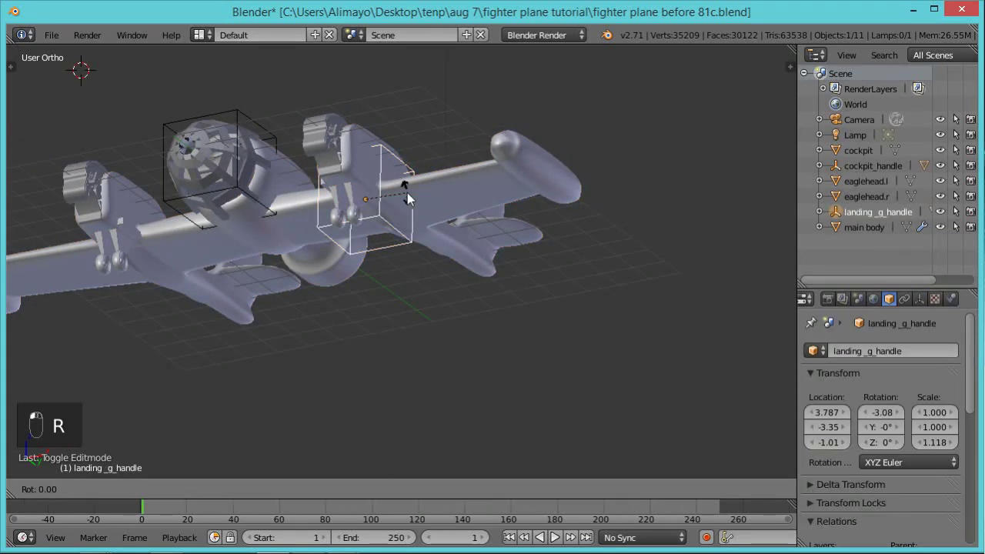
{"action": "key", "text": "x"}
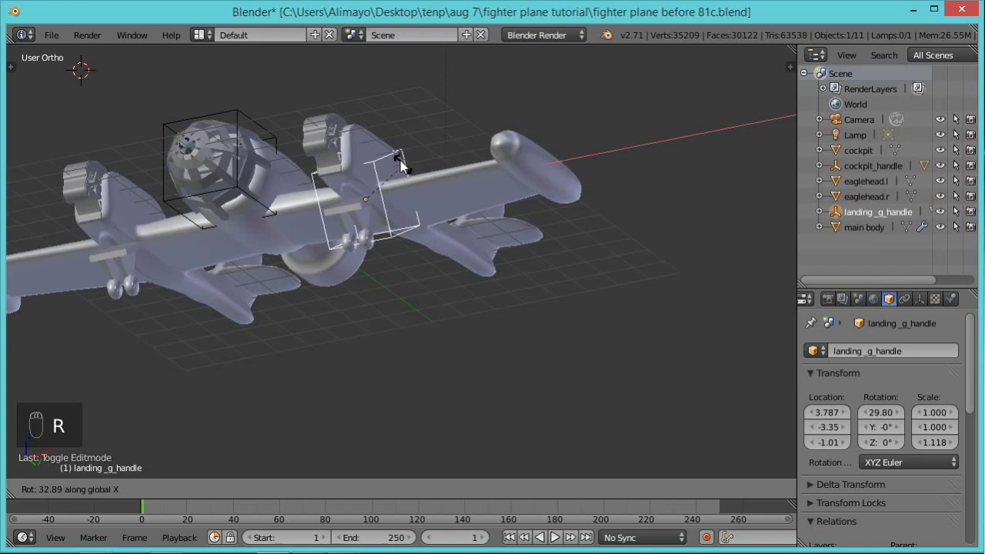
{"action": "left_click", "coordinate": [326, 201]}
{"action": "middle_click_drag", "start_coordinate": [422, 131], "coordinate": [414, 317]}
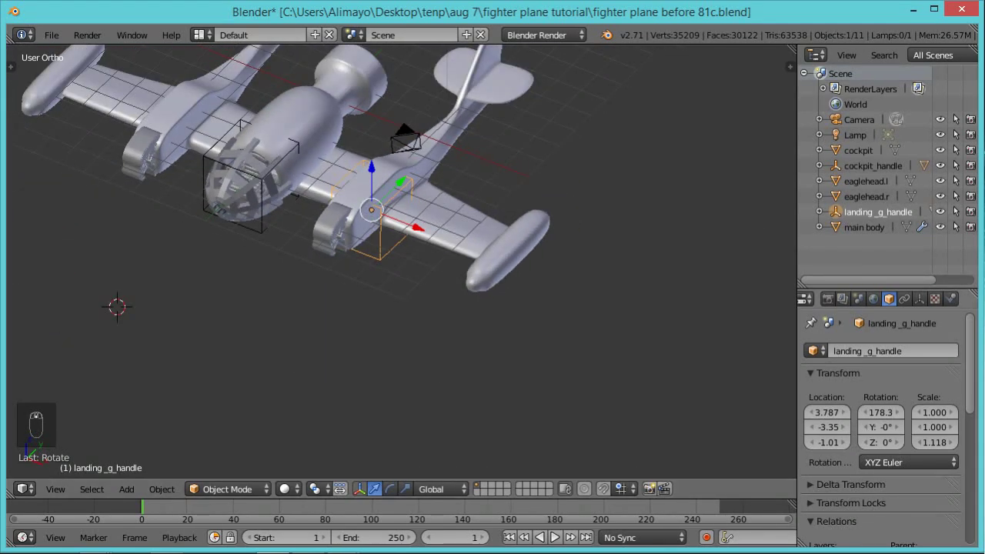
{"action": "key", "text": "ctrl+alt+s"}
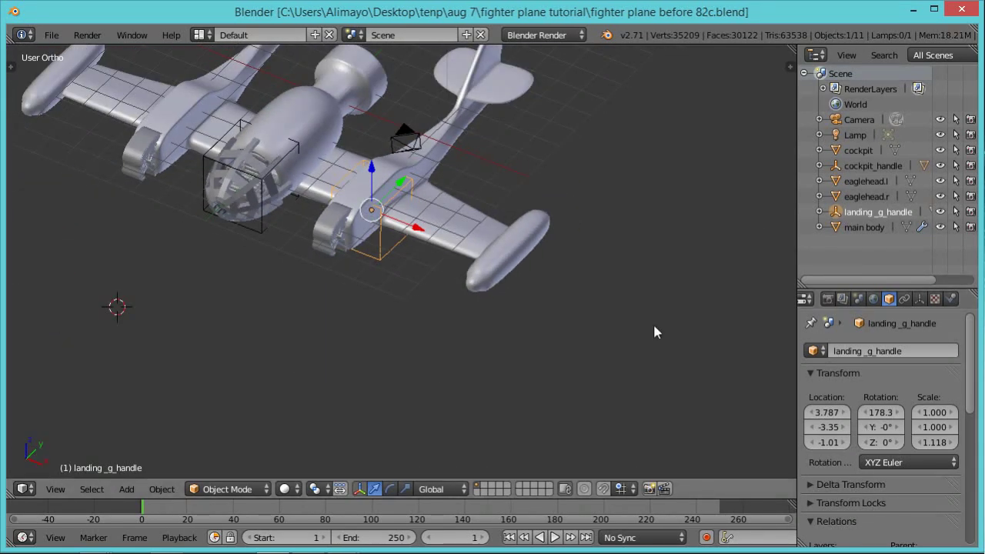
Cut an edge loop around the main body's front fuselage, slide it forward close to the cockpit opening, and select the cockpit frame in Object Mode.
{"action": "right_click", "coordinate": [288, 115]}
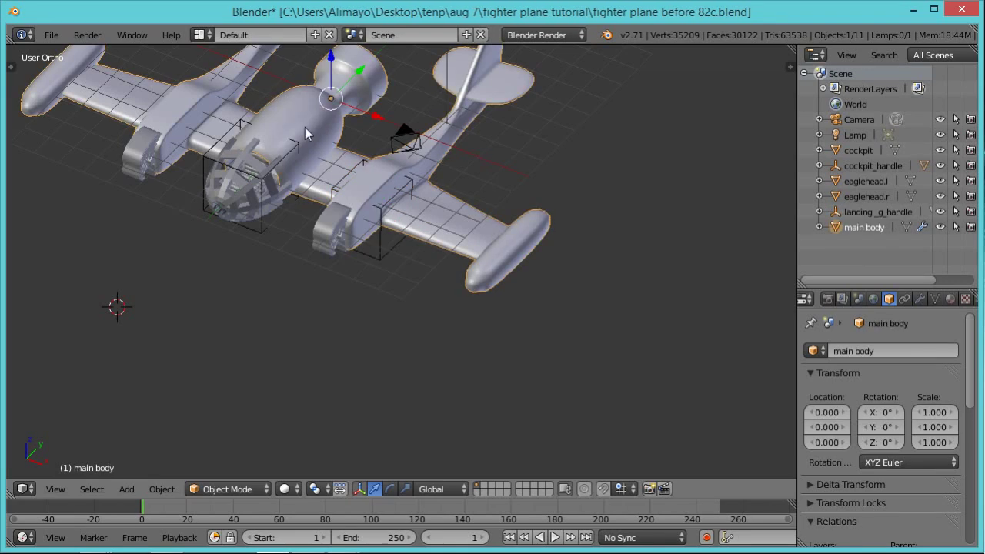
{"action": "middle_click_drag", "start_coordinate": [307, 116], "coordinate": [452, 246]}
{"action": "scroll", "coordinate": [441, 294], "scroll_direction": "up", "scroll_amount": 4}
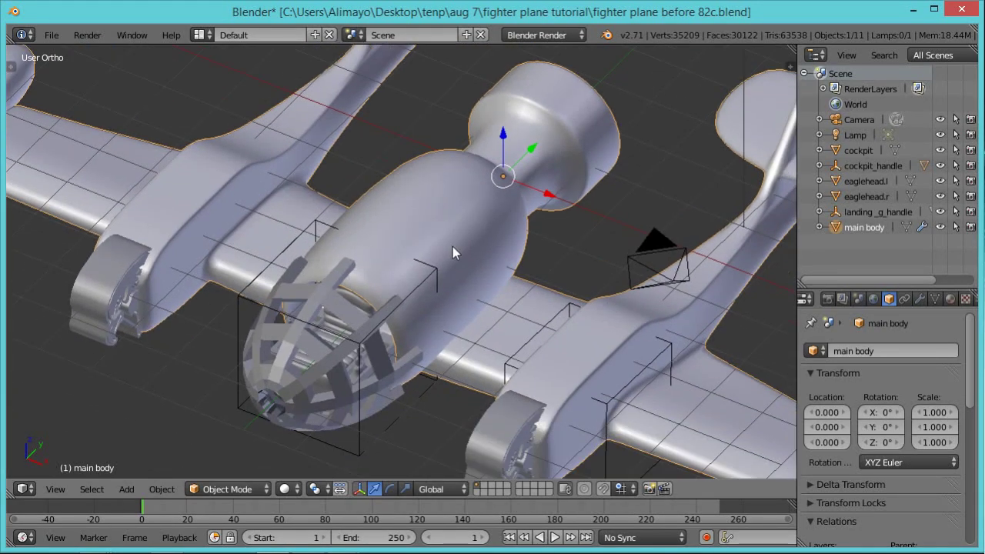
{"action": "key", "text": "Tab"}
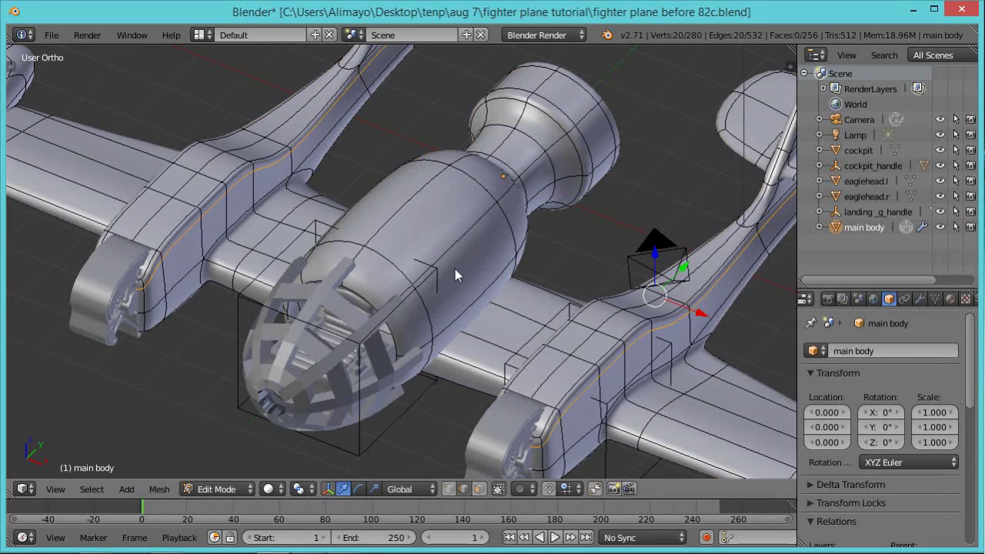
{"action": "key", "text": "ctrl+r"}
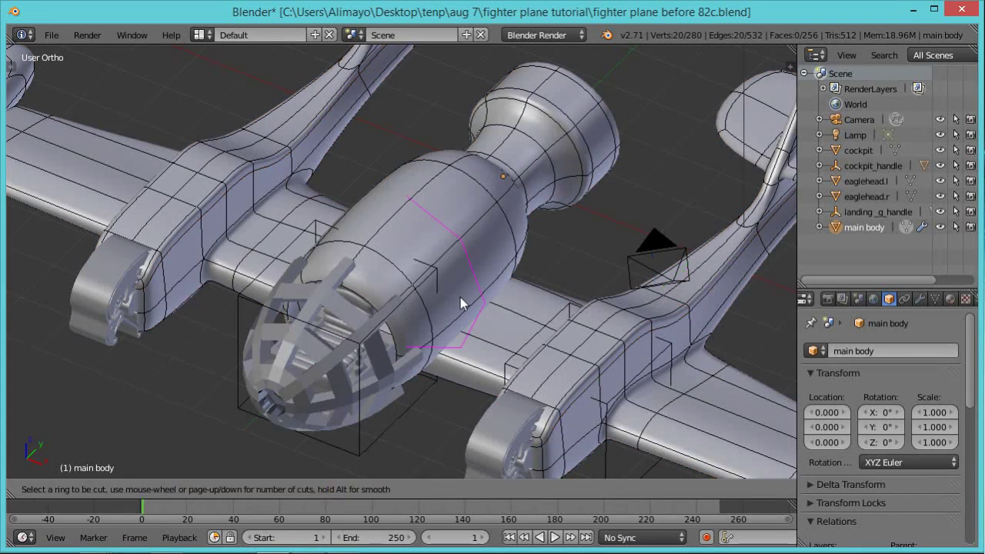
{"action": "left_click", "coordinate": [460, 297]}
{"action": "left_click", "coordinate": [364, 346]}
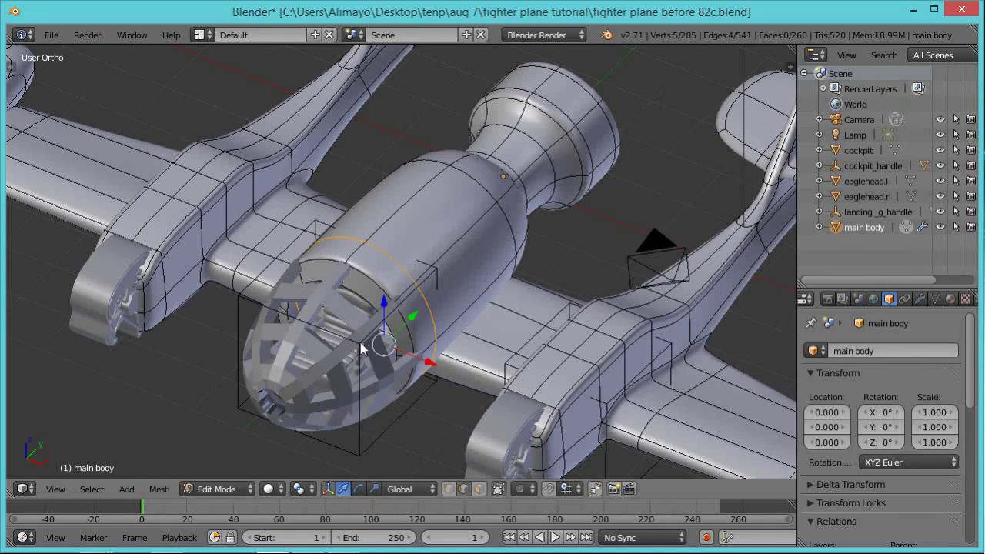
{"action": "key", "text": "Tab"}
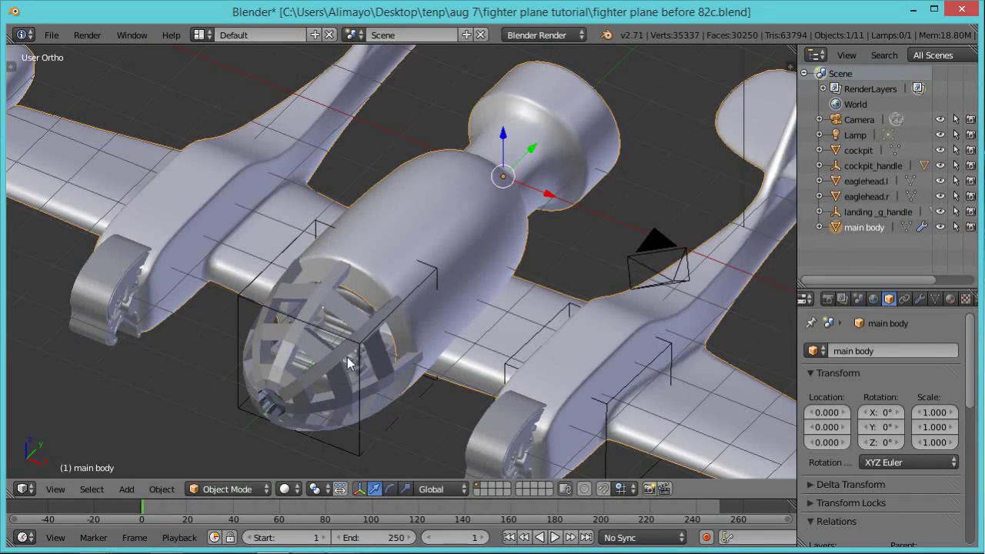
{"action": "right_click", "coordinate": [323, 367]}
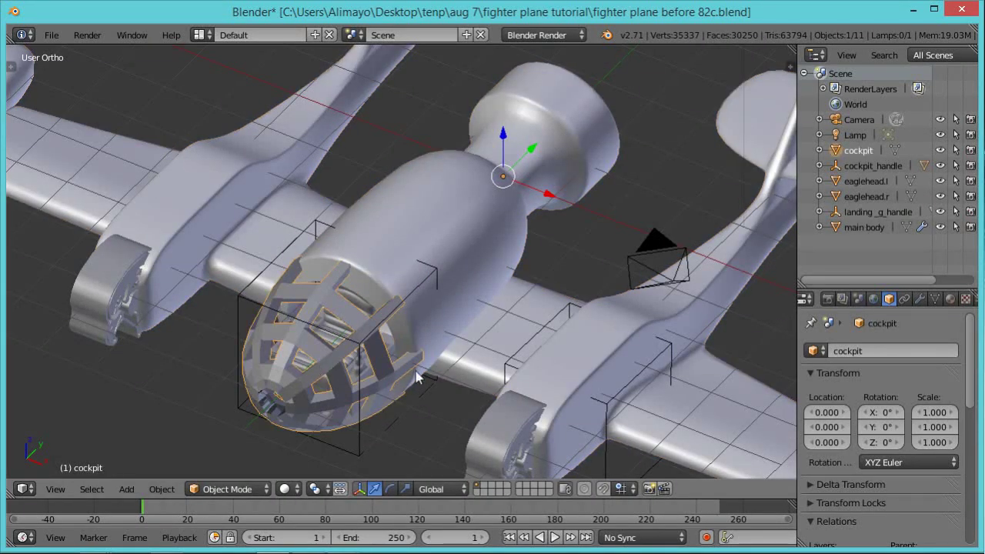
{"action": "key", "text": "s"}
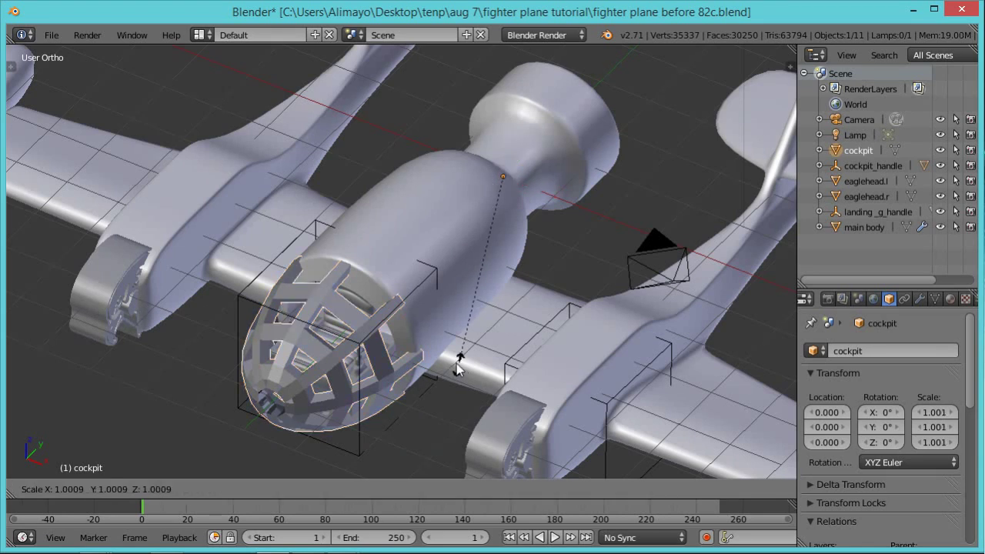
{"action": "key", "text": "Escape"}
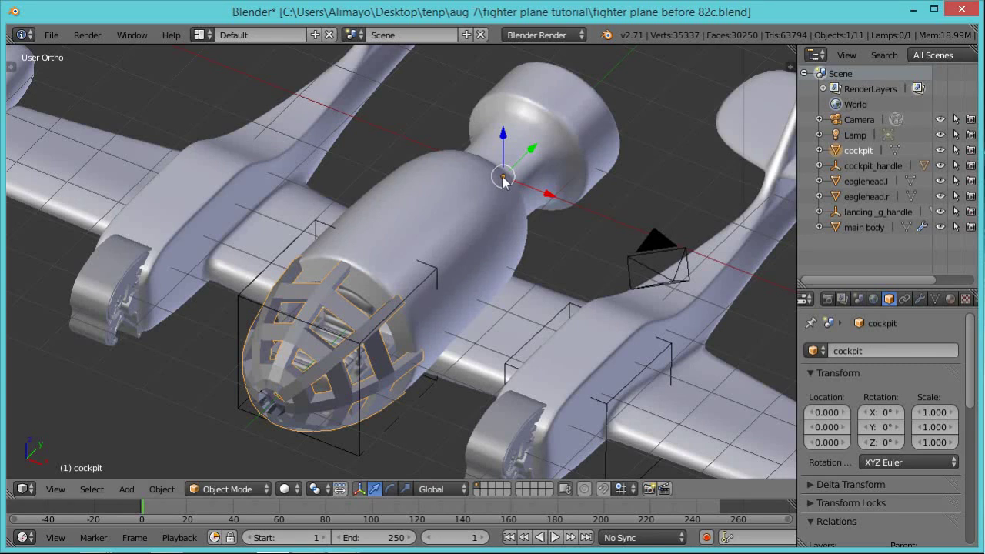
{"action": "key", "text": "s"}
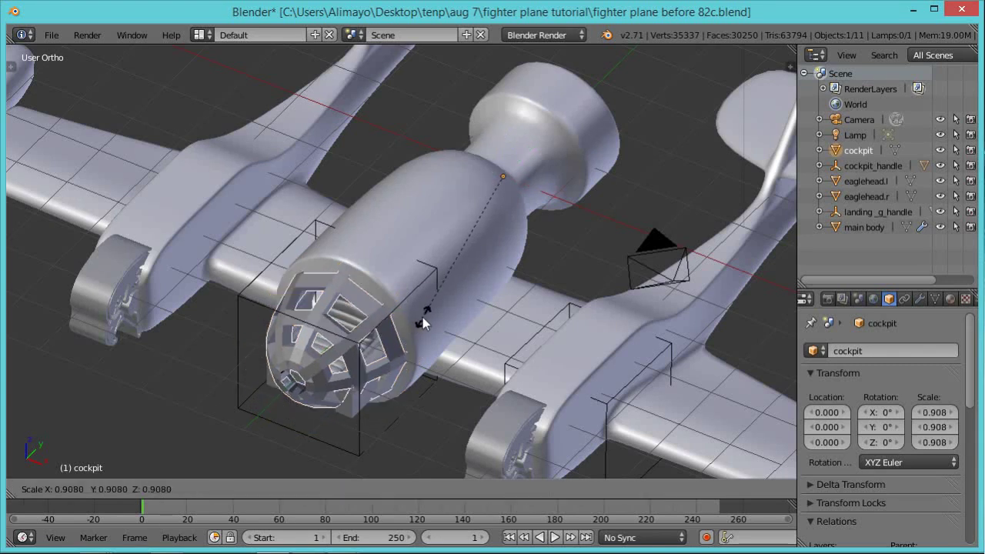
{"action": "key", "text": "Escape"}
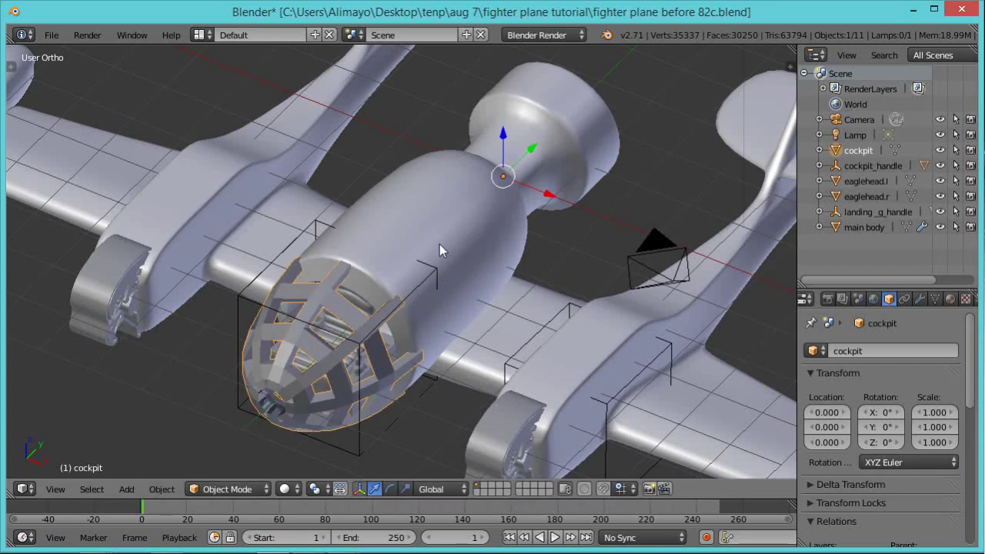
Move the cockpit frame's origin to its geometry and scale the frame uniformly to about 0.941 to fit the fuselage.
{"action": "left_click", "coordinate": [163, 490]}
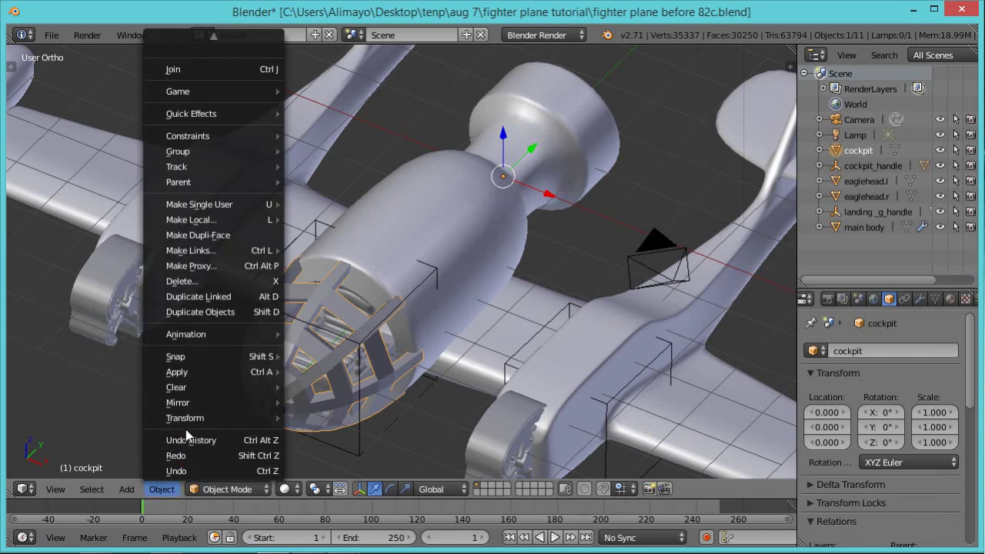
{"action": "mouse_move", "coordinate": [193, 418]}
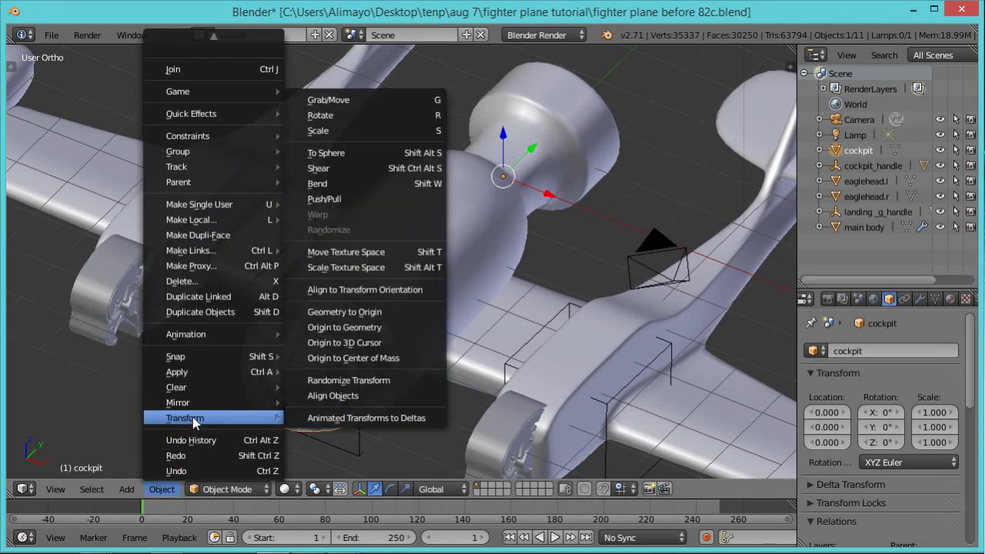
{"action": "left_click", "coordinate": [343, 327]}
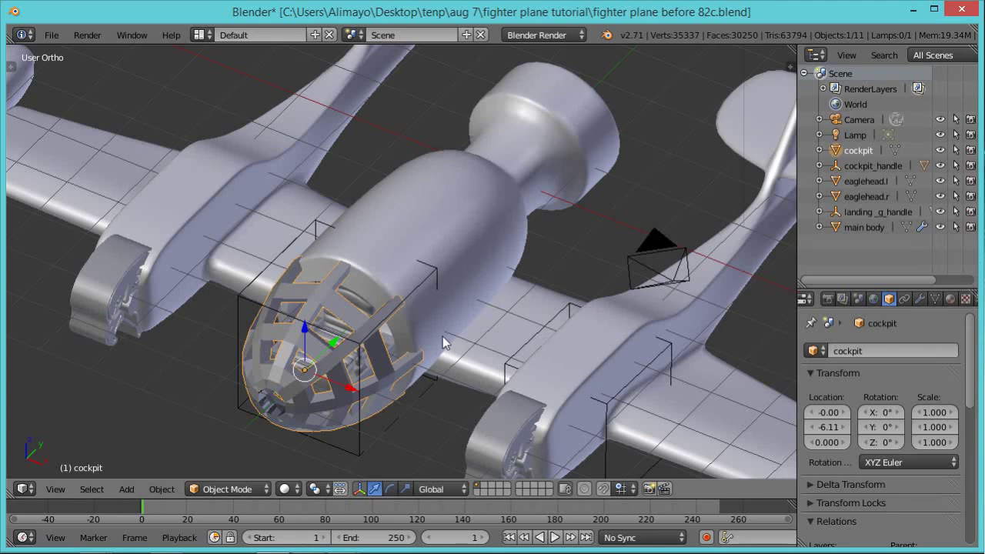
{"action": "key", "text": "s"}
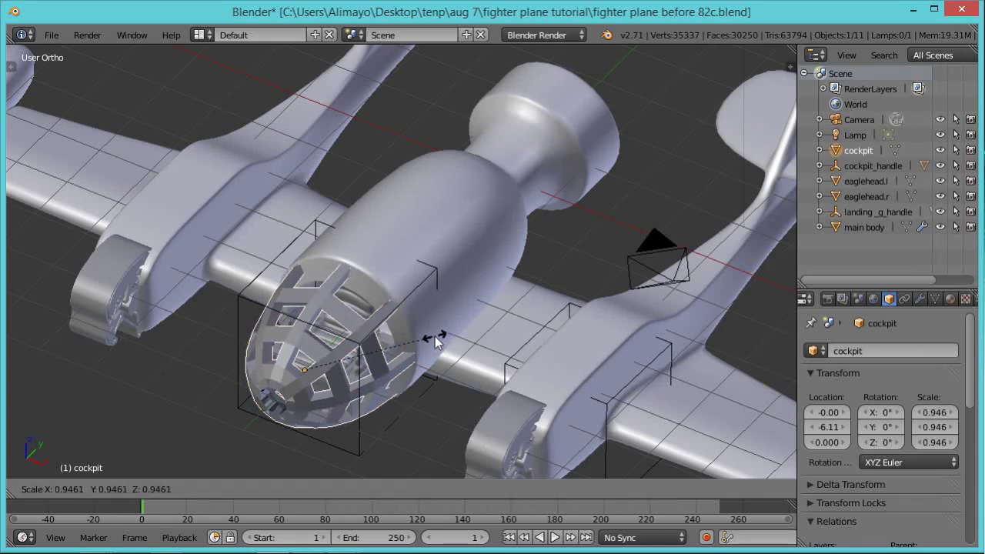
{"action": "left_click", "coordinate": [434, 336]}
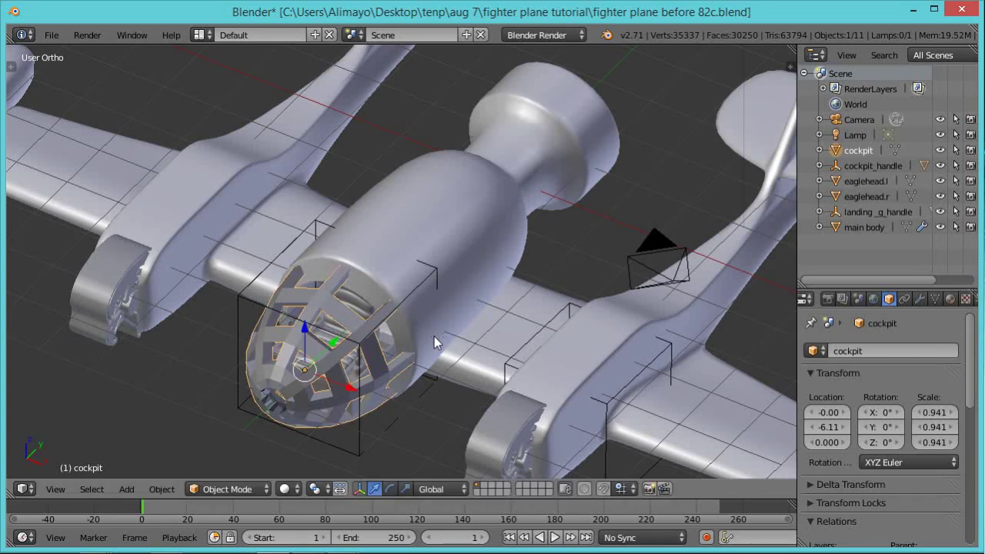
Save the file as "fighter plane before 83c.blend" and select the main body.
{"action": "scroll", "coordinate": [434, 336], "scroll_direction": "down", "scroll_amount": 2}
{"action": "scroll", "coordinate": [445, 335], "scroll_direction": "down", "scroll_amount": 1}
{"action": "middle_click_drag", "start_coordinate": [441, 294], "coordinate": [439, 337]}
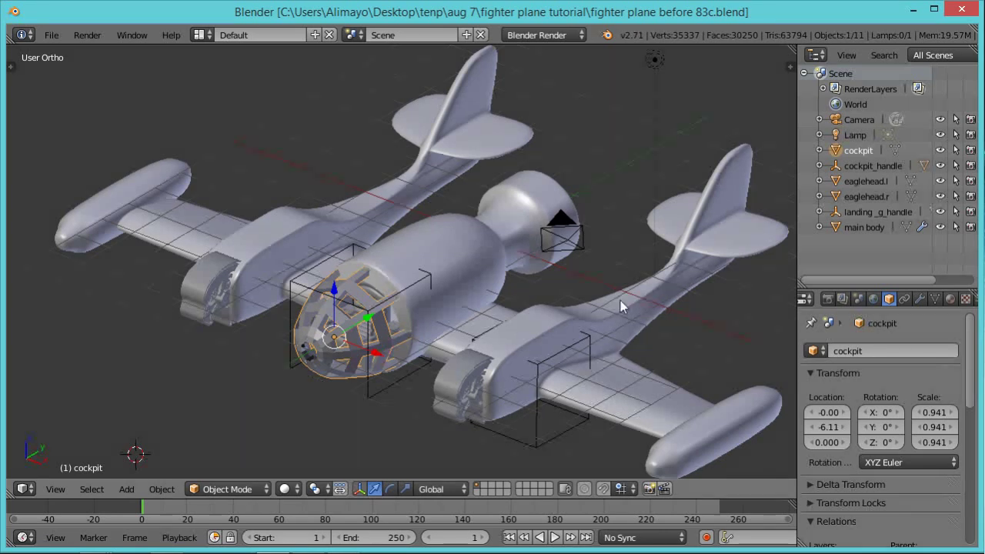
{"action": "mouse_move", "coordinate": [678, 360]}
{"action": "middle_mouse_down"}
{"action": "mouse_move", "coordinate": [657, 334]}
{"action": "mouse_move", "coordinate": [655, 269]}
{"action": "mouse_move", "coordinate": [673, 367]}
{"action": "middle_mouse_up"}
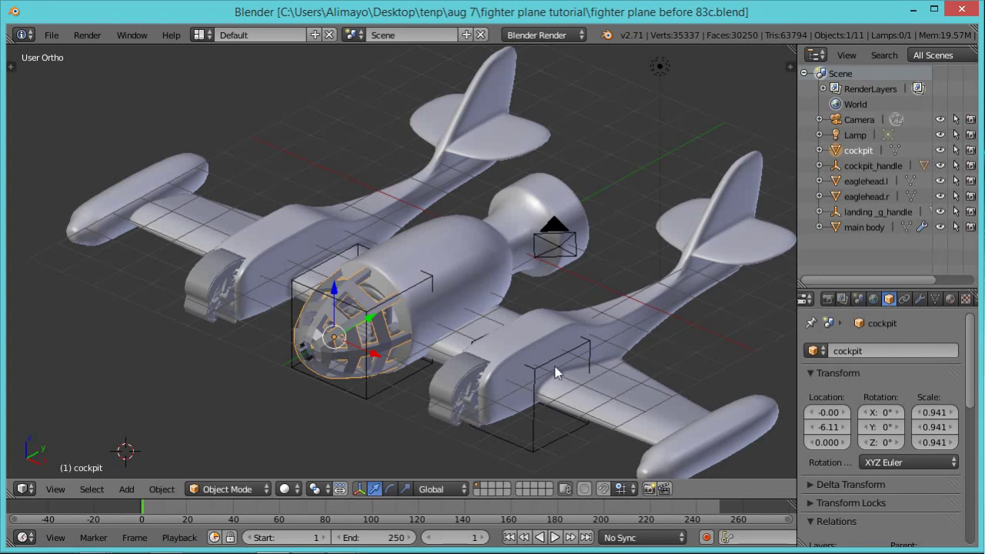
{"action": "right_click", "coordinate": [460, 259]}
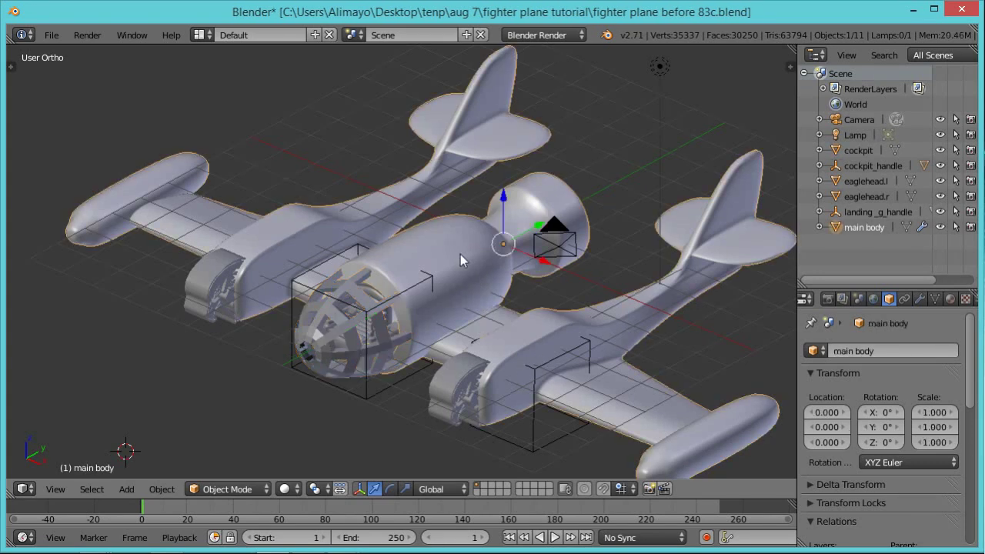
Snap the 3D cursor to the selected main body and add a cube empty there.
{"action": "key", "text": "shift+s"}
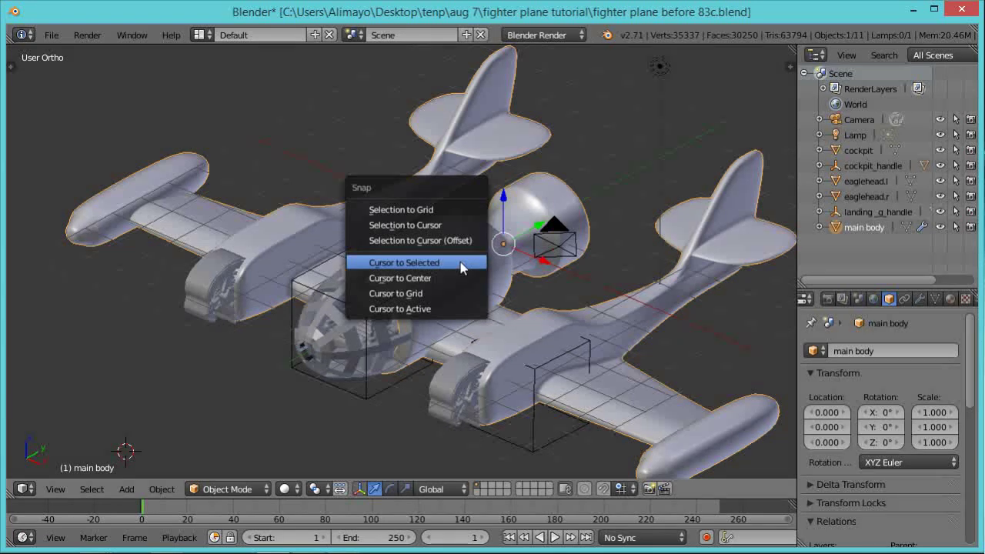
{"action": "left_click", "coordinate": [466, 265]}
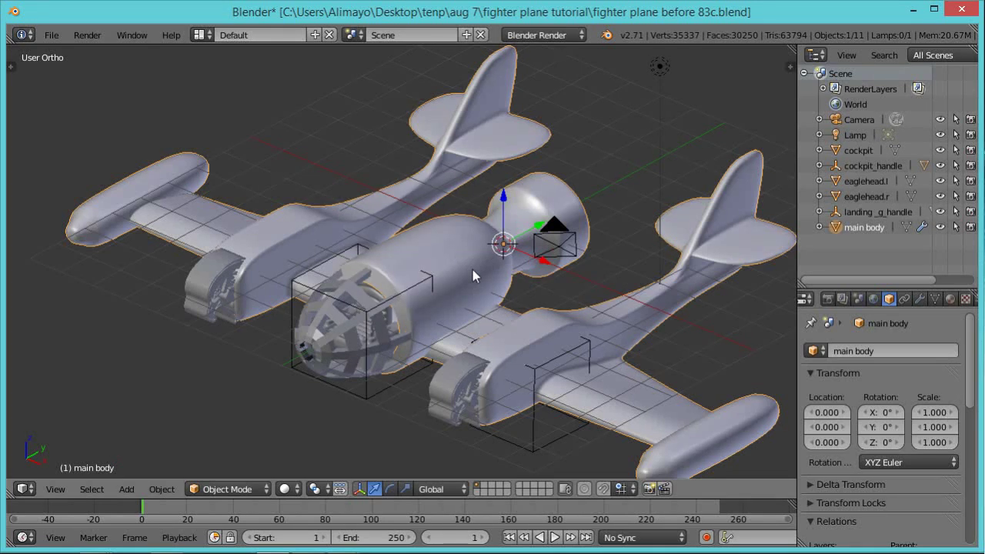
{"action": "scroll", "coordinate": [473, 270], "scroll_direction": "down", "scroll_amount": 1}
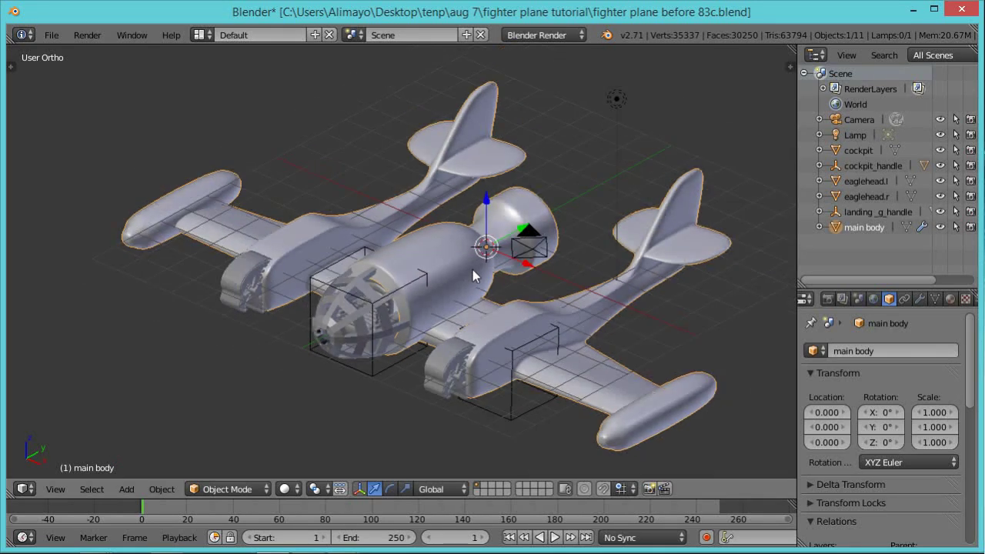
{"action": "key", "text": "shift+a"}
{"action": "mouse_move", "coordinate": [473, 271]}
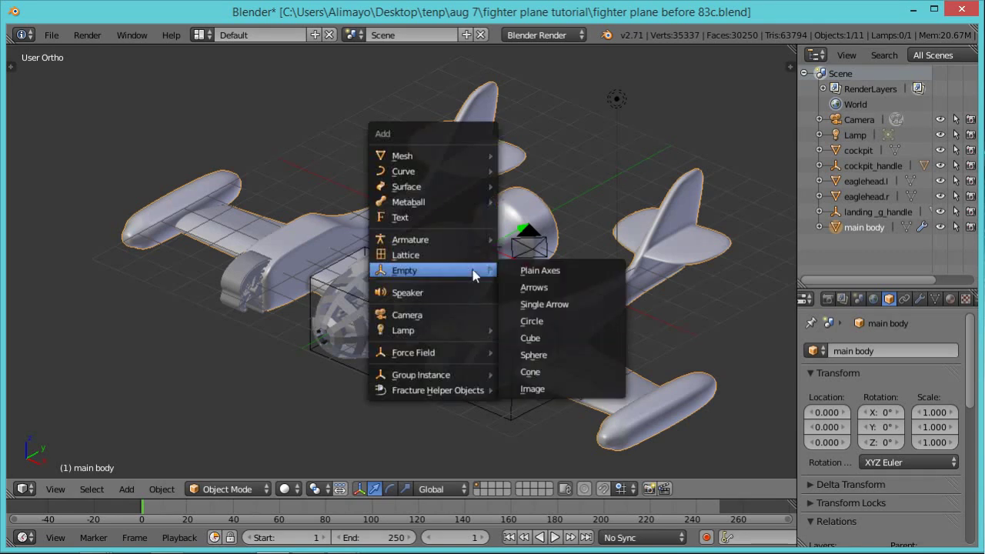
{"action": "left_click", "coordinate": [550, 339]}
Scale the cube empty uniformly to about 7.442, and flatten it along global Z to a scale of about 3.805.
{"action": "key", "text": "s"}
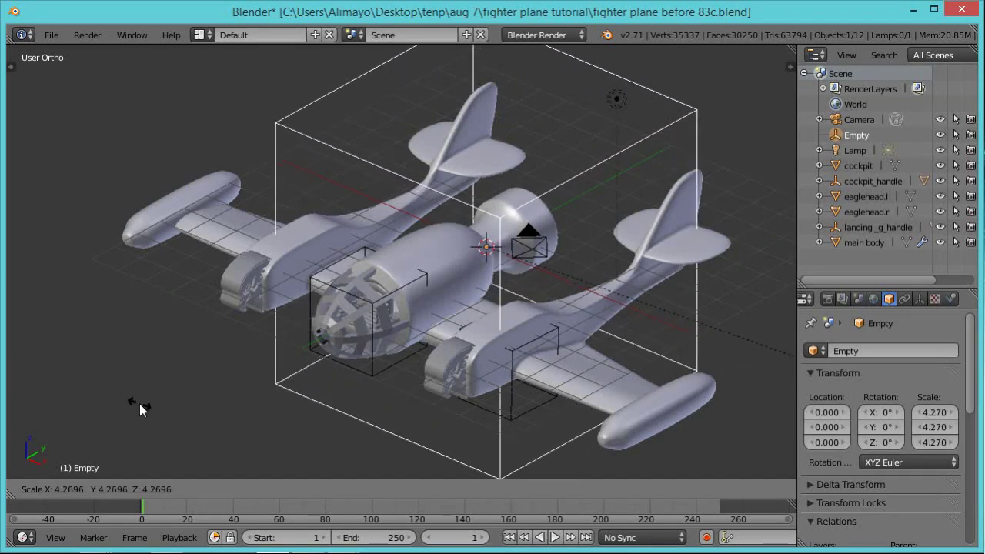
{"action": "left_click", "coordinate": [491, 423]}
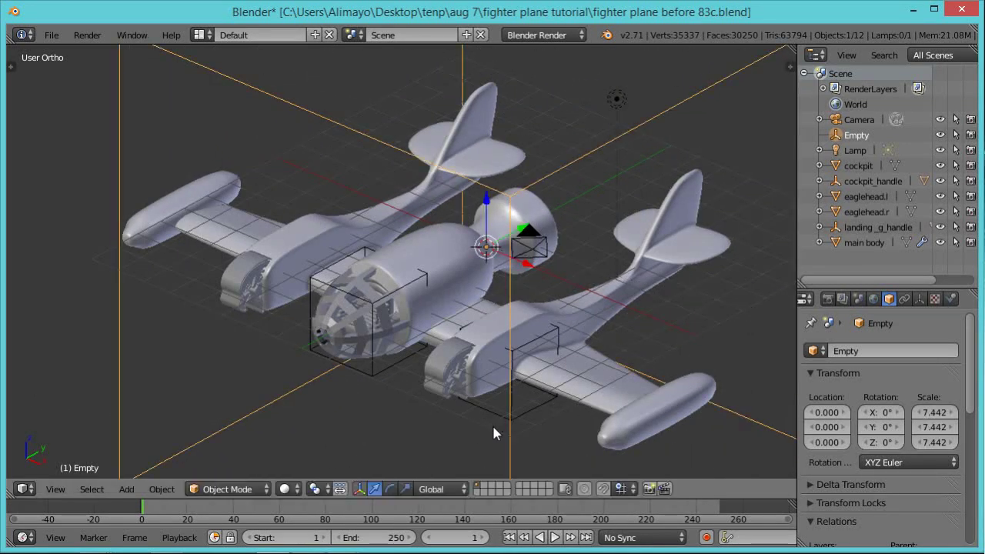
{"action": "scroll", "coordinate": [491, 424], "scroll_direction": "down", "scroll_amount": 3}
{"action": "middle_click_drag", "start_coordinate": [427, 416], "coordinate": [468, 371]}
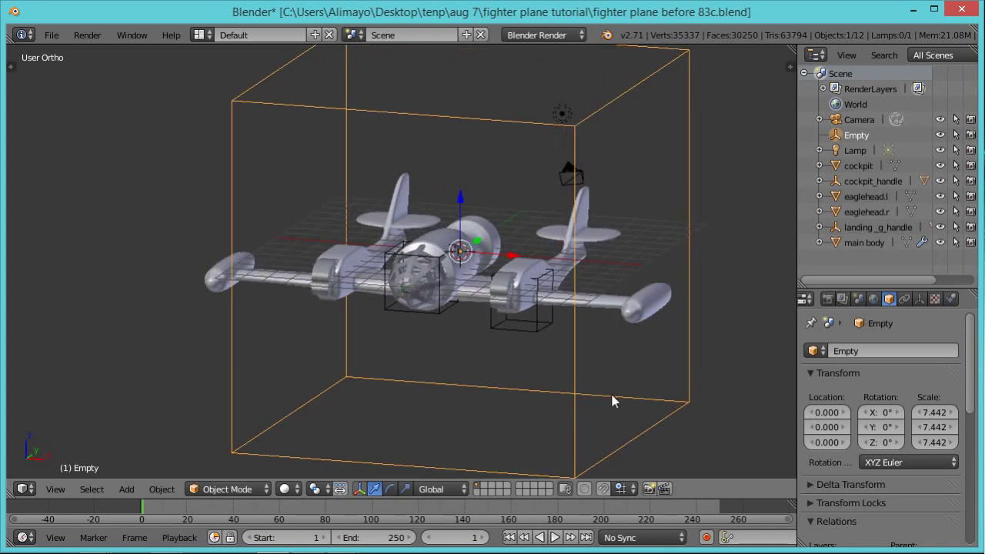
{"action": "key", "text": "s"}
{"action": "key", "text": "z"}
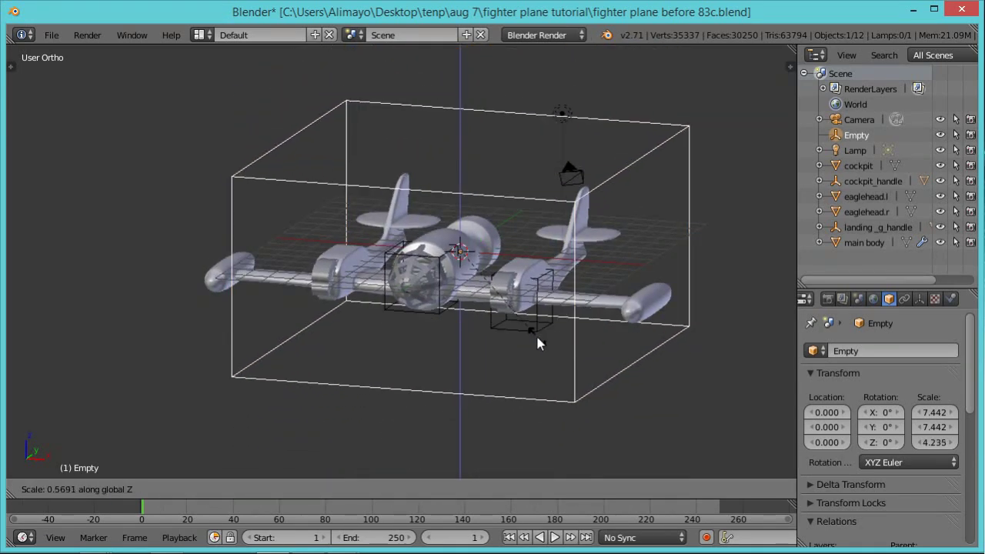
{"action": "left_click", "coordinate": [527, 332]}
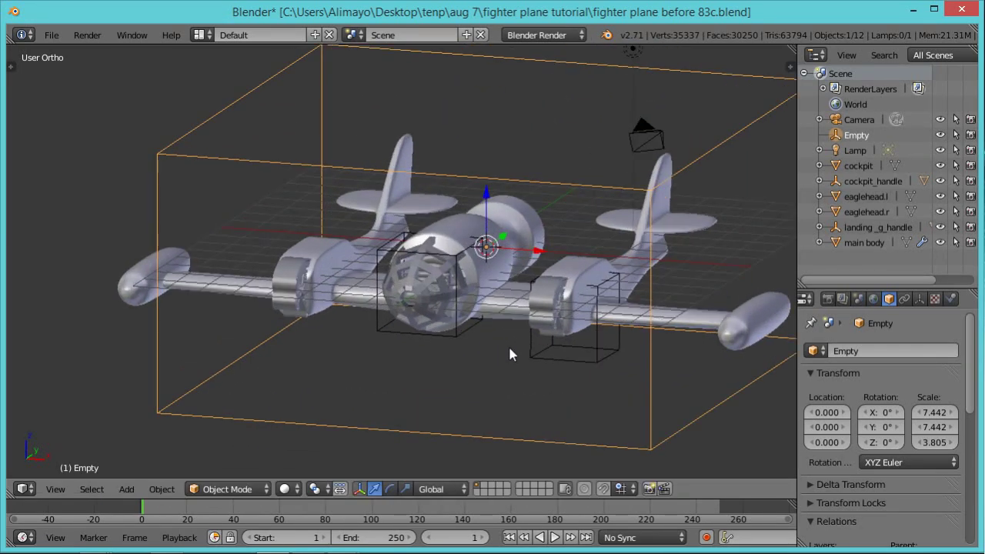
Parent the main body to the large cube empty using Object (Keep Transform).
{"action": "middle_click_drag", "start_coordinate": [541, 370], "coordinate": [514, 288]}
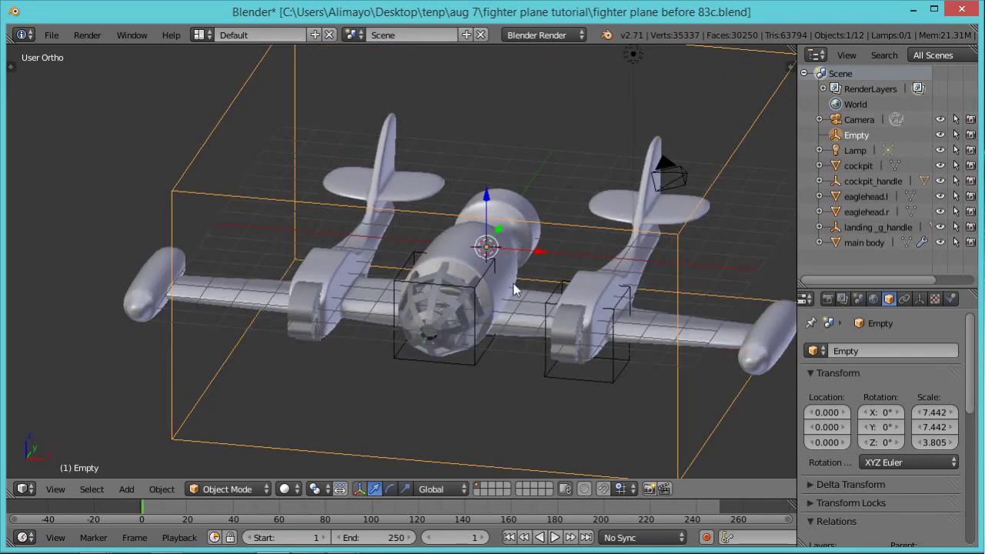
{"action": "right_click", "coordinate": [466, 250]}
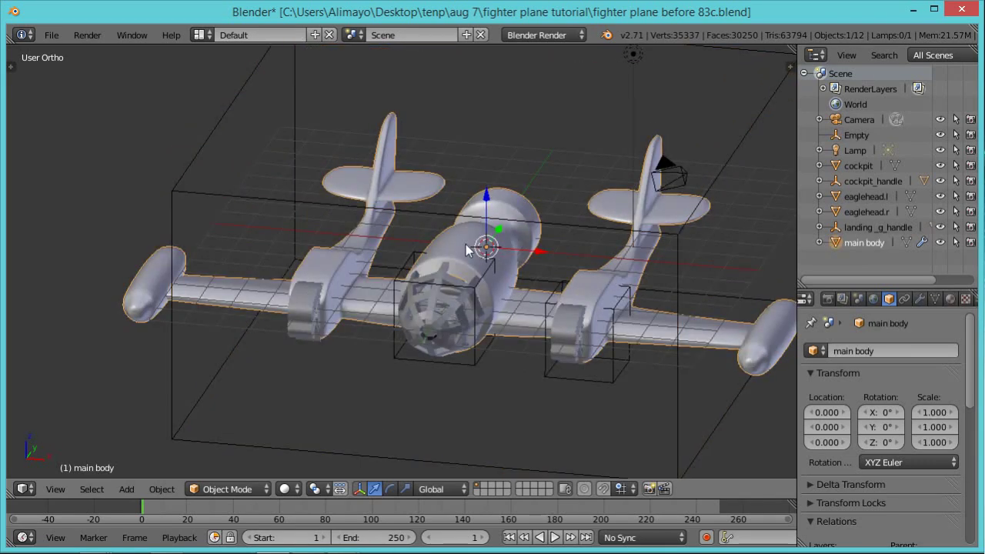
{"action": "right_click", "coordinate": [231, 104], "text": "shift"}
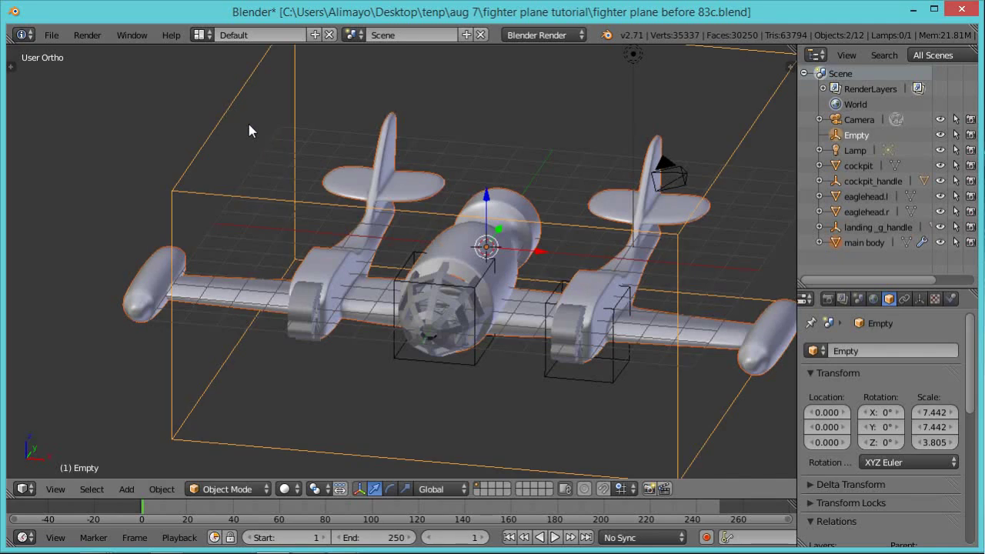
{"action": "key", "text": "ctrl+p"}
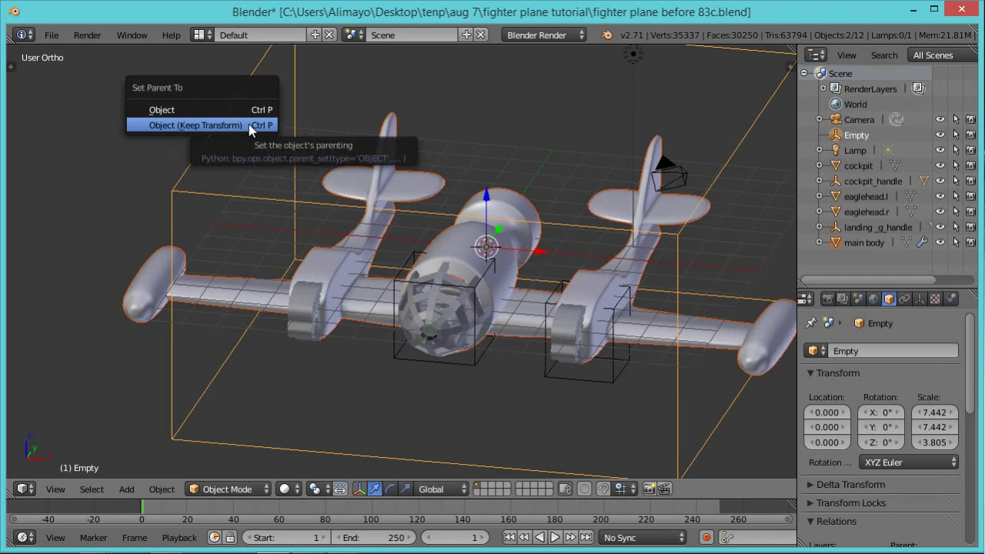
{"action": "left_click", "coordinate": [249, 124]}
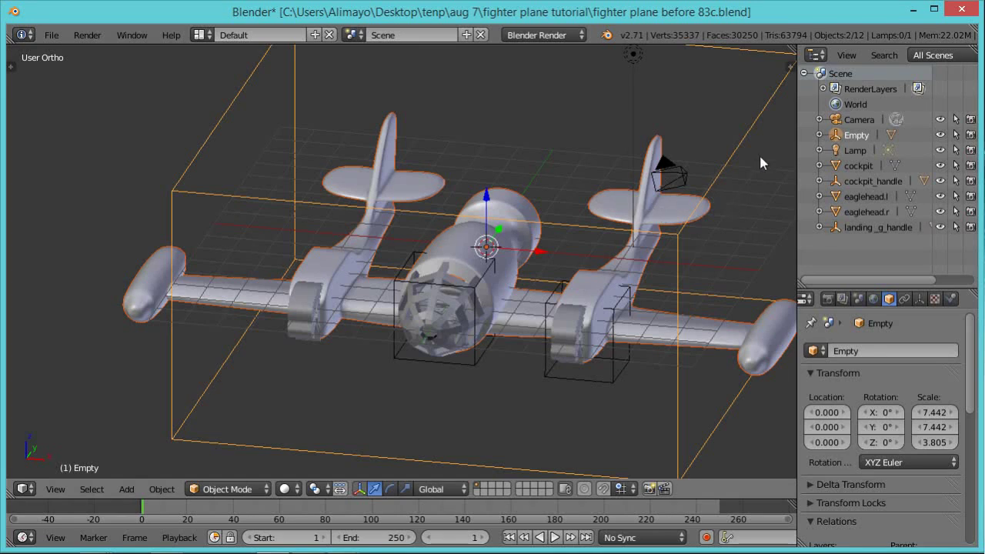
Rename the large cube empty to "master handle".
{"action": "double_click", "coordinate": [862, 136]}
{"action": "type", "text": "m"}
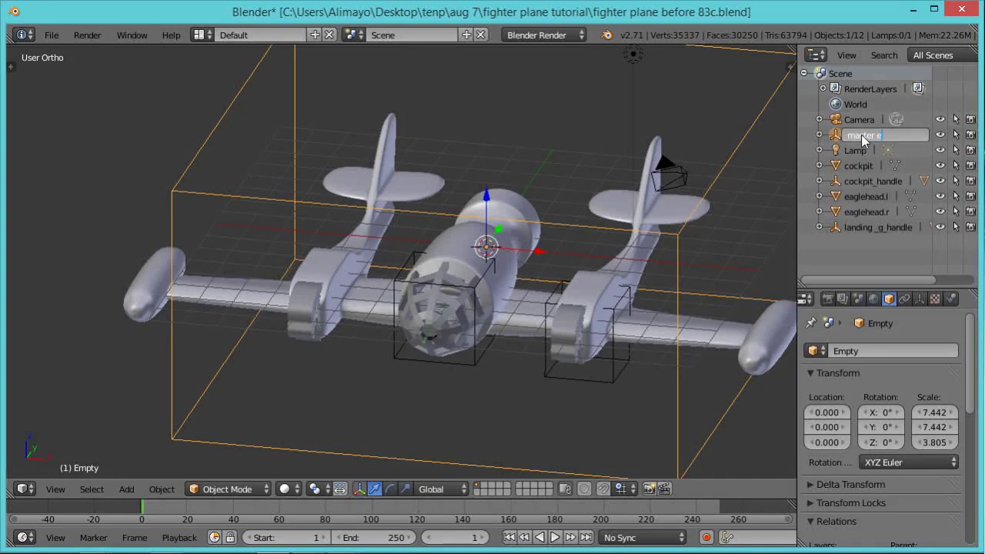
{"action": "type", "text": "aster handle"}
{"action": "key", "text": "Return"}
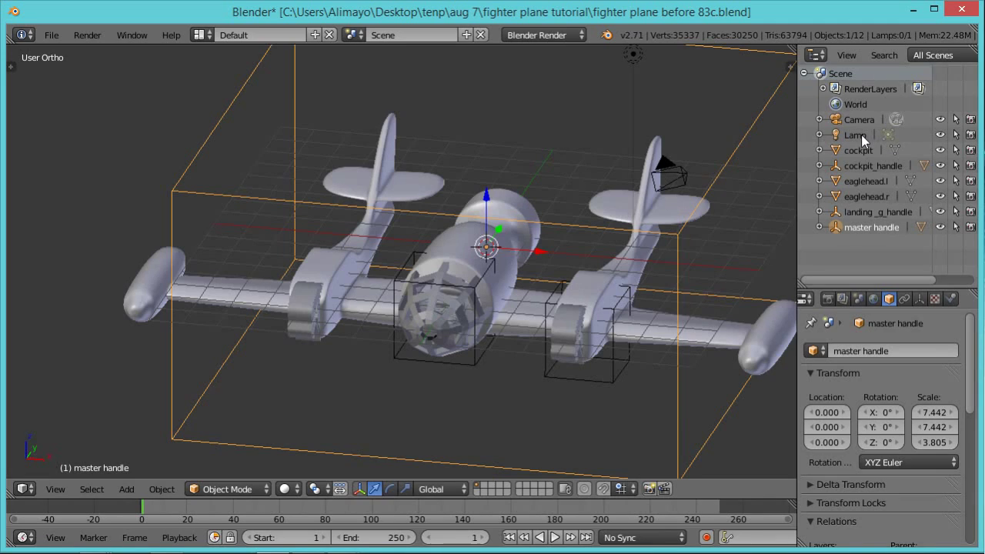
Parent the cockpit handle and the landing gear handle to the master handle.
{"action": "right_click", "coordinate": [475, 359]}
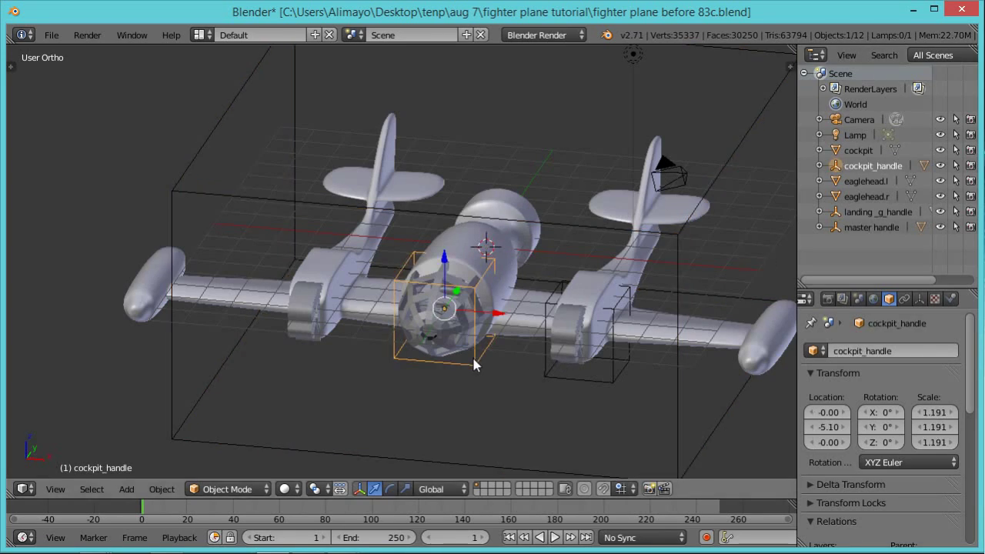
{"action": "right_click", "coordinate": [545, 366], "text": "shift"}
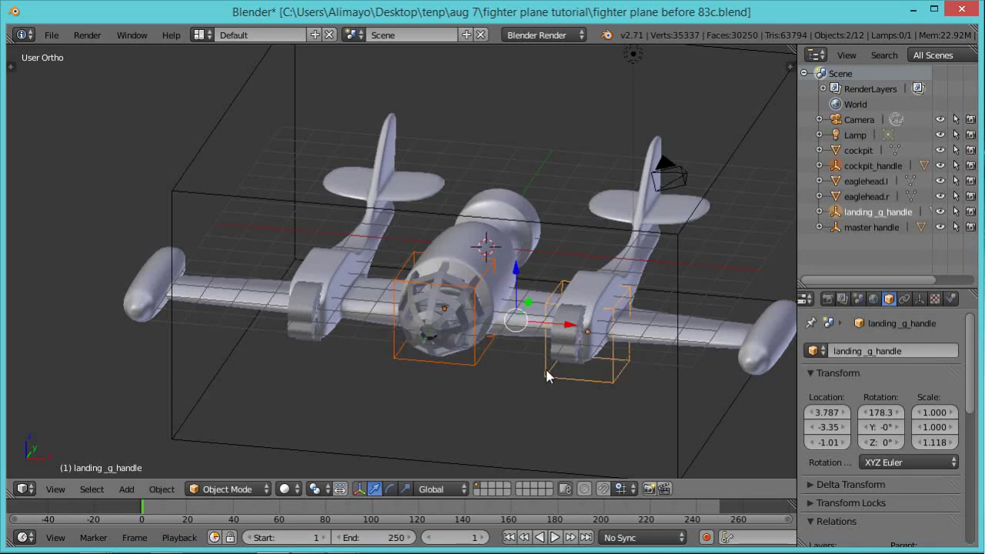
{"action": "right_click", "coordinate": [679, 411], "text": "shift"}
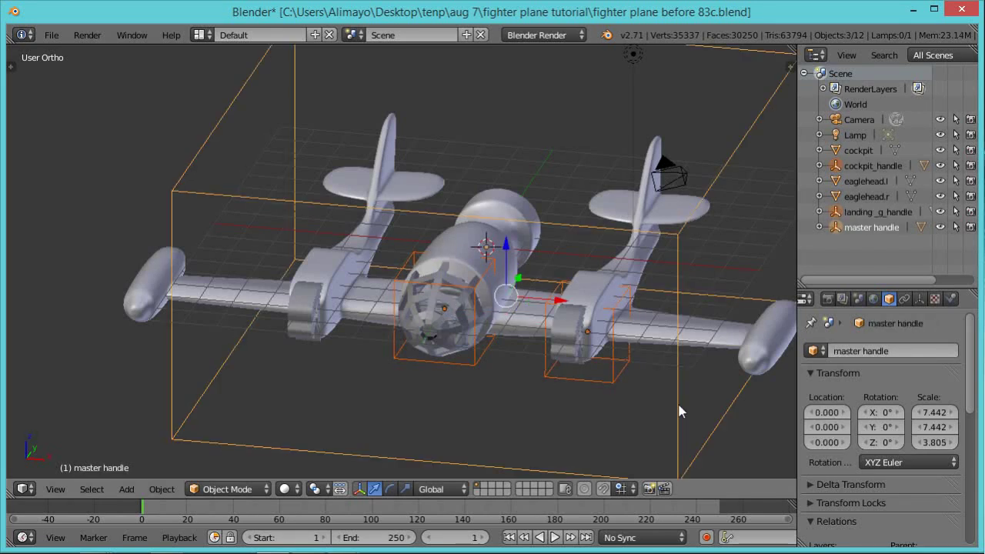
{"action": "key", "text": "ctrl+p"}
{"action": "left_click", "coordinate": [679, 410]}
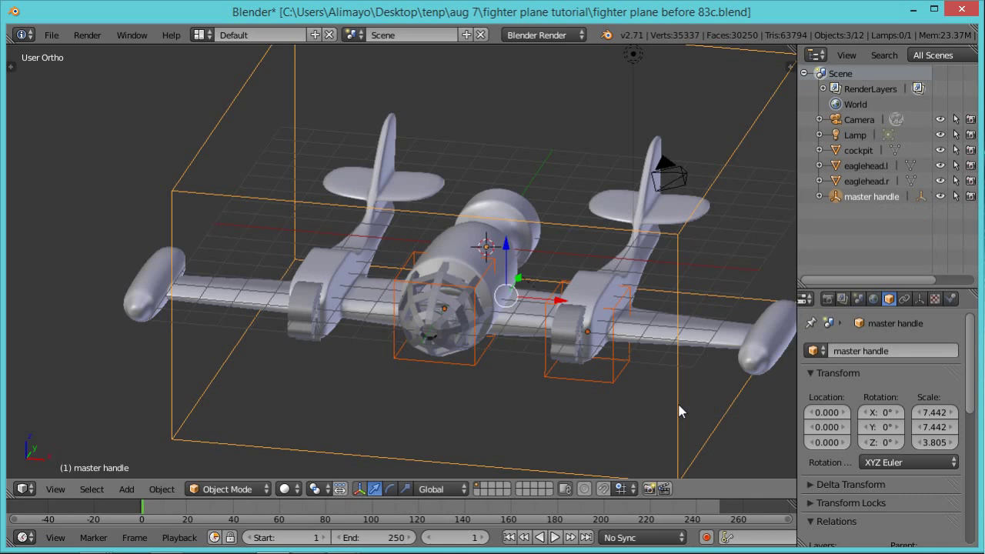
Try moving the master handle to check which plane parts follow it.
{"action": "middle_click_drag", "start_coordinate": [676, 396], "coordinate": [648, 398]}
{"action": "right_click", "coordinate": [634, 396]}
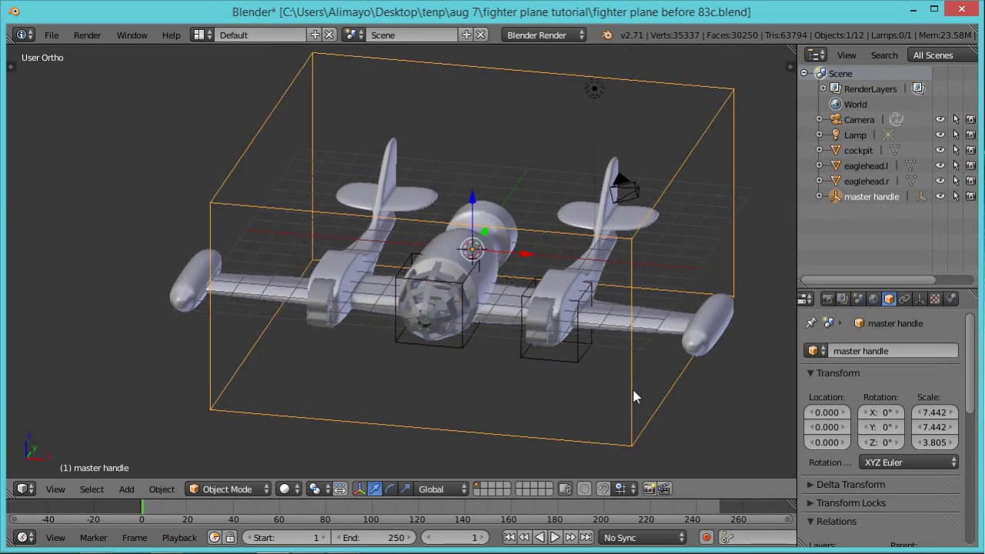
{"action": "key", "text": "g"}
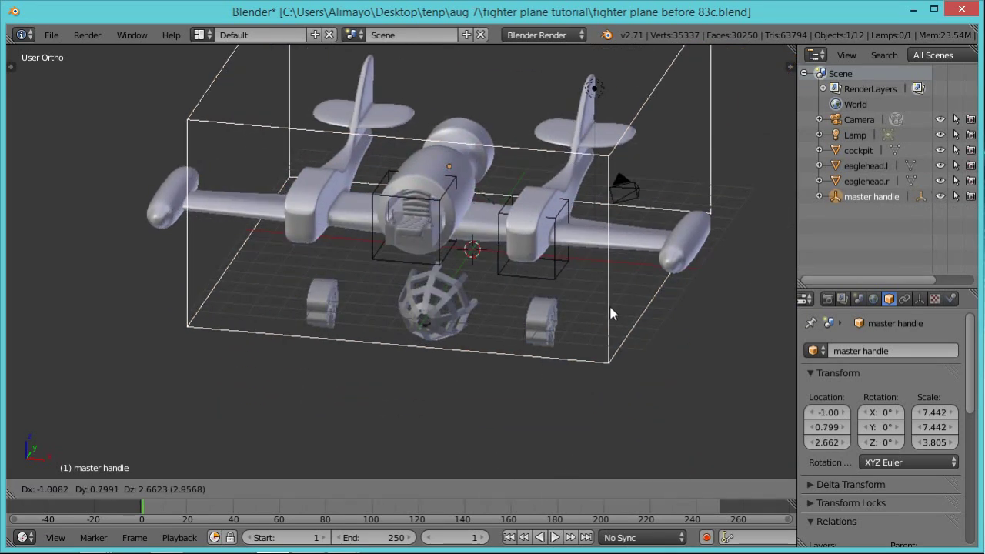
{"action": "right_click", "coordinate": [611, 313]}
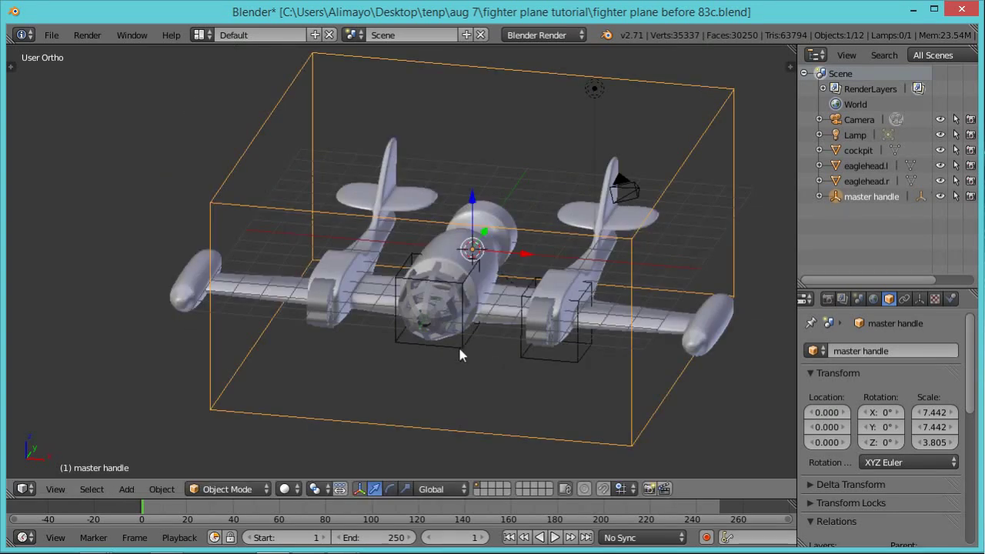
Parent both eagle heads and the cockpit frame to the master handle using Object (Keep Transform).
{"action": "scroll", "coordinate": [457, 308], "scroll_direction": "up", "scroll_amount": 2}
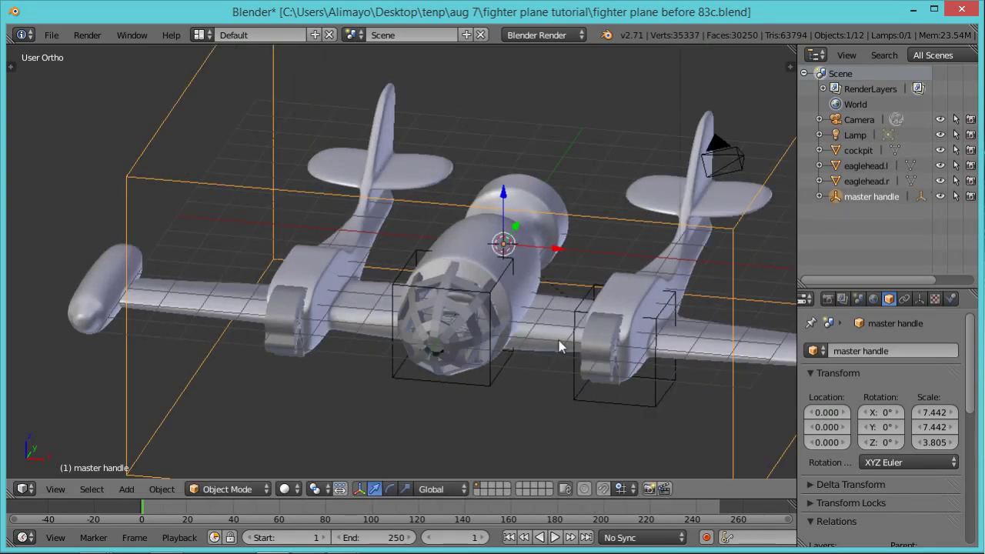
{"action": "right_click", "coordinate": [602, 344]}
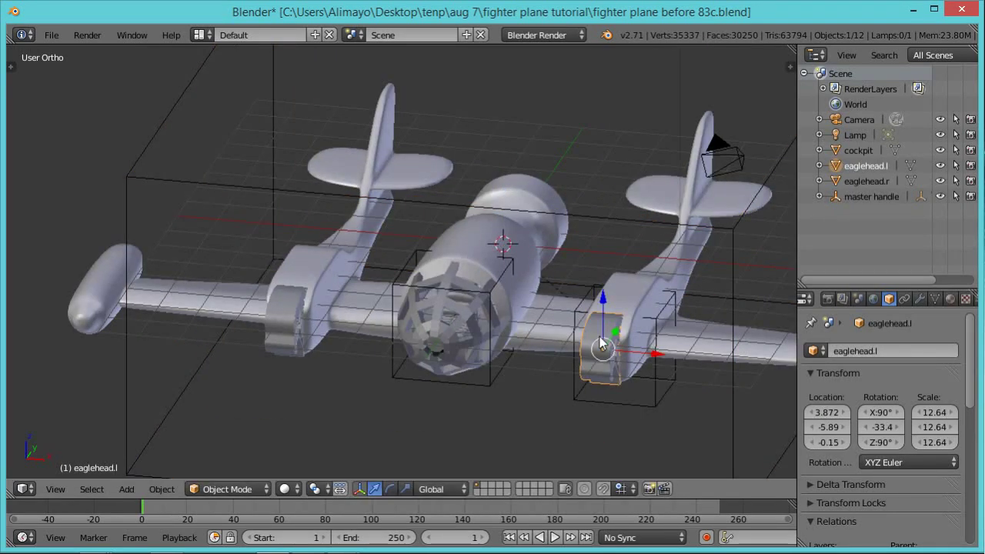
{"action": "right_click", "coordinate": [477, 312], "text": "shift"}
{"action": "right_click", "coordinate": [290, 319], "text": "shift"}
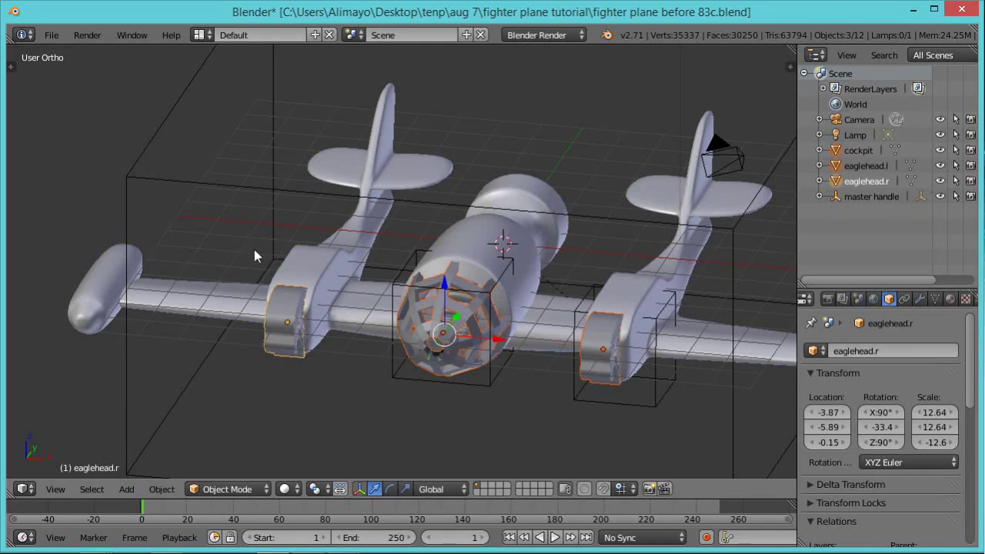
{"action": "right_click", "coordinate": [151, 146], "text": "shift"}
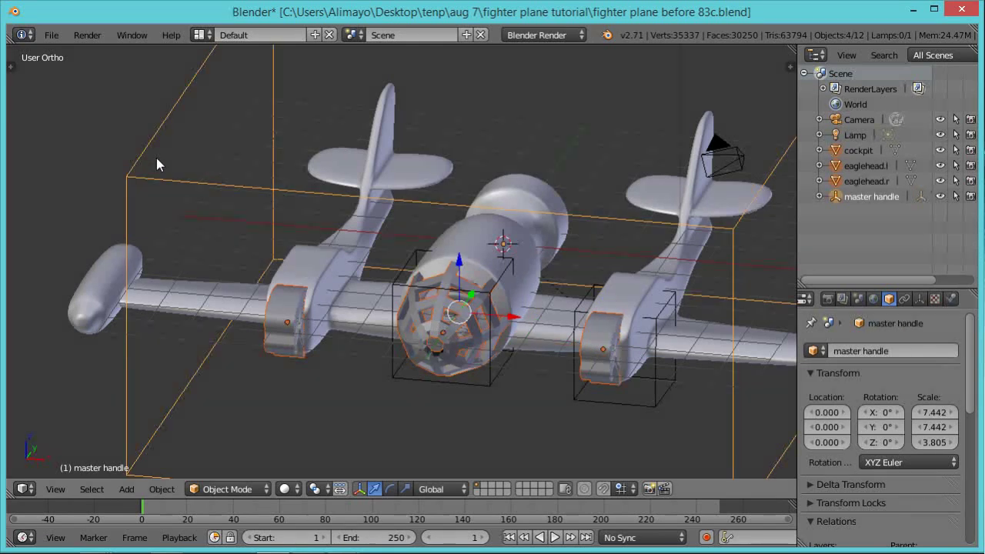
{"action": "key", "text": "ctrl+p"}
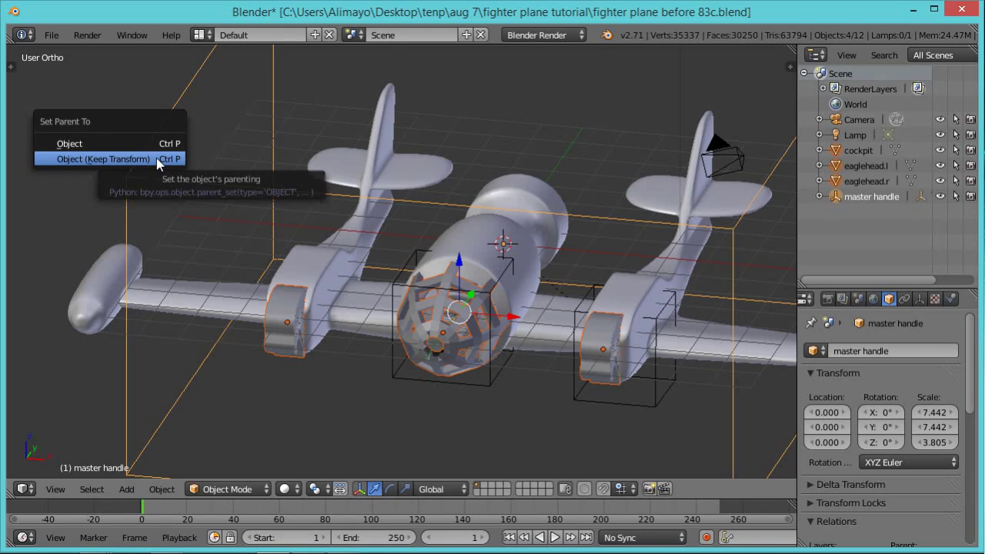
{"action": "left_click", "coordinate": [156, 158]}
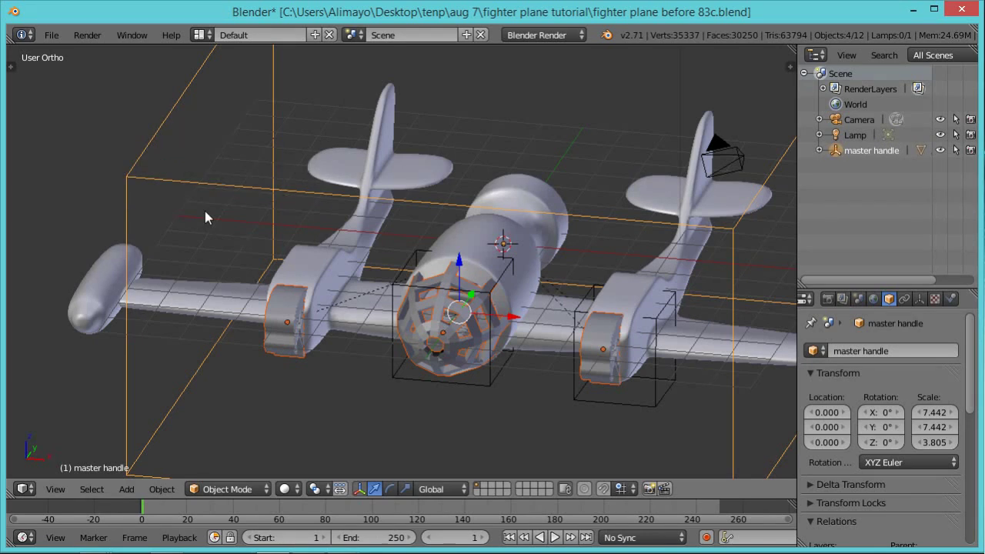
Try moving the master handle and rotating it about the global Z and Y axes to test the parenting.
{"action": "scroll", "coordinate": [204, 211], "scroll_direction": "down", "scroll_amount": 3}
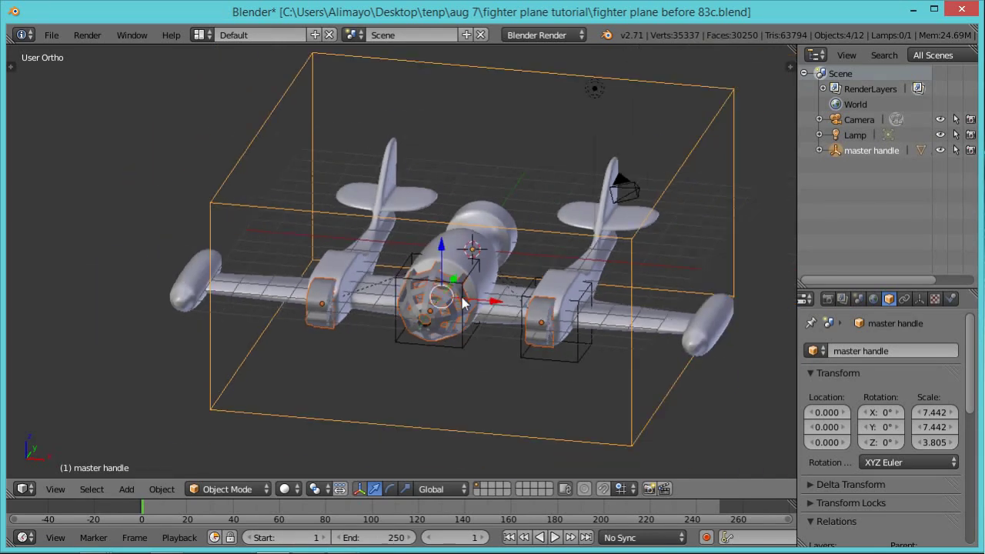
{"action": "right_click", "coordinate": [673, 345]}
{"action": "key", "text": "g"}
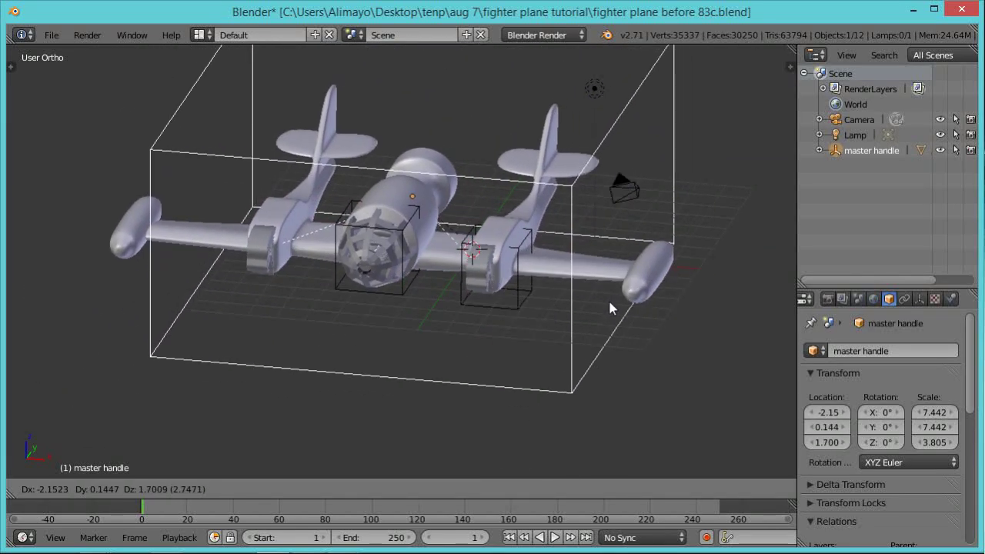
{"action": "right_click", "coordinate": [610, 301]}
{"action": "key", "text": "r"}
{"action": "key", "text": "z"}
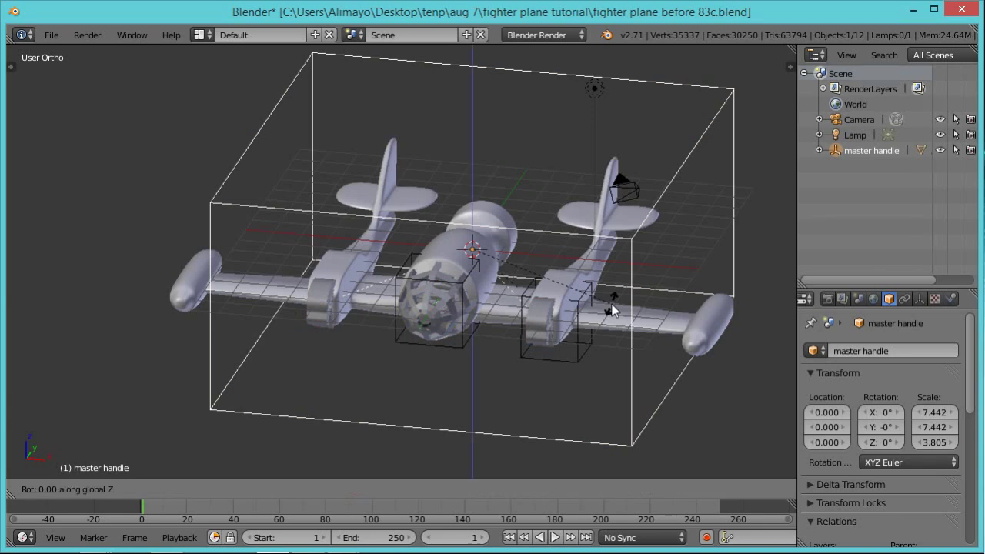
{"action": "key", "text": "y"}
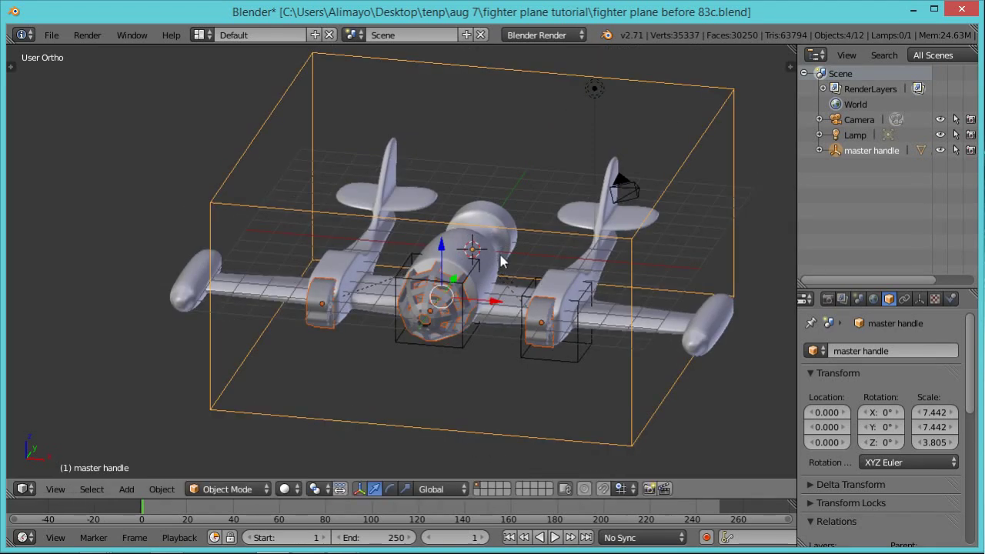
Add a loop cut to the main body's wingtip tank nose, slid back against the ring behind it.
{"action": "middle_click_drag", "start_coordinate": [600, 310], "coordinate": [531, 323]}
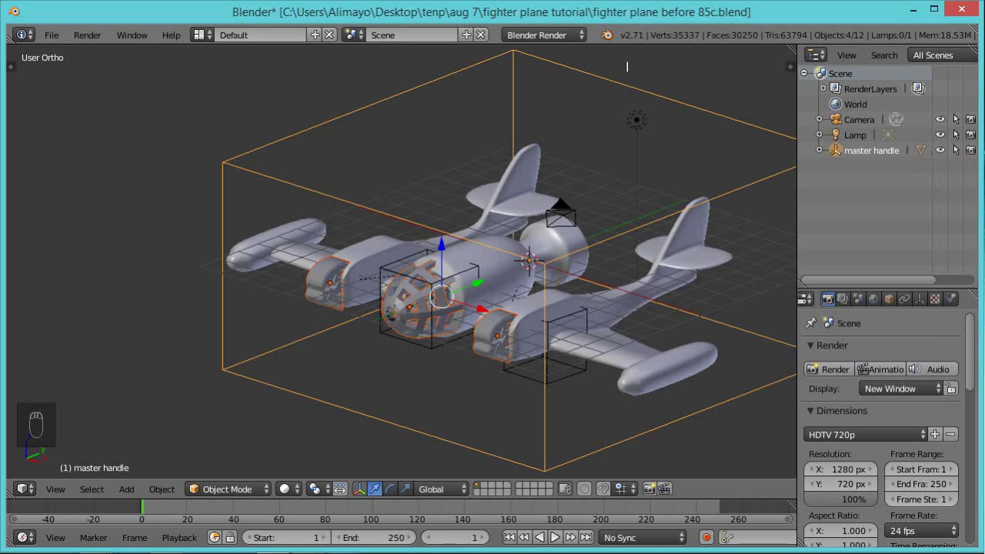
{"action": "right_click", "coordinate": [647, 375]}
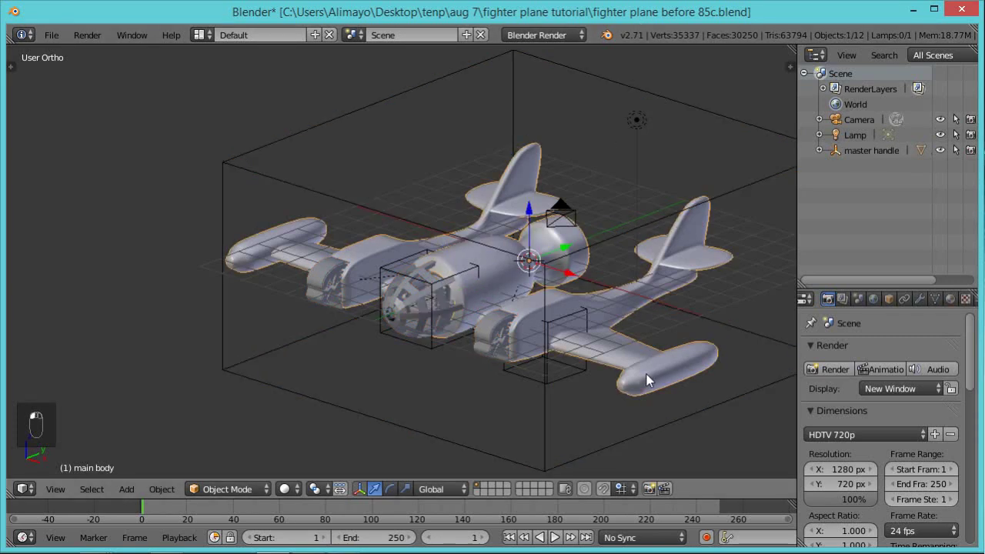
{"action": "key", "text": "Tab"}
{"action": "scroll", "coordinate": [647, 376], "scroll_direction": "up", "scroll_amount": 3}
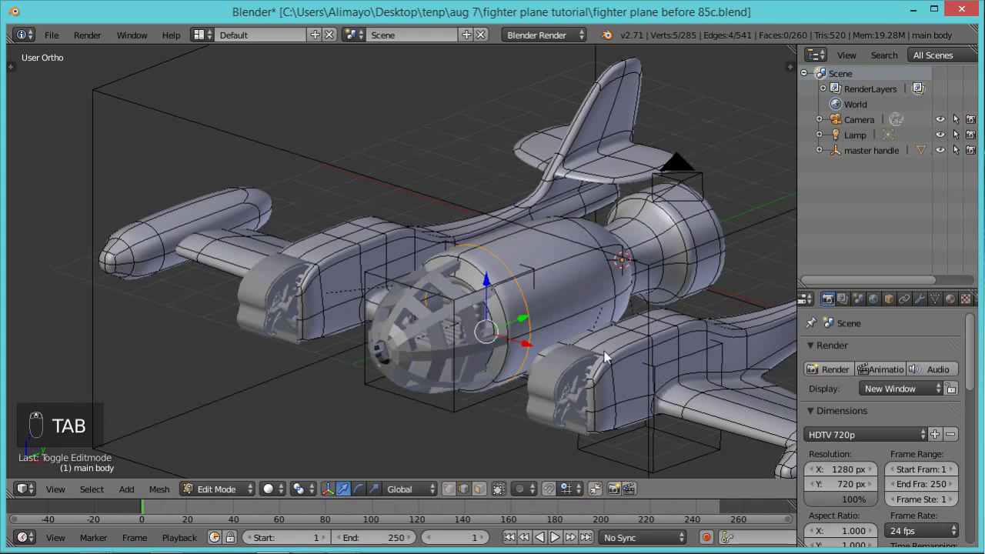
{"action": "middle_click_drag", "start_coordinate": [608, 357], "coordinate": [421, 293], "text": "shift"}
{"action": "scroll", "coordinate": [626, 391], "scroll_direction": "up", "scroll_amount": 2}
{"action": "scroll", "coordinate": [626, 391], "scroll_direction": "down", "scroll_amount": 2}
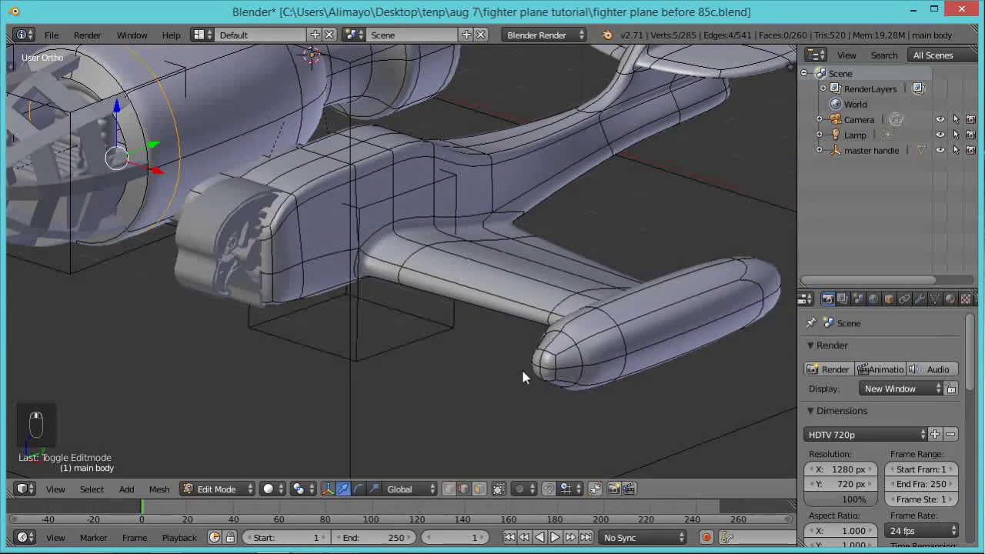
{"action": "scroll", "coordinate": [521, 368], "scroll_direction": "up", "scroll_amount": 3}
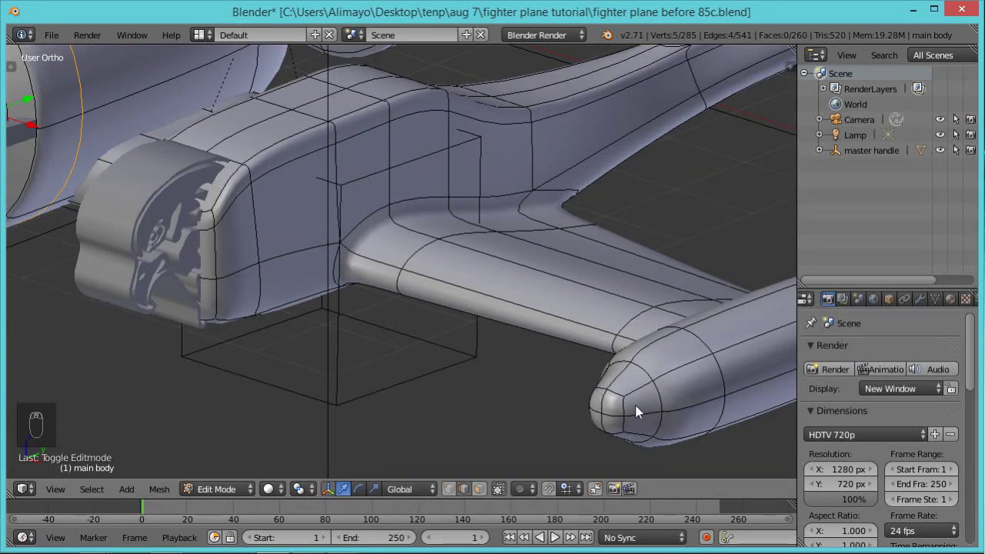
{"action": "key", "text": "ctrl+r"}
{"action": "left_click", "coordinate": [635, 411]}
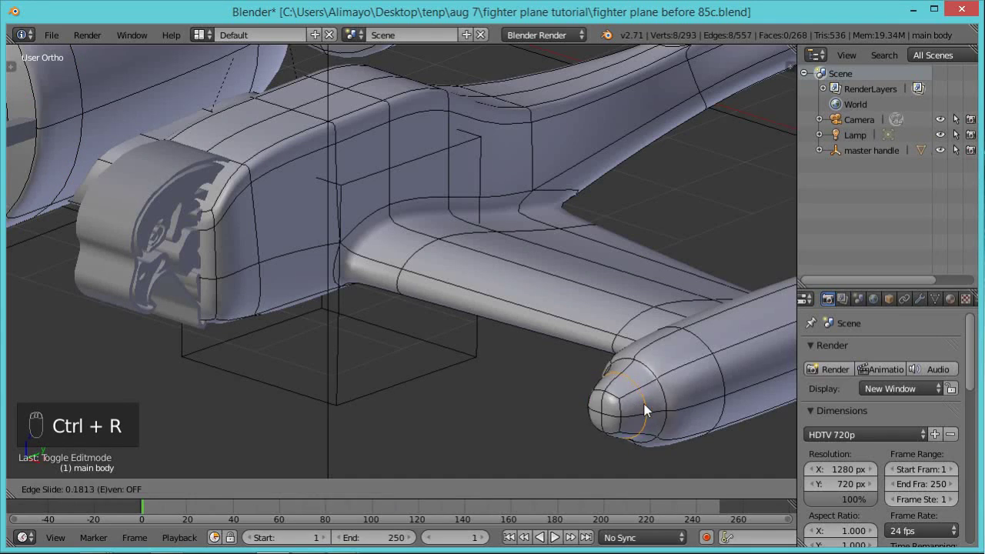
{"action": "left_click", "coordinate": [640, 408]}
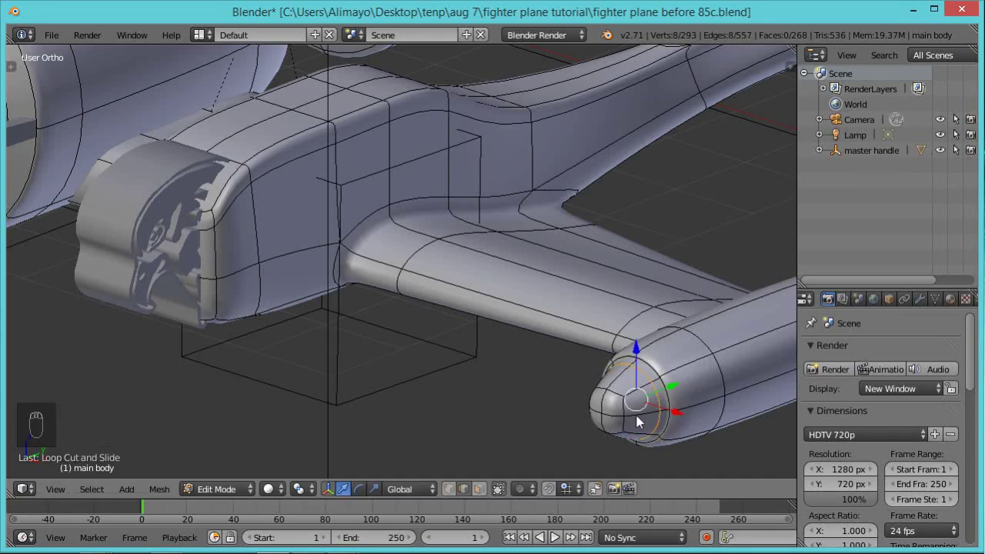
Add another loop cut on the tank nose, slid forward toward its tip, and return to Object Mode.
{"action": "key", "text": "ctrl+r"}
{"action": "left_click", "coordinate": [638, 419]}
{"action": "left_click", "coordinate": [568, 451]}
{"action": "key", "text": "Tab"}
{"action": "scroll", "coordinate": [550, 407], "scroll_direction": "down", "scroll_amount": 7}
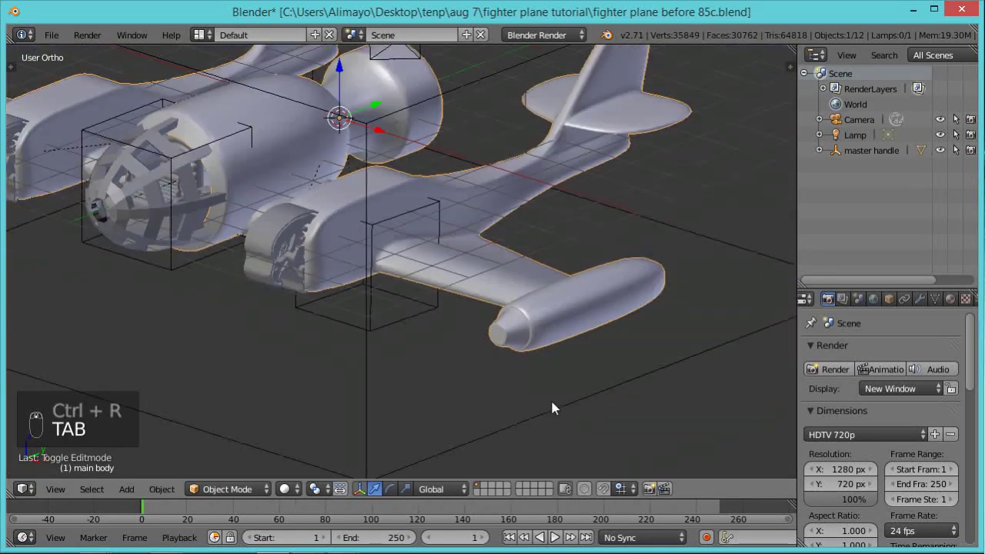
Save the file and switch the render engine to Cycles Render.
{"action": "scroll", "coordinate": [551, 407], "scroll_direction": "down", "scroll_amount": 1}
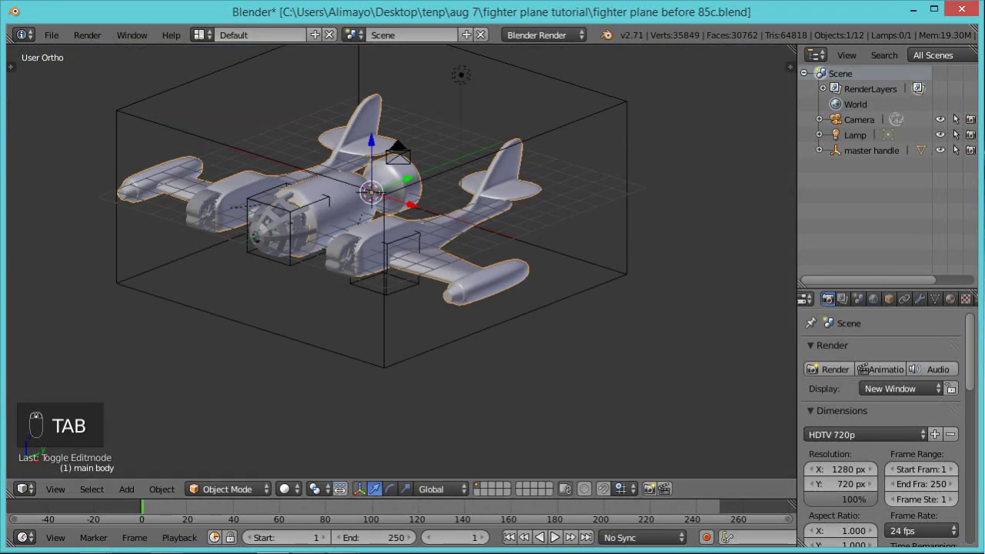
{"action": "scroll", "coordinate": [520, 241], "scroll_direction": "down", "scroll_amount": 1}
{"action": "key", "text": "ctrl+s"}
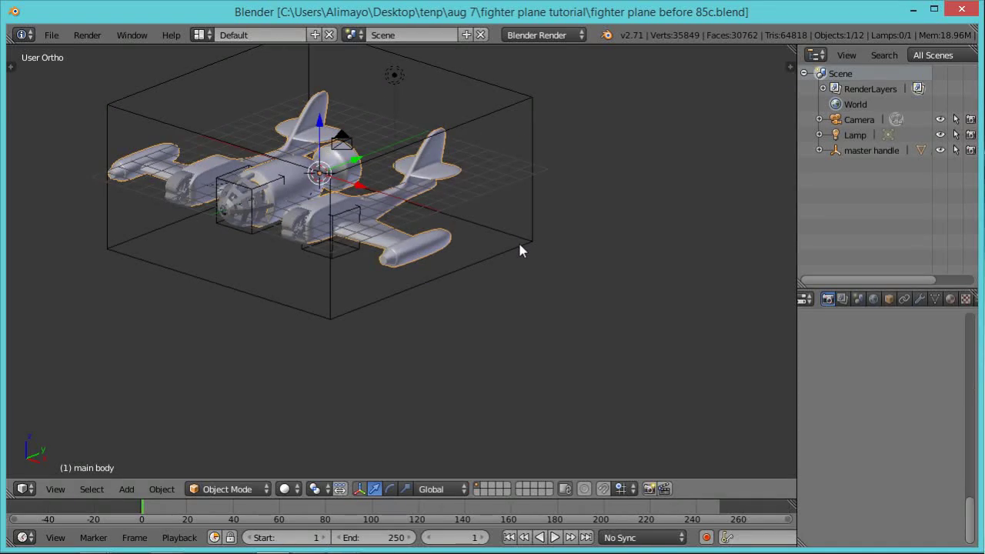
{"action": "left_click", "coordinate": [575, 35]}
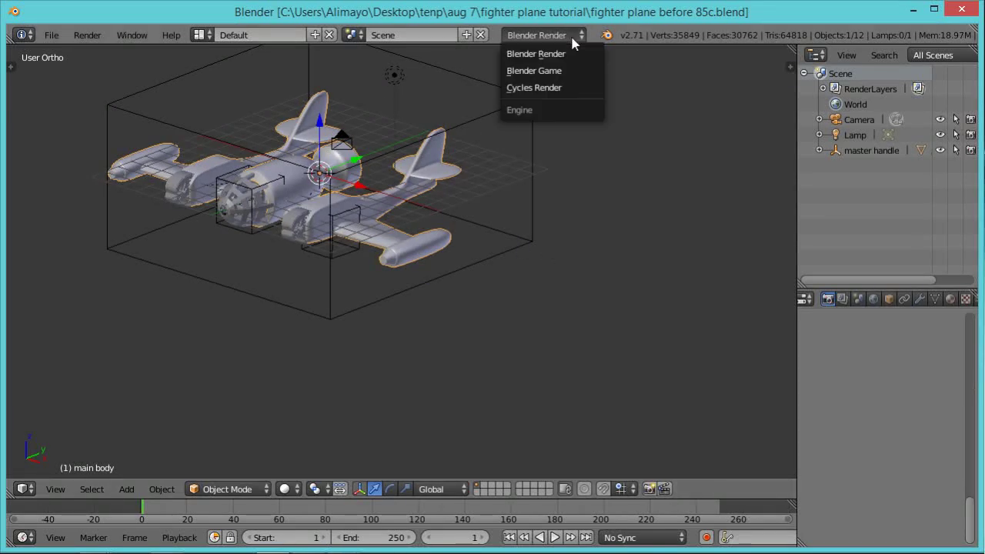
{"action": "left_click", "coordinate": [538, 88]}
{"action": "scroll", "coordinate": [582, 205], "scroll_direction": "down", "scroll_amount": 6}
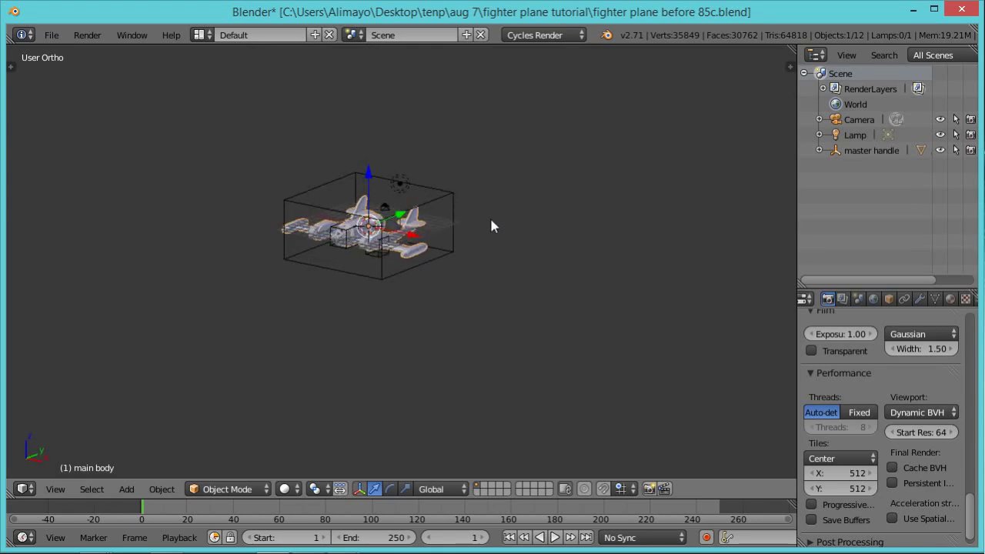
Move the camera along the global Y axis, farther out in front of the plane's nose.
{"action": "scroll", "coordinate": [488, 217], "scroll_direction": "up", "scroll_amount": 2}
{"action": "scroll", "coordinate": [462, 188], "scroll_direction": "down", "scroll_amount": 1}
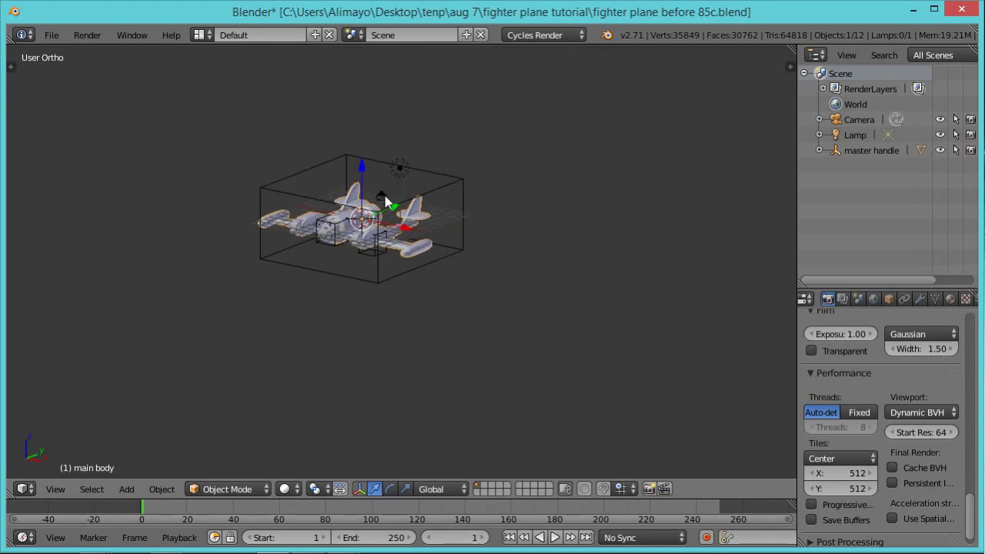
{"action": "right_click", "coordinate": [385, 196]}
{"action": "middle_click_drag", "start_coordinate": [424, 247], "coordinate": [435, 189]}
{"action": "key", "text": "g"}
{"action": "key", "text": "y"}
{"action": "left_click", "coordinate": [266, 235]}
Move the lamp along the global Y axis, away from the aircraft toward its tail side.
{"action": "right_click", "coordinate": [427, 158]}
{"action": "key", "text": "g"}
{"action": "key", "text": "y"}
{"action": "left_click", "coordinate": [666, 124]}
Place the 3D cursor well above the aircraft, add a plane mesh there and scale it up wider than the aircraft.
{"action": "scroll", "coordinate": [583, 158], "scroll_direction": "down", "scroll_amount": 2}
{"action": "middle_click_drag", "start_coordinate": [583, 162], "coordinate": [457, 118]}
{"action": "left_click", "coordinate": [441, 110]}
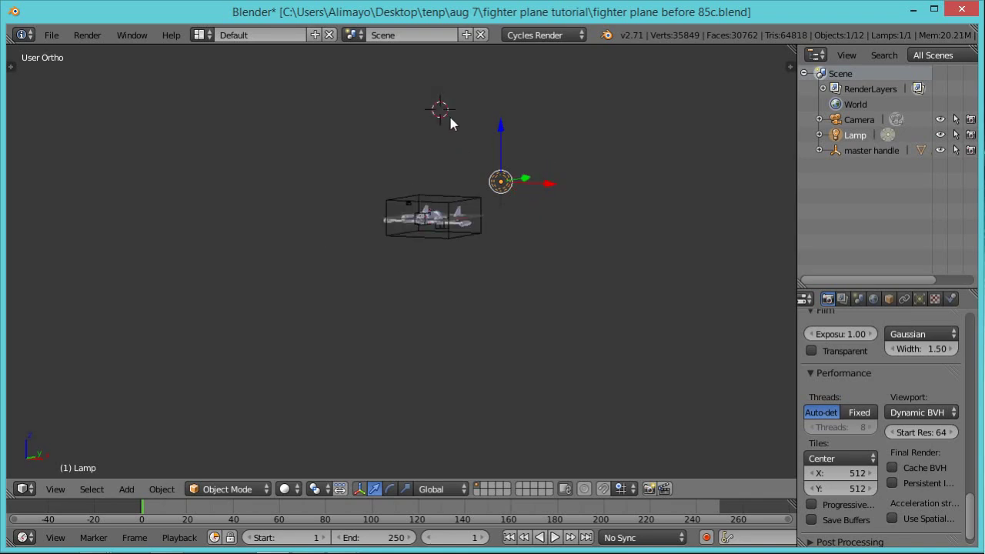
{"action": "middle_click_drag", "start_coordinate": [451, 123], "coordinate": [422, 244], "text": "shift"}
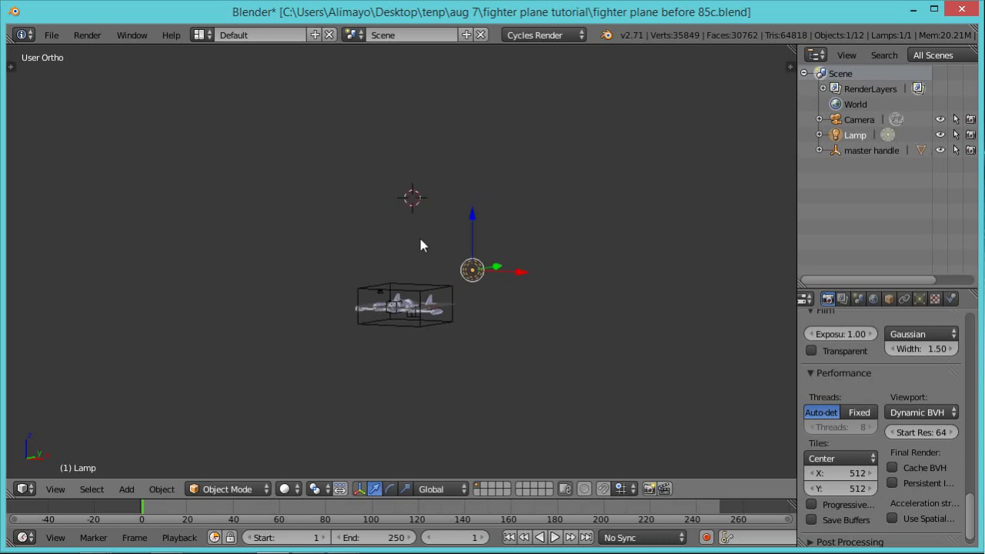
{"action": "key", "text": "shift+a"}
{"action": "mouse_move", "coordinate": [433, 133]}
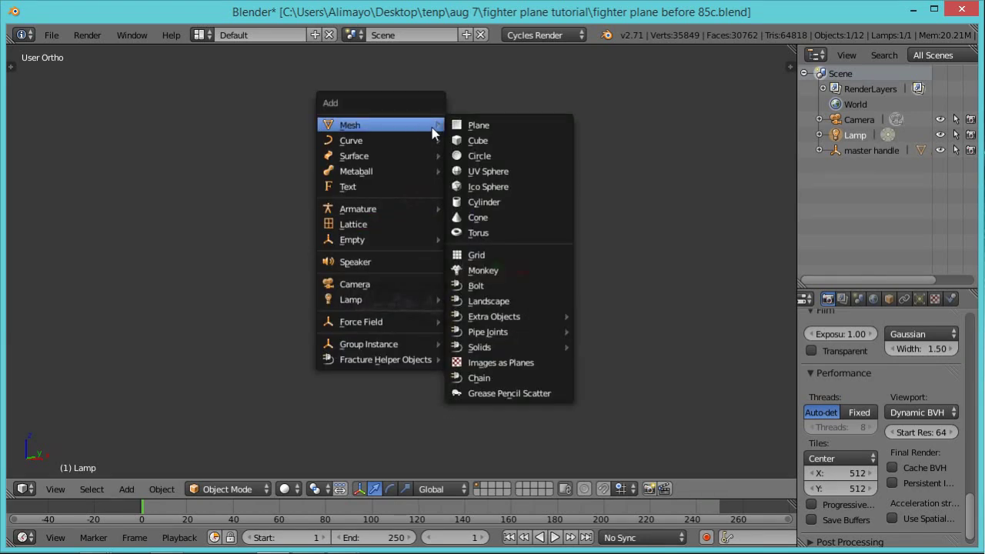
{"action": "left_click", "coordinate": [476, 125]}
{"action": "key", "text": "s"}
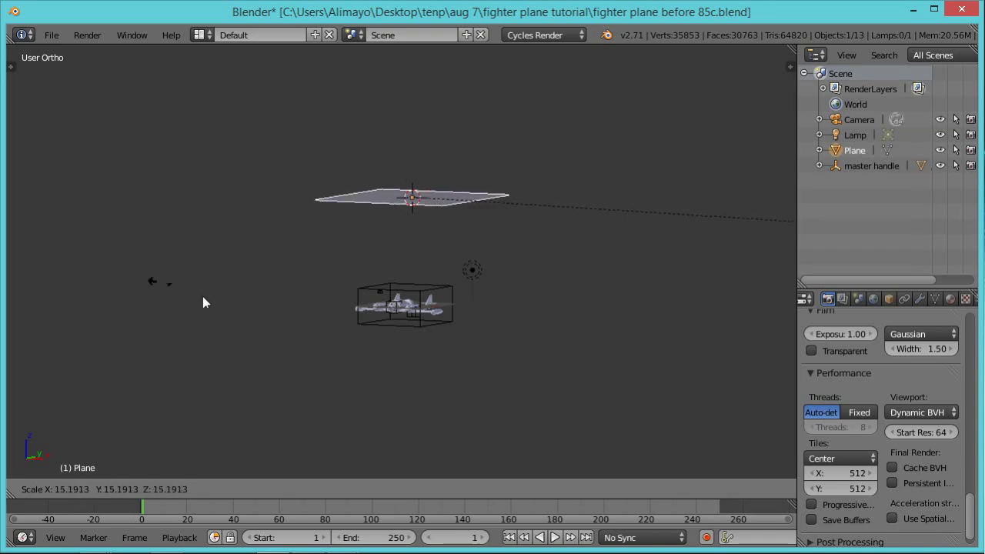
{"action": "left_click", "coordinate": [508, 364]}
Scale the overhead plane up further so that it extends far beyond the aircraft on all sides.
{"action": "middle_click_drag", "start_coordinate": [493, 344], "coordinate": [471, 407]}
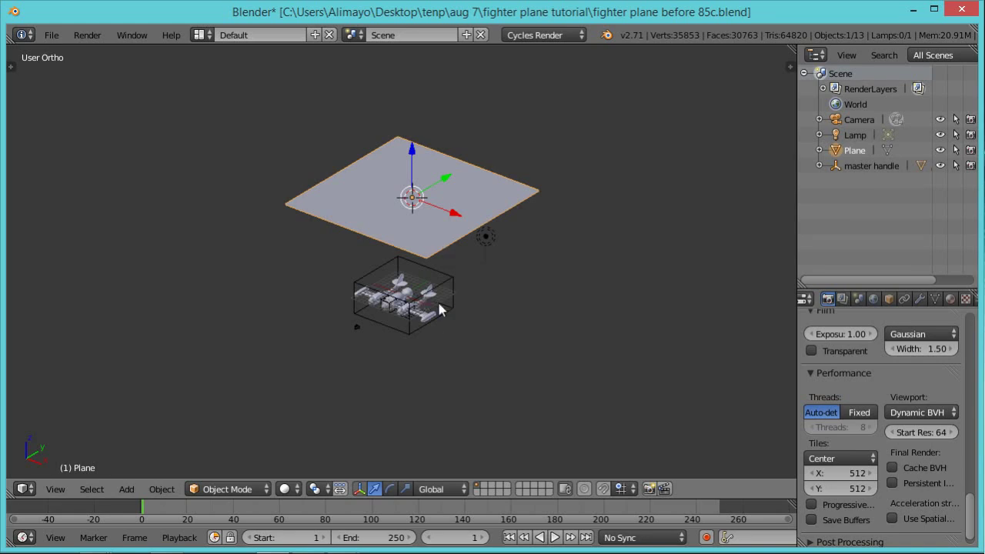
{"action": "middle_click_drag", "start_coordinate": [473, 307], "coordinate": [500, 283]}
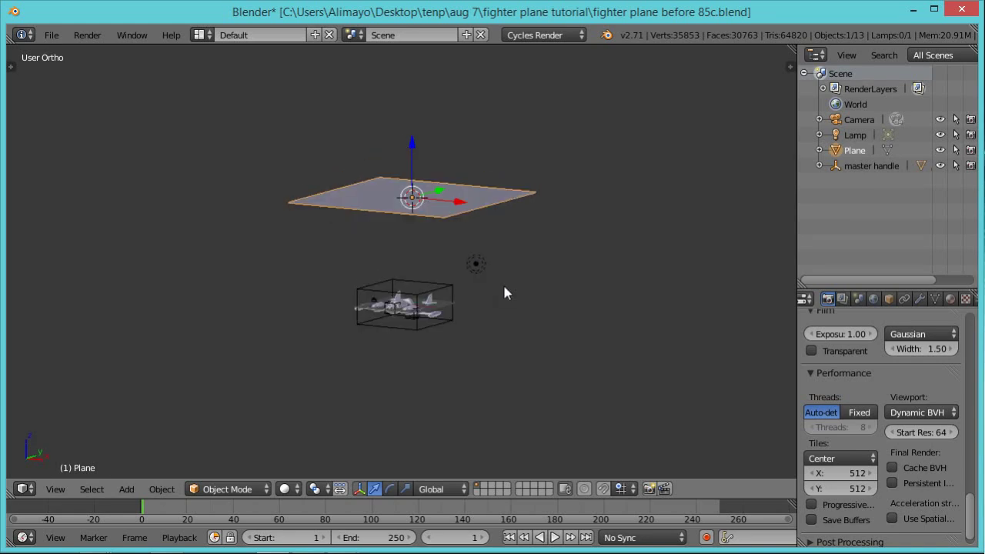
{"action": "key", "text": "s"}
{"action": "left_click", "coordinate": [606, 344]}
{"action": "middle_click_drag", "start_coordinate": [498, 320], "coordinate": [500, 306]}
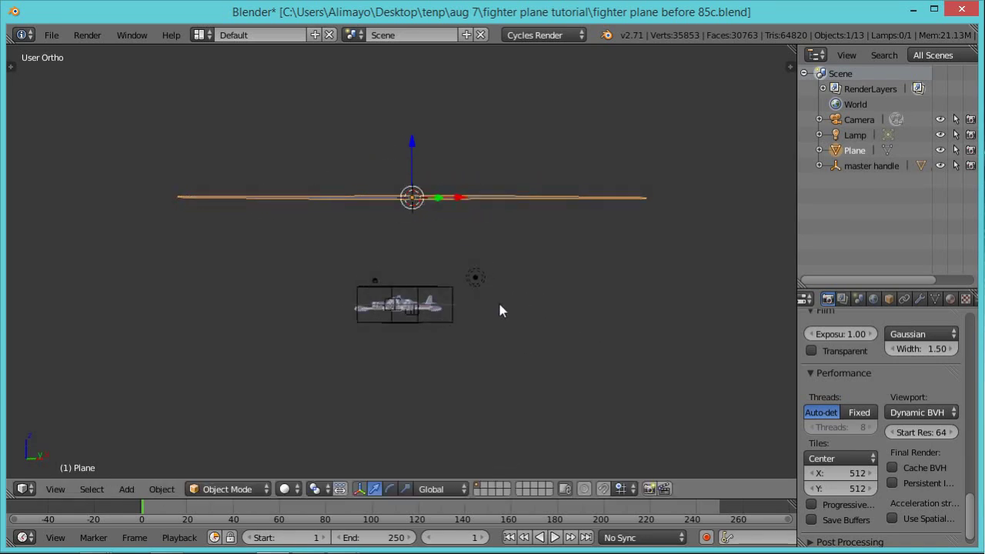
Add a second plane mesh and move it down the global Z axis to just below the aircraft.
{"action": "key", "text": "shift+a"}
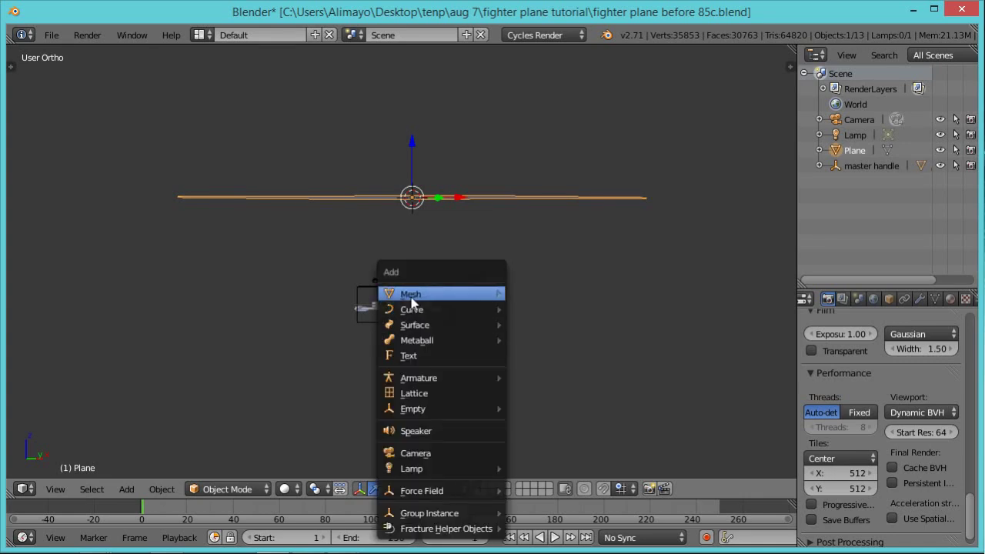
{"action": "mouse_move", "coordinate": [415, 294]}
{"action": "left_click", "coordinate": [566, 43]}
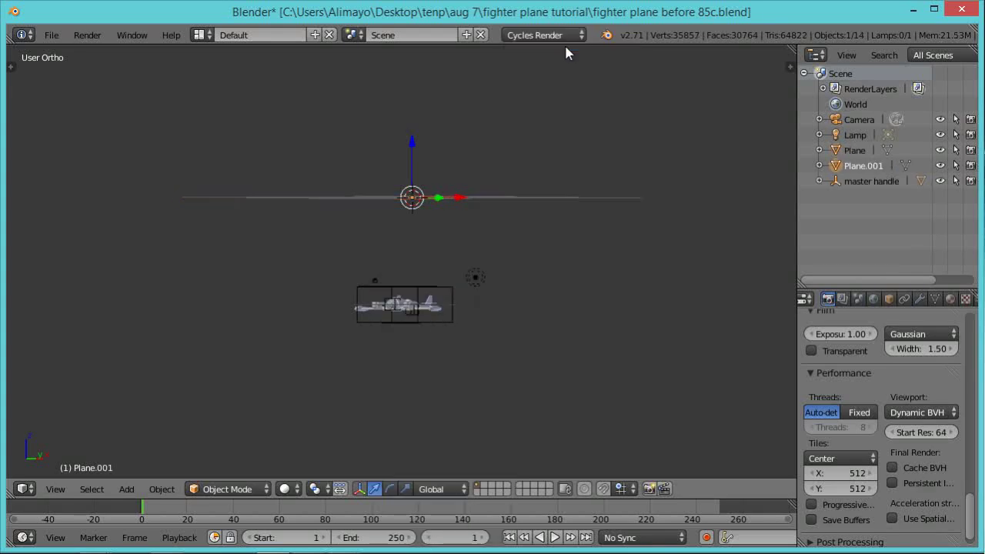
{"action": "key", "text": "g"}
{"action": "key", "text": "z"}
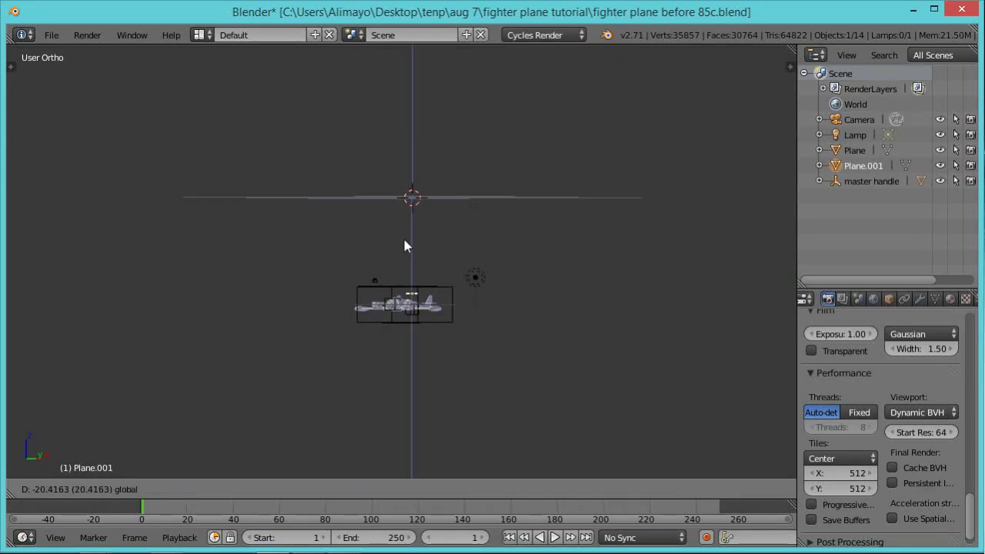
{"action": "left_click", "coordinate": [398, 270]}
{"action": "middle_click_drag", "start_coordinate": [393, 288], "coordinate": [489, 349]}
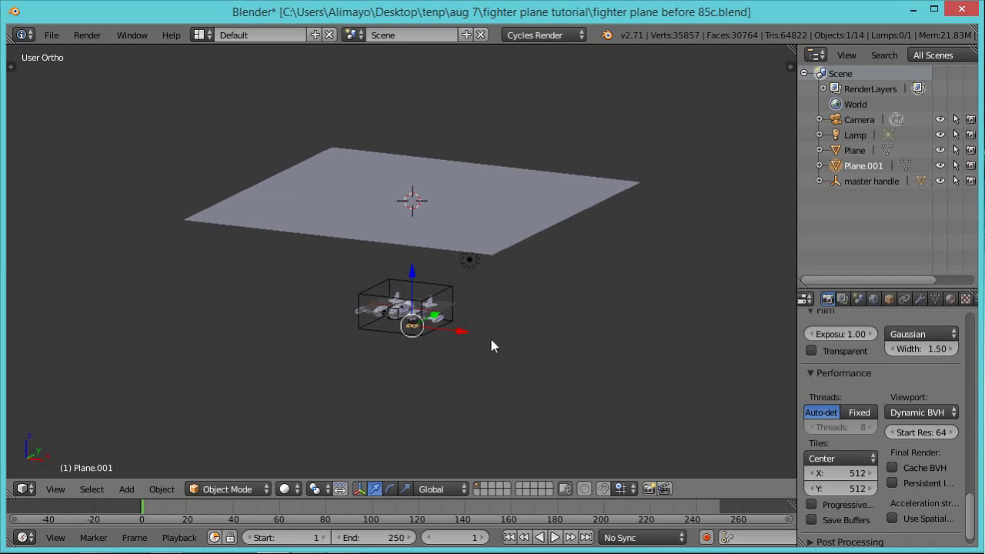
Scale the lower plane up into a large floor that is wider than the overhead plane.
{"action": "key", "text": "s"}
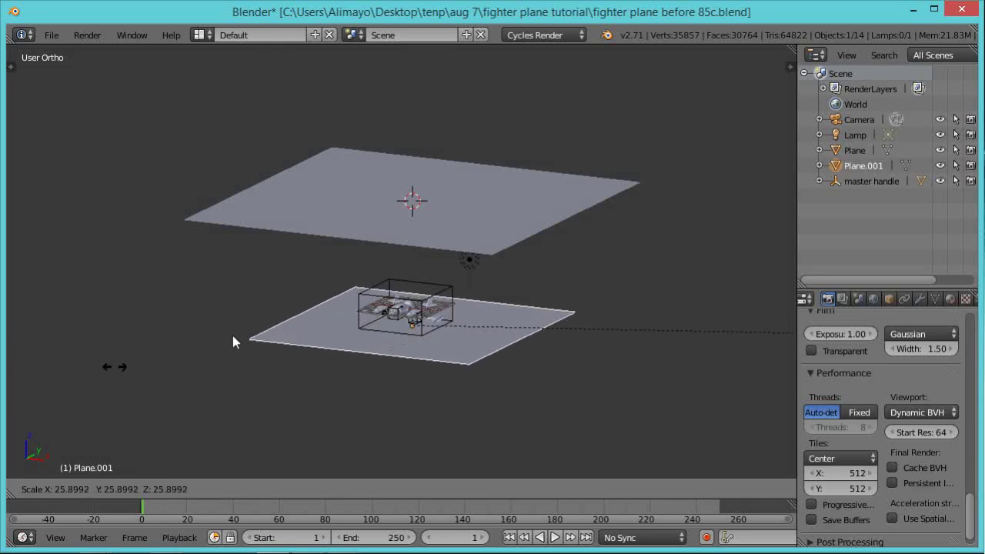
{"action": "left_click", "coordinate": [372, 362]}
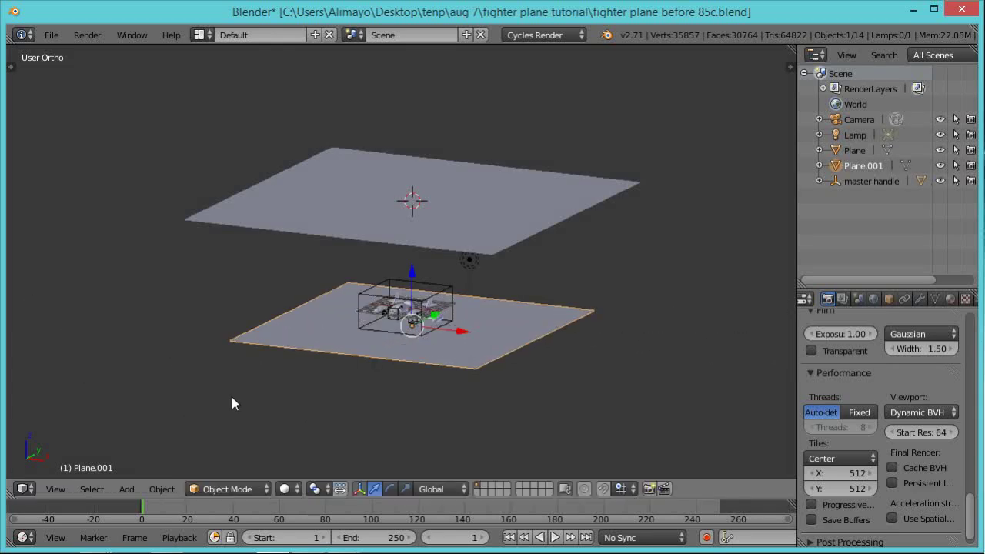
{"action": "key", "text": "s"}
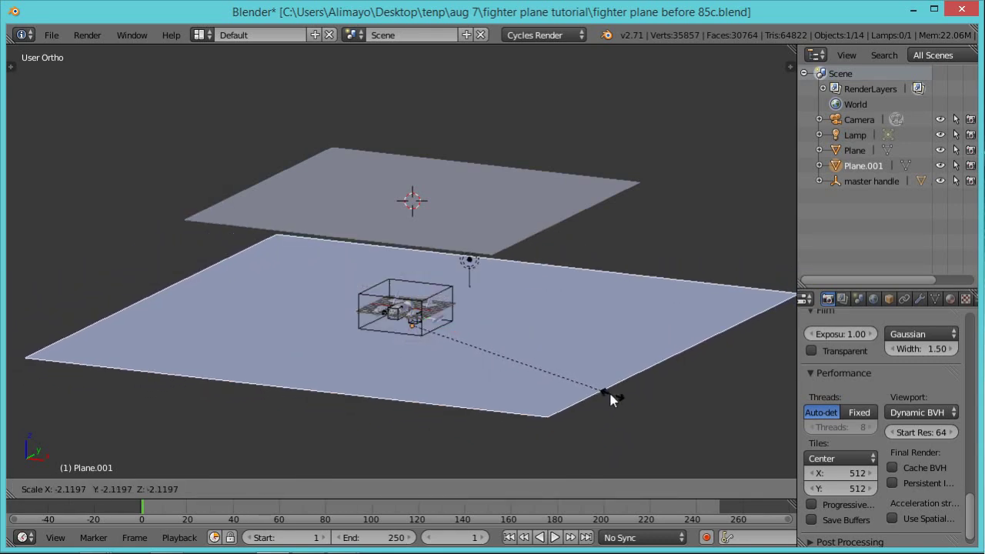
{"action": "left_click", "coordinate": [604, 391]}
{"action": "scroll", "coordinate": [503, 421], "scroll_direction": "up", "scroll_amount": 3}
{"action": "middle_click_drag", "start_coordinate": [504, 420], "coordinate": [395, 343]}
{"action": "scroll", "coordinate": [467, 399], "scroll_direction": "up", "scroll_amount": 2}
{"action": "scroll", "coordinate": [395, 344], "scroll_direction": "up", "scroll_amount": 2}
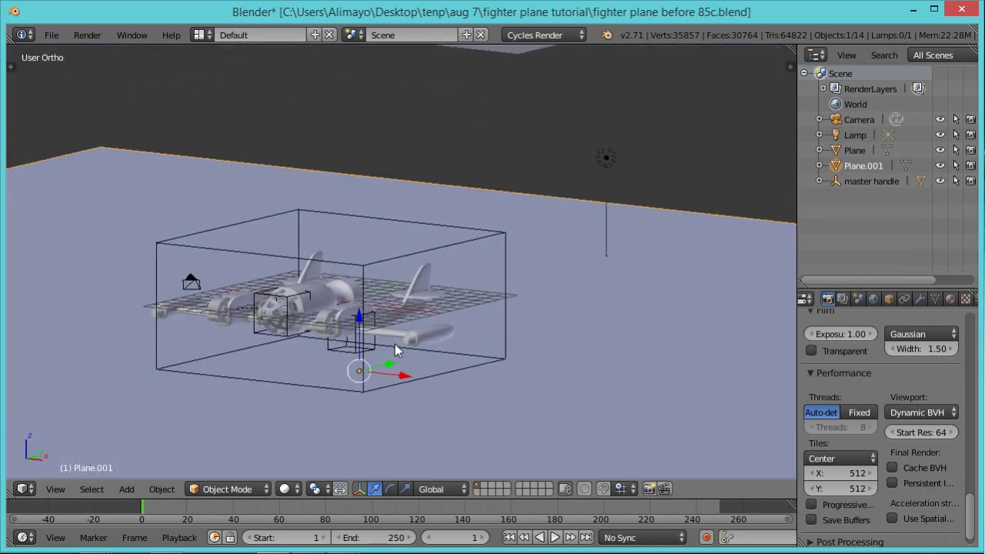
Turn off the grid floor in the 3D view's display settings.
{"action": "left_click", "coordinate": [268, 489]}
{"action": "key", "text": "n"}
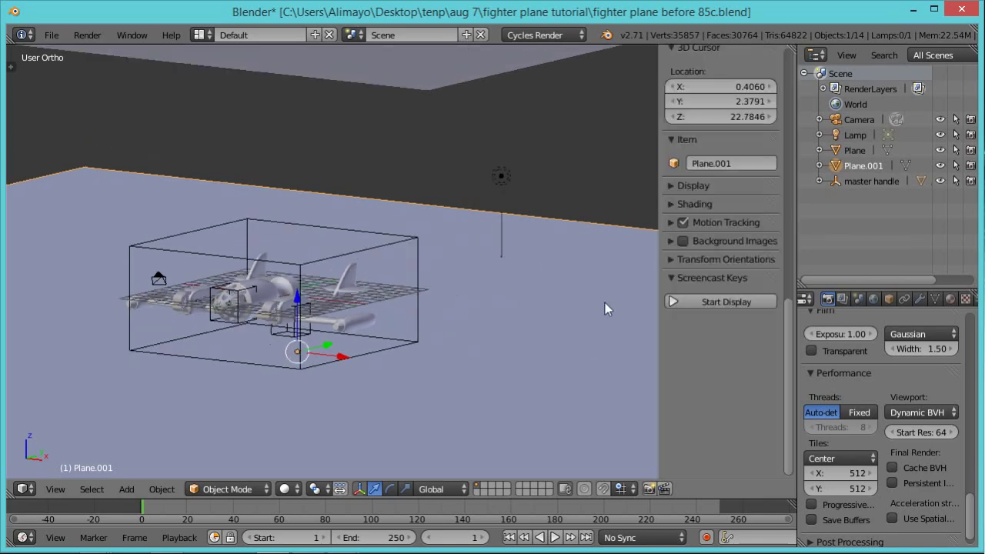
{"action": "left_click", "coordinate": [676, 187]}
{"action": "left_click", "coordinate": [673, 282]}
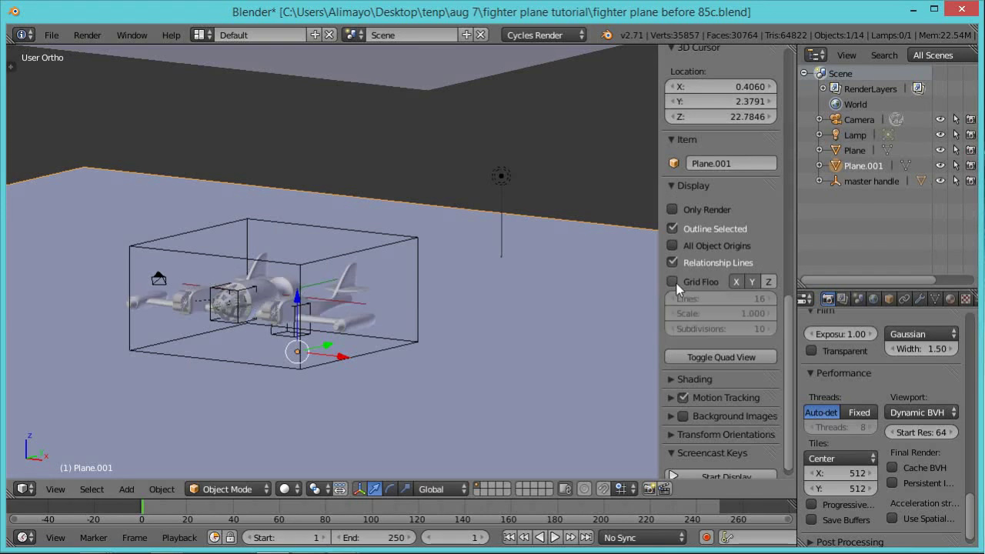
{"action": "key", "text": "n"}
Split the 3D viewport vertically into two side-by-side views and reveal the shading options of the narrower one.
{"action": "scroll", "coordinate": [551, 313], "scroll_direction": "down", "scroll_amount": 1}
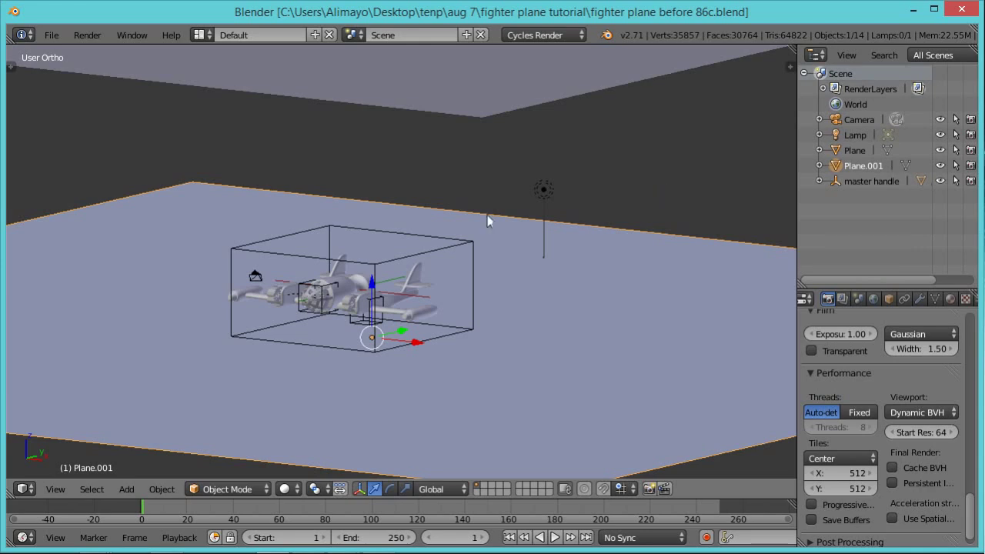
{"action": "scroll", "coordinate": [353, 303], "scroll_direction": "up", "scroll_amount": 3}
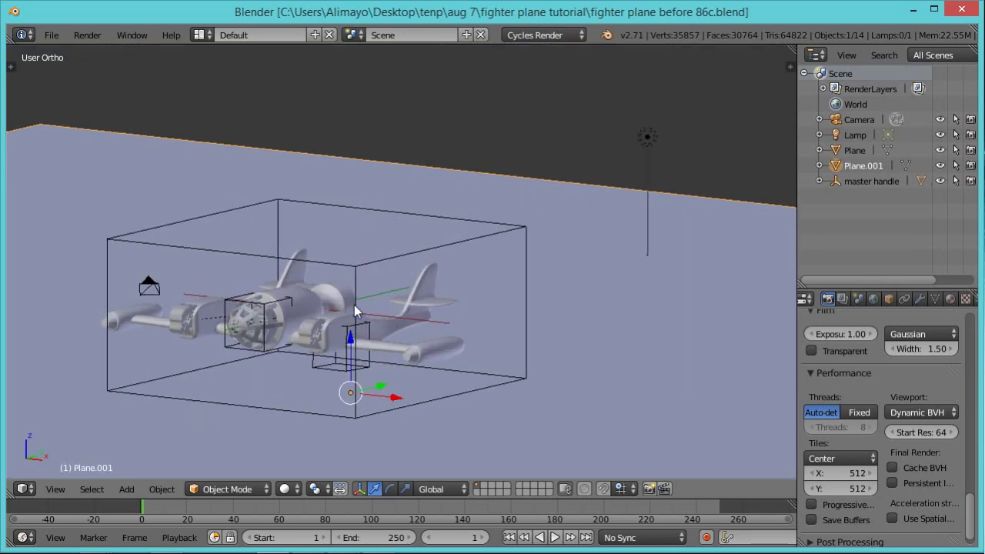
{"action": "middle_click_drag", "start_coordinate": [362, 307], "coordinate": [517, 302], "text": "shift"}
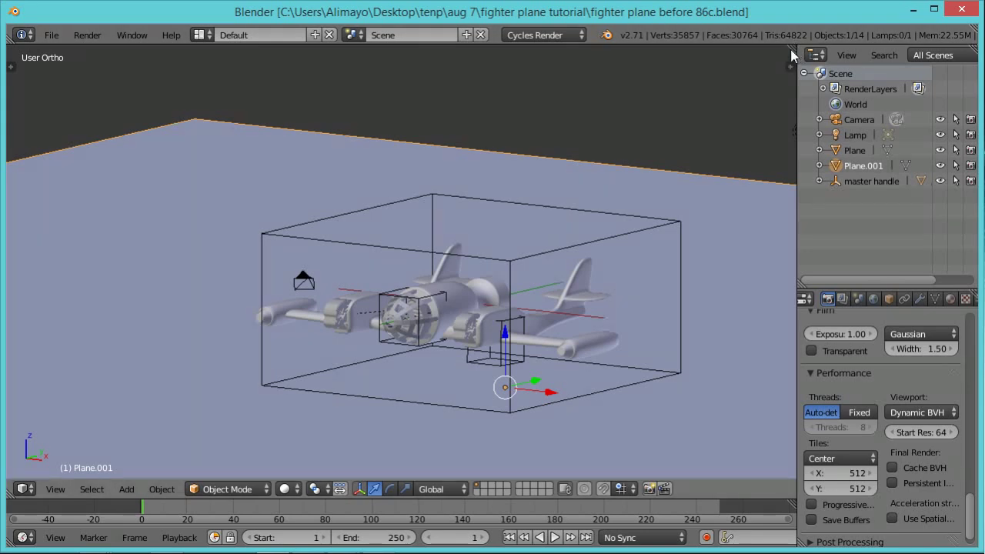
{"action": "left_click_drag", "start_coordinate": [796, 60], "coordinate": [351, 162]}
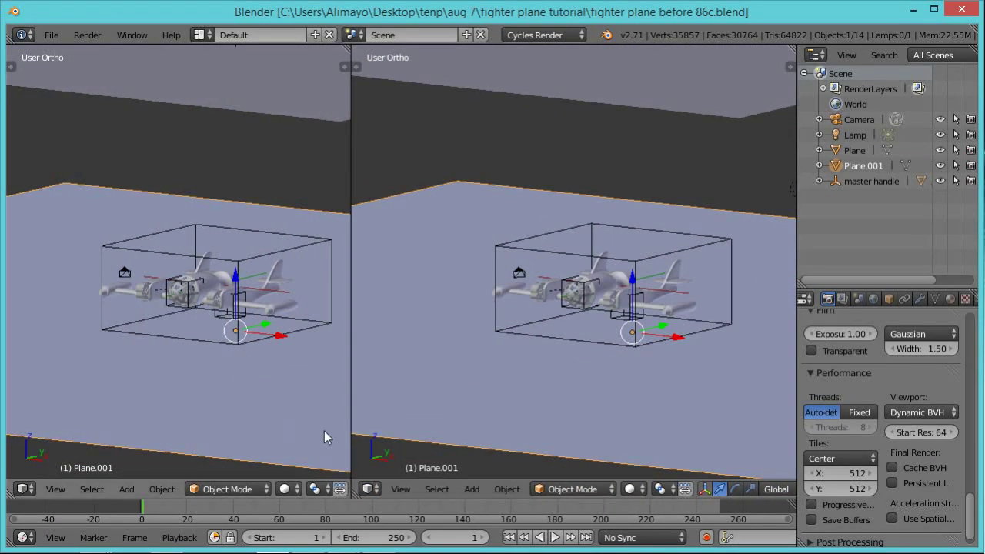
{"action": "middle_click_drag", "start_coordinate": [319, 488], "coordinate": [190, 484]}
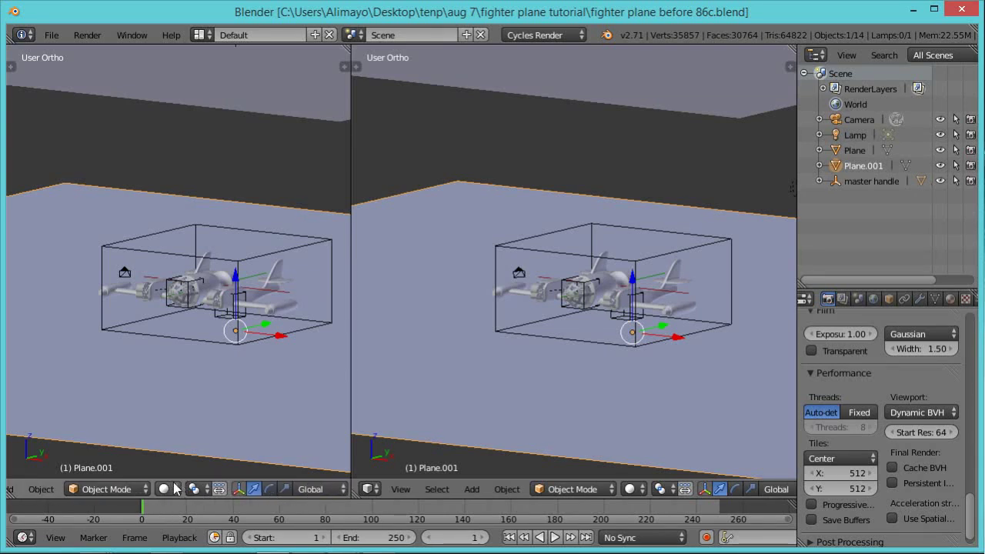
Set the narrower 3D view to Rendered viewport shading.
{"action": "left_click", "coordinate": [173, 489]}
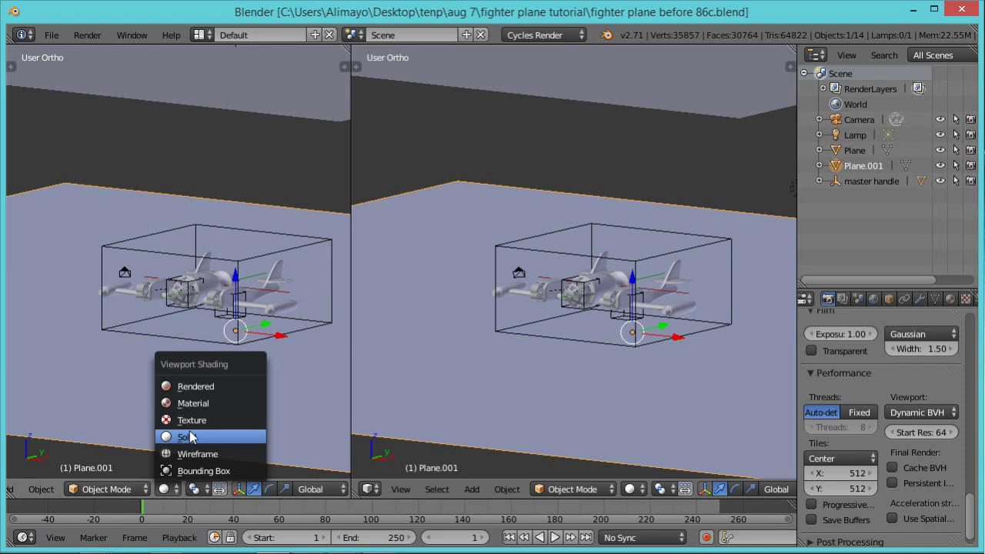
{"action": "left_click", "coordinate": [213, 386]}
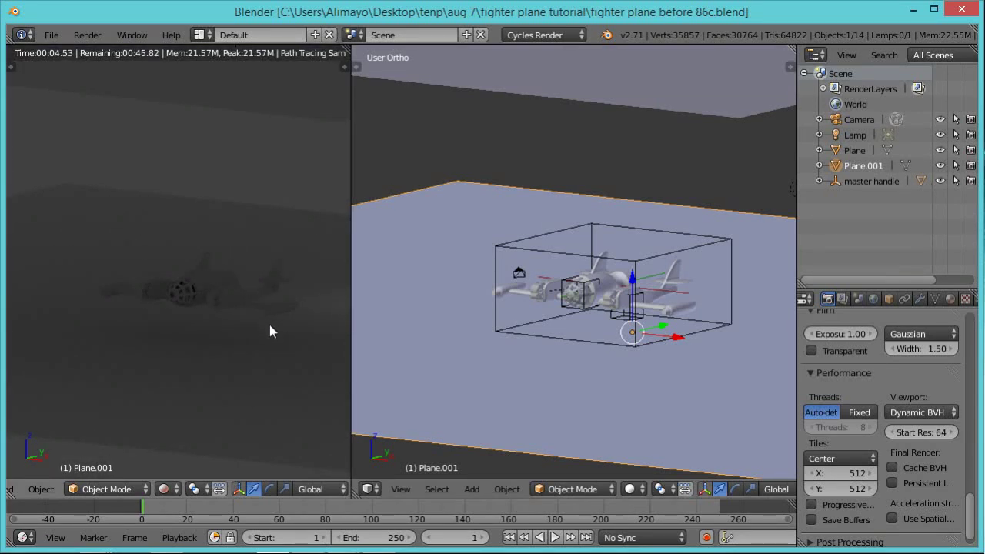
Give the overhead plane a new material and change its surface shader to Emission.
{"action": "right_click", "coordinate": [588, 85]}
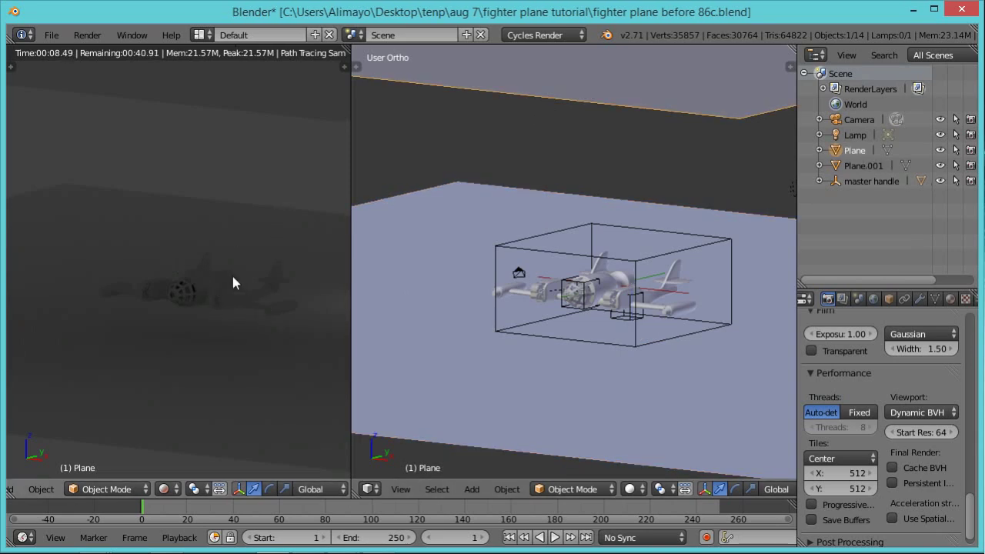
{"action": "left_click", "coordinate": [950, 299]}
{"action": "left_click", "coordinate": [880, 400]}
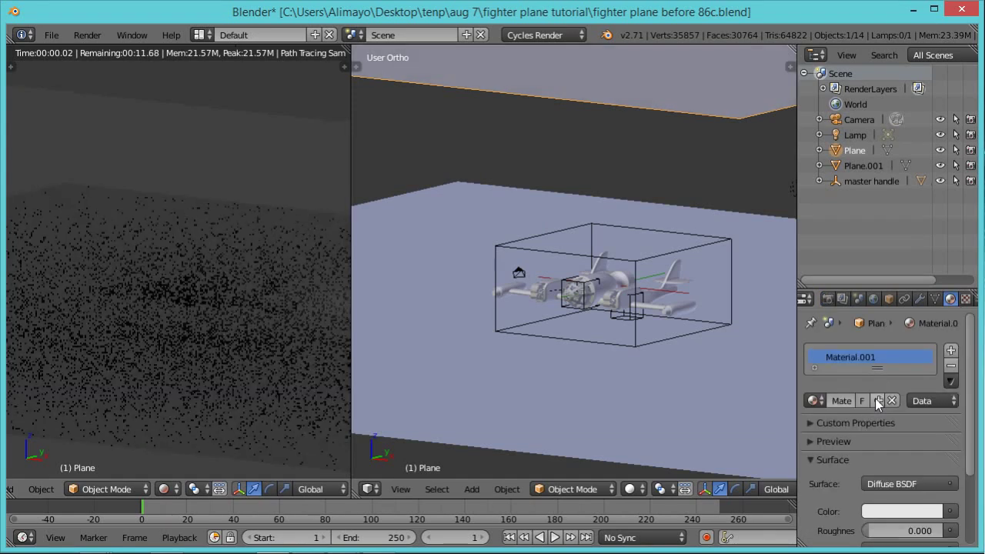
{"action": "left_click", "coordinate": [885, 484]}
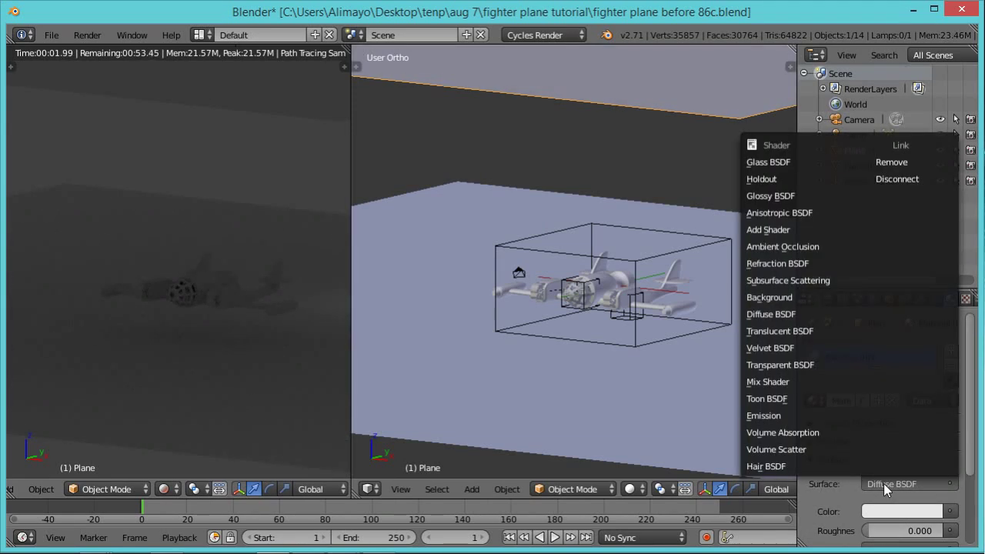
{"action": "left_click", "coordinate": [765, 420]}
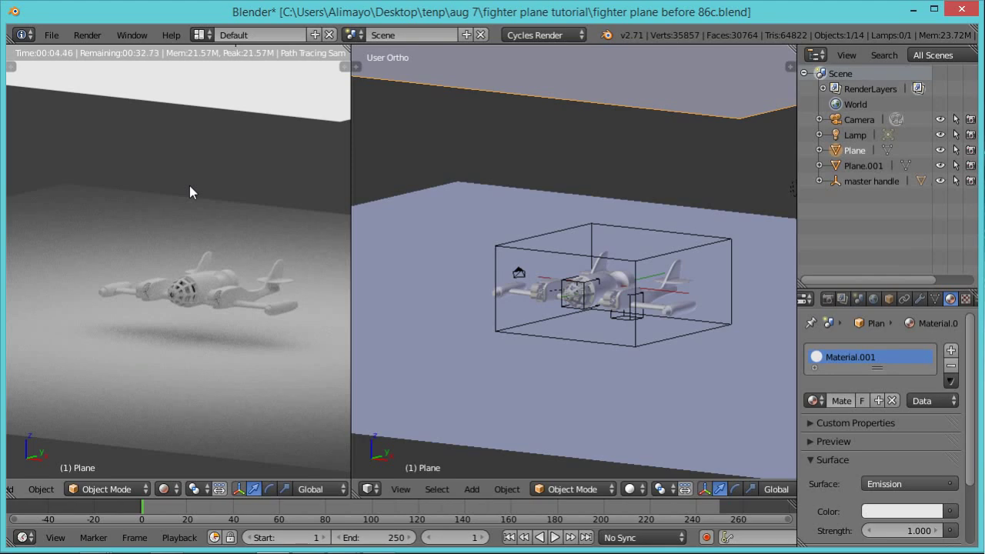
Extend the landing gear by rotating its handle about -183 degrees around the global X axis.
{"action": "middle_click_drag", "start_coordinate": [193, 339], "coordinate": [221, 351]}
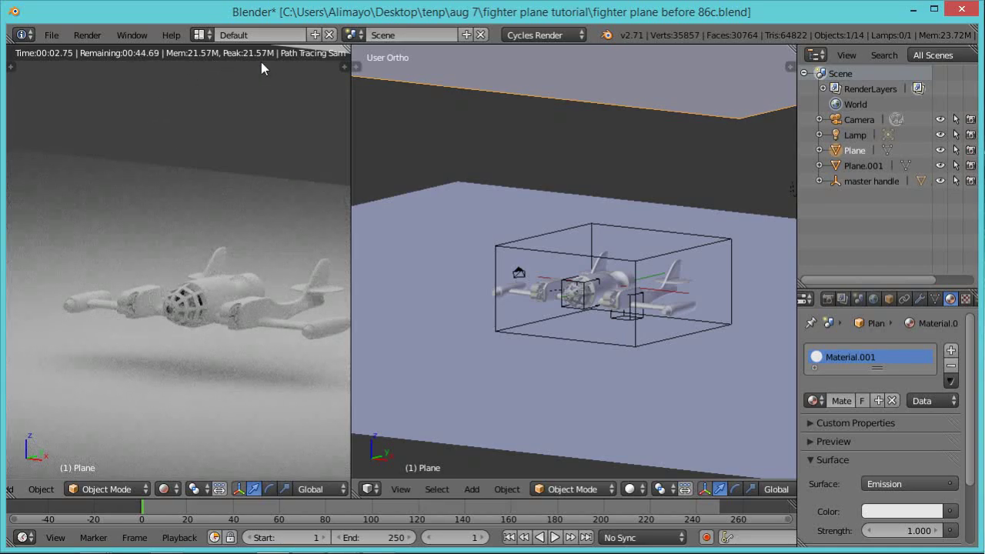
{"action": "mouse_move", "coordinate": [274, 55]}
{"action": "middle_mouse_down"}
{"action": "mouse_move", "coordinate": [257, 60]}
{"action": "mouse_move", "coordinate": [264, 66]}
{"action": "middle_mouse_up"}
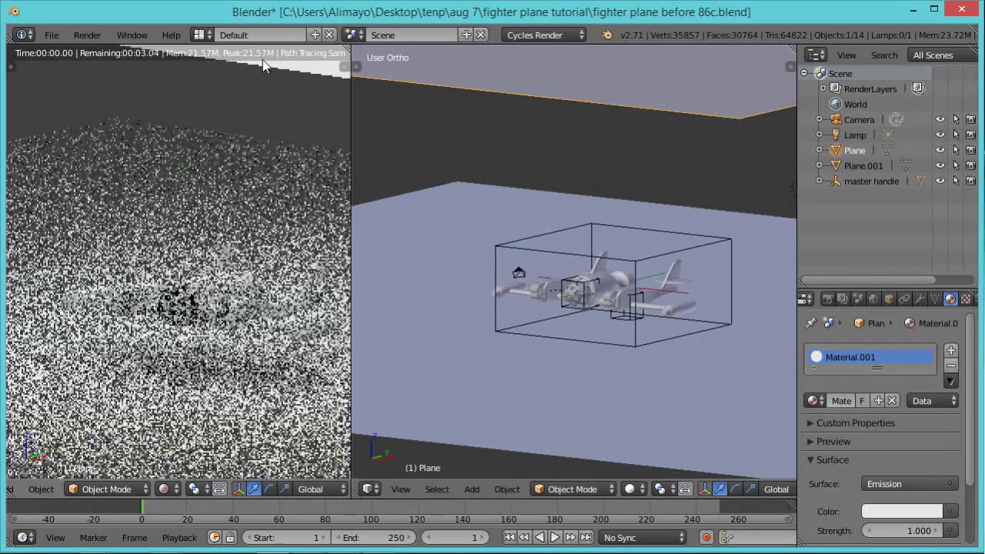
{"action": "middle_click_drag", "start_coordinate": [240, 249], "coordinate": [272, 163]}
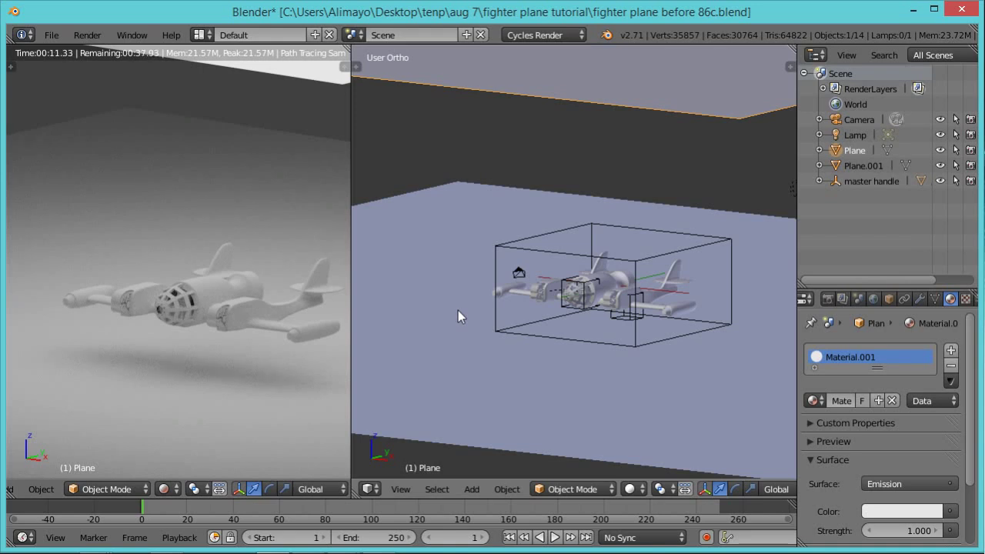
{"action": "right_click", "coordinate": [640, 321]}
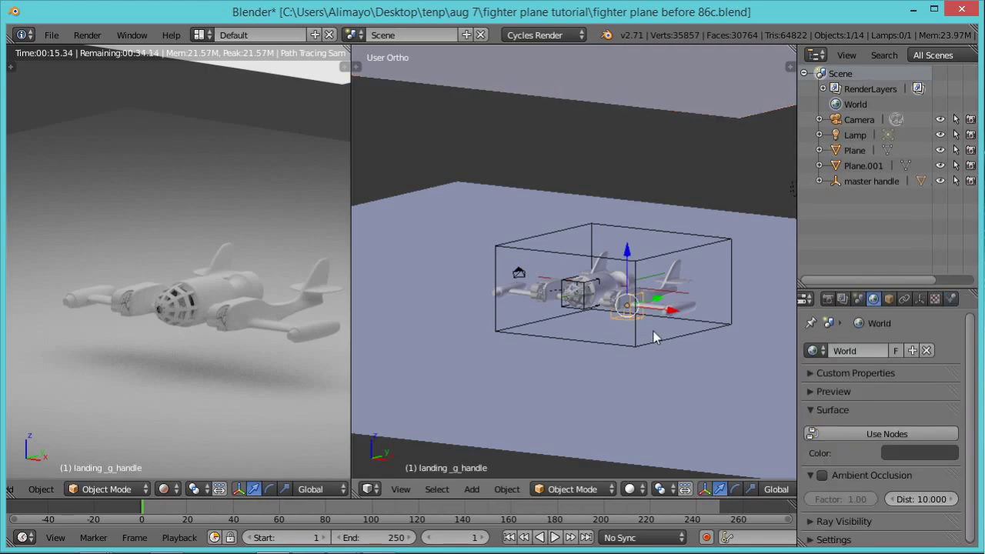
{"action": "key", "text": "r"}
{"action": "key", "text": "x"}
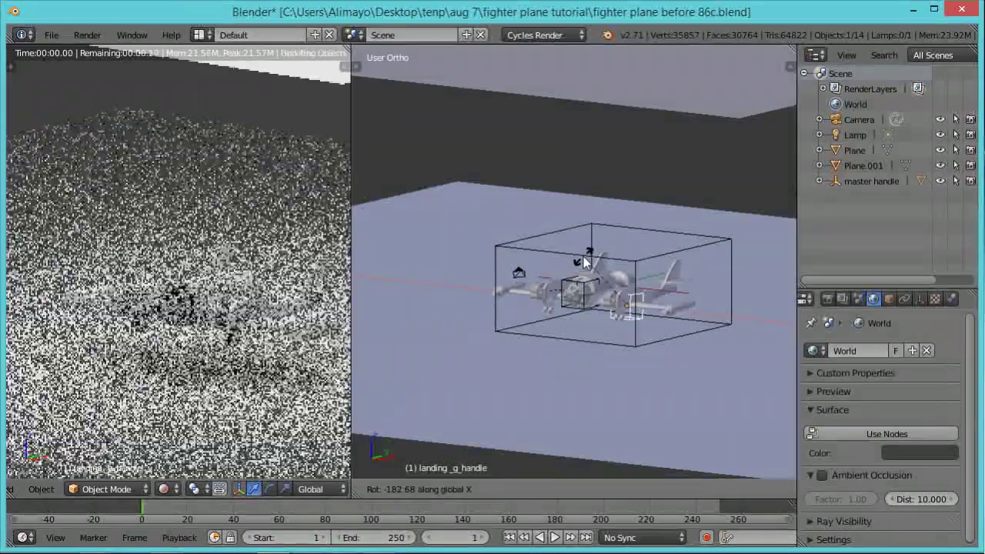
{"action": "left_click", "coordinate": [585, 263]}
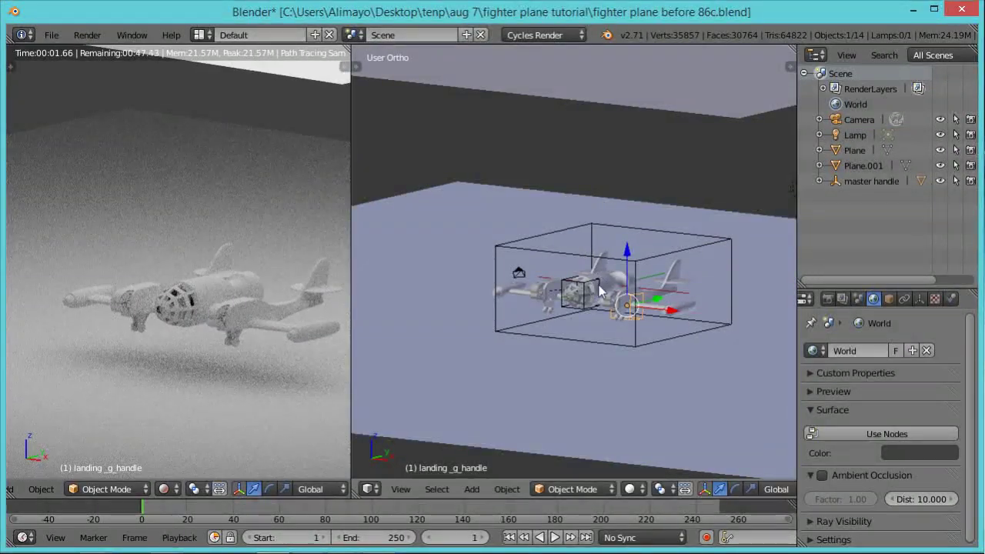
Lower the whole aircraft by its master handle along global Z in two moves, about 1.23 and about 1.02 units.
{"action": "right_click", "coordinate": [658, 260]}
{"action": "key", "text": "g"}
{"action": "key", "text": "z"}
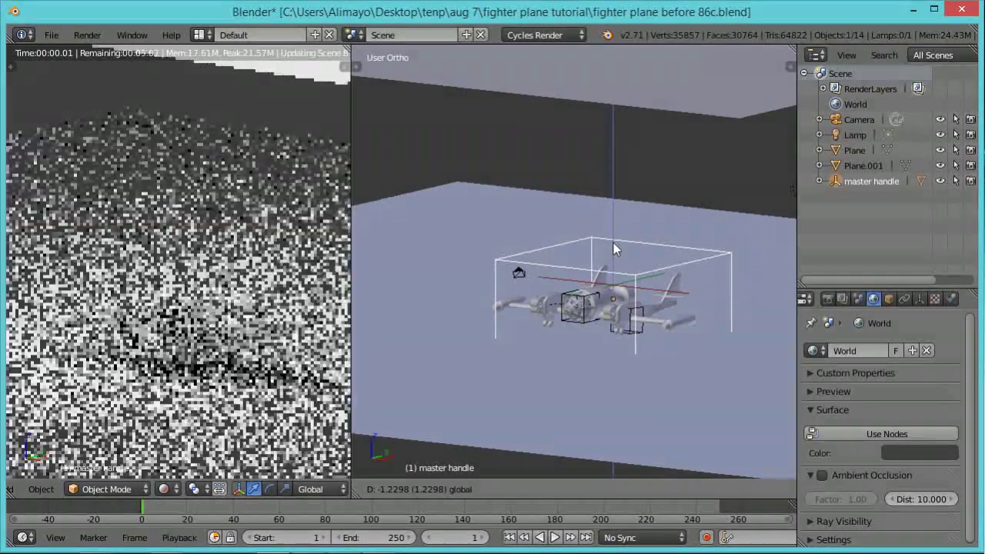
{"action": "left_click", "coordinate": [615, 249]}
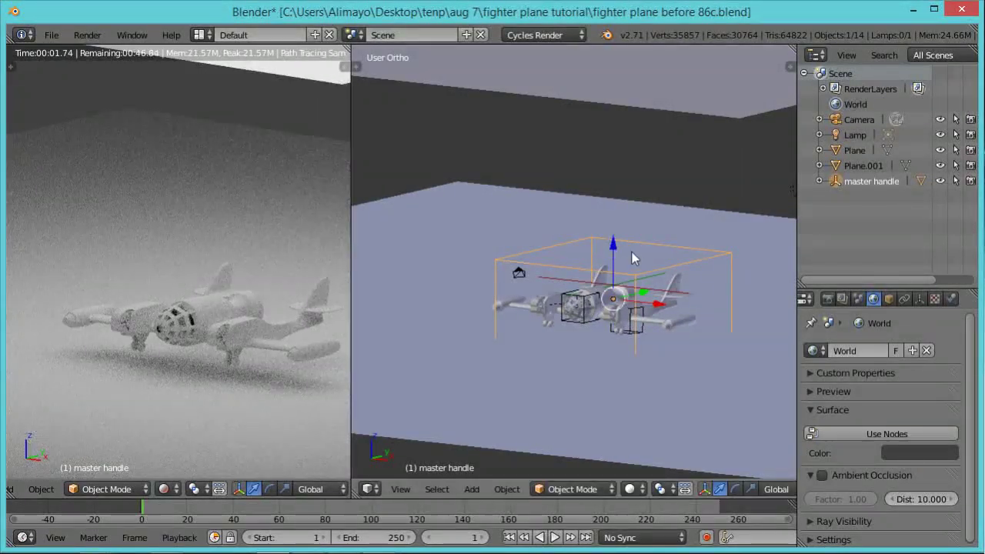
{"action": "key", "text": "g"}
{"action": "key", "text": "z"}
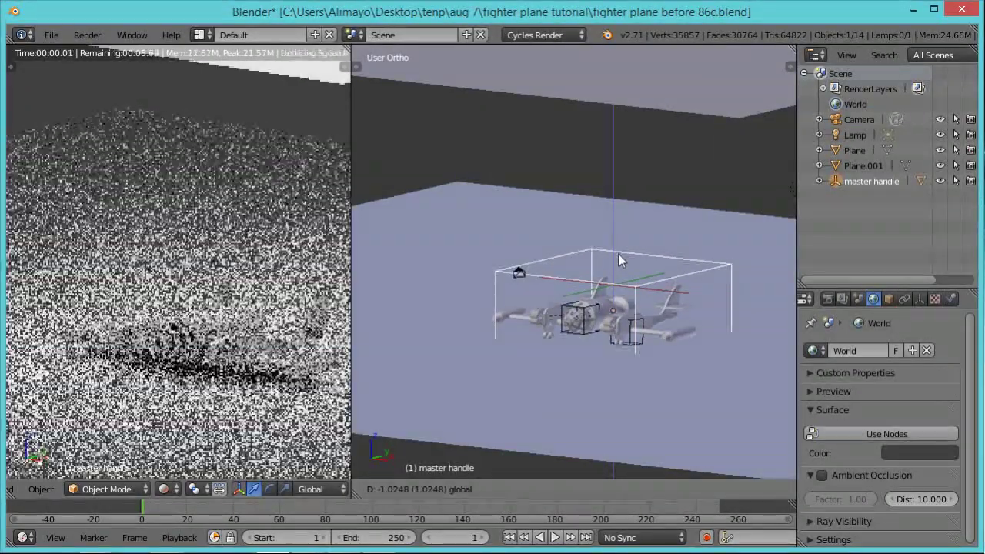
{"action": "left_click", "coordinate": [620, 260]}
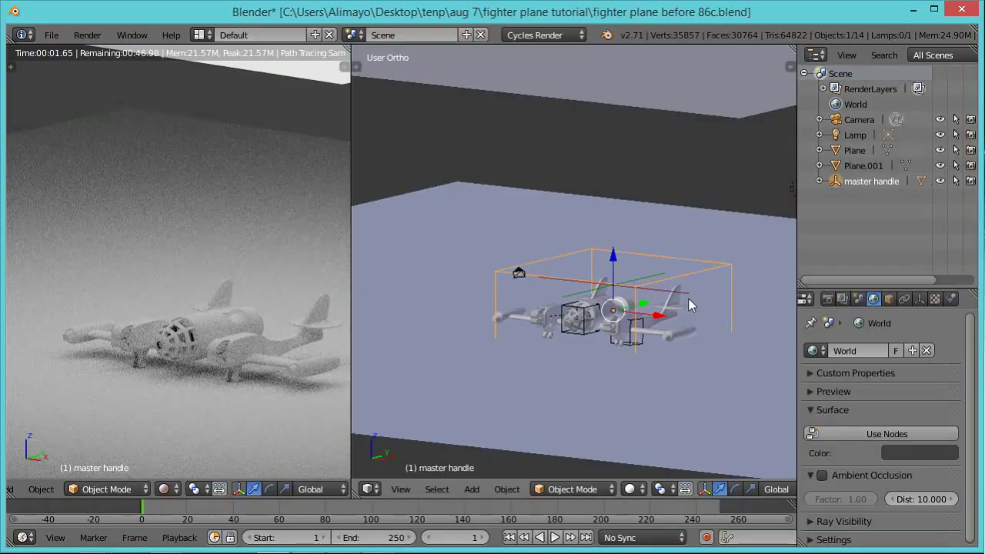
Tilt the aircraft about -5 degrees around global X and lower it slightly along global Z to rest on the floor.
{"action": "key", "text": "r"}
{"action": "key", "text": "x"}
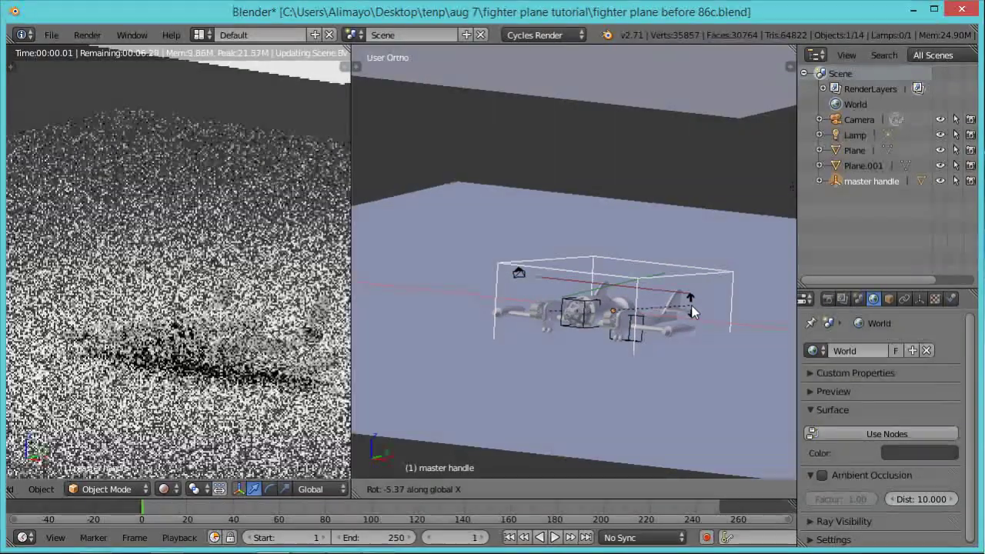
{"action": "left_click", "coordinate": [691, 311]}
{"action": "key", "text": "g"}
{"action": "key", "text": "z"}
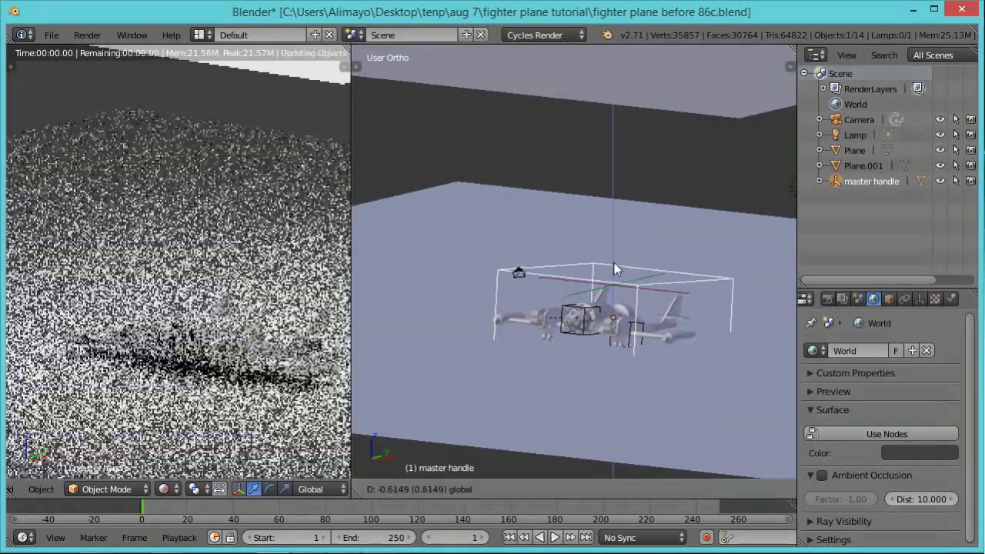
{"action": "left_click", "coordinate": [617, 266]}
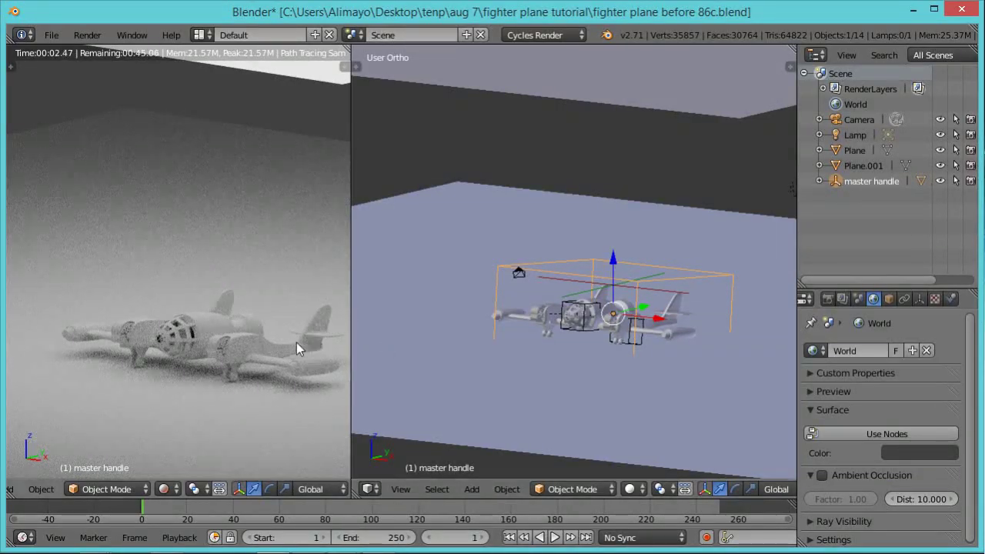
Widen the rendered view by shifting the border between the two 3D views, keeping the aircraft framed closely in both.
{"action": "middle_click_drag", "start_coordinate": [254, 342], "coordinate": [361, 270]}
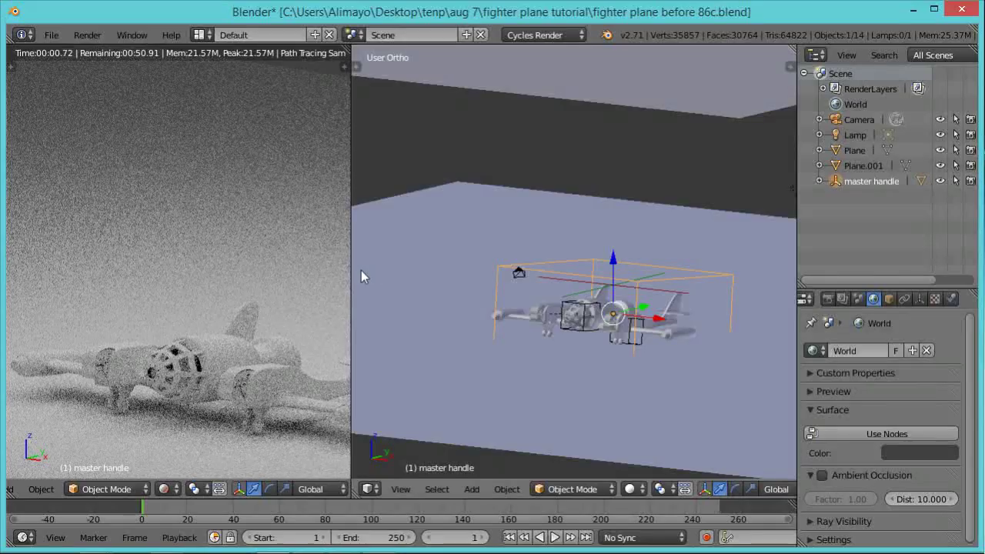
{"action": "left_click_drag", "start_coordinate": [351, 281], "coordinate": [421, 279]}
{"action": "scroll", "coordinate": [613, 336], "scroll_direction": "up", "scroll_amount": 3}
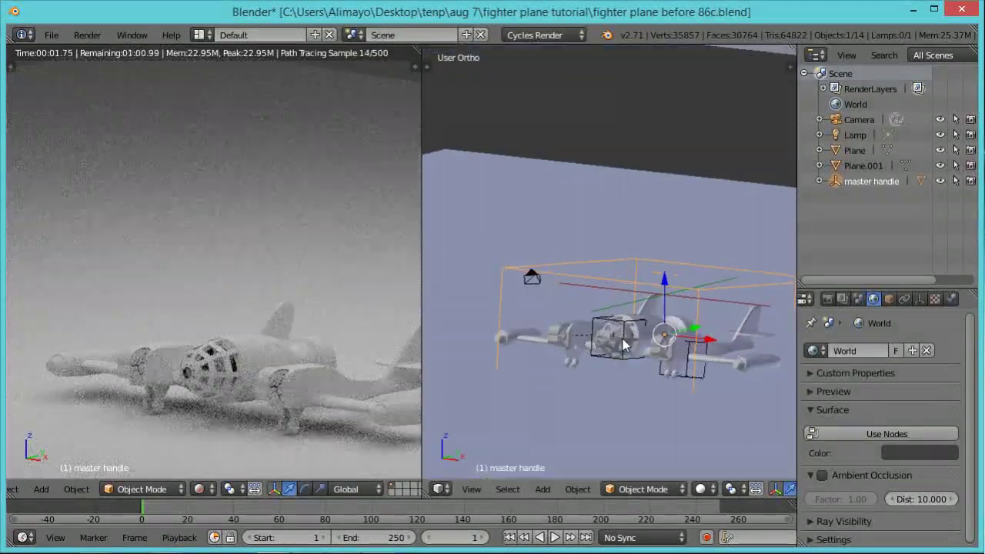
{"action": "scroll", "coordinate": [628, 350], "scroll_direction": "up", "scroll_amount": 1}
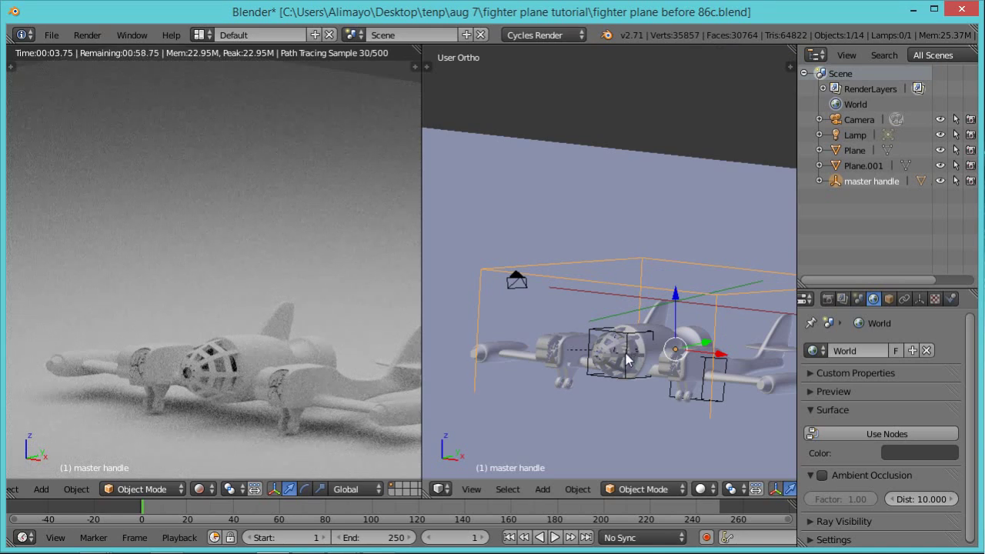
{"action": "scroll", "coordinate": [625, 346], "scroll_direction": "up", "scroll_amount": 3}
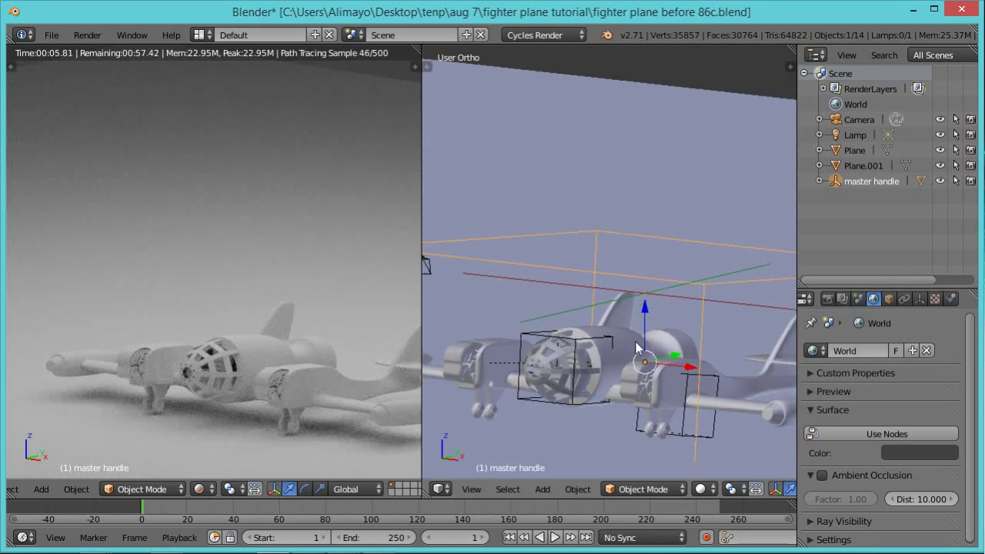
Enter Edit Mode on the main body and, in face select mode, select all faces of the central fuselage.
{"action": "right_click", "coordinate": [637, 348]}
{"action": "middle_click_drag", "start_coordinate": [636, 350], "coordinate": [575, 410]}
{"action": "key", "text": "Tab"}
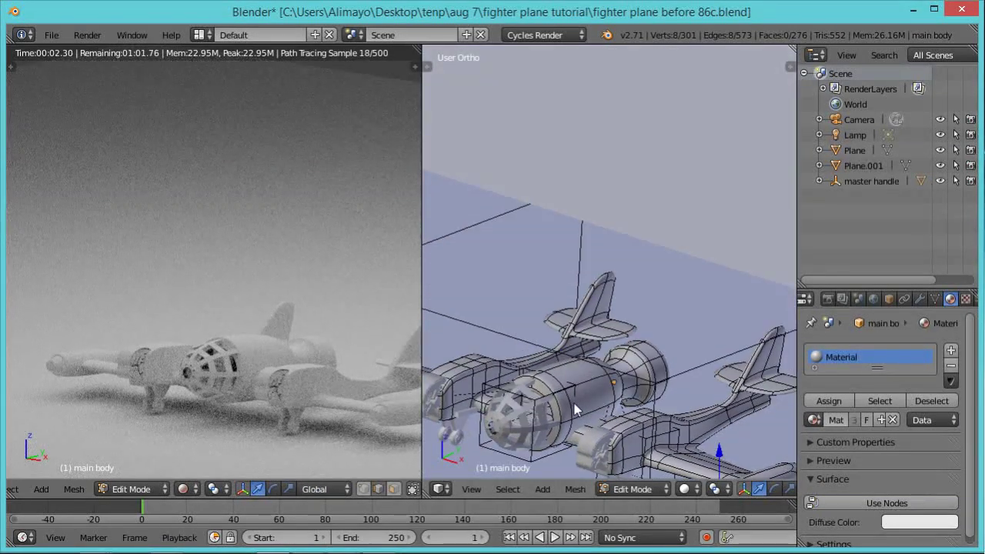
{"action": "right_click", "coordinate": [576, 410]}
{"action": "scroll", "coordinate": [724, 498], "scroll_direction": "down", "scroll_amount": 5}
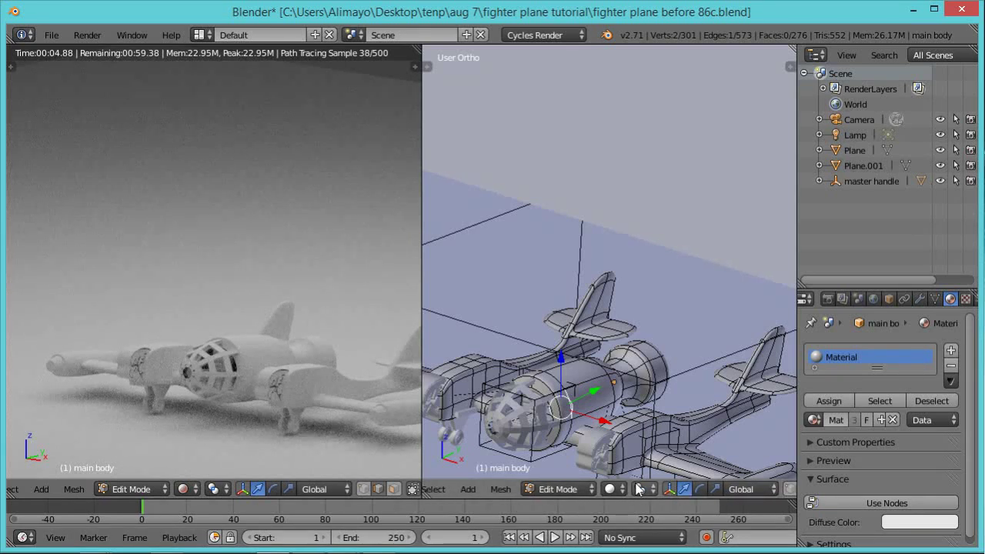
{"action": "left_click", "coordinate": [794, 489]}
{"action": "right_click", "coordinate": [593, 400]}
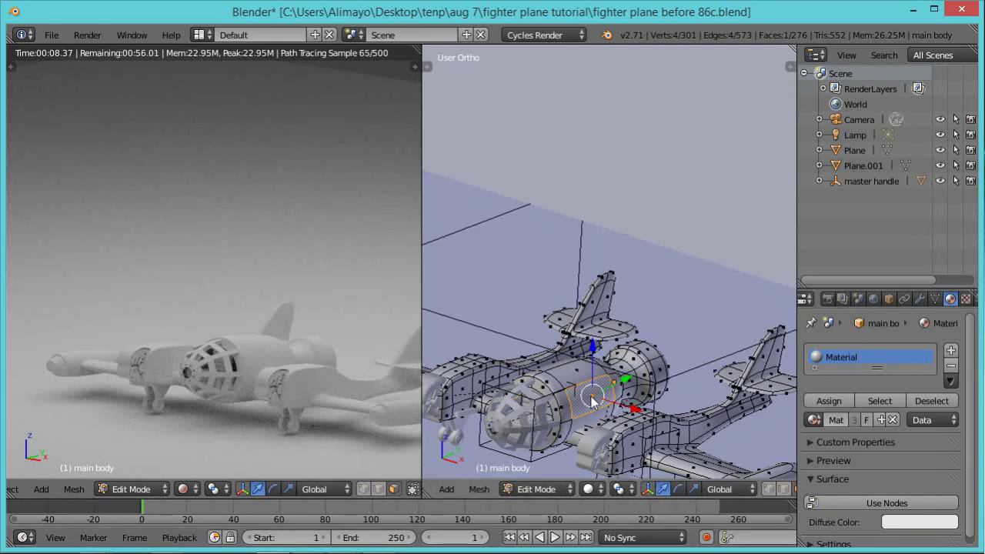
{"action": "right_click", "coordinate": [593, 400], "text": "alt"}
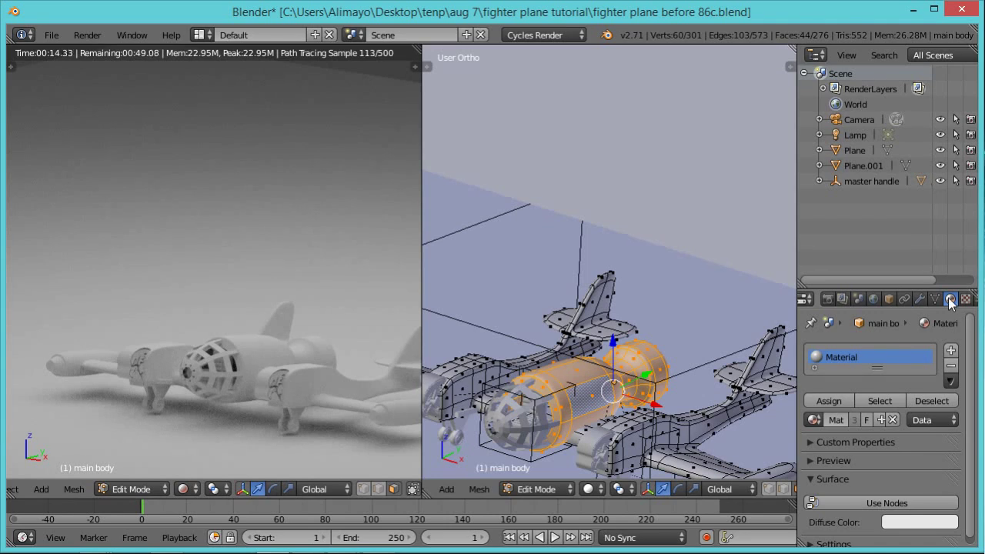
Add a second material slot to the main body and create a new material in it.
{"action": "left_click", "coordinate": [952, 351]}
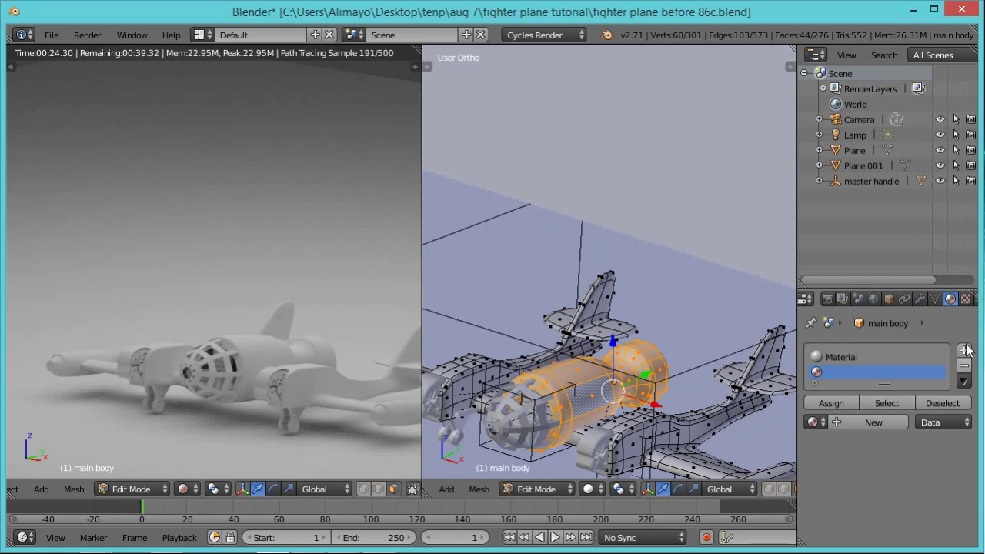
{"action": "left_click", "coordinate": [878, 419]}
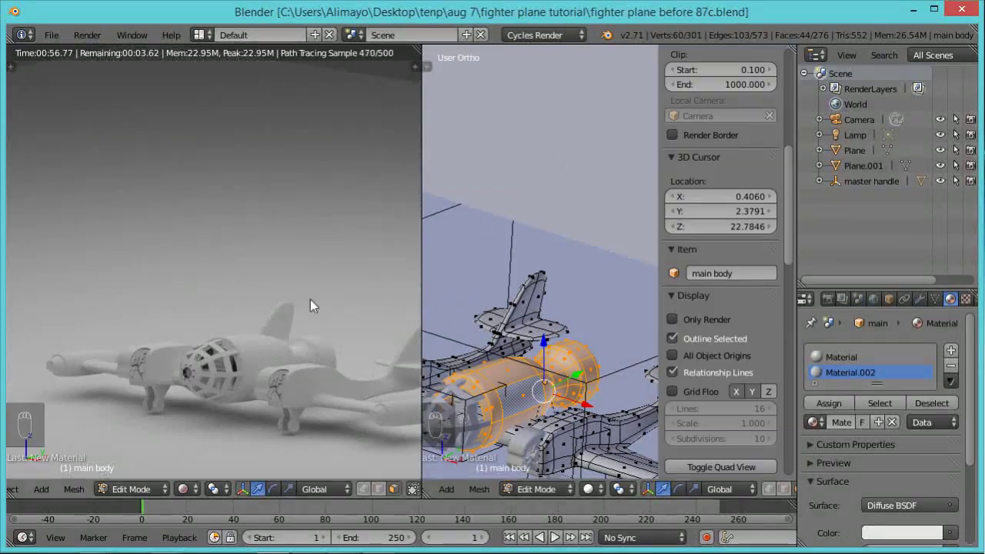
Hide the 3D view's properties sidebar and enlarge the editing view by narrowing the outliner and properties column.
{"action": "middle_click_drag", "start_coordinate": [308, 318], "coordinate": [292, 348]}
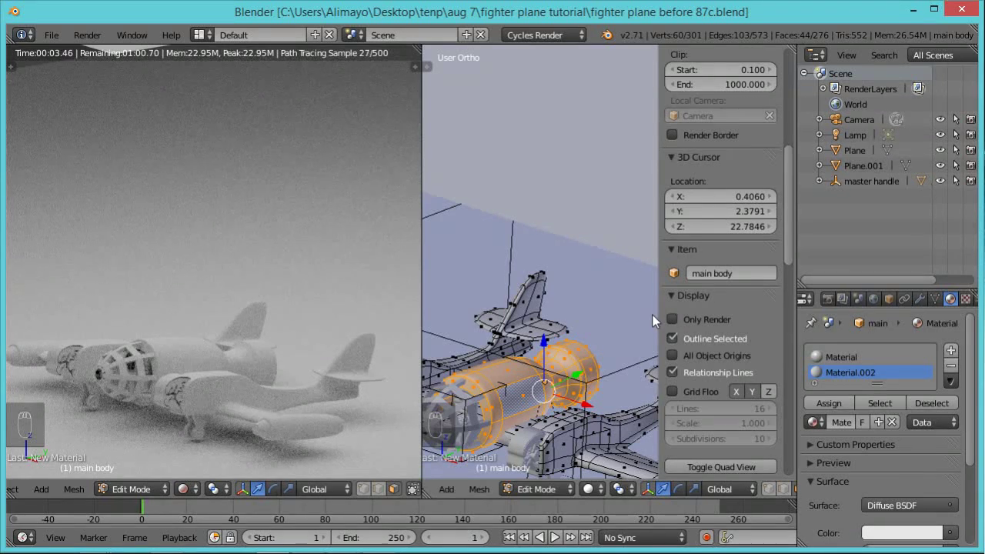
{"action": "key", "text": "n"}
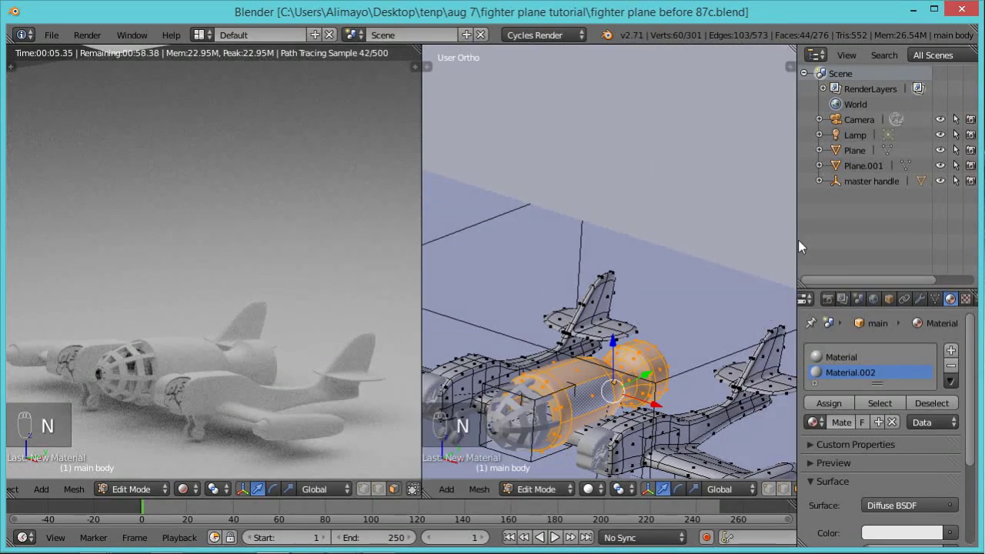
{"action": "left_click_drag", "start_coordinate": [797, 240], "coordinate": [827, 241]}
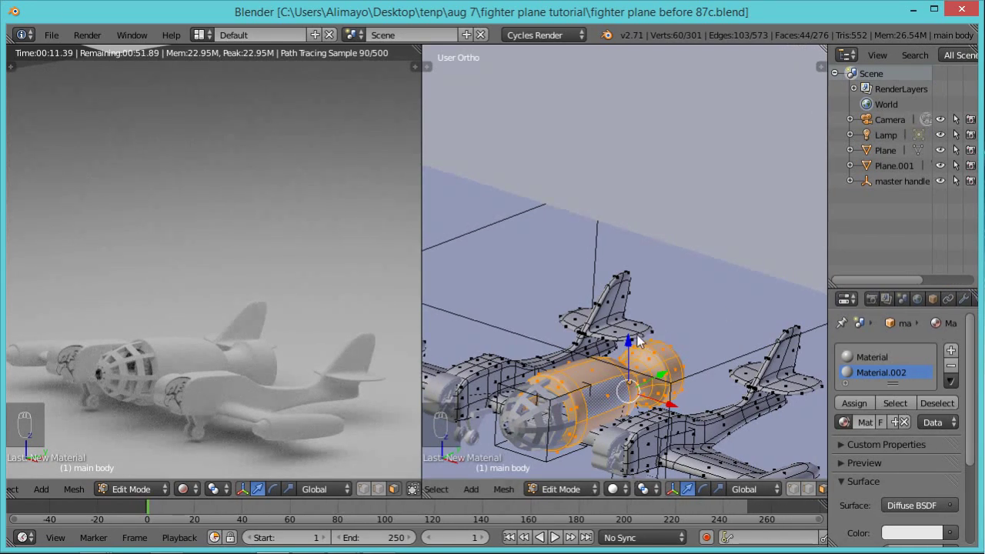
{"action": "scroll", "coordinate": [637, 342], "scroll_direction": "down", "scroll_amount": 4, "text": "shift"}
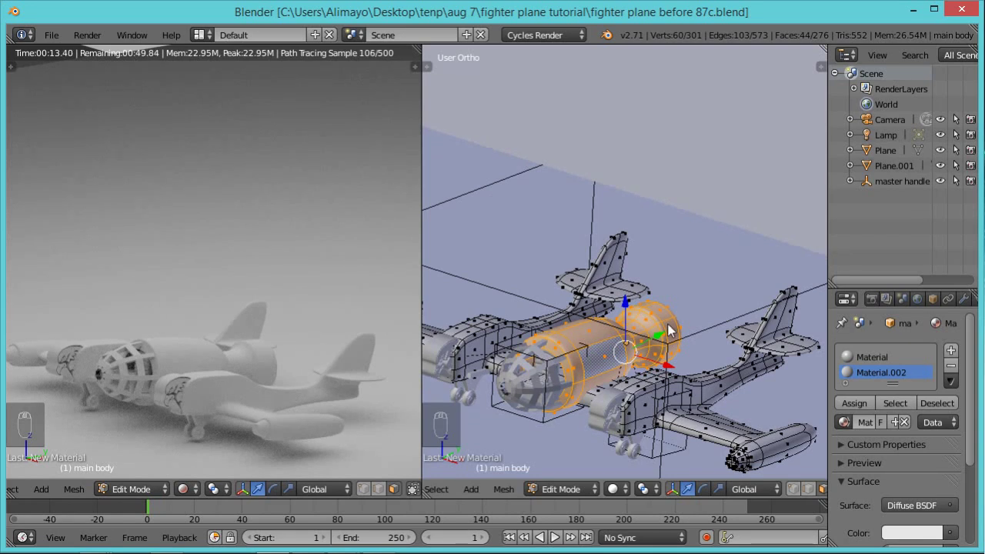
{"action": "middle_click_drag", "start_coordinate": [677, 334], "coordinate": [609, 356]}
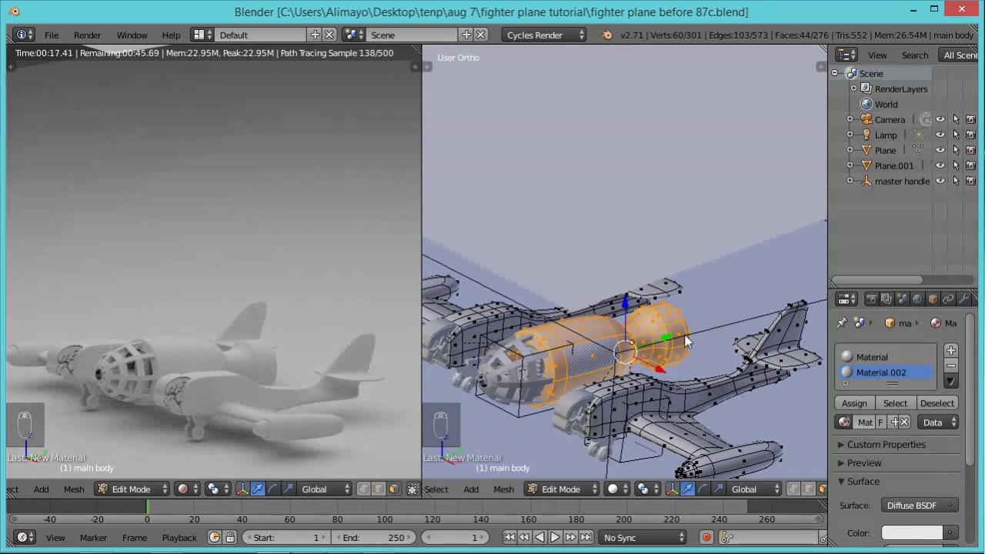
{"action": "middle_click_drag", "start_coordinate": [695, 330], "coordinate": [709, 365]}
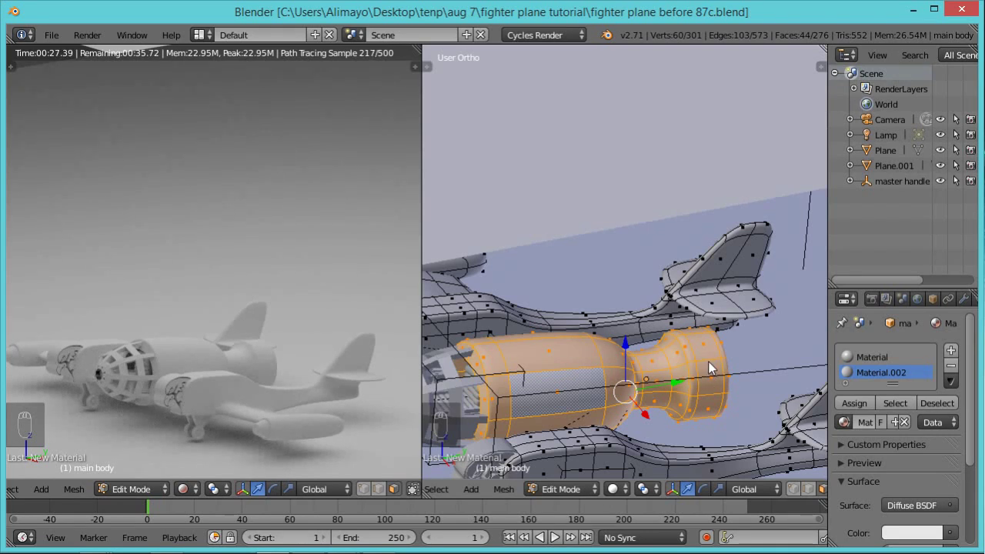
Remove the face loops of the fuselage's rear nozzle ring from the selection, undoing the deselection of the lengthwise body faces.
{"action": "right_click", "coordinate": [710, 360], "text": "alt+shift"}
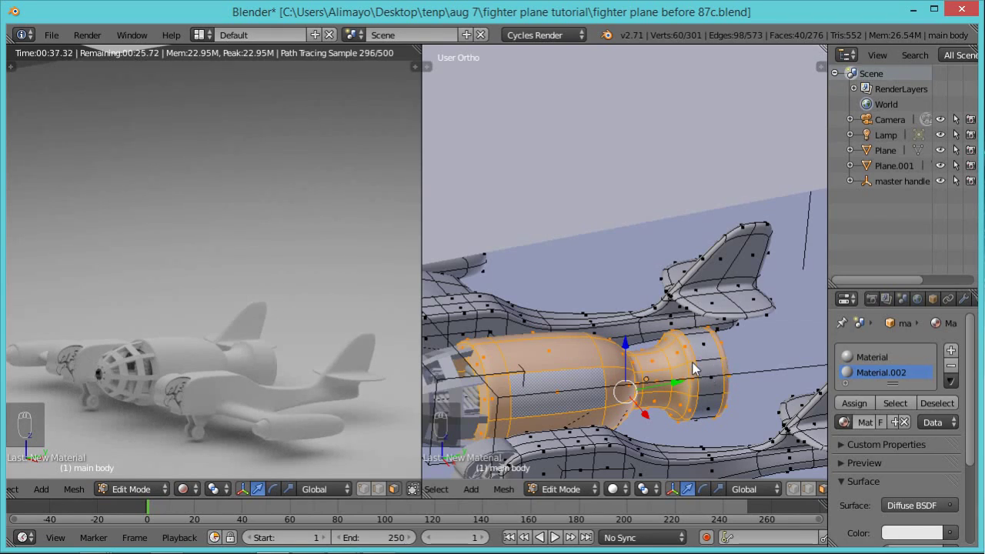
{"action": "right_click", "coordinate": [693, 364], "text": "alt+shift"}
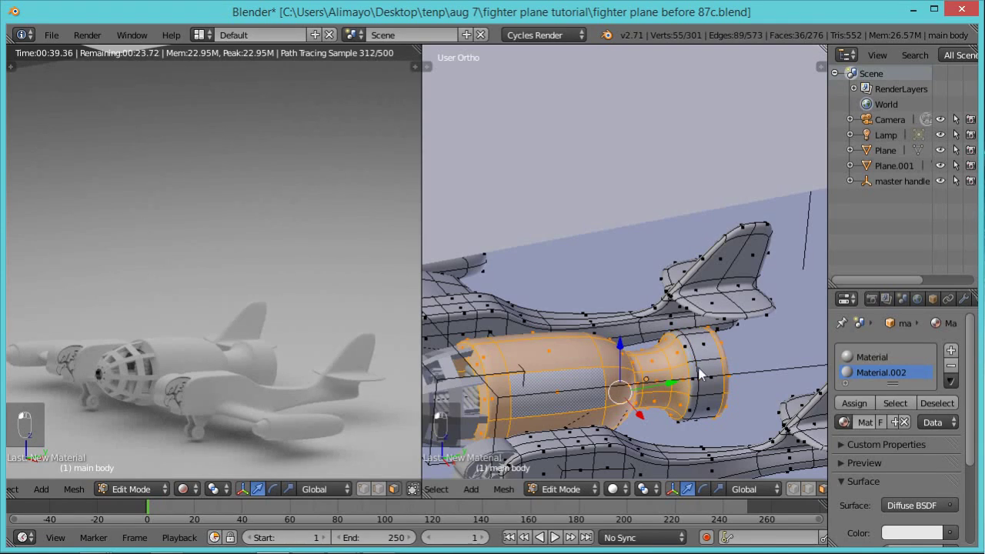
{"action": "middle_click_drag", "start_coordinate": [684, 374], "coordinate": [723, 381]}
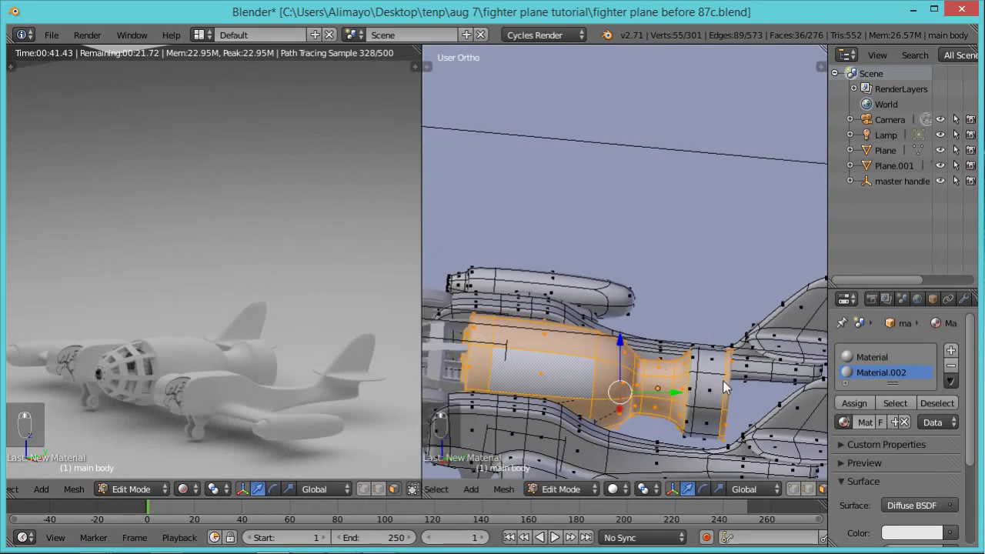
{"action": "right_click", "coordinate": [726, 377], "text": "alt+shift"}
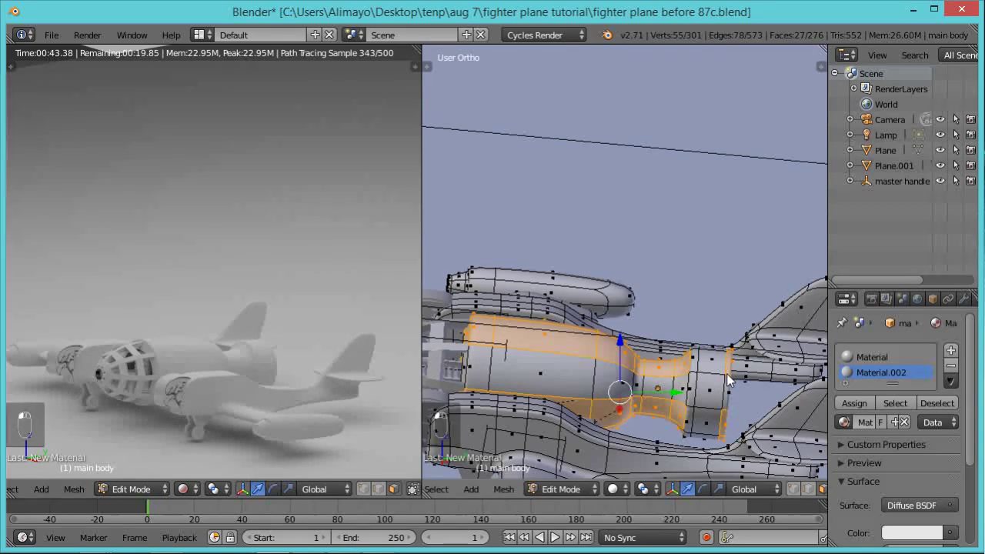
{"action": "key", "text": "ctrl+z"}
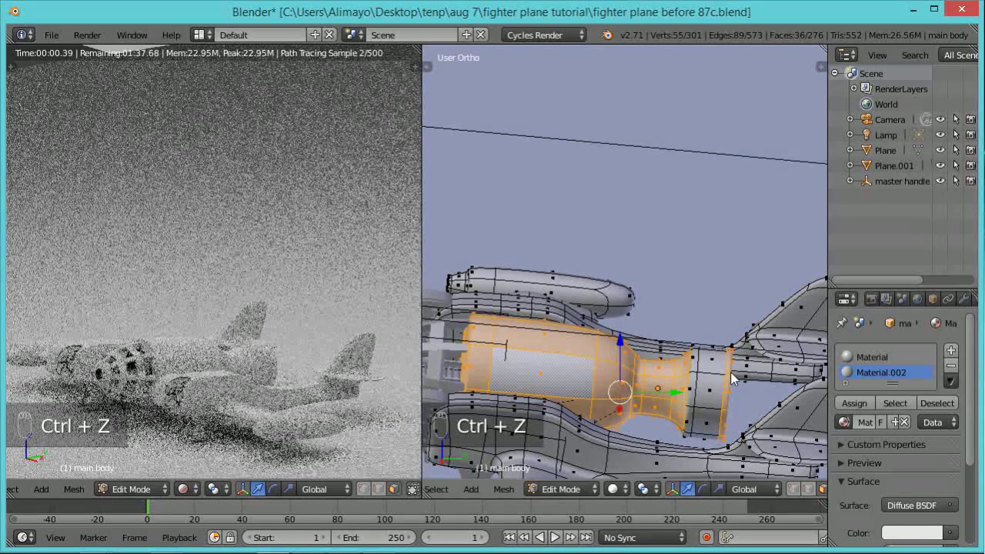
Deselect the faces of the nozzle's rear rim with circle select in wireframe shading, and return to solid shading.
{"action": "middle_click_drag", "start_coordinate": [732, 359], "coordinate": [735, 358]}
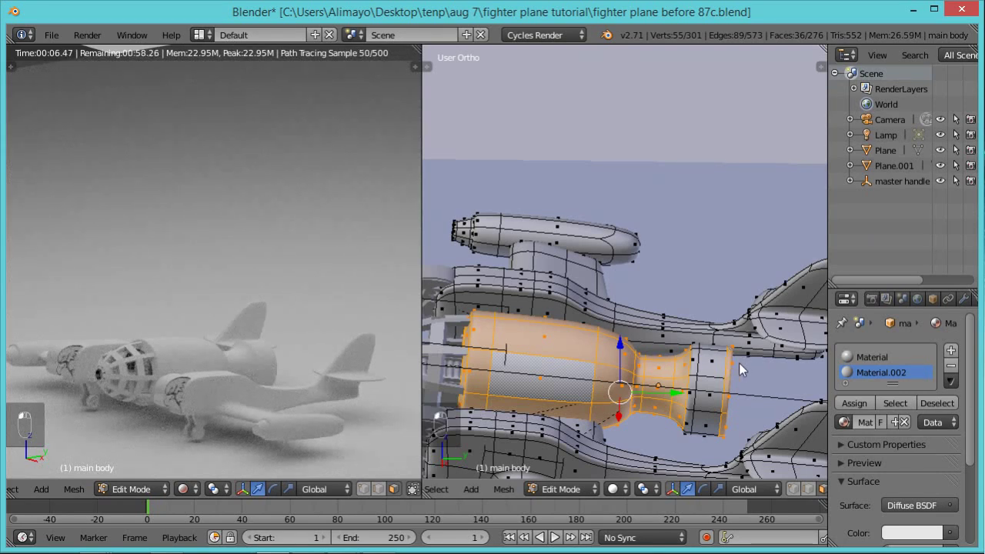
{"action": "key", "text": "z"}
{"action": "key", "text": "c"}
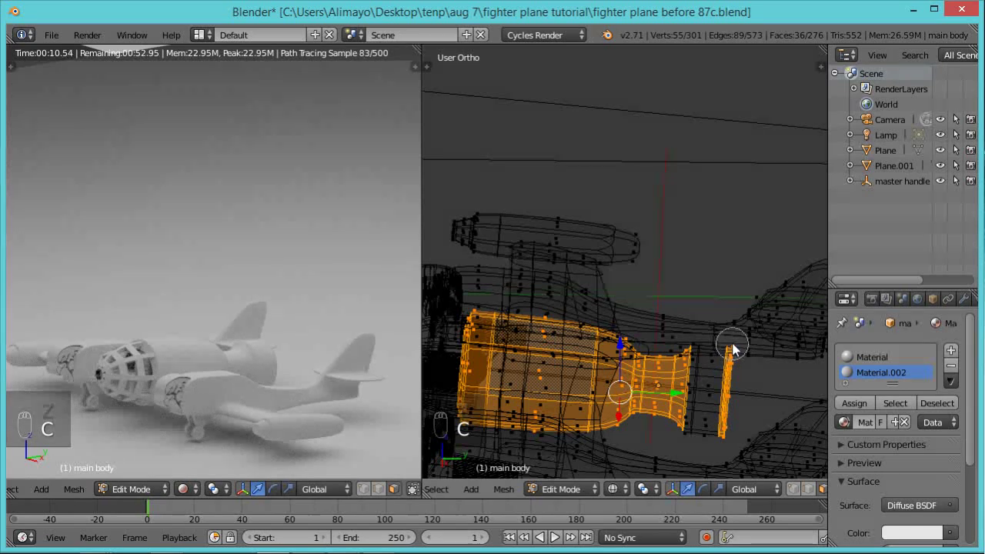
{"action": "middle_click_drag", "start_coordinate": [727, 361], "coordinate": [726, 433]}
{"action": "right_click", "coordinate": [751, 400]}
{"action": "key", "text": "z"}
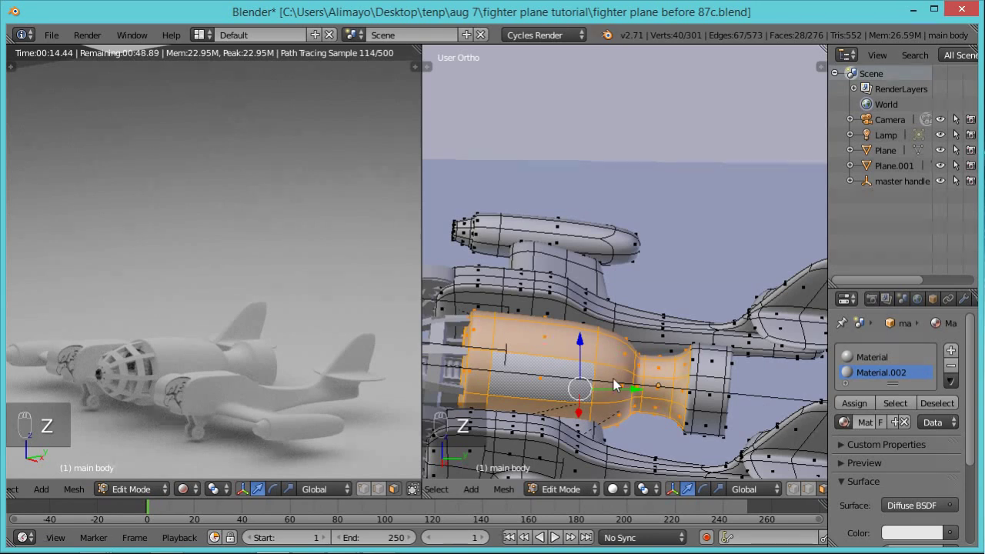
Change the new material's surface to a Mix Shader whose first shader is a Glossy BSDF with Sharp distribution.
{"action": "left_click", "coordinate": [855, 403]}
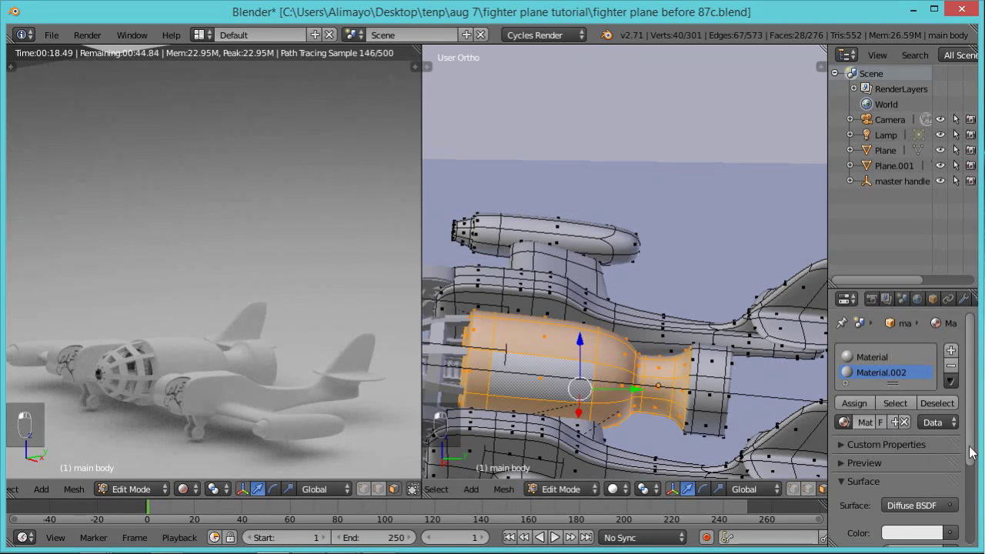
{"action": "scroll", "coordinate": [958, 431], "scroll_direction": "down", "scroll_amount": 5}
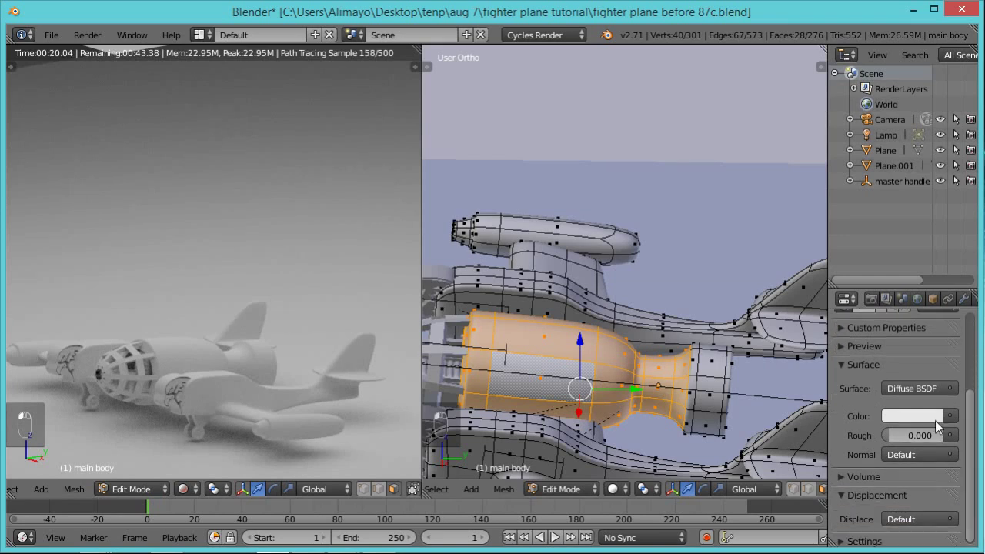
{"action": "left_click", "coordinate": [909, 387]}
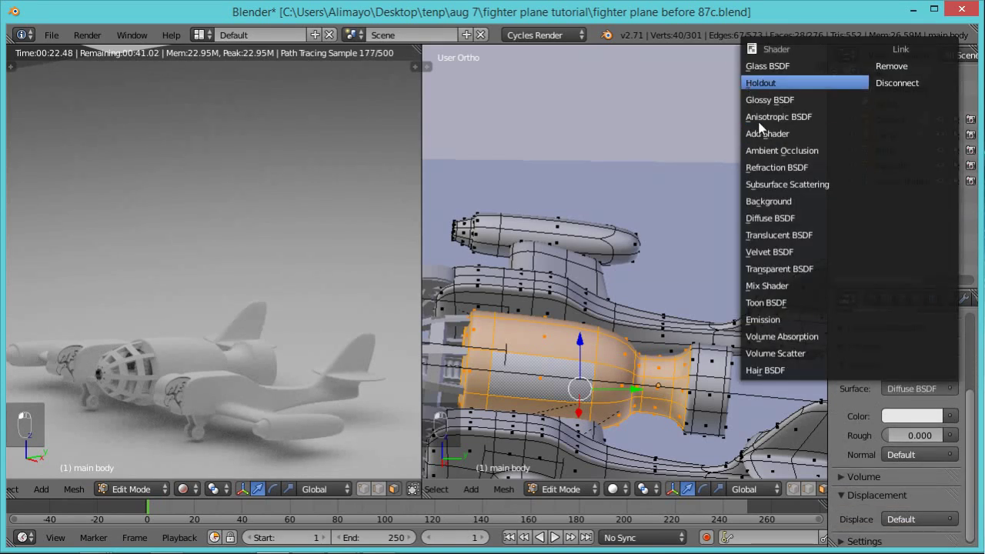
{"action": "left_click", "coordinate": [779, 288]}
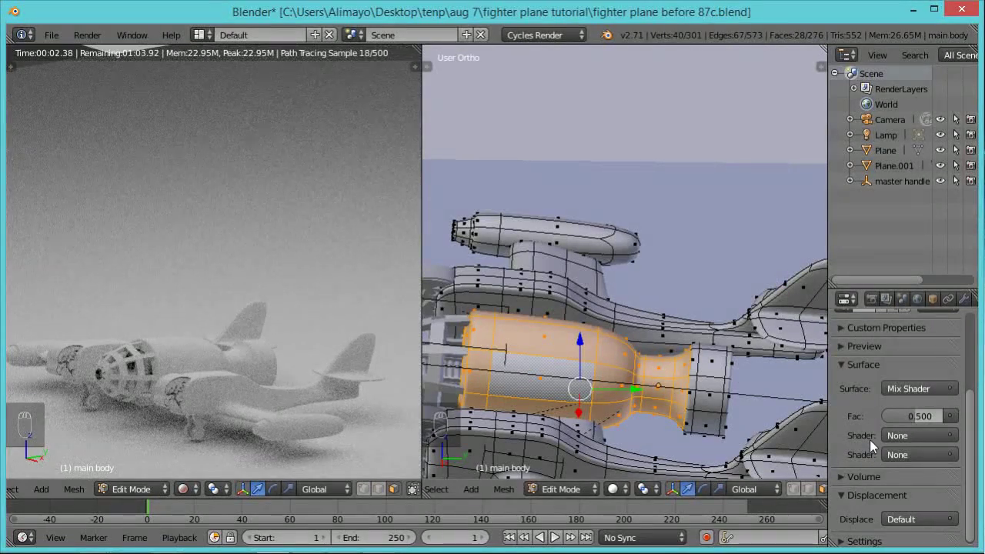
{"action": "left_click", "coordinate": [893, 436]}
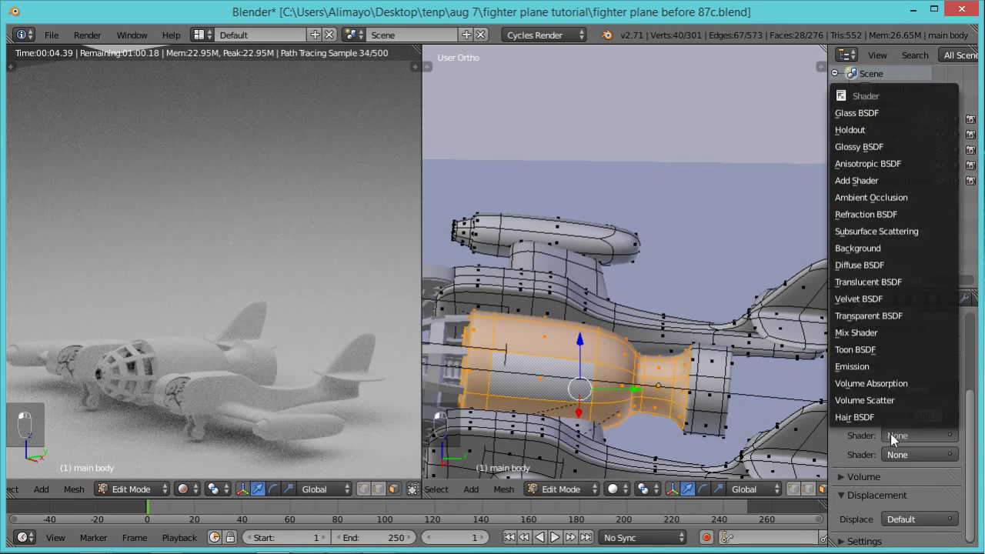
{"action": "left_click", "coordinate": [865, 149]}
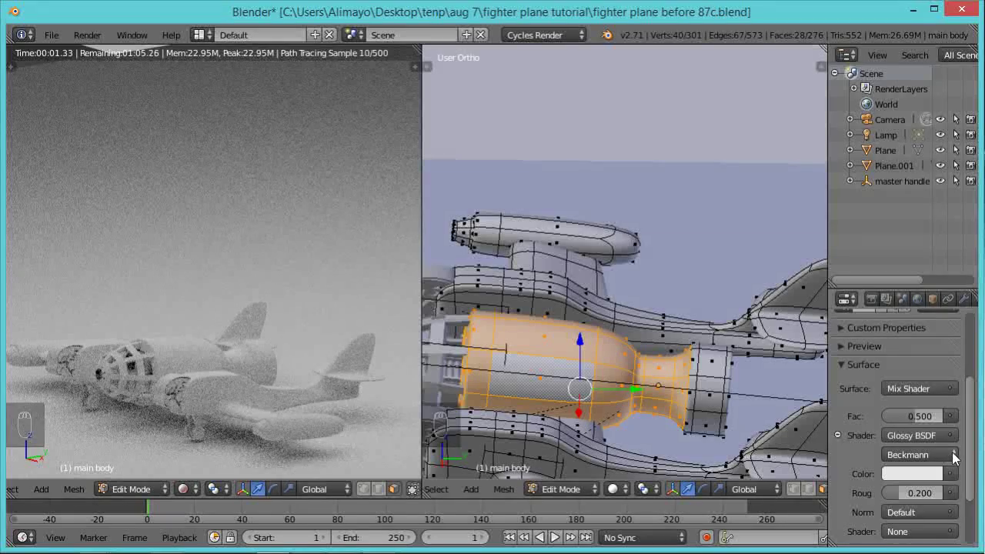
{"action": "left_click", "coordinate": [951, 456]}
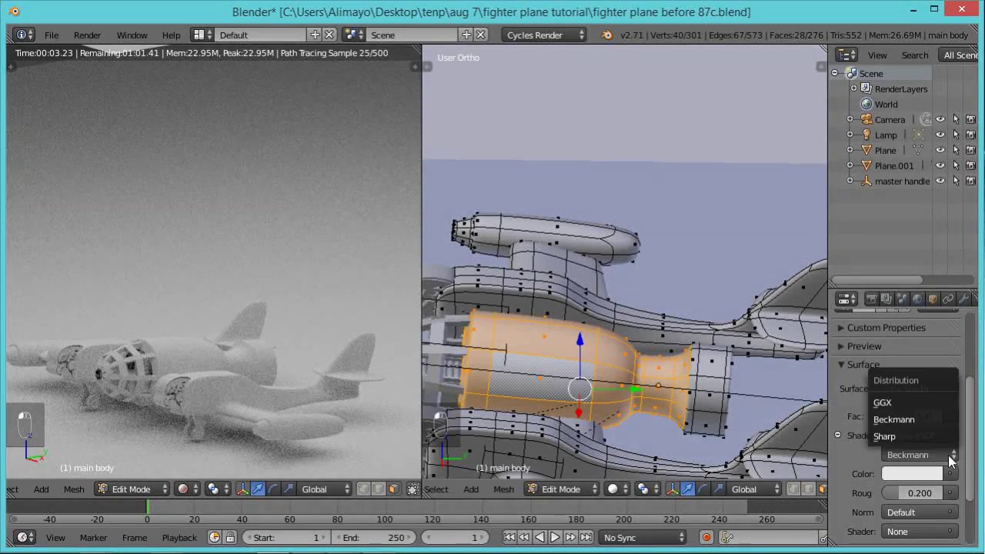
{"action": "left_click", "coordinate": [906, 436]}
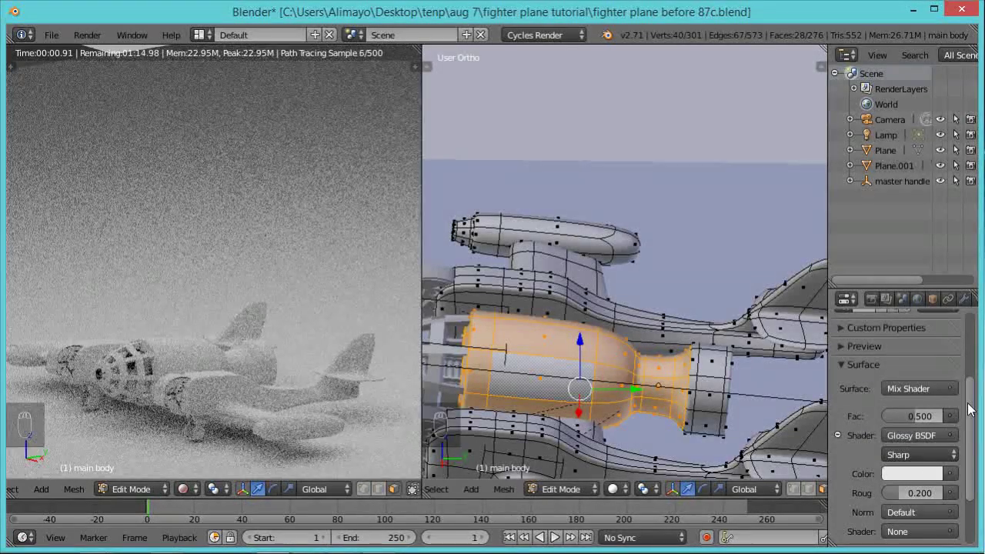
Set the second shader of the mix to Glossy BSDF.
{"action": "left_click_drag", "start_coordinate": [968, 413], "coordinate": [973, 443]}
{"action": "left_click", "coordinate": [917, 470]}
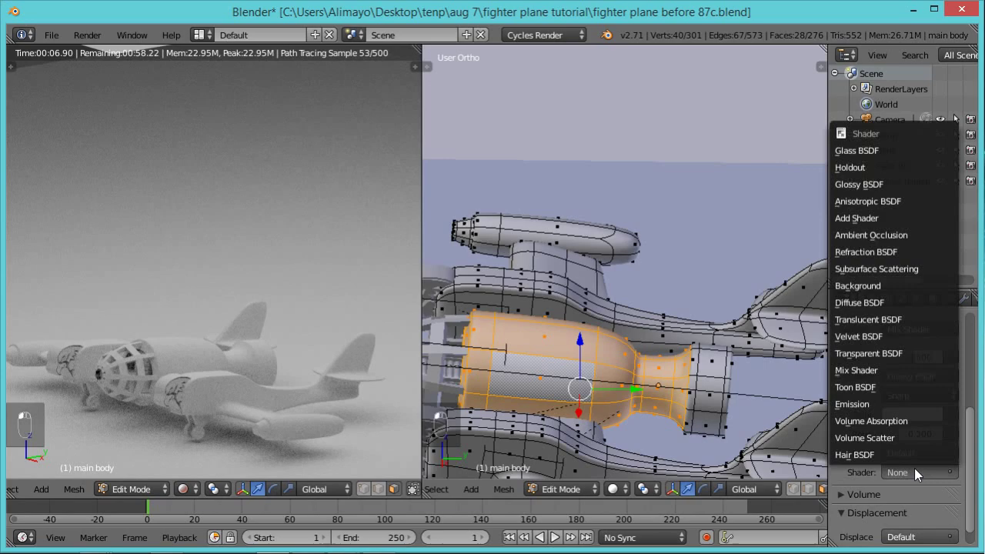
{"action": "left_click", "coordinate": [850, 186]}
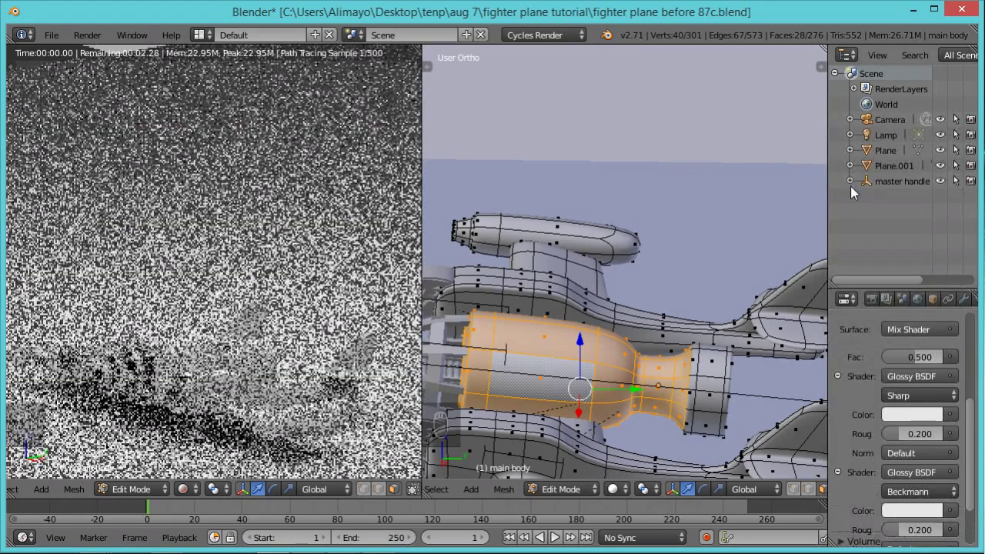
Set the second glossy shader's color to a strong, slightly orange red.
{"action": "left_click", "coordinate": [920, 513]}
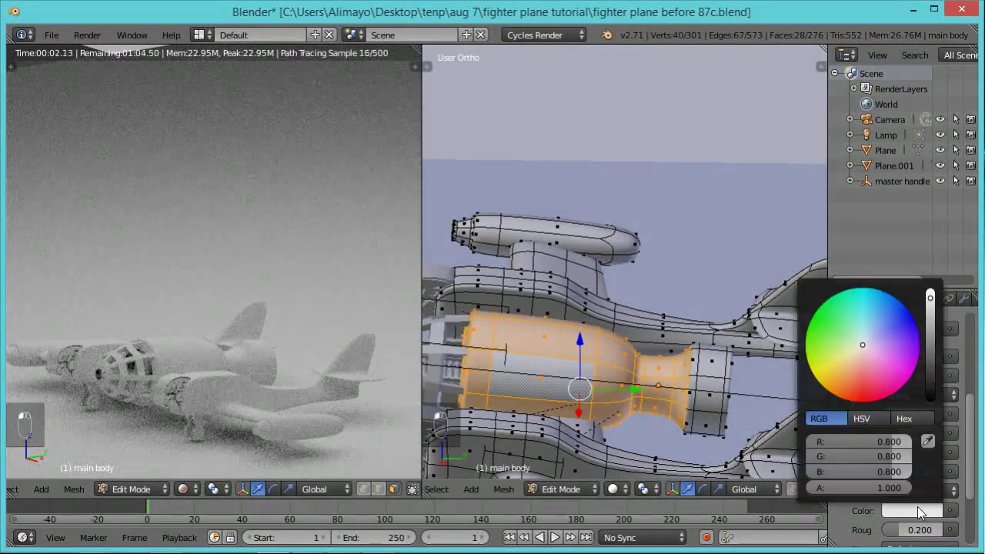
{"action": "left_click", "coordinate": [857, 386]}
{"action": "left_click", "coordinate": [858, 388]}
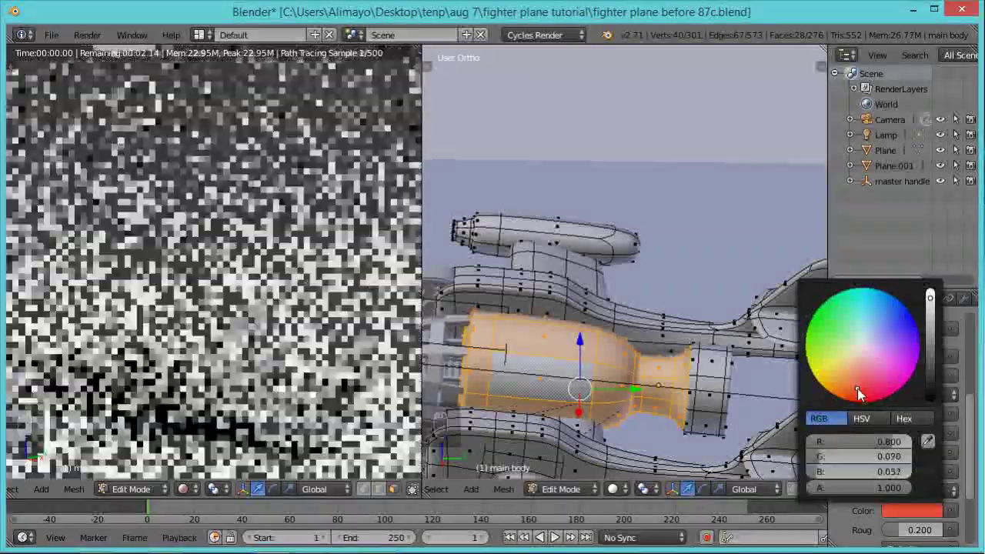
{"action": "left_click", "coordinate": [862, 390]}
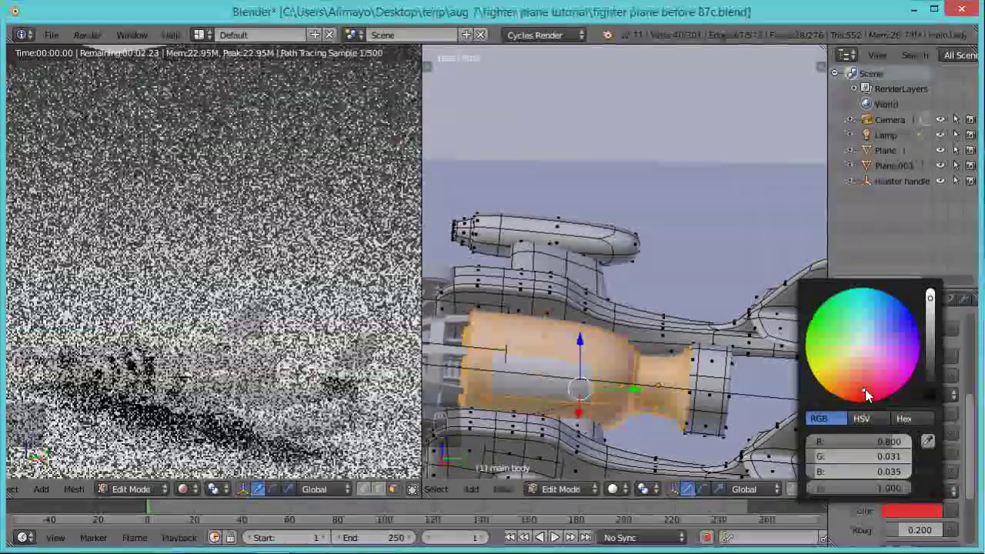
{"action": "left_click", "coordinate": [861, 393]}
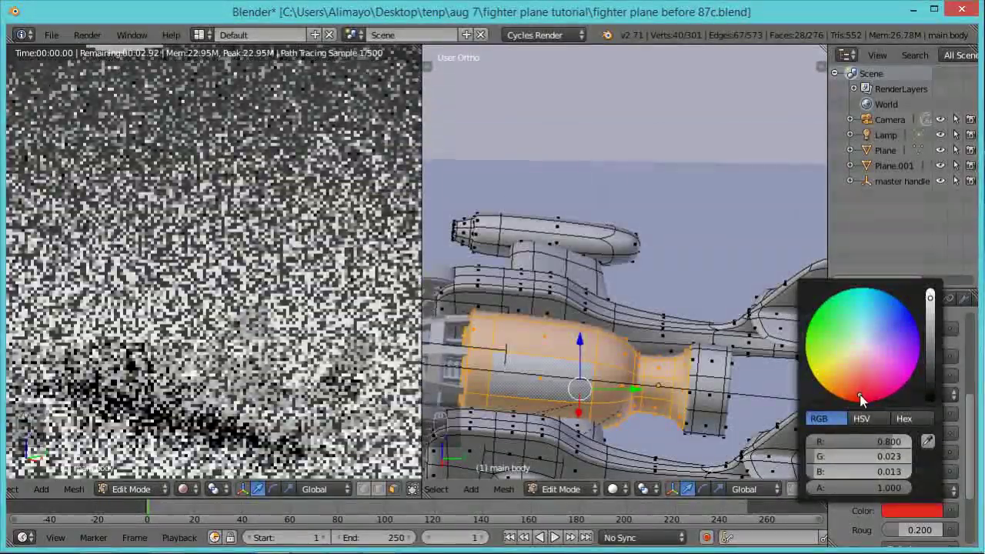
{"action": "left_click", "coordinate": [859, 394]}
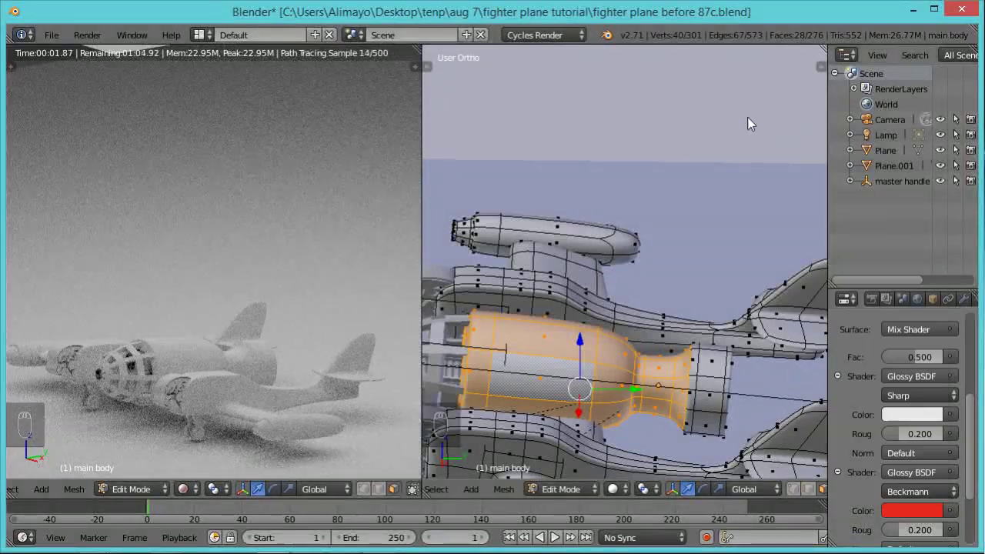
{"action": "left_click", "coordinate": [928, 511]}
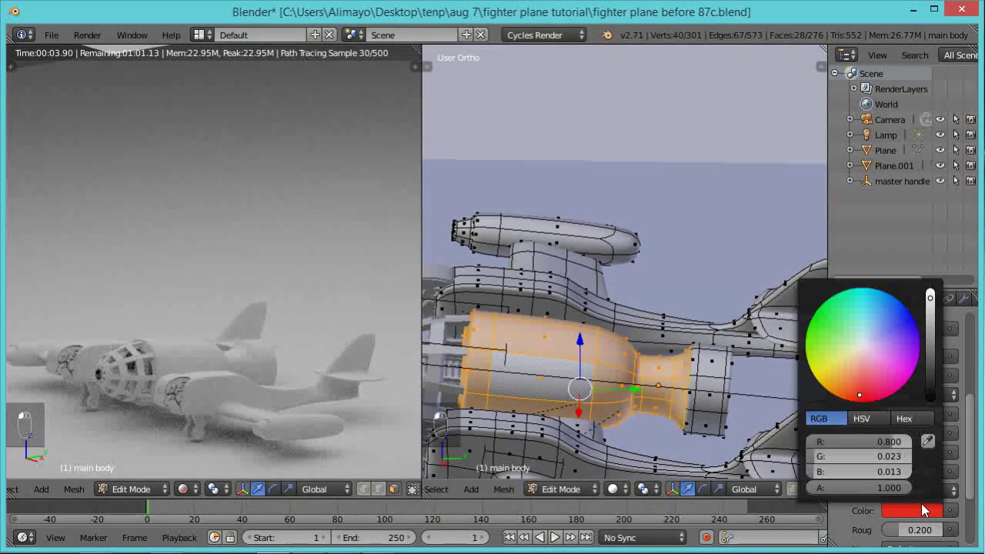
{"action": "left_click_drag", "start_coordinate": [861, 395], "coordinate": [854, 396]}
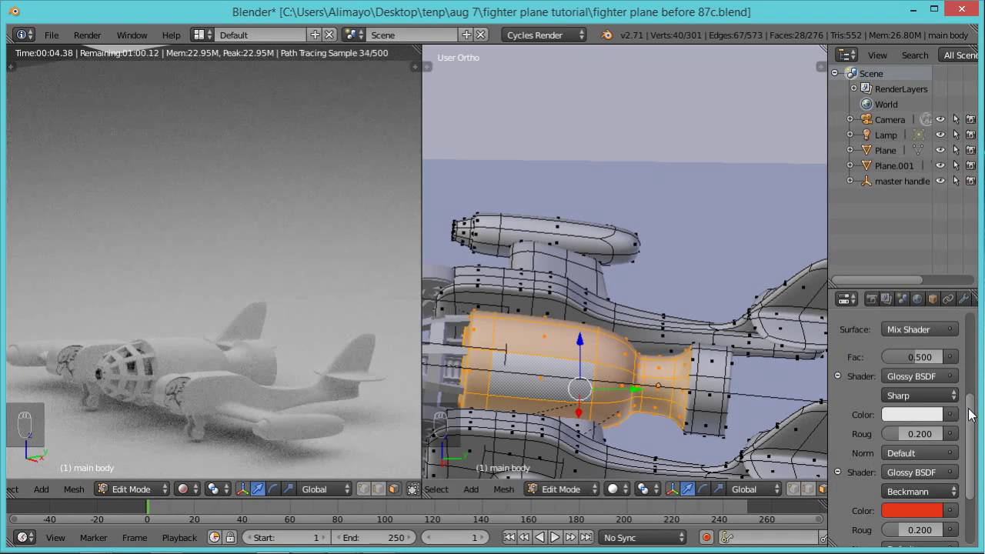
Assign the red glossy material to the selected central fuselage faces.
{"action": "scroll", "coordinate": [969, 377], "scroll_direction": "up", "scroll_amount": 2}
{"action": "left_click_drag", "start_coordinate": [969, 377], "coordinate": [971, 325]}
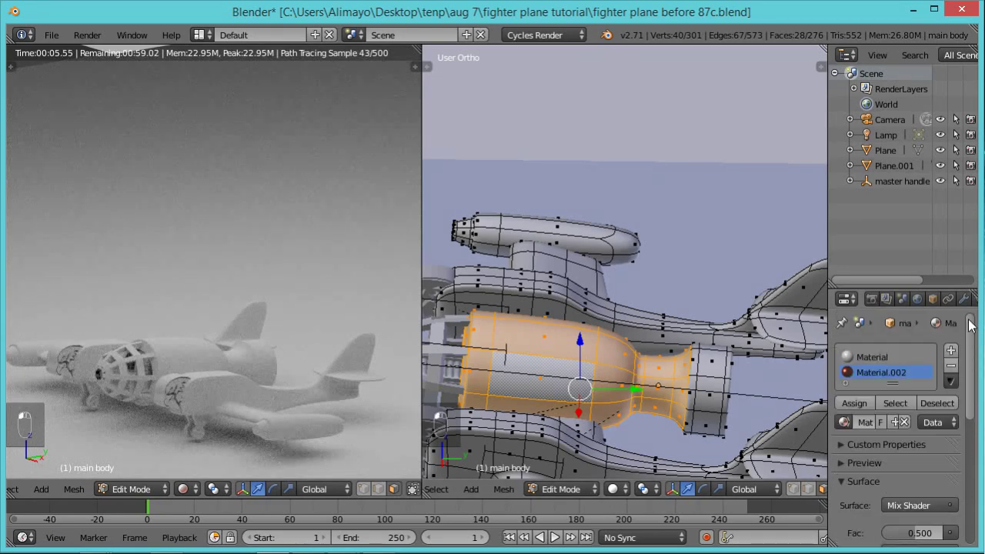
{"action": "left_click", "coordinate": [854, 403]}
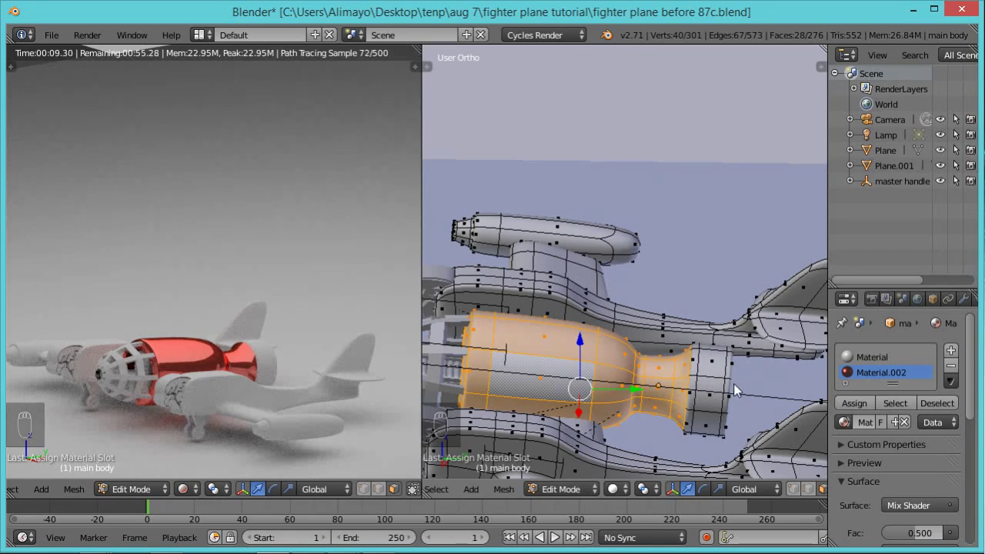
Clear the selection and, in wireframe shading, lasso-select all faces of the rear nozzle ring.
{"action": "key", "text": "a"}
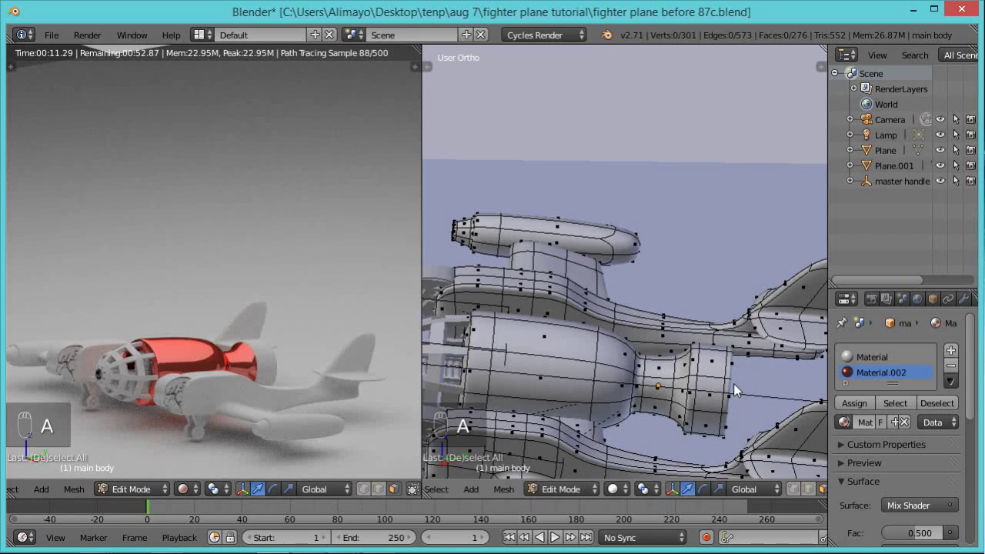
{"action": "key", "text": "z"}
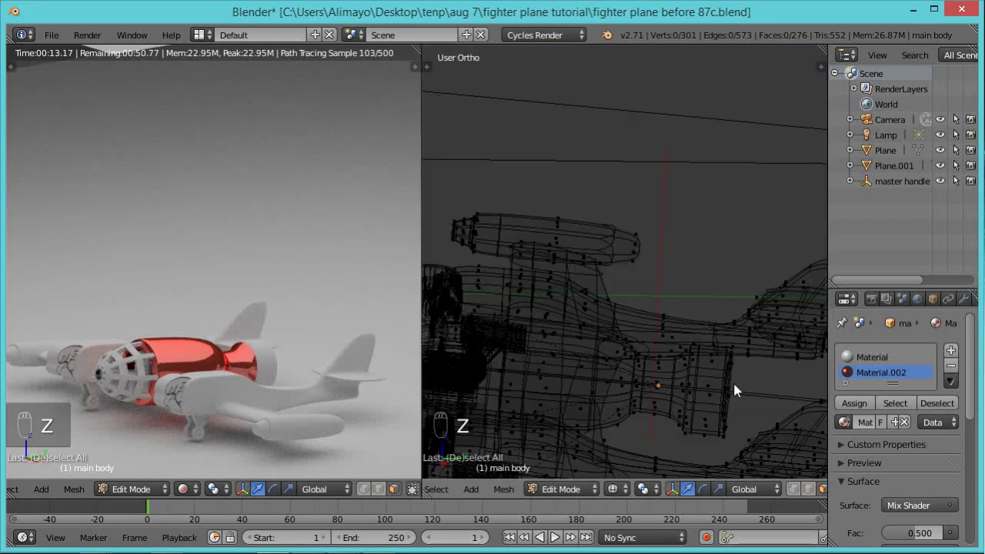
{"action": "key", "text": "b"}
{"action": "left_click_drag", "start_coordinate": [739, 367], "coordinate": [739, 387]}
{"action": "middle_click_drag", "start_coordinate": [741, 377], "coordinate": [716, 365]}
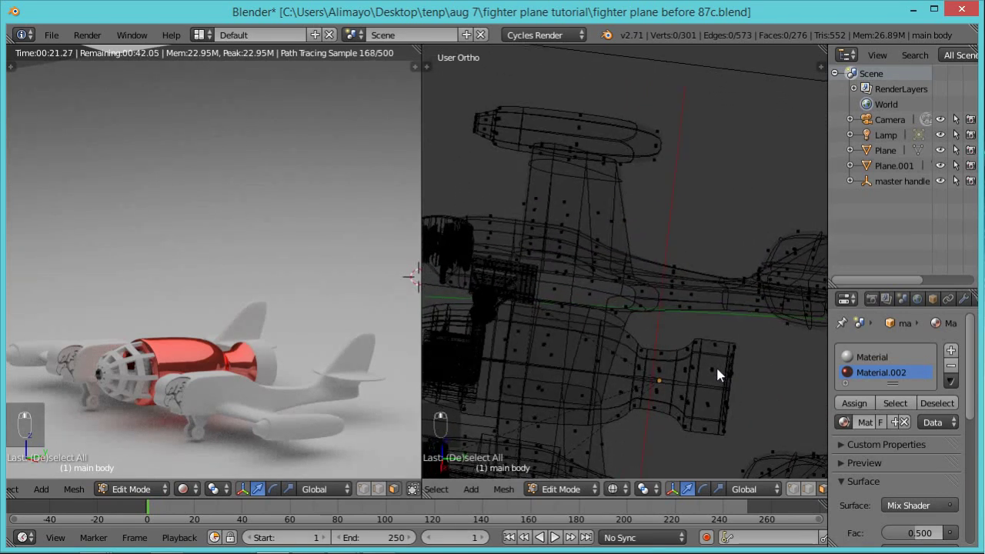
{"action": "key", "text": "b"}
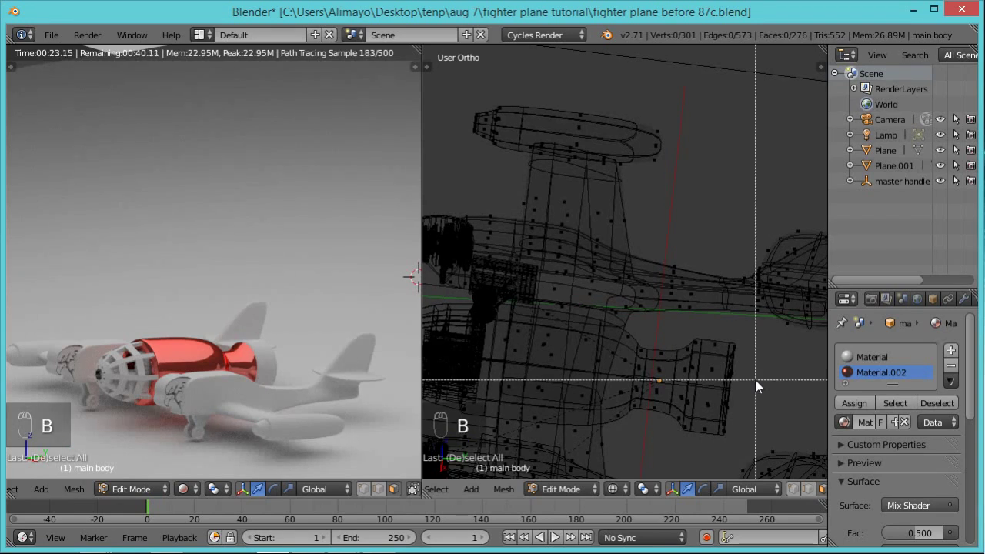
{"action": "right_click", "coordinate": [759, 353]}
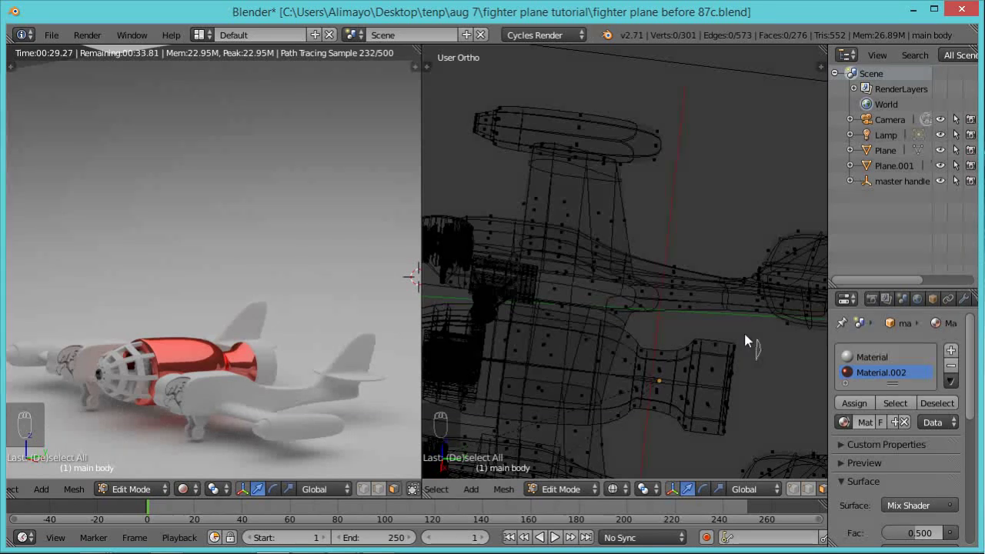
{"action": "mouse_move", "coordinate": [708, 334]}
{"action": "left_mouse_down", "text": "ctrl"}
{"action": "mouse_move", "coordinate": [697, 340]}
{"action": "mouse_move", "coordinate": [688, 411]}
{"action": "mouse_move", "coordinate": [708, 447]}
{"action": "mouse_move", "coordinate": [746, 453]}
{"action": "left_mouse_up", "text": "ctrl"}
{"action": "mouse_move", "coordinate": [762, 356]}
{"action": "left_mouse_down", "text": "ctrl"}
{"action": "mouse_move", "coordinate": [700, 340]}
{"action": "mouse_move", "coordinate": [691, 361]}
{"action": "mouse_move", "coordinate": [684, 431]}
{"action": "mouse_move", "coordinate": [737, 462]}
{"action": "left_mouse_up", "text": "ctrl"}
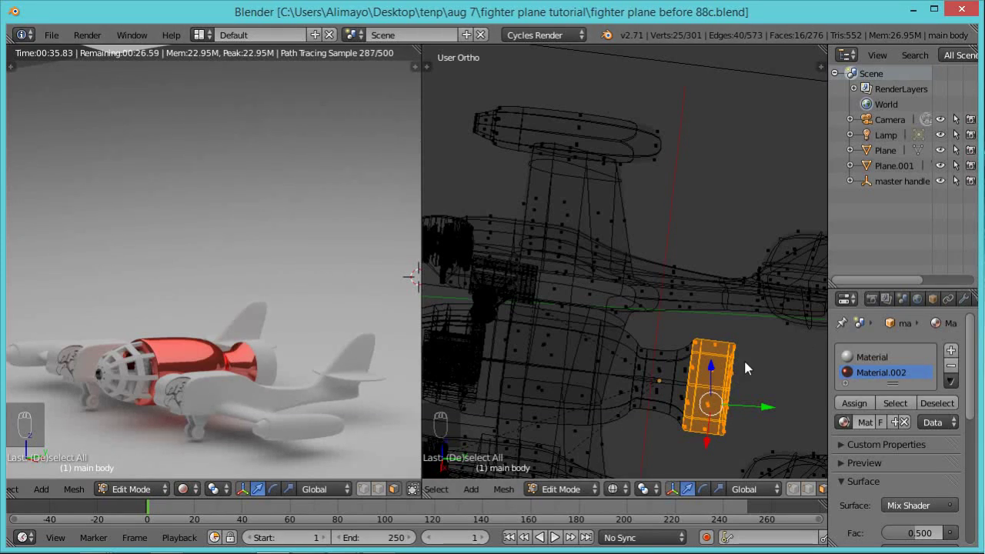
Add a third material slot to the main body and create a new material in it.
{"action": "left_click", "coordinate": [951, 352]}
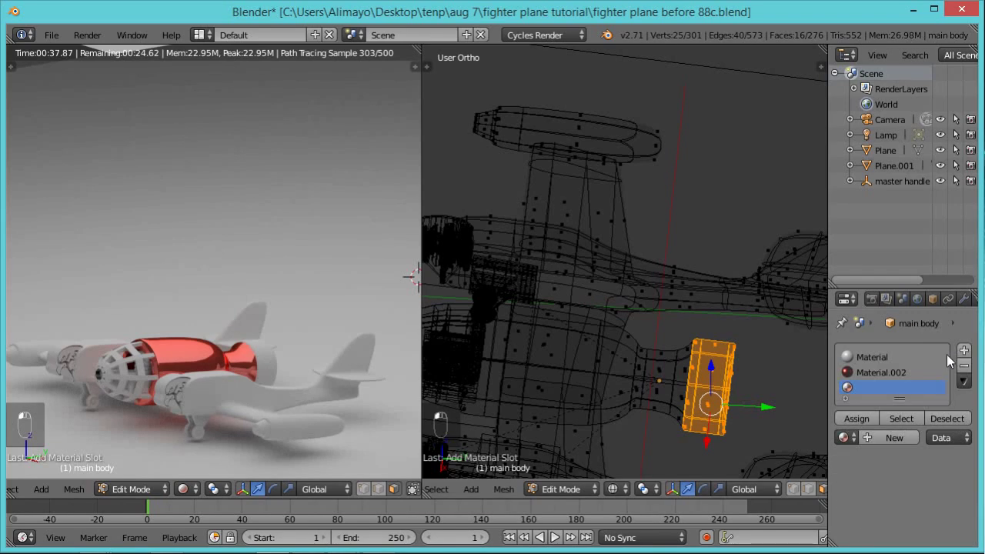
{"action": "left_click", "coordinate": [887, 437]}
{"action": "scroll", "coordinate": [958, 446], "scroll_direction": "down", "scroll_amount": 4}
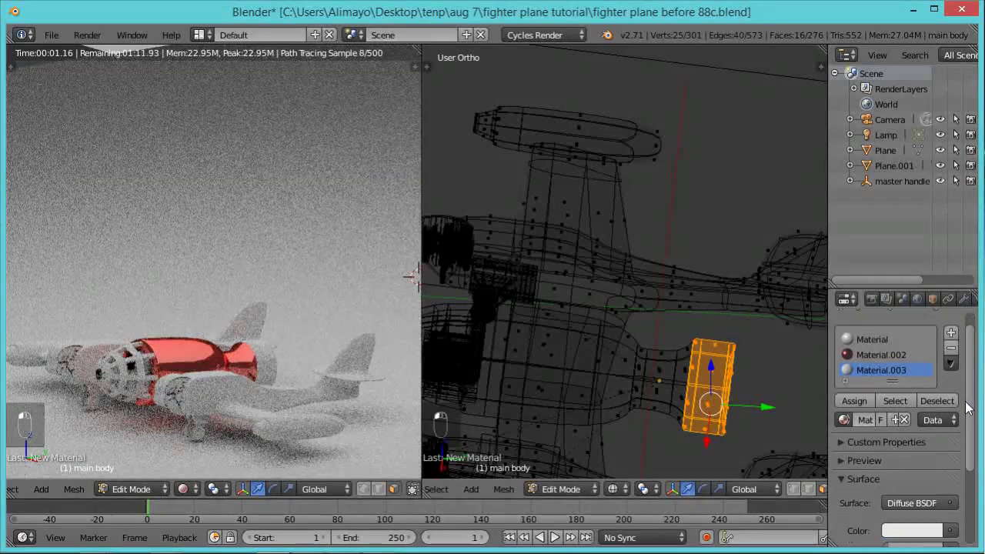
Make the new material a Mix Shader of two Glossy BSDF shaders, with the first one's distribution set to Sharp.
{"action": "scroll", "coordinate": [962, 449], "scroll_direction": "down", "scroll_amount": 1}
{"action": "left_click", "coordinate": [914, 432]}
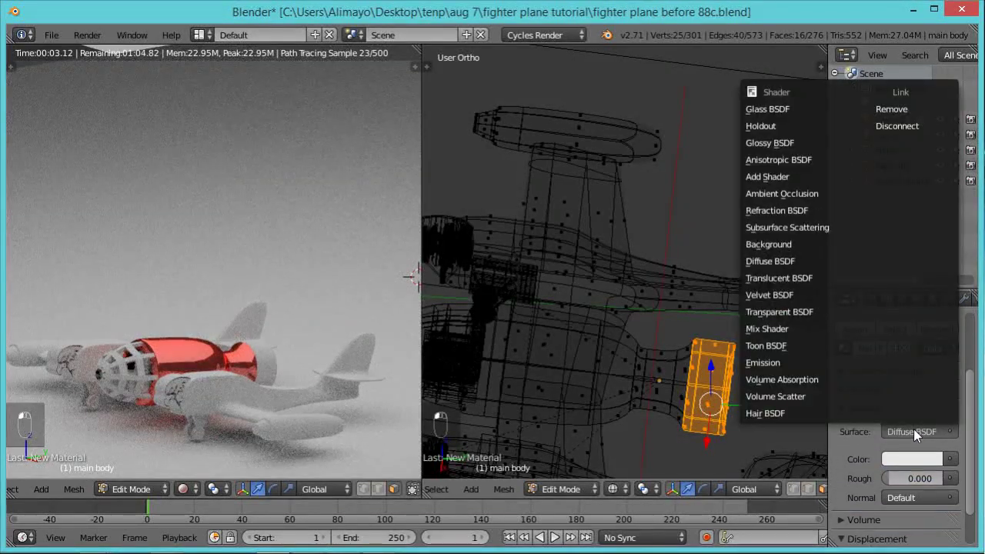
{"action": "left_click", "coordinate": [778, 331]}
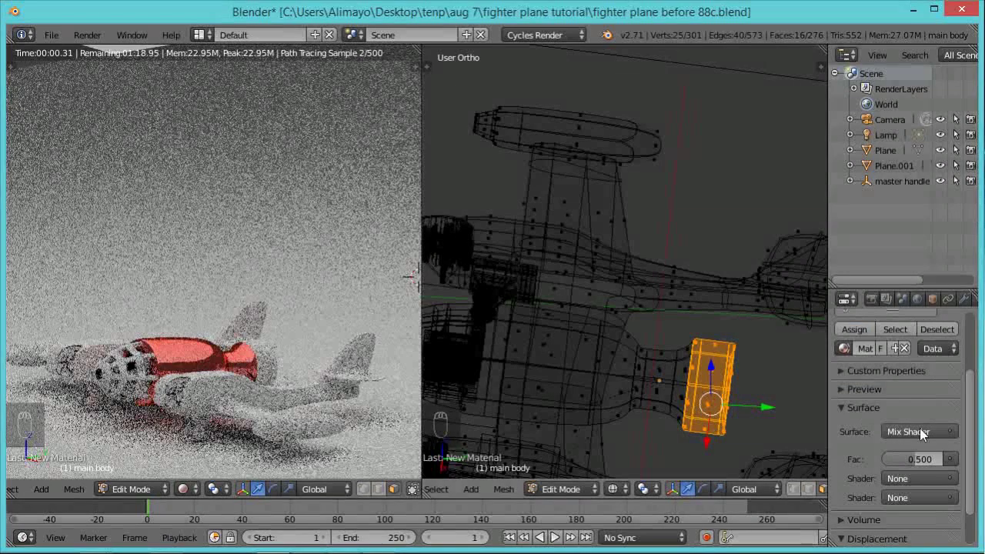
{"action": "scroll", "coordinate": [970, 447], "scroll_direction": "down", "scroll_amount": 1}
{"action": "scroll", "coordinate": [968, 449], "scroll_direction": "down", "scroll_amount": 1}
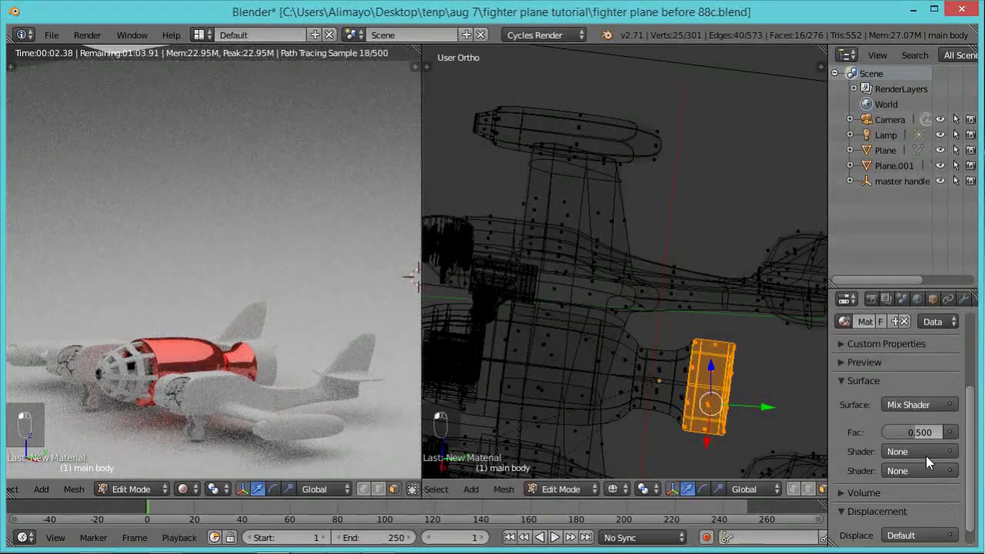
{"action": "left_click", "coordinate": [922, 452]}
{"action": "left_click", "coordinate": [862, 166]}
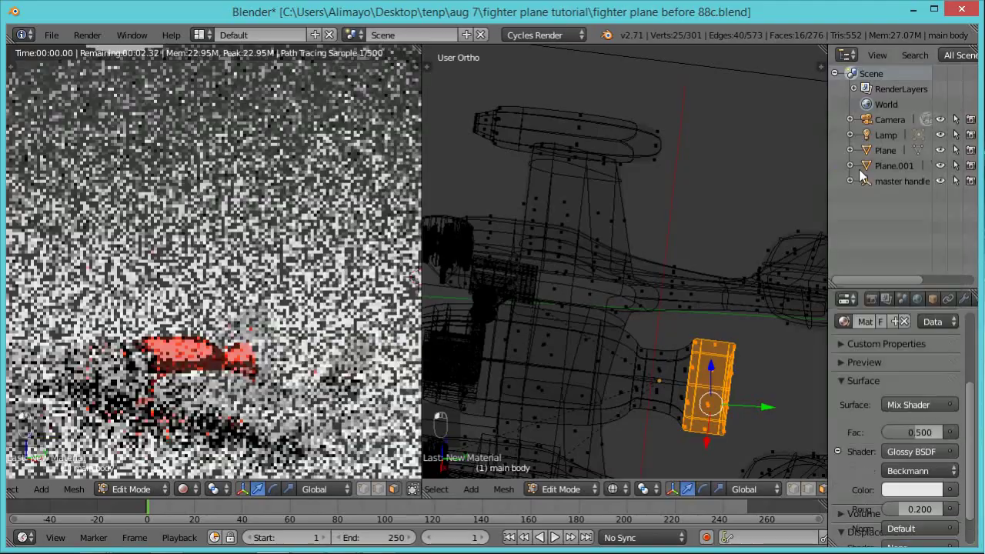
{"action": "left_click", "coordinate": [939, 469]}
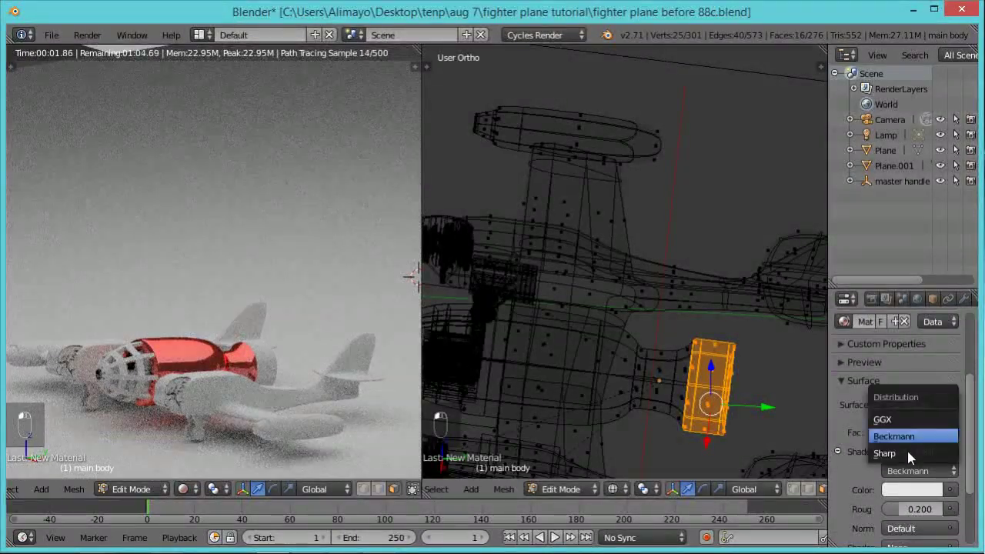
{"action": "left_click", "coordinate": [907, 454]}
{"action": "scroll", "coordinate": [975, 439], "scroll_direction": "down", "scroll_amount": 4}
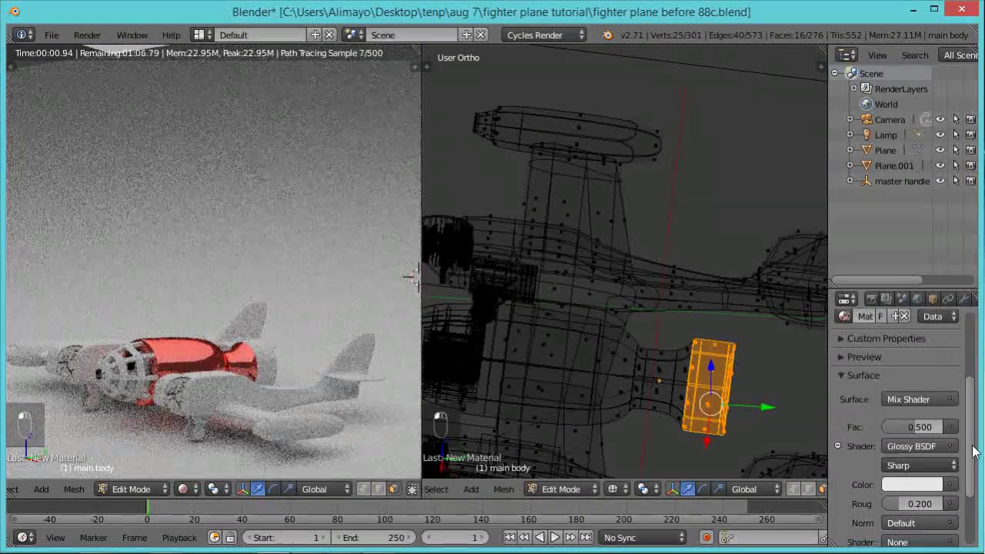
{"action": "left_click", "coordinate": [934, 489]}
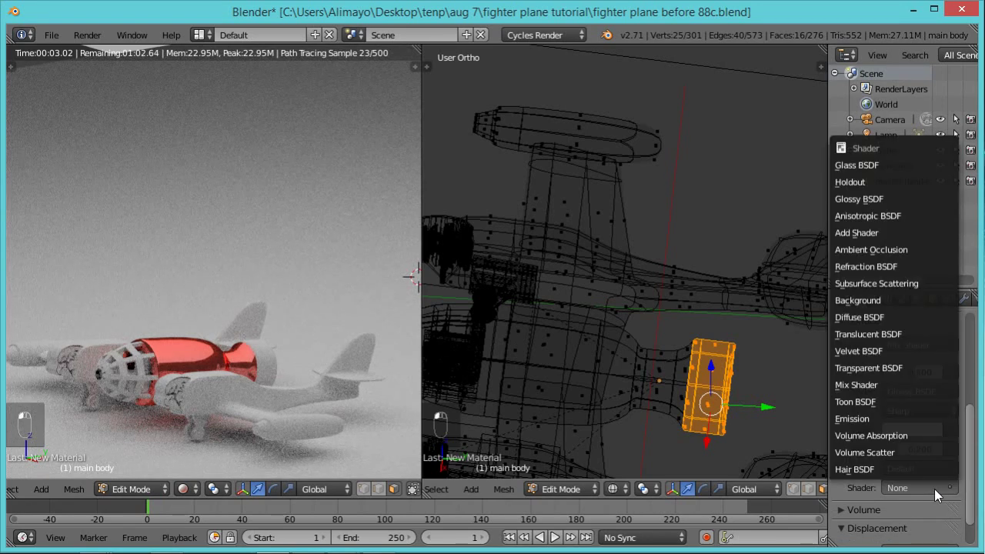
{"action": "left_click", "coordinate": [873, 202]}
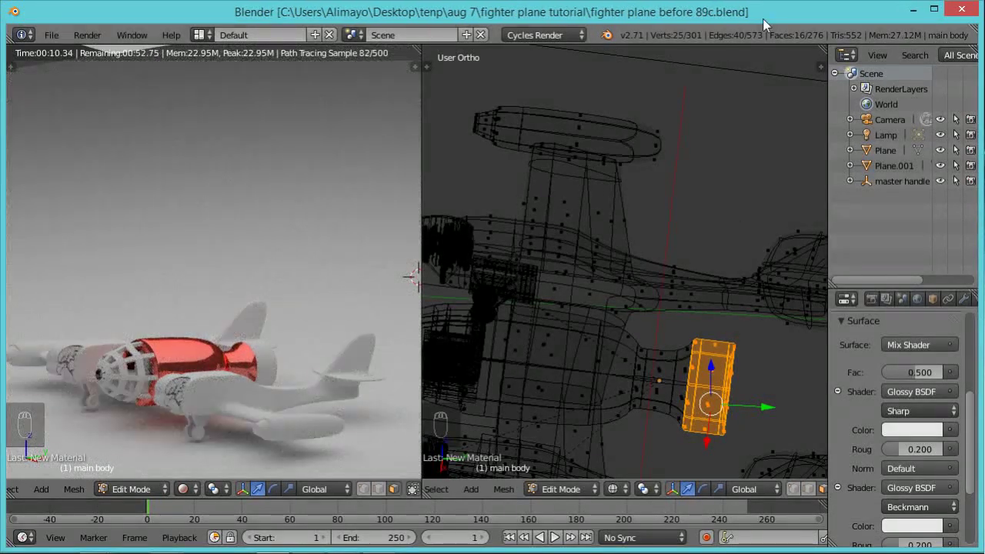
Darken the second glossy shader's color to grey and assign the material to the selected nozzle ring faces.
{"action": "left_click", "coordinate": [909, 527]}
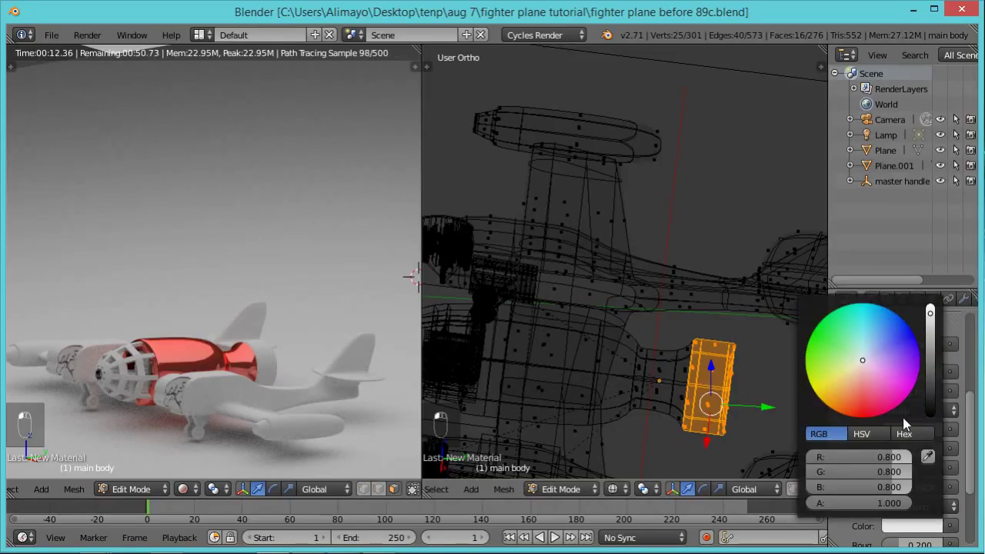
{"action": "left_click_drag", "start_coordinate": [933, 348], "coordinate": [933, 368]}
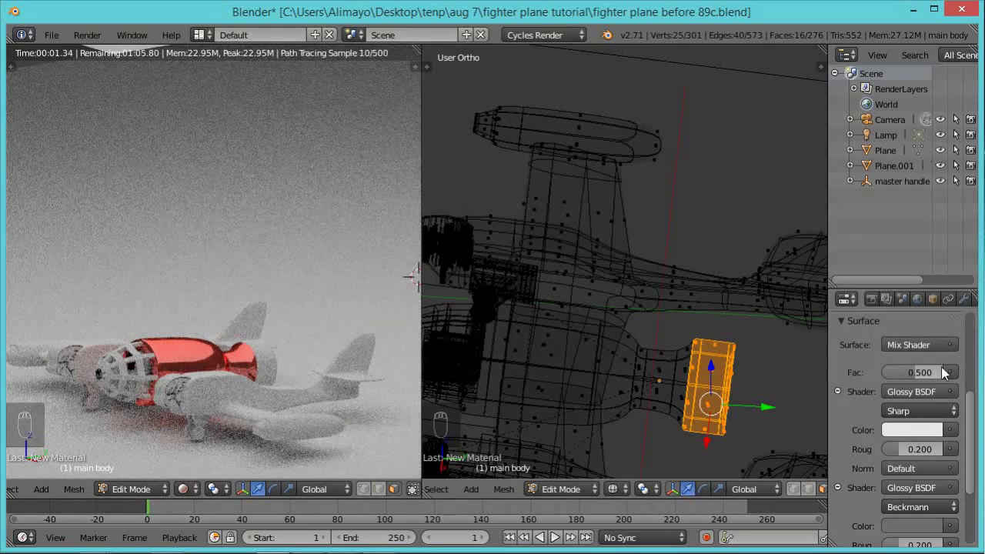
{"action": "scroll", "coordinate": [958, 323], "scroll_direction": "up", "scroll_amount": 6}
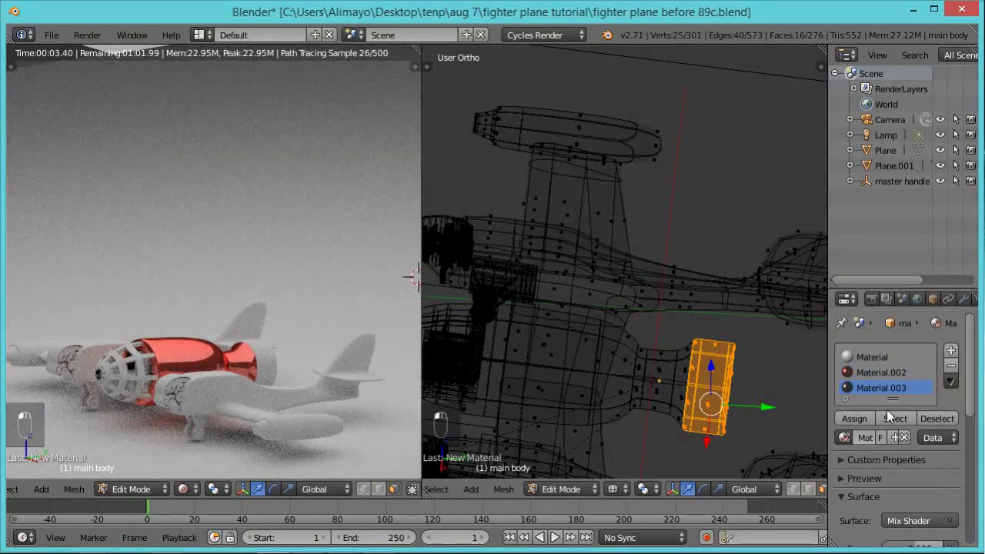
{"action": "left_click", "coordinate": [865, 418]}
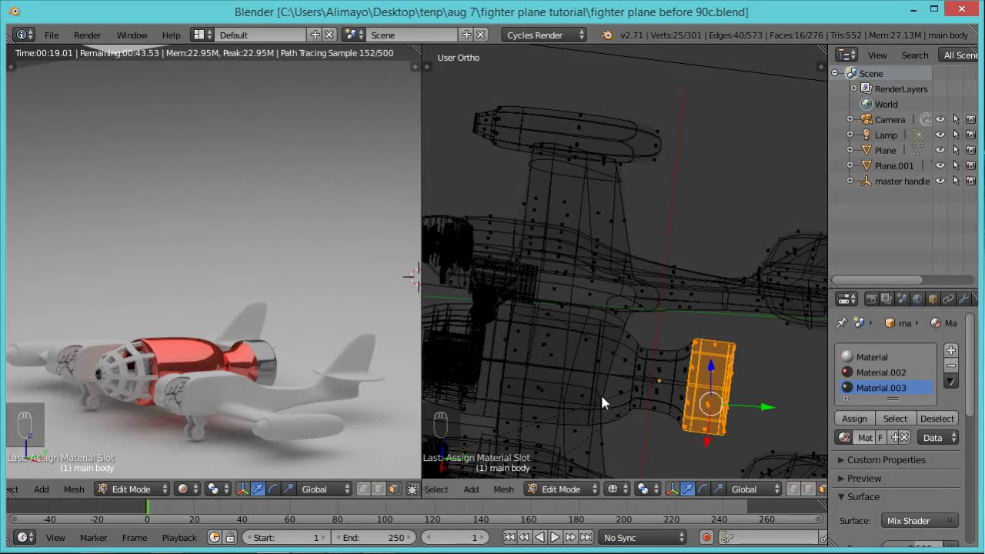
Return the model view to solid shading and select all linked faces of the wingtip pods.
{"action": "key", "text": "z"}
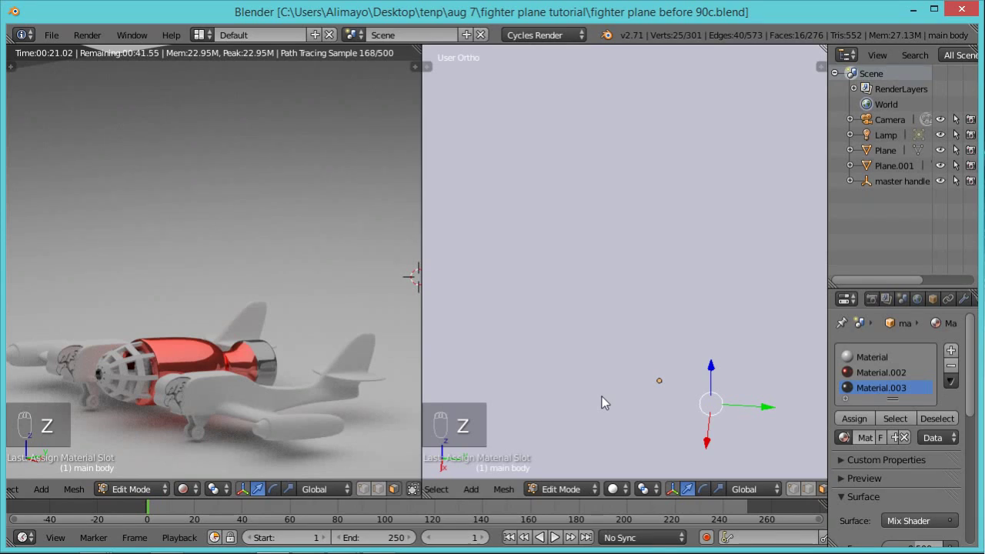
{"action": "scroll", "coordinate": [602, 396], "scroll_direction": "down", "scroll_amount": 2}
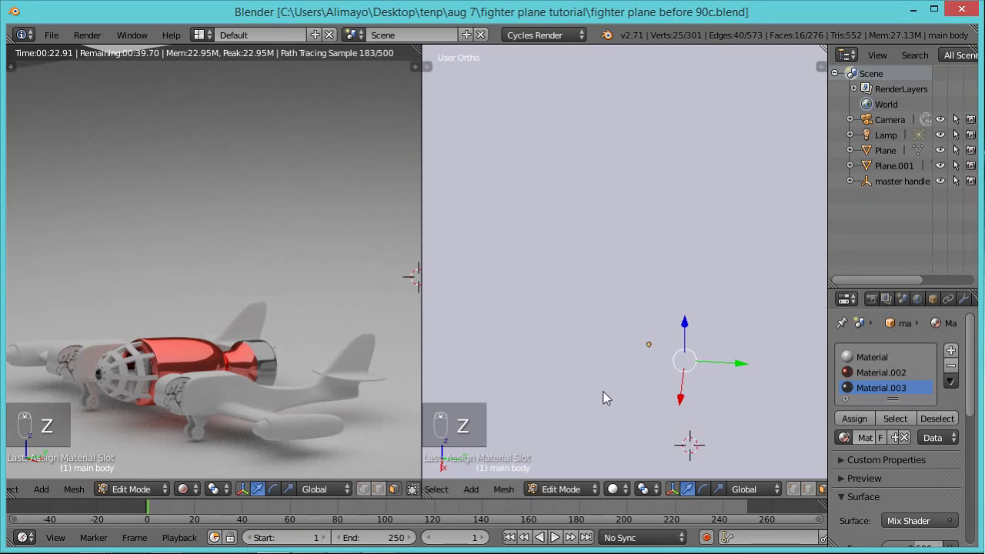
{"action": "scroll", "coordinate": [603, 397], "scroll_direction": "down", "scroll_amount": 3}
{"action": "middle_click_drag", "start_coordinate": [620, 394], "coordinate": [673, 446]}
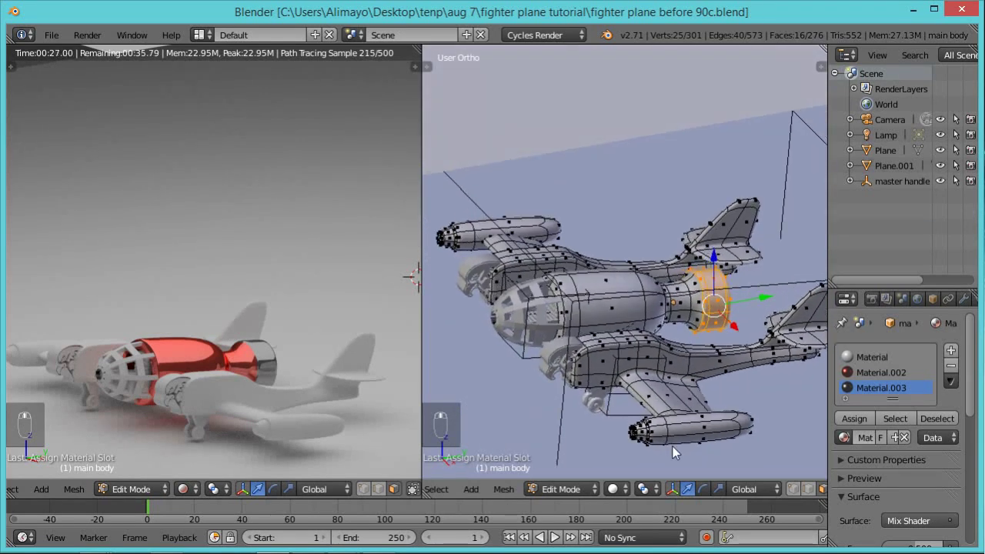
{"action": "right_click", "coordinate": [684, 436]}
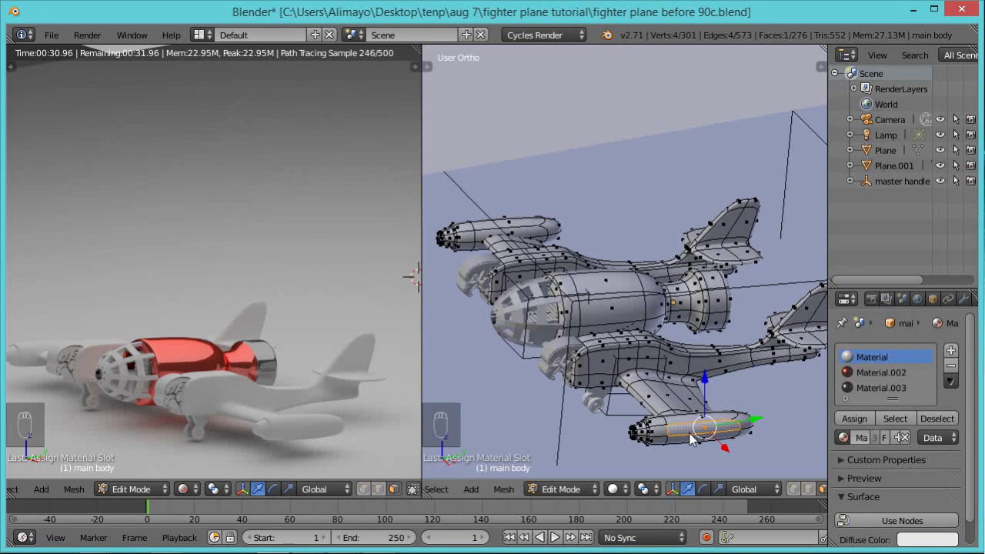
{"action": "key", "text": "ctrl+l"}
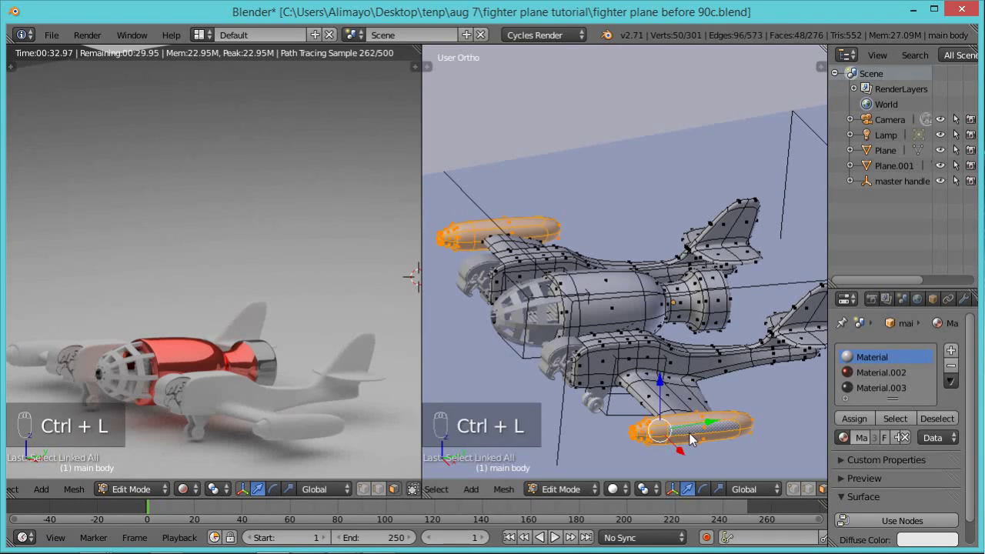
Circle-deselect the small nose-cone faces of the wingtip pod so only its main shell stays selected.
{"action": "scroll", "coordinate": [690, 438], "scroll_direction": "up", "scroll_amount": 3}
{"action": "middle_click_drag", "start_coordinate": [690, 422], "coordinate": [597, 327], "text": "shift"}
{"action": "mouse_move", "coordinate": [558, 389]}
{"action": "middle_mouse_down"}
{"action": "mouse_move", "coordinate": [588, 382]}
{"action": "mouse_move", "coordinate": [571, 390]}
{"action": "middle_mouse_up"}
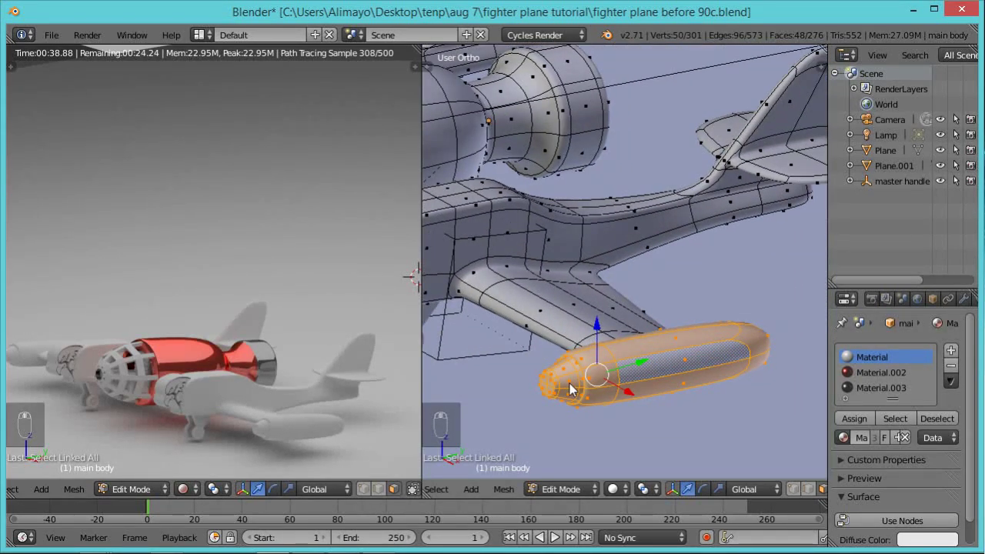
{"action": "key", "text": "c"}
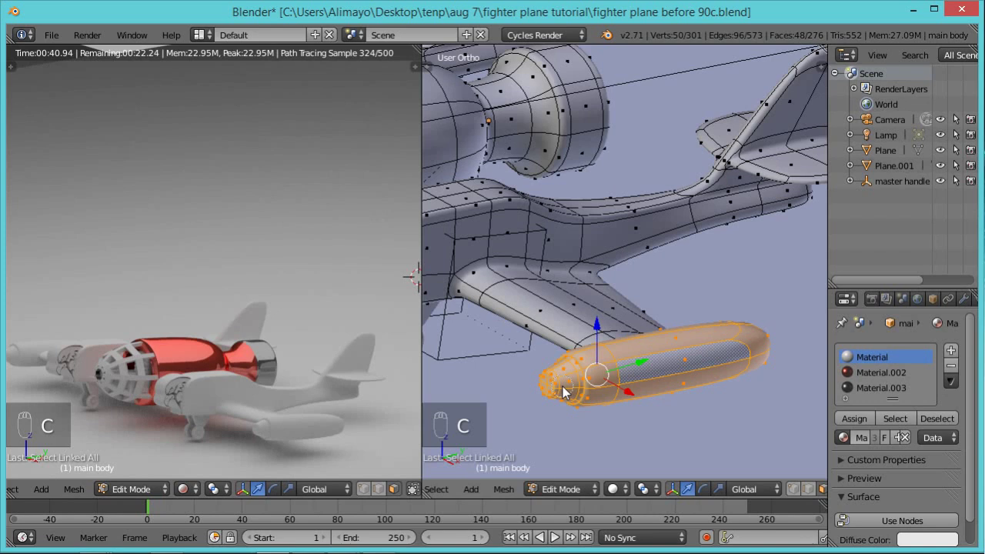
{"action": "mouse_move", "coordinate": [561, 391]}
{"action": "middle_mouse_down"}
{"action": "mouse_move", "coordinate": [549, 381]}
{"action": "mouse_move", "coordinate": [551, 396]}
{"action": "mouse_move", "coordinate": [685, 396]}
{"action": "mouse_move", "coordinate": [714, 409]}
{"action": "mouse_move", "coordinate": [673, 386]}
{"action": "mouse_move", "coordinate": [676, 395]}
{"action": "middle_mouse_up"}
{"action": "key", "text": "c"}
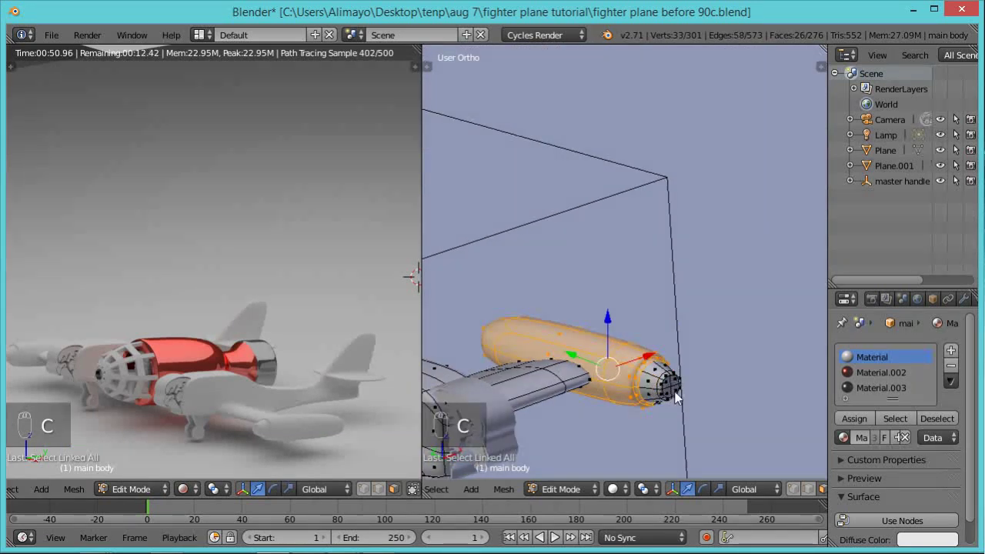
Assign the red glossy Material.002 to the selected pod faces and save the file.
{"action": "left_click", "coordinate": [885, 371]}
{"action": "left_click", "coordinate": [864, 418]}
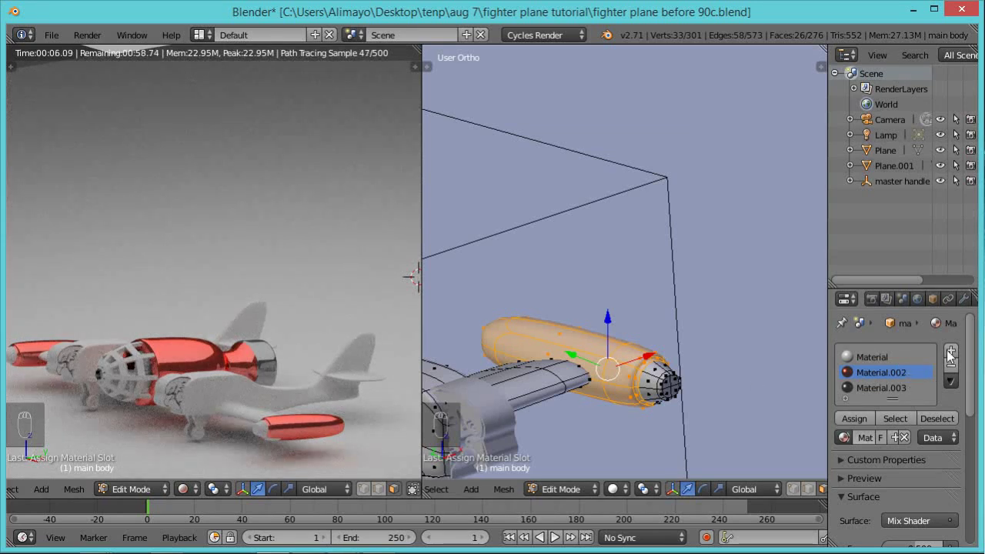
{"action": "middle_click_drag", "start_coordinate": [714, 340], "coordinate": [761, 374]}
{"action": "key", "text": "ctrl+s"}
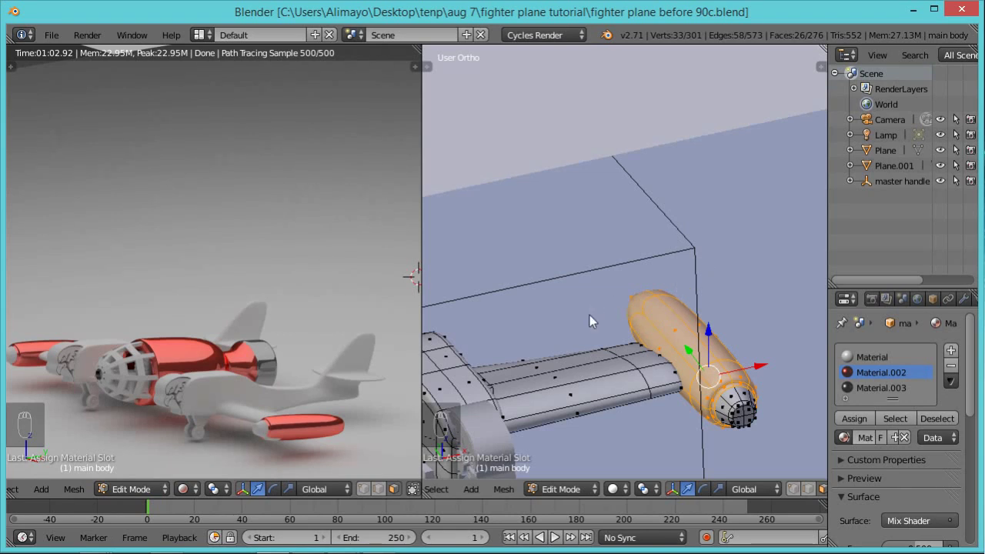
Select the upper and outer-edge faces of the horizontal stabilizer beside the tail fin.
{"action": "middle_click_drag", "start_coordinate": [591, 315], "coordinate": [646, 293]}
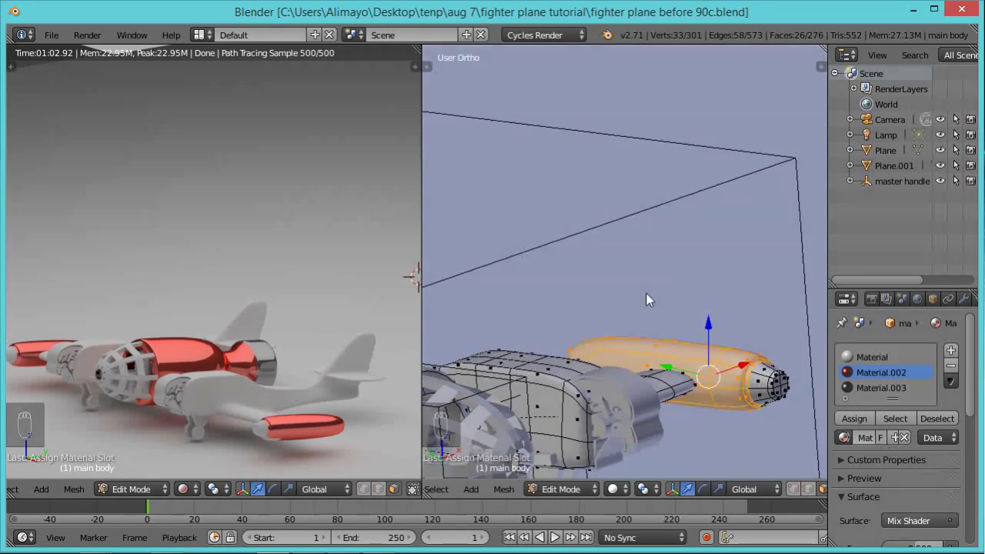
{"action": "mouse_move", "coordinate": [632, 377]}
{"action": "middle_mouse_down"}
{"action": "mouse_move", "coordinate": [699, 358]}
{"action": "mouse_move", "coordinate": [671, 398]}
{"action": "mouse_move", "coordinate": [569, 400]}
{"action": "mouse_move", "coordinate": [499, 372]}
{"action": "mouse_move", "coordinate": [638, 372]}
{"action": "middle_mouse_up"}
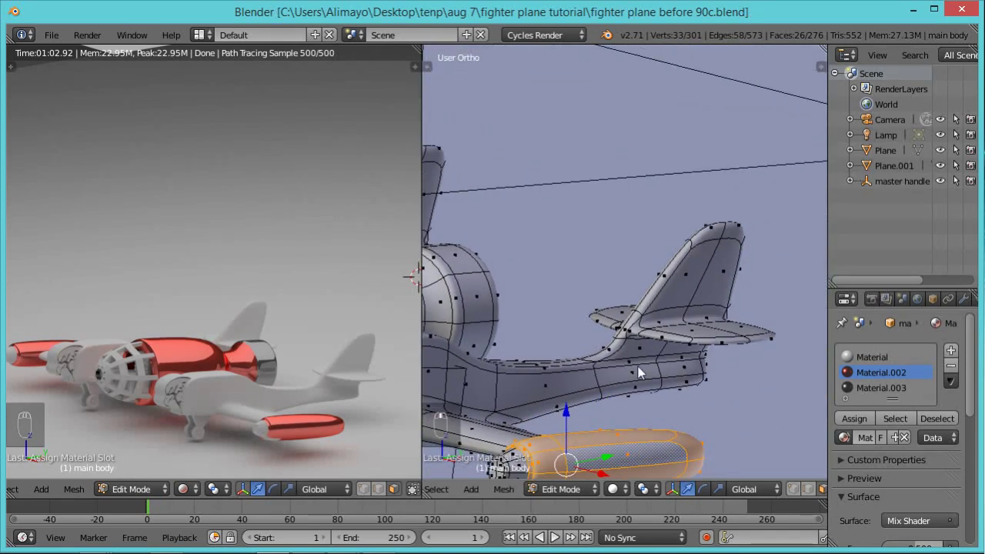
{"action": "right_click", "coordinate": [700, 339]}
{"action": "middle_click_drag", "start_coordinate": [701, 338], "coordinate": [663, 321]}
{"action": "right_click", "coordinate": [698, 318], "text": "shift"}
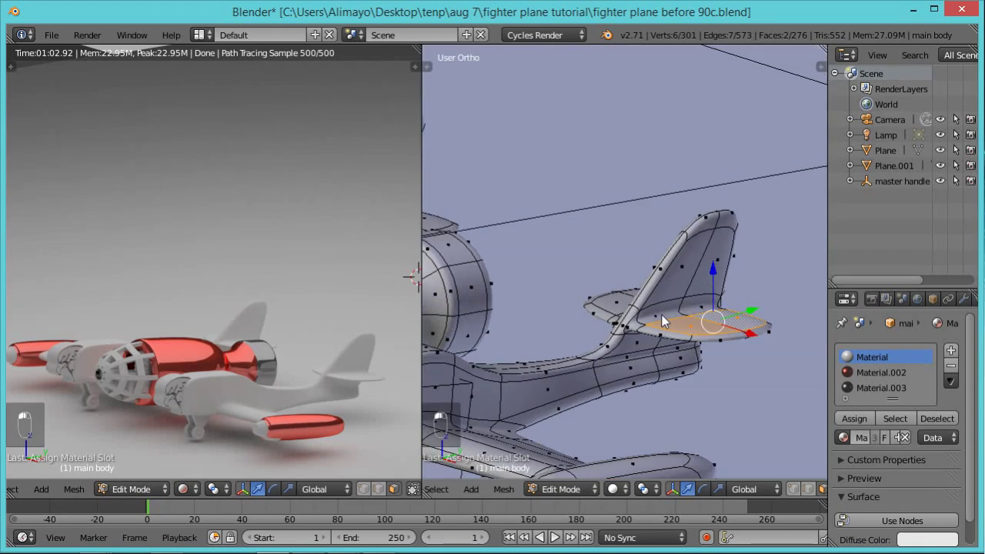
{"action": "right_click", "coordinate": [669, 338], "text": "shift"}
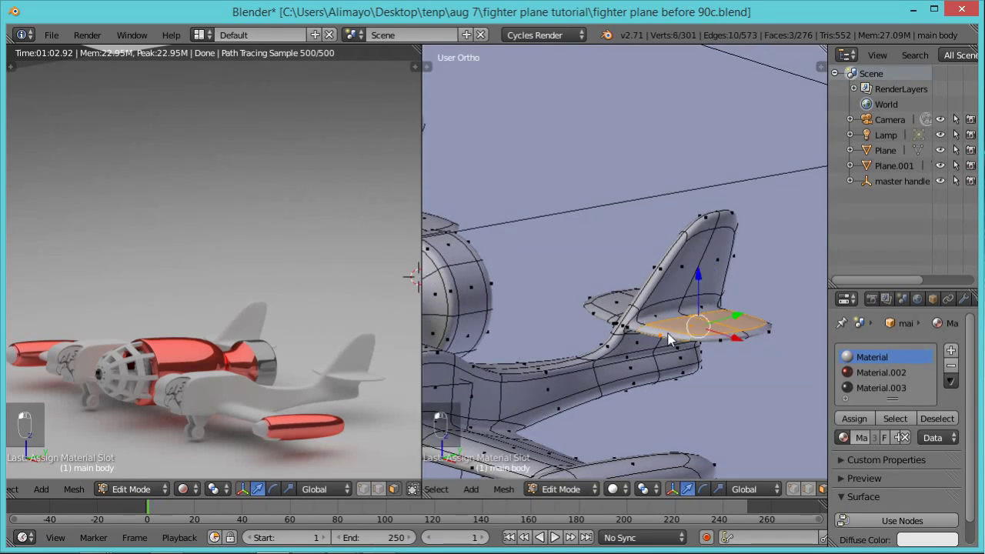
{"action": "right_click", "coordinate": [758, 333], "text": "shift"}
Extend the selection to the remaining side faces of the horizontal stabilizer, viewed from a low angle.
{"action": "middle_click_drag", "start_coordinate": [759, 334], "coordinate": [628, 336]}
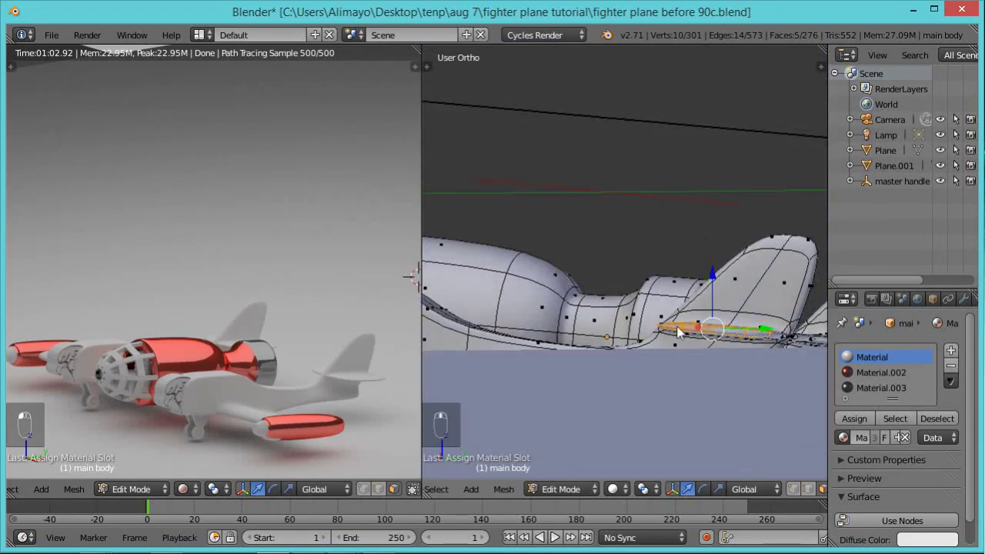
{"action": "key", "text": "g"}
{"action": "left_click", "coordinate": [777, 345]}
{"action": "right_click", "coordinate": [778, 338], "text": "shift"}
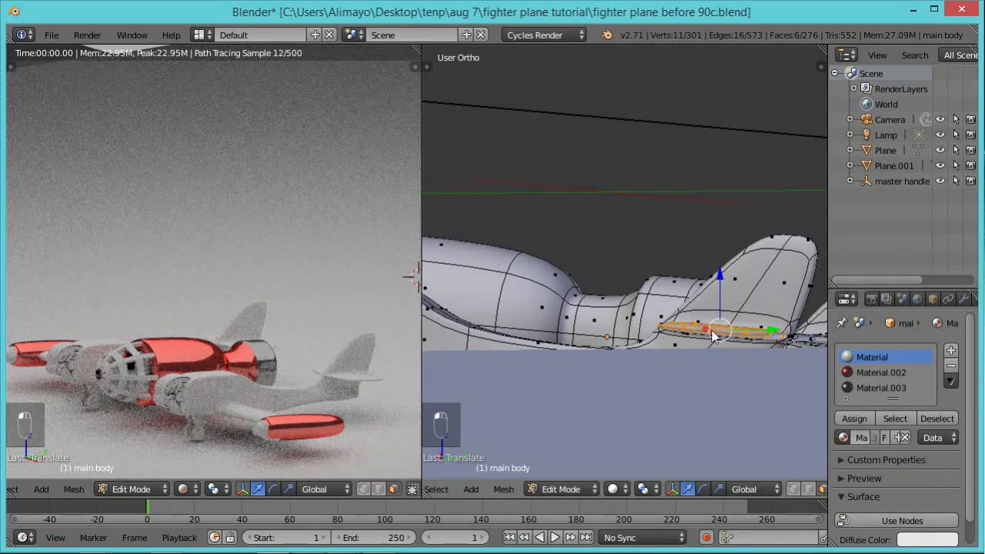
{"action": "middle_click_drag", "start_coordinate": [733, 347], "coordinate": [709, 342]}
{"action": "right_click", "coordinate": [679, 338], "text": "shift"}
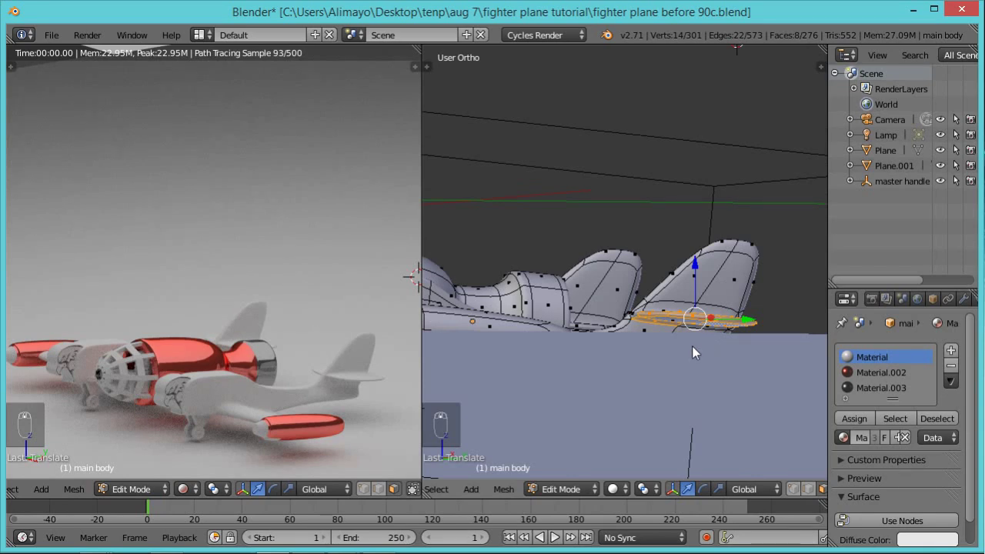
Leave Edit Mode and move the ground plane Plane.001 to a hidden layer.
{"action": "key", "text": "Tab"}
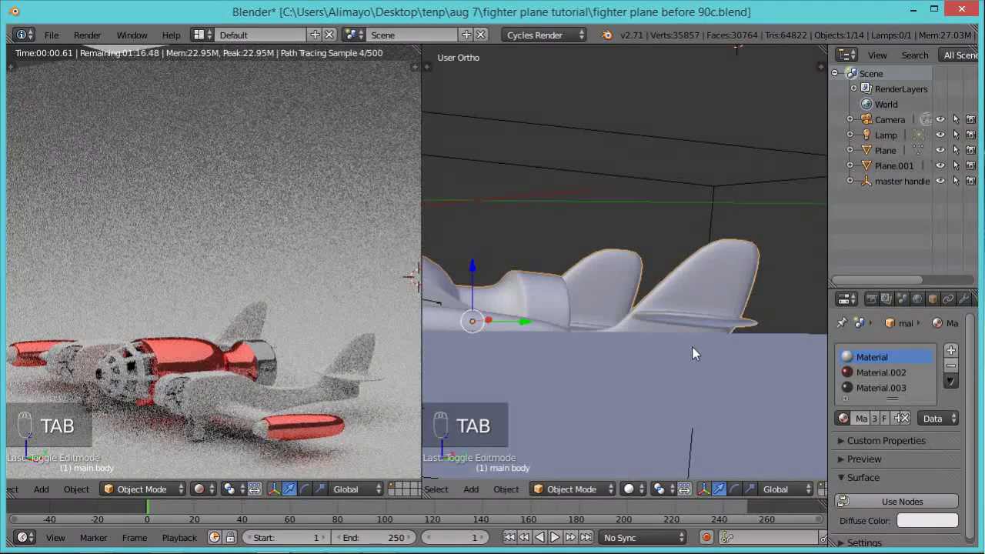
{"action": "right_click", "coordinate": [637, 384]}
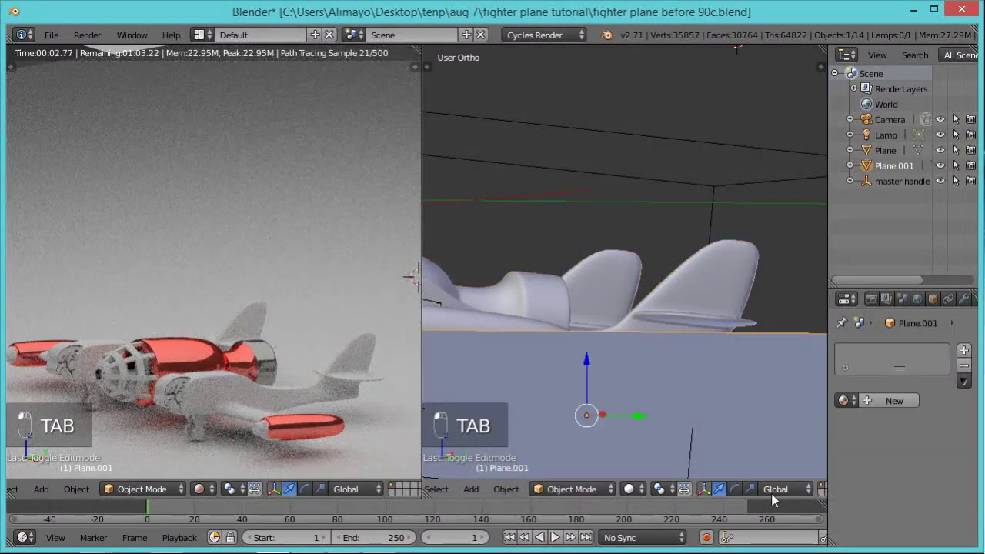
{"action": "scroll", "coordinate": [789, 499], "scroll_direction": "down", "scroll_amount": 5}
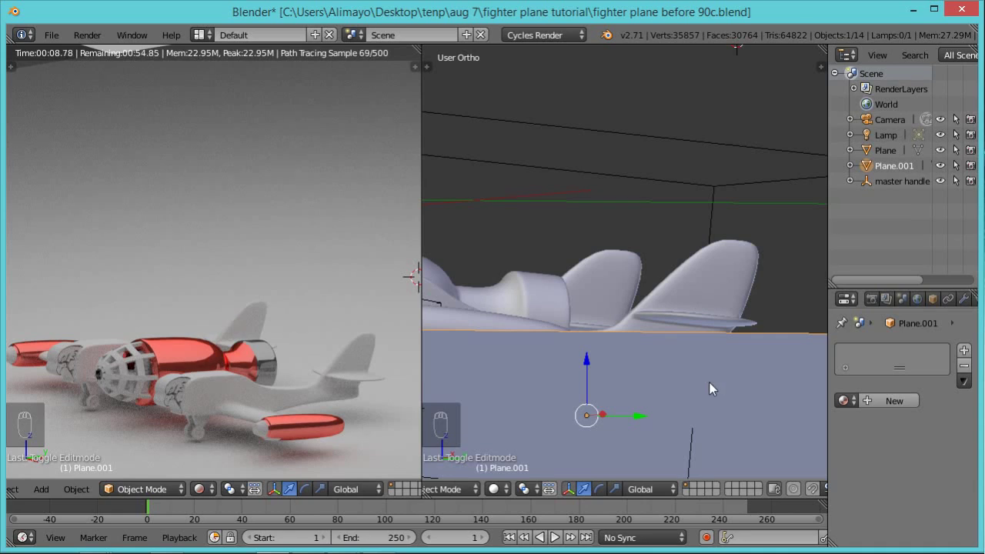
{"action": "key", "text": "m"}
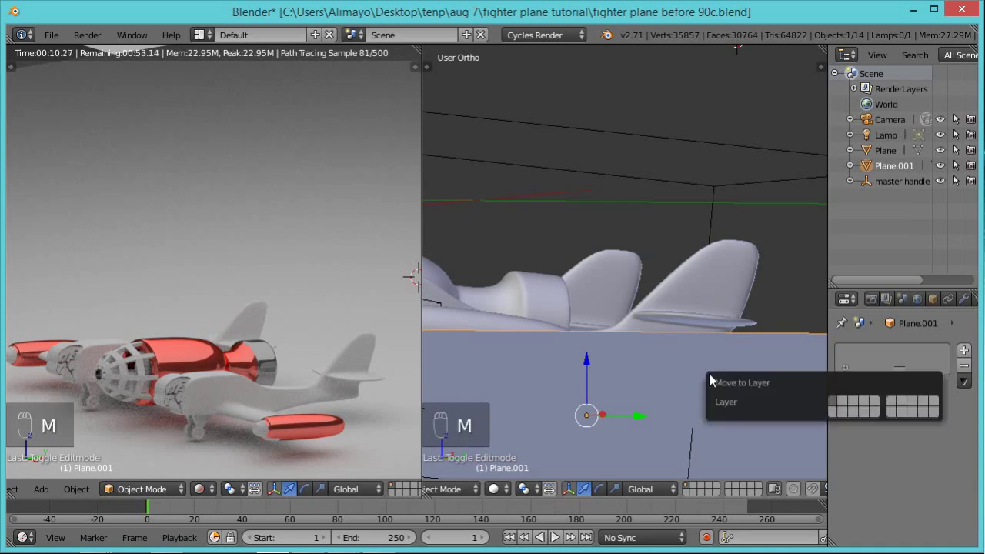
{"action": "left_click", "coordinate": [835, 410]}
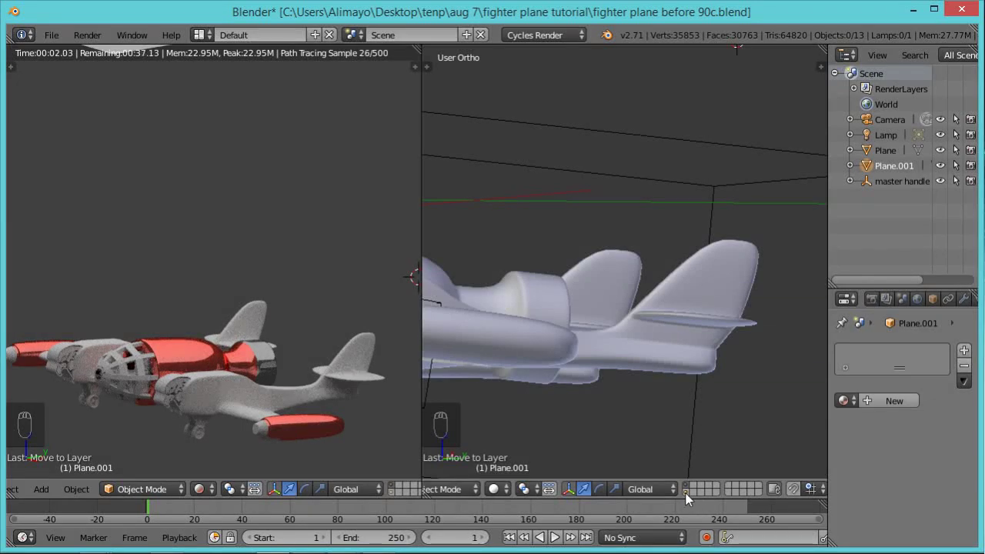
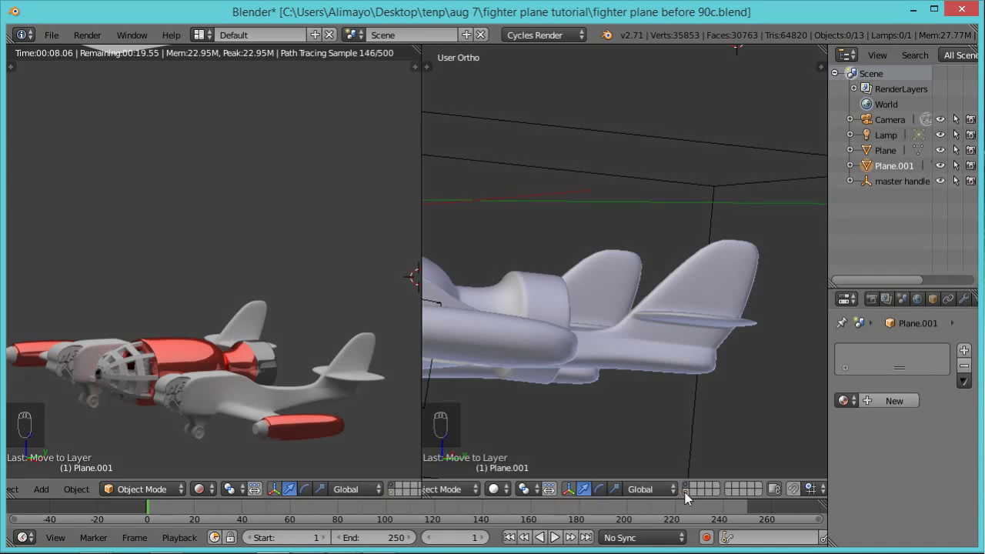
Display the ground plane's layer alone and together with the aircraft's layer, and hide it again.
{"action": "left_click", "coordinate": [686, 493]}
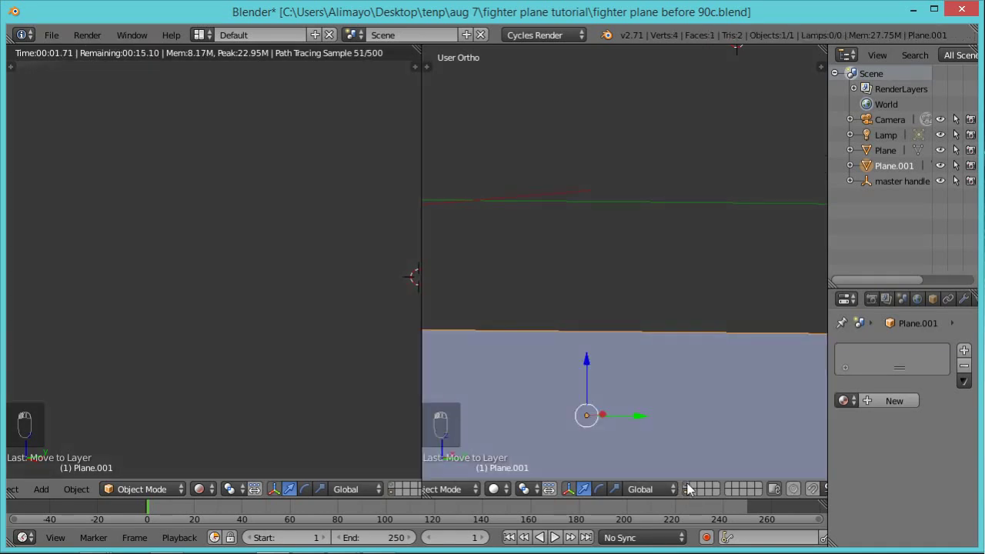
{"action": "left_click", "coordinate": [688, 489]}
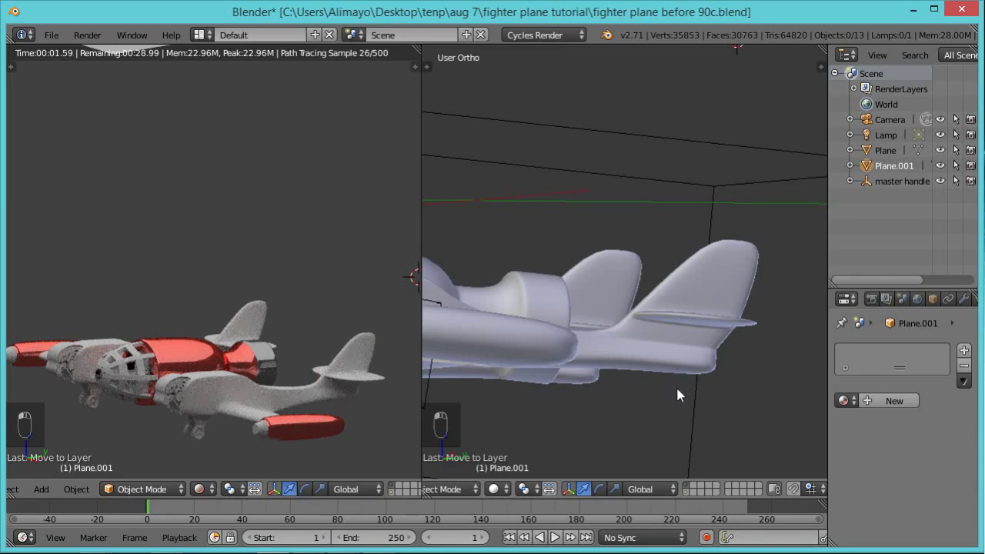
{"action": "left_click", "coordinate": [685, 493], "text": "shift"}
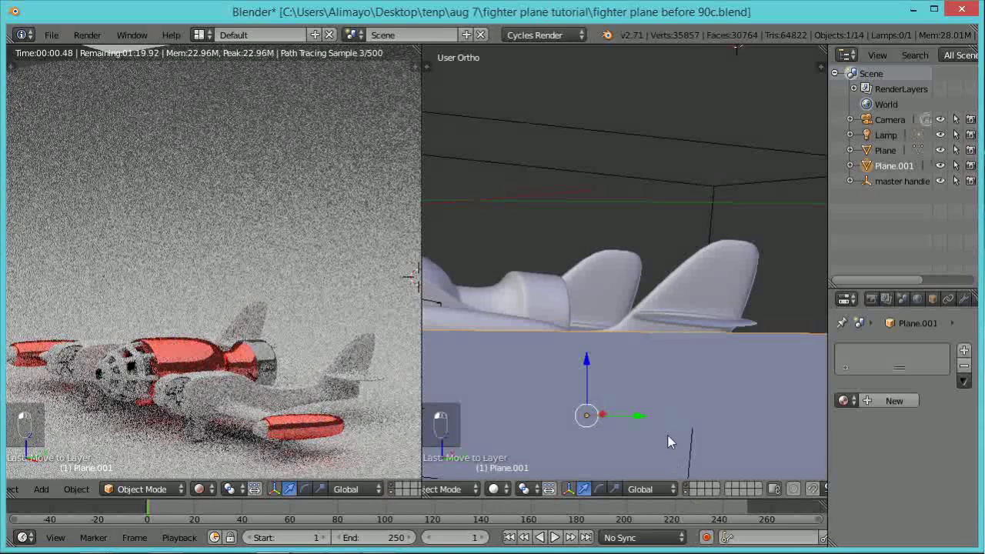
{"action": "left_click", "coordinate": [688, 491], "text": "shift"}
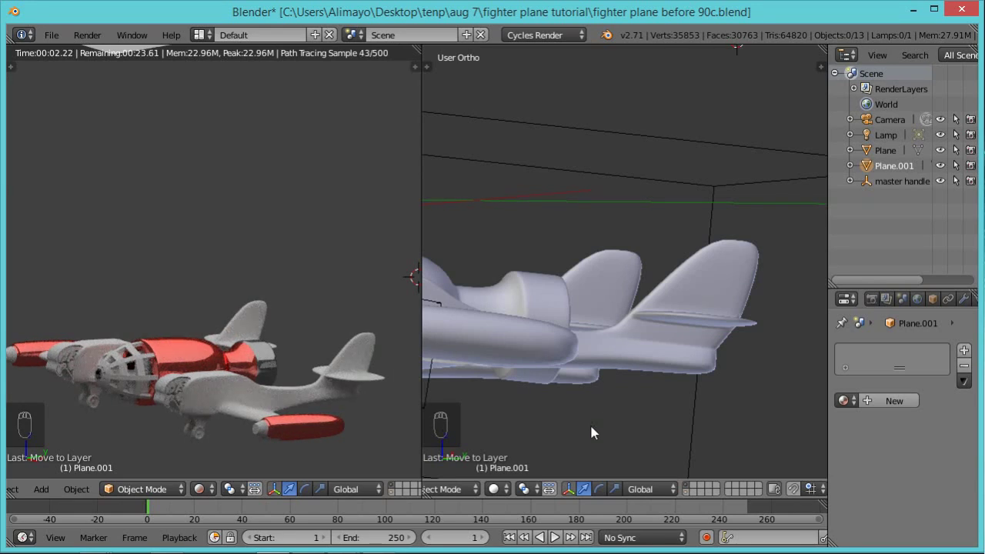
Enter Edit Mode on the main body and add the missing outer-half faces of the horizontal stabilizer to the selection.
{"action": "right_click", "coordinate": [638, 348]}
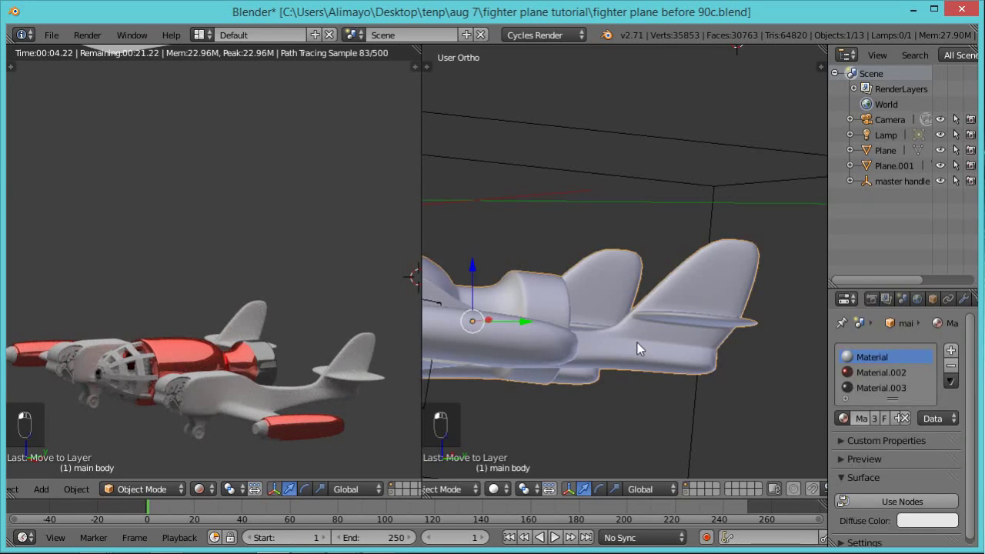
{"action": "key", "text": "Tab"}
{"action": "mouse_move", "coordinate": [633, 371]}
{"action": "middle_mouse_down", "text": "shift"}
{"action": "mouse_move", "coordinate": [624, 391]}
{"action": "mouse_move", "coordinate": [632, 375]}
{"action": "middle_mouse_up", "text": "shift"}
{"action": "scroll", "coordinate": [633, 407], "scroll_direction": "up", "scroll_amount": 2}
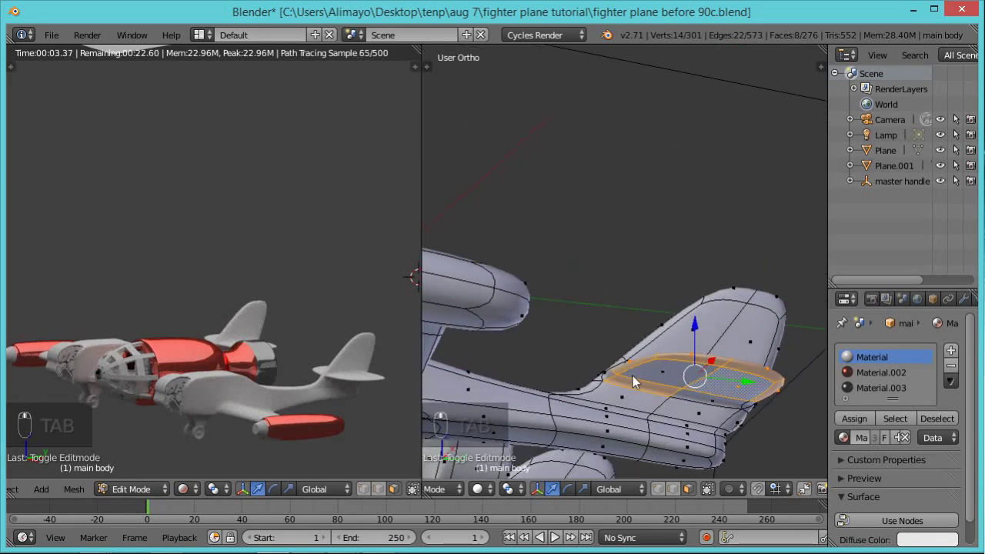
{"action": "right_click", "coordinate": [681, 386], "text": "shift"}
{"action": "right_click", "coordinate": [713, 399], "text": "shift"}
{"action": "middle_click_drag", "start_coordinate": [741, 420], "coordinate": [750, 399]}
{"action": "right_click", "coordinate": [769, 377], "text": "shift"}
{"action": "middle_click_drag", "start_coordinate": [753, 342], "coordinate": [735, 420]}
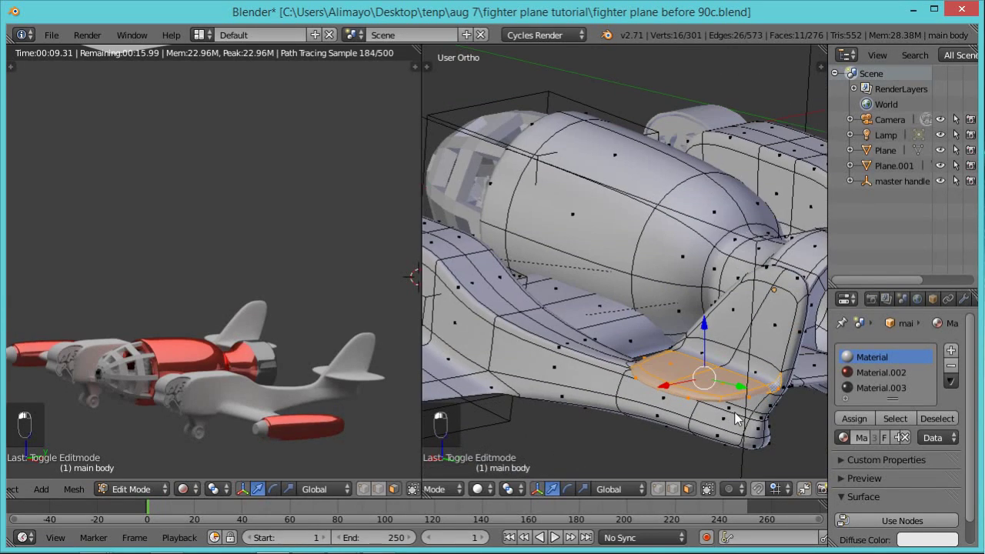
{"action": "right_click", "coordinate": [782, 387], "text": "shift"}
{"action": "middle_click_drag", "start_coordinate": [799, 397], "coordinate": [651, 428]}
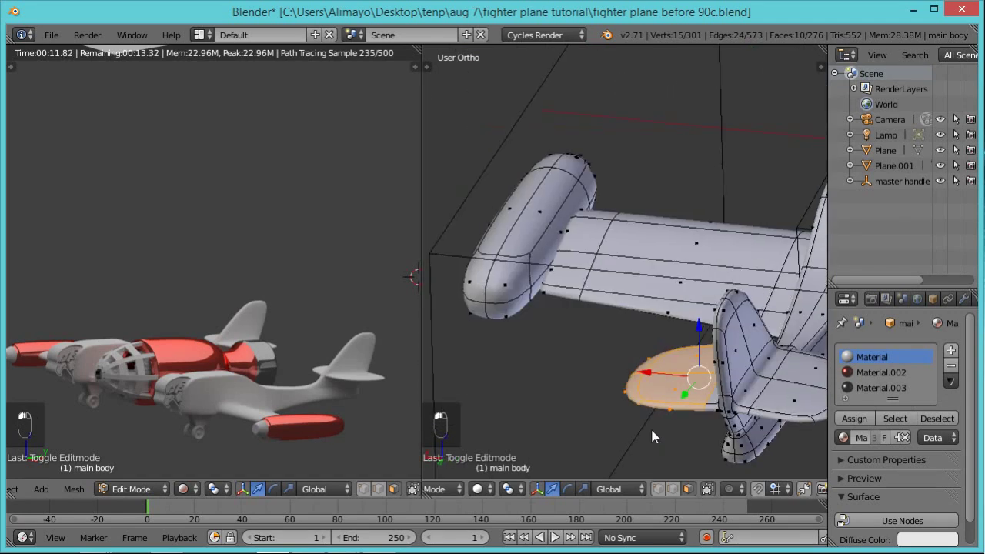
Add the upper and edge faces of the stabilizer half on the other side of the tail fin to the selection.
{"action": "right_click", "coordinate": [813, 380], "text": "shift"}
{"action": "right_click", "coordinate": [788, 399], "text": "shift"}
{"action": "right_click", "coordinate": [784, 422], "text": "shift"}
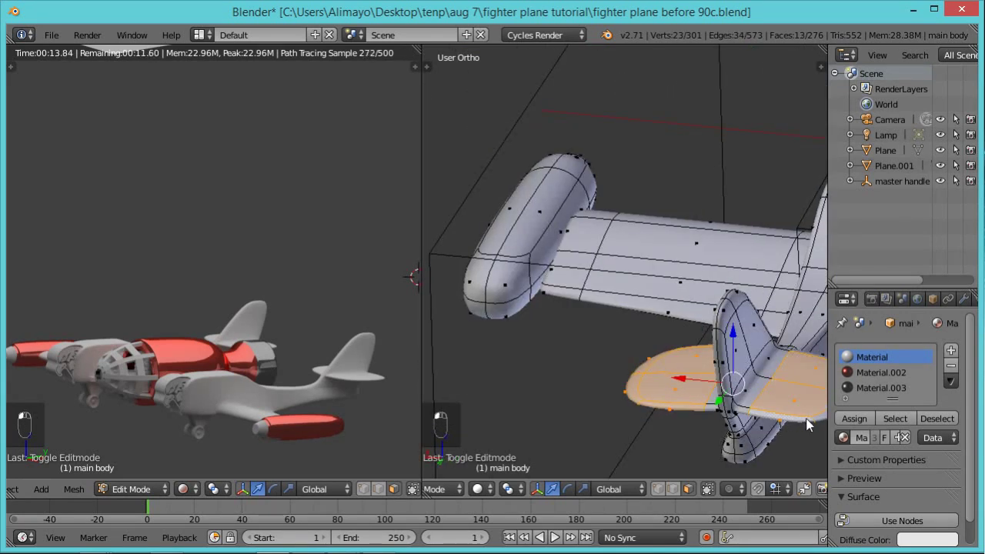
{"action": "right_click", "coordinate": [816, 422], "text": "shift"}
{"action": "middle_click_drag", "start_coordinate": [778, 441], "coordinate": [703, 406]}
{"action": "middle_click_drag", "start_coordinate": [708, 360], "coordinate": [599, 379]}
{"action": "right_click", "coordinate": [599, 378], "text": "shift"}
{"action": "right_click", "coordinate": [665, 387], "text": "shift"}
{"action": "middle_click_drag", "start_coordinate": [665, 387], "coordinate": [659, 323]}
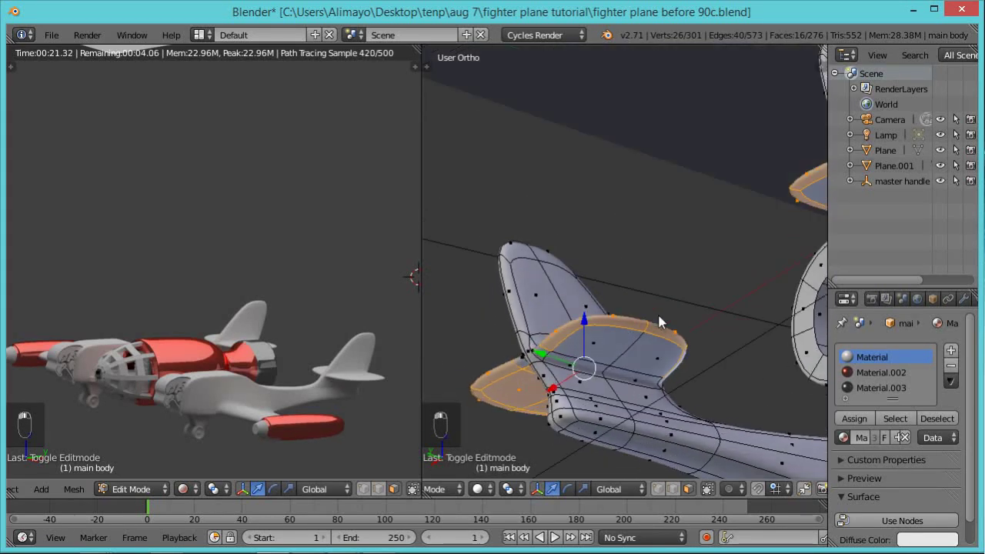
Add the stabilizer's underside faces, including those next to the tail fin, to the selection.
{"action": "right_click", "coordinate": [625, 342], "text": "shift"}
{"action": "right_click", "coordinate": [648, 363], "text": "shift"}
{"action": "mouse_move", "coordinate": [588, 362]}
{"action": "middle_mouse_down"}
{"action": "mouse_move", "coordinate": [647, 353]}
{"action": "mouse_move", "coordinate": [571, 353]}
{"action": "middle_mouse_up"}
{"action": "right_click", "coordinate": [572, 351], "text": "shift"}
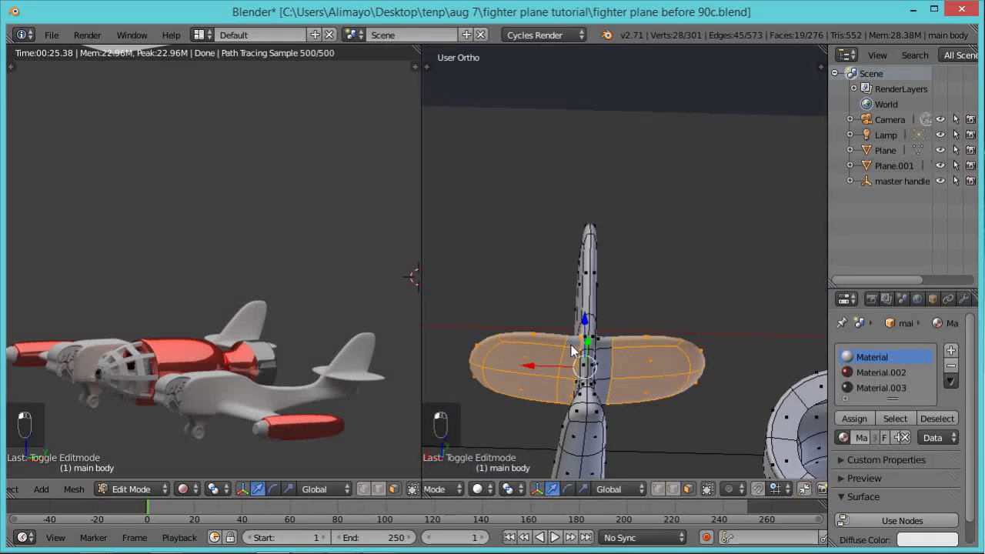
{"action": "right_click", "coordinate": [615, 359], "text": "shift"}
{"action": "right_click", "coordinate": [611, 345], "text": "shift"}
Assign the red Material.002 to the selected stabilizer faces and save the scene as fighter plane before 91c.blend.
{"action": "middle_click_drag", "start_coordinate": [641, 359], "coordinate": [683, 441]}
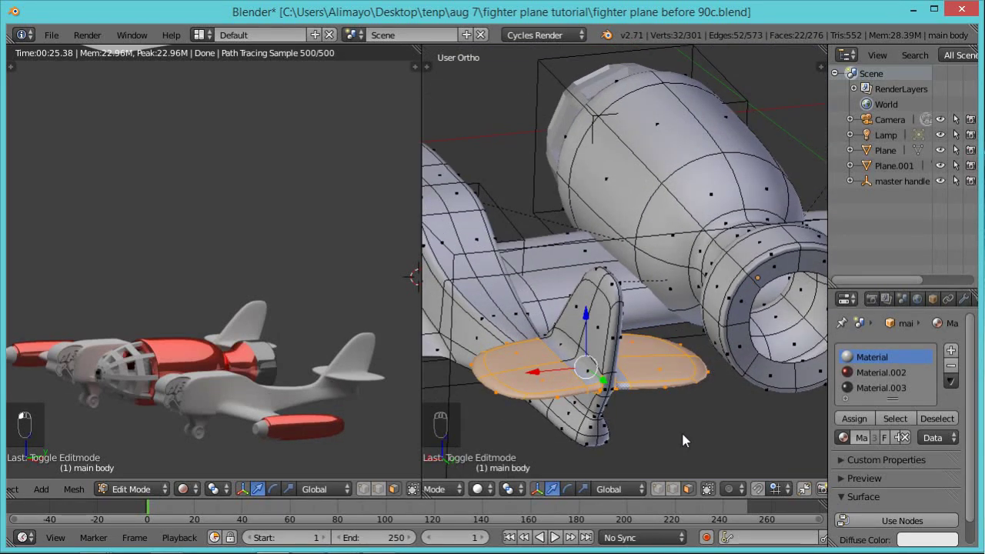
{"action": "left_click", "coordinate": [861, 372]}
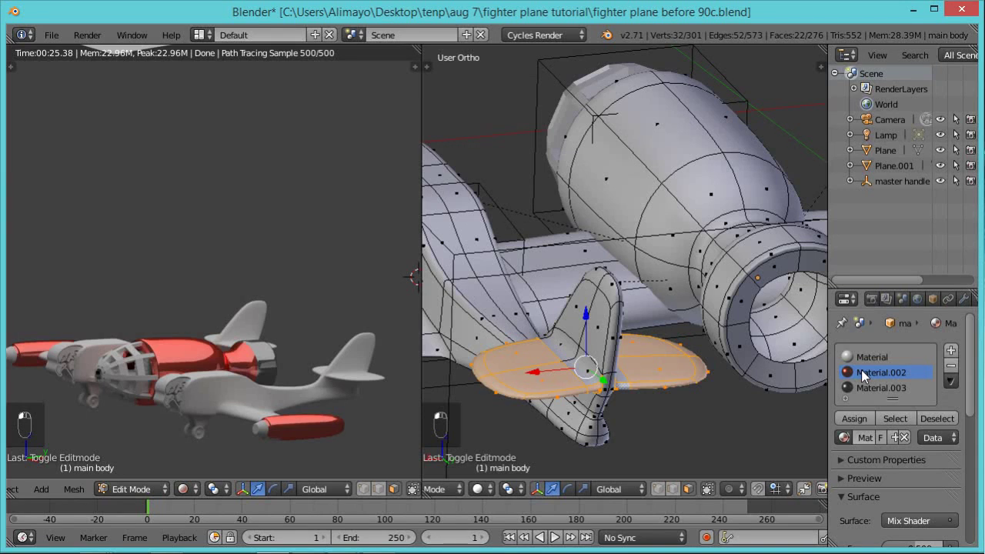
{"action": "left_click", "coordinate": [854, 418]}
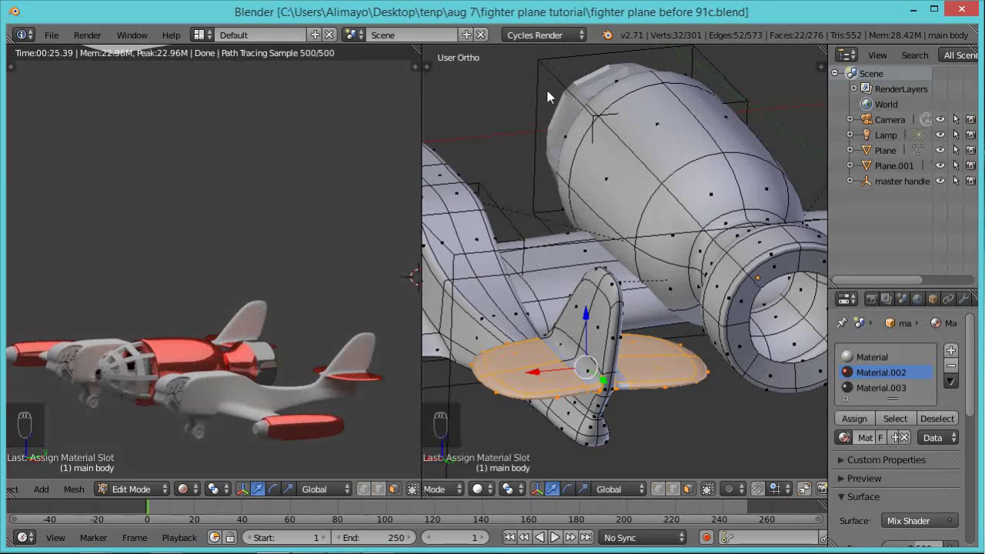
Select the upper front and leading-edge faces of the outer wing between the engine boom and the pod.
{"action": "middle_click_drag", "start_coordinate": [499, 263], "coordinate": [616, 276]}
{"action": "middle_click_drag", "start_coordinate": [544, 306], "coordinate": [713, 284]}
{"action": "right_click", "coordinate": [711, 281]}
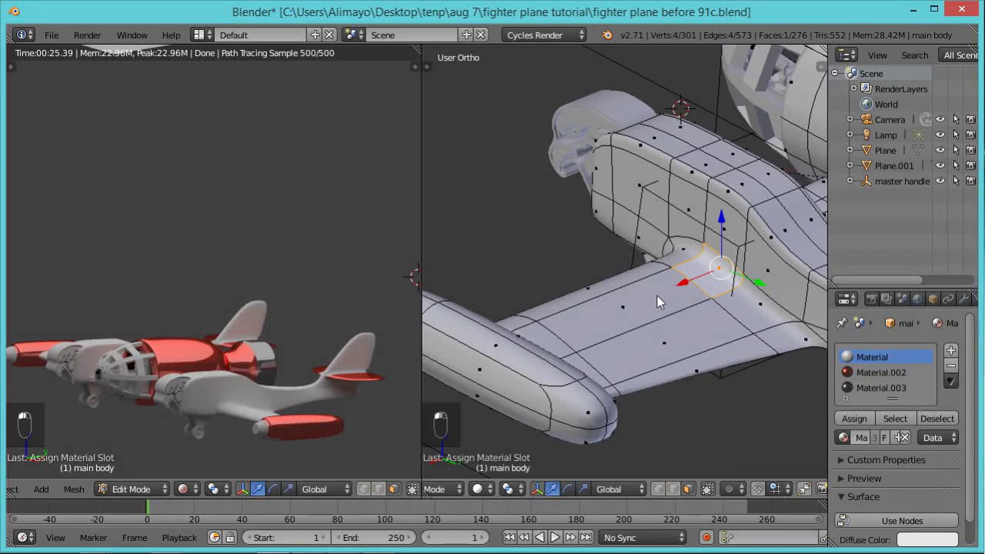
{"action": "right_click", "coordinate": [652, 299], "text": "shift"}
{"action": "right_click", "coordinate": [682, 254], "text": "shift"}
{"action": "right_click", "coordinate": [602, 285], "text": "shift"}
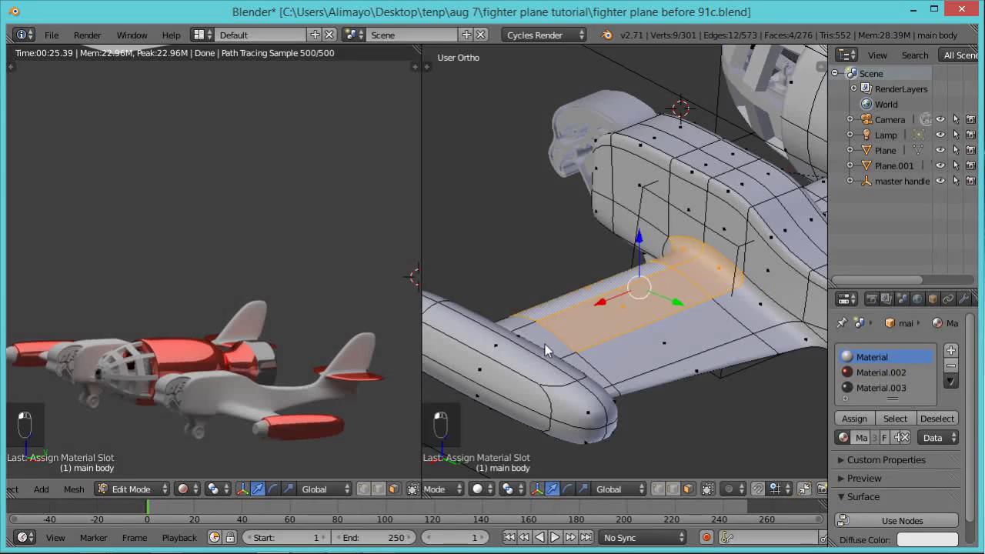
{"action": "right_click", "coordinate": [545, 344], "text": "shift"}
{"action": "right_click", "coordinate": [520, 325], "text": "shift"}
Extend the selection to the front strip of faces on the underside of the outer wing.
{"action": "middle_click_drag", "start_coordinate": [520, 325], "coordinate": [715, 301]}
{"action": "right_click", "coordinate": [716, 302], "text": "shift"}
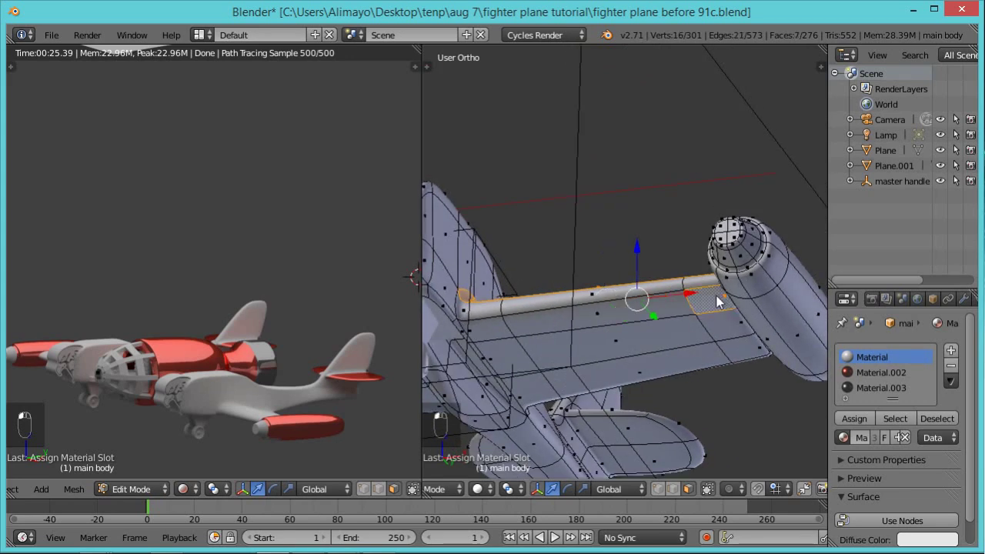
{"action": "right_click", "coordinate": [601, 320], "text": "shift"}
{"action": "right_click", "coordinate": [494, 326], "text": "shift"}
{"action": "right_click", "coordinate": [540, 303], "text": "shift"}
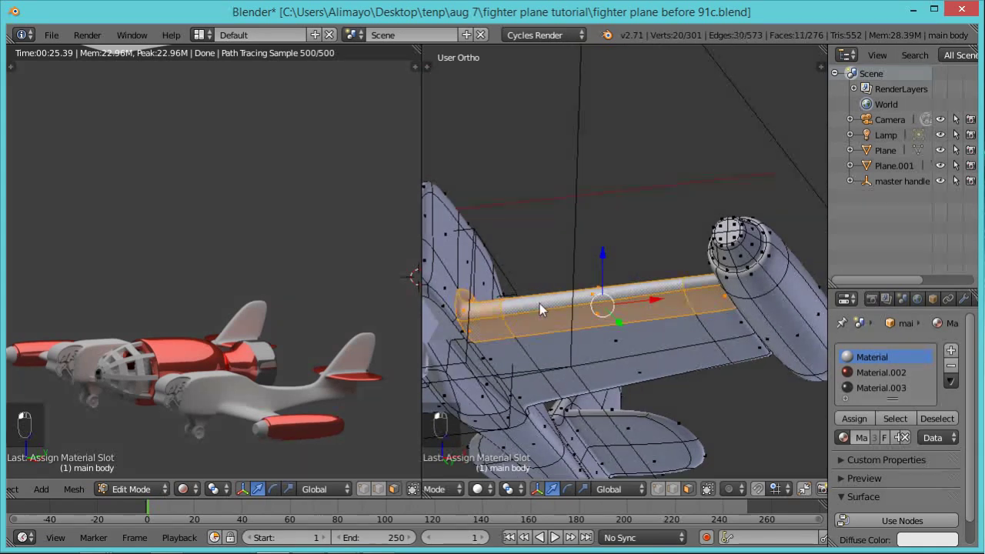
Assign the red Material.002 to the selected front wing faces and save the scene as fighter plane before 92c.blend.
{"action": "middle_click_drag", "start_coordinate": [593, 267], "coordinate": [558, 430]}
{"action": "middle_click_drag", "start_coordinate": [575, 368], "coordinate": [609, 350]}
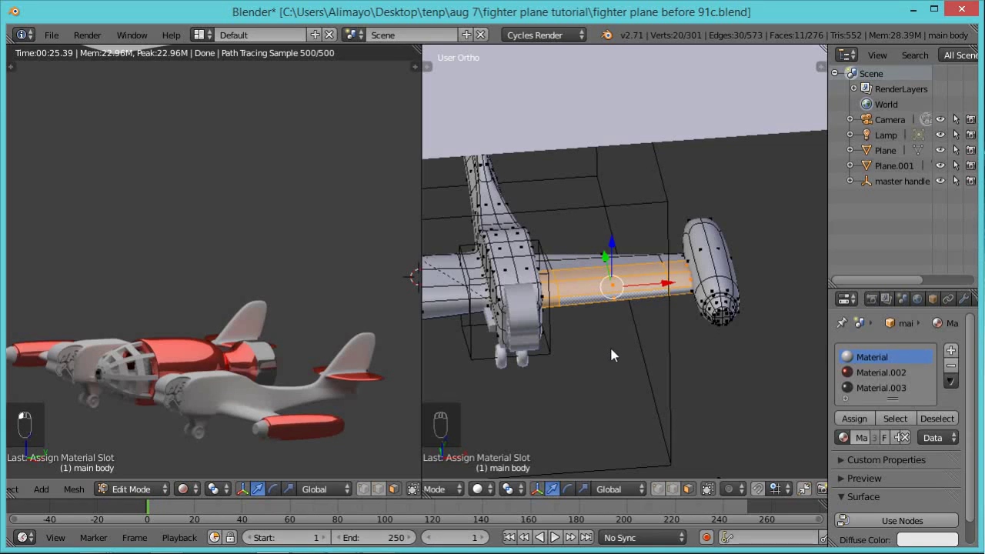
{"action": "left_click", "coordinate": [879, 368]}
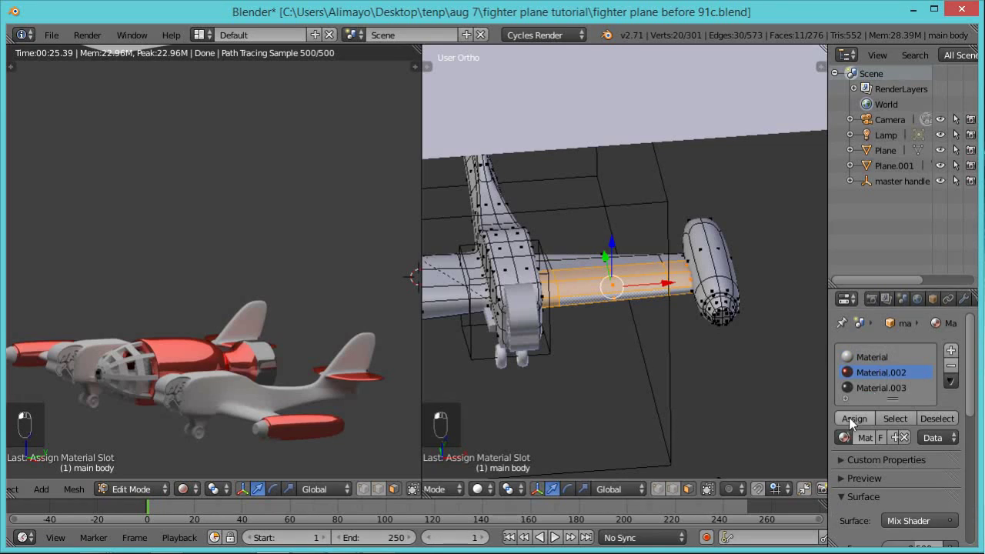
{"action": "left_click", "coordinate": [850, 417]}
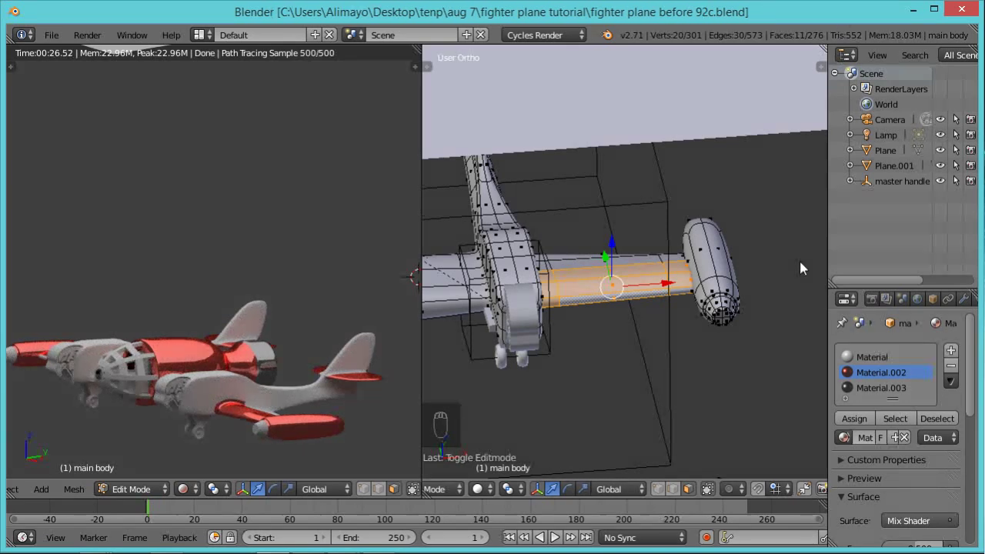
{"action": "middle_click_drag", "start_coordinate": [762, 304], "coordinate": [703, 380]}
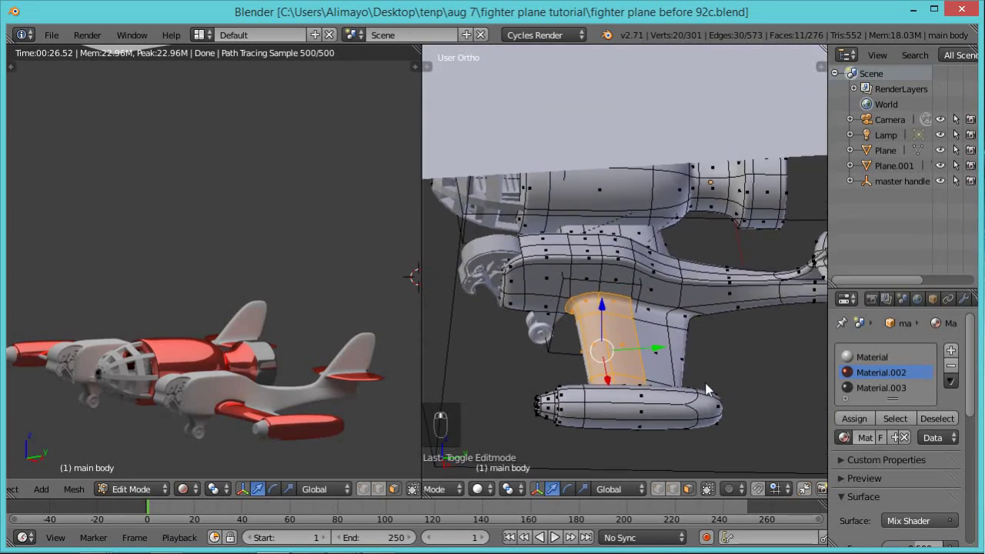
{"action": "scroll", "coordinate": [674, 346], "scroll_direction": "up", "scroll_amount": 1}
{"action": "key", "text": "c"}
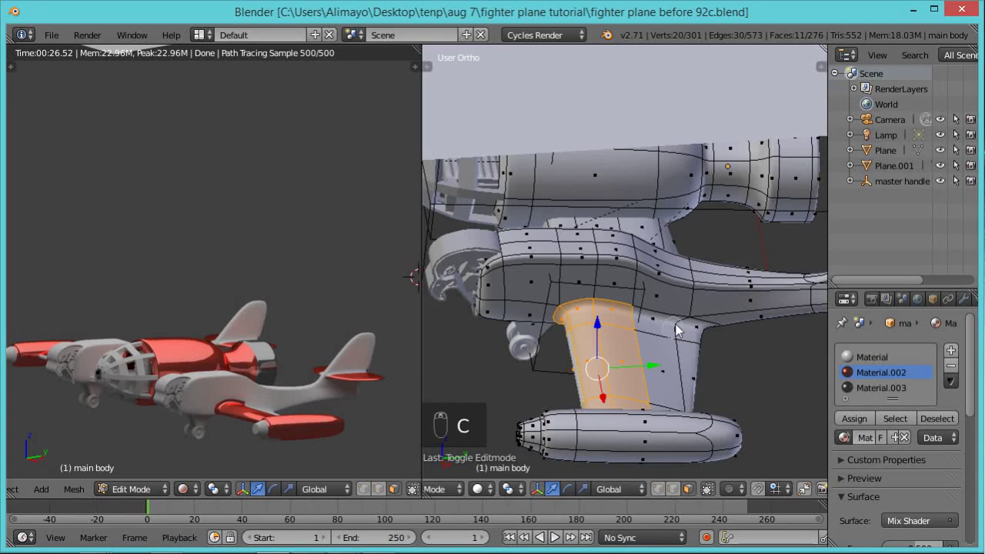
{"action": "left_click_drag", "start_coordinate": [660, 293], "coordinate": [587, 266]}
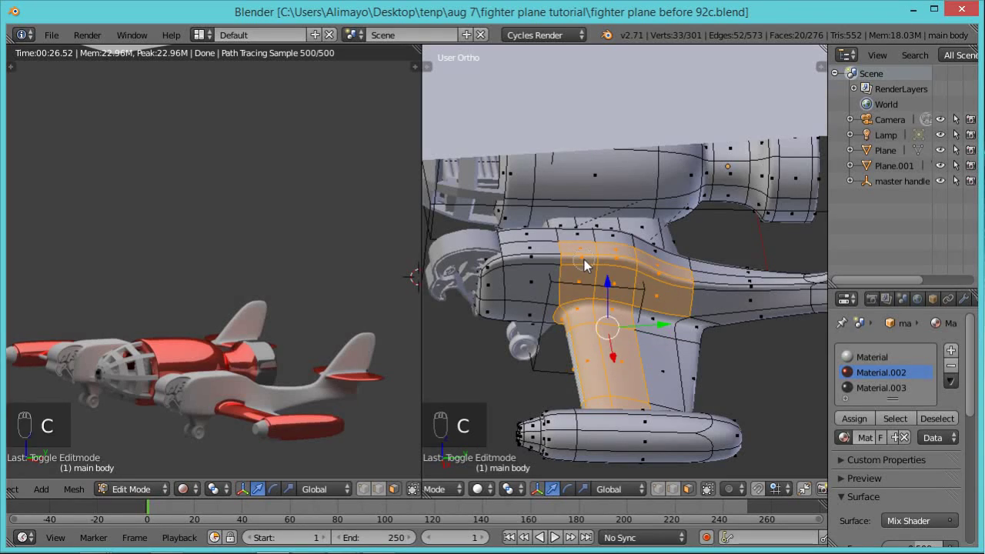
{"action": "key", "text": "Escape"}
Clear the selection and circle-select the boom's outer and top faces plus the rear wing faces on both sides of it.
{"action": "key", "text": "a"}
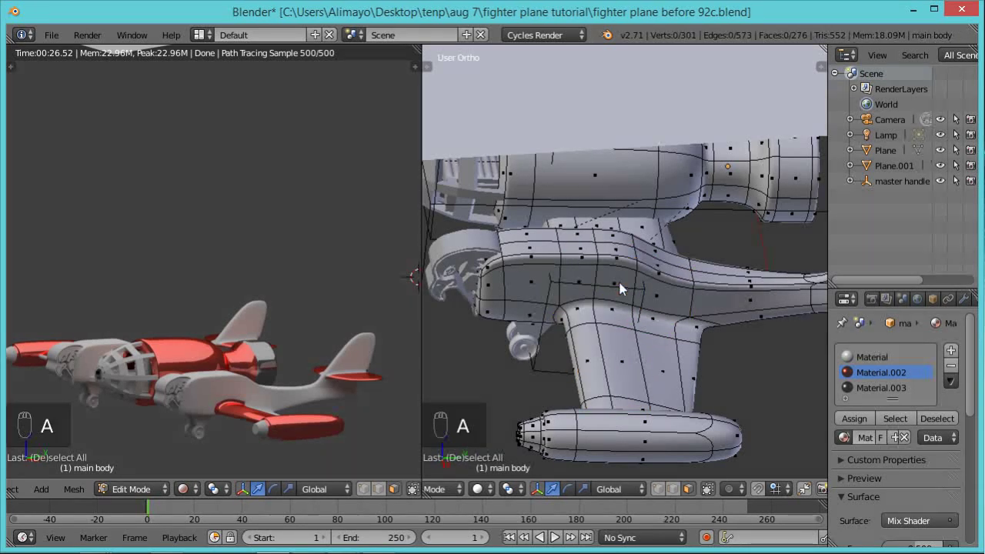
{"action": "key", "text": "c"}
{"action": "mouse_move", "coordinate": [622, 288]}
{"action": "left_mouse_down"}
{"action": "mouse_move", "coordinate": [509, 288]}
{"action": "mouse_move", "coordinate": [522, 257]}
{"action": "mouse_move", "coordinate": [509, 247]}
{"action": "mouse_move", "coordinate": [631, 254]}
{"action": "mouse_move", "coordinate": [764, 301]}
{"action": "mouse_move", "coordinate": [752, 302]}
{"action": "mouse_move", "coordinate": [804, 302]}
{"action": "mouse_move", "coordinate": [665, 346]}
{"action": "mouse_move", "coordinate": [674, 364]}
{"action": "left_mouse_up"}
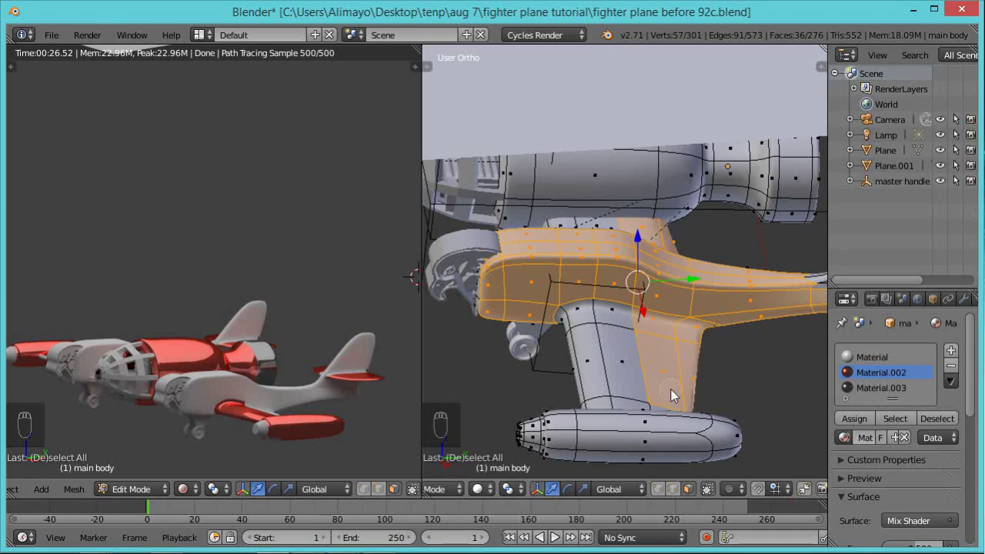
{"action": "middle_click_drag", "start_coordinate": [745, 339], "coordinate": [625, 329]}
{"action": "key", "text": "c"}
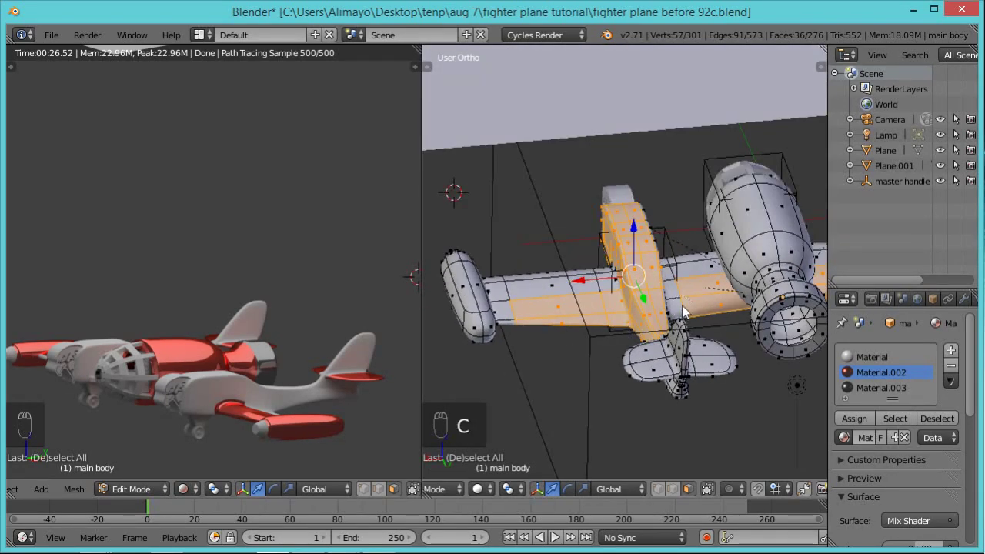
{"action": "left_click", "coordinate": [676, 311]}
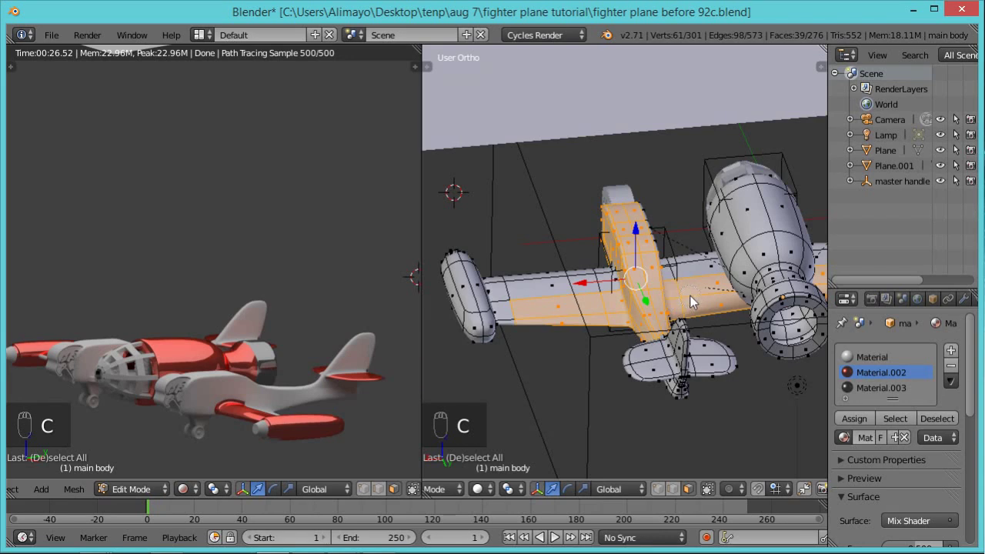
Add the faces of the tail fin and the rear end of the boom to the selection with Circle Select.
{"action": "middle_click_drag", "start_coordinate": [589, 364], "coordinate": [684, 326]}
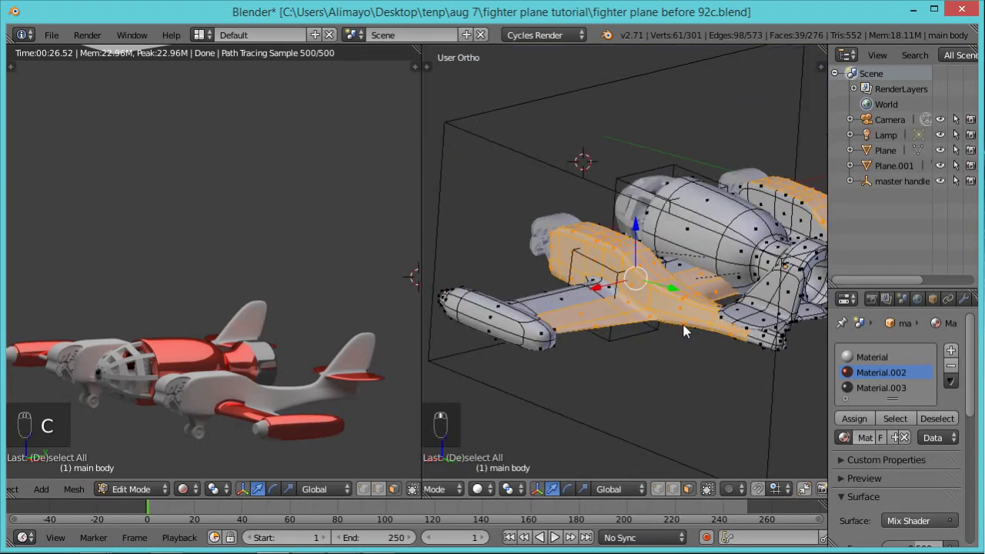
{"action": "key", "text": "c"}
{"action": "left_click", "coordinate": [781, 297]}
{"action": "left_click_drag", "start_coordinate": [780, 296], "coordinate": [791, 286]}
{"action": "middle_click_drag", "start_coordinate": [777, 295], "coordinate": [603, 281]}
{"action": "key", "text": "c"}
{"action": "left_click_drag", "start_coordinate": [593, 281], "coordinate": [567, 290]}
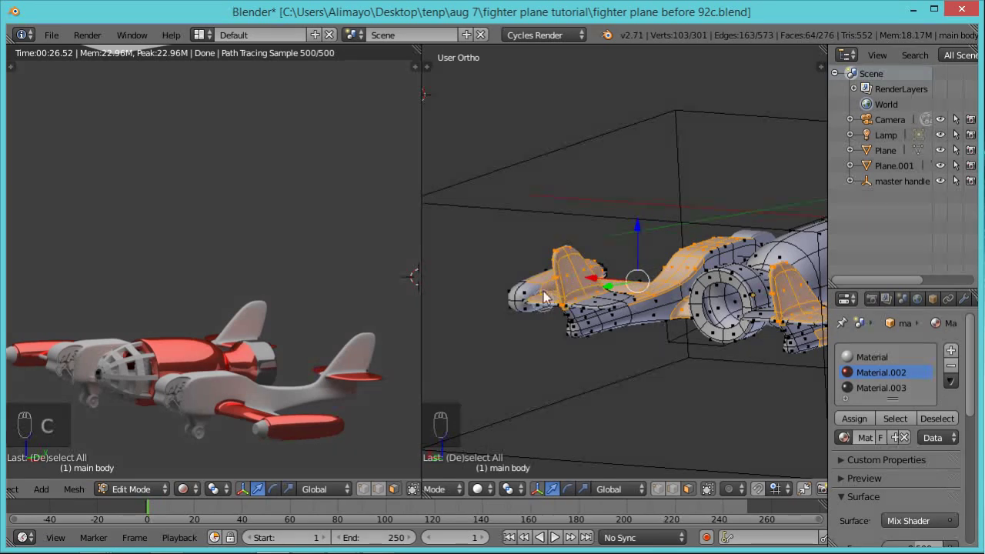
Remove unwanted faces around the fin and stabilizer from the selection, and add the inner-side faces of the whole boom.
{"action": "middle_click_drag", "start_coordinate": [545, 299], "coordinate": [557, 260]}
{"action": "left_click_drag", "start_coordinate": [672, 304], "coordinate": [593, 319]}
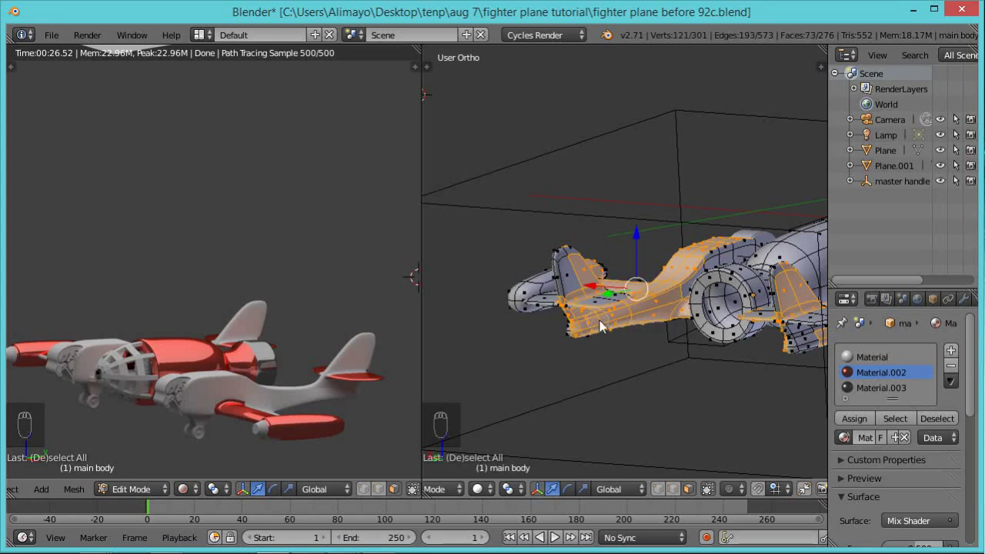
{"action": "middle_click_drag", "start_coordinate": [684, 279], "coordinate": [619, 388]}
{"action": "scroll", "coordinate": [583, 370], "scroll_direction": "up", "scroll_amount": 2}
{"action": "key", "text": "c"}
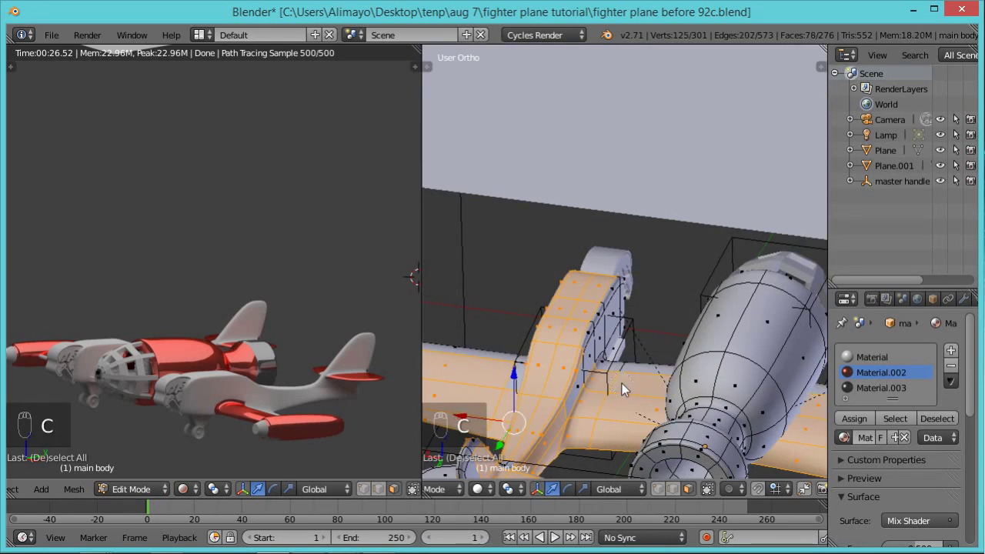
{"action": "left_click_drag", "start_coordinate": [621, 385], "coordinate": [595, 360]}
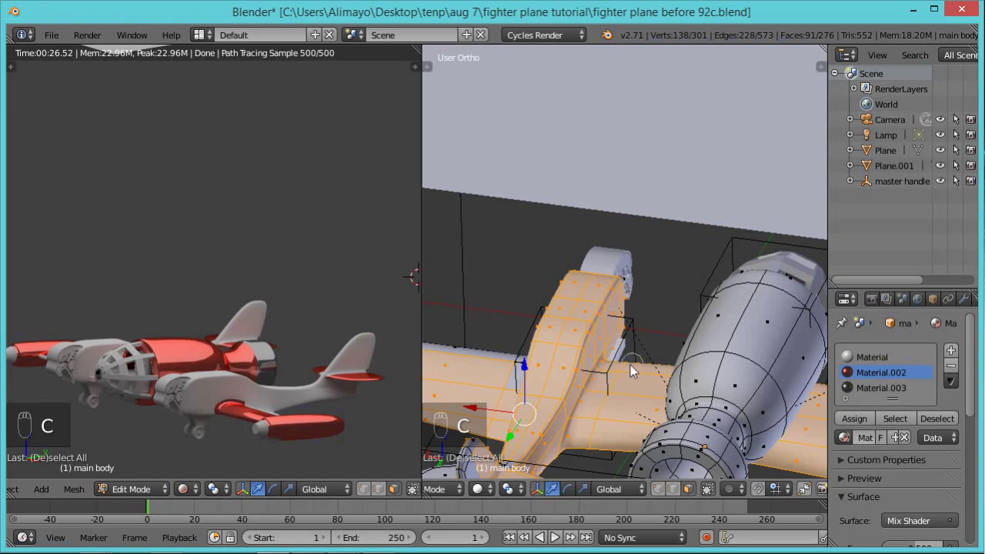
{"action": "right_click", "coordinate": [628, 364]}
Add the remaining tail fin faces and the rear boom's unselected side faces to the selection with Circle Select.
{"action": "scroll", "coordinate": [628, 364], "scroll_direction": "down", "scroll_amount": 2}
{"action": "mouse_move", "coordinate": [568, 398]}
{"action": "middle_mouse_down"}
{"action": "mouse_move", "coordinate": [628, 372]}
{"action": "mouse_move", "coordinate": [537, 372]}
{"action": "middle_mouse_up"}
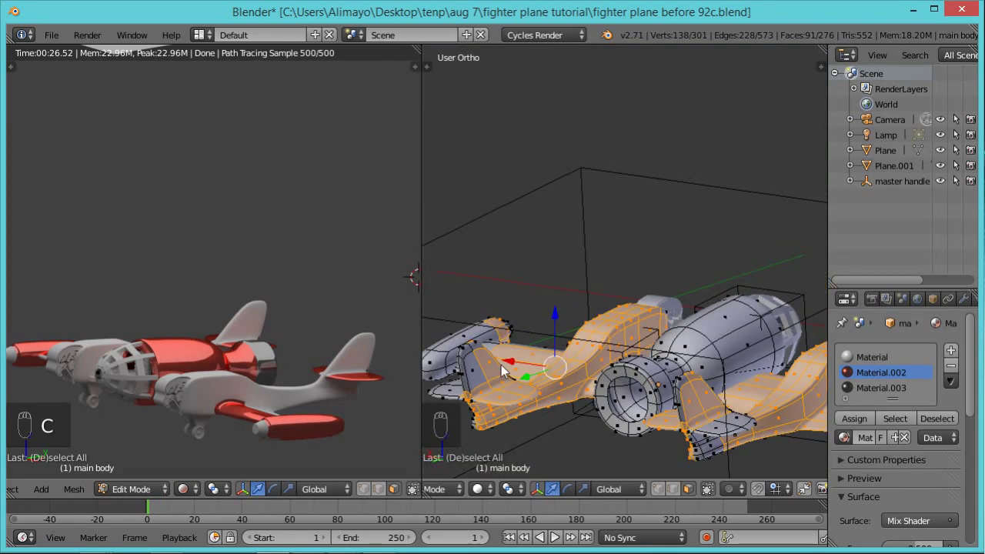
{"action": "key", "text": "c"}
{"action": "left_click_drag", "start_coordinate": [501, 364], "coordinate": [465, 361]}
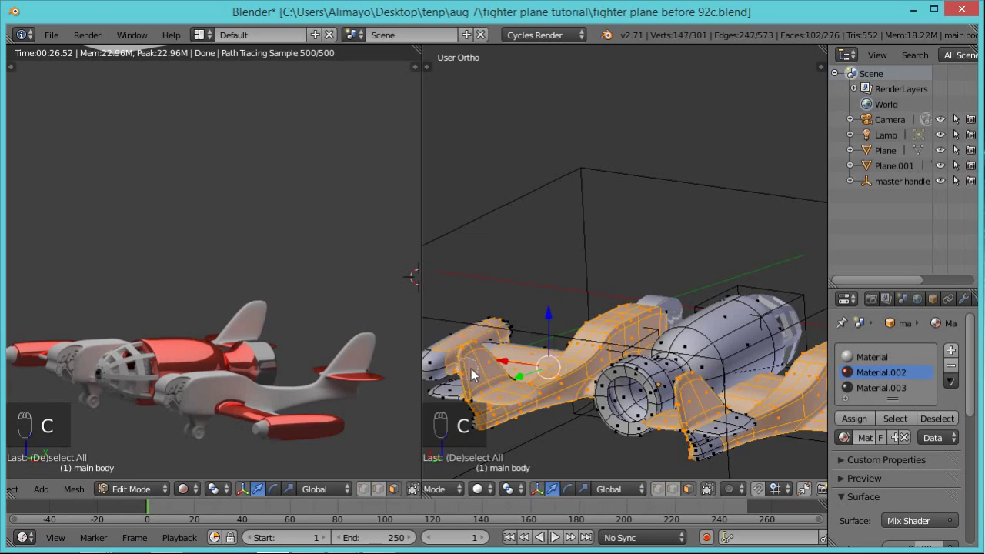
{"action": "middle_click_drag", "start_coordinate": [483, 391], "coordinate": [697, 370]}
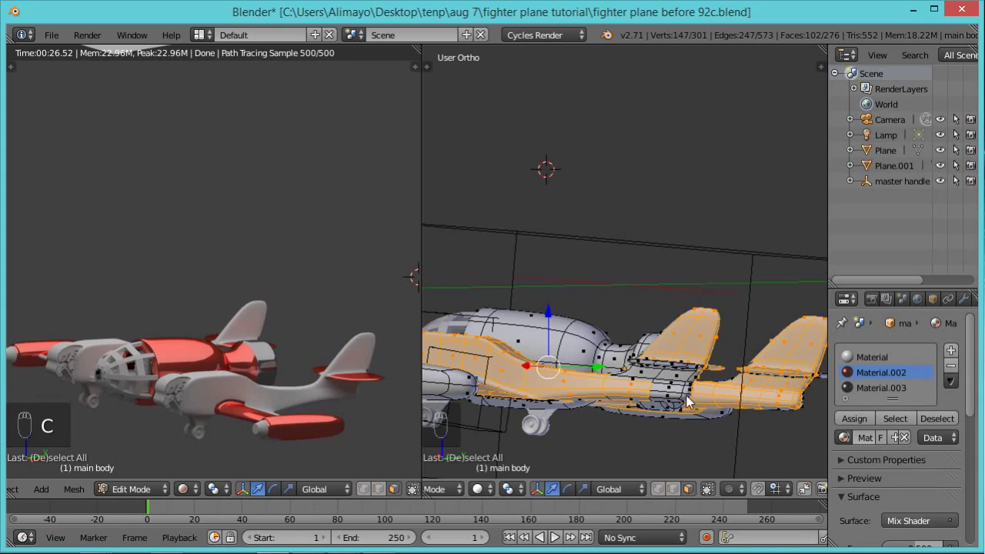
{"action": "key", "text": "c"}
{"action": "left_click_drag", "start_coordinate": [682, 400], "coordinate": [640, 409]}
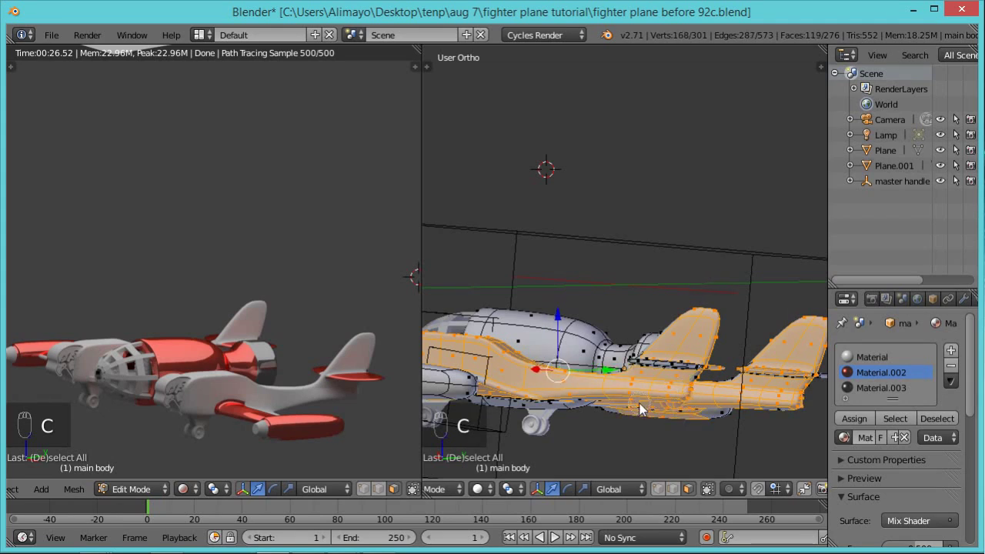
{"action": "middle_click_drag", "start_coordinate": [655, 409], "coordinate": [616, 324]}
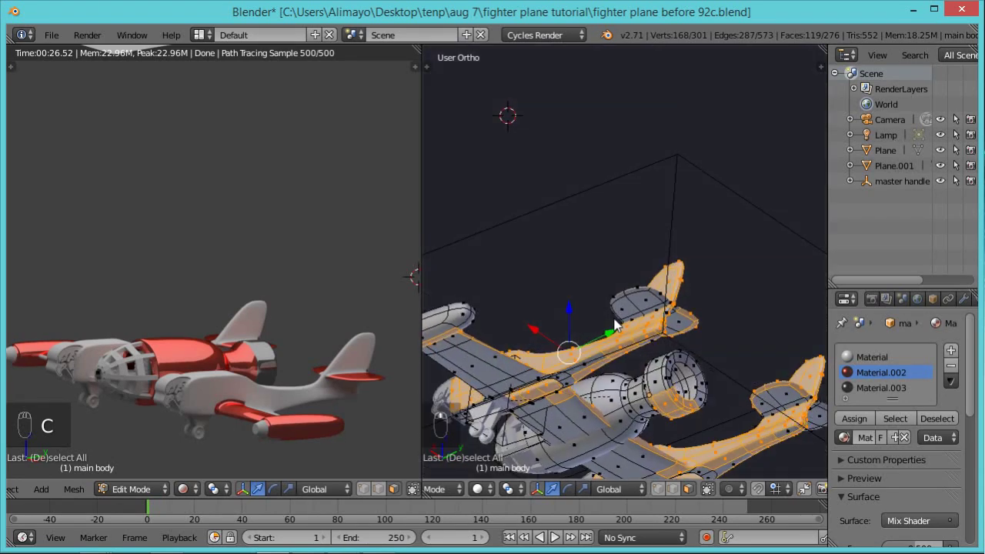
Remove the wingtip tank faces on both sides from the selection with Circle Select in wireframe display.
{"action": "middle_click_drag", "start_coordinate": [571, 375], "coordinate": [597, 348]}
{"action": "scroll", "coordinate": [520, 332], "scroll_direction": "down", "scroll_amount": 2}
{"action": "scroll", "coordinate": [520, 332], "scroll_direction": "down", "scroll_amount": 3}
{"action": "key", "text": "z"}
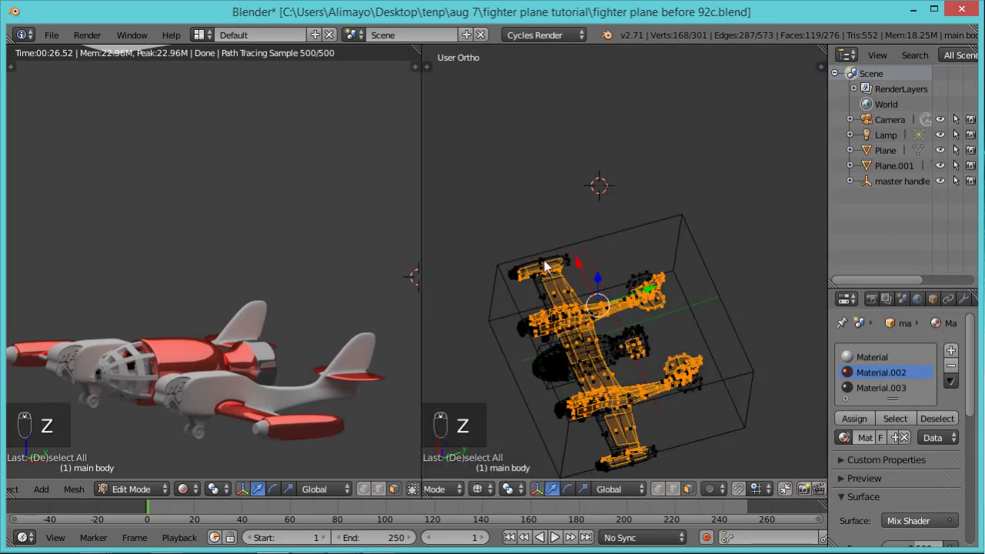
{"action": "key", "text": "c"}
{"action": "middle_click_drag", "start_coordinate": [550, 263], "coordinate": [524, 272]}
{"action": "mouse_move", "coordinate": [656, 411]}
{"action": "middle_mouse_down"}
{"action": "mouse_move", "coordinate": [653, 457]}
{"action": "mouse_move", "coordinate": [626, 466]}
{"action": "mouse_move", "coordinate": [666, 454]}
{"action": "middle_mouse_up"}
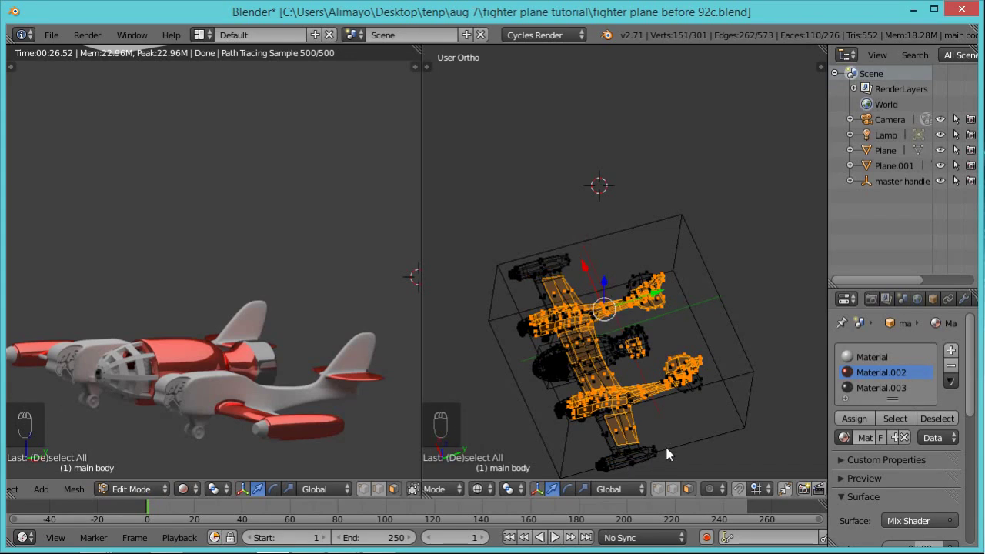
{"action": "key", "text": "z"}
Add the rear wing faces on the plane's underside to the selection and remove the front wing faces caught with them.
{"action": "scroll", "coordinate": [665, 444], "scroll_direction": "up", "scroll_amount": 3}
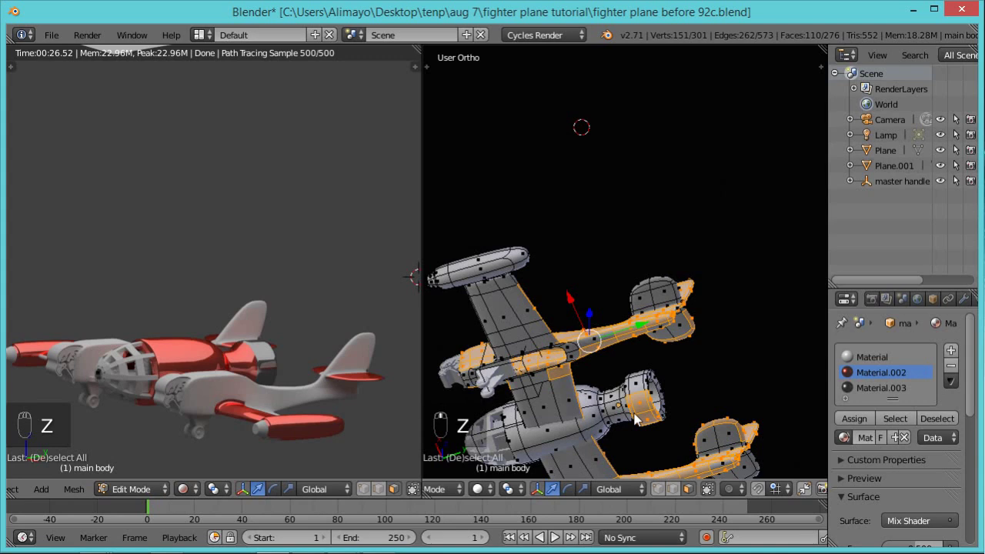
{"action": "middle_click_drag", "start_coordinate": [634, 418], "coordinate": [608, 294], "text": "shift"}
{"action": "key", "text": "c"}
{"action": "mouse_move", "coordinate": [561, 262]}
{"action": "left_mouse_down"}
{"action": "mouse_move", "coordinate": [539, 235]}
{"action": "mouse_move", "coordinate": [567, 268]}
{"action": "left_mouse_up"}
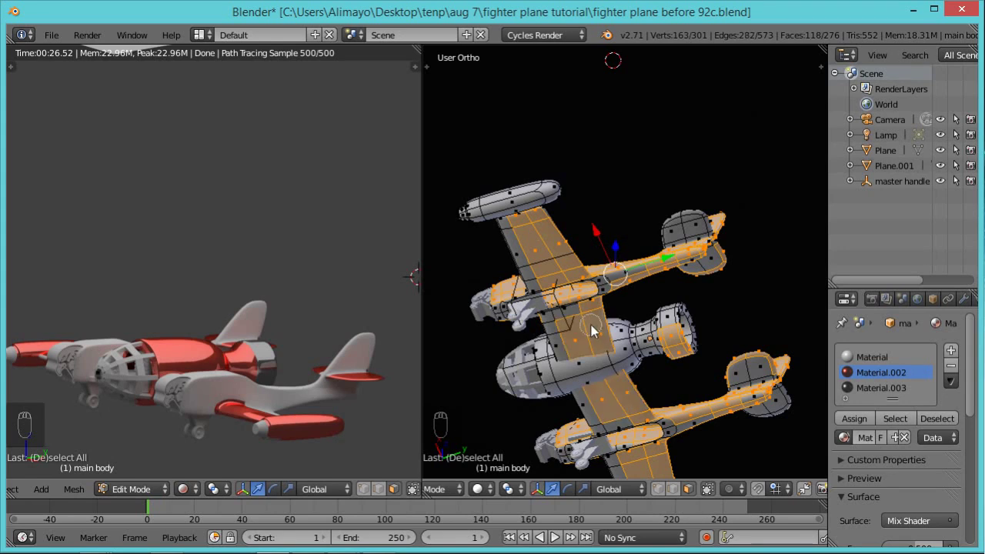
{"action": "left_click_drag", "start_coordinate": [567, 341], "coordinate": [545, 292]}
{"action": "mouse_move", "coordinate": [544, 293]}
{"action": "middle_mouse_down"}
{"action": "mouse_move", "coordinate": [541, 266]}
{"action": "mouse_move", "coordinate": [551, 301]}
{"action": "mouse_move", "coordinate": [514, 229]}
{"action": "mouse_move", "coordinate": [517, 240]}
{"action": "middle_mouse_up"}
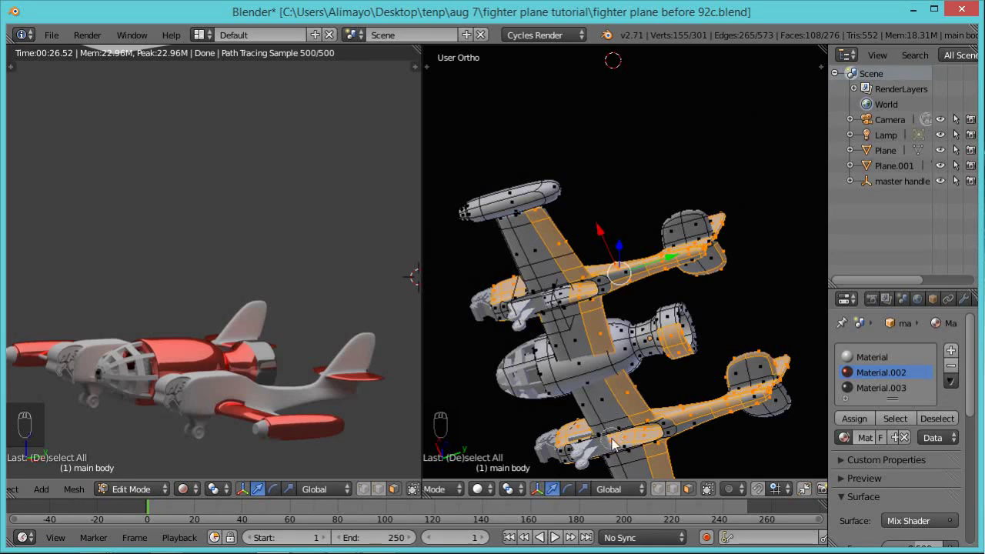
{"action": "middle_click_drag", "start_coordinate": [620, 438], "coordinate": [624, 448]}
{"action": "right_click", "coordinate": [635, 407]}
{"action": "middle_click_drag", "start_coordinate": [635, 401], "coordinate": [627, 345]}
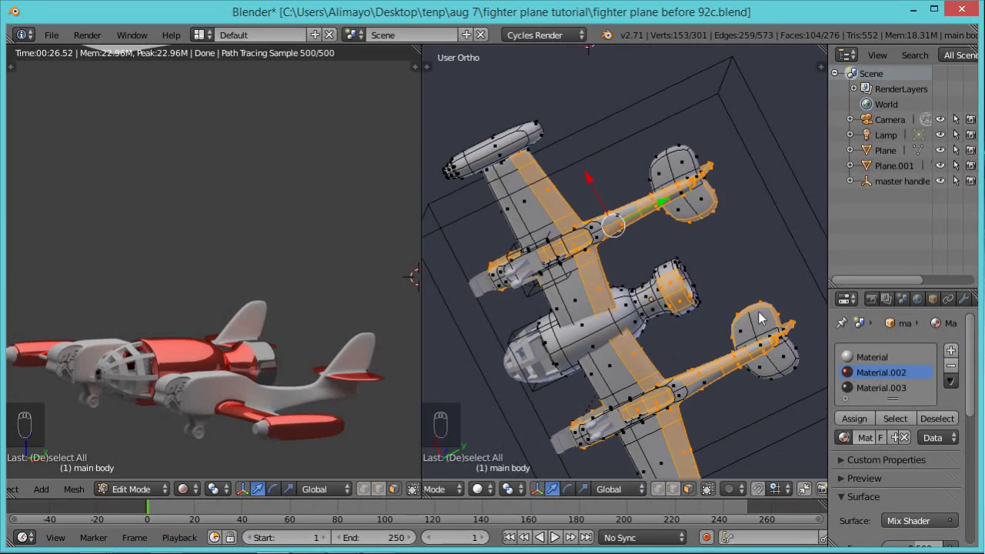
Remove the stabilizer's underside faces from the selection and add the missing underside faces of the boom.
{"action": "key", "text": "c"}
{"action": "mouse_move", "coordinate": [751, 316]}
{"action": "middle_mouse_down"}
{"action": "mouse_move", "coordinate": [737, 330]}
{"action": "mouse_move", "coordinate": [769, 308]}
{"action": "middle_mouse_up"}
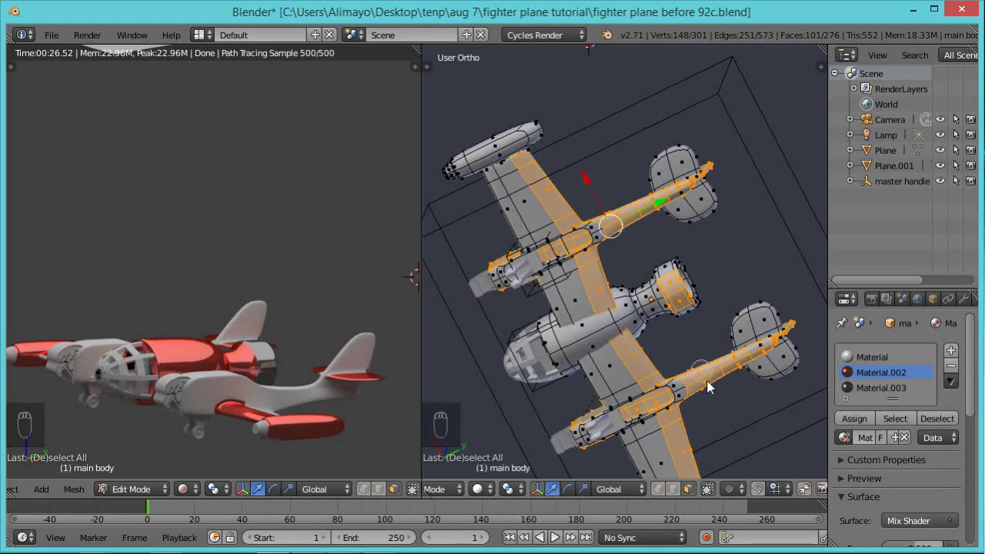
{"action": "left_click_drag", "start_coordinate": [706, 384], "coordinate": [696, 377]}
{"action": "key", "text": "c"}
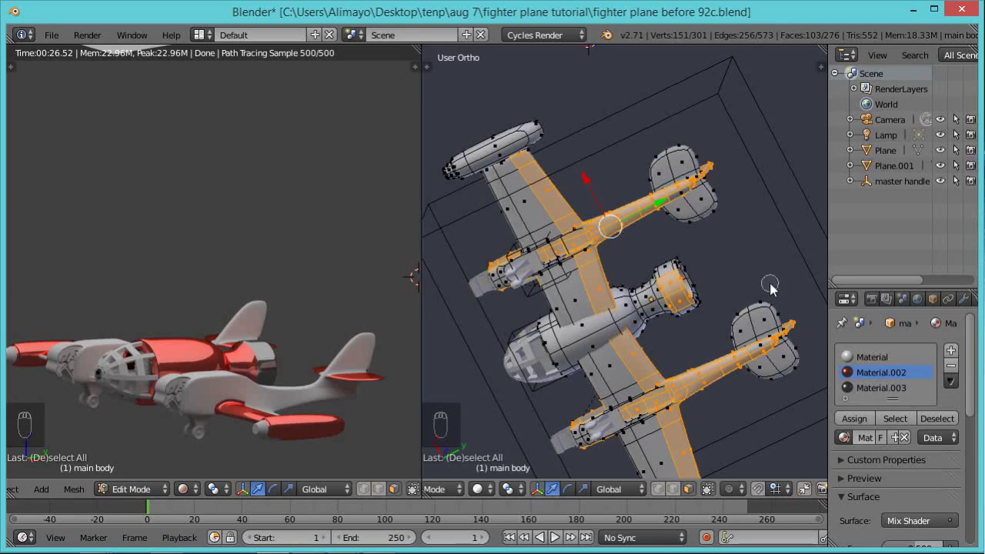
Remove the underside faces of the central engine nozzle from the selection with Circle Select.
{"action": "scroll", "coordinate": [724, 287], "scroll_direction": "up", "scroll_amount": 2}
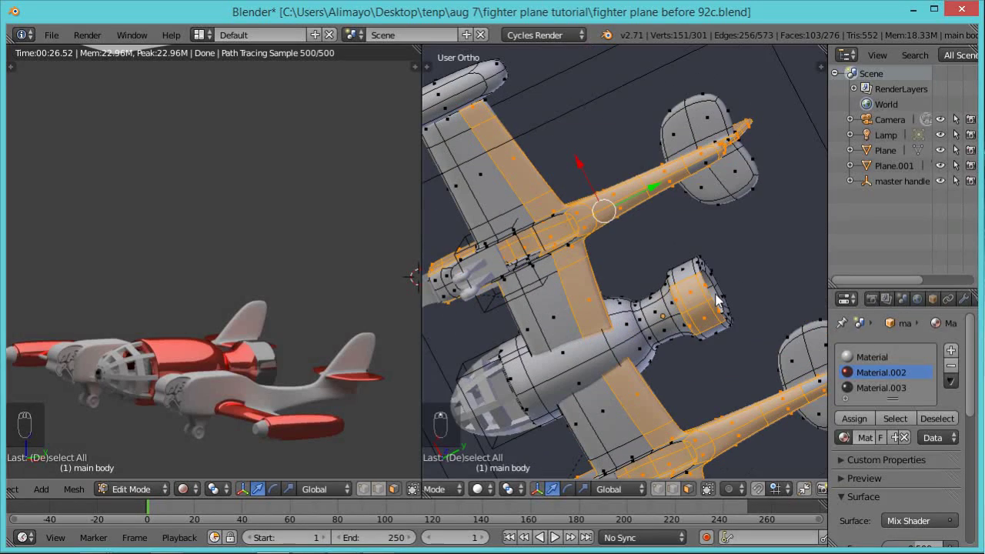
{"action": "key", "text": "c"}
{"action": "mouse_move", "coordinate": [717, 306]}
{"action": "middle_mouse_down"}
{"action": "mouse_move", "coordinate": [699, 299]}
{"action": "mouse_move", "coordinate": [720, 327]}
{"action": "middle_mouse_up"}
Add the missed faces on the boom's outer side above the wing to the selection with Circle Select.
{"action": "middle_click_drag", "start_coordinate": [726, 255], "coordinate": [570, 256]}
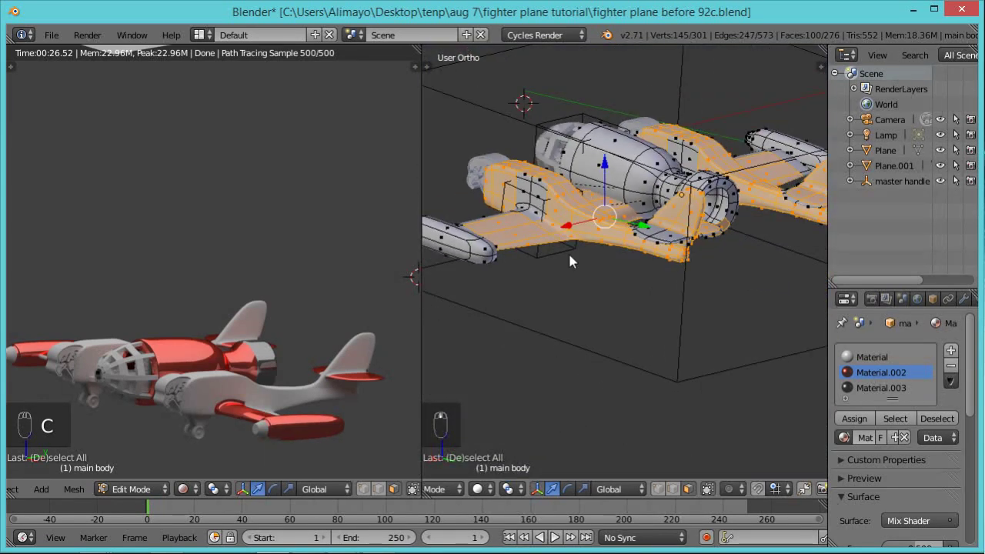
{"action": "key", "text": "c"}
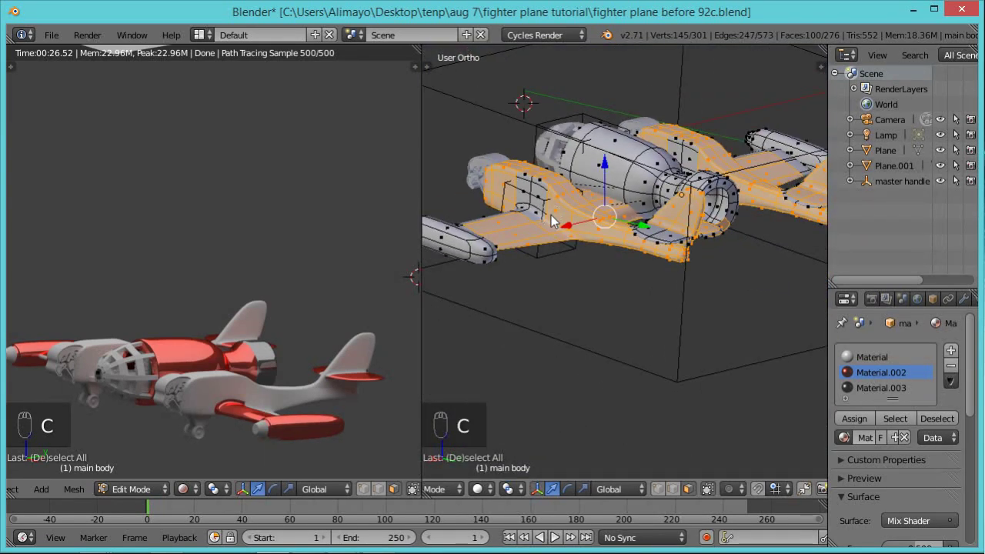
{"action": "middle_click", "coordinate": [544, 202]}
{"action": "mouse_move", "coordinate": [544, 208]}
{"action": "left_mouse_down"}
{"action": "mouse_move", "coordinate": [537, 196]}
{"action": "mouse_move", "coordinate": [556, 202]}
{"action": "left_mouse_up"}
{"action": "middle_click_drag", "start_coordinate": [551, 261], "coordinate": [616, 292]}
{"action": "mouse_move", "coordinate": [531, 237]}
{"action": "middle_mouse_down"}
{"action": "mouse_move", "coordinate": [514, 240]}
{"action": "mouse_move", "coordinate": [532, 262]}
{"action": "middle_mouse_up"}
{"action": "scroll", "coordinate": [552, 222], "scroll_direction": "down", "scroll_amount": 3}
{"action": "middle_click_drag", "start_coordinate": [612, 282], "coordinate": [601, 264]}
{"action": "scroll", "coordinate": [600, 269], "scroll_direction": "up", "scroll_amount": 3}
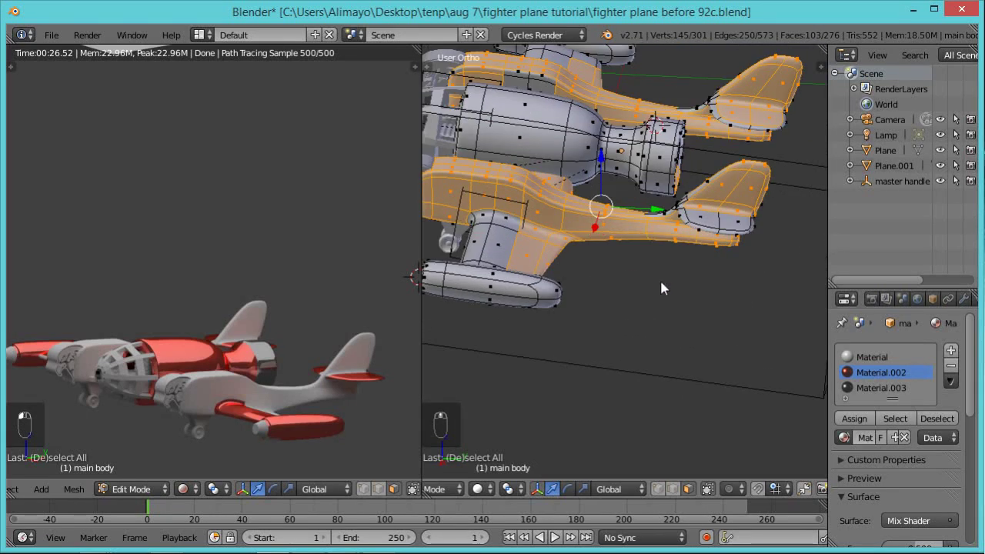
Correct the selection face by face where the tail fin and rear boom meet the stabilizers, leaving the stabilizers unselected.
{"action": "middle_click_drag", "start_coordinate": [659, 300], "coordinate": [553, 266]}
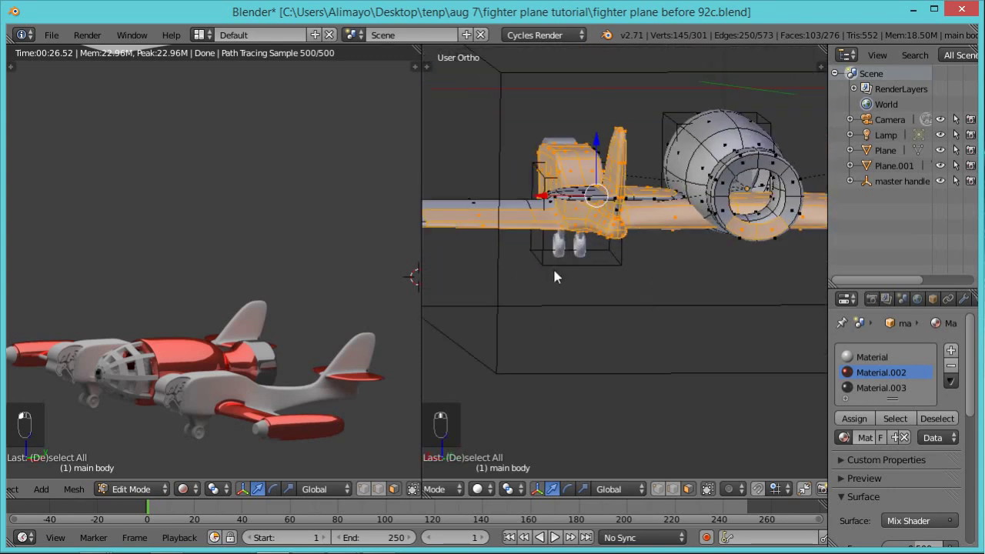
{"action": "scroll", "coordinate": [557, 265], "scroll_direction": "up", "scroll_amount": 2}
{"action": "right_click", "coordinate": [613, 193], "text": "shift"}
{"action": "middle_click_drag", "start_coordinate": [654, 236], "coordinate": [562, 279]}
{"action": "right_click", "coordinate": [558, 261], "text": "shift"}
{"action": "right_click", "coordinate": [558, 262], "text": "shift"}
{"action": "right_click", "coordinate": [561, 280], "text": "shift"}
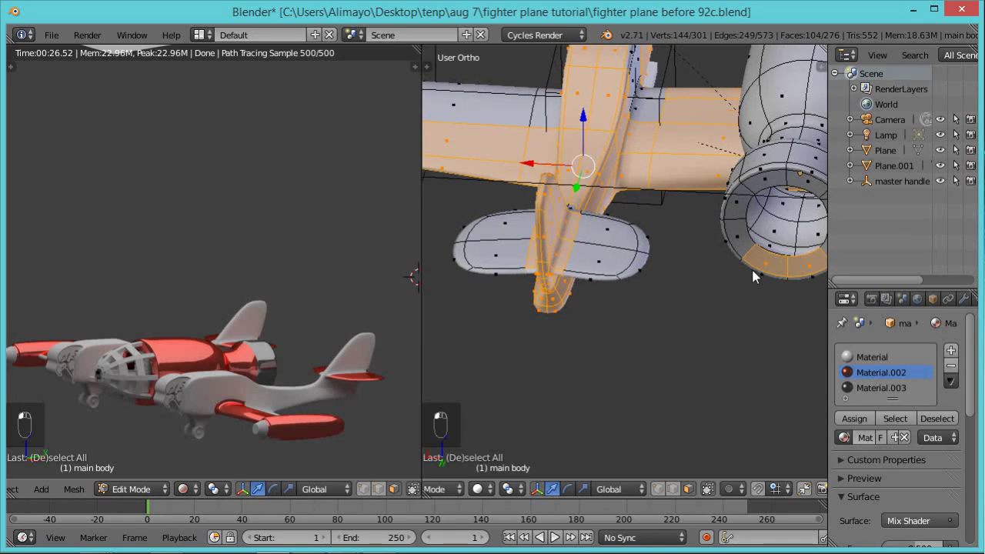
Refine the face selection with circle select, removing the engine nozzle faces and adding the missed faces on the inner wing and tail boom.
{"action": "key", "text": "c"}
{"action": "mouse_move", "coordinate": [771, 266]}
{"action": "middle_mouse_down"}
{"action": "mouse_move", "coordinate": [794, 275]}
{"action": "mouse_move", "coordinate": [793, 196]}
{"action": "middle_mouse_up"}
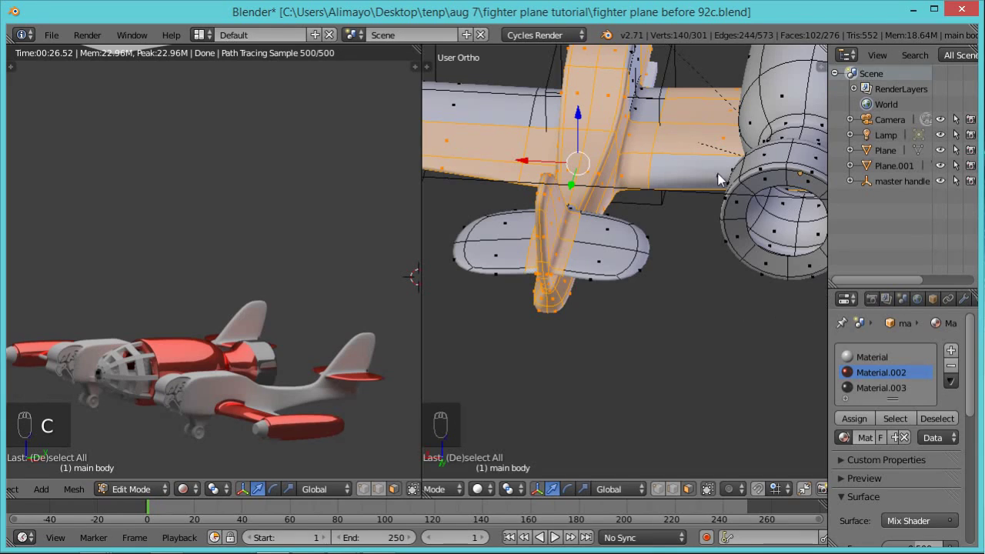
{"action": "key", "text": "c"}
{"action": "left_click_drag", "start_coordinate": [710, 187], "coordinate": [644, 85]}
{"action": "scroll", "coordinate": [645, 80], "scroll_direction": "down", "scroll_amount": 3}
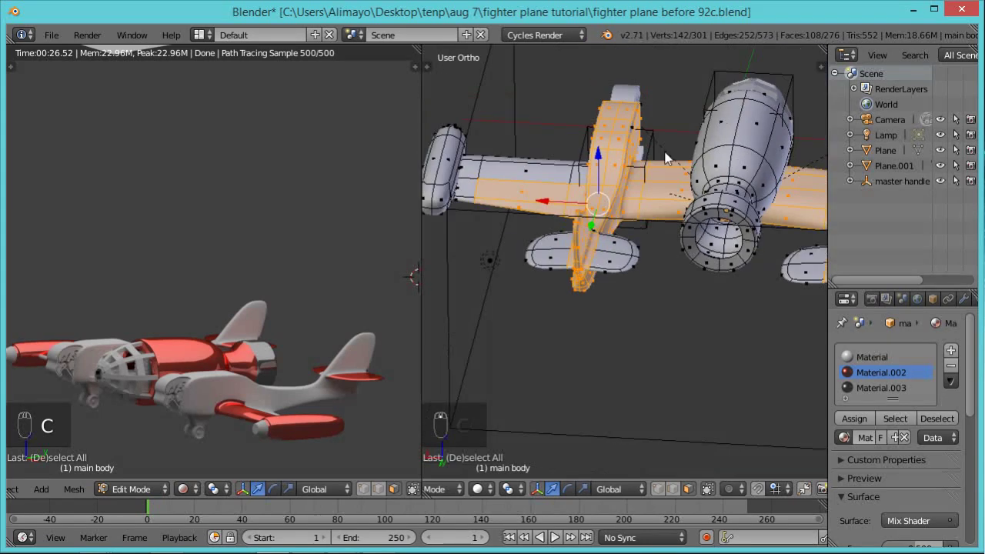
{"action": "middle_click_drag", "start_coordinate": [714, 271], "coordinate": [745, 340]}
{"action": "scroll", "coordinate": [690, 279], "scroll_direction": "up", "scroll_amount": 2}
Add another material slot to the main body with a new material and set its surface to Mix Shader.
{"action": "left_click", "coordinate": [952, 351]}
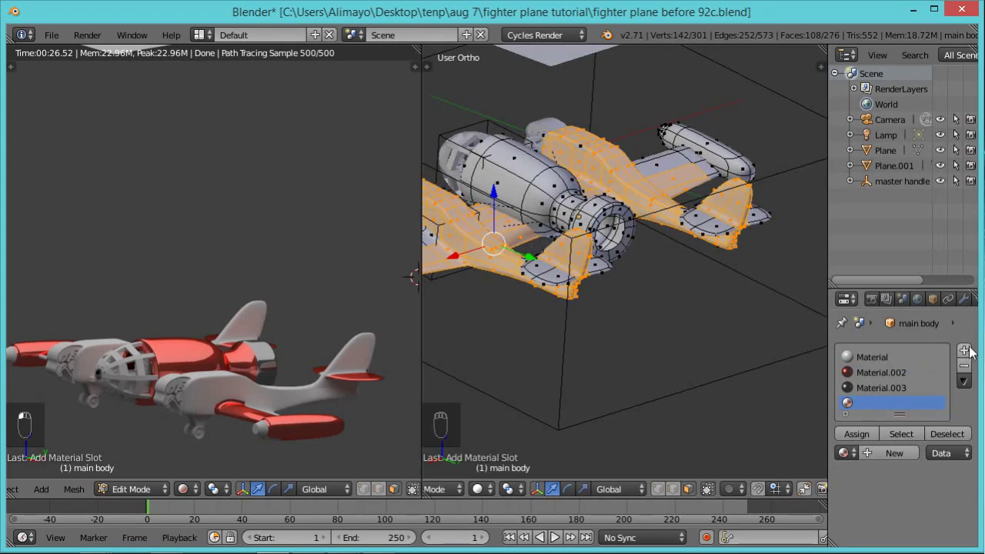
{"action": "left_click", "coordinate": [896, 452]}
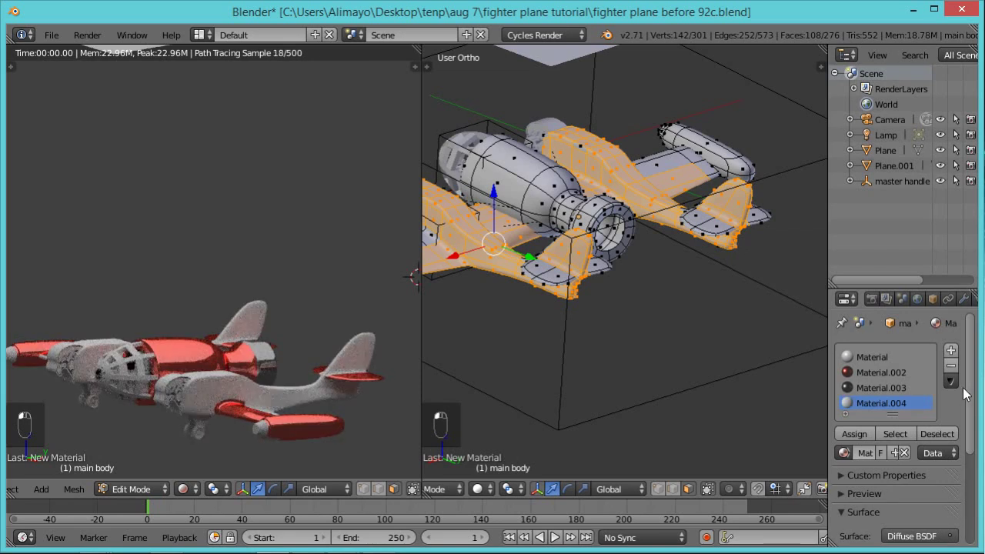
{"action": "scroll", "coordinate": [970, 387], "scroll_direction": "down", "scroll_amount": 5}
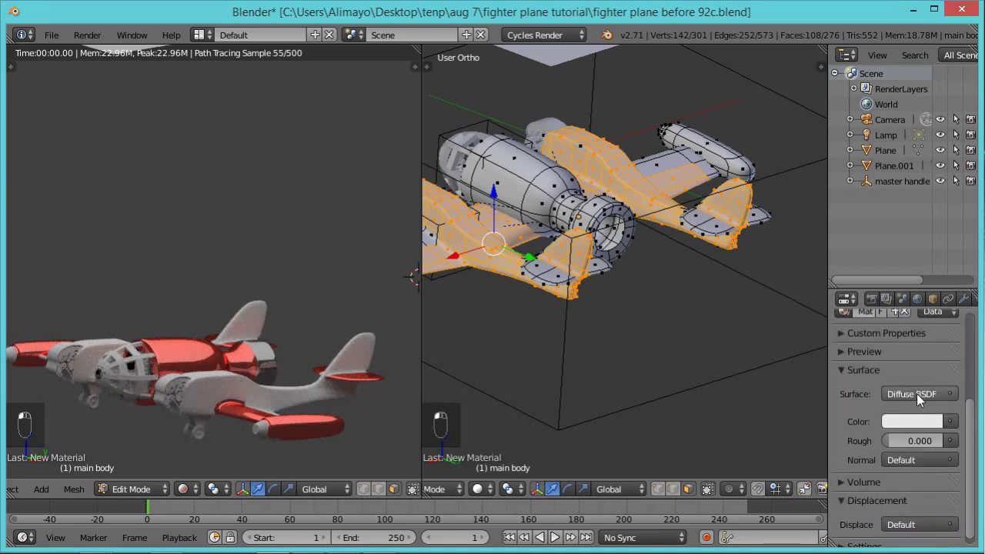
{"action": "left_click", "coordinate": [916, 394]}
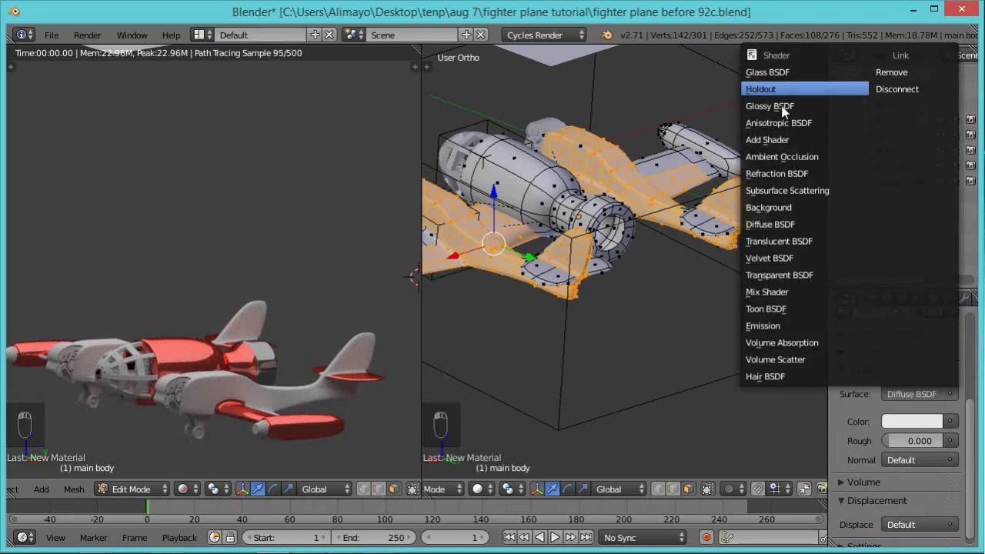
{"action": "left_click", "coordinate": [776, 290]}
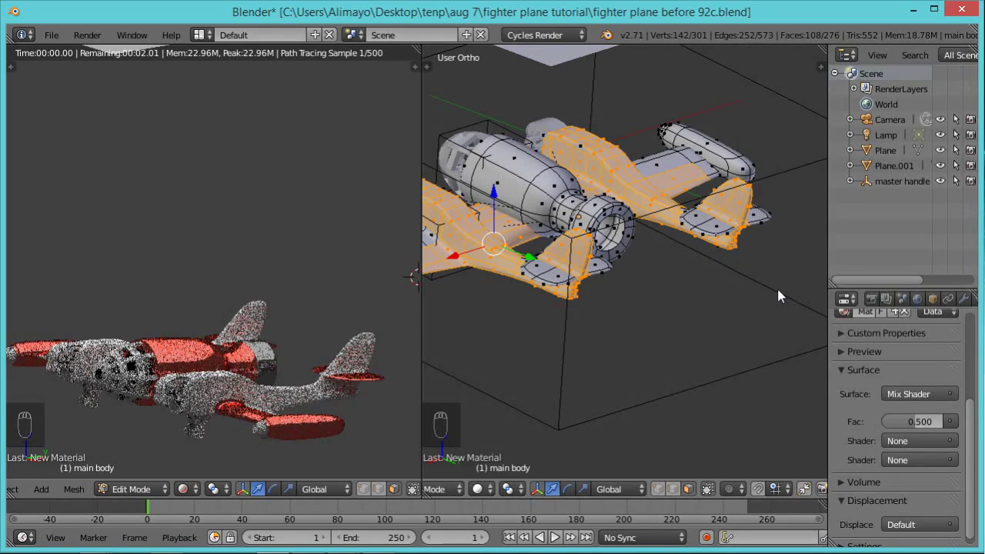
Set the mix's first shader to Glossy BSDF and its second shader to Diffuse BSDF.
{"action": "left_click", "coordinate": [917, 440]}
{"action": "left_click", "coordinate": [861, 151]}
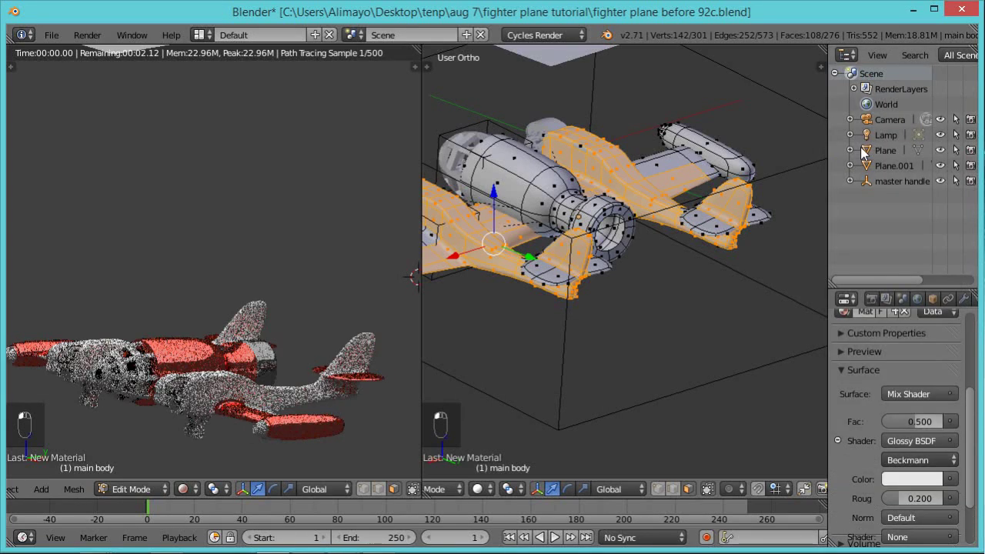
{"action": "left_click_drag", "start_coordinate": [969, 406], "coordinate": [963, 458]}
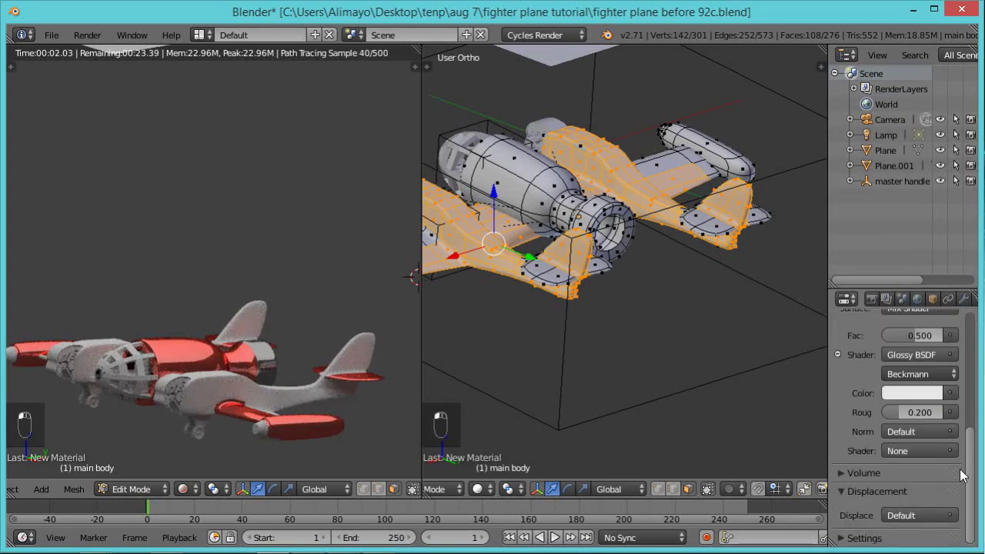
{"action": "left_click", "coordinate": [915, 452]}
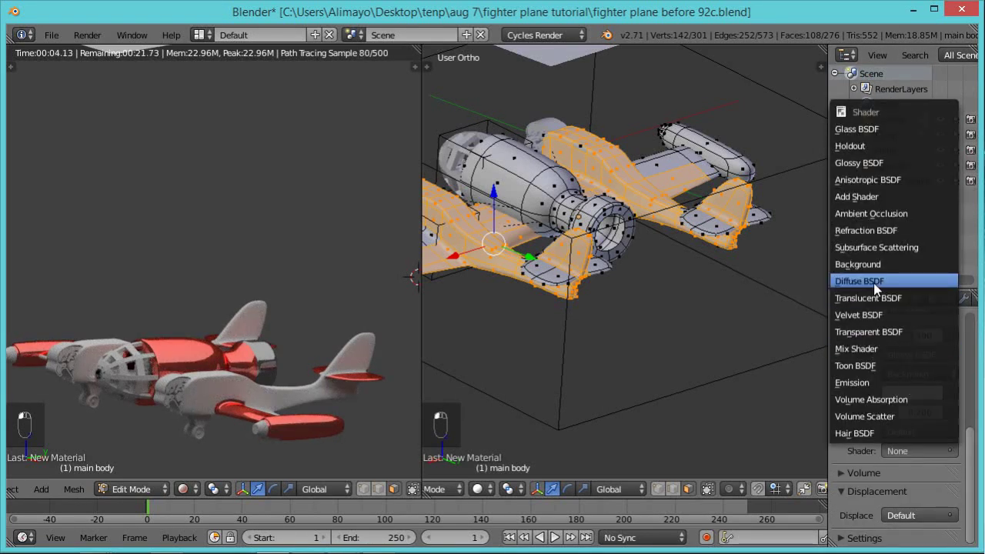
{"action": "left_click", "coordinate": [874, 282]}
Darken the diffuse colour to near-black and assign the material to the selected body faces.
{"action": "left_click", "coordinate": [910, 470]}
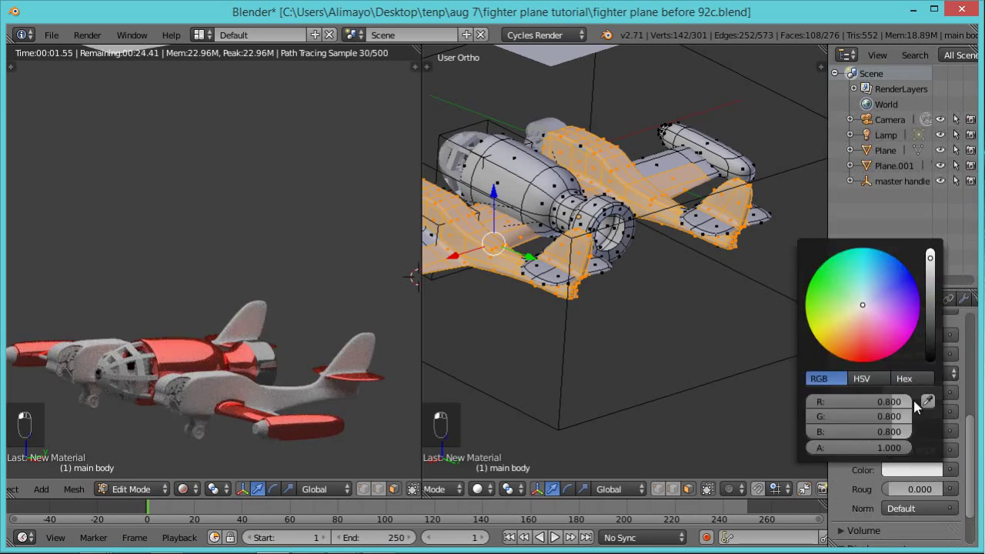
{"action": "left_click_drag", "start_coordinate": [934, 341], "coordinate": [931, 346]}
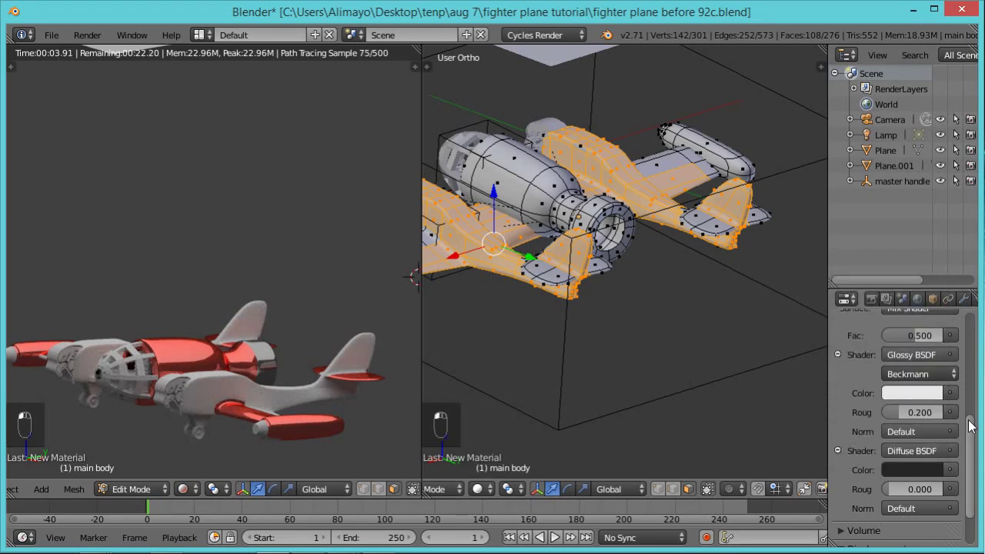
{"action": "scroll", "coordinate": [971, 426], "scroll_direction": "up", "scroll_amount": 6}
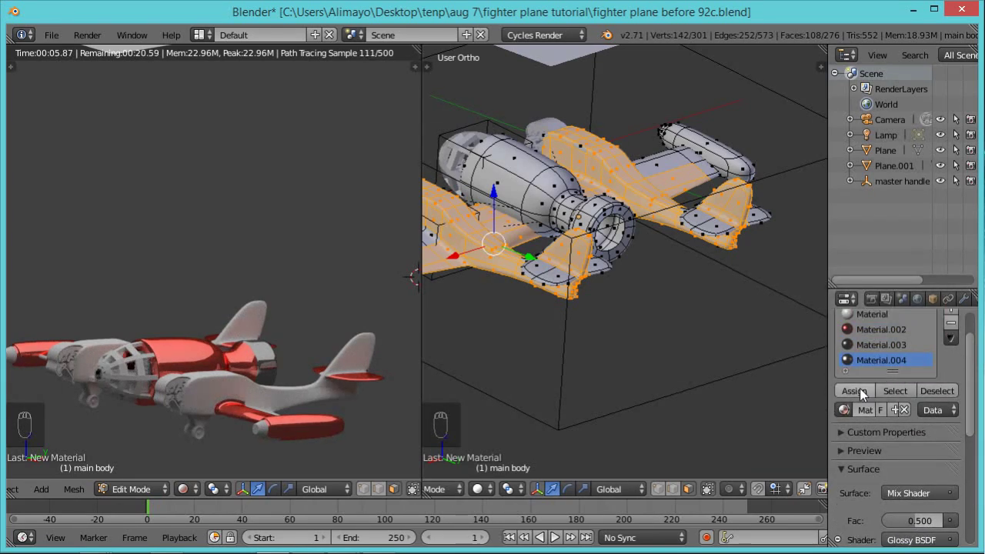
{"action": "left_click", "coordinate": [854, 390]}
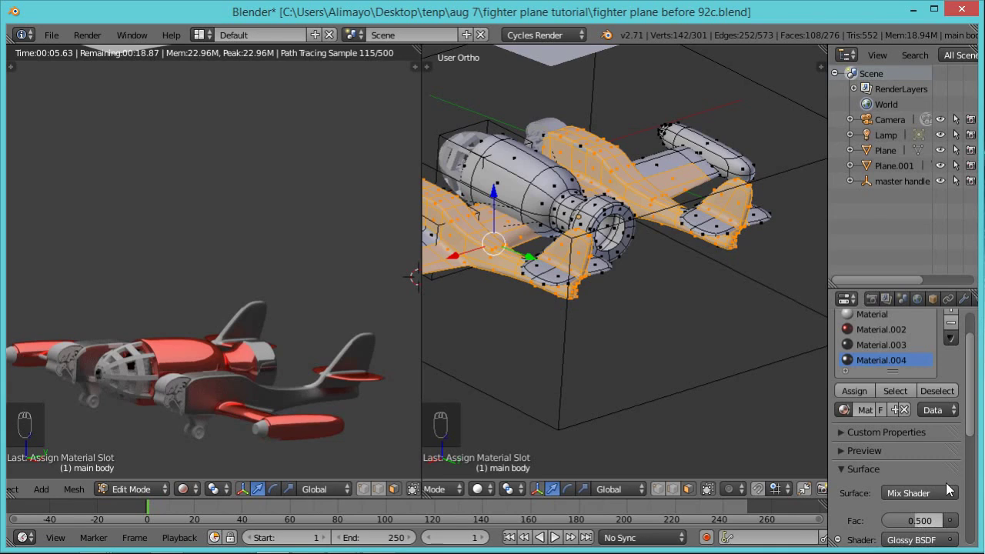
Try a roughness of 0.355 on the new material's glossy shader.
{"action": "scroll", "coordinate": [973, 431], "scroll_direction": "down", "scroll_amount": 3}
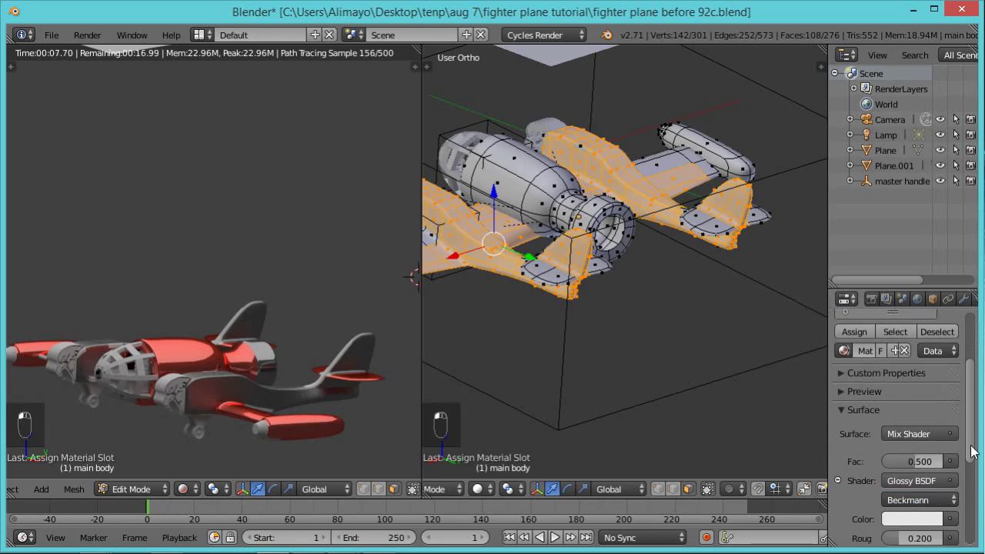
{"action": "scroll", "coordinate": [908, 473], "scroll_direction": "down", "scroll_amount": 2}
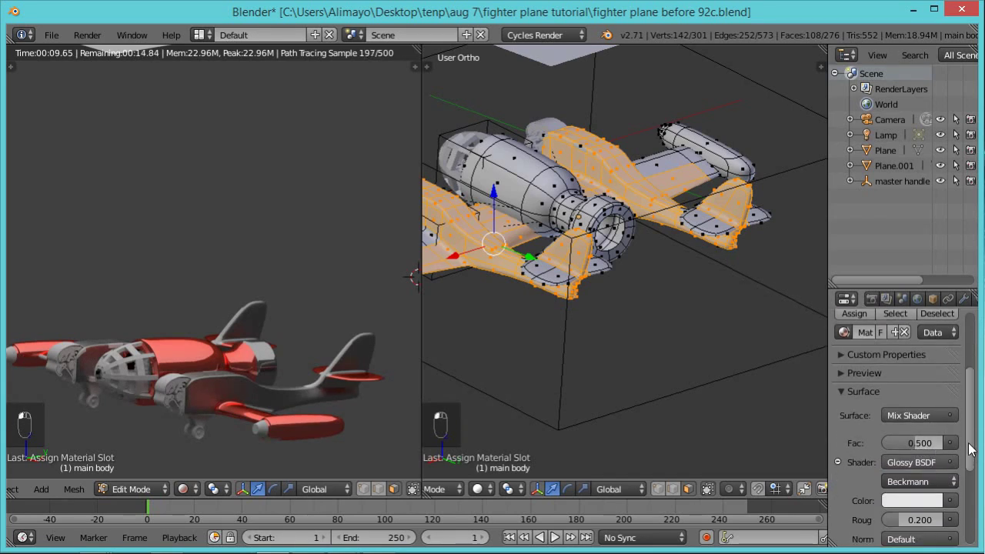
{"action": "left_click_drag", "start_coordinate": [904, 492], "coordinate": [908, 496]}
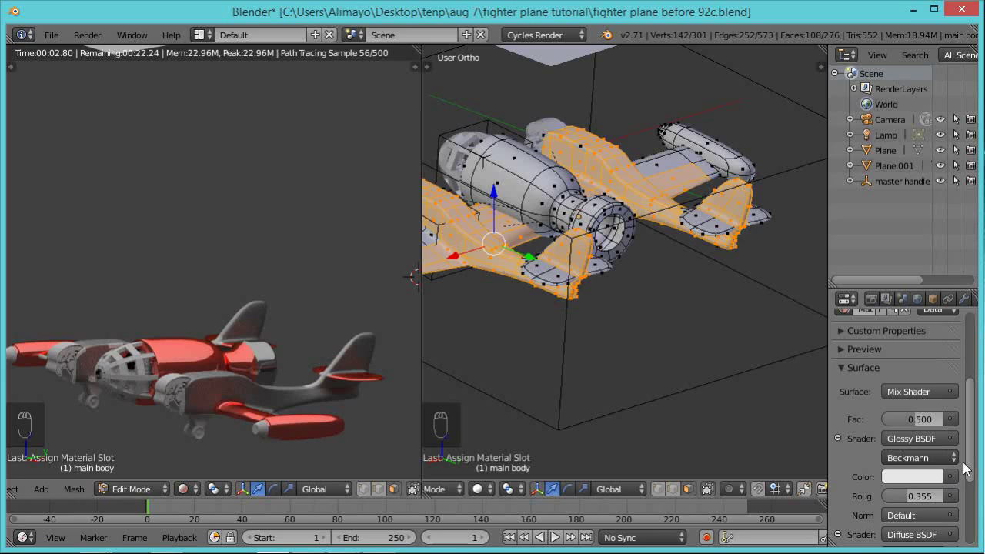
Set the glossy shader's roughness to 0.115.
{"action": "left_click_drag", "start_coordinate": [972, 435], "coordinate": [977, 471]}
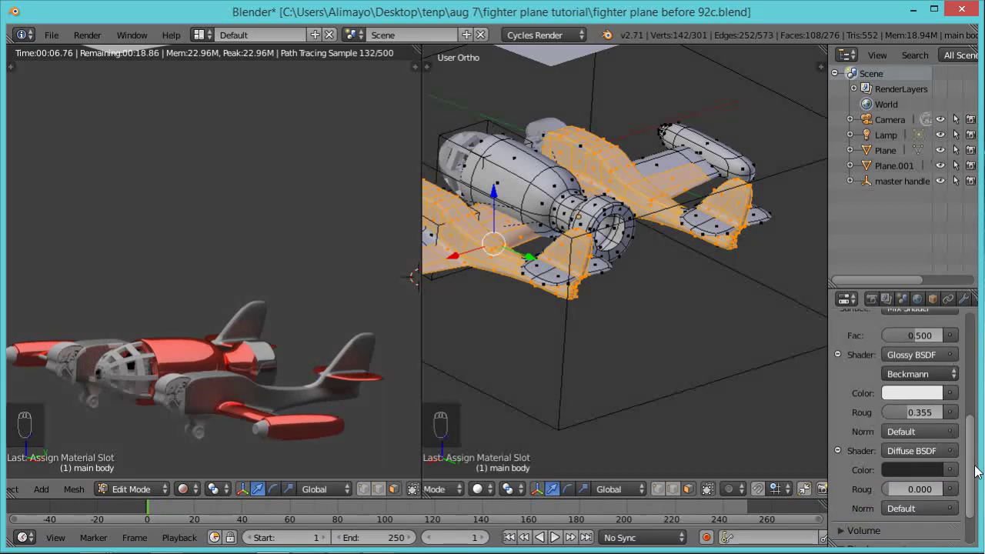
{"action": "left_click_drag", "start_coordinate": [976, 471], "coordinate": [978, 462]}
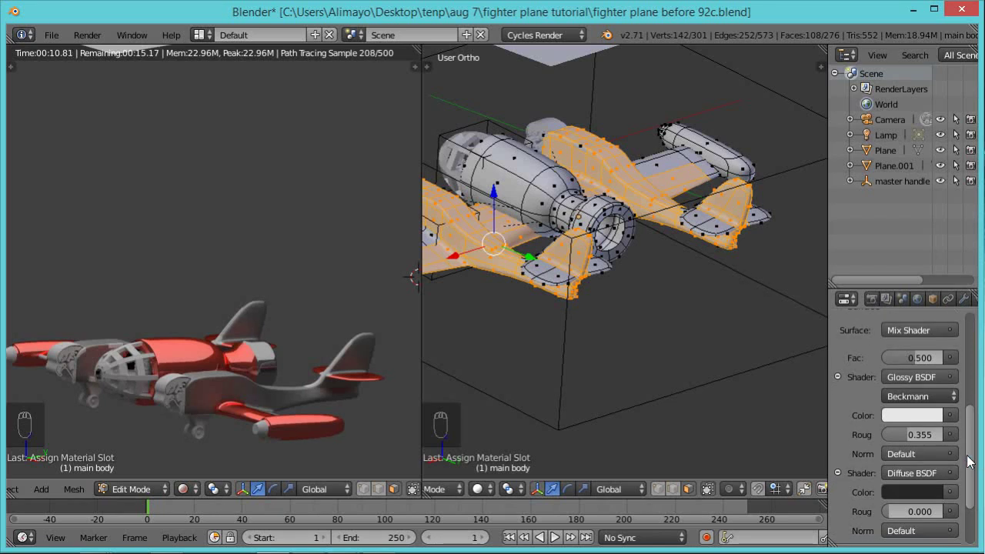
{"action": "left_click_drag", "start_coordinate": [912, 435], "coordinate": [895, 435]}
{"action": "left_click", "coordinate": [895, 434]}
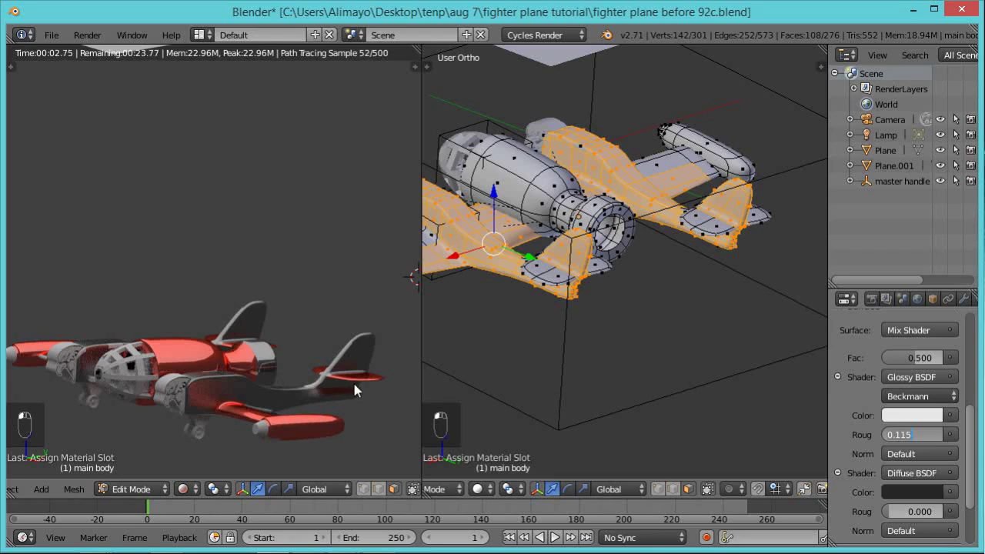
{"action": "key", "text": "Return"}
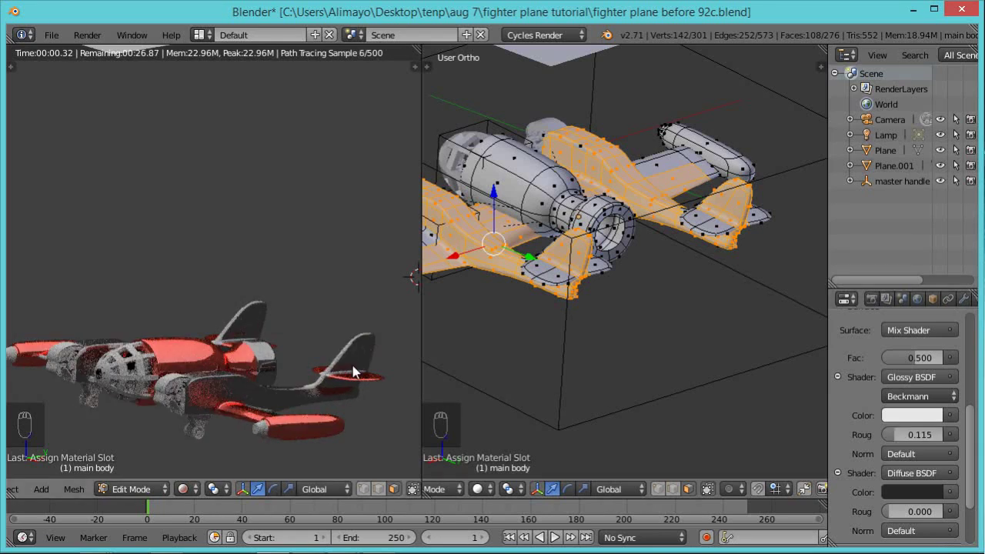
Finish editing the main body and open the eaglehead.l mesh at the front of the engine boom in Edit Mode.
{"action": "middle_click_drag", "start_coordinate": [300, 325], "coordinate": [331, 297]}
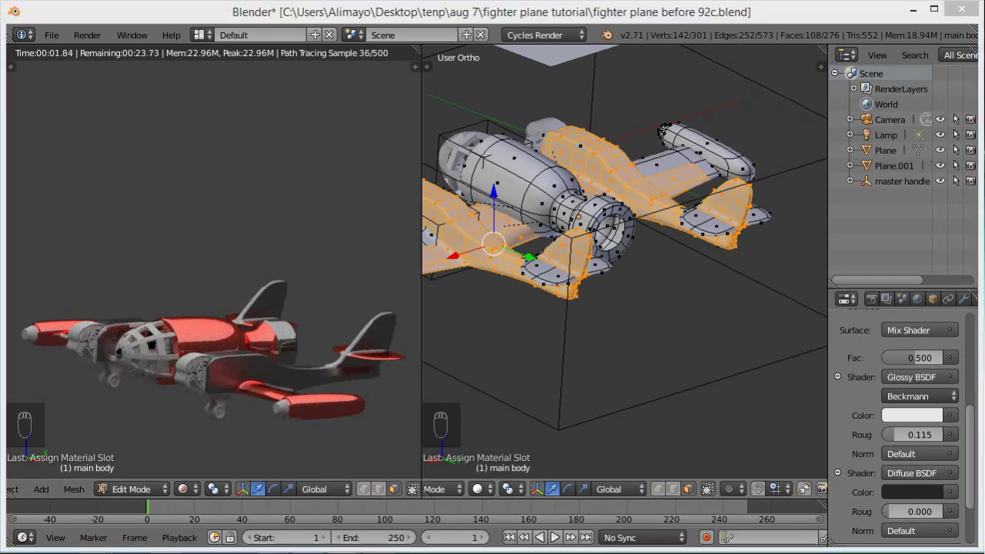
{"action": "middle_click_drag", "start_coordinate": [562, 268], "coordinate": [693, 299]}
{"action": "middle_click_drag", "start_coordinate": [603, 310], "coordinate": [656, 307]}
{"action": "key", "text": "Tab"}
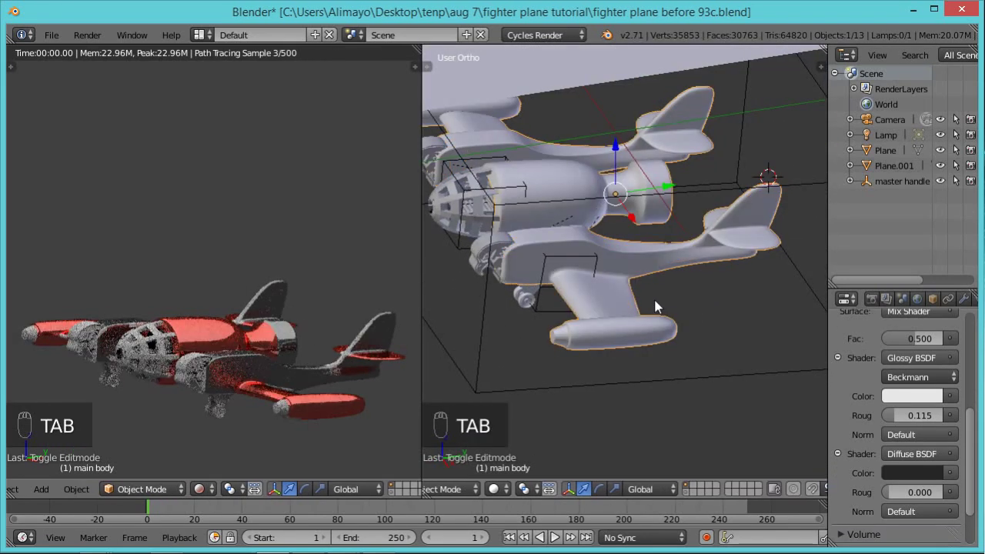
{"action": "right_click", "coordinate": [496, 255]}
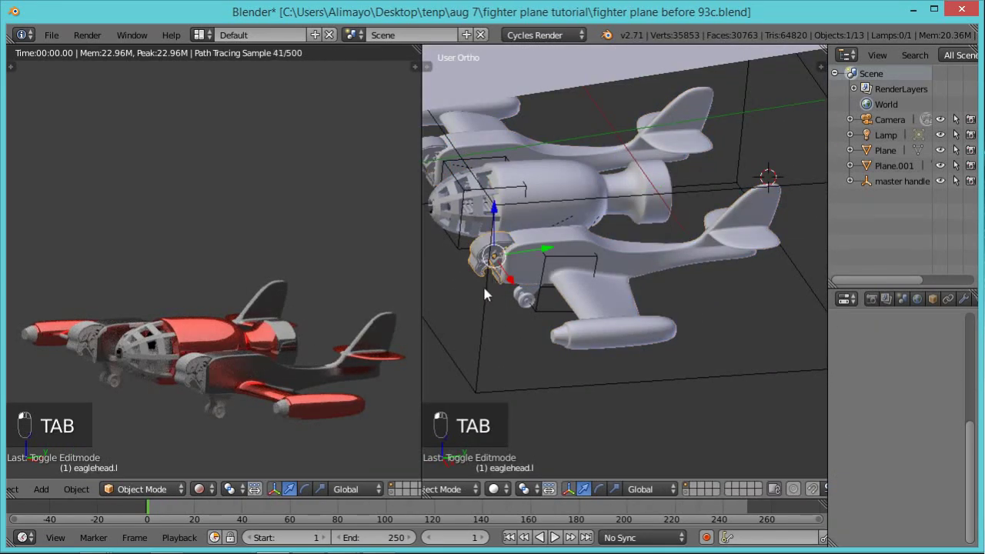
{"action": "key", "text": "Tab"}
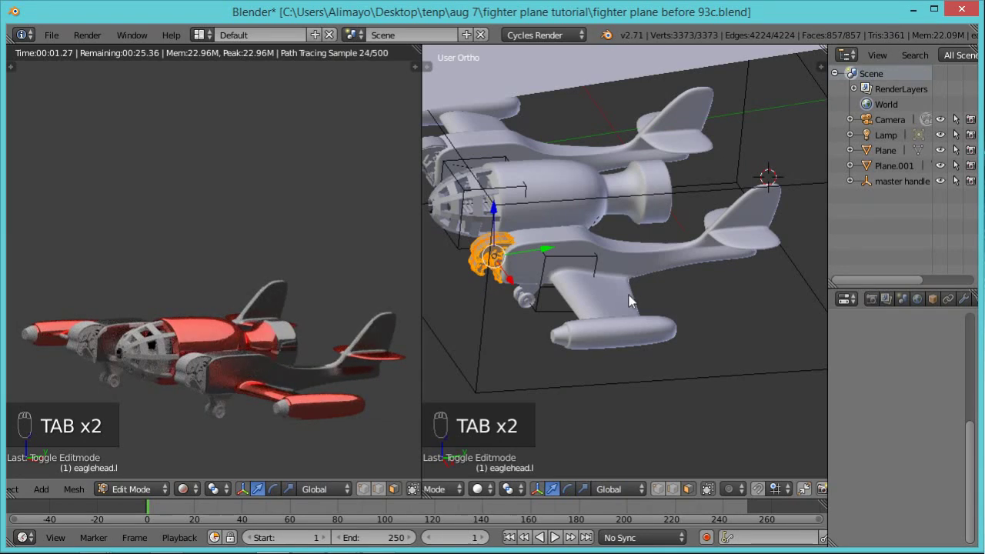
Create a new material on the eagle head mesh and set its surface to Mix Shader.
{"action": "scroll", "coordinate": [680, 321], "scroll_direction": "up", "scroll_amount": 3}
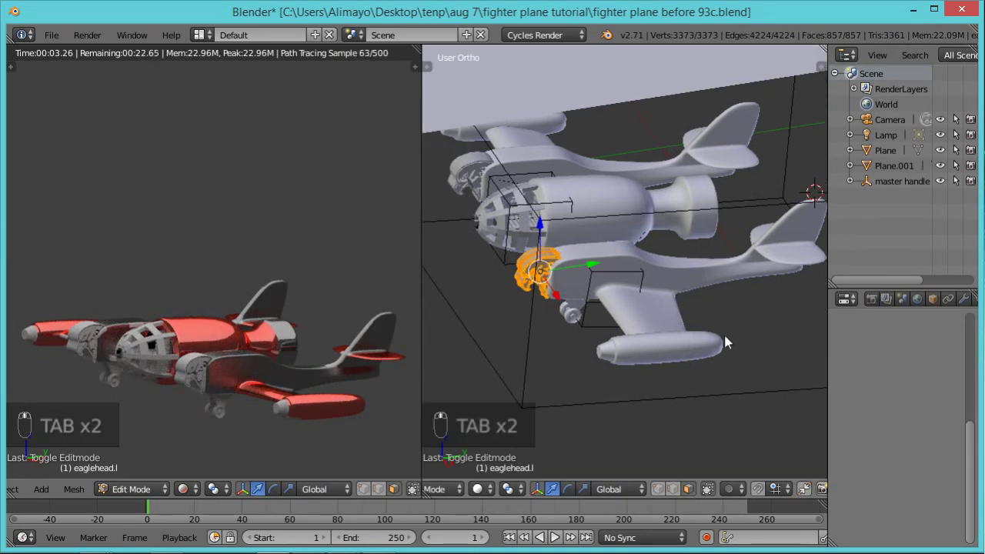
{"action": "scroll", "coordinate": [713, 353], "scroll_direction": "up", "scroll_amount": 1}
{"action": "middle_click_drag", "start_coordinate": [602, 326], "coordinate": [632, 321], "text": "shift"}
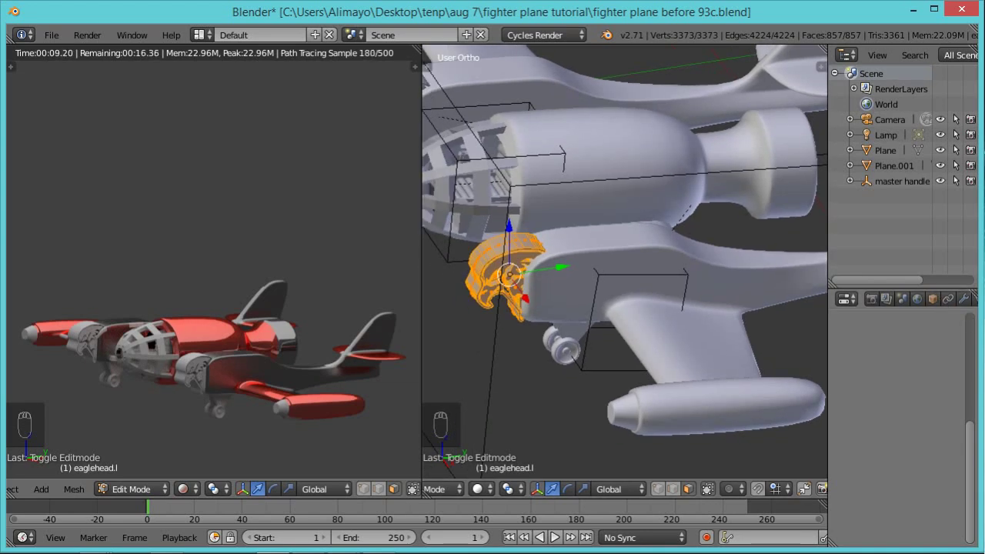
{"action": "scroll", "coordinate": [611, 295], "scroll_direction": "down", "scroll_amount": 5}
{"action": "left_click_drag", "start_coordinate": [973, 452], "coordinate": [976, 328]}
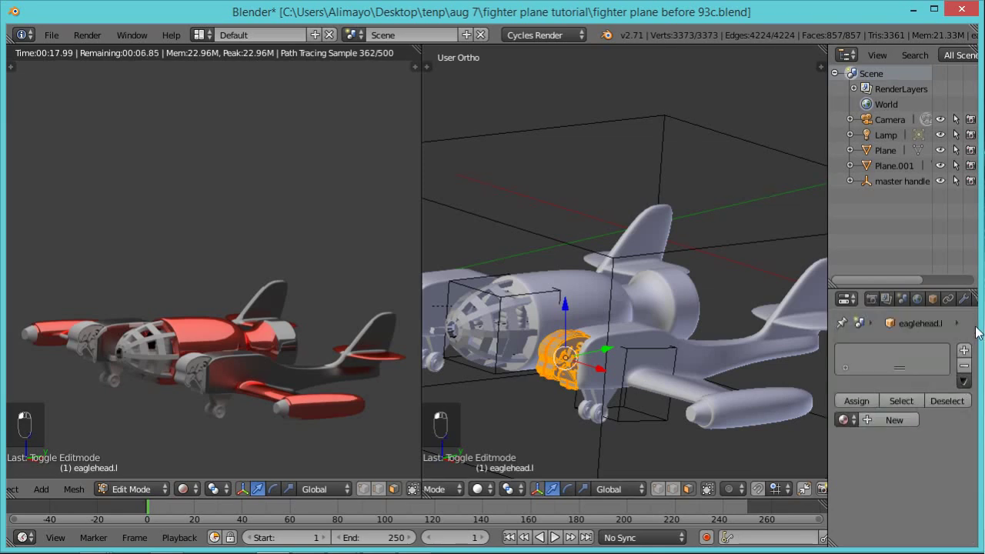
{"action": "left_click", "coordinate": [894, 420]}
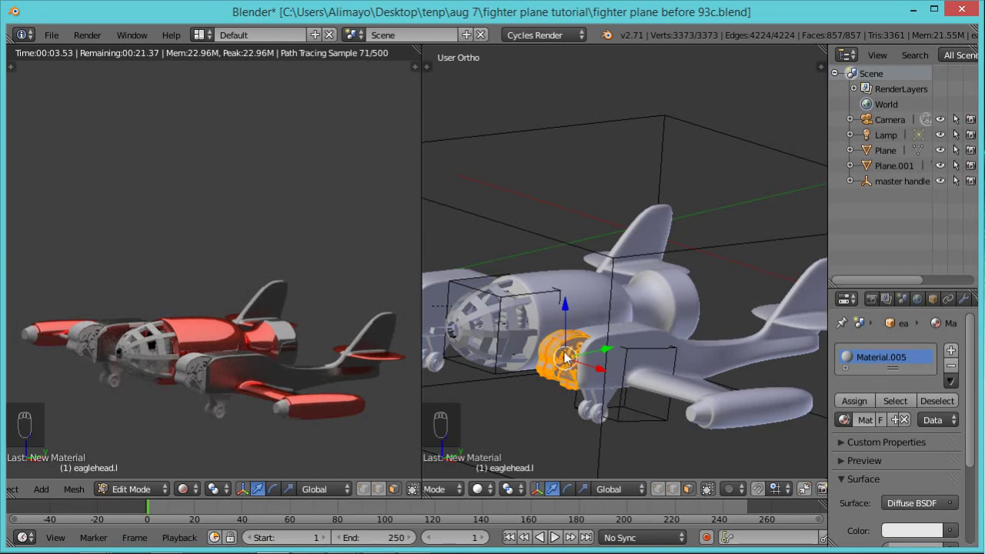
{"action": "left_click", "coordinate": [919, 502]}
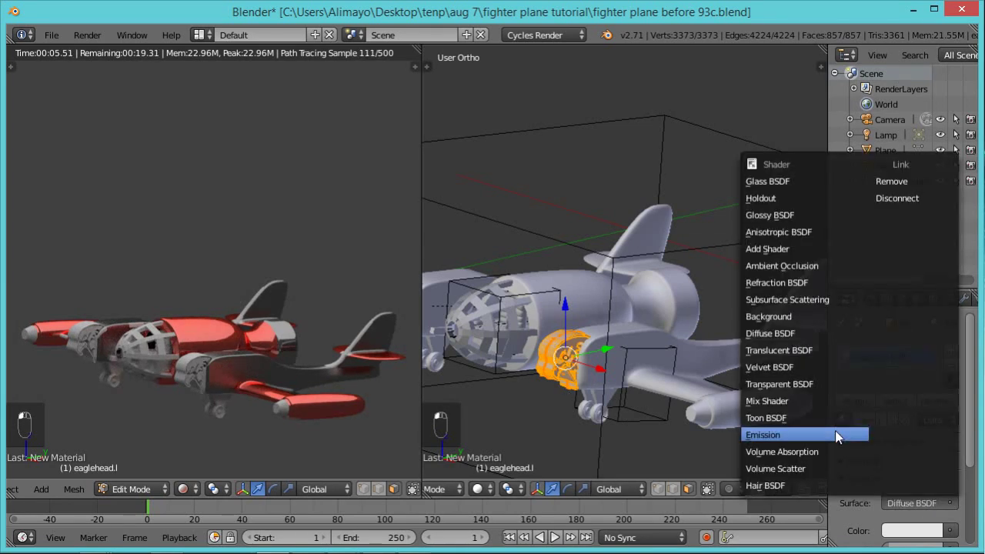
{"action": "left_click", "coordinate": [770, 401]}
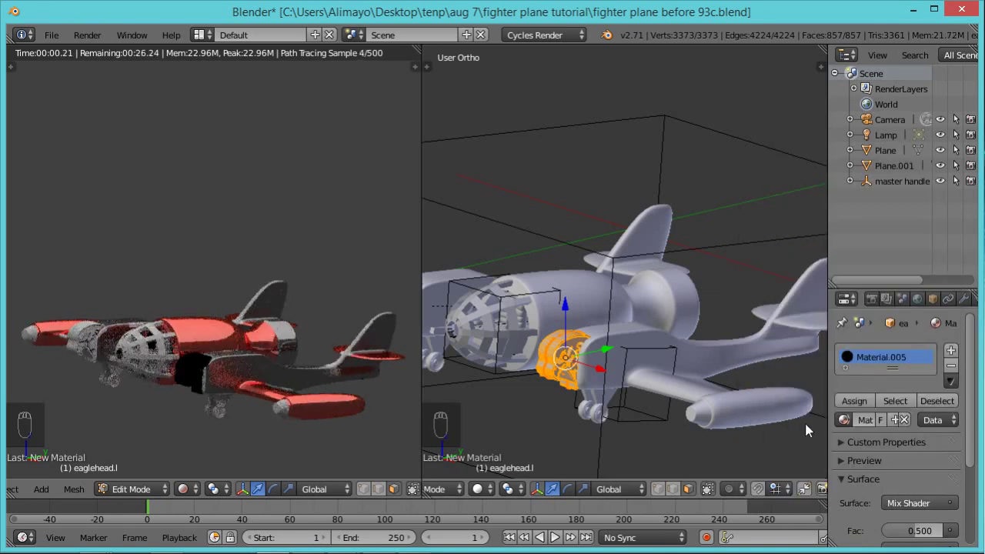
Set the eagle head mix's first shader to Glossy BSDF with Sharp distribution.
{"action": "scroll", "coordinate": [974, 431], "scroll_direction": "down", "scroll_amount": 2}
{"action": "scroll", "coordinate": [979, 452], "scroll_direction": "down", "scroll_amount": 3}
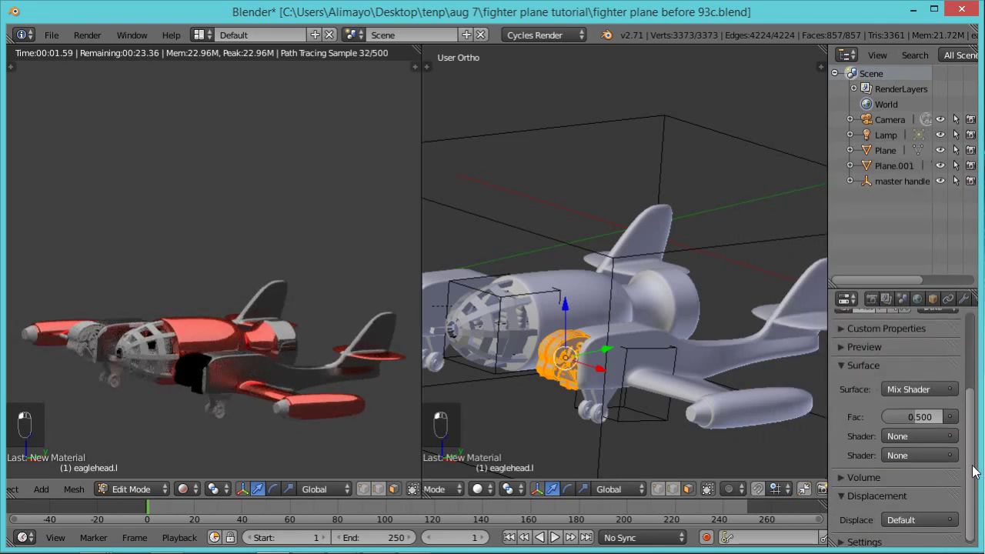
{"action": "left_click", "coordinate": [907, 437]}
{"action": "left_click", "coordinate": [861, 147]}
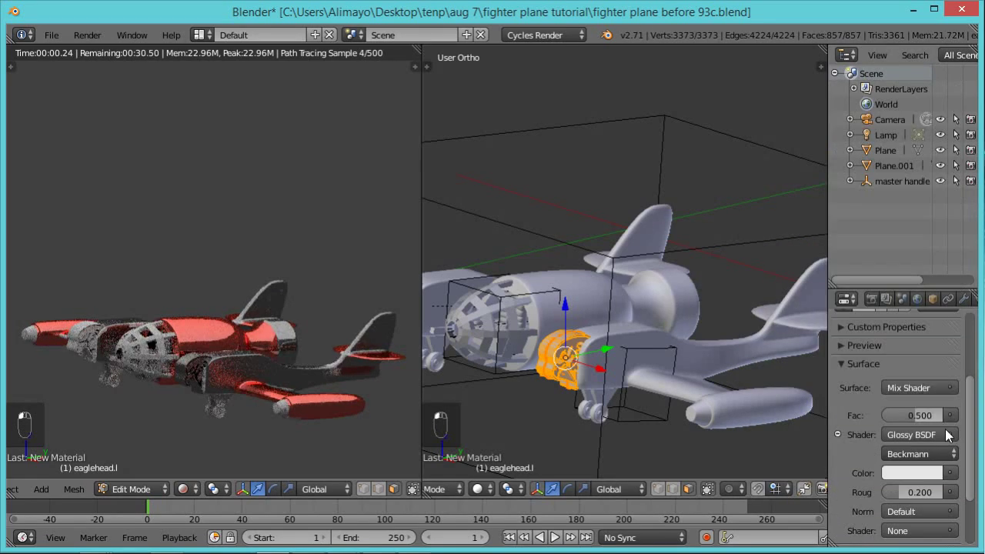
{"action": "left_click", "coordinate": [954, 452]}
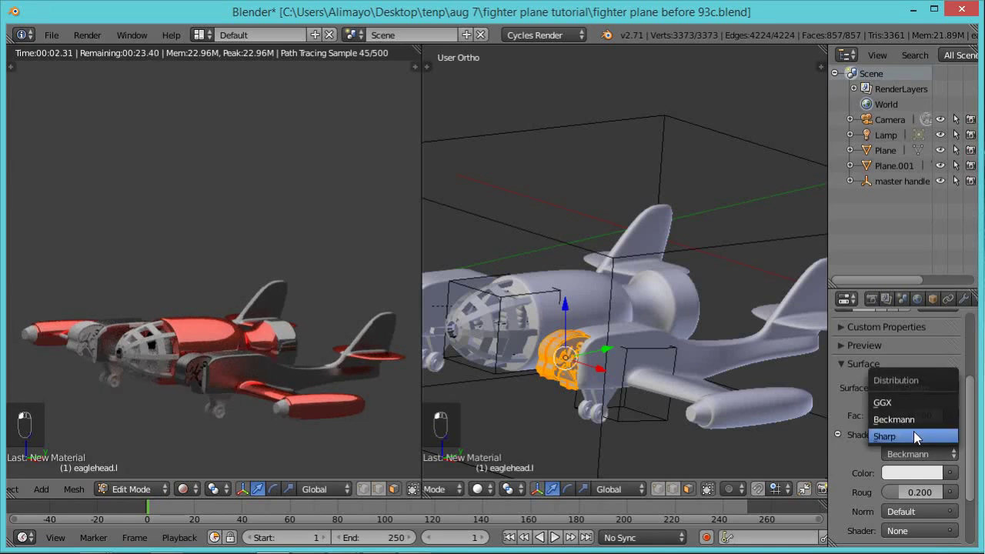
{"action": "left_click", "coordinate": [914, 433]}
{"action": "scroll", "coordinate": [978, 448], "scroll_direction": "down", "scroll_amount": 3}
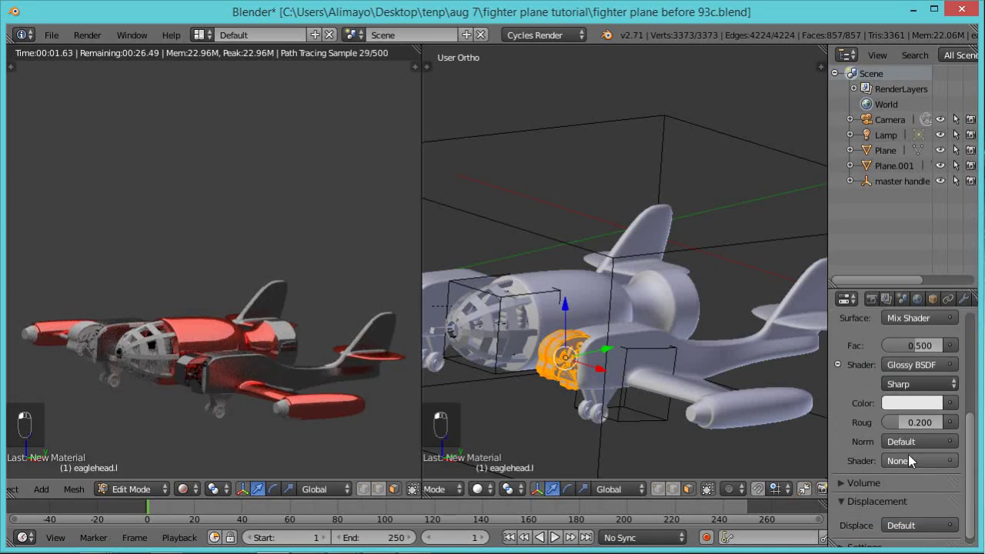
Set the eagle head mix's second shader to Glossy BSDF with a golden colour of RGB 0.800, 0.512, 0.030, and leave Edit Mode.
{"action": "left_click", "coordinate": [908, 457]}
{"action": "left_click", "coordinate": [862, 175]}
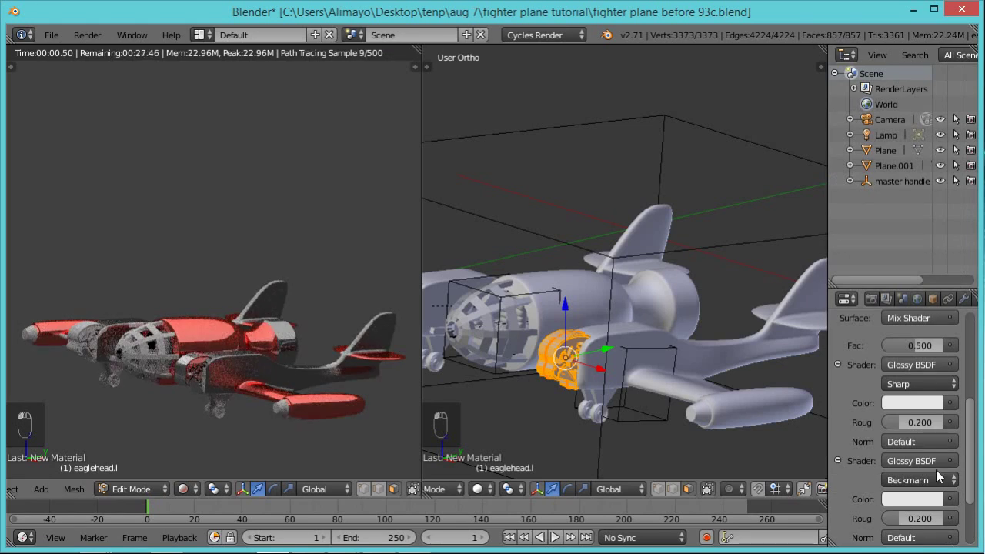
{"action": "scroll", "coordinate": [974, 493], "scroll_direction": "down", "scroll_amount": 2}
{"action": "scroll", "coordinate": [974, 492], "scroll_direction": "down", "scroll_amount": 2}
{"action": "left_click", "coordinate": [914, 439]}
{"action": "left_click", "coordinate": [836, 307]}
{"action": "left_click", "coordinate": [835, 303]}
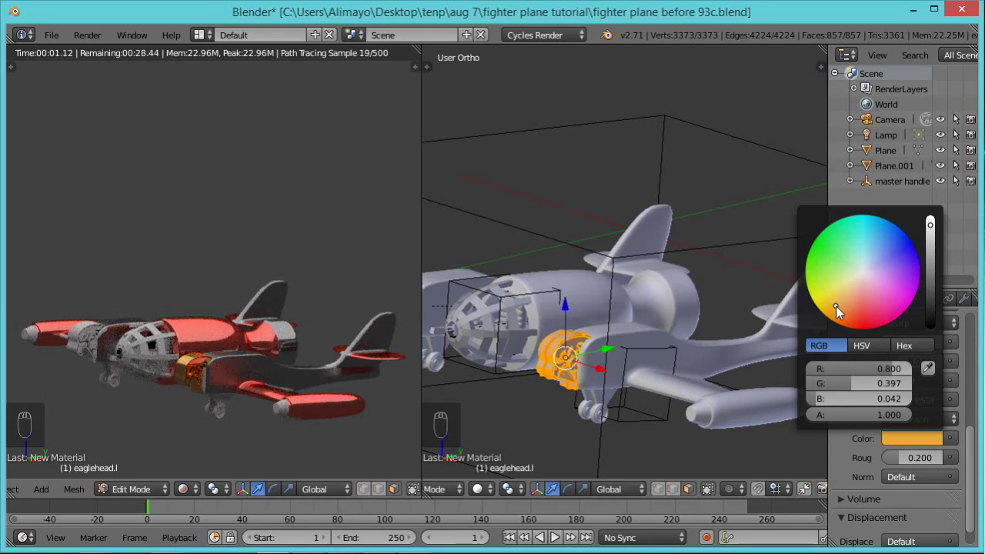
{"action": "left_click_drag", "start_coordinate": [834, 305], "coordinate": [830, 304]}
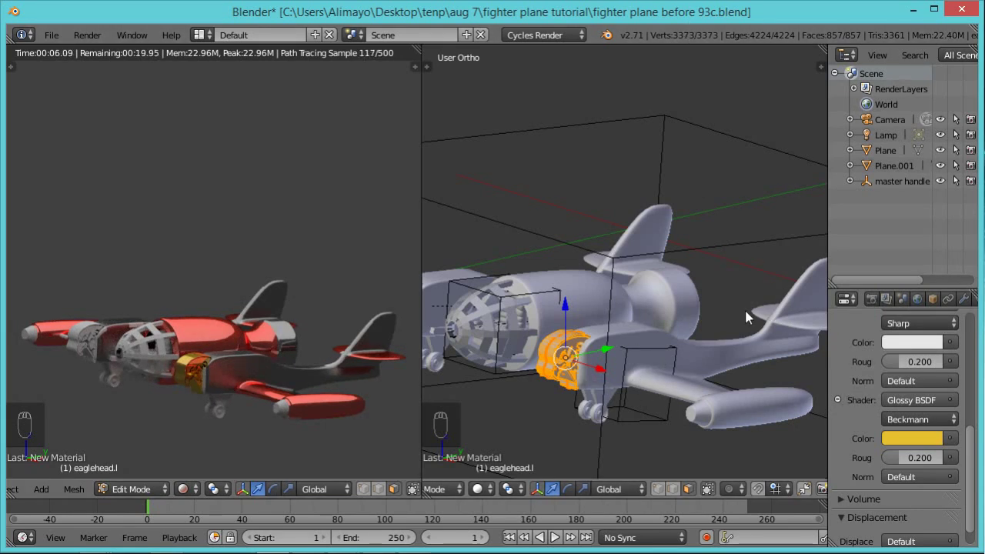
{"action": "key", "text": "Tab"}
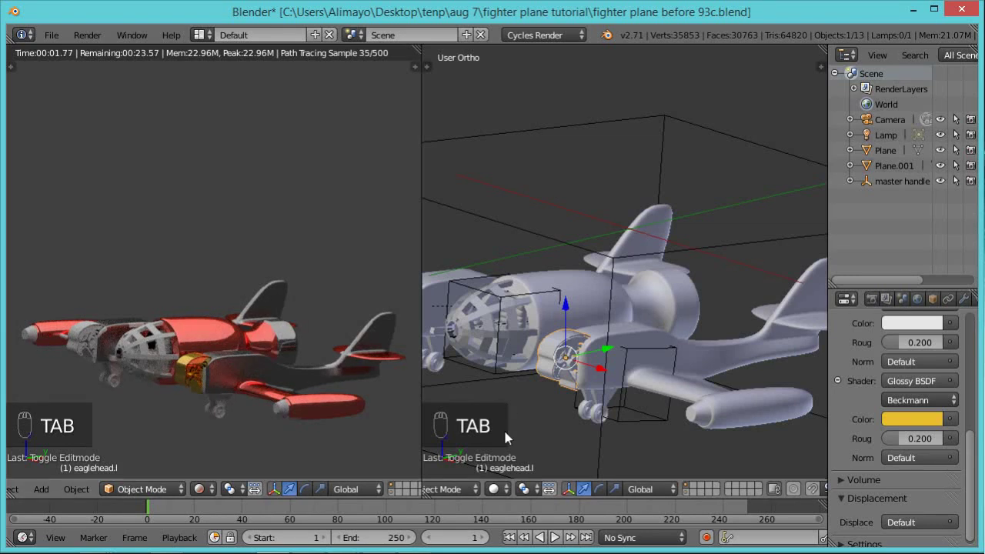
Copy the hex value E7BE30 of the golden glossy colour on eaglehead.l.
{"action": "right_click", "coordinate": [84, 343]}
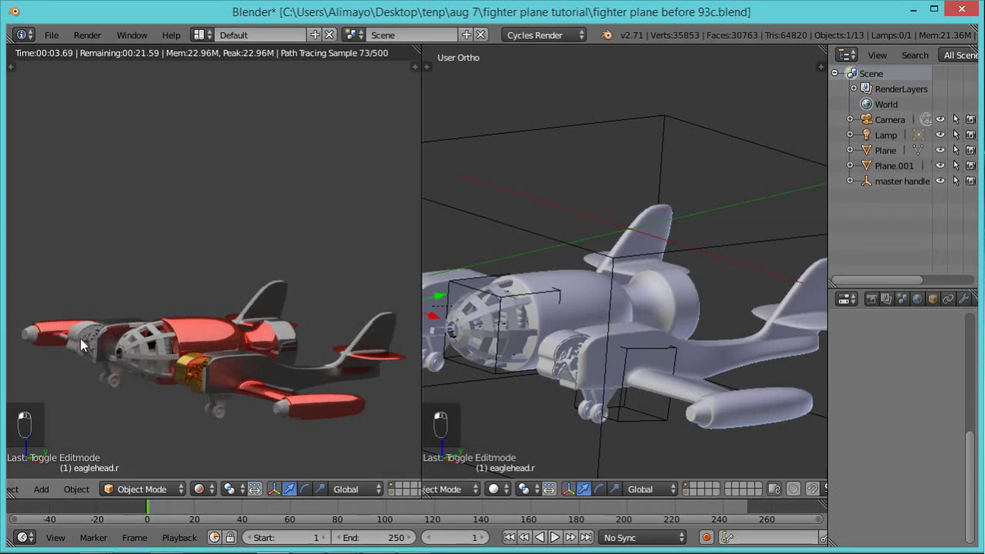
{"action": "right_click_drag", "start_coordinate": [186, 369], "coordinate": [187, 366]}
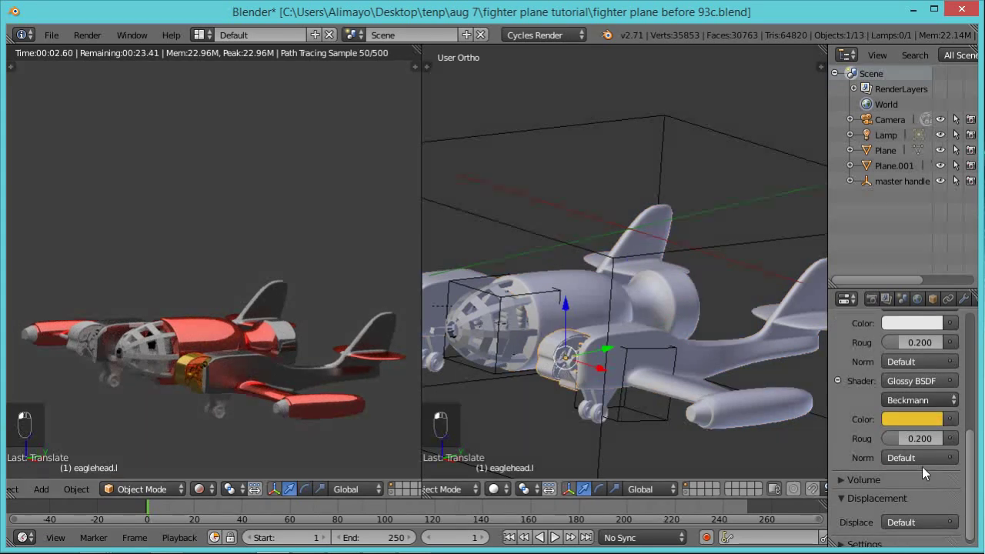
{"action": "left_click", "coordinate": [911, 424]}
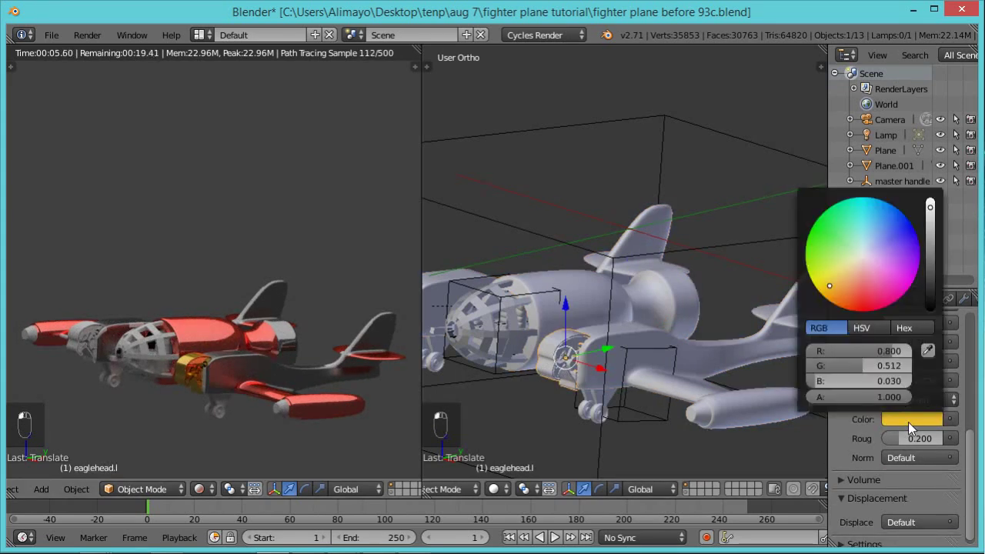
{"action": "left_click", "coordinate": [907, 327]}
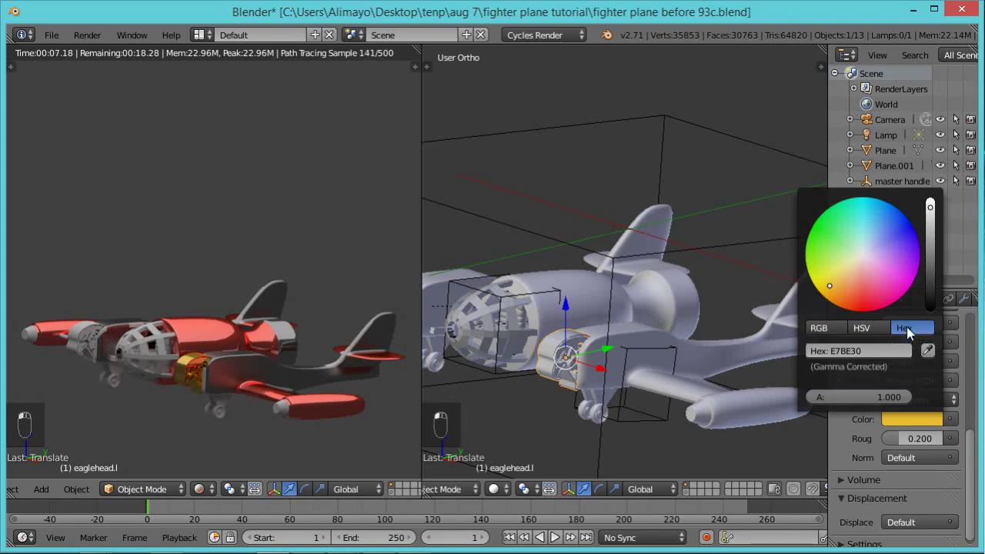
{"action": "left_click", "coordinate": [853, 353]}
{"action": "key", "text": "ctrl+c"}
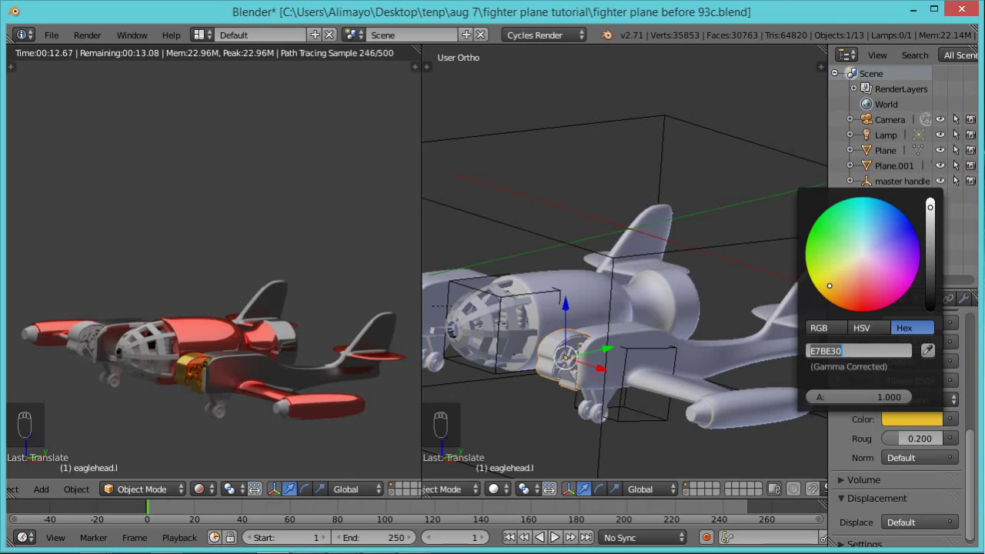
{"action": "key", "text": "Return"}
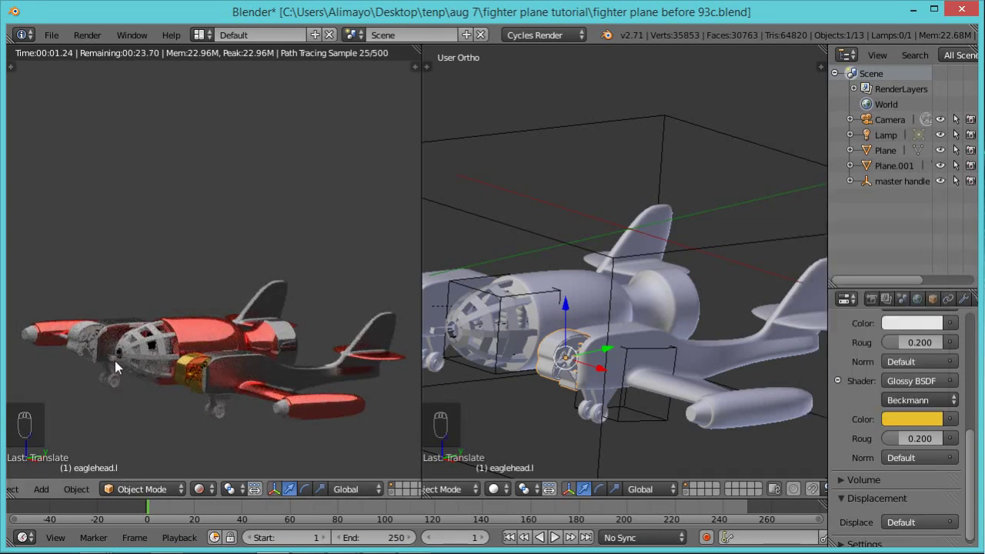
Open the eaglehead.r mesh in Edit Mode and give it a new material with a Mix Shader surface.
{"action": "right_click", "coordinate": [87, 344]}
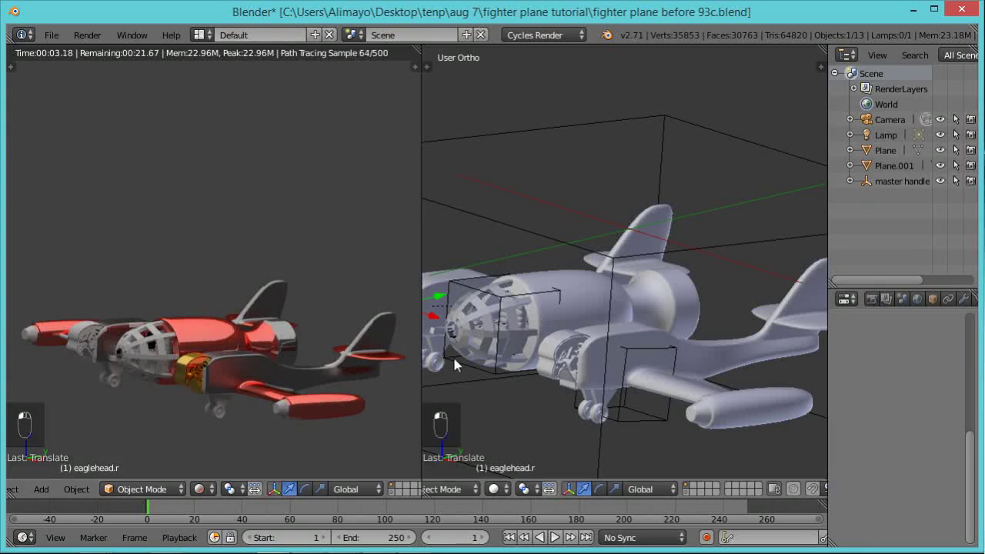
{"action": "middle_click_drag", "start_coordinate": [459, 366], "coordinate": [502, 327]}
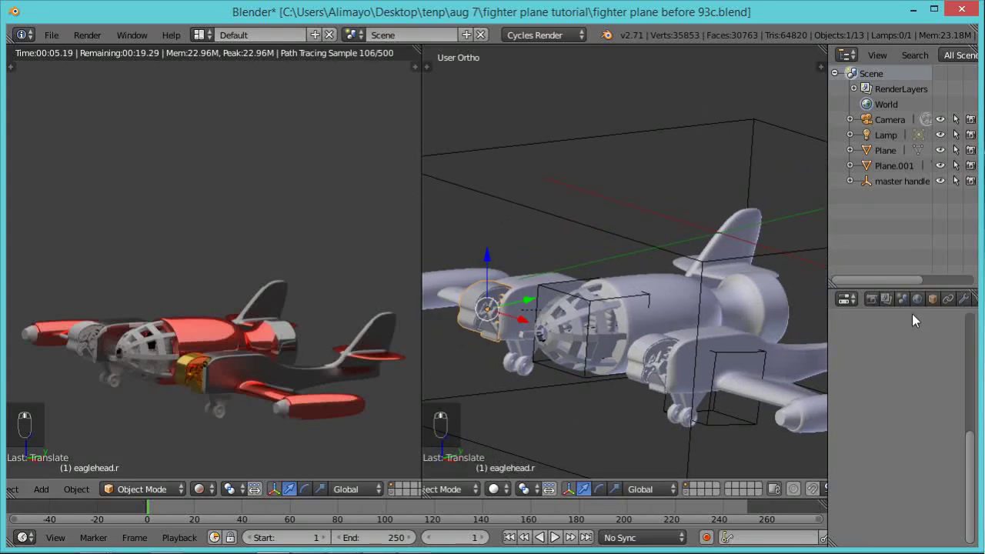
{"action": "left_click_drag", "start_coordinate": [968, 437], "coordinate": [972, 318]}
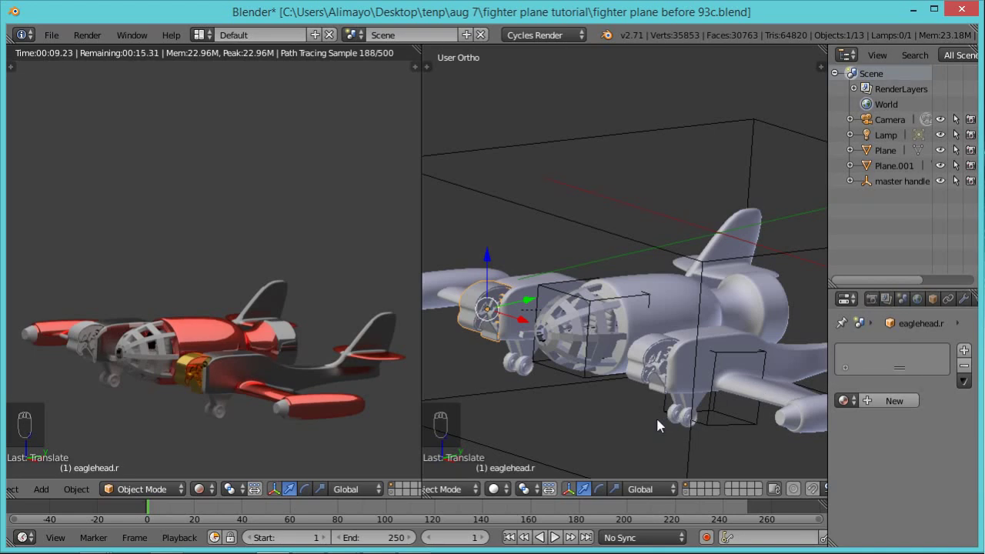
{"action": "key", "text": "Tab"}
{"action": "left_click", "coordinate": [878, 420]}
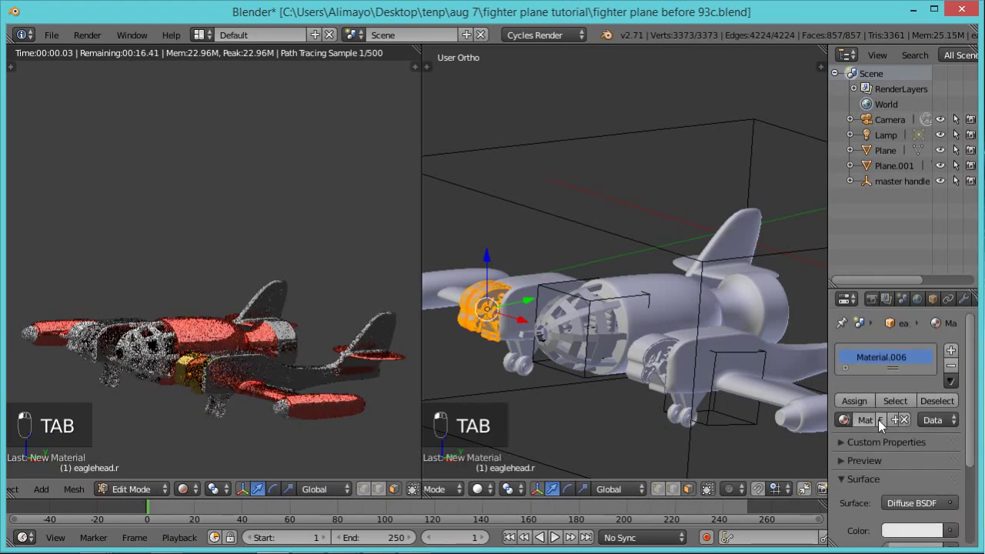
{"action": "left_click", "coordinate": [921, 502]}
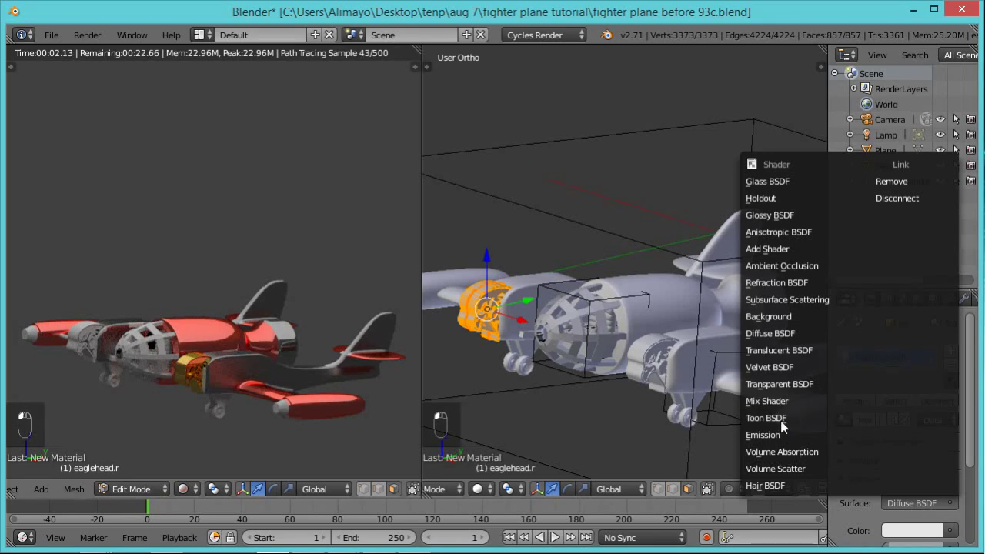
{"action": "left_click", "coordinate": [782, 401]}
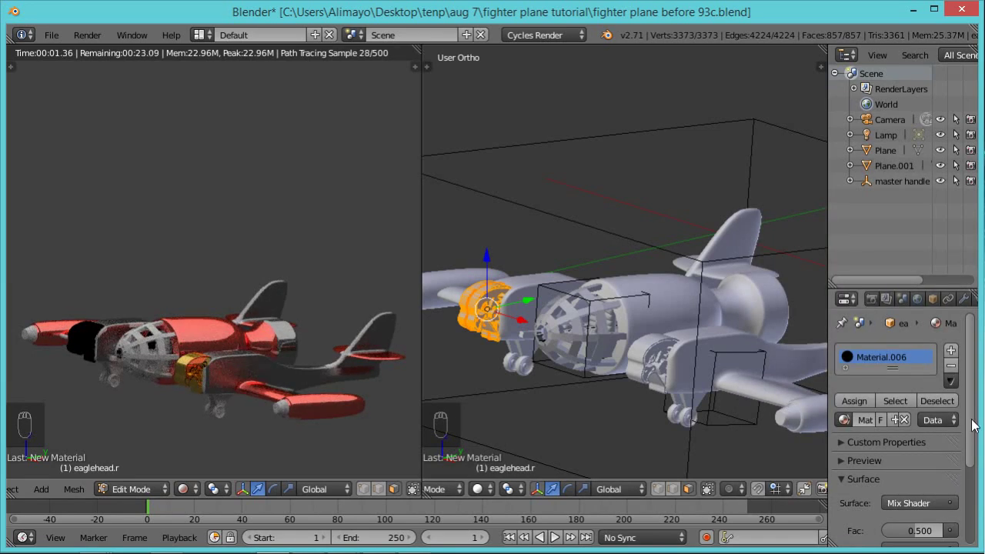
Set the first shader of the eaglehead.r mix to Glossy BSDF with Sharp distribution.
{"action": "scroll", "coordinate": [971, 425], "scroll_direction": "down", "scroll_amount": 3}
{"action": "left_click", "coordinate": [916, 474]}
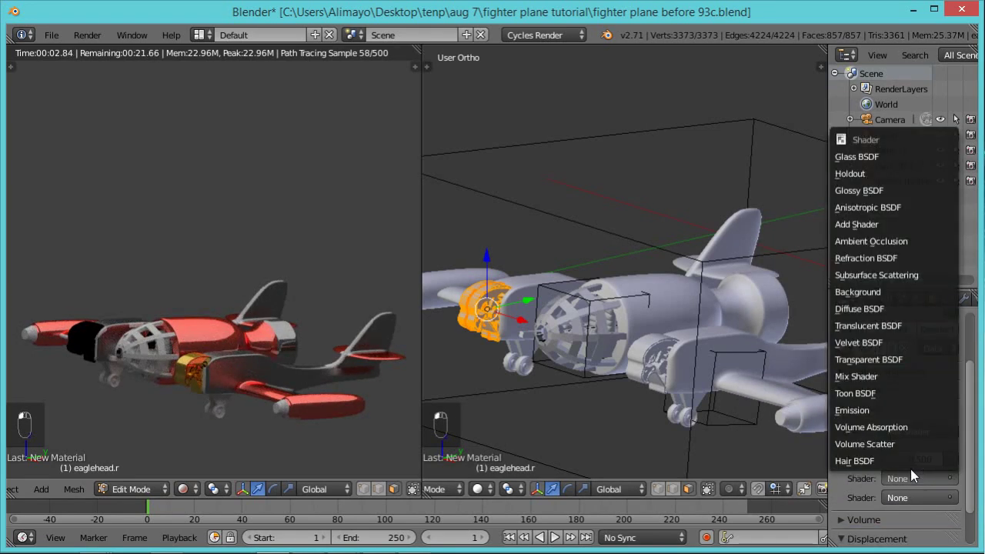
{"action": "left_click", "coordinate": [864, 191]}
{"action": "left_click", "coordinate": [942, 497]}
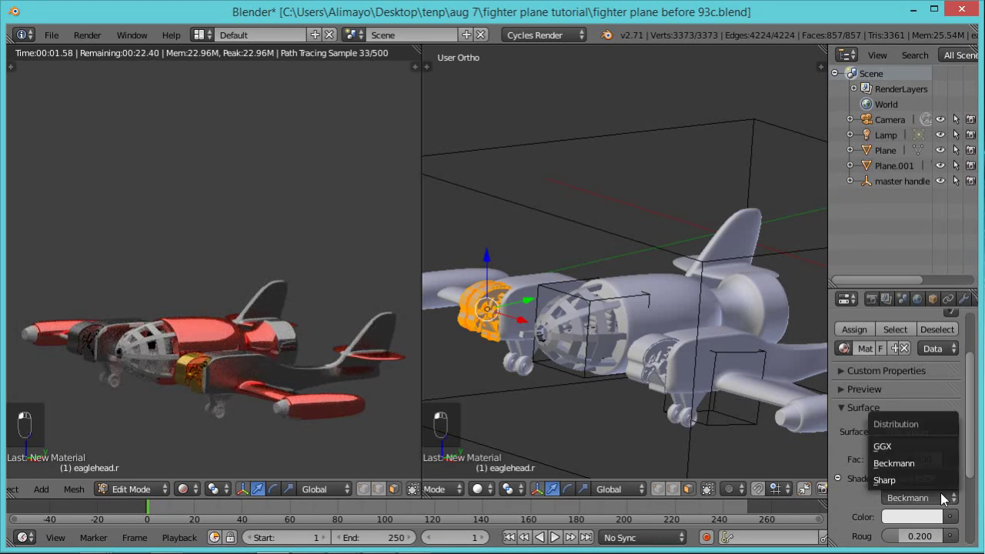
{"action": "left_click", "coordinate": [914, 478]}
Set the second shader of the eaglehead.r mix to Glossy BSDF with the copied colour E7BE30, and leave Edit Mode.
{"action": "scroll", "coordinate": [967, 479], "scroll_direction": "down", "scroll_amount": 3}
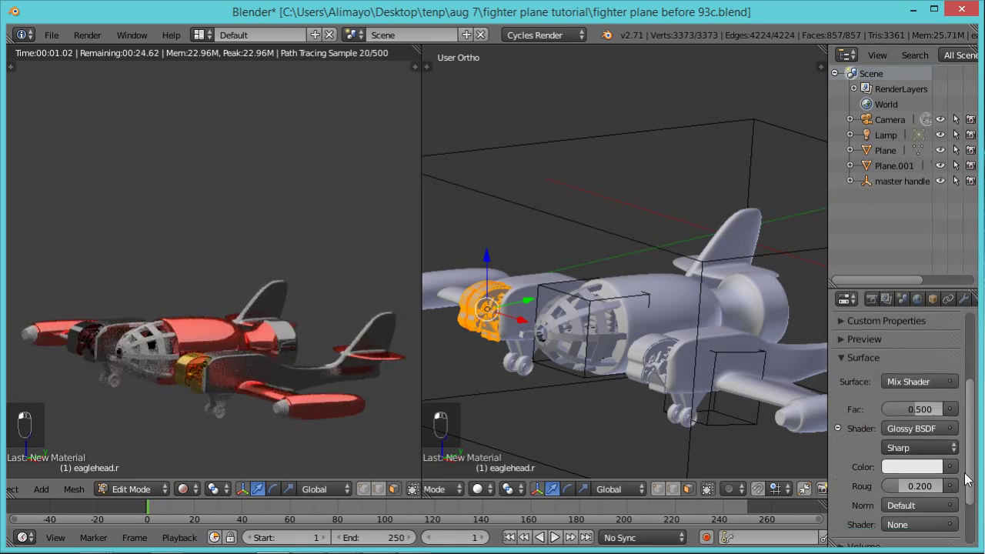
{"action": "scroll", "coordinate": [967, 479], "scroll_direction": "down", "scroll_amount": 3}
{"action": "left_click", "coordinate": [909, 453]}
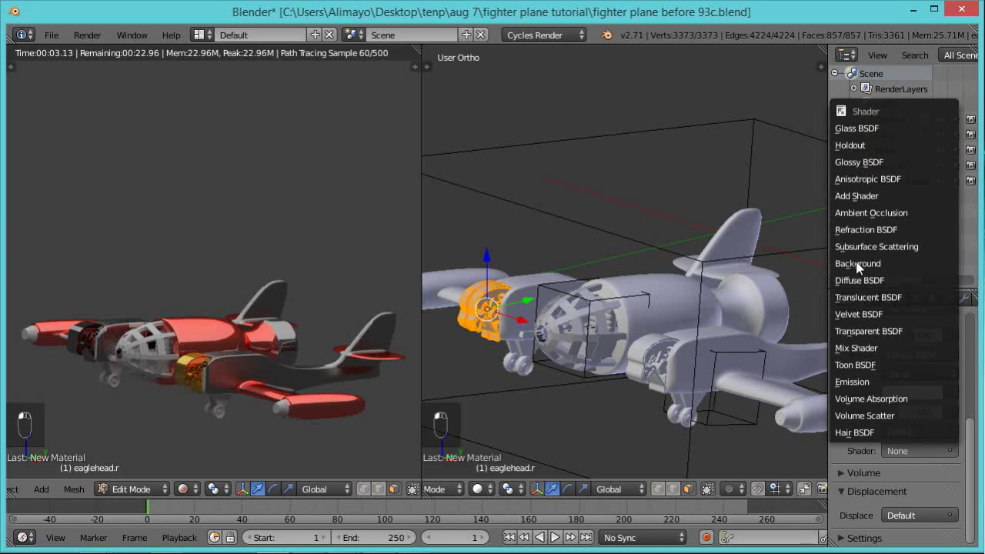
{"action": "left_click", "coordinate": [855, 161]}
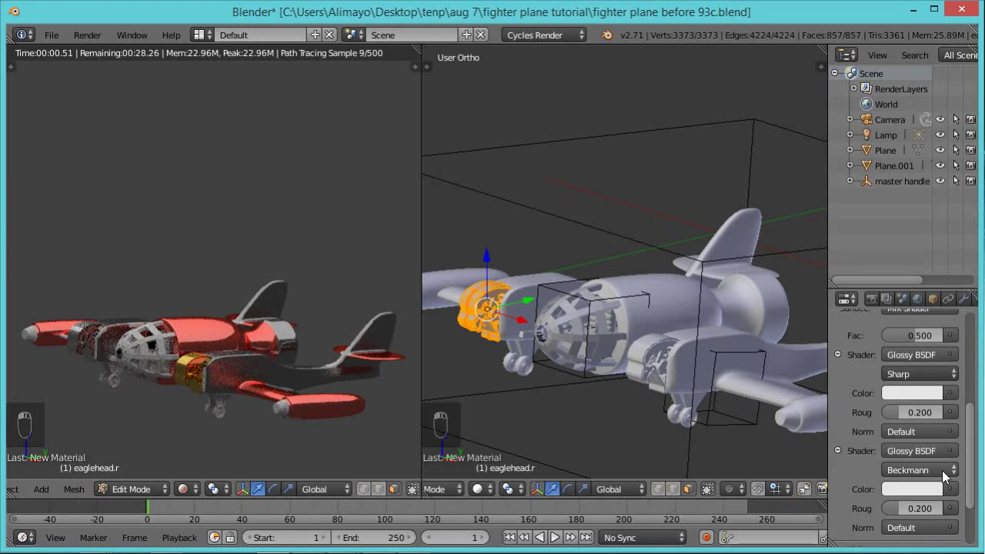
{"action": "left_click", "coordinate": [905, 489]}
{"action": "left_click", "coordinate": [855, 423]}
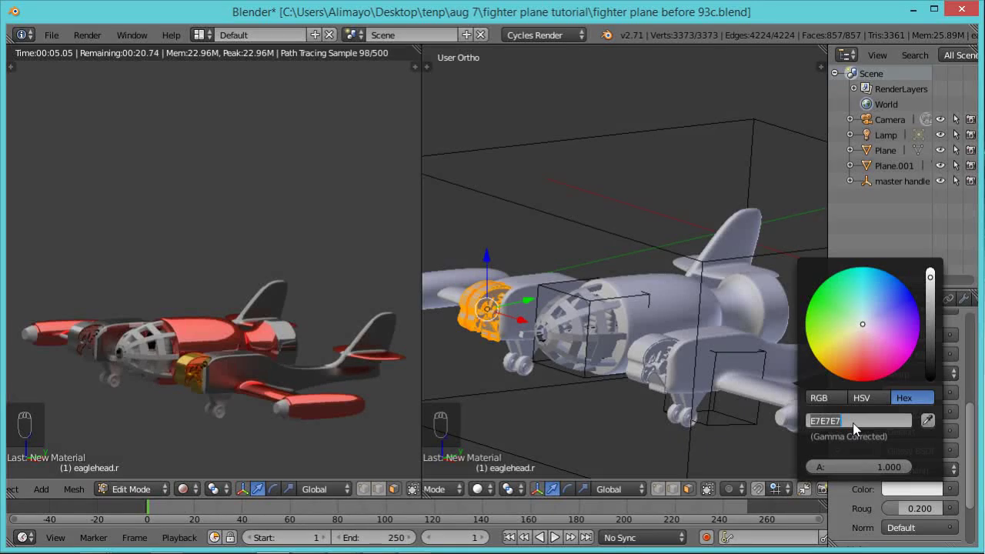
{"action": "key", "text": "ctrl+v"}
{"action": "key", "text": "Return"}
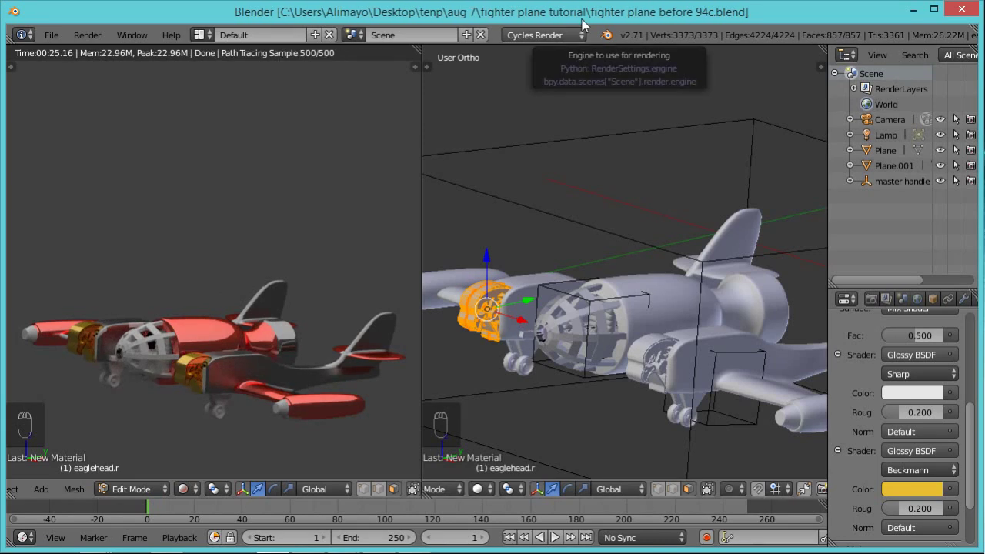
{"action": "key", "text": "Tab"}
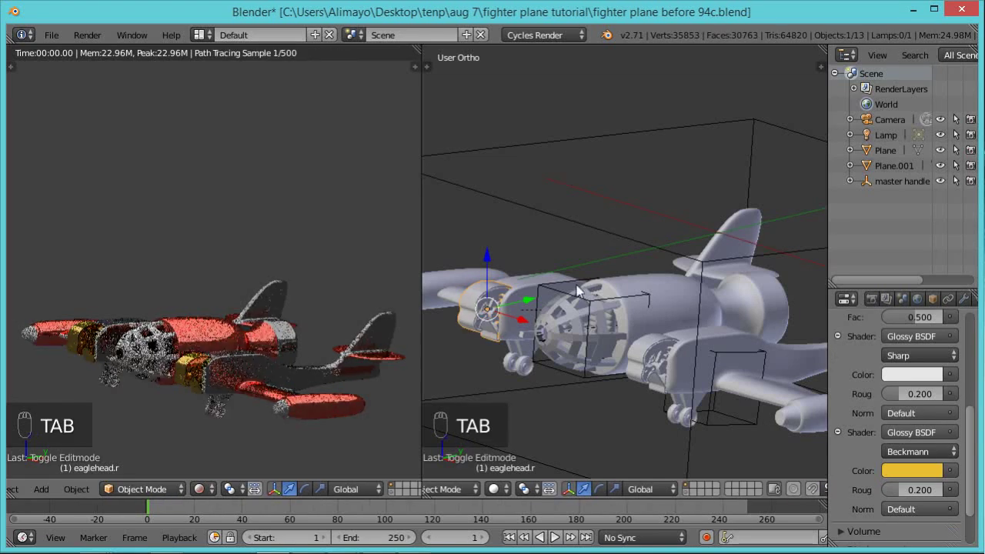
Give the cockpit frame mesh a new Diffuse BSDF material in dark grey, and return to Object Mode.
{"action": "right_click", "coordinate": [608, 340]}
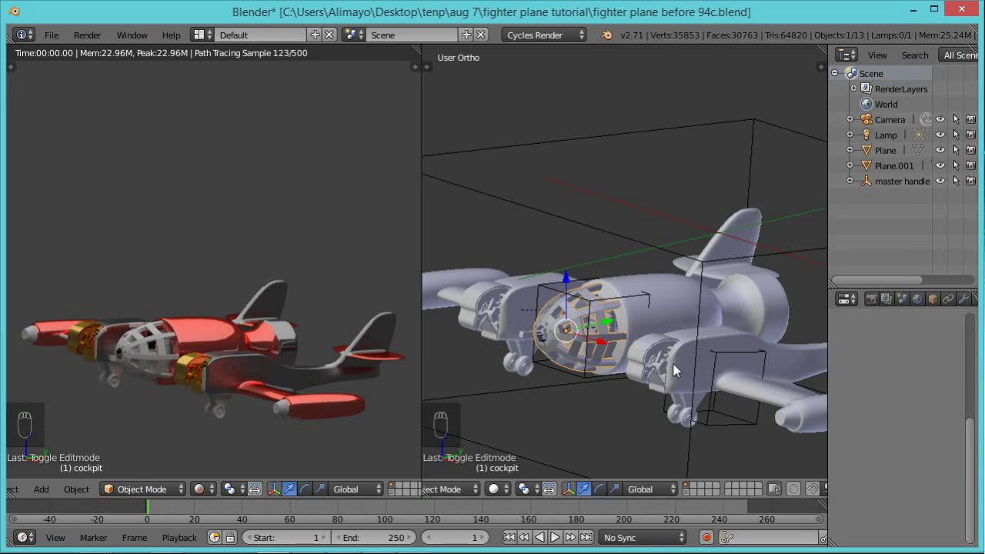
{"action": "key", "text": "Tab"}
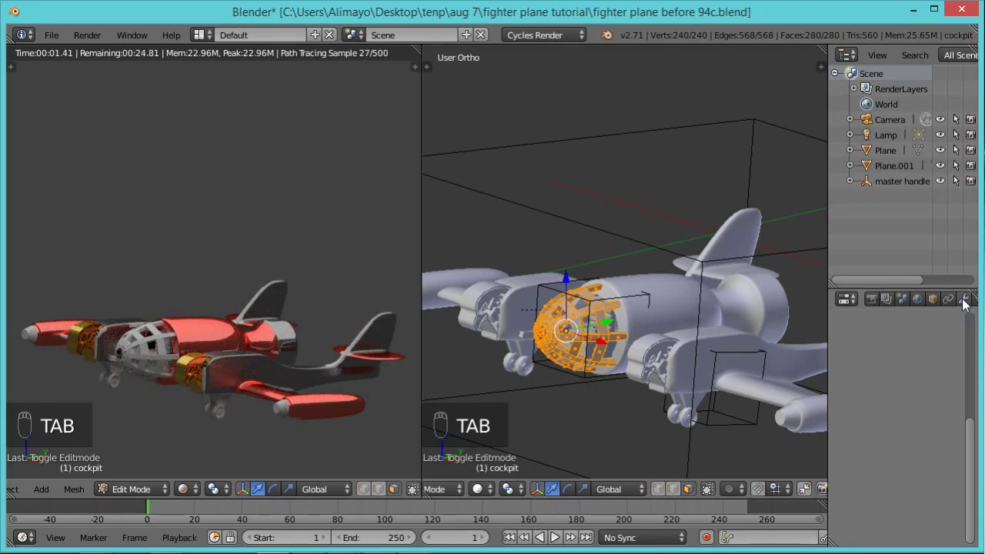
{"action": "scroll", "coordinate": [895, 300], "scroll_direction": "down", "scroll_amount": 4}
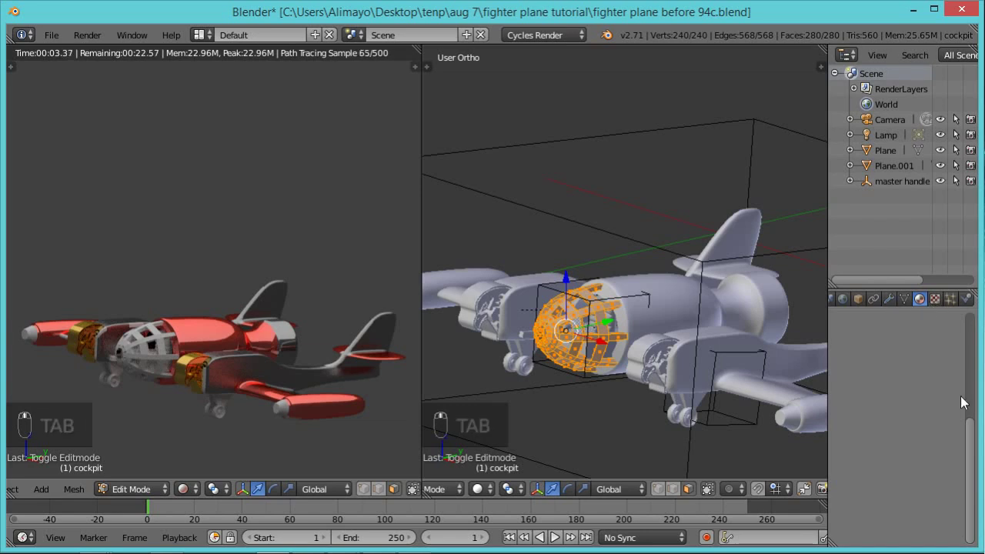
{"action": "scroll", "coordinate": [976, 435], "scroll_direction": "up", "scroll_amount": 5}
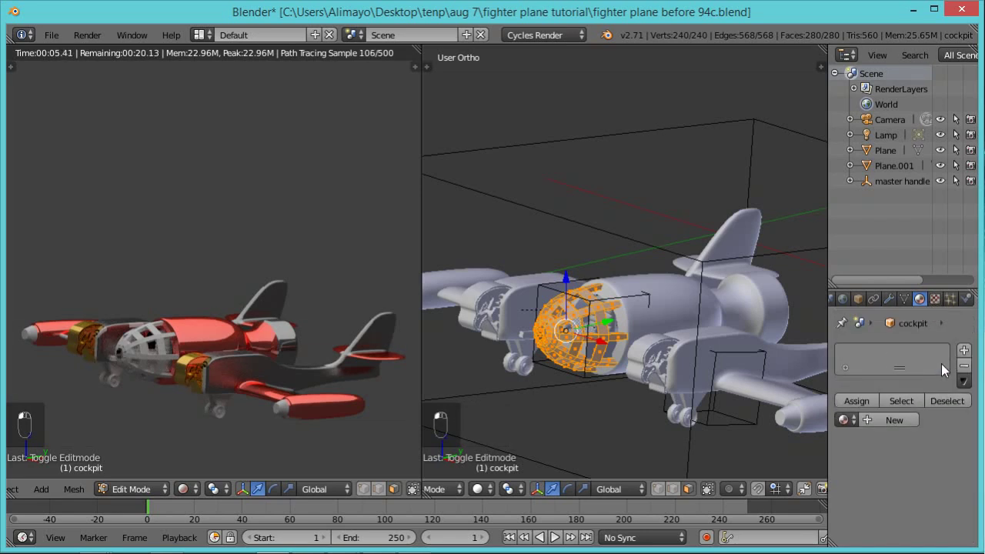
{"action": "left_click", "coordinate": [896, 420]}
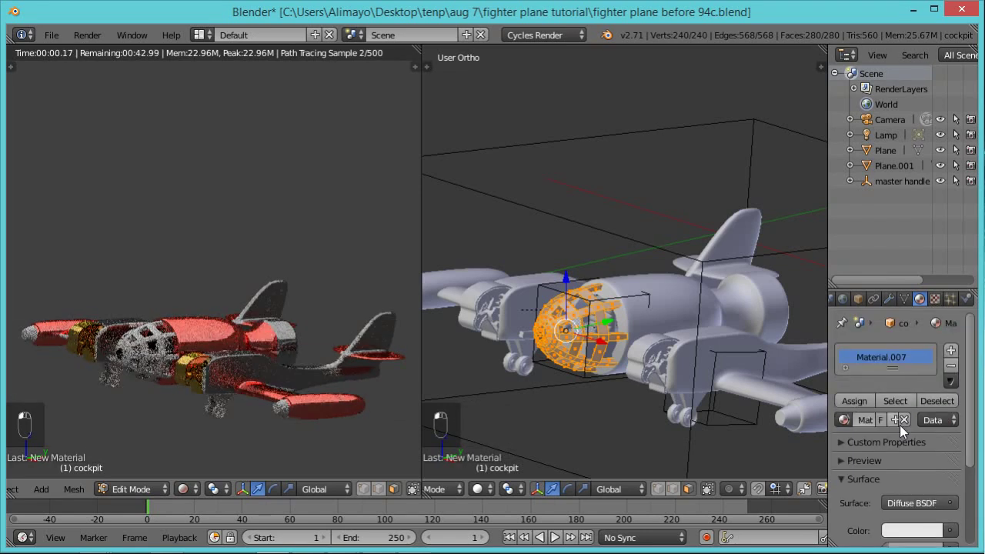
{"action": "left_click", "coordinate": [925, 531]}
{"action": "left_click", "coordinate": [930, 369]}
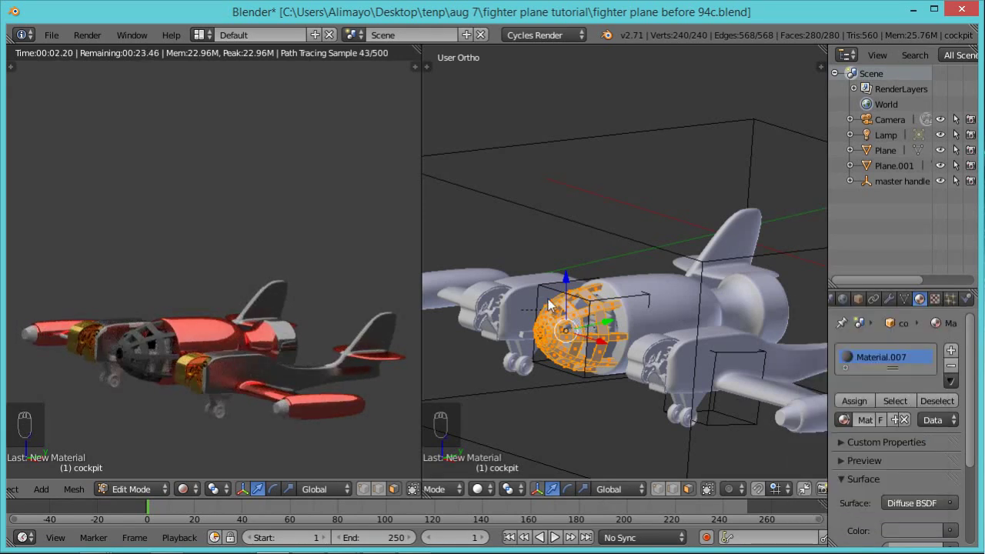
{"action": "key", "text": "Tab"}
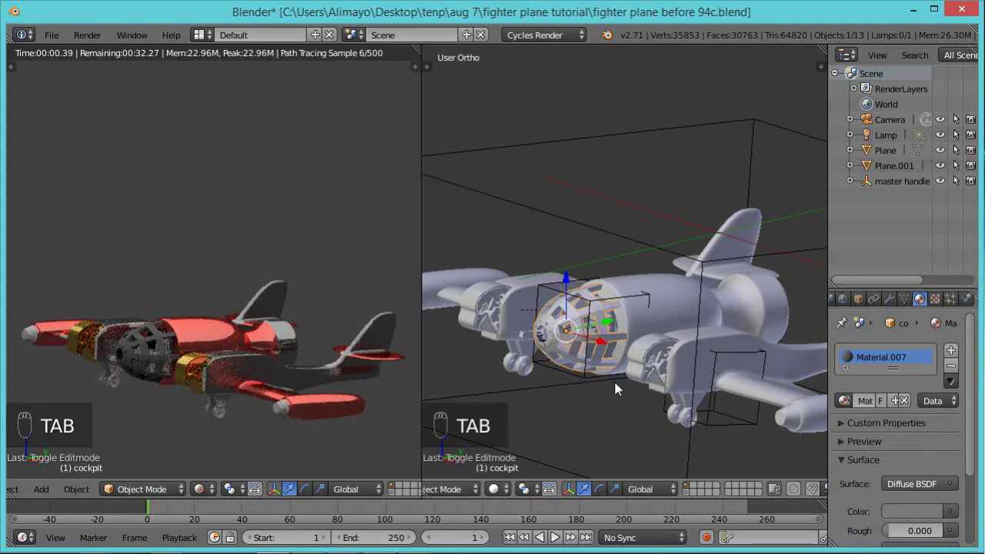
Open the landing_gear mesh beneath the wing in Edit Mode, ready for editing its wheels.
{"action": "right_click", "coordinate": [683, 419]}
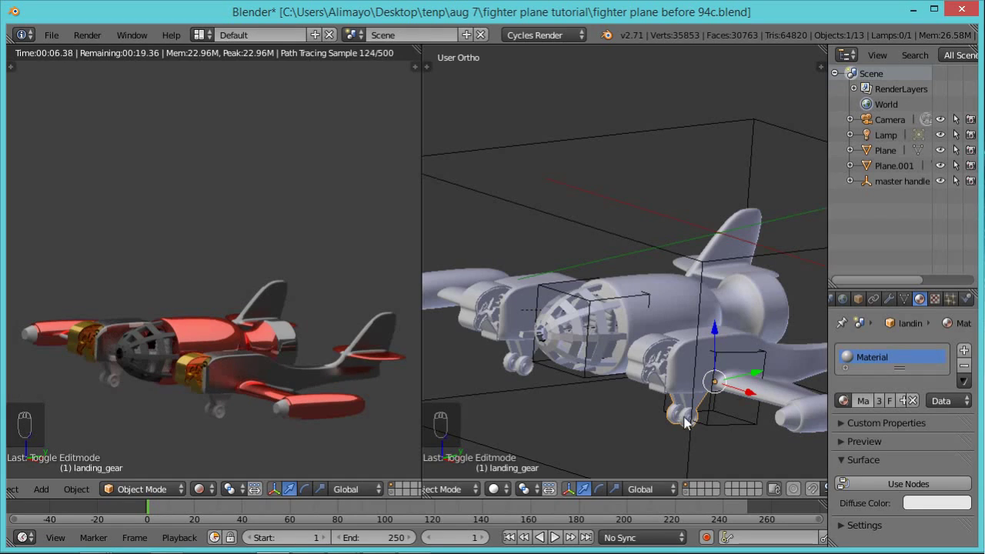
{"action": "middle_click_drag", "start_coordinate": [675, 424], "coordinate": [622, 351]}
{"action": "scroll", "coordinate": [622, 351], "scroll_direction": "up", "scroll_amount": 3}
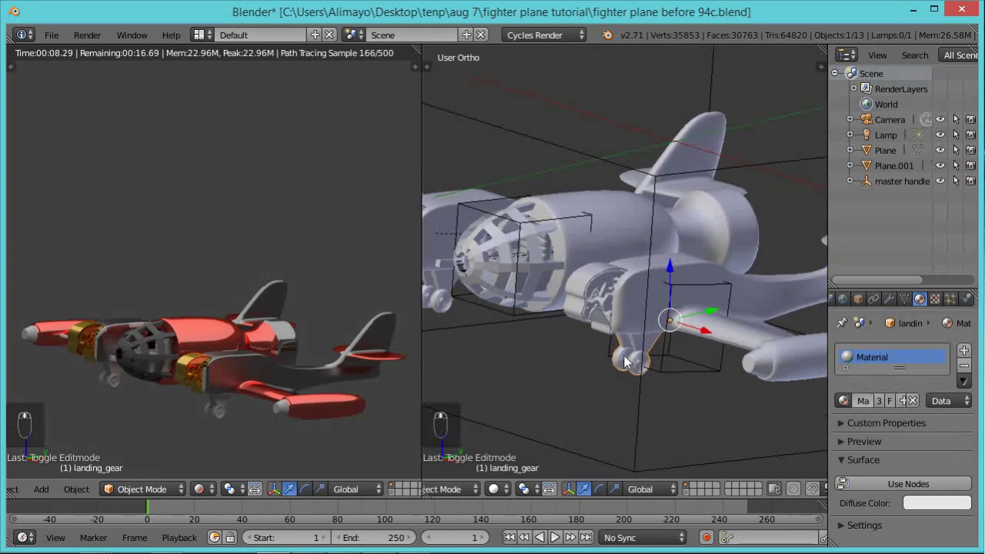
{"action": "scroll", "coordinate": [624, 354], "scroll_direction": "up", "scroll_amount": 3}
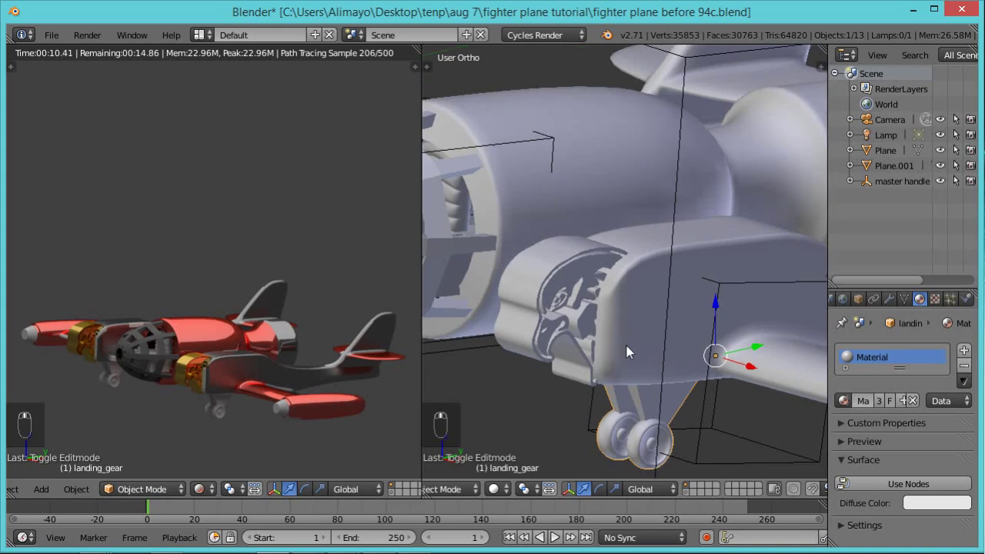
{"action": "key", "text": "Tab"}
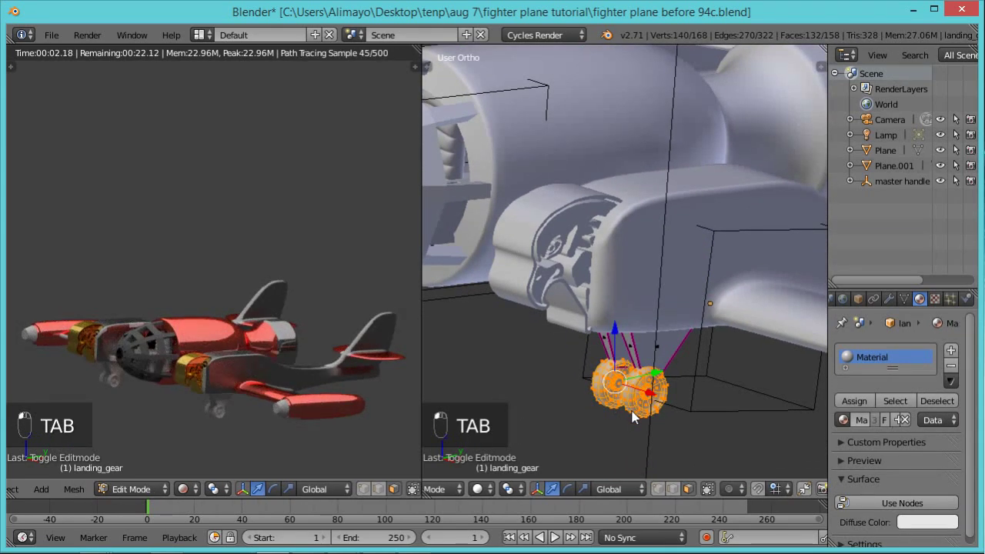
{"action": "scroll", "coordinate": [632, 417], "scroll_direction": "up", "scroll_amount": 2}
{"action": "middle_click_drag", "start_coordinate": [655, 413], "coordinate": [625, 303], "text": "shift"}
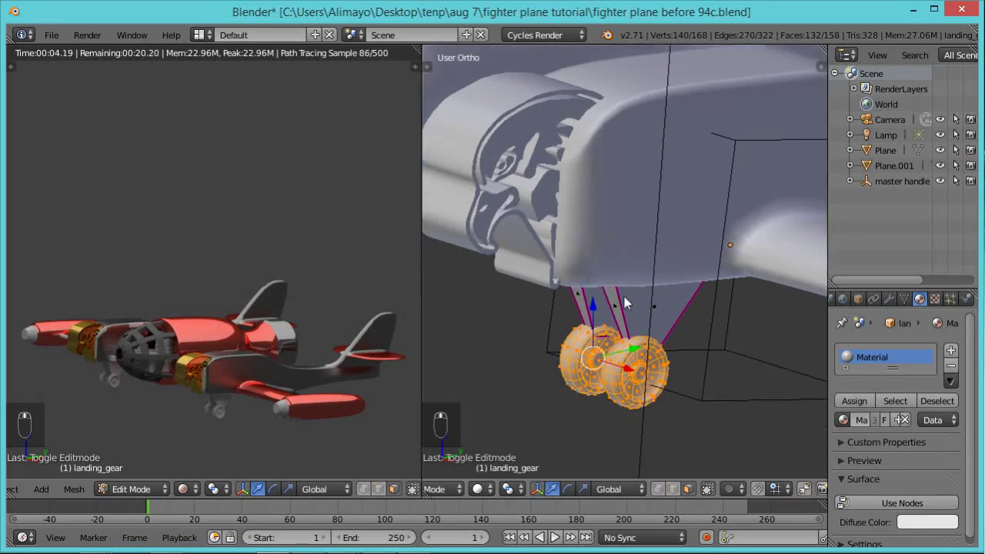
{"action": "scroll", "coordinate": [625, 303], "scroll_direction": "up", "scroll_amount": 4}
Select the tyre face loops around both landing gear wheels, including the tread and both sidewalls, leaving the rims unselected.
{"action": "right_click", "coordinate": [555, 352]}
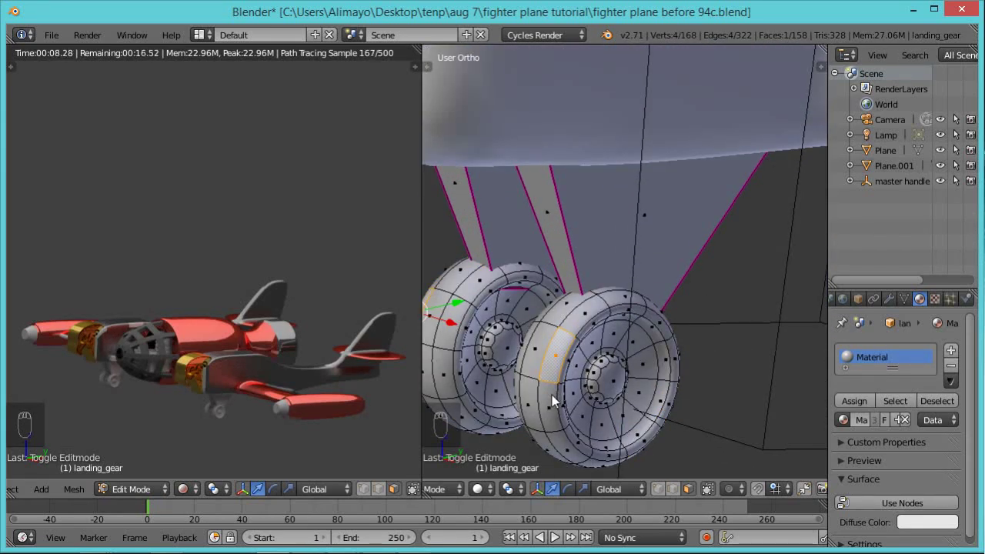
{"action": "right_click", "coordinate": [554, 428], "text": "alt"}
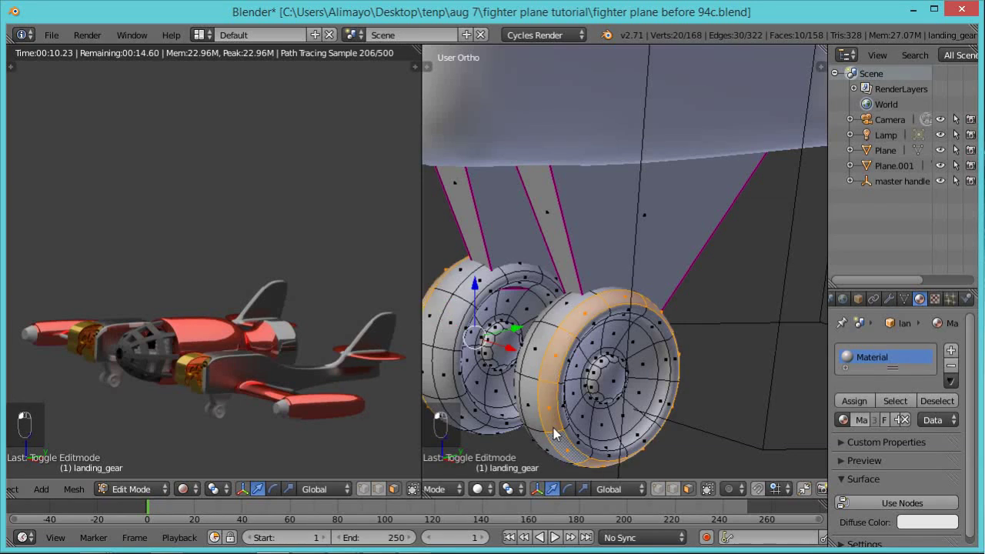
{"action": "right_click", "coordinate": [537, 428], "text": "alt+shift"}
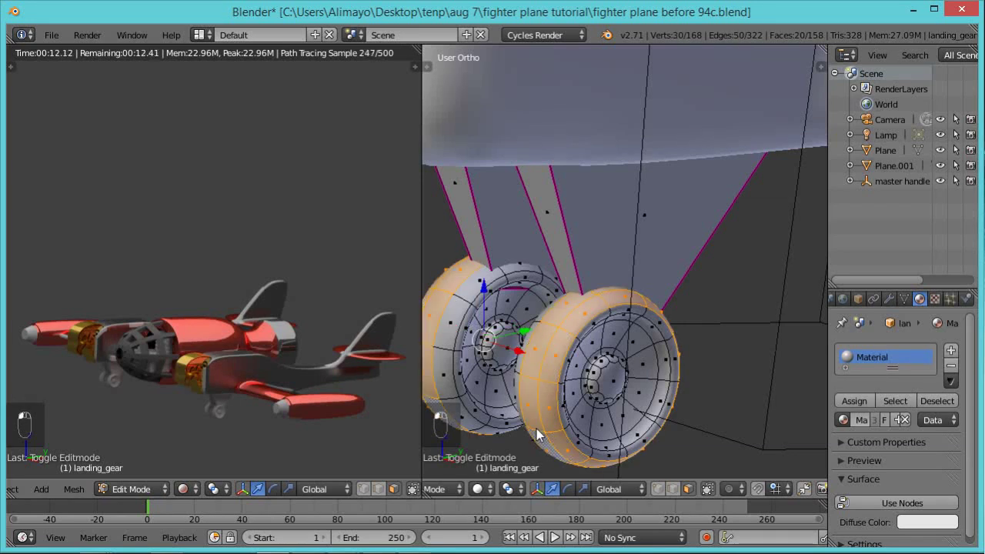
{"action": "middle_click_drag", "start_coordinate": [528, 415], "coordinate": [638, 390]}
{"action": "right_click", "coordinate": [606, 375], "text": "alt+shift"}
{"action": "right_click", "coordinate": [635, 389], "text": "alt+shift"}
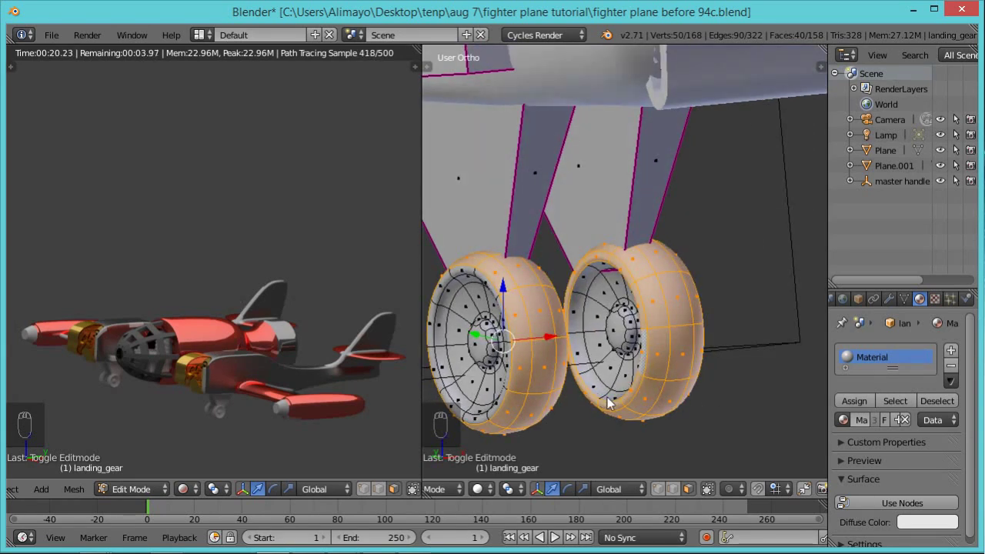
{"action": "right_click", "coordinate": [608, 403], "text": "alt+shift"}
{"action": "middle_click_drag", "start_coordinate": [695, 413], "coordinate": [646, 419]}
{"action": "right_click", "coordinate": [666, 429], "text": "alt+shift"}
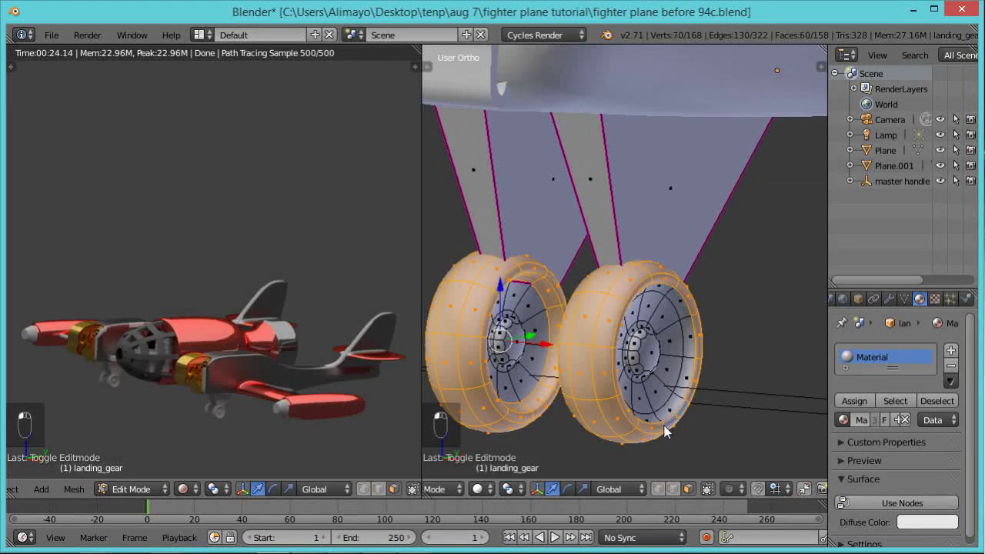
{"action": "right_click", "coordinate": [664, 423], "text": "alt+shift"}
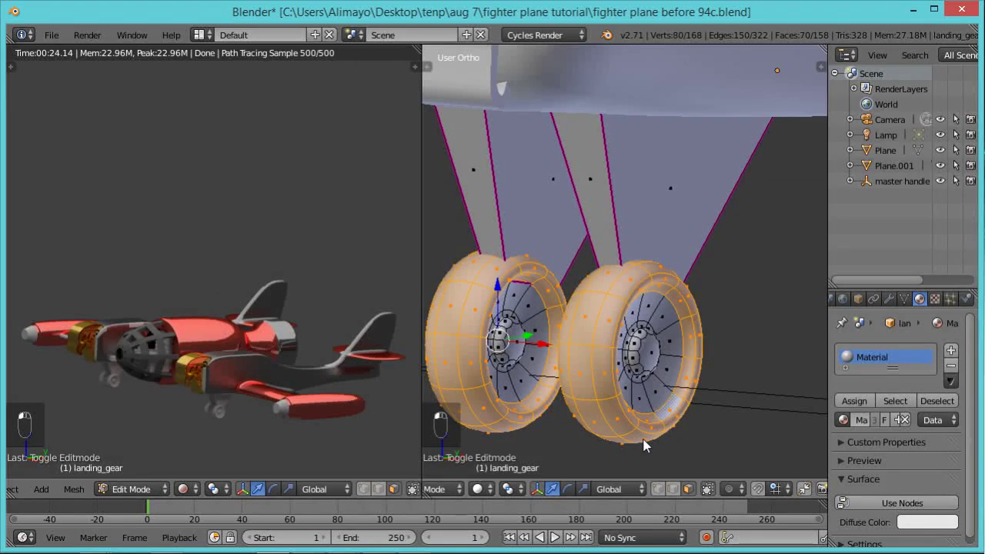
{"action": "middle_click_drag", "start_coordinate": [645, 447], "coordinate": [660, 433]}
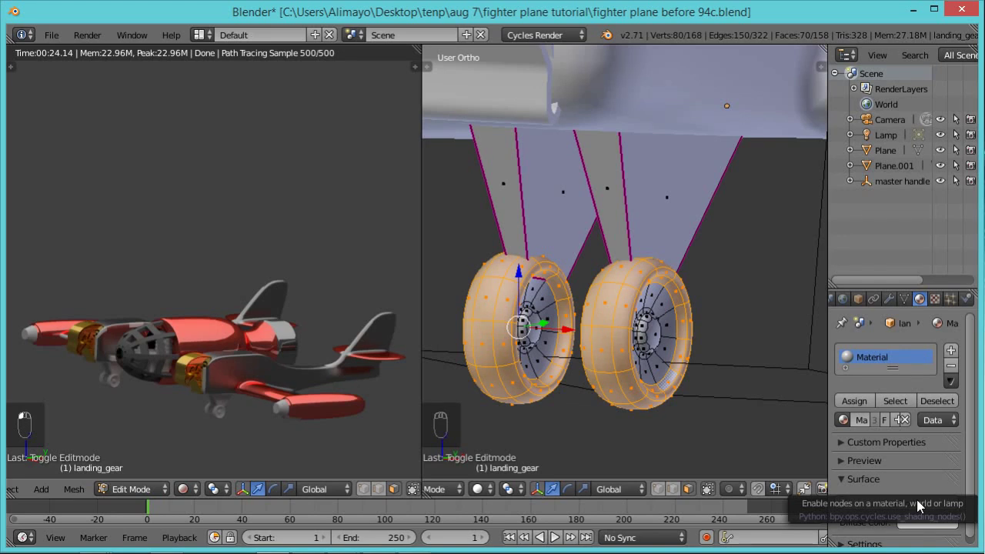
Add a second material slot with a new near-black Diffuse BSDF material and assign it to the selected tyre faces.
{"action": "left_click", "coordinate": [952, 351]}
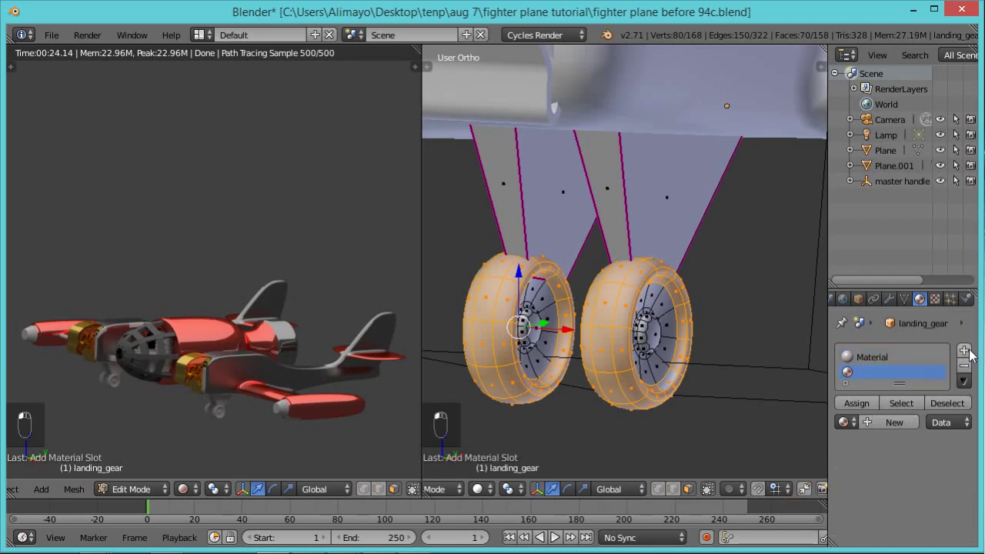
{"action": "left_click", "coordinate": [900, 421]}
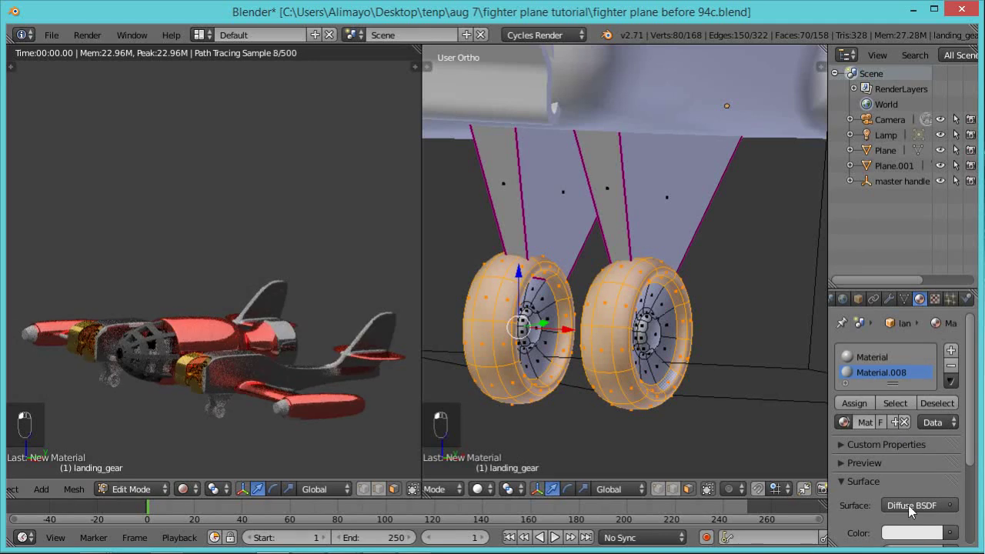
{"action": "left_click", "coordinate": [916, 533]}
{"action": "left_click_drag", "start_coordinate": [924, 350], "coordinate": [933, 403]}
{"action": "left_click", "coordinate": [856, 404]}
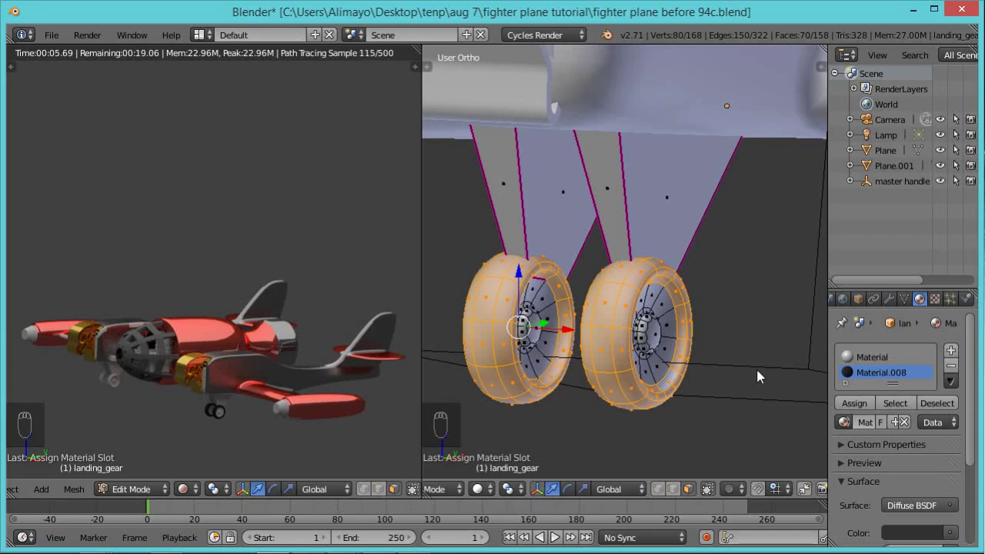
Select the hub faces and several surrounding rim faces on the exposed side of one landing gear wheel.
{"action": "right_click", "coordinate": [656, 346]}
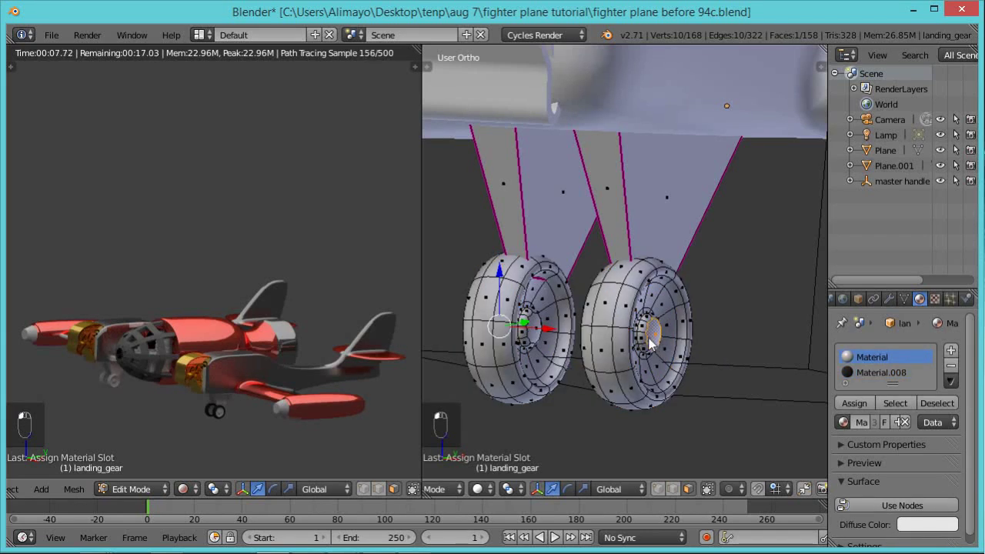
{"action": "right_click", "coordinate": [643, 338], "text": "shift"}
{"action": "right_click", "coordinate": [646, 327], "text": "shift"}
{"action": "right_click", "coordinate": [650, 332], "text": "shift"}
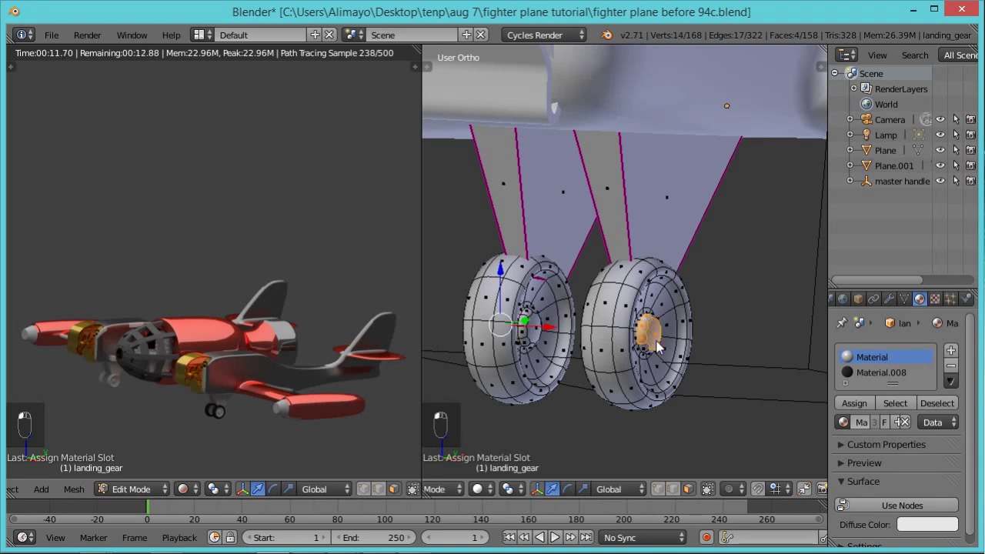
{"action": "right_click", "coordinate": [666, 351], "text": "shift"}
{"action": "right_click", "coordinate": [654, 376], "text": "shift"}
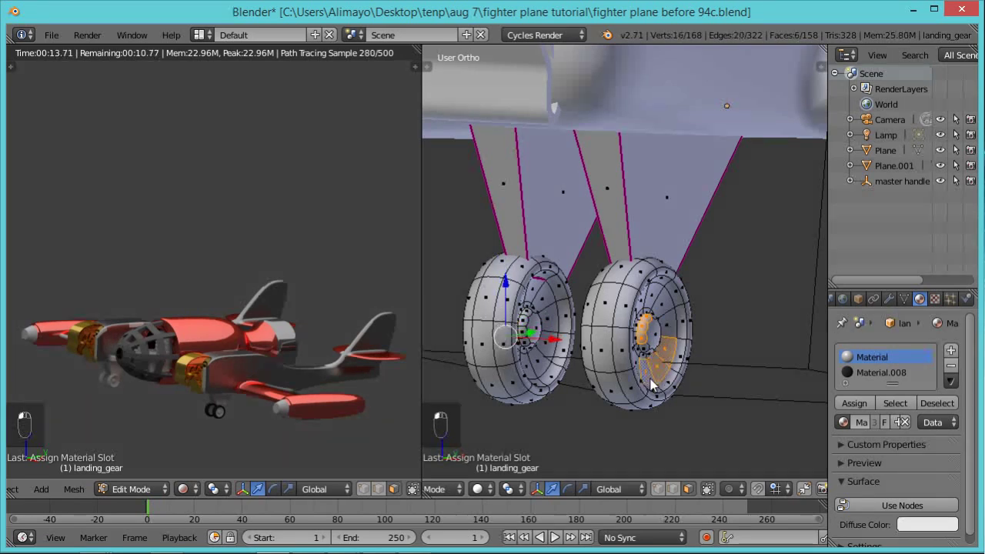
{"action": "right_click", "coordinate": [674, 343], "text": "shift"}
{"action": "right_click", "coordinate": [668, 323], "text": "shift"}
{"action": "right_click", "coordinate": [659, 308], "text": "shift"}
Extend the selection with Circle Select and single picks to the remaining hub and inner rim faces of both wheels.
{"action": "middle_click_drag", "start_coordinate": [661, 344], "coordinate": [615, 341]}
{"action": "key", "text": "c"}
{"action": "mouse_move", "coordinate": [616, 341]}
{"action": "left_mouse_down"}
{"action": "mouse_move", "coordinate": [604, 316]}
{"action": "mouse_move", "coordinate": [597, 350]}
{"action": "mouse_move", "coordinate": [616, 354]}
{"action": "left_mouse_up"}
{"action": "key", "text": "c"}
{"action": "middle_click_drag", "start_coordinate": [545, 344], "coordinate": [688, 358]}
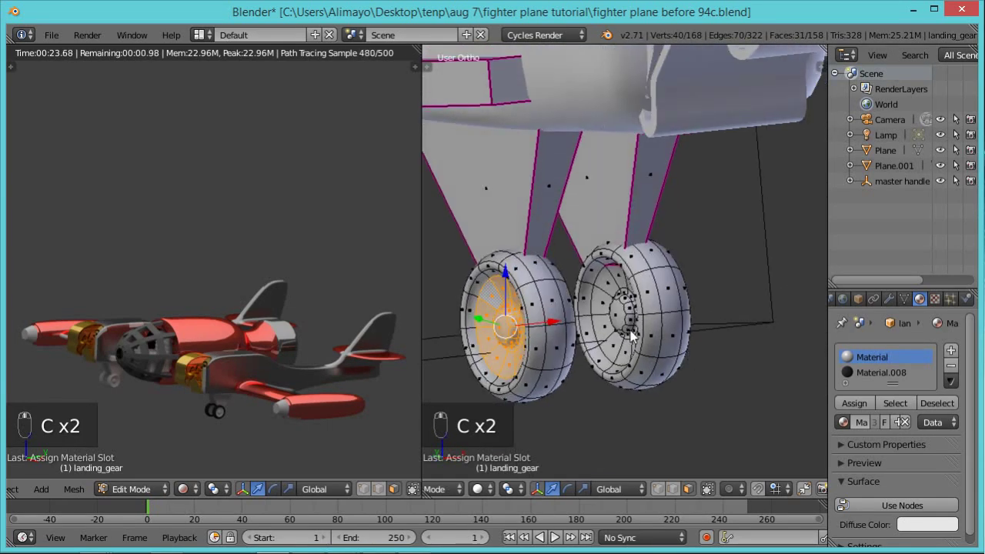
{"action": "key", "text": "c"}
{"action": "mouse_move", "coordinate": [622, 334]}
{"action": "left_mouse_down"}
{"action": "mouse_move", "coordinate": [616, 312]}
{"action": "mouse_move", "coordinate": [611, 342]}
{"action": "mouse_move", "coordinate": [623, 307]}
{"action": "left_mouse_up"}
{"action": "right_click", "coordinate": [621, 308]}
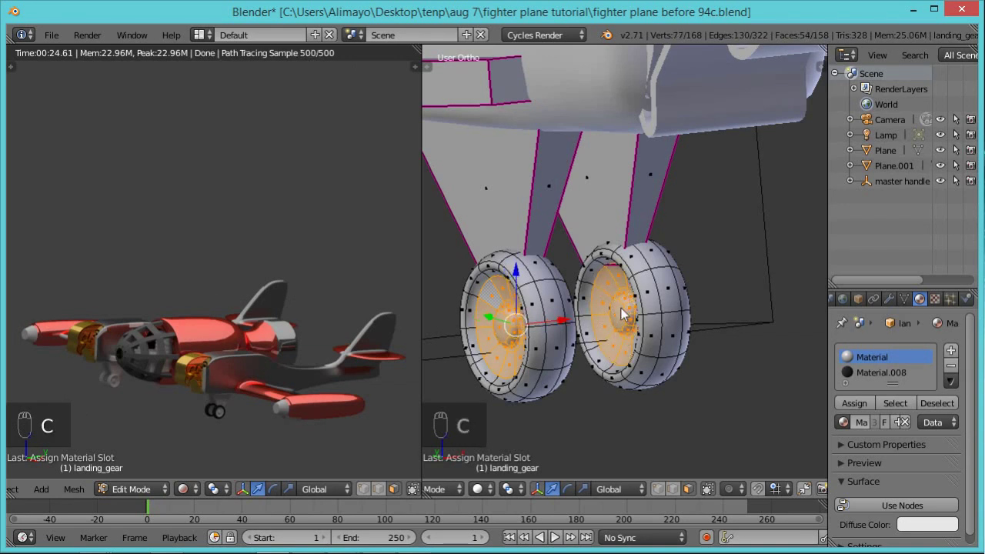
{"action": "middle_click_drag", "start_coordinate": [616, 329], "coordinate": [635, 327]}
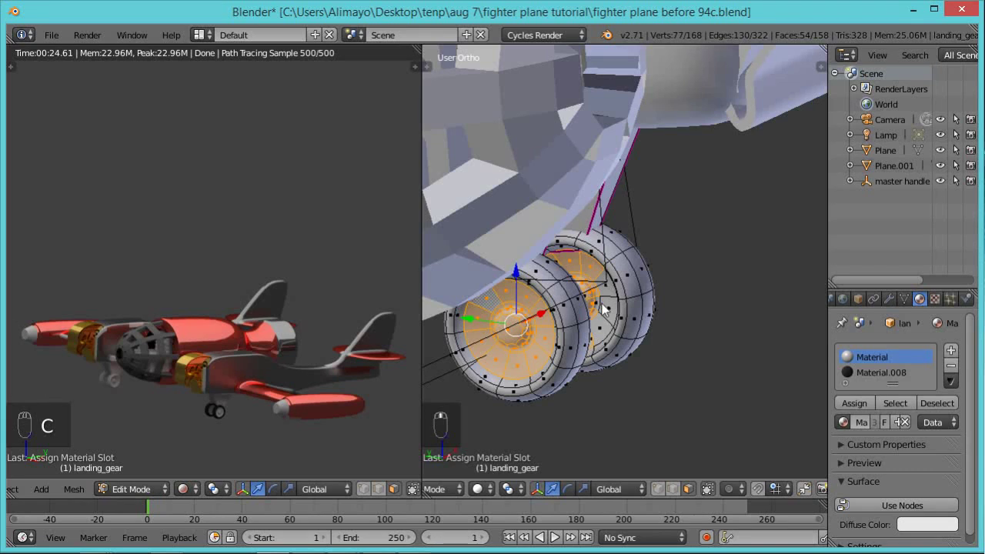
{"action": "right_click", "coordinate": [604, 291], "text": "shift"}
{"action": "right_click", "coordinate": [605, 306], "text": "shift"}
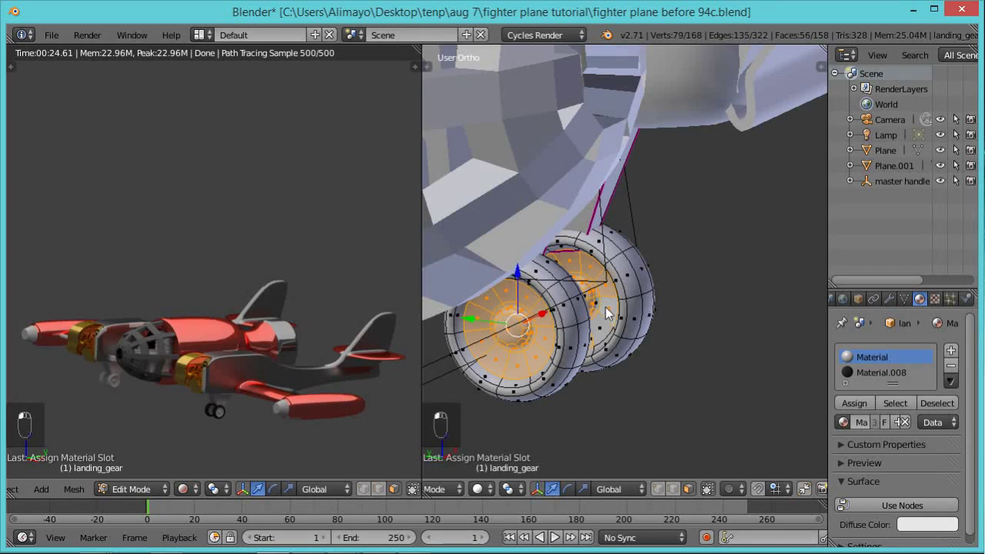
{"action": "right_click", "coordinate": [601, 329], "text": "shift"}
Add a third material slot to the landing gear with a new material using a Mix Shader surface.
{"action": "mouse_move", "coordinate": [627, 348]}
{"action": "middle_mouse_down"}
{"action": "mouse_move", "coordinate": [610, 331]}
{"action": "mouse_move", "coordinate": [621, 330]}
{"action": "middle_mouse_up"}
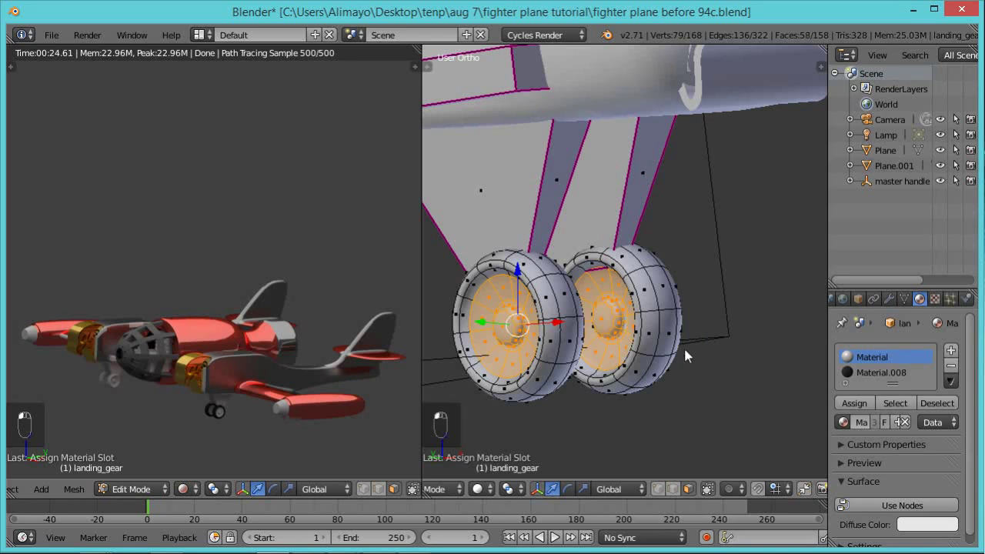
{"action": "middle_click_drag", "start_coordinate": [684, 345], "coordinate": [663, 379]}
{"action": "scroll", "coordinate": [696, 381], "scroll_direction": "up", "scroll_amount": 2}
{"action": "middle_click_drag", "start_coordinate": [732, 383], "coordinate": [816, 381]}
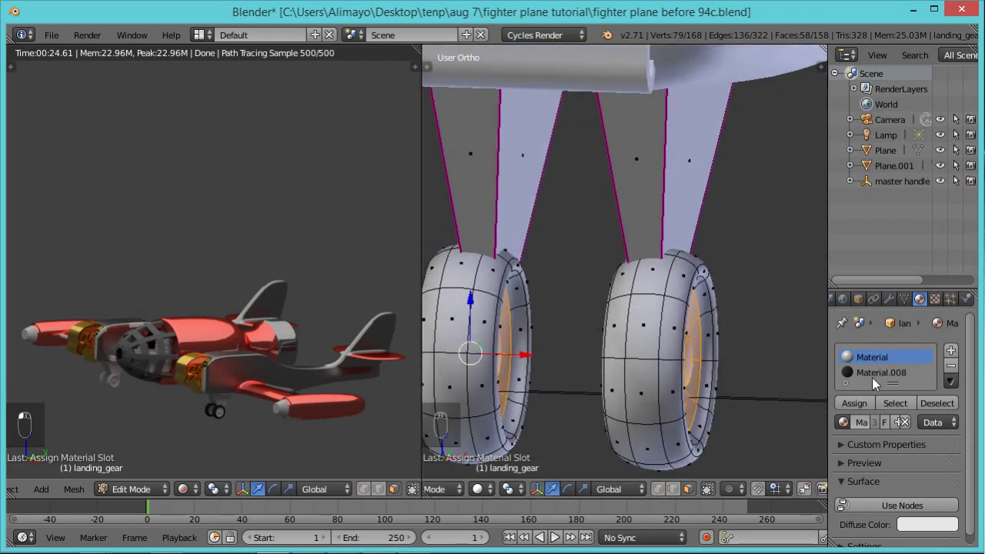
{"action": "left_click", "coordinate": [951, 352]}
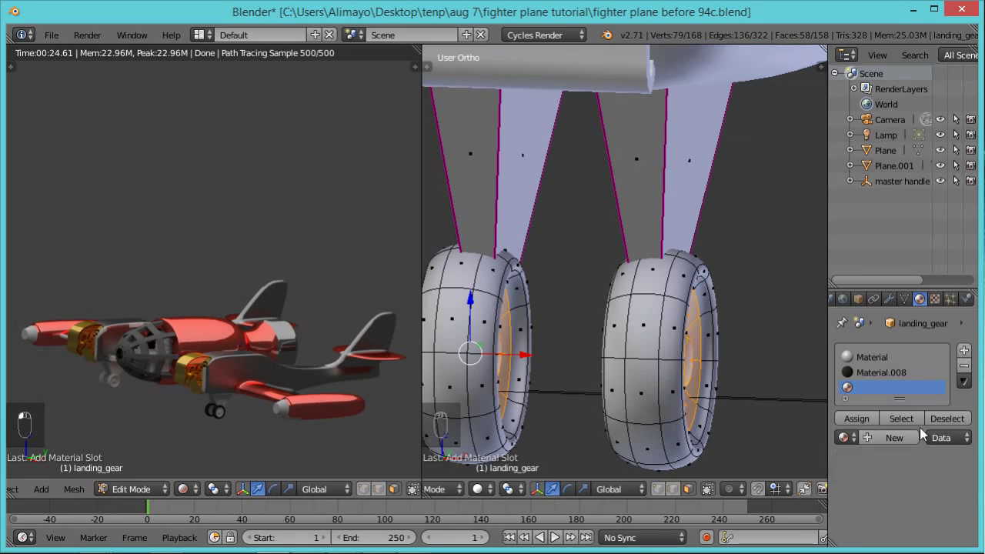
{"action": "left_click", "coordinate": [899, 436]}
{"action": "scroll", "coordinate": [919, 427], "scroll_direction": "down", "scroll_amount": 4}
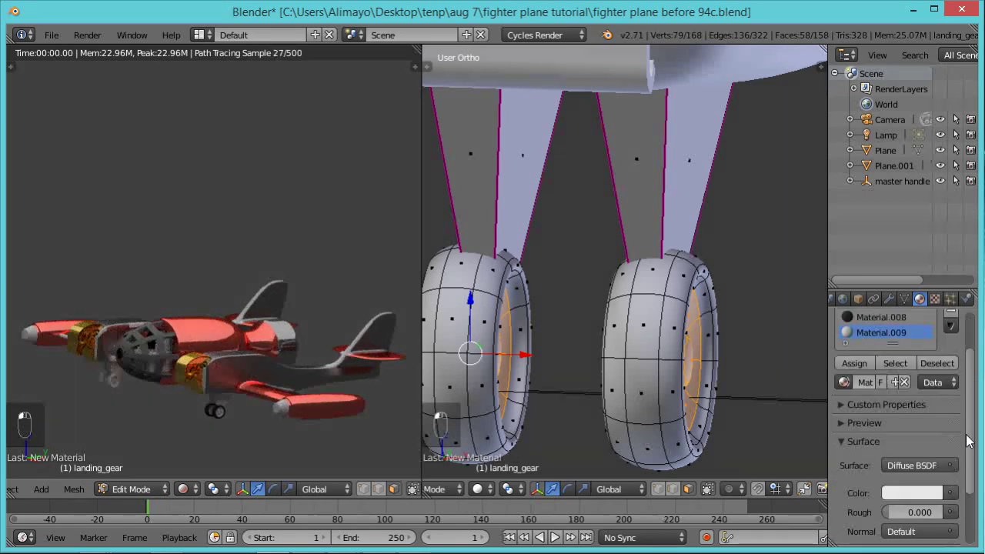
{"action": "left_click", "coordinate": [906, 416]}
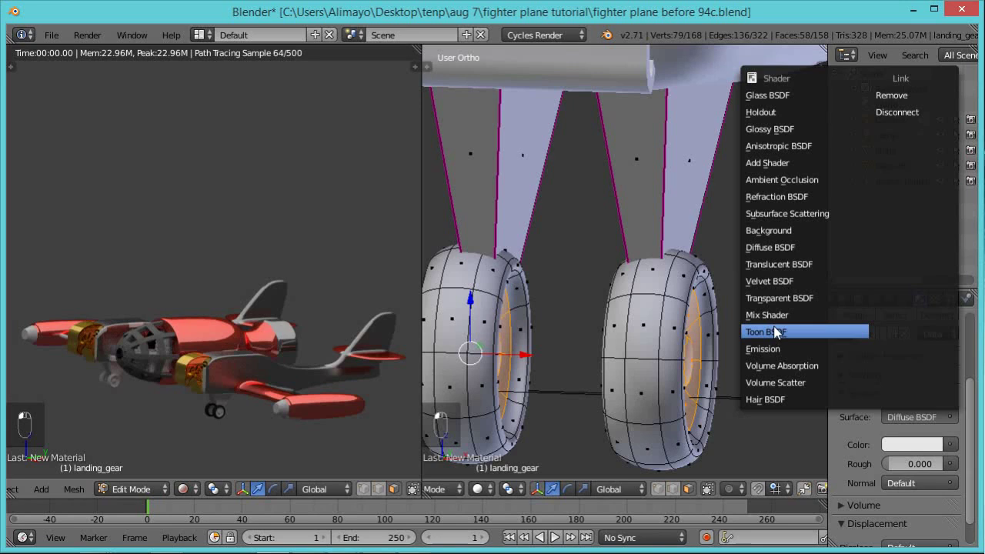
{"action": "left_click", "coordinate": [772, 316]}
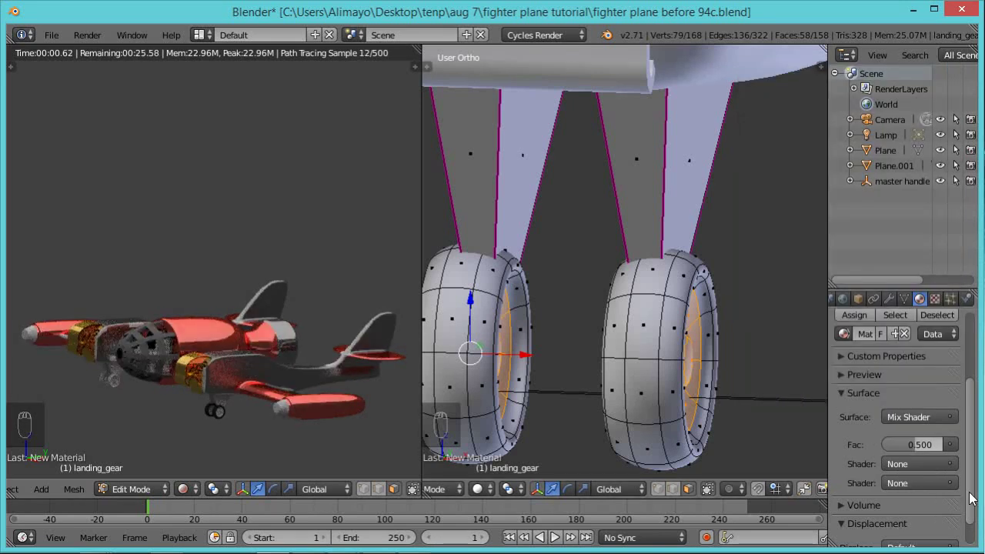
Set the first shader of the wheel rim mix to Glossy BSDF with Sharp distribution.
{"action": "left_click", "coordinate": [933, 462]}
{"action": "left_click", "coordinate": [859, 175]}
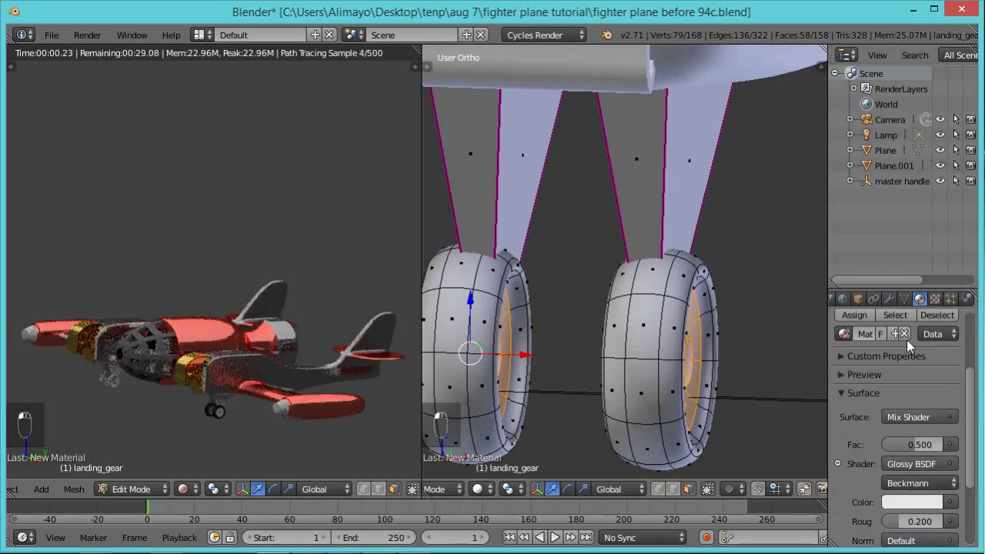
{"action": "left_click", "coordinate": [938, 482]}
{"action": "left_click", "coordinate": [912, 464]}
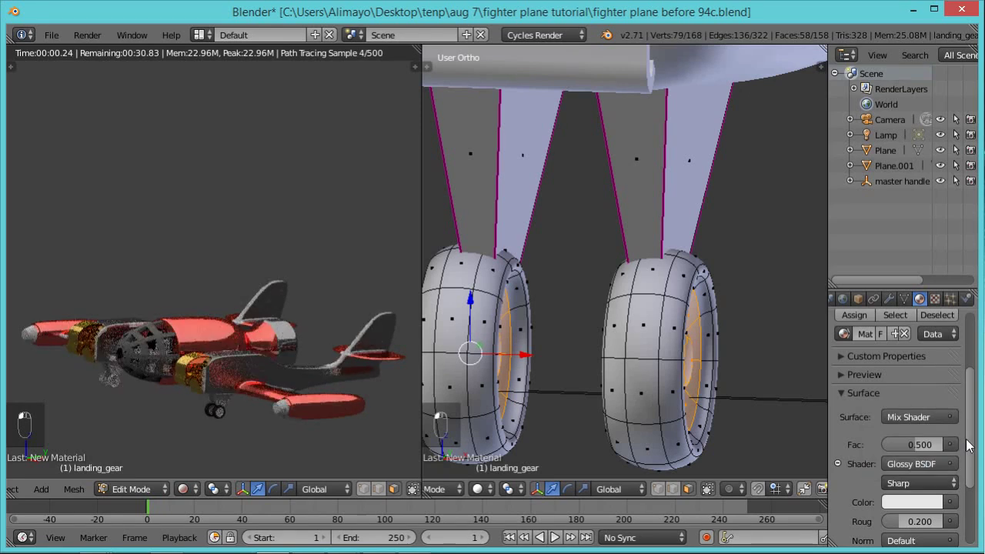
Set the second shader of the rim mix to Glossy BSDF with colour 909090, and assign the material to the selected rim faces.
{"action": "scroll", "coordinate": [957, 481], "scroll_direction": "down", "scroll_amount": 3}
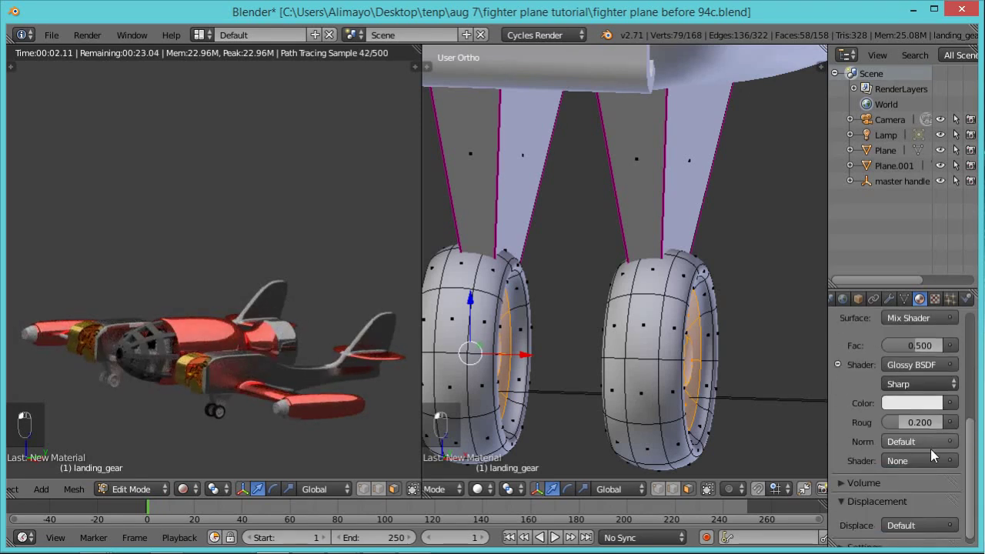
{"action": "left_click_drag", "start_coordinate": [975, 472], "coordinate": [974, 468]}
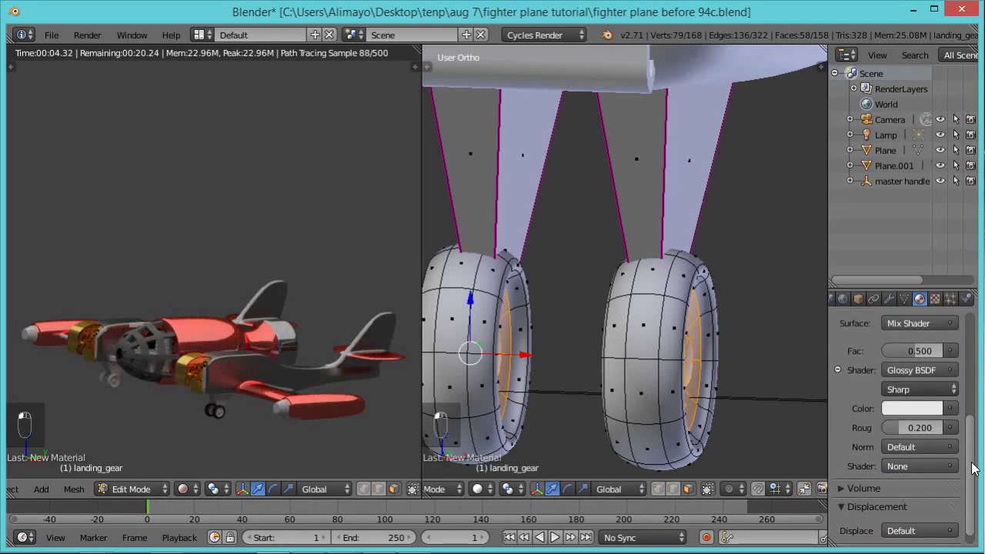
{"action": "left_click", "coordinate": [929, 464]}
{"action": "left_click", "coordinate": [862, 177]}
{"action": "scroll", "coordinate": [971, 478], "scroll_direction": "down", "scroll_amount": 4}
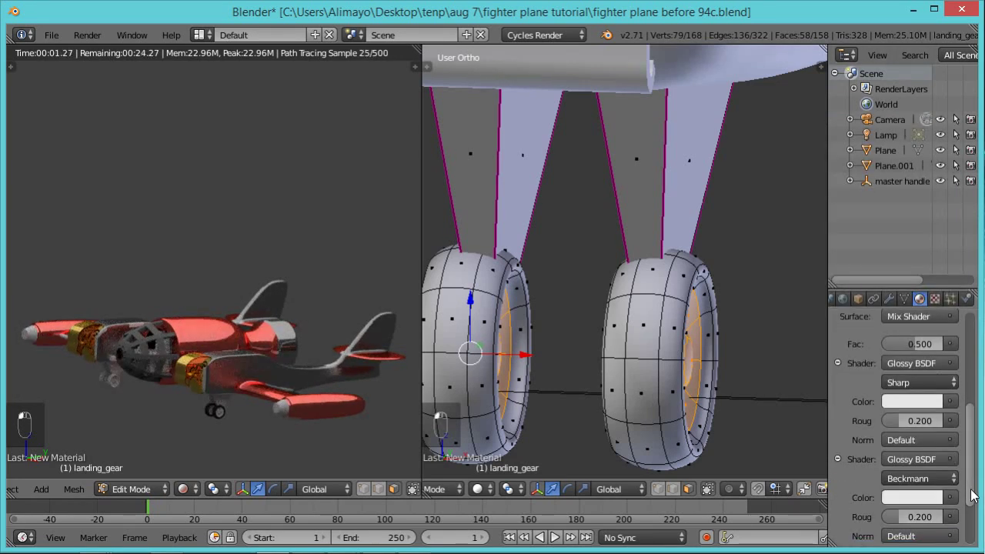
{"action": "left_click", "coordinate": [908, 421]}
{"action": "left_click", "coordinate": [932, 248]}
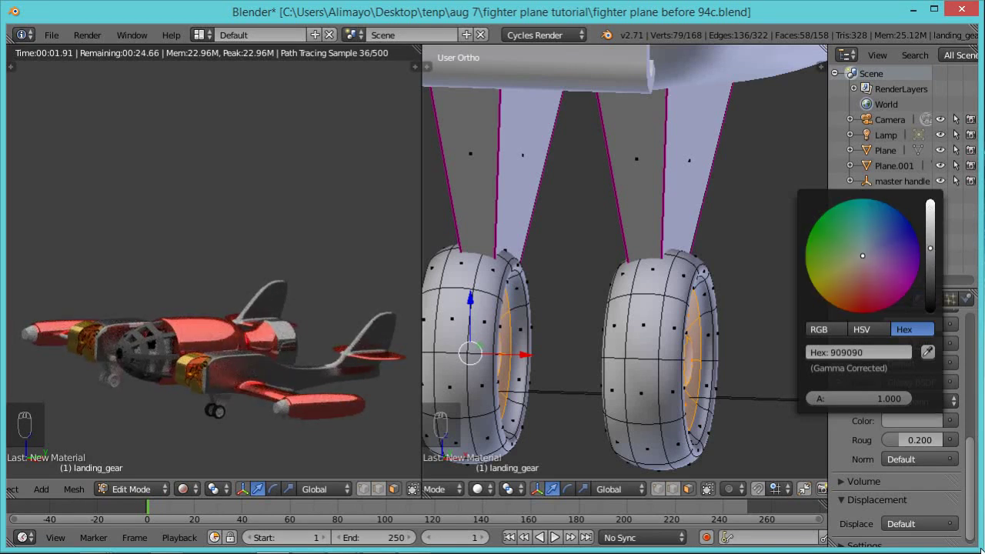
{"action": "left_click_drag", "start_coordinate": [968, 459], "coordinate": [976, 351]}
{"action": "left_click", "coordinate": [864, 374]}
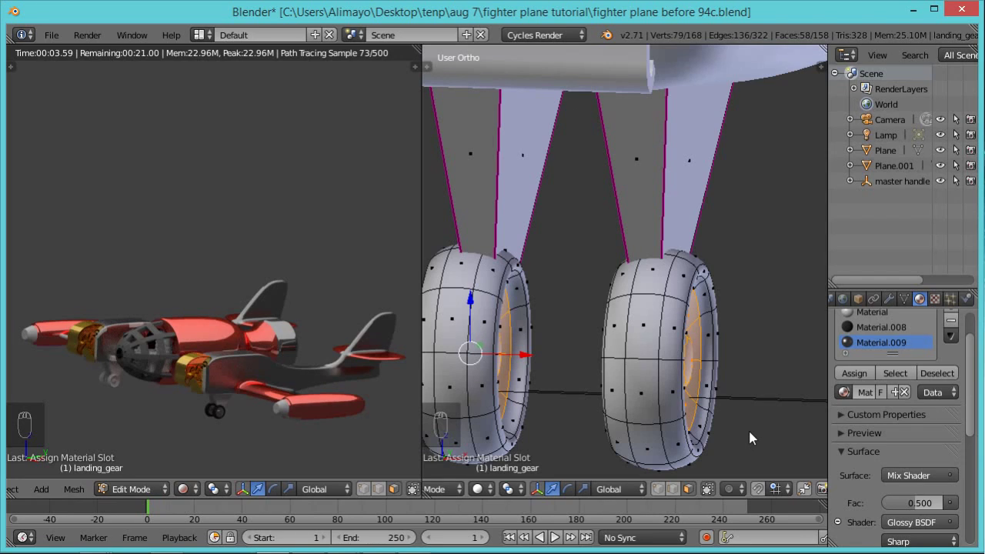
Copy the hex colour 909090 from the rim material's second Glossy shader and save the file as fighter plane before 96c.blend.
{"action": "left_click_drag", "start_coordinate": [968, 411], "coordinate": [975, 471]}
{"action": "scroll", "coordinate": [947, 481], "scroll_direction": "down", "scroll_amount": 1}
{"action": "left_click", "coordinate": [916, 490]}
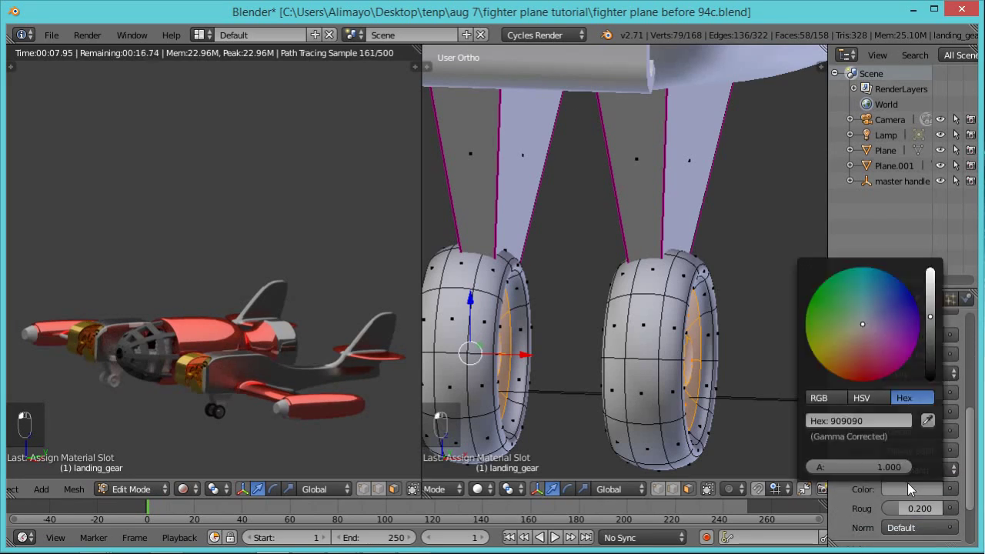
{"action": "left_click", "coordinate": [850, 421]}
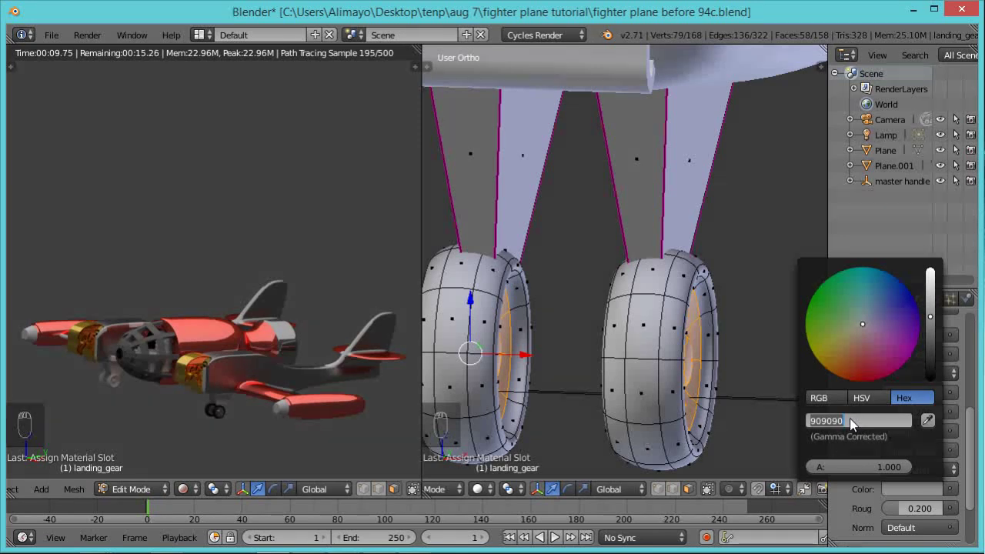
{"action": "key", "text": "Return"}
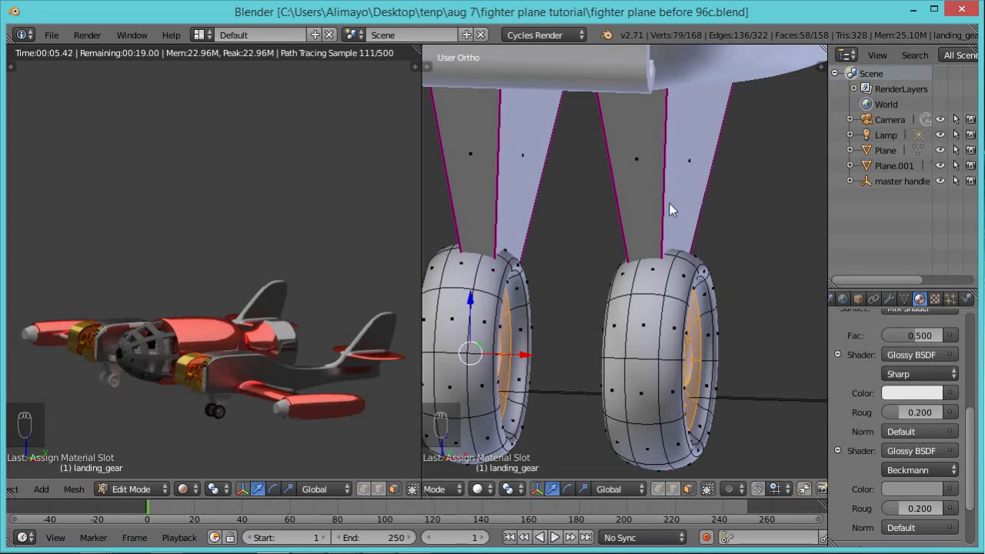
Leave the finished landing gear, select the other landing gear with two wheels, and enter its Edit Mode.
{"action": "middle_click_drag", "start_coordinate": [560, 301], "coordinate": [600, 304], "text": "shift"}
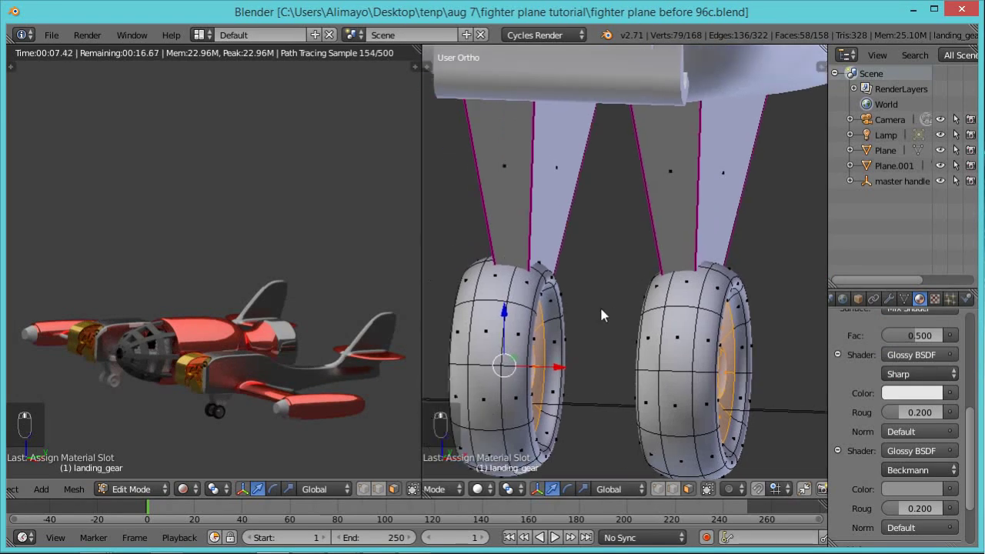
{"action": "scroll", "coordinate": [452, 318], "scroll_direction": "up", "scroll_amount": 6}
{"action": "middle_click_drag", "start_coordinate": [618, 355], "coordinate": [469, 389], "text": "shift"}
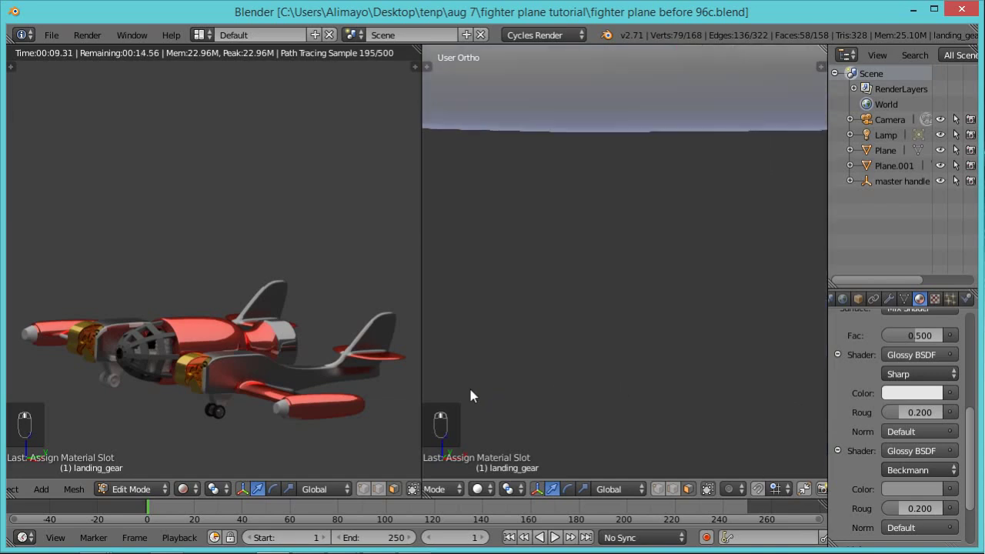
{"action": "scroll", "coordinate": [561, 394], "scroll_direction": "down", "scroll_amount": 4}
{"action": "middle_click_drag", "start_coordinate": [542, 402], "coordinate": [798, 327], "text": "shift"}
{"action": "scroll", "coordinate": [620, 347], "scroll_direction": "up", "scroll_amount": 5}
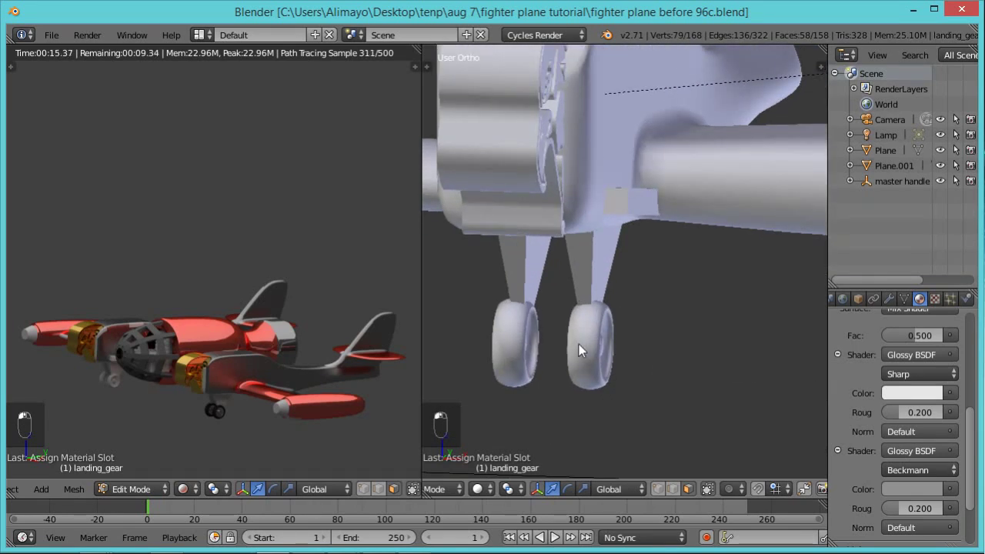
{"action": "key", "text": "Tab"}
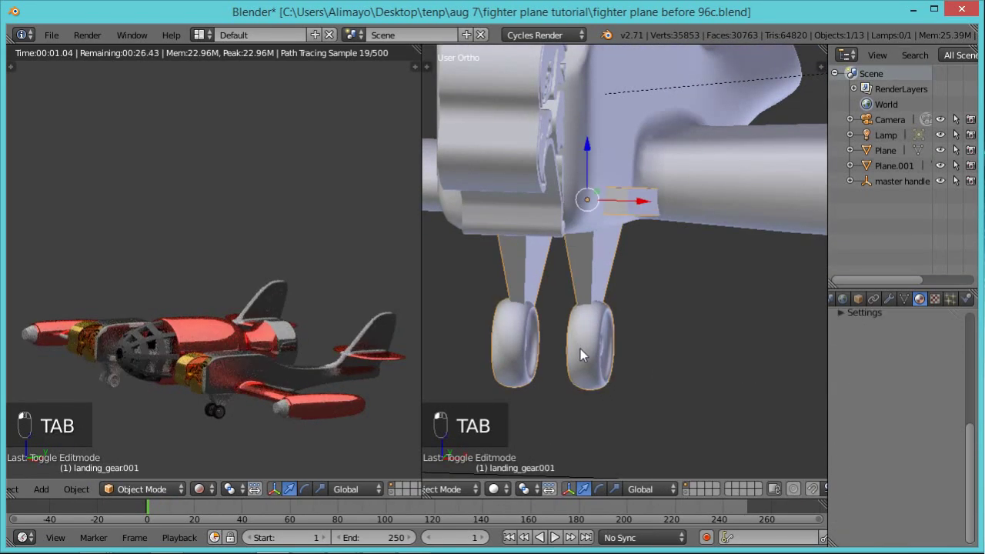
{"action": "key", "text": "Tab"}
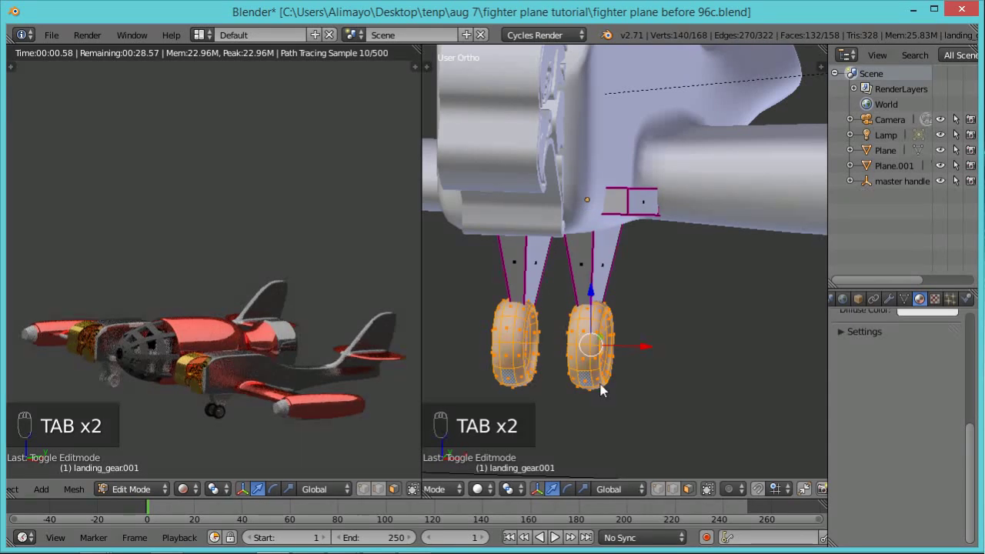
Deselect the rim and hub faces on both wheels with Circle Select, keeping only the tyre faces selected.
{"action": "middle_click_drag", "start_coordinate": [582, 408], "coordinate": [681, 401]}
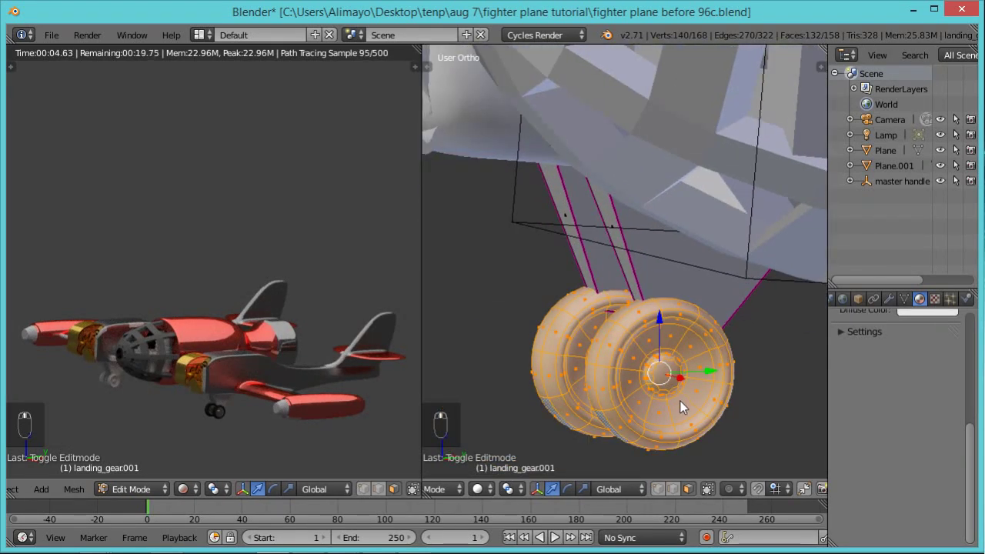
{"action": "key", "text": "c"}
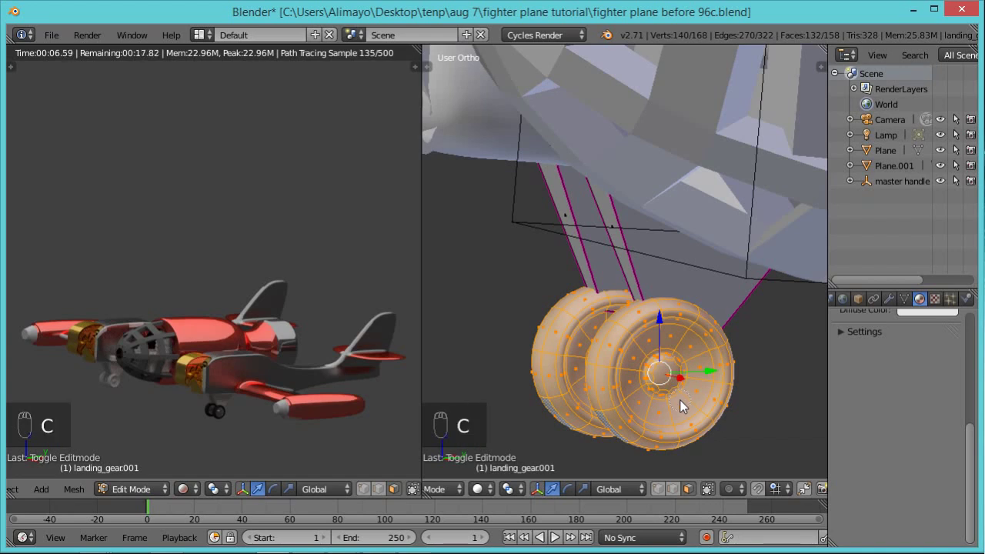
{"action": "mouse_move", "coordinate": [680, 399]}
{"action": "middle_mouse_down"}
{"action": "mouse_move", "coordinate": [668, 375]}
{"action": "mouse_move", "coordinate": [656, 374]}
{"action": "mouse_move", "coordinate": [647, 400]}
{"action": "mouse_move", "coordinate": [687, 368]}
{"action": "middle_mouse_up"}
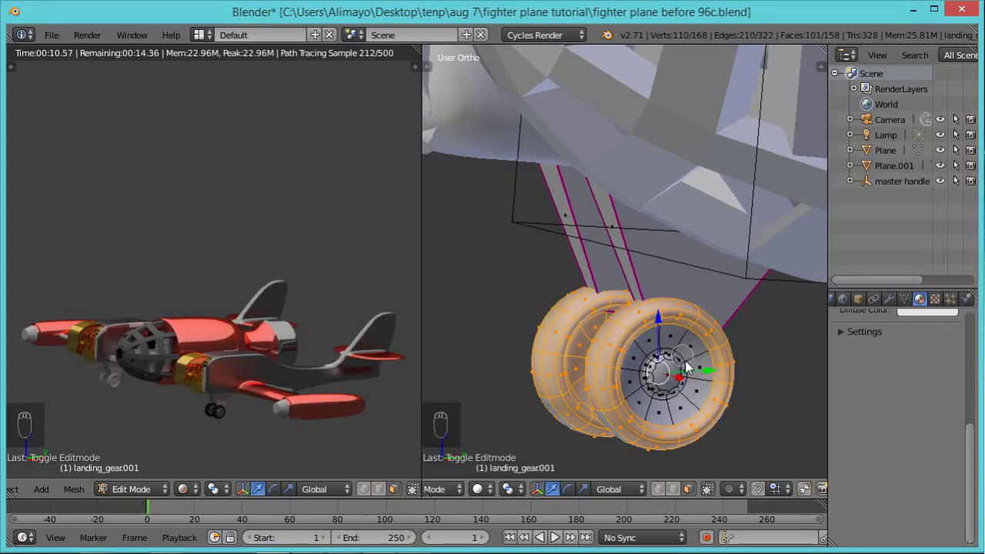
{"action": "key", "text": "Escape"}
{"action": "middle_click_drag", "start_coordinate": [559, 367], "coordinate": [764, 397]}
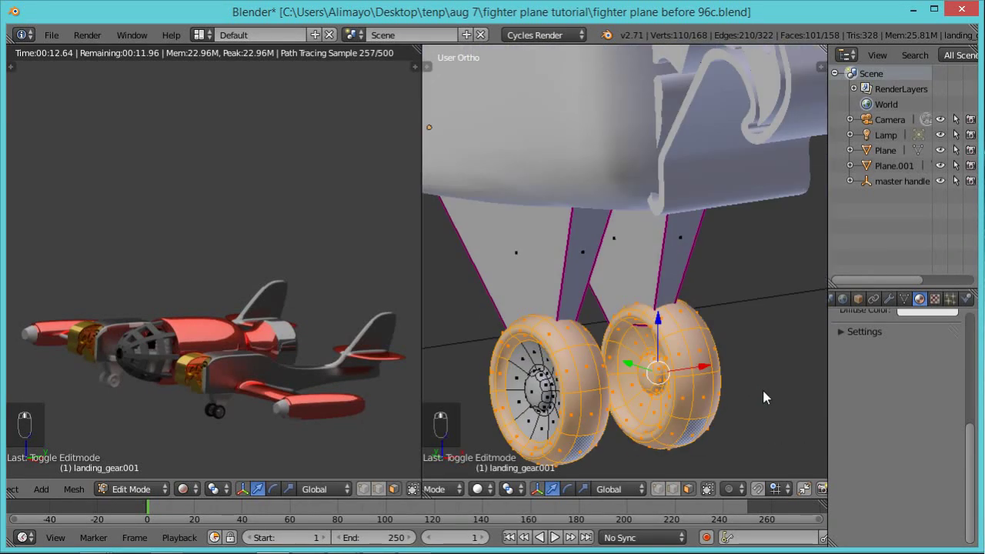
{"action": "key", "text": "c"}
{"action": "mouse_move", "coordinate": [654, 398]}
{"action": "middle_mouse_down"}
{"action": "mouse_move", "coordinate": [645, 359]}
{"action": "mouse_move", "coordinate": [652, 394]}
{"action": "mouse_move", "coordinate": [653, 378]}
{"action": "mouse_move", "coordinate": [801, 369]}
{"action": "mouse_move", "coordinate": [508, 374]}
{"action": "mouse_move", "coordinate": [568, 362]}
{"action": "mouse_move", "coordinate": [551, 355]}
{"action": "mouse_move", "coordinate": [537, 368]}
{"action": "mouse_move", "coordinate": [556, 375]}
{"action": "middle_mouse_up"}
{"action": "key", "text": "c"}
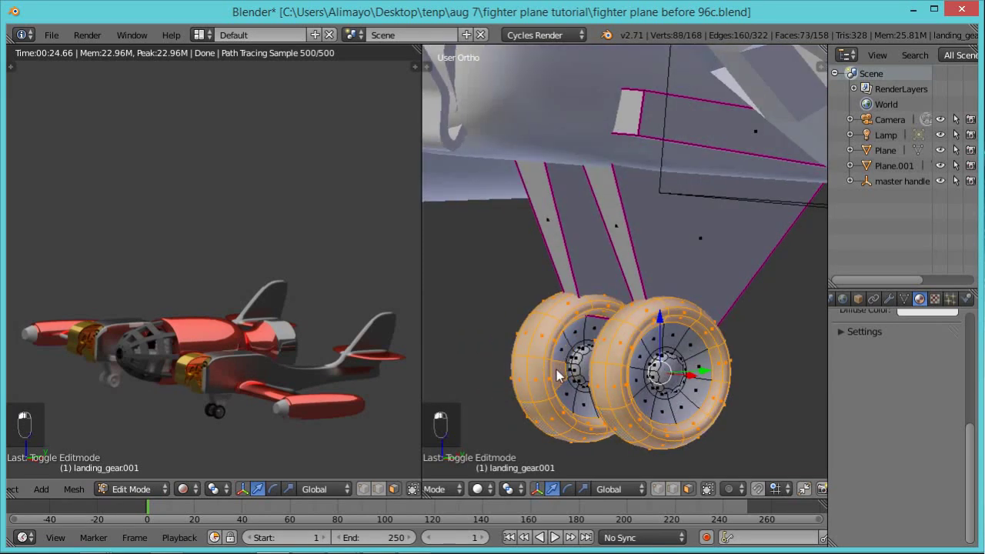
Add a second material slot with a new near-black Diffuse BSDF material and assign it to the selected tyre faces.
{"action": "scroll", "coordinate": [966, 448], "scroll_direction": "up", "scroll_amount": 7}
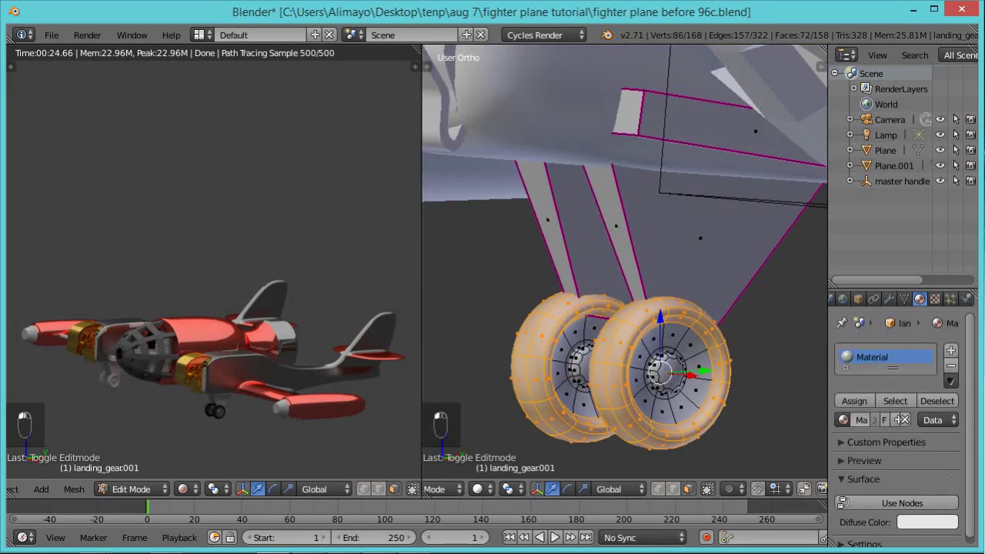
{"action": "left_click", "coordinate": [951, 351]}
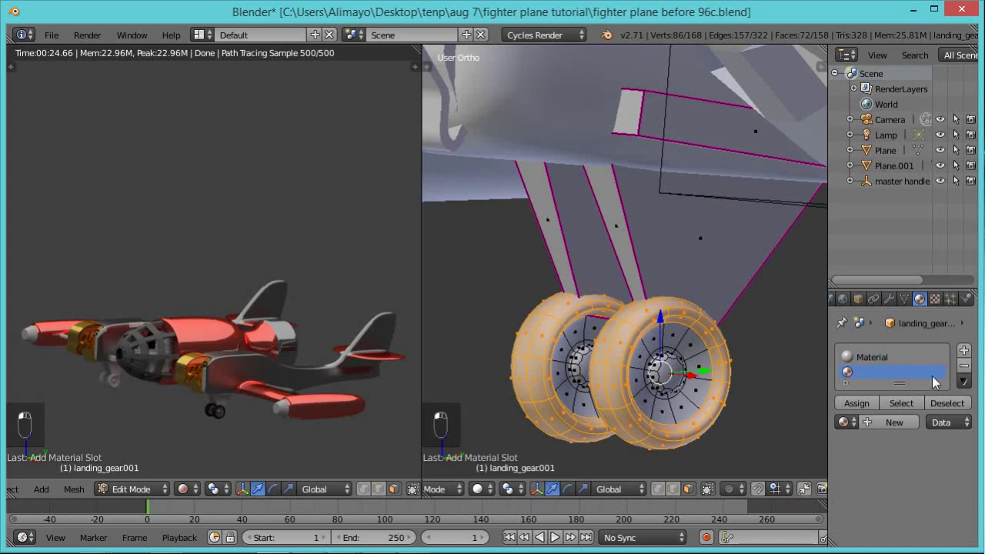
{"action": "left_click", "coordinate": [893, 422]}
{"action": "left_click", "coordinate": [913, 532]}
{"action": "left_click_drag", "start_coordinate": [930, 368], "coordinate": [934, 399]}
{"action": "left_click", "coordinate": [859, 401]}
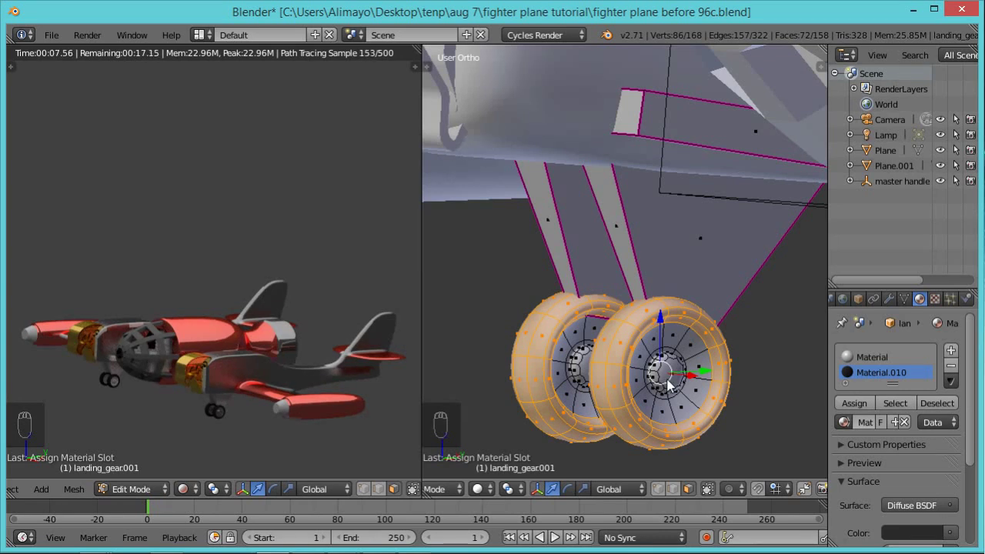
Invert the face selection and deselect the side and front faces of the two wheel struts.
{"action": "key", "text": "ctrl+i"}
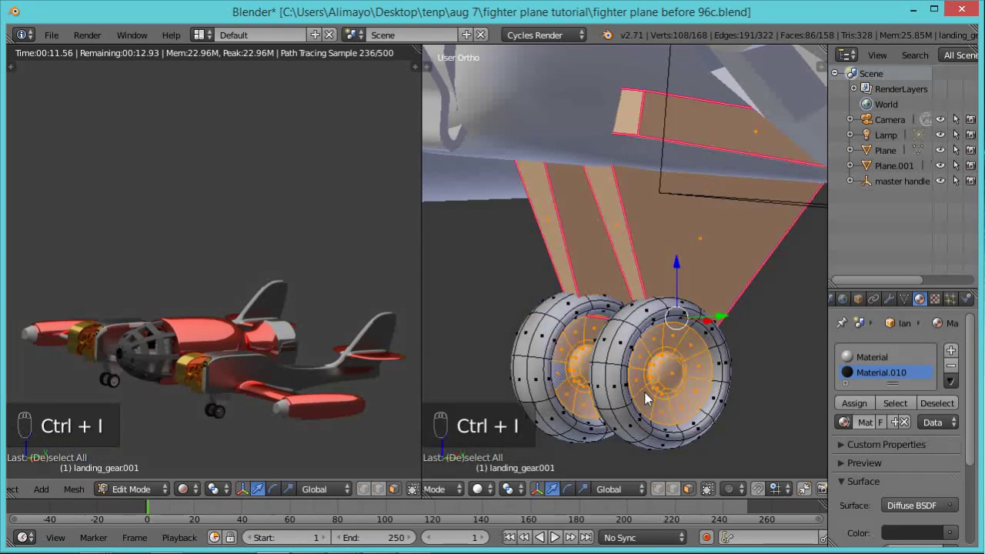
{"action": "right_click", "coordinate": [735, 242], "text": "shift"}
{"action": "right_click", "coordinate": [626, 244], "text": "shift"}
{"action": "middle_click_drag", "start_coordinate": [636, 252], "coordinate": [773, 253]}
{"action": "right_click", "coordinate": [689, 248], "text": "shift"}
Deselect the visible side, end and rear faces of the mounting block above the struts.
{"action": "middle_click_drag", "start_coordinate": [689, 248], "coordinate": [554, 223]}
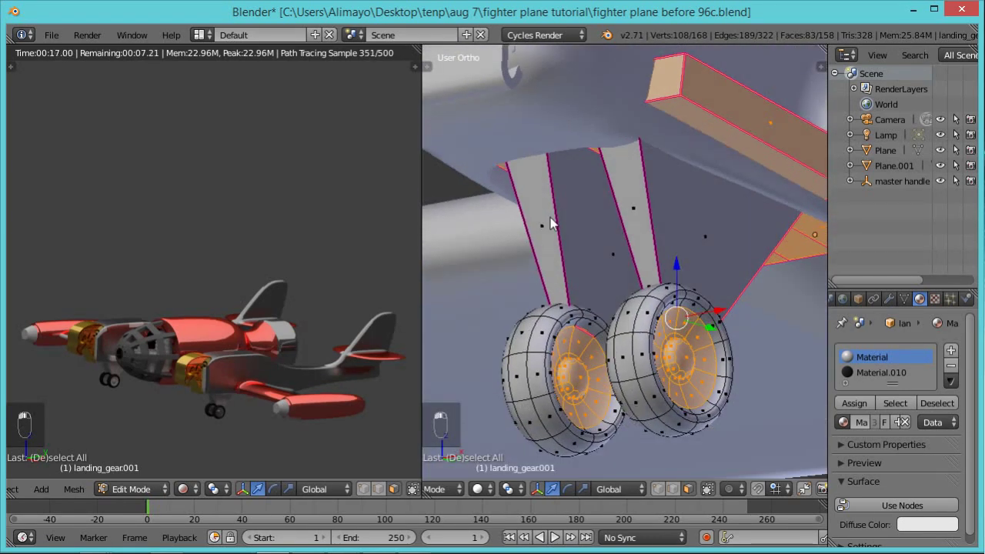
{"action": "right_click", "coordinate": [743, 122], "text": "shift"}
{"action": "right_click", "coordinate": [737, 138], "text": "shift"}
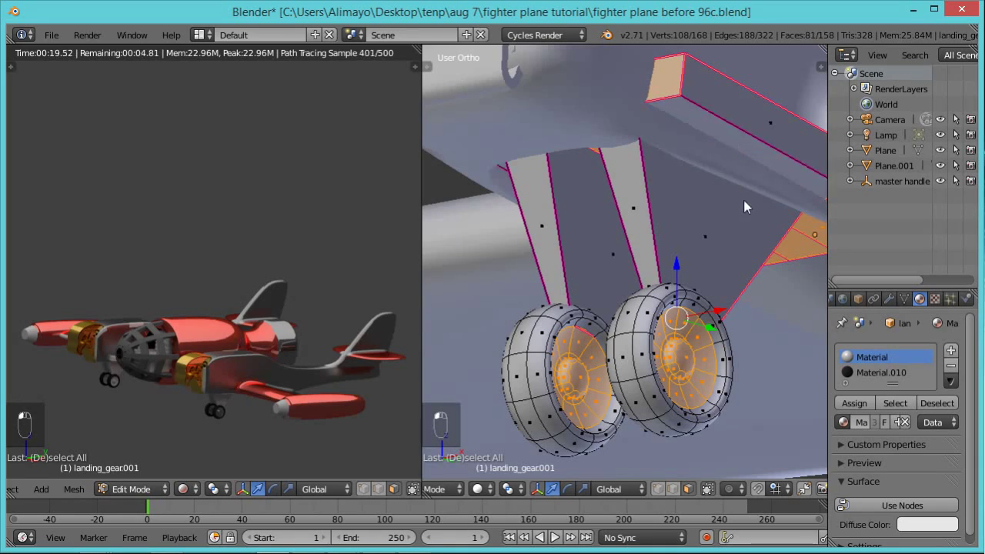
{"action": "right_click", "coordinate": [680, 94], "text": "shift"}
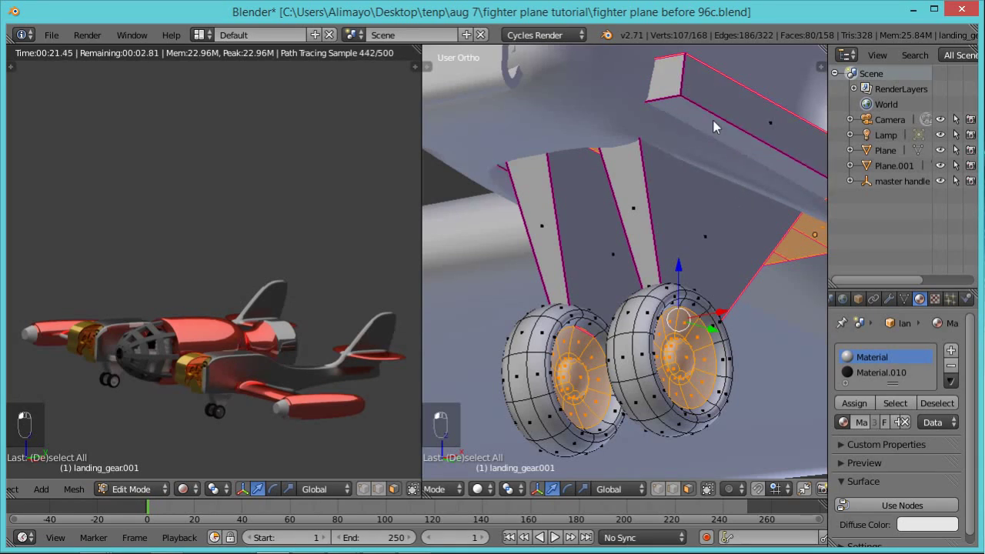
{"action": "middle_click_drag", "start_coordinate": [792, 274], "coordinate": [713, 144]}
{"action": "right_click", "coordinate": [773, 119], "text": "shift"}
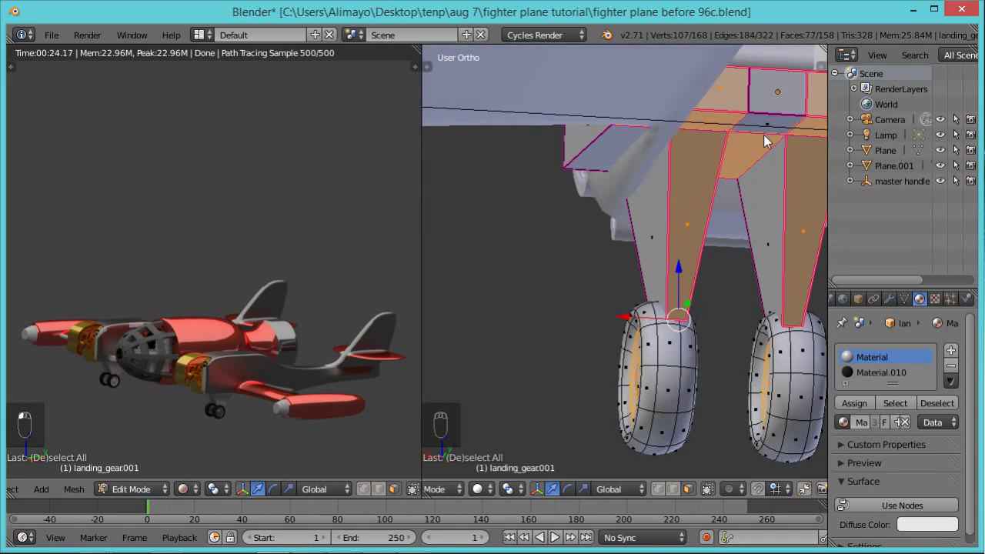
Deselect the remaining strut and mounting block faces with Circle Select in wireframe, and return to solid shading.
{"action": "key", "text": "z"}
{"action": "scroll", "coordinate": [778, 164], "scroll_direction": "down", "scroll_amount": 3}
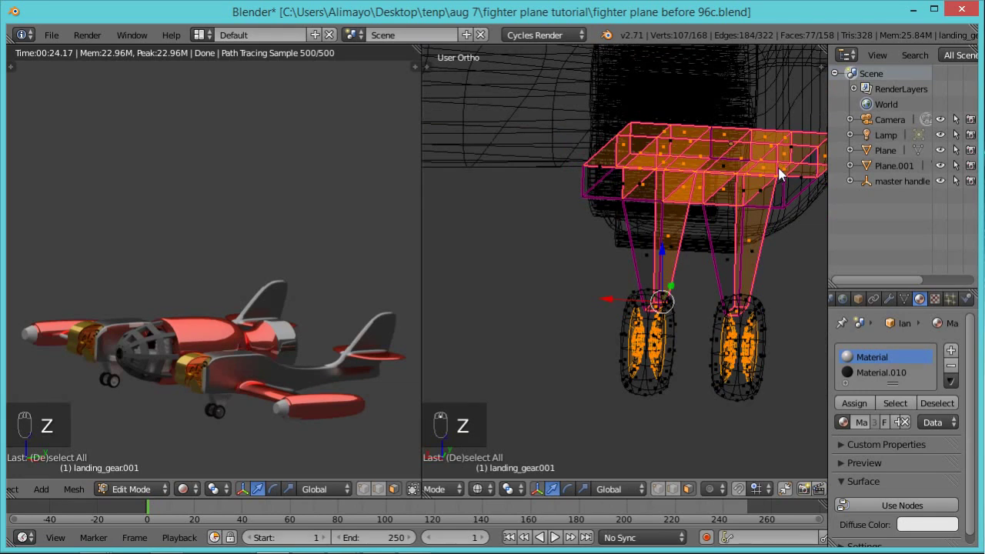
{"action": "key", "text": "c"}
{"action": "mouse_move", "coordinate": [779, 174]}
{"action": "middle_mouse_down"}
{"action": "mouse_move", "coordinate": [727, 127]}
{"action": "mouse_move", "coordinate": [631, 201]}
{"action": "mouse_move", "coordinate": [760, 241]}
{"action": "mouse_move", "coordinate": [688, 162]}
{"action": "mouse_move", "coordinate": [804, 181]}
{"action": "mouse_move", "coordinate": [819, 130]}
{"action": "middle_mouse_up"}
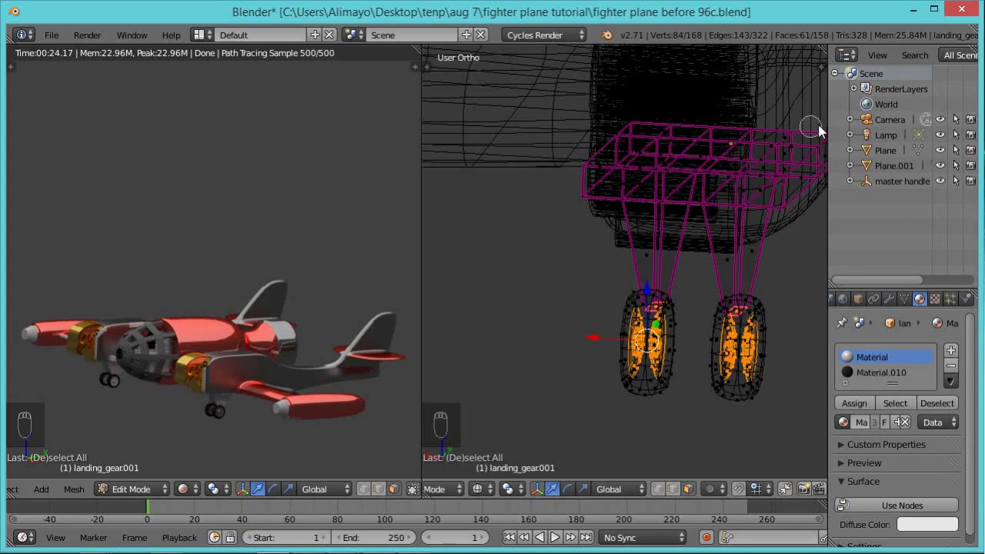
{"action": "right_click", "coordinate": [717, 157]}
{"action": "key", "text": "z"}
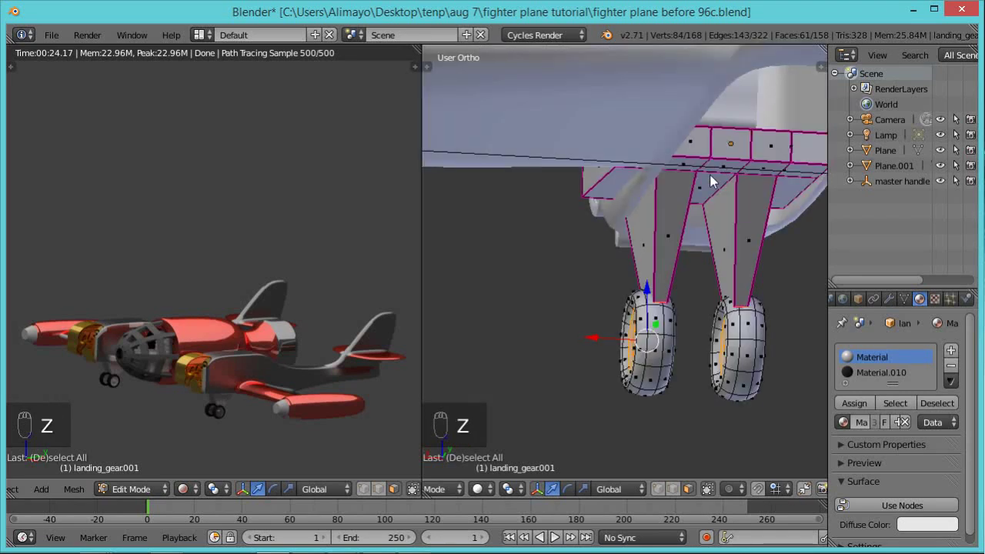
{"action": "middle_click_drag", "start_coordinate": [598, 285], "coordinate": [428, 328]}
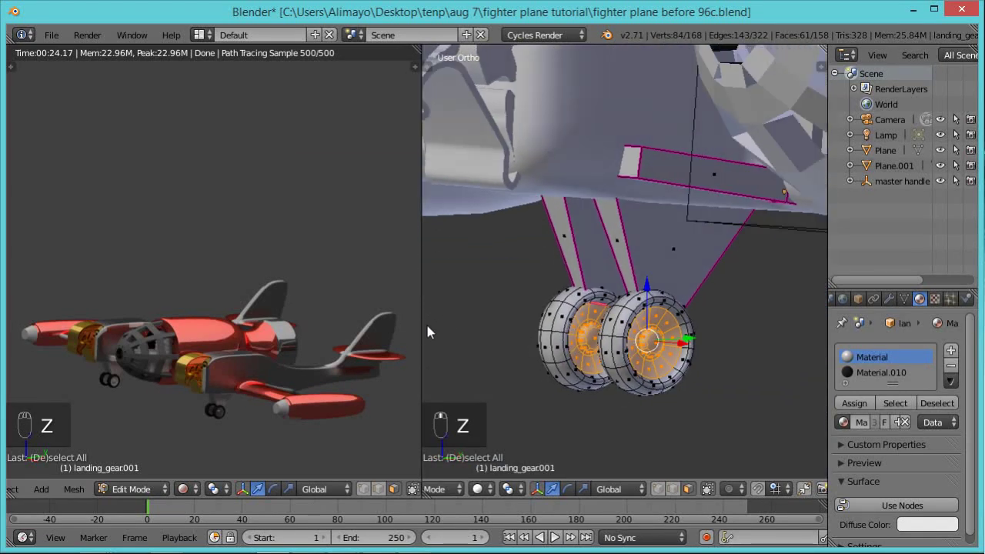
Add a third material slot to this landing gear with a new material using a Mix Shader surface.
{"action": "left_click", "coordinate": [951, 350]}
{"action": "left_click", "coordinate": [898, 437]}
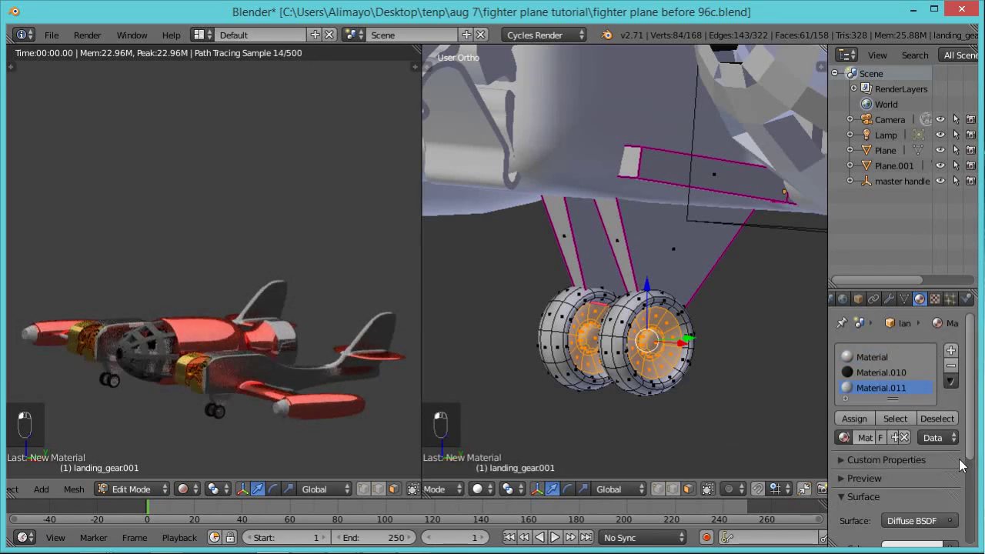
{"action": "scroll", "coordinate": [929, 454], "scroll_direction": "down", "scroll_amount": 4}
{"action": "left_click", "coordinate": [913, 440]}
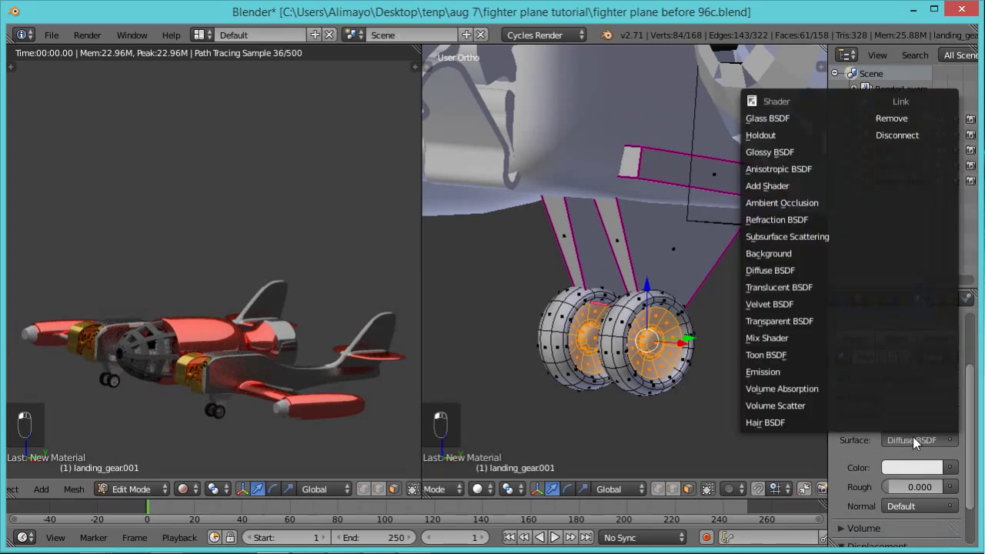
{"action": "left_click", "coordinate": [779, 337]}
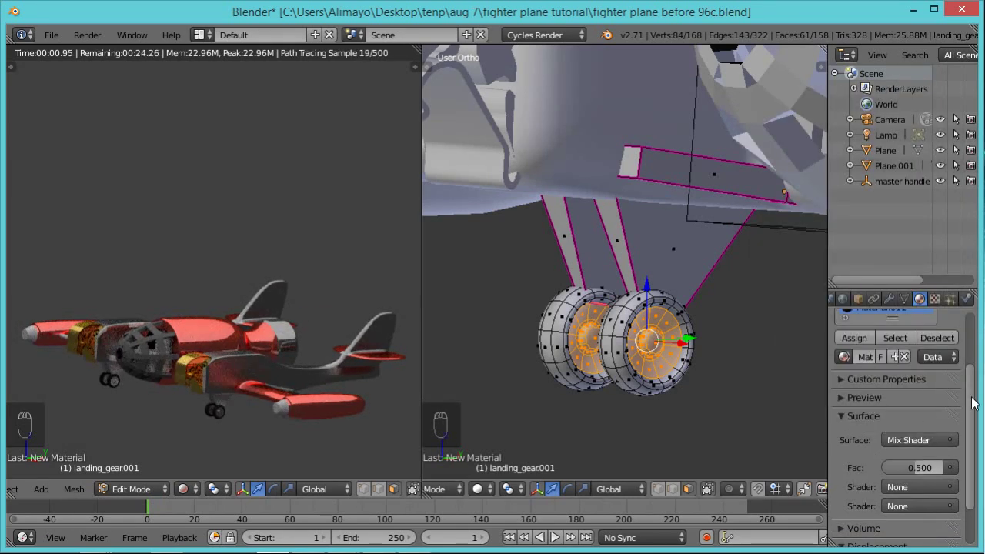
Set the first shader of this rim mix to Glossy BSDF with Sharp distribution.
{"action": "scroll", "coordinate": [911, 435], "scroll_direction": "down", "scroll_amount": 2}
{"action": "left_click", "coordinate": [907, 438]}
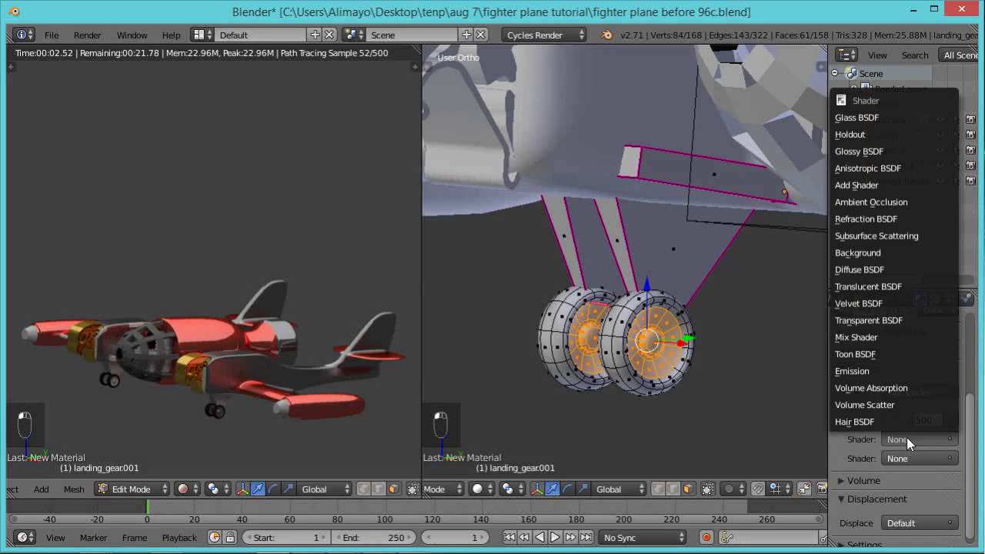
{"action": "left_click", "coordinate": [868, 152]}
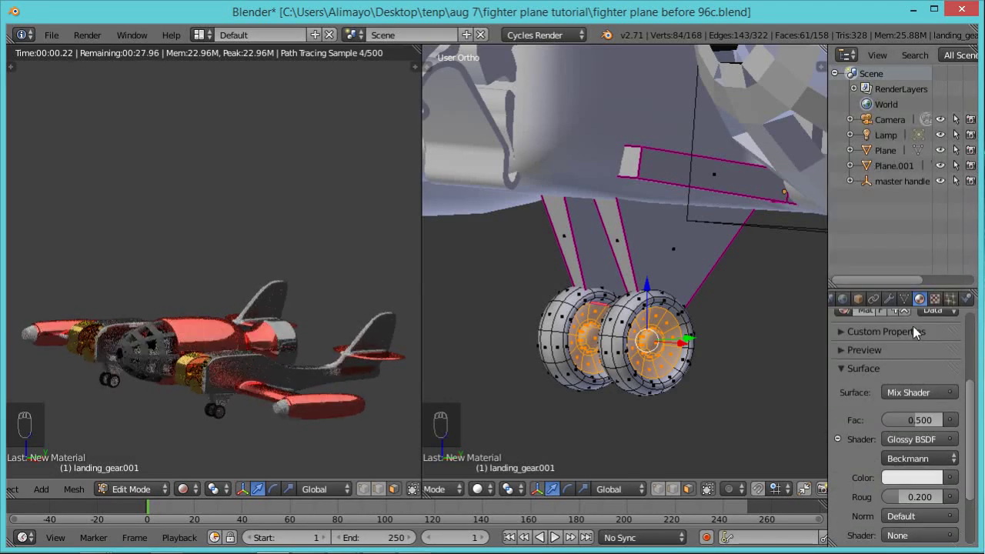
{"action": "left_click", "coordinate": [948, 460]}
{"action": "left_click", "coordinate": [913, 438]}
{"action": "scroll", "coordinate": [971, 491], "scroll_direction": "down", "scroll_amount": 1}
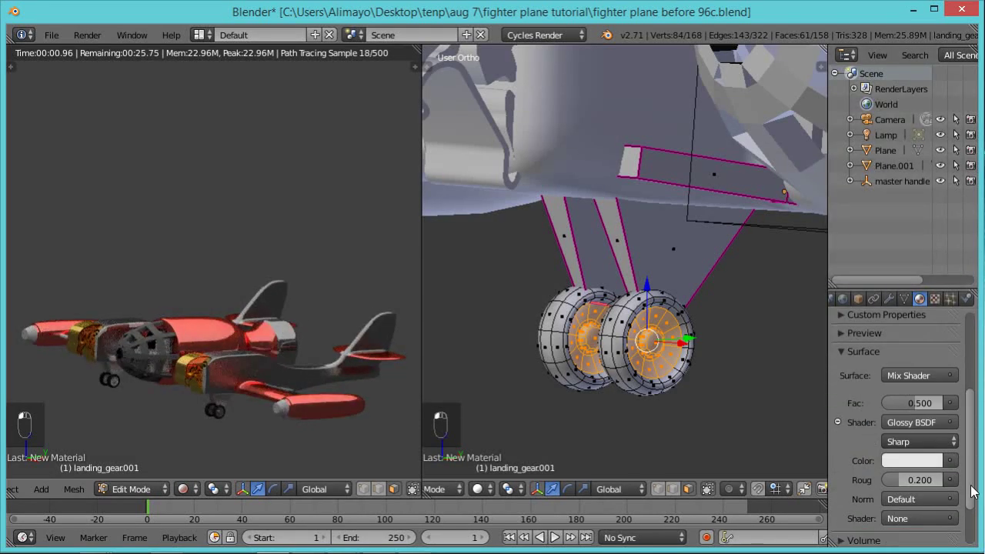
Set the second shader of the rim mix to Glossy BSDF with the colour 909090.
{"action": "scroll", "coordinate": [972, 491], "scroll_direction": "down", "scroll_amount": 4}
{"action": "left_click", "coordinate": [927, 455]}
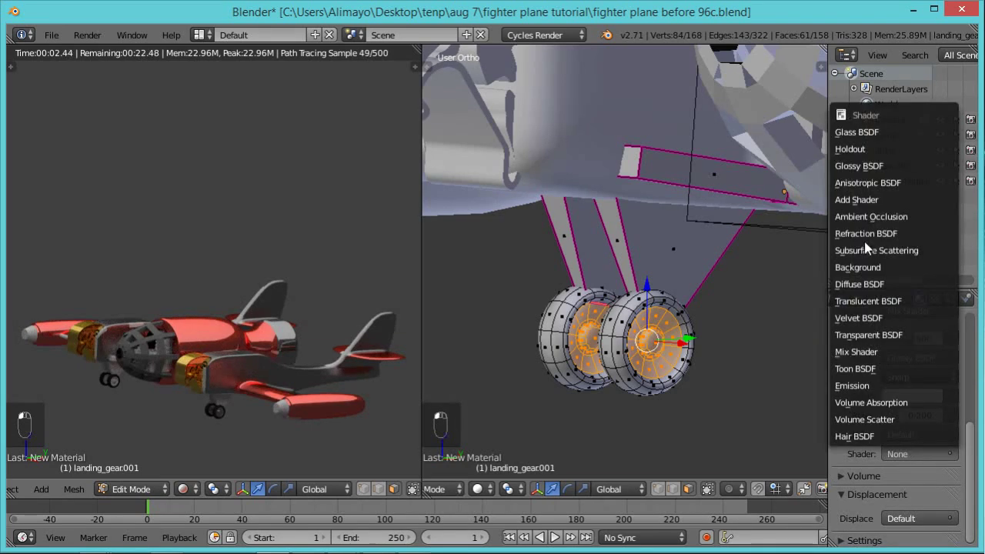
{"action": "left_click", "coordinate": [857, 164]}
{"action": "scroll", "coordinate": [970, 505], "scroll_direction": "down", "scroll_amount": 4}
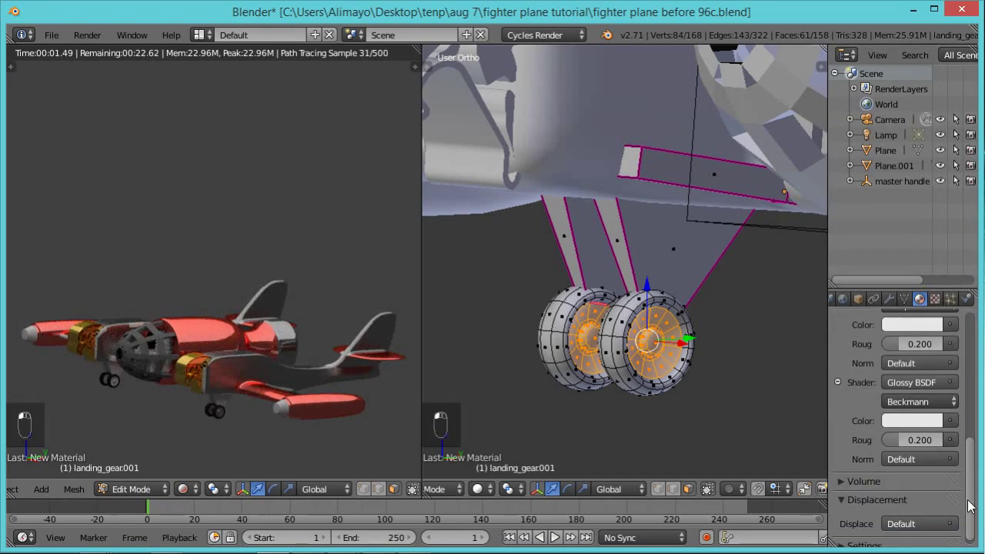
{"action": "left_click", "coordinate": [905, 414]}
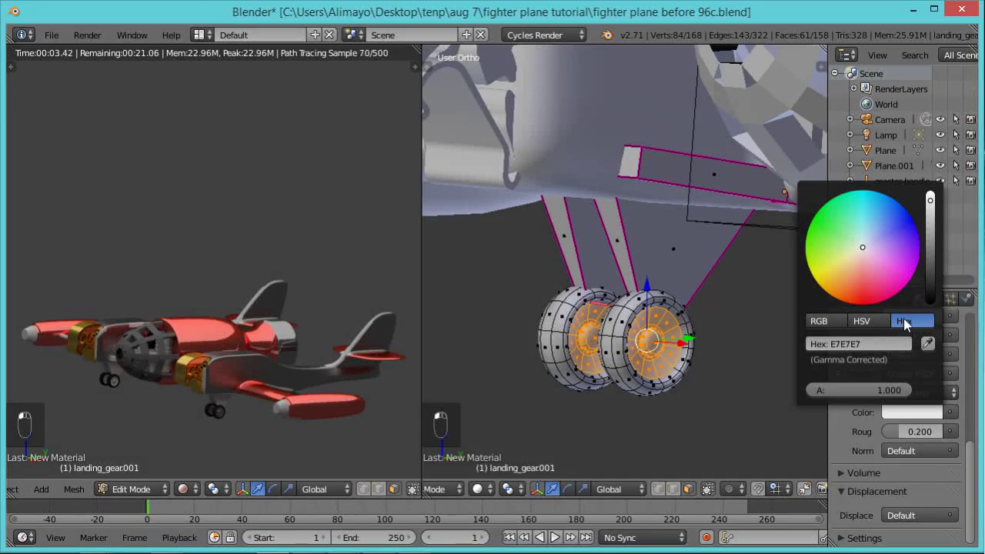
{"action": "left_click", "coordinate": [859, 346]}
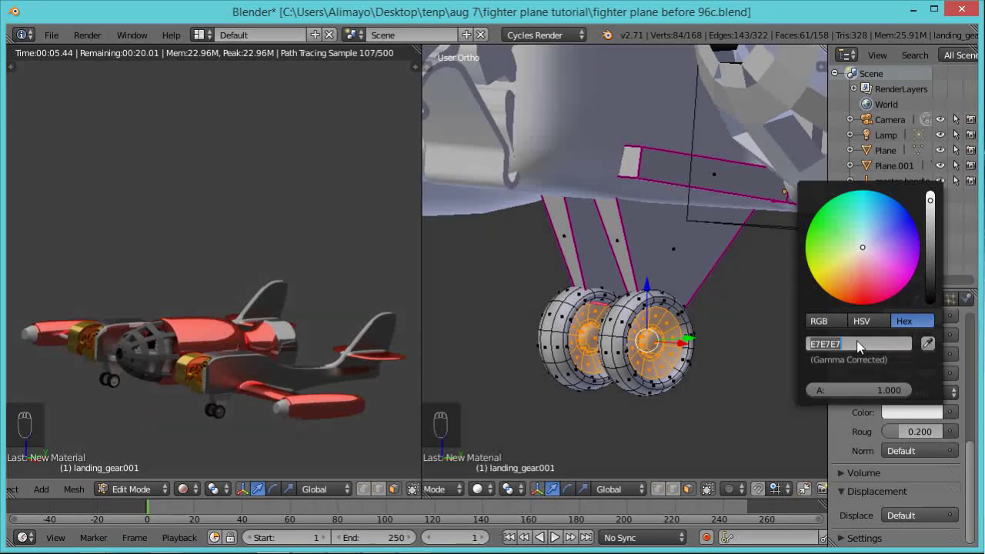
{"action": "type", "text": "909090"}
{"action": "key", "text": "Return"}
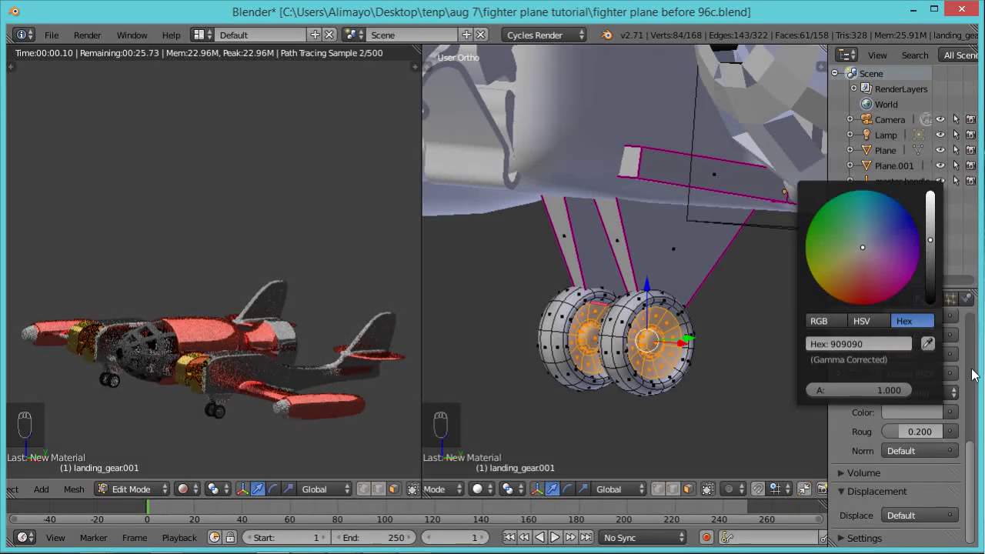
Assign the grey rim material to the selected wheel faces and return to Object Mode.
{"action": "left_click_drag", "start_coordinate": [973, 459], "coordinate": [970, 335]}
{"action": "left_click", "coordinate": [855, 409]}
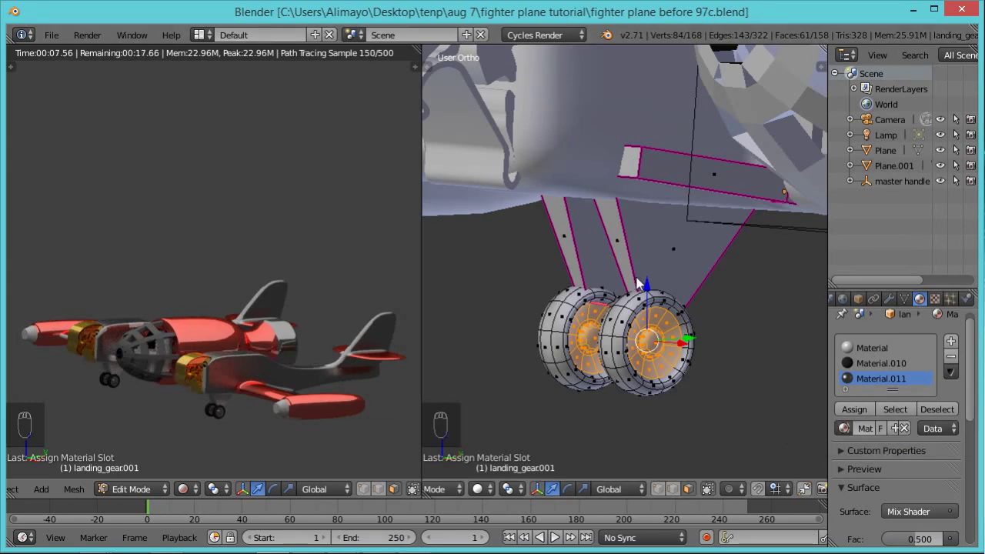
{"action": "scroll", "coordinate": [639, 282], "scroll_direction": "down", "scroll_amount": 4}
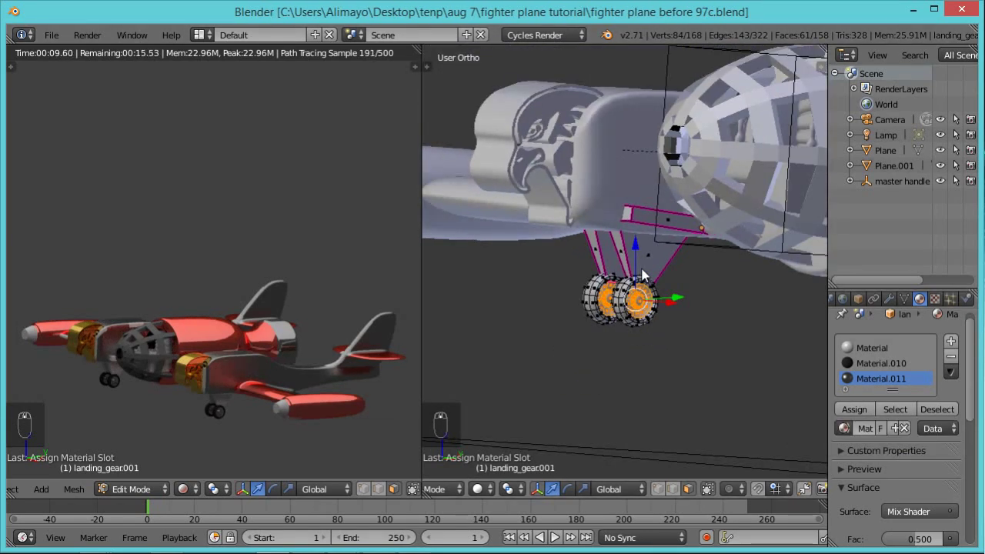
{"action": "key", "text": "Tab"}
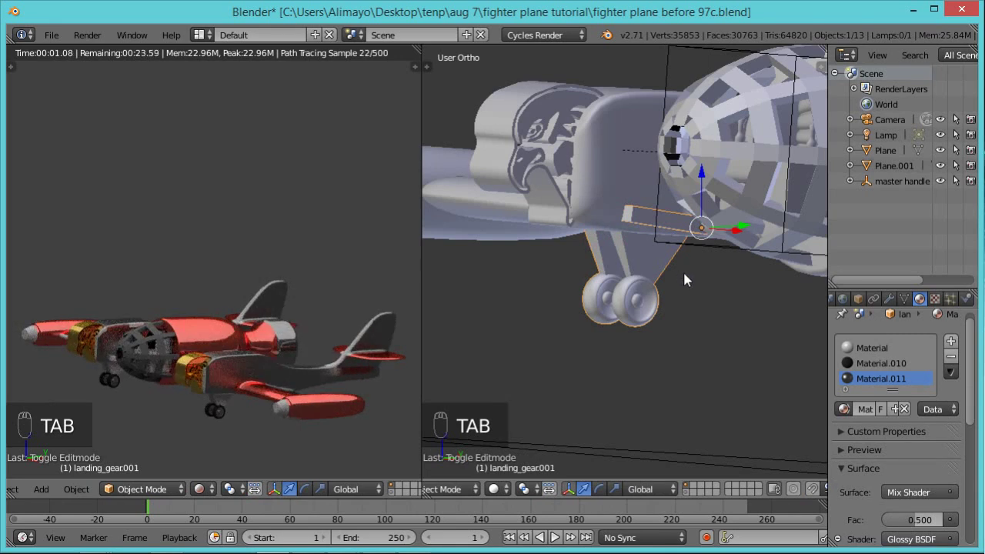
Move the cockpit_handle empty with the pilot seat forward out of the cockpit until it sits clear of the nose.
{"action": "scroll", "coordinate": [744, 223], "scroll_direction": "down", "scroll_amount": 2}
{"action": "middle_click_drag", "start_coordinate": [738, 231], "coordinate": [736, 265]}
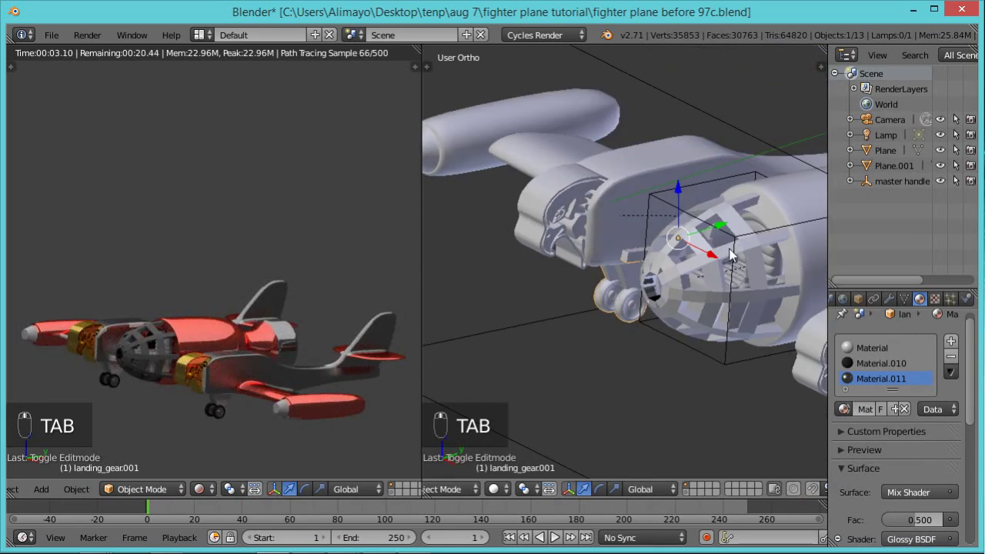
{"action": "right_click", "coordinate": [731, 256]}
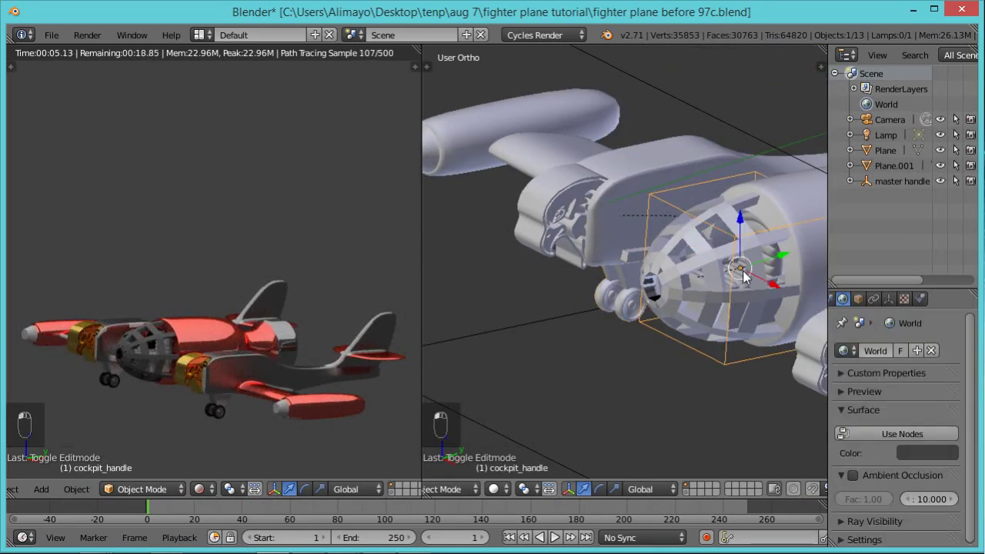
{"action": "key", "text": "g"}
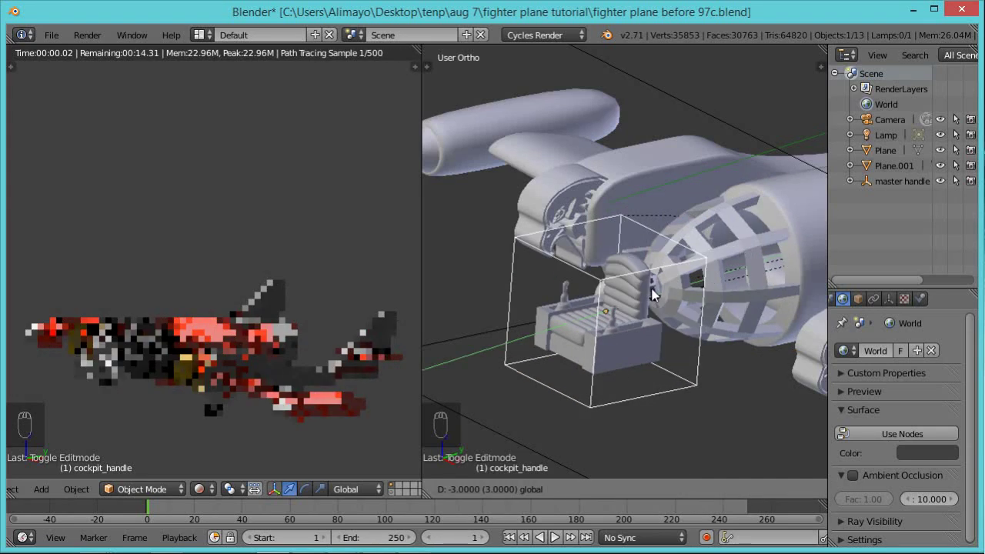
{"action": "left_click", "coordinate": [645, 298]}
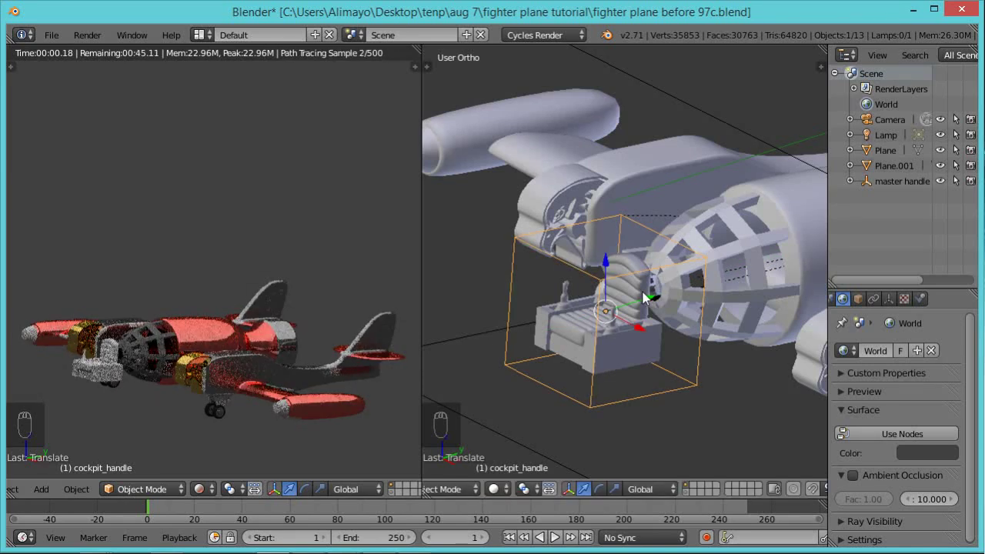
{"action": "key", "text": "g"}
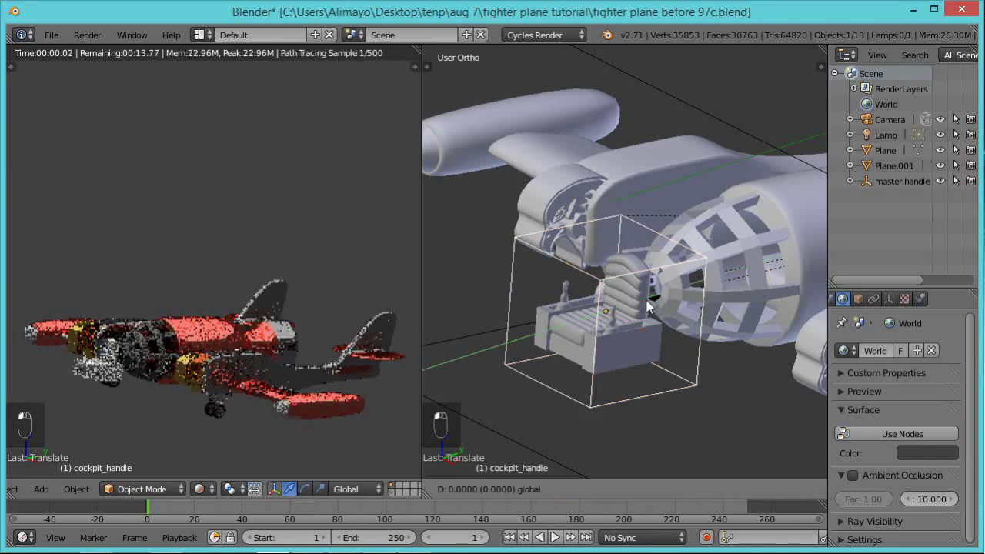
{"action": "left_click", "coordinate": [620, 317]}
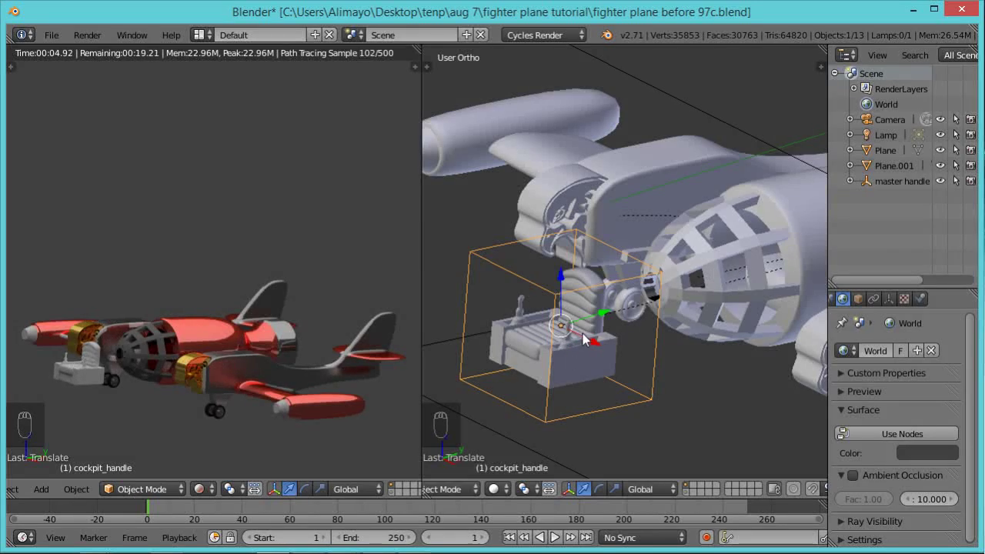
Open the pilot seat mesh in Edit Mode and select its entire backrest cushion as linked geometry.
{"action": "scroll", "coordinate": [585, 339], "scroll_direction": "up", "scroll_amount": 1}
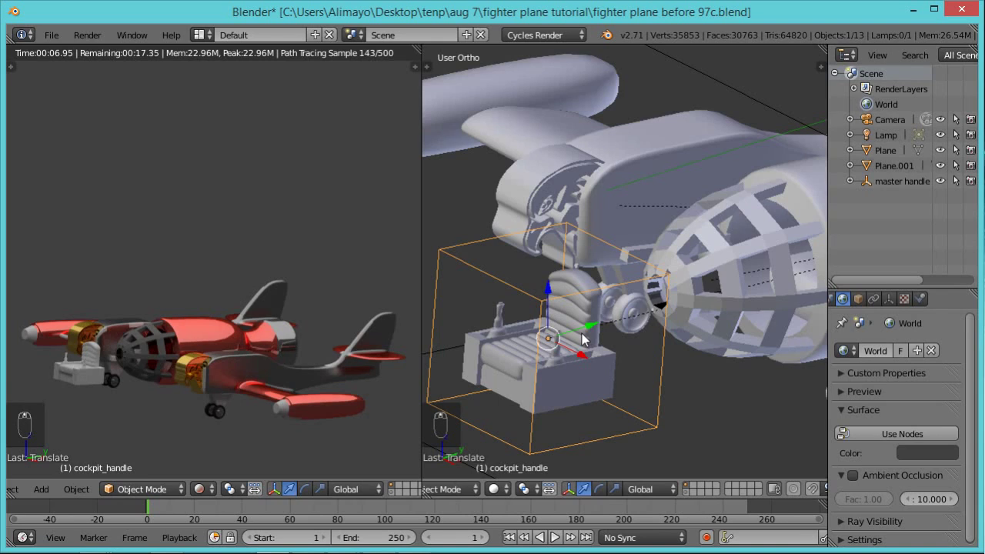
{"action": "key", "text": "Tab"}
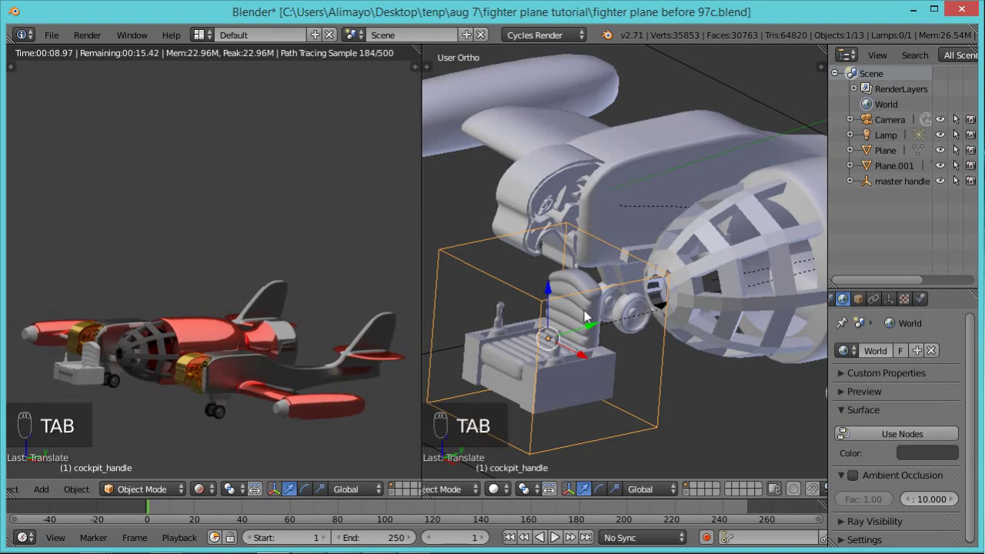
{"action": "right_click", "coordinate": [584, 310]}
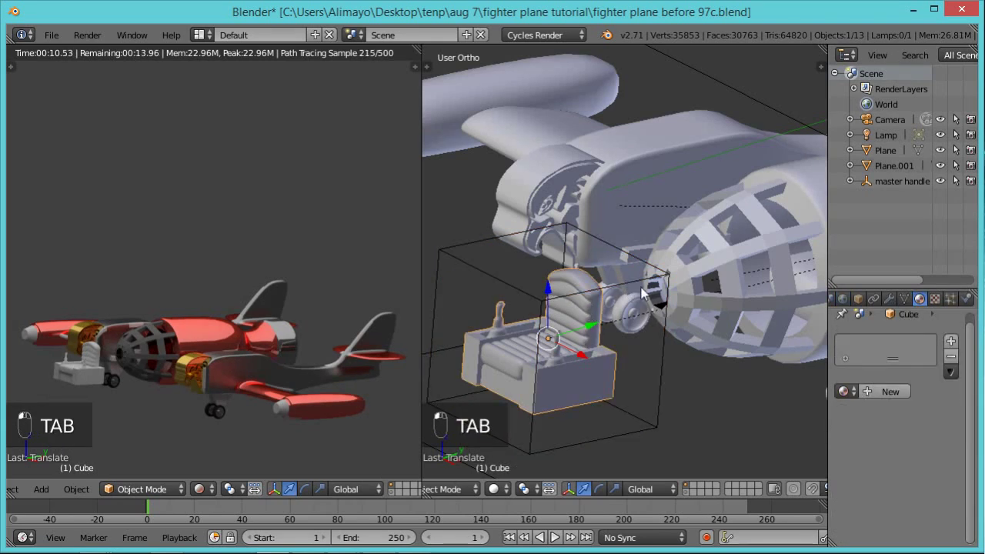
{"action": "key", "text": "Tab"}
{"action": "right_click", "coordinate": [580, 320]}
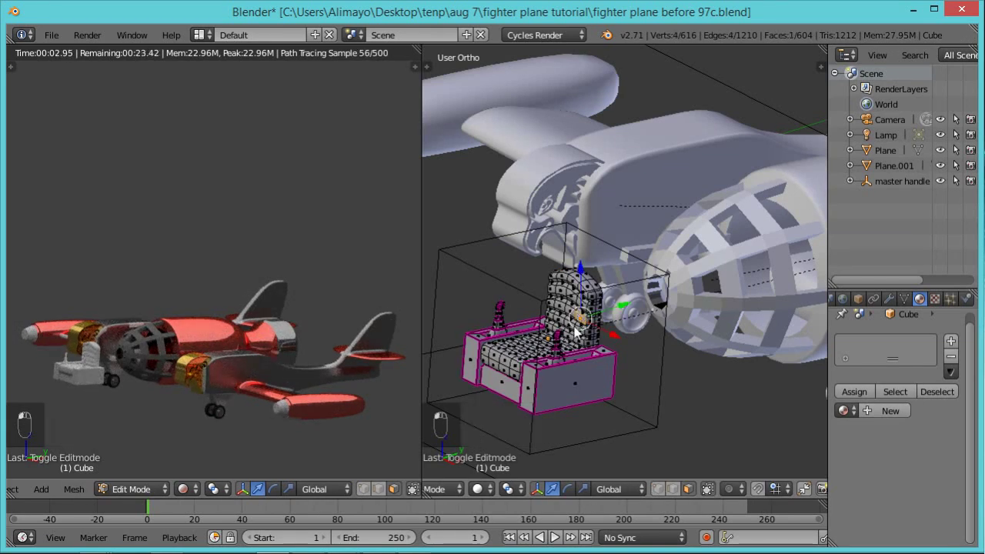
{"action": "mouse_move", "coordinate": [571, 368]}
{"action": "middle_mouse_down"}
{"action": "mouse_move", "coordinate": [630, 365]}
{"action": "mouse_move", "coordinate": [577, 350]}
{"action": "middle_mouse_up"}
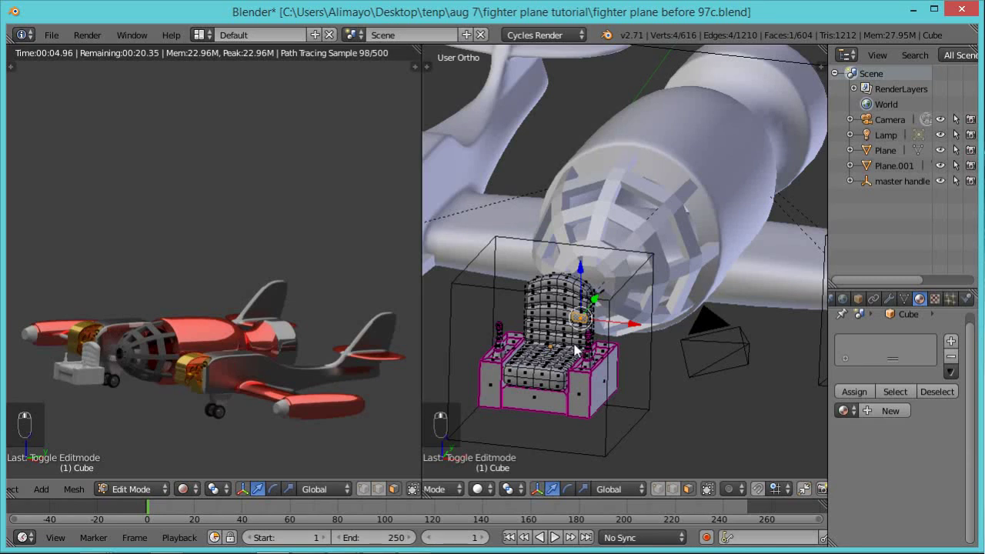
{"action": "key", "text": "ctrl+l"}
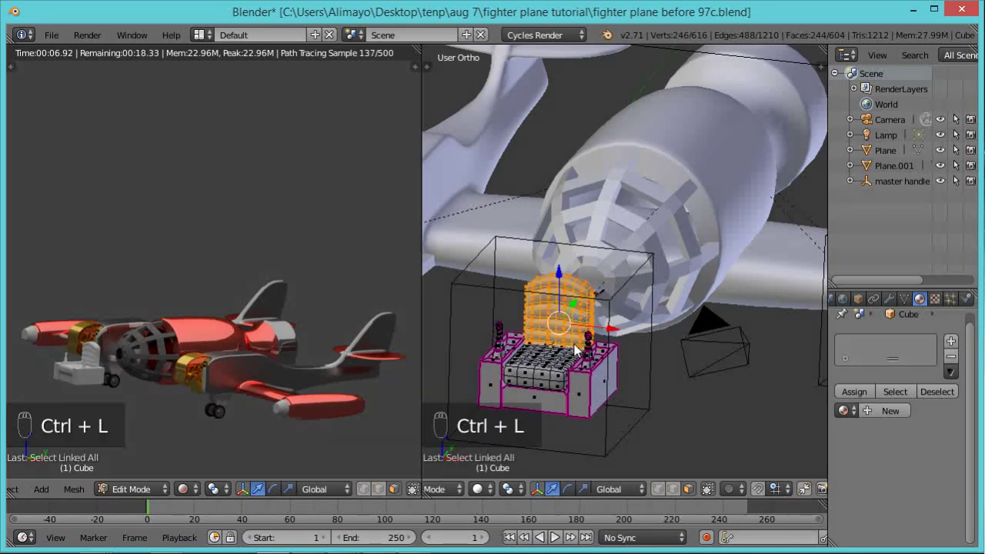
Add the whole seat cushion to the backrest selection as linked geometry.
{"action": "right_click", "coordinate": [557, 377], "text": "shift"}
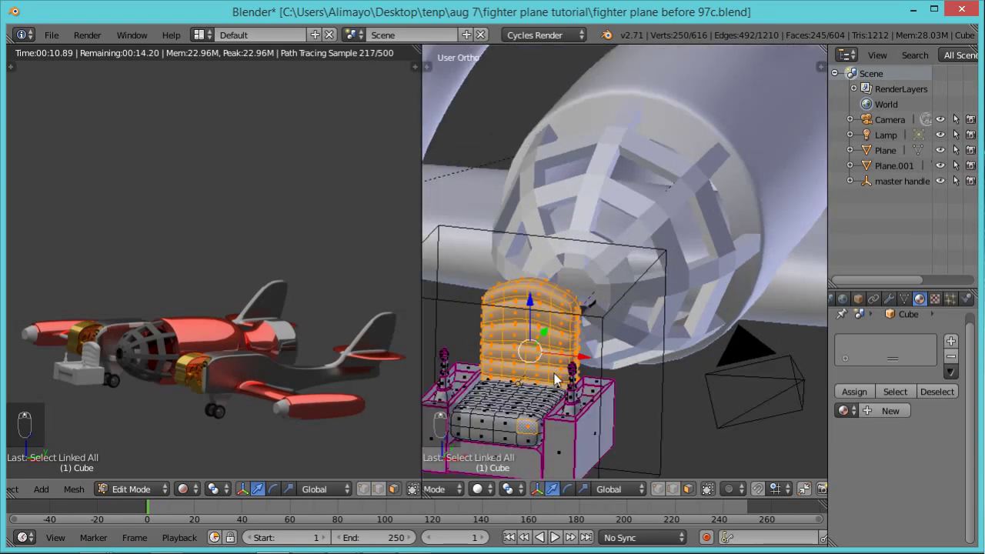
{"action": "key", "text": "KP_Decimal"}
{"action": "scroll", "coordinate": [633, 291], "scroll_direction": "up", "scroll_amount": 2}
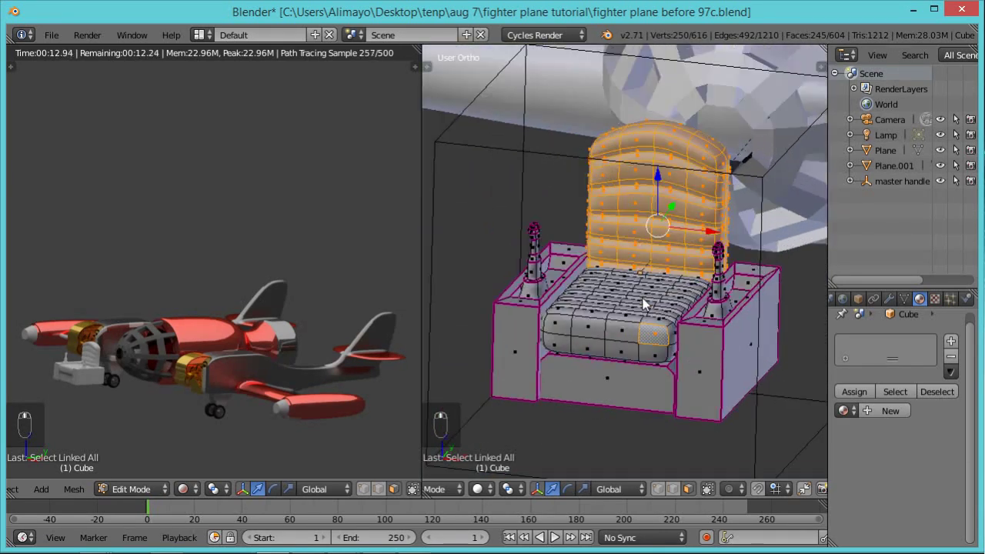
{"action": "key", "text": "ctrl+l"}
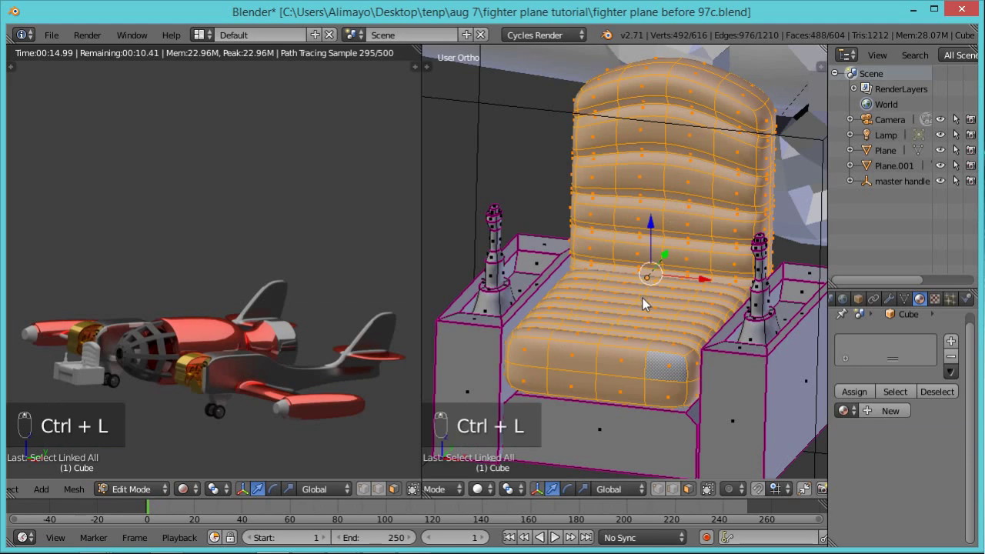
Add a material slot with a new material to the pilot seat and set its diffuse colour to dark red 681713.
{"action": "left_click", "coordinate": [953, 341]}
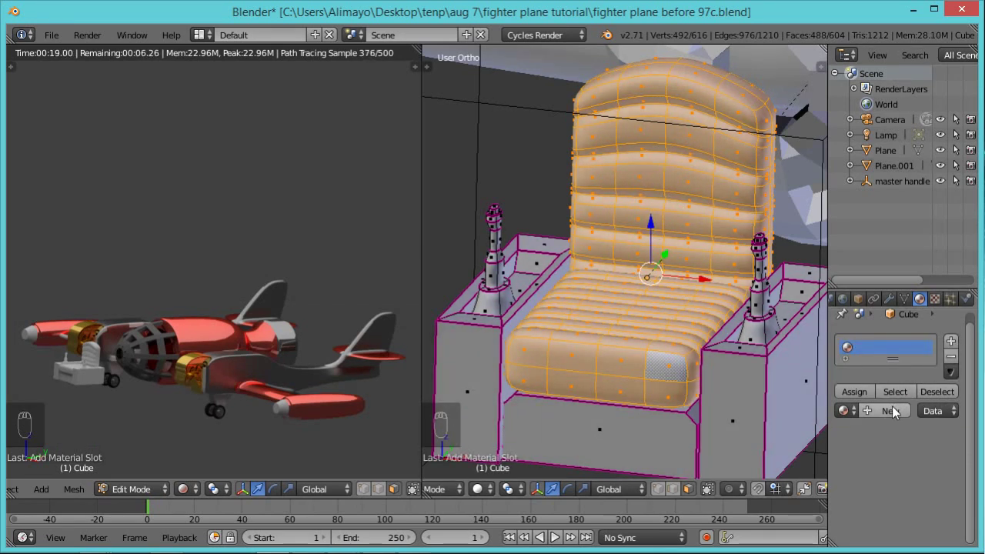
{"action": "left_click", "coordinate": [893, 412]}
{"action": "left_click", "coordinate": [910, 523]}
{"action": "mouse_move", "coordinate": [872, 388]}
{"action": "left_mouse_down"}
{"action": "mouse_move", "coordinate": [856, 393]}
{"action": "mouse_move", "coordinate": [861, 402]}
{"action": "left_mouse_up"}
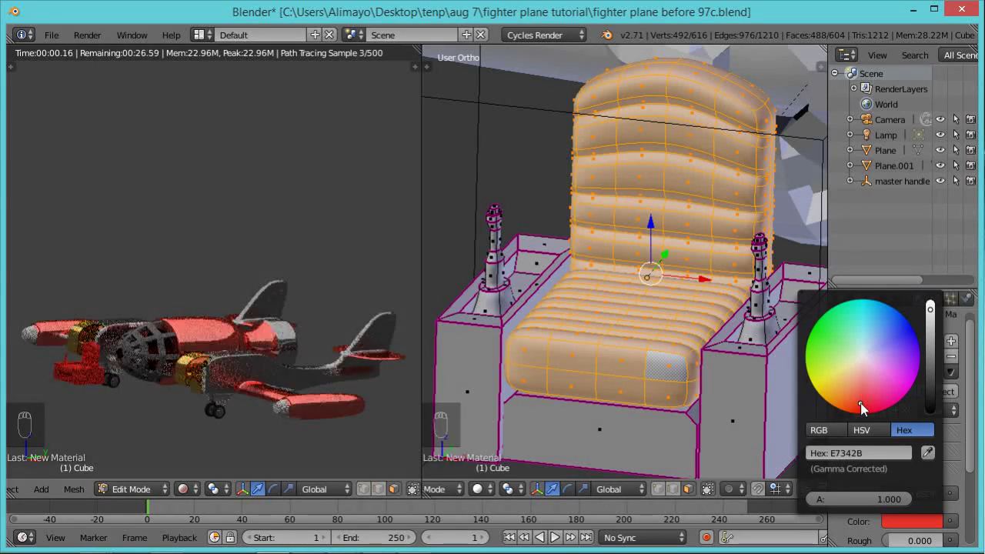
{"action": "left_click", "coordinate": [930, 366]}
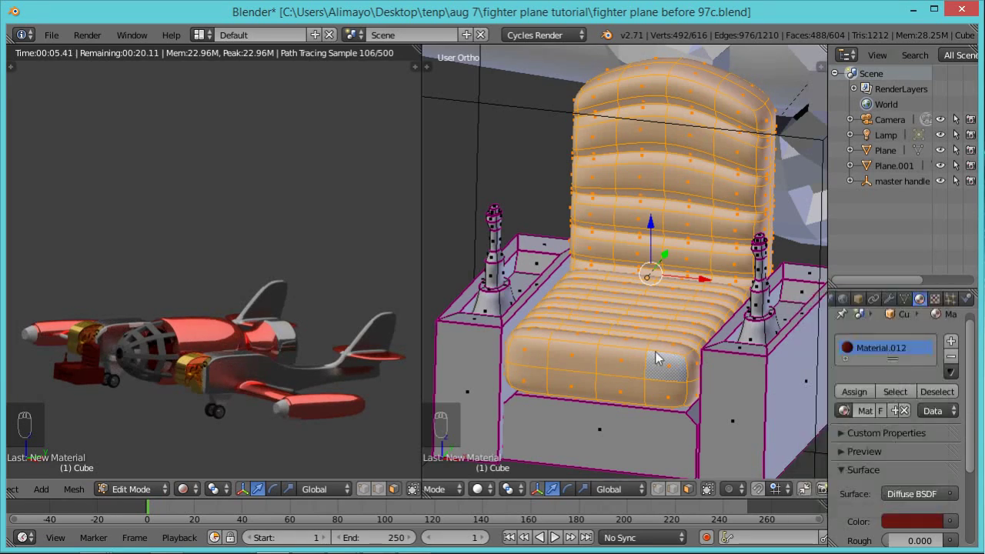
Change the seat's first material to a pale greyish-green diffuse colour.
{"action": "left_click", "coordinate": [912, 521]}
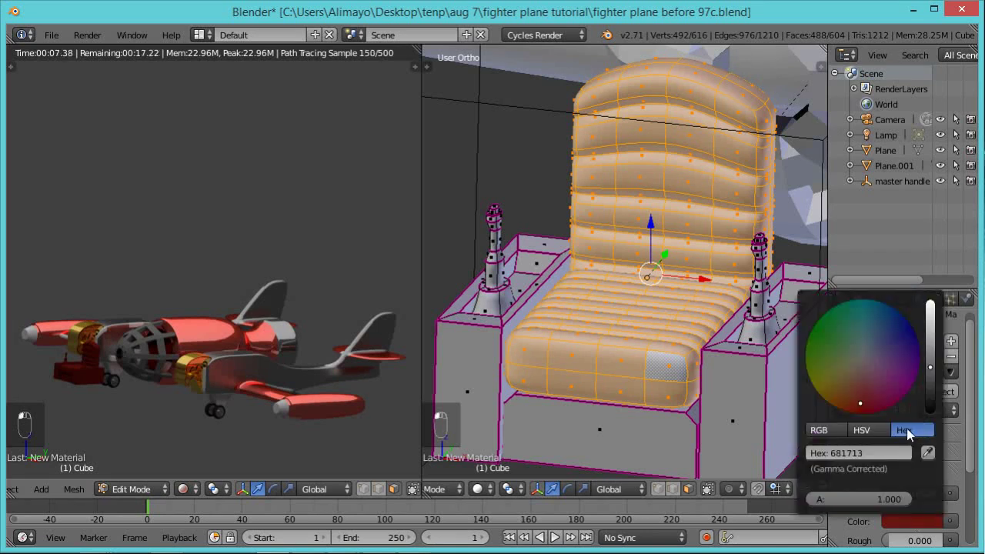
{"action": "left_click", "coordinate": [931, 318]}
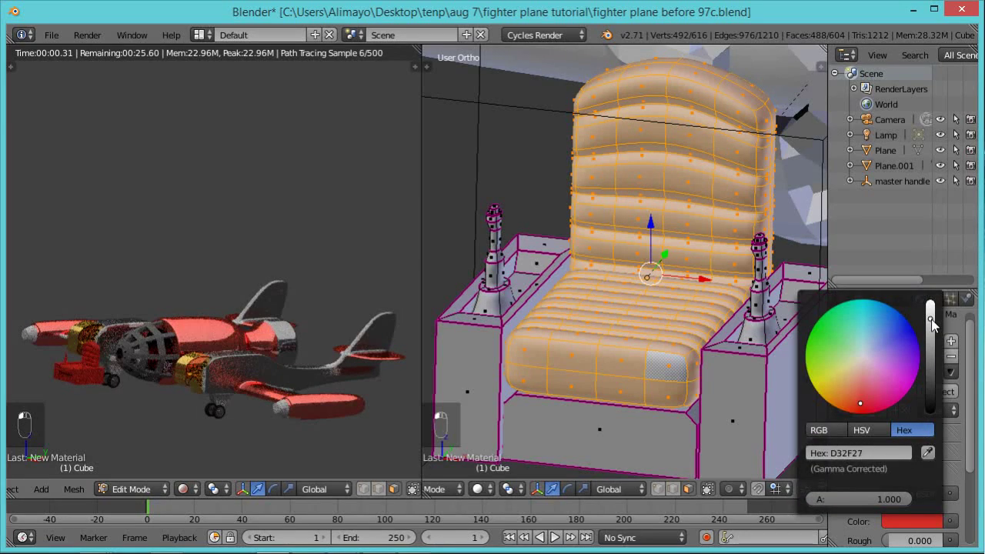
{"action": "left_click", "coordinate": [859, 354]}
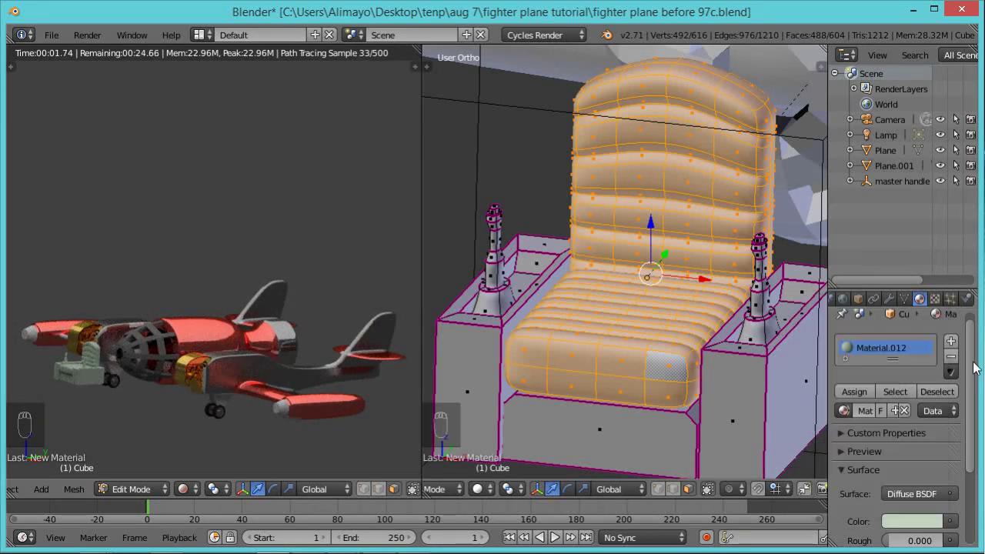
Add a second material slot with a new dark red diffuse material and assign it to the selected backrest and seat cushion.
{"action": "left_click", "coordinate": [952, 342]}
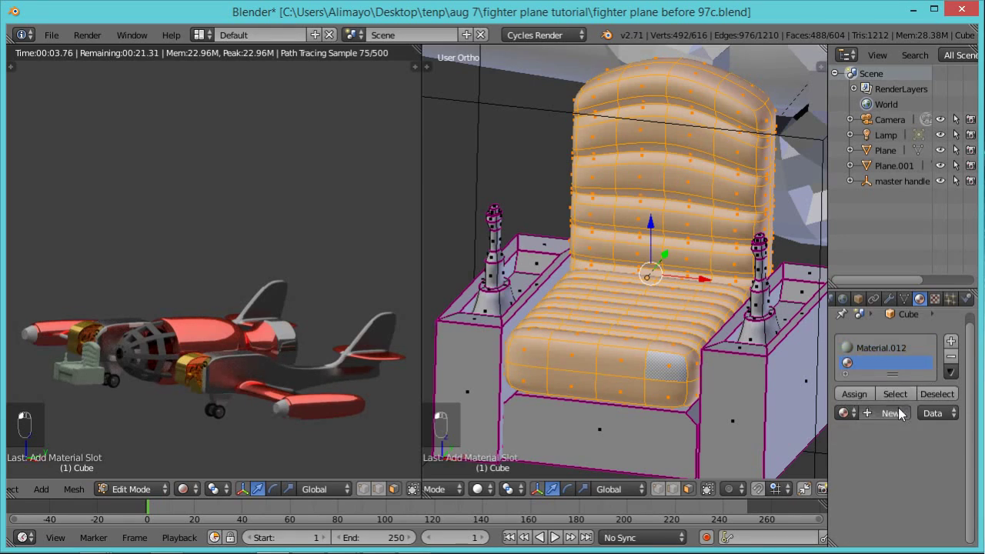
{"action": "left_click", "coordinate": [891, 413]}
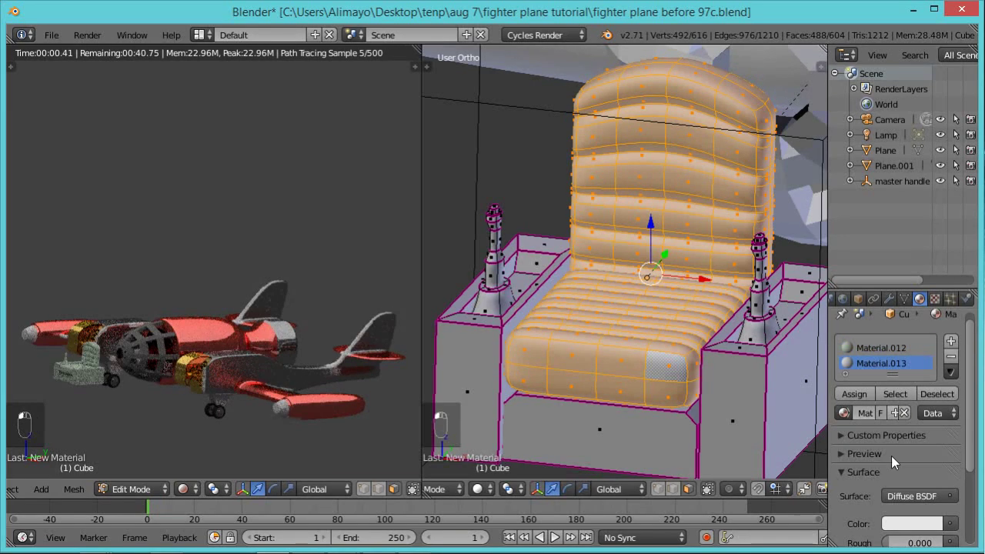
{"action": "left_click", "coordinate": [908, 528]}
{"action": "left_click_drag", "start_coordinate": [866, 385], "coordinate": [863, 402]}
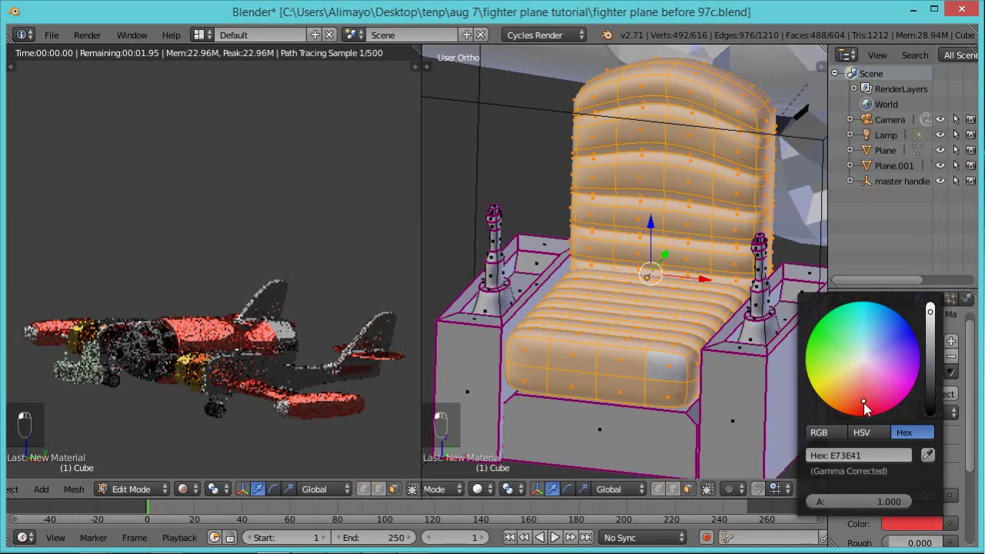
{"action": "left_click", "coordinate": [930, 371]}
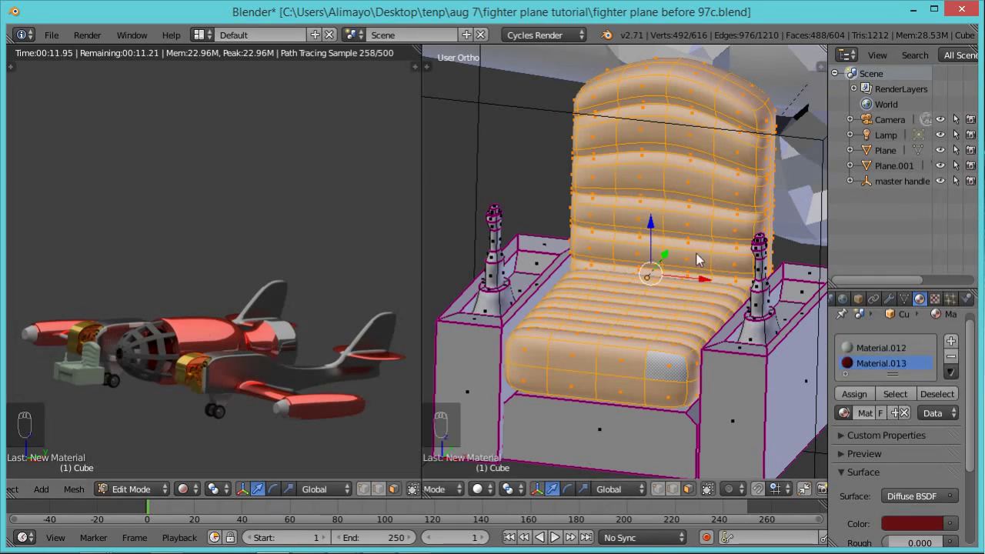
{"action": "left_click", "coordinate": [856, 393]}
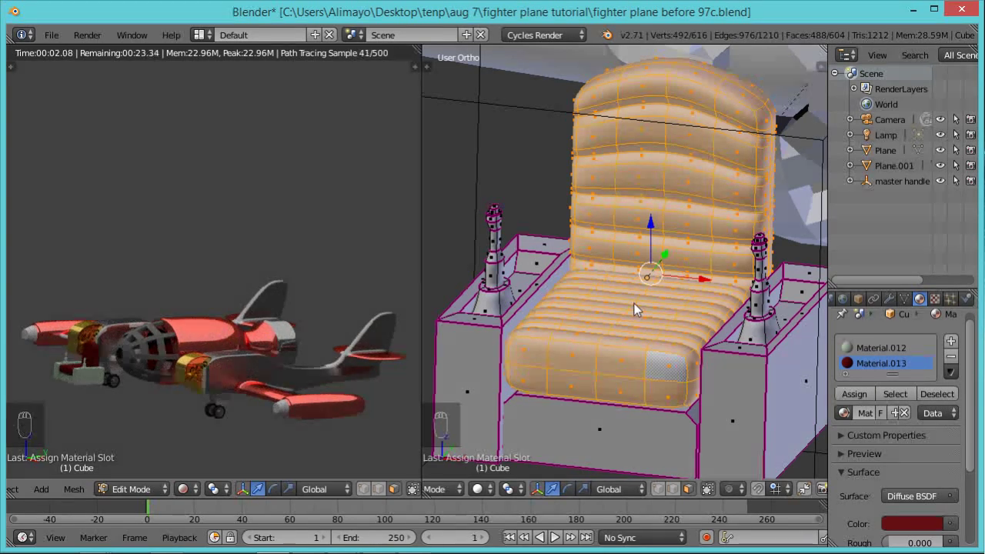
Select the right-hand armrest with its linked geometry, and remove the recessed tray faces and upper control stick from the selection.
{"action": "right_click", "coordinate": [758, 403]}
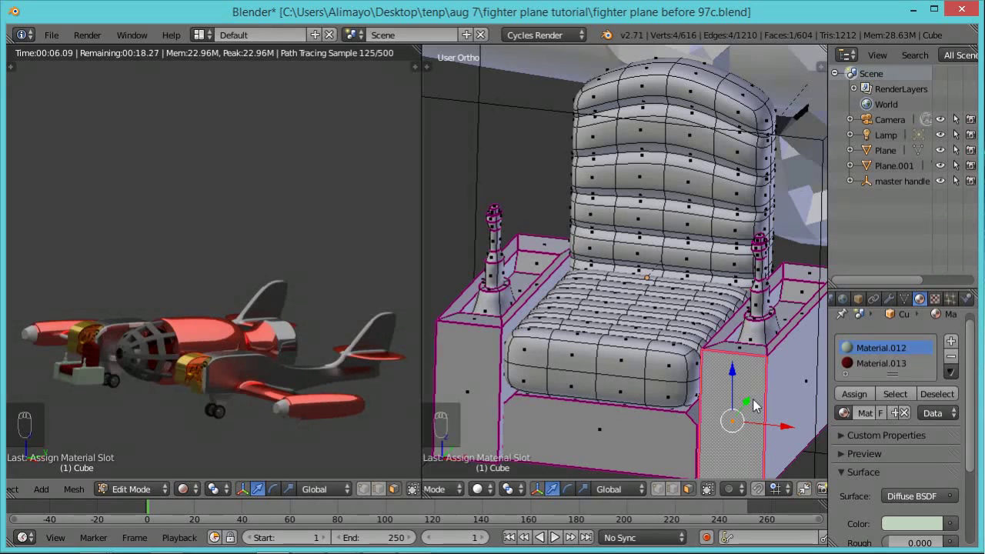
{"action": "key", "text": "ctrl+l"}
{"action": "scroll", "coordinate": [754, 406], "scroll_direction": "up", "scroll_amount": 1}
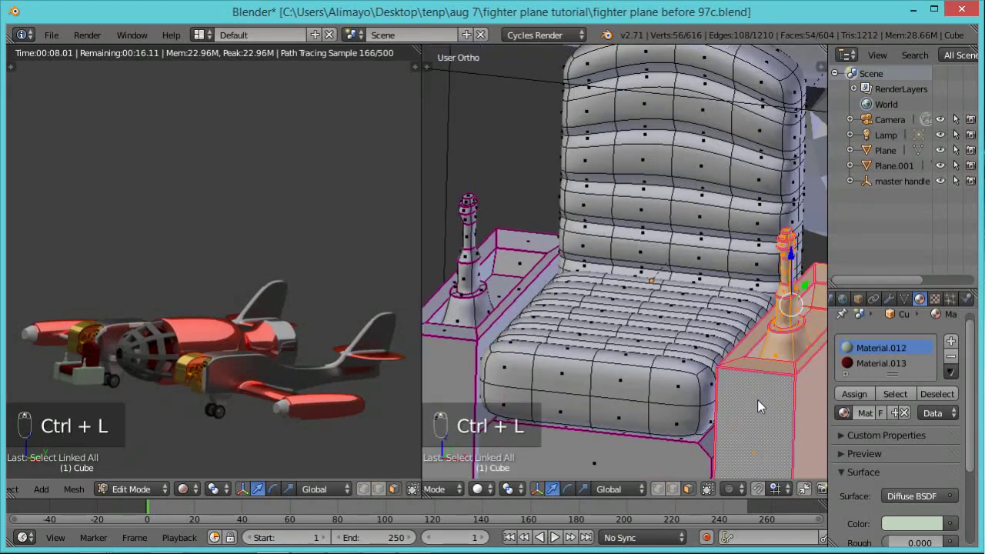
{"action": "middle_click_drag", "start_coordinate": [757, 405], "coordinate": [652, 443], "text": "shift"}
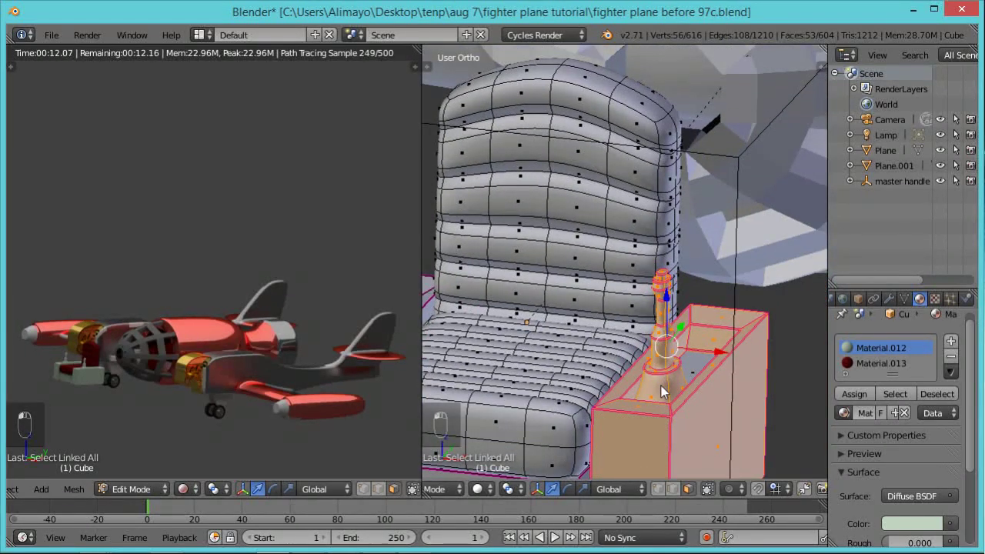
{"action": "right_click", "coordinate": [695, 368], "text": "shift"}
{"action": "middle_click_drag", "start_coordinate": [680, 373], "coordinate": [741, 336]}
{"action": "key", "text": "z"}
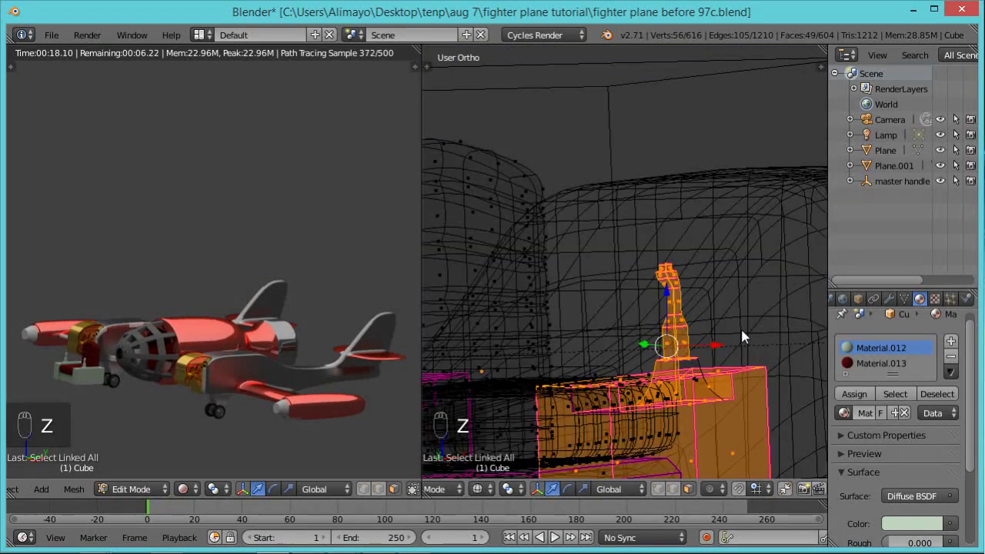
{"action": "key", "text": "c"}
{"action": "mouse_move", "coordinate": [722, 319]}
{"action": "middle_mouse_down"}
{"action": "mouse_move", "coordinate": [681, 343]}
{"action": "mouse_move", "coordinate": [666, 358]}
{"action": "mouse_move", "coordinate": [674, 362]}
{"action": "middle_mouse_up"}
{"action": "mouse_move", "coordinate": [682, 323]}
{"action": "middle_mouse_down"}
{"action": "mouse_move", "coordinate": [662, 296]}
{"action": "mouse_move", "coordinate": [664, 316]}
{"action": "mouse_move", "coordinate": [674, 288]}
{"action": "middle_mouse_up"}
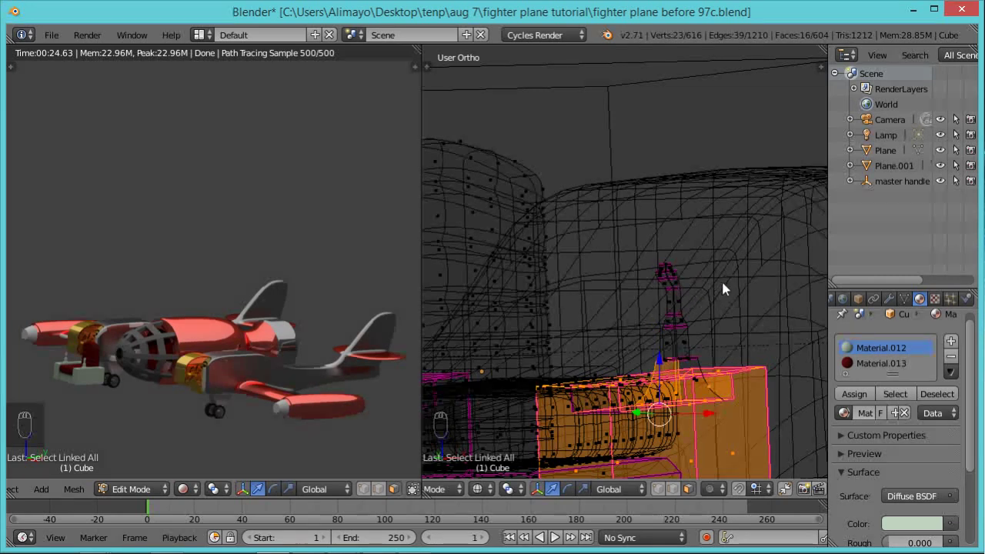
Deselect the remaining control stick base faces so only the outer armrest box is selected, and hide the transform manipulator.
{"action": "mouse_move", "coordinate": [737, 278]}
{"action": "middle_mouse_down"}
{"action": "mouse_move", "coordinate": [695, 325]}
{"action": "mouse_move", "coordinate": [716, 351]}
{"action": "middle_mouse_up"}
{"action": "key", "text": "z"}
{"action": "left_click_drag", "start_coordinate": [662, 408], "coordinate": [653, 415]}
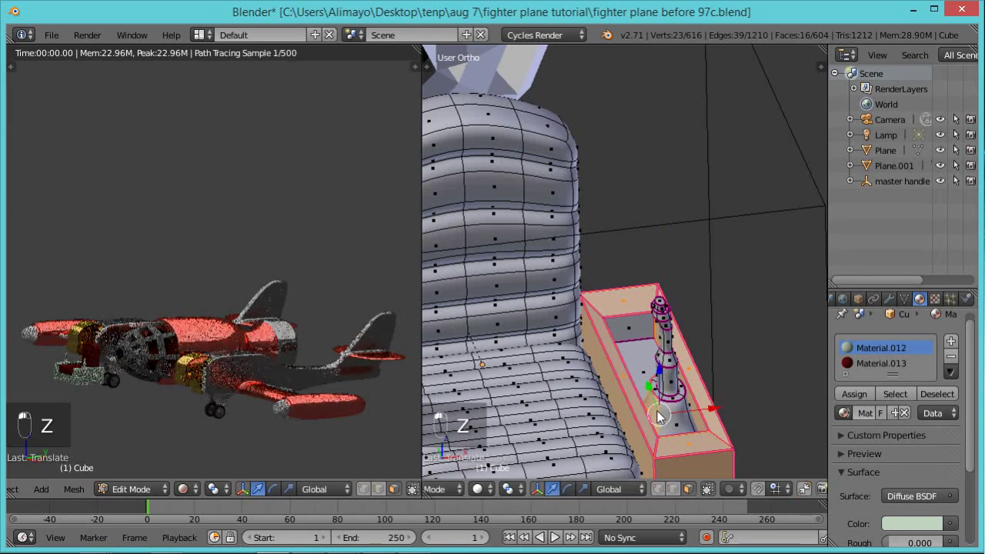
{"action": "key", "text": "ctrl+space"}
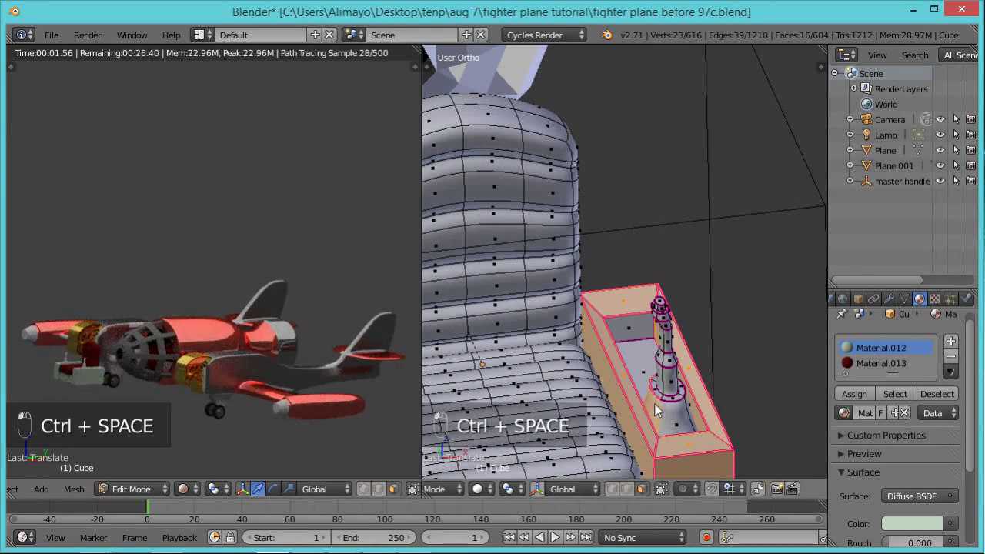
{"action": "left_click", "coordinate": [656, 339], "text": "shift"}
{"action": "middle_click_drag", "start_coordinate": [654, 355], "coordinate": [712, 332]}
{"action": "scroll", "coordinate": [674, 379], "scroll_direction": "up", "scroll_amount": 5}
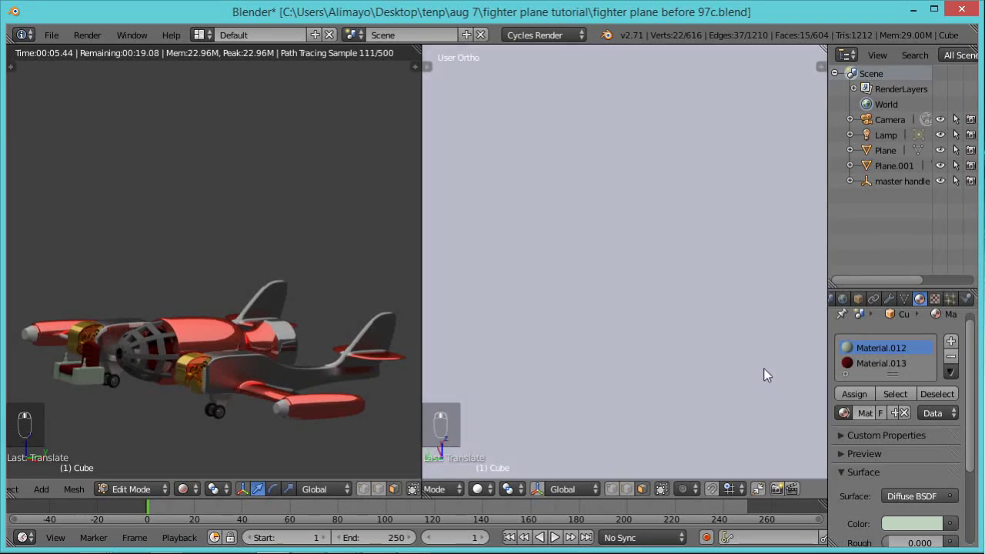
{"action": "scroll", "coordinate": [764, 368], "scroll_direction": "down", "scroll_amount": 5}
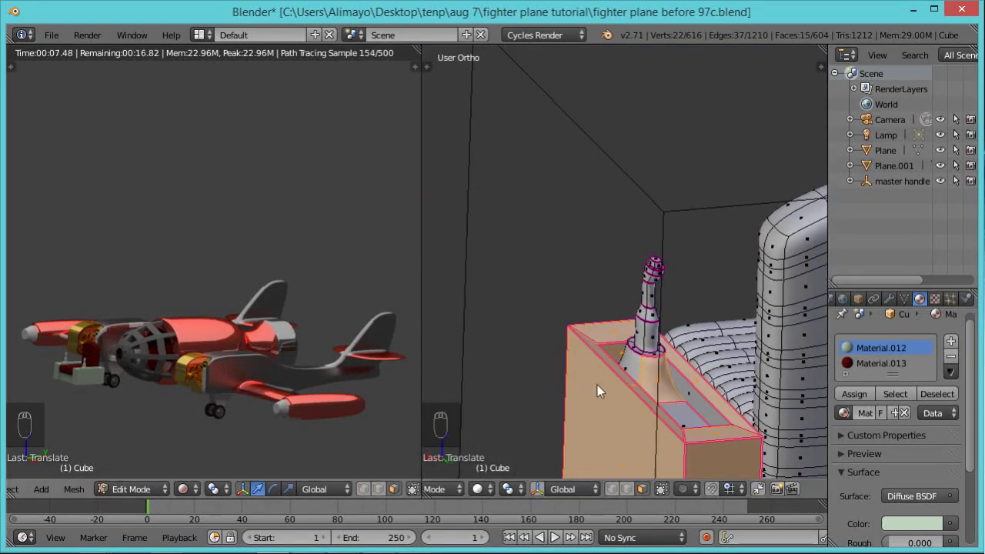
{"action": "right_click", "coordinate": [655, 373], "text": "shift"}
{"action": "middle_click_drag", "start_coordinate": [700, 392], "coordinate": [653, 430]}
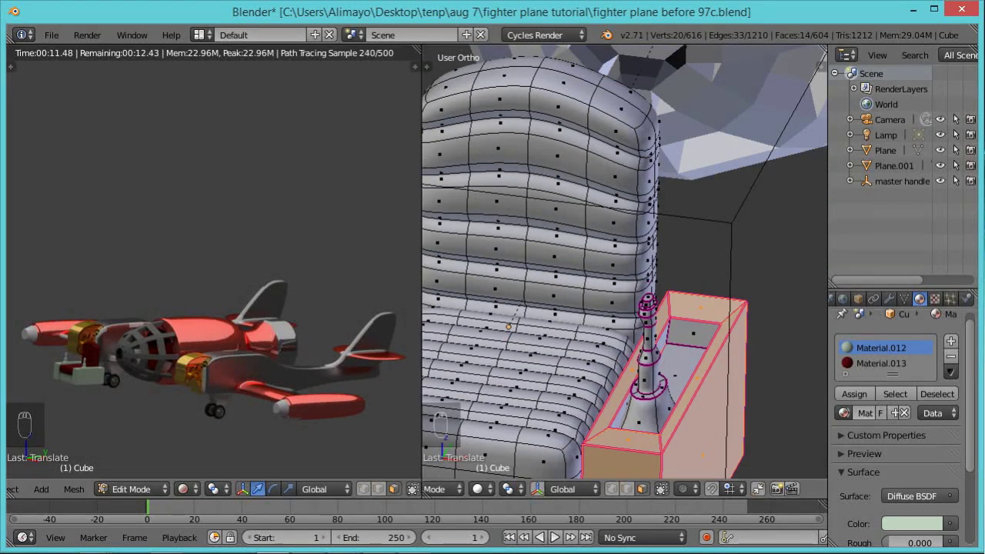
Add a third material slot with a new dark grey diffuse material and assign it to the selected armrest box.
{"action": "left_click", "coordinate": [952, 340]}
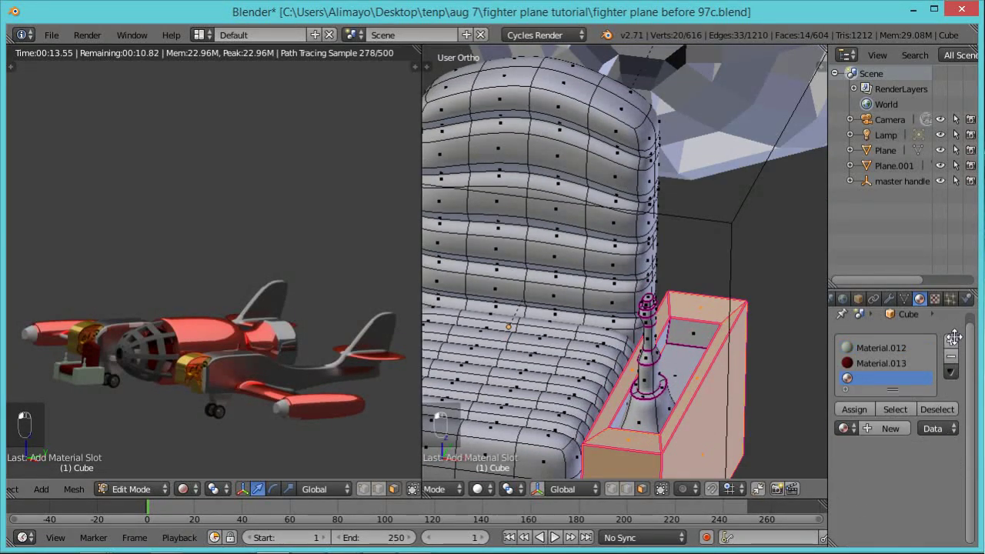
{"action": "left_click", "coordinate": [890, 428]}
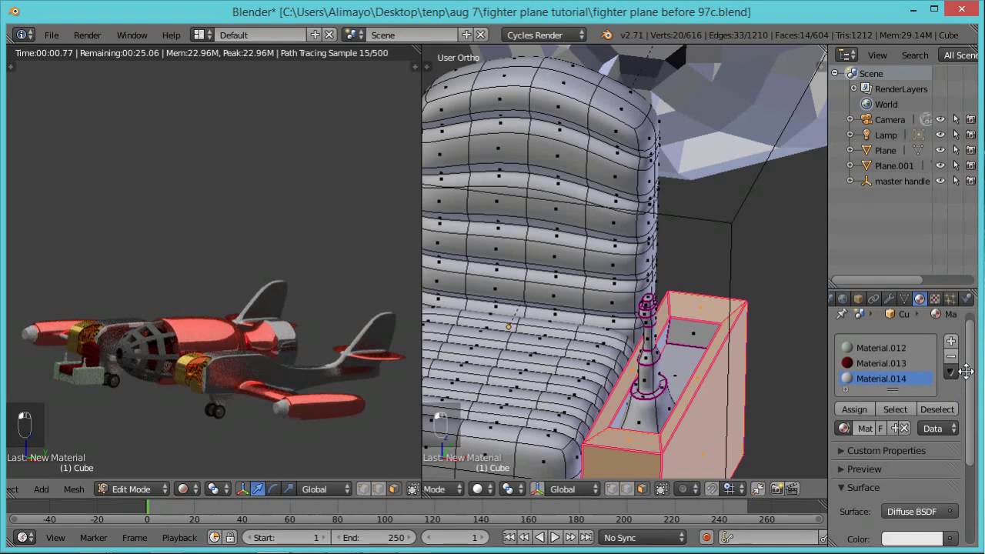
{"action": "scroll", "coordinate": [962, 400], "scroll_direction": "down", "scroll_amount": 4}
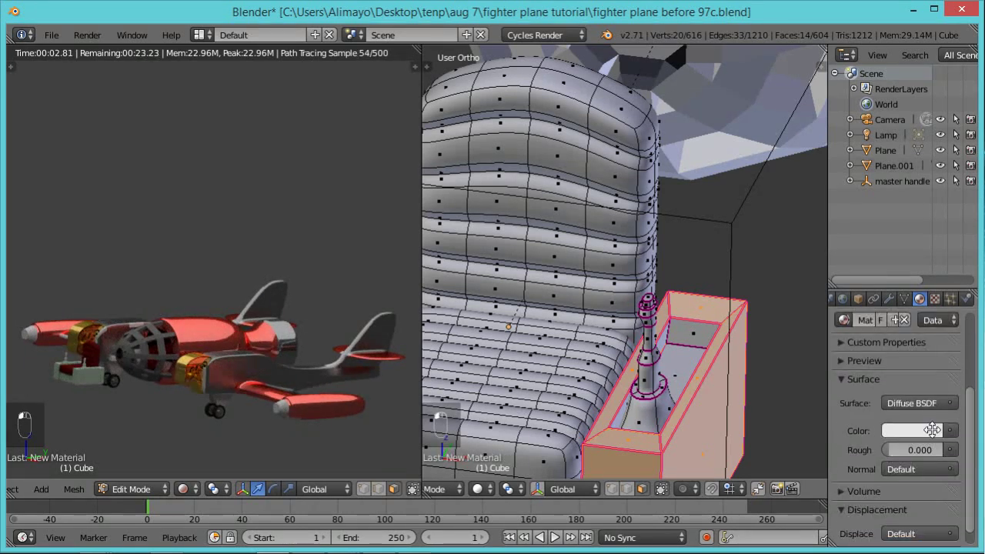
{"action": "left_click", "coordinate": [924, 425]}
{"action": "left_click", "coordinate": [928, 279]}
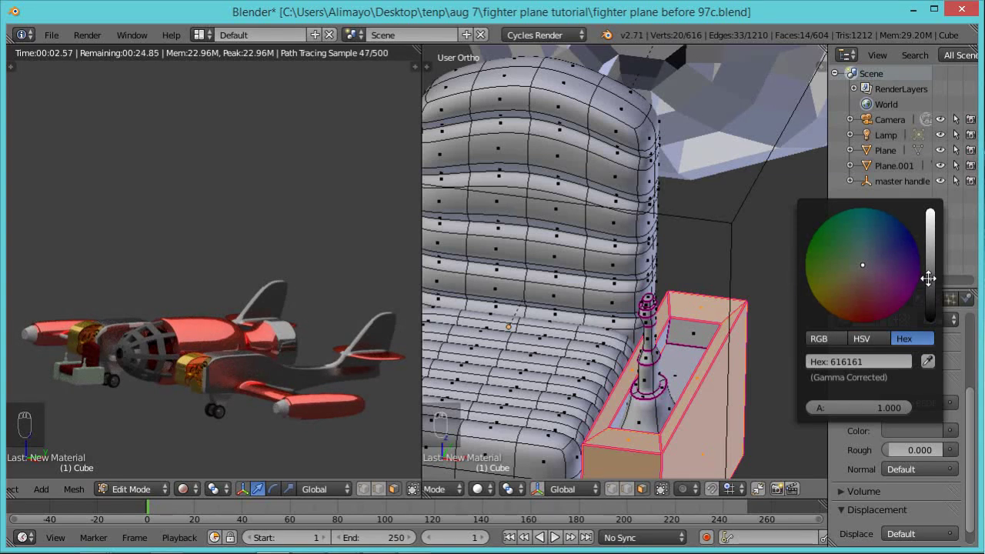
{"action": "left_click", "coordinate": [929, 283]}
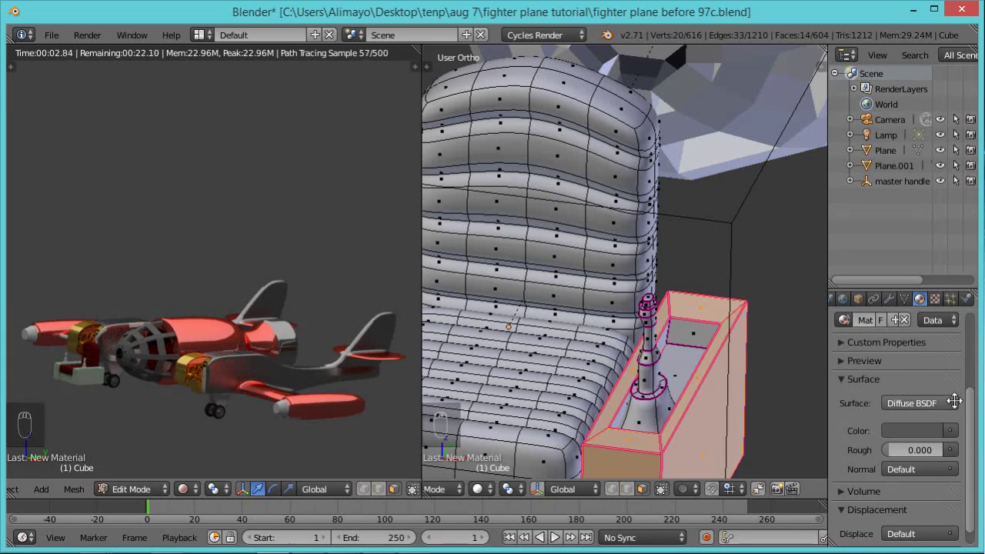
{"action": "scroll", "coordinate": [973, 402], "scroll_direction": "up", "scroll_amount": 4}
{"action": "left_click", "coordinate": [856, 418]}
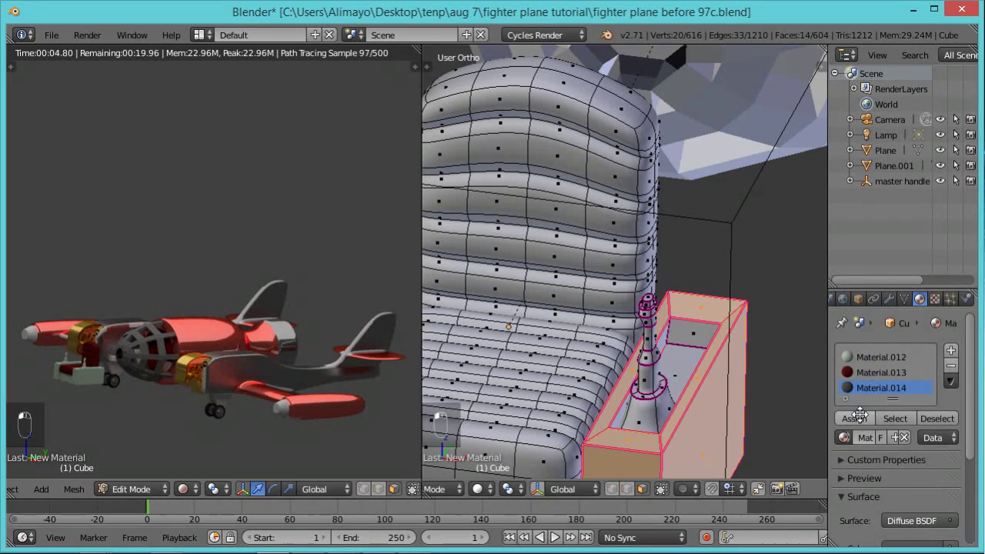
{"action": "scroll", "coordinate": [784, 381], "scroll_direction": "down", "scroll_amount": 2}
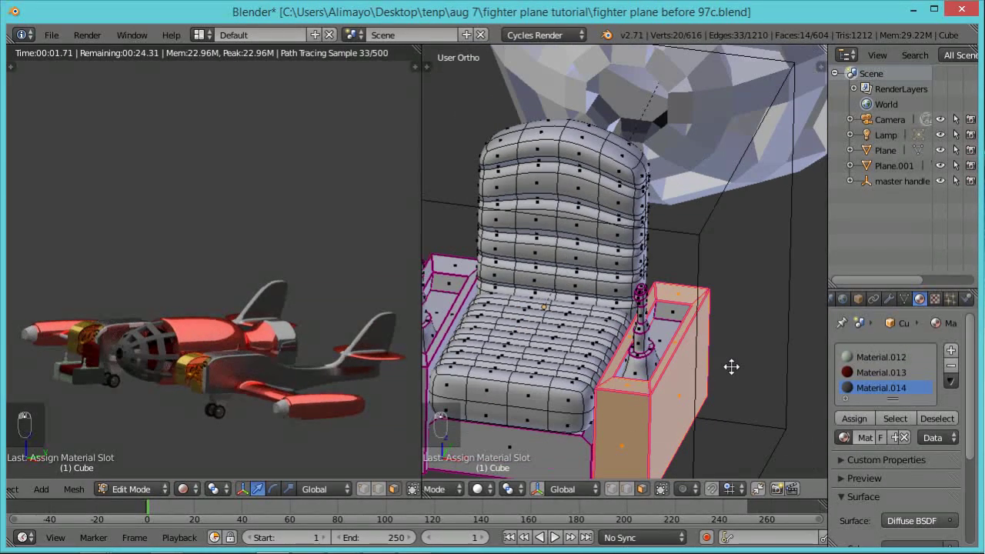
Select the top and all side faces of the button at the tip of the right-hand control stick.
{"action": "middle_click_drag", "start_coordinate": [642, 371], "coordinate": [716, 354], "text": "shift"}
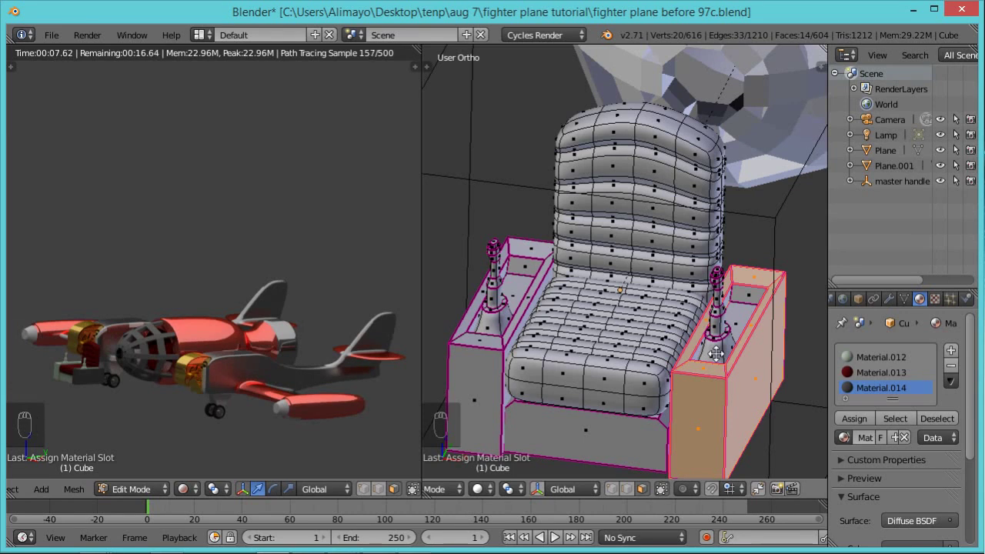
{"action": "scroll", "coordinate": [715, 353], "scroll_direction": "up", "scroll_amount": 3}
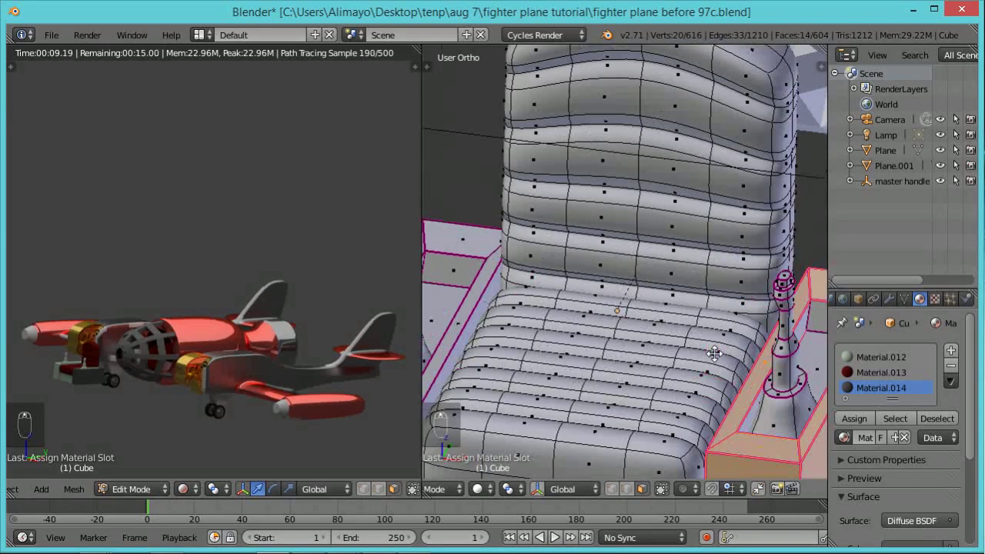
{"action": "right_click", "coordinate": [779, 284]}
{"action": "scroll", "coordinate": [779, 283], "scroll_direction": "up", "scroll_amount": 2}
{"action": "middle_click_drag", "start_coordinate": [767, 301], "coordinate": [585, 352], "text": "shift"}
{"action": "scroll", "coordinate": [670, 341], "scroll_direction": "up", "scroll_amount": 1}
{"action": "right_click", "coordinate": [676, 348], "text": "shift"}
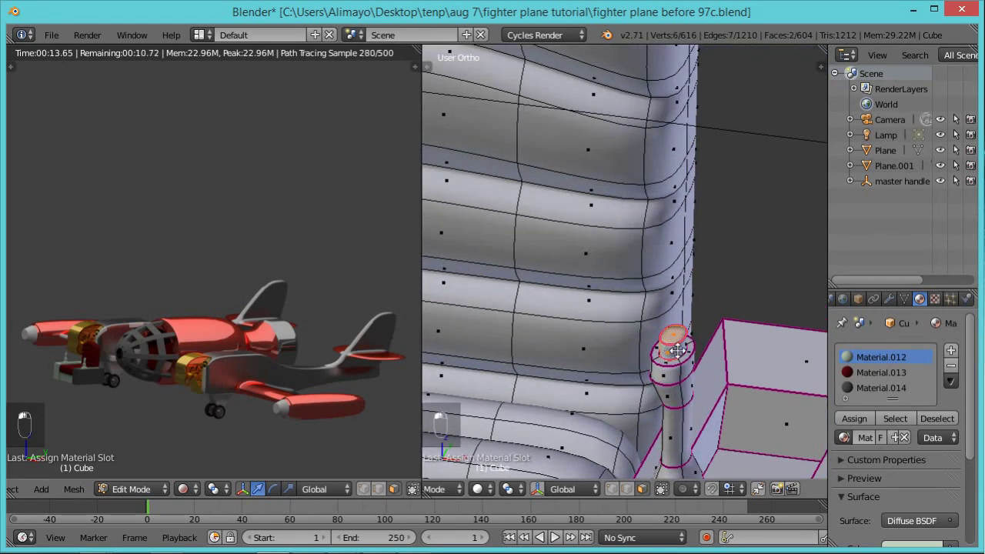
{"action": "middle_click_drag", "start_coordinate": [714, 363], "coordinate": [779, 340]}
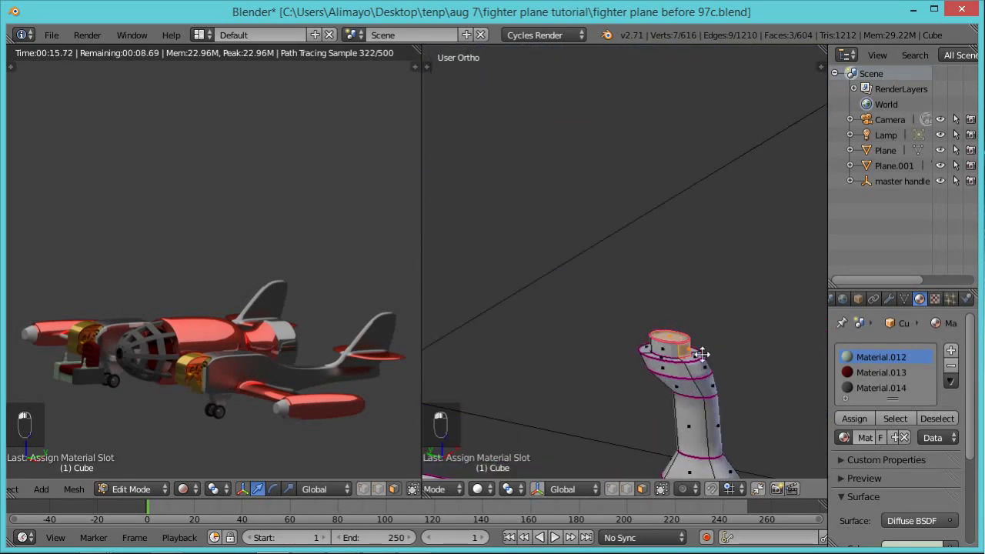
{"action": "right_click", "coordinate": [668, 347], "text": "shift"}
{"action": "middle_click_drag", "start_coordinate": [662, 376], "coordinate": [501, 370]}
{"action": "right_click", "coordinate": [668, 353], "text": "shift"}
{"action": "middle_click_drag", "start_coordinate": [697, 362], "coordinate": [808, 408]}
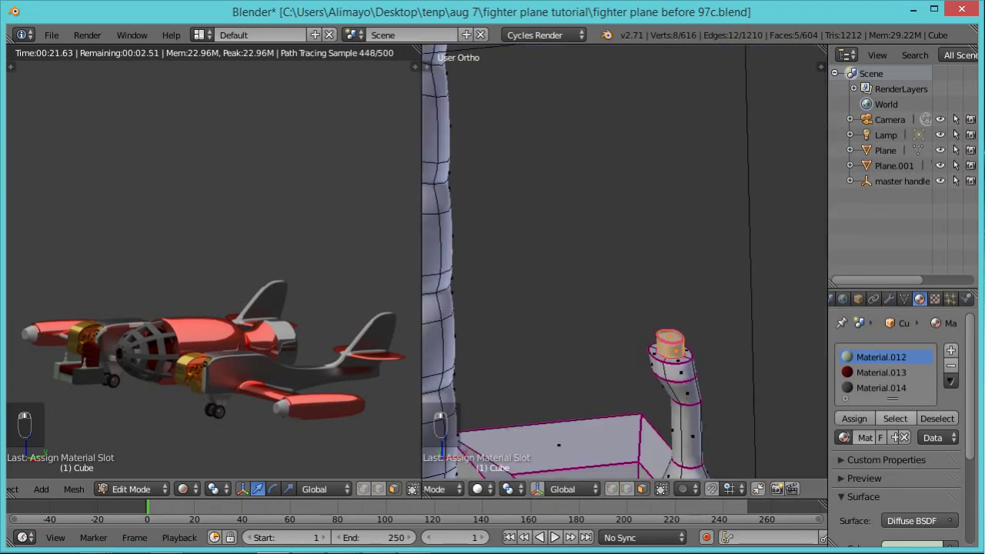
Add a fourth material slot with a new bright red diffuse material and assign it to the selected stick button.
{"action": "left_click", "coordinate": [951, 351]}
{"action": "left_click", "coordinate": [895, 451]}
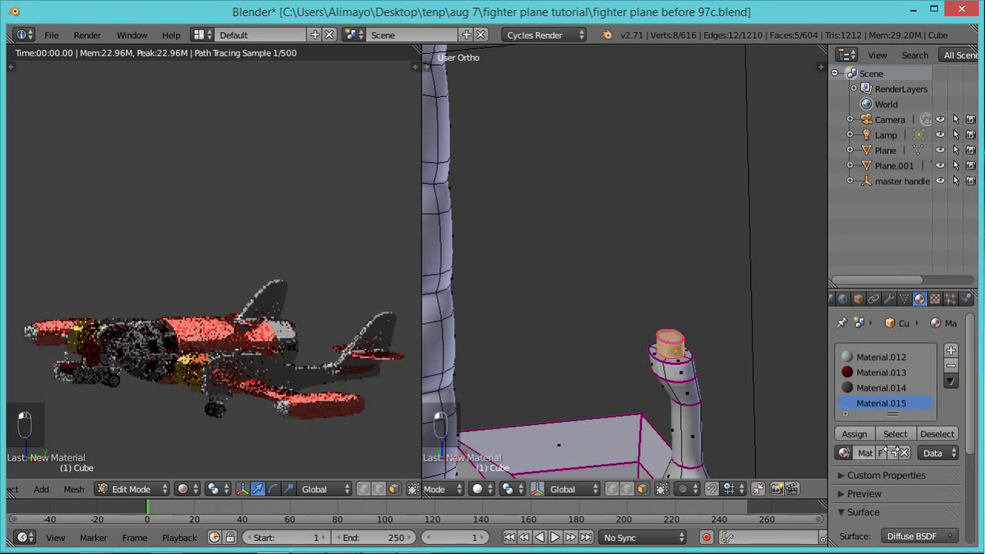
{"action": "scroll", "coordinate": [966, 406], "scroll_direction": "down", "scroll_amount": 5}
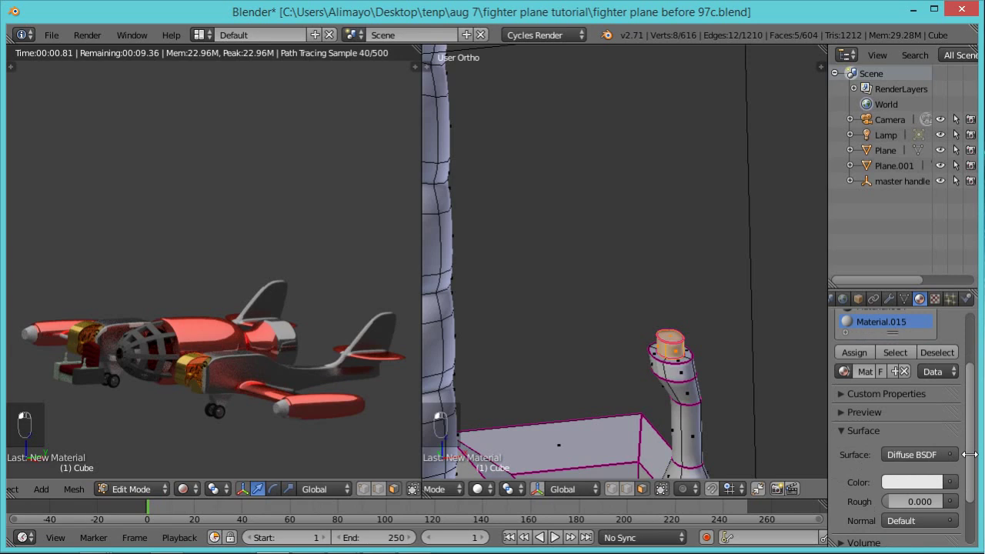
{"action": "left_click", "coordinate": [921, 471]}
{"action": "left_click_drag", "start_coordinate": [858, 354], "coordinate": [856, 363]}
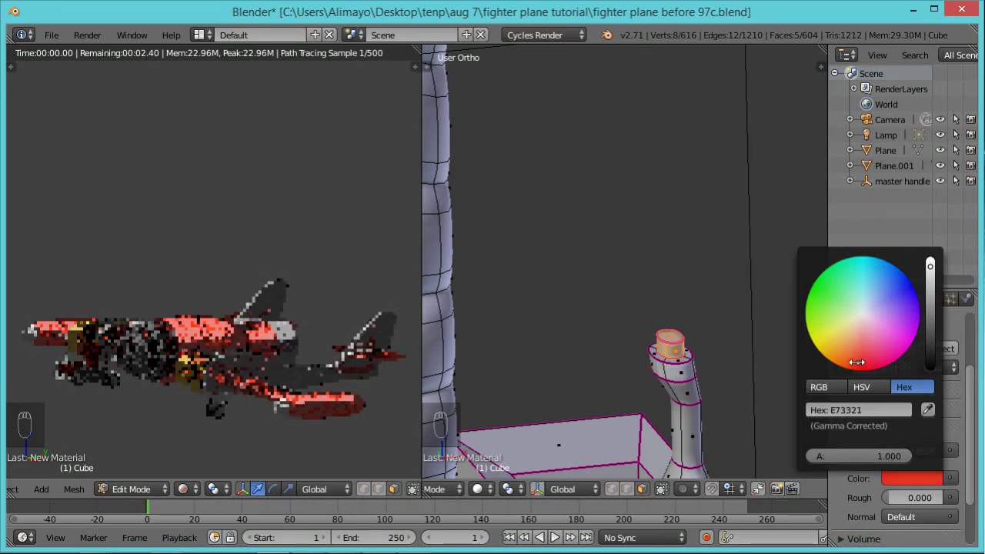
{"action": "left_click_drag", "start_coordinate": [929, 267], "coordinate": [929, 260]}
{"action": "mouse_move", "coordinate": [856, 362]}
{"action": "left_mouse_down"}
{"action": "mouse_move", "coordinate": [878, 362]}
{"action": "mouse_move", "coordinate": [860, 367]}
{"action": "left_mouse_up"}
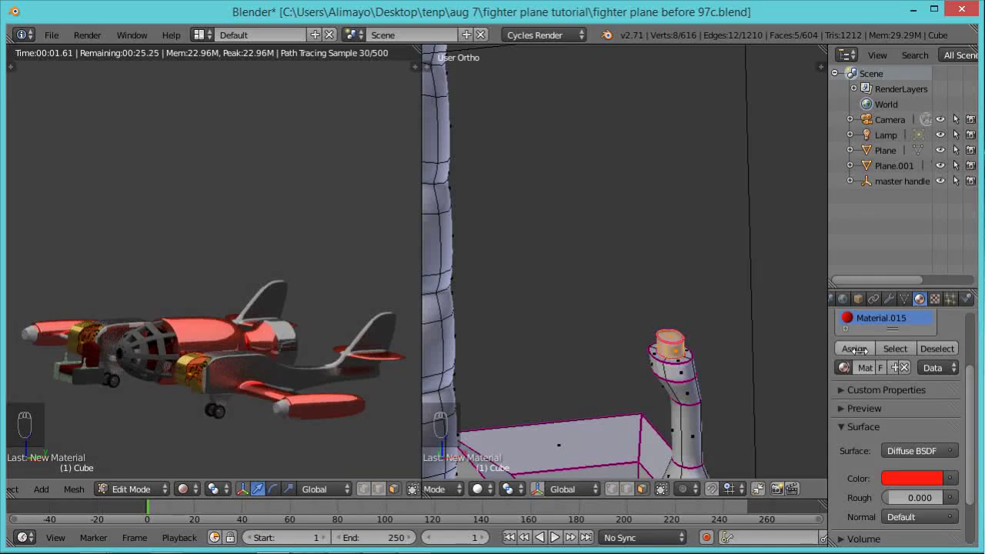
{"action": "left_click", "coordinate": [854, 349]}
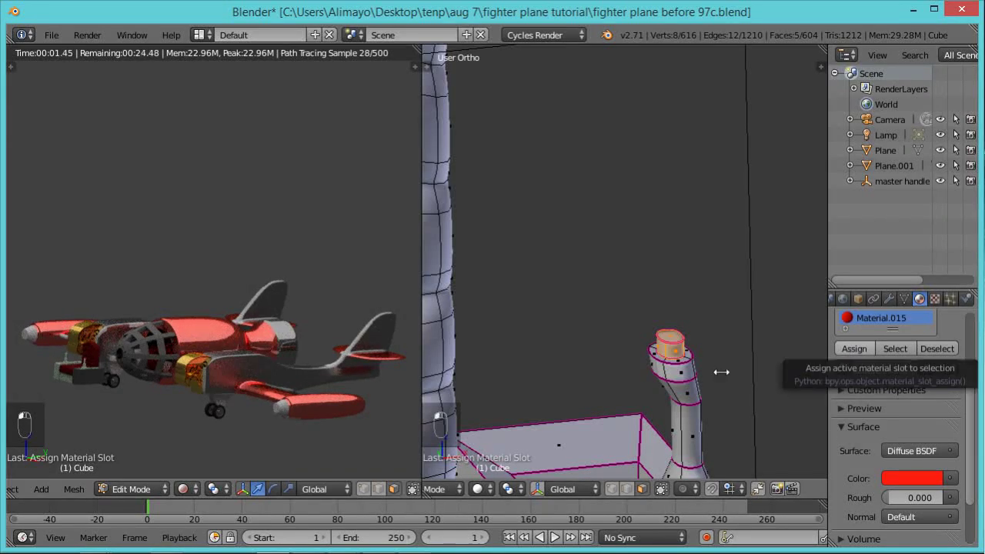
Select the side and upper rim faces of the flared base under the right-hand control stick.
{"action": "scroll", "coordinate": [608, 348], "scroll_direction": "down", "scroll_amount": 3}
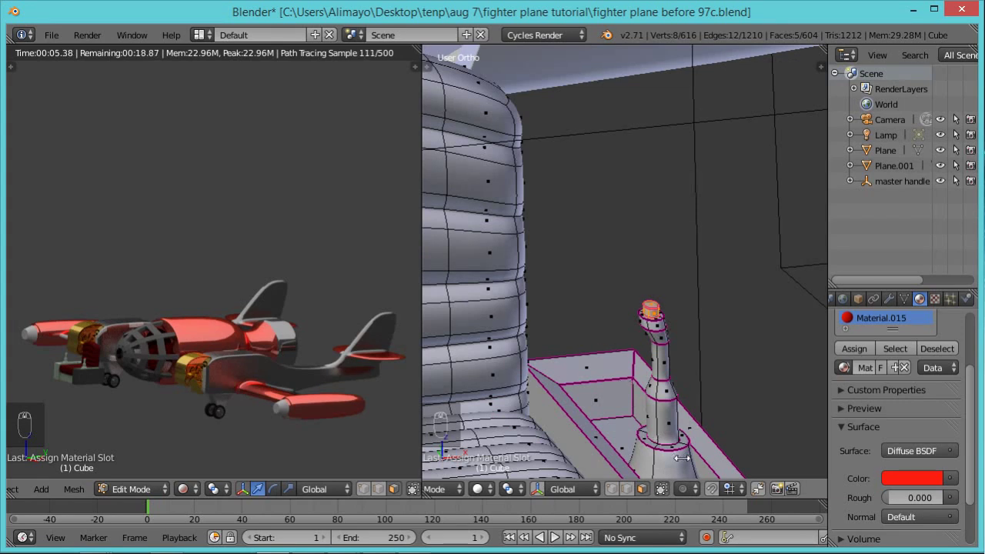
{"action": "right_click", "coordinate": [682, 458]}
{"action": "right_click", "coordinate": [645, 459], "text": "shift"}
{"action": "right_click", "coordinate": [651, 443], "text": "shift"}
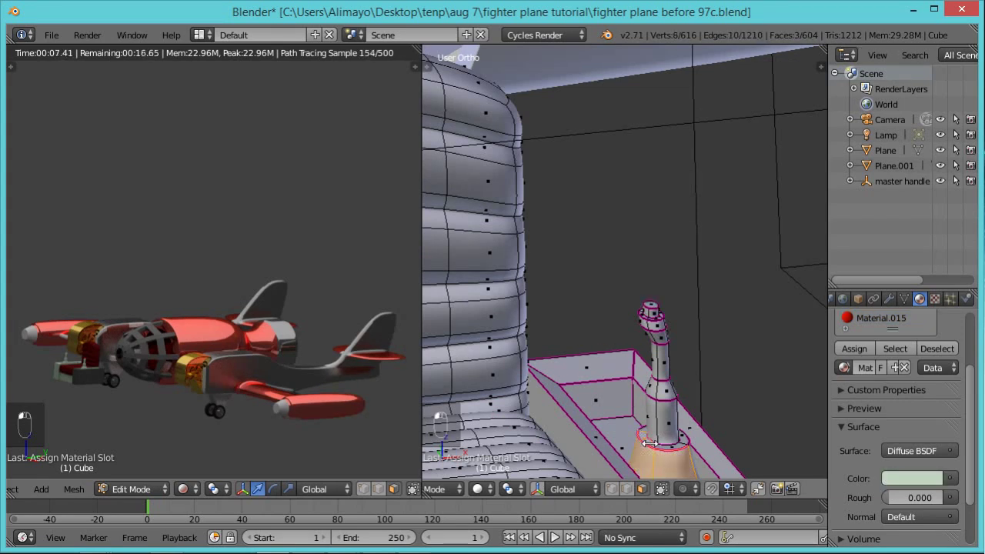
{"action": "right_click", "coordinate": [672, 440], "text": "shift"}
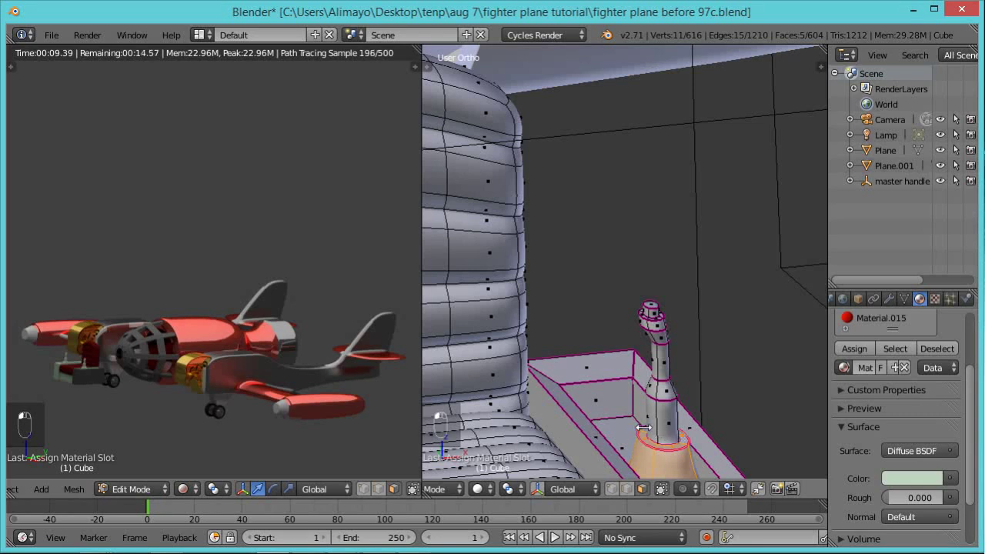
{"action": "middle_click_drag", "start_coordinate": [693, 430], "coordinate": [702, 463]}
{"action": "right_click", "coordinate": [704, 445], "text": "shift"}
{"action": "right_click", "coordinate": [702, 462], "text": "shift"}
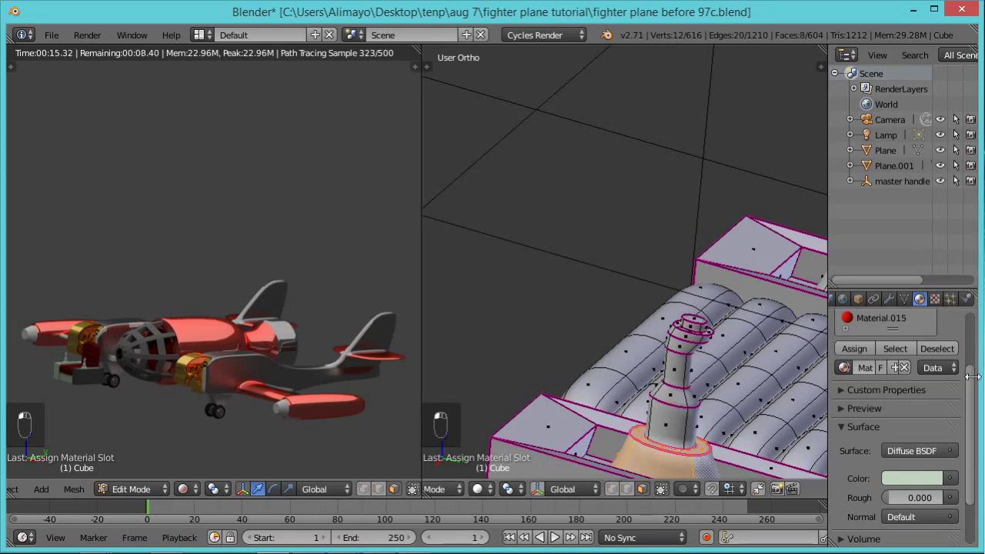
Add a fifth material slot with a new very dark grey diffuse material and assign it to the selected stick base.
{"action": "scroll", "coordinate": [946, 370], "scroll_direction": "up", "scroll_amount": 4}
{"action": "left_click", "coordinate": [951, 344]}
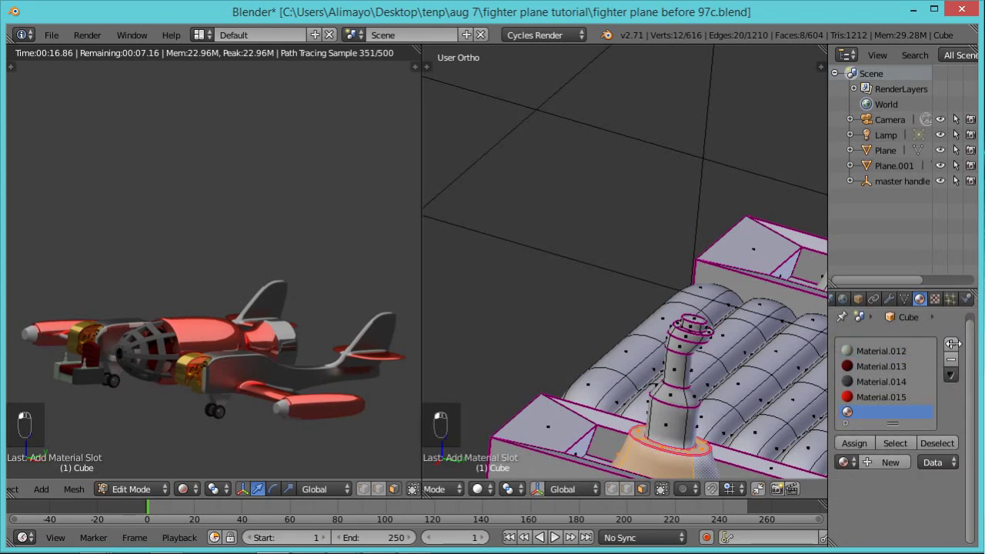
{"action": "left_click", "coordinate": [893, 461]}
{"action": "scroll", "coordinate": [916, 455], "scroll_direction": "down", "scroll_amount": 5}
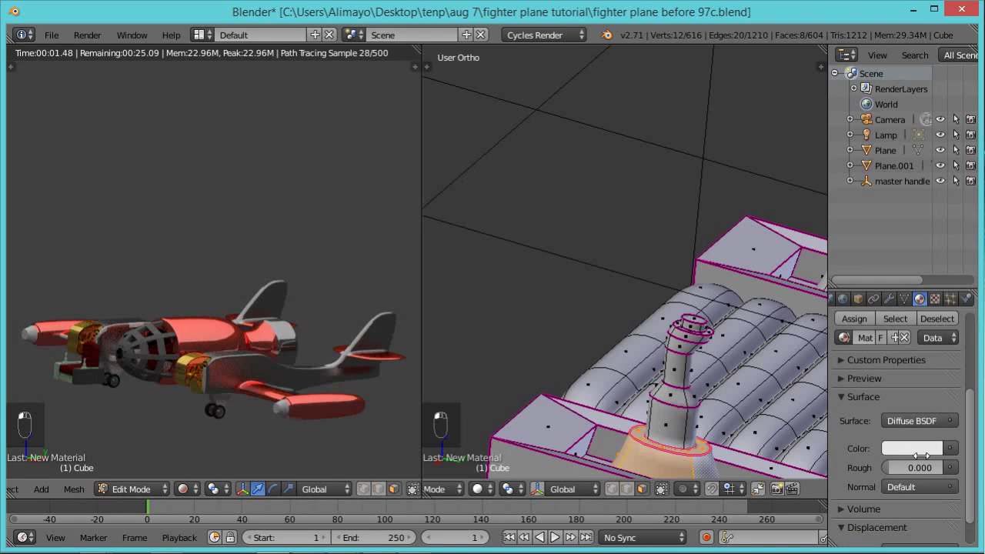
{"action": "left_click", "coordinate": [920, 449]}
{"action": "left_click_drag", "start_coordinate": [929, 308], "coordinate": [930, 322]}
{"action": "left_click", "coordinate": [854, 318]}
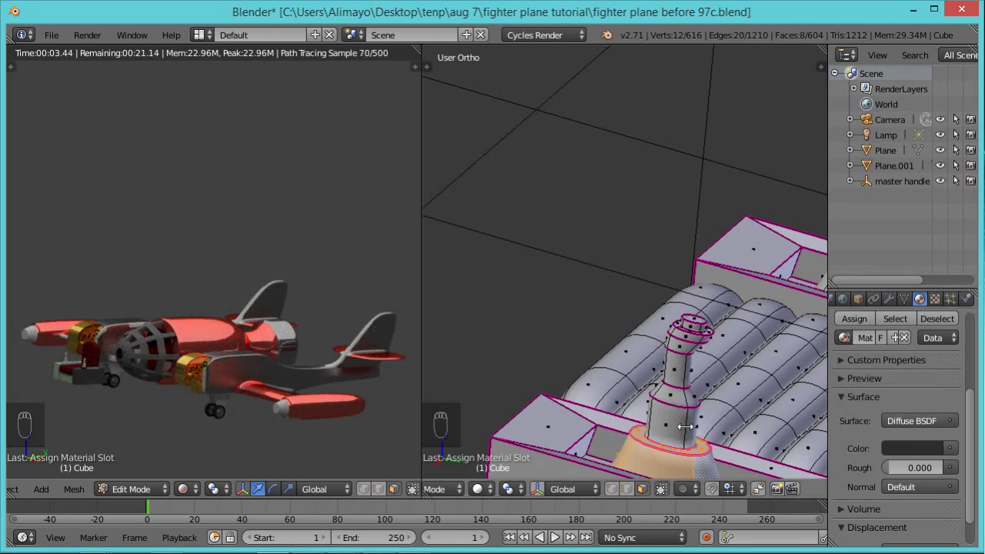
Select the faces of the lower and middle shaft around the visible sides of the right-hand control stick.
{"action": "right_click", "coordinate": [680, 419]}
{"action": "right_click", "coordinate": [675, 398], "text": "shift"}
{"action": "right_click", "coordinate": [693, 416], "text": "shift"}
{"action": "right_click", "coordinate": [685, 370], "text": "shift"}
{"action": "right_click", "coordinate": [680, 349], "text": "shift"}
{"action": "right_click", "coordinate": [694, 339], "text": "shift"}
{"action": "middle_click_drag", "start_coordinate": [728, 390], "coordinate": [674, 380]}
{"action": "right_click", "coordinate": [682, 379], "text": "shift"}
{"action": "right_click", "coordinate": [689, 400], "text": "shift"}
{"action": "right_click", "coordinate": [688, 427], "text": "shift"}
{"action": "right_click", "coordinate": [671, 432], "text": "shift"}
{"action": "right_click", "coordinate": [671, 401], "text": "shift"}
{"action": "right_click", "coordinate": [674, 381], "text": "shift"}
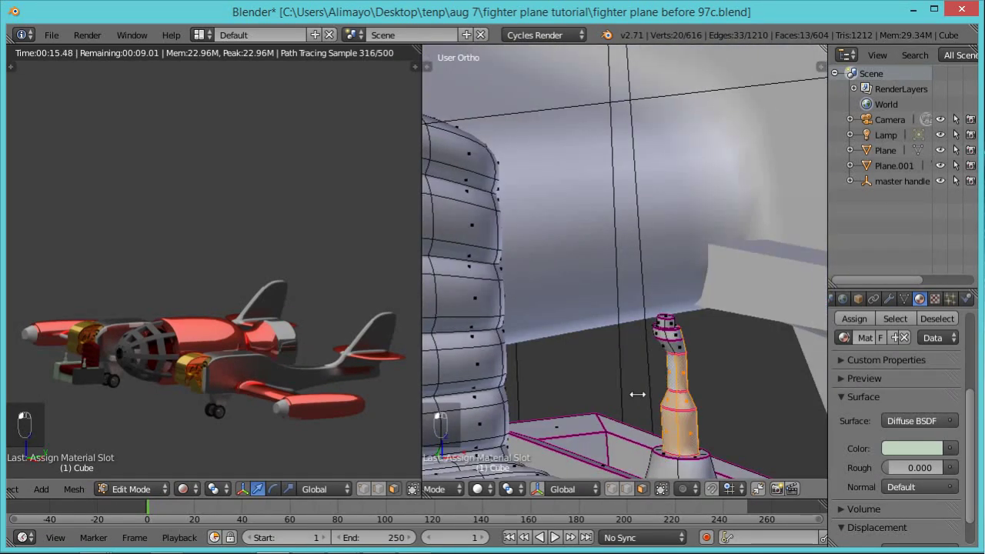
Extend the selection with the remaining shaft faces and the angled head faces of the right-hand stick, leaving out the red button.
{"action": "middle_click_drag", "start_coordinate": [630, 399], "coordinate": [688, 398]}
{"action": "right_click", "coordinate": [669, 350], "text": "shift"}
{"action": "right_click", "coordinate": [675, 336], "text": "shift"}
{"action": "middle_click_drag", "start_coordinate": [651, 415], "coordinate": [527, 411]}
{"action": "right_click", "coordinate": [742, 453], "text": "shift"}
{"action": "right_click", "coordinate": [751, 467], "text": "shift"}
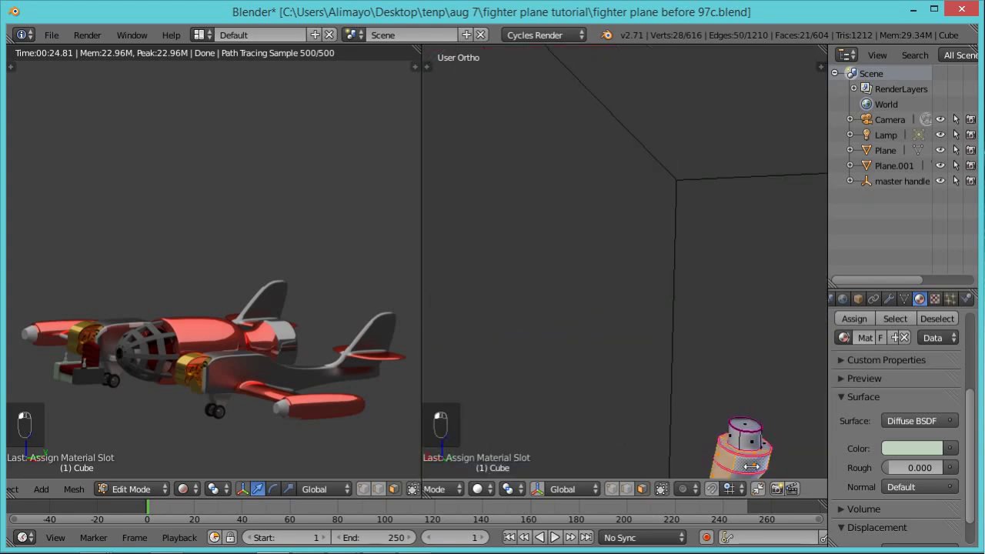
{"action": "middle_click_drag", "start_coordinate": [729, 461], "coordinate": [662, 354]}
{"action": "right_click", "coordinate": [651, 408], "text": "shift"}
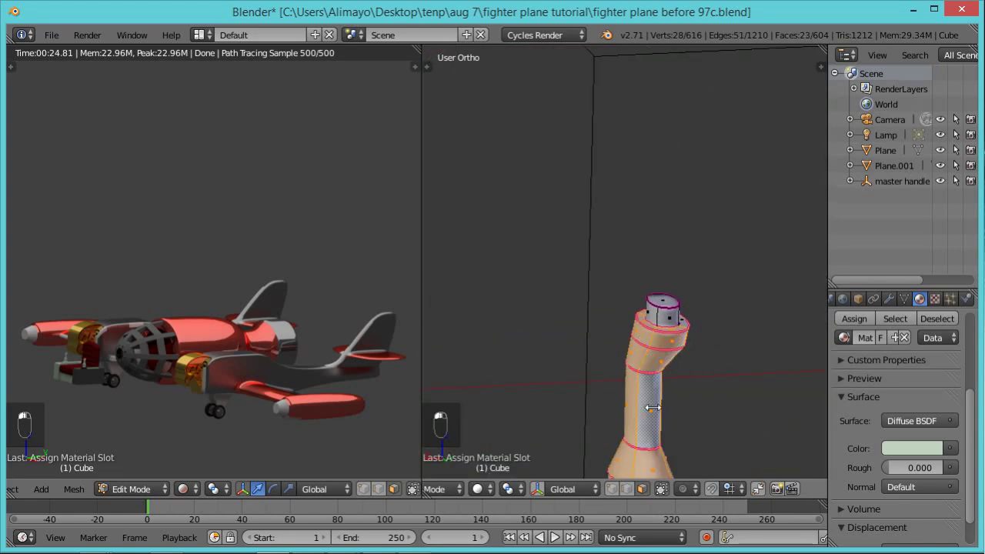
{"action": "middle_click_drag", "start_coordinate": [683, 398], "coordinate": [463, 436]}
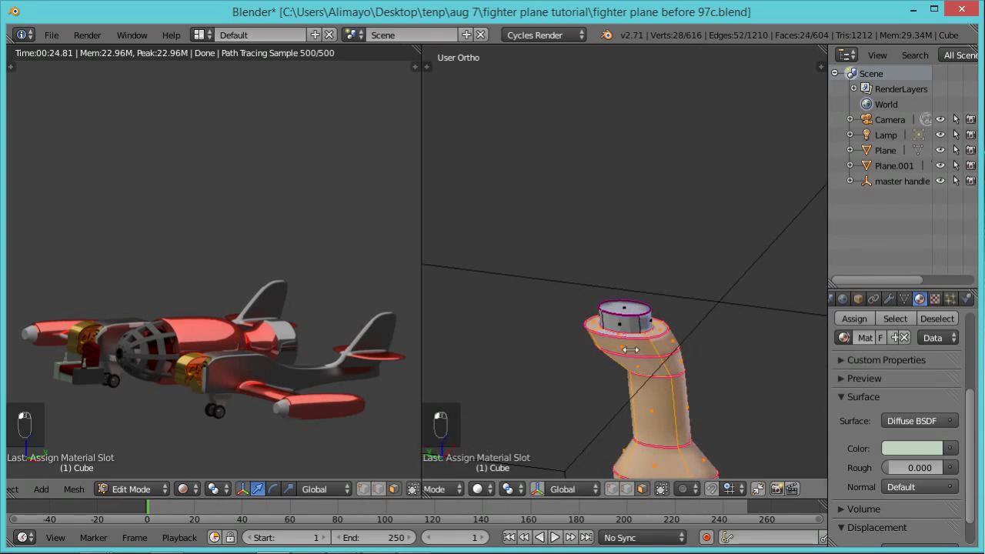
{"action": "scroll", "coordinate": [630, 351], "scroll_direction": "down", "scroll_amount": 4}
{"action": "scroll", "coordinate": [630, 351], "scroll_direction": "up", "scroll_amount": 4}
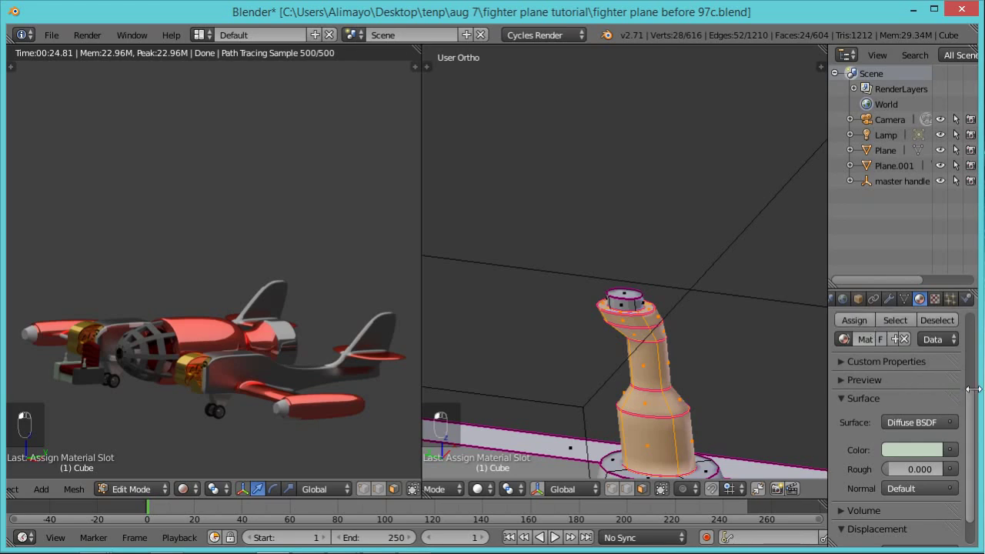
Add a sixth material slot with a new dark grey diffuse material and assign it to the selected stick shaft.
{"action": "scroll", "coordinate": [973, 402], "scroll_direction": "up", "scroll_amount": 4}
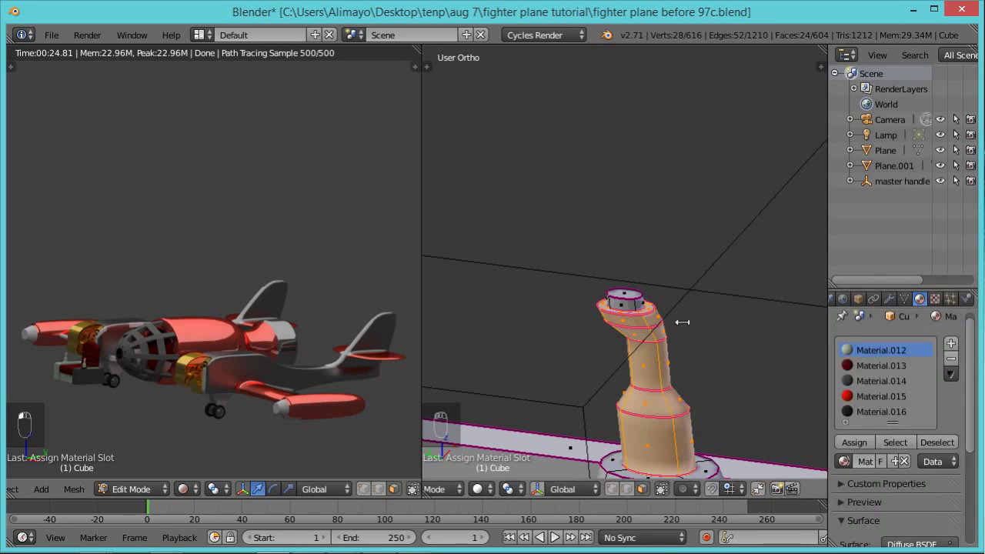
{"action": "left_click", "coordinate": [951, 343]}
{"action": "left_click", "coordinate": [871, 462]}
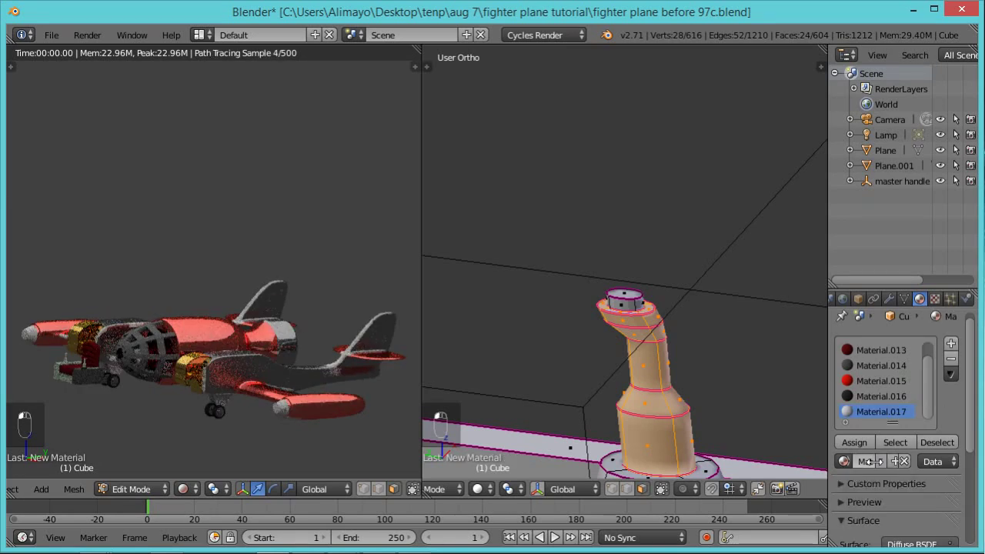
{"action": "scroll", "coordinate": [971, 392], "scroll_direction": "down", "scroll_amount": 4}
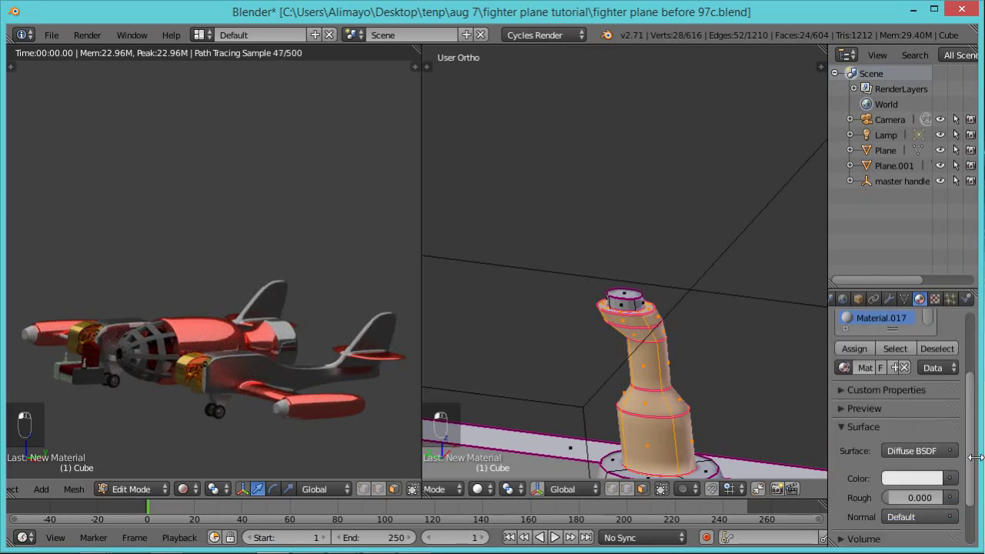
{"action": "left_click", "coordinate": [914, 463]}
{"action": "left_click", "coordinate": [930, 320]}
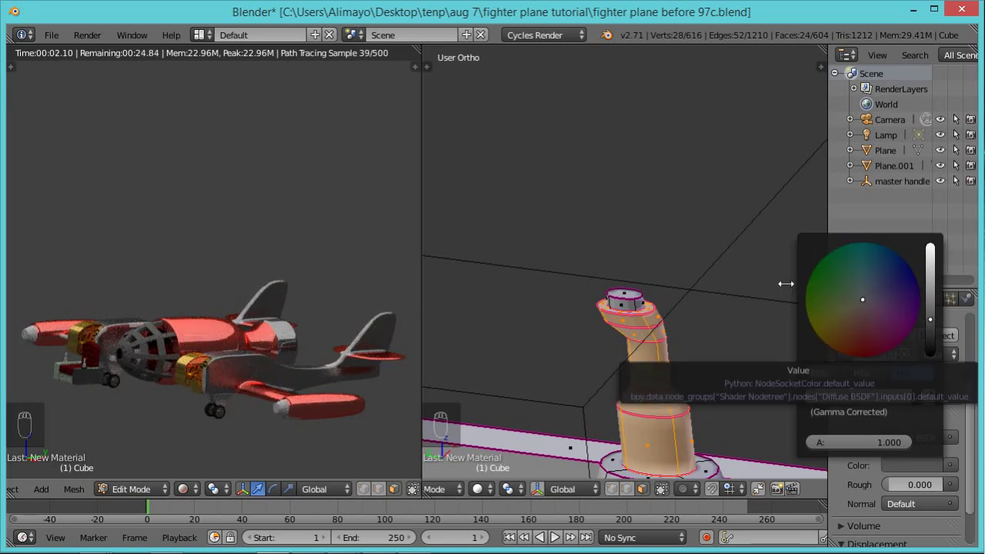
{"action": "left_click", "coordinate": [854, 336]}
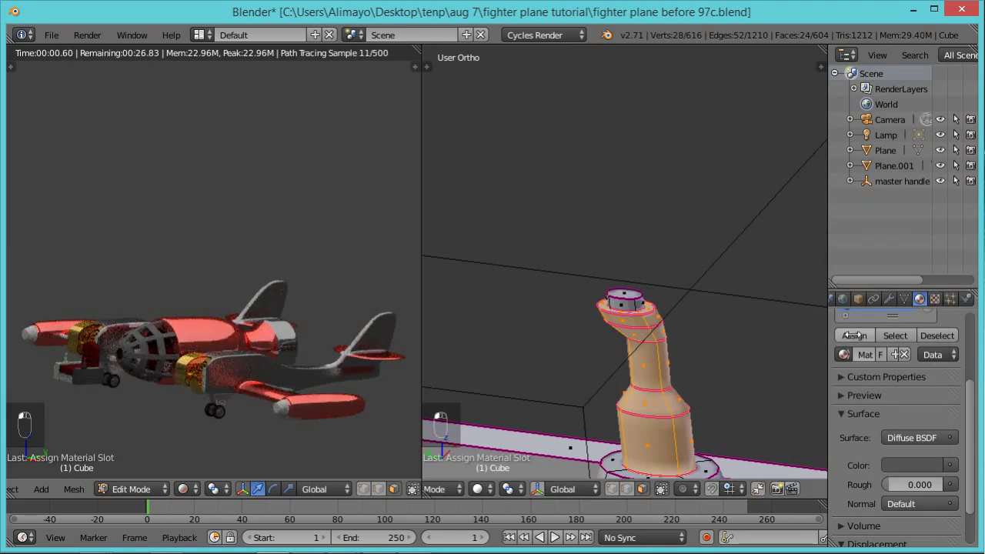
Select the front face of the seat base below the cushion and assign Material.014 to it.
{"action": "scroll", "coordinate": [519, 338], "scroll_direction": "down", "scroll_amount": 2}
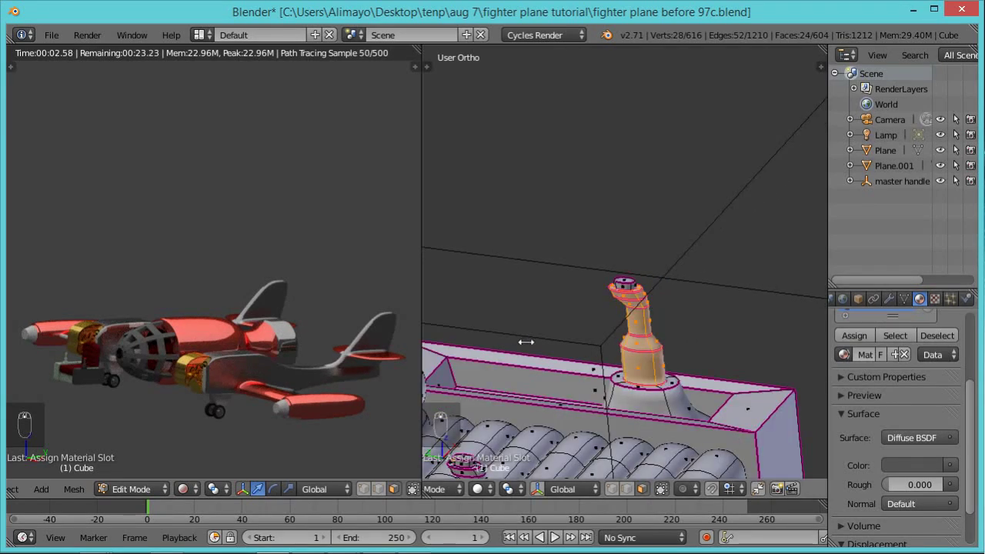
{"action": "scroll", "coordinate": [526, 342], "scroll_direction": "down", "scroll_amount": 3}
{"action": "middle_click_drag", "start_coordinate": [673, 431], "coordinate": [689, 360]}
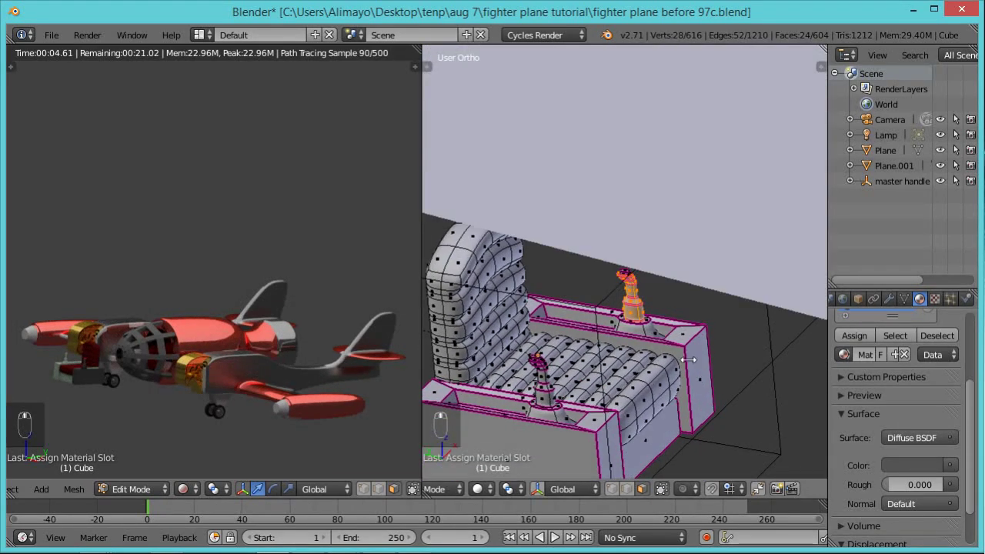
{"action": "middle_click_drag", "start_coordinate": [681, 415], "coordinate": [655, 427]}
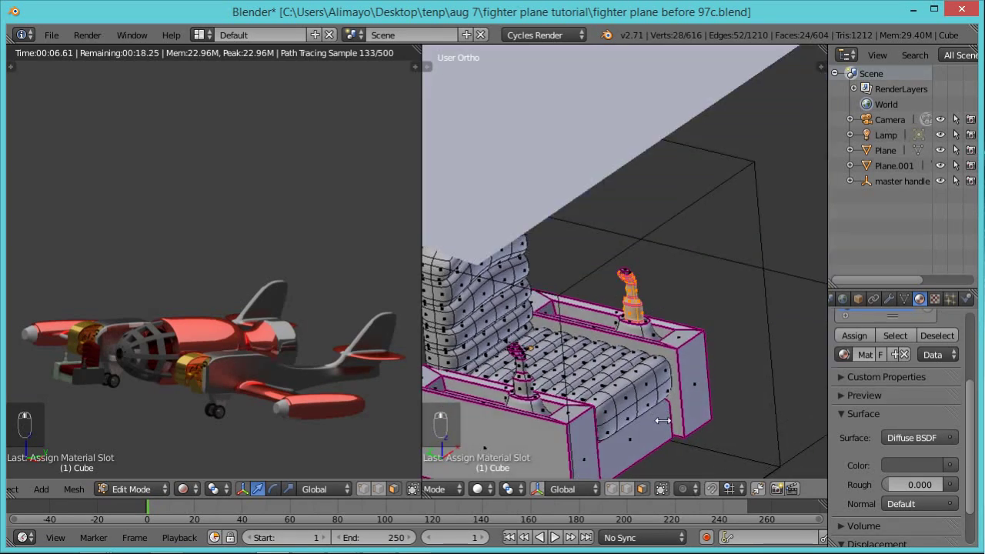
{"action": "right_click", "coordinate": [636, 437]}
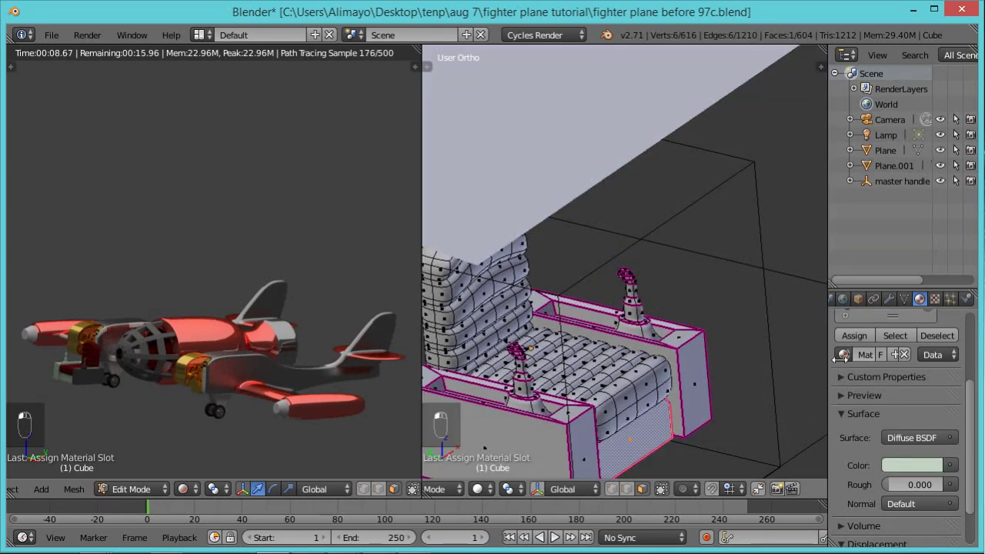
{"action": "left_click_drag", "start_coordinate": [893, 317], "coordinate": [913, 359]}
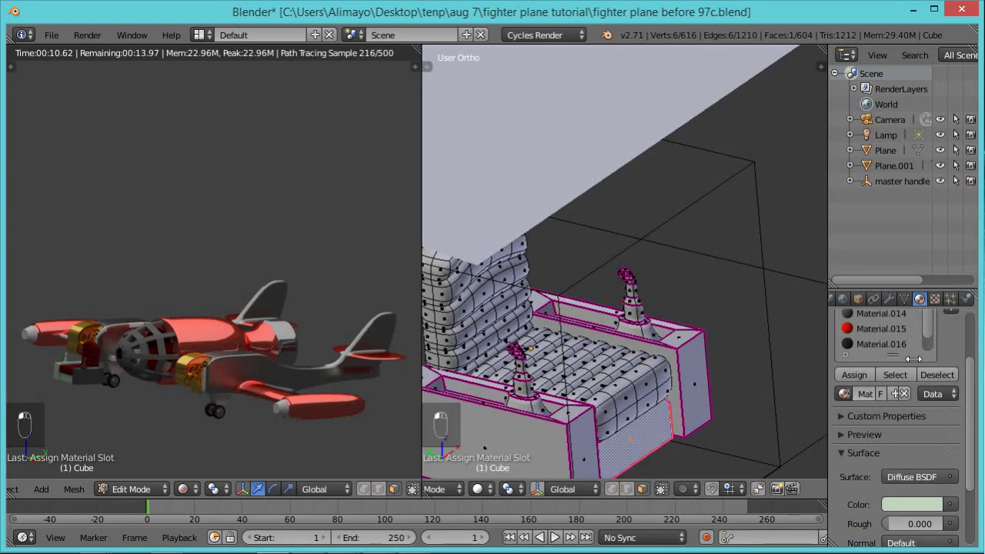
{"action": "left_click", "coordinate": [869, 316]}
{"action": "left_click", "coordinate": [854, 375]}
Select all linked faces of the opposite armrest and its uncoloured control stick, and delete them.
{"action": "right_click", "coordinate": [526, 431]}
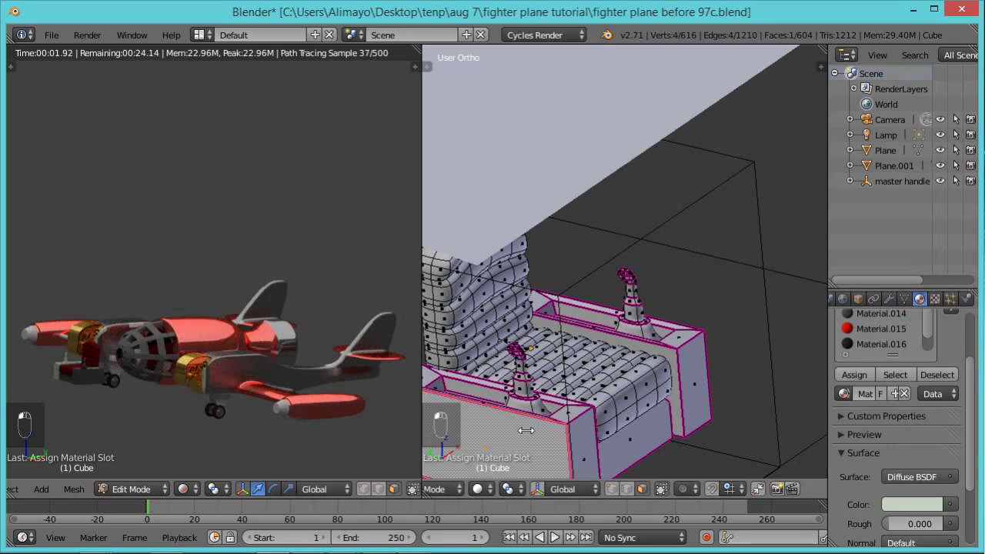
{"action": "key", "text": "ctrl+l"}
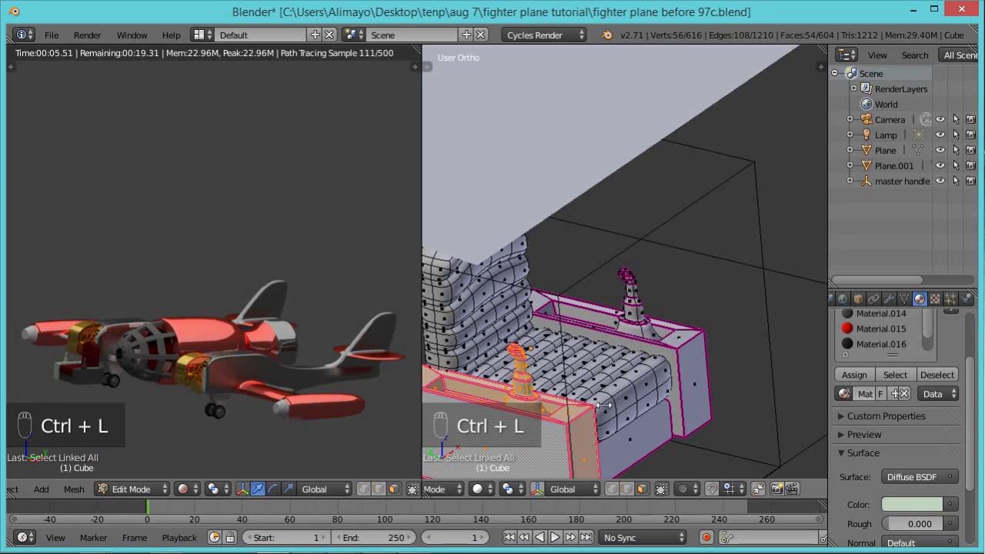
{"action": "key", "text": "x"}
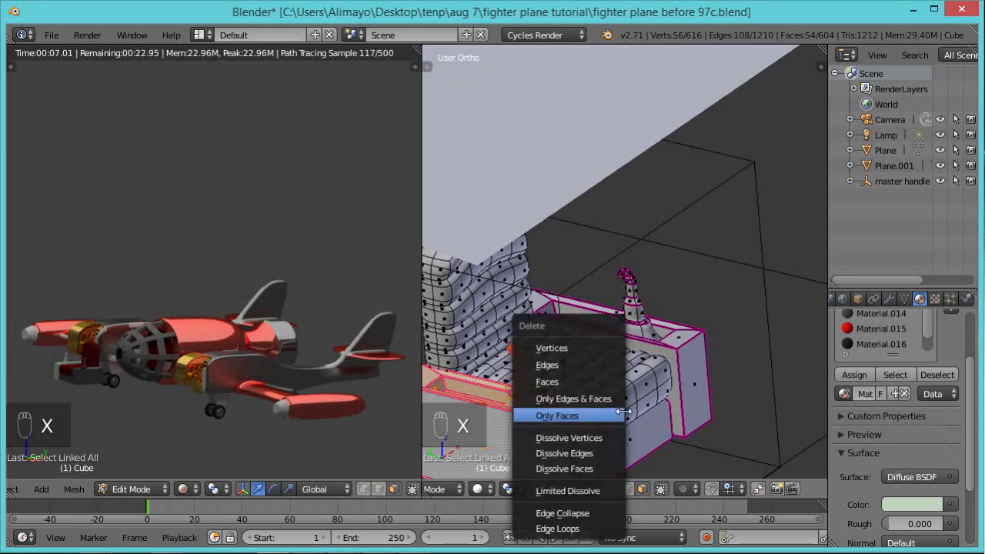
{"action": "left_click", "coordinate": [593, 380]}
Duplicate the remaining armrest with its coloured control stick and move the copy along the X axis to the seat's opposite side.
{"action": "middle_click_drag", "start_coordinate": [668, 400], "coordinate": [682, 375]}
{"action": "right_click", "coordinate": [662, 375]}
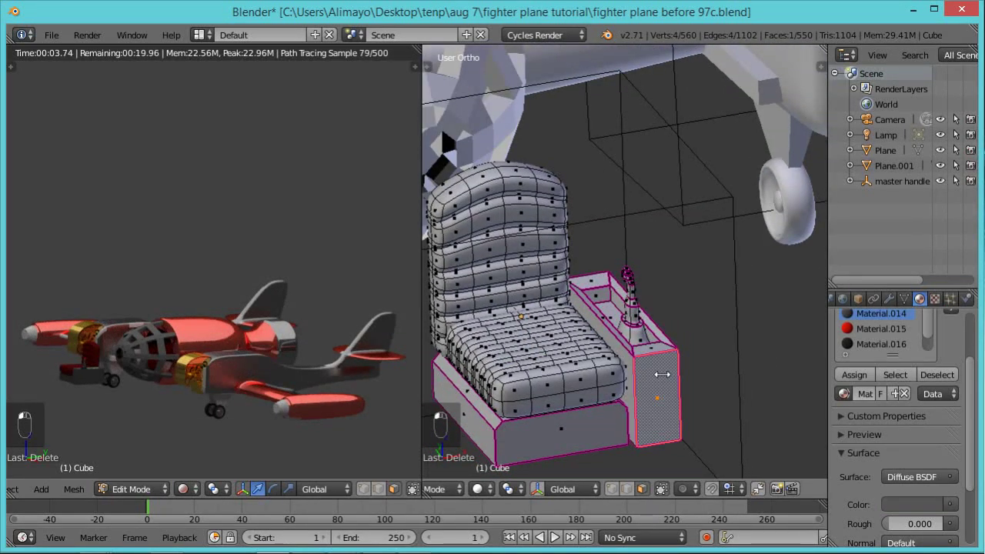
{"action": "key", "text": "ctrl+l"}
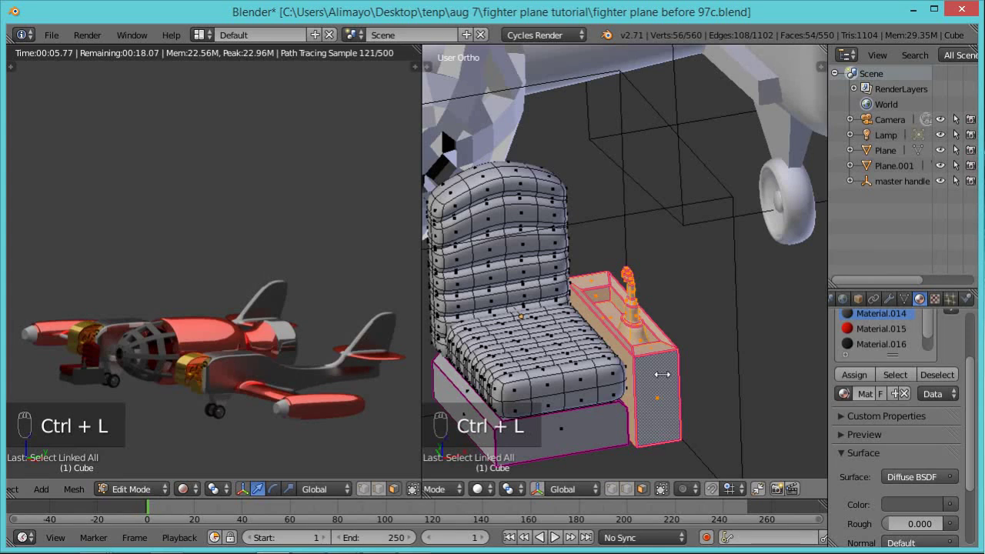
{"action": "key", "text": "shift+d"}
{"action": "right_click", "coordinate": [662, 376]}
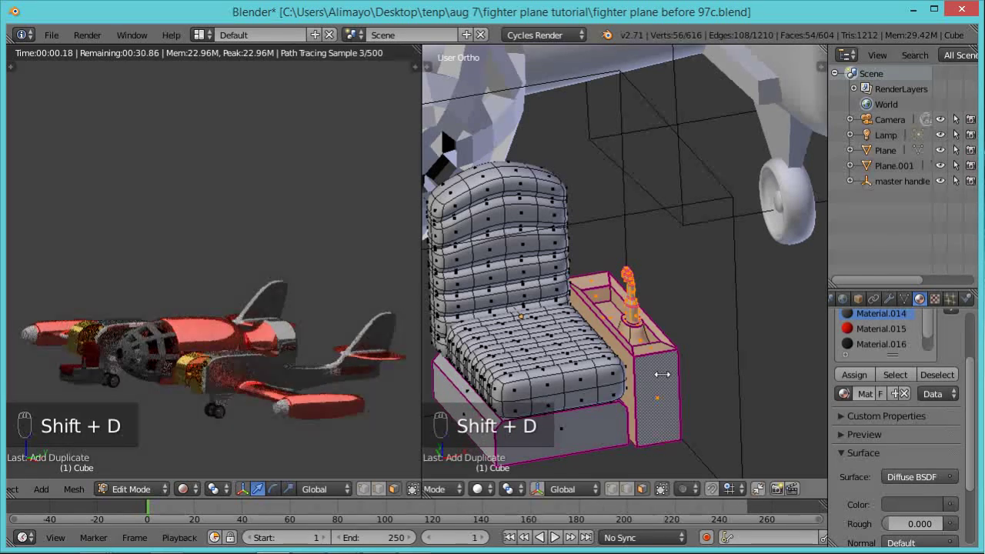
{"action": "scroll", "coordinate": [670, 379], "scroll_direction": "down", "scroll_amount": 2}
{"action": "middle_click_drag", "start_coordinate": [682, 382], "coordinate": [649, 395]}
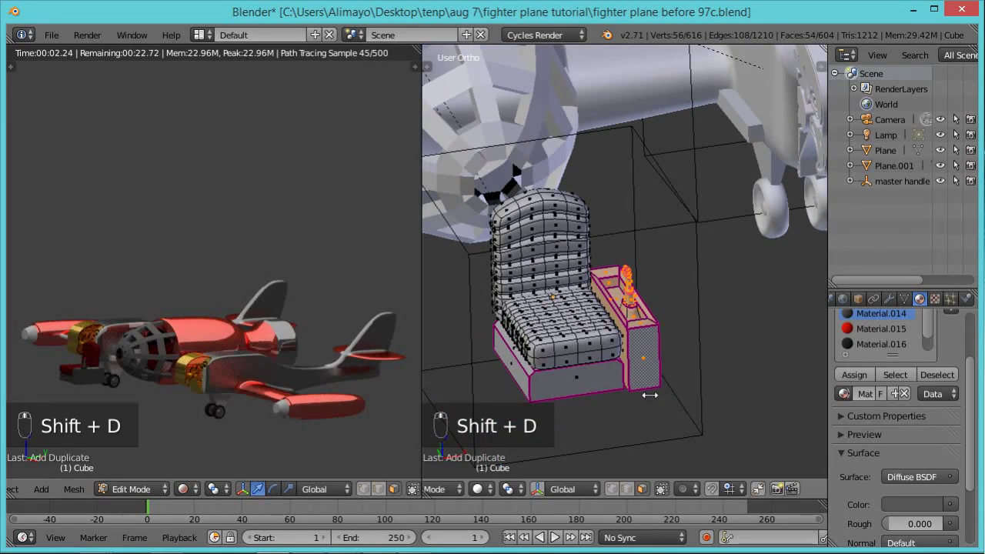
{"action": "key", "text": "ctrl+space"}
{"action": "left_click_drag", "start_coordinate": [682, 279], "coordinate": [548, 307]}
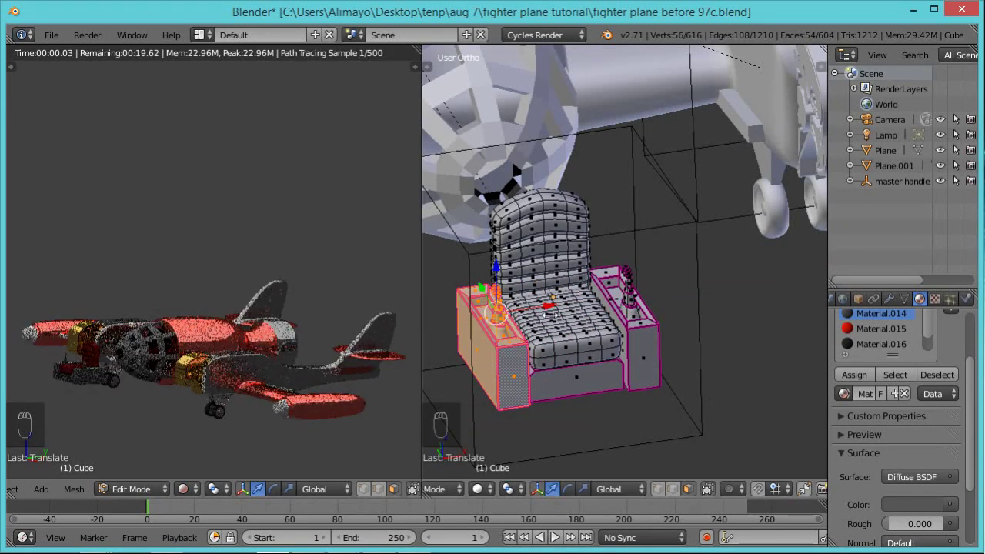
{"action": "middle_click_drag", "start_coordinate": [698, 351], "coordinate": [635, 353]}
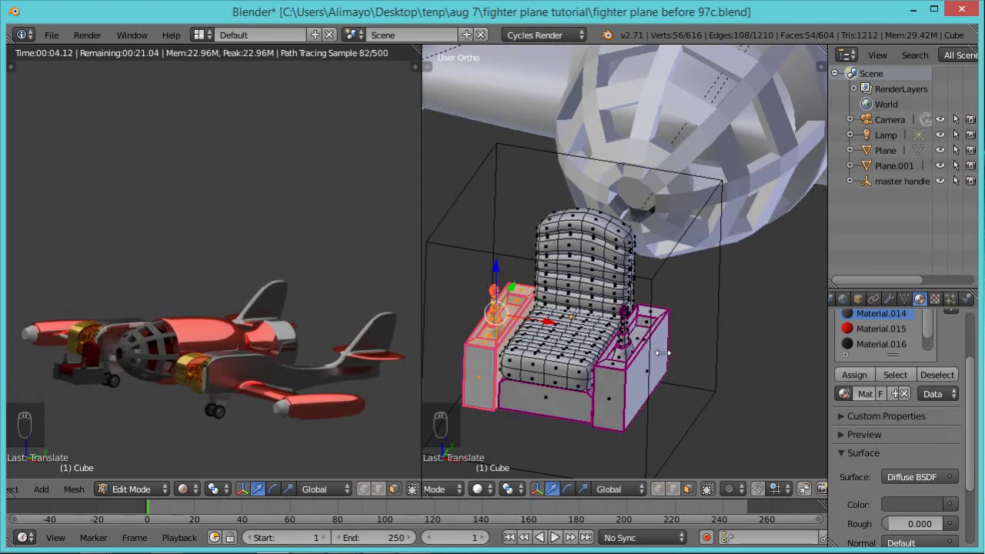
Leave Edit Mode on the seat and select the cockpit_handle box surrounding it.
{"action": "key", "text": "Tab"}
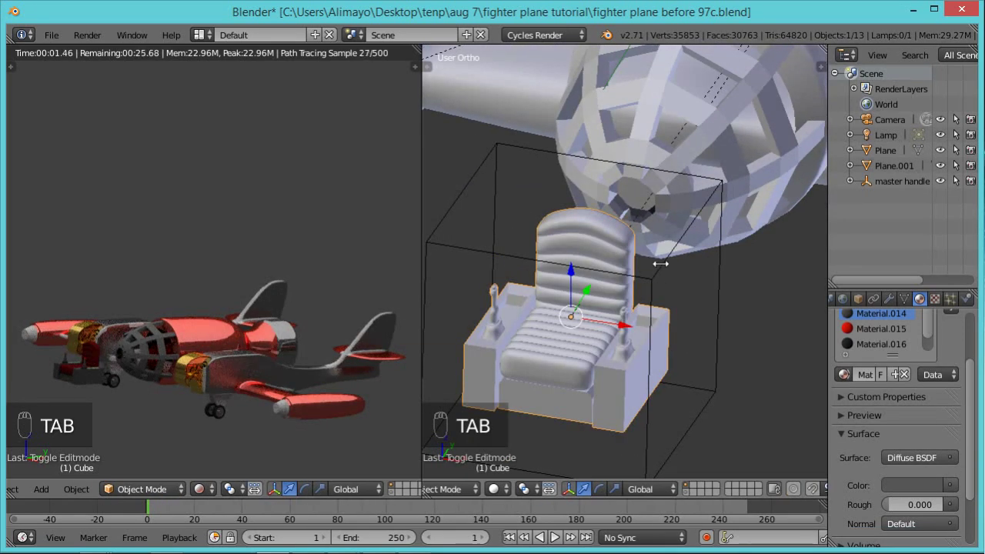
{"action": "right_click", "coordinate": [661, 263]}
{"action": "scroll", "coordinate": [688, 281], "scroll_direction": "down", "scroll_amount": 2}
{"action": "mouse_move", "coordinate": [668, 305]}
{"action": "middle_mouse_down"}
{"action": "mouse_move", "coordinate": [653, 306]}
{"action": "mouse_move", "coordinate": [673, 307]}
{"action": "middle_mouse_up"}
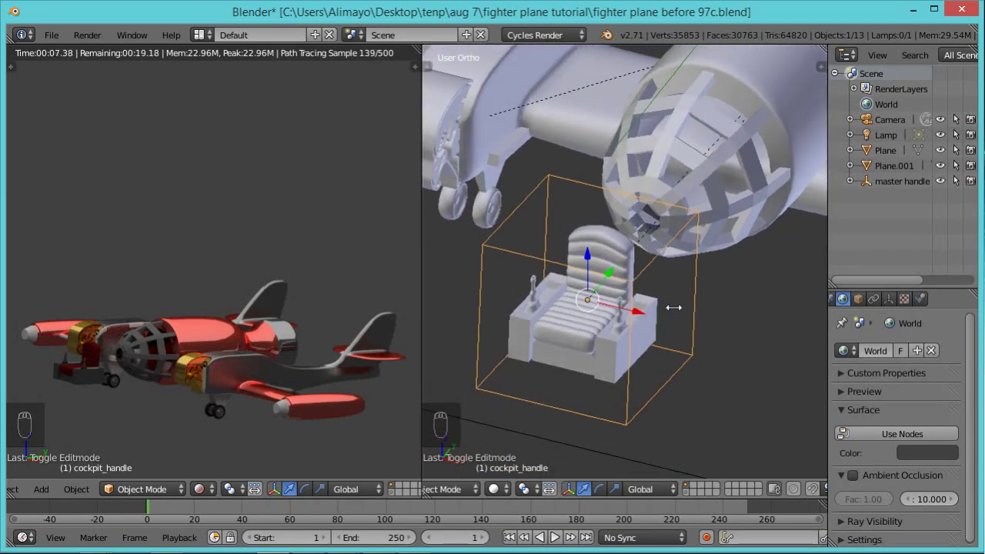
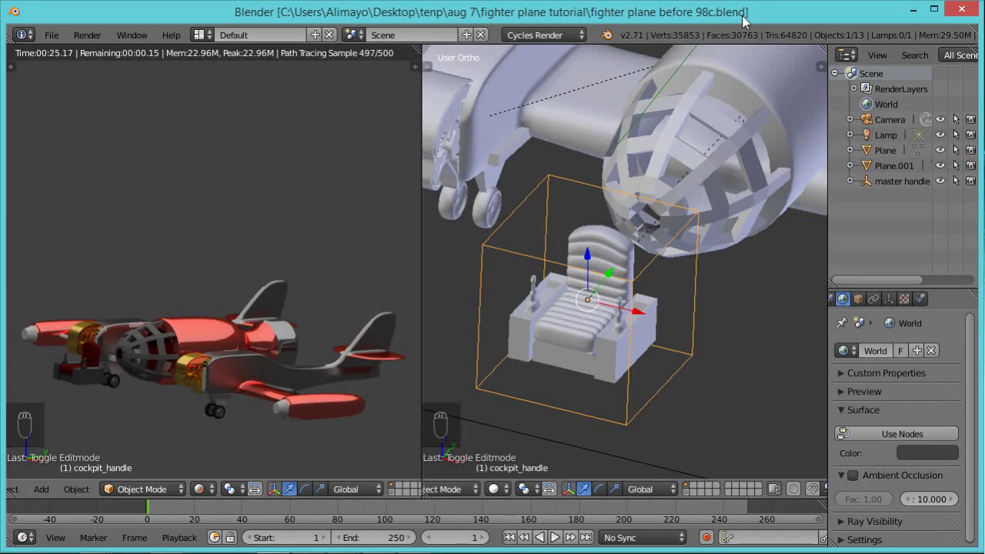
Select the cockpit frame object at the plane's nose.
{"action": "scroll", "coordinate": [750, 231], "scroll_direction": "up", "scroll_amount": 1}
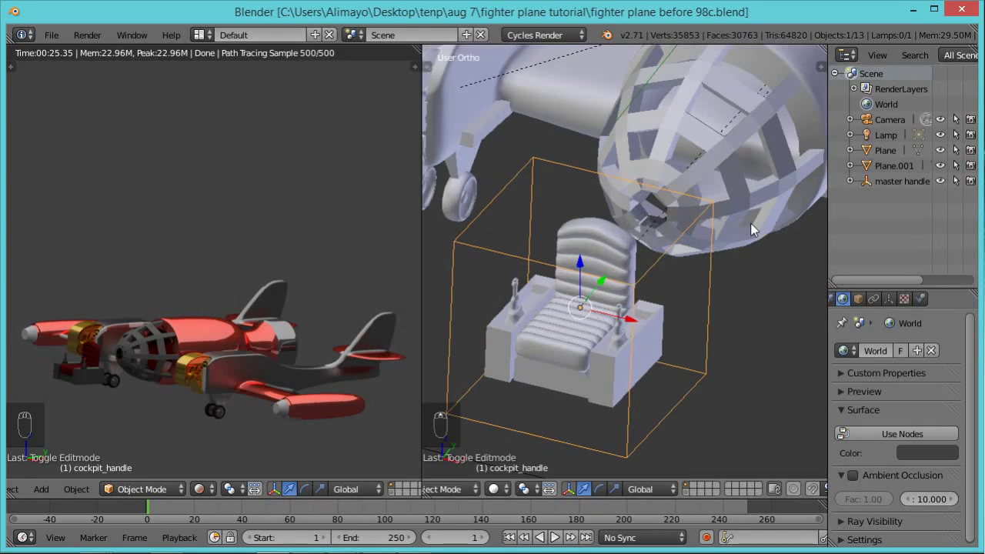
{"action": "middle_click_drag", "start_coordinate": [751, 223], "coordinate": [700, 348], "text": "shift"}
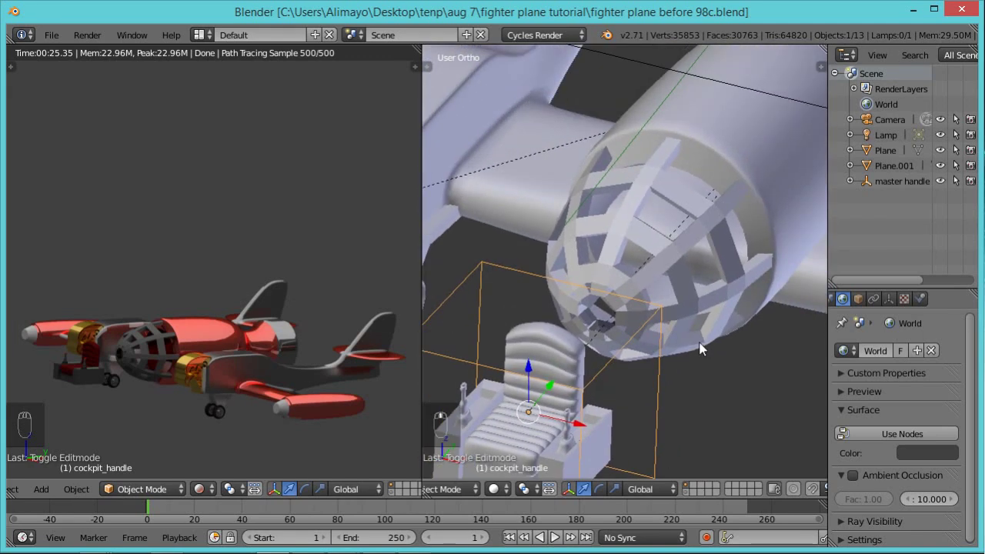
{"action": "scroll", "coordinate": [700, 349], "scroll_direction": "up", "scroll_amount": 1}
{"action": "scroll", "coordinate": [724, 319], "scroll_direction": "up", "scroll_amount": 1}
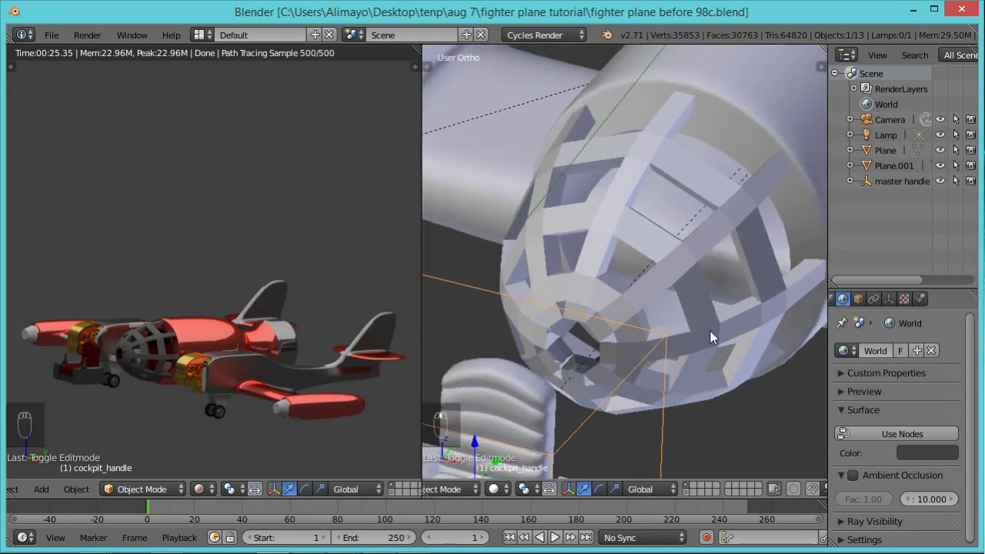
{"action": "scroll", "coordinate": [685, 404], "scroll_direction": "up", "scroll_amount": 1}
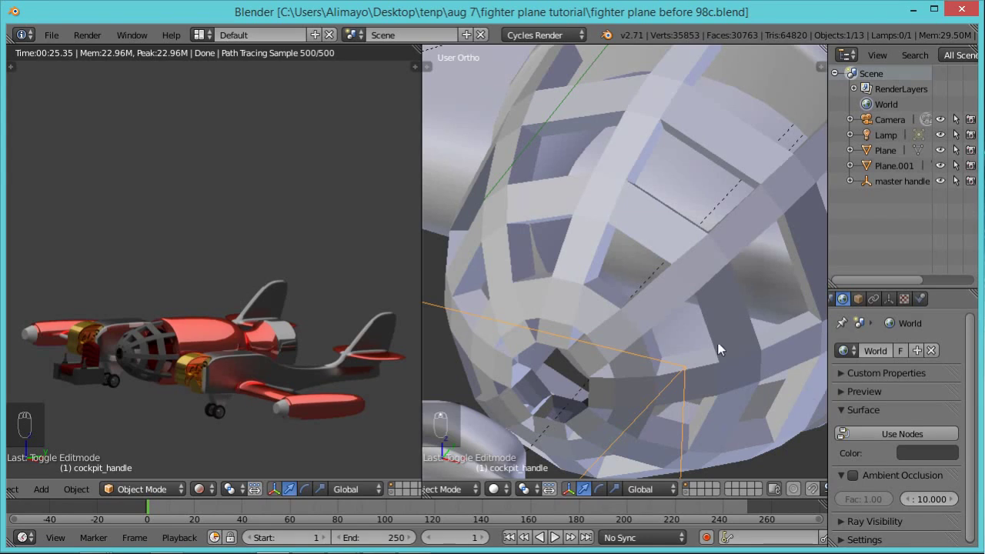
{"action": "right_click", "coordinate": [701, 262]}
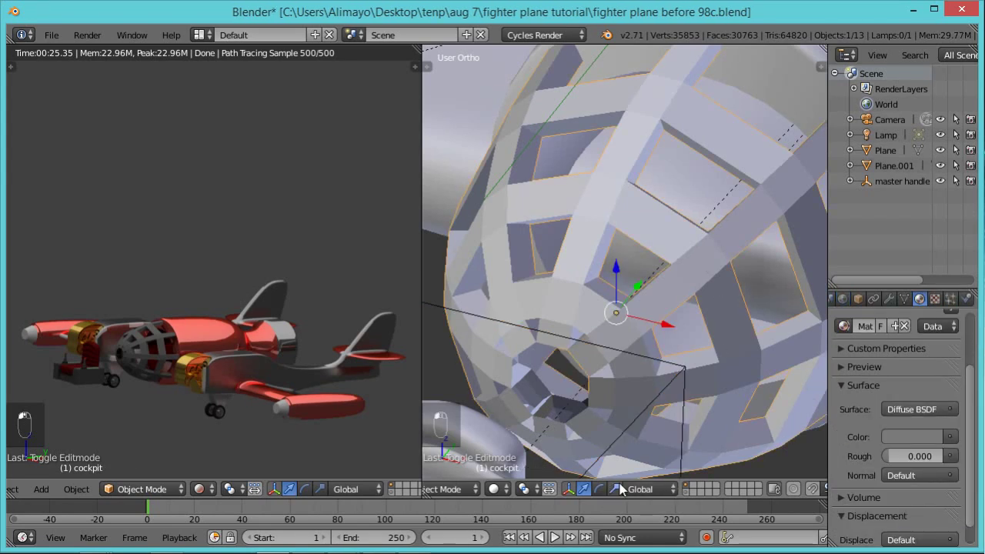
{"action": "mouse_move", "coordinate": [780, 490]}
{"action": "middle_mouse_down"}
{"action": "mouse_move", "coordinate": [671, 491]}
{"action": "mouse_move", "coordinate": [790, 490]}
{"action": "middle_mouse_up"}
Enter Edit Mode on the cockpit frame and try to fill the larger upper window opening beside the top beam with a face.
{"action": "key", "text": "Tab"}
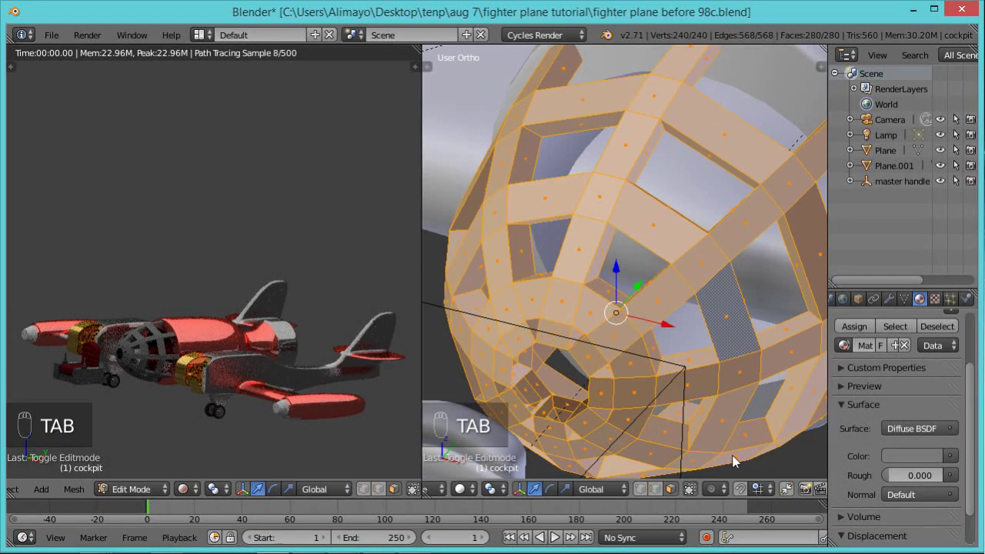
{"action": "key", "text": "a"}
{"action": "right_click", "coordinate": [649, 167]}
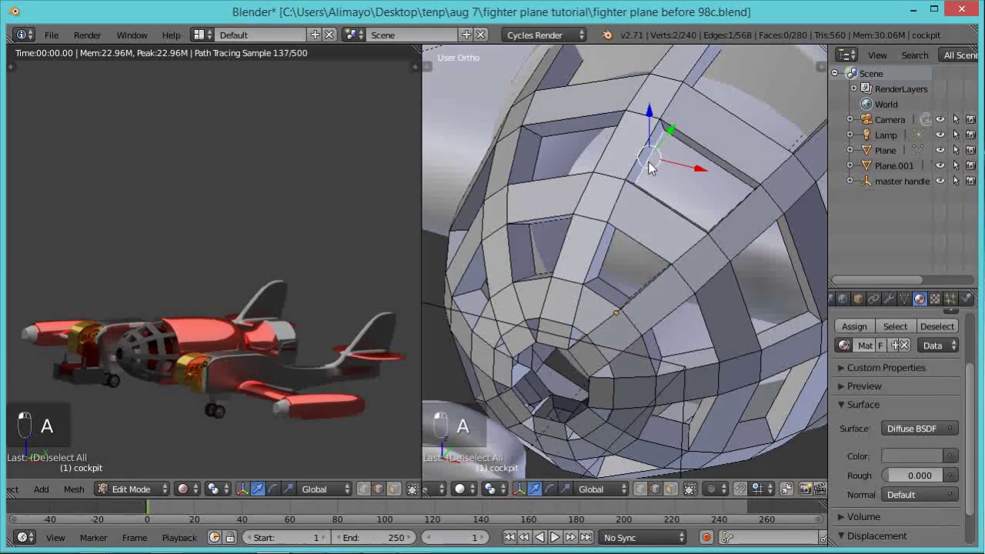
{"action": "right_click", "coordinate": [726, 168], "text": "shift"}
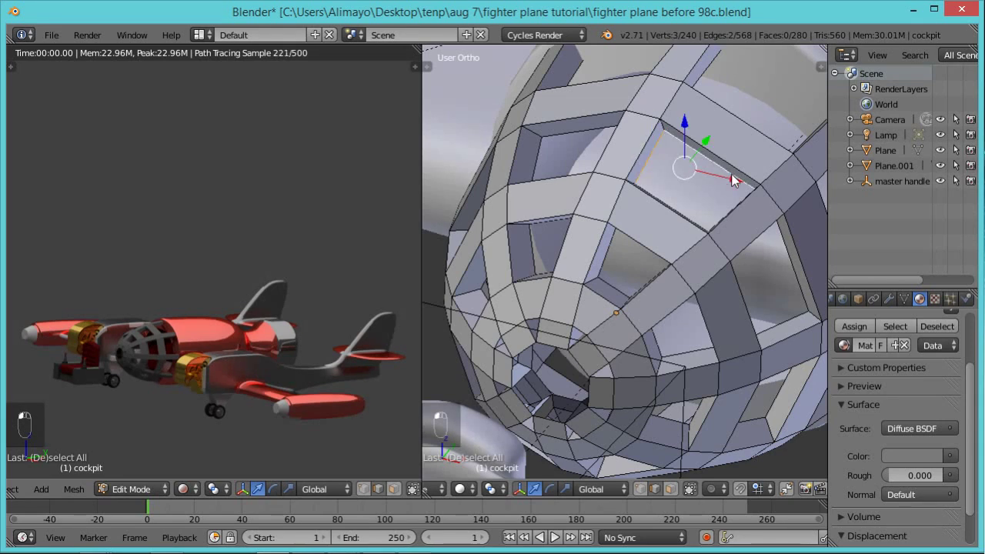
{"action": "right_click", "coordinate": [665, 135], "text": "shift"}
{"action": "right_click", "coordinate": [660, 135], "text": "shift"}
{"action": "right_click", "coordinate": [655, 135], "text": "shift"}
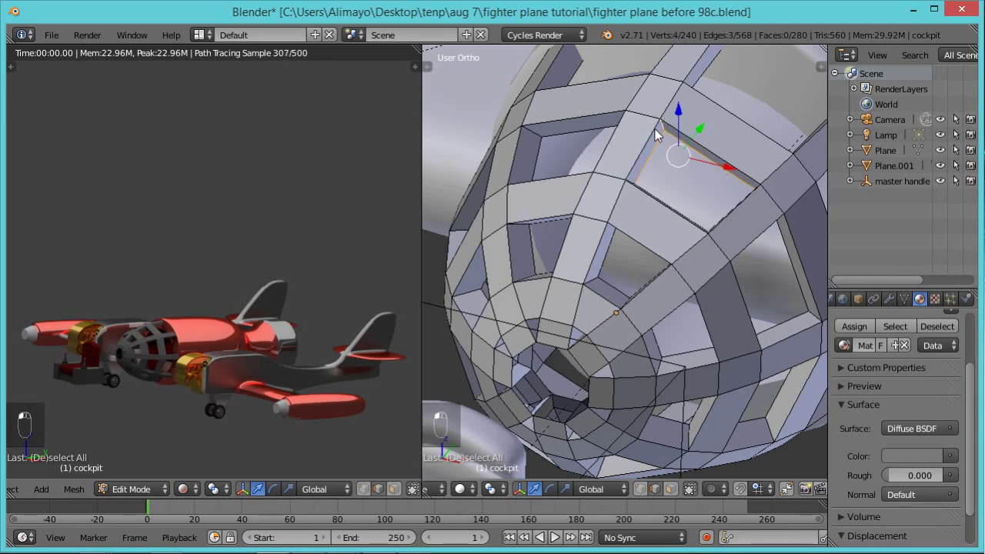
{"action": "middle_click_drag", "start_coordinate": [664, 147], "coordinate": [713, 158]}
{"action": "right_click", "coordinate": [748, 191], "text": "shift"}
{"action": "middle_click_drag", "start_coordinate": [700, 230], "coordinate": [672, 212]}
{"action": "right_click", "coordinate": [672, 214], "text": "shift"}
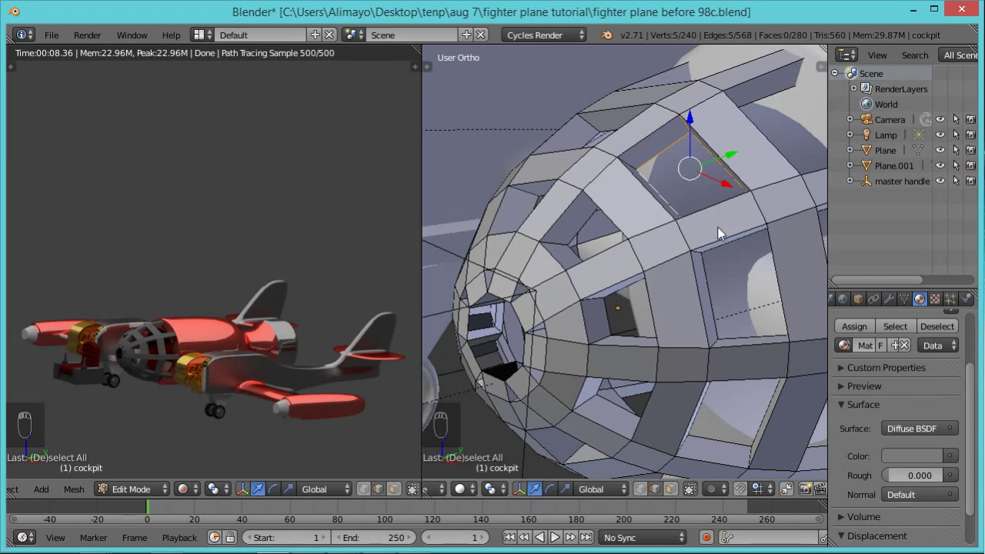
{"action": "key", "text": "f"}
{"action": "middle_click_drag", "start_coordinate": [684, 220], "coordinate": [674, 150]}
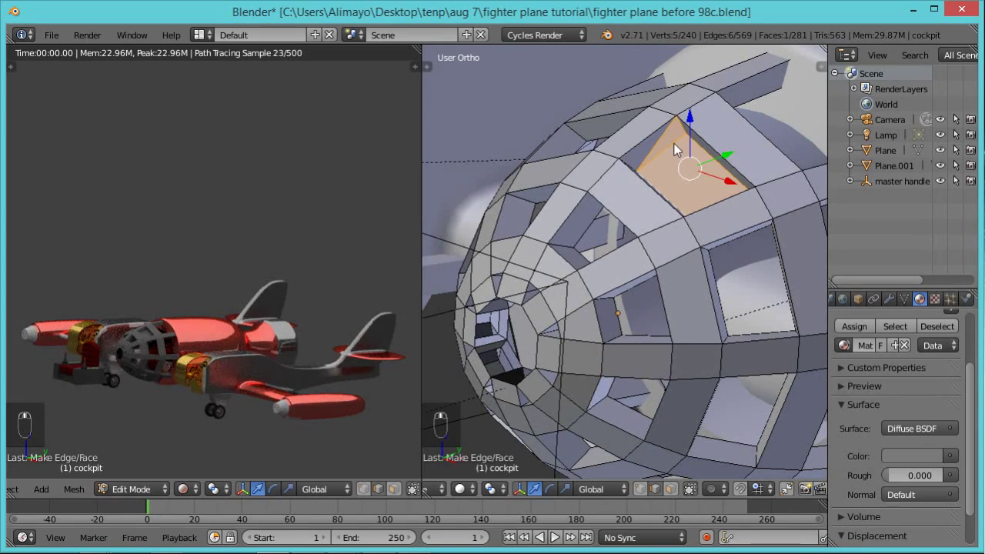
Undo the misshapen face and its extra edge selection, and fill the same upper opening from its four inner corners.
{"action": "key", "text": "ctrl+z"}
{"action": "key", "text": "ctrl+z"}
{"action": "key", "text": "ctrl+z"}
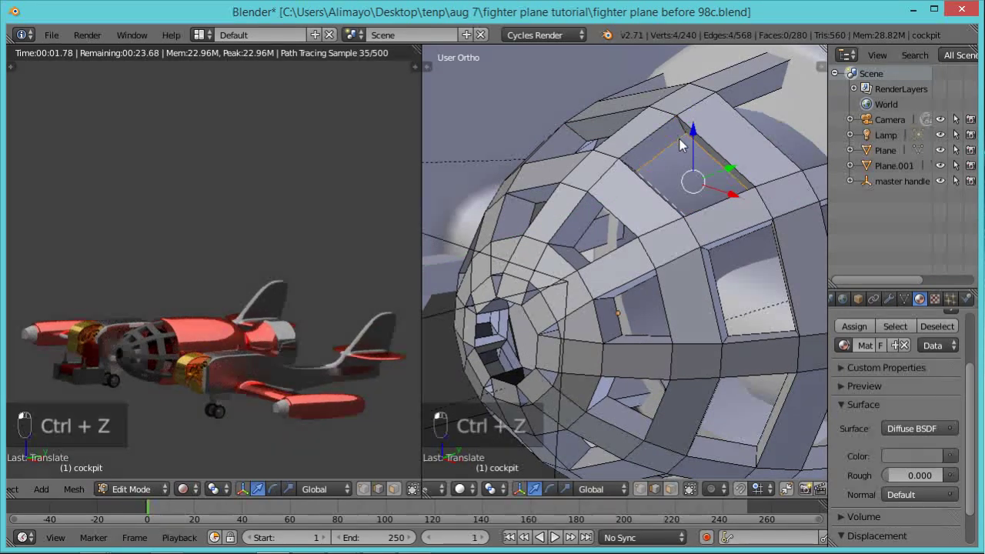
{"action": "key", "text": "f"}
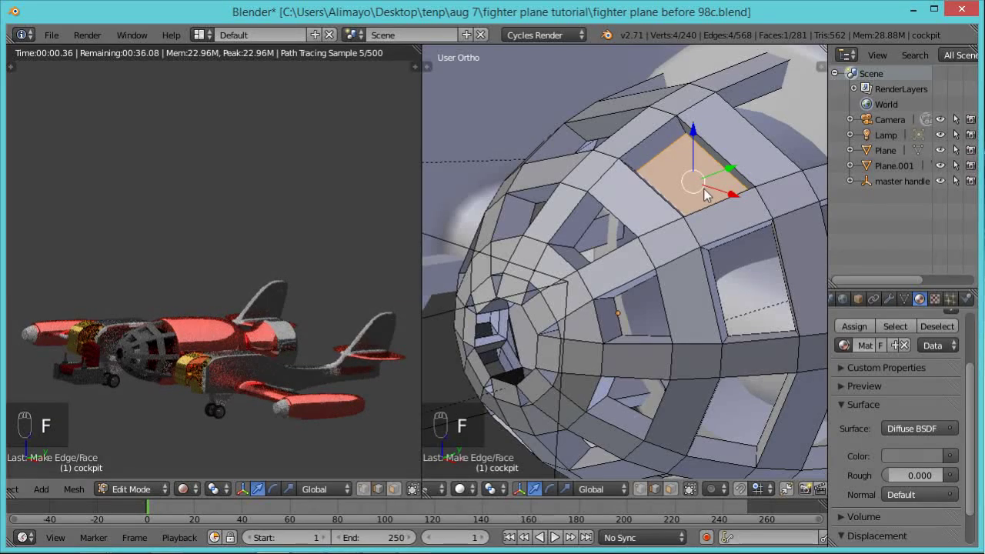
Select the inner edges of the larger side opening directly below the filled one and fill it with a face.
{"action": "right_click", "coordinate": [717, 296]}
{"action": "right_click", "coordinate": [784, 279], "text": "shift"}
{"action": "right_click", "coordinate": [759, 335], "text": "shift"}
{"action": "key", "text": "f"}
Fill the larger opening just beneath the horizontal side beam with a face made from its inner edges.
{"action": "right_click", "coordinate": [768, 404]}
{"action": "middle_click_drag", "start_coordinate": [741, 420], "coordinate": [713, 383]}
{"action": "right_click", "coordinate": [707, 389], "text": "shift"}
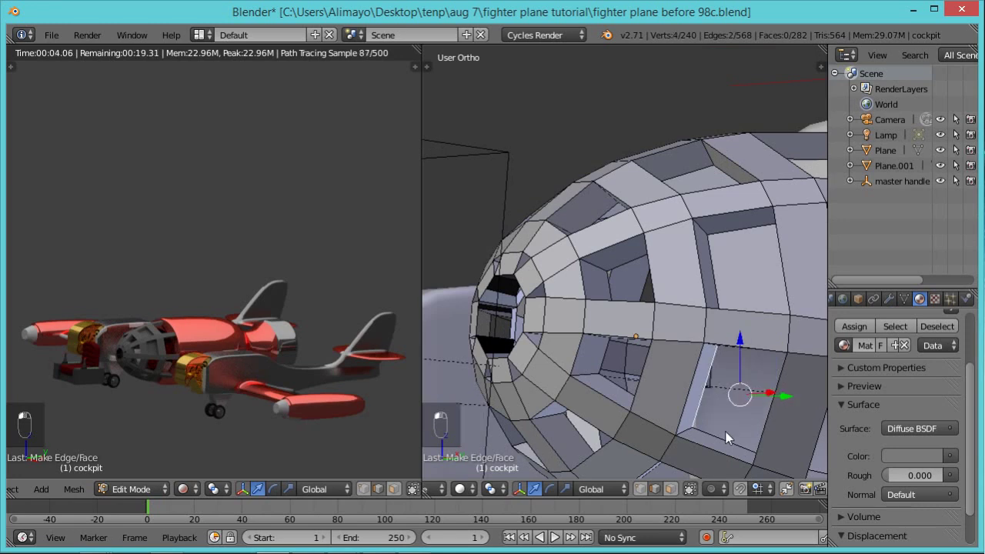
{"action": "middle_click_drag", "start_coordinate": [724, 448], "coordinate": [765, 362]}
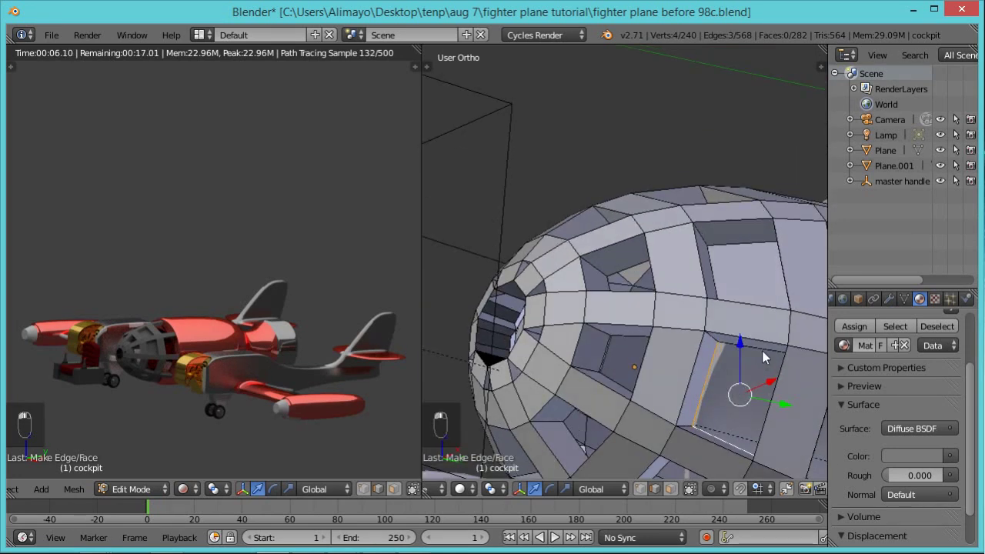
{"action": "key", "text": "f"}
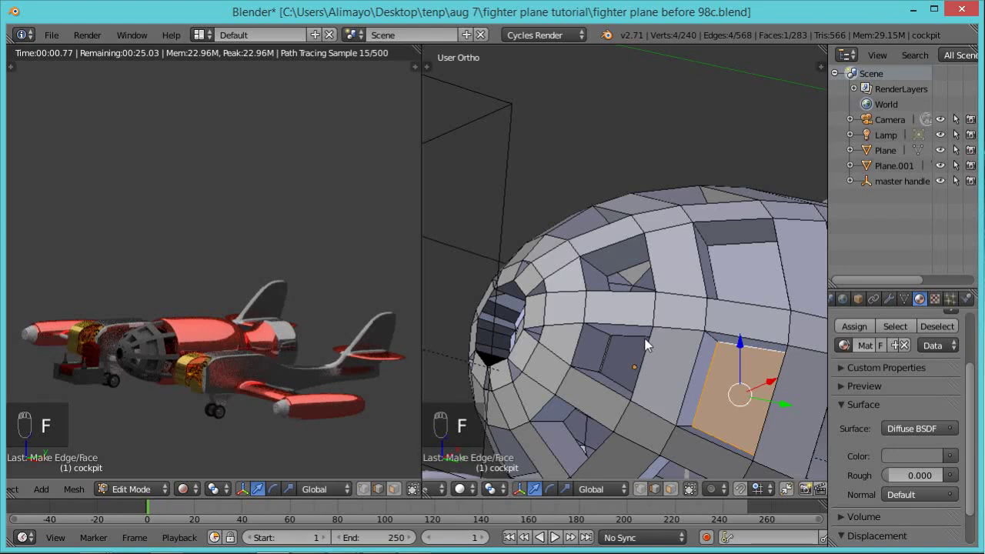
Fill the smaller opening nearer the nose, beneath the same horizontal beam, with a face.
{"action": "right_click", "coordinate": [606, 348]}
{"action": "right_click", "coordinate": [604, 353], "text": "shift"}
{"action": "mouse_move", "coordinate": [601, 385]}
{"action": "middle_mouse_down"}
{"action": "mouse_move", "coordinate": [631, 396]}
{"action": "mouse_move", "coordinate": [649, 377]}
{"action": "mouse_move", "coordinate": [605, 399]}
{"action": "mouse_move", "coordinate": [607, 391]}
{"action": "middle_mouse_up"}
{"action": "right_click", "coordinate": [650, 378], "text": "shift"}
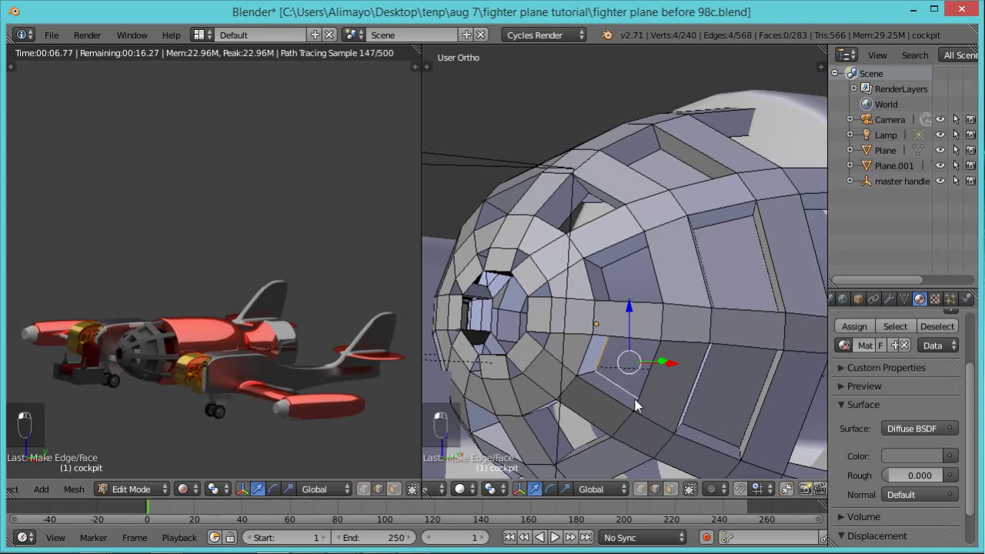
{"action": "key", "text": "f"}
Select the three edges around the open-ended window at the rear of the cockpit frame.
{"action": "middle_click_drag", "start_coordinate": [650, 441], "coordinate": [622, 424]}
{"action": "middle_click_drag", "start_coordinate": [698, 409], "coordinate": [745, 297]}
{"action": "right_click", "coordinate": [777, 198]}
{"action": "right_click", "coordinate": [725, 226], "text": "shift"}
{"action": "right_click", "coordinate": [755, 306], "text": "shift"}
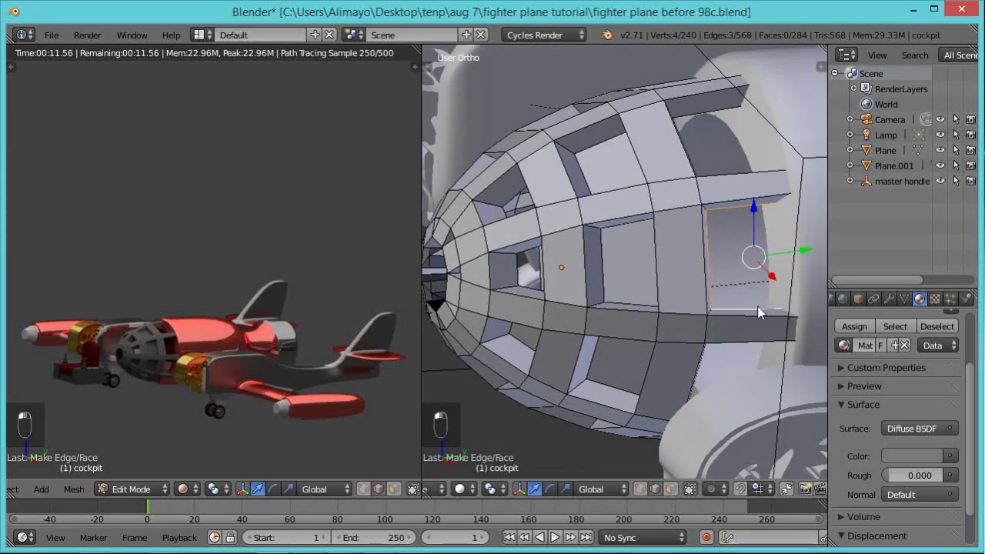
{"action": "scroll", "coordinate": [762, 311], "scroll_direction": "down", "scroll_amount": 1}
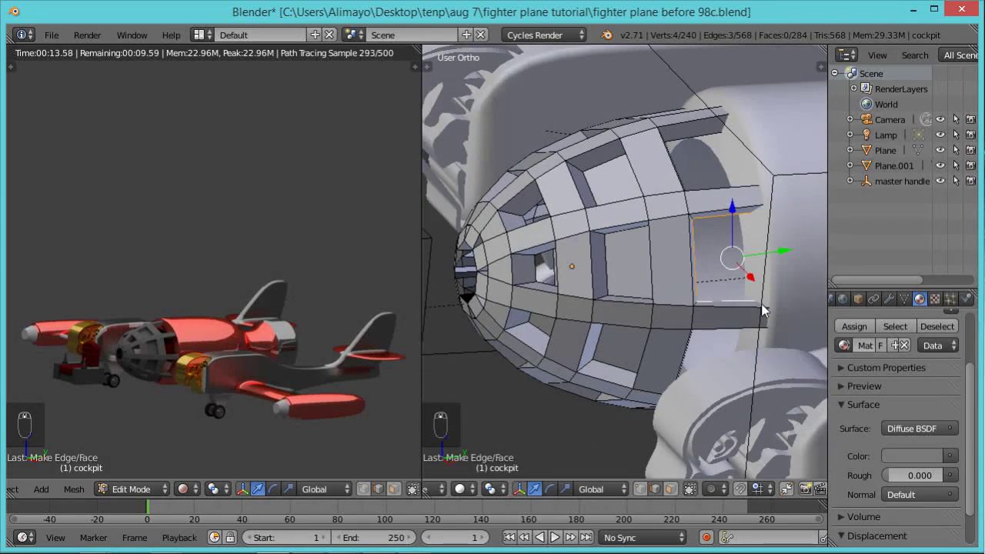
{"action": "scroll", "coordinate": [763, 311], "scroll_direction": "down", "scroll_amount": 1}
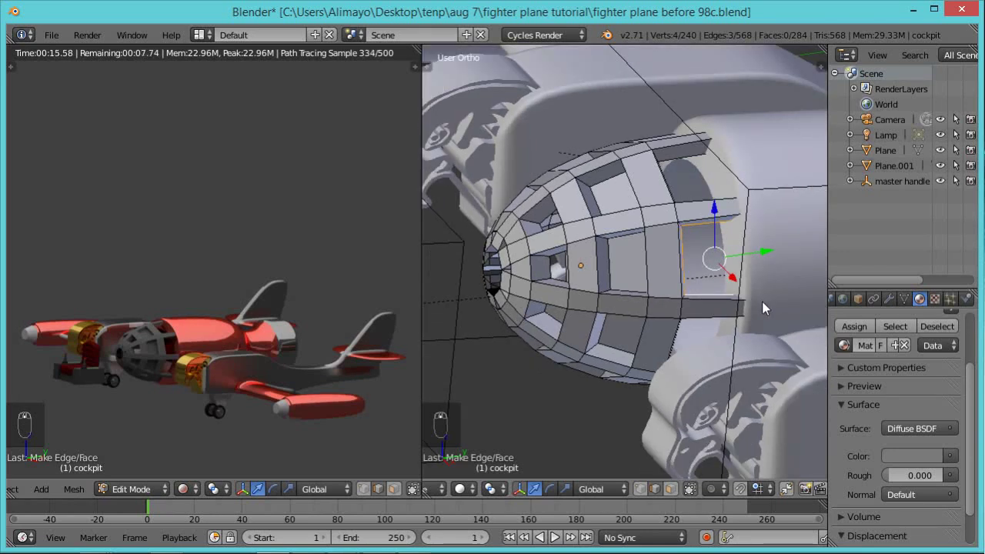
In Object Mode, move the cockpit frame forward along the Y axis, clear of the fuselage, and return to Edit Mode.
{"action": "key", "text": "Tab"}
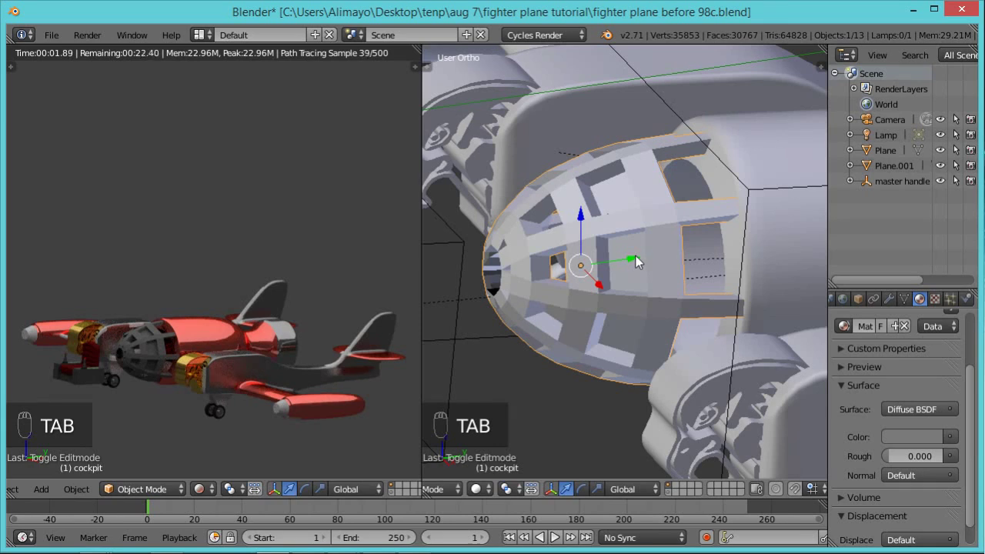
{"action": "left_click_drag", "start_coordinate": [633, 265], "coordinate": [573, 268]}
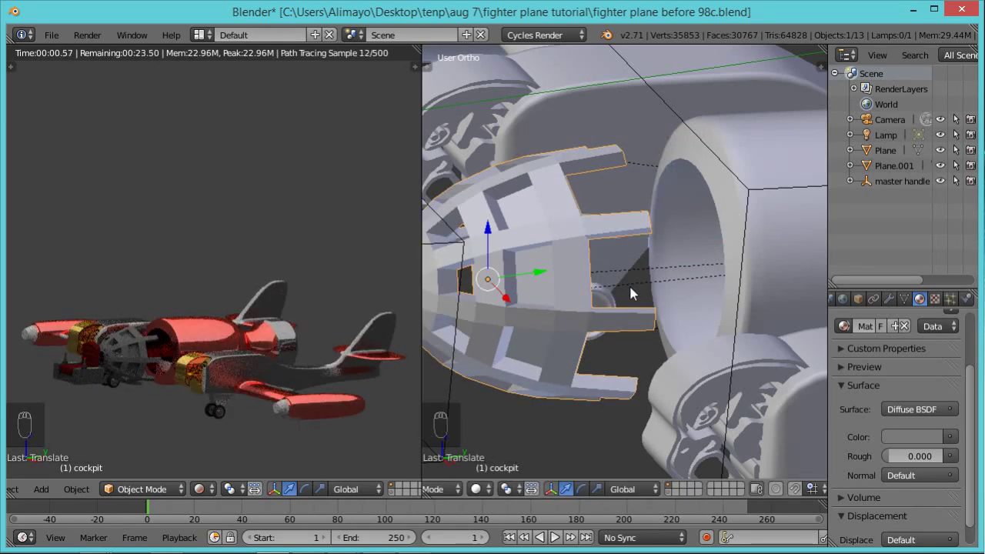
{"action": "scroll", "coordinate": [629, 283], "scroll_direction": "up", "scroll_amount": 2}
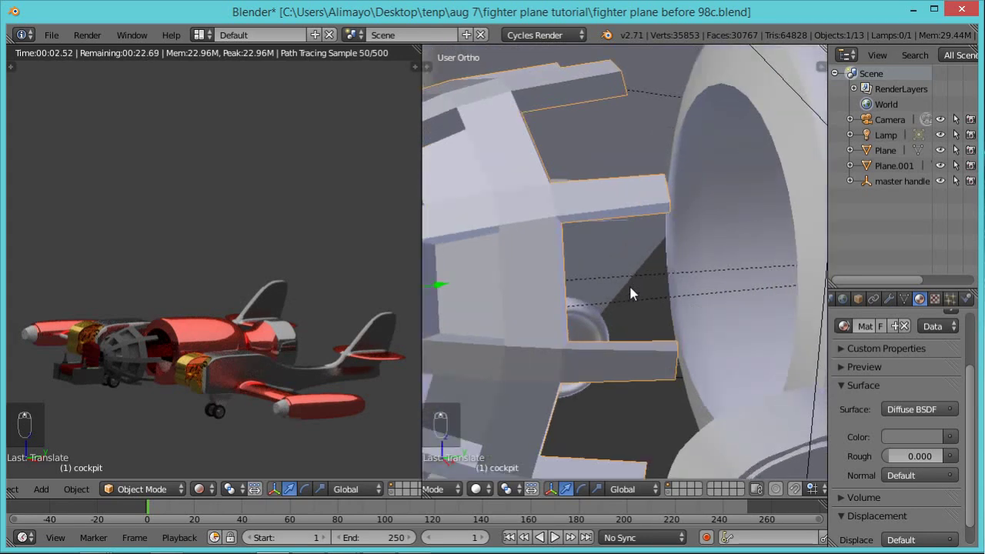
{"action": "key", "text": "Tab"}
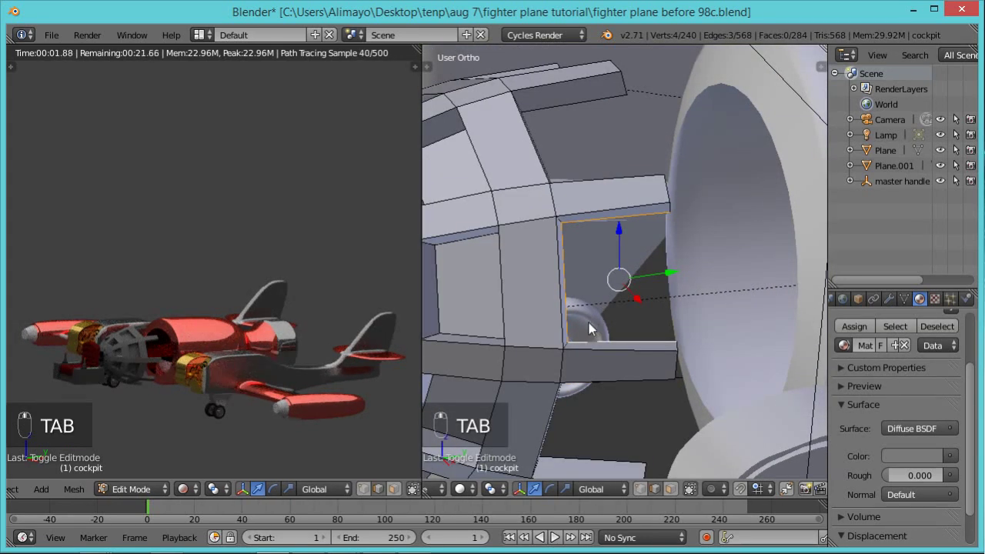
Select the edges of the small nose opening just above the horizontal side beam and fill it with a face.
{"action": "middle_click_drag", "start_coordinate": [588, 355], "coordinate": [591, 326]}
{"action": "right_click", "coordinate": [564, 304]}
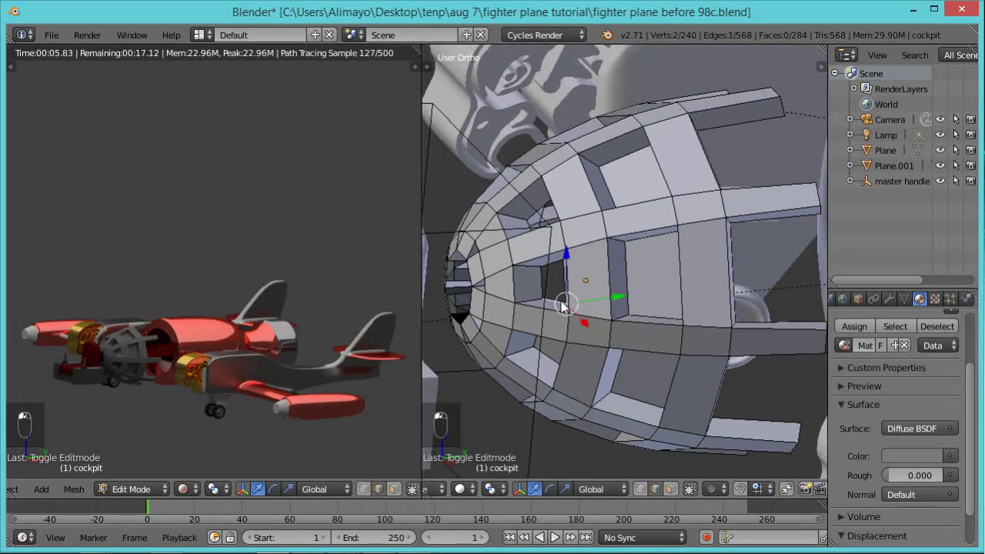
{"action": "middle_click_drag", "start_coordinate": [554, 274], "coordinate": [592, 275]}
{"action": "left_click", "coordinate": [579, 271]}
{"action": "scroll", "coordinate": [568, 268], "scroll_direction": "up", "scroll_amount": 2}
{"action": "right_click", "coordinate": [562, 269], "text": "shift"}
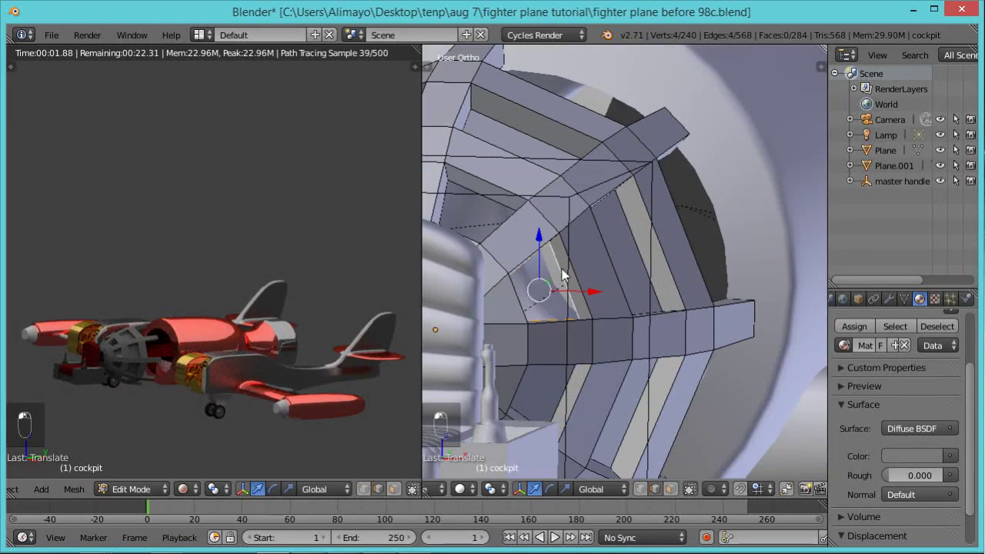
{"action": "key", "text": "f"}
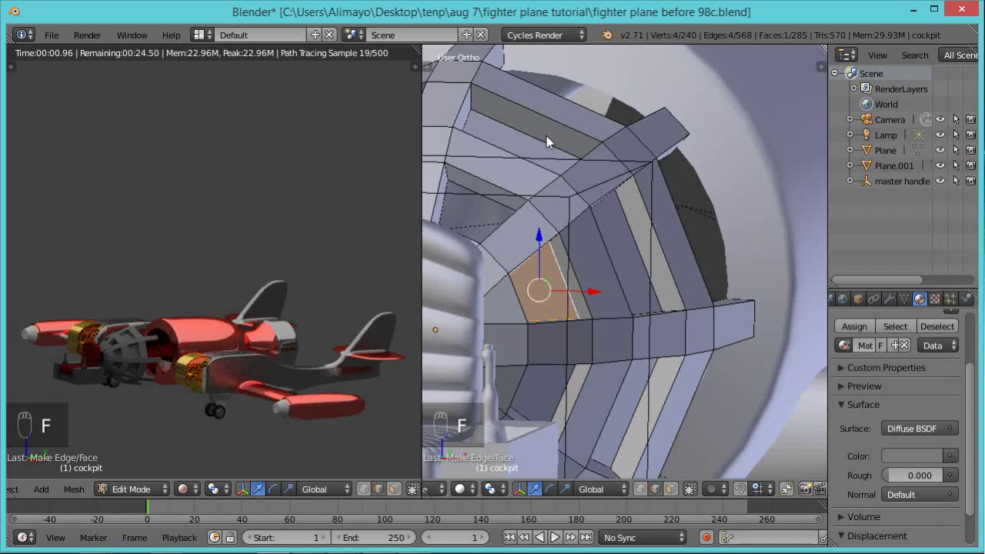
Fill the small nose opening beside the top beam, ahead of the first filled upper window, with a face.
{"action": "middle_click_drag", "start_coordinate": [516, 190], "coordinate": [600, 310]}
{"action": "right_click", "coordinate": [506, 206]}
{"action": "right_click", "coordinate": [508, 225], "text": "shift"}
{"action": "right_click", "coordinate": [596, 305], "text": "shift"}
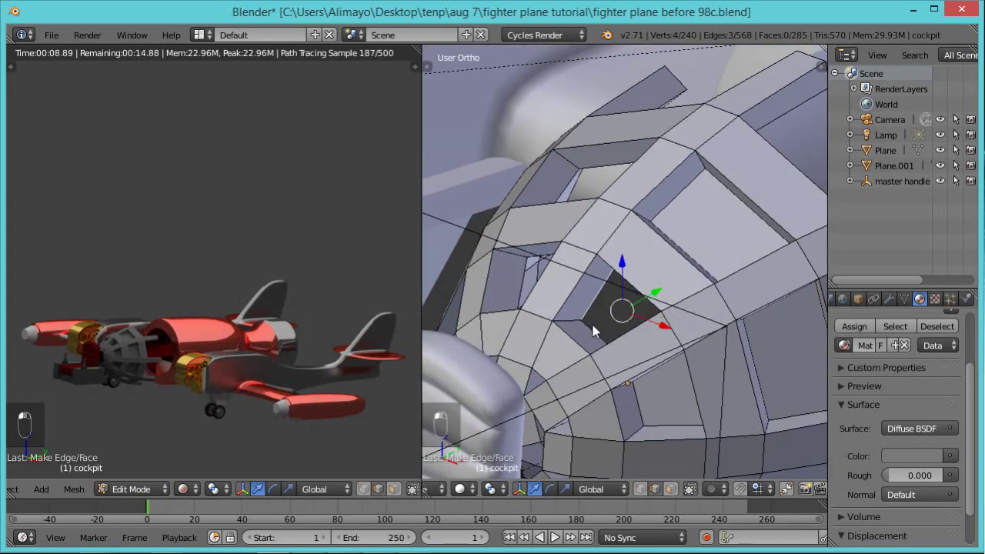
{"action": "key", "text": "f"}
Fill the larger upper opening on the opposite side of the top beam with a face from its inner edges.
{"action": "middle_click_drag", "start_coordinate": [593, 329], "coordinate": [573, 239]}
{"action": "right_click", "coordinate": [546, 153]}
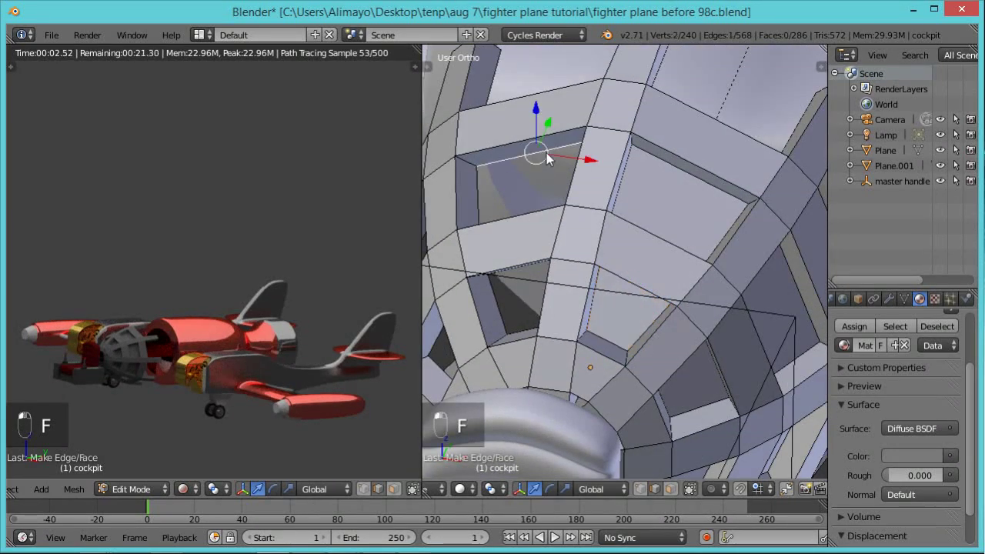
{"action": "right_click", "coordinate": [484, 196], "text": "shift"}
{"action": "middle_click_drag", "start_coordinate": [538, 246], "coordinate": [607, 166]}
{"action": "right_click", "coordinate": [604, 181], "text": "shift"}
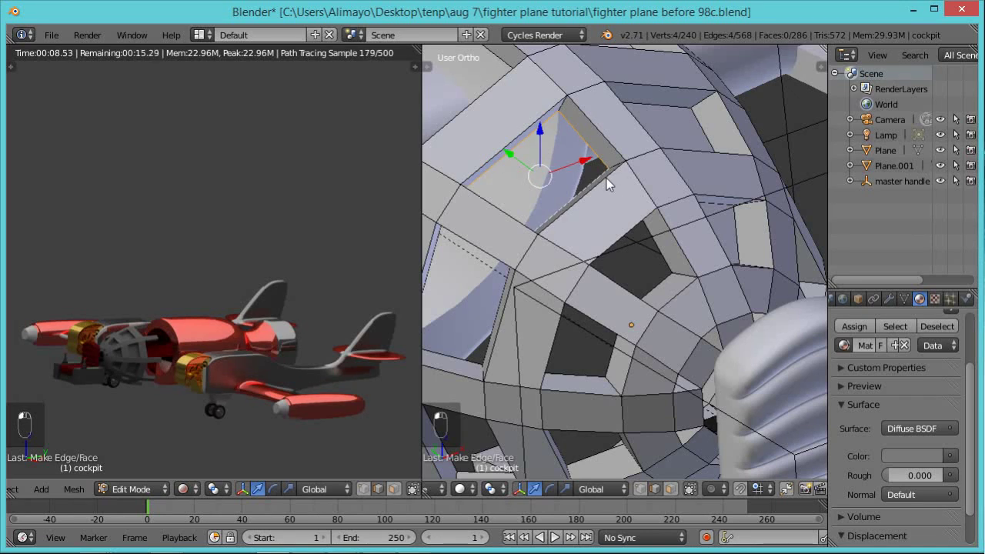
{"action": "key", "text": "f"}
Fill the small nose opening directly ahead of that opposite upper window with a face.
{"action": "right_click", "coordinate": [652, 224]}
{"action": "right_click", "coordinate": [667, 275], "text": "shift"}
{"action": "middle_click_drag", "start_coordinate": [626, 322], "coordinate": [598, 277]}
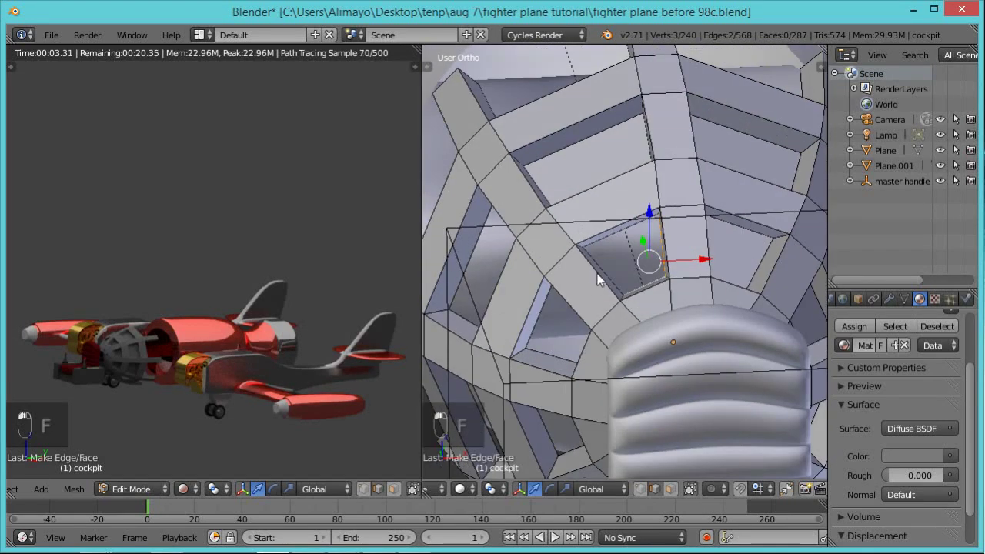
{"action": "right_click", "coordinate": [606, 271], "text": "shift"}
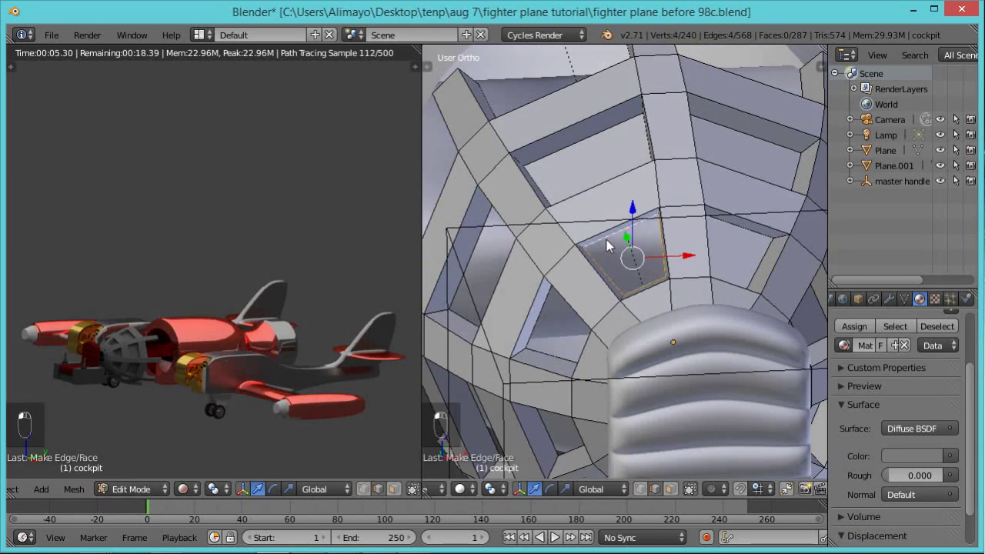
{"action": "key", "text": "f"}
Fill the next small nose opening down, just above the opposite side's horizontal beam, with a face.
{"action": "right_click", "coordinate": [552, 312]}
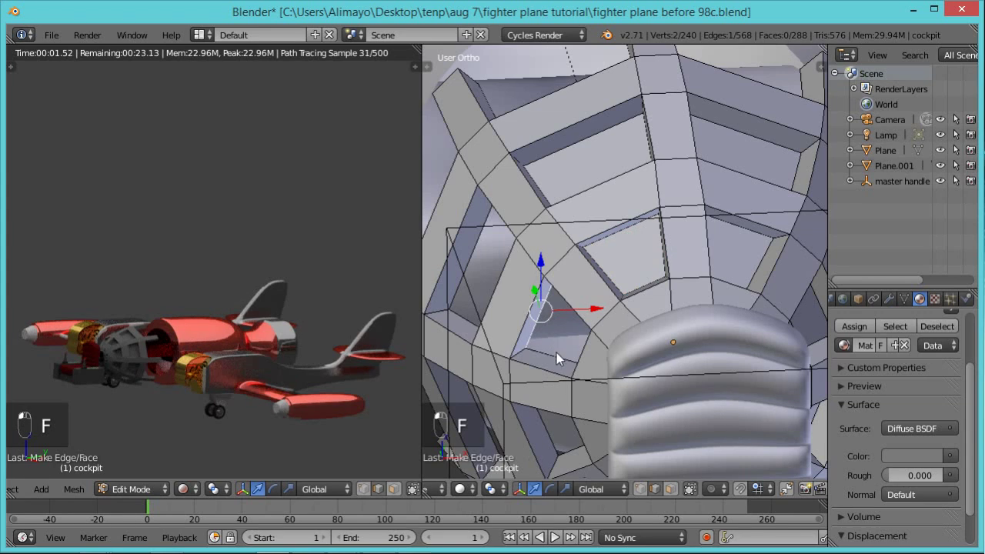
{"action": "right_click", "coordinate": [556, 356], "text": "shift"}
{"action": "middle_click_drag", "start_coordinate": [551, 361], "coordinate": [618, 326]}
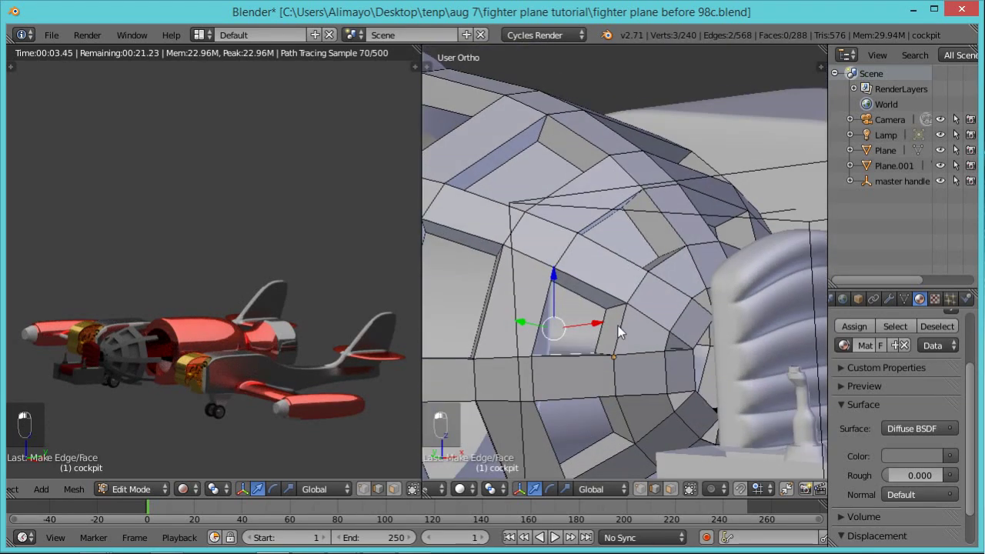
{"action": "right_click", "coordinate": [601, 313], "text": "shift"}
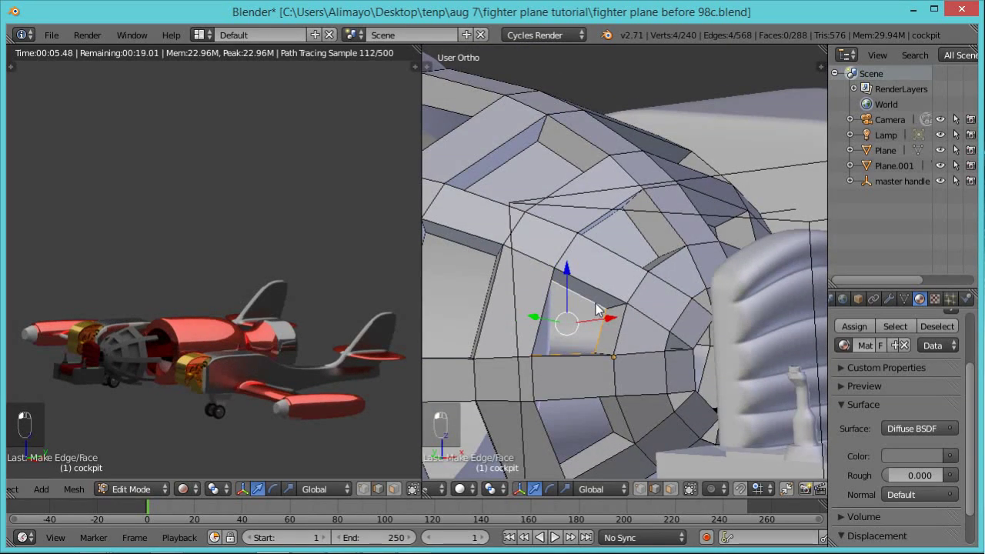
{"action": "key", "text": "f"}
Select the inner edges of the small nose opening beneath the opposite side's horizontal beam and fill it with a face.
{"action": "middle_click_drag", "start_coordinate": [507, 273], "coordinate": [621, 331]}
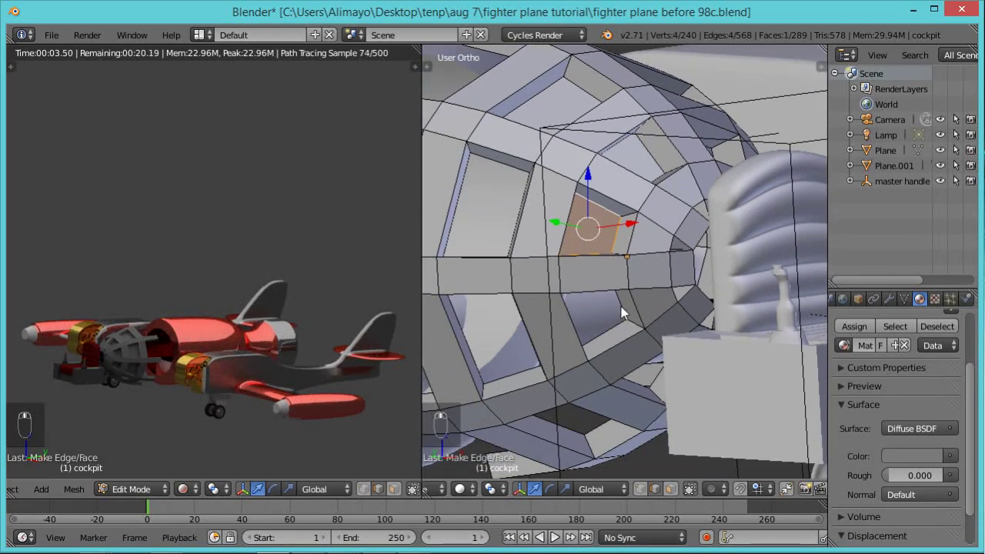
{"action": "right_click", "coordinate": [613, 336]}
{"action": "right_click", "coordinate": [586, 339], "text": "shift"}
{"action": "middle_click_drag", "start_coordinate": [553, 365], "coordinate": [599, 223]}
{"action": "right_click", "coordinate": [591, 287], "text": "shift"}
{"action": "middle_click_drag", "start_coordinate": [569, 370], "coordinate": [568, 346]}
{"action": "right_click", "coordinate": [579, 339], "text": "shift"}
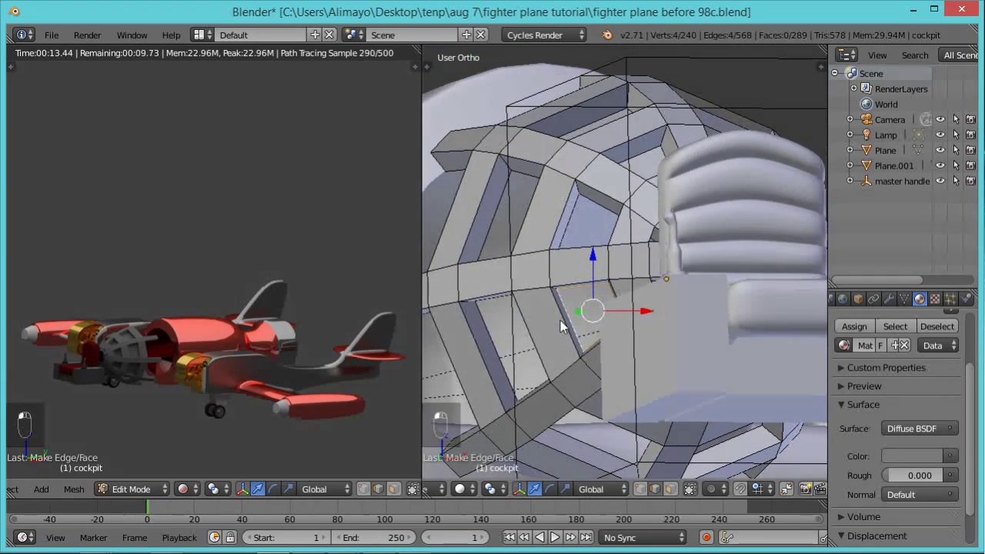
{"action": "key", "text": "f"}
Fill the larger opening above the opposite side's horizontal beam with a face, using only its four inner edges.
{"action": "middle_click_drag", "start_coordinate": [561, 327], "coordinate": [531, 224]}
{"action": "right_click", "coordinate": [519, 209]}
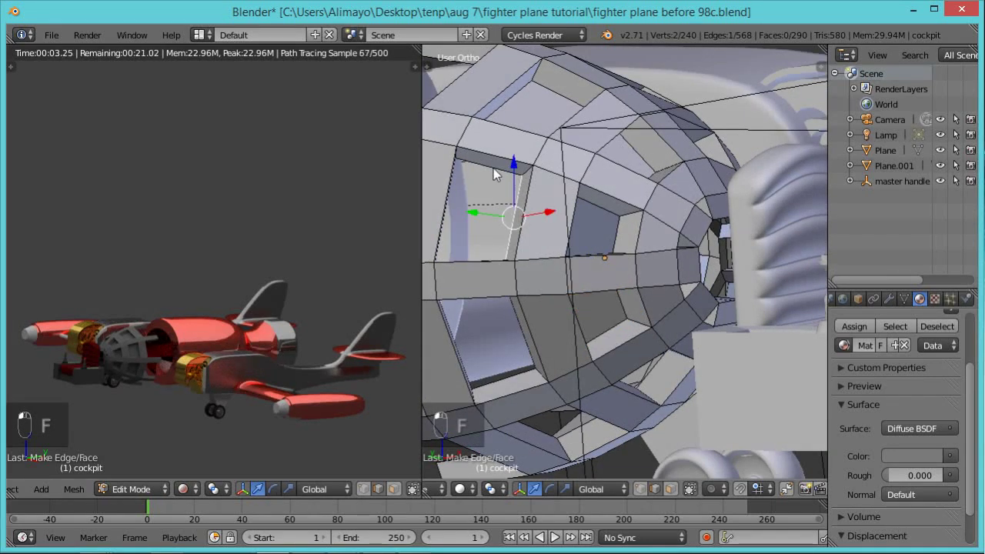
{"action": "right_click", "coordinate": [493, 167], "text": "shift"}
{"action": "right_click", "coordinate": [485, 261], "text": "shift"}
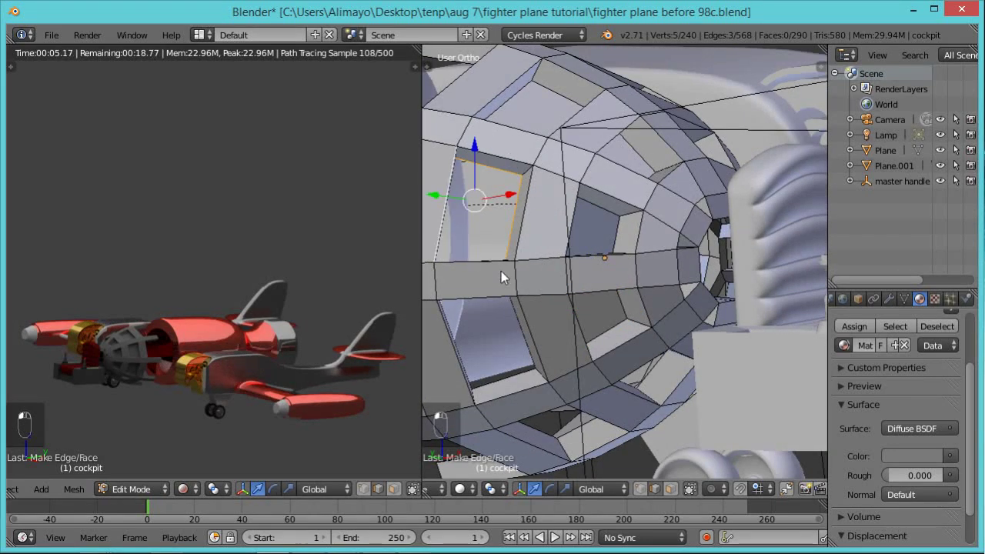
{"action": "middle_click_drag", "start_coordinate": [487, 288], "coordinate": [621, 284]}
{"action": "right_click", "coordinate": [564, 253], "text": "shift"}
{"action": "right_click", "coordinate": [570, 260], "text": "shift"}
{"action": "key", "text": "f"}
{"action": "key", "text": "f"}
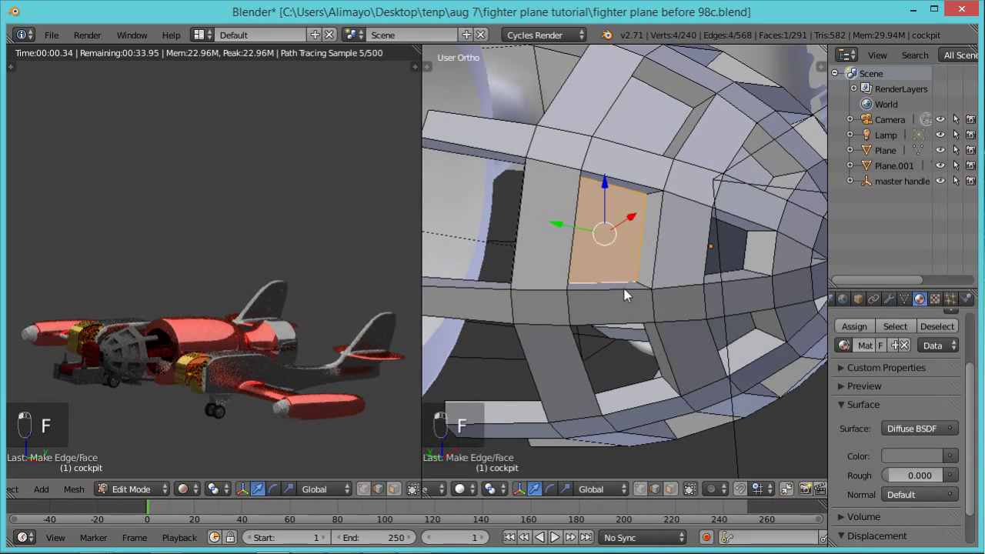
Save the file as fighter plane before 99c.blend and fill the larger opening beneath the opposite side's horizontal beam with a face.
{"action": "key", "text": "ctrl+alt+s"}
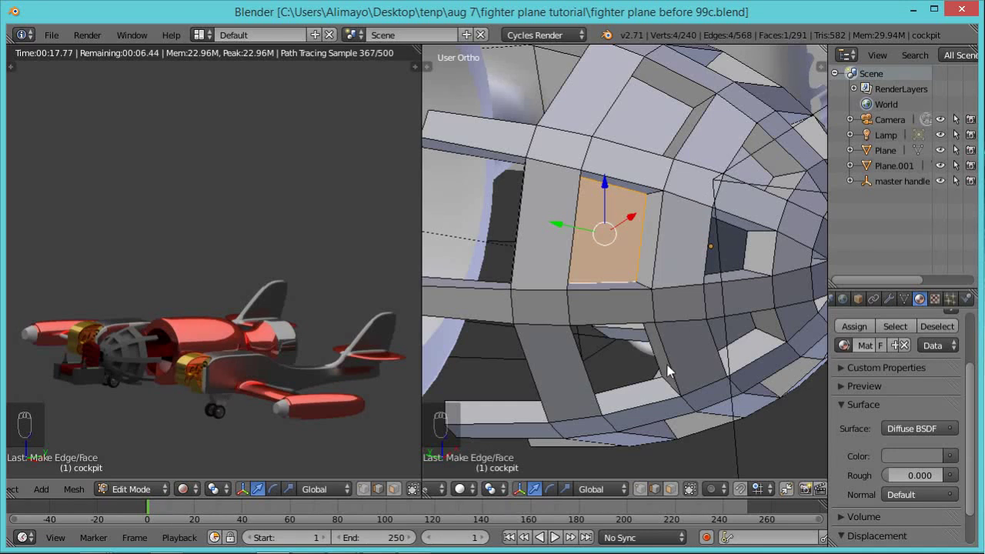
{"action": "mouse_move", "coordinate": [667, 371]}
{"action": "middle_mouse_down"}
{"action": "mouse_move", "coordinate": [686, 323]}
{"action": "mouse_move", "coordinate": [656, 359]}
{"action": "middle_mouse_up"}
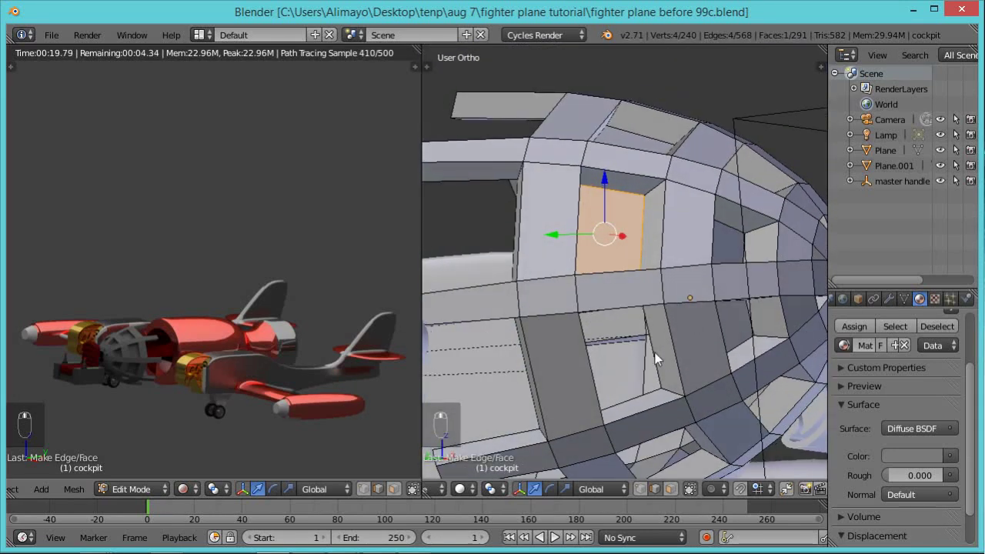
{"action": "right_click", "coordinate": [656, 359]}
{"action": "right_click", "coordinate": [667, 398], "text": "shift"}
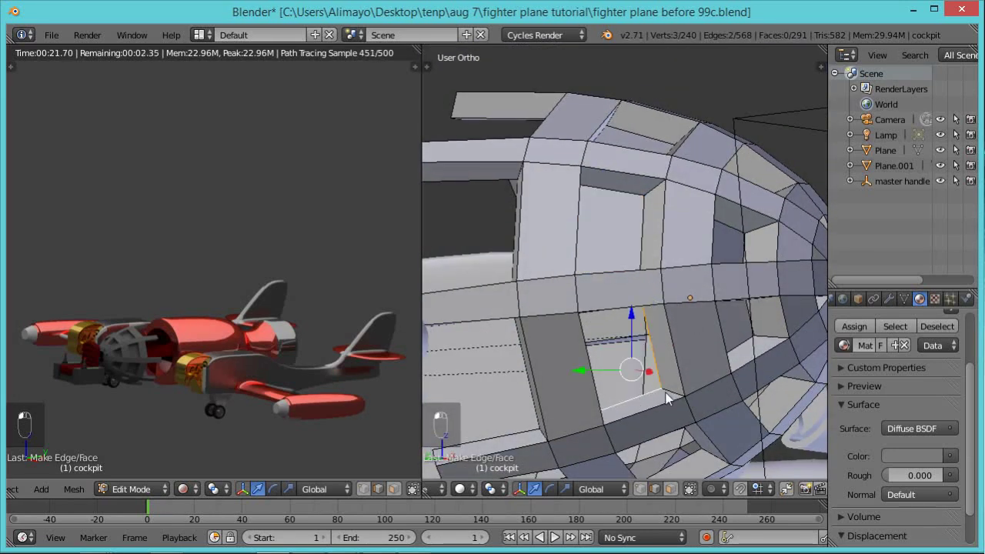
{"action": "middle_click_drag", "start_coordinate": [691, 401], "coordinate": [631, 301]}
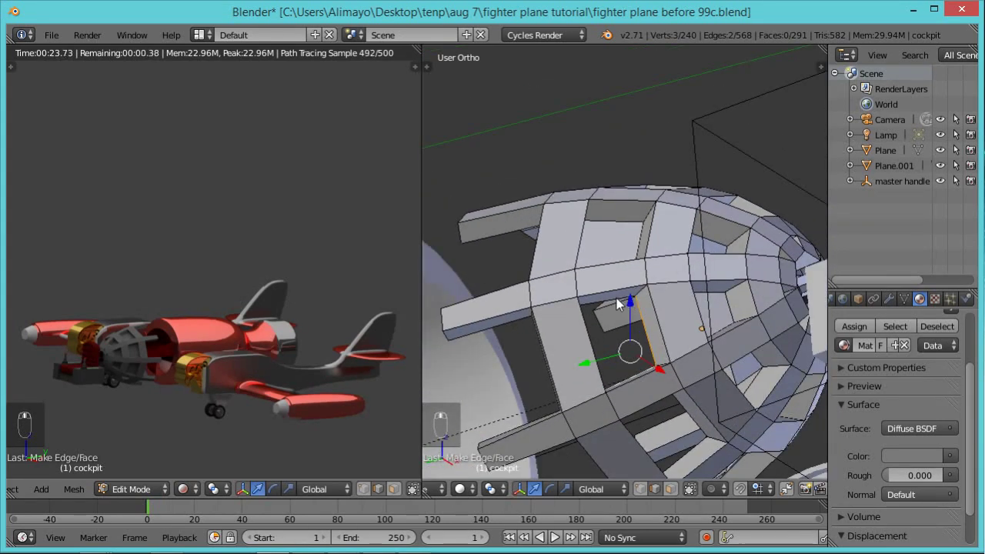
{"action": "right_click", "coordinate": [630, 340], "text": "shift"}
{"action": "middle_click_drag", "start_coordinate": [628, 348], "coordinate": [607, 378]}
{"action": "right_click", "coordinate": [608, 369], "text": "shift"}
{"action": "key", "text": "f"}
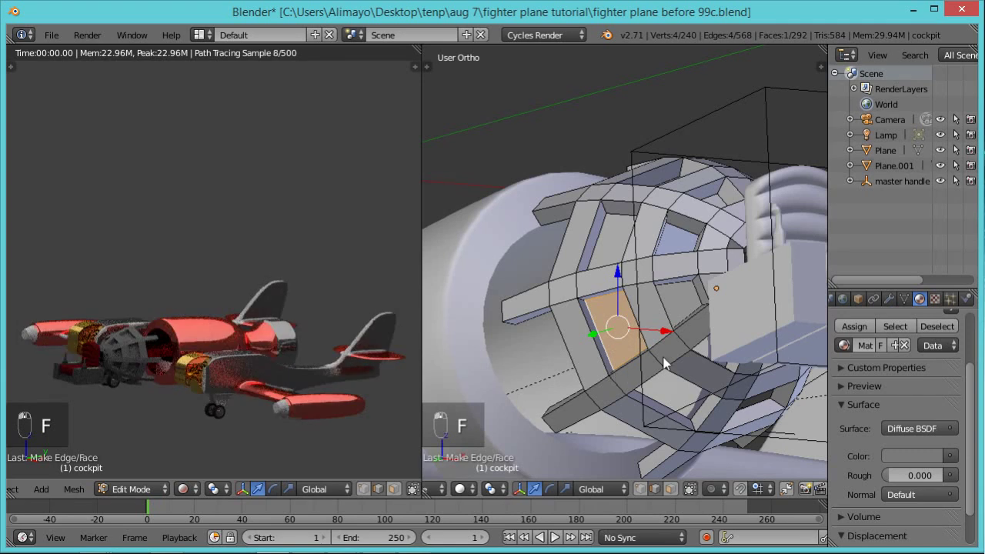
Try to fill the small nose opening ahead of that larger pane with a face, and save the file as fighter plane before 100c.blend.
{"action": "right_click", "coordinate": [683, 285]}
{"action": "right_click", "coordinate": [687, 291], "text": "shift"}
{"action": "right_click", "coordinate": [701, 311], "text": "shift"}
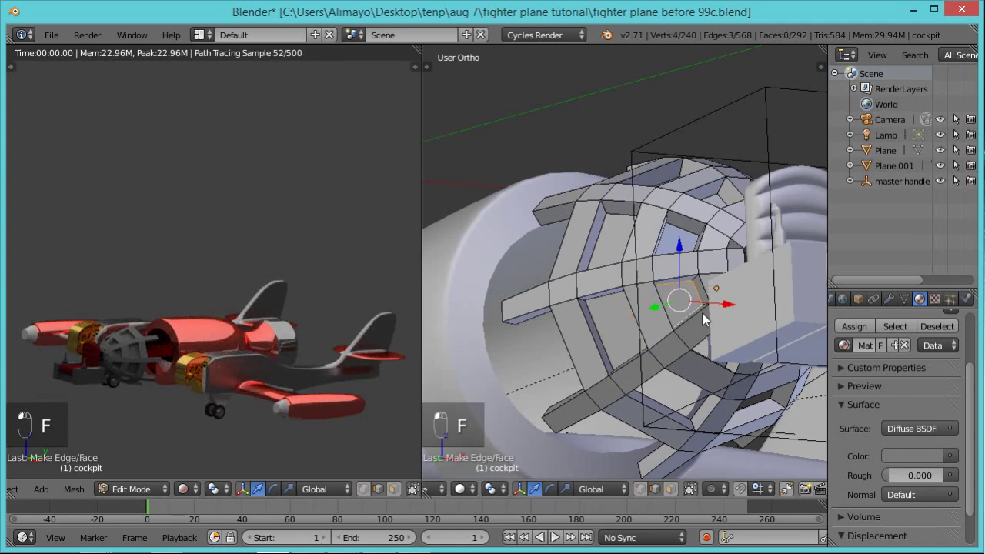
{"action": "mouse_move", "coordinate": [674, 348]}
{"action": "middle_mouse_down"}
{"action": "mouse_move", "coordinate": [645, 358]}
{"action": "mouse_move", "coordinate": [642, 347]}
{"action": "mouse_move", "coordinate": [679, 335]}
{"action": "middle_mouse_up"}
{"action": "scroll", "coordinate": [639, 338], "scroll_direction": "up", "scroll_amount": 2}
{"action": "key", "text": "f"}
{"action": "key", "text": "f"}
{"action": "middle_click_drag", "start_coordinate": [658, 356], "coordinate": [731, 381]}
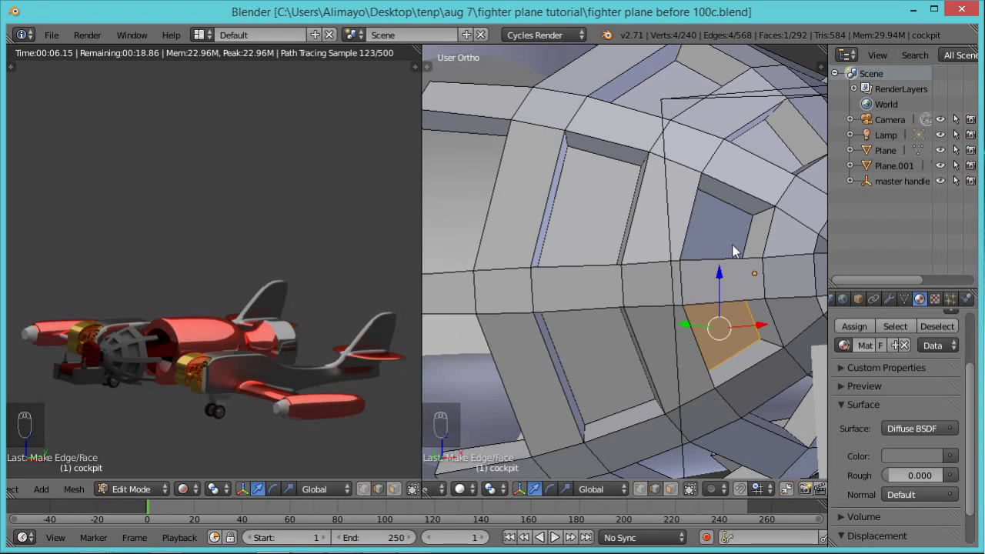
Isolate the cockpit mesh in local view and bring the underside of its nose into view.
{"action": "middle_click_drag", "start_coordinate": [732, 244], "coordinate": [753, 272]}
{"action": "middle_click_drag", "start_coordinate": [761, 307], "coordinate": [727, 254], "text": "shift"}
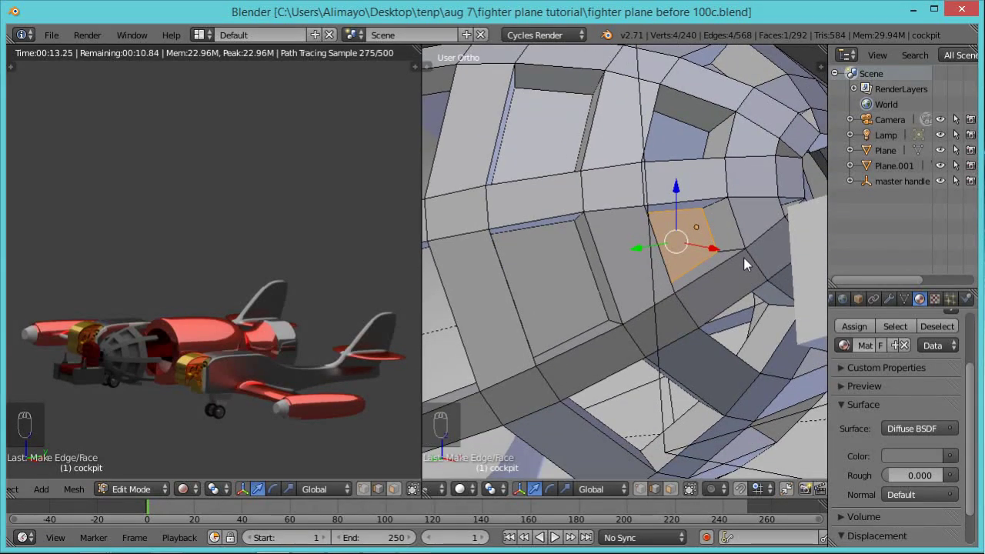
{"action": "key", "text": "KP_Divide"}
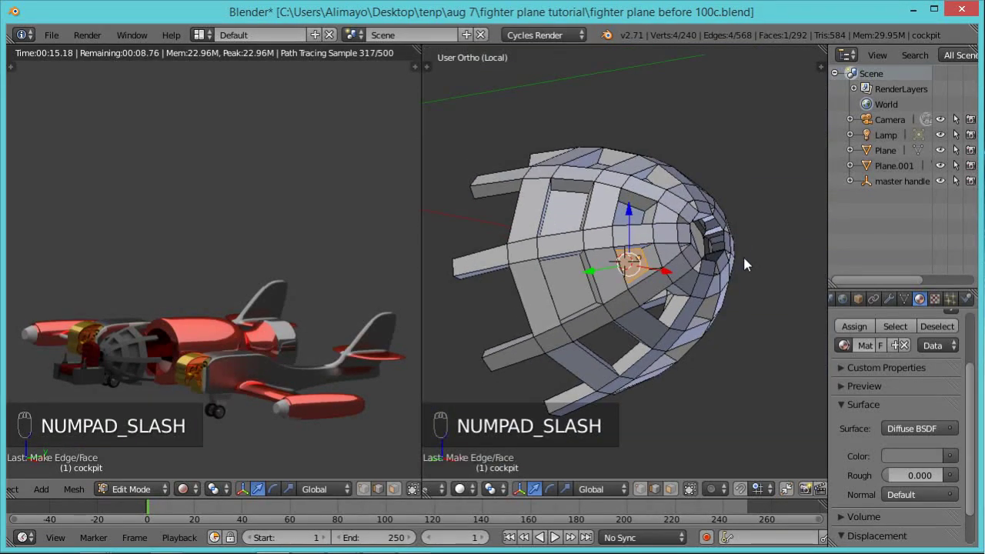
{"action": "scroll", "coordinate": [744, 261], "scroll_direction": "up", "scroll_amount": 3}
{"action": "scroll", "coordinate": [698, 343], "scroll_direction": "up", "scroll_amount": 1}
{"action": "middle_click_drag", "start_coordinate": [698, 341], "coordinate": [668, 311]}
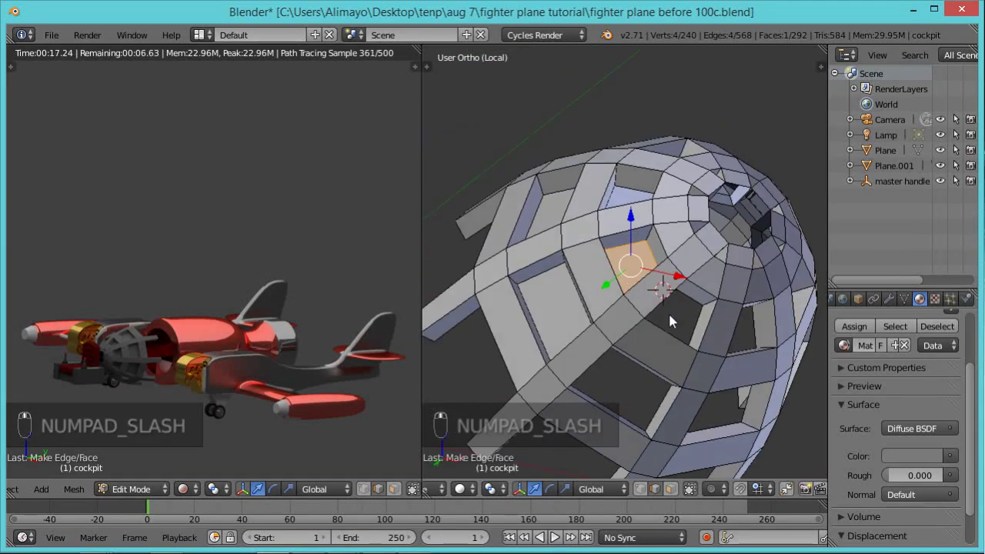
Select the edges of the next small nose opening down, beside the bottom beam, and fill it with a face.
{"action": "scroll", "coordinate": [672, 326], "scroll_direction": "up", "scroll_amount": 4}
{"action": "right_click", "coordinate": [721, 322]}
{"action": "right_click", "coordinate": [735, 358], "text": "shift"}
{"action": "mouse_move", "coordinate": [701, 381]}
{"action": "middle_mouse_down"}
{"action": "mouse_move", "coordinate": [661, 388]}
{"action": "mouse_move", "coordinate": [681, 344]}
{"action": "mouse_move", "coordinate": [705, 385]}
{"action": "middle_mouse_up"}
{"action": "right_click", "coordinate": [713, 338], "text": "shift"}
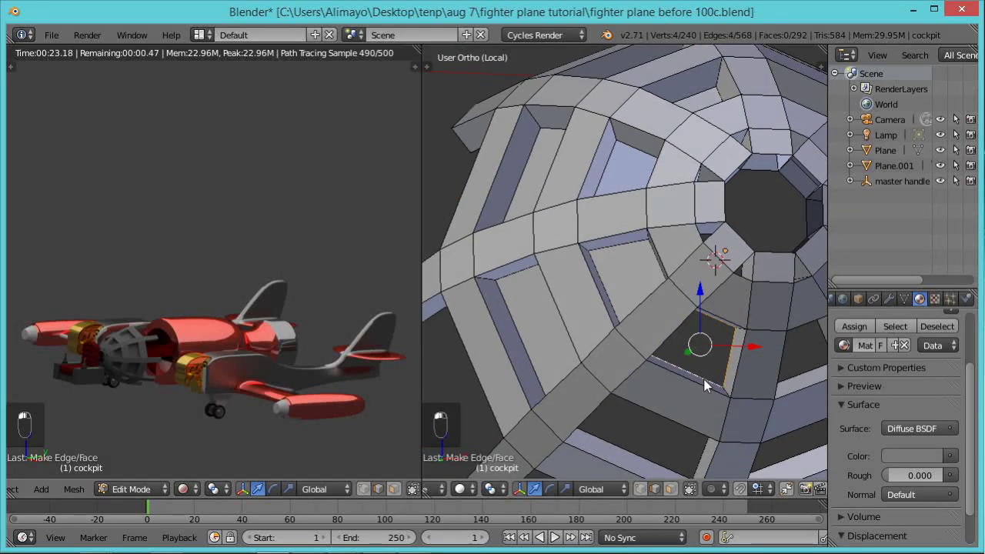
{"action": "key", "text": "f"}
Select edges around the small nose opening across the bottom beam and fill them with a face.
{"action": "middle_click_drag", "start_coordinate": [741, 416], "coordinate": [716, 312]}
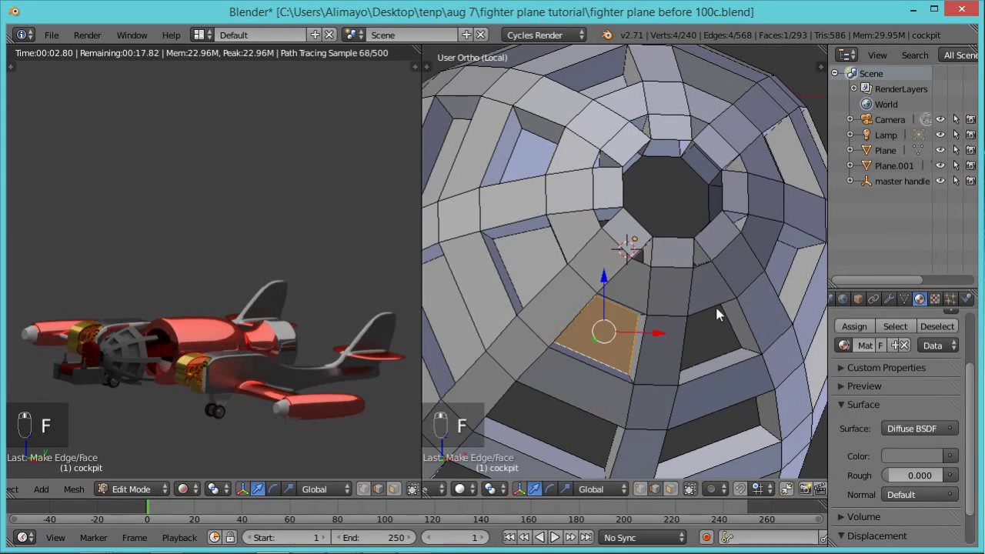
{"action": "right_click", "coordinate": [715, 304]}
{"action": "right_click", "coordinate": [736, 326], "text": "shift"}
{"action": "right_click", "coordinate": [728, 312], "text": "shift"}
{"action": "middle_click_drag", "start_coordinate": [716, 369], "coordinate": [671, 362]}
{"action": "right_click", "coordinate": [680, 358], "text": "shift"}
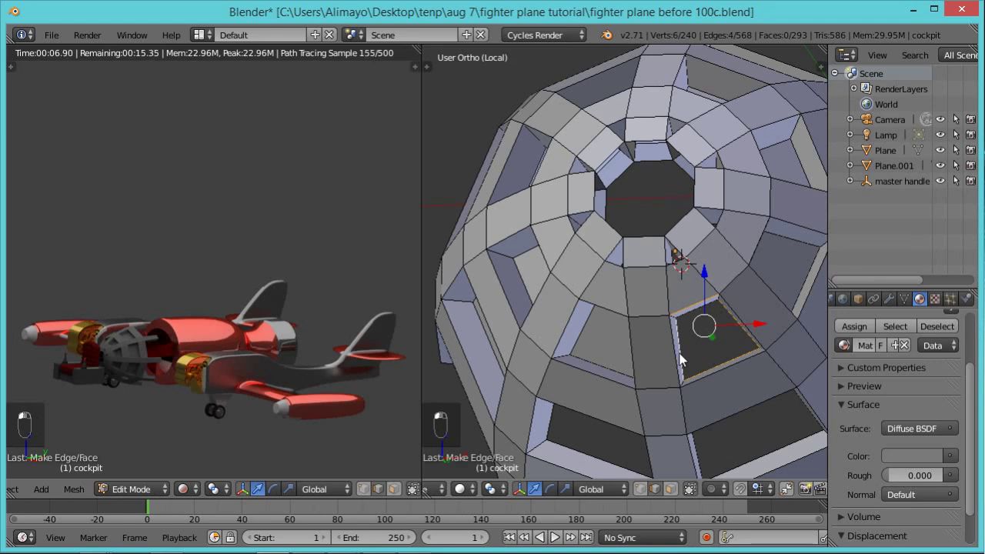
{"action": "key", "text": "f"}
Try to fill the larger opening directly behind that small one by adding its edges to the current selection.
{"action": "mouse_move", "coordinate": [781, 420]}
{"action": "middle_mouse_down"}
{"action": "mouse_move", "coordinate": [745, 385]}
{"action": "mouse_move", "coordinate": [769, 428]}
{"action": "middle_mouse_up"}
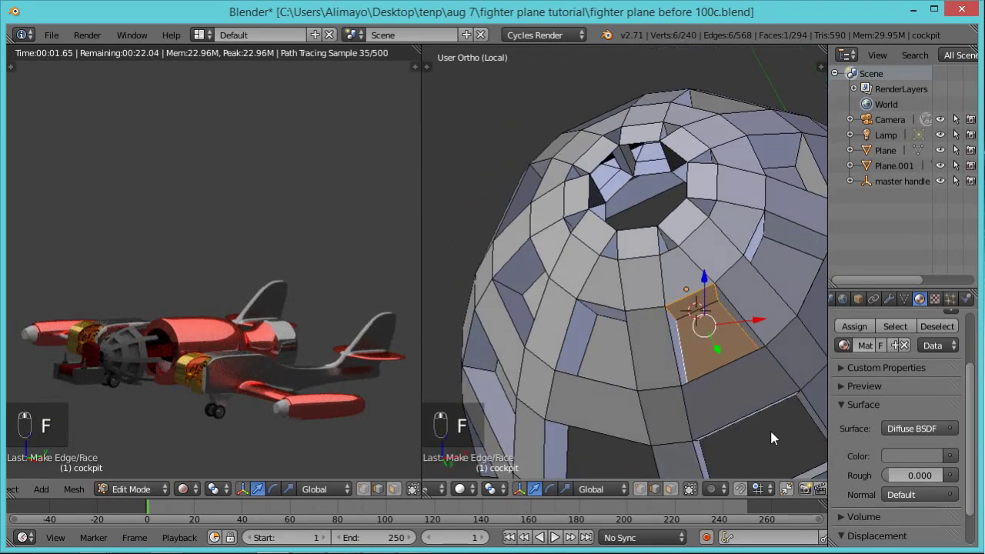
{"action": "right_click", "coordinate": [761, 410], "text": "shift"}
{"action": "right_click", "coordinate": [814, 458], "text": "shift"}
{"action": "middle_click_drag", "start_coordinate": [765, 421], "coordinate": [699, 395]}
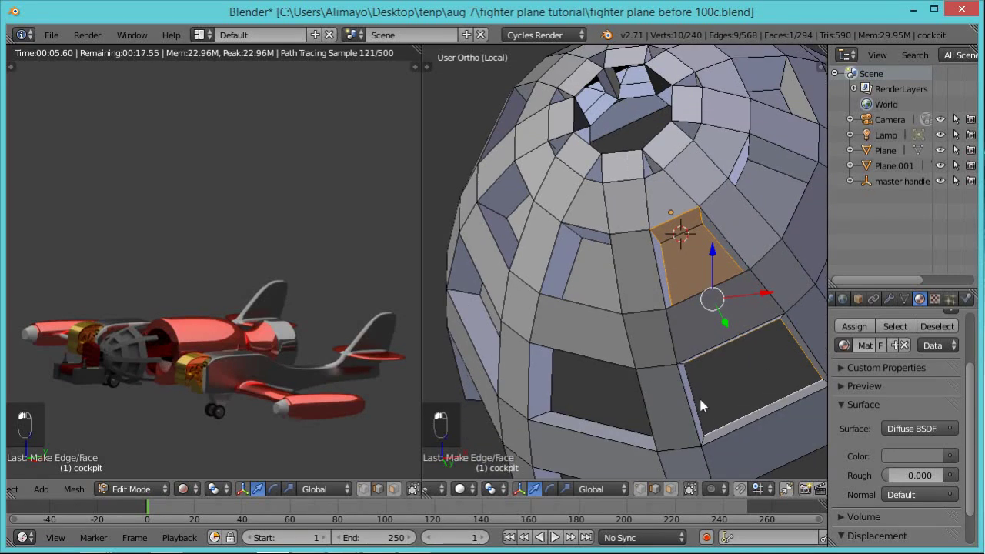
{"action": "right_click", "coordinate": [696, 414], "text": "shift"}
{"action": "key", "text": "f"}
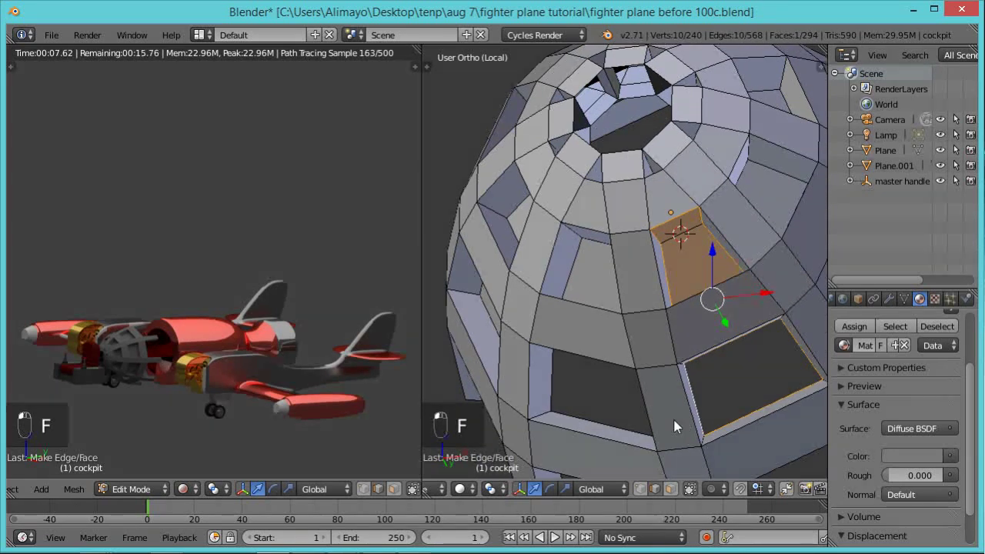
Fill the larger underside opening across the bottom beam with a face, starting a fresh selection of its four inner edges.
{"action": "right_click", "coordinate": [625, 431]}
{"action": "right_click", "coordinate": [551, 398], "text": "shift"}
{"action": "middle_click_drag", "start_coordinate": [554, 396], "coordinate": [638, 363]}
{"action": "right_click", "coordinate": [651, 371], "text": "shift"}
{"action": "right_click", "coordinate": [676, 409], "text": "shift"}
{"action": "key", "text": "f"}
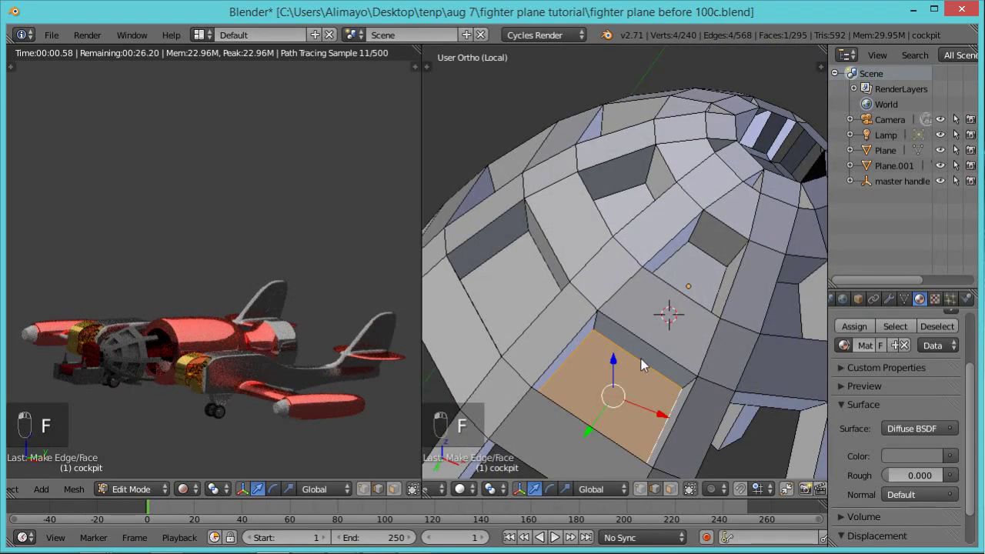
Fill the remaining larger opening on the other side of the bottom beam with a face, using only its inner edges.
{"action": "middle_click_drag", "start_coordinate": [641, 358], "coordinate": [625, 245], "text": "shift"}
{"action": "right_click", "coordinate": [728, 233]}
{"action": "right_click", "coordinate": [743, 286], "text": "shift"}
{"action": "middle_click_drag", "start_coordinate": [726, 308], "coordinate": [654, 336]}
{"action": "right_click", "coordinate": [661, 341], "text": "shift"}
{"action": "right_click", "coordinate": [681, 344], "text": "shift"}
{"action": "key", "text": "f"}
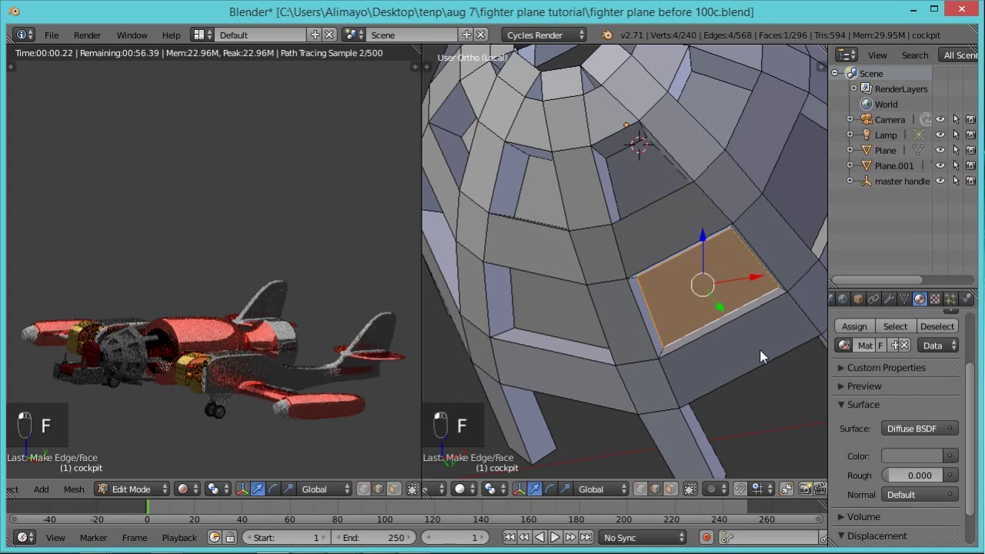
Try to fill the small nose opening ahead of that larger pane from its four inner edges, and undo the fill.
{"action": "middle_click_drag", "start_coordinate": [758, 382], "coordinate": [711, 318]}
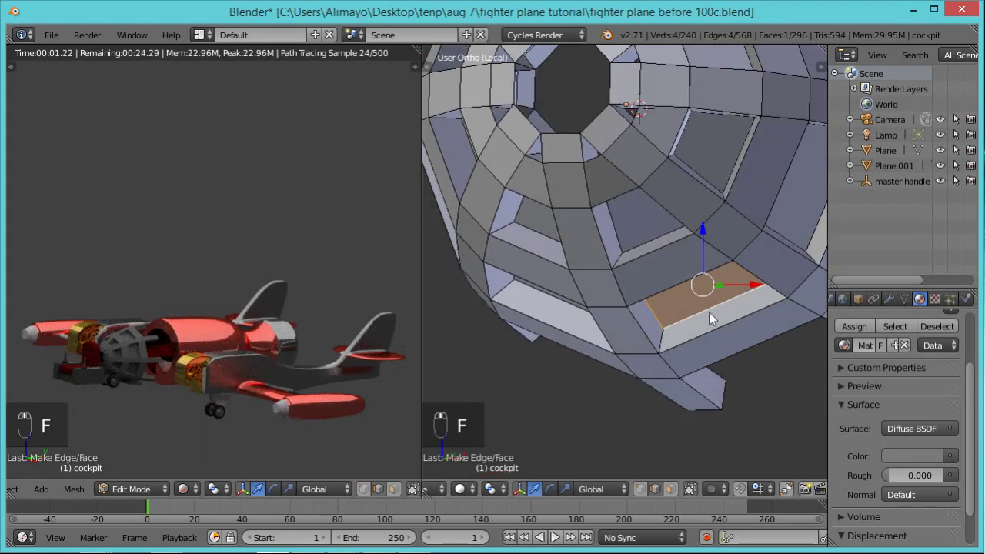
{"action": "right_click", "coordinate": [654, 244]}
{"action": "right_click", "coordinate": [615, 225], "text": "shift"}
{"action": "middle_click_drag", "start_coordinate": [614, 224], "coordinate": [624, 171]}
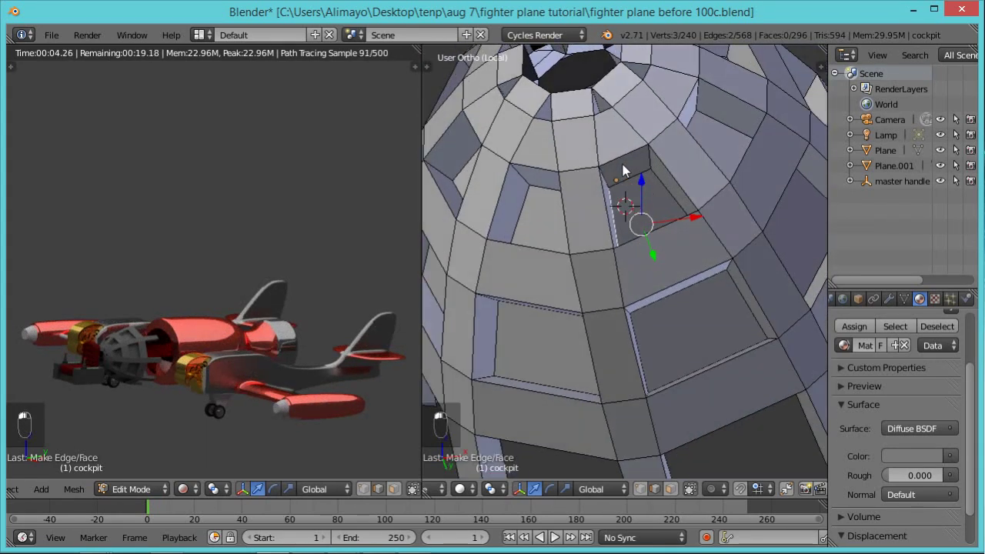
{"action": "right_click", "coordinate": [653, 191], "text": "shift"}
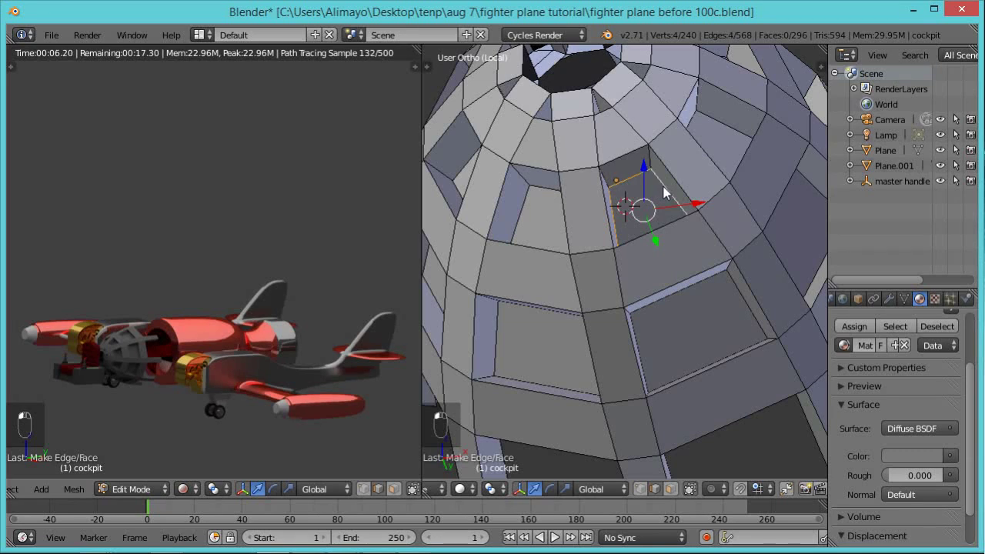
{"action": "middle_click_drag", "start_coordinate": [662, 195], "coordinate": [695, 277]}
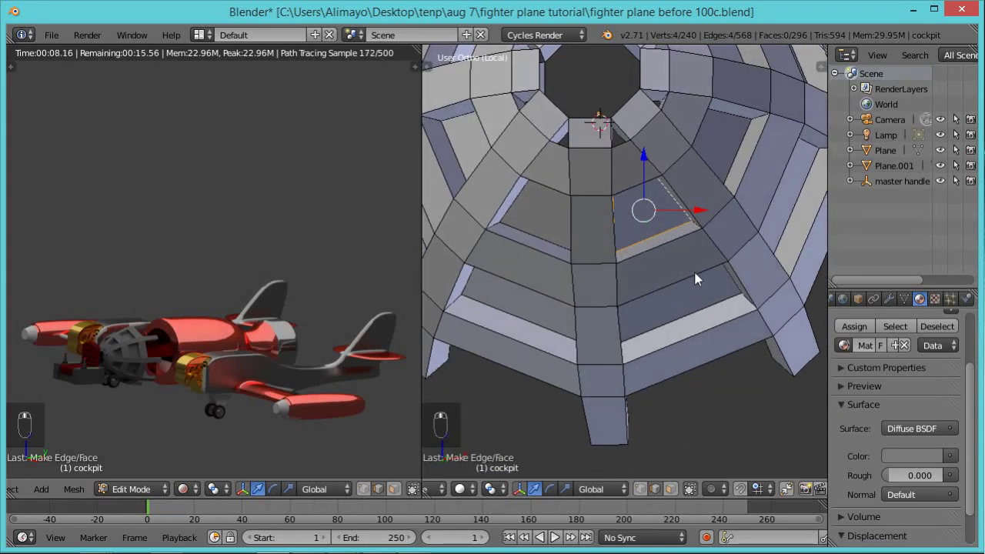
{"action": "key", "text": "f"}
{"action": "key", "text": "ctrl+z"}
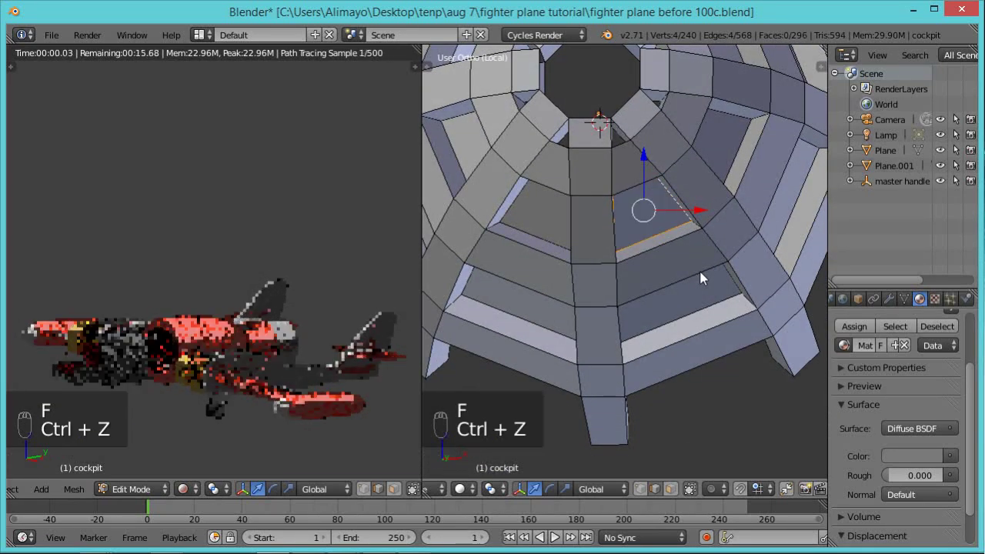
Reselect the four inner edges of that small underside nose opening and fill them with a face.
{"action": "middle_click_drag", "start_coordinate": [652, 295], "coordinate": [715, 275]}
{"action": "scroll", "coordinate": [629, 250], "scroll_direction": "up", "scroll_amount": 5}
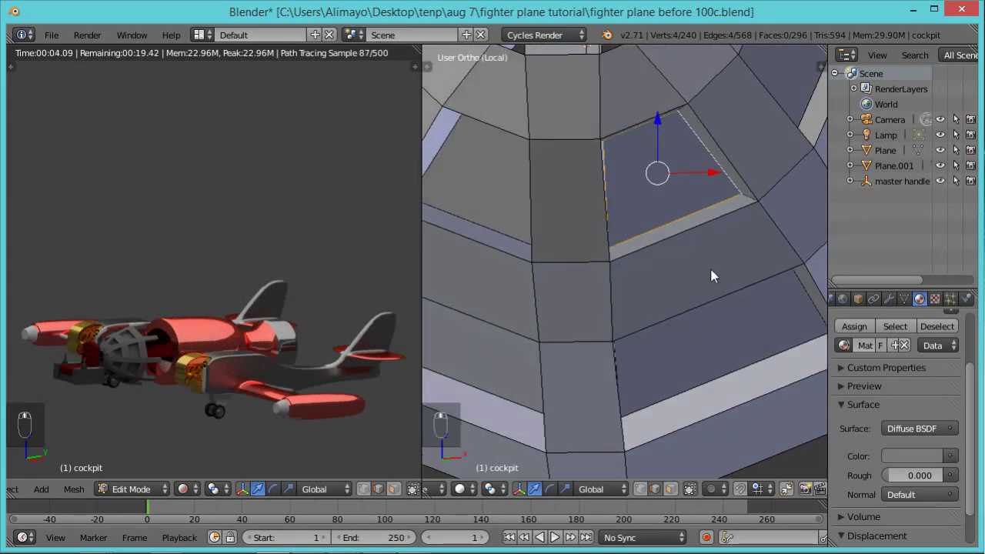
{"action": "right_click", "coordinate": [709, 196]}
{"action": "right_click", "coordinate": [707, 212], "text": "shift"}
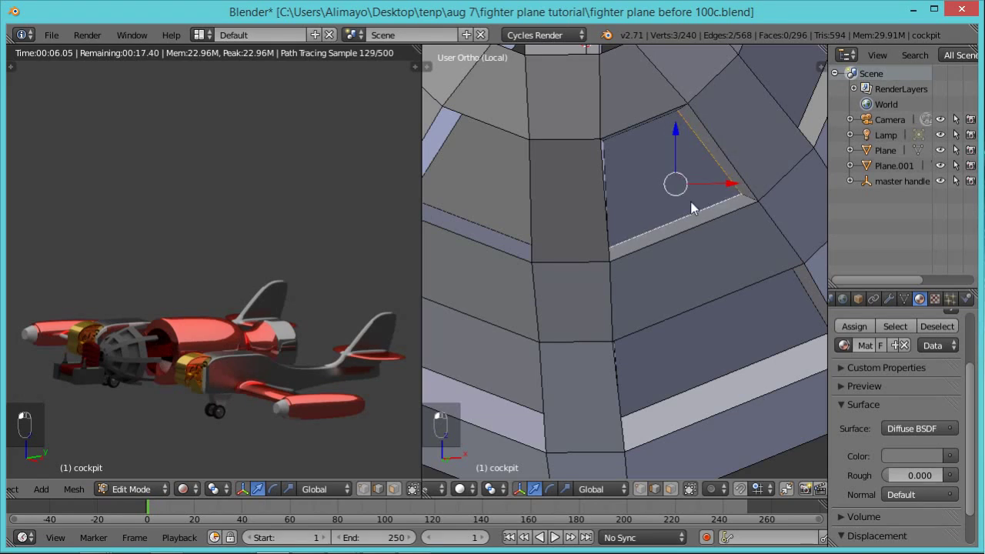
{"action": "middle_click_drag", "start_coordinate": [644, 209], "coordinate": [605, 217]}
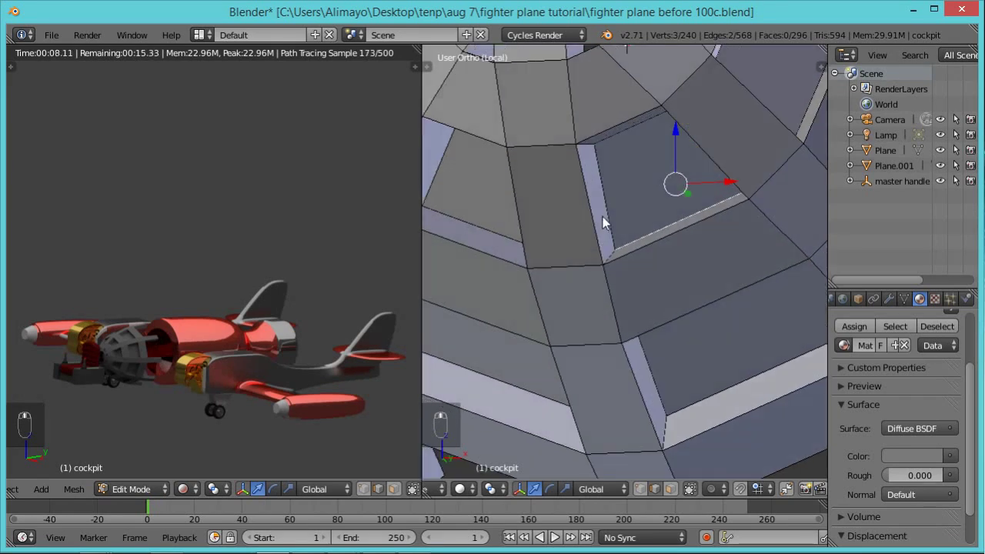
{"action": "right_click", "coordinate": [615, 154], "text": "shift"}
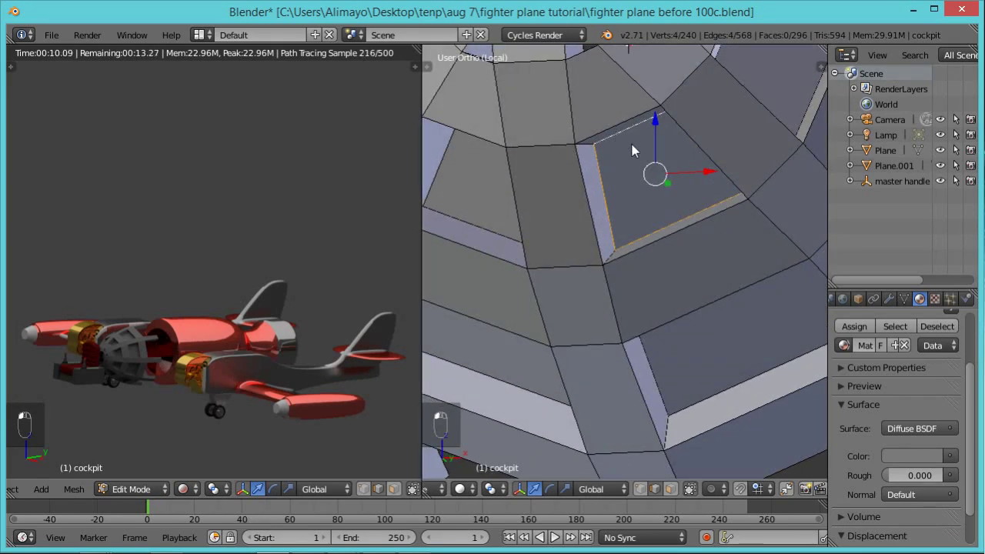
{"action": "key", "text": "f"}
Flip the normals of the new small underside nose face.
{"action": "middle_click_drag", "start_coordinate": [690, 179], "coordinate": [674, 210]}
{"action": "scroll", "coordinate": [727, 202], "scroll_direction": "down", "scroll_amount": 3}
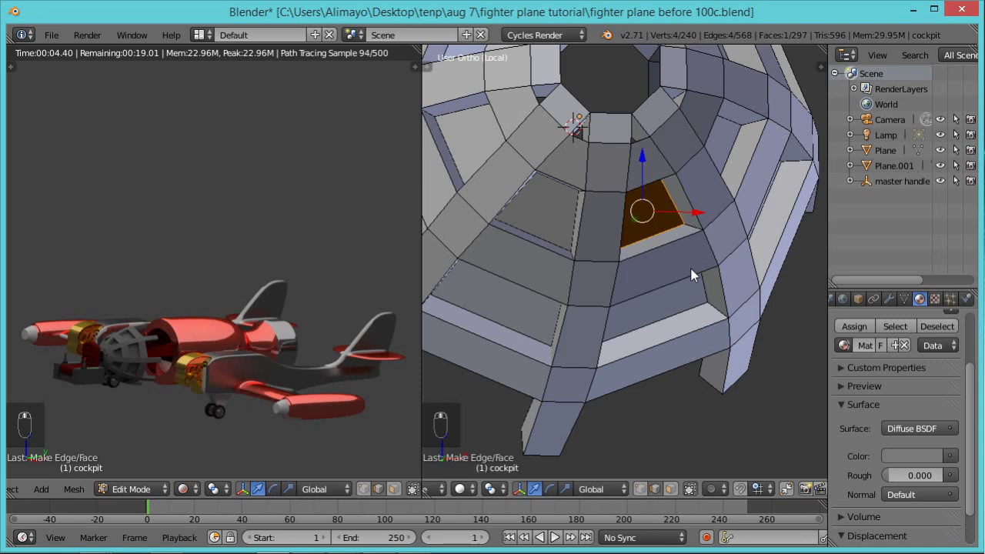
{"action": "key", "text": "w"}
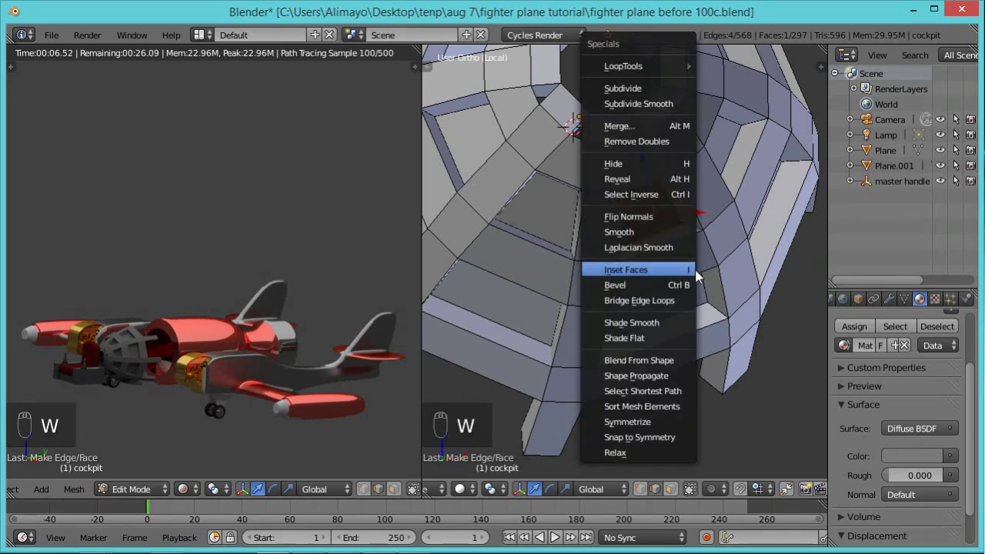
{"action": "left_click", "coordinate": [677, 218]}
{"action": "mouse_move", "coordinate": [712, 279]}
{"action": "middle_mouse_down"}
{"action": "mouse_move", "coordinate": [657, 285]}
{"action": "mouse_move", "coordinate": [696, 281]}
{"action": "middle_mouse_up"}
Select the inner edge loop of the octagonal hole at the nose tip and fill it with a face.
{"action": "middle_click_drag", "start_coordinate": [680, 247], "coordinate": [578, 443]}
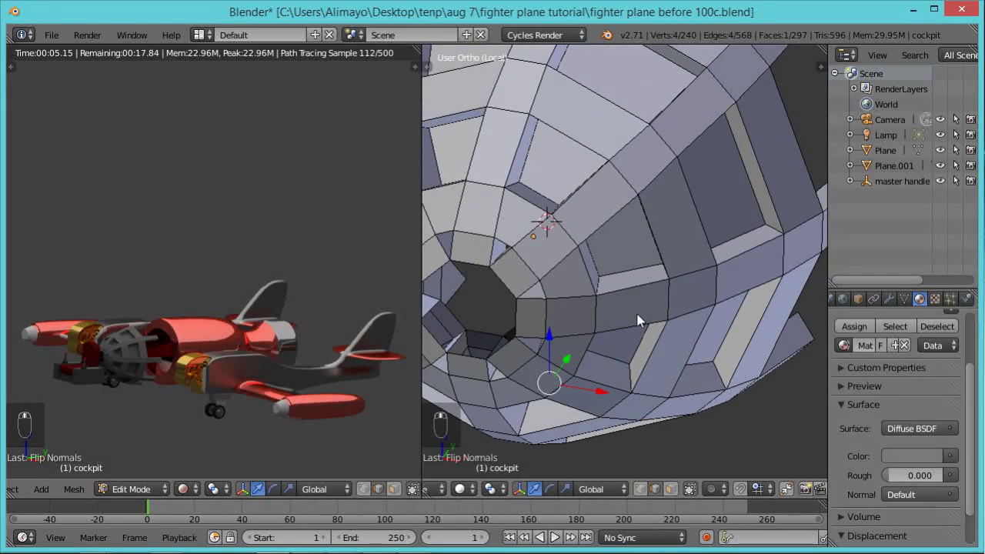
{"action": "scroll", "coordinate": [641, 309], "scroll_direction": "down", "scroll_amount": 4}
{"action": "middle_click_drag", "start_coordinate": [632, 276], "coordinate": [660, 257]}
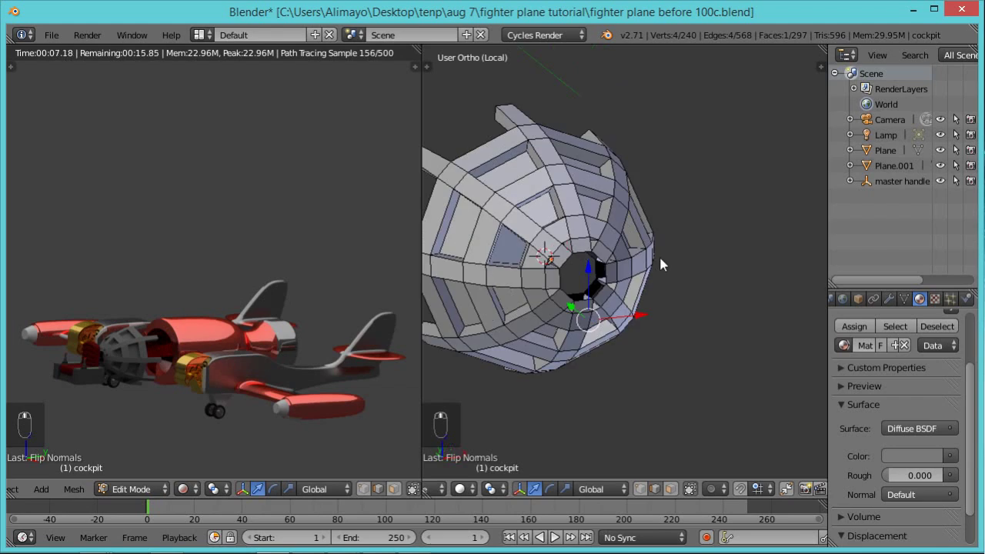
{"action": "scroll", "coordinate": [625, 277], "scroll_direction": "up", "scroll_amount": 4}
{"action": "middle_click_drag", "start_coordinate": [623, 344], "coordinate": [689, 314], "text": "shift"}
{"action": "scroll", "coordinate": [721, 317], "scroll_direction": "up", "scroll_amount": 2}
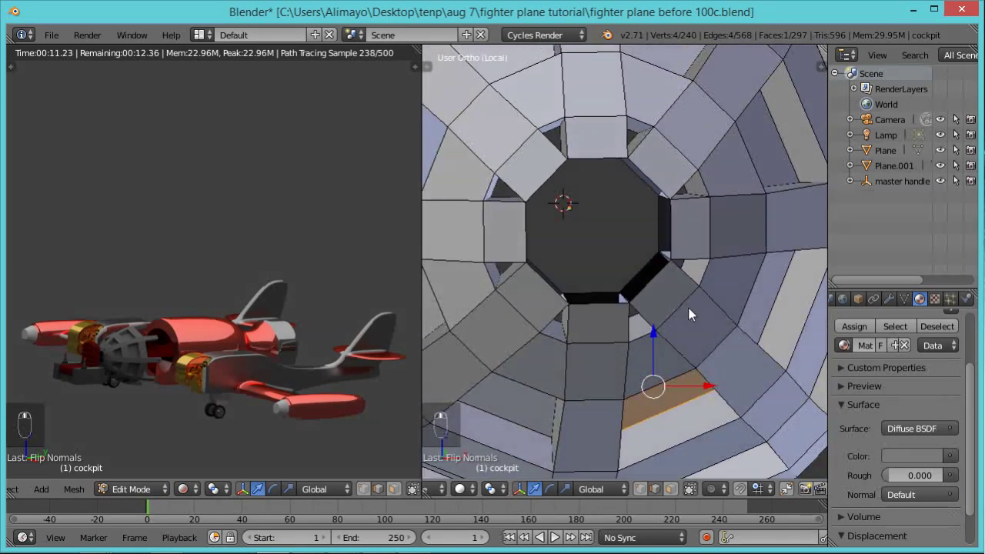
{"action": "left_click", "coordinate": [644, 271], "text": "alt"}
{"action": "middle_click_drag", "start_coordinate": [701, 351], "coordinate": [657, 310]}
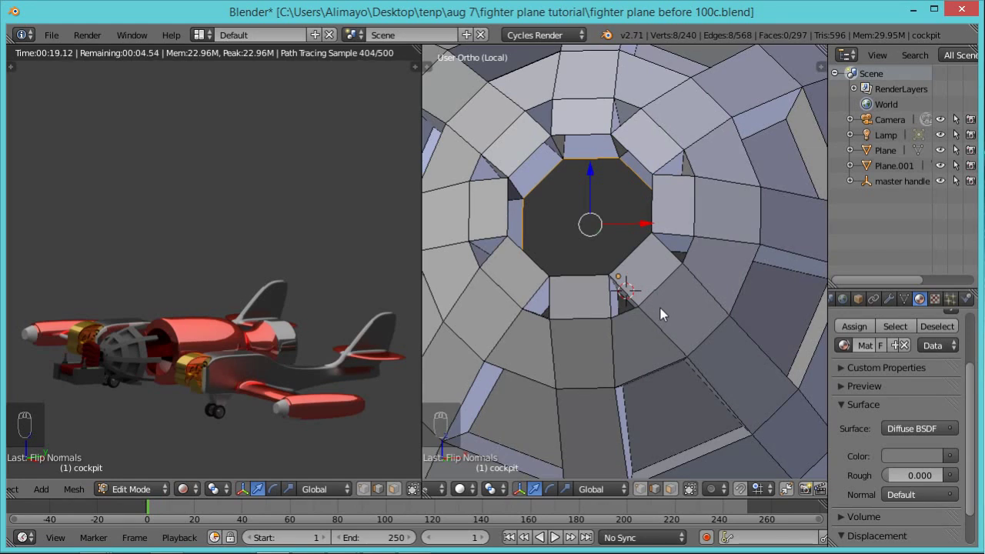
{"action": "key", "text": "f"}
Try filling the outer edge loop of the octagonal nose tip opening with a second face, and delete that face.
{"action": "mouse_move", "coordinate": [653, 315]}
{"action": "middle_mouse_down"}
{"action": "mouse_move", "coordinate": [582, 321]}
{"action": "mouse_move", "coordinate": [592, 300]}
{"action": "mouse_move", "coordinate": [695, 299]}
{"action": "mouse_move", "coordinate": [717, 323]}
{"action": "mouse_move", "coordinate": [692, 367]}
{"action": "mouse_move", "coordinate": [663, 313]}
{"action": "middle_mouse_up"}
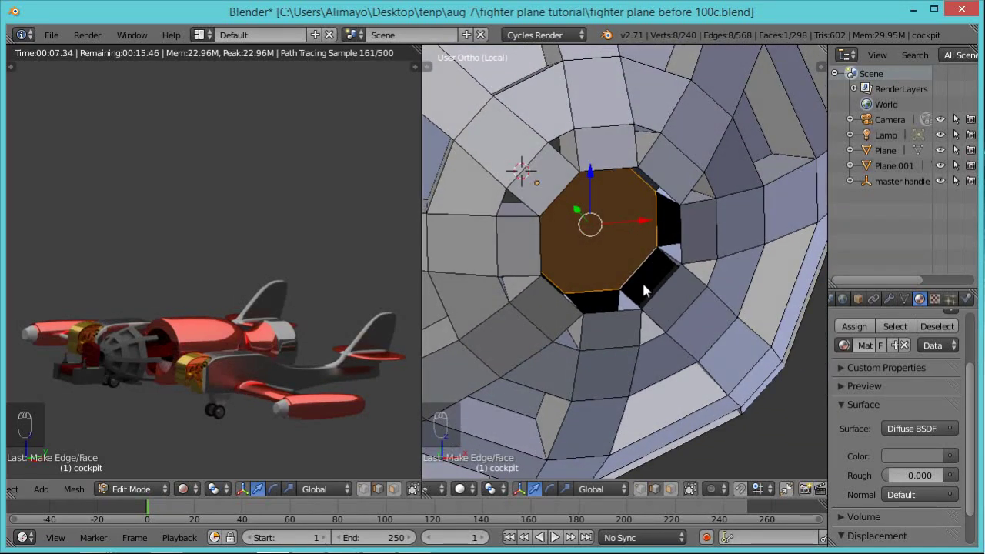
{"action": "left_click", "coordinate": [656, 296], "text": "alt"}
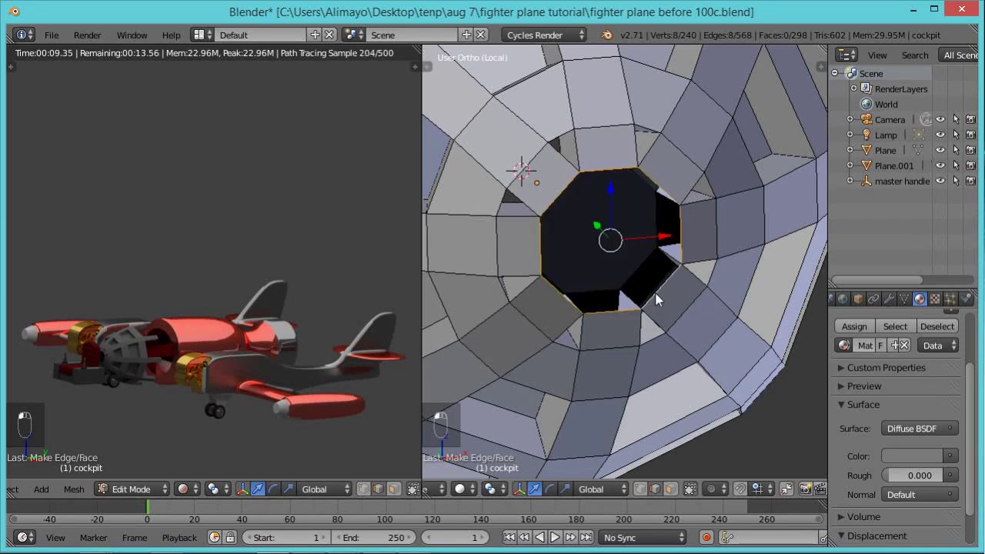
{"action": "key", "text": "f"}
{"action": "scroll", "coordinate": [696, 308], "scroll_direction": "down", "scroll_amount": 4}
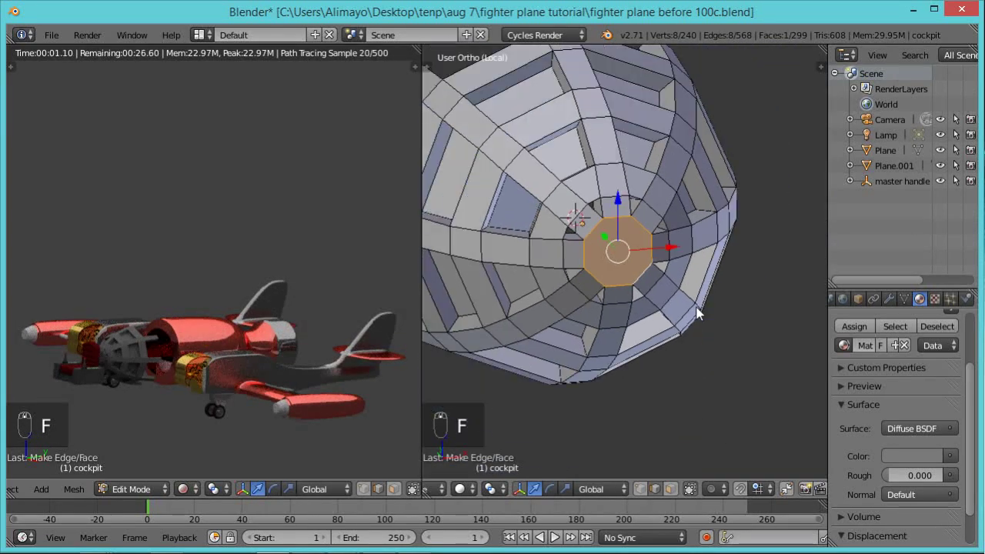
{"action": "middle_click_drag", "start_coordinate": [700, 314], "coordinate": [651, 325]}
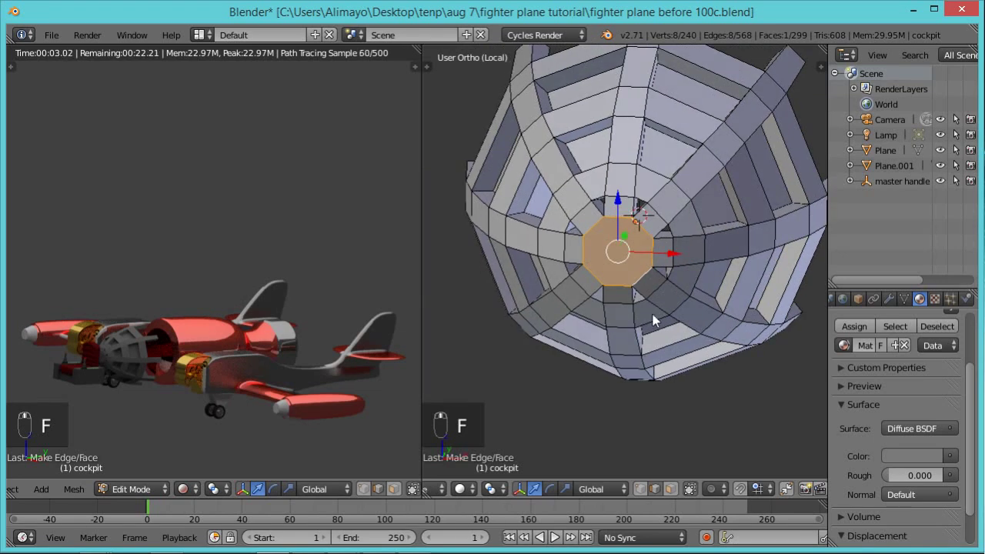
{"action": "scroll", "coordinate": [664, 317], "scroll_direction": "up", "scroll_amount": 1}
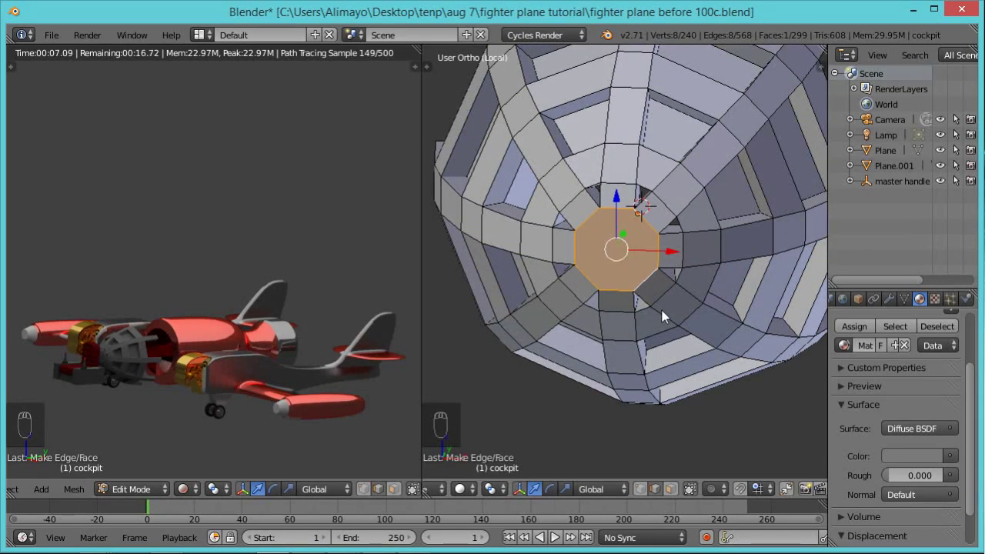
{"action": "key", "text": "x"}
{"action": "left_click", "coordinate": [650, 346]}
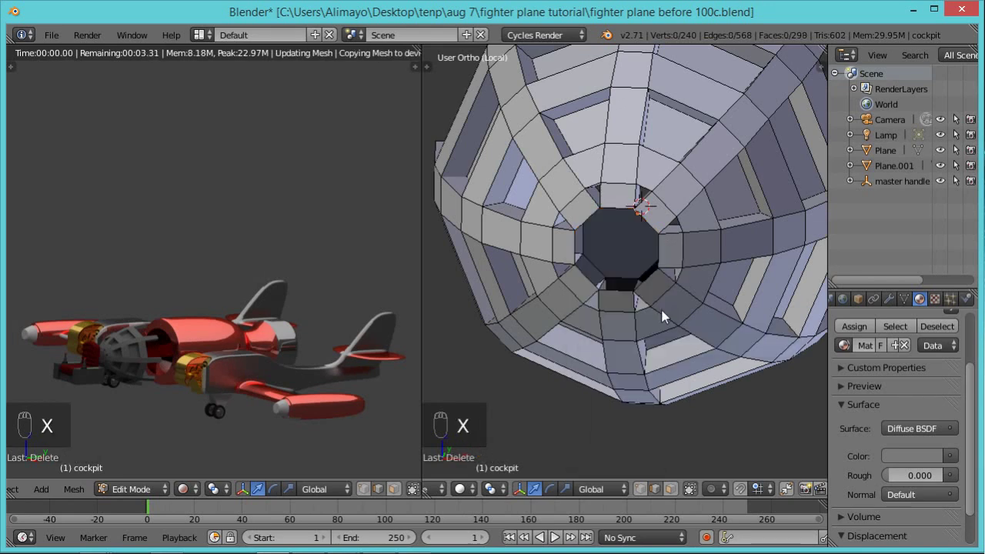
{"action": "scroll", "coordinate": [645, 275], "scroll_direction": "up", "scroll_amount": 1}
{"action": "scroll", "coordinate": [672, 277], "scroll_direction": "down", "scroll_amount": 3}
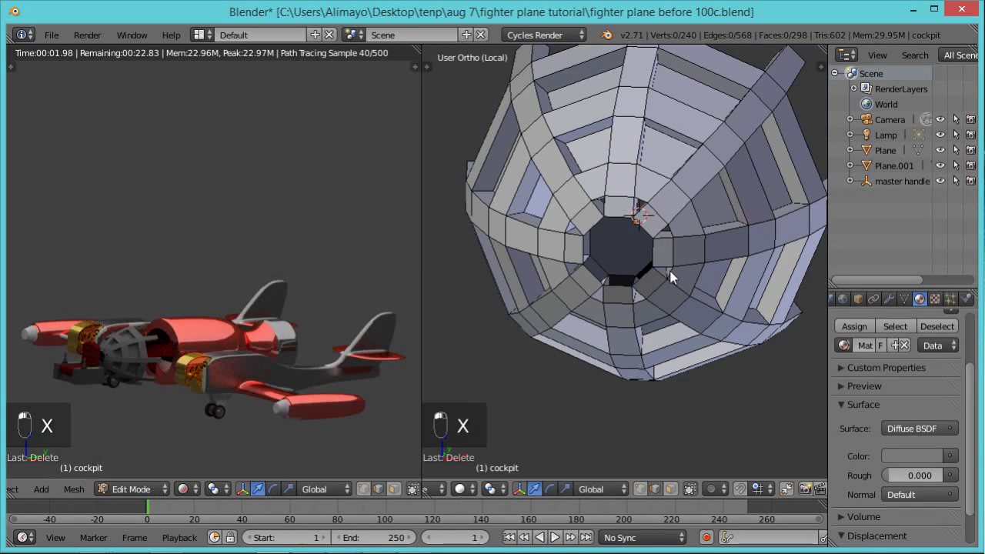
Switch to face selection and select the nose tip pane plus the four pane faces in the frame's two top sectors.
{"action": "right_click", "coordinate": [620, 250]}
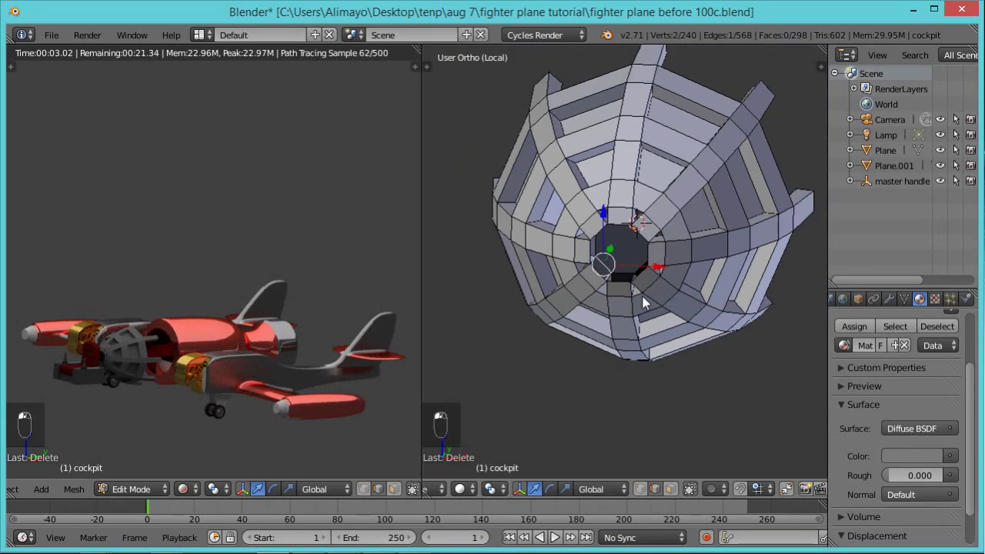
{"action": "left_click", "coordinate": [671, 490]}
{"action": "right_click", "coordinate": [622, 248]}
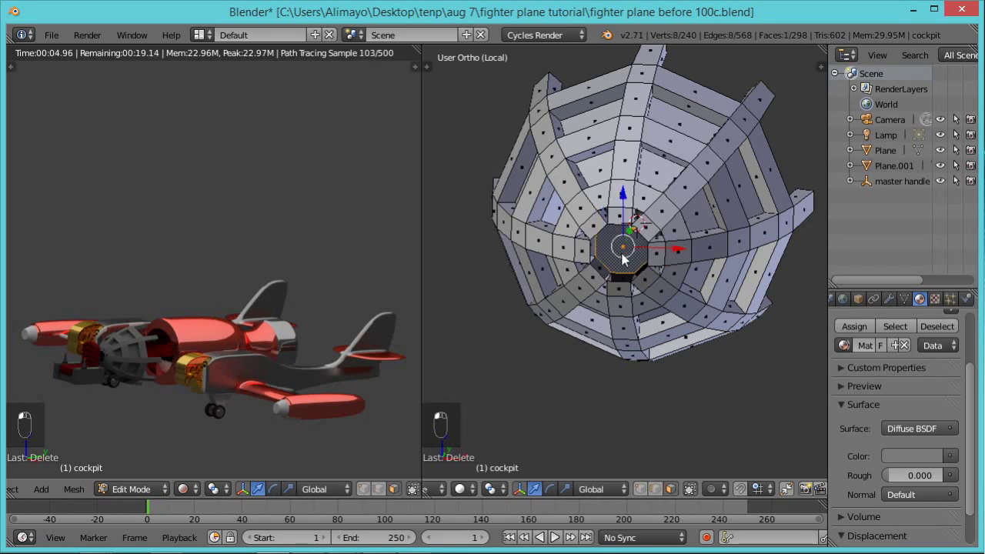
{"action": "right_click", "coordinate": [682, 123], "text": "shift"}
{"action": "right_click", "coordinate": [672, 167], "text": "shift"}
{"action": "right_click", "coordinate": [599, 124], "text": "shift"}
{"action": "right_click", "coordinate": [600, 170], "text": "shift"}
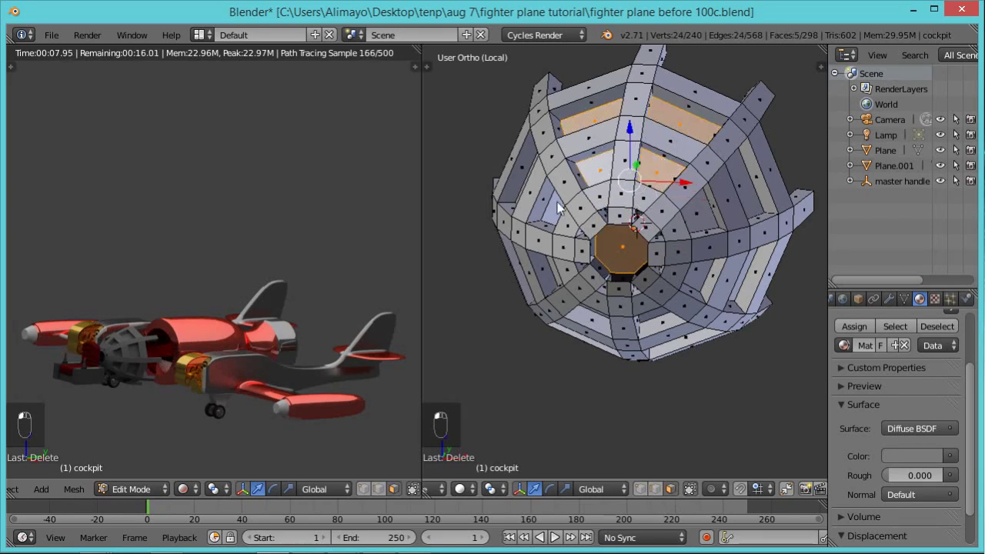
Add the four pane faces on the frame's left flank, as seen from the nose, to the selection.
{"action": "right_click", "coordinate": [547, 202], "text": "shift"}
{"action": "middle_click_drag", "start_coordinate": [520, 215], "coordinate": [535, 195]}
{"action": "right_click", "coordinate": [524, 228], "text": "shift"}
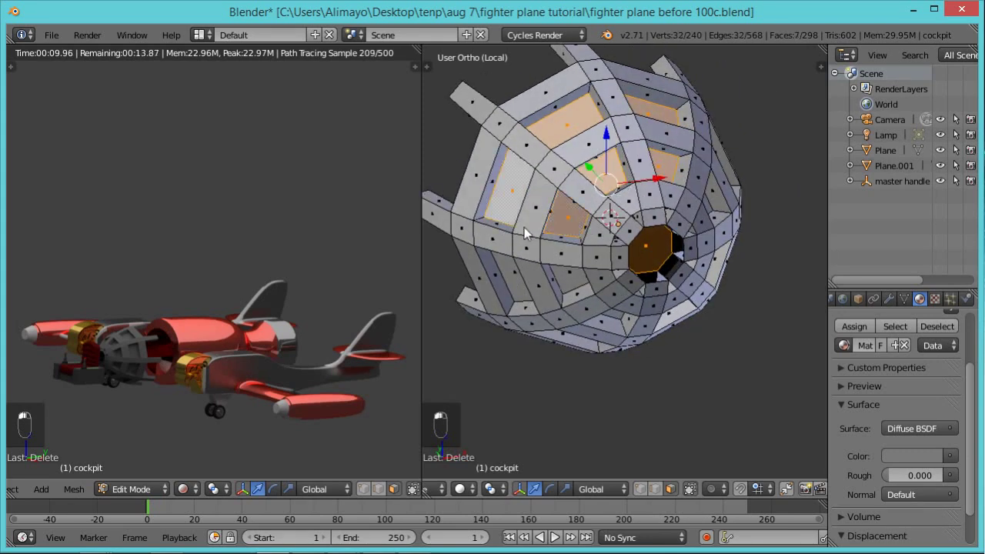
{"action": "right_click", "coordinate": [517, 279], "text": "shift"}
{"action": "right_click", "coordinate": [577, 289], "text": "shift"}
Add the four pane faces on the underside of the cockpit frame to the selection.
{"action": "middle_click_drag", "start_coordinate": [638, 352], "coordinate": [615, 308]}
{"action": "right_click", "coordinate": [612, 300], "text": "shift"}
{"action": "right_click", "coordinate": [594, 359], "text": "shift"}
{"action": "right_click", "coordinate": [666, 302], "text": "shift"}
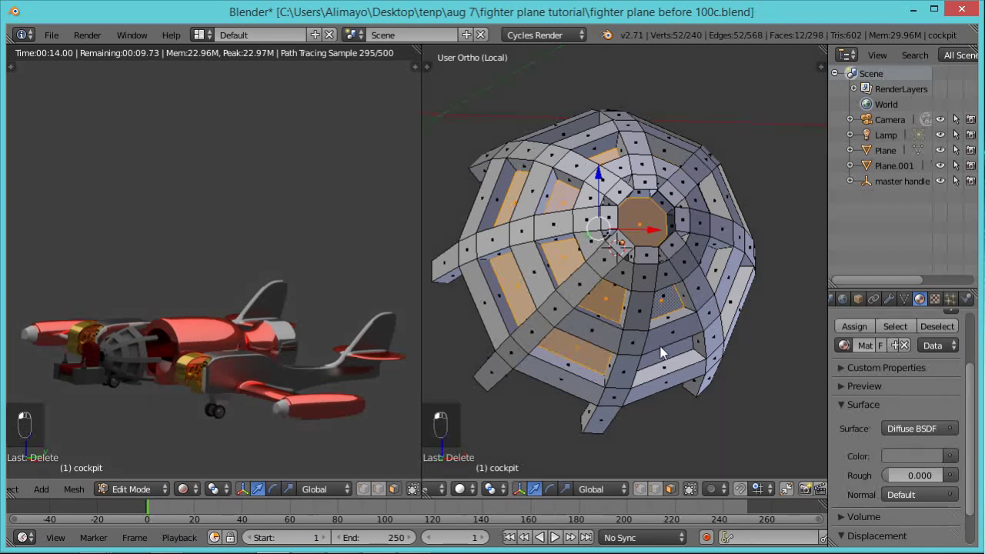
{"action": "right_click", "coordinate": [662, 342], "text": "shift"}
{"action": "right_click", "coordinate": [687, 335], "text": "shift"}
{"action": "right_click", "coordinate": [681, 350], "text": "shift"}
Add the four remaining pane faces on the frame's right flank, as seen from the nose, to the selection.
{"action": "middle_click_drag", "start_coordinate": [681, 351], "coordinate": [647, 362]}
{"action": "right_click", "coordinate": [677, 262], "text": "shift"}
{"action": "right_click", "coordinate": [732, 280], "text": "shift"}
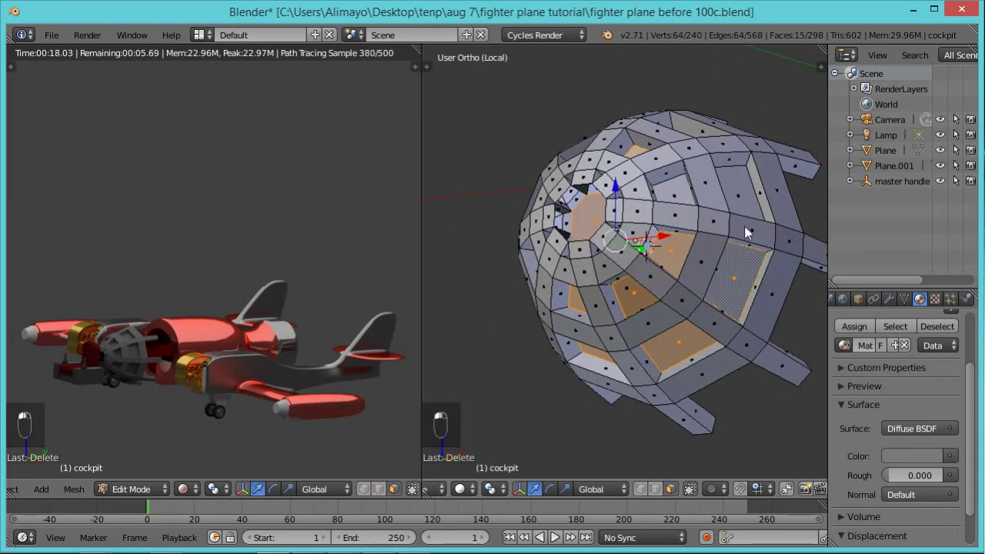
{"action": "right_click", "coordinate": [738, 195], "text": "shift"}
{"action": "right_click", "coordinate": [677, 198], "text": "shift"}
{"action": "middle_click_drag", "start_coordinate": [730, 180], "coordinate": [795, 266]}
{"action": "middle_click_drag", "start_coordinate": [757, 268], "coordinate": [764, 266]}
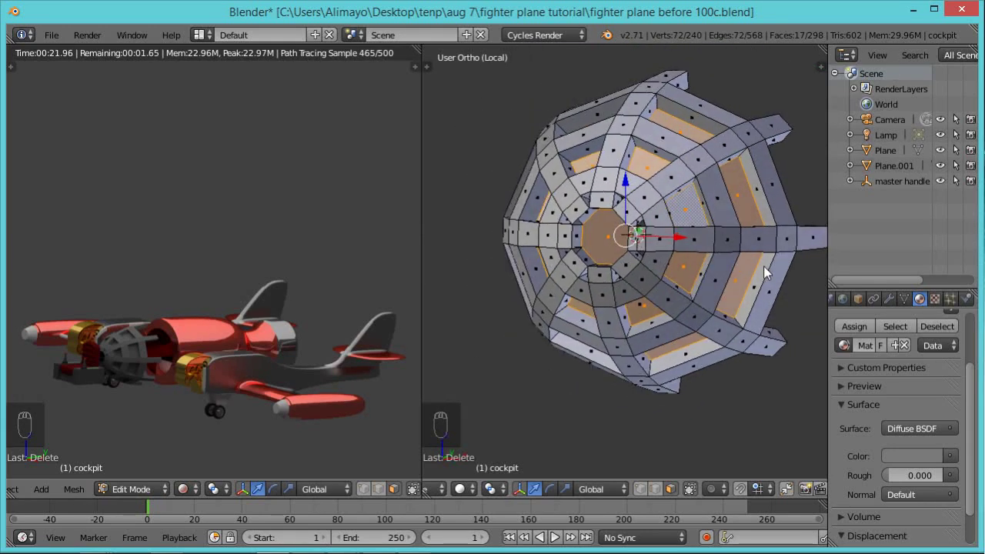
Add a second material slot to the cockpit with a new material and set its surface to Transparent BSDF.
{"action": "scroll", "coordinate": [971, 383], "scroll_direction": "up", "scroll_amount": 3}
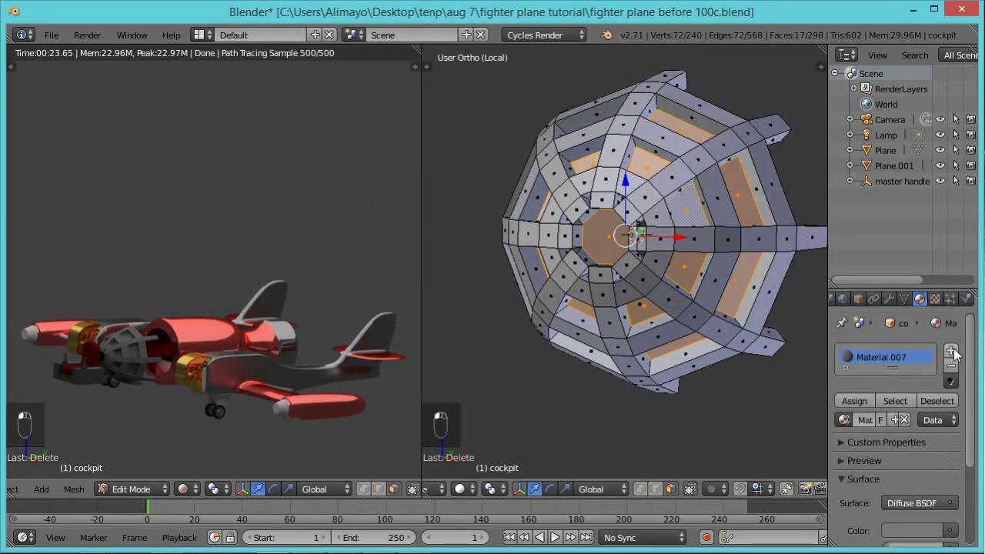
{"action": "left_click", "coordinate": [963, 350]}
{"action": "left_click", "coordinate": [898, 422]}
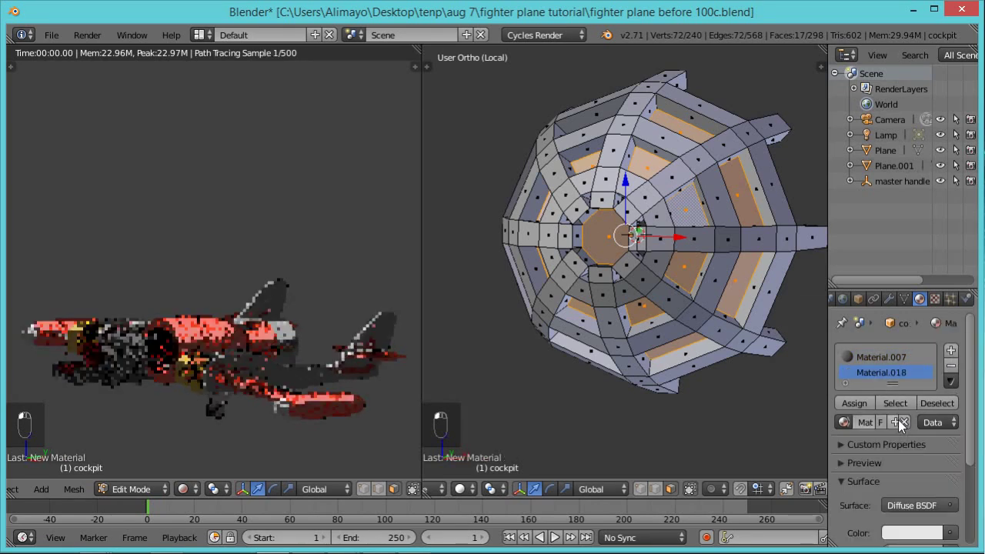
{"action": "scroll", "coordinate": [972, 433], "scroll_direction": "down", "scroll_amount": 2}
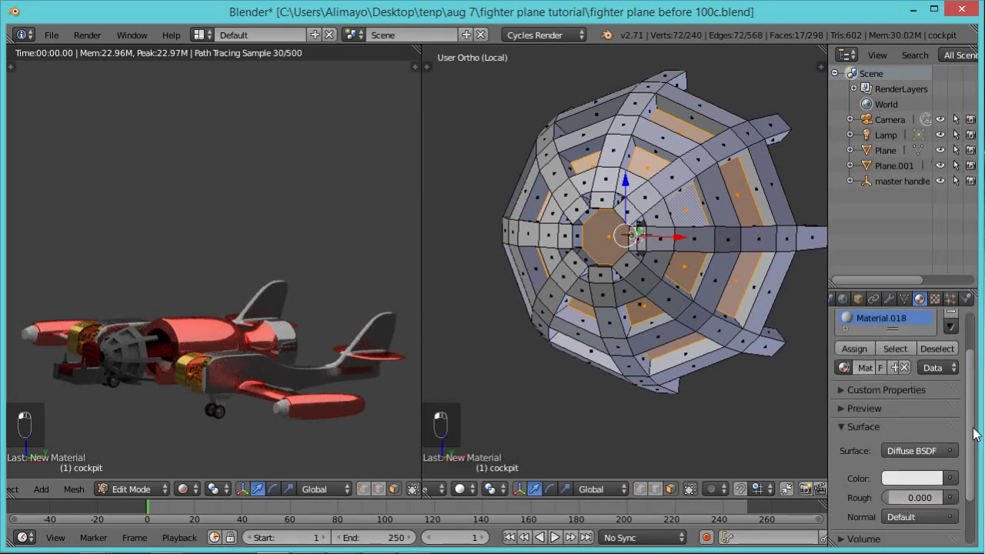
{"action": "left_click", "coordinate": [916, 453]}
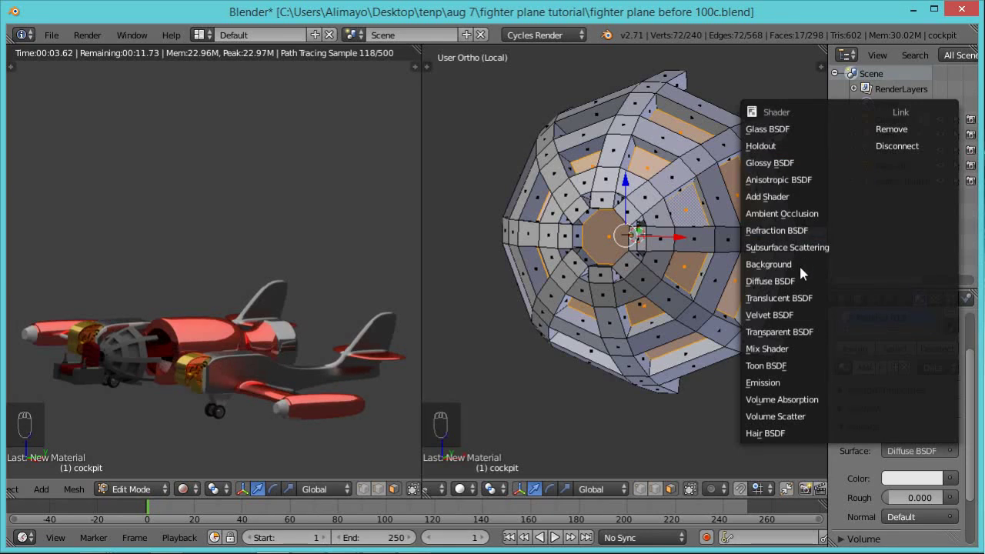
{"action": "left_click", "coordinate": [804, 332]}
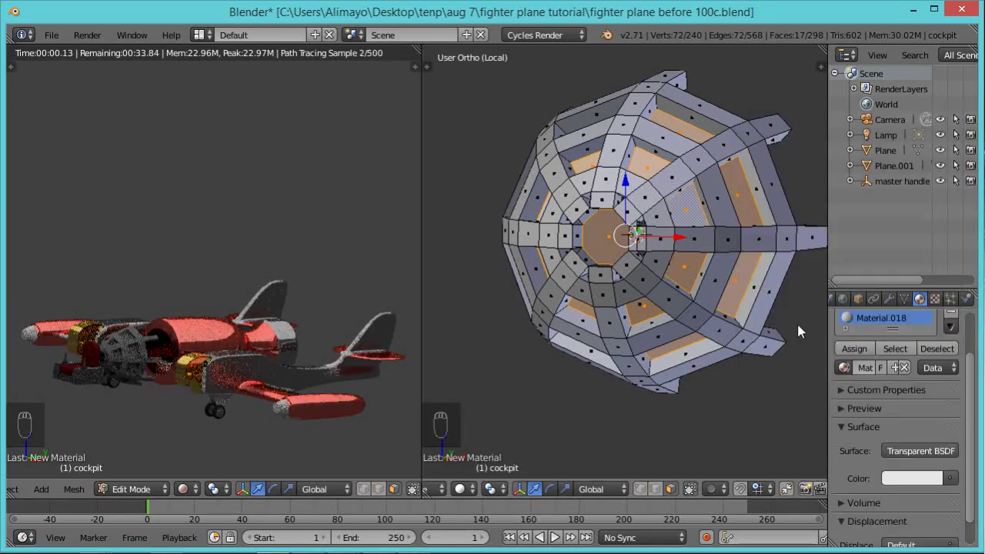
{"action": "scroll", "coordinate": [975, 415], "scroll_direction": "down", "scroll_amount": 1}
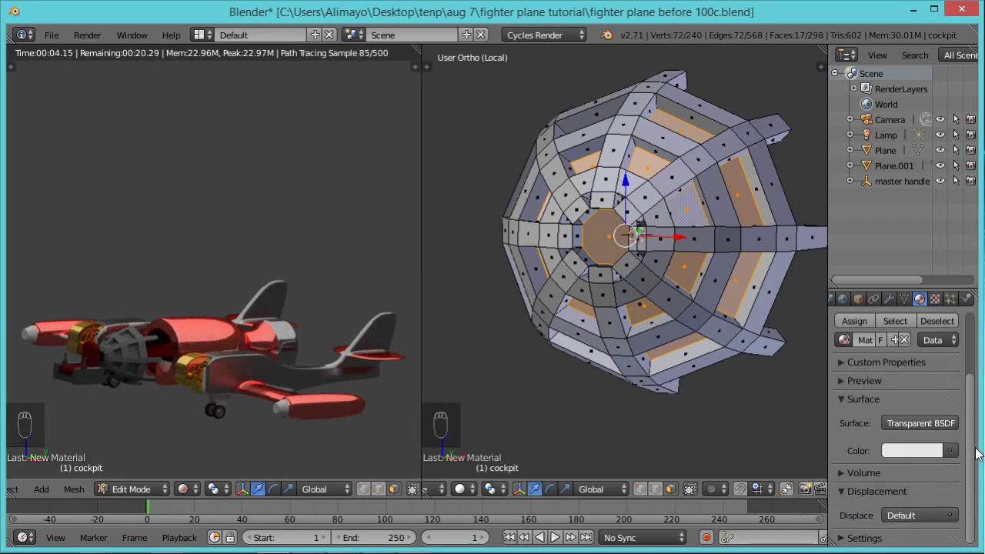
Change the new material's surface to a Mix Shader with Transparent BSDF first and Diffuse BSDF second.
{"action": "left_click", "coordinate": [926, 424]}
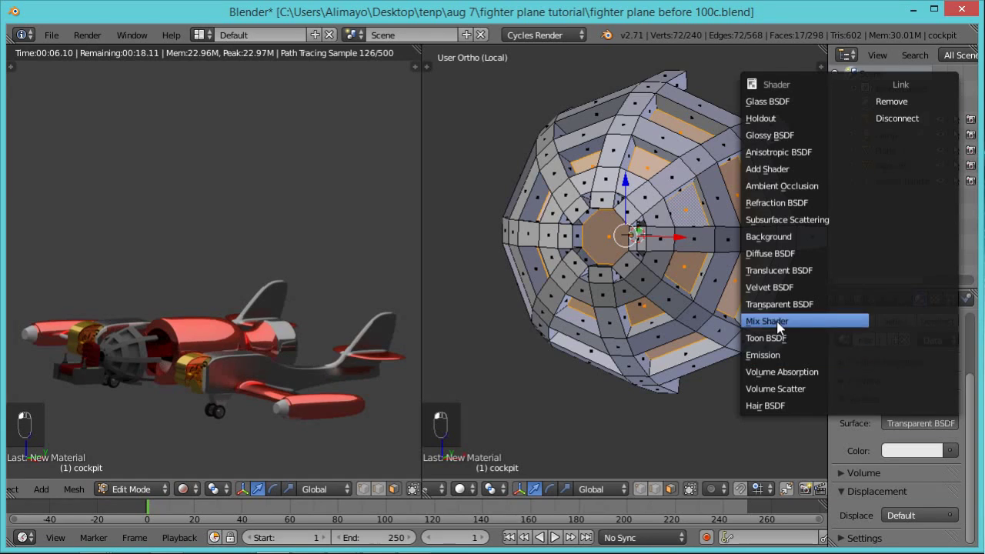
{"action": "left_click", "coordinate": [779, 328]}
{"action": "left_click", "coordinate": [913, 468]}
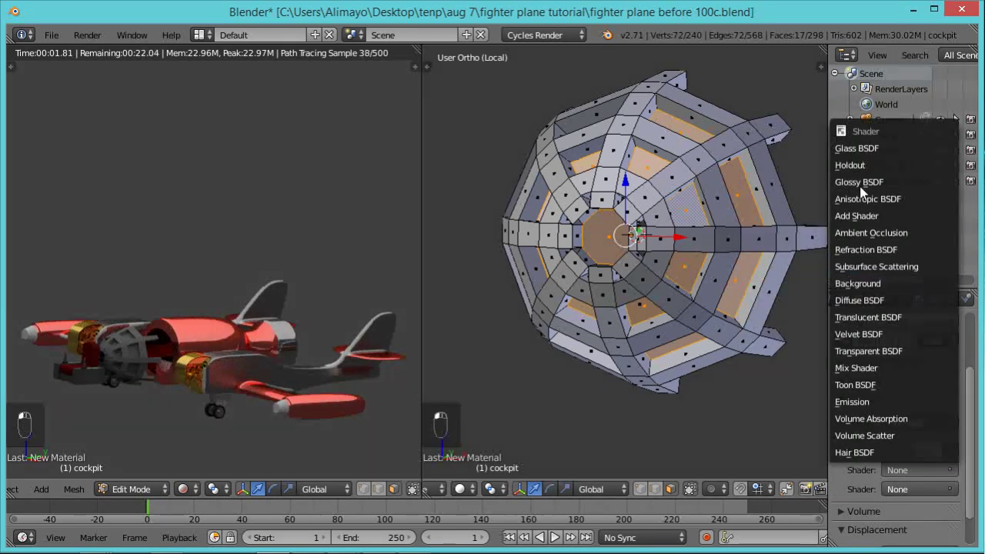
{"action": "left_click", "coordinate": [883, 345]}
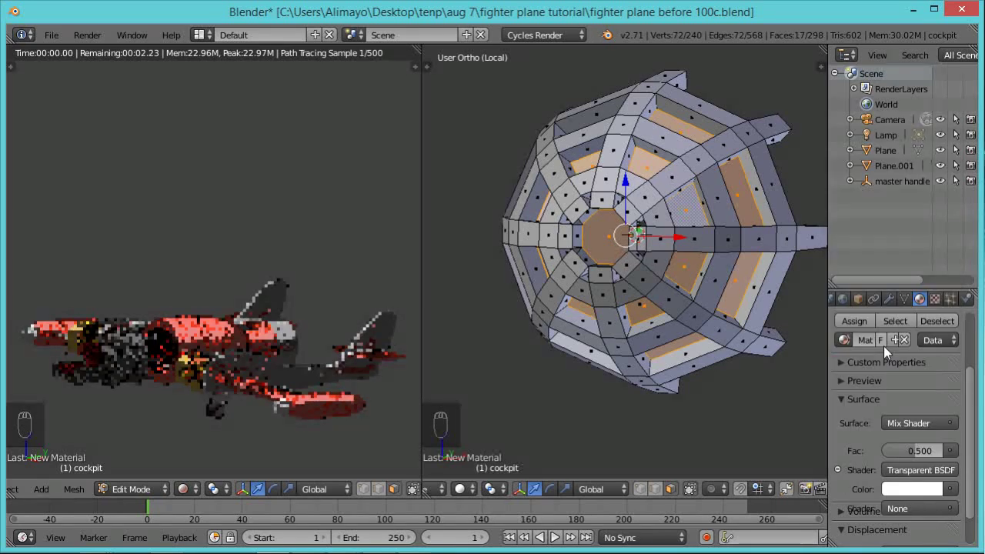
{"action": "left_click", "coordinate": [931, 508]}
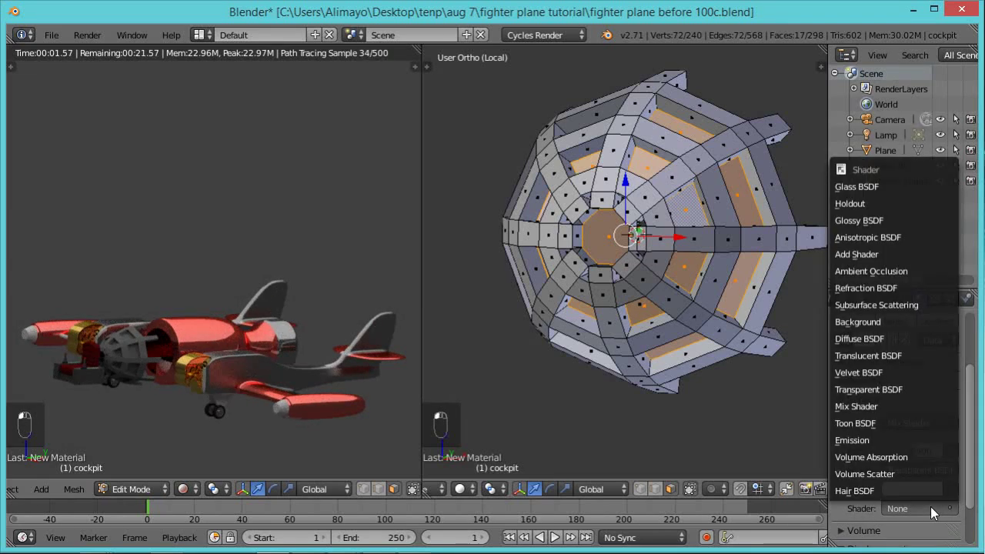
{"action": "left_click", "coordinate": [886, 338]}
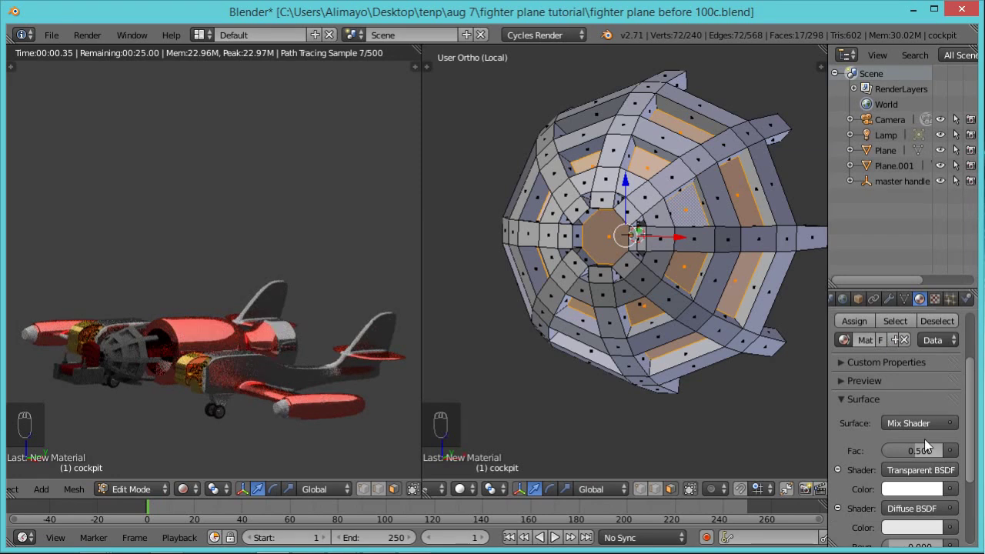
Set the Diffuse BSDF colour to grey 6B6B6B and assign the new material to the selected pane faces.
{"action": "left_click", "coordinate": [928, 530]}
{"action": "left_click_drag", "start_coordinate": [928, 369], "coordinate": [929, 371]}
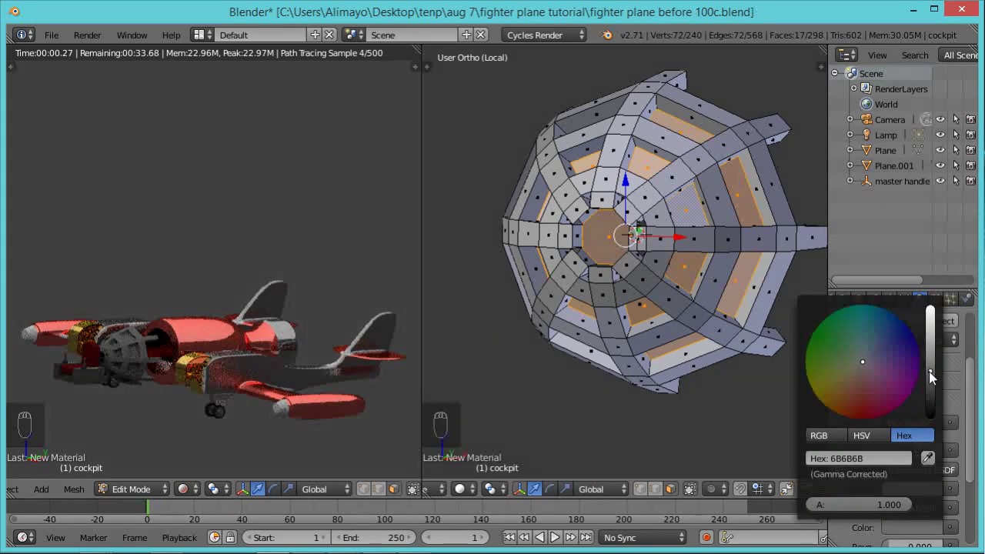
{"action": "left_click", "coordinate": [859, 319]}
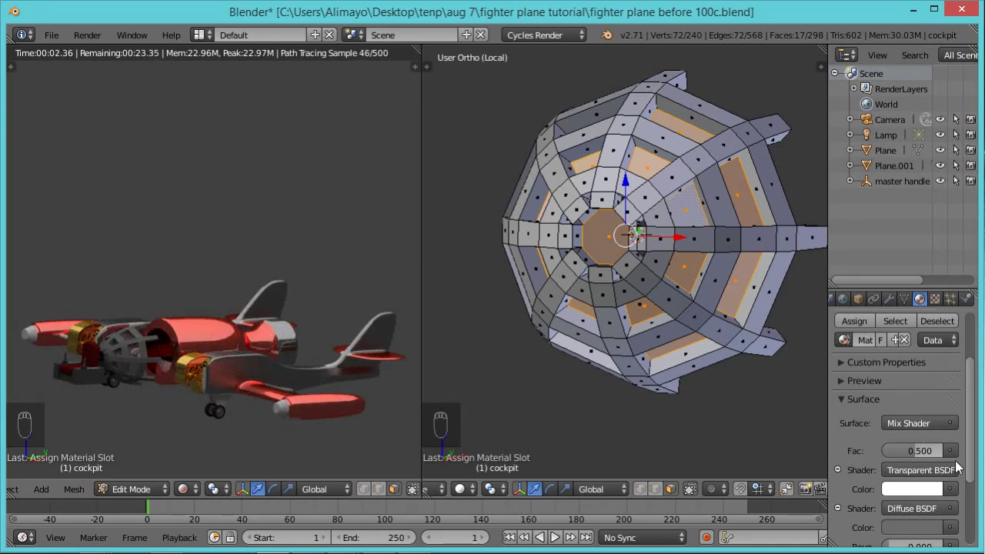
Try grey 787878 and a darker grey for the Transparent BSDF colour, and settle on a light grey.
{"action": "scroll", "coordinate": [957, 467], "scroll_direction": "down", "scroll_amount": 2}
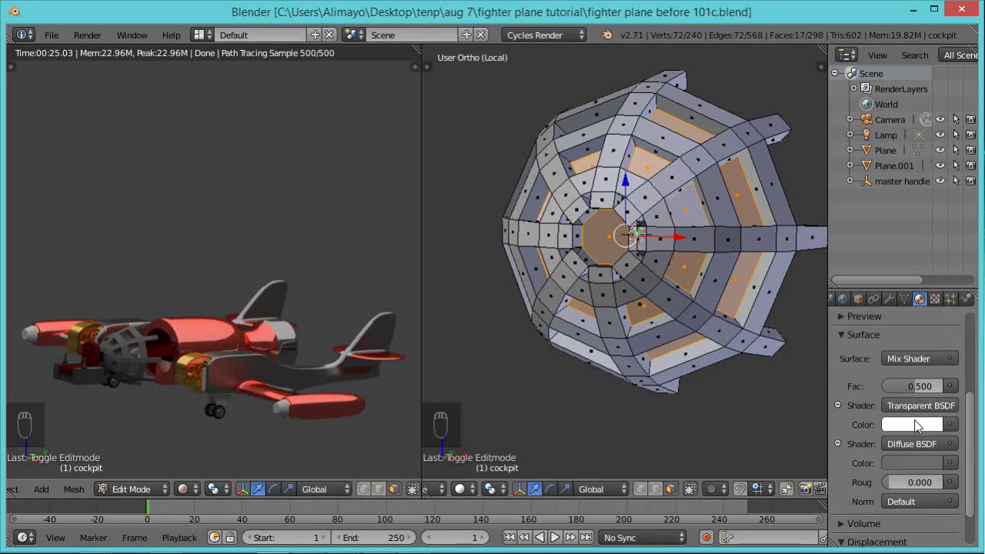
{"action": "left_click", "coordinate": [906, 426]}
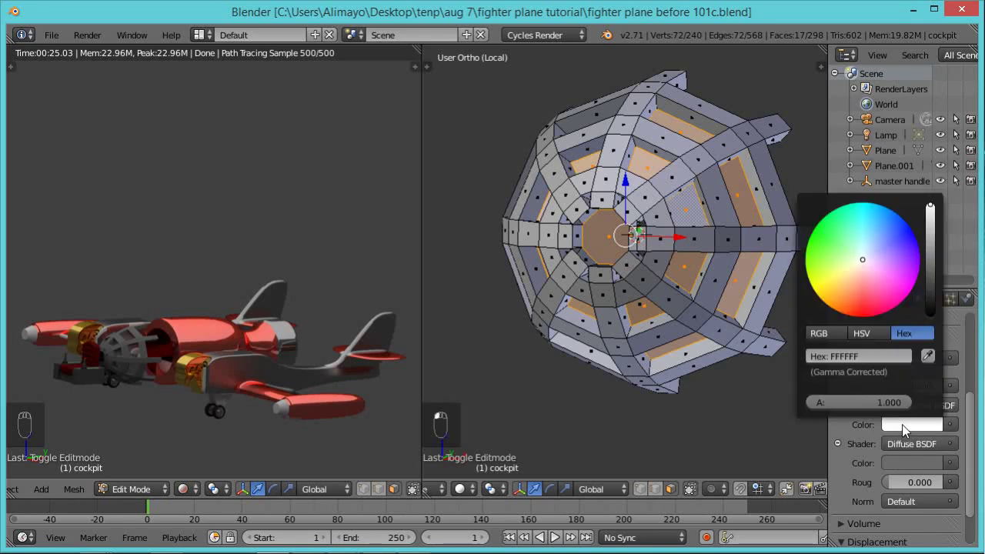
{"action": "left_click_drag", "start_coordinate": [929, 253], "coordinate": [931, 263]}
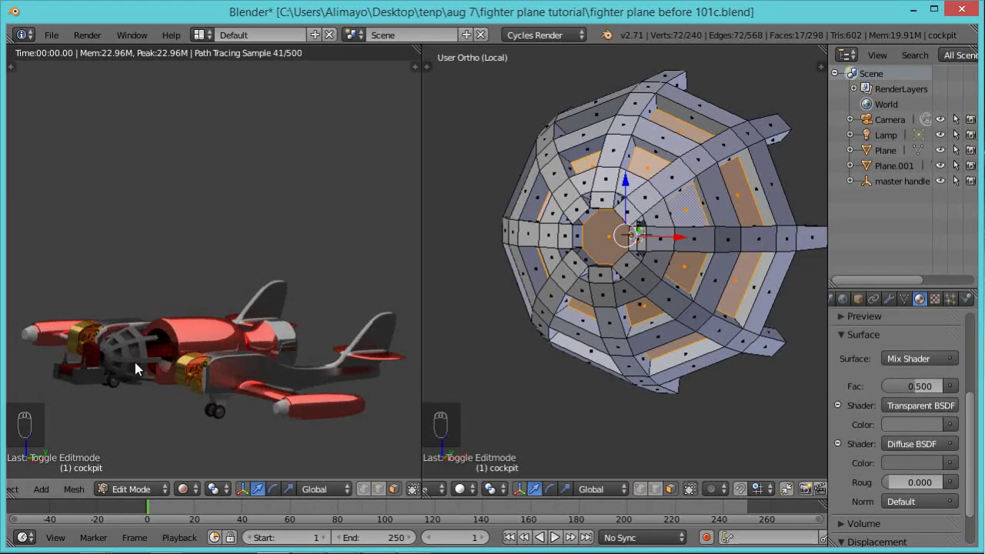
{"action": "left_click", "coordinate": [922, 426]}
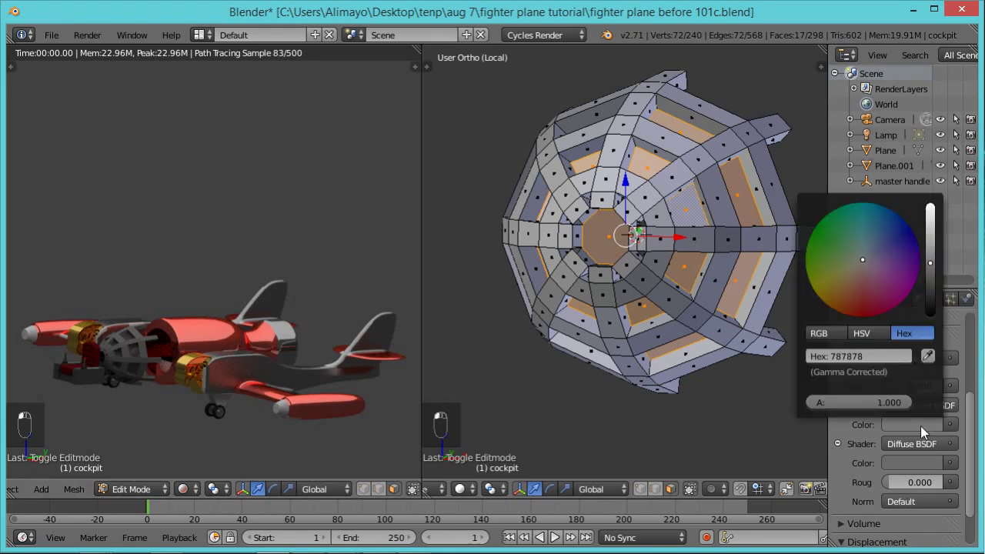
{"action": "left_click_drag", "start_coordinate": [926, 278], "coordinate": [928, 289]}
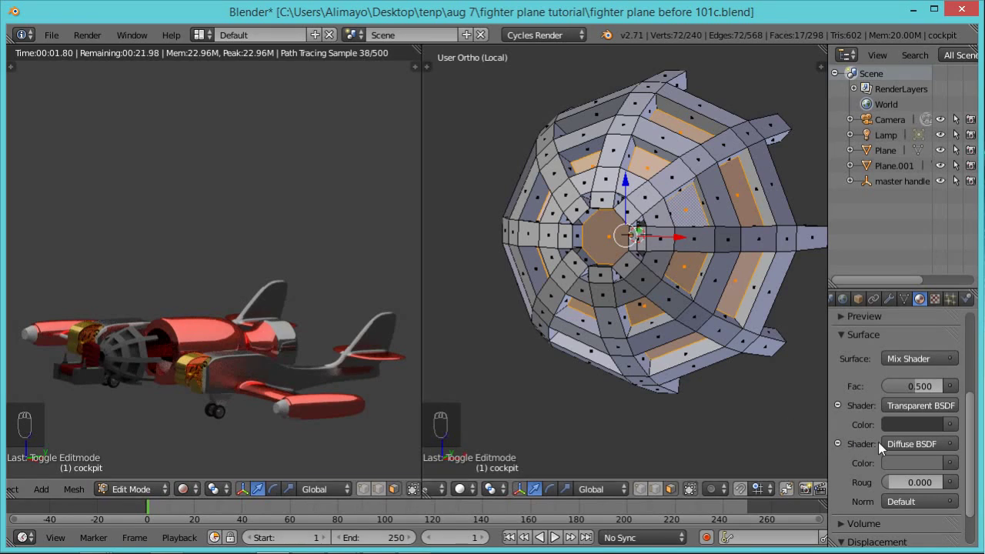
{"action": "left_click", "coordinate": [912, 424]}
{"action": "left_click", "coordinate": [932, 231]}
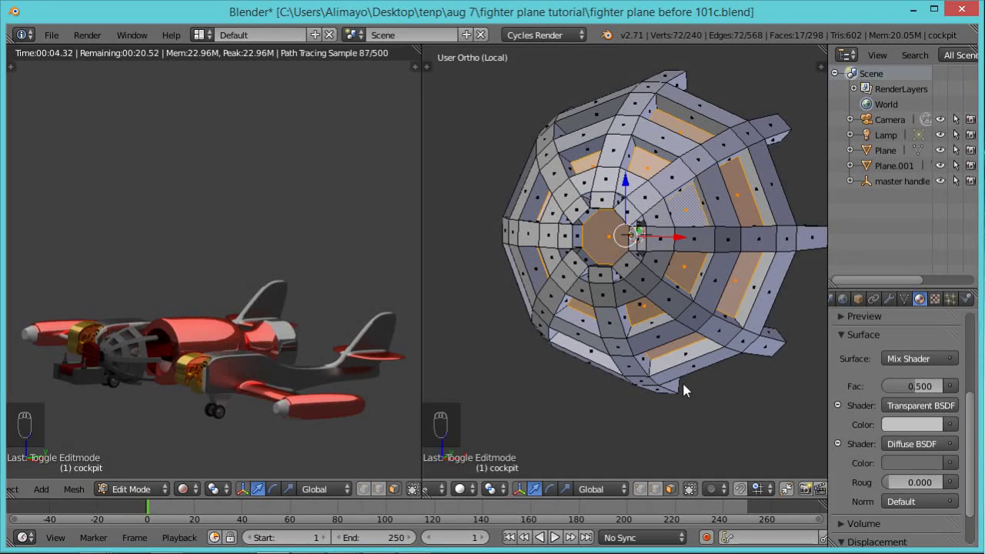
Leave local view and show the cockpit frame together with the rest of the plane.
{"action": "scroll", "coordinate": [693, 380], "scroll_direction": "down", "scroll_amount": 1}
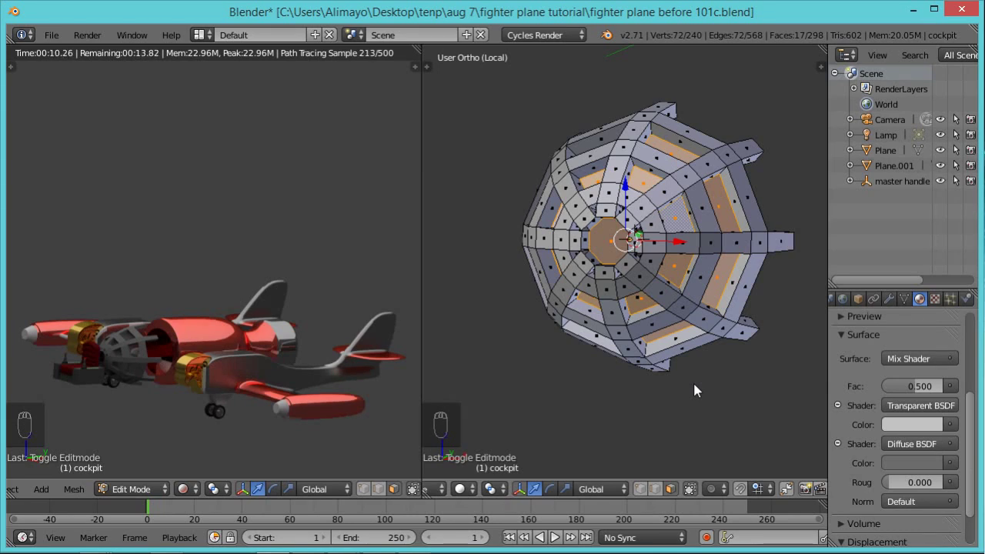
{"action": "key", "text": "KP_Divide"}
{"action": "middle_click_drag", "start_coordinate": [725, 326], "coordinate": [674, 321]}
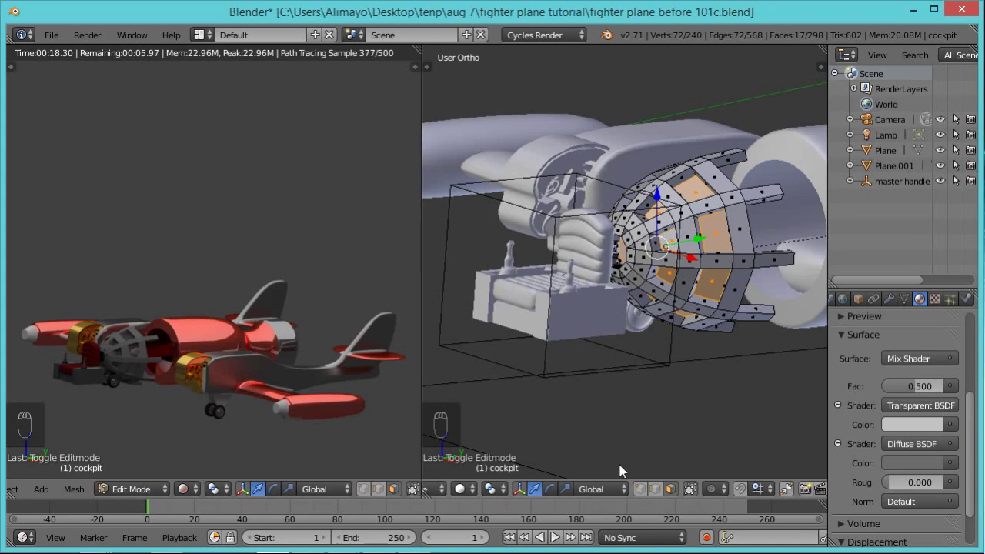
Return to Object Mode and move the cockpit frame along Y back toward the fuselage.
{"action": "key", "text": "Tab"}
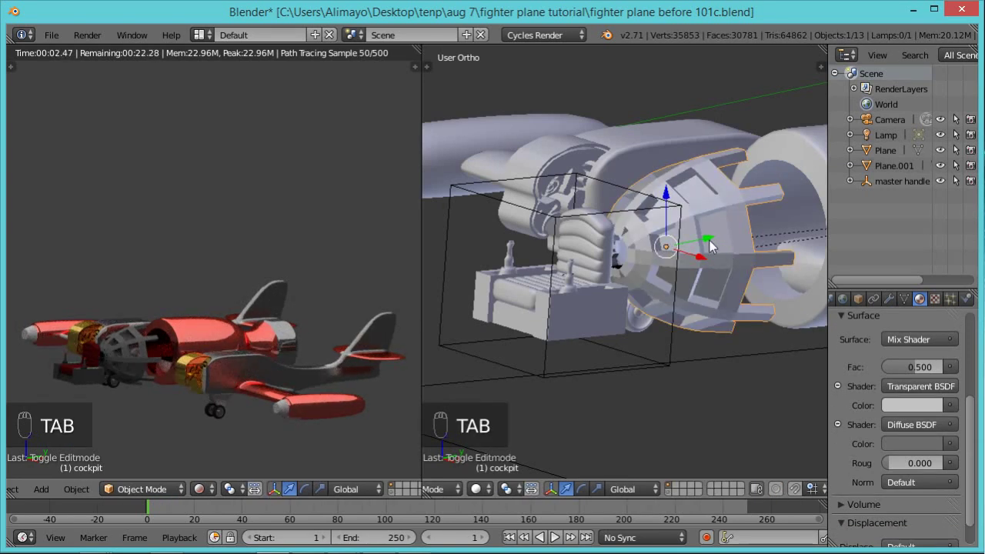
{"action": "left_click_drag", "start_coordinate": [708, 243], "coordinate": [748, 224]}
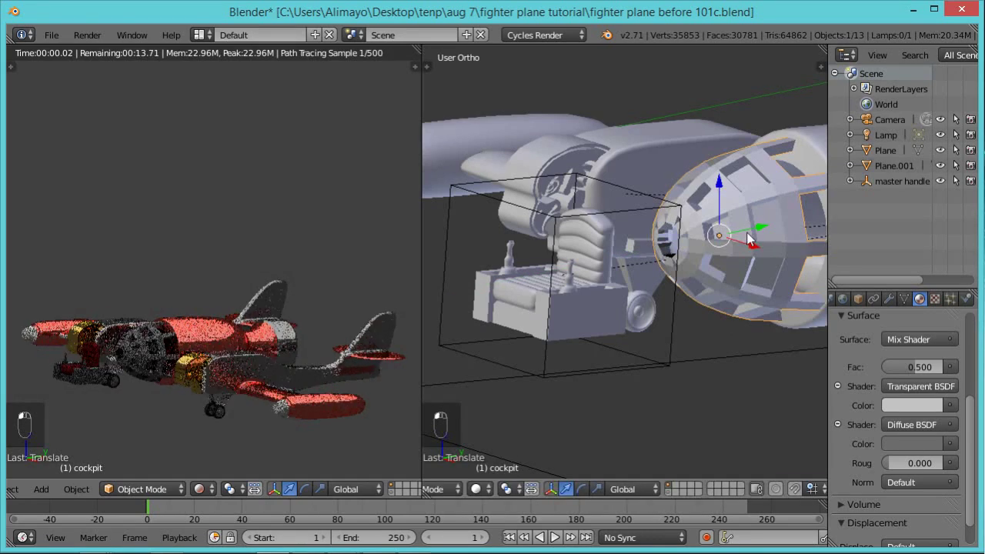
Edit the pilot seat mesh, select the two middle faces on top of the backrest and snap the 3D cursor to them.
{"action": "right_click", "coordinate": [594, 254]}
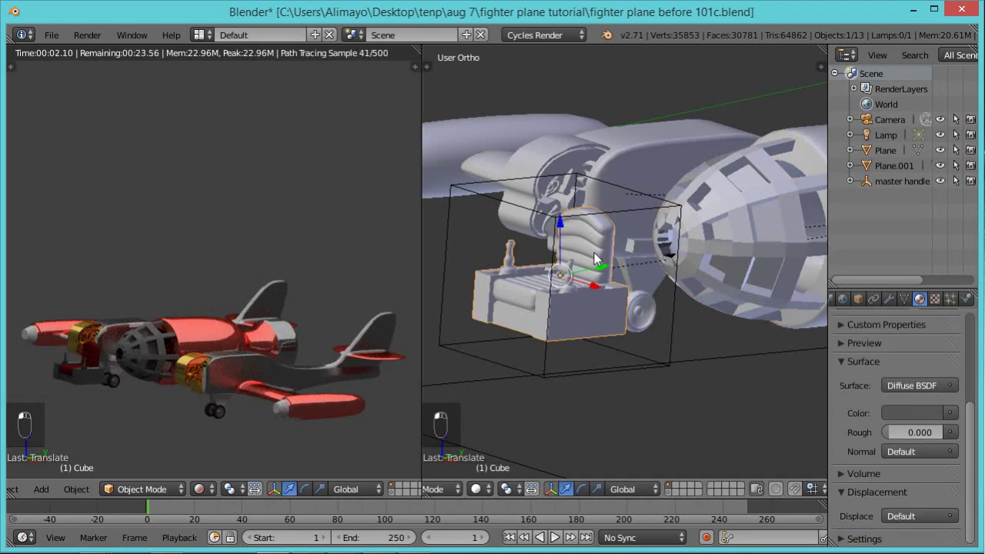
{"action": "key", "text": "Tab"}
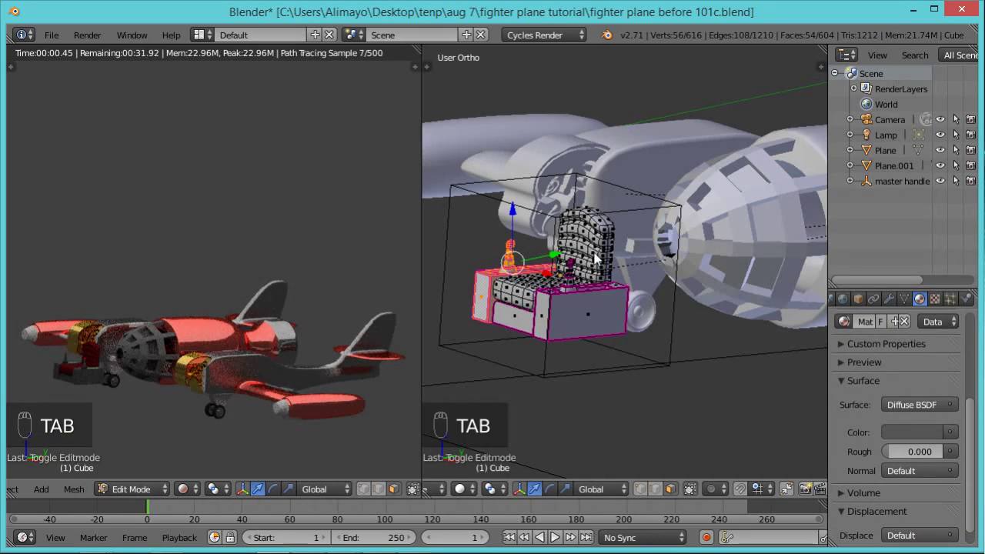
{"action": "scroll", "coordinate": [594, 258], "scroll_direction": "up", "scroll_amount": 3}
{"action": "scroll", "coordinate": [594, 257], "scroll_direction": "up", "scroll_amount": 5}
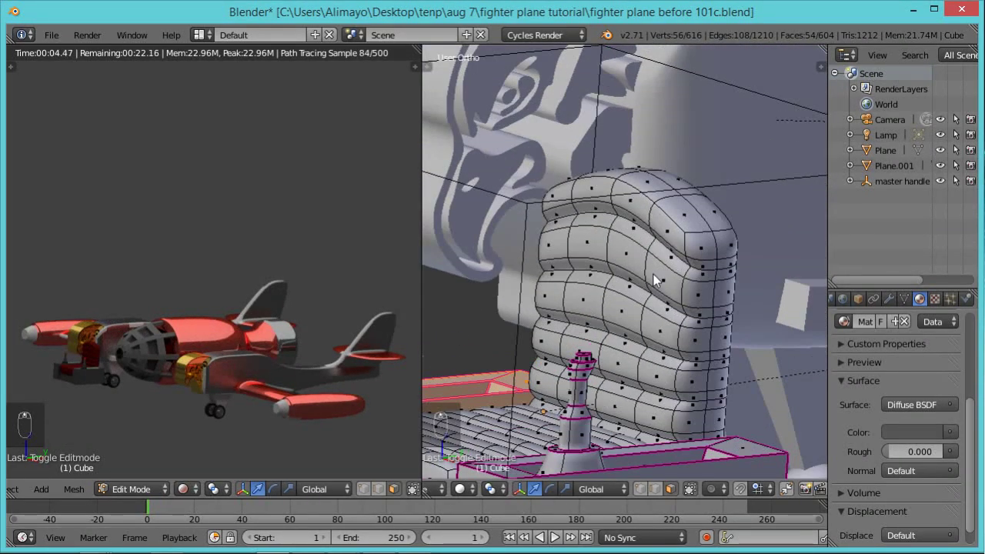
{"action": "middle_click_drag", "start_coordinate": [659, 285], "coordinate": [587, 247]}
{"action": "right_click", "coordinate": [656, 202]}
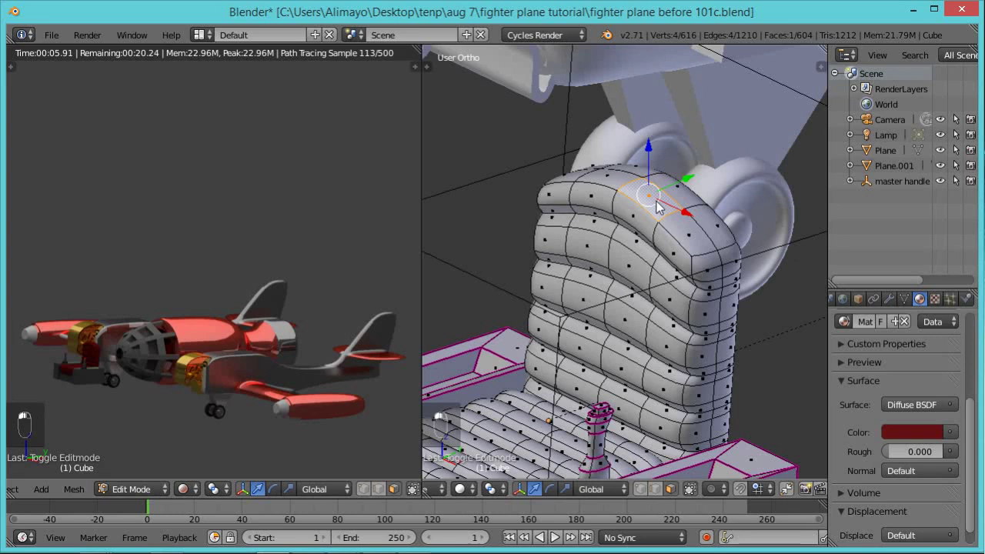
{"action": "right_click", "coordinate": [615, 181], "text": "shift"}
{"action": "key", "text": "shift+s"}
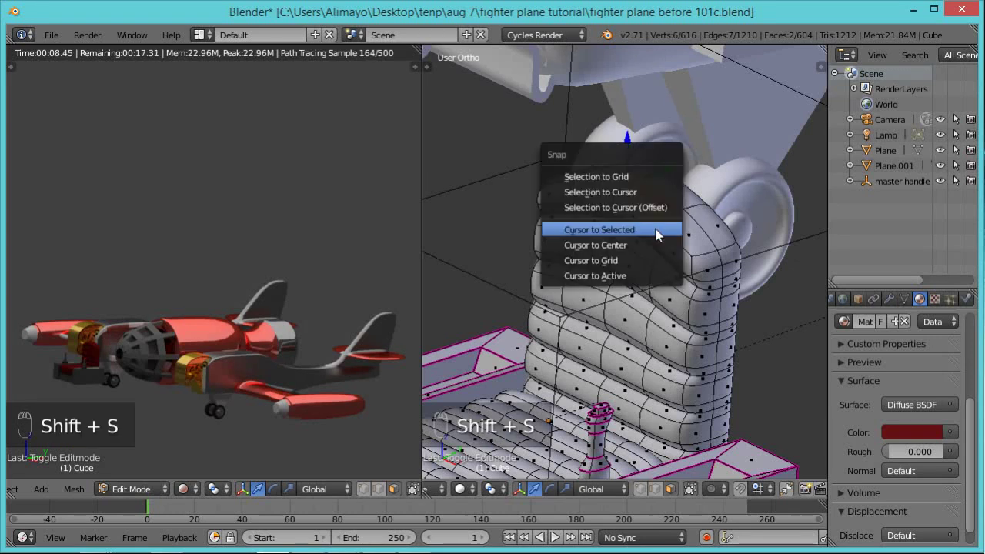
{"action": "left_click", "coordinate": [656, 234]}
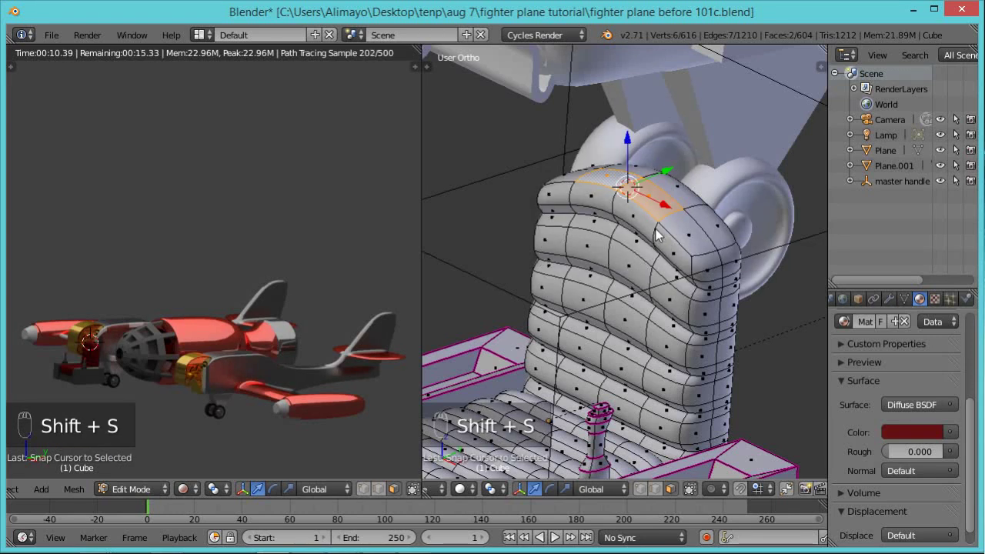
Add a plane at the 3D cursor above the seat and shrink it along the Y and X axes.
{"action": "scroll", "coordinate": [657, 233], "scroll_direction": "down", "scroll_amount": 3}
{"action": "key", "text": "shift+a"}
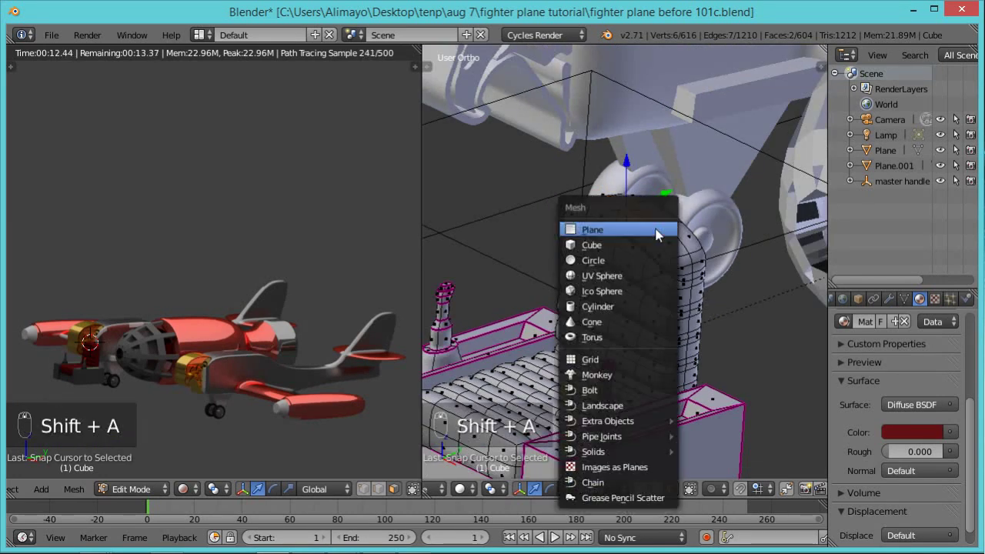
{"action": "left_click", "coordinate": [657, 234]}
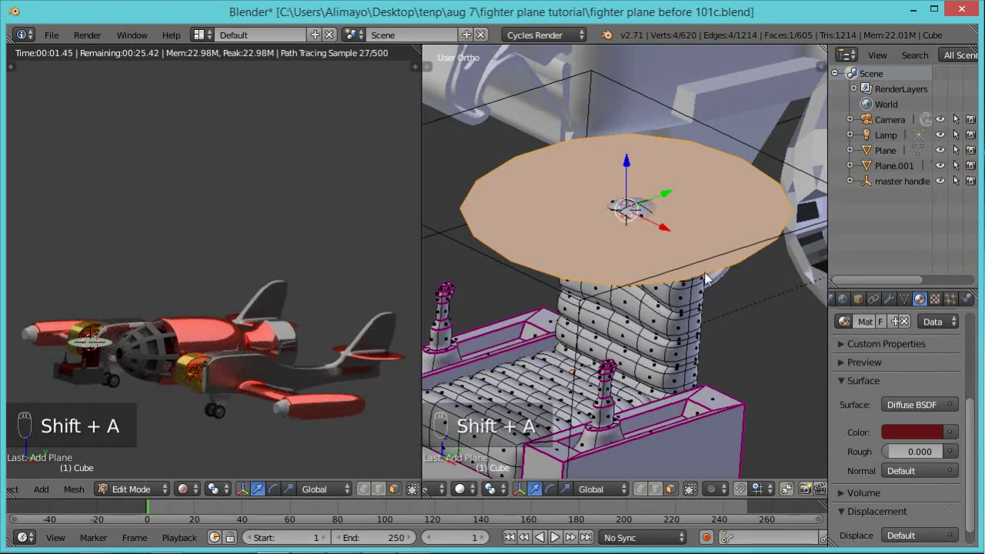
{"action": "key", "text": "s"}
{"action": "key", "text": "y"}
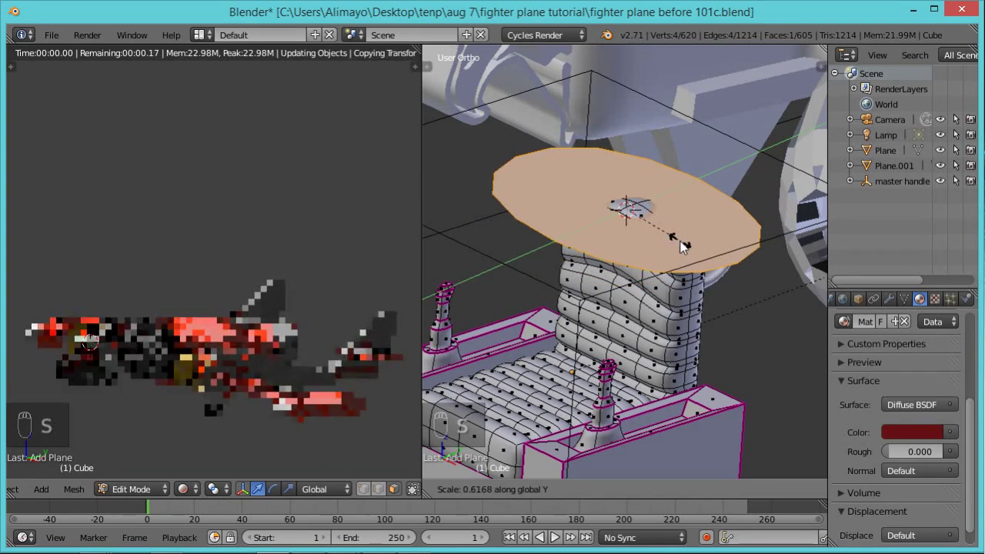
{"action": "left_click", "coordinate": [698, 251]}
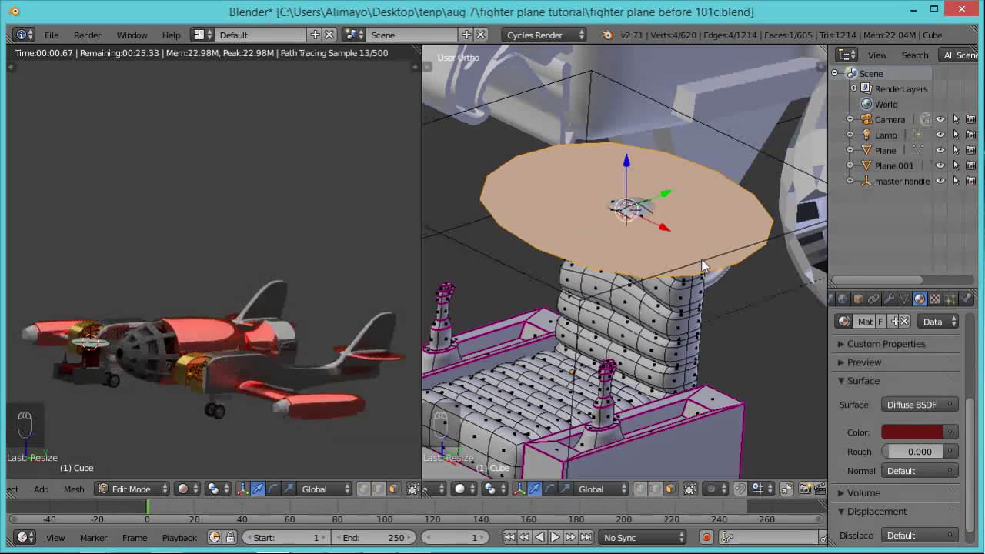
{"action": "key", "text": "s"}
{"action": "key", "text": "y"}
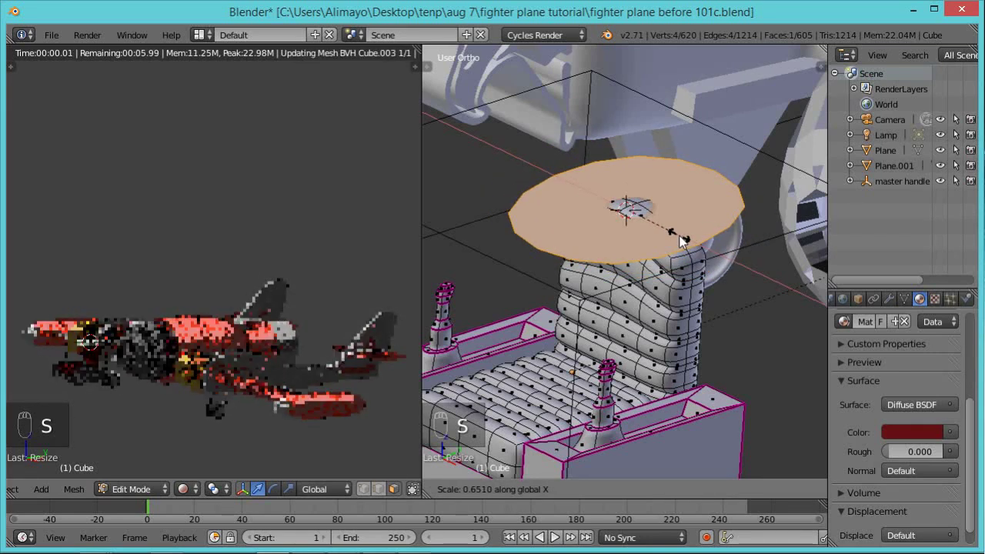
{"action": "left_click", "coordinate": [684, 242]}
Raise the plane slightly above the seat back and scale it to about 0.6 along Y.
{"action": "left_click_drag", "start_coordinate": [628, 163], "coordinate": [681, 192]}
{"action": "scroll", "coordinate": [700, 285], "scroll_direction": "down", "scroll_amount": 1}
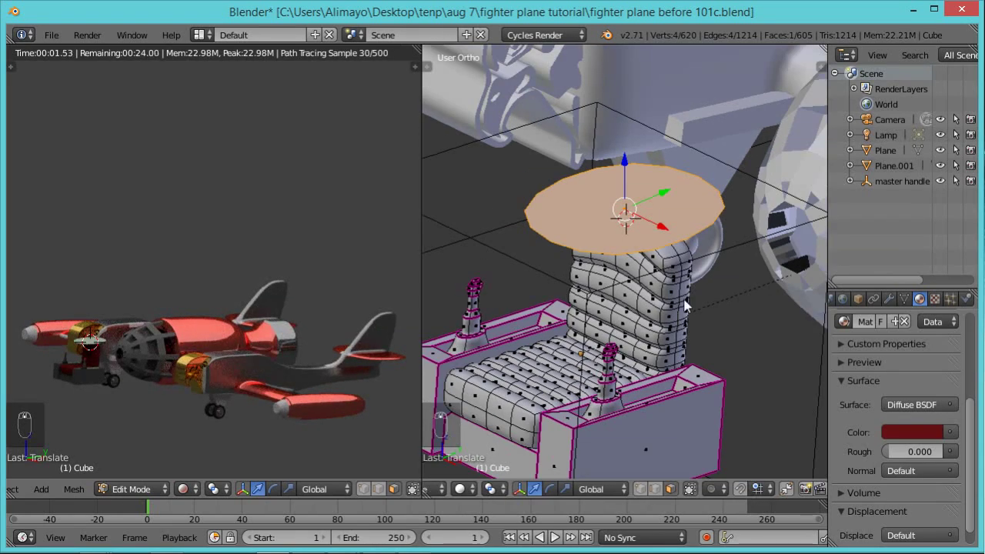
{"action": "middle_click_drag", "start_coordinate": [672, 339], "coordinate": [658, 304]}
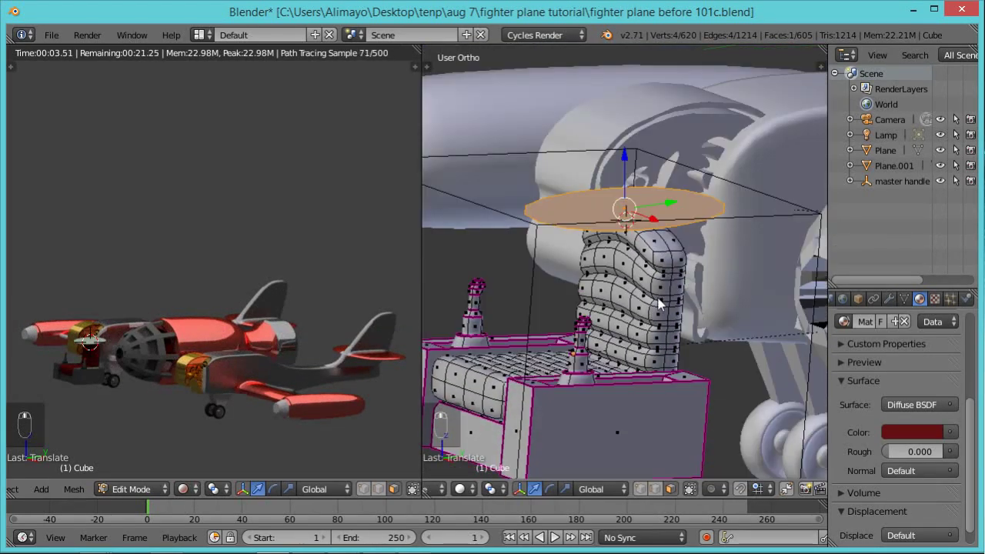
{"action": "key", "text": "s"}
{"action": "key", "text": "y"}
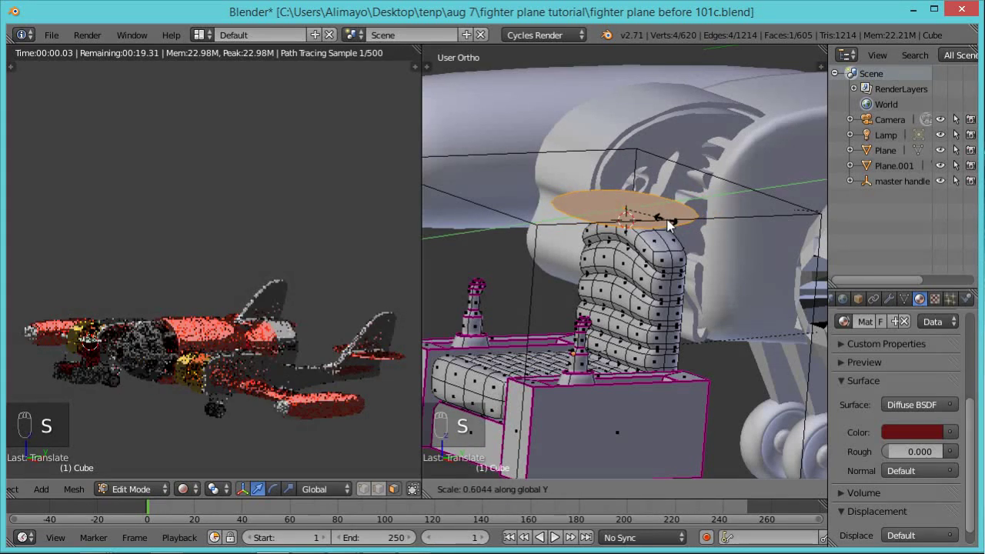
{"action": "left_click", "coordinate": [666, 222]}
Add a new material slot to the seat object with an Emission surface of strength 5.
{"action": "left_click_drag", "start_coordinate": [971, 416], "coordinate": [962, 362]}
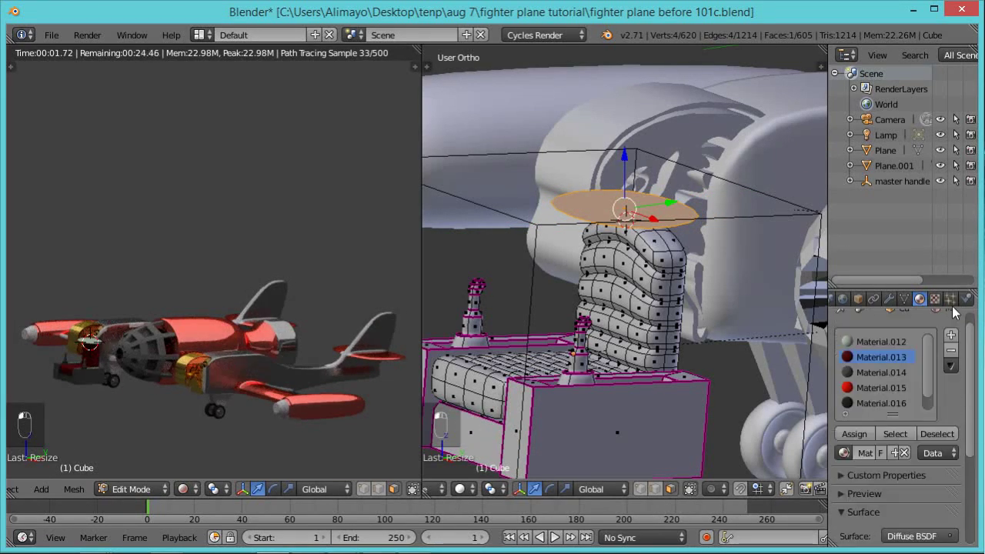
{"action": "left_click", "coordinate": [951, 351]}
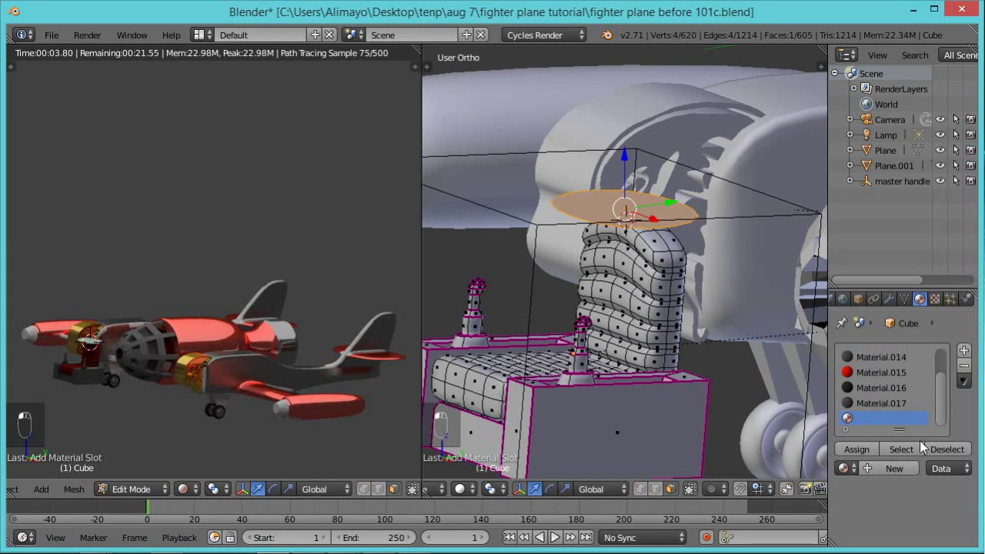
{"action": "left_click", "coordinate": [885, 468]}
{"action": "scroll", "coordinate": [931, 431], "scroll_direction": "down", "scroll_amount": 4}
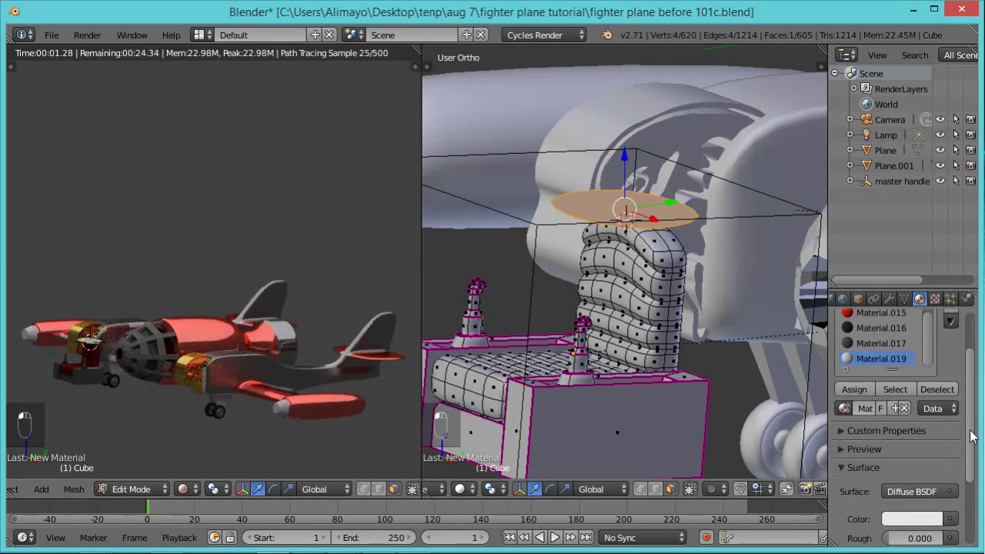
{"action": "left_click", "coordinate": [924, 444]}
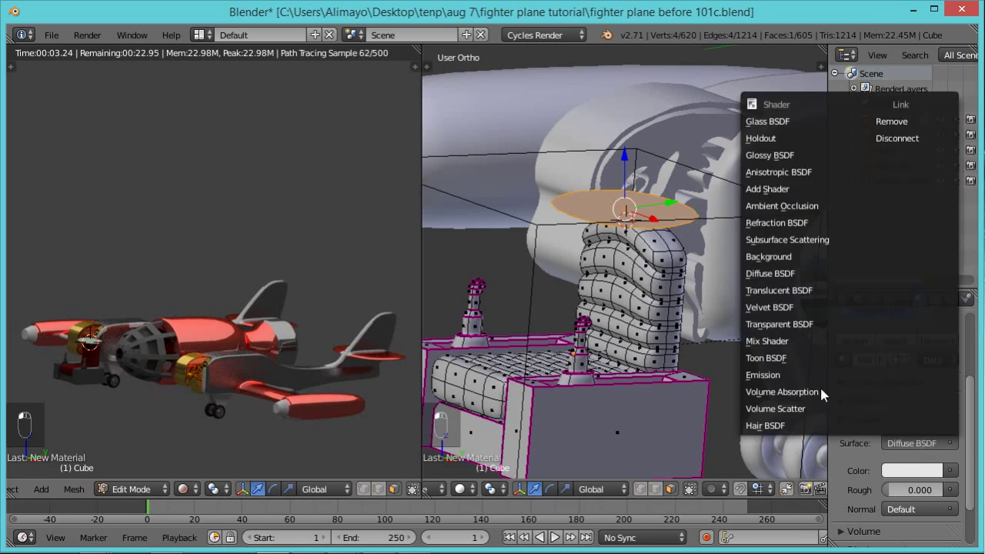
{"action": "left_click", "coordinate": [779, 379]}
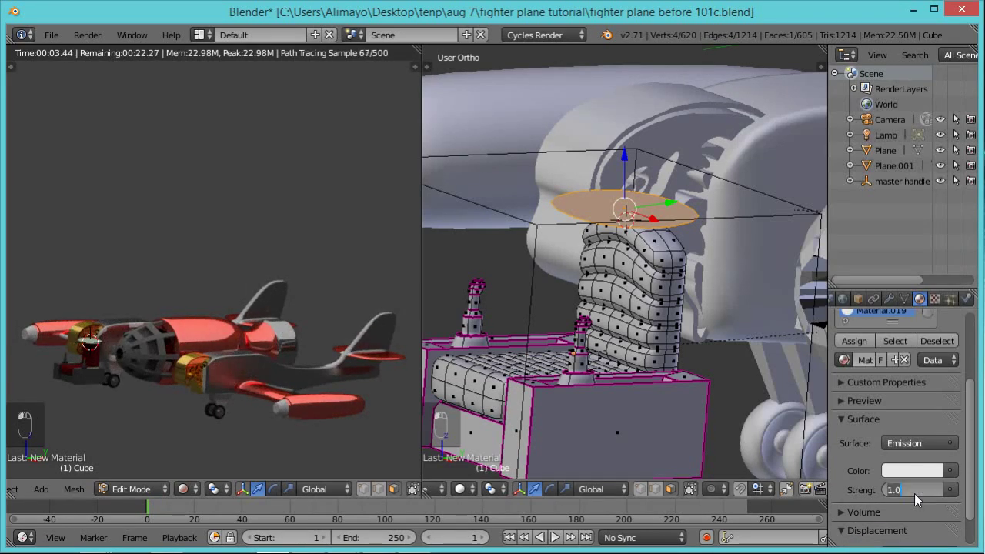
{"action": "type", "text": "5"}
{"action": "key", "text": "Return"}
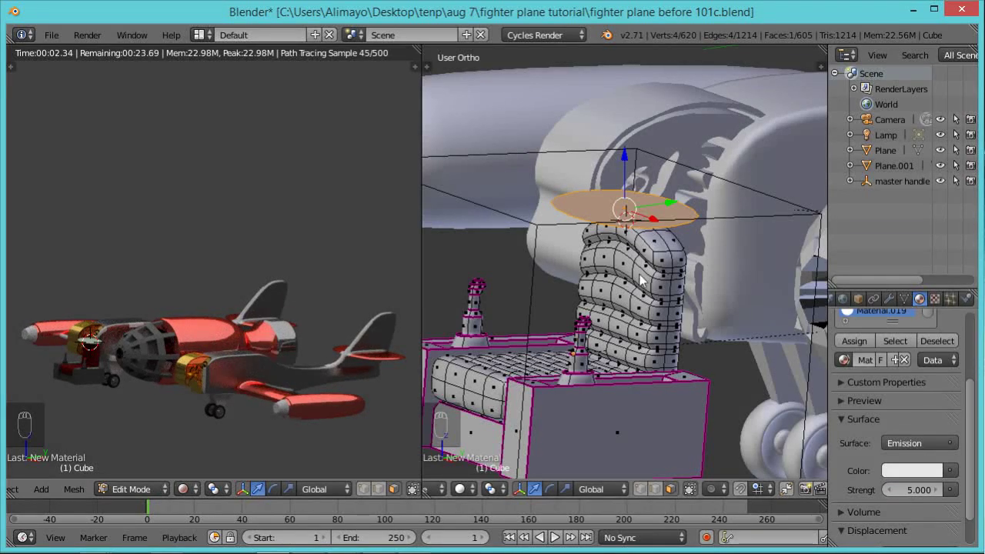
Save the scene as "fighter plane before 103c" and assign the Emission material to the plane above the seat.
{"action": "key", "text": "Tab"}
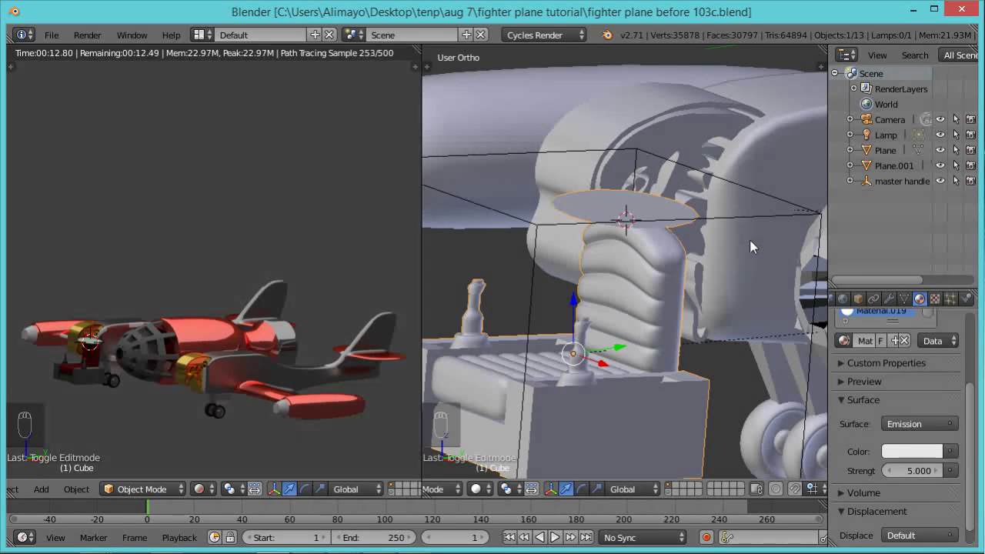
{"action": "key", "text": "Tab"}
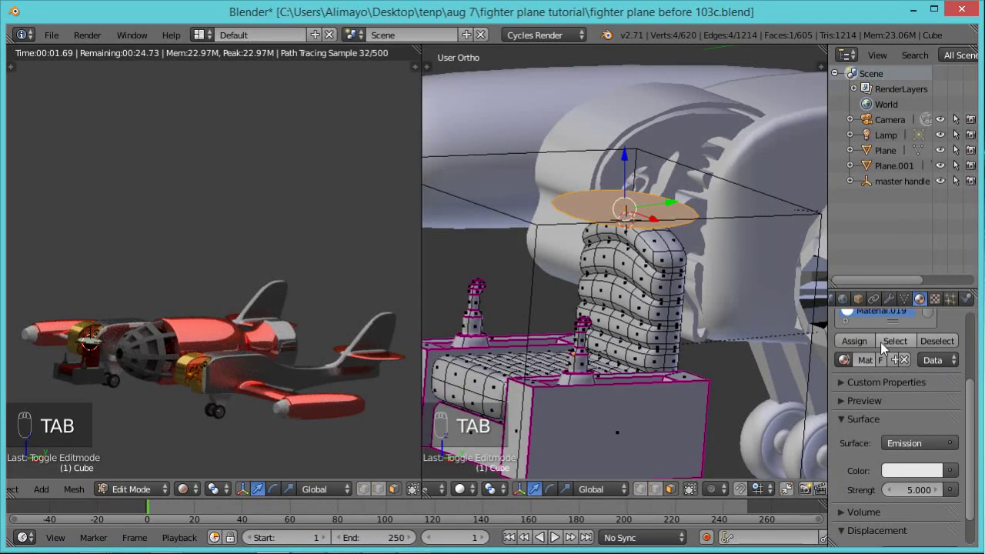
{"action": "left_click", "coordinate": [856, 342]}
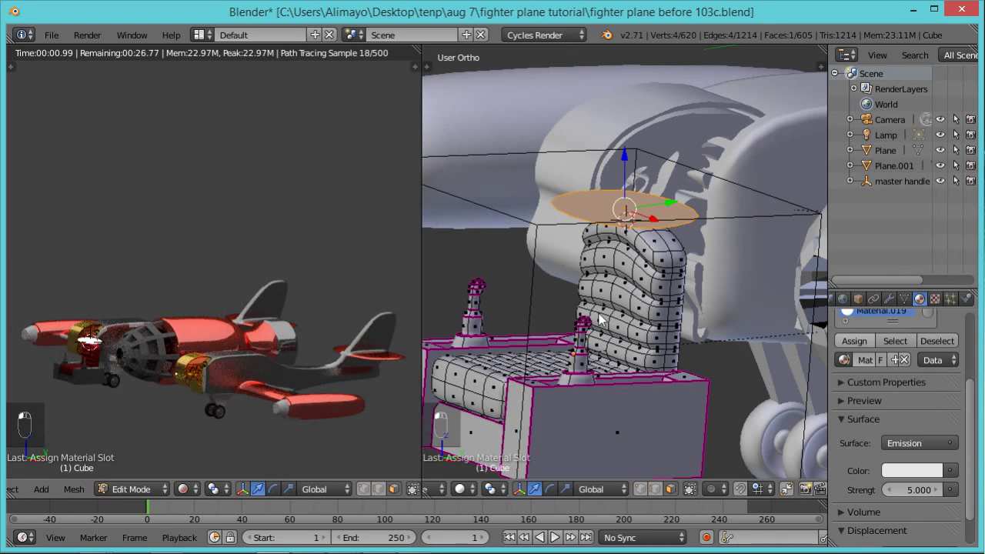
{"action": "key", "text": "Tab"}
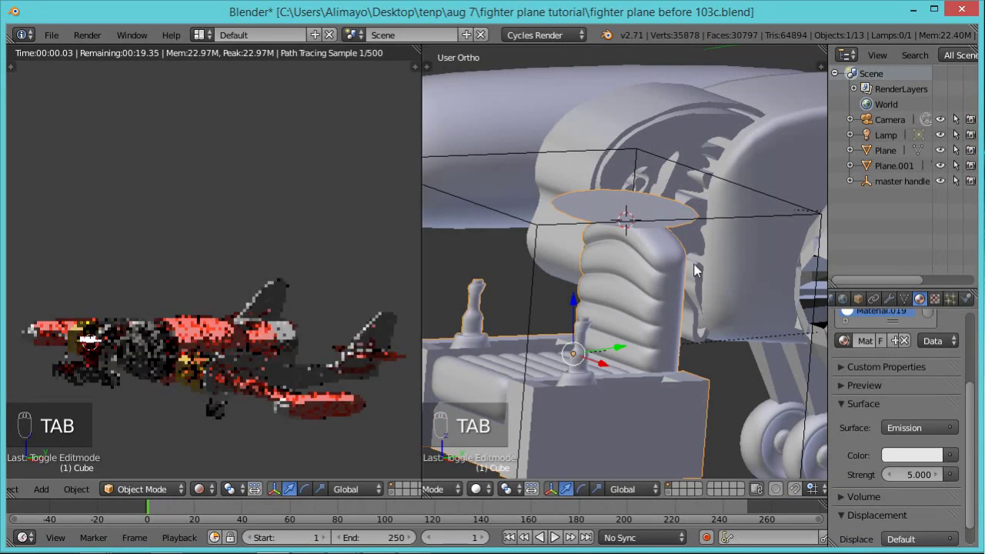
Select the seat's cockpit_handle object and move it along Y so the seat sits inside the cockpit frame.
{"action": "right_click", "coordinate": [723, 215]}
{"action": "scroll", "coordinate": [719, 229], "scroll_direction": "down", "scroll_amount": 4}
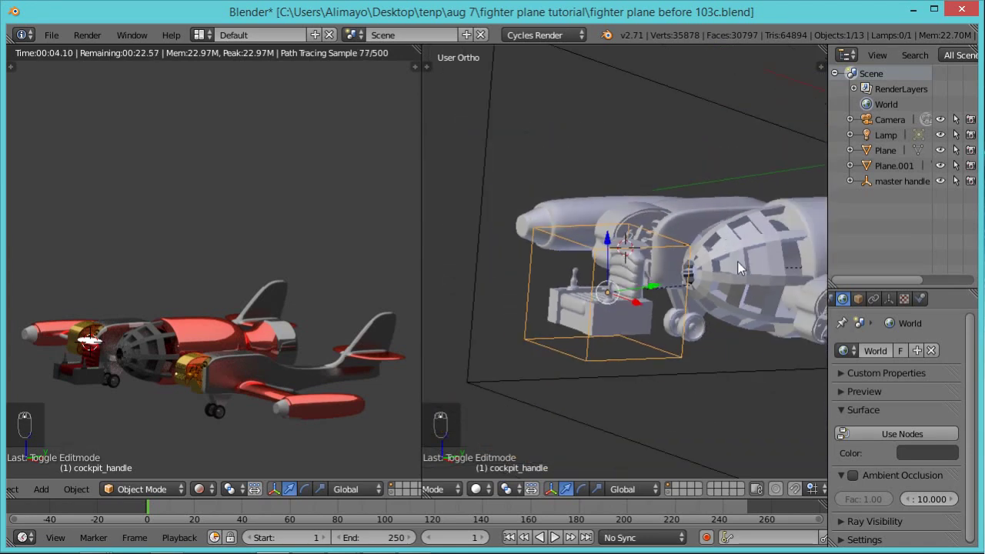
{"action": "scroll", "coordinate": [705, 277], "scroll_direction": "down", "scroll_amount": 1}
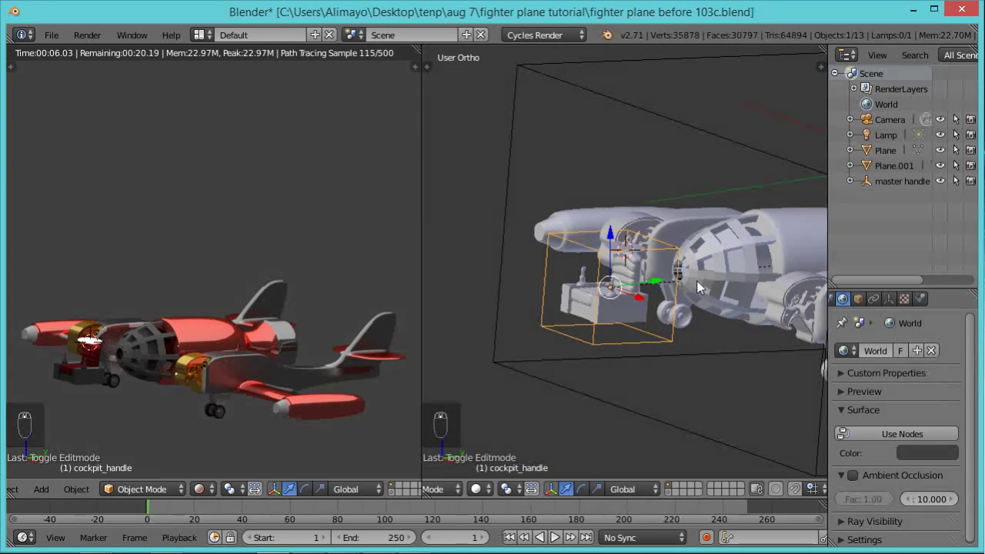
{"action": "key", "text": "g"}
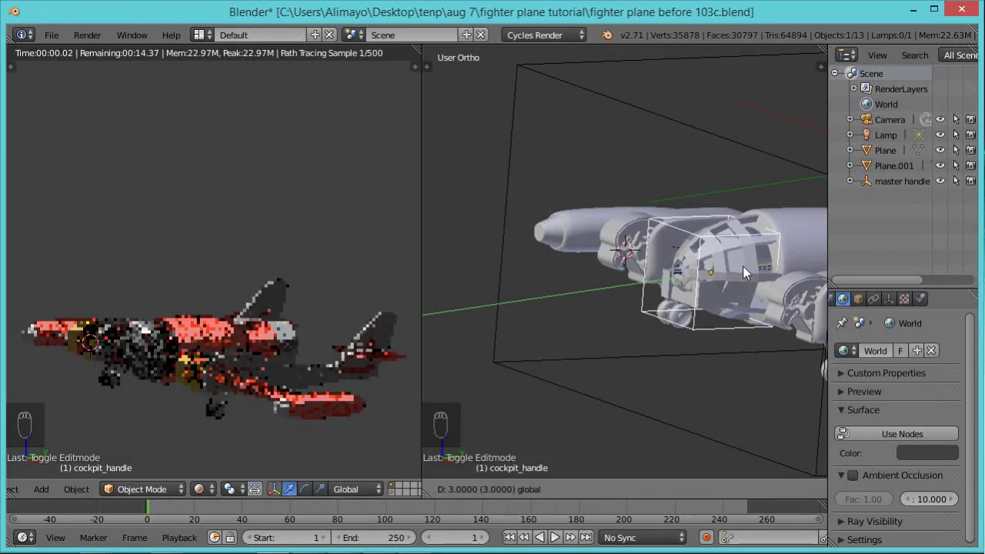
{"action": "left_click", "coordinate": [780, 263]}
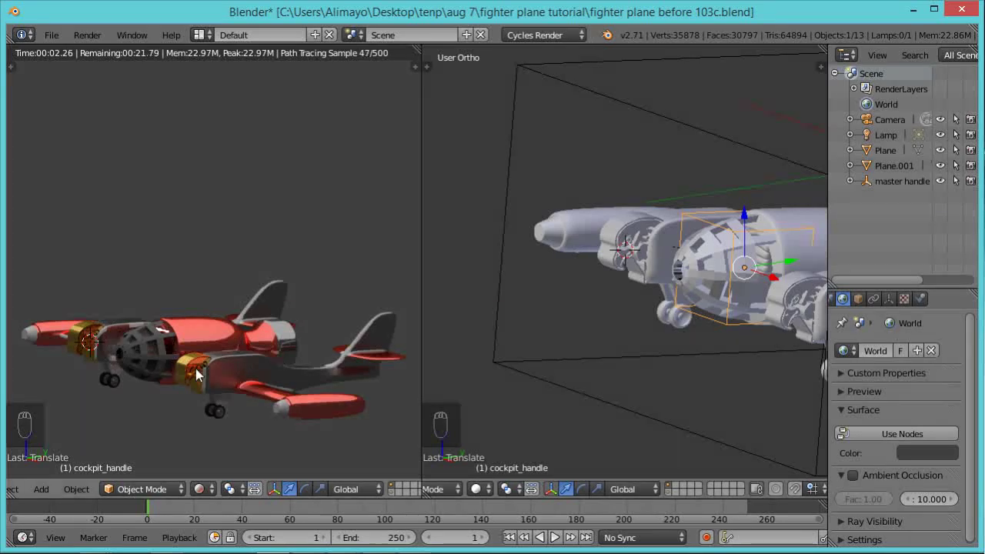
Lighten the Transparent BSDF colour in the cockpit window panes' Mix Shader material and check the panes in the rendered view.
{"action": "scroll", "coordinate": [196, 374], "scroll_direction": "up", "scroll_amount": 3}
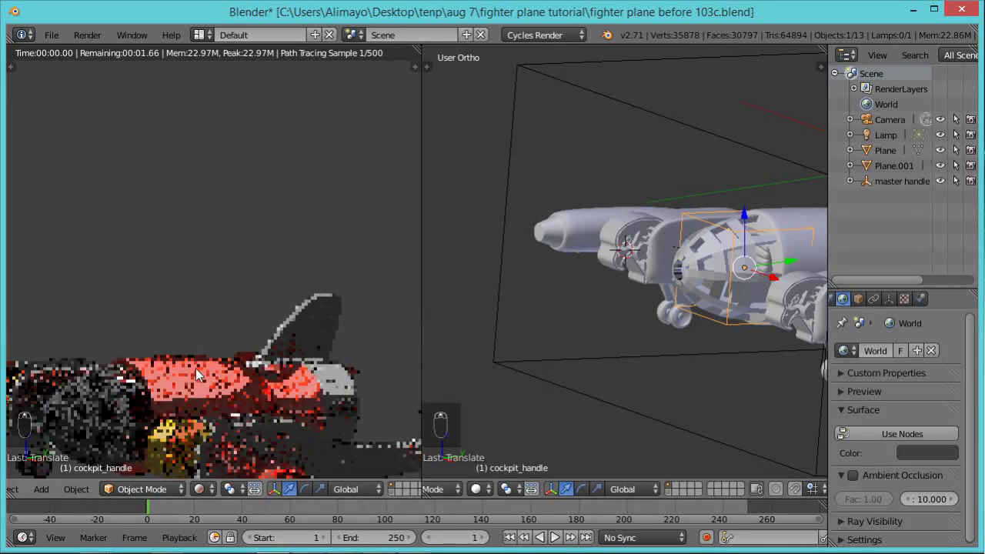
{"action": "middle_click_drag", "start_coordinate": [207, 362], "coordinate": [234, 293], "text": "shift"}
{"action": "scroll", "coordinate": [235, 299], "scroll_direction": "up", "scroll_amount": 5}
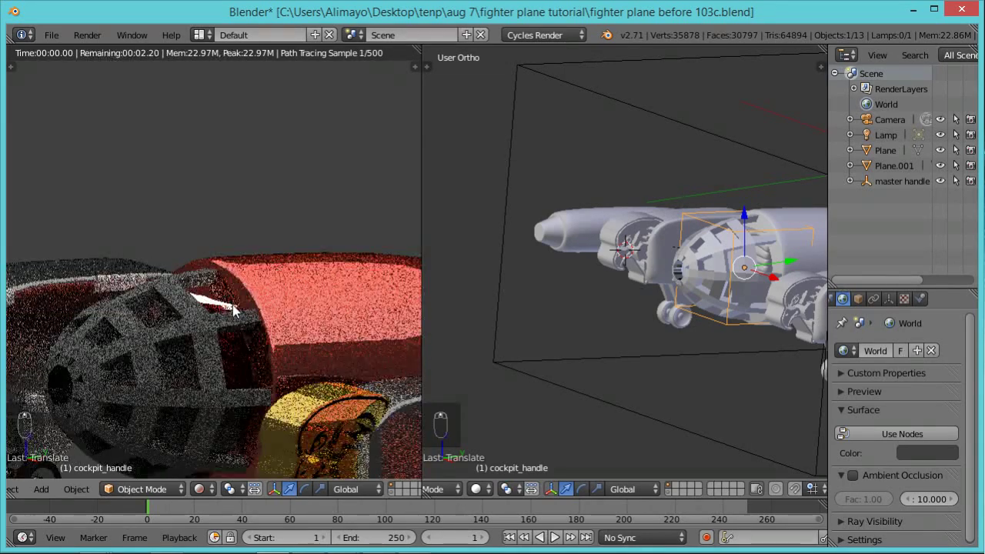
{"action": "middle_click_drag", "start_coordinate": [245, 340], "coordinate": [264, 280], "text": "shift"}
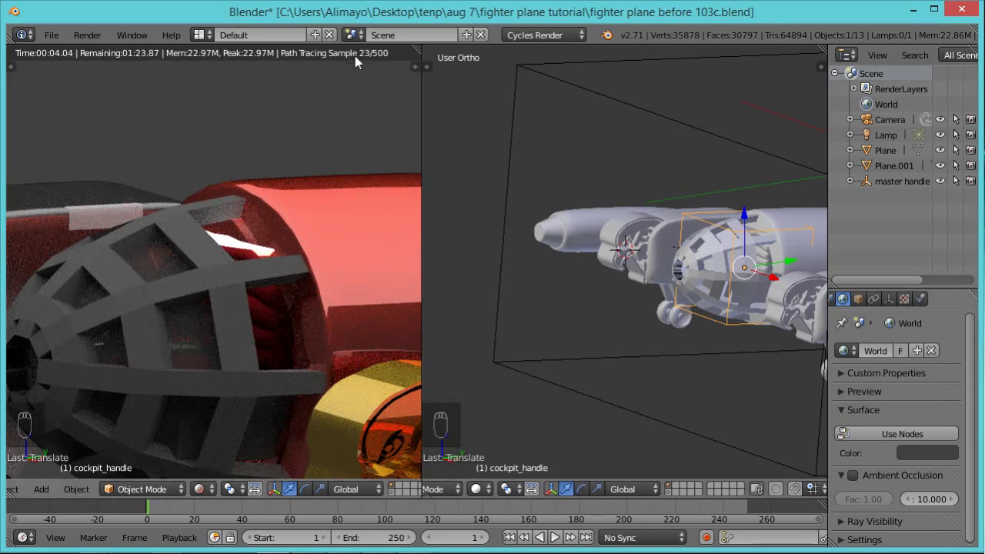
{"action": "right_click", "coordinate": [702, 275]}
{"action": "key", "text": "Tab"}
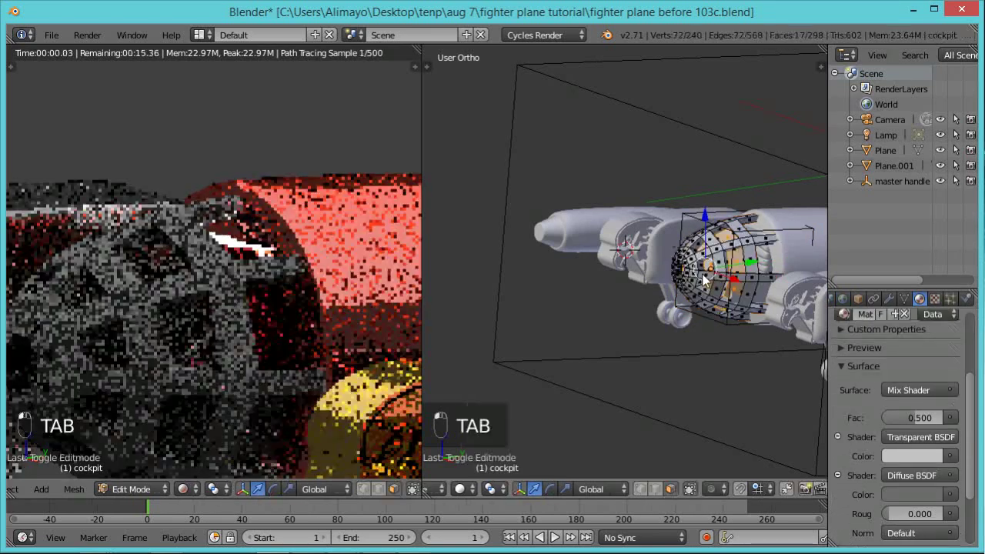
{"action": "left_click", "coordinate": [924, 463]}
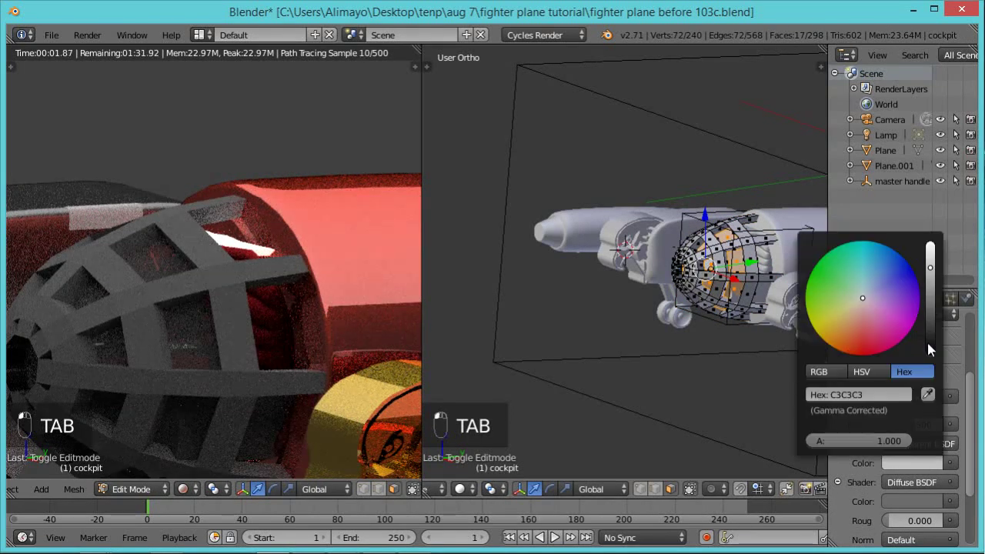
{"action": "left_click_drag", "start_coordinate": [931, 271], "coordinate": [931, 260]}
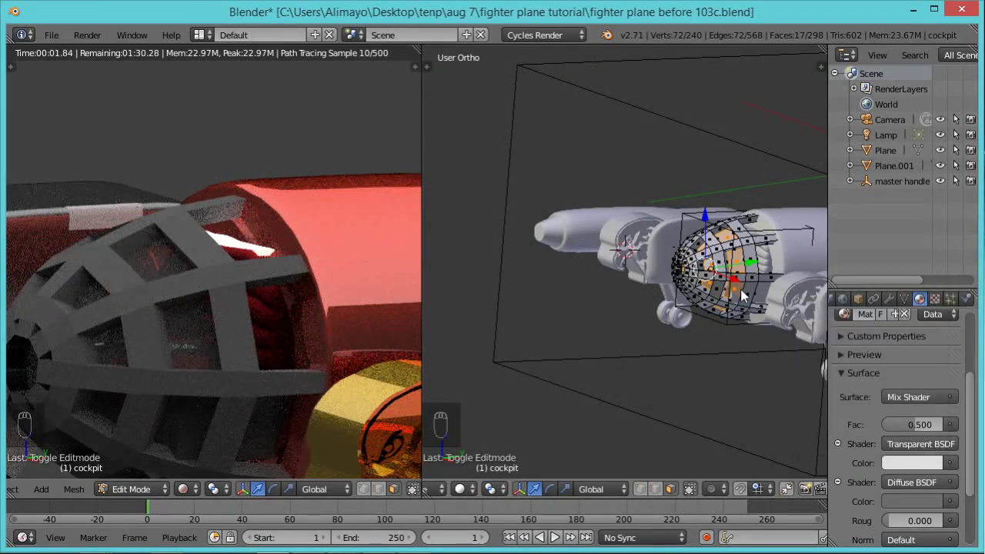
{"action": "middle_click_drag", "start_coordinate": [256, 341], "coordinate": [307, 296]}
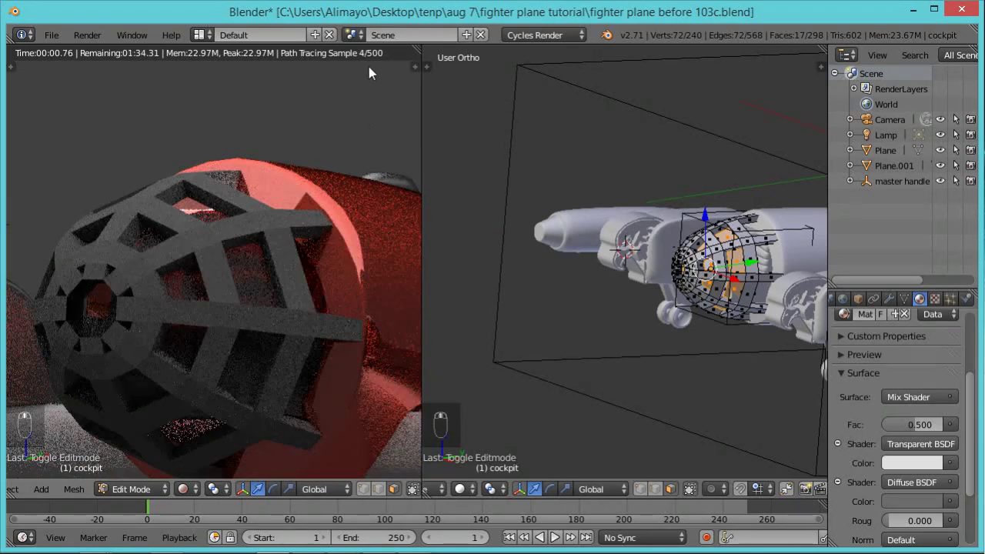
{"action": "scroll", "coordinate": [316, 227], "scroll_direction": "up", "scroll_amount": 4}
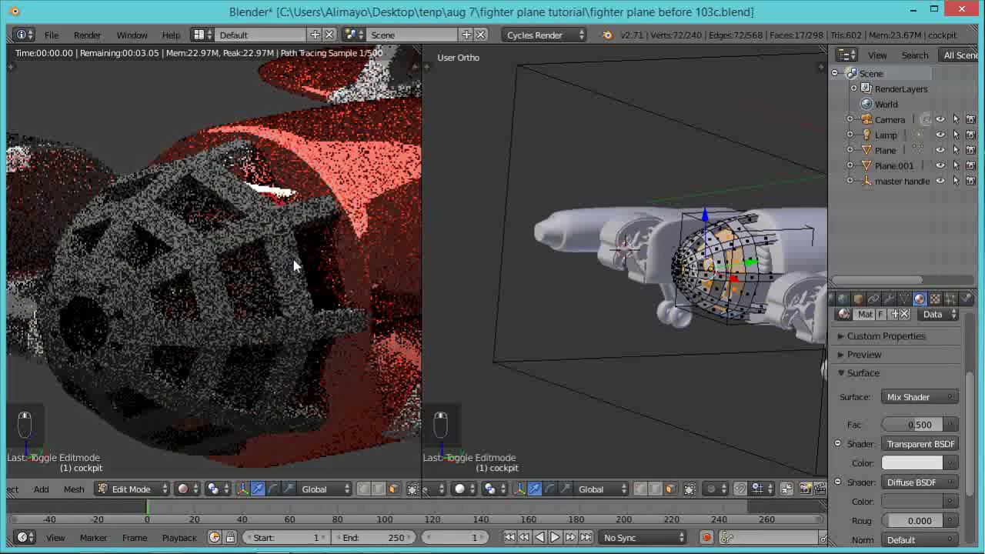
{"action": "scroll", "coordinate": [294, 259], "scroll_direction": "up", "scroll_amount": 3}
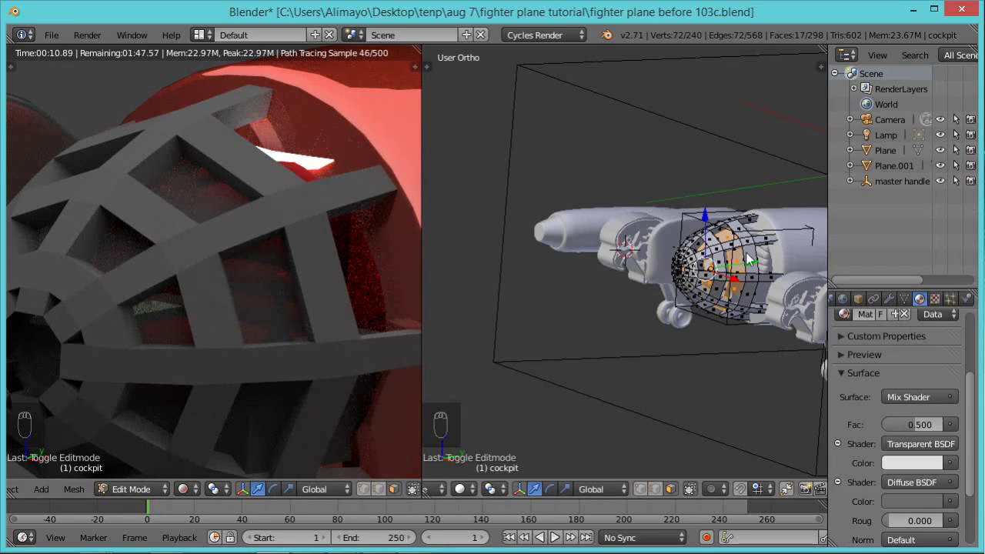
{"action": "key", "text": "Tab"}
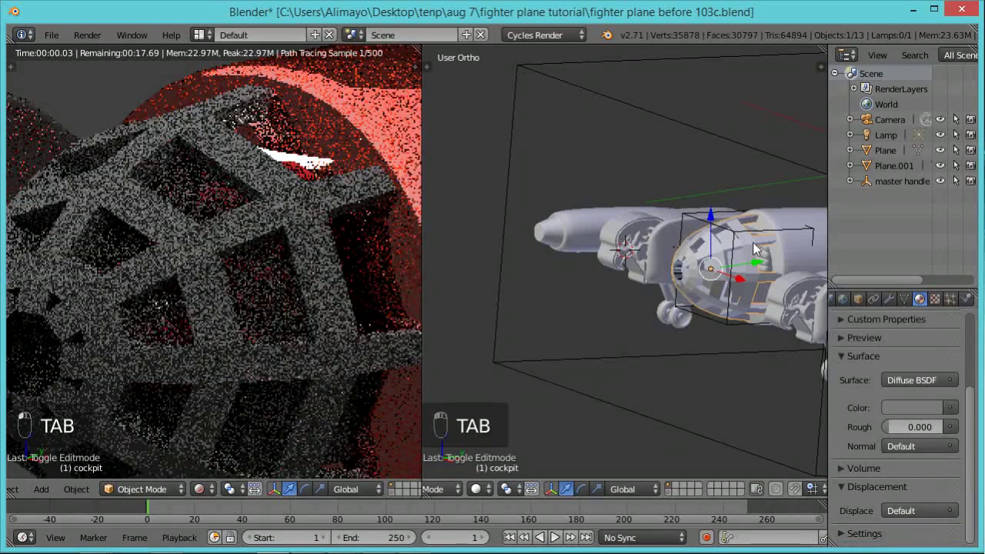
Select the seat object inside the cockpit and isolate it in local view.
{"action": "right_click", "coordinate": [762, 258]}
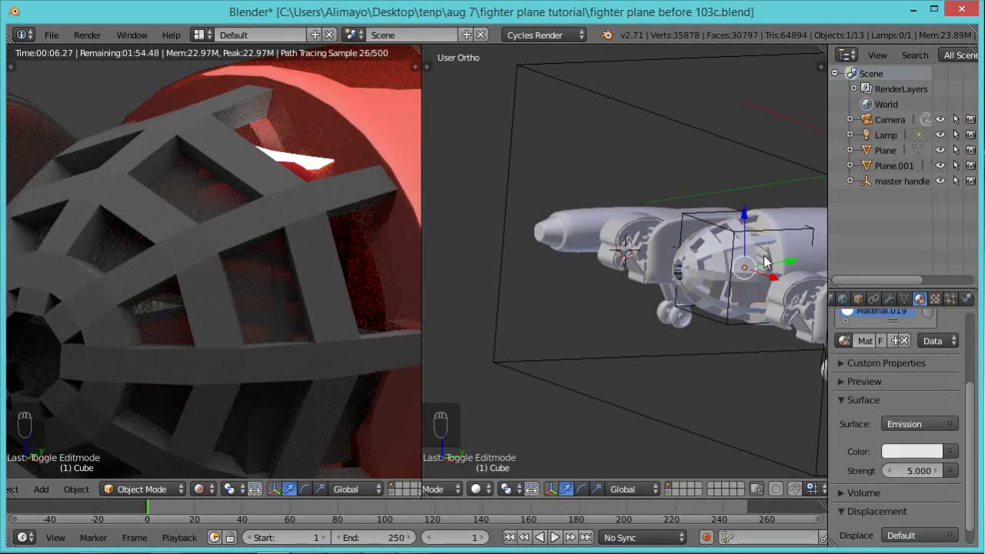
{"action": "scroll", "coordinate": [764, 261], "scroll_direction": "up", "scroll_amount": 2}
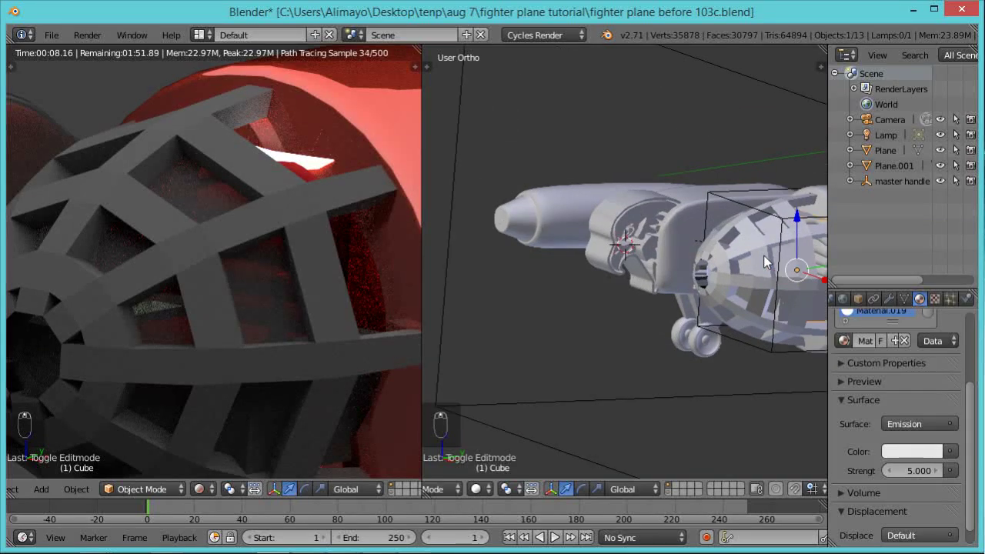
{"action": "middle_click_drag", "start_coordinate": [797, 243], "coordinate": [652, 269], "text": "shift"}
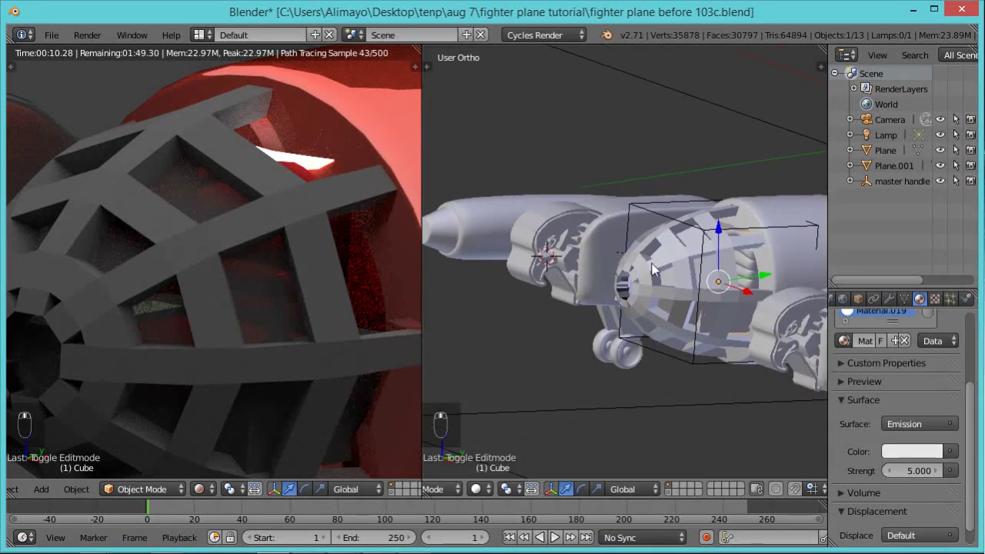
{"action": "scroll", "coordinate": [677, 274], "scroll_direction": "up", "scroll_amount": 3}
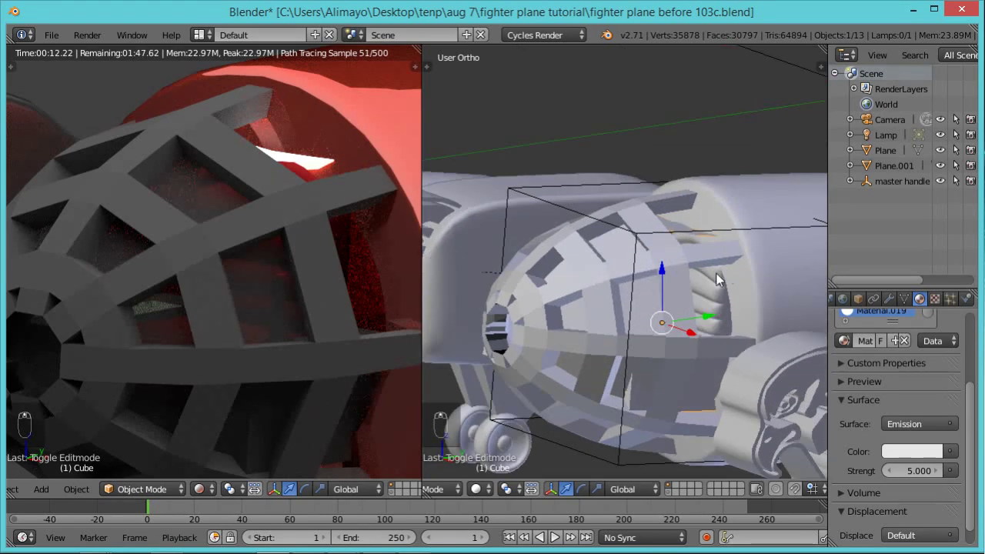
{"action": "right_click", "coordinate": [716, 295]}
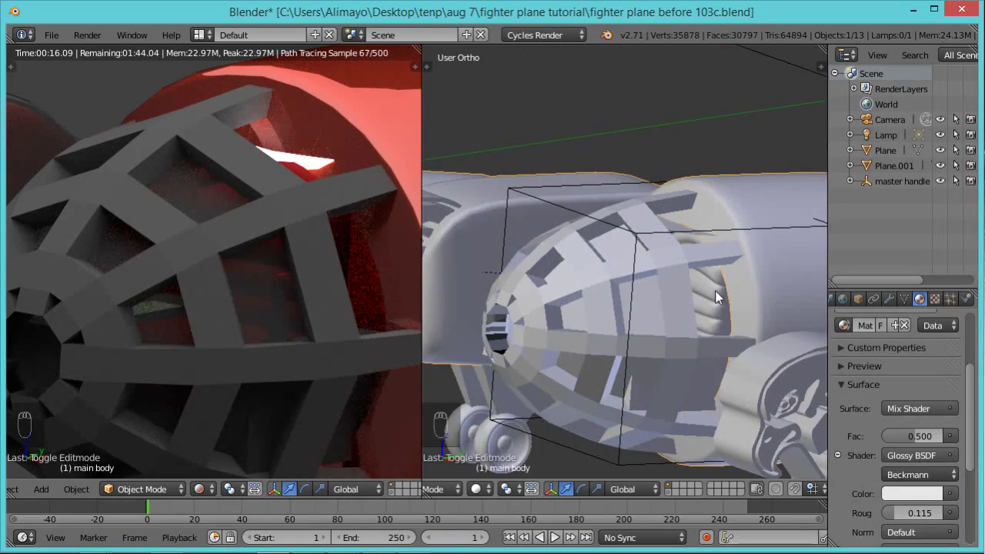
{"action": "right_click", "coordinate": [715, 290]}
{"action": "right_click", "coordinate": [771, 264]}
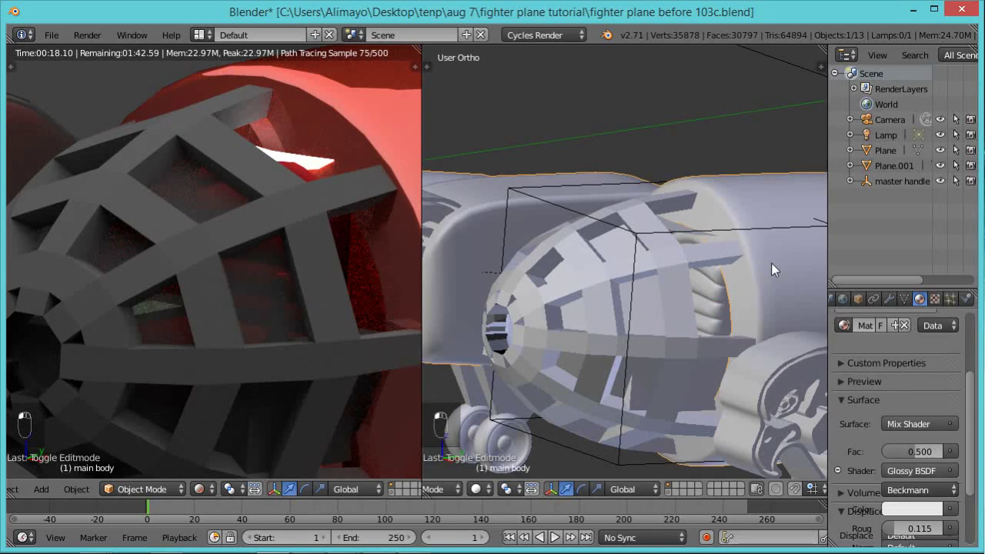
{"action": "right_click", "coordinate": [715, 287]}
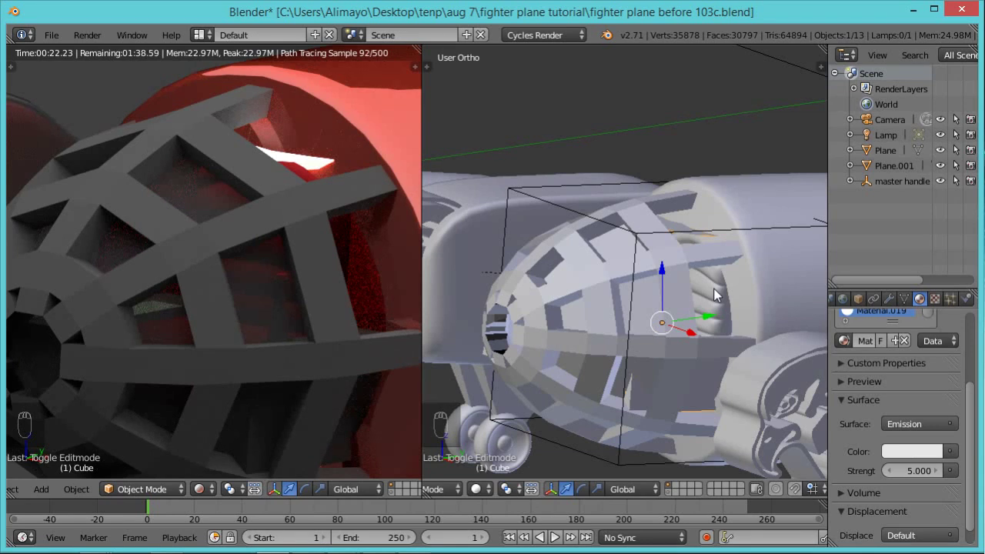
{"action": "key", "text": "KP_Divide"}
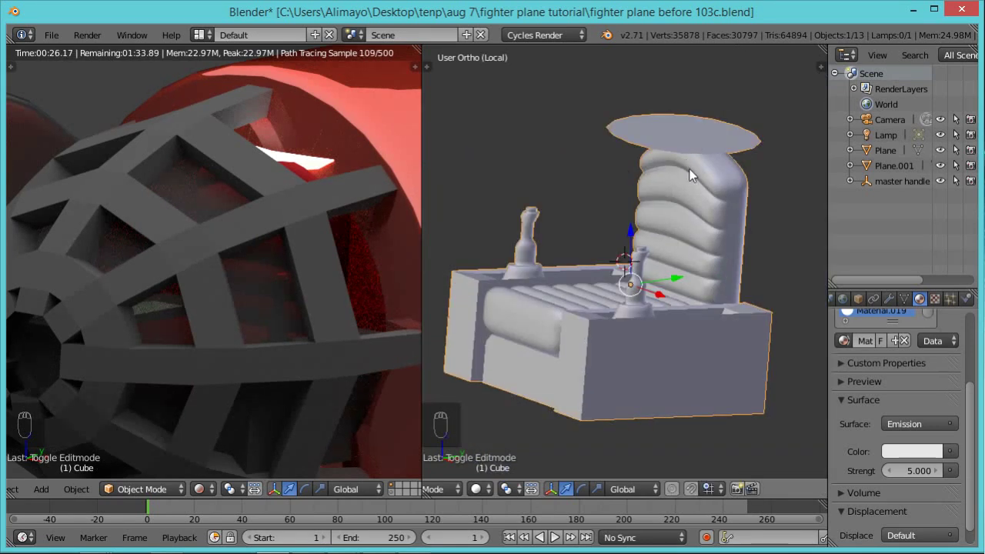
Move the emissive plane above the seat forward along Y and lower it slightly towards the top of the seat back.
{"action": "key", "text": "Tab"}
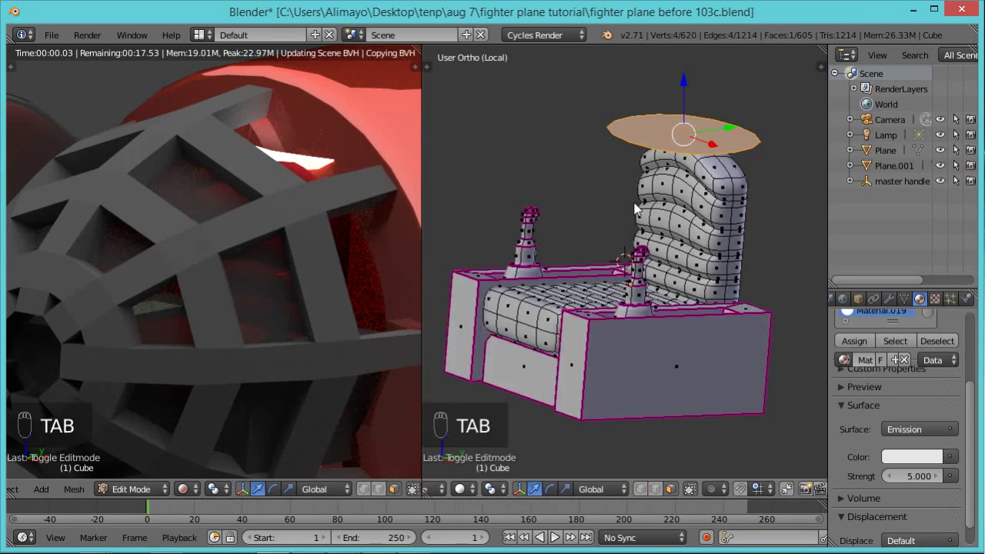
{"action": "left_click_drag", "start_coordinate": [726, 127], "coordinate": [649, 110]}
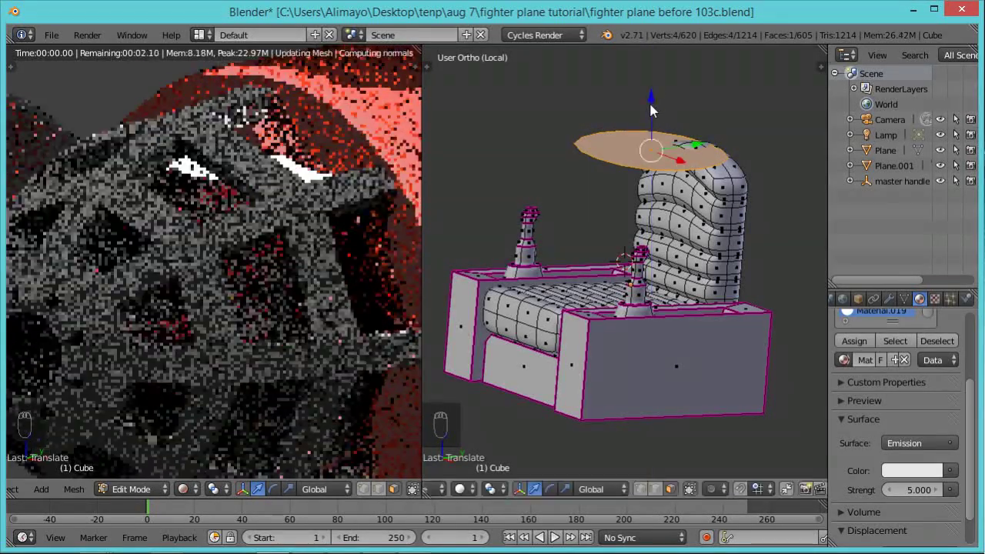
{"action": "left_click_drag", "start_coordinate": [687, 144], "coordinate": [704, 144]}
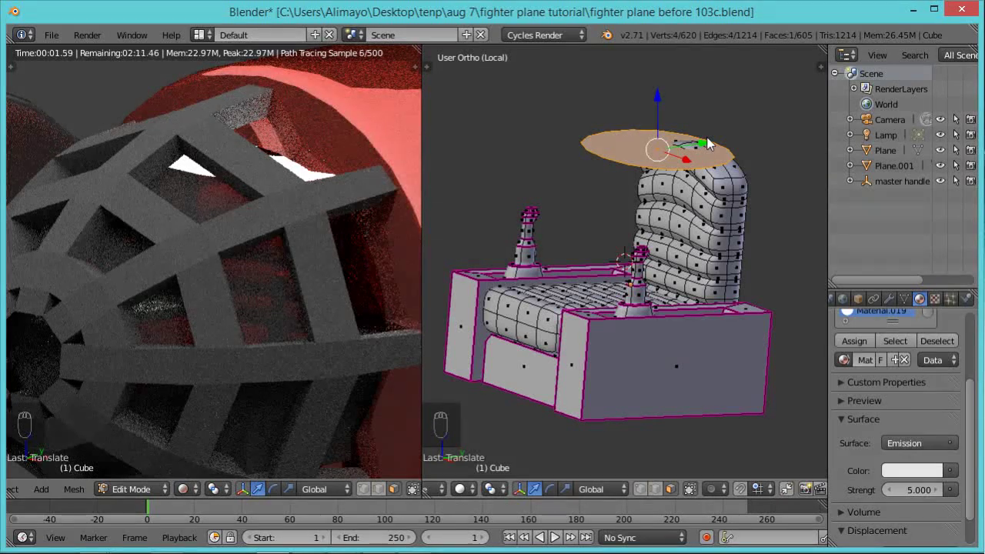
{"action": "left_click_drag", "start_coordinate": [693, 165], "coordinate": [677, 165]}
{"action": "mouse_move", "coordinate": [652, 96]}
{"action": "left_mouse_down"}
{"action": "mouse_move", "coordinate": [651, 107]}
{"action": "mouse_move", "coordinate": [650, 96]}
{"action": "left_mouse_up"}
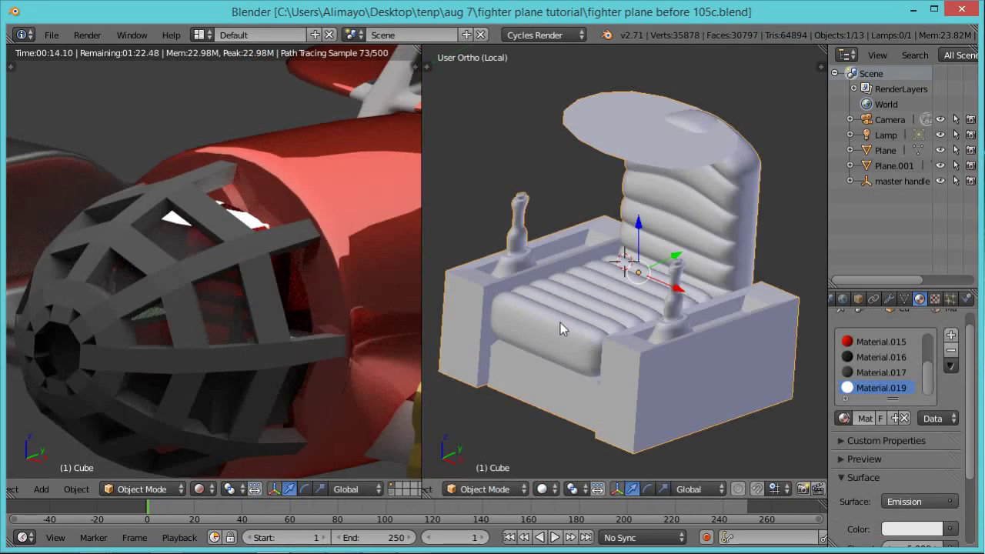
Leave local view and additionally show the layer holding the backdrop plane.
{"action": "scroll", "coordinate": [560, 323], "scroll_direction": "down", "scroll_amount": 1}
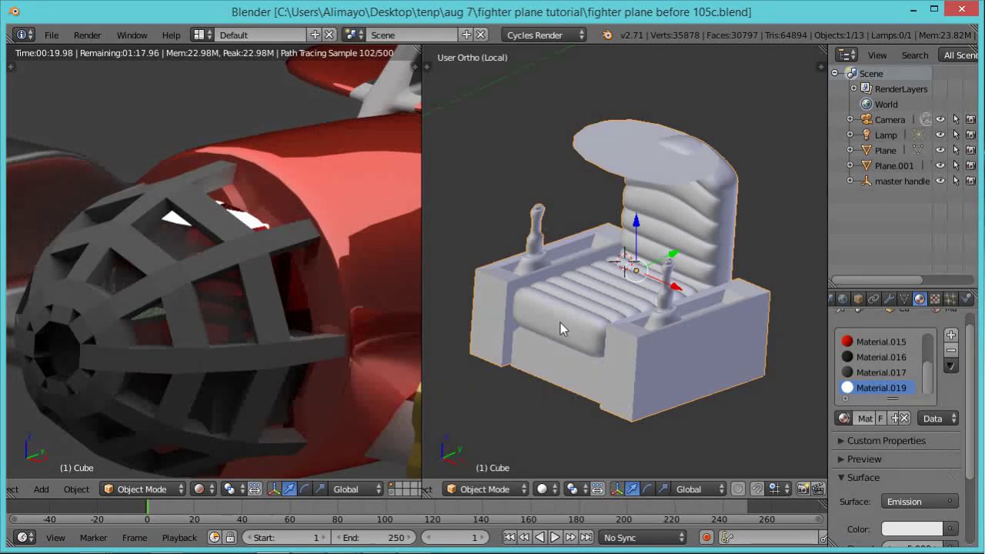
{"action": "key", "text": "KP_Divide"}
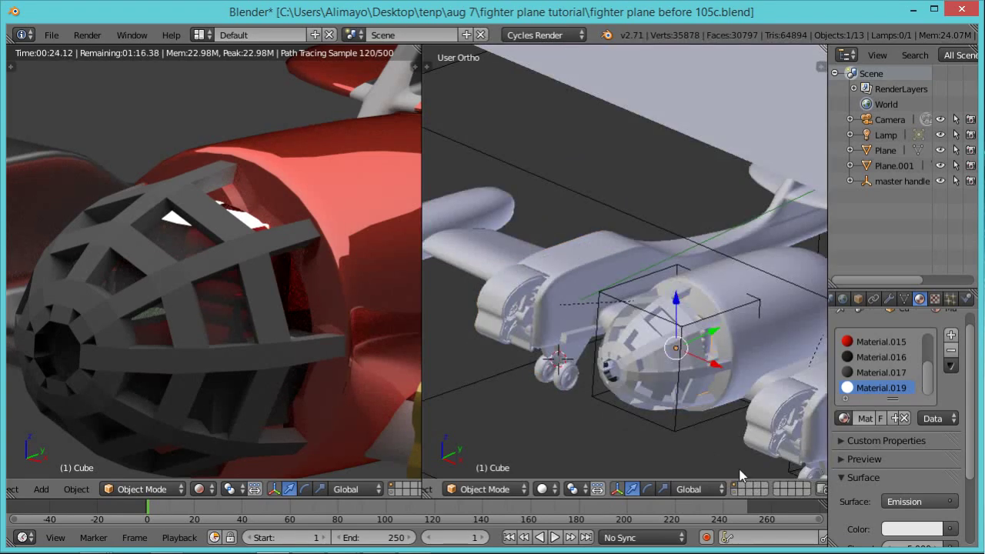
{"action": "left_click", "coordinate": [735, 494], "text": "shift"}
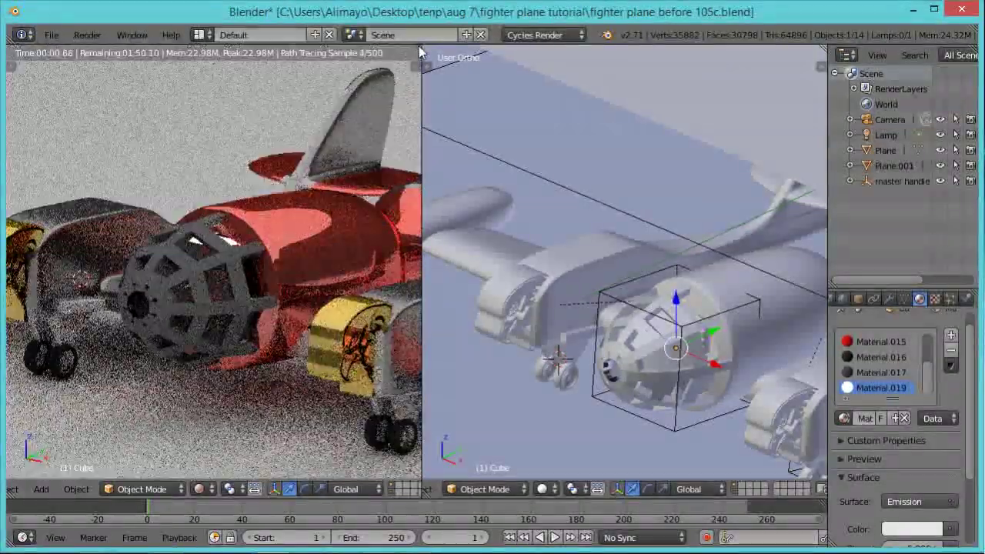
Maximize the rendered viewport and examine the whole fighter plane on its backdrop from the front and from higher up.
{"action": "key", "text": "ctrl+Up"}
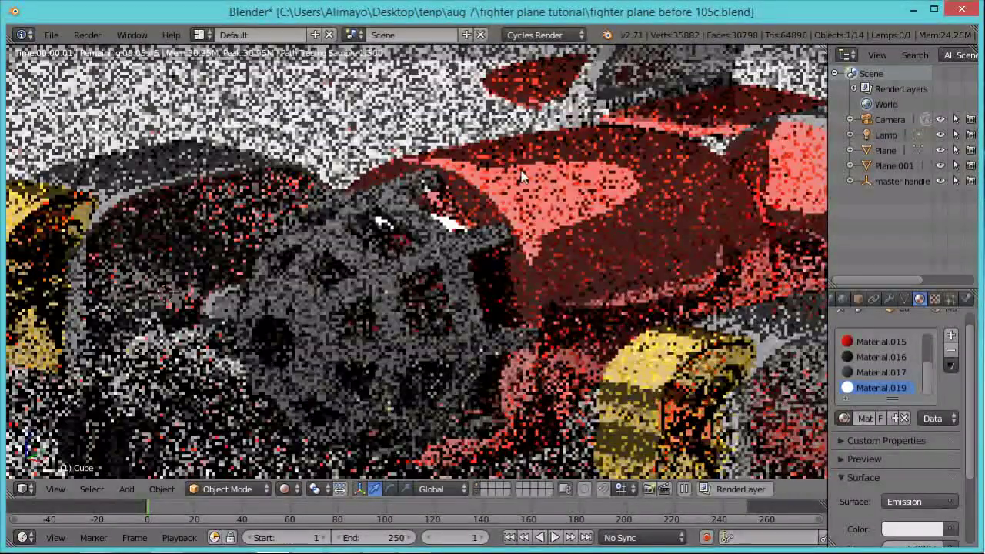
{"action": "scroll", "coordinate": [527, 178], "scroll_direction": "down", "scroll_amount": 4}
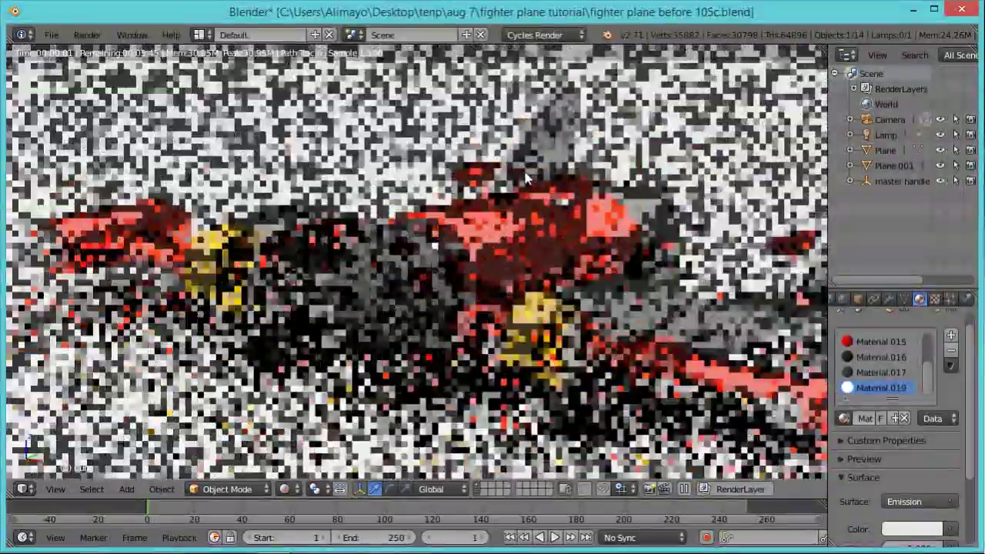
{"action": "scroll", "coordinate": [526, 178], "scroll_direction": "down", "scroll_amount": 3}
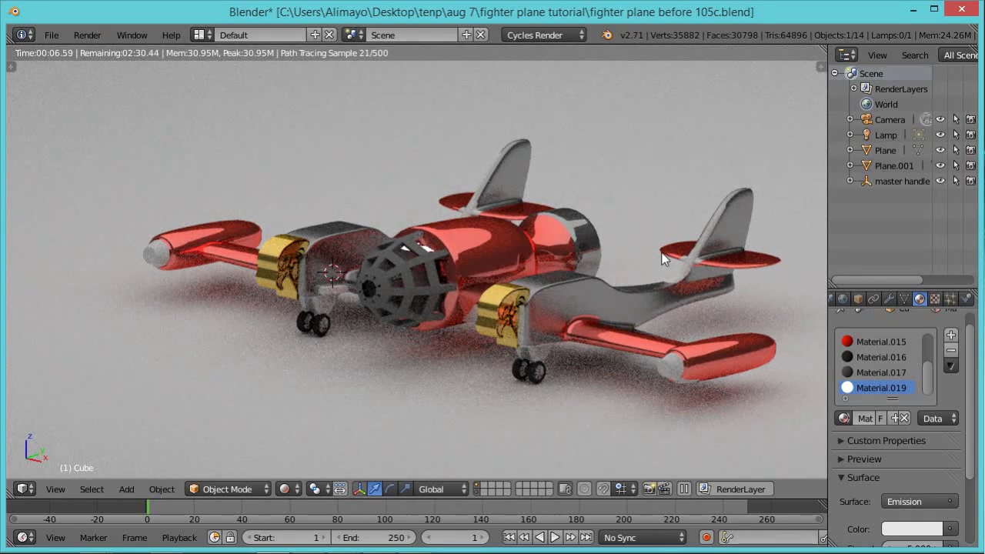
{"action": "middle_click_drag", "start_coordinate": [603, 301], "coordinate": [608, 314]}
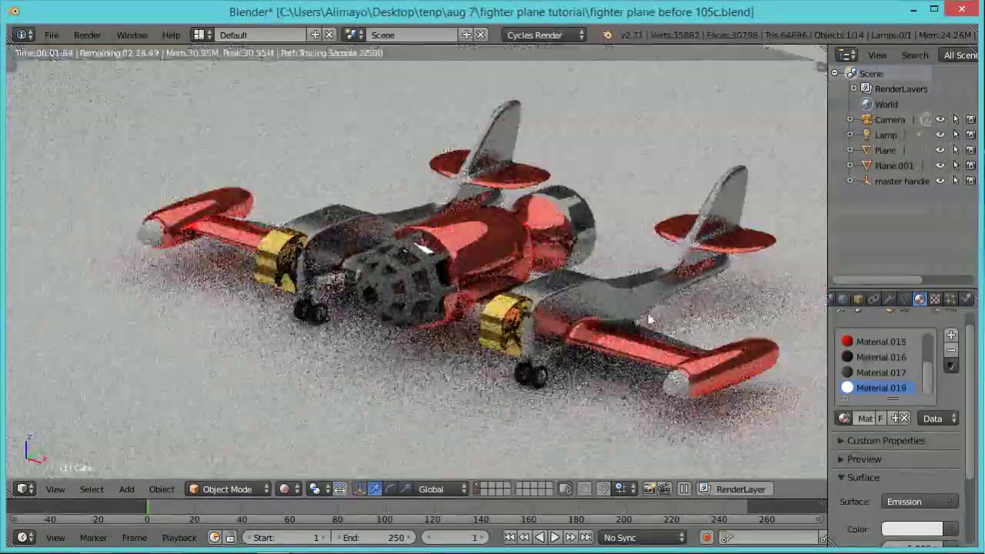
{"action": "middle_click_drag", "start_coordinate": [609, 328], "coordinate": [618, 343]}
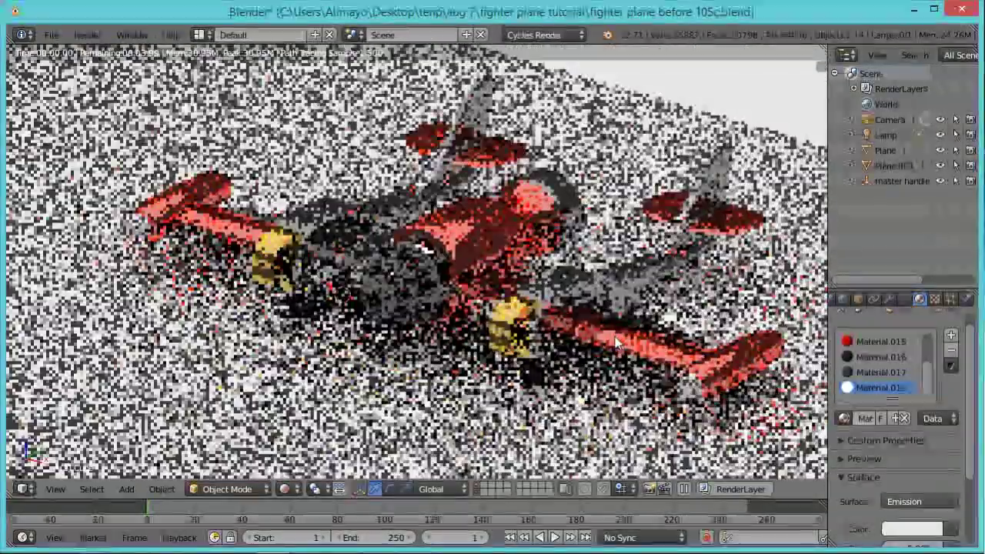